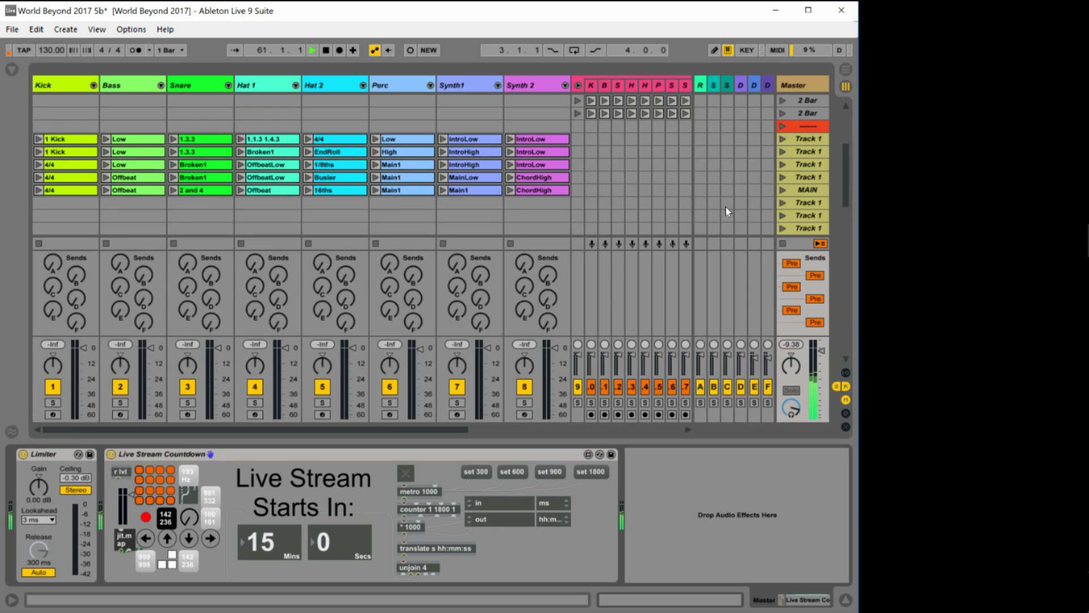
Start the Live Stream Countdown timer and set its countdown to 600 seconds.
click(404, 472)
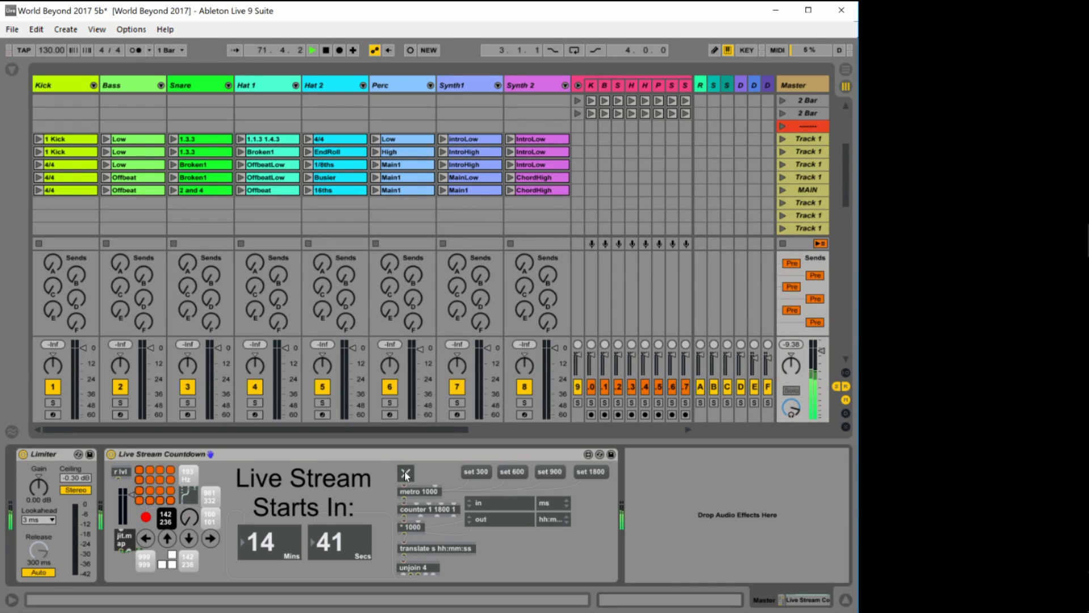
click(514, 472)
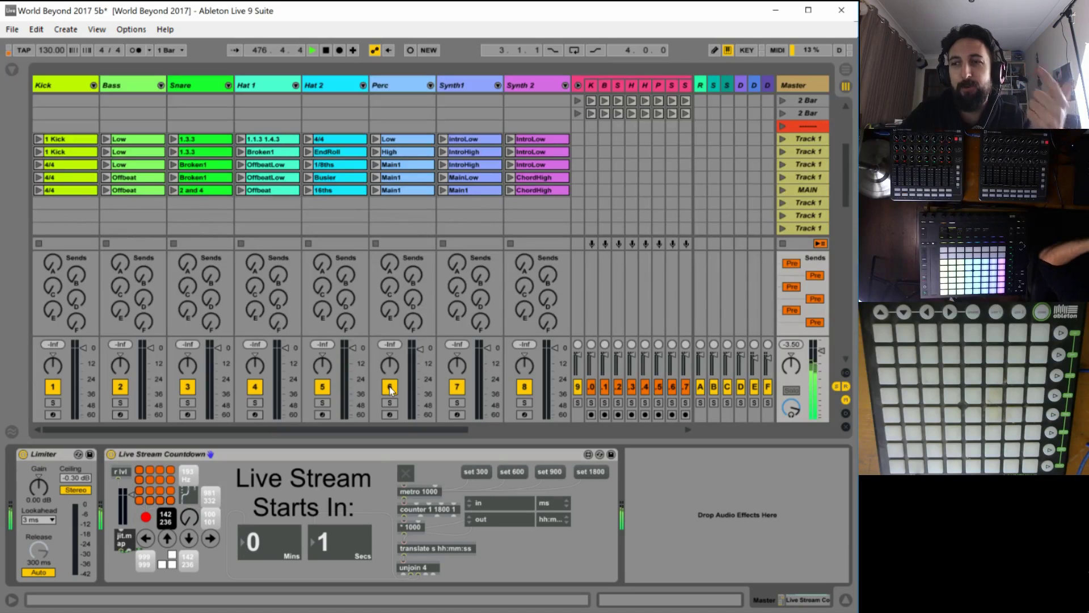
Select the Auto track, open its Techno Automator editor to view the Kick automation grids, and close the editor.
click(494, 431)
click(424, 89)
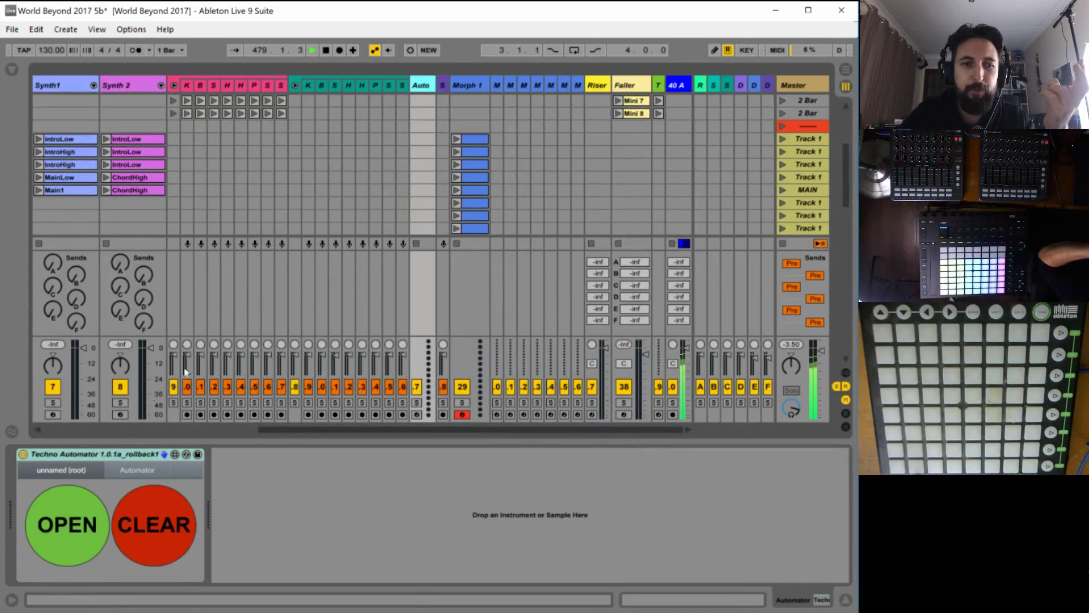
click(57, 520)
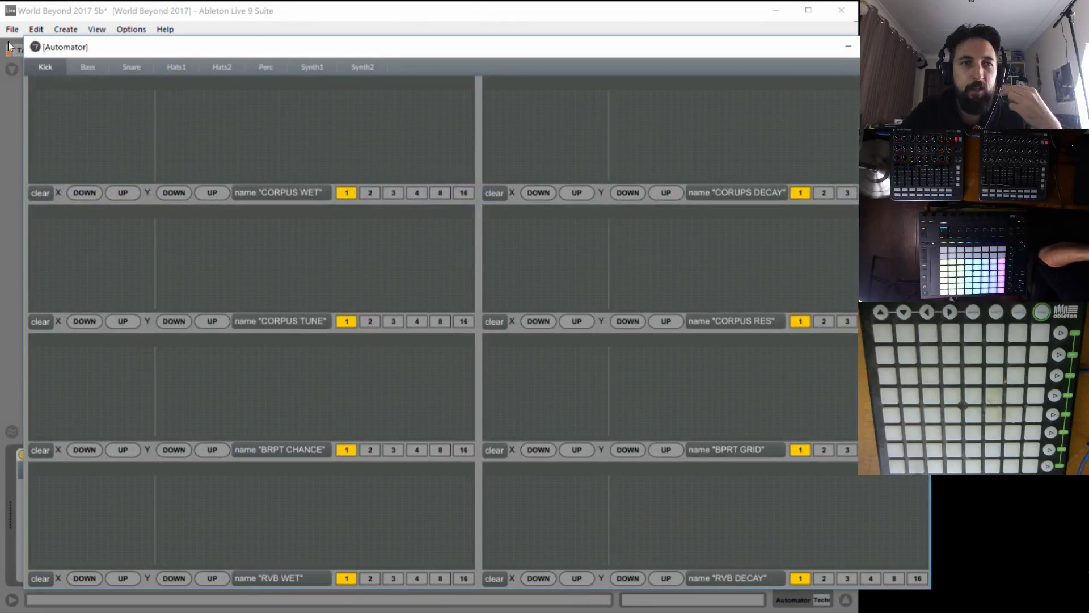
drag(603, 53, 579, 41)
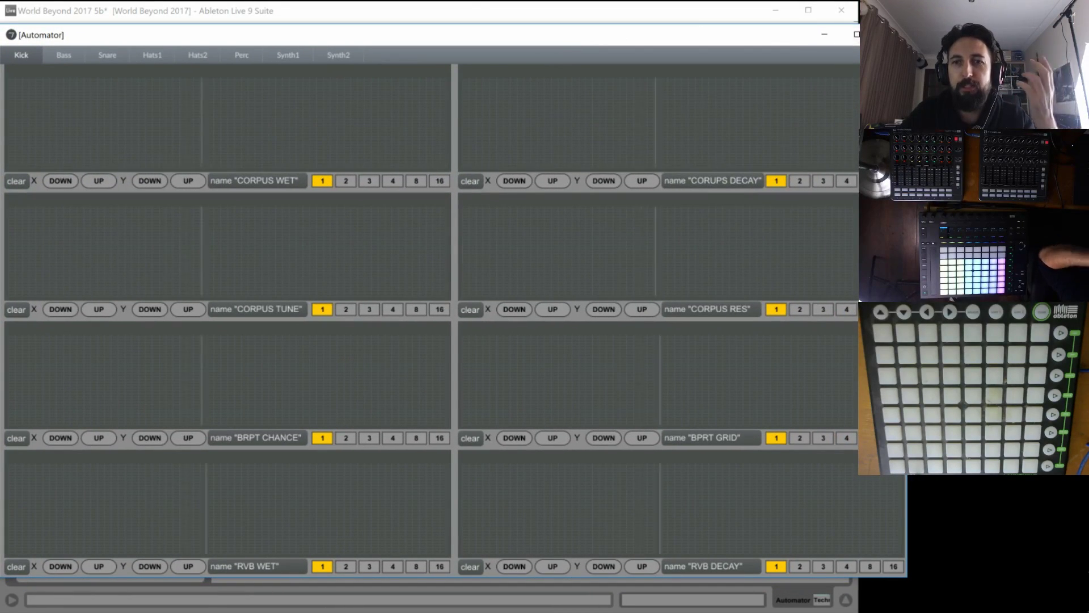
click(889, 34)
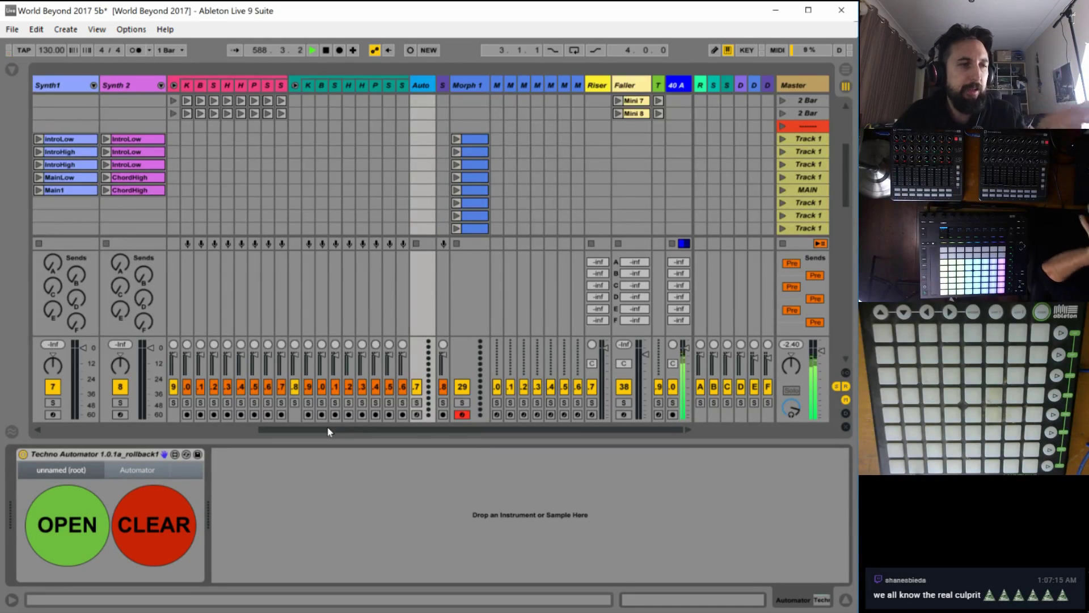
Check the control surface and MIDI port settings in the Link/MIDI preferences, and close the preferences.
click(132, 29)
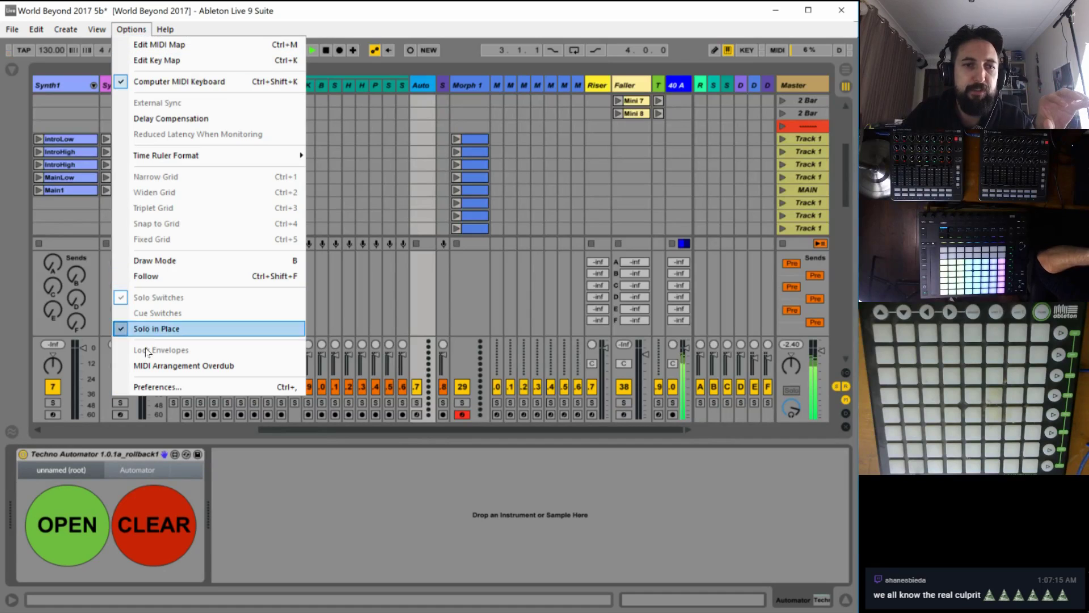
click(158, 386)
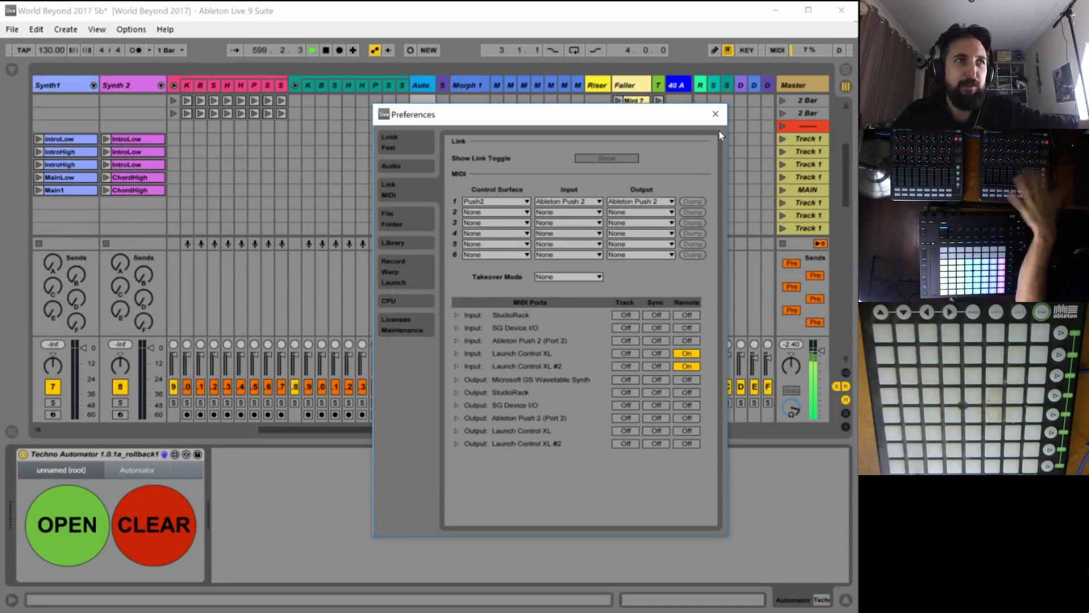
click(713, 115)
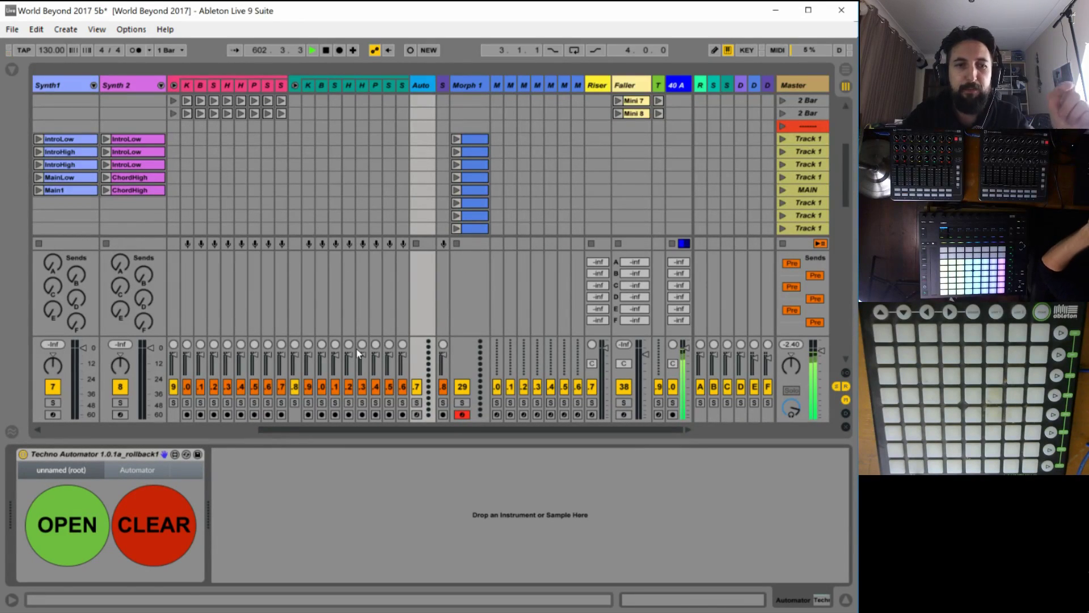
Look over the instrument tracks' clips from the Track 1 scenes down to the Track 4 scenes.
click(107, 426)
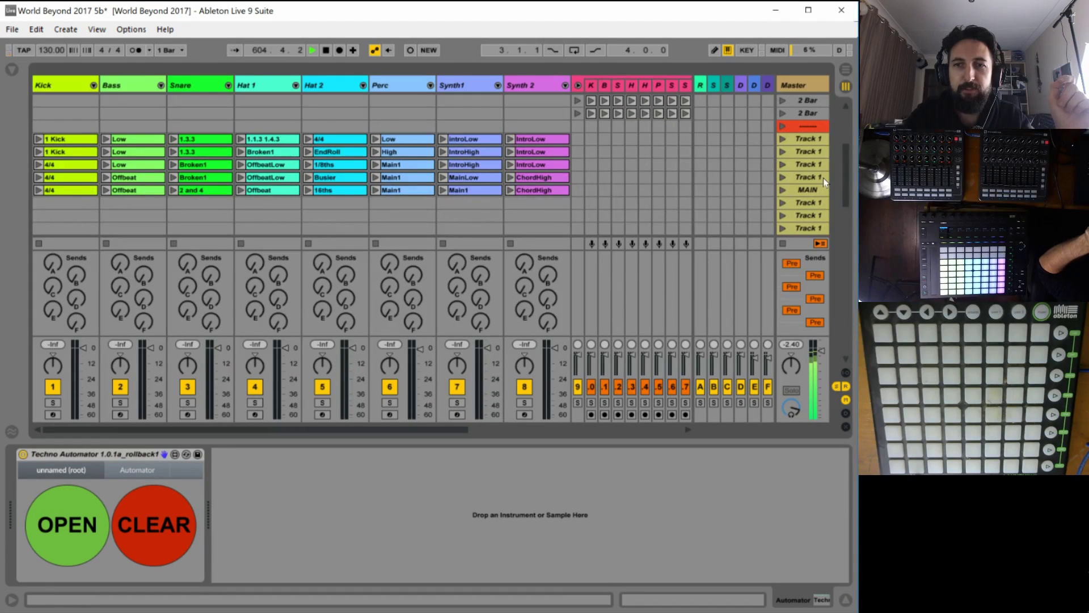
drag(845, 161, 829, 219)
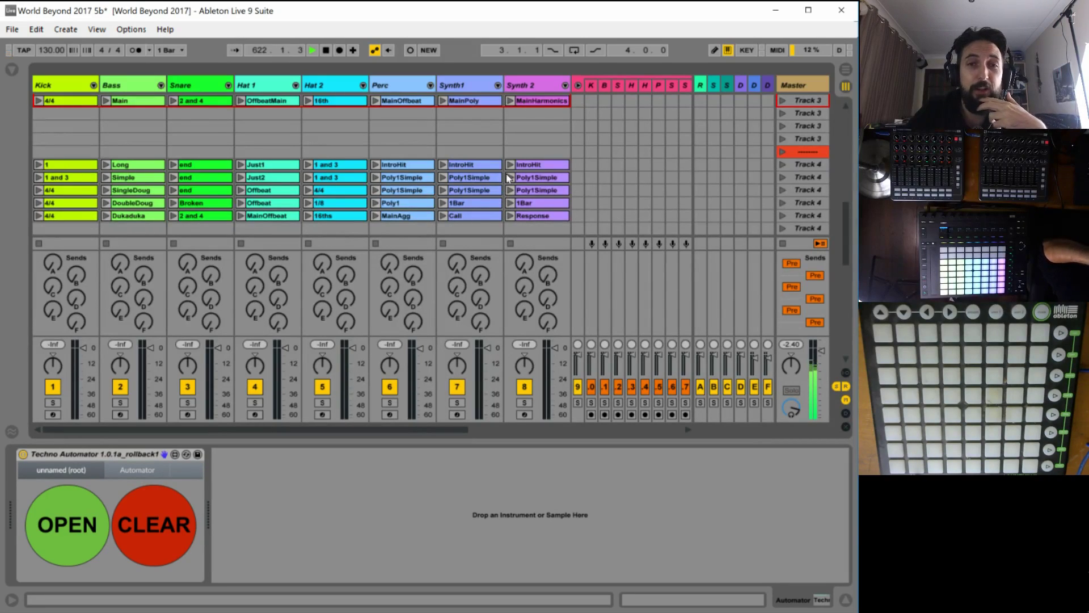
scroll(509, 178, down, 3)
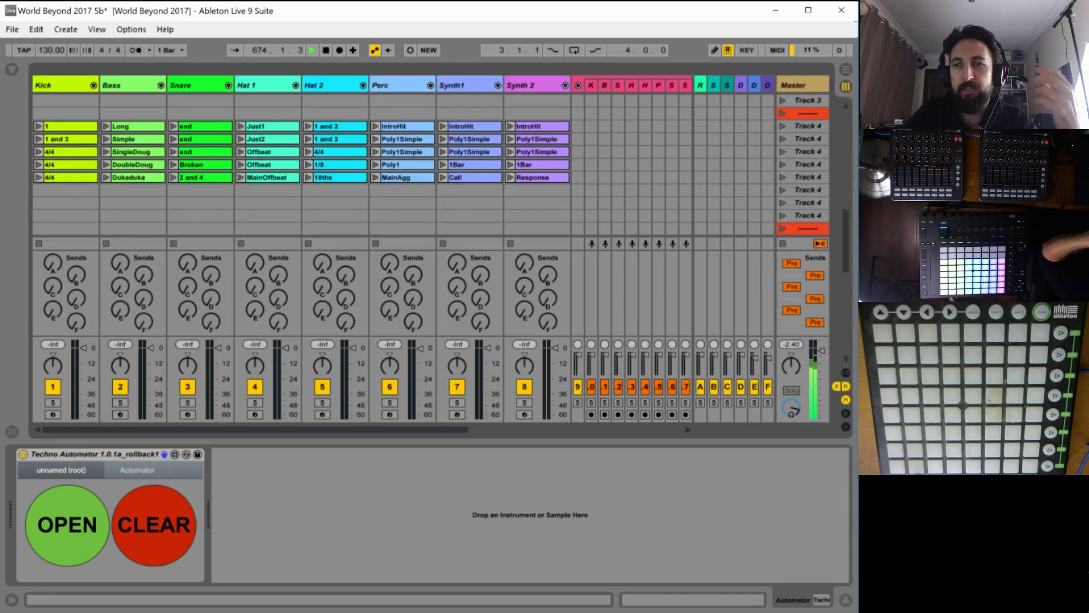
Switch to Photos to read the Techno Set Fix task list, return to Ableton Live and select the Techno Automator device.
key(alt+Tab)
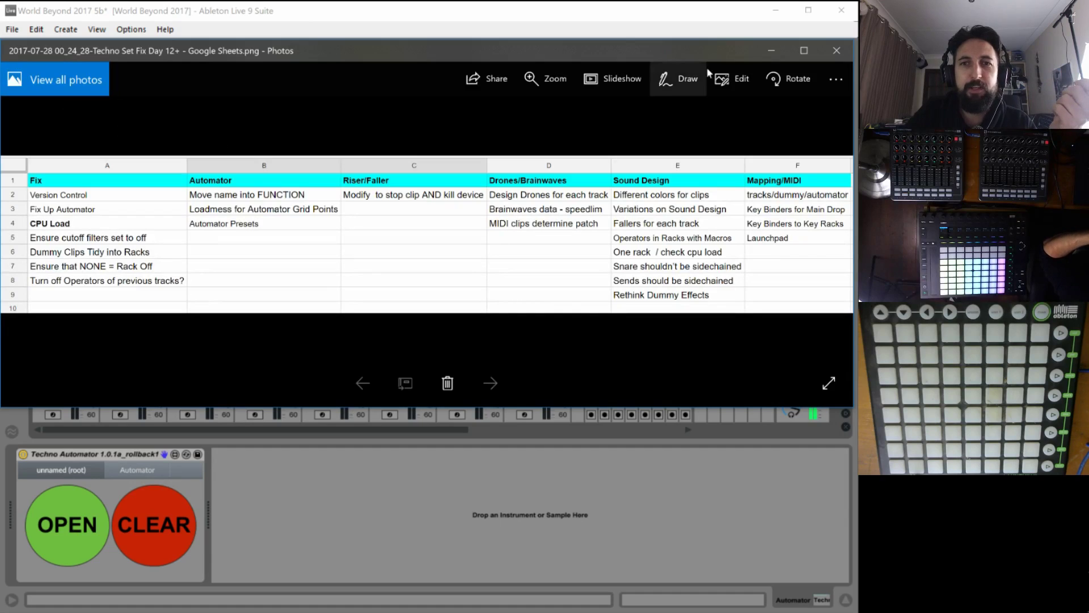
click(769, 49)
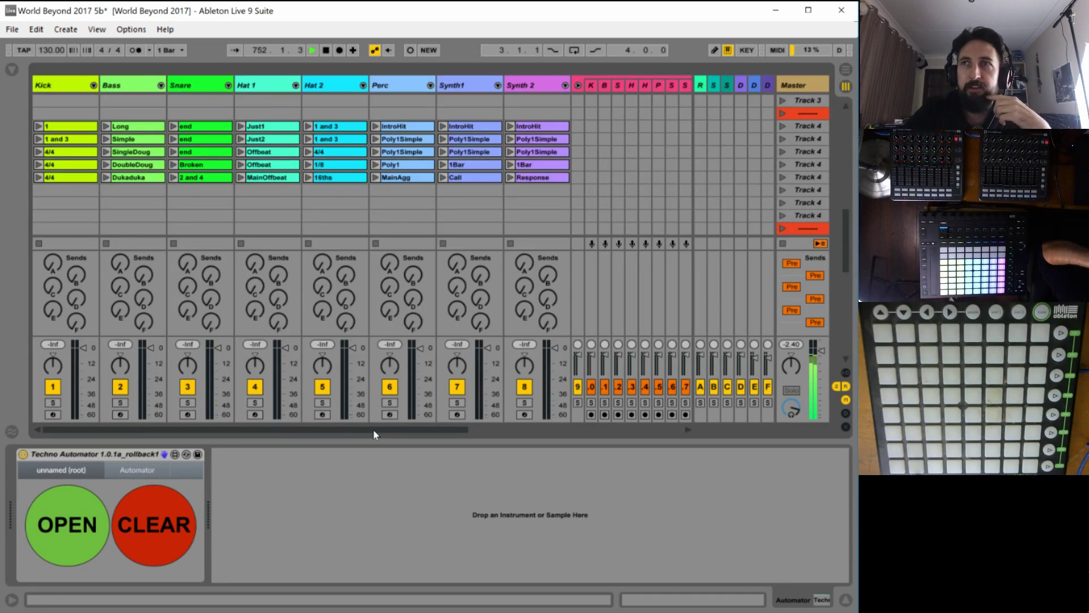
drag(374, 434, 547, 433)
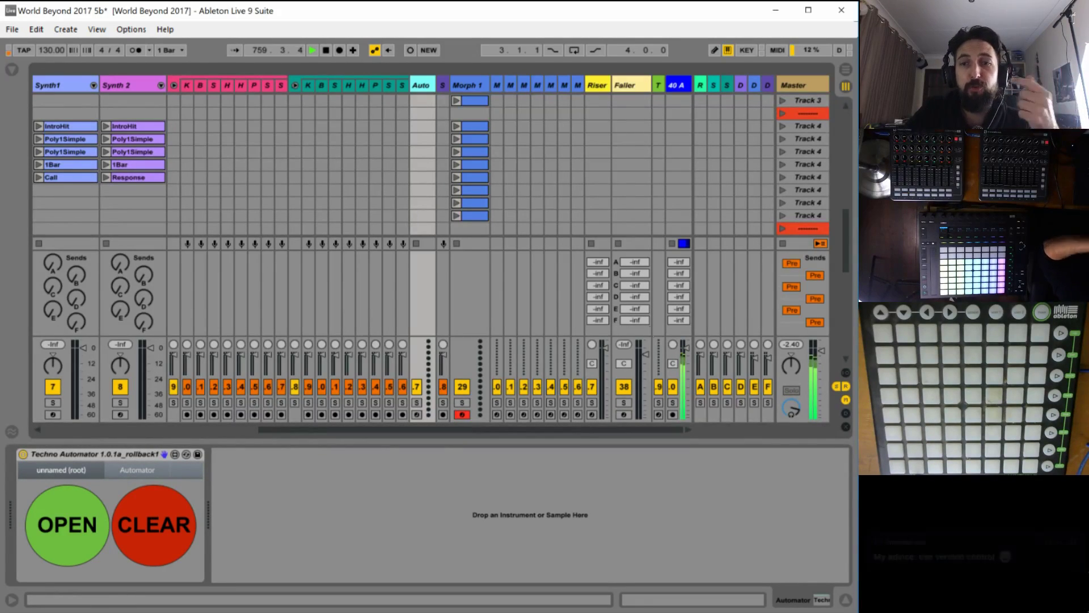
key(alt+Tab)
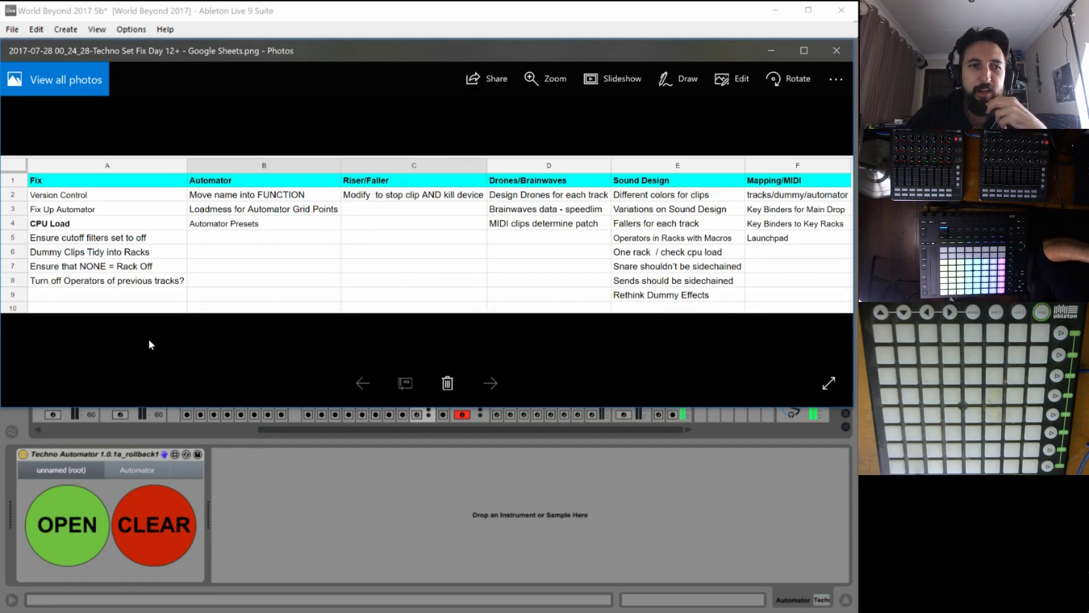
click(295, 479)
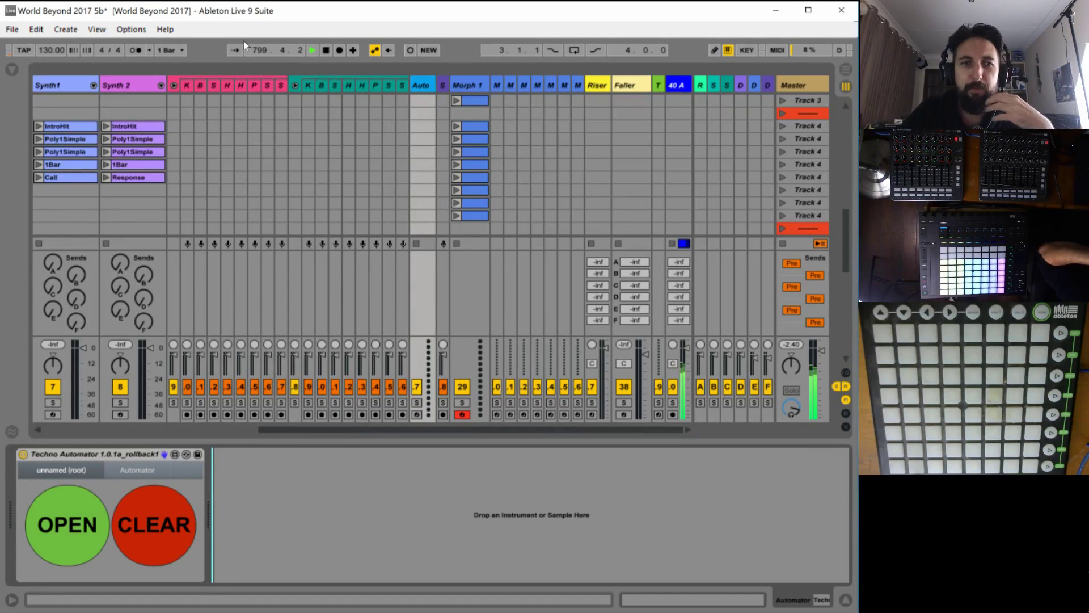
click(233, 430)
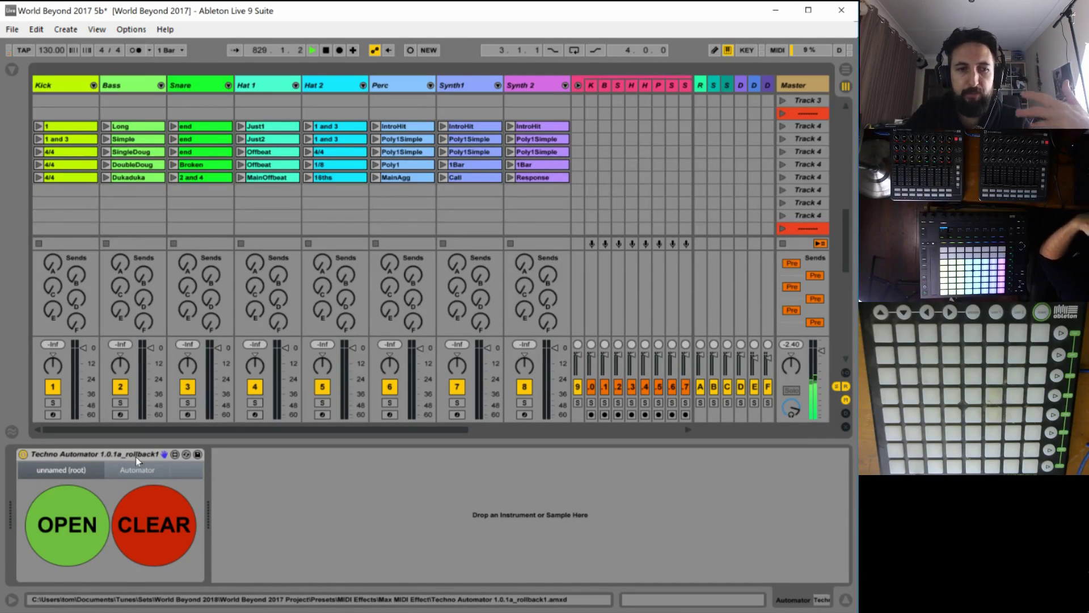
click(105, 457)
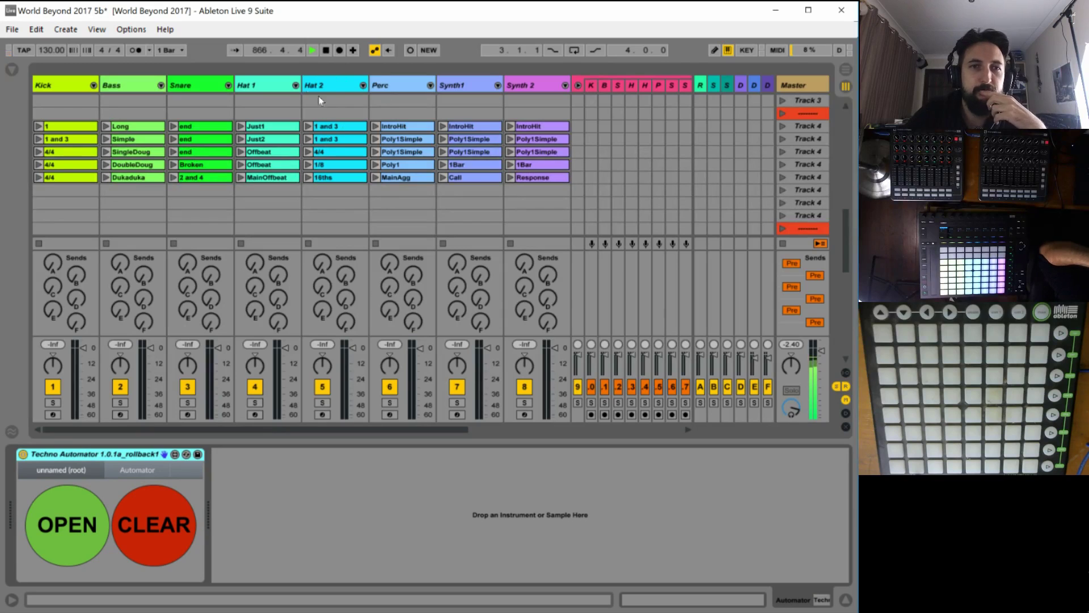
Start saving the Live Set as a new copy, and create and open a folder named Techno Machine inside the Sets folder.
click(12, 29)
click(99, 181)
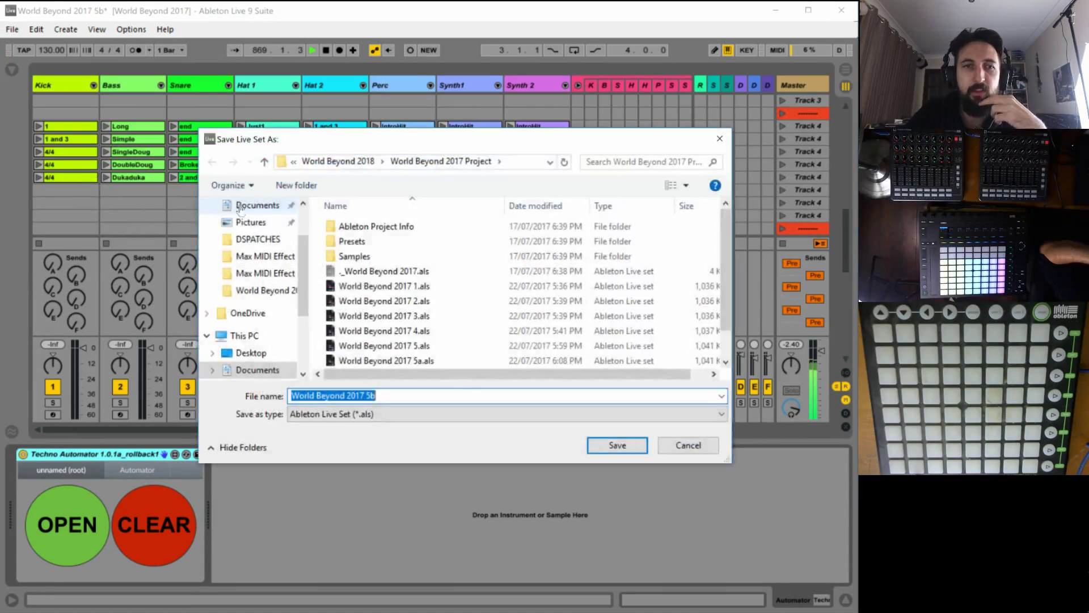
click(339, 161)
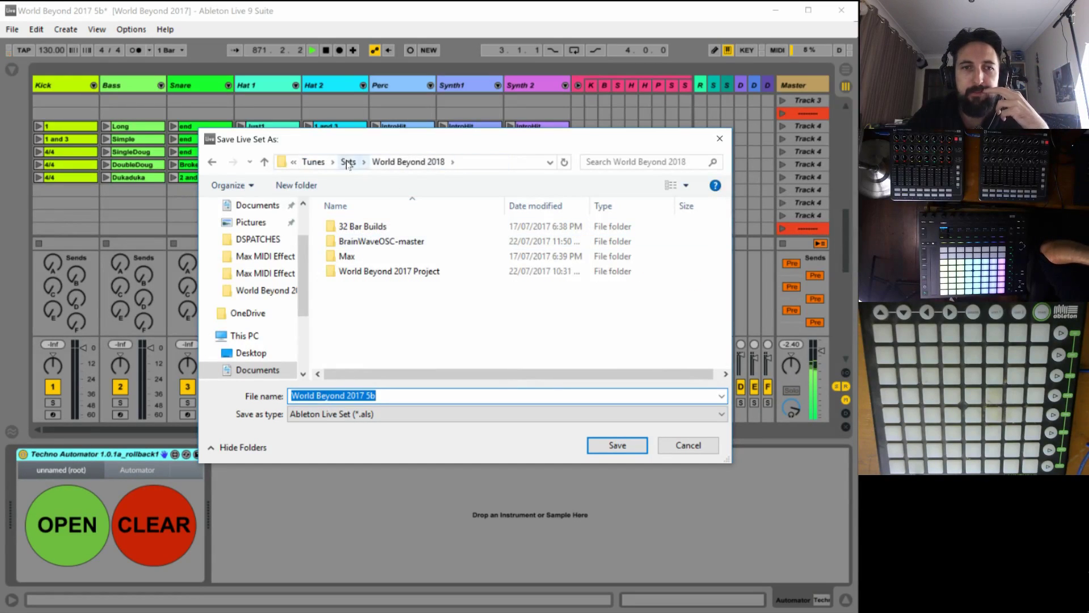
click(348, 162)
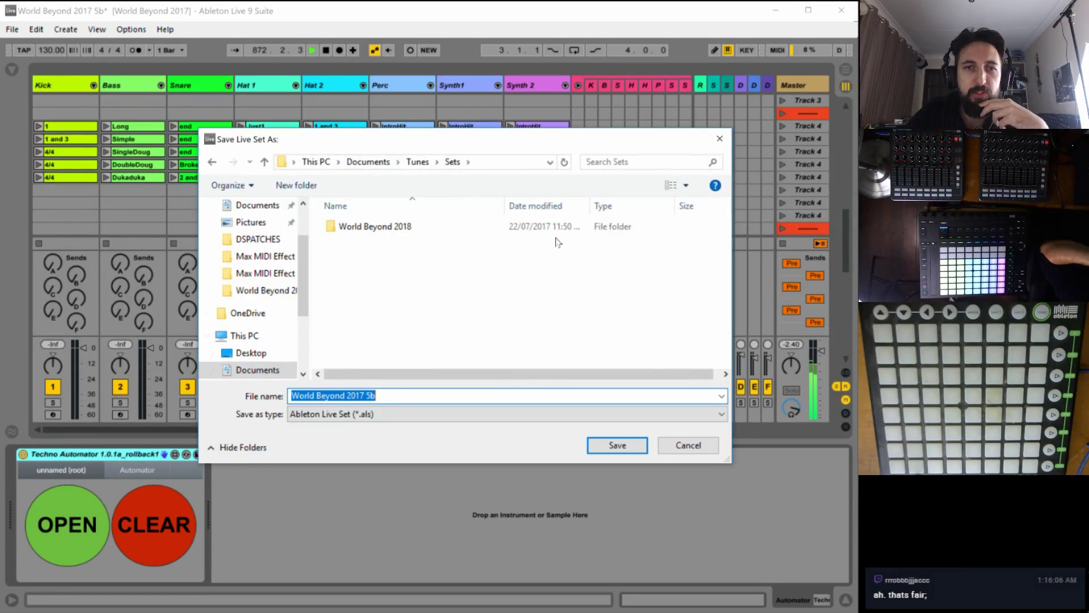
click(292, 185)
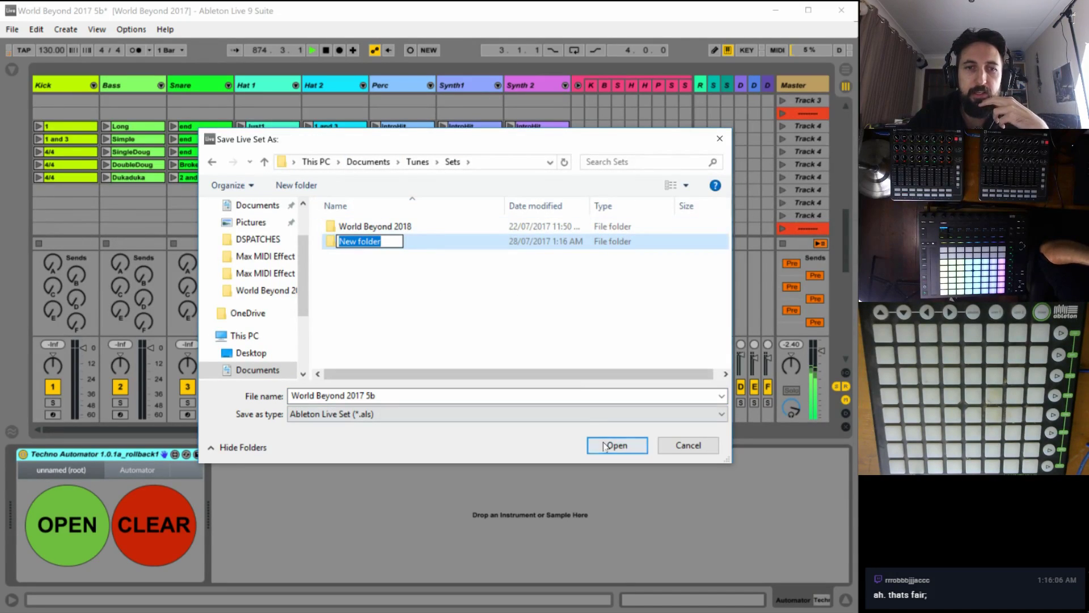
text(T)
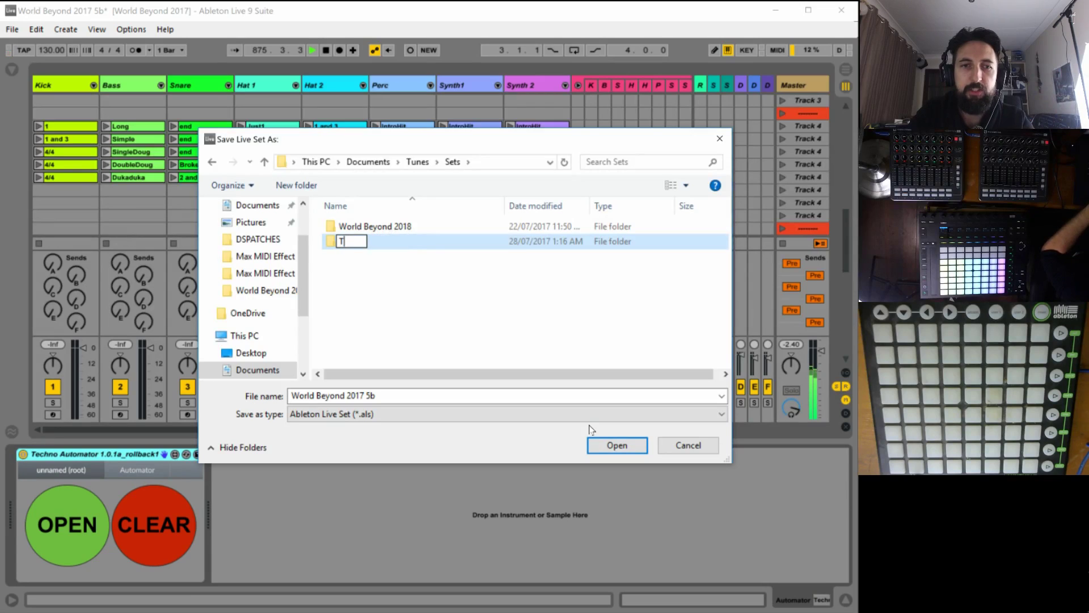
text(echno )
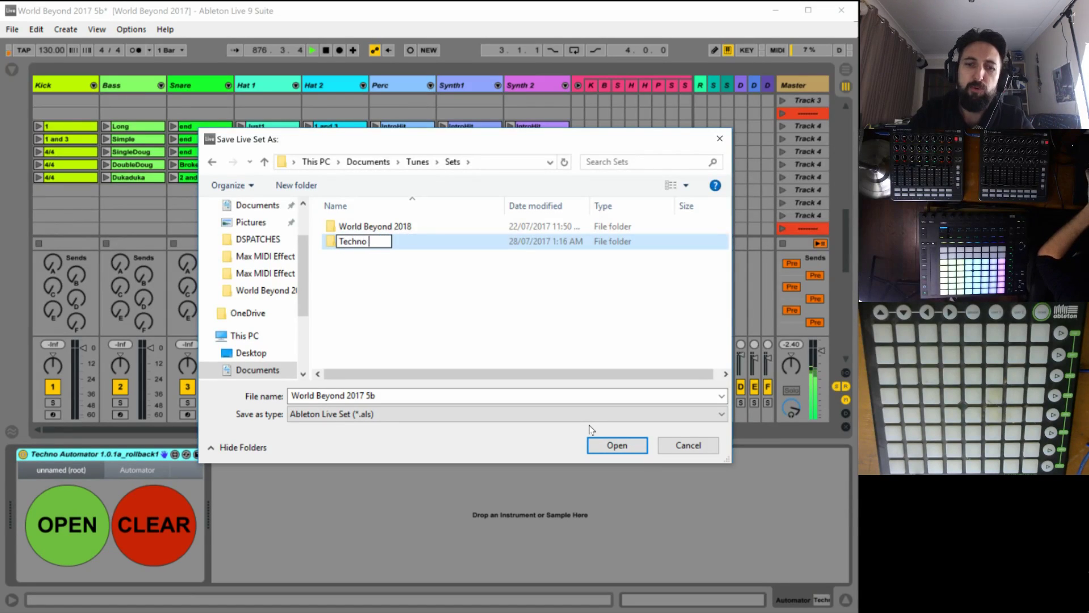
text(Machine)
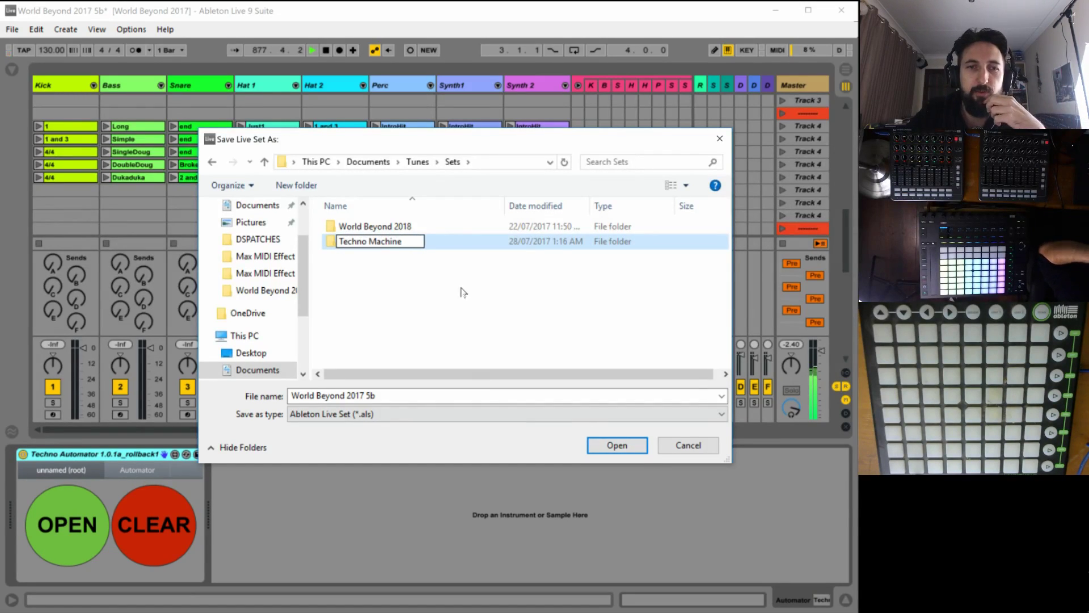
click(384, 288)
double_click(370, 225)
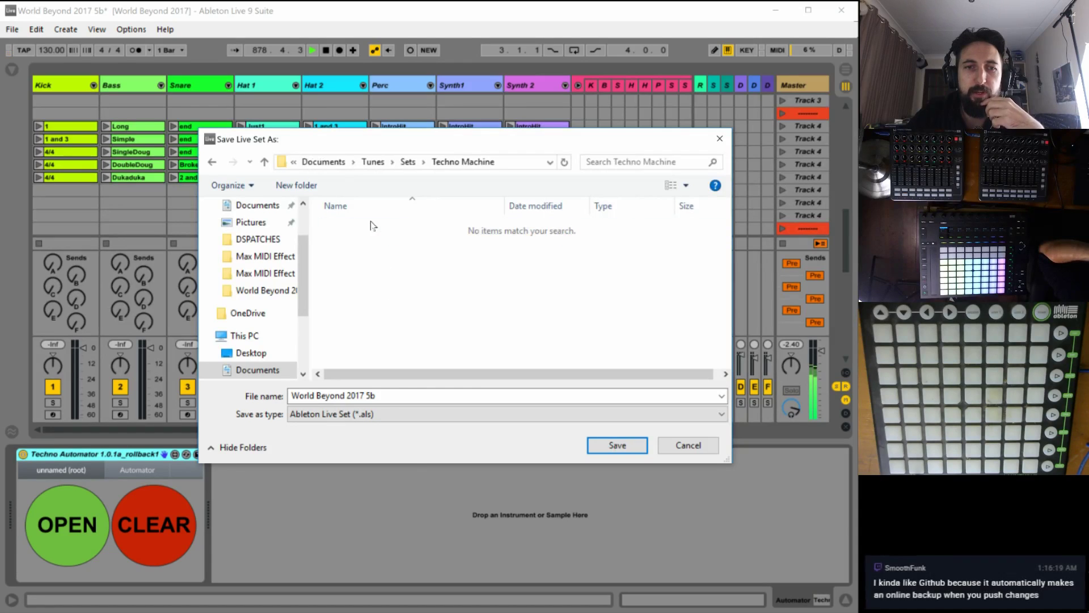
Name the Live Set Techno Machine 1.0.0 and save it in the Techno Machine folder.
click(383, 395)
drag(382, 395, 244, 383)
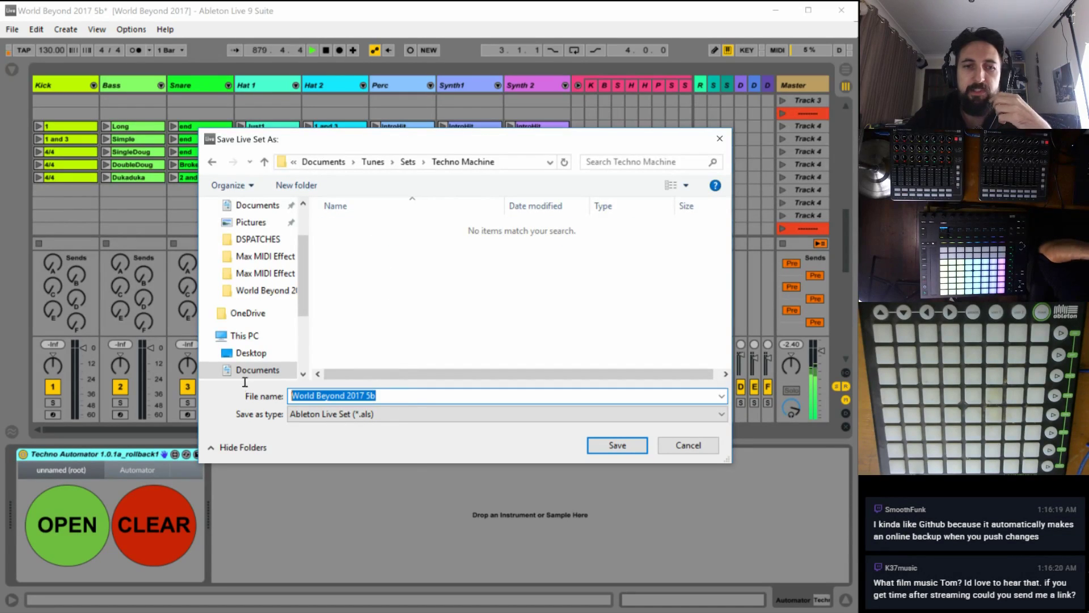
text(Tec)
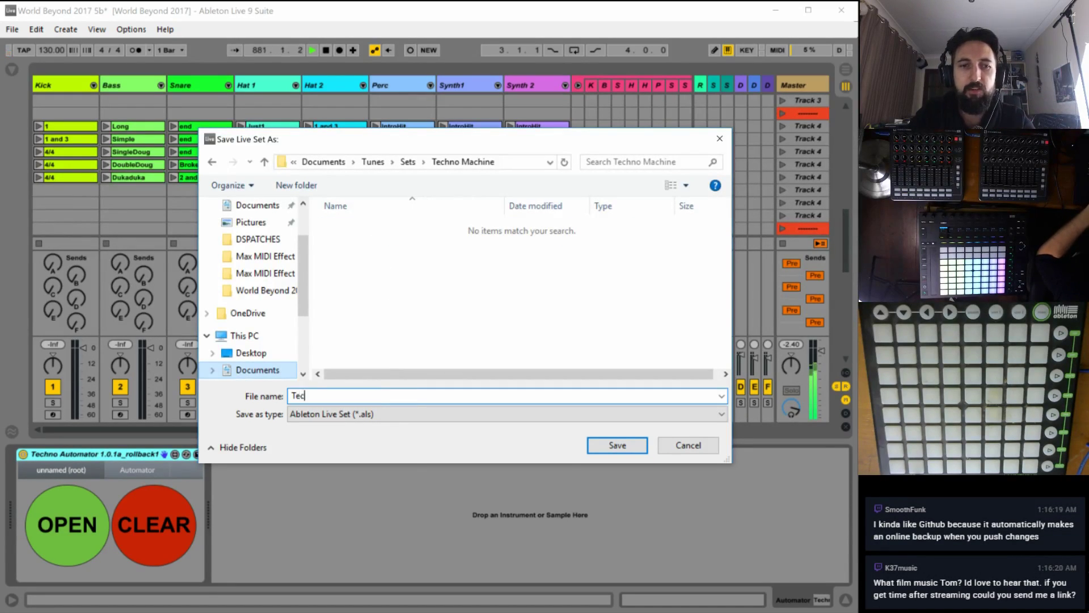
text(hno Machine )
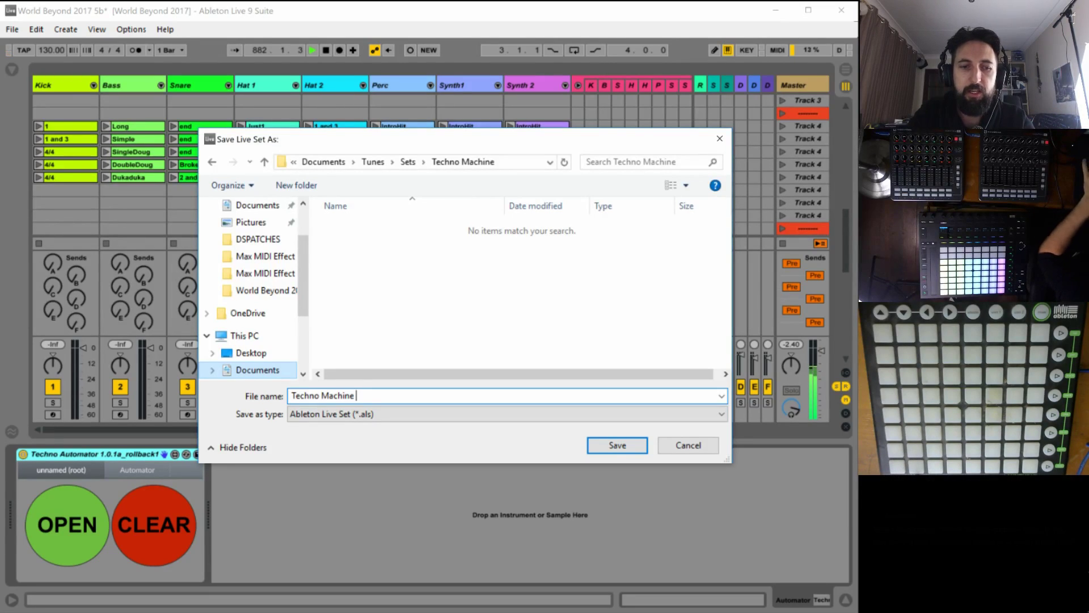
text(1.0)
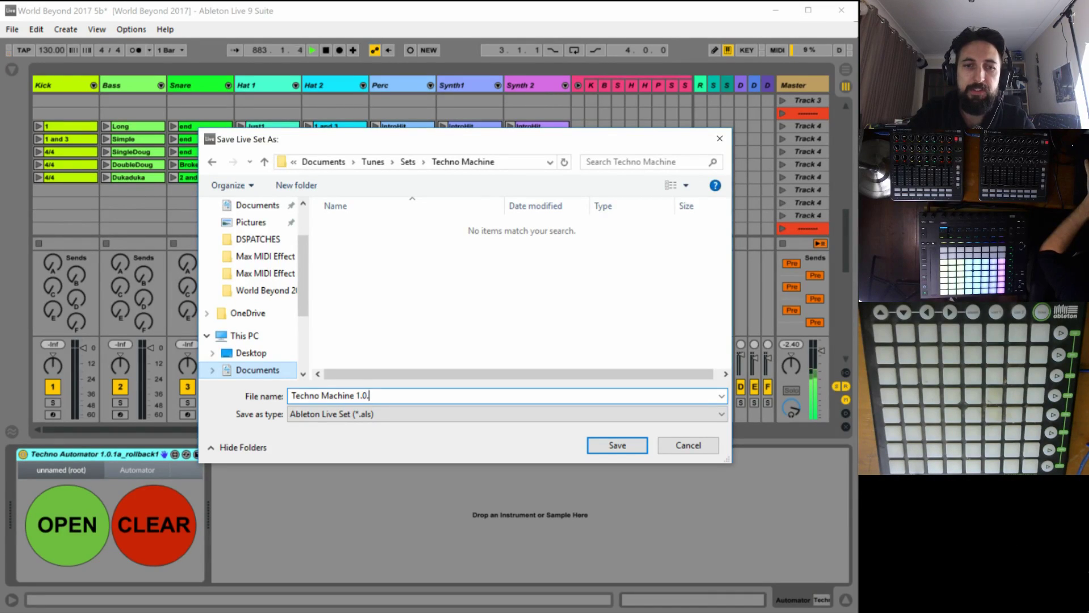
text(.0)
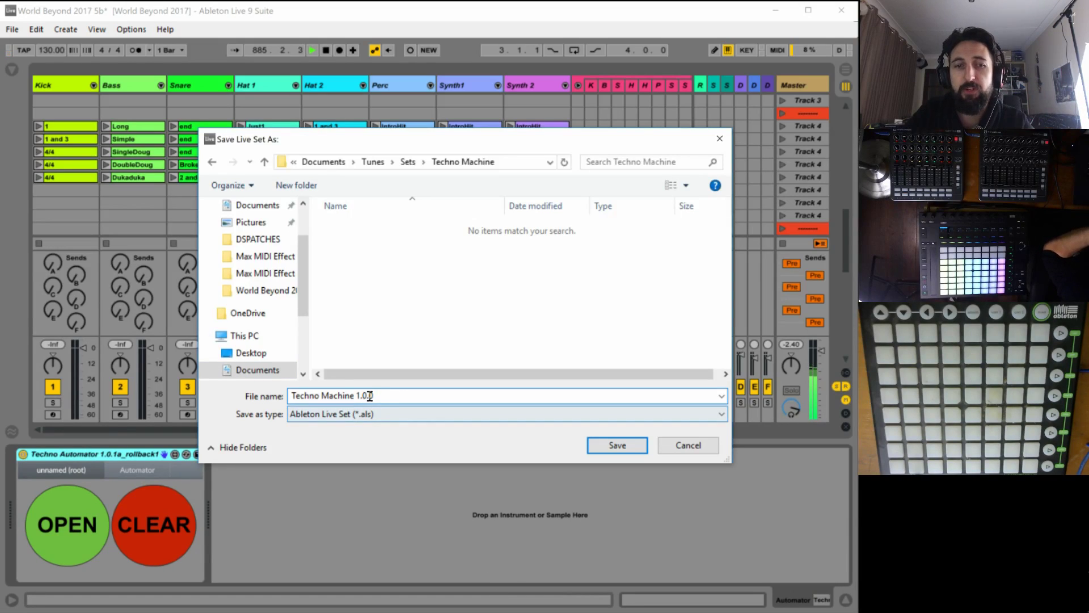
drag(370, 396, 384, 397)
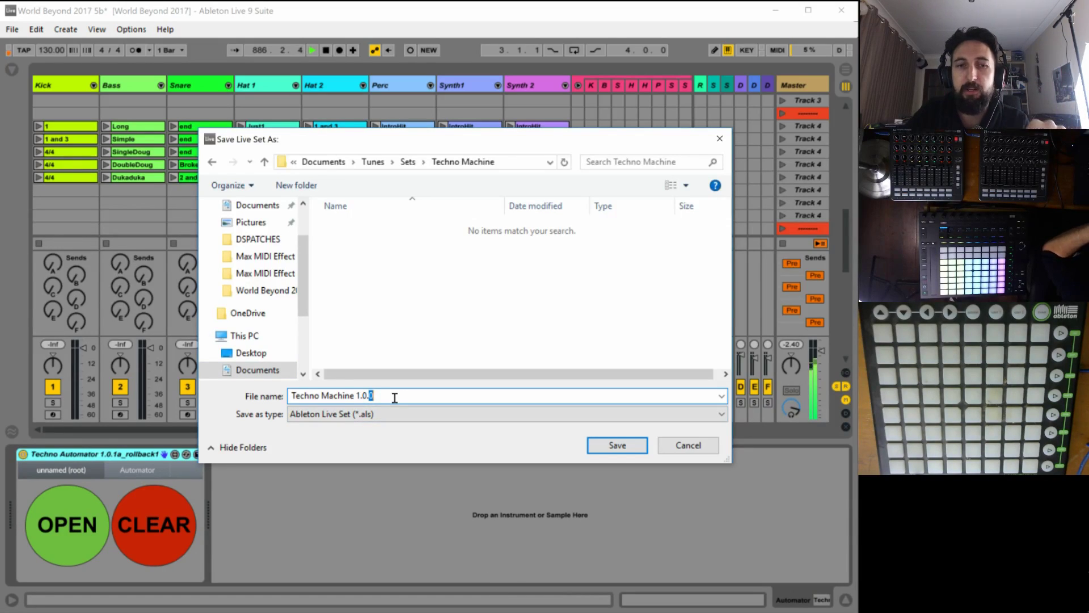
click(416, 396)
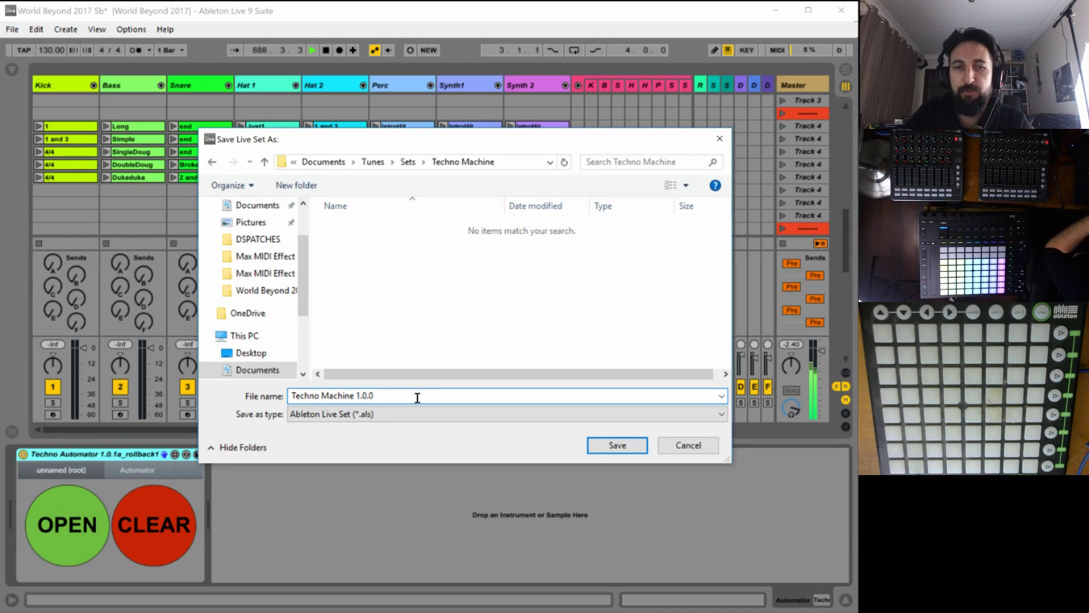
click(607, 451)
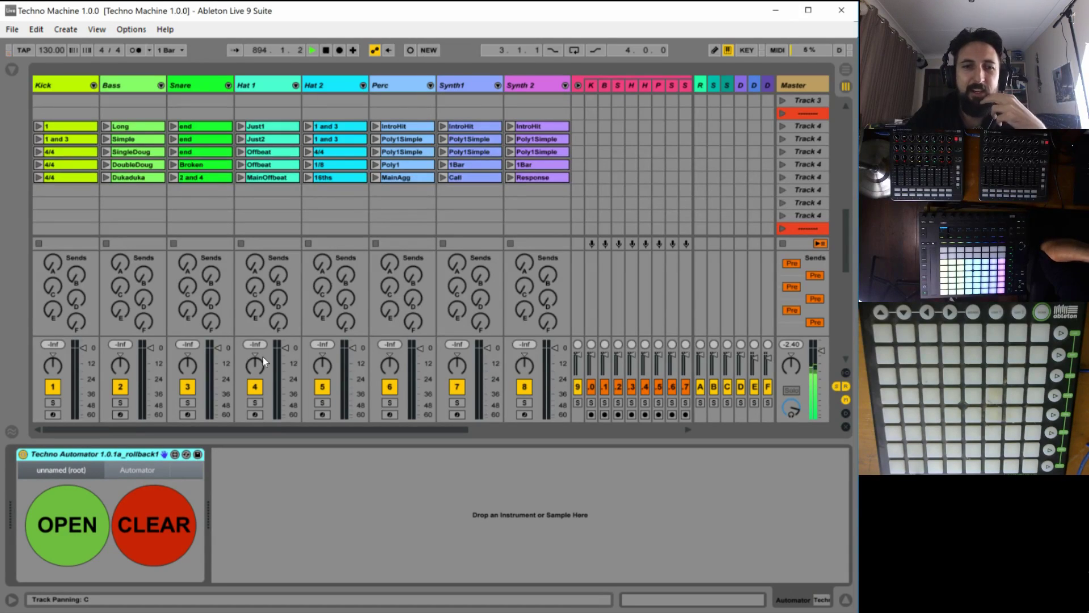
Collect all and save the Live Set, copying files from elsewhere, other Projects and the User Library but not Factory Packs.
click(13, 30)
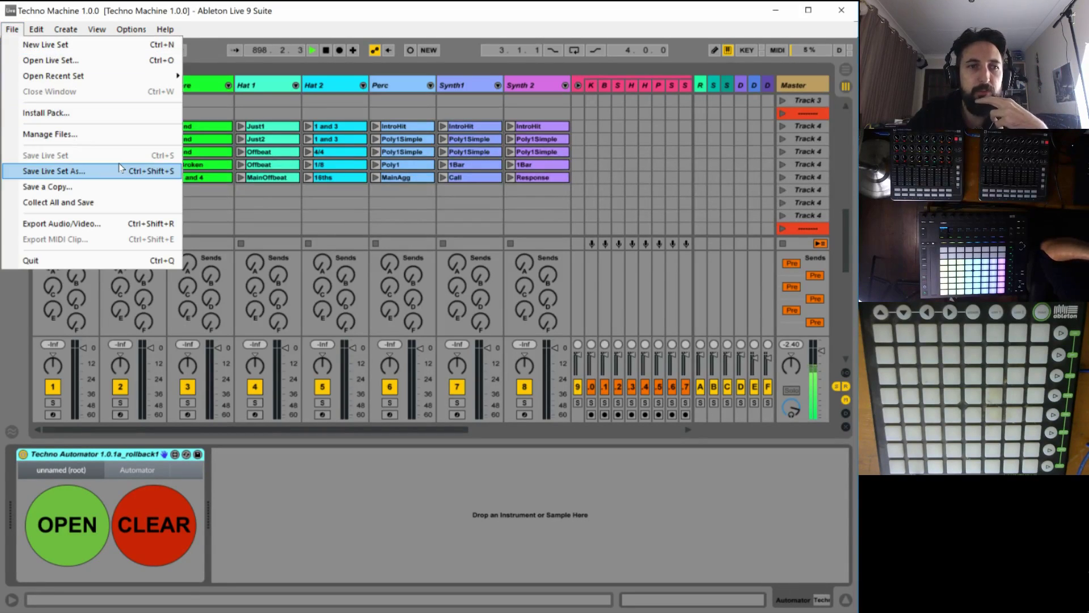
click(104, 204)
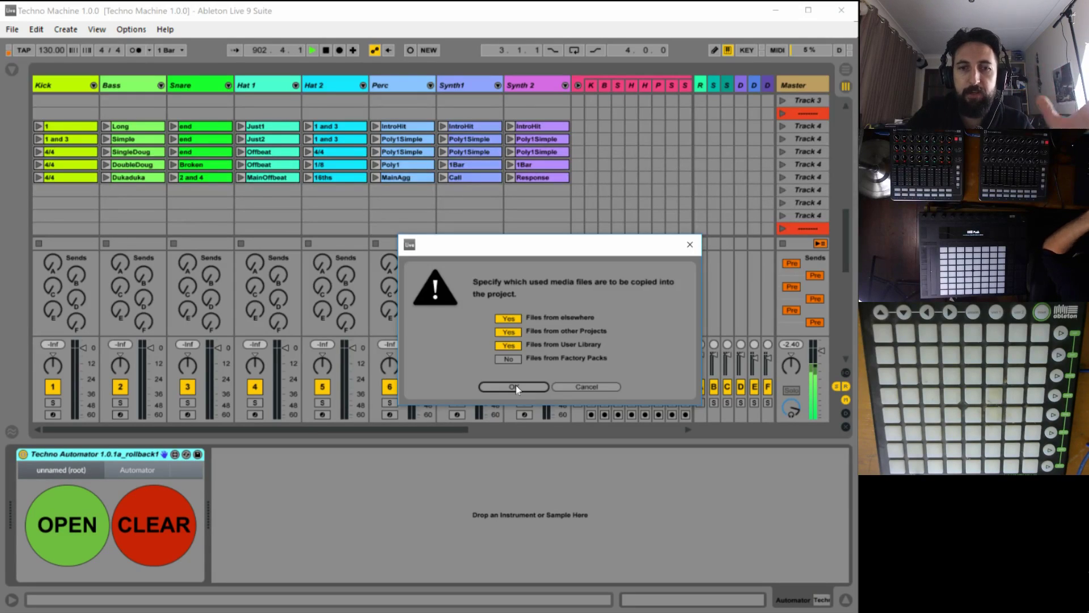
click(513, 387)
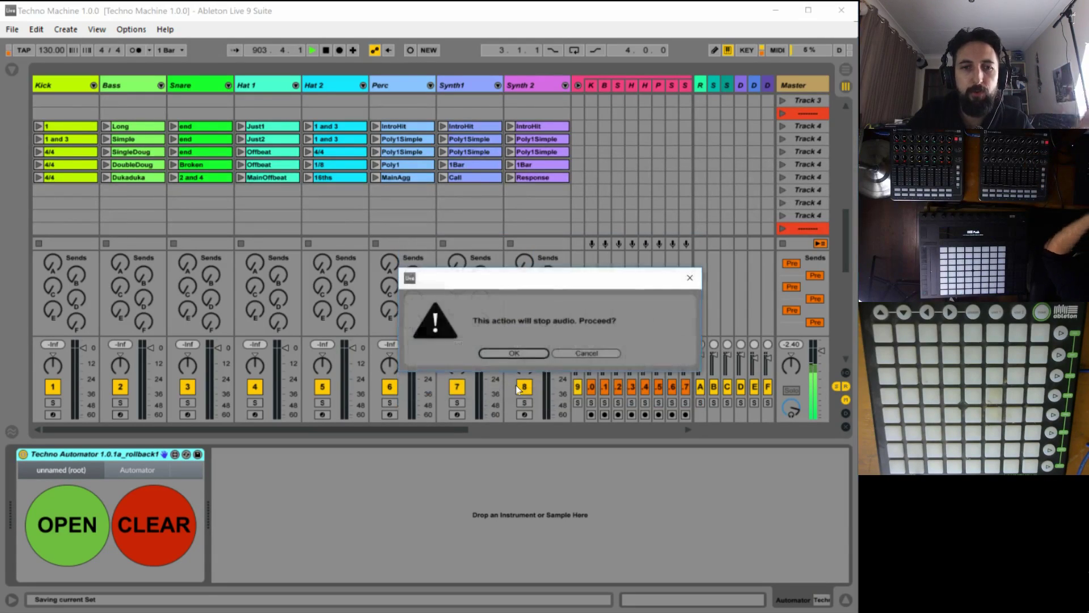
click(510, 354)
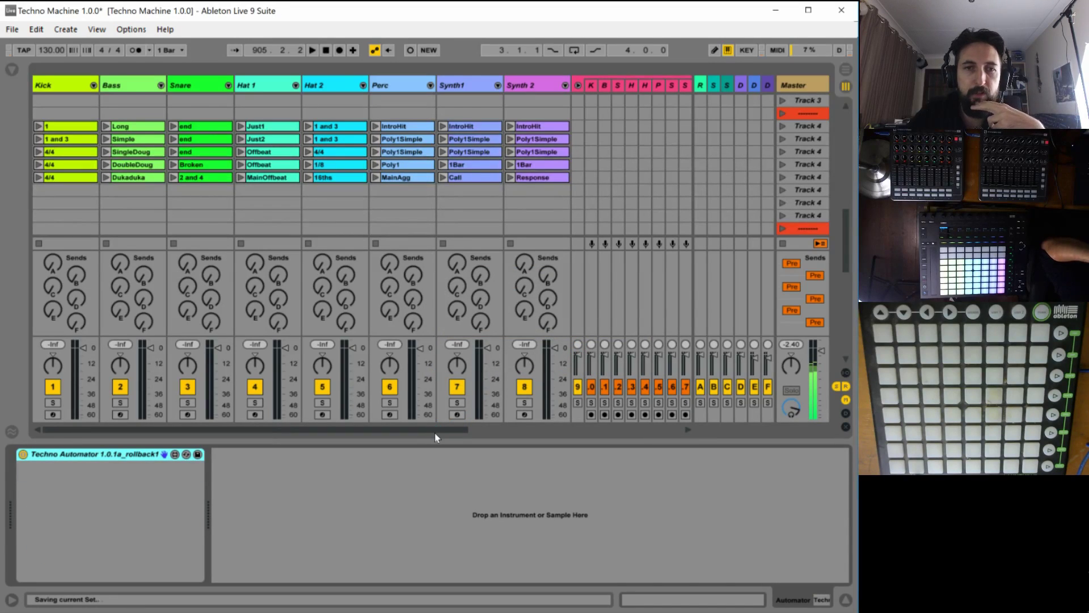
Open the Techno Automator device for editing in the Max editor.
drag(434, 431, 359, 431)
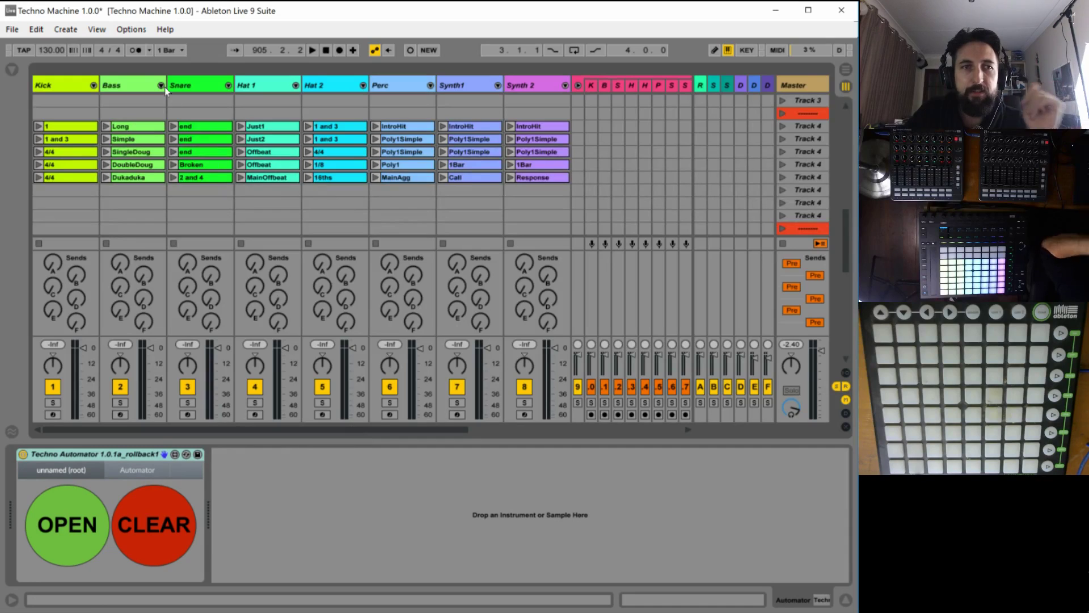
click(176, 455)
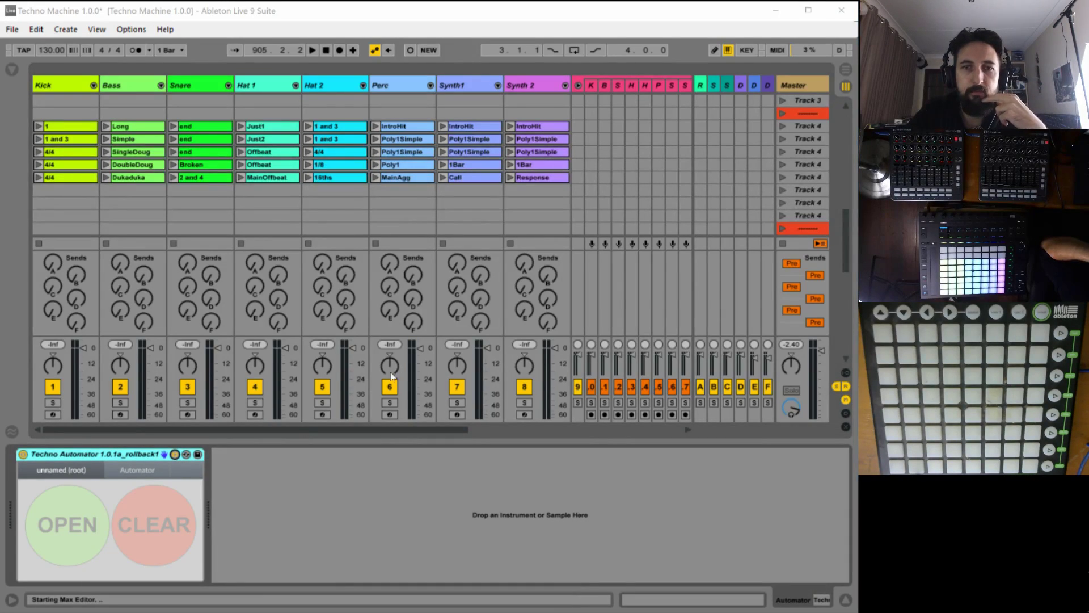
Move the start marker of the Recess clip on the 40 Audio track to the beginning of the sample and play it.
click(512, 430)
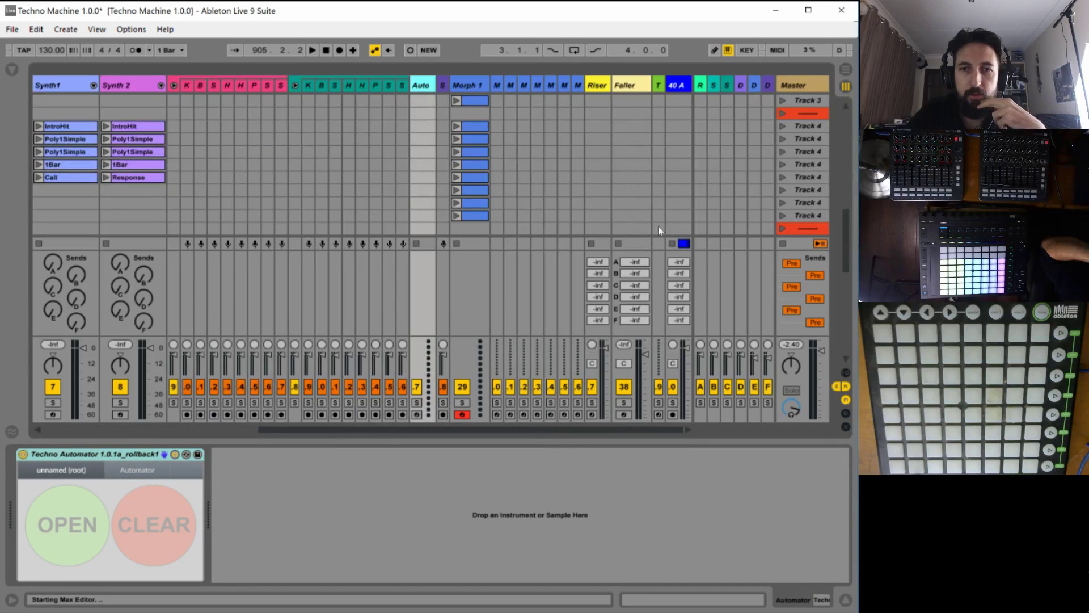
scroll(676, 135, up, 5)
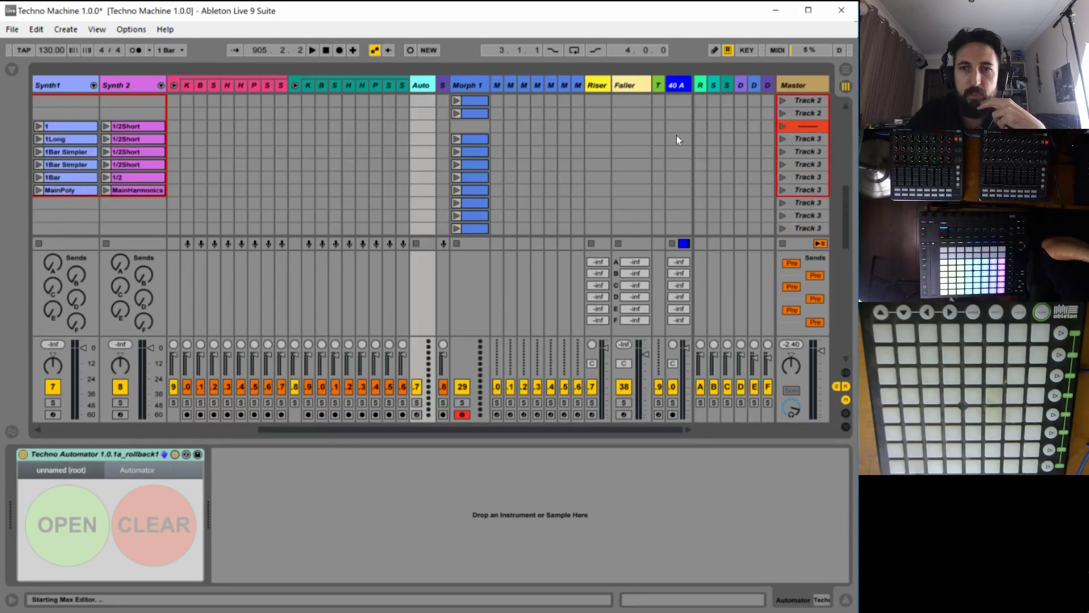
click(844, 145)
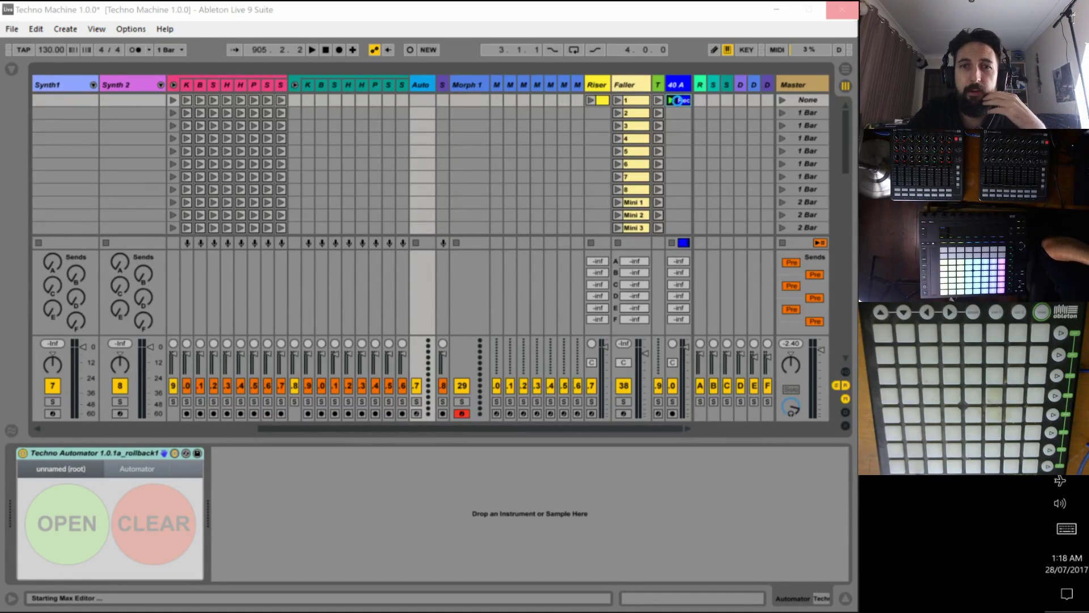
click(672, 100)
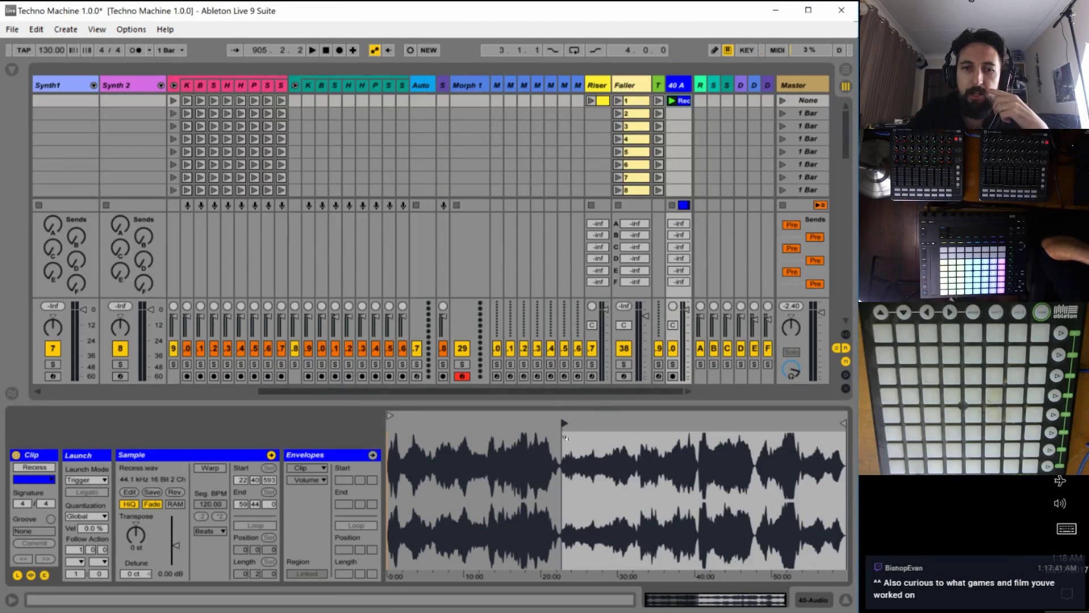
drag(563, 423, 390, 423)
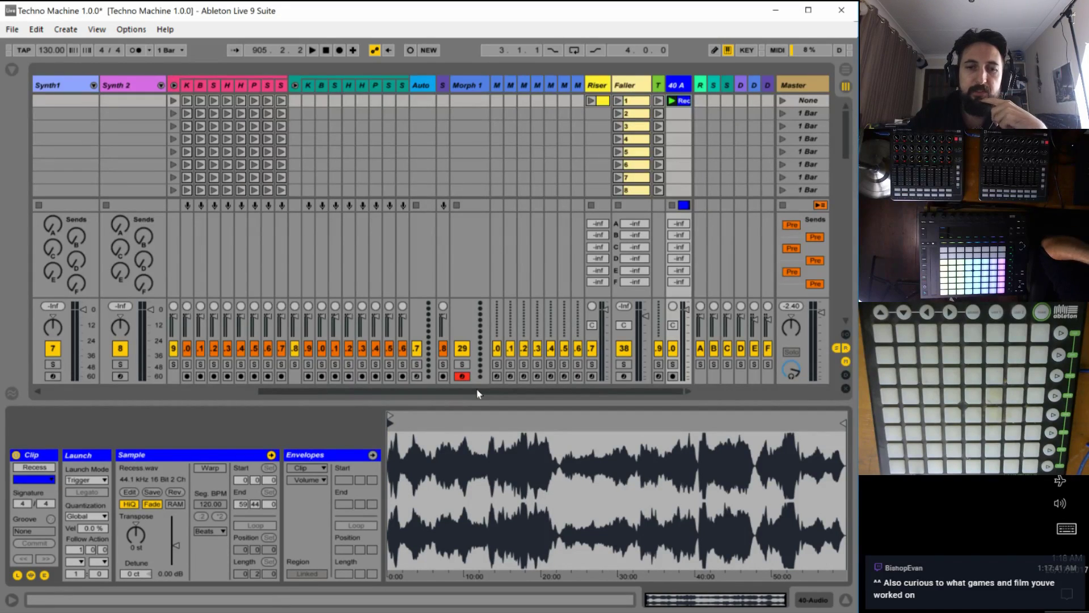
drag(477, 391, 522, 394)
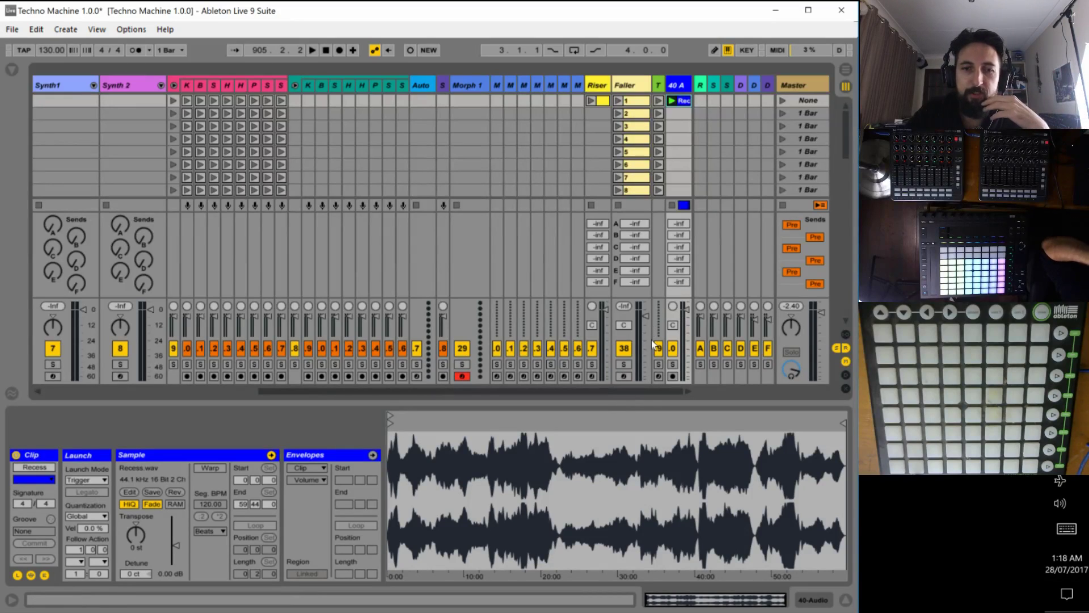
key(space)
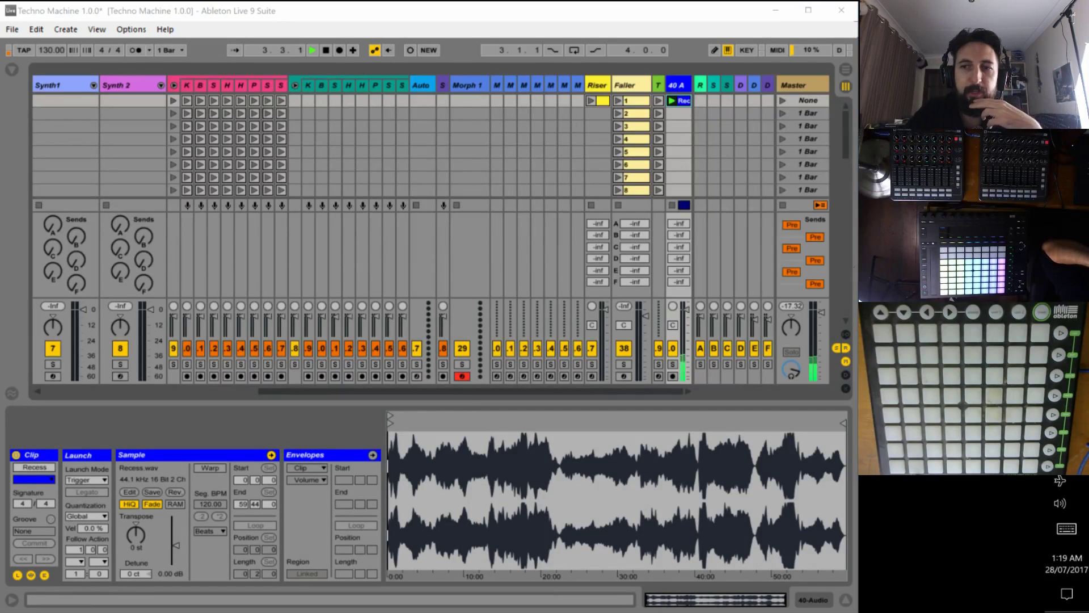
Switch to the Max editor and close the Max Console so only the Techno Automator patcher is in front.
key(alt+Tab)
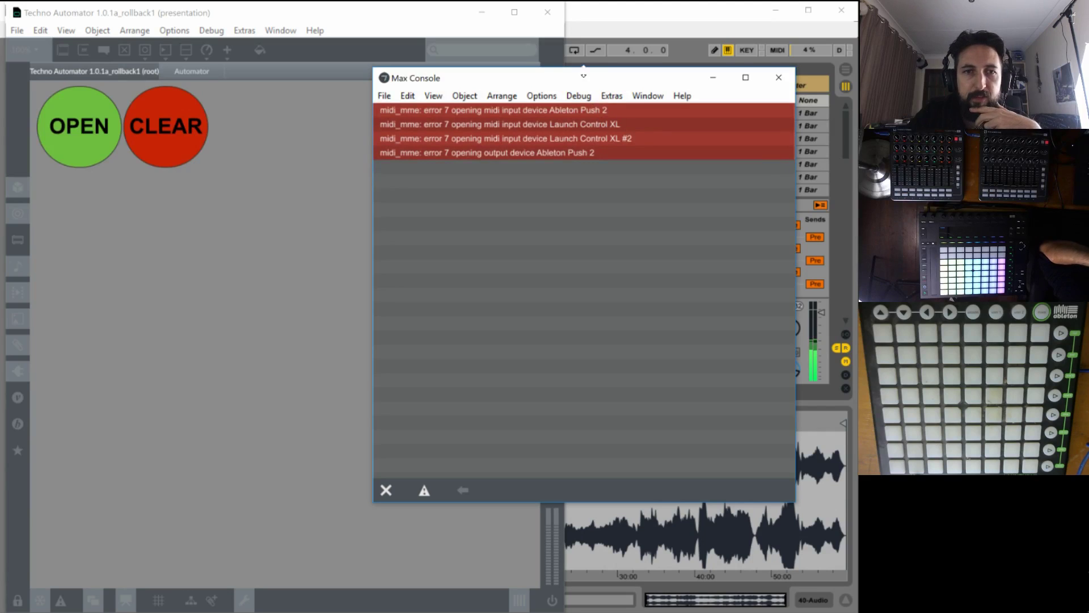
drag(555, 71, 538, 78)
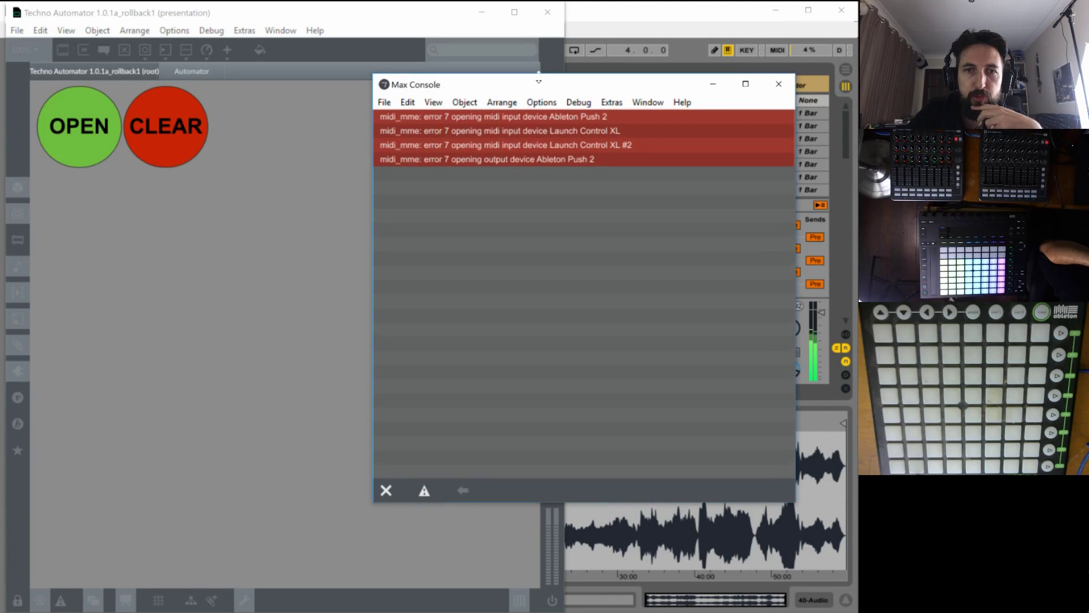
click(776, 85)
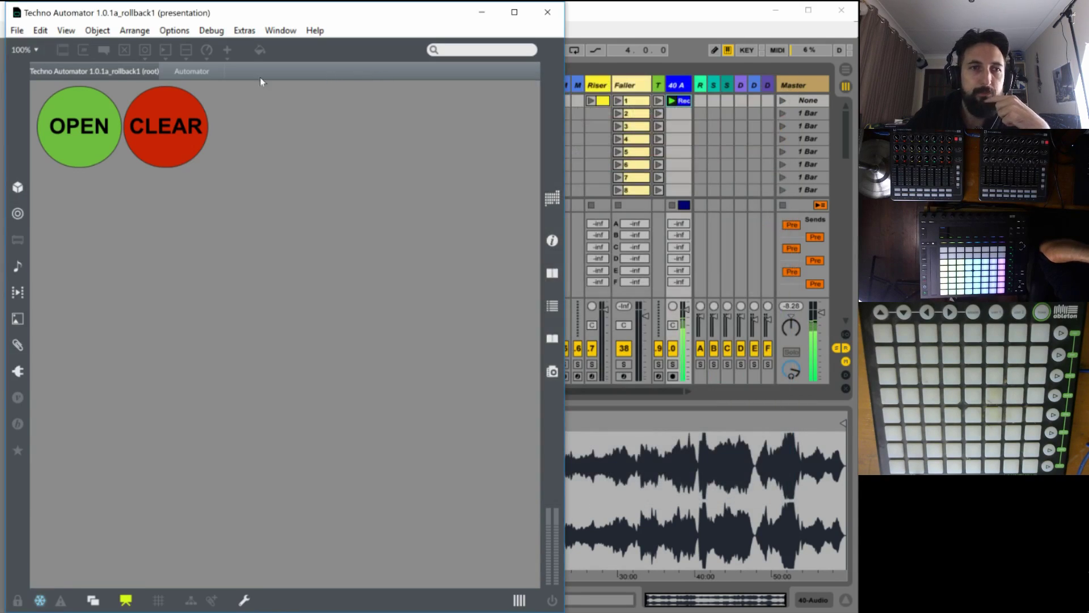
Unfreeze the Techno Automator device in the patcher and freeze it again.
click(19, 33)
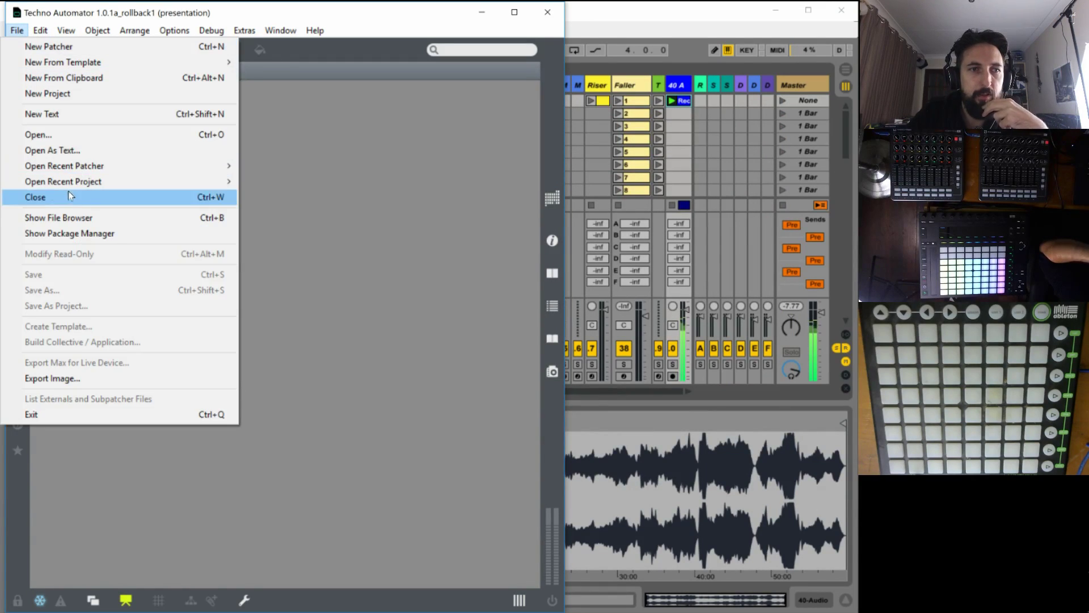
click(338, 239)
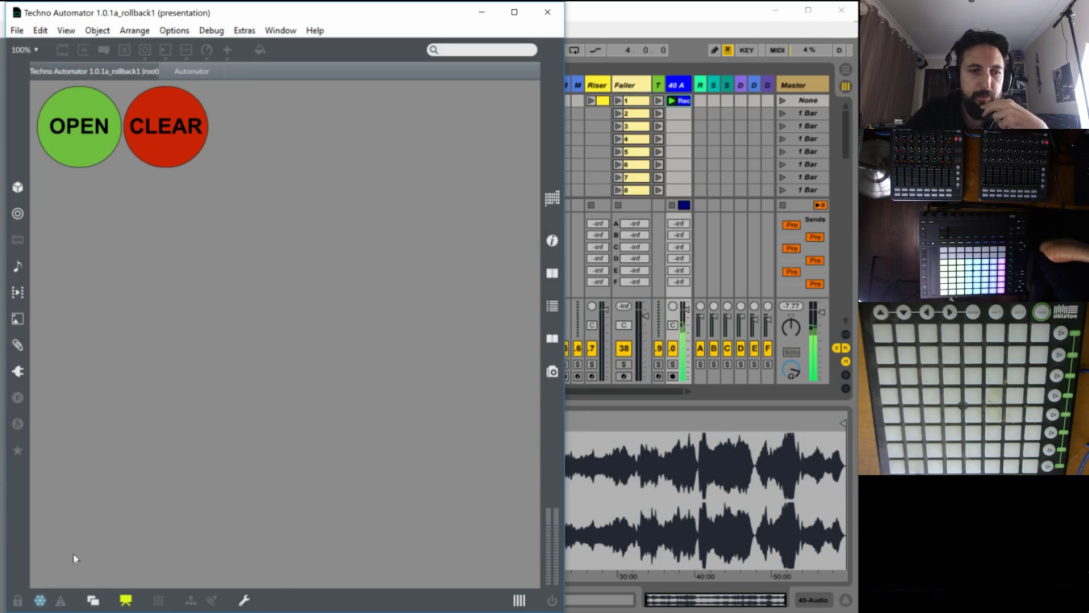
click(40, 600)
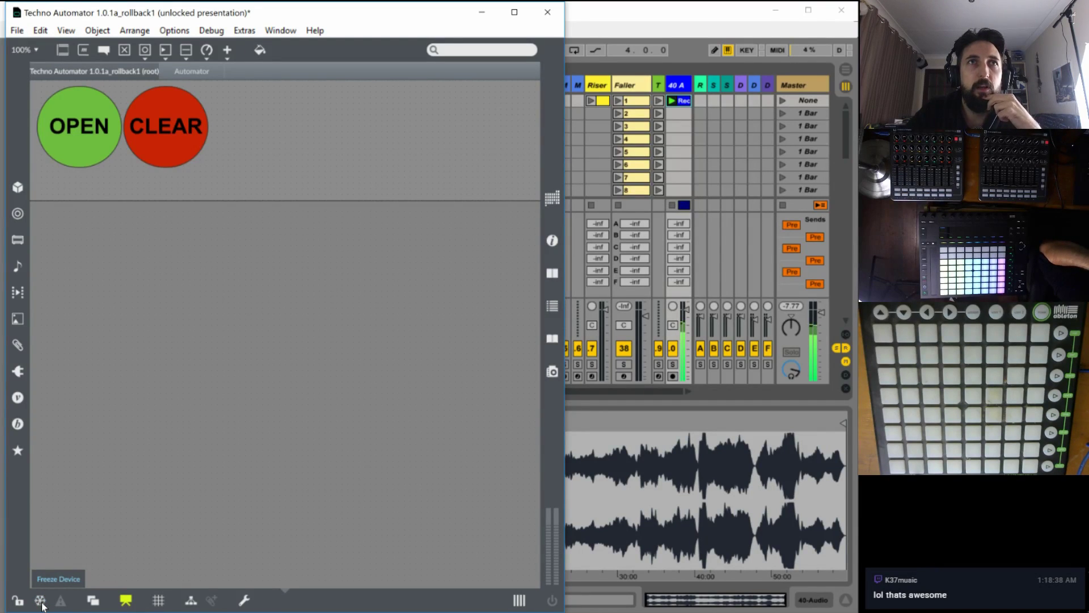
click(40, 600)
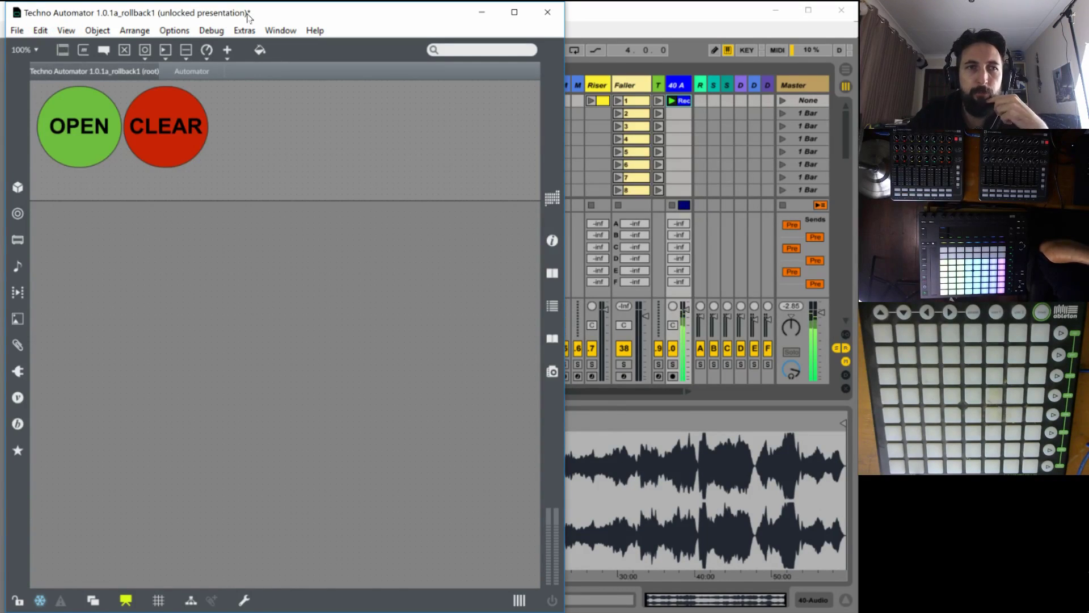
drag(247, 17, 243, 17)
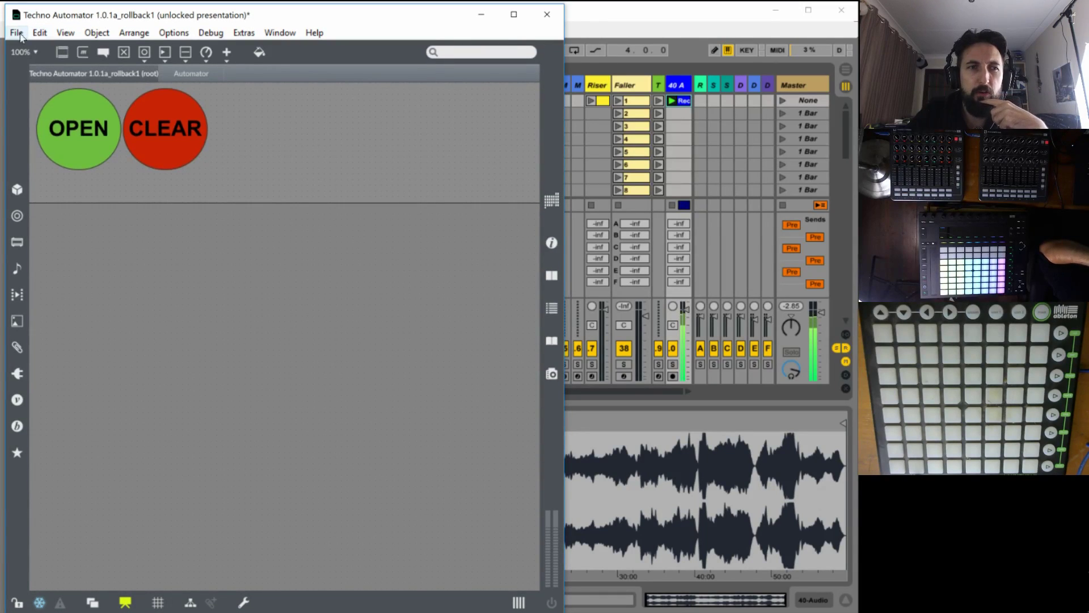
drag(115, 20, 120, 20)
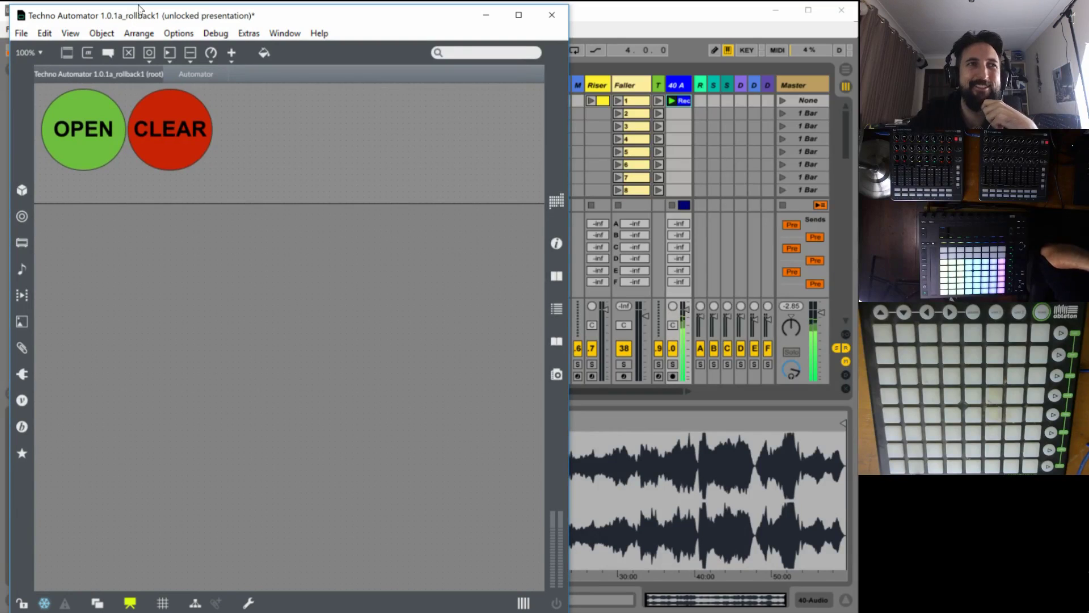
drag(90, 20, 86, 15)
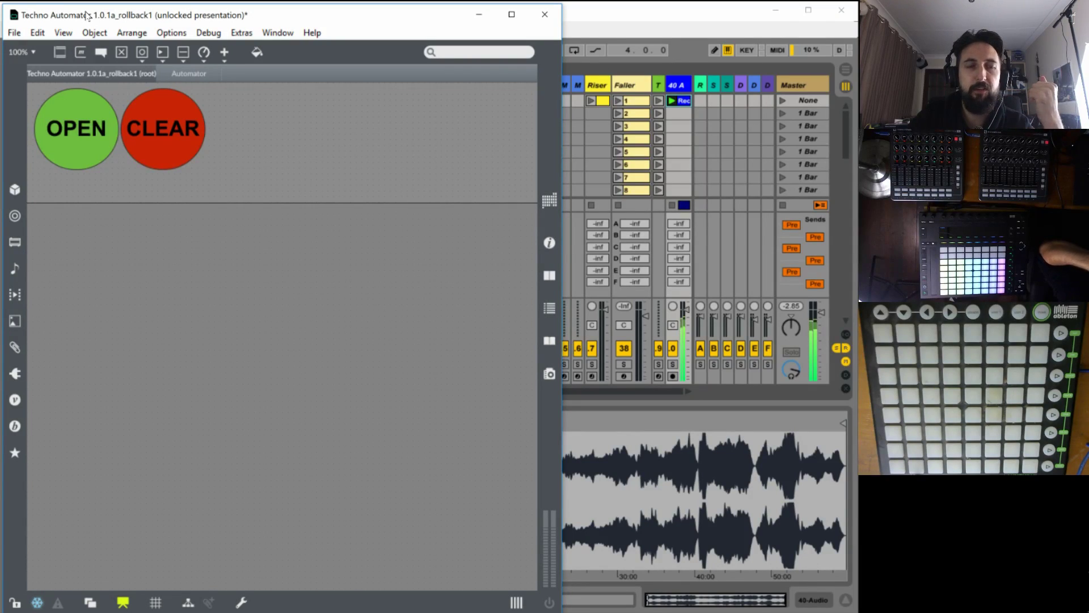
click(14, 33)
click(16, 33)
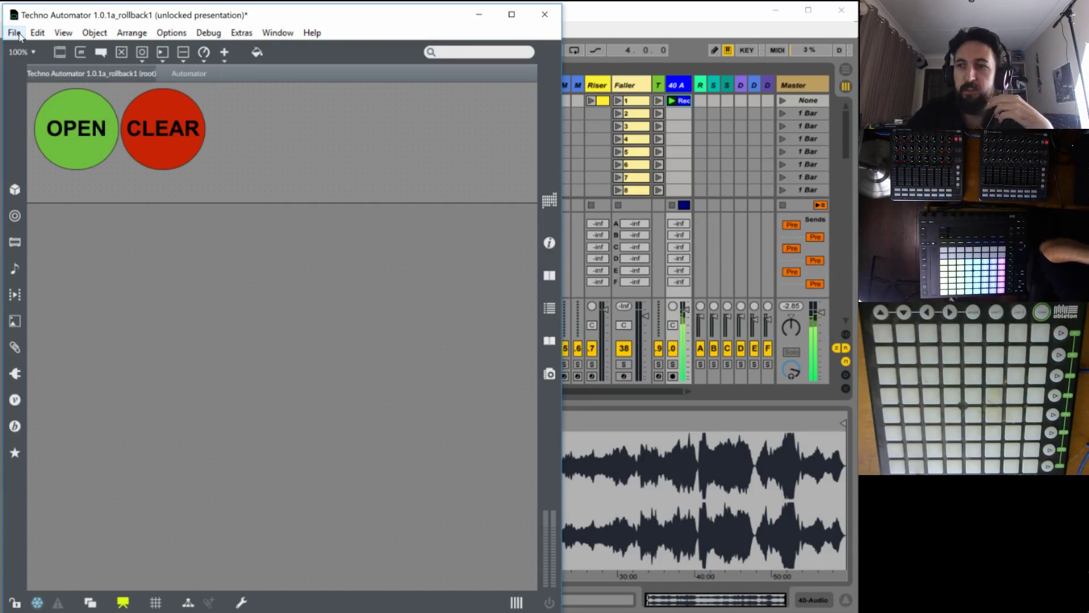
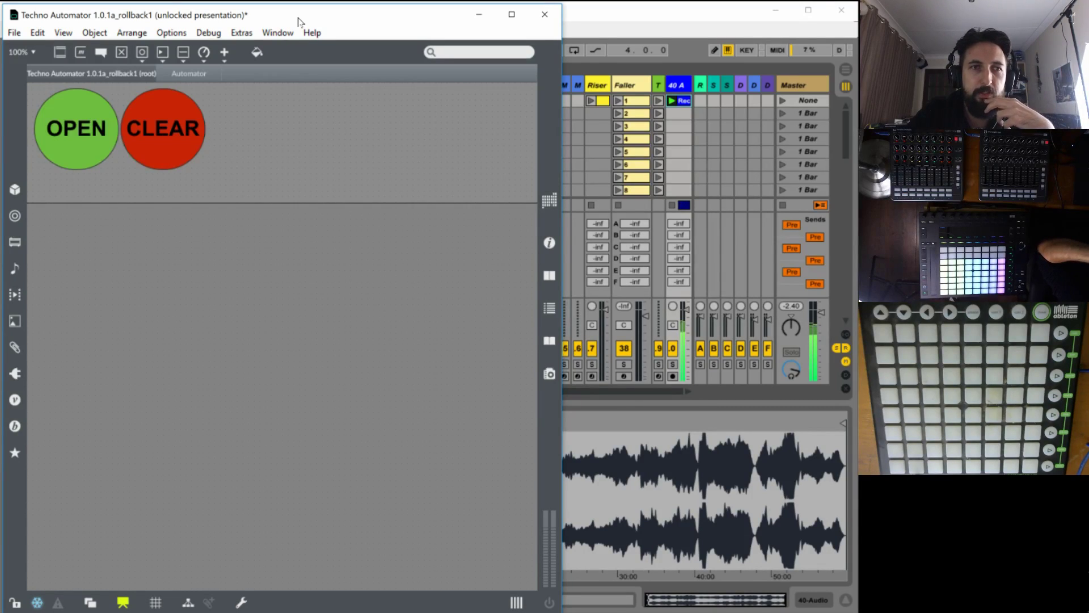
click(16, 35)
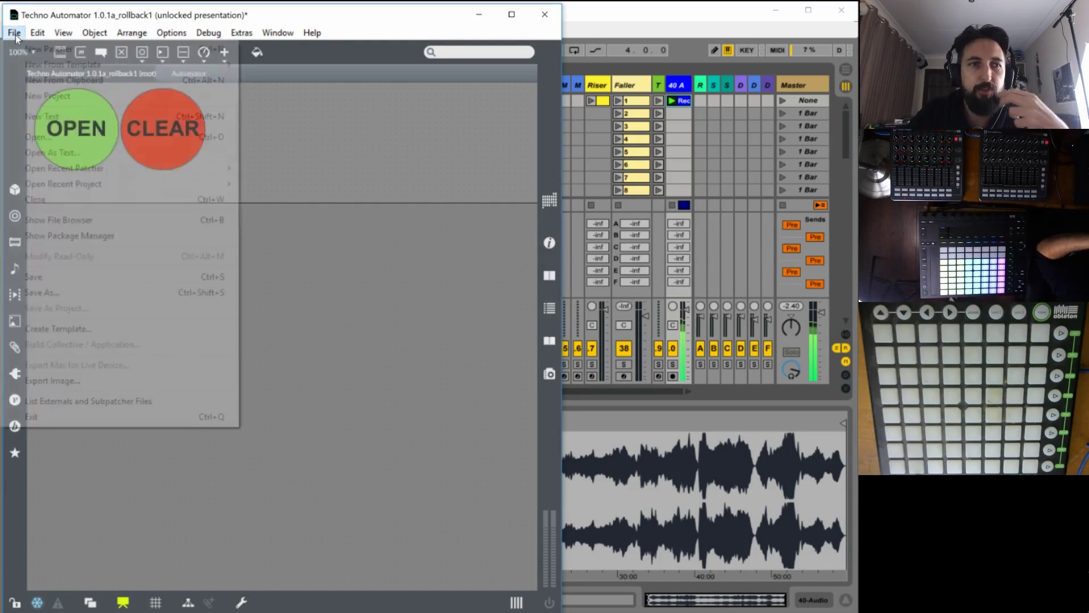
click(15, 35)
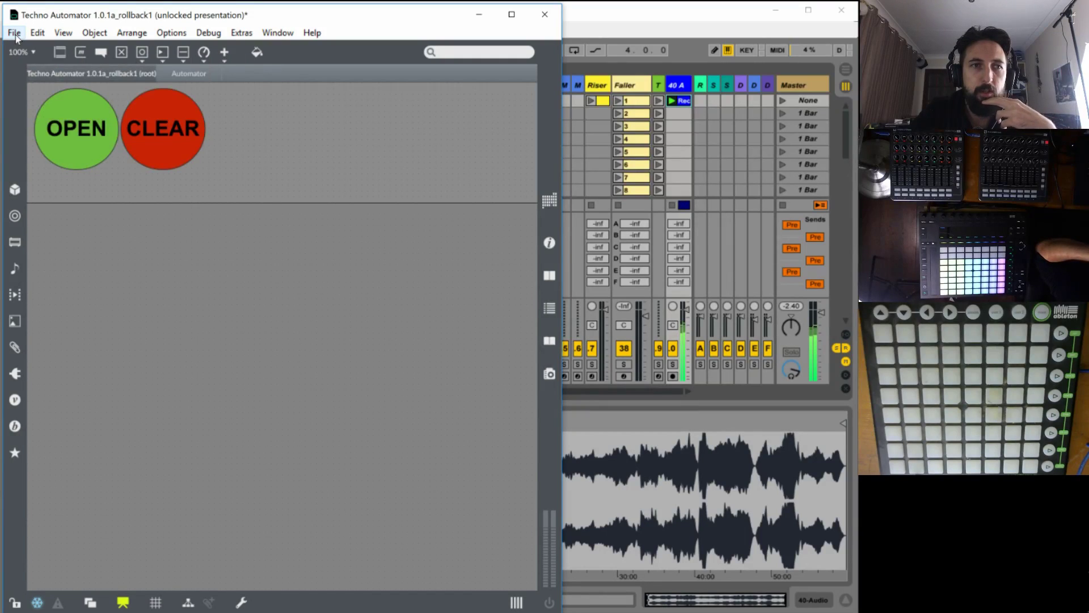
drag(82, 15, 82, 17)
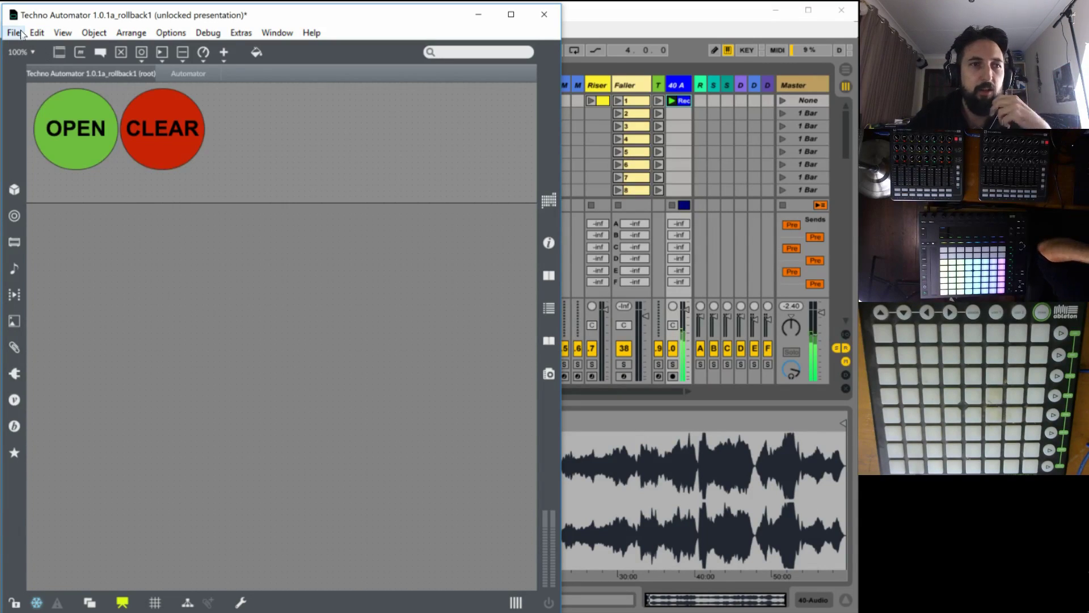
click(14, 33)
click(14, 33)
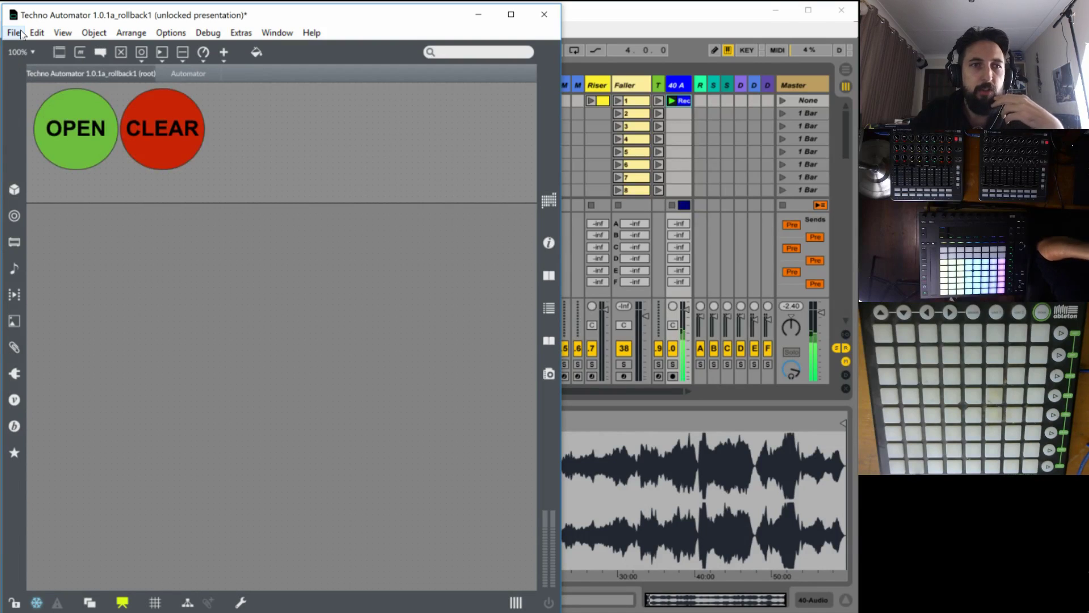
Save the device in the Max MIDI Effect folder as Techno Automator 1.0.0 - After Crash.
click(14, 33)
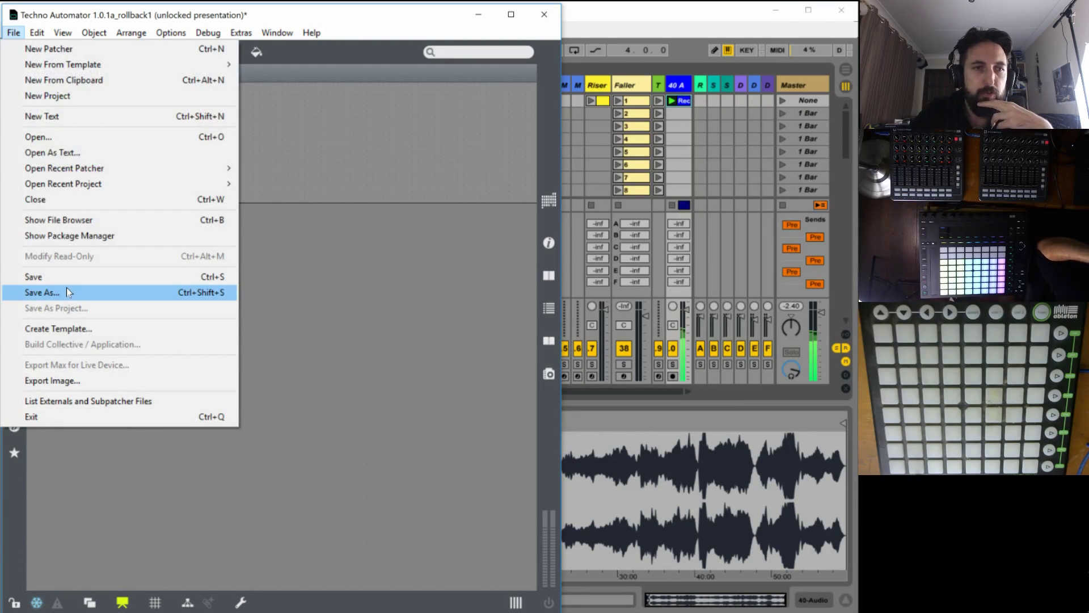
click(71, 293)
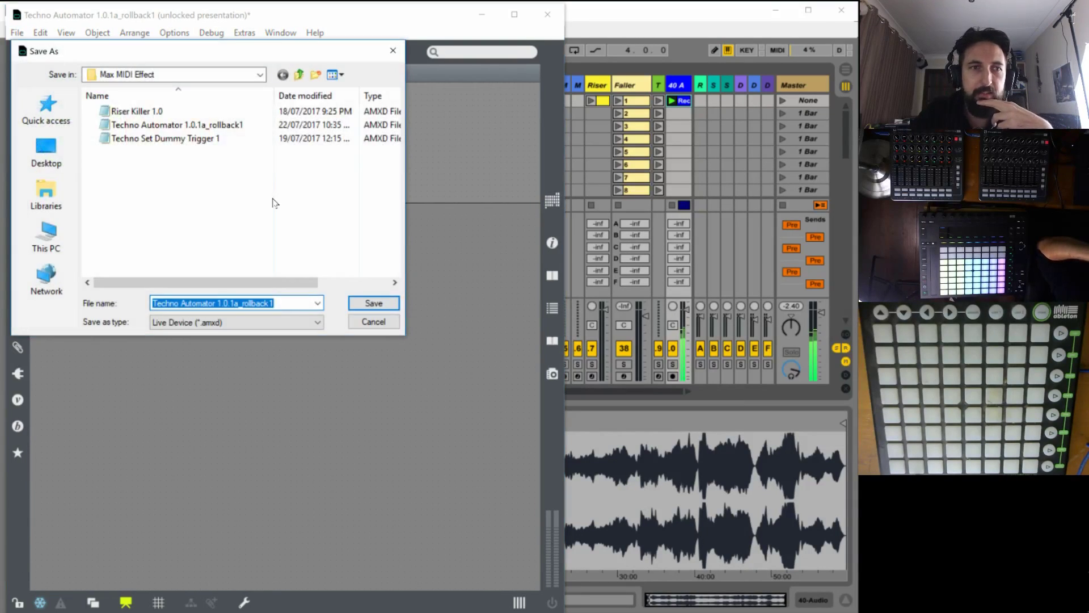
click(260, 74)
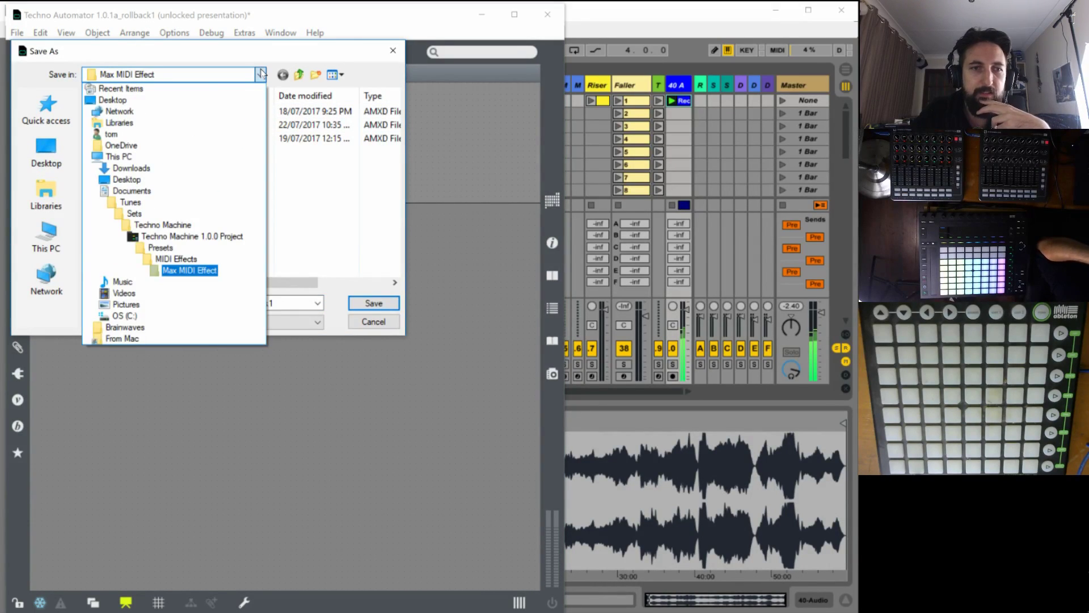
click(261, 74)
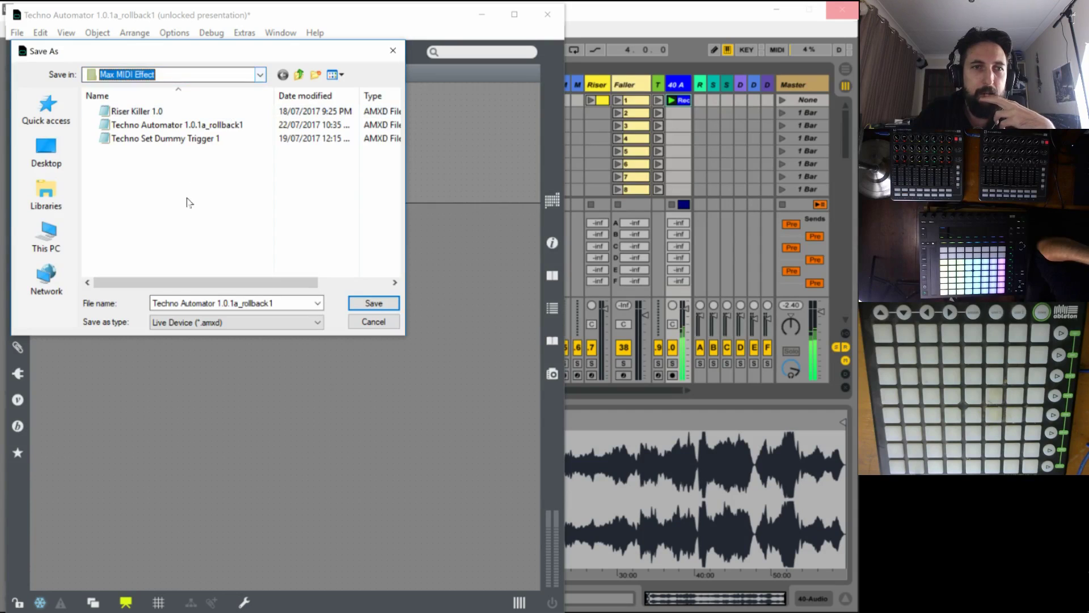
click(287, 307)
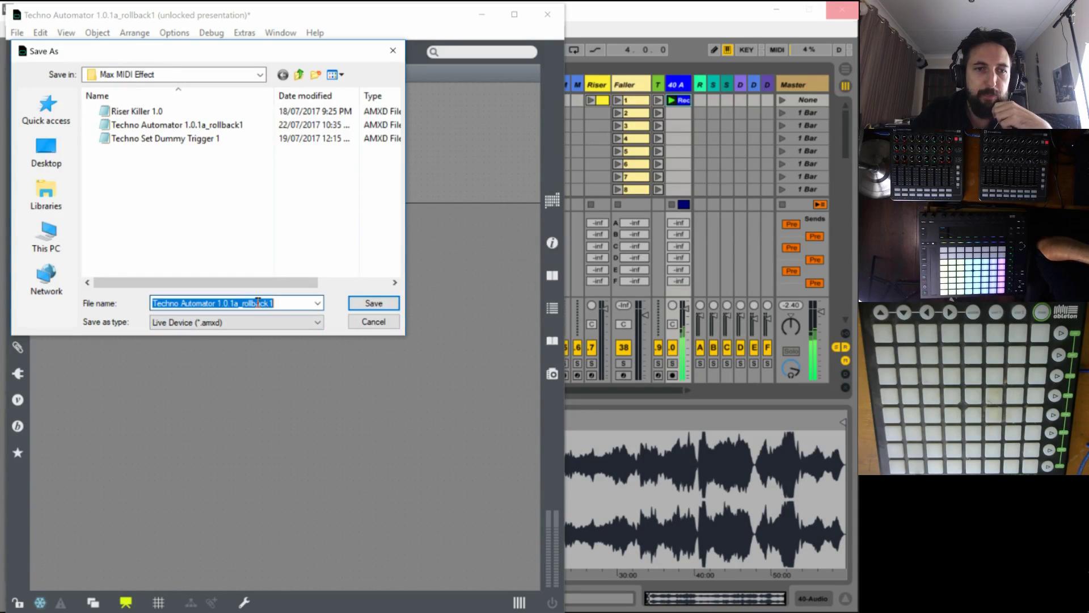
drag(284, 305, 230, 307)
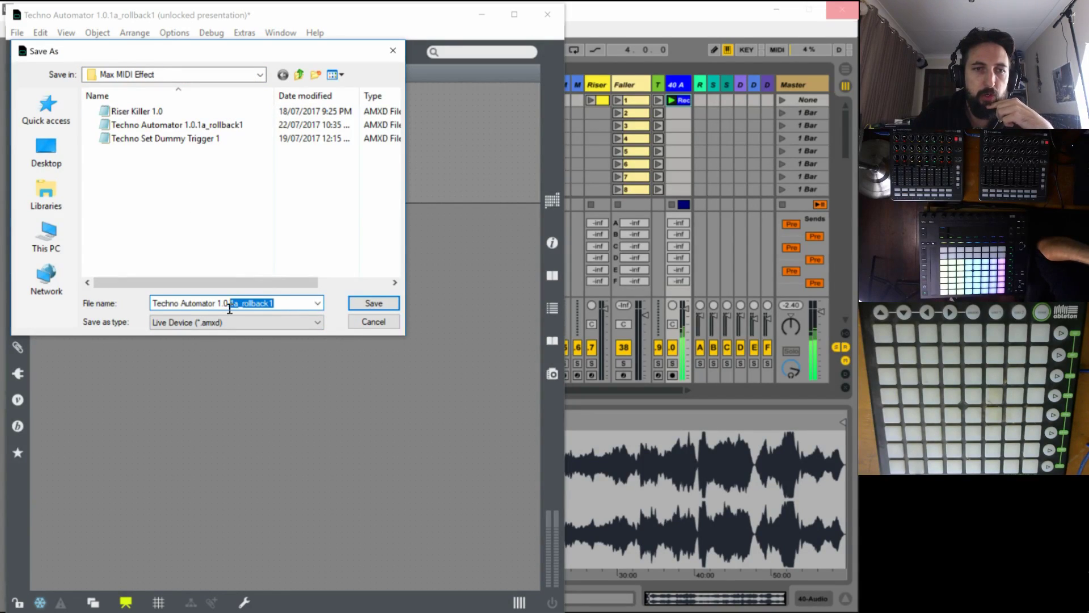
text(0 - )
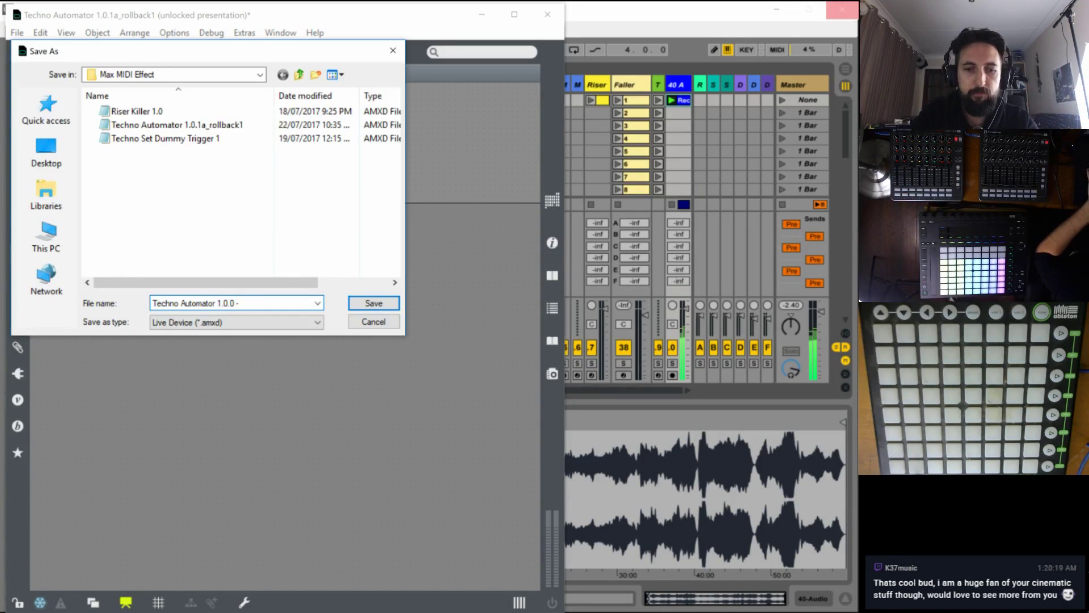
text(After Cr)
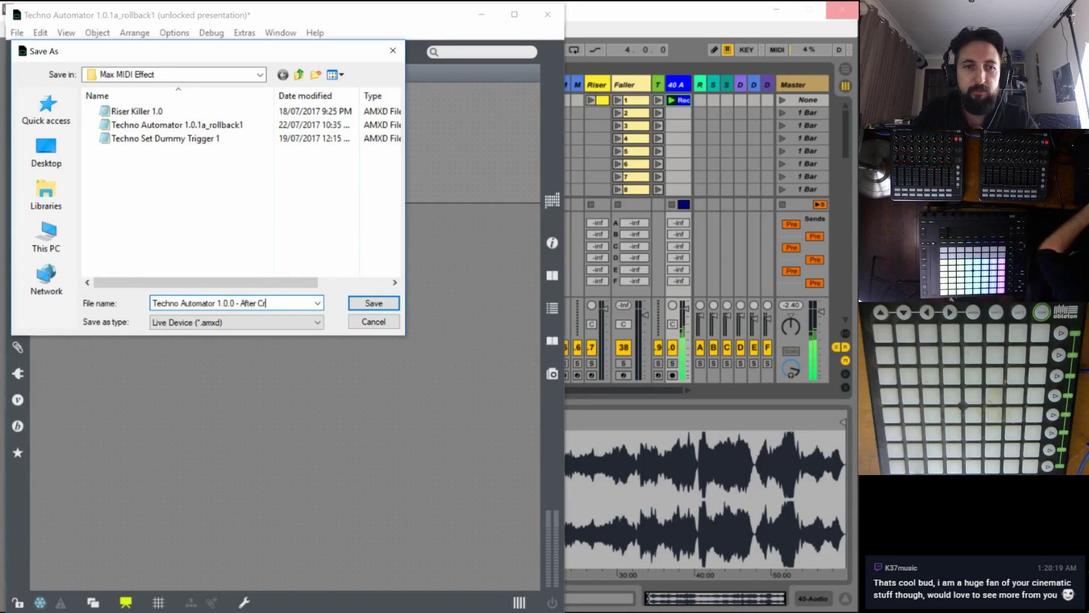
text(ash)
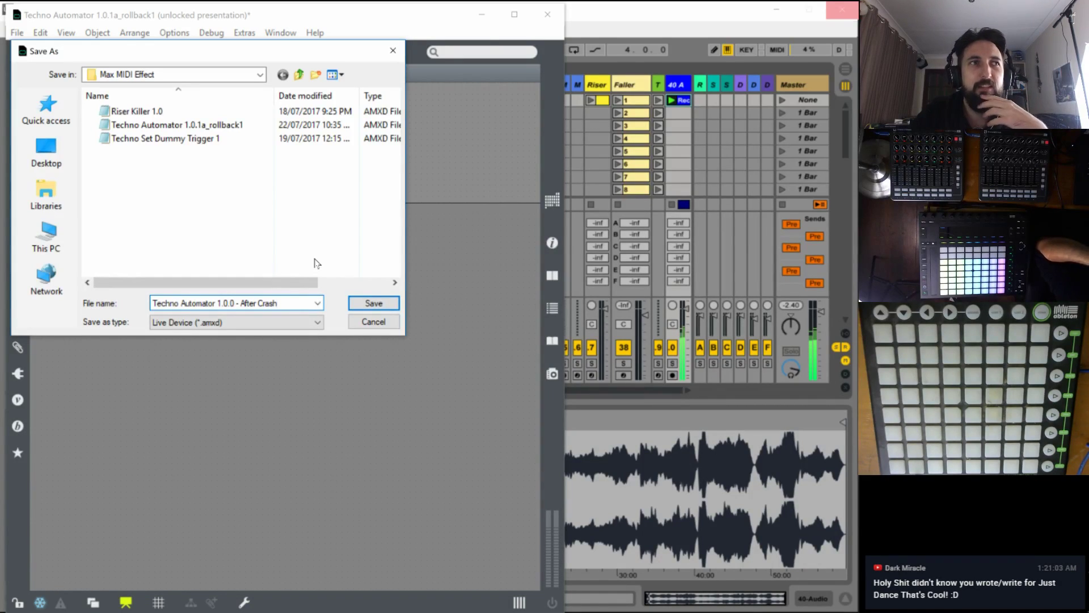
click(371, 305)
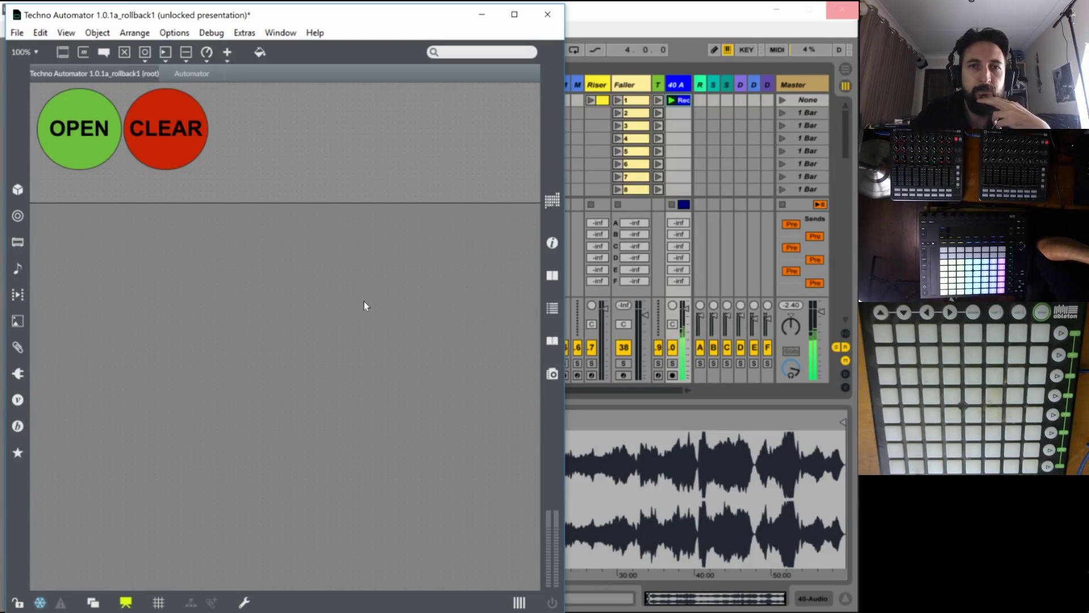
Unfreeze and unlock the saved device, switch it from presentation to patching view, and open the p Automator subpatcher.
key(ctrl+e)
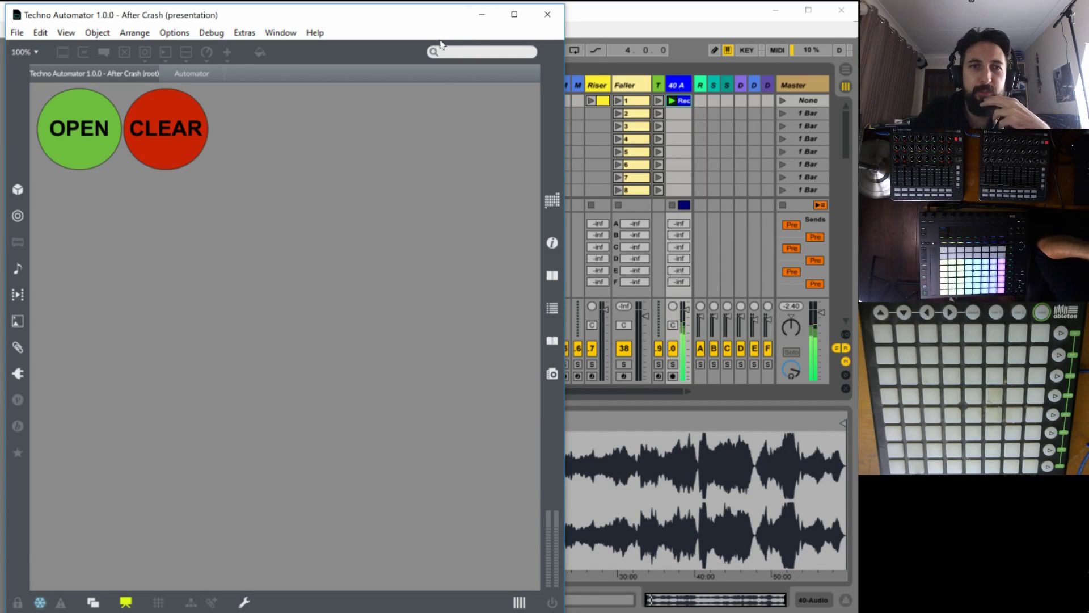
drag(387, 28, 383, 27)
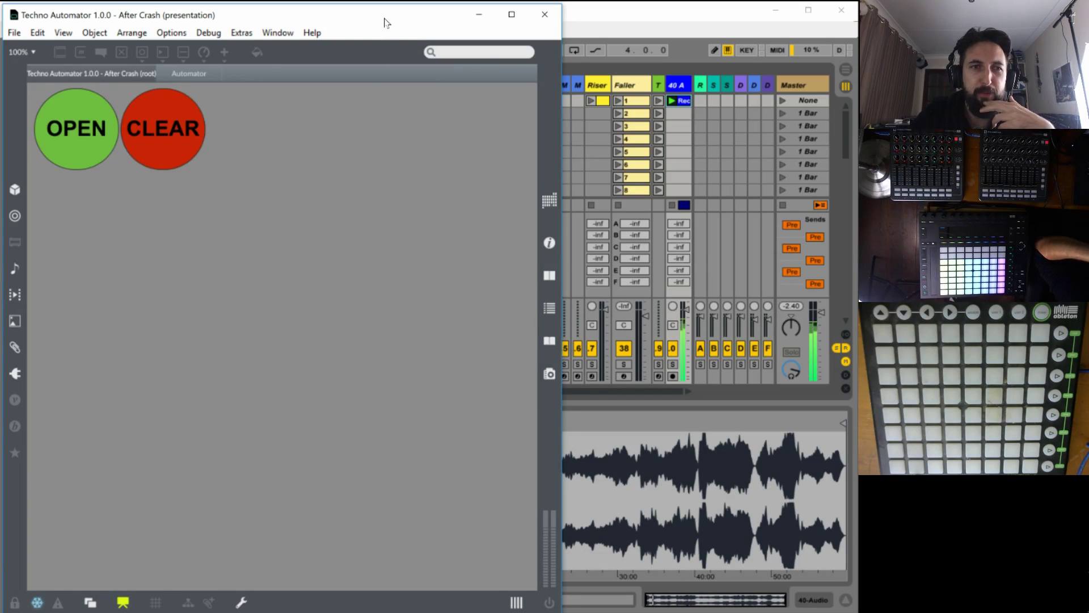
drag(384, 22, 390, 18)
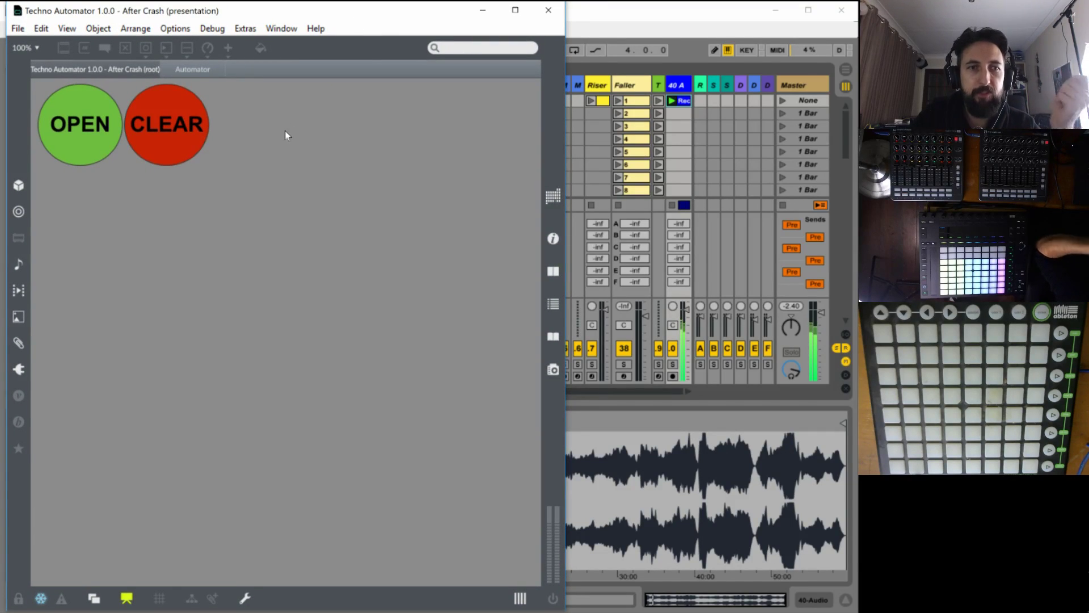
key(ctrl+e)
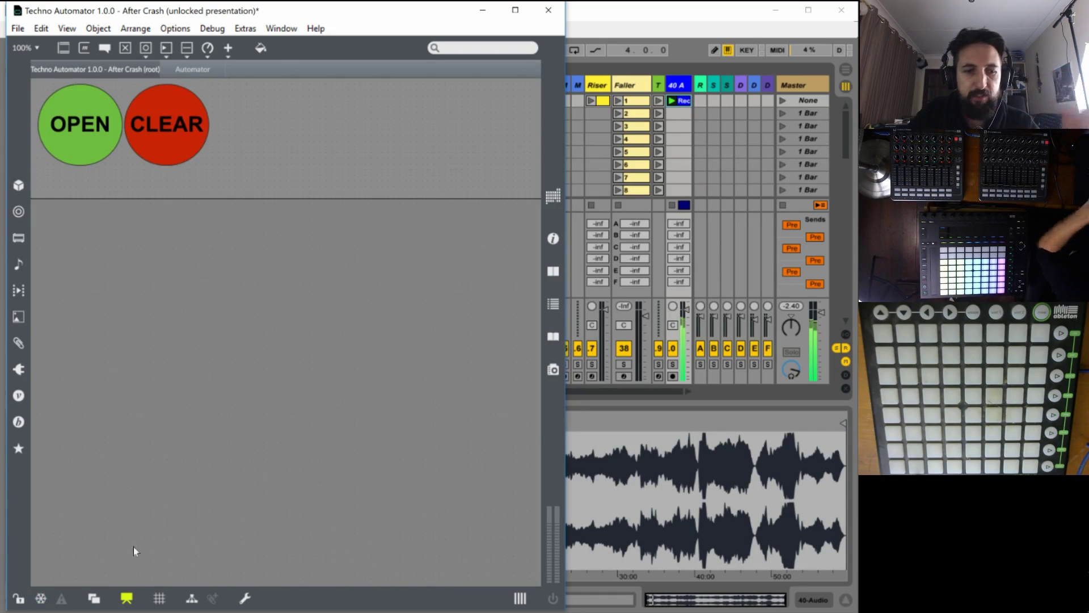
key(ctrl+alt+e)
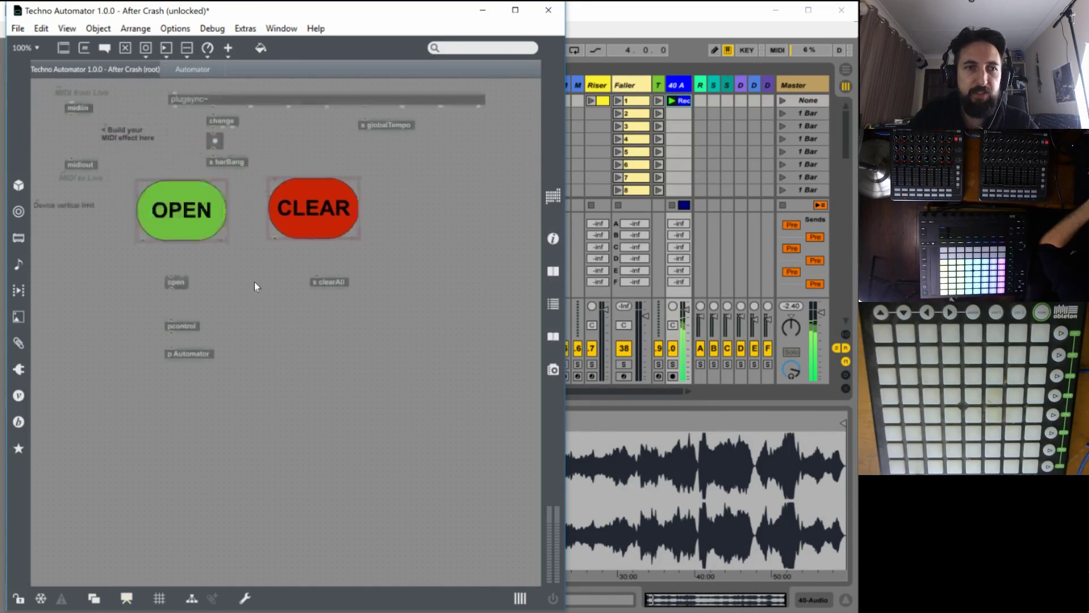
double_click(200, 354)
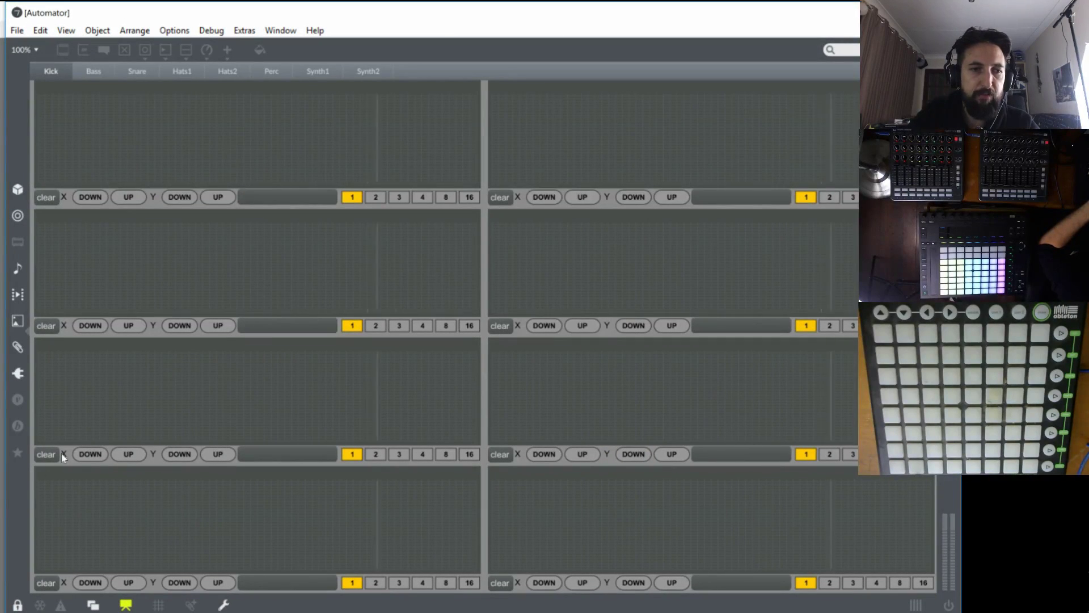
Unlock the Automator subpatcher in patching view, then open and unlock the original AutomatorFunction1.maxpat from the first Kick bpatcher.
click(27, 604)
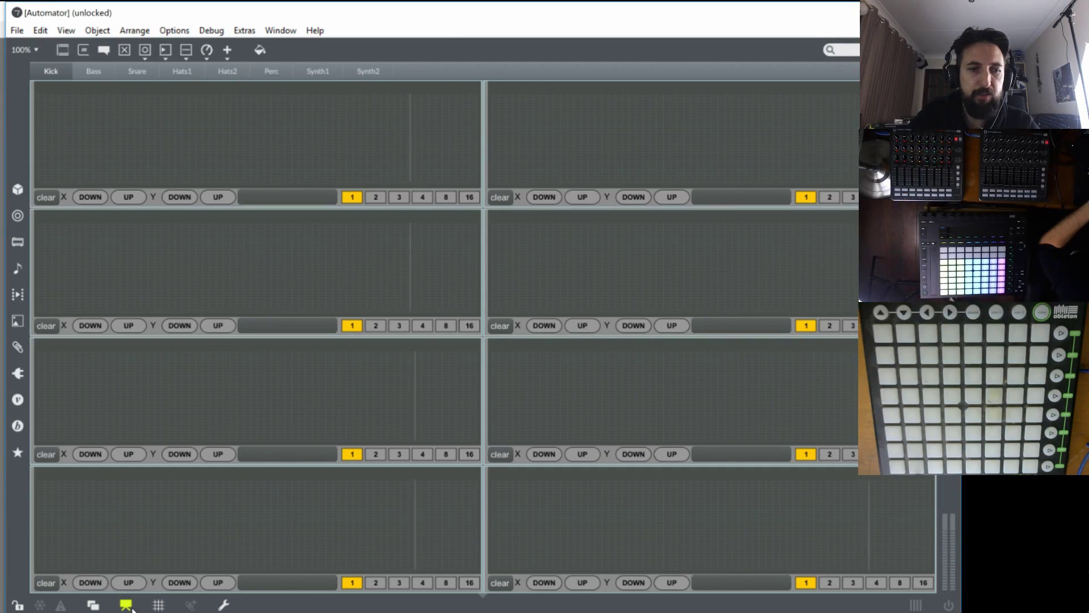
right_click(173, 120)
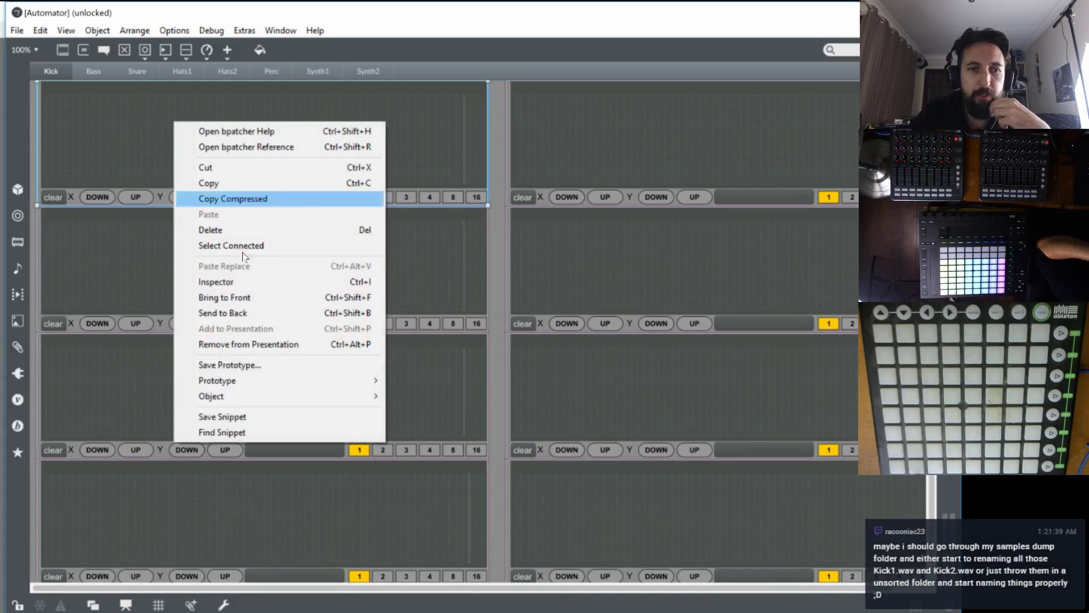
mouse_move(270, 395)
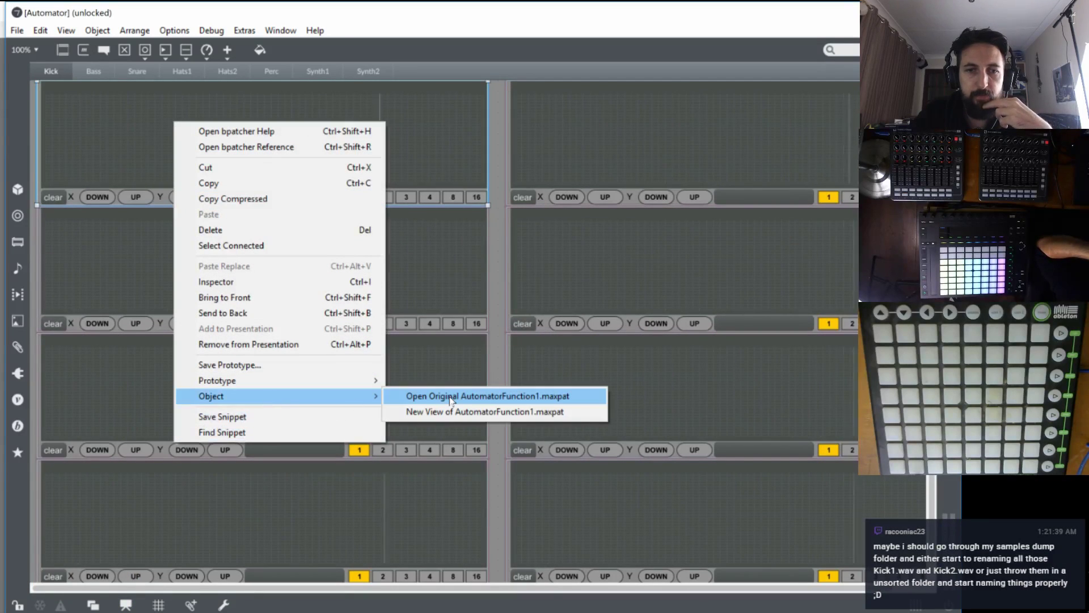
click(488, 397)
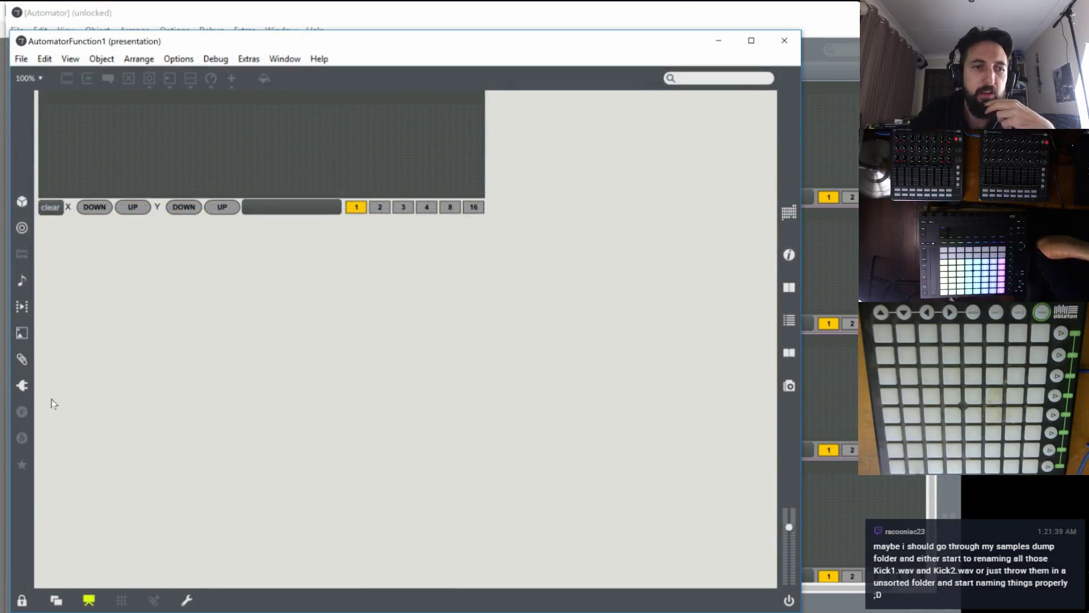
click(22, 600)
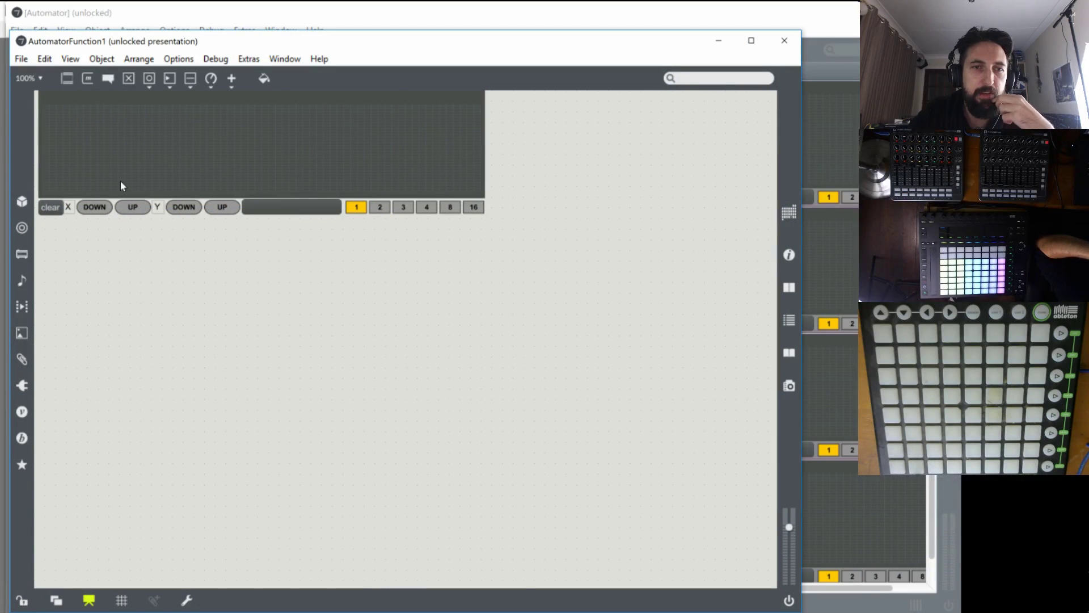
Save the patcher in the patchers folder as AutomatorFunction 1.0.0 - After Crash, then close it and the Automator subpatcher.
click(23, 58)
click(107, 316)
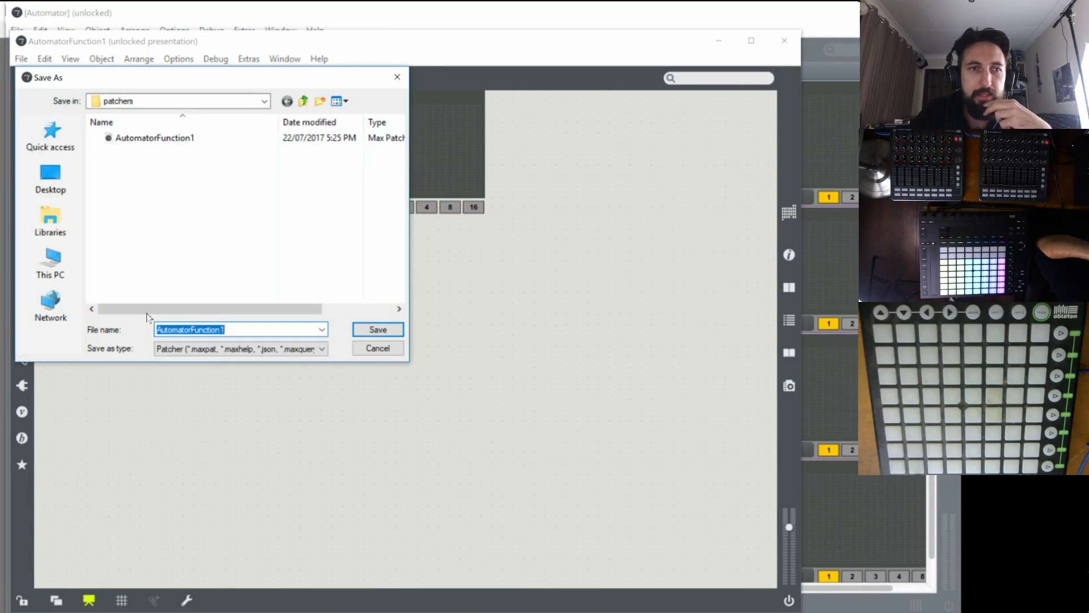
click(163, 103)
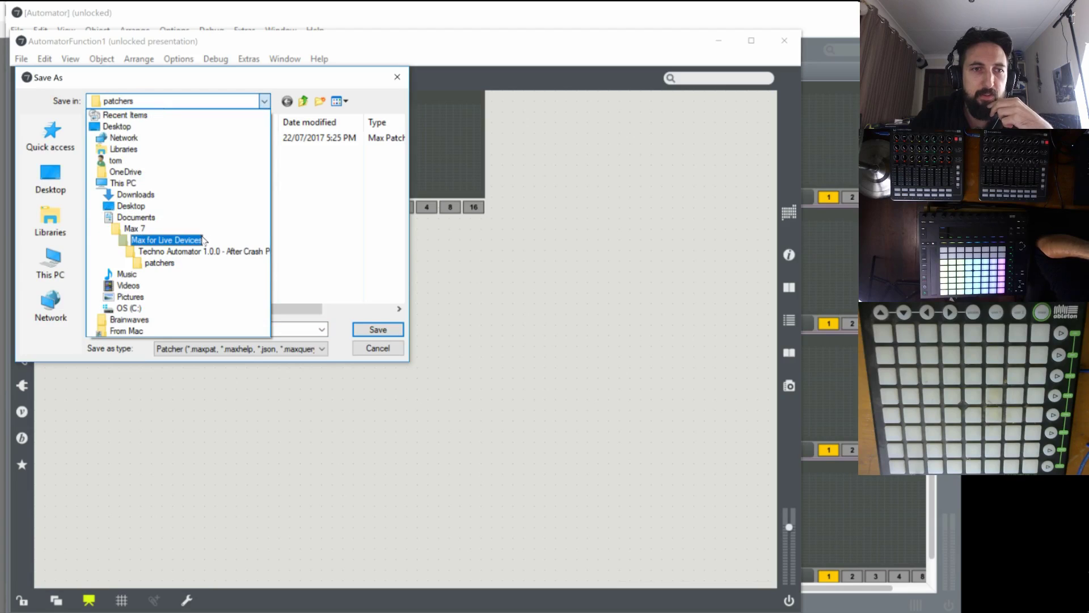
click(203, 263)
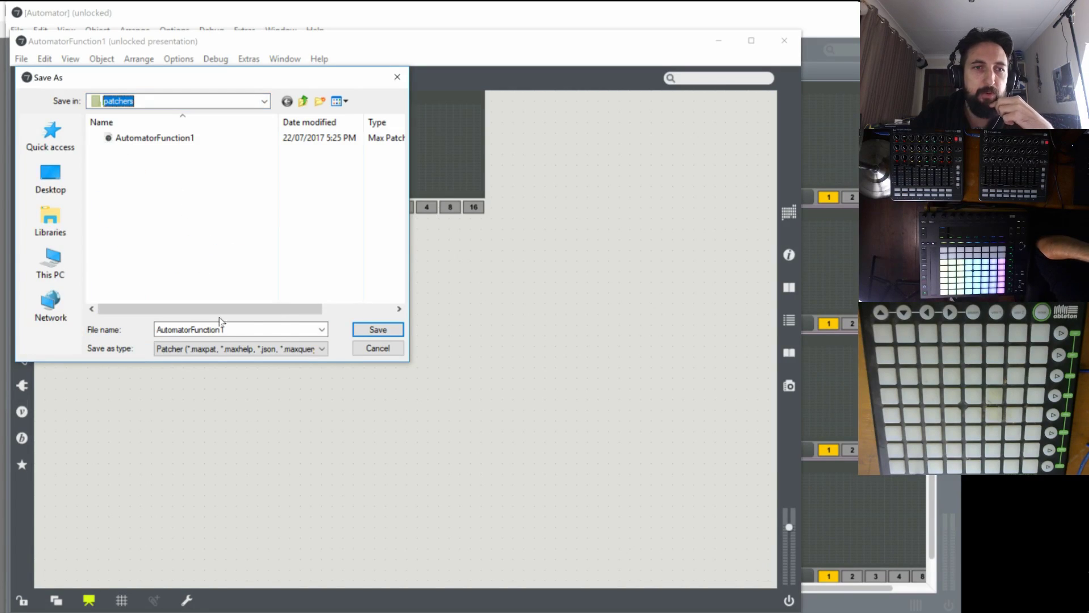
click(243, 329)
click(257, 328)
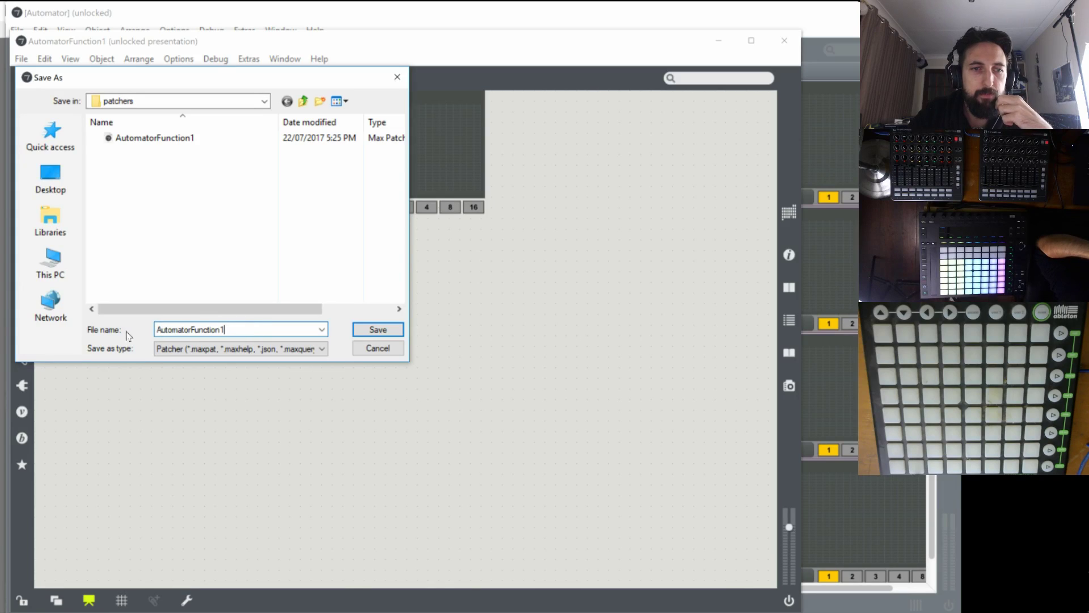
key(ctrl+a)
text(Au)
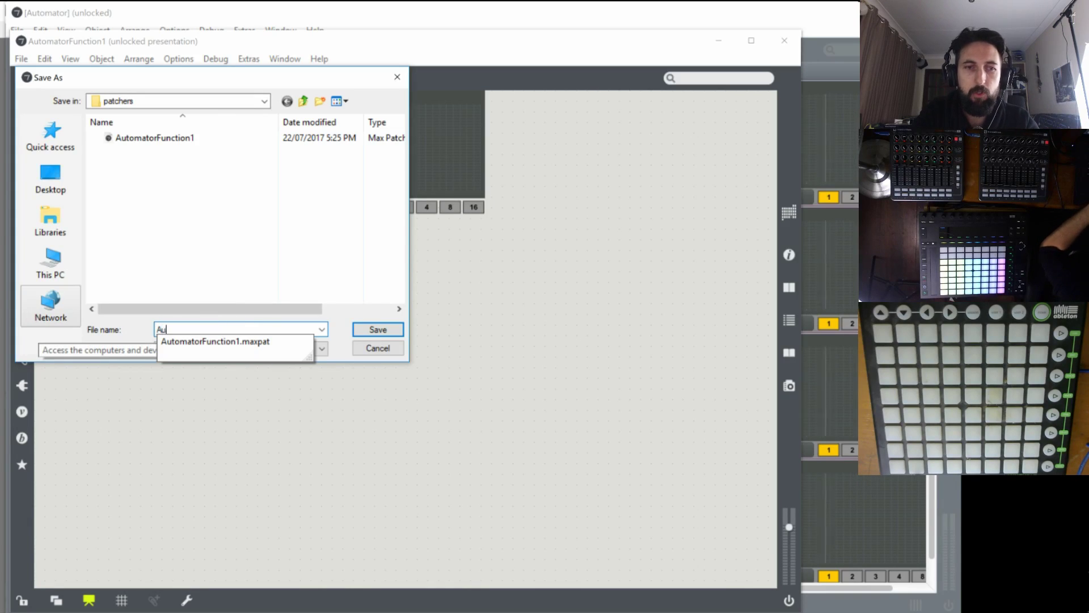
text(tomator)
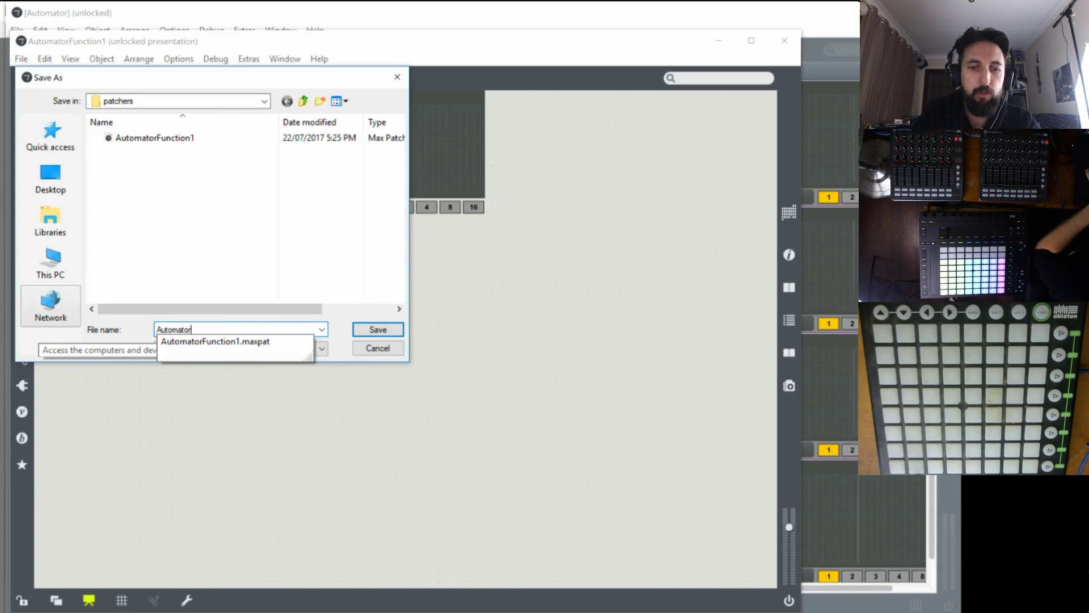
text(Function )
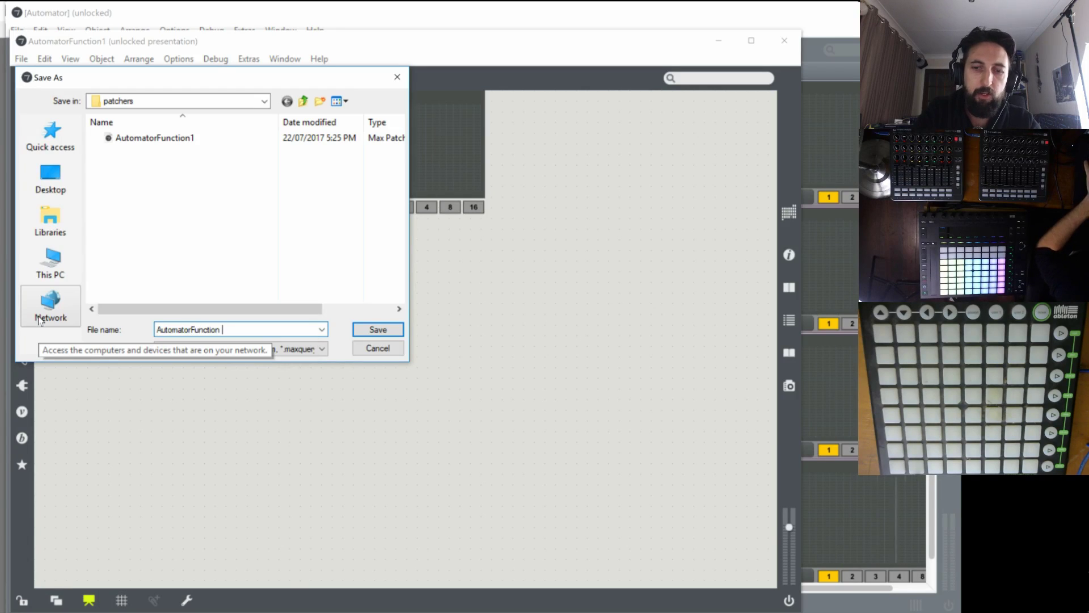
text(1.0.0)
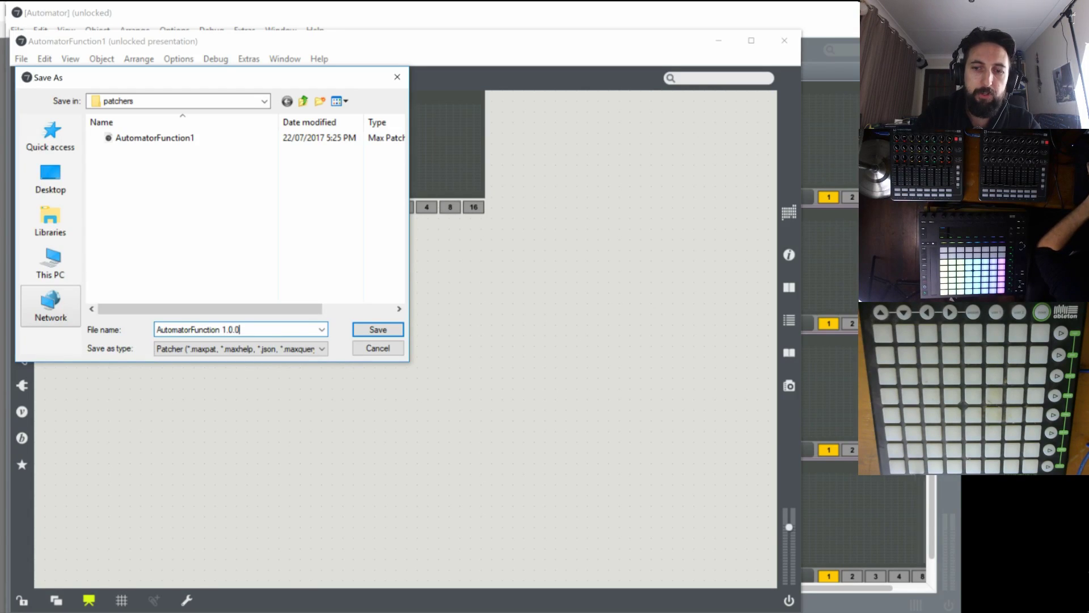
text( - After Crash)
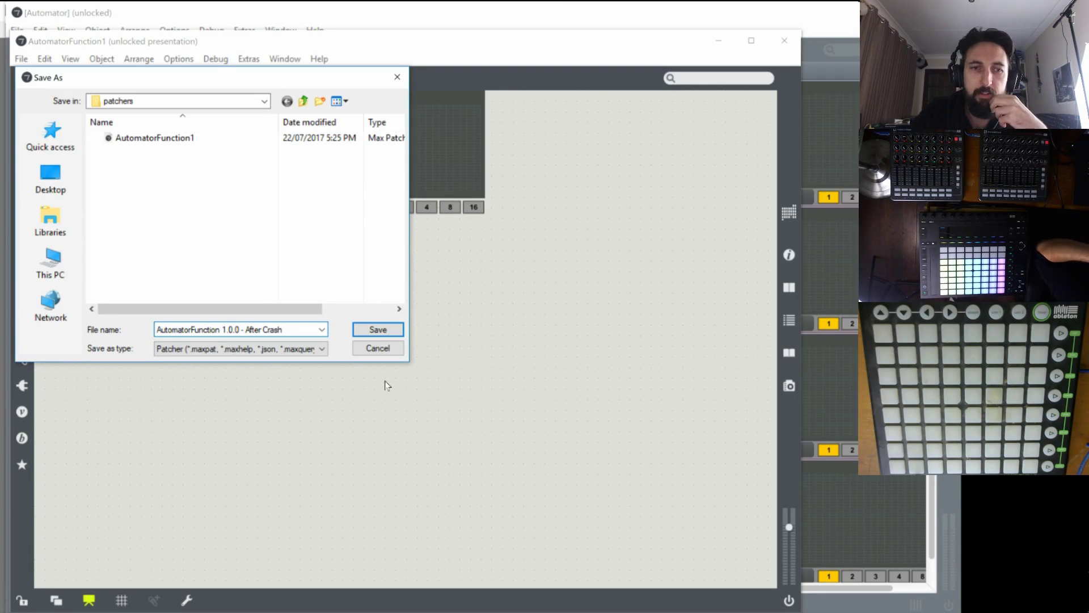
click(378, 329)
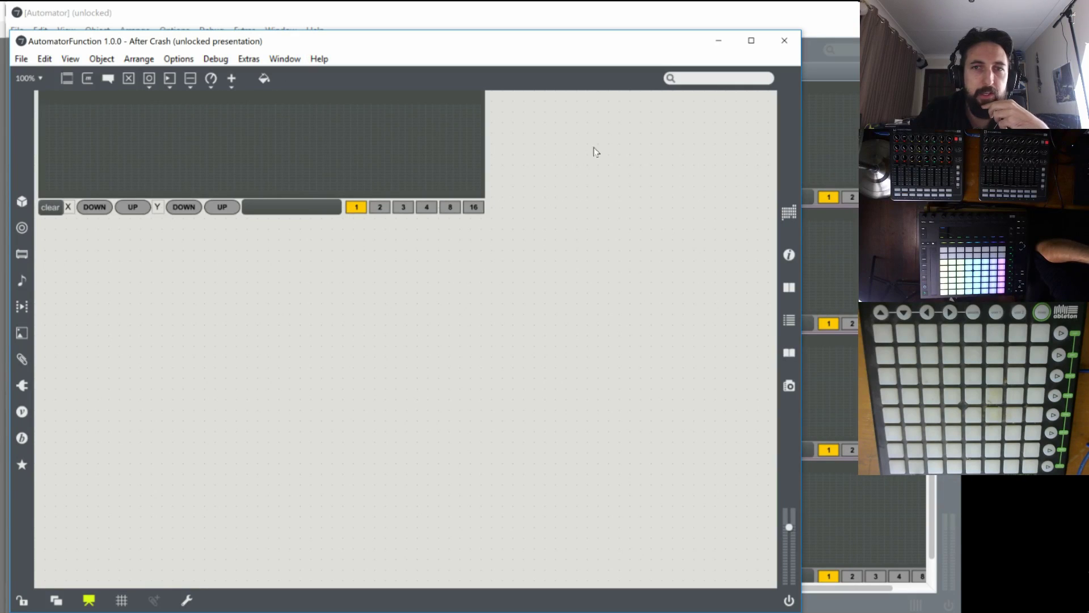
click(790, 45)
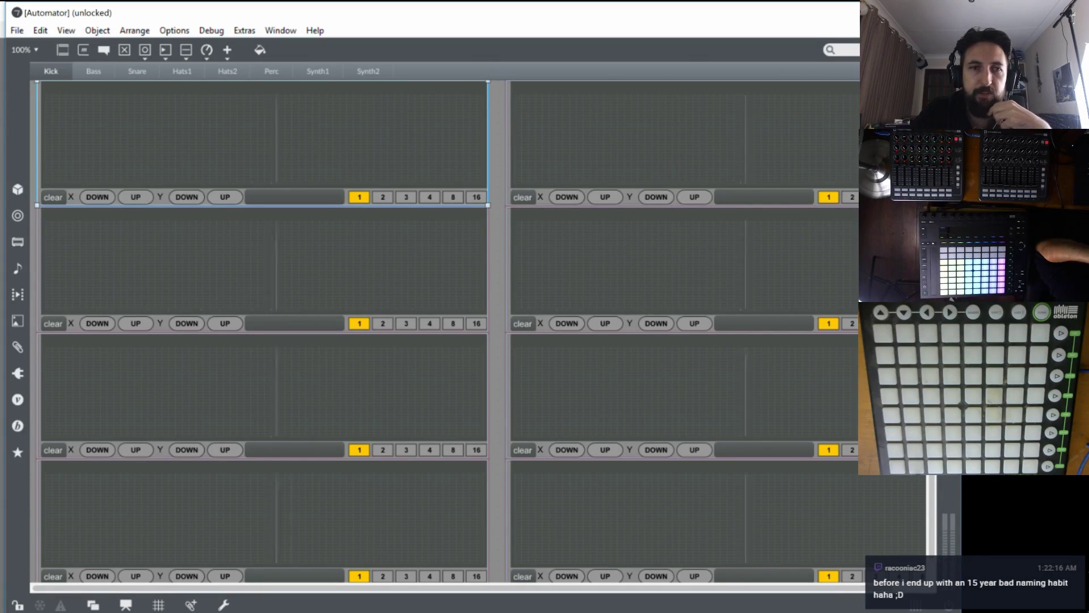
key(ctrl+w)
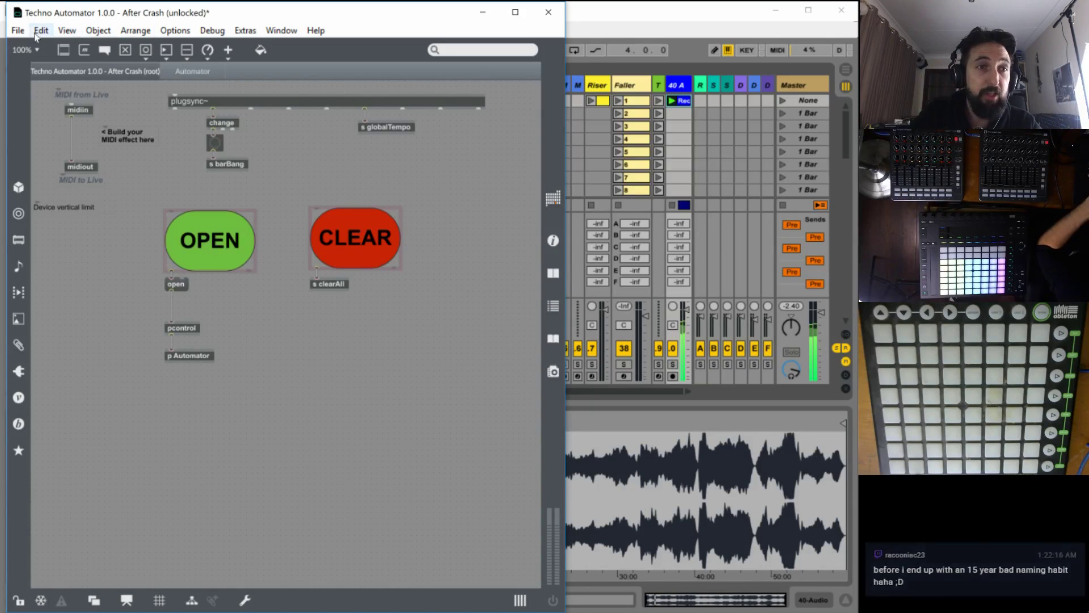
click(17, 30)
click(79, 291)
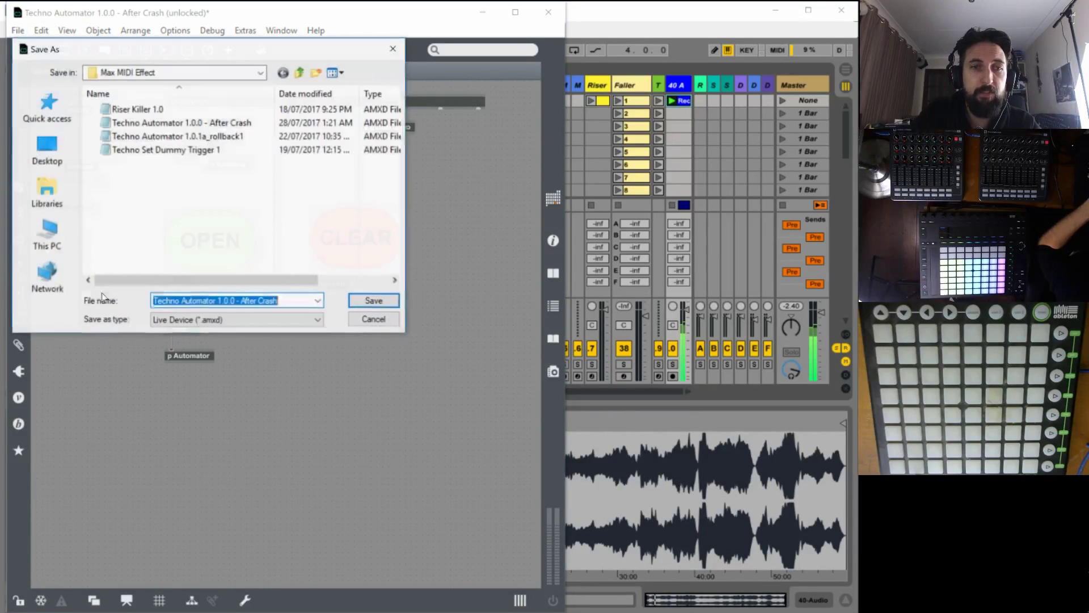
click(358, 321)
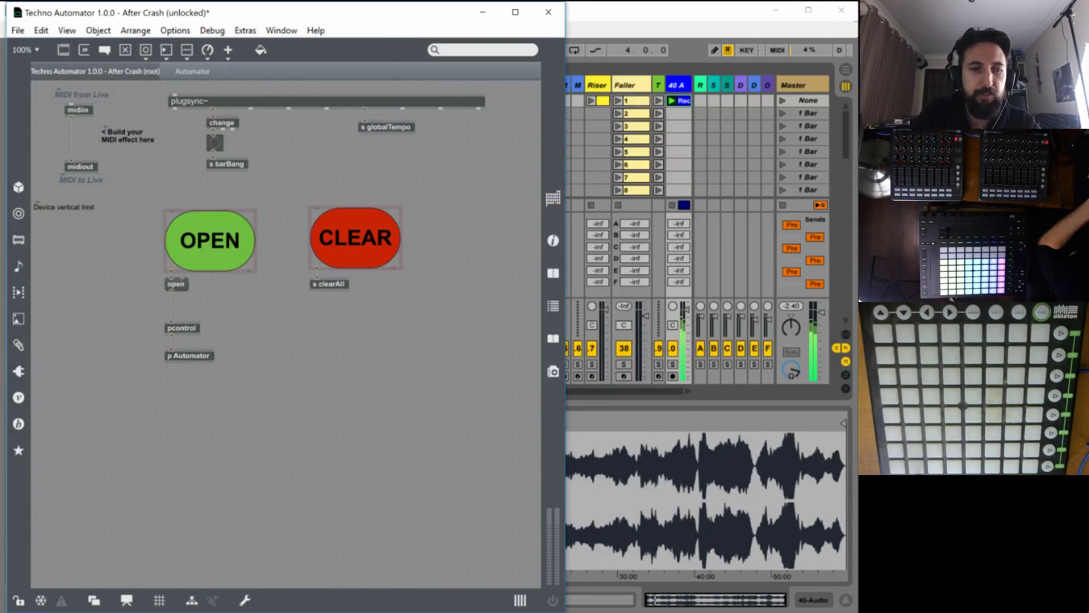
Freeze the Techno Automator device and change the version number in its save-as name to 1.0.1.
click(41, 600)
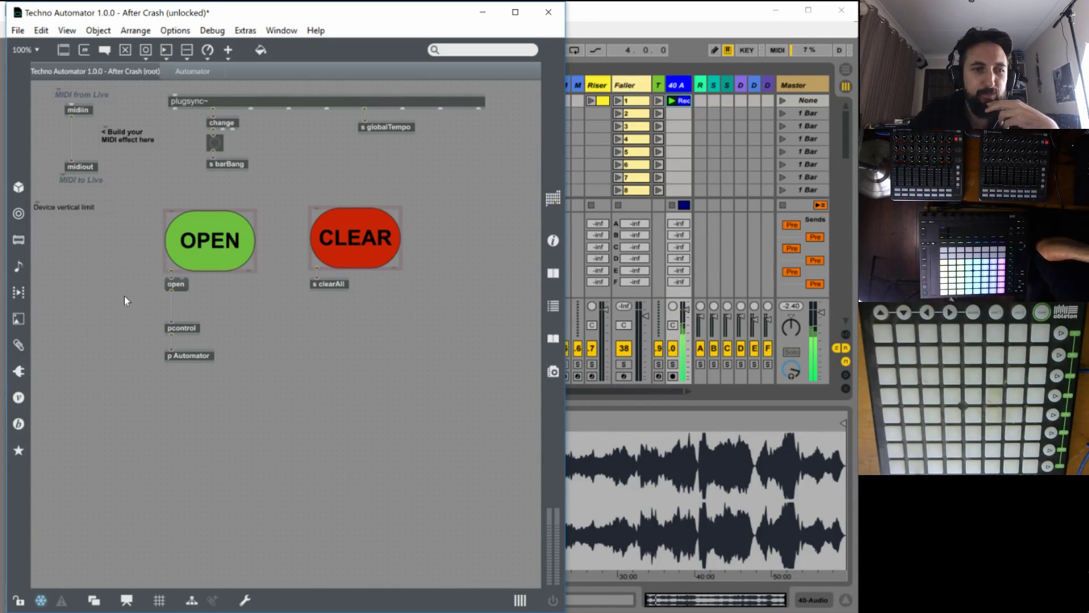
click(18, 30)
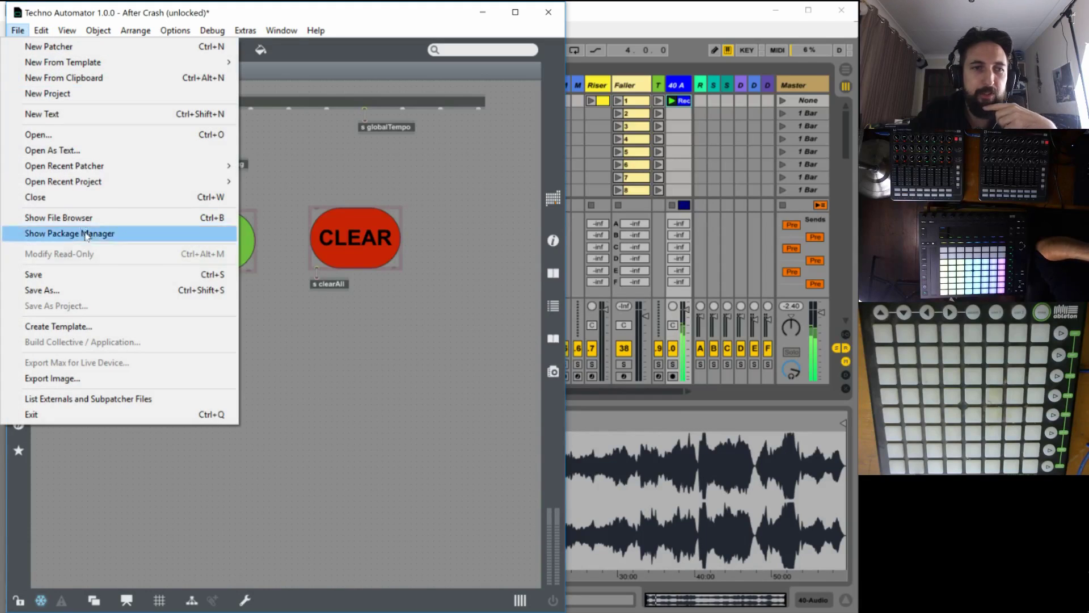
click(76, 291)
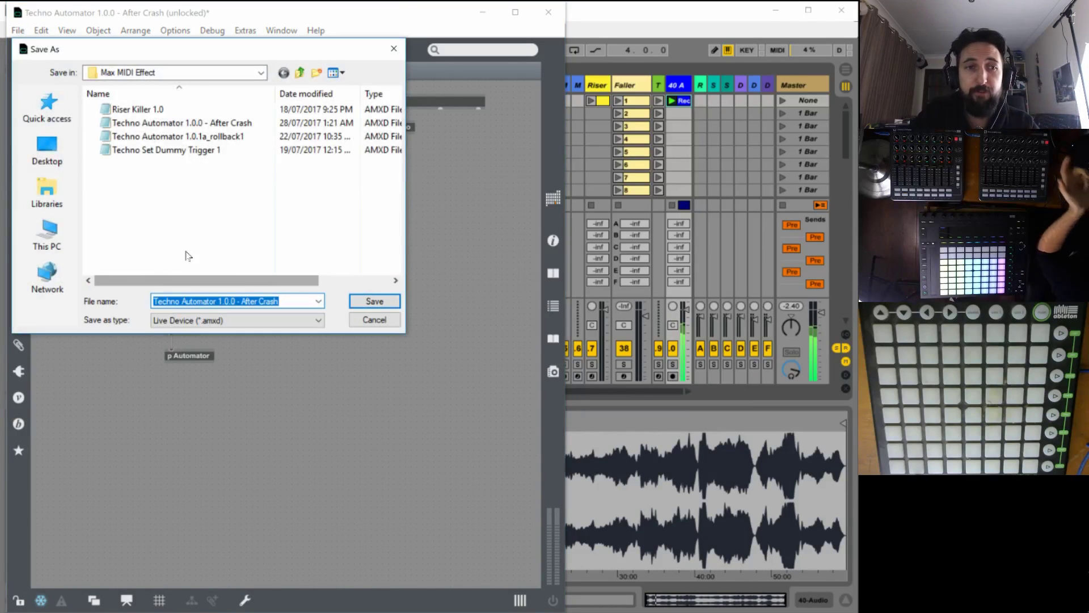
click(253, 303)
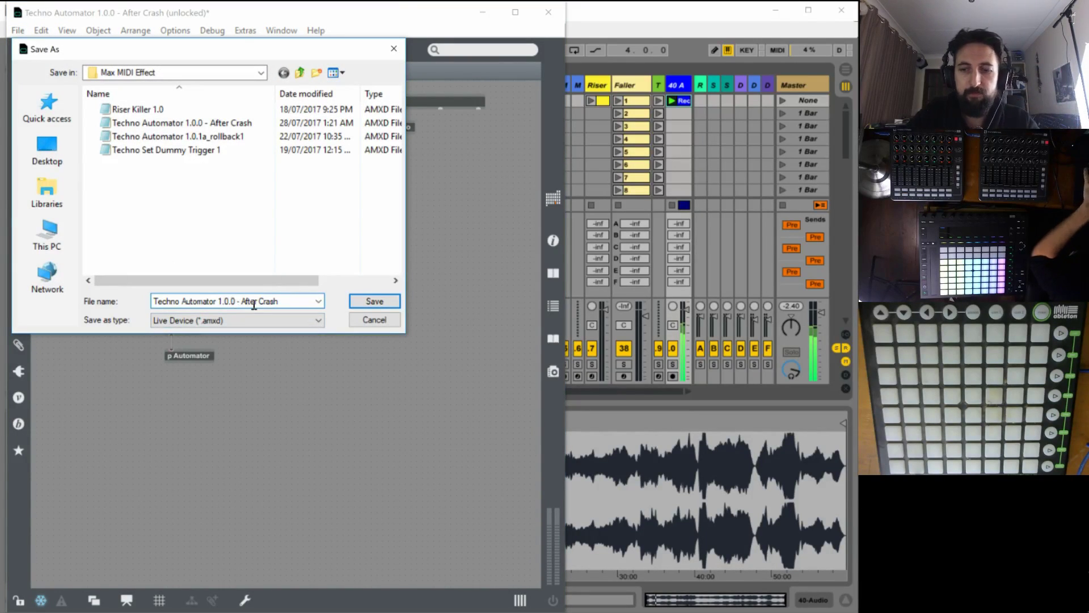
key(Left)
key(Left)
key(Left)
key(Left)
key(Left)
key(BackSpace)
text(1)
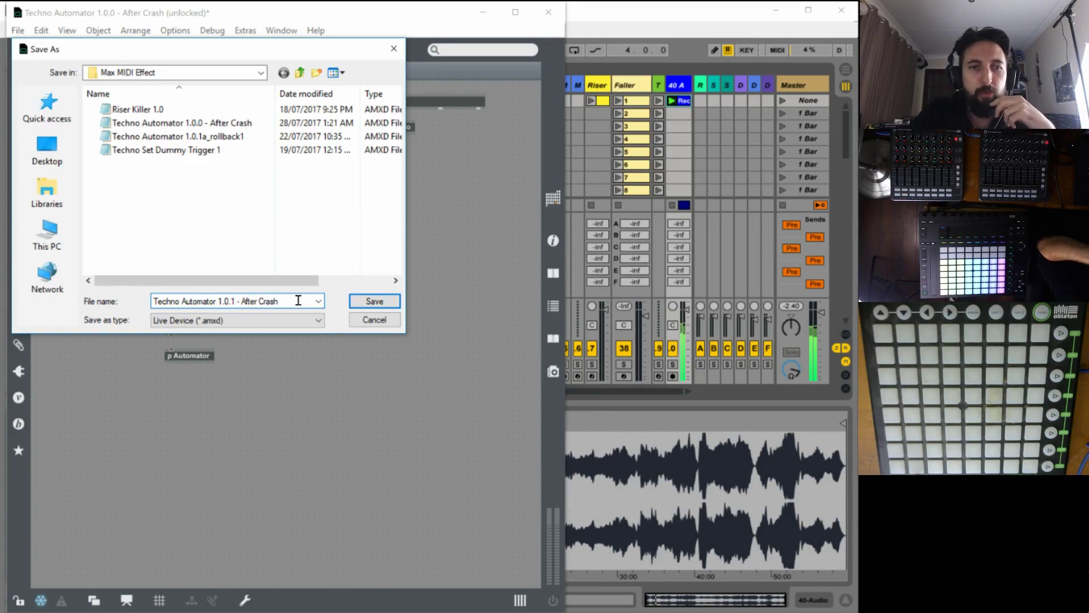
Replace the name's suffix so the device is saved as Techno Automator 1.0.1 - Sub Patch Name Update, then close its editor.
drag(252, 305, 279, 303)
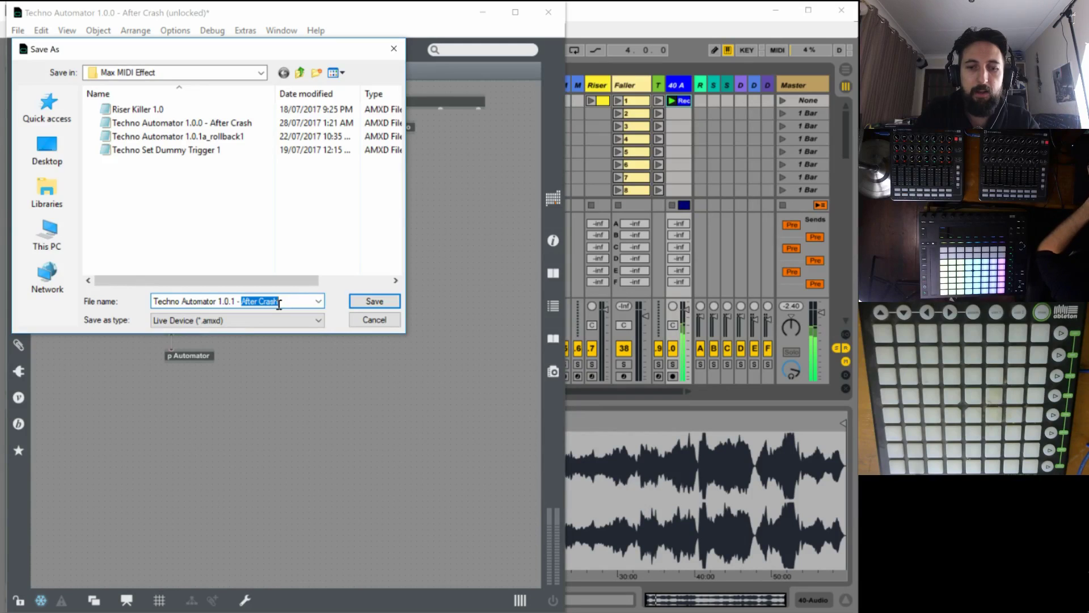
text(Sub Patch)
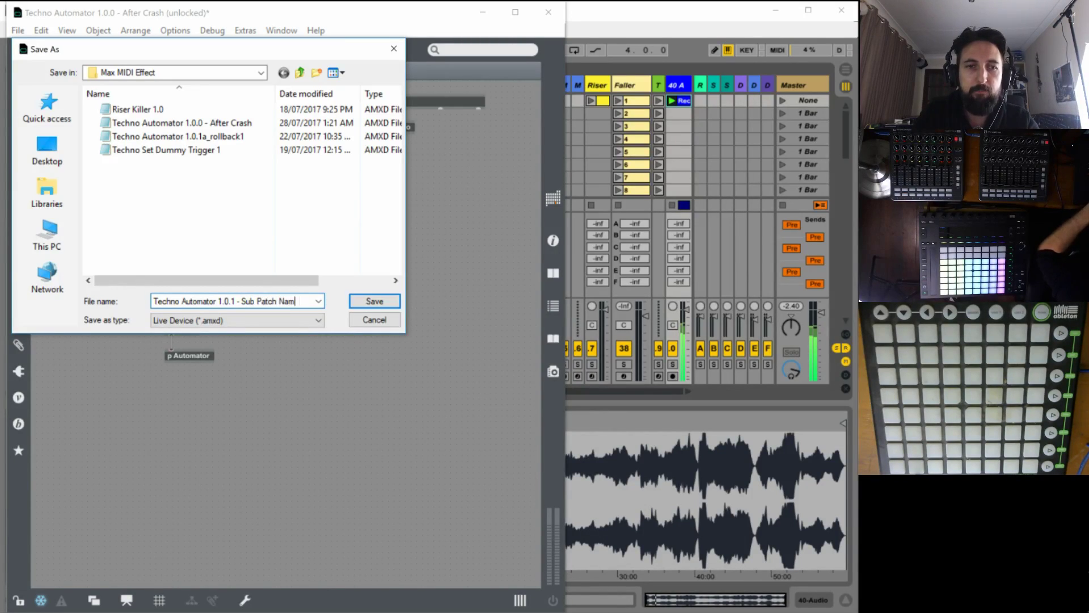
text( Name Update)
key(Return)
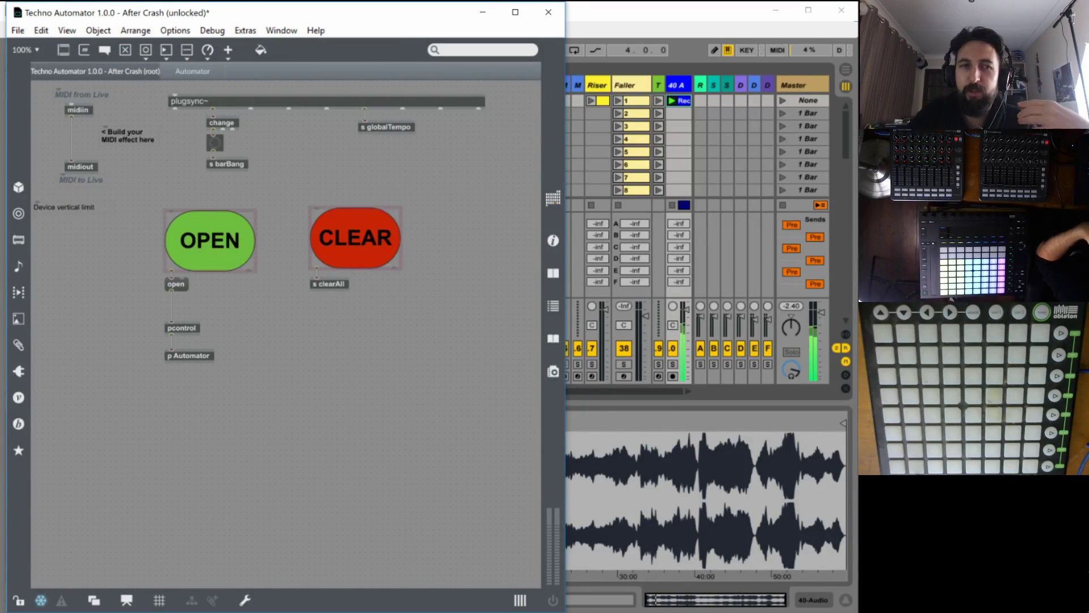
key(ctrl+e)
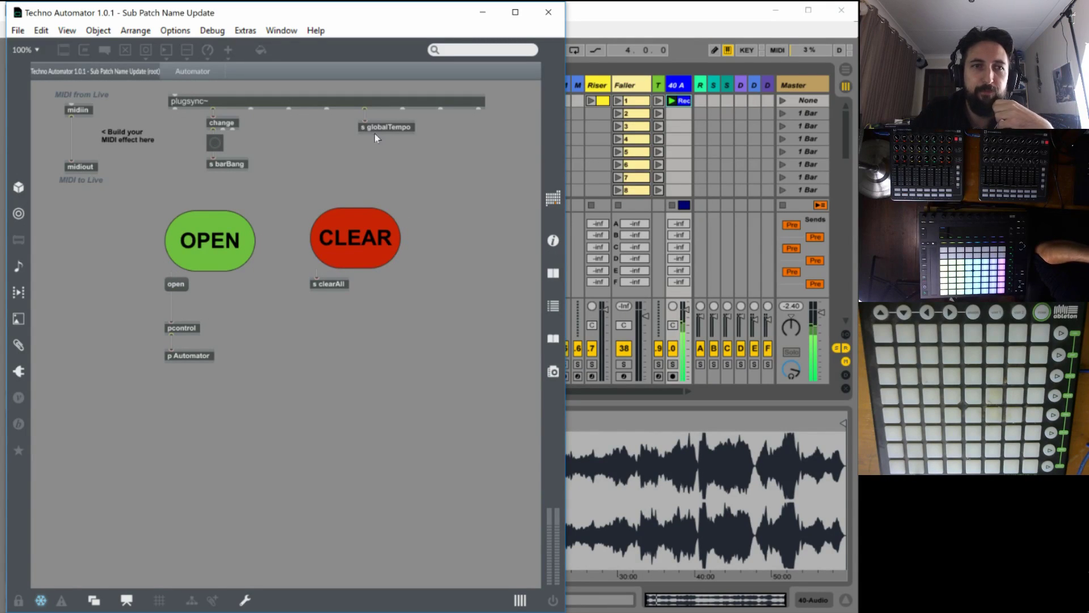
click(546, 15)
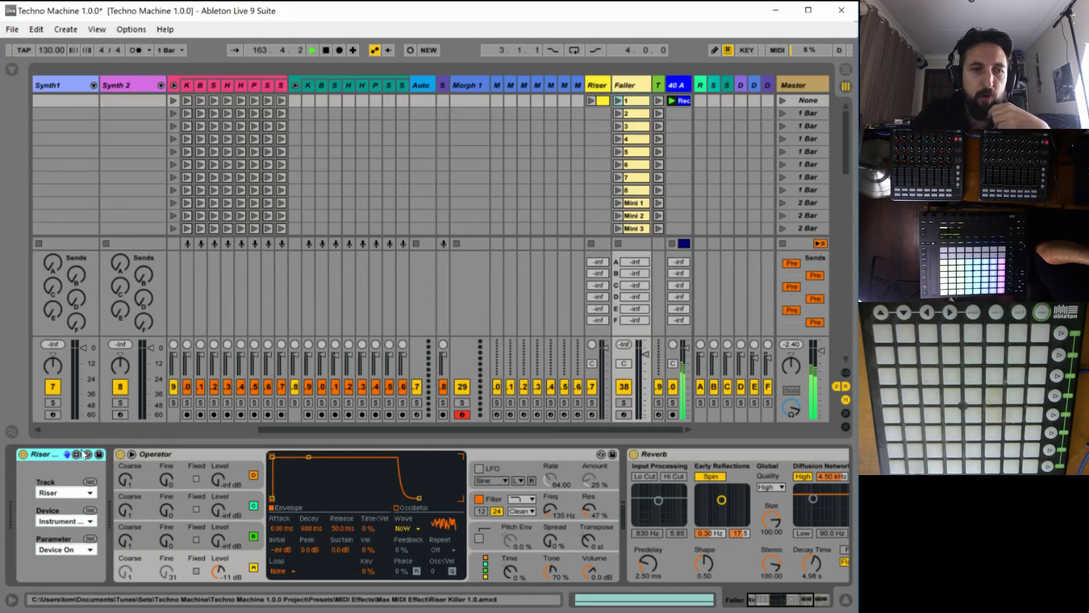
Open the Faller track's Riser Killer device in patching view, save it as Riser Killer 1.0.0 - After Crash, and close it.
click(76, 454)
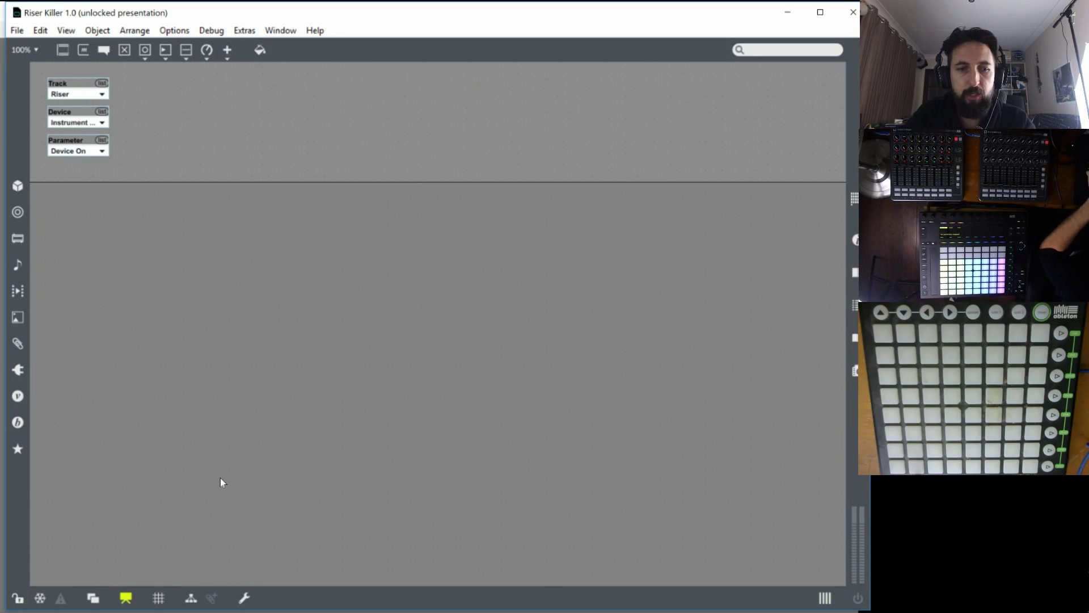
key(ctrl+alt+e)
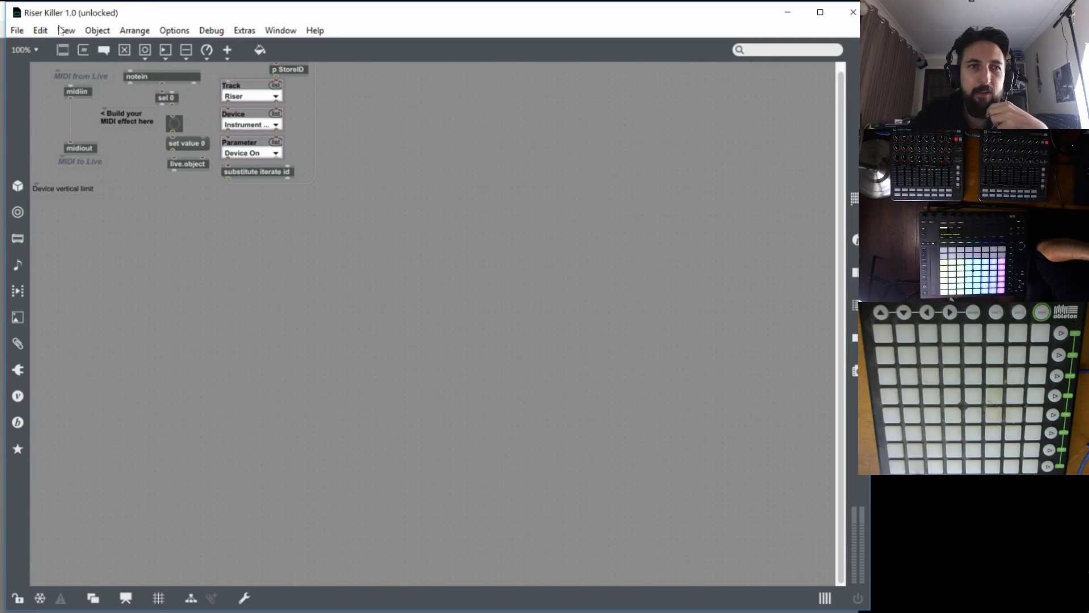
click(23, 50)
click(17, 30)
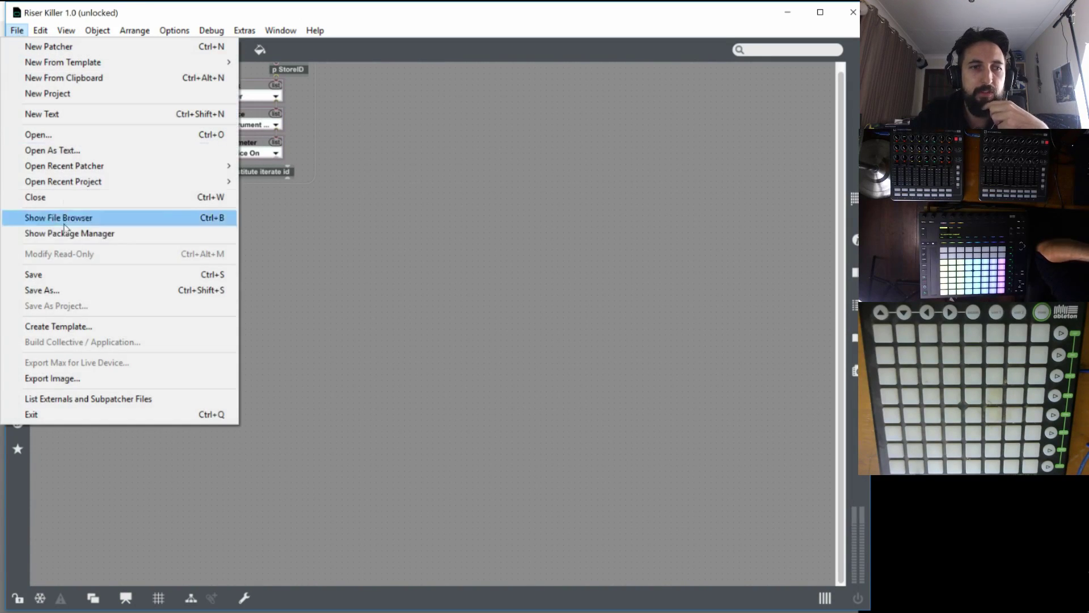
click(74, 294)
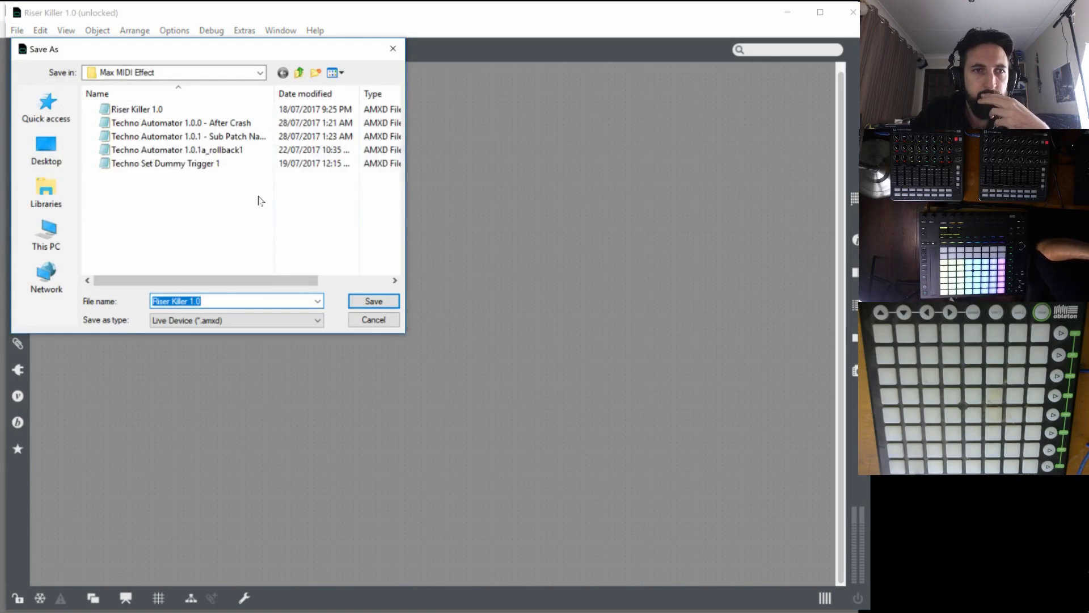
click(225, 301)
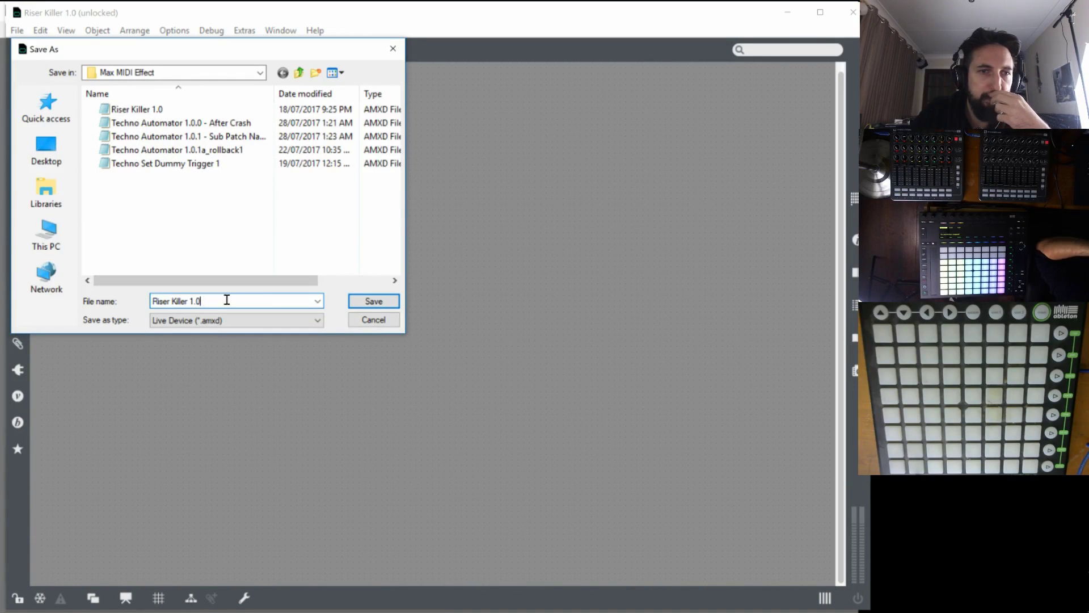
text(.0 - A)
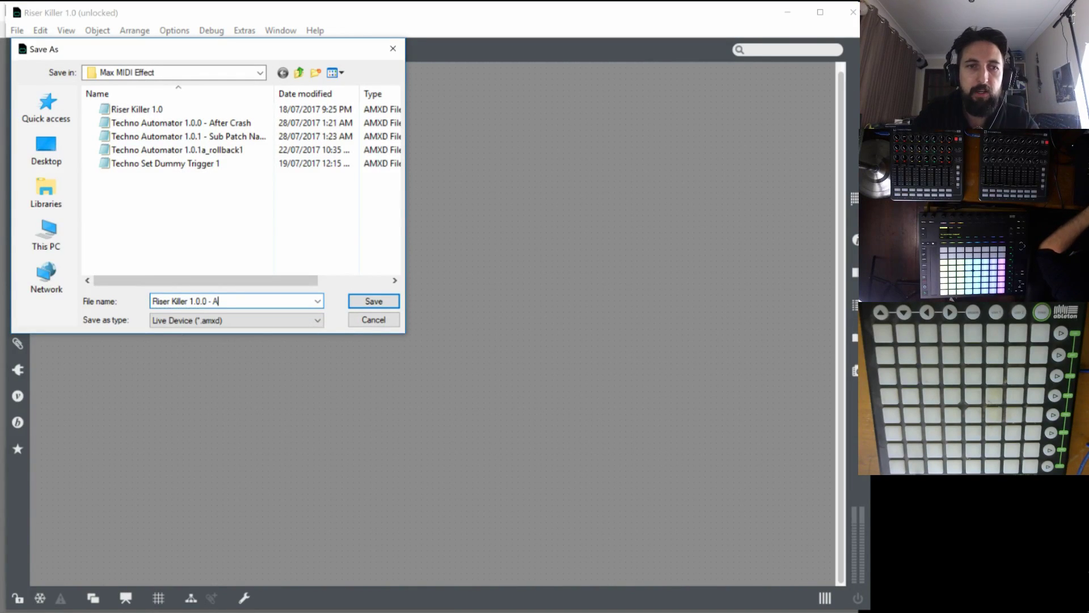
text(fter Crash)
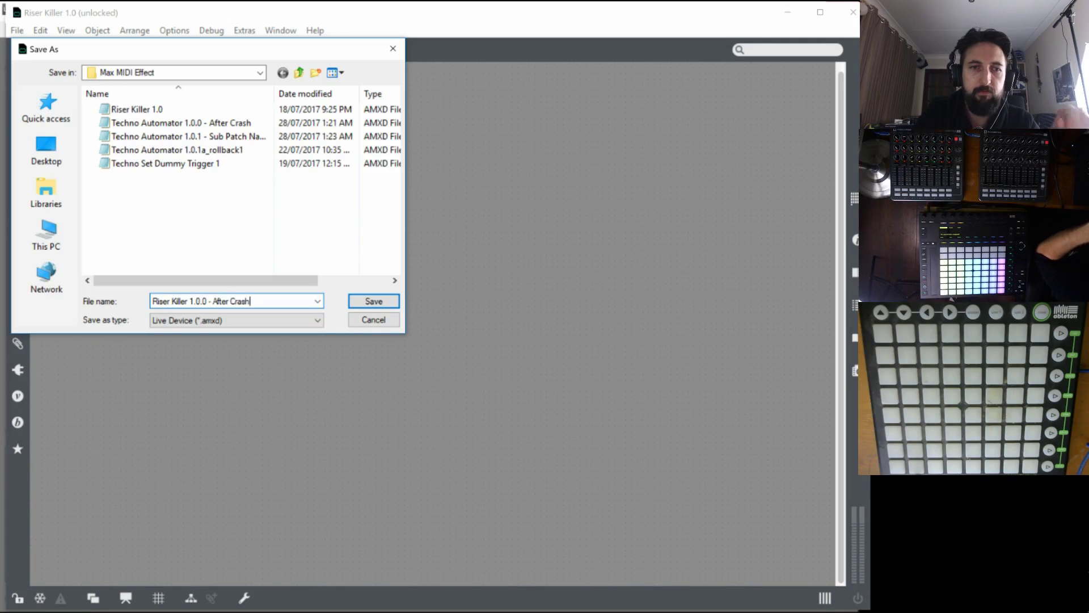
key(Return)
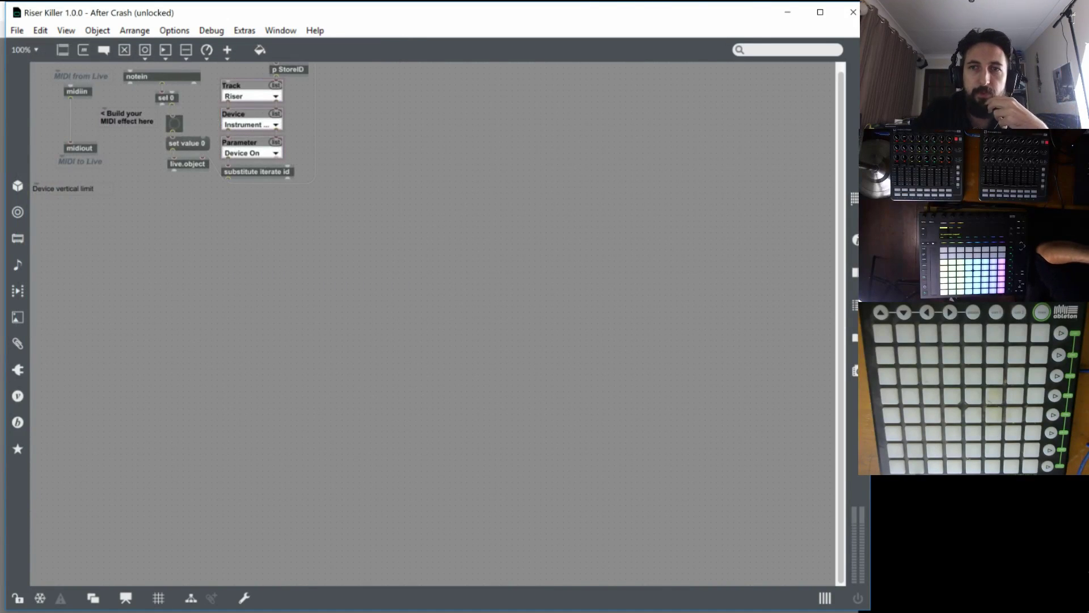
click(853, 12)
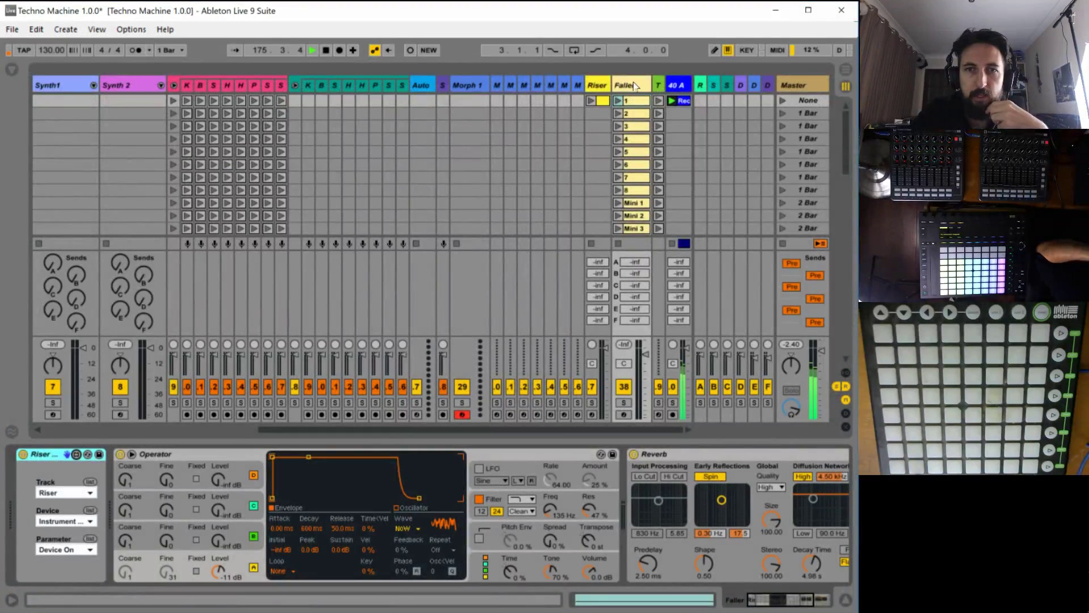
Examine the device chains of the Morph, Side Chain, Automator, Riser and Faller tracks for other Max devices.
click(600, 85)
click(576, 85)
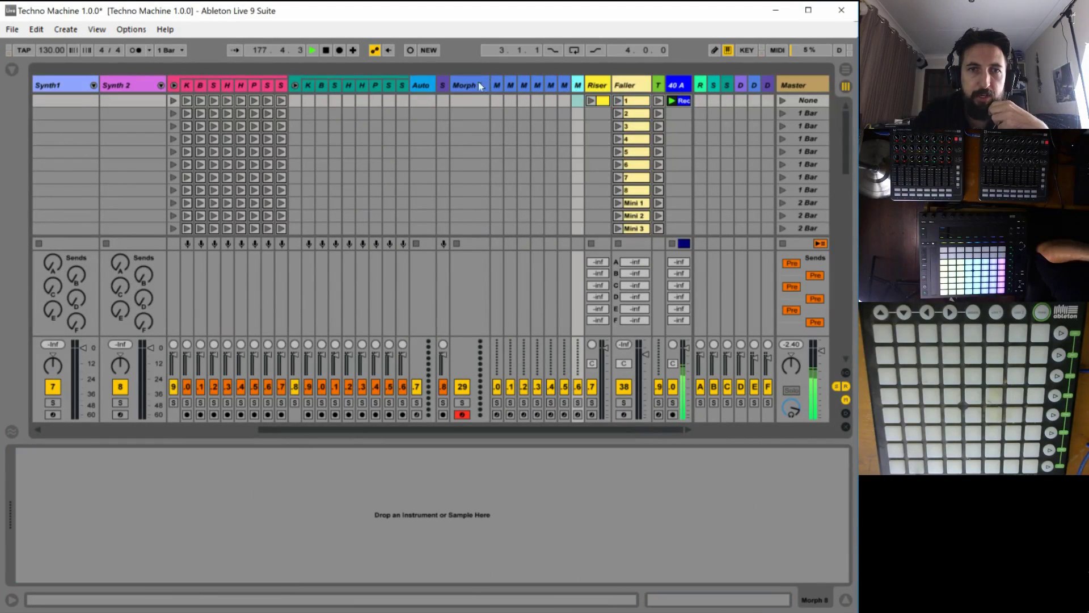
click(467, 82)
click(510, 85)
click(493, 85)
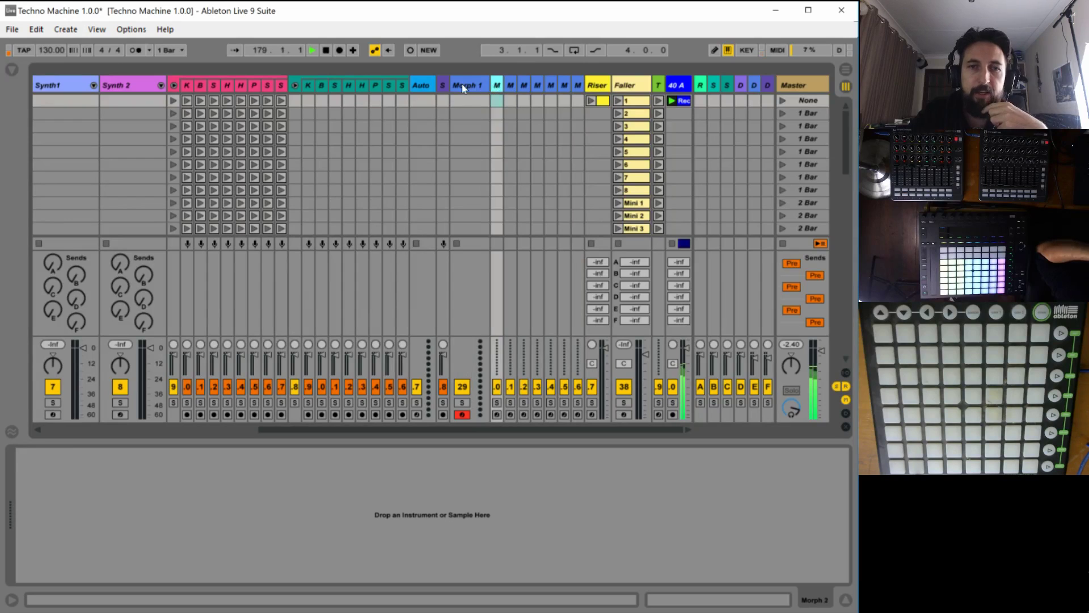
click(485, 90)
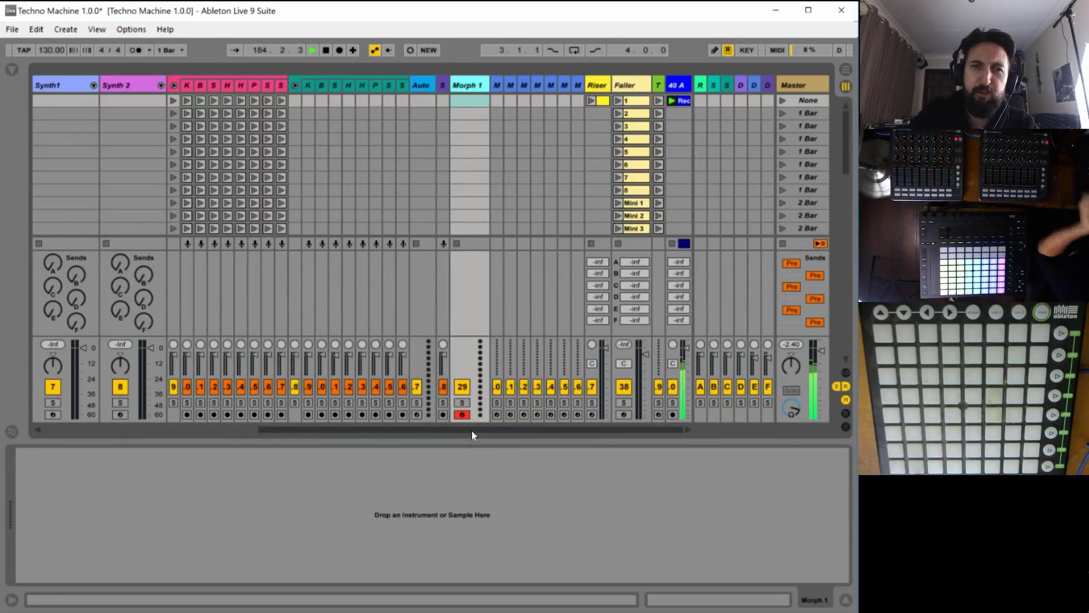
click(442, 85)
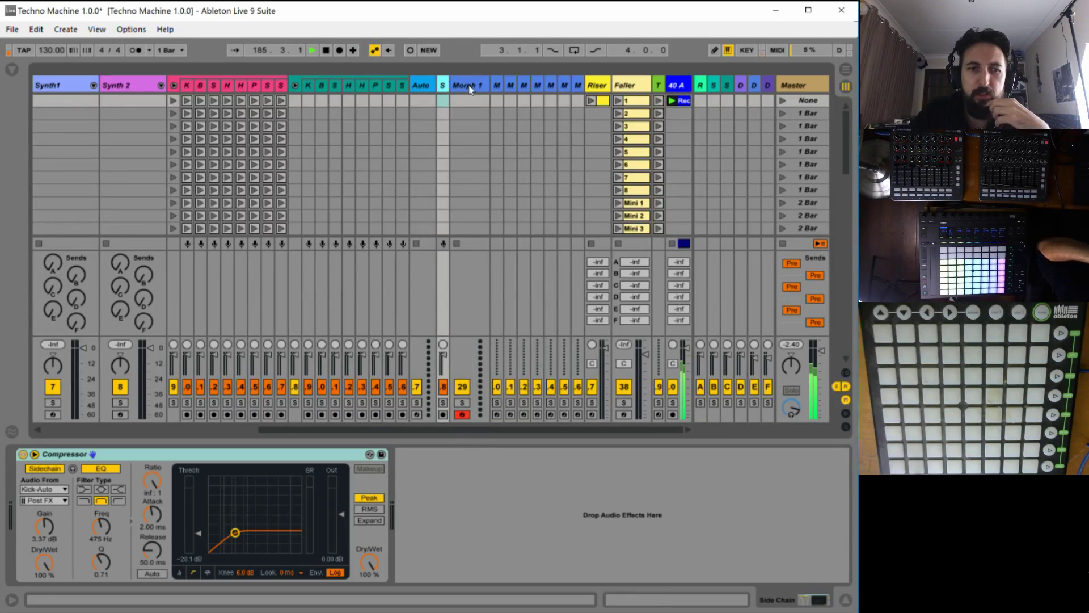
click(468, 86)
click(442, 93)
click(423, 92)
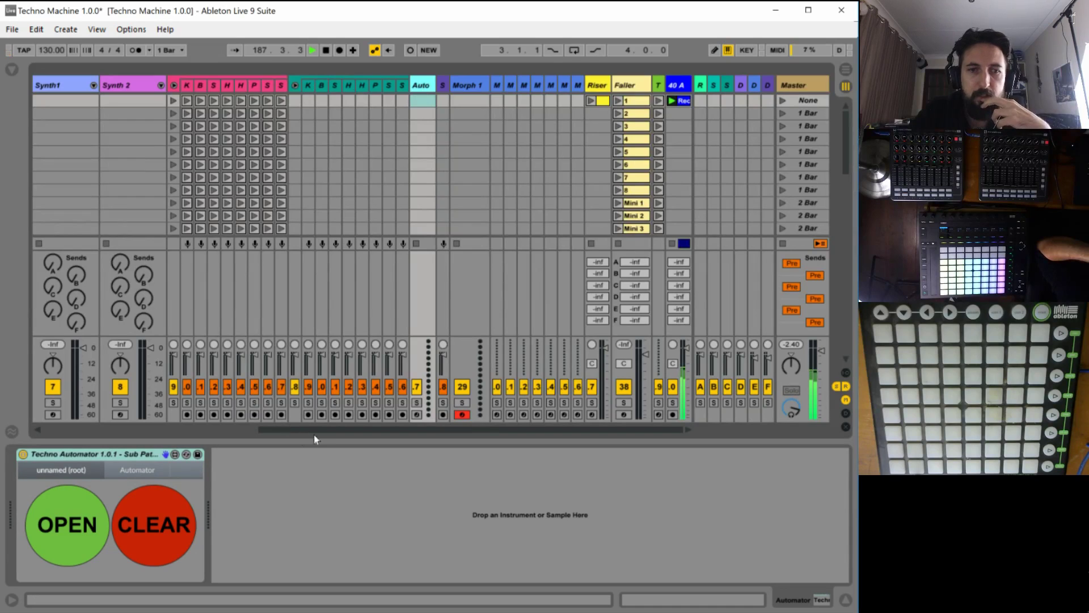
click(444, 85)
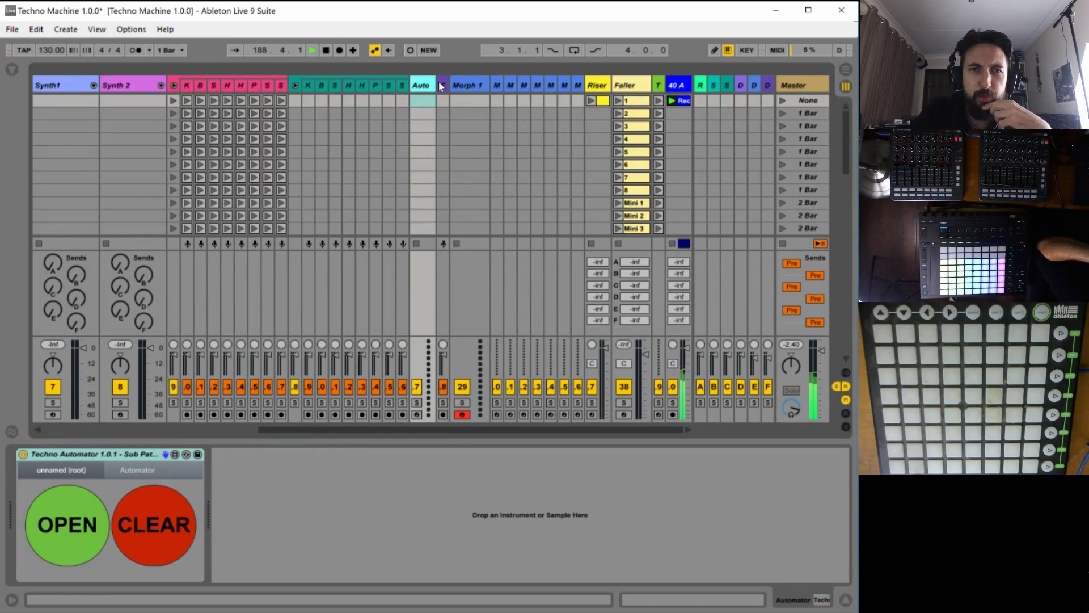
click(469, 88)
click(497, 85)
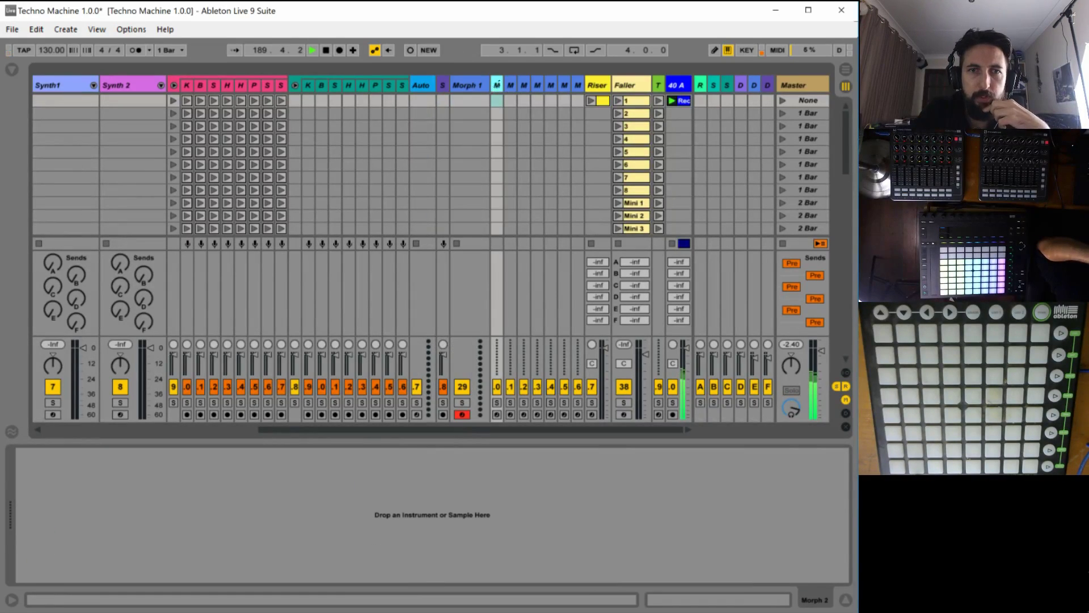
click(510, 85)
click(523, 85)
click(546, 84)
click(597, 85)
click(622, 84)
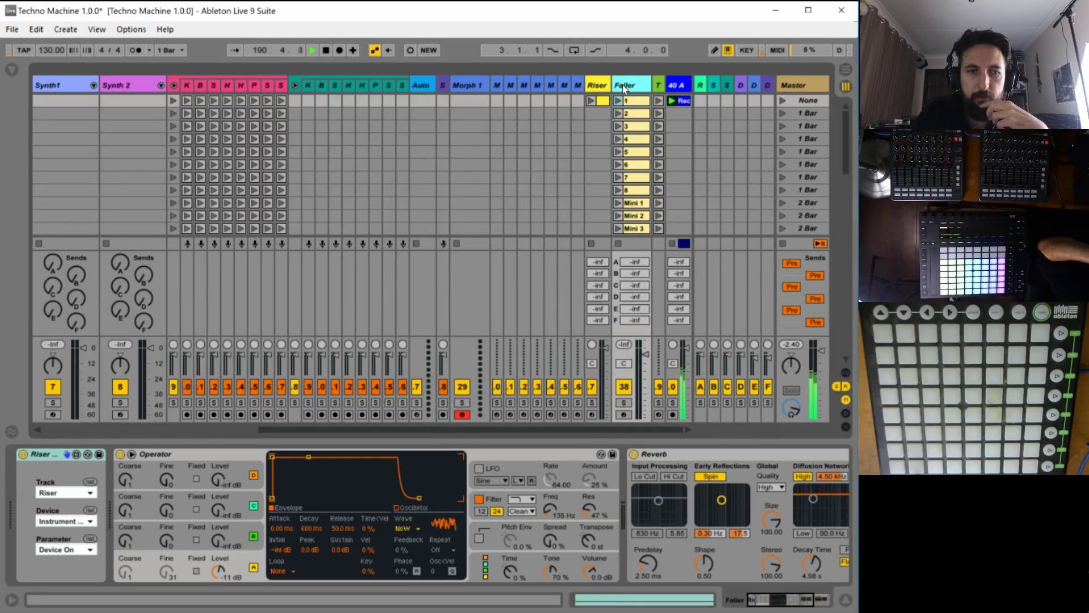
scroll(768, 568, right, 5)
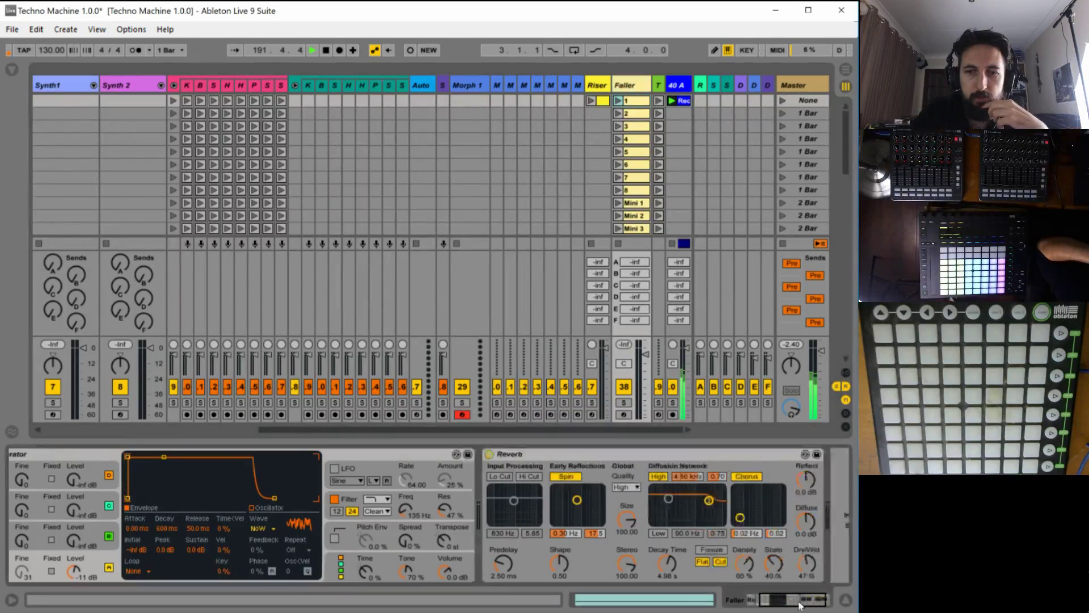
Select the Trigger track and open its Techno Set Dummy Trigger device for editing.
click(658, 85)
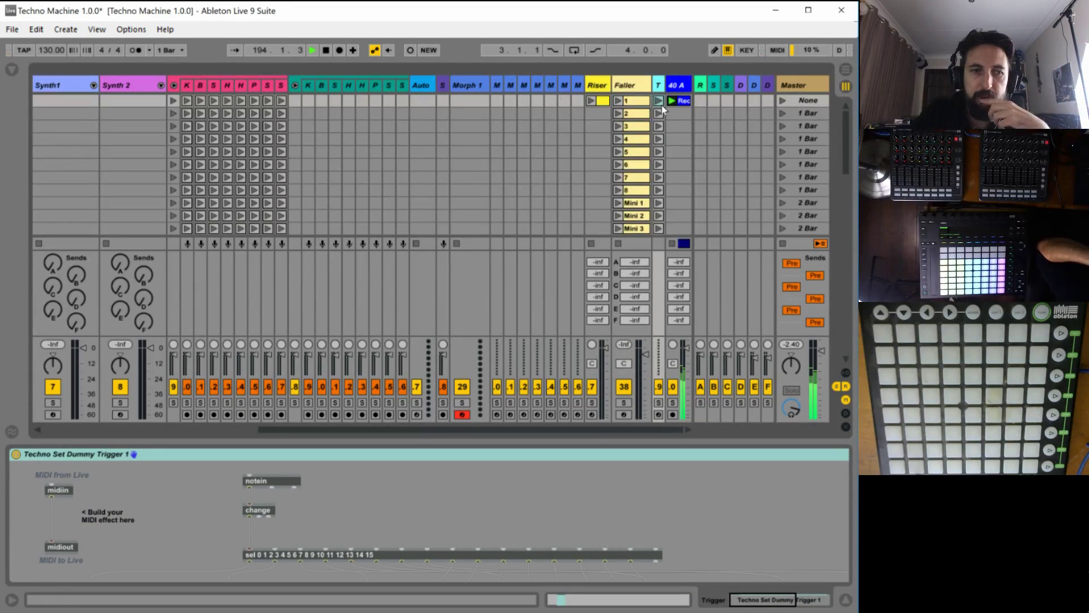
click(659, 102)
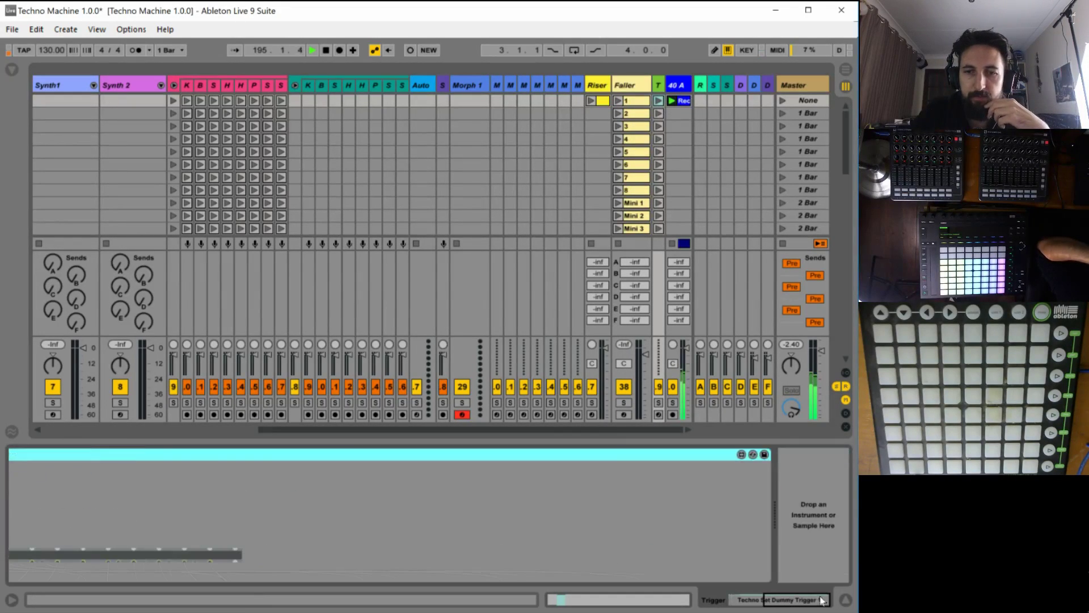
click(745, 454)
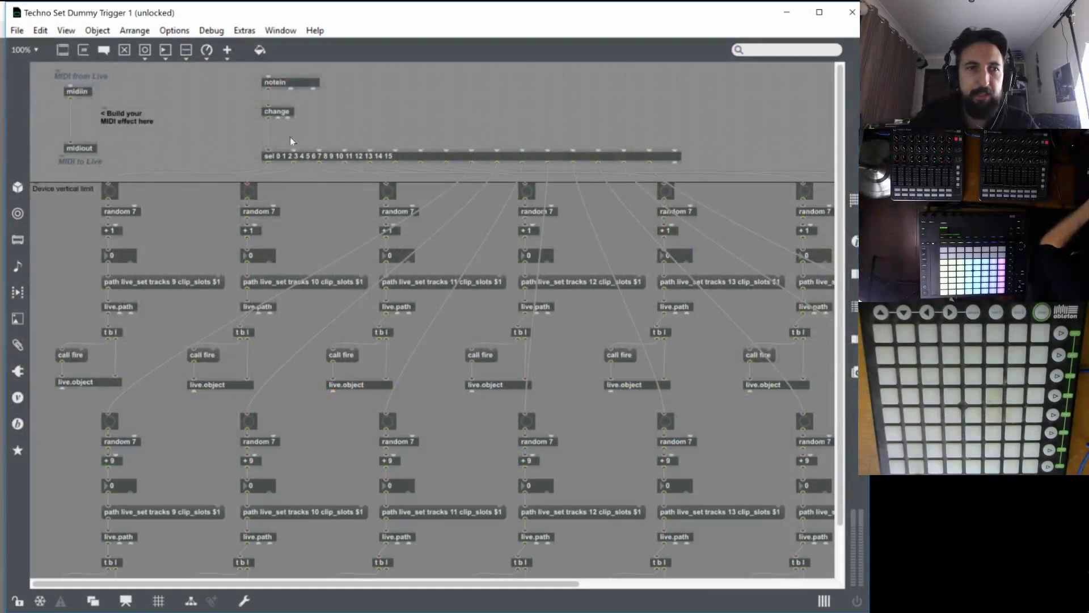
Save the device under the name Techno Set Dummy Trigger 1.0.0 - After Crash and close its editor.
click(18, 31)
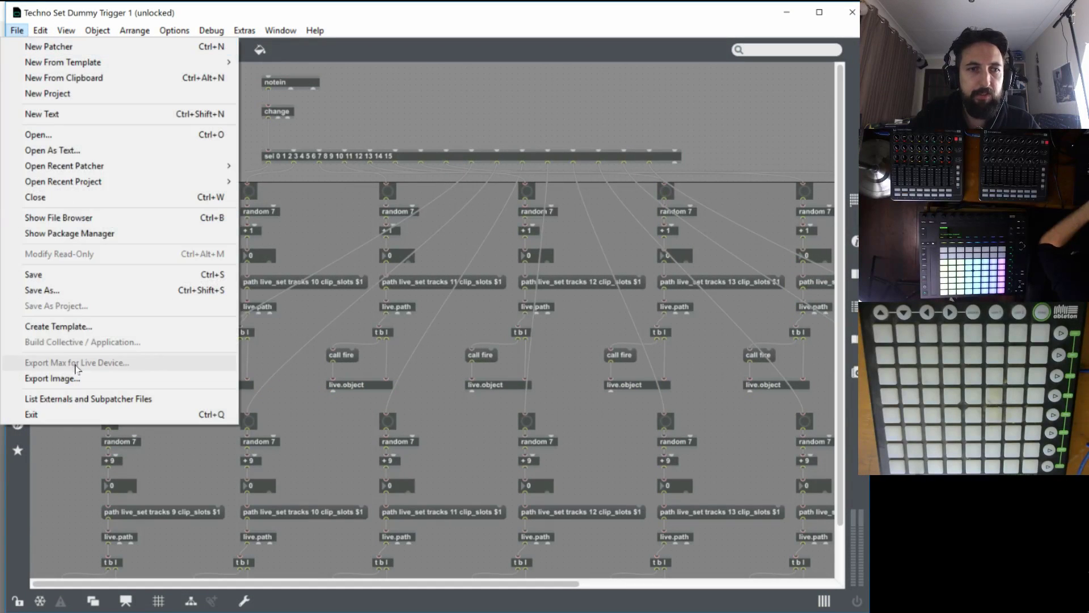
click(54, 292)
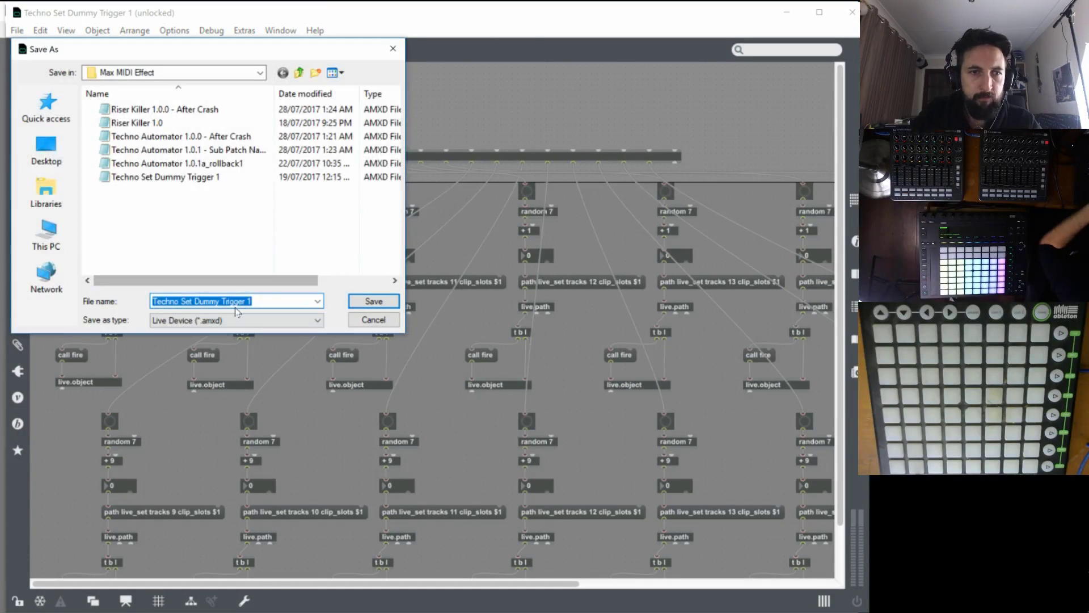
click(264, 301)
text(.)
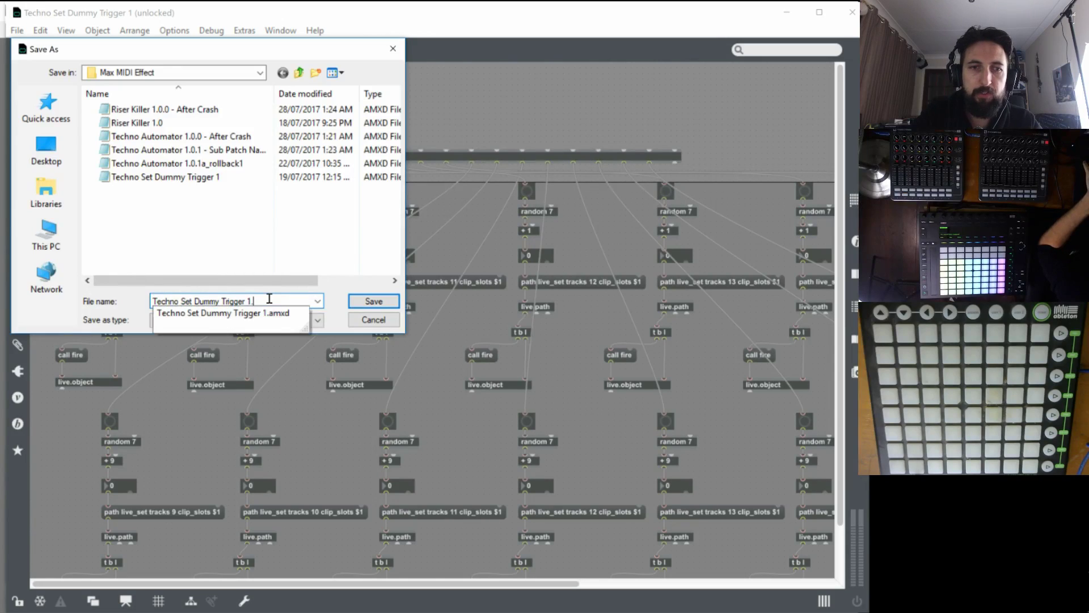
text(0.0 -)
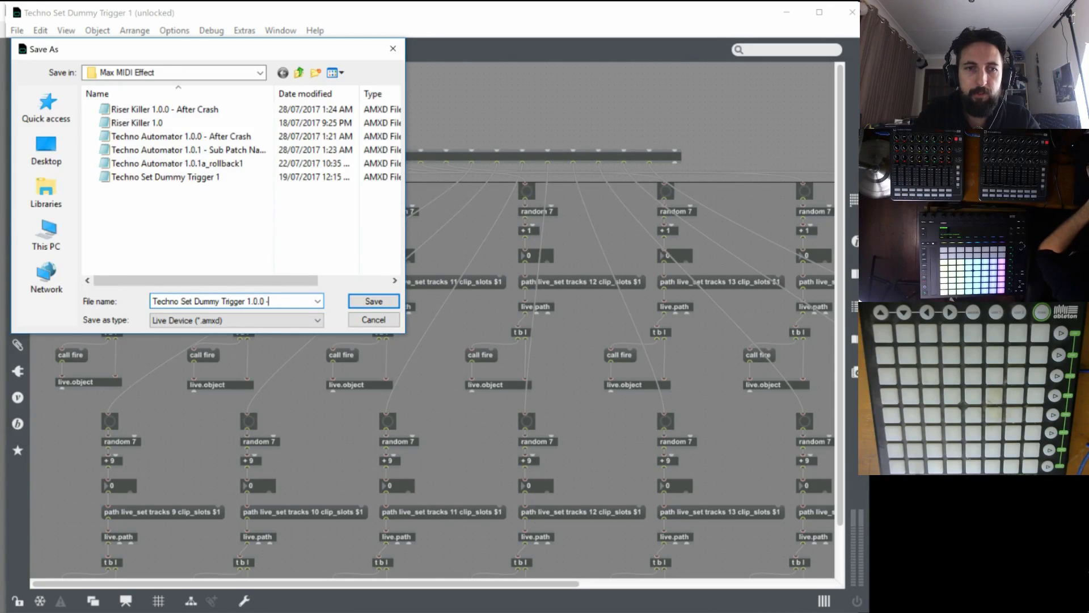
text( After Cras)
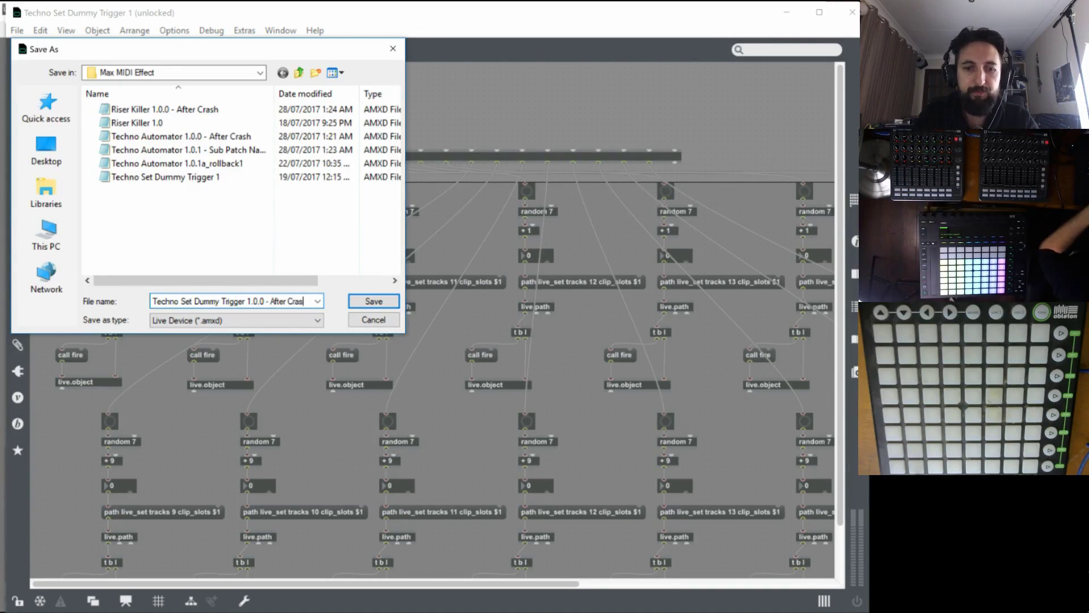
text(h)
key(Return)
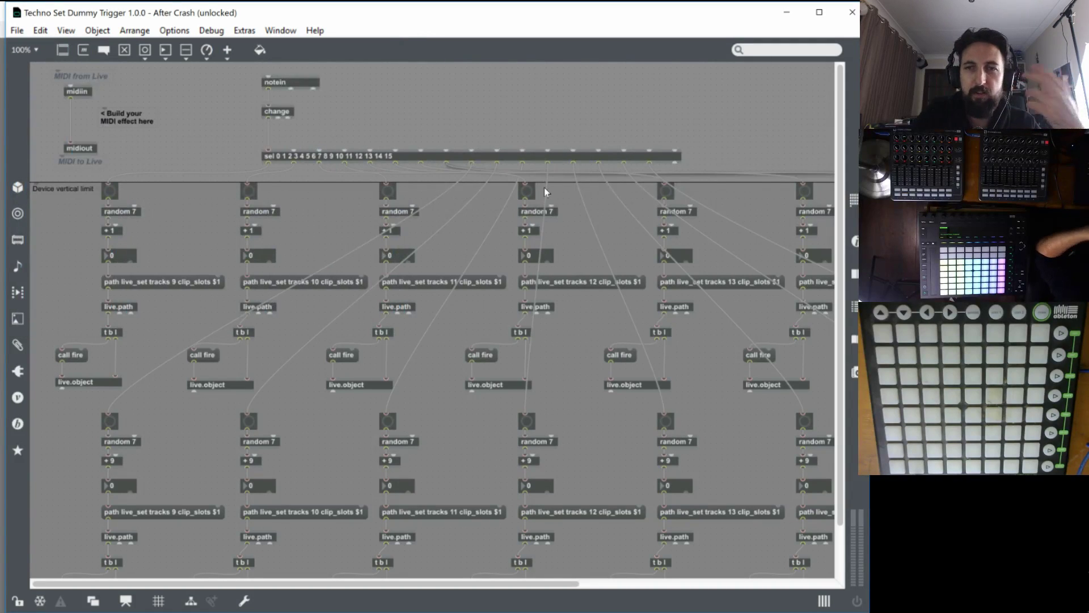
click(852, 13)
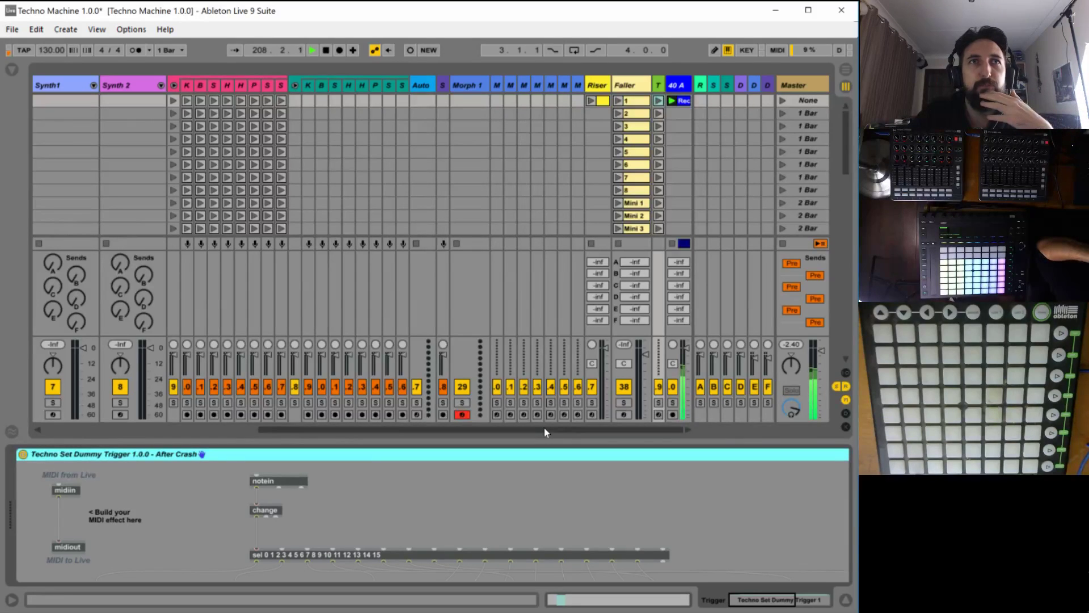
Switch to the Techno Set Fix Day 12+ image in Photos and mark off Version Control in the Fix column with a drawn stroke.
mouse_move(545, 433)
mouse_down()
mouse_move(307, 429)
mouse_move(531, 429)
mouse_up()
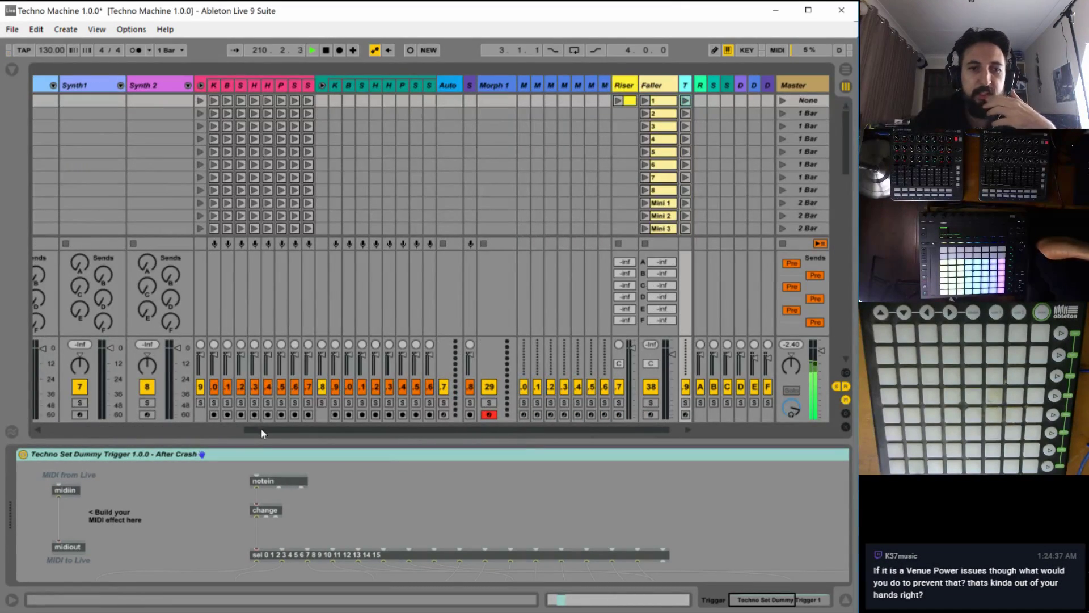
drag(134, 432, 103, 428)
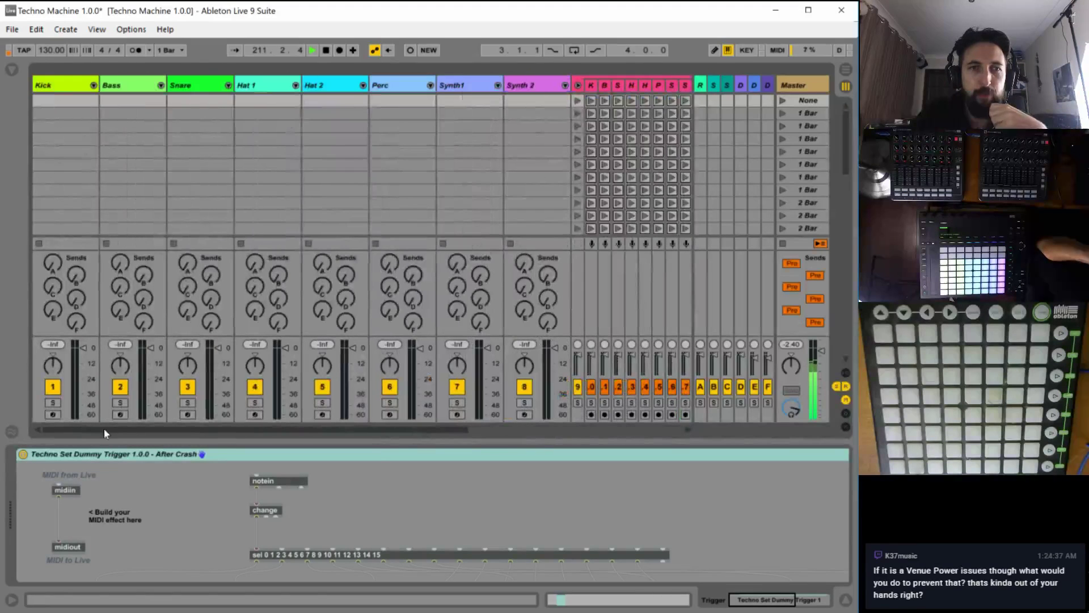
key(alt+Tab)
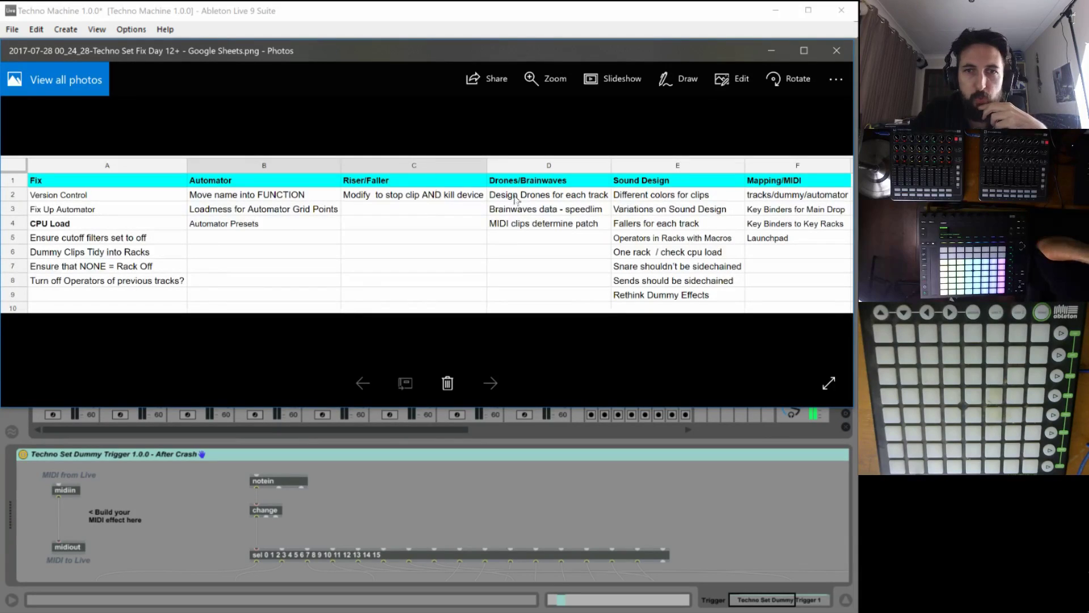
click(675, 79)
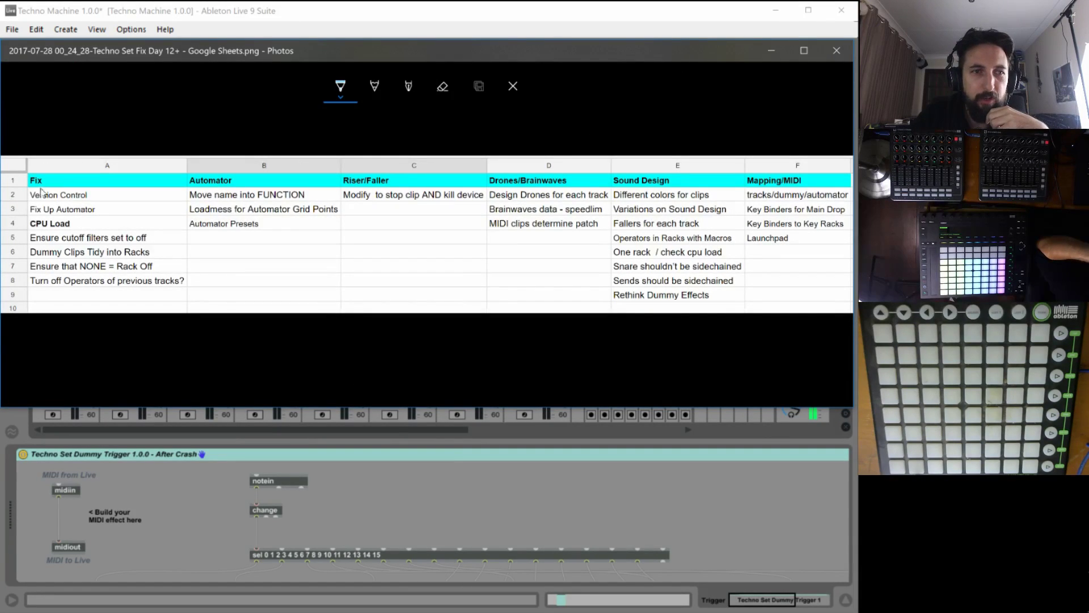
drag(125, 194, 21, 195)
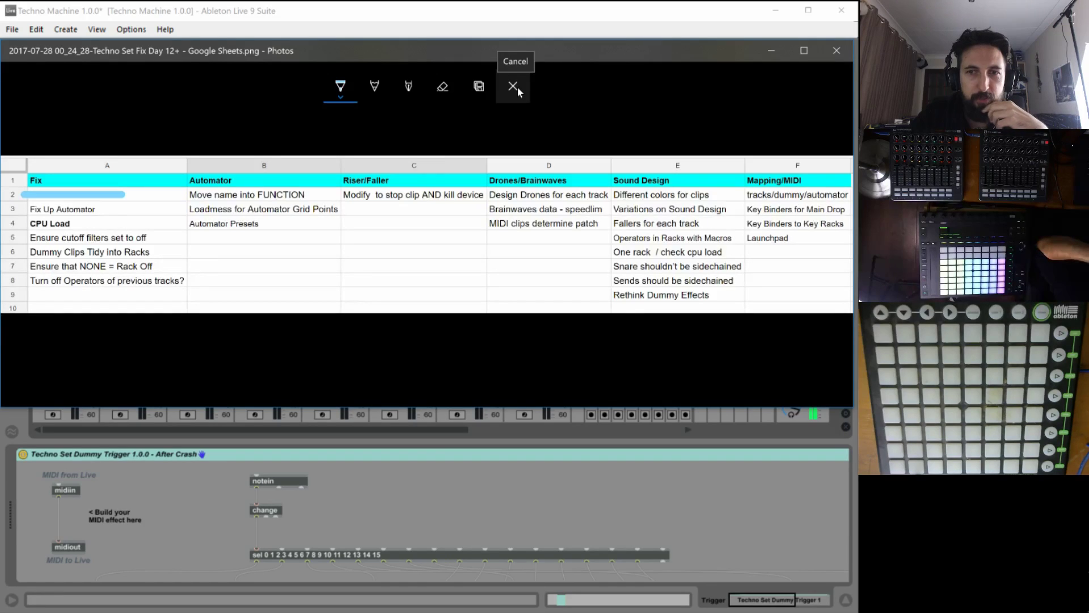
click(513, 86)
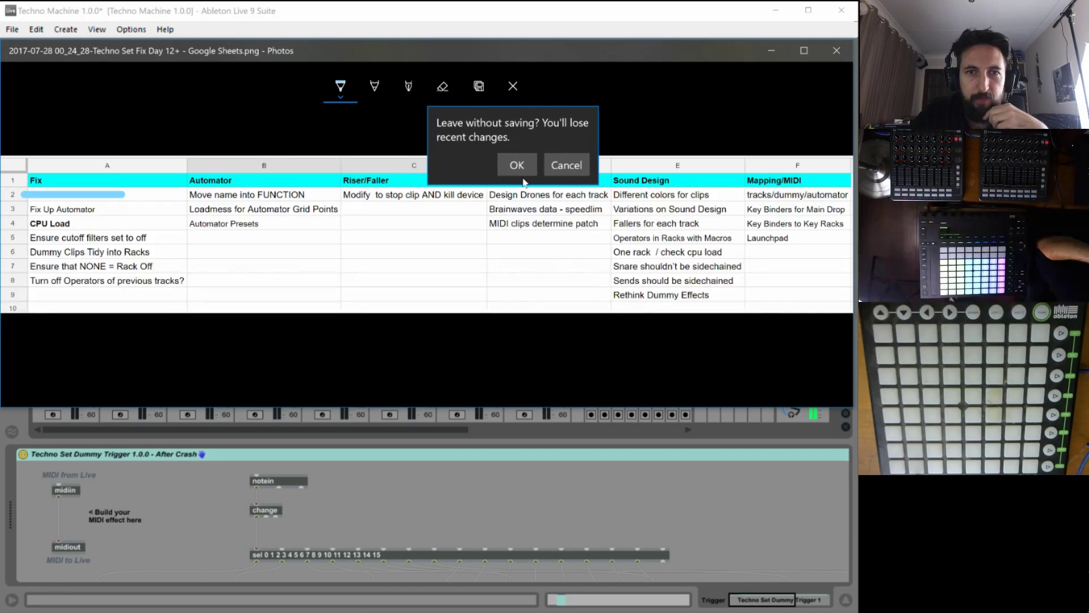
click(564, 165)
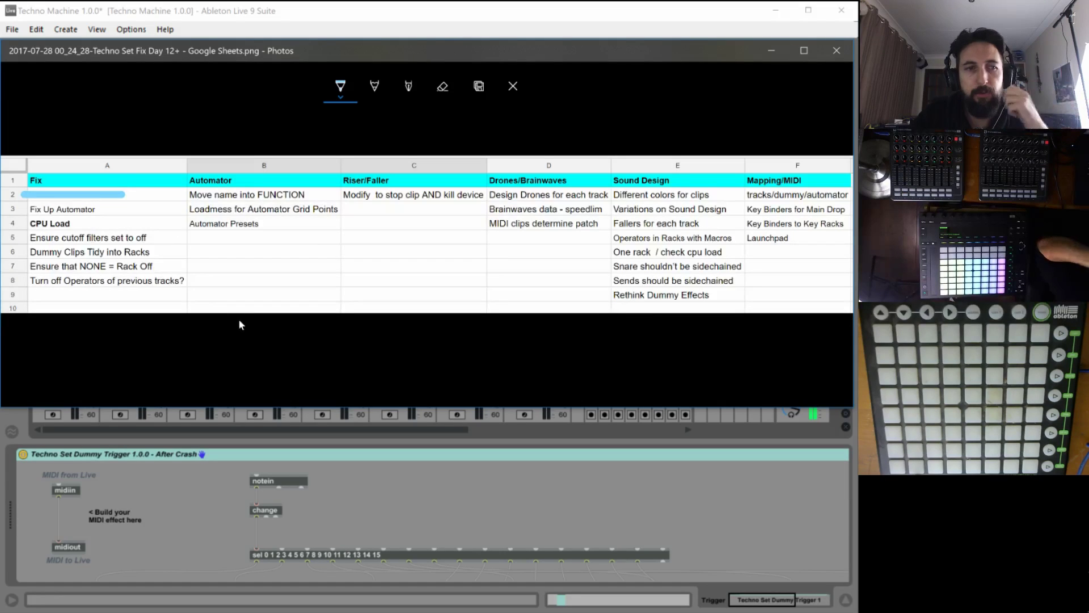
Return to Ableton Live, unfreeze the Techno Automator device in patching view, and open its Automator subpatch unlocked.
click(384, 455)
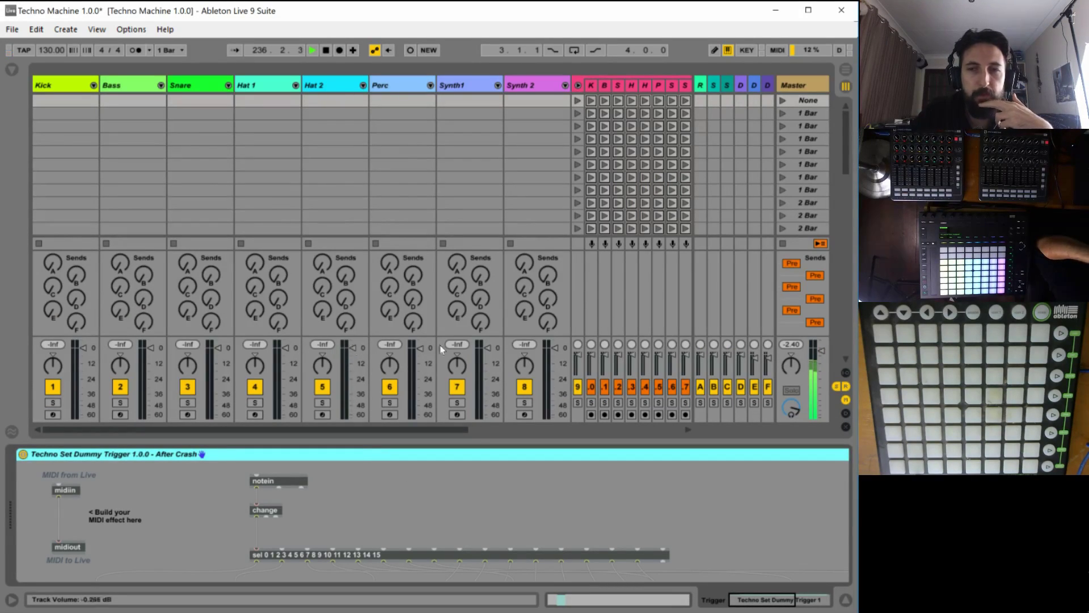
scroll(487, 434, right, 6)
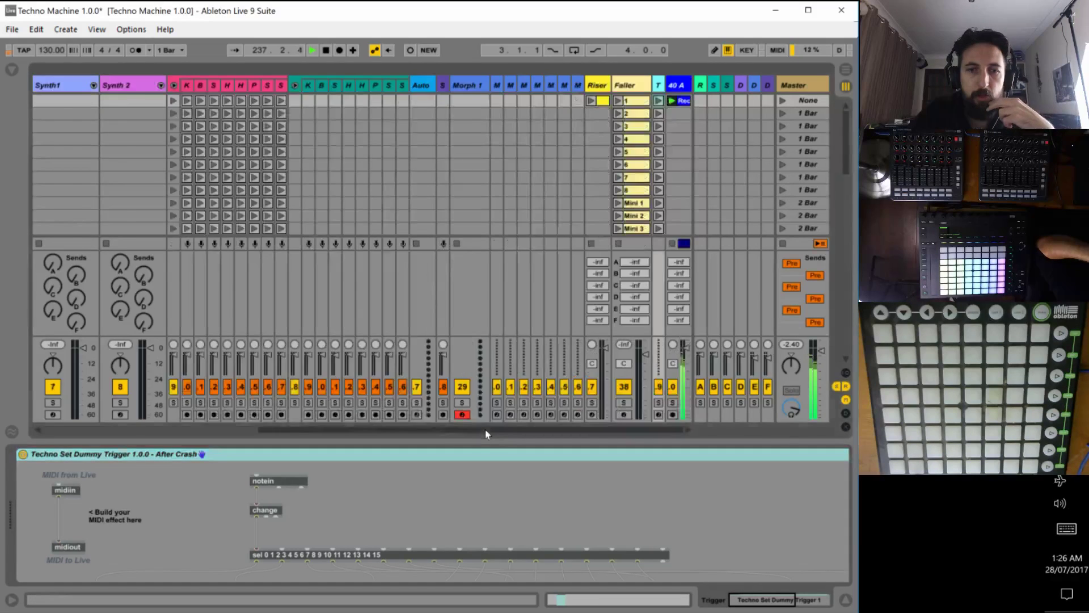
click(525, 102)
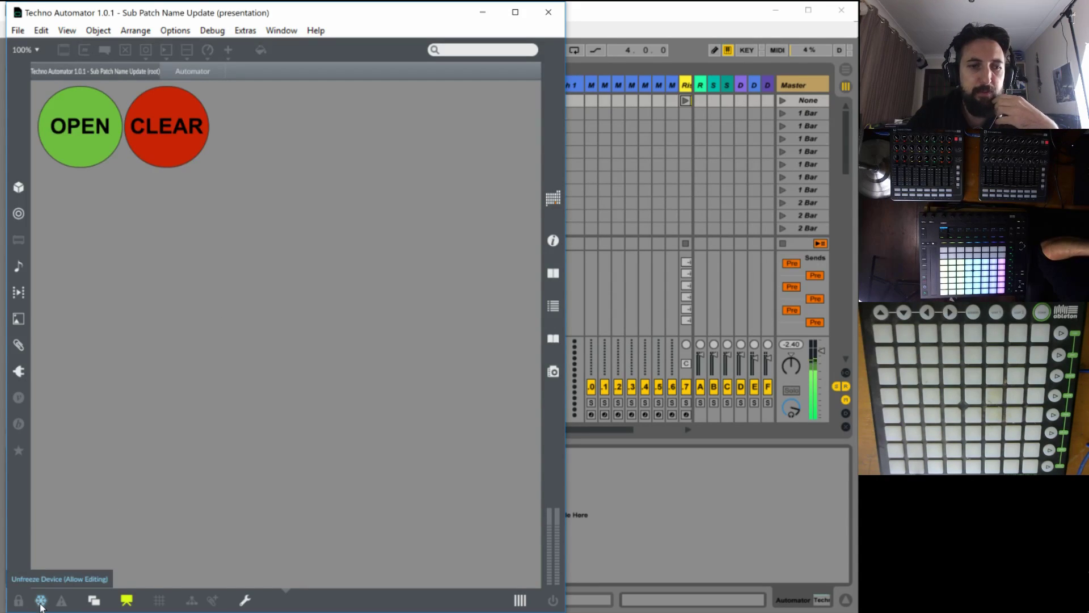
key(ctrl+e)
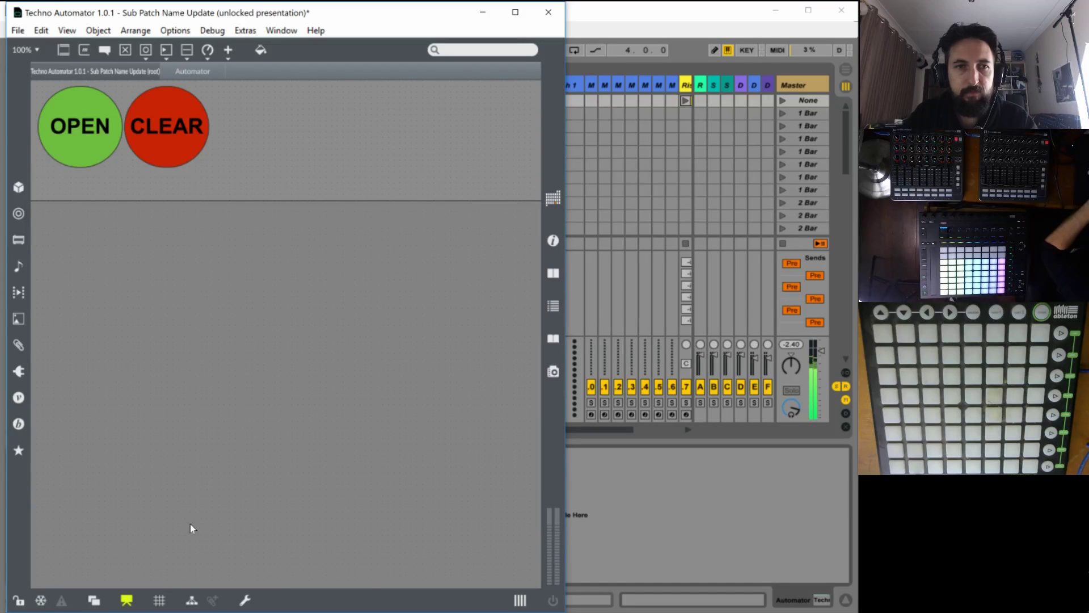
key(ctrl+alt+e)
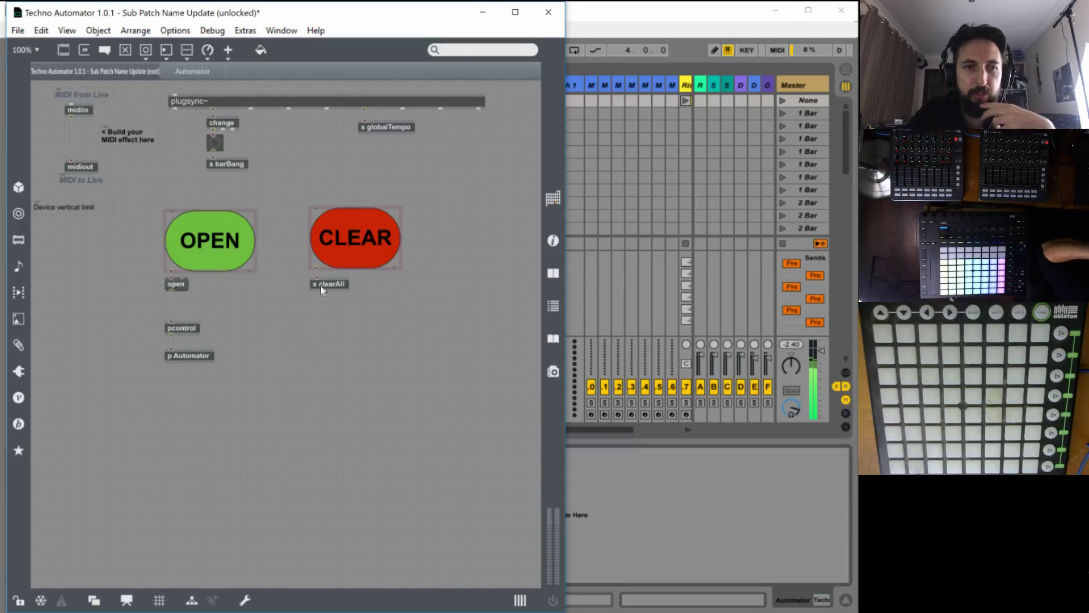
double_click(186, 357)
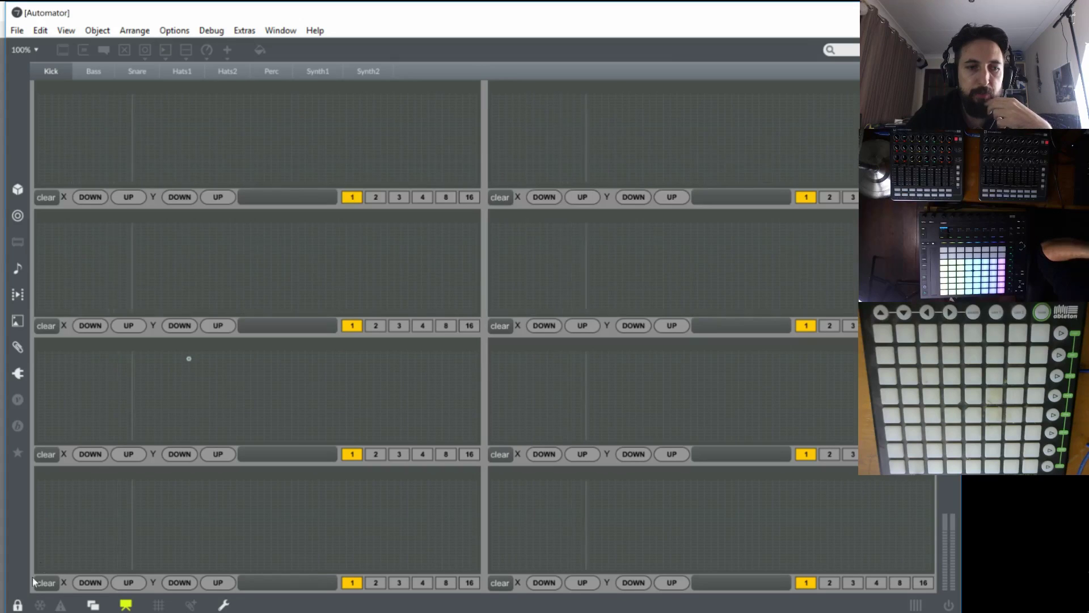
click(18, 606)
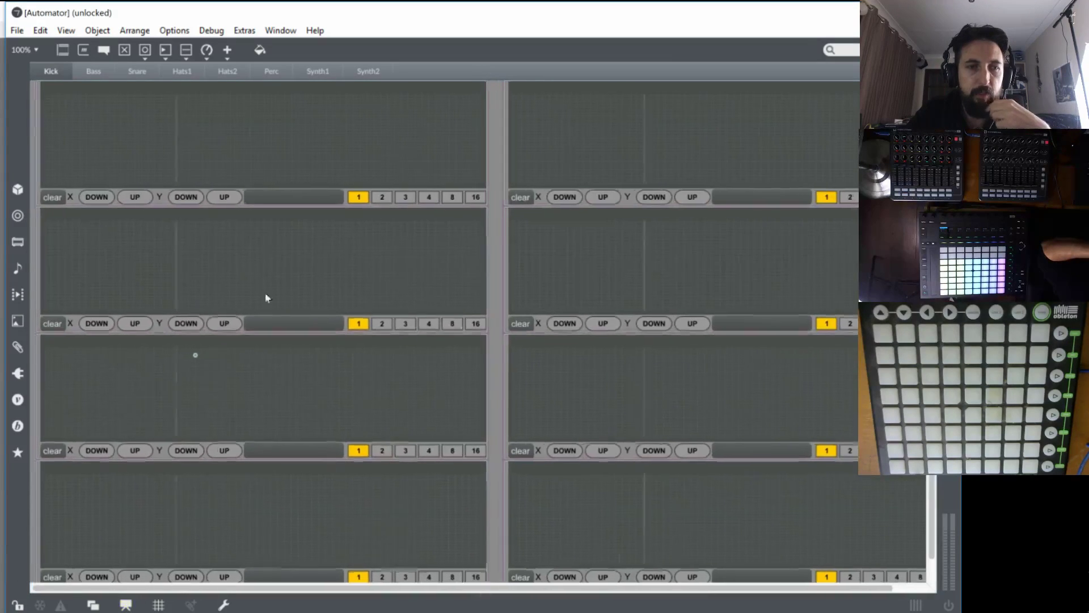
Examine the object options of the first bpatcher on the Kick page for ways to open its source patcher.
right_click(181, 135)
mouse_move(344, 404)
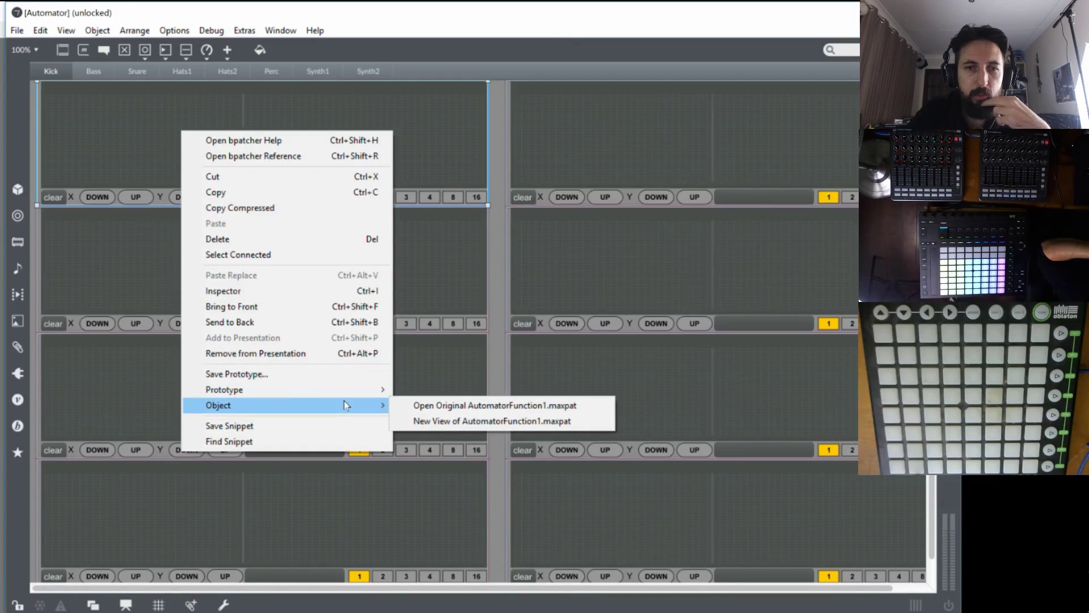
click(486, 159)
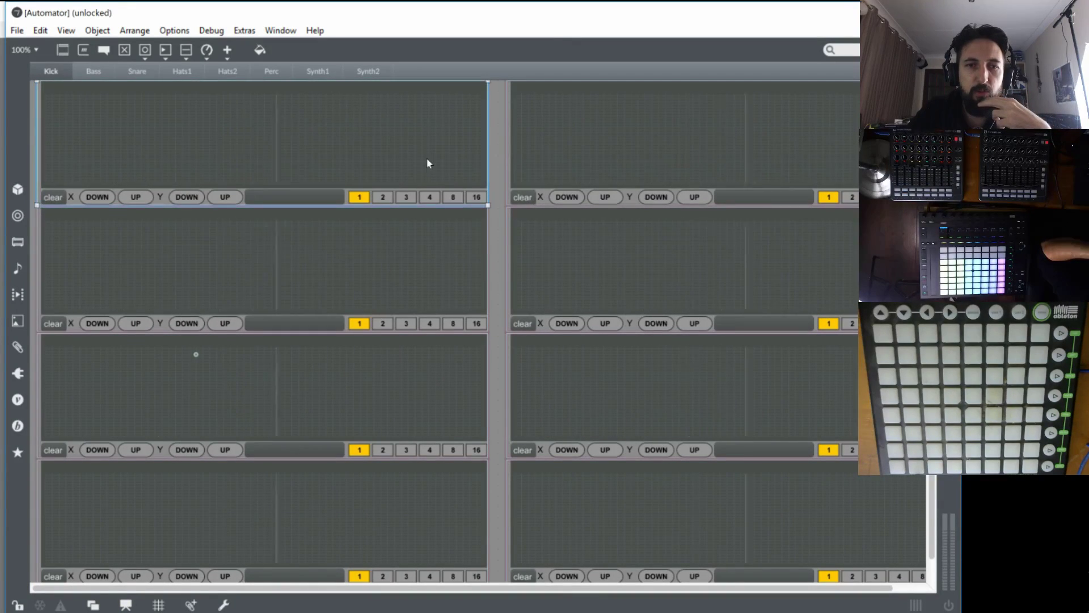
right_click(401, 147)
mouse_move(527, 416)
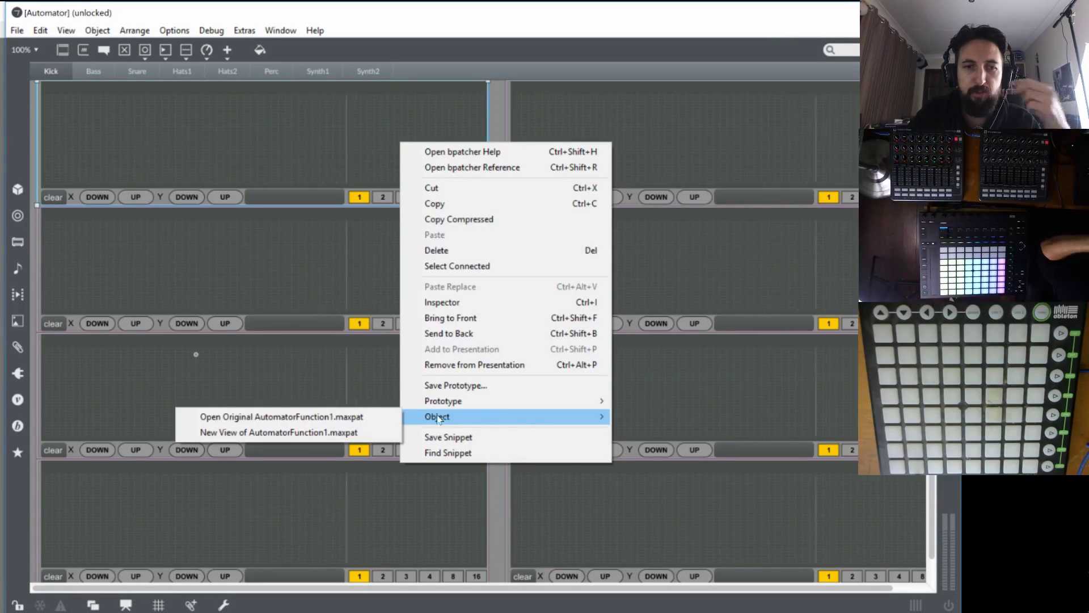
click(361, 155)
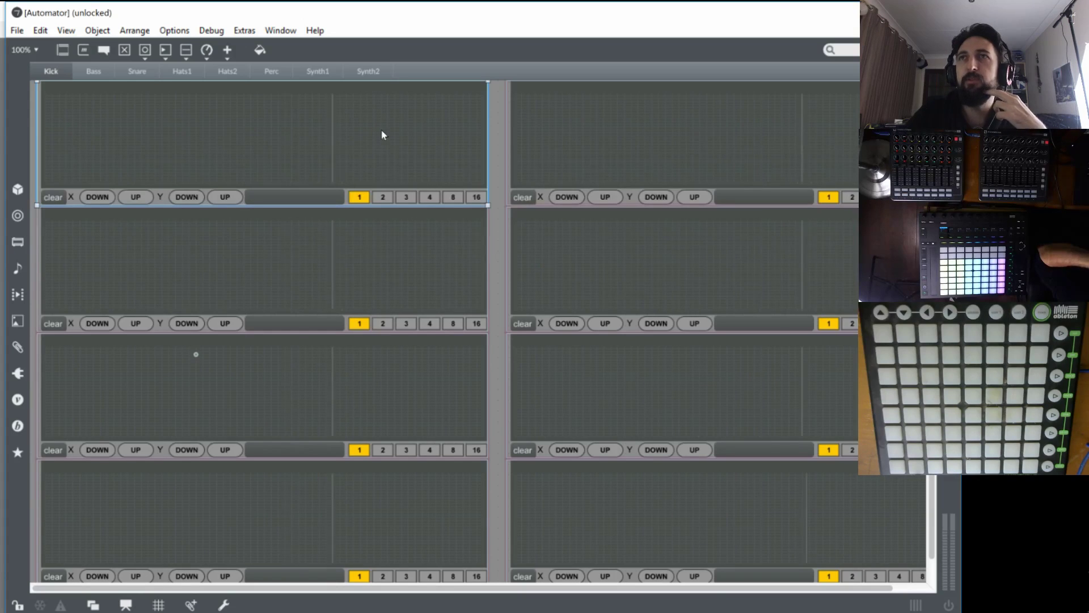
mouse_move(1084, 511)
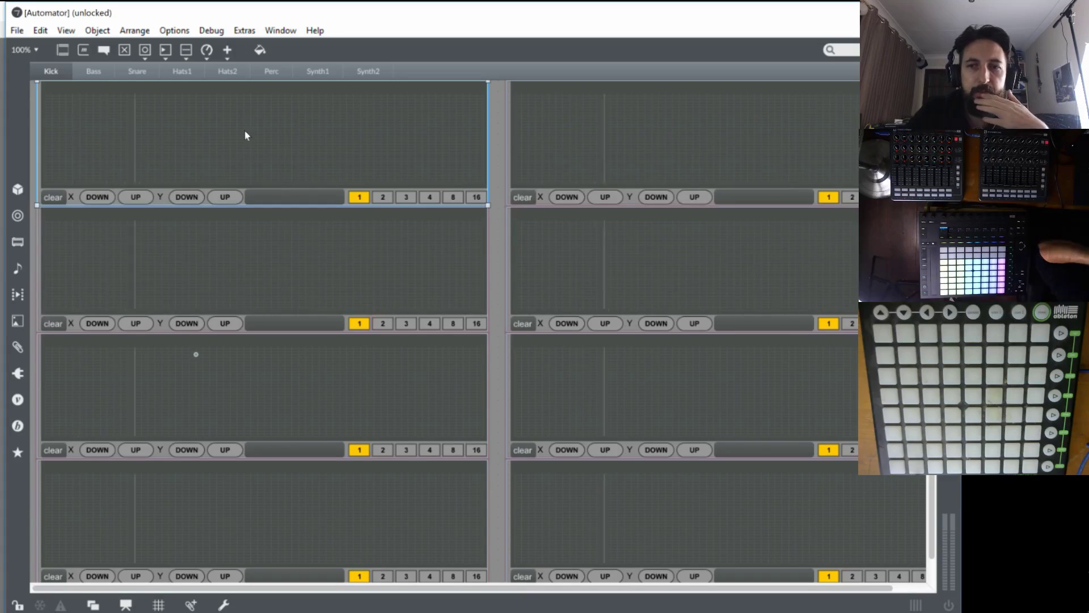
click(506, 179)
click(386, 155)
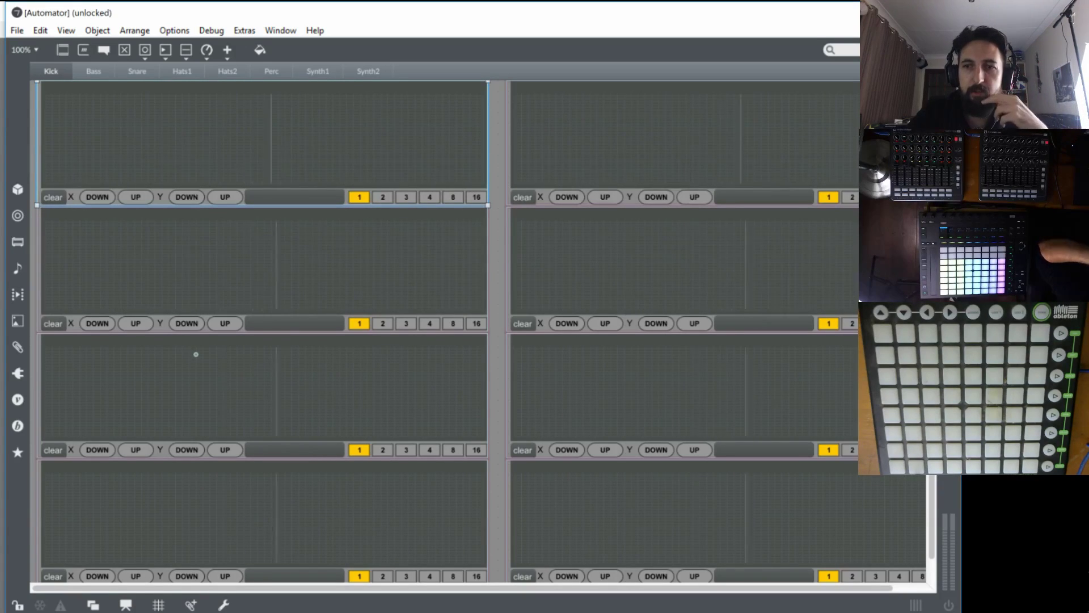
Show the inspector for the first Kick bpatcher and browse the MIDI Effects folder for its patcher file without choosing one.
drag(962, 236, 860, 239)
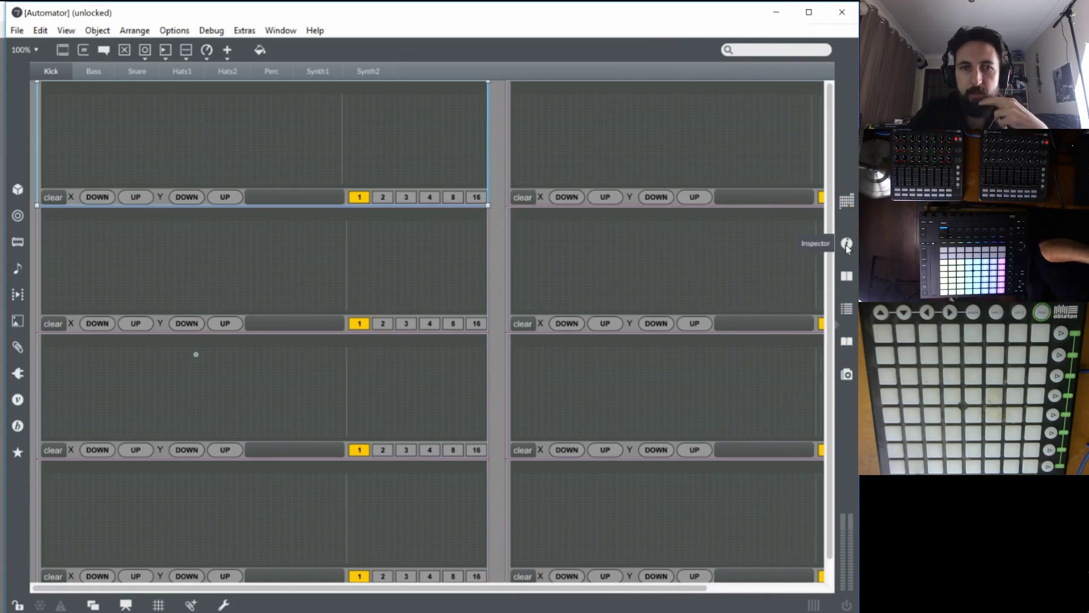
click(849, 242)
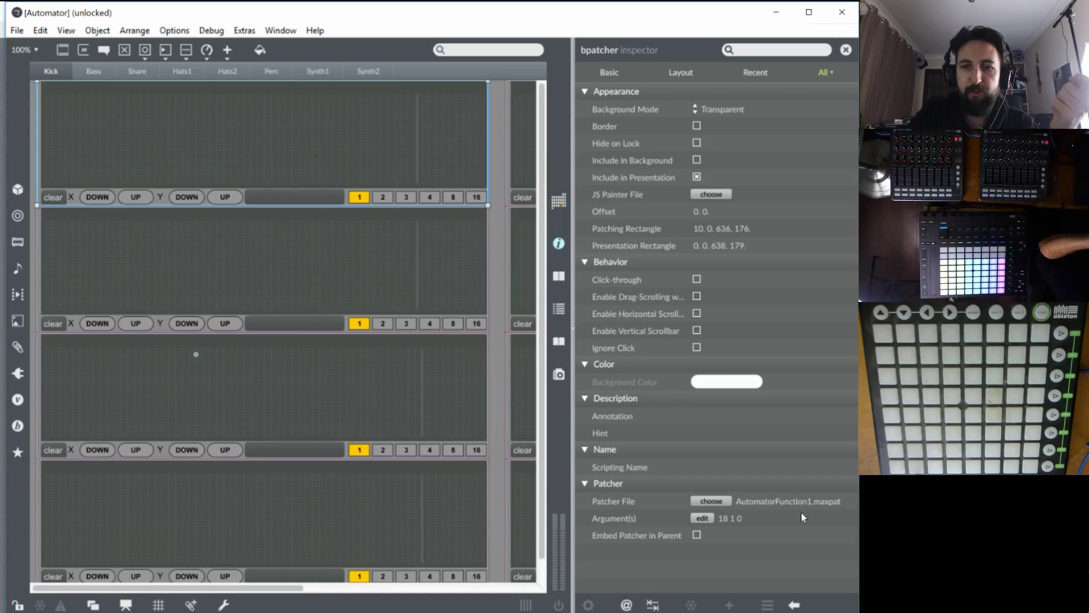
click(711, 503)
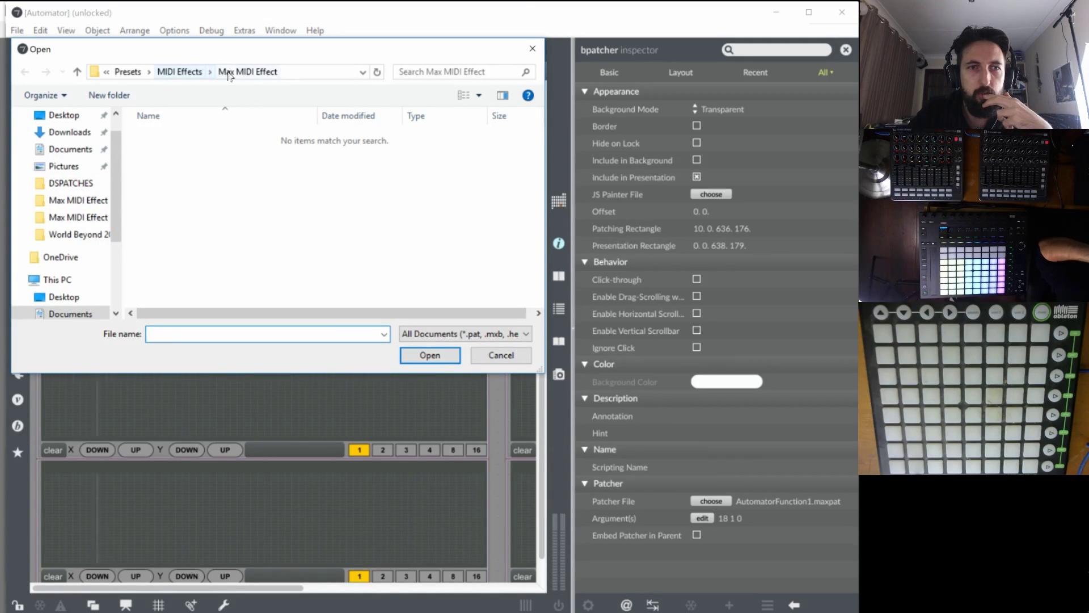
click(179, 72)
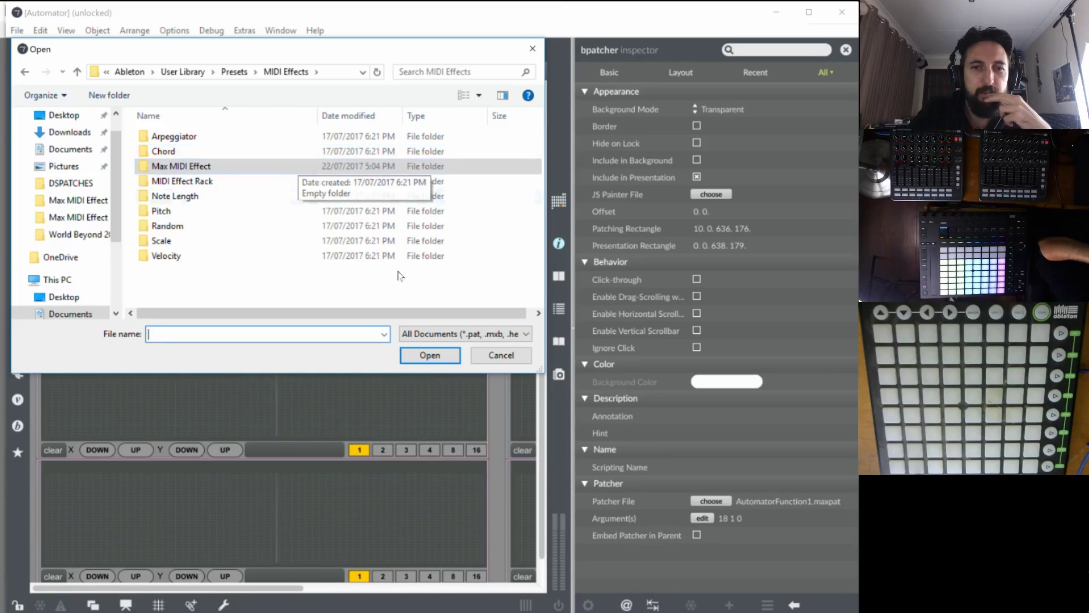
click(516, 355)
Open the original AutomatorFunction1 patcher of the first Kick bpatcher and check which folder it is stored in, without saving a copy.
right_click(262, 125)
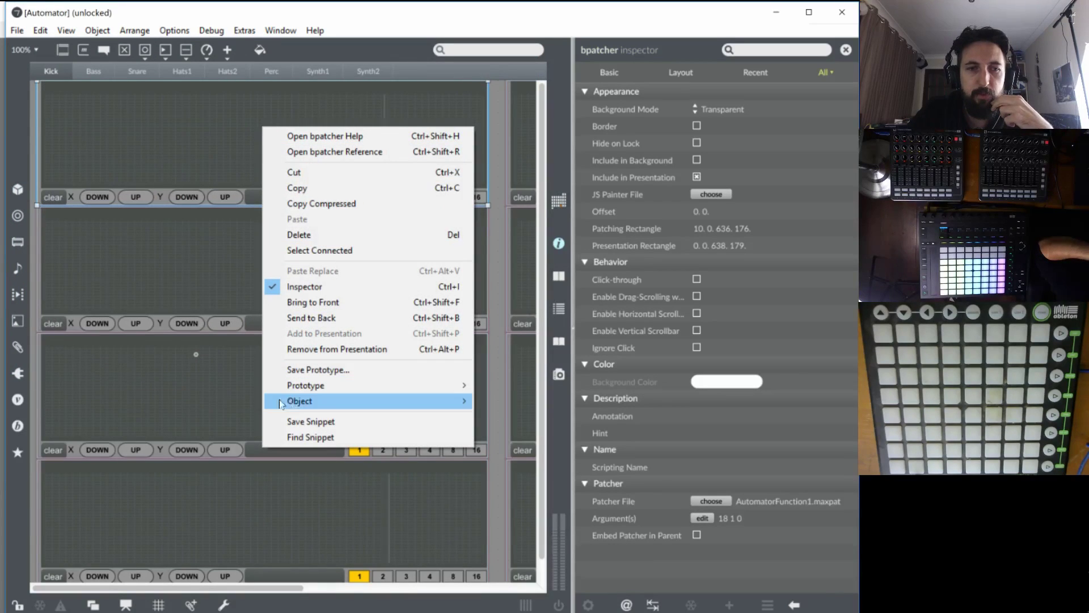
mouse_move(301, 401)
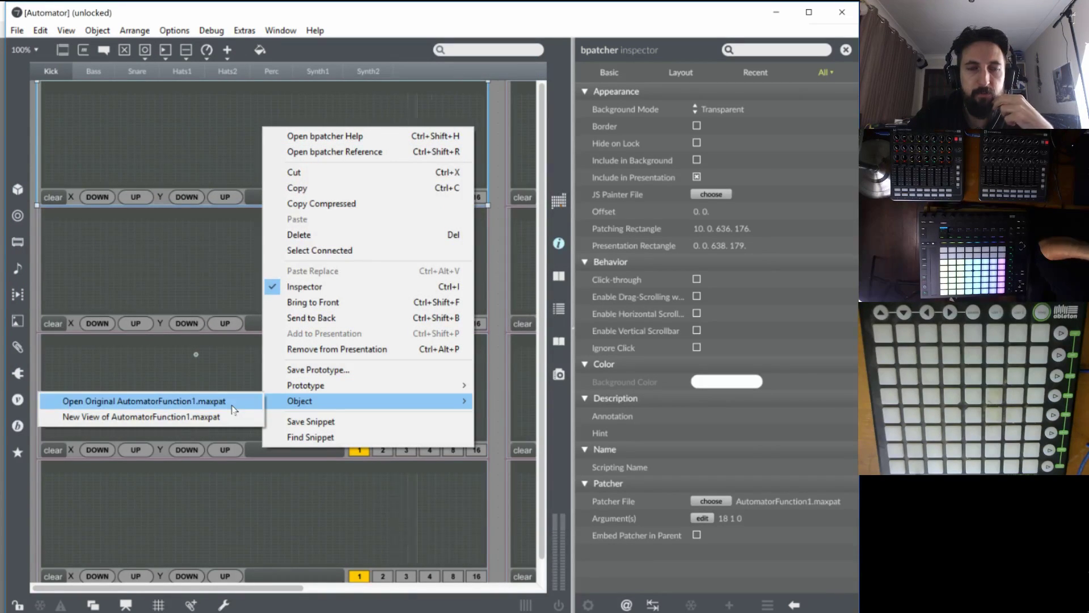
click(159, 401)
click(25, 61)
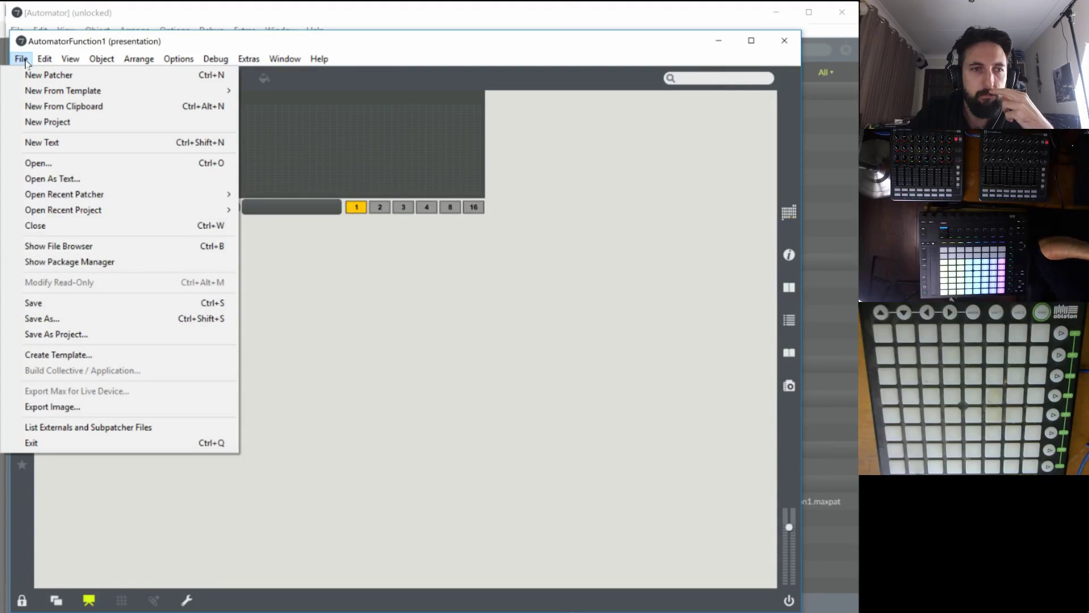
click(76, 318)
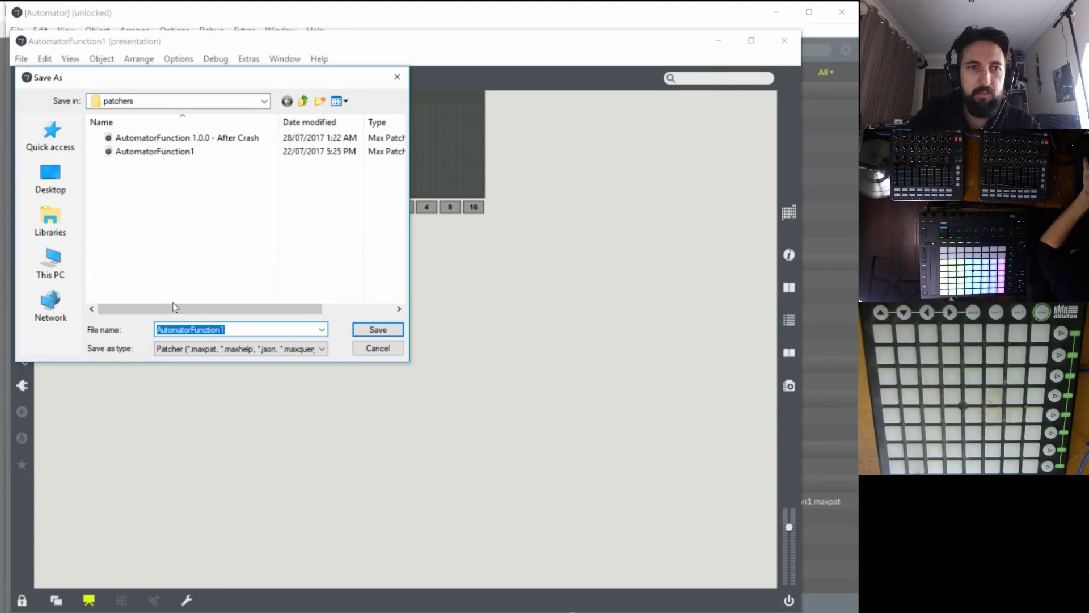
click(260, 104)
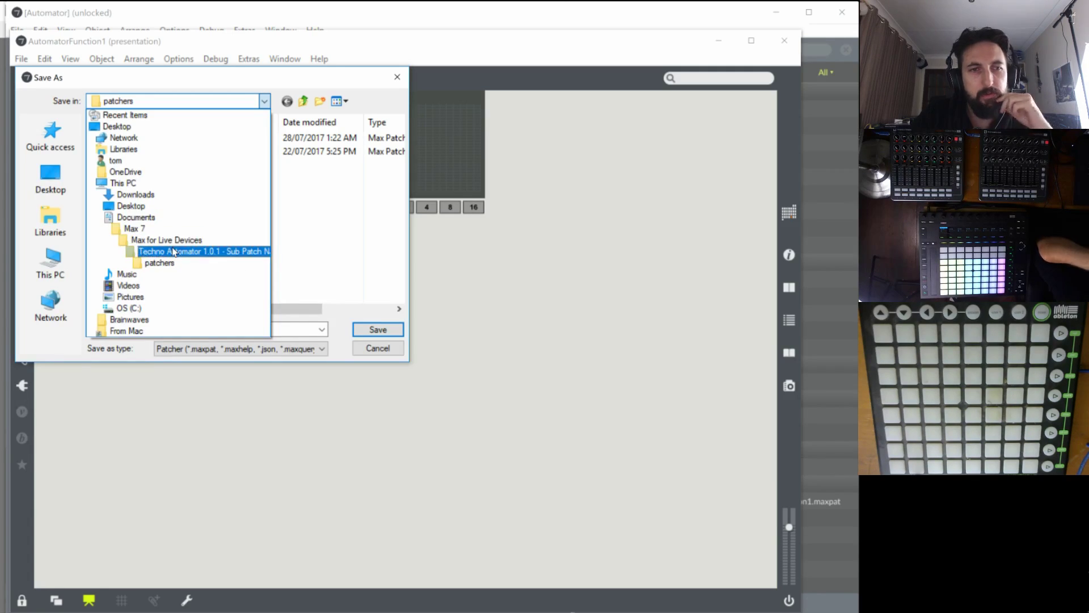
click(370, 356)
click(375, 350)
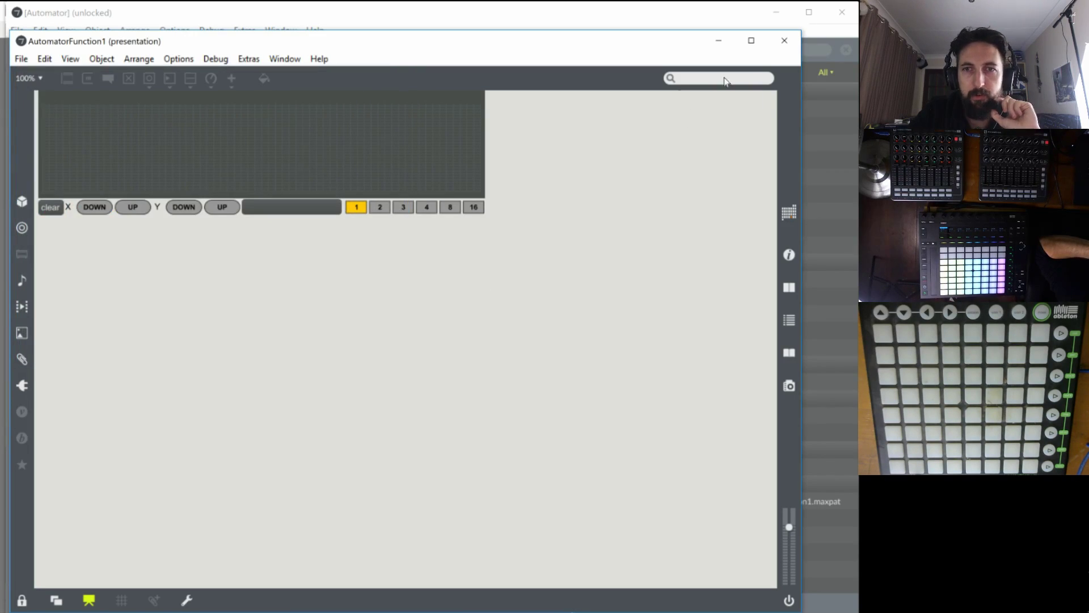
click(783, 40)
Browse the User Library's Audio Effects presets, including Max Audio Effect, for the Kick bpatcher's patcher file.
key(ctrl+o)
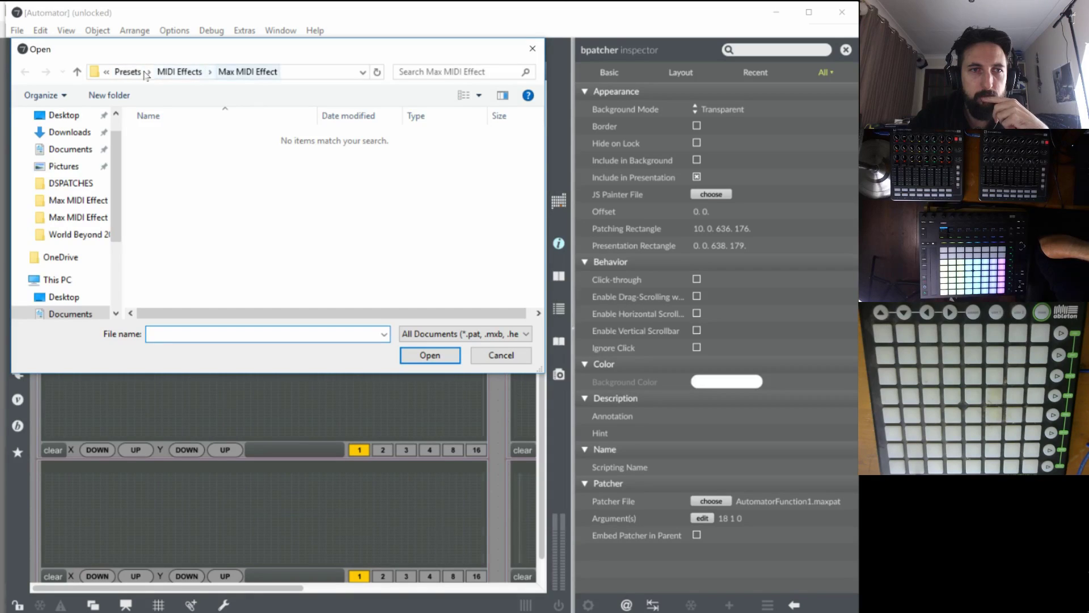
click(128, 72)
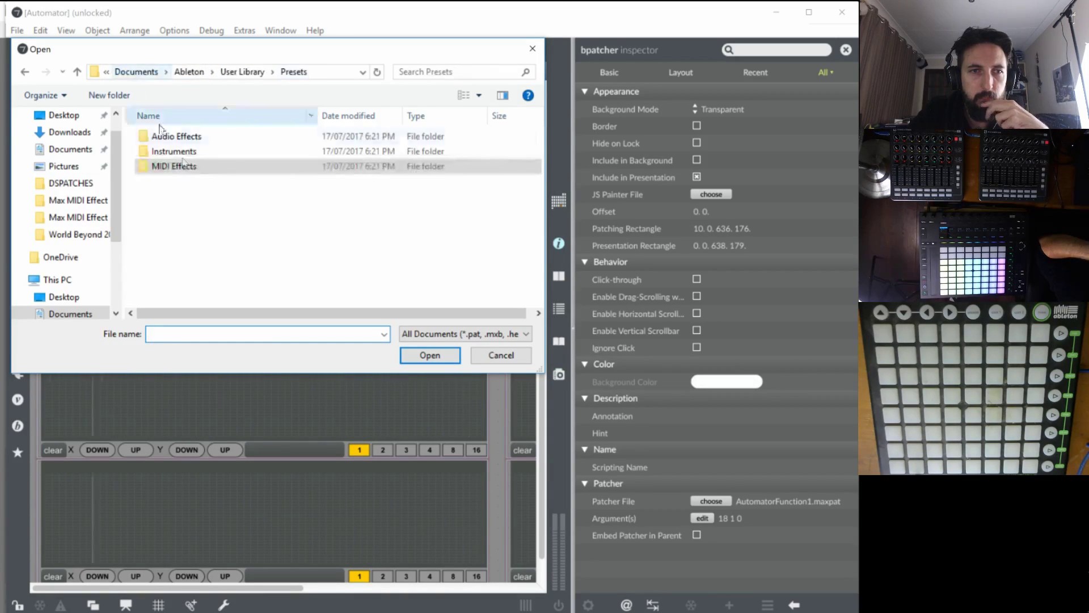
double_click(188, 137)
scroll(215, 168, down, 7)
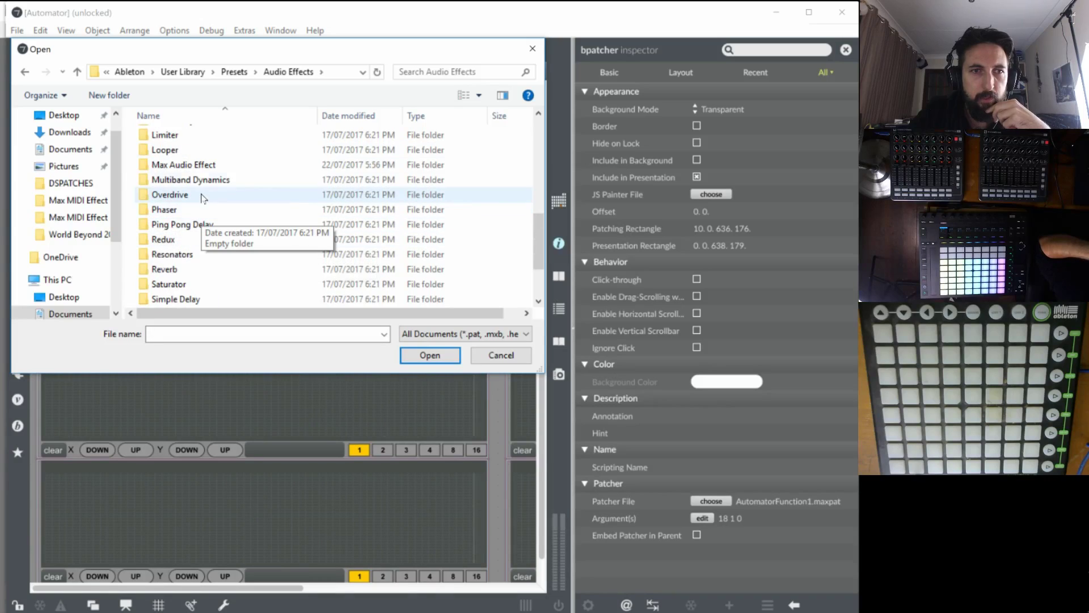
double_click(187, 164)
click(174, 73)
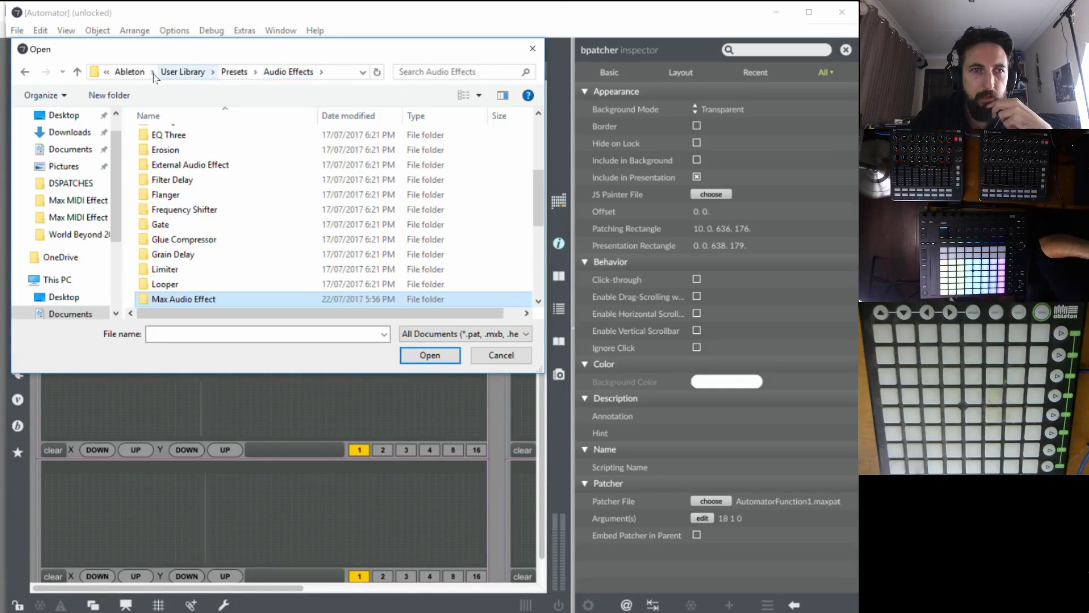
Check the User Library's Max MIDI Effect preset folder and its path for the patcher file, leaving without choosing one.
click(289, 72)
click(179, 166)
double_click(179, 167)
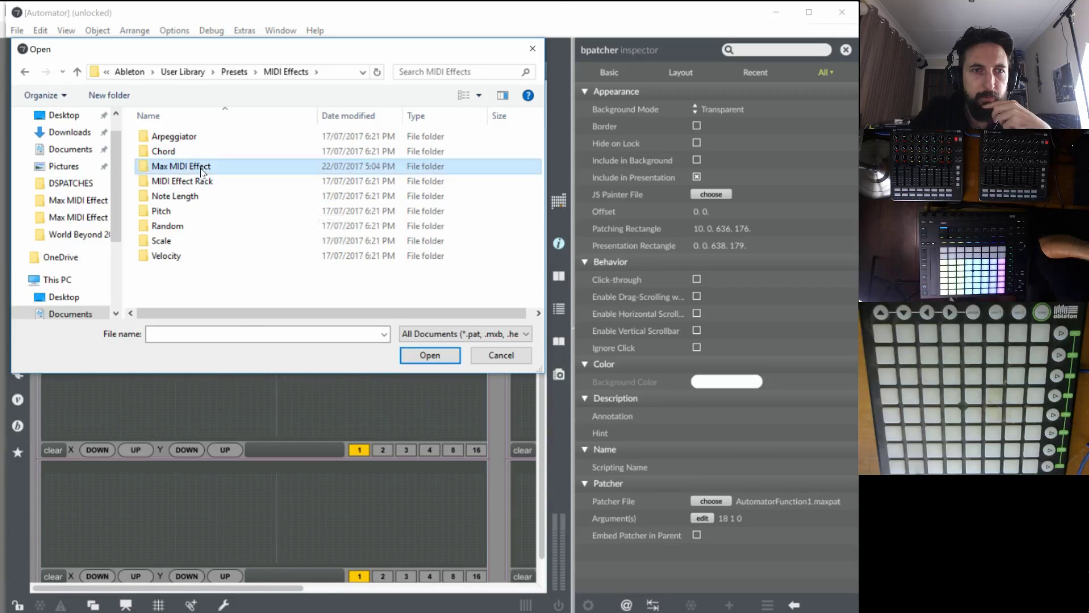
double_click(194, 166)
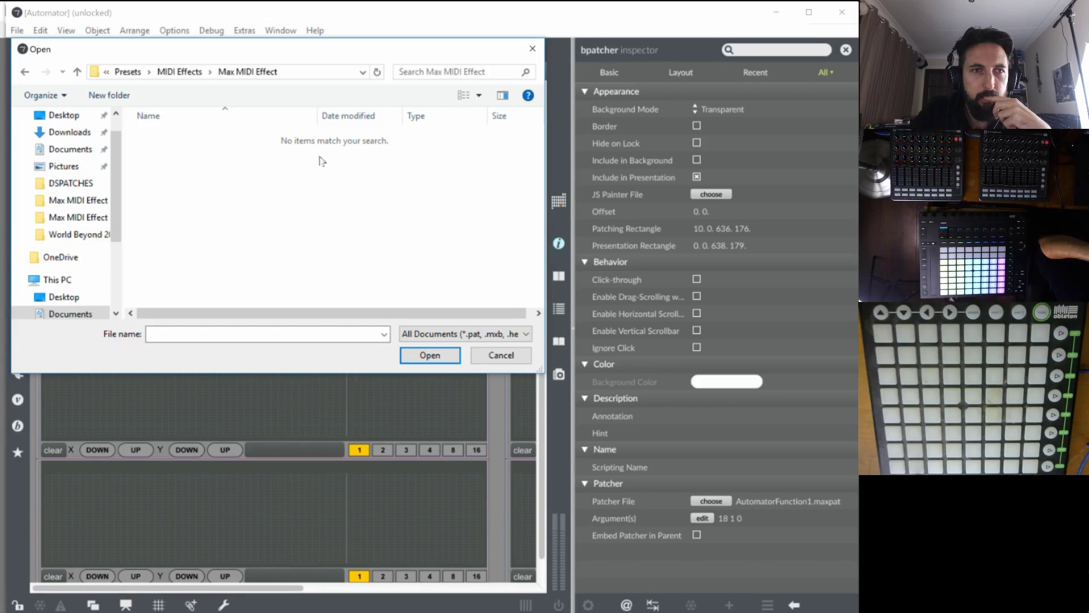
click(106, 72)
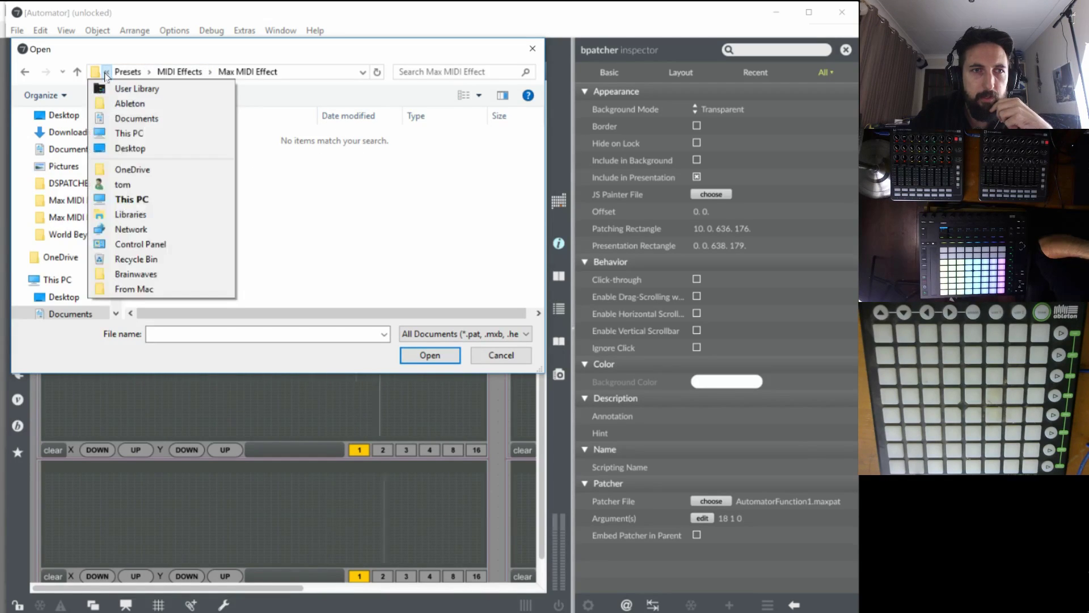
click(339, 76)
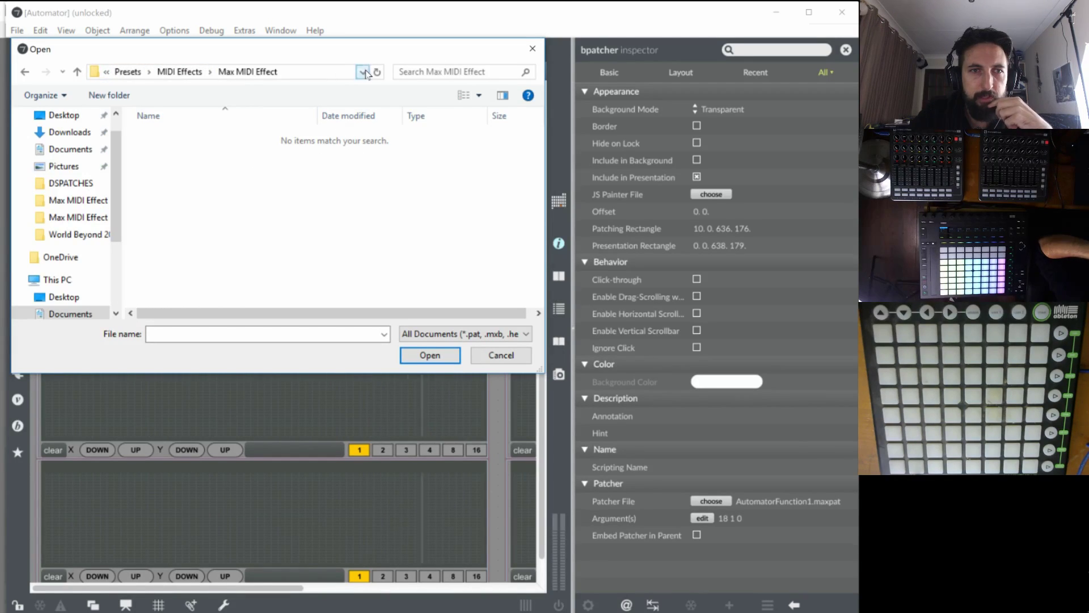
click(363, 72)
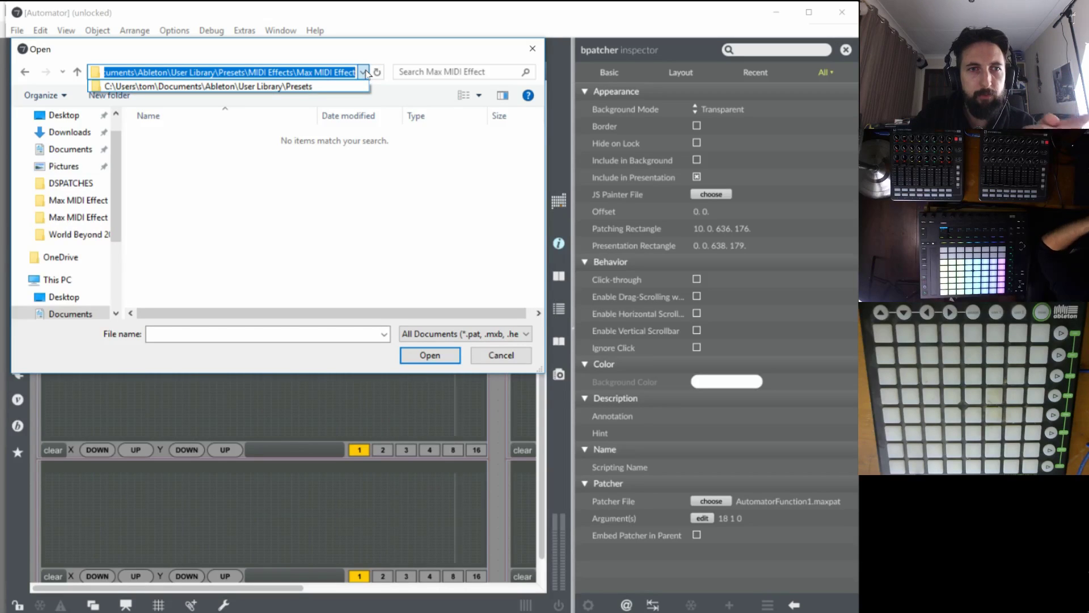
click(442, 302)
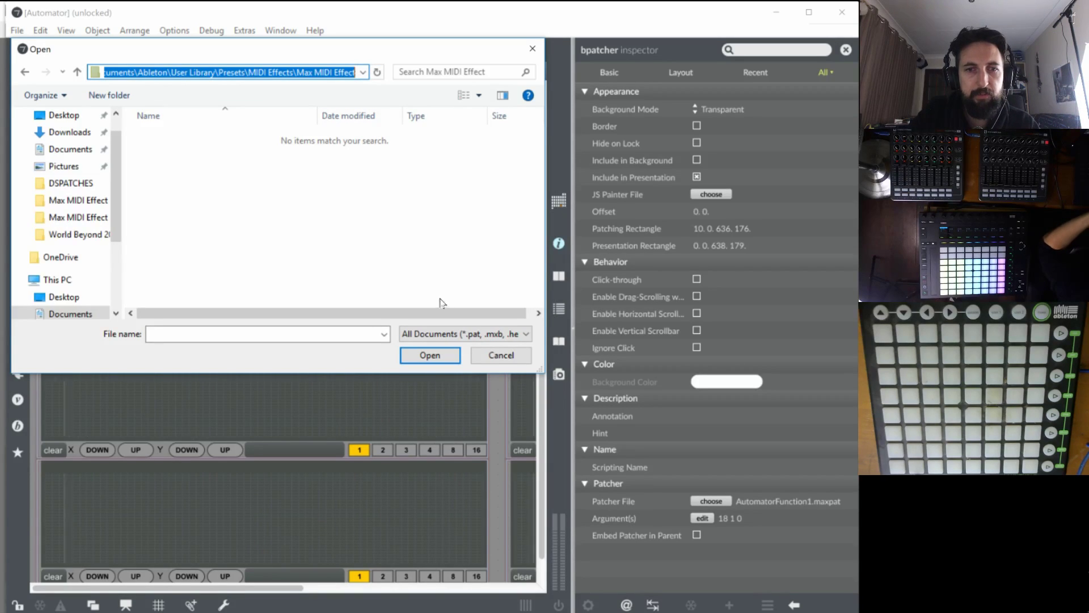
click(499, 355)
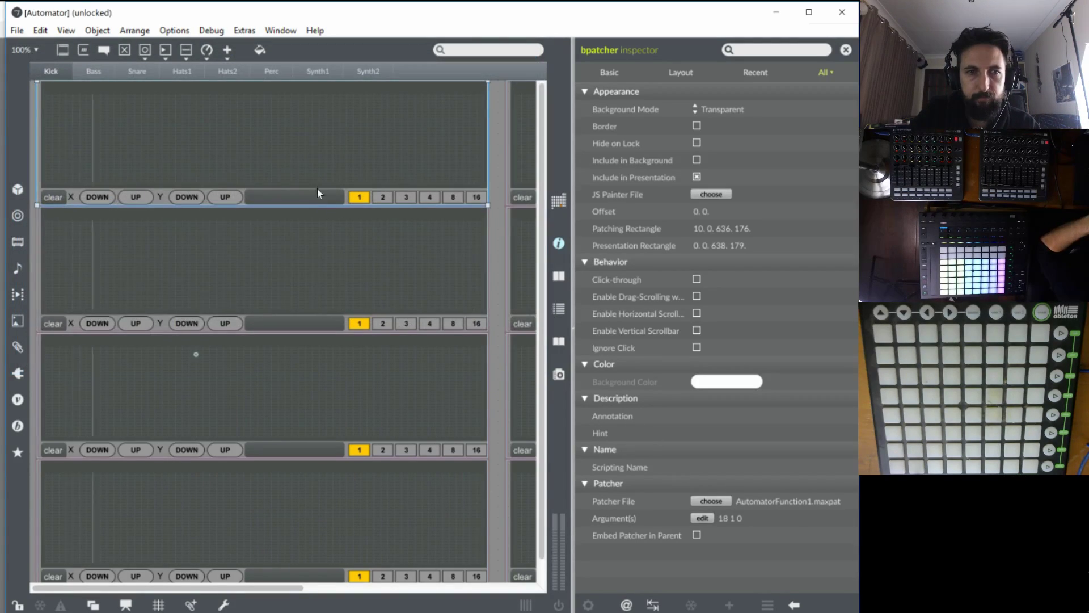
Browse for the bpatcher's patcher file again, in Documents > Tunes > Sets, through the Techno Machine 1.0.0 Project's Max MIDI Effect presets.
click(716, 501)
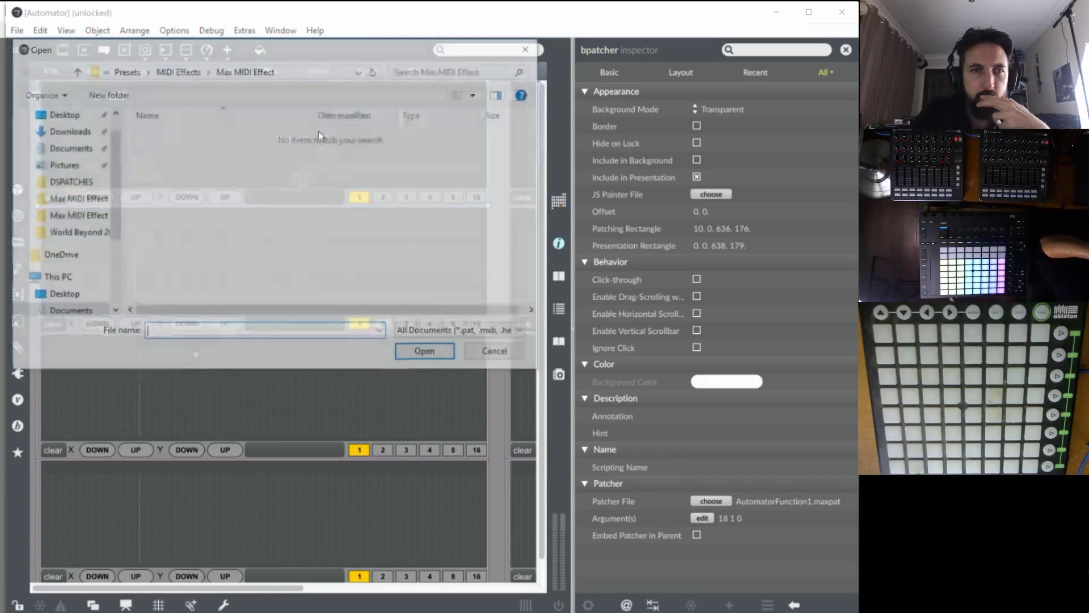
click(363, 72)
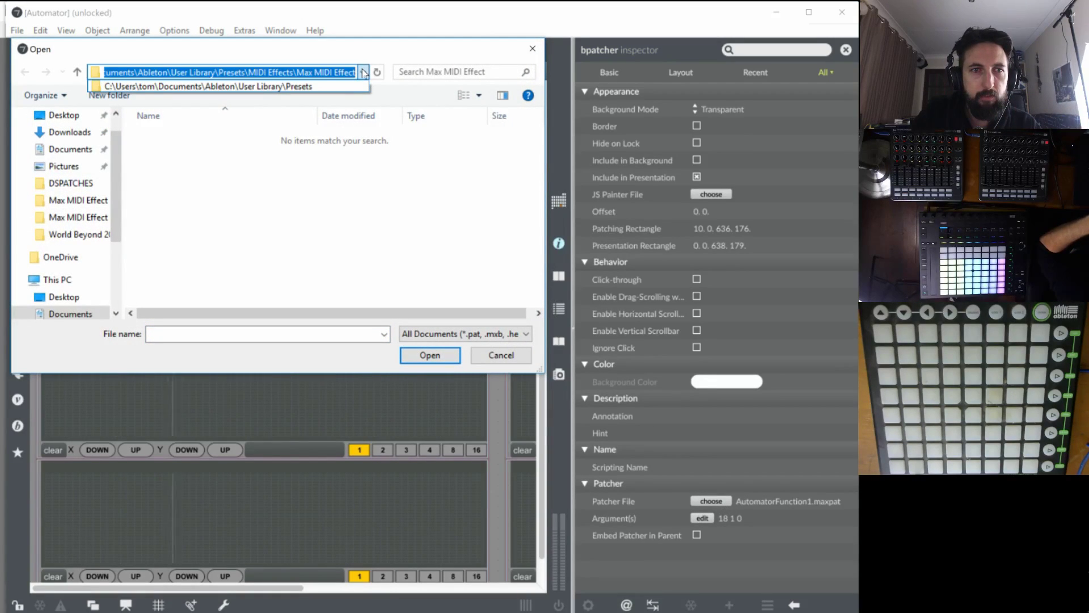
click(278, 162)
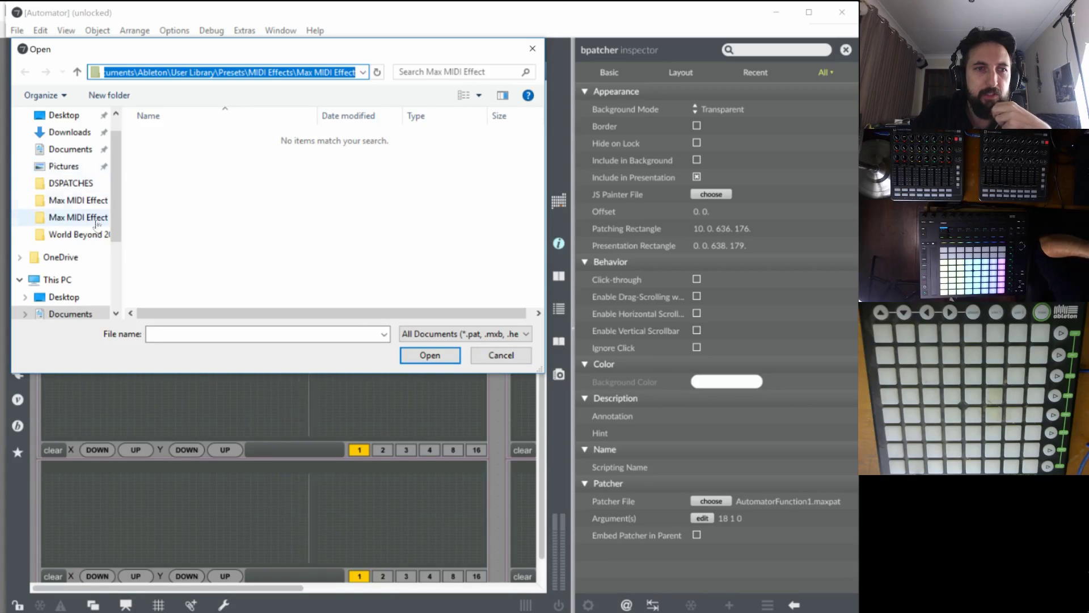
scroll(74, 170, up, 1)
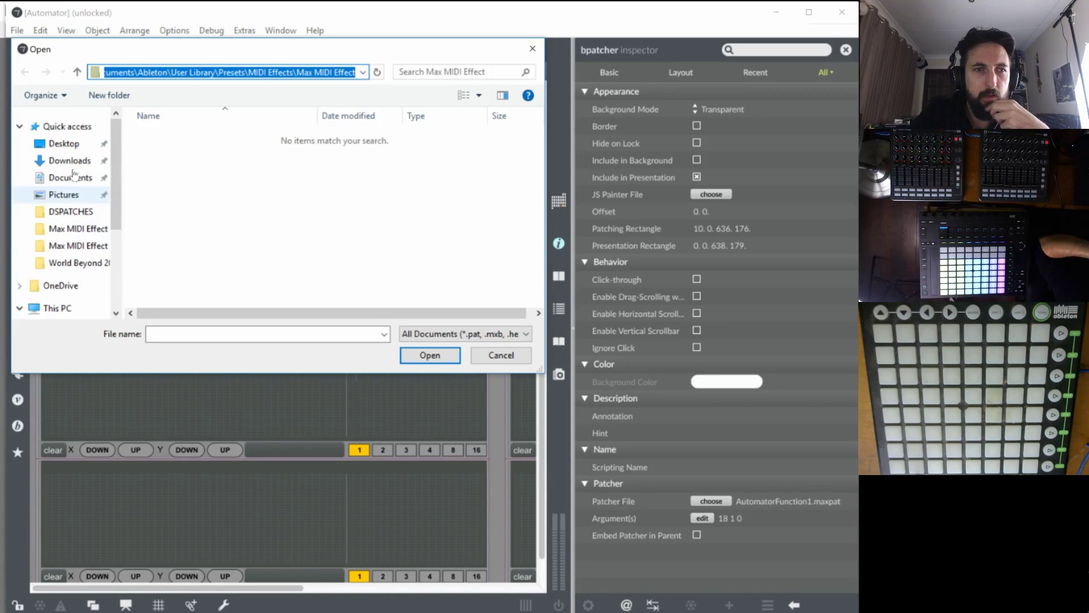
click(70, 177)
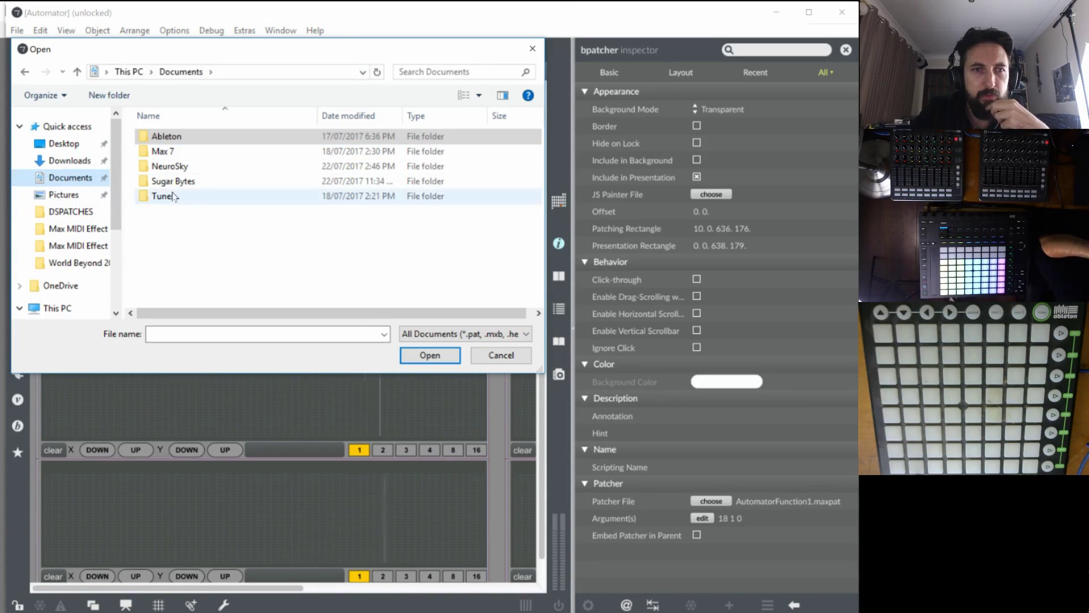
double_click(171, 196)
double_click(193, 151)
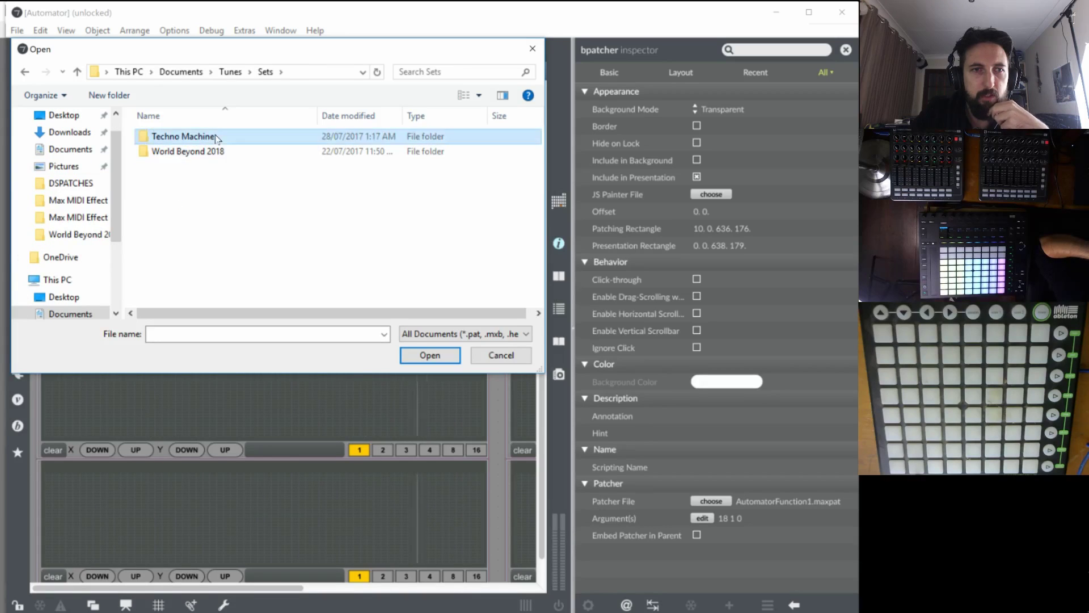
double_click(213, 137)
double_click(214, 137)
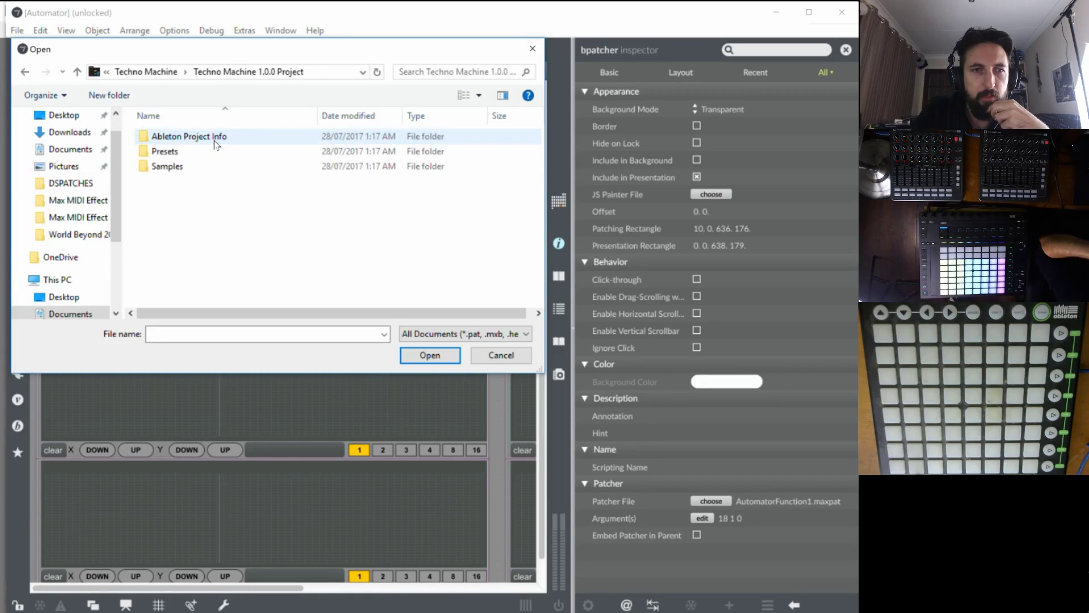
double_click(170, 151)
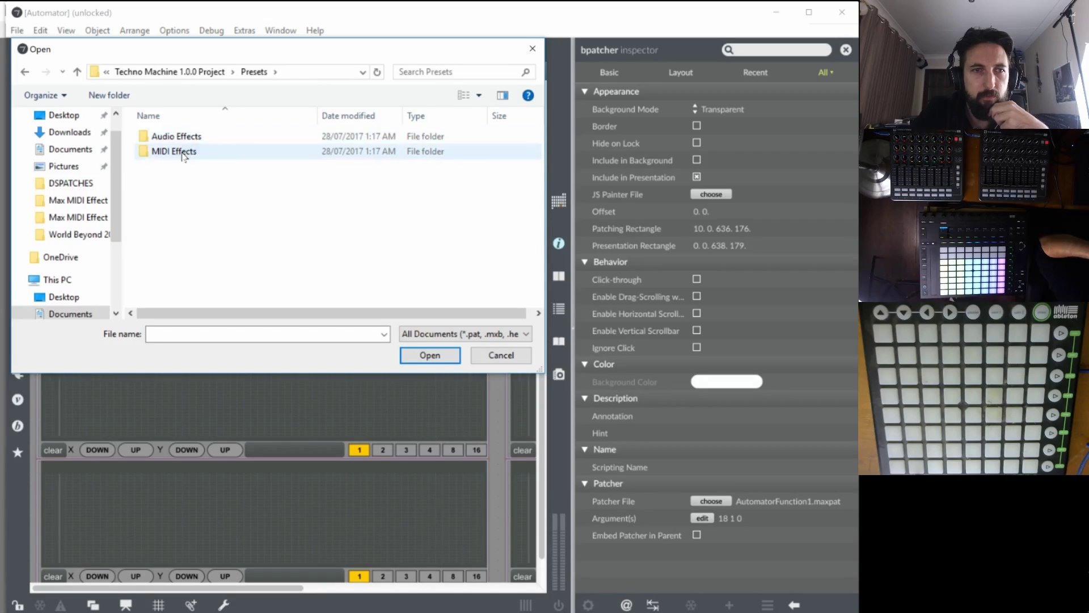
double_click(183, 150)
double_click(175, 137)
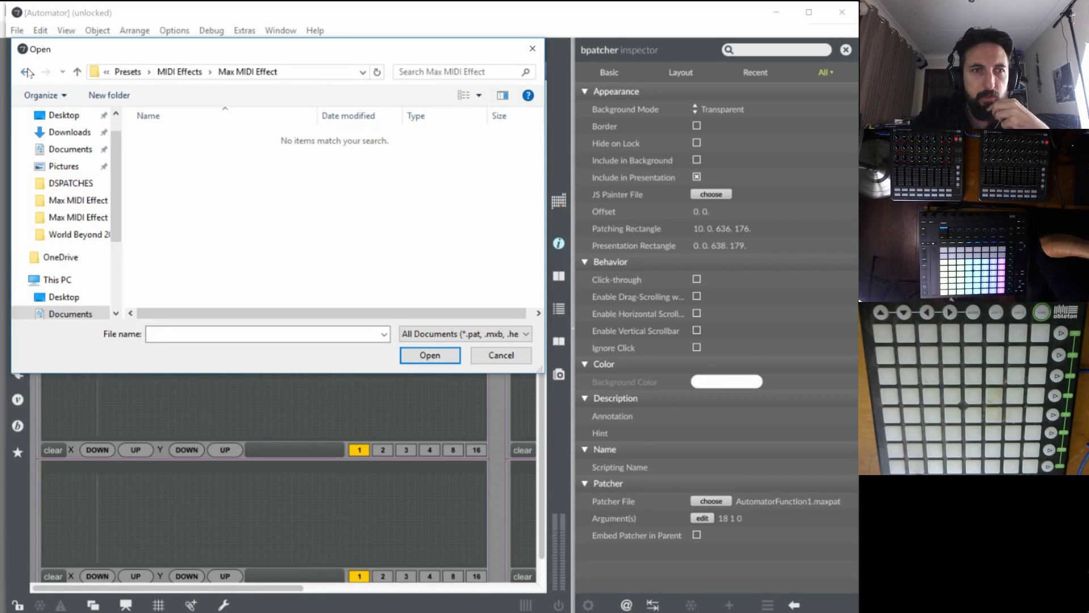
Check the Techno Machine 1.0.0 Project's Max Audio Effect presets for the patcher file and return to the Techno Machine folder.
key(BackSpace)
key(BackSpace)
double_click(176, 137)
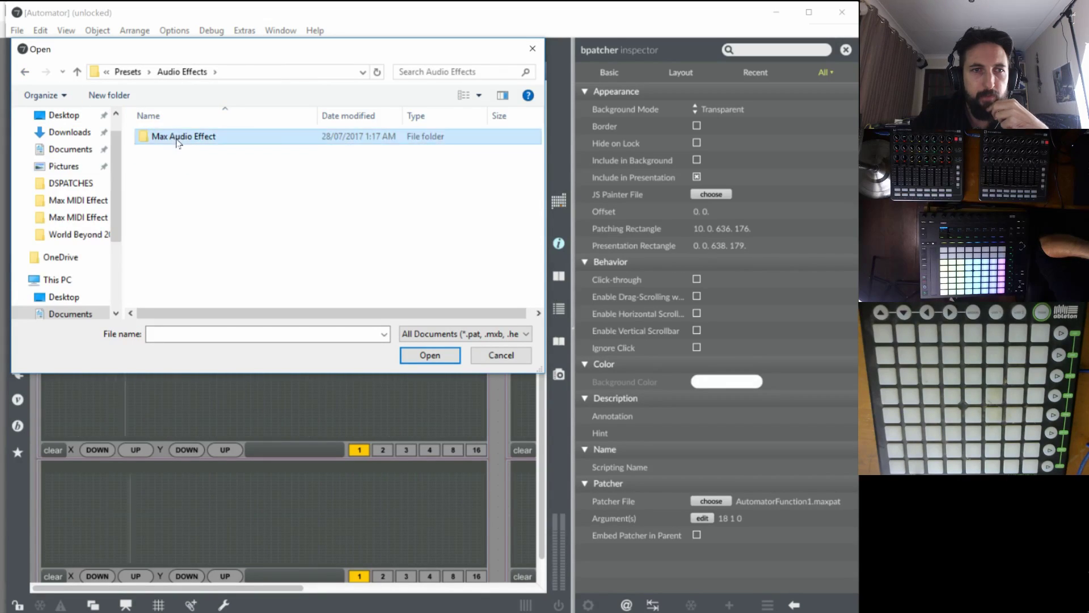
double_click(177, 137)
click(24, 72)
click(26, 72)
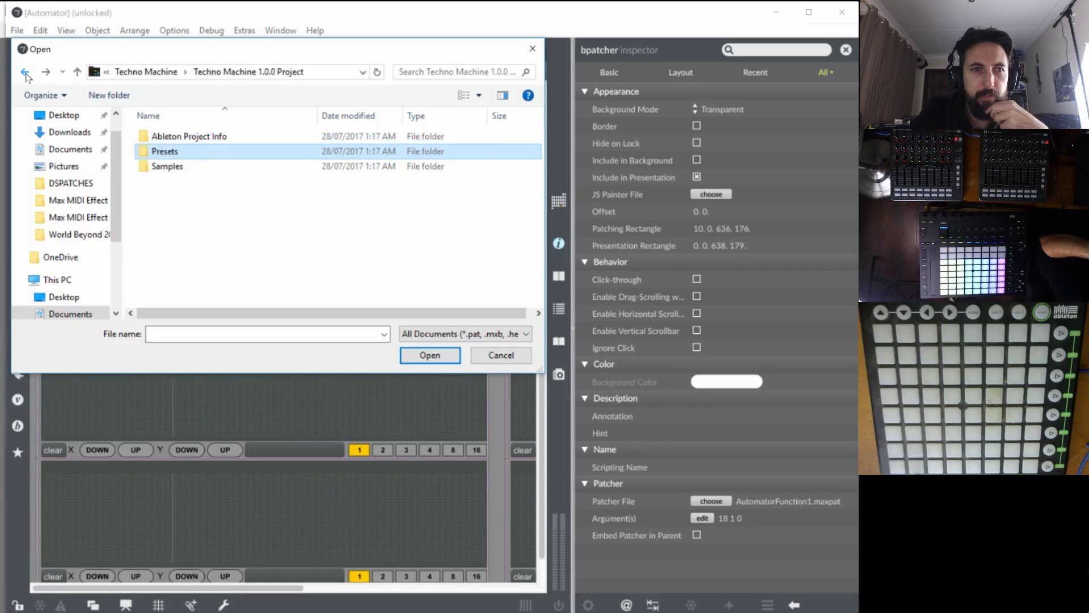
click(25, 72)
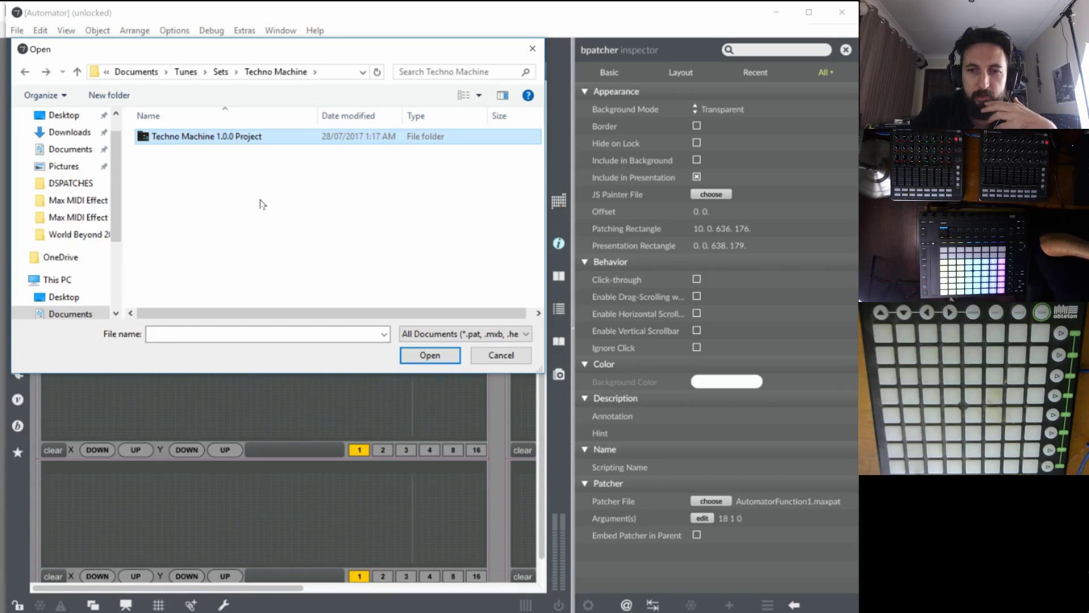
Check the Max folder of the World Beyond 2018 set for the AutomatorFunction1 patcher file, returning to the set's folder.
click(221, 68)
double_click(178, 151)
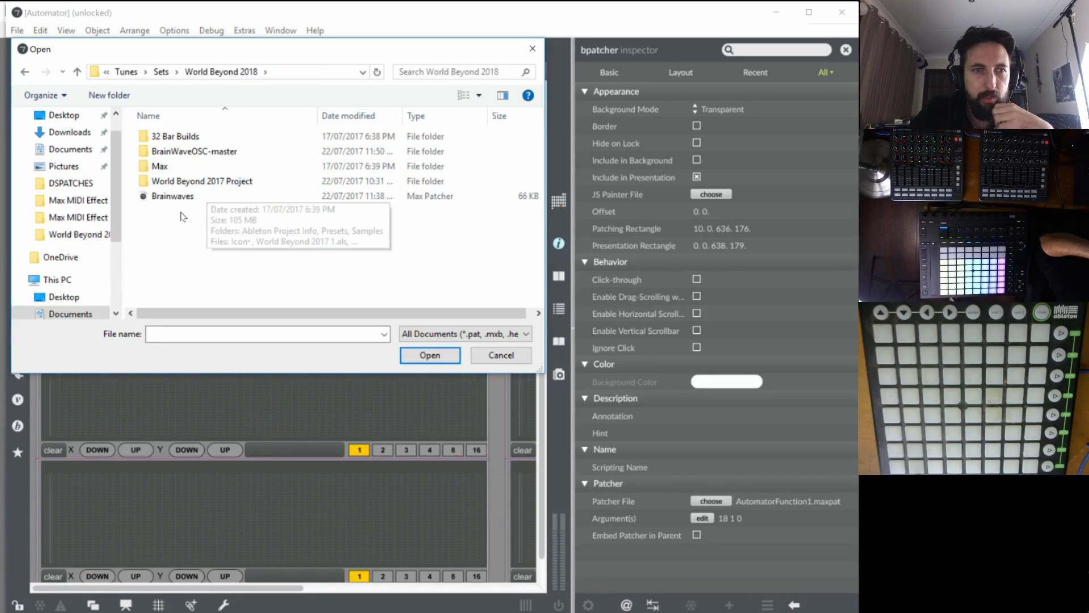
double_click(167, 166)
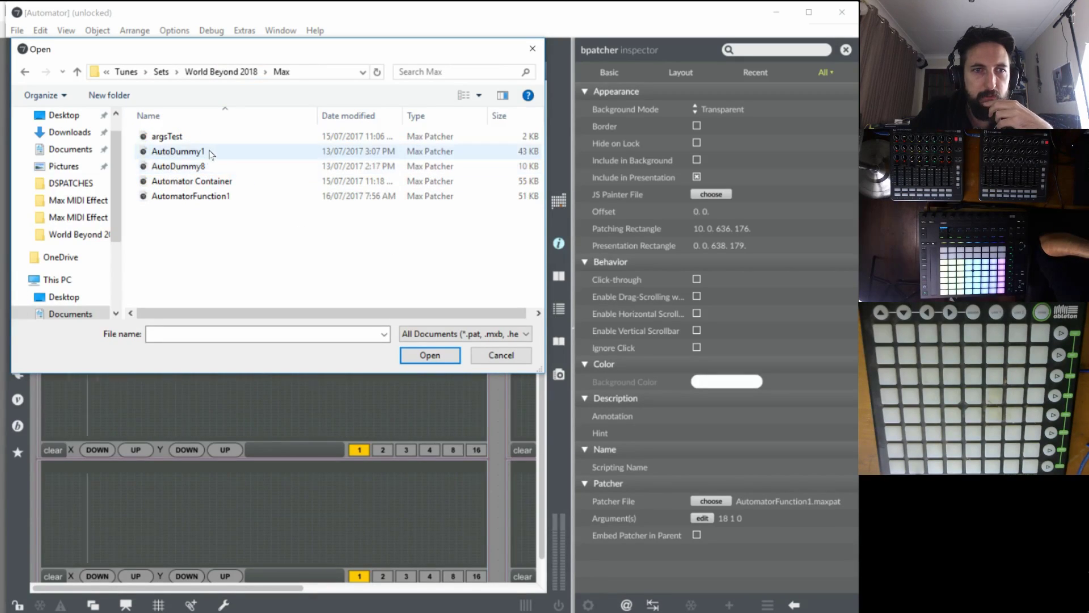
click(214, 196)
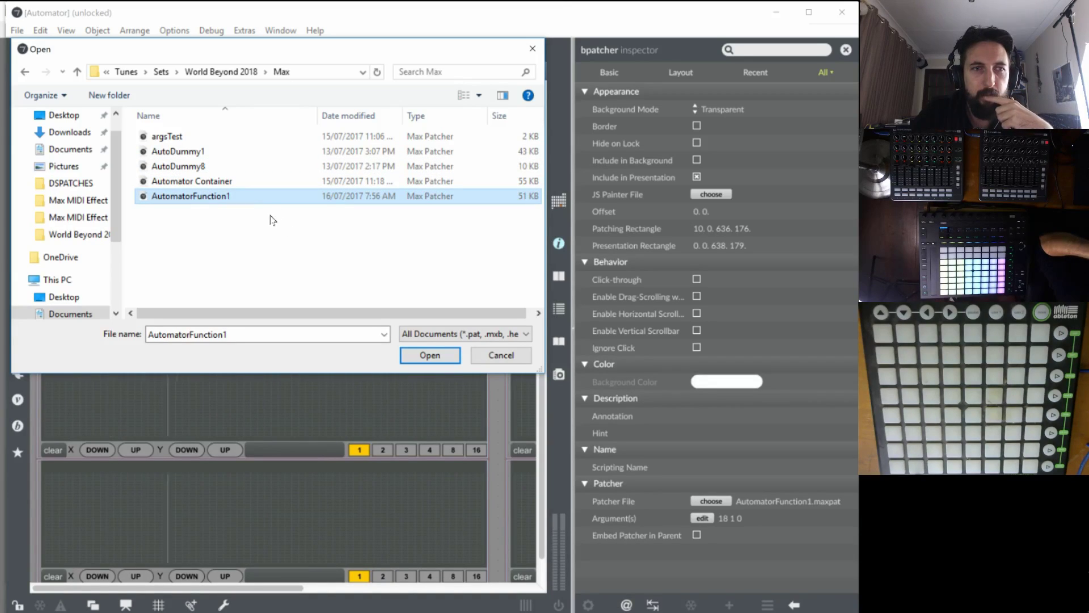
click(25, 72)
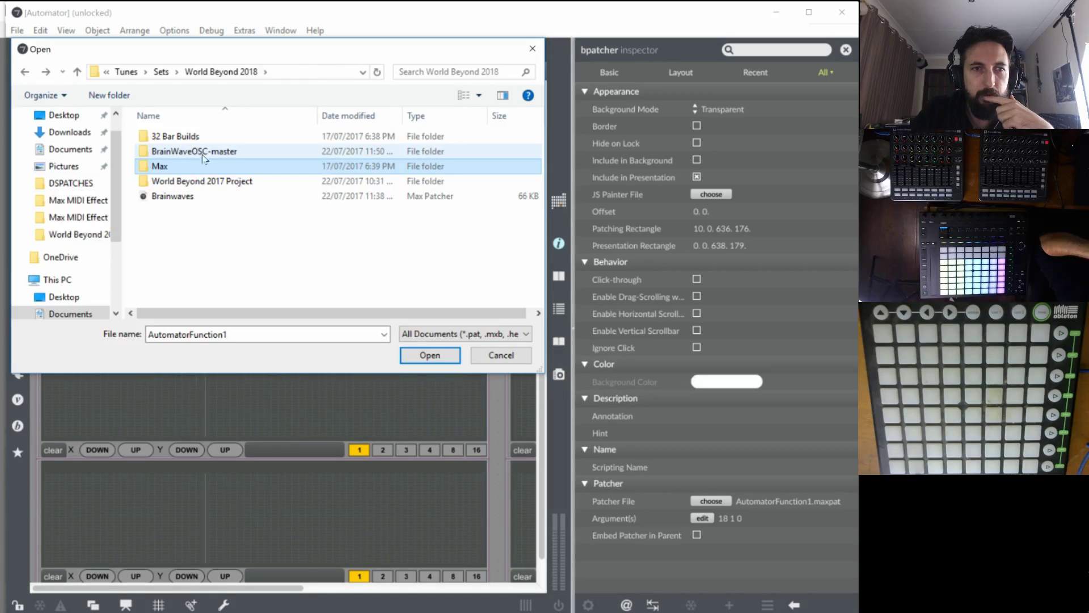
Check the World Beyond 2017 Project's Max MIDI Effect and Max Audio Effect presets for the patcher file, leaving without choosing one.
double_click(187, 181)
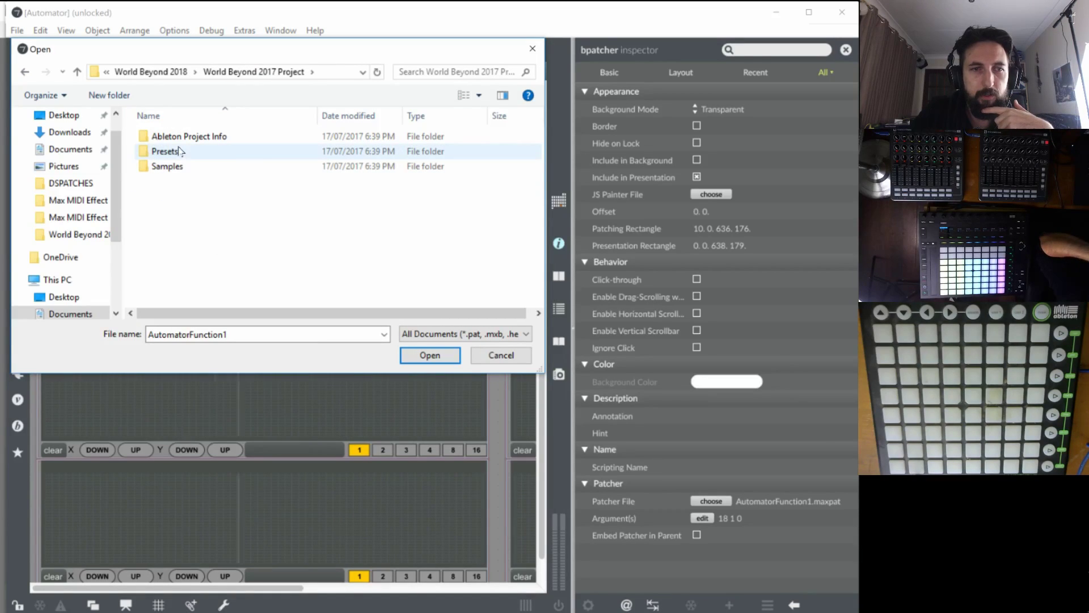
double_click(187, 152)
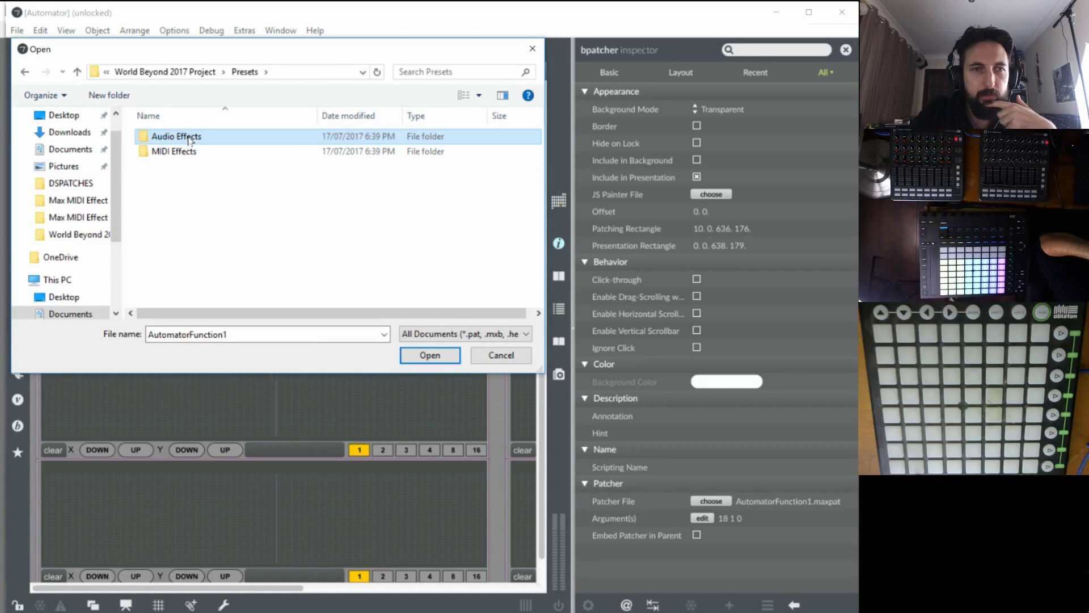
click(188, 152)
double_click(188, 152)
double_click(180, 137)
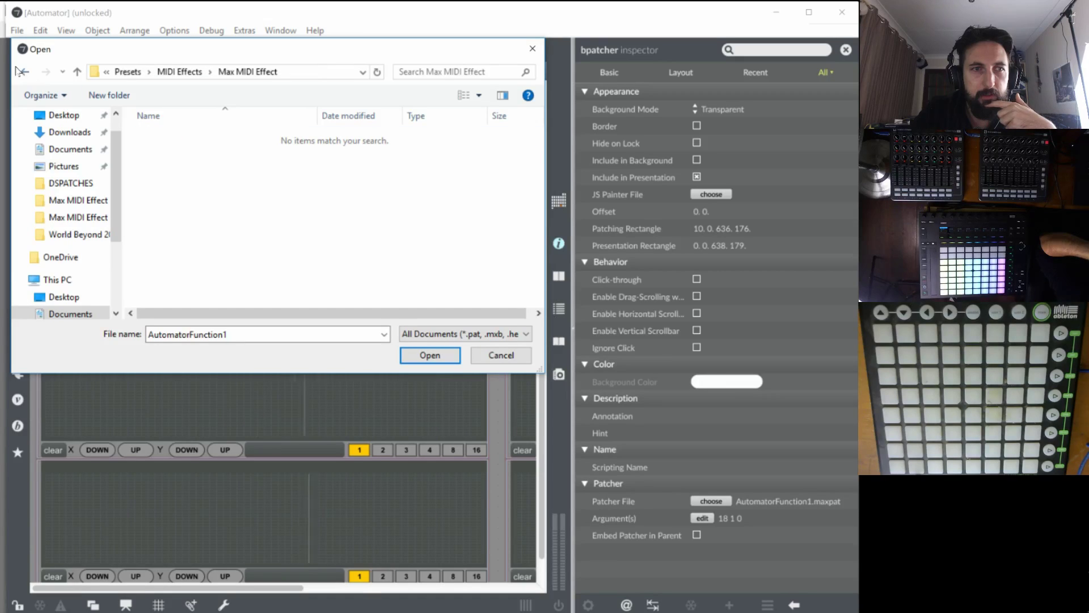
click(25, 72)
click(25, 73)
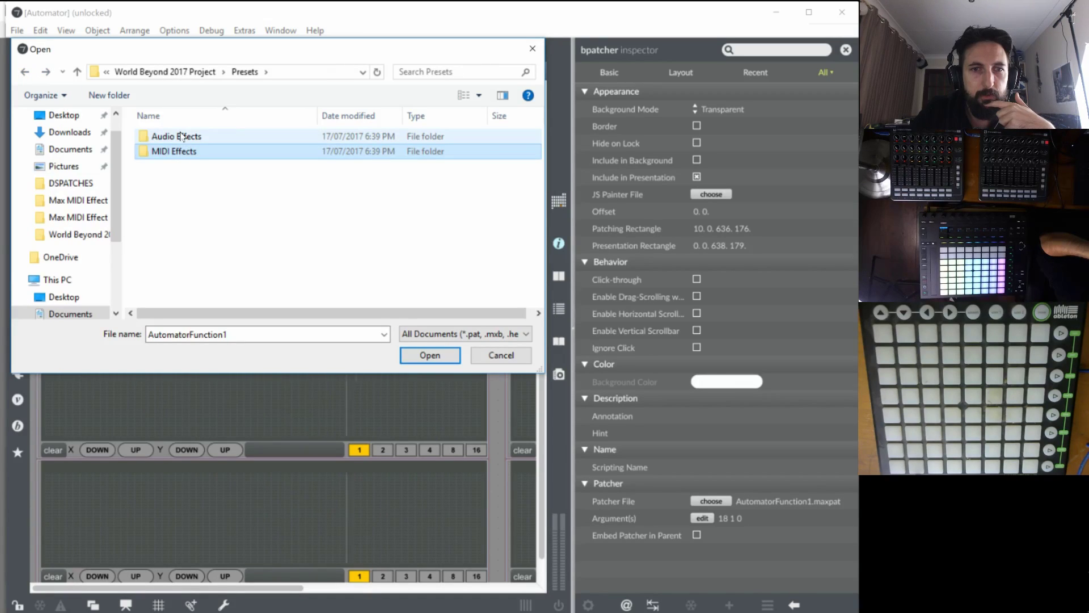
double_click(180, 137)
double_click(182, 137)
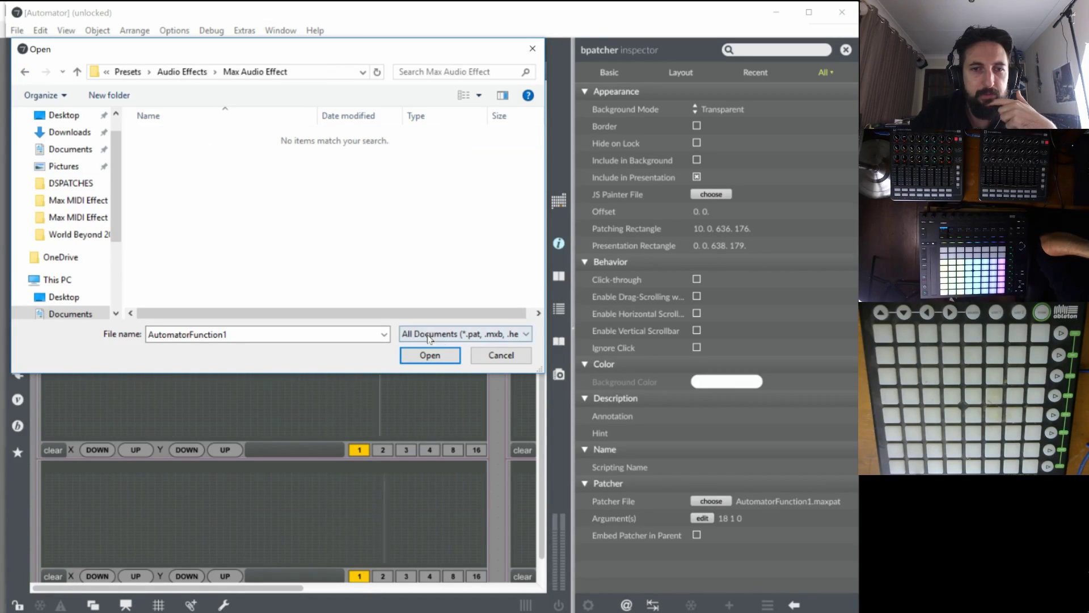
click(496, 362)
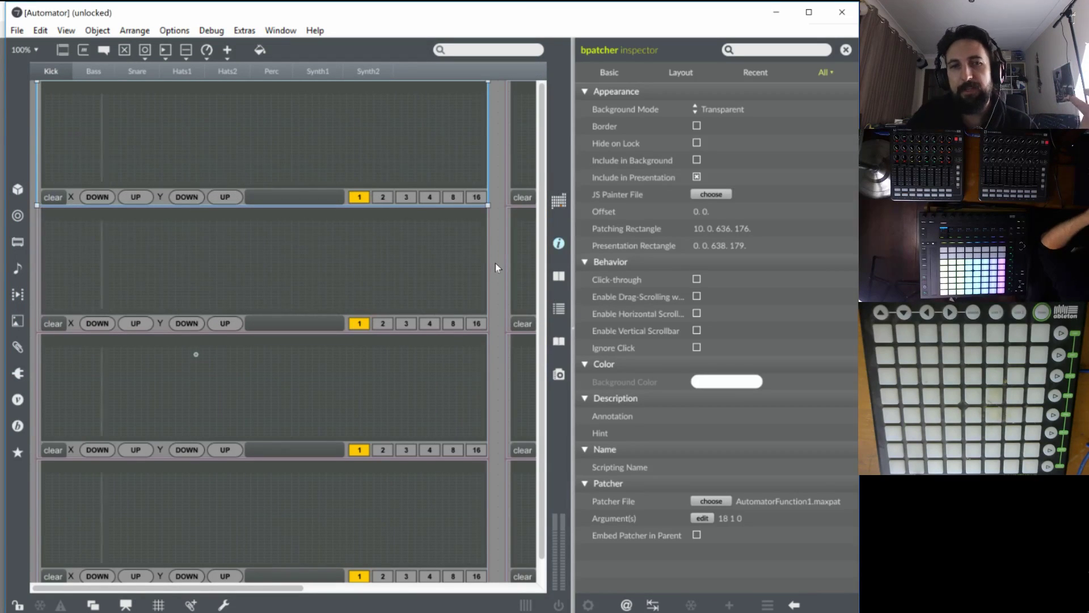
Open the original AutomatorFunction1.maxpat from the Kick tab's first bpatcher and unlock it in patching view.
mouse_move(303, 22)
mouse_down()
mouse_move(313, 50)
mouse_move(311, 30)
mouse_up()
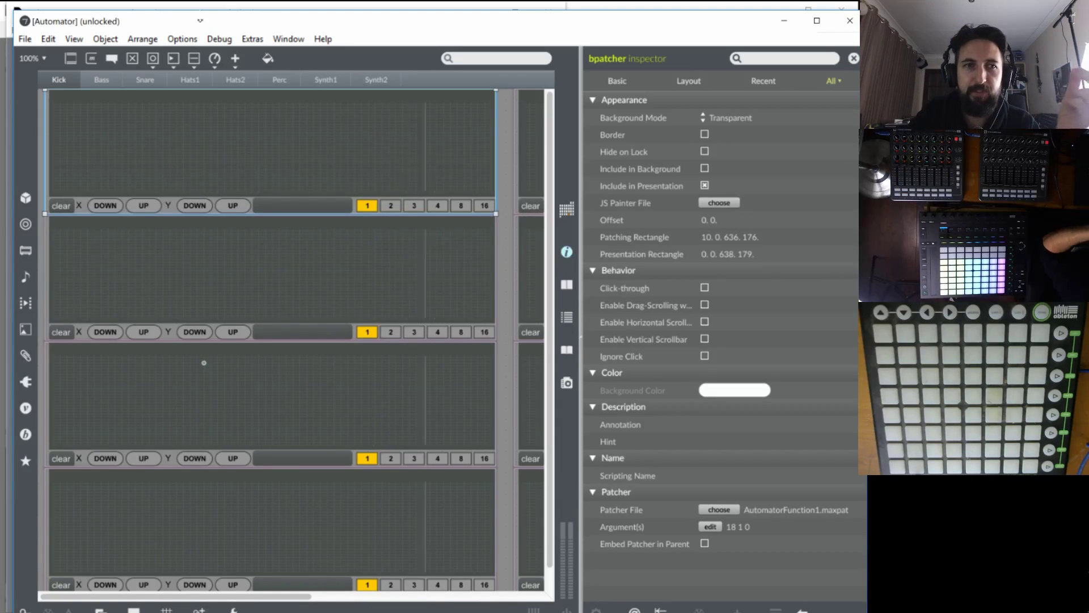
drag(201, 23, 201, 16)
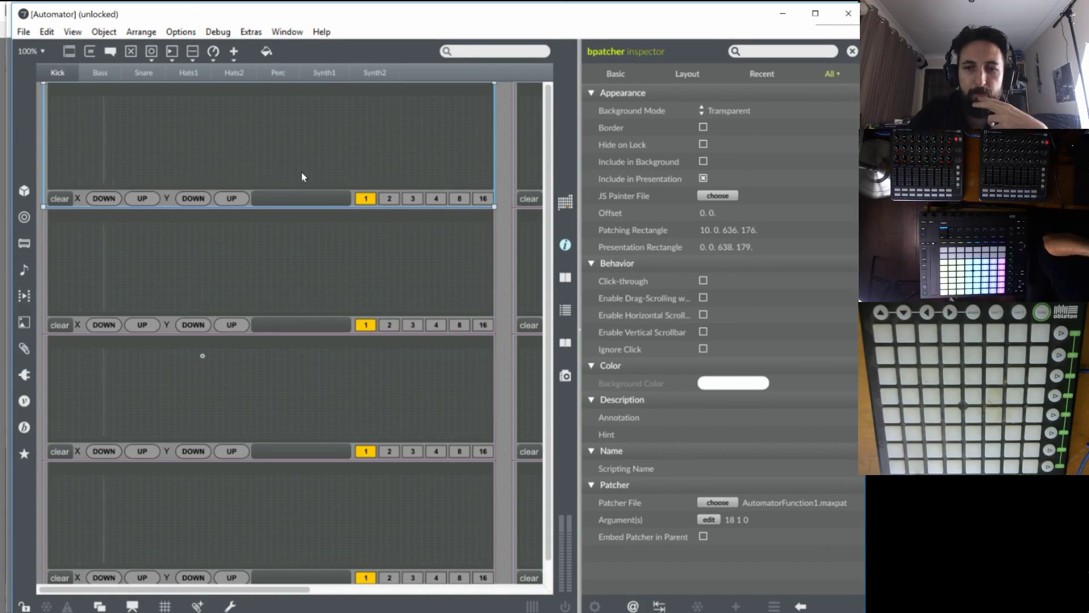
right_click(312, 130)
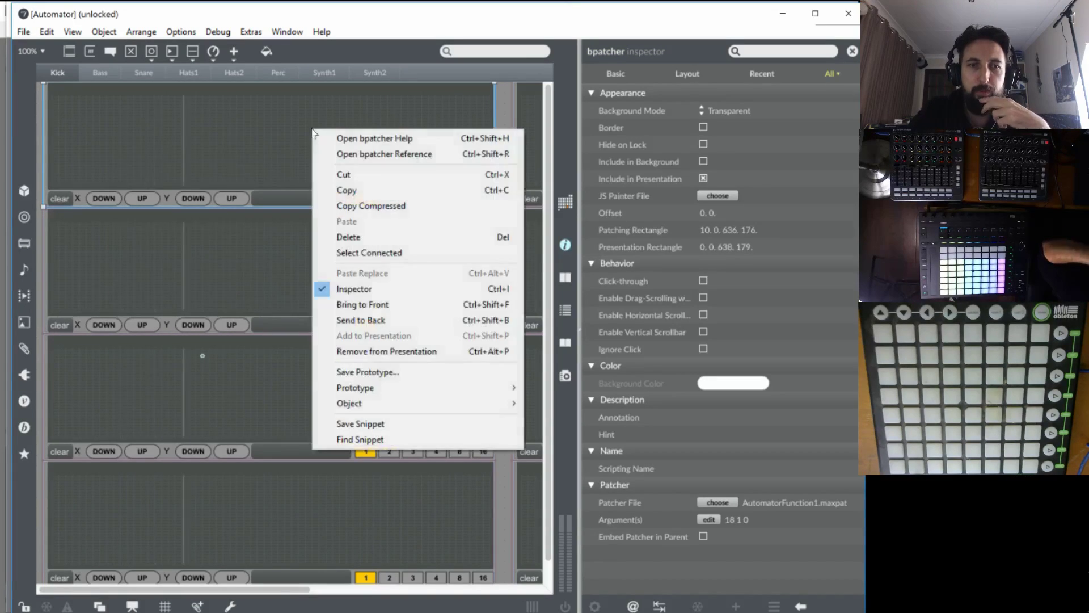
mouse_move(408, 403)
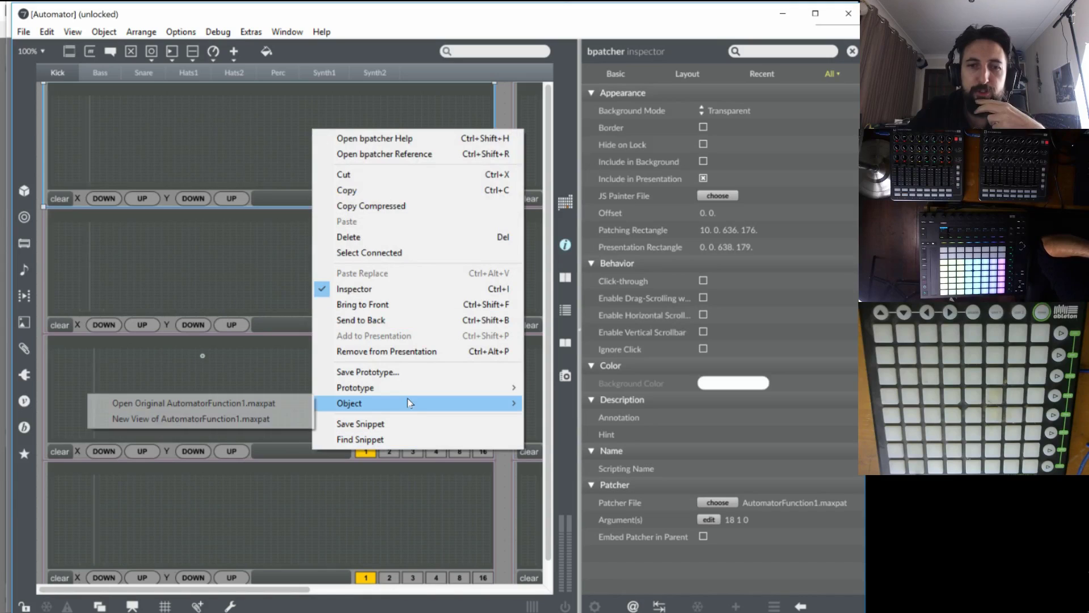
click(230, 403)
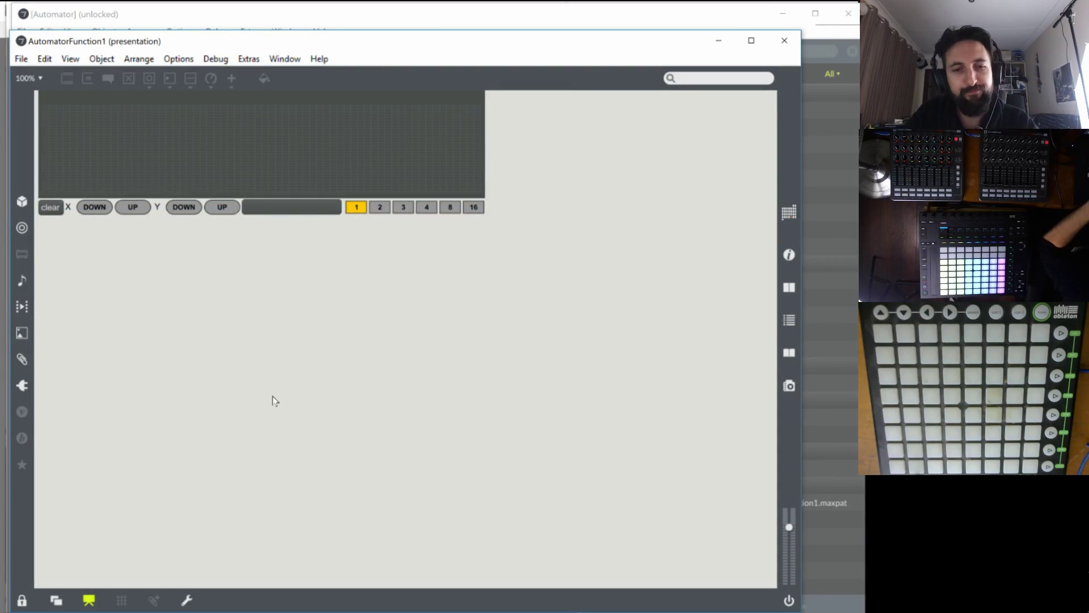
key(ctrl+alt+e)
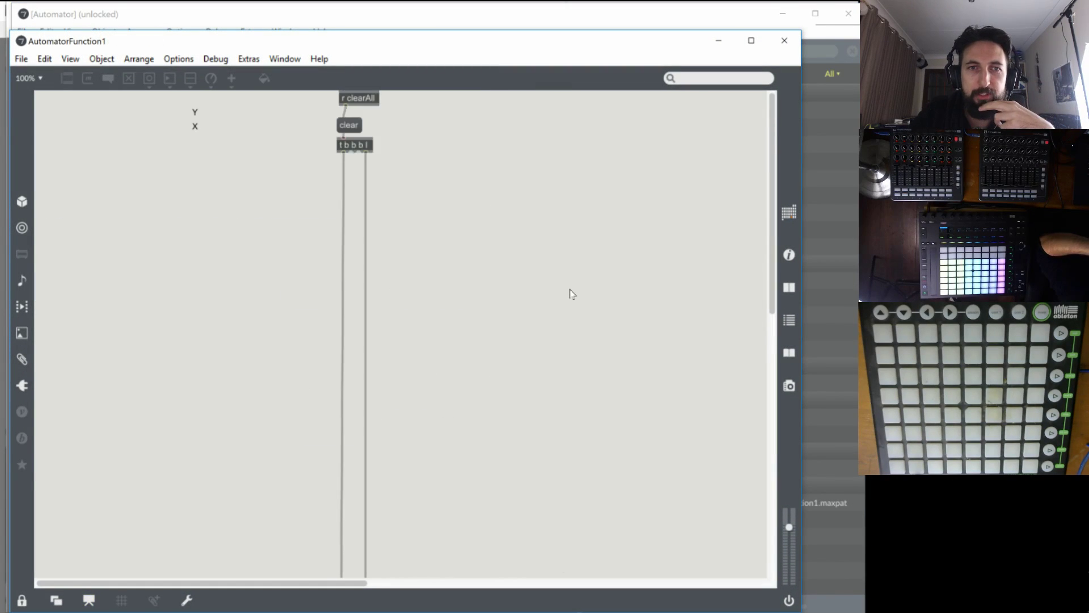
key(ctrl+e)
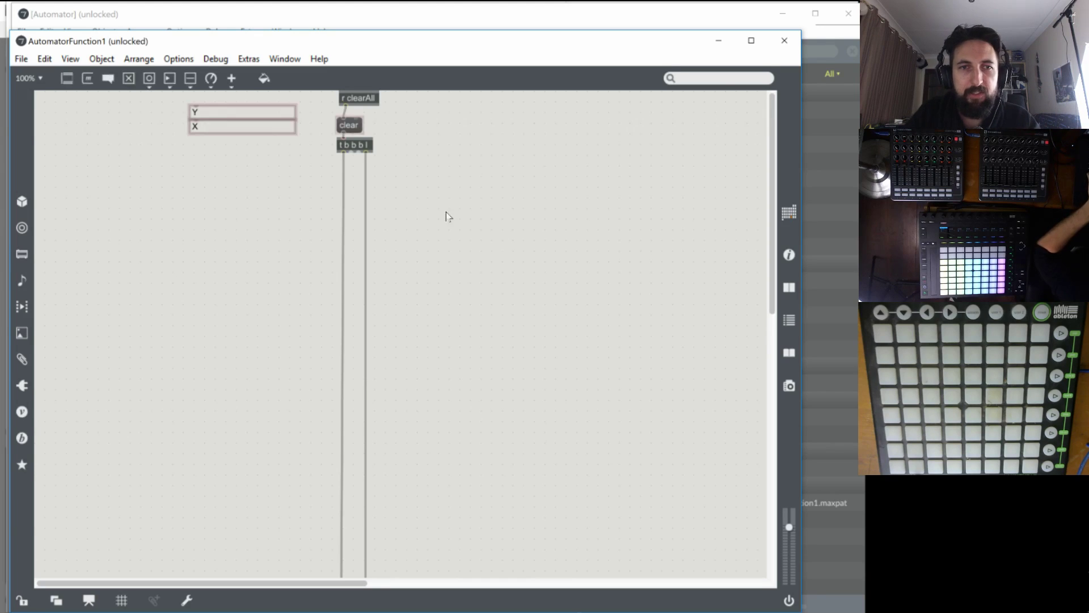
Move the r clearAll, clear and t b b b l objects down beside the DOWN/UP resolution controls above the function graph.
drag(363, 102, 364, 99)
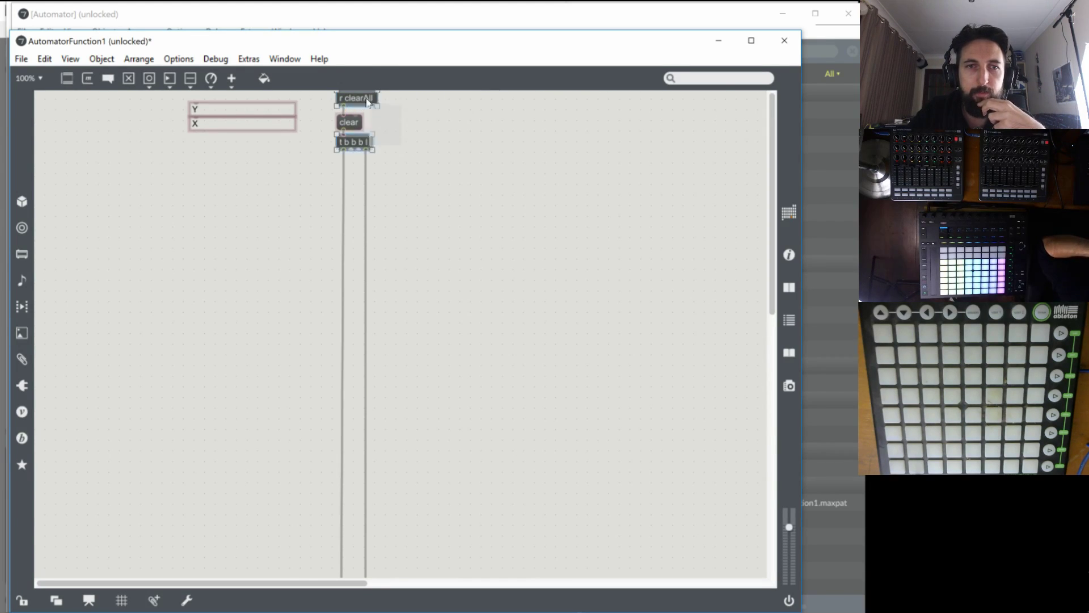
drag(355, 145, 372, 440)
scroll(339, 208, down, 5)
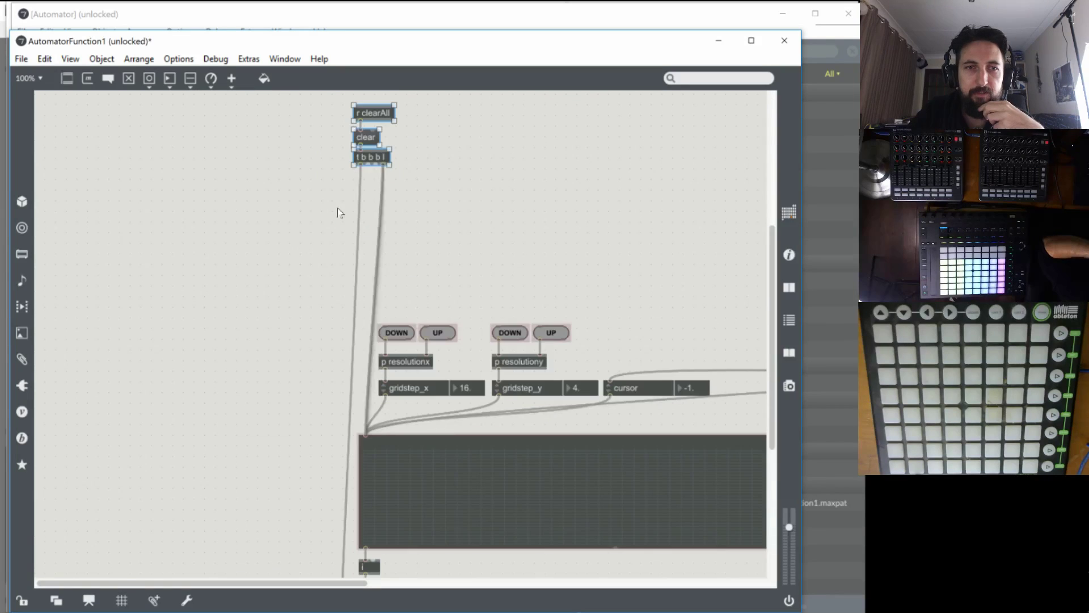
drag(369, 162, 356, 396)
scroll(356, 394, down, 5)
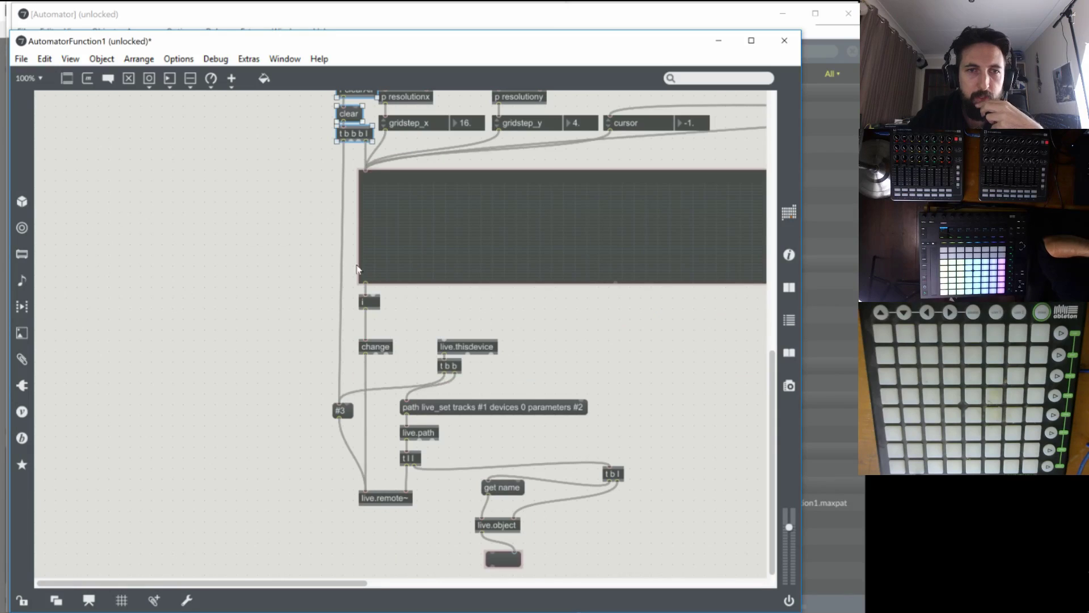
scroll(385, 324, up, 1)
drag(365, 189, 348, 186)
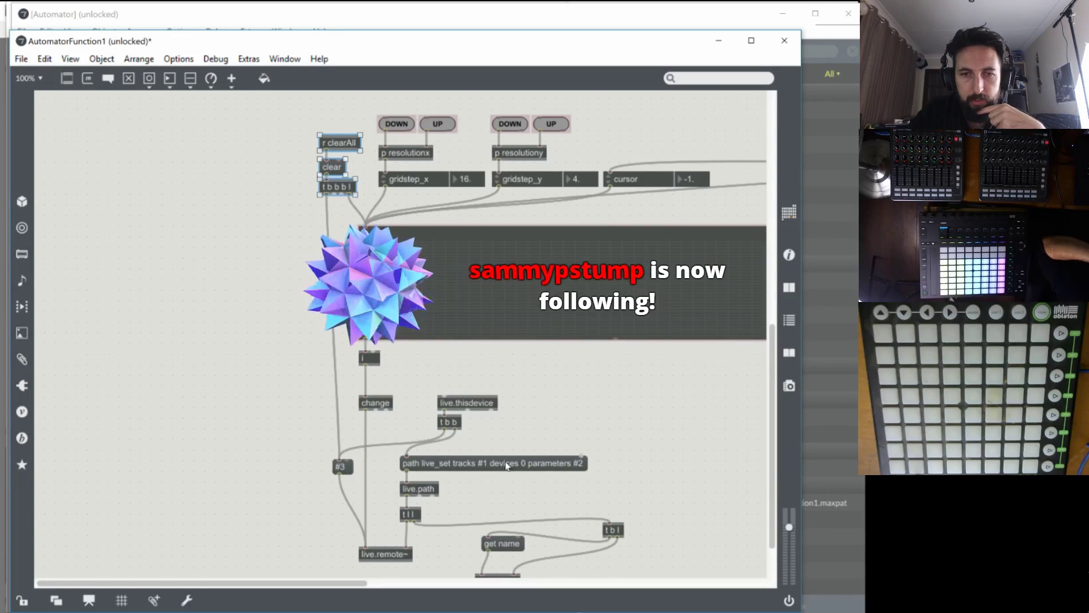
Select the empty message box below live.object and check where it sits in the presentation layout.
scroll(538, 457, down, 3)
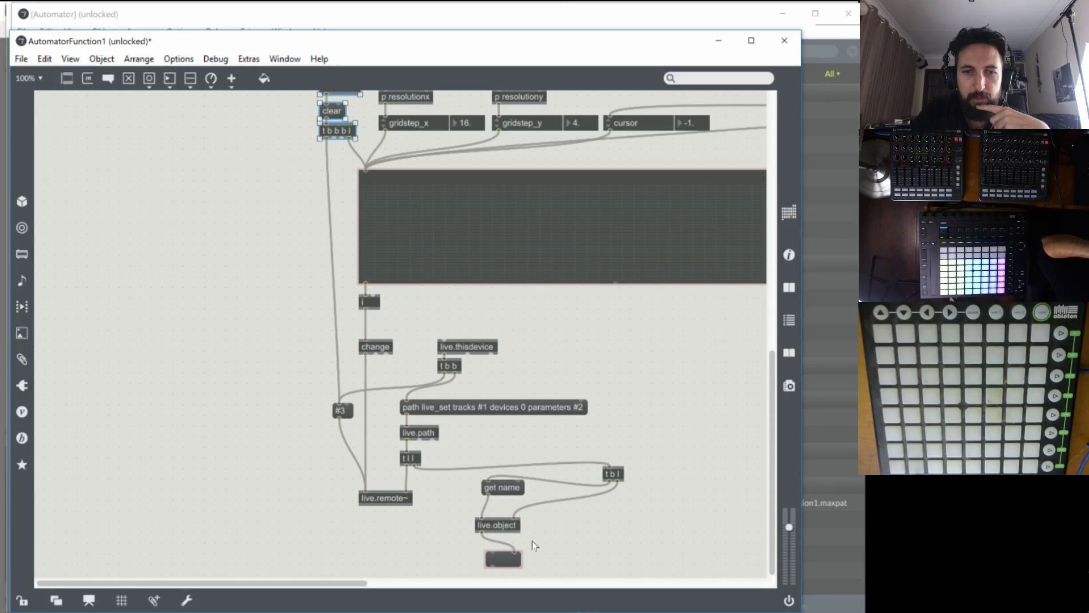
click(503, 560)
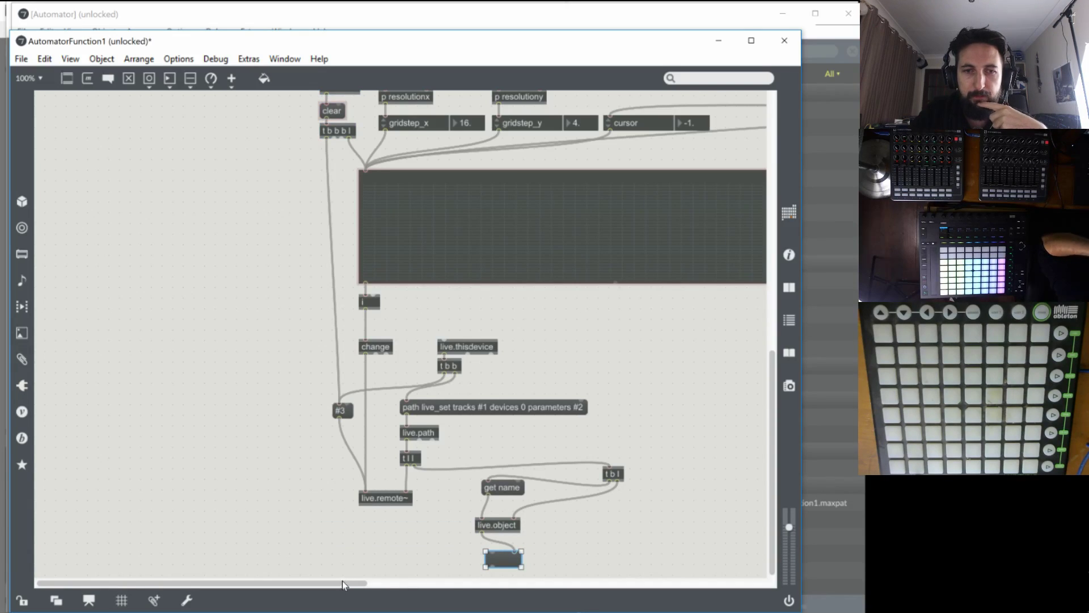
drag(342, 584, 409, 586)
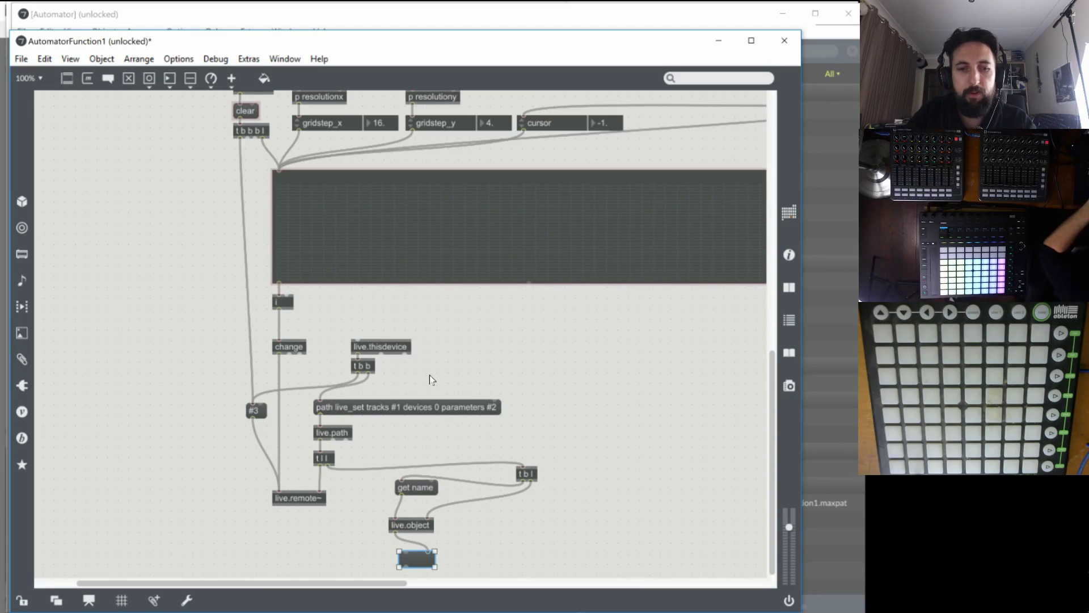
key(ctrl+alt+e)
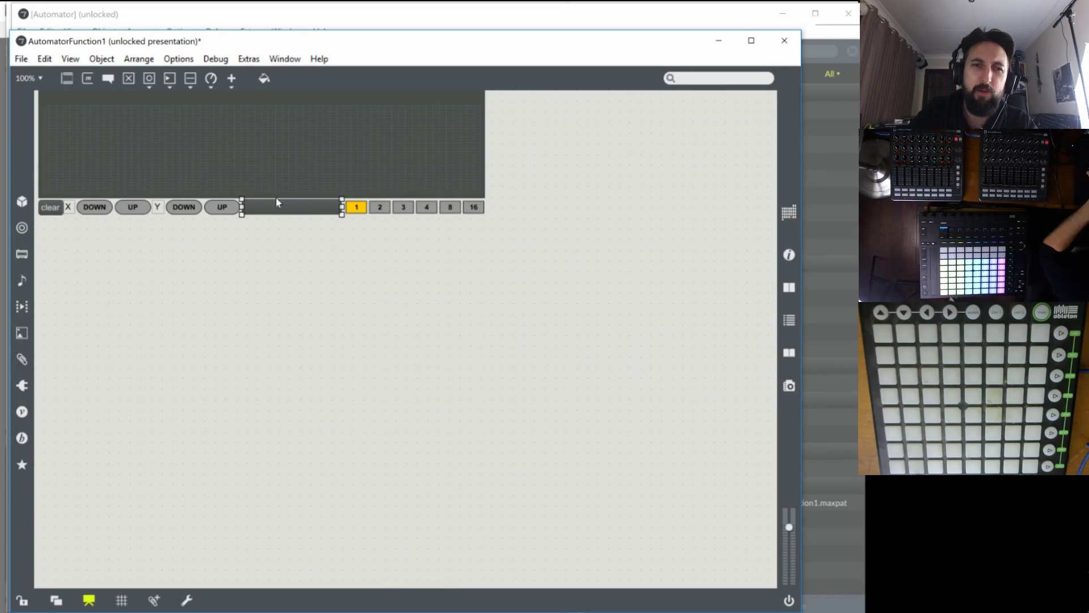
key(ctrl+alt+e)
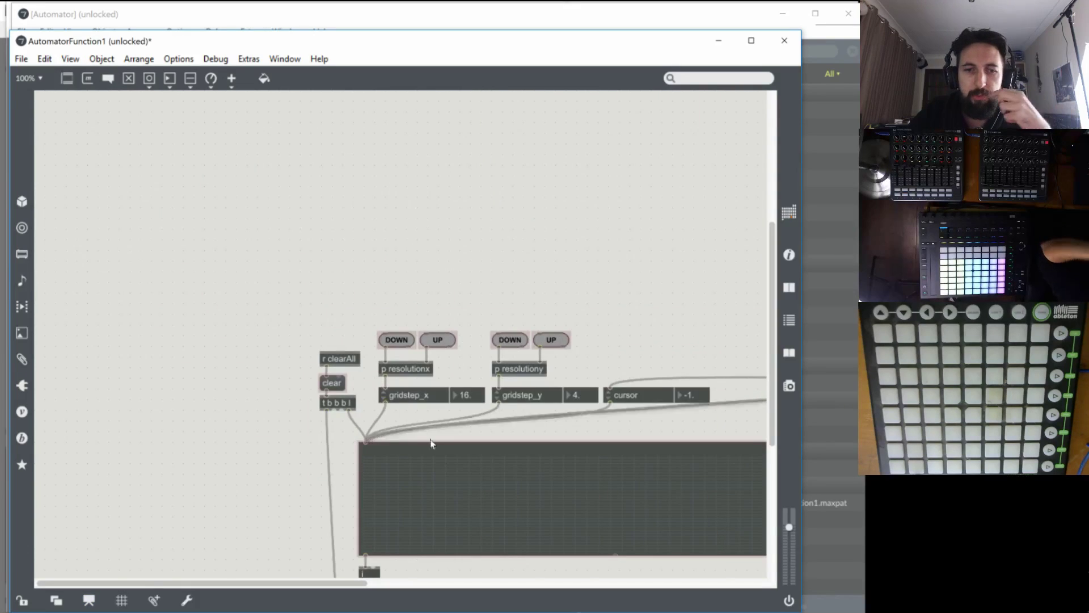
Delete the empty message box connected below live.object.
scroll(431, 442, down, 5)
click(559, 566)
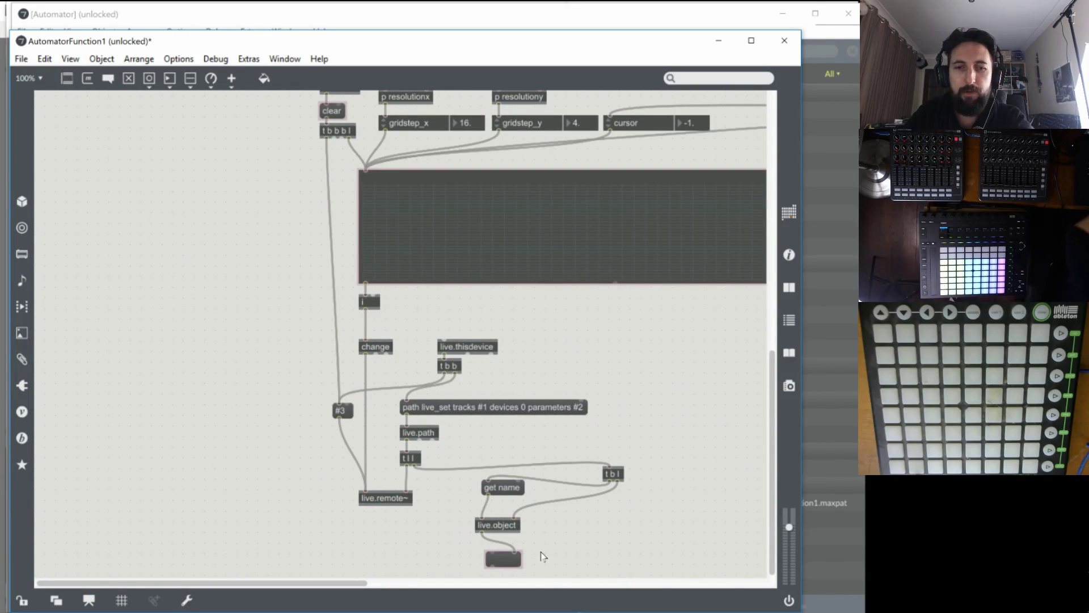
click(465, 564)
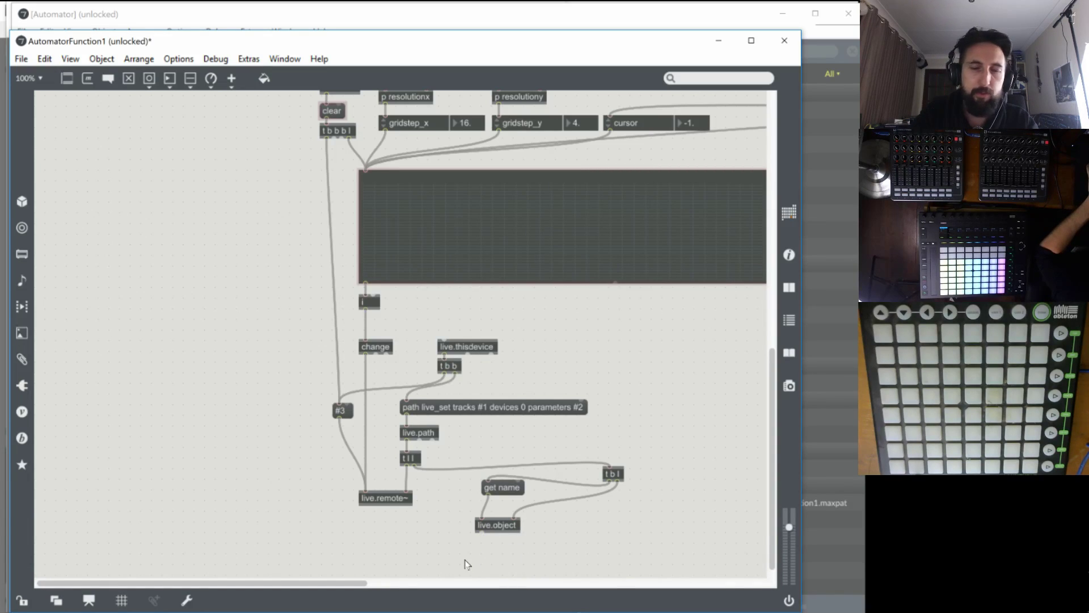
text(n)
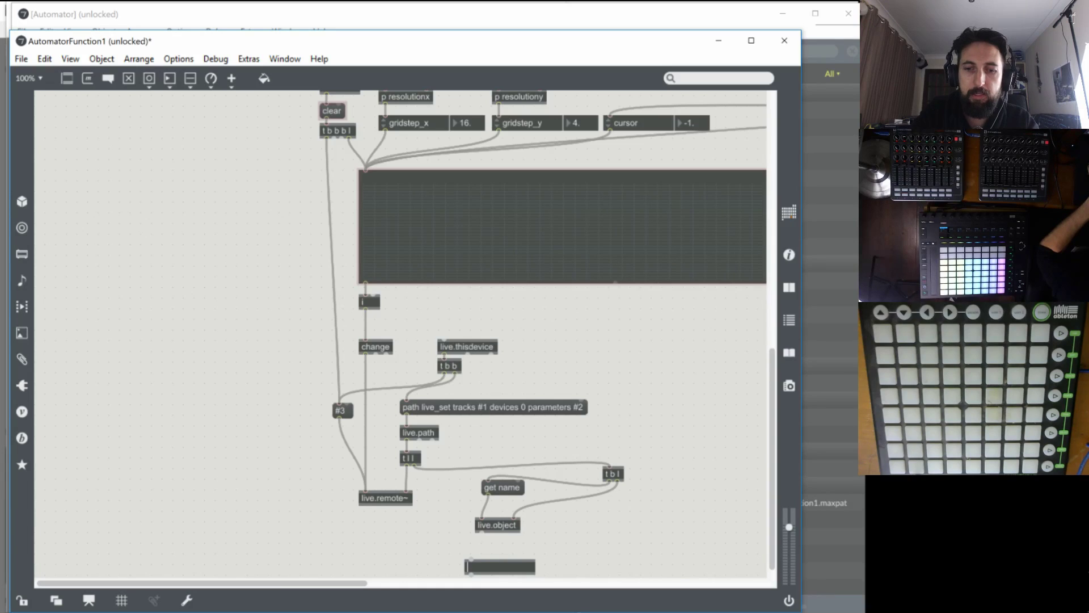
text(prepend set)
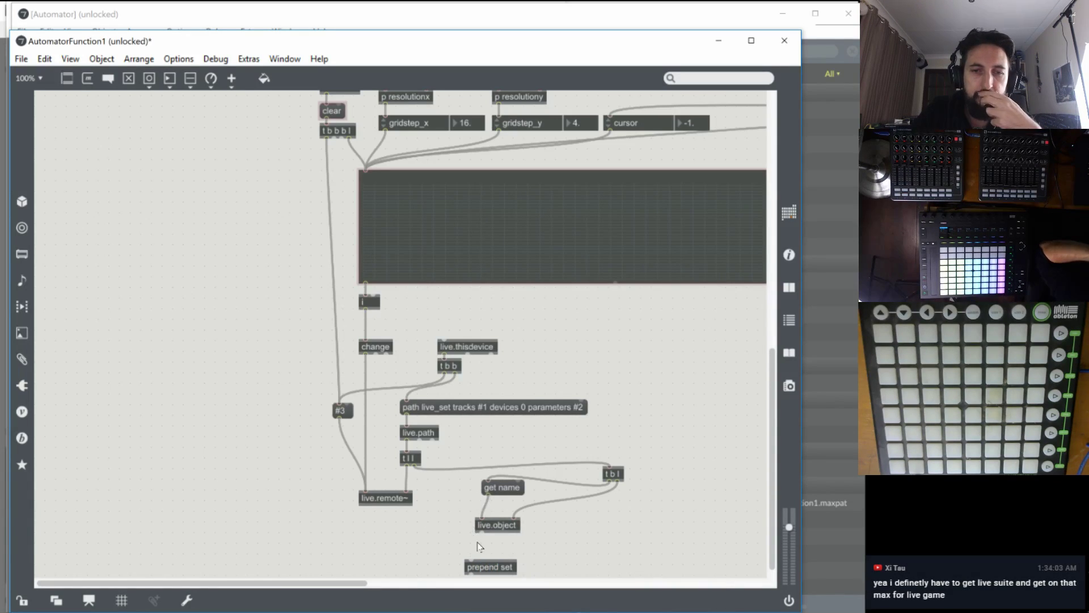
drag(486, 570, 496, 561)
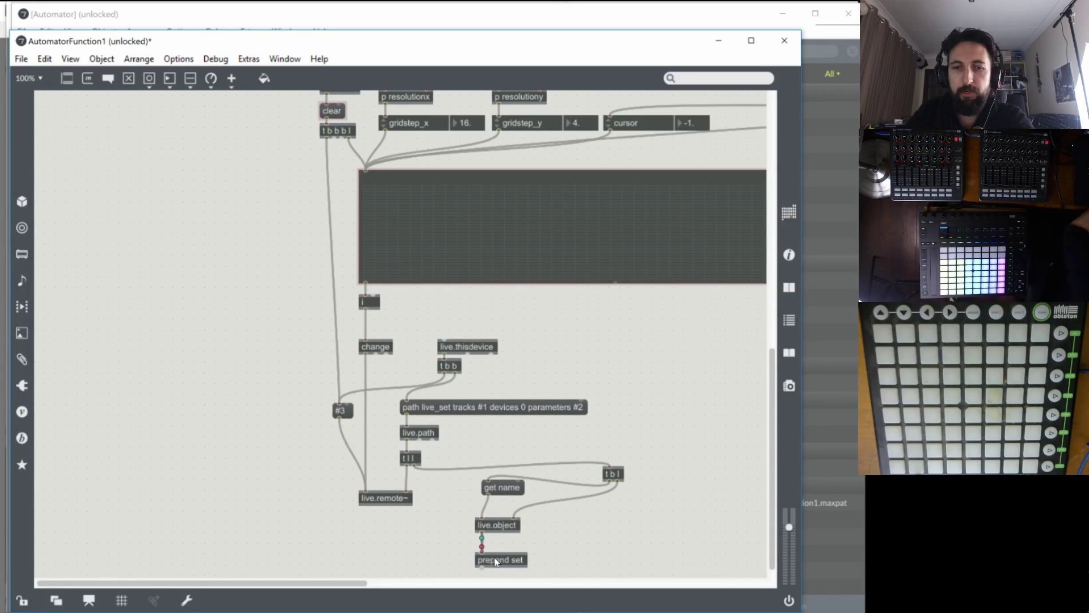
drag(503, 553, 505, 564)
scroll(505, 564, down, 1)
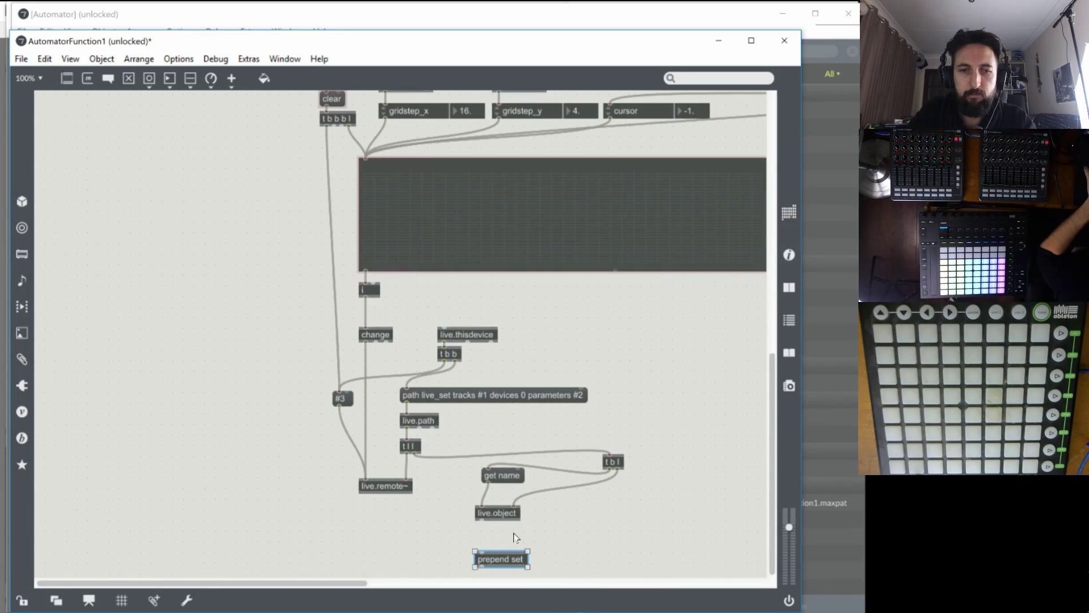
key(Delete)
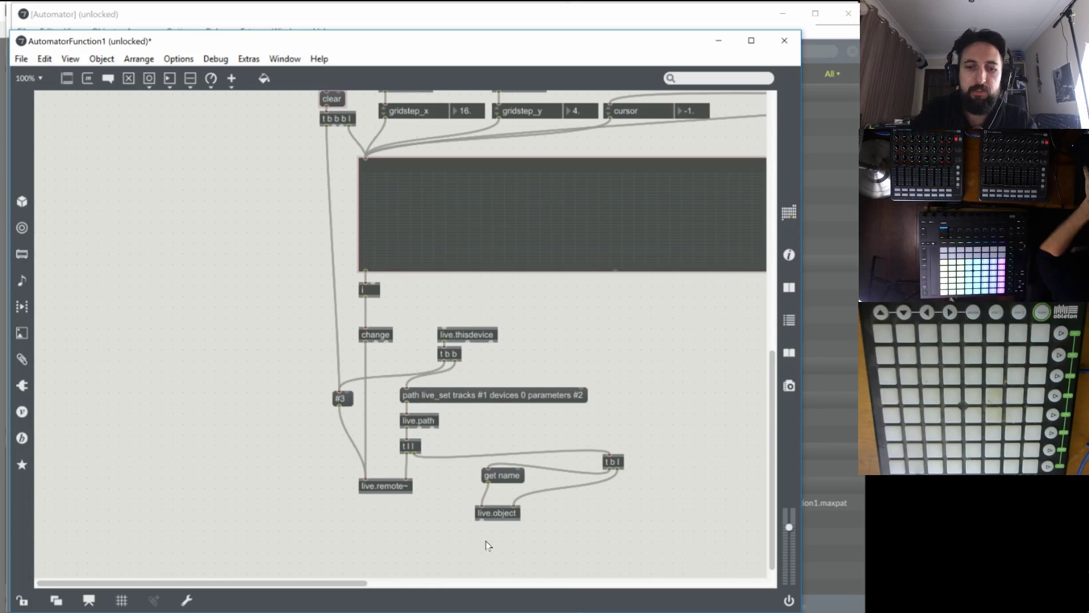
Add a route name object and place it directly beneath live.object.
text(n)
text(route name)
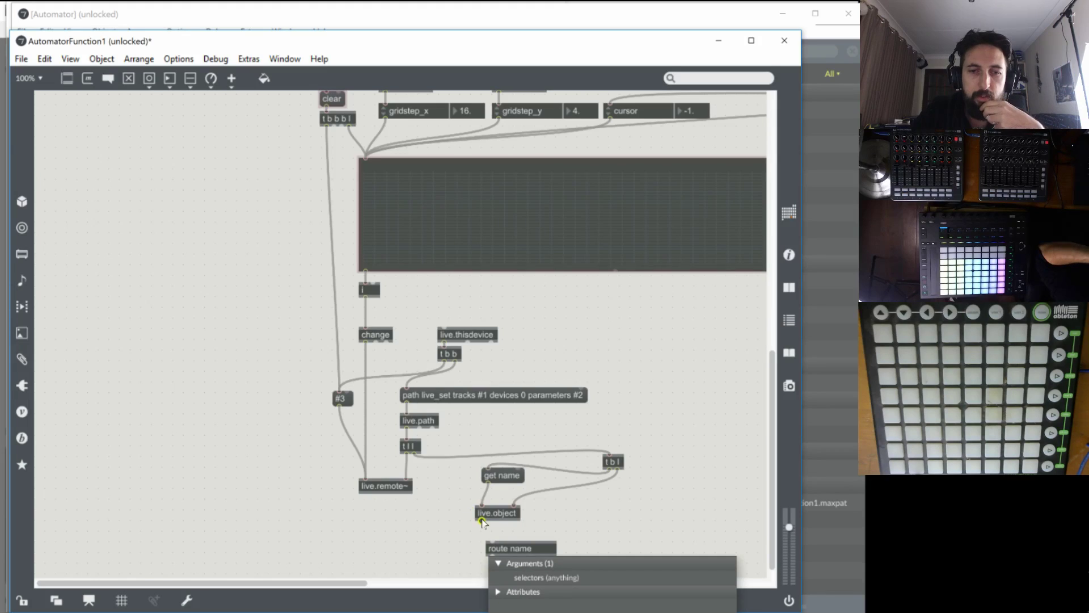
click(484, 529)
drag(502, 551, 494, 541)
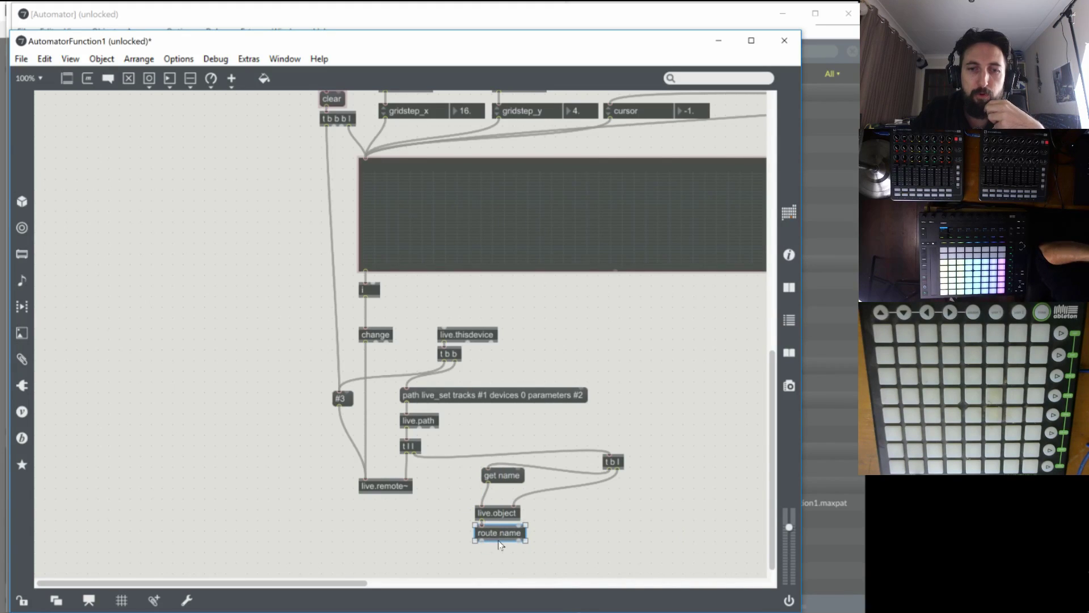
Add an empty comment box beneath the route name object.
scroll(498, 544, down, 1)
click(478, 563)
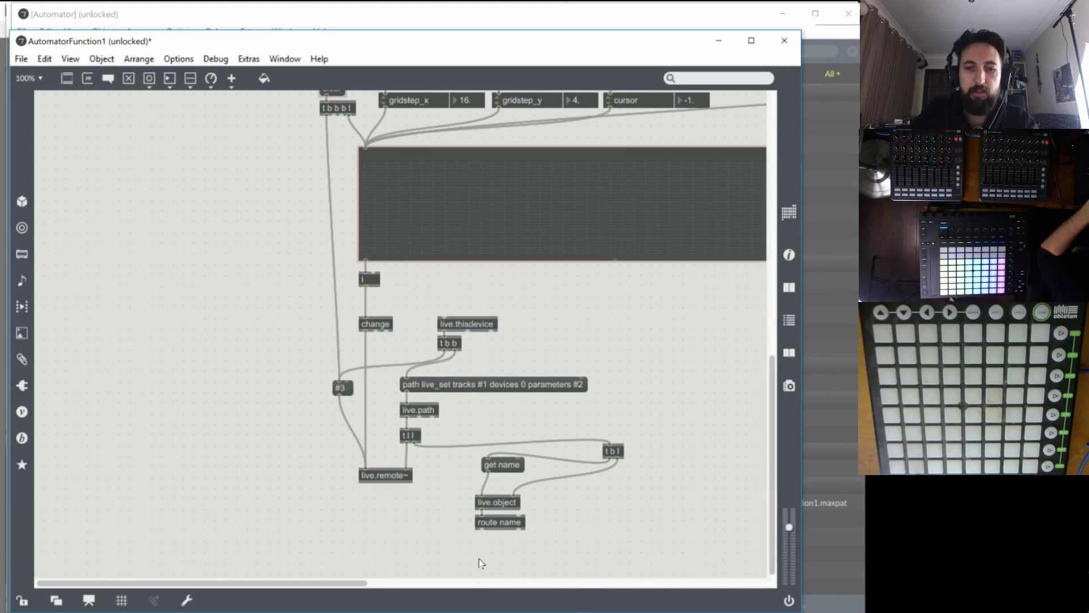
key(n)
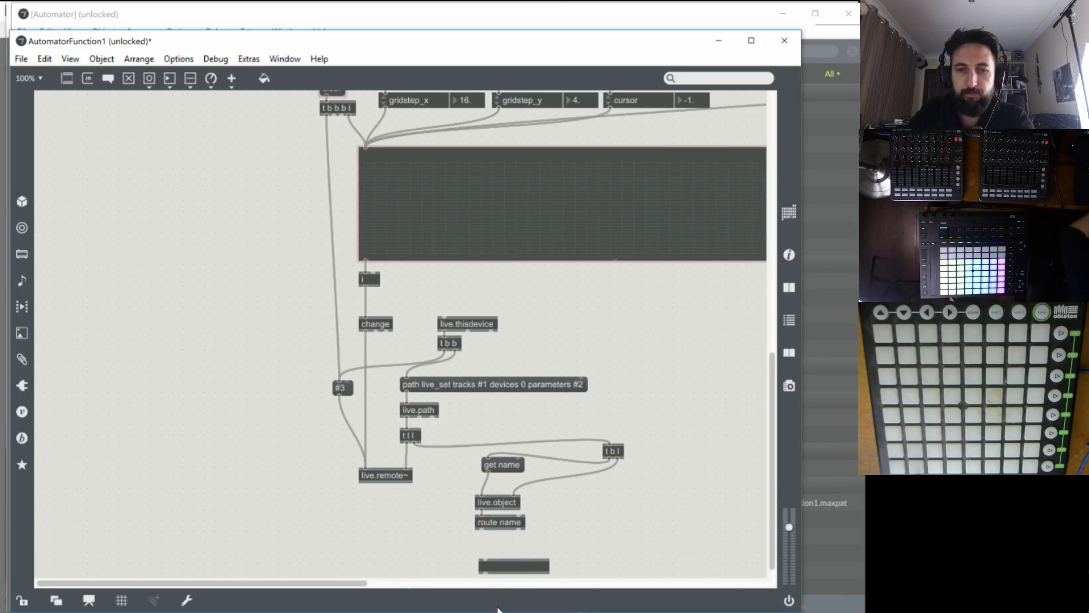
click(506, 553)
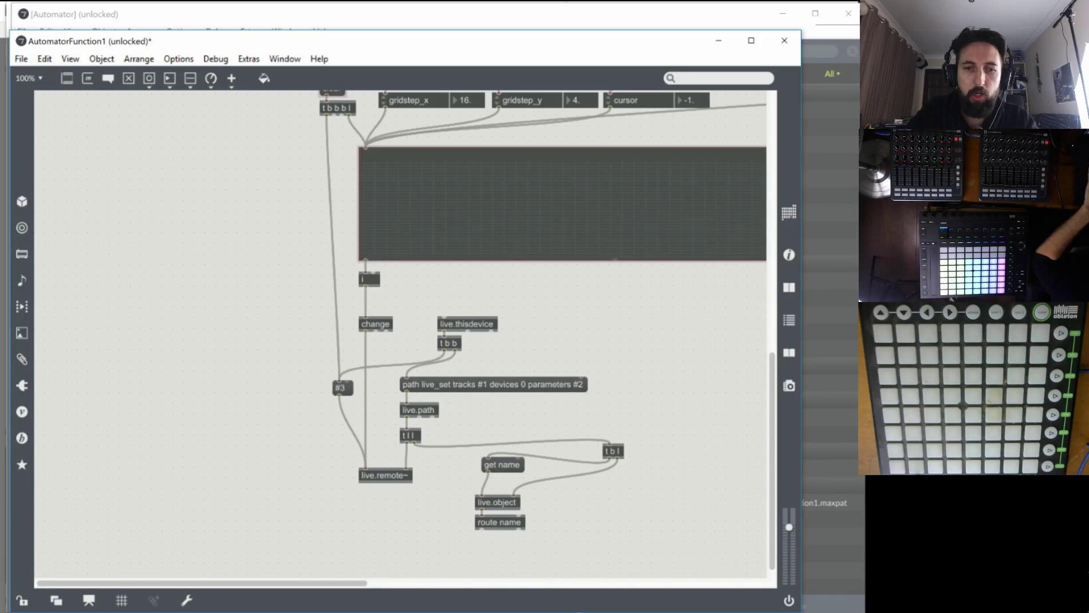
key(n)
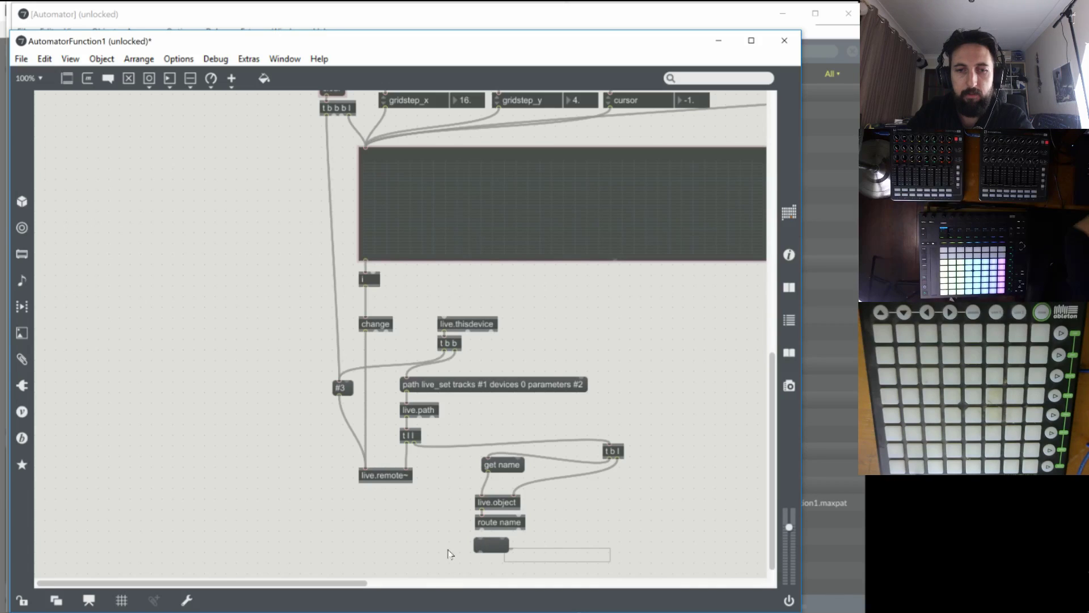
click(502, 546)
Add a prepend set object in the free space near the route name object.
click(396, 559)
text(npr)
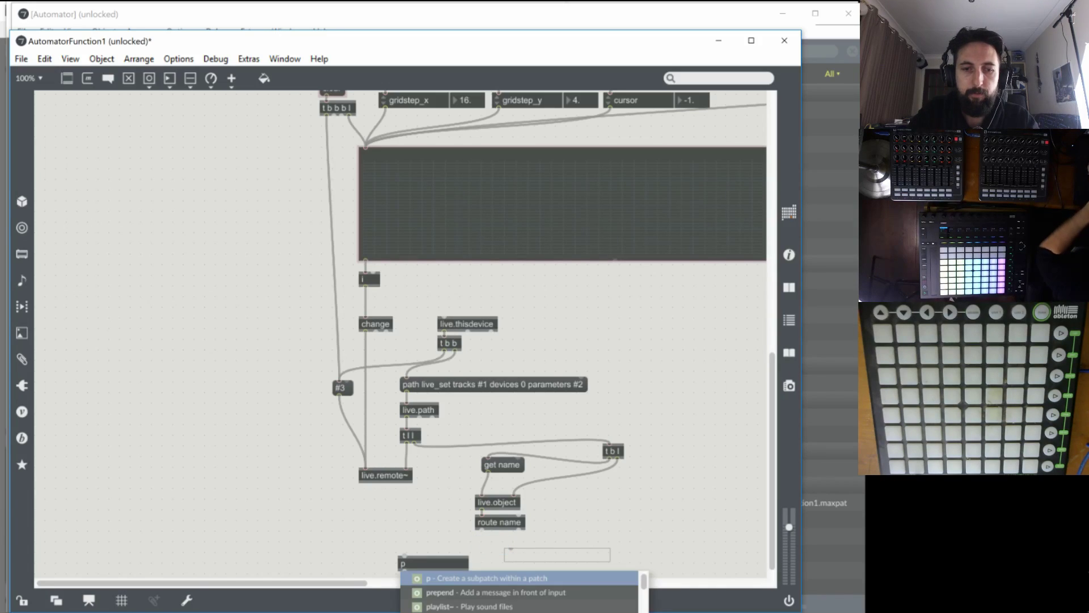
text(epend set)
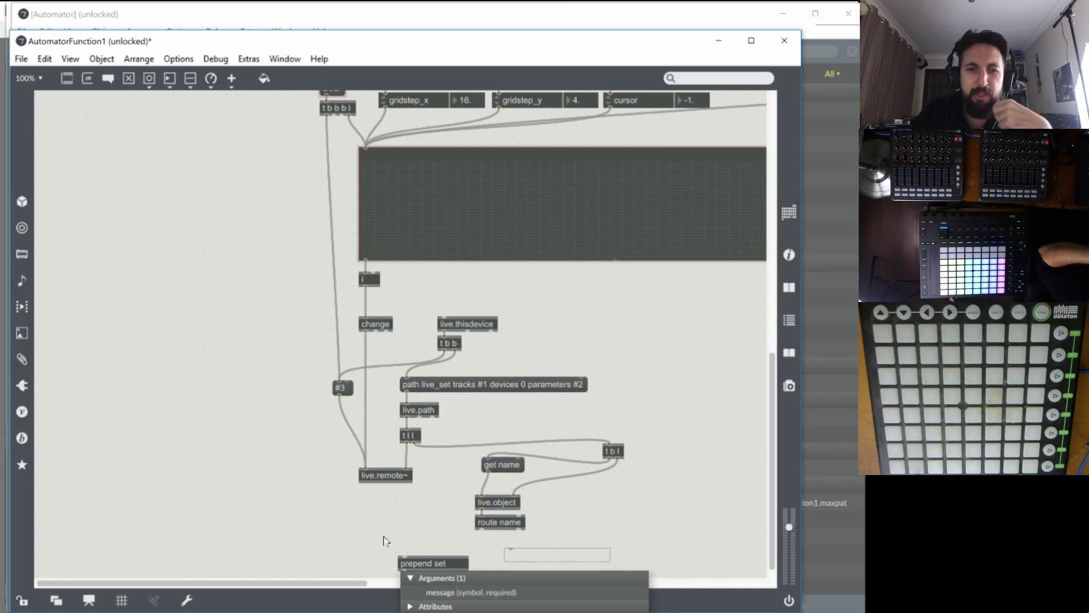
click(389, 540)
Wire route name through prepend set into the comment box, stack them vertically, and include the comment in the presentation.
drag(482, 531, 544, 581)
mouse_move(480, 554)
mouse_down()
mouse_move(507, 576)
mouse_move(494, 571)
mouse_up()
click(521, 560)
scroll(554, 543, down, 1)
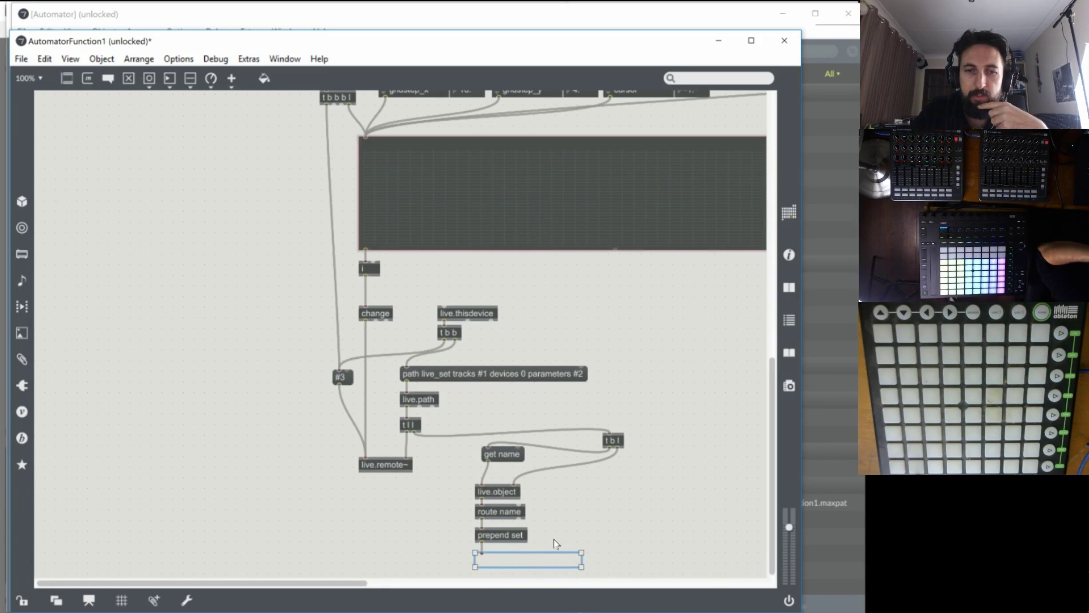
right_click(521, 565)
click(584, 447)
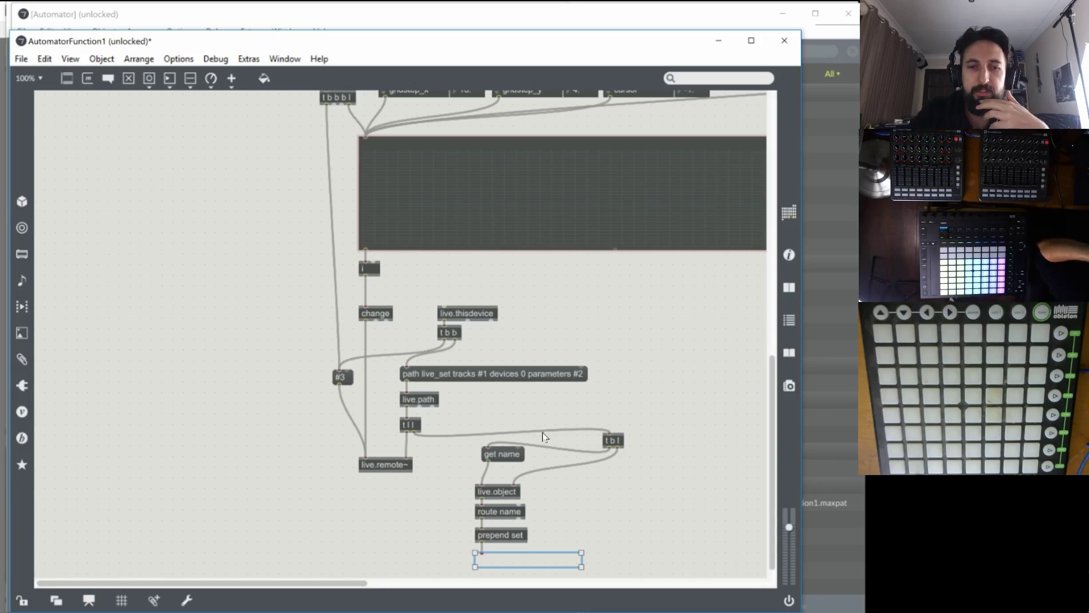
Move the t b l and get name objects into a compact arrangement directly above live.object.
scroll(618, 489, down, 1)
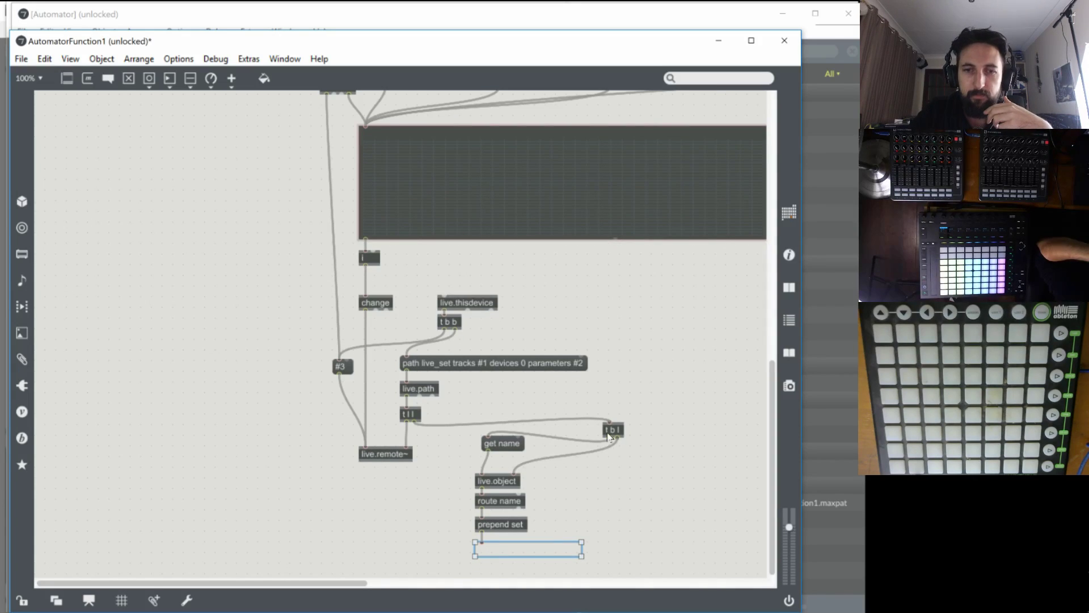
drag(609, 433, 536, 417)
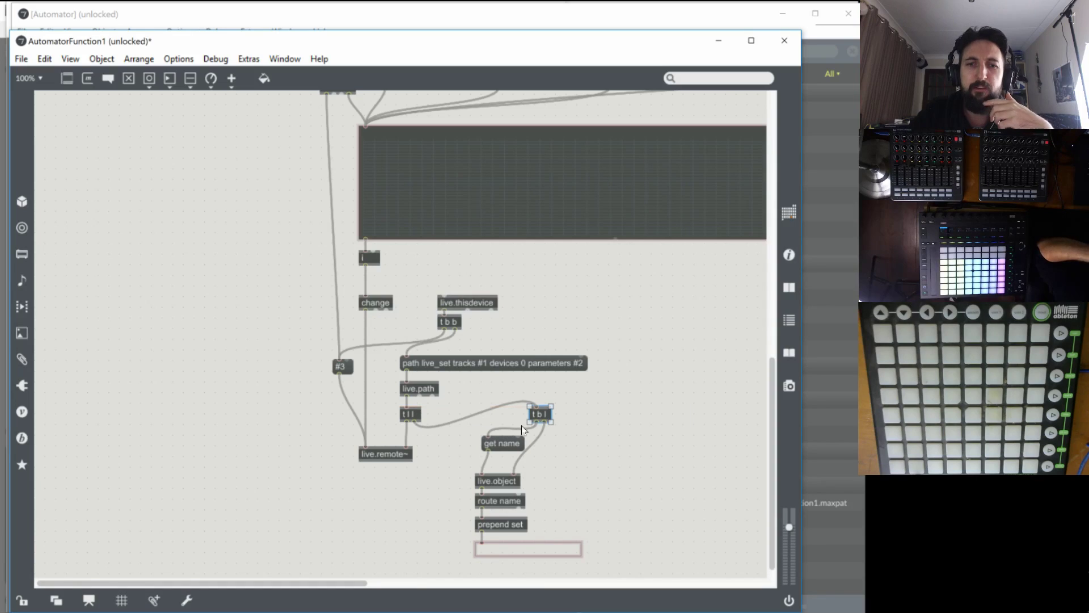
drag(544, 414, 546, 420)
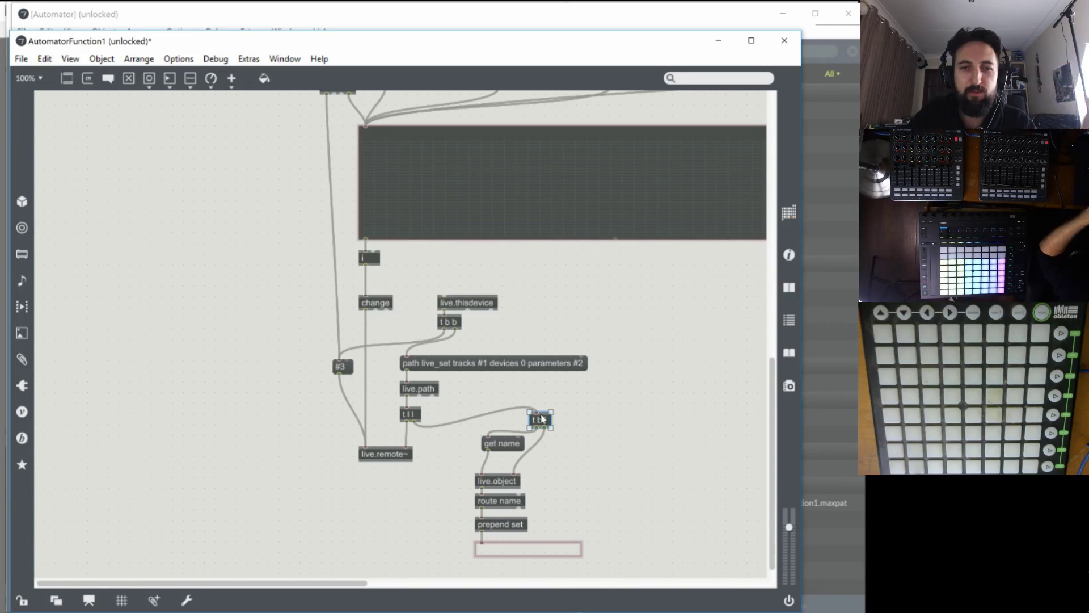
mouse_move(540, 428)
mouse_down()
mouse_move(488, 438)
mouse_move(501, 449)
mouse_move(544, 426)
mouse_move(534, 426)
mouse_up()
scroll(634, 448, down, 1)
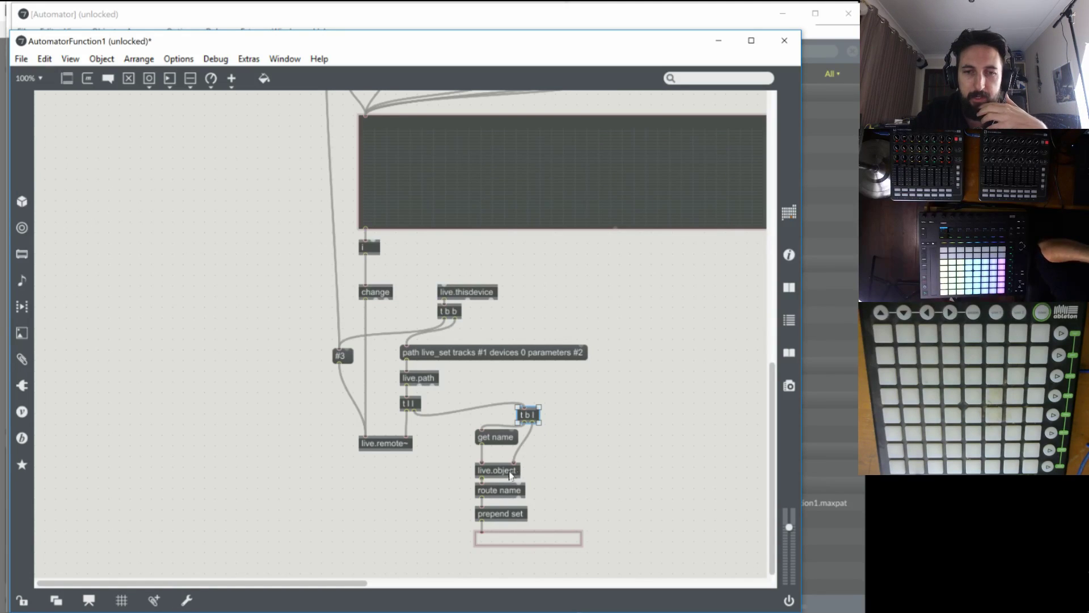
Enter Sample Text as placeholder text in the comment box below prepend set.
click(521, 542)
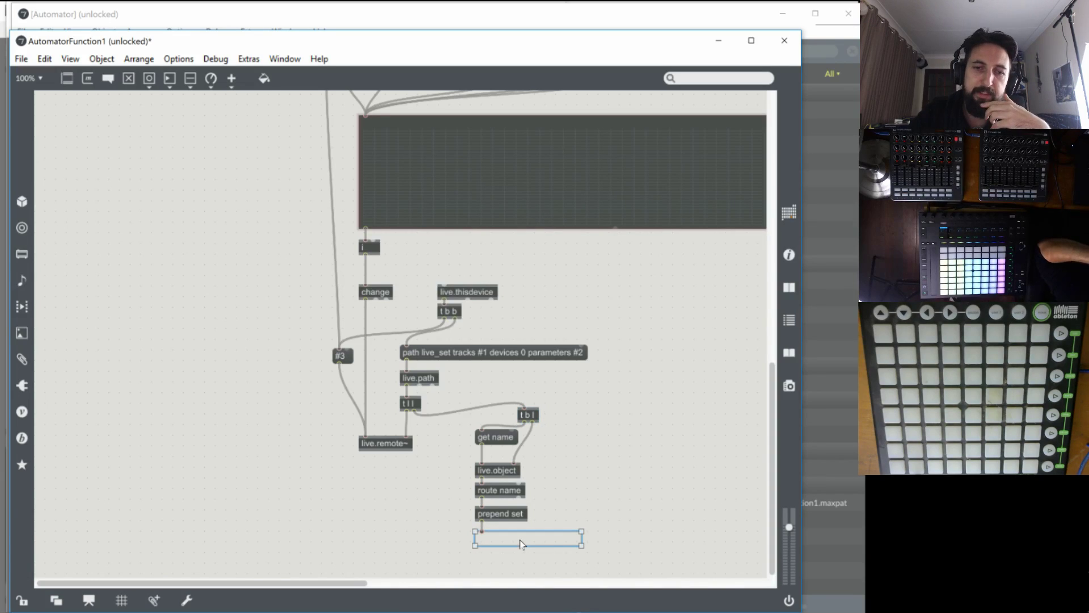
click(590, 516)
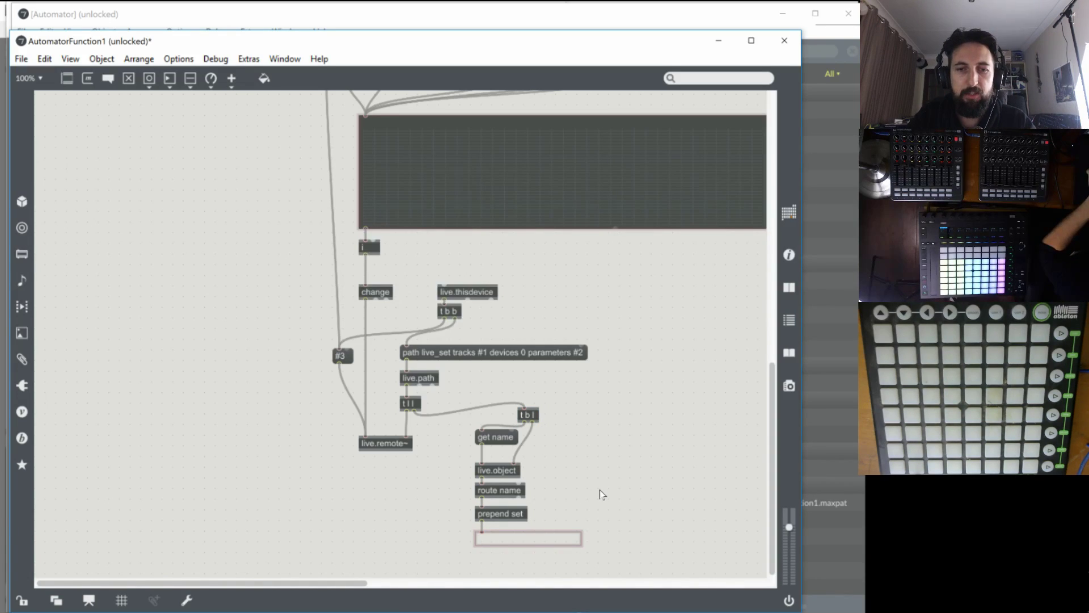
double_click(521, 536)
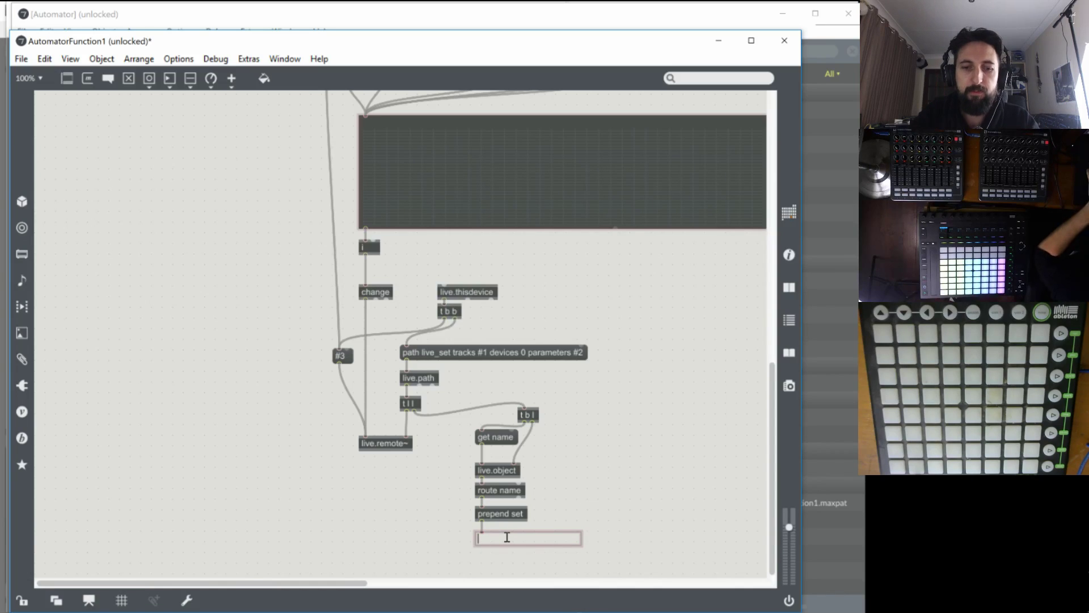
text(Sample )
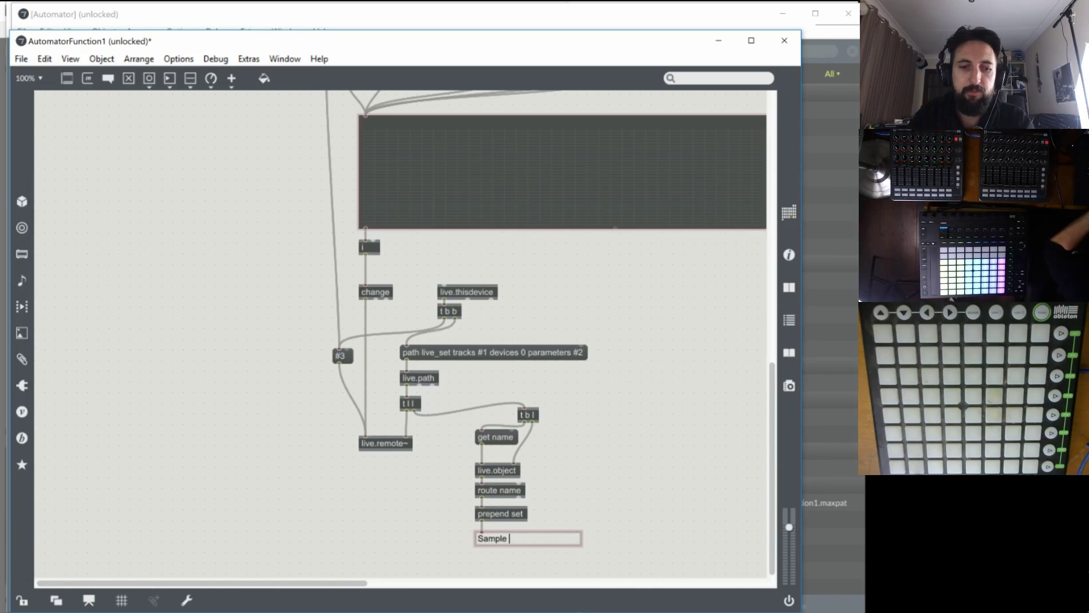
text(Text)
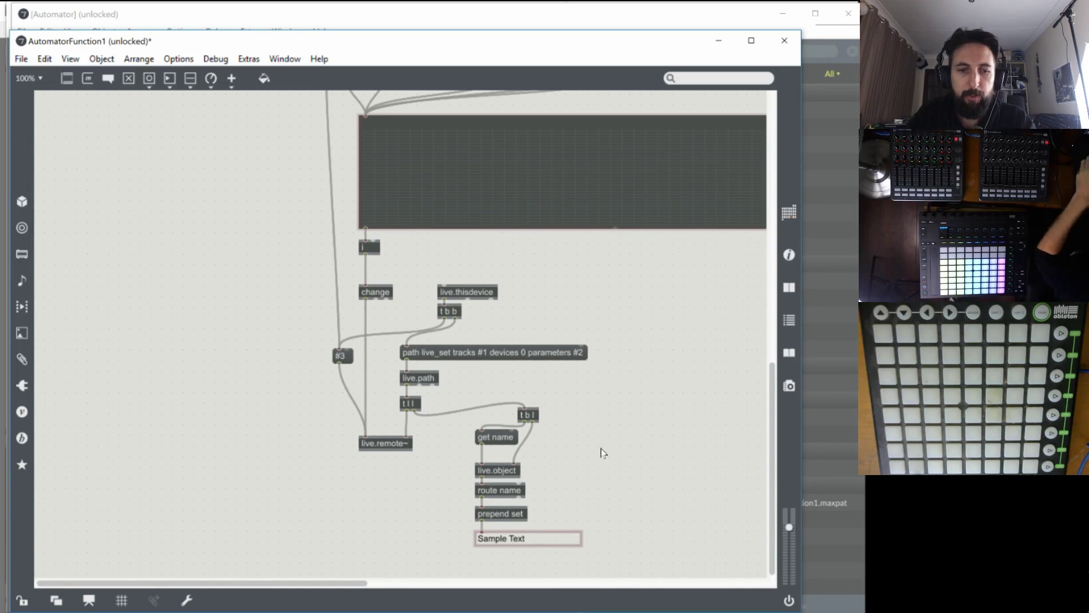
In presentation mode, move the Sample Text comment near the controls row and set its text color to mid gray.
key(ctrl+alt+e)
drag(490, 576, 251, 261)
click(788, 253)
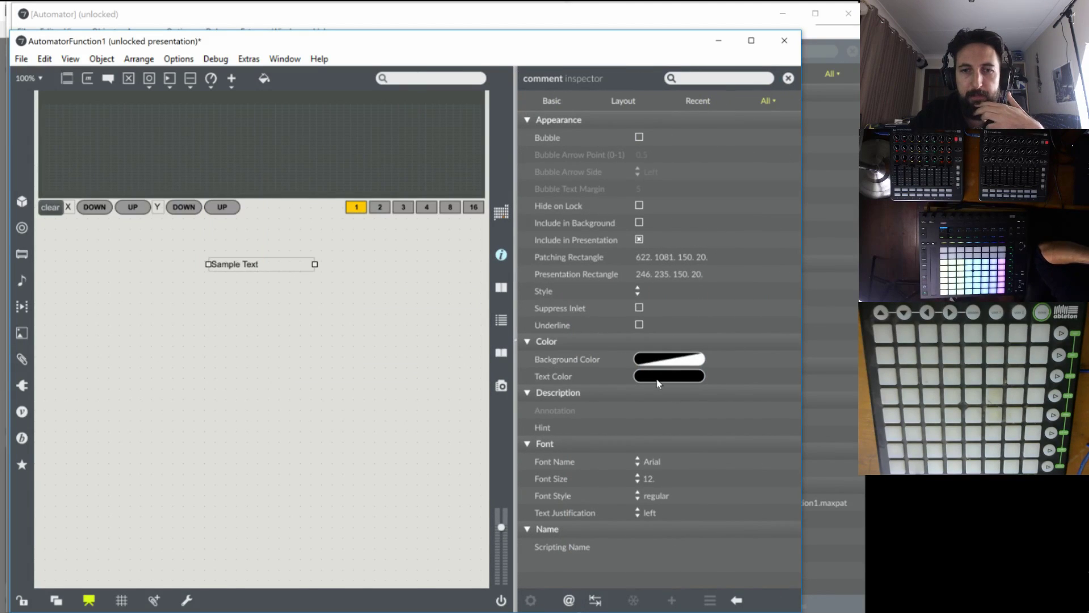
click(661, 377)
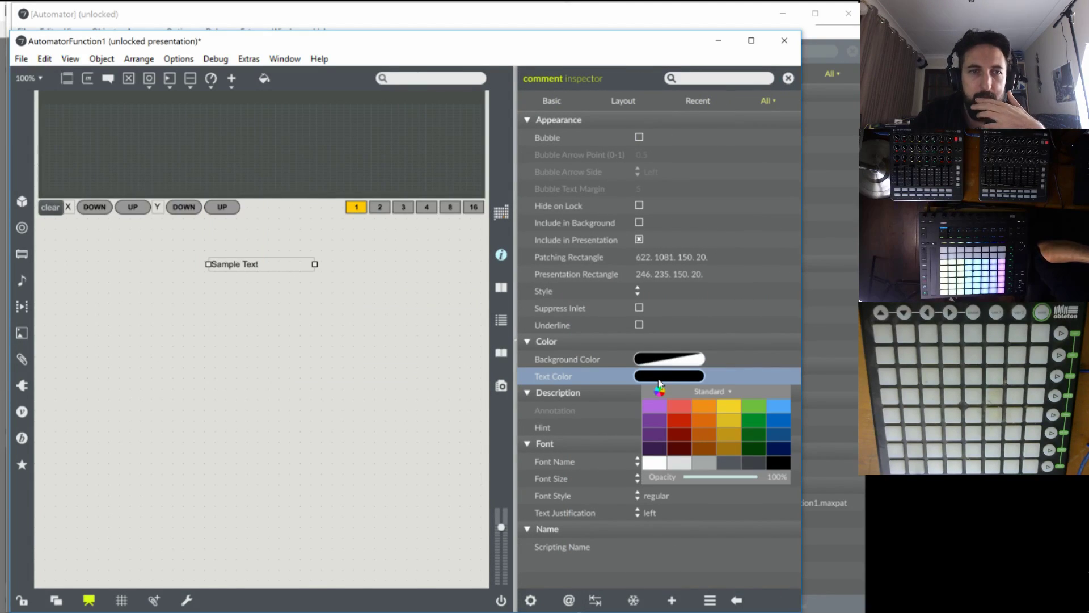
click(699, 464)
Set the comment's text justification to center.
click(656, 495)
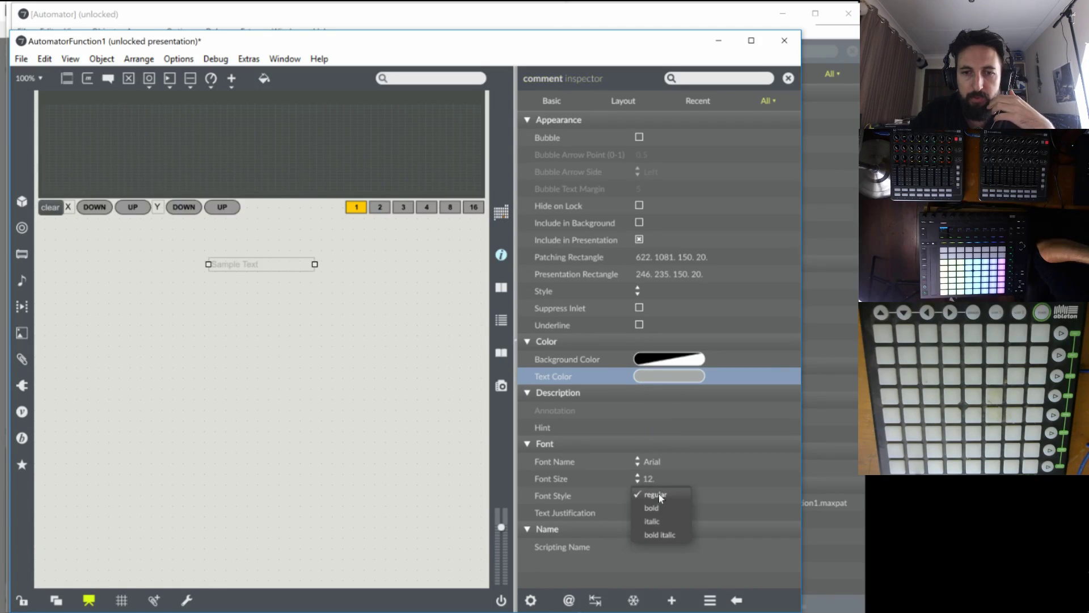
click(658, 494)
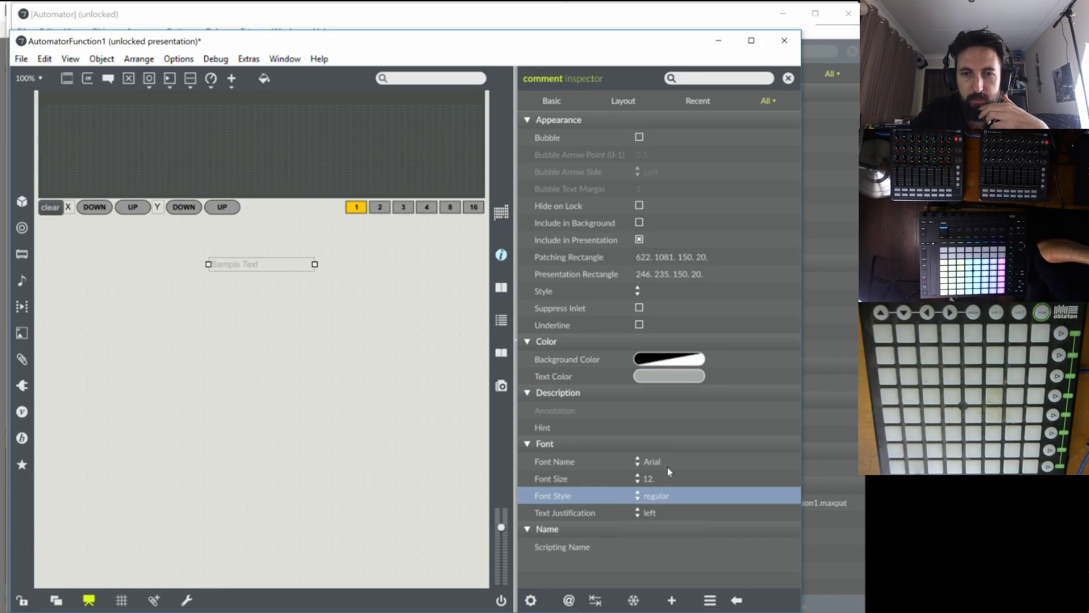
click(663, 511)
click(655, 528)
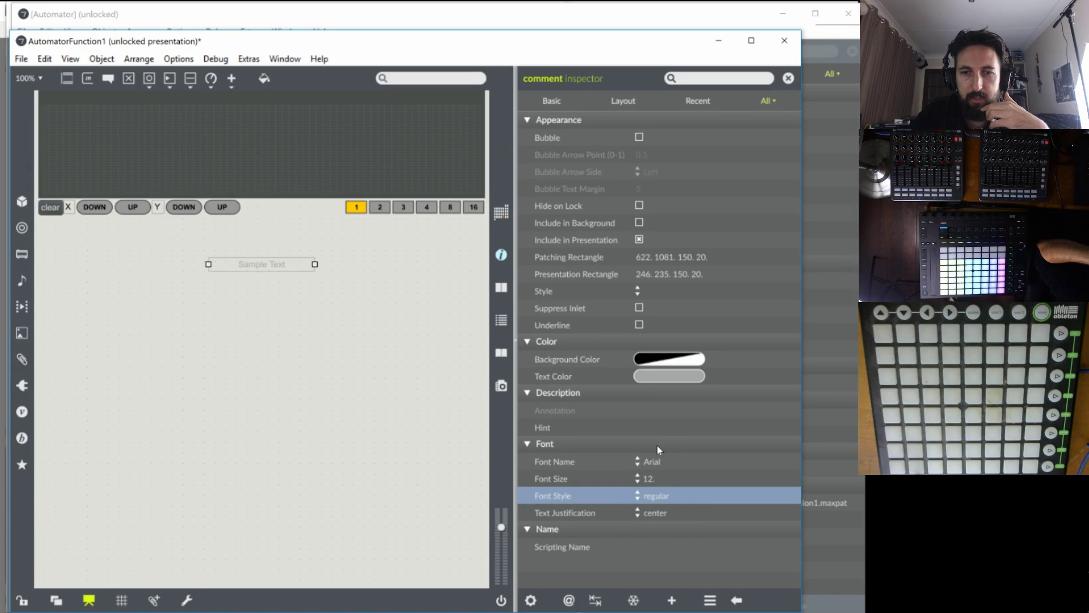
Try the comment's text at font sizes 20 and 72.
click(639, 476)
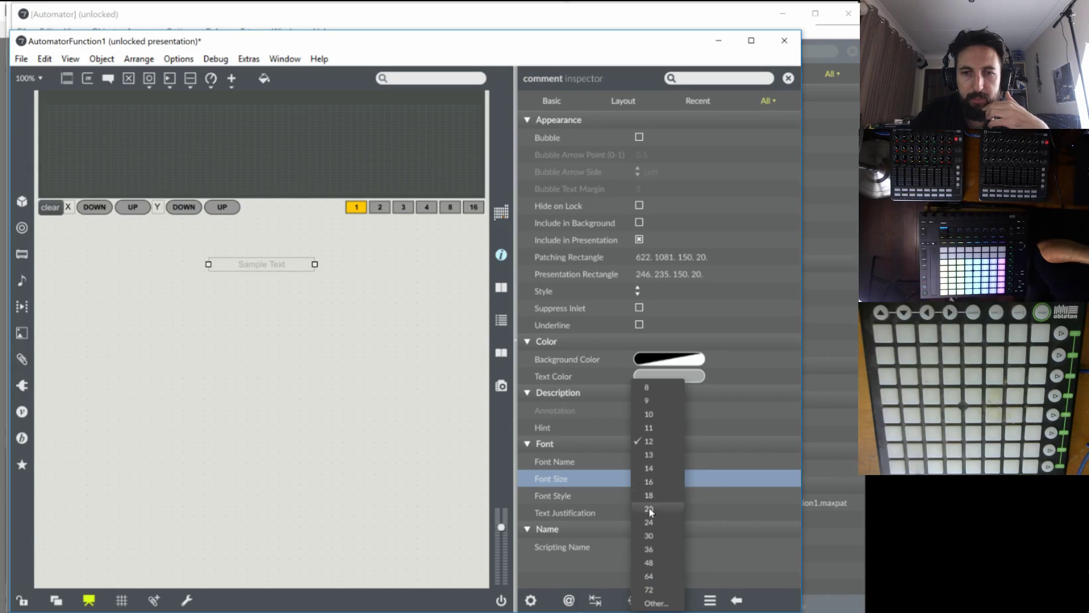
click(661, 539)
click(649, 477)
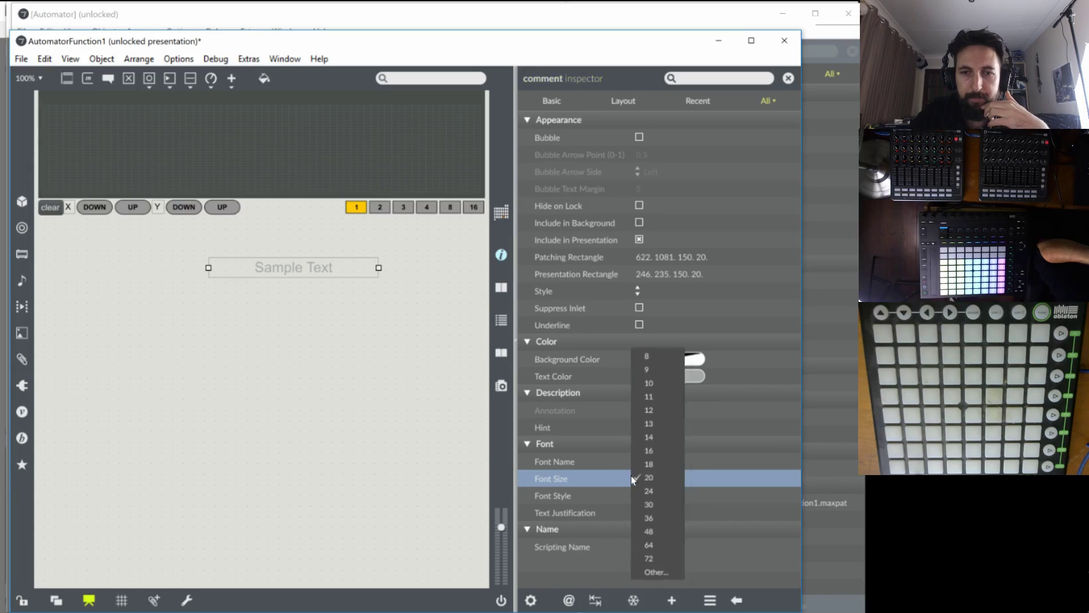
click(649, 553)
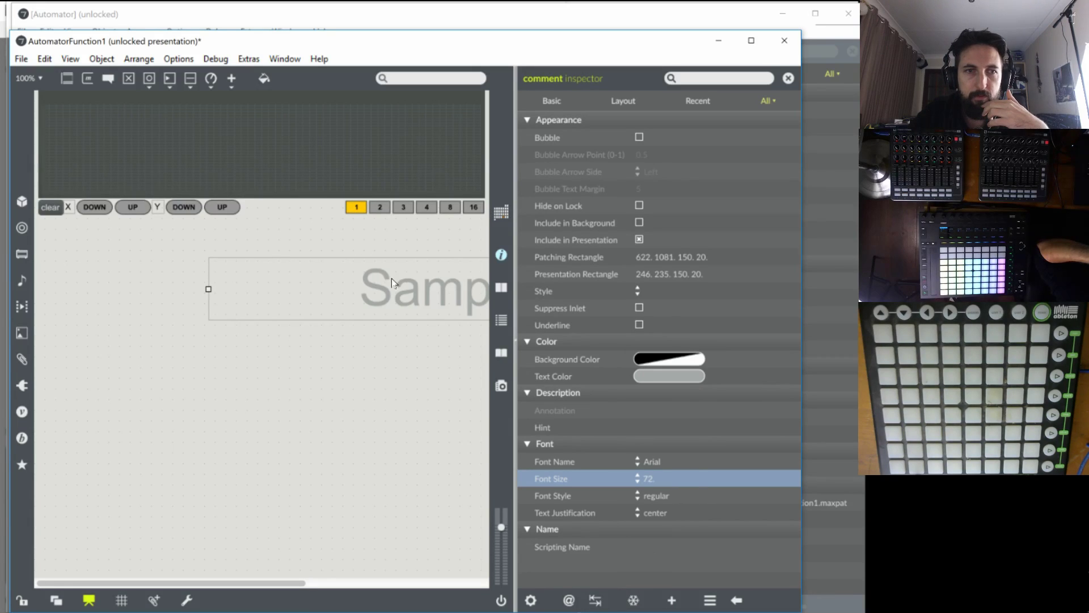
Place the comment over the function graph and narrow it to match the graph's width.
click(501, 255)
drag(477, 296, 308, 145)
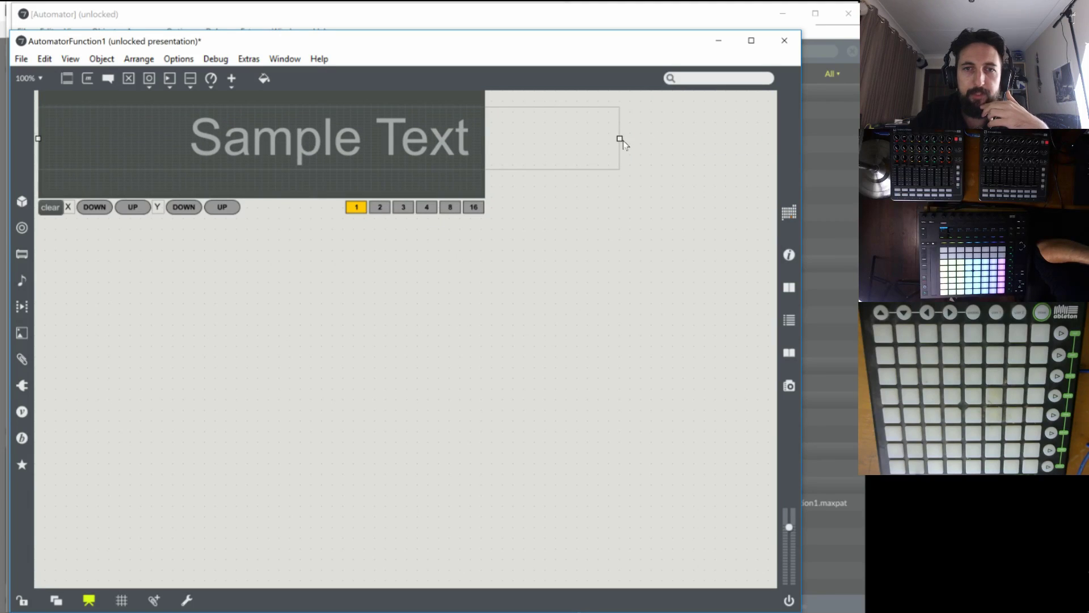
drag(620, 138, 483, 141)
drag(403, 123, 409, 135)
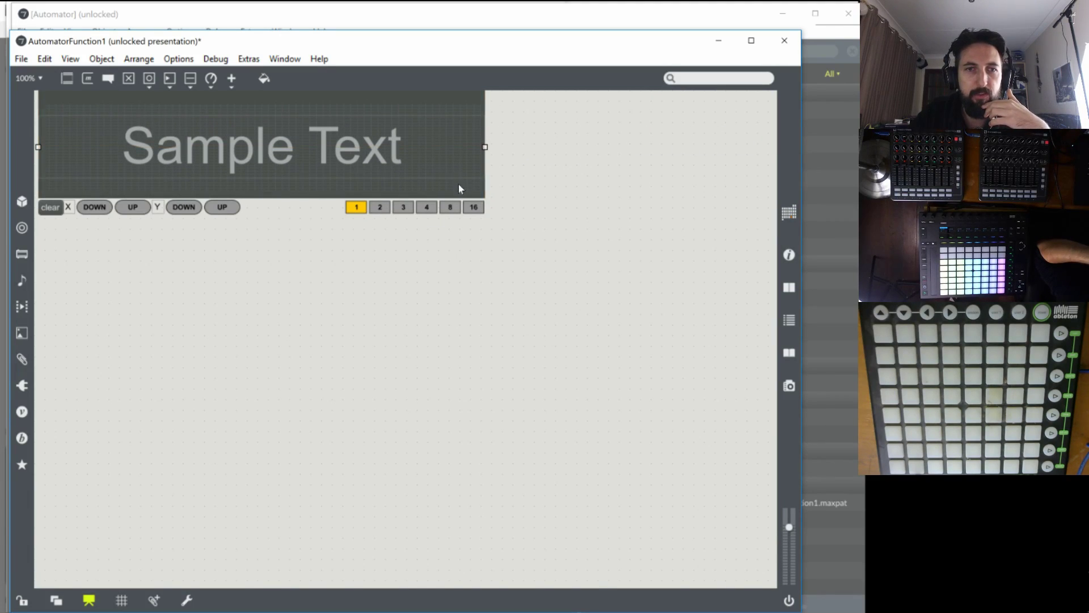
Set the comment's font size to 48, stretch it to the full graph width and center it vertically on the graph.
click(787, 254)
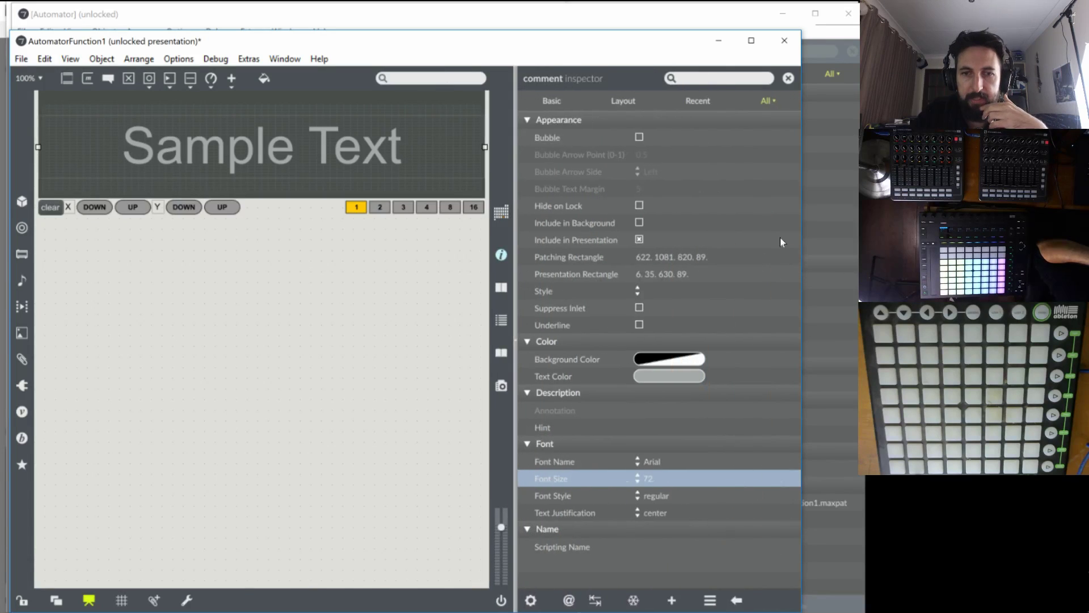
click(637, 480)
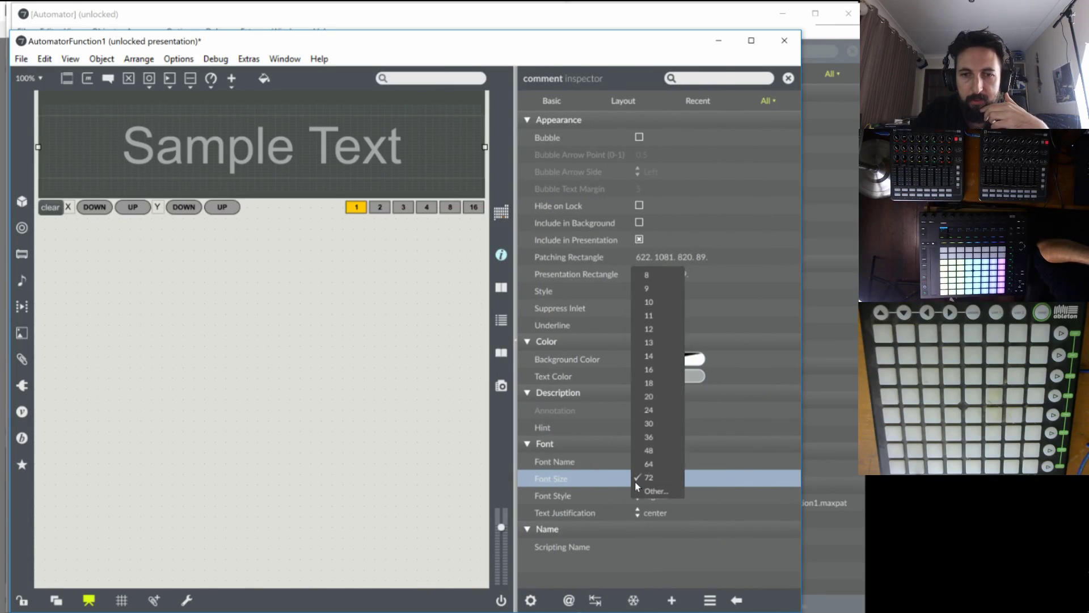
click(648, 447)
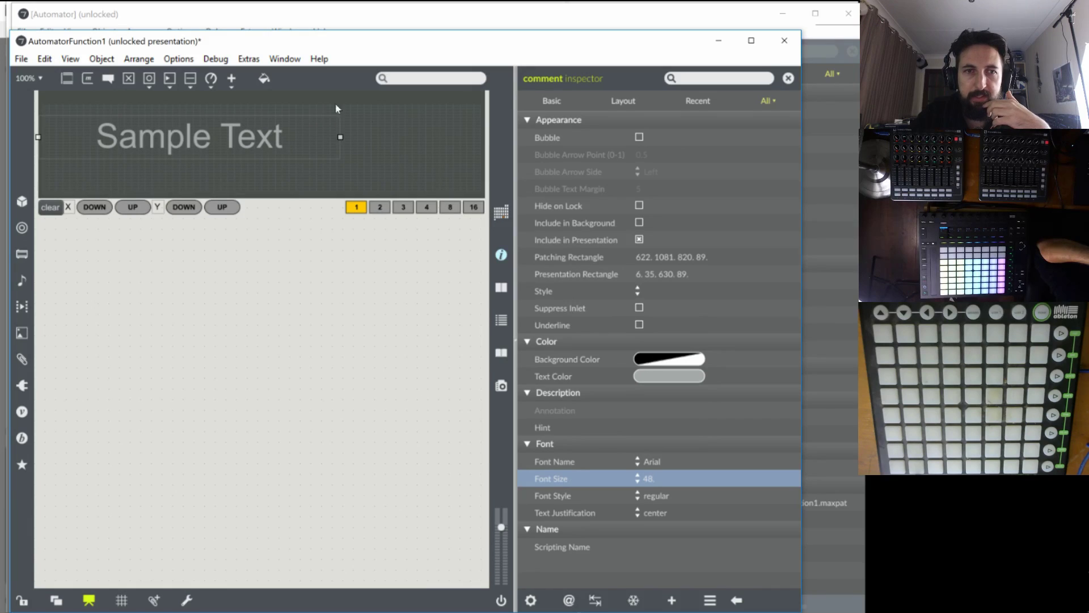
click(501, 254)
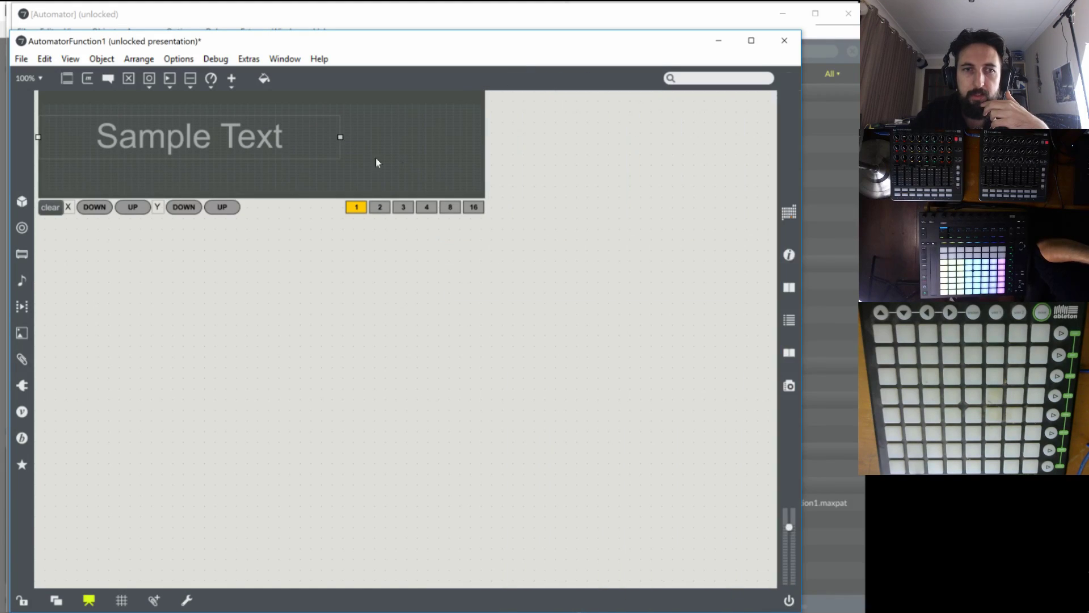
drag(340, 136, 485, 138)
drag(313, 137, 313, 143)
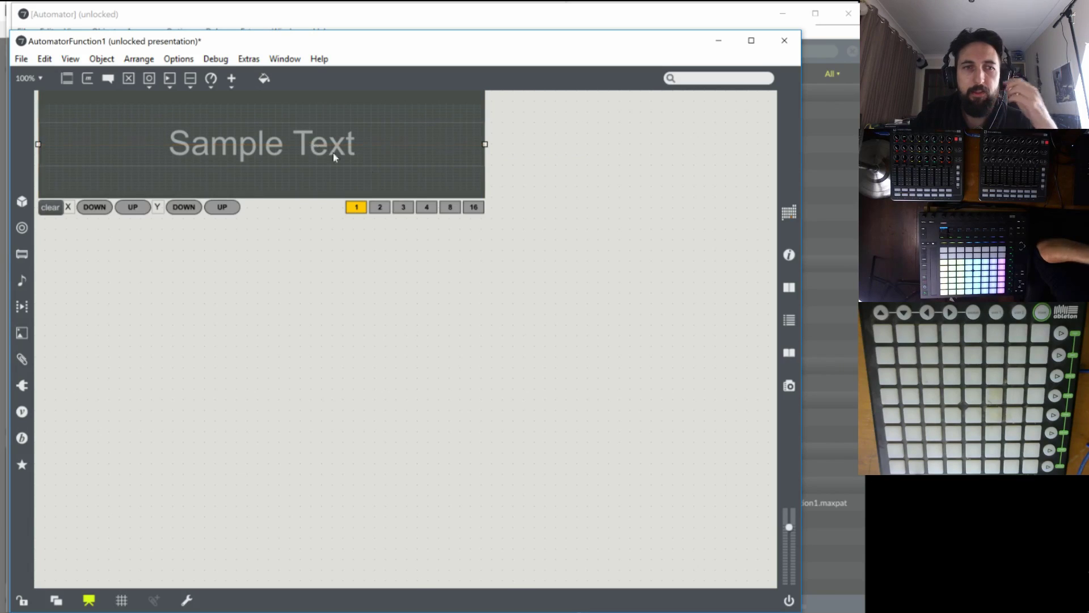
Open the text color choices for the comment and try the standard grey swatches.
click(790, 255)
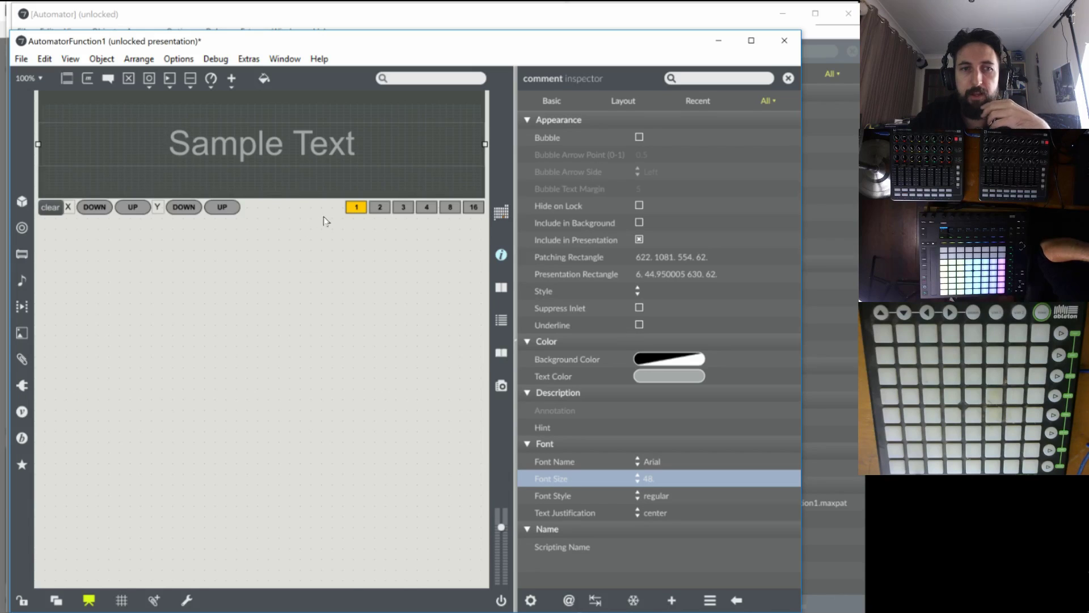
click(639, 377)
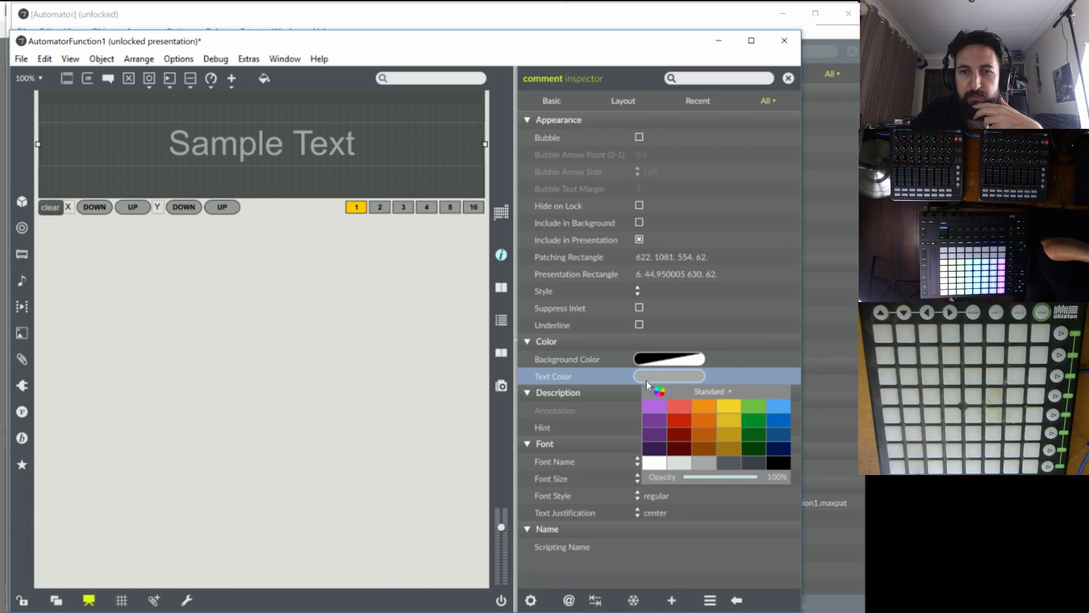
click(724, 468)
click(702, 462)
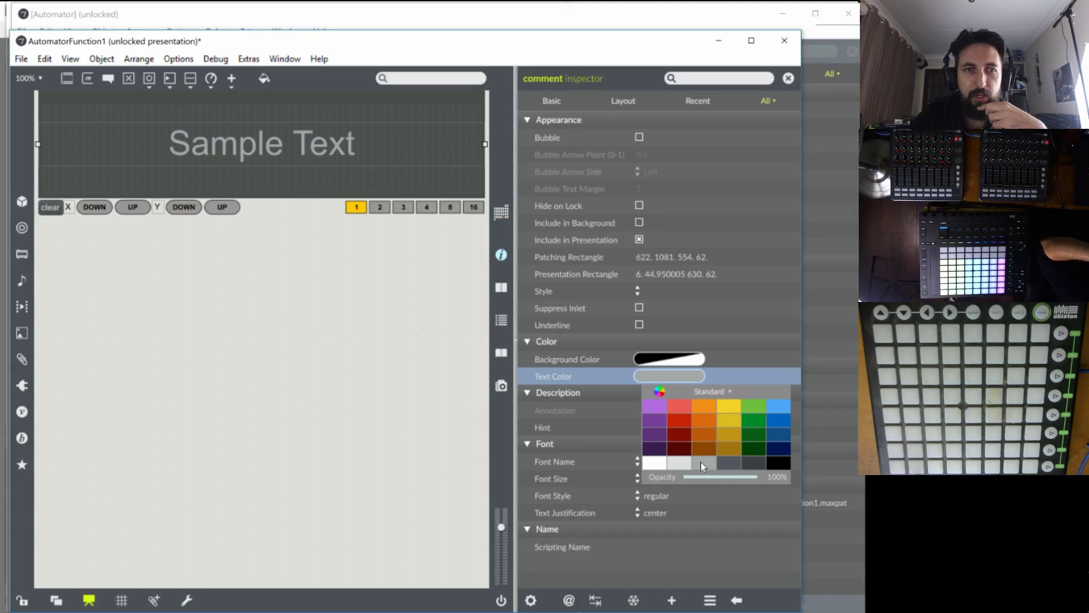
click(728, 465)
click(703, 464)
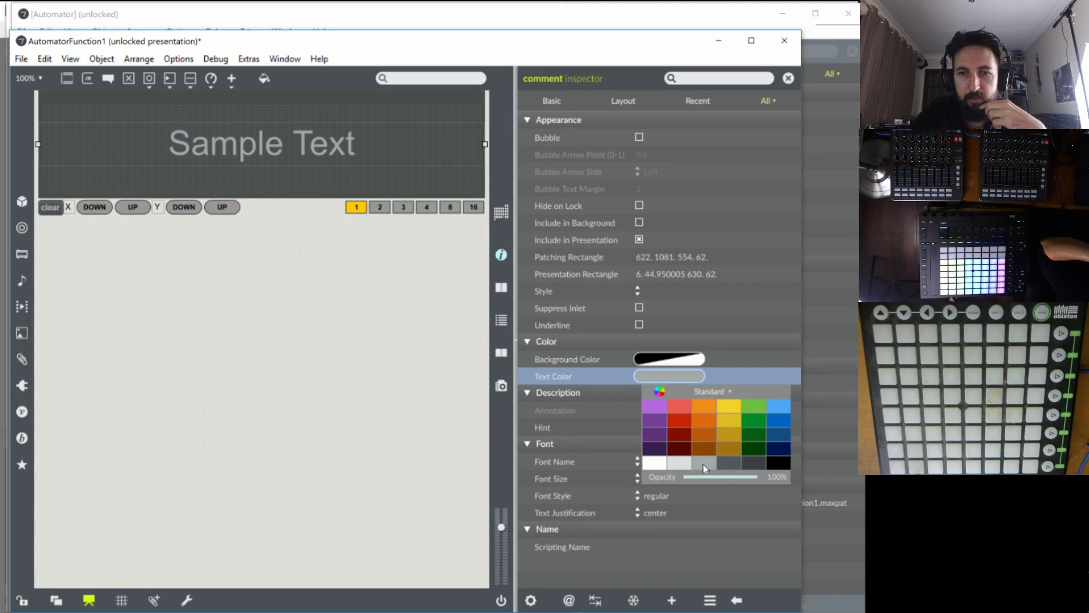
Try darkening the comment's text color from grey to black with the custom color picker.
click(659, 393)
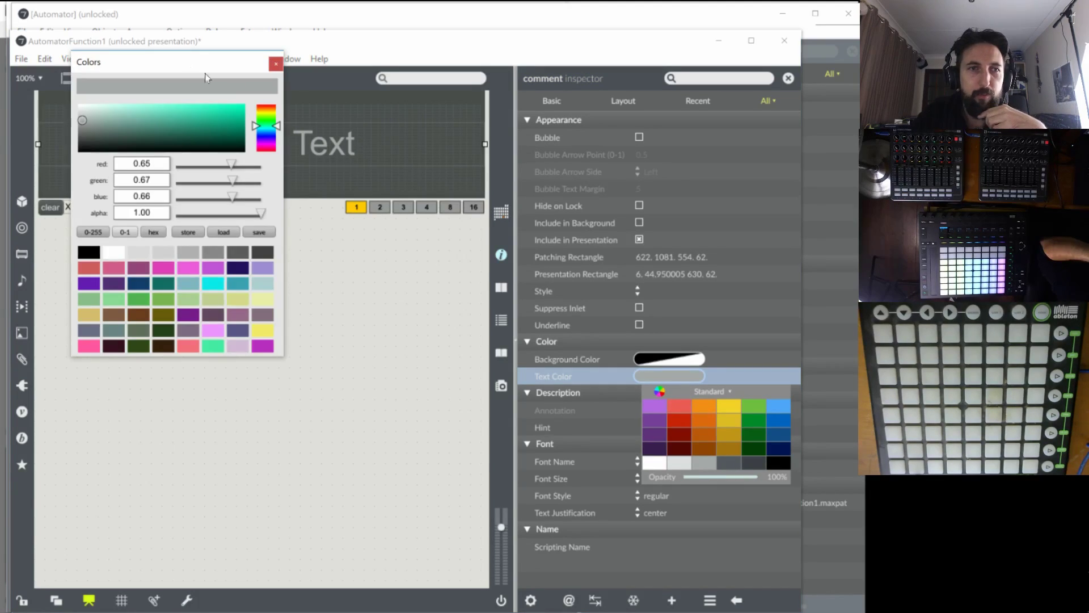
drag(205, 73, 280, 256)
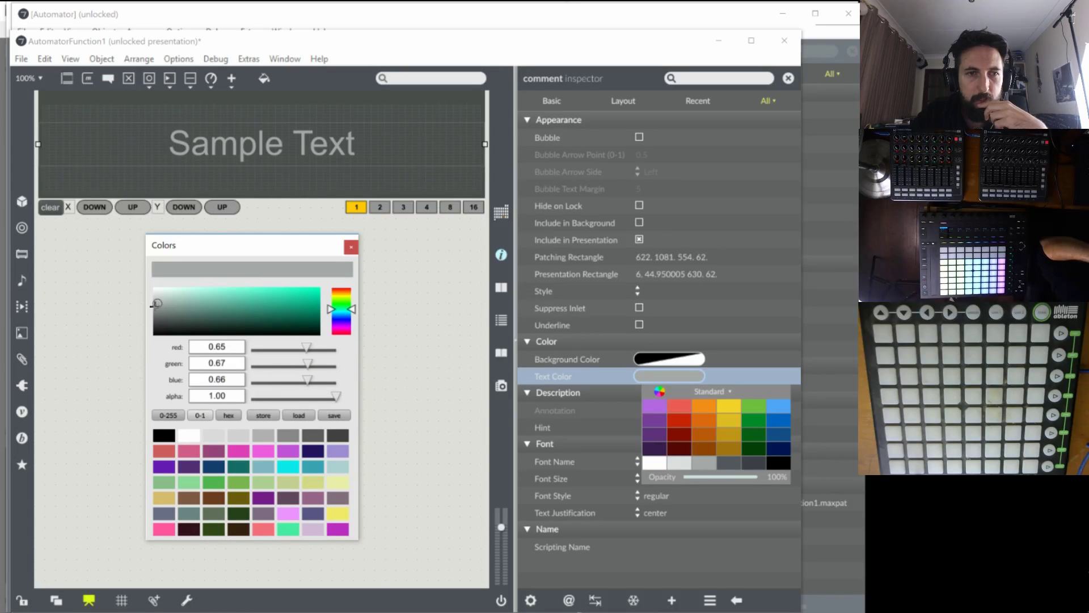
drag(157, 304, 152, 314)
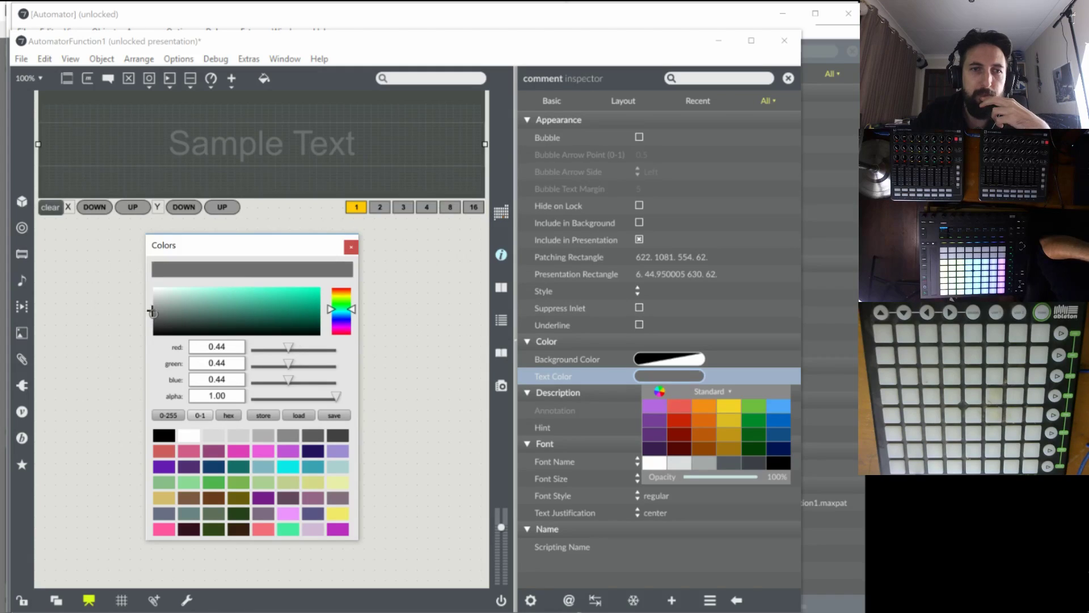
drag(151, 311, 149, 346)
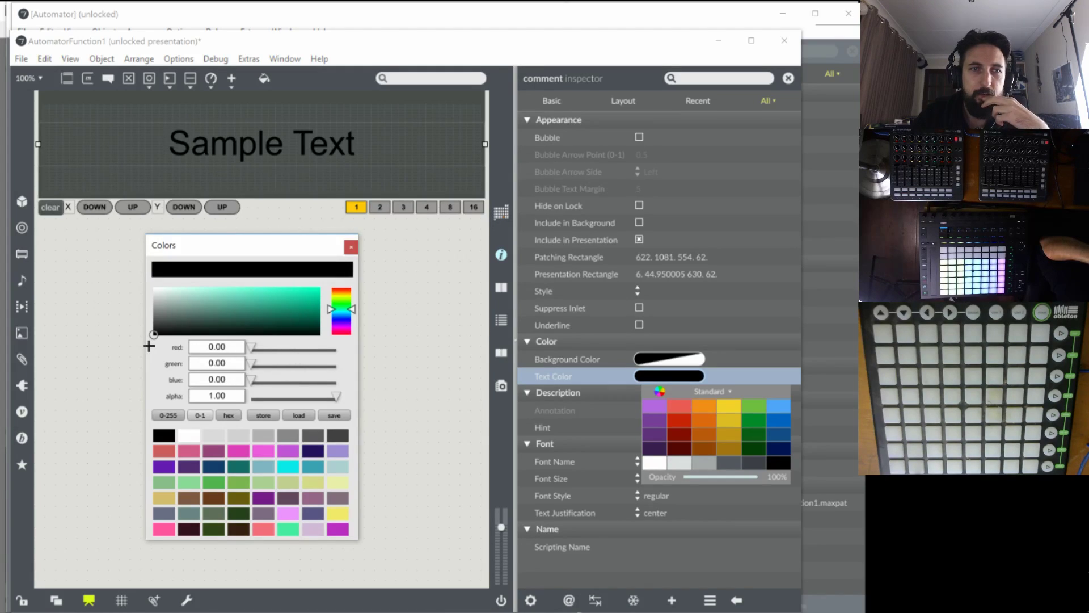
mouse_move(149, 344)
mouse_down()
mouse_move(147, 306)
mouse_move(142, 344)
mouse_up()
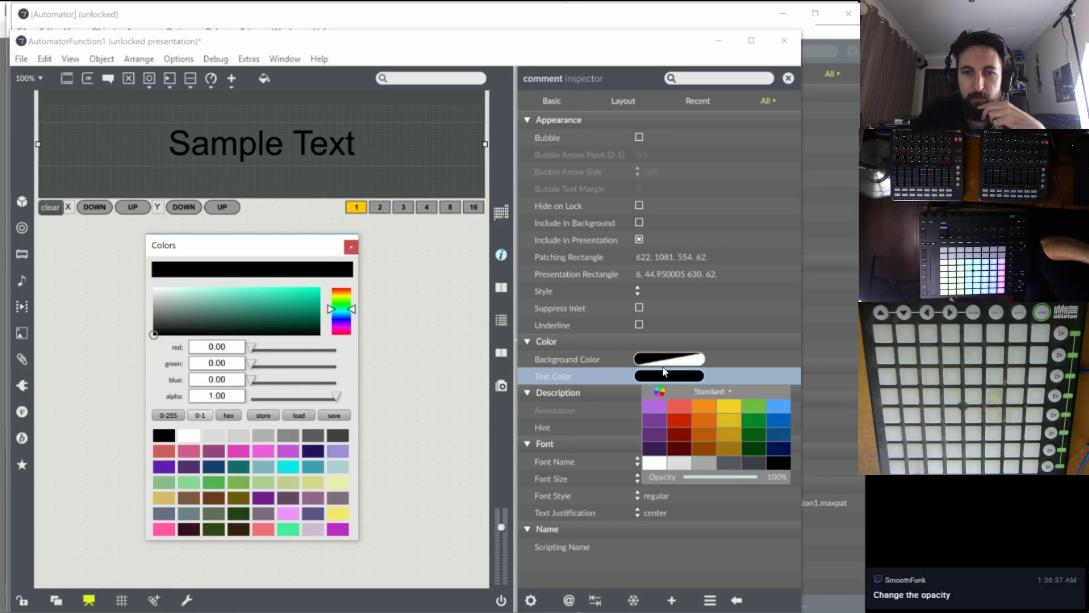
Set the comment's text color to white at 15% opacity.
drag(726, 476, 697, 477)
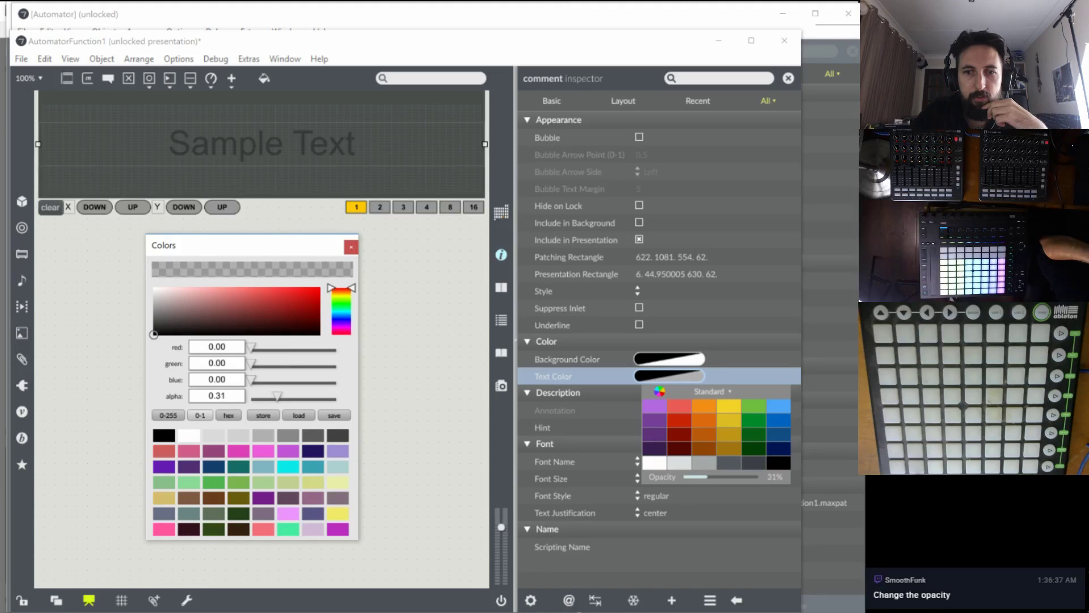
click(654, 462)
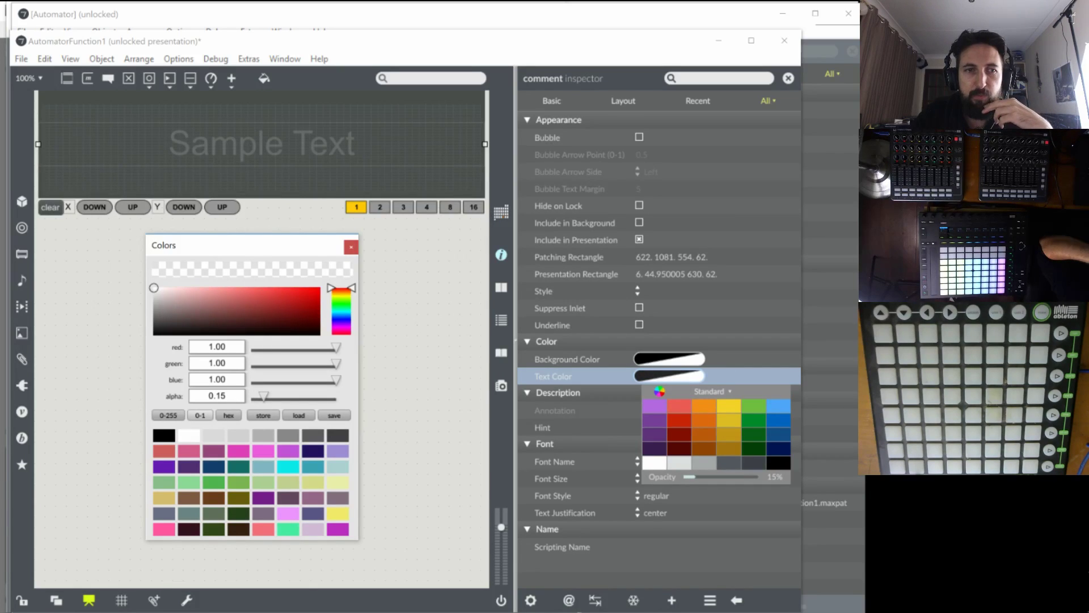
Lock the patch and test the overlay by drawing a rising line across the function graph, clearing it again.
key(ctrl+e)
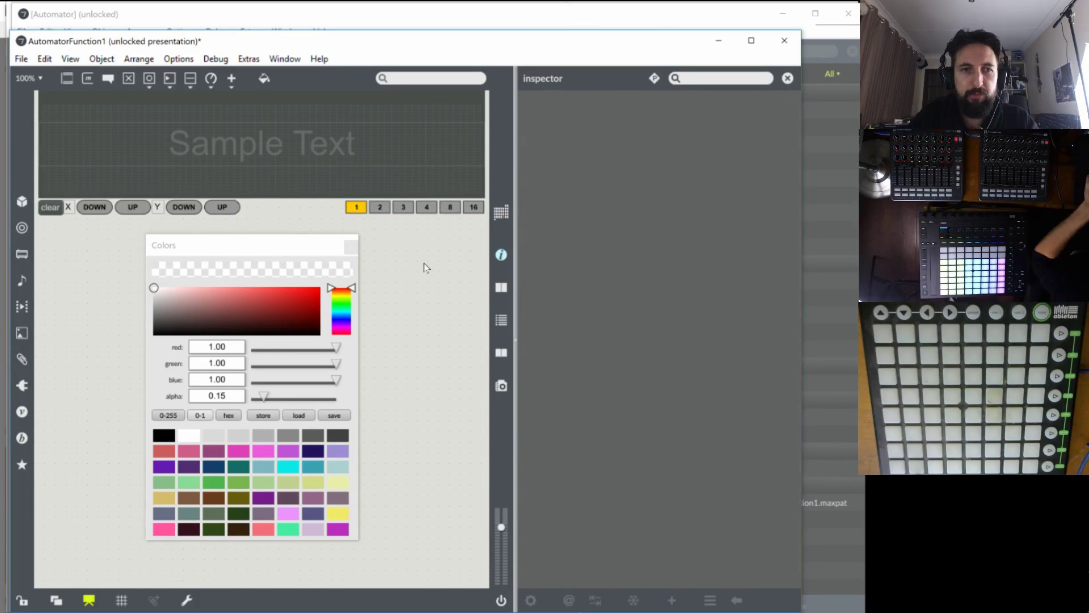
drag(152, 162, 401, 110)
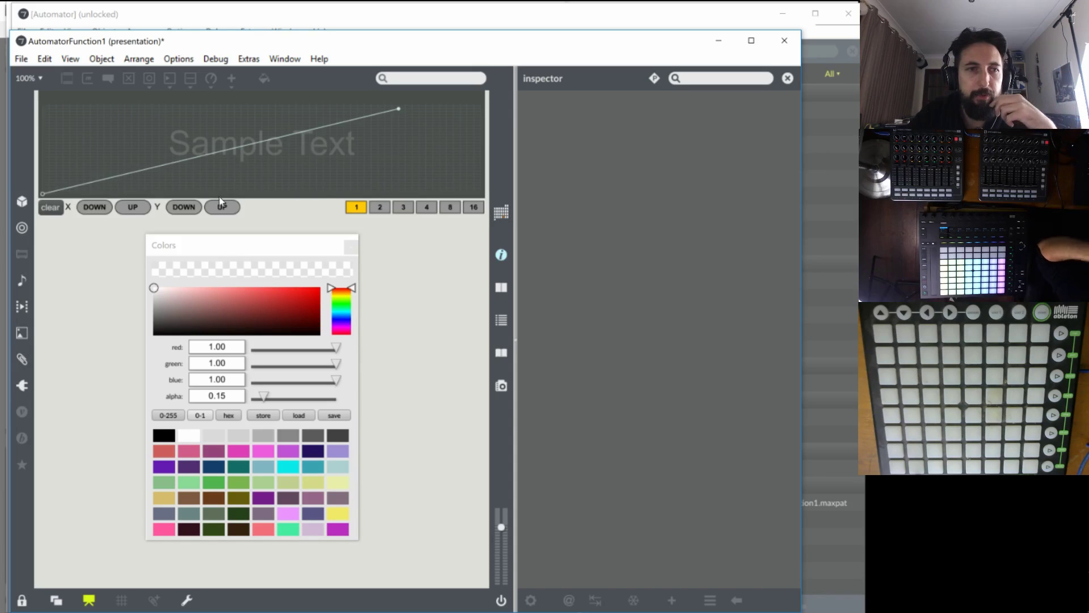
click(51, 207)
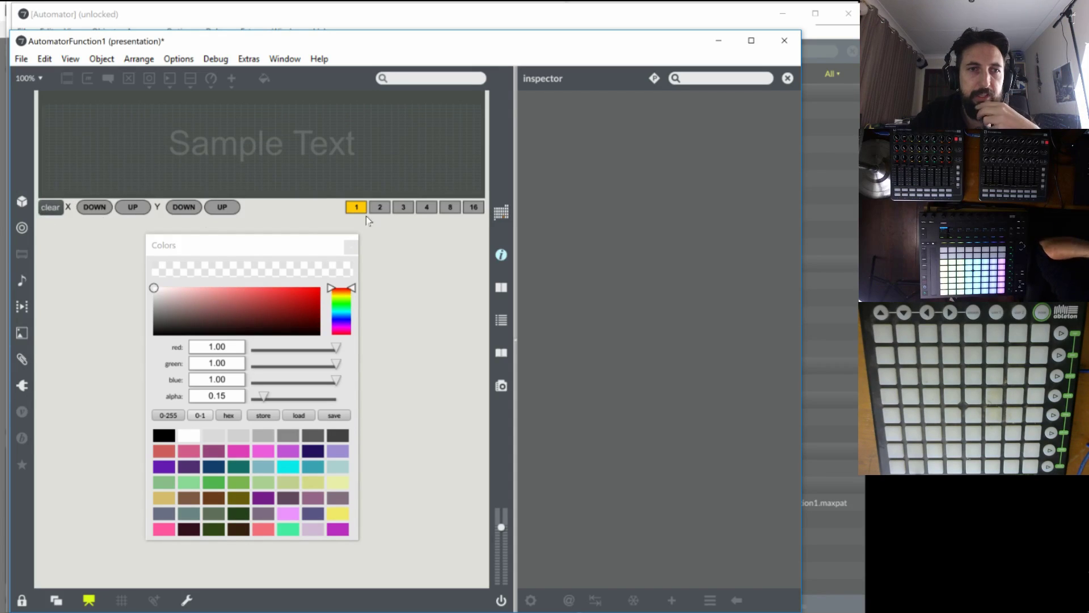
Hide the inspector, save the AutomatorFunction1 sub-patch and close it.
click(501, 255)
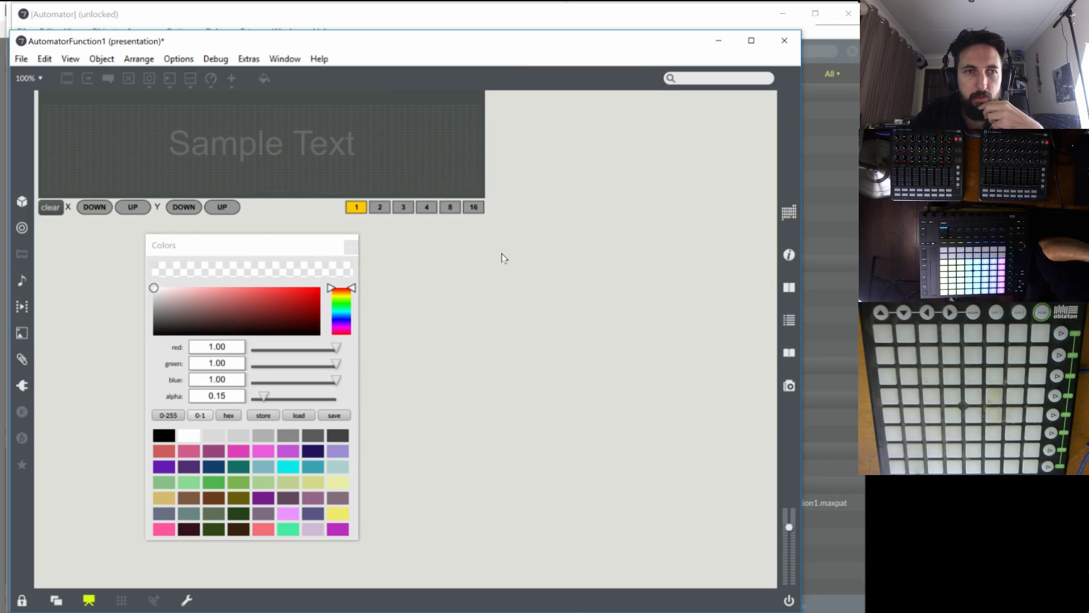
key(ctrl+s)
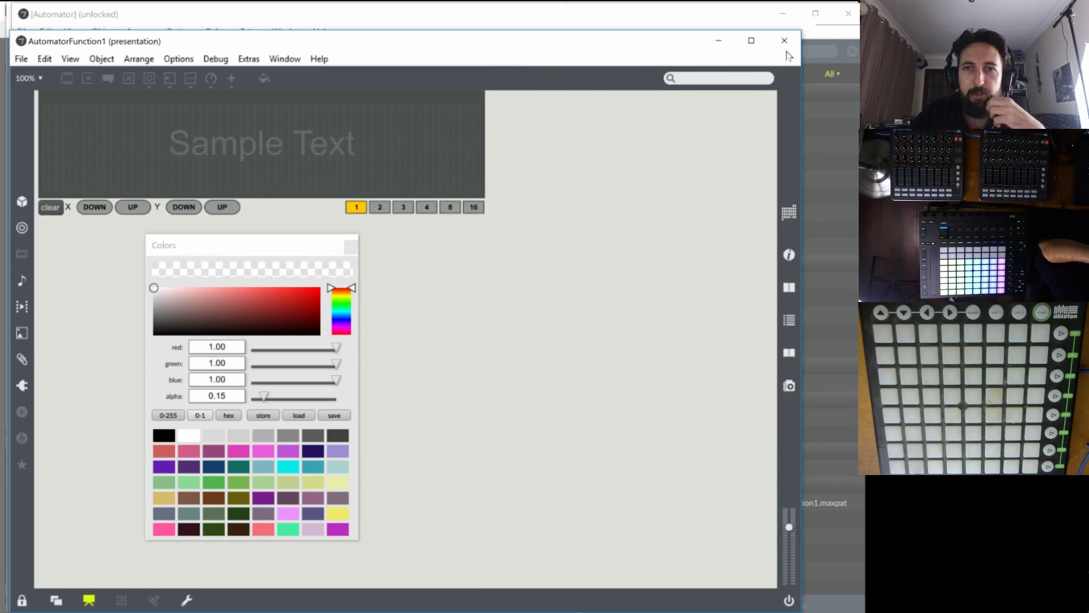
click(783, 40)
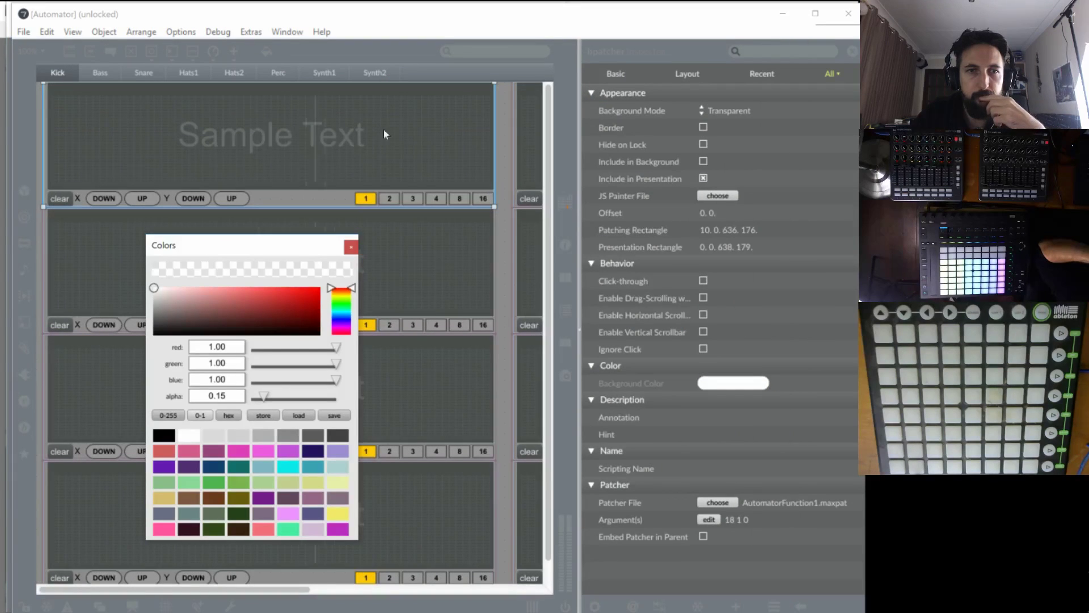
Close the color picker and hide the inspector in the Automator patch so all lanes are in view.
click(529, 152)
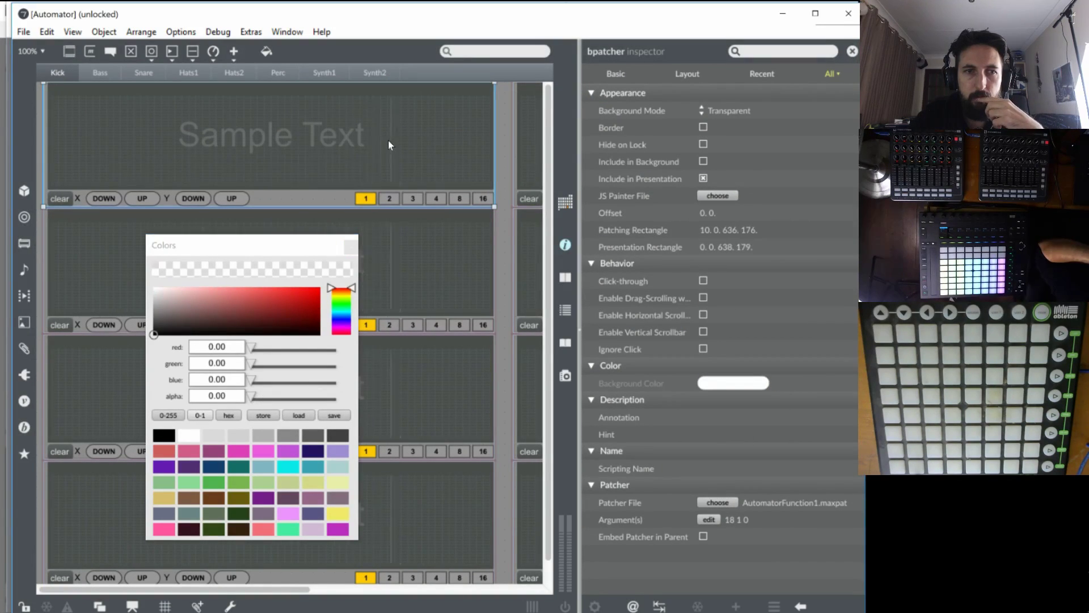
click(437, 245)
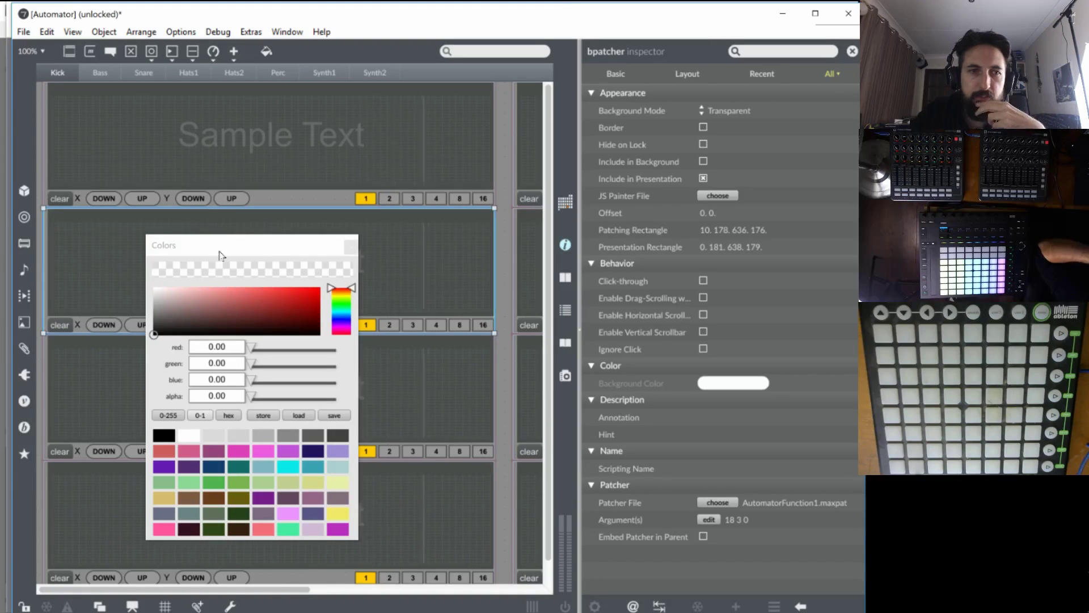
click(351, 246)
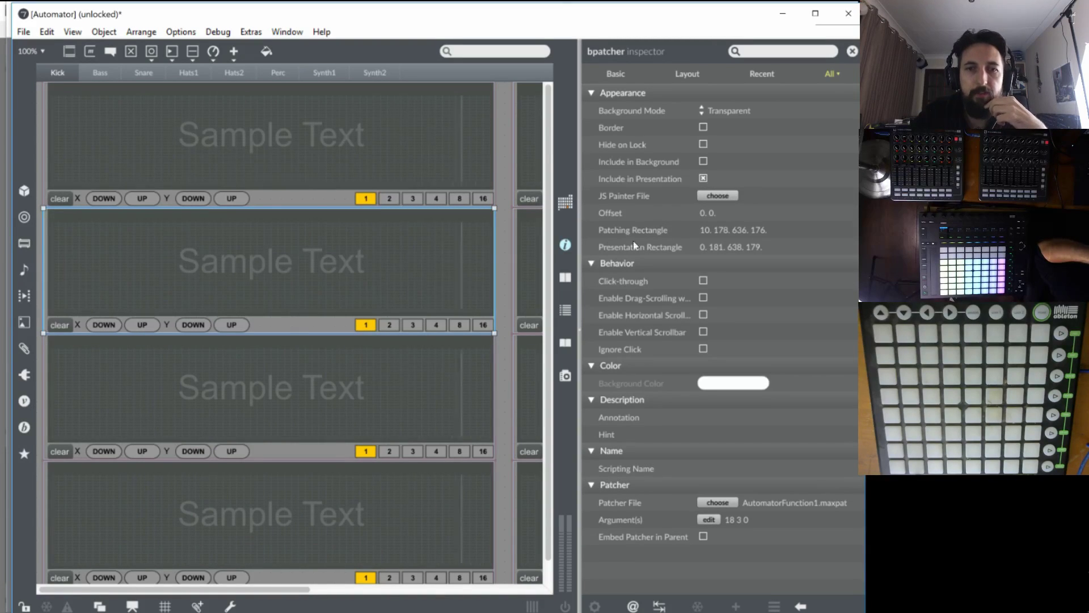
click(565, 246)
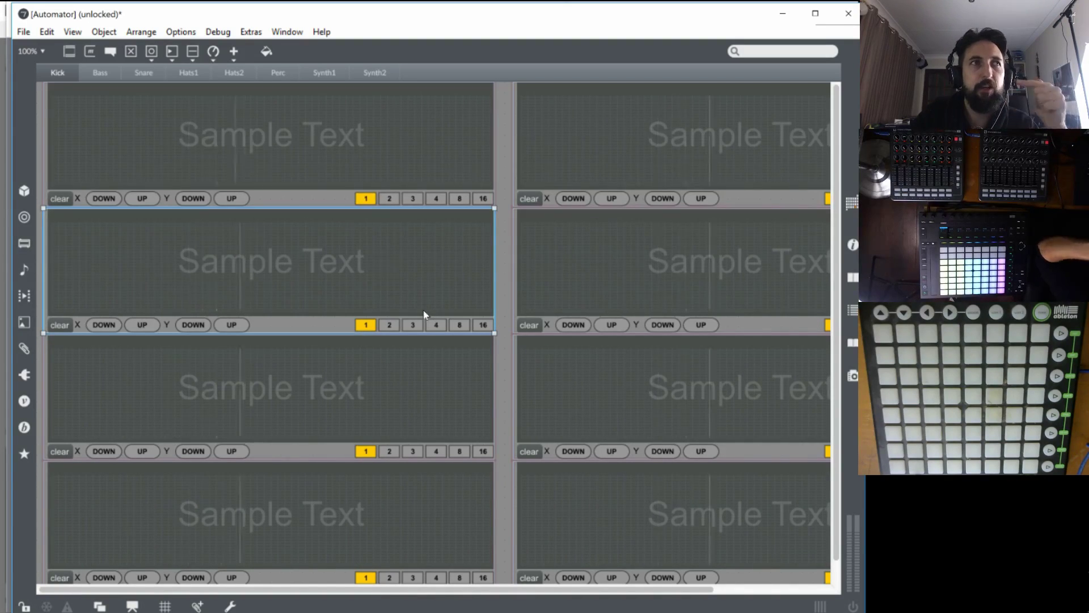
click(455, 373)
click(495, 490)
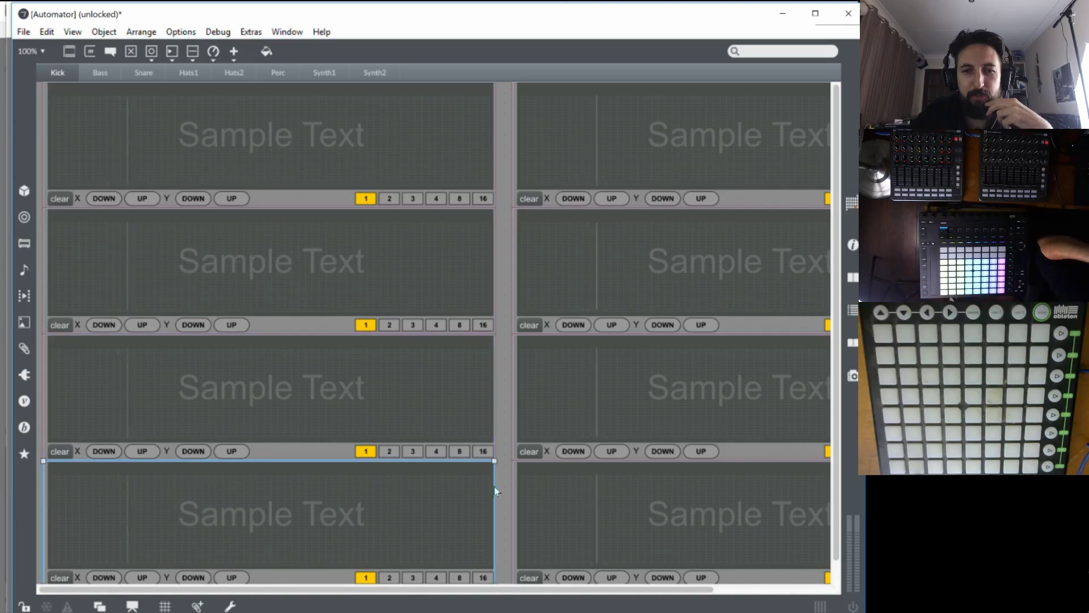
click(584, 441)
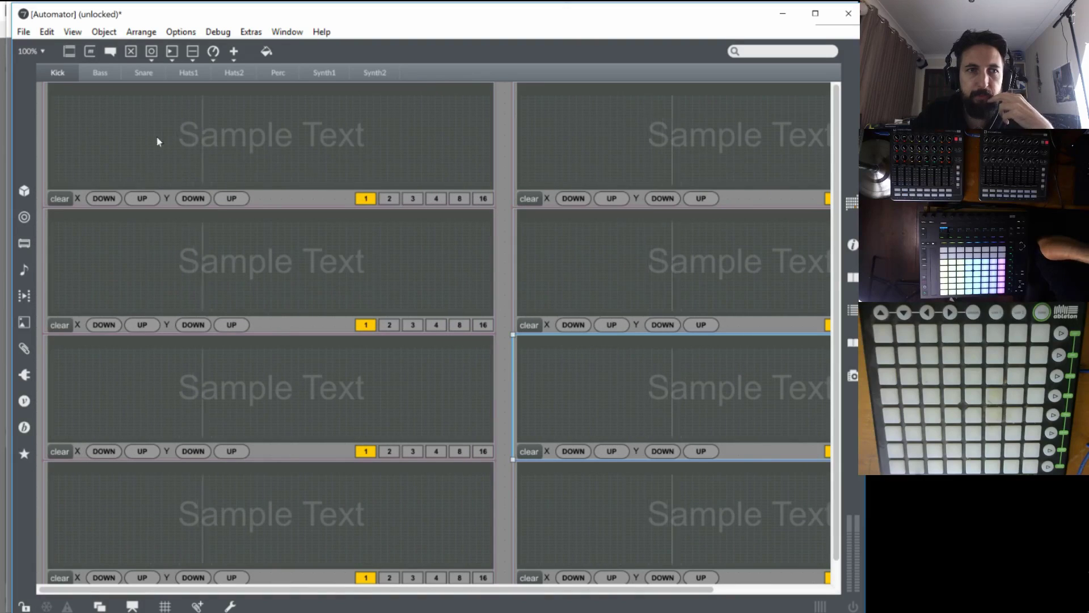
Close the Automator sub-patch and freeze the Techno Automator device.
click(849, 13)
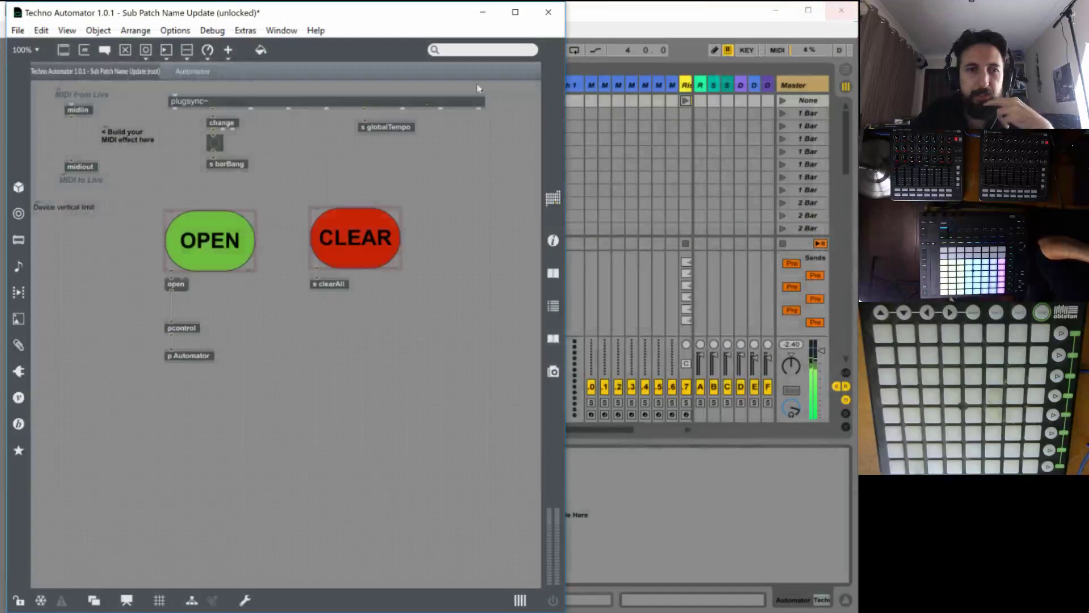
click(18, 30)
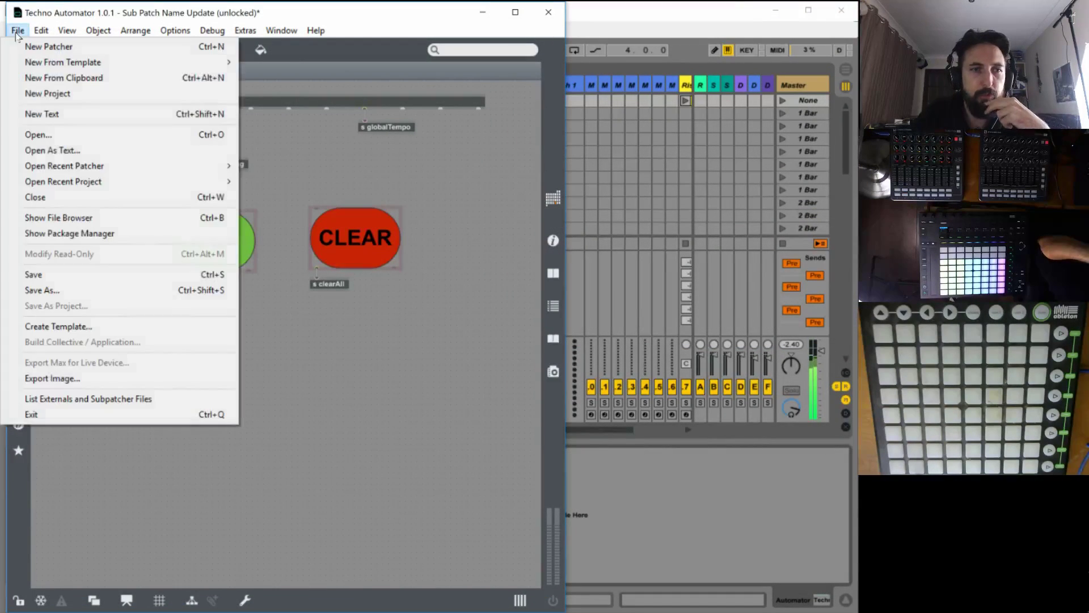
click(16, 33)
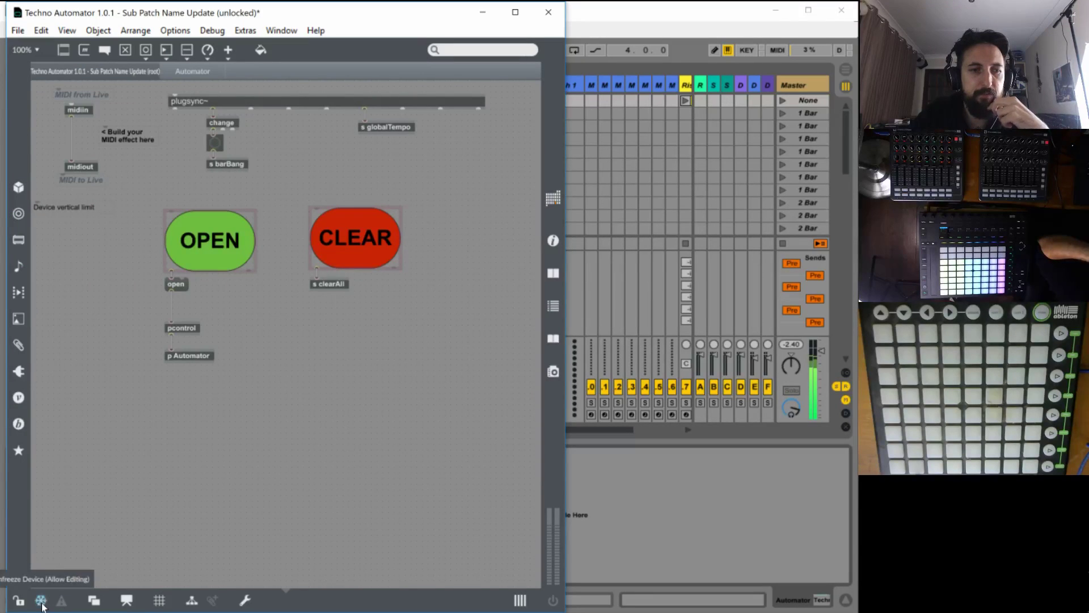
Save the device under the new name "Techno Automator 1.0.2 - Function Name Big" in the Max MIDI Effect folder.
click(17, 30)
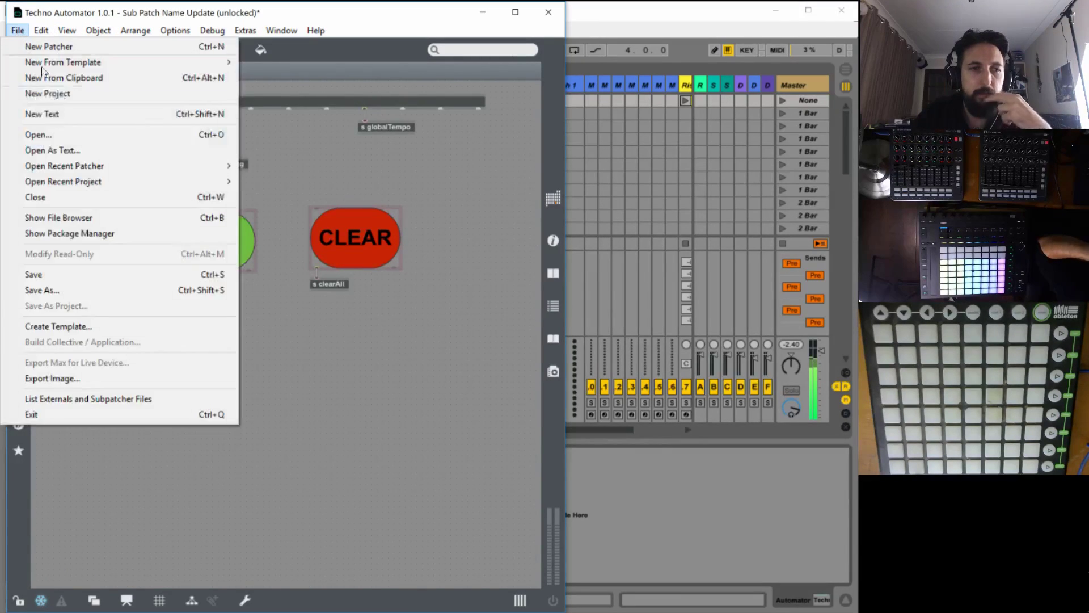
click(73, 289)
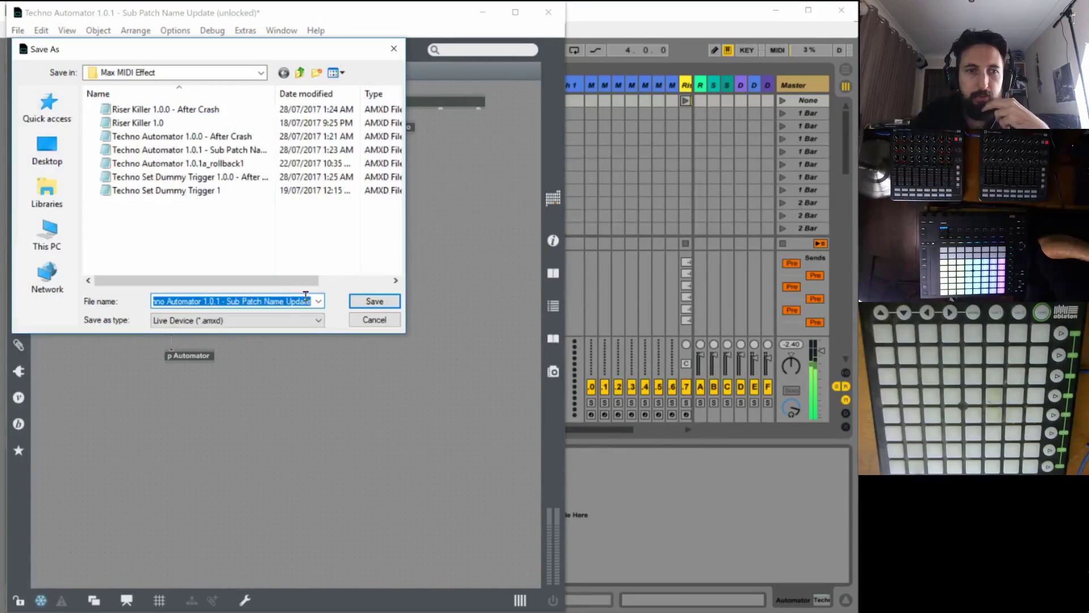
click(260, 303)
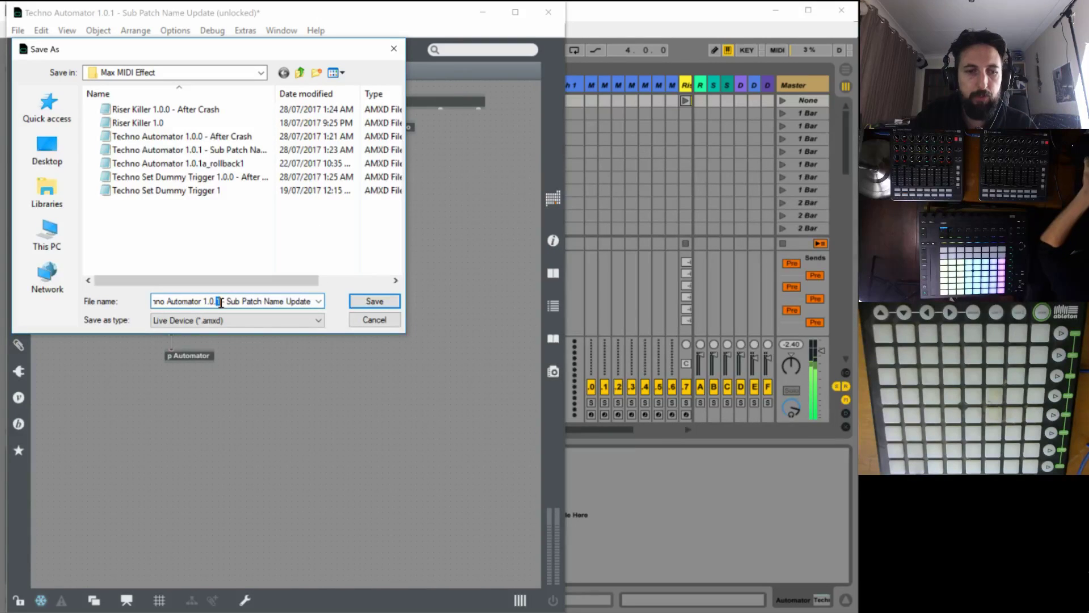
text(2)
drag(228, 301, 312, 301)
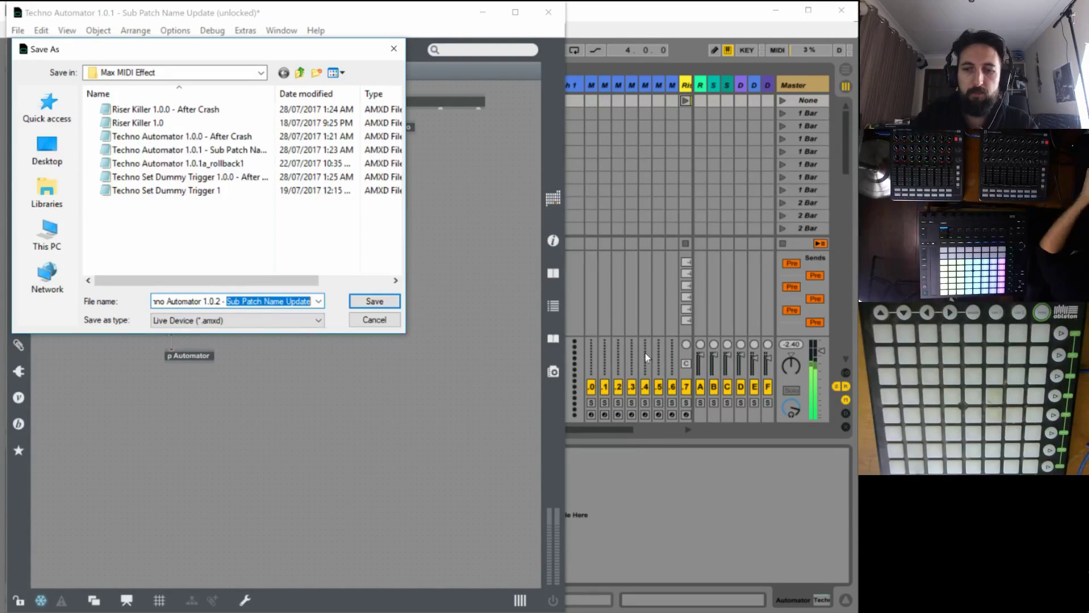
text(Functi)
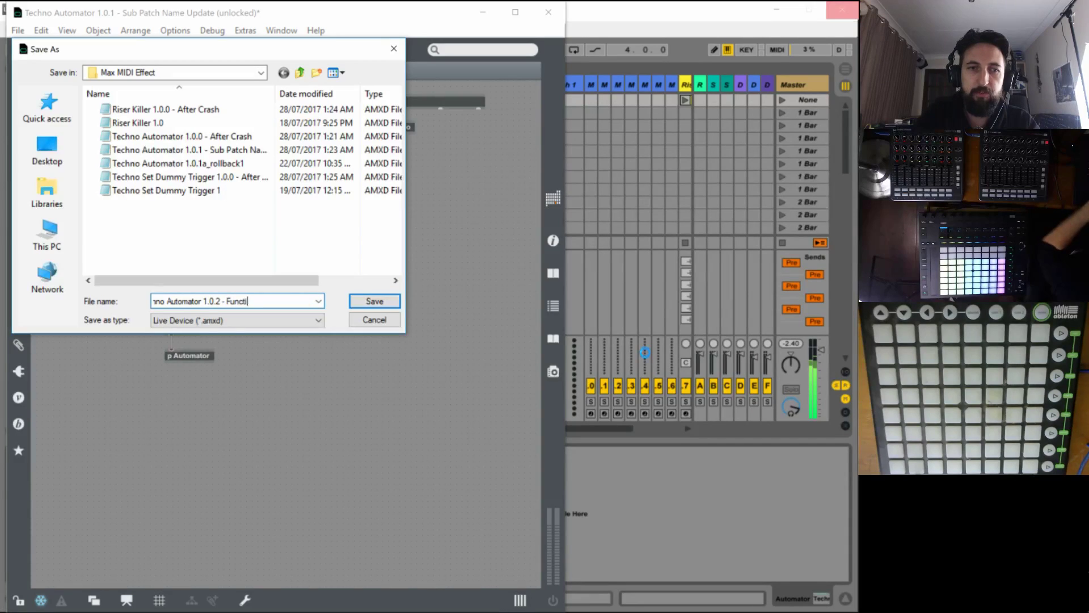
text(on Name Big)
key(Return)
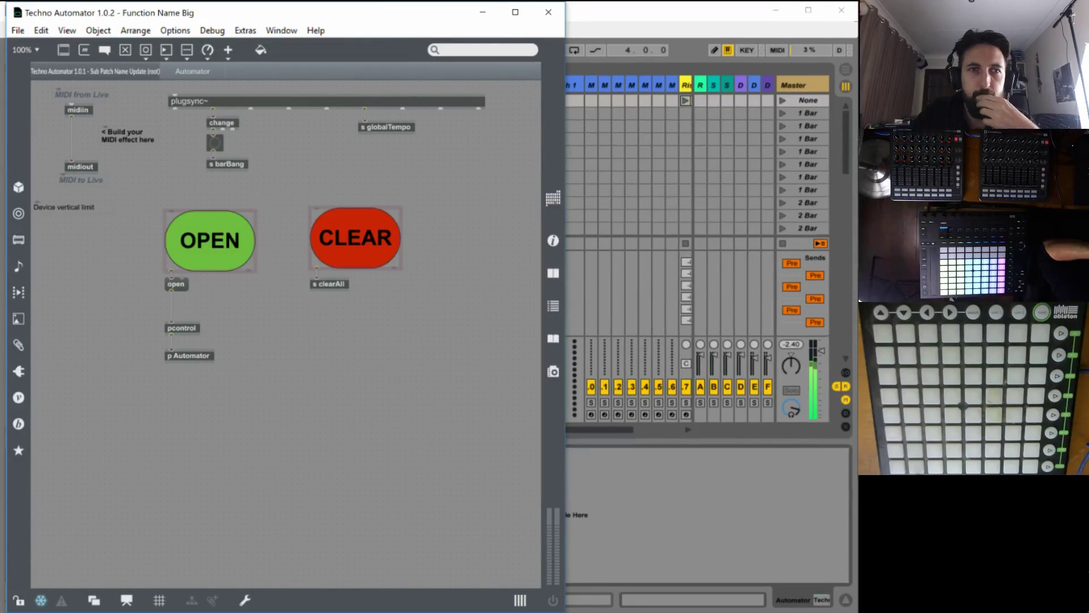
Close the device editor and open the Automator window from the device in Ableton Live.
click(548, 12)
click(59, 536)
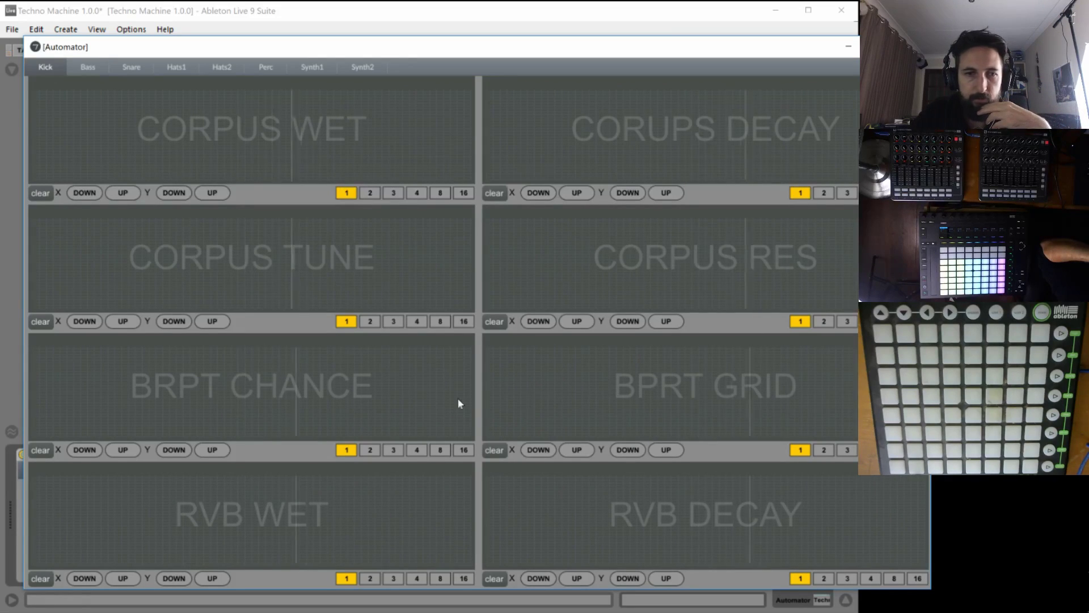
Check the parameter names overlaid on the function graphs across the Bass, Snare, Hats, Perc and Synth pages of the Automator.
click(90, 66)
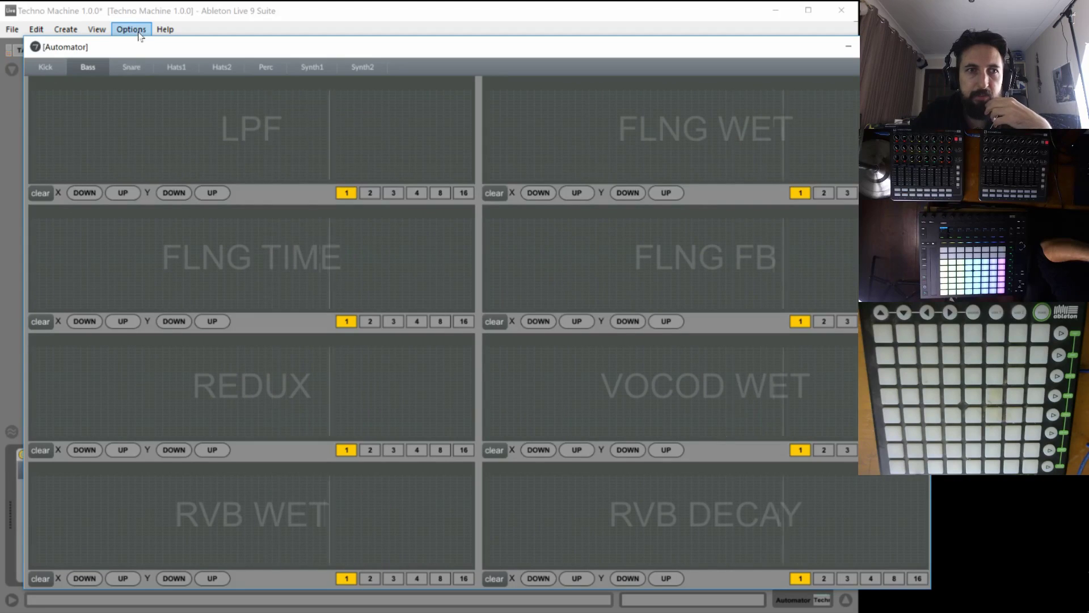
drag(131, 46, 107, 47)
click(106, 67)
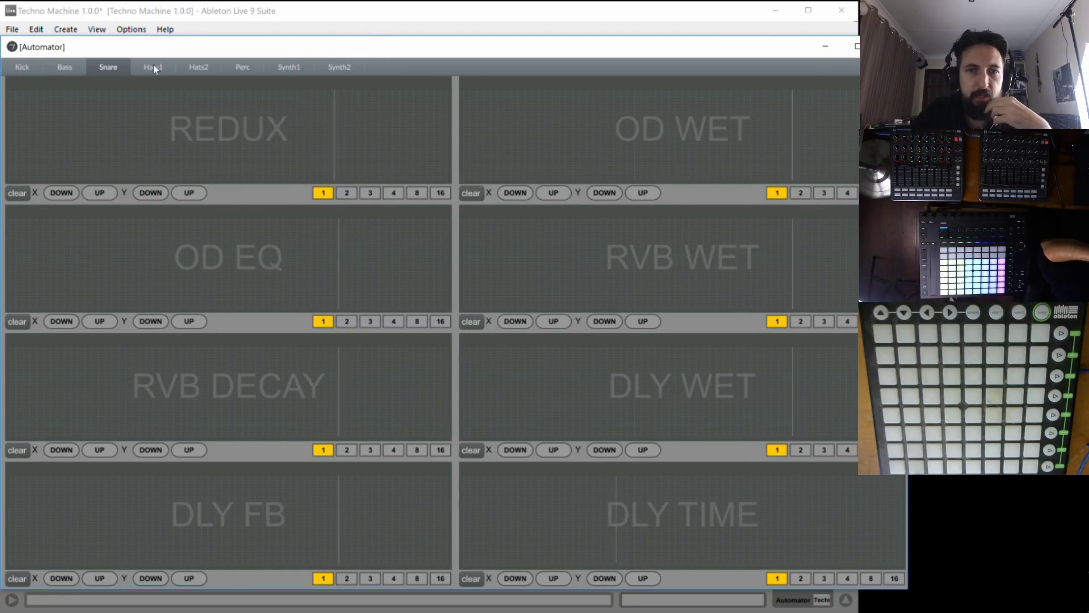
click(168, 66)
click(209, 67)
click(244, 67)
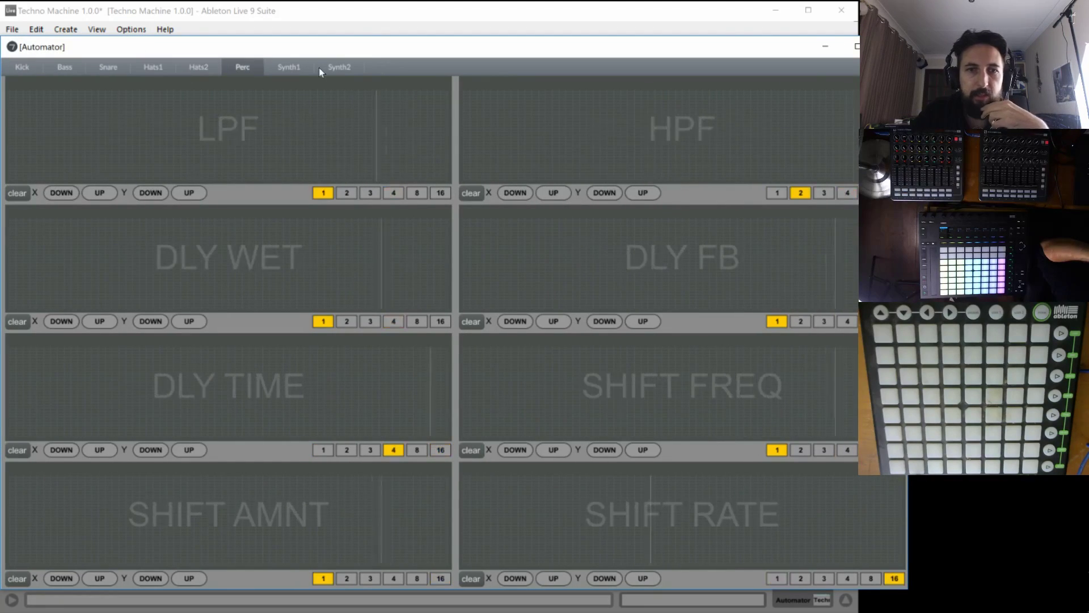
click(318, 67)
click(302, 66)
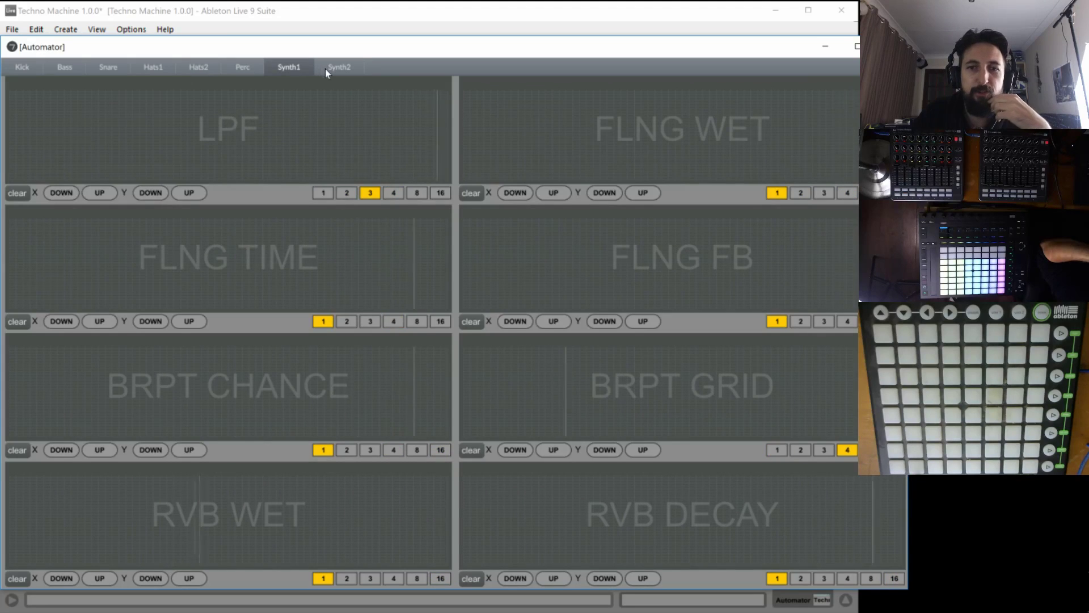
click(325, 68)
click(277, 67)
click(213, 66)
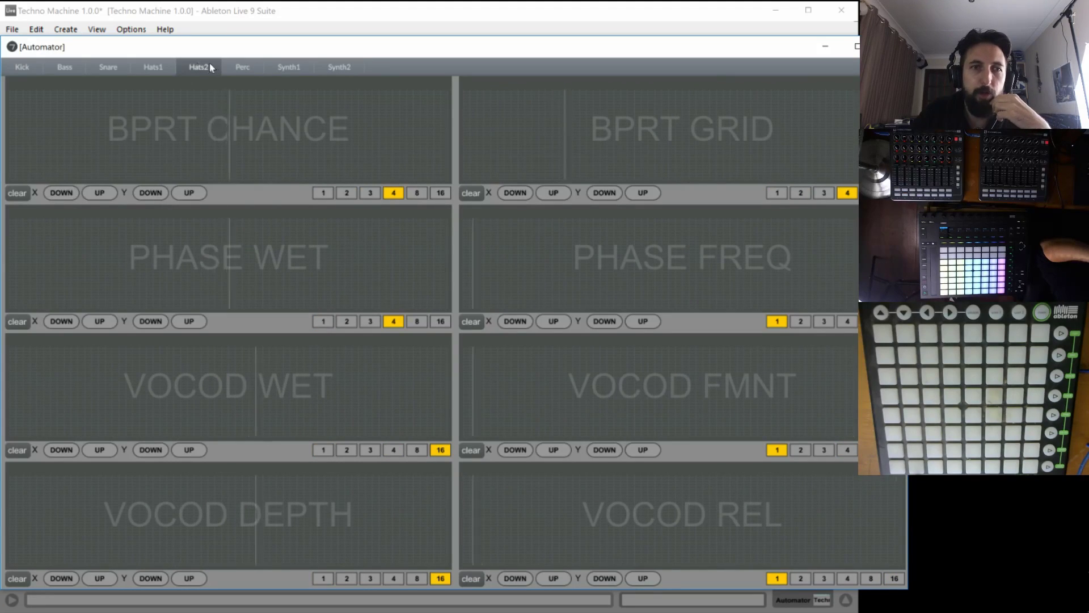
click(233, 67)
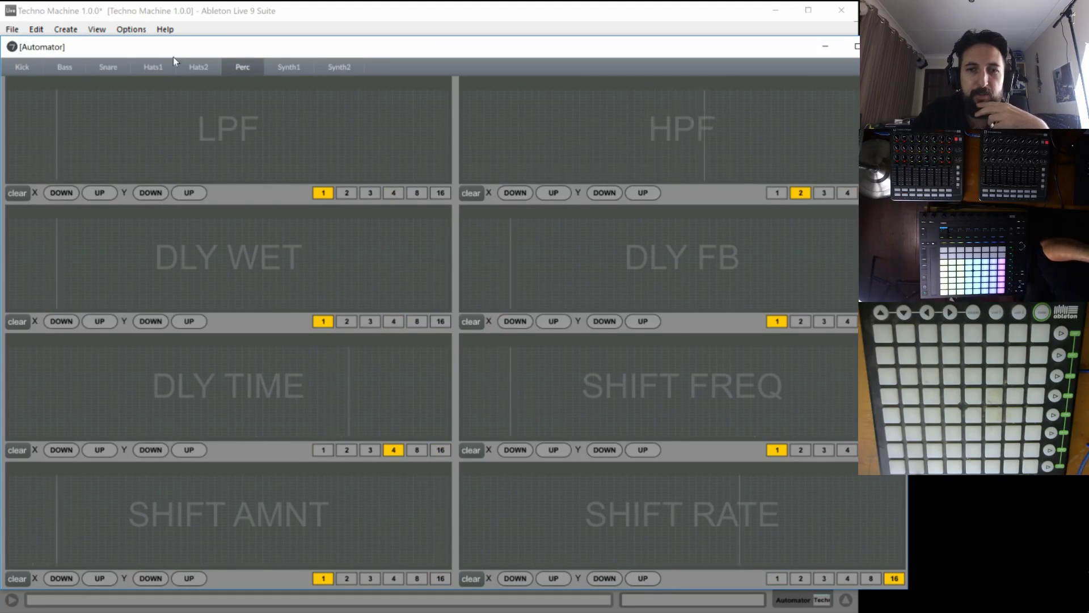
click(184, 66)
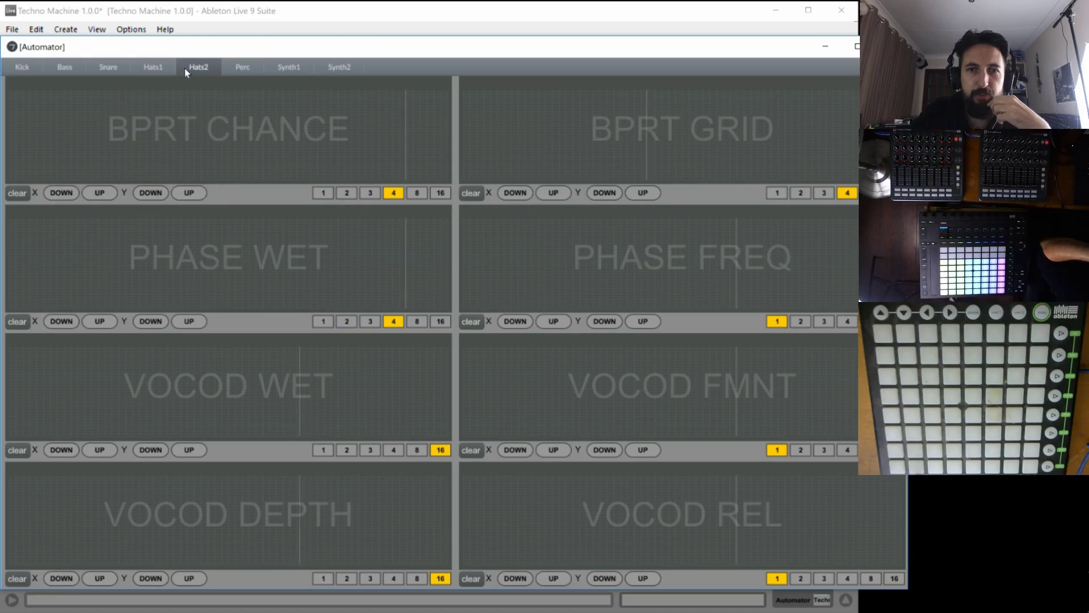
click(134, 67)
click(110, 67)
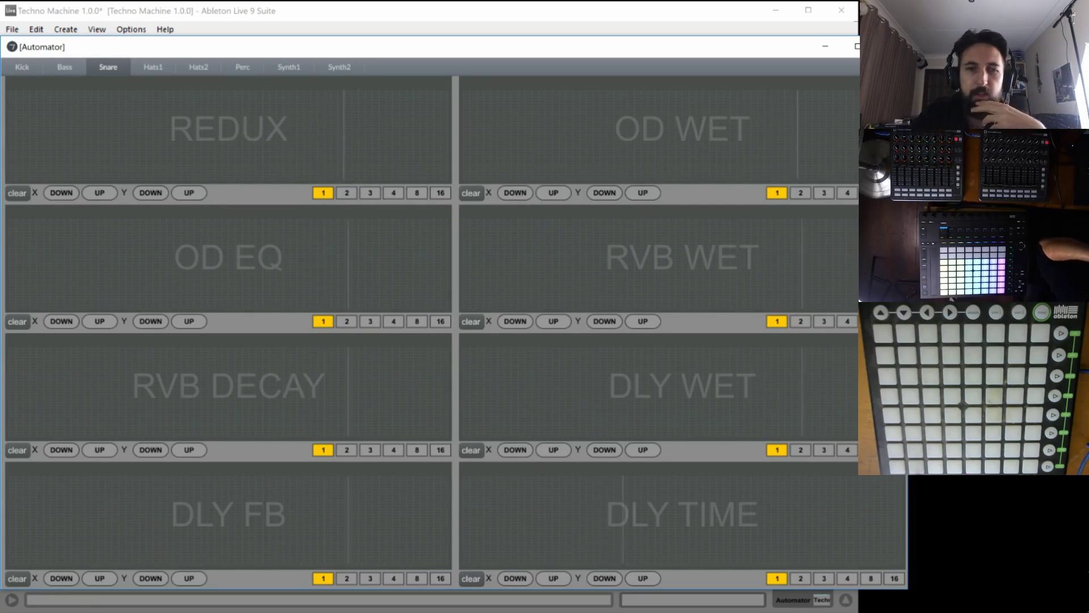
Close the Automator window, then unfreeze and unlock the Techno Automator device in patching view with a wider editor window.
key(ctrl+w)
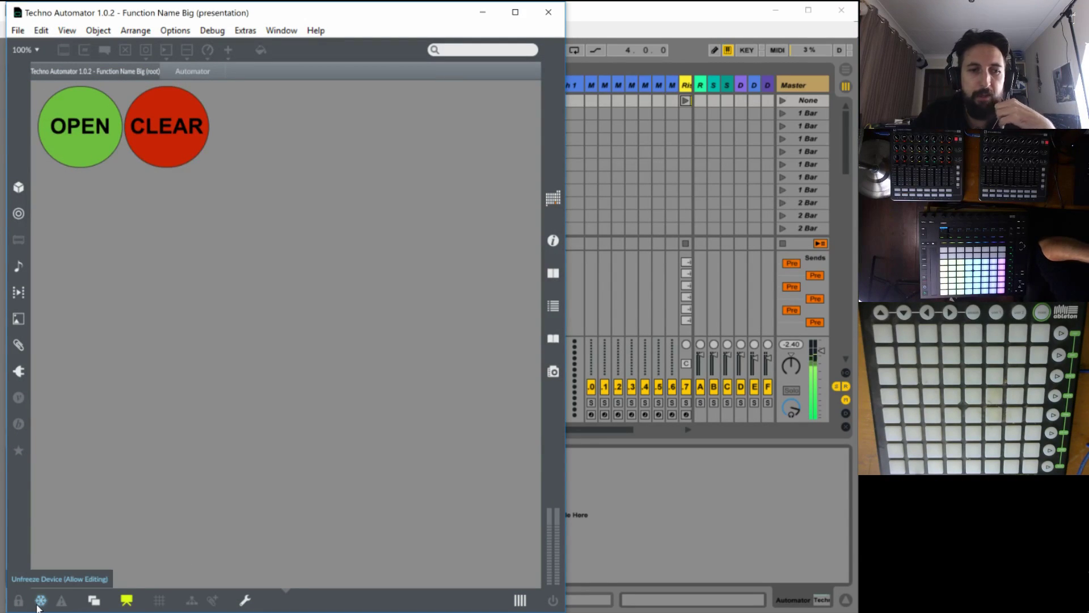
click(18, 600)
click(298, 454)
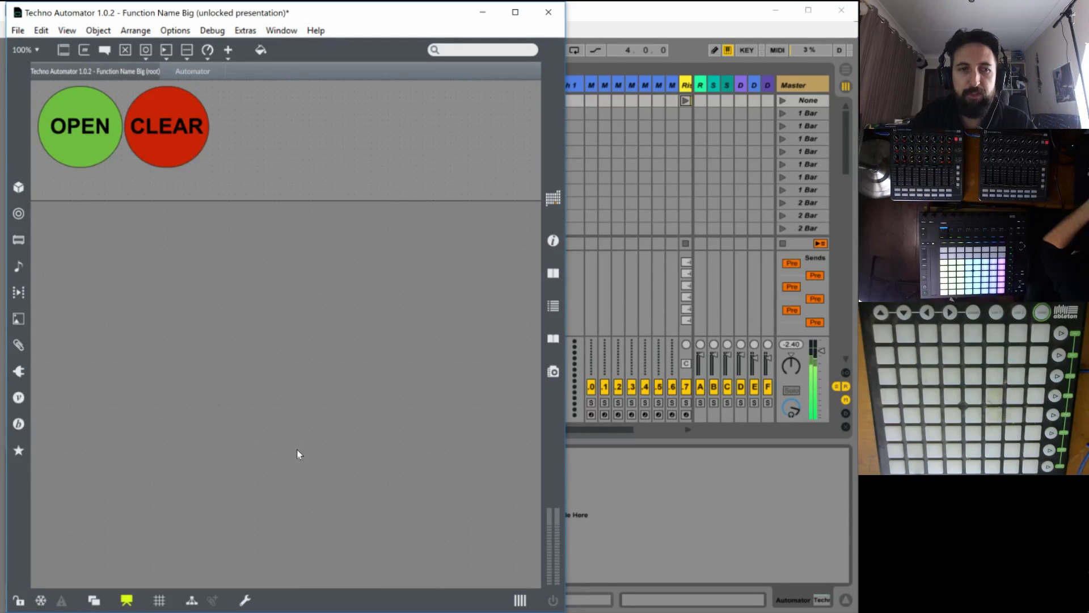
key(ctrl+alt+e)
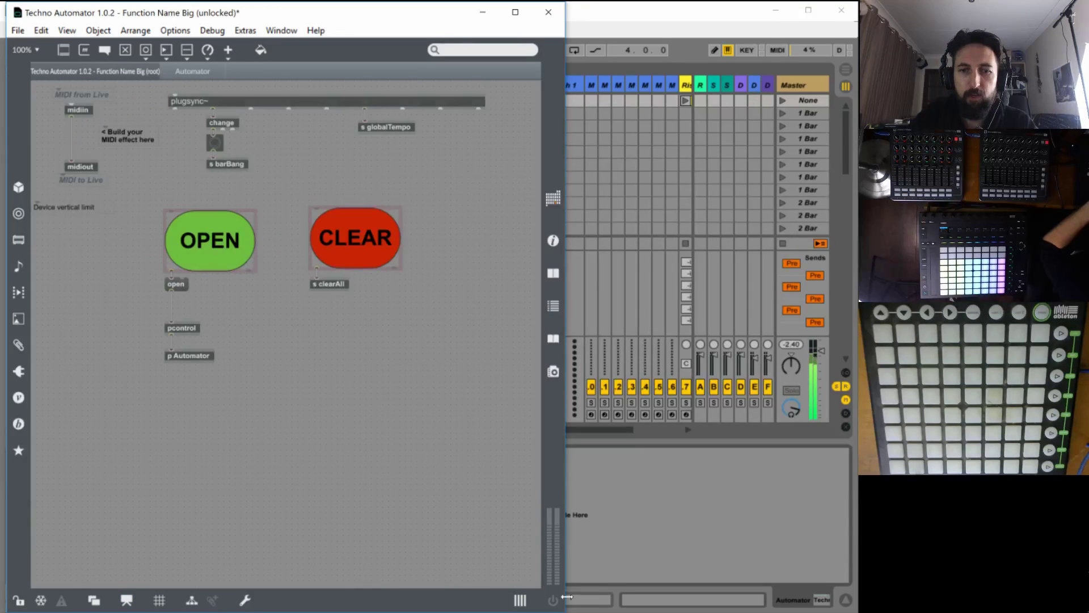
drag(569, 598, 645, 595)
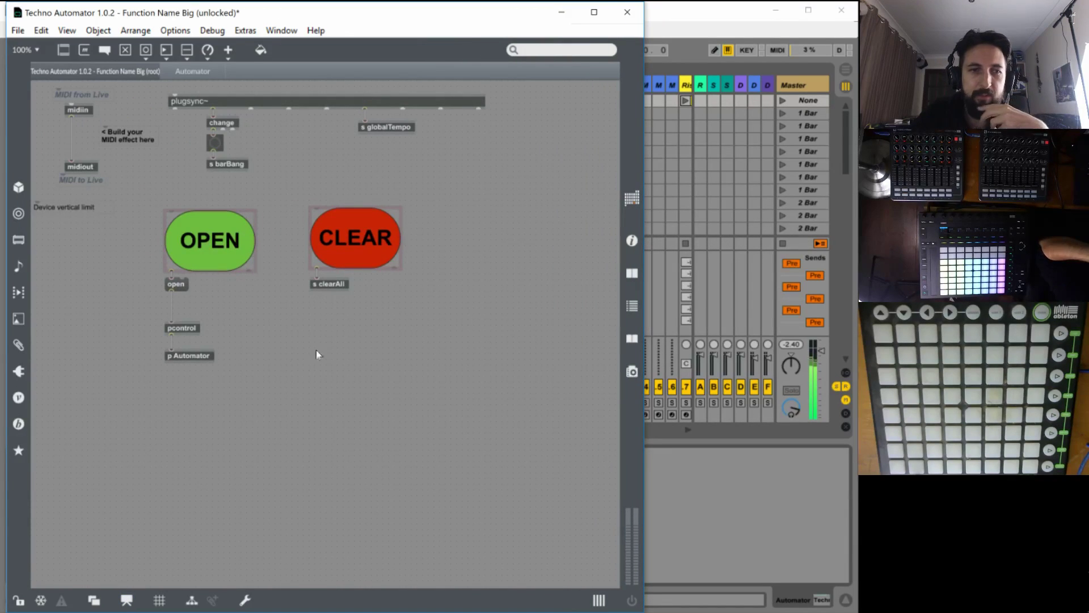
Open the Automator sub-patch in unlocked patching view and open the first Kick lane's bpatcher as the original AutomatorFunction1 patch.
double_click(192, 357)
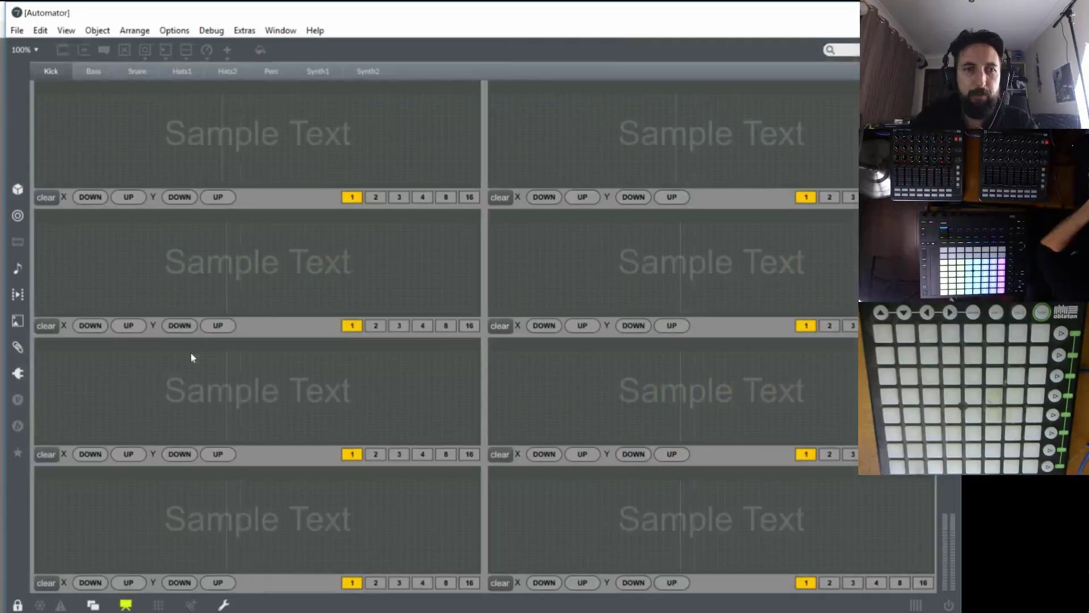
click(126, 603)
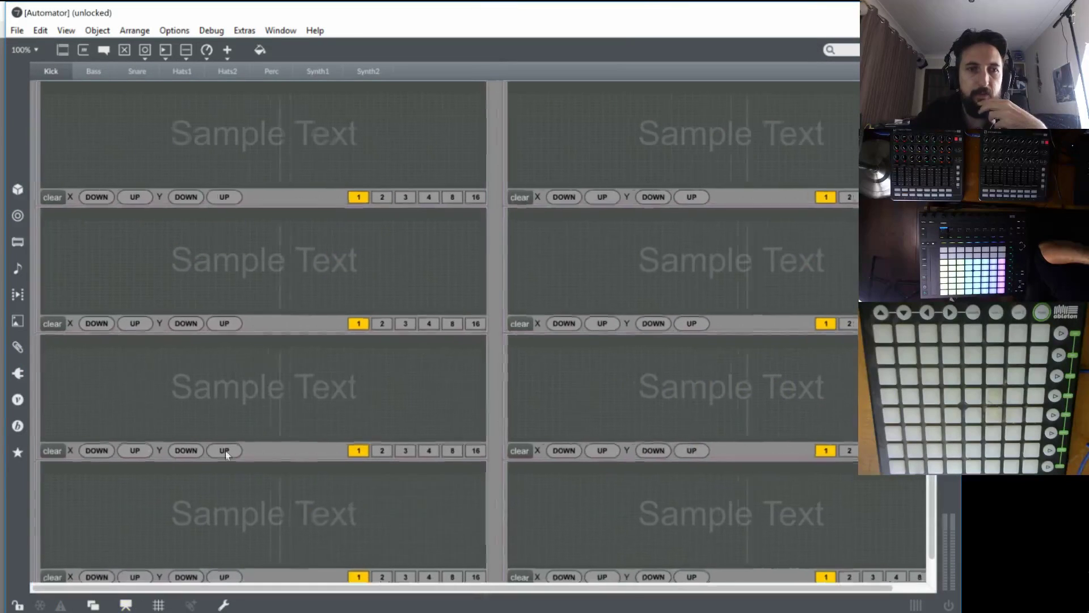
right_click(244, 134)
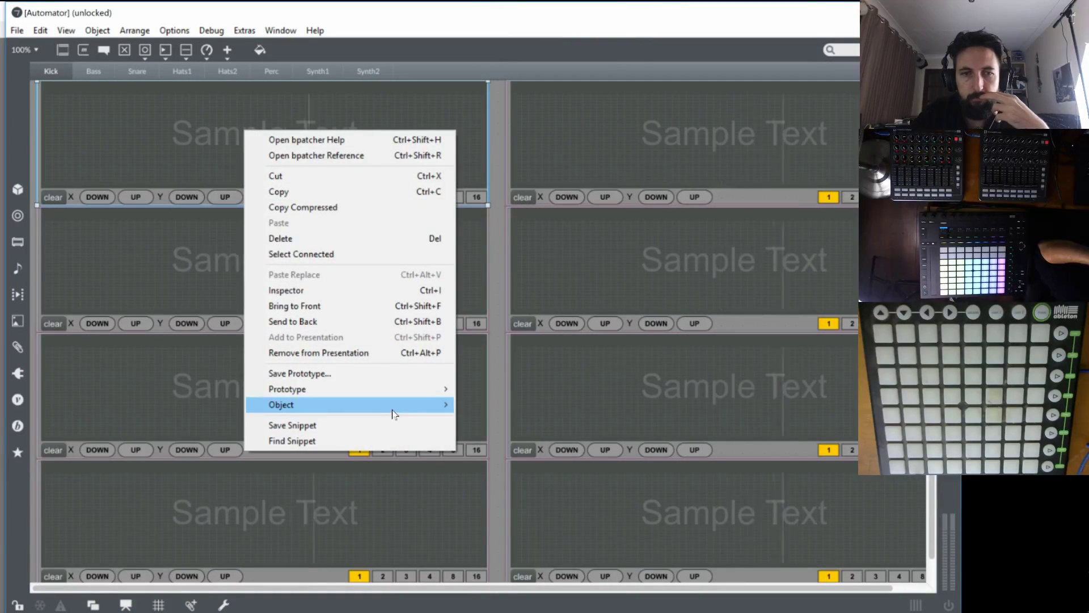
mouse_move(369, 404)
key(Right)
key(Return)
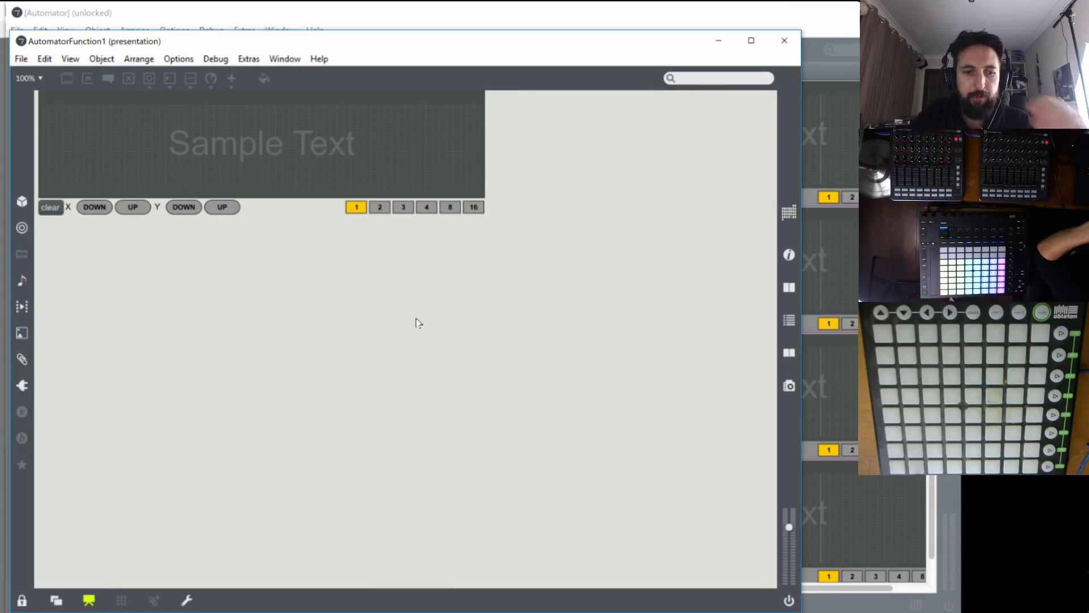
Unlock AutomatorFunction1 in patching view and delete the leftover message box connected to the bar-length selector.
key(ctrl+alt+e)
scroll(484, 279, down, 5)
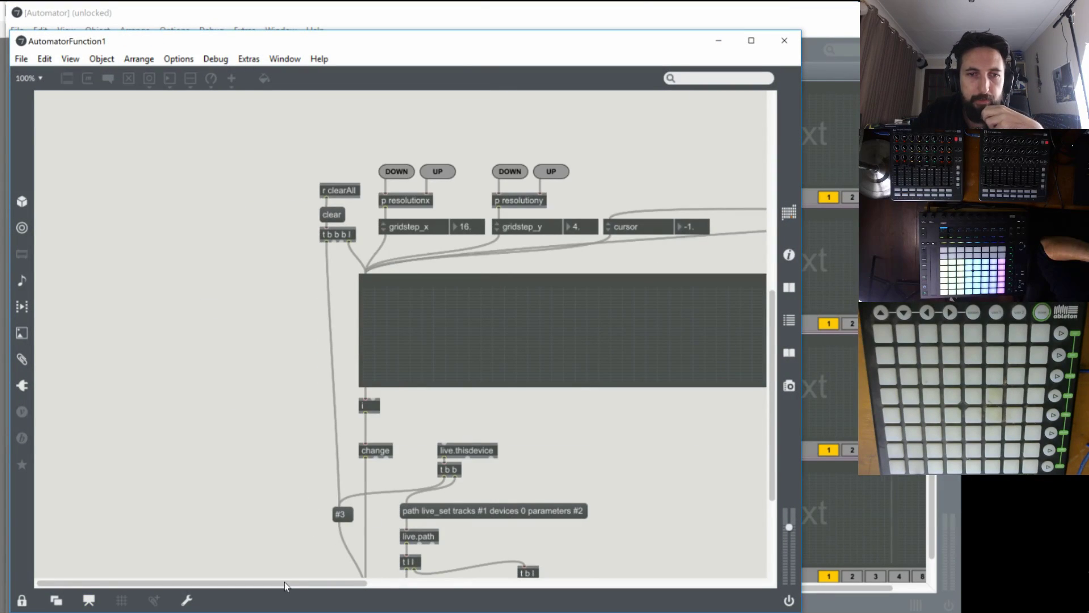
drag(284, 581, 652, 581)
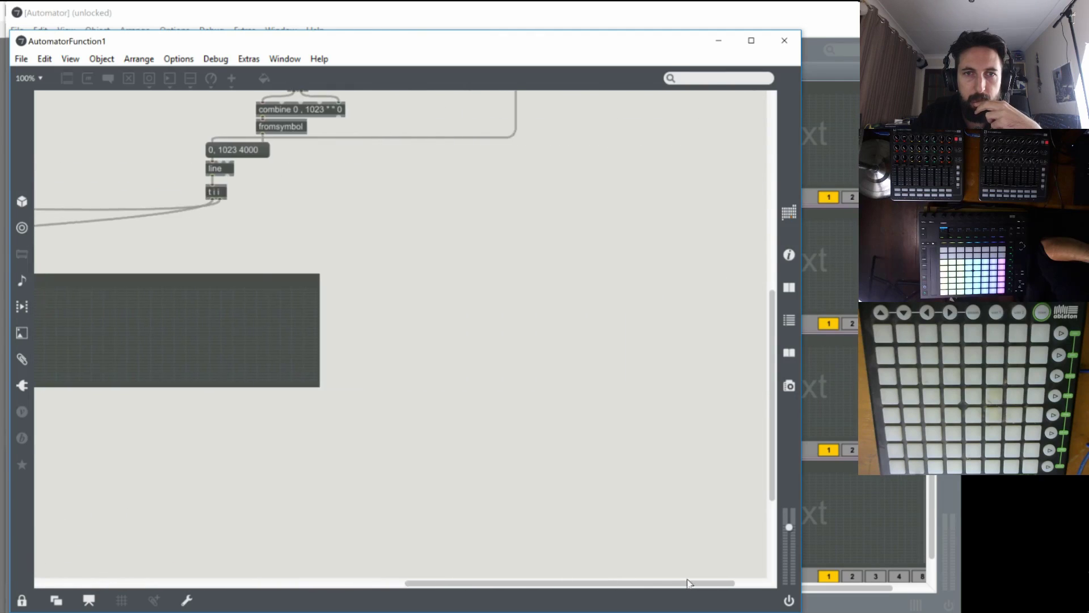
scroll(576, 397, up, 10)
scroll(578, 401, down, 2)
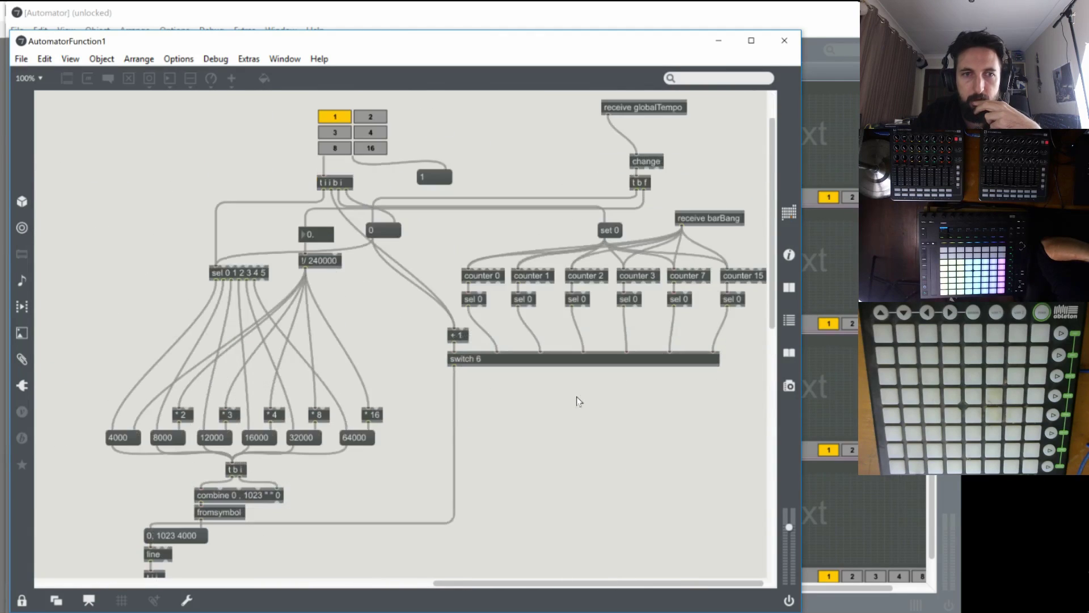
key(ctrl+e)
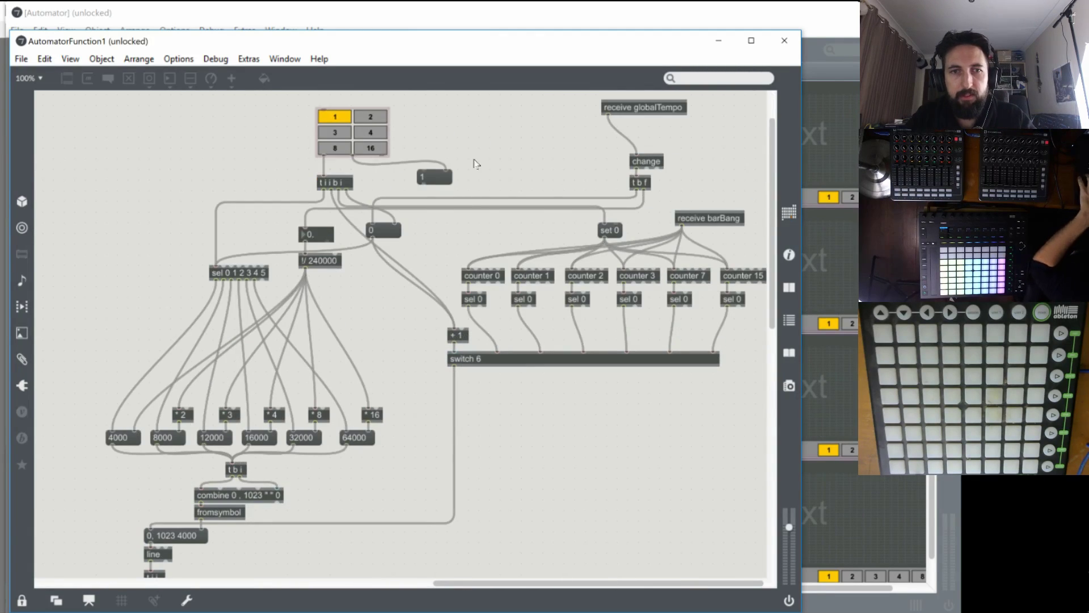
click(450, 180)
key(Delete)
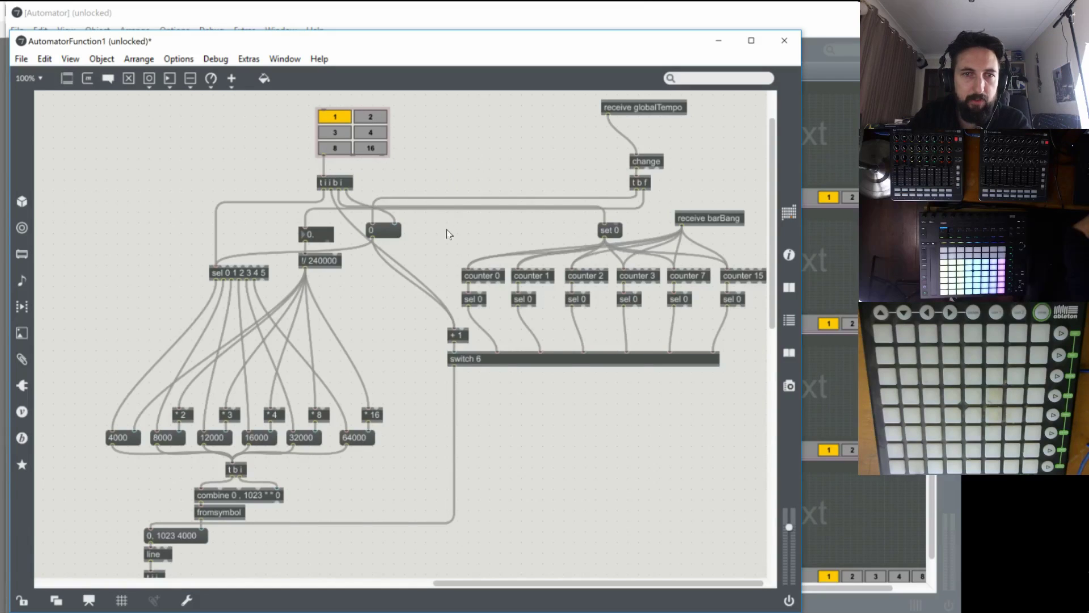
Examine the AutomatorFunction1 patch from the timing section through the function graph to the parameter-name chain and grid resolution controls.
scroll(359, 292, down, 2)
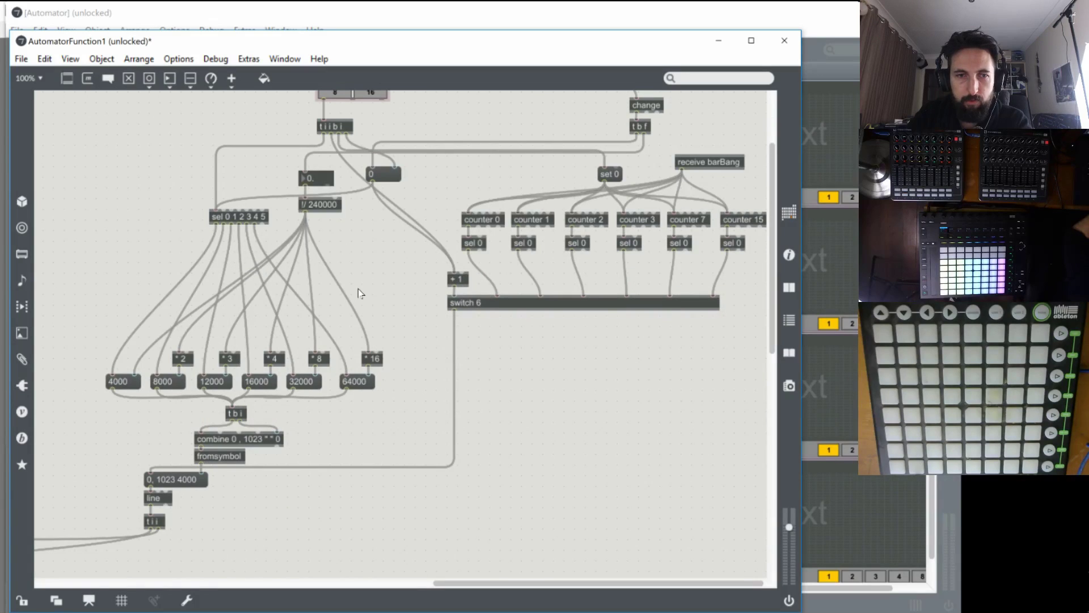
scroll(306, 346, down, 2)
scroll(213, 419, down, 8)
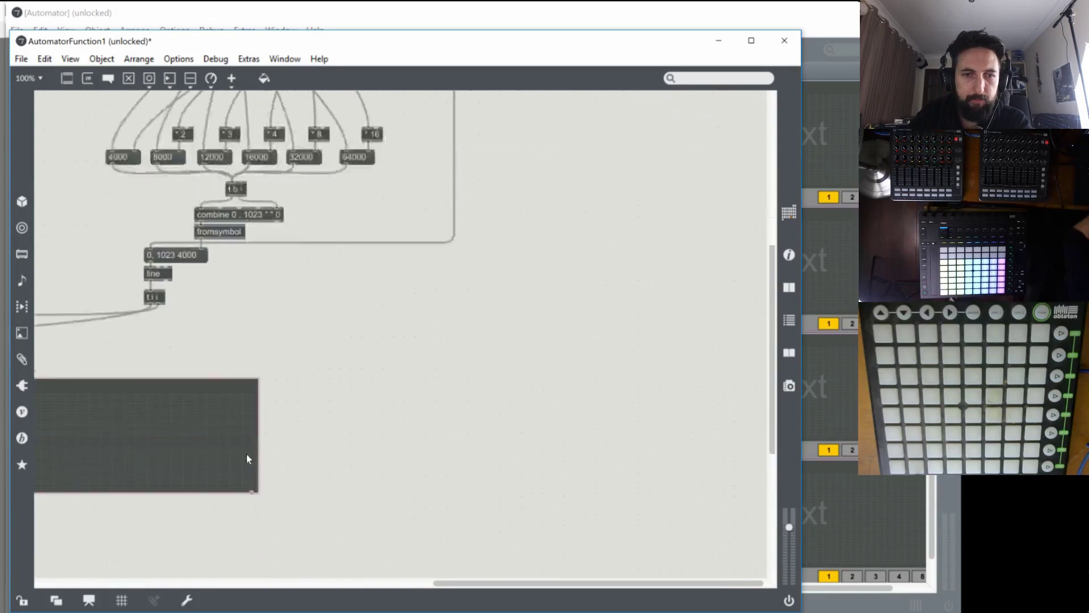
drag(461, 582, 170, 594)
scroll(391, 457, down, 6)
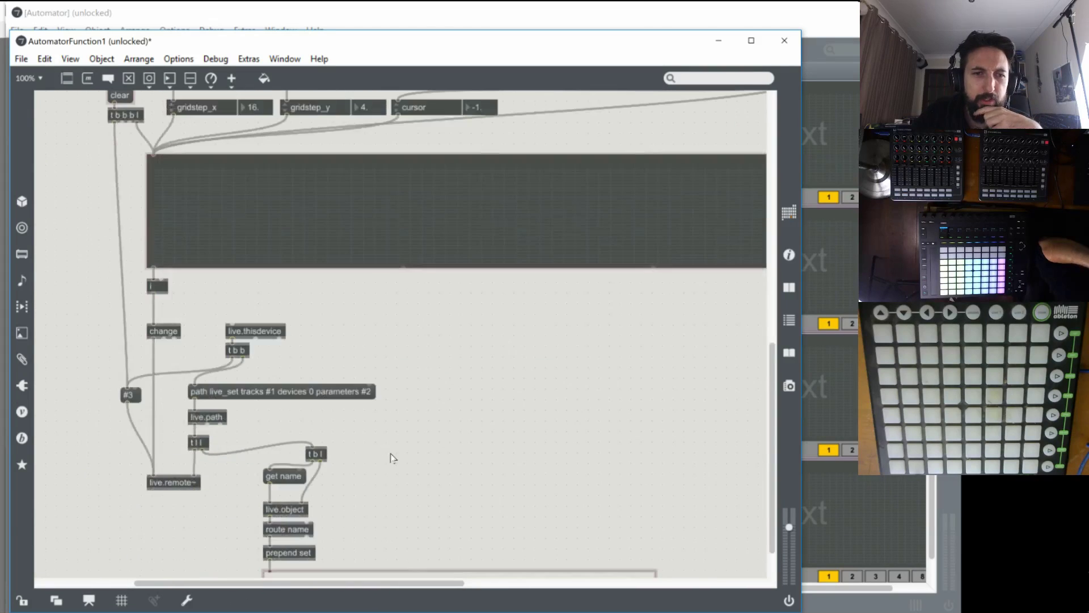
scroll(397, 454, down, 2)
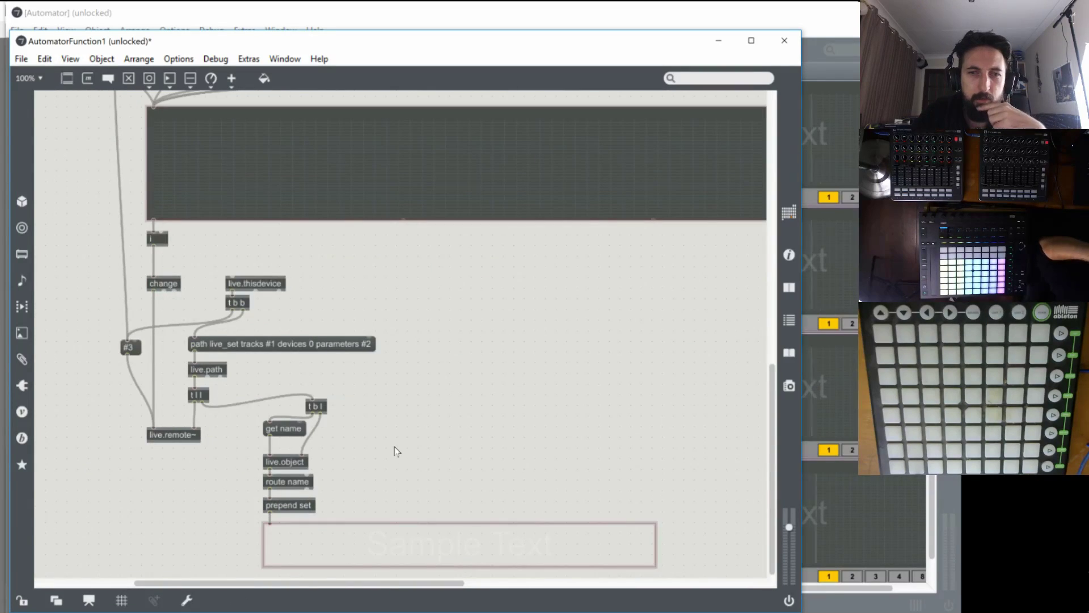
scroll(417, 422, up, 2)
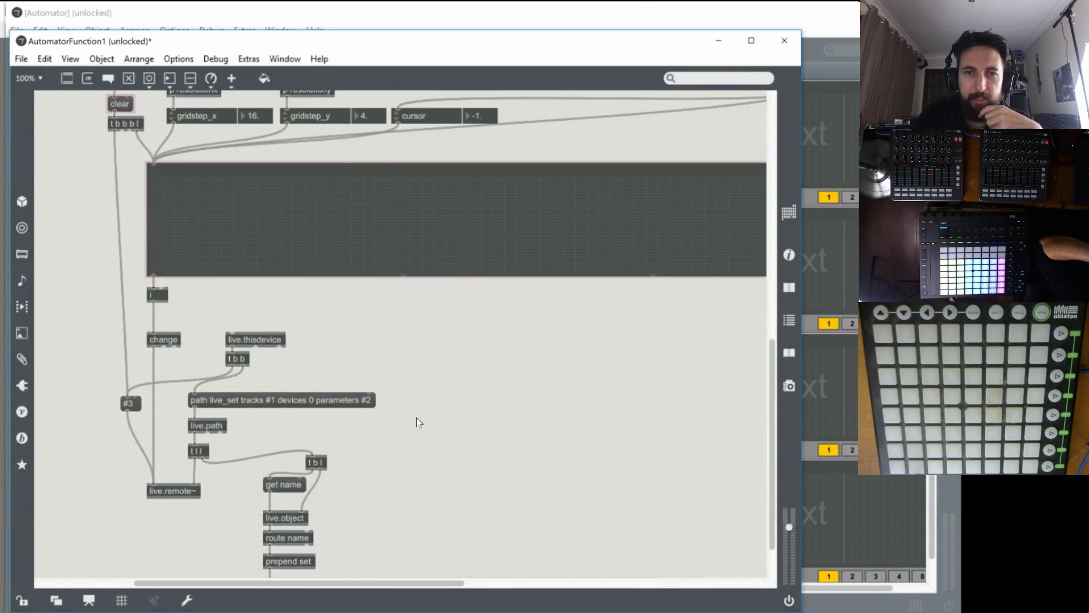
scroll(460, 418, up, 2)
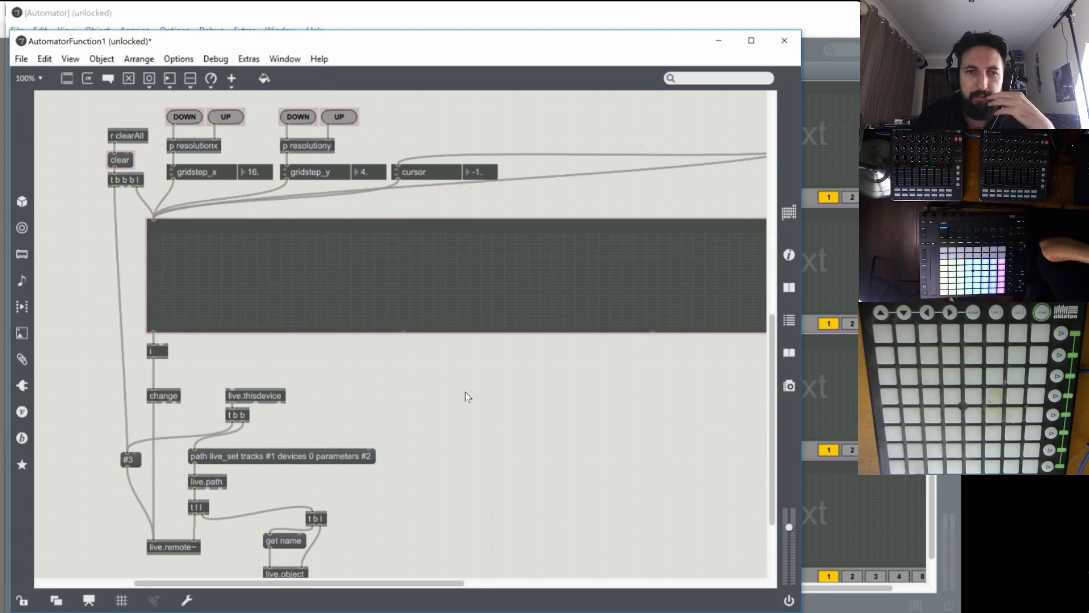
scroll(466, 392, up, 2)
scroll(466, 392, down, 2)
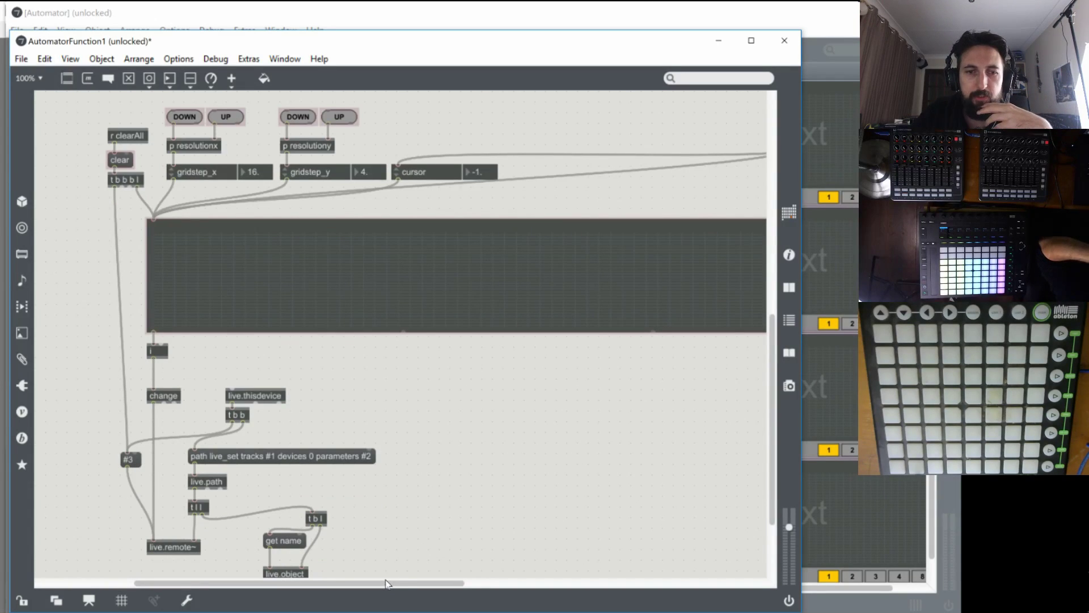
drag(387, 585, 405, 597)
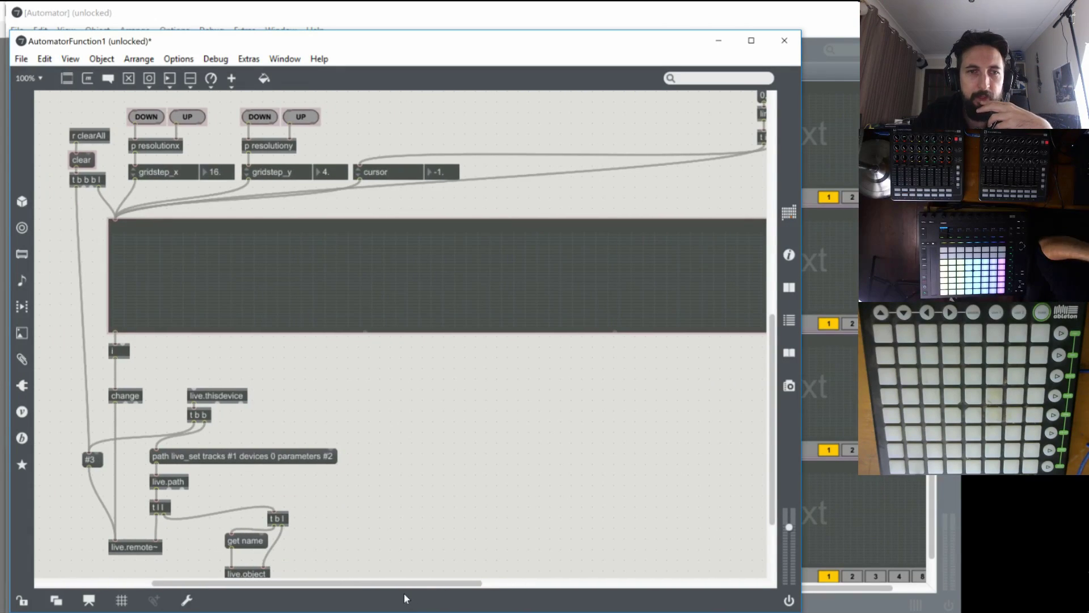
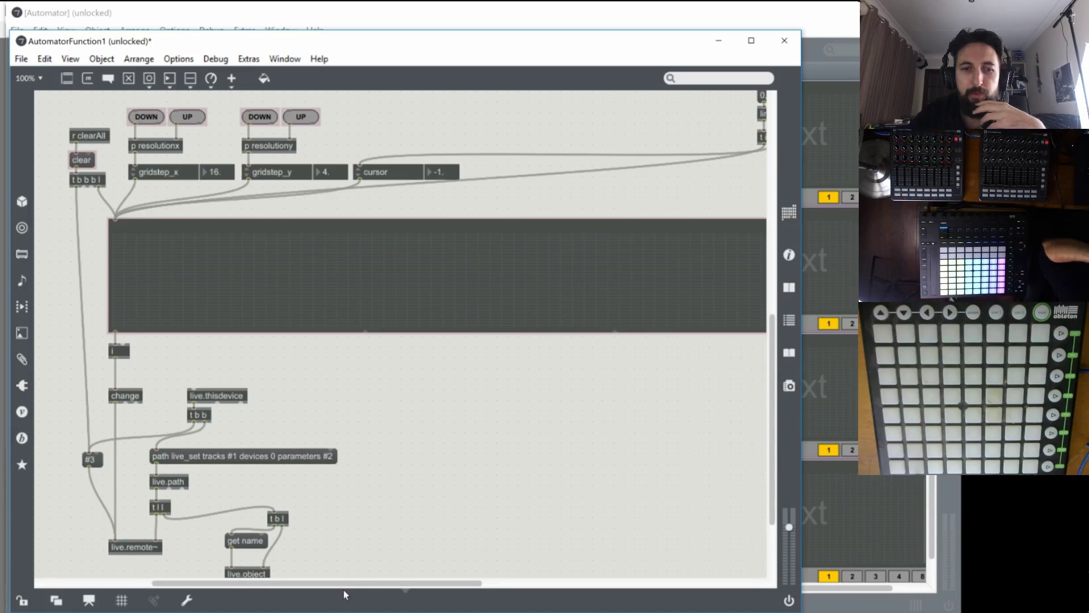
drag(361, 586, 335, 587)
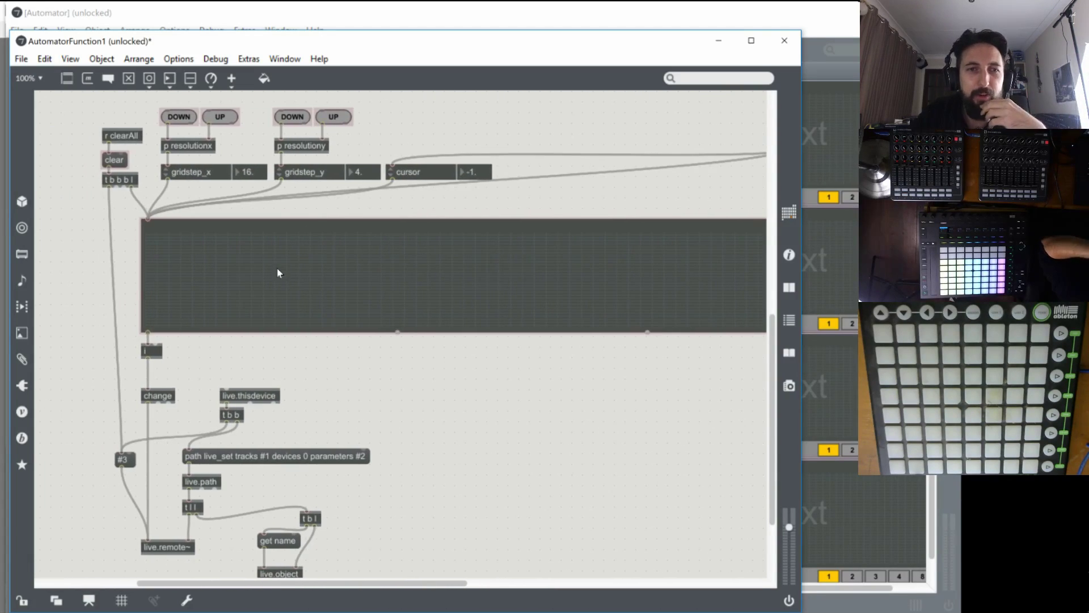
Open the resolutionx sub-patch, unlock it and add a live.thisdevice object beside the accum logic.
scroll(278, 273, up, 2)
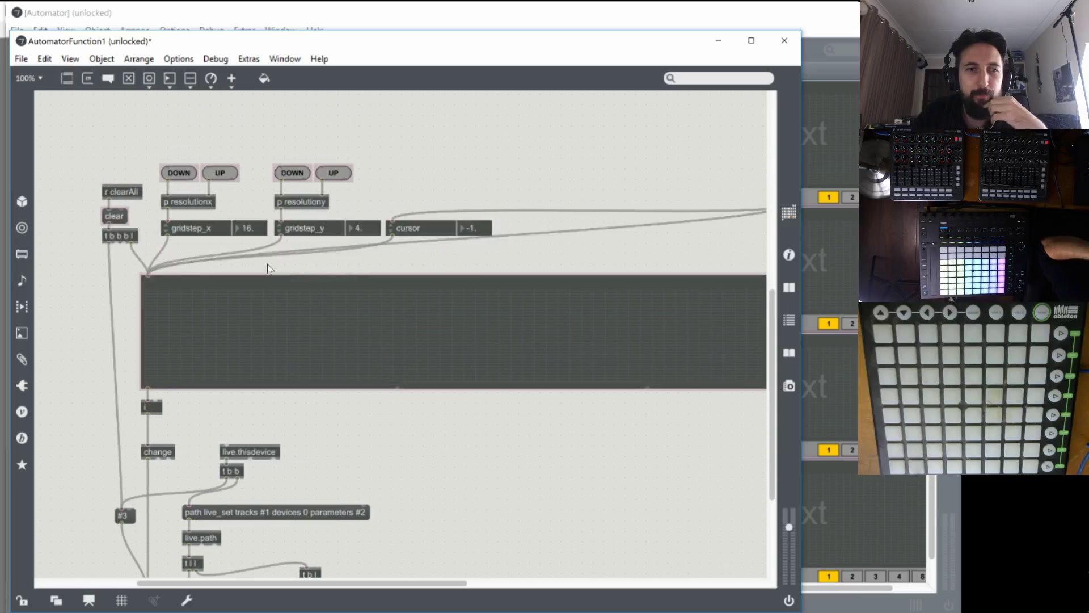
double_click(185, 200)
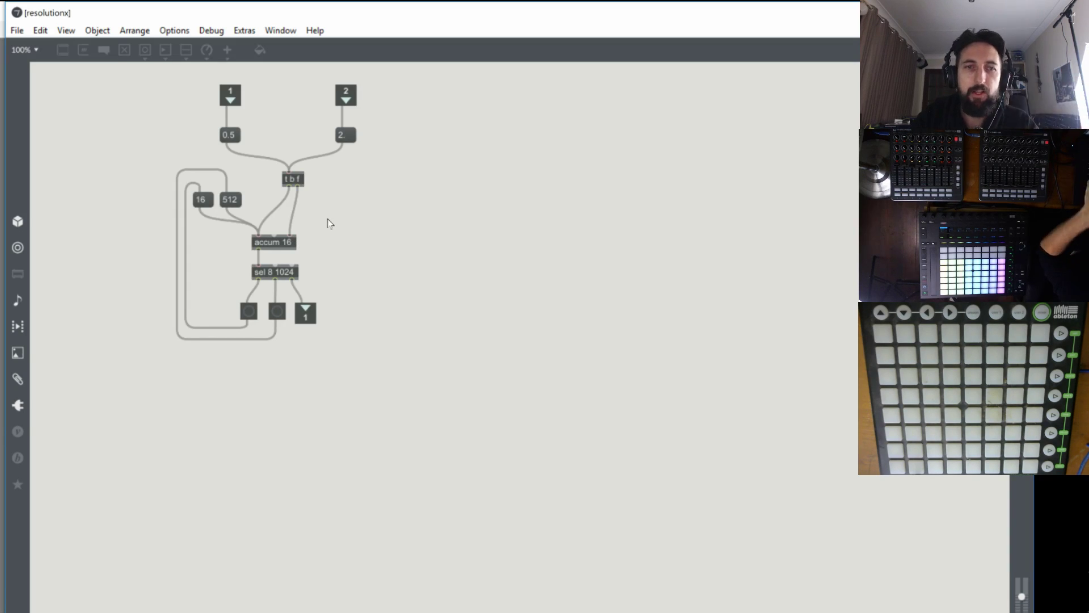
key(ctrl+e)
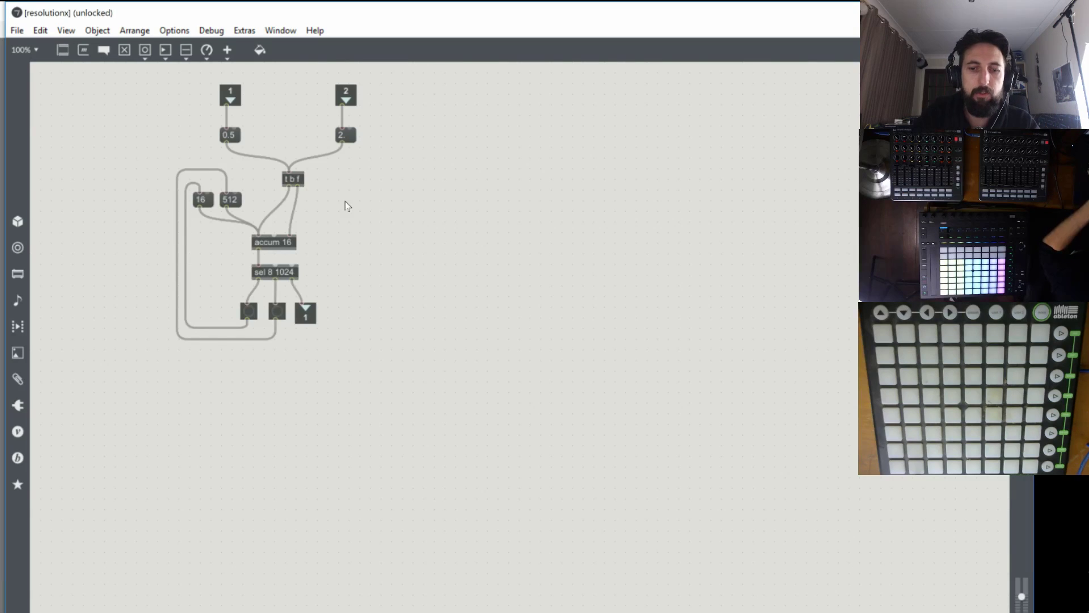
text(nlive.thisdevice)
key(Return)
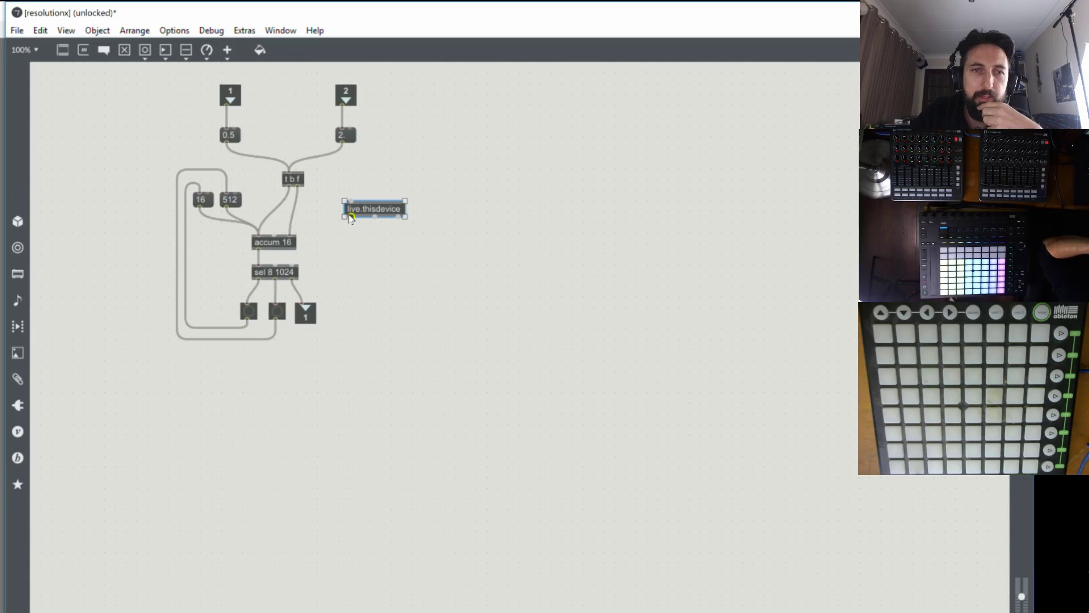
Connect live.thisdevice to the accum 16 inlet, tuck the object closer to it and close the resolutionx sub-patch.
drag(348, 216, 259, 235)
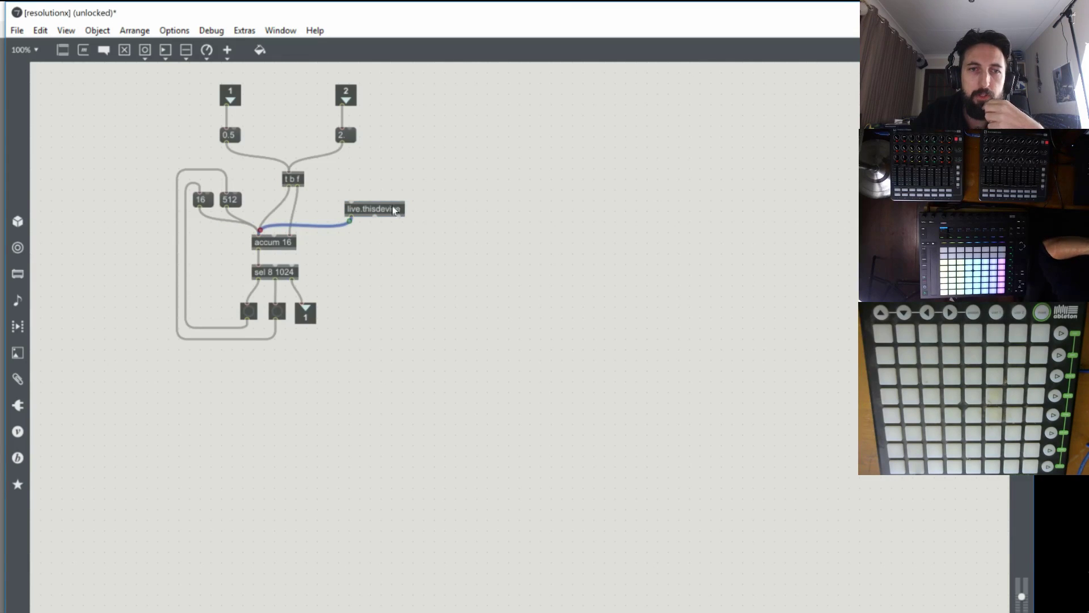
drag(379, 209, 339, 203)
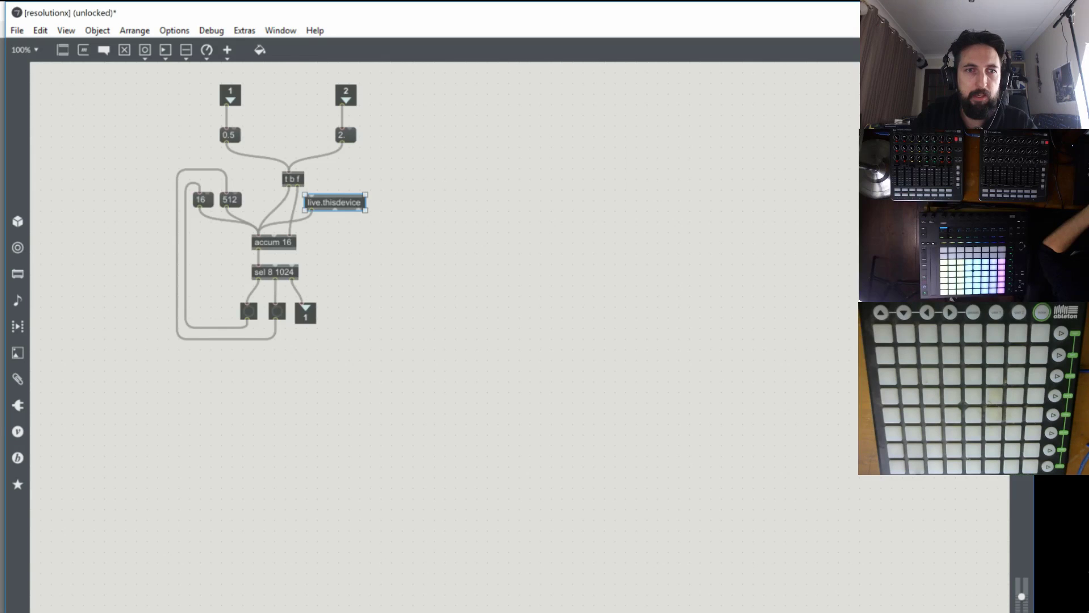
key(ctrl+w)
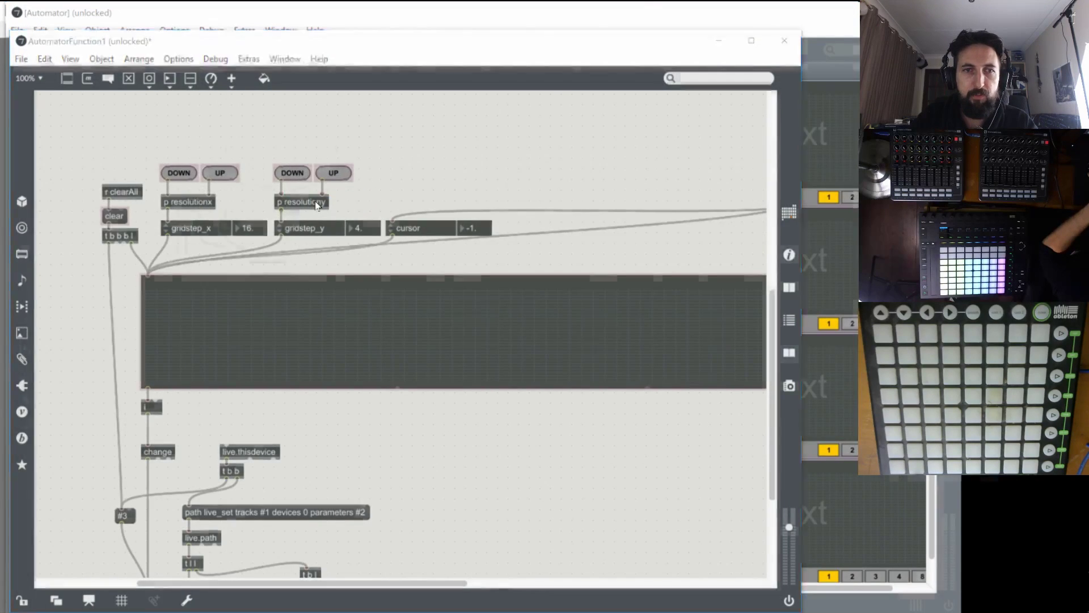
Open the resolutiony sub-patch for editing, paste in live.thisdevice, connect it to the accum 4 inlet and close the sub-patch.
double_click(317, 206)
key(ctrl+e)
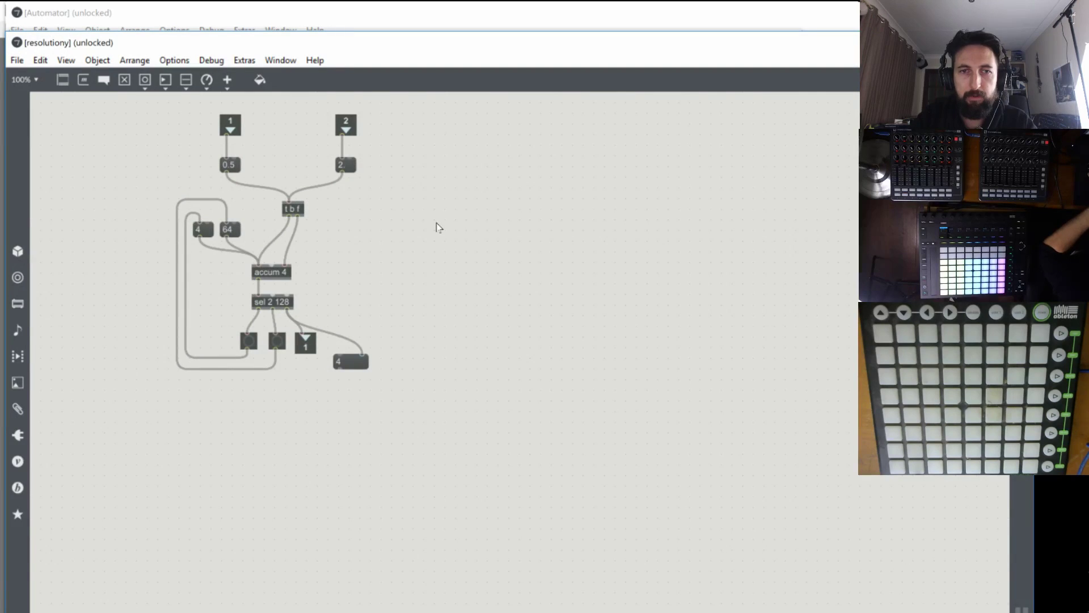
key(ctrl+v)
drag(311, 242, 260, 259)
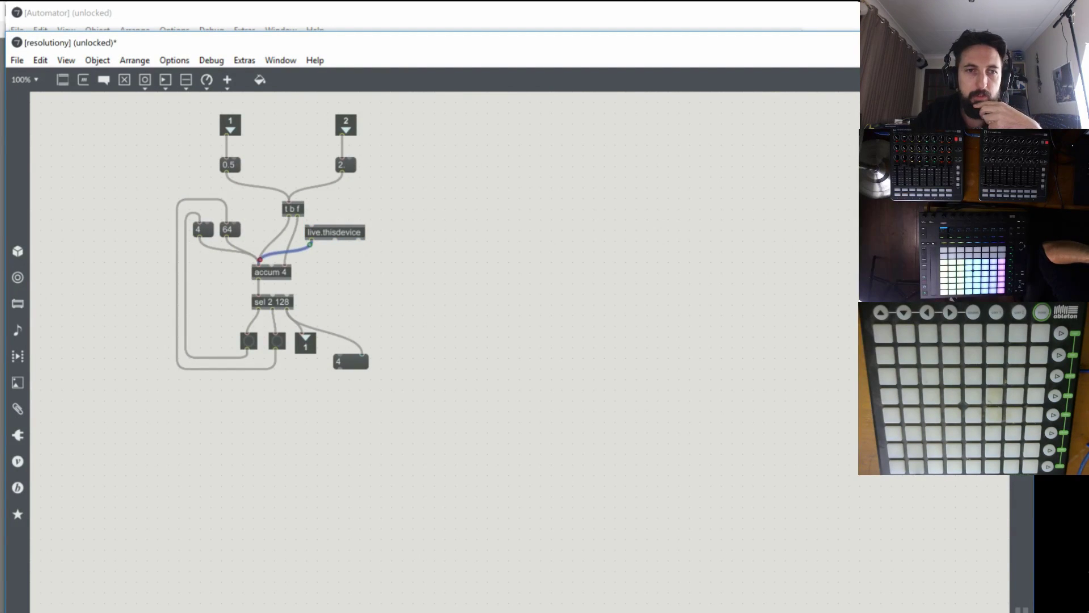
key(ctrl+w)
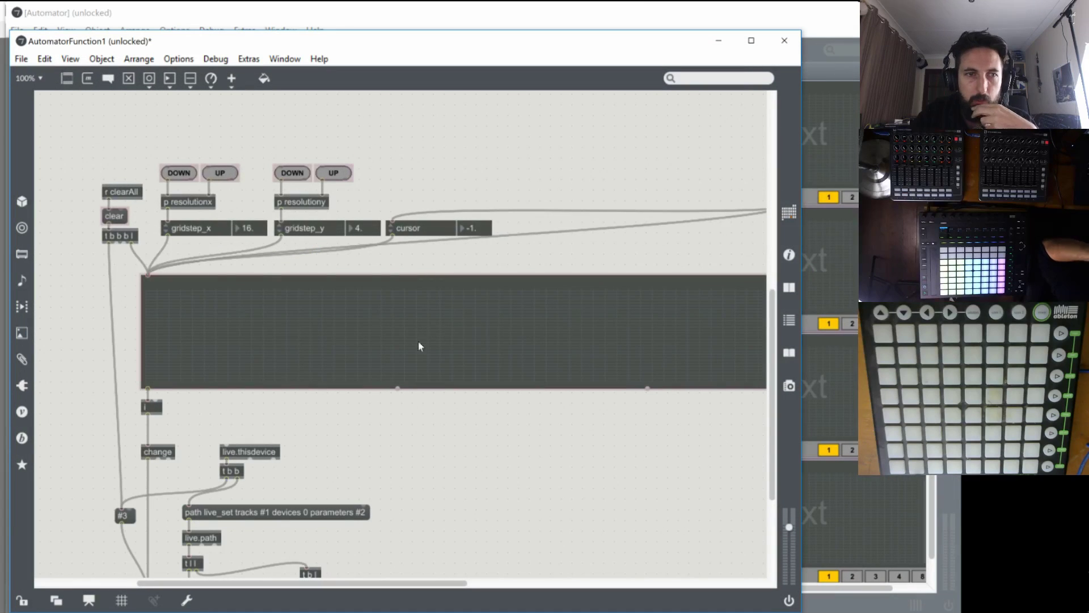
Change the trigger below the clear message to "t b l" and connect its list outlet to the function graph's inlet.
scroll(438, 363, down, 5)
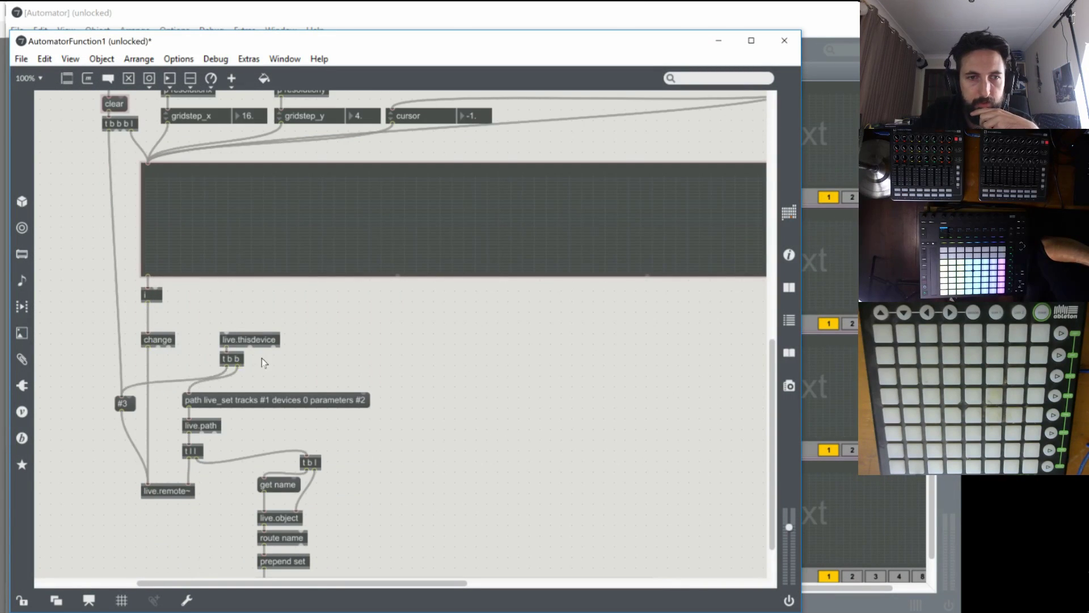
scroll(253, 400, up, 2)
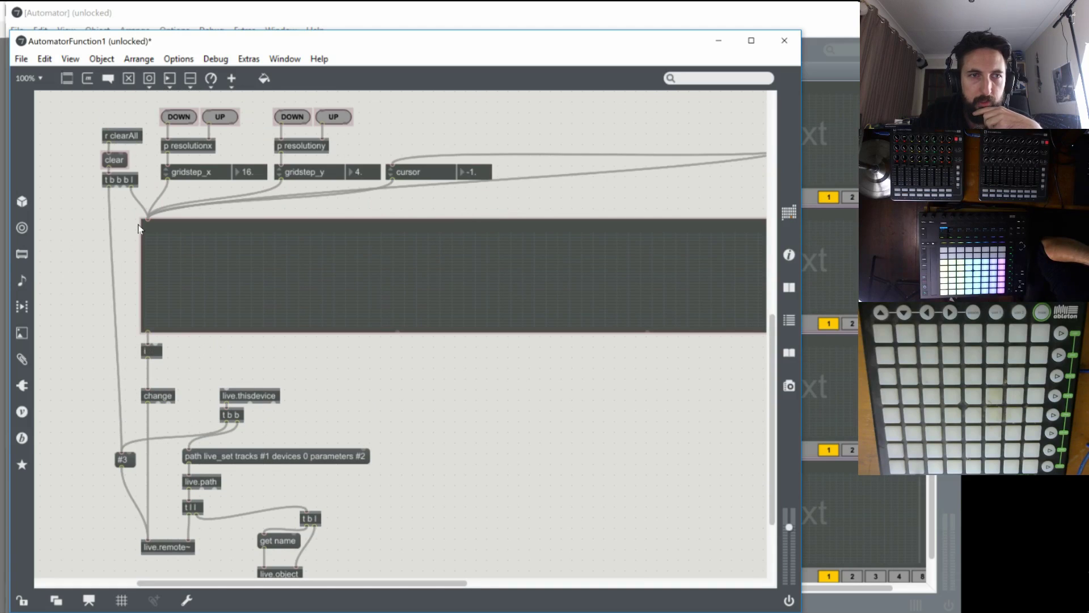
double_click(116, 180)
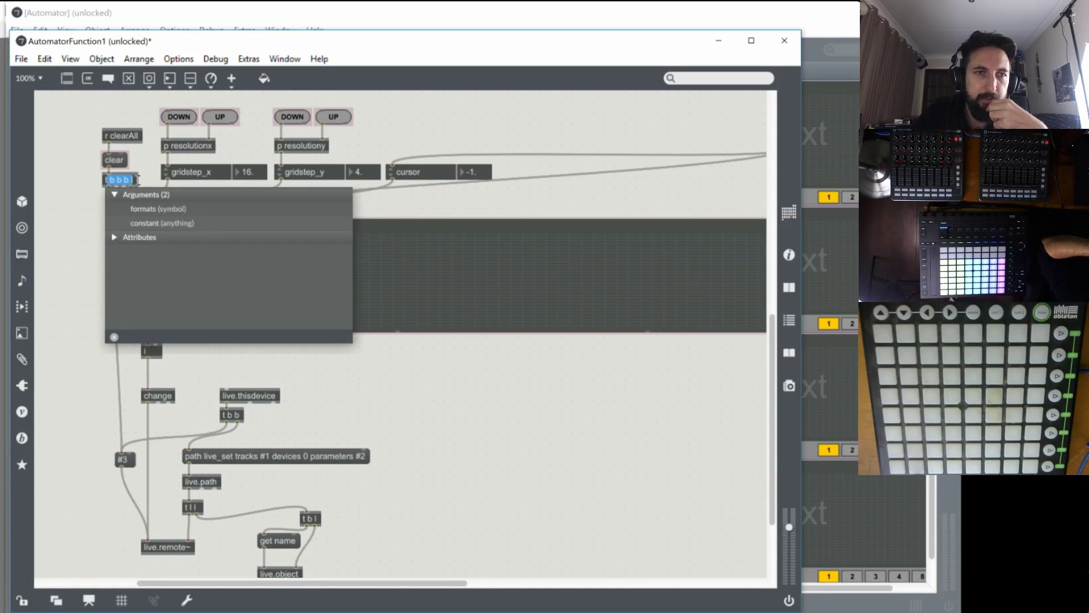
text(t b)
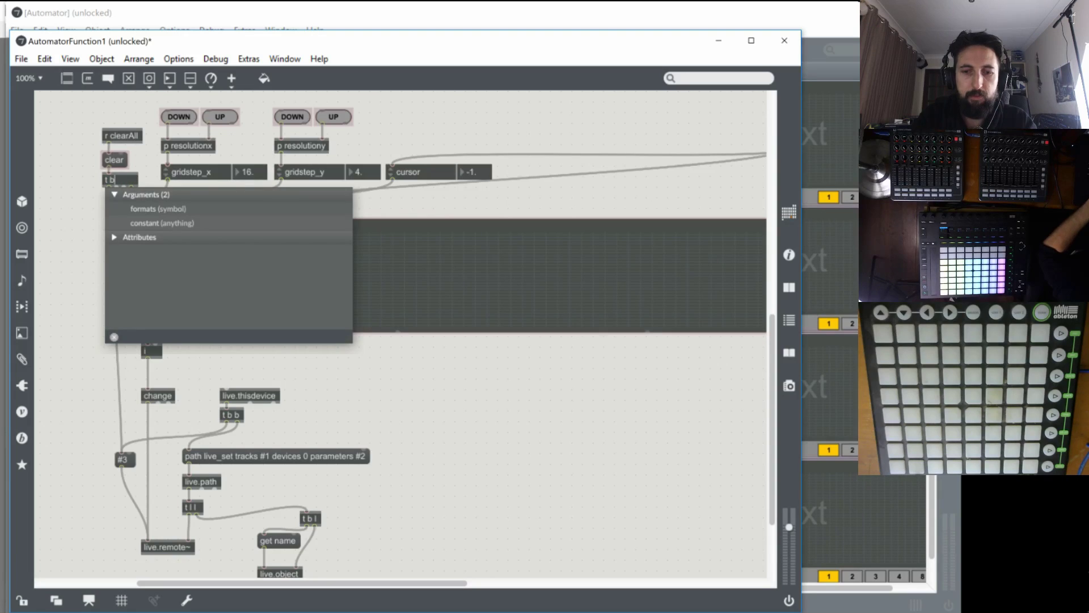
text( l)
click(74, 134)
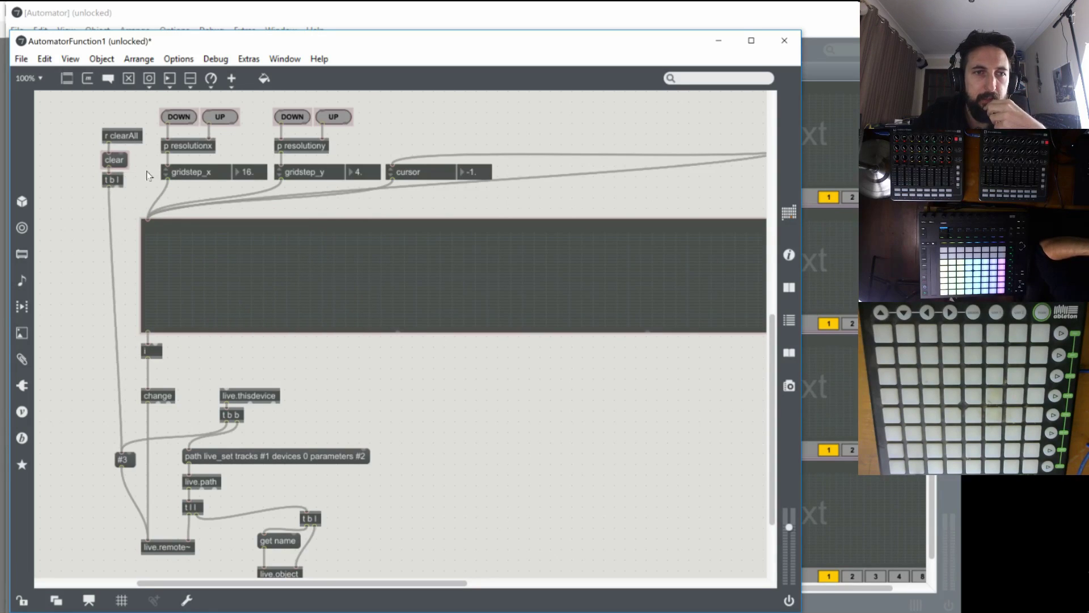
drag(117, 186, 147, 215)
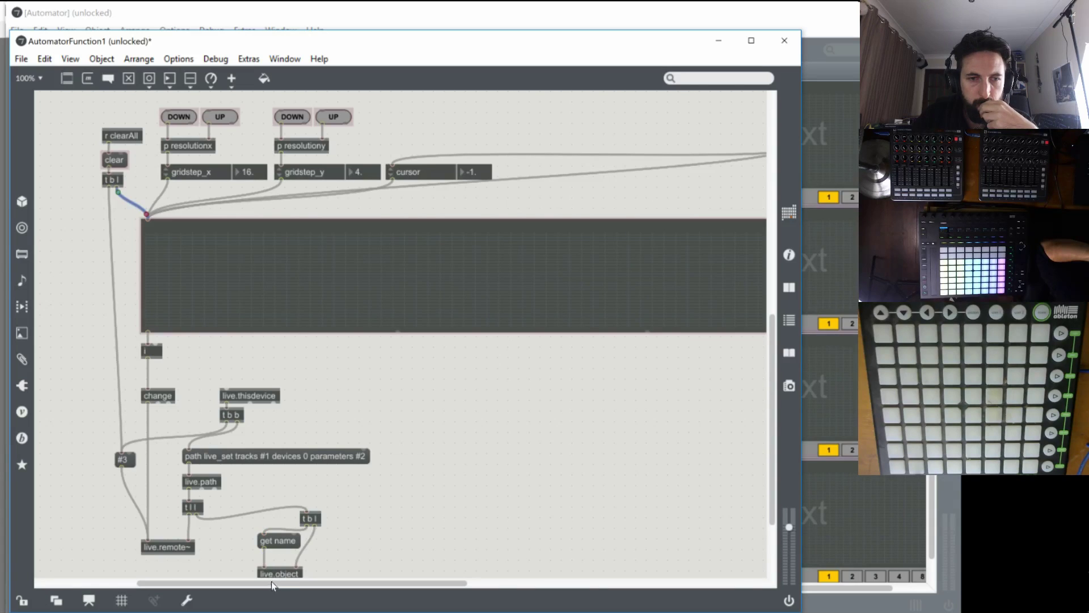
Examine AutomatorFunction1 from the bar-length selector and tempo counters through the line objects to the parameter-name chain.
drag(271, 583, 605, 583)
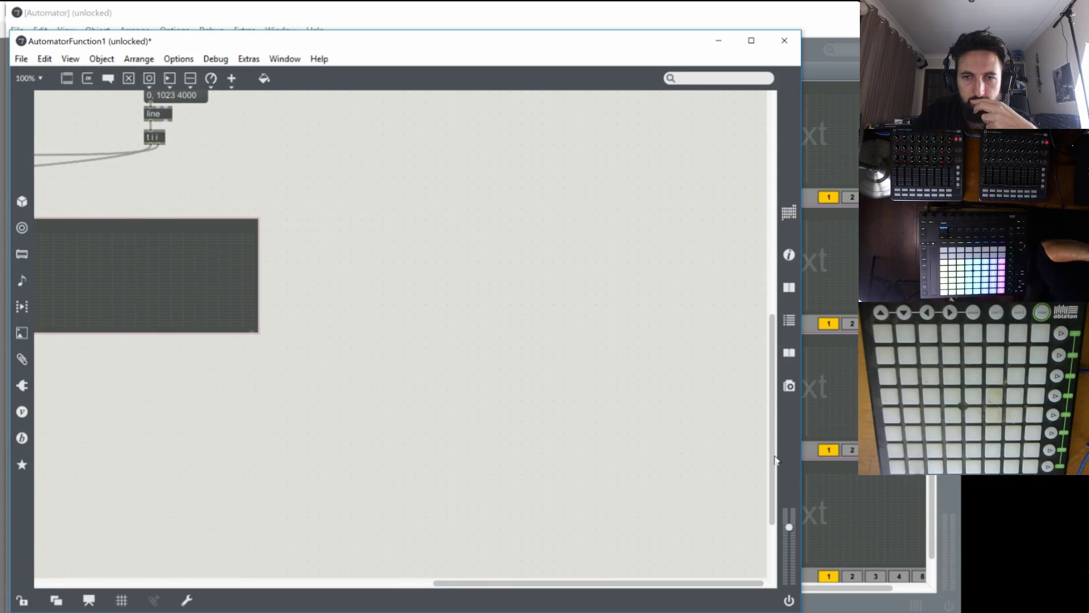
drag(768, 448, 764, 204)
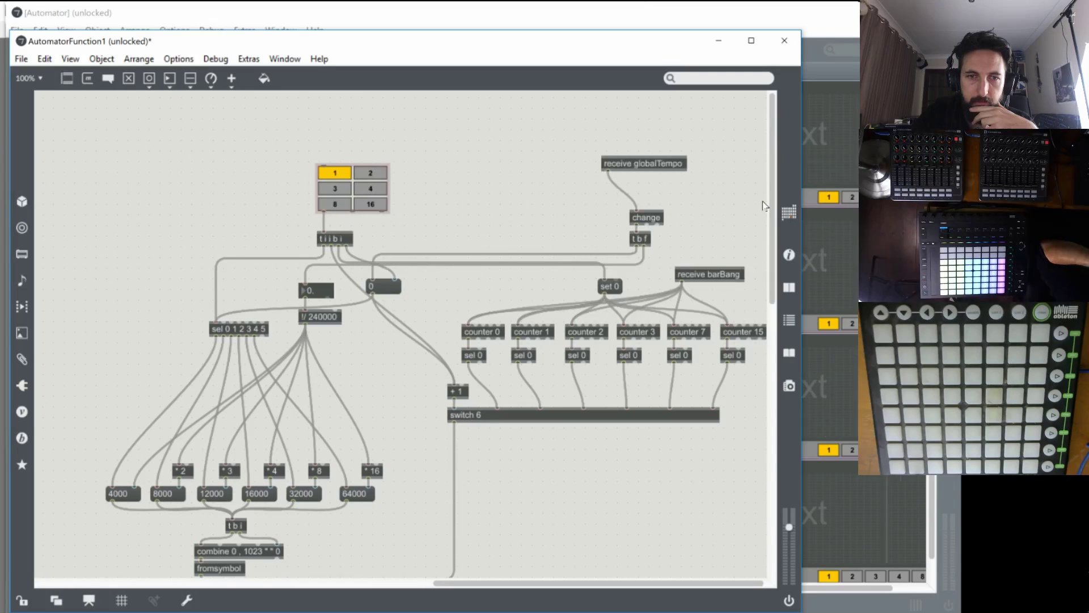
scroll(760, 232, down, 5)
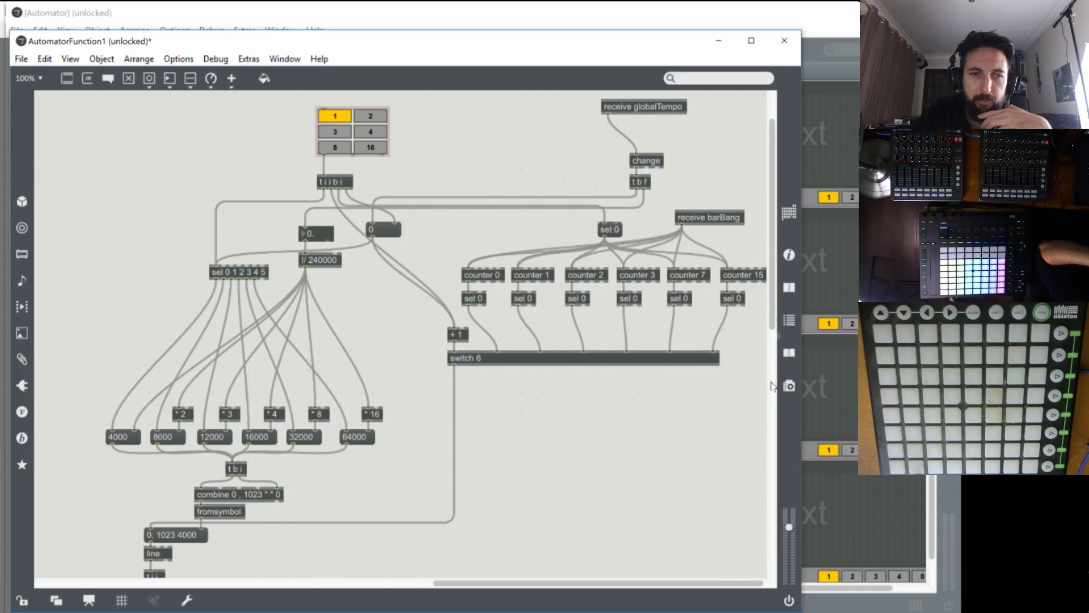
scroll(318, 431, down, 5)
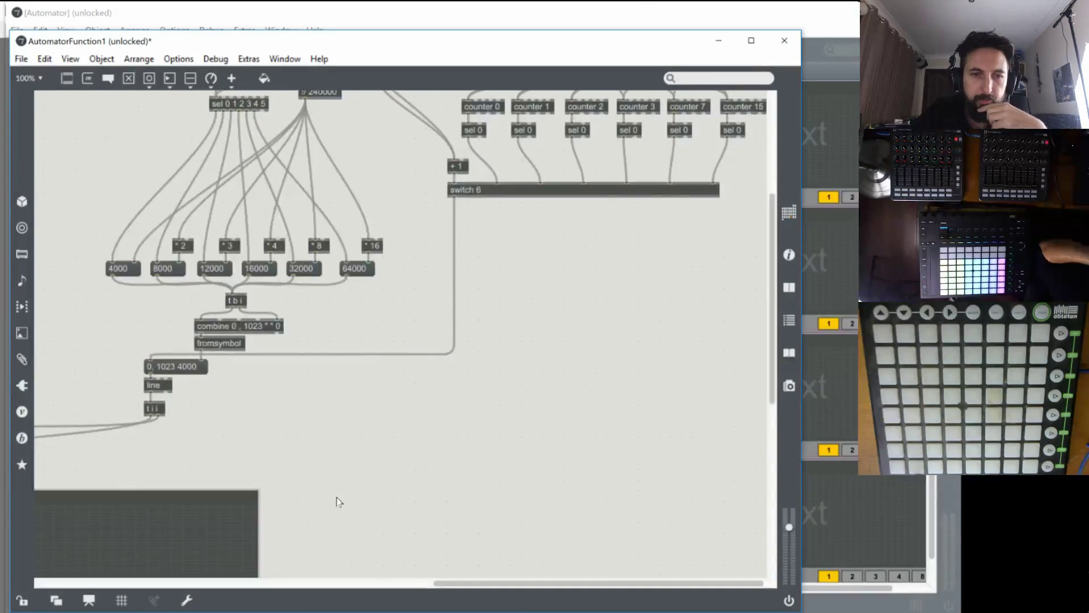
drag(476, 584, 321, 590)
scroll(320, 584, left, 8)
scroll(350, 468, down, 11)
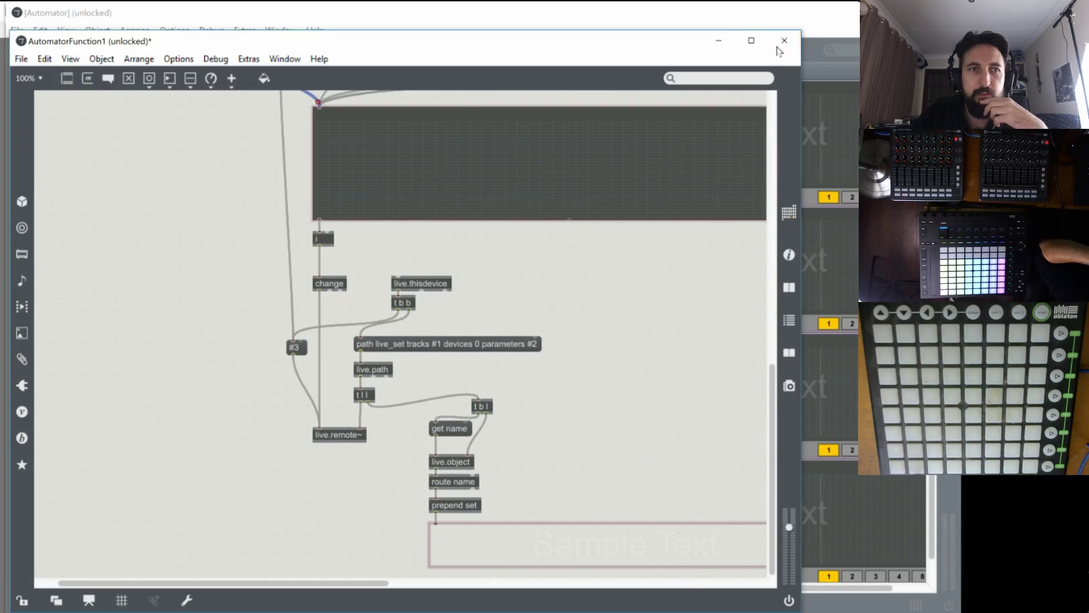
Save and close AutomatorFunction1, then reopen the Automator sub-patch to check the updated lanes and close it.
key(ctrl+s)
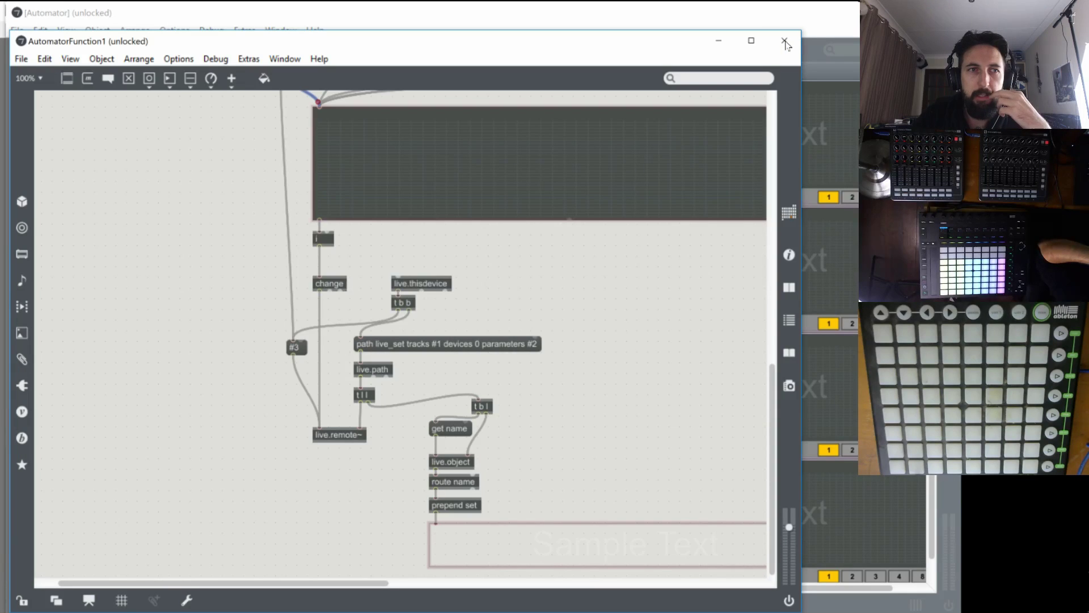
click(784, 41)
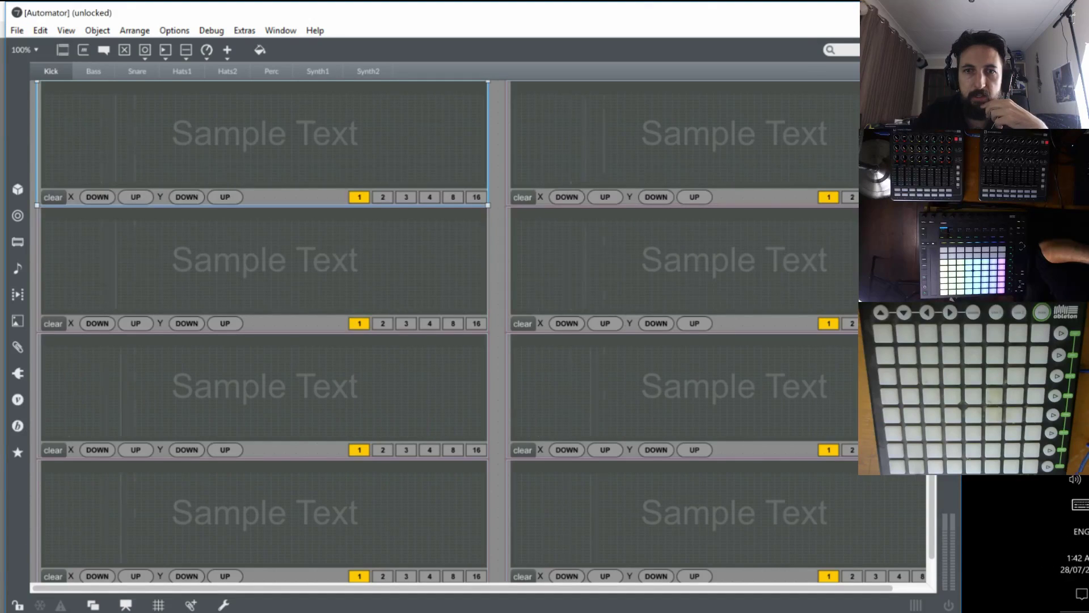
key(ctrl+w)
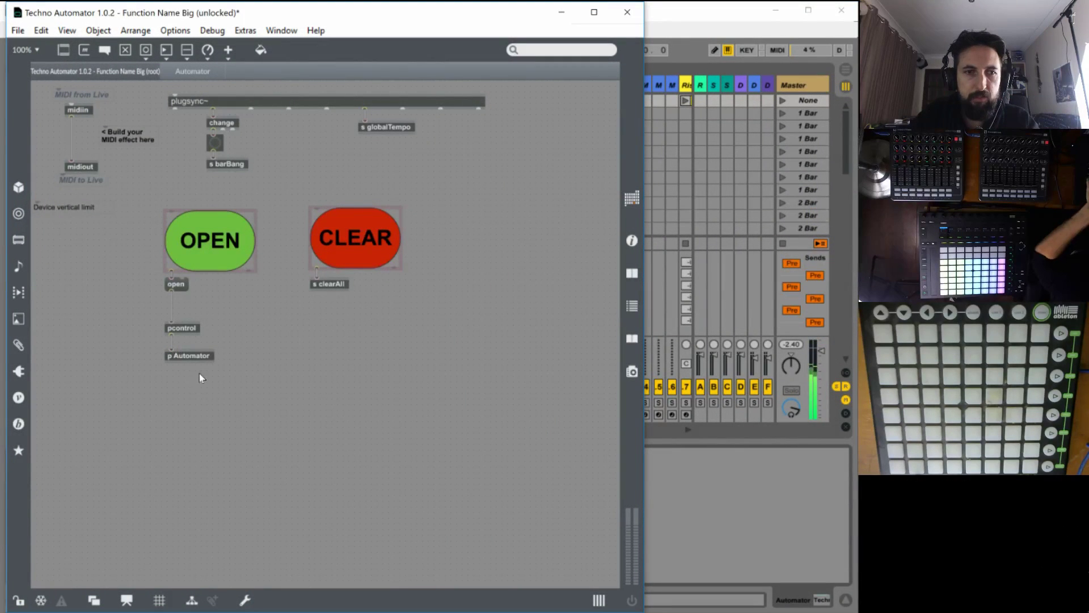
double_click(191, 356)
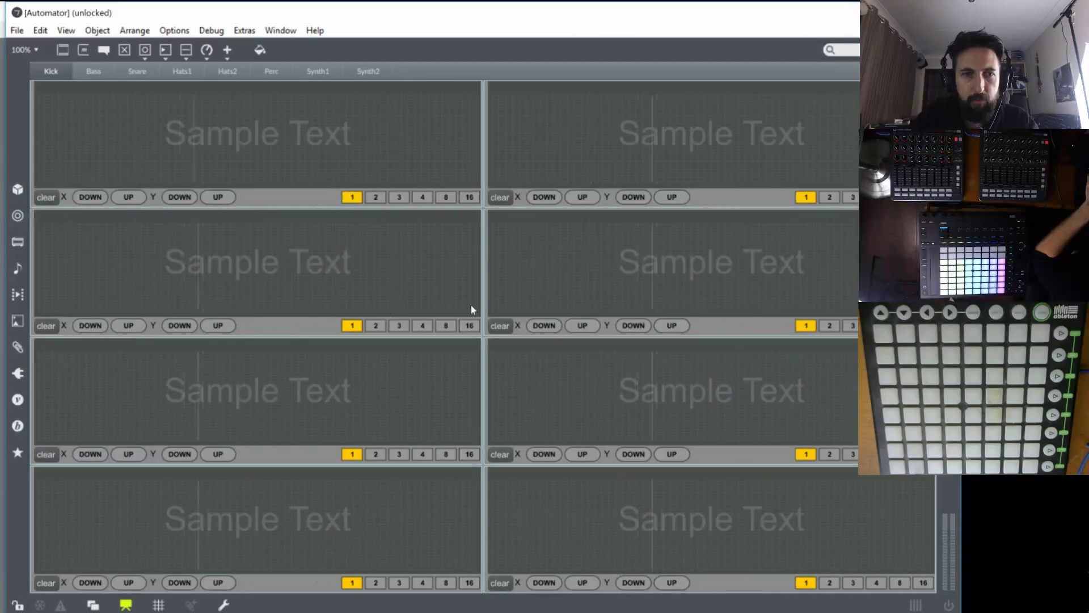
key(ctrl+w)
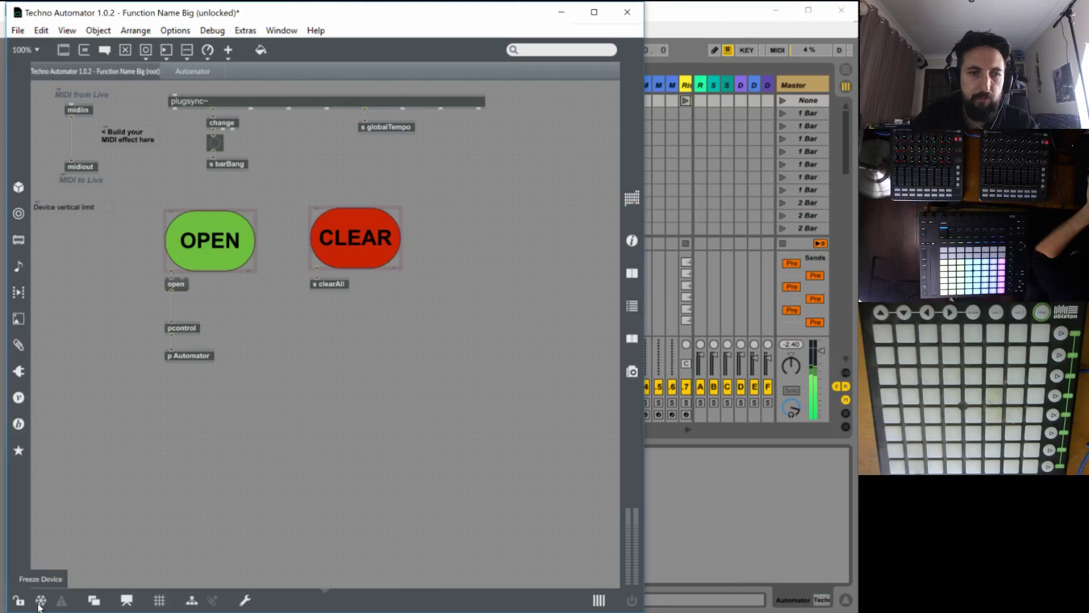
Freeze the device and save it as "Techno Automator 1.0.3 Bang Grid Sizez" in the Max MIDI Effect folder.
click(19, 33)
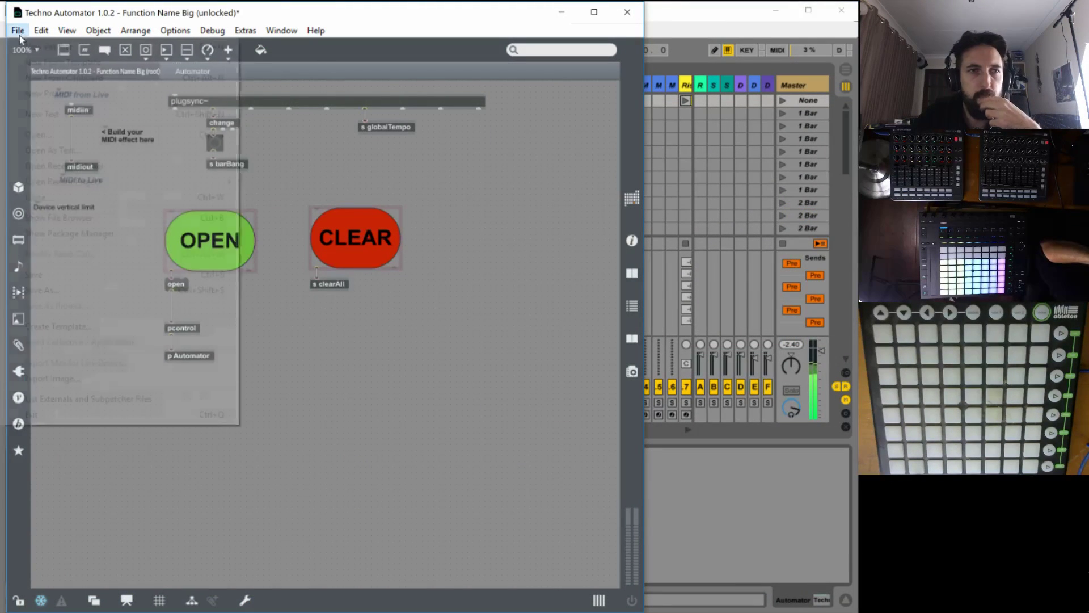
click(51, 290)
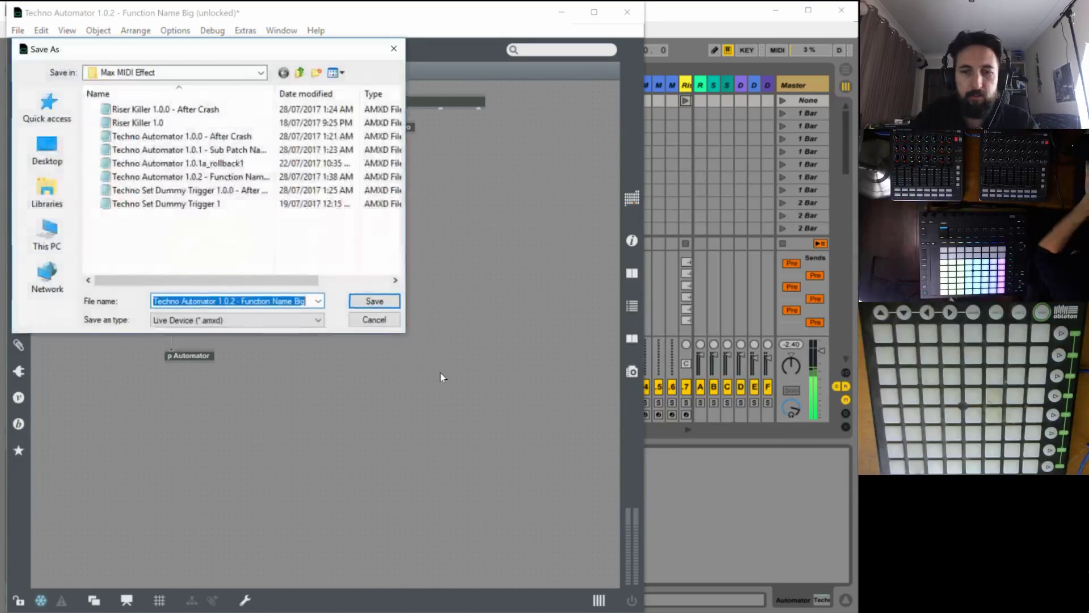
key(End)
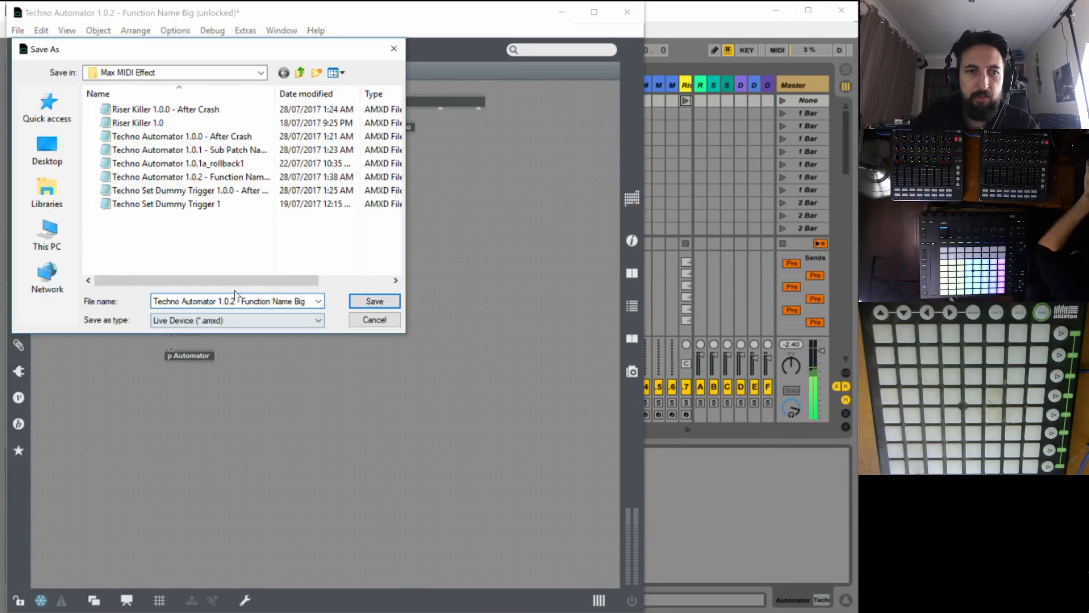
drag(233, 303, 309, 302)
key(BackSpace)
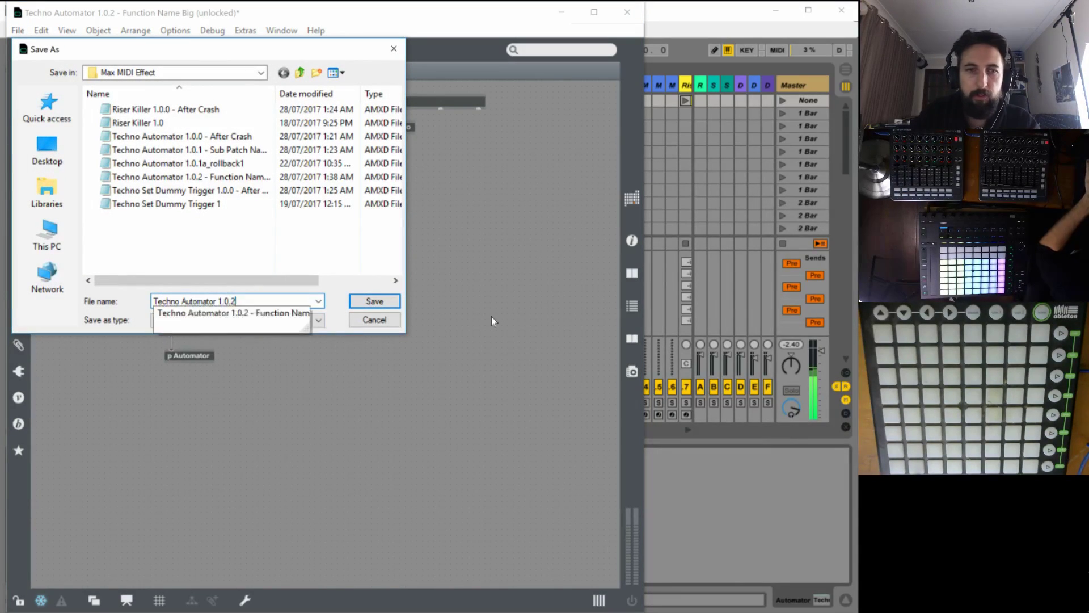
text(3 Bang )
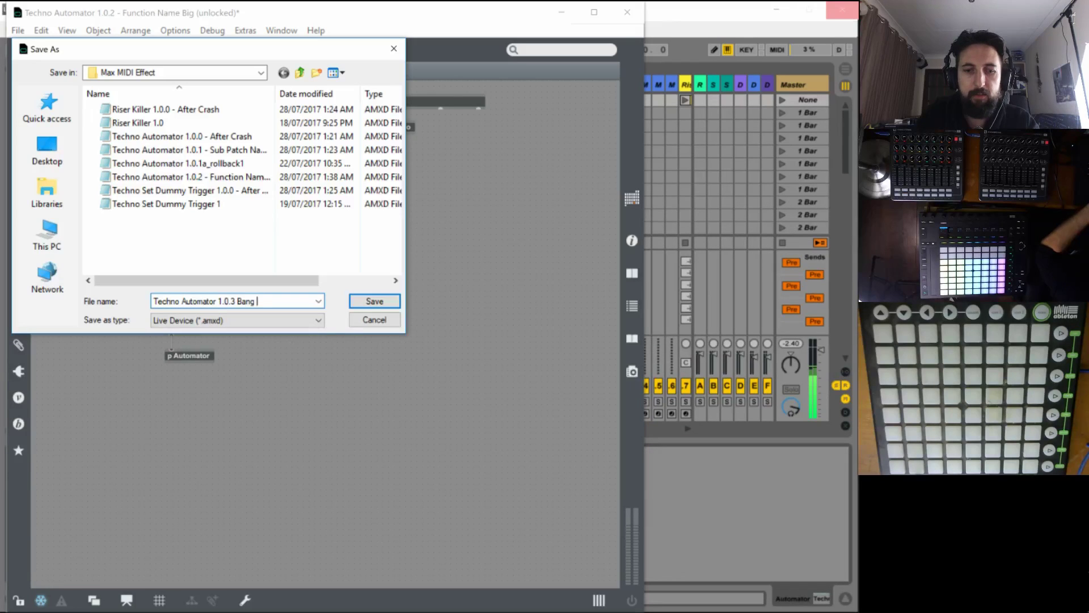
text(Send)
key(Return)
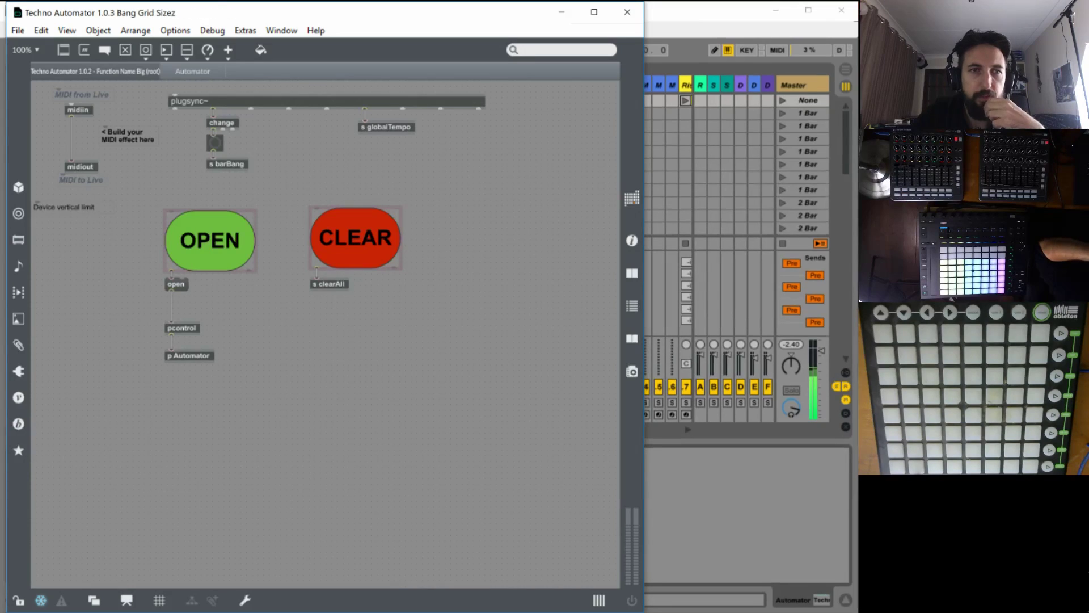
Lock and close the device editor, open the Automator window from Live and test raising the Kick CORPUS WET lane's X grid resolution.
key(ctrl+e)
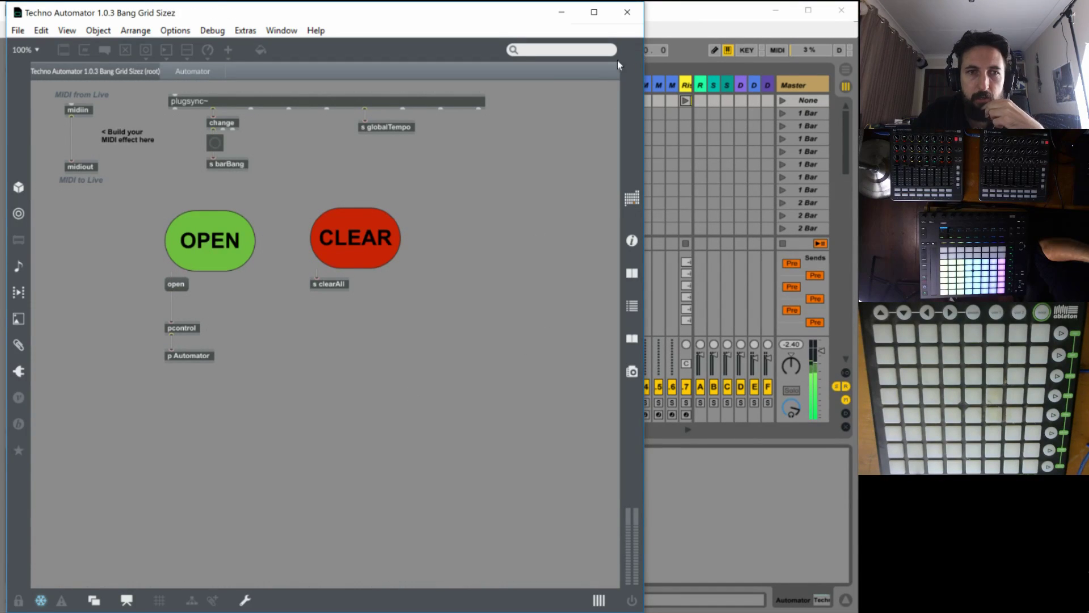
click(638, 12)
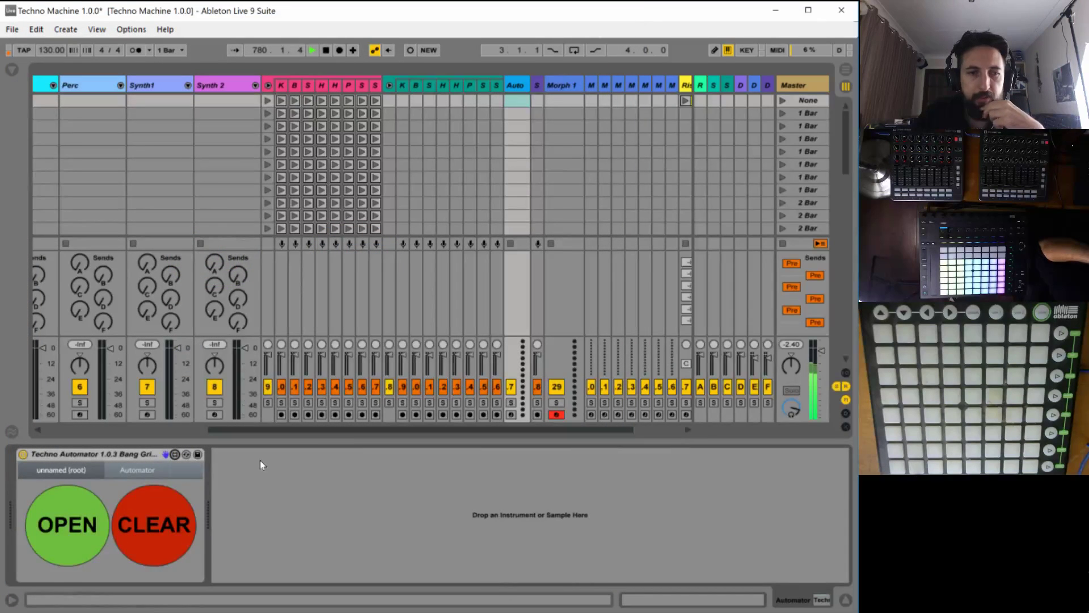
click(66, 526)
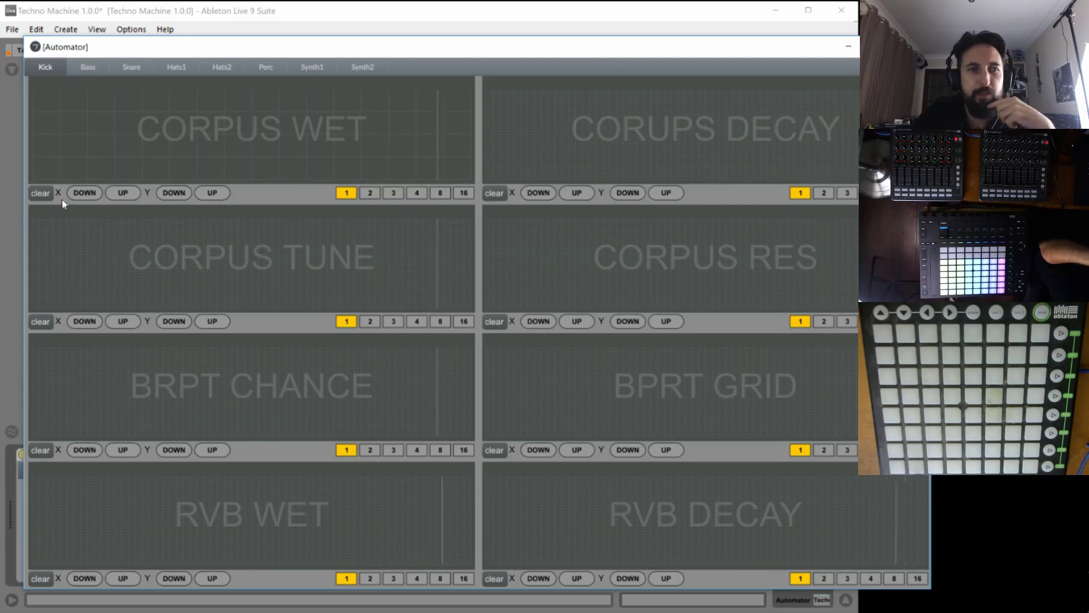
click(122, 193)
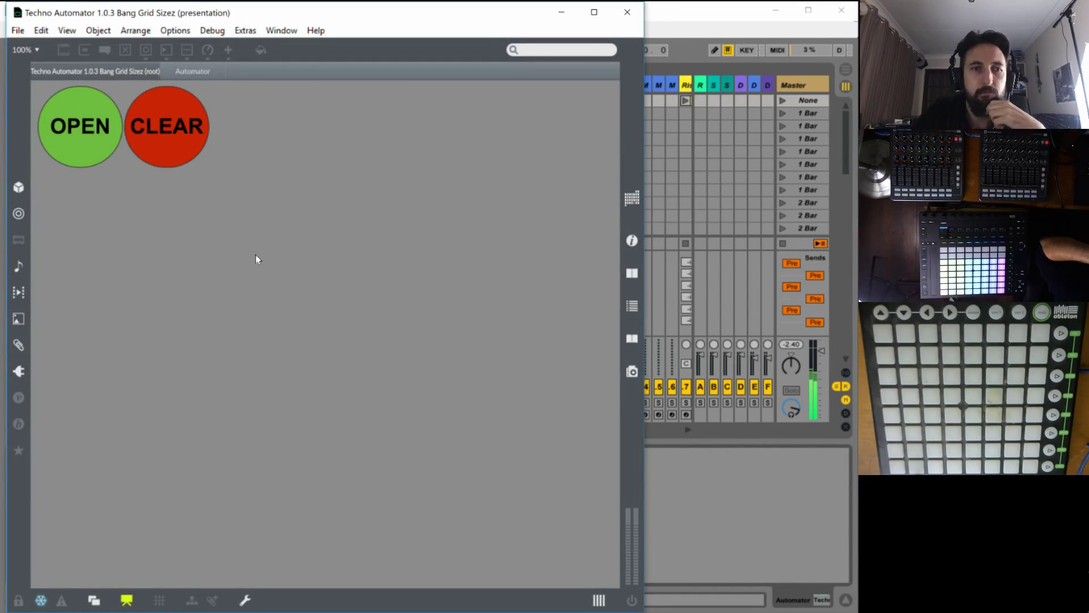
Unfreeze and unlock the Techno Automator device, switch it to patching view and open the Automator sub-patch.
click(19, 600)
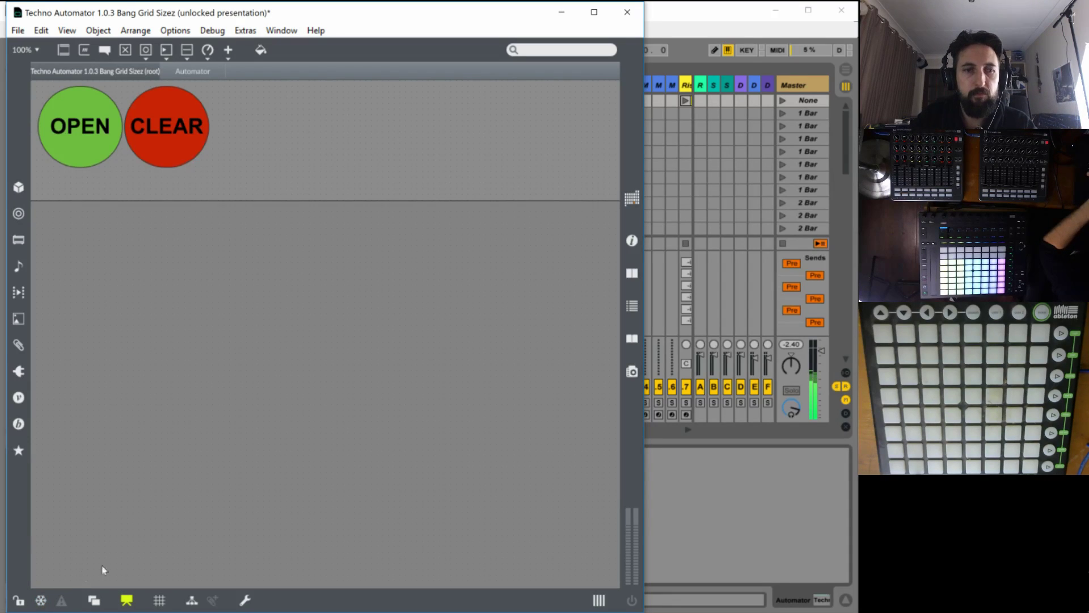
key(ctrl+alt+e)
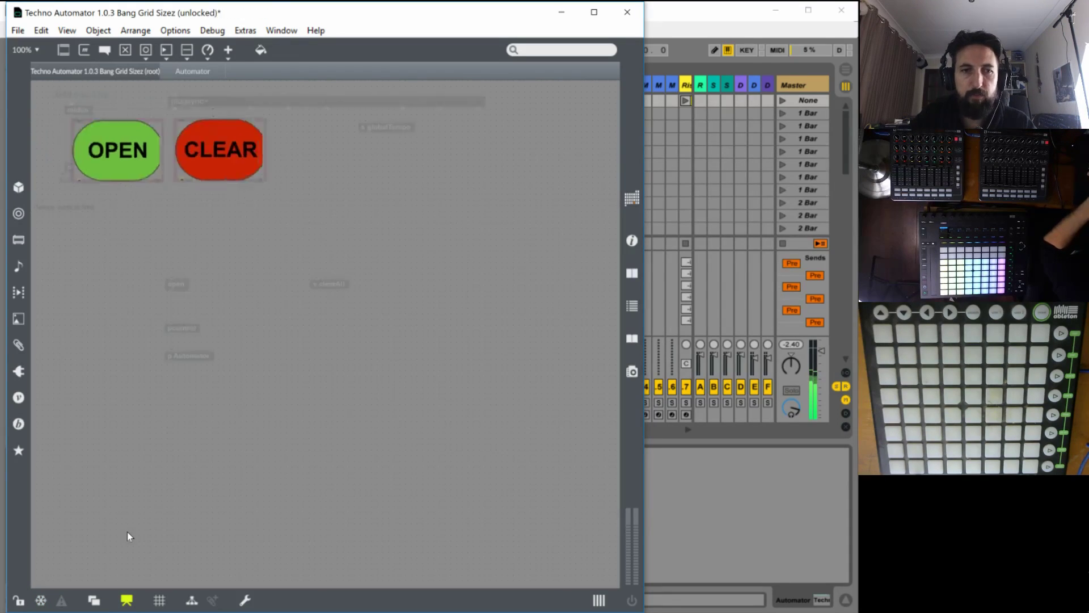
double_click(204, 356)
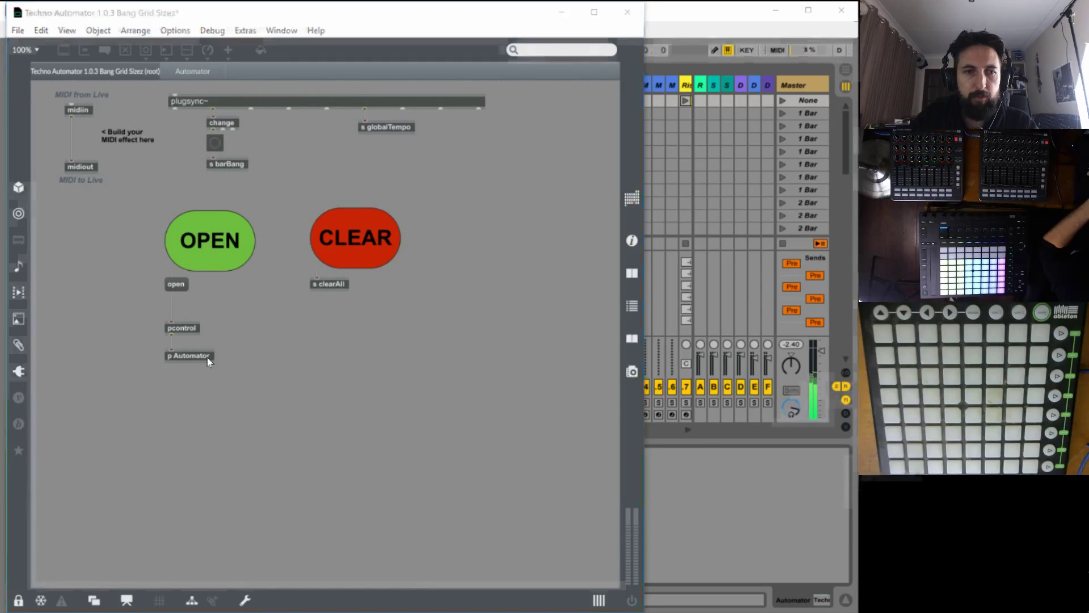
Unlock the Automator sub-patch, open the first Kick lane's original AutomatorFunction1 patch and unlock it in patching view.
click(17, 605)
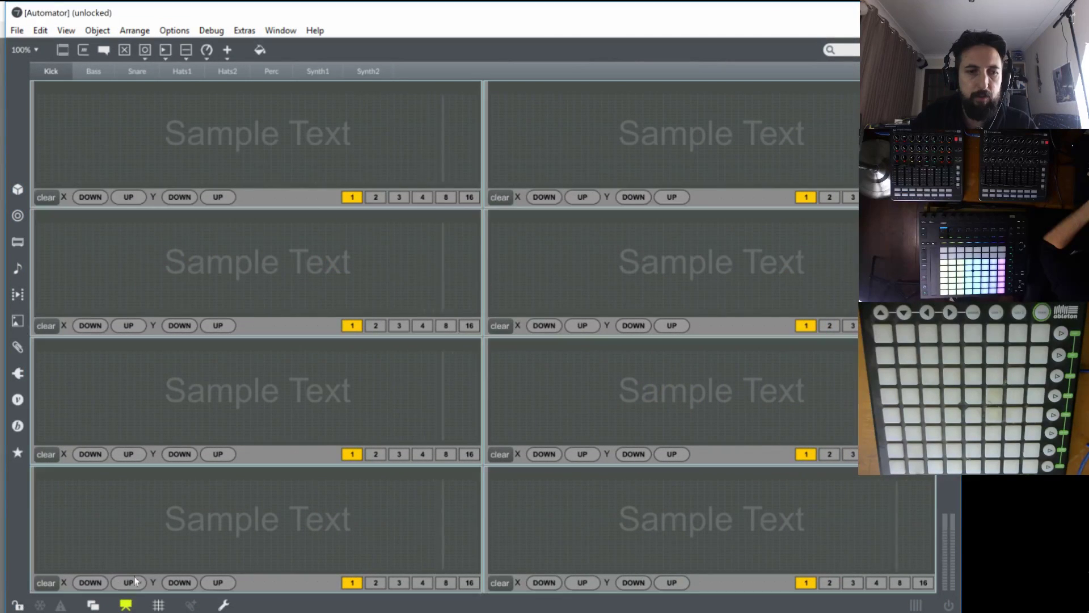
right_click(301, 124)
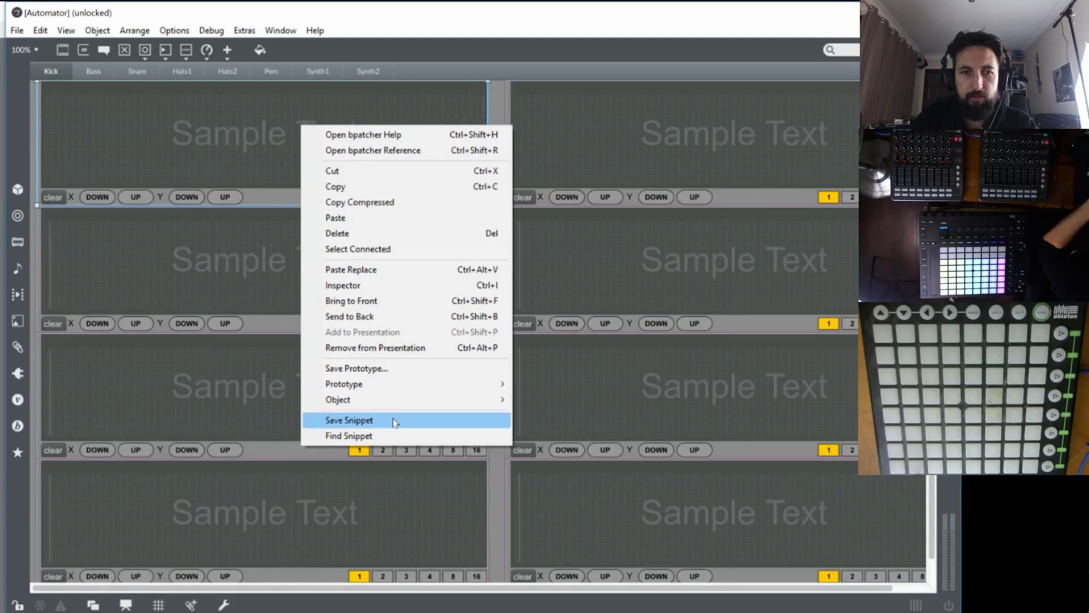
mouse_move(406, 400)
click(235, 404)
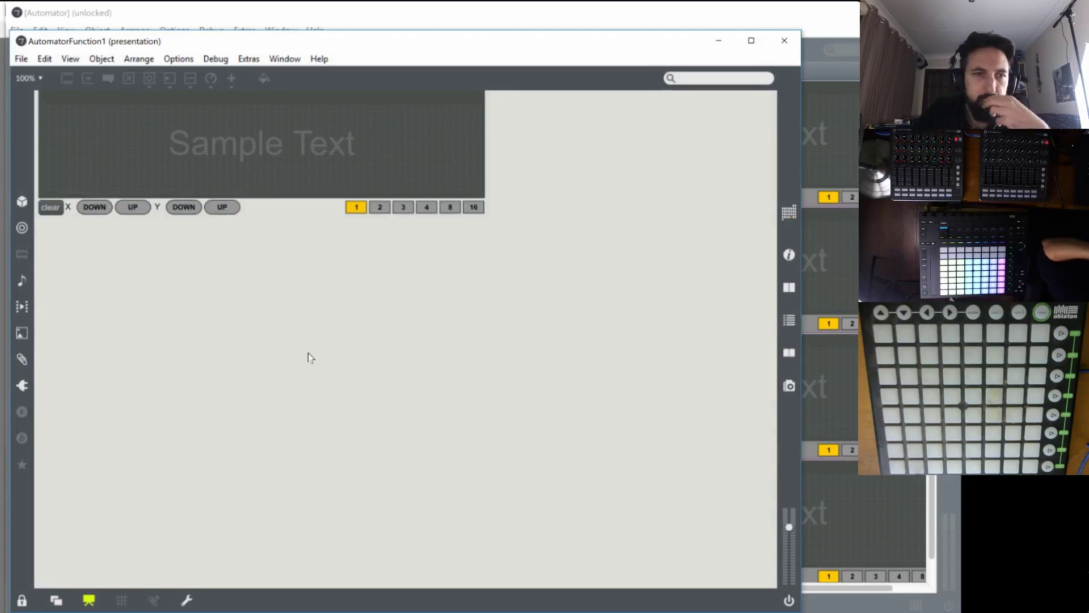
key(ctrl+alt+e)
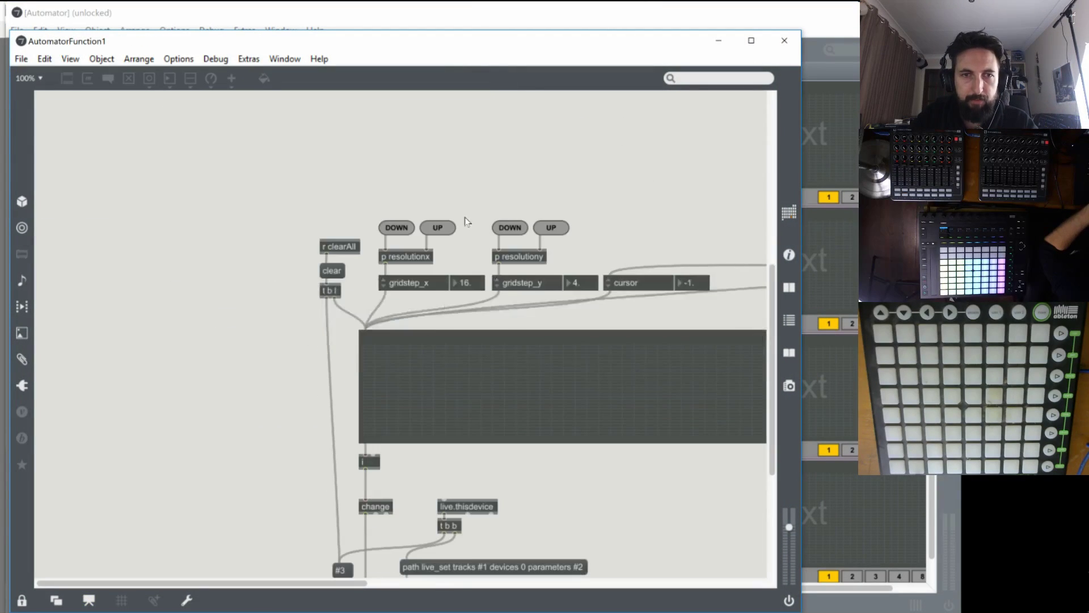
key(ctrl+e)
In the resolutionx sub-patch, delete the cord from live.thisdevice to accum and remove accum's argument 16.
double_click(399, 259)
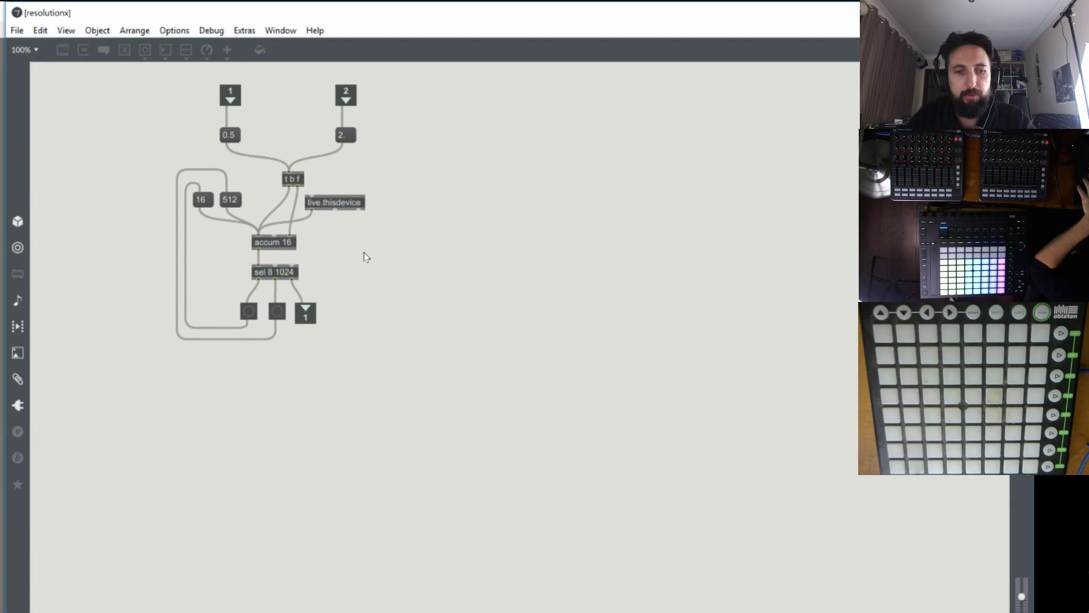
key(ctrl+e)
click(304, 221)
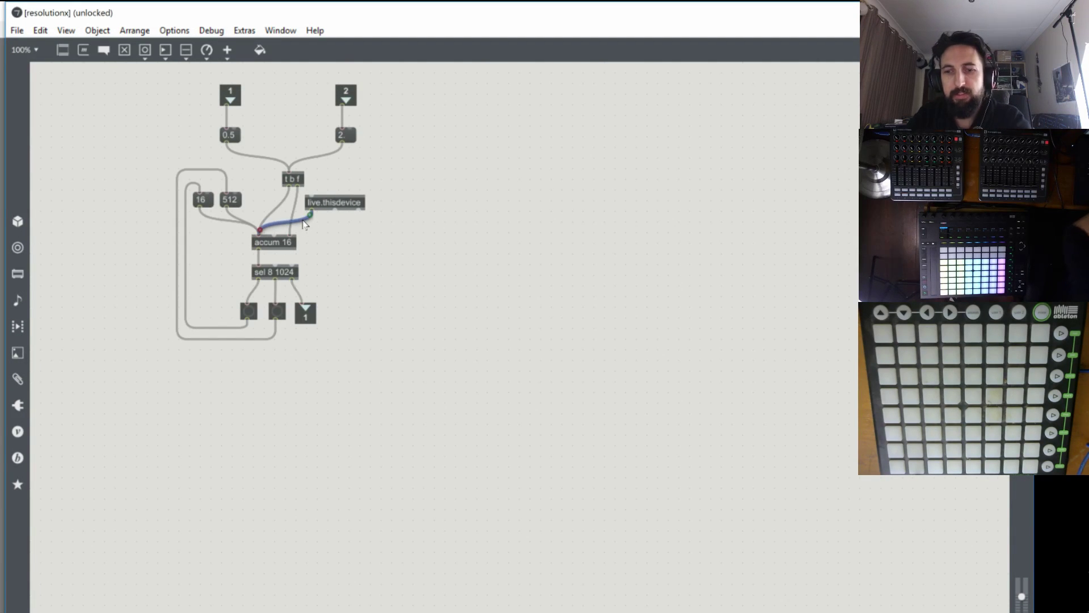
key(Delete)
double_click(272, 242)
text(accum)
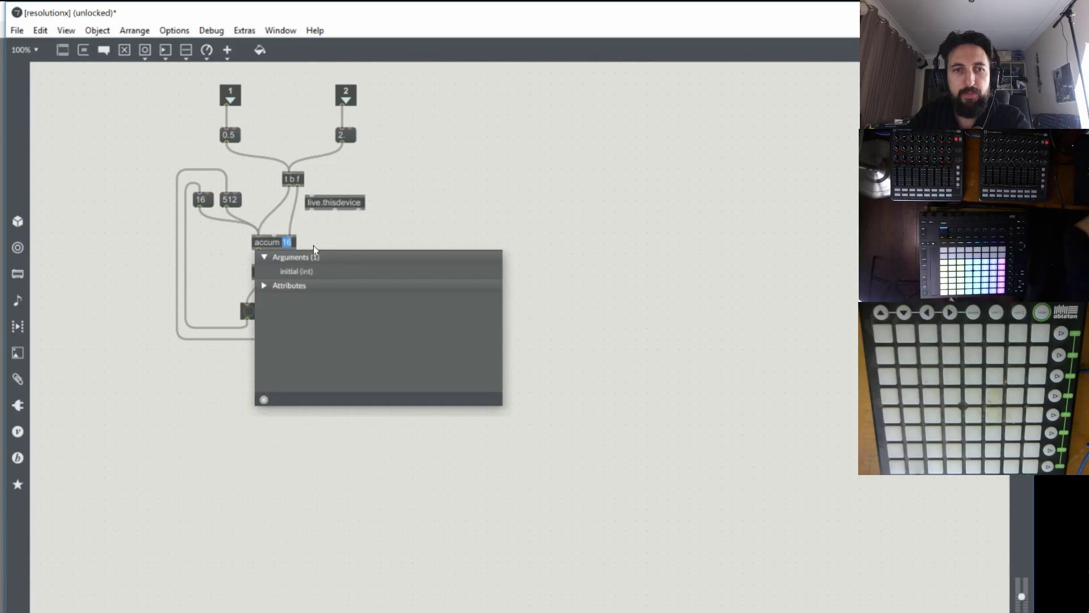
Replace the live.thisdevice object in resolutionx with loadmess 16 and connect it to accum's first inlet.
click(352, 202)
double_click(353, 202)
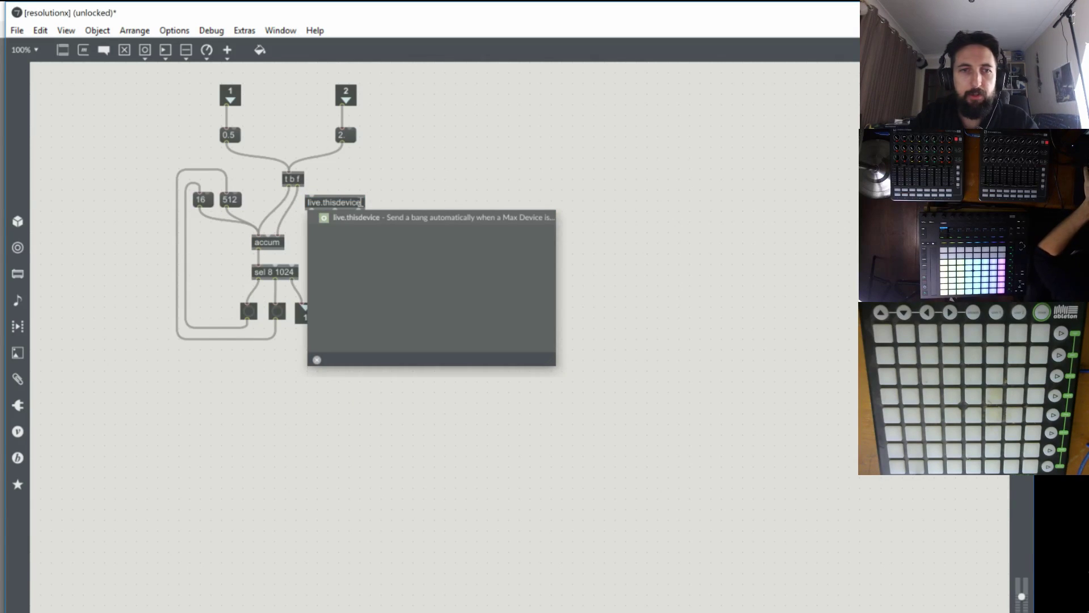
text(loadmess)
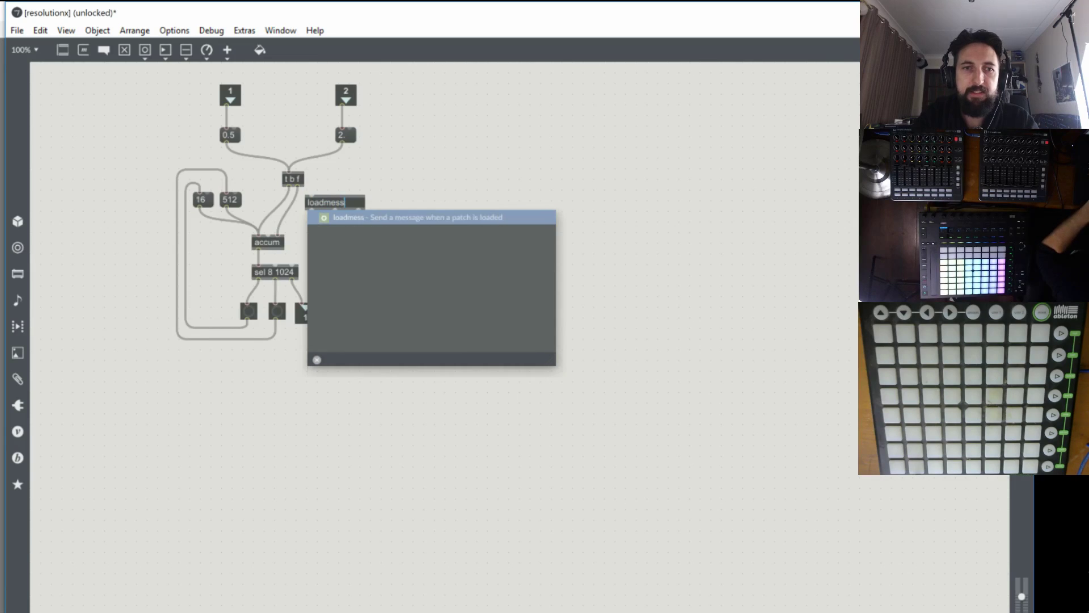
text( 16)
click(418, 146)
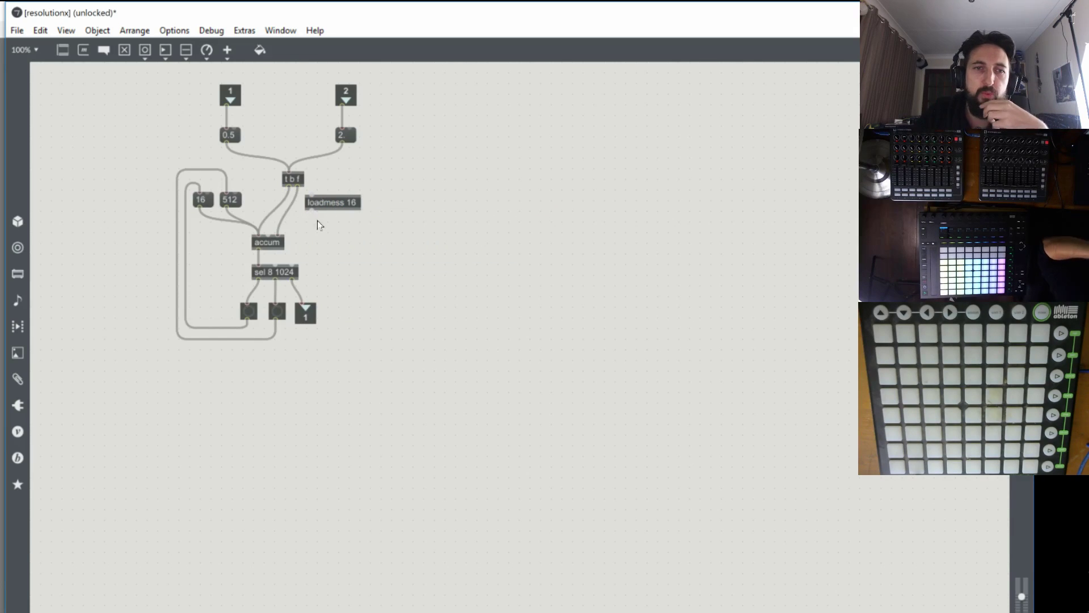
drag(309, 209, 260, 230)
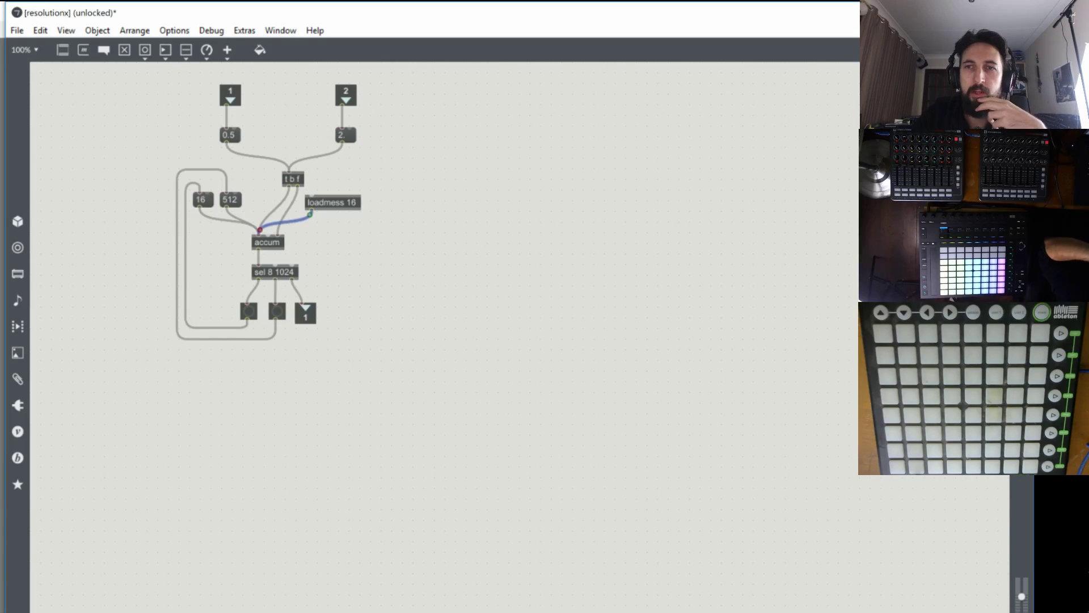
Copy the loadmess 16 object from resolutionx and paste it into the resolutiony sub-patch in place of live.thisdevice.
click(314, 204)
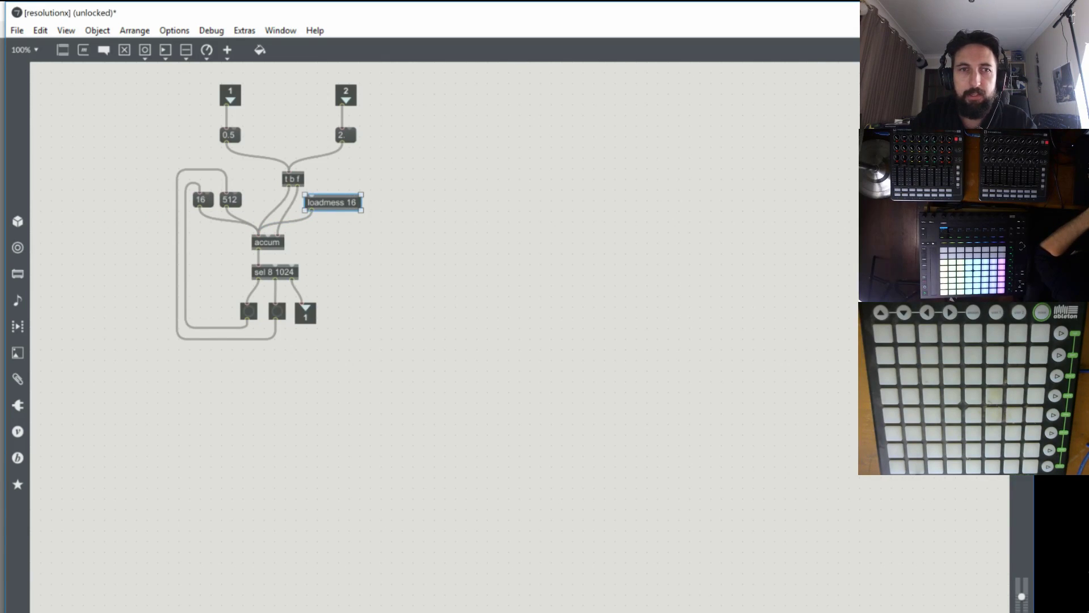
key(ctrl+w)
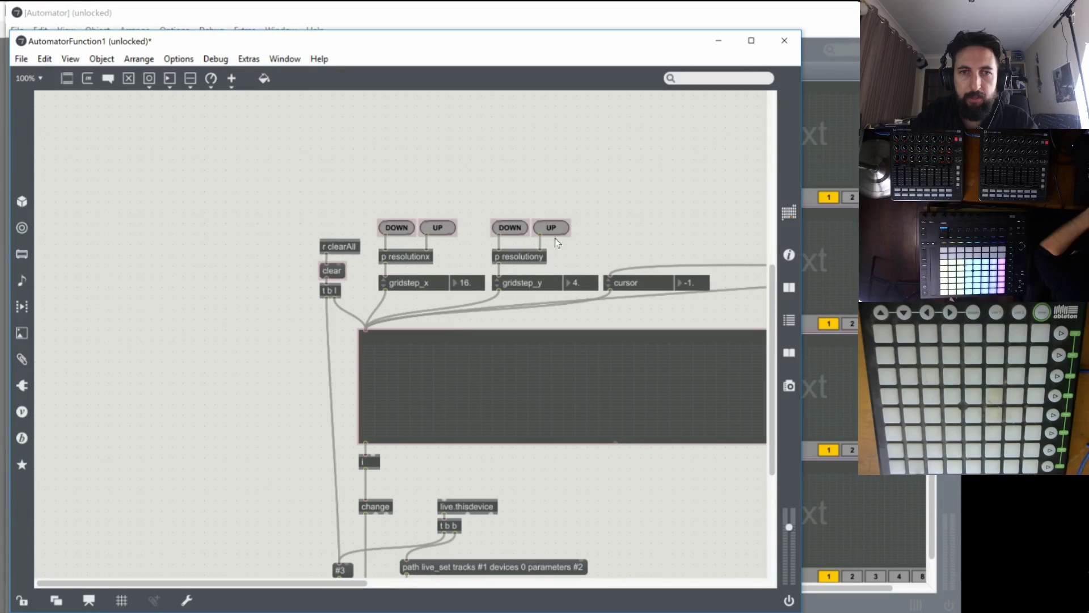
double_click(527, 261)
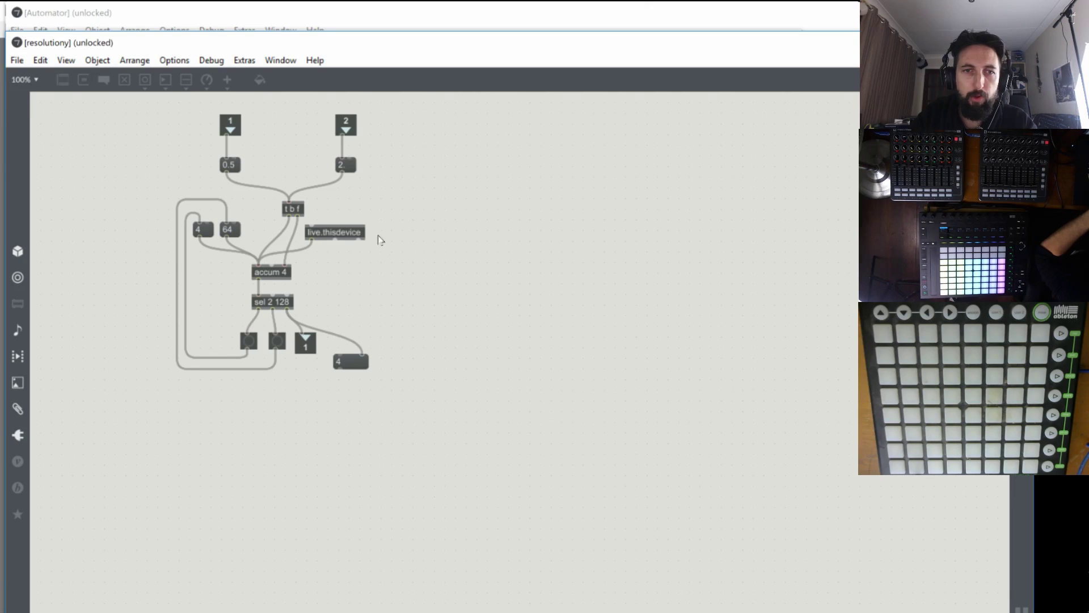
key(ctrl+e)
click(360, 232)
key(Delete)
key(ctrl+v)
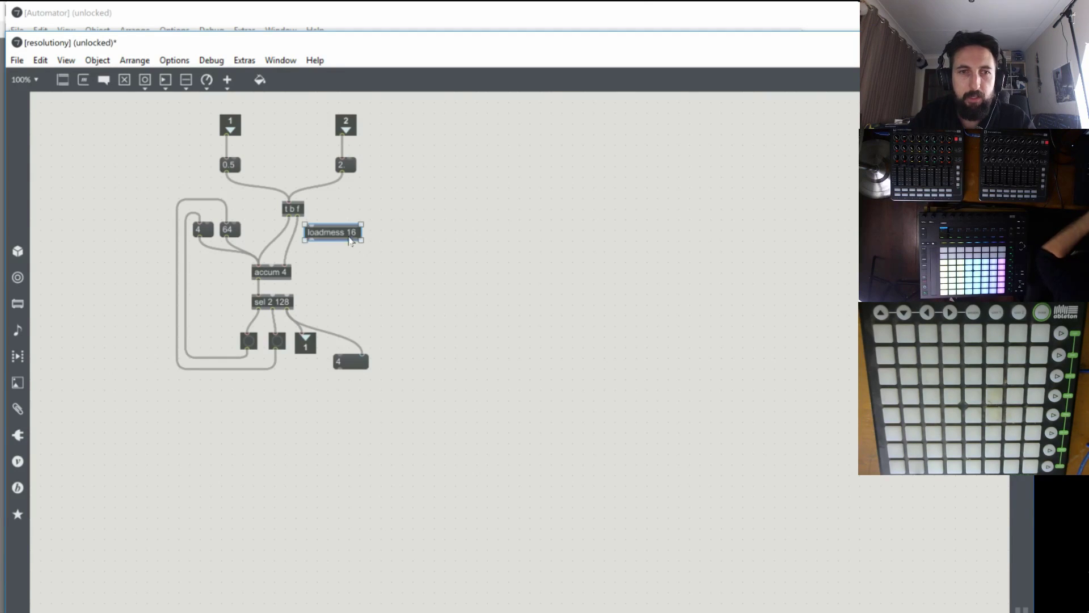
Change the pasted object in resolutiony to loadmess 4 and connect it to accum's first inlet.
double_click(350, 233)
double_click(349, 232)
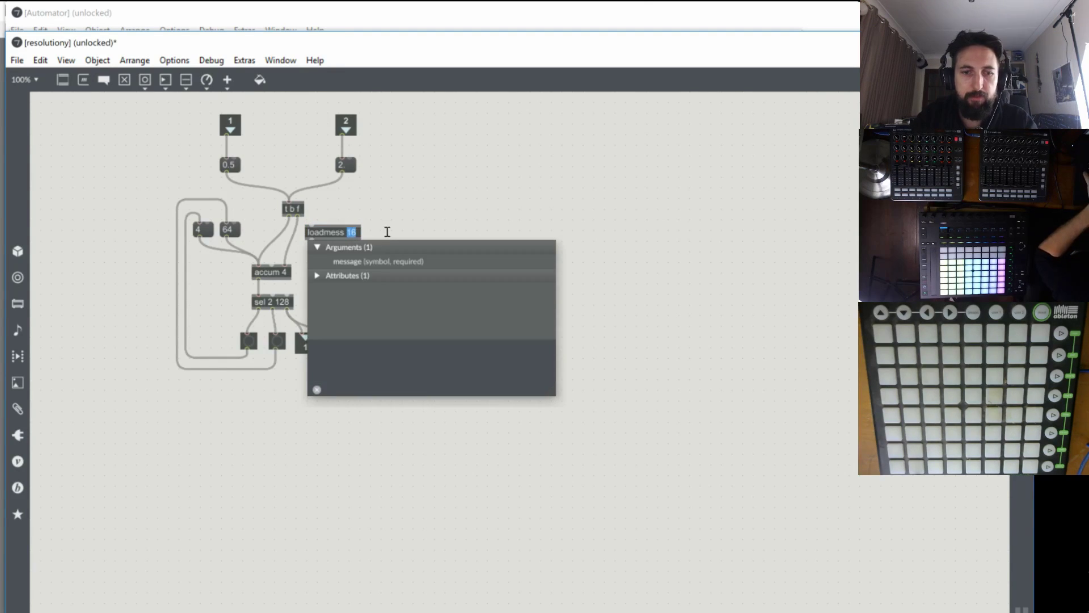
text(4)
click(369, 231)
drag(309, 239, 260, 260)
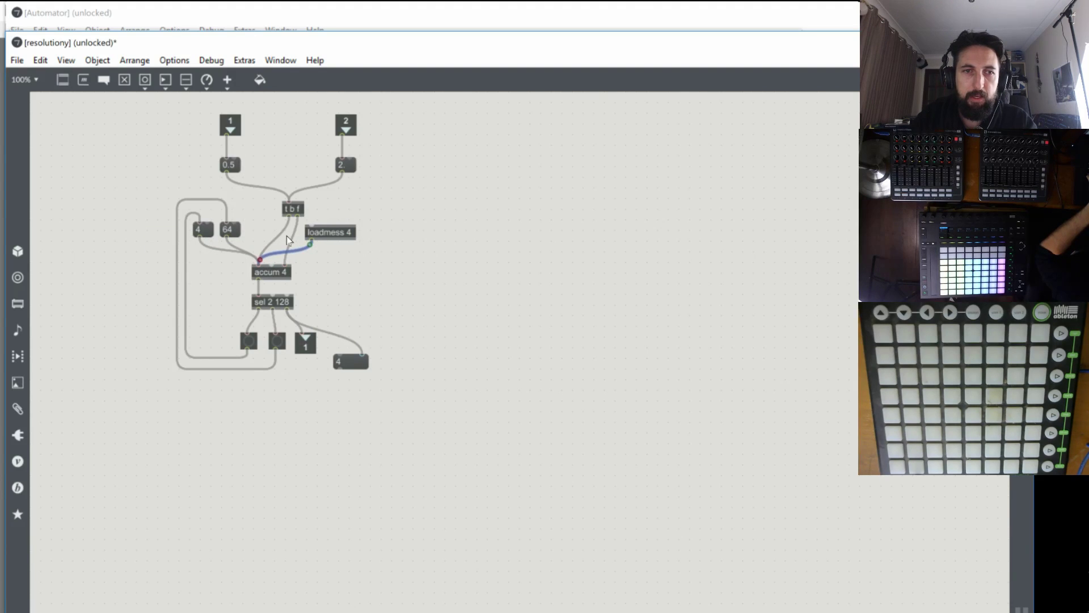
Remove the argument 4 from the accum object in resolutiony.
click(272, 271)
double_click(284, 272)
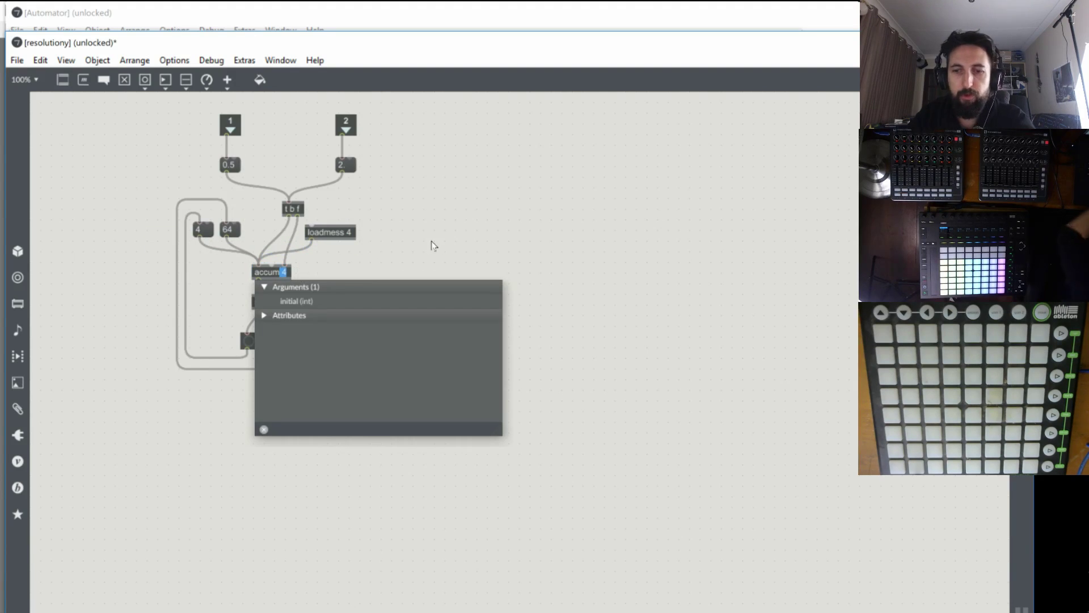
key(BackSpace)
click(505, 224)
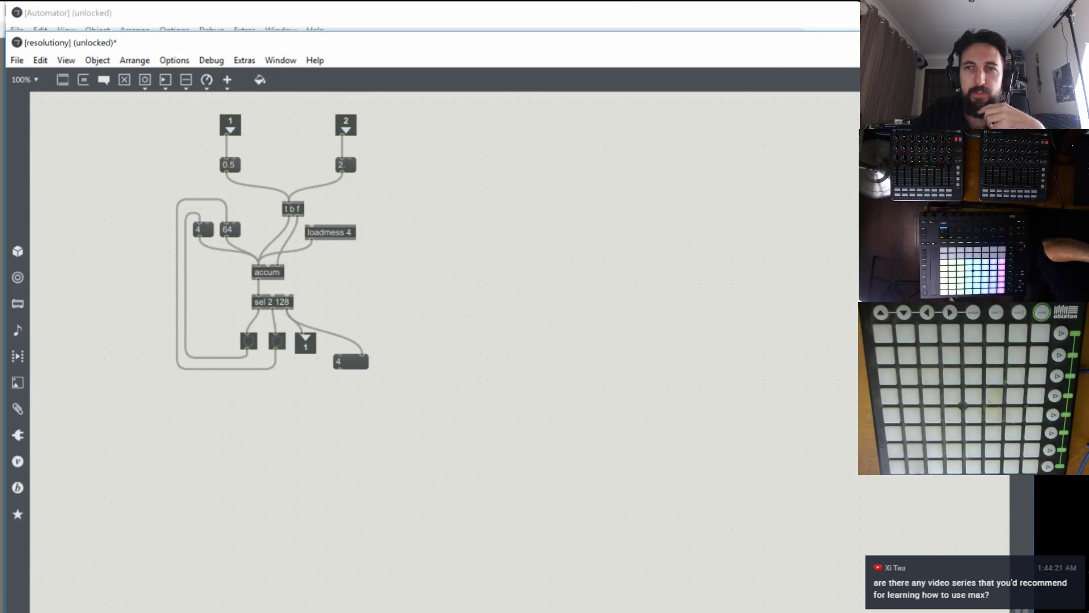
Close resolutiony, save and close AutomatorFunction1, and return to the device's main patch.
key(ctrl+w)
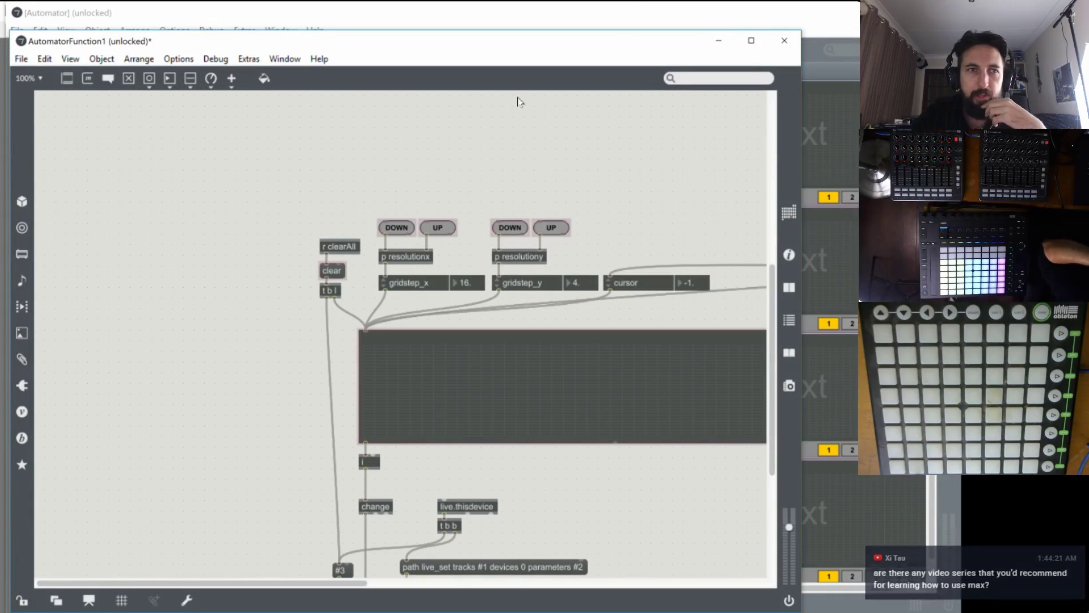
key(ctrl+s)
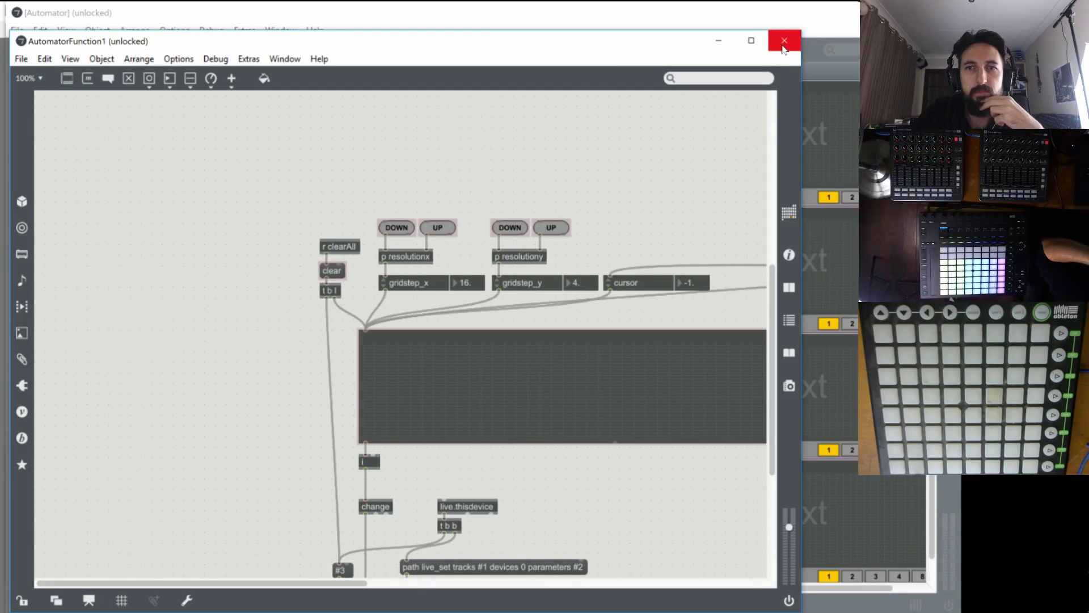
click(784, 48)
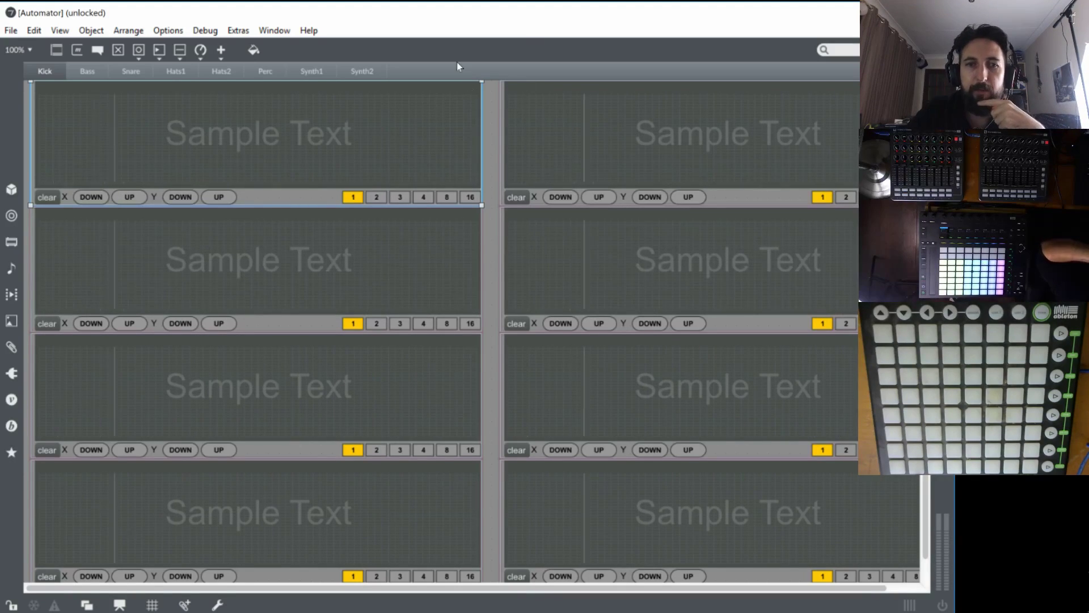
click(495, 283)
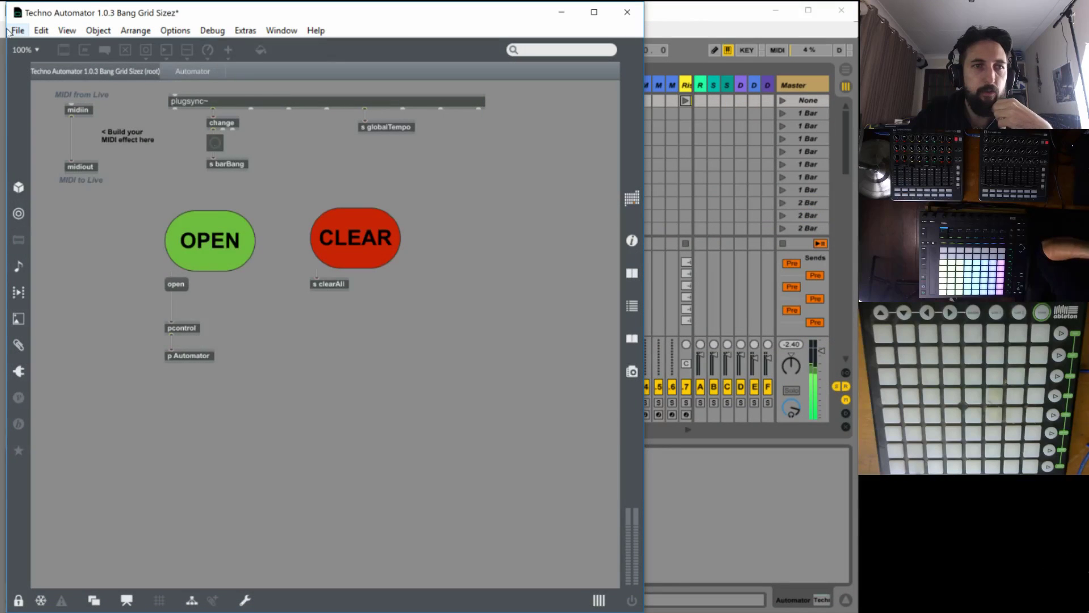
Freeze the device and save it as "Techno Automator 1.0.4 Gid Size Adjust" in the Max MIDI Effect folder.
click(8, 31)
click(471, 461)
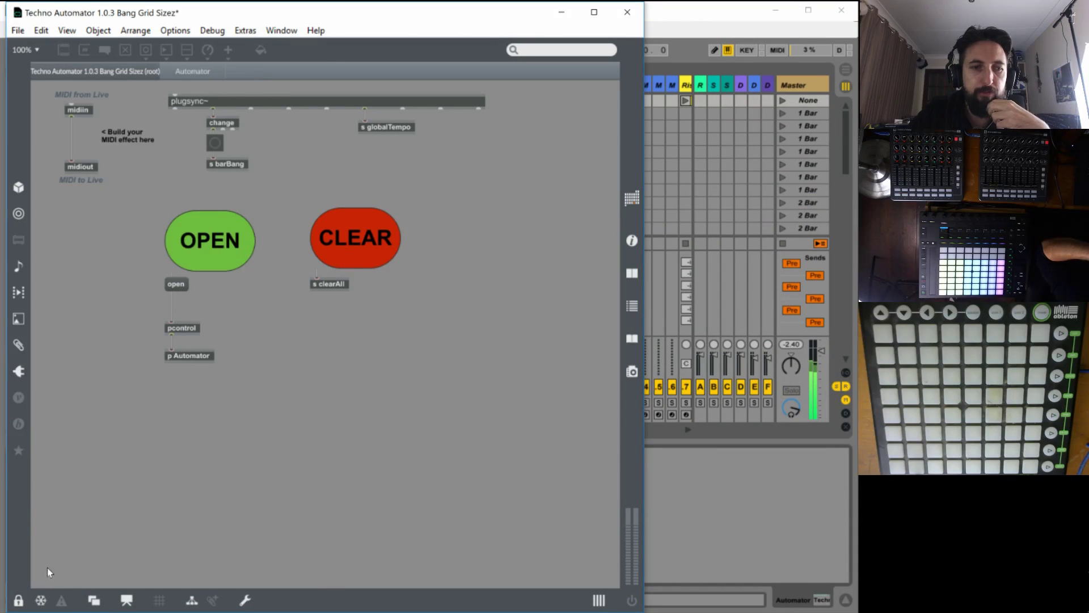
click(45, 601)
click(24, 31)
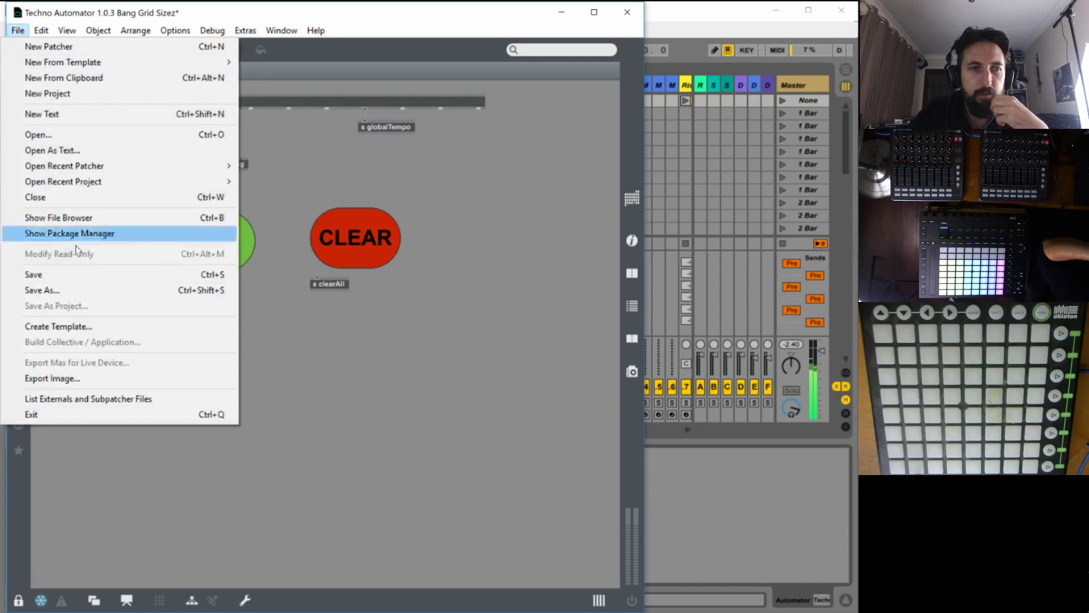
click(53, 286)
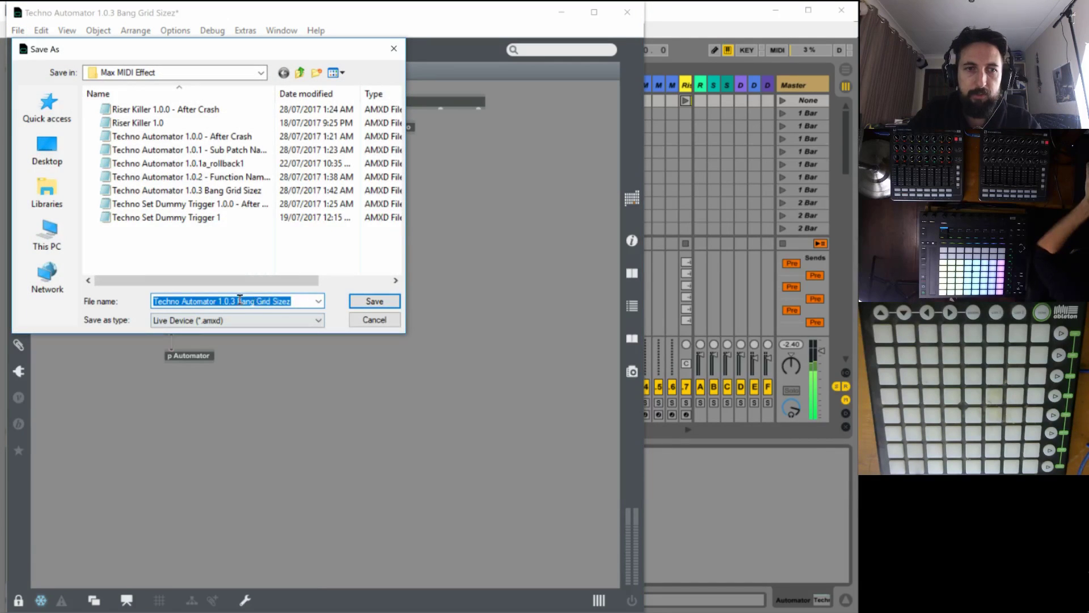
click(230, 301)
key(shift+End)
text(4)
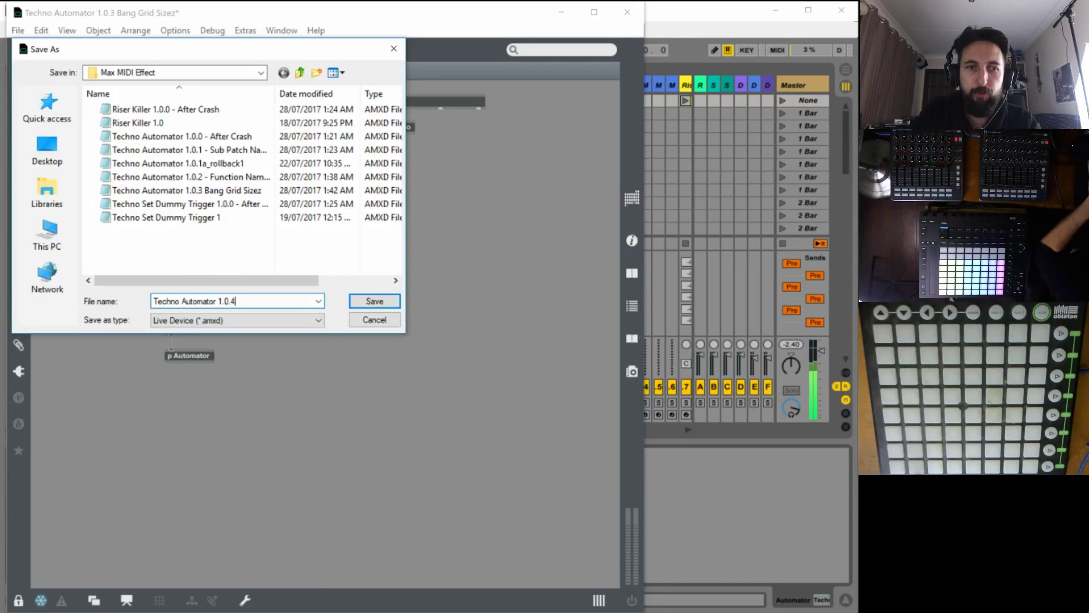
text( Gid )
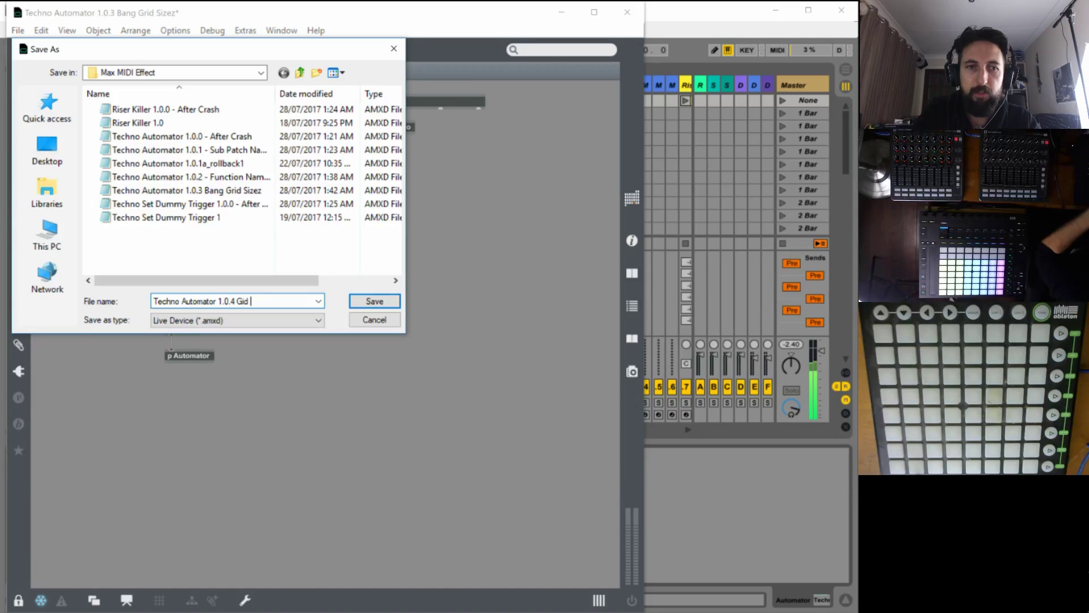
text(Size Adj)
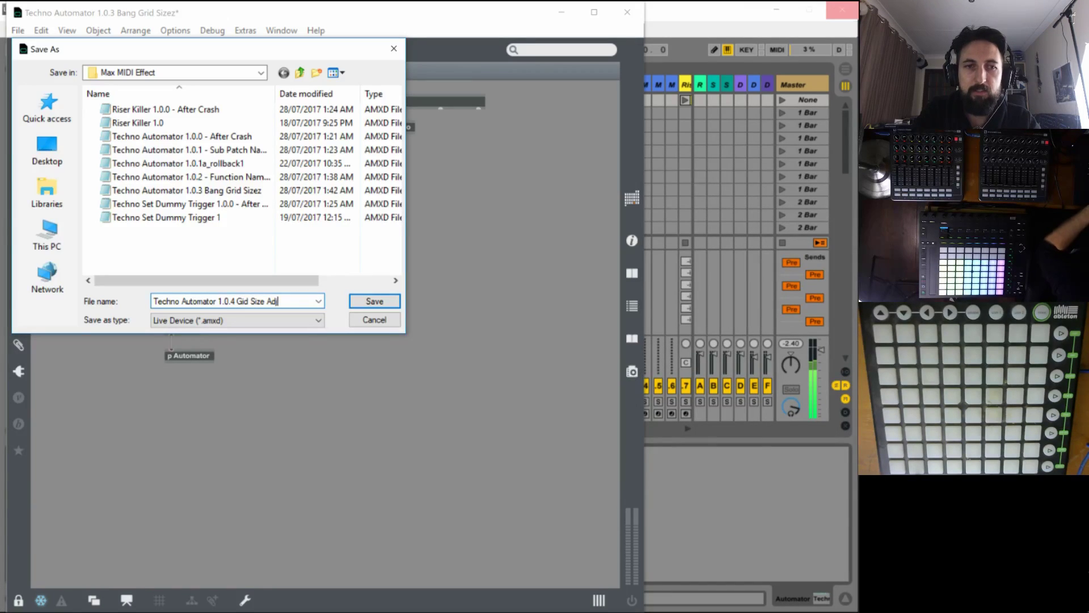
text(ust)
click(377, 298)
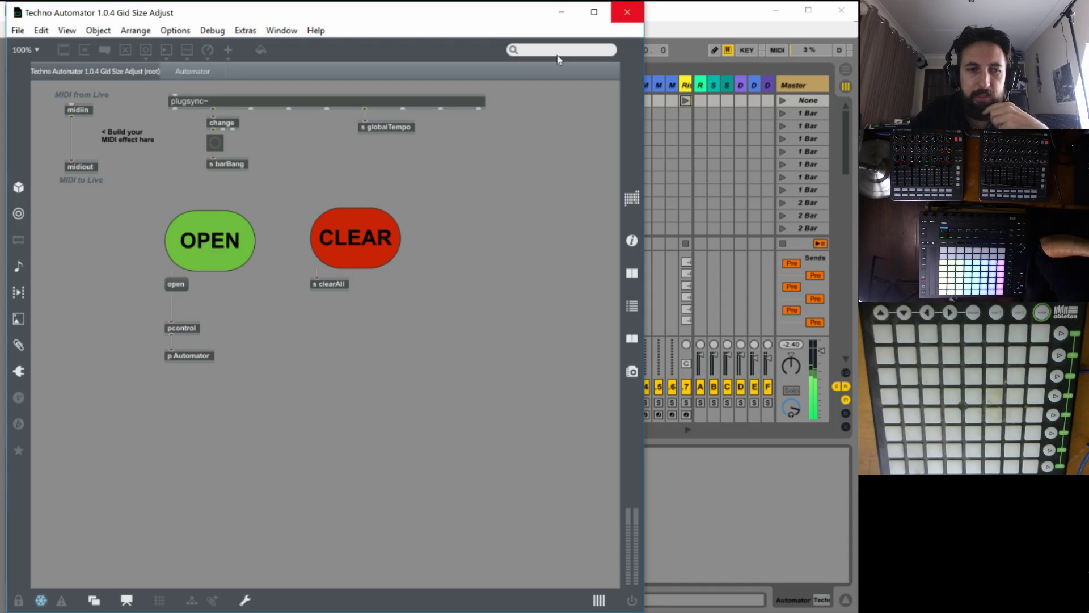
Test the X and Y grid resolution controls of the Kick page's Corpus Wet lane in the Automator window.
click(627, 11)
click(62, 532)
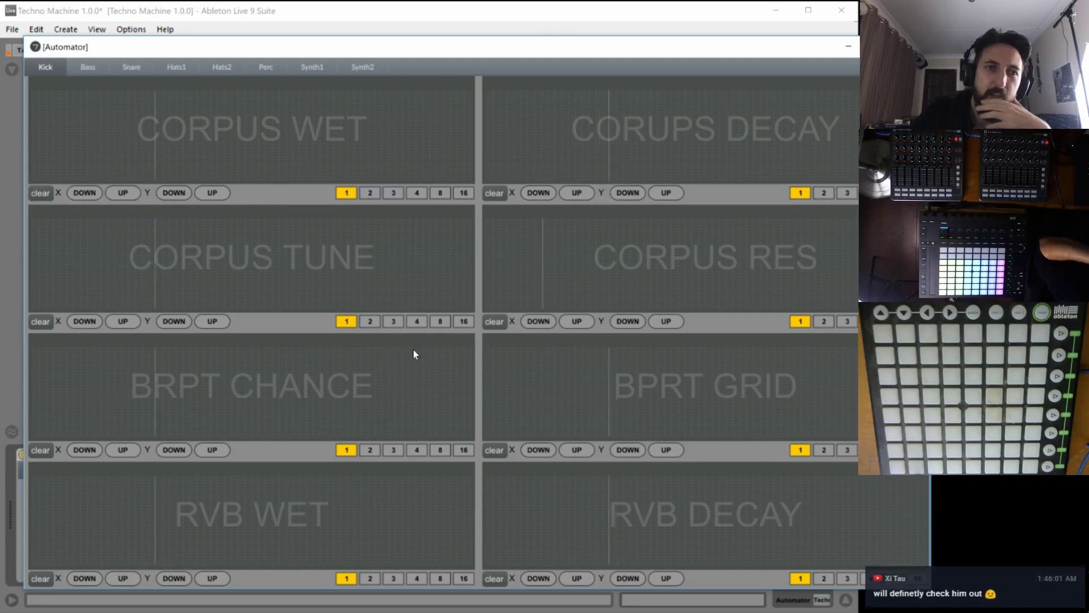
click(212, 193)
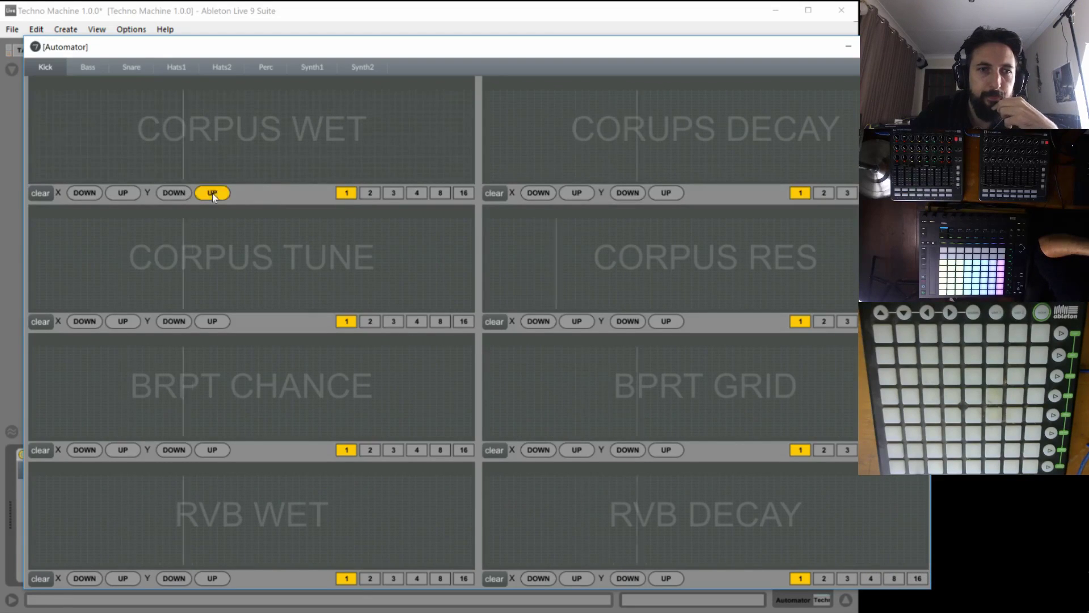
click(122, 192)
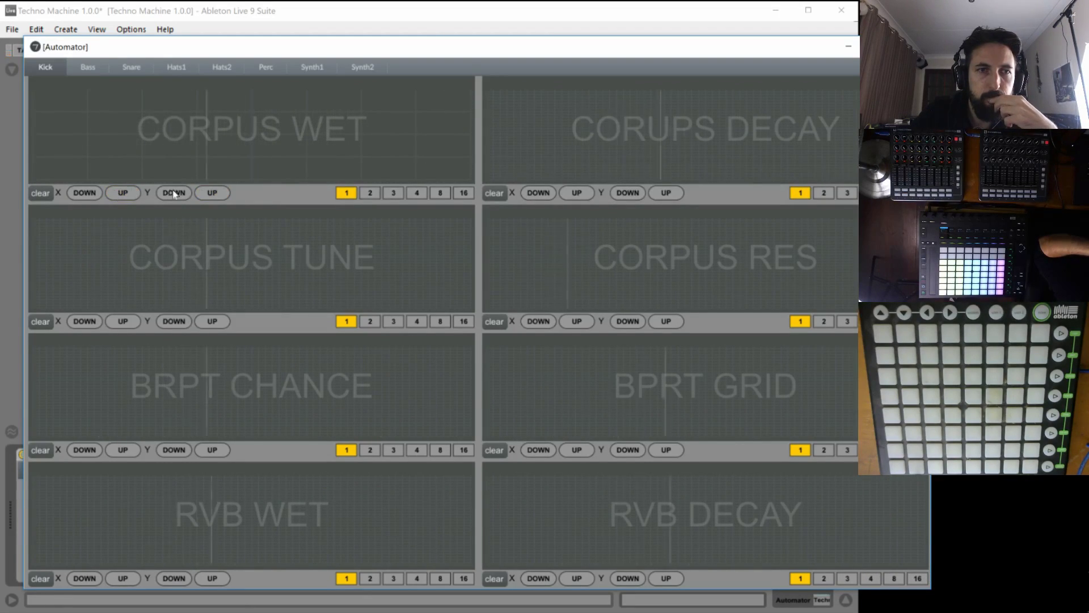
click(85, 192)
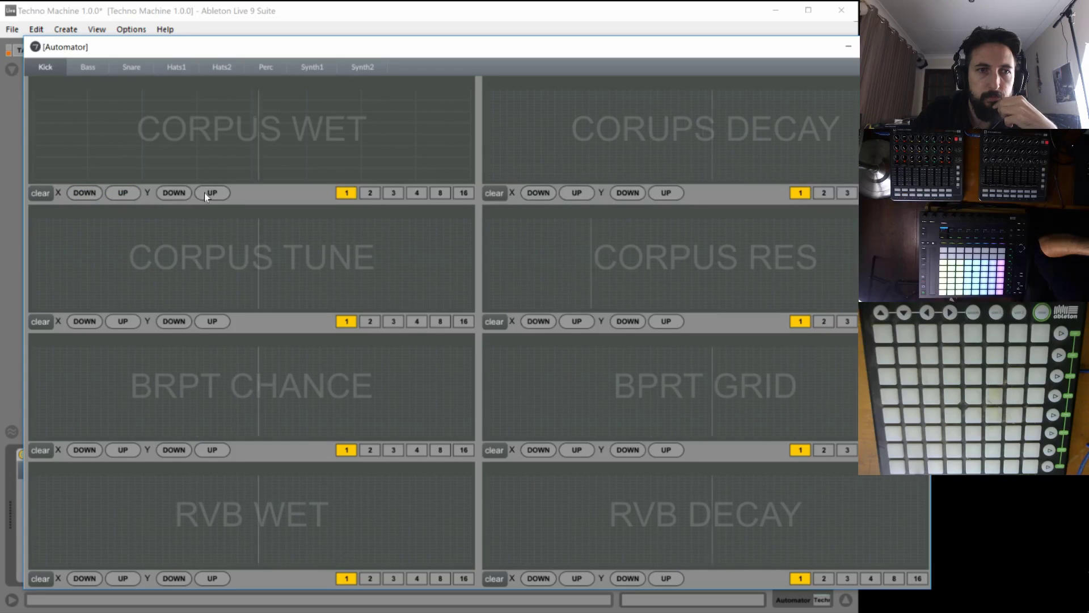
click(848, 46)
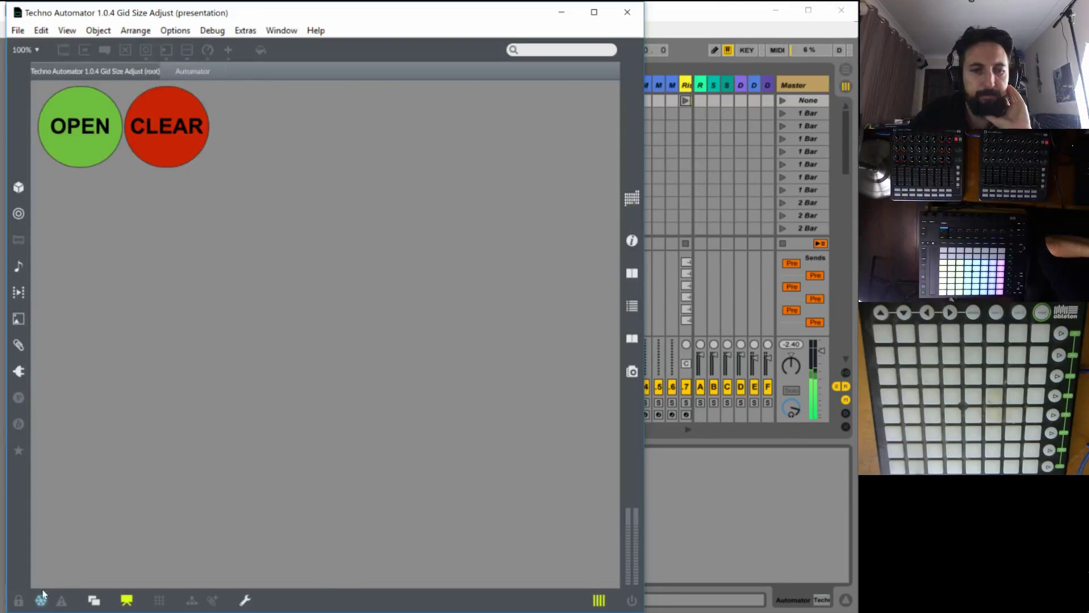
Unlock the device patch, enter the Automator subpatch and open the original AutomatorFunction1 patch behind the first lane's bpatcher.
key(ctrl+e)
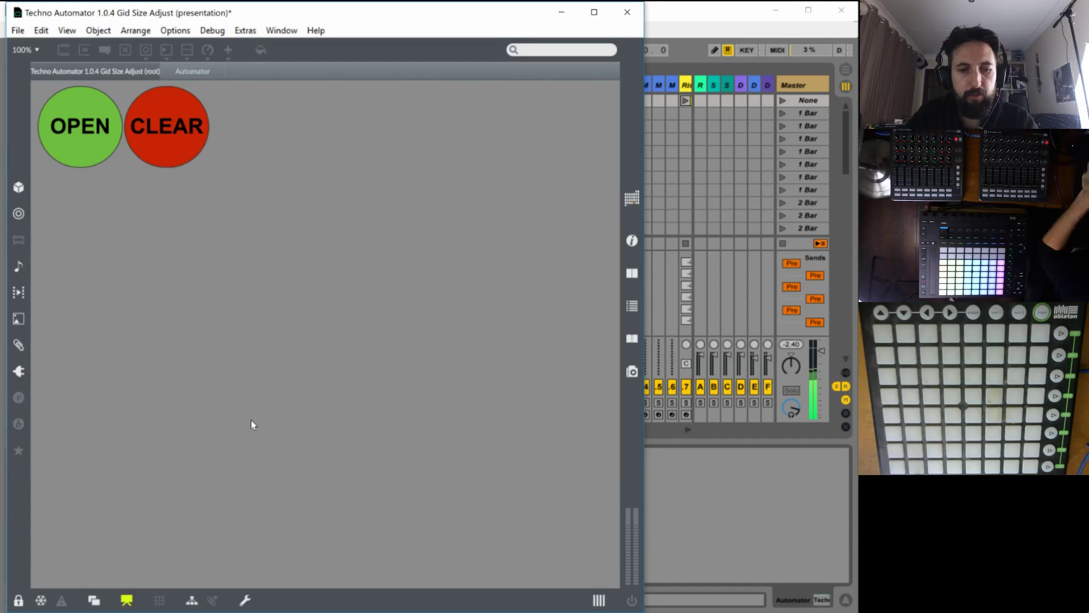
key(ctrl+alt+e)
double_click(182, 355)
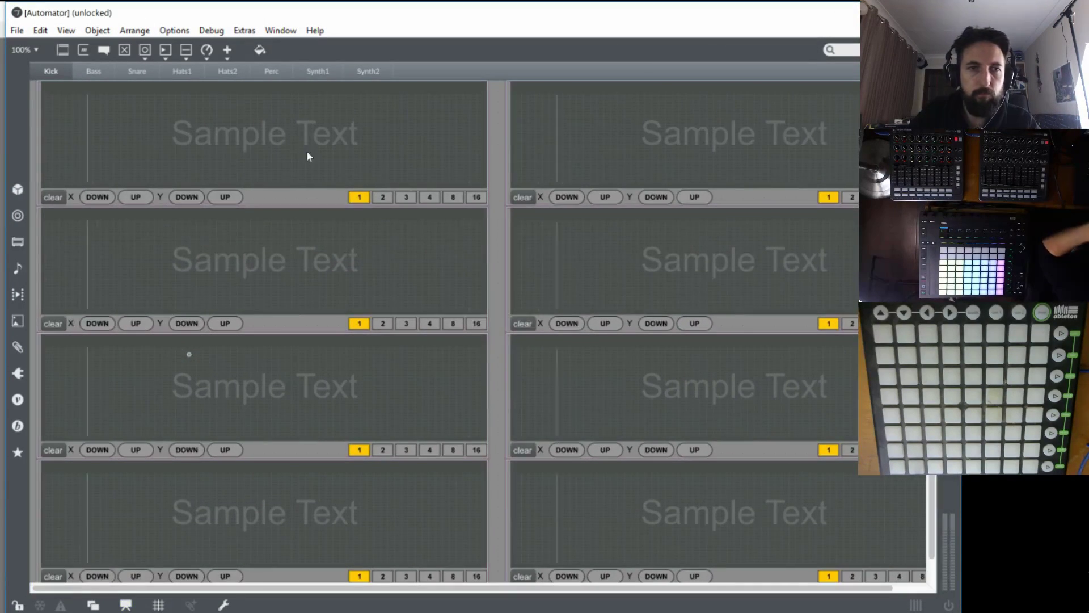
right_click(262, 132)
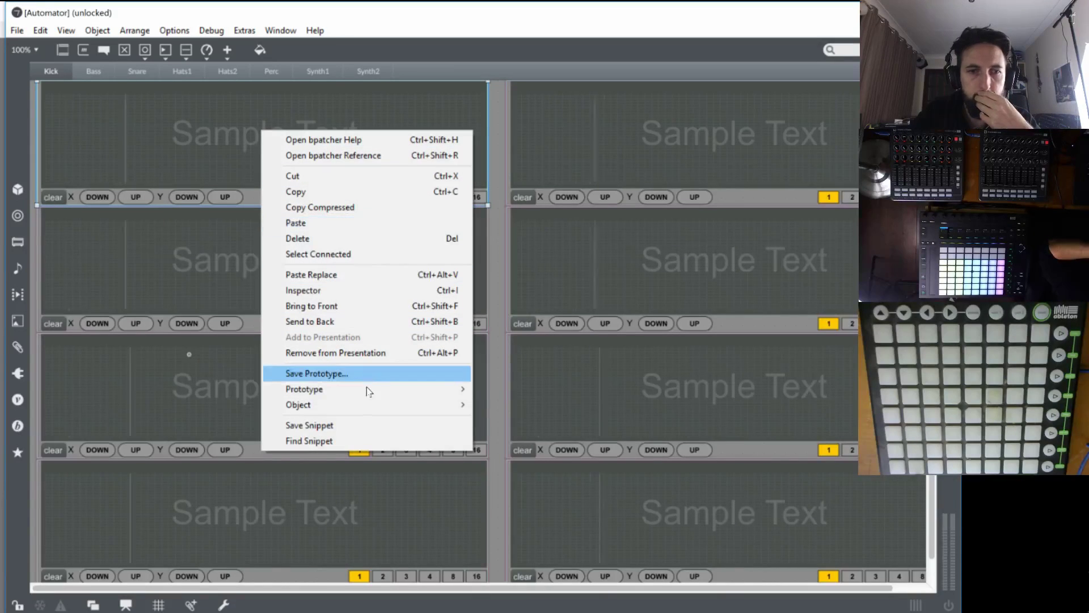
mouse_move(364, 405)
click(172, 405)
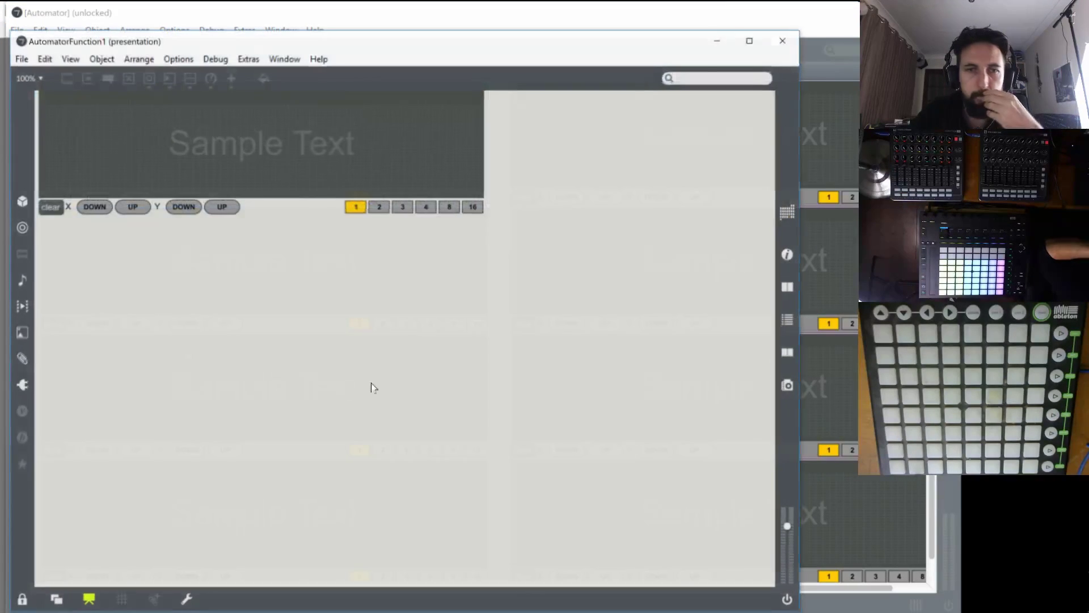
Delete the loadmess 16 object from the resolutionx subpatch of AutomatorFunction1 and close the subpatch.
scroll(497, 334, down, 5)
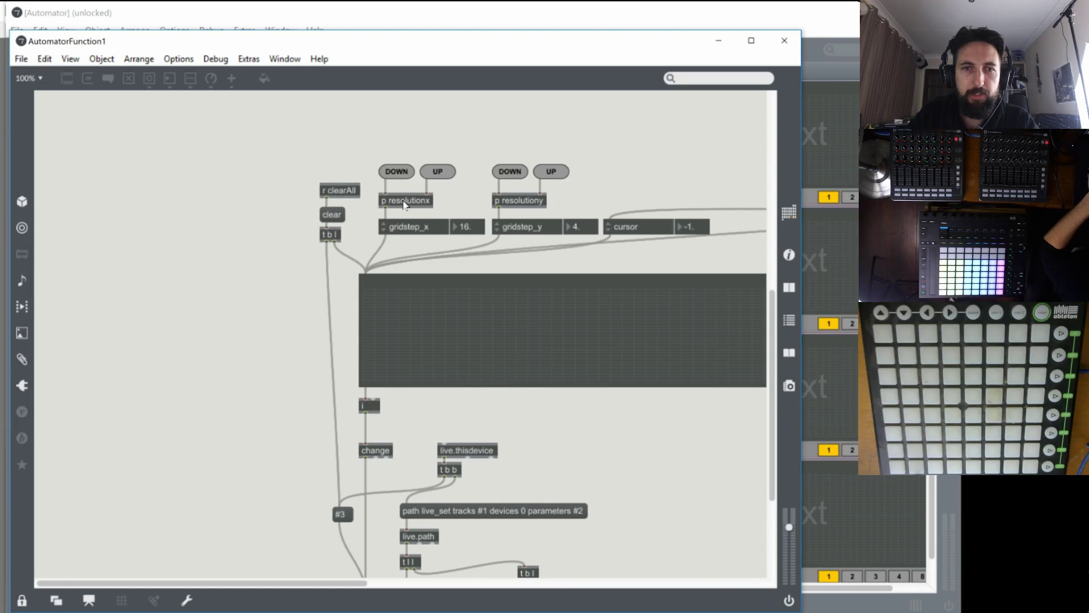
double_click(404, 203)
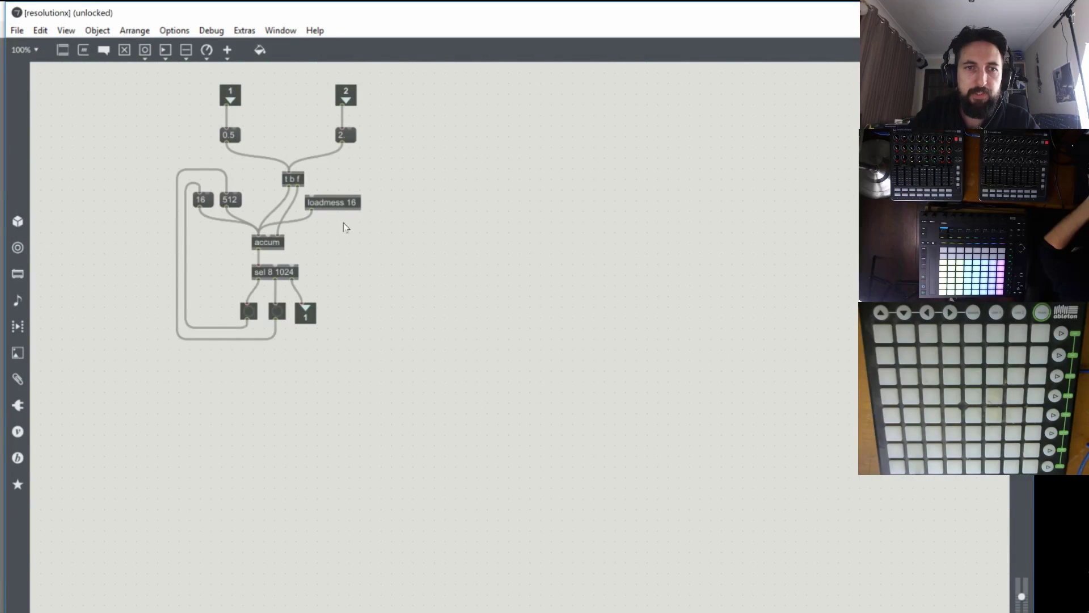
click(339, 203)
key(Delete)
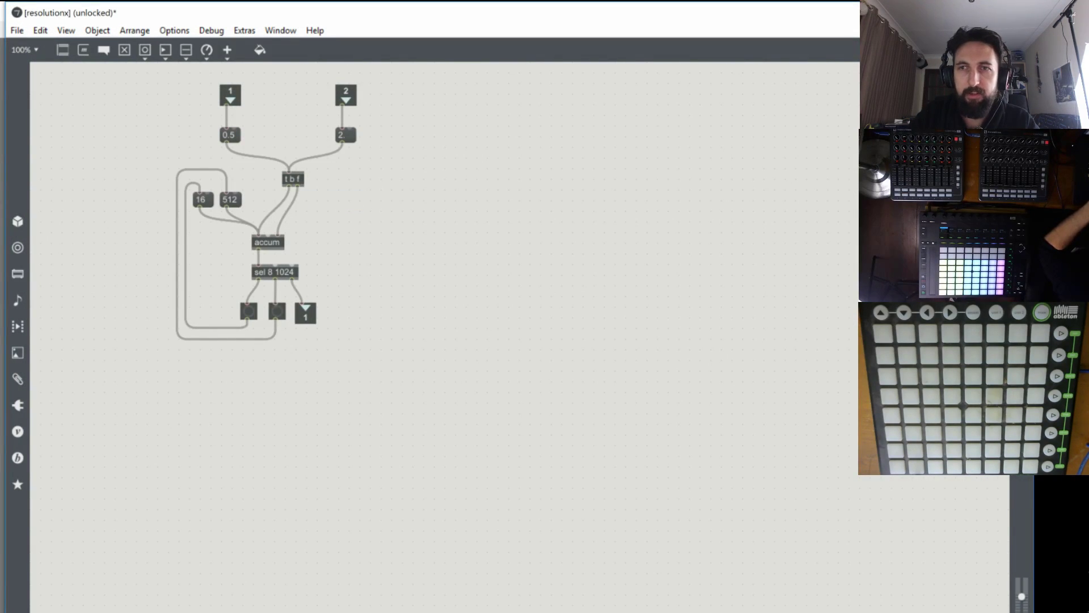
key(ctrl+w)
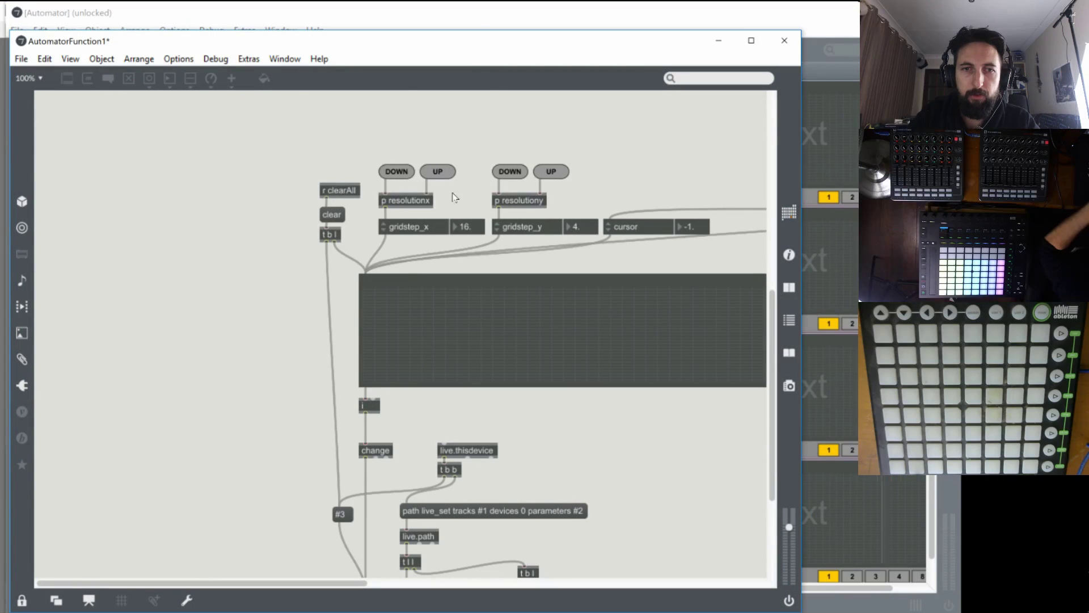
Unlock AutomatorFunction1 and add a live.thisdevice object above the DOWN and UP buttons.
key(ctrl+e)
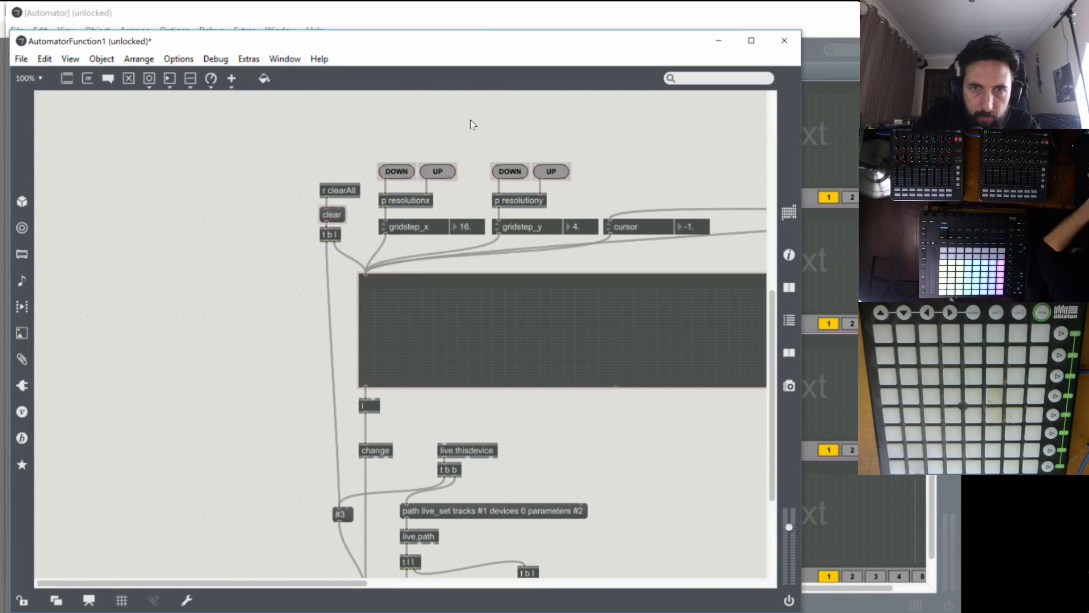
text(nlia)
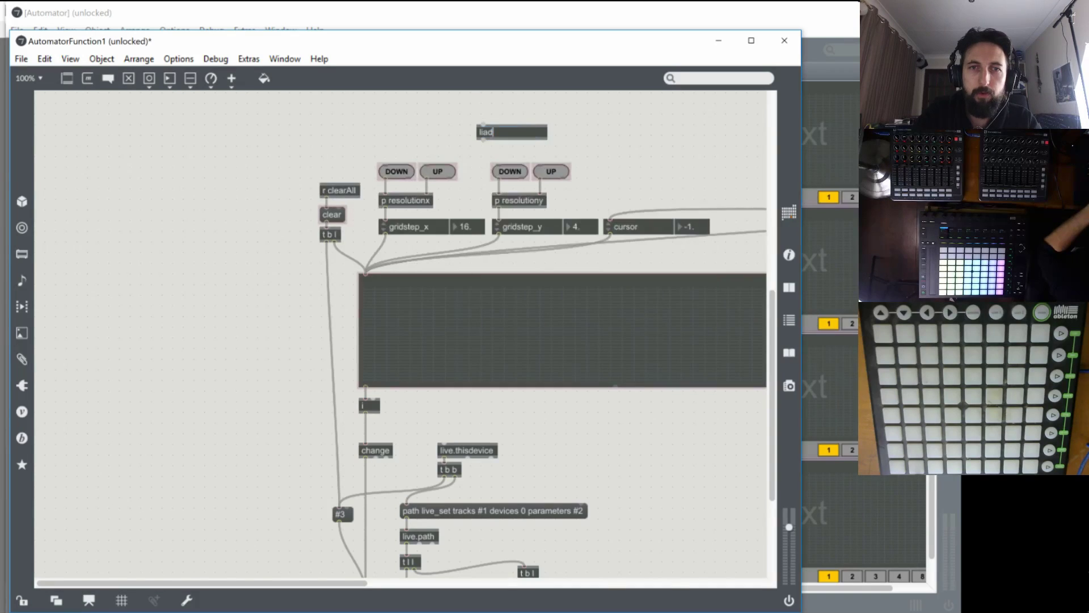
key(BackSpace)
key(BackSpace)
key(BackSpace)
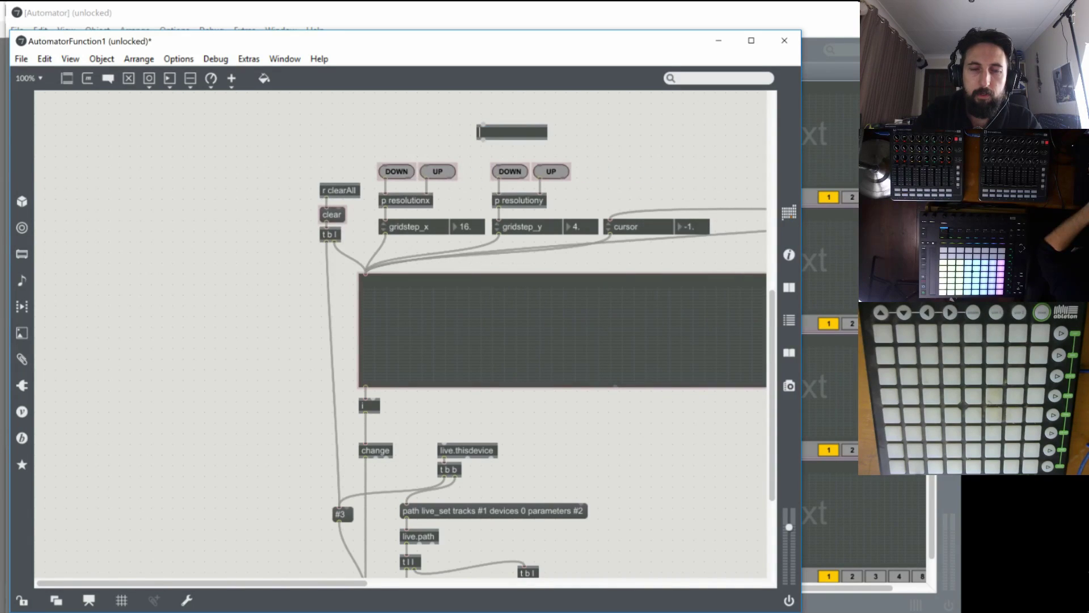
text(live.this)
key(Return)
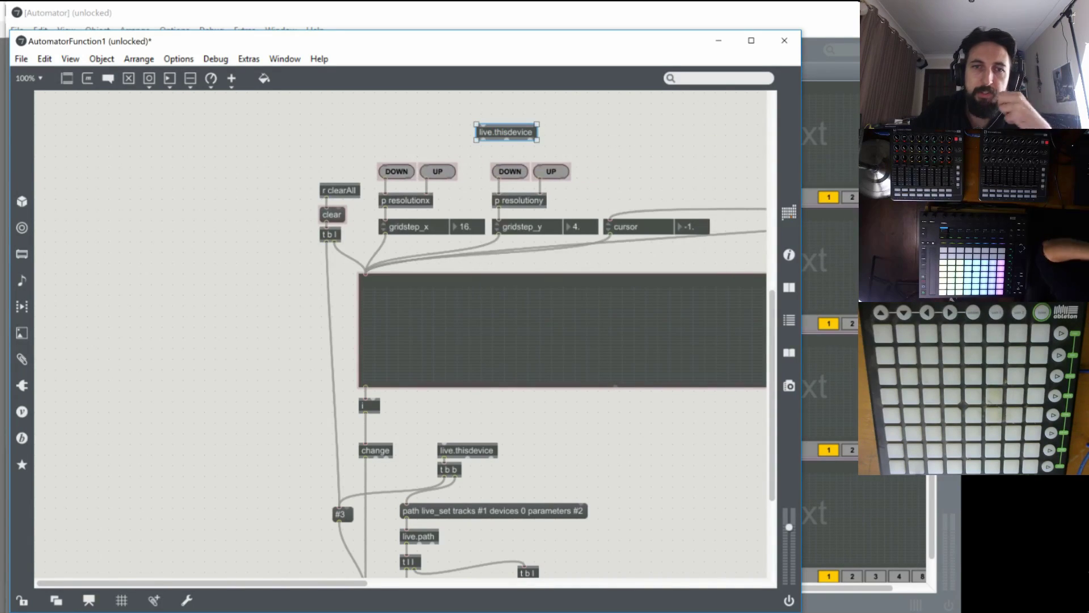
drag(506, 131, 514, 105)
Try a 16 message under the new live.thisdevice object, and replace it with a connected t b b object.
click(468, 147)
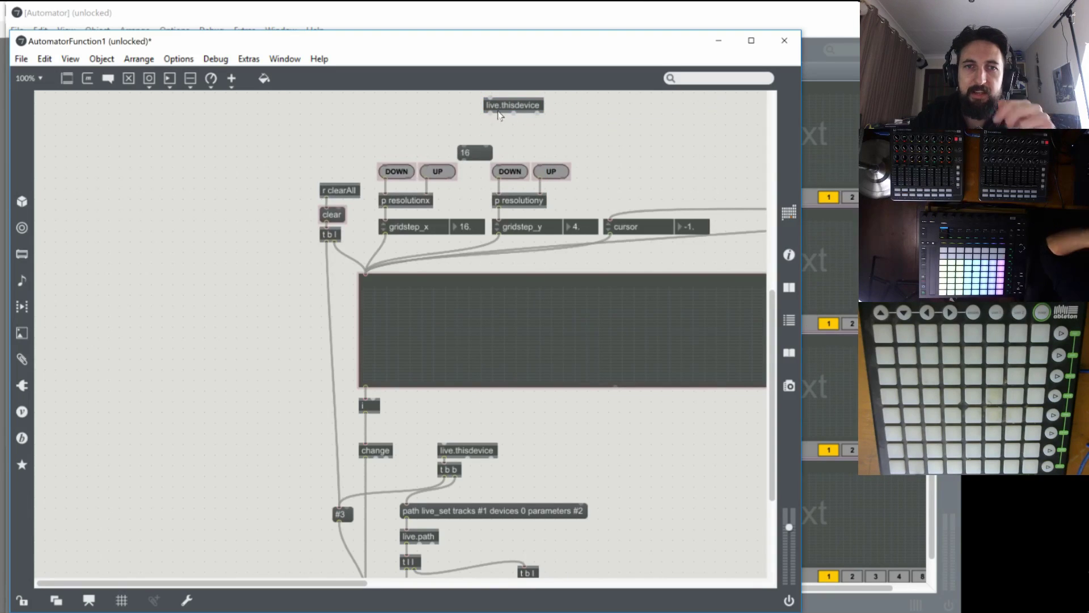
drag(490, 114, 473, 146)
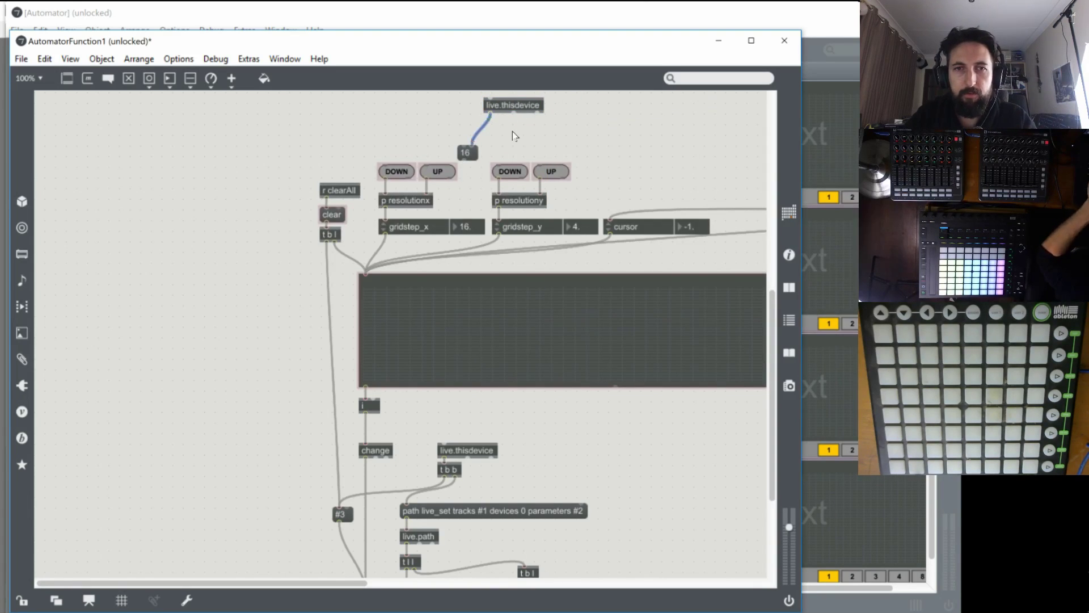
text(nt)
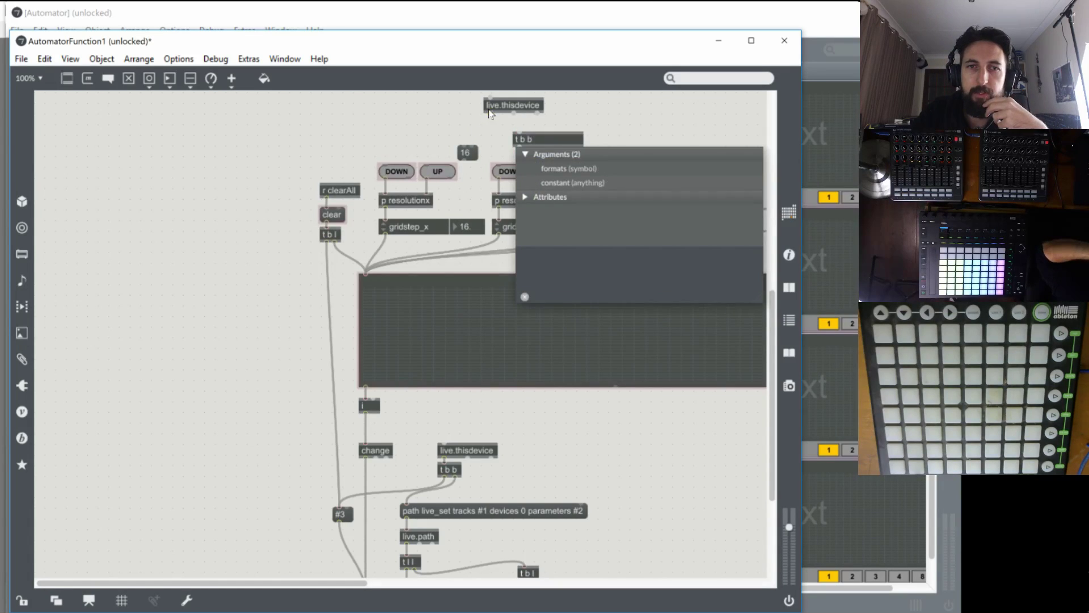
key(Return)
drag(518, 137, 477, 154)
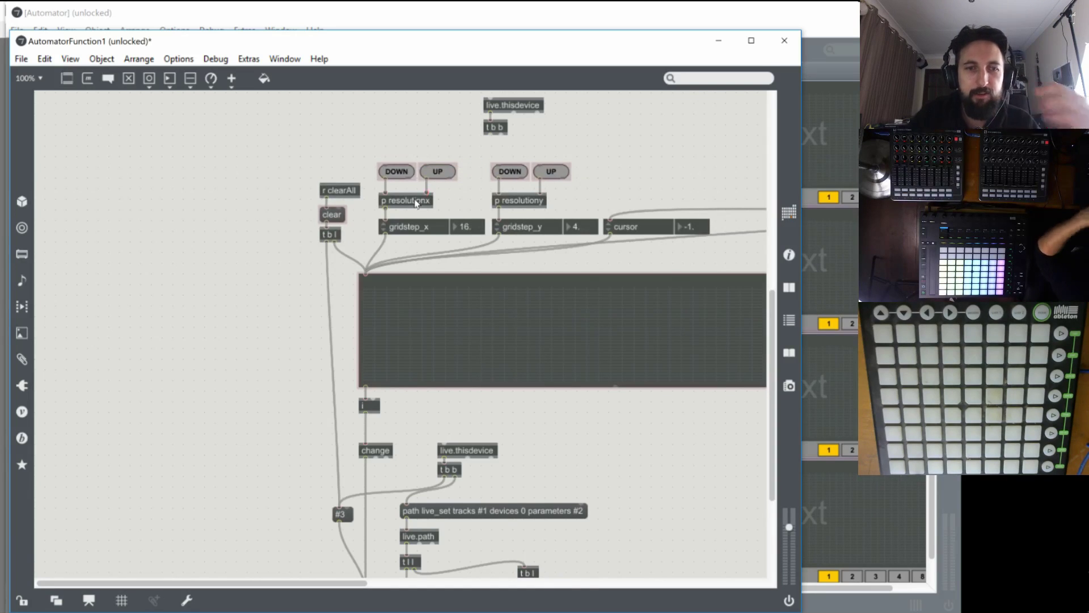
Delete the loadmess 4 object from the resolutiony subpatch.
double_click(415, 201)
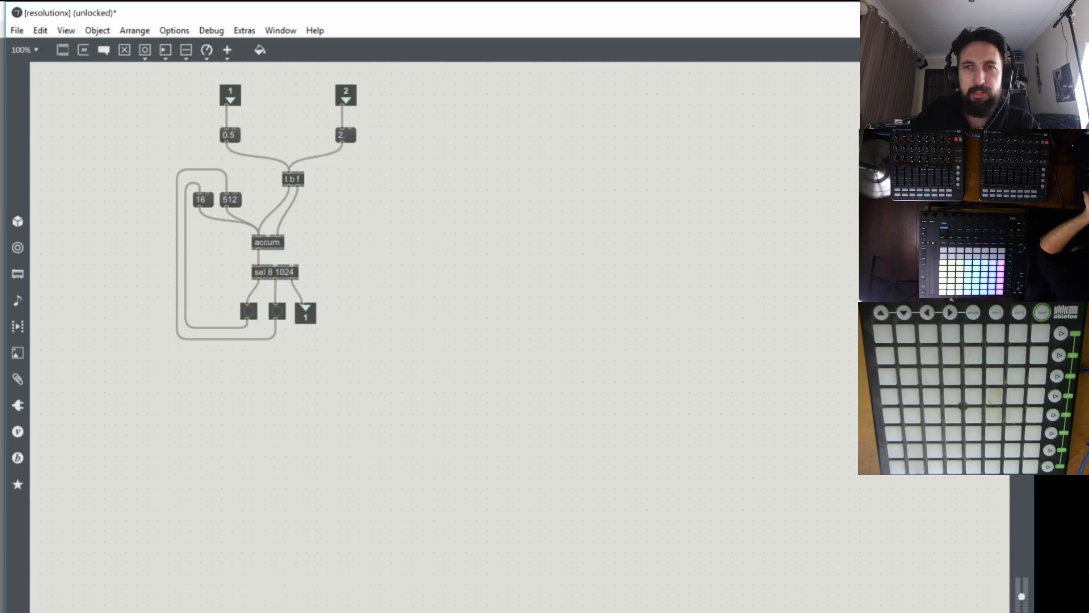
key(ctrl+w)
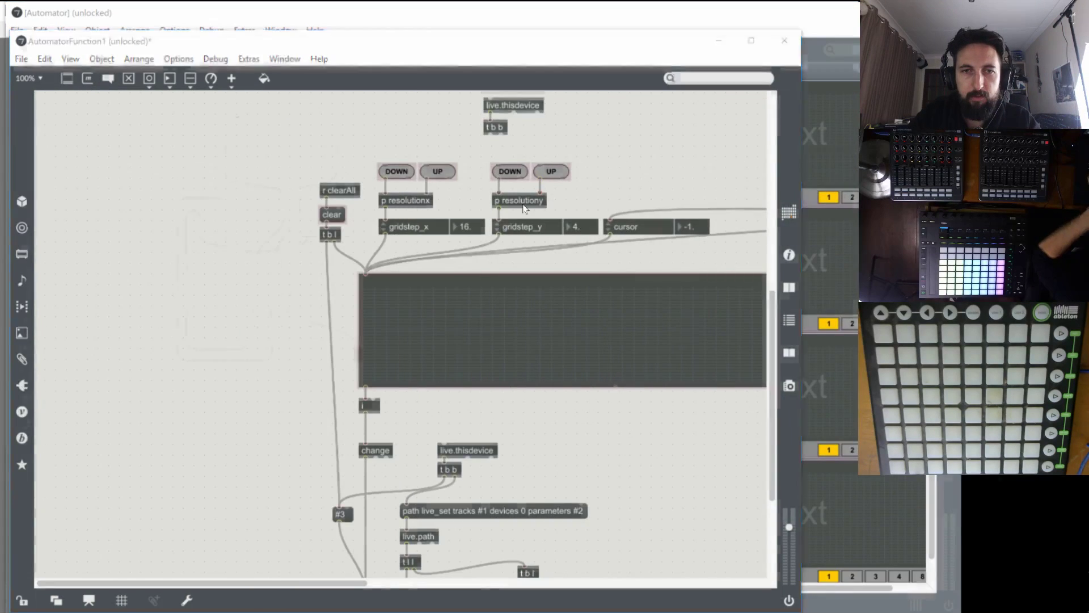
double_click(523, 204)
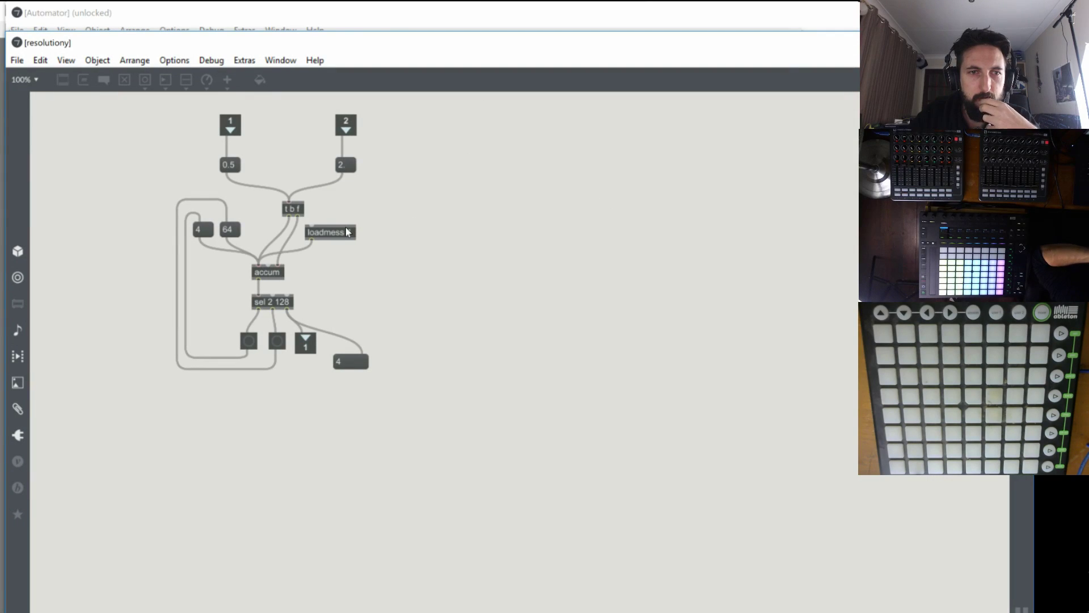
key(ctrl+e)
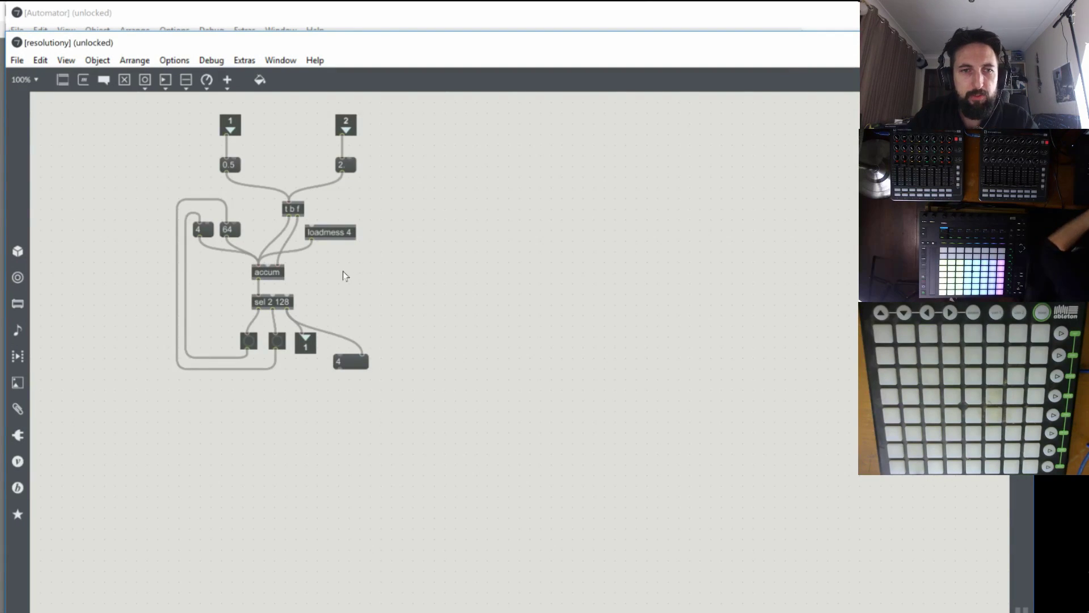
click(340, 232)
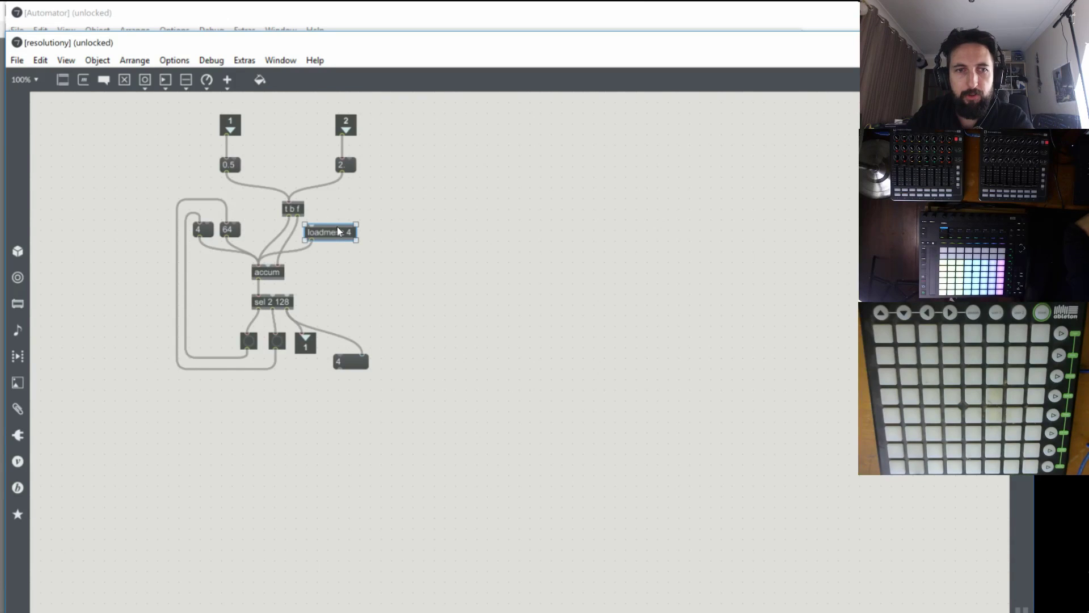
key(Delete)
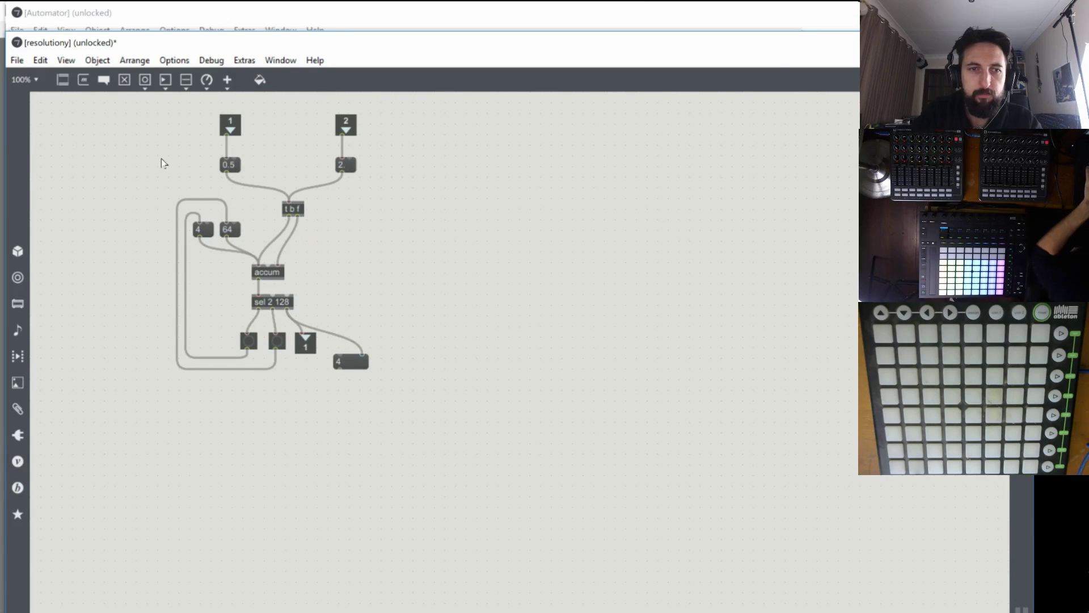
Add a live.thisdevice object in resolutiony, connect it to the 4 message, and close the subpatch.
key(n)
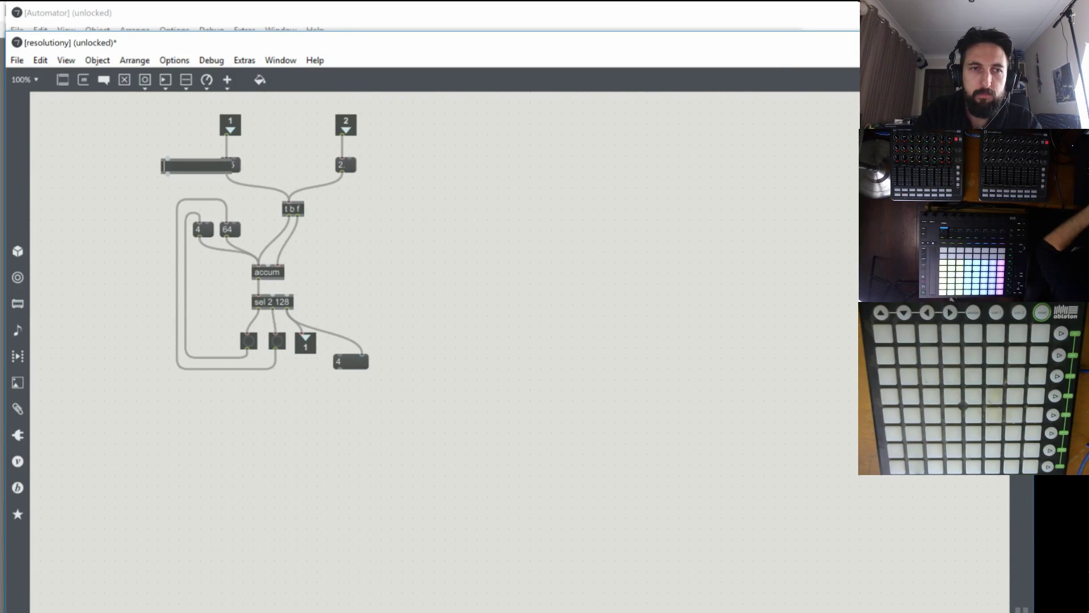
text(live.thisdevice)
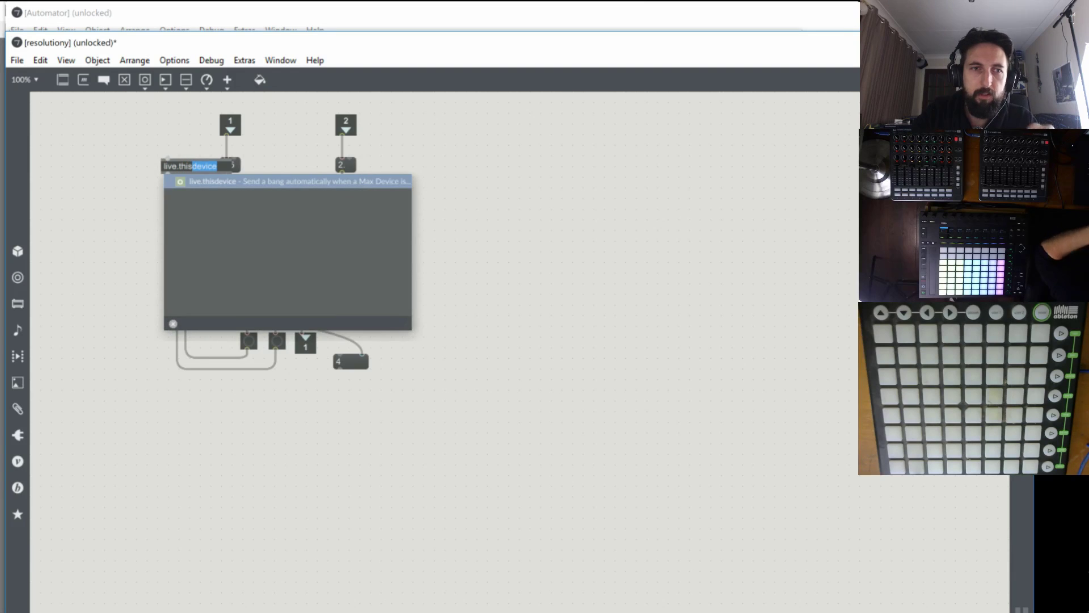
key(Return)
drag(172, 173, 198, 225)
drag(208, 165, 199, 164)
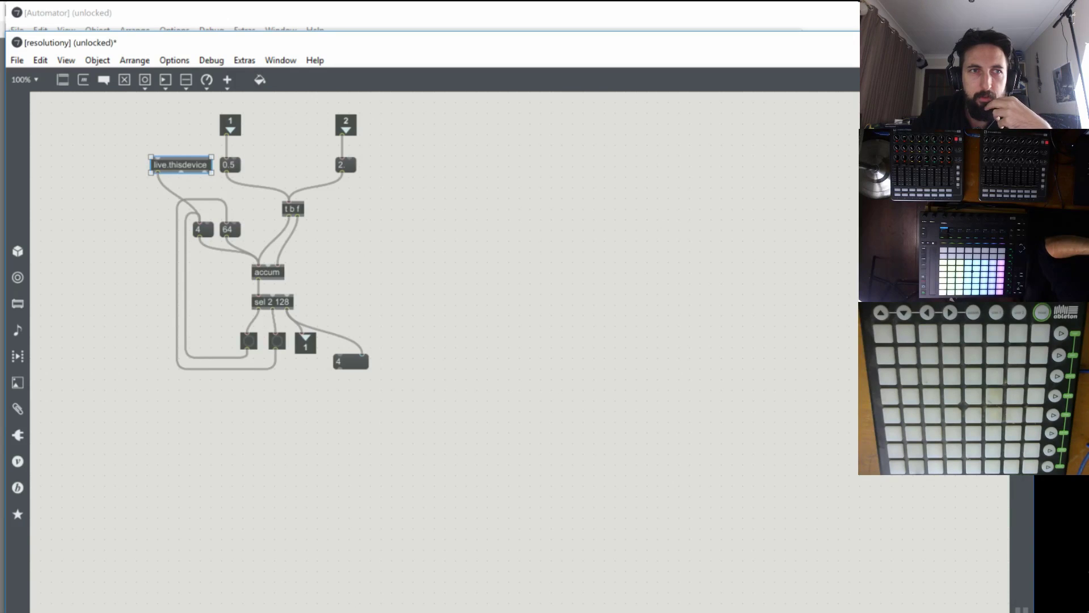
key(ctrl+w)
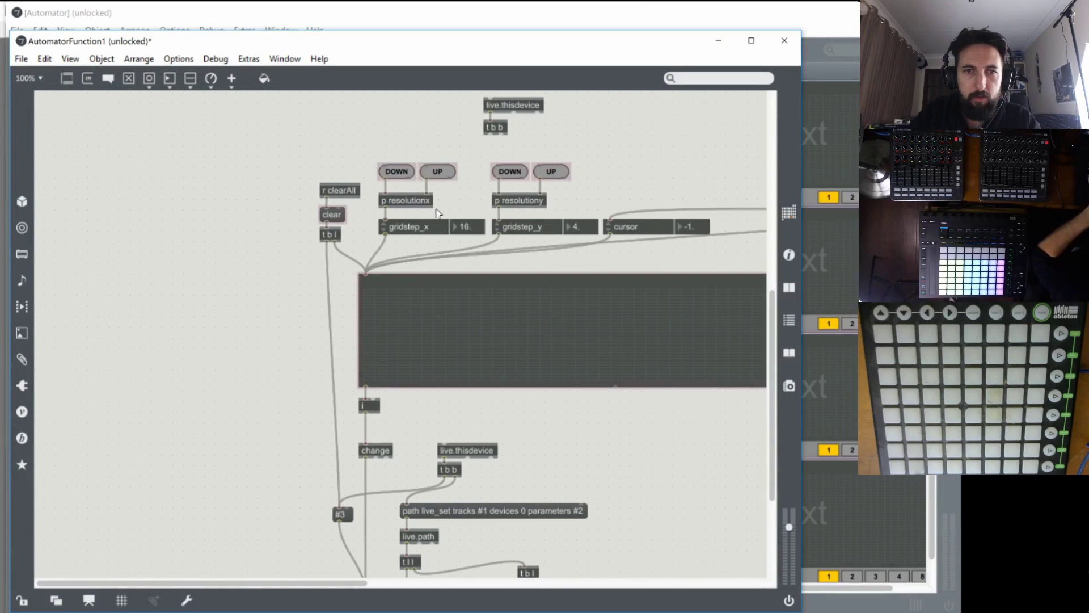
Add a live.thisdevice object in the resolutionx subpatch and connect it to the 16 message.
double_click(419, 203)
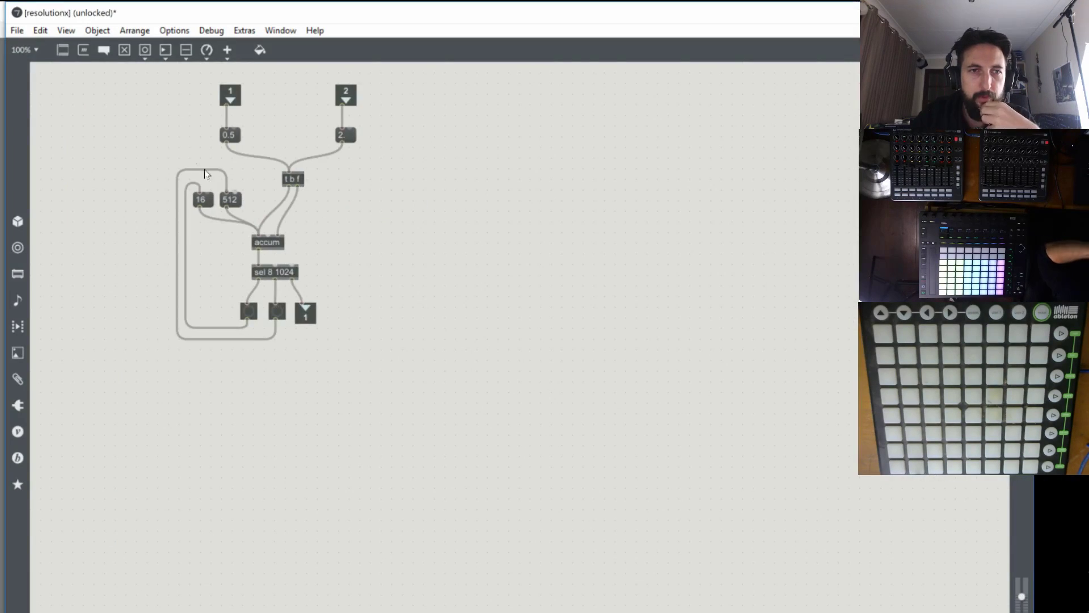
text(n)
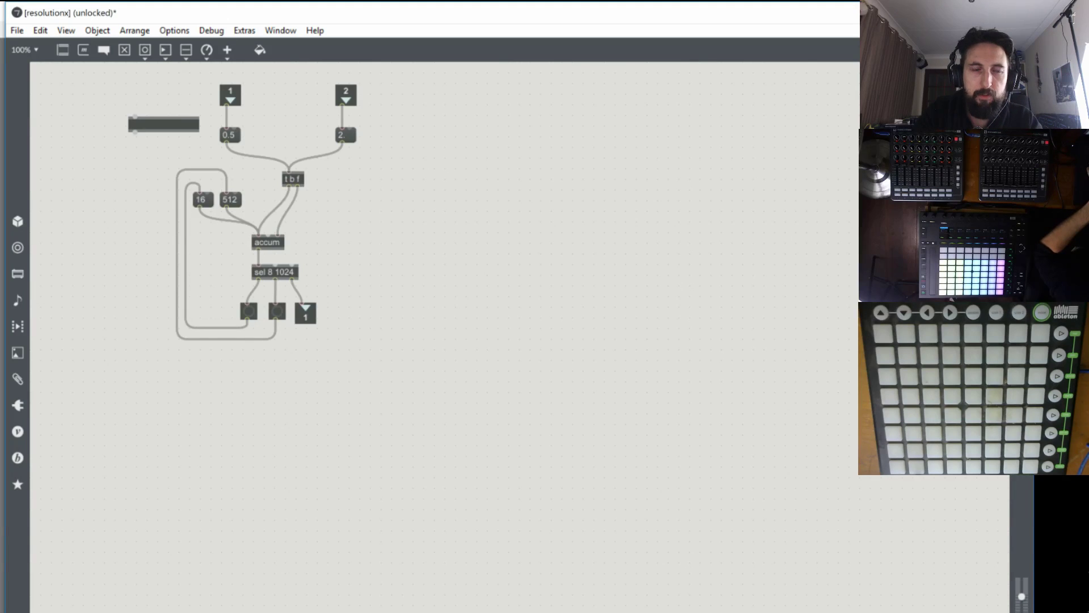
text(live.thisdevice)
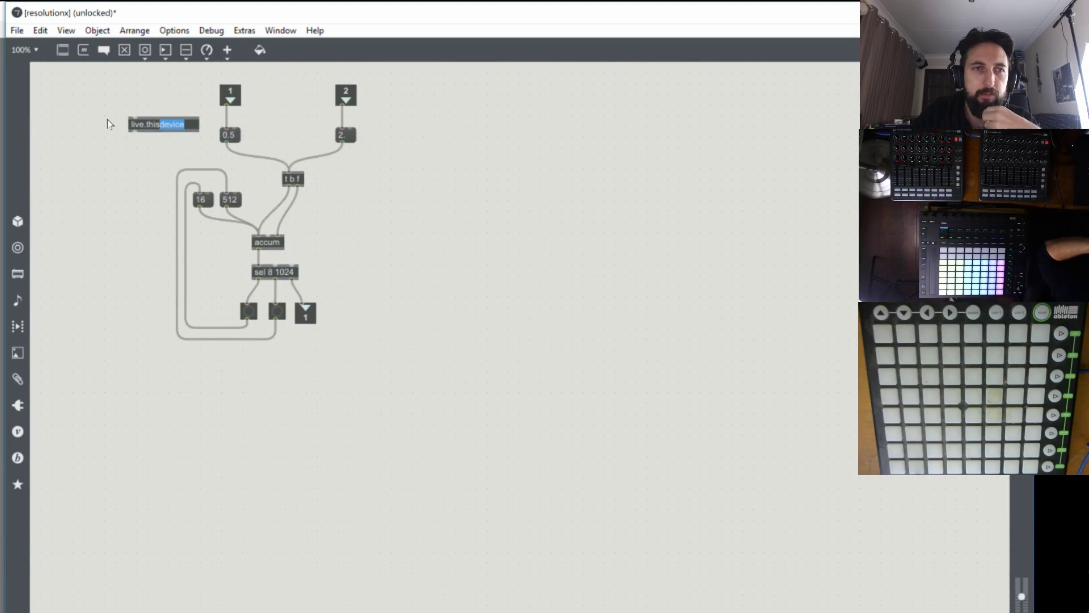
key(Return)
drag(200, 196, 200, 197)
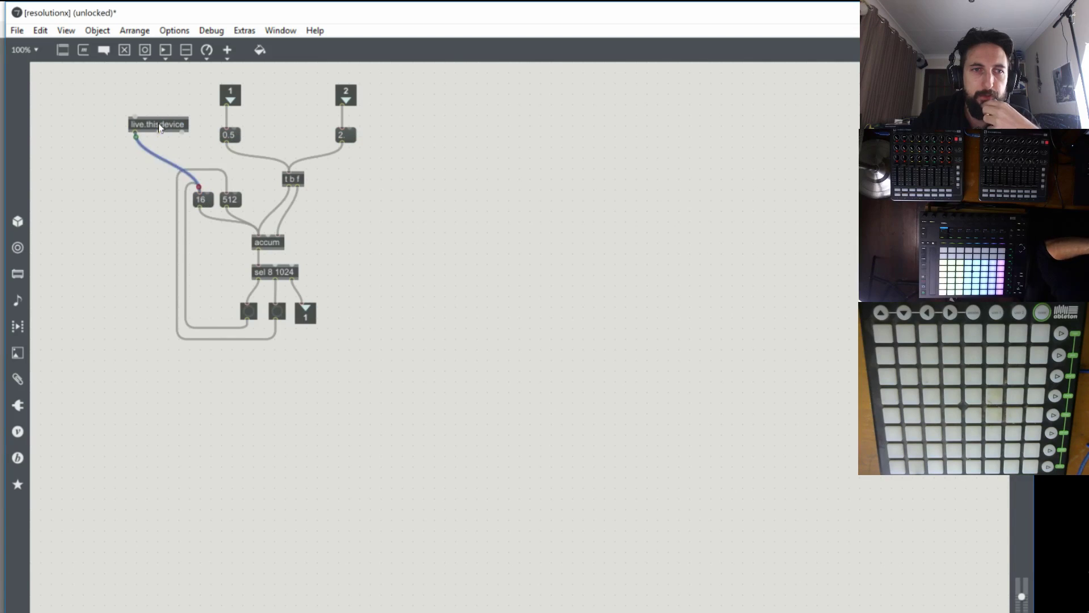
Move live.thisdevice closer to the 16 message, close the resolutionx subpatch, and save and close AutomatorFunction1.
drag(162, 129, 172, 139)
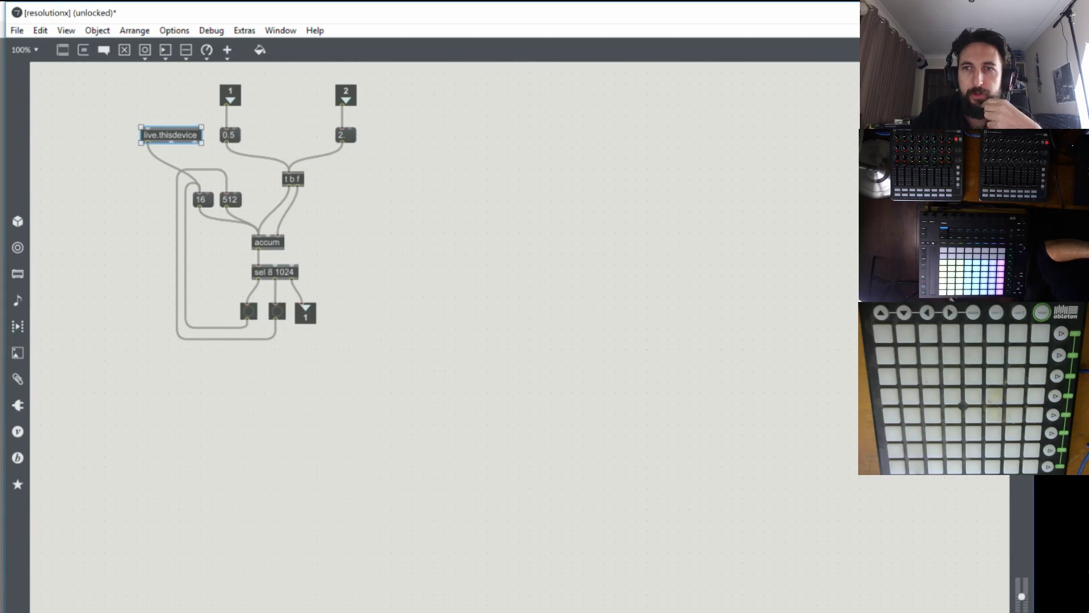
key(ctrl+w)
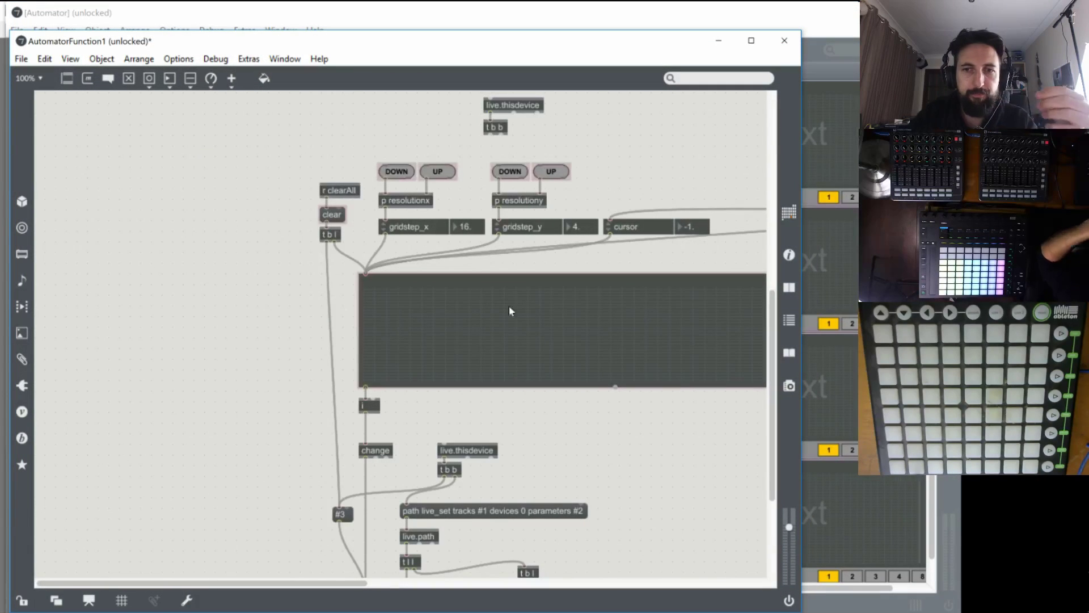
key(ctrl+s)
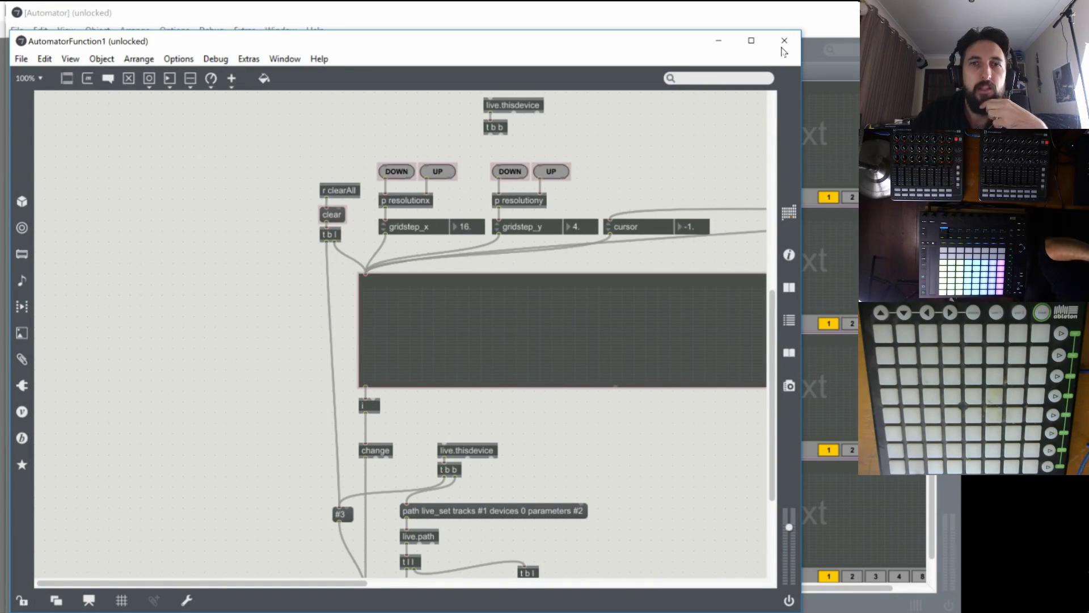
click(783, 40)
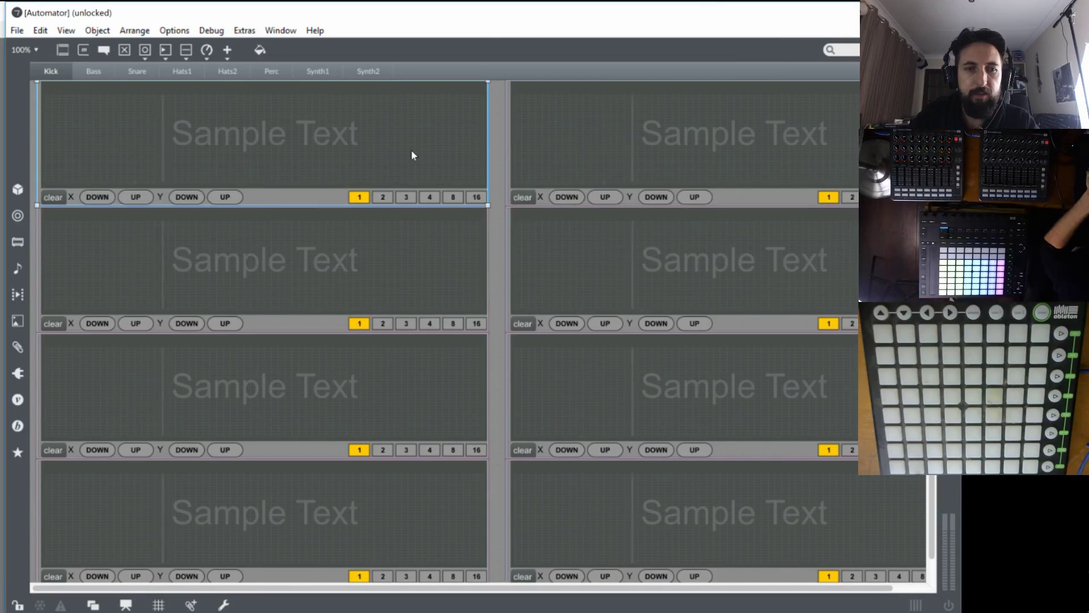
Check the Automator subpatch by switching its presentation mode and back, and close its window.
right_click(412, 152)
click(399, 141)
key(ctrl+alt+e)
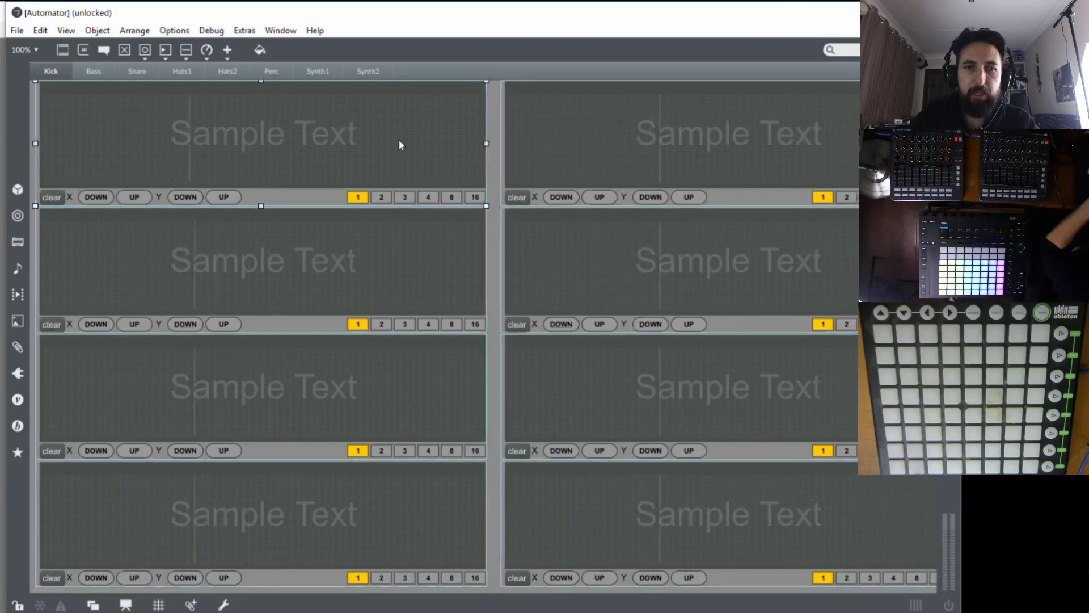
key(ctrl+alt+e)
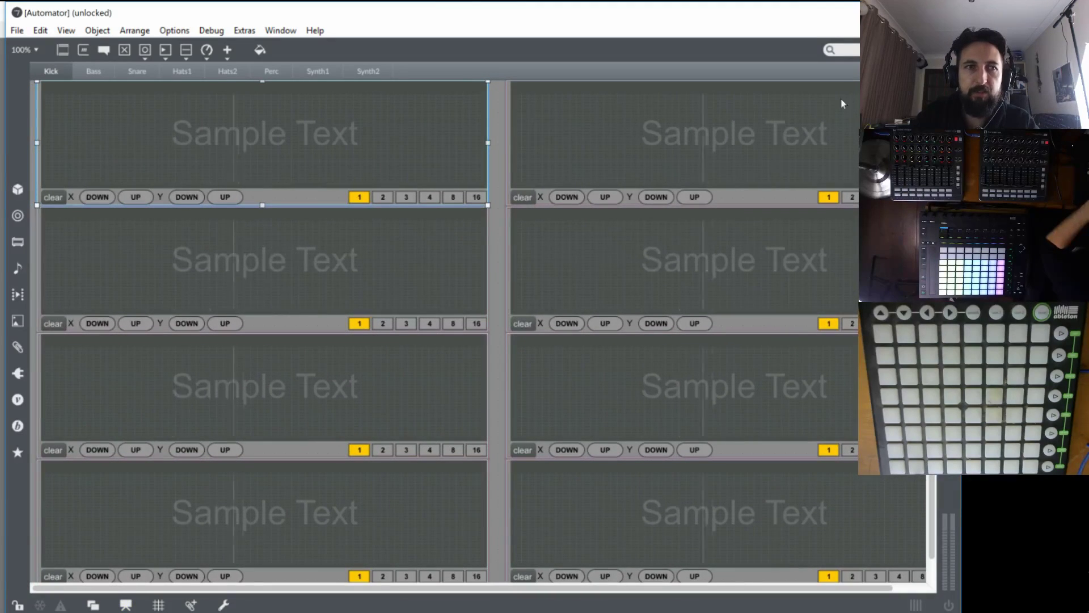
key(ctrl+w)
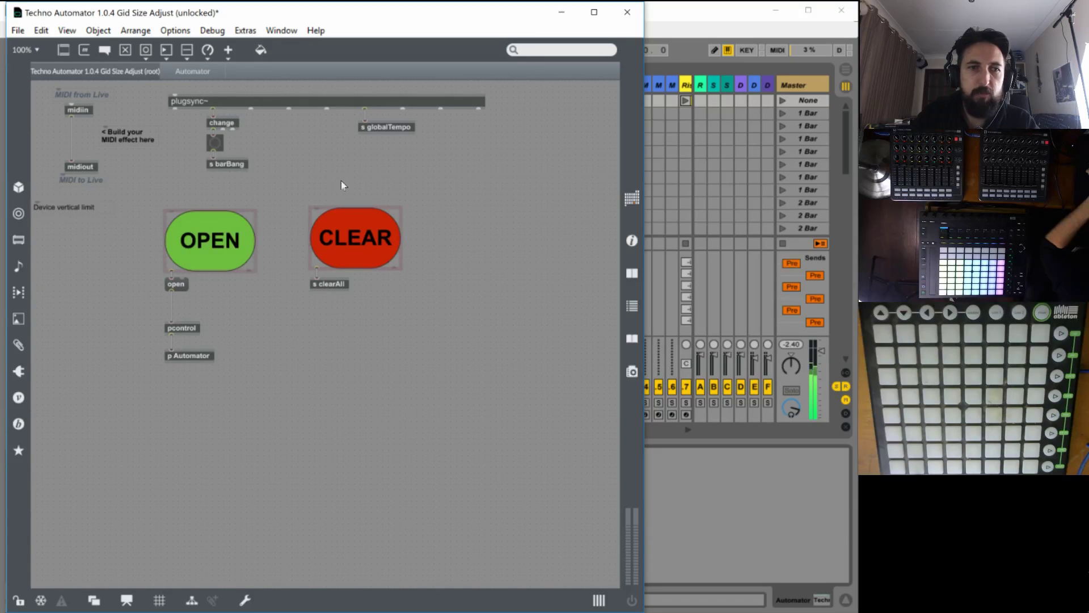
Examine the help patches of plugsync~ and the related plugphasor~ object, and close both.
alt+click(252, 105)
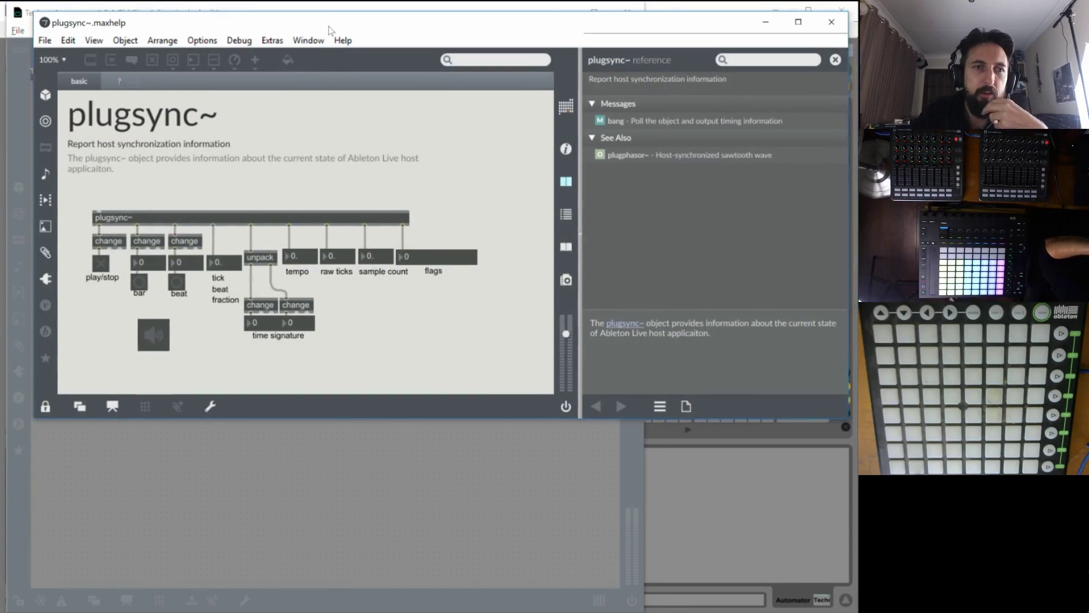
drag(328, 29, 318, 29)
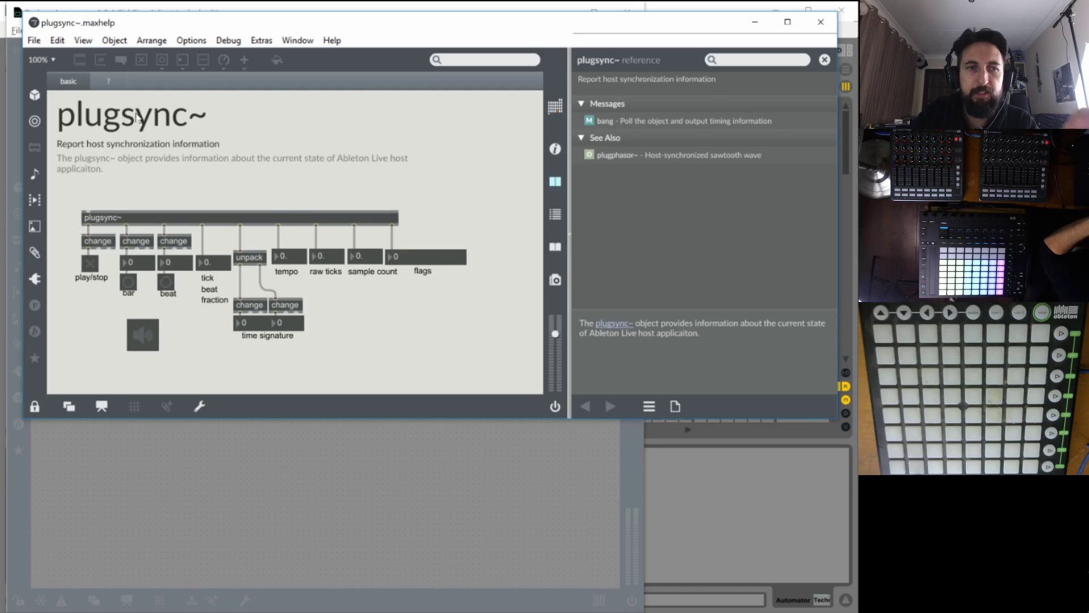
click(108, 80)
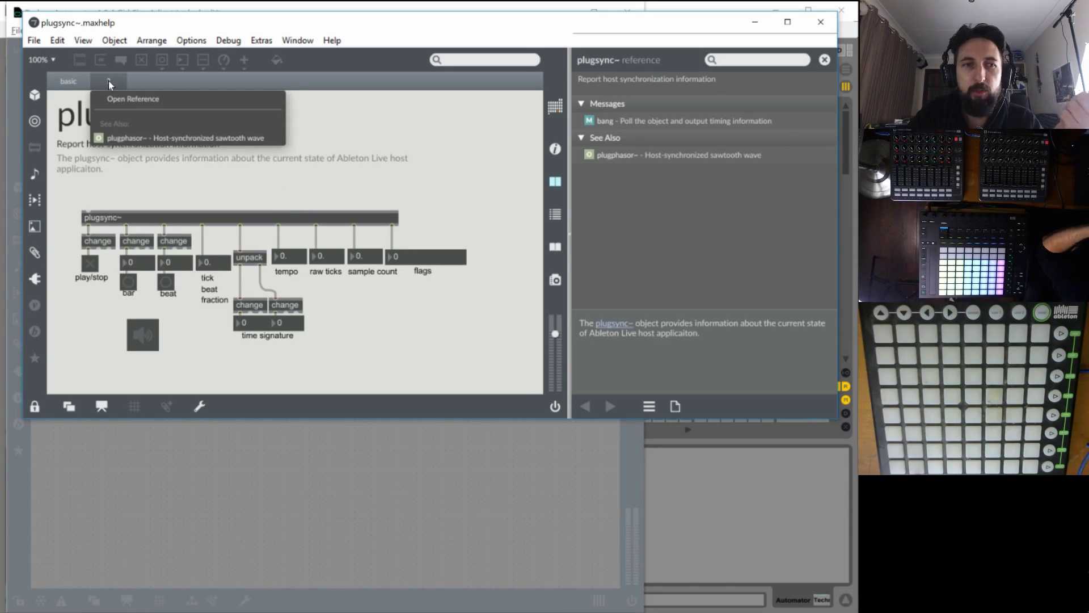
click(159, 139)
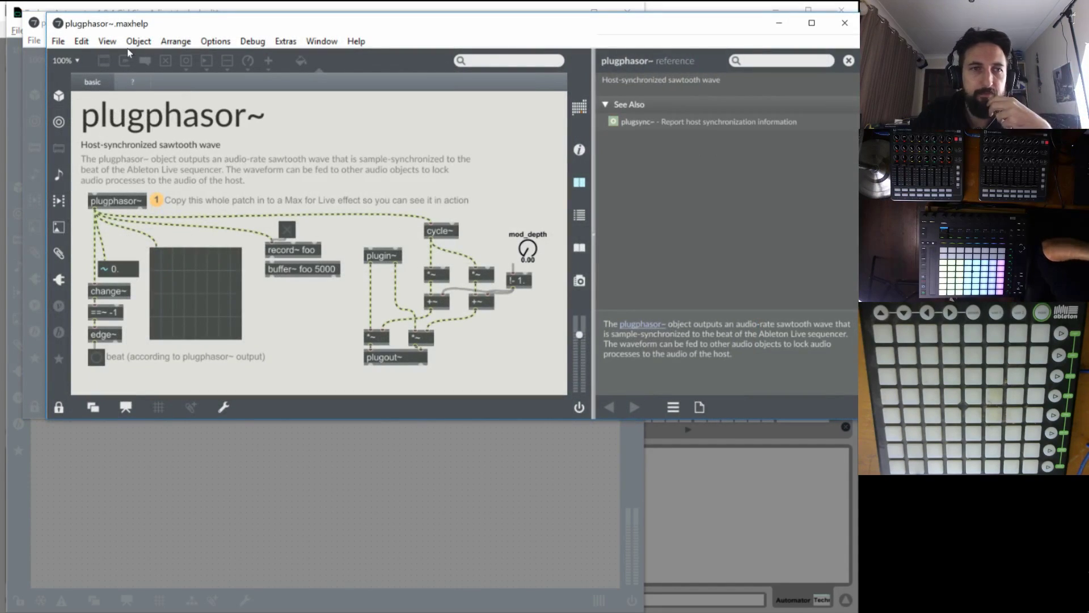
click(128, 79)
click(128, 79)
click(844, 23)
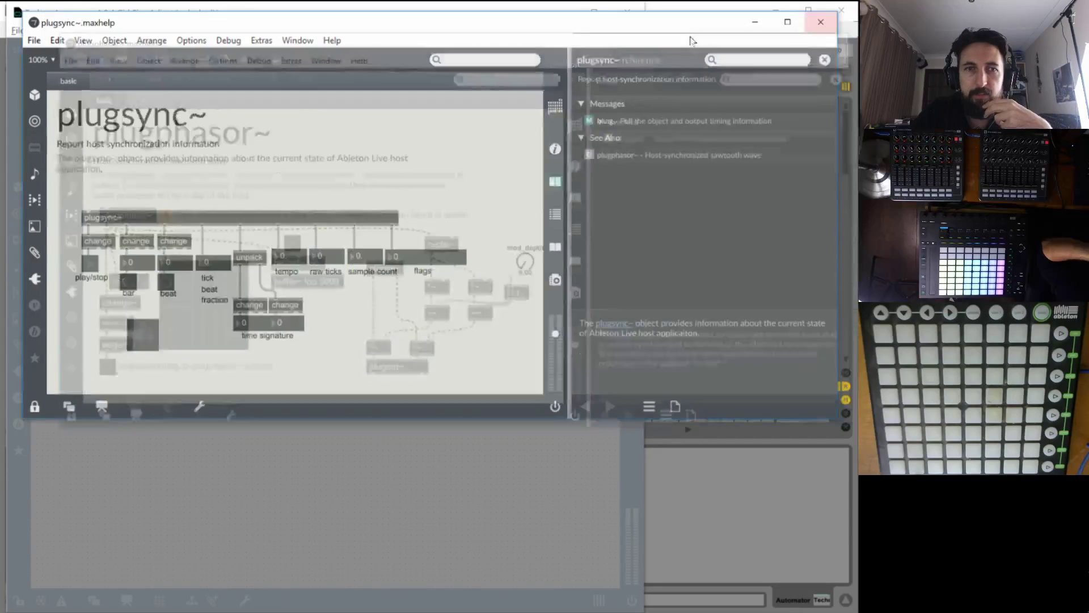
click(821, 21)
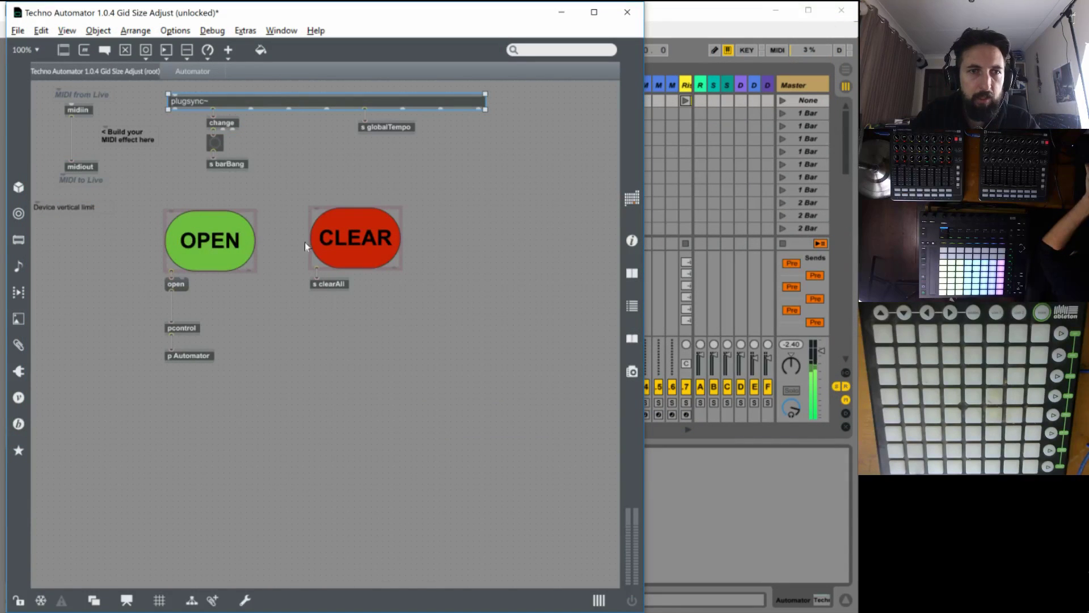
Add a slider object in the empty area of the main patcher.
key(n)
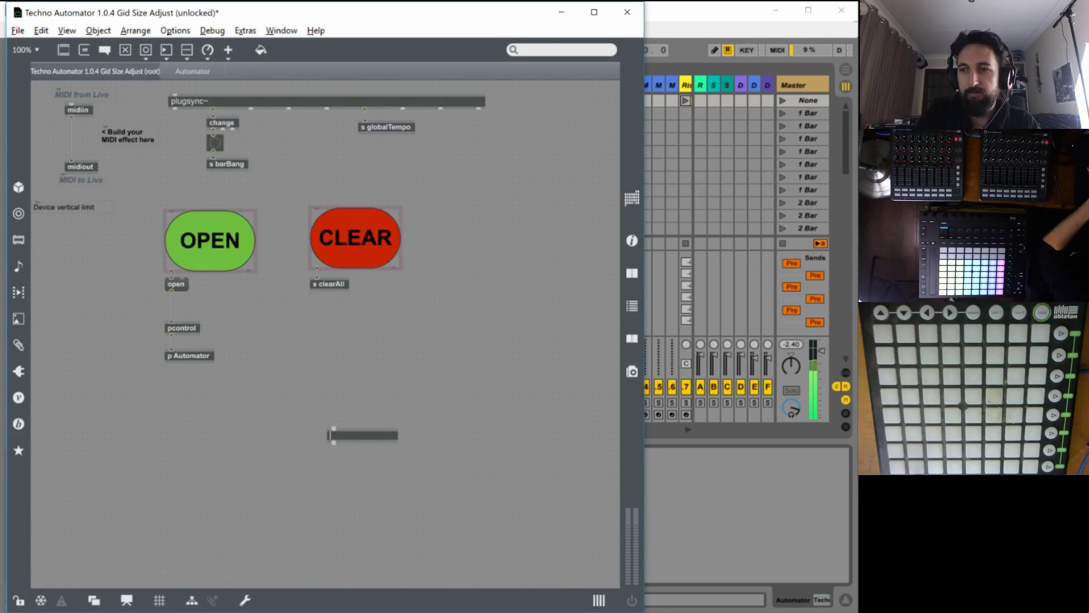
text(slider)
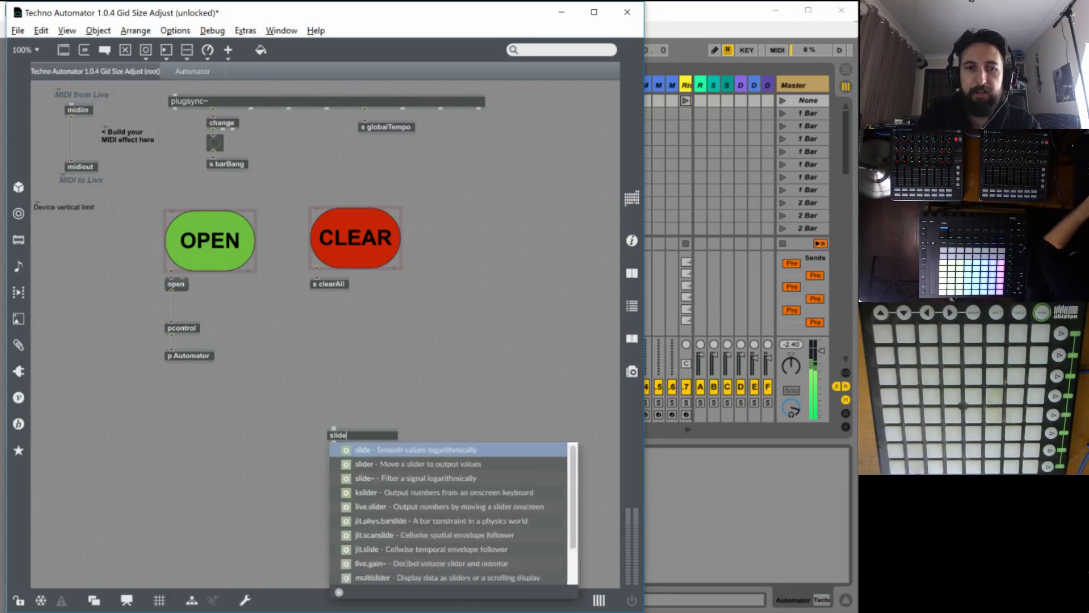
key(Return)
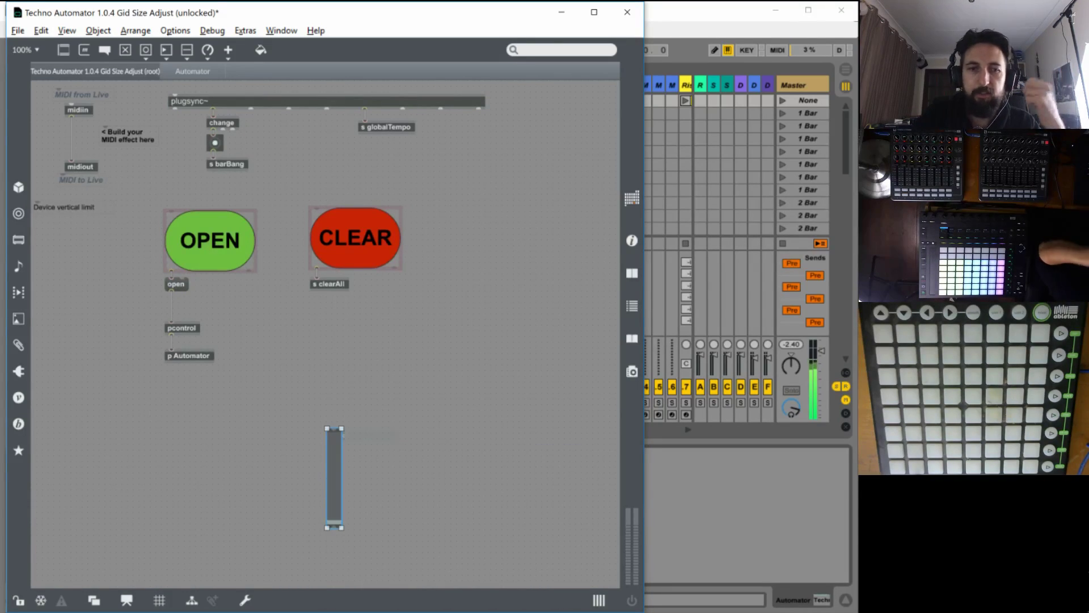
Examine the slider object's help patch, trying the sliders in its mousing and appearance examples.
alt+click(336, 469)
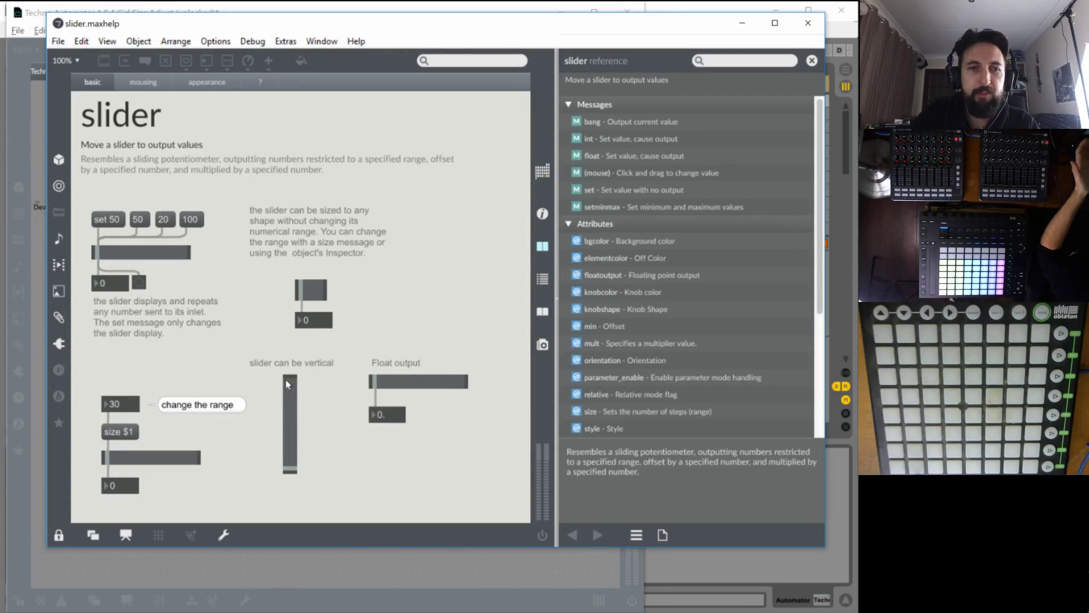
click(156, 86)
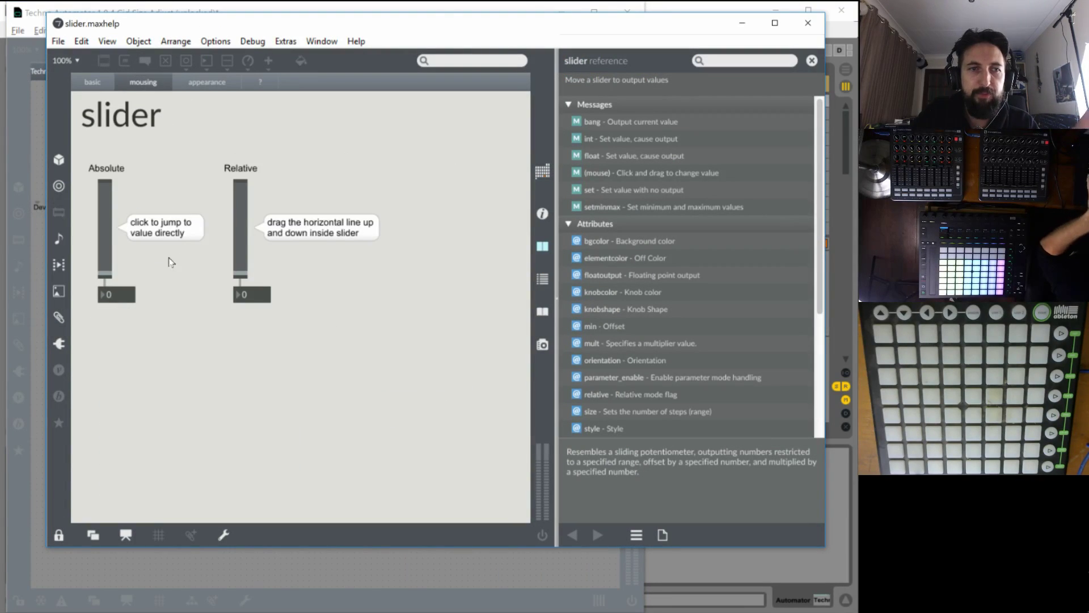
drag(241, 228, 241, 213)
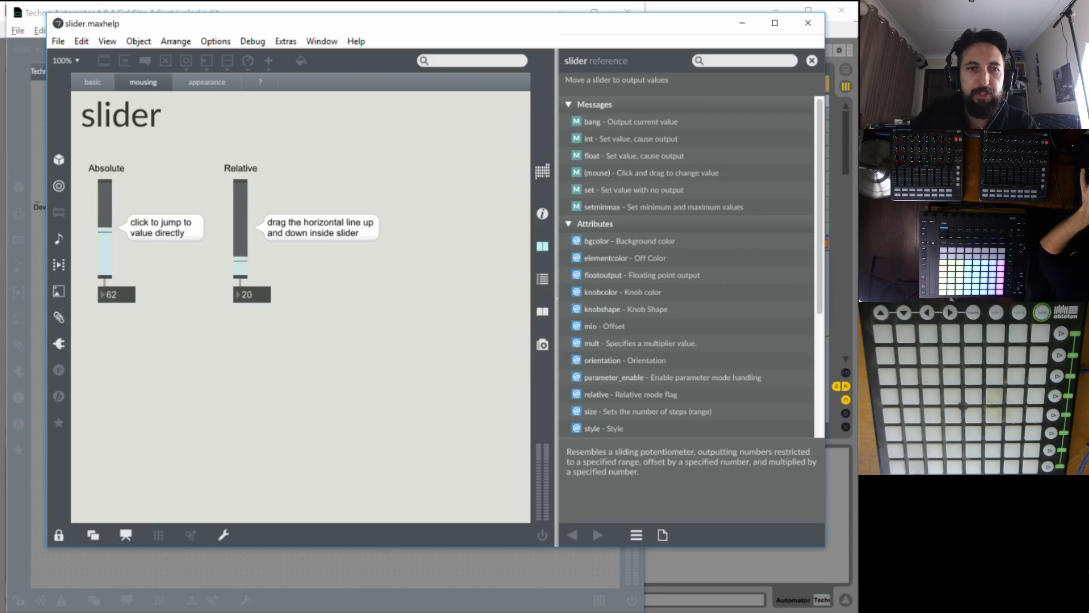
click(208, 82)
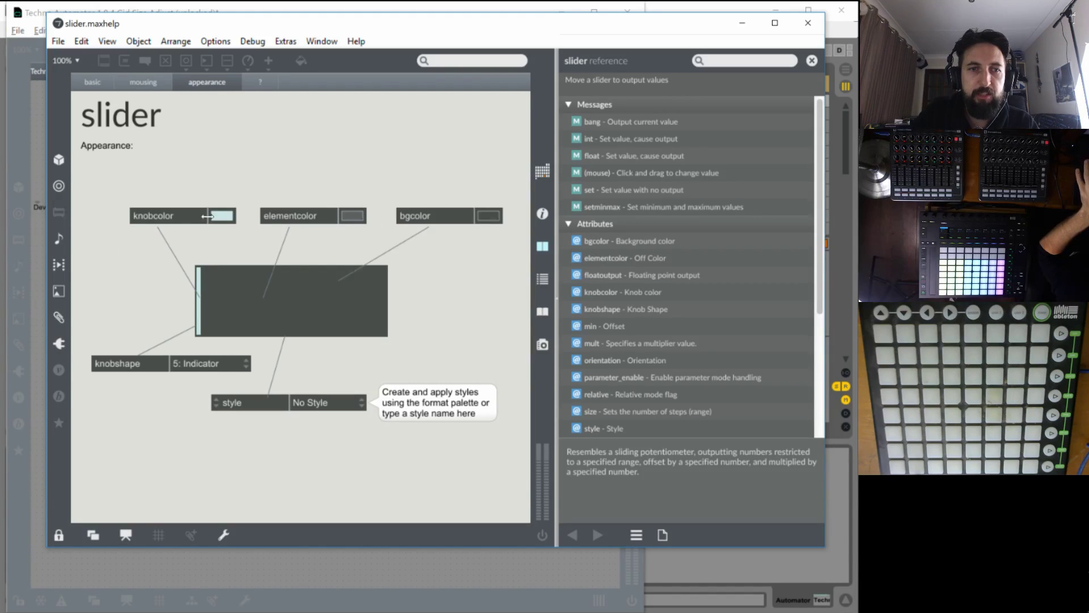
click(295, 313)
Examine the help for the related dial and multislider objects, try the multislider example, and close all help windows.
click(261, 82)
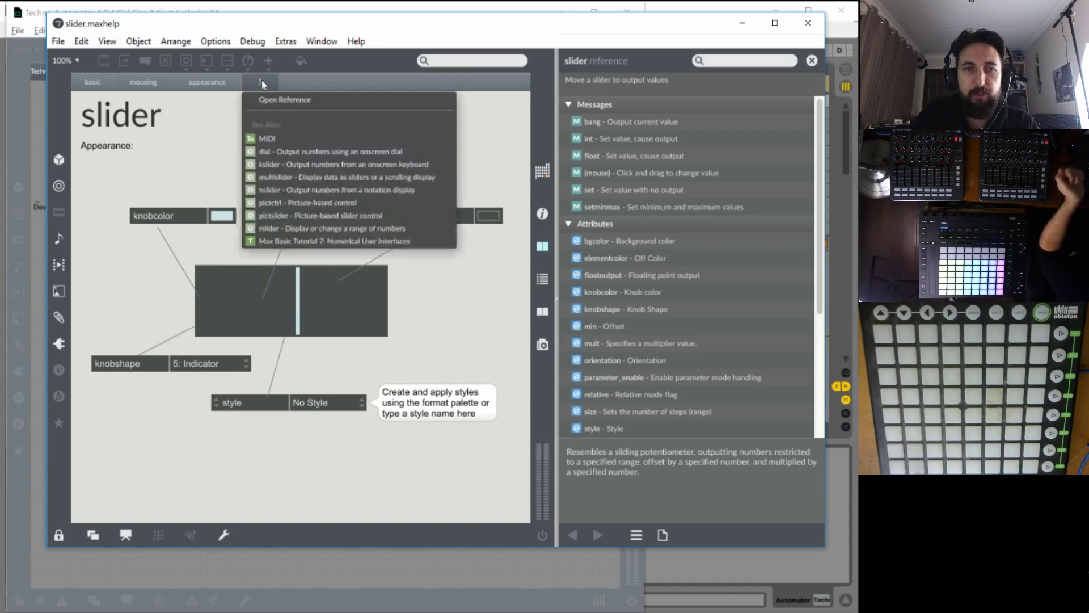
click(363, 152)
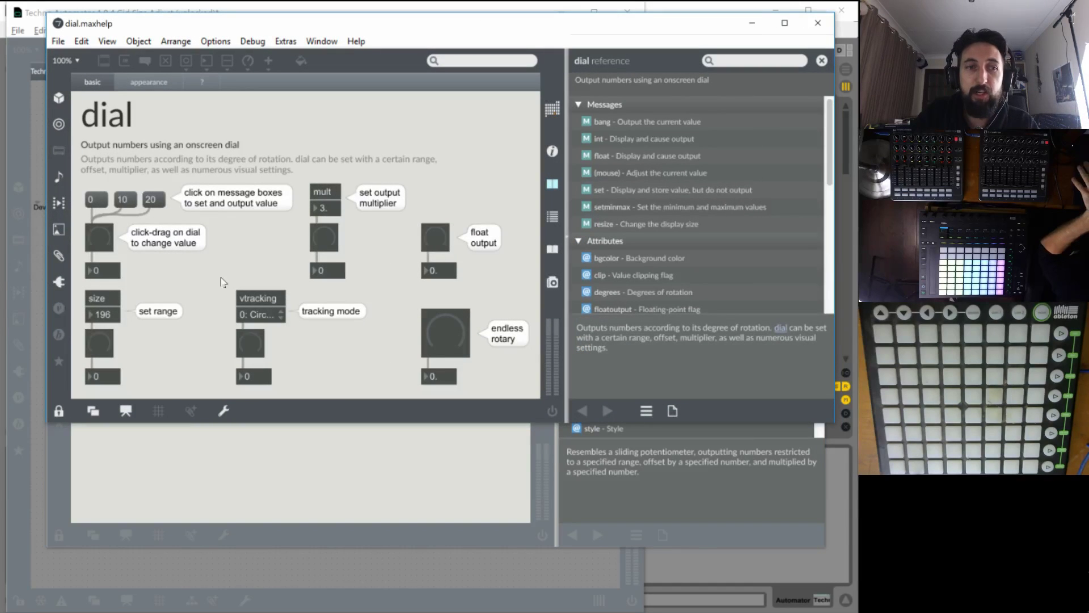
click(817, 23)
click(260, 82)
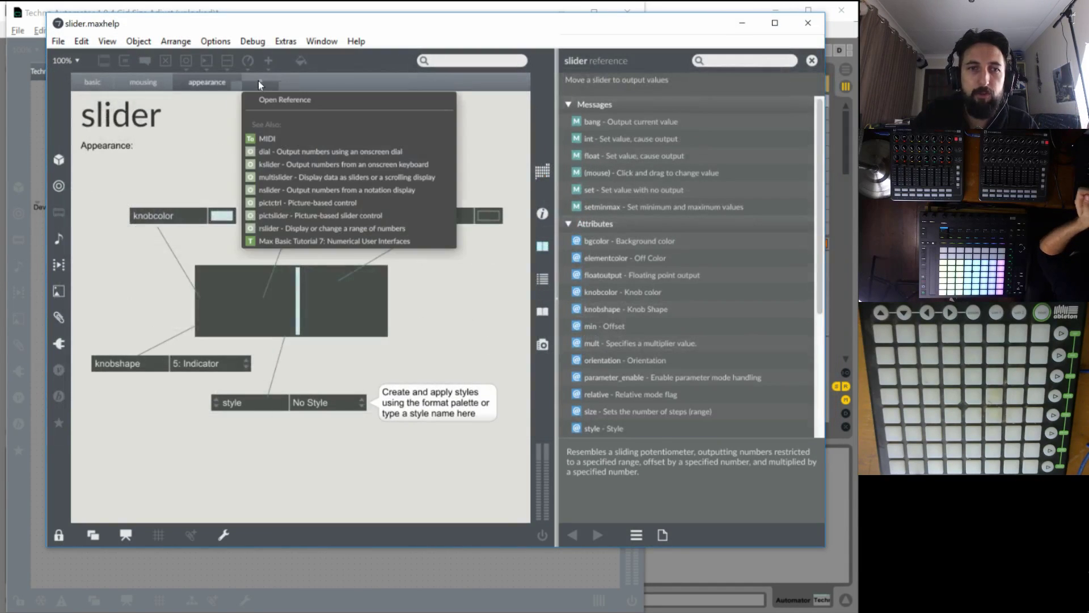
click(321, 177)
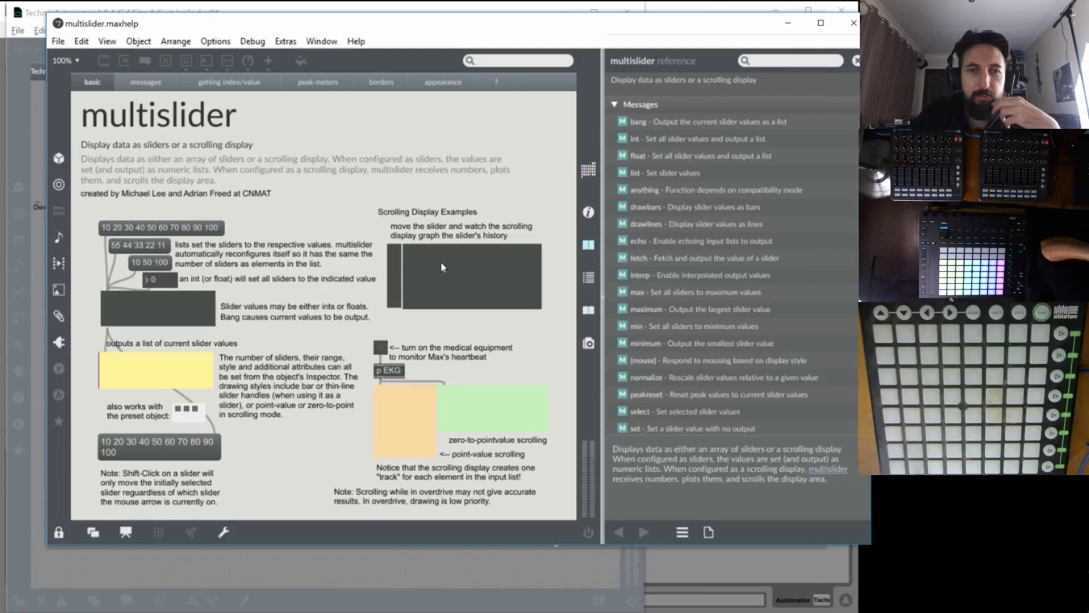
mouse_move(144, 301)
mouse_down()
mouse_move(110, 318)
mouse_move(190, 312)
mouse_up()
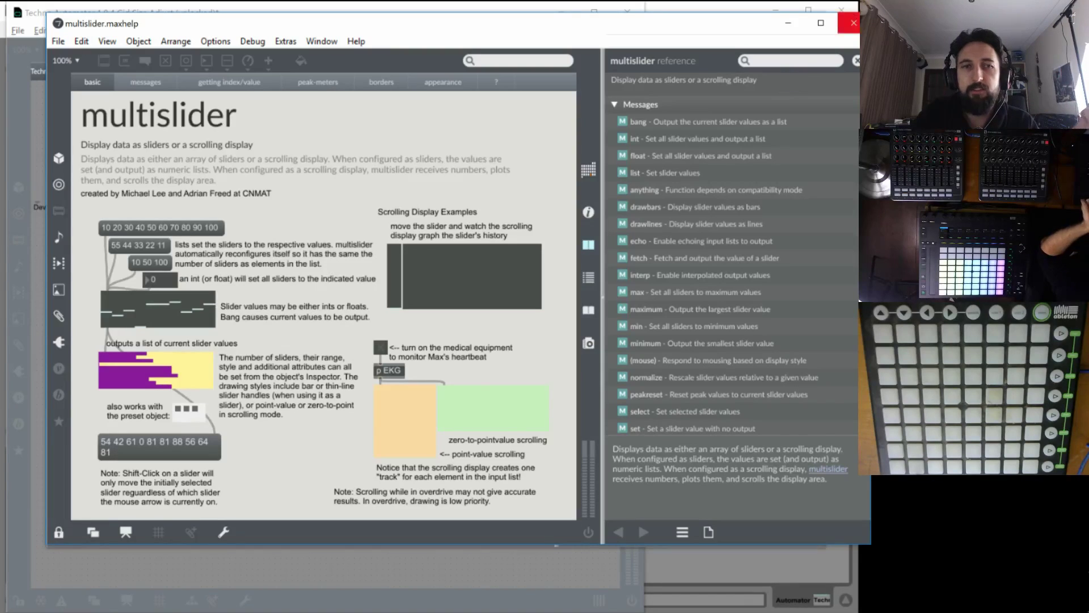
click(853, 22)
click(808, 22)
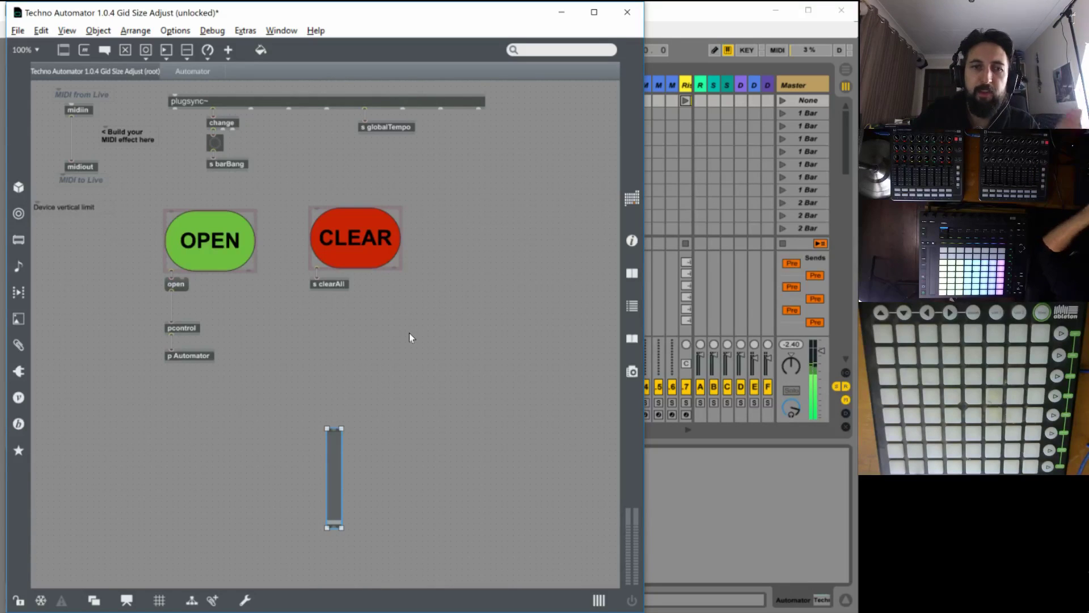
Delete the slider object from the main patcher.
drag(337, 461, 334, 397)
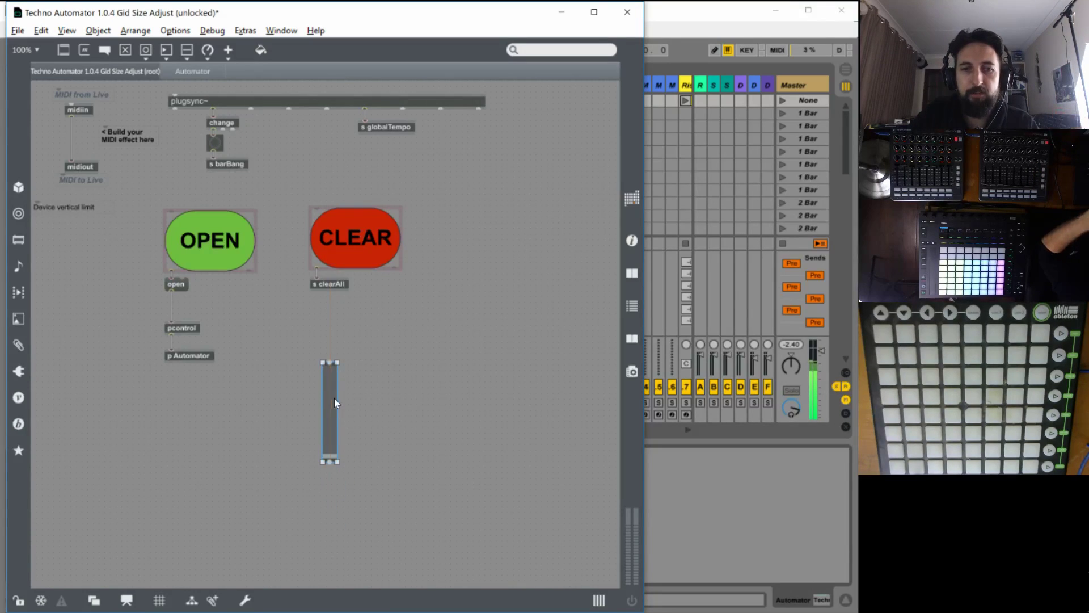
key(Delete)
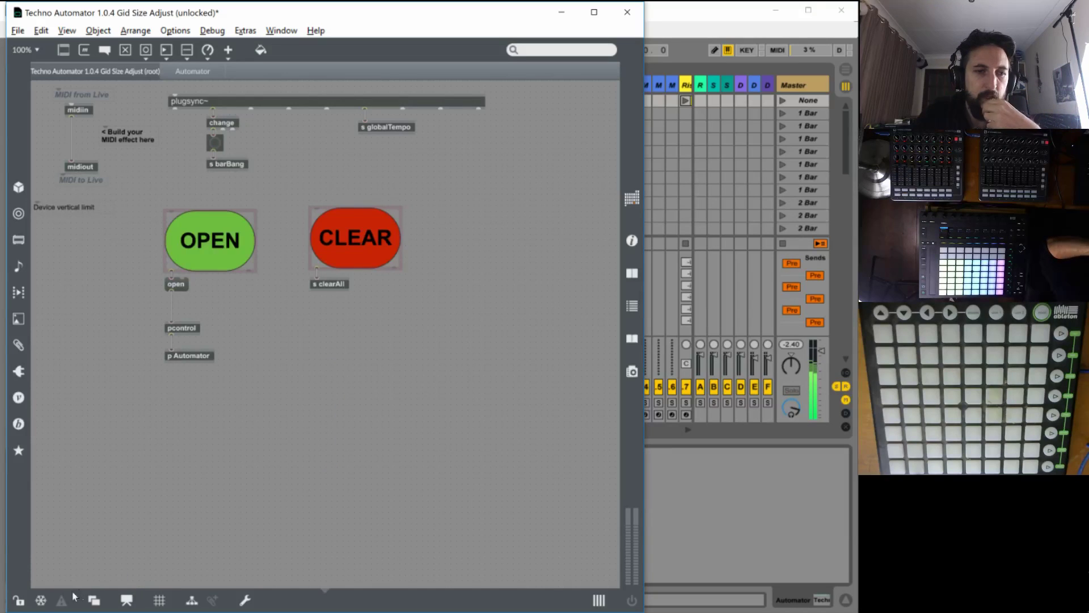
Save the device under the new name "Techno Automator 1.0.5 Gird Adjust" and lock the patcher.
click(18, 30)
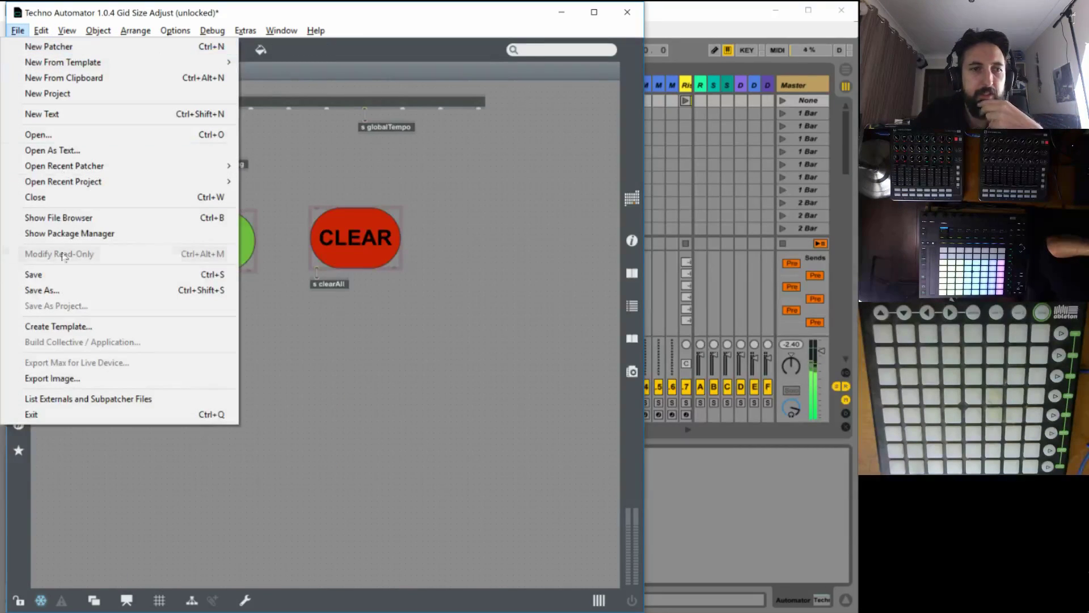
click(63, 289)
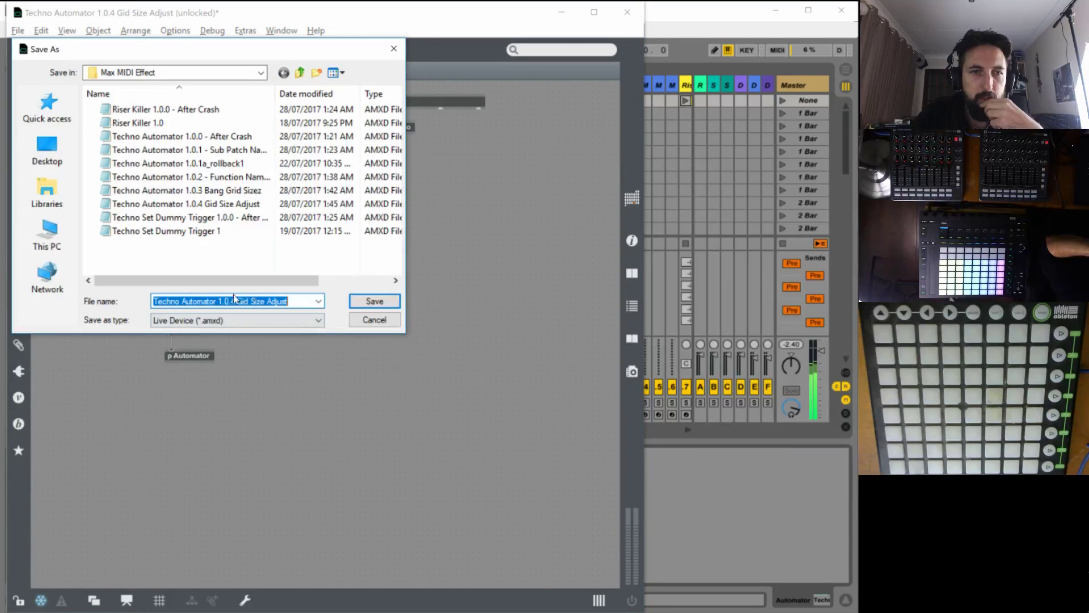
drag(230, 302, 290, 301)
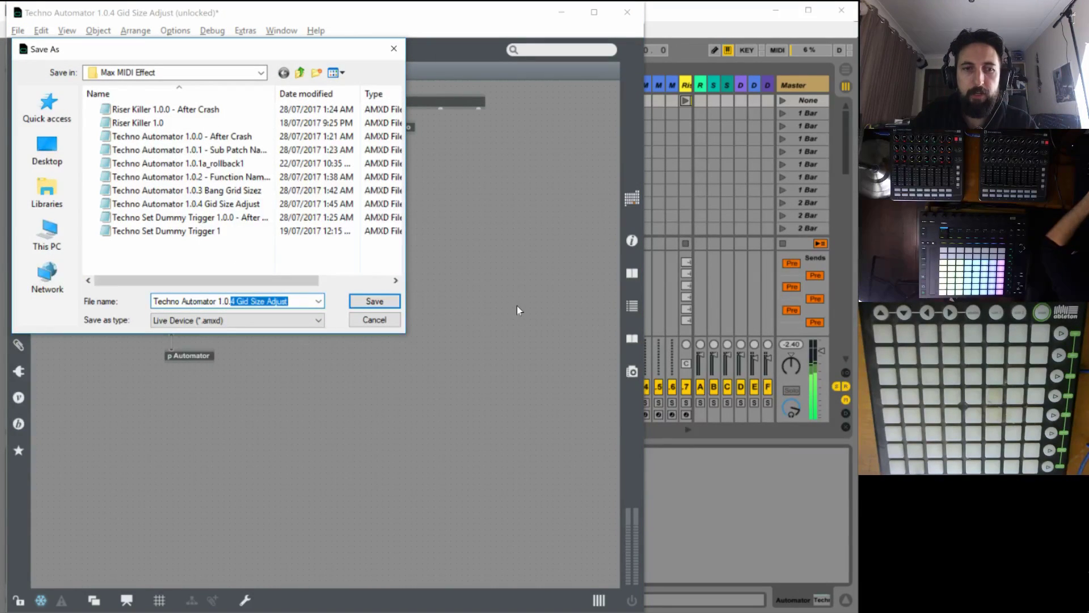
text(5 Gir)
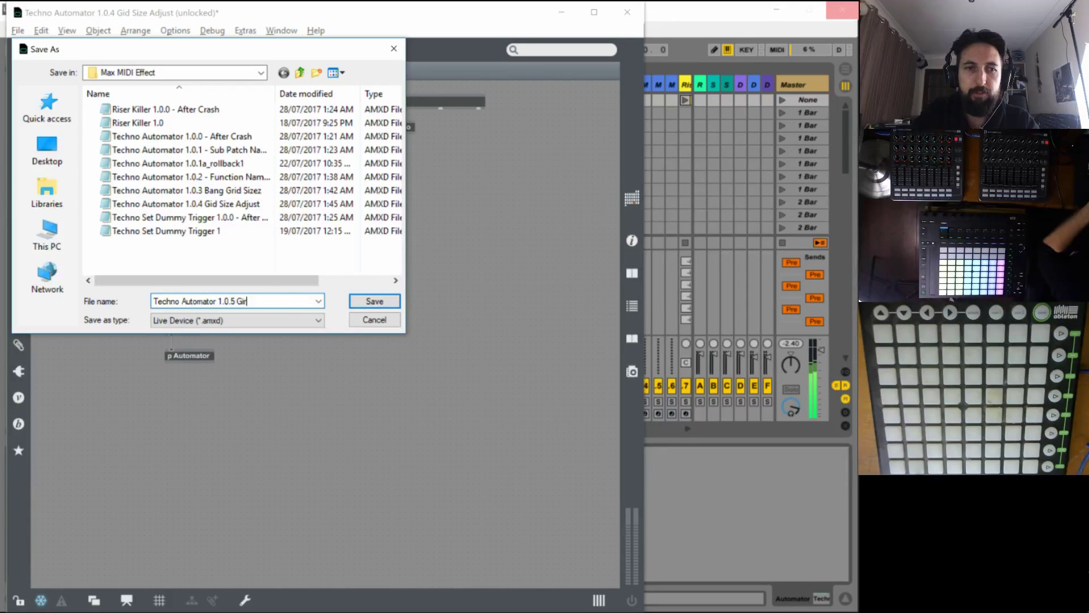
text(d Adjust)
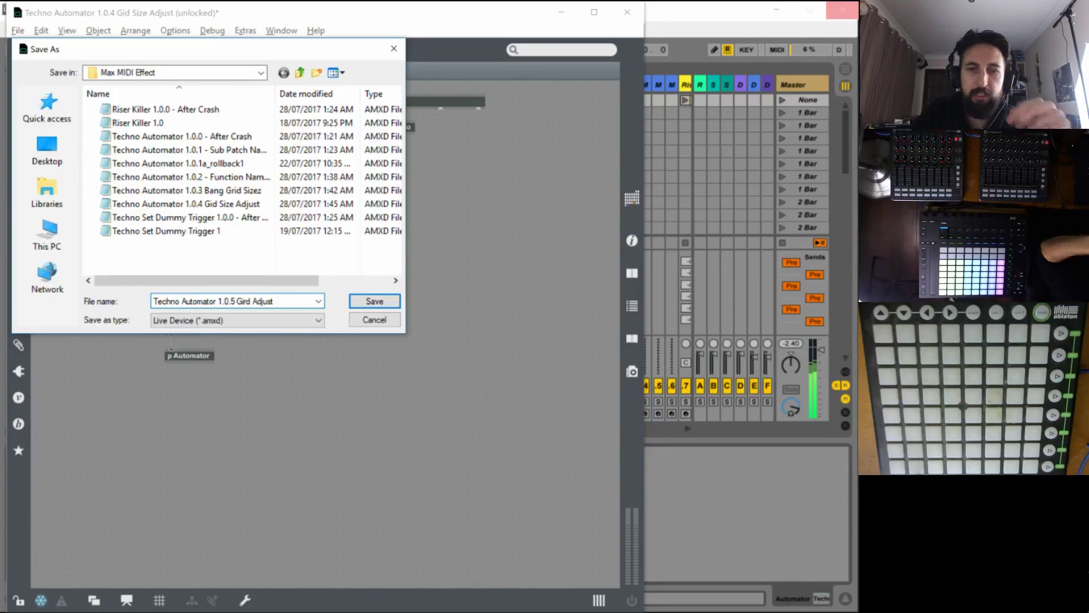
key(Return)
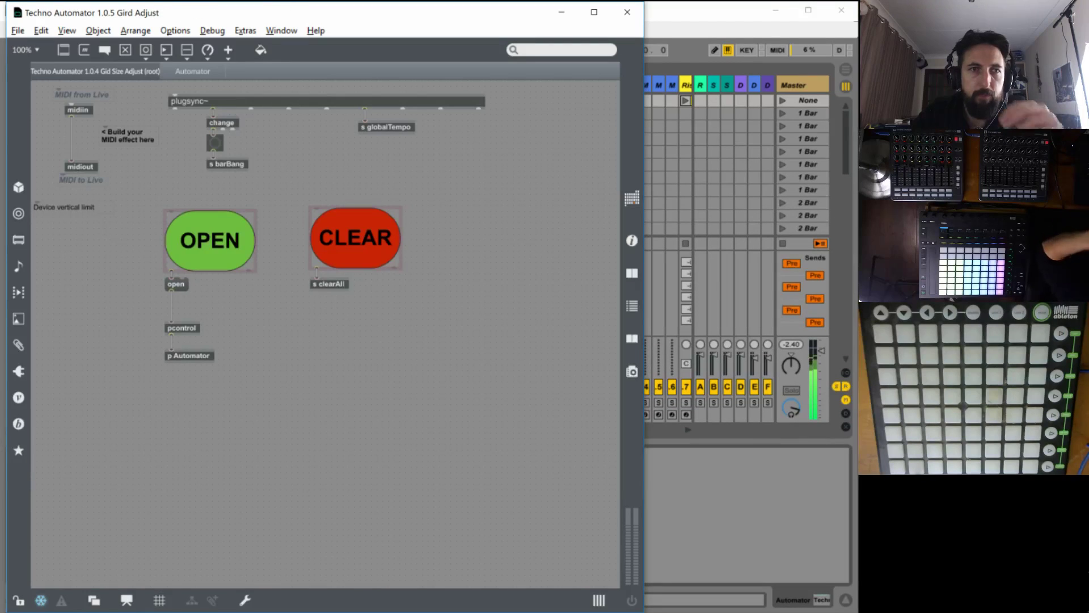
key(ctrl+e)
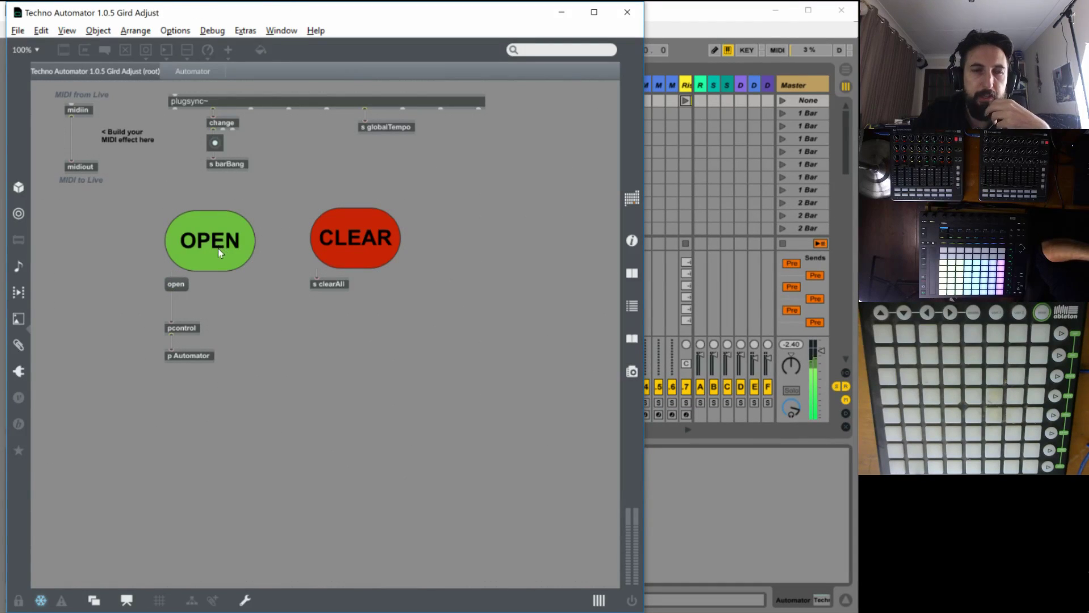
Check the Automator window from the patcher's OPEN control, and close the Max editor to return to Ableton Live.
click(213, 254)
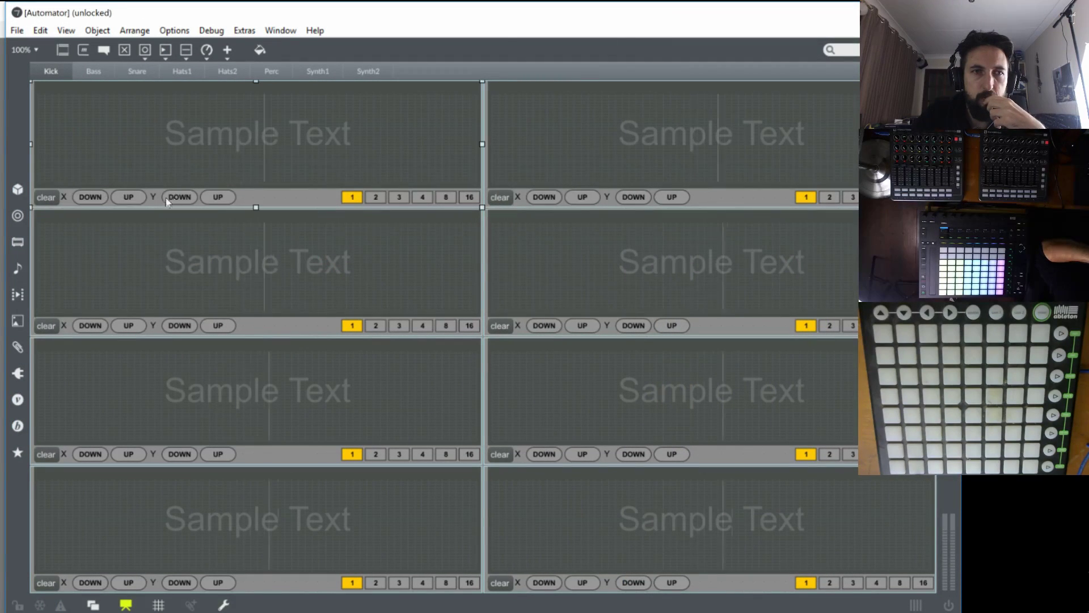
click(118, 196)
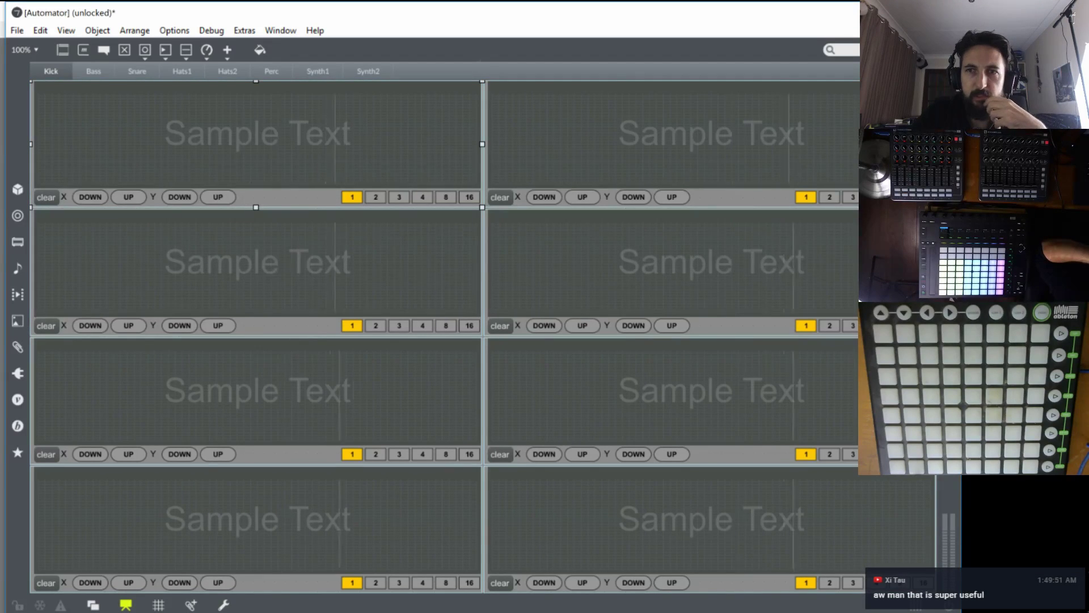
key(ctrl+w)
click(627, 12)
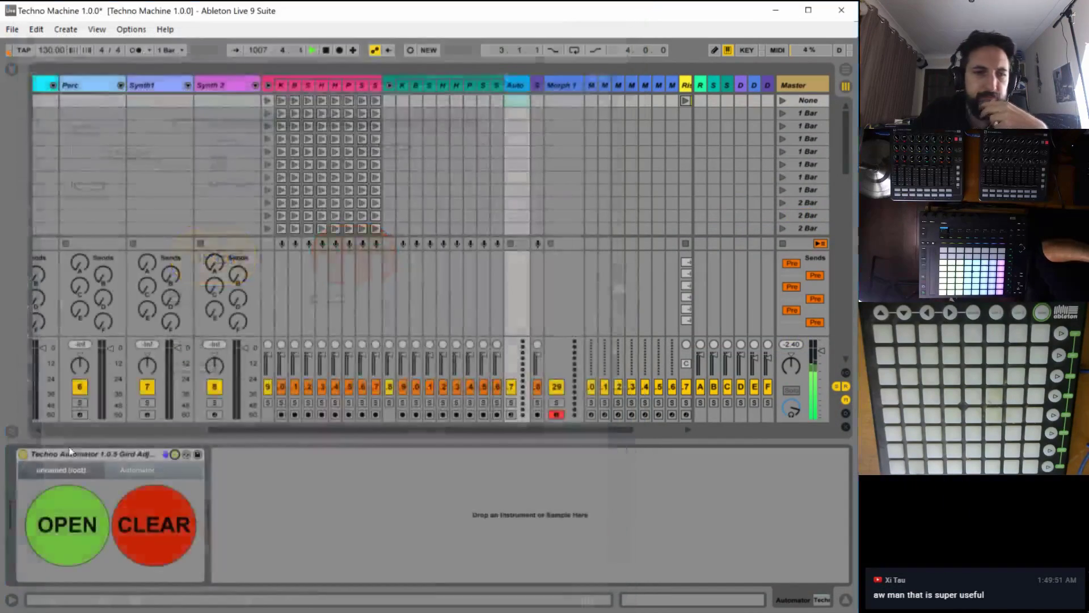
Open the device's Automator window in Live and test the X DOWN and UP controls of the Kick CORPUS WET grid.
click(67, 527)
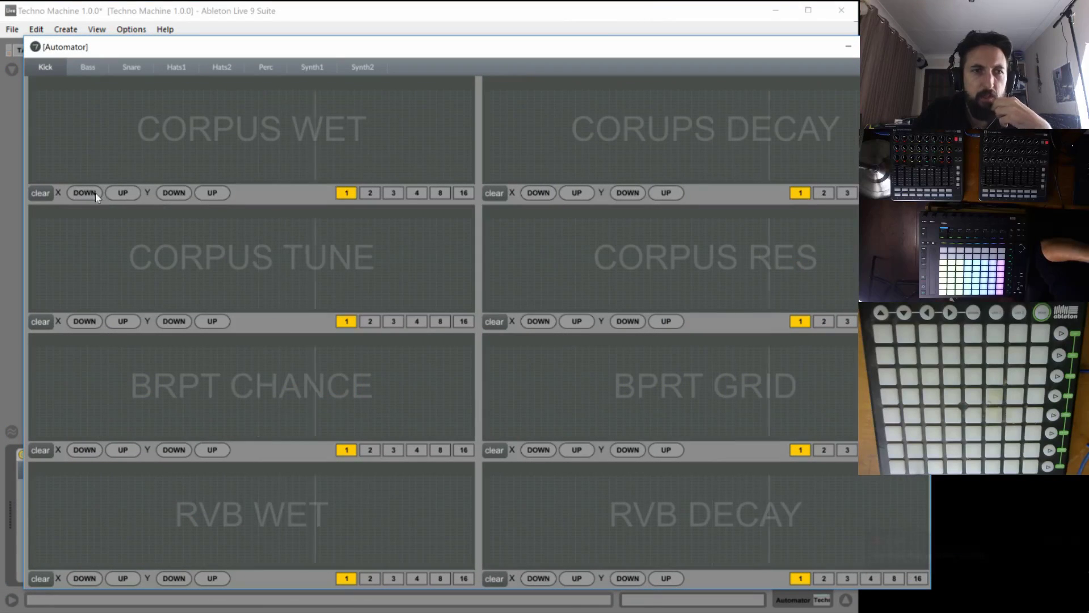
click(81, 193)
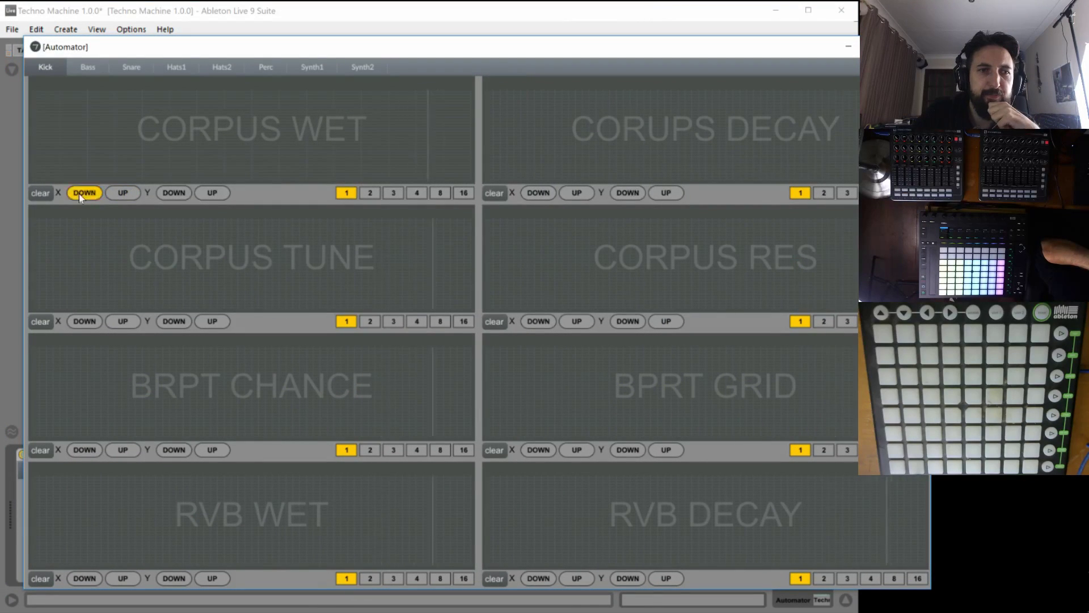
click(124, 194)
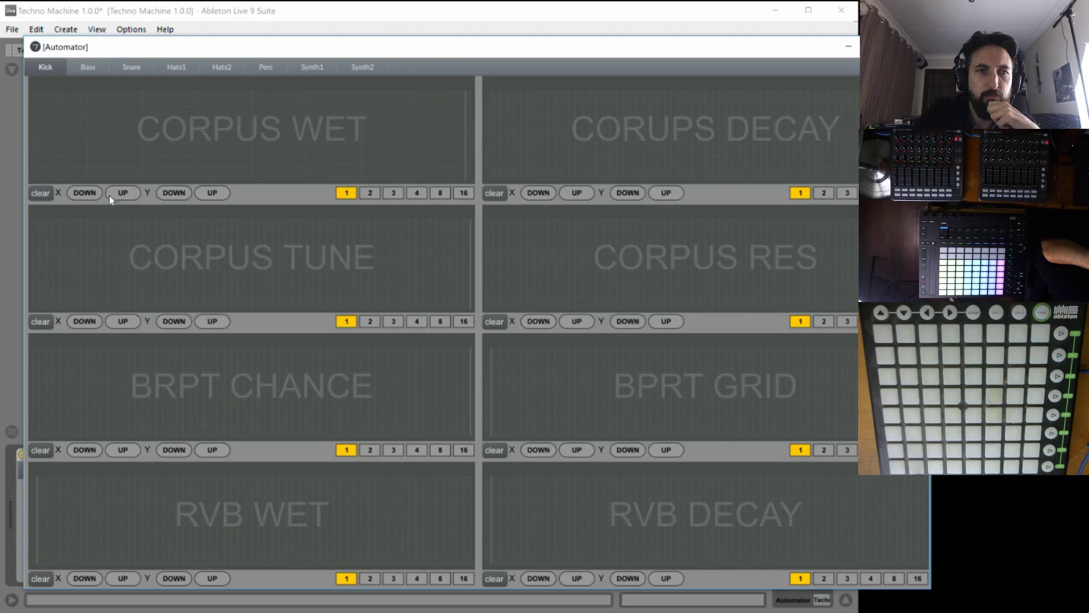
click(87, 193)
click(125, 192)
click(74, 192)
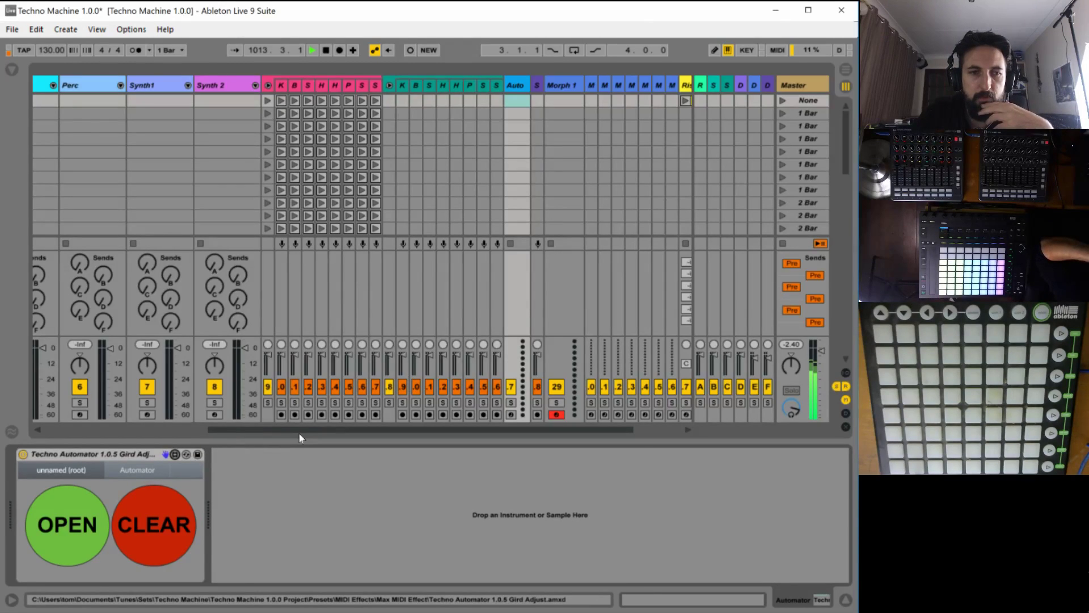
Unlock the device's patcher, switch it from presentation to patching view, and open the Automator subpatcher.
key(ctrl+e)
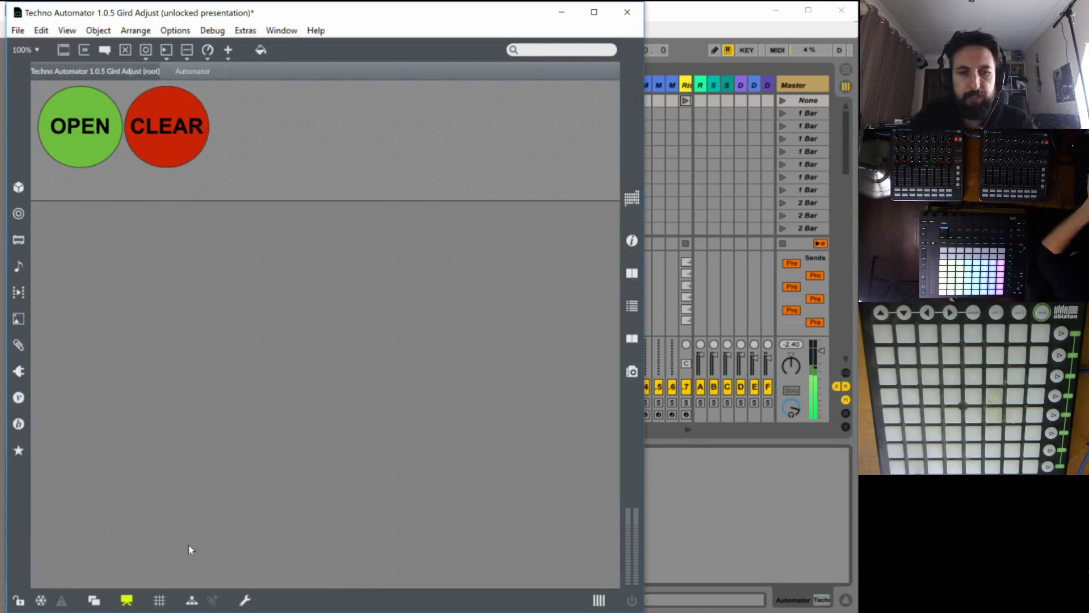
key(ctrl+alt+e)
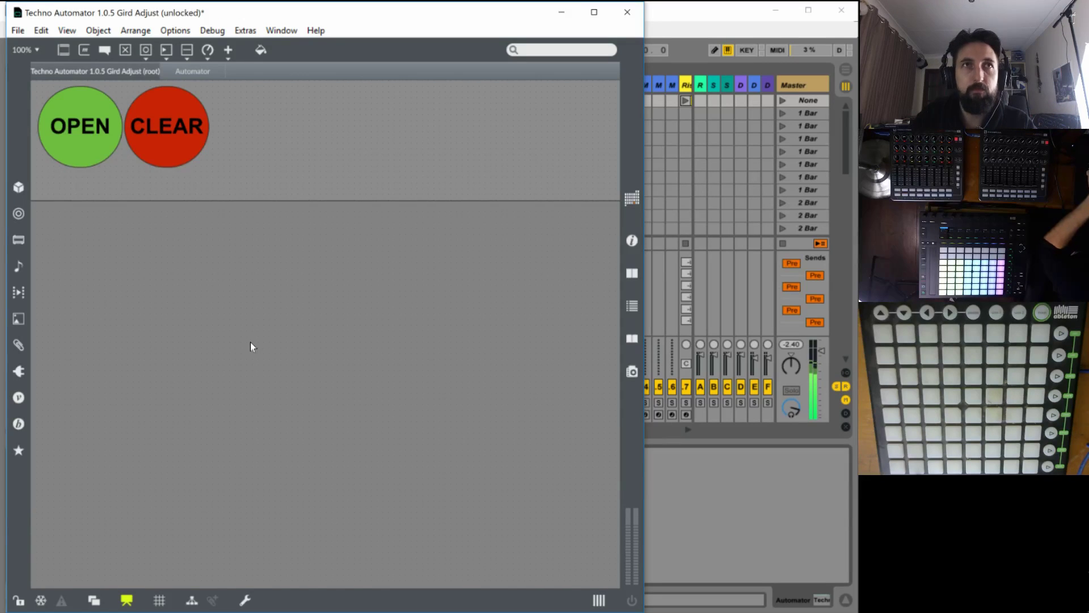
key(ctrl+alt+e)
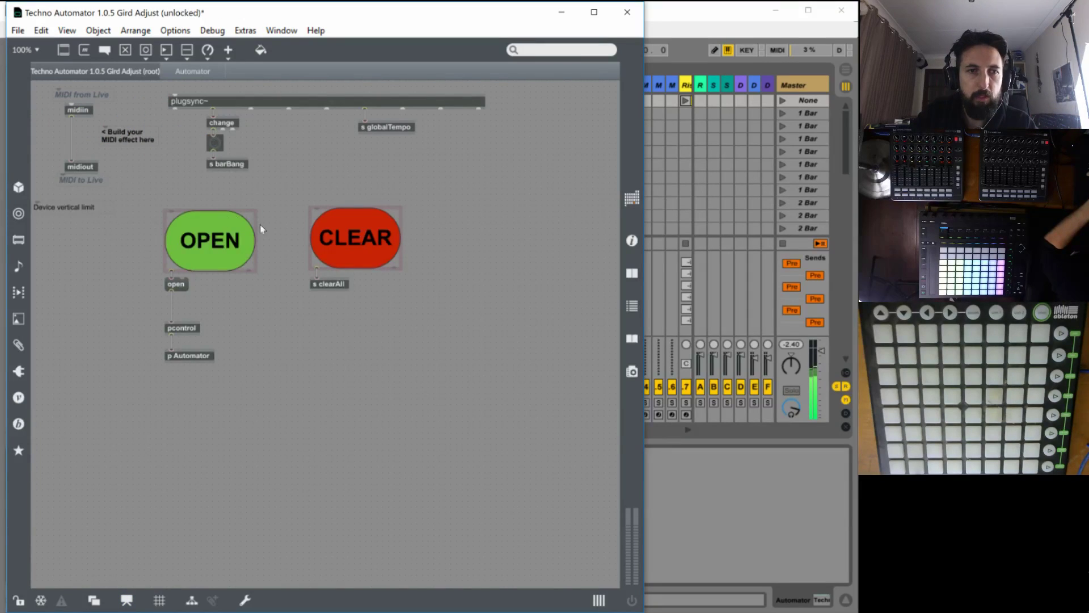
click(199, 357)
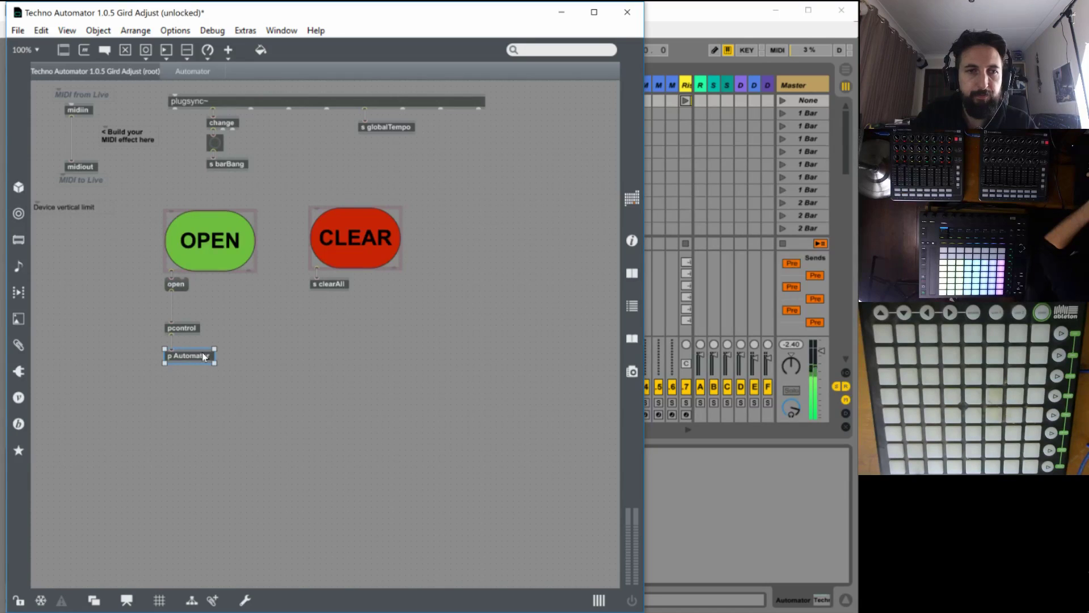
double_click(203, 356)
Unlock the Automator subpatcher and open the first bpatcher's original AutomatorFunction1.maxpat in patching view.
click(125, 604)
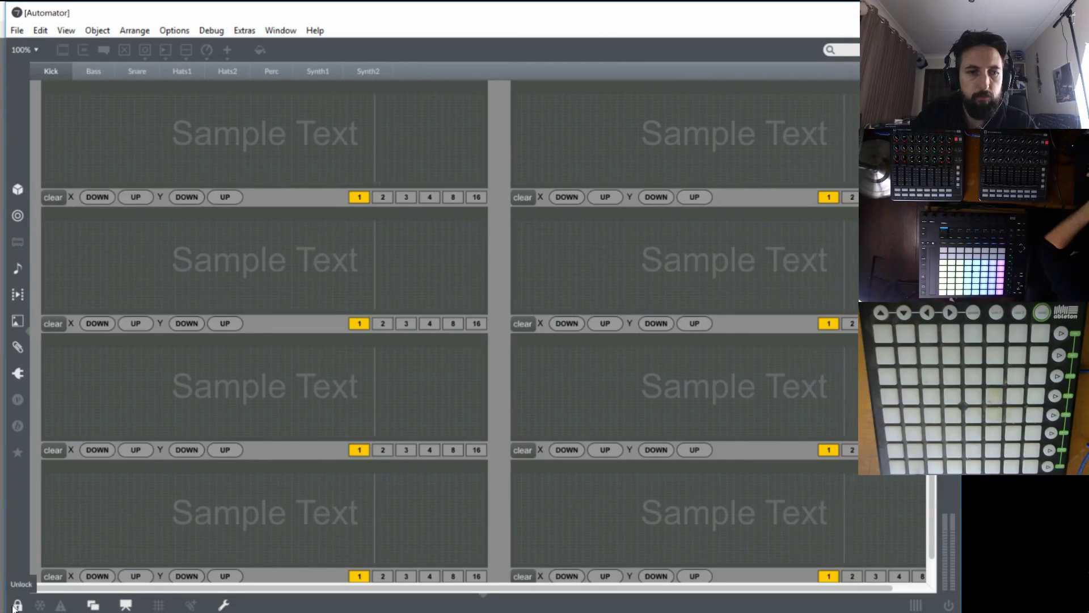
click(18, 605)
right_click(231, 137)
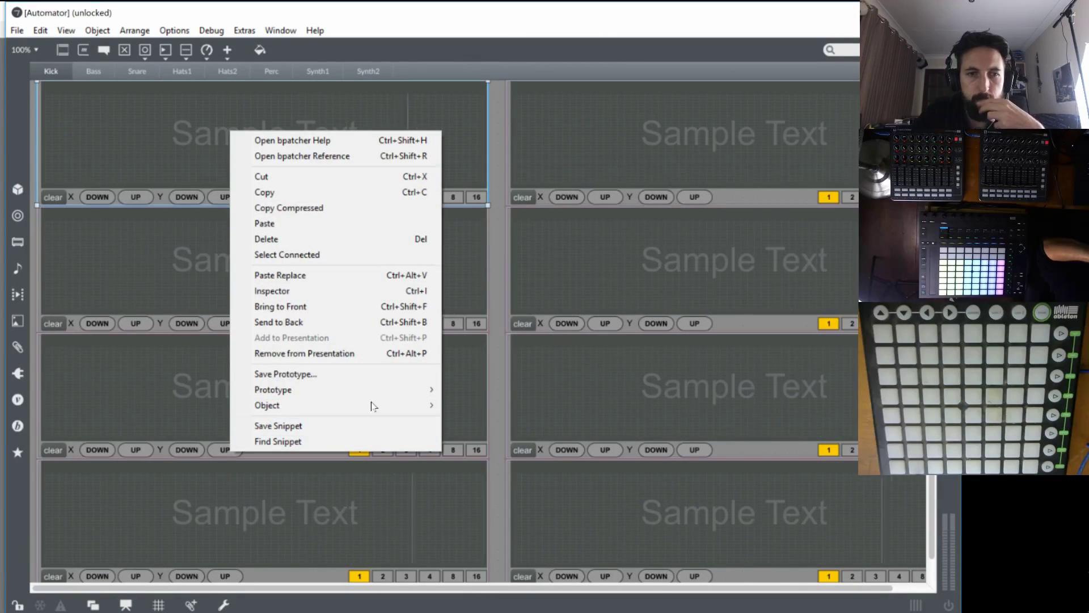
mouse_move(374, 413)
click(119, 404)
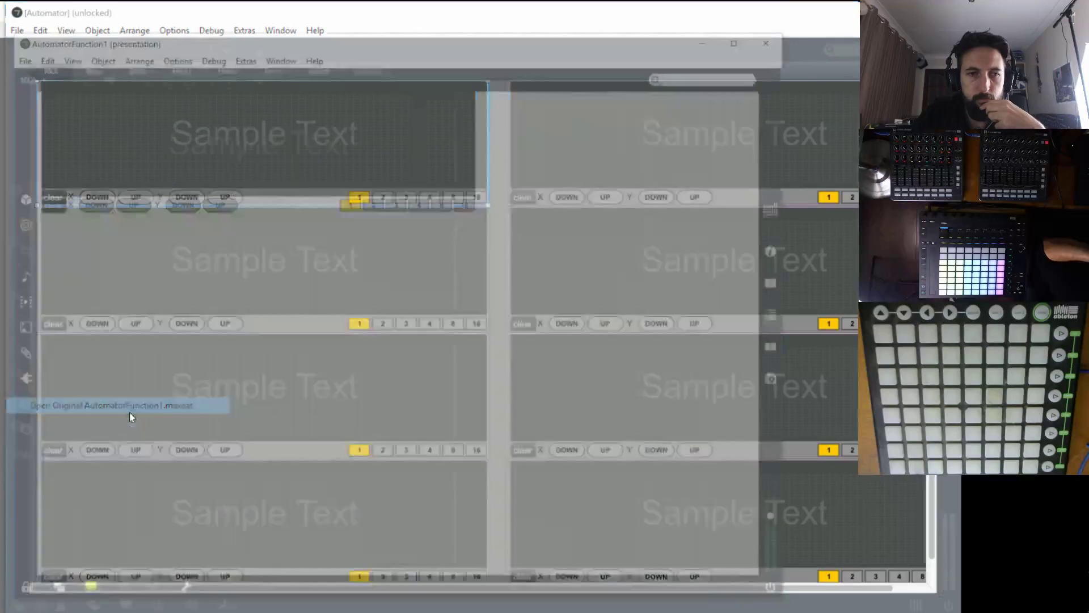
key(ctrl+alt+e)
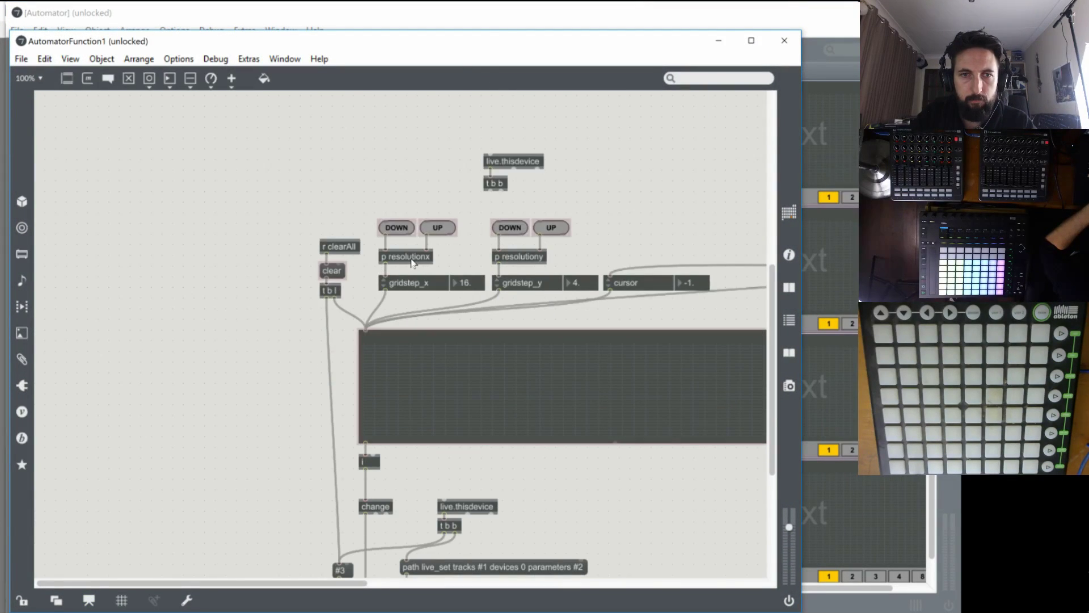
Open the resolutionx subpatcher, unlock it, and delete the live.thisdevice object that triggers the 16 message.
double_click(412, 261)
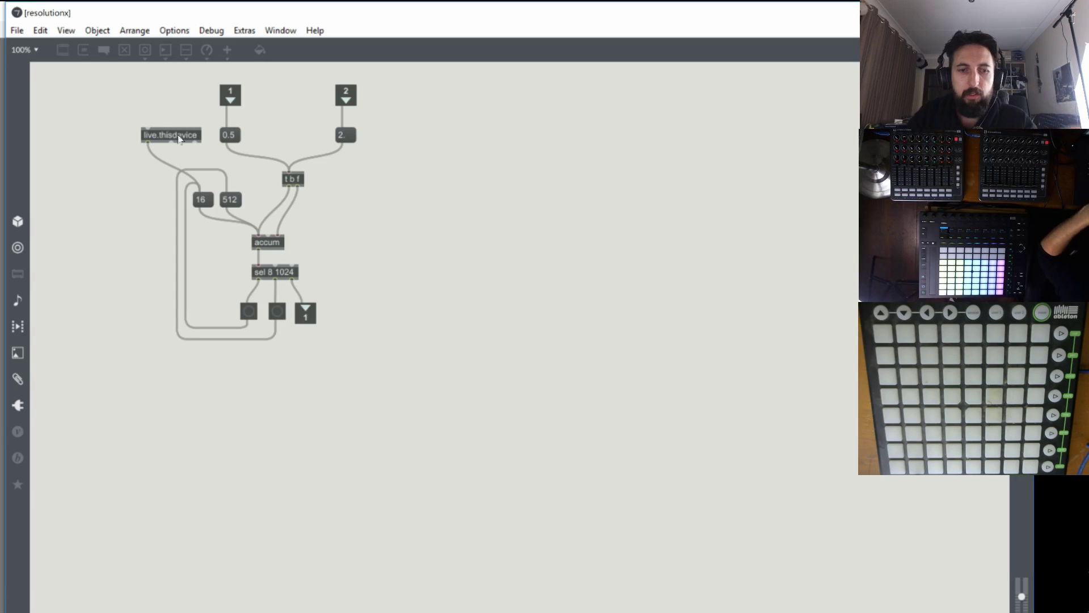
key(ctrl+e)
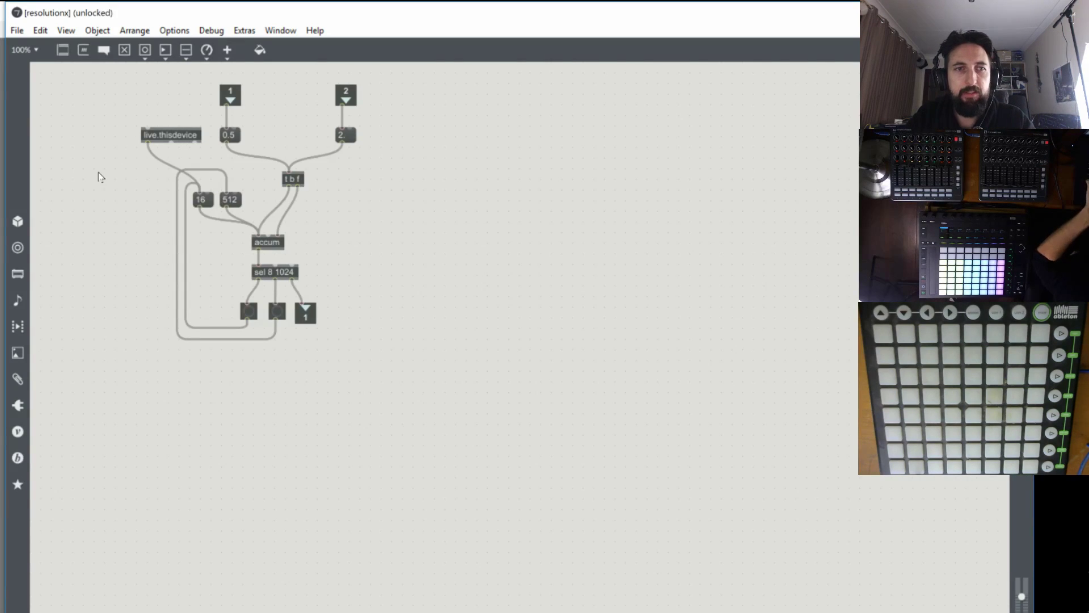
drag(100, 170, 190, 129)
key(Delete)
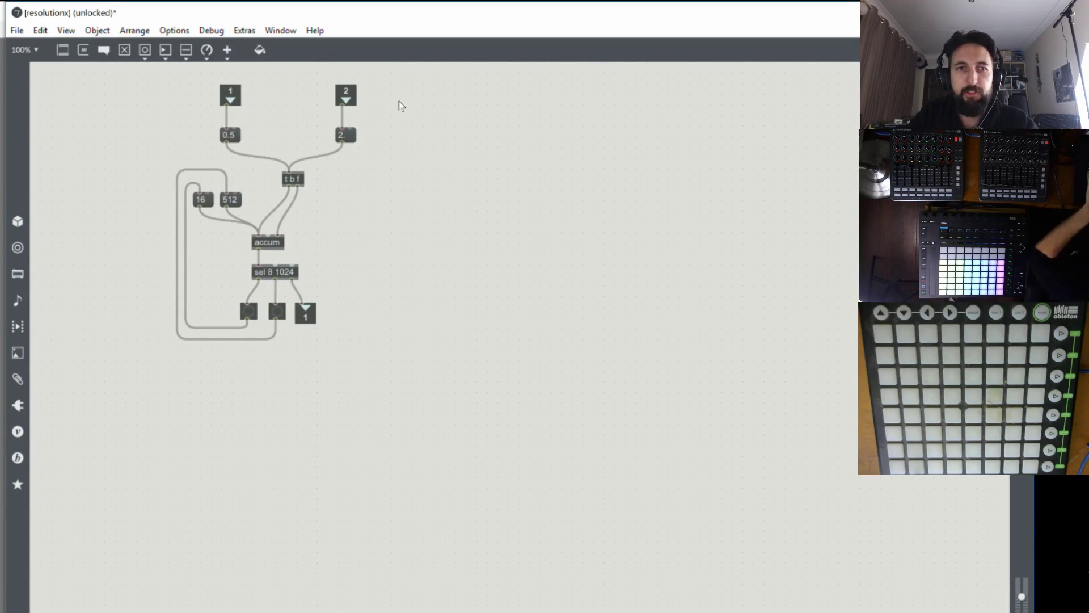
Try adding a third inlet wired to the 16 message in resolutionx, and remove the wire and inlet.
text(ninlet)
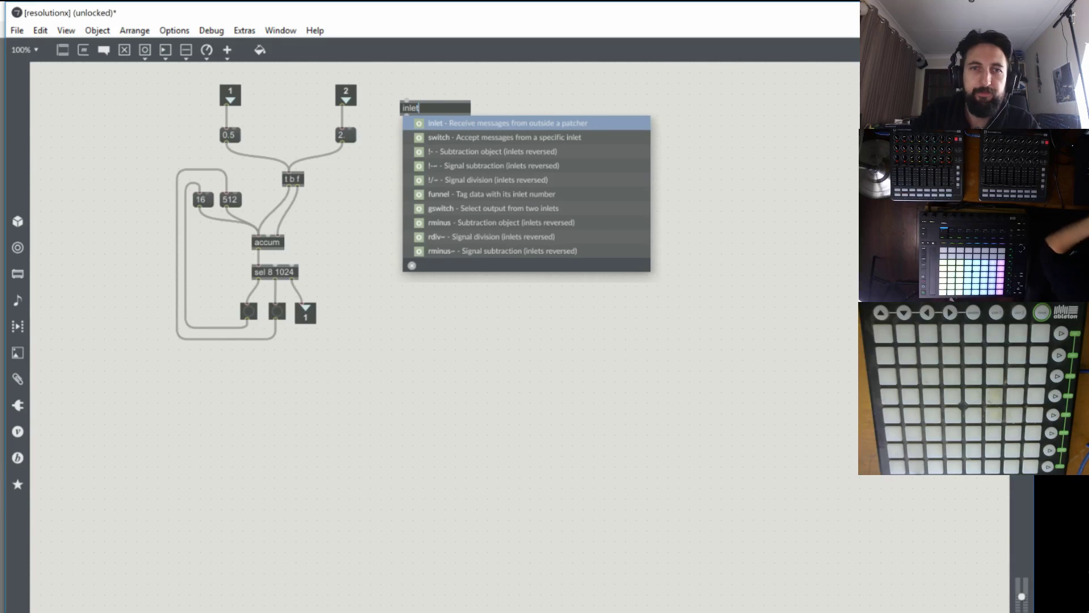
click(421, 89)
right_click(404, 116)
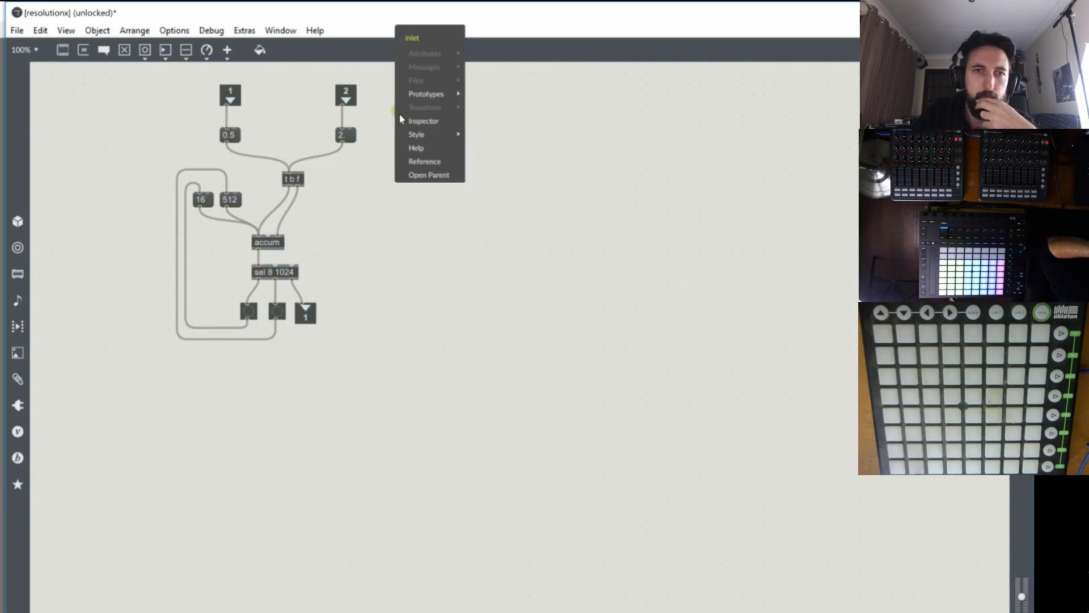
click(371, 118)
drag(417, 110, 179, 200)
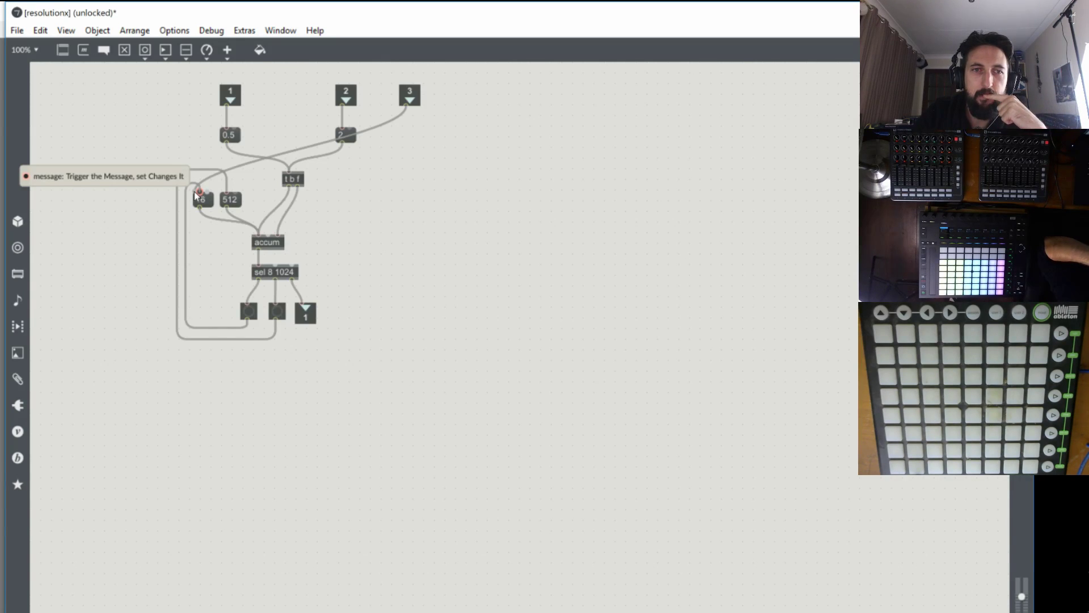
drag(196, 194, 455, 191)
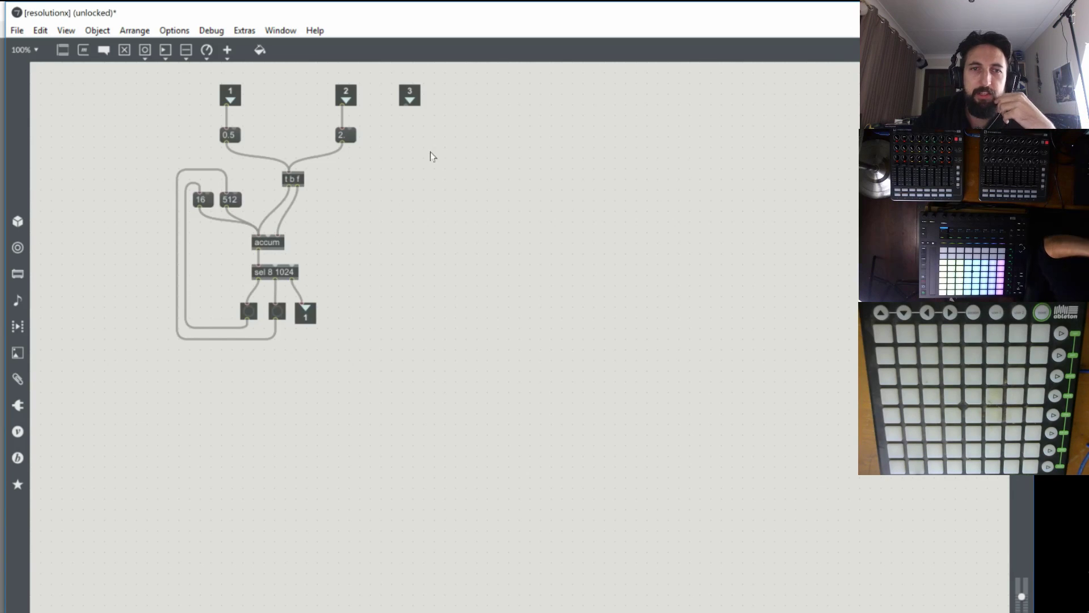
click(409, 95)
key(BackSpace)
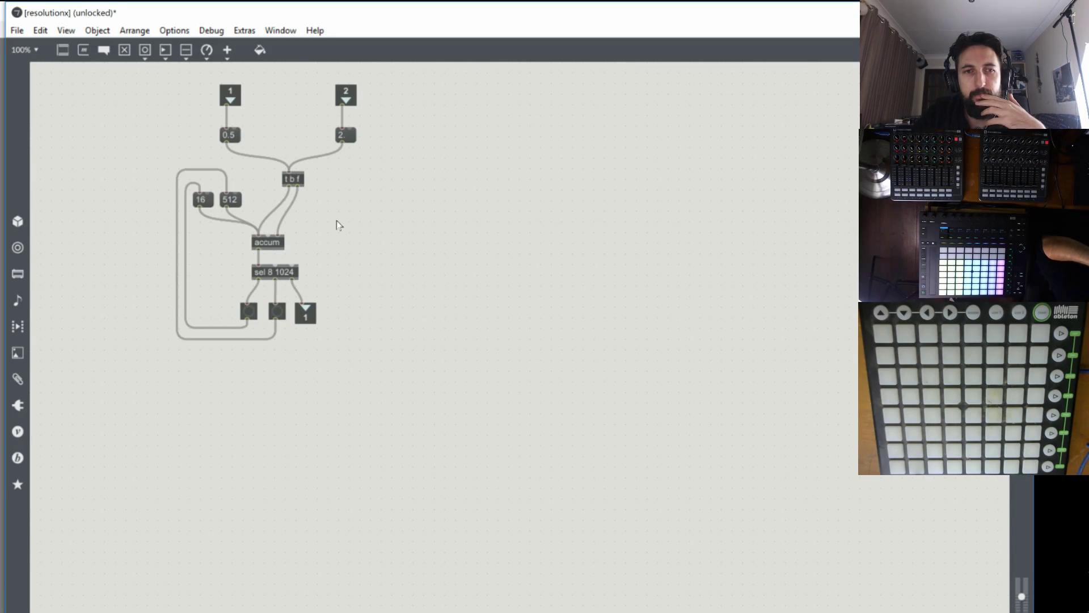
Add a live.thisdevice object in the empty space to the right of the 512 message and the t b f object.
key(n)
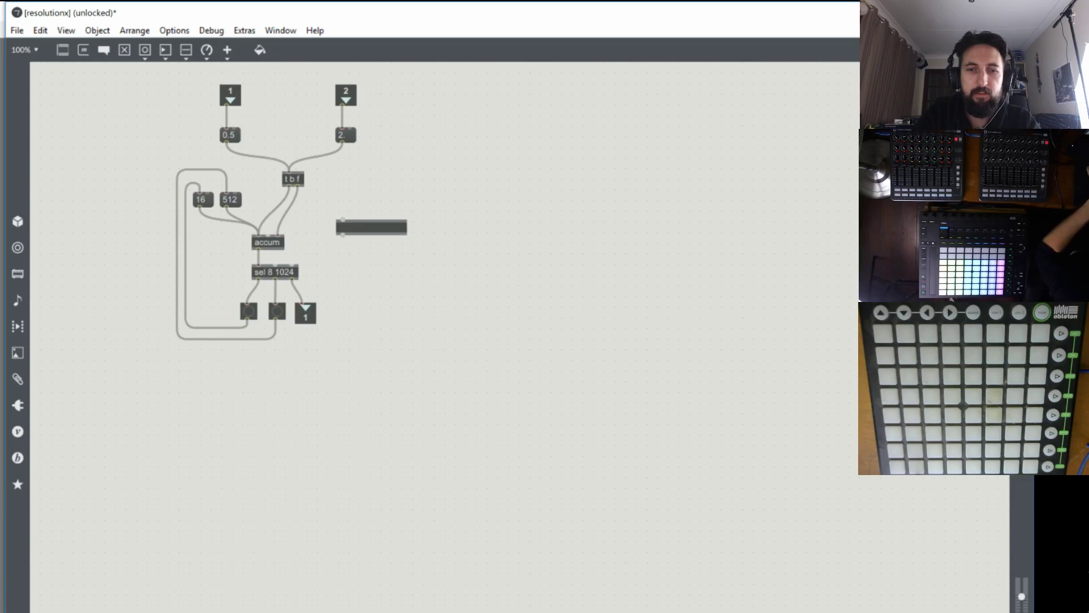
text(live.thisdevice)
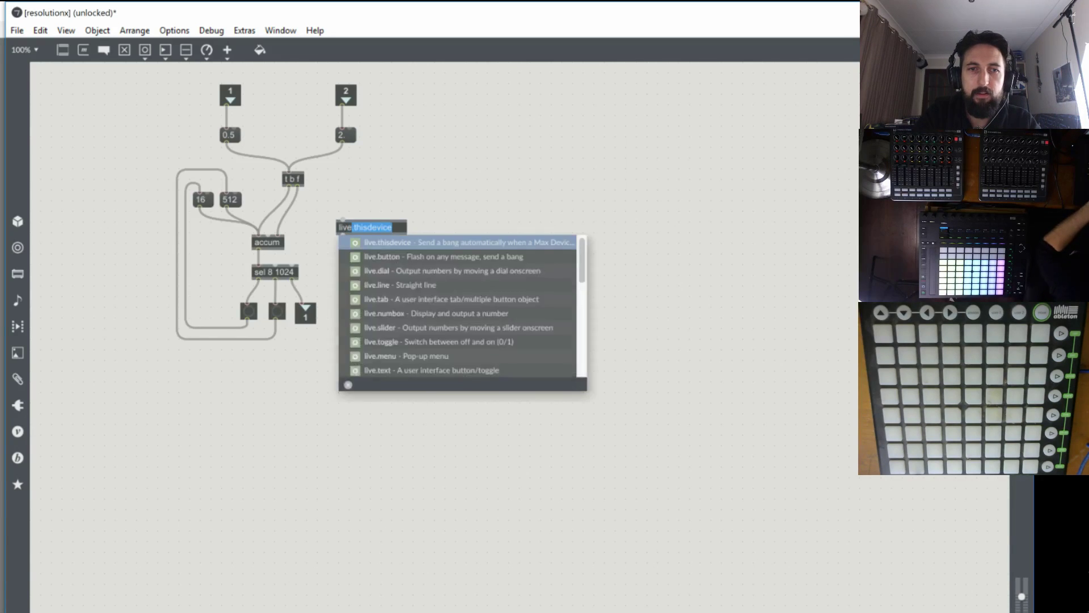
key(Return)
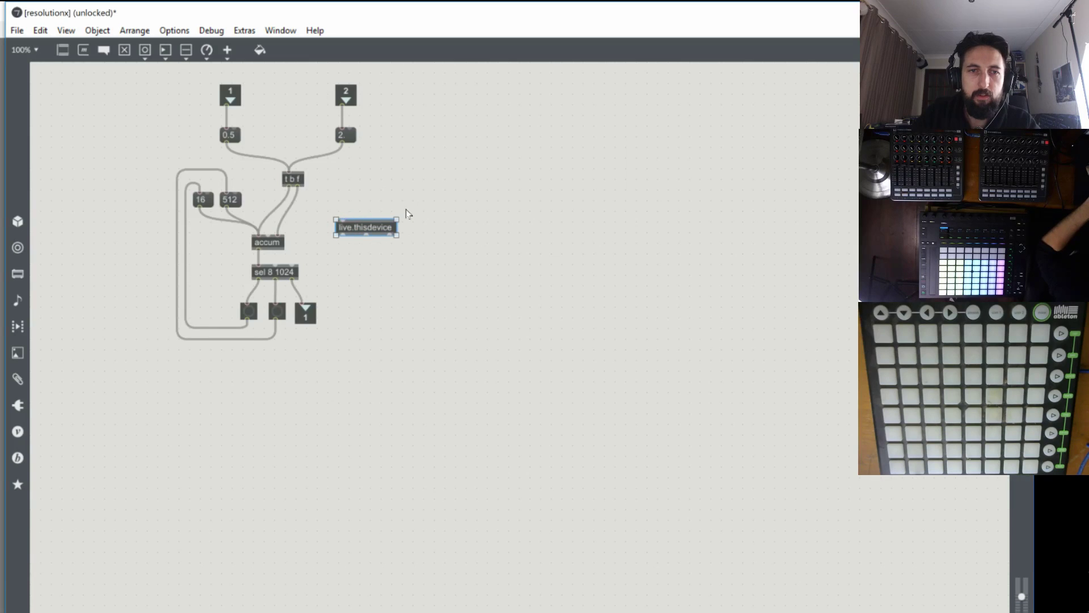
drag(361, 227, 365, 199)
Add a t b i object beneath live.thisdevice, connect the two, and wire the trigger's right outlet to accum's left inlet.
click(366, 241)
text(n)
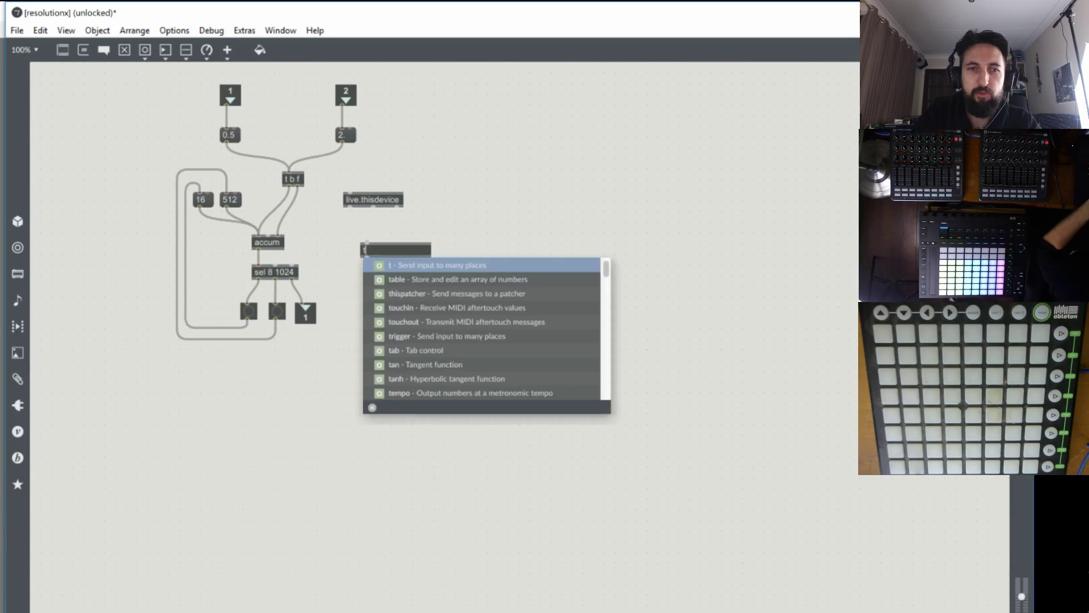
text(t b i)
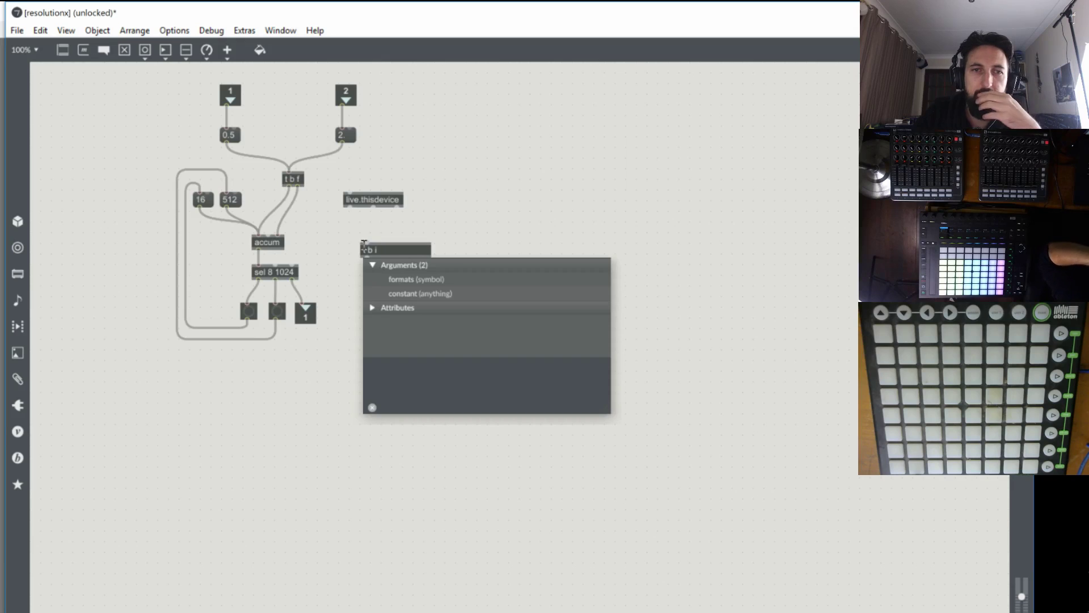
click(358, 211)
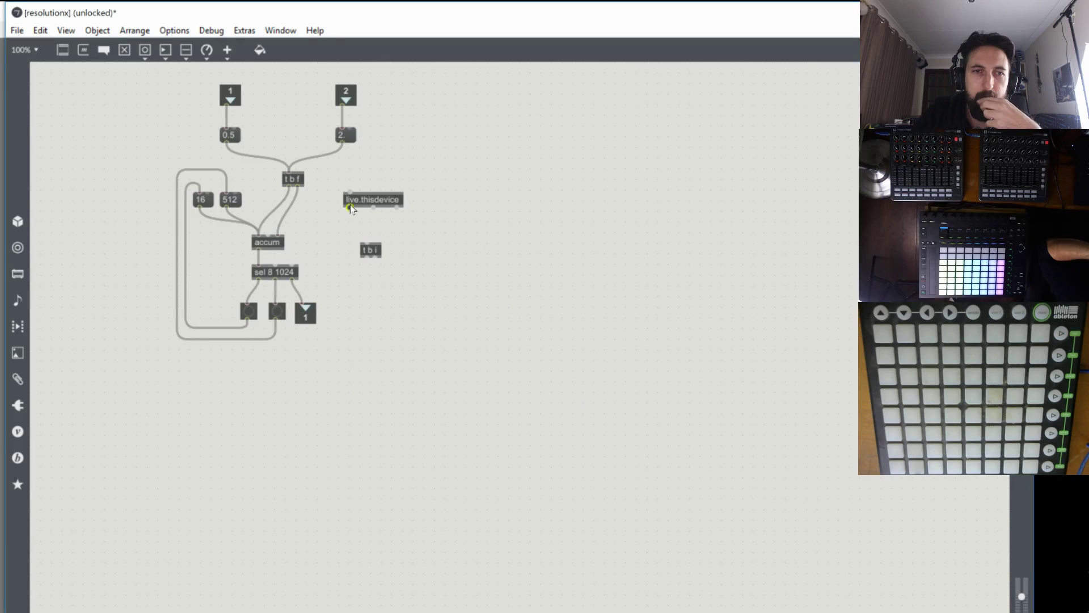
drag(350, 208, 270, 234)
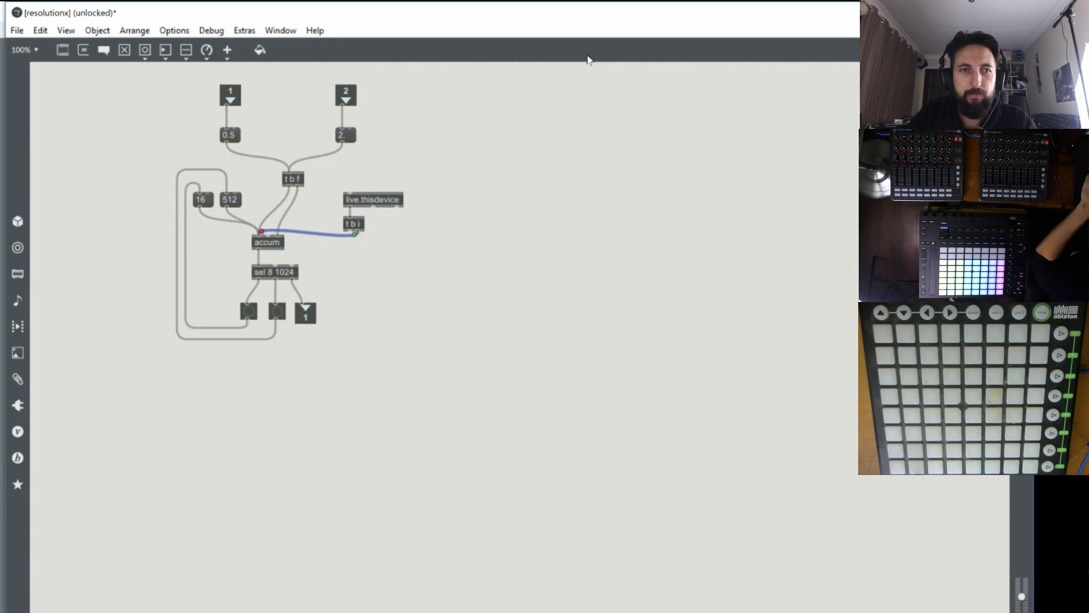
Undo the recent wiring and object edits back to the empty object box beside accum.
click(638, 142)
key(ctrl+z)
key(ctrl+z)
key(ctrl+z)
key(ctrl+z)
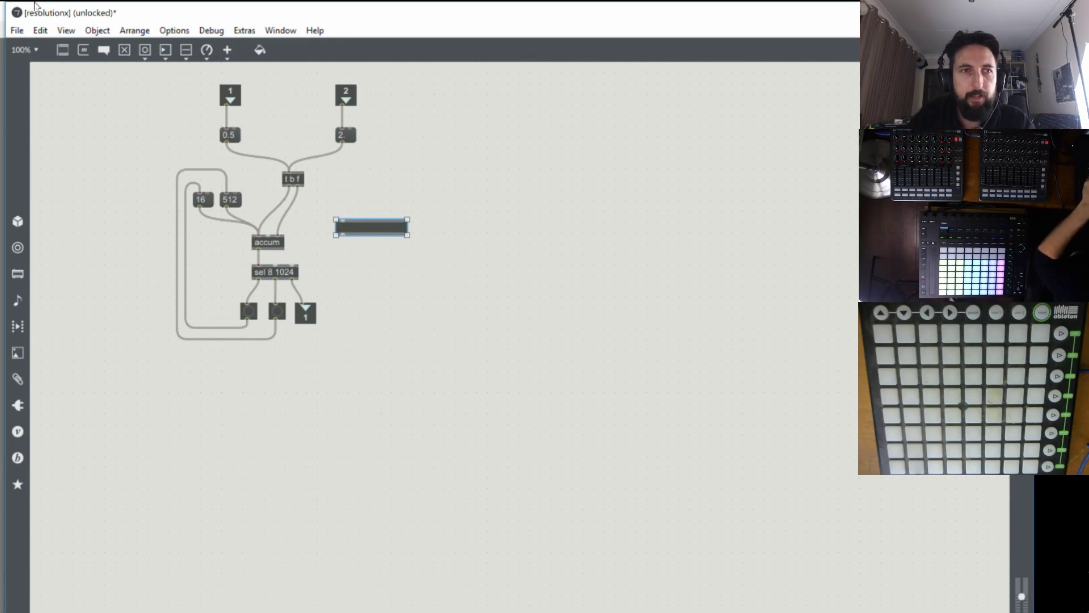
click(41, 31)
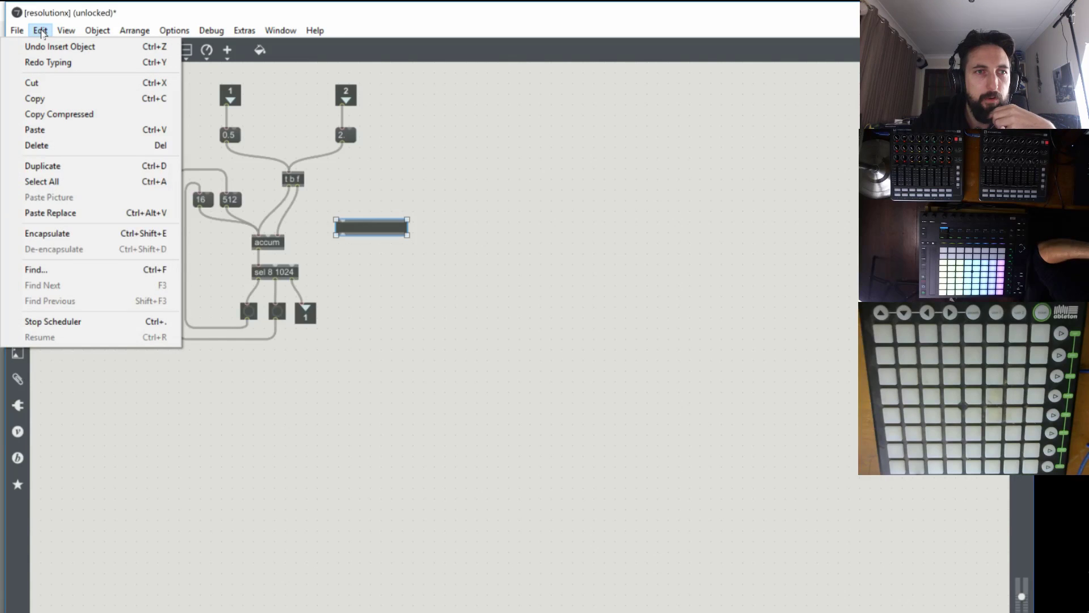
click(42, 31)
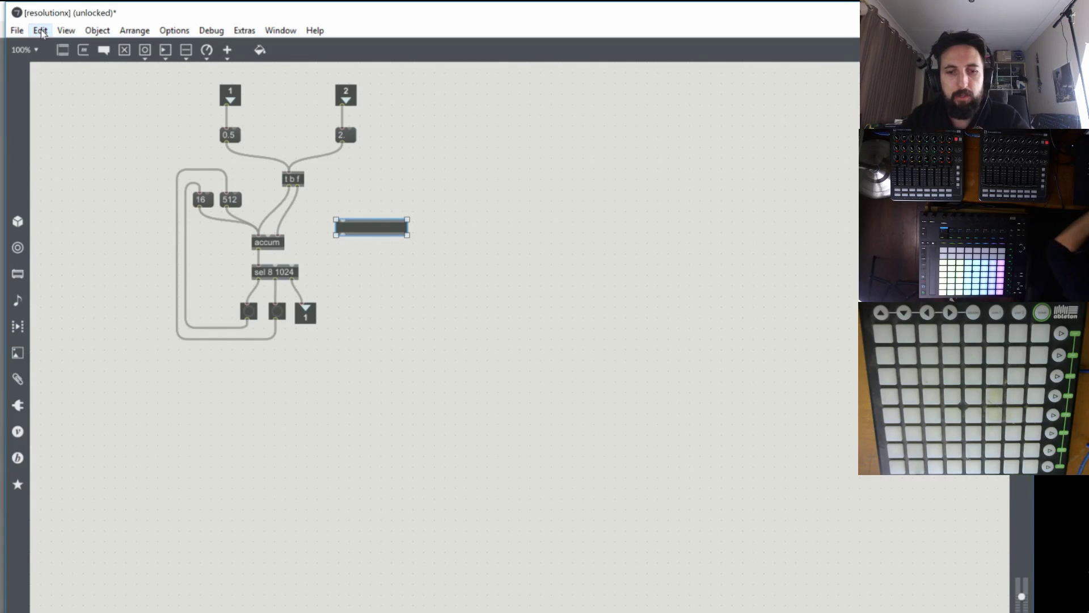
Redo the live.thisdevice and t b i objects, and connect live.thisdevice's left outlet to the trigger's inlet.
key(ctrl+y)
key(ctrl+y)
key(ctrl+y)
mouse_move(349, 207)
mouse_down()
mouse_move(381, 260)
mouse_move(346, 220)
mouse_up()
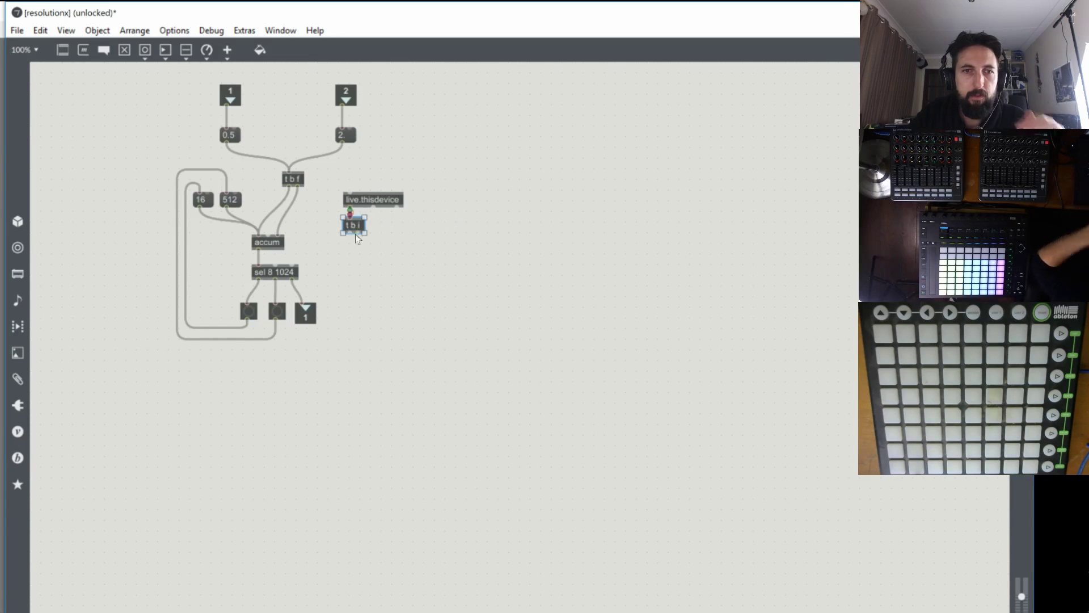
click(376, 270)
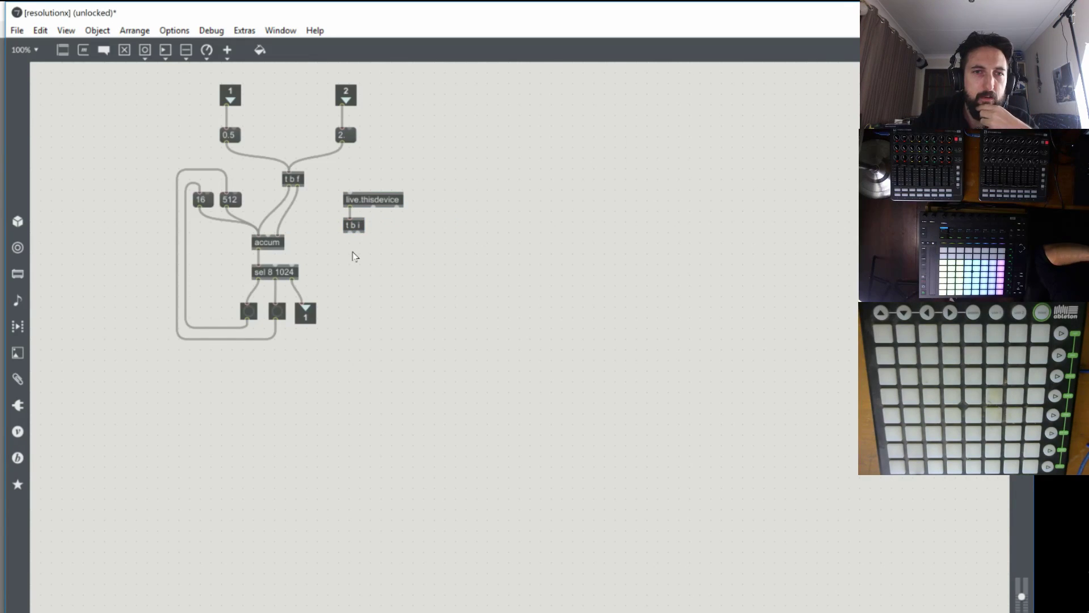
Move live.thisdevice and its trigger to the empty area beside inlet 1, change the trigger to t b b, and wire its right outlet to the 16 message.
drag(401, 246, 139, 178)
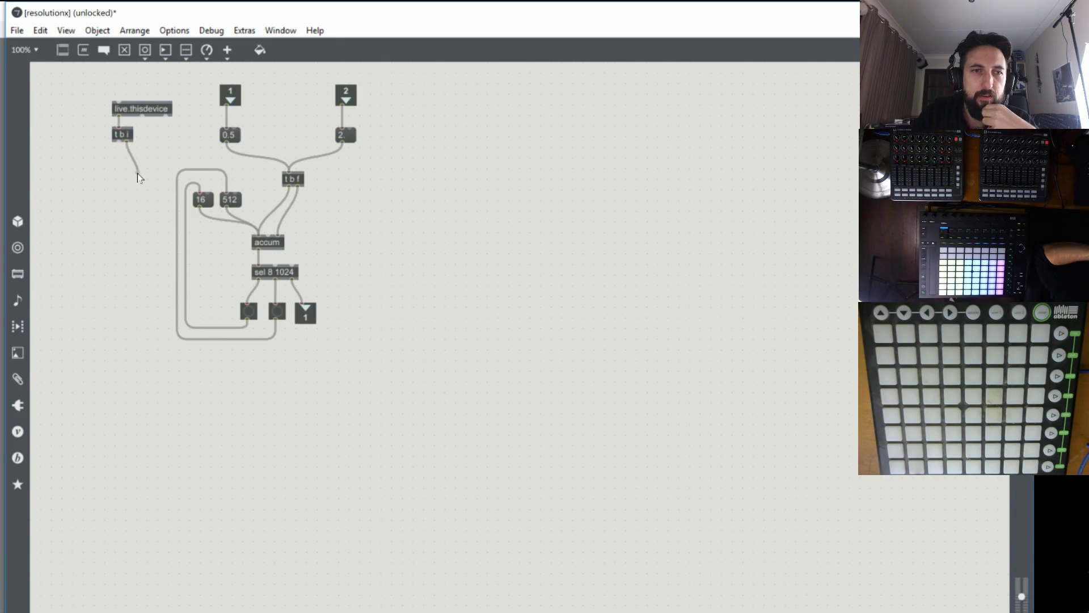
double_click(126, 136)
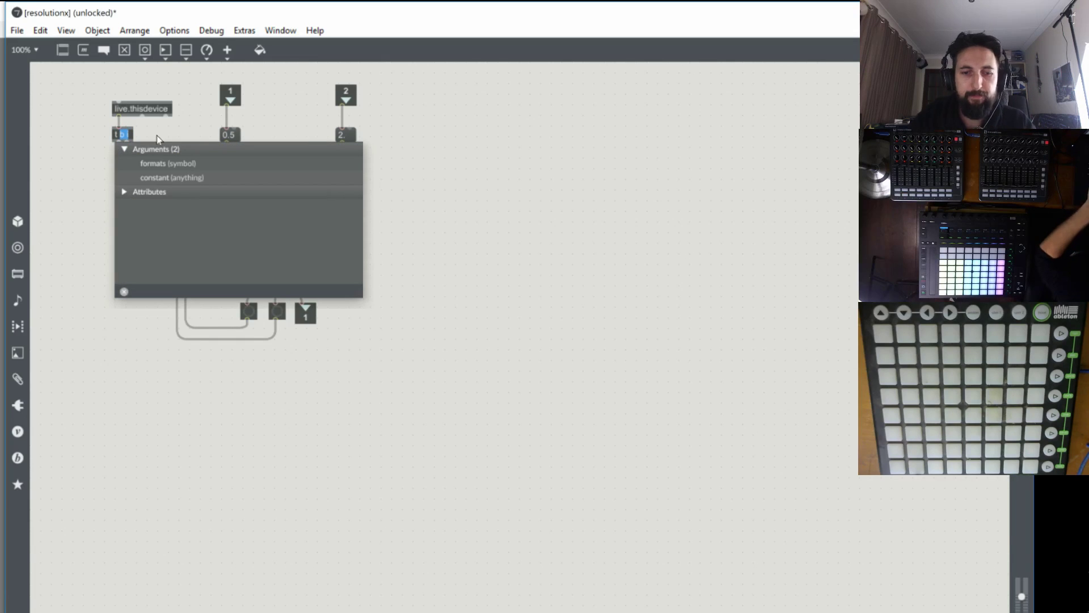
text(b)
click(74, 142)
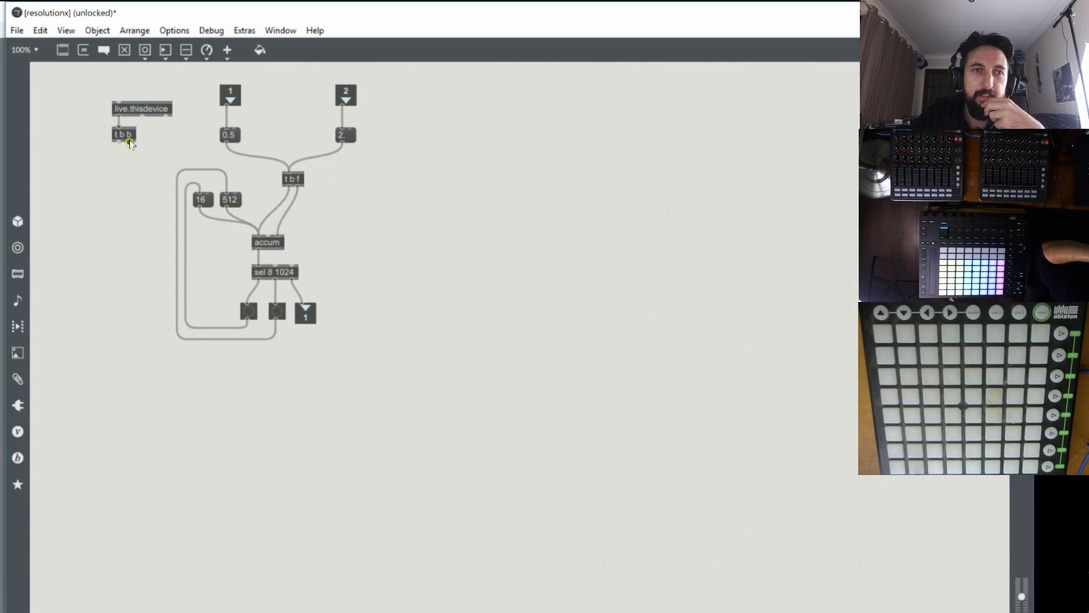
drag(129, 144, 198, 187)
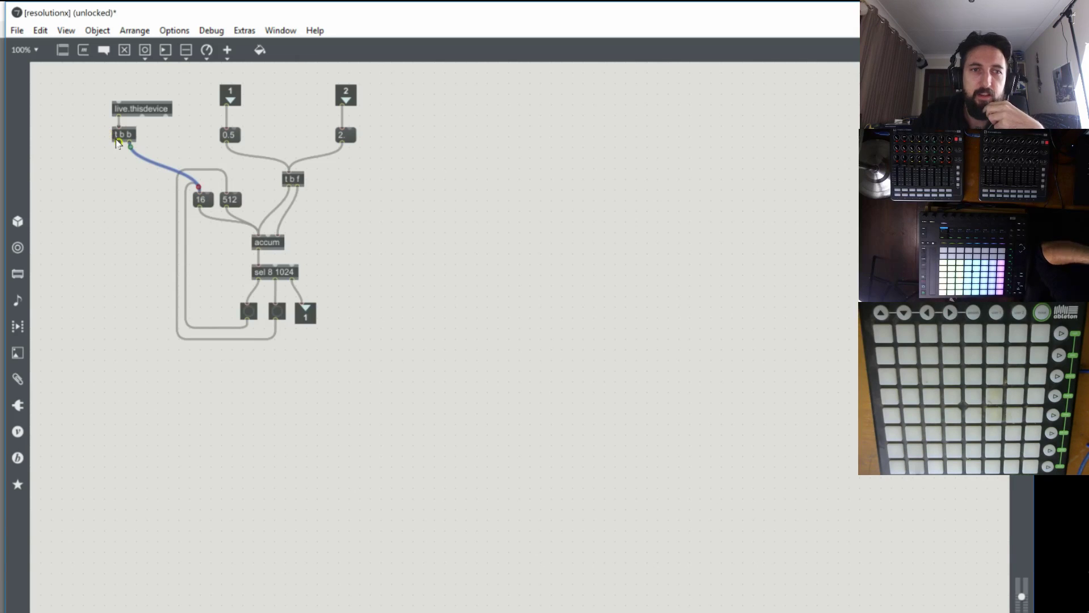
Consult the accum help patch for its inlets and initial value argument, and close it.
click(266, 244)
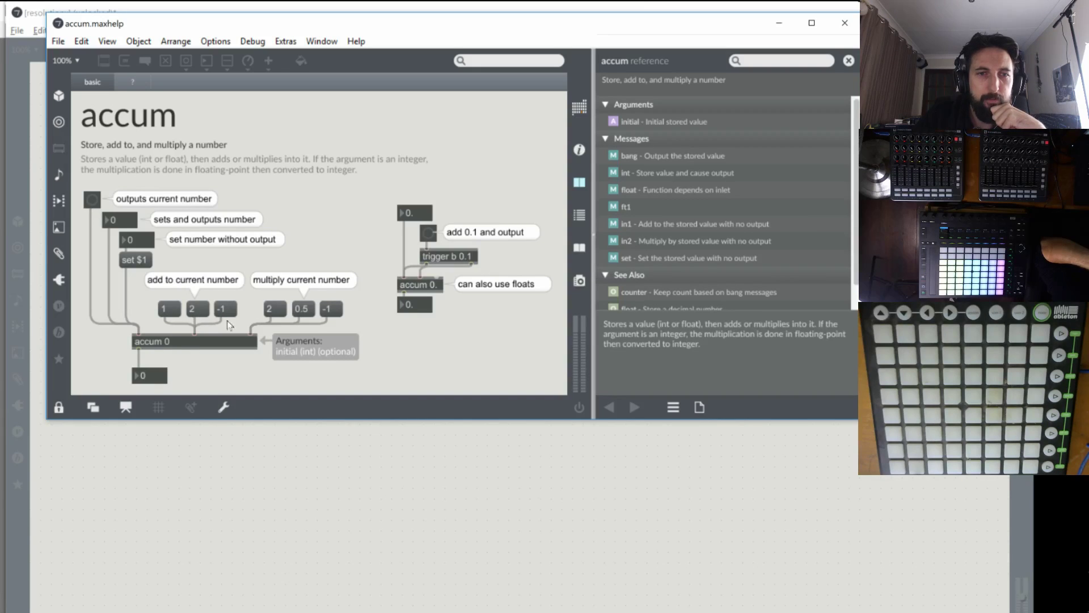
drag(254, 28, 639, 106)
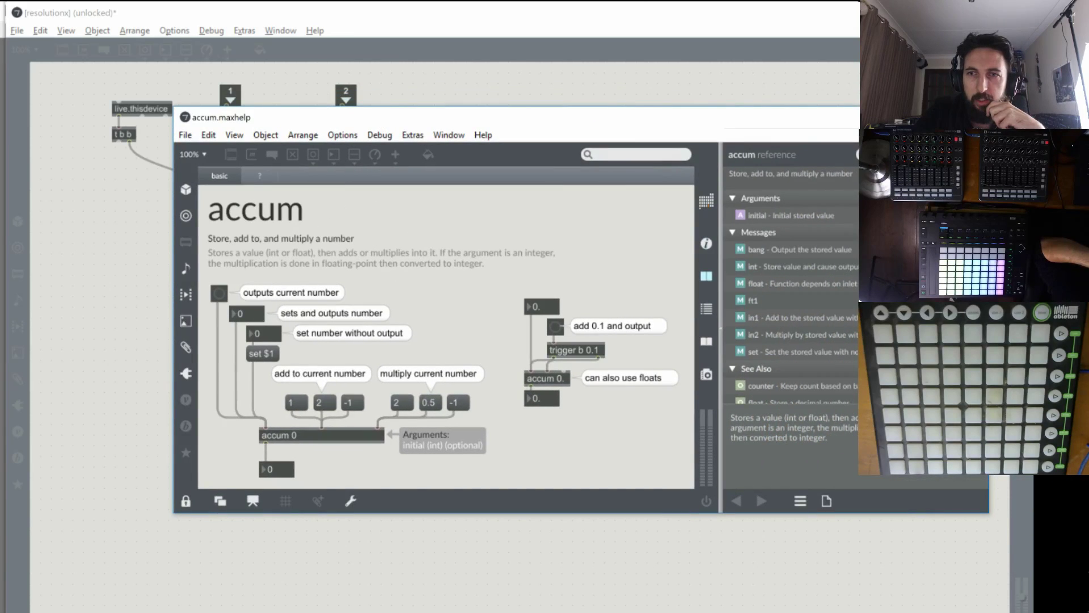
key(ctrl+w)
Build a test patch in the empty space with a bang button feeding an accum 4 object whose output goes to a message box's right inlet.
text(n)
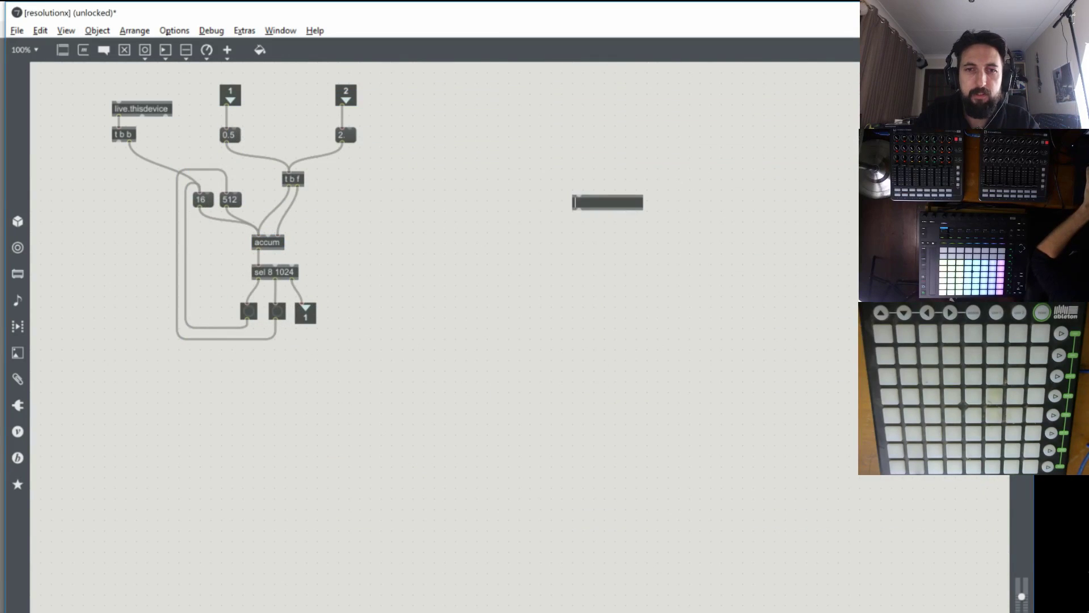
text(accum 4)
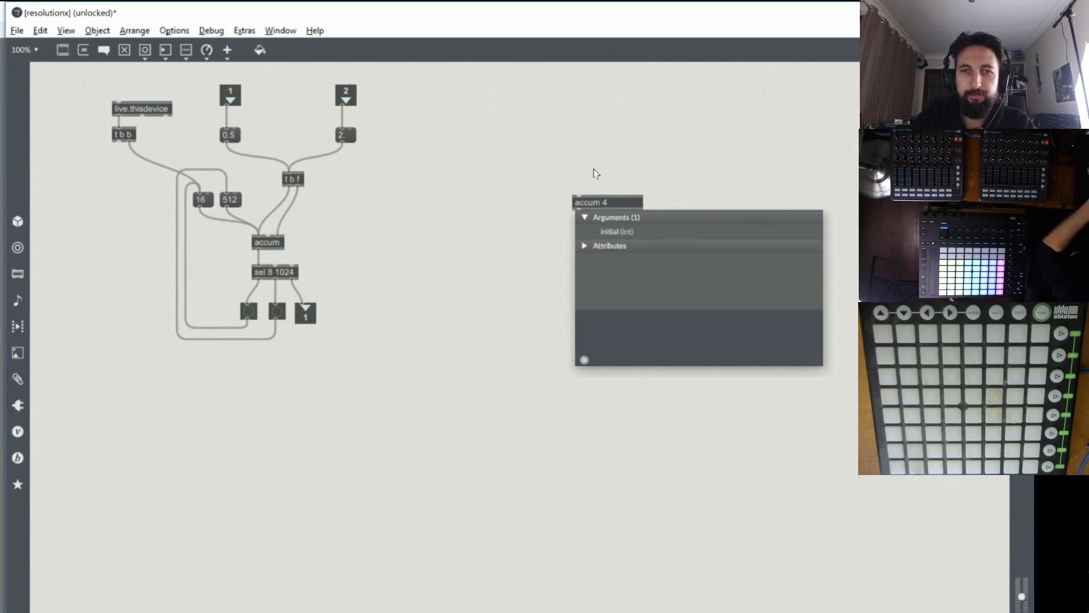
click(596, 173)
key(b)
key(m)
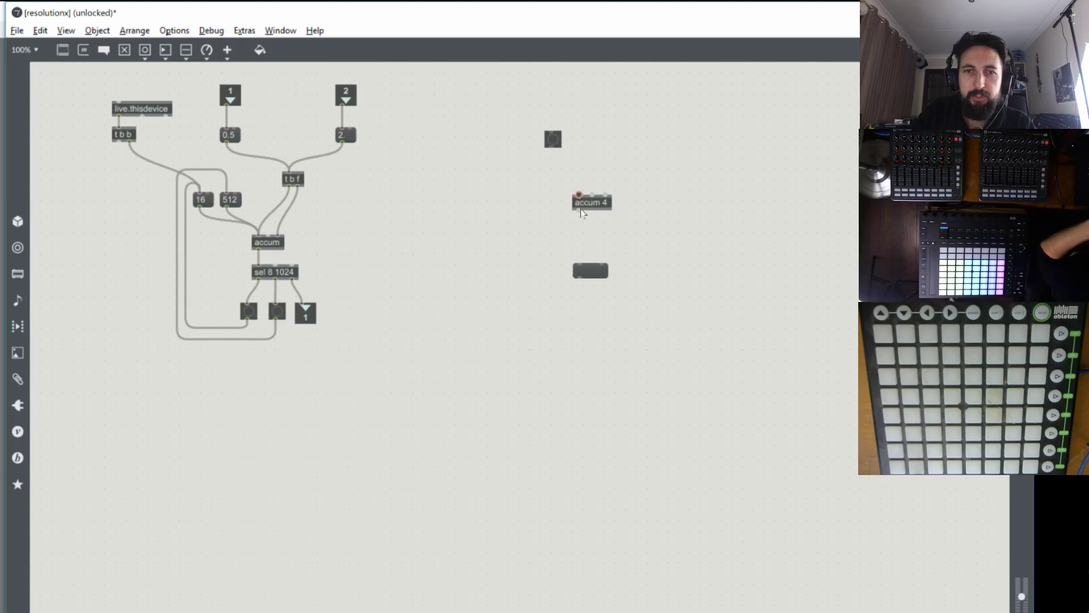
drag(579, 210, 601, 265)
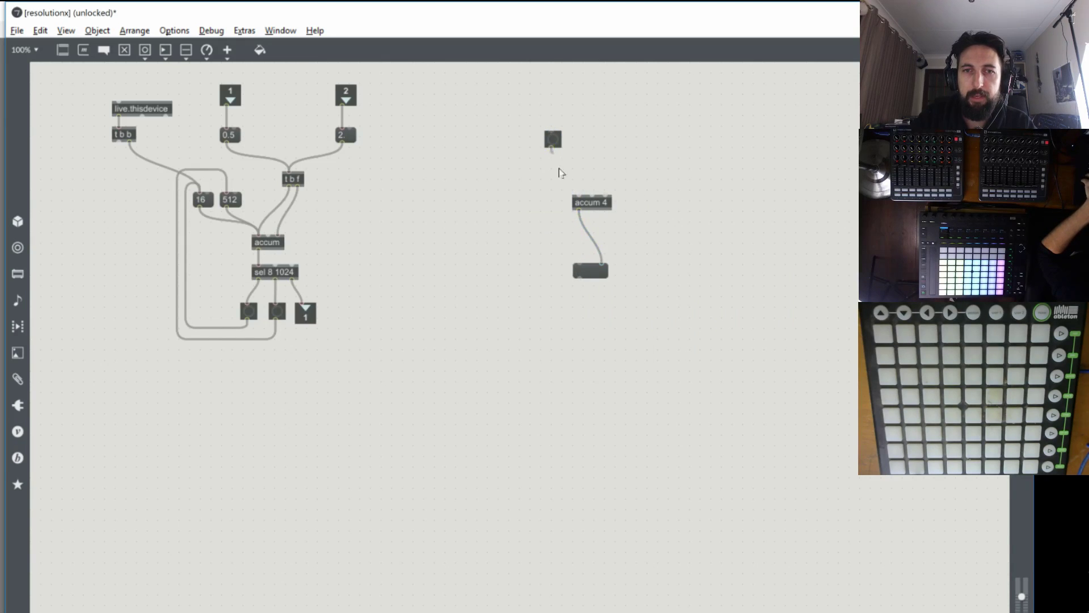
drag(552, 151, 578, 197)
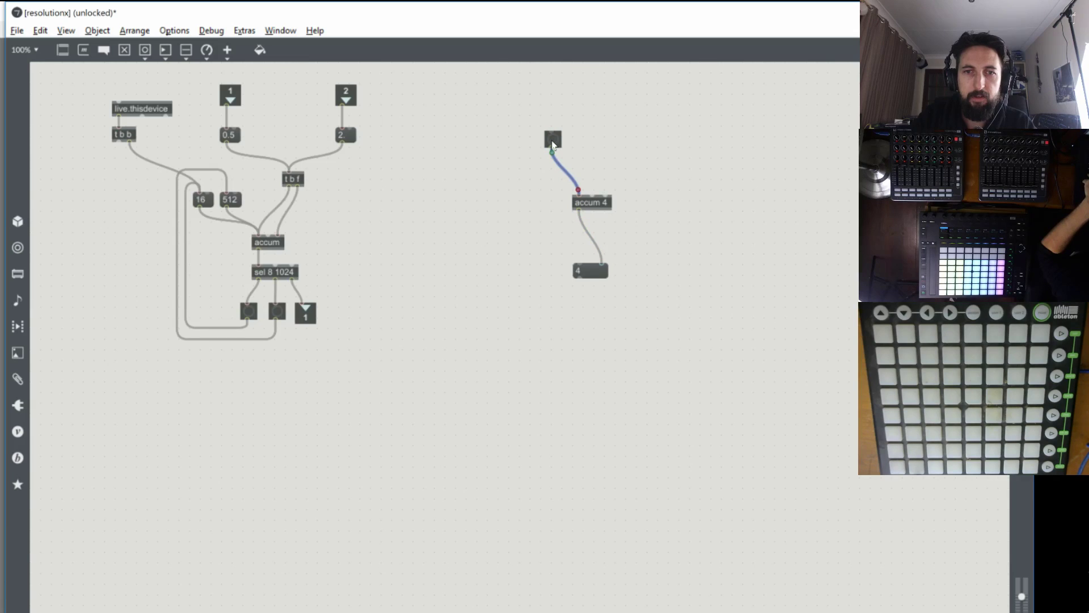
Replace the test bang button with a 16 message wired into accum 4's left inlet, and clear the output message box.
click(553, 139)
key(Delete)
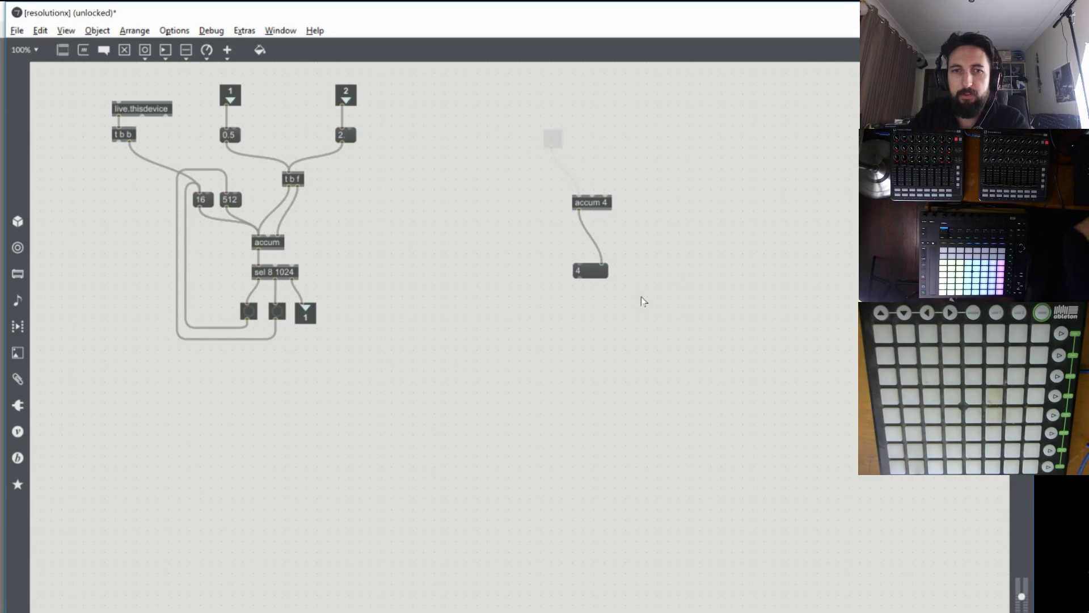
click(590, 271)
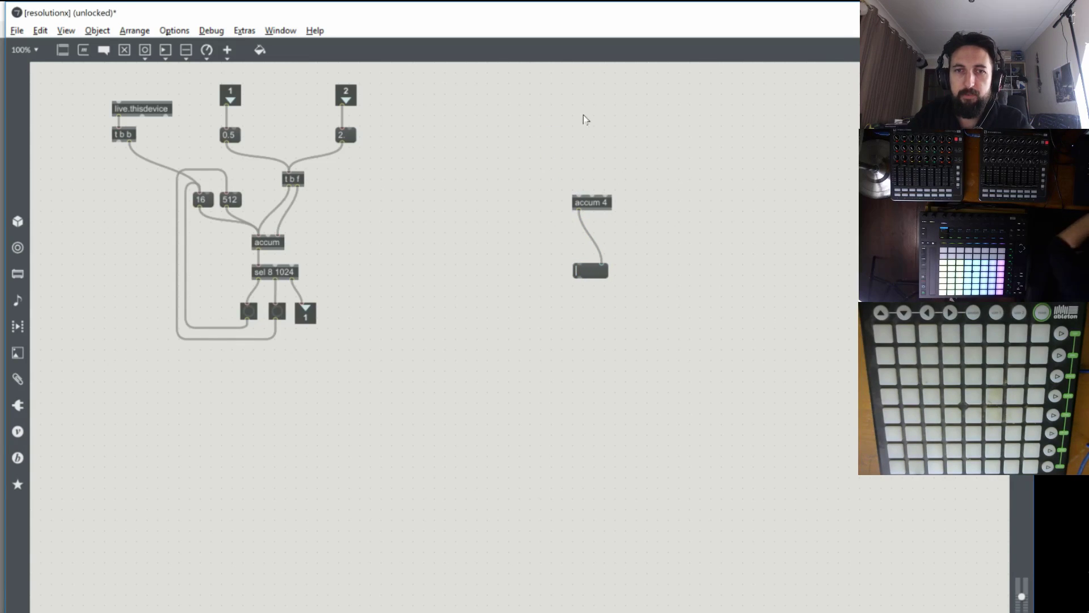
key(i)
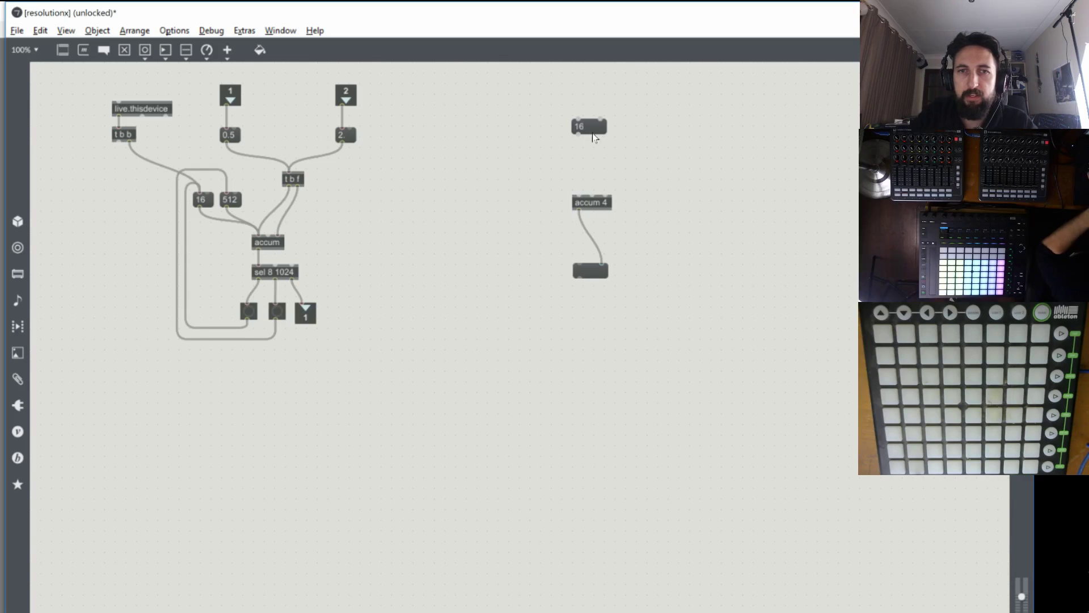
drag(577, 135, 579, 198)
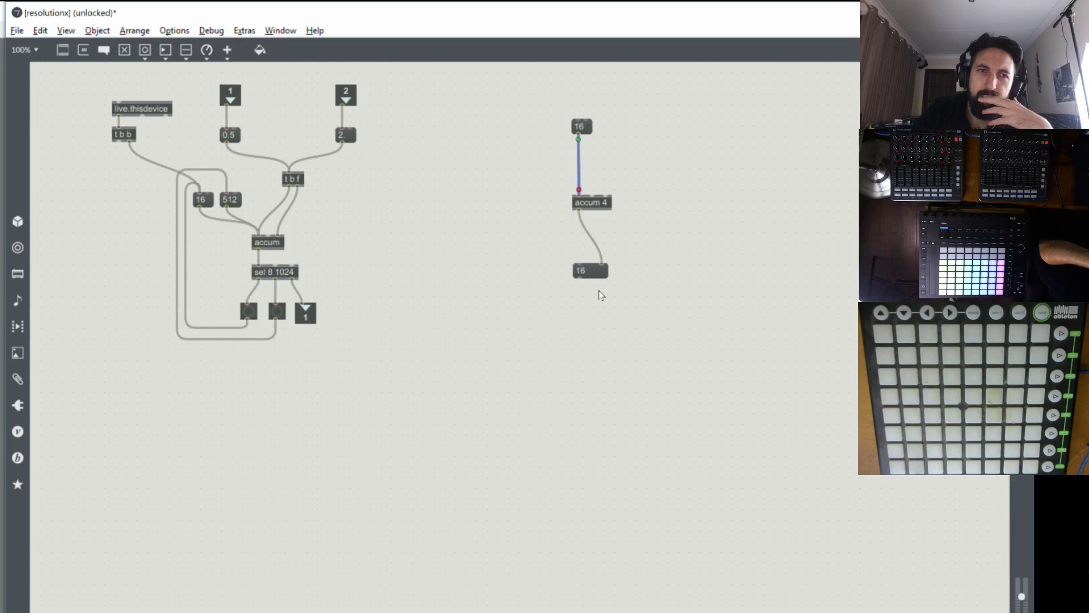
Delete the accum 4 test objects and the live.thisdevice and t b b pair, and close the resolutionx subpatcher.
drag(601, 305, 564, 113)
key(Delete)
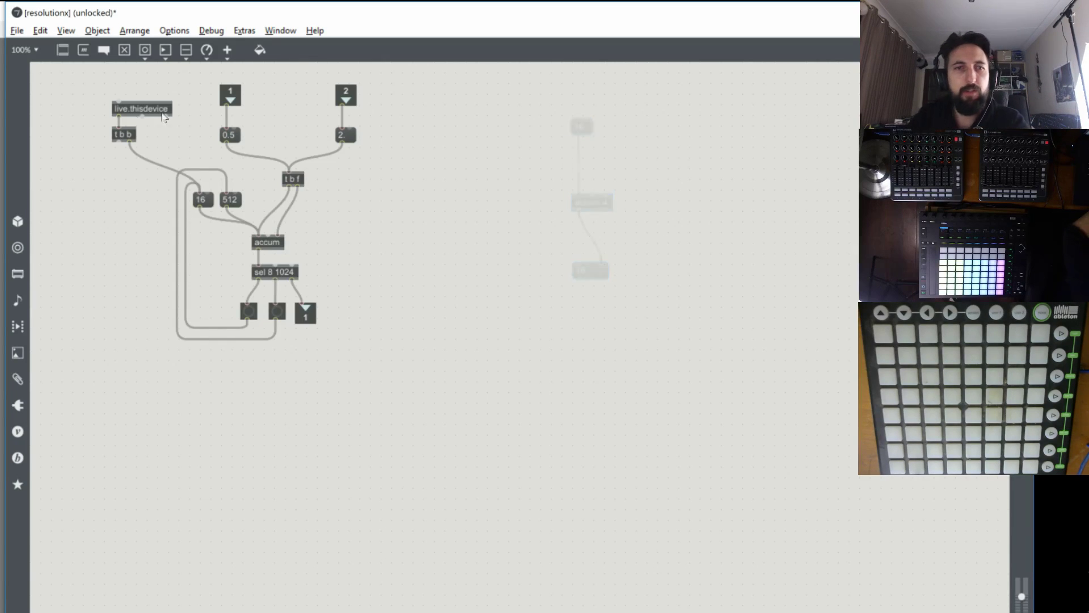
drag(91, 216, 136, 83)
key(Delete)
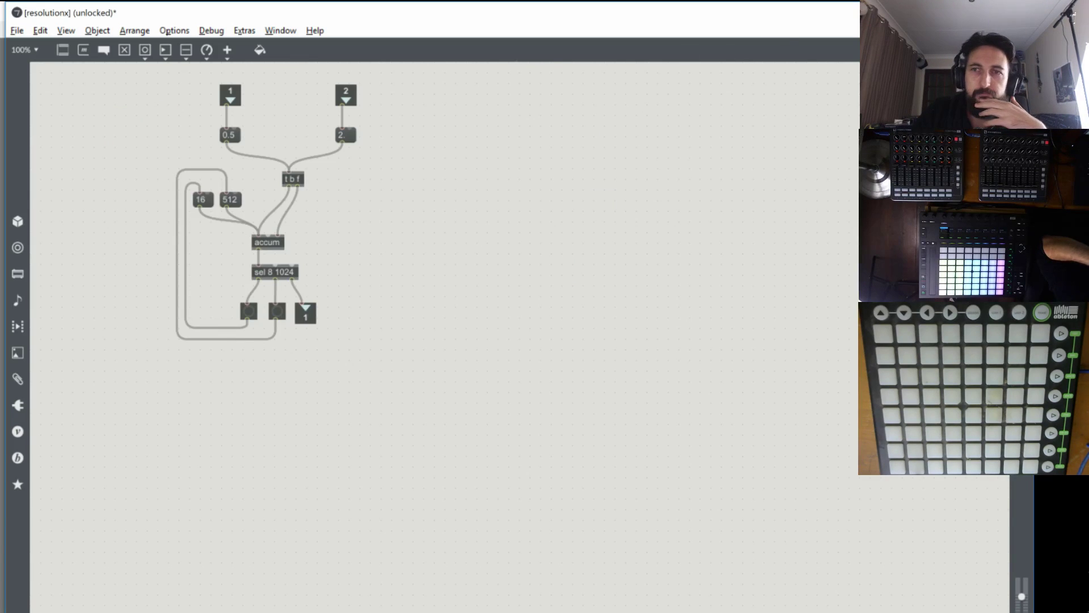
key(ctrl+w)
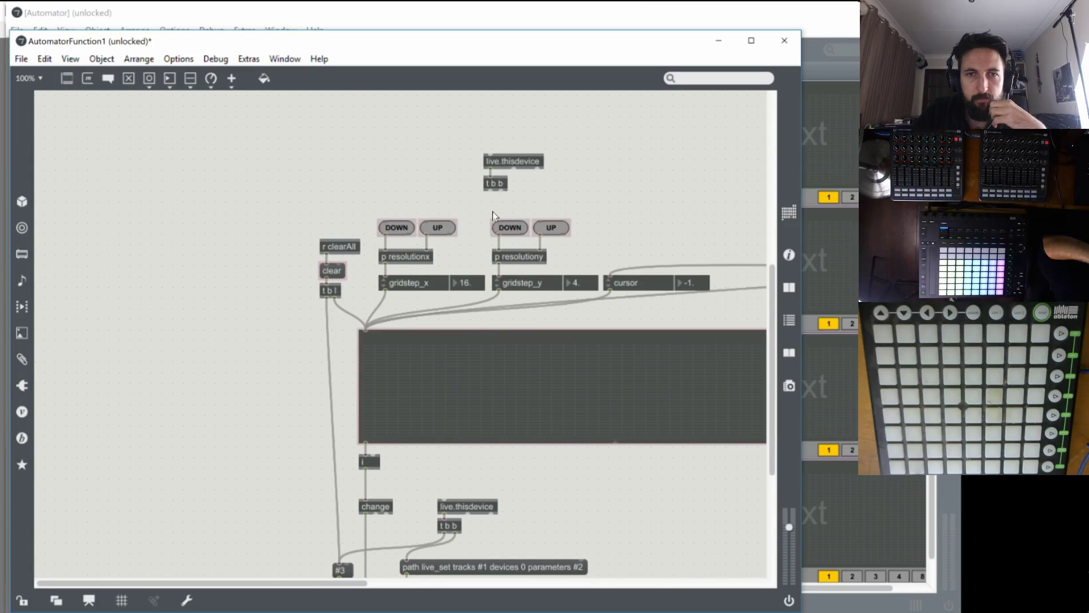
Add a 16 message beside the UP button above p resolutionx and connect it to the gridstep_x attribute's inlet.
text(n)
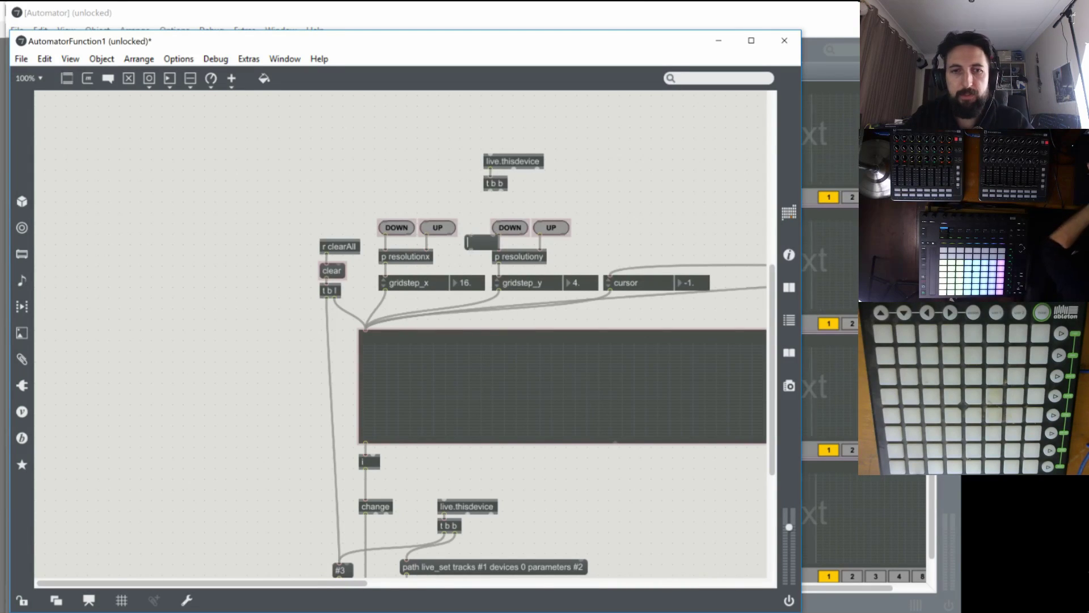
text(16)
click(462, 266)
drag(479, 245, 478, 230)
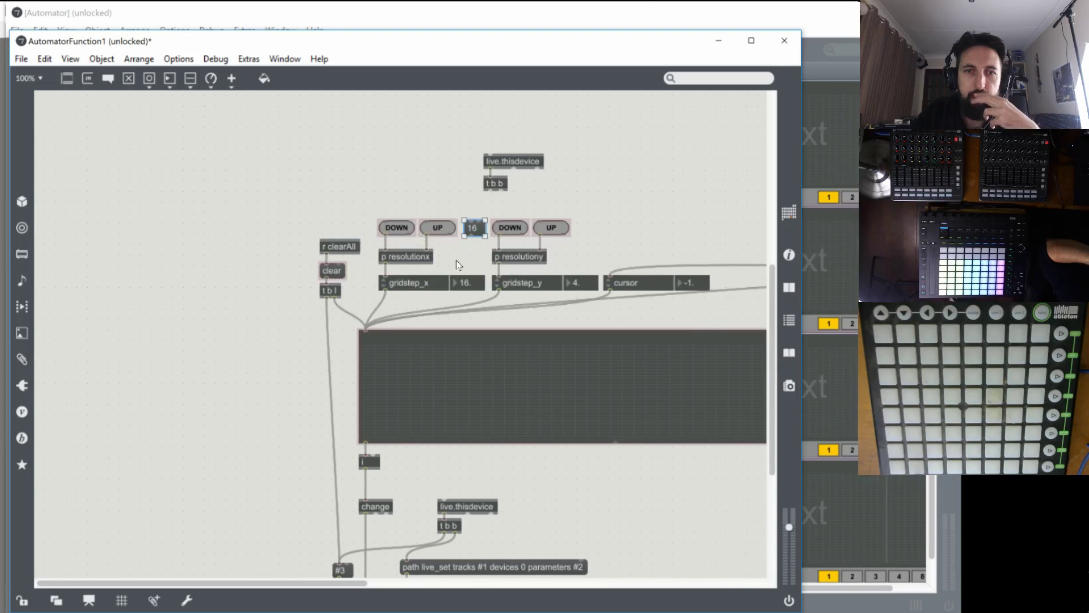
drag(470, 238, 385, 276)
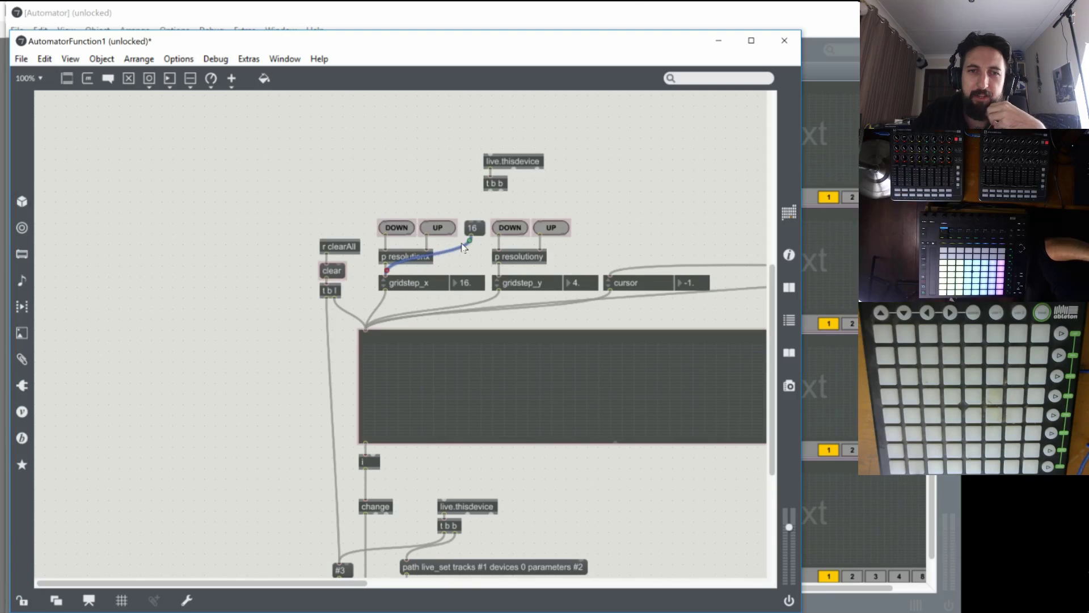
Duplicate the 16 message beside the UP button above p resolutiony and change the copy to 4.
click(475, 232)
drag(477, 234, 583, 231)
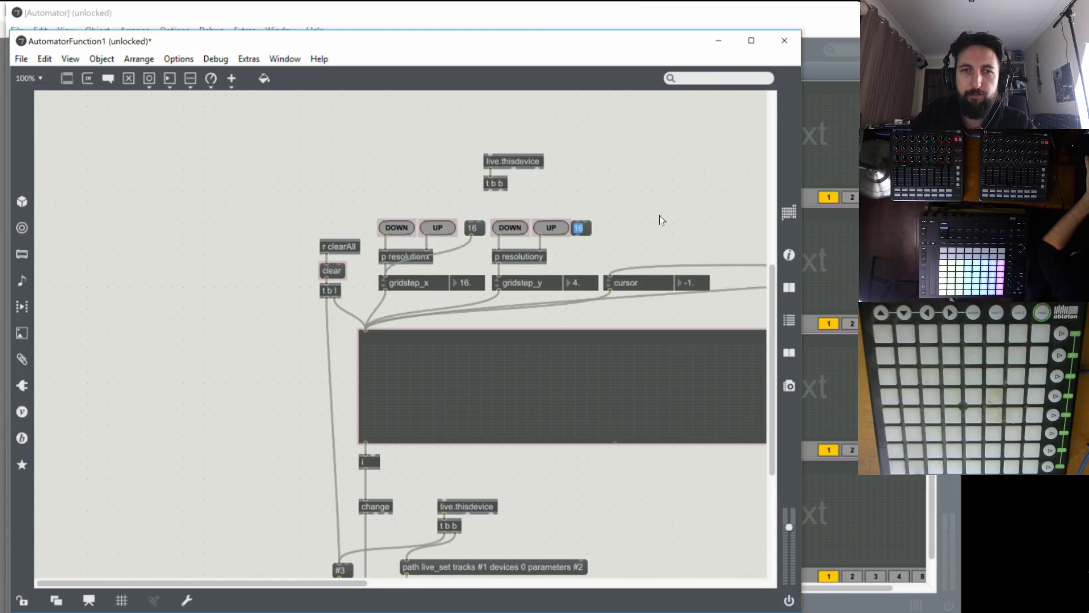
text(4)
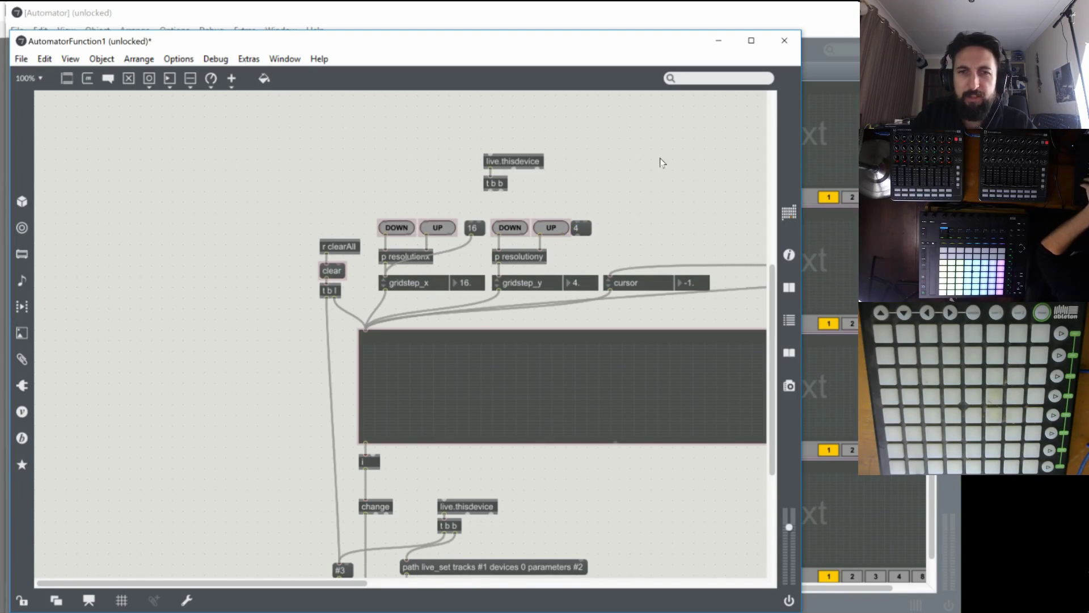
Lock the patch and use the UP buttons to raise gridstep_x to 64 and gridstep_y to 32, checking the grid in the function object.
key(ctrl+e)
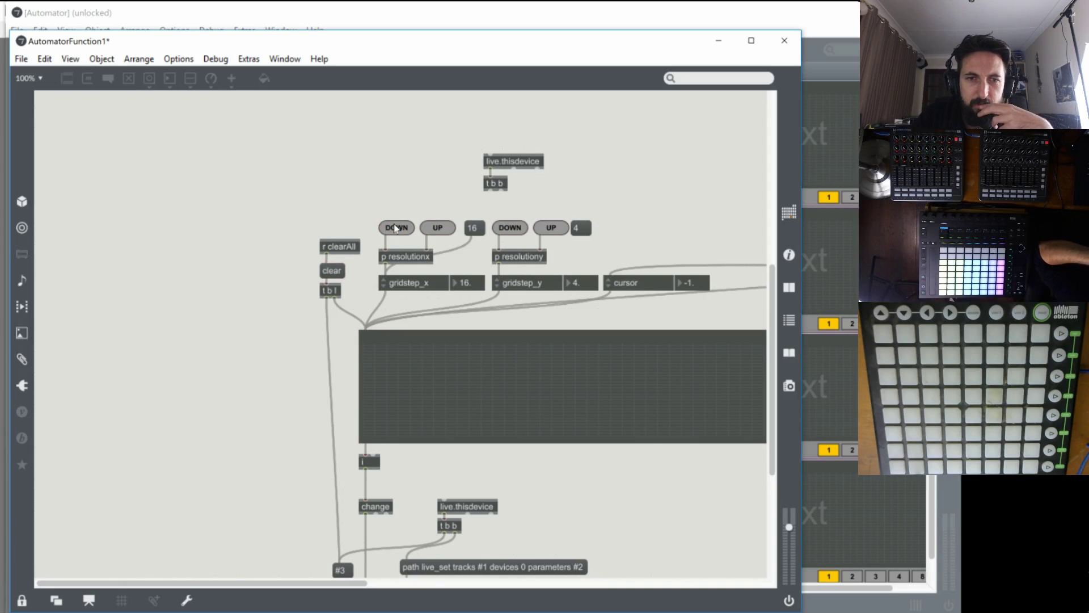
click(437, 228)
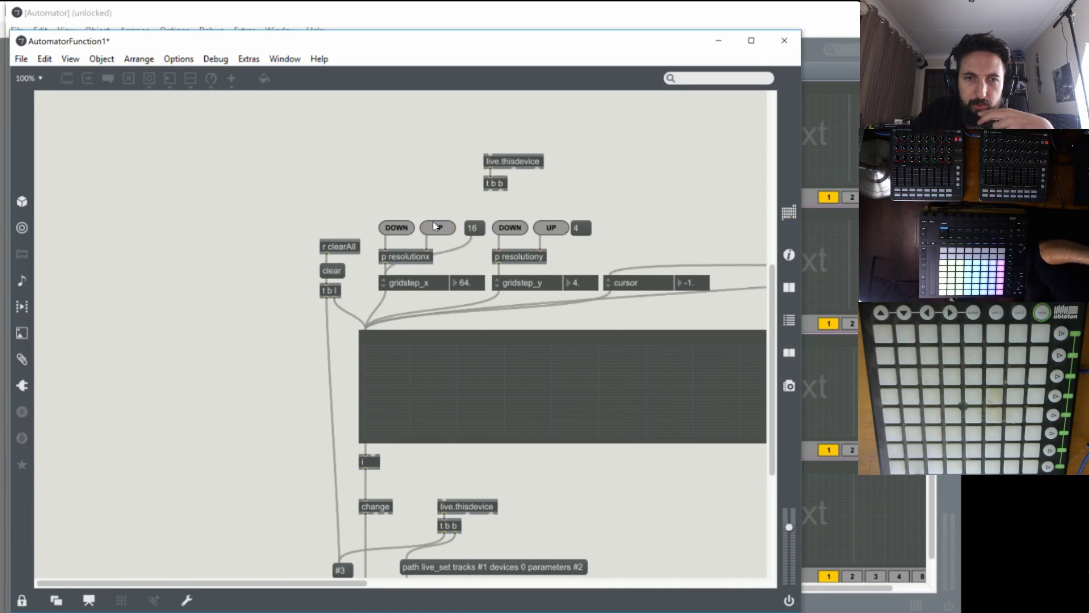
click(540, 229)
drag(322, 582, 471, 590)
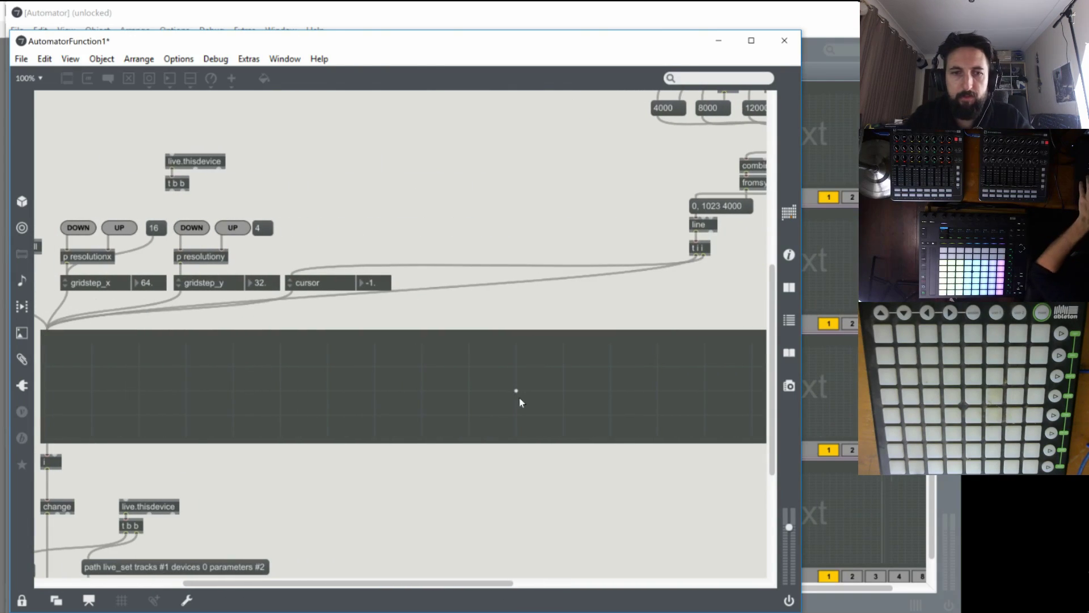
Unlock the patch and narrow the function object so that its right edge ends beneath the cursor attribute box.
key(ctrl+e)
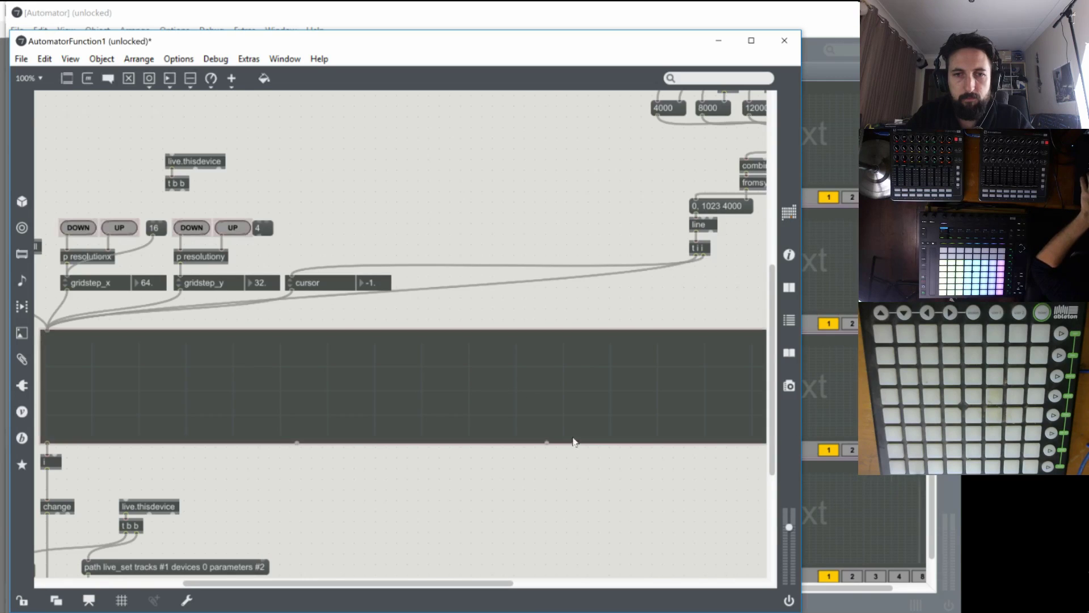
drag(511, 584, 555, 583)
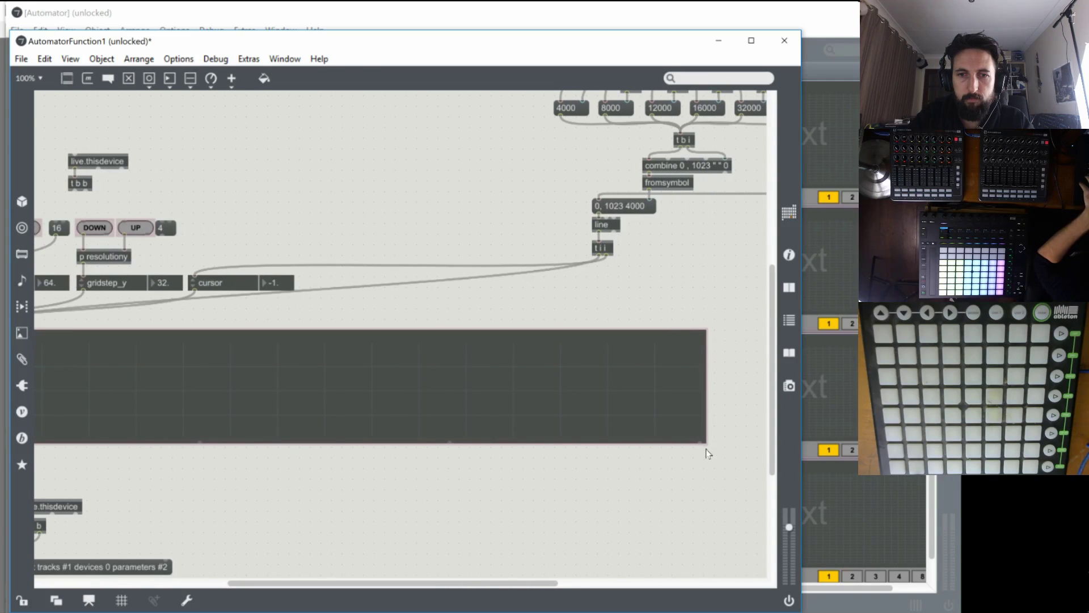
drag(705, 440, 258, 440)
drag(470, 583, 250, 564)
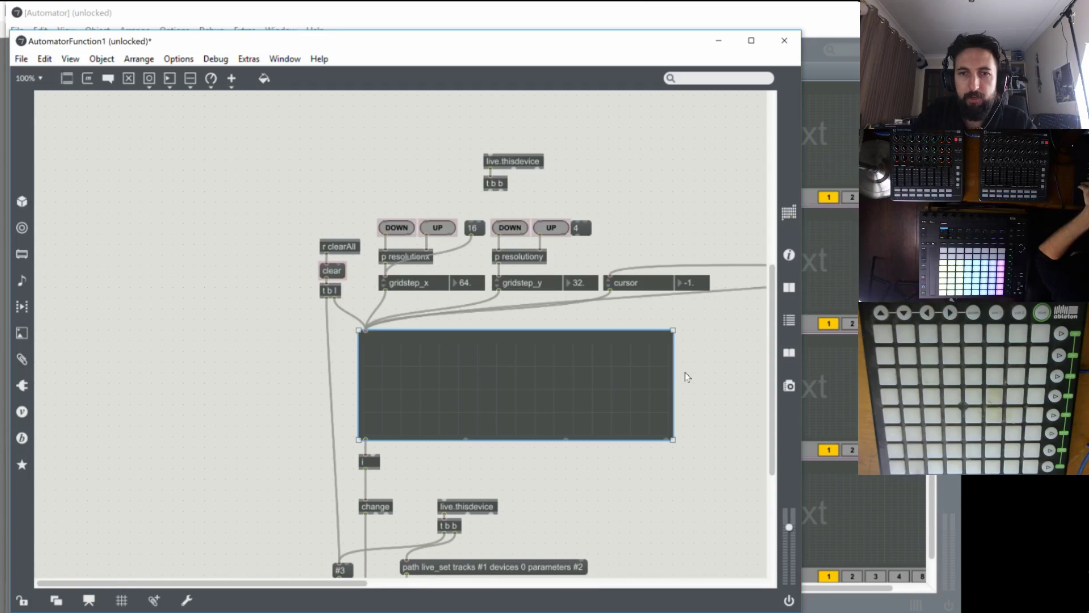
Show attribute names in the function object's inspector and freeze gridstep_x at 64 and gridstep_y at 32.
click(789, 255)
scroll(729, 452, down, 5)
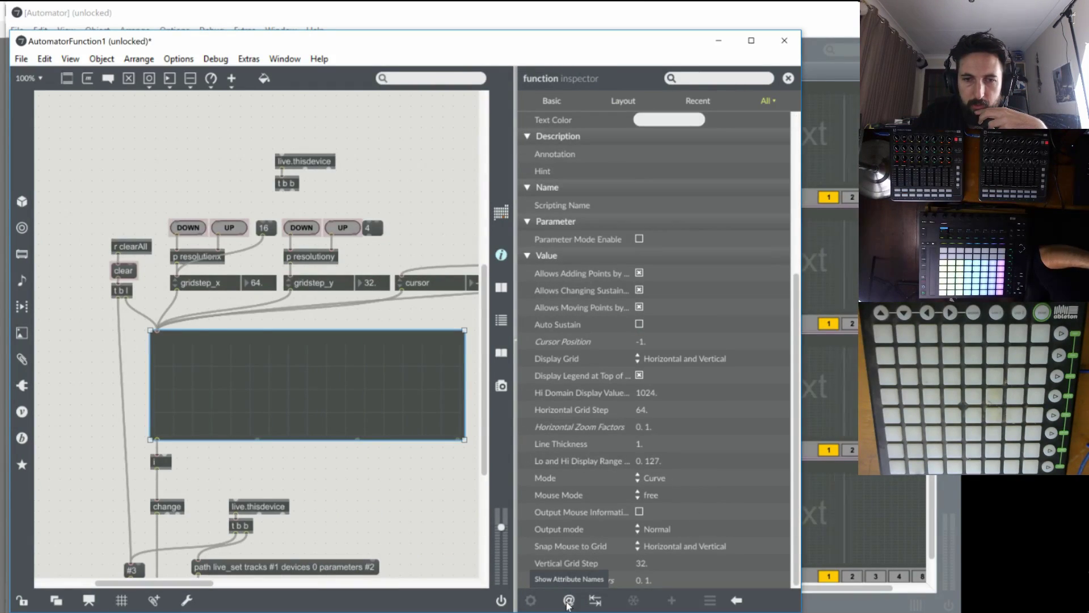
click(568, 600)
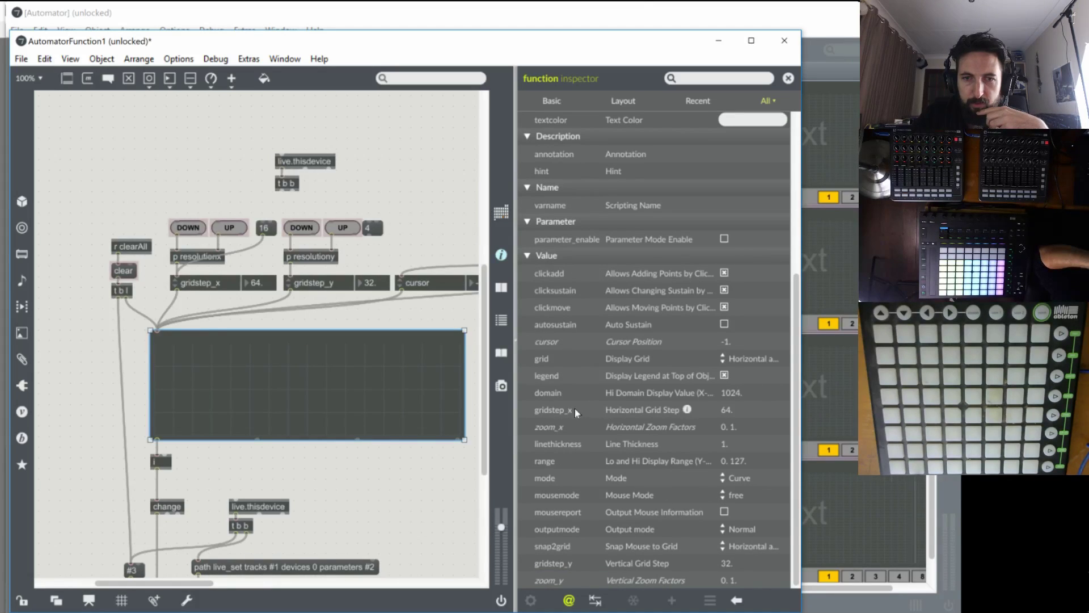
click(677, 410)
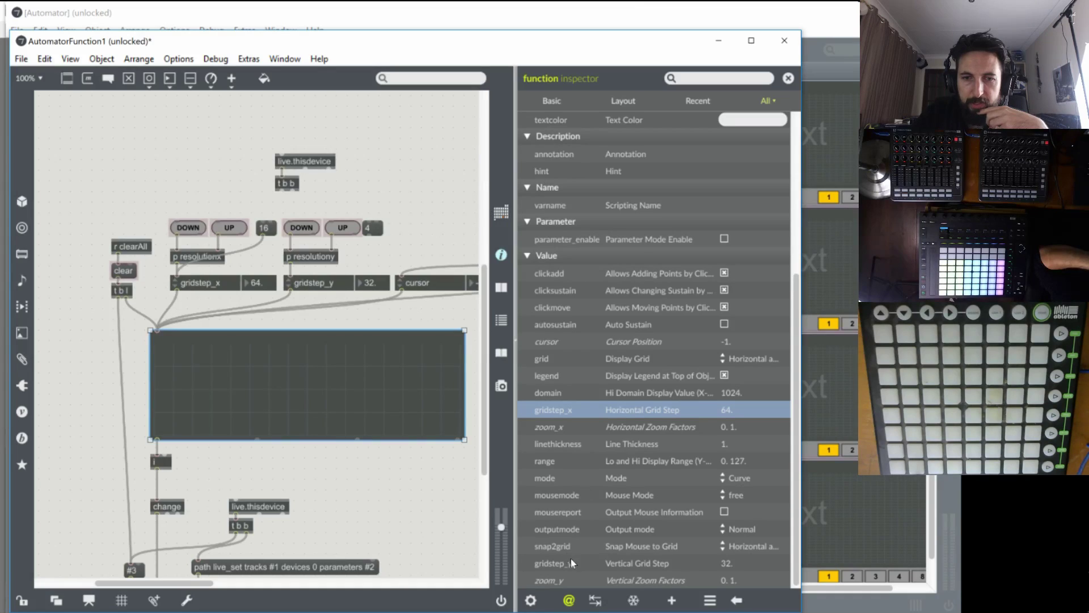
click(633, 604)
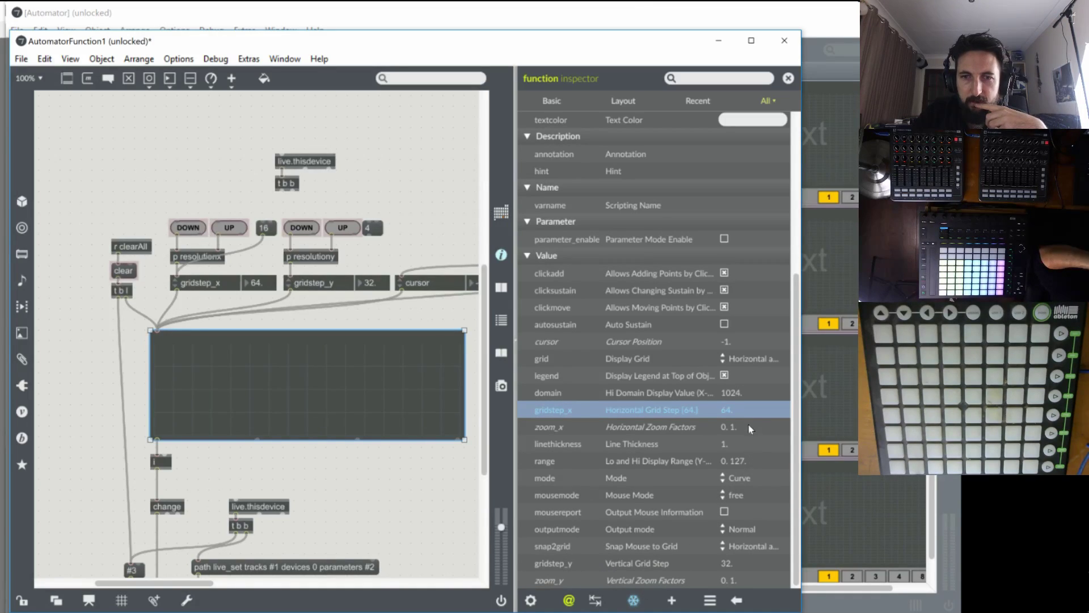
click(664, 567)
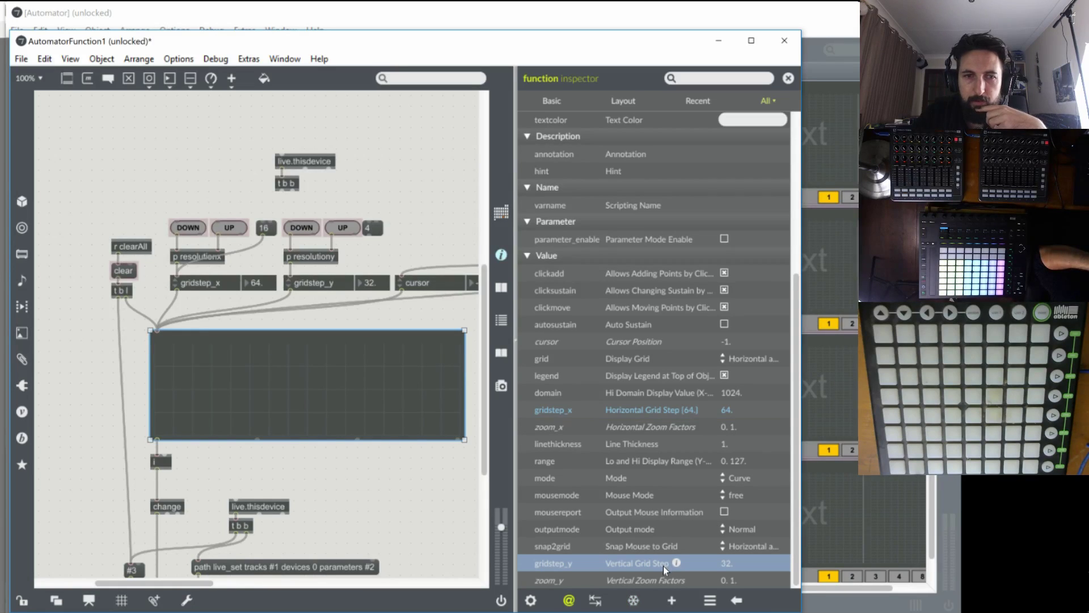
click(633, 600)
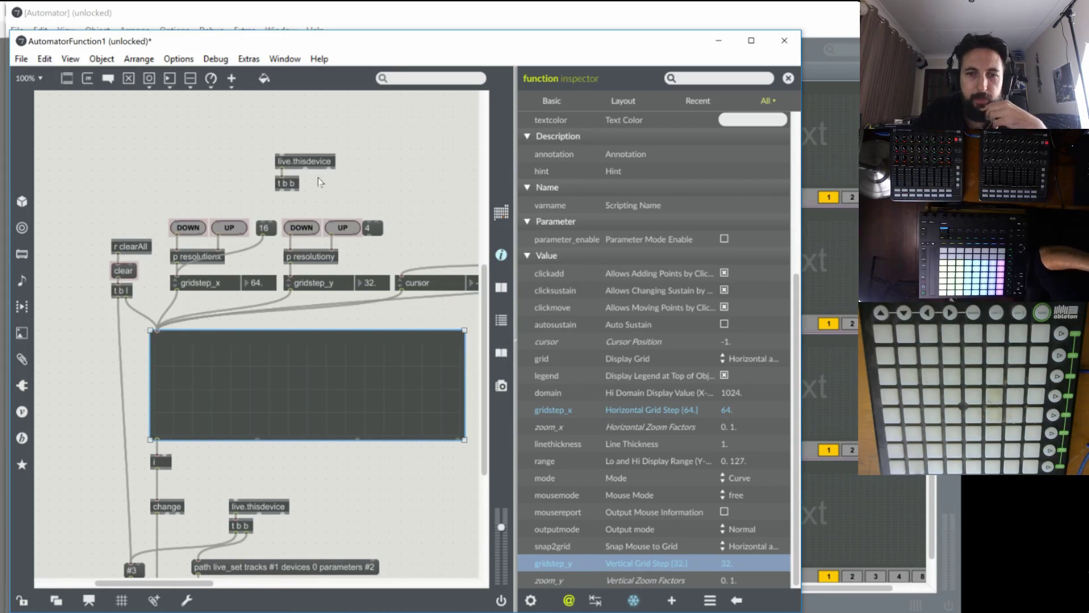
Delete the live.thisdevice and t b b objects above the DOWN and UP buttons and select the function object.
drag(266, 149, 339, 194)
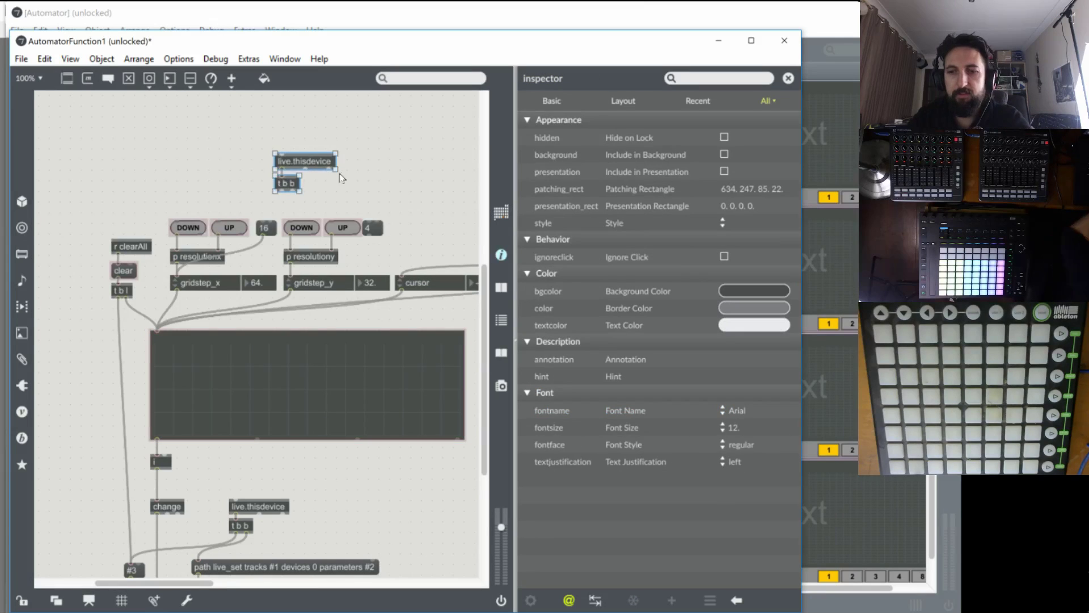
click(341, 178)
click(333, 357)
scroll(667, 526, down, 5)
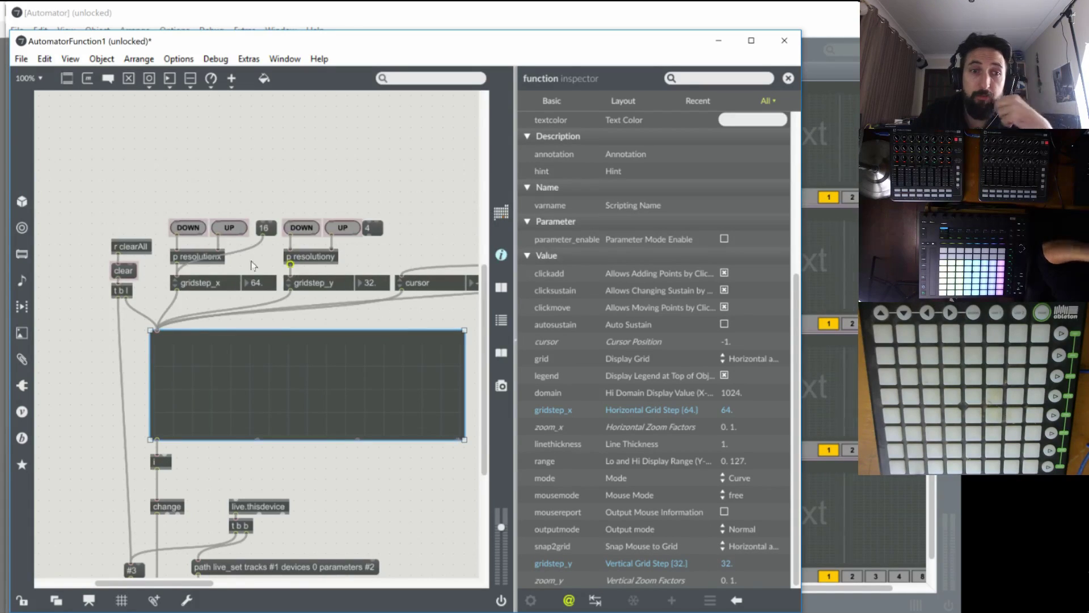
Delete the live.thisdevice object inside the p resolutiony subpatch, and save and close the AutomatorFunction1 patch.
double_click(178, 258)
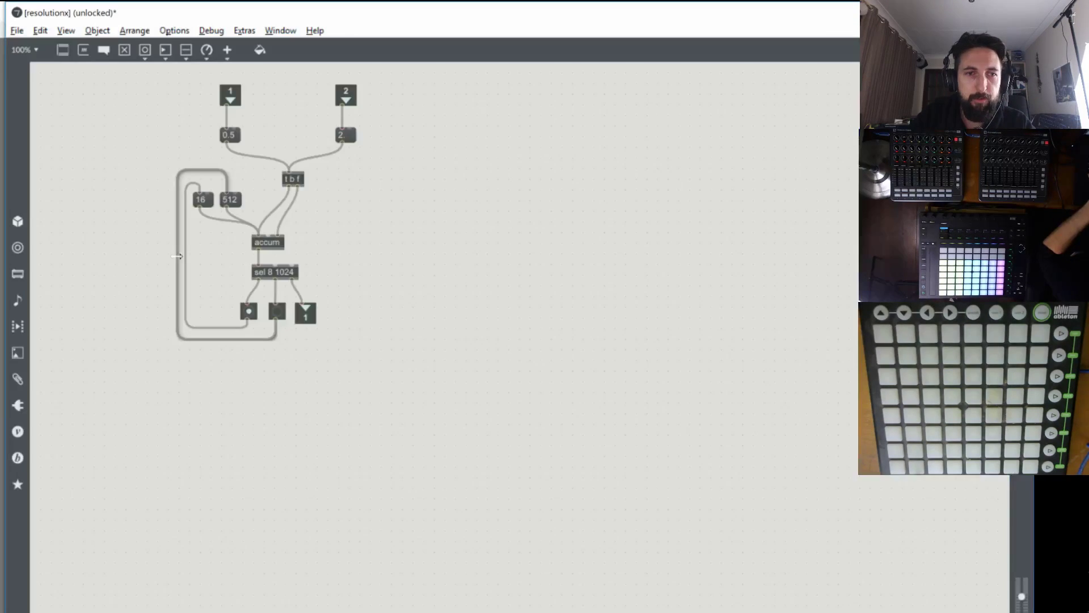
key(ctrl+w)
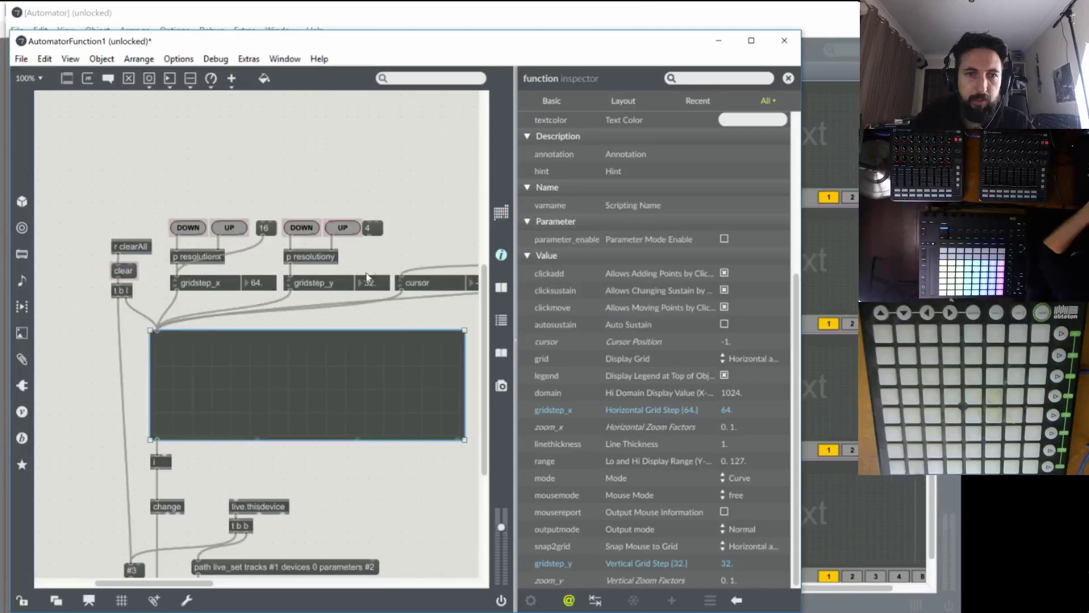
double_click(311, 264)
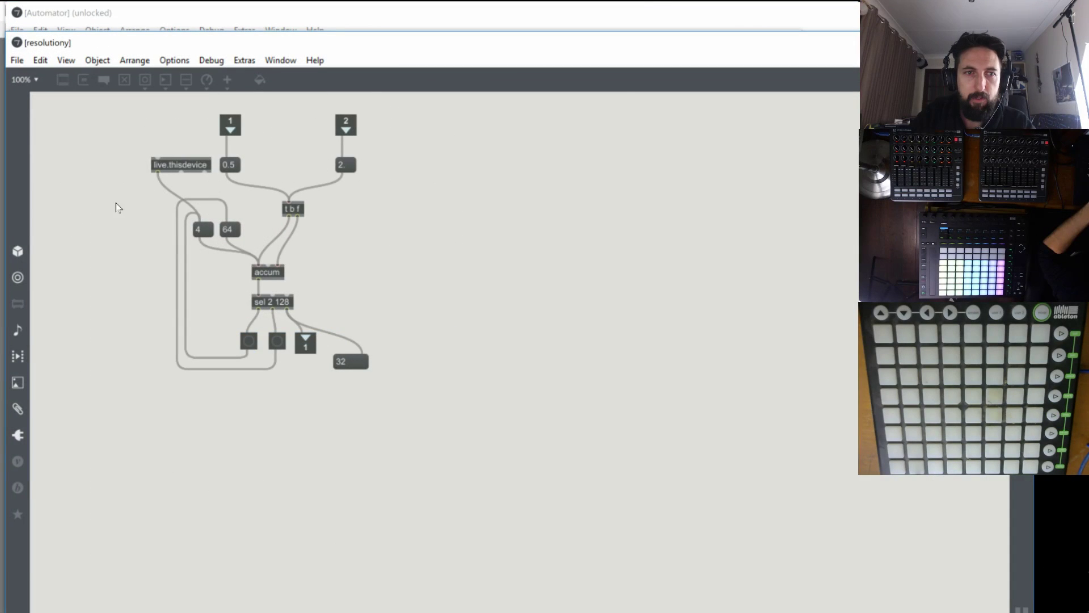
key(ctrl+e)
drag(114, 209, 178, 137)
key(Delete)
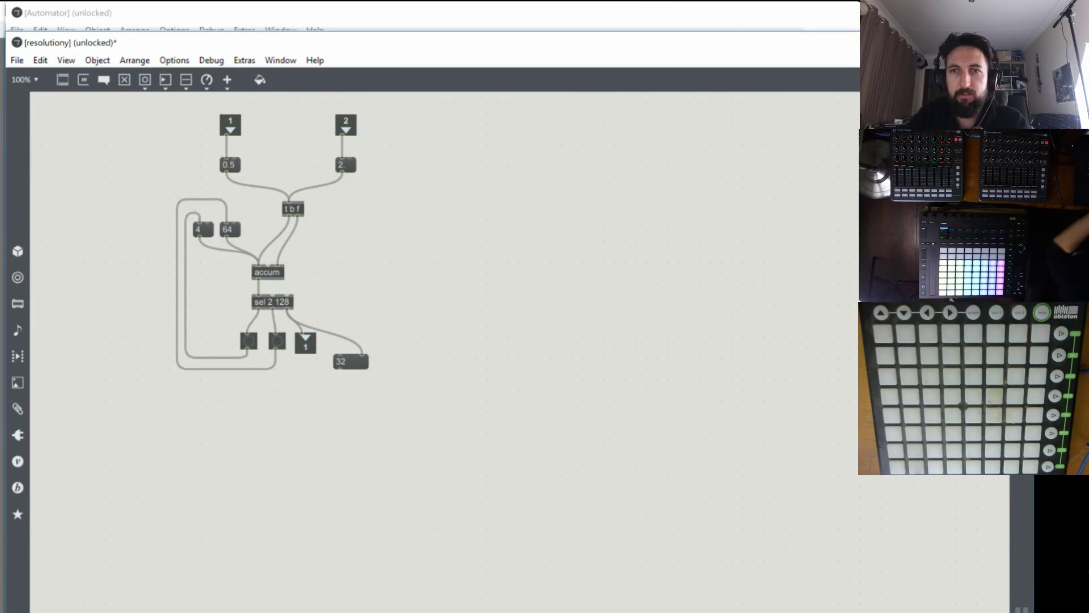
key(ctrl+w)
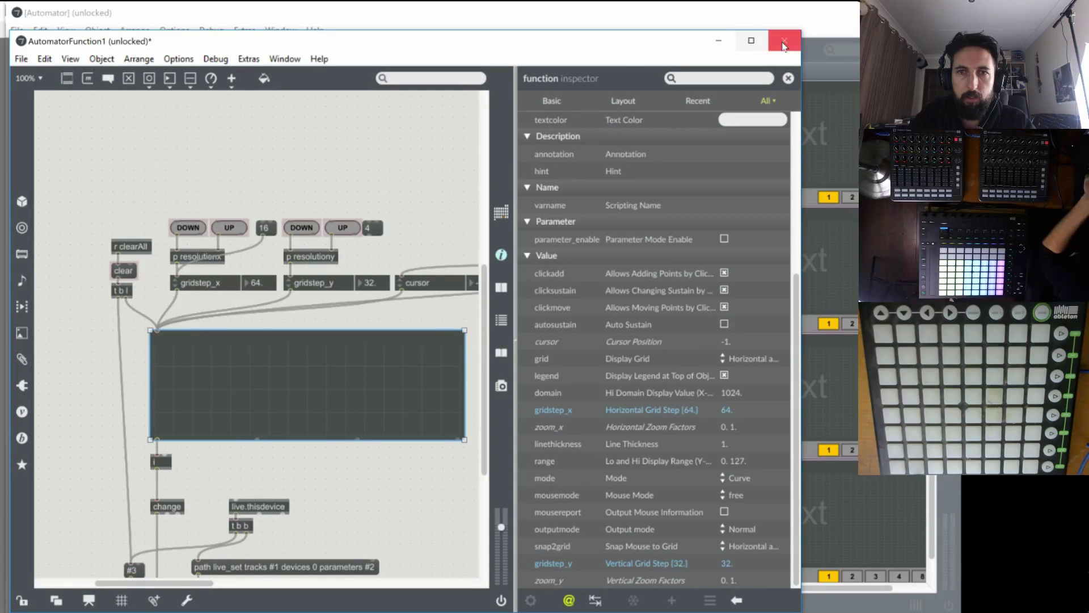
click(784, 46)
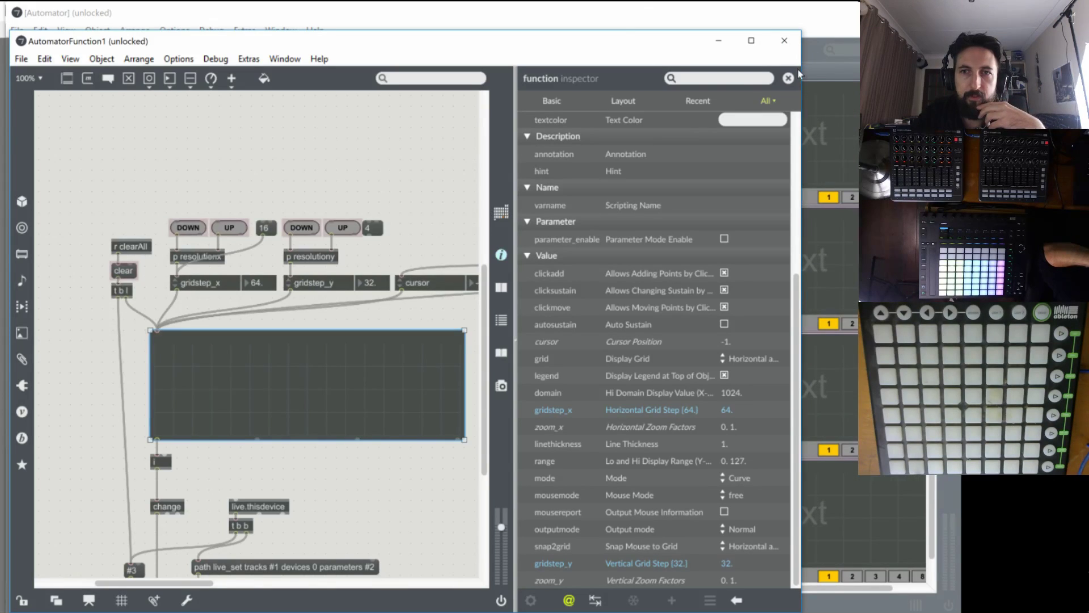
click(785, 41)
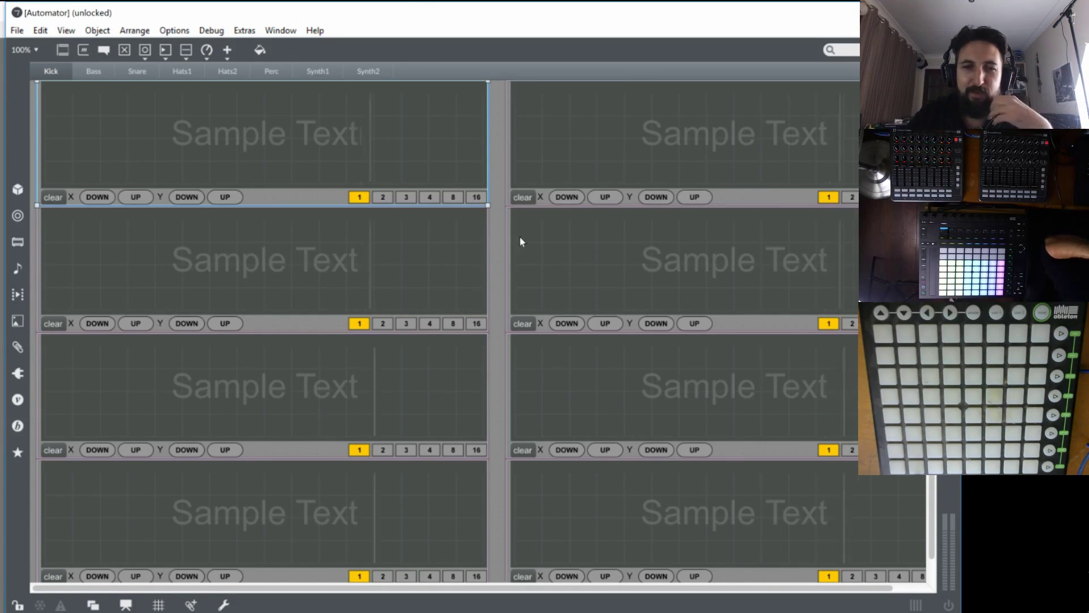
Lock the Automator patch and test the X grid DOWN and UP buttons of the first Kick panel.
click(494, 231)
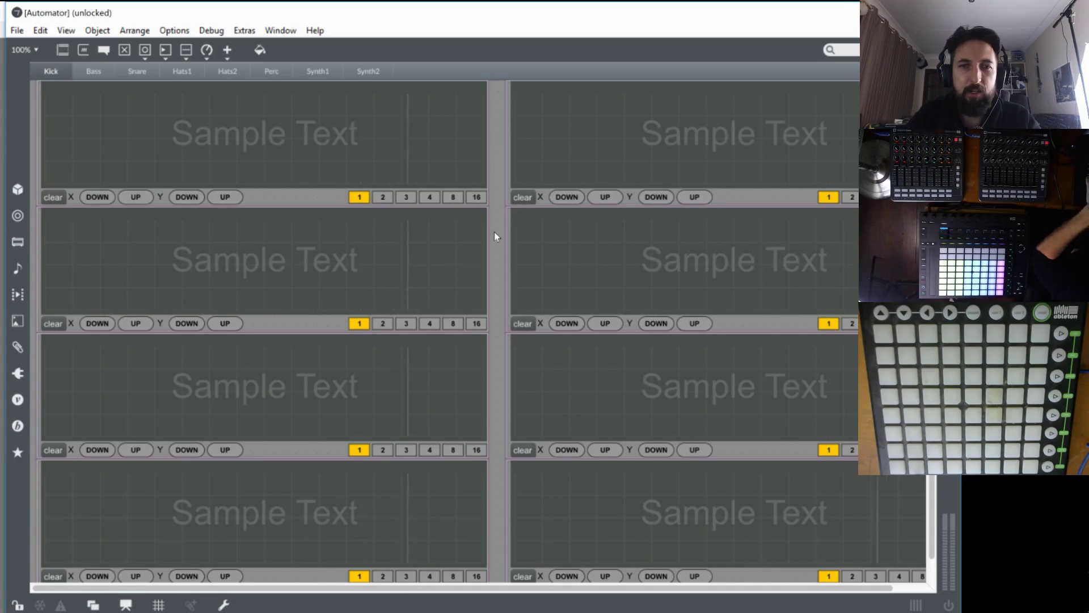
key(ctrl+e)
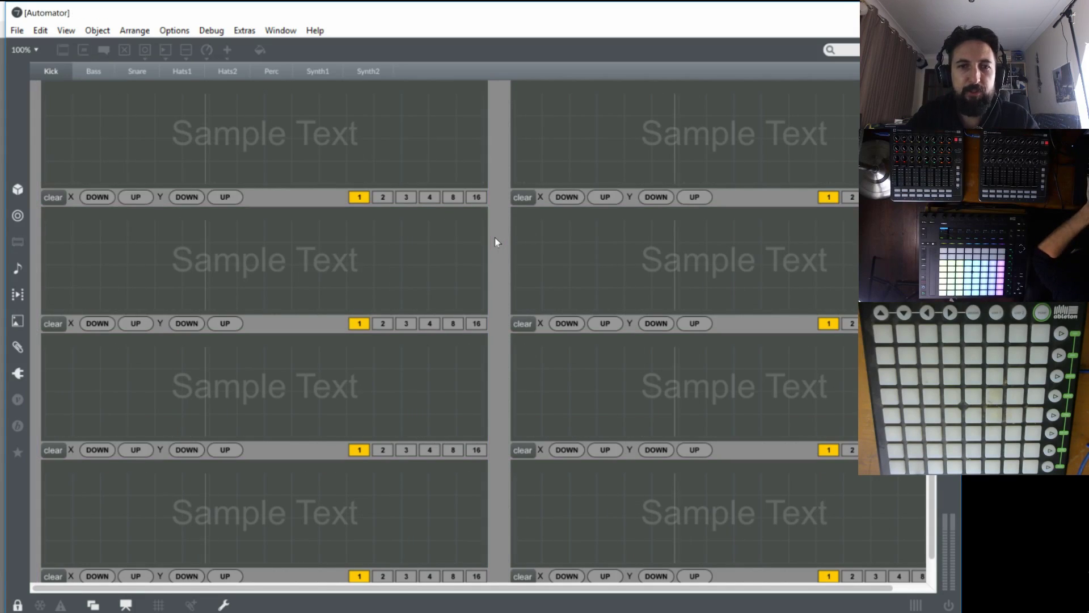
click(134, 195)
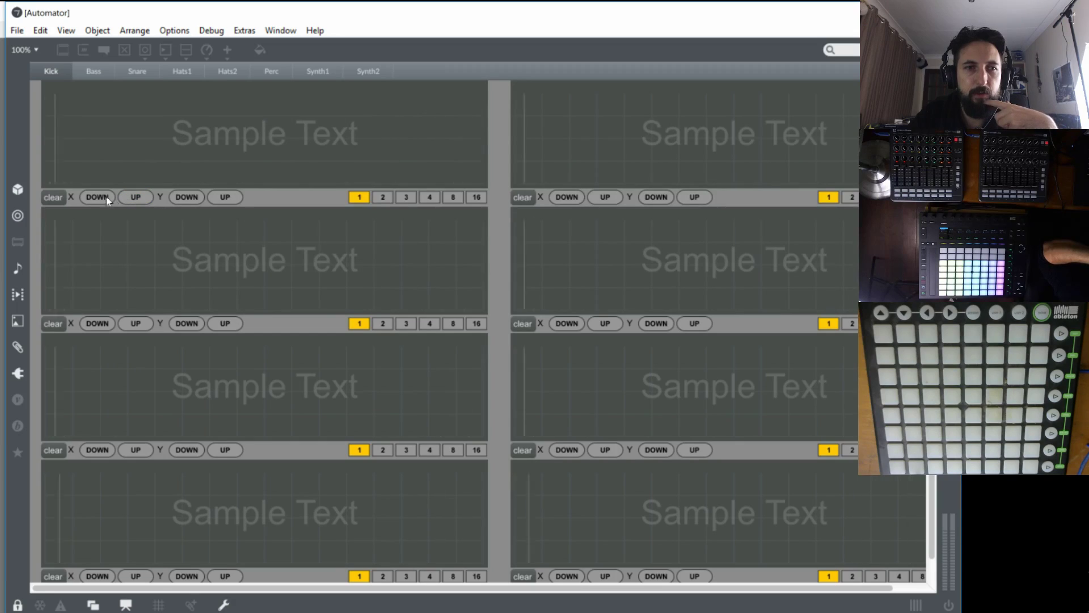
click(99, 197)
click(126, 197)
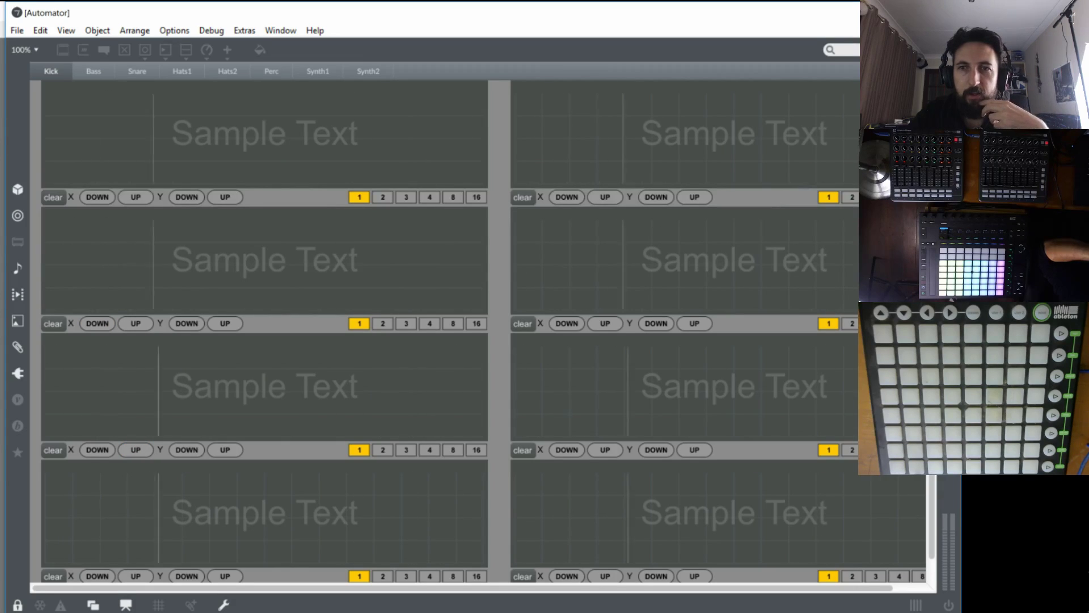
Open the first panel's original AutomatorFunction1.maxpat and unlock it with the inspector showing.
key(ctrl+e)
right_click(425, 128)
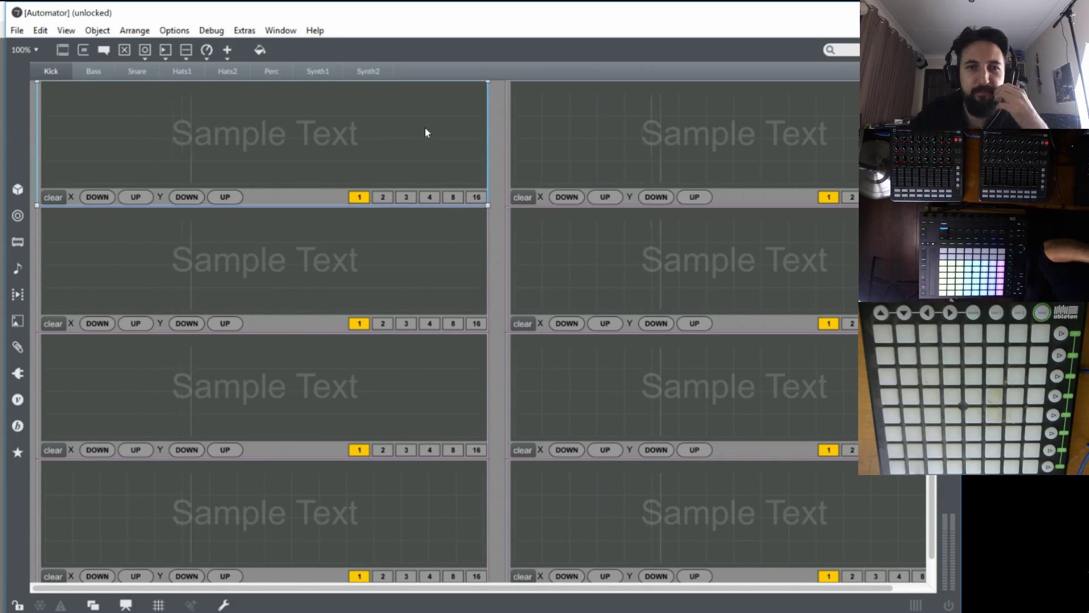
mouse_move(596, 399)
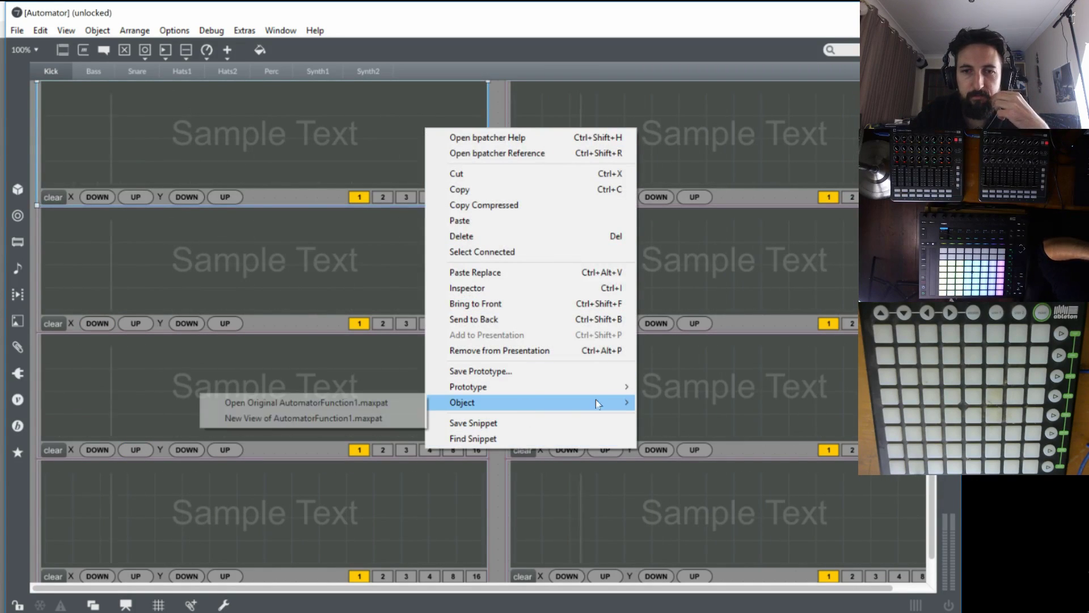
click(380, 401)
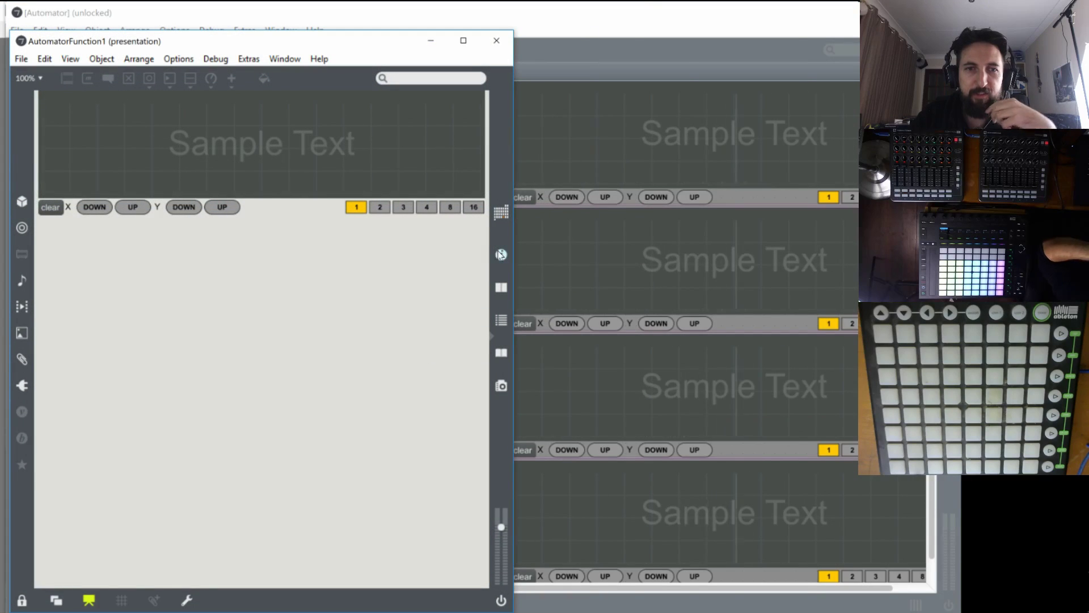
click(503, 257)
key(ctrl+e)
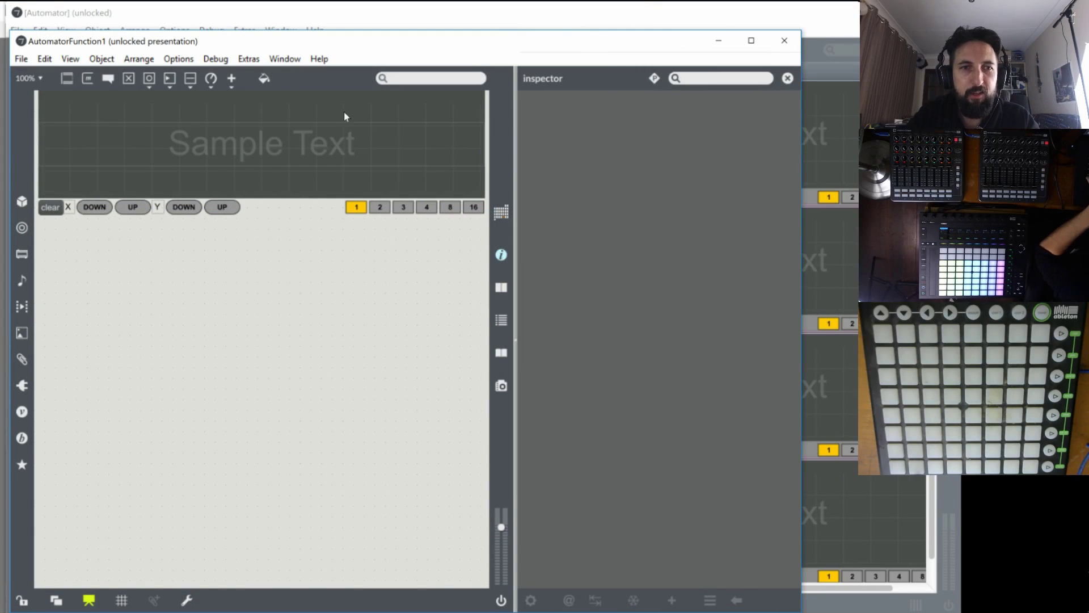
Unfreeze the gridstep_x and gridstep_y attributes of the function object.
click(237, 185)
scroll(724, 381, down, 5)
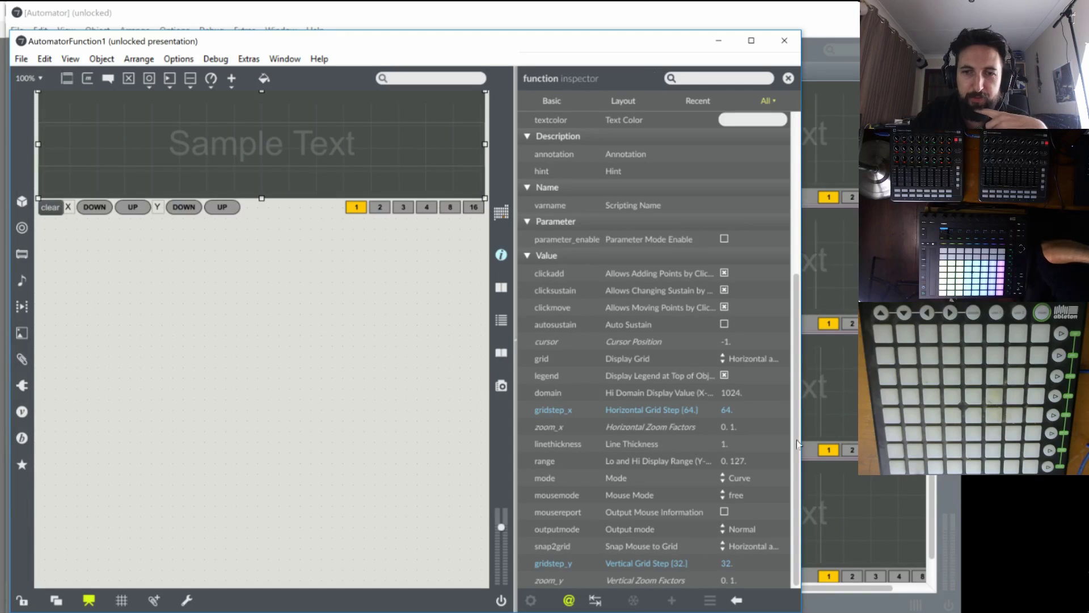
click(623, 407)
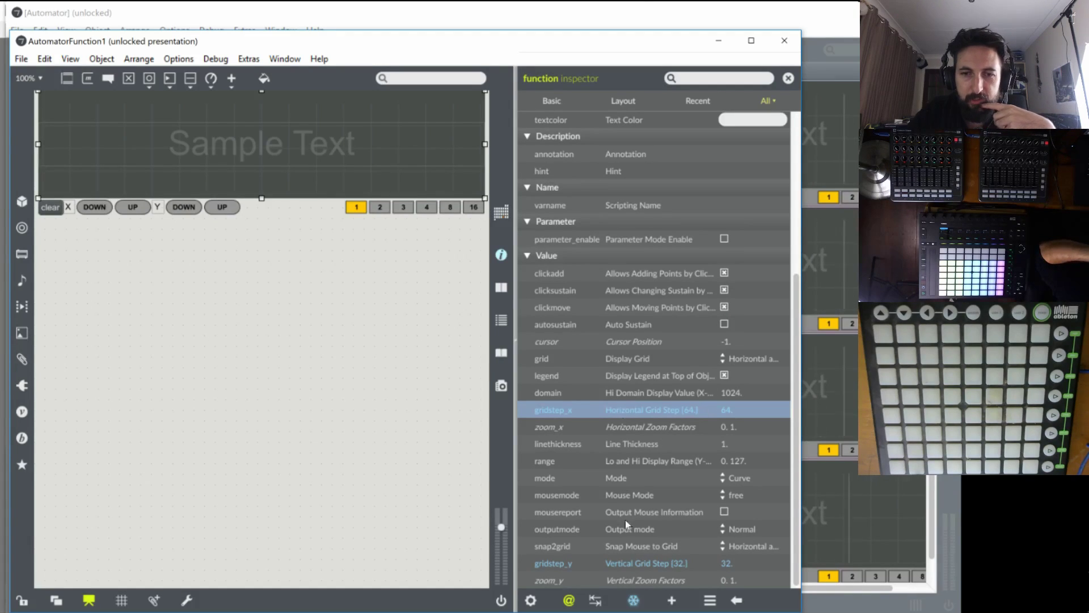
mouse_move(698, 564)
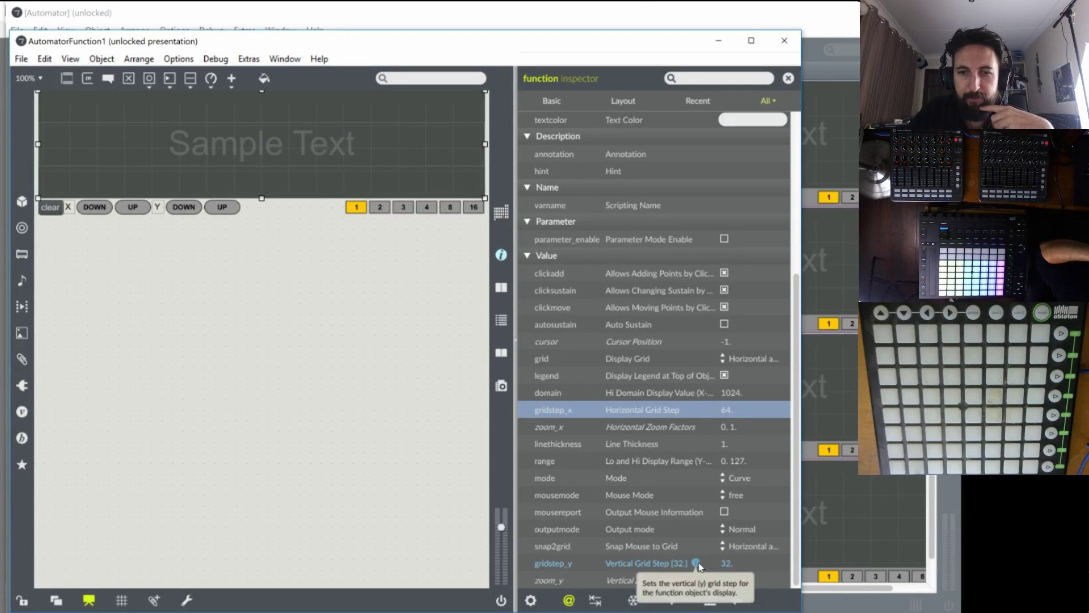
click(613, 564)
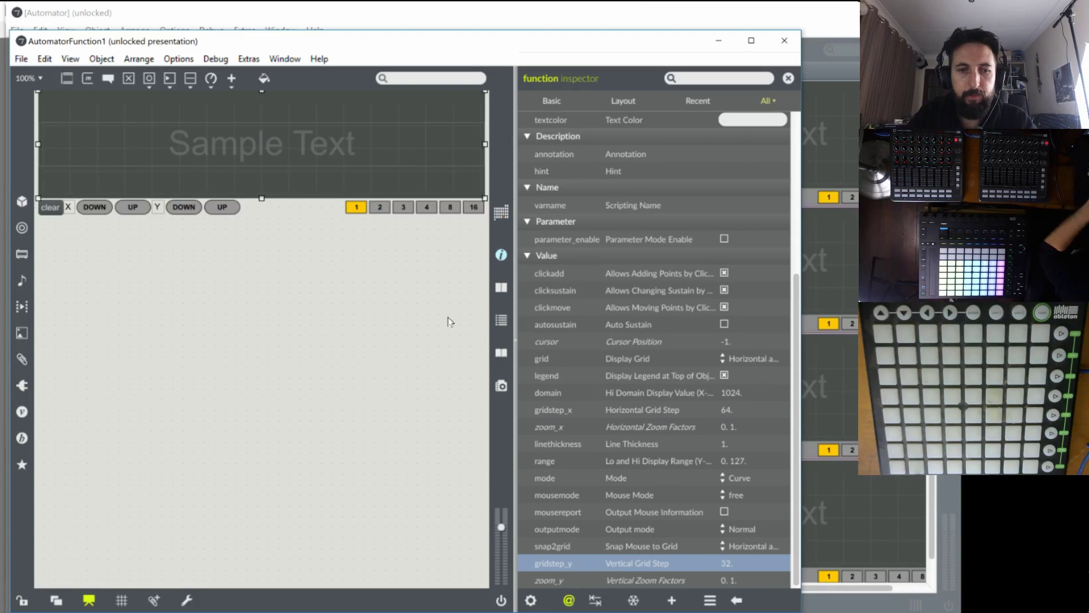
Switch from presentation to patching view and connect the 4 message to the gridstep_y attribute box.
key(ctrl+alt+e)
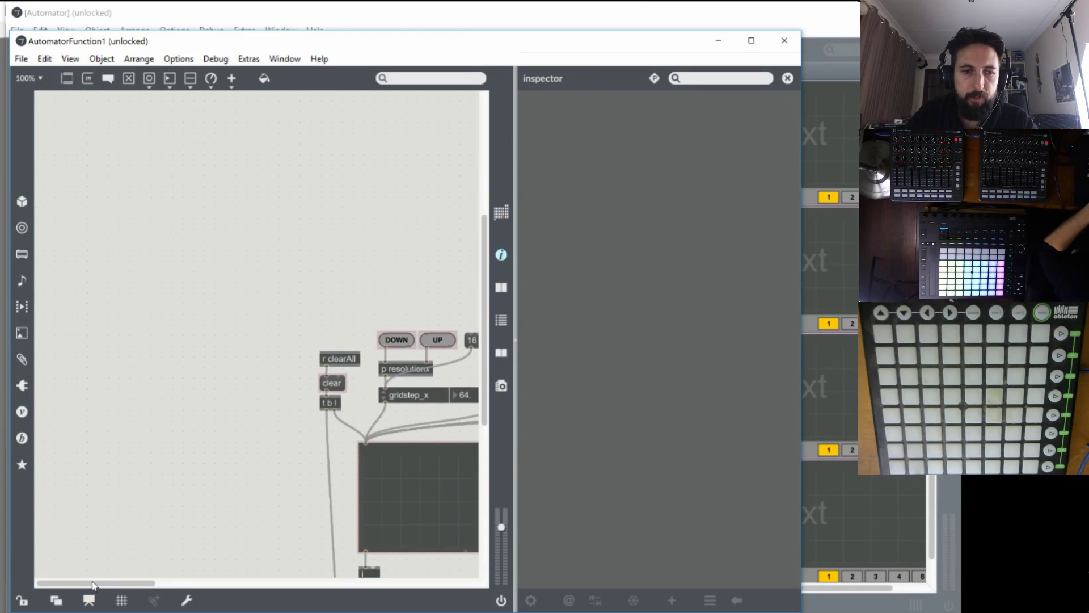
drag(92, 581, 152, 582)
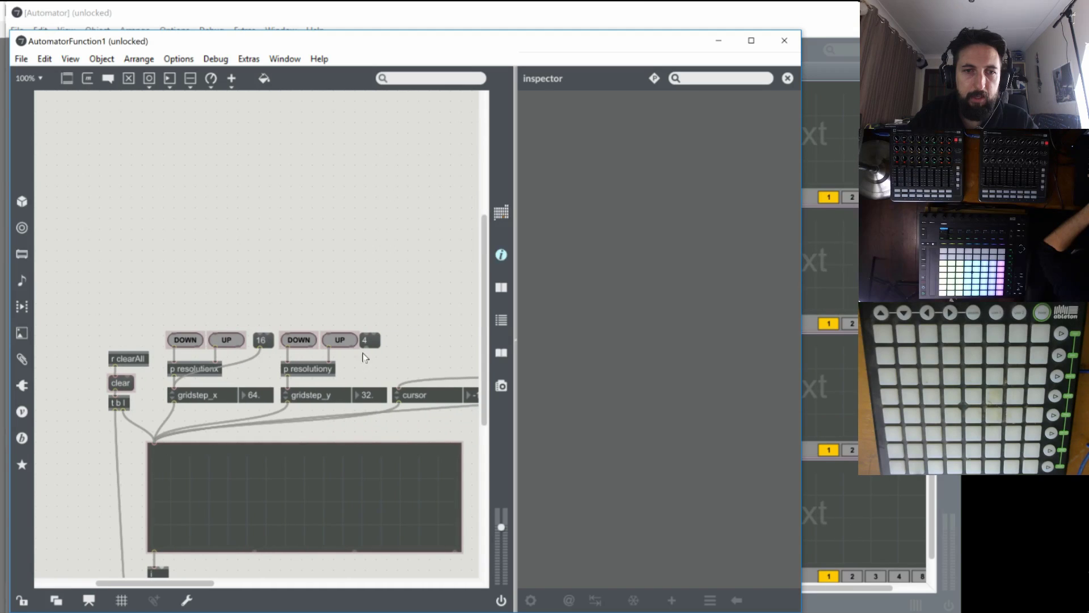
drag(366, 349, 289, 389)
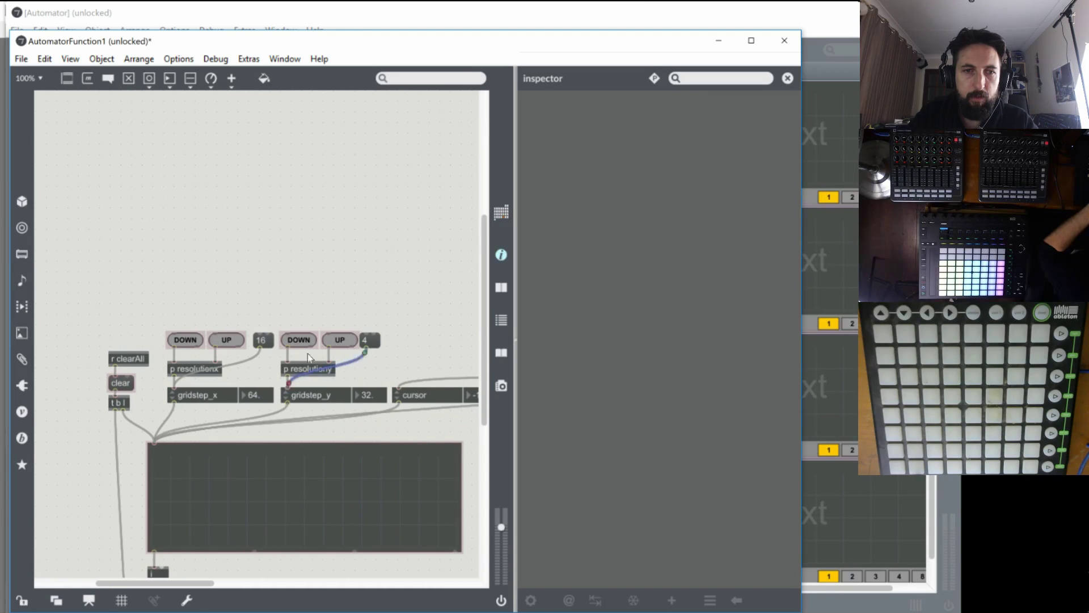
Add a live.thisdevice object above the button rows and connect it to a new t b b trigger beneath it.
text(n)
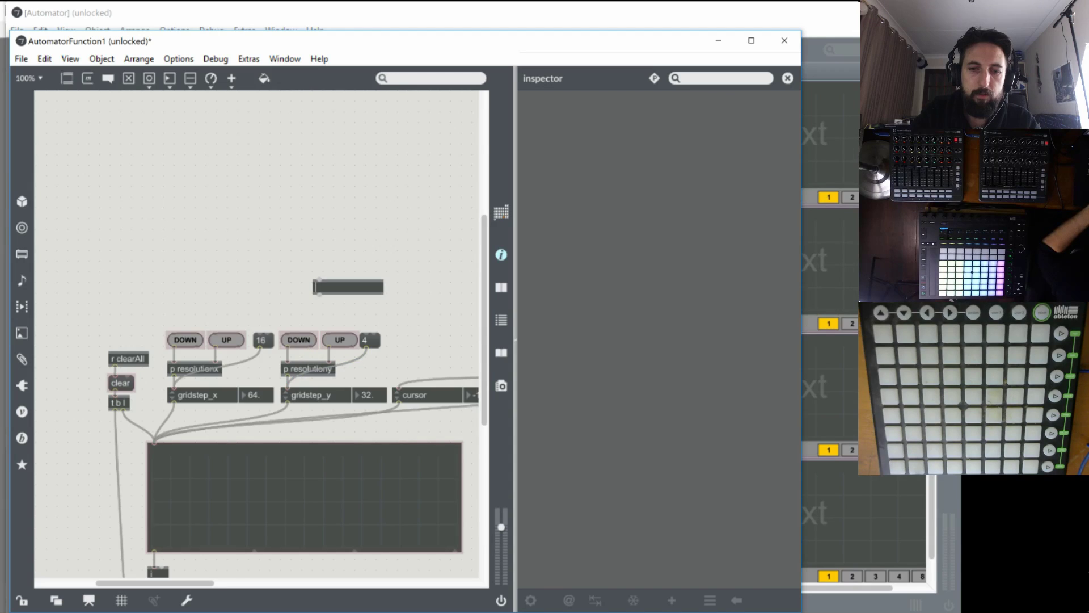
text(live.thisdevice)
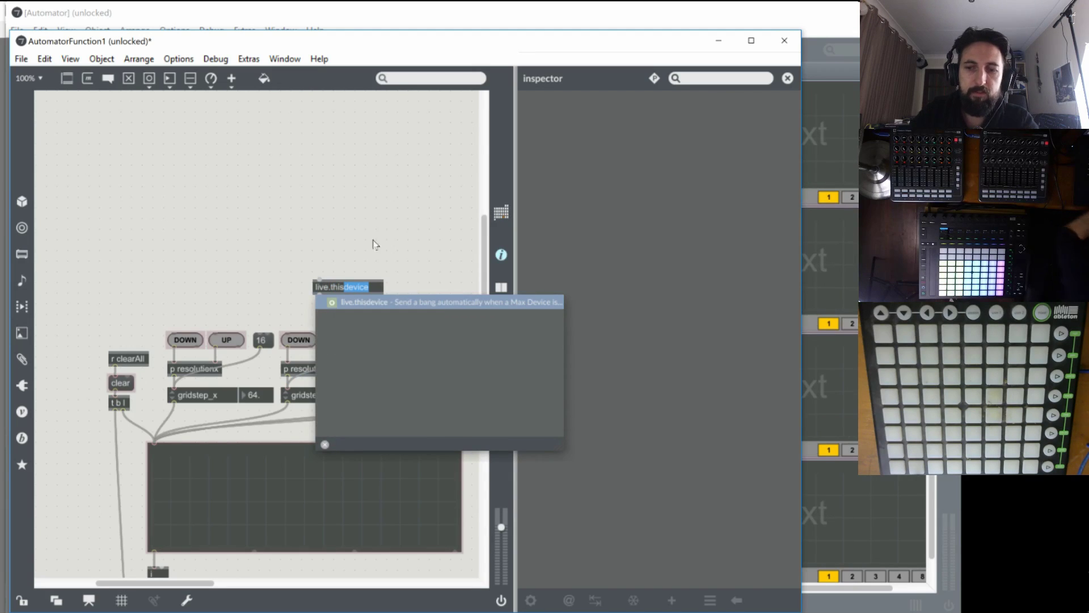
key(Return)
drag(328, 281, 293, 257)
click(289, 300)
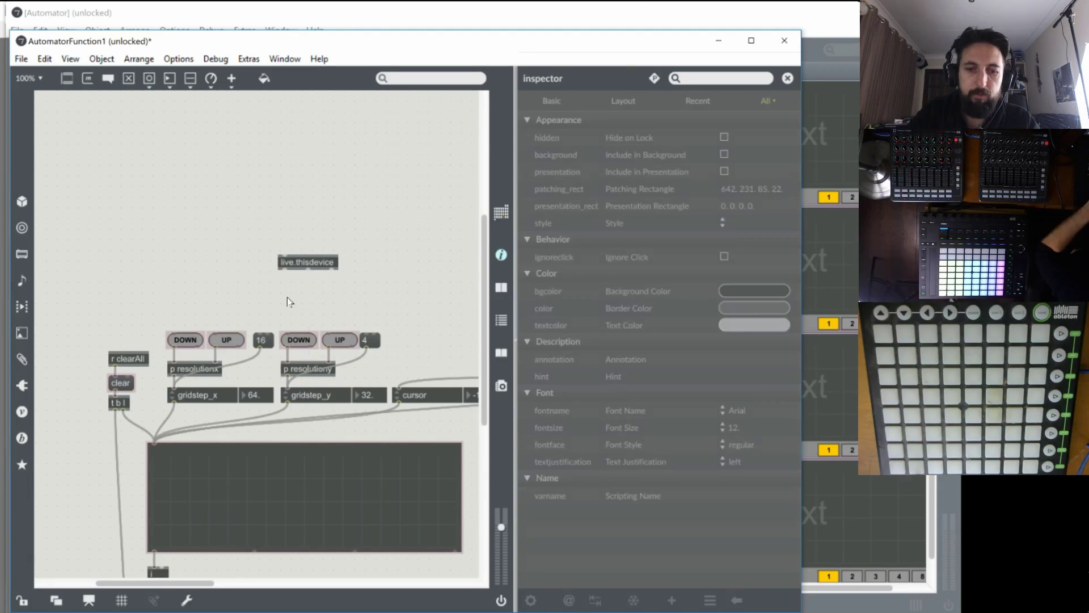
text(nt b b)
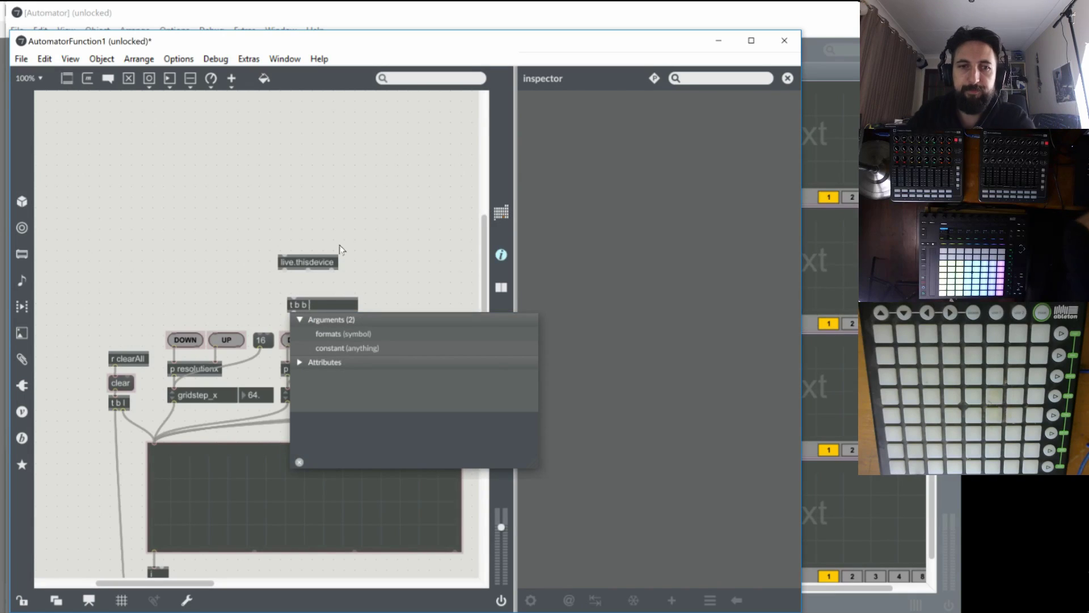
click(399, 180)
drag(286, 271, 298, 301)
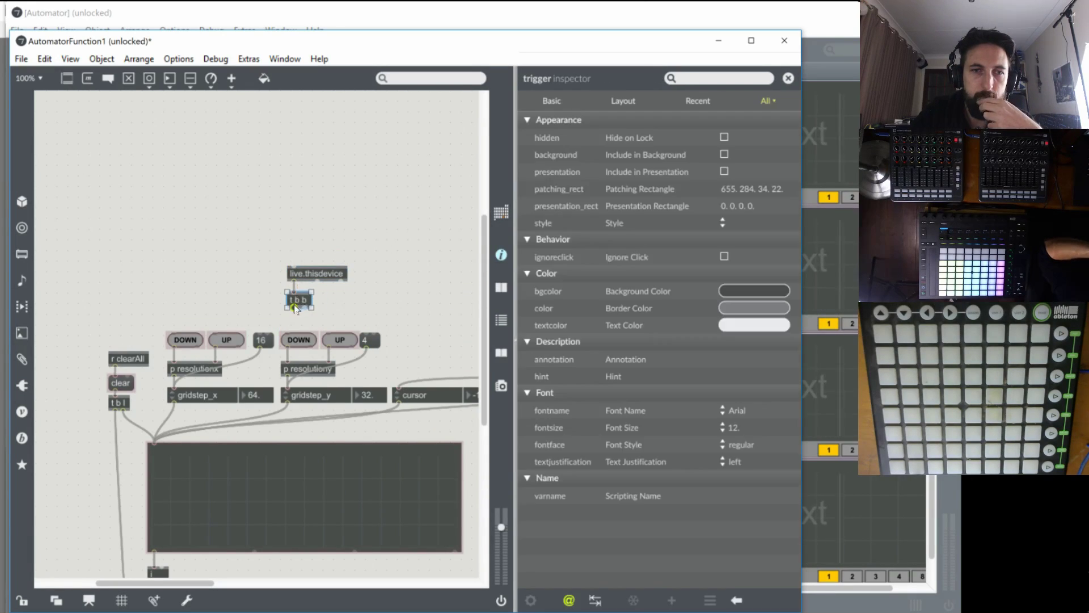
Connect the first outlet of t b b to the 16 message and the second to the 4 message.
drag(258, 335, 259, 335)
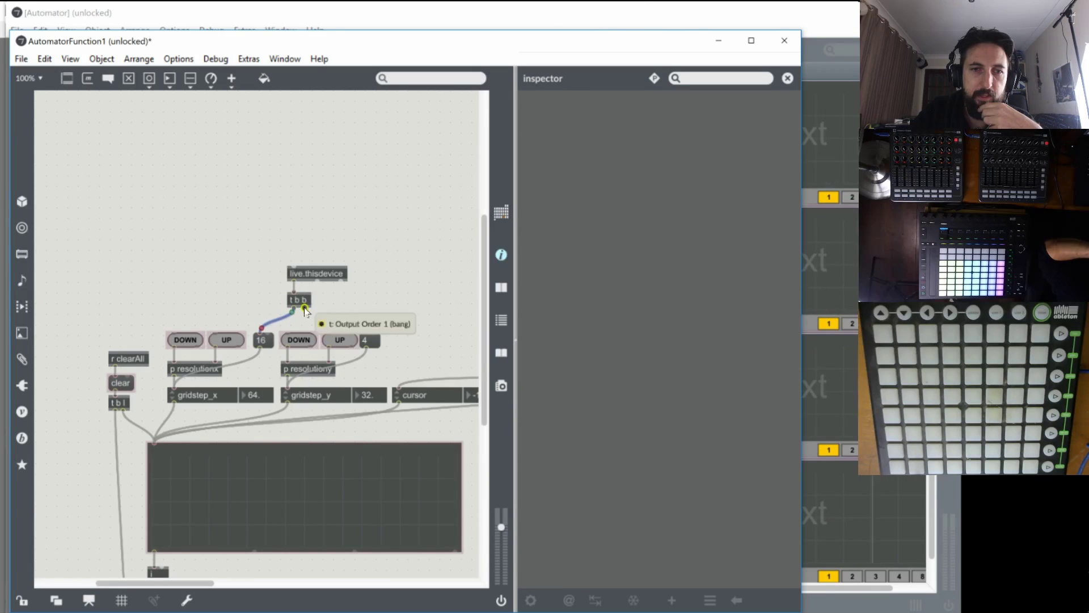
drag(307, 306, 366, 336)
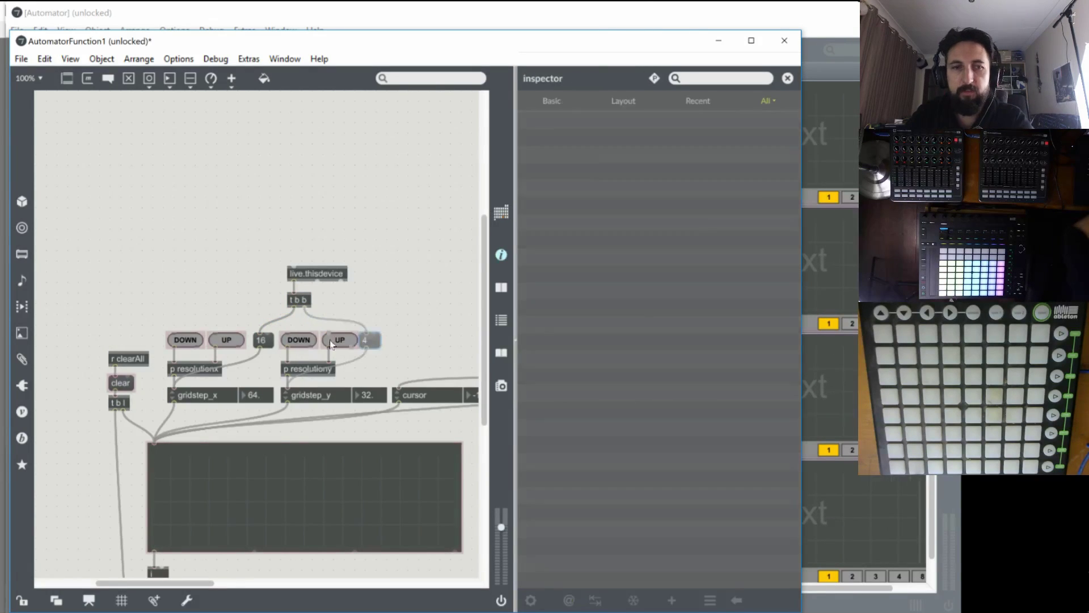
Remove the 16 and 4 messages with their patch cords and change the t b b trigger to t 16 4.
key(ctrl+z)
key(ctrl+z)
key(ctrl+z)
double_click(306, 300)
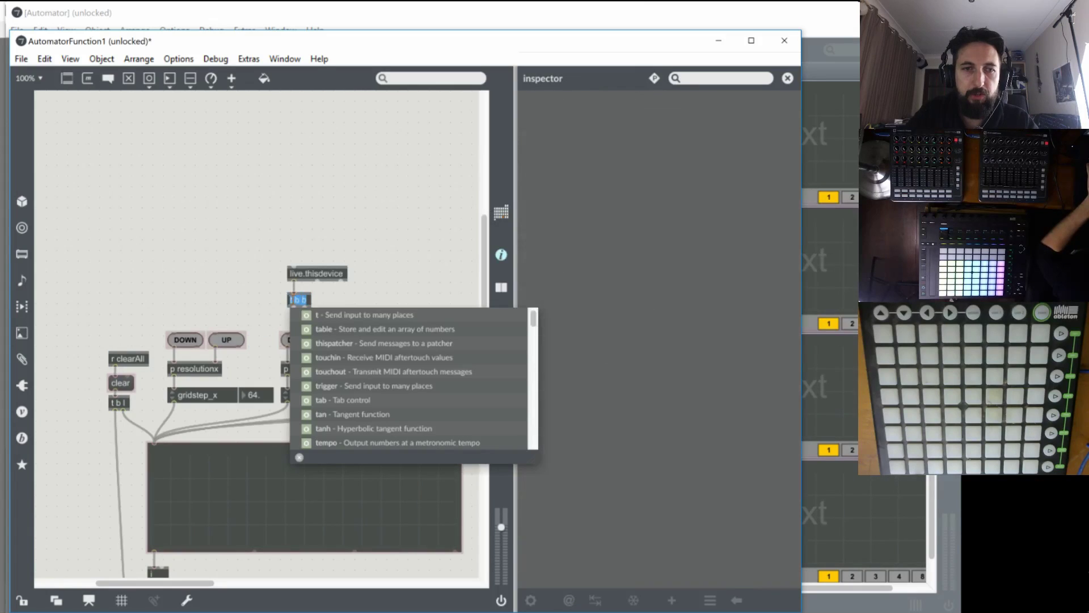
text(t)
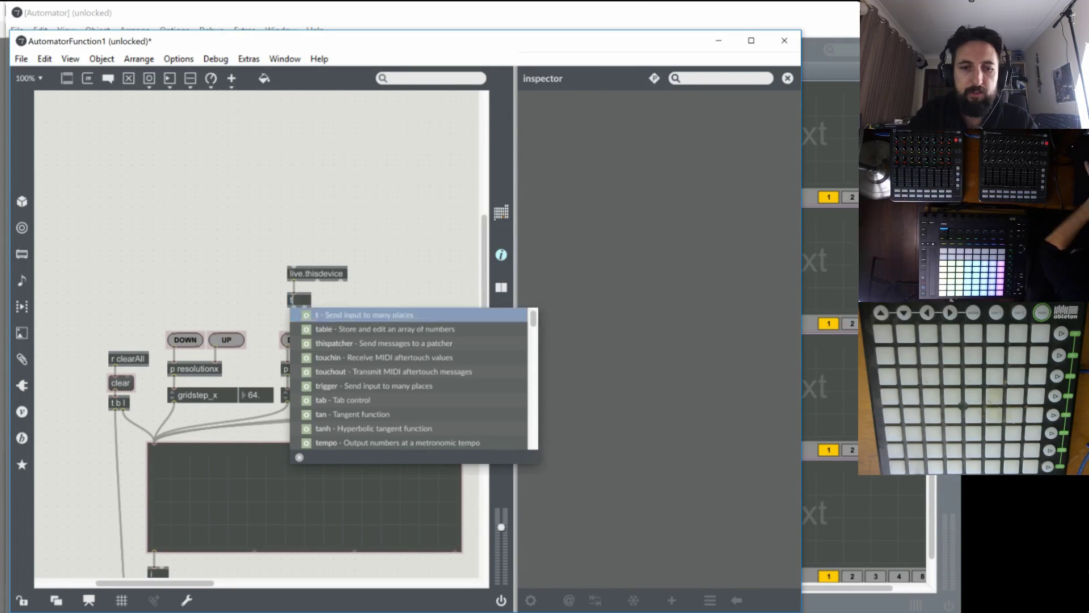
text( 15 4)
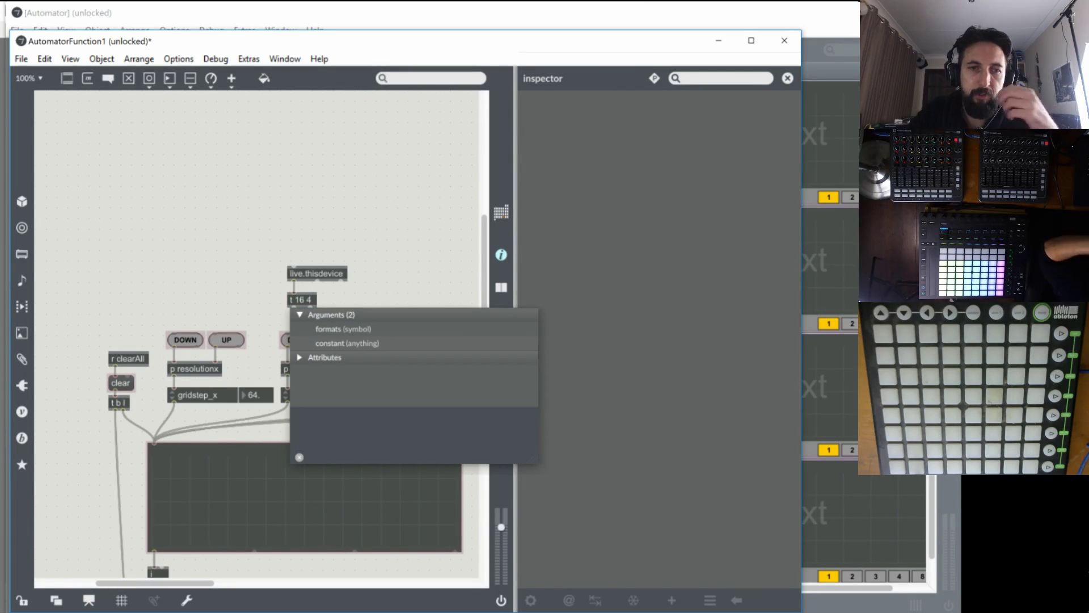
click(378, 154)
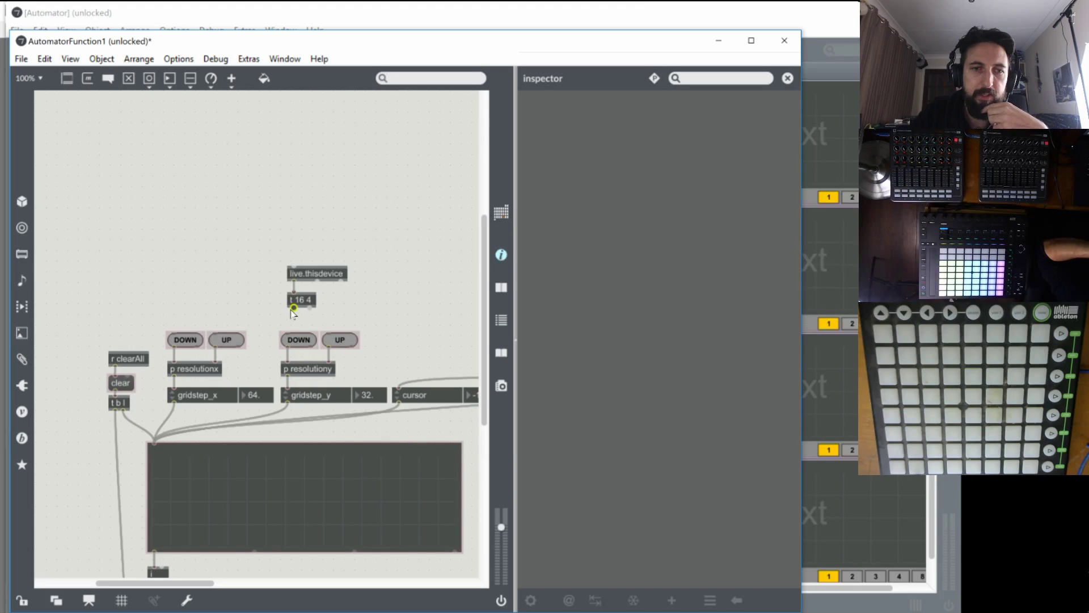
Connect the first outlet of t 16 4 to the gridstep_x attribute box and the second outlet to gridstep_y.
drag(294, 308, 244, 398)
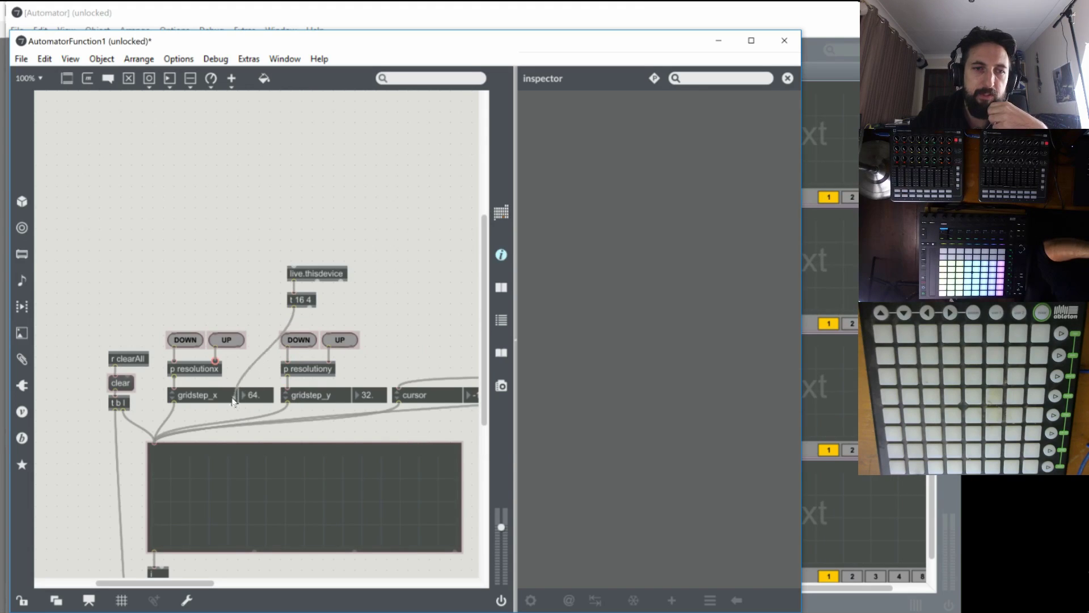
click(176, 392)
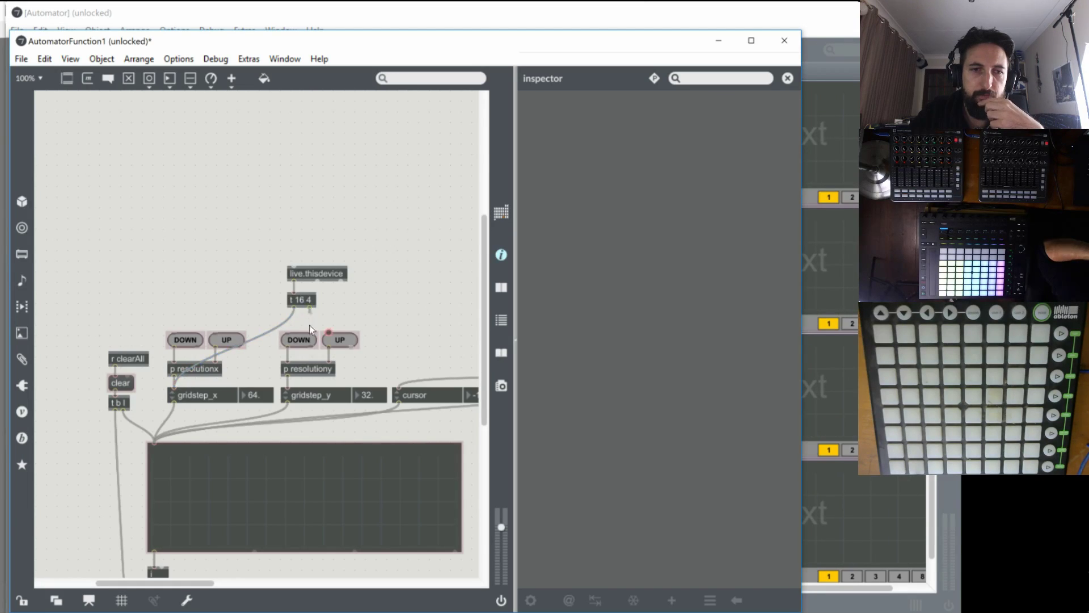
drag(310, 309, 287, 392)
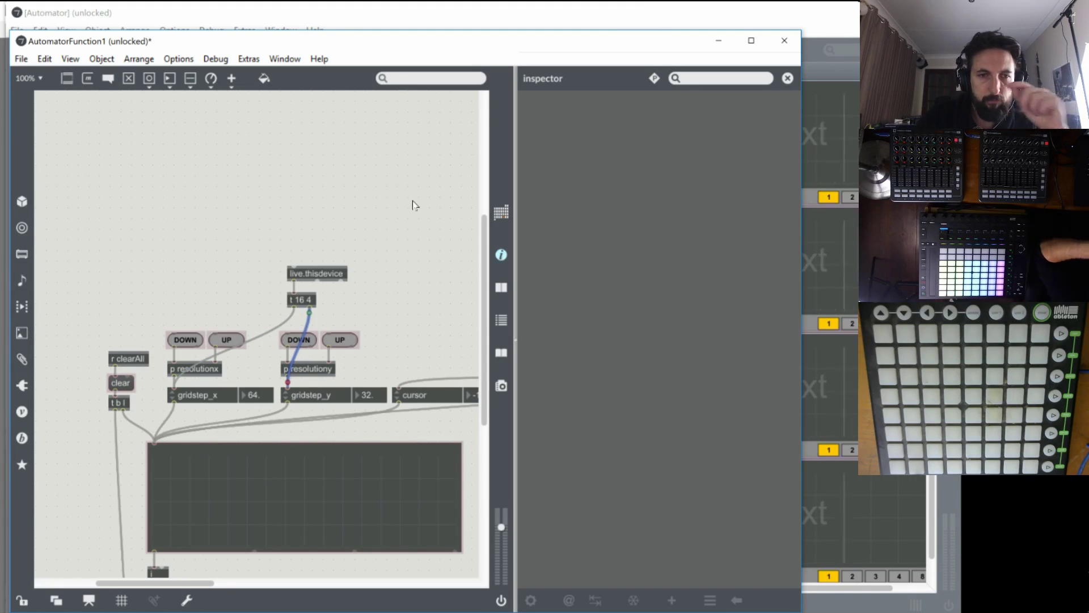
Lock the patch to test the horizontal grid's DOWN and UP buttons, and return to edit mode.
key(ctrl+e)
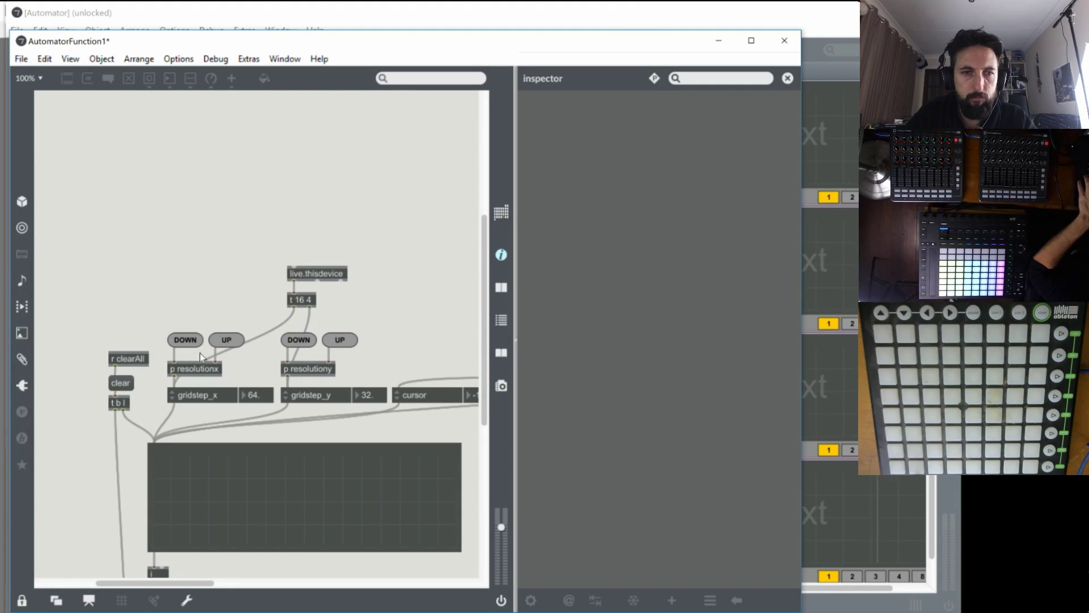
click(183, 339)
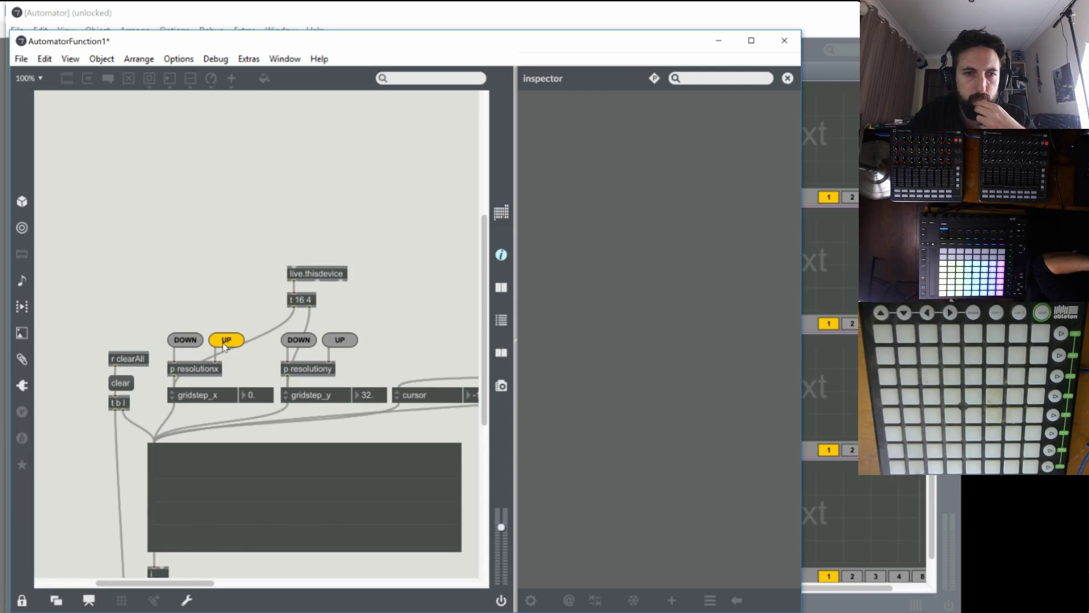
key(ctrl+e)
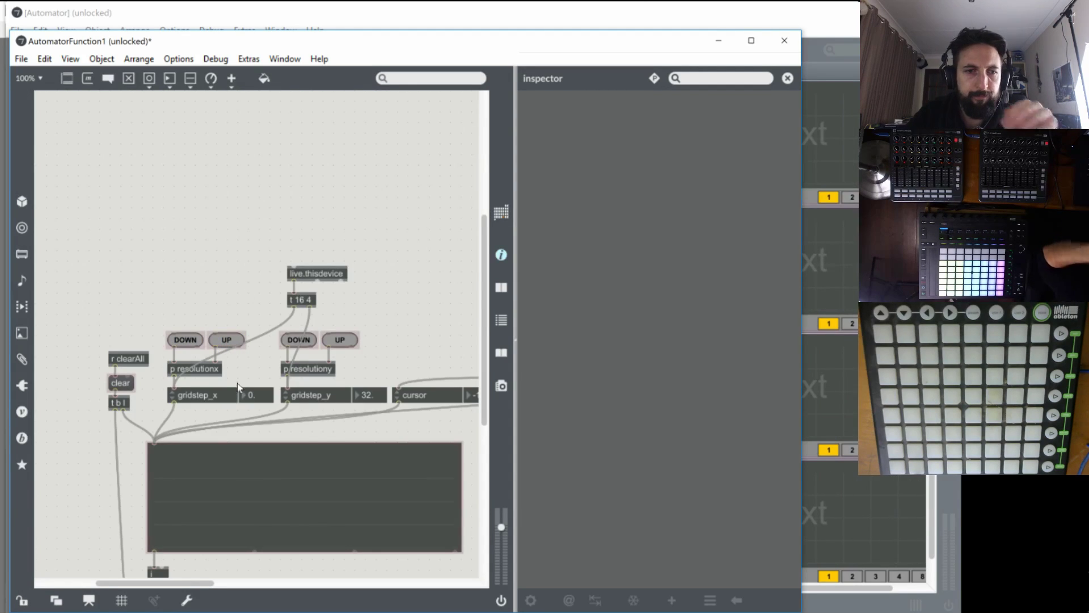
Try a Horizontal Grid Step of 15 and of 4 in the function object's attributes.
click(254, 451)
scroll(681, 454, down, 5)
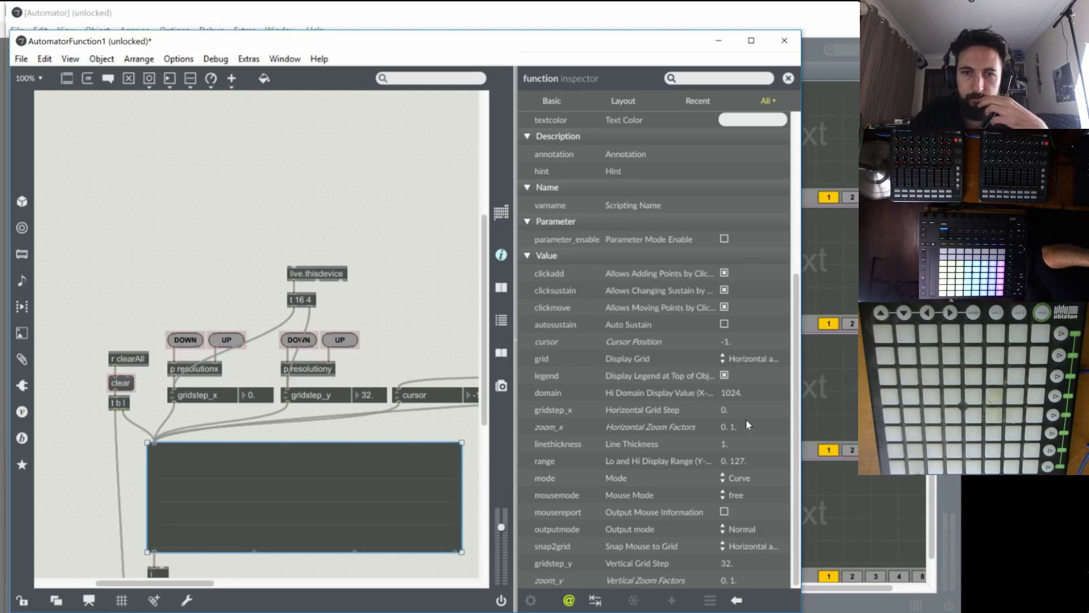
click(734, 409)
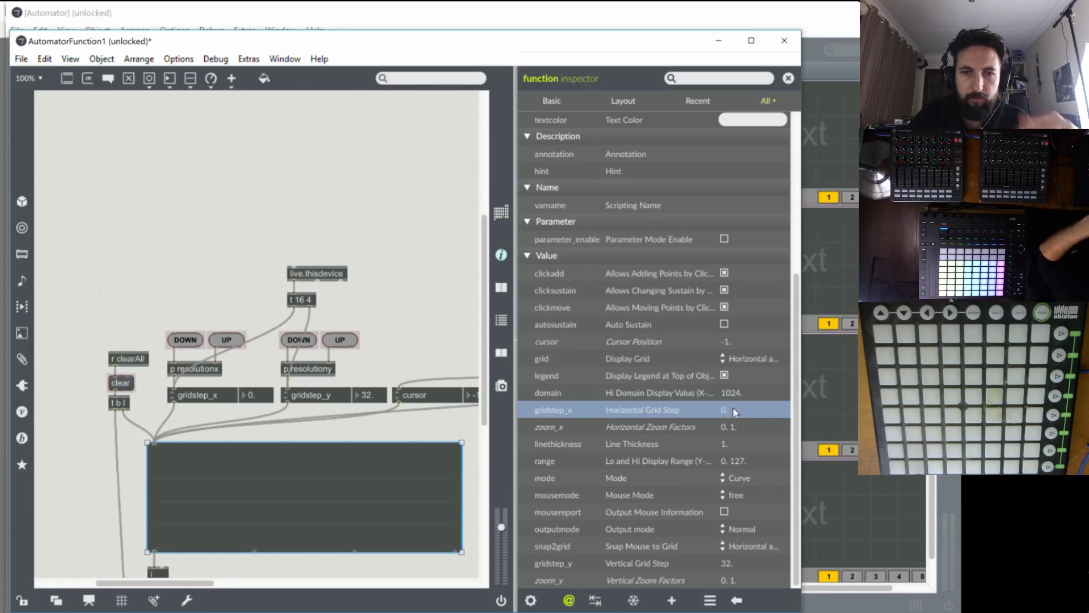
text(15)
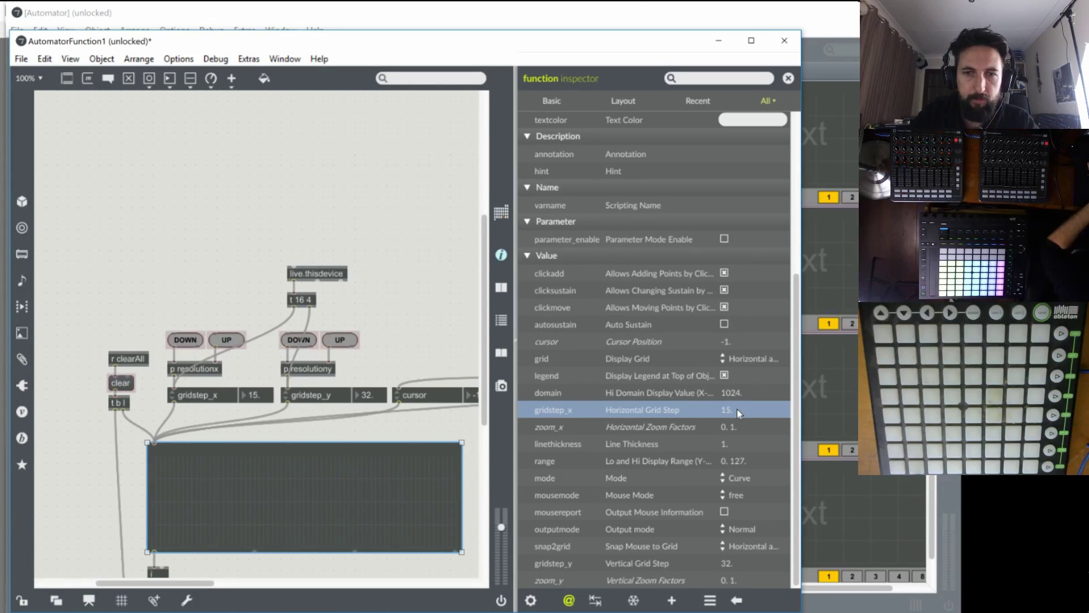
click(737, 409)
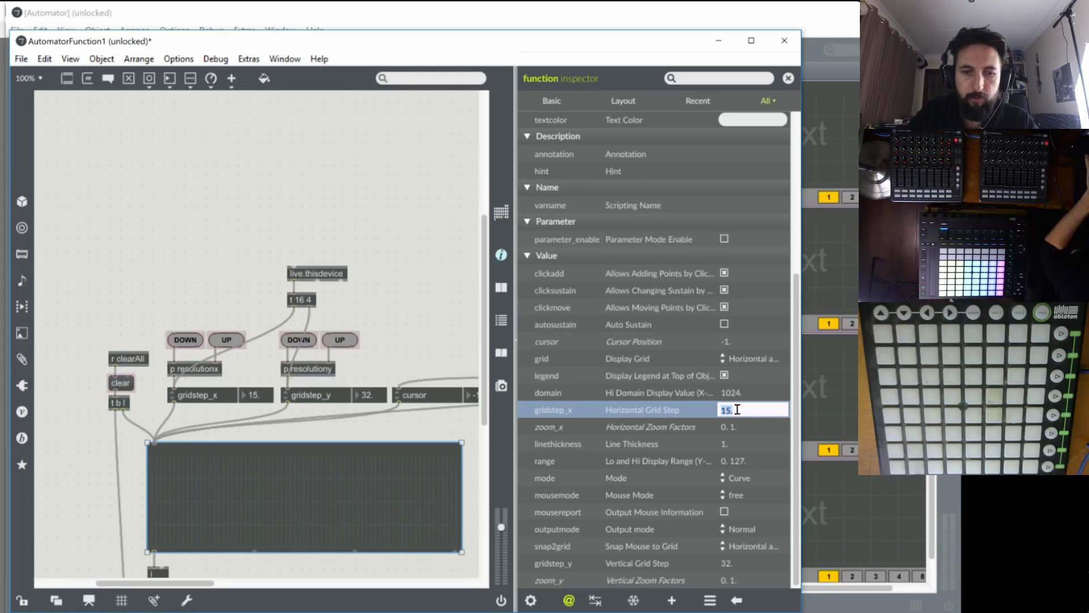
text(4)
key(Return)
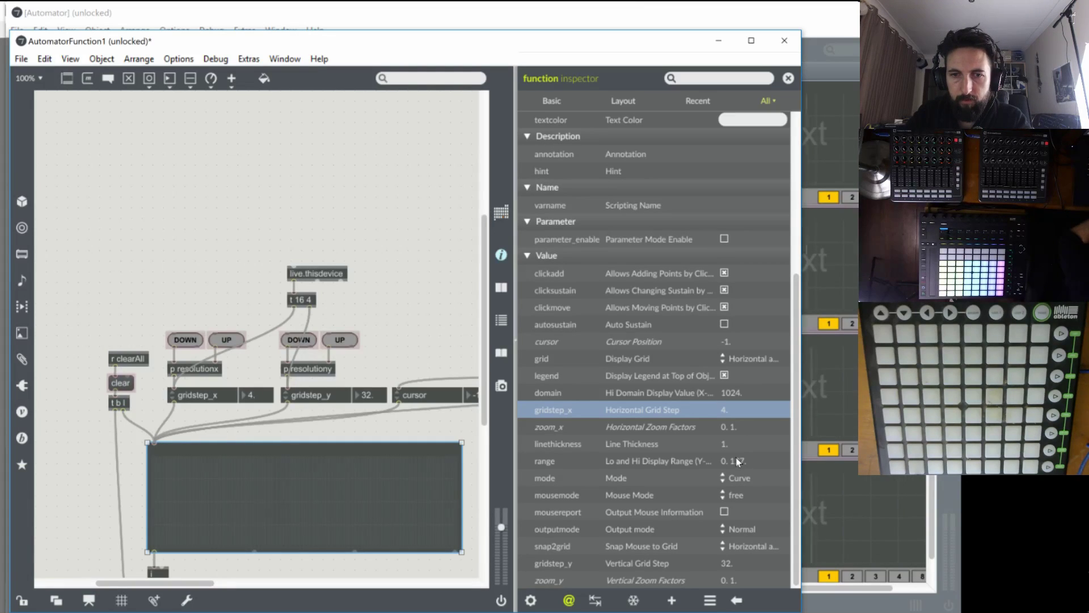
Try a Vertical Grid Step of 4 on the function object and undo it.
click(726, 561)
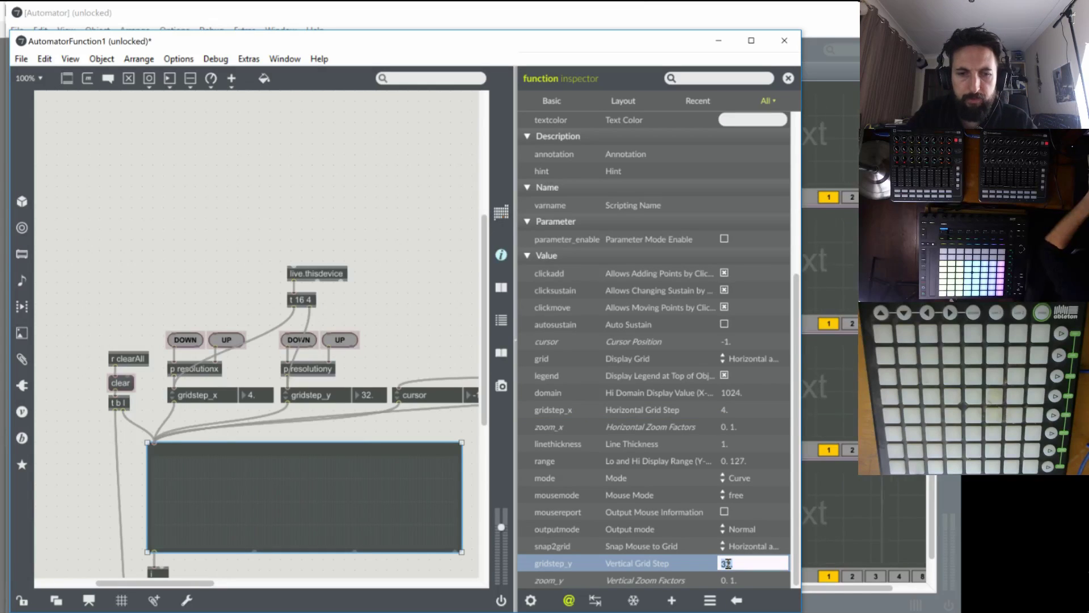
text(4)
key(Return)
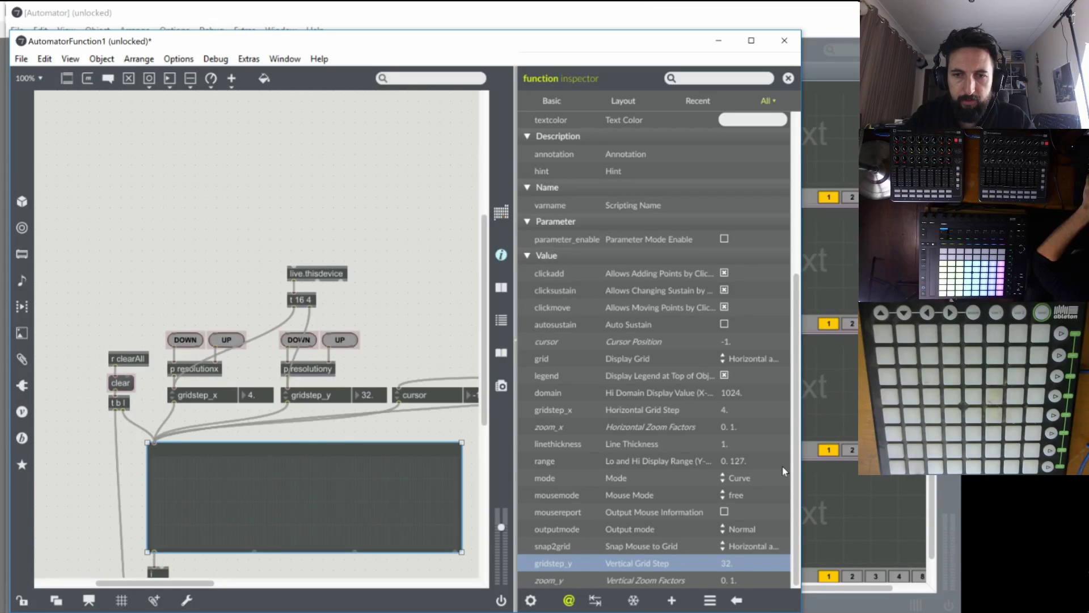
key(ctrl+z)
Lock the patch again and retest the UP and DOWN buttons feeding p resolutionx.
key(ctrl+e)
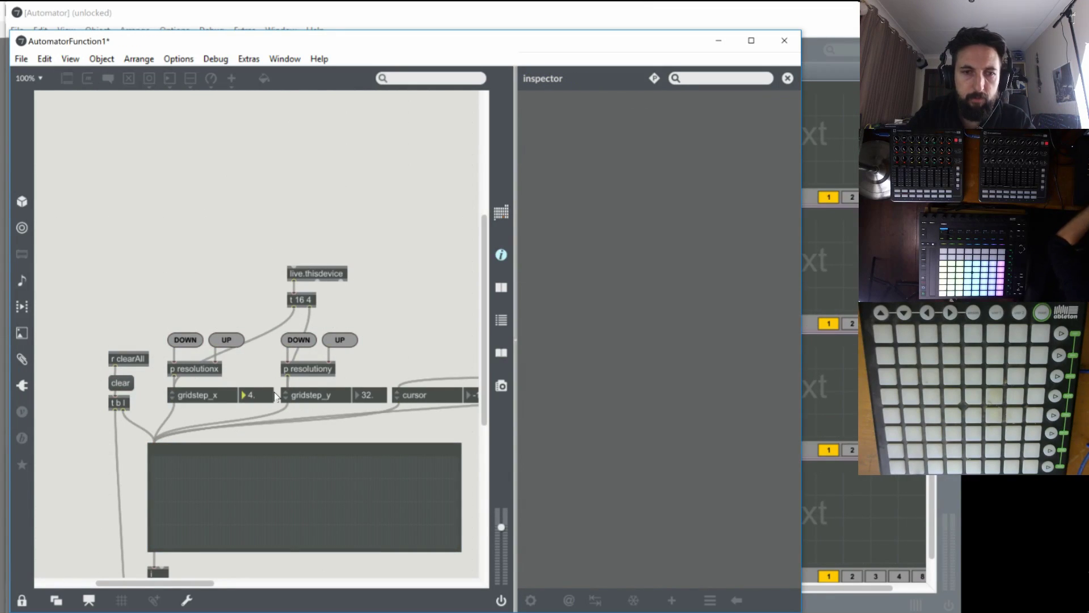
click(227, 339)
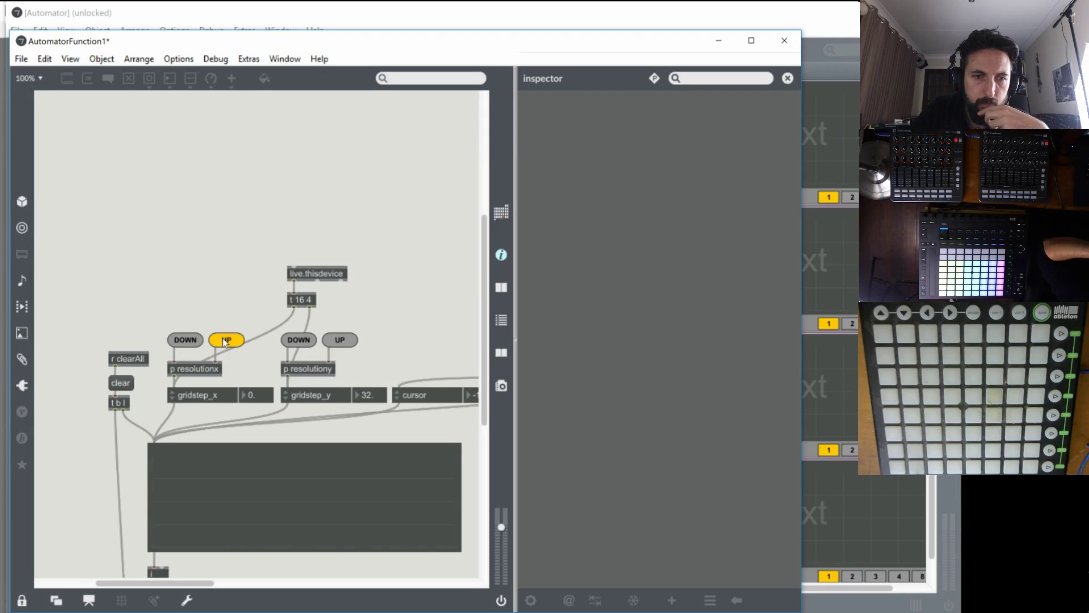
click(191, 341)
click(226, 340)
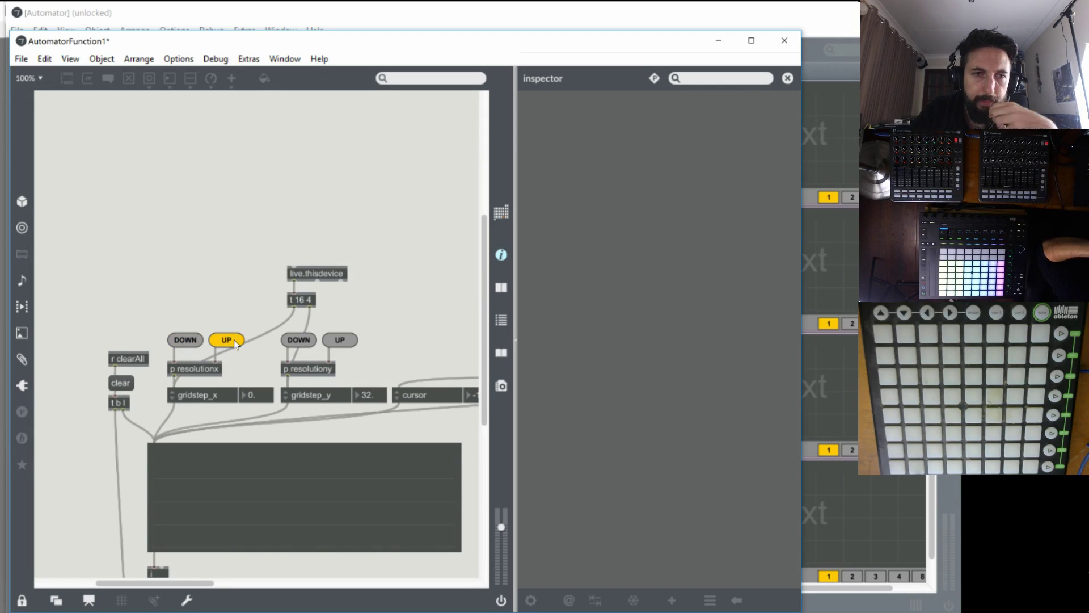
Hide the inspector and widen the AutomatorFunction1 window to review the patch around the function object.
click(501, 254)
drag(513, 324, 873, 321)
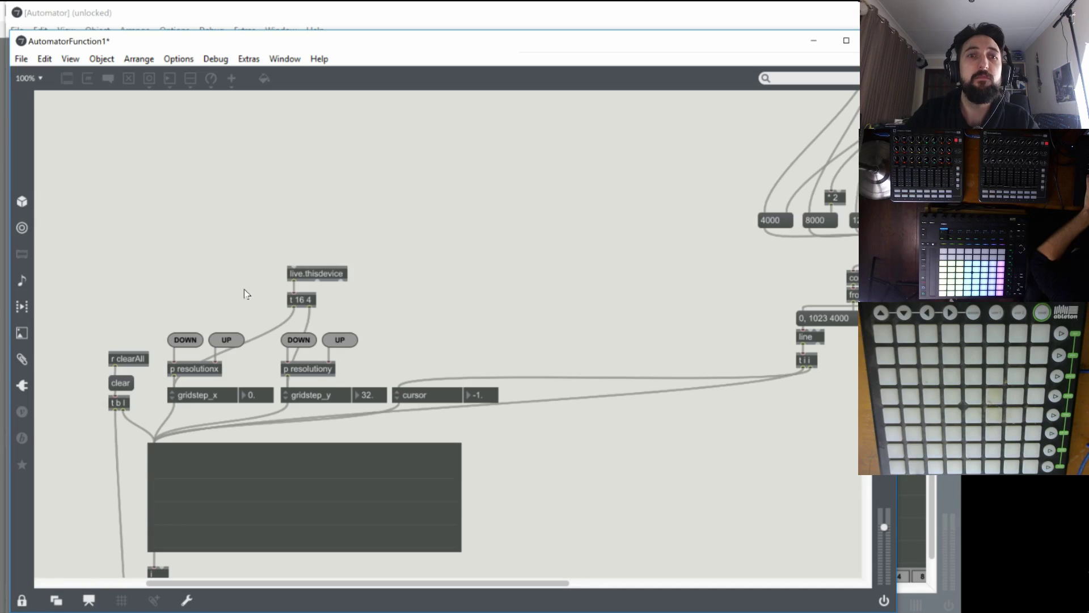
scroll(203, 231, down, 4)
scroll(233, 238, up, 6)
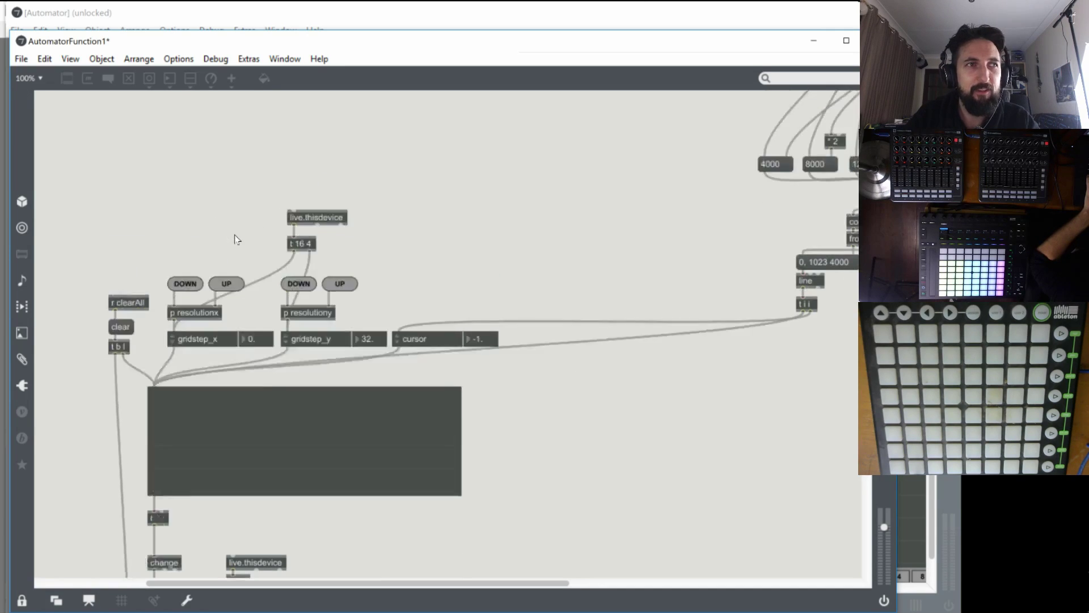
scroll(236, 236, down, 2)
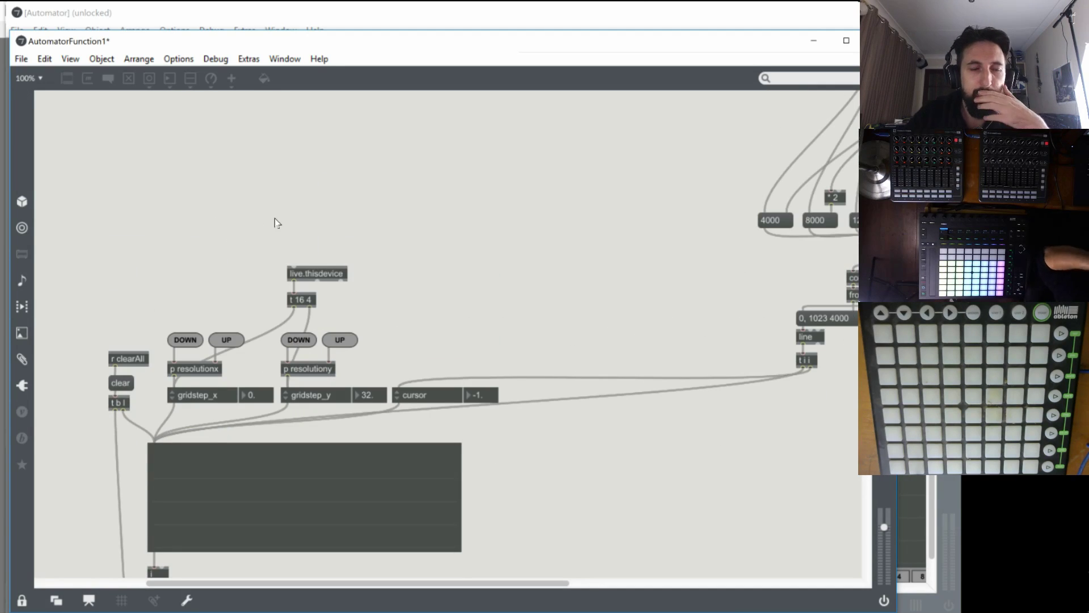
scroll(275, 223, down, 2)
scroll(275, 222, down, 2)
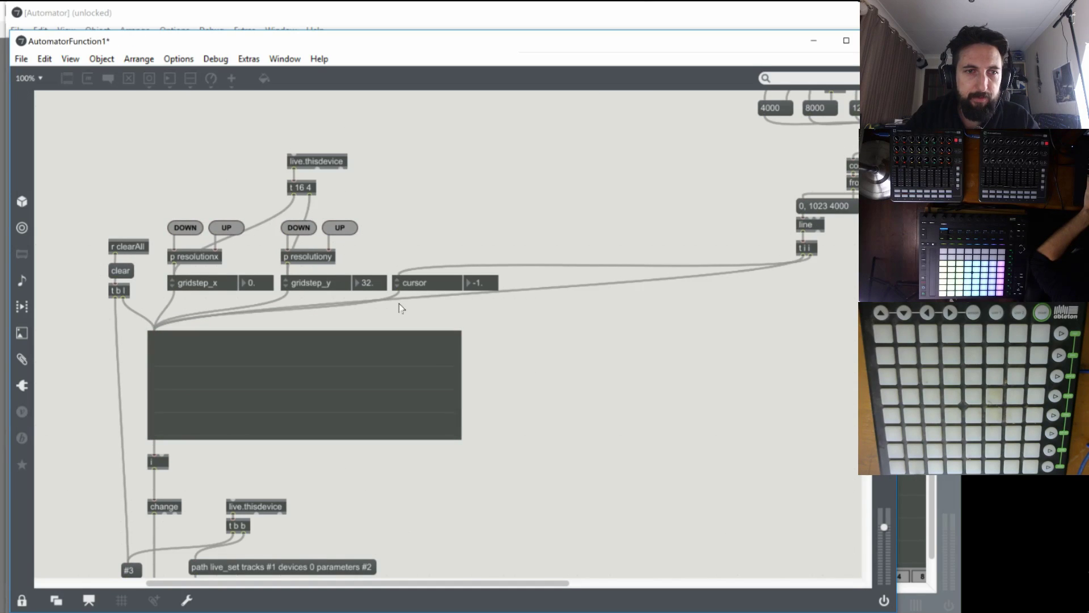
Set gridstep_x to 32 and gridstep_y to 32 directly in their attribute boxes.
key(ctrl+e)
click(253, 282)
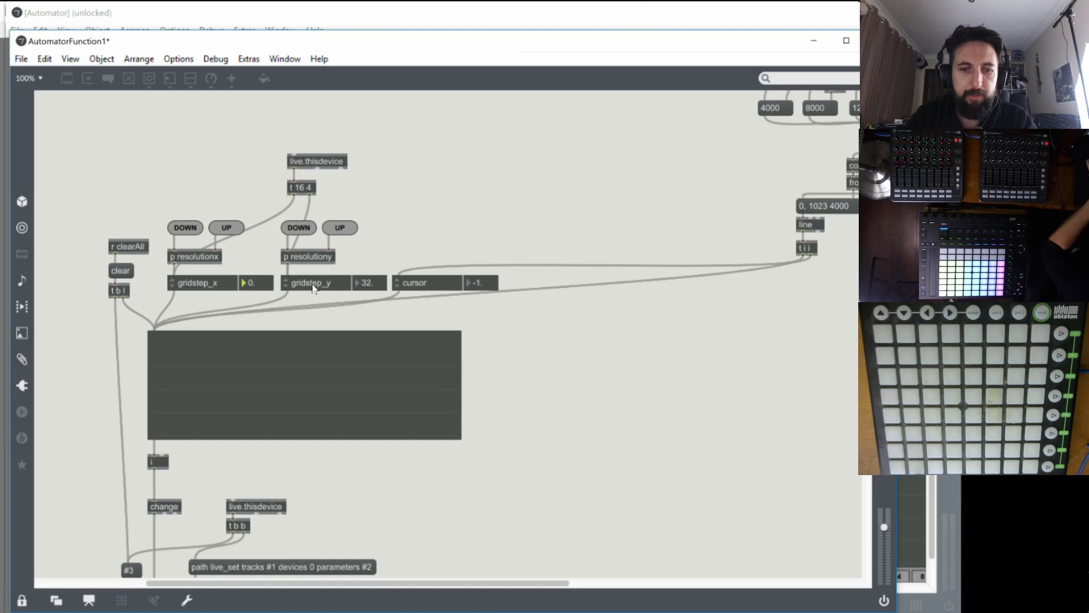
text(16)
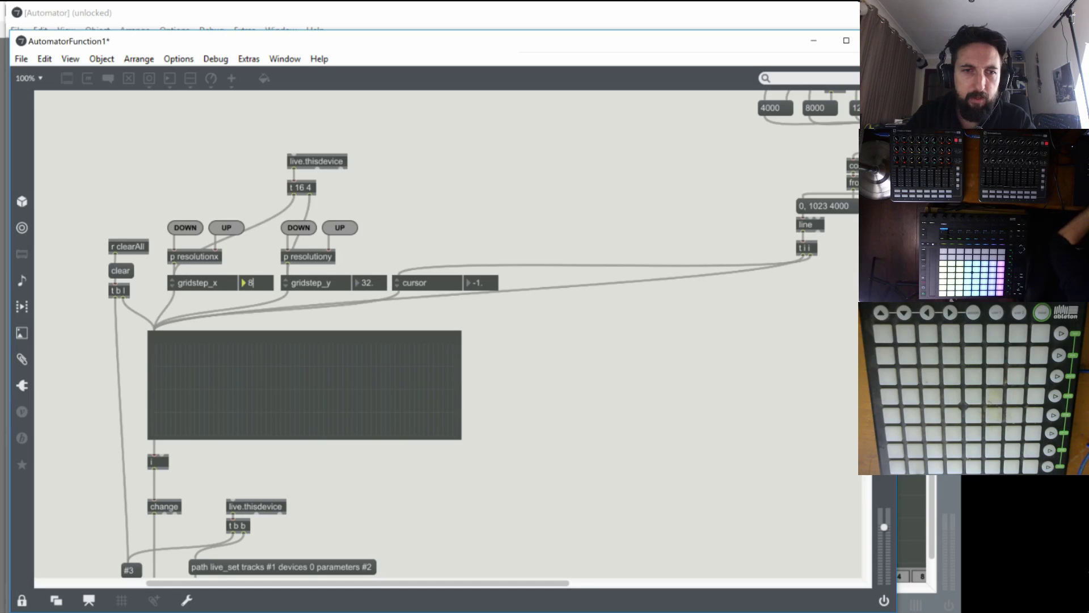
text(32.)
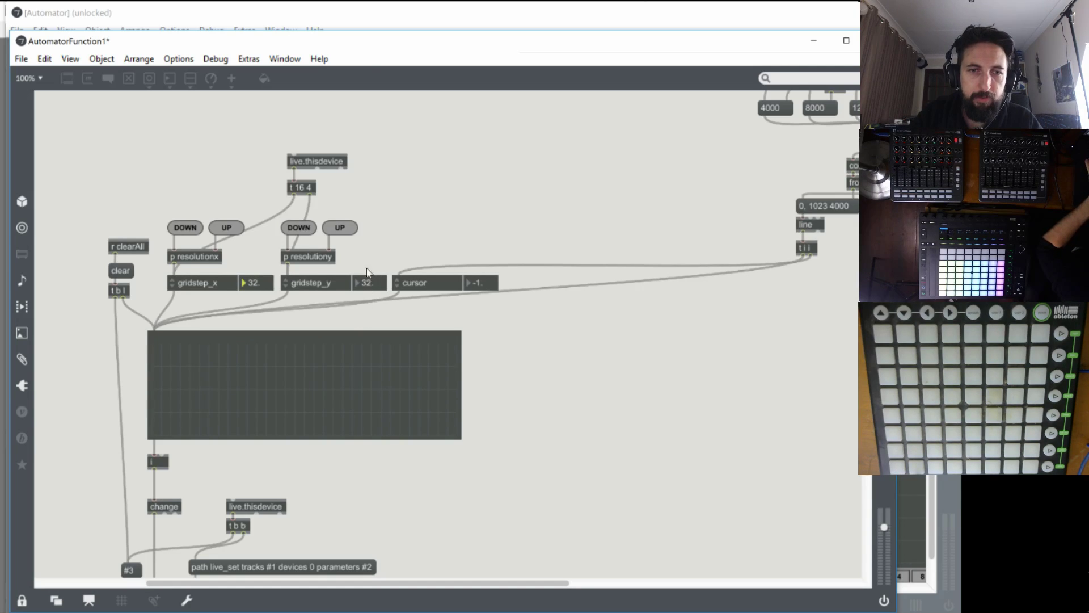
click(366, 281)
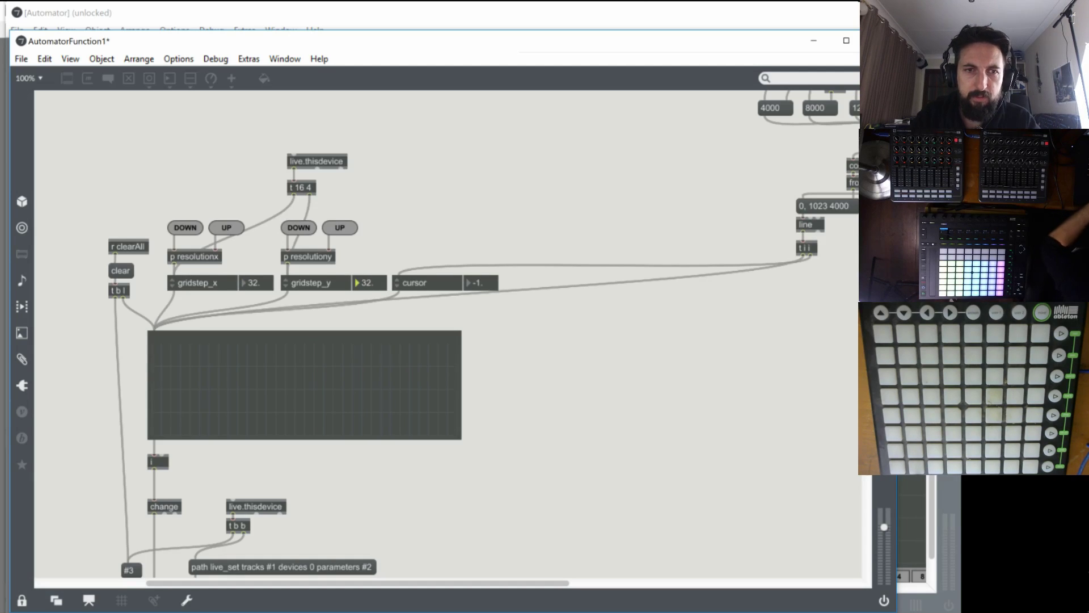
text(32)
key(Return)
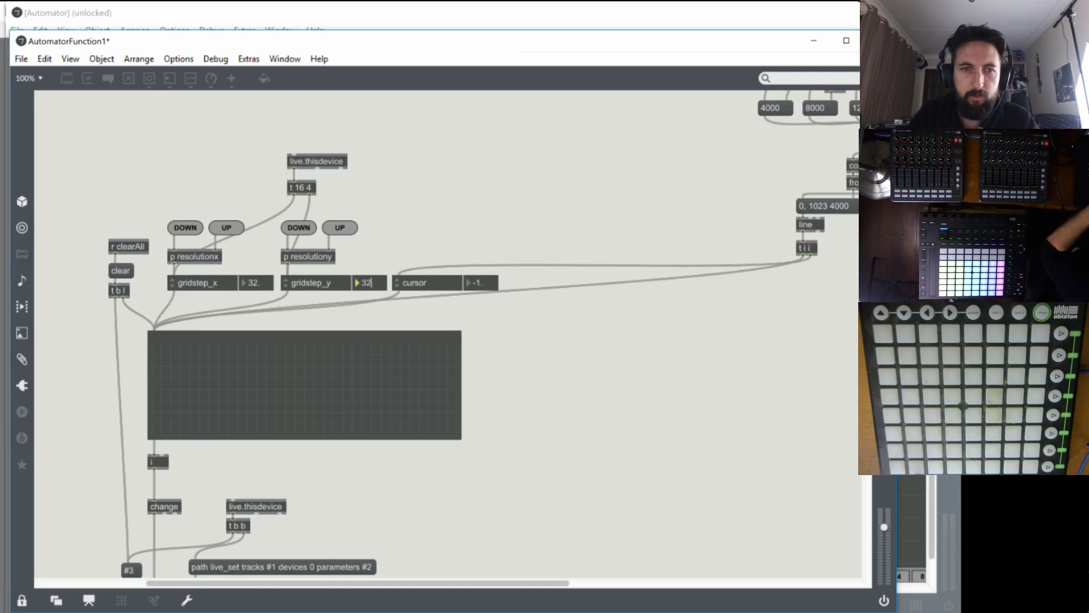
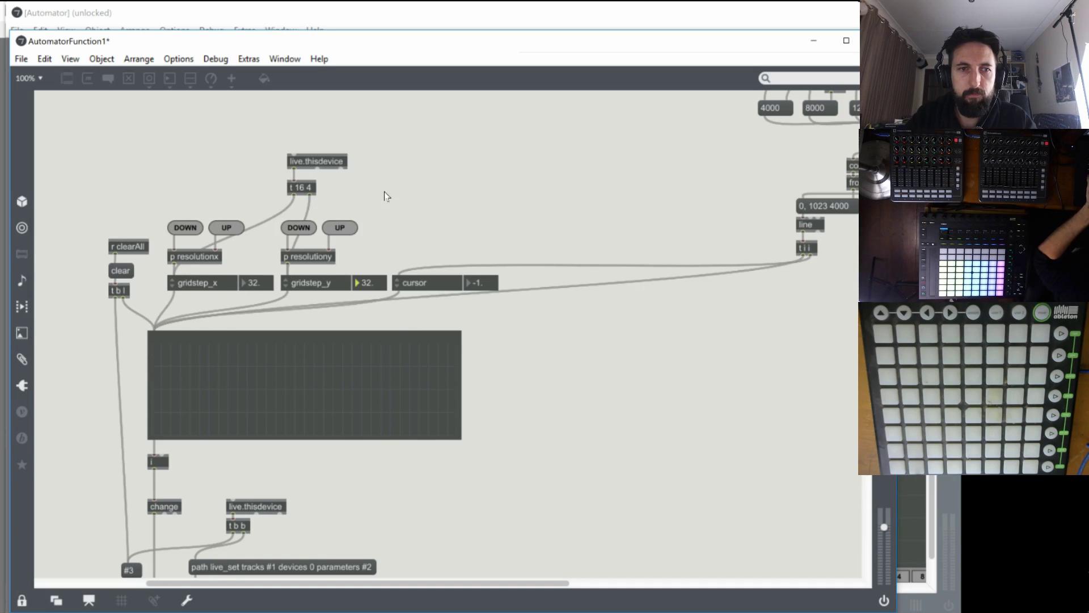
Unlock the patch, move live.thisdevice slightly higher above t 16 4, and save and close AutomatorFunction1.
key(ctrl+e)
drag(301, 166, 295, 157)
click(386, 175)
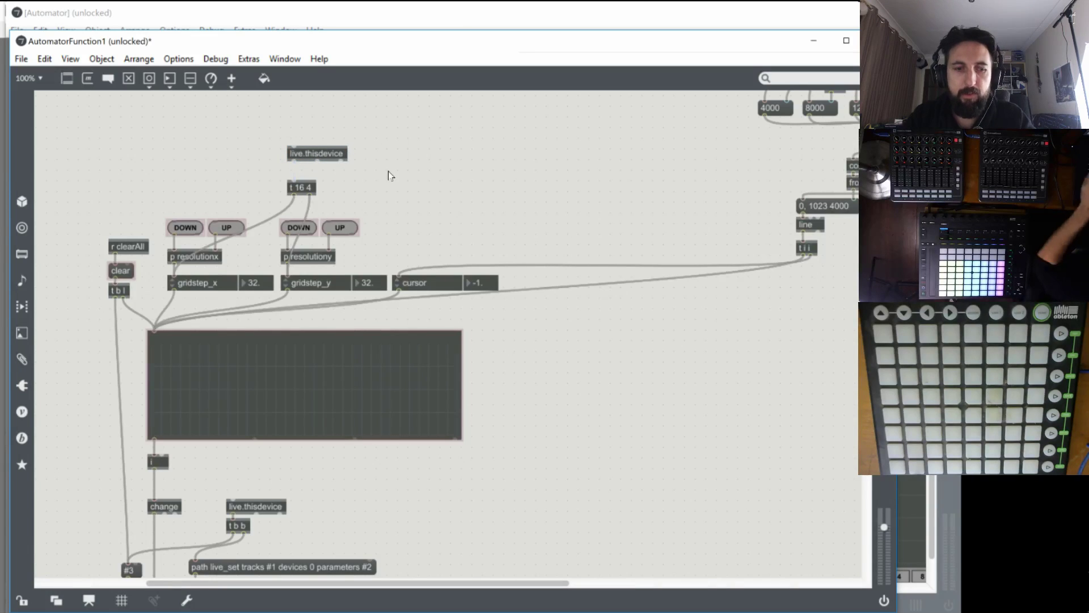
key(ctrl+s)
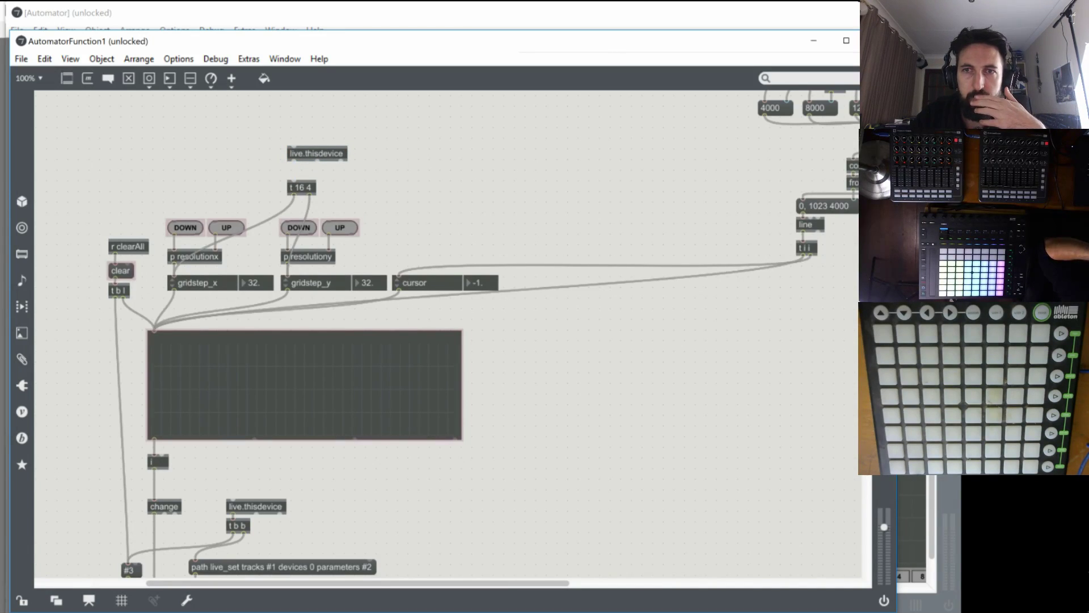
key(ctrl+w)
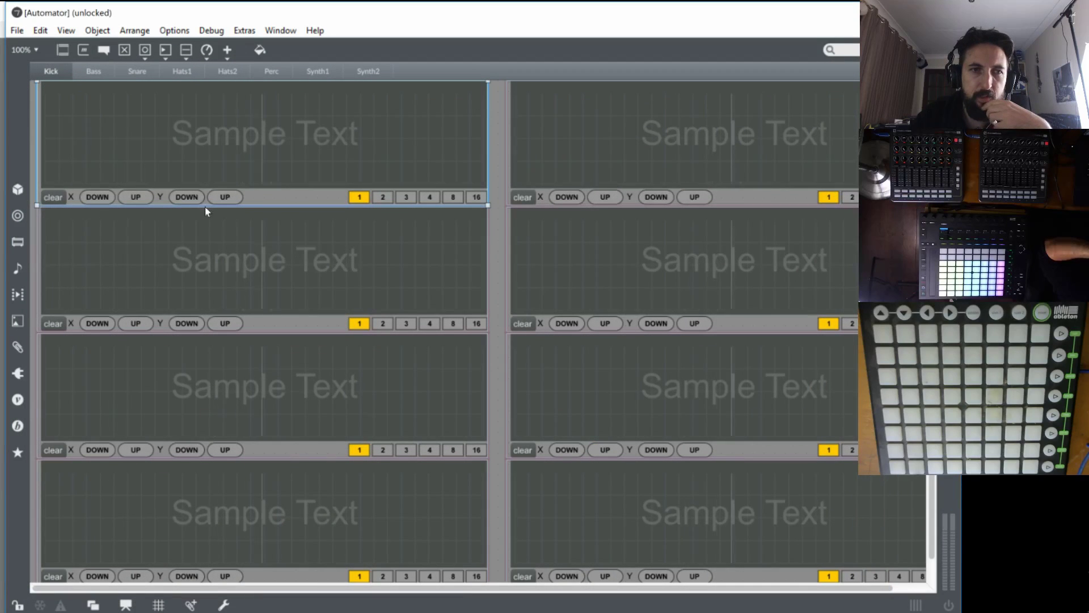
Show the Automator patch in locked presentation view and draw a rising, falling and rising envelope with three points in the first Kick function.
click(132, 195)
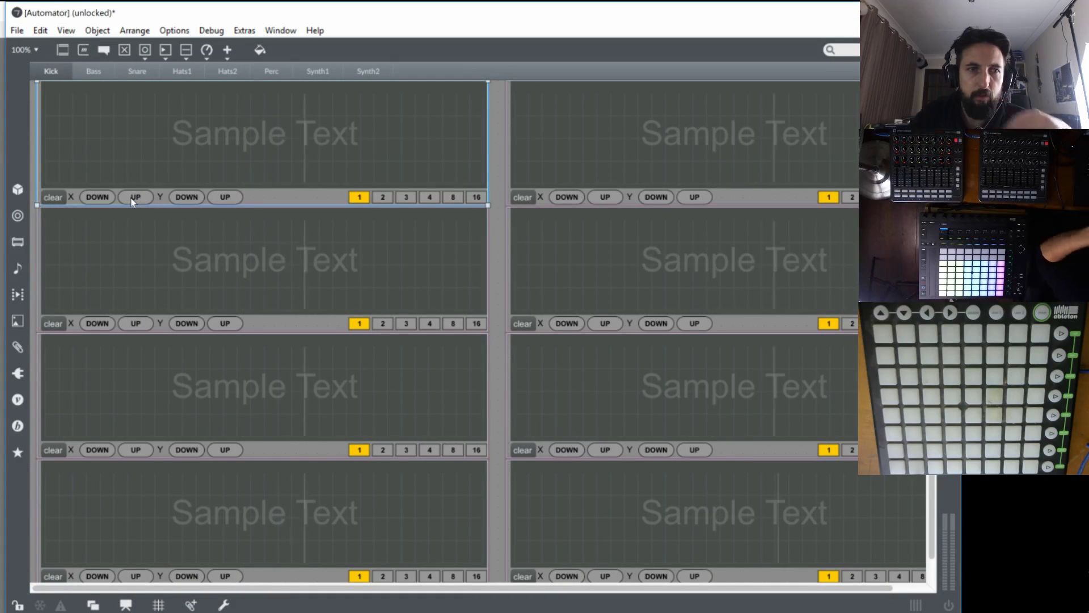
click(126, 605)
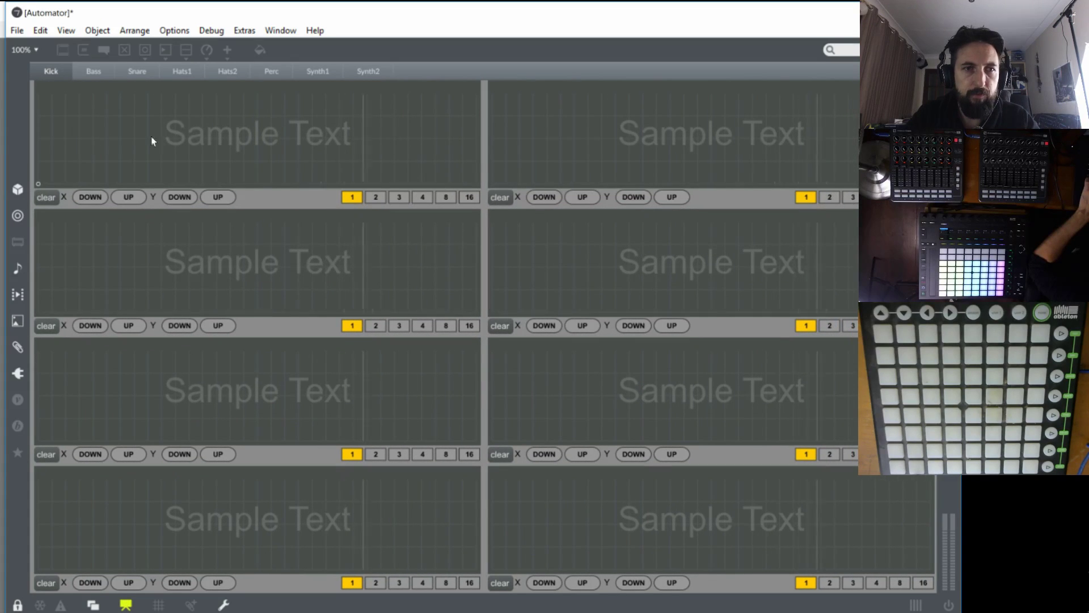
click(189, 115)
click(367, 183)
click(462, 94)
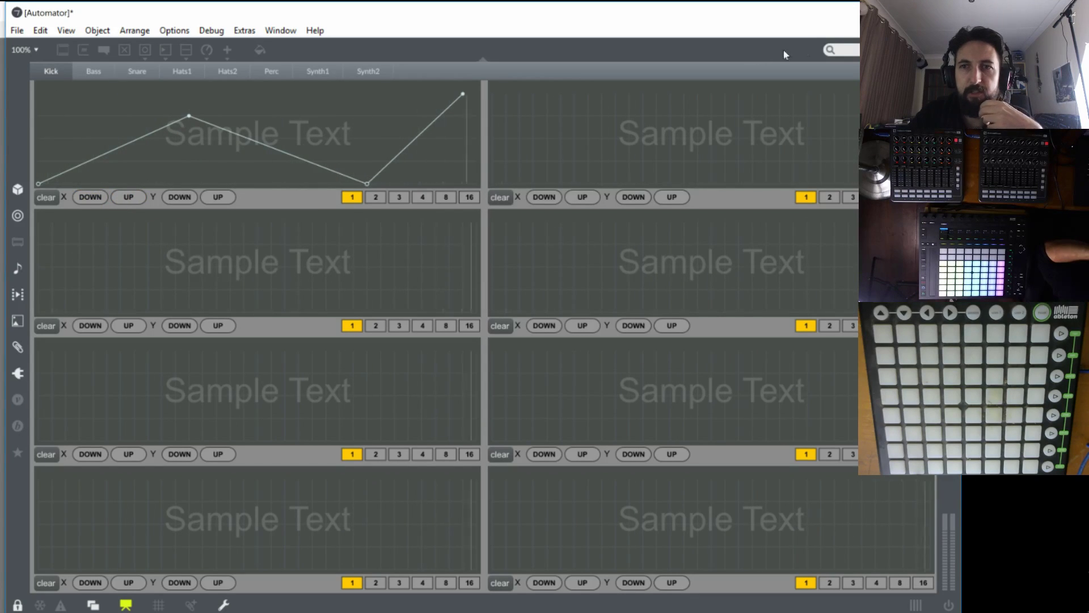
Close the Automator subpatch, reopen it from the root patch's p Automator object and unlock it.
key(ctrl+w)
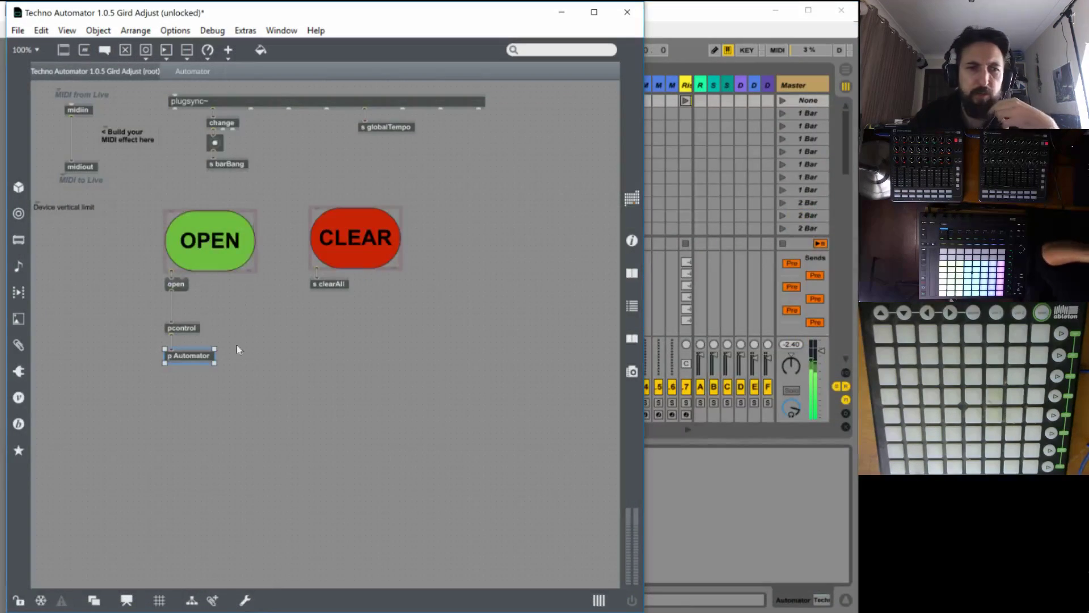
double_click(191, 355)
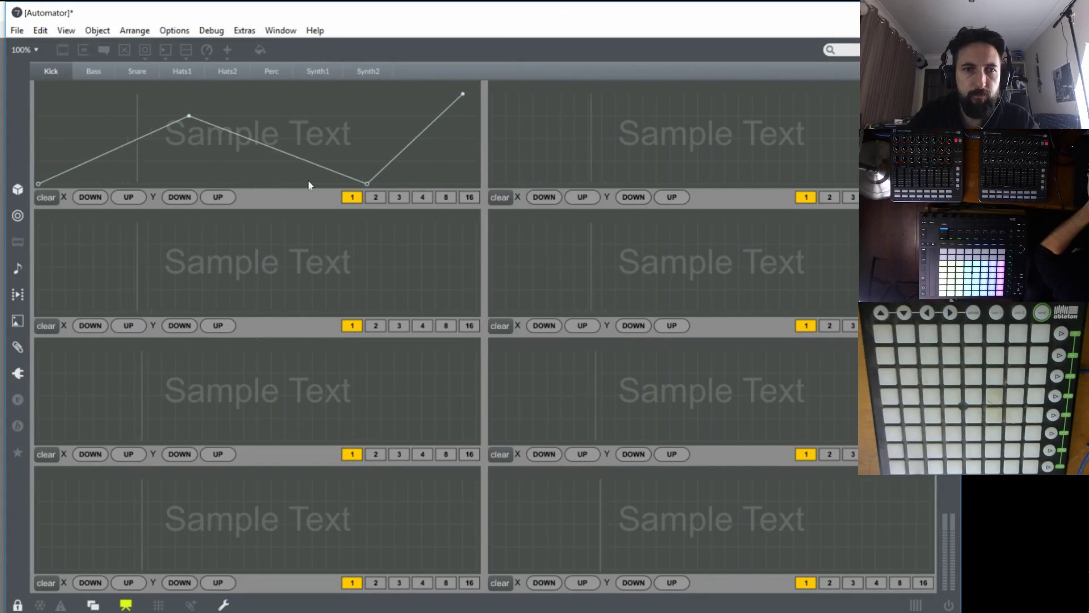
key(ctrl+e)
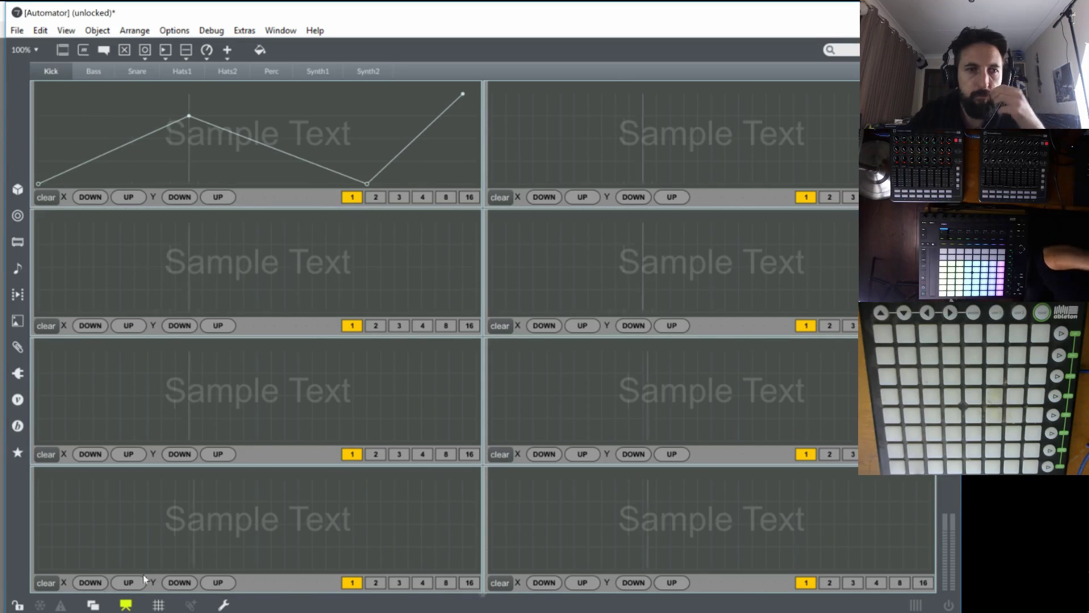
Open the original AutomatorFunction1 patch from the first Kick function's bpatcher.
right_click(209, 148)
mouse_move(398, 422)
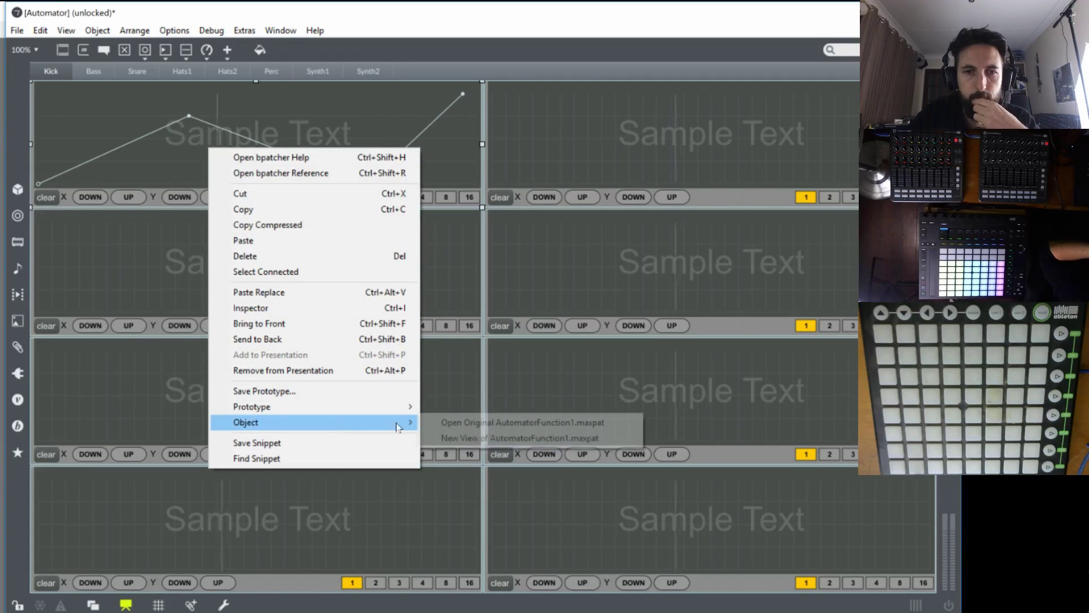
click(479, 420)
key(ctrl+alt+e)
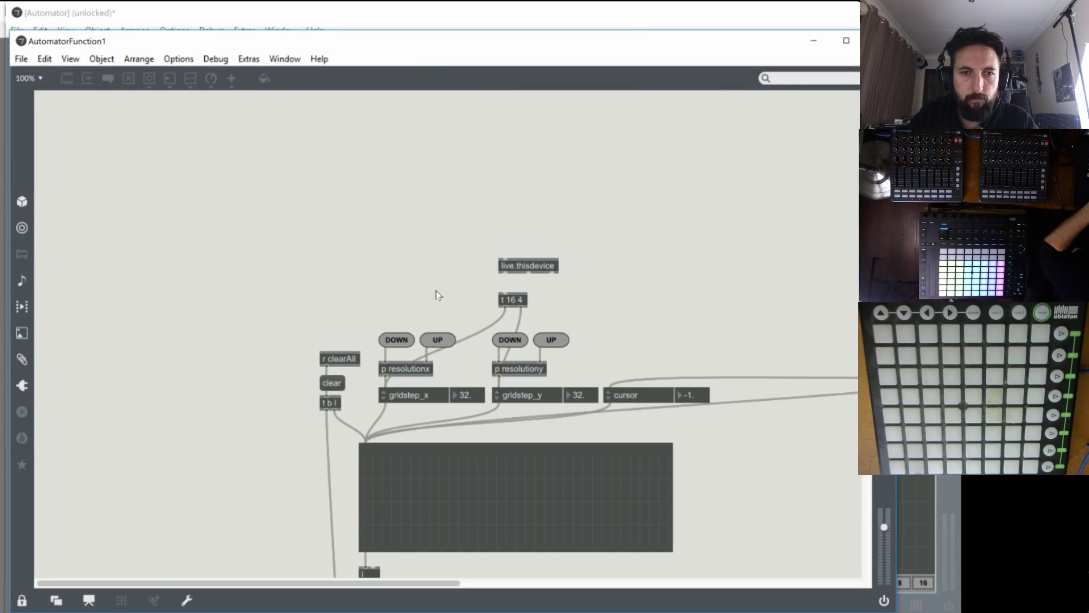
scroll(439, 297, down, 5)
scroll(449, 284, up, 2)
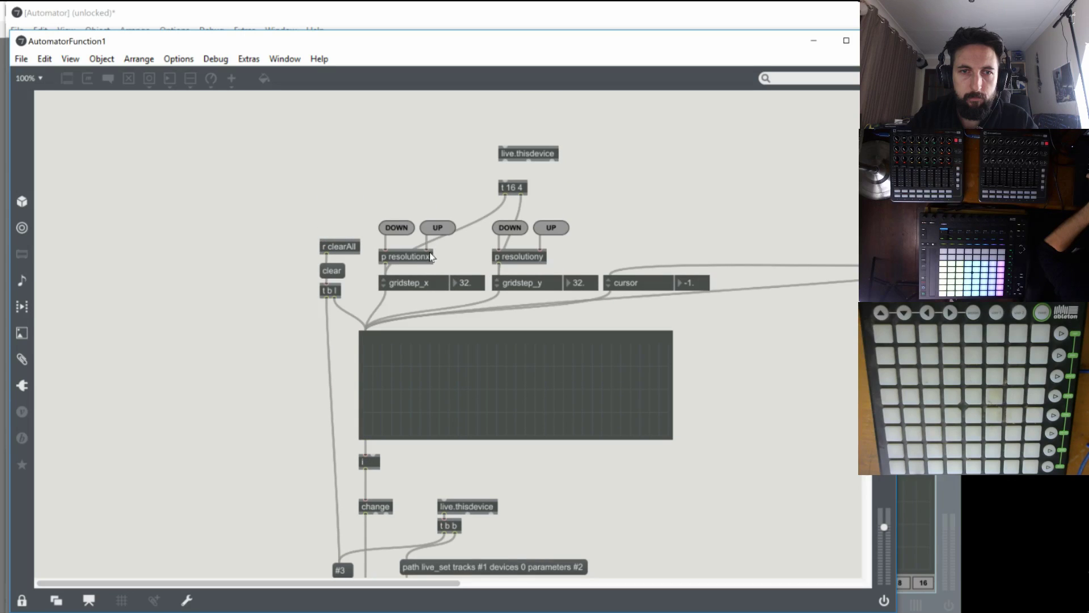
Open p resolutionx, unlock it, give its accum object an initial value of 32 and close the subpatch.
double_click(417, 259)
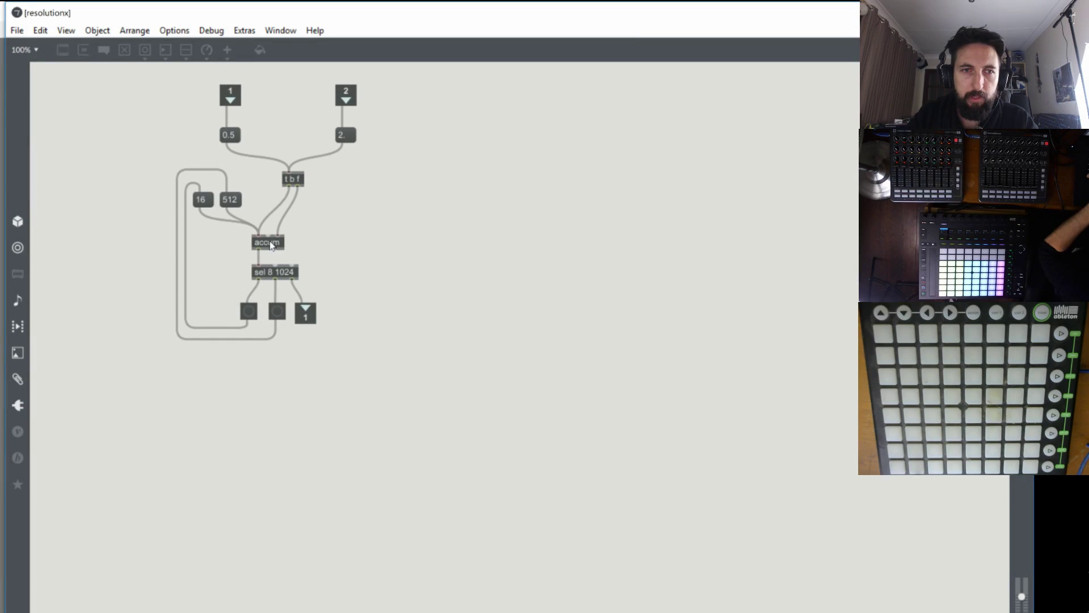
key(ctrl+e)
double_click(272, 242)
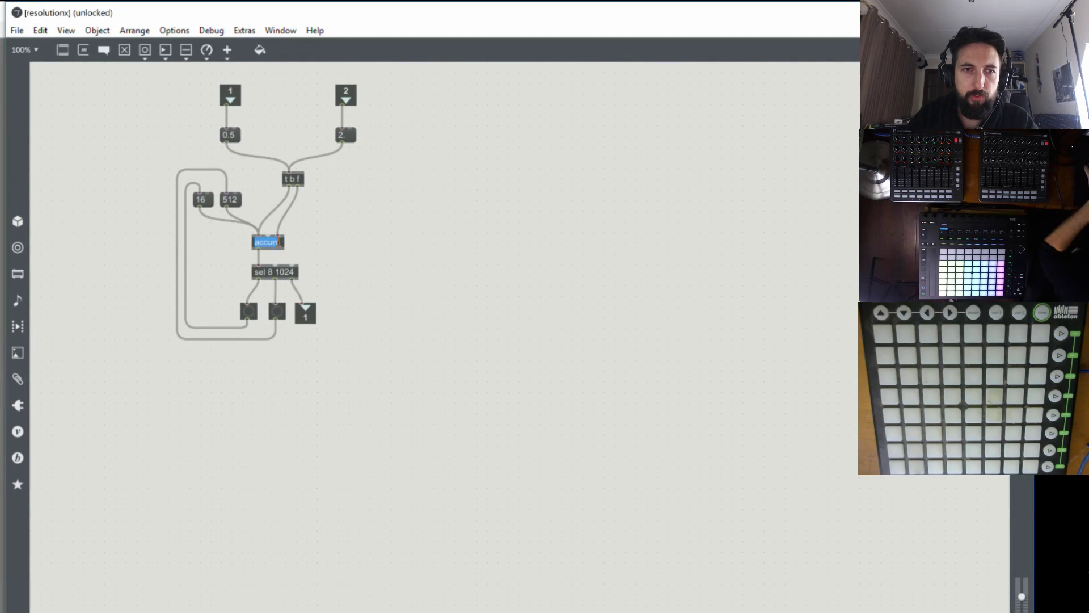
drag(380, 19, 706, 249)
drag(869, 254, 465, 30)
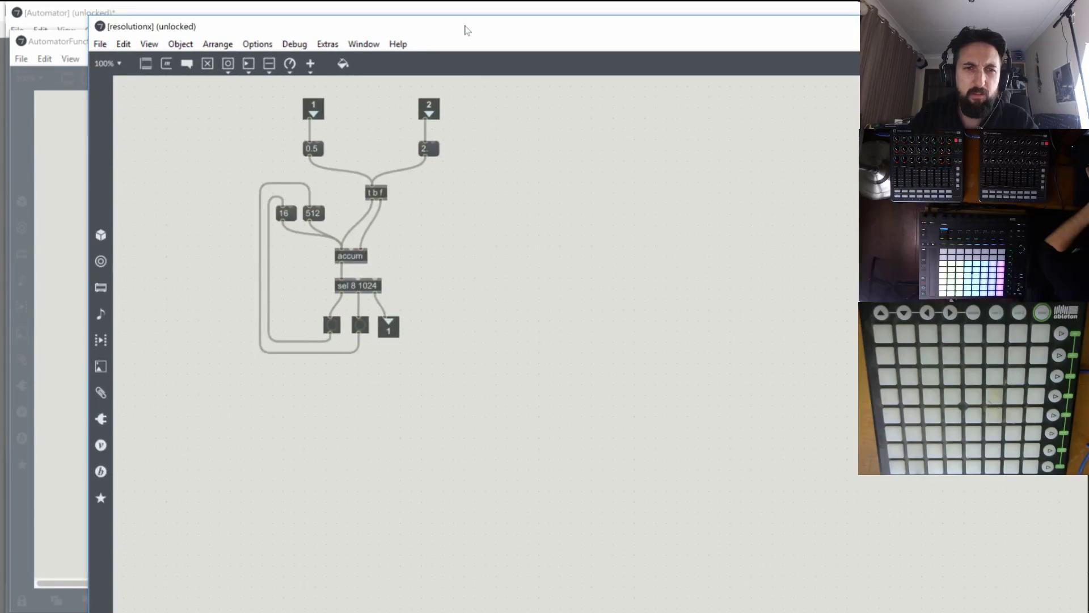
text(e)
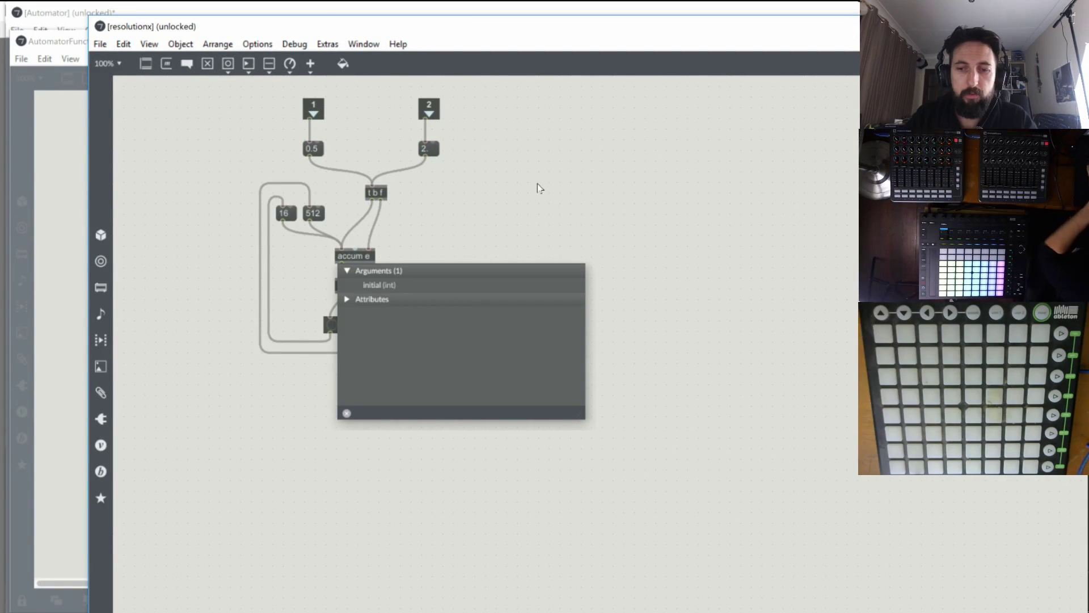
key(BackSpace)
text(32)
click(596, 153)
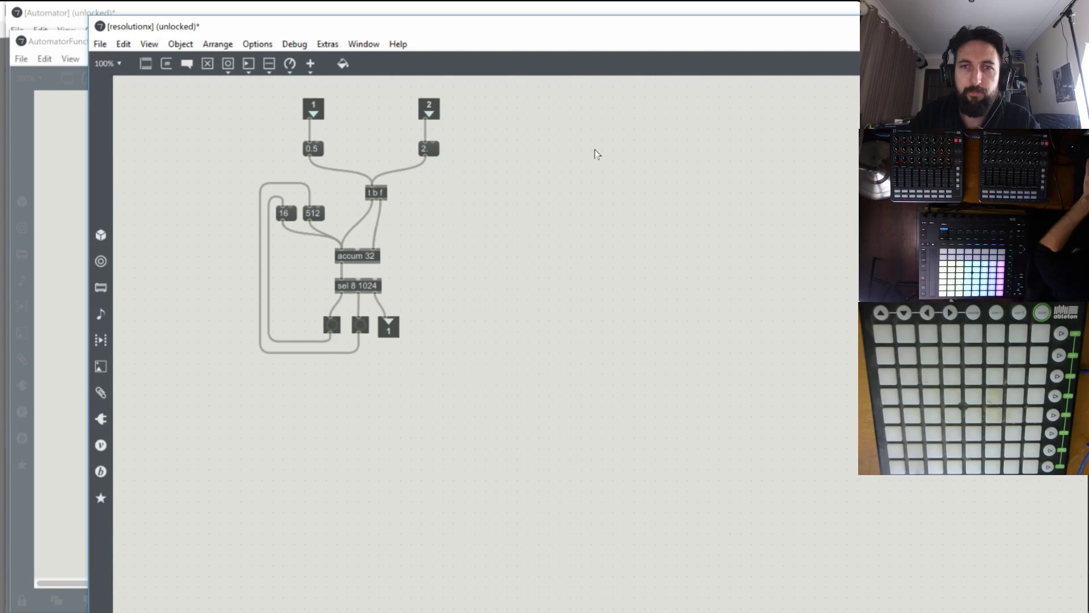
key(ctrl+w)
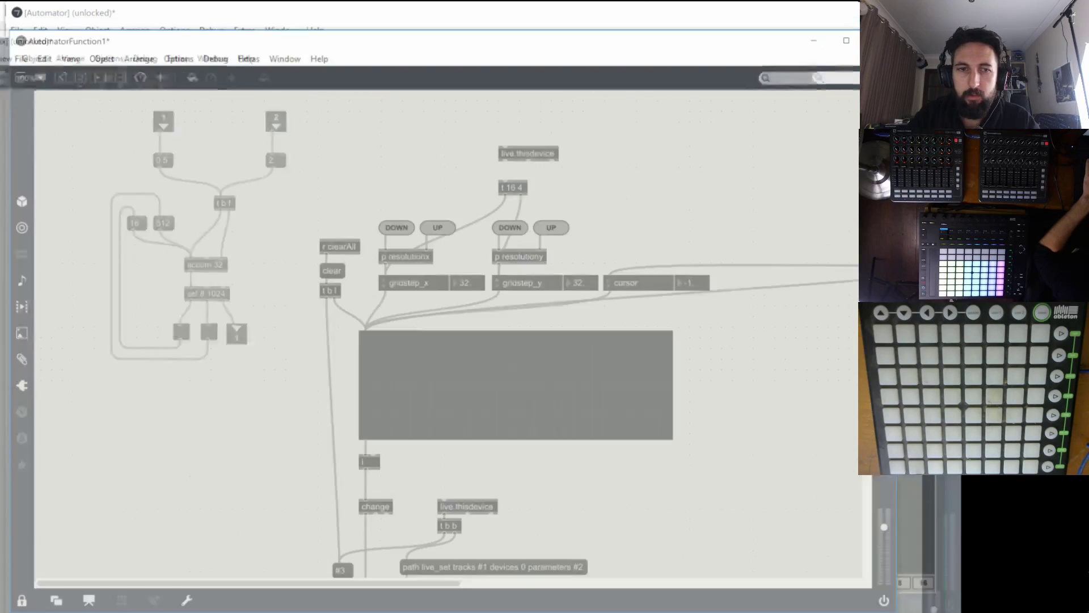
Open p resolutiony and give its accum object an initial value of 32.
double_click(528, 258)
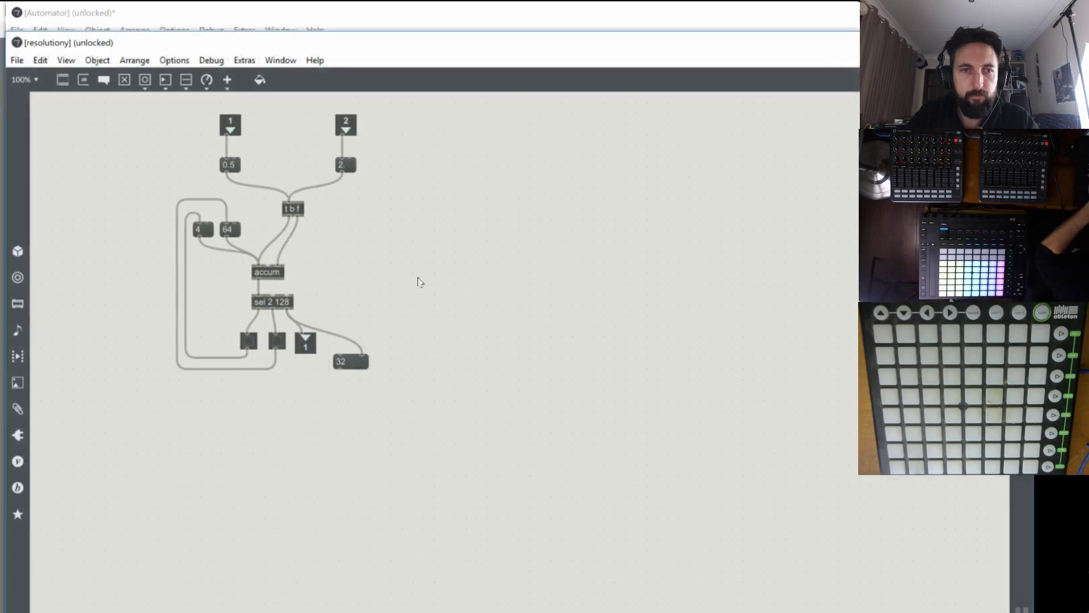
click(284, 273)
double_click(283, 273)
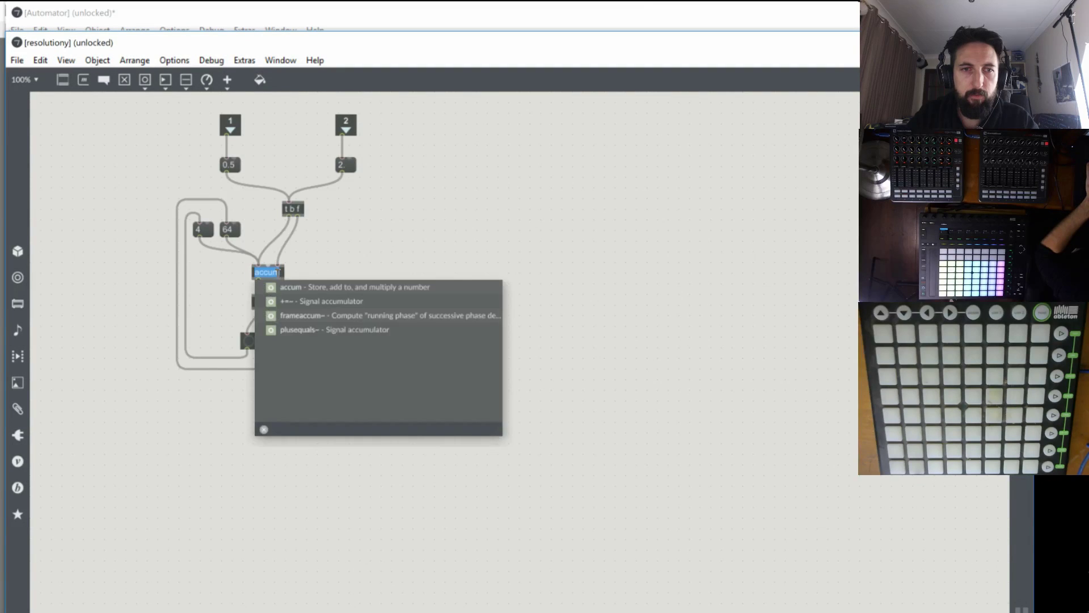
text(32)
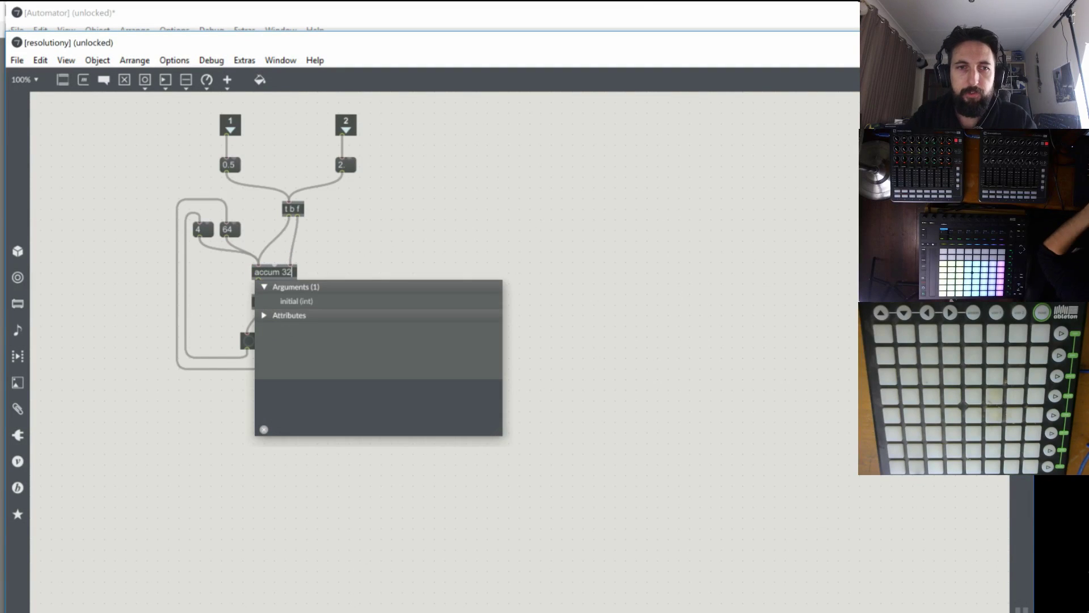
click(365, 224)
Check the help patch of the accum object for its initial argument and close it.
click(273, 276)
alt+click(273, 276)
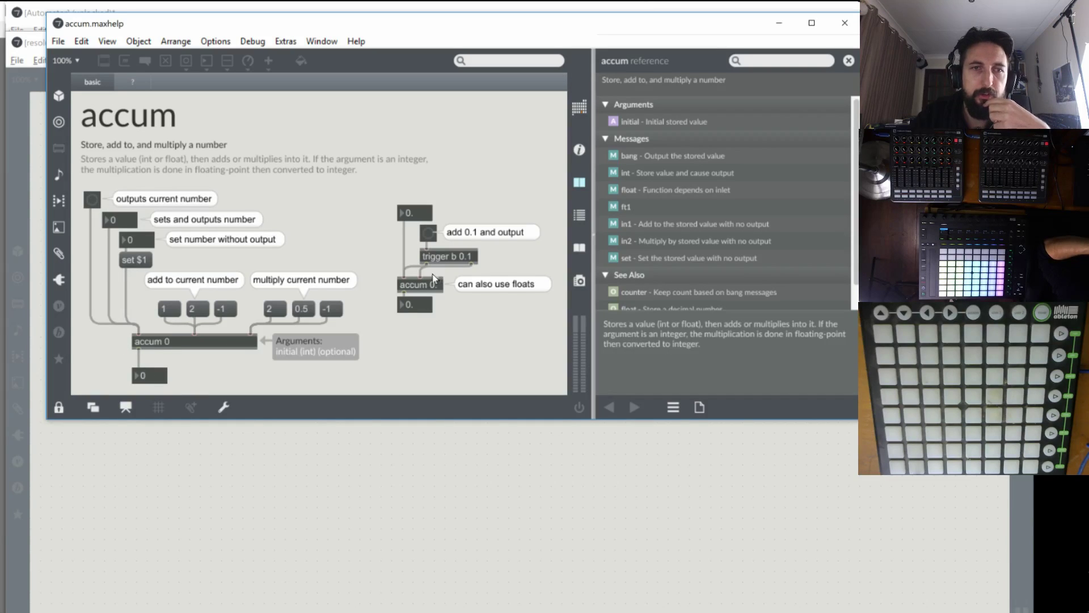
click(845, 23)
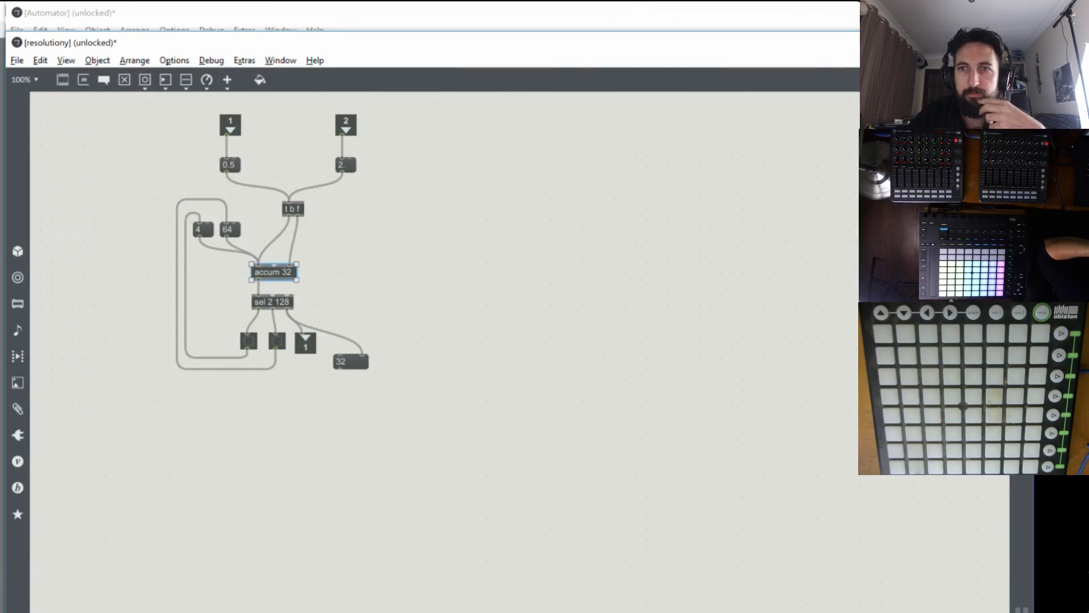
Close p resolutiony, then save and close AutomatorFunction1.
key(ctrl+w)
key(ctrl+w)
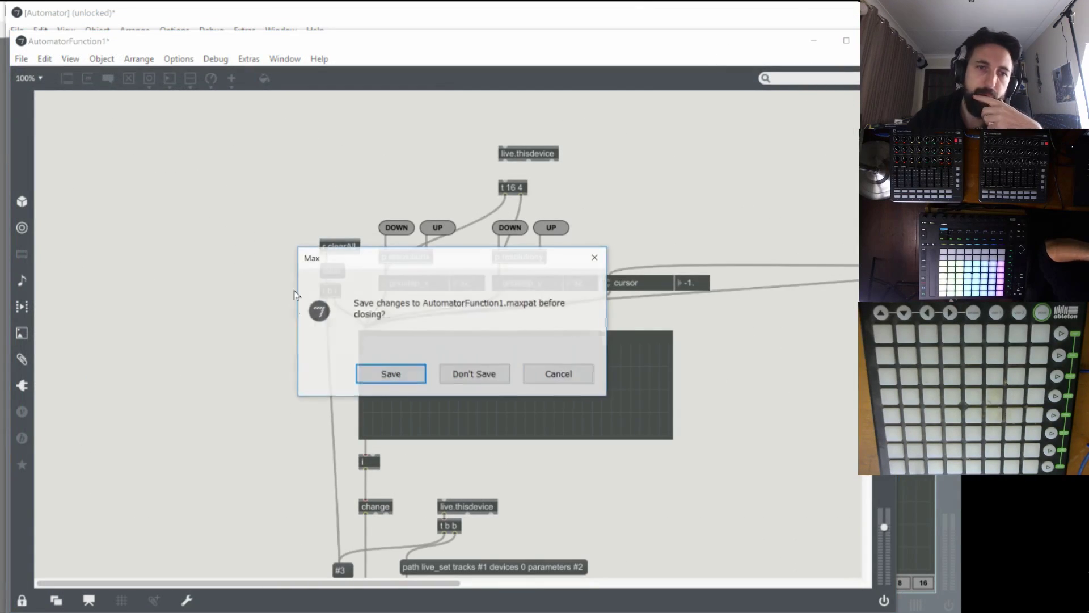
click(390, 372)
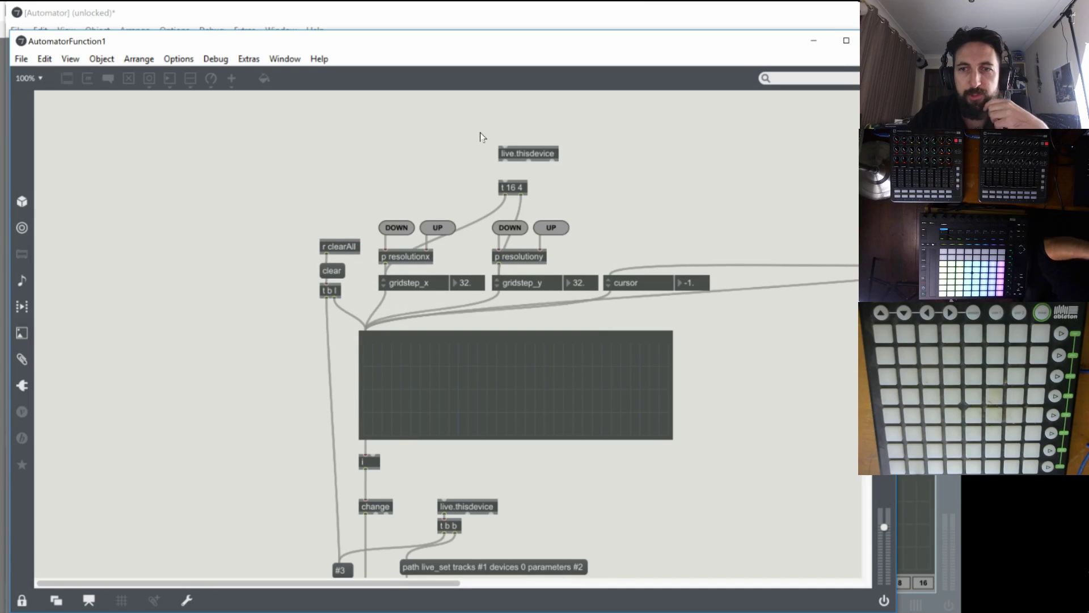
key(ctrl+w)
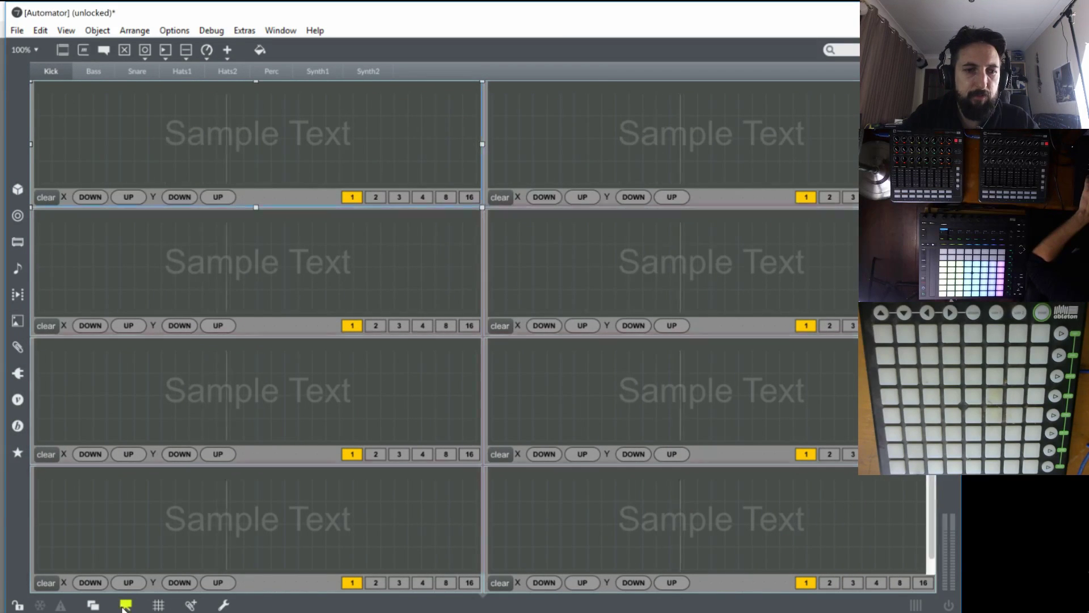
Lock the Automator patch and test stepping the X and Y grid resolution of the first Kick function.
key(ctrl+e)
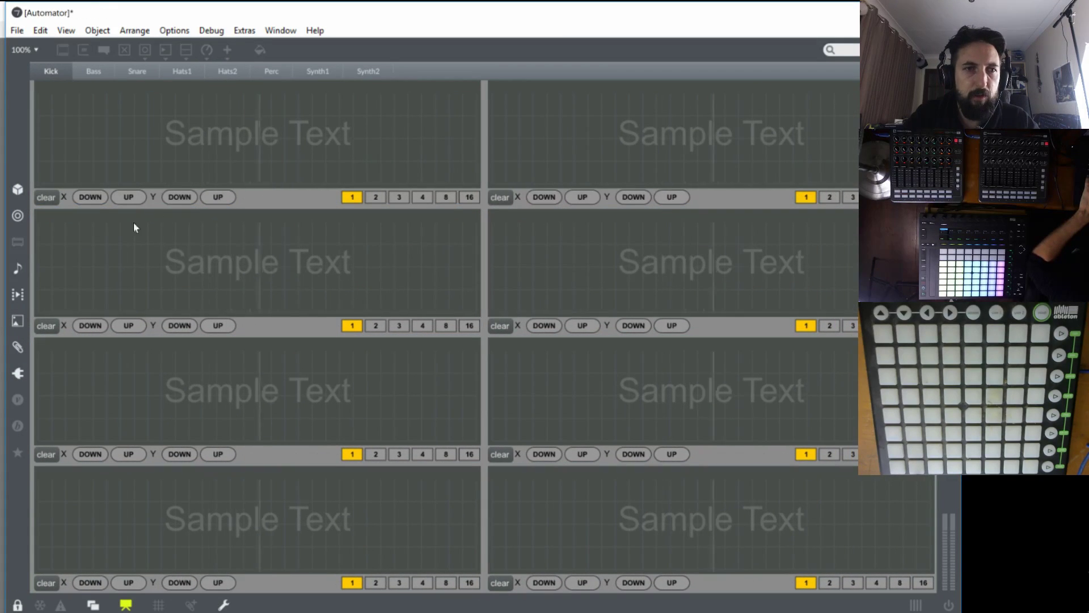
click(127, 198)
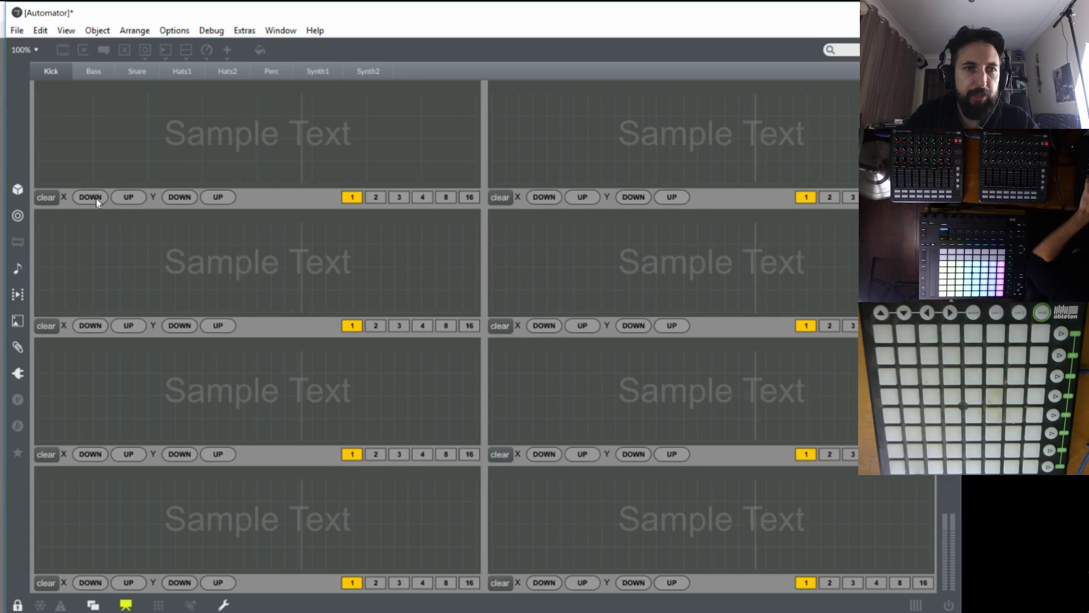
click(218, 198)
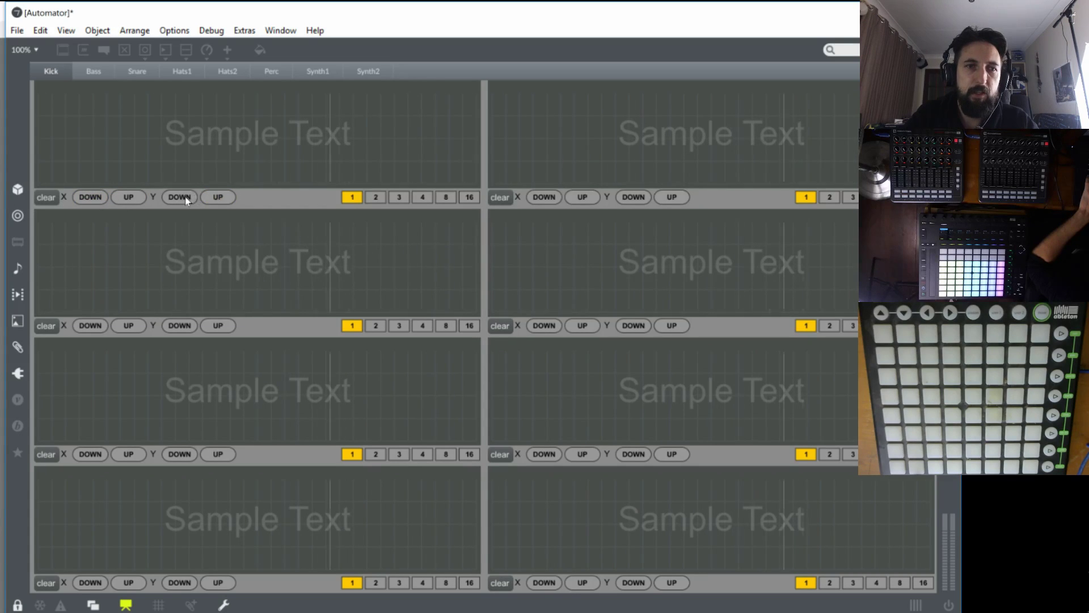
click(217, 197)
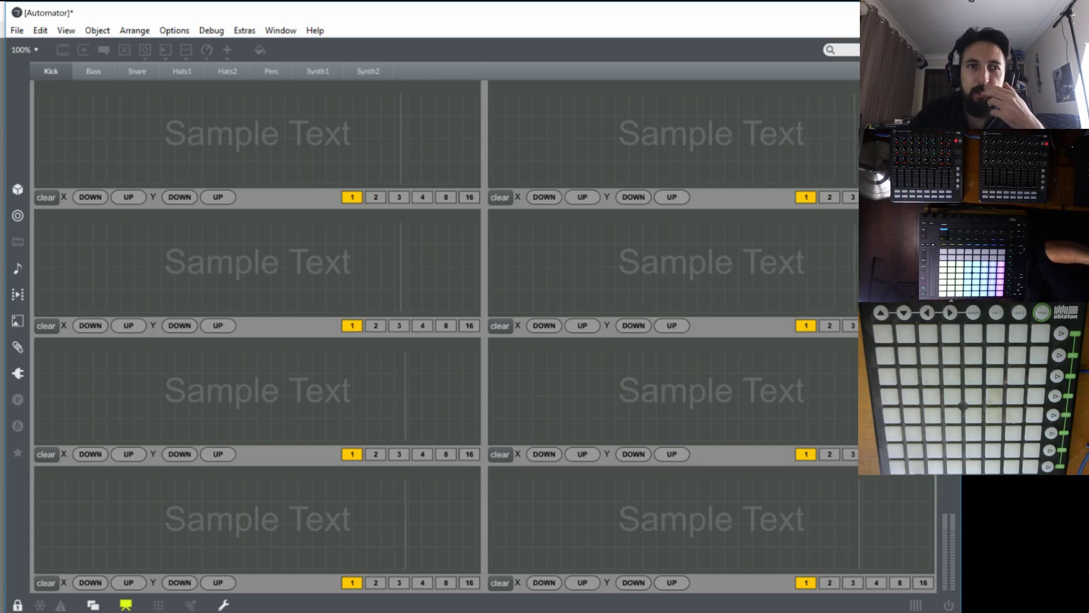
Close the Automator subpatch and save the device under the new name Techno Automator 1.0.6 Grid Defaults.
key(ctrl+w)
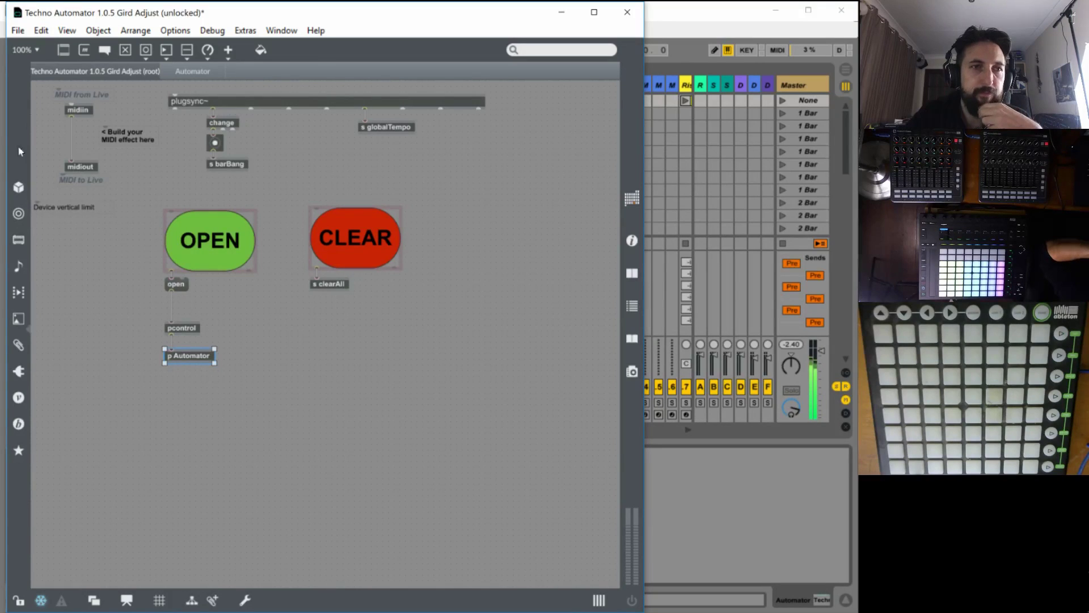
click(19, 30)
click(63, 289)
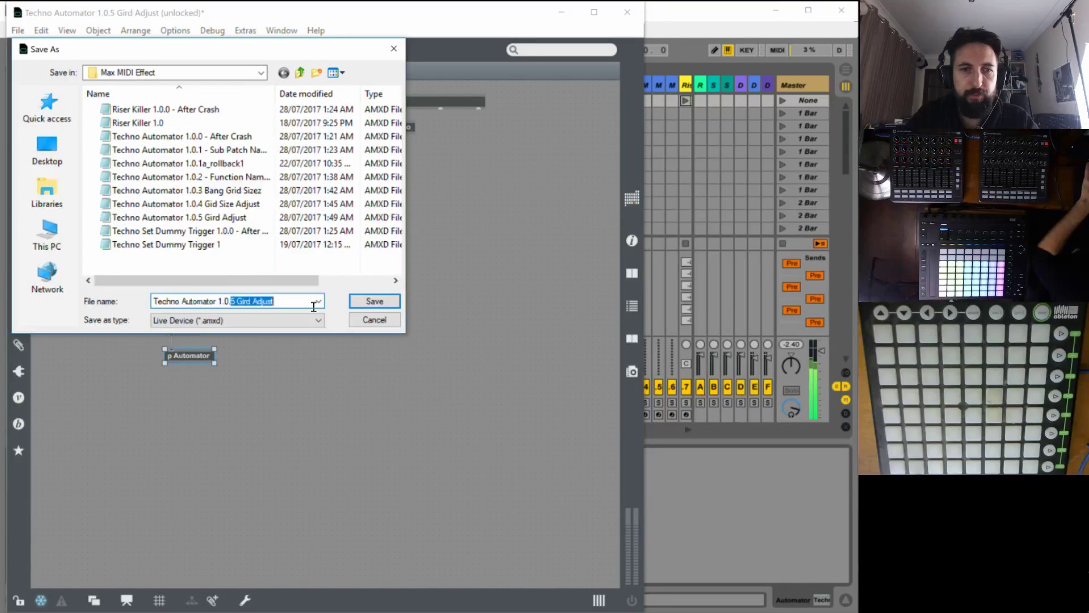
text(6)
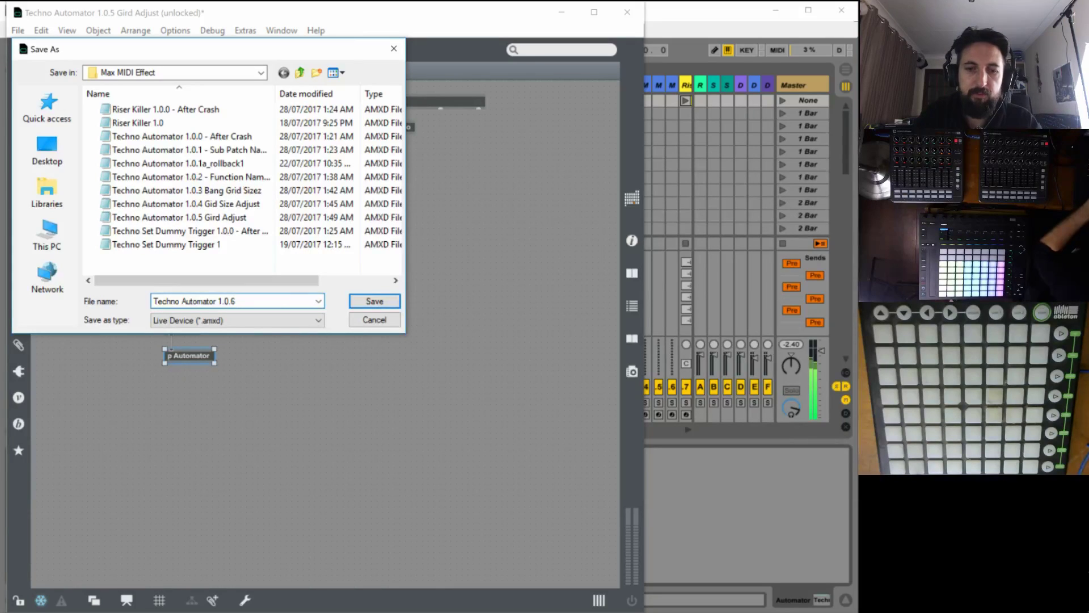
text( n)
key(BackSpace)
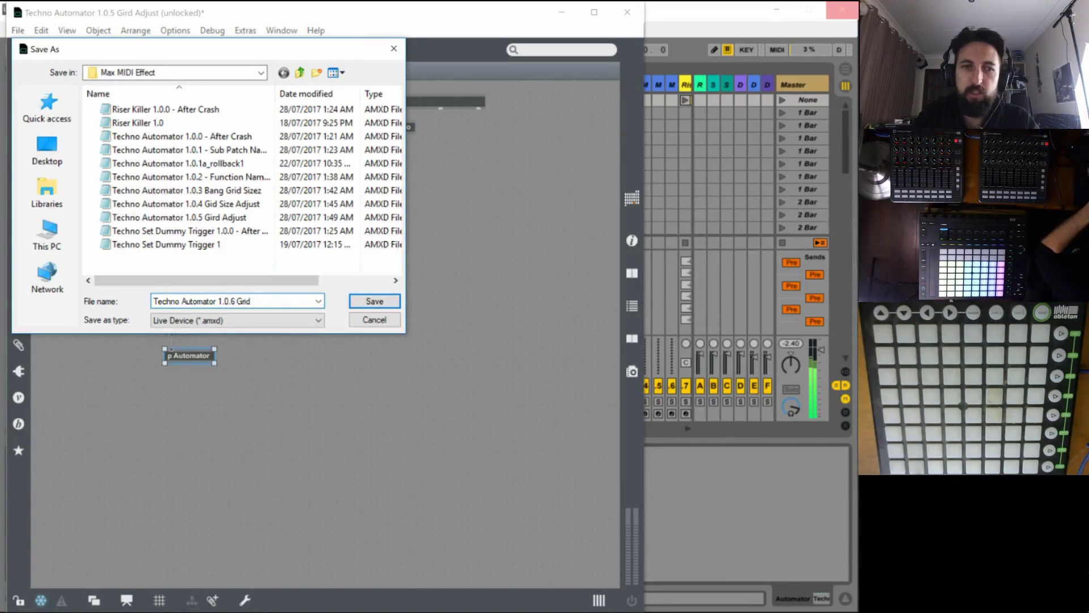
key(Return)
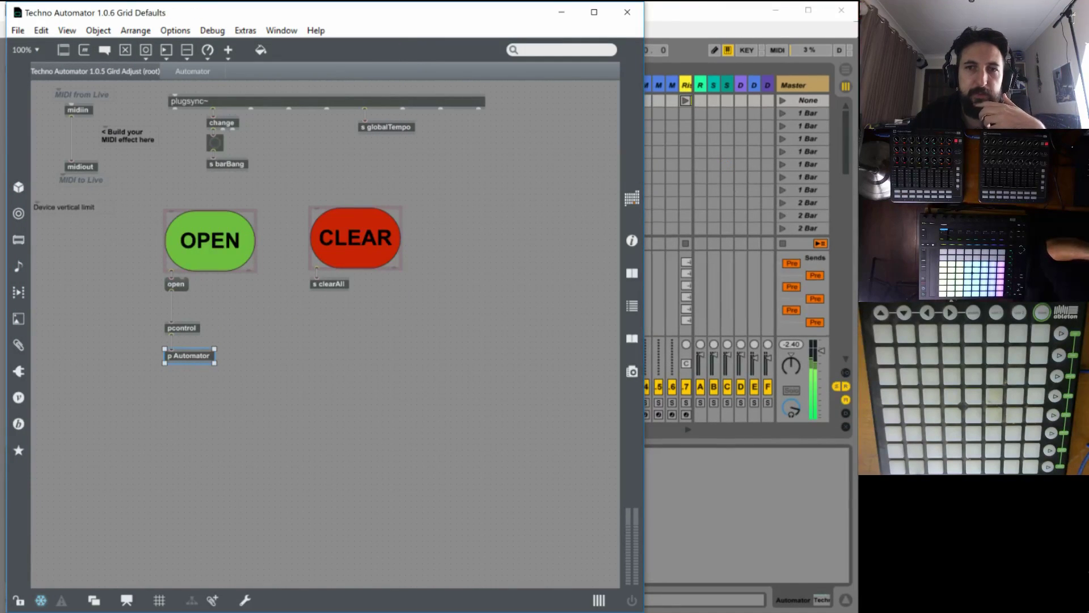
Lock and close the device patch, then open the Automator window from the device in Ableton Live.
key(ctrl+e)
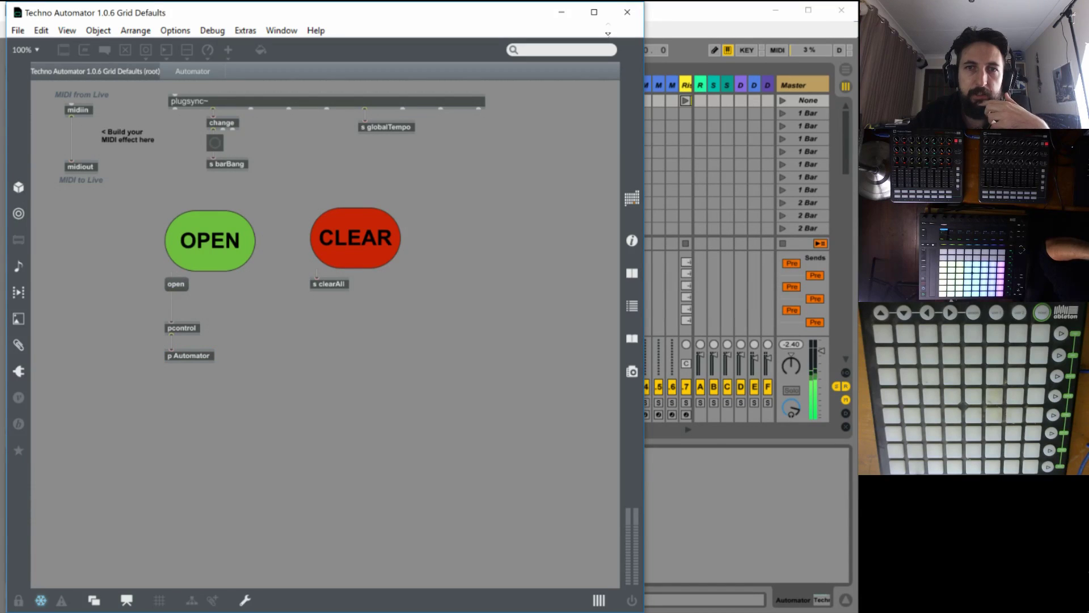
click(625, 12)
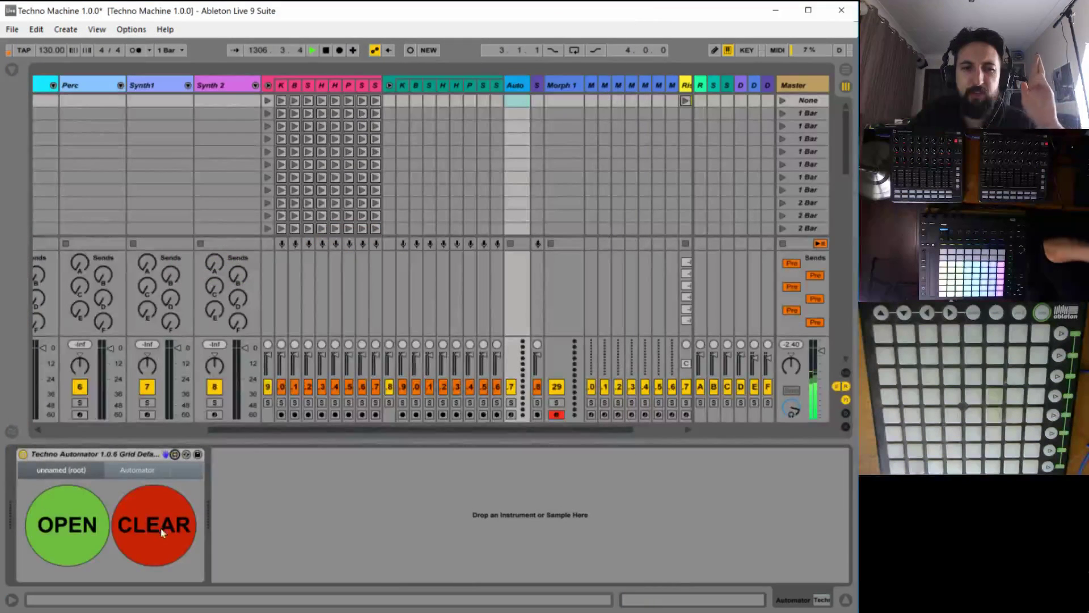
click(68, 526)
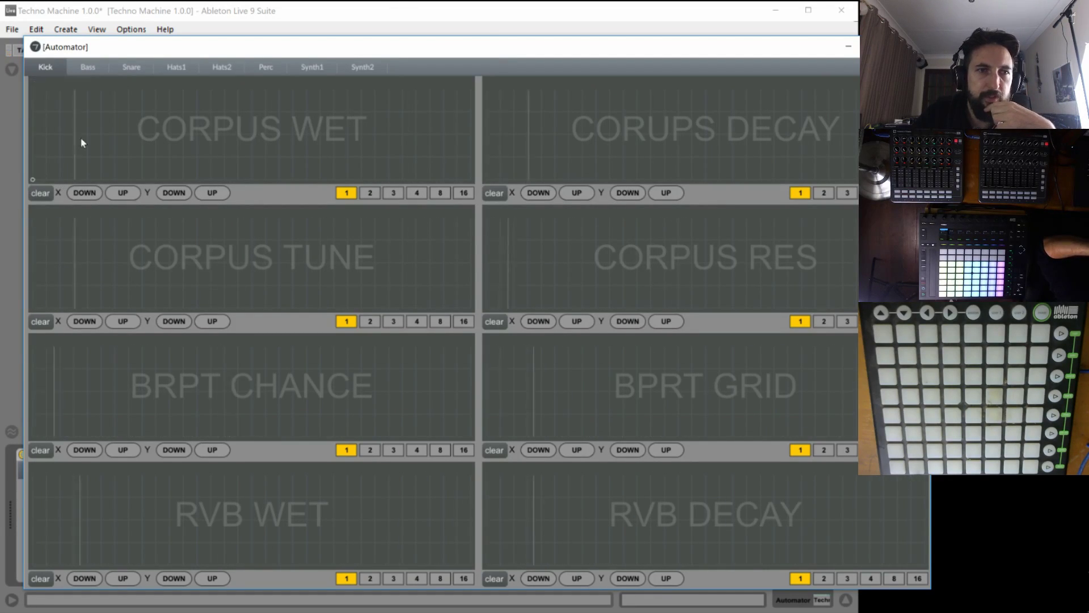
Draw a rising and falling envelope in the Kick's CORPUS WET function and a rising one in CORUPS DECAY.
mouse_move(80, 138)
mouse_down()
mouse_move(221, 80)
mouse_move(266, 90)
mouse_up()
drag(340, 122, 471, 180)
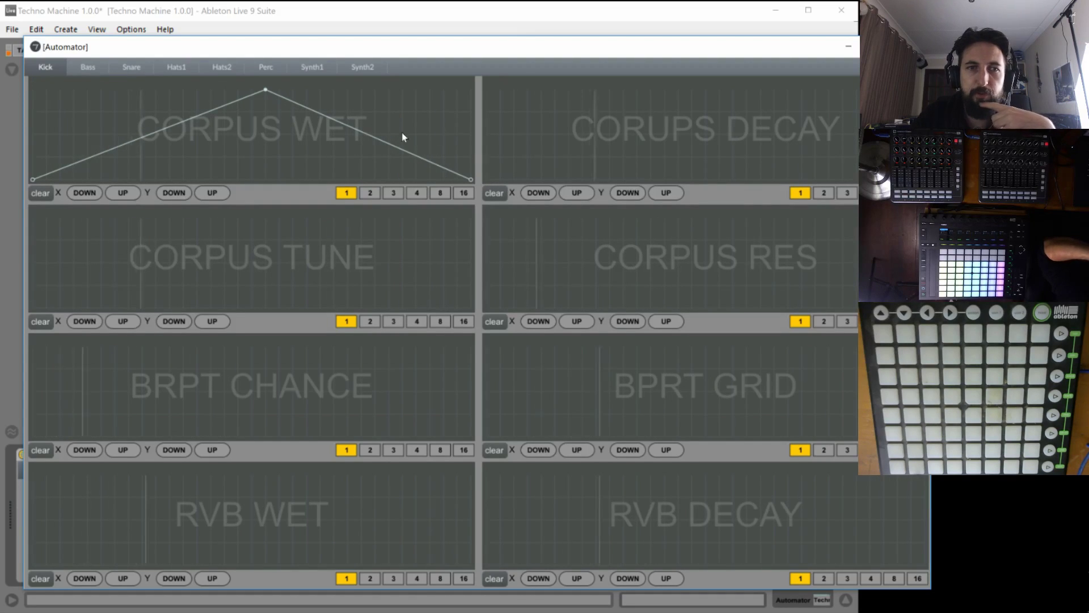
drag(492, 154, 691, 90)
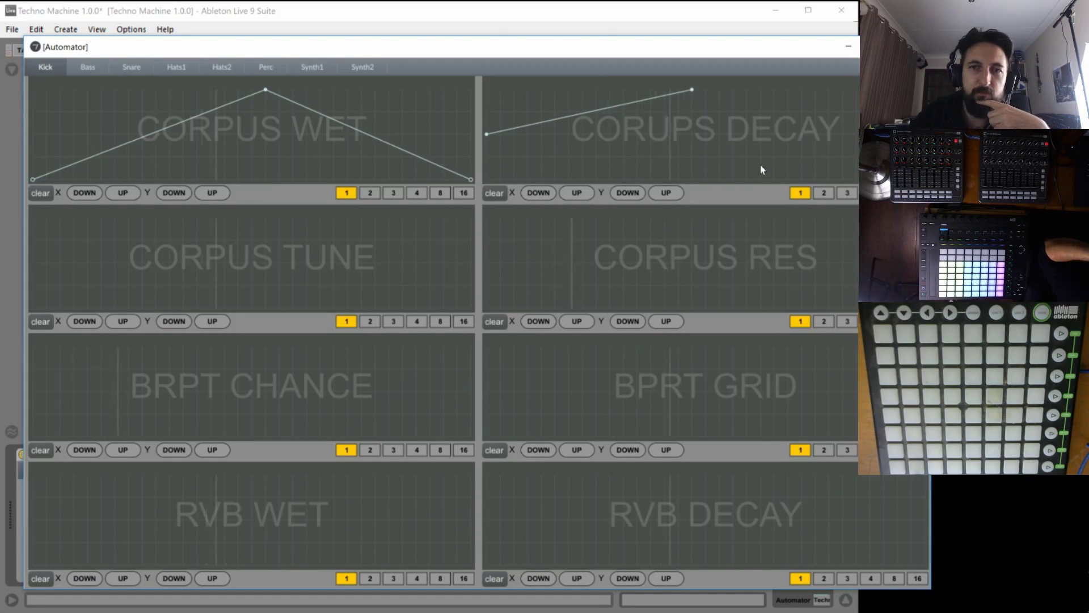
mouse_move(760, 171)
mouse_down()
mouse_move(742, 166)
mouse_move(747, 156)
mouse_up()
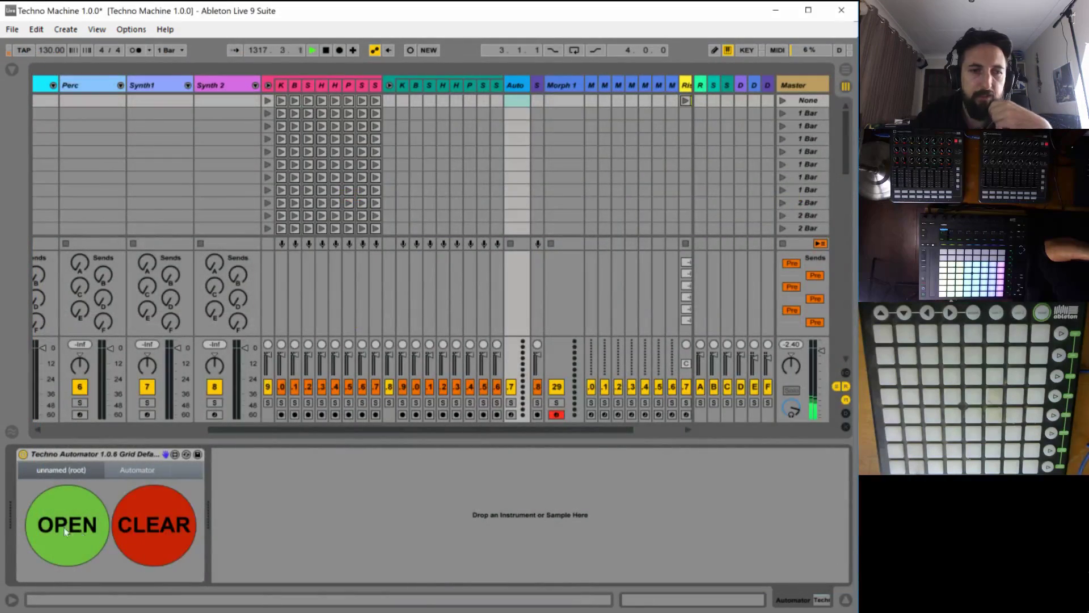
Recheck the Automator window from the device and look over the session's tracks from Faller back to Kick.
click(63, 527)
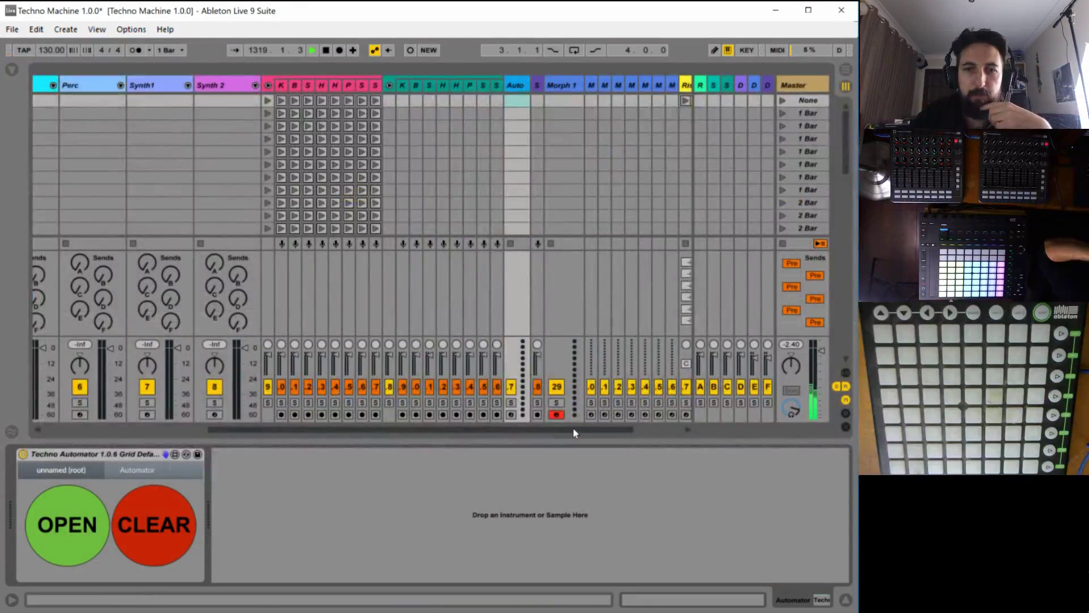
drag(574, 431, 737, 404)
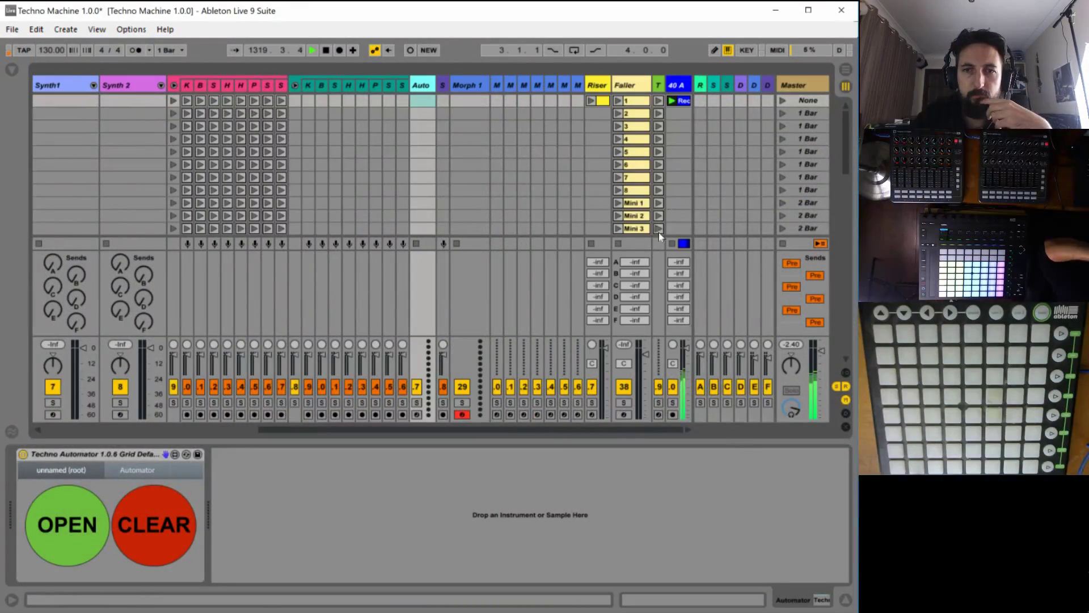
drag(507, 429, 285, 315)
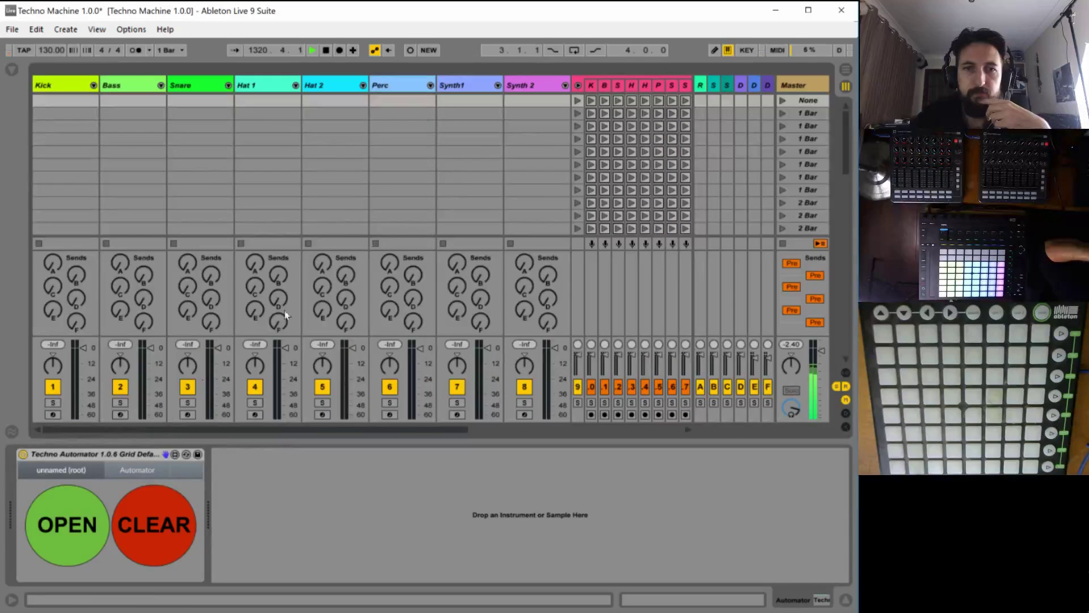
Browse the session's scenes down from Track 1 and launch the MAIN scene of Track 2.
scroll(325, 227, down, 1)
scroll(309, 177, down, 11)
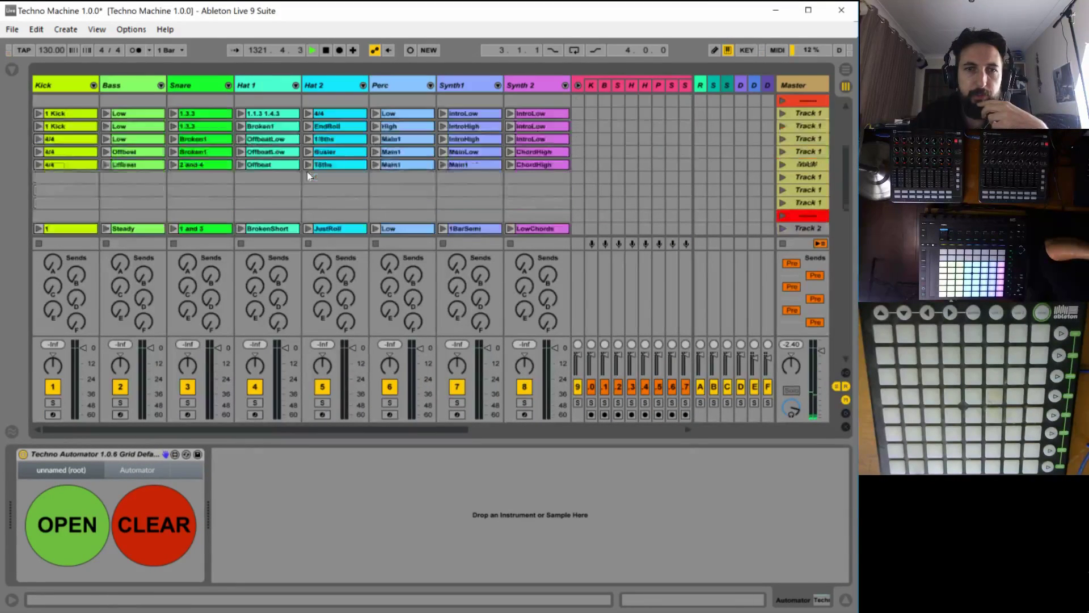
scroll(309, 176, up, 3)
scroll(309, 176, down, 2)
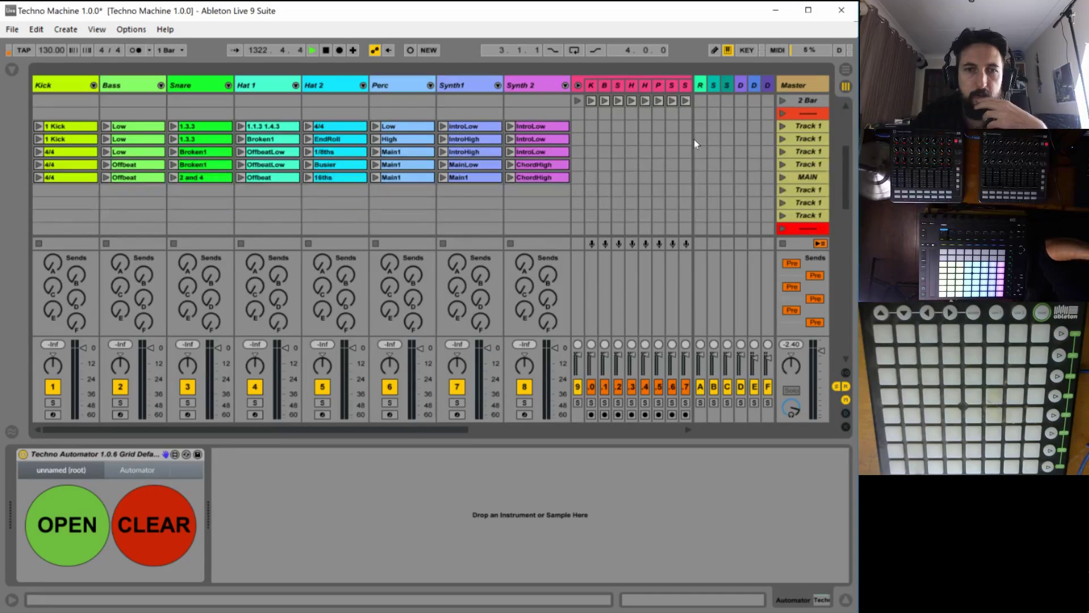
scroll(697, 144, down, 9)
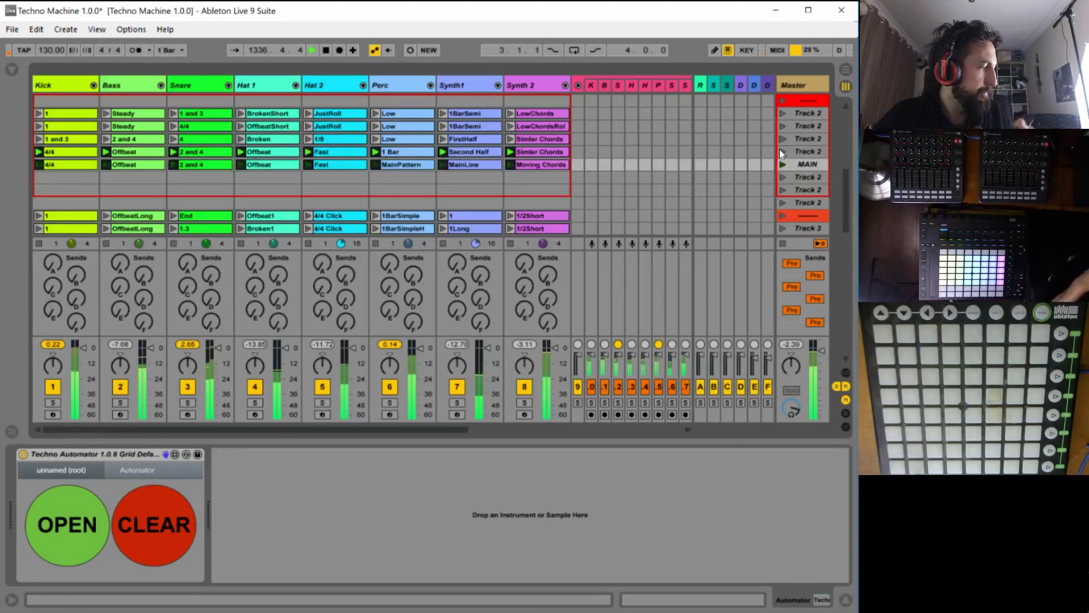
scroll(621, 176, down, 6)
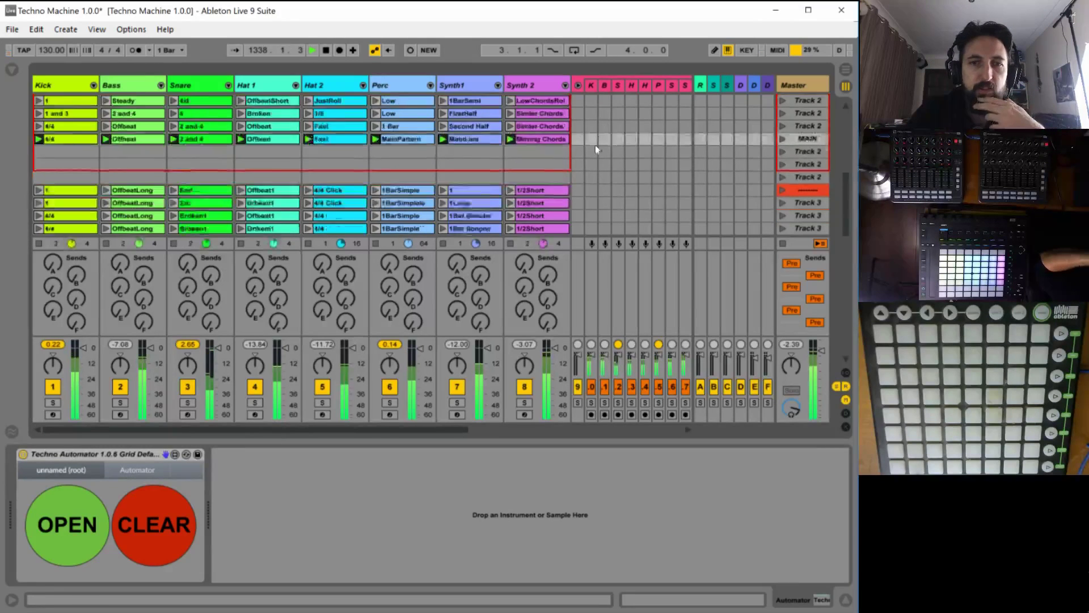
Launch the Track 3 scene containing the MainPoly clip, followed by the Track 4 scene containing the Dukaduka bass clip.
click(783, 203)
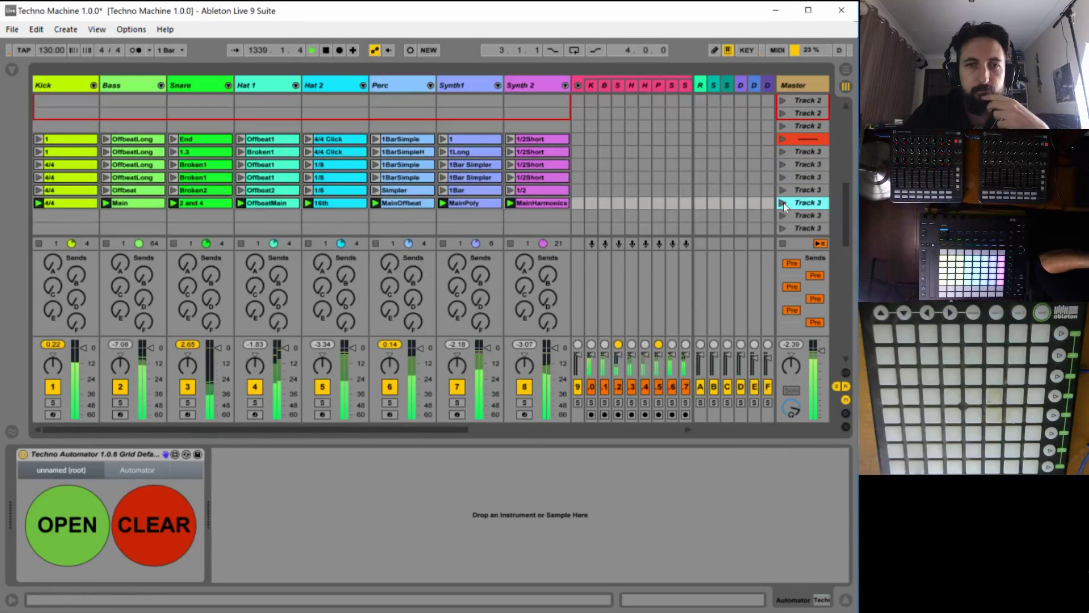
scroll(709, 182, down, 5)
scroll(746, 183, down, 4)
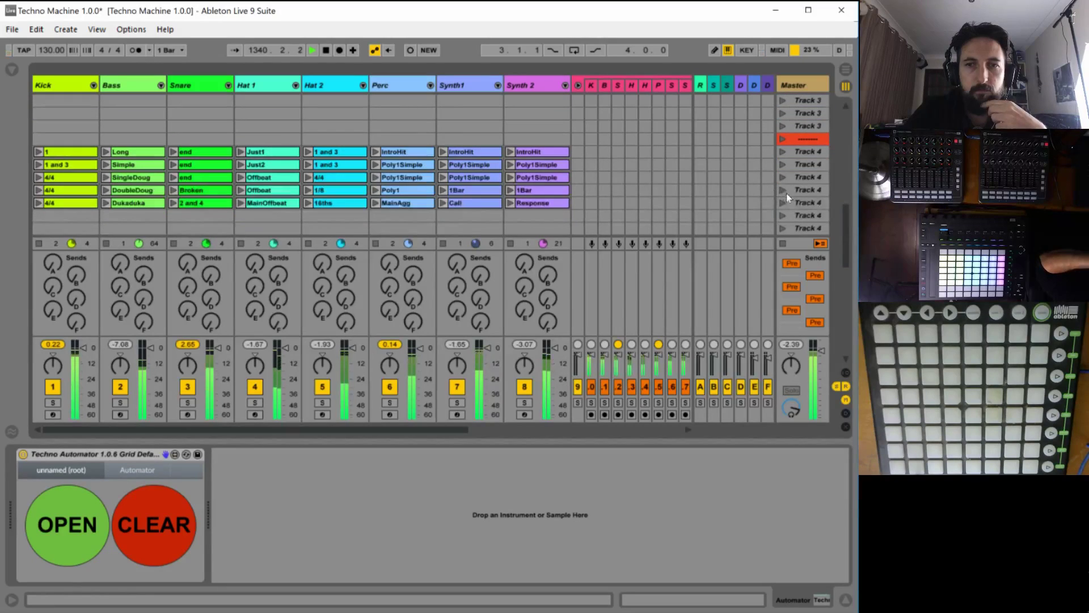
click(781, 202)
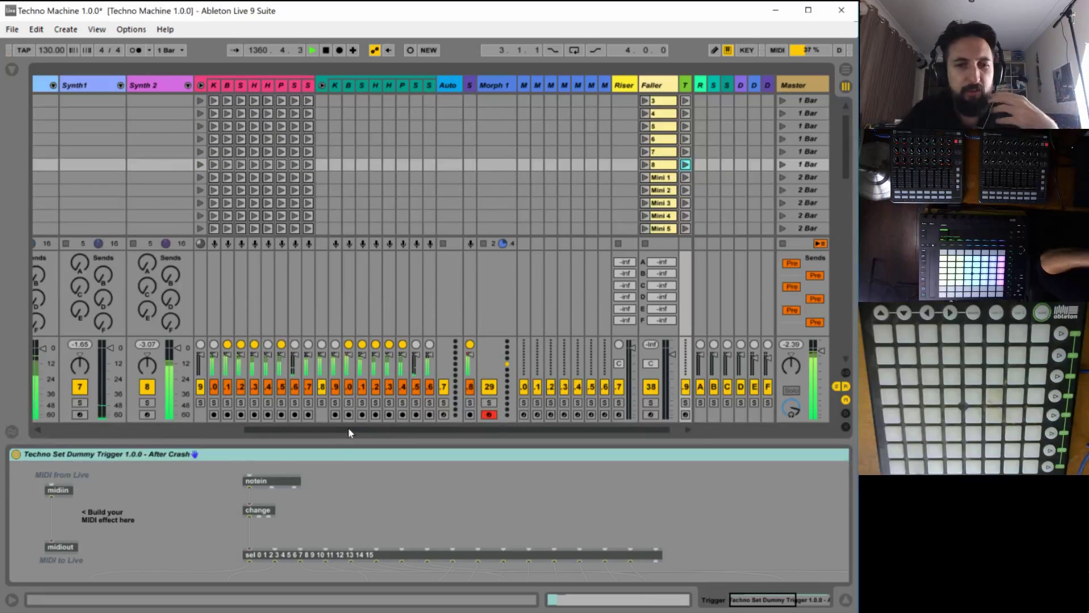
Insert a new audio track at the end of the session, and open the Automator window from the Auto track's device.
key(ctrl+t)
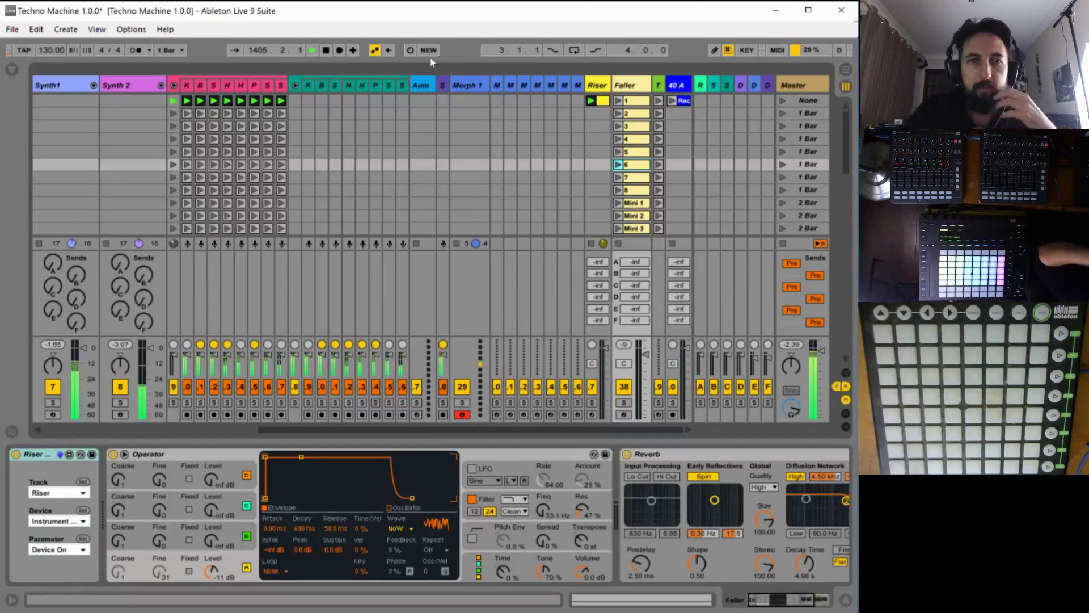
click(423, 85)
click(83, 515)
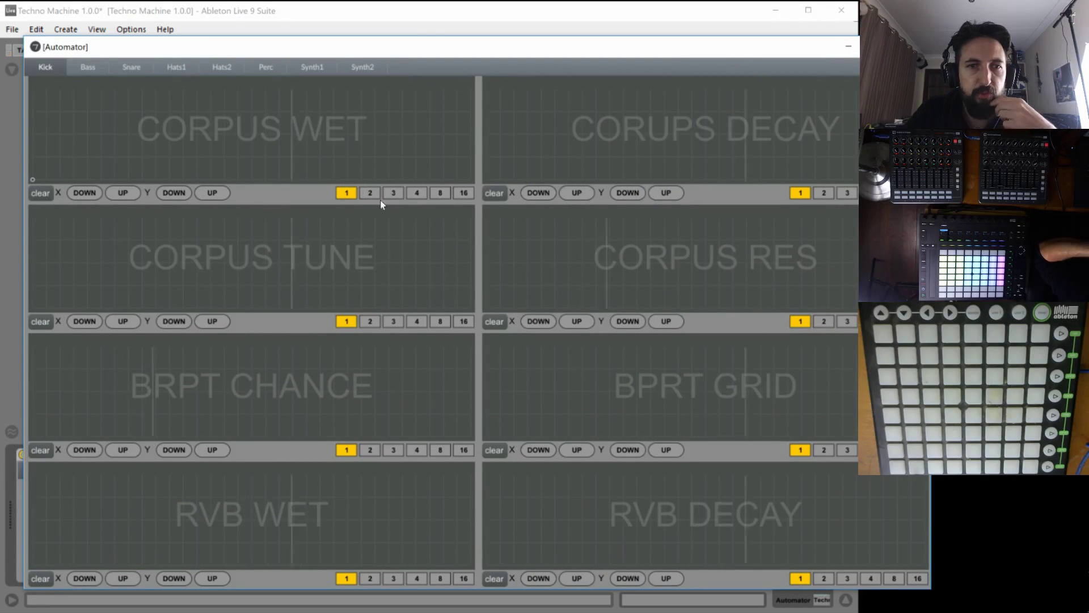
Draw Kick envelopes: CORPUS WET rising from mid-length to Y 32 at X 864 and holding to X 1024, CORUPS DECAY rising to a late peak.
drag(341, 156, 478, 135)
mouse_move(488, 179)
mouse_down()
mouse_move(802, 126)
mouse_move(860, 104)
mouse_move(859, 142)
mouse_up()
click(471, 157)
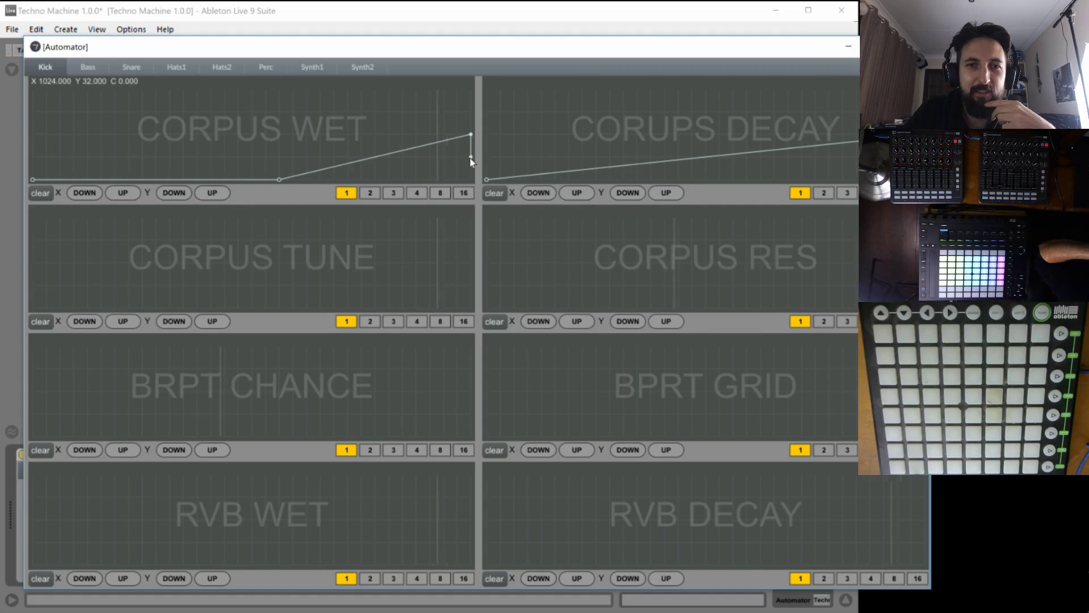
mouse_move(404, 150)
mouse_down()
mouse_move(404, 168)
mouse_move(402, 156)
mouse_up()
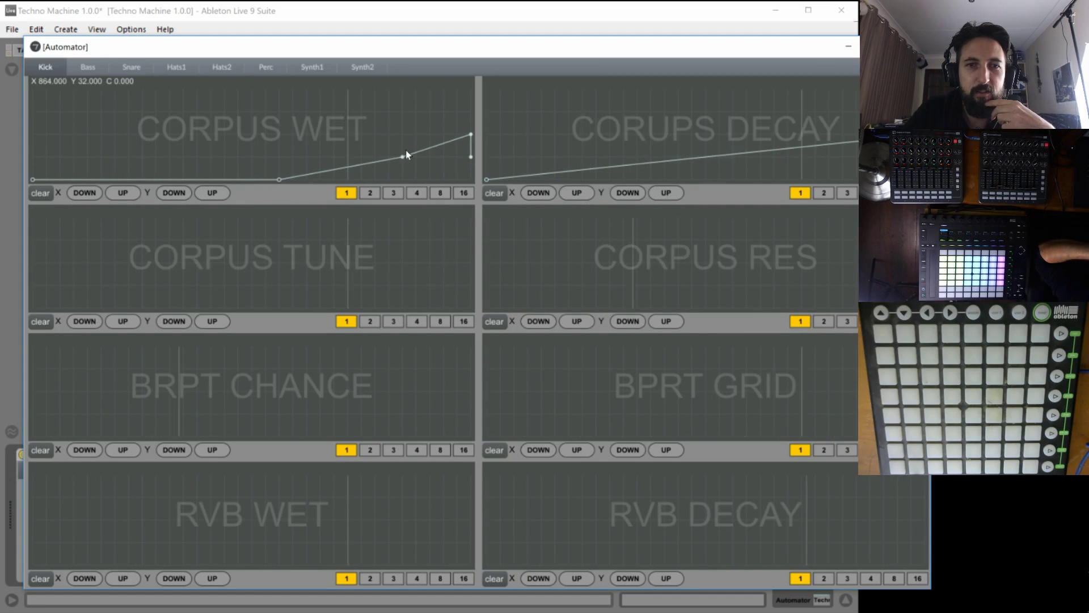
shift+click(472, 134)
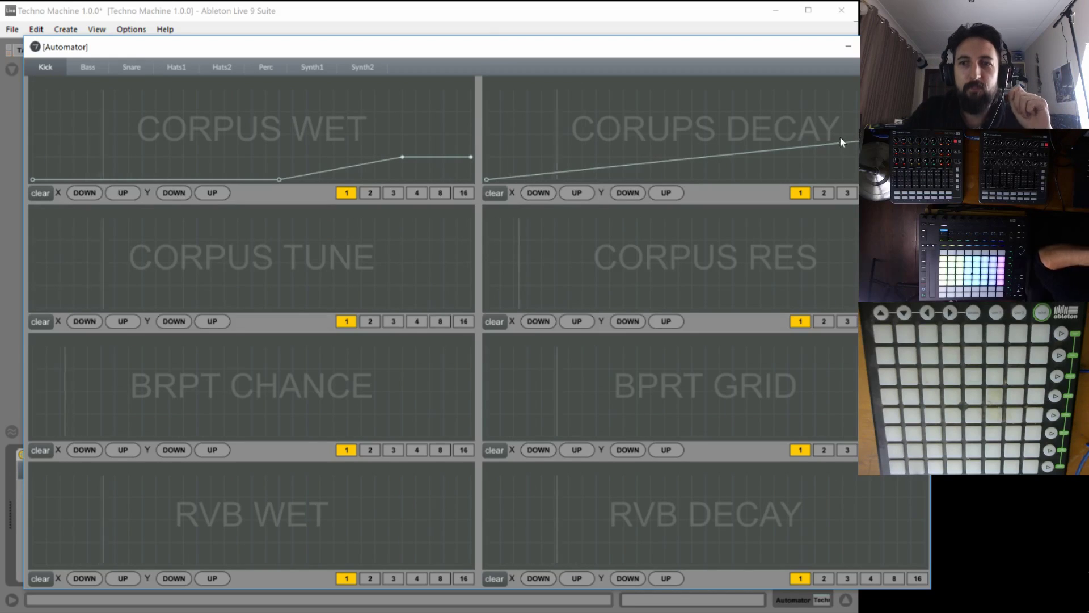
click(827, 112)
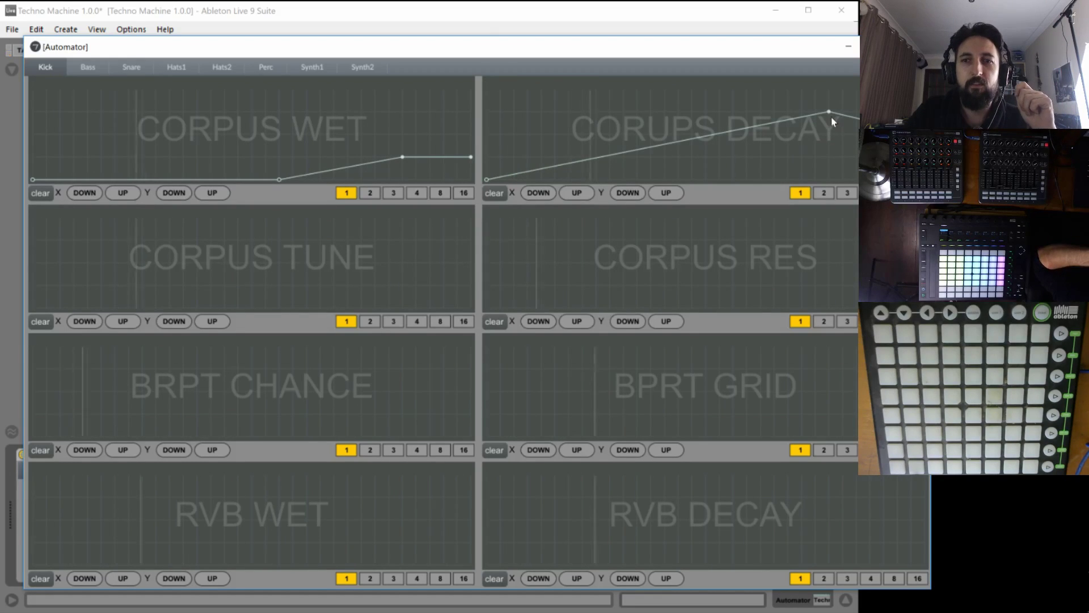
mouse_move(827, 112)
mouse_down()
mouse_move(829, 125)
mouse_move(830, 113)
mouse_up()
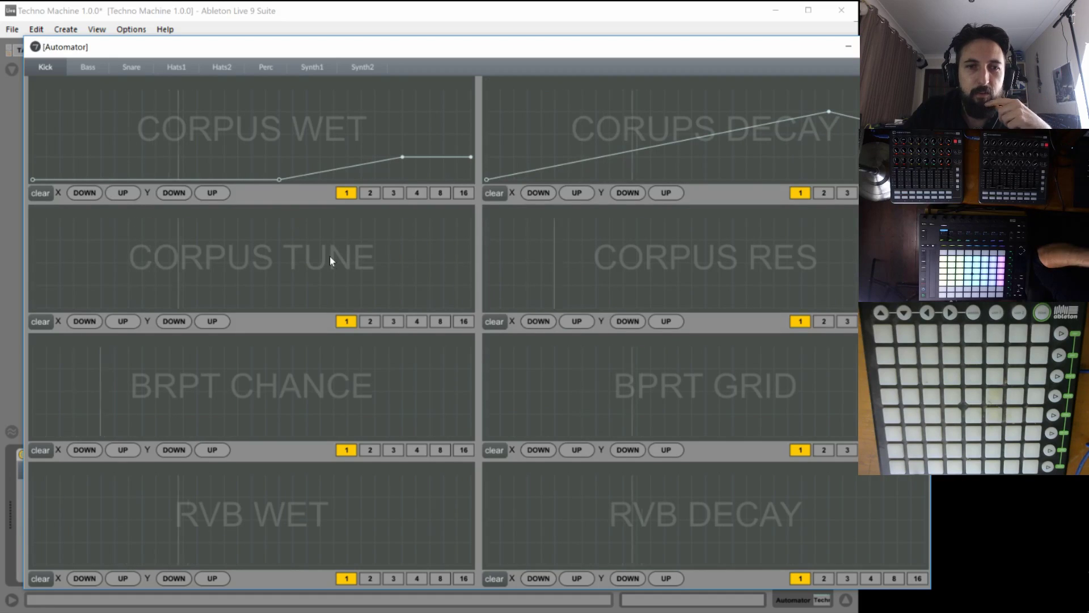
Draw a flat line with a late drop in the Kick's CORPUS TUNE and a rise in CORPUS RES, and change the CORPUS RES length.
click(362, 263)
click(363, 287)
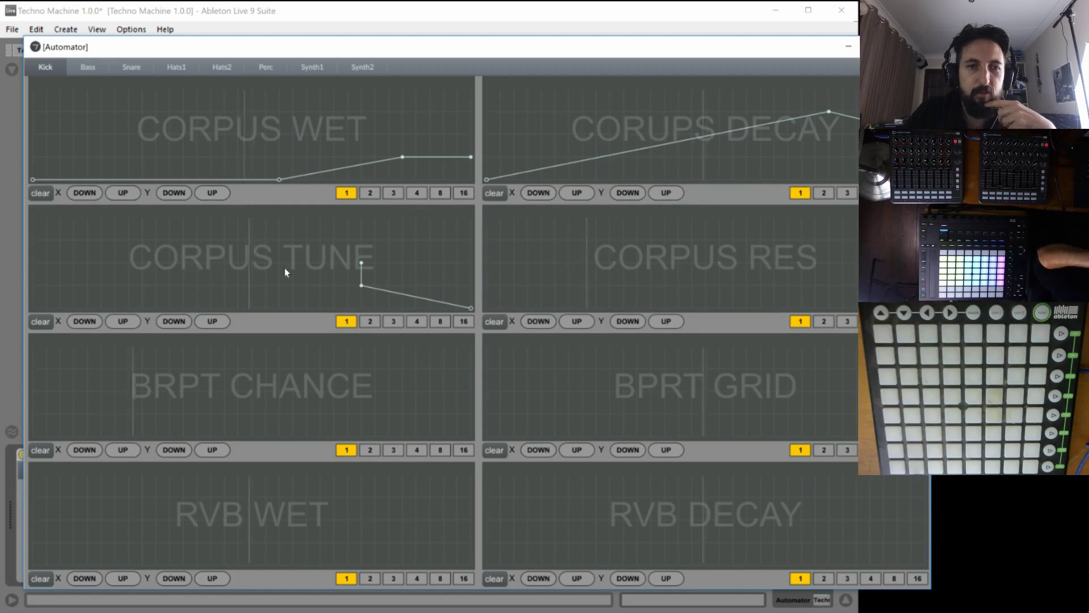
drag(105, 255, 12, 263)
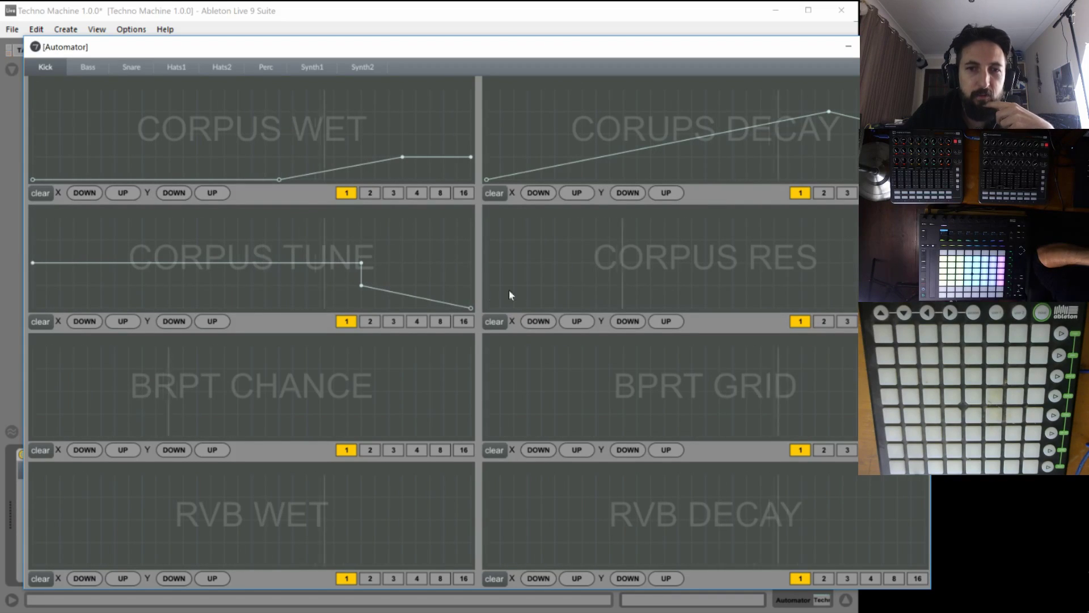
mouse_move(503, 294)
mouse_down()
mouse_move(632, 284)
mouse_move(829, 238)
mouse_up()
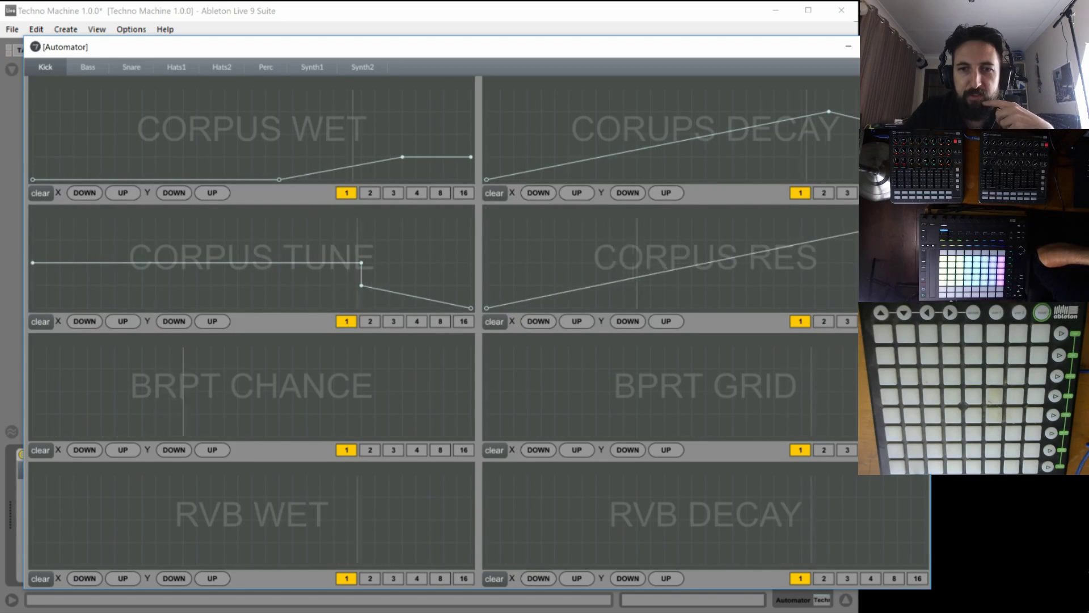
click(800, 321)
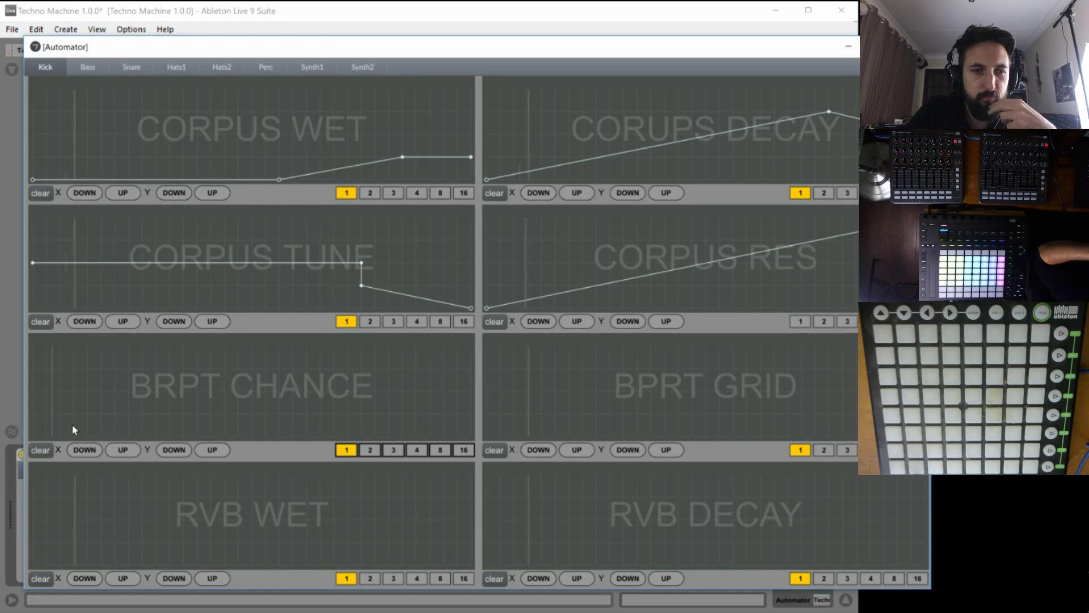
Place a zero starting point in the Kick's BRPT CHANCE function, try length 3 and set the length back to 1.
click(45, 449)
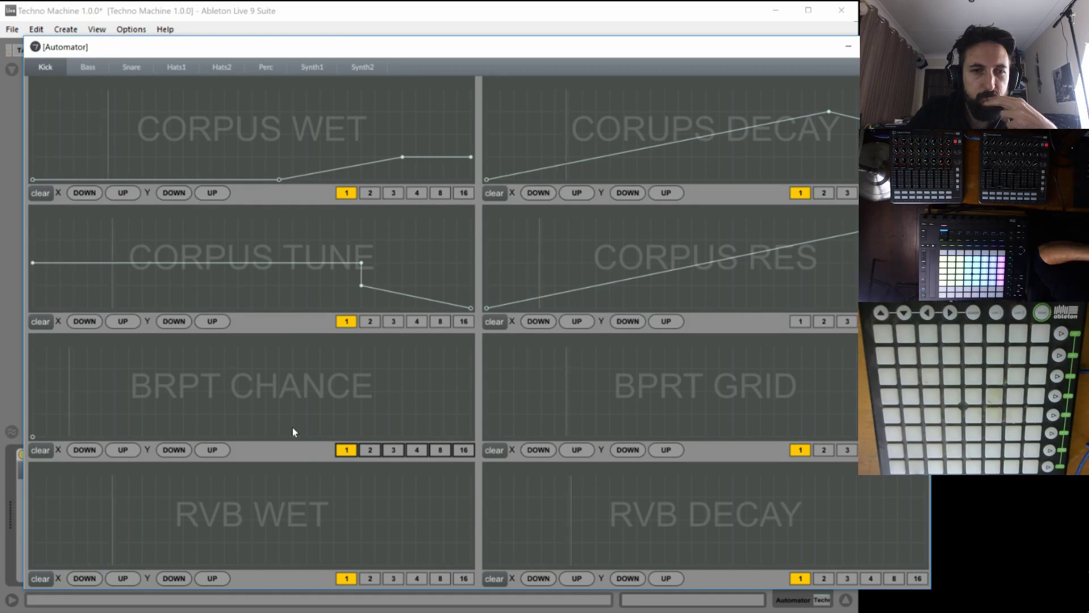
click(400, 454)
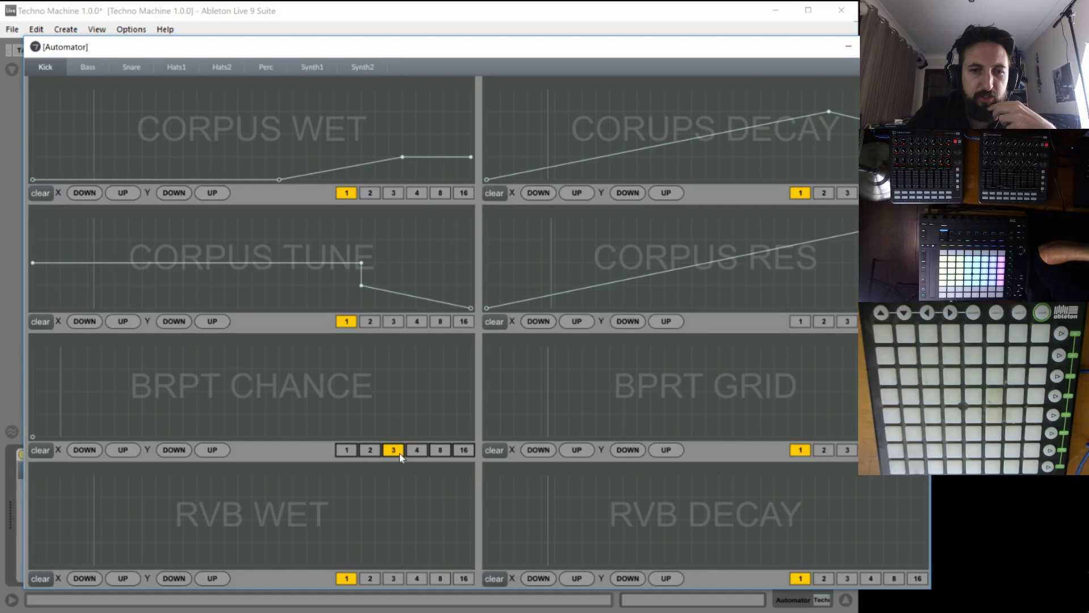
click(347, 449)
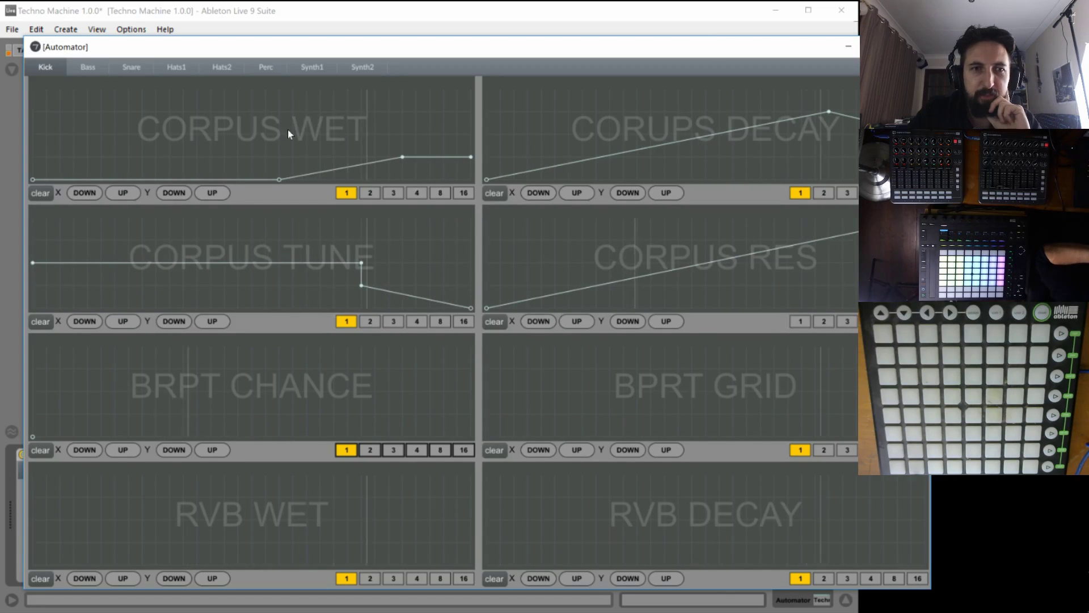
Look through the Automator's function pages from Bass to Synth2 to check their parameters and lengths.
click(94, 70)
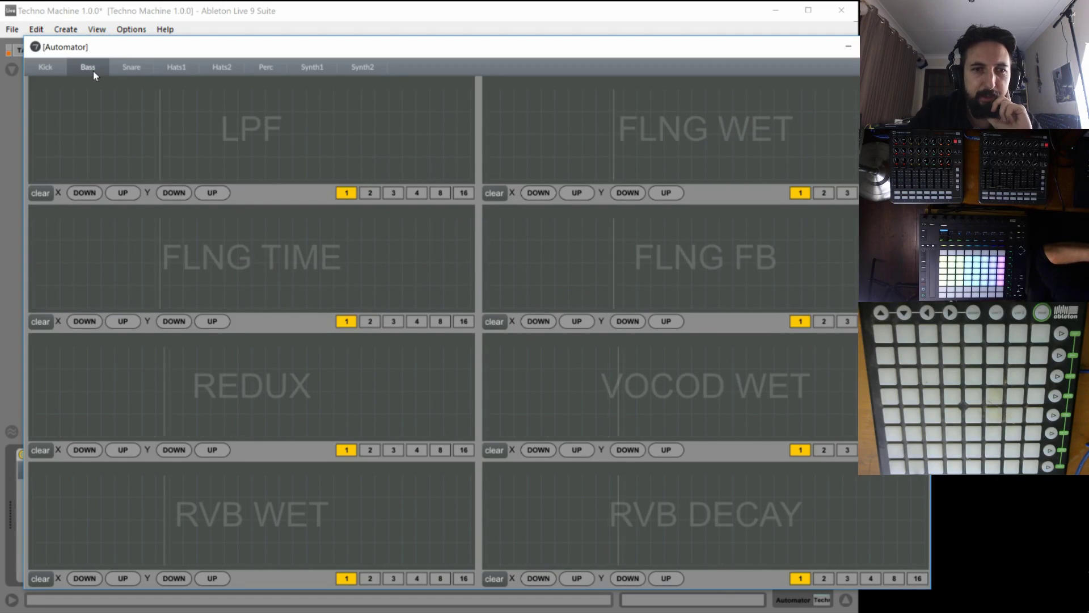
click(129, 71)
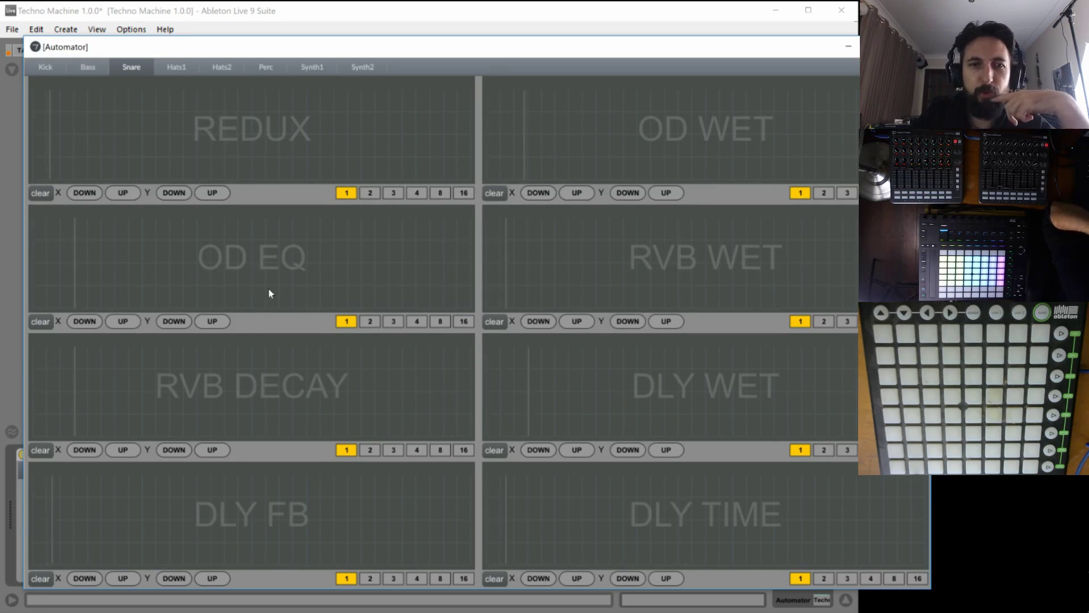
click(183, 67)
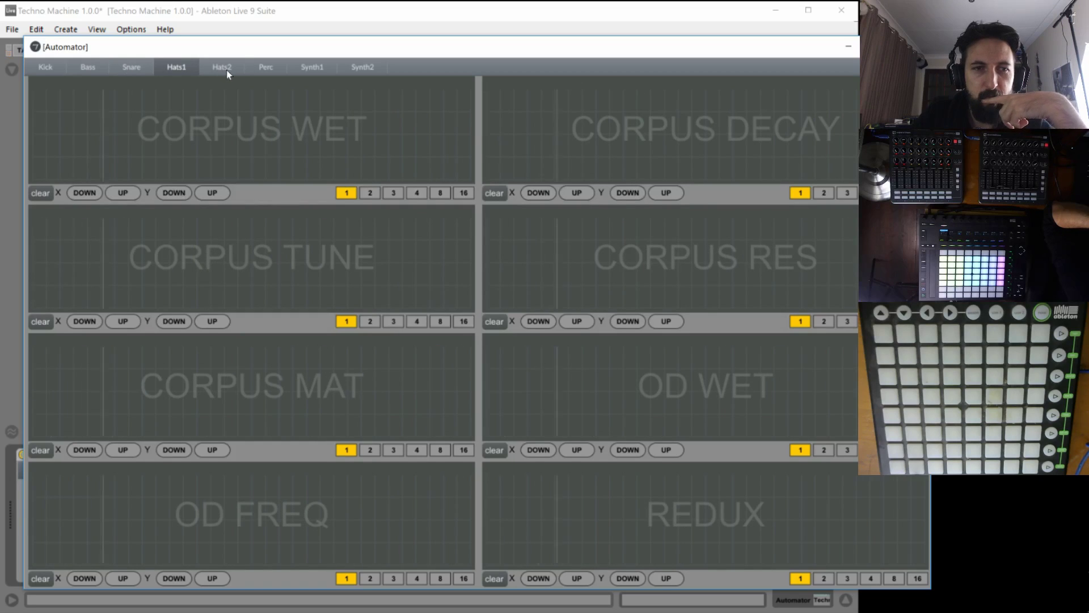
click(227, 70)
click(267, 72)
click(301, 70)
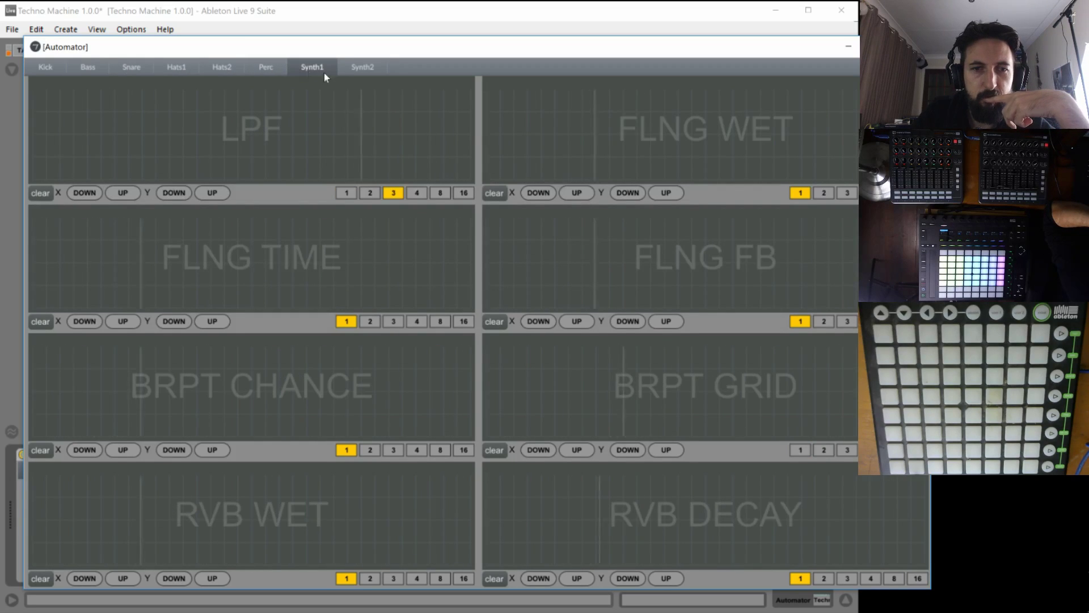
click(355, 72)
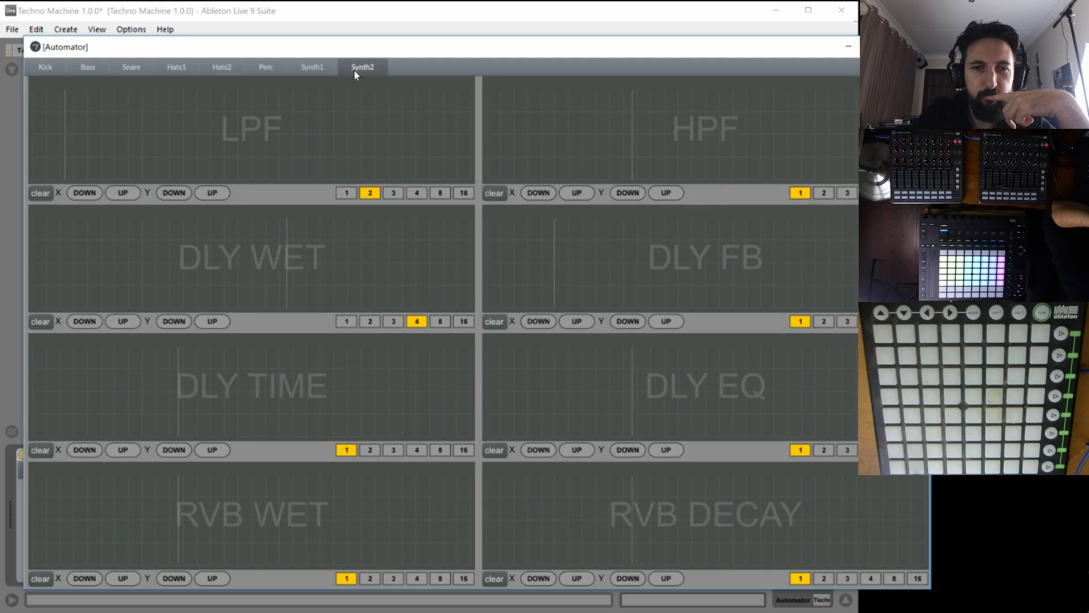
Draw a rise with a level end in the Kick's RVB WET function and a steady rise in RVB DECAY.
click(47, 67)
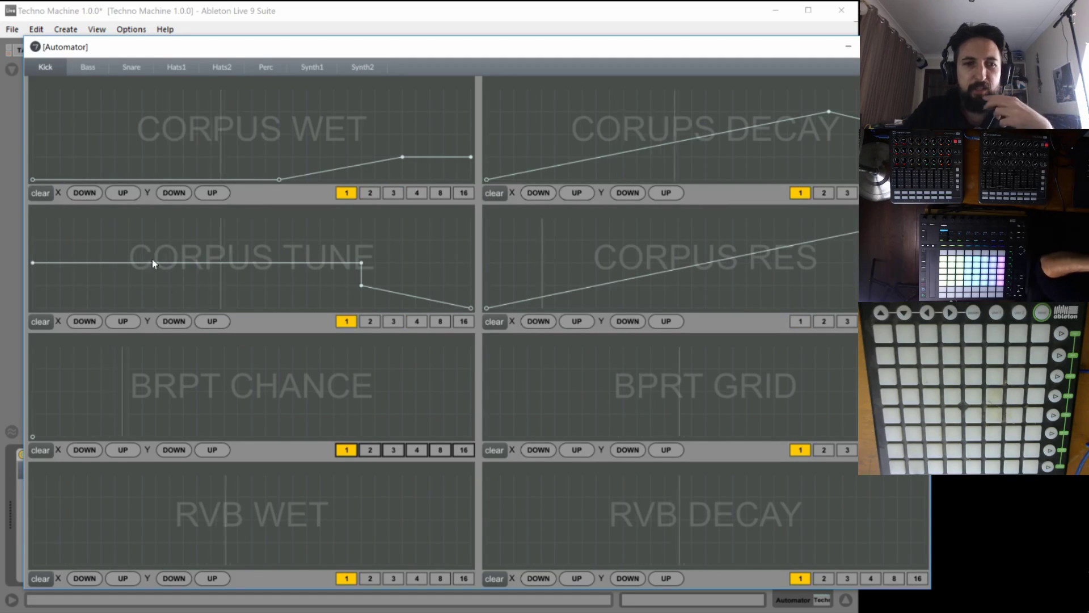
click(224, 519)
drag(224, 520, 321, 520)
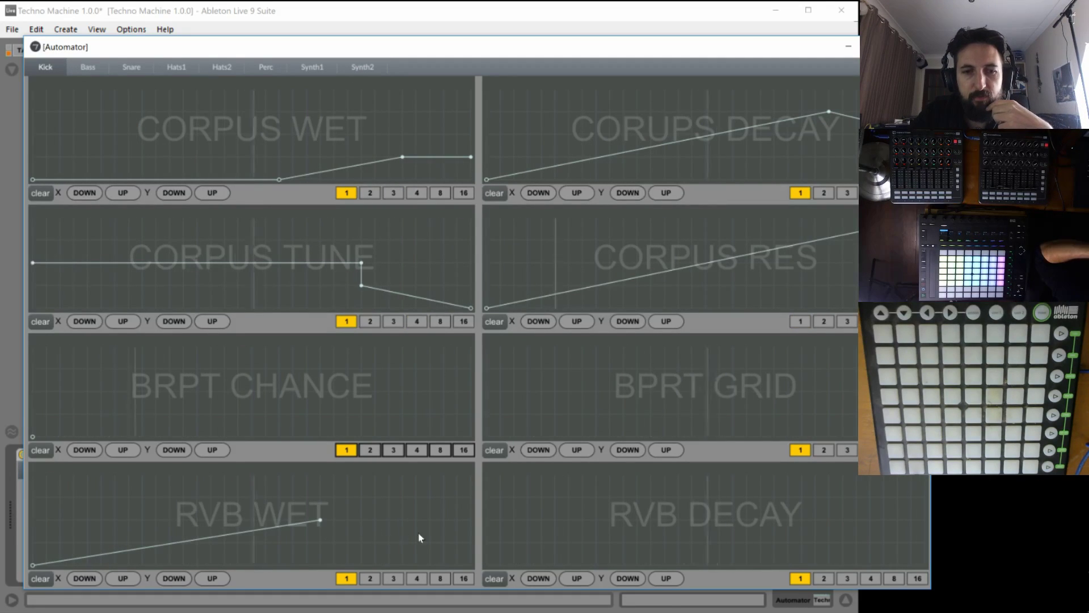
click(471, 520)
click(486, 543)
drag(627, 511, 960, 476)
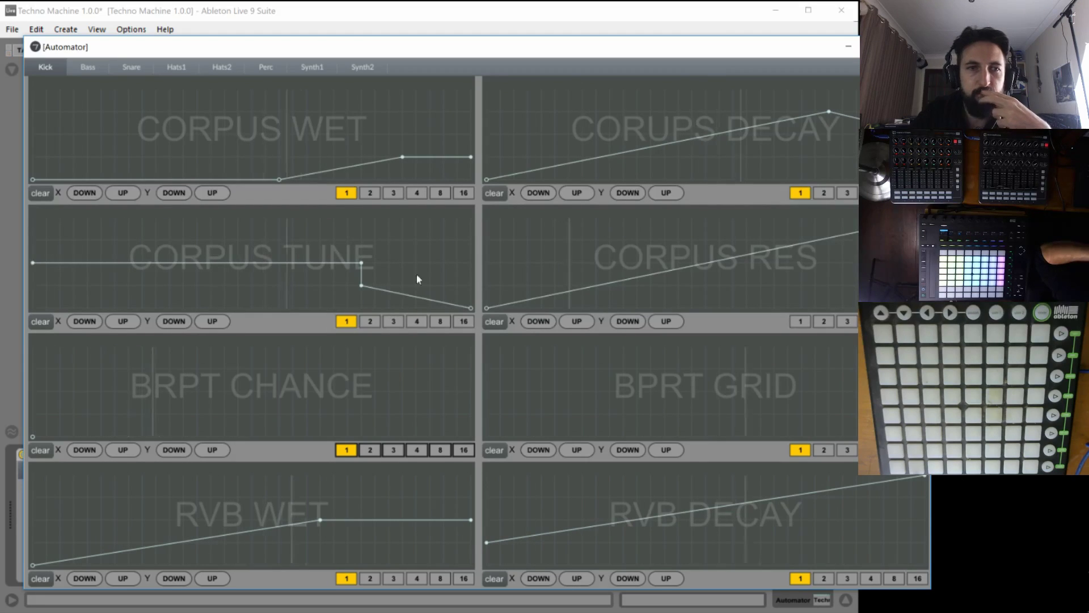
Draw a V-shaped envelope in Synth2's LPF function, dipping from the maximum to the middle and returning to the maximum.
click(363, 67)
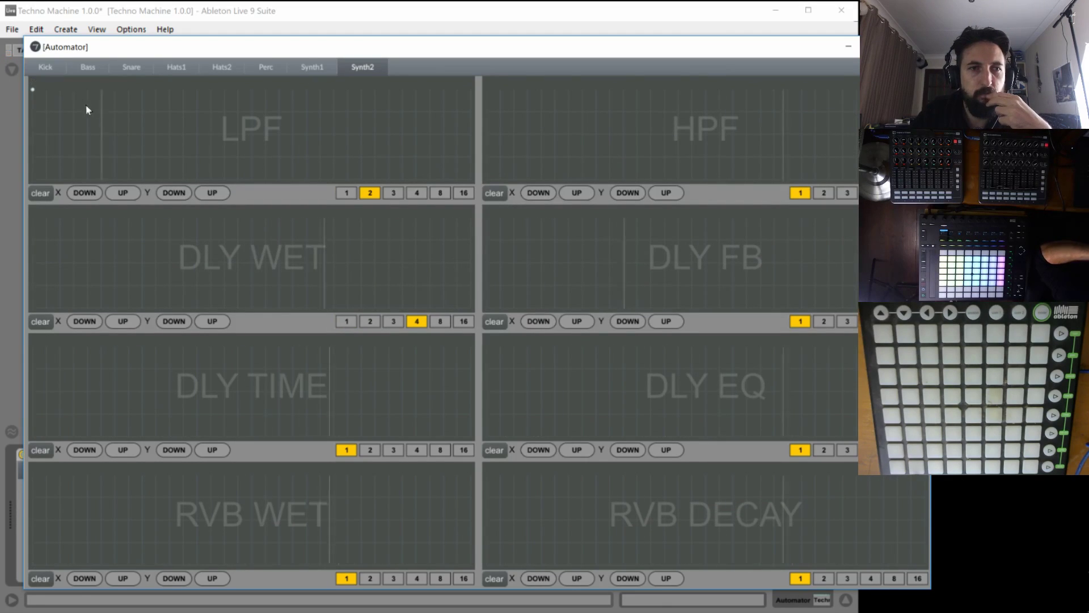
drag(85, 107, 226, 135)
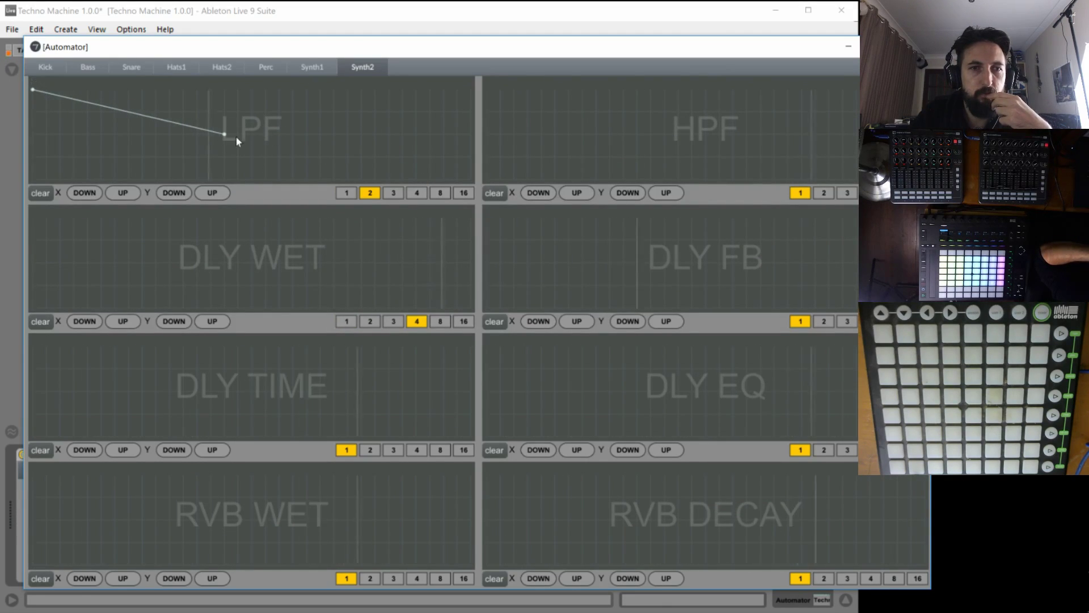
click(471, 90)
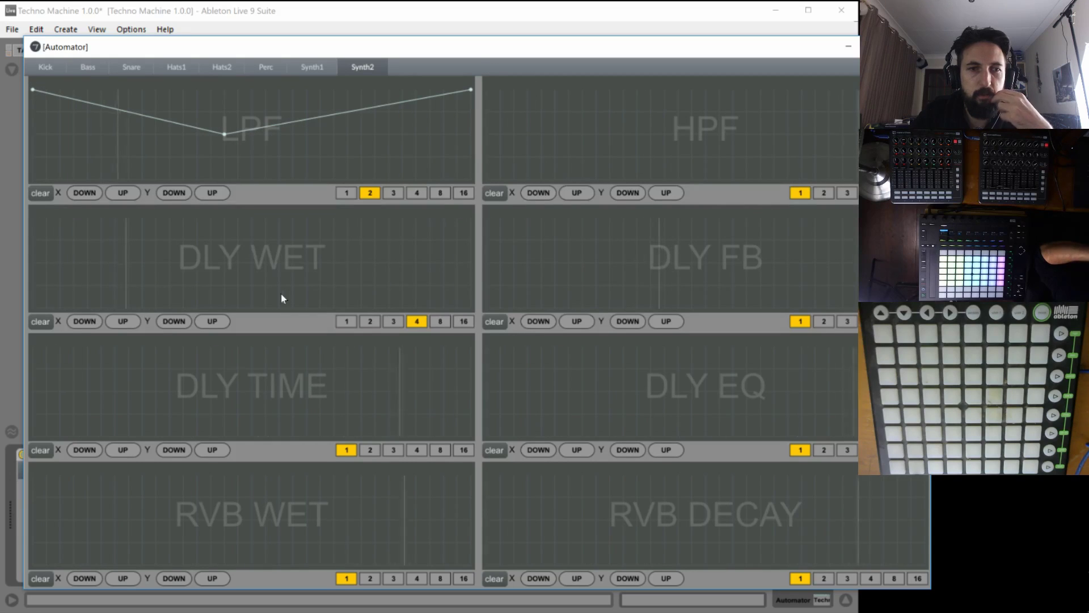
Draw a steady rise in Synth2's DLY WET function and a low plateau with a late rise in DLY FB.
drag(34, 307, 8, 316)
click(469, 238)
click(514, 286)
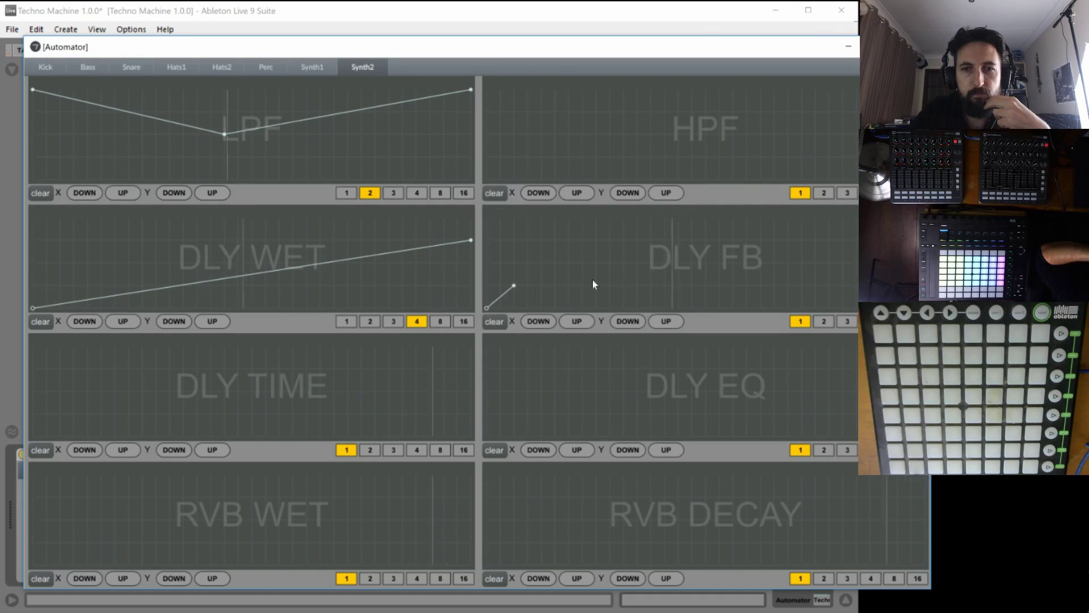
click(747, 286)
click(829, 264)
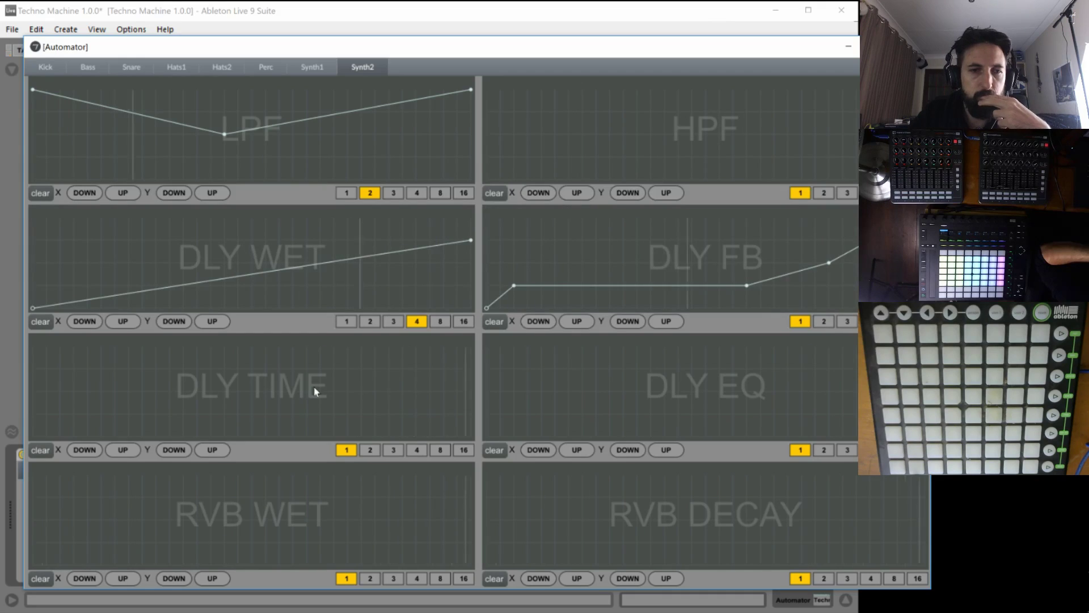
Draw a fall from the middle to a level zero line in Synth2's DLY TIME function and a steady fall to zero in DLY EQ.
click(33, 392)
click(156, 436)
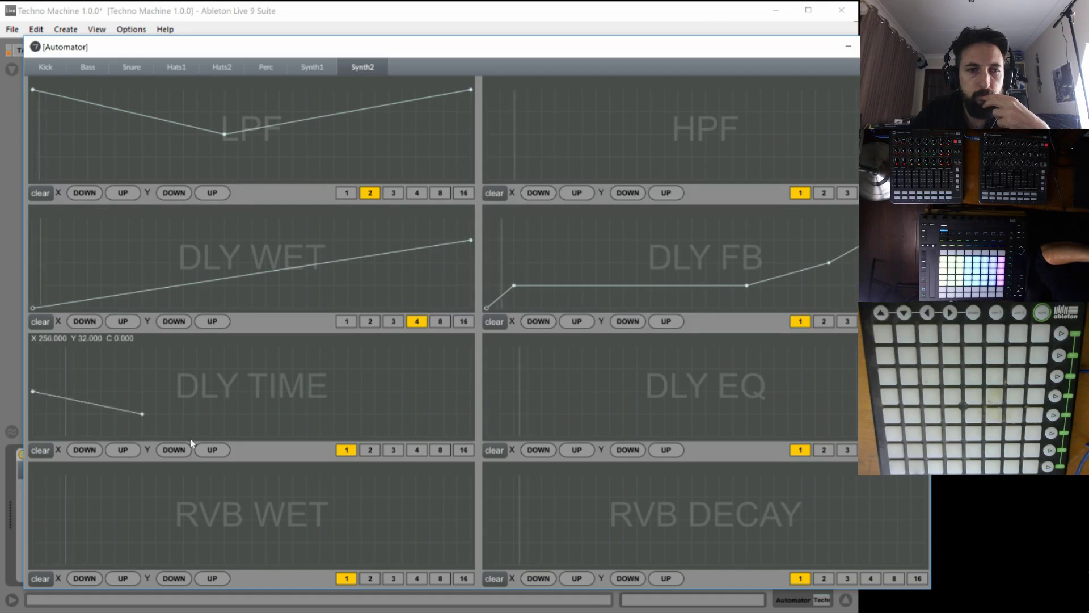
click(471, 436)
drag(925, 348, 925, 435)
Draw rises ending partway in Synth2's reverb functions: RVB WET from the middle to the maximum, RVB DECAY from zero to the middle.
click(33, 520)
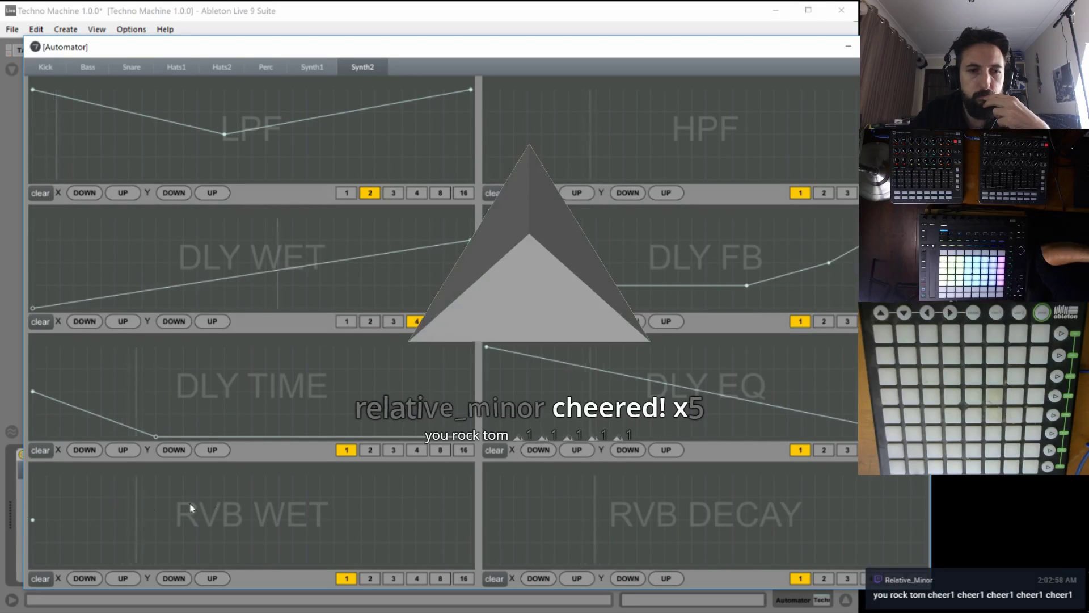
click(239, 475)
click(487, 565)
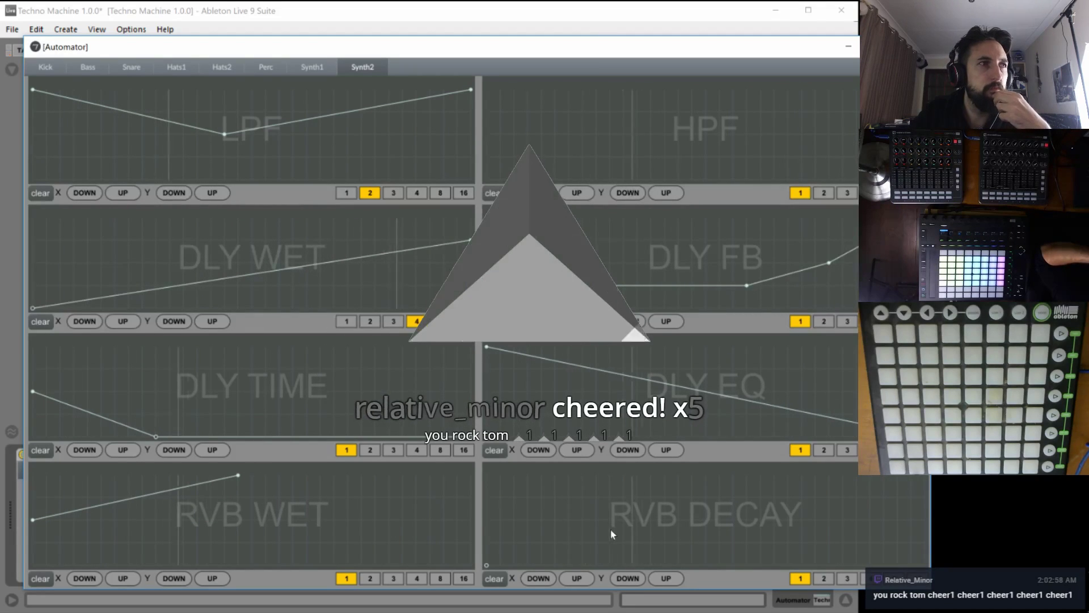
click(662, 520)
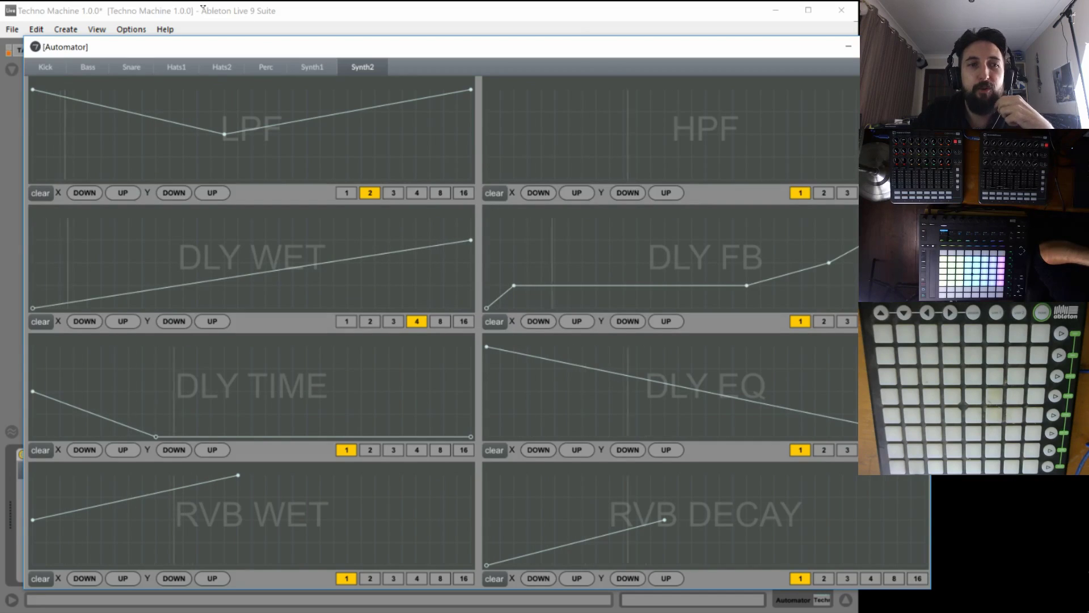
Look through the Automator's function pages from Perc back to Snare to check their parameters.
click(266, 67)
click(222, 67)
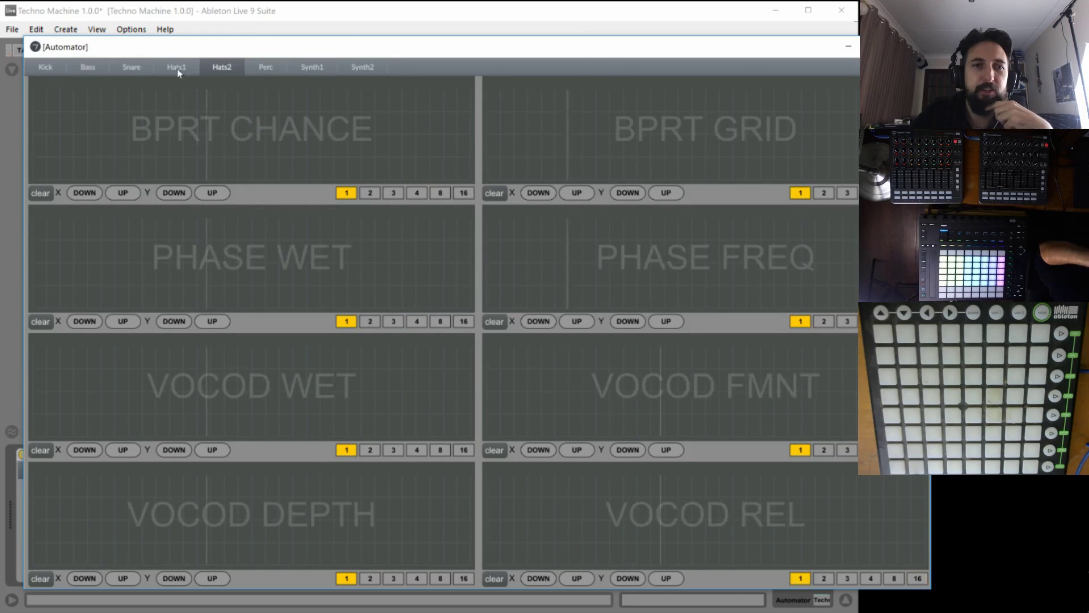
click(176, 67)
click(131, 67)
click(76, 69)
click(111, 69)
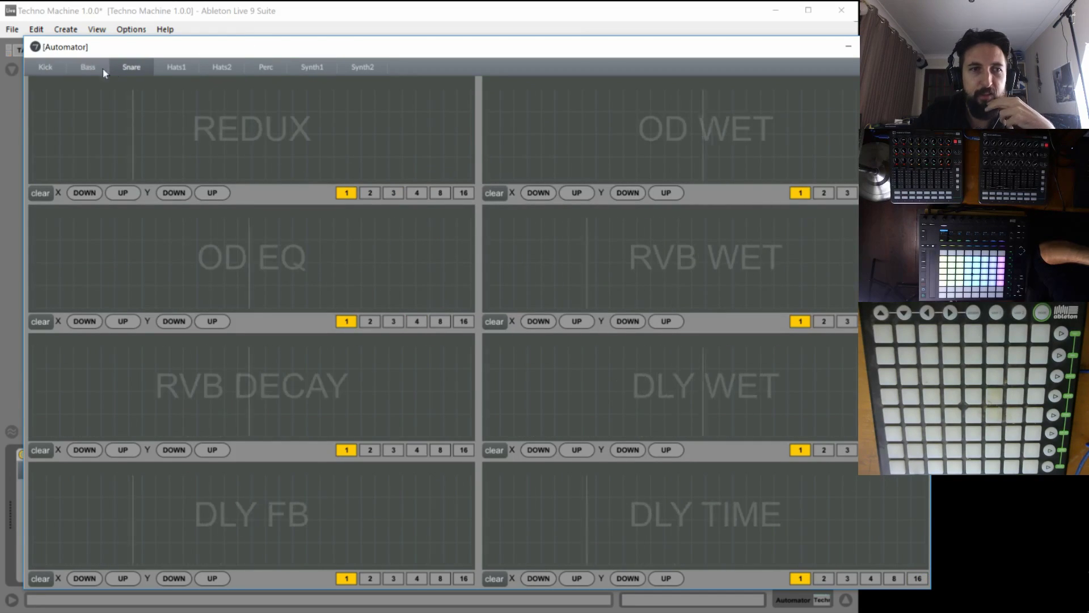
click(108, 69)
click(131, 67)
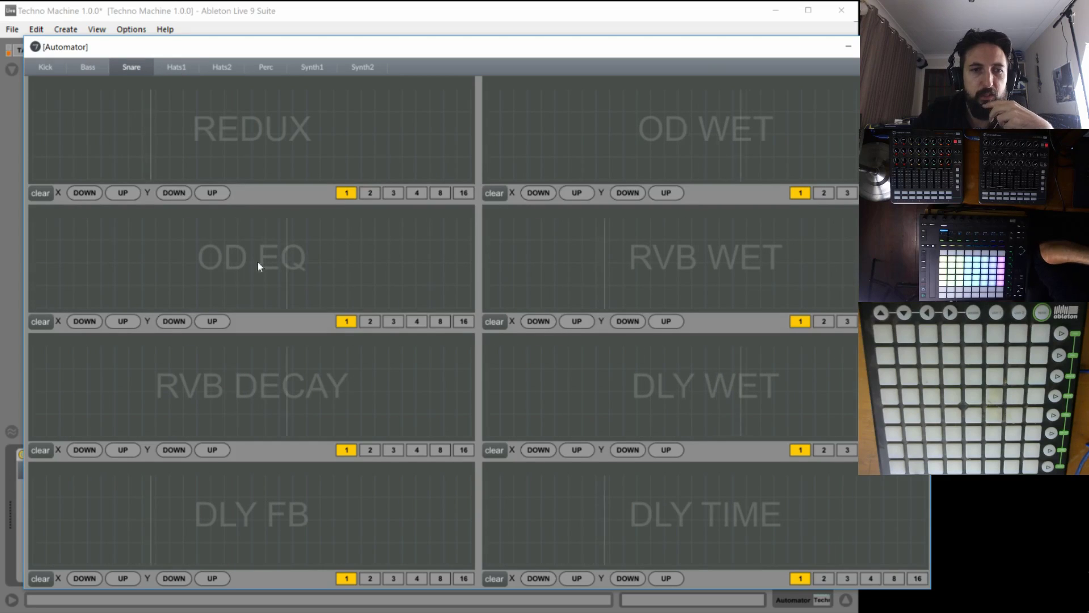
Set the Snare's RVB WET length to 2 and draw an early peak that drops sharply and fades to zero.
click(494, 321)
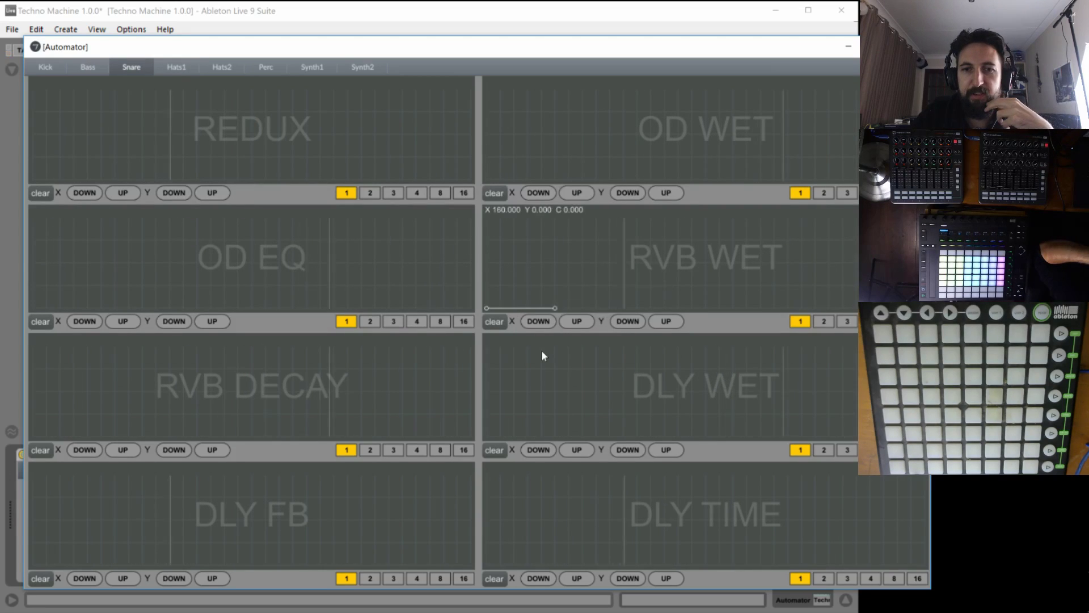
click(820, 321)
drag(659, 267, 594, 283)
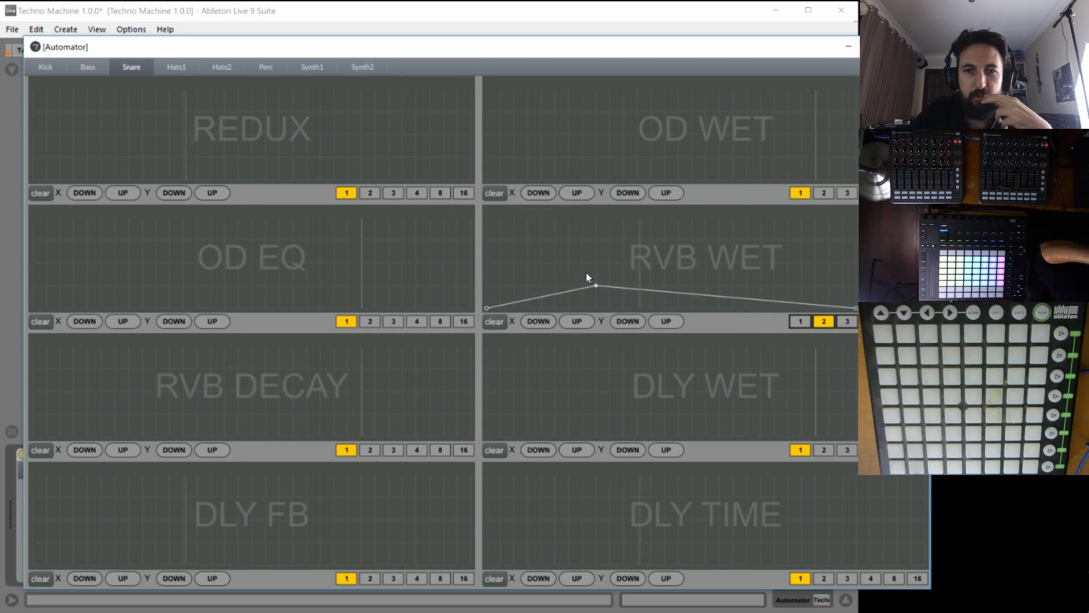
click(582, 240)
Draw a slight rise to the maximum in the Snare's RVB DECAY function and place a starting point at zero in DLY WET.
click(471, 347)
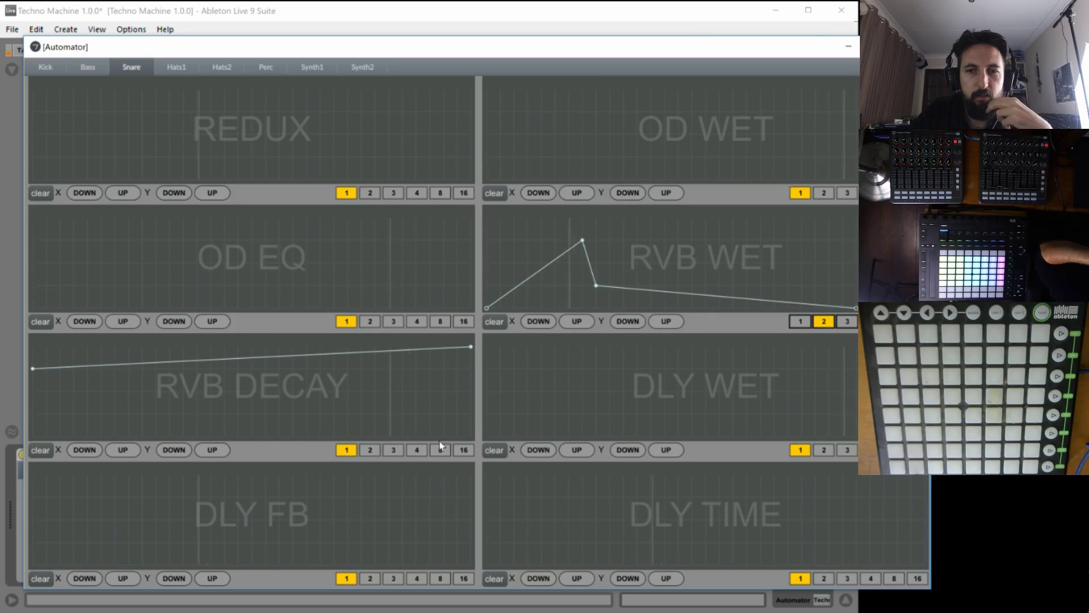
click(503, 424)
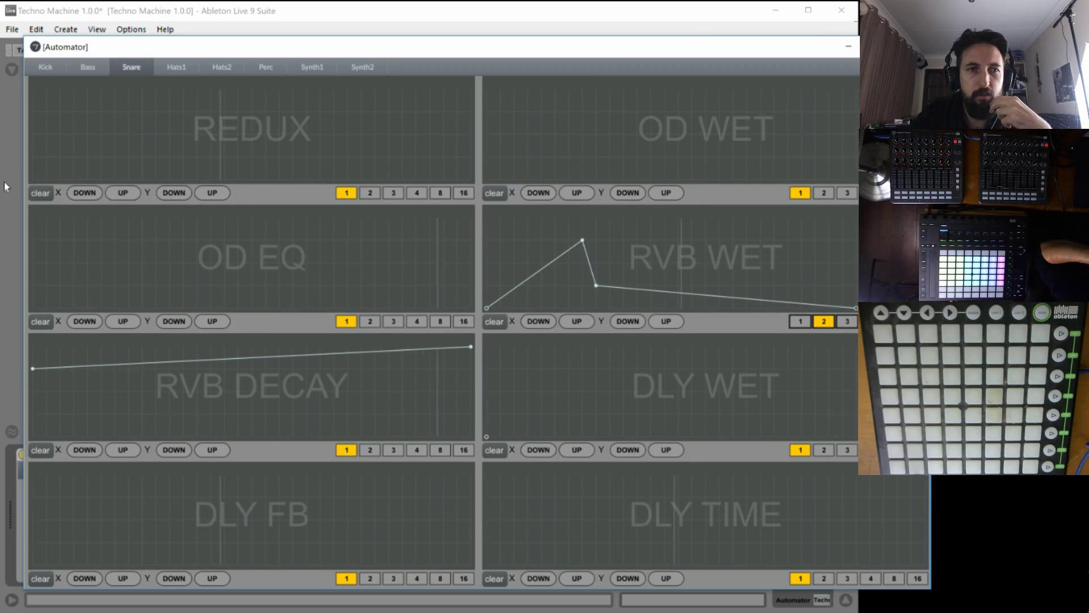
Draw a peak, a short zero plateau and a rise to the maximum in the Snare's REDUX function, trying length 16 before returning to 1.
click(183, 111)
drag(225, 161, 224, 179)
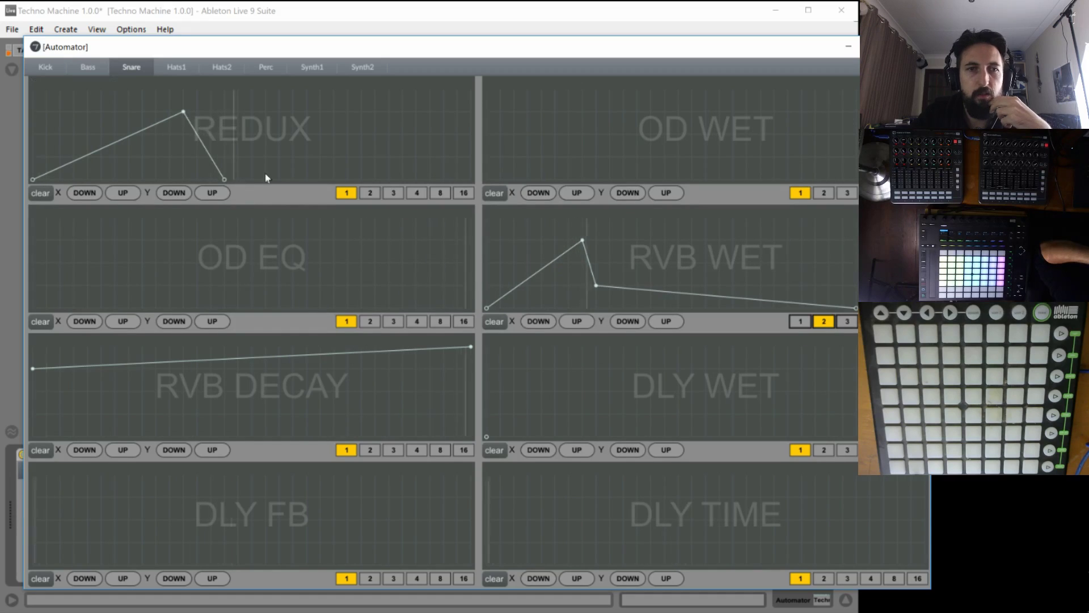
click(279, 179)
click(348, 134)
click(471, 90)
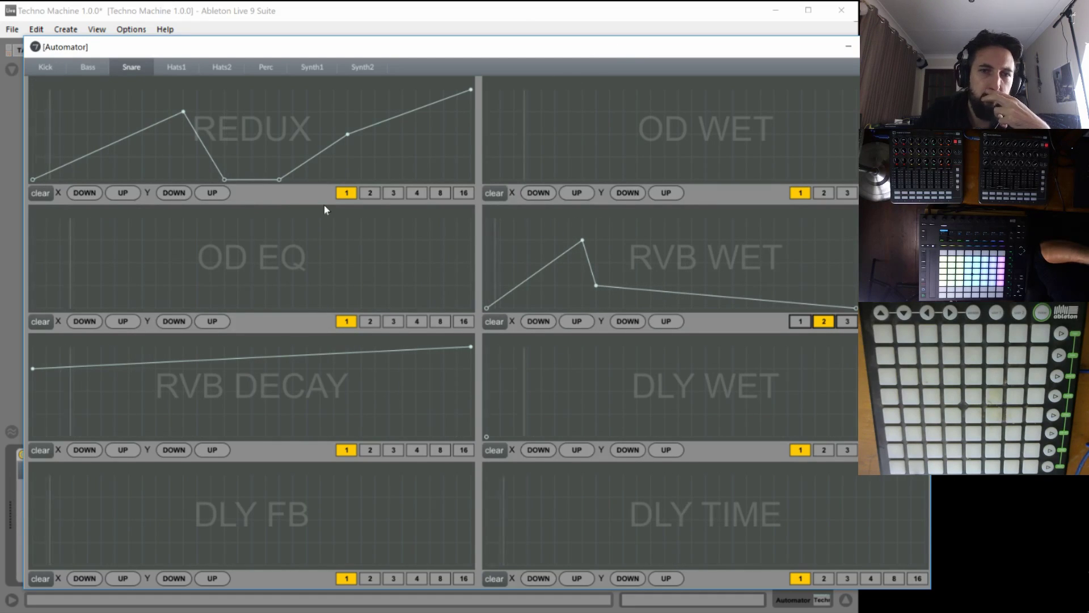
click(464, 193)
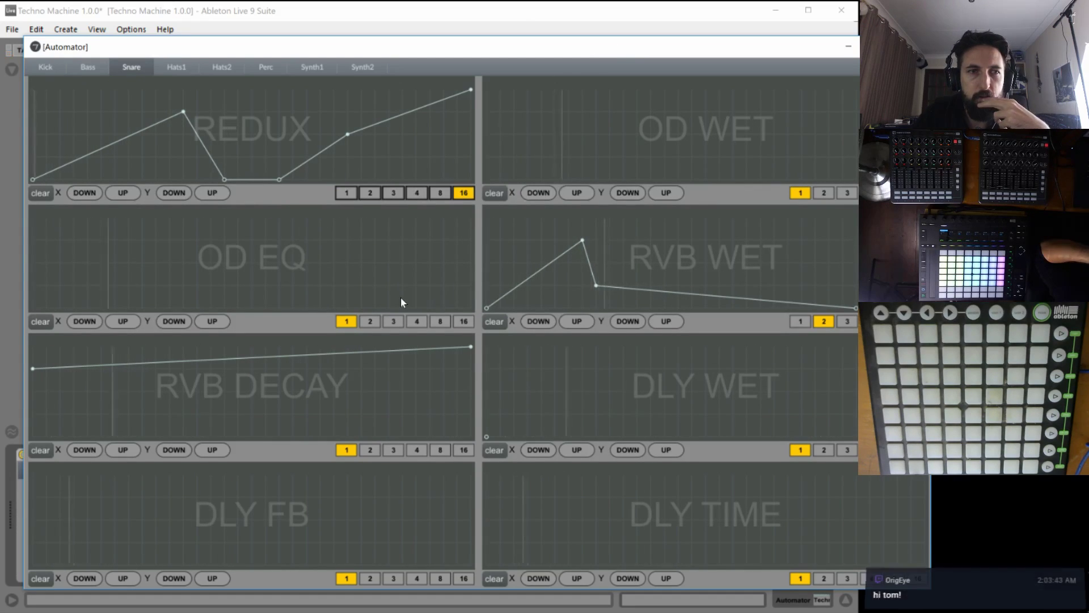
click(346, 193)
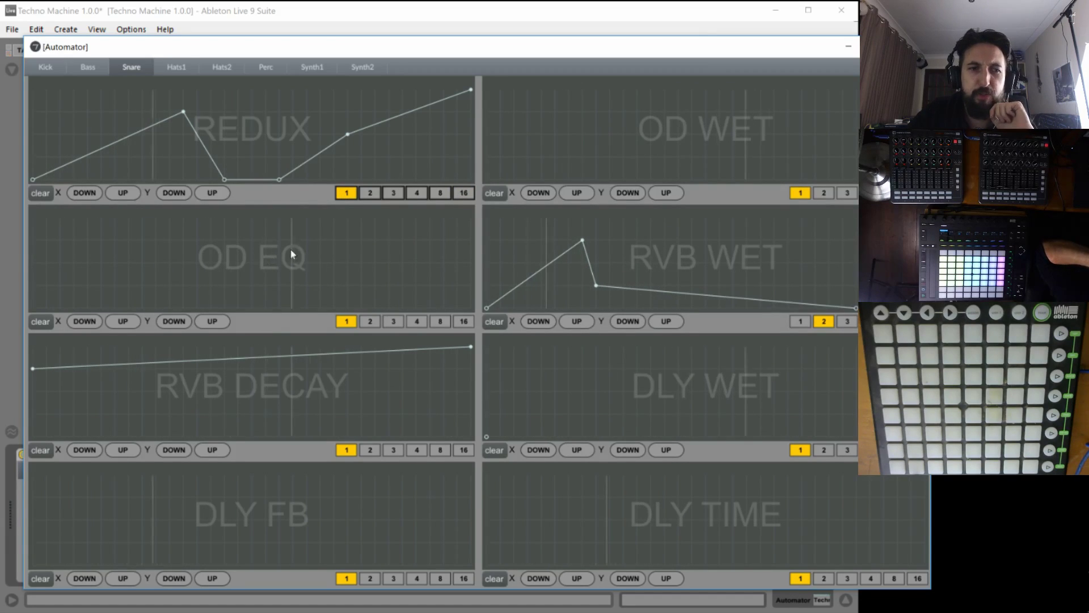
Draw a rise with a peak and a dip in the Snare's OD WET function, ending before the cycle's end at the middle level.
drag(494, 169, 858, 105)
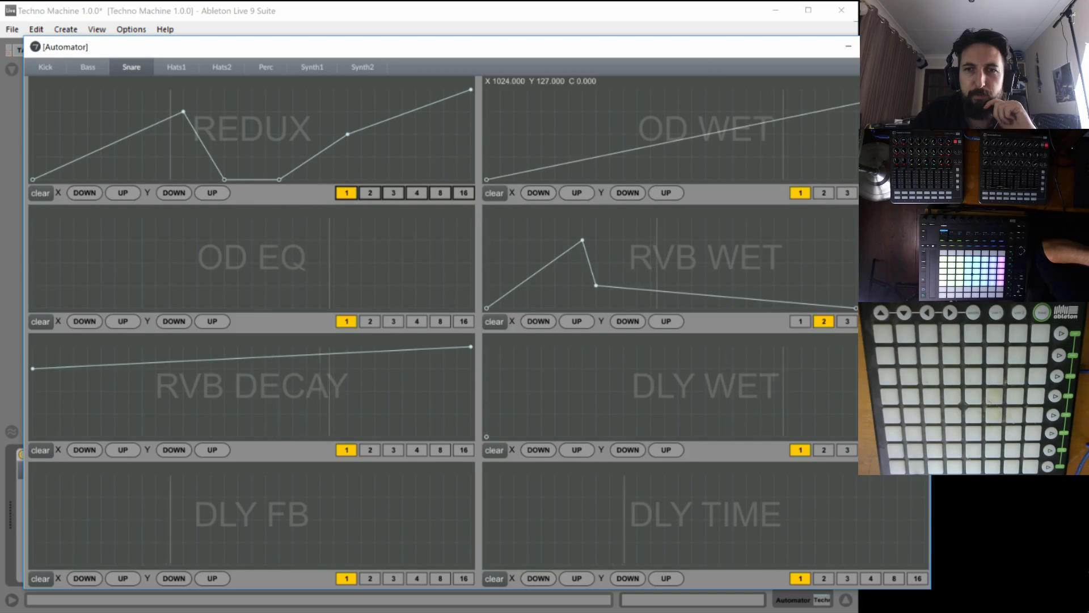
click(748, 157)
click(665, 113)
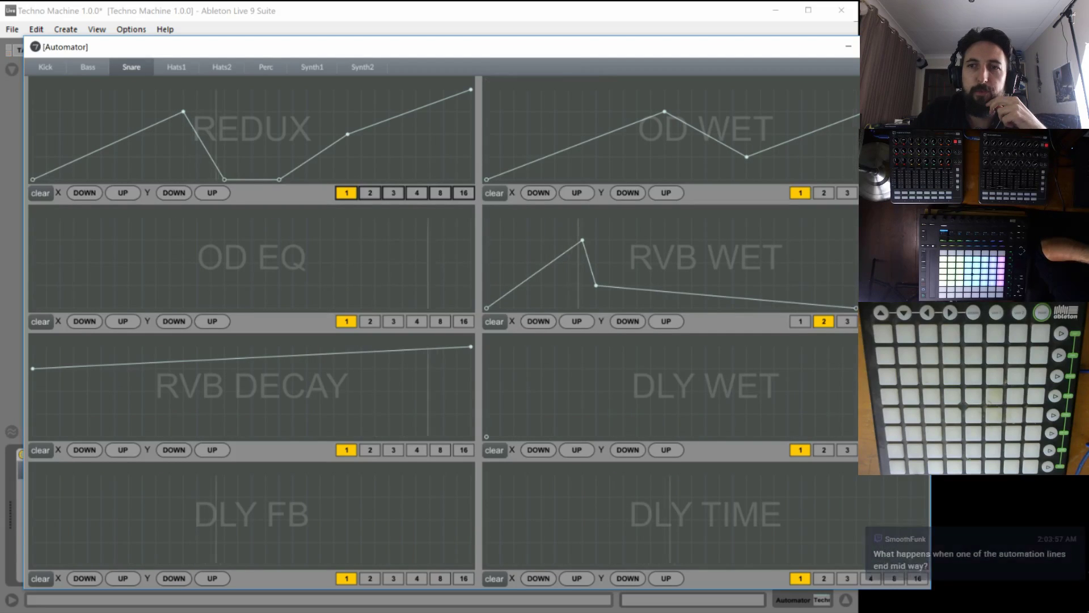
drag(924, 89, 822, 141)
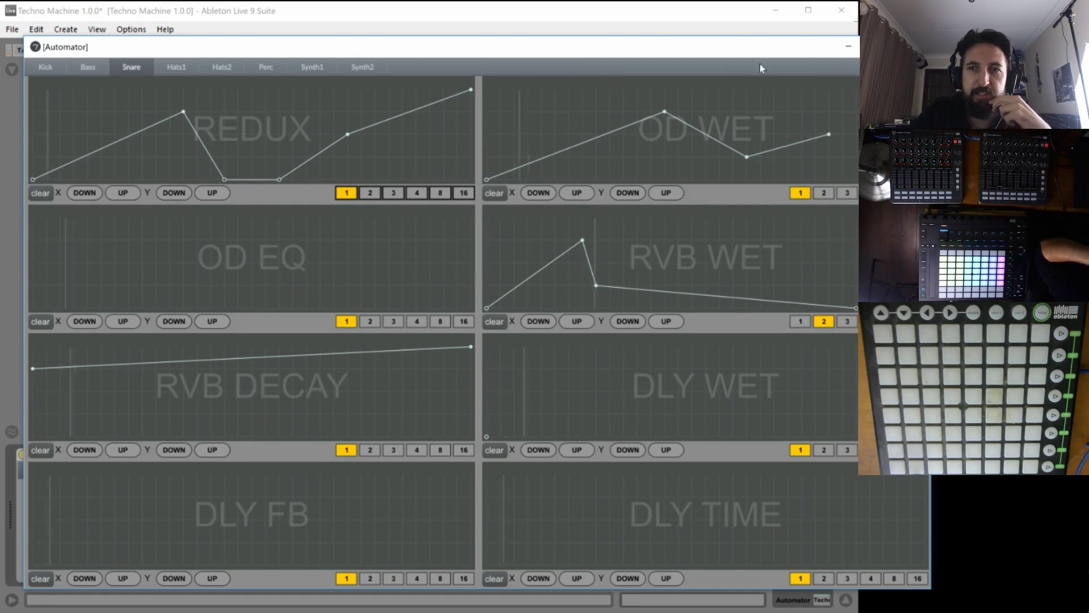
Close the Automator window, clear all its drawn functions and reopen it on the Synth2 page.
key(ctrl+w)
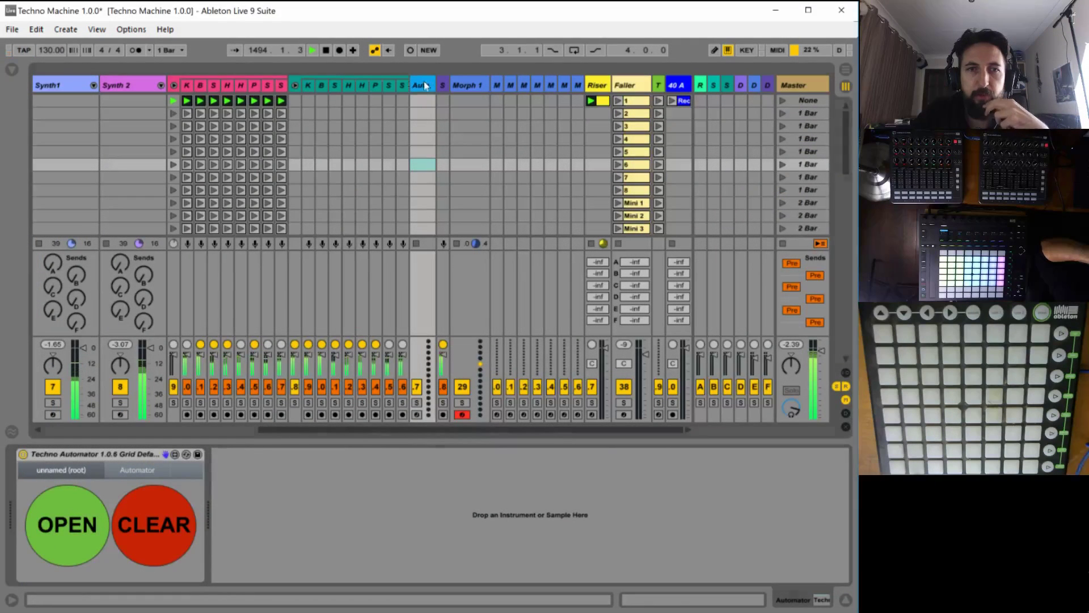
click(131, 471)
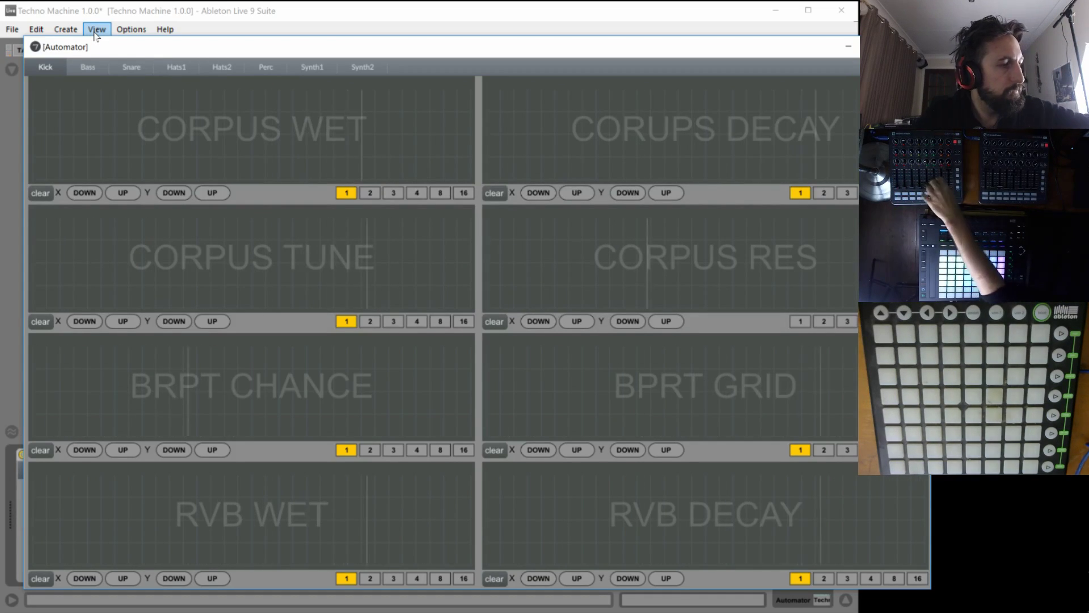
click(367, 67)
Set the lengths of Synth2's LPF and HPF functions to 2 and of DLY WET to 1.
click(347, 193)
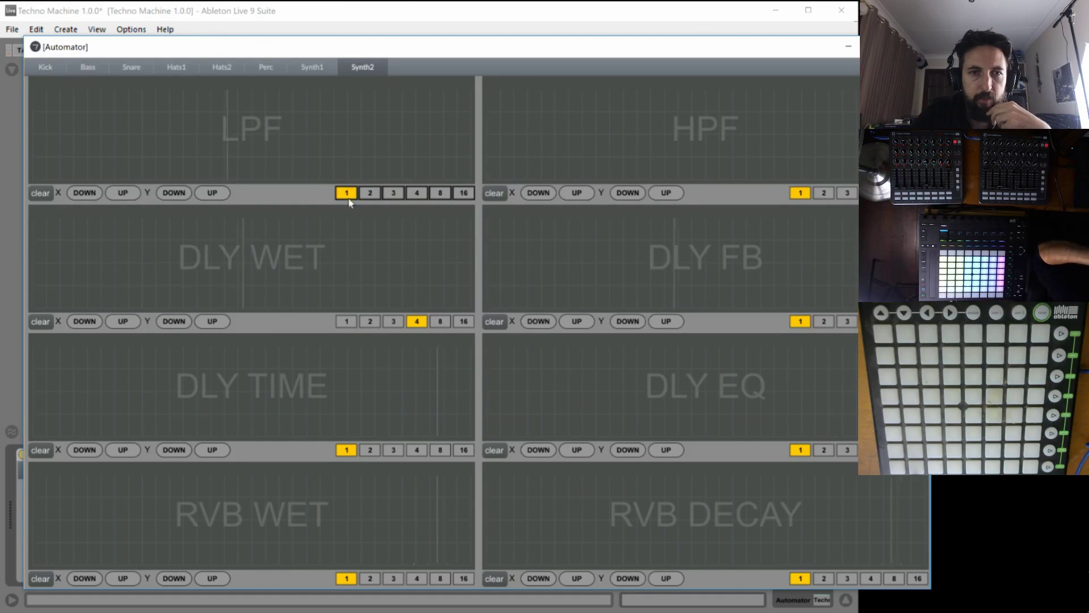
click(347, 321)
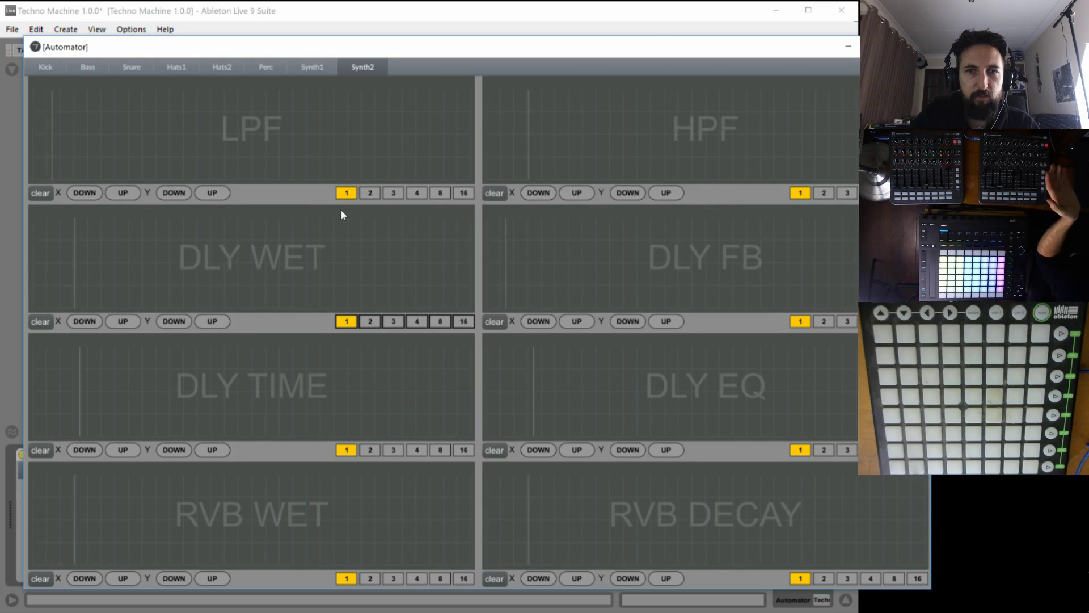
click(823, 193)
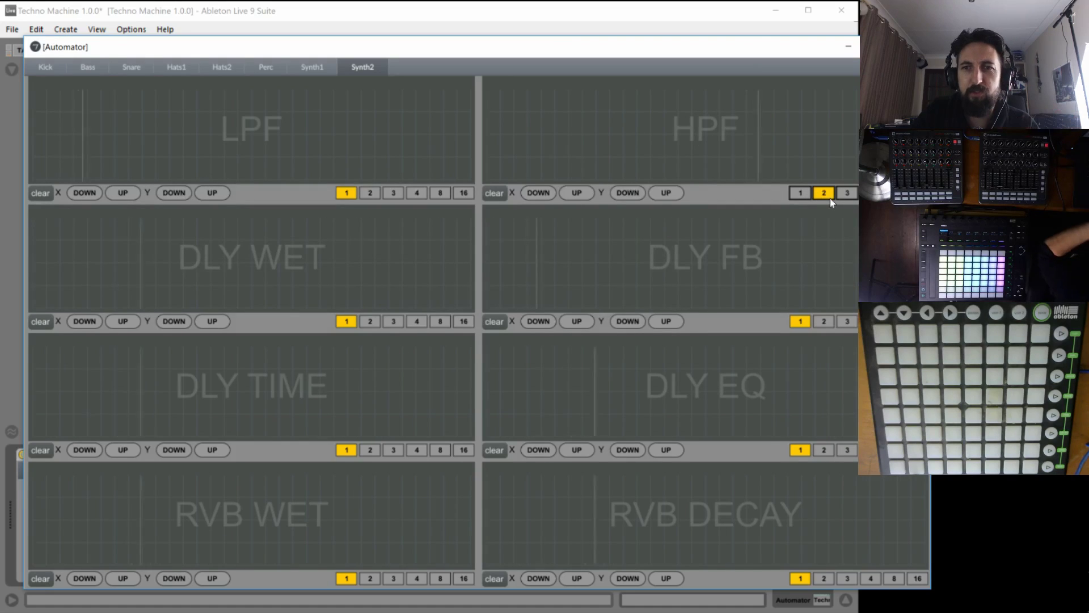
click(804, 194)
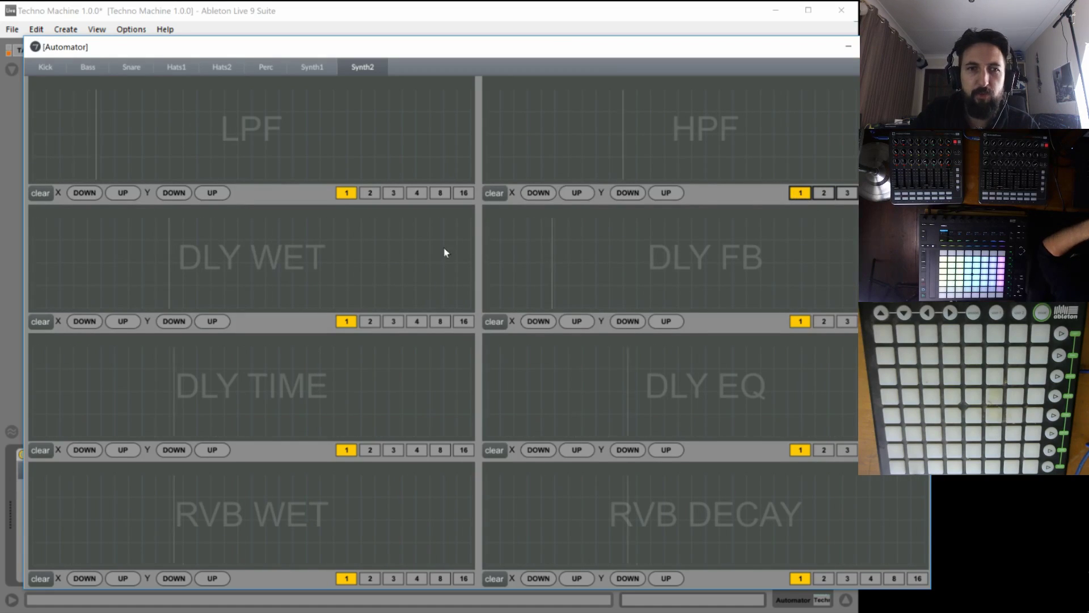
click(369, 194)
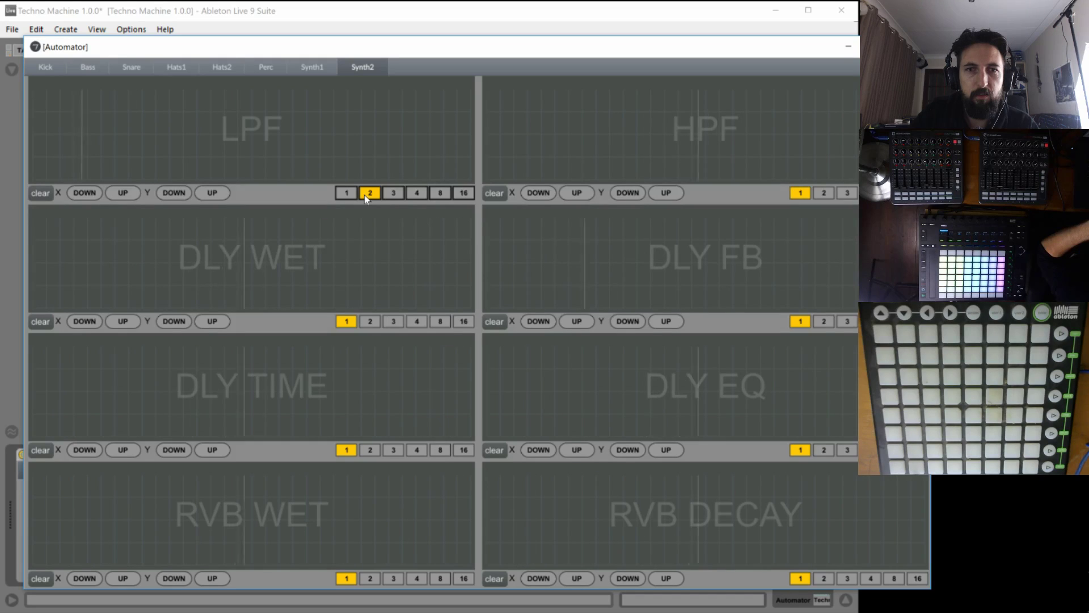
click(823, 193)
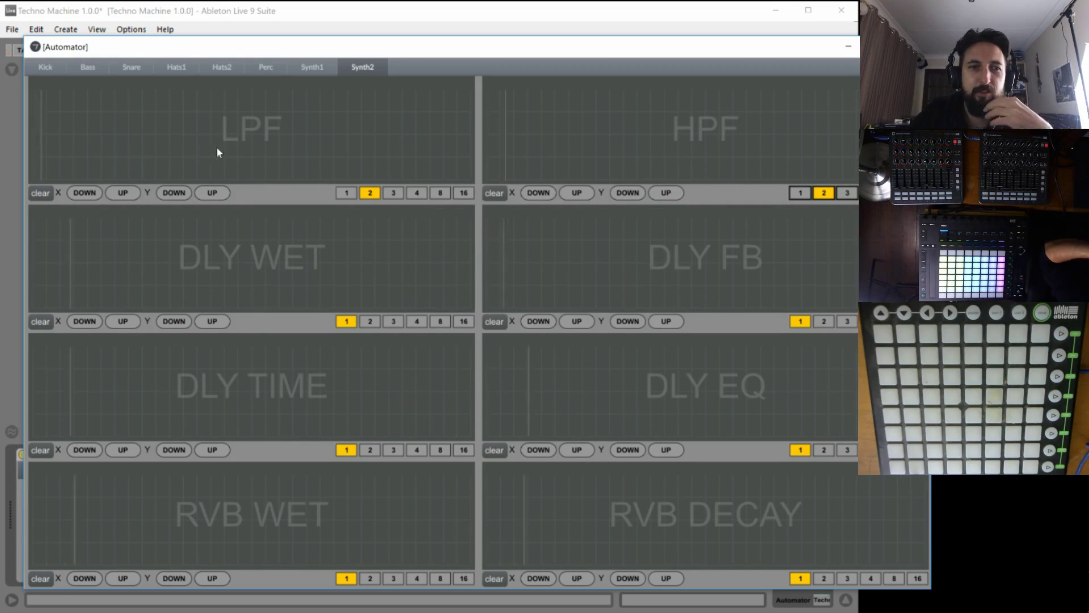
Try a rise to the maximum in Synth2's LPF function, shortened to end midway, and clear the function.
mouse_move(33, 180)
mouse_down()
mouse_move(416, 112)
mouse_move(576, 66)
mouse_move(498, 87)
mouse_up()
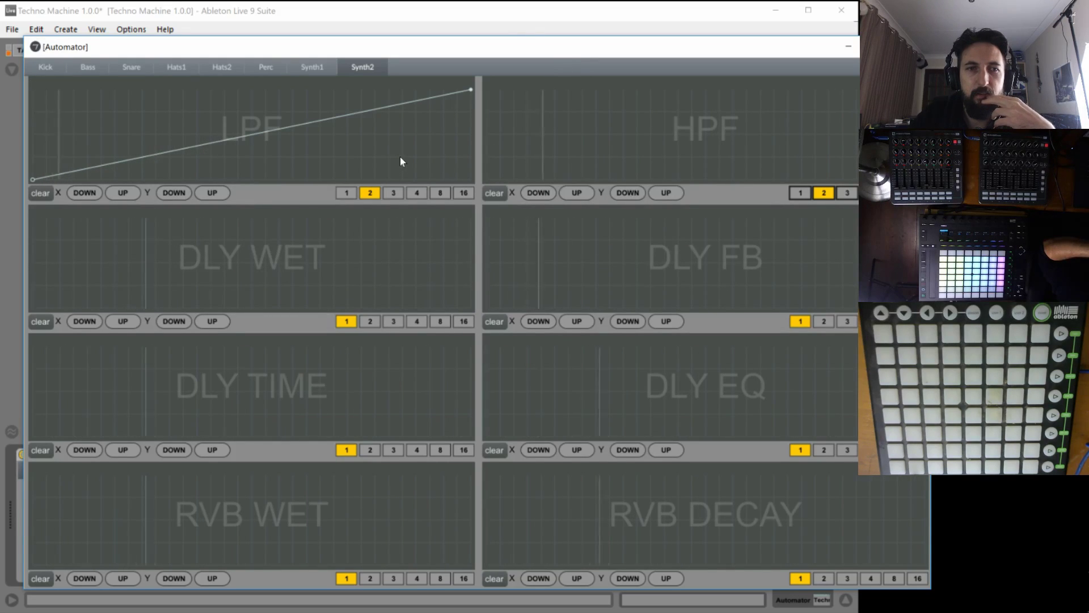
drag(471, 91, 266, 88)
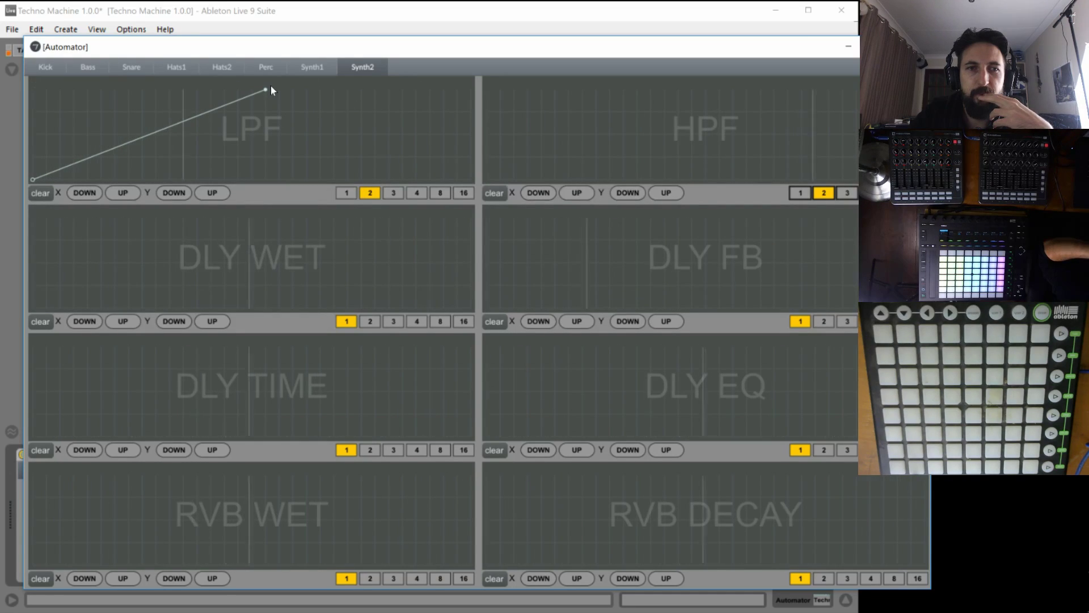
click(268, 88)
drag(267, 87, 251, 91)
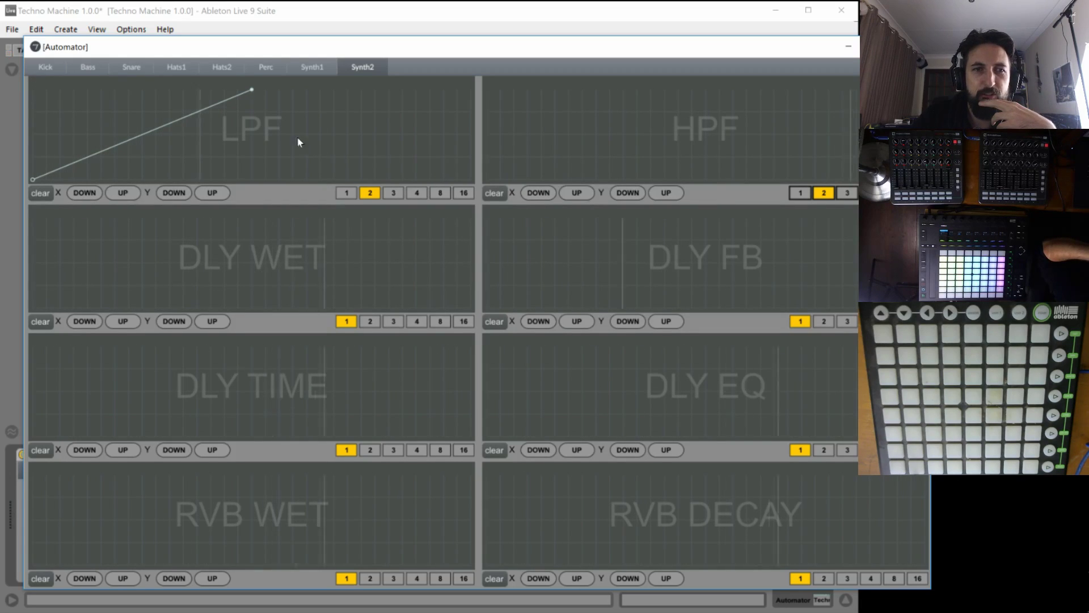
mouse_move(250, 91)
mouse_down()
mouse_move(236, 113)
mouse_move(61, 173)
mouse_up()
click(40, 193)
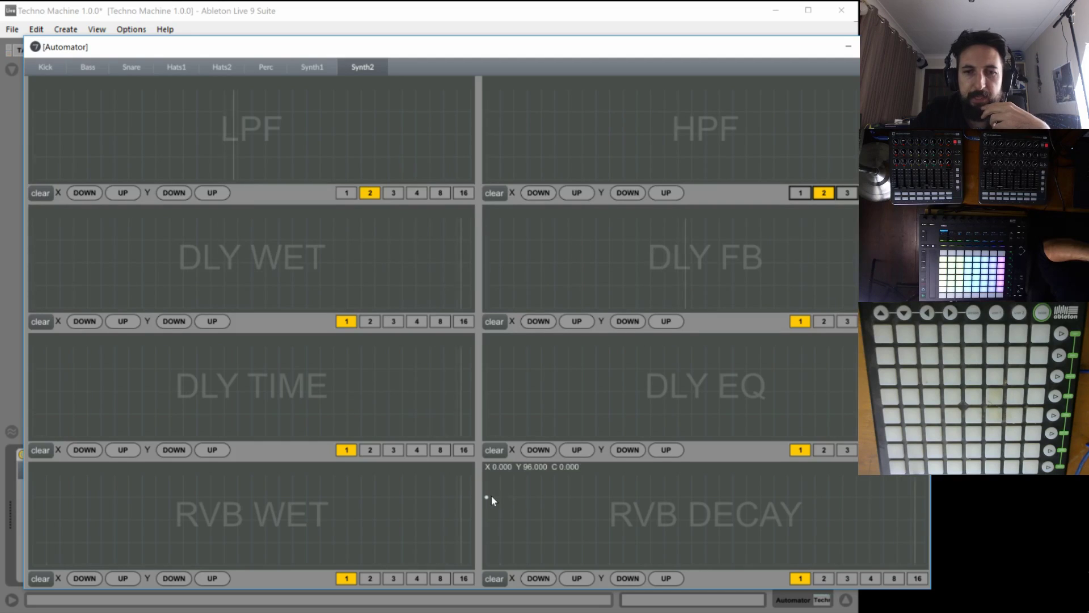
Draw a level line at 96 across Synth2's RVB DECAY function and a triangle from zero to a midway peak and back in RVB WET.
drag(492, 497, 989, 496)
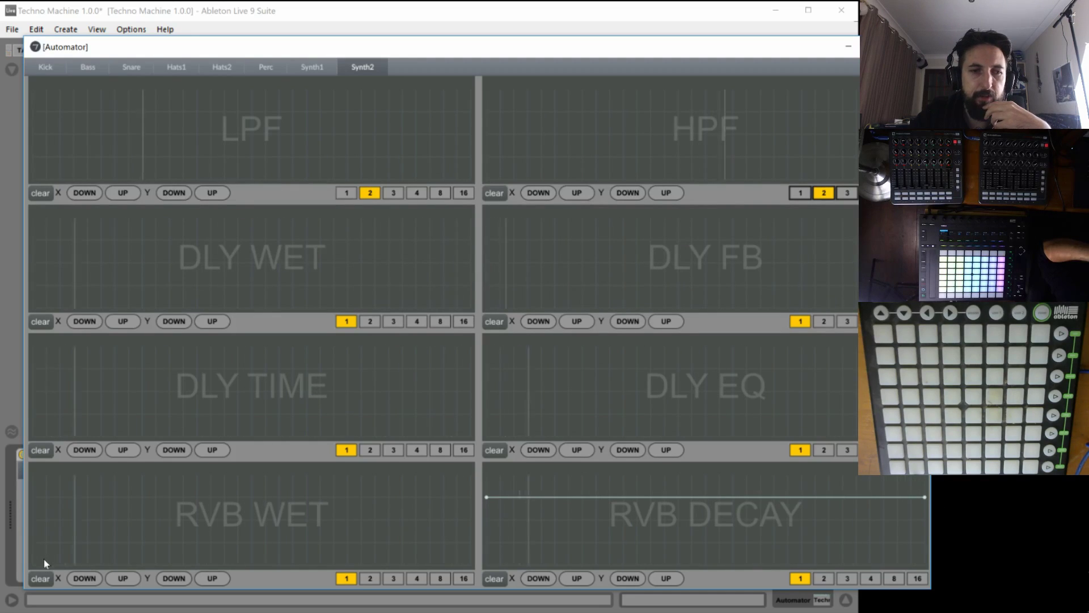
mouse_move(44, 562)
mouse_down()
mouse_move(159, 561)
mouse_move(251, 497)
mouse_up()
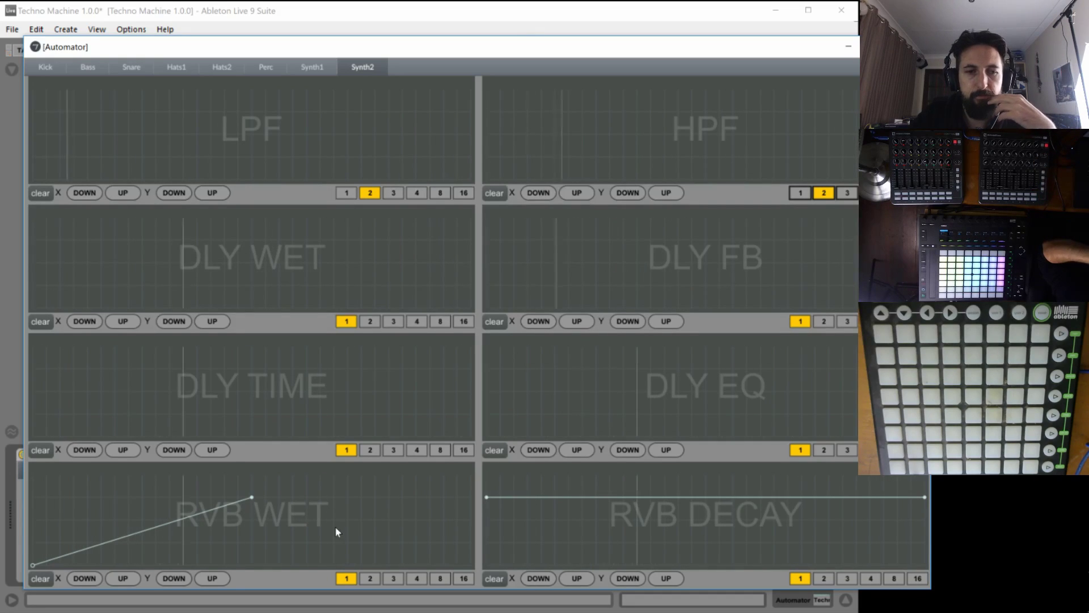
click(40, 578)
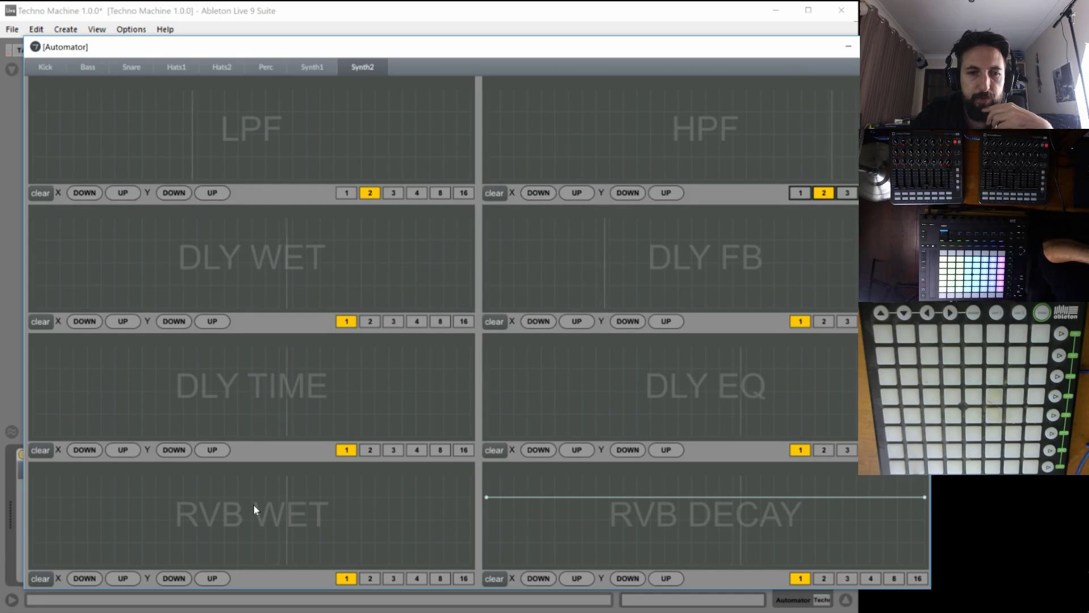
drag(258, 505, 482, 560)
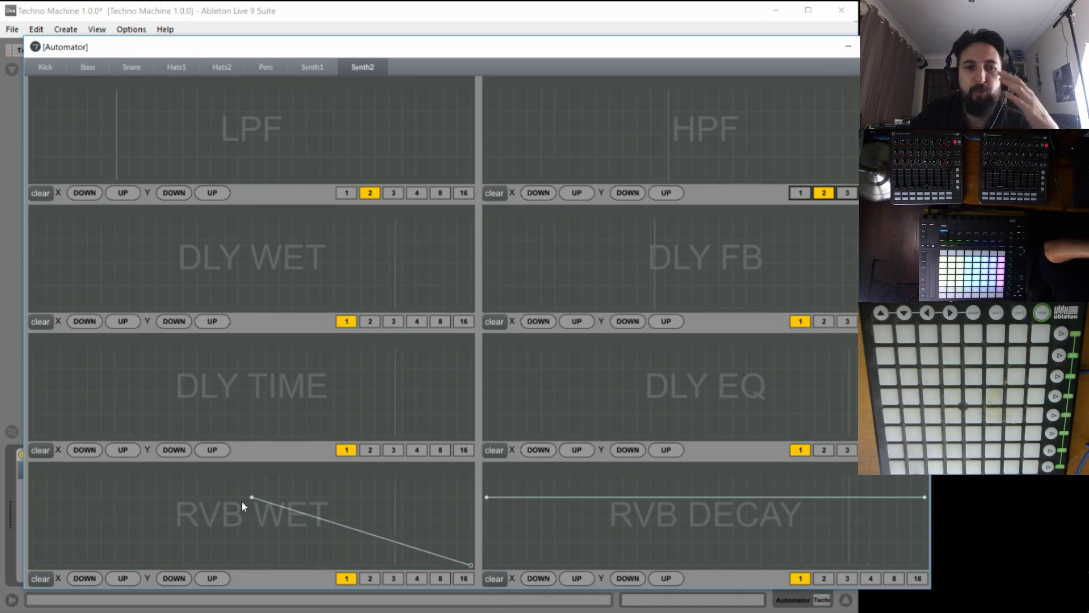
drag(79, 534, 32, 565)
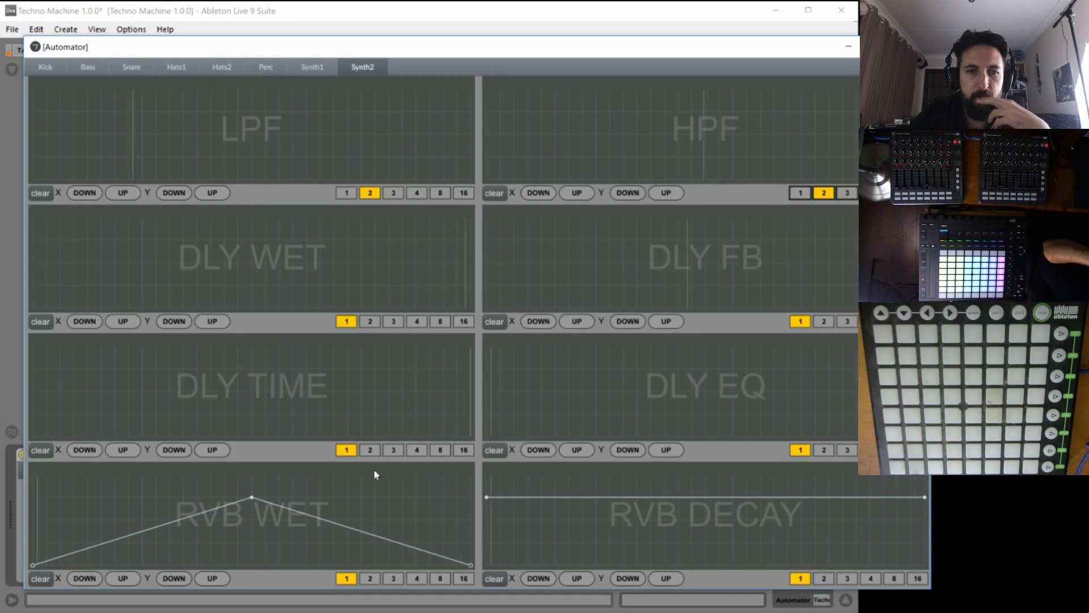
Draw Synth2's delay automation: DLY WET rising to the maximum and returning to zero, DLY FB with a maximum peak, DLY TIME falling from 64 to zero.
drag(148, 292, 225, 263)
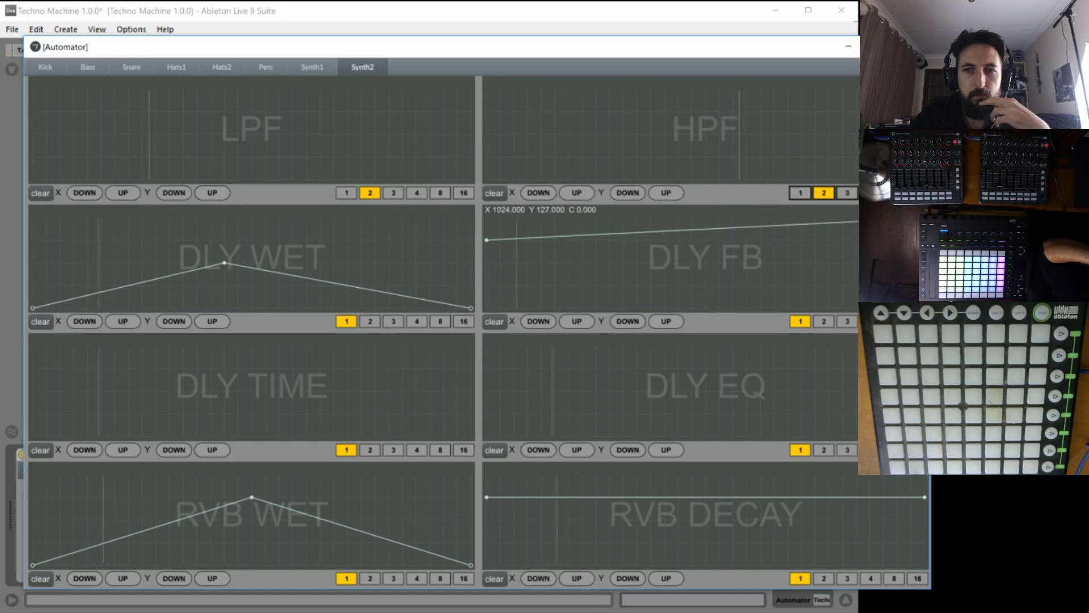
click(74, 391)
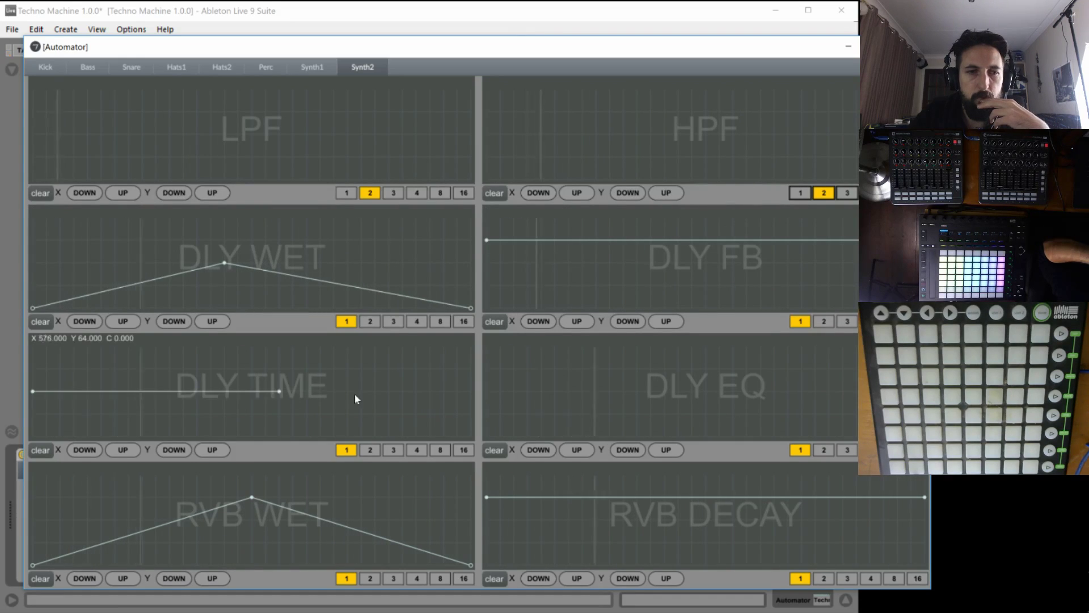
drag(471, 391, 469, 449)
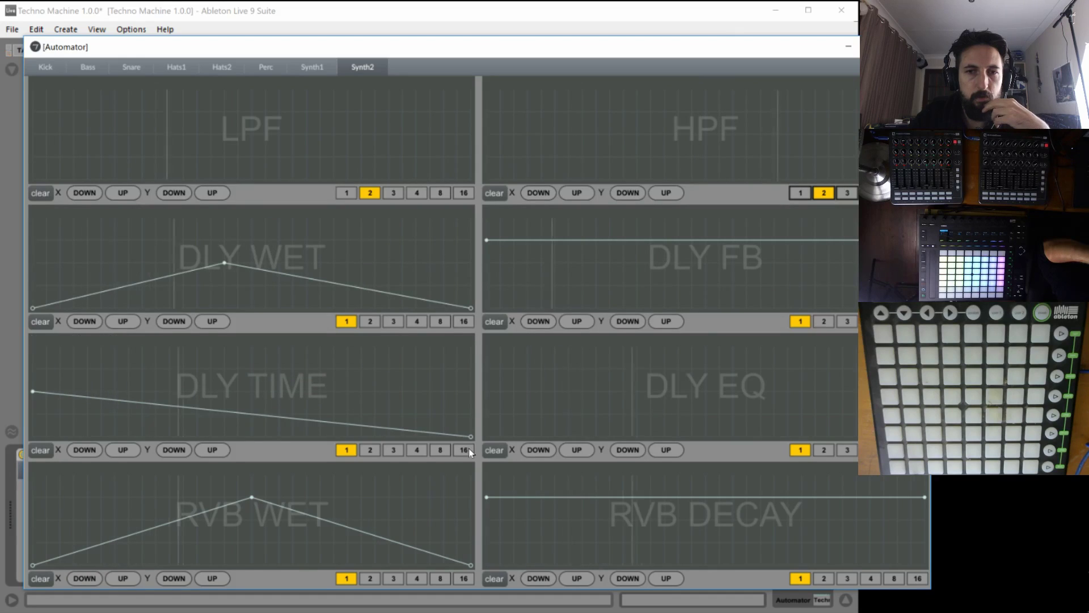
drag(228, 263, 322, 218)
click(766, 221)
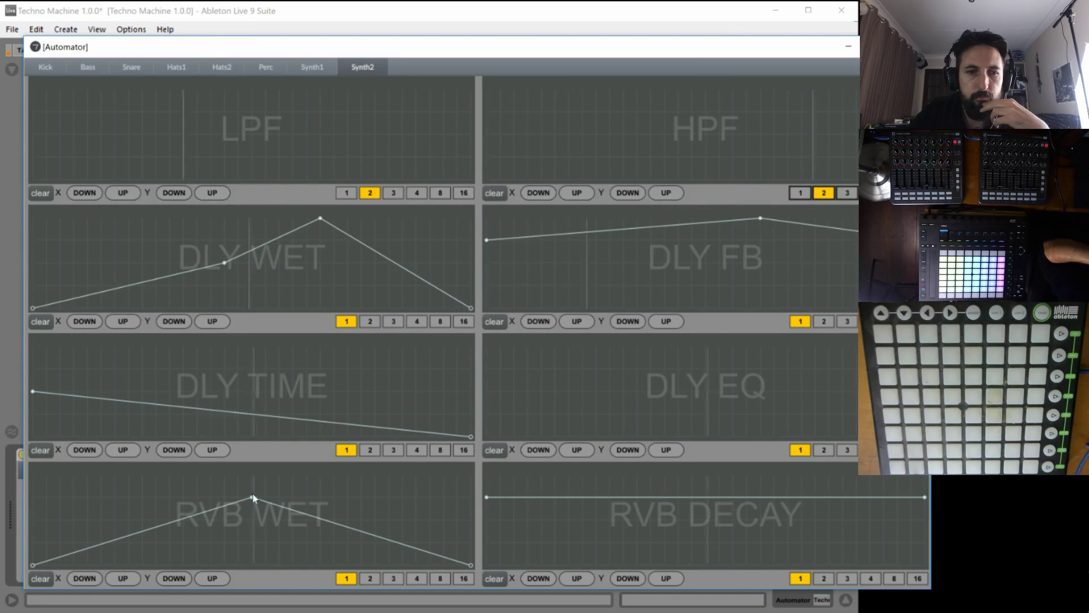
Reshape Synth2's RVB WET with a midway drop and clear it, and change RVB DECAY to a rise from zero to 32.
drag(250, 497, 250, 547)
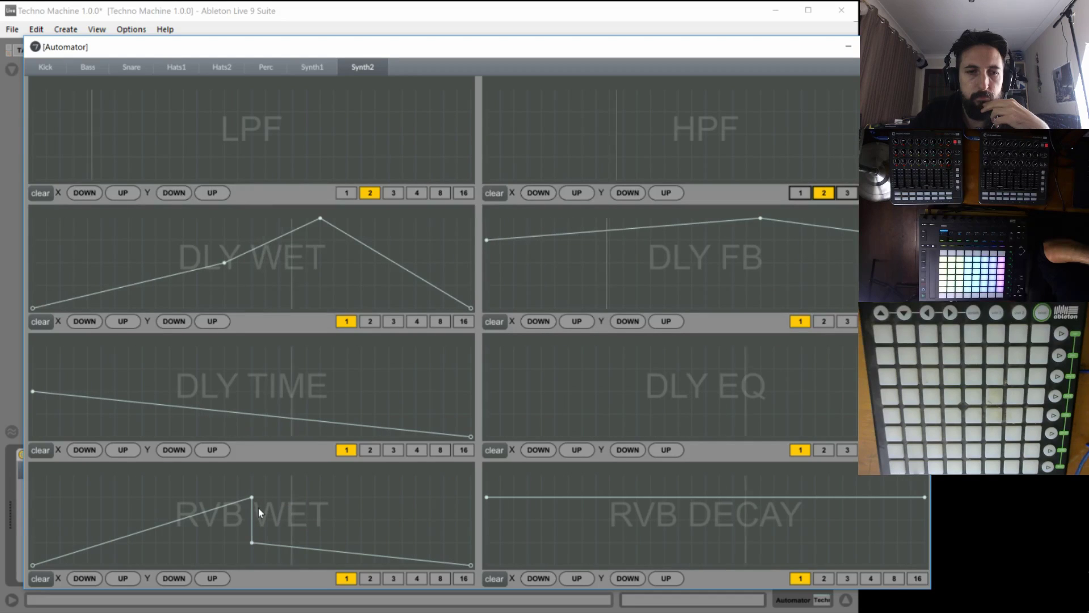
drag(250, 496, 251, 520)
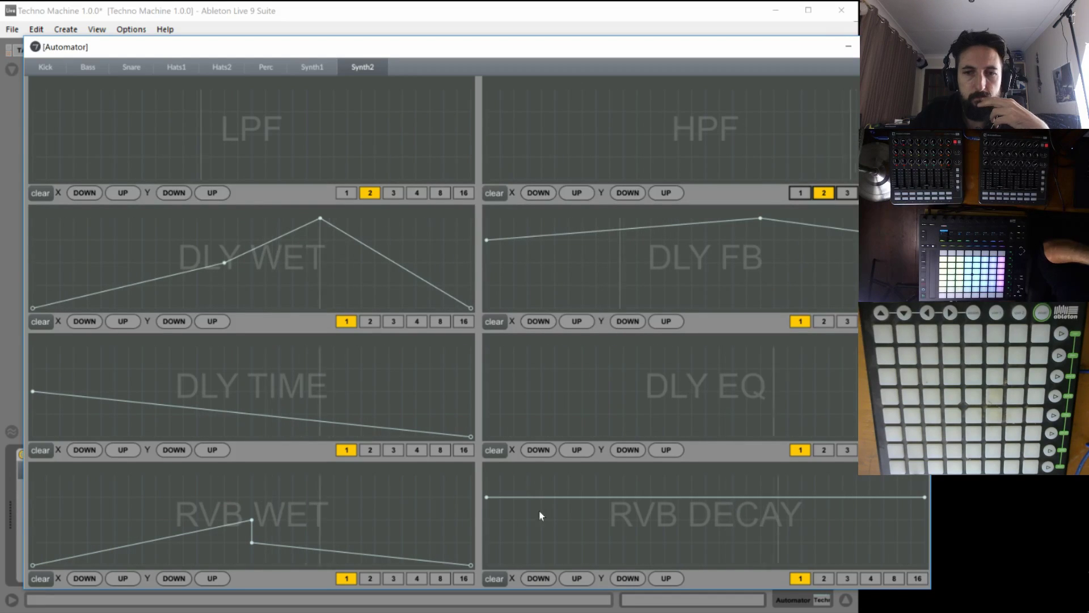
drag(487, 497, 487, 565)
drag(922, 499, 924, 542)
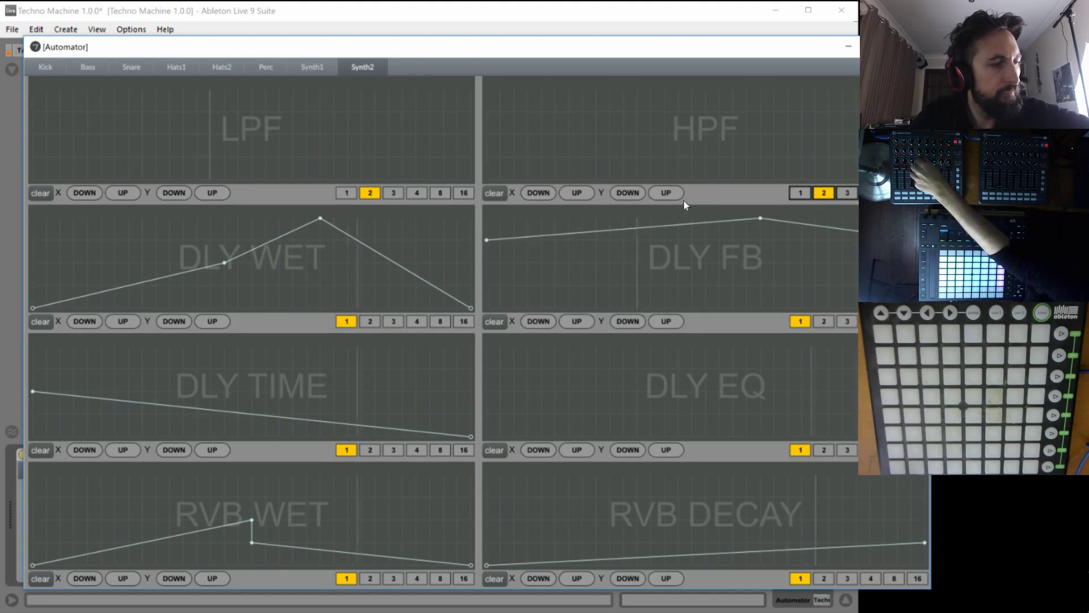
click(31, 579)
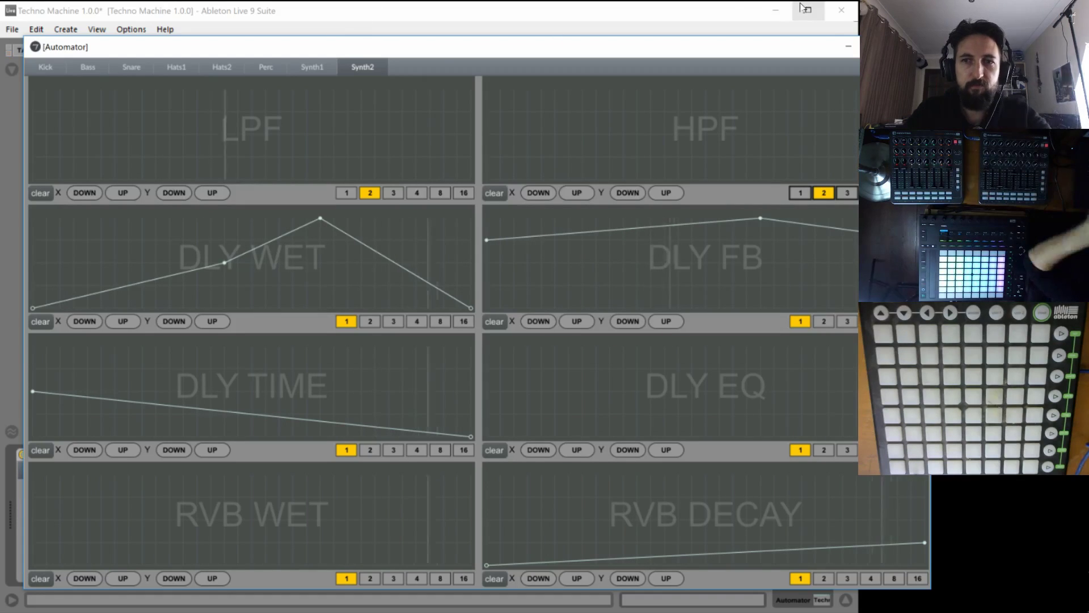
On the Synth1 page, draw FLNG WET with peaks at 64 and 96, each rising from zero and returning to it.
click(308, 68)
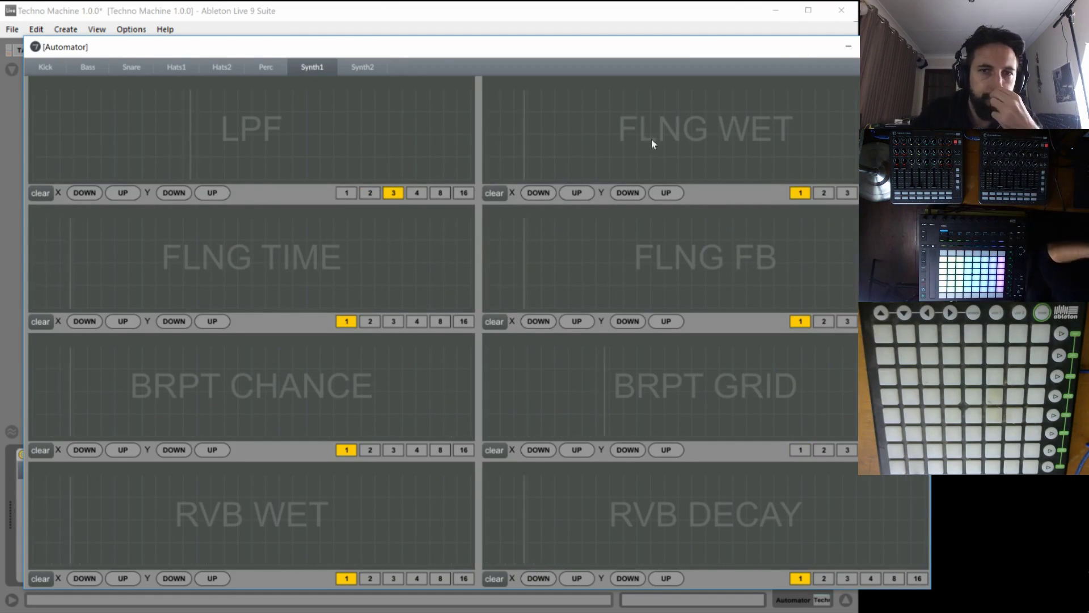
drag(587, 148, 538, 133)
click(622, 180)
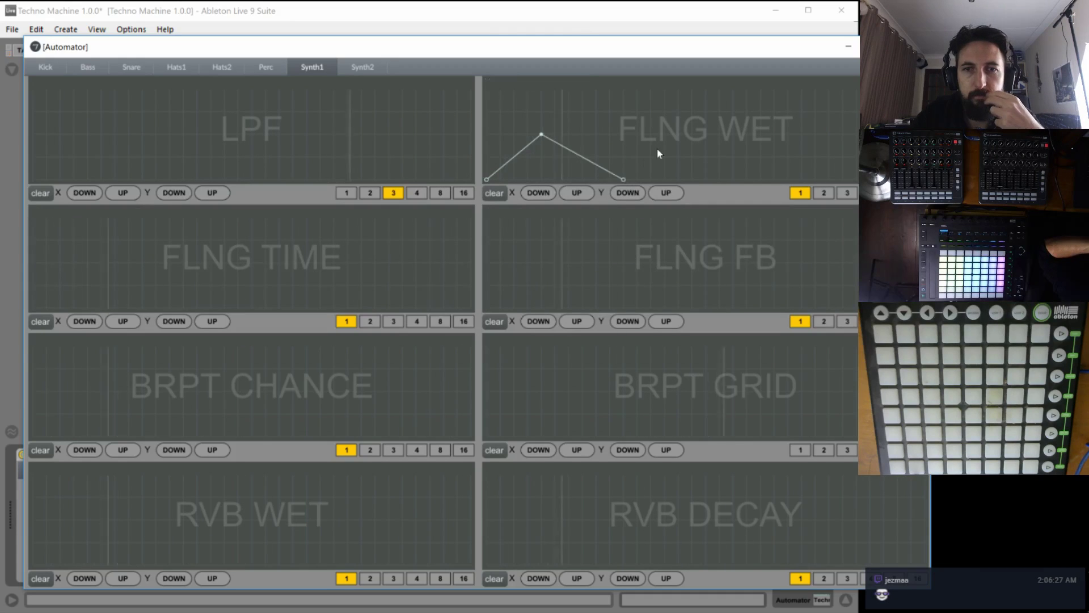
click(679, 112)
click(816, 180)
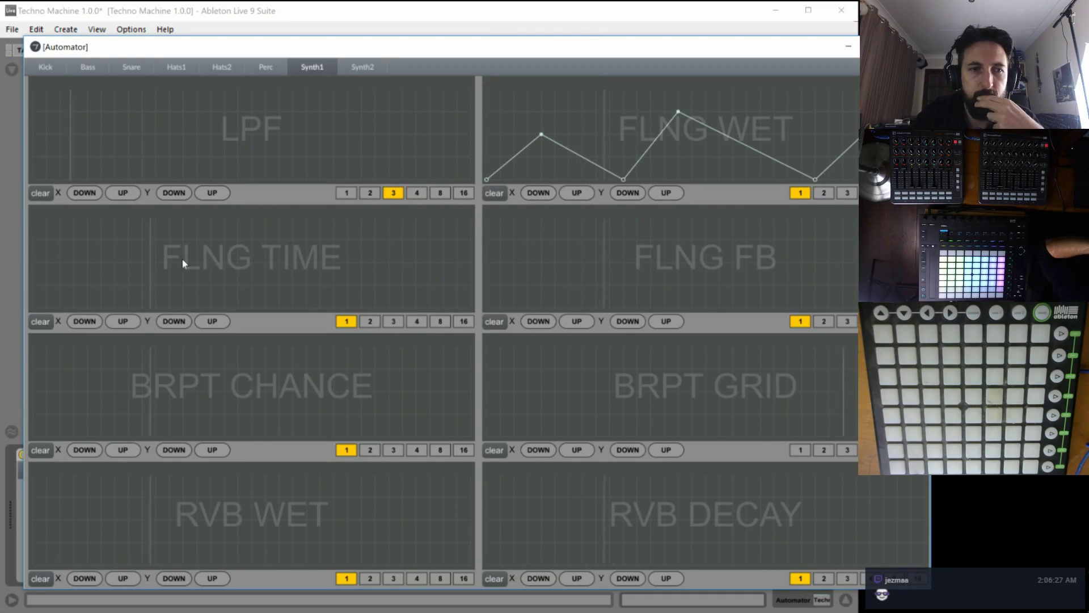
Draw Synth1's FLNG TIME from the maximum down to 64, back to the maximum, down to 32 and up to the maximum at the end.
click(33, 240)
click(348, 218)
click(430, 285)
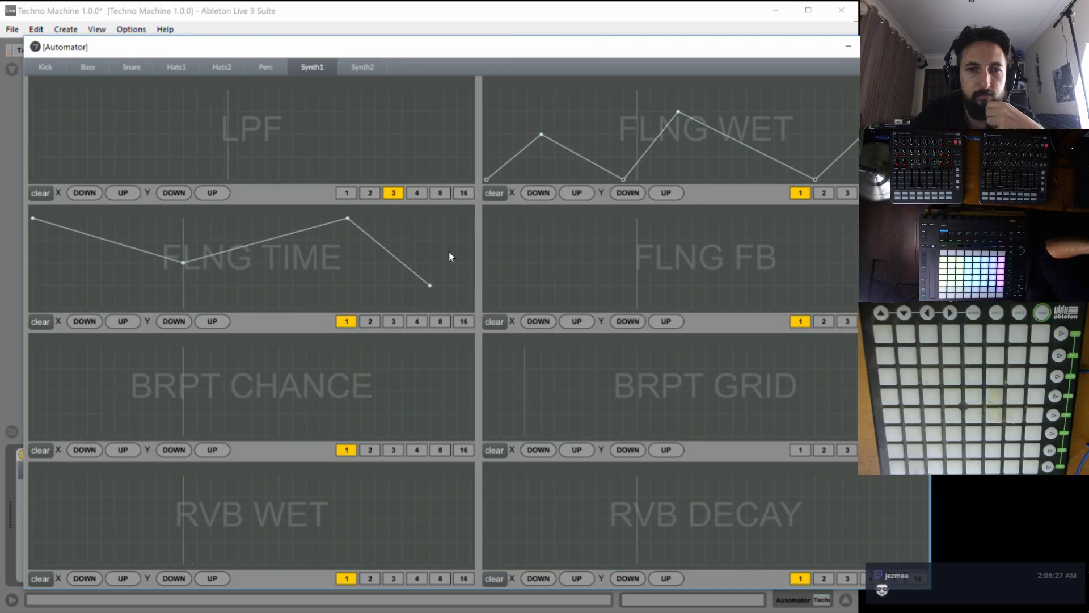
click(472, 218)
Draw Synth1's FLNG FB from 32 through 96 to a maximum peak, a dip to 64 and a rise, and set FLNG TIME's length to 2.
click(586, 259)
click(678, 218)
click(747, 263)
click(928, 231)
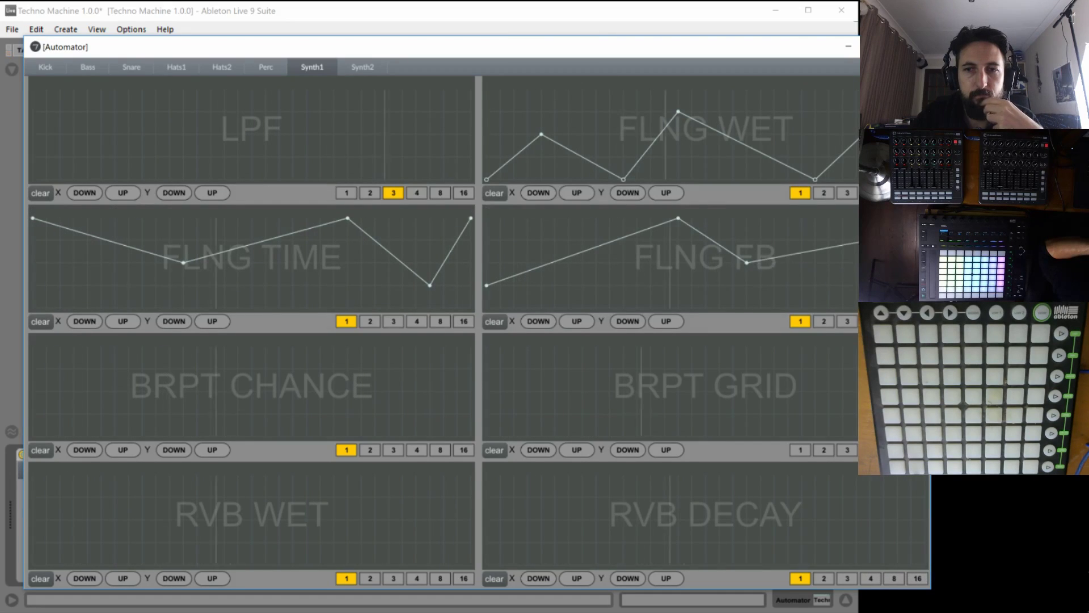
click(499, 240)
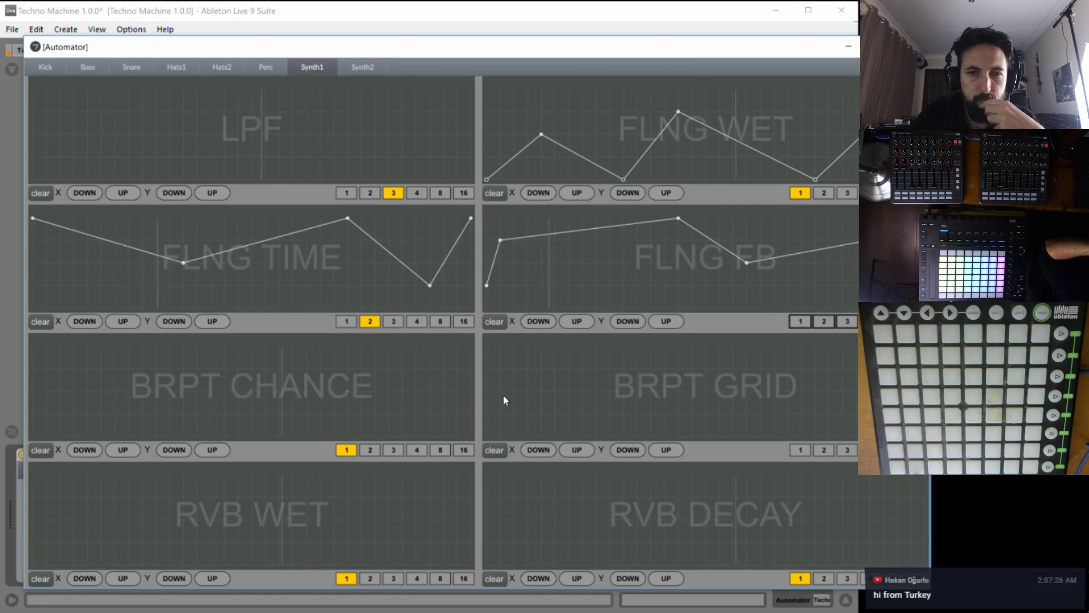
Set BRPT CHANCE's length to 4 and draw peaks at 96, 96 and the maximum with drops to zero, ending on a level zero segment.
click(101, 414)
drag(6, 438, 33, 437)
click(417, 449)
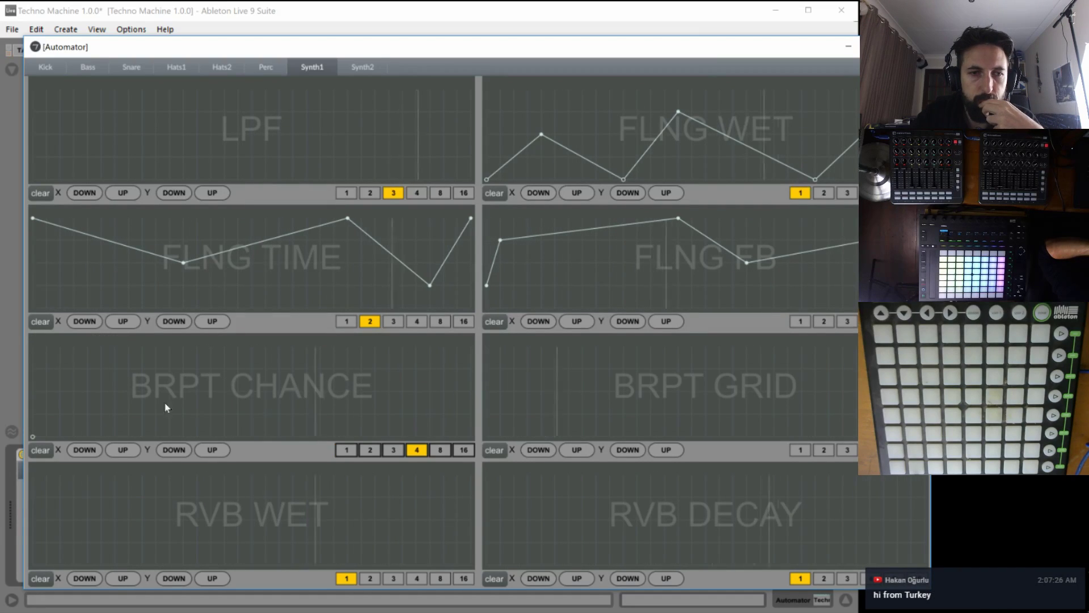
click(101, 413)
click(183, 370)
click(210, 437)
click(266, 369)
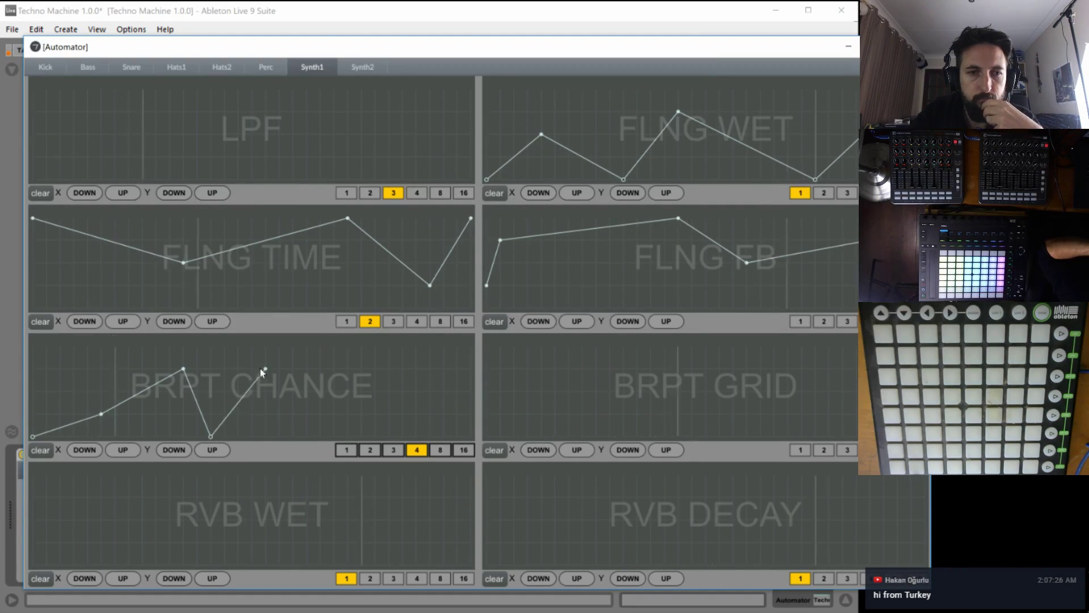
click(307, 437)
click(361, 347)
click(388, 437)
click(415, 414)
drag(416, 414, 415, 437)
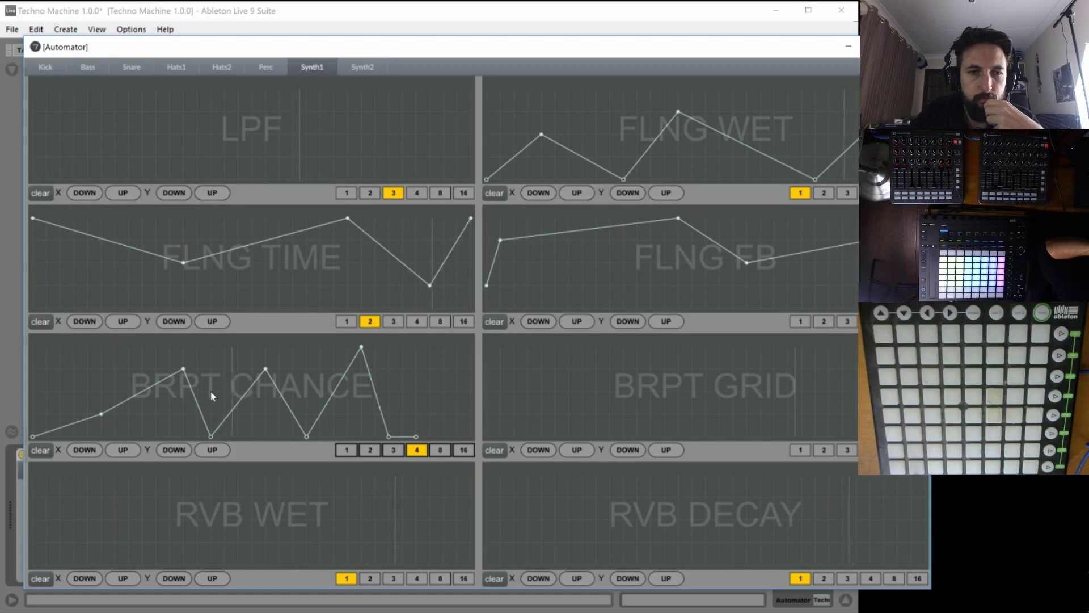
Add a point at 64 above BRPT CHANCE's first drop and one at 32 before its first peak, and set its length to 3.
click(210, 391)
click(171, 413)
click(394, 449)
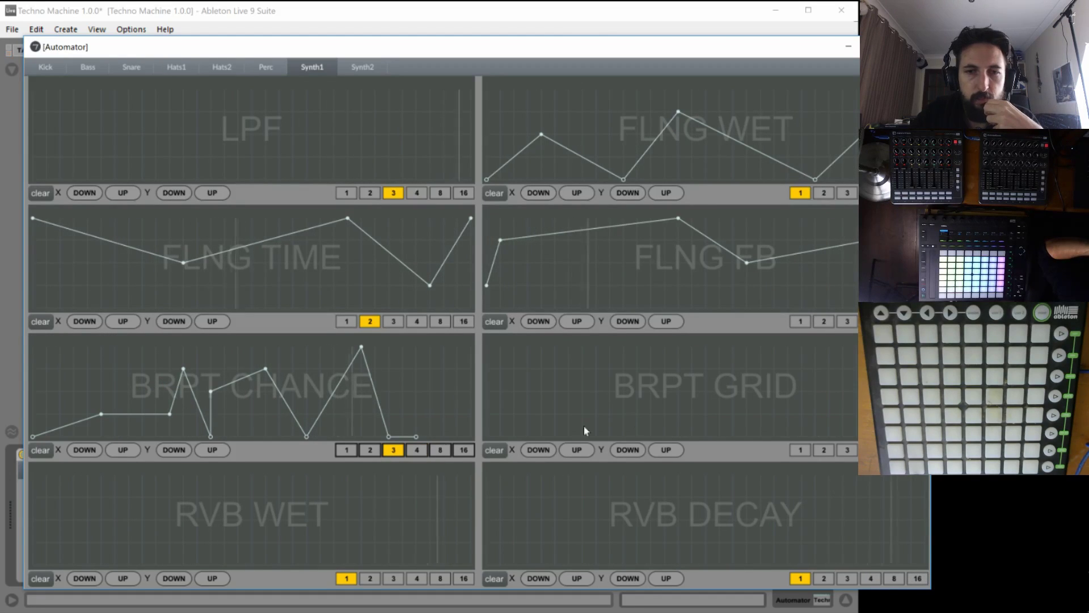
Draw Synth1's BRPT GRID rising from zero through 32 and 64 to 96, dropping to zero and rising to 96 near the end.
click(528, 414)
click(678, 392)
click(487, 437)
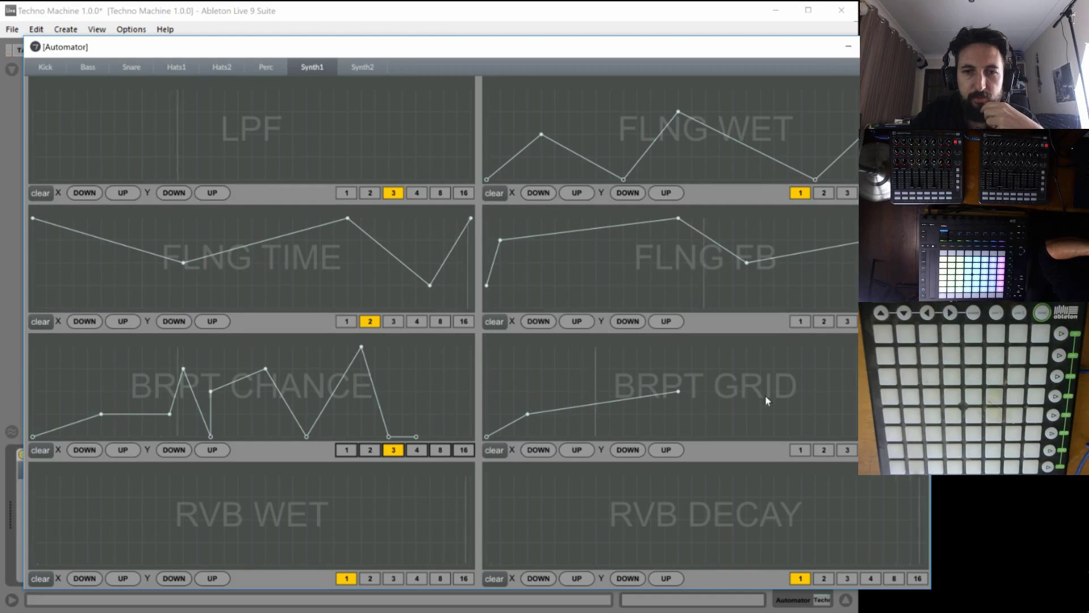
click(760, 392)
click(733, 369)
drag(761, 391, 747, 437)
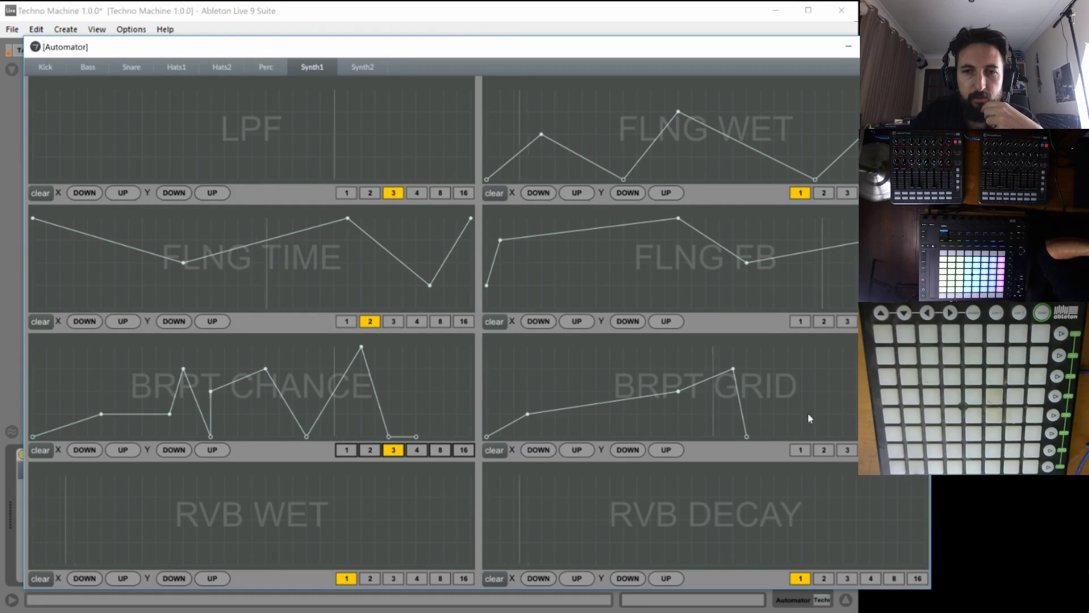
click(896, 368)
Draw Synth1's RVB WET with peaks at the maximum and 64, a level zero stretch and a vertical jump to 96 rising to the maximum.
click(33, 565)
click(128, 520)
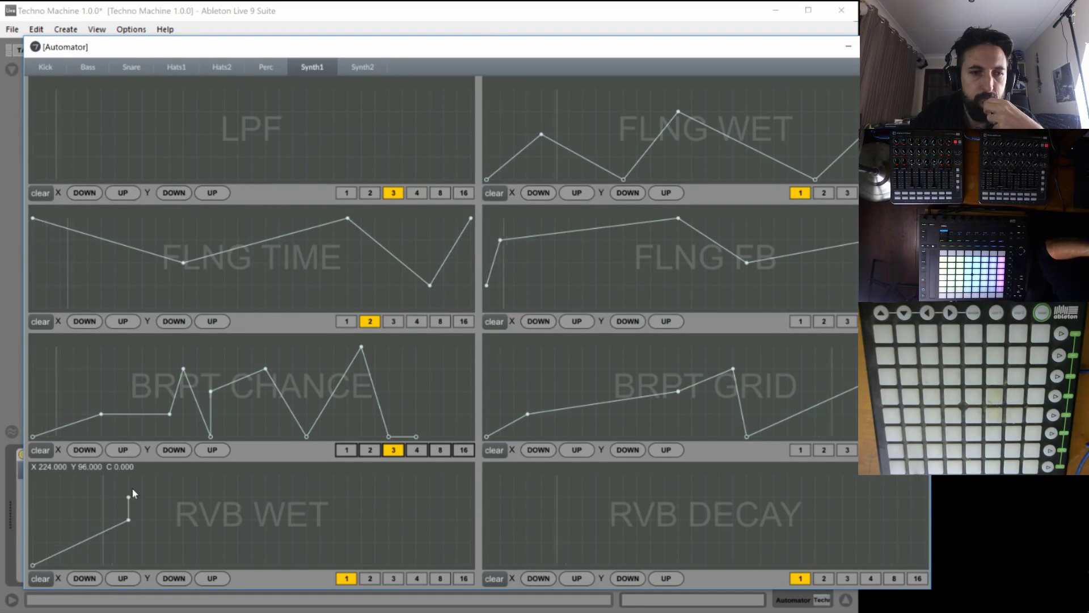
click(142, 476)
click(238, 565)
click(306, 519)
click(375, 543)
drag(375, 543, 375, 565)
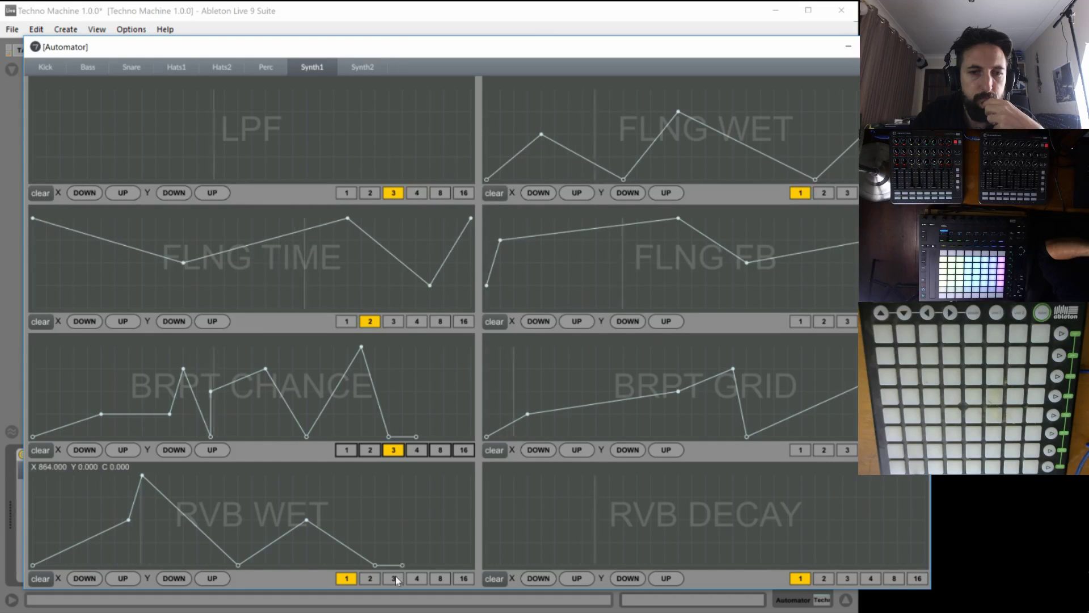
click(402, 565)
click(402, 497)
mouse_move(471, 494)
mouse_down()
mouse_move(492, 481)
mouse_move(470, 476)
mouse_up()
Draw Synth1's RVB DECAY from zero to the maximum, down through 64 to zero and back up to the maximum near the end.
drag(509, 562, 513, 565)
click(651, 475)
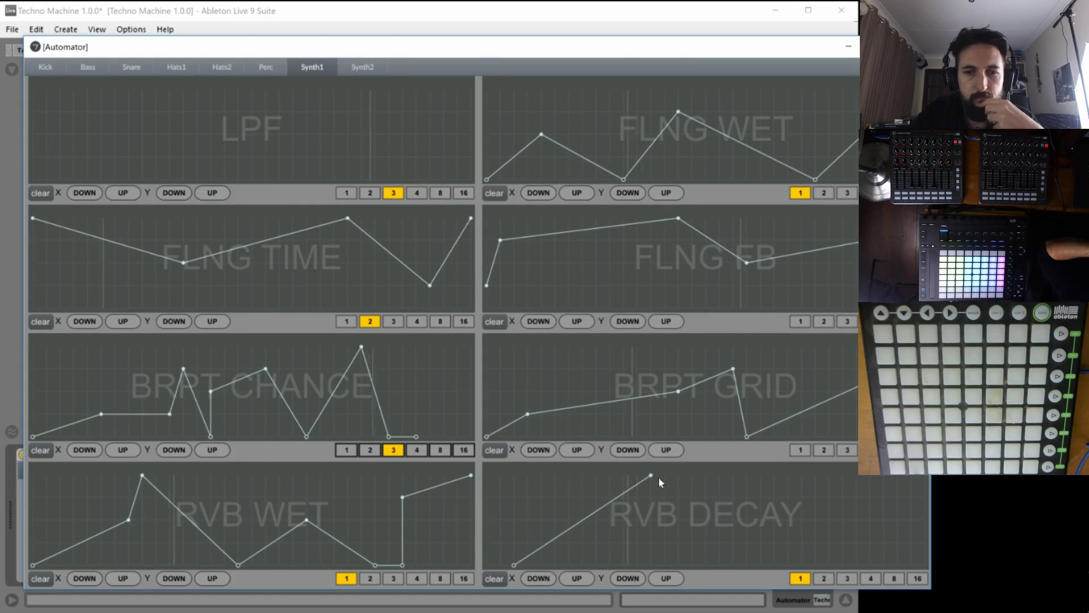
click(774, 520)
click(843, 565)
click(884, 520)
drag(884, 520, 910, 474)
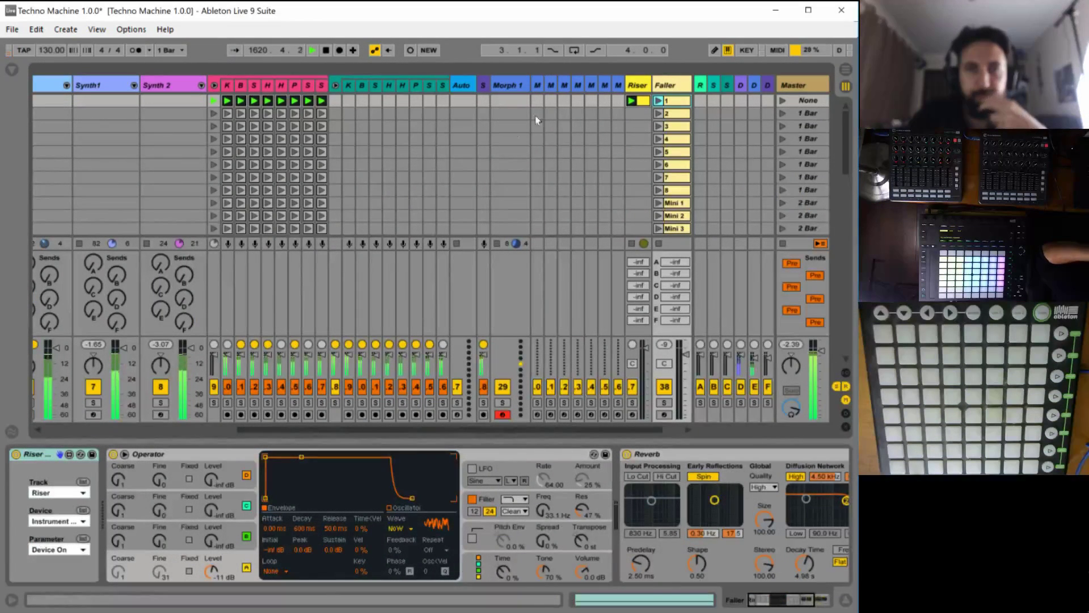
Select the Auto track and open the Automator window of its Techno Automator device.
click(461, 85)
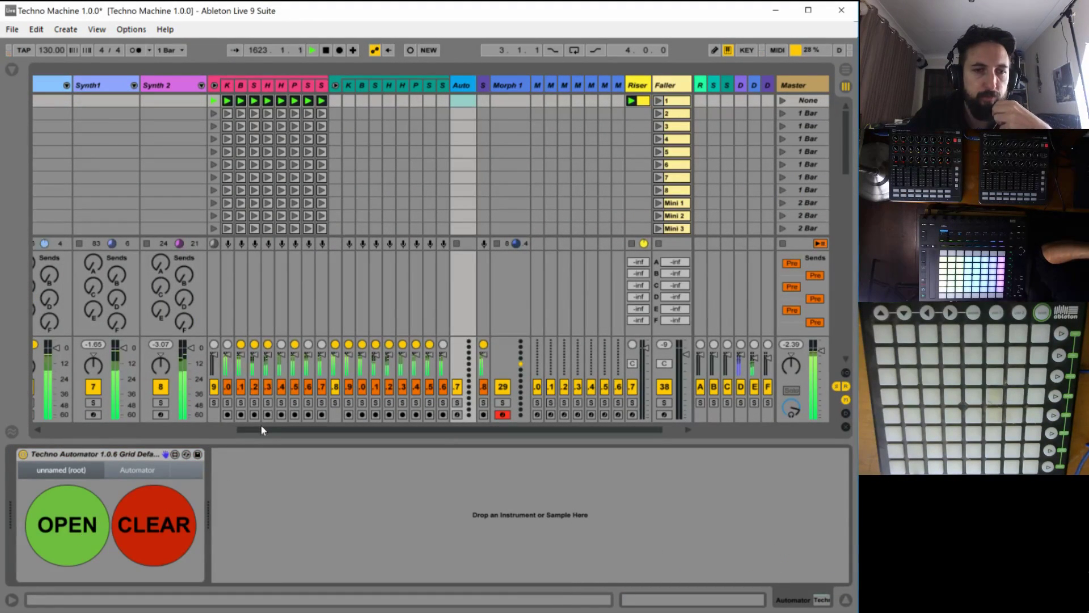
drag(261, 429, 169, 430)
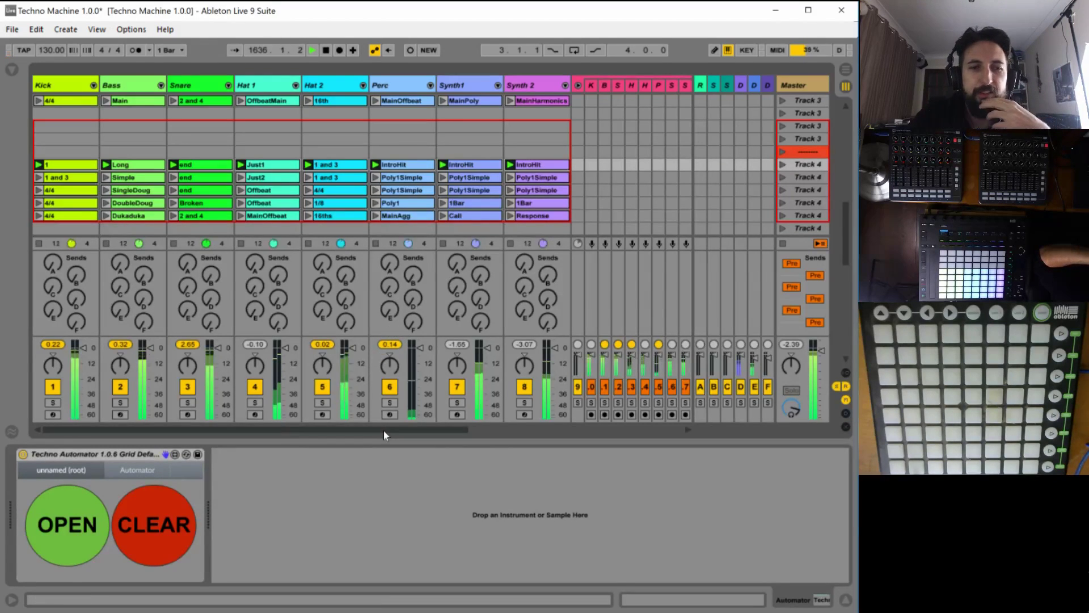
drag(384, 430, 546, 435)
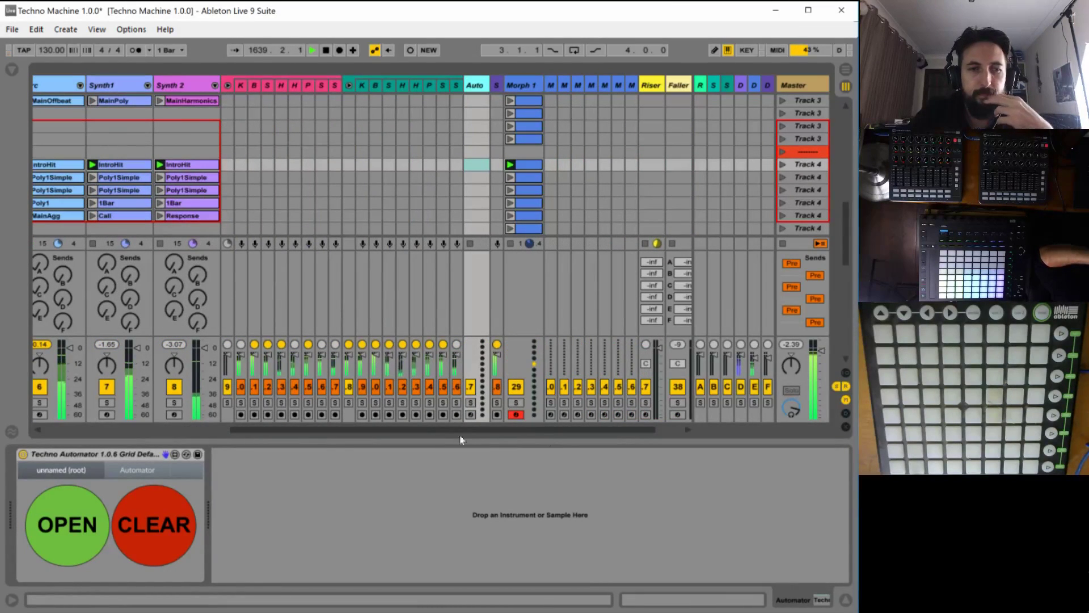
click(59, 528)
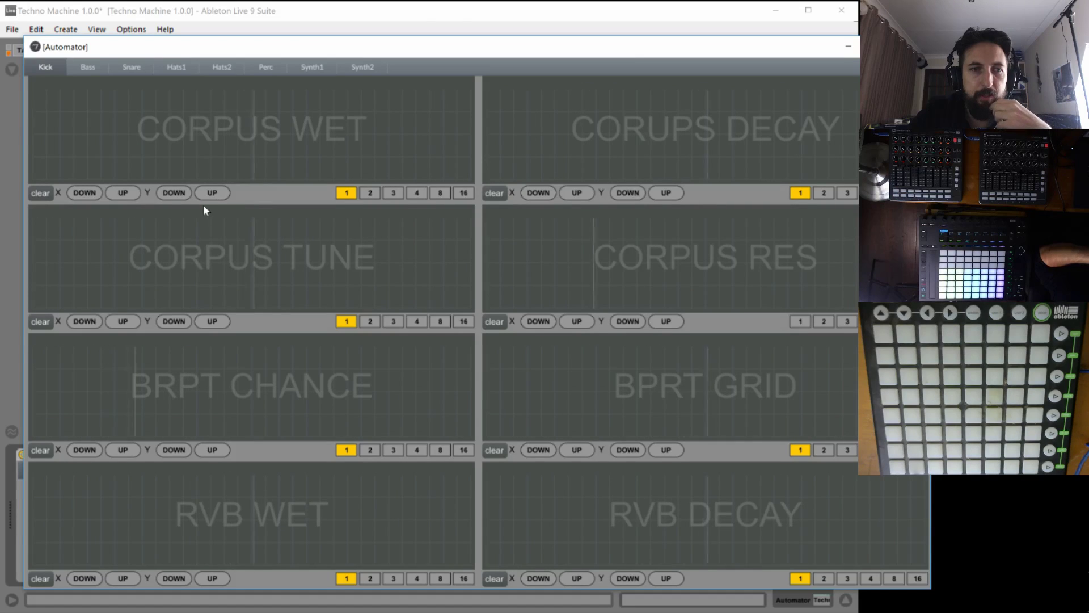
Make the Y grid of Kick's CORPUS WET function finer and its X grid coarser, and close the Automator window.
click(211, 193)
click(212, 193)
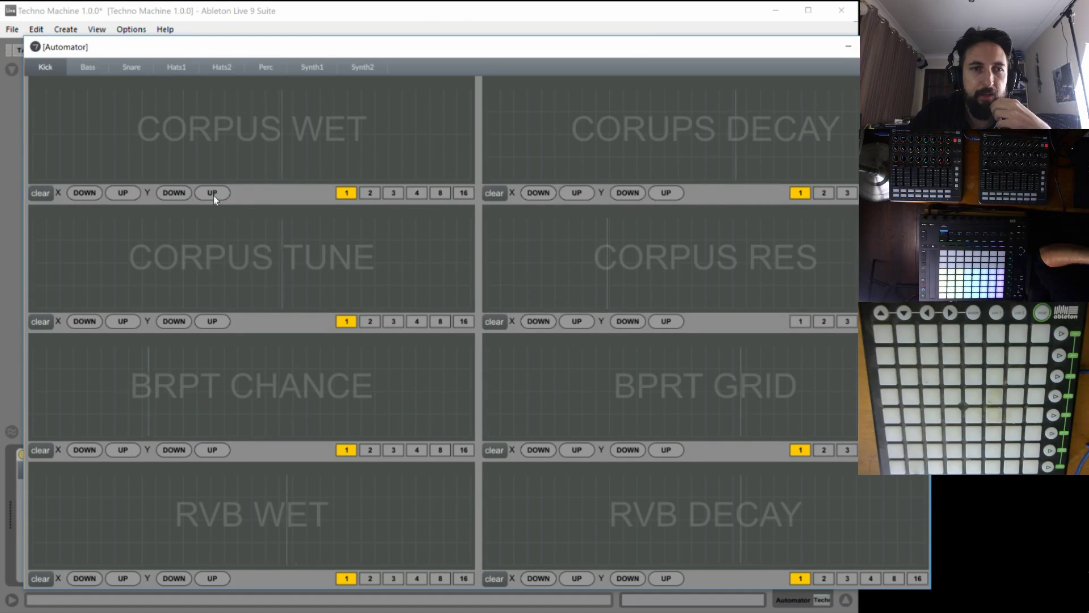
click(85, 193)
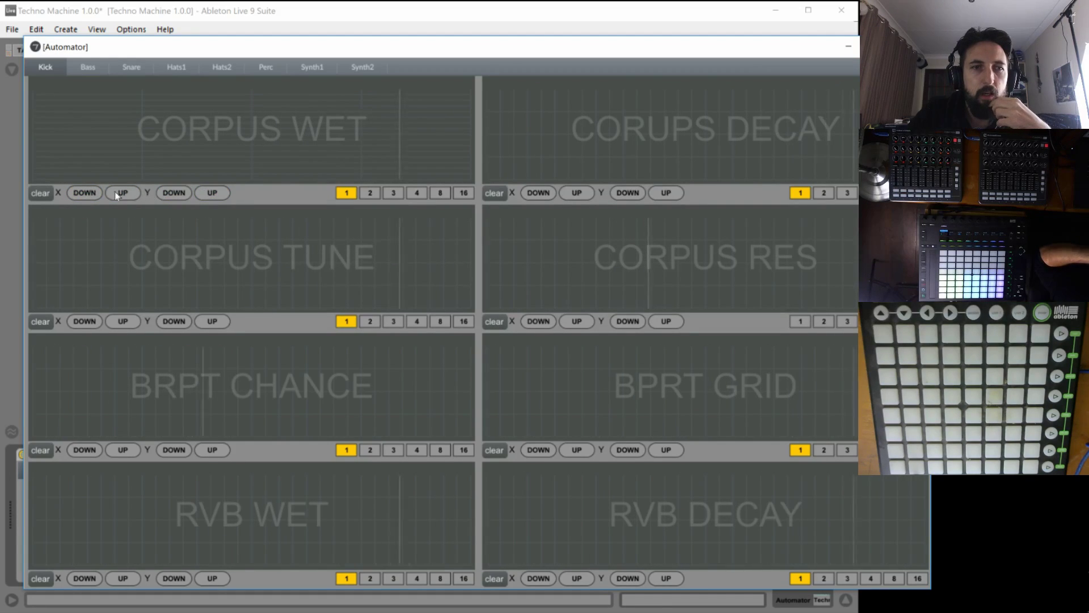
click(90, 193)
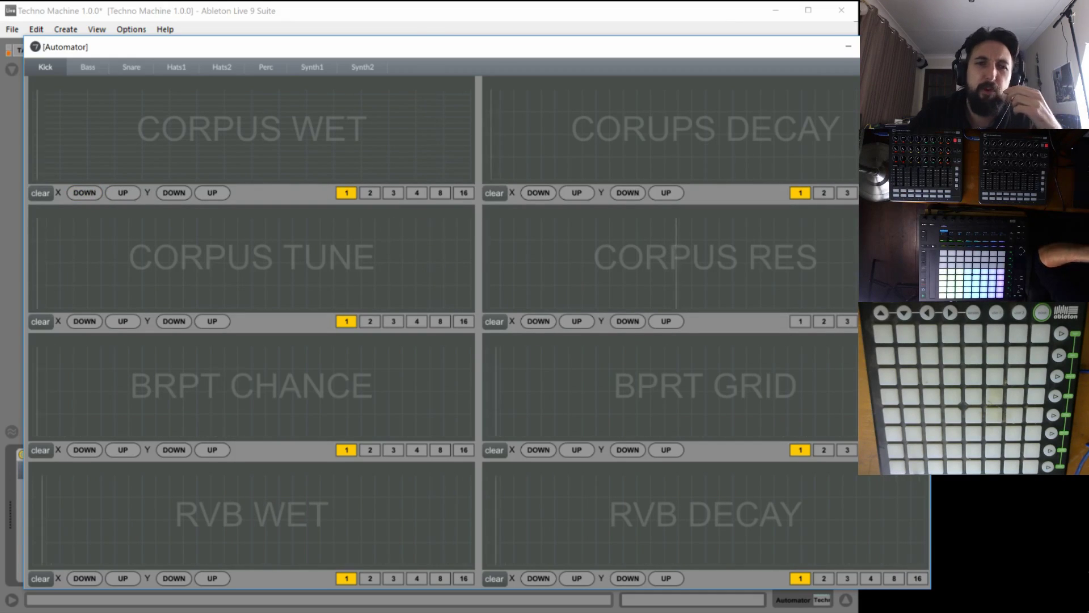
click(848, 46)
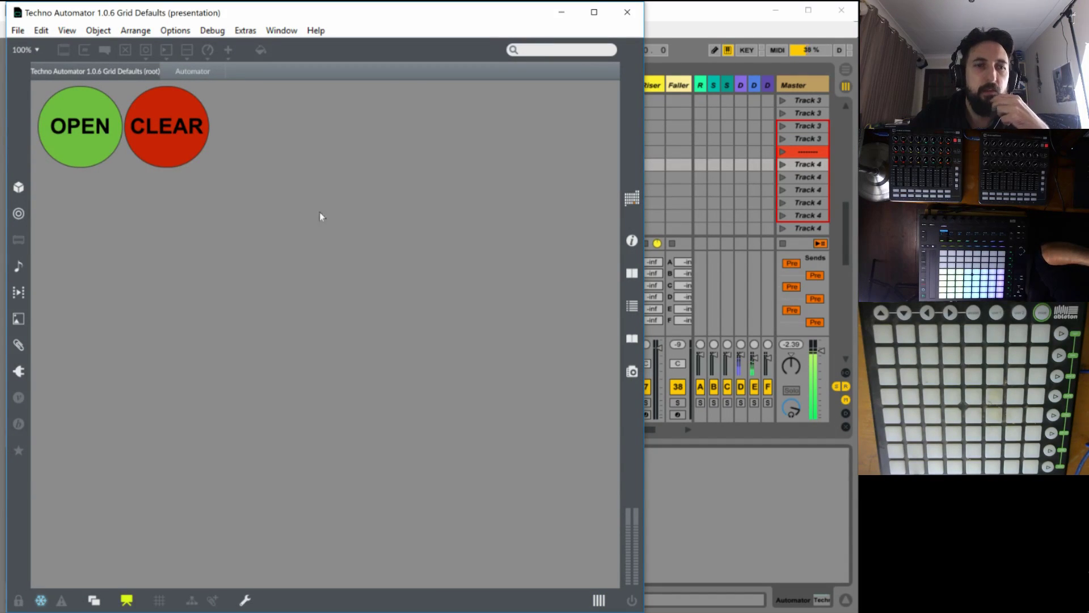
Unlock the Techno Automator 1.0.6 Grid Defaults patch, switch it from presentation to patching view and open its p Automator subpatch.
key(ctrl+e)
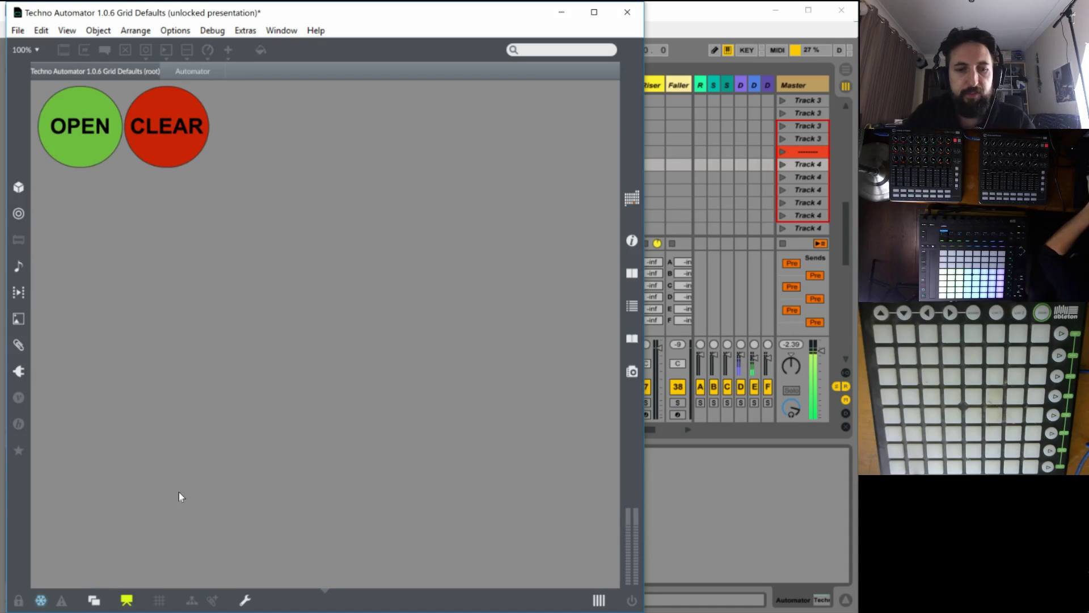
key(ctrl+alt+e)
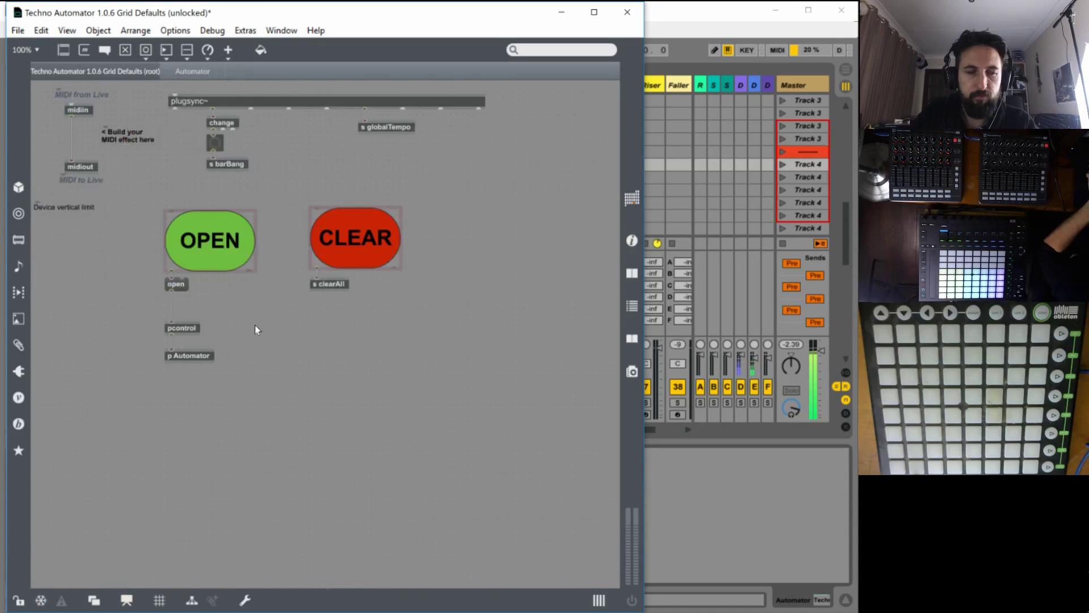
double_click(199, 355)
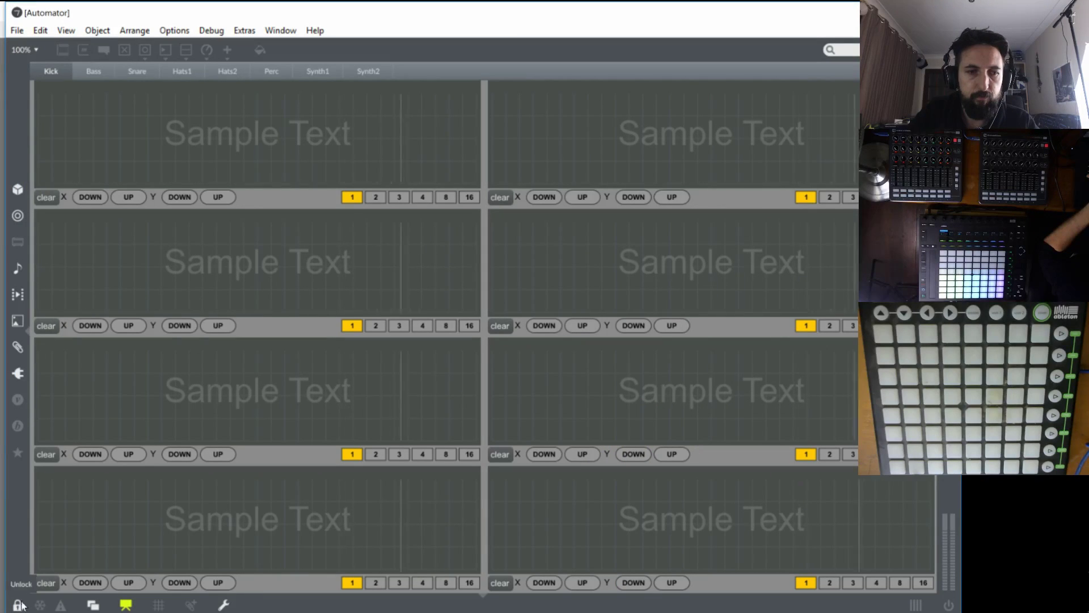
Unlock the Automator subpatch and open the original AutomatorFunction1.maxpat from the Kick page's first bpatcher.
key(ctrl+e)
right_click(250, 144)
mouse_move(342, 428)
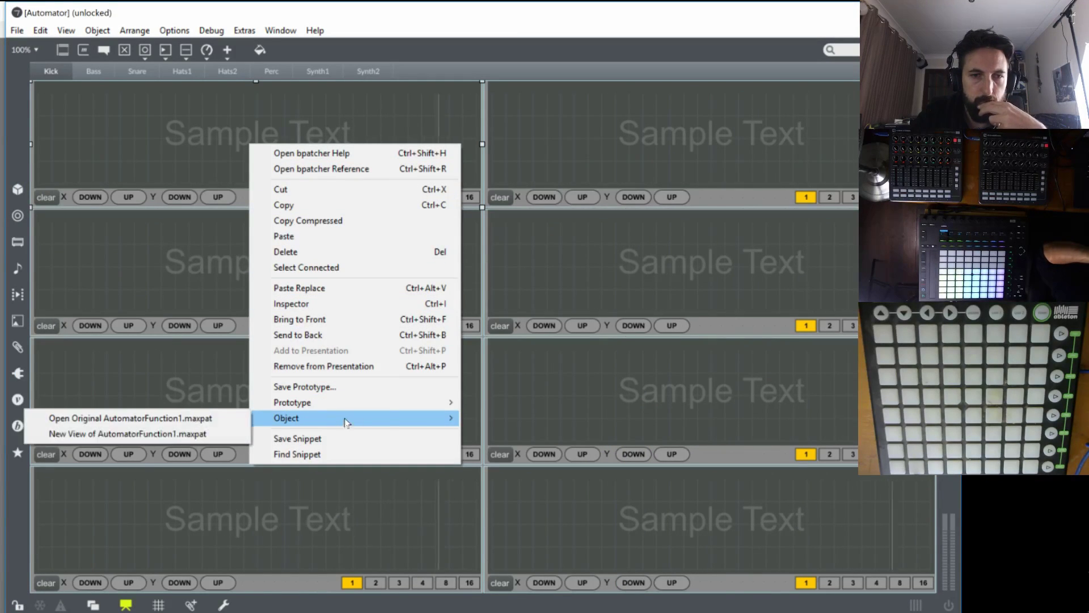
click(199, 422)
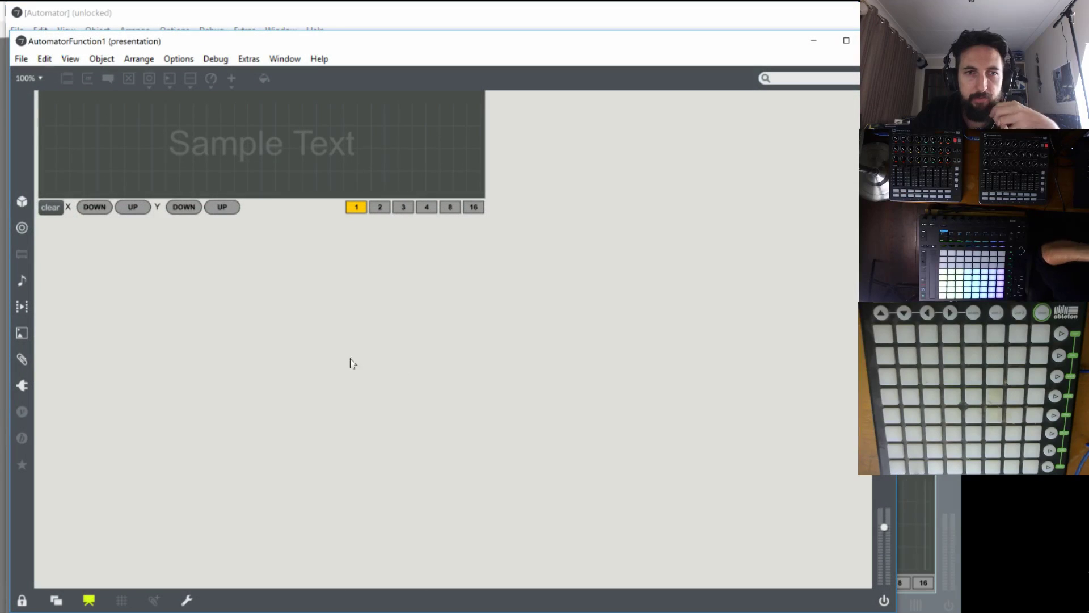
Unlock AutomatorFunction1 and, in the function object's inspector, set its background colour to near-black and its line colour to green.
key(ctrl+e)
click(394, 97)
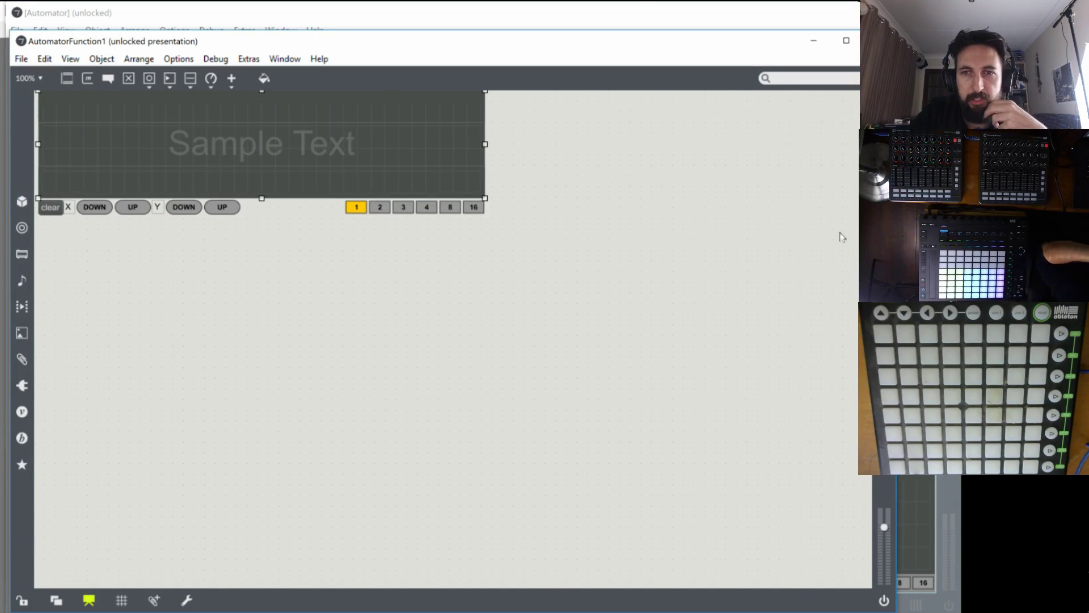
click(884, 255)
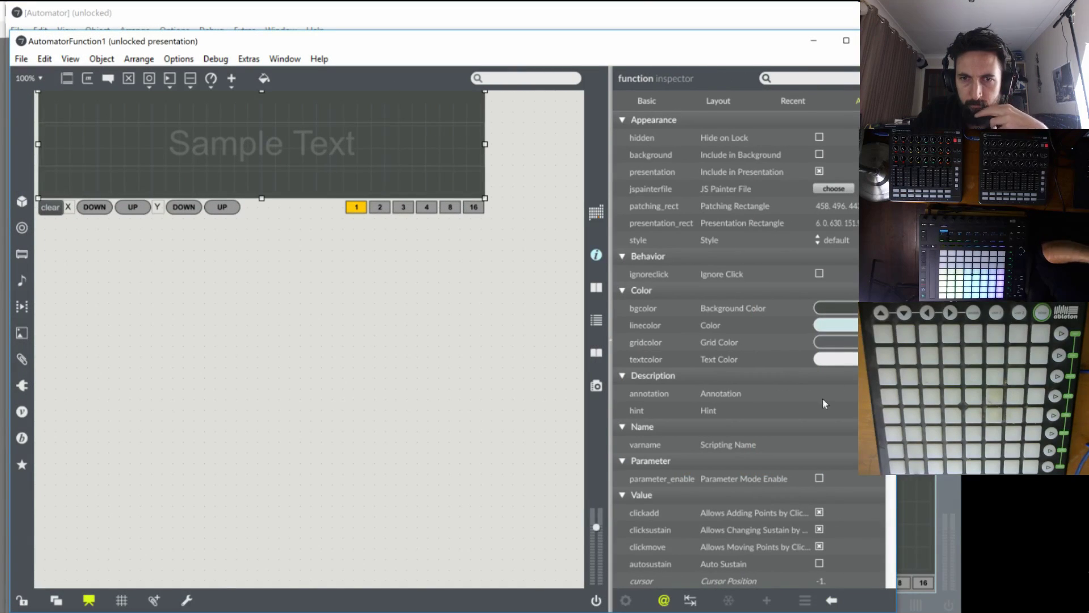
click(836, 314)
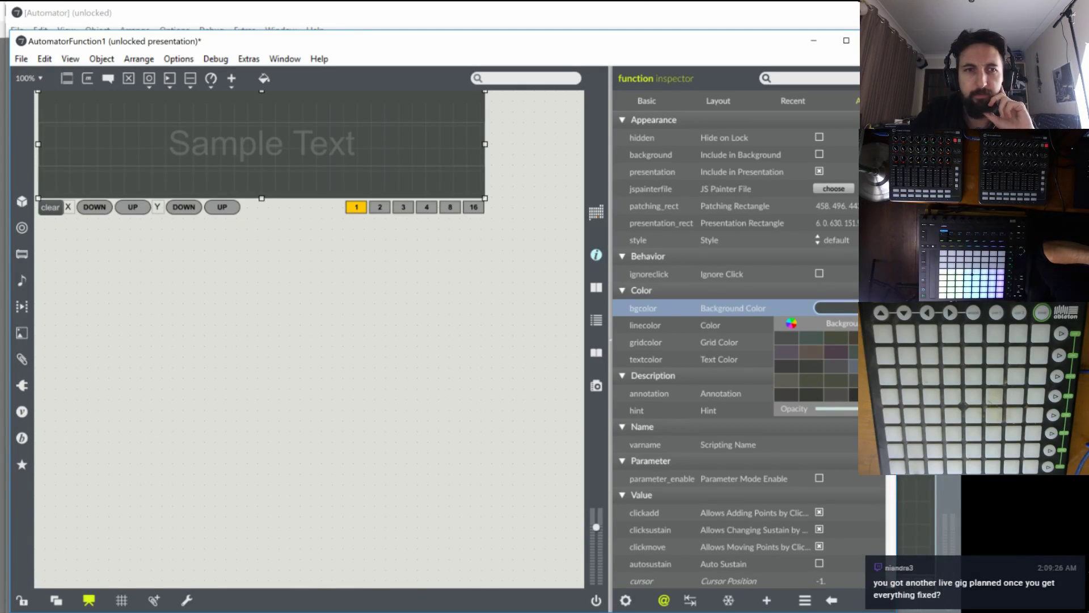
click(747, 316)
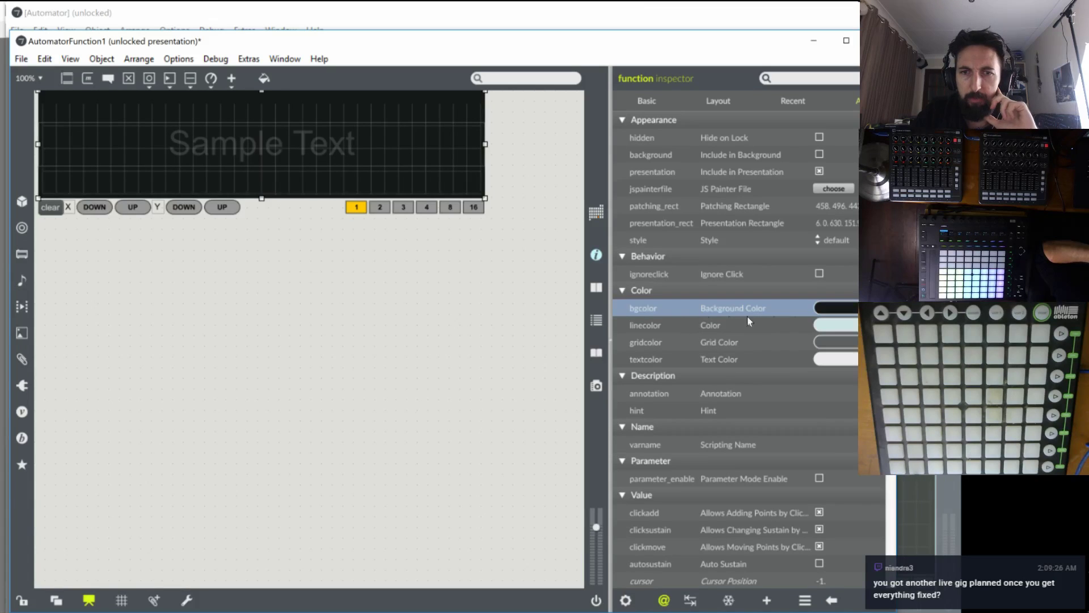
click(843, 322)
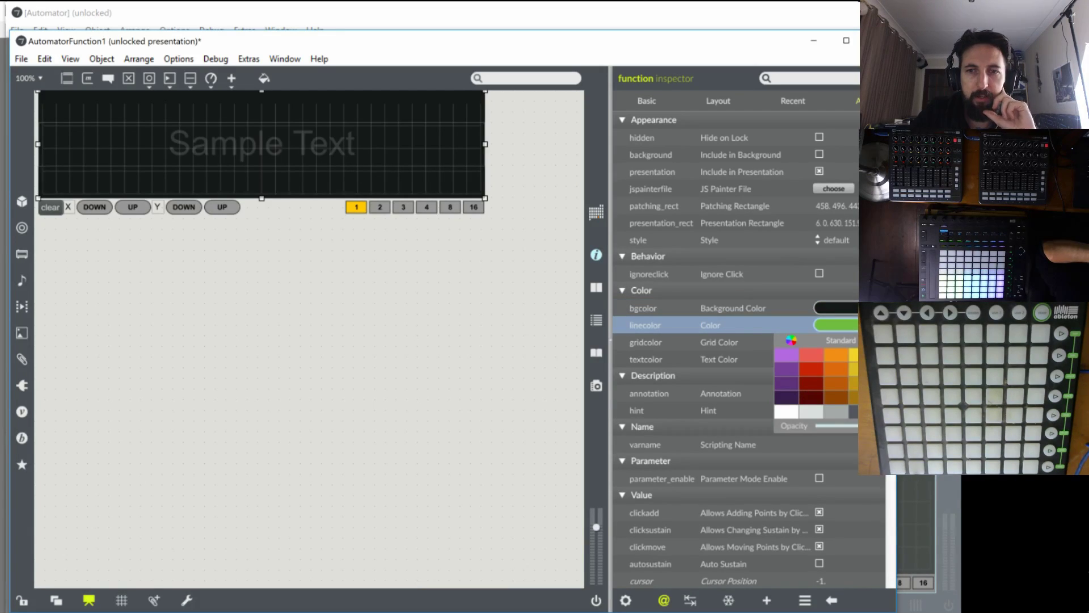
click(727, 322)
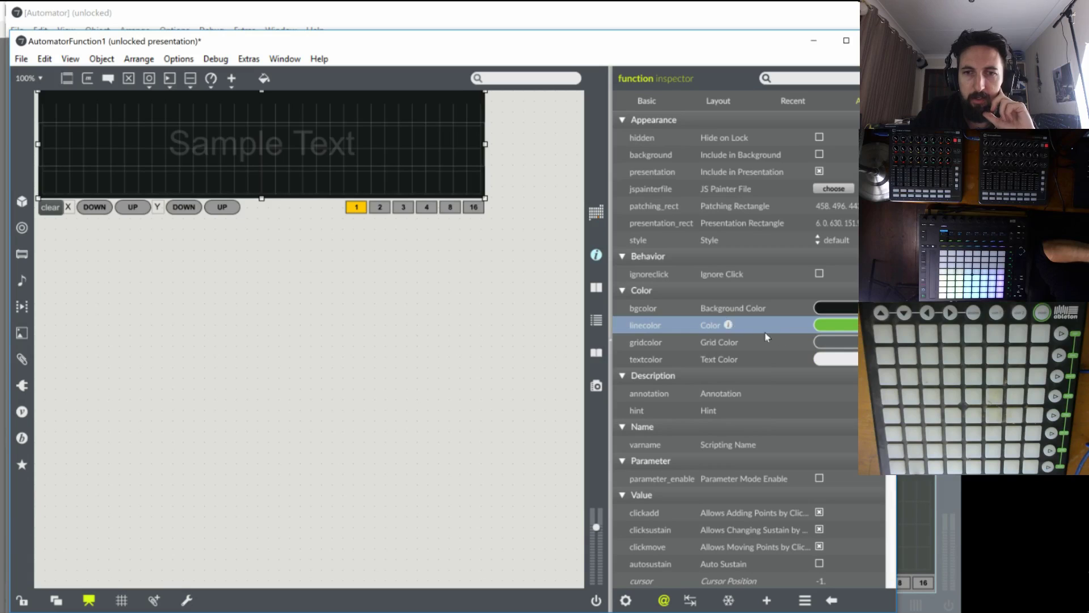
click(847, 343)
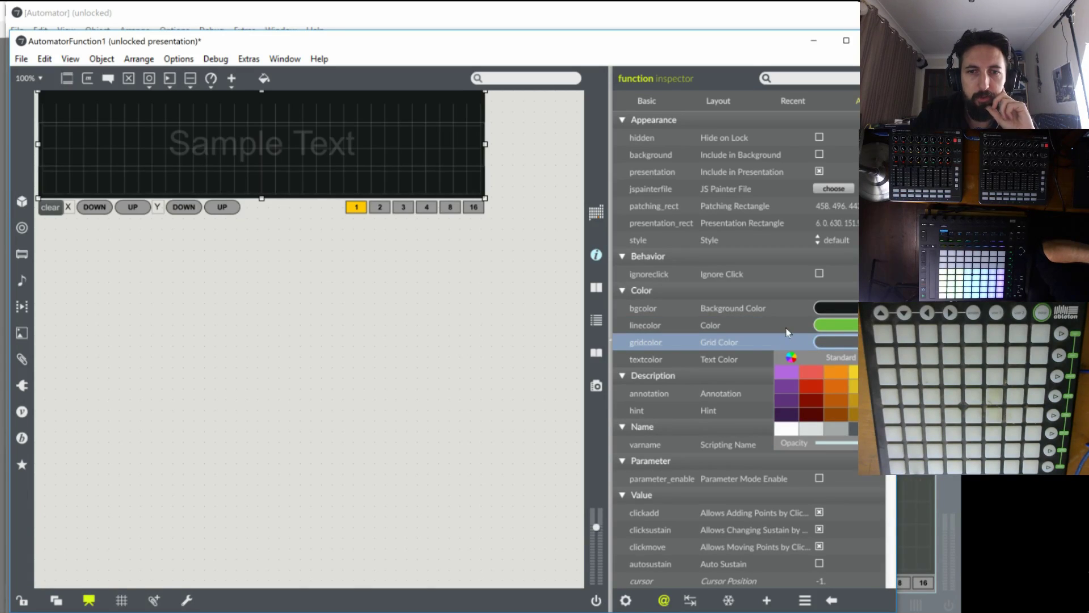
Lock AutomatorFunction1, switch it to patching view and draw a test curve with two peaks in the function object.
key(ctrl+e)
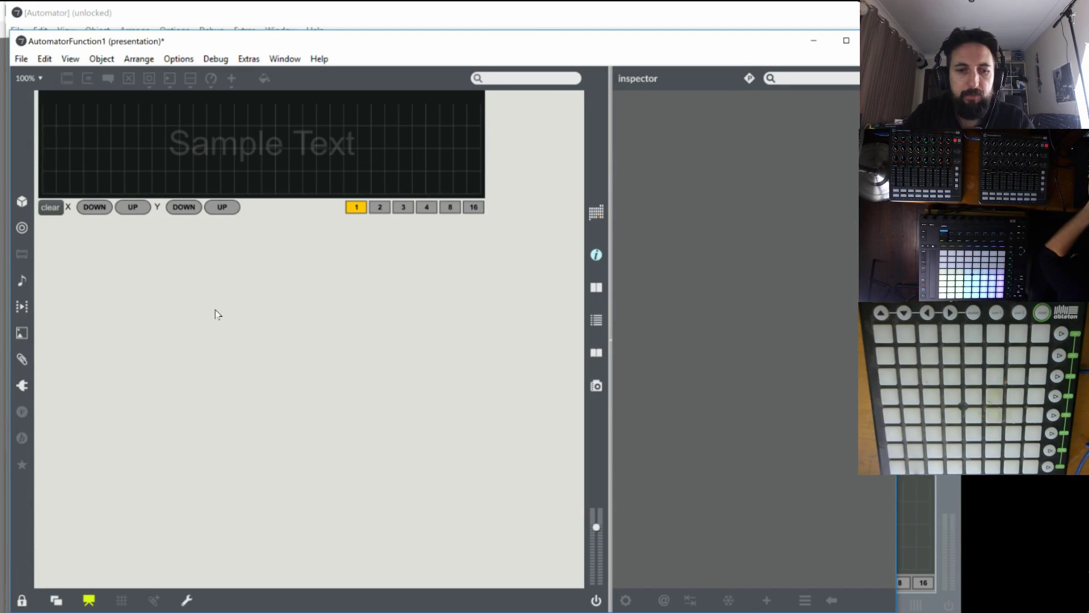
key(ctrl+alt+e)
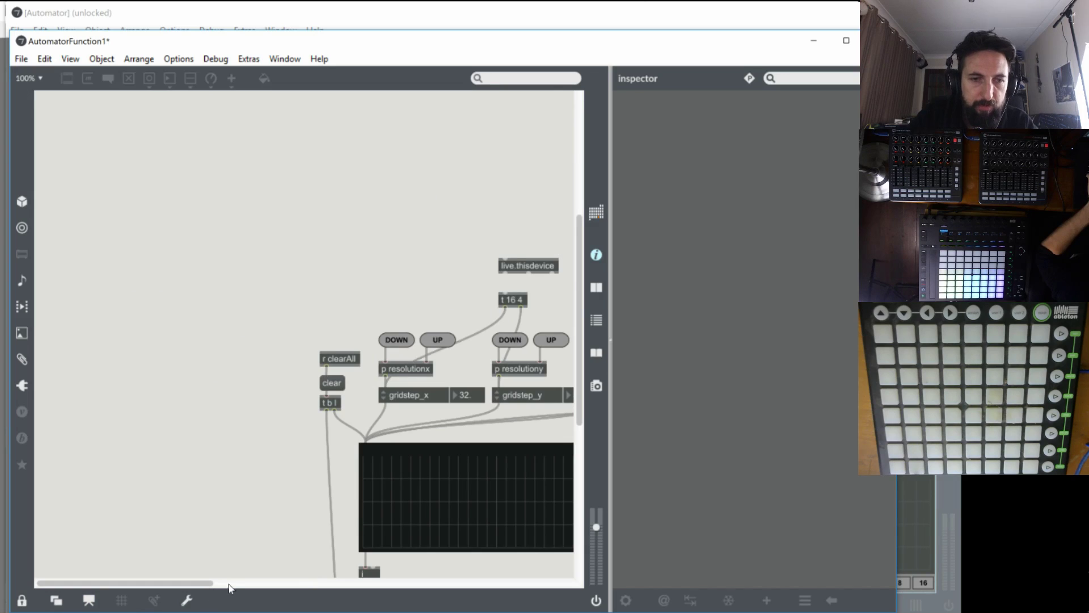
scroll(236, 544, right, 6)
scroll(244, 454, down, 5)
scroll(254, 341, left, 6)
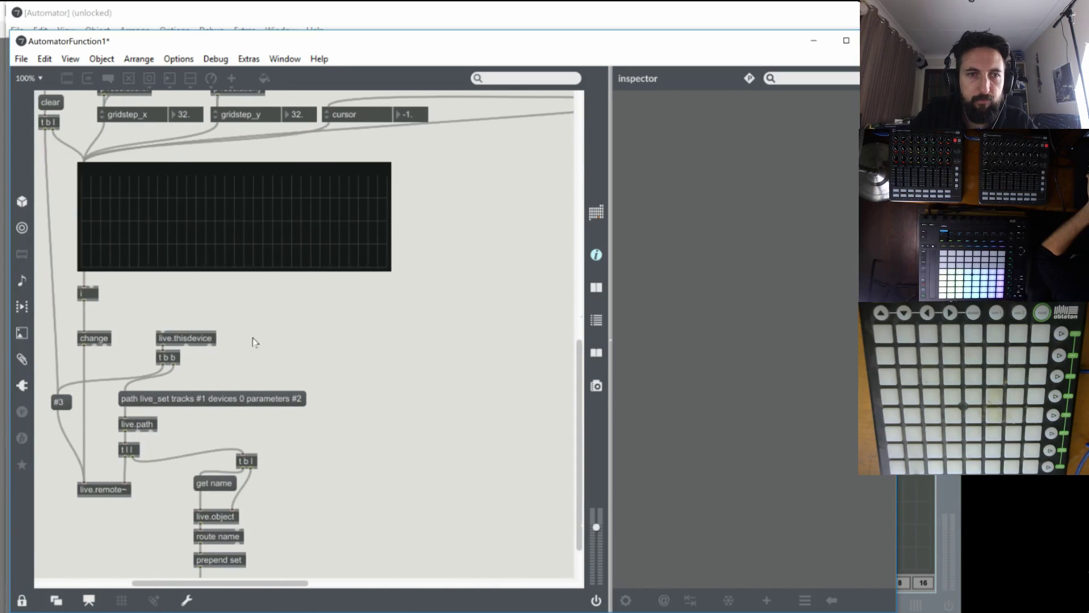
scroll(253, 341, up, 4)
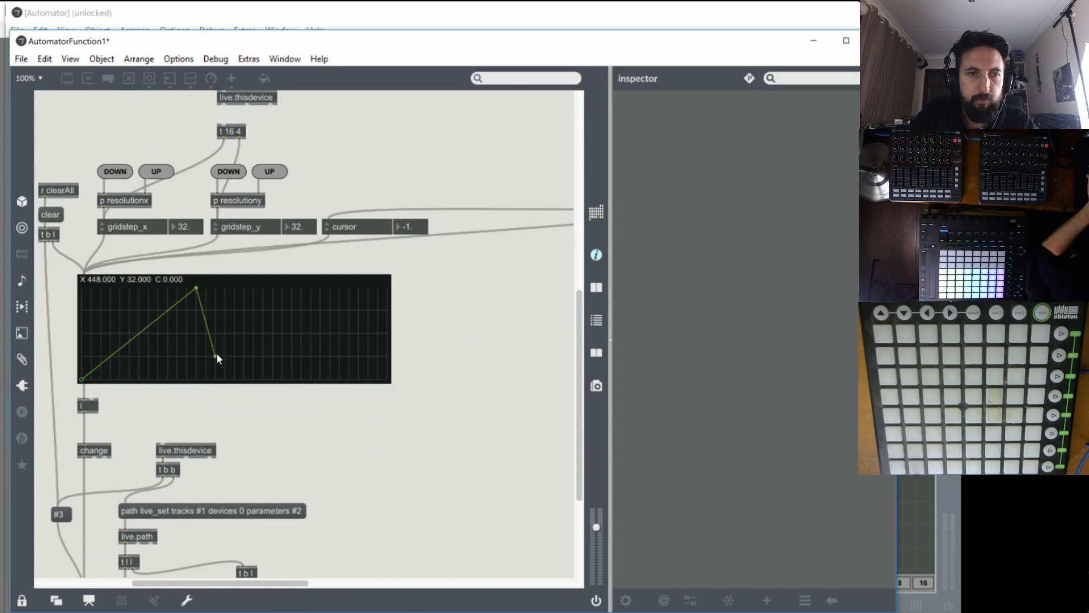
Unlock the patch, set the function object's grid colour to blue, and clear its test curve.
key(ctrl+e)
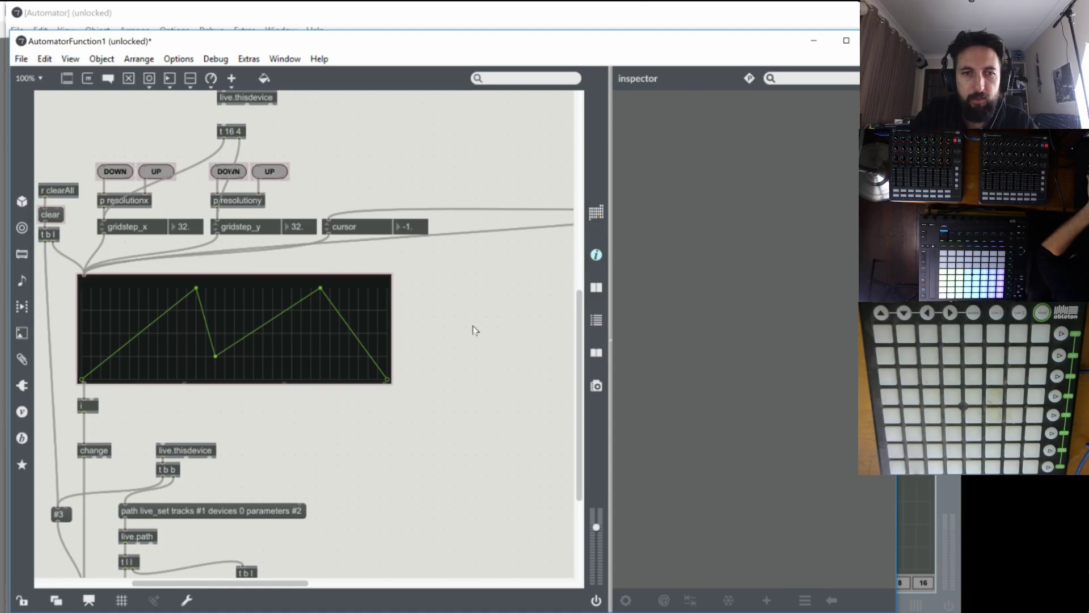
click(342, 333)
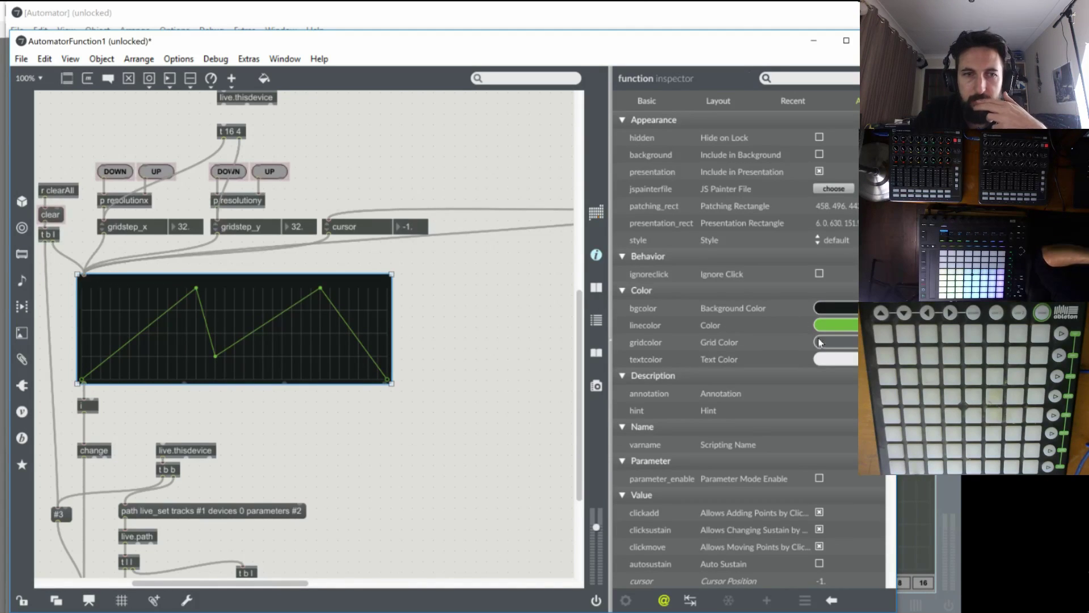
click(833, 346)
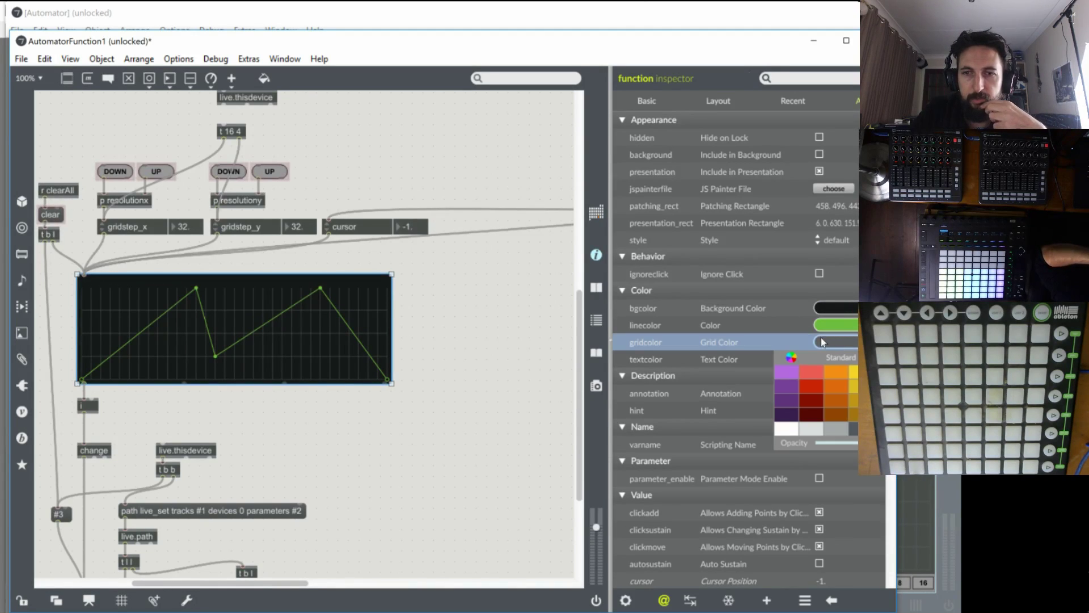
click(782, 432)
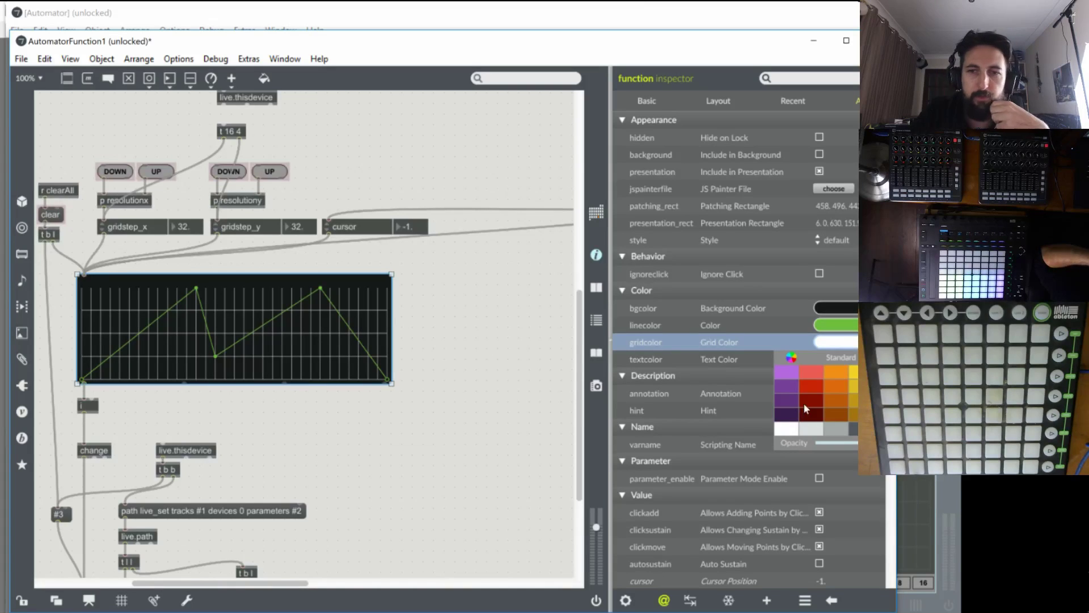
click(831, 431)
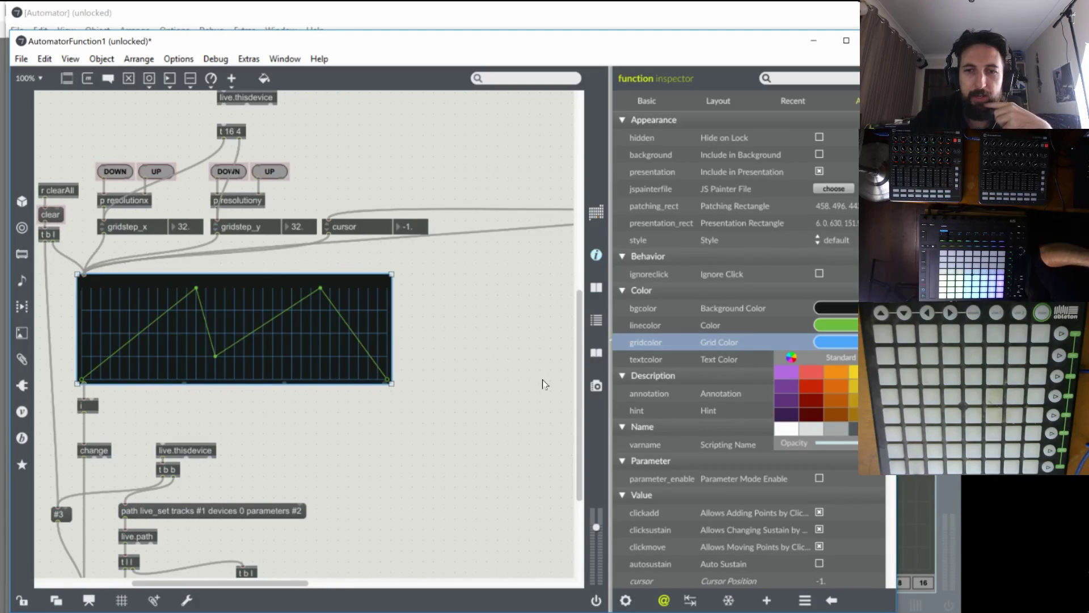
click(711, 340)
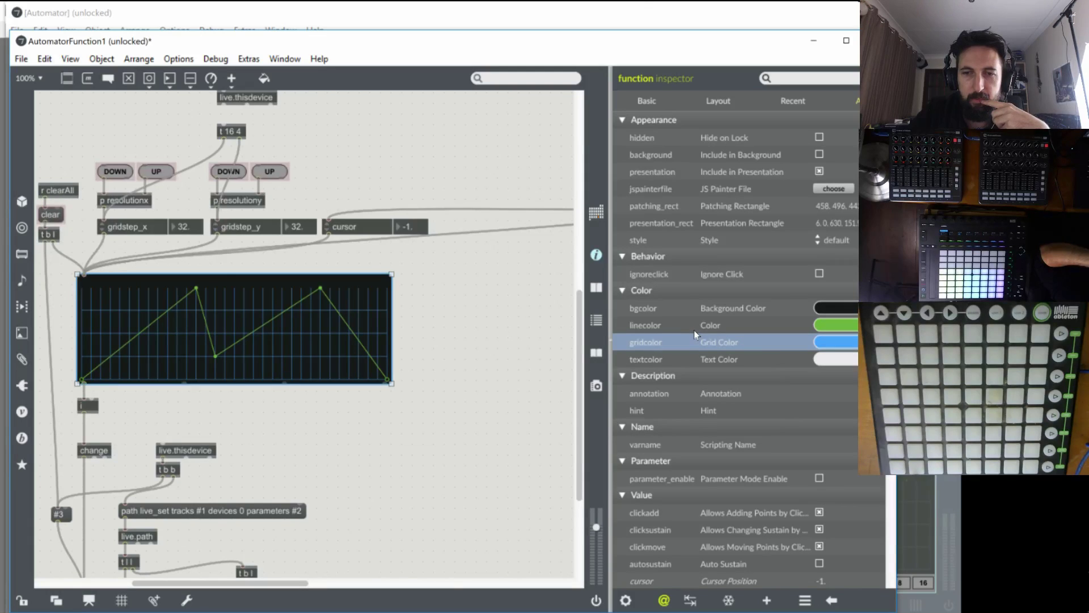
click(596, 255)
click(50, 214)
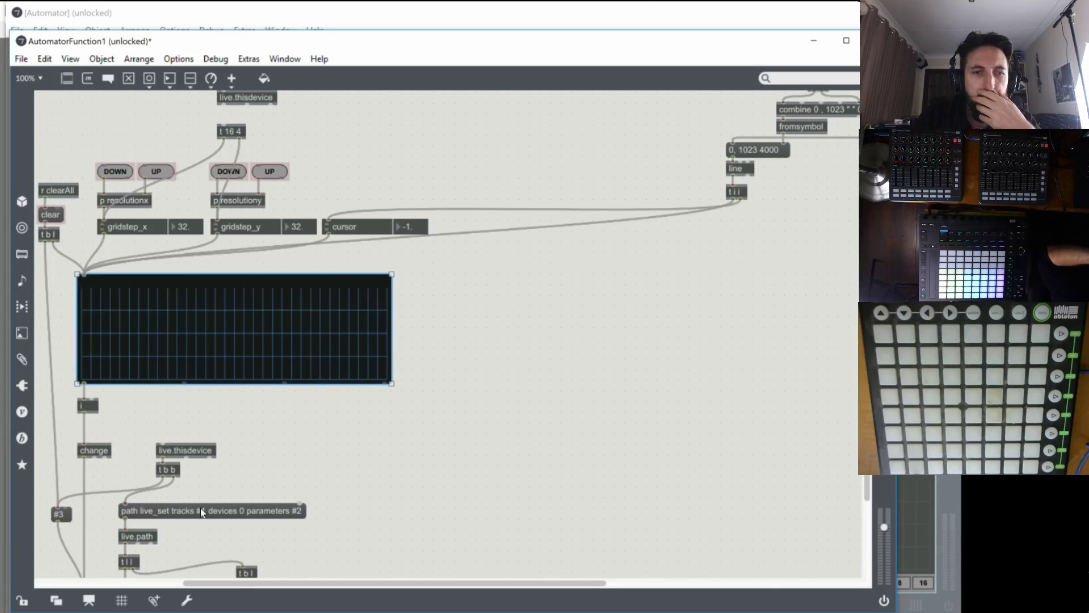
Move the receive globalTempo object so that it sits directly above the change object.
scroll(215, 522, down, 6)
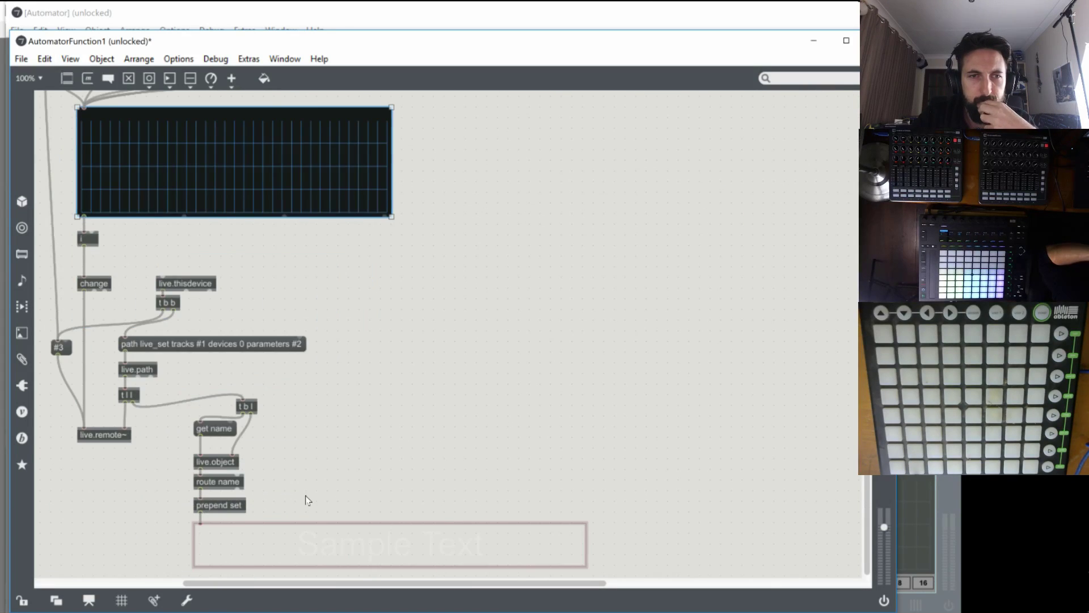
scroll(312, 493, up, 6)
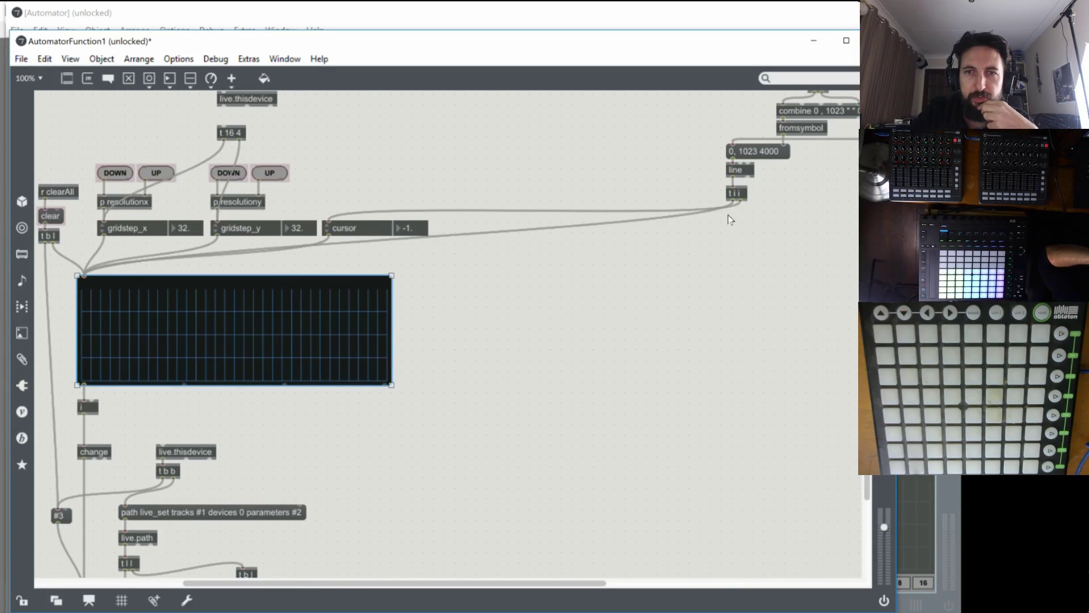
scroll(635, 375, right, 15)
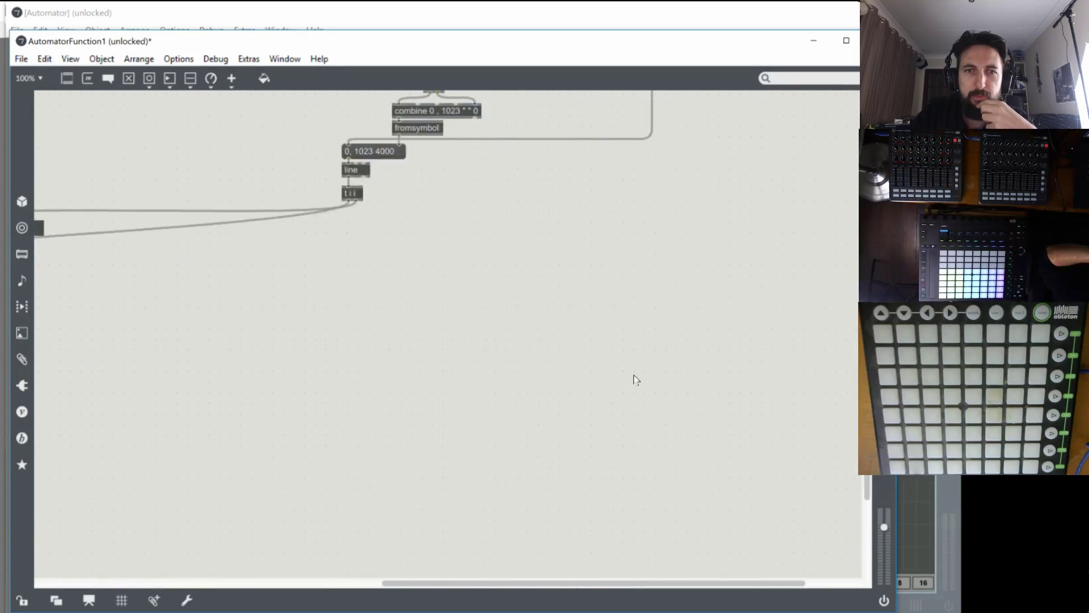
scroll(579, 361, up, 12)
scroll(579, 362, up, 4)
scroll(520, 434, down, 3)
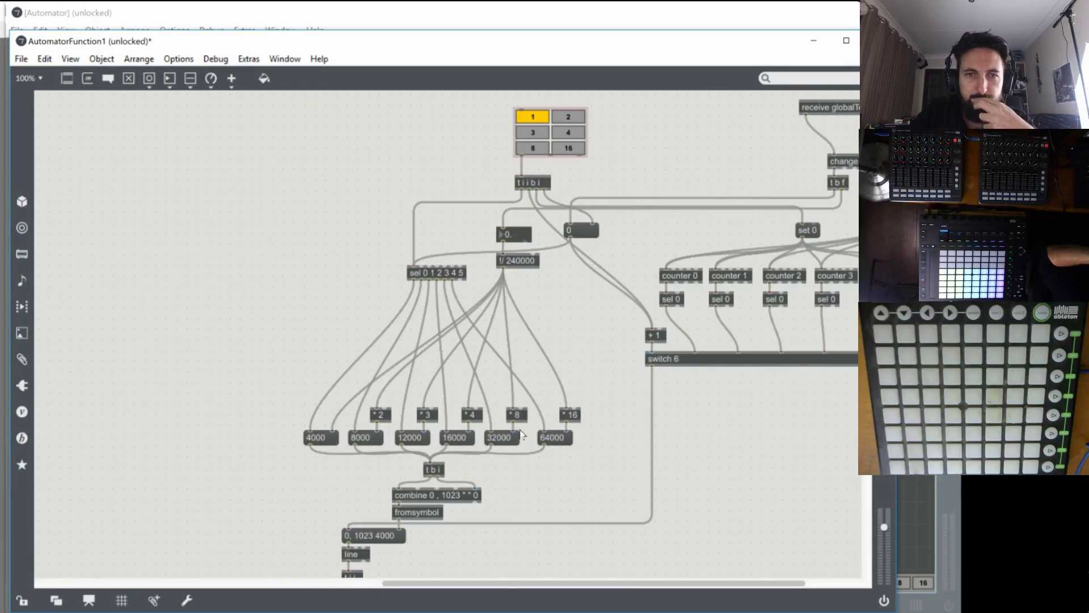
drag(493, 583, 547, 586)
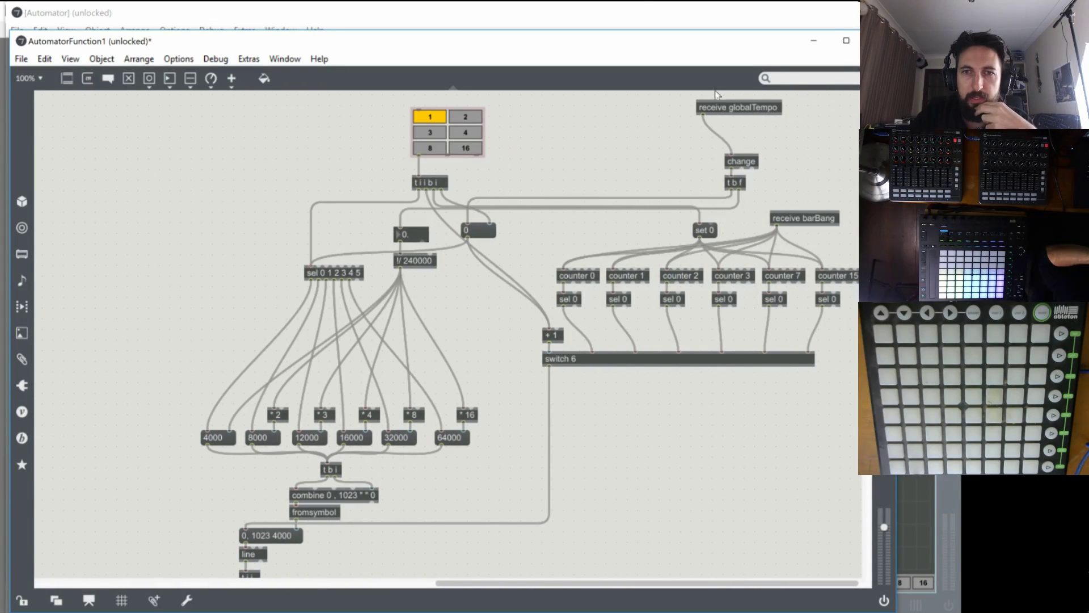
drag(727, 110, 754, 137)
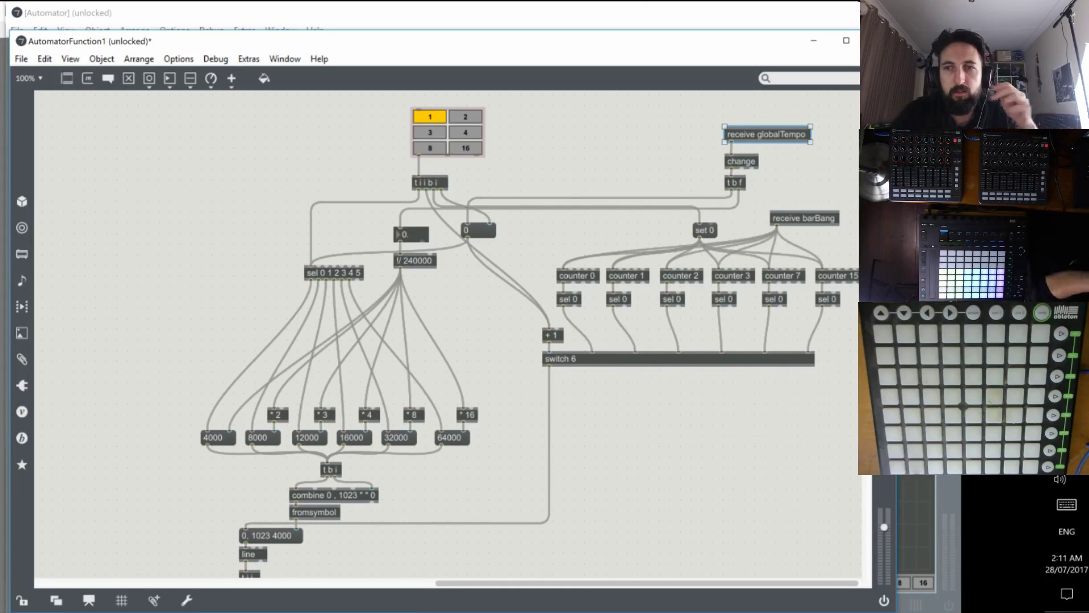
Switch to Ableton Live, look over the session's clips up to the first scenes, and return to the AutomatorFunction1 patch.
key(alt+Tab)
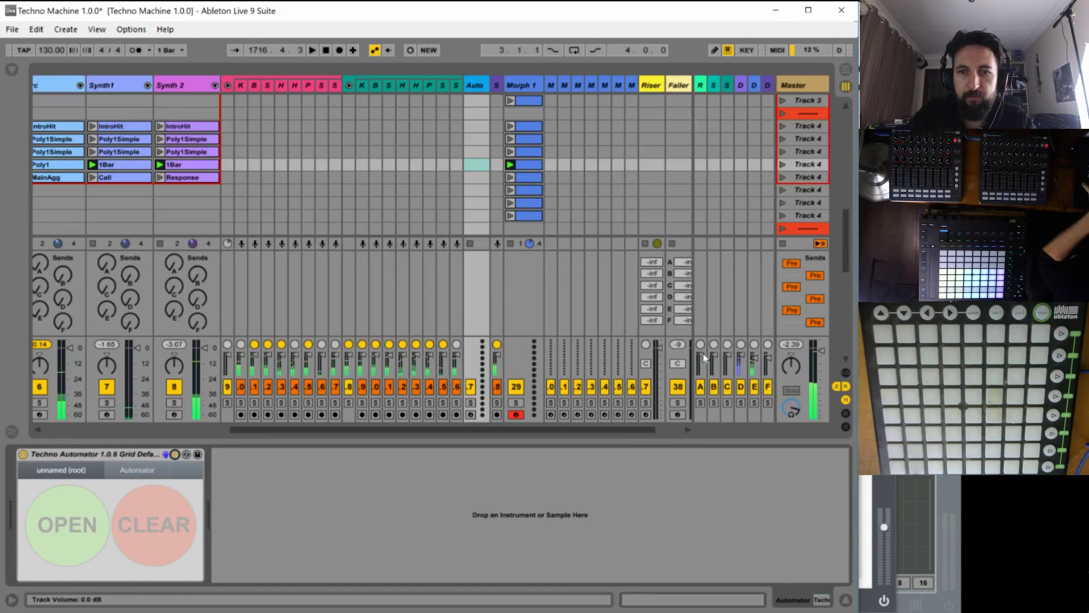
scroll(660, 433, right, 2)
scroll(695, 110, up, 4)
scroll(704, 141, up, 5)
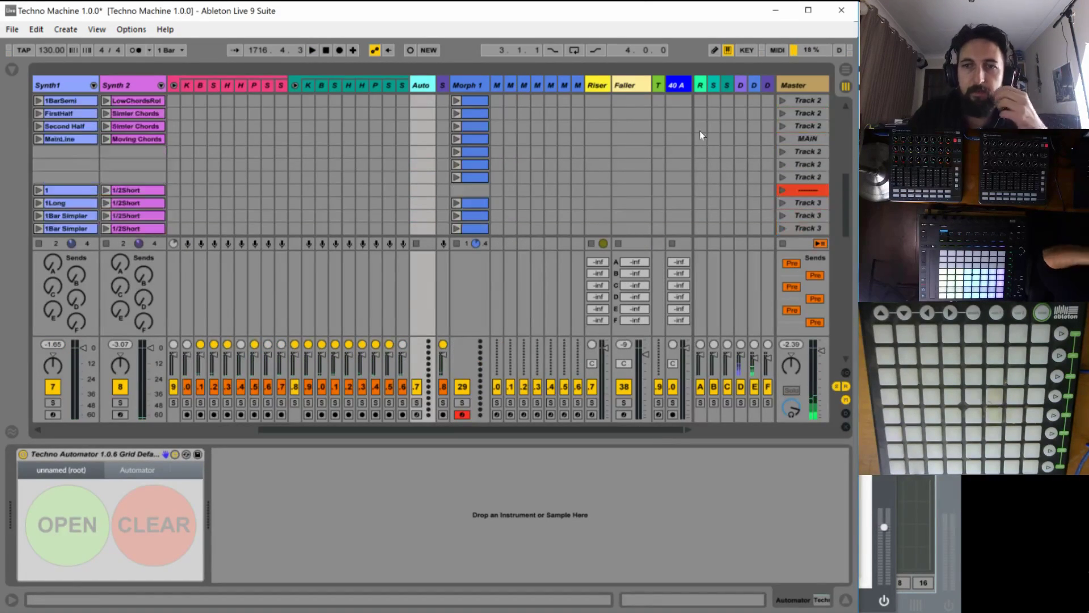
scroll(847, 174, up, 5)
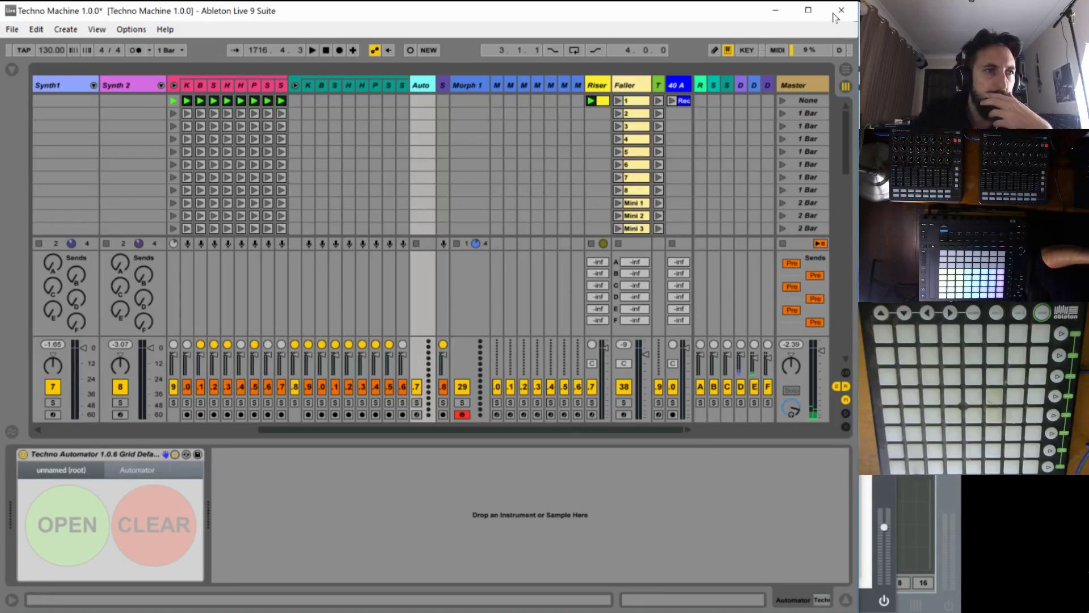
click(672, 100)
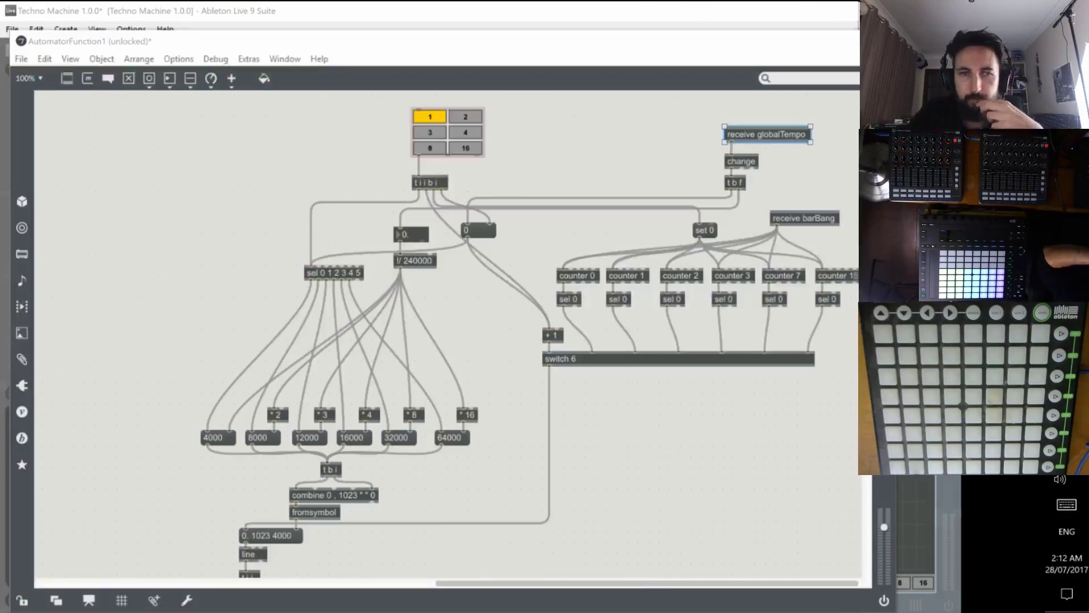
key(alt+Tab)
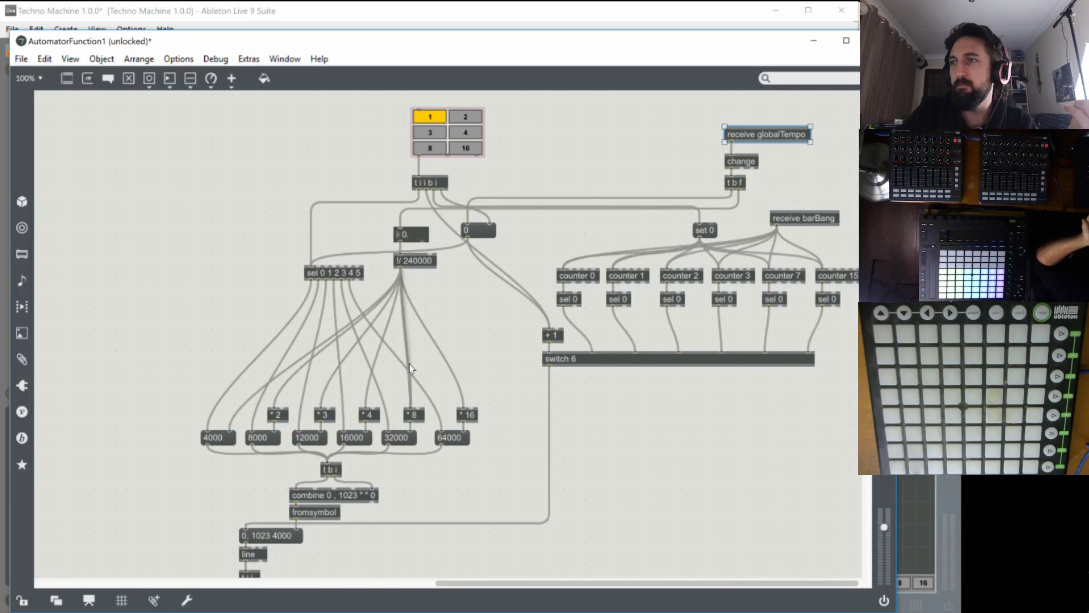
Examine the AutomatorFunction1 patch from the duration messages and line object back to the function's cursor and gridstep attributes.
drag(451, 583, 395, 583)
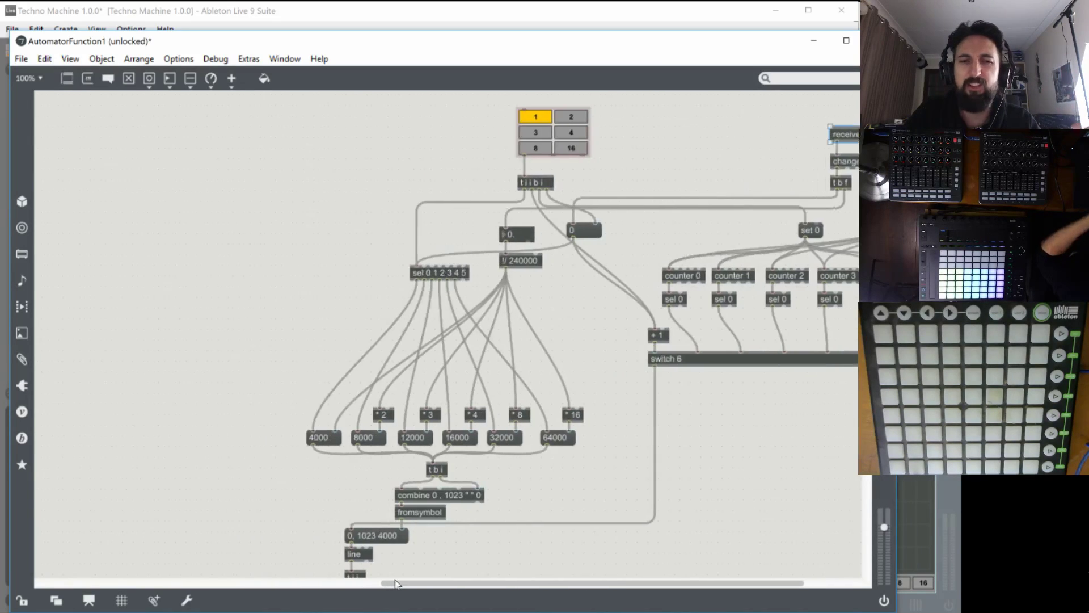
scroll(585, 418, down, 5)
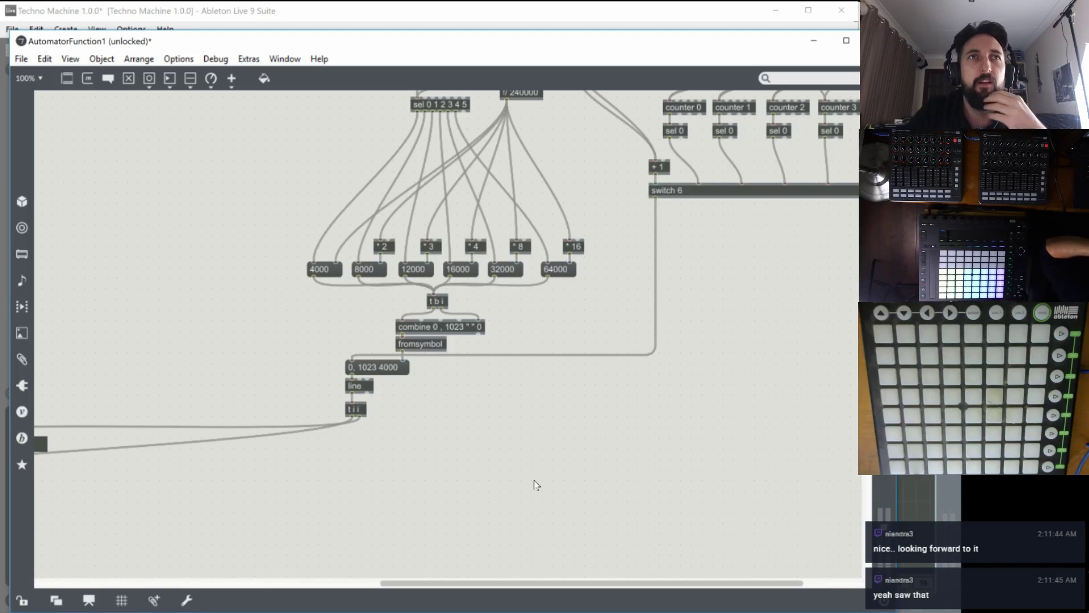
drag(441, 581, 207, 579)
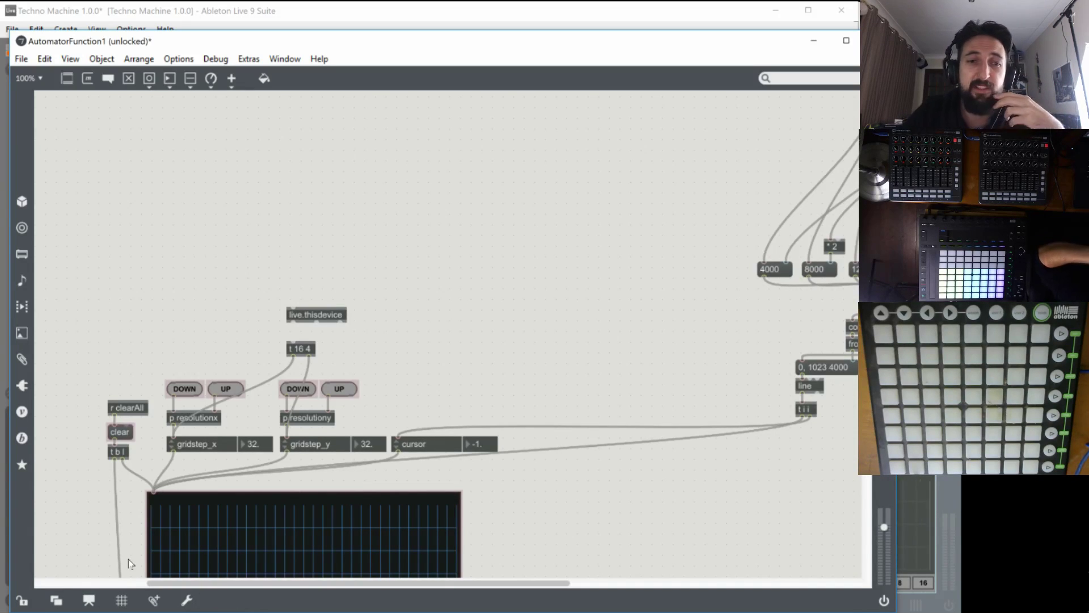
scroll(449, 363, down, 5)
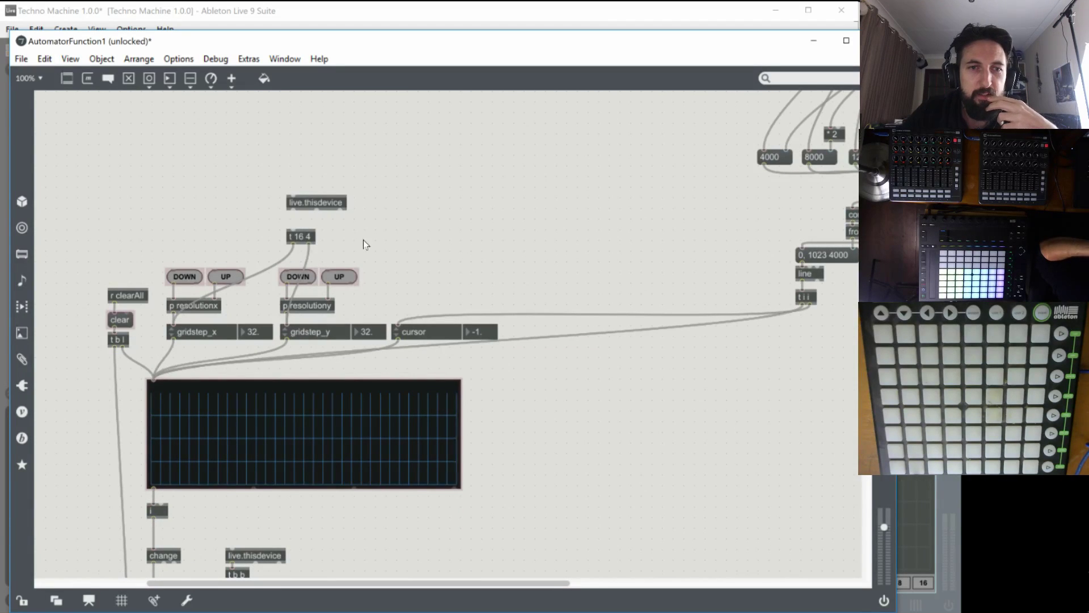
Delete the live.thisdevice and t 16 4 objects above the grid resolution controls, and close the saved AutomatorFunction1 patch.
drag(365, 244, 292, 197)
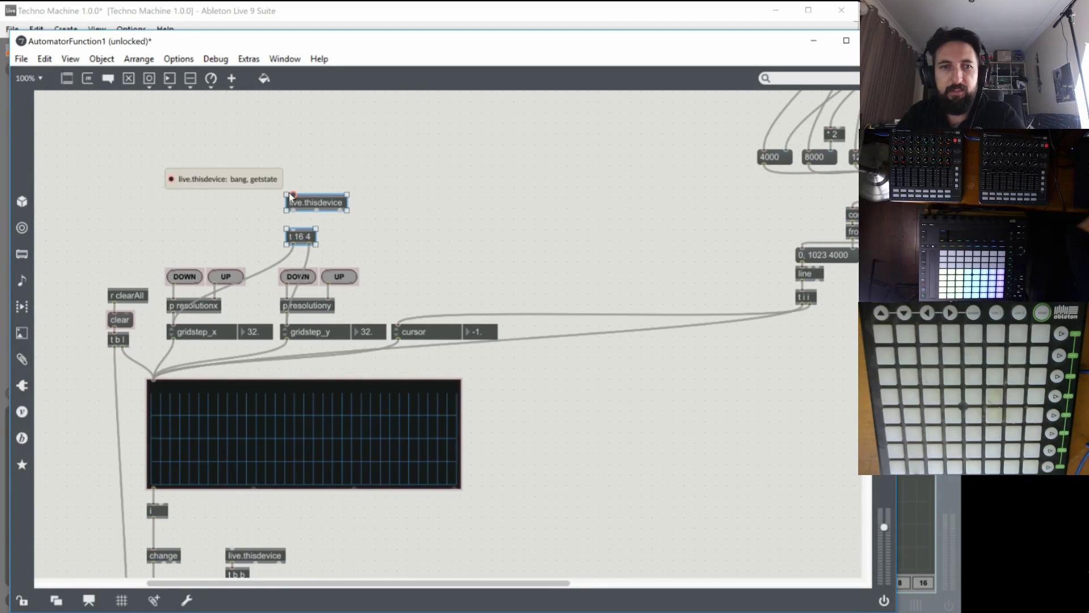
key(BackSpace)
scroll(308, 446, down, 10)
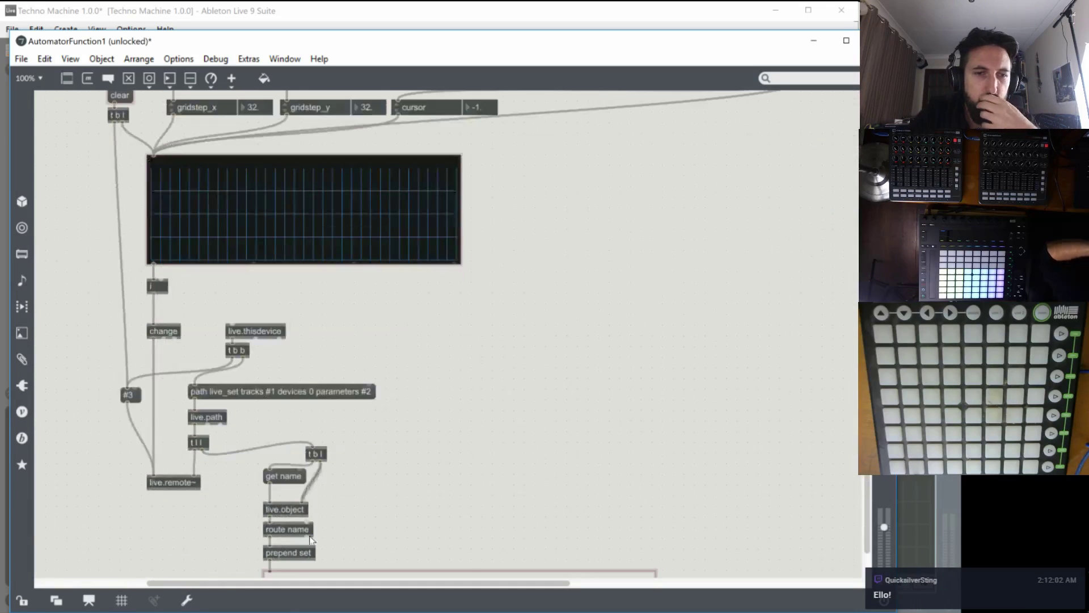
drag(291, 584, 655, 576)
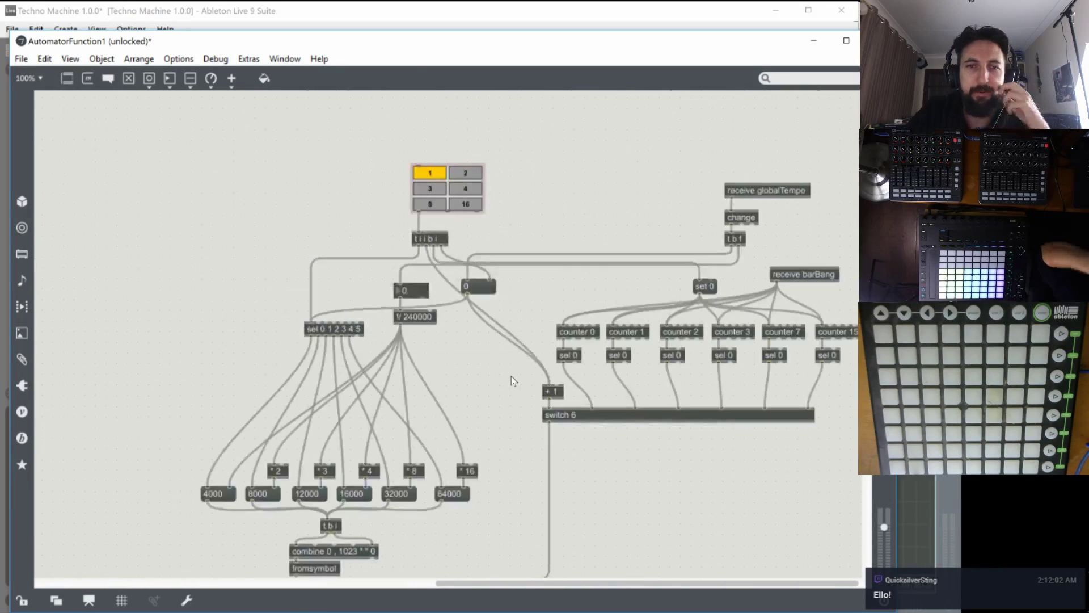
scroll(475, 227, down, 2)
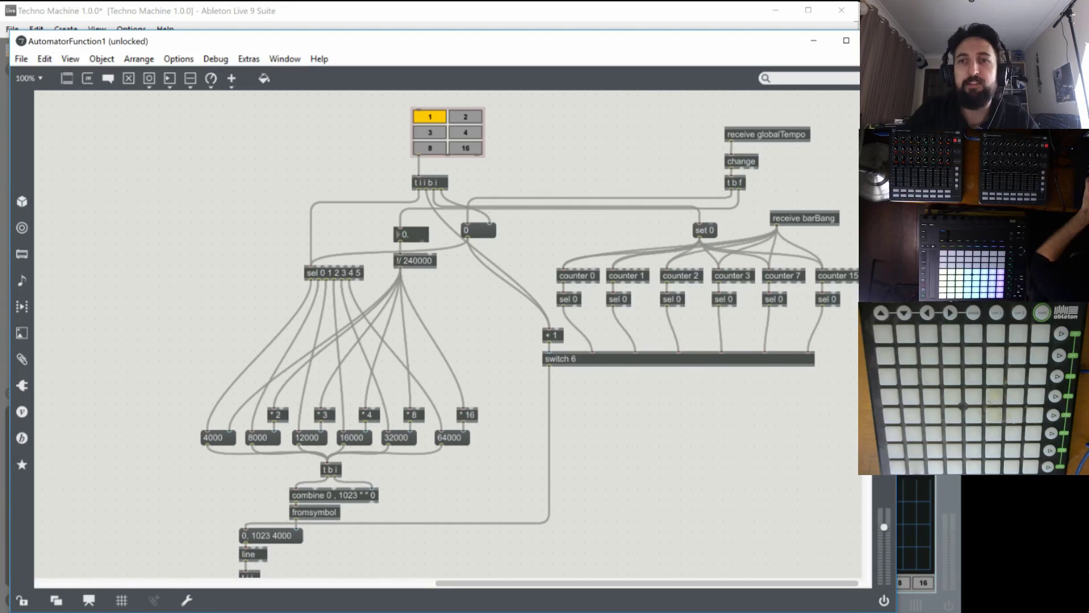
key(ctrl+w)
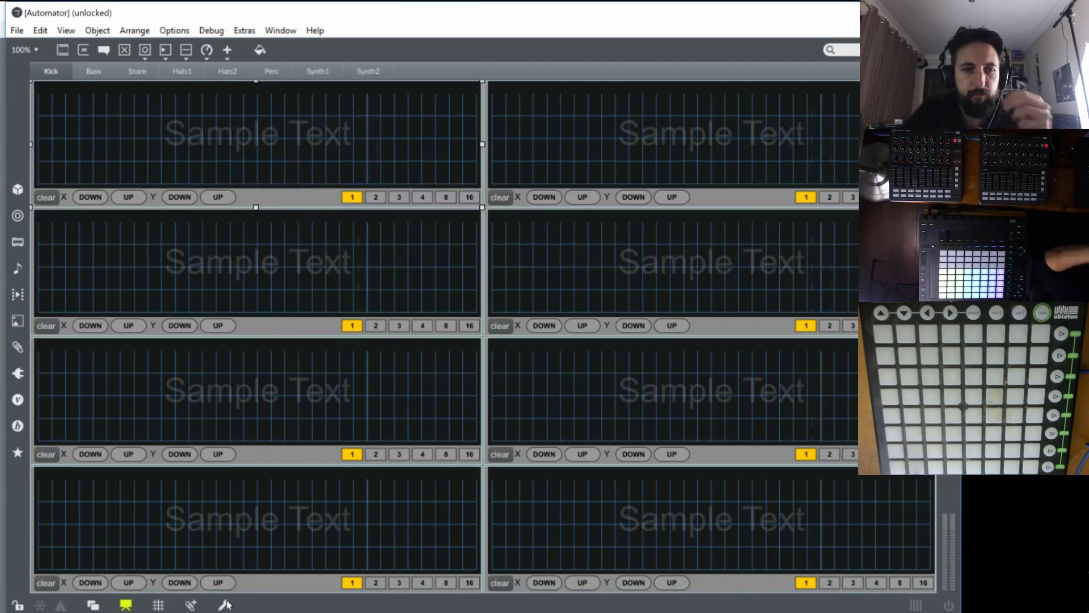
Lock the Automator patch and place a test point at about X 96, Y 32 in the first Kick function display.
click(17, 605)
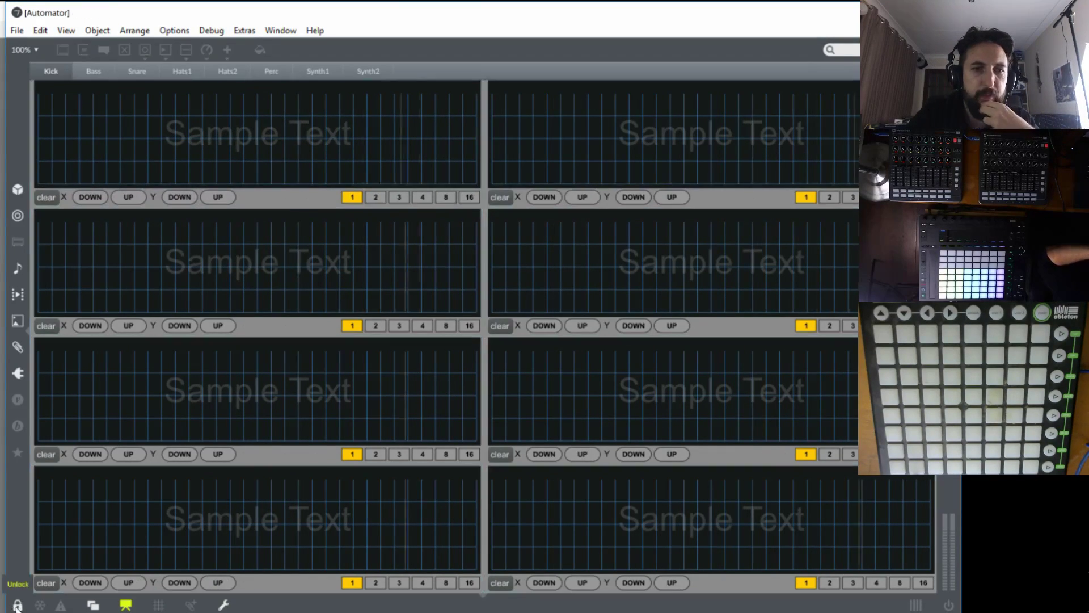
click(79, 161)
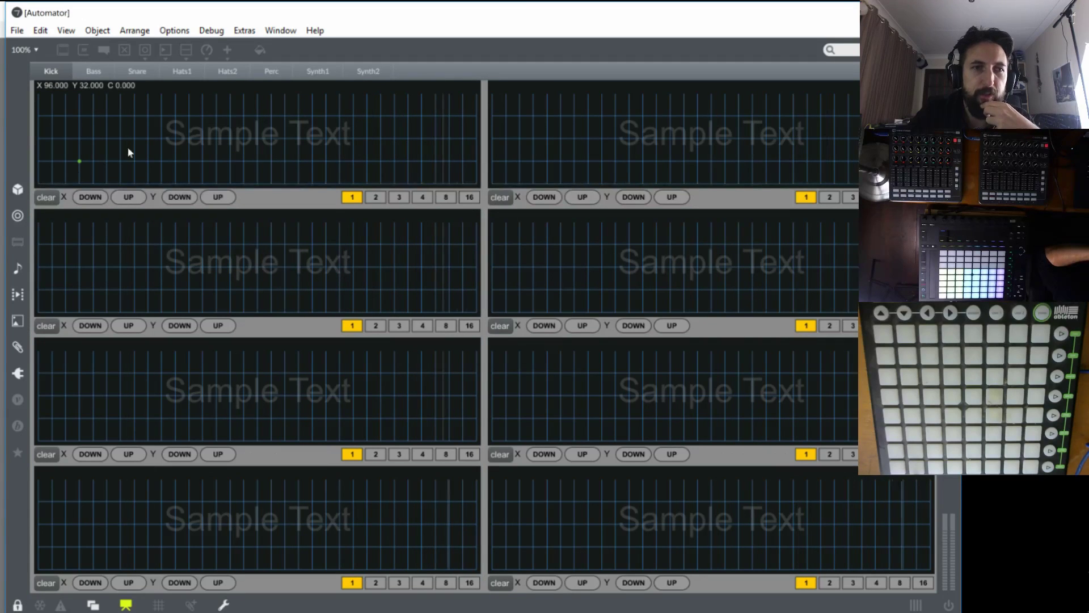
Draw a short test envelope that rises, dips and rises again in the first Kick graph, and clear it.
drag(79, 161, 54, 187)
click(243, 116)
click(367, 161)
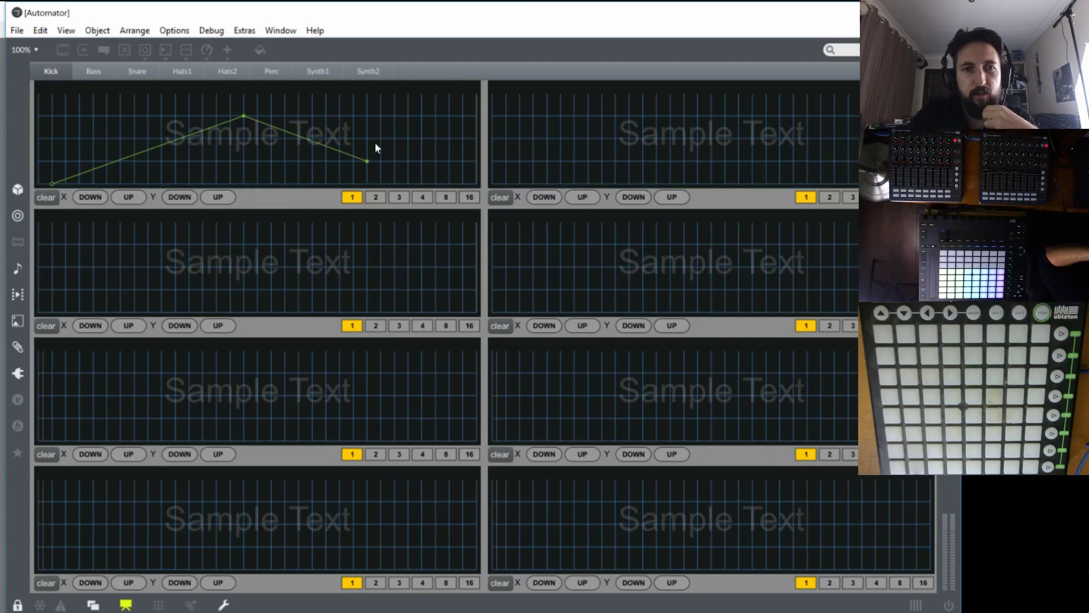
click(409, 138)
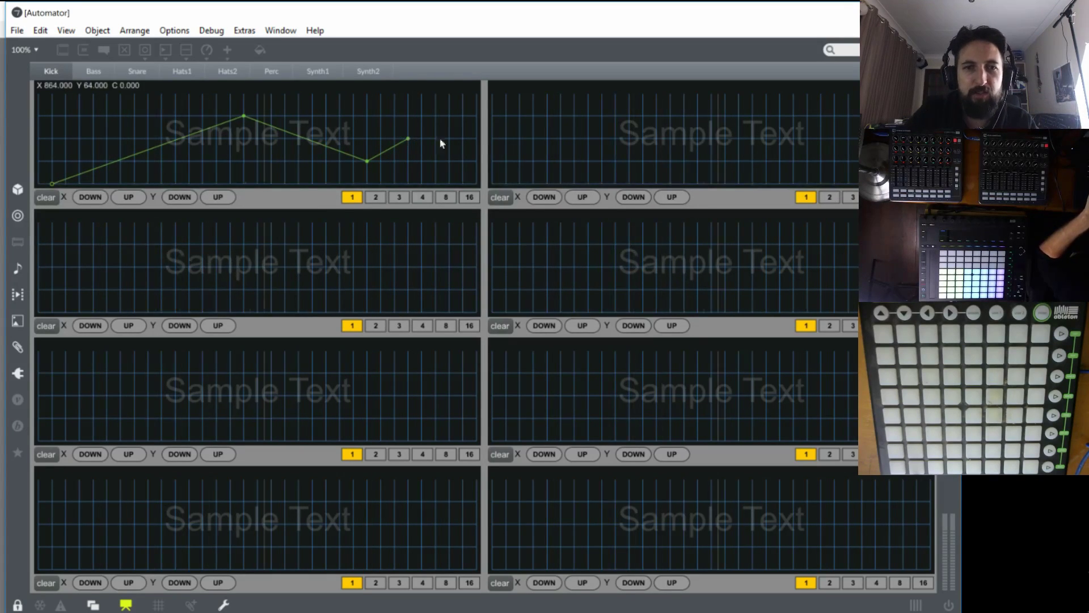
mouse_move(441, 143)
mouse_down()
mouse_move(461, 139)
mouse_move(436, 138)
mouse_up()
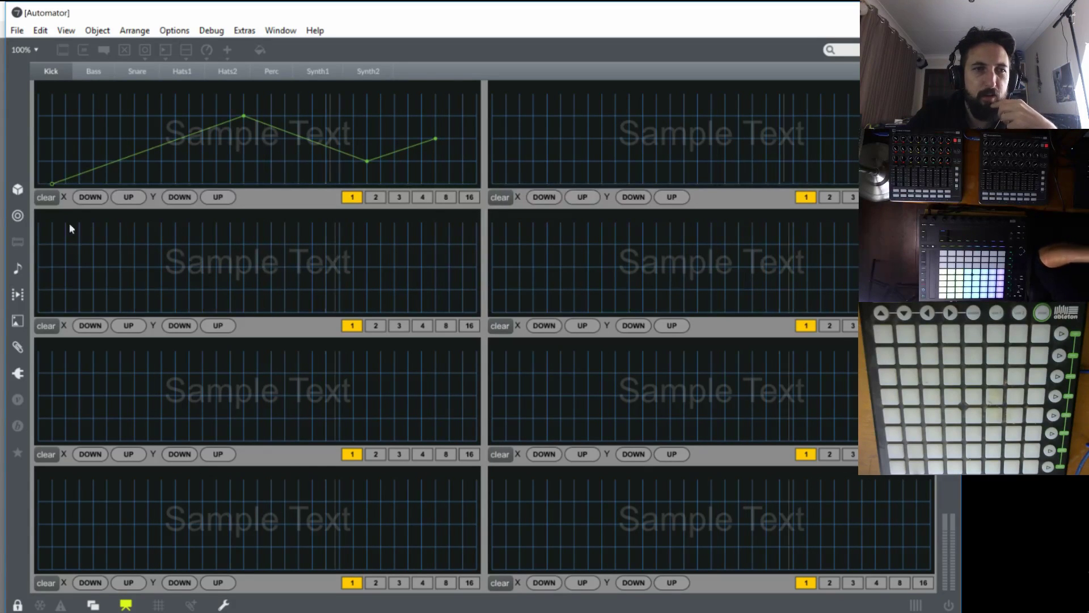
click(46, 196)
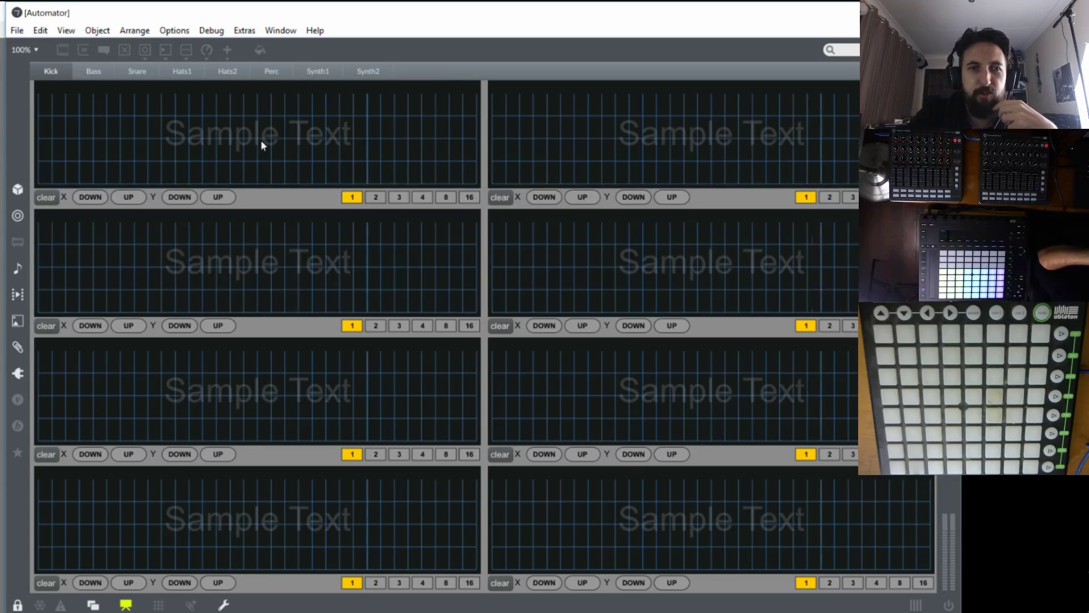
Unlock Automator, open the first Kick graph's AutomatorFunction1 patch for editing, and bring up the function object's inspector.
key(ctrl+e)
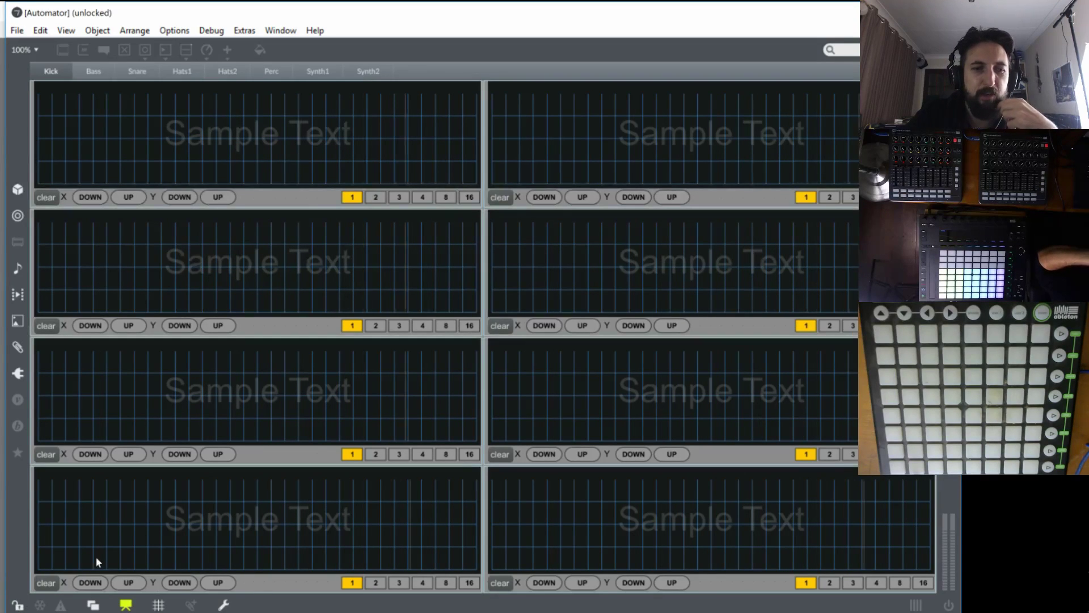
right_click(197, 108)
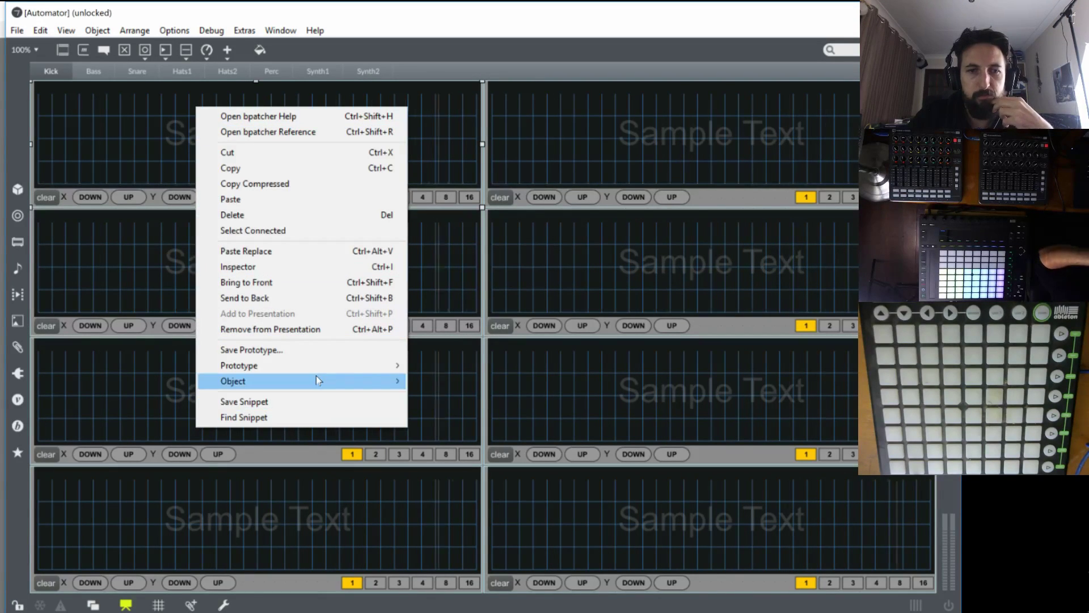
mouse_move(315, 376)
click(441, 374)
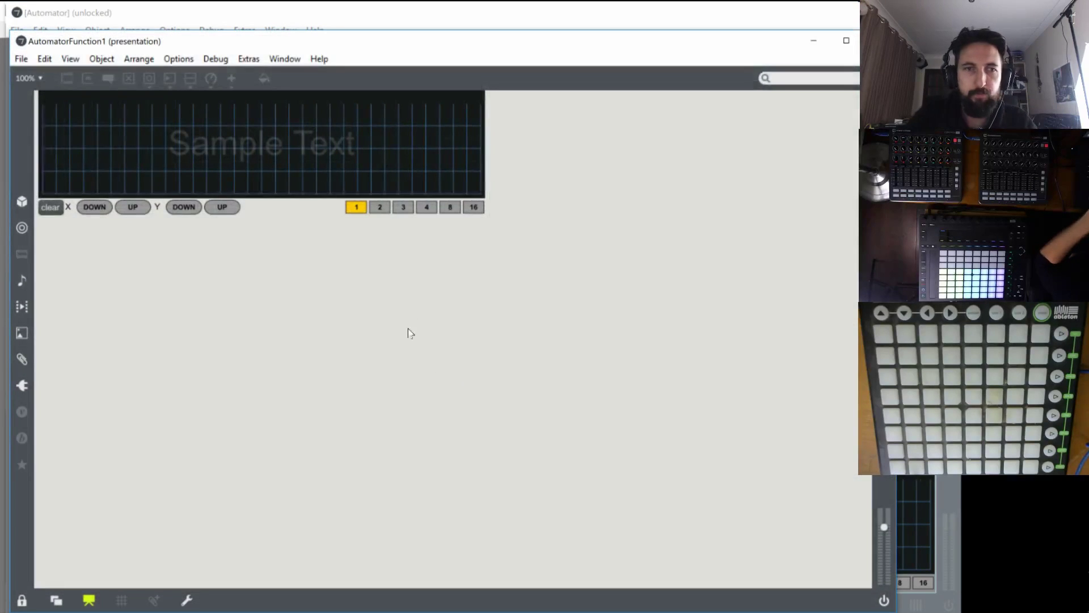
key(ctrl+e)
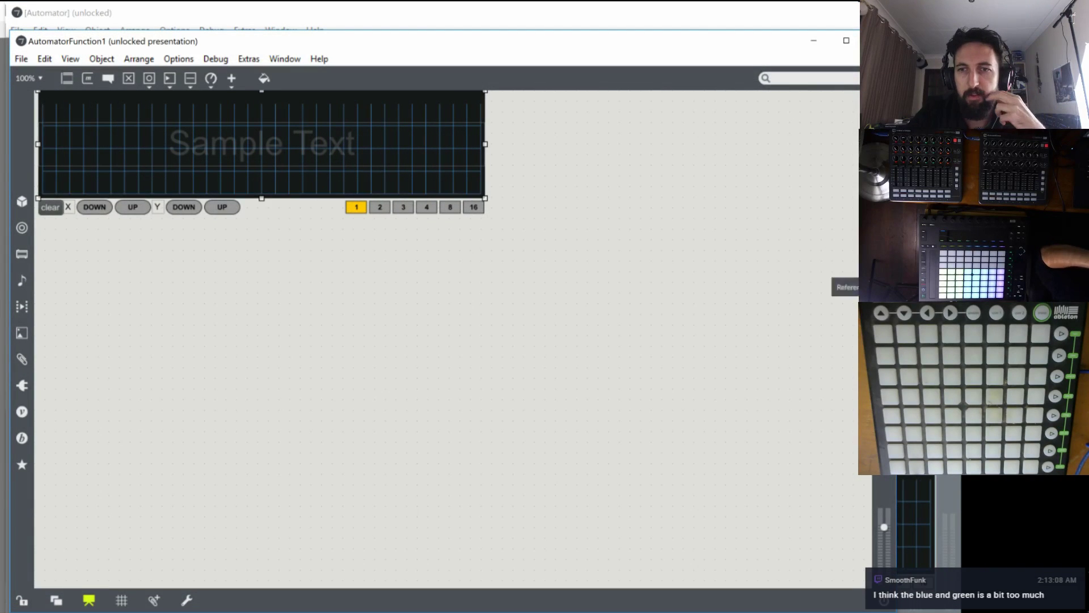
key(ctrl+i)
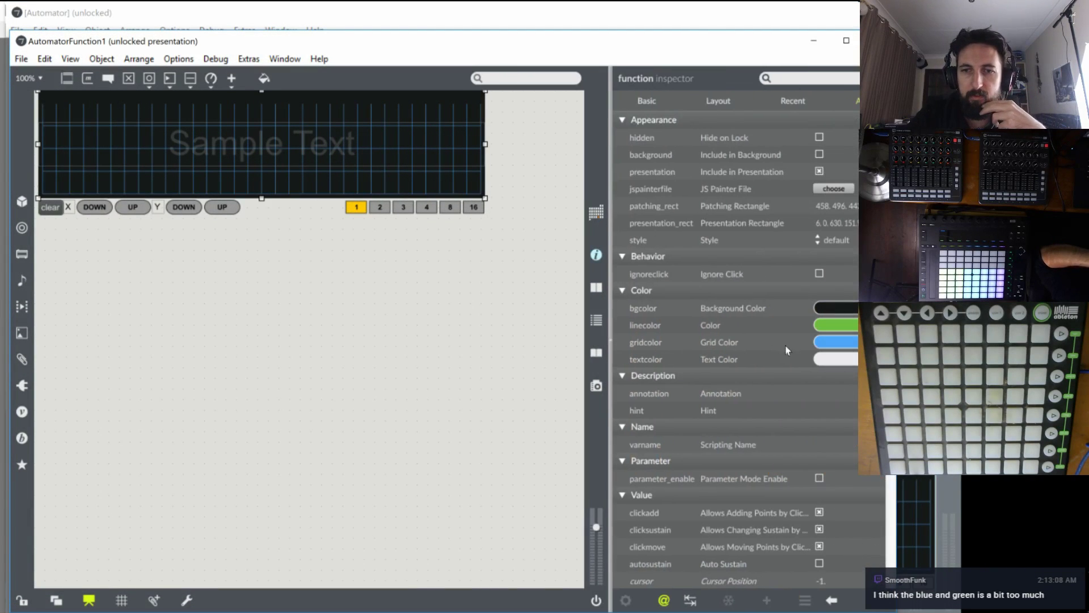
Try grey and white for the function's Grid Color, and settle on a pale blue from the brighter palette.
click(833, 342)
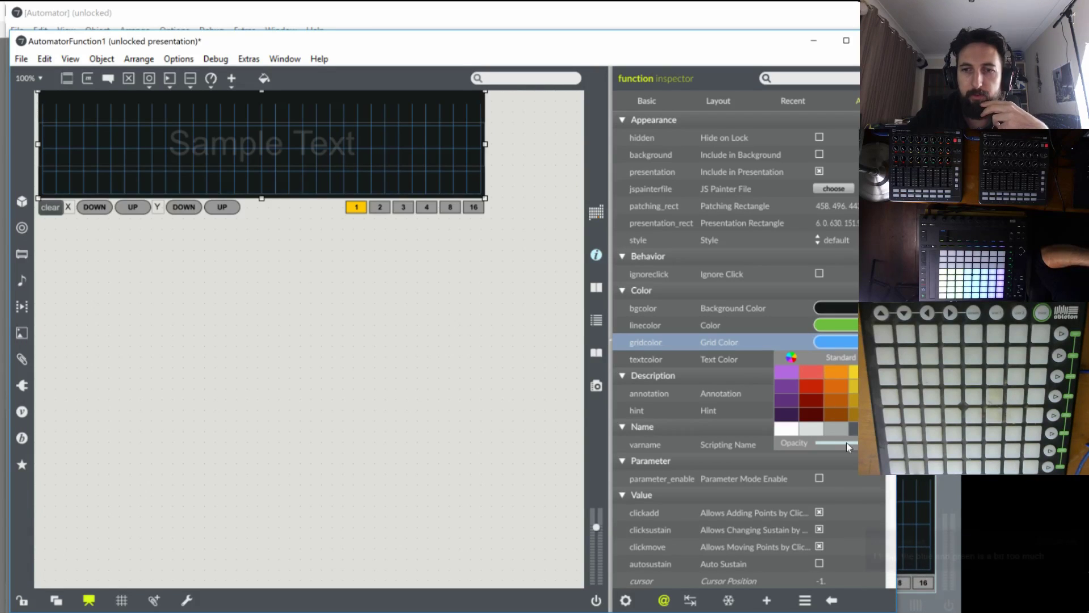
click(835, 429)
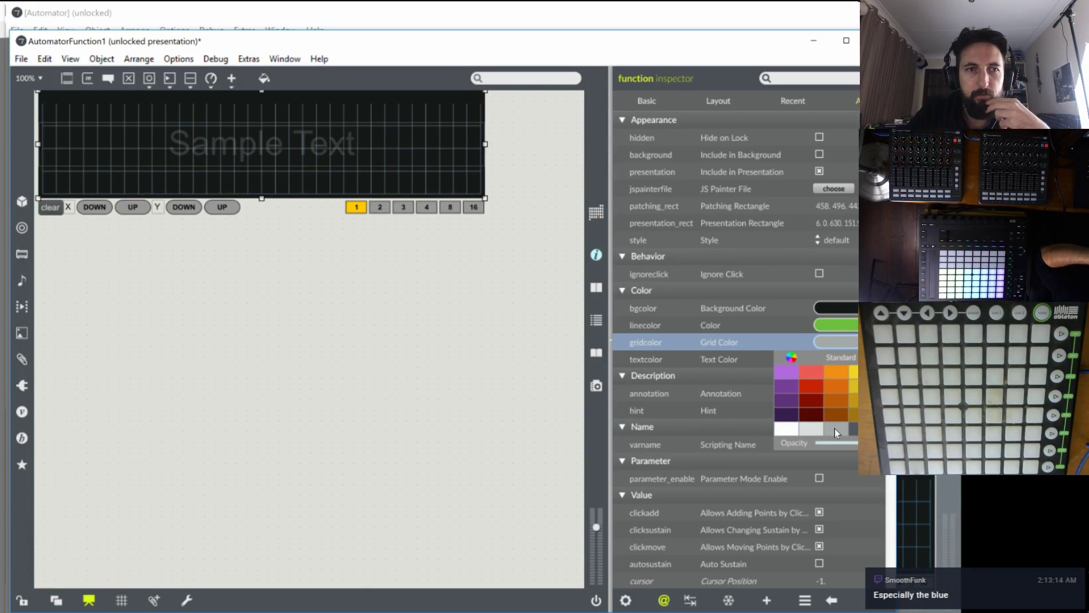
click(792, 429)
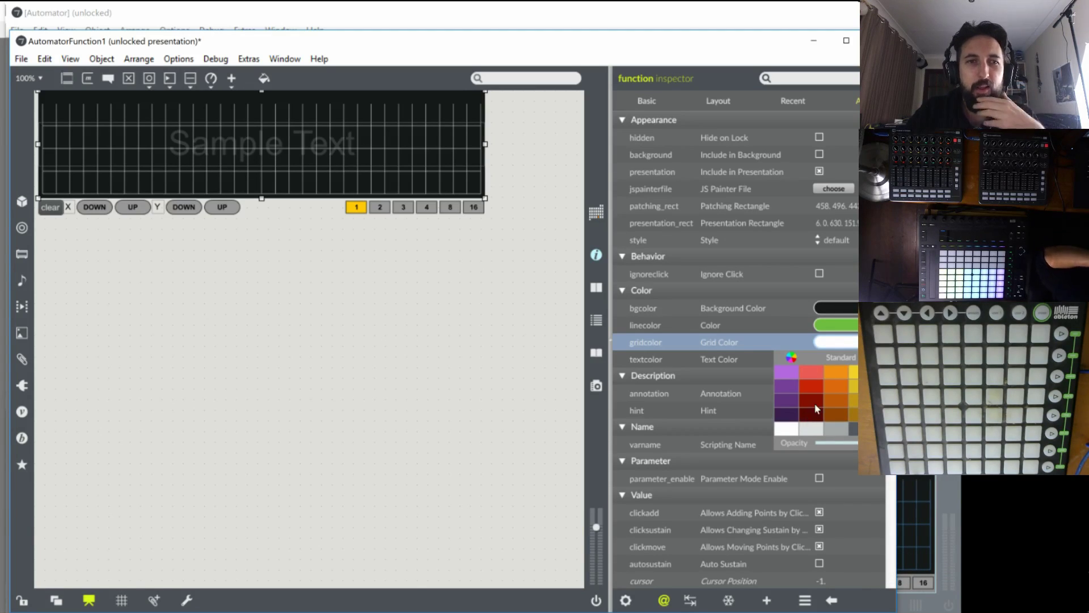
click(844, 353)
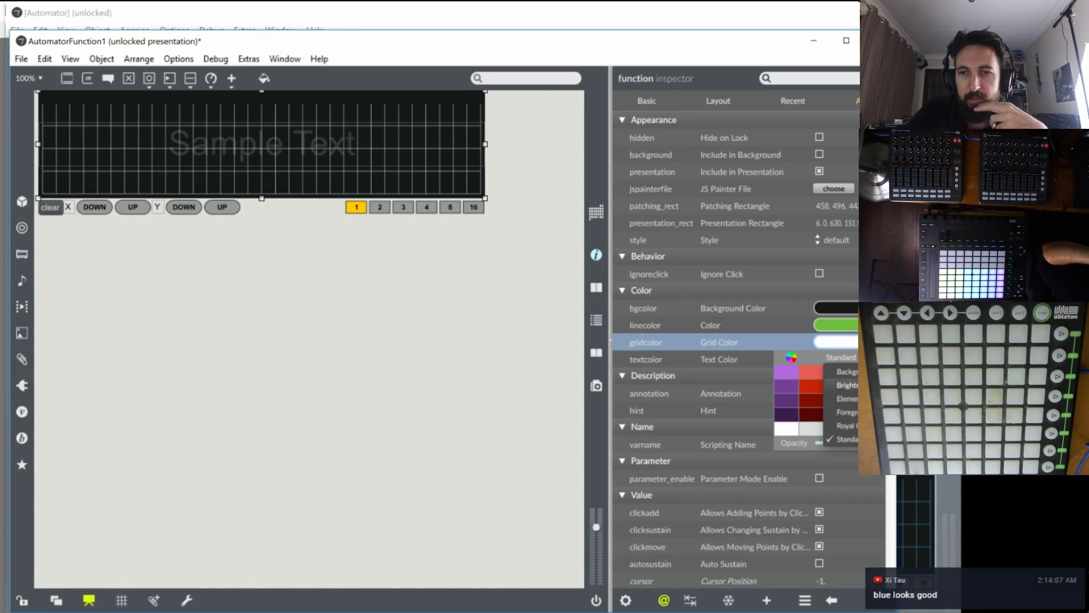
click(845, 385)
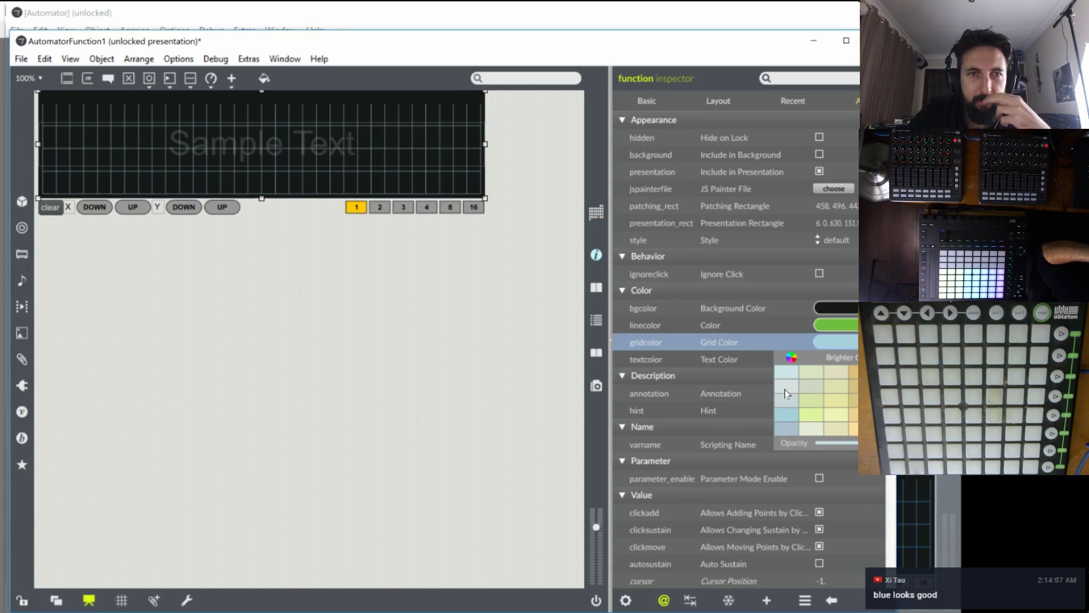
click(788, 397)
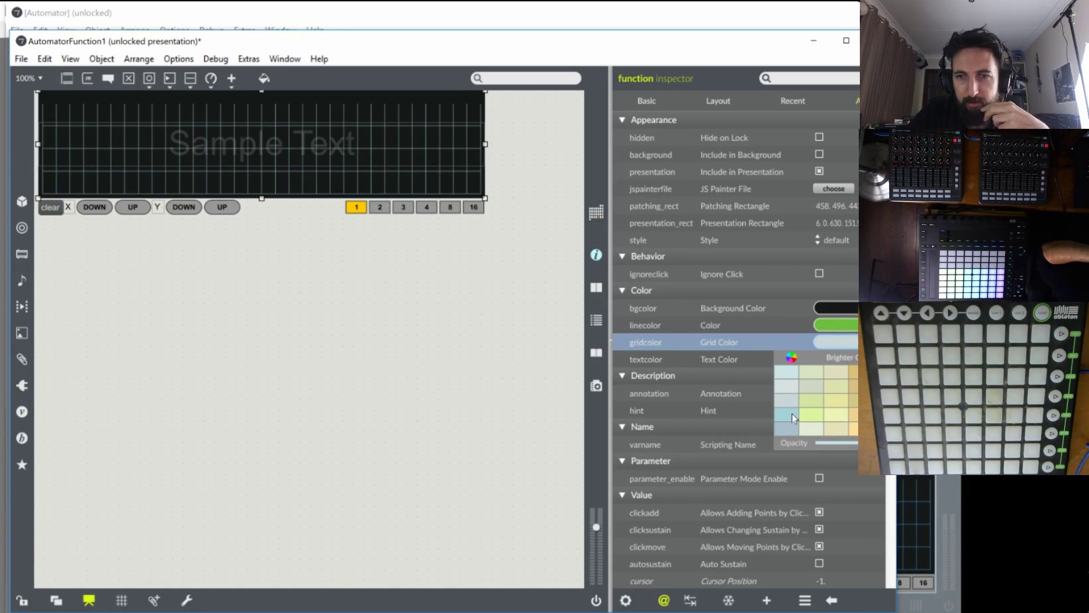
click(792, 415)
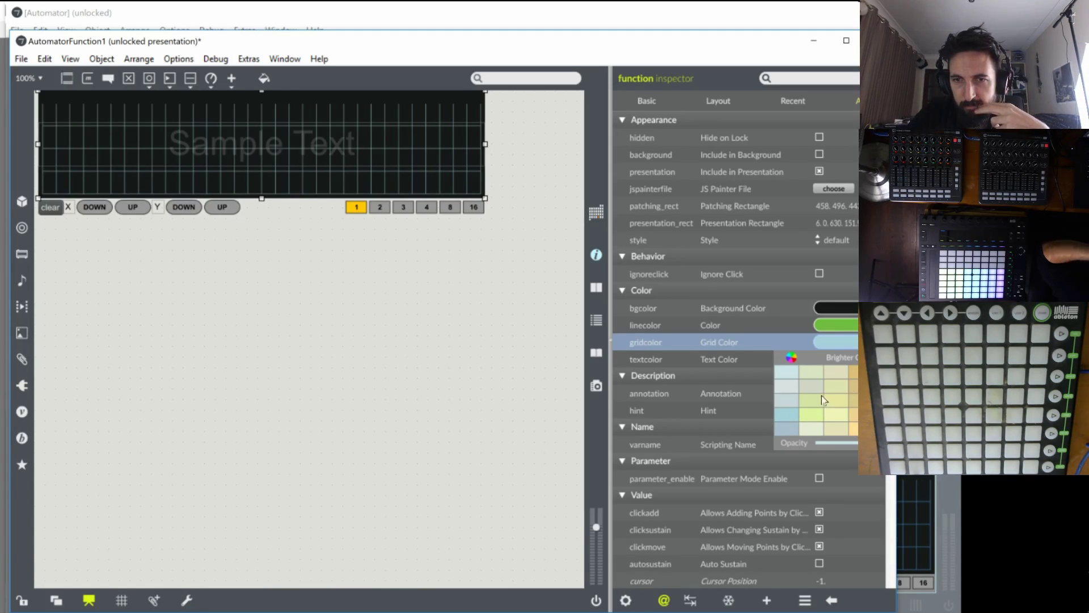
Fine-tune the Grid Color to a custom pale blue-grey of red 0.78, green 0.85, blue 0.86.
click(792, 358)
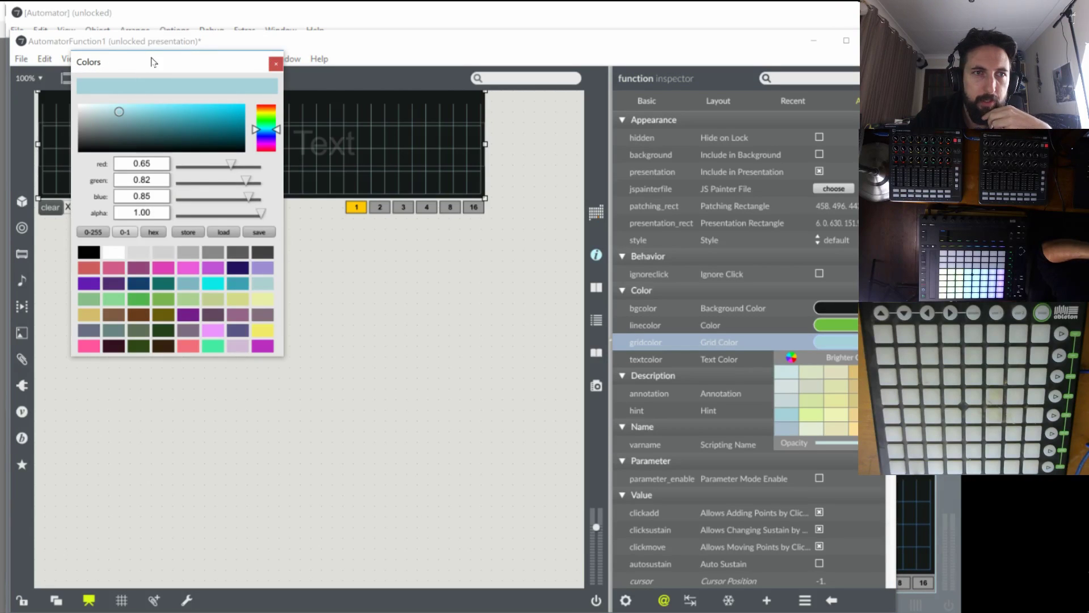
drag(153, 62, 408, 272)
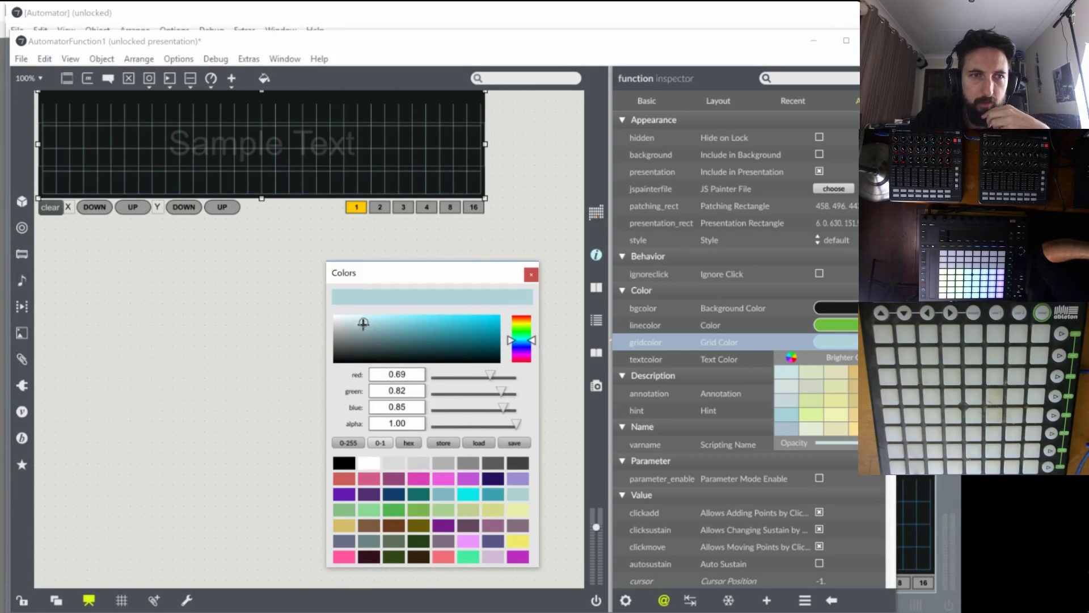
drag(364, 323, 353, 322)
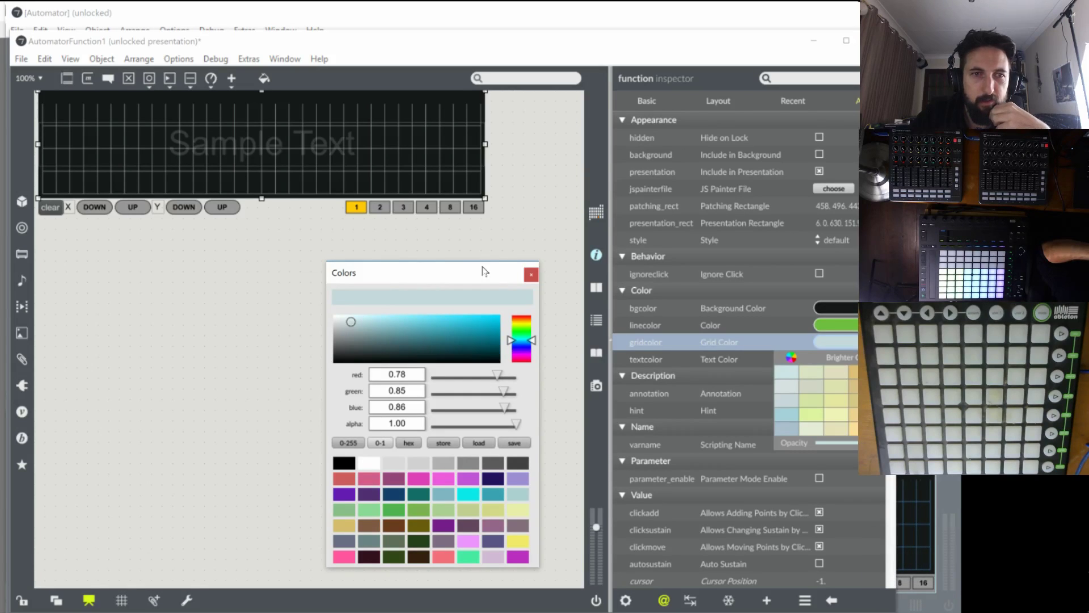
click(532, 276)
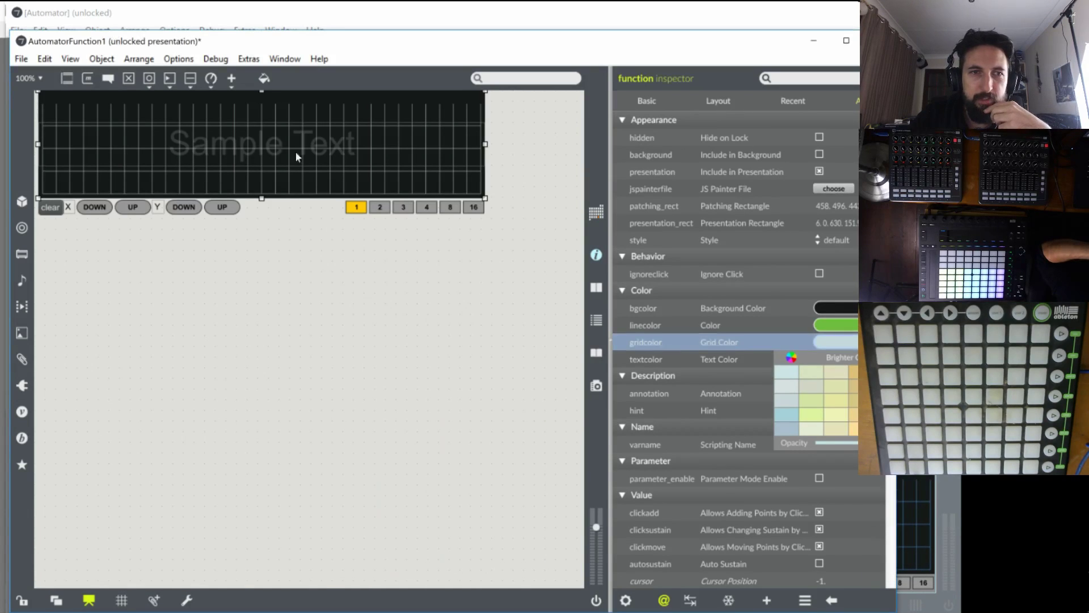
Select the Sample Text comment over the graph and set its Text Color opacity to about 18%.
click(263, 129)
click(263, 130)
click(313, 142)
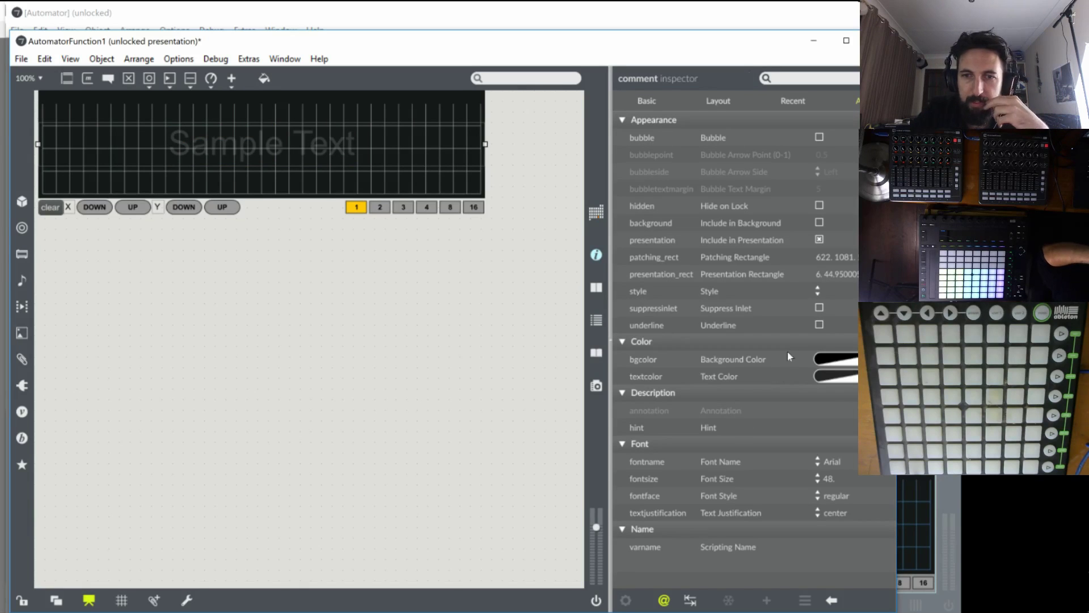
click(835, 374)
click(841, 477)
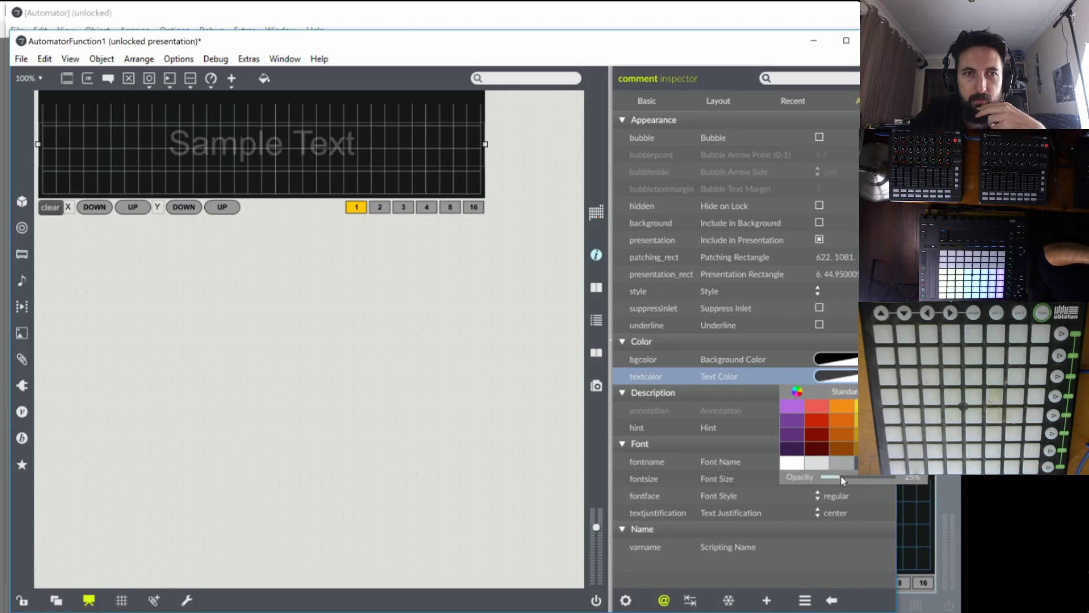
drag(840, 476, 843, 475)
Close the AutomatorFunction1 patch, saving its changes, and lock the Automator patch.
click(878, 41)
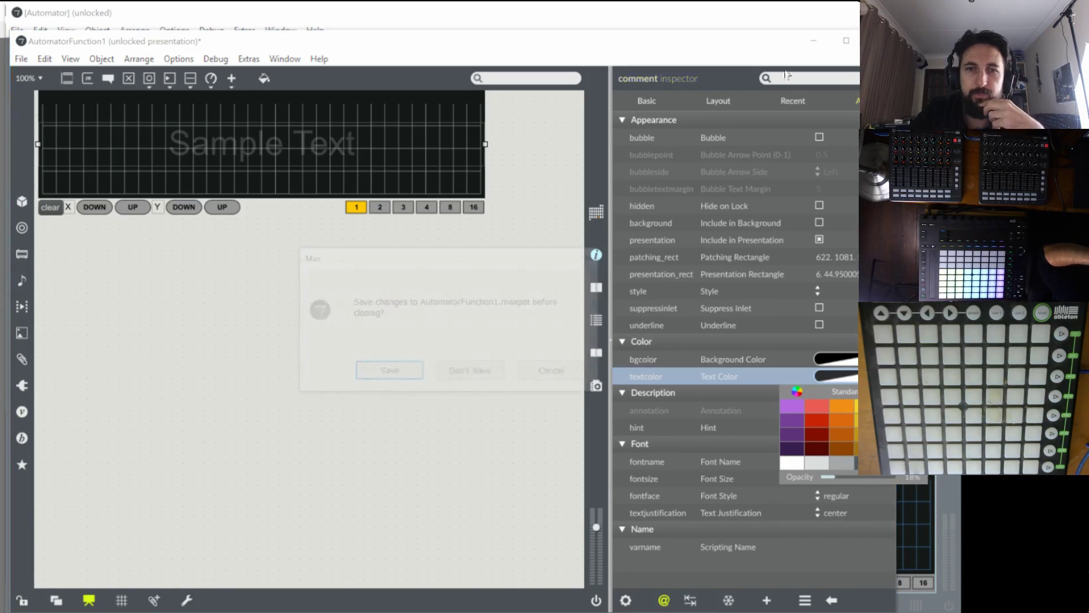
click(414, 370)
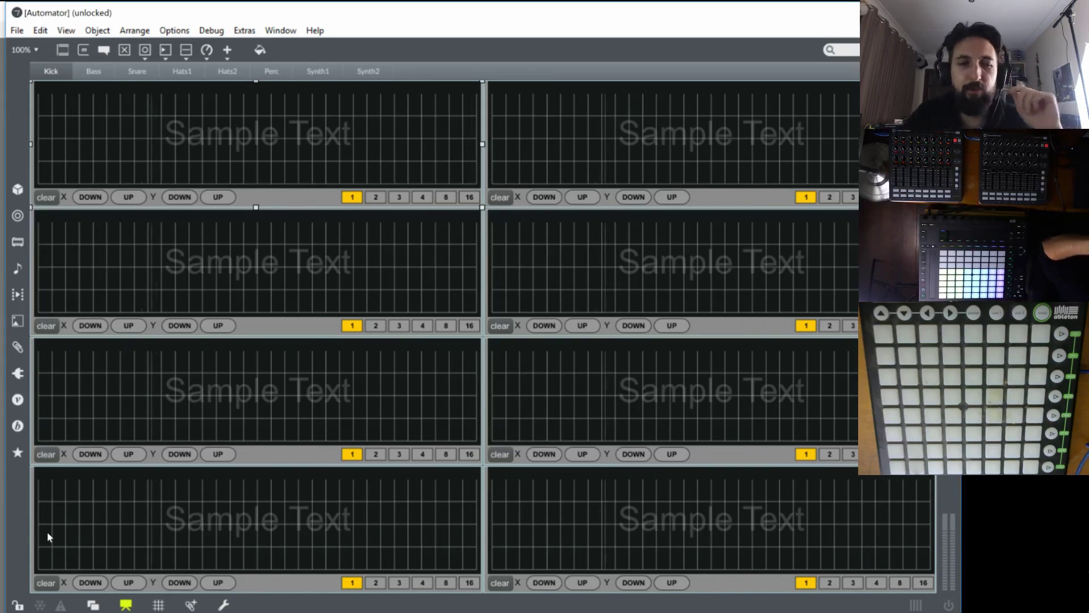
key(ctrl+e)
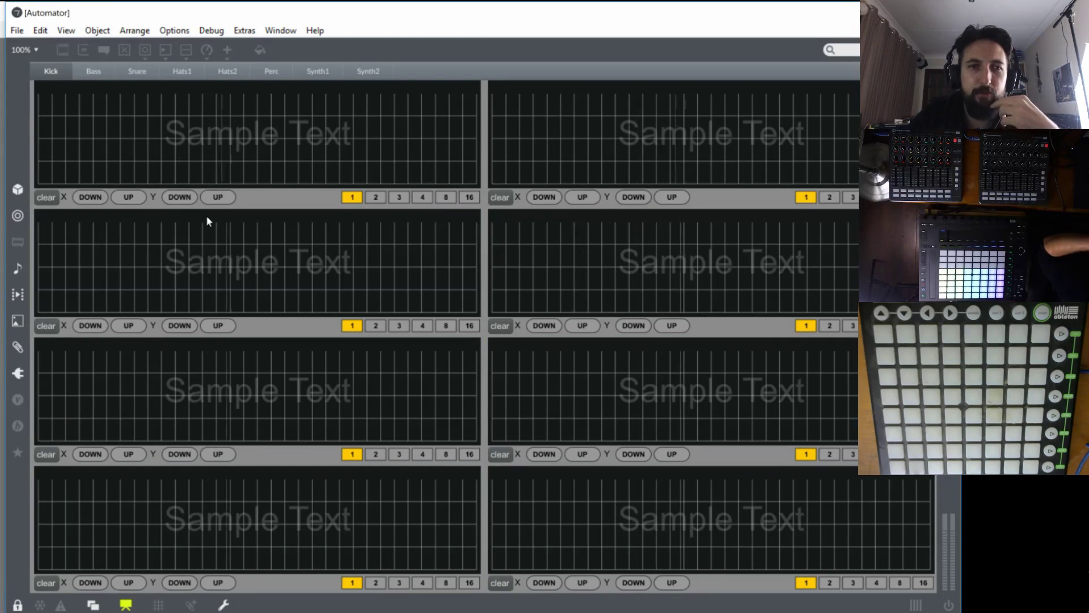
Draw a test envelope with two equal peaks, starting and ending at zero, in the first Kick graph.
click(161, 115)
click(272, 161)
click(380, 116)
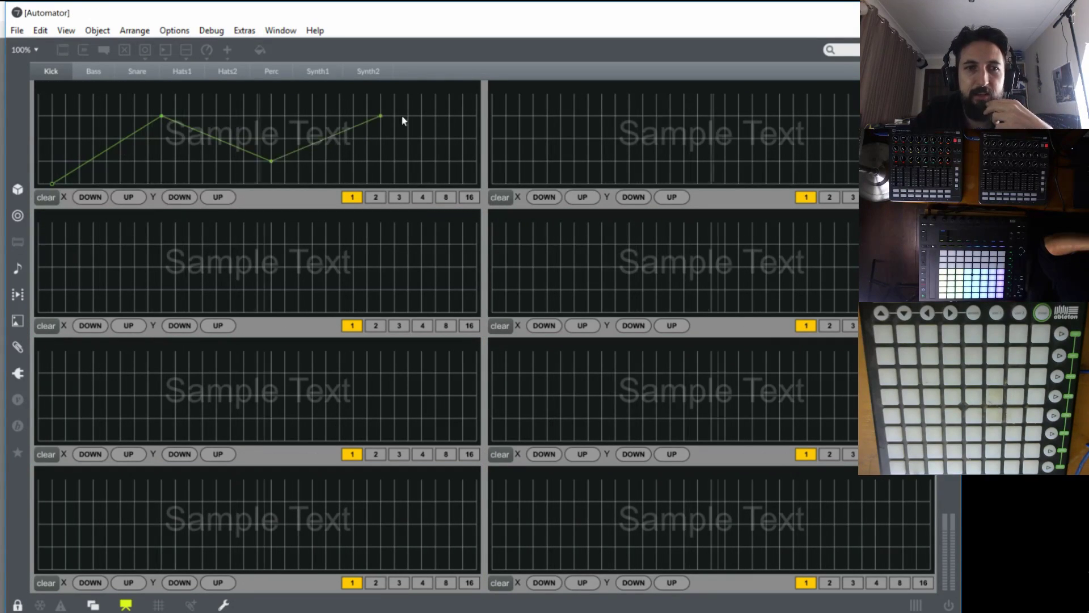
click(477, 183)
Draw a five-point test envelope with a low first peak and a full-height second peak in the upper-right Kick graph.
click(533, 183)
click(643, 138)
click(738, 161)
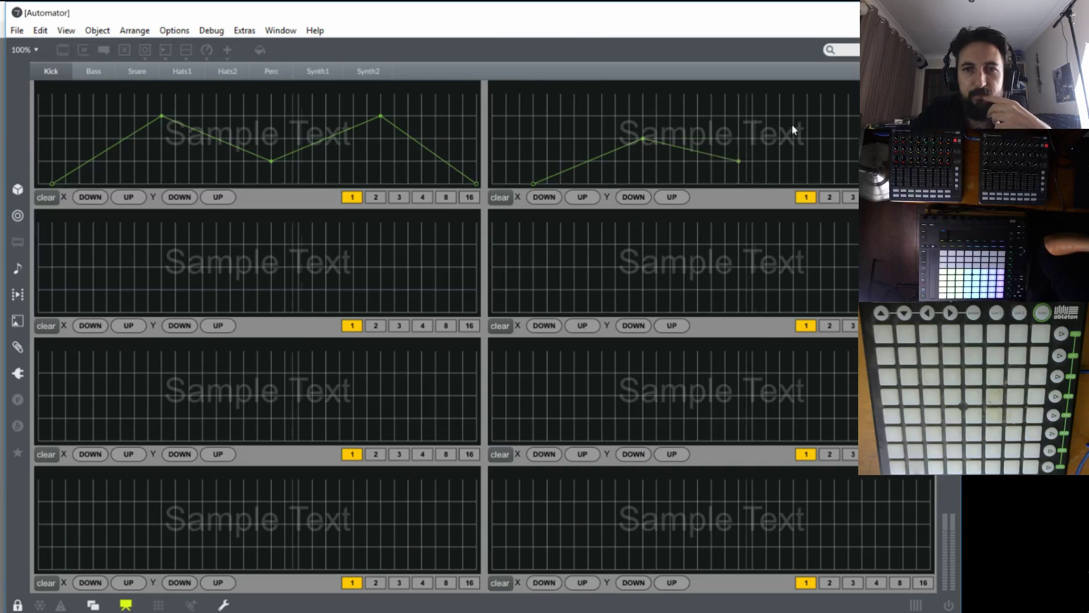
click(821, 93)
click(931, 183)
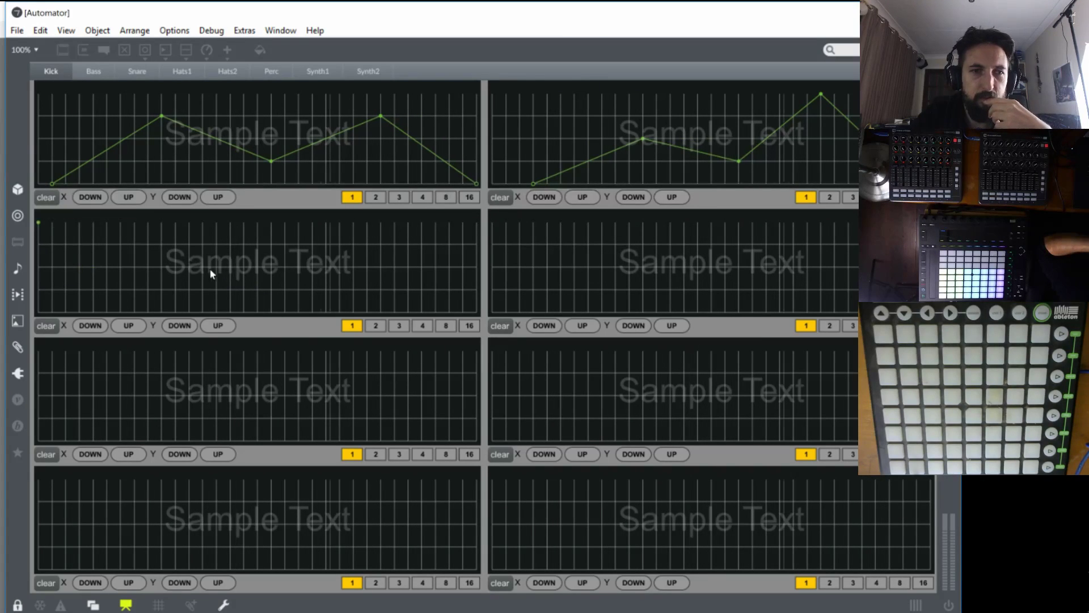
Draw a V-shaped test envelope in the left graph of the second row and bend its falling segment into a downward curve.
click(285, 312)
click(449, 222)
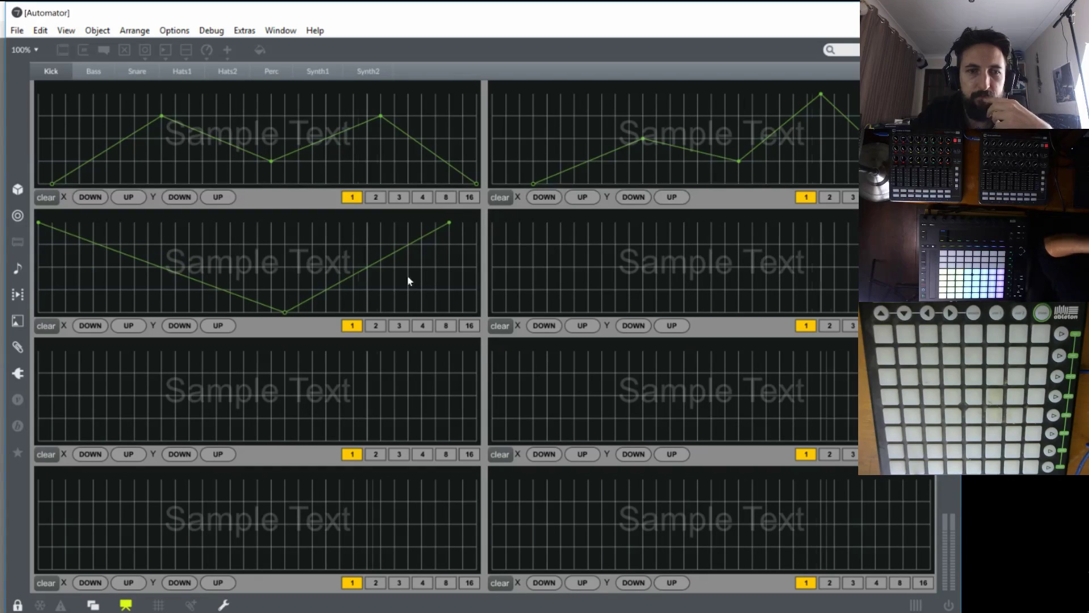
drag(144, 259, 144, 298)
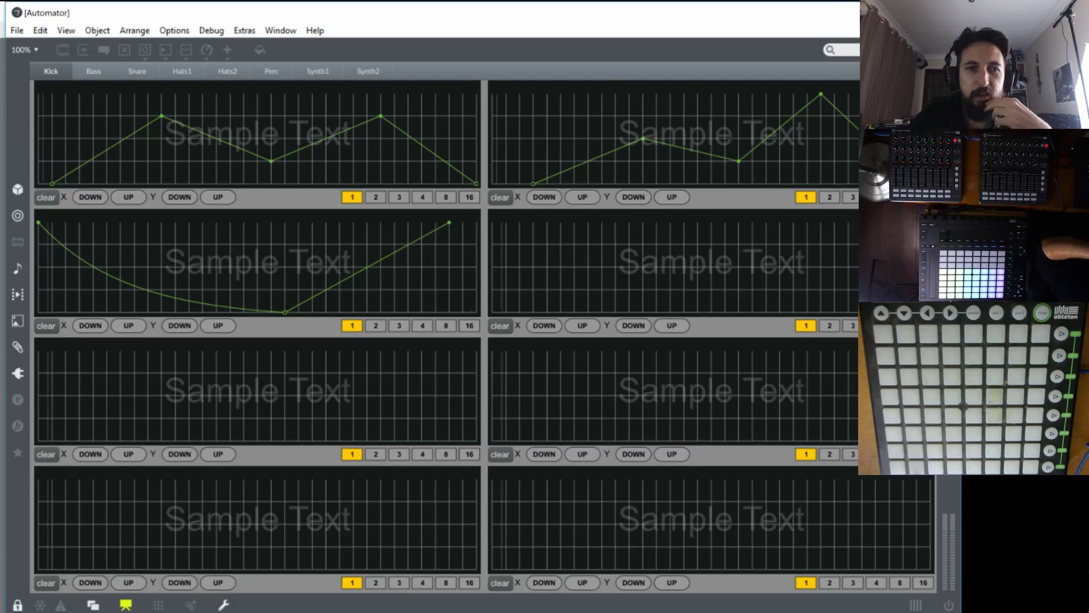
Clear the test envelopes from the three Kick graphs.
click(46, 325)
click(46, 197)
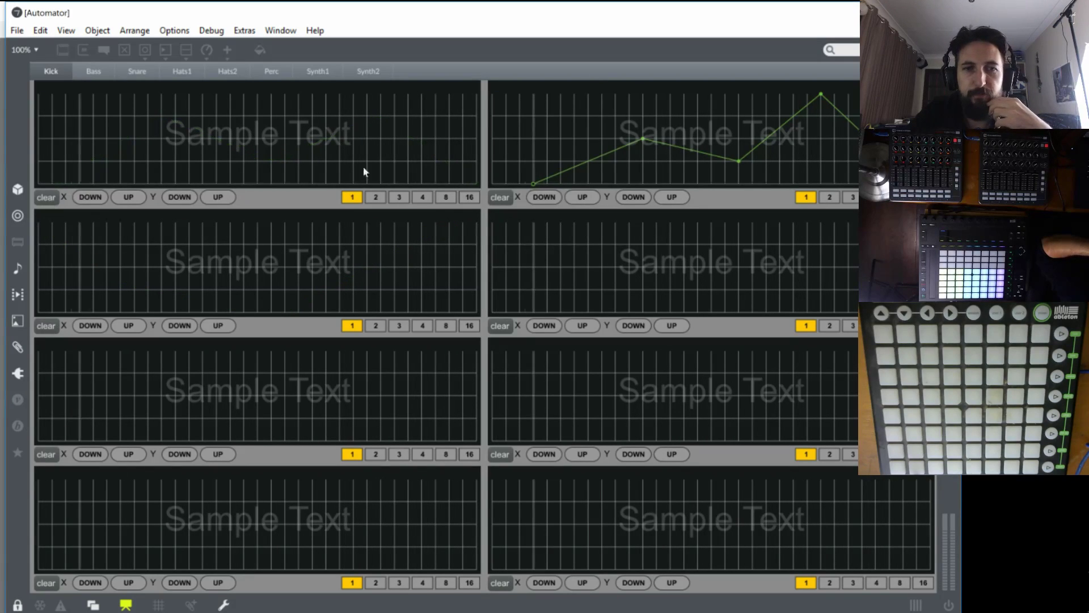
click(500, 197)
Look through the Bass, Snare, Hats1, Hats2, Perc, Synth1 and Synth2 pages to check the restyled graphs.
click(88, 77)
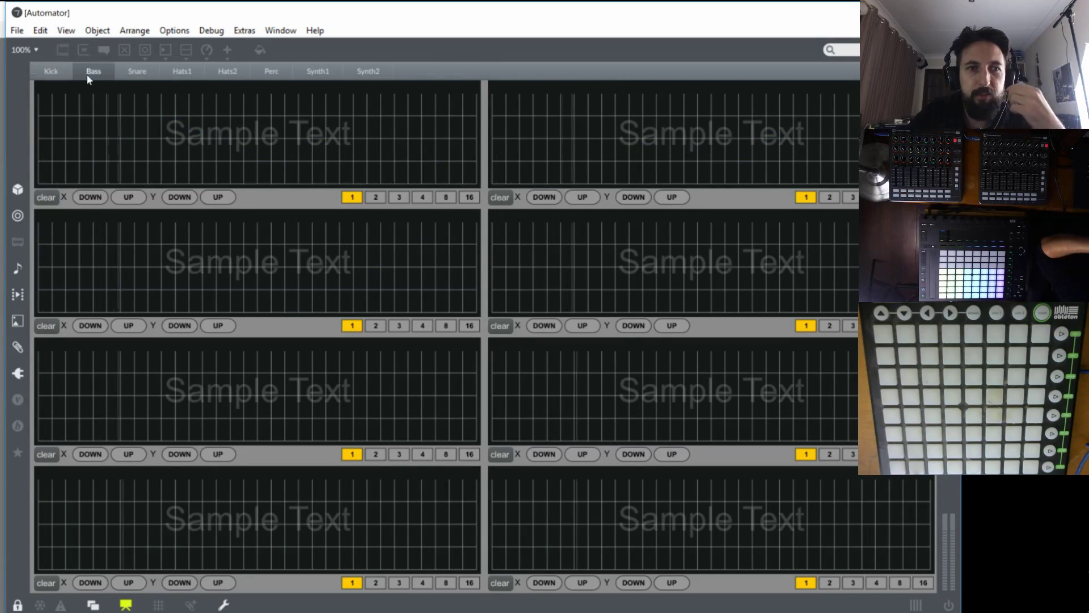
click(135, 70)
click(183, 71)
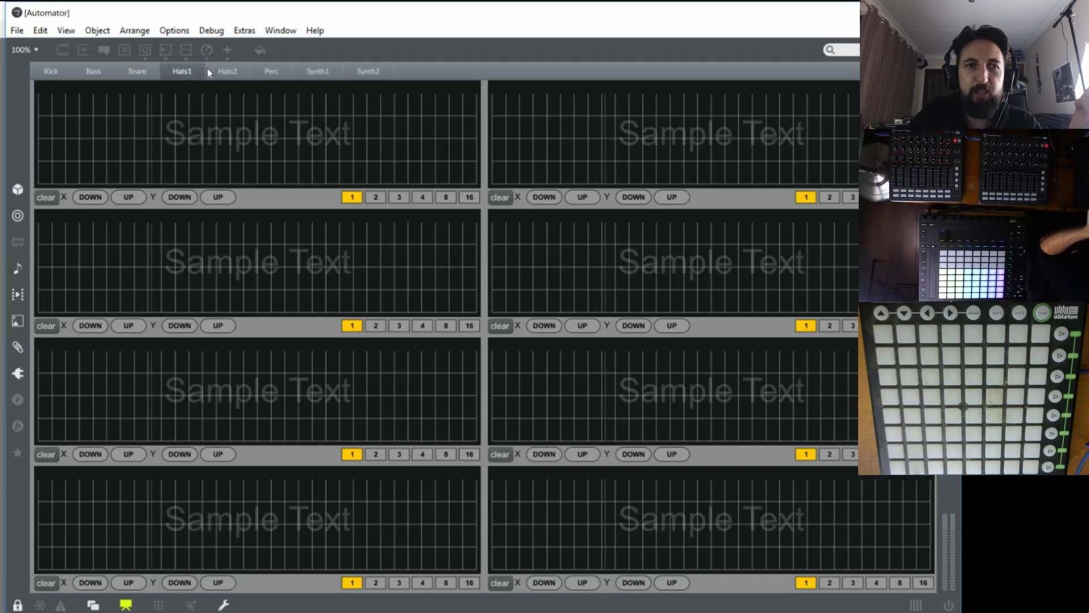
click(226, 70)
click(278, 68)
click(316, 67)
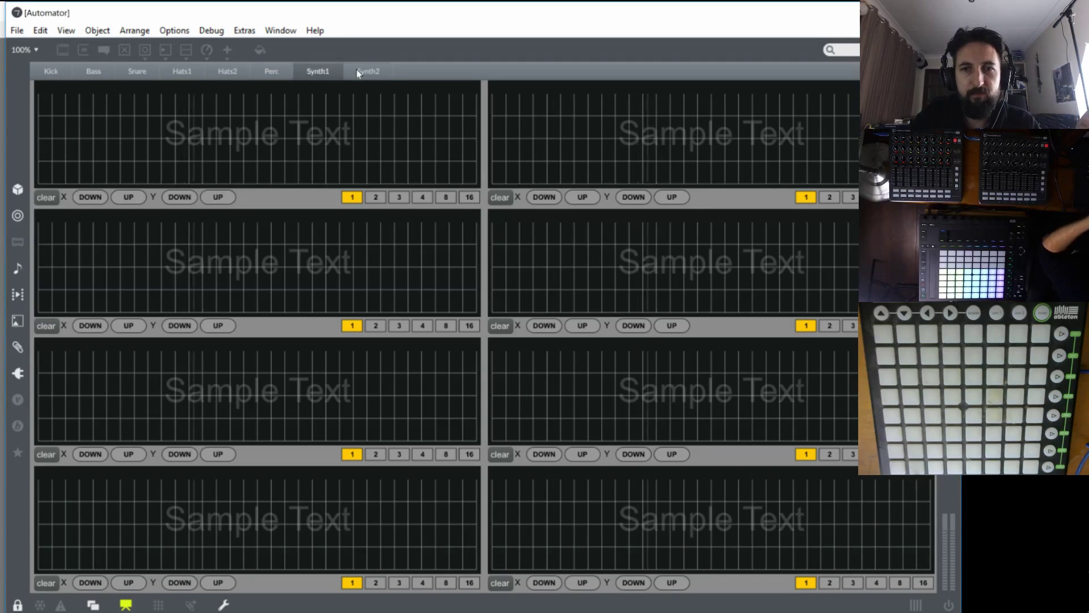
click(357, 72)
click(305, 69)
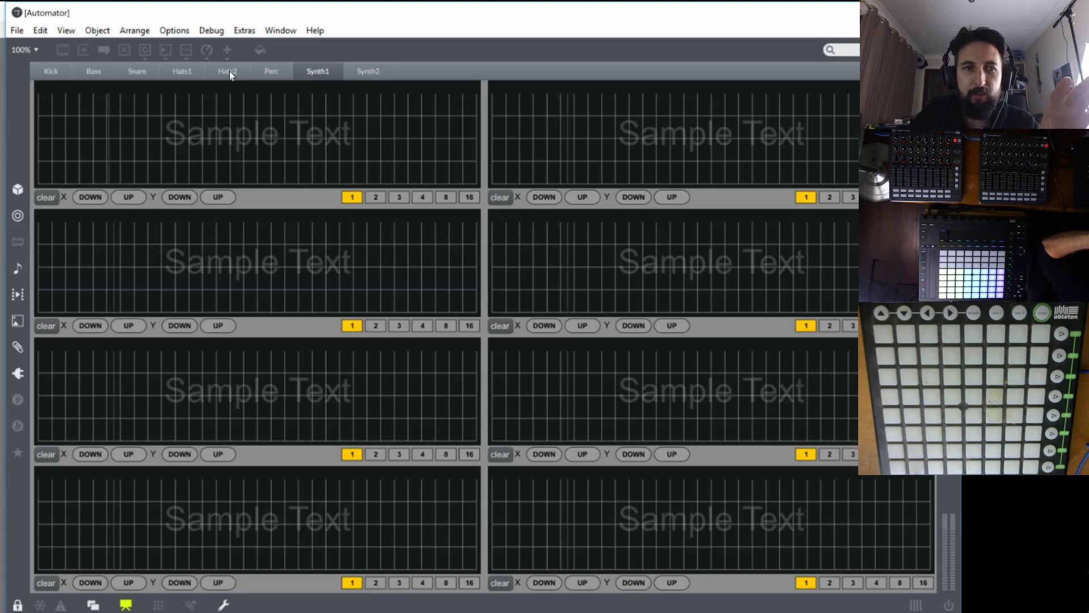
Look through the graph pages again from Kick to Synth2 to compare their restyled grids and playback lines.
click(47, 72)
click(89, 73)
click(52, 73)
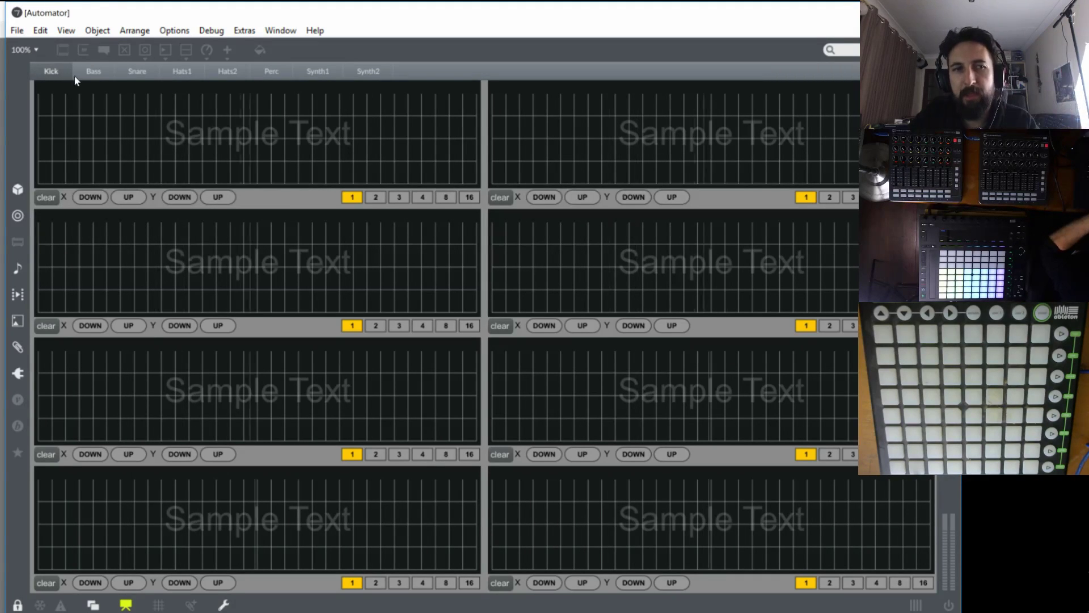
click(93, 71)
click(138, 71)
click(183, 70)
click(227, 71)
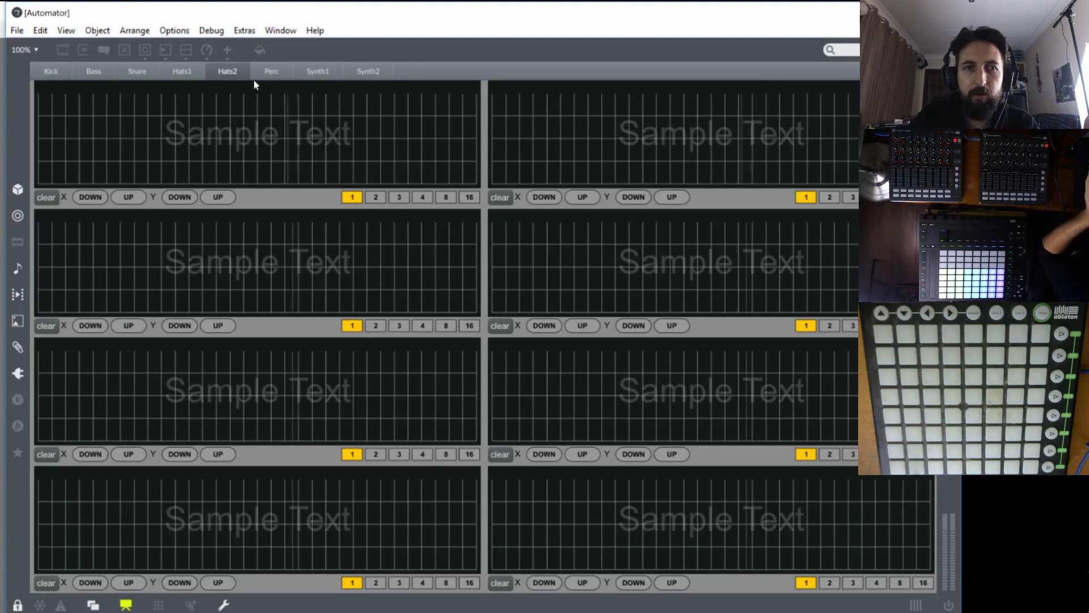
click(271, 71)
click(318, 71)
click(368, 71)
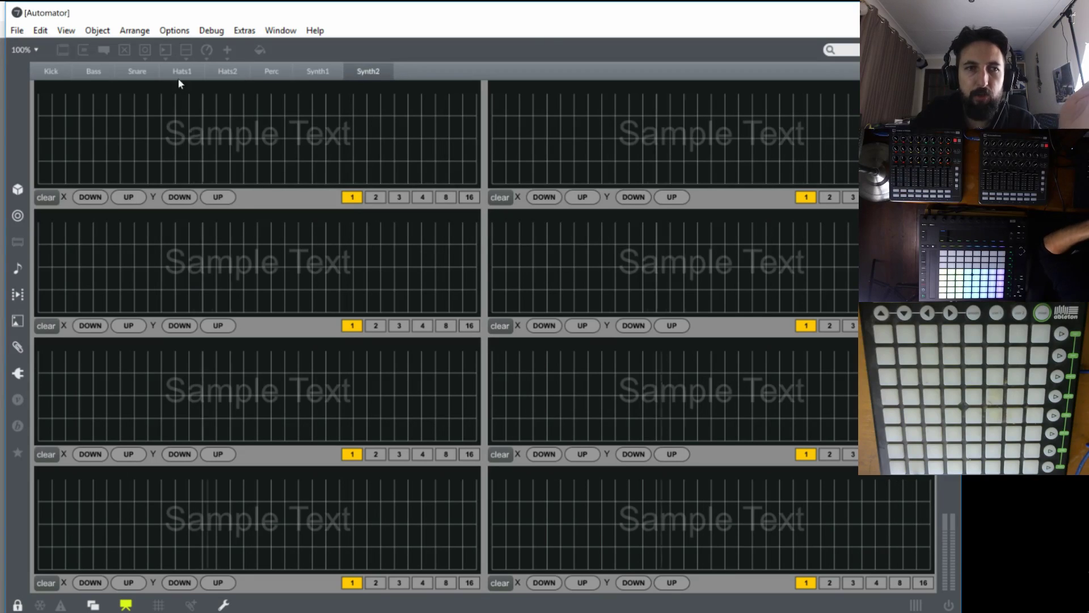
Set the bar length to 2 for the six graphs in the first three rows of the Kick page.
click(45, 71)
click(370, 196)
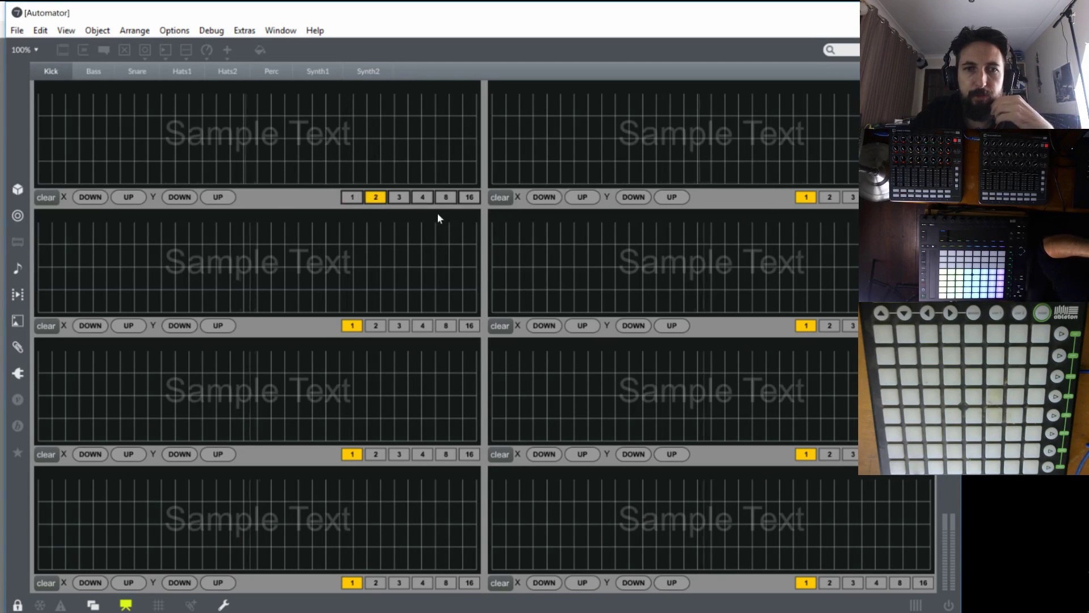
click(829, 197)
click(376, 325)
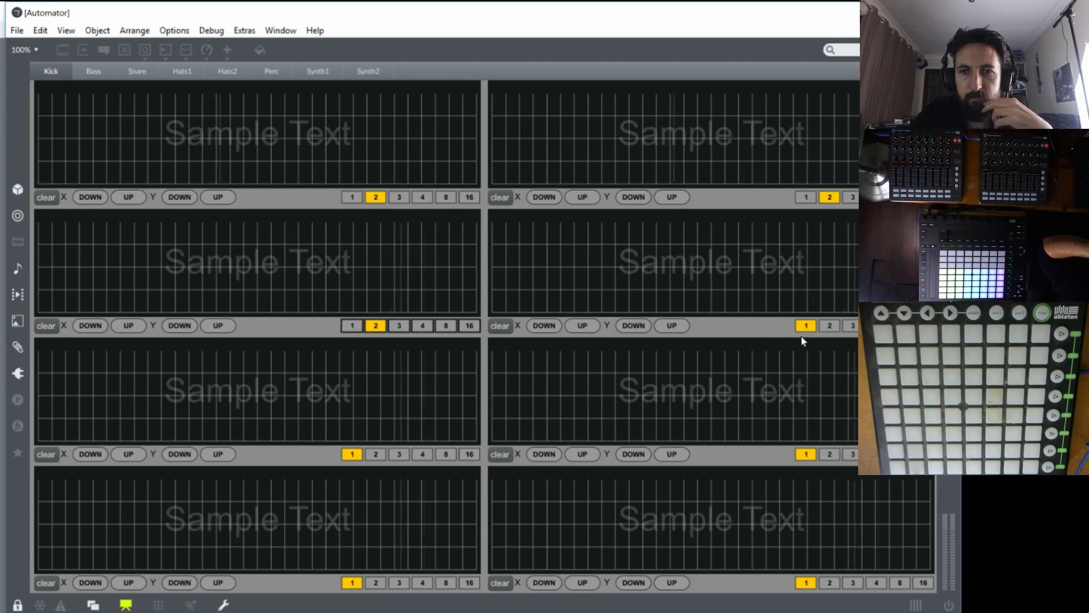
click(830, 325)
click(827, 454)
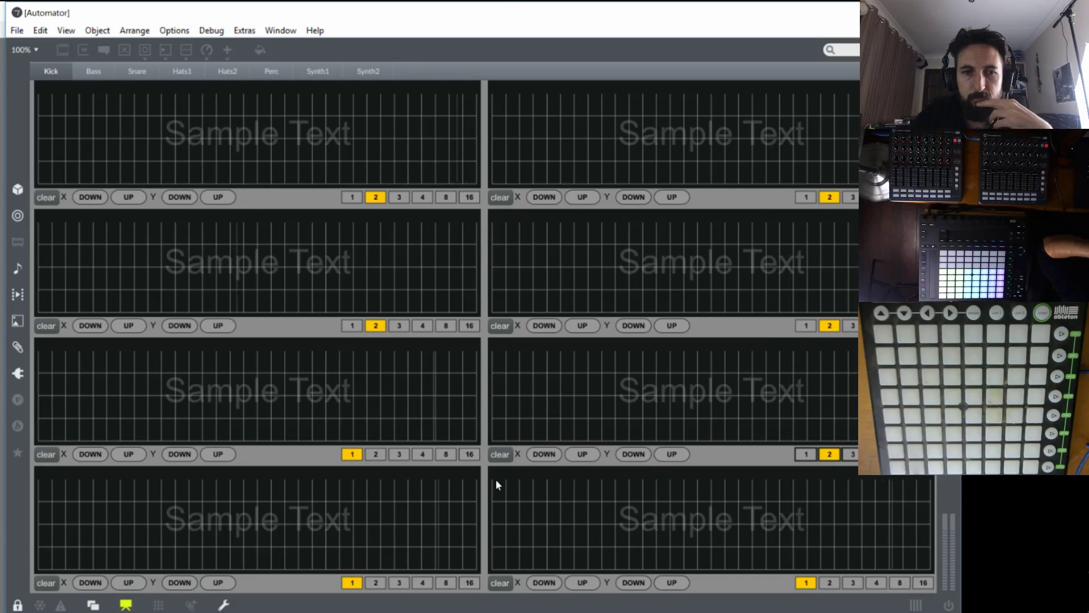
click(376, 453)
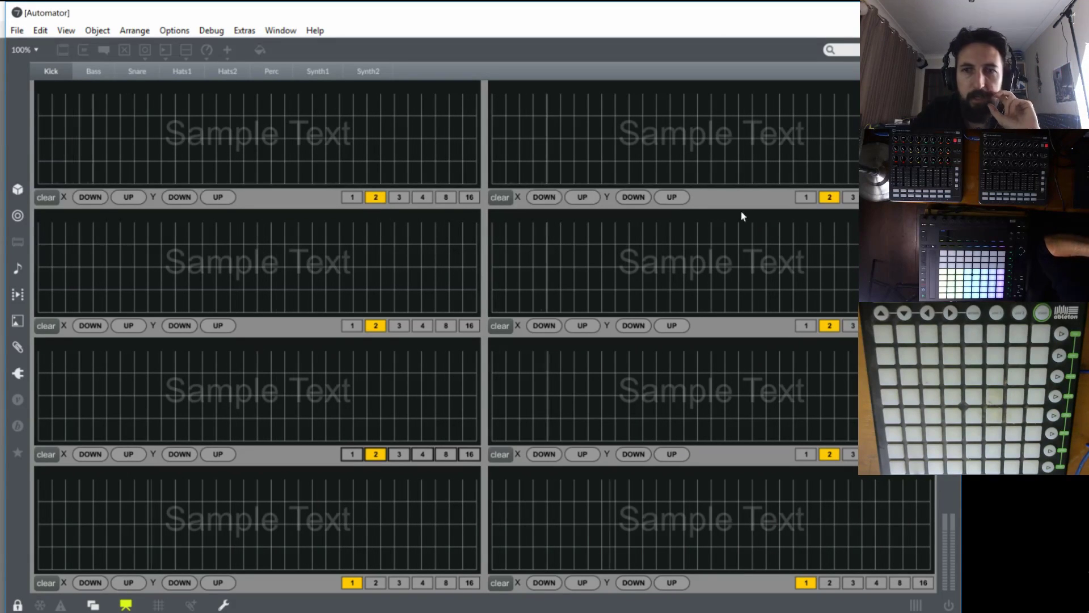
Set the bar length back to 1 for both Kick graphs in the first two rows and the left graph in the third.
click(806, 197)
click(806, 325)
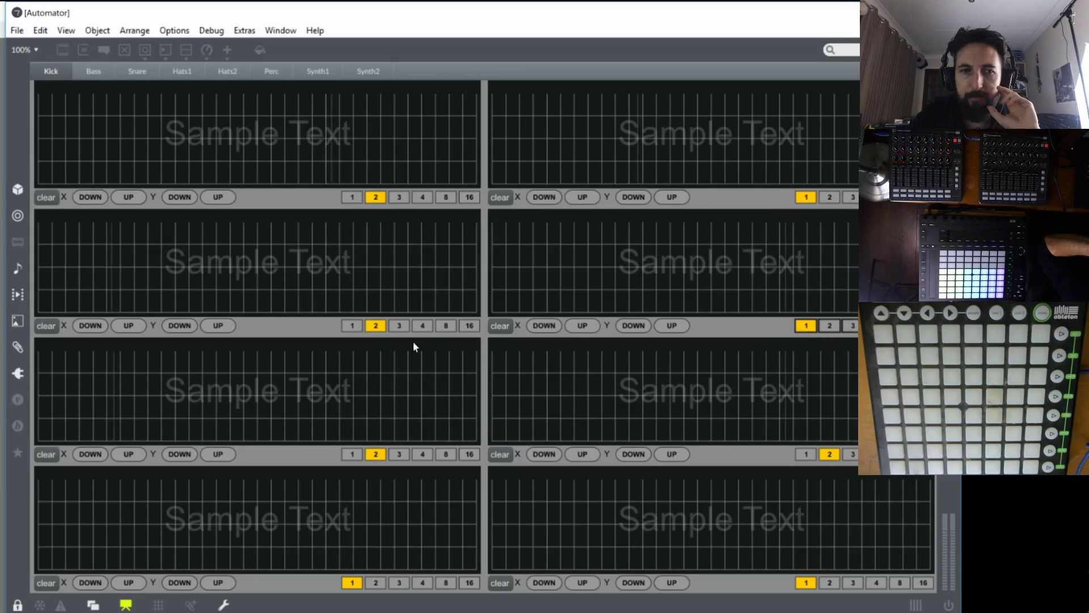
click(352, 325)
click(351, 454)
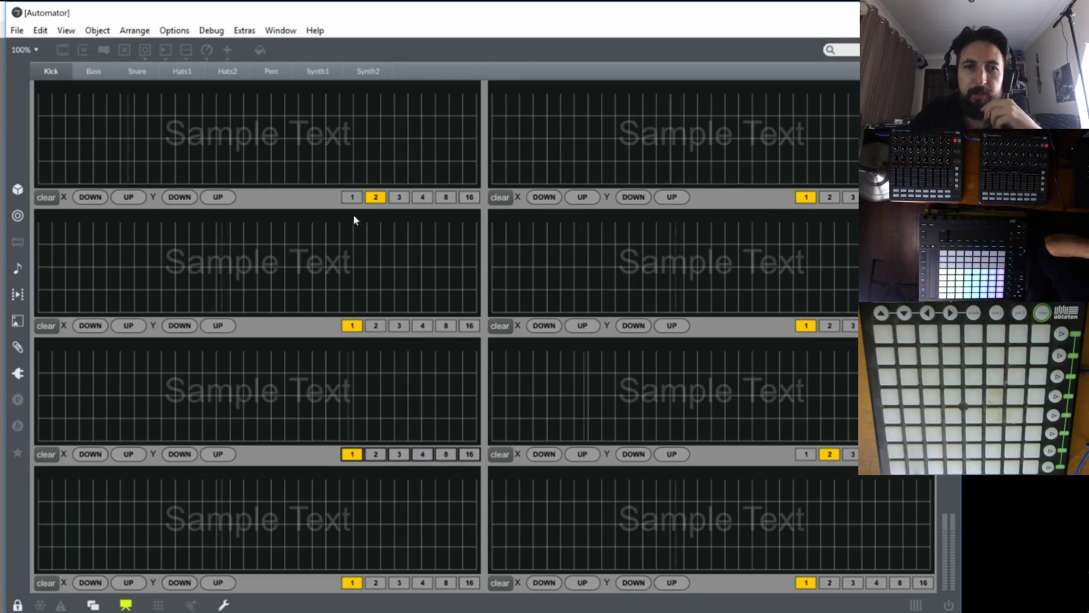
click(352, 197)
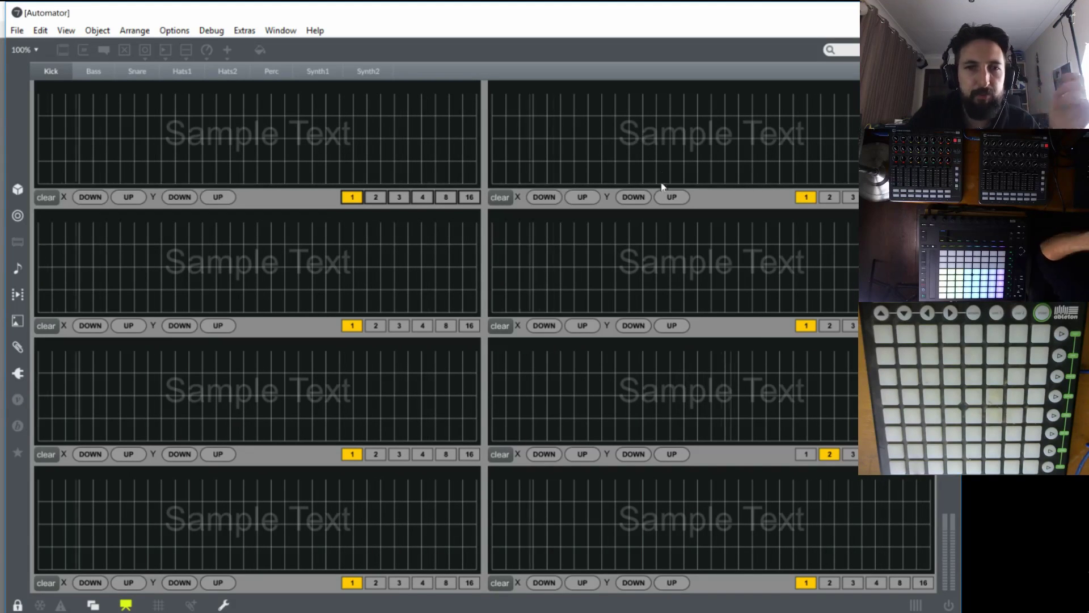
Close the Automator subpatch and save the device patch as "Techno Automator 1.0.7 Color Change Grid".
key(ctrl+w)
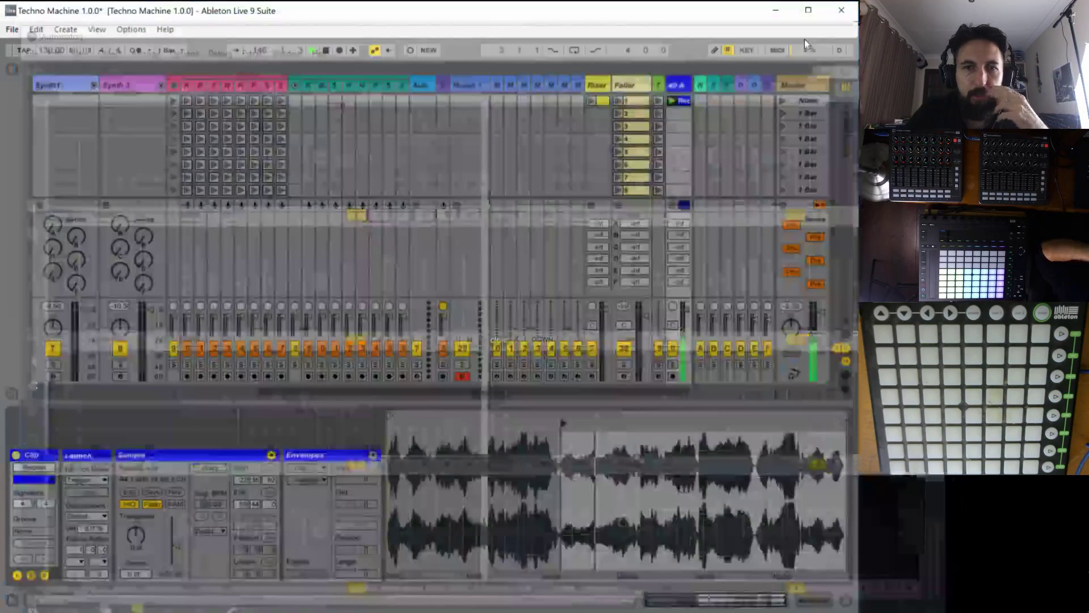
click(423, 85)
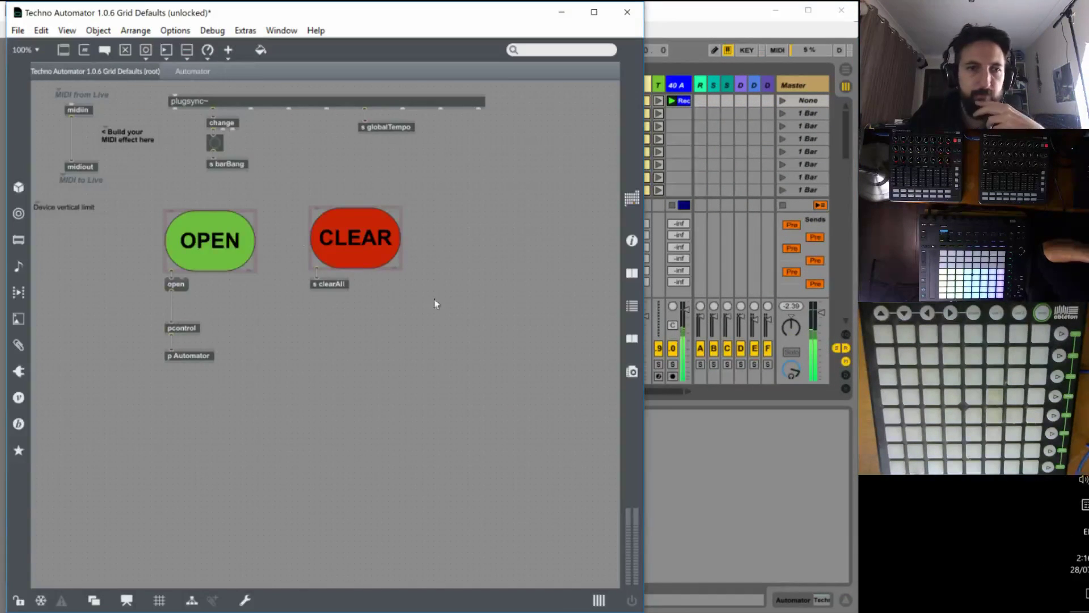
click(18, 30)
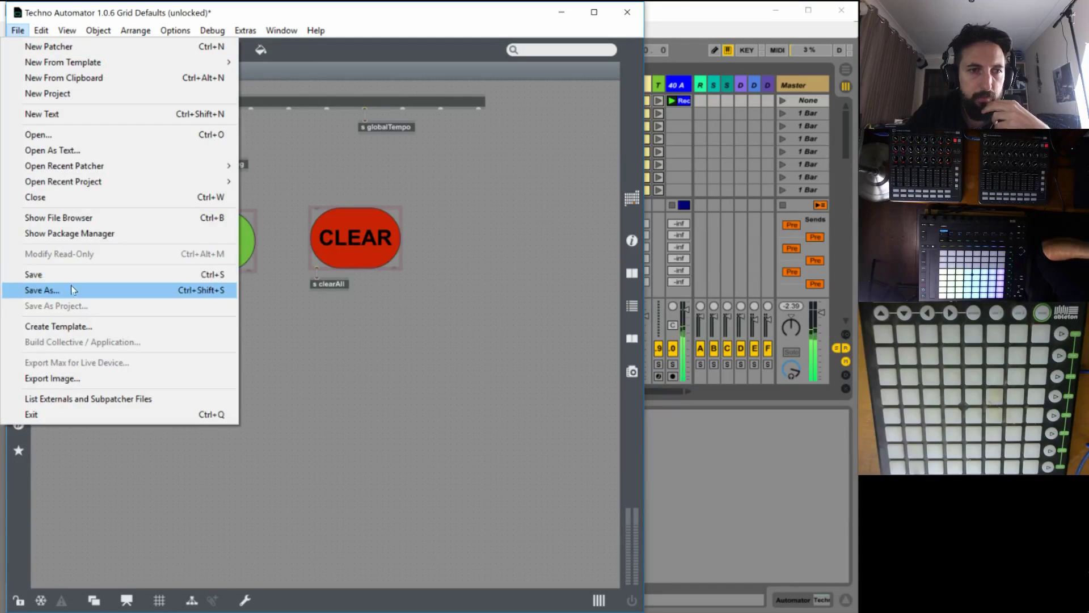
click(70, 287)
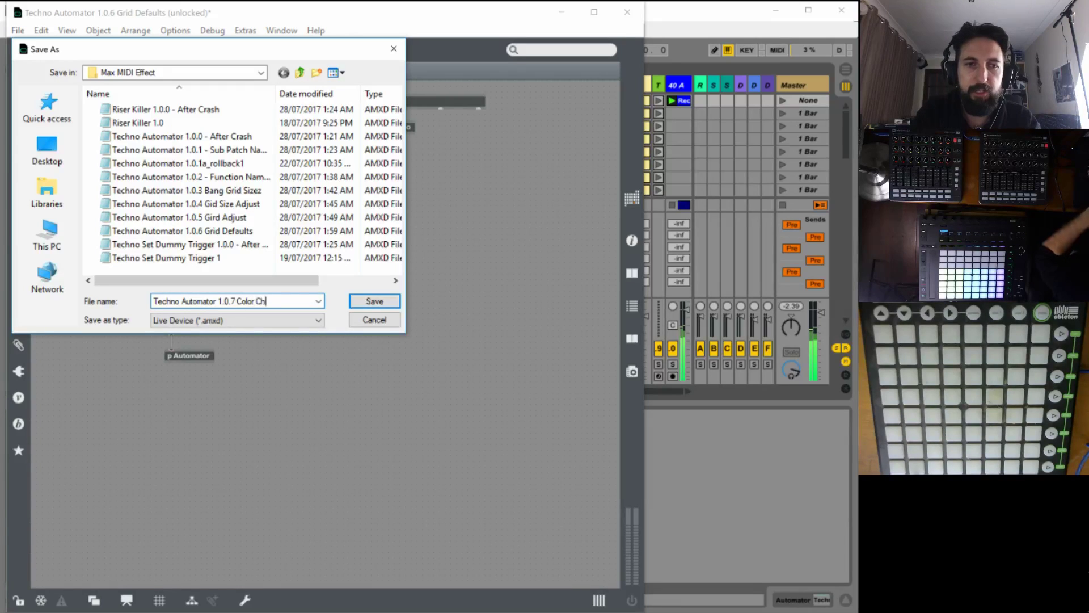
text(ange Grid)
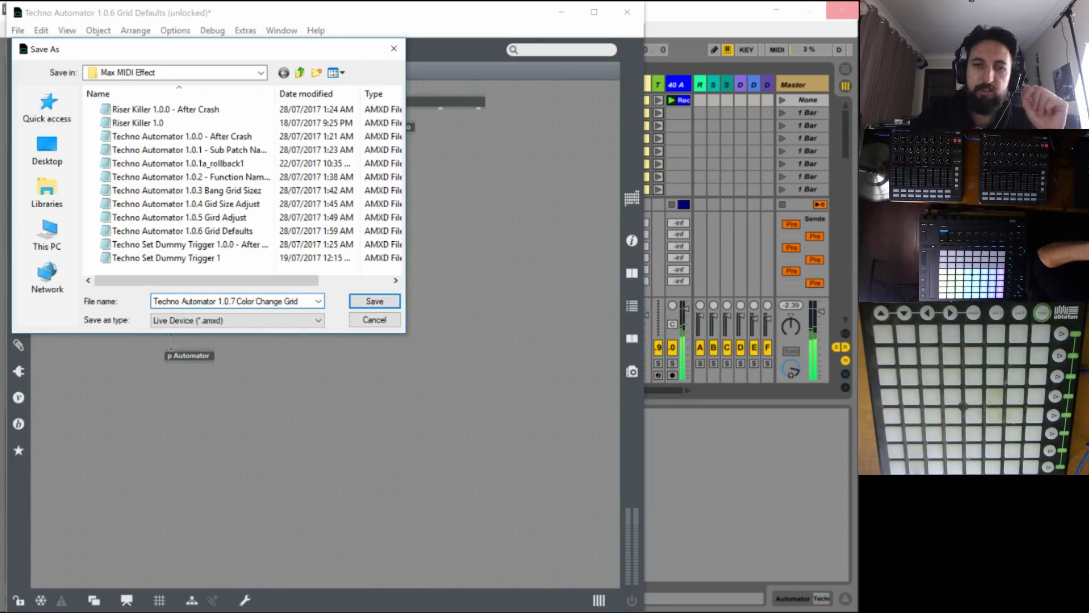
key(Return)
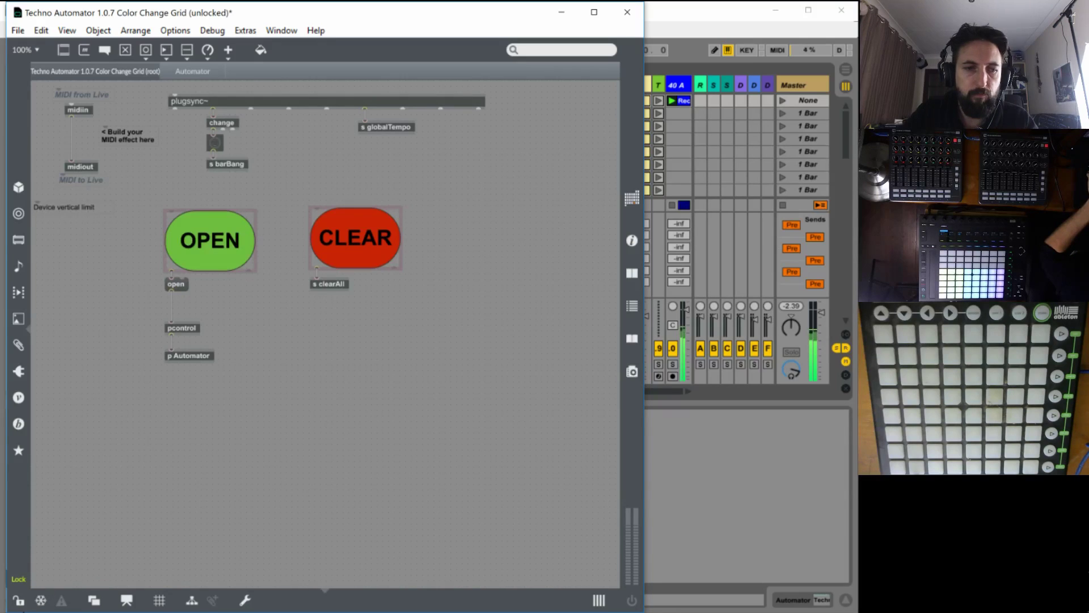
Save the device patch in presentation mode, lock it and close its editor.
key(ctrl+alt+e)
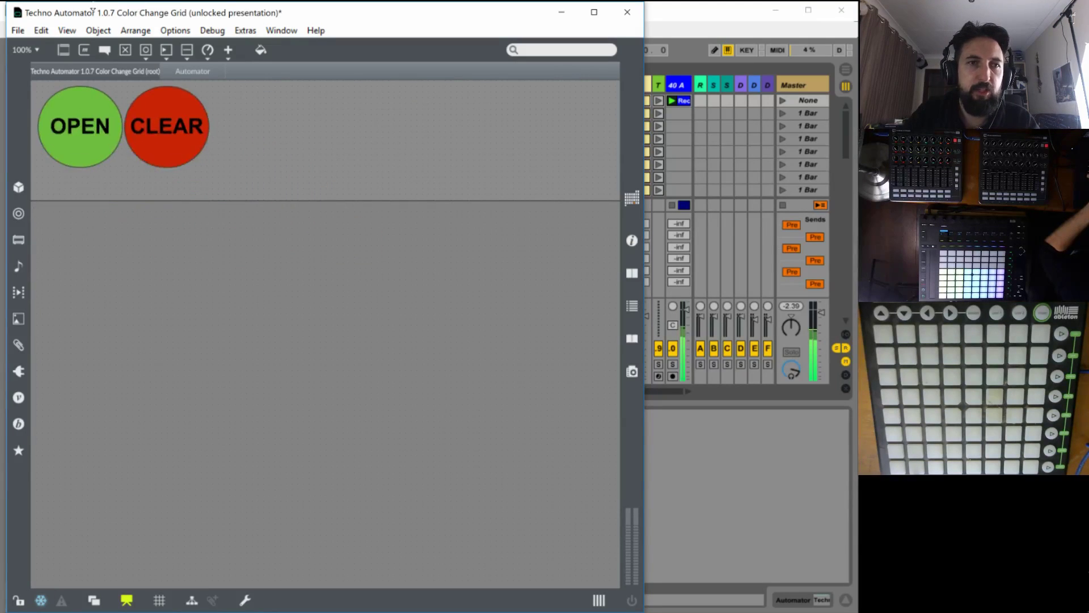
click(18, 31)
click(57, 280)
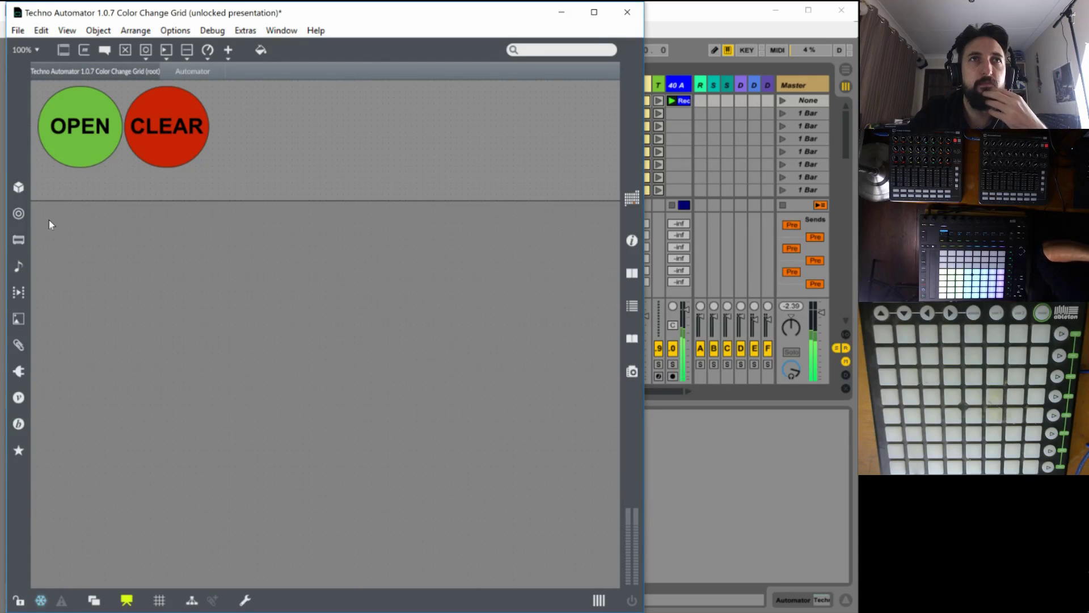
key(ctrl+e)
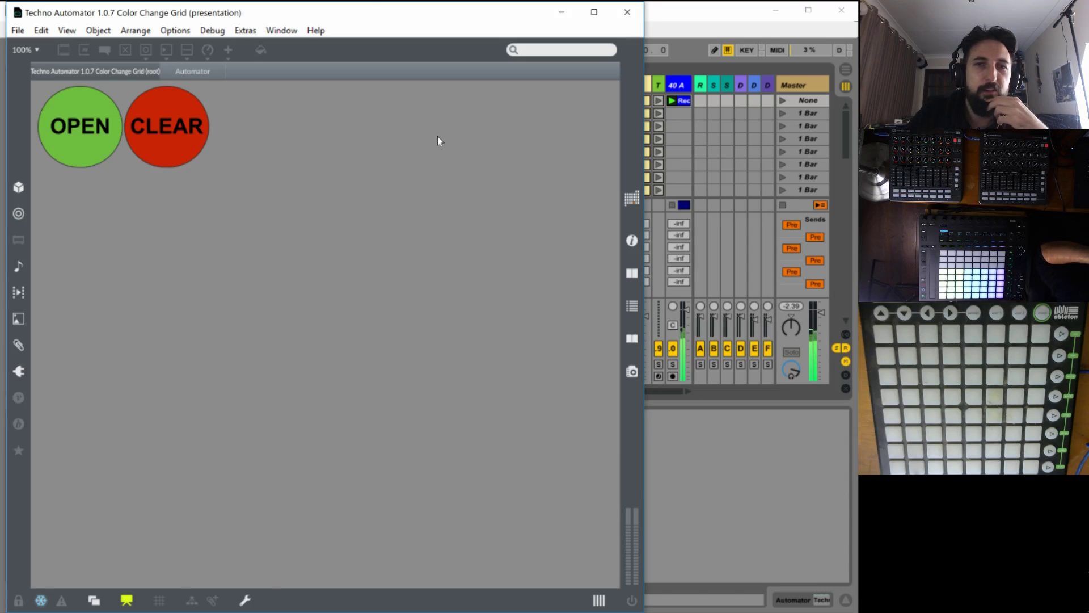
click(628, 13)
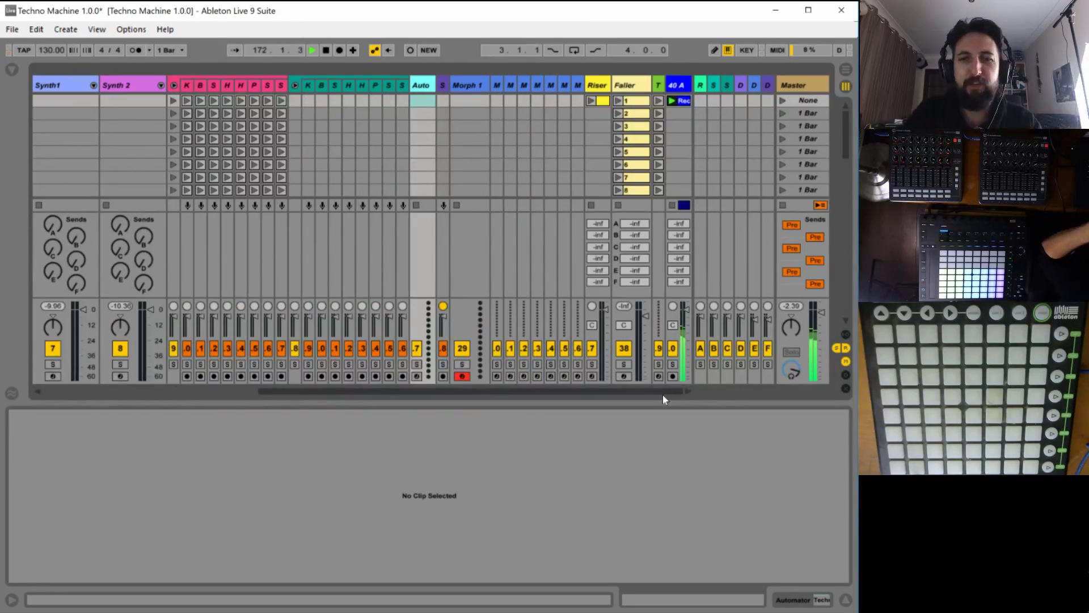
Open the Automator window from the Auto track's device in Ableton Live and look through the Bass, Snare, Hats1 and Hats2 pages.
click(425, 85)
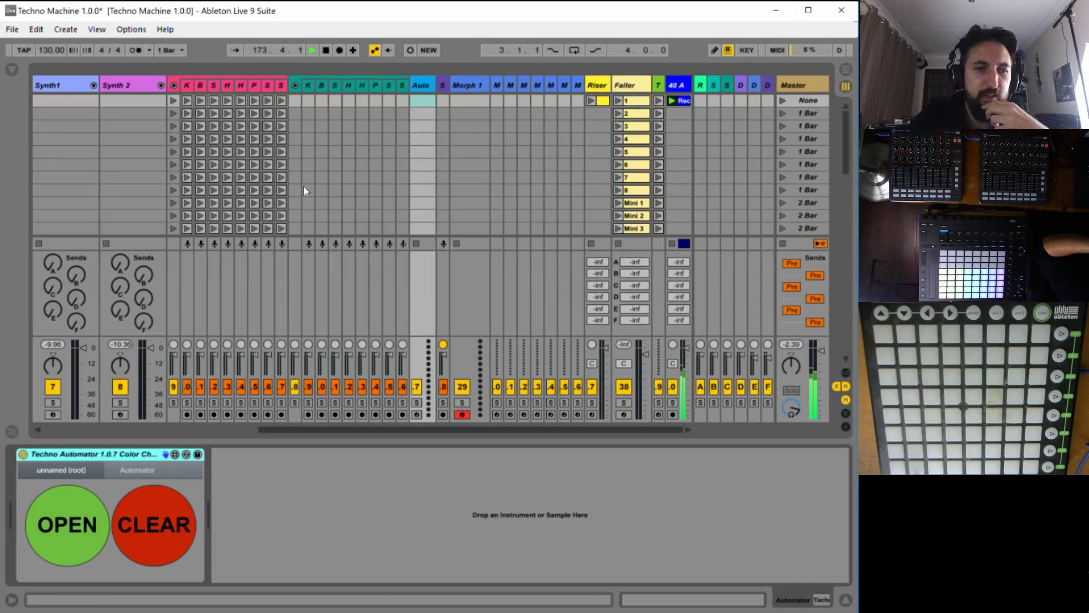
click(72, 528)
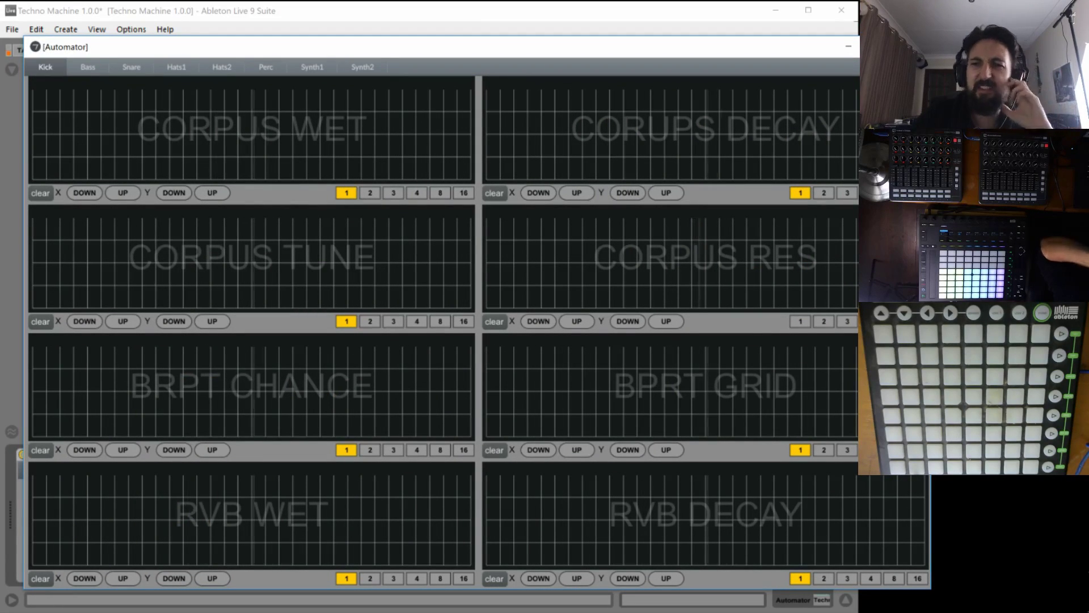
click(88, 67)
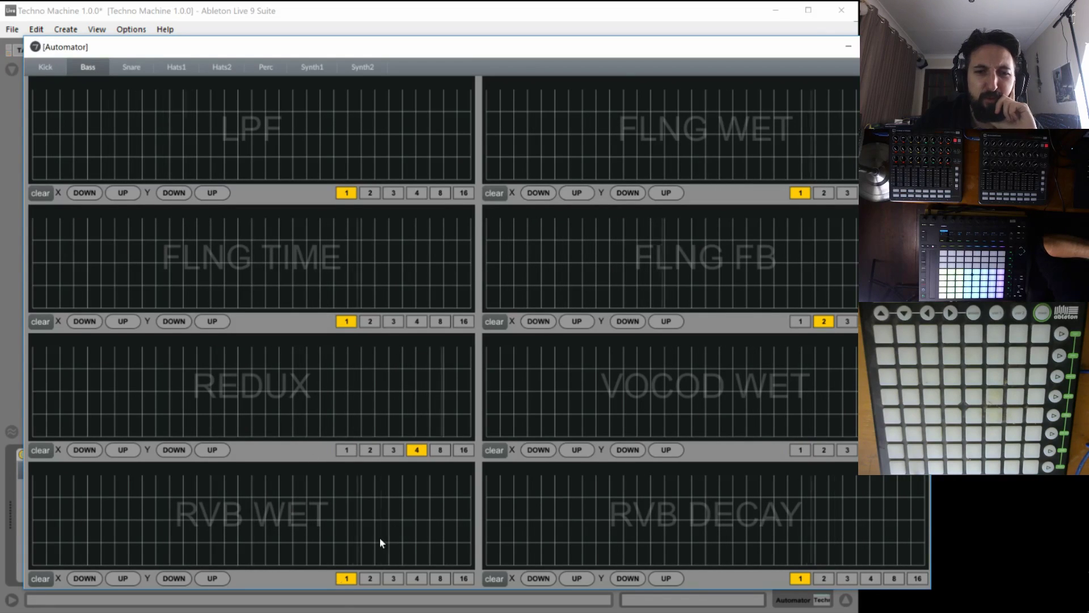
click(132, 67)
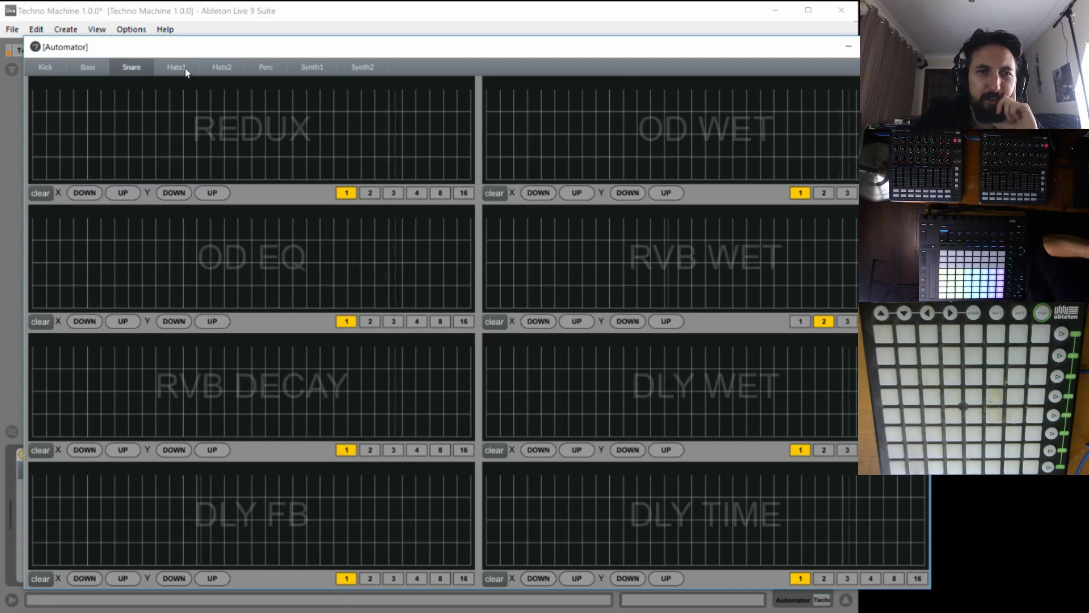
click(185, 69)
click(237, 67)
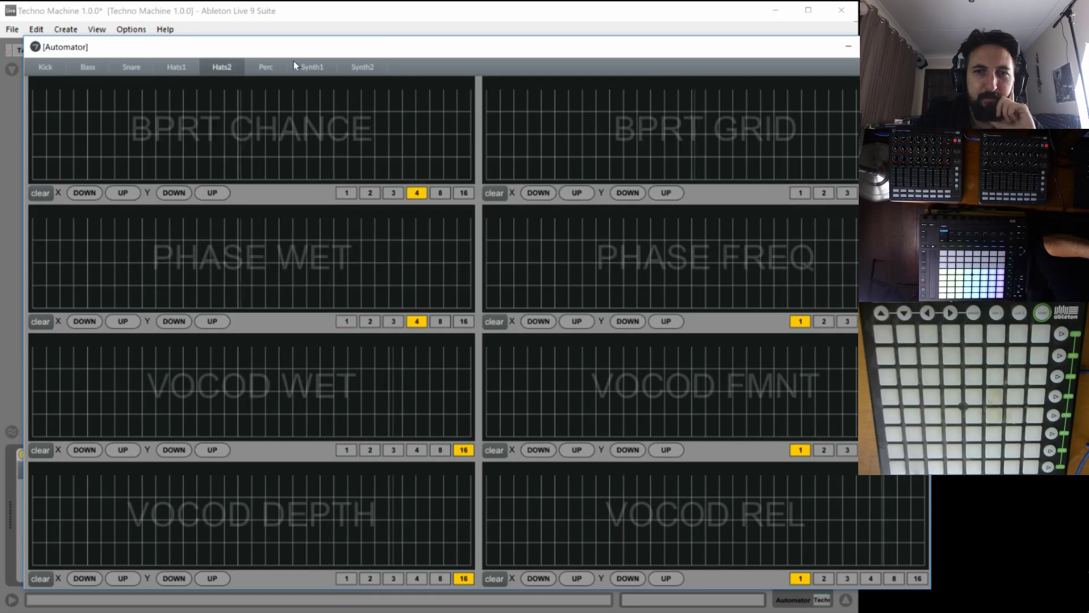
Set the bar length to 1 for Kick's CORPUS RES, Bass's FLNG FB, VOCOD WET and REDUX, and Snare's RVB WET graphs.
click(44, 67)
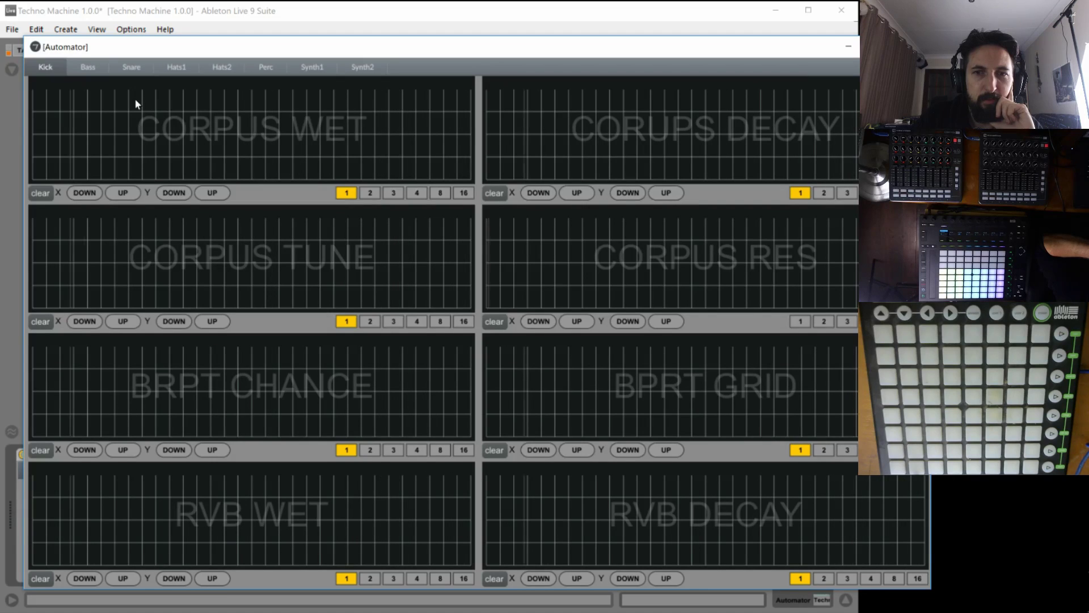
click(809, 323)
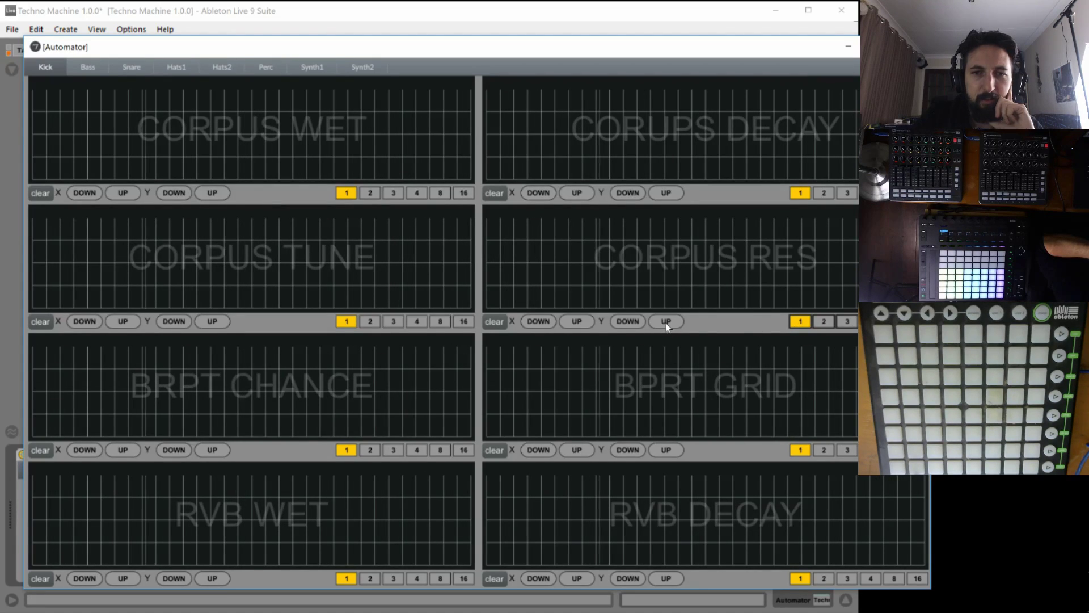
click(85, 66)
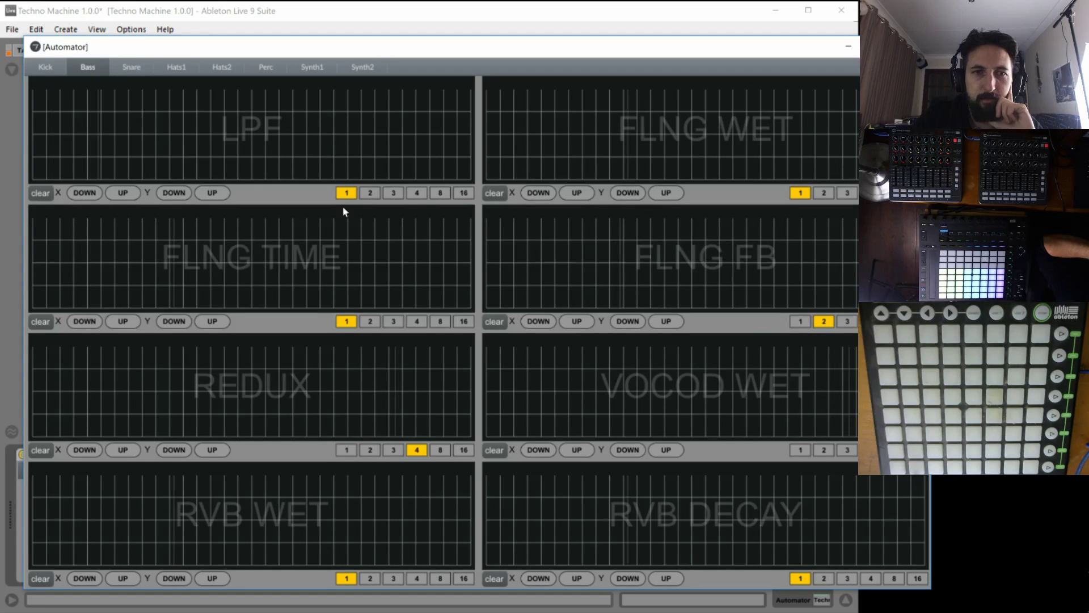
click(801, 324)
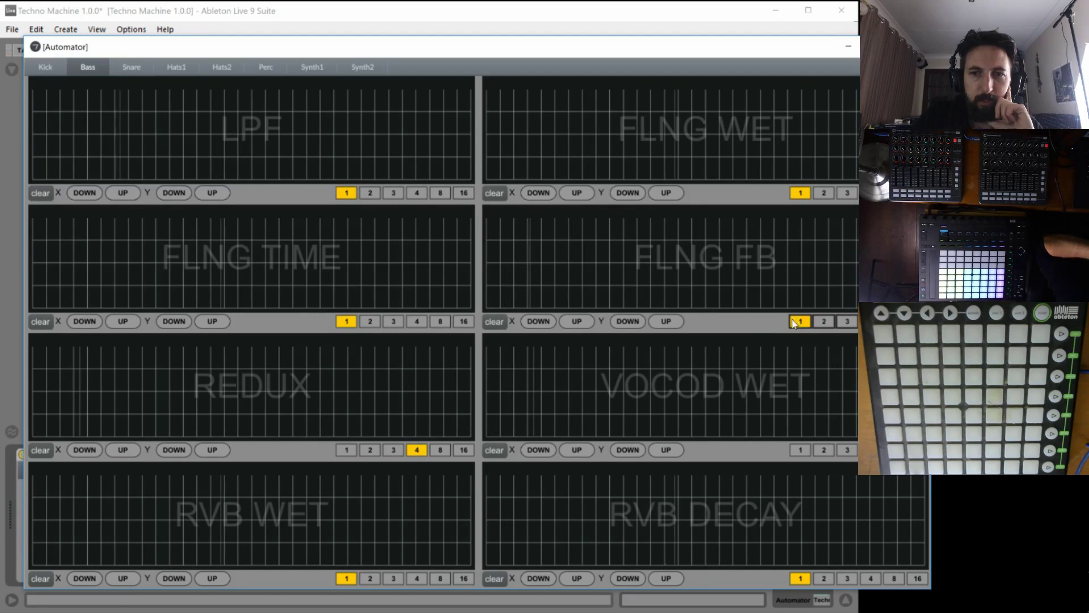
click(797, 449)
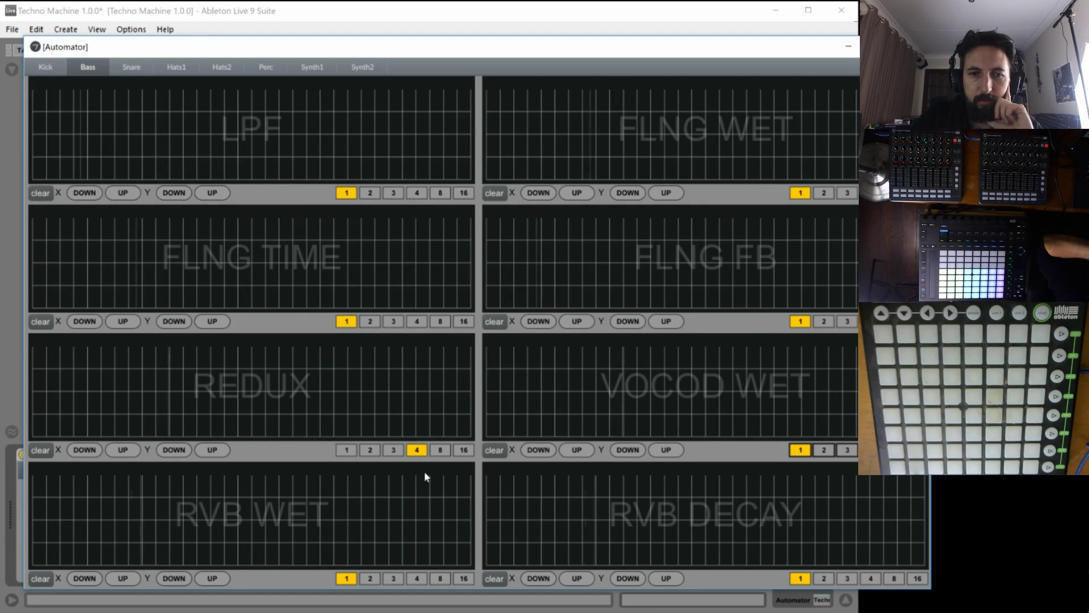
click(345, 448)
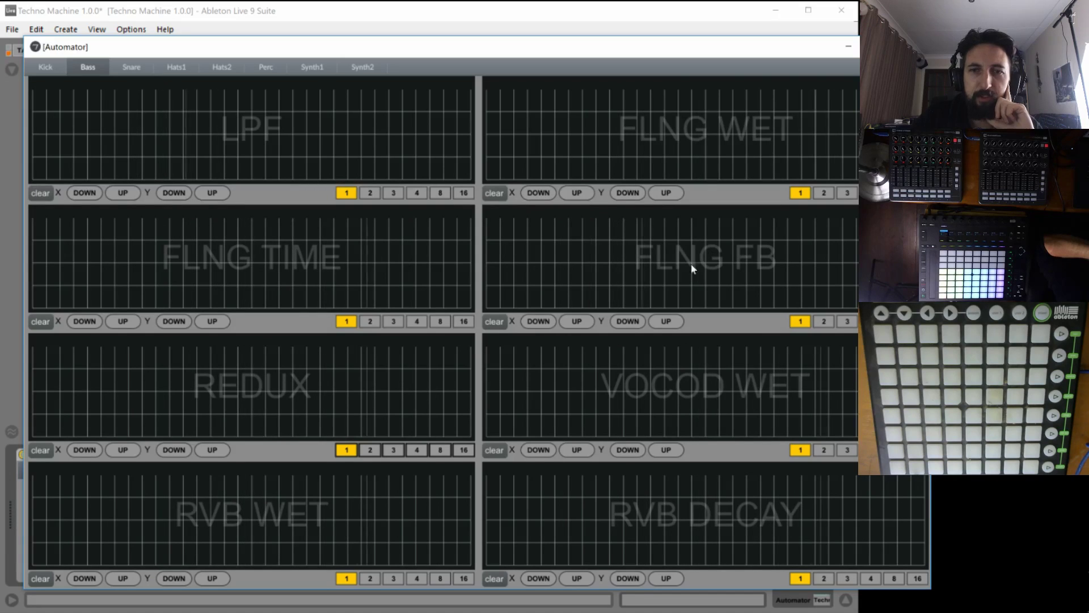
click(137, 73)
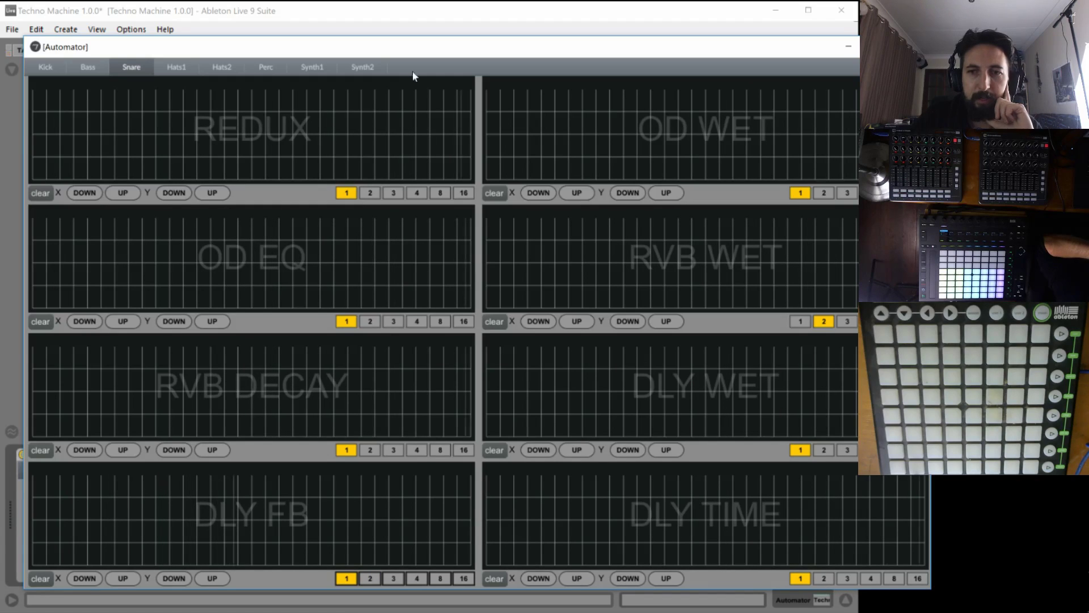
click(800, 321)
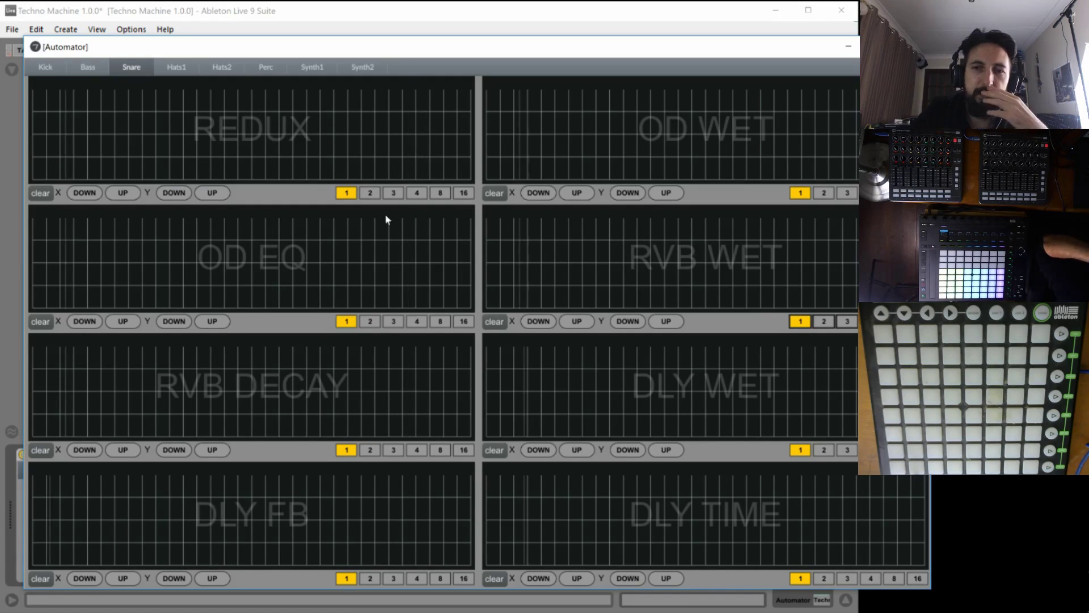
Reset the bar length to 1 for the CORPUS WET, CORPUS DECAY and CORPUS RES graphs on the Hats1 page.
click(165, 67)
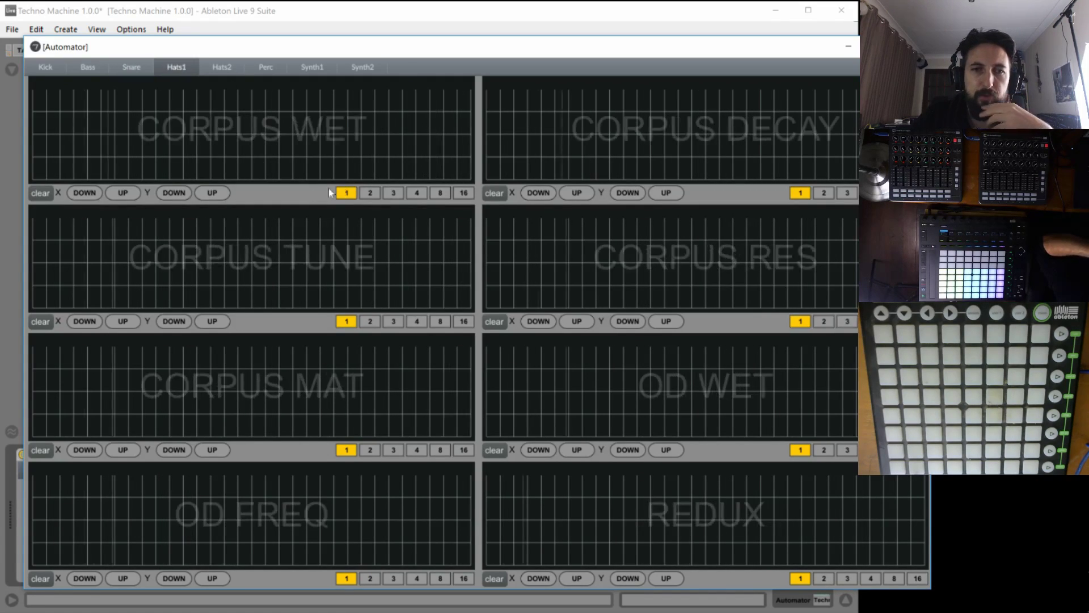
click(393, 193)
click(370, 193)
click(347, 193)
click(824, 193)
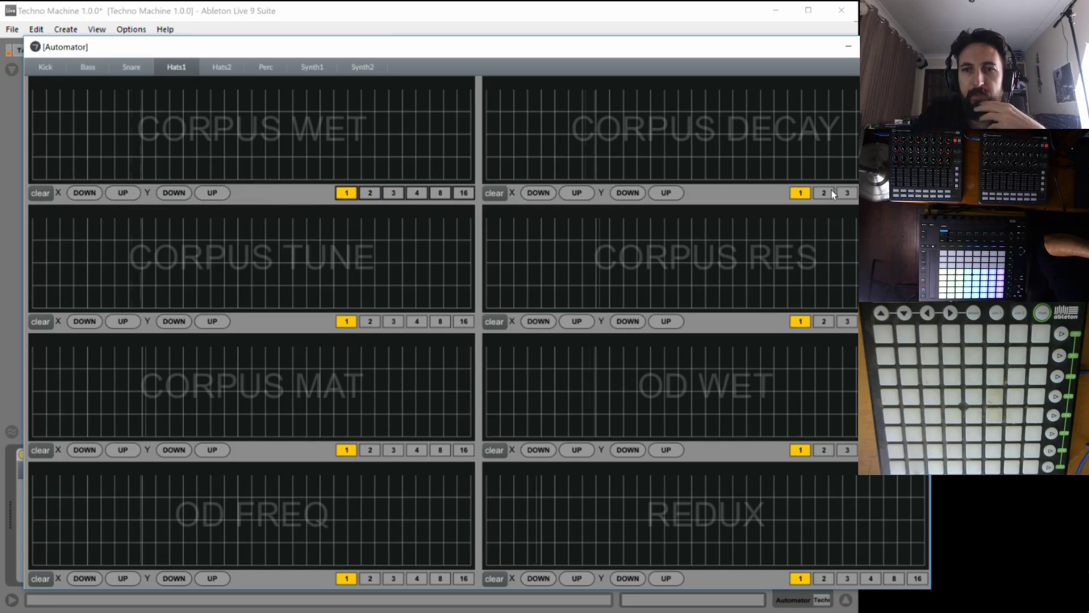
click(801, 193)
click(823, 321)
click(800, 321)
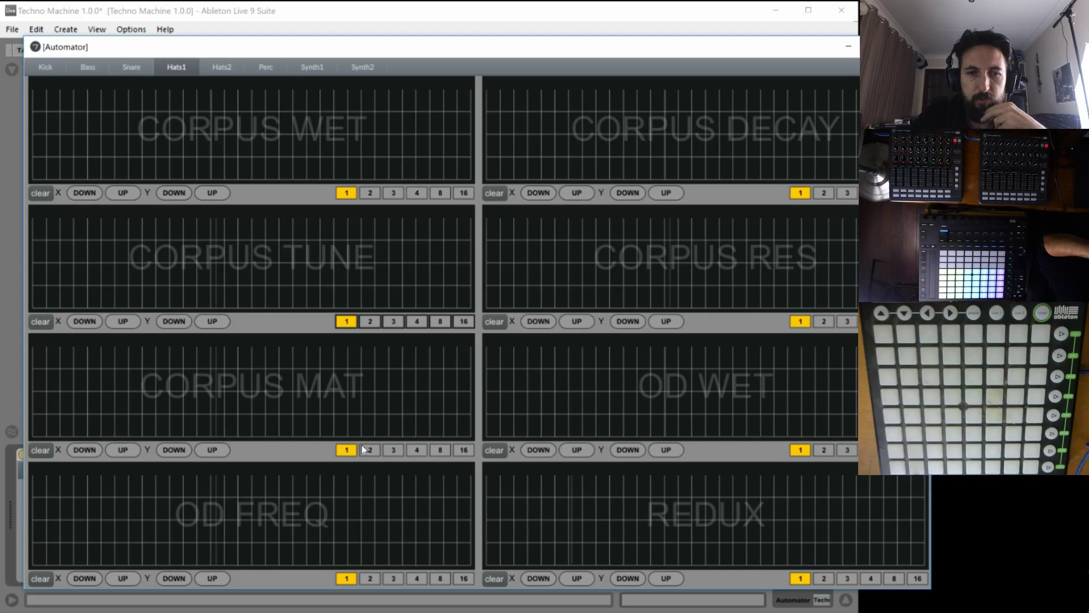
Reset the bar length to 1 for Hats1's OD WET, REDUX and OD FREQ graphs.
click(824, 449)
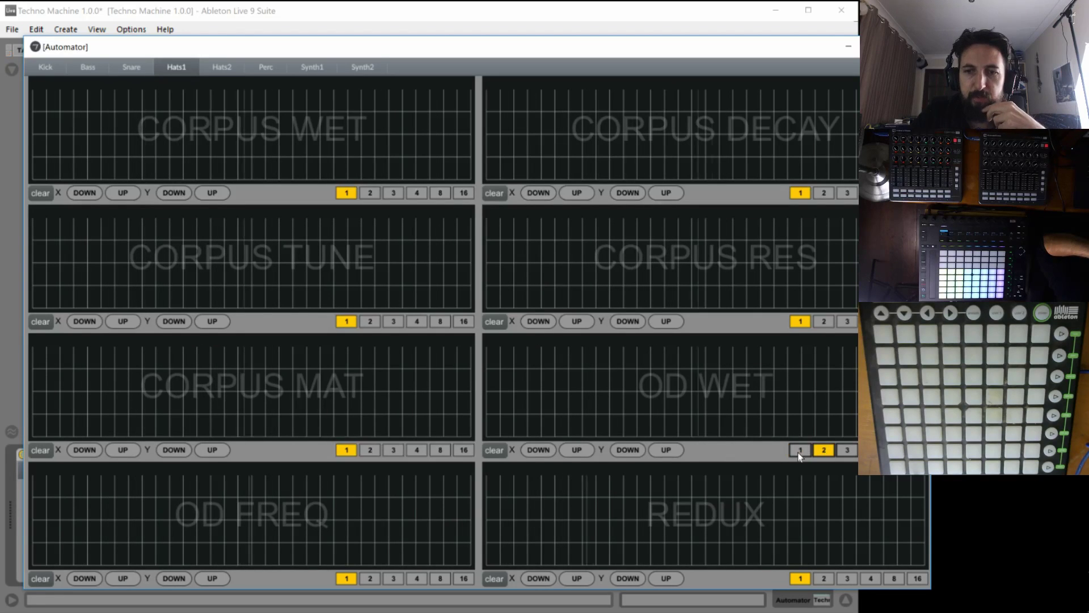
click(800, 449)
click(823, 578)
click(801, 578)
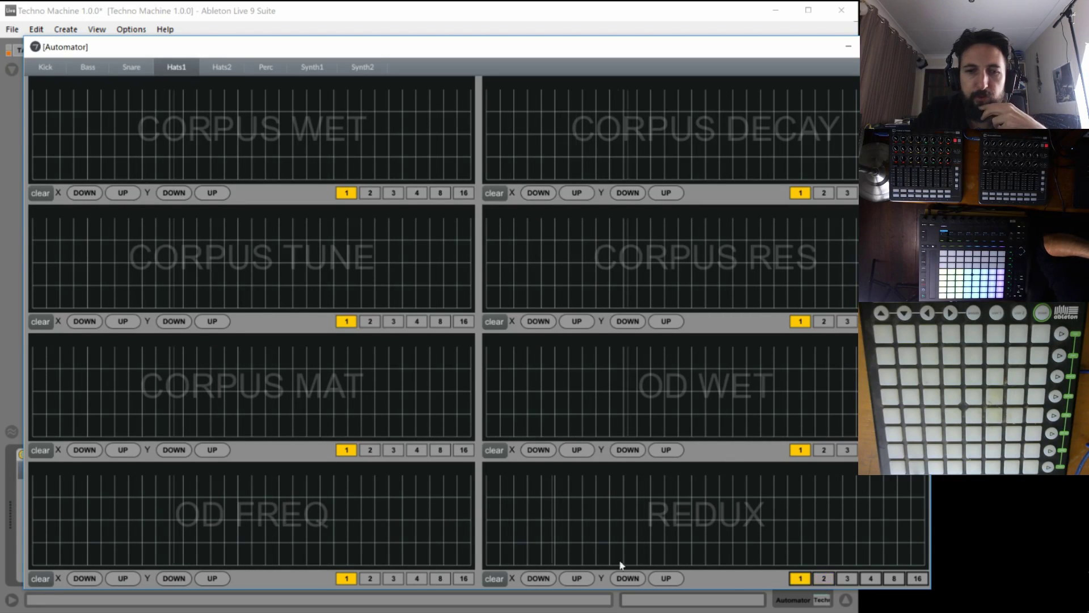
click(347, 578)
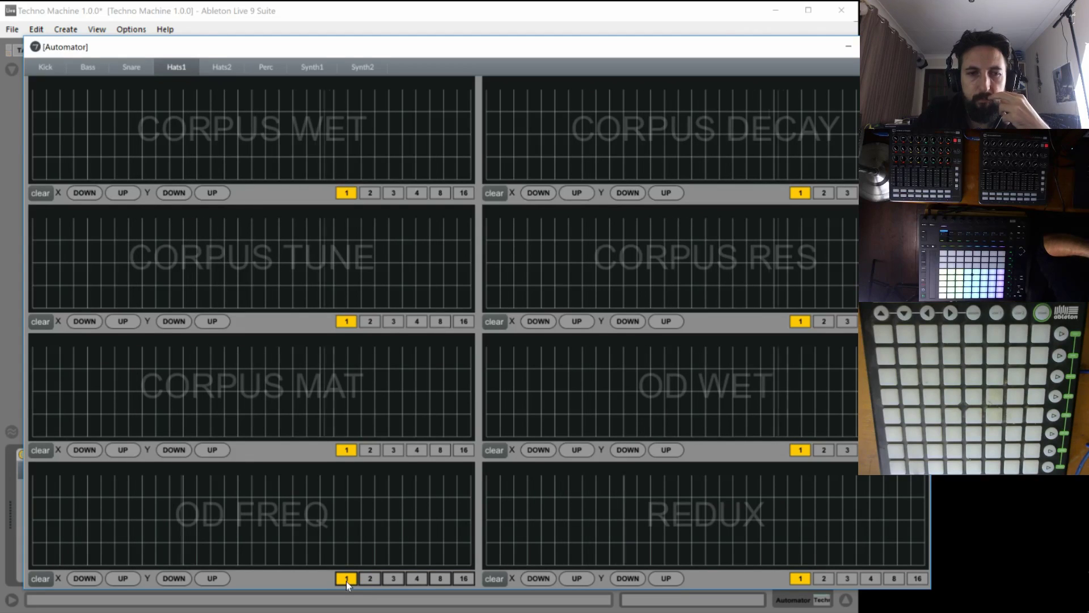
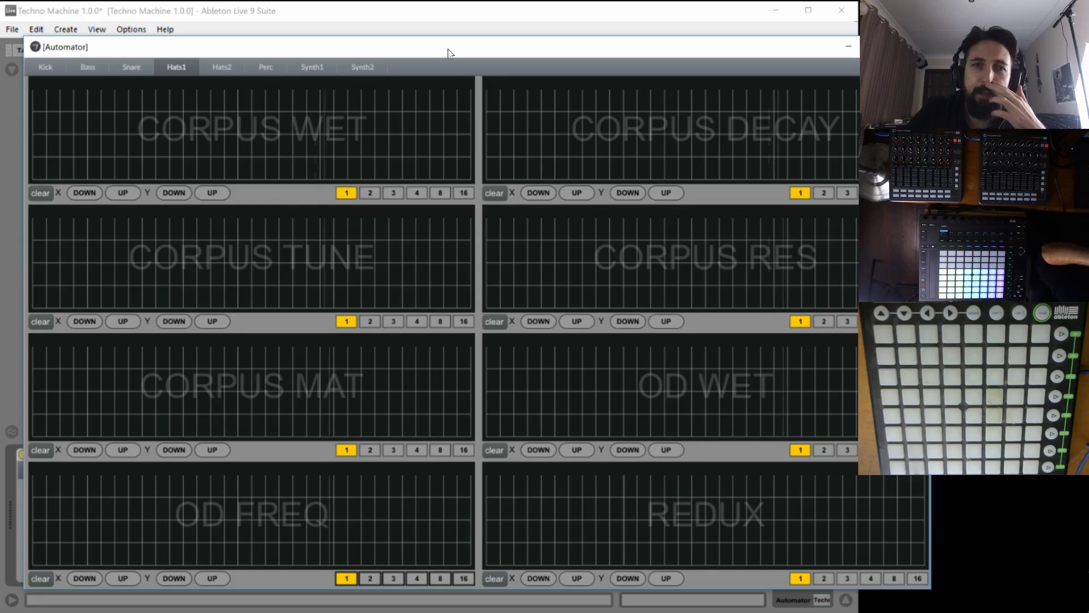
Close the Automator window, switch the device patch out of presentation mode and open its Automator subpatch.
drag(449, 53, 428, 55)
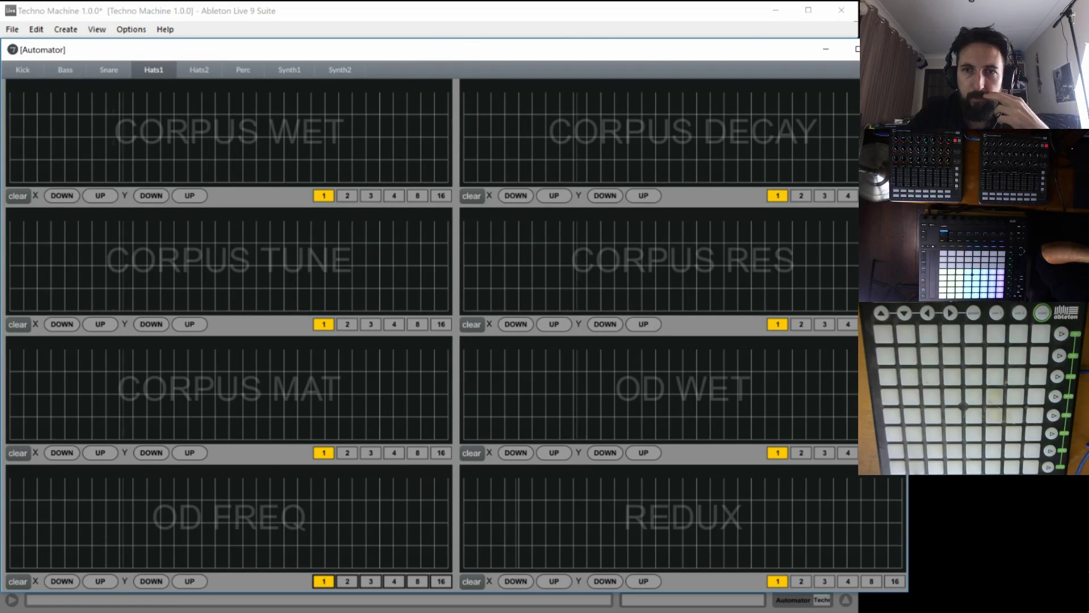
click(890, 49)
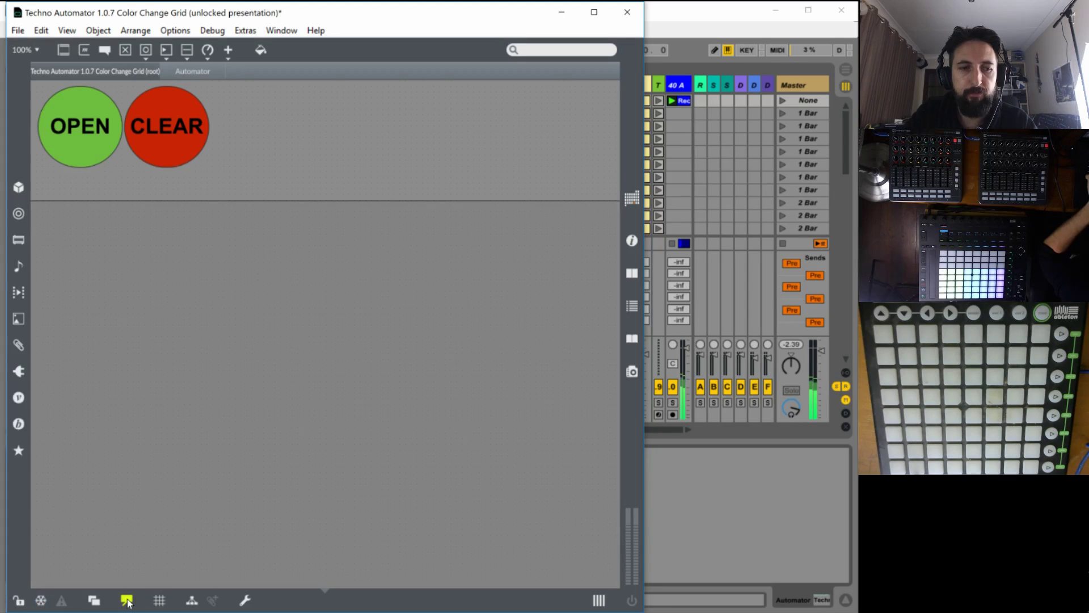
key(ctrl+alt+e)
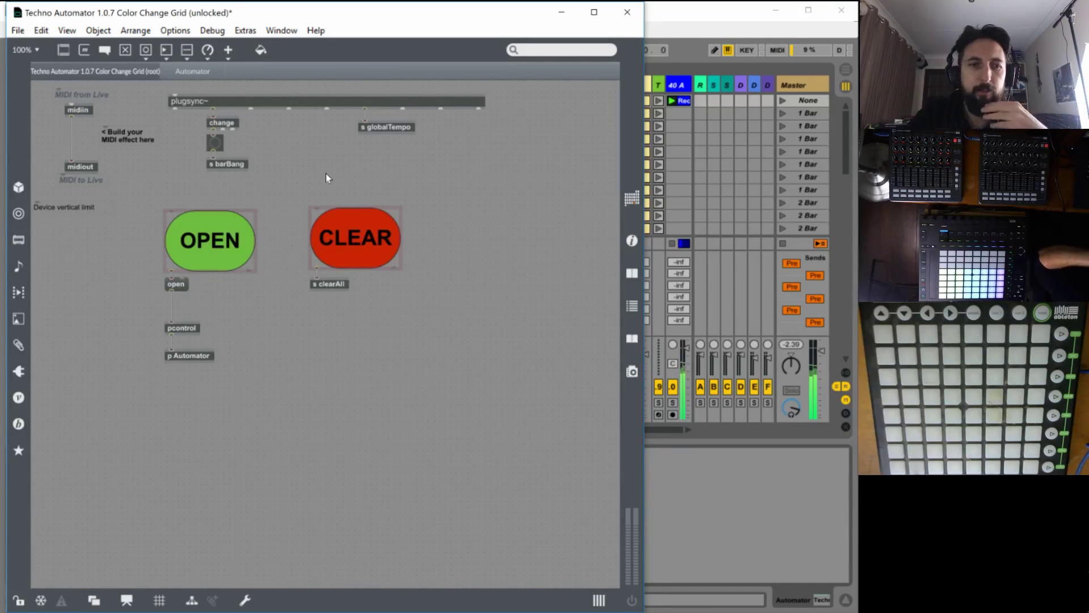
double_click(200, 361)
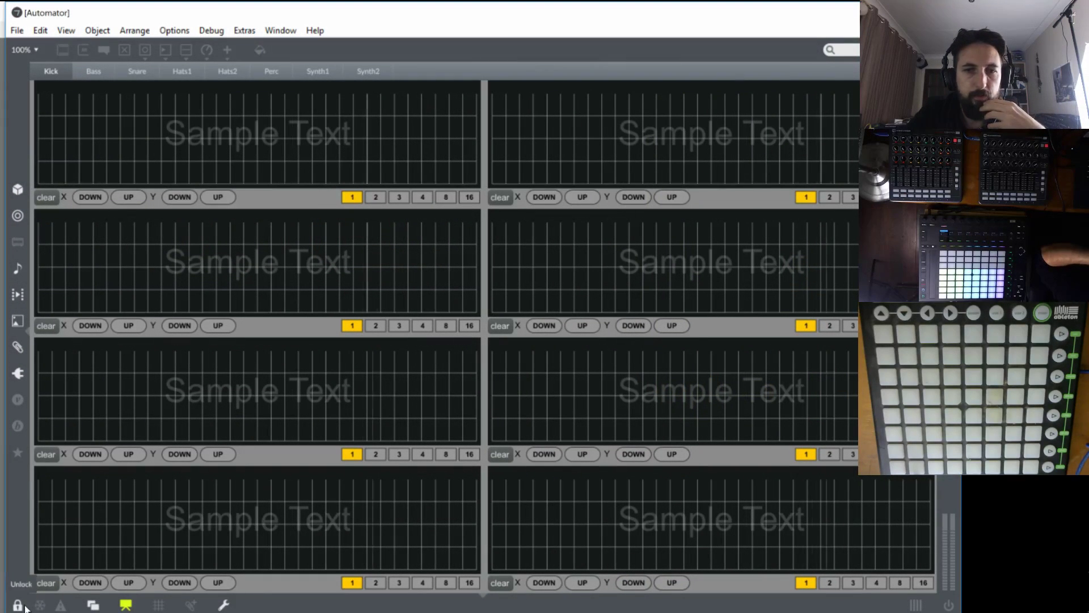
Look through all the subpatch's graph pages from Kick to Synth2 to compare their graphs and bar-length settings.
click(373, 72)
click(317, 71)
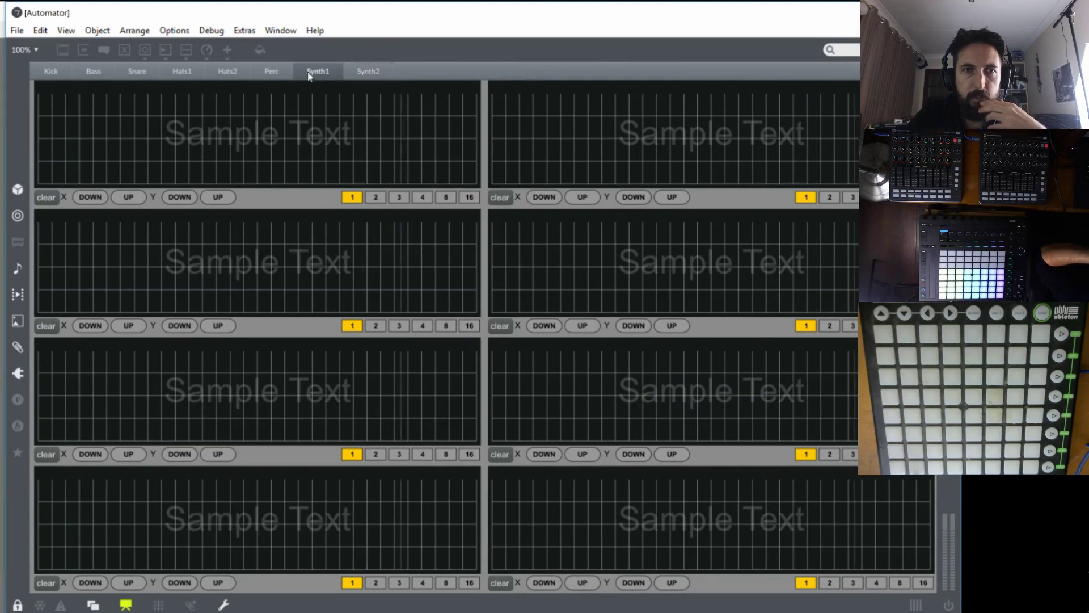
click(271, 72)
click(228, 72)
click(162, 68)
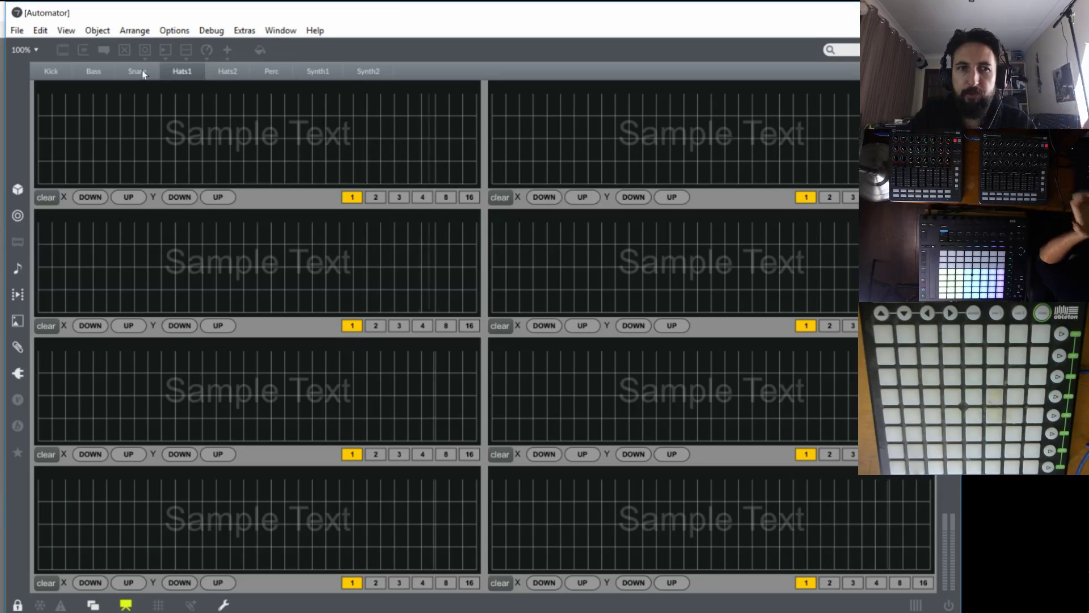
click(142, 69)
click(93, 72)
click(48, 71)
click(91, 72)
click(139, 72)
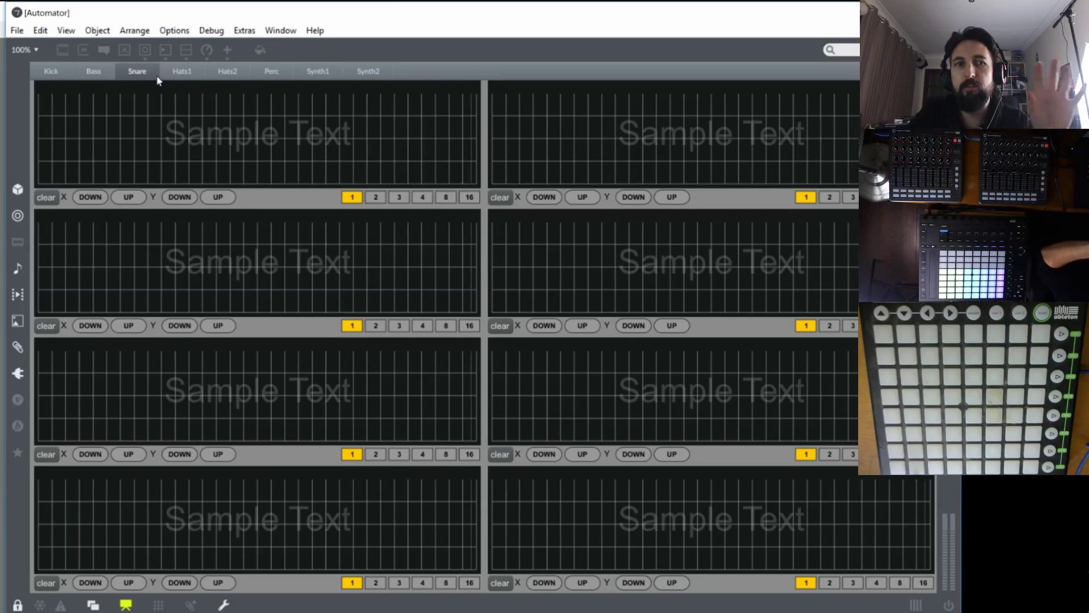
click(182, 72)
click(228, 70)
click(278, 71)
click(318, 72)
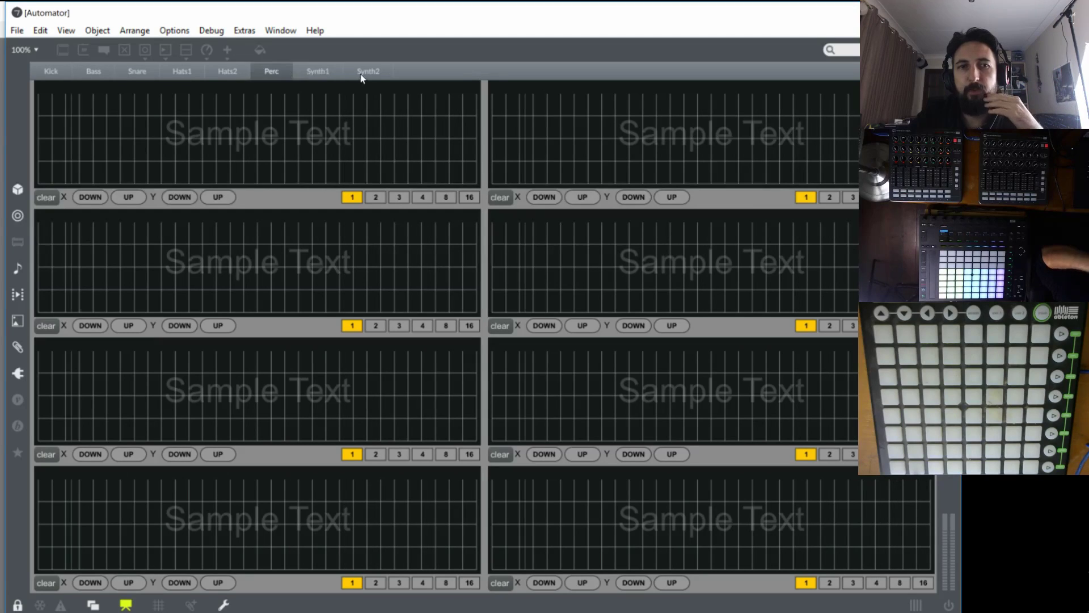
click(366, 72)
click(272, 71)
click(318, 71)
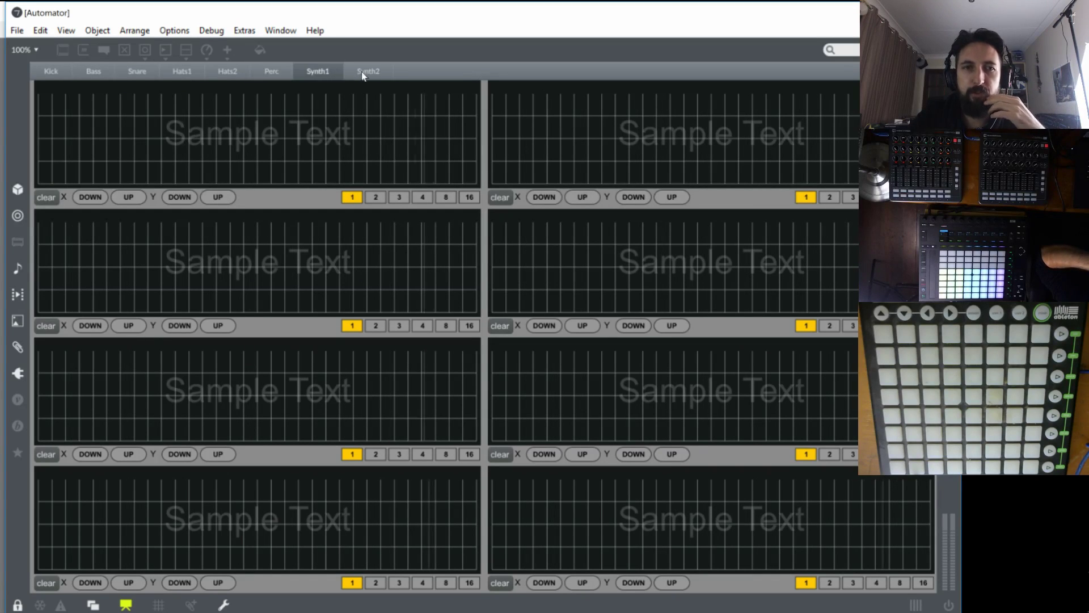
click(316, 74)
click(273, 73)
click(227, 73)
click(181, 74)
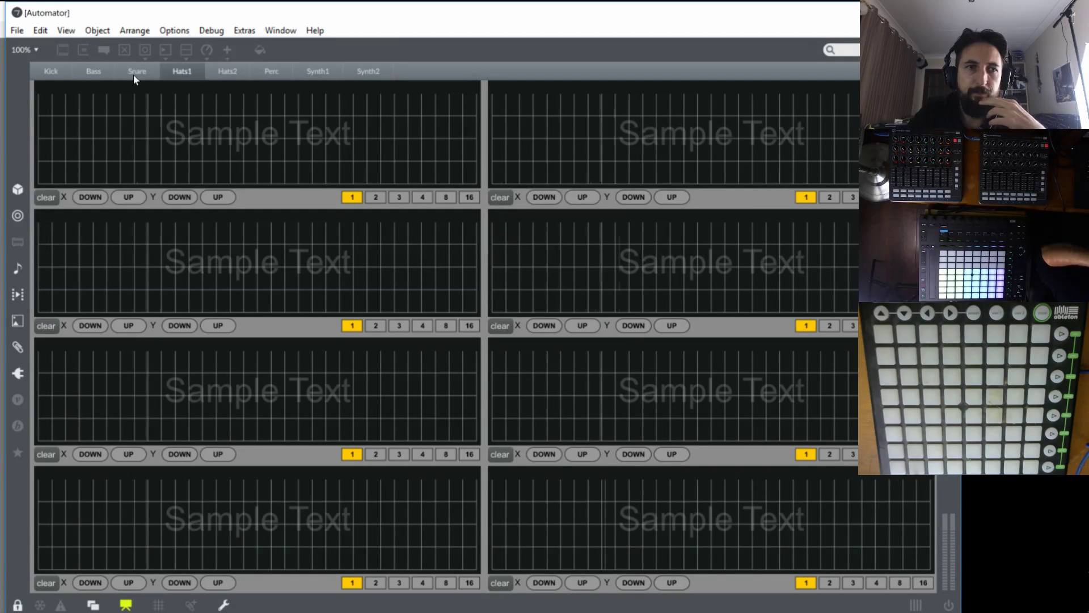
click(135, 73)
click(93, 71)
click(48, 70)
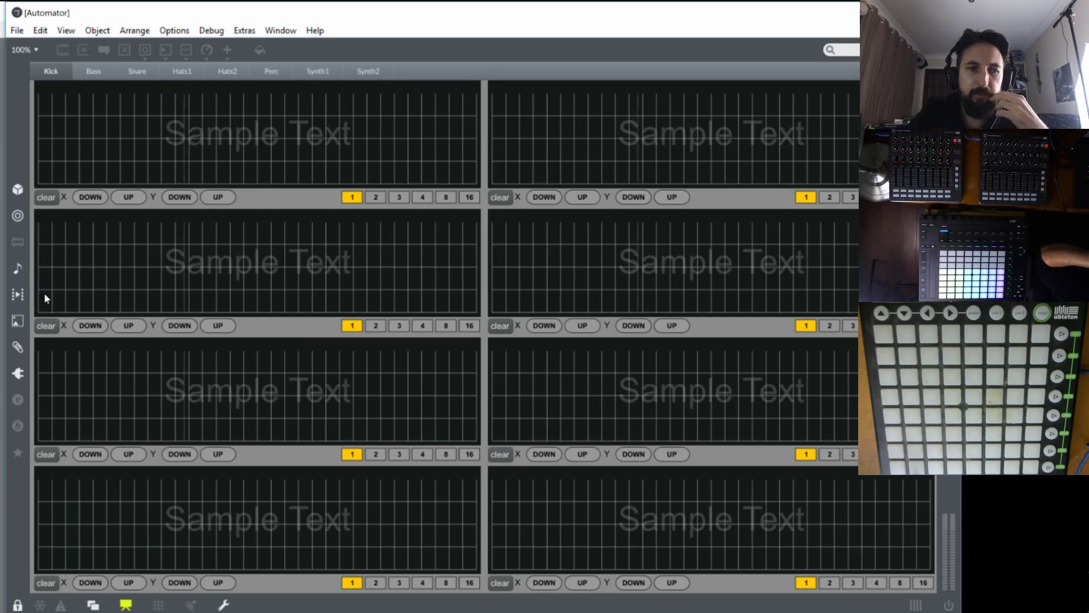
Switch the bar length to 16 and back to 1 for the Kick page's four left-column graphs.
click(468, 198)
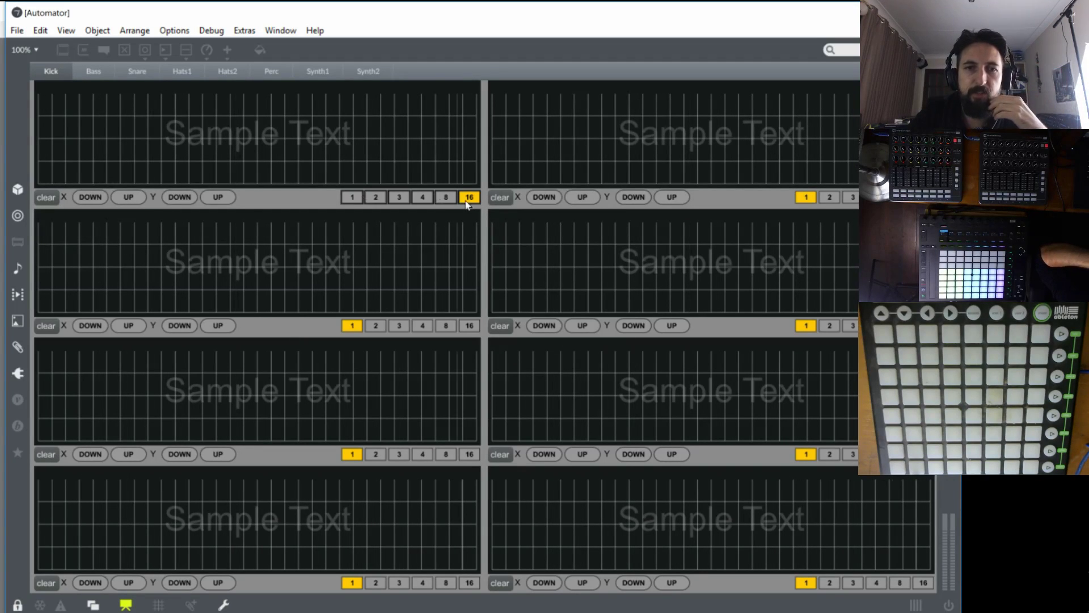
click(351, 196)
click(468, 325)
click(352, 326)
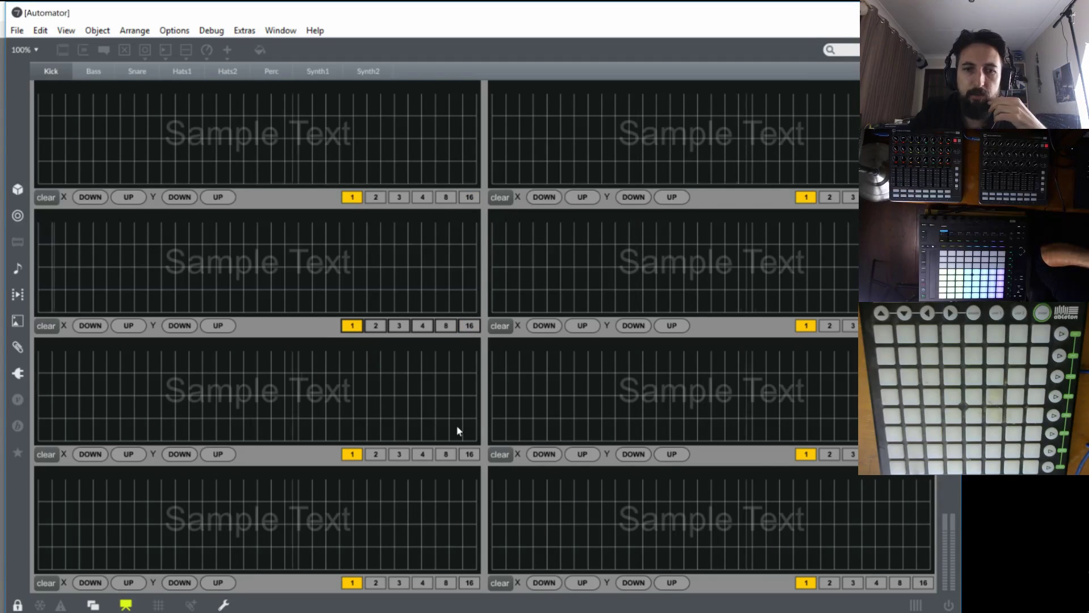
click(469, 454)
click(353, 453)
click(469, 583)
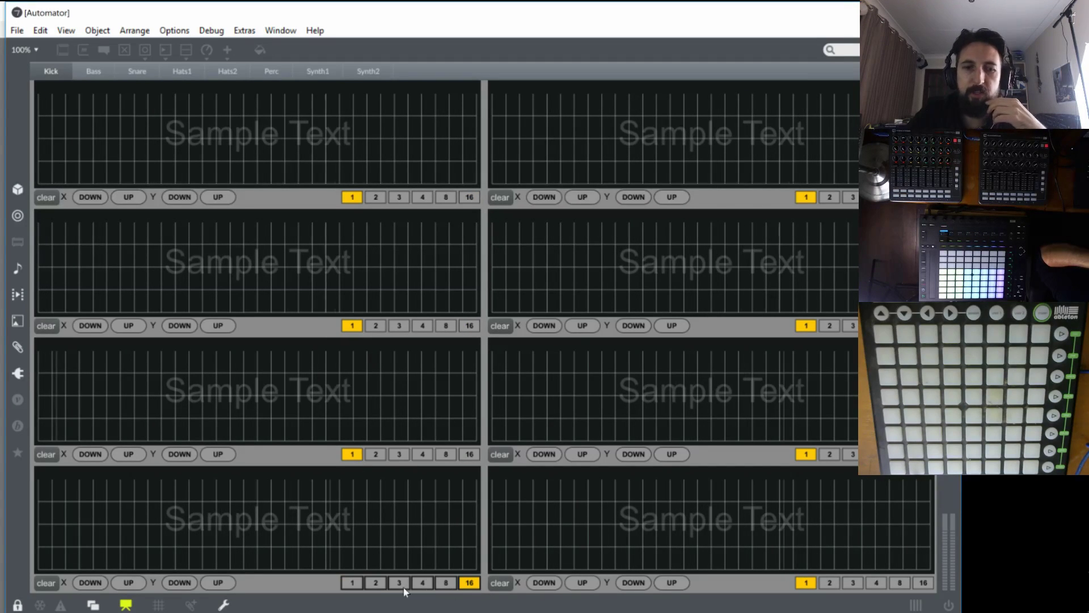
click(352, 583)
Switch the bar length to 16 and back to 1 for the Kick page's right-column graphs.
click(924, 582)
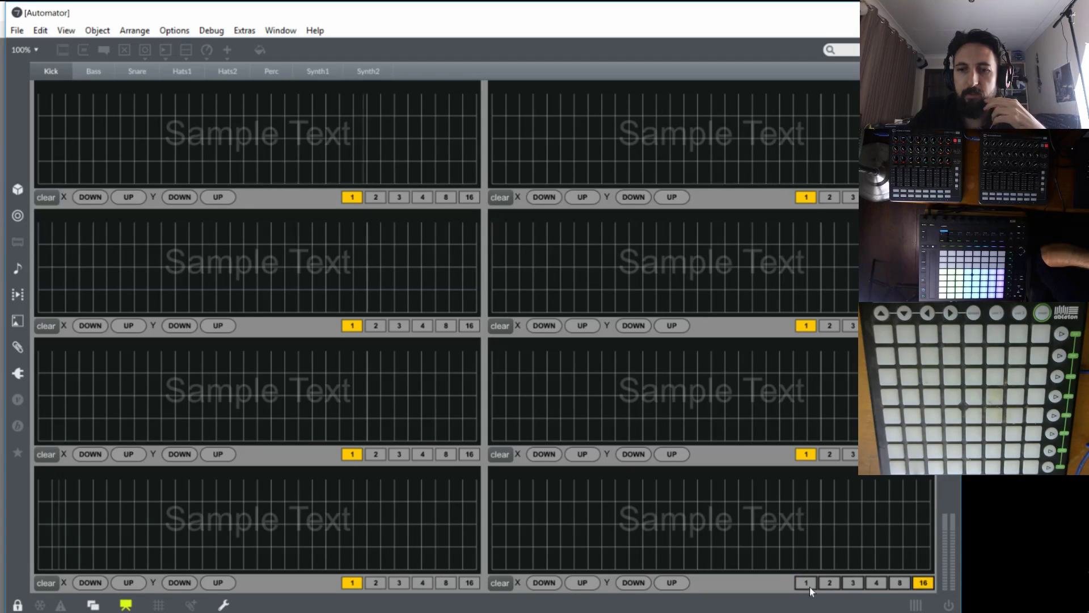
click(923, 453)
click(806, 454)
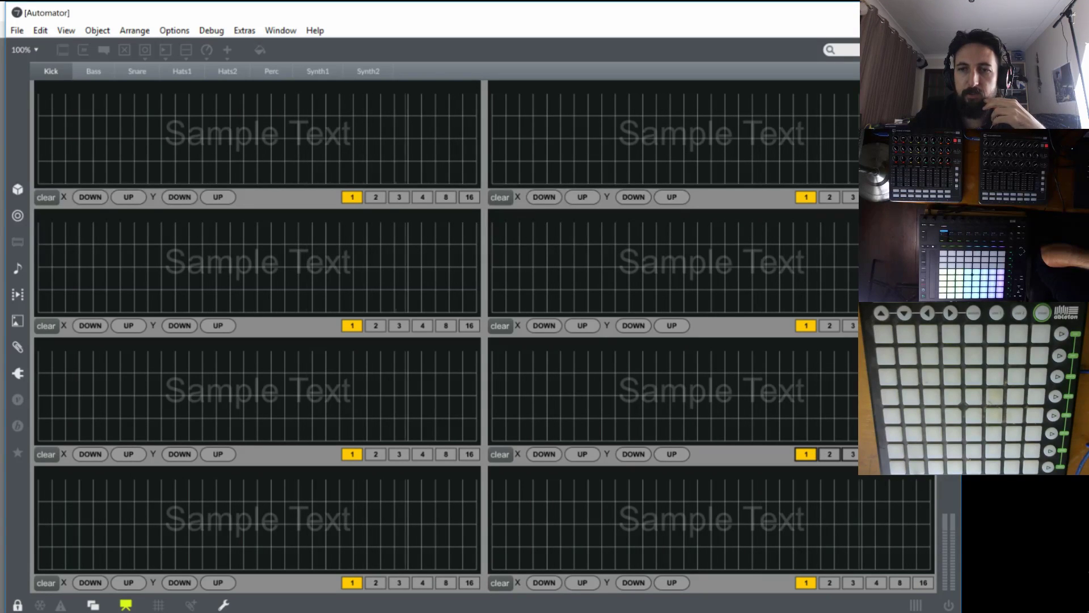
click(923, 196)
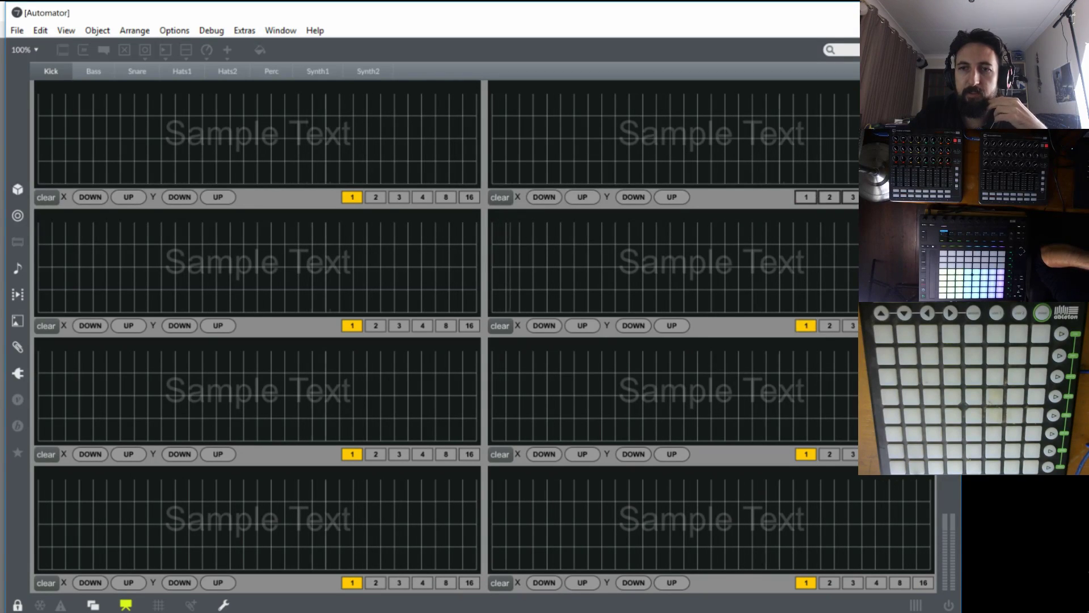
click(806, 197)
Switch the bar length to 16 and back to 1 for the Bass page's four left-column graphs.
click(97, 72)
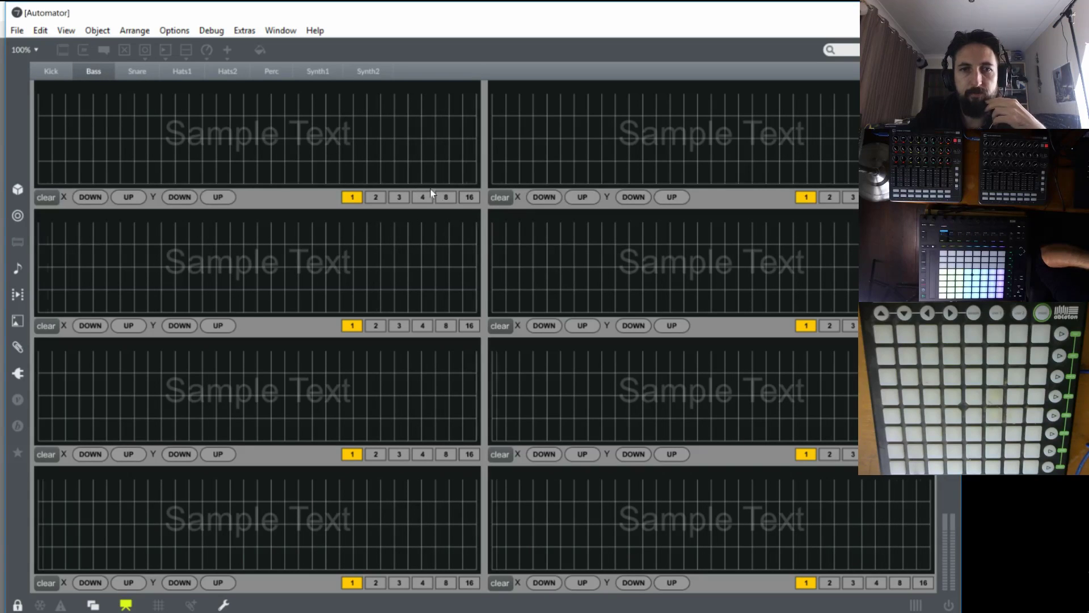
click(469, 197)
click(351, 197)
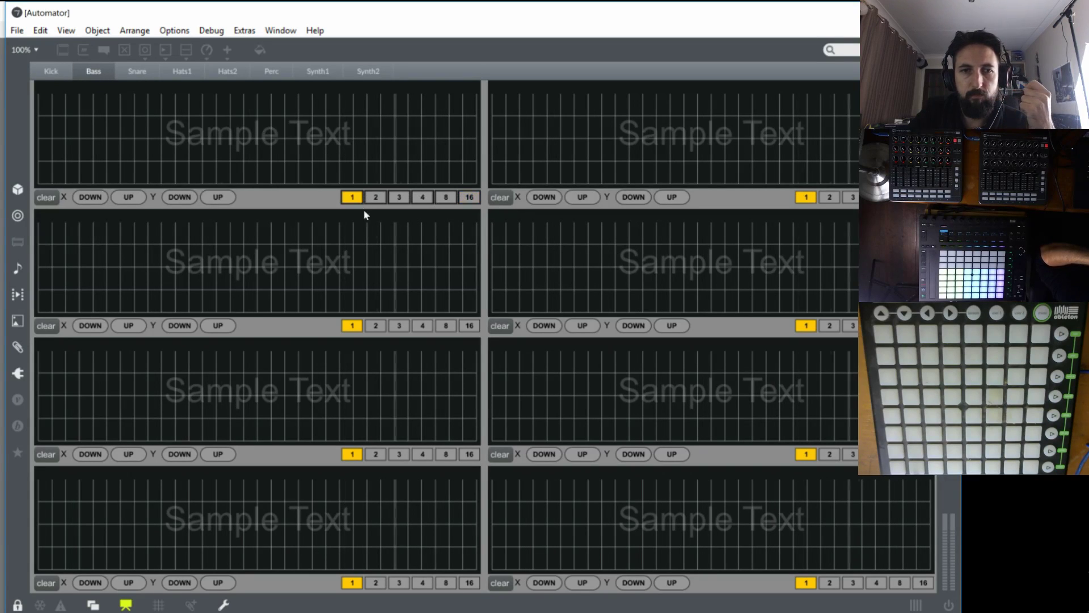
click(473, 326)
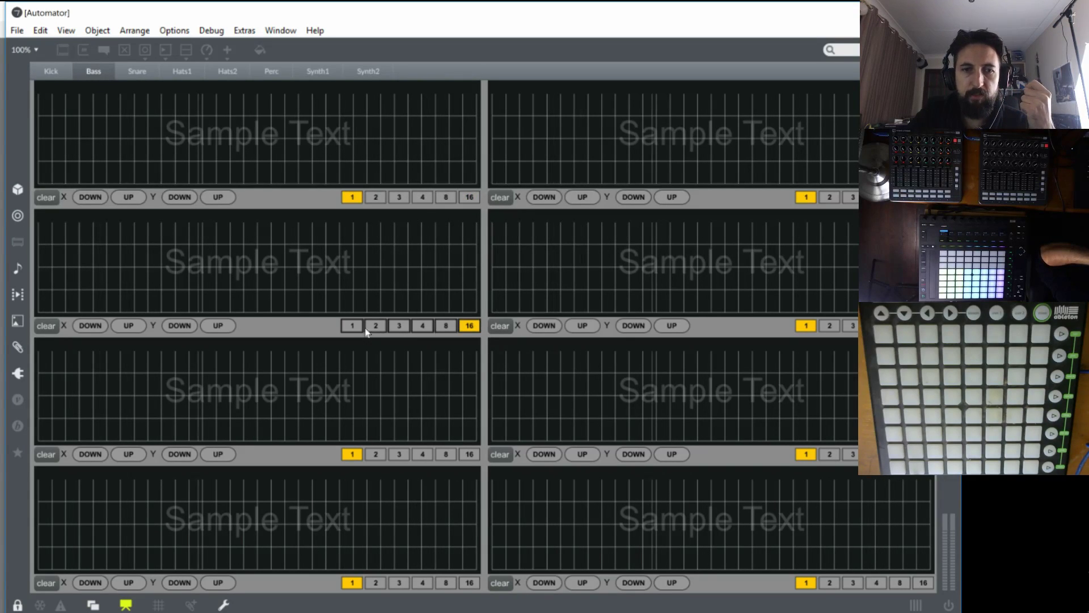
click(468, 454)
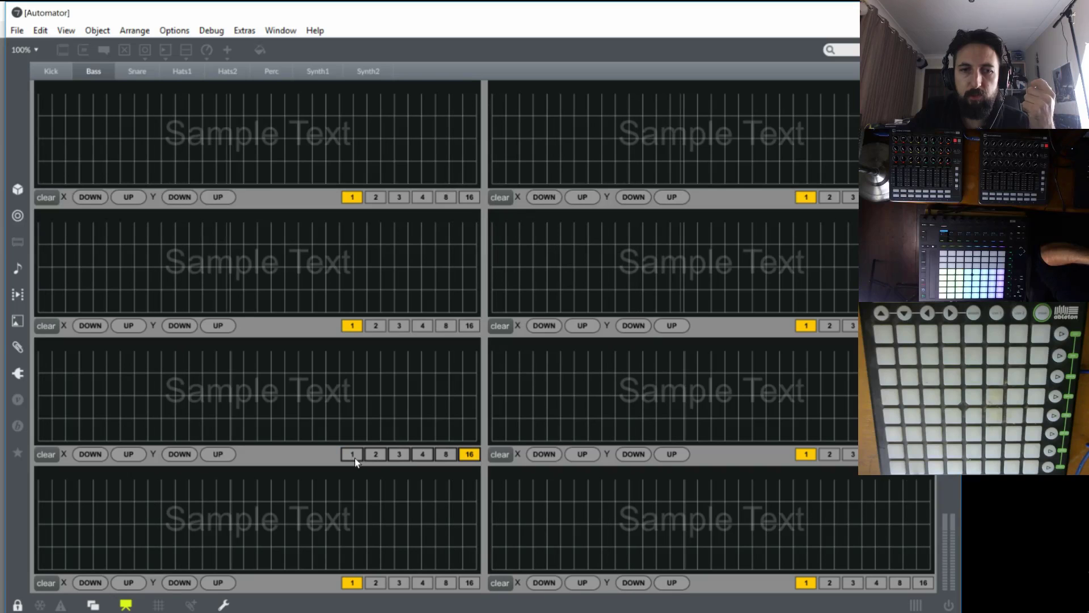
click(470, 583)
click(353, 582)
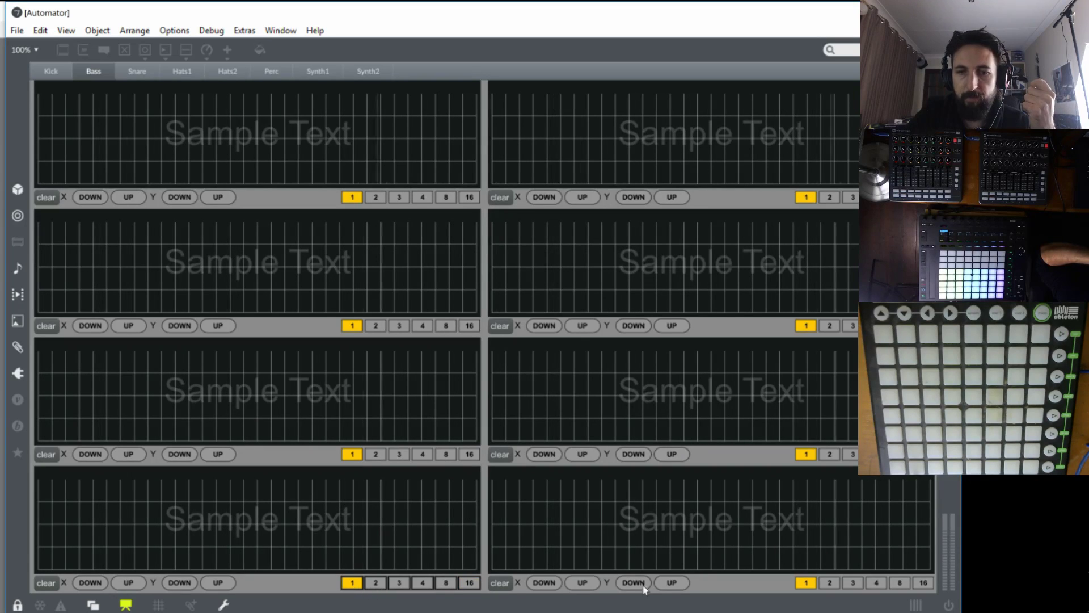
Change the bar length of the Bass page's right-column graphs and return it to 1.
click(924, 583)
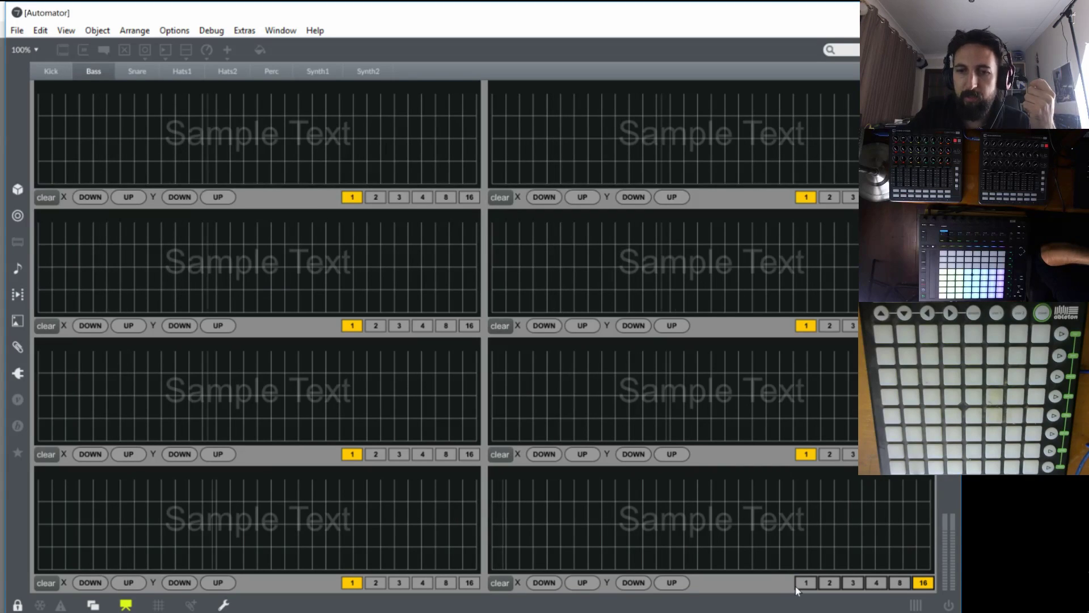
click(805, 583)
click(829, 454)
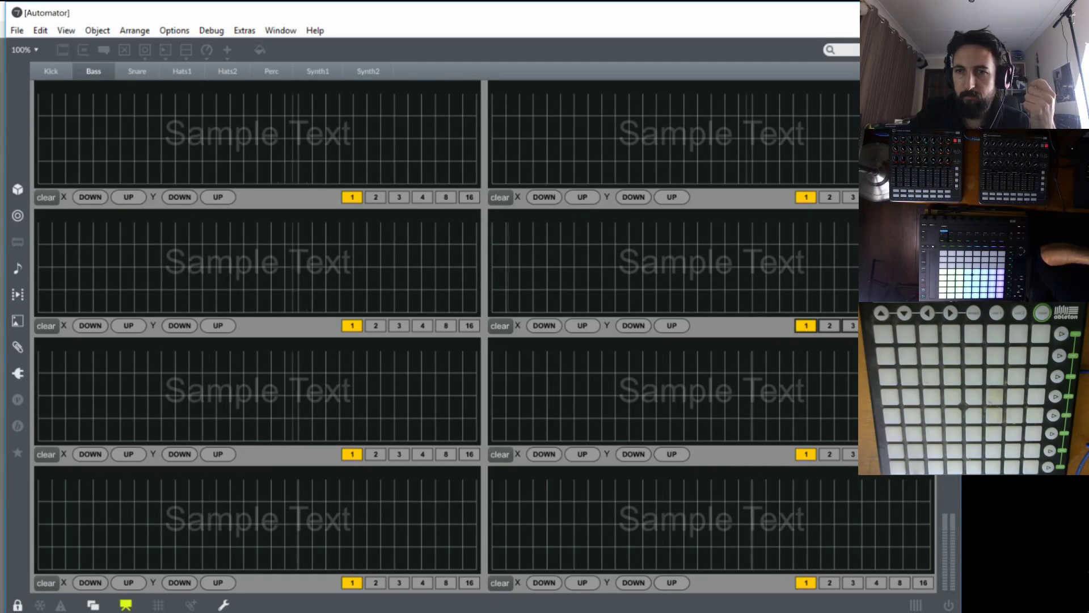
click(829, 197)
Switch the bar length to 16 and back to 1 for the Snare page's four left-column graphs.
click(153, 76)
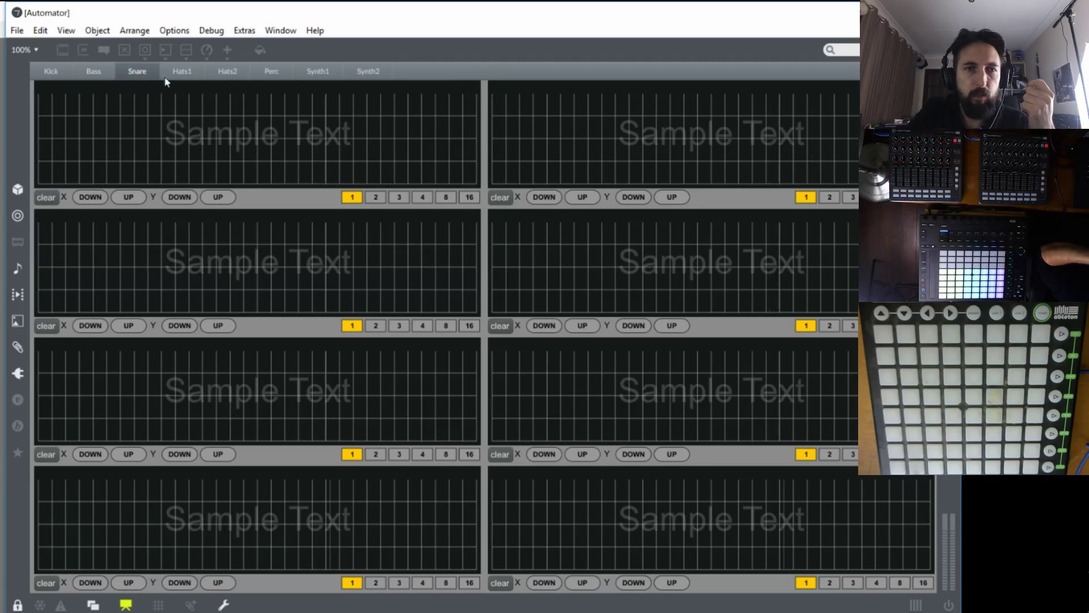
click(468, 197)
click(353, 198)
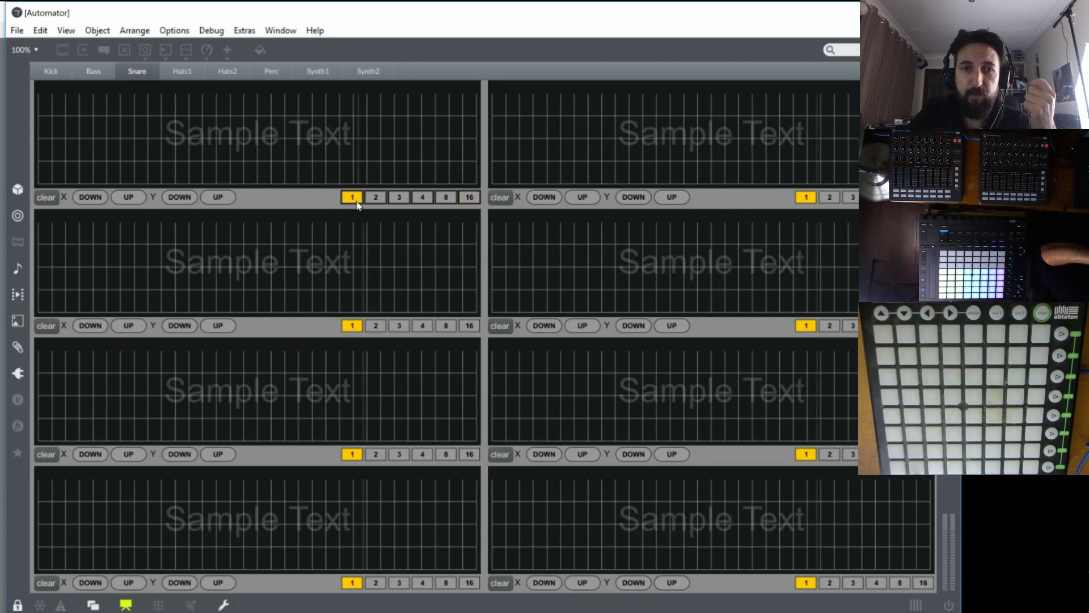
click(469, 326)
click(352, 325)
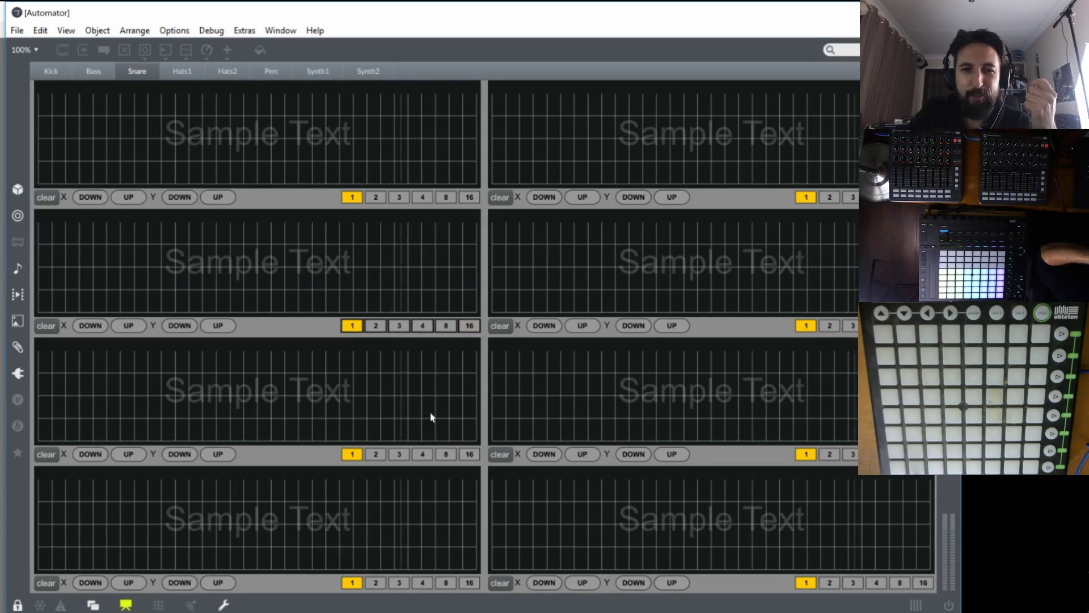
click(471, 454)
click(349, 455)
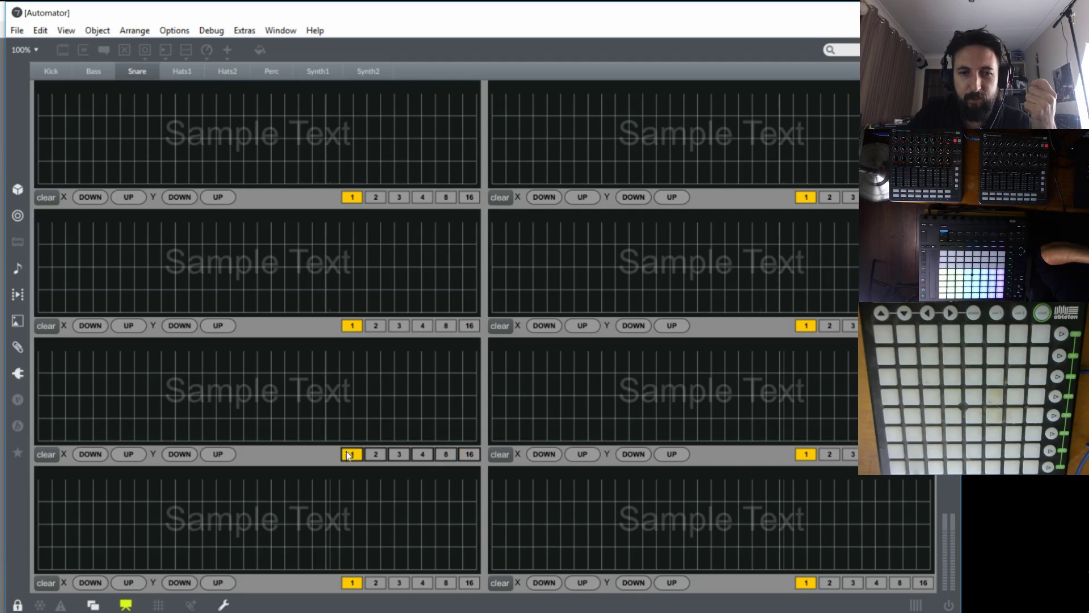
click(468, 583)
click(352, 584)
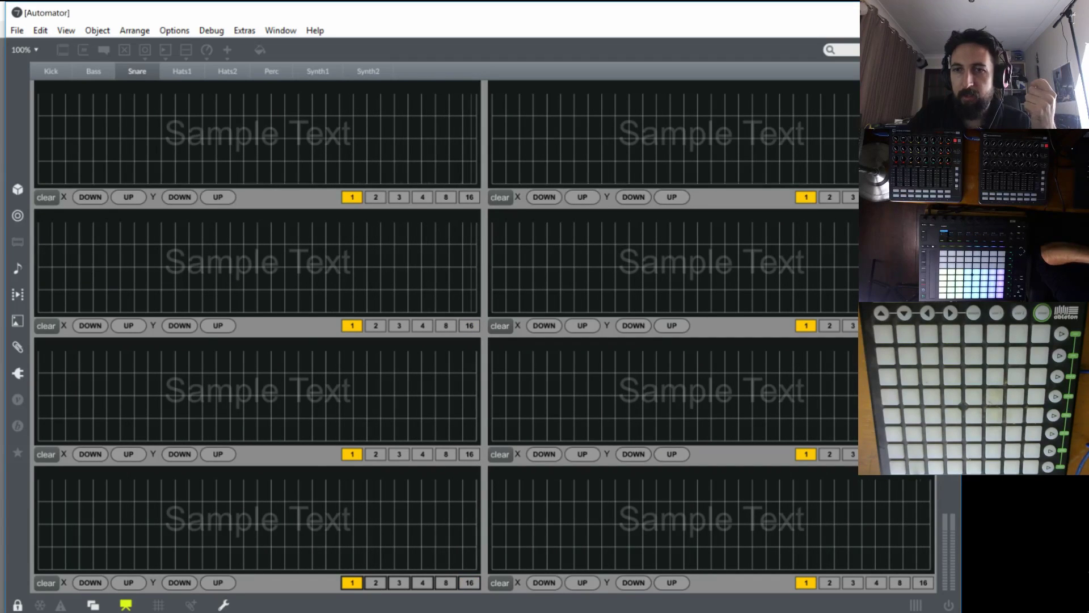
Switch the bar length to 16 and back to 1 for the Snare page's four right-column graphs.
click(923, 197)
click(806, 197)
click(924, 326)
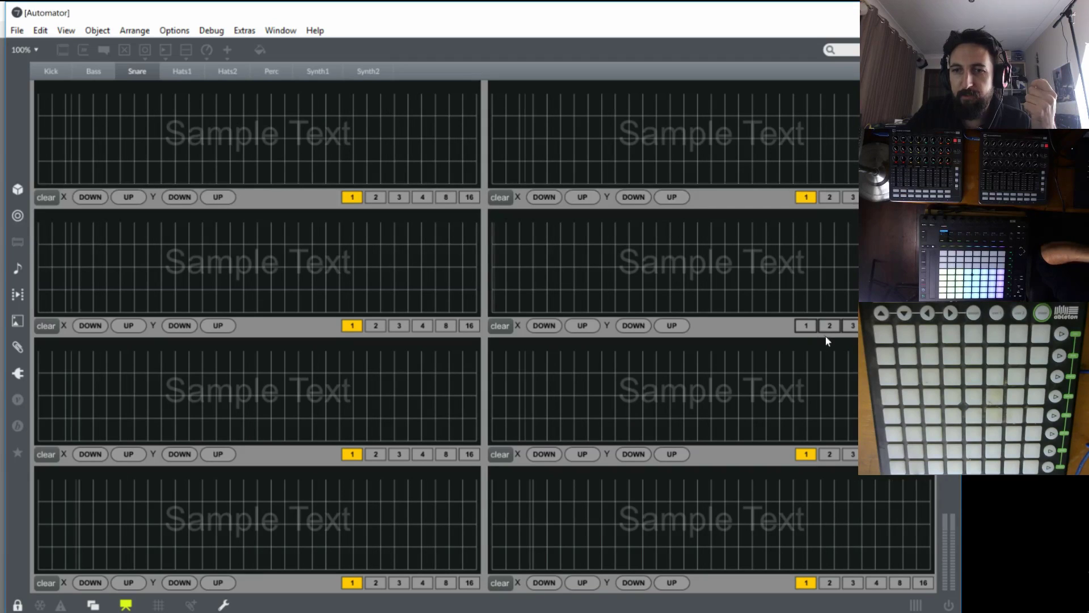
click(806, 326)
click(924, 454)
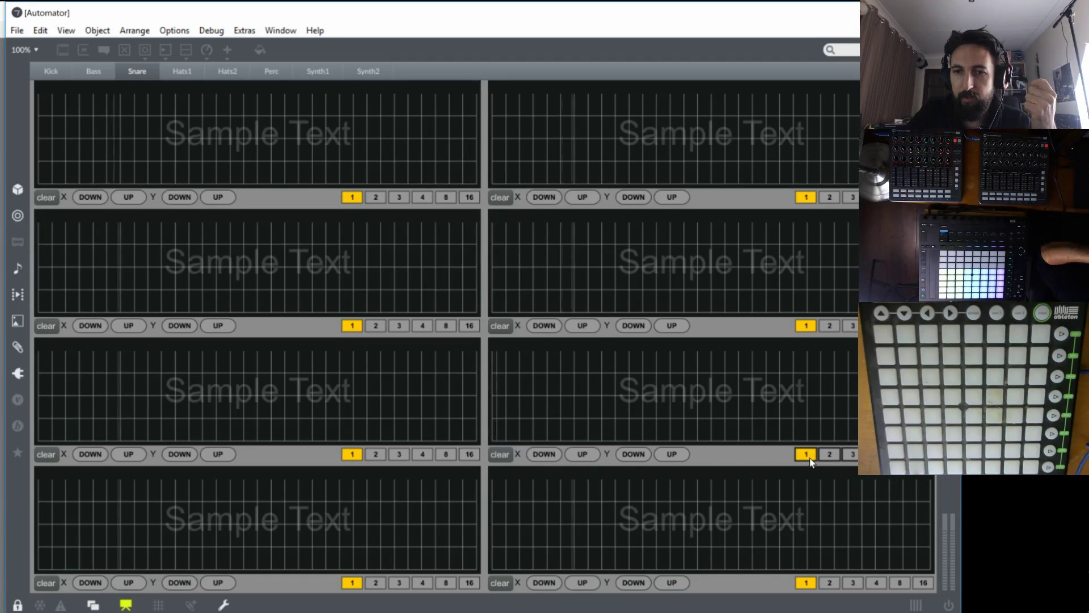
click(925, 583)
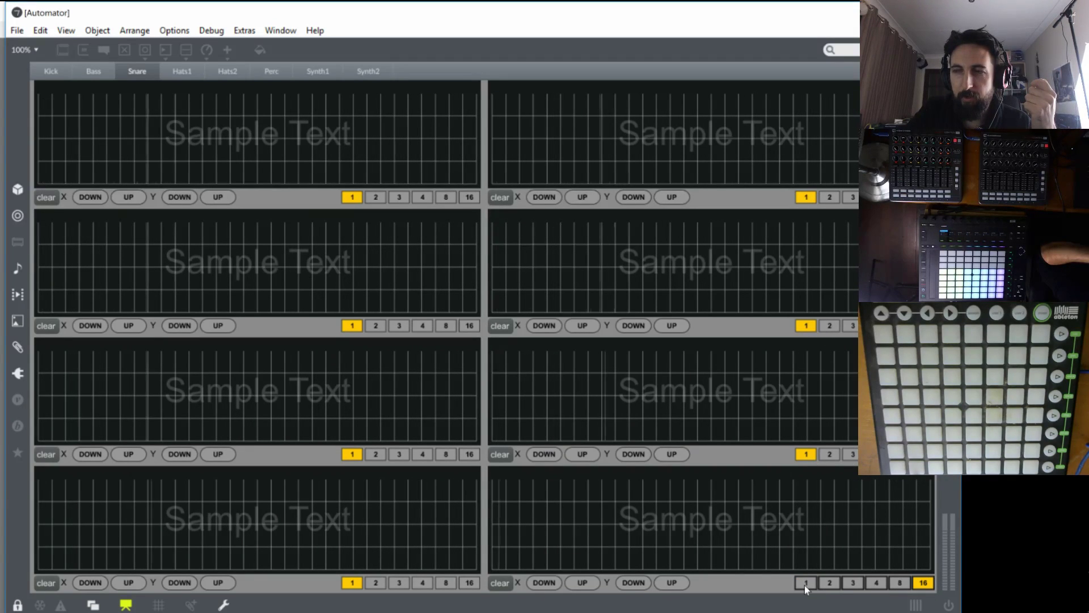
click(805, 583)
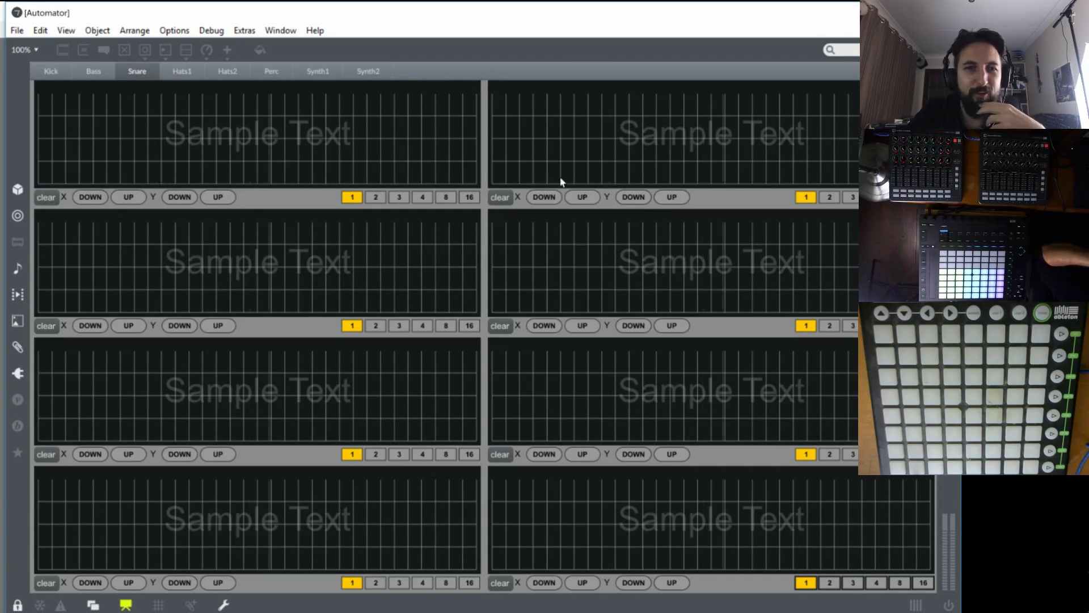
Switch the bar length to 16 and back to 1 for the Hats1 page's four left-column graphs.
click(182, 67)
click(469, 197)
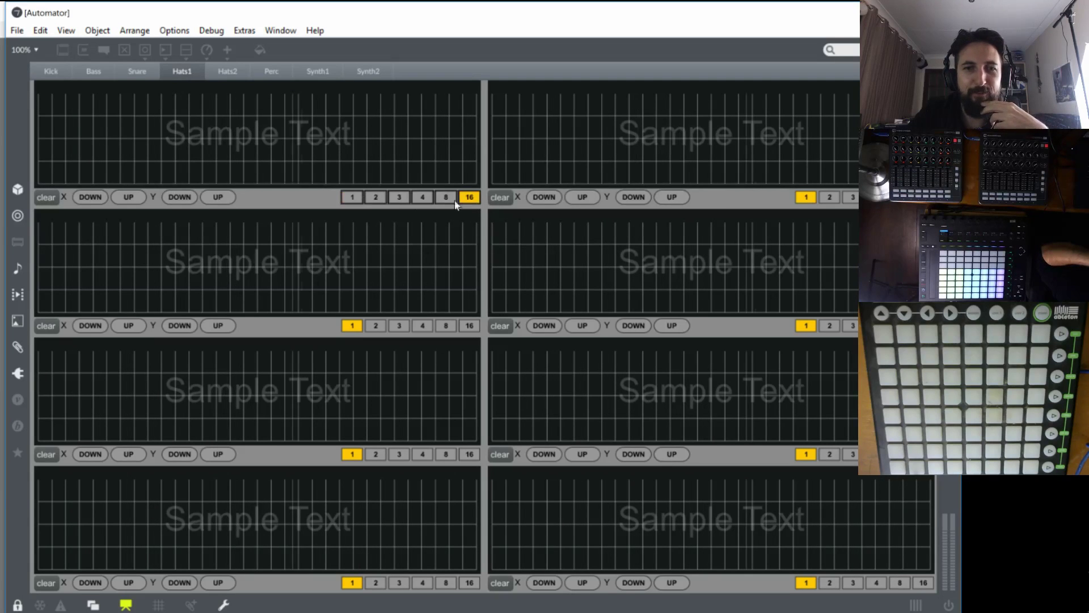
click(469, 325)
click(352, 325)
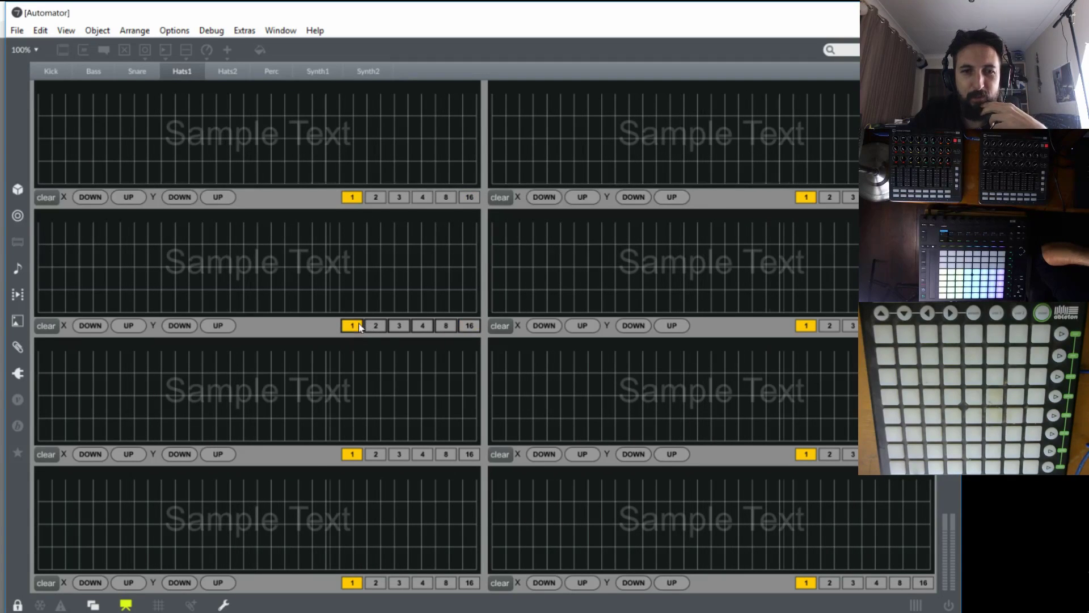
click(469, 454)
click(352, 454)
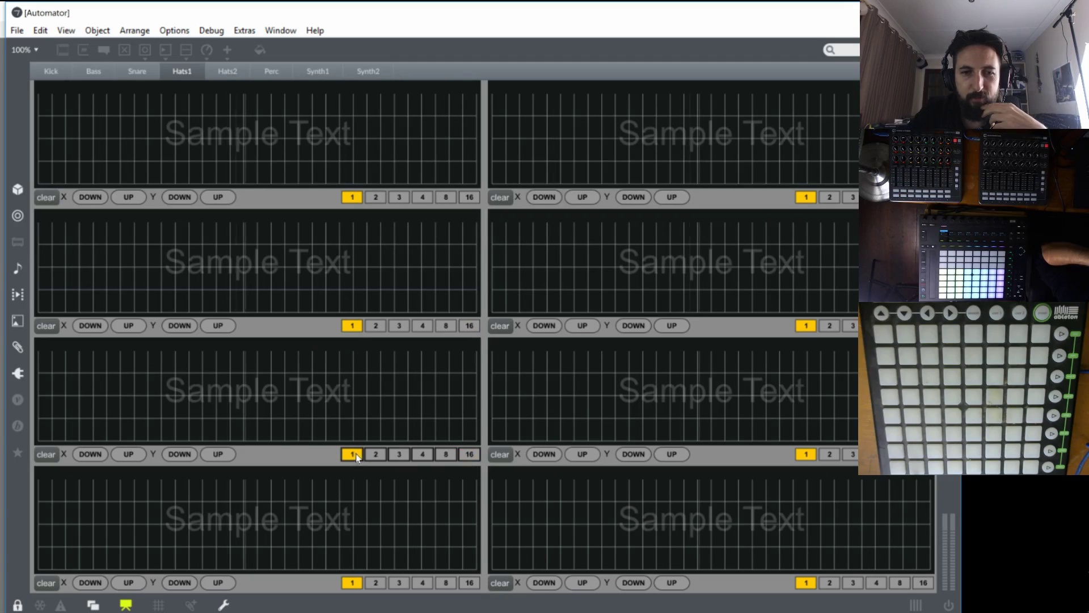
click(470, 582)
click(354, 582)
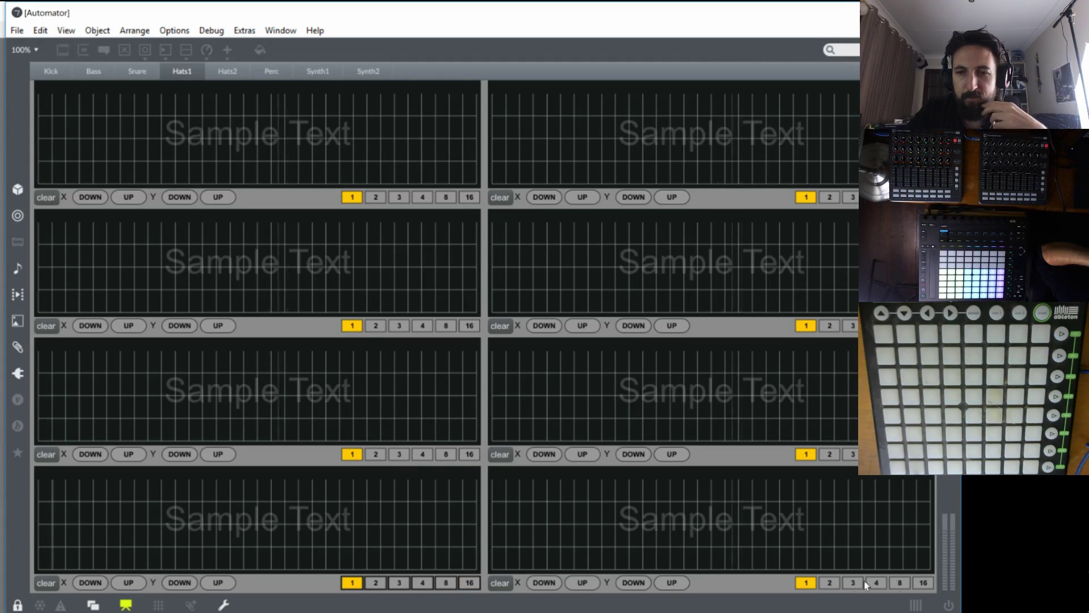
Switch the bar length to 16 and back to 1 for the Hats1 page's right-column graphs.
click(924, 583)
click(806, 582)
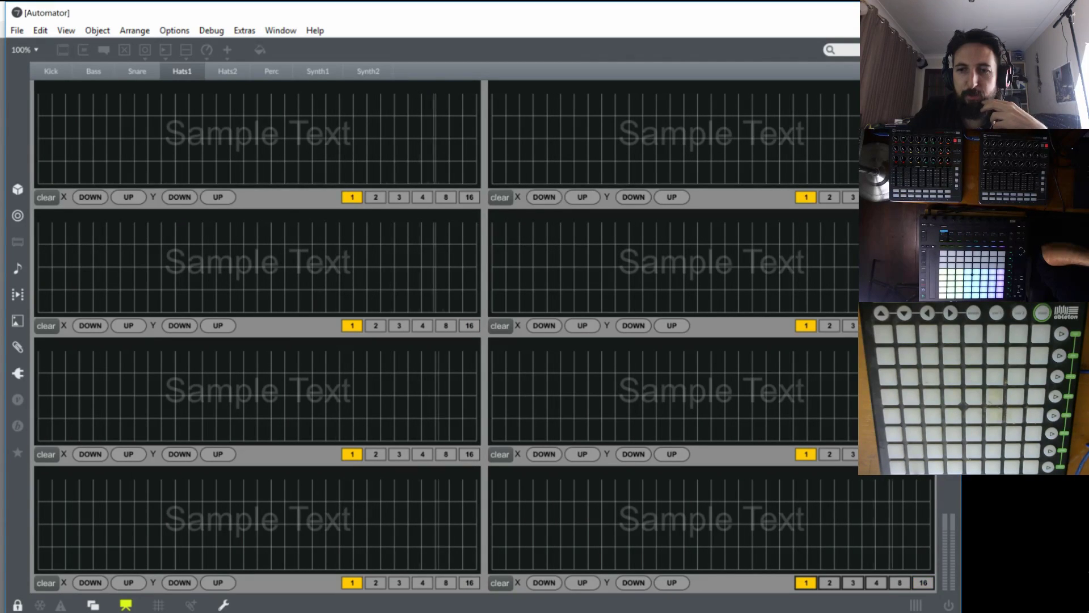
click(806, 326)
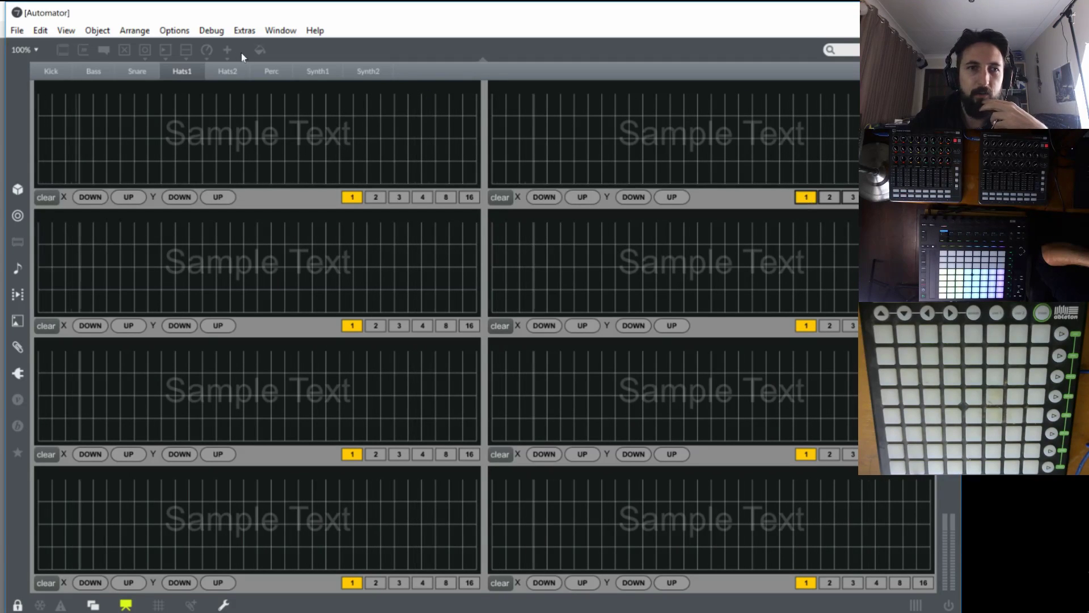
Switch the bar length to 16 and back to 1 for the Hats2 page's four left-column graphs.
click(228, 71)
click(469, 197)
click(352, 197)
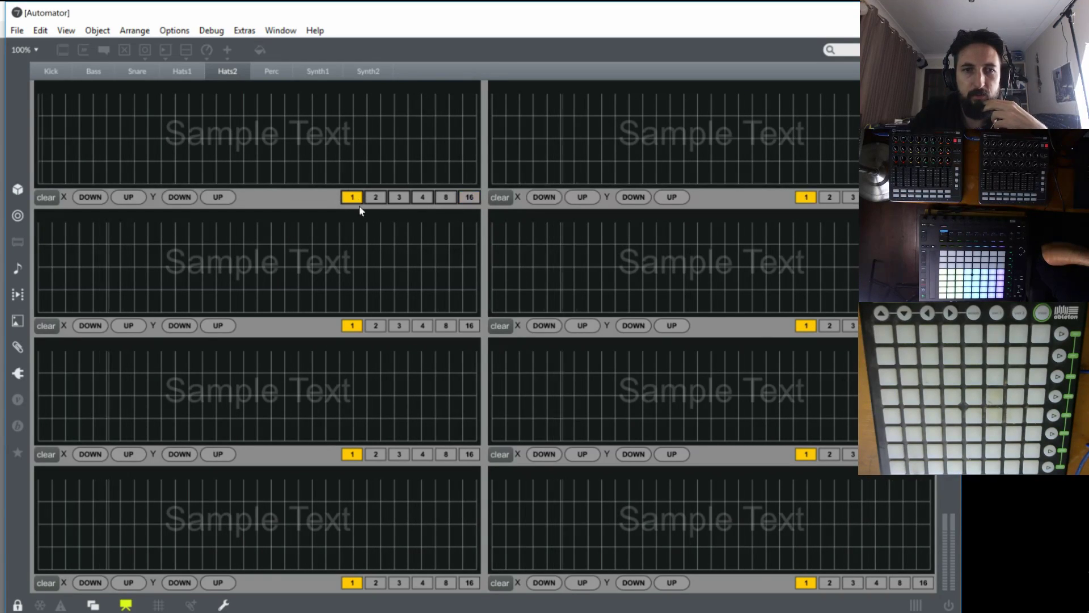
click(469, 325)
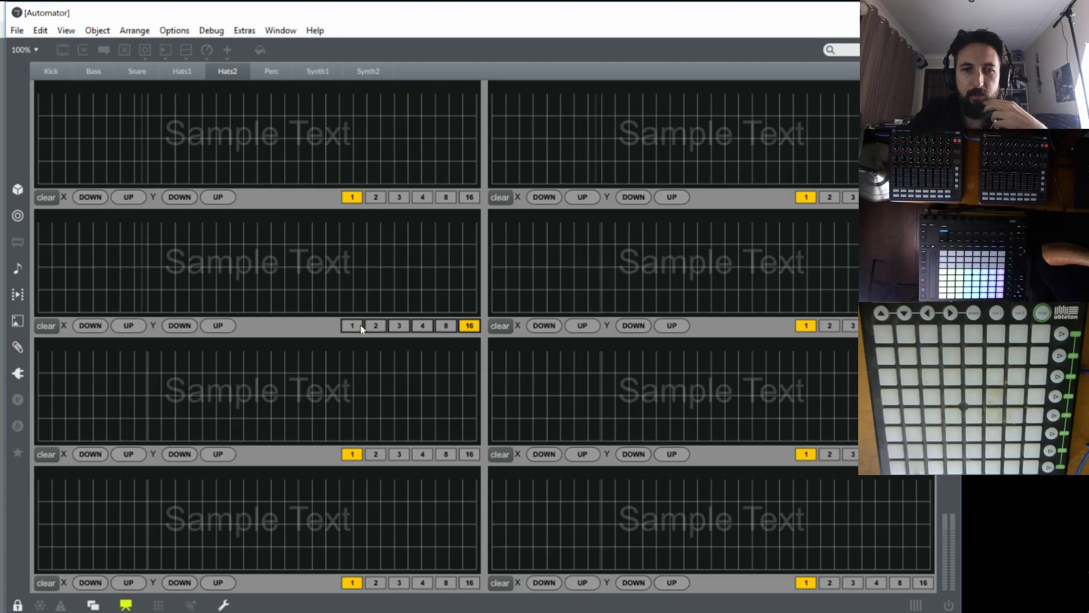
click(352, 325)
click(470, 454)
click(353, 454)
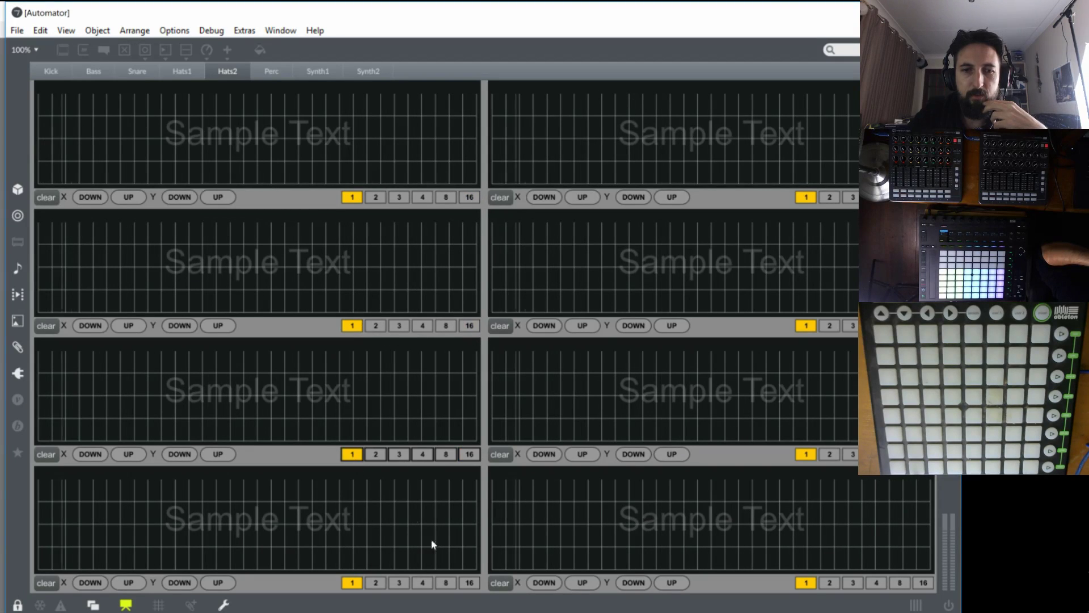
click(469, 582)
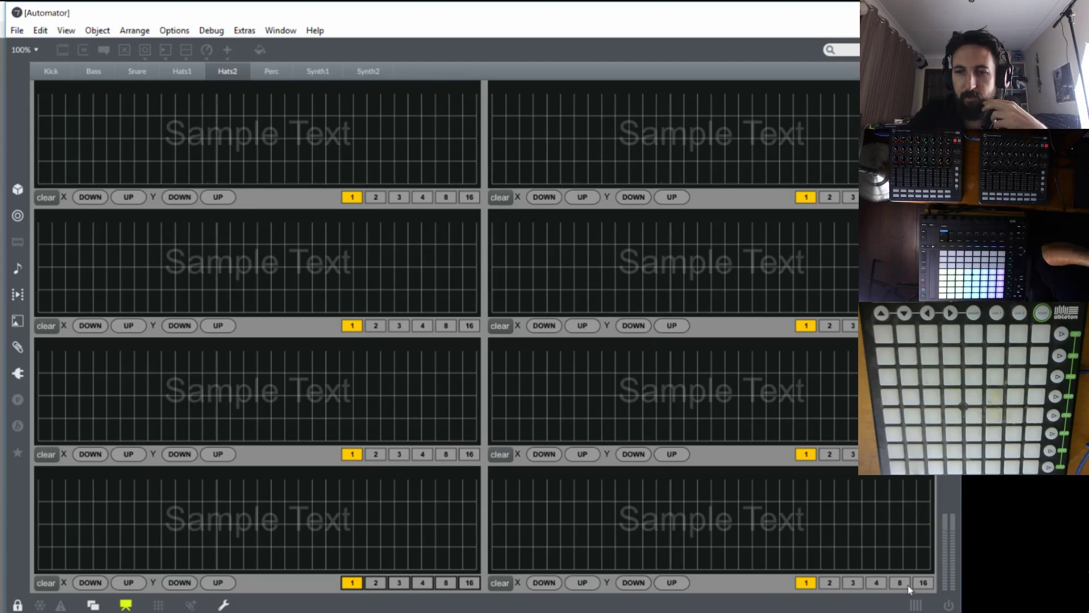
Switch the bar length to 16 and back to 1 for the Hats2 page's right-column graphs.
click(923, 582)
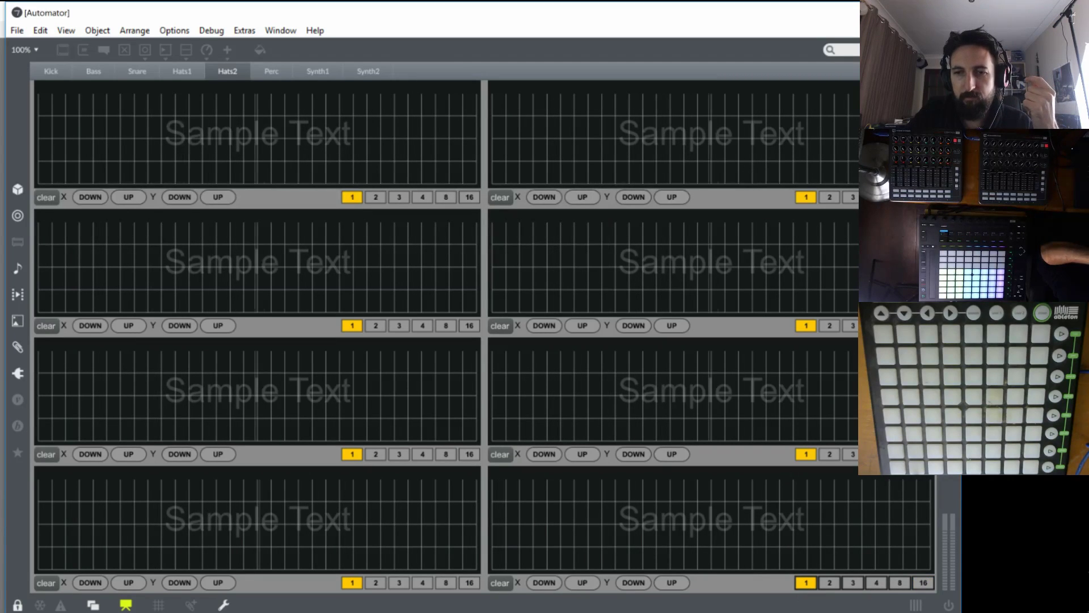
click(806, 583)
click(812, 456)
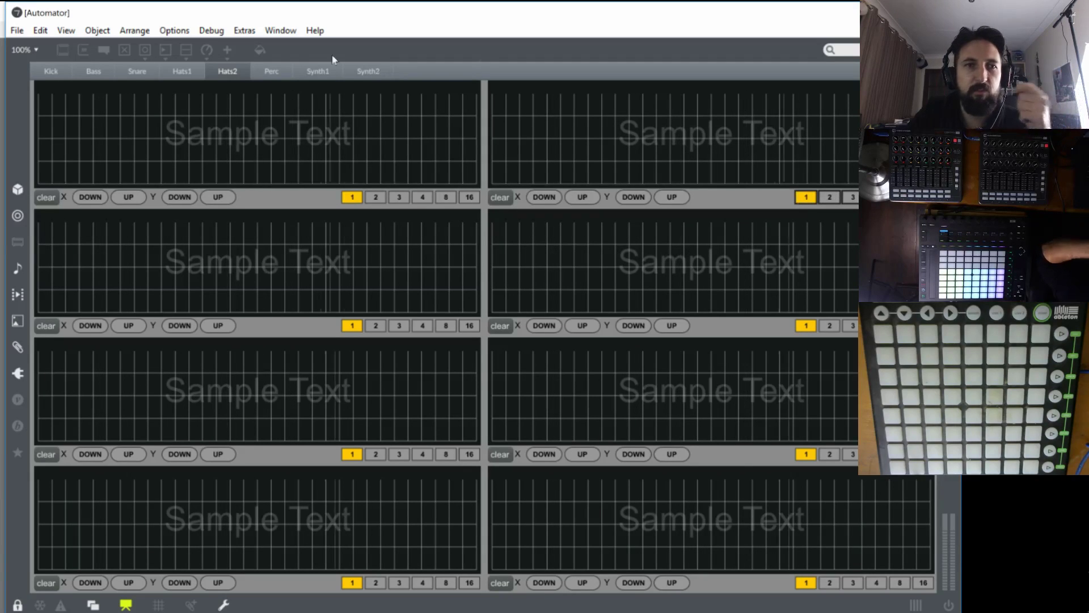
Set the Perc page's first left-column graph to bar length 16, and switch the three graphs below it to 16 and back to 1.
click(272, 72)
click(471, 199)
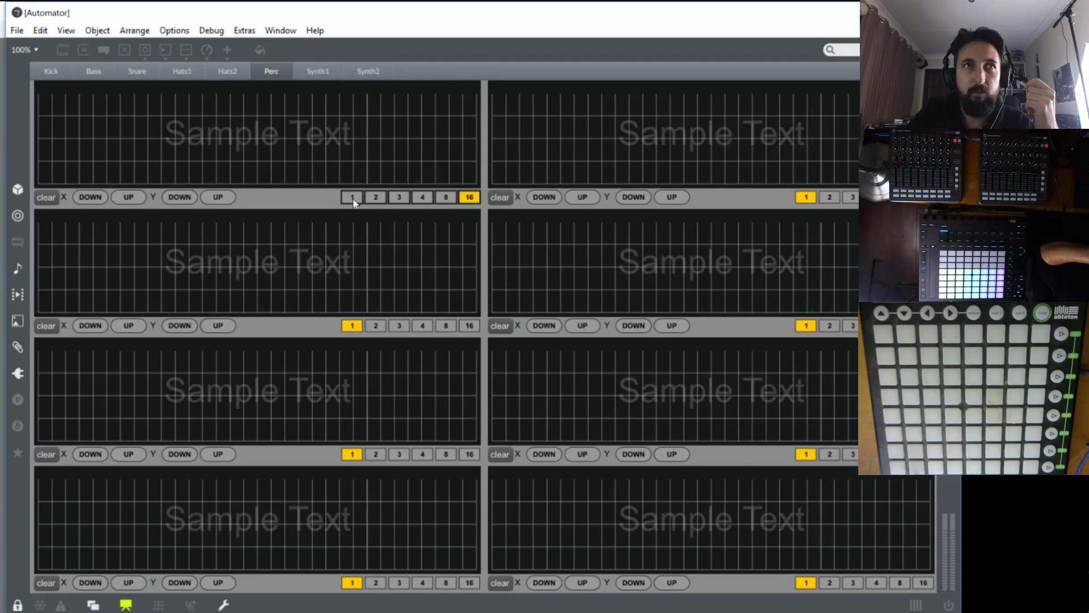
click(462, 326)
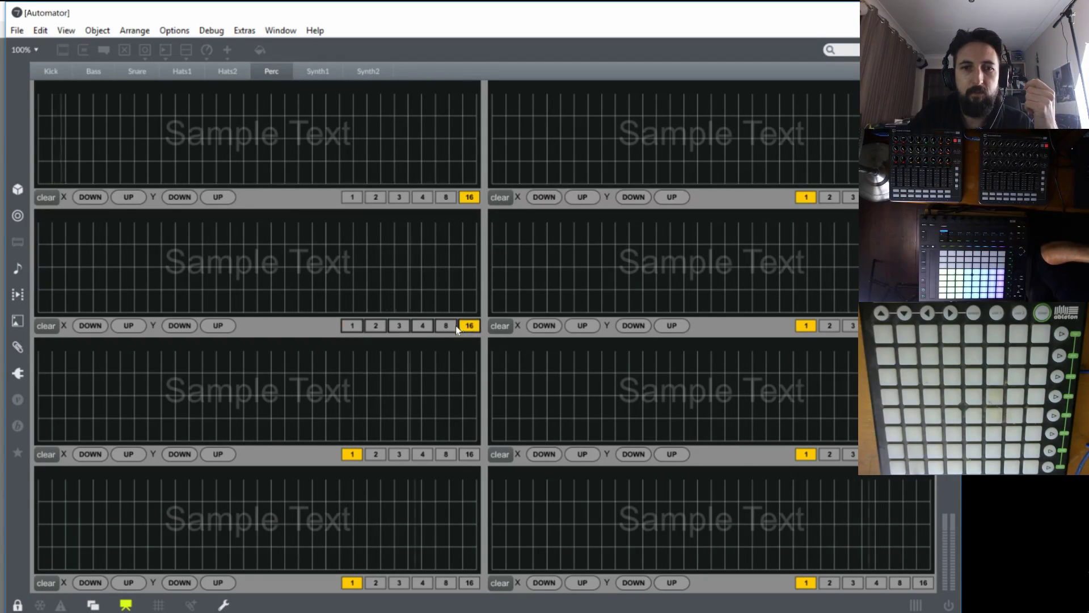
click(347, 326)
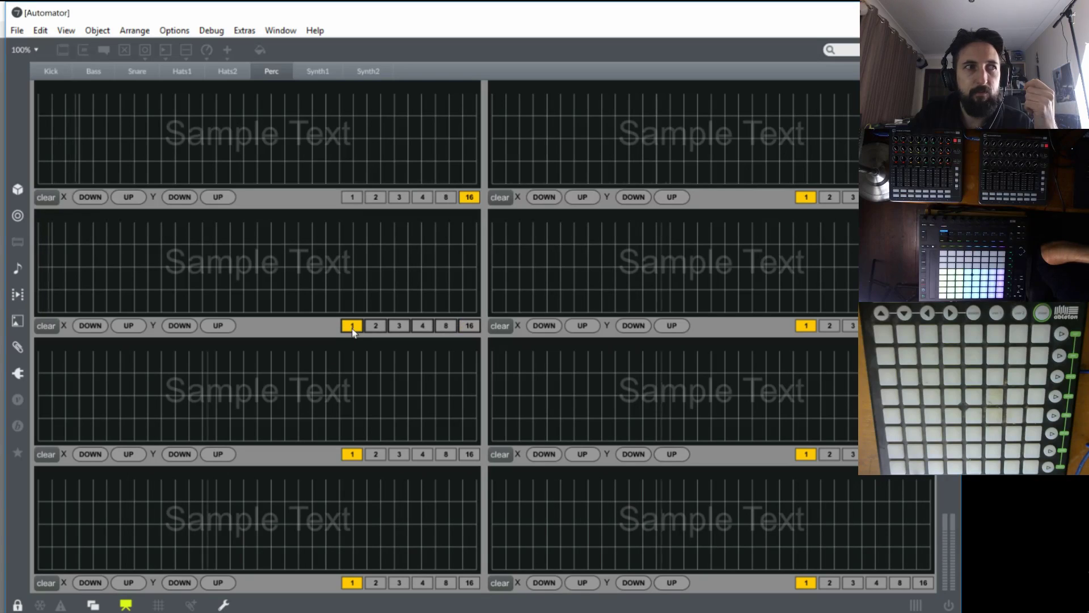
click(470, 454)
click(354, 455)
click(470, 583)
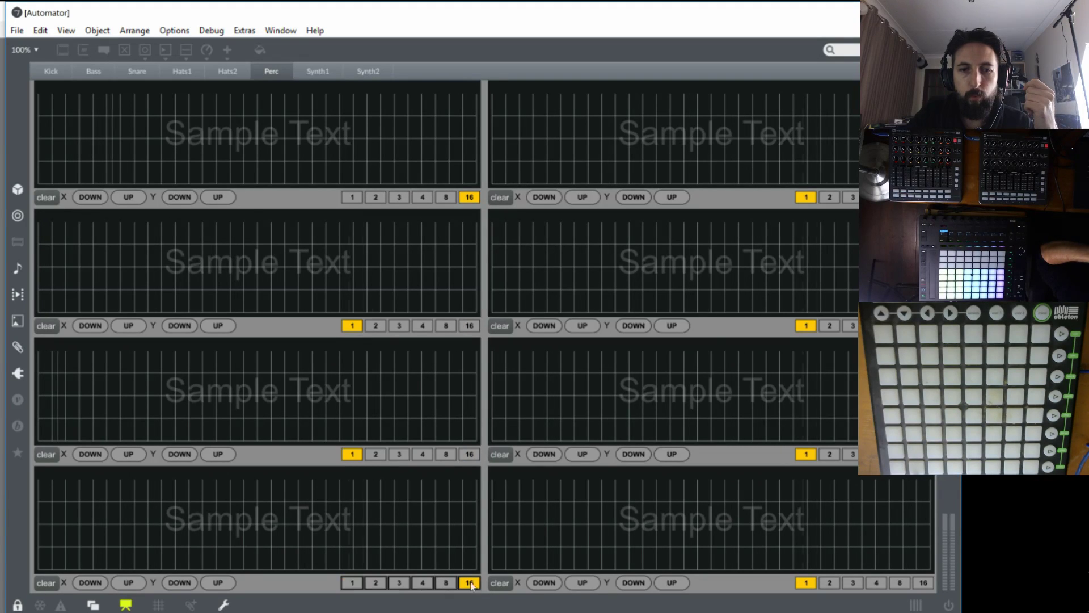
click(352, 582)
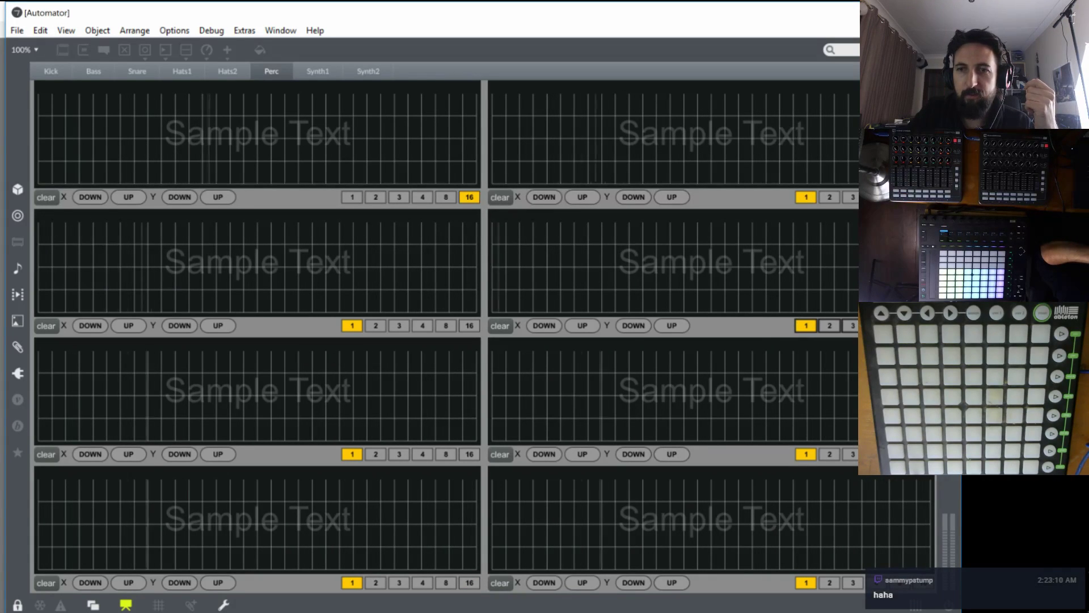
Switch the bar length to 16 and back to 1 for the graphs in both columns of the Synth1 page.
click(319, 72)
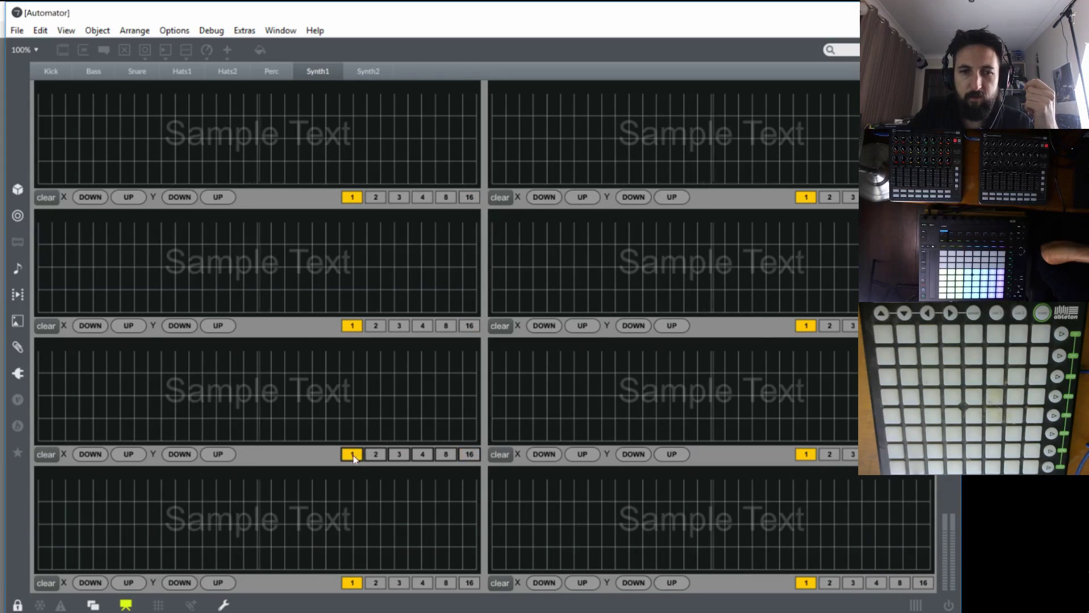
click(469, 581)
click(353, 582)
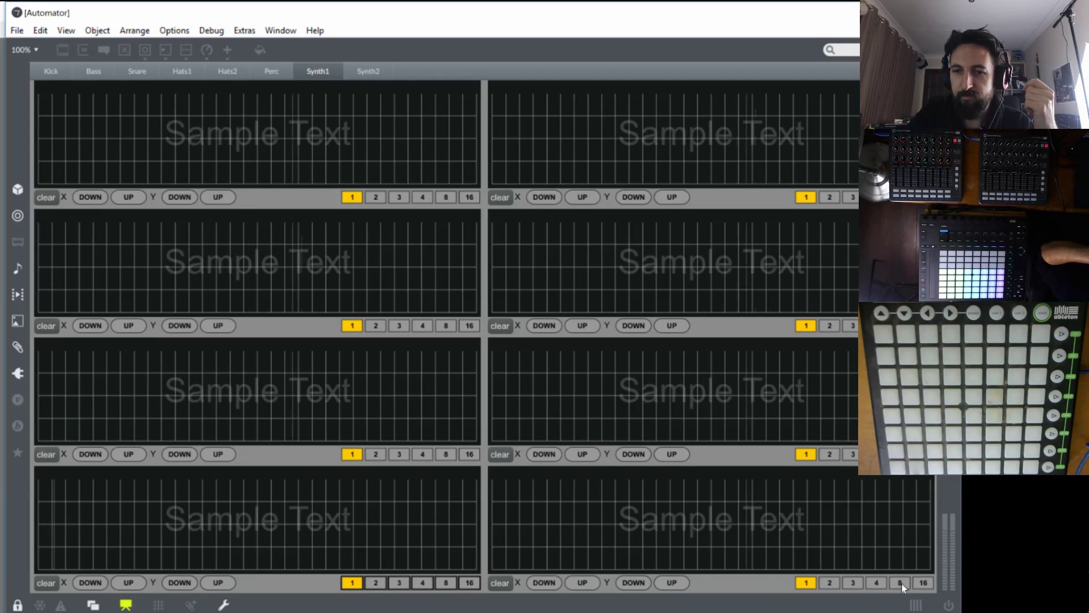
click(923, 582)
click(806, 582)
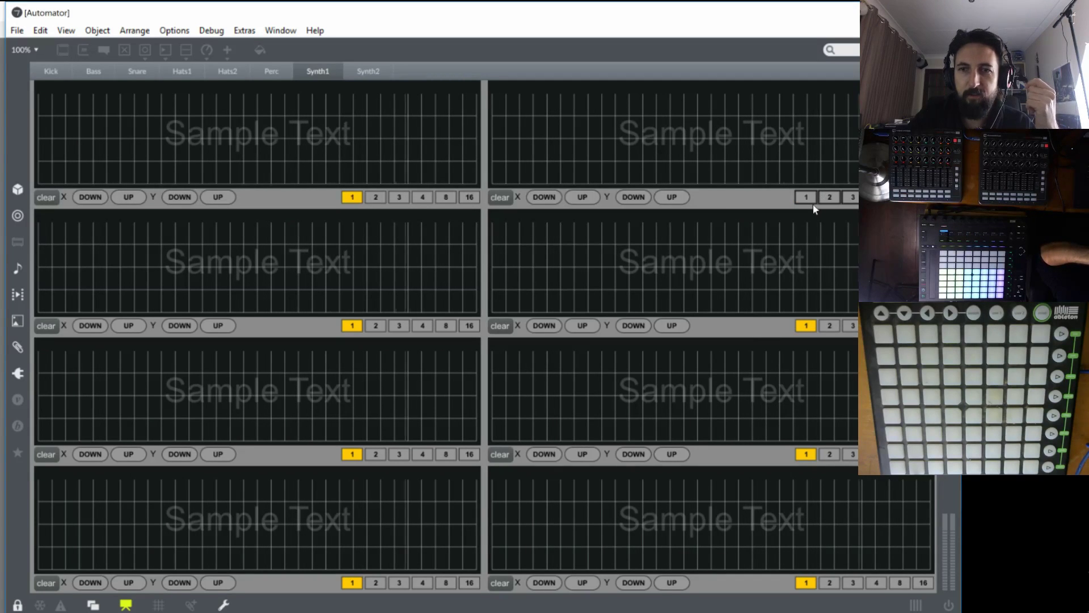
Switch the bar length to 16 and back to 1 for the Synth2 page's four left-column graphs.
click(376, 71)
click(460, 197)
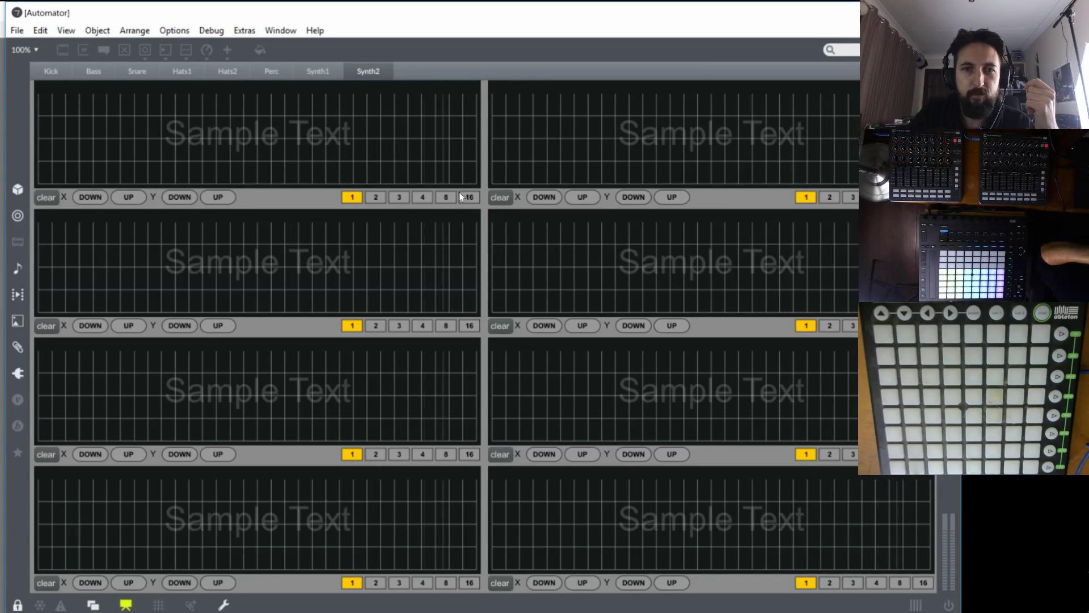
click(350, 197)
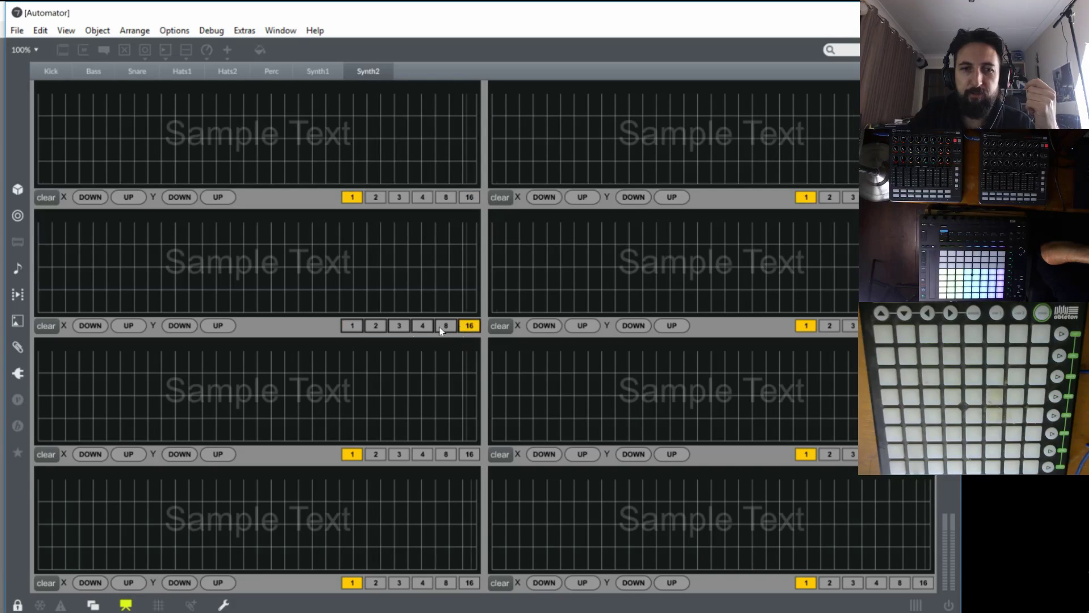
click(464, 453)
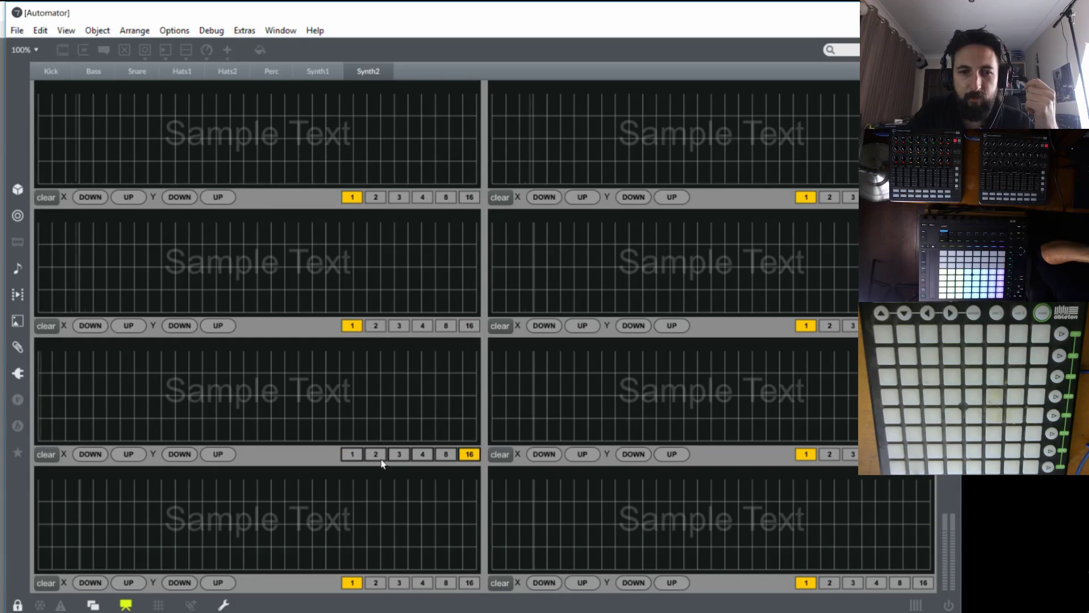
click(469, 582)
click(359, 583)
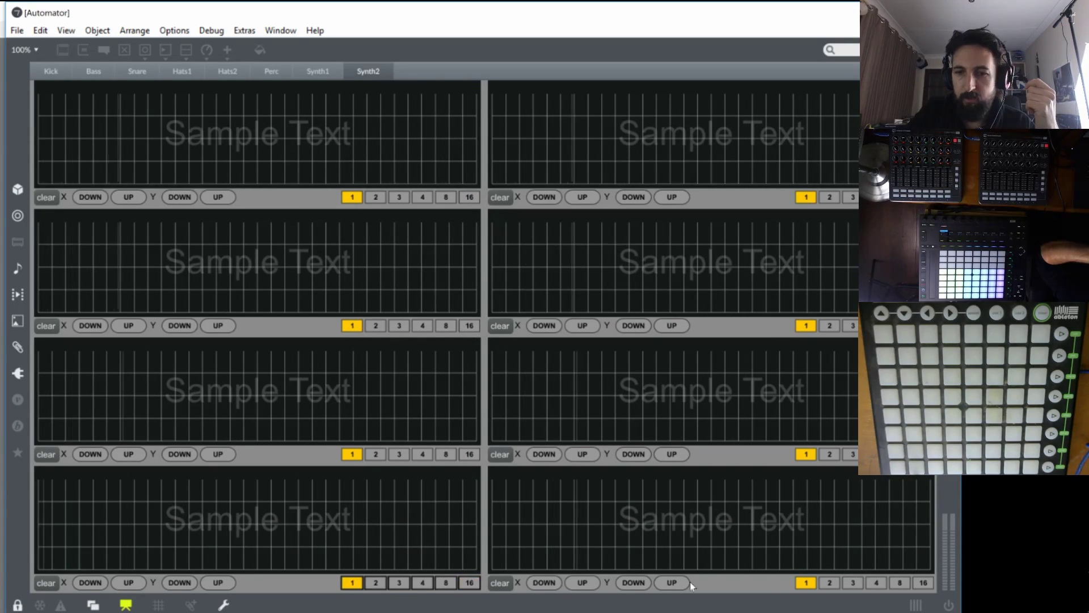
Switch the bar length to 16 and back to 1 for the Synth2 page's right-column graphs, and close the Automator subpatch window.
click(923, 583)
click(806, 583)
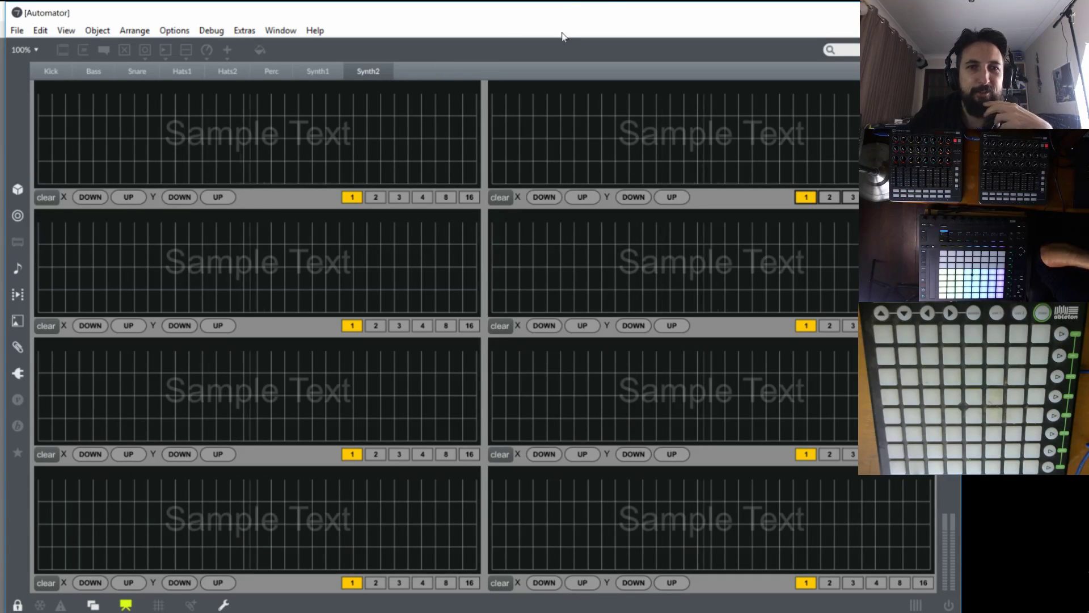
key(ctrl+w)
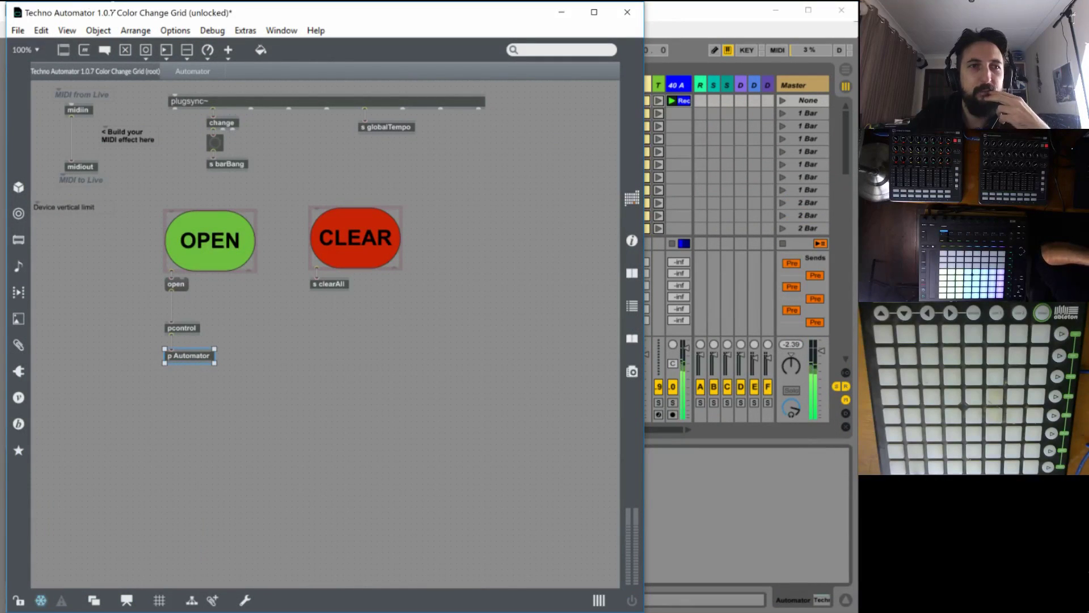
Save a new version of the device as "Techno Automator 1.0.8 Line Reset Test 1".
click(19, 30)
click(74, 289)
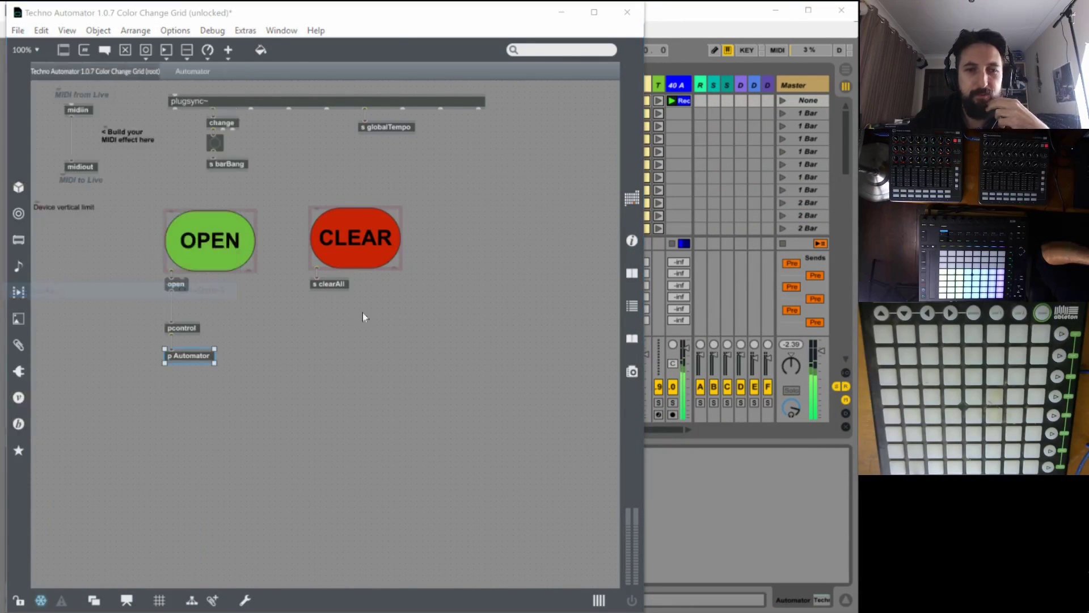
click(248, 300)
key(shift+End)
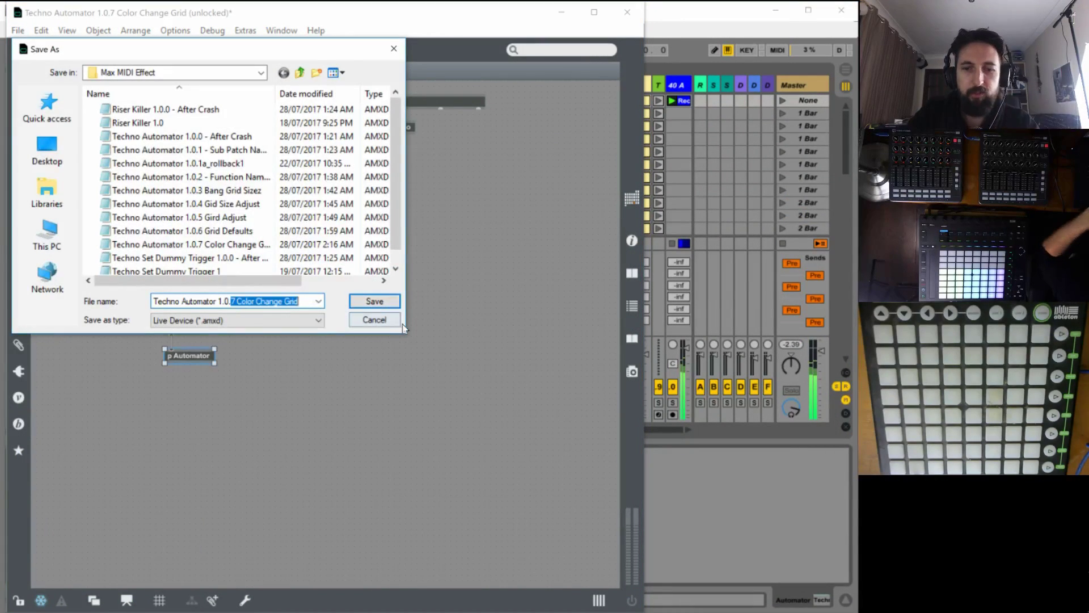
text(.8)
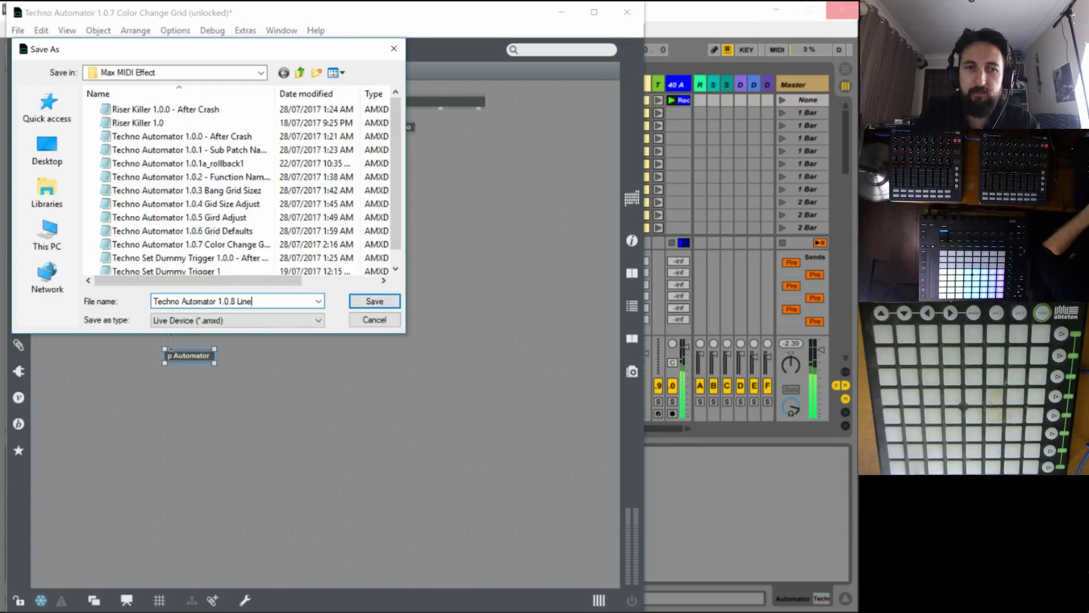
text(Line Rest)
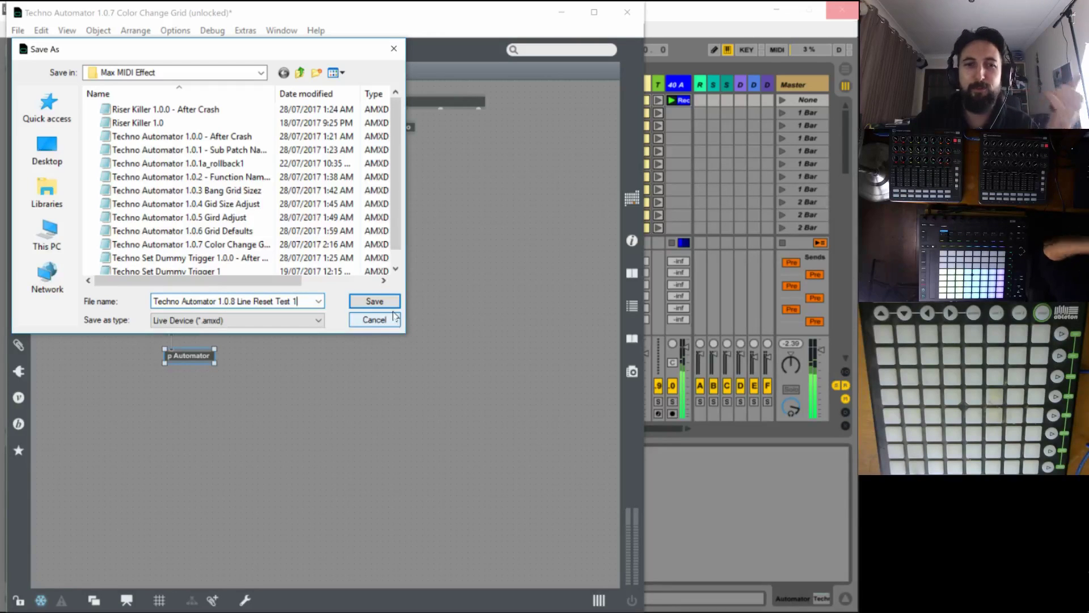
click(391, 300)
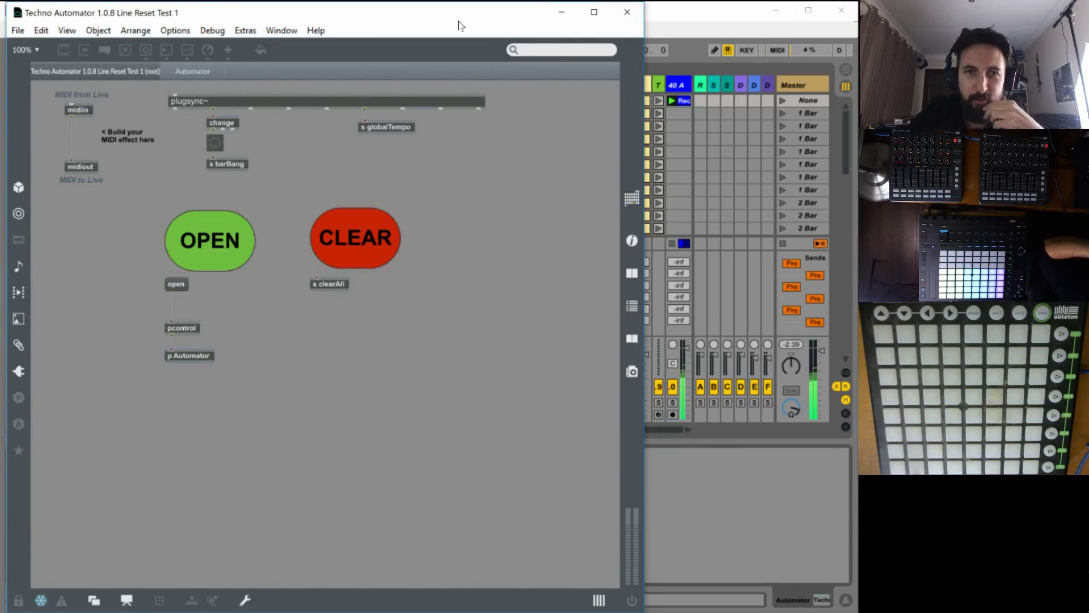
Return to Live, open the device's Automator window, and test the Kick page's CORPUS WET graph at bar lengths 1, 2, 3, 4, 8 and 16.
click(627, 11)
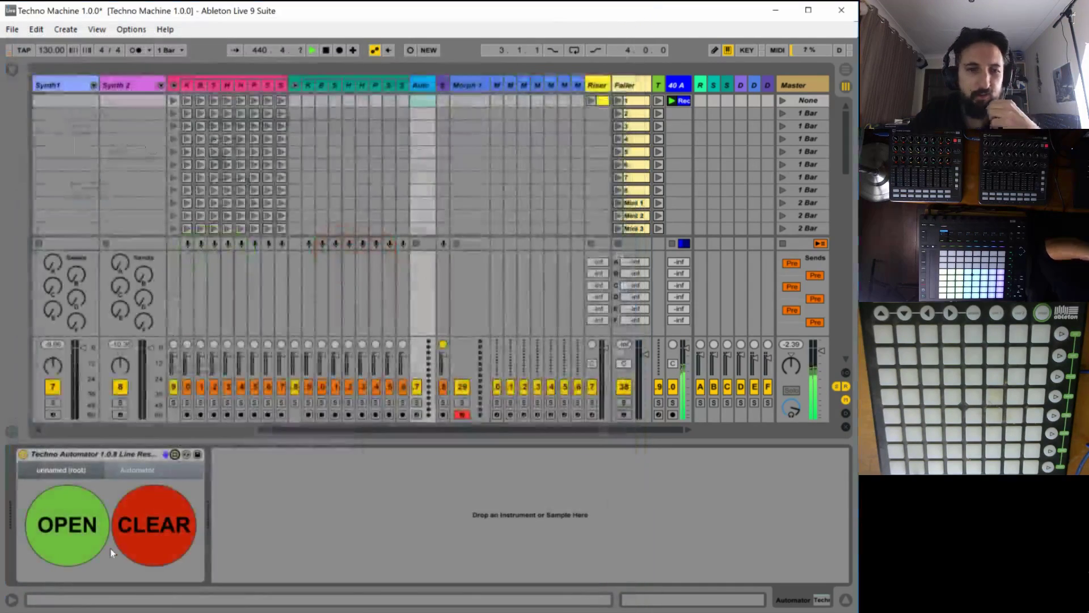
click(69, 531)
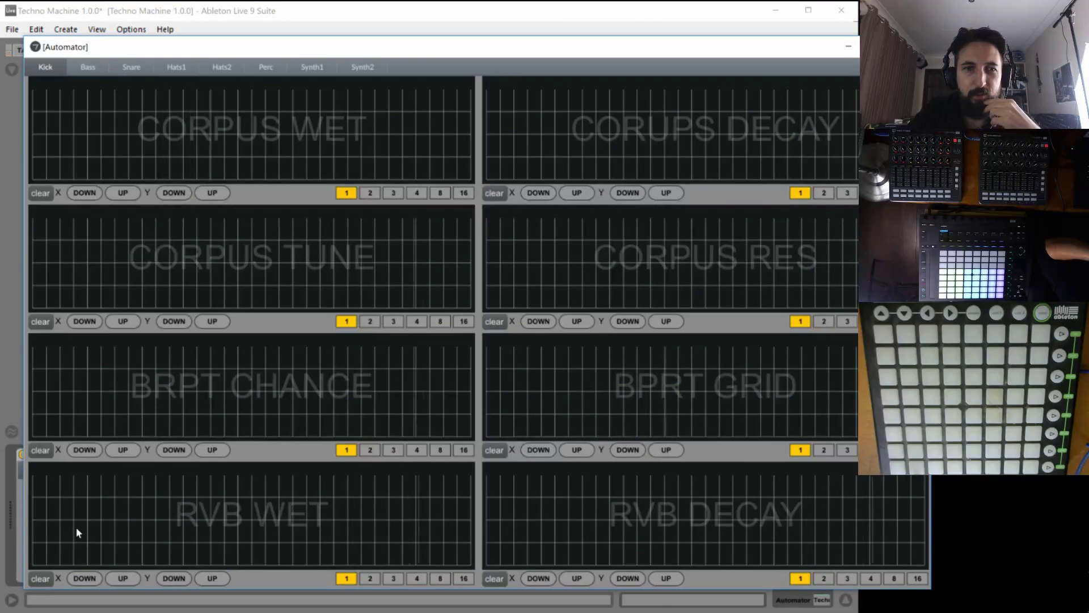
click(370, 193)
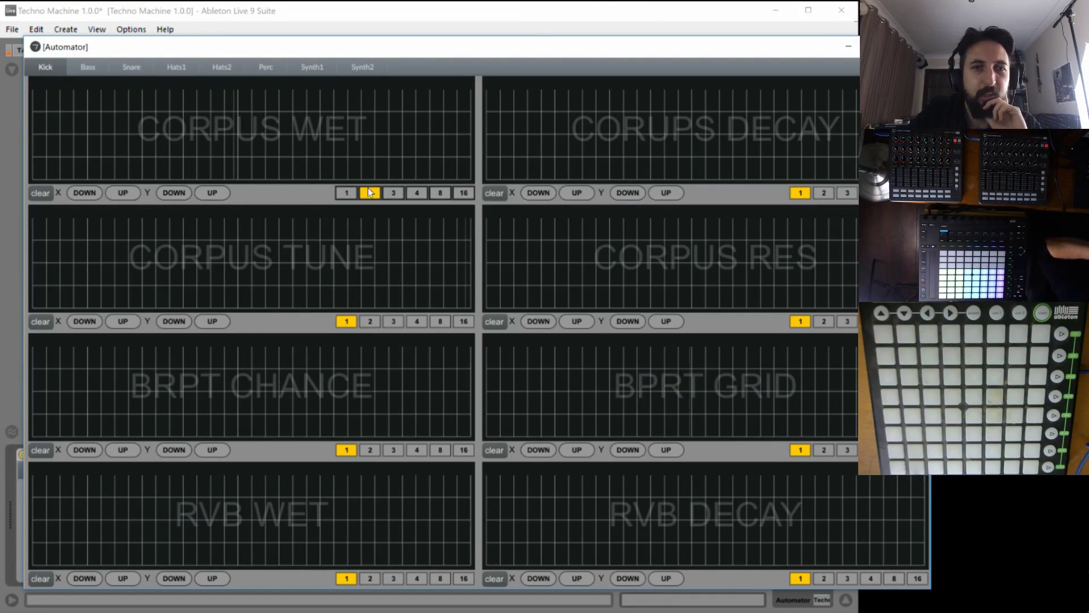
click(348, 194)
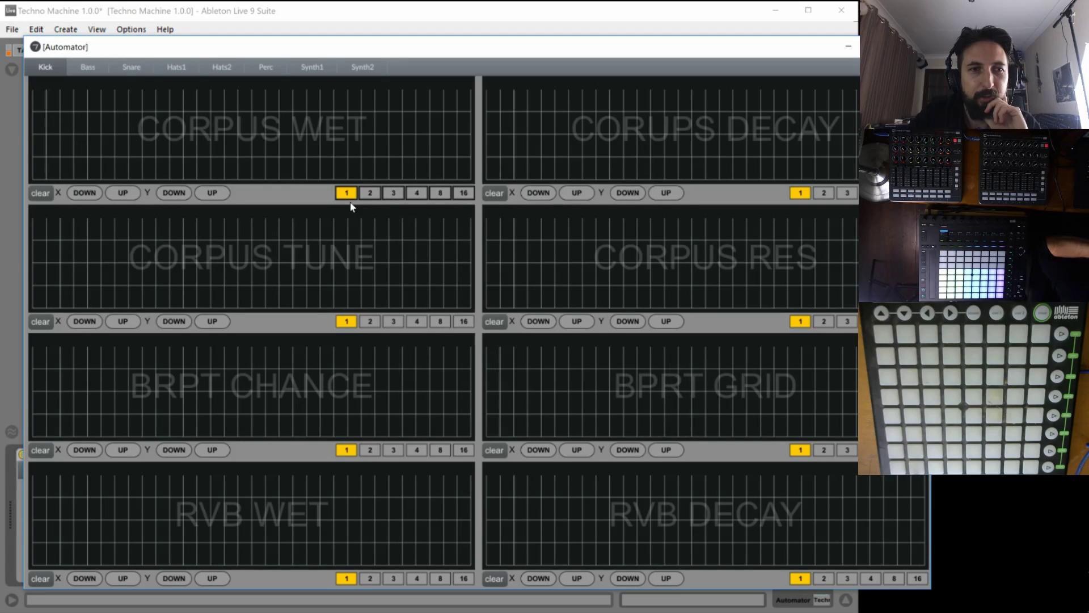
click(370, 193)
click(393, 193)
click(416, 193)
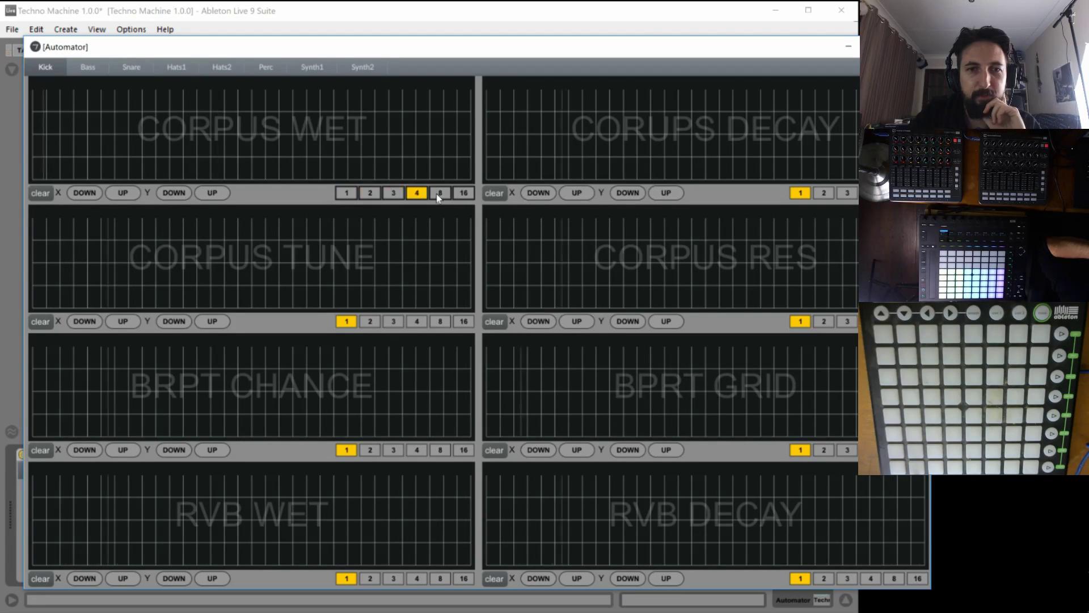
click(440, 193)
click(464, 193)
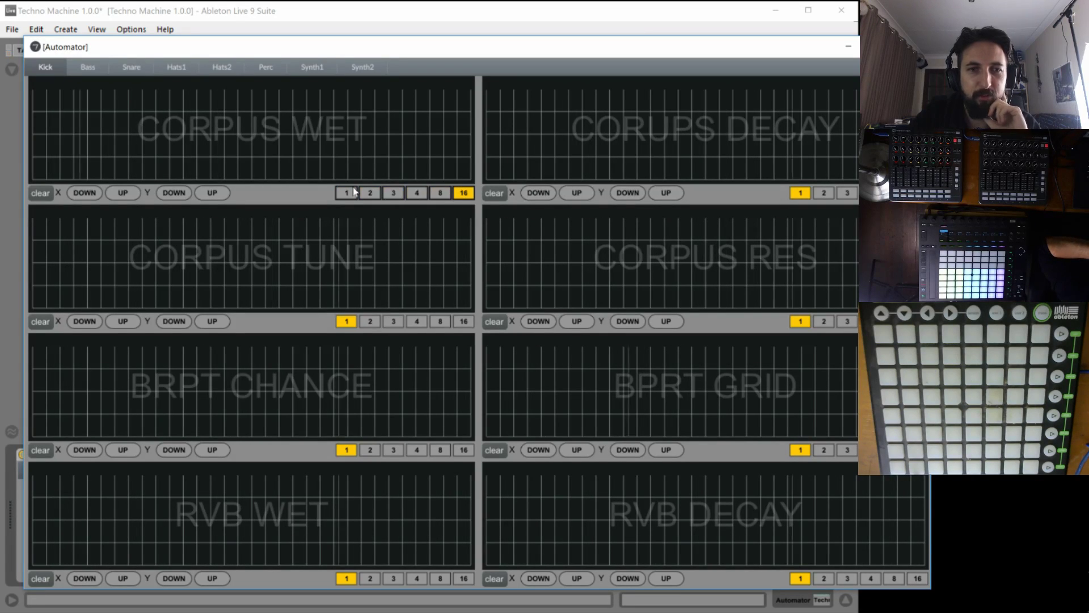
Test bar length 4 on CORPUS TUNE and 2 on BRPT CHANCE and RVB WET, returning each graph to 1.
click(416, 321)
click(347, 321)
click(370, 449)
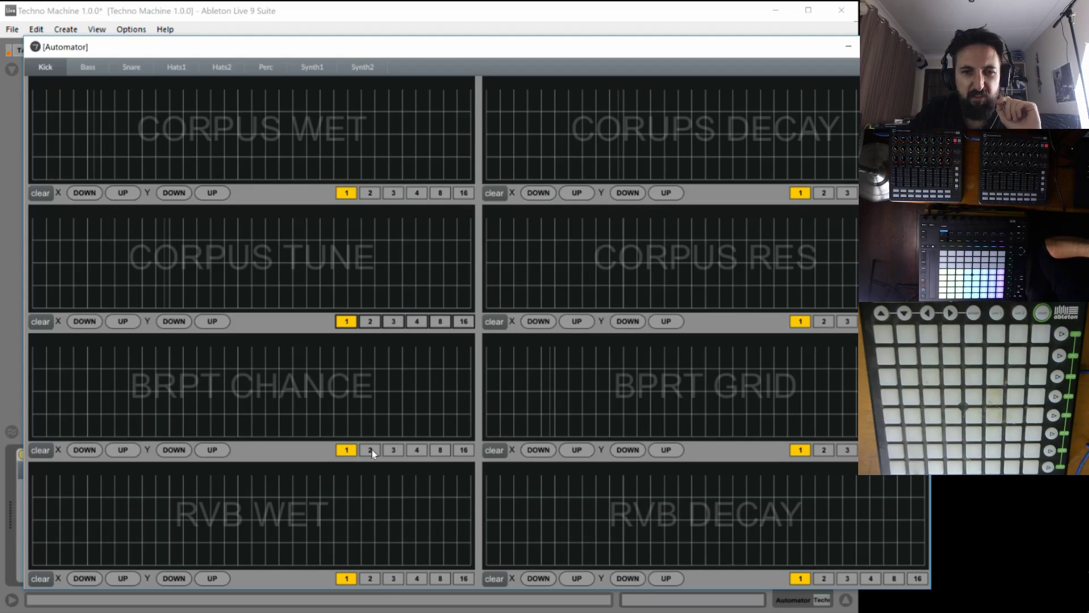
click(370, 578)
click(345, 579)
click(353, 450)
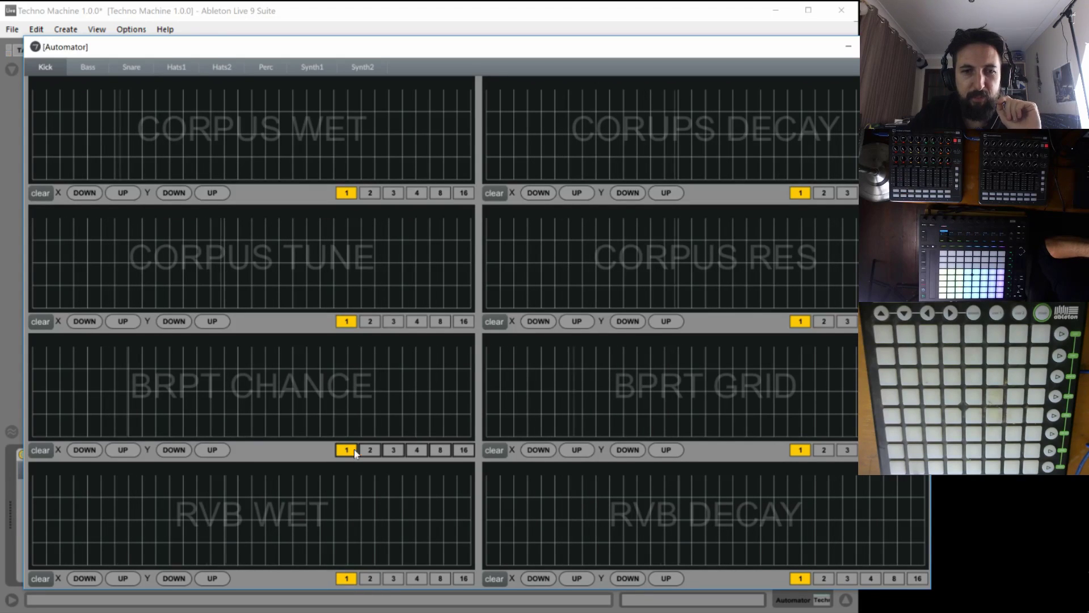
Test bar length 2 on CORPUS RES and 2, 4 and 3 on BPRT GRID, returning both graphs to 1.
click(825, 321)
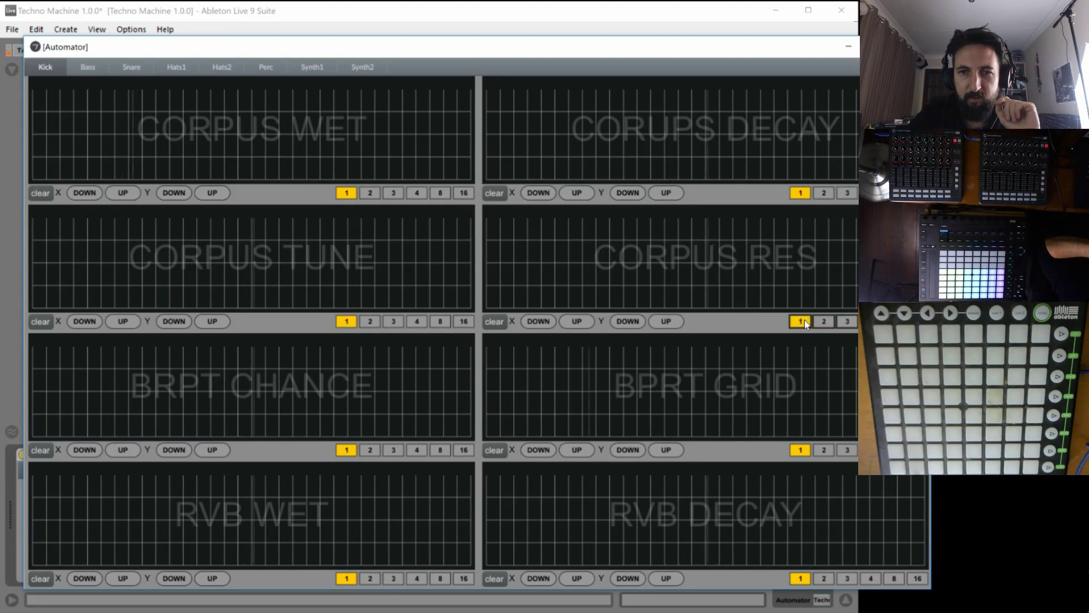
click(801, 321)
click(824, 449)
click(800, 449)
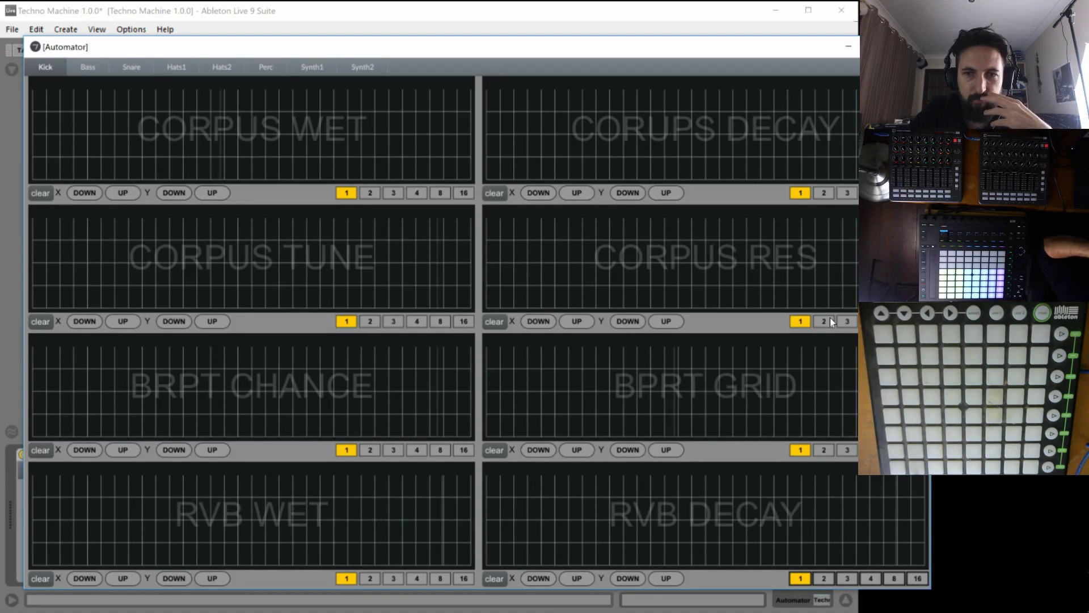
click(870, 449)
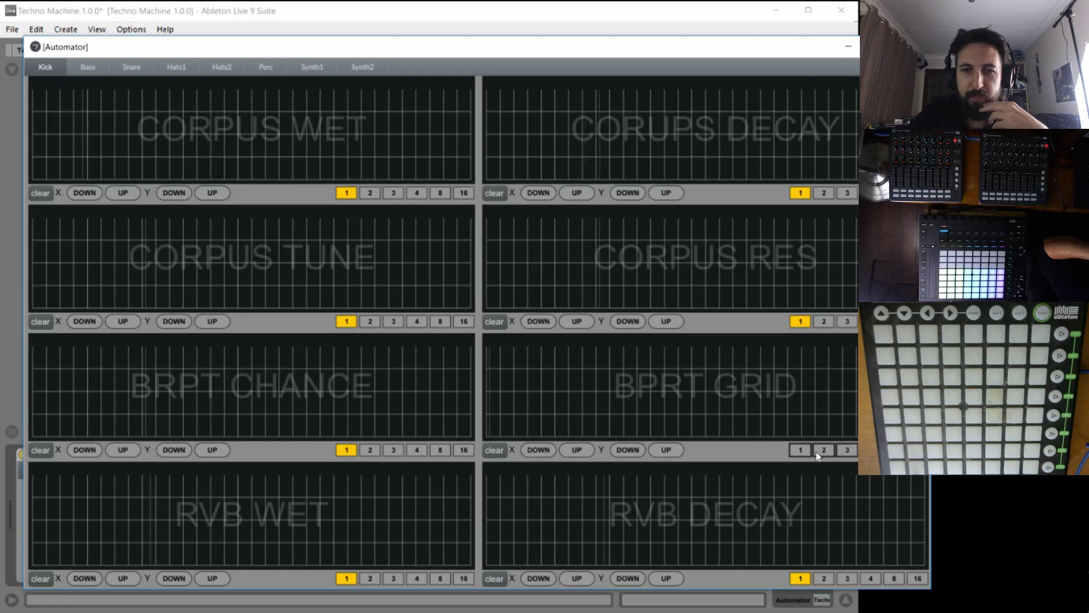
click(851, 452)
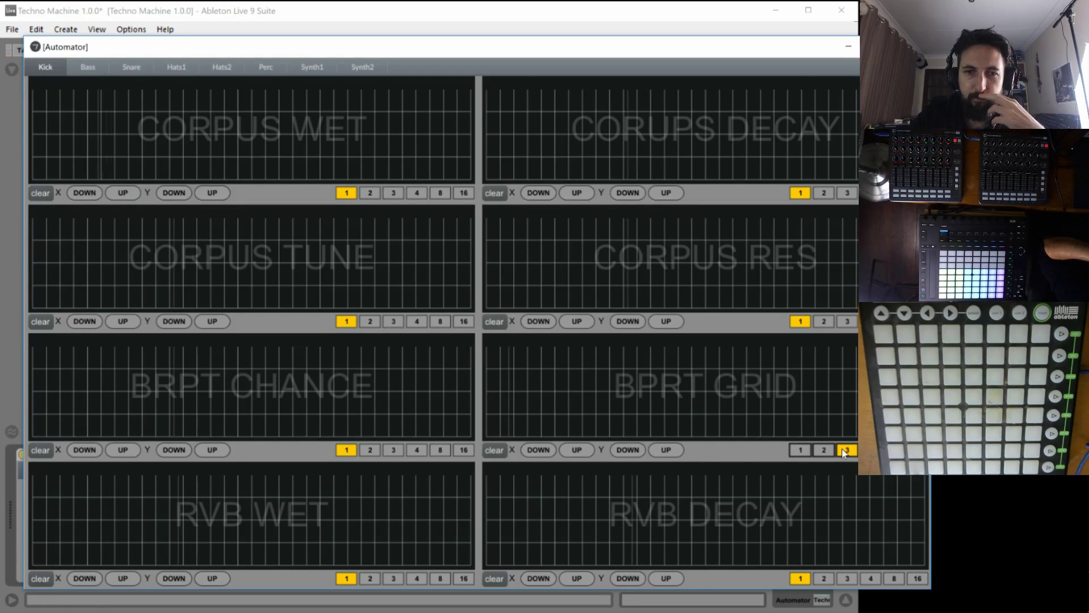
click(802, 451)
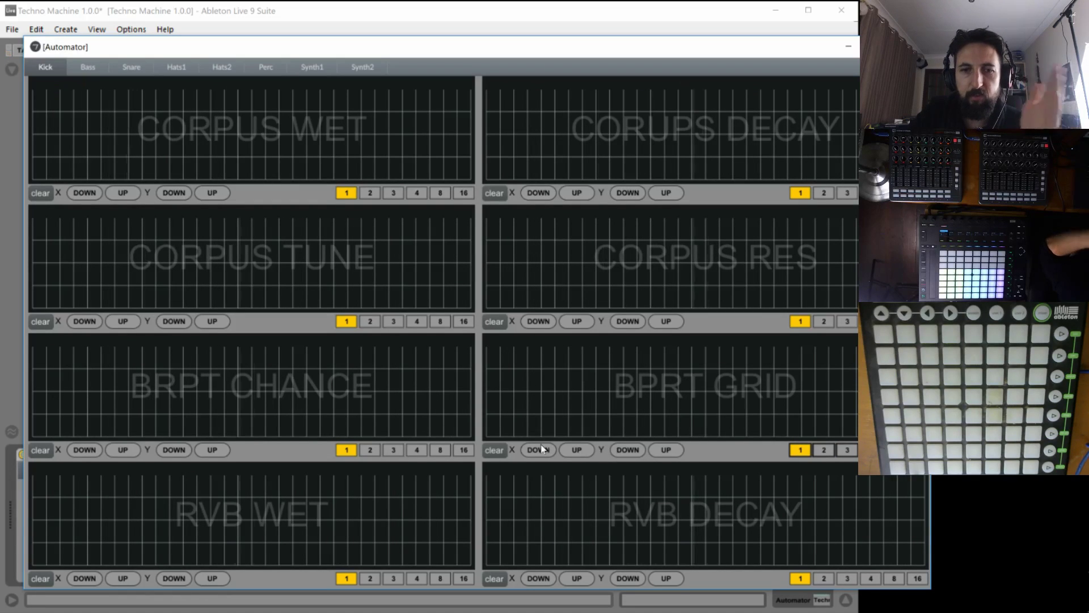
Step the BPRT GRID graph's X and Y grid resolution up, and close the Automator window.
click(571, 452)
click(662, 452)
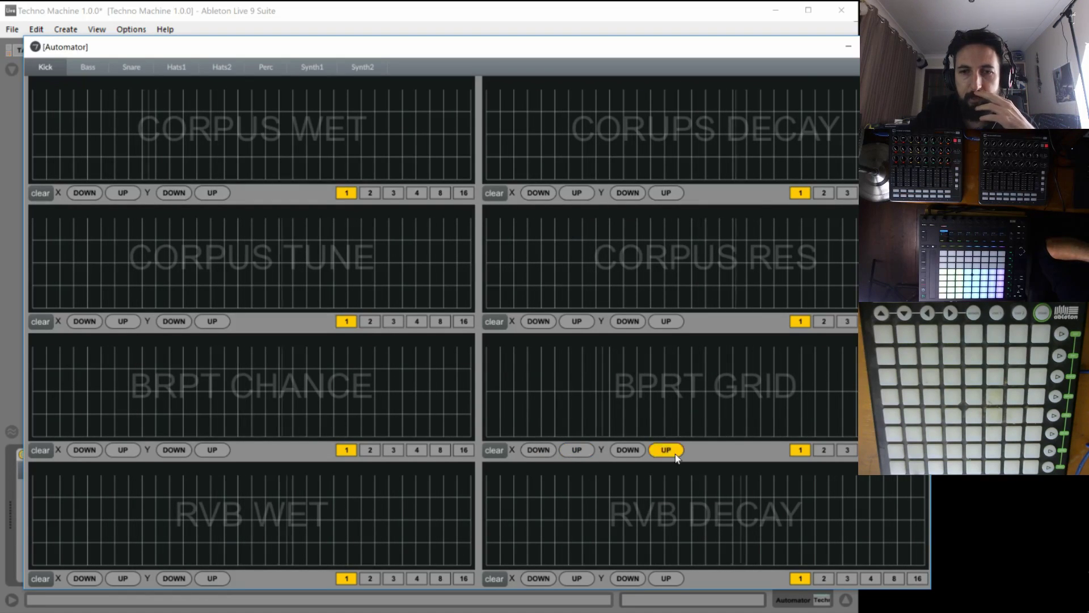
click(578, 451)
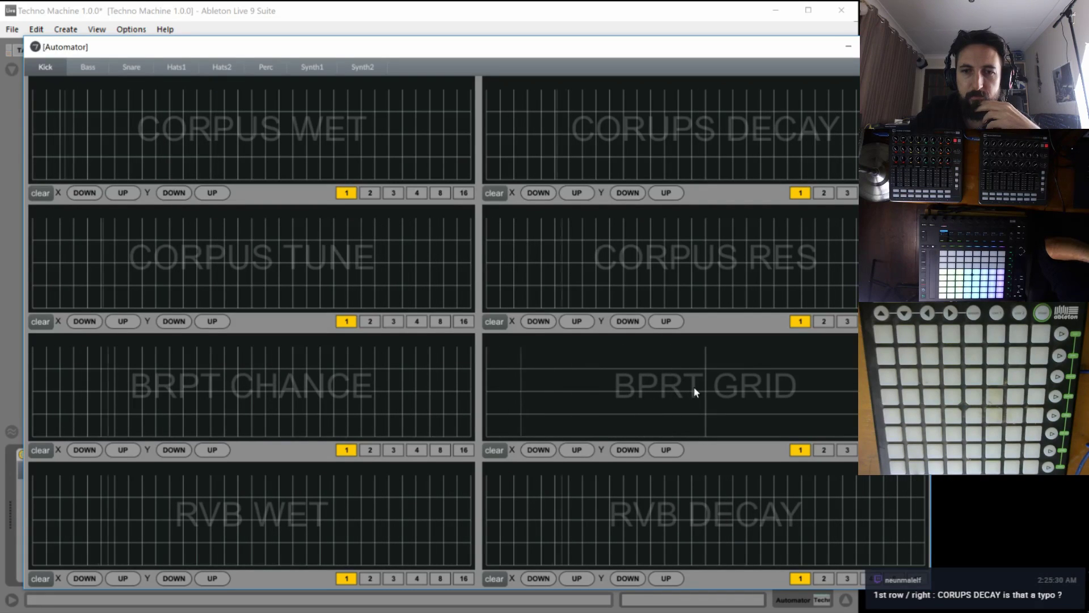
key(ctrl+w)
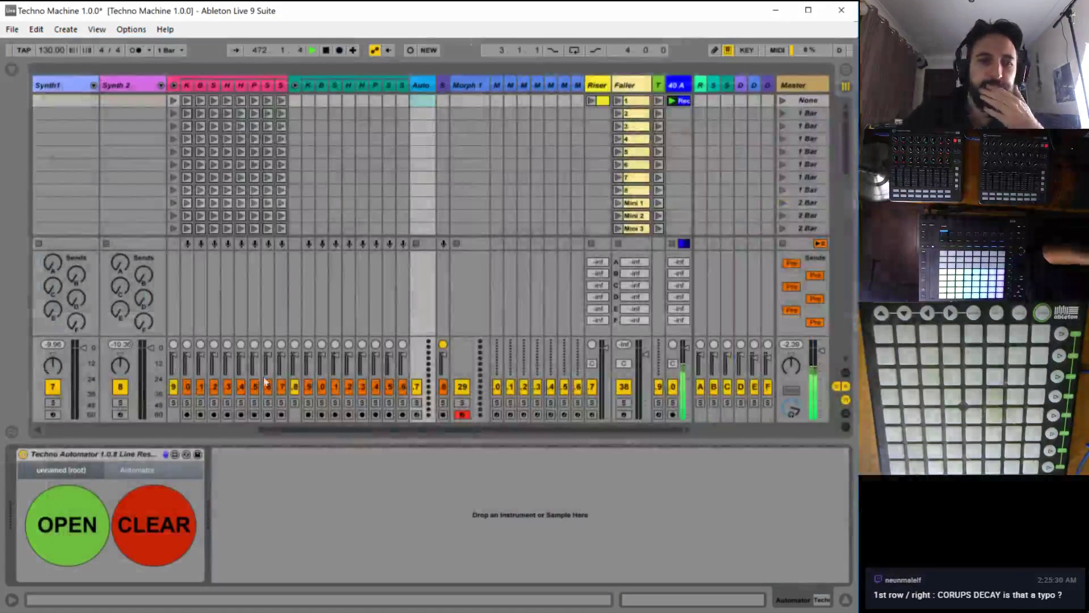
Show the Kick-Auto track's effect rack and inspect the options of its CORPUS TUNE and CORPUS RES macros.
click(175, 454)
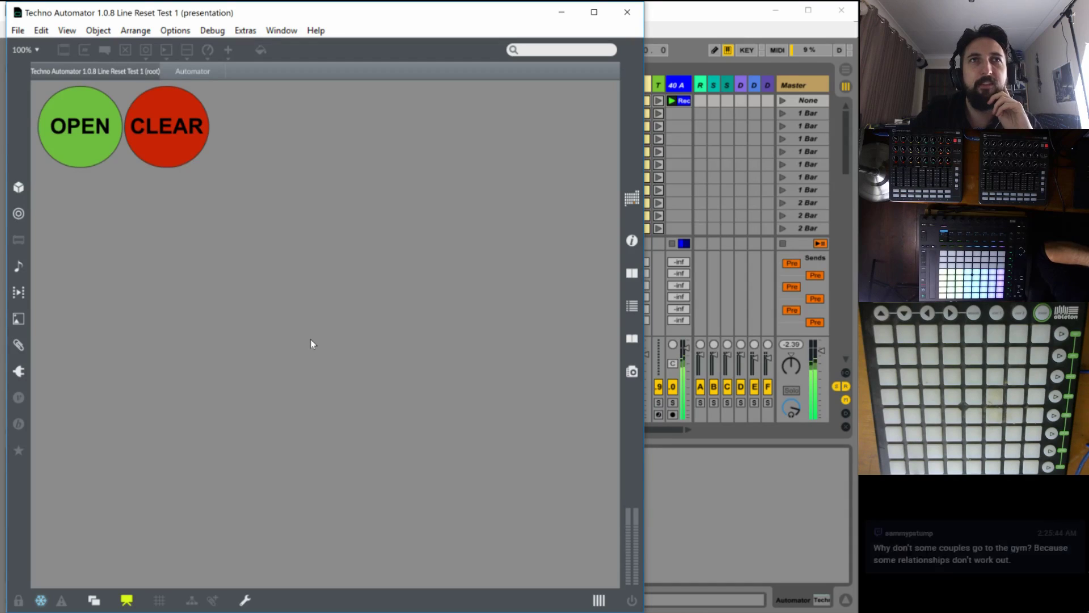
click(727, 18)
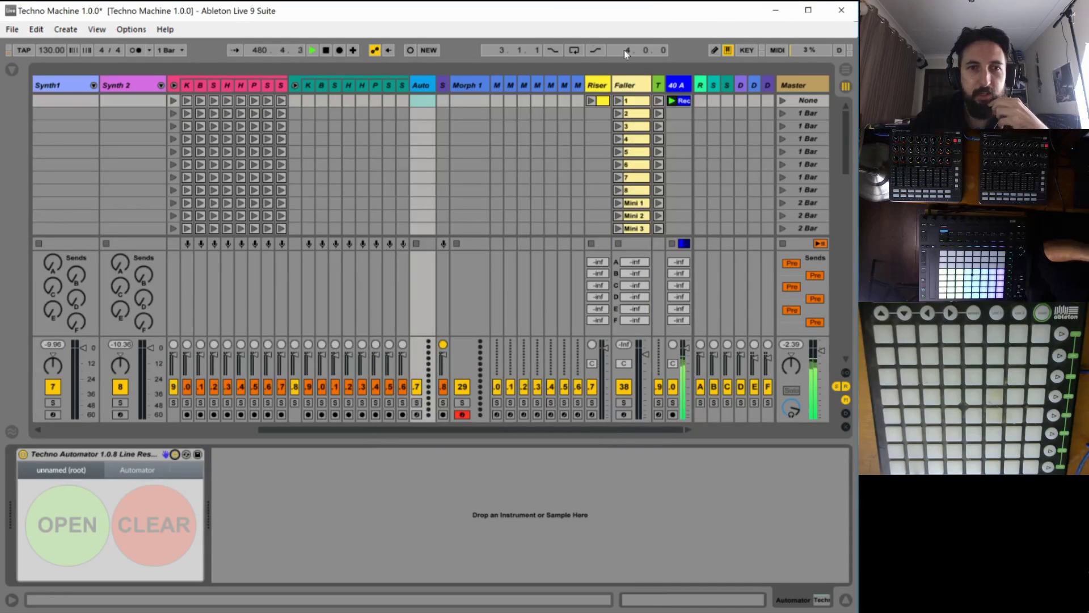
click(309, 86)
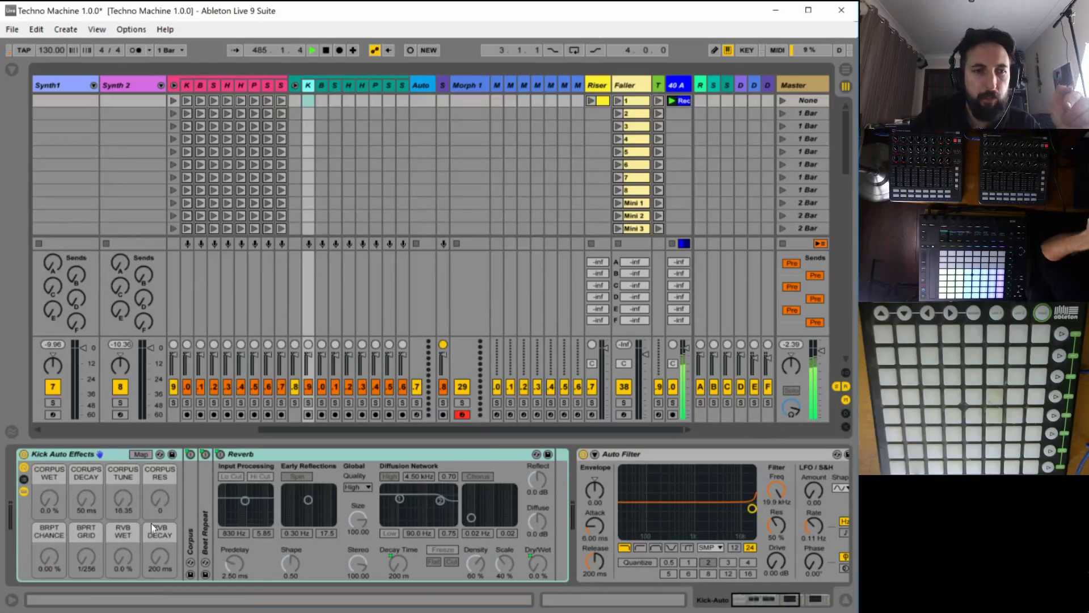
right_click(126, 469)
click(120, 473)
right_click(125, 474)
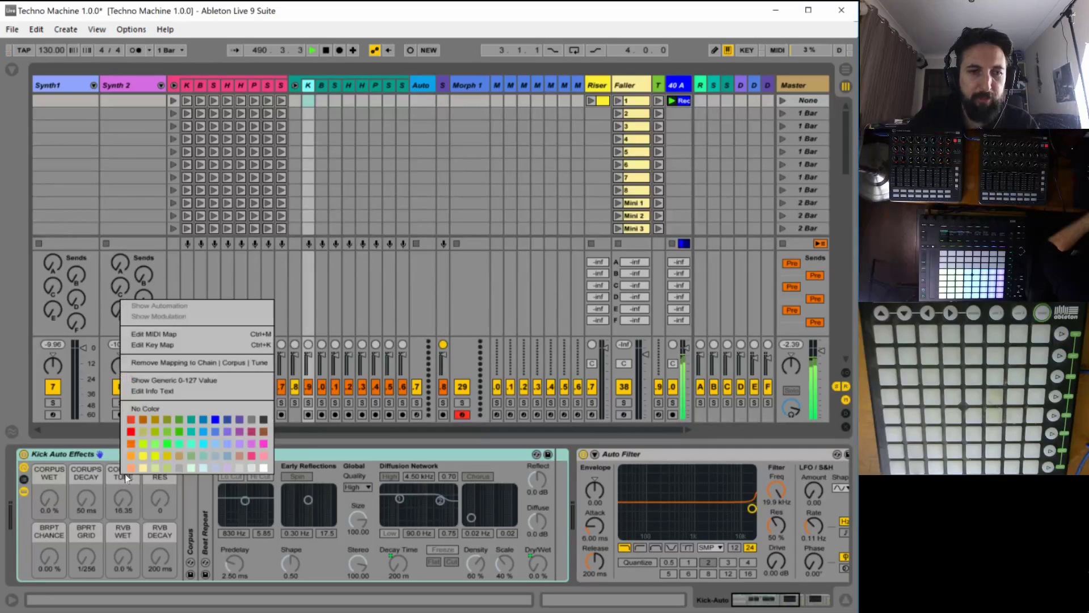
click(125, 481)
right_click(155, 468)
click(145, 474)
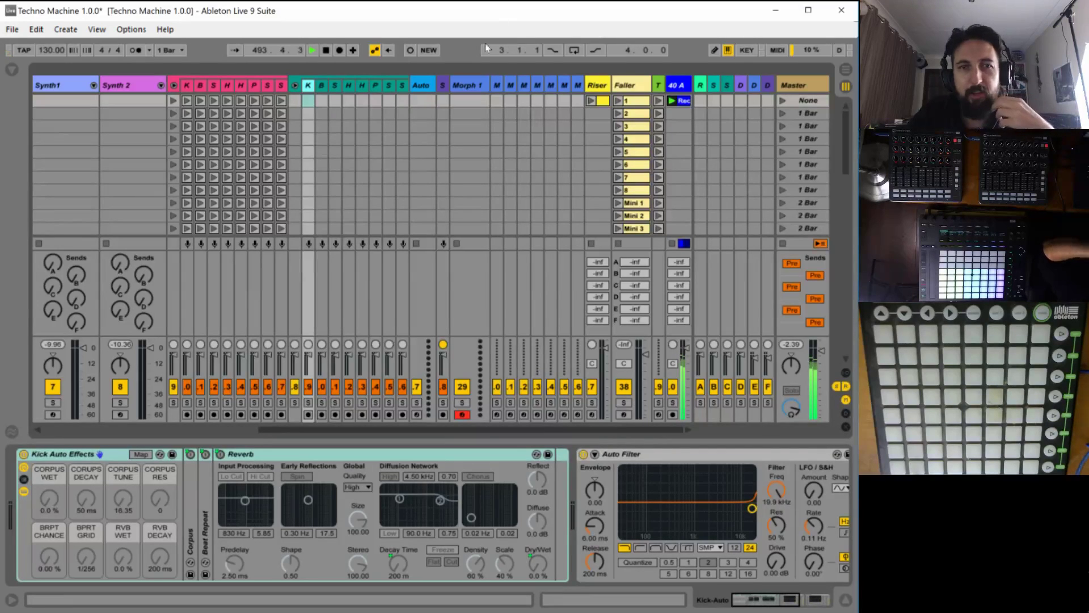
Go back to the Automator device's patch editor, switch it to patching view, and unfreeze and unlock it.
click(420, 84)
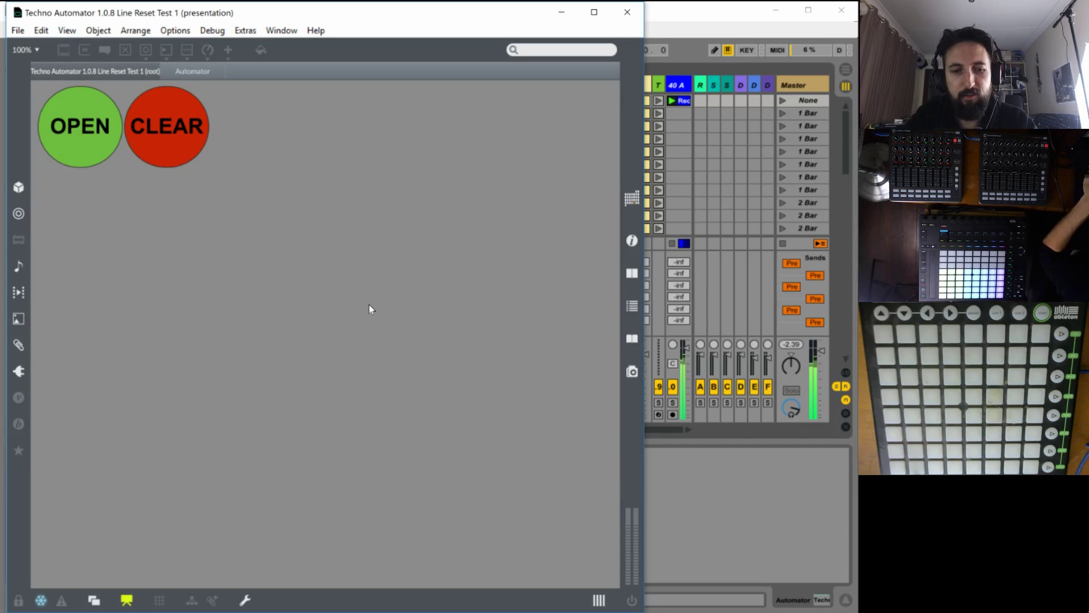
key(ctrl+alt+e)
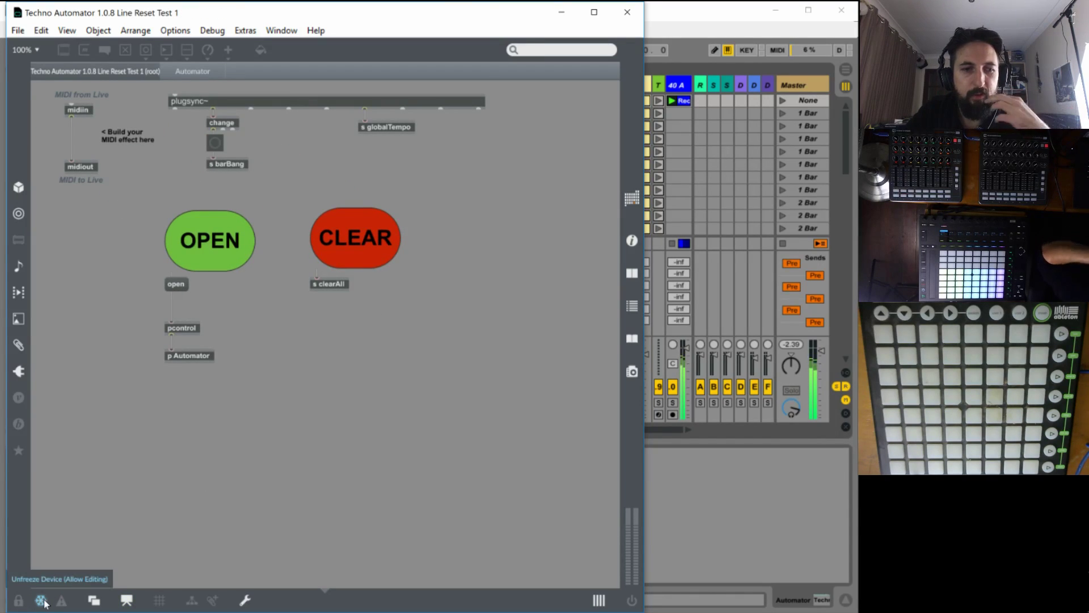
key(ctrl+e)
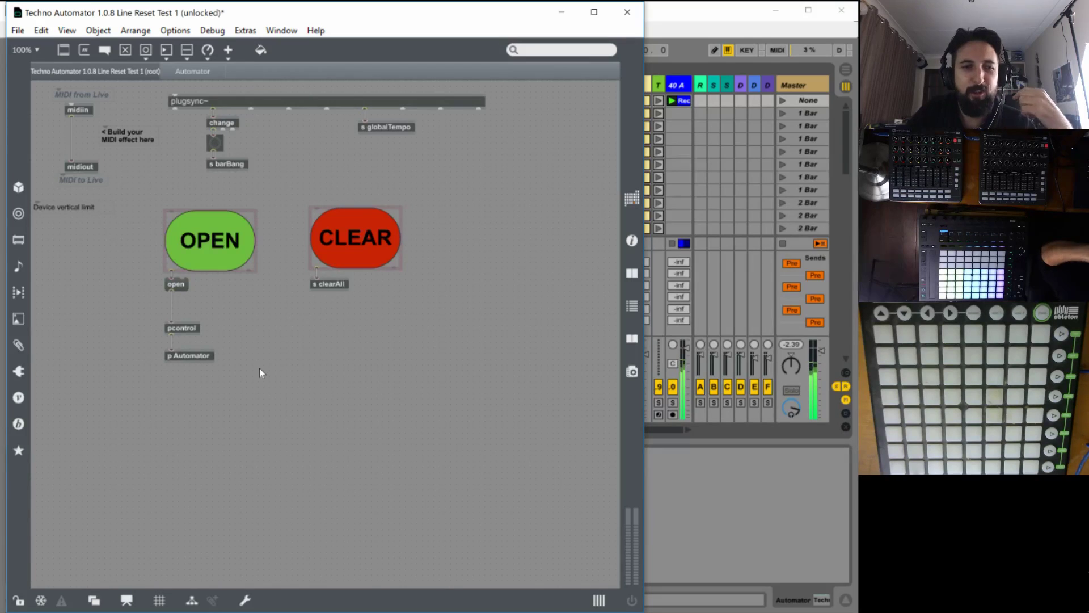
Open the p Automator subpatch, unlock it, and open the original AutomatorFunction1.maxpat behind the Kick page's first graph.
double_click(194, 357)
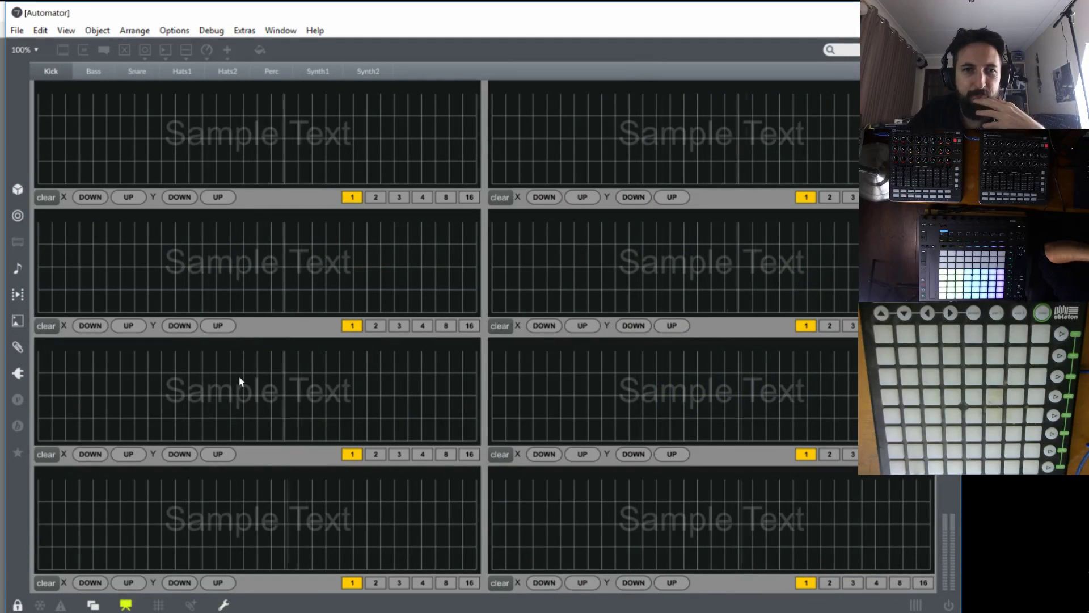
click(17, 605)
right_click(250, 164)
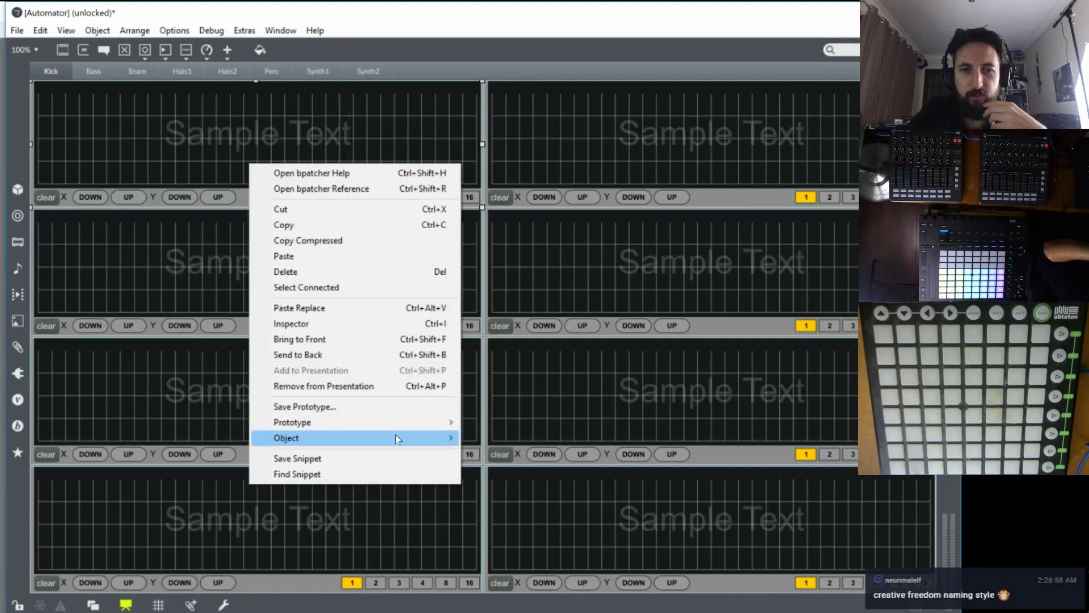
mouse_move(273, 445)
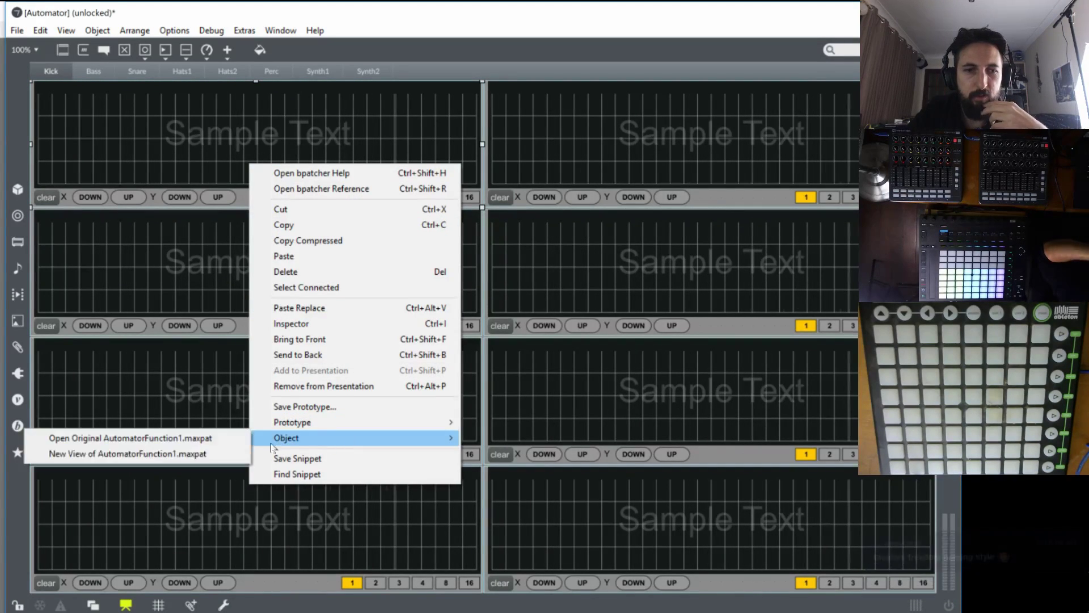
click(232, 438)
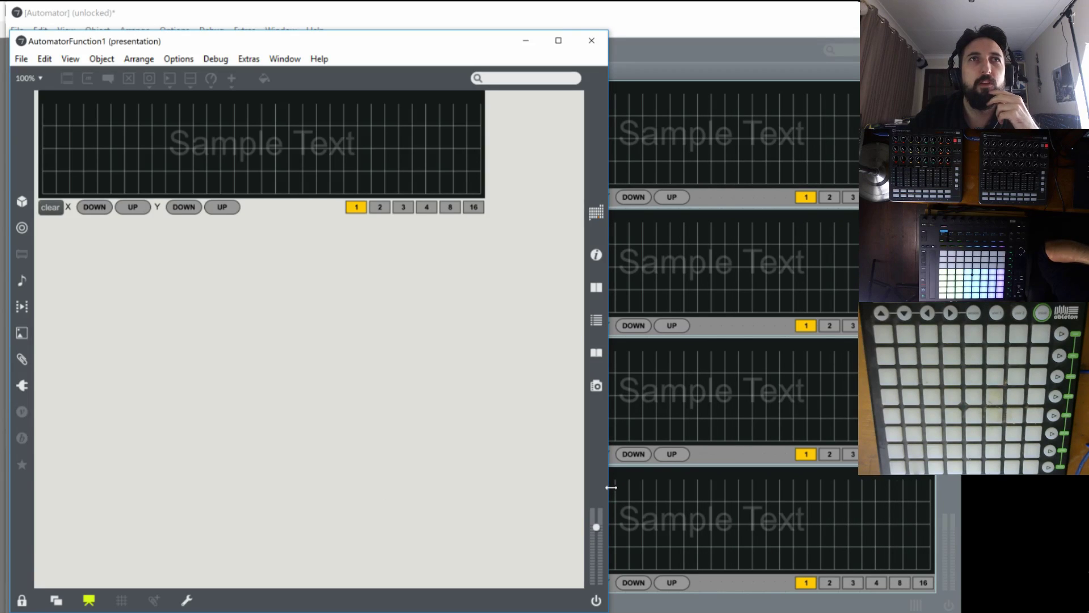
Widen the AutomatorFunction1 window and unlock the patch for editing in patching view.
drag(611, 487, 638, 498)
click(90, 598)
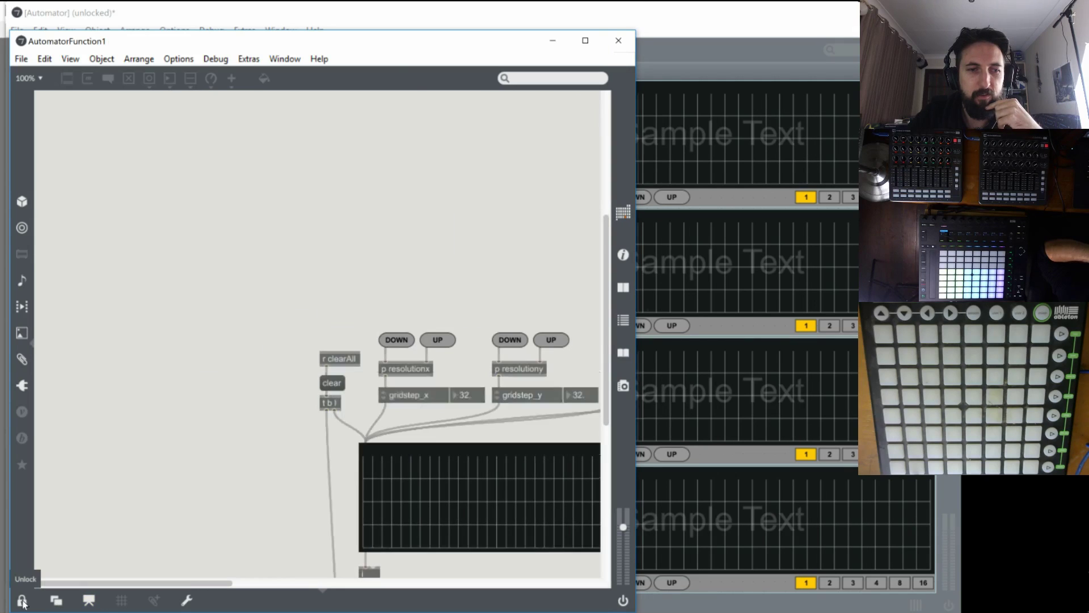
click(396, 582)
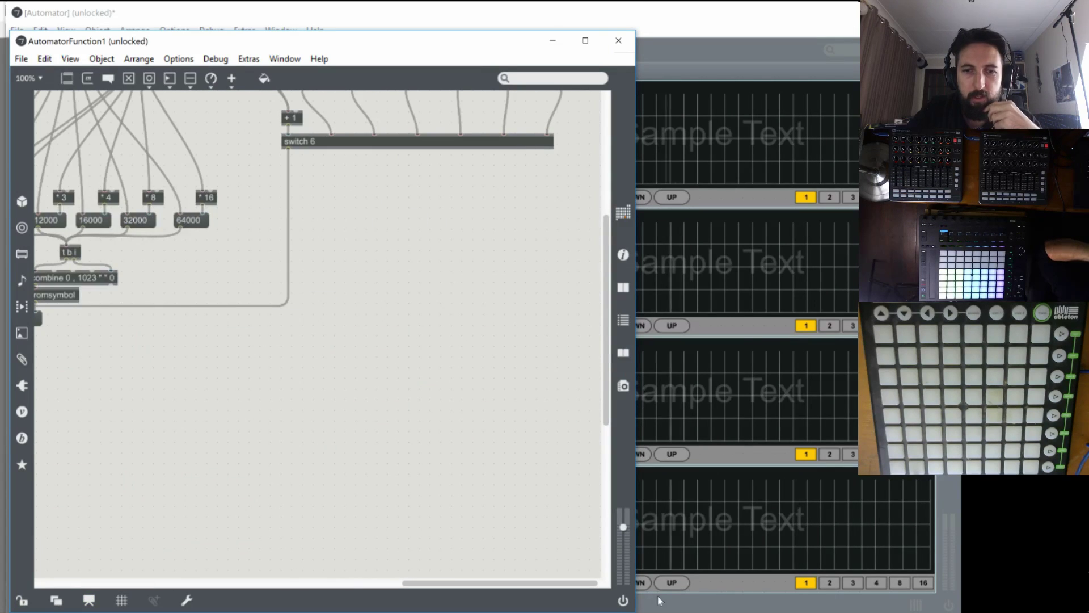
Widen the AutomatorFunction1 window and examine the chain from the bar-length selector and globalTempo receiver through the tempo maths to the line object.
drag(634, 583, 870, 598)
drag(523, 583, 413, 584)
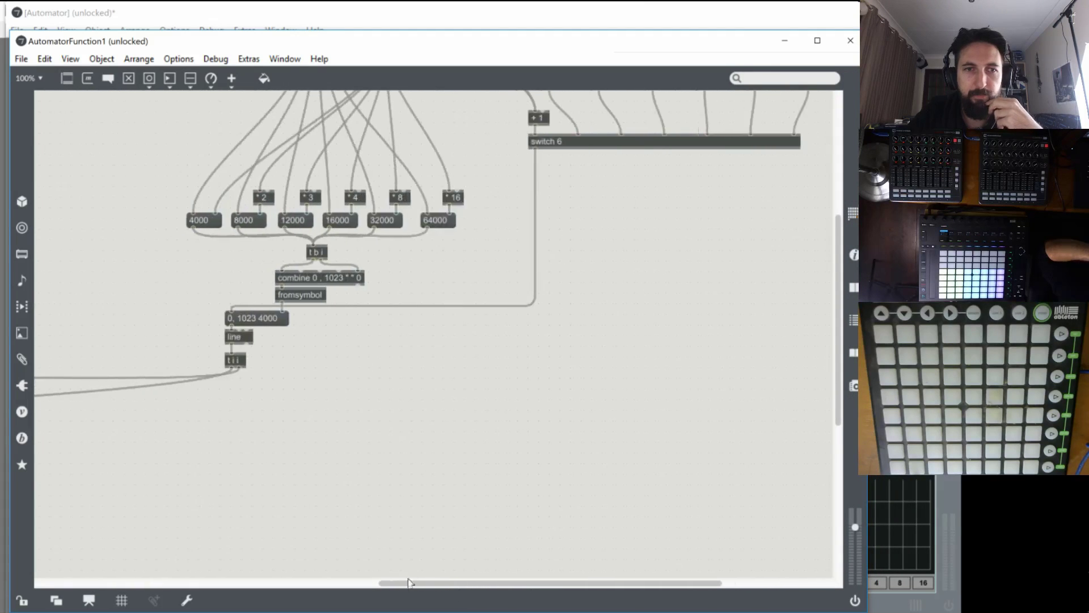
scroll(606, 510, up, 5)
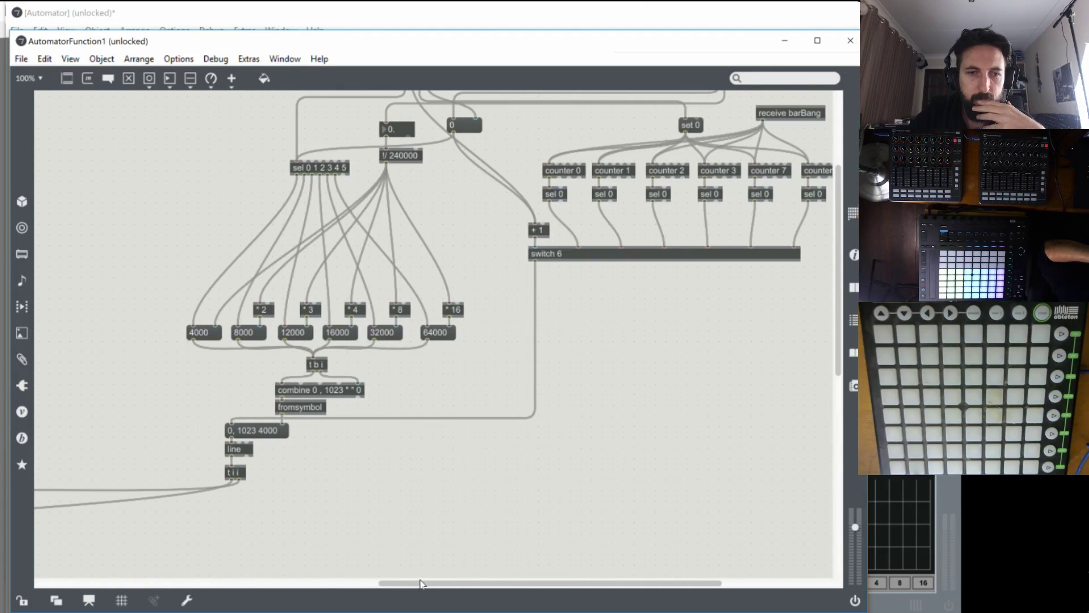
drag(408, 586, 350, 585)
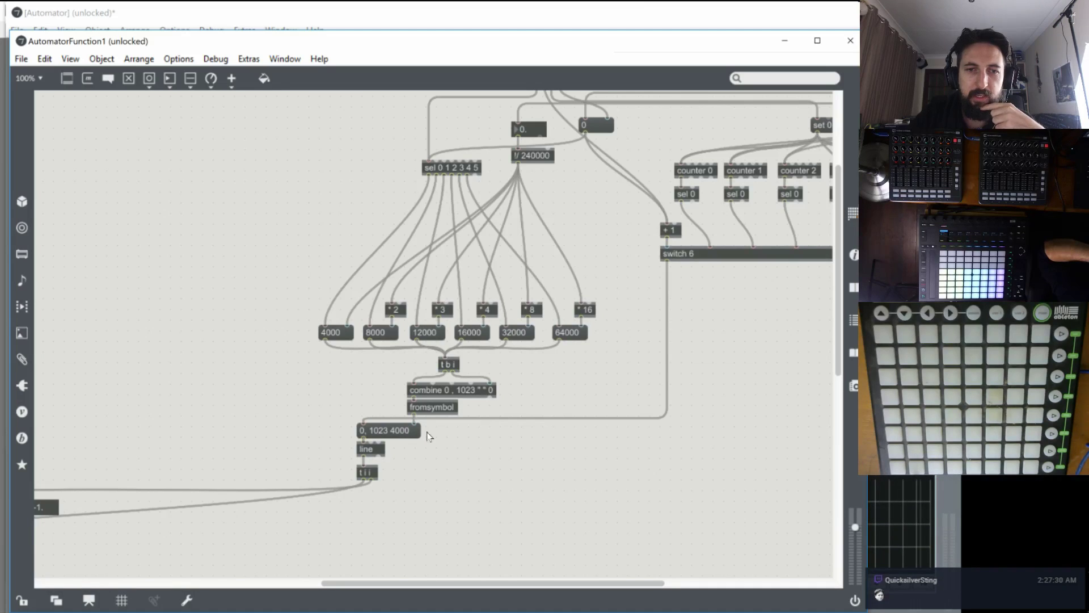
click(479, 397)
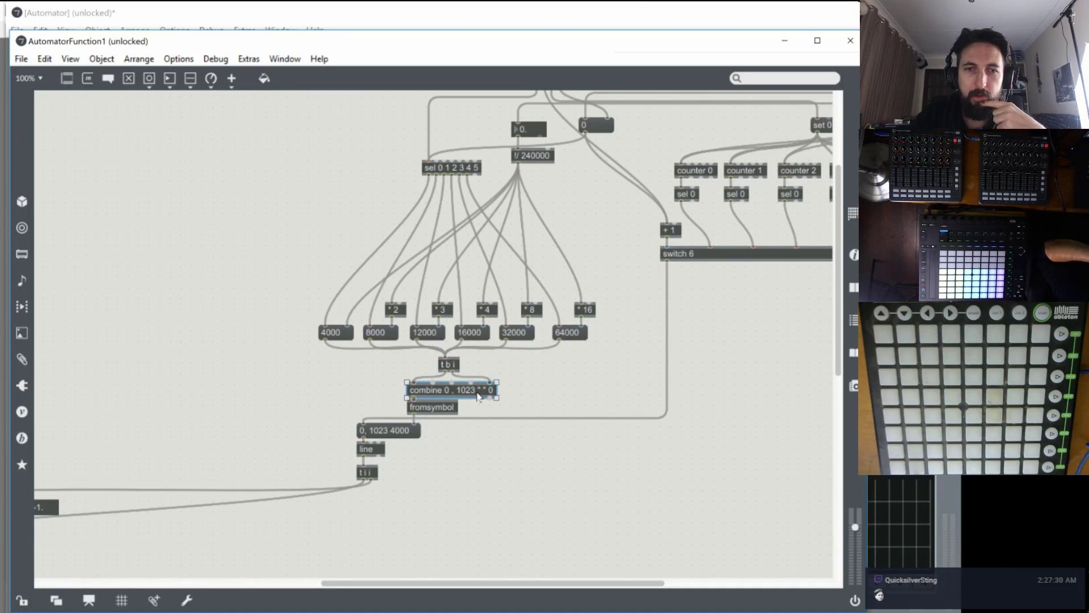
scroll(574, 341, up, 4)
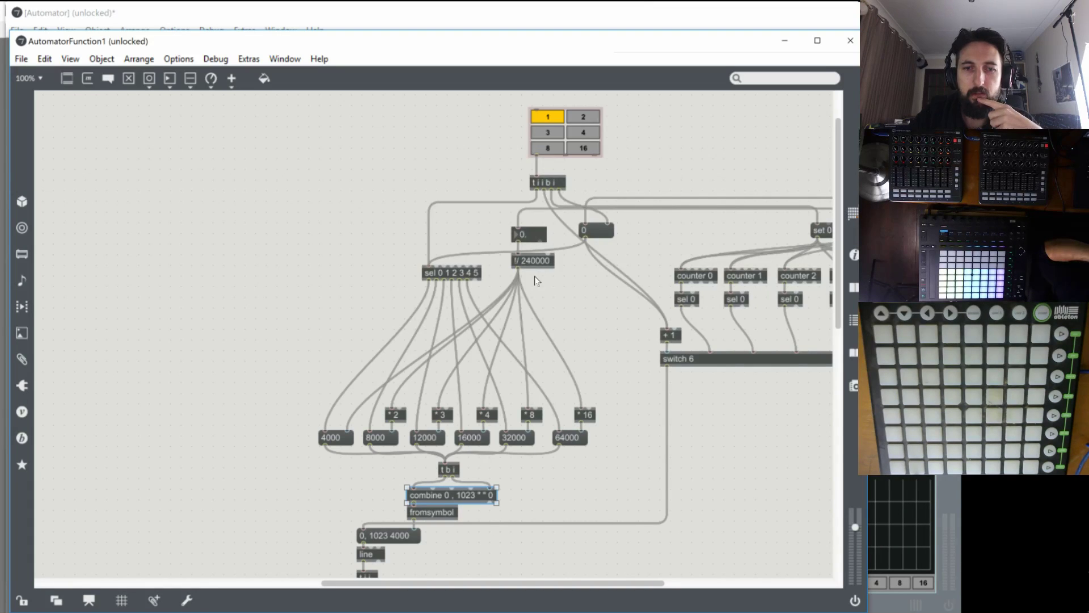
drag(382, 581, 464, 584)
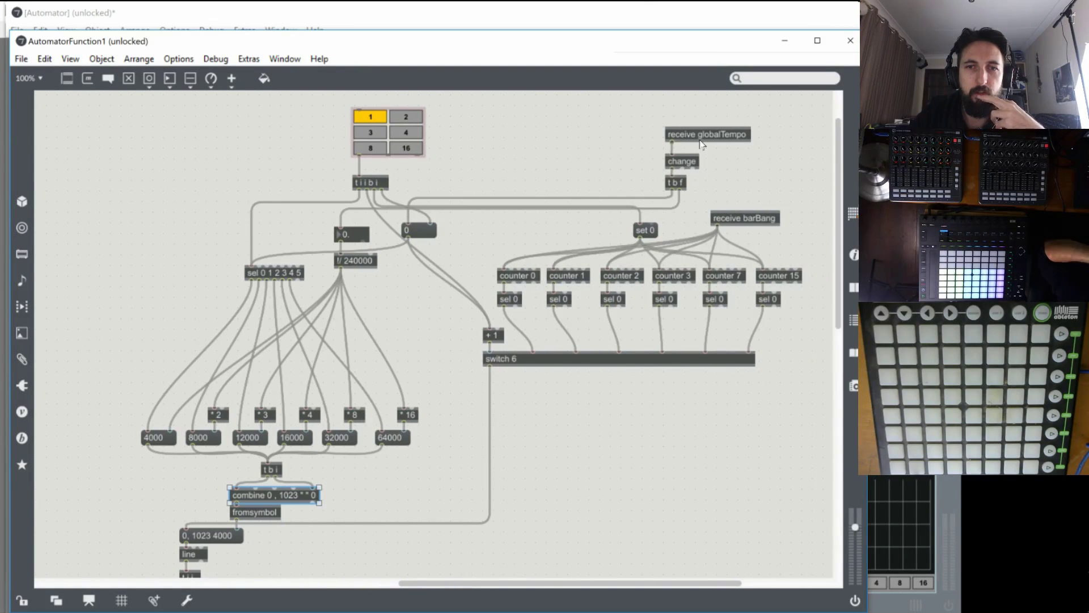
click(825, 20)
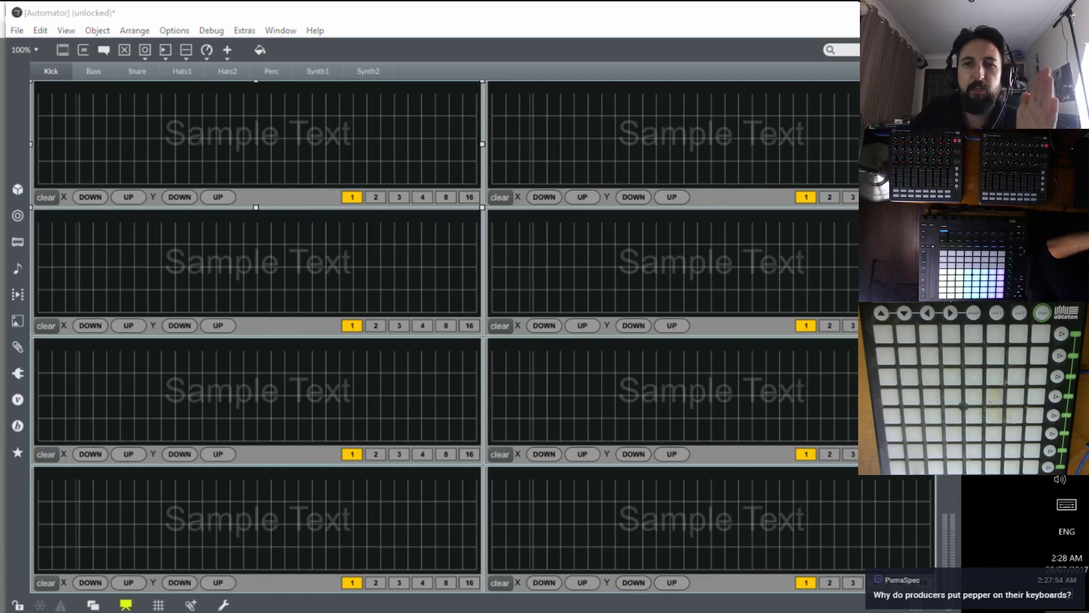
key(alt+Tab)
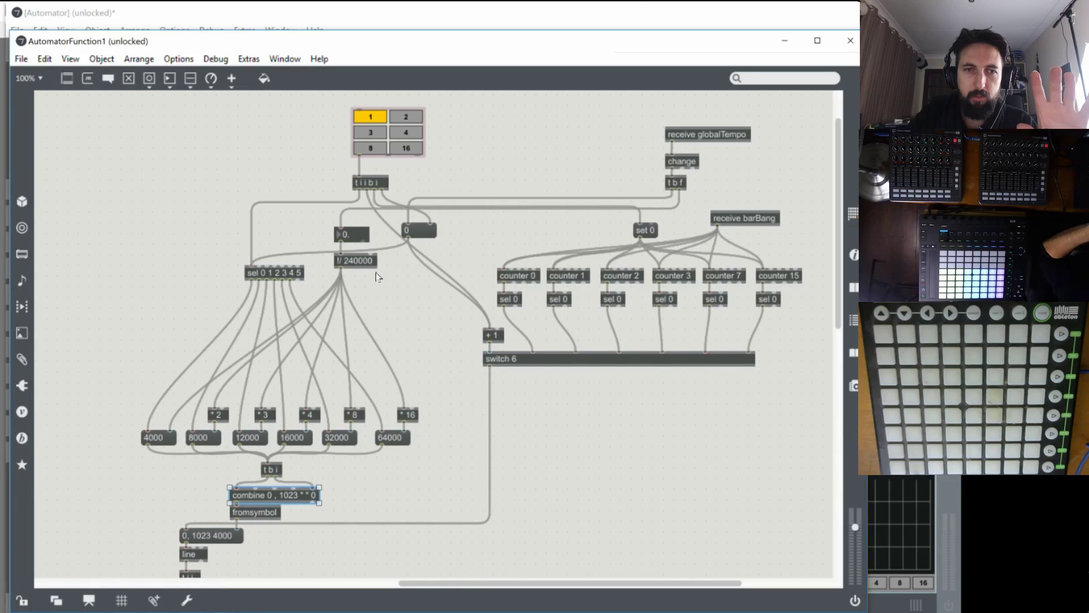
drag(376, 272, 332, 224)
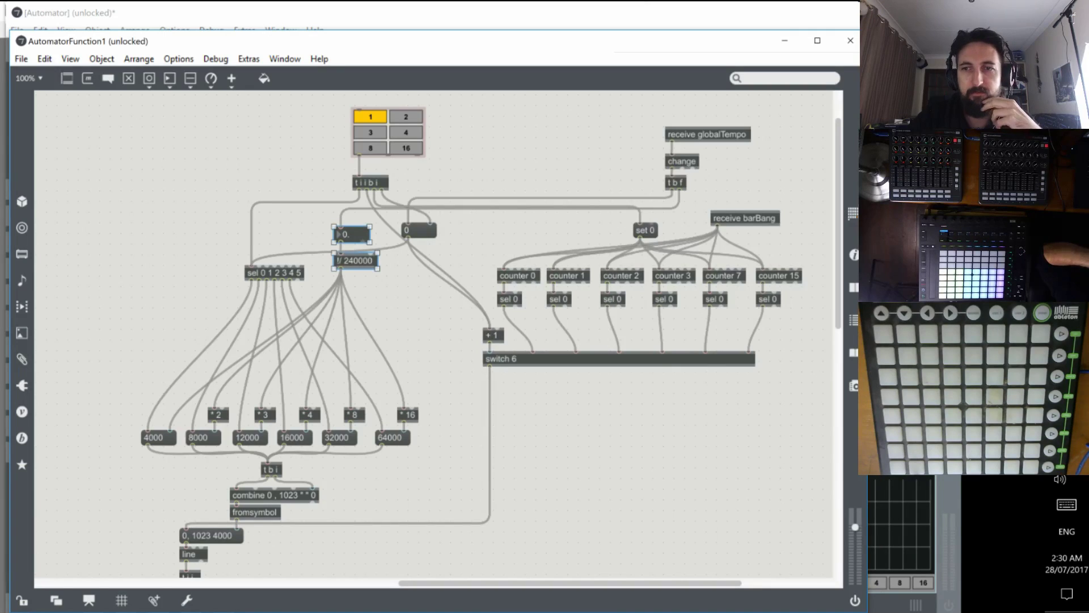
Switch to Ableton Live, show the Kick-Auto track's effects and the Auto track's device, and return to the AutomatorFunction1 patch.
key(alt+Tab)
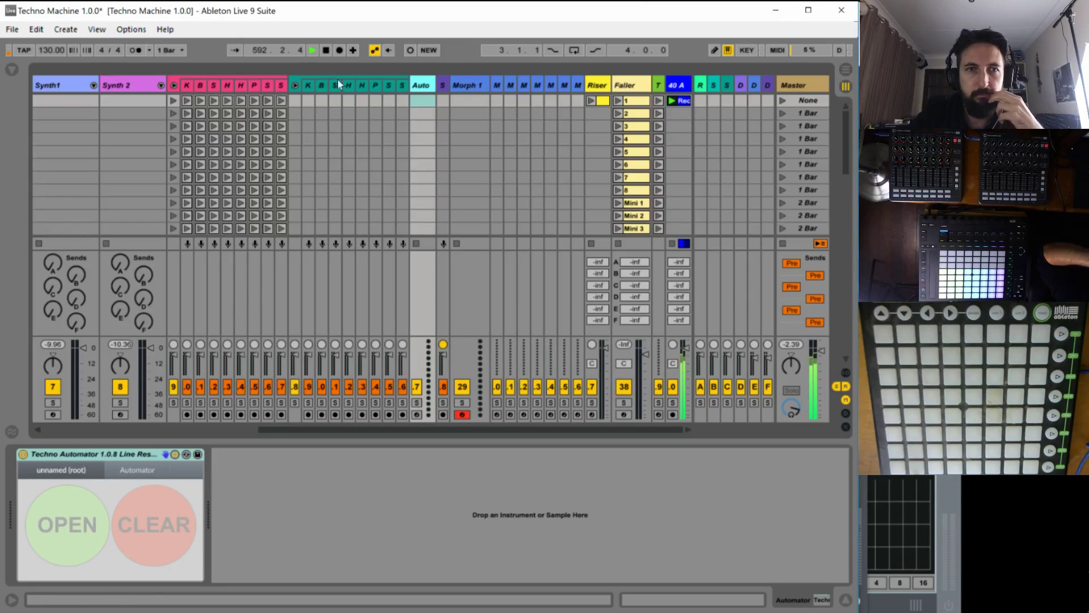
click(310, 85)
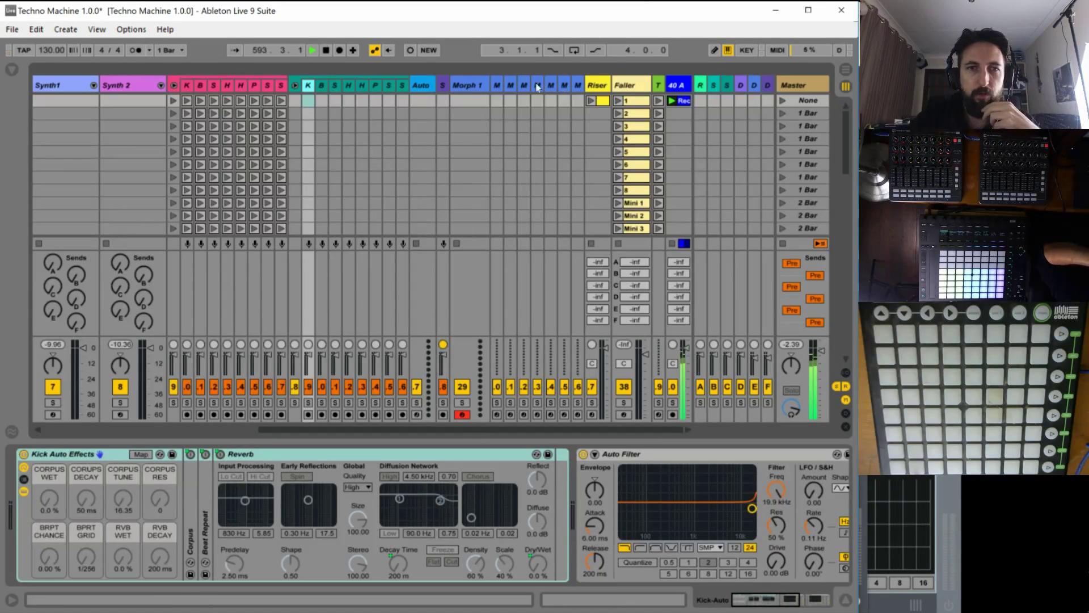
click(420, 86)
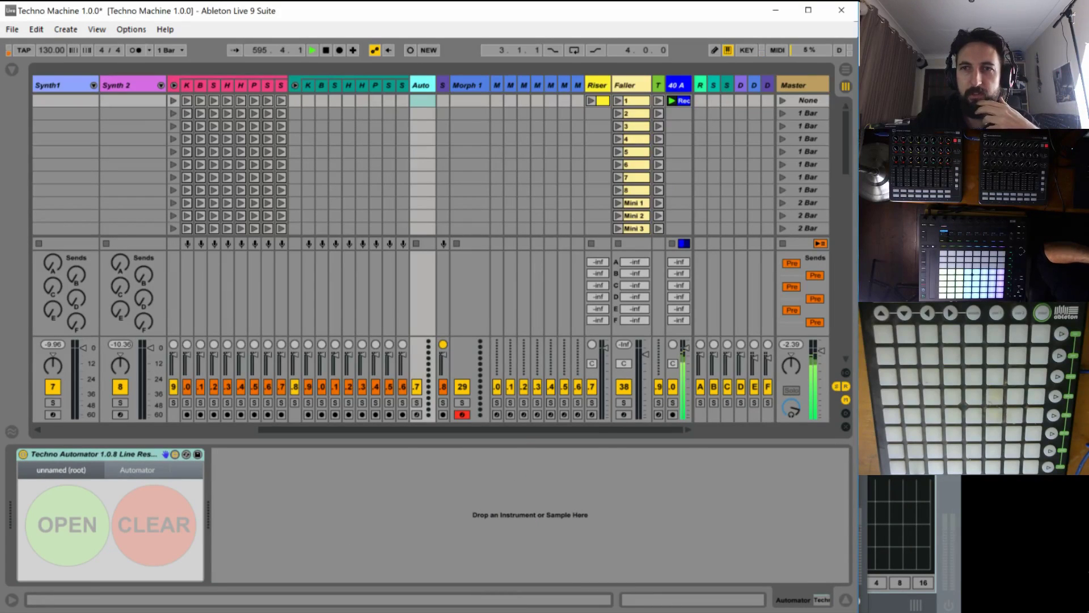
key(alt+Tab)
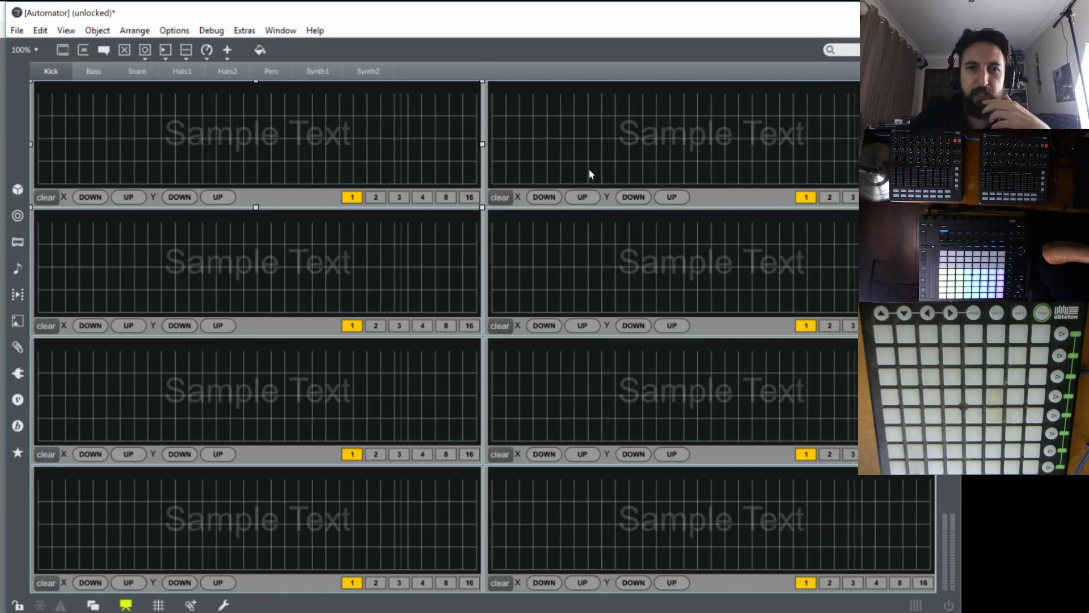
mouse_move(1086, 369)
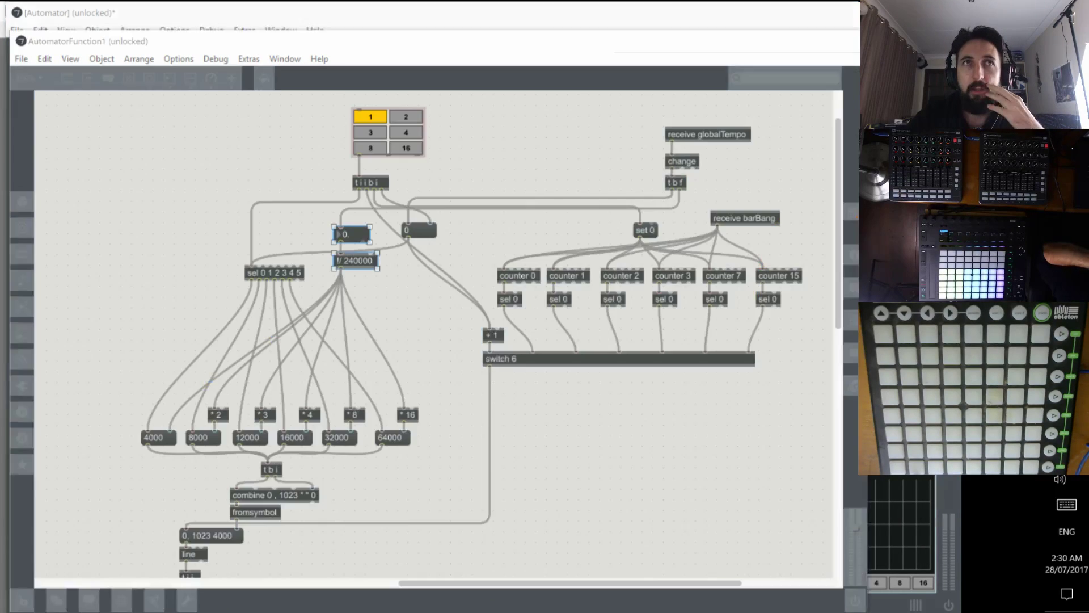
double_click(559, 292)
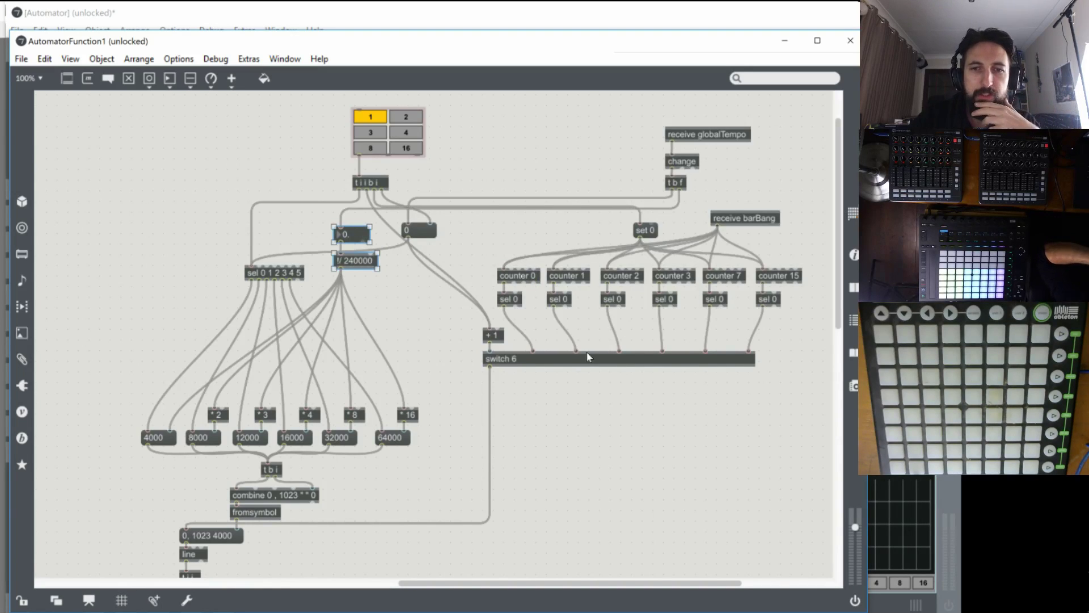
scroll(441, 304, down, 5)
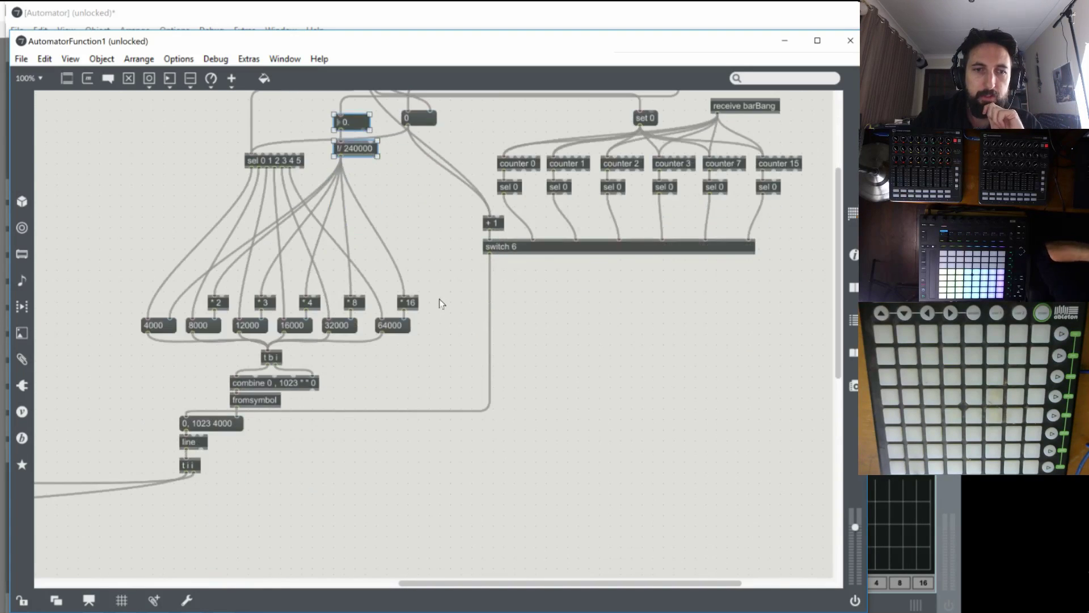
scroll(404, 346, up, 5)
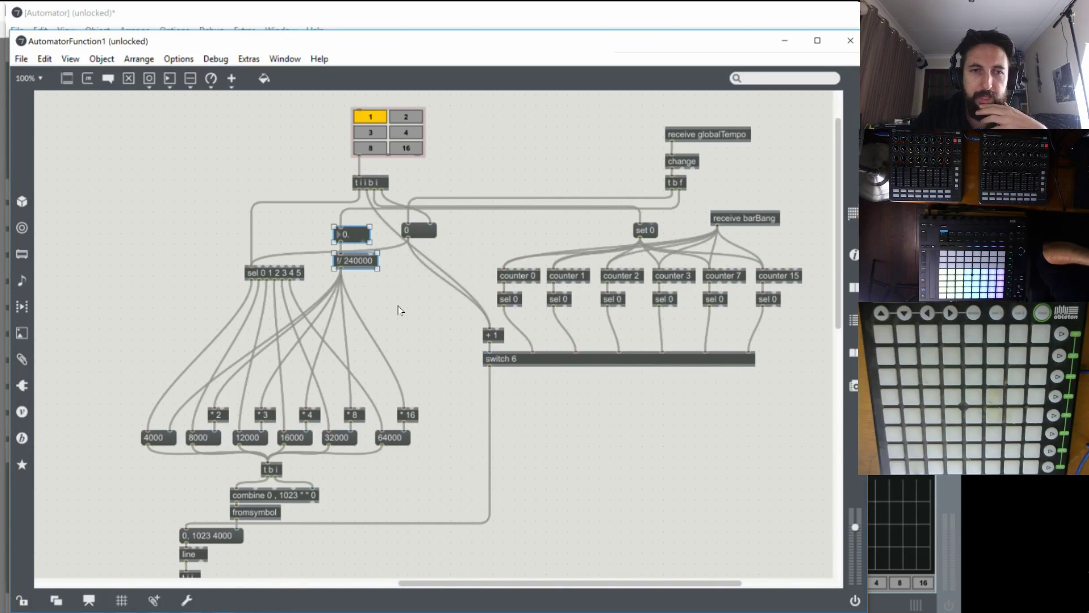
scroll(395, 301, down, 3)
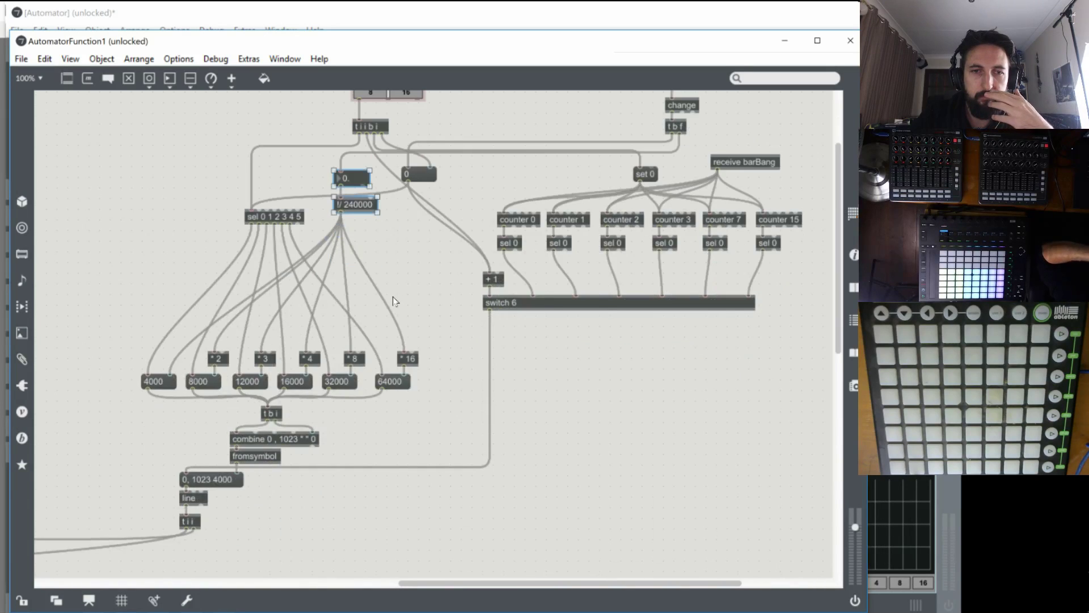
scroll(396, 301, up, 3)
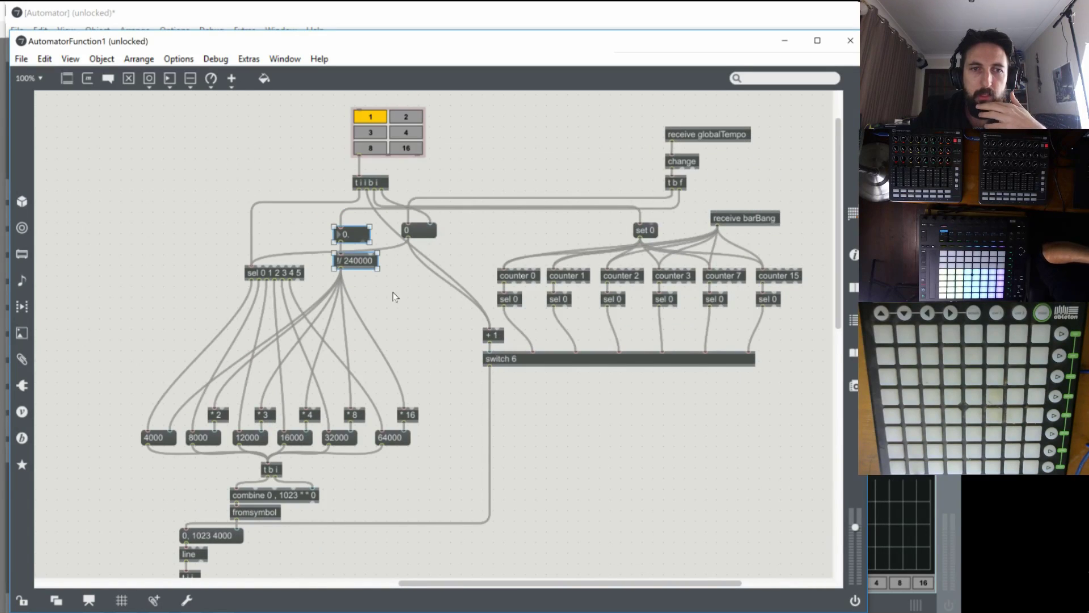
Add an r globalInitBang object beside the bar-length selector, moved clear of the selector's edge.
click(282, 124)
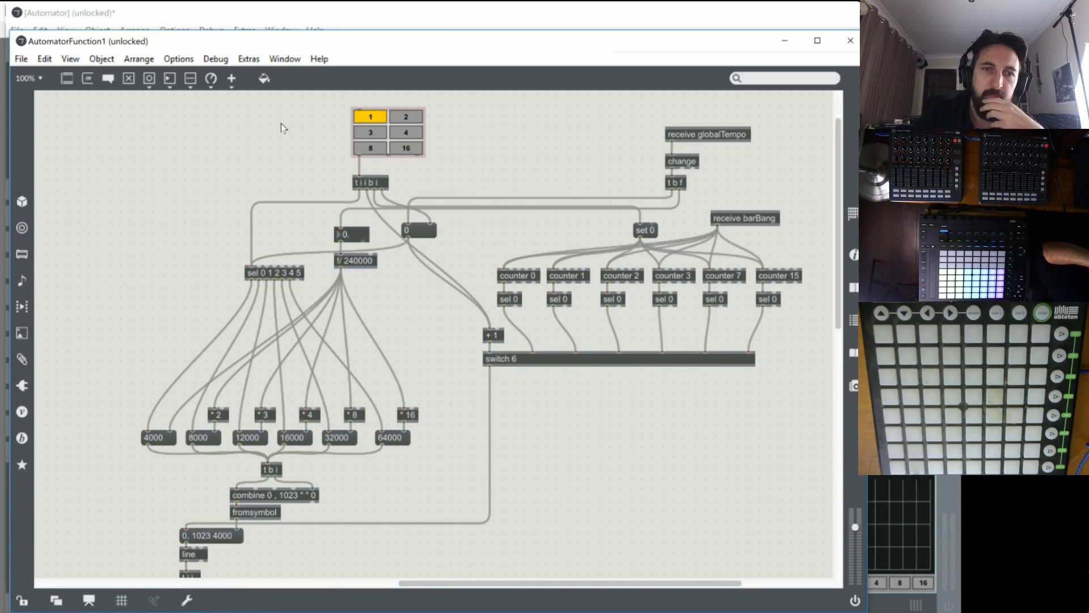
text(n)
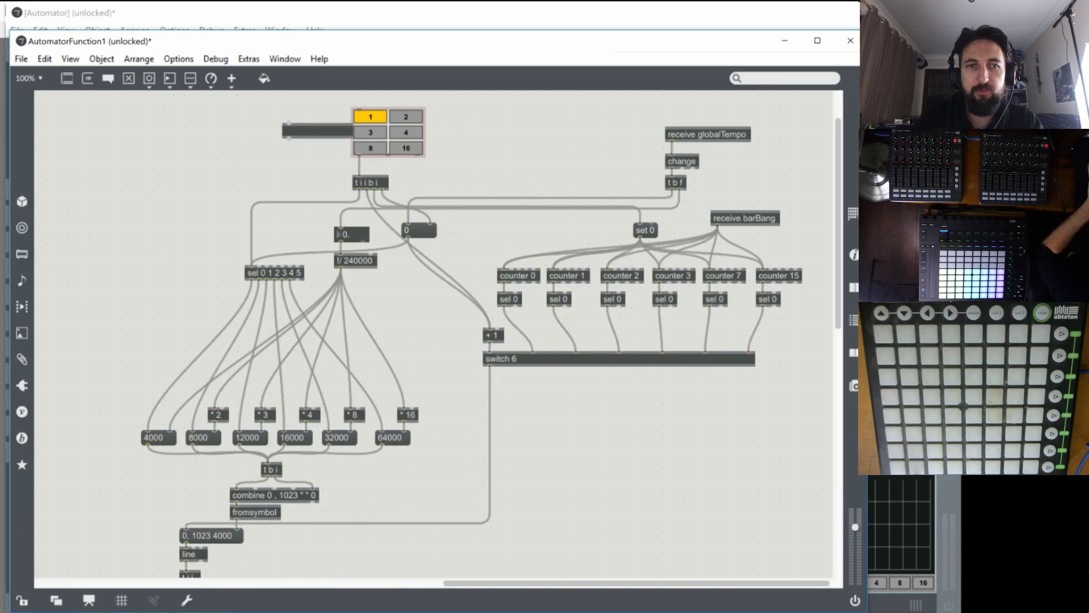
text(r)
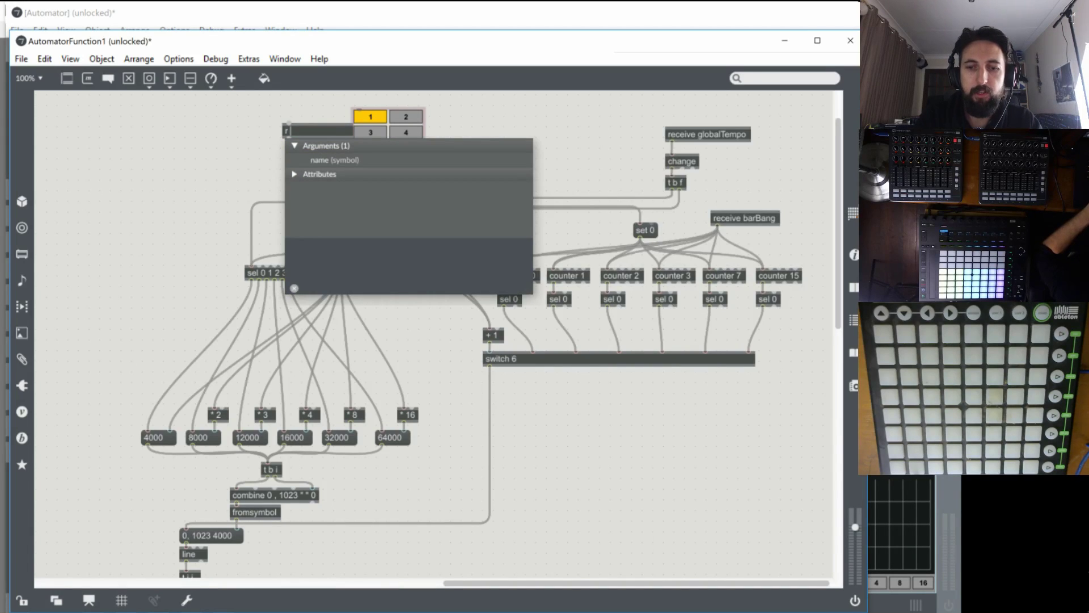
text( global)
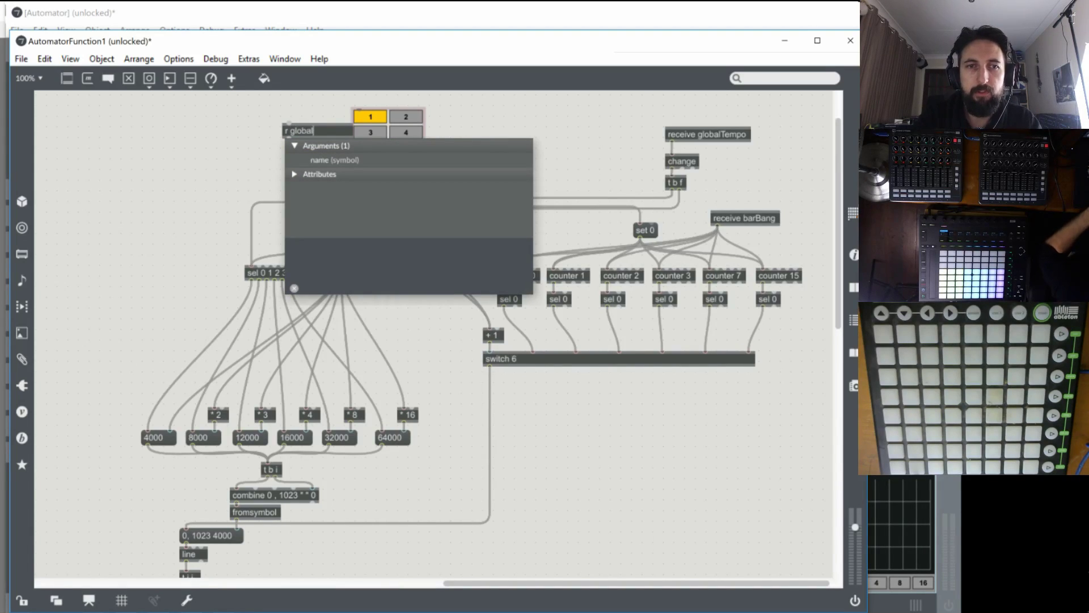
text(Tempo)
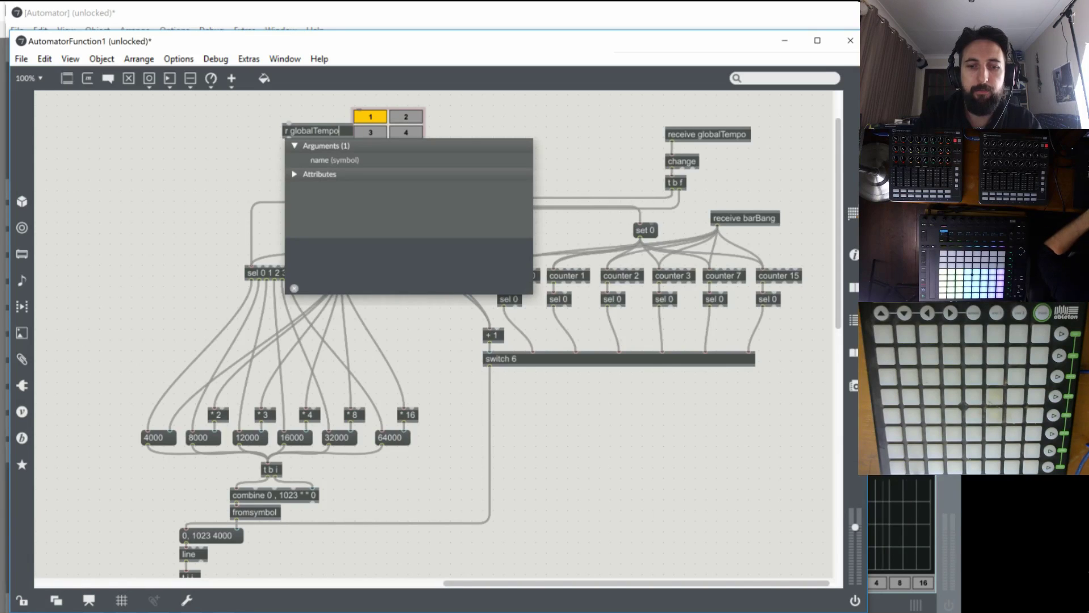
key(BackSpace)
key(BackSpace)
key(BackSpace)
key(BackSpace)
key(BackSpace)
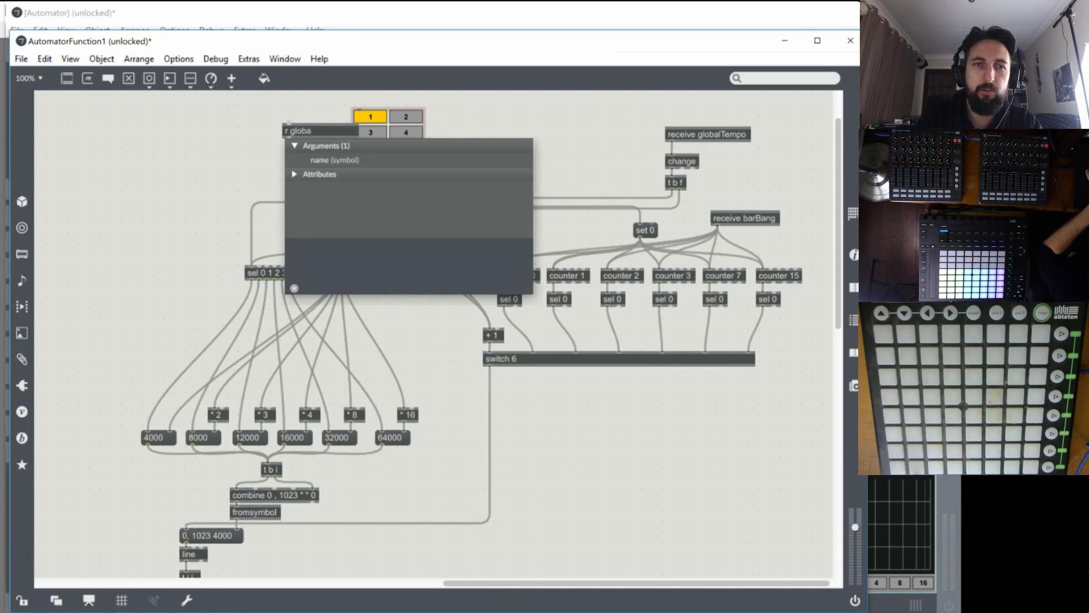
text(InitBang)
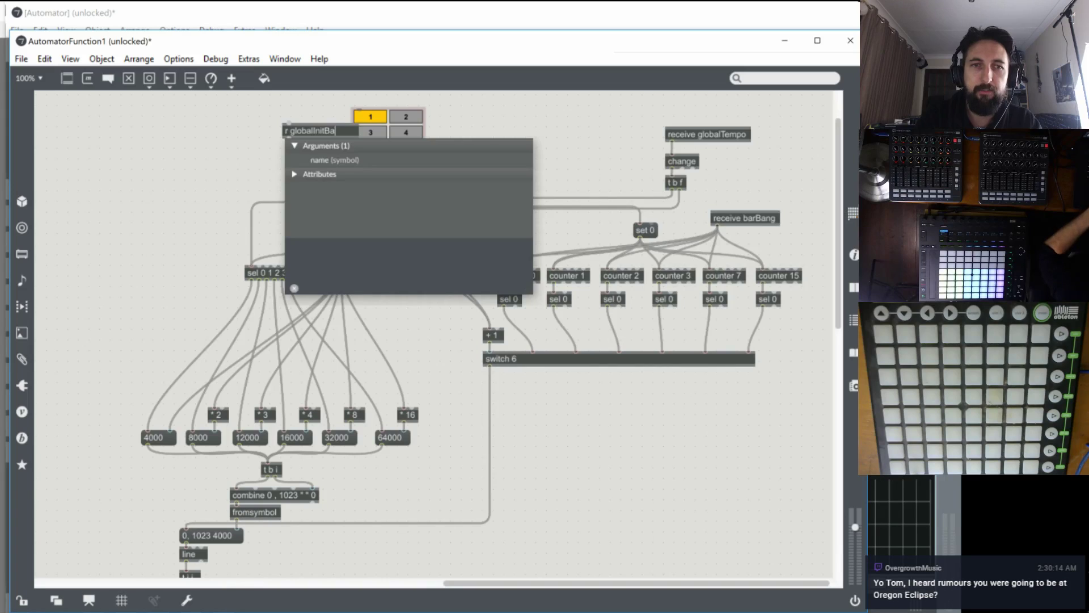
key(Return)
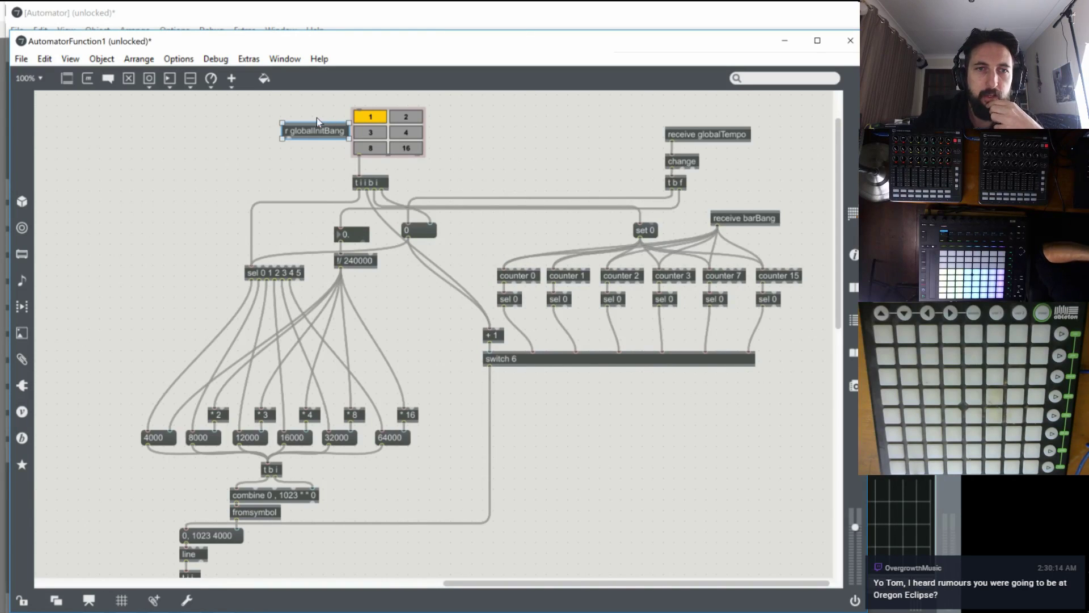
drag(308, 129, 280, 114)
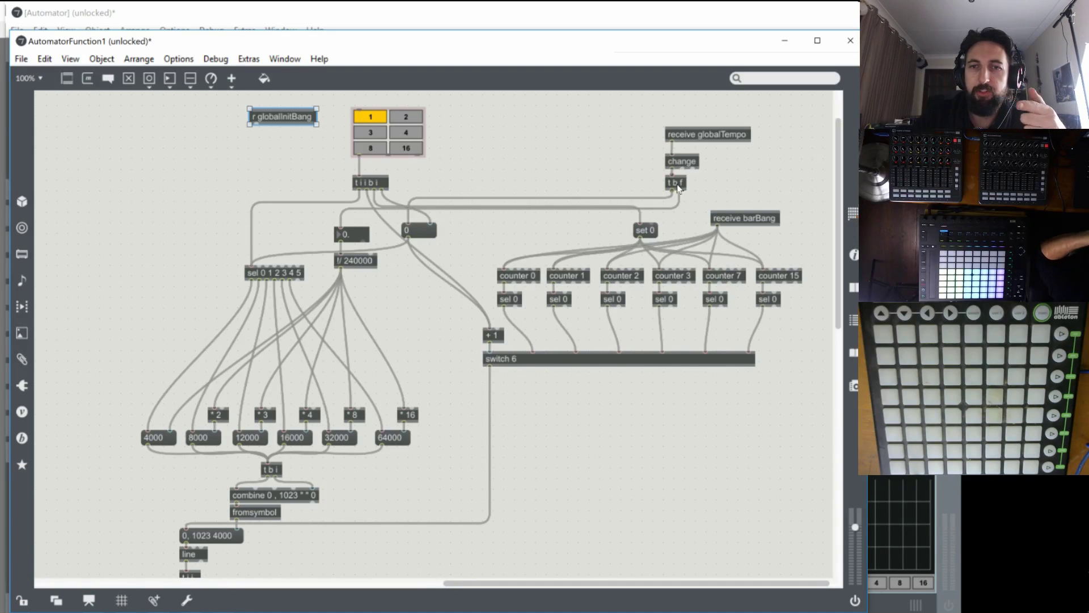
click(683, 162)
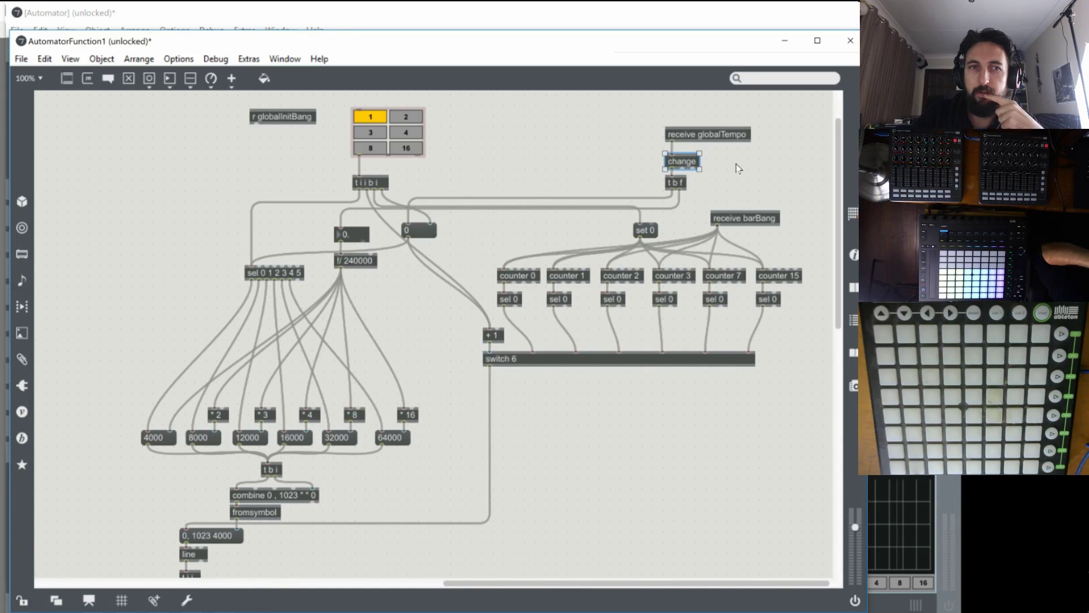
click(255, 116)
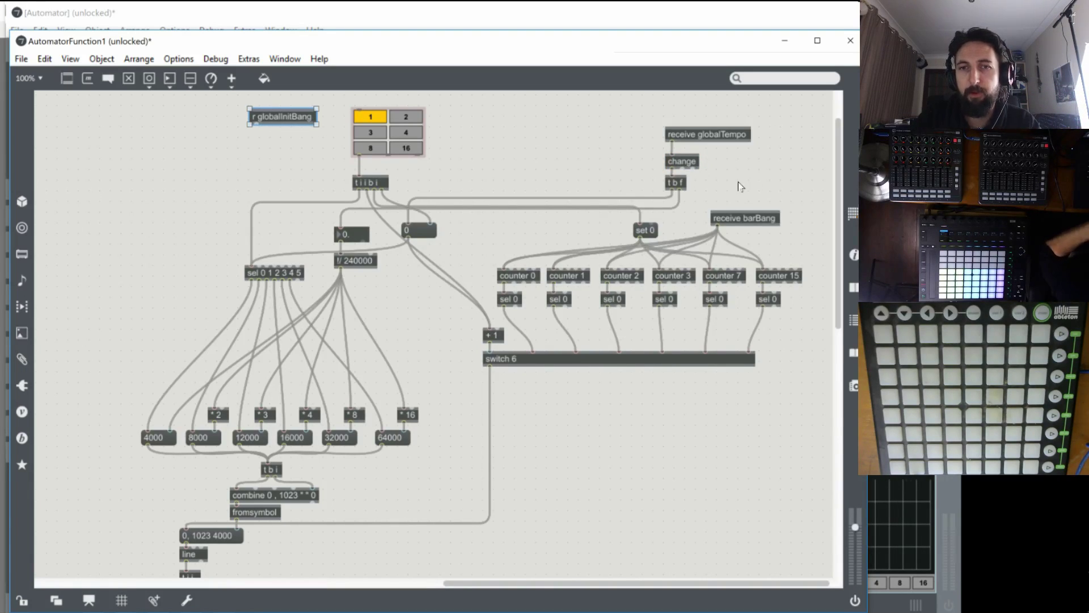
click(686, 163)
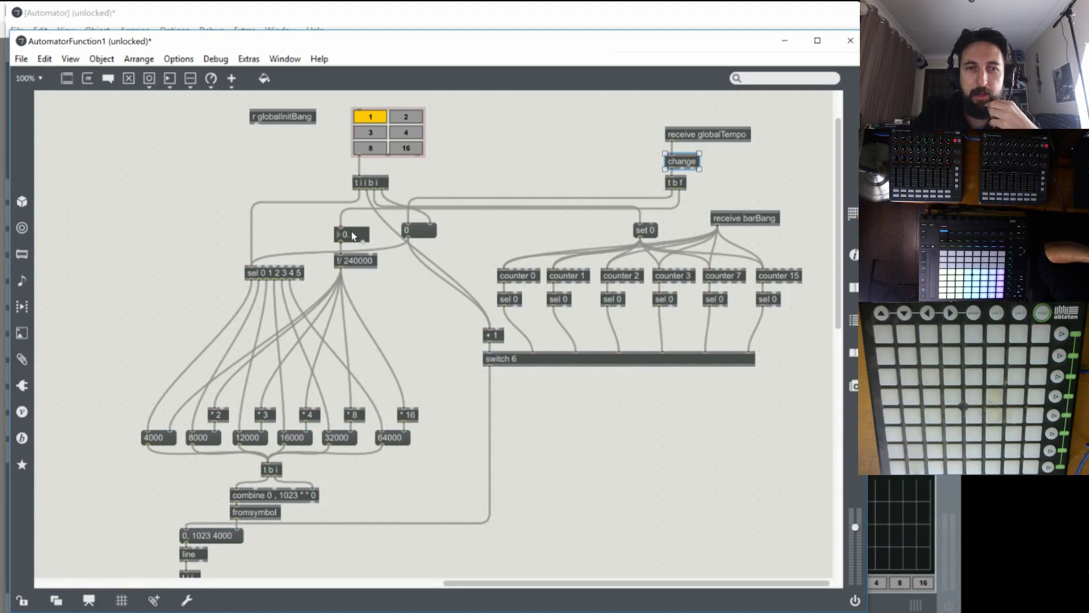
drag(254, 123, 345, 233)
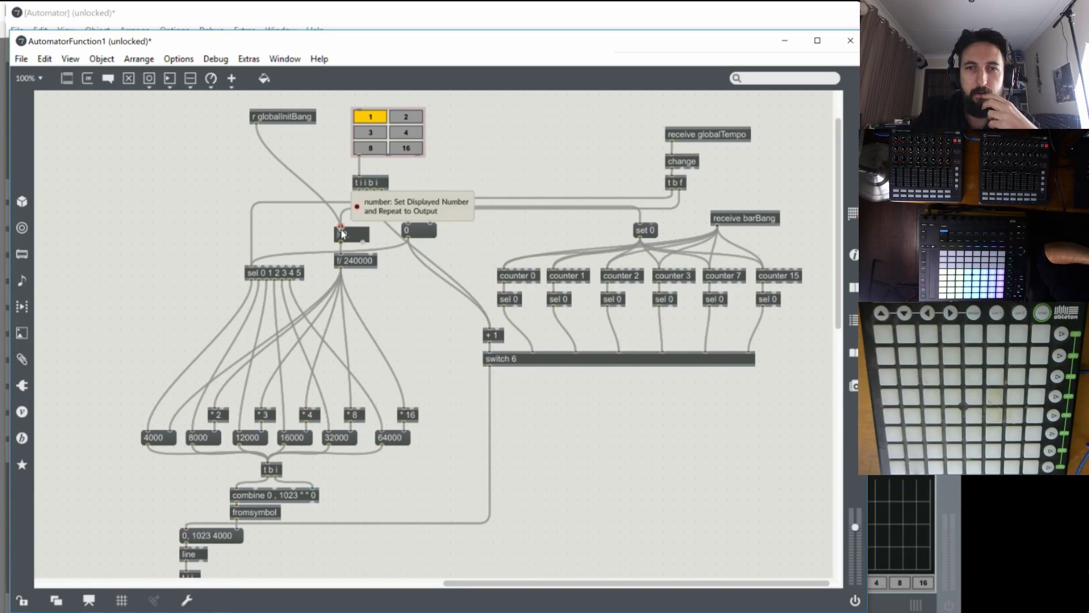
drag(342, 230, 238, 134)
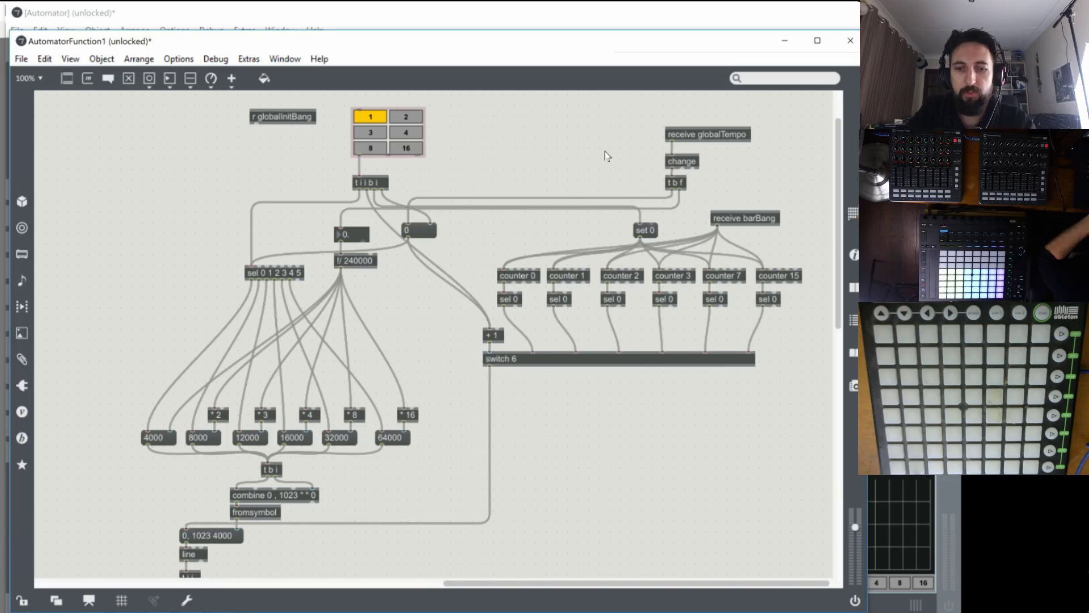
Add an empty message box beside the change object and connect receive globalTempo to its right inlet.
key(n)
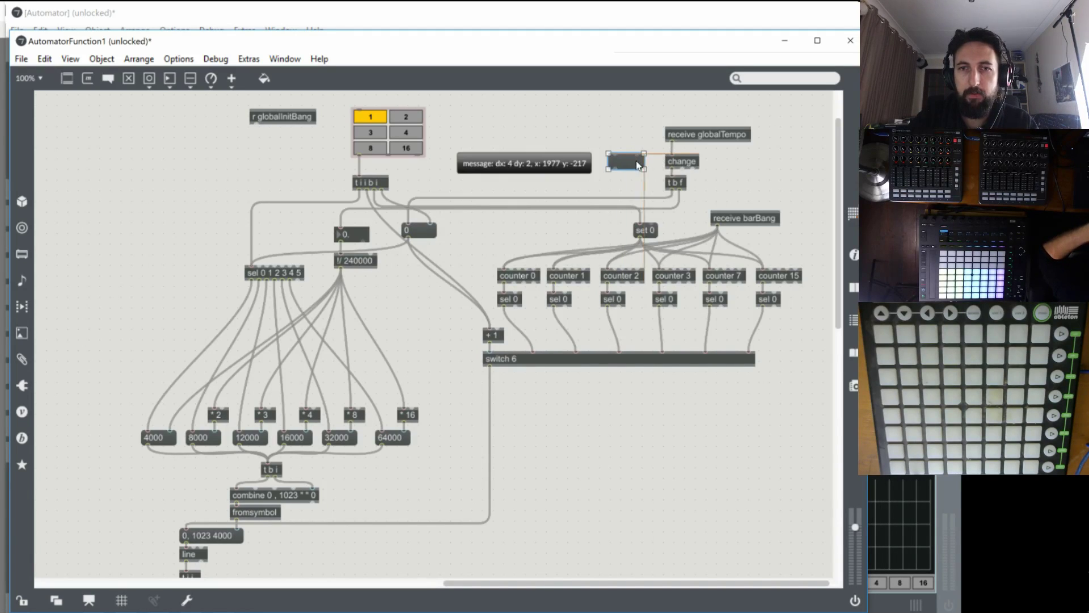
mouse_move(640, 164)
mouse_down()
mouse_move(651, 163)
mouse_move(642, 152)
mouse_up()
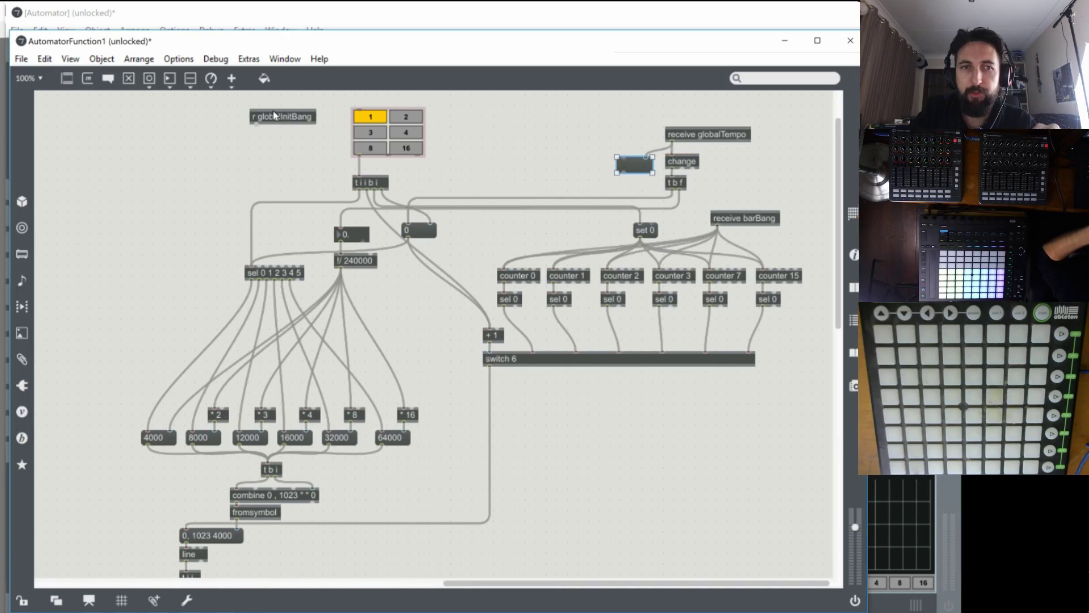
Move r globalInitBang beside receive globalTempo, connect it to the empty message box, and connect the box to t b f.
drag(272, 114, 672, 185)
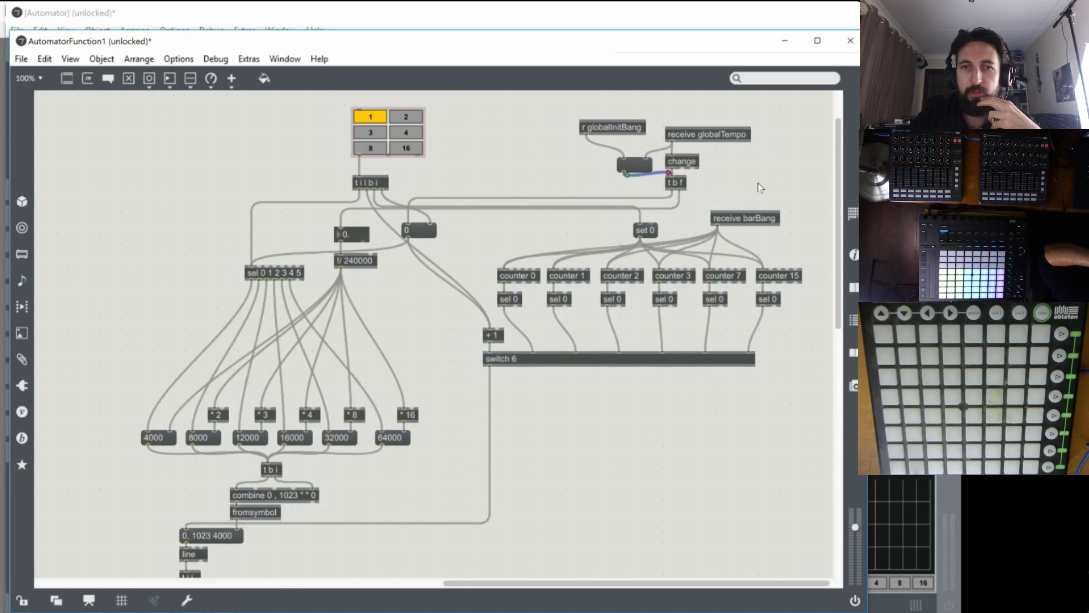
drag(638, 129, 645, 135)
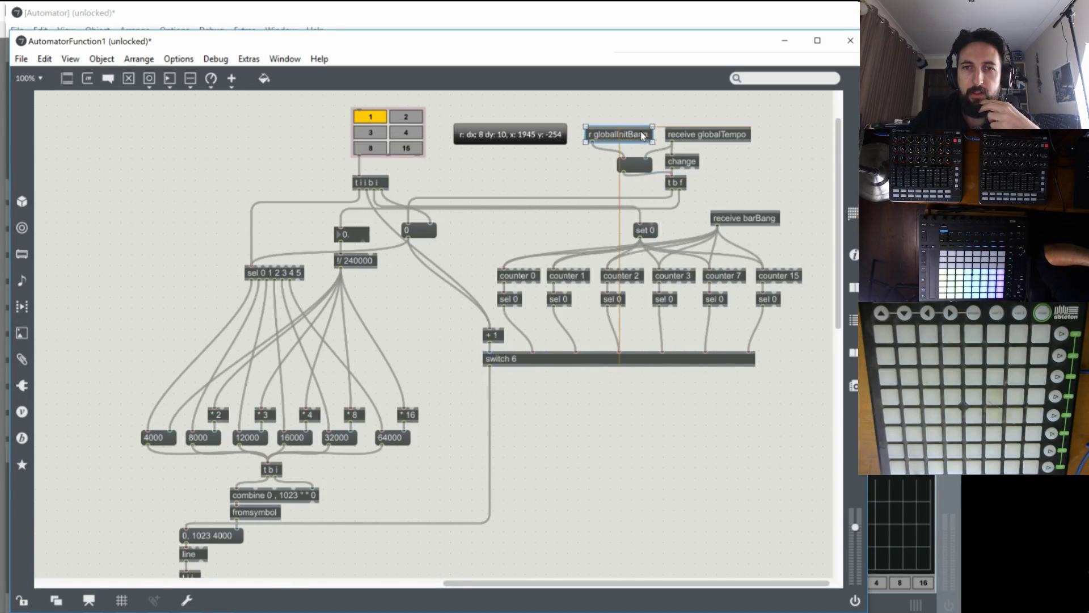
Save and close the AutomatorFunction1 patch, and close the Automator subpatch window to reach the device's root patcher.
click(851, 41)
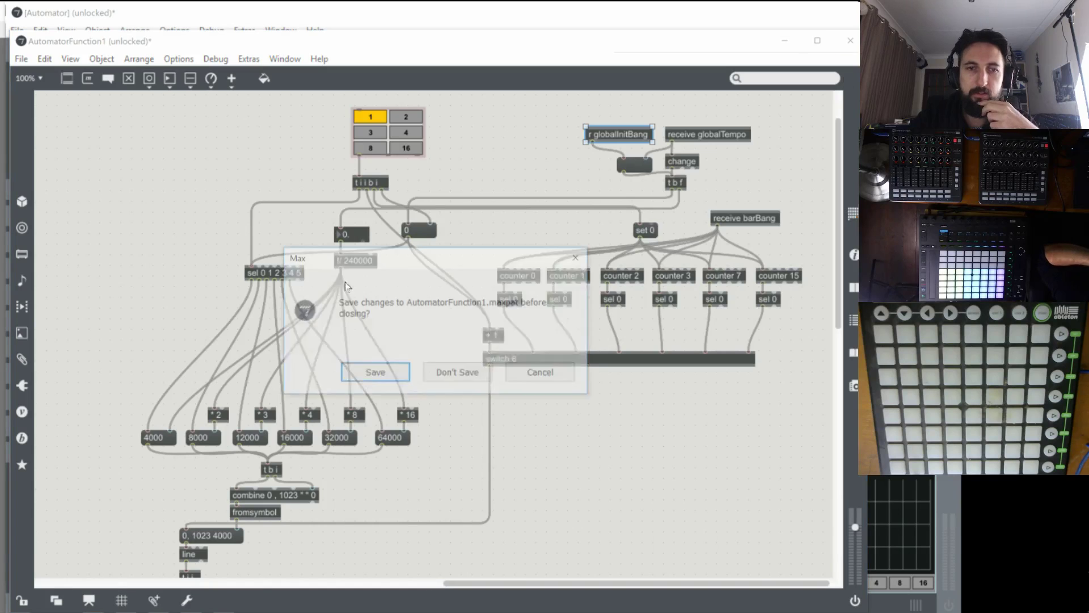
click(359, 373)
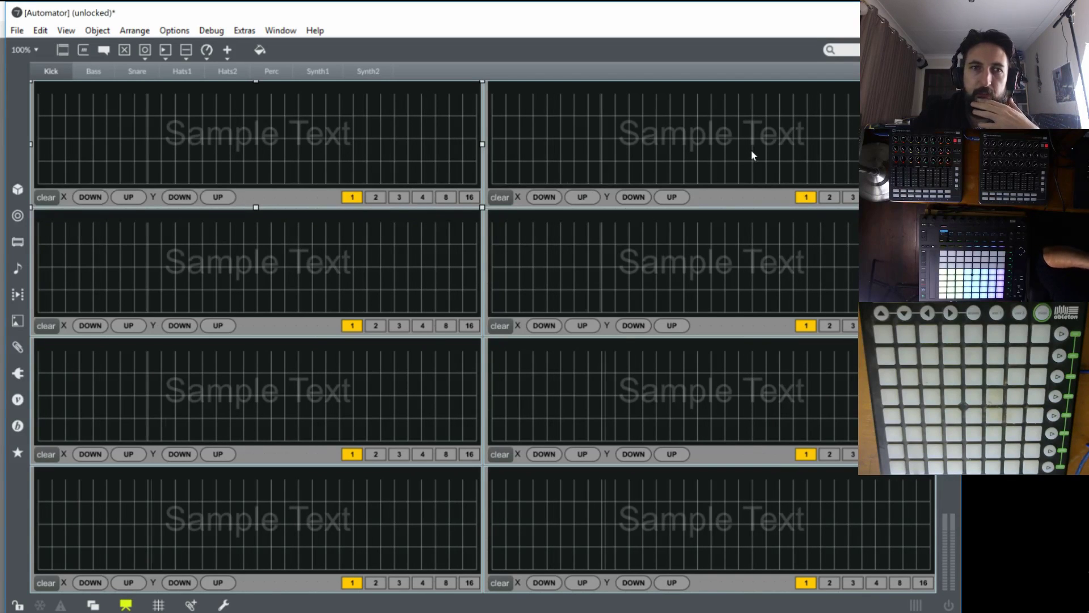
key(ctrl+w)
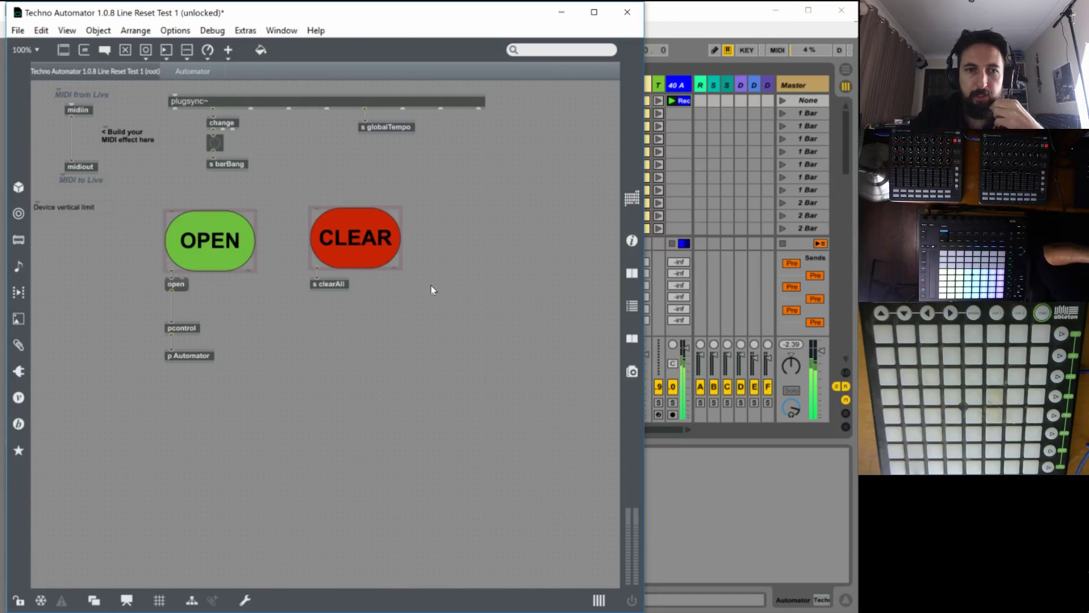
Duplicate the CLEAR button with its s clearAll object beside the original, and delete the copied CLEAR button.
drag(416, 330, 508, 238)
click(584, 237)
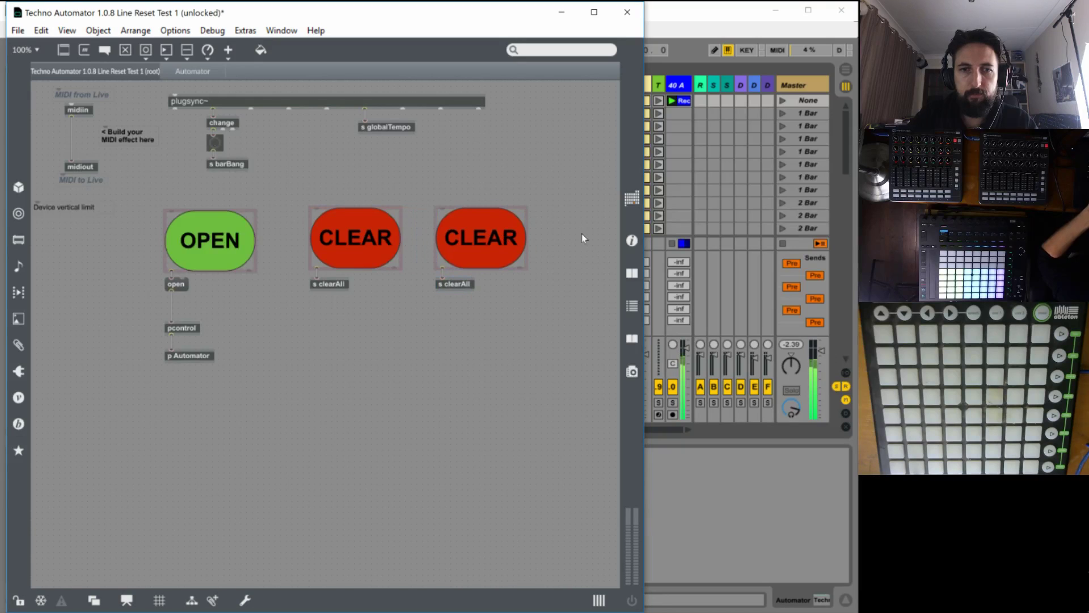
click(487, 236)
key(Delete)
Add a bang button above the copied s clearAll object and connect its outlet to it.
key(n)
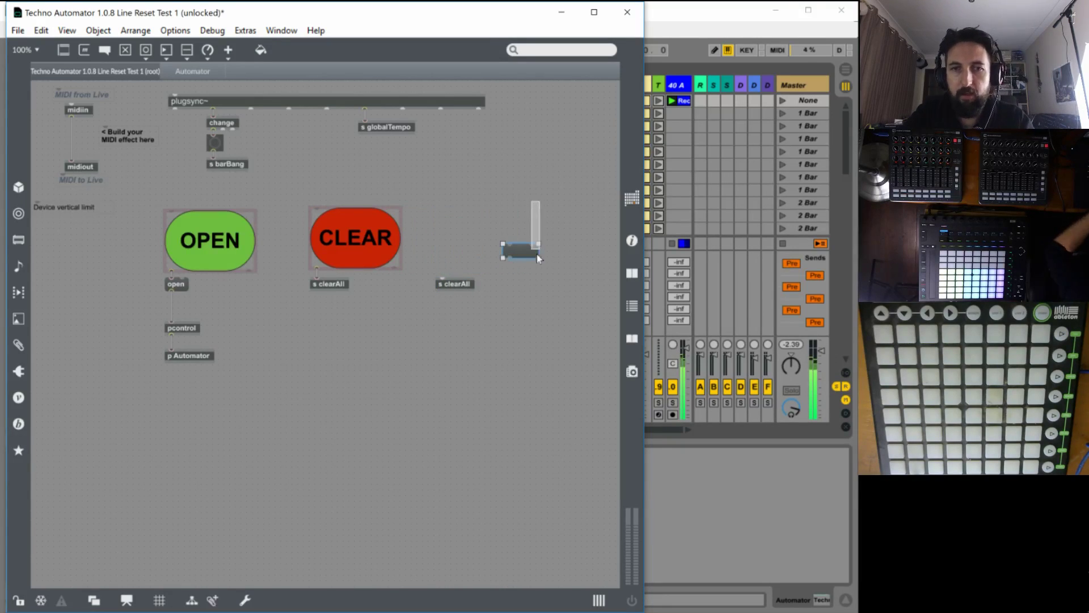
click(476, 201)
key(b)
drag(481, 212, 442, 279)
Change the copied s clearAll object to s globalInitBang.
double_click(454, 283)
text(s)
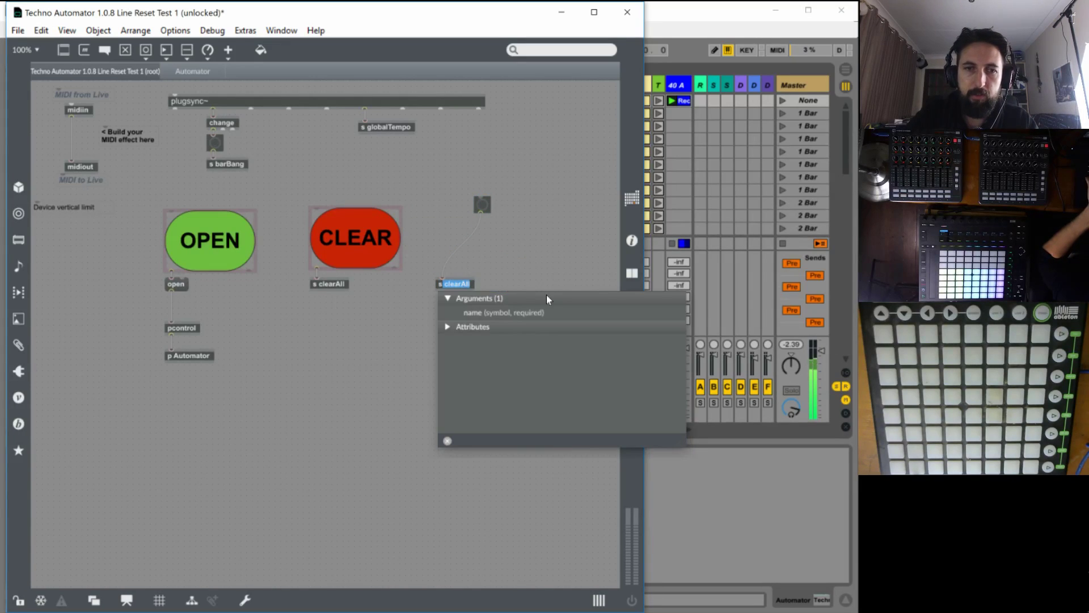
text( global)
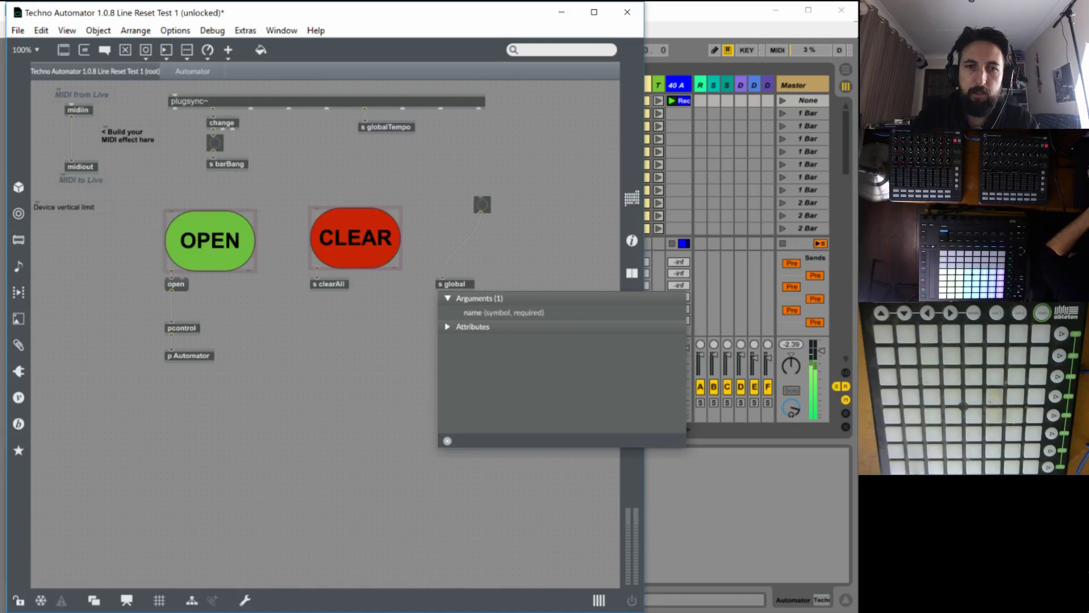
text(InitBang)
click(537, 236)
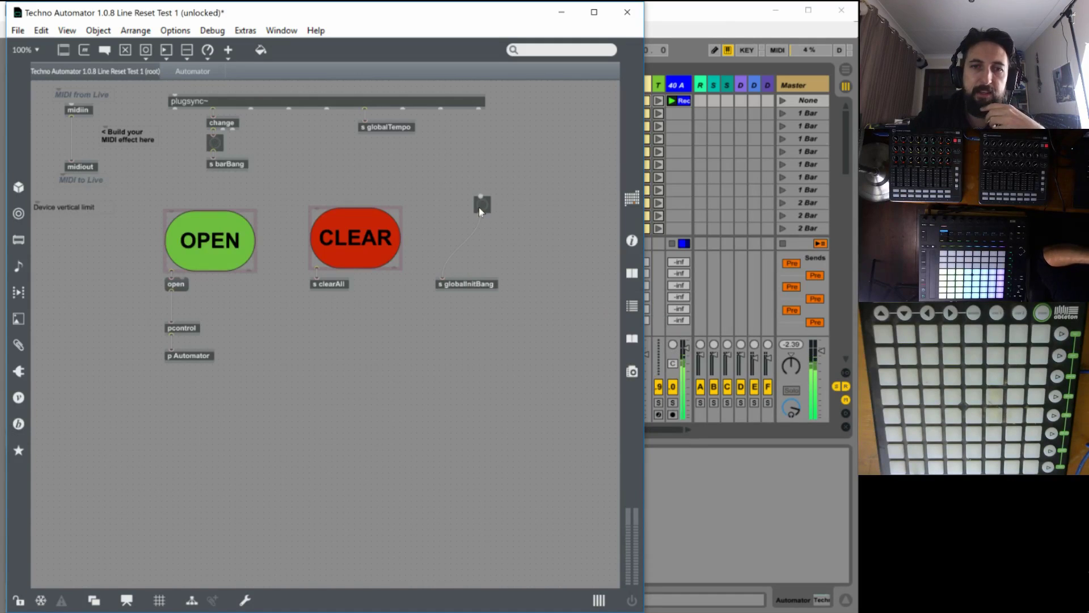
Align the bang button above s globalInitBang and move the send object up close beneath it.
drag(480, 206, 444, 222)
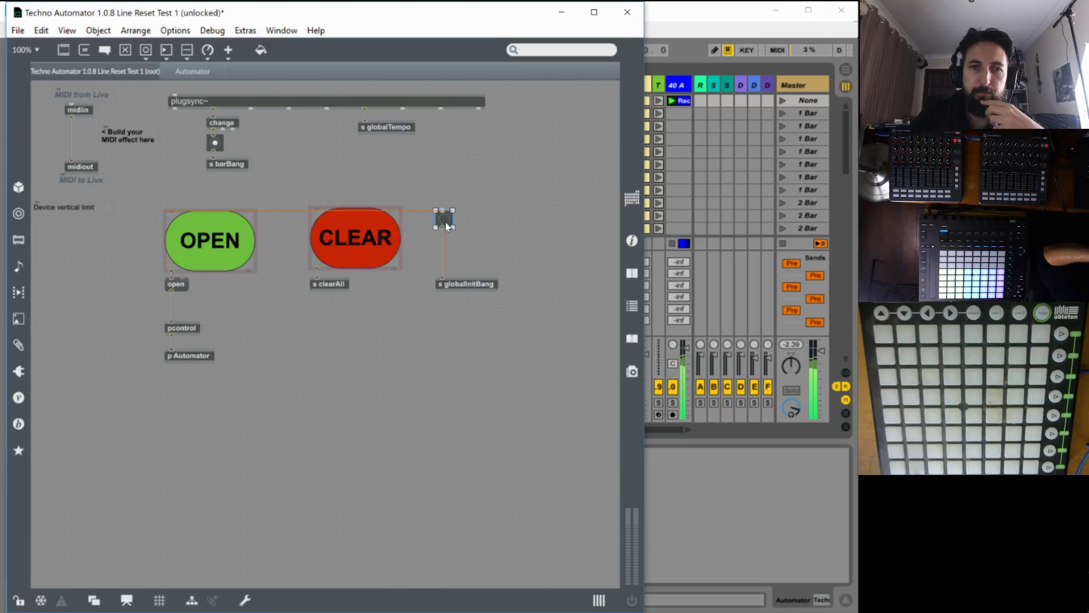
drag(465, 281, 463, 246)
click(464, 269)
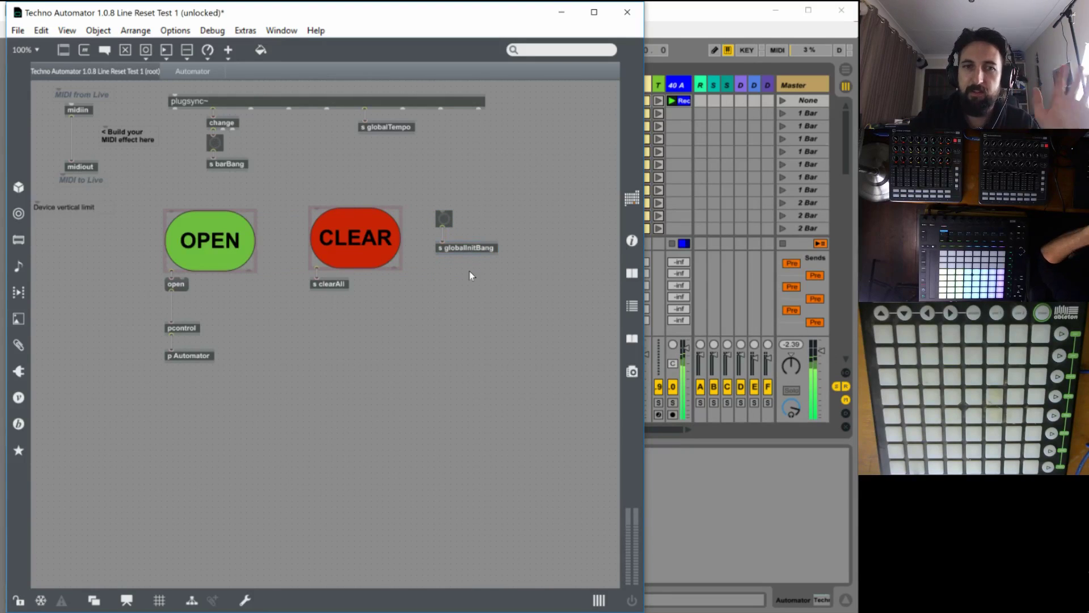
Add the bang button to the presentation and place it beside the CLEAR button in presentation mode.
right_click(454, 227)
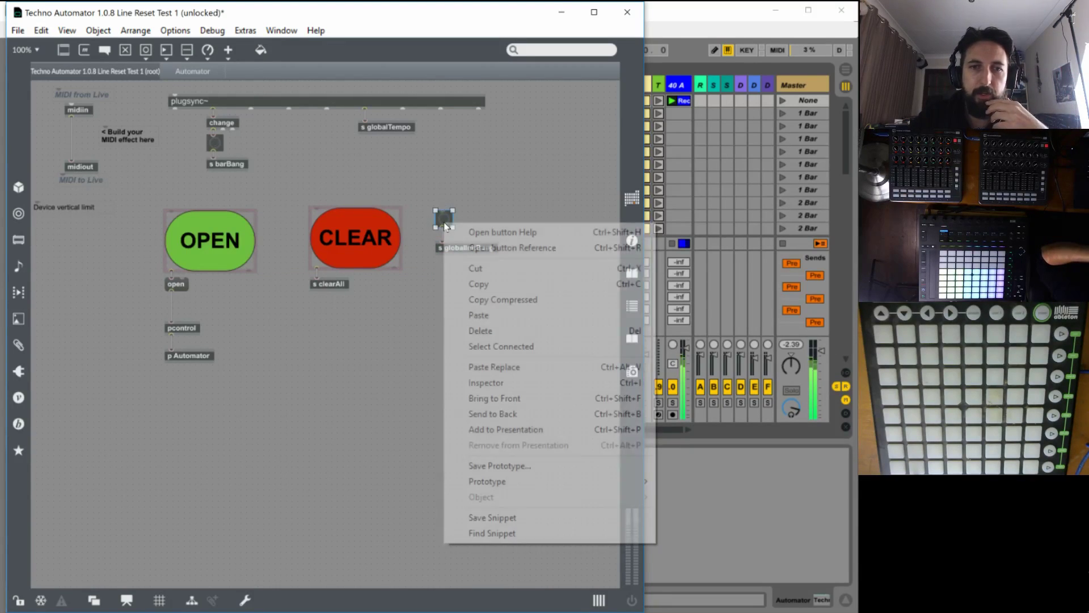
click(516, 426)
key(ctrl+alt+e)
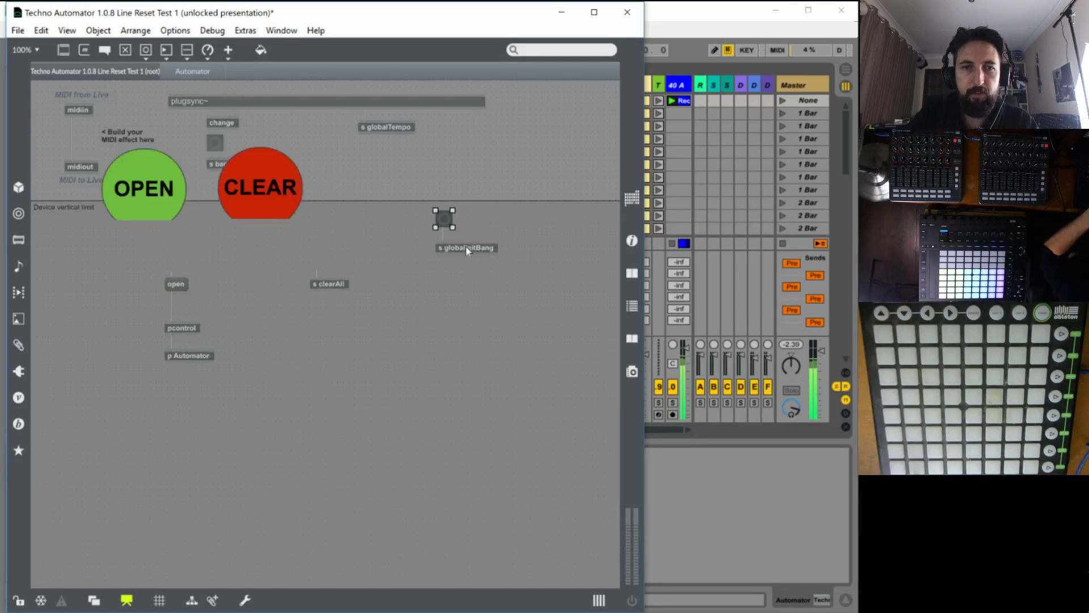
drag(444, 219, 243, 135)
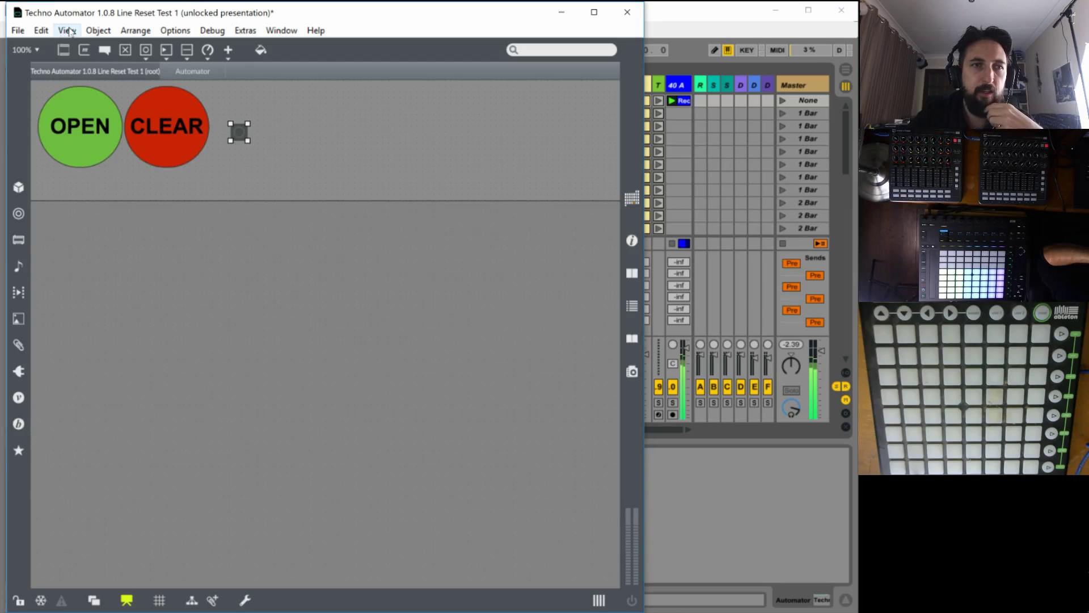
Freeze the Techno Automator 1.0.8 Line Reset Test 1 device.
click(18, 30)
key(Escape)
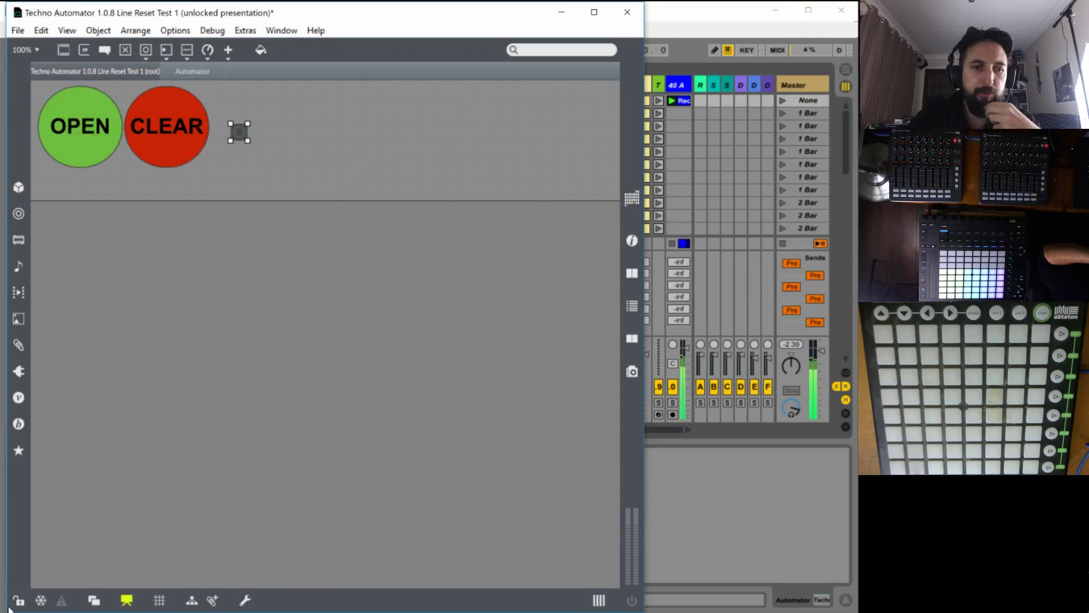
click(41, 600)
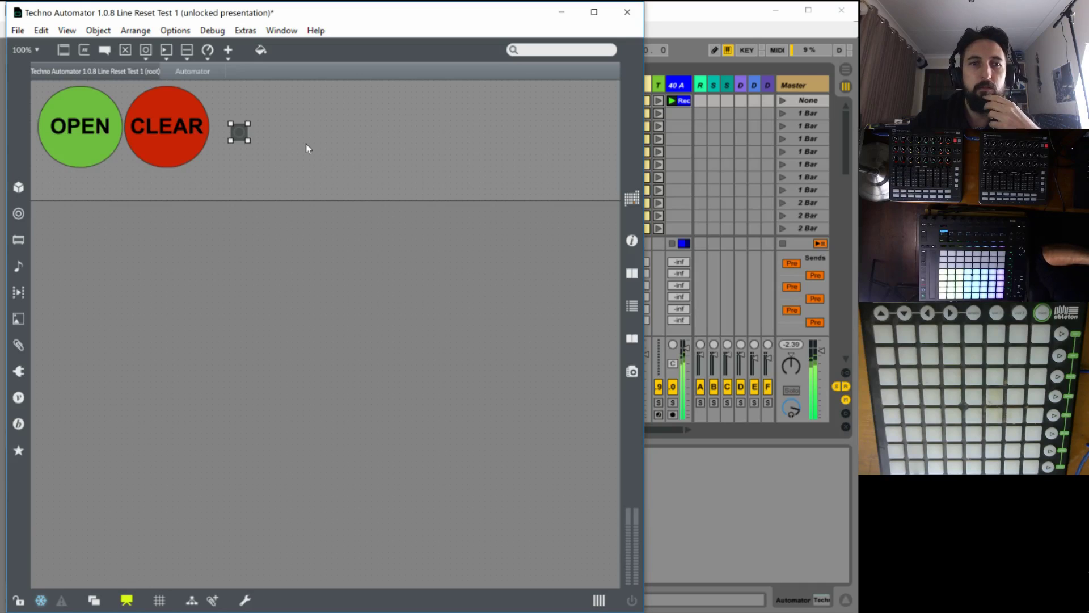
Reposition the bang button in the presentation so it sits directly next to the CLEAR button's edge.
drag(234, 135, 251, 138)
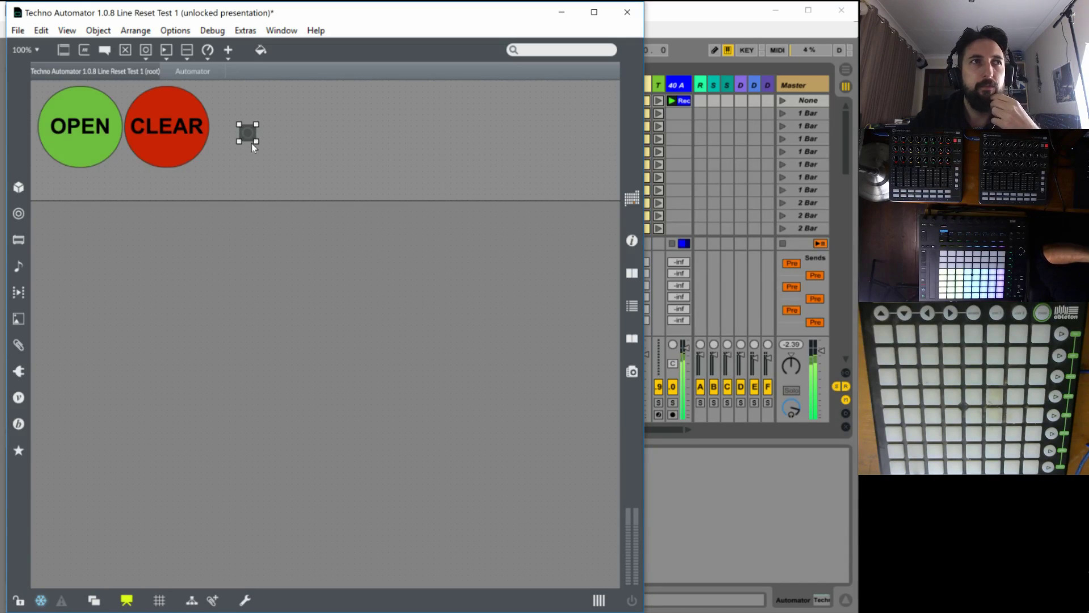
drag(249, 135, 246, 135)
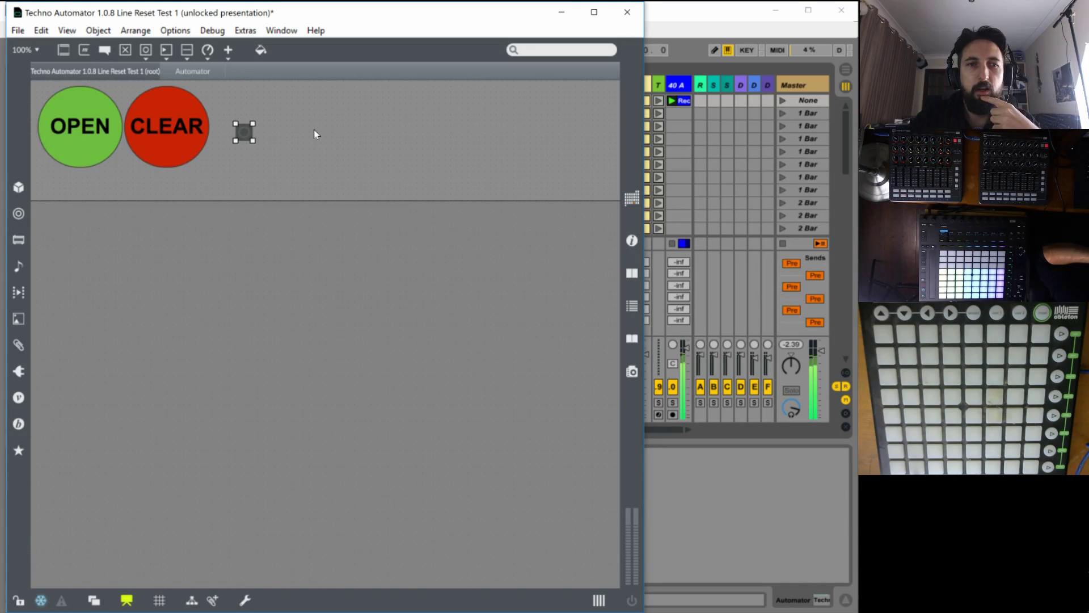
click(314, 129)
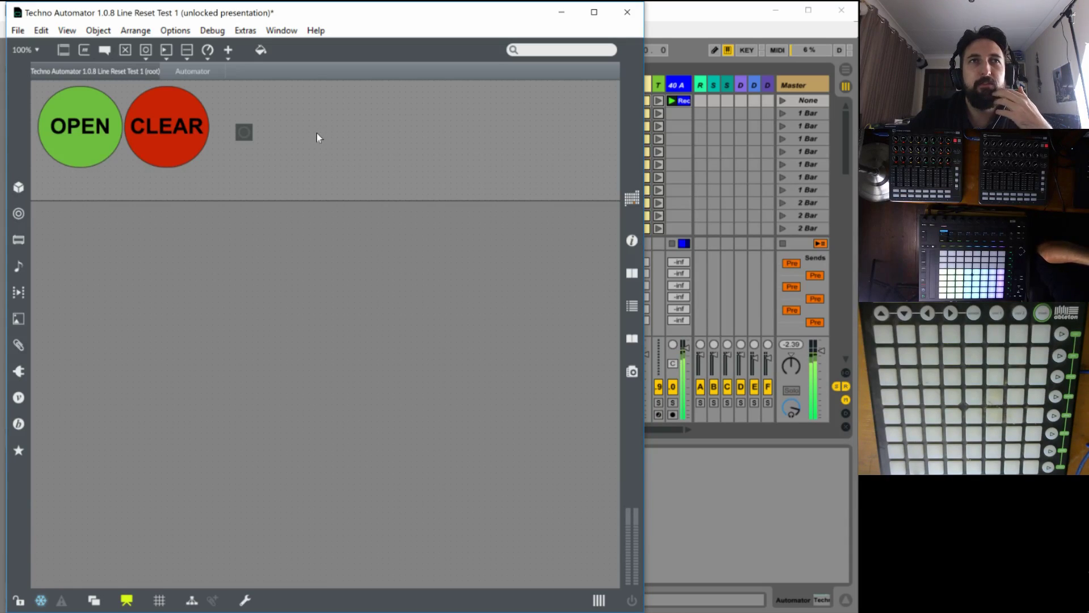
drag(250, 139, 229, 131)
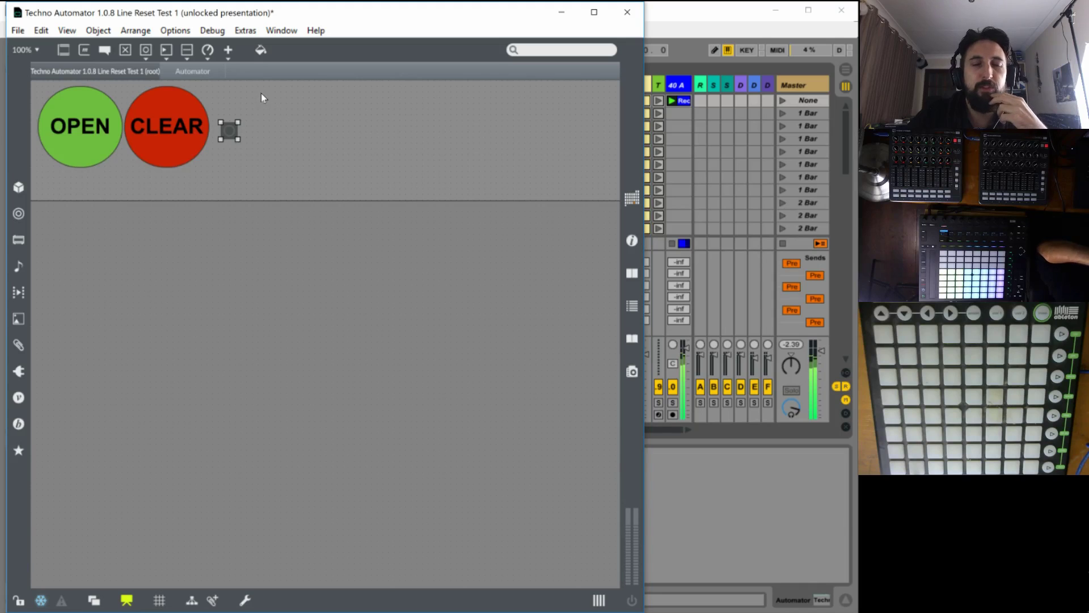
drag(226, 128, 220, 137)
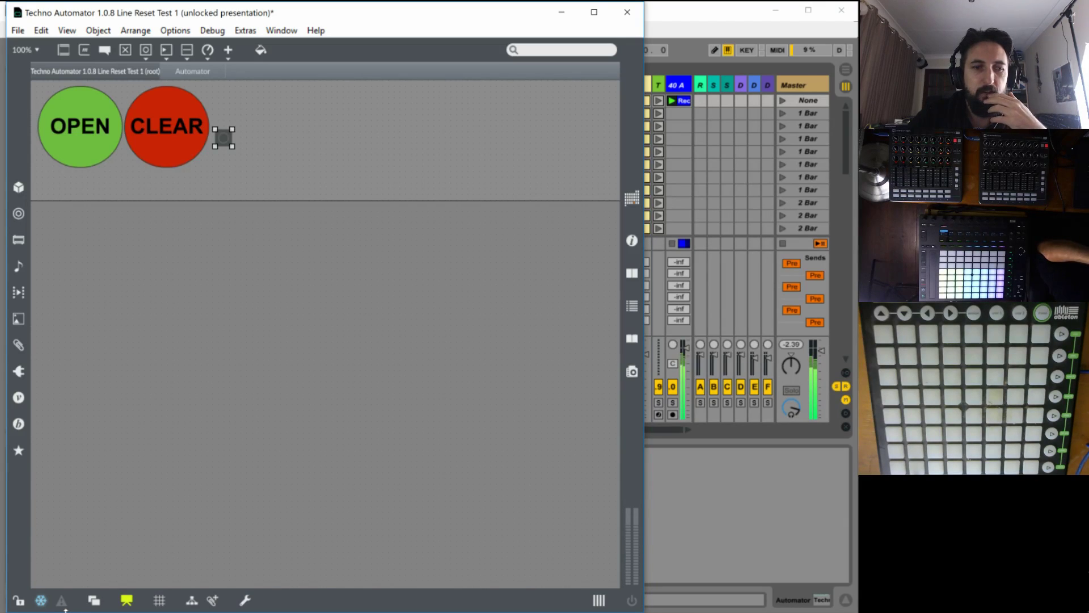
Save the device, lock the patcher, and close the editor to return to Ableton Live.
click(17, 30)
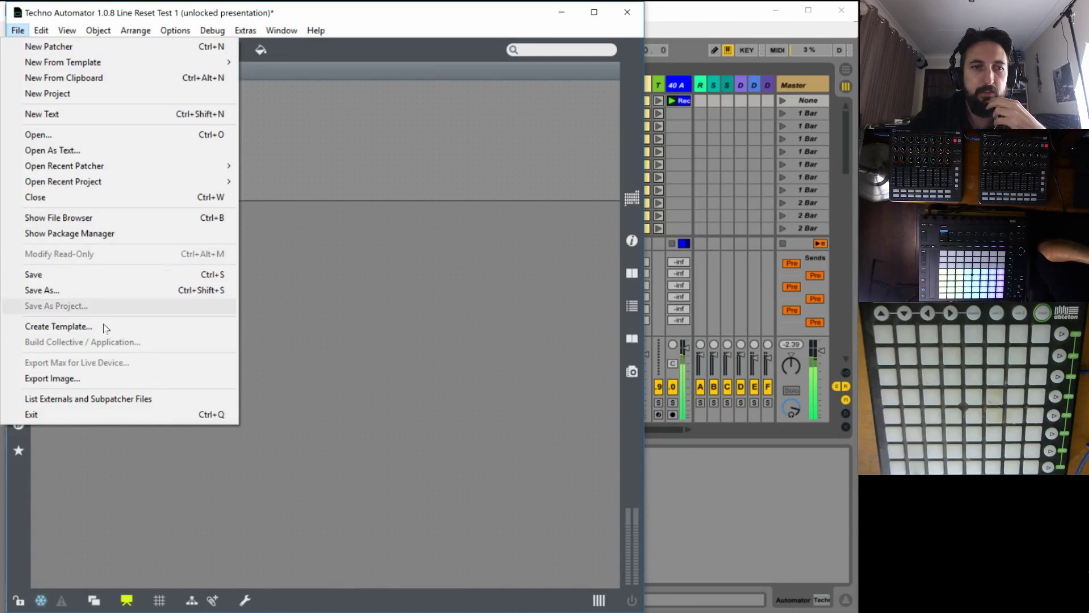
click(95, 274)
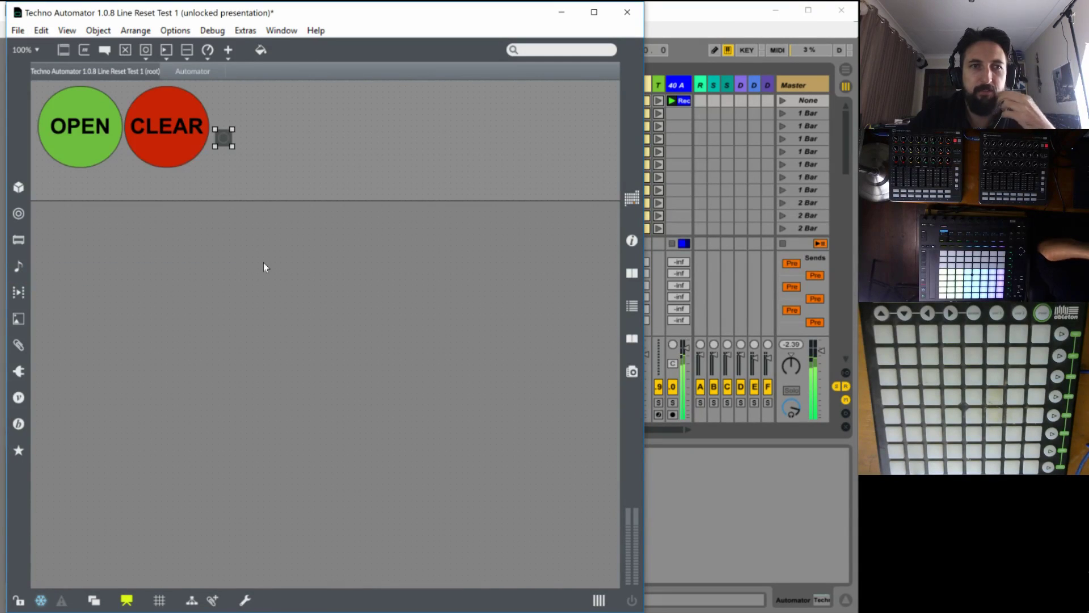
key(ctrl+e)
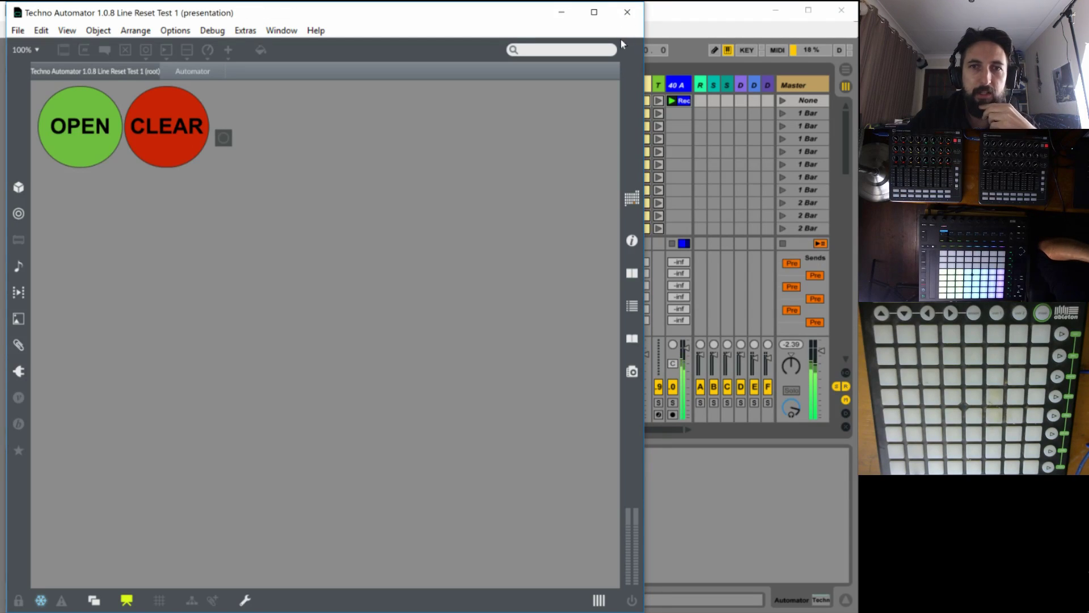
key(ctrl+w)
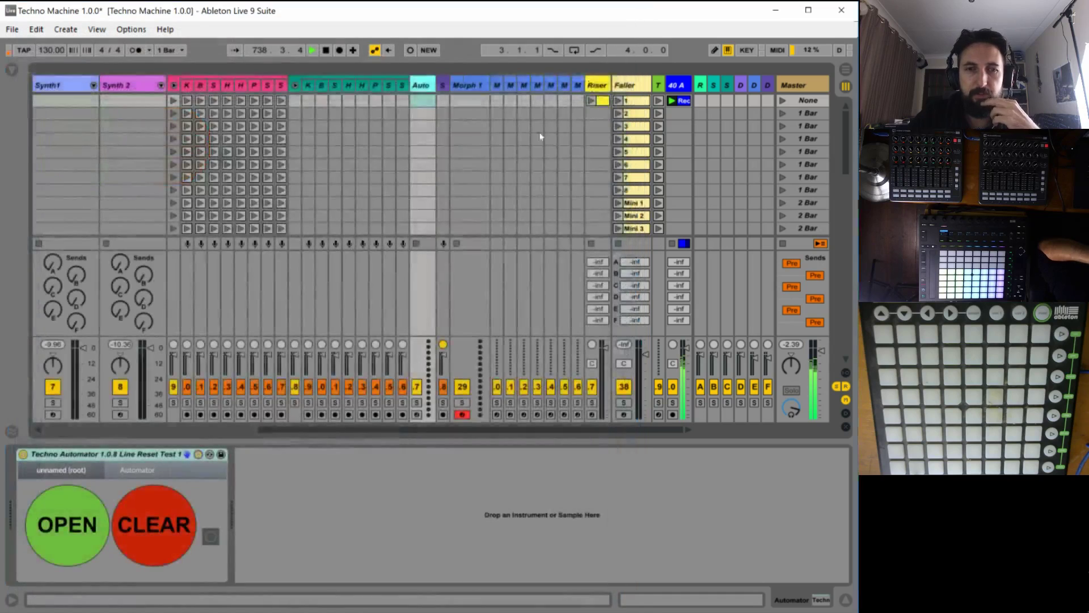
Open the Automator window from the device, examine the moving lines on the Kick, Bass and Snare pages, and return to Live.
click(80, 510)
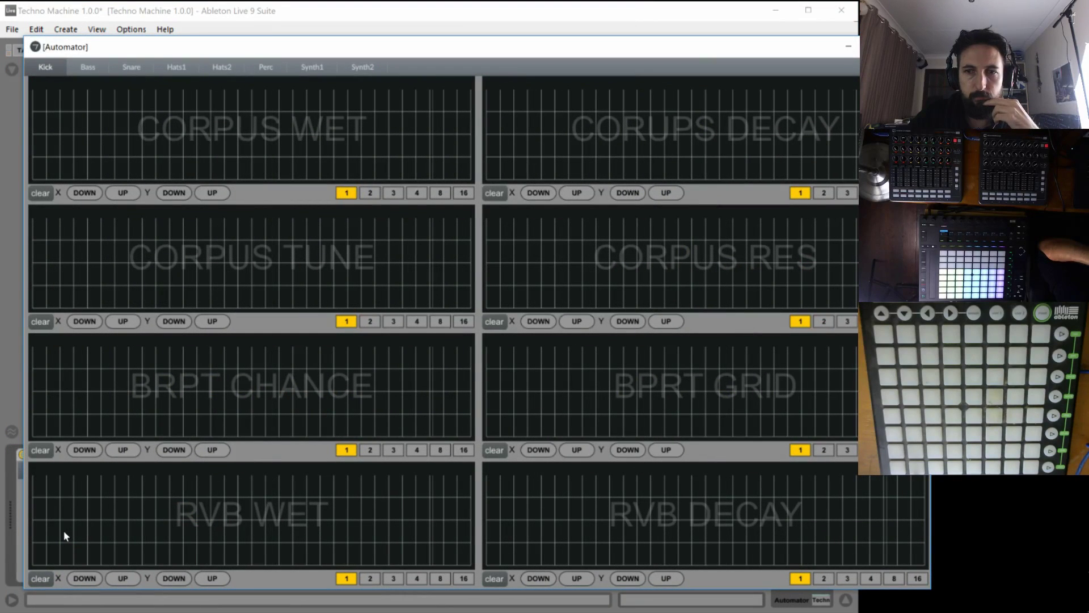
click(88, 66)
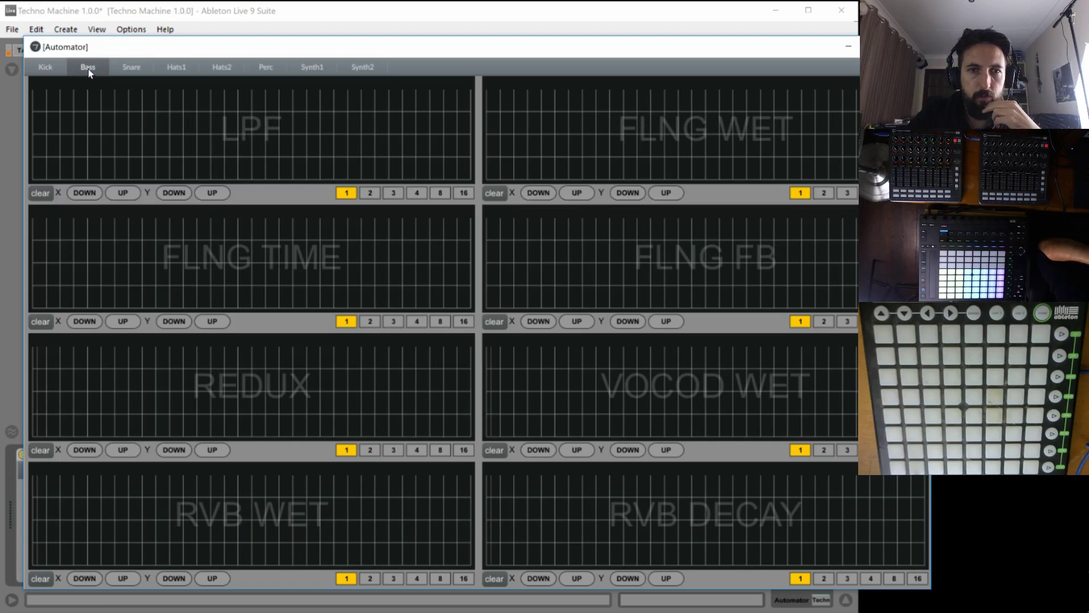
click(141, 67)
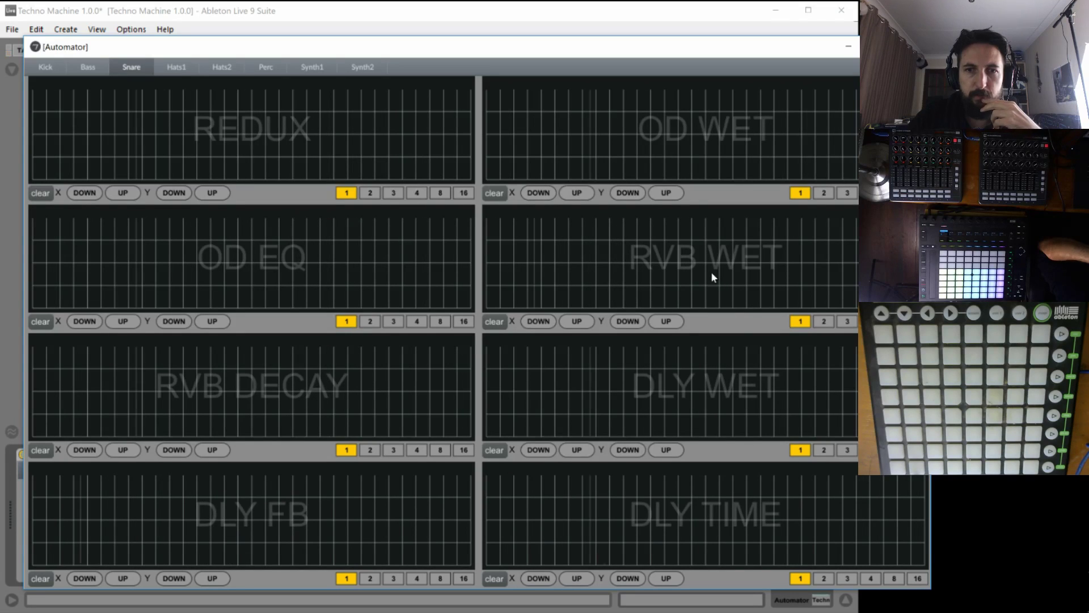
click(257, 33)
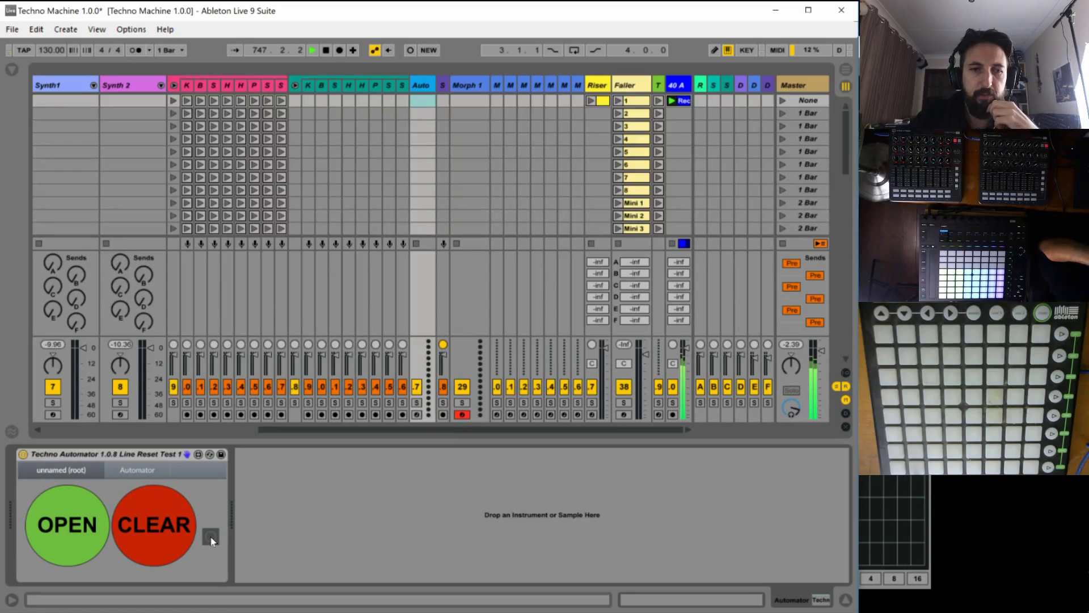
Reopen the Automator window and set the bar lengths of BPRT CHANCE, PHASE WET, VOCOD WET and VOCOD DEPTH to 1 on the Hats2 page.
click(82, 521)
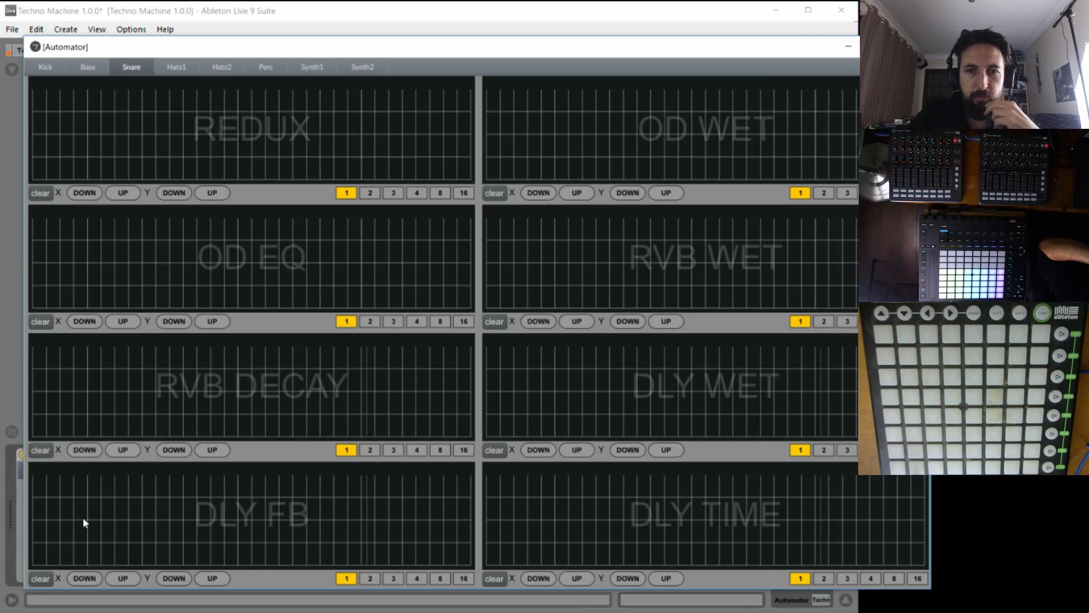
click(175, 70)
click(224, 71)
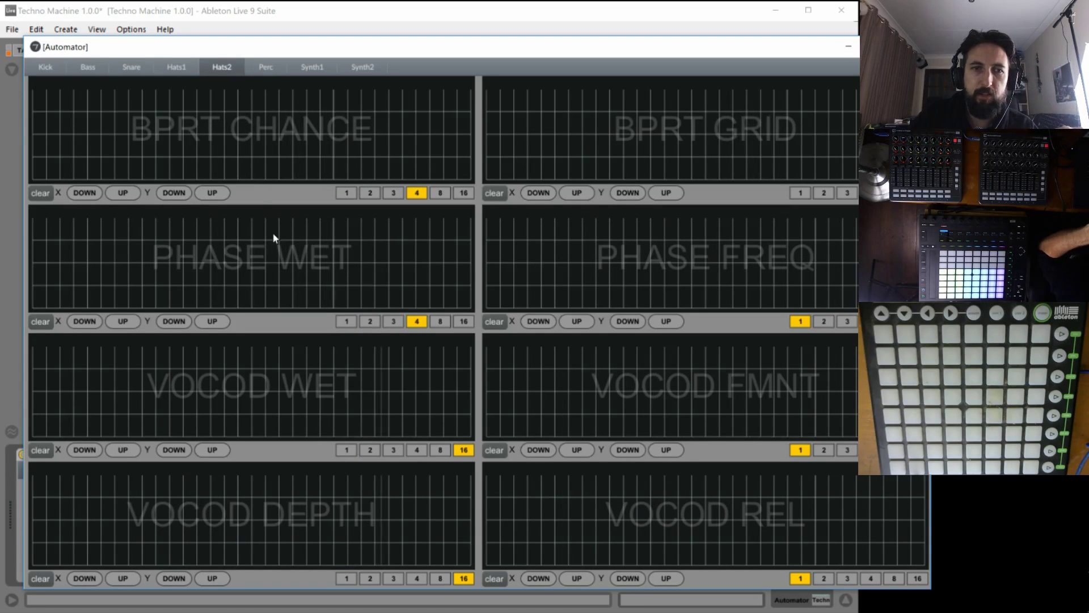
click(346, 193)
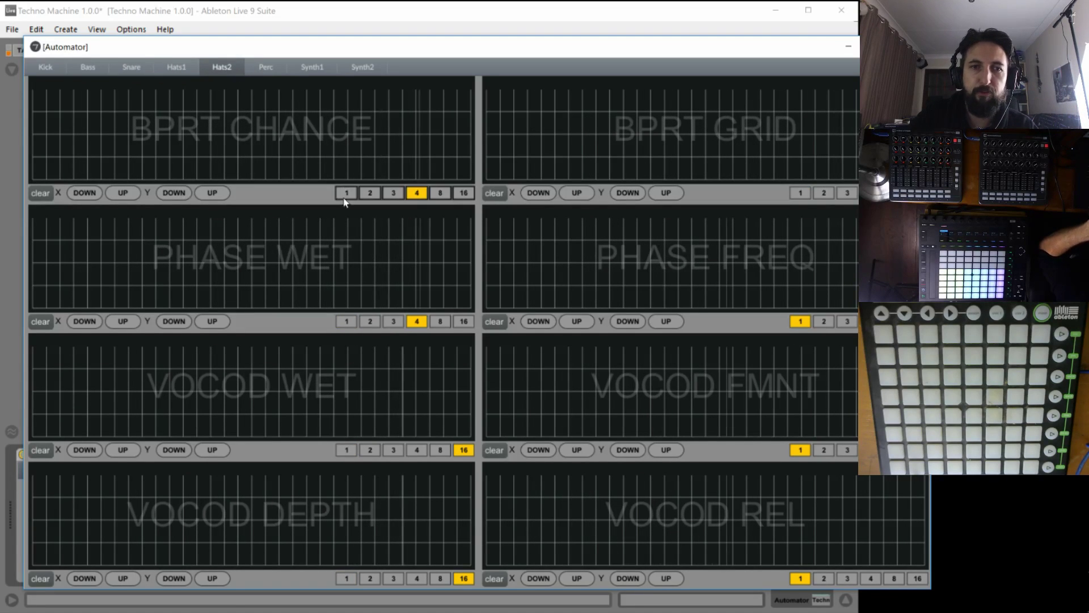
click(344, 322)
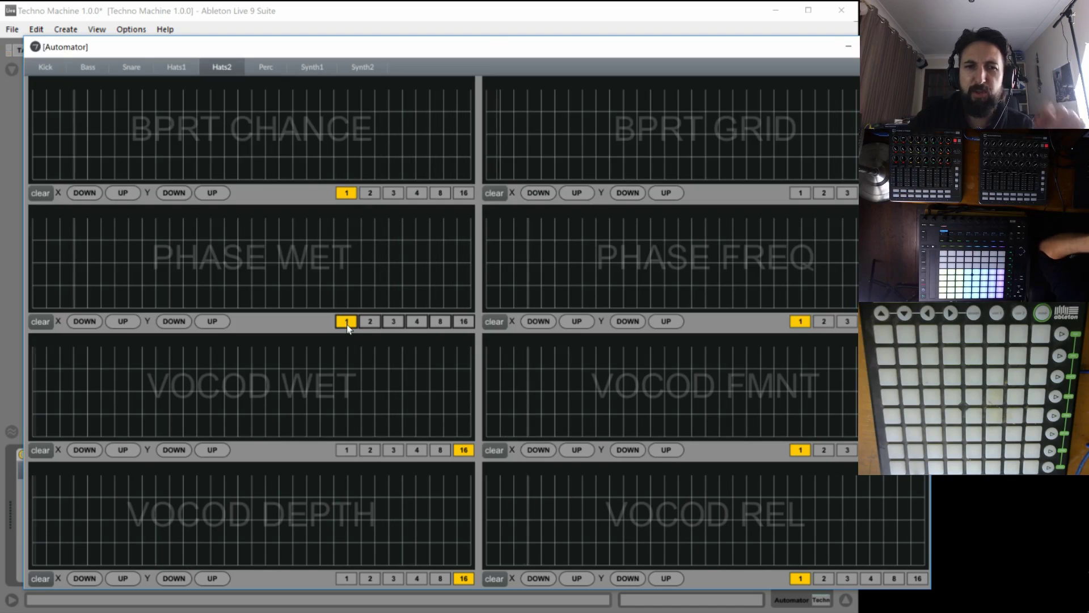
click(345, 450)
click(346, 578)
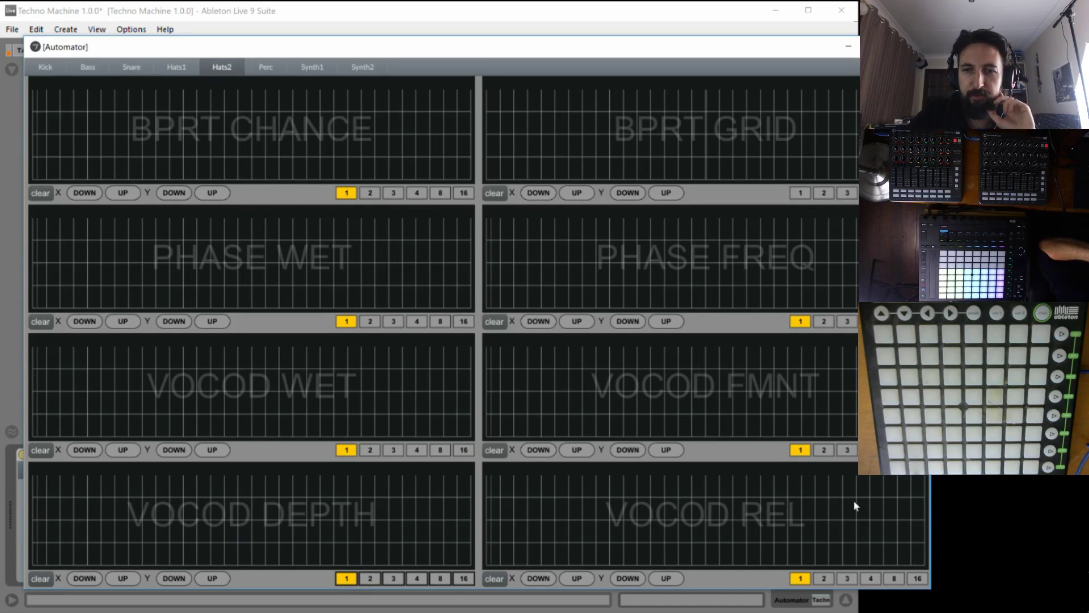
Set the bar lengths of BPRT GRID on the Hats2 page and DLY TIME on the Perc page to 1.
click(800, 193)
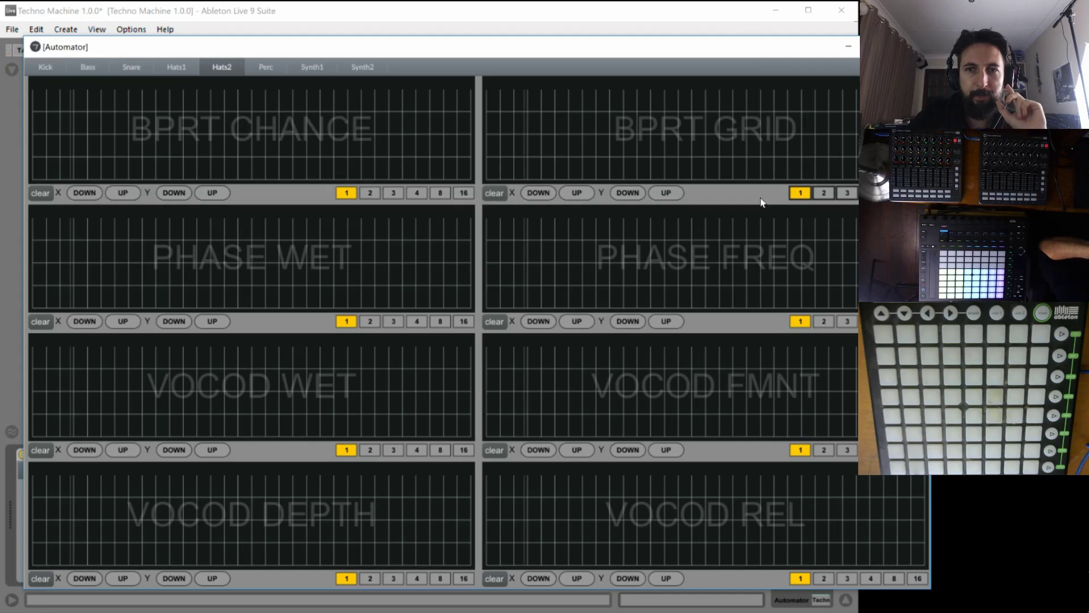
click(264, 67)
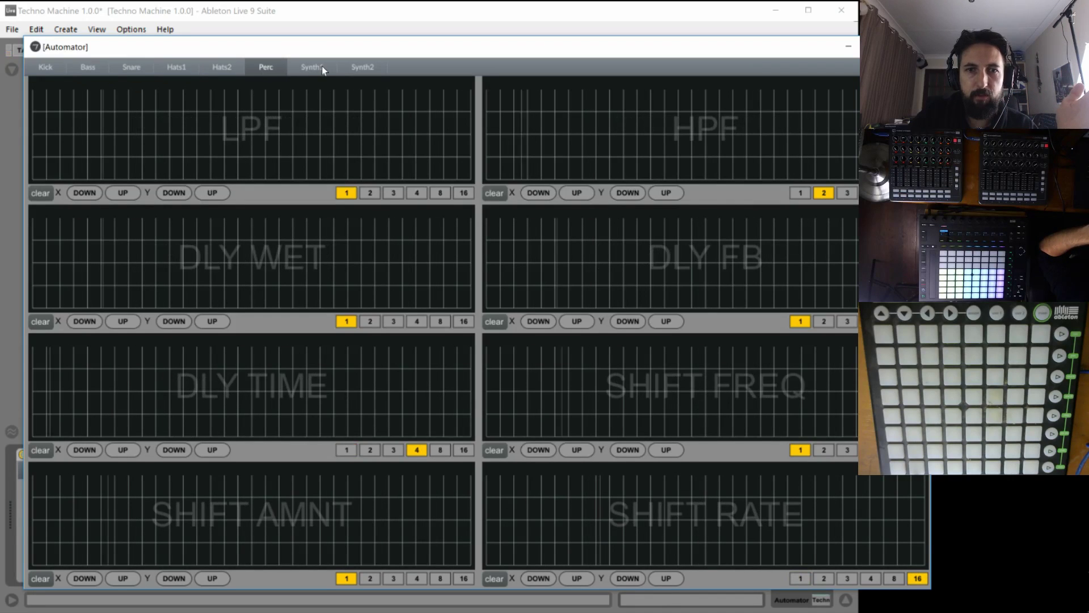
click(347, 449)
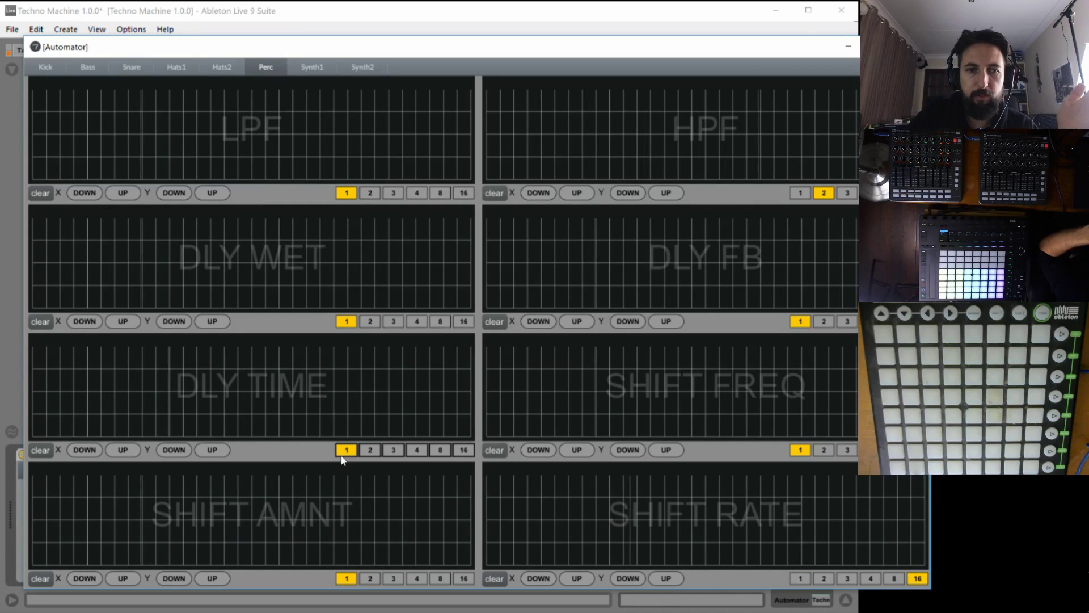
Set the bar lengths of FLNG TIME, LPF, BRPT CHANCE, BRPT GRID and FLNG FB to 1 on the Synth1 page.
click(314, 65)
click(347, 322)
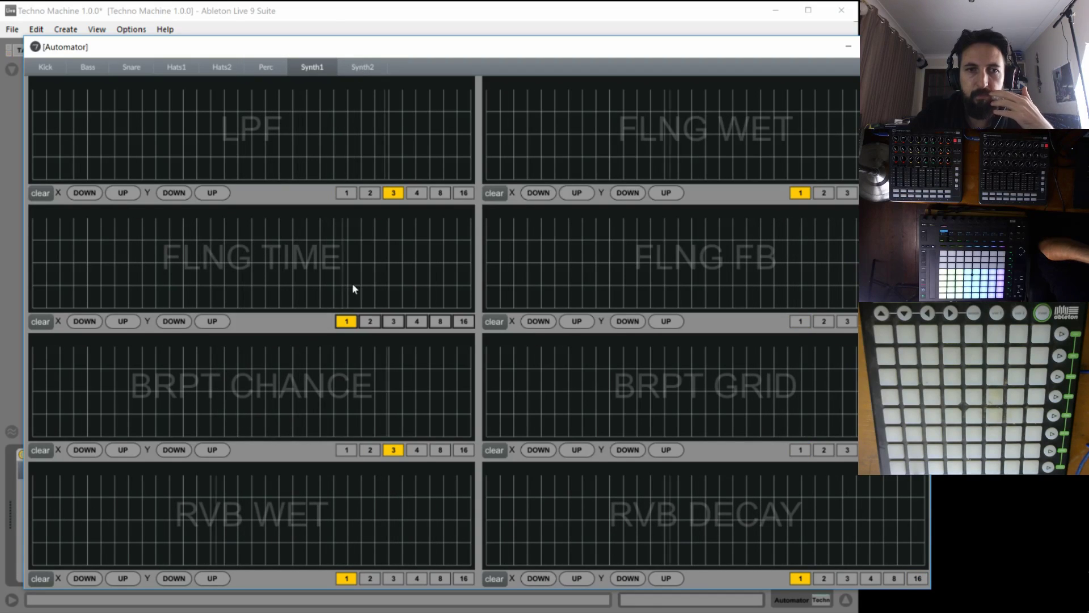
click(346, 193)
click(347, 449)
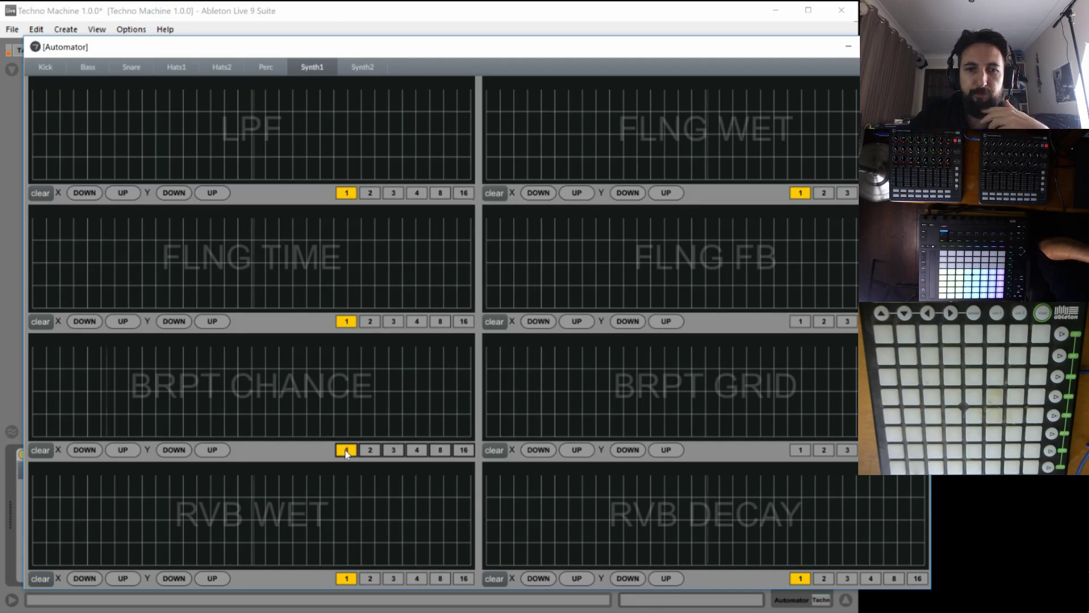
click(801, 449)
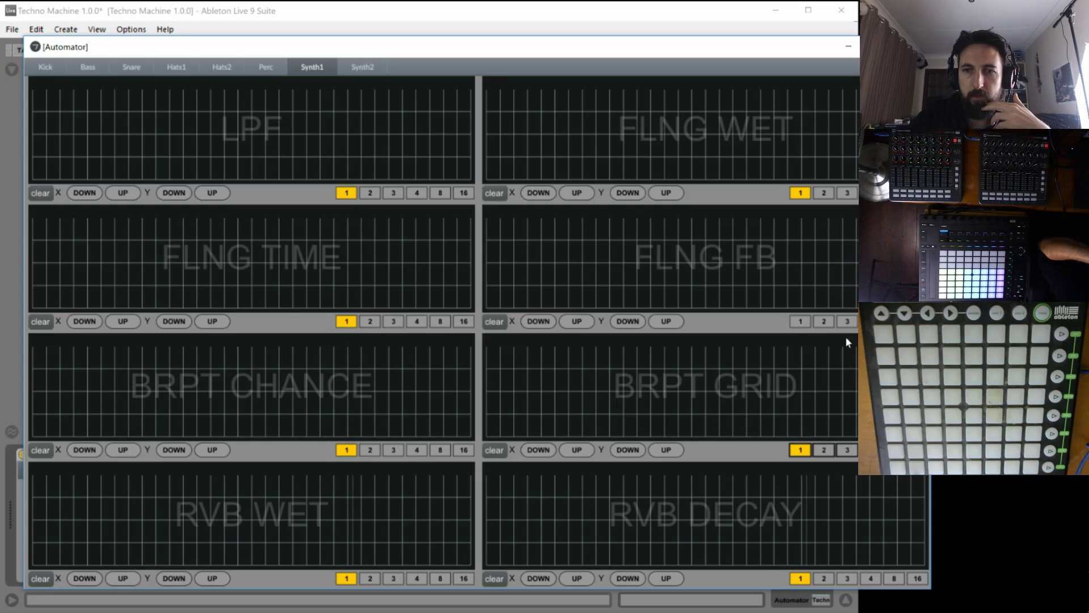
click(801, 322)
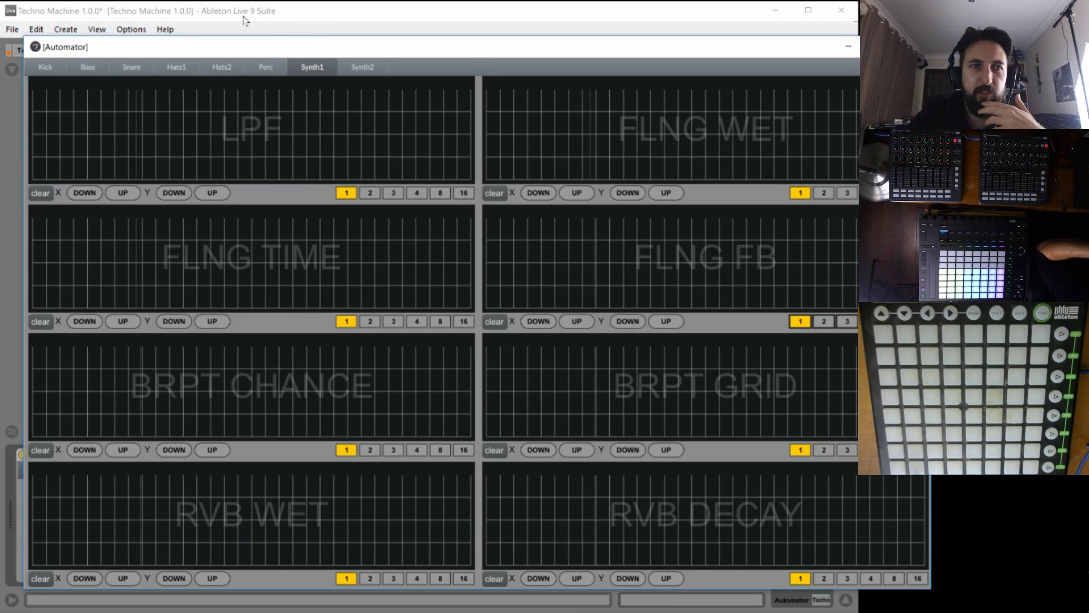
Return to Live, reopen the Automator window from the device, and examine the moving lines on the Synth1 and Kick pages.
click(194, 16)
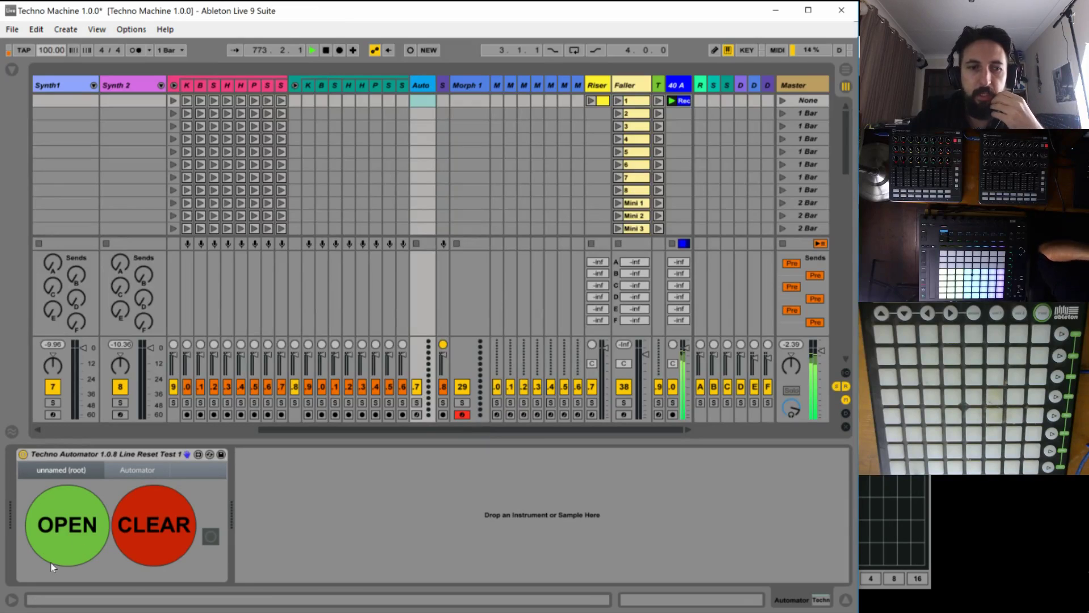
click(70, 528)
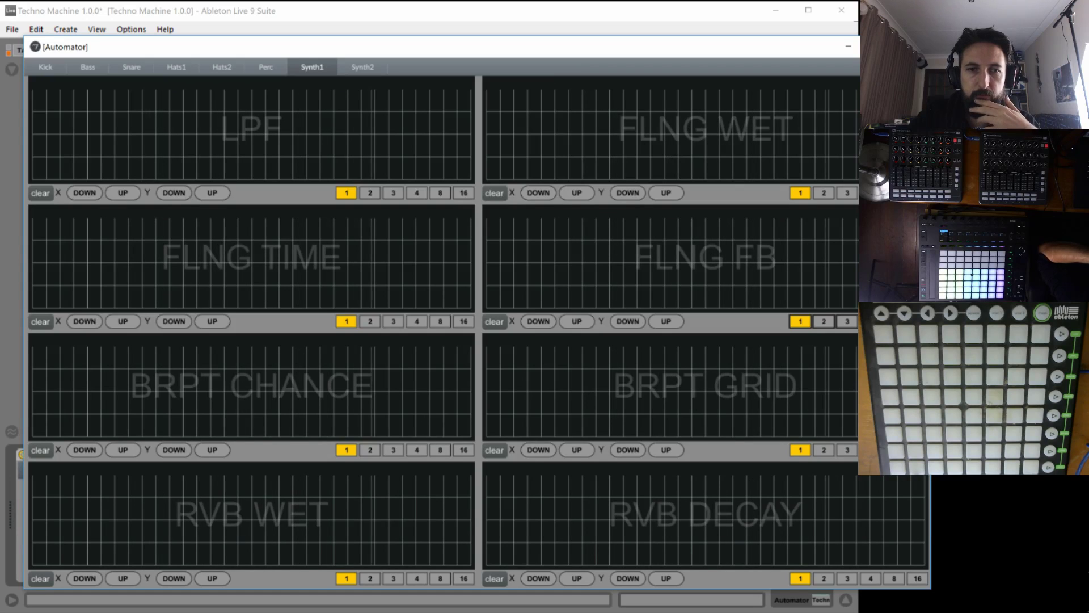
click(42, 69)
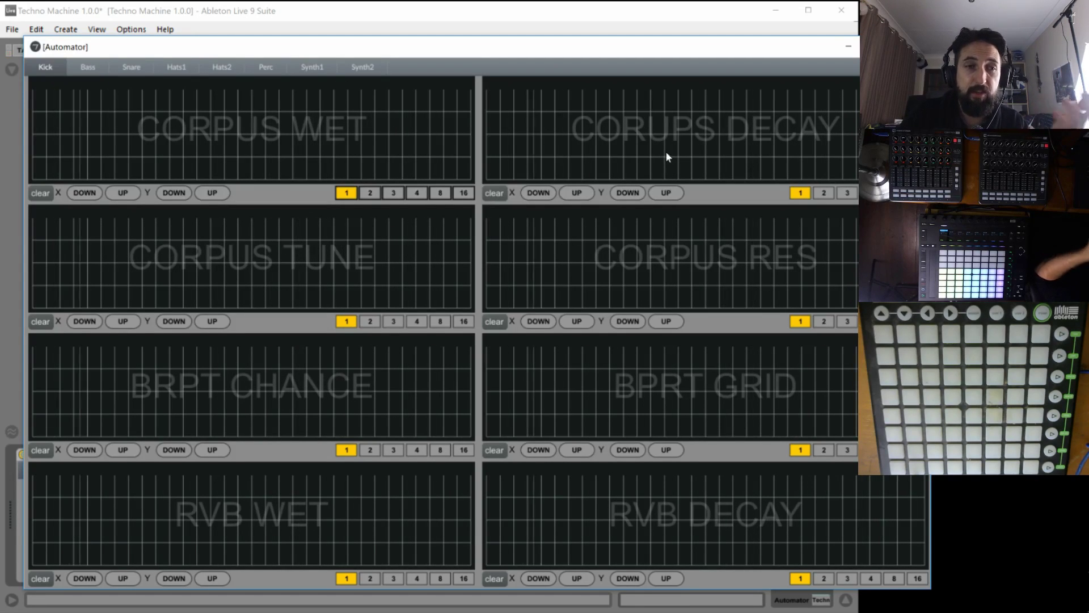
drag(704, 51, 692, 48)
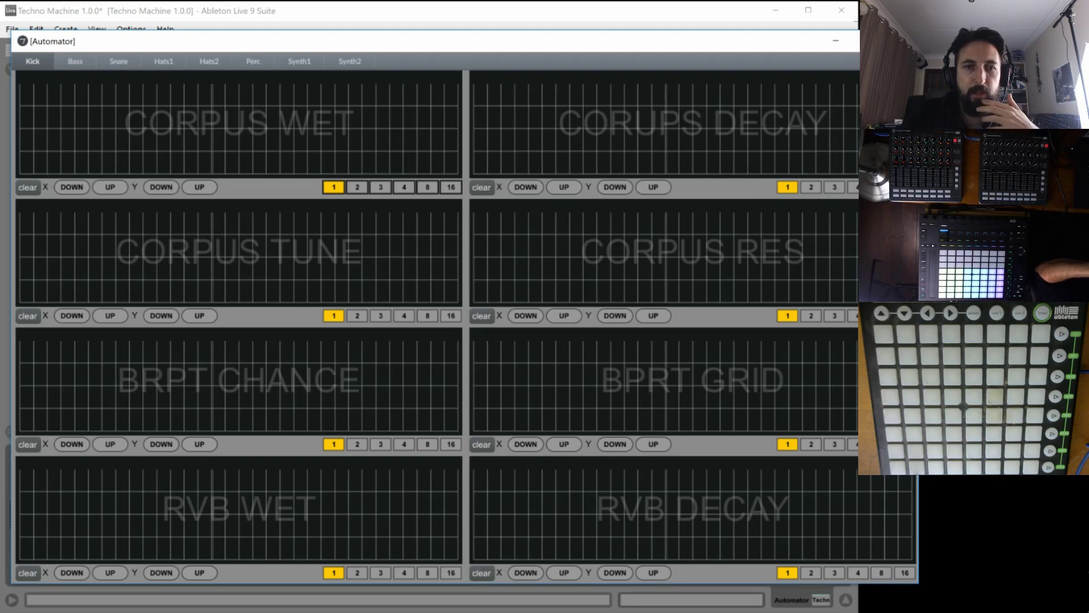
Open the device in the Max editor and save it under the new name Techno Automator 1.0.9 Tempo Test.
click(215, 455)
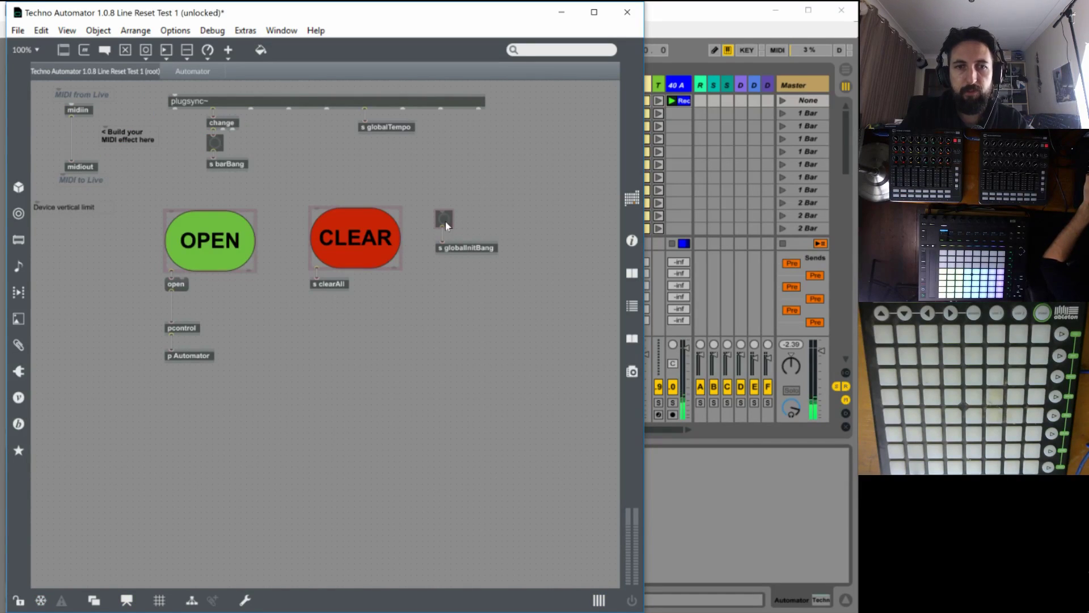
key(ctrl+e)
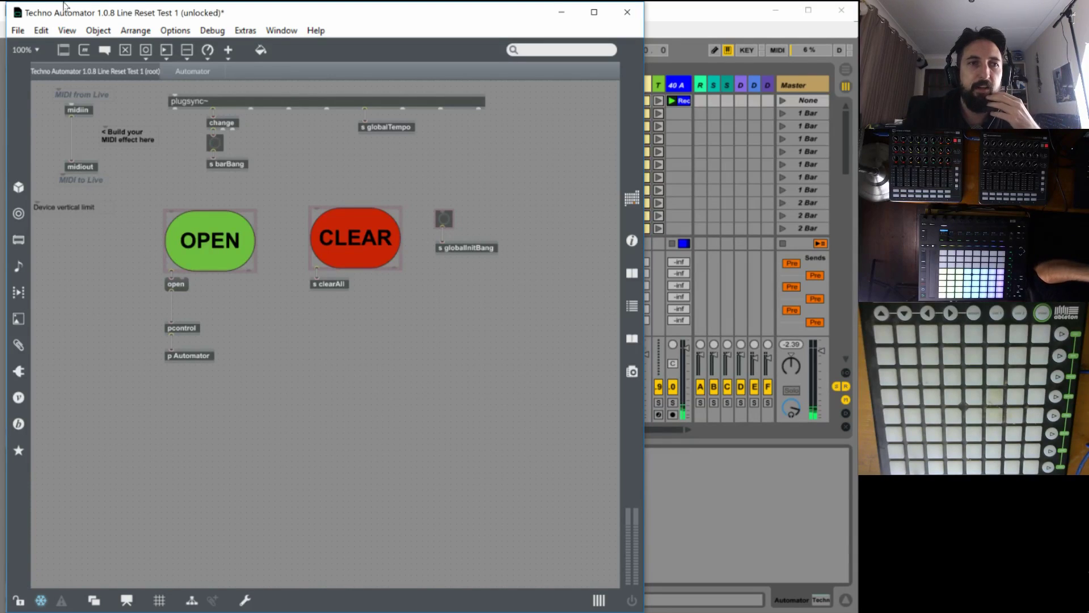
click(17, 31)
click(65, 287)
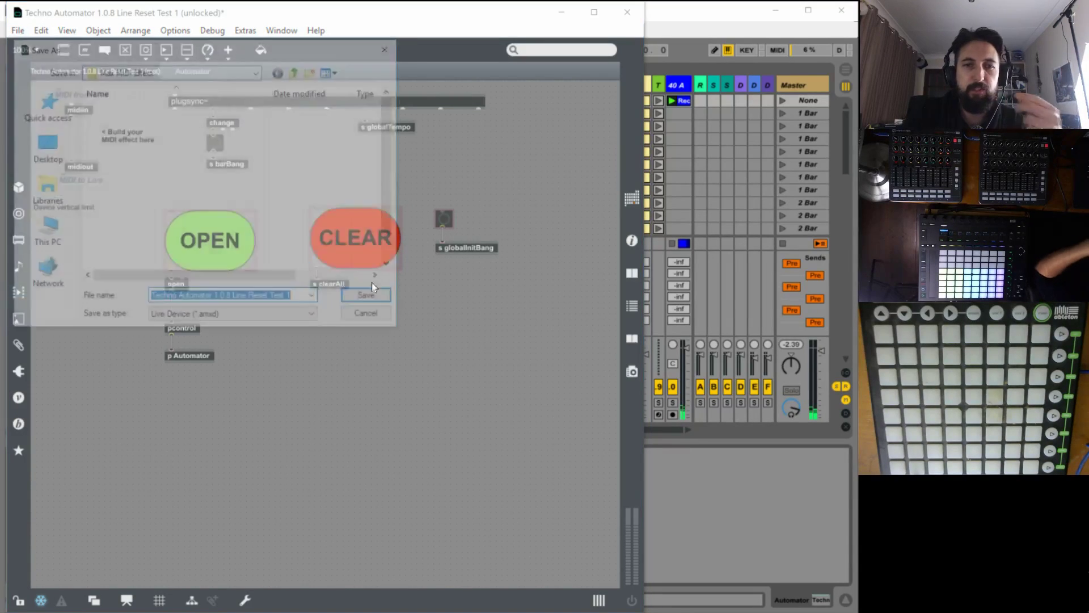
click(282, 302)
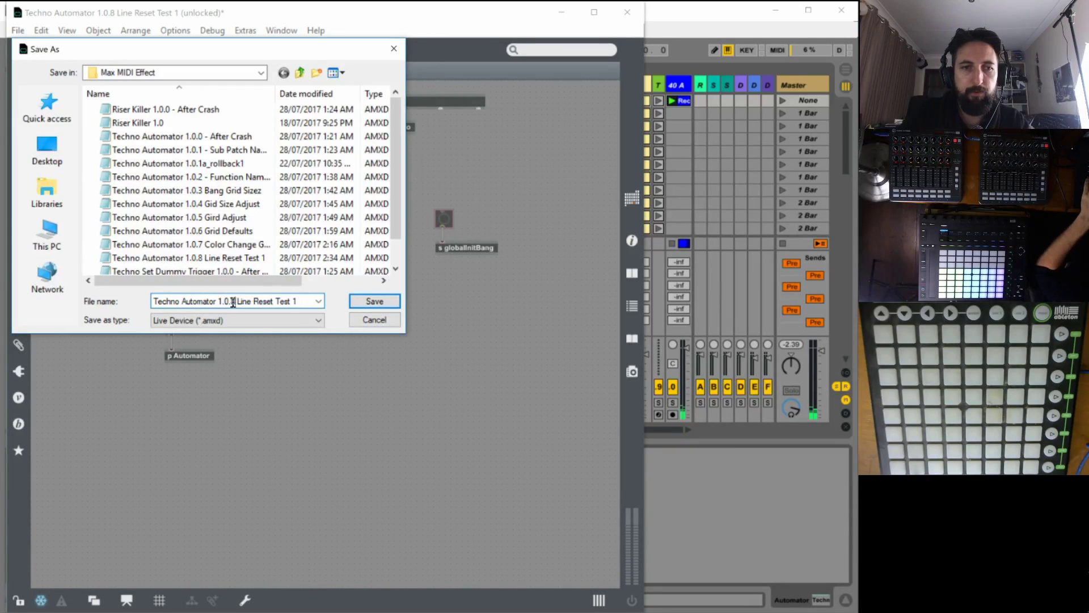
key(BackSpace)
key(BackSpace)
text(9)
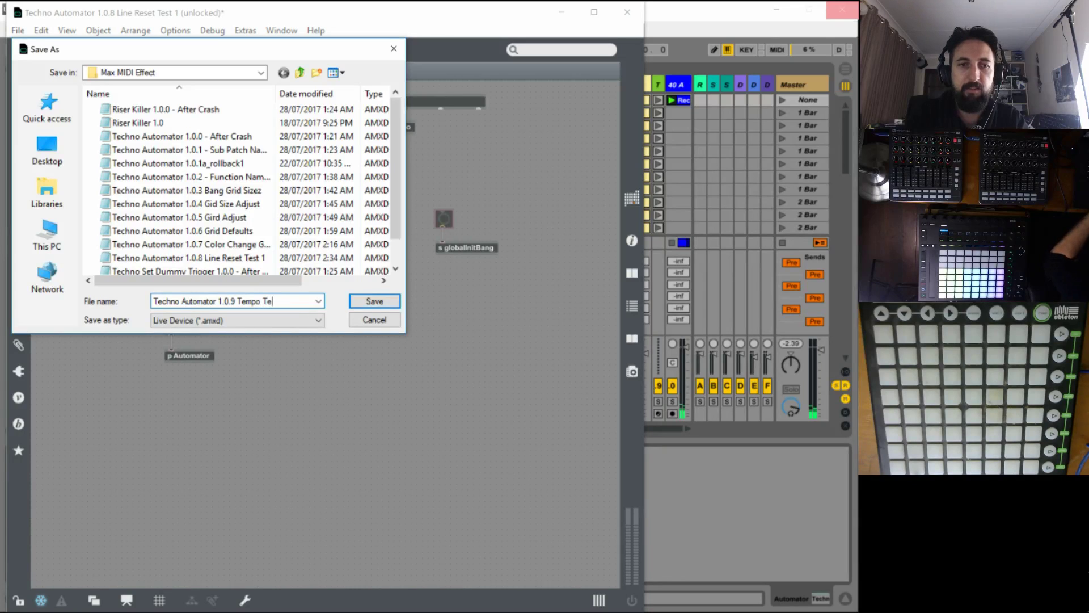
text( Tempo Te)
key(Escape)
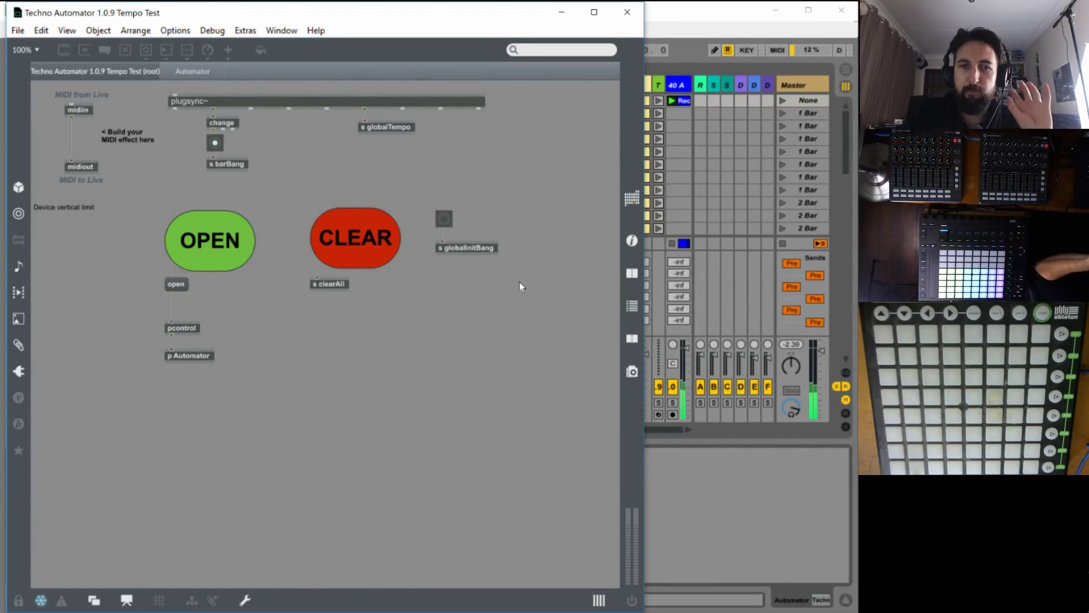
Close the editor, reopen the Automator window from the device, and look at the Kick and Bass pages.
click(627, 12)
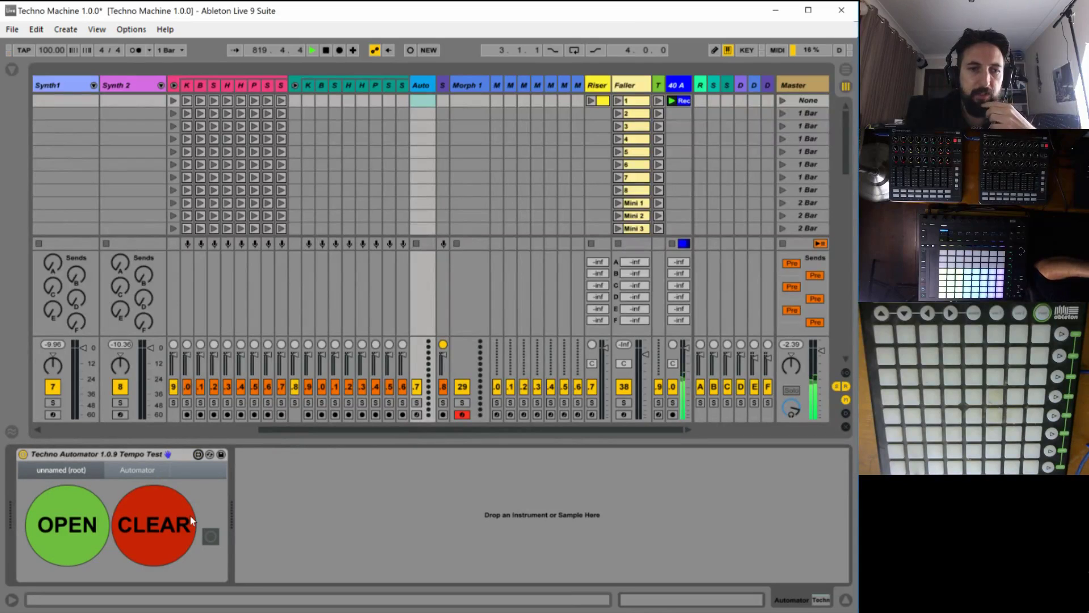
click(89, 529)
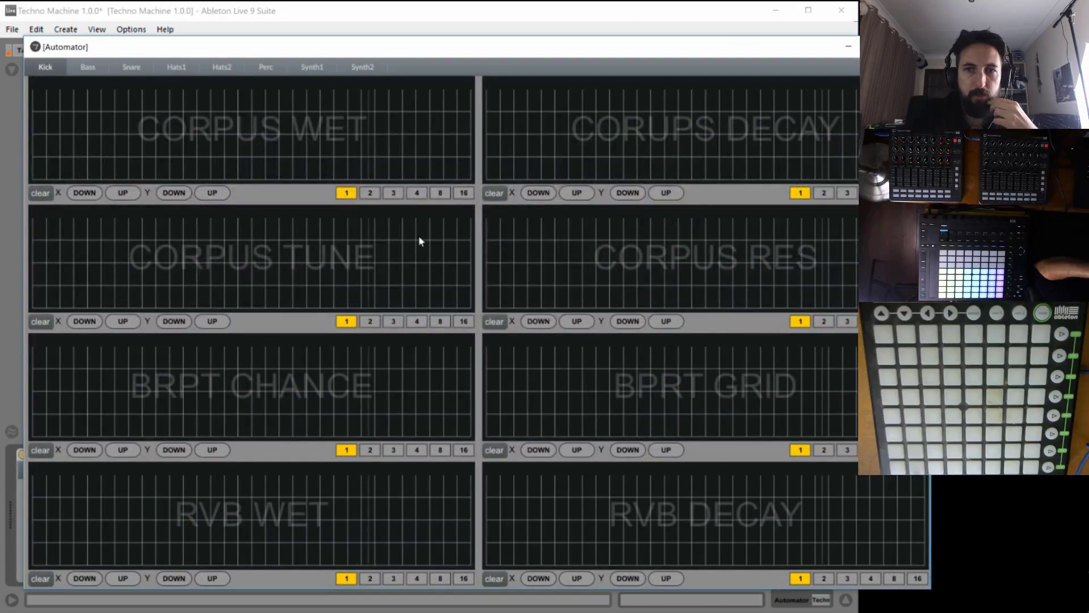
click(85, 72)
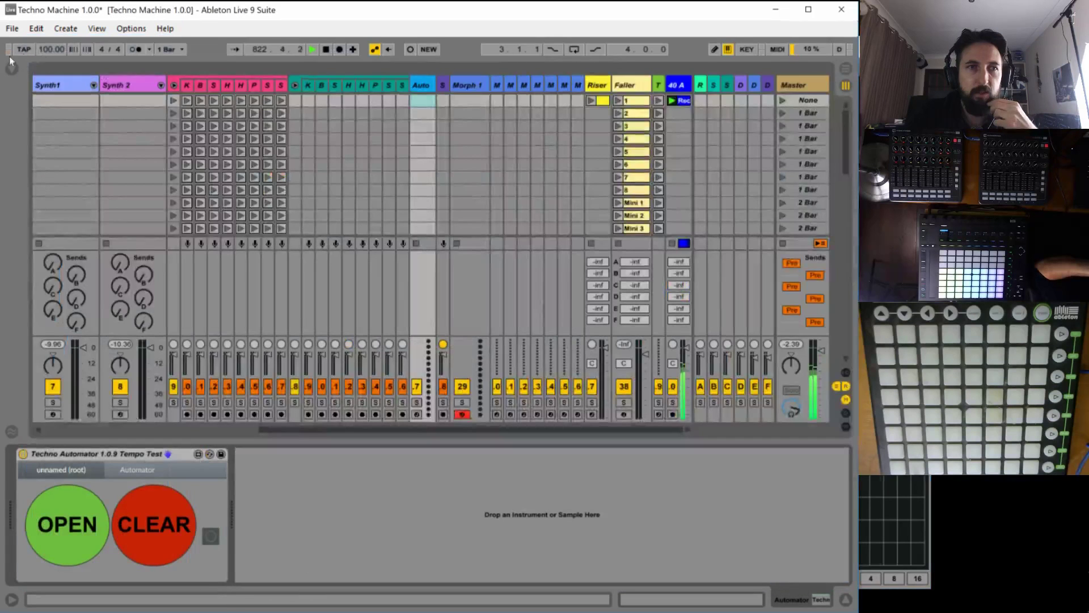
Set Live's tempo to 120, check the moving lines on the Automator's Bass page, and close the Automator window.
click(47, 50)
text(12)
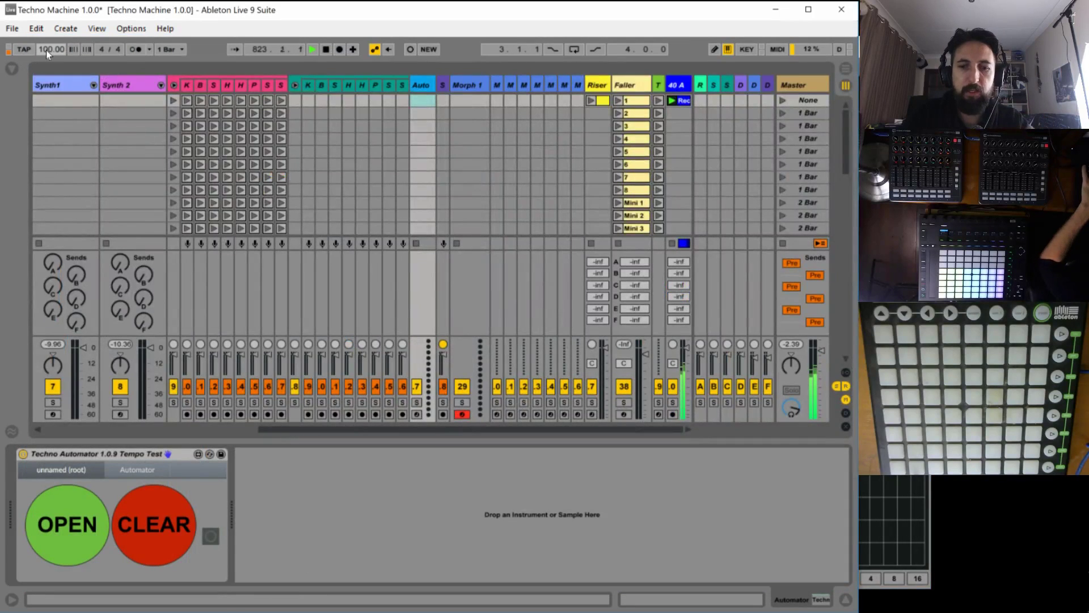
text(0)
key(Return)
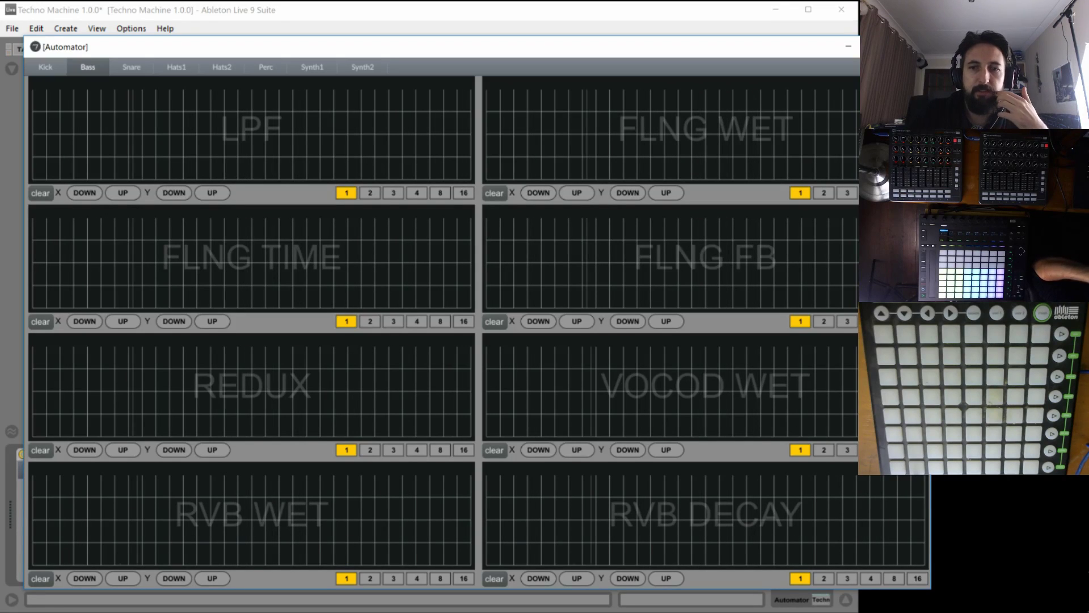
key(ctrl+w)
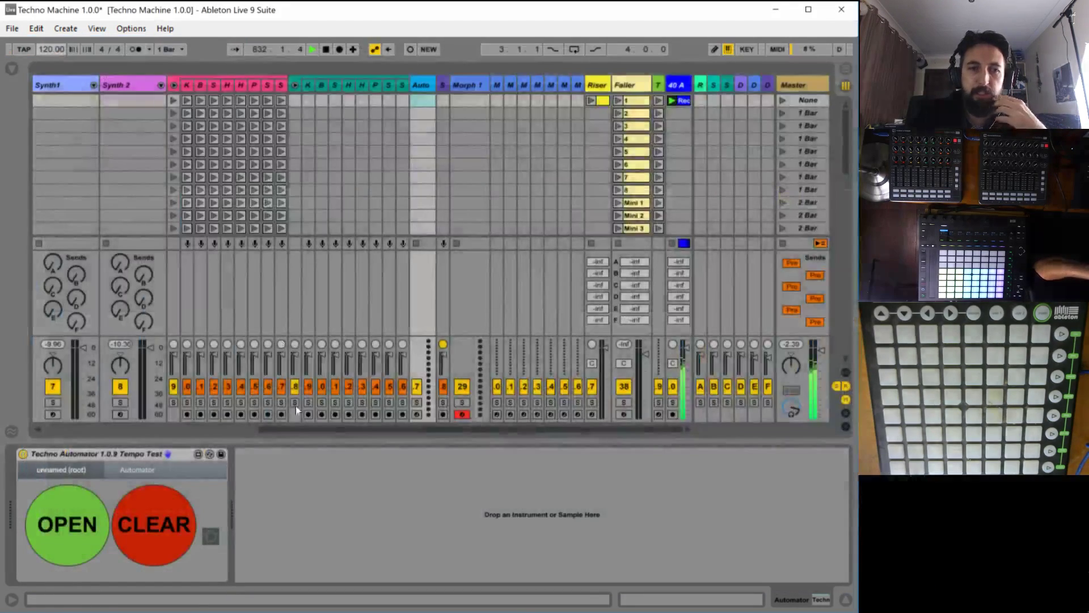
Open the Techno Automator 1.0.9 device in the Max editor and switch it to the unlocked patching view.
click(198, 454)
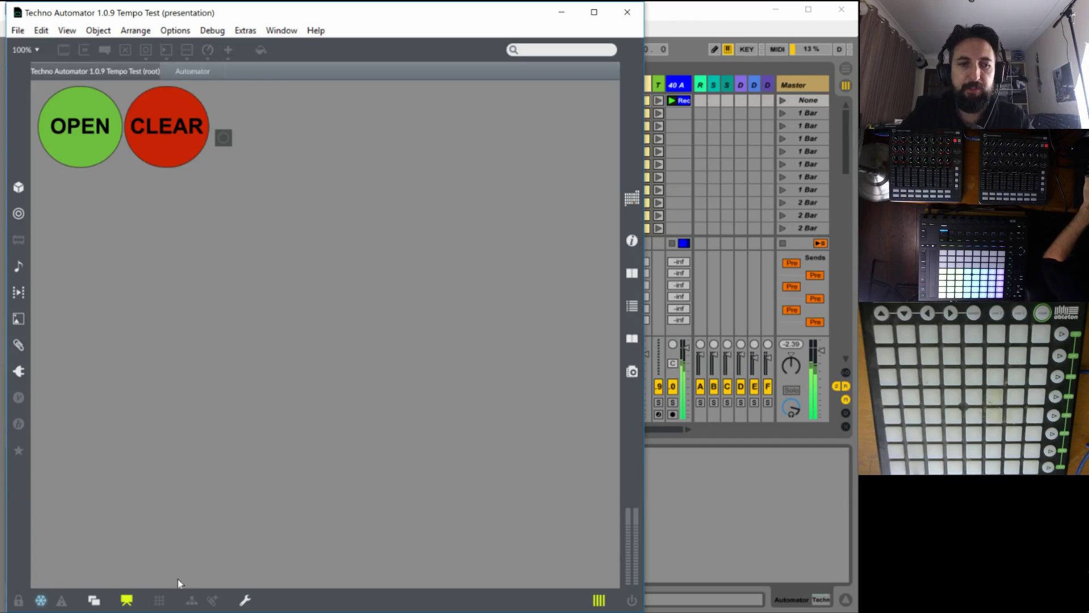
key(ctrl+e)
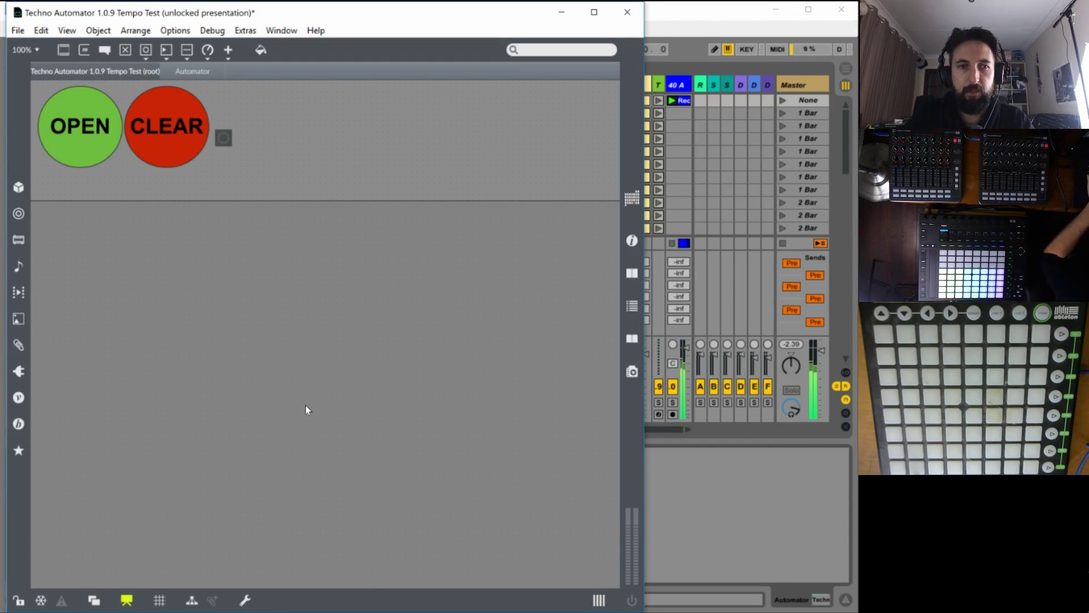
key(ctrl+alt+e)
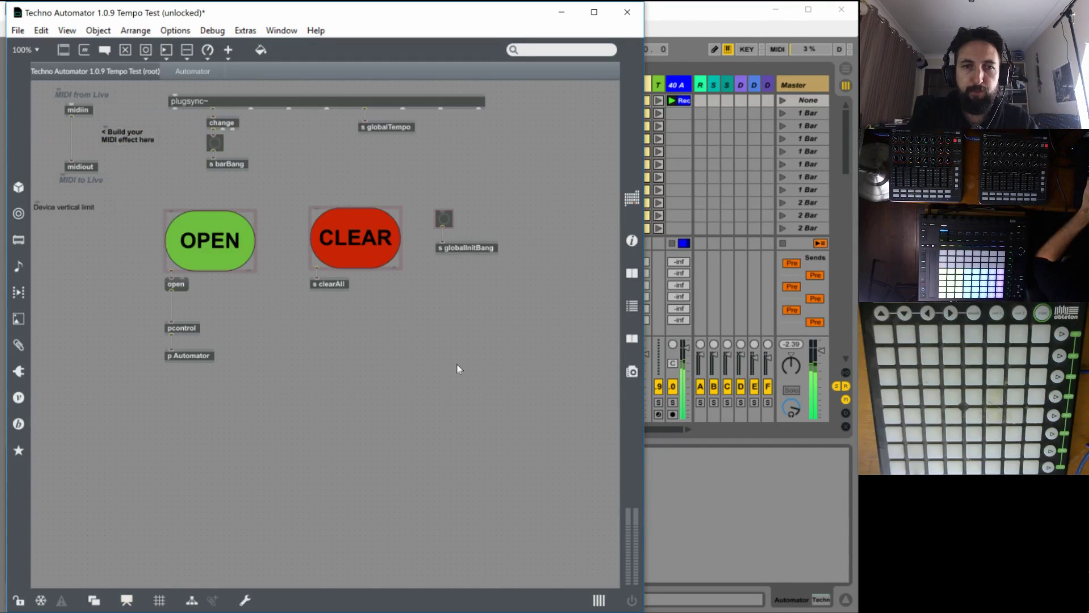
key(ctrl+e)
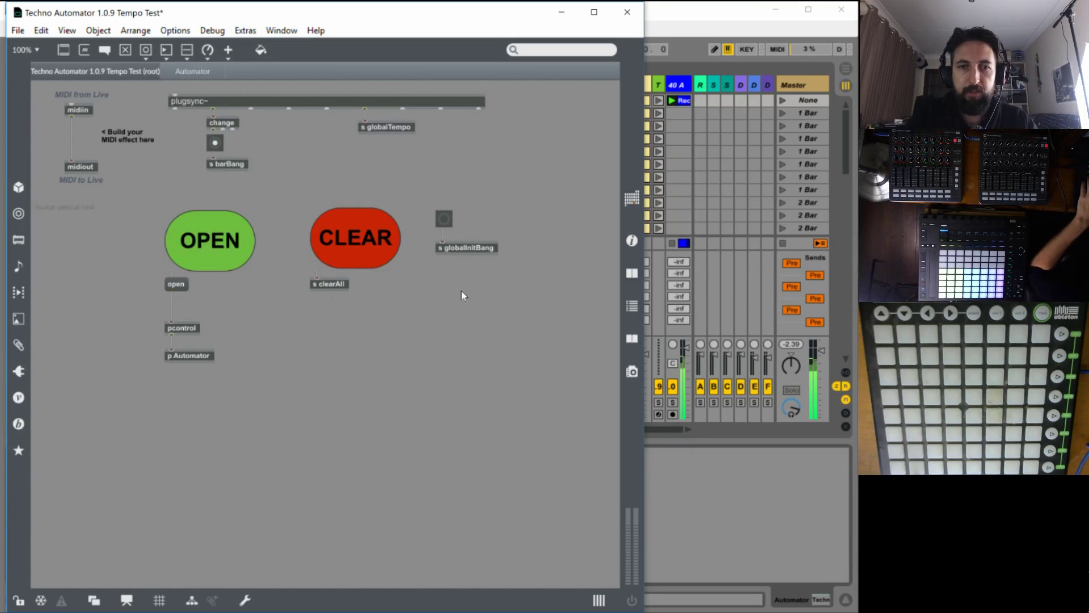
key(ctrl+e)
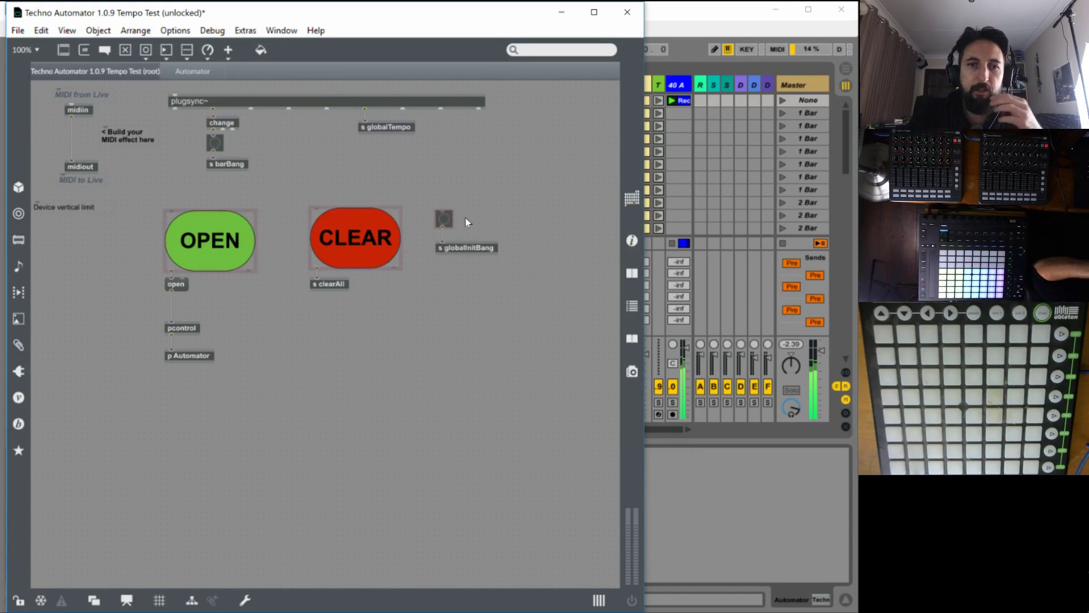
Replace the bang button above s globalInitBang with a copy of the CLEAR button and connect it to that object.
click(444, 218)
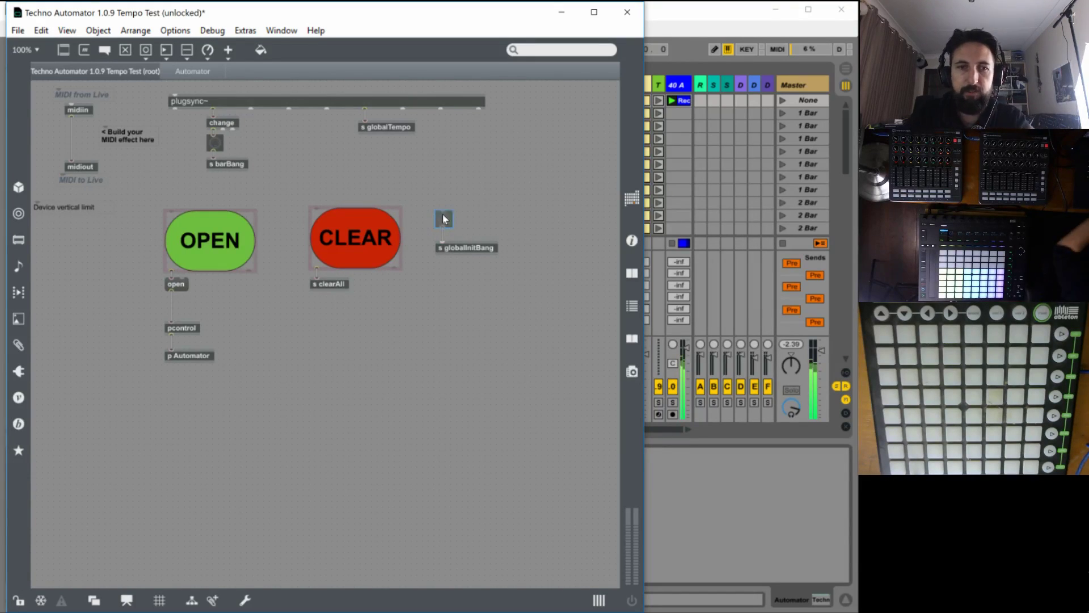
key(BackSpace)
click(374, 237)
drag(361, 235, 487, 196)
drag(443, 229, 445, 245)
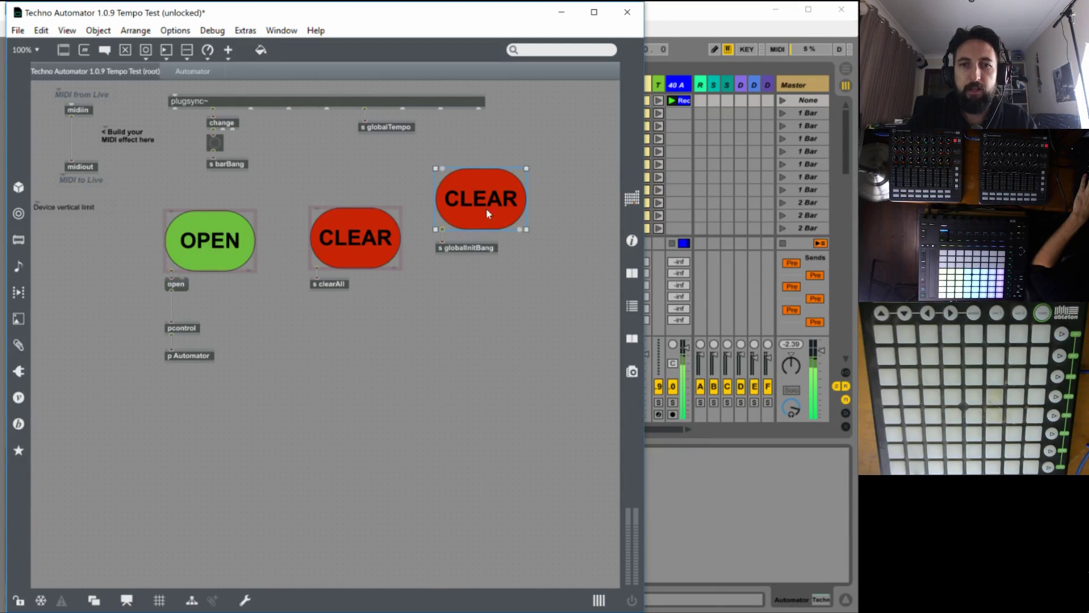
Set the Text Off Label of the copied CLEAR button to INIT.
click(632, 241)
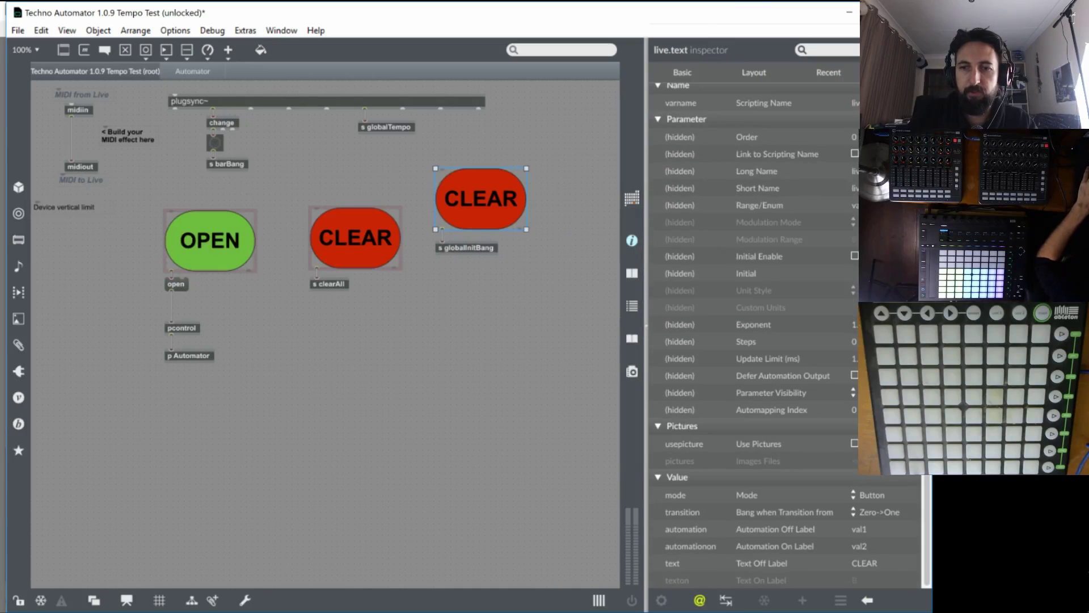
click(869, 562)
click(869, 562)
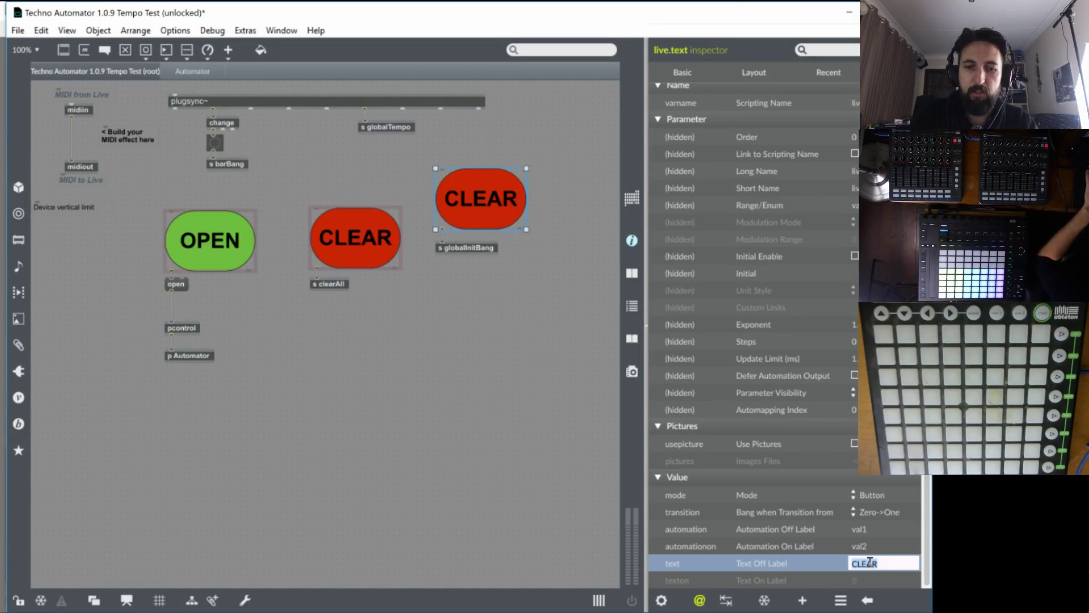
text(INIT)
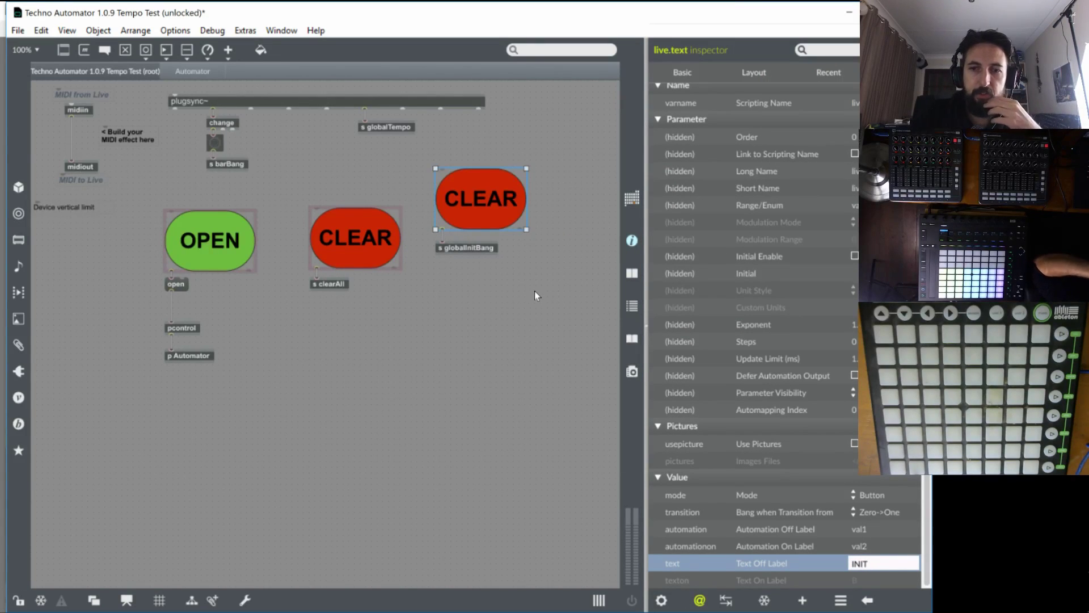
key(Return)
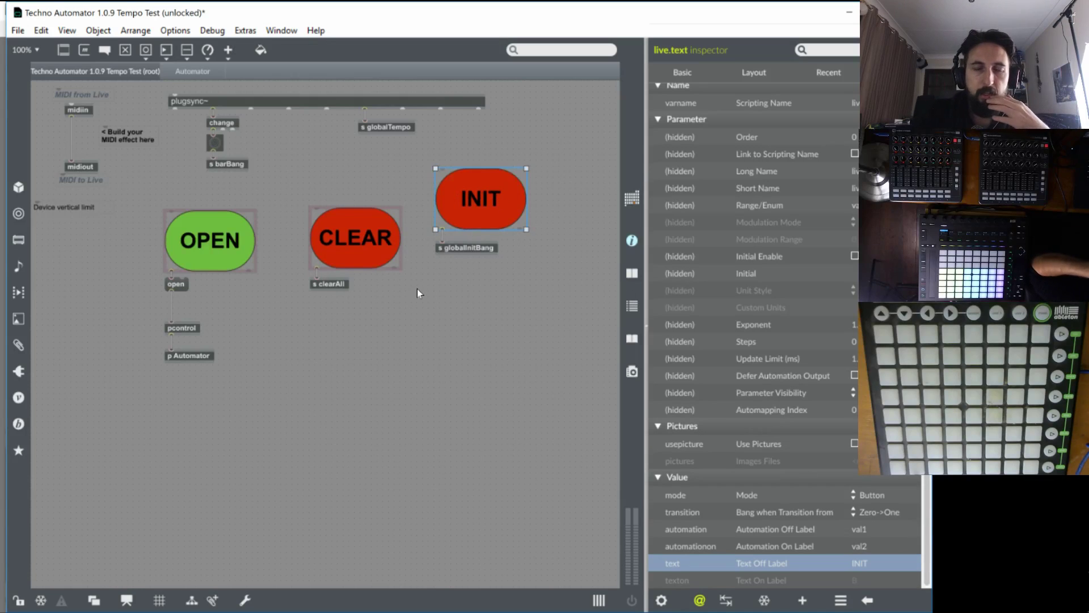
scroll(755, 340, up, 10)
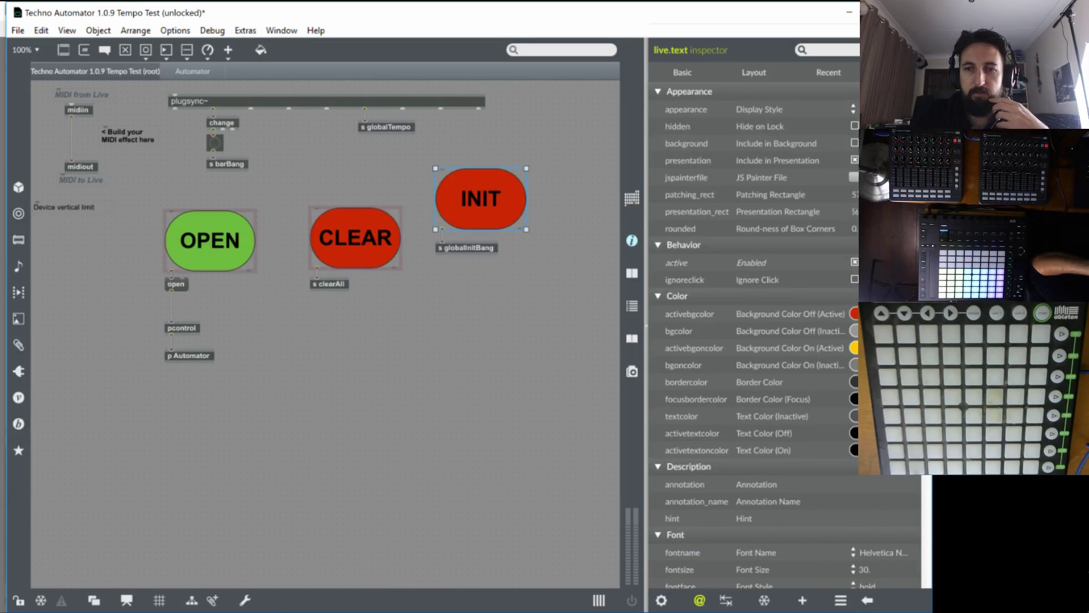
Set the INIT button's Background Color Off (Active) to light blue.
click(854, 314)
click(919, 341)
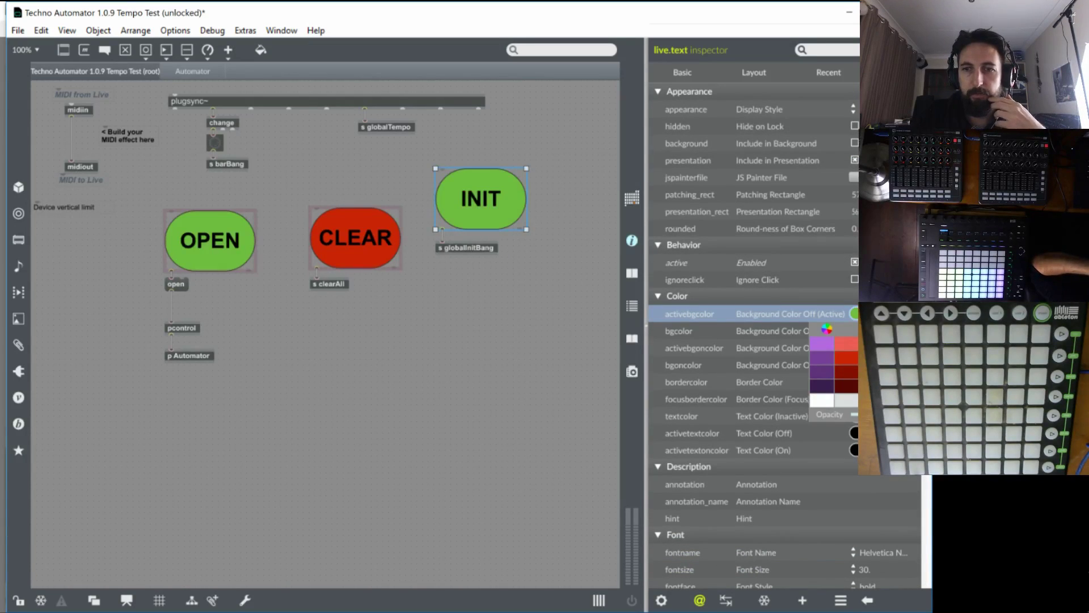
click(537, 249)
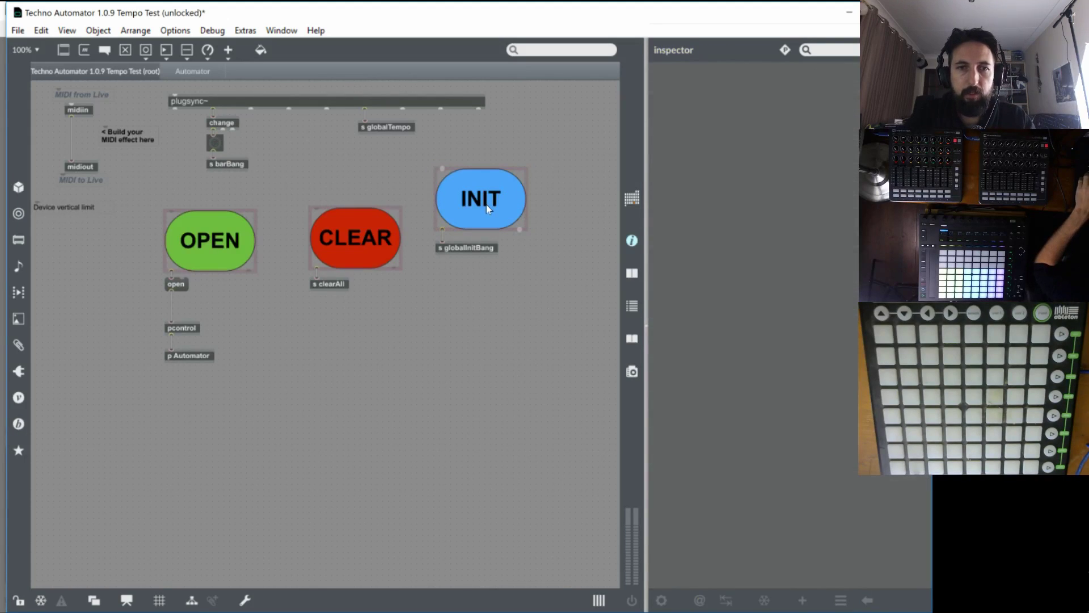
In the unlocked presentation view, flatten the OPEN, CLEAR and INIT buttons and gather them beneath one another's left edge.
key(ctrl+alt+e)
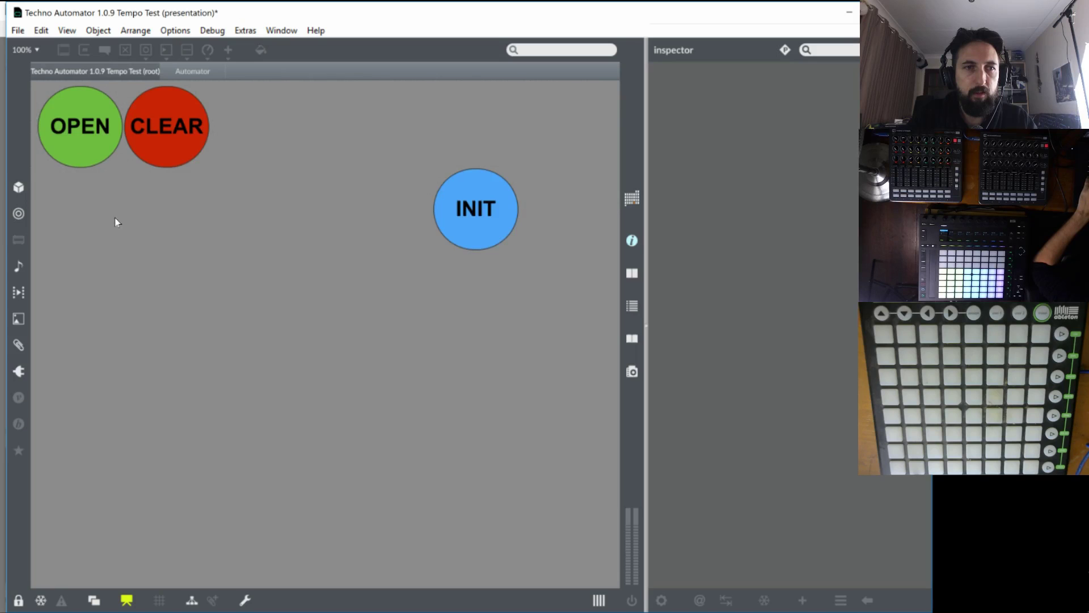
click(74, 127)
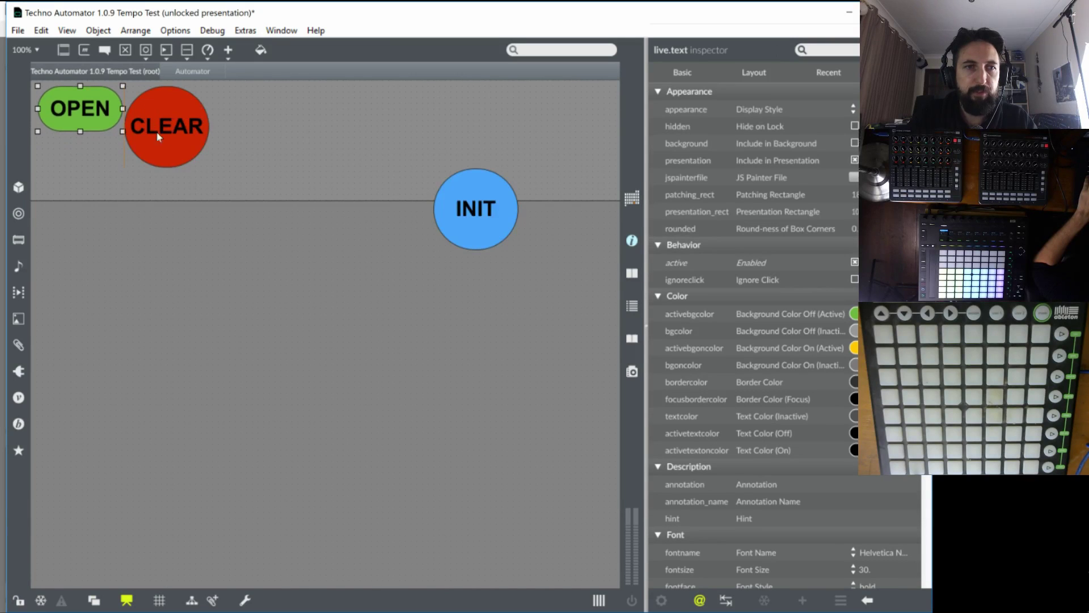
drag(179, 140, 80, 120)
click(86, 130)
drag(483, 201, 86, 120)
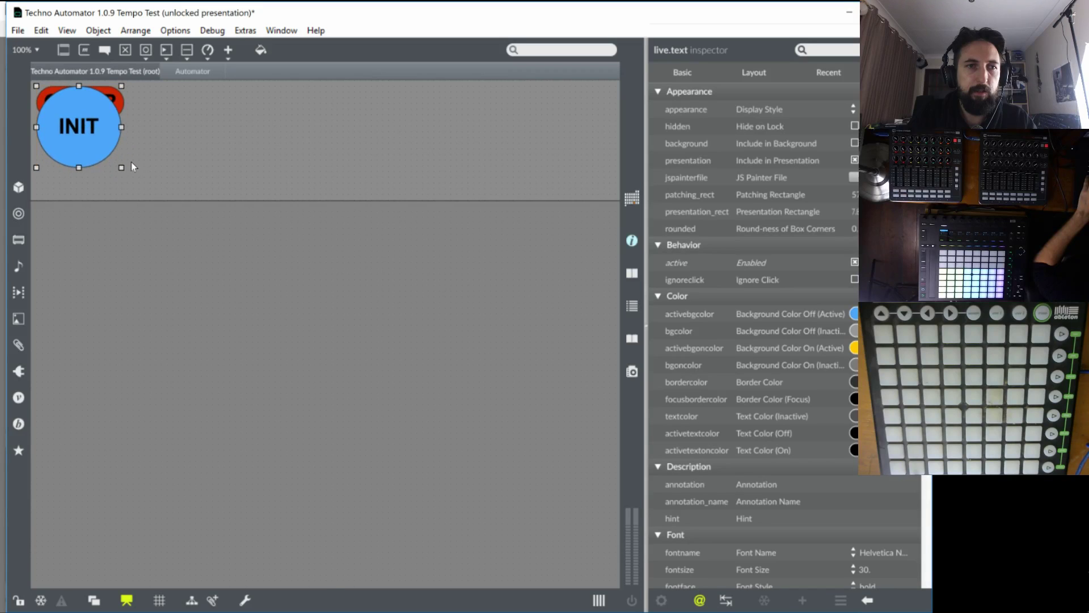
drag(121, 166, 103, 180)
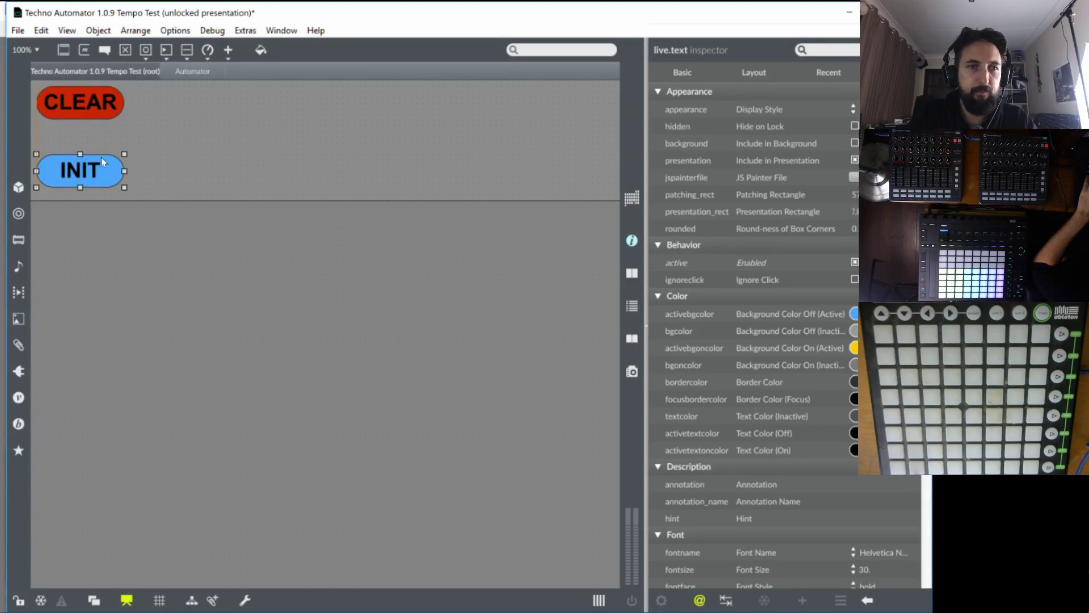
Stack the buttons in one column with OPEN first, CLEAR in the middle and INIT last.
click(91, 112)
drag(91, 111, 91, 176)
click(89, 145)
click(175, 165)
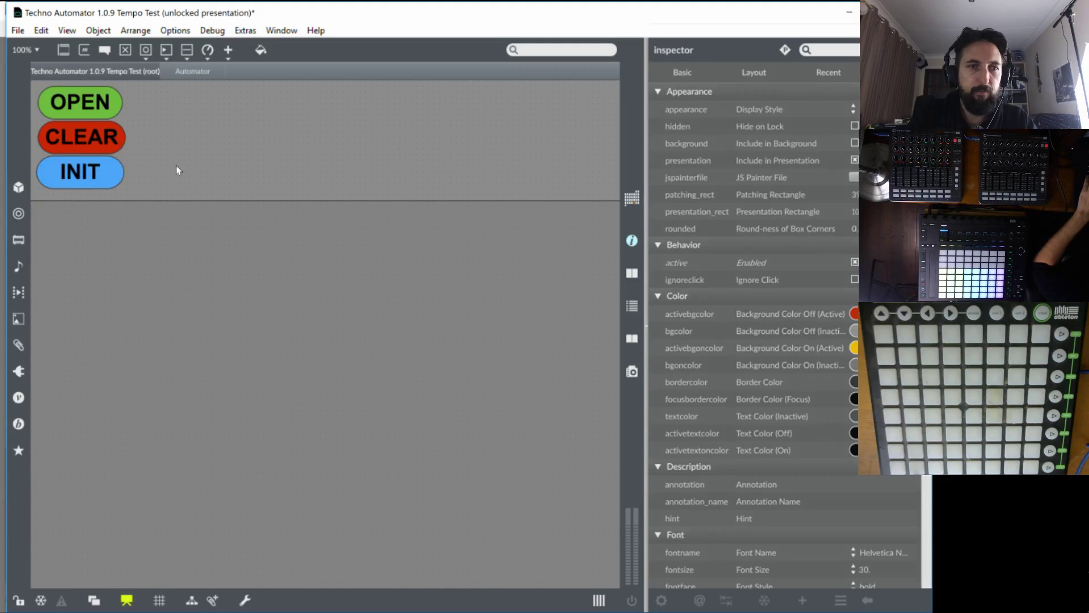
click(80, 102)
click(86, 139)
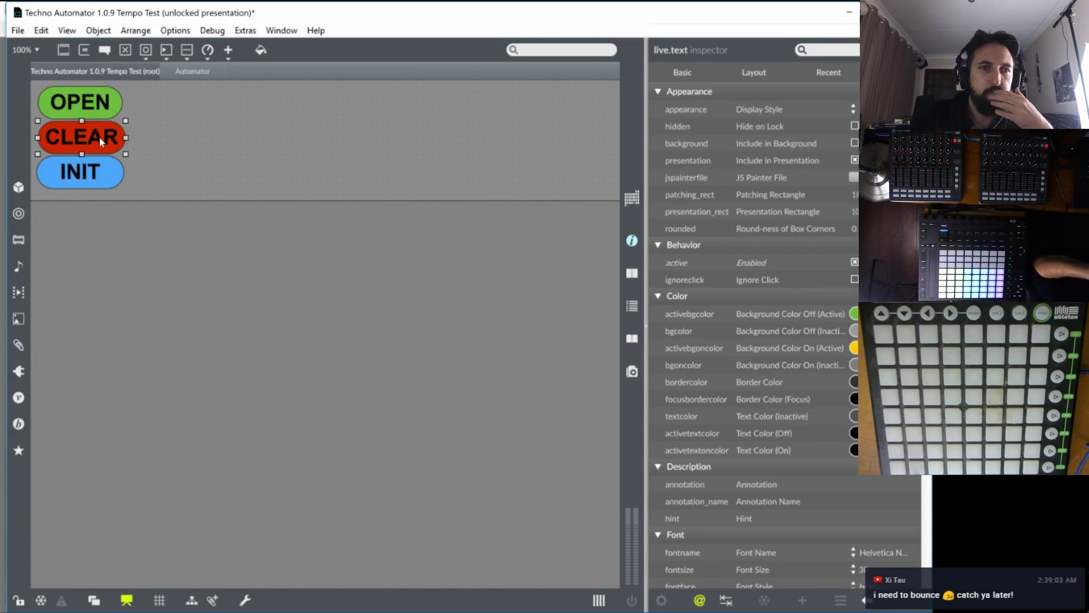
click(92, 170)
click(100, 102)
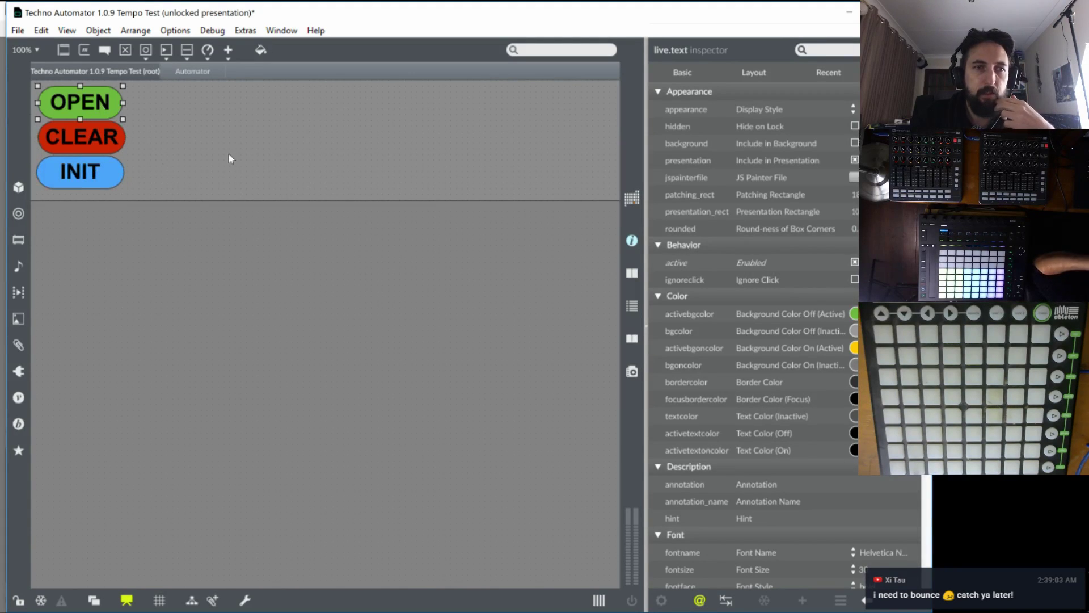
Freeze the device and save it under the new name Techno Automator 1.1.0 Cursor Speed Issue Fixed.
click(41, 601)
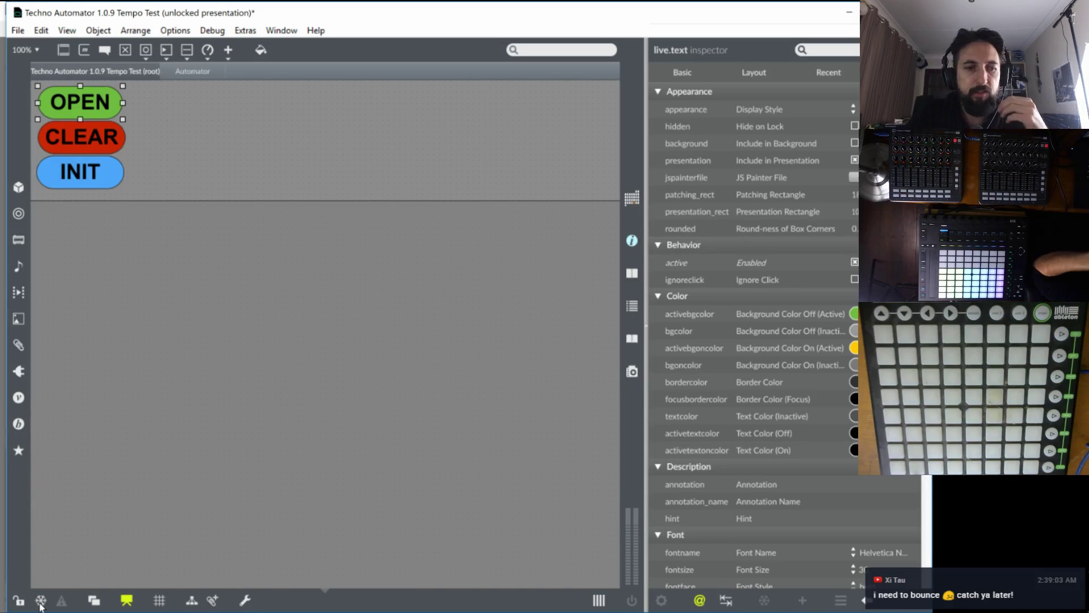
click(20, 32)
mouse_move(41, 30)
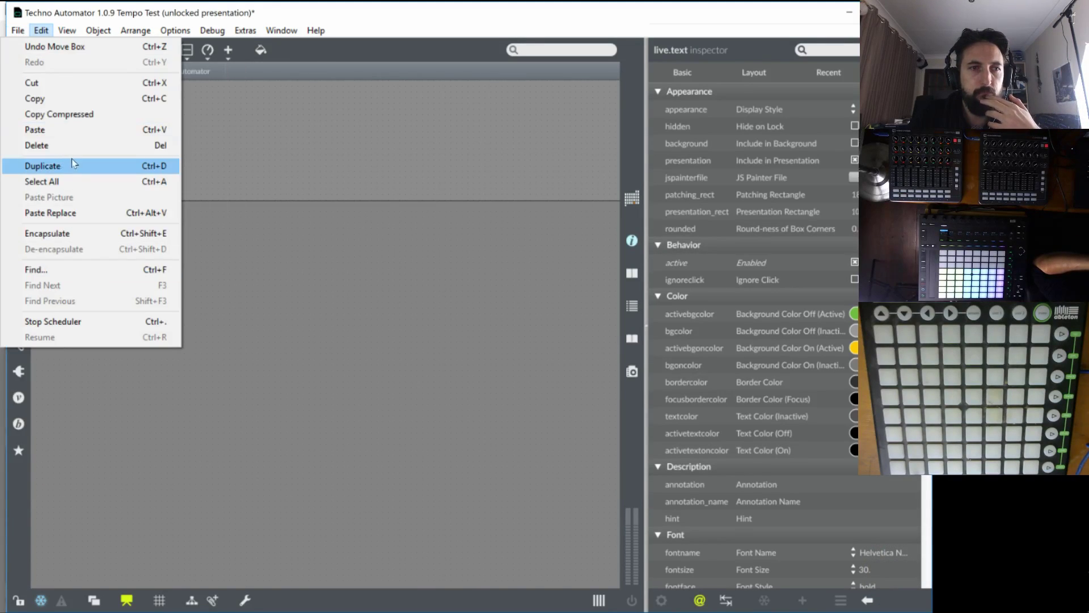
click(41, 30)
click(18, 30)
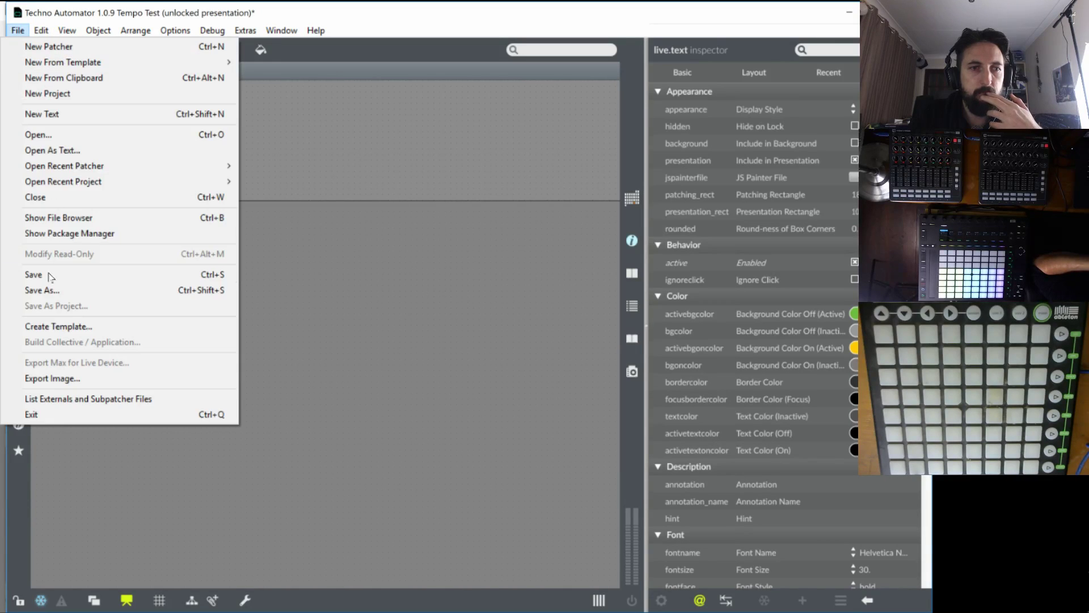
click(46, 289)
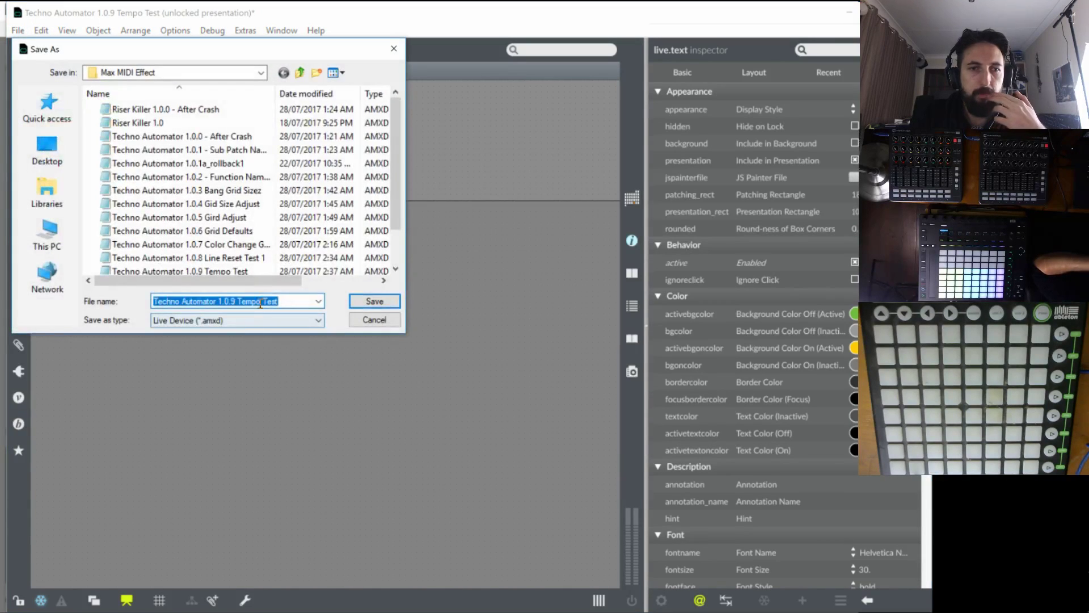
click(239, 301)
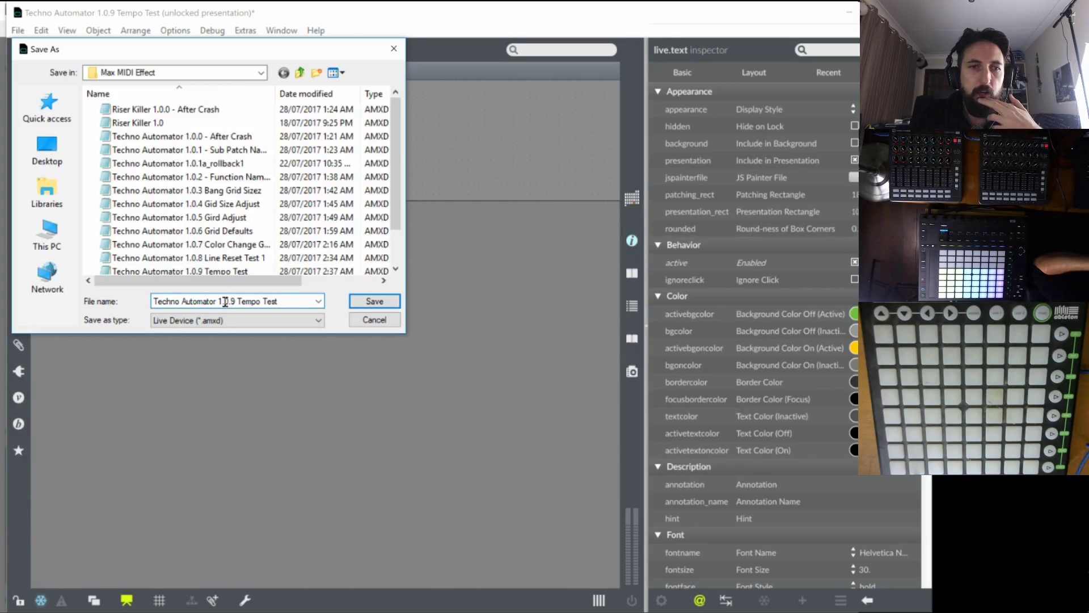
drag(225, 301, 389, 302)
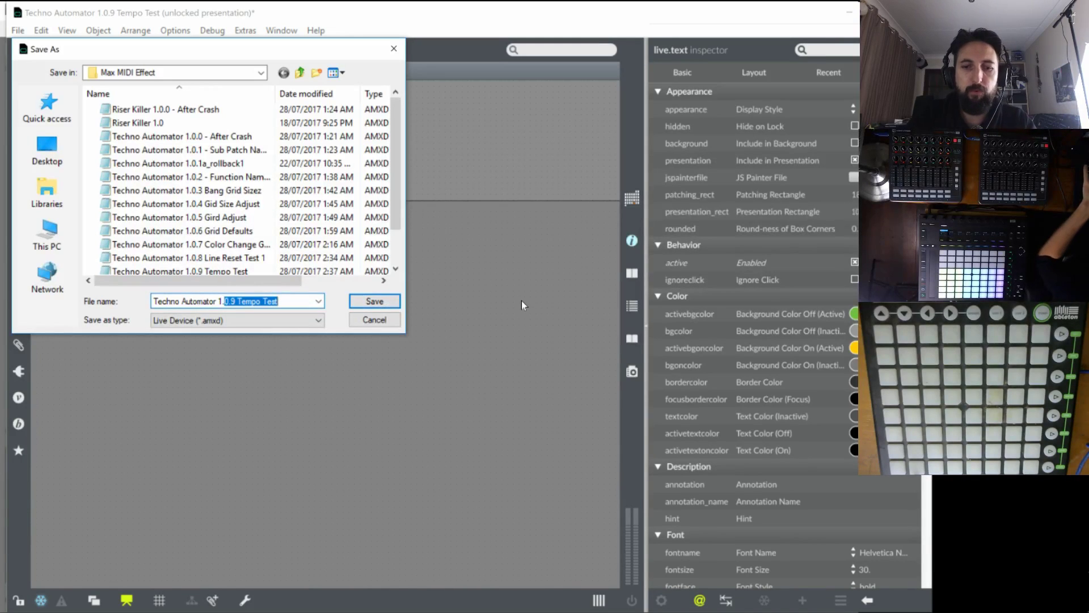
text(1.)
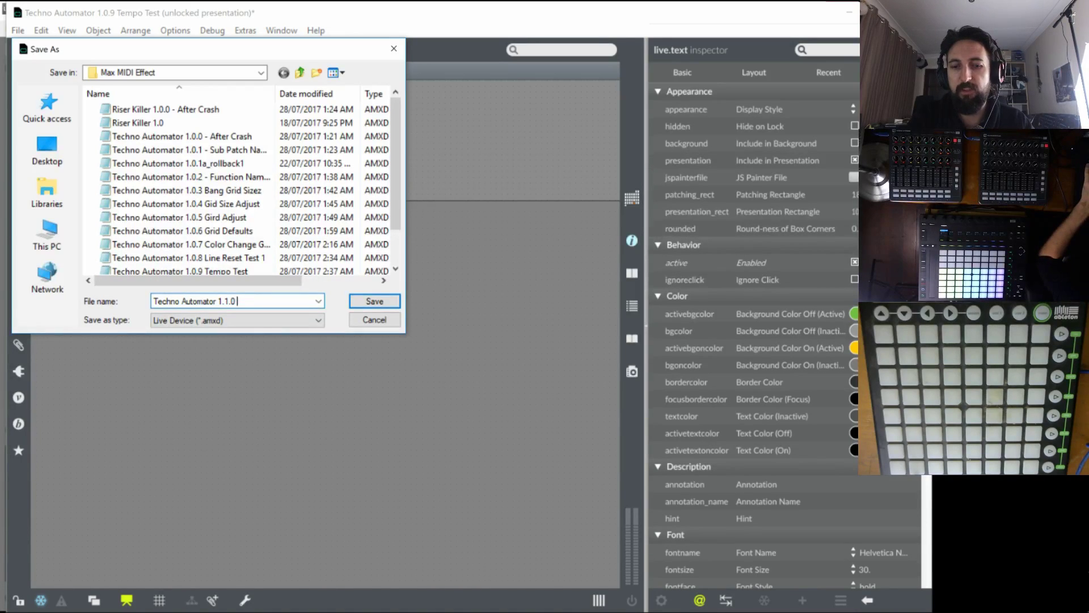
text(Cursor Speed I)
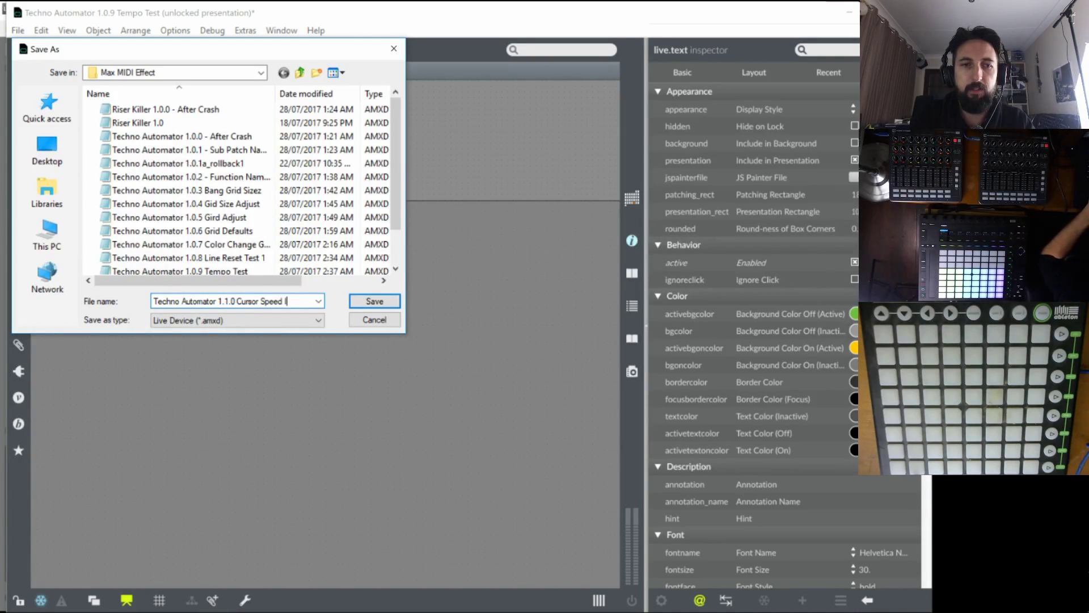
text(ssue 16)
key(Return)
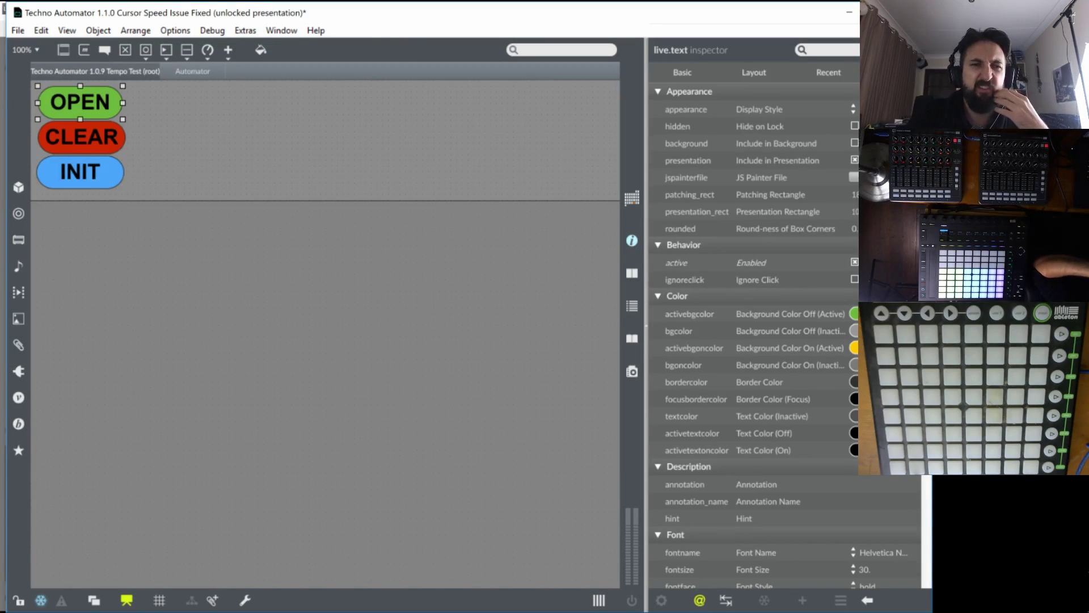
Unfreeze the 1.1.0 device and switch it to the unlocked patching view.
key(ctrl+e)
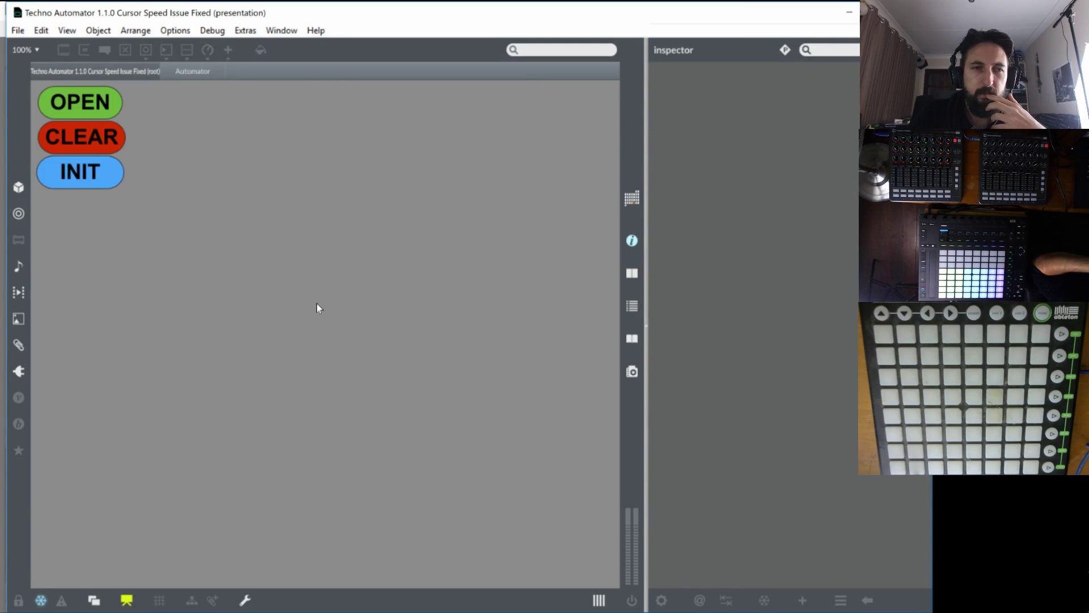
click(19, 600)
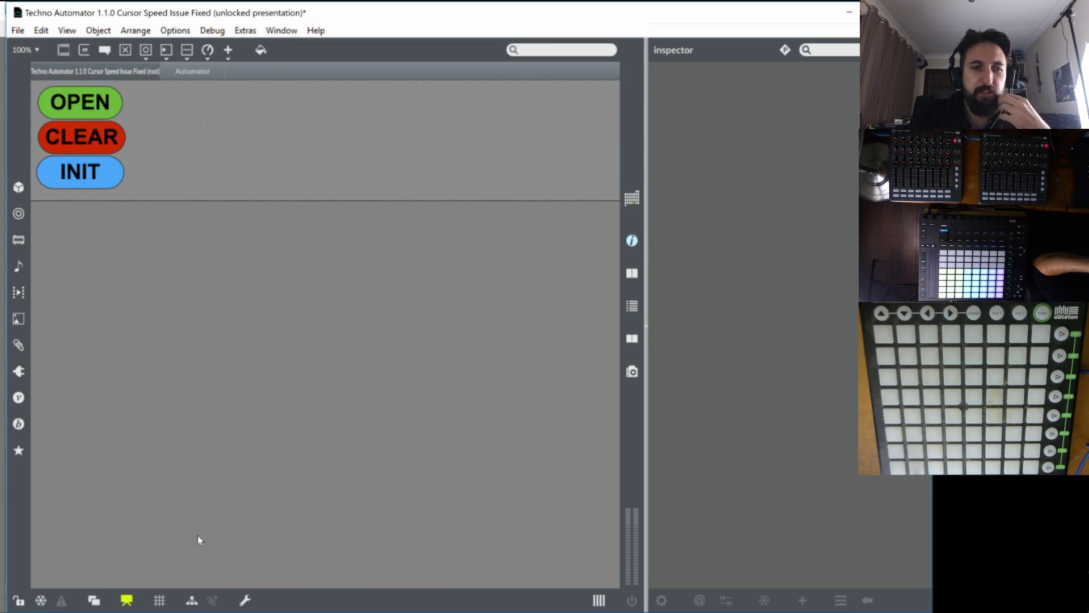
key(ctrl+alt+e)
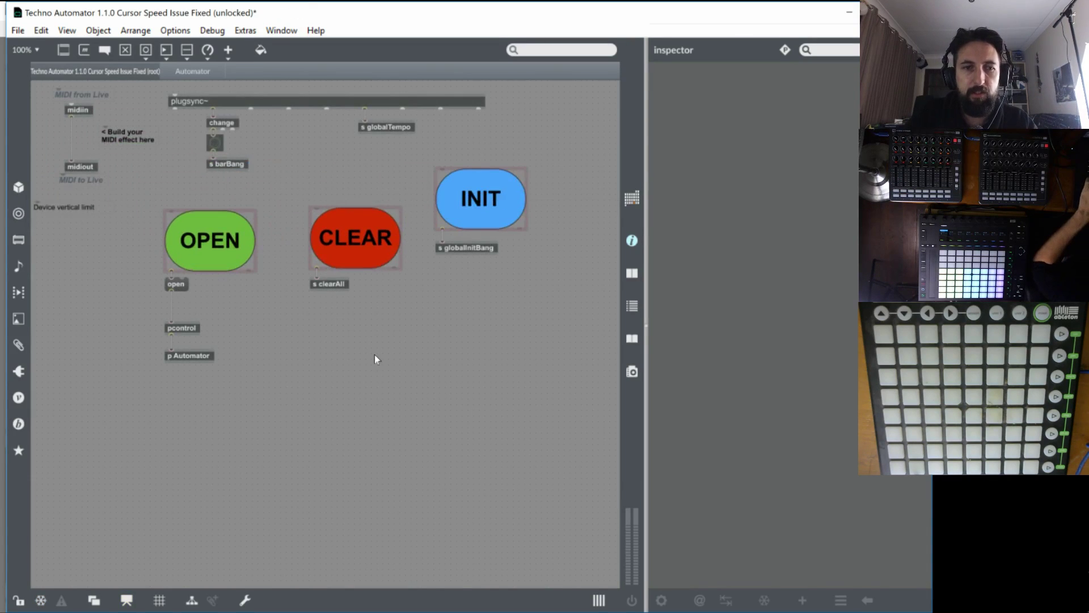
Open the p Automator subpatch in unlocked patching view and open the original AutomatorFunction1.maxpat from the first Kick bpatcher.
double_click(189, 356)
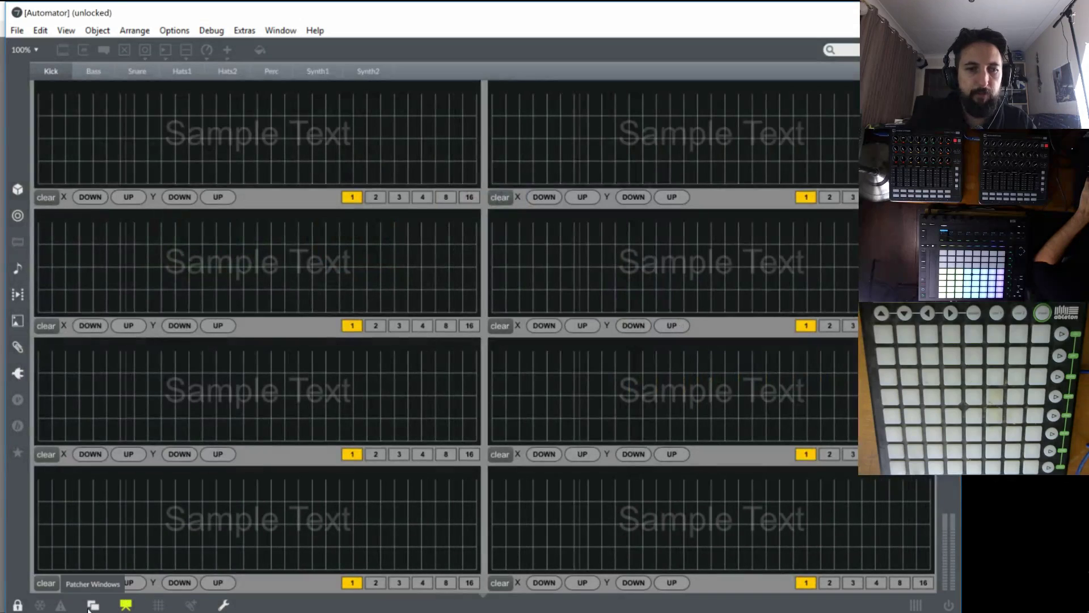
click(126, 605)
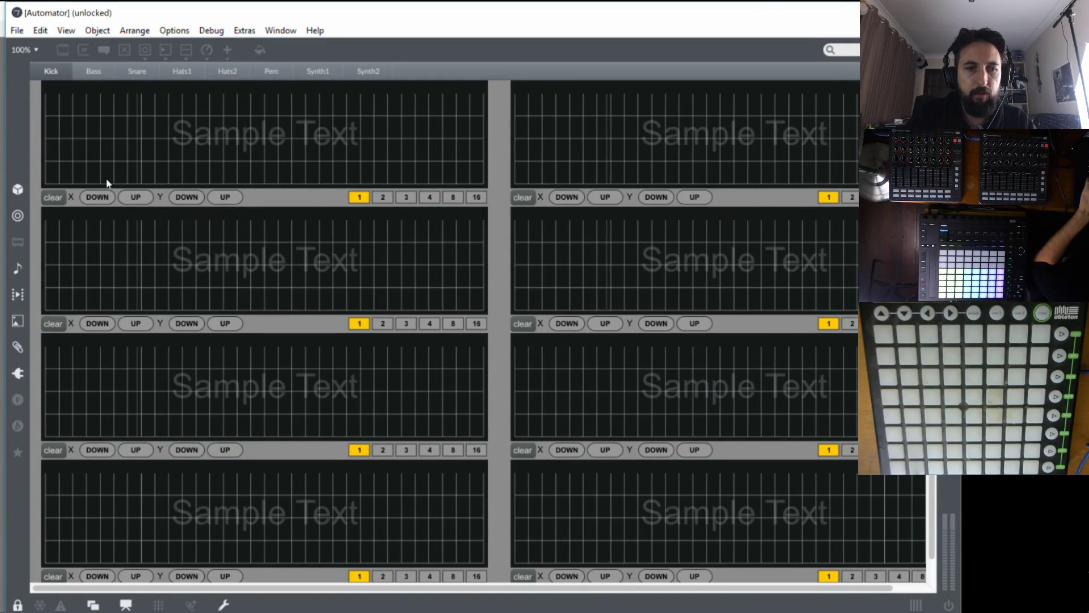
key(ctrl+e)
right_click(233, 150)
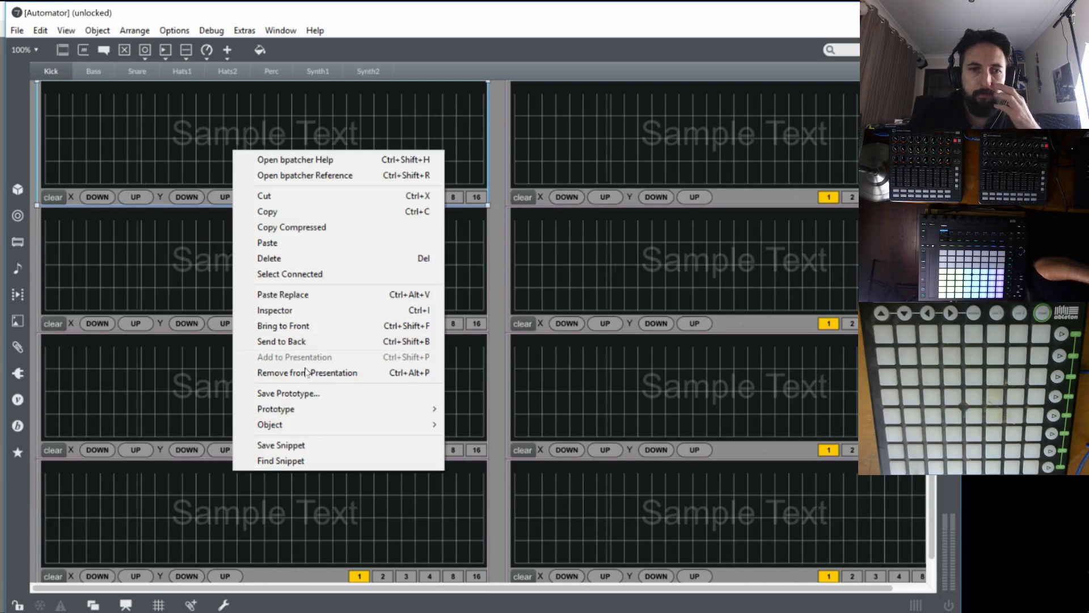
mouse_move(304, 425)
click(170, 426)
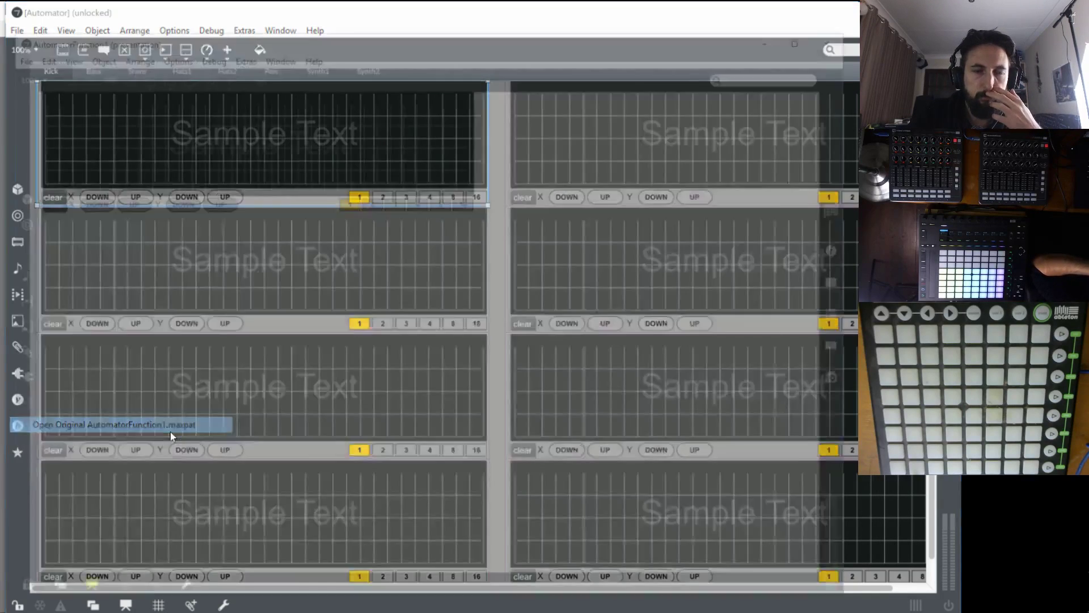
Examine the globalInitBang and globalTempo logic in AutomatorFunction1's patching view, and close that patch.
key(ctrl+alt+e)
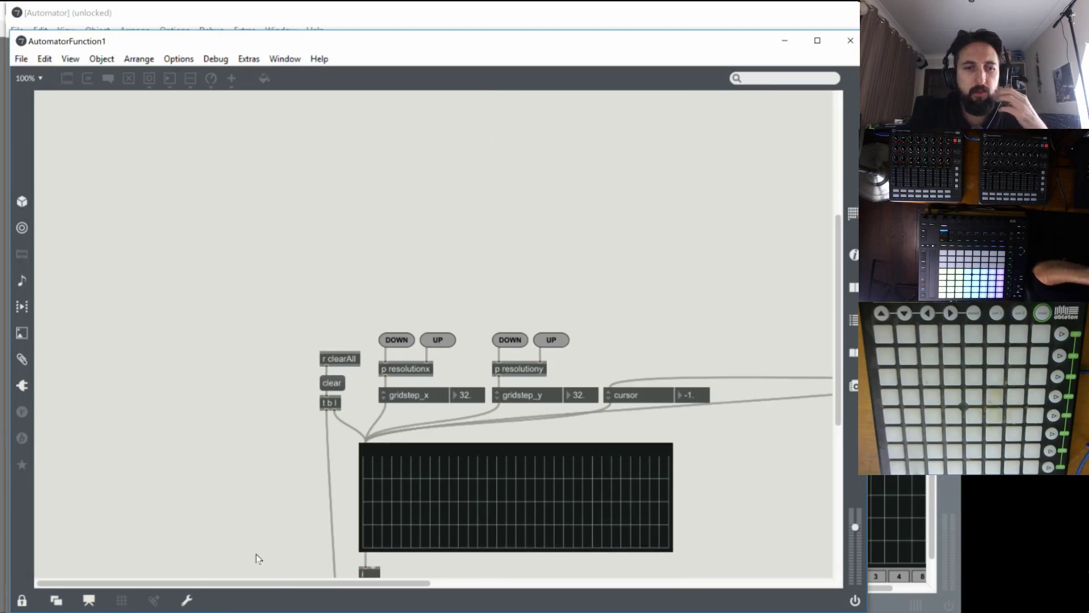
scroll(367, 591, right, 5)
scroll(576, 271, up, 10)
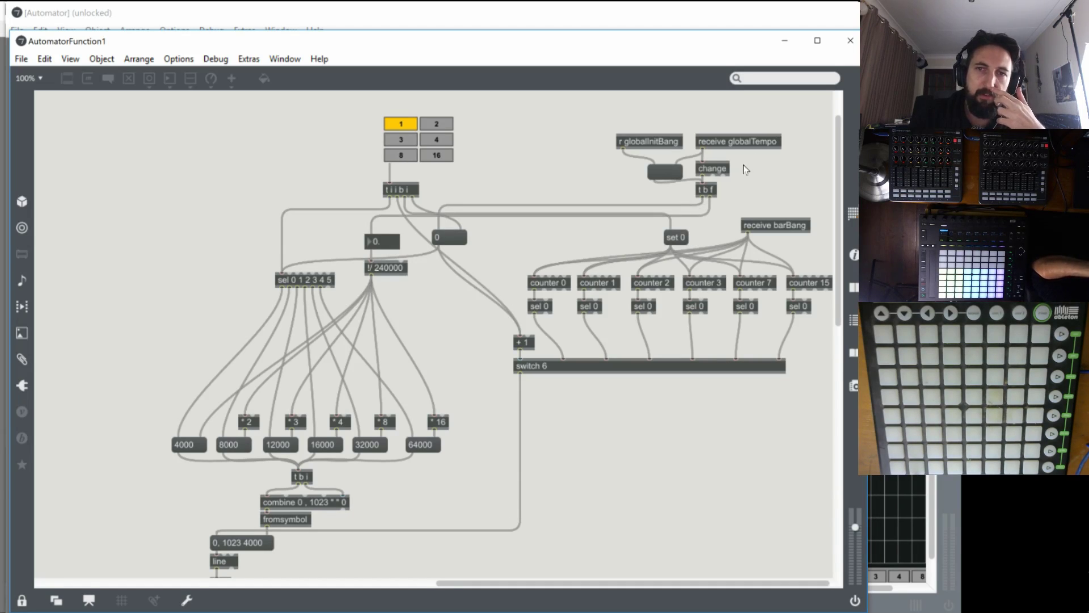
click(850, 40)
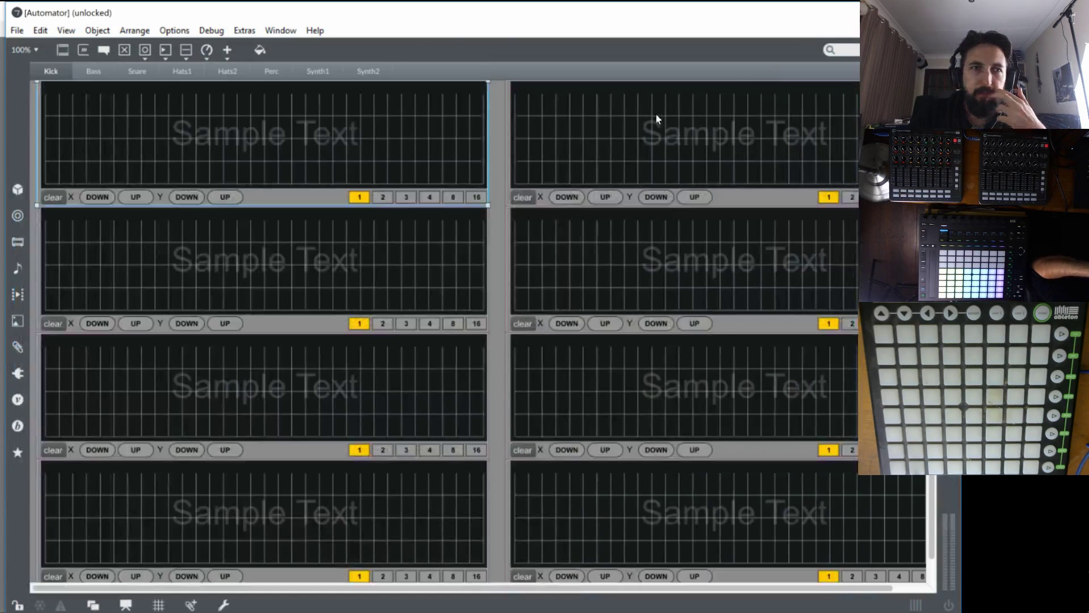
Close the Automator subpatch and the 1.1.0 device editor, saving the device's changes.
key(ctrl+w)
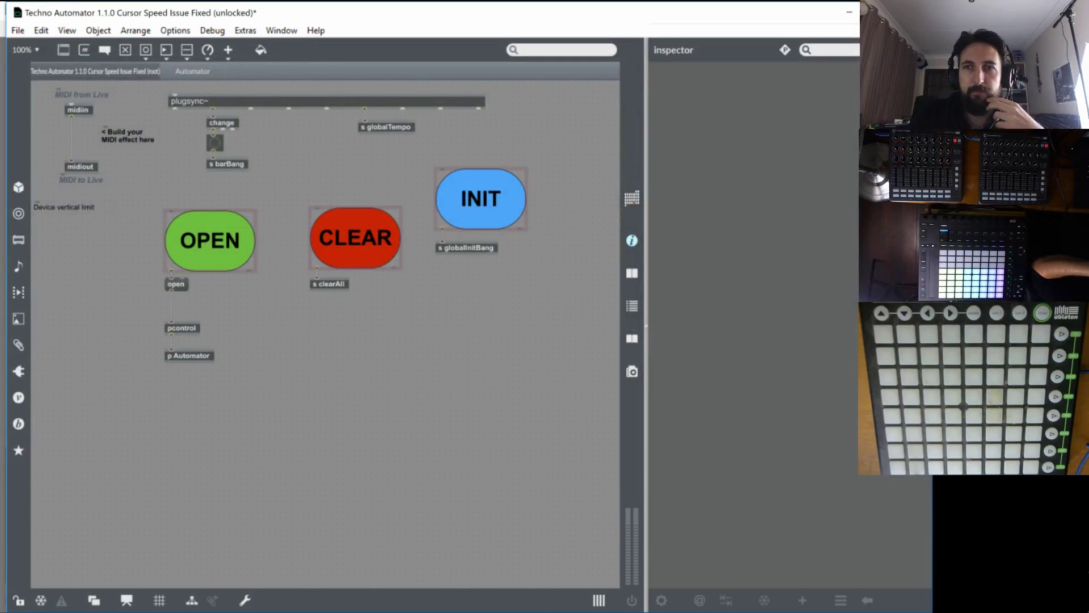
key(ctrl+w)
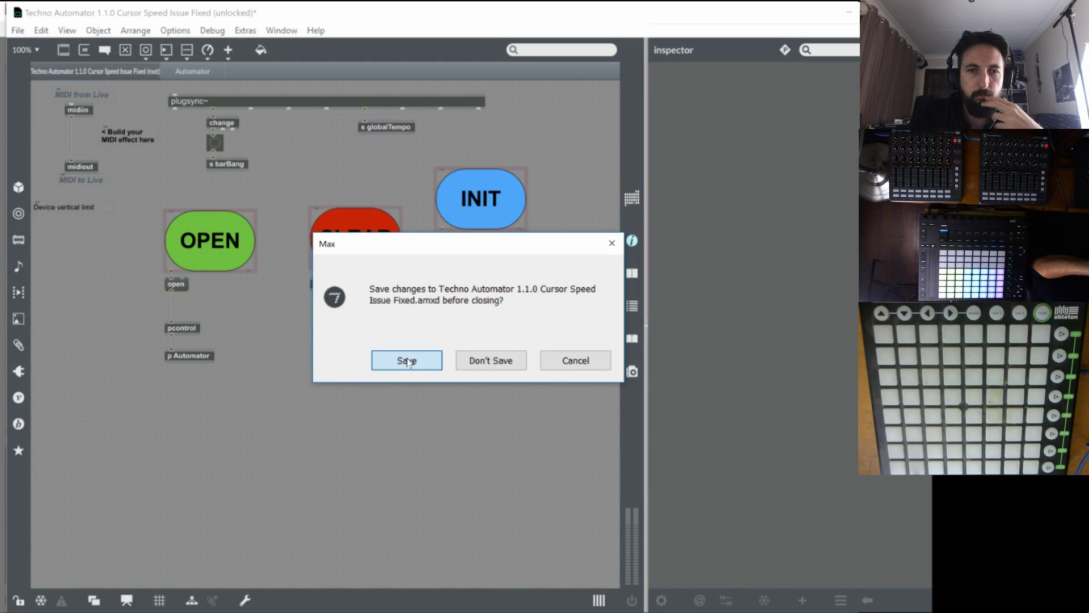
click(407, 362)
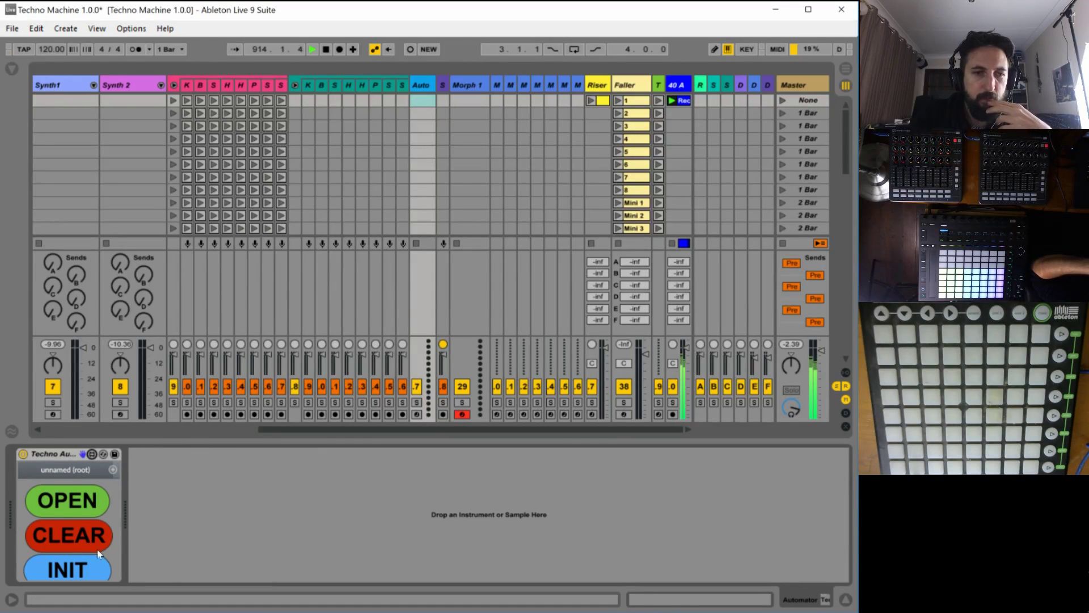
Open the Automator window from the device in Ableton Live and set Live's tempo to 130.
click(68, 500)
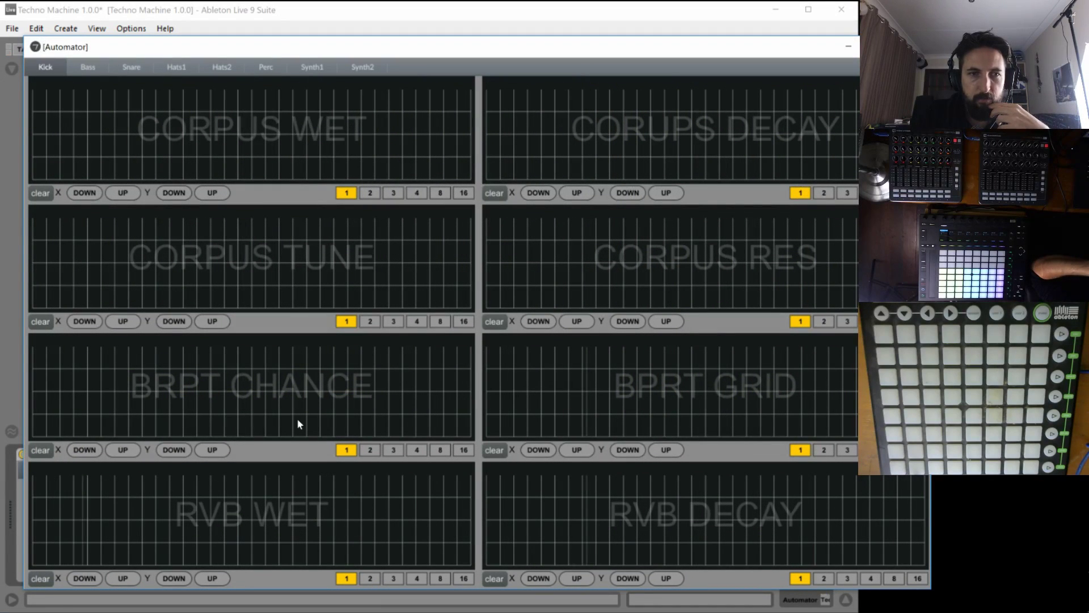
click(51, 10)
drag(48, 48, 49, 48)
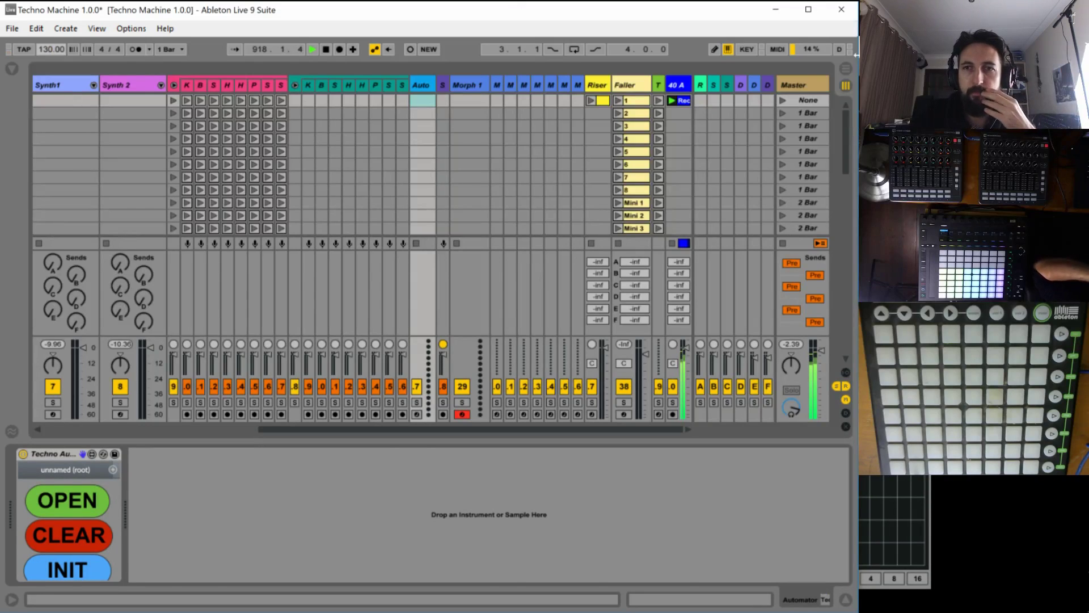
Bring the Automator window back to the front, reposition it, and check the moving lines on its Kick page.
key(alt+Tab)
key(super+Up)
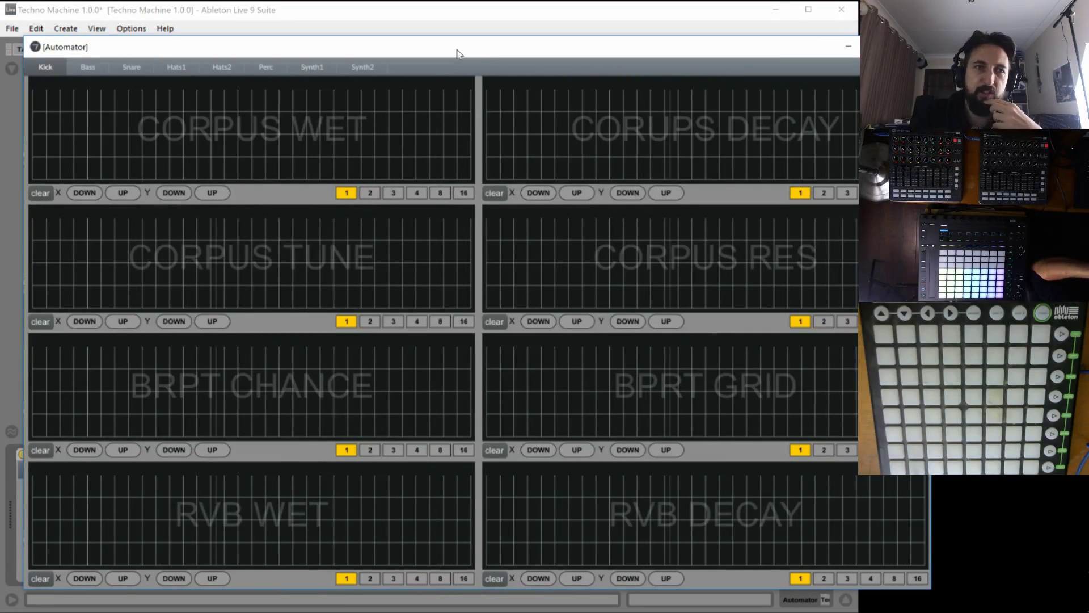
drag(455, 49, 437, 52)
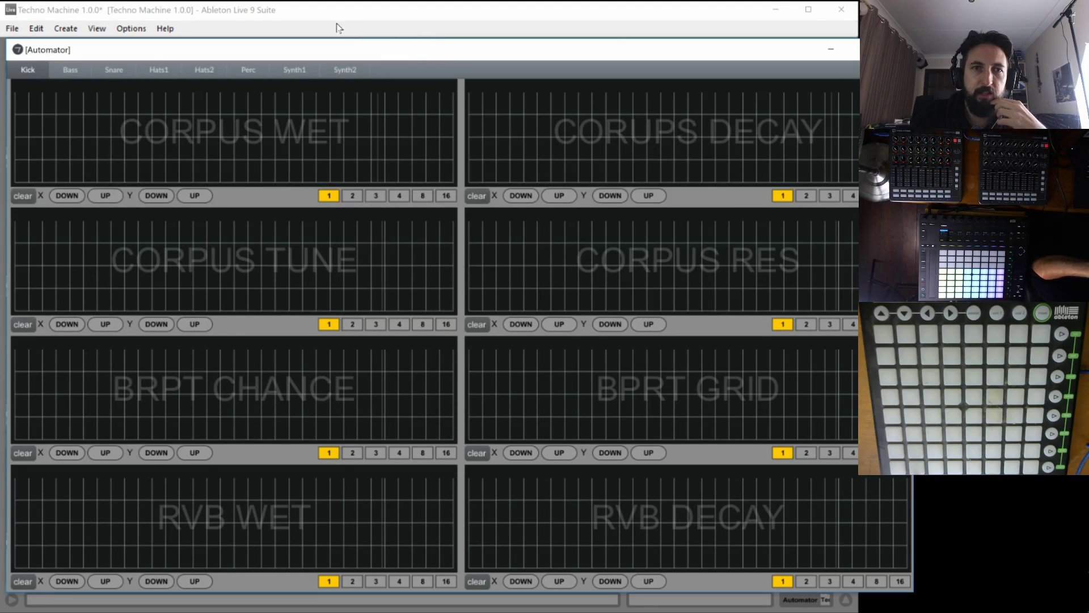
Check the playing Kick to Synth 2 clips in Live's session grid, bring back and reposition the Automator window, and show its Perc page.
click(830, 50)
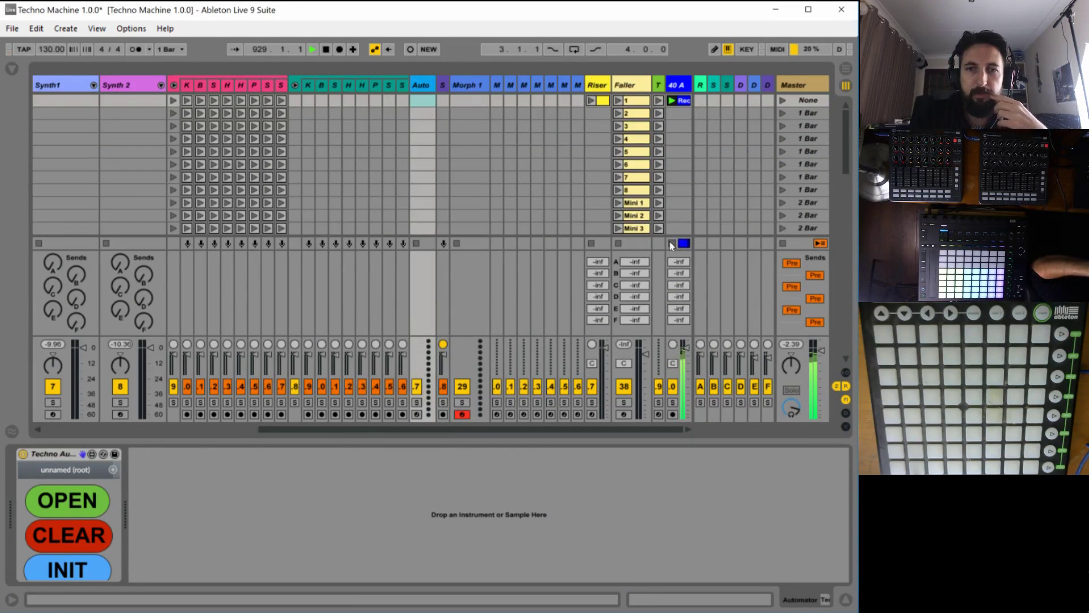
drag(299, 429, 19, 354)
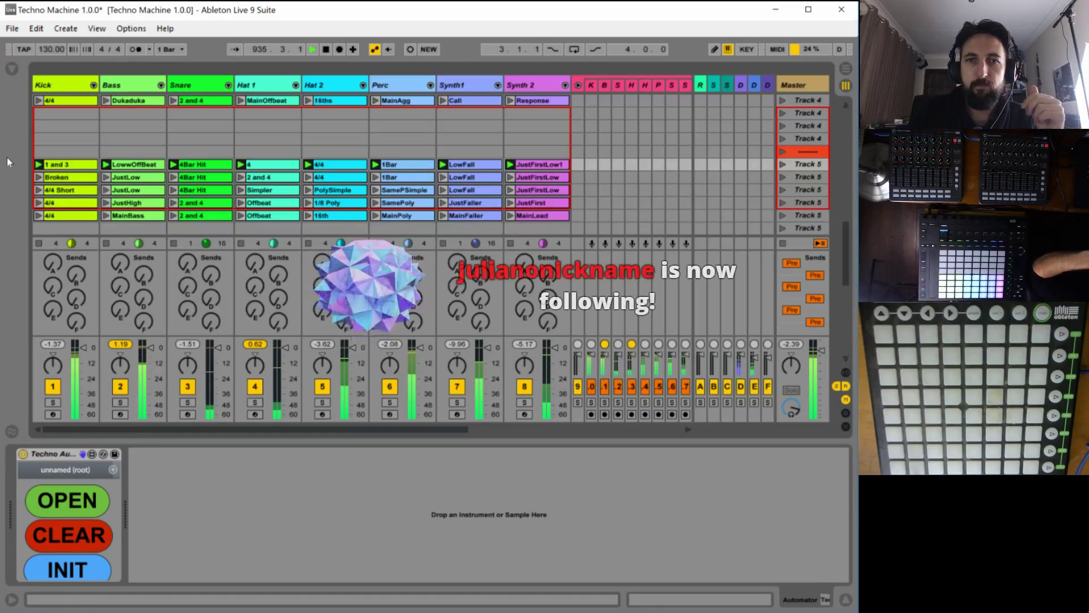
click(480, 430)
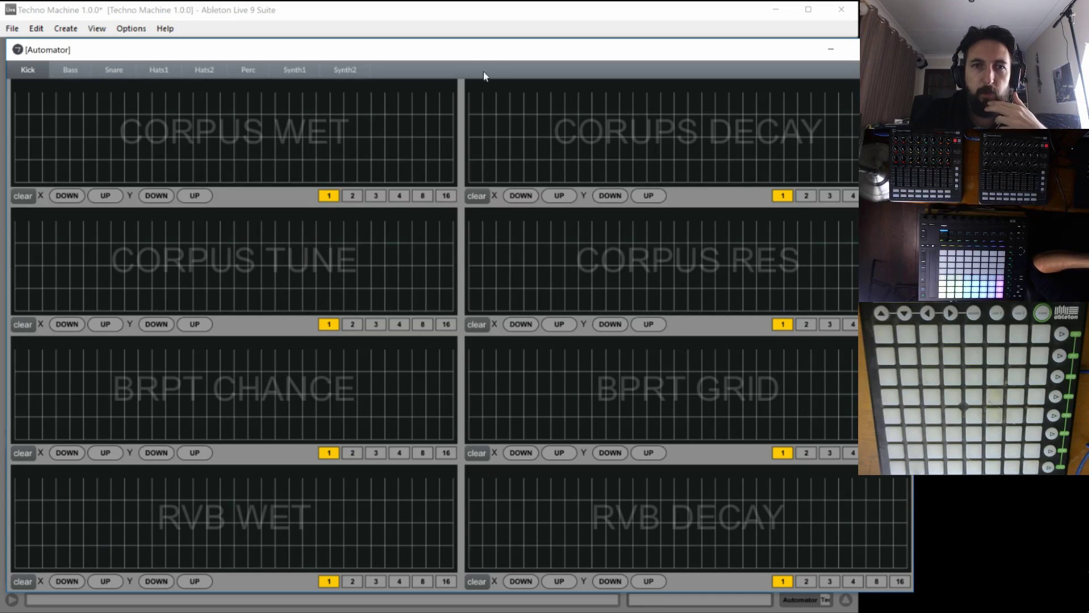
drag(466, 50, 468, 39)
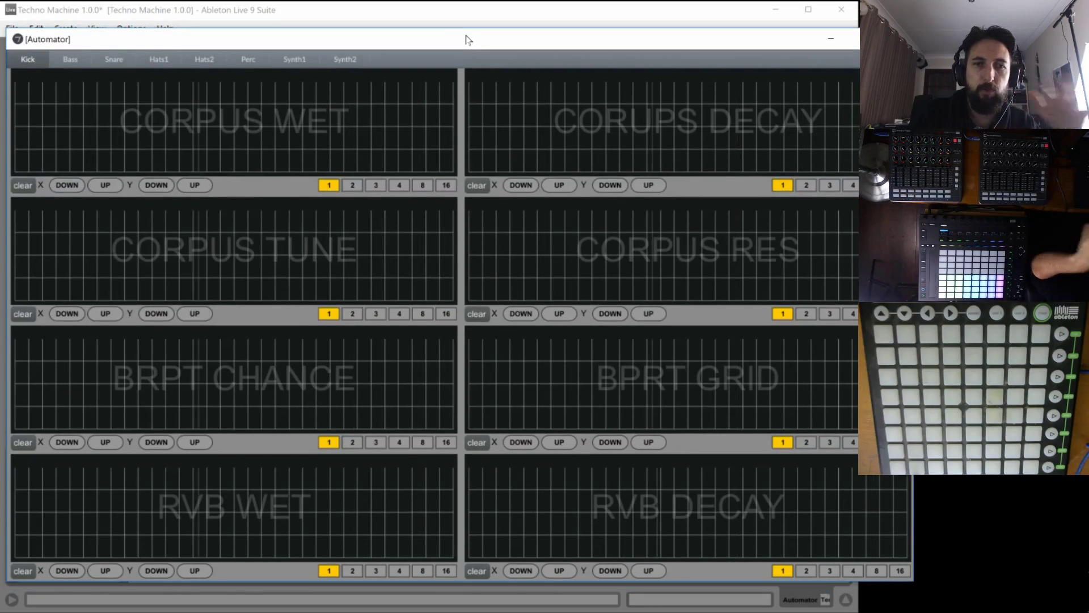
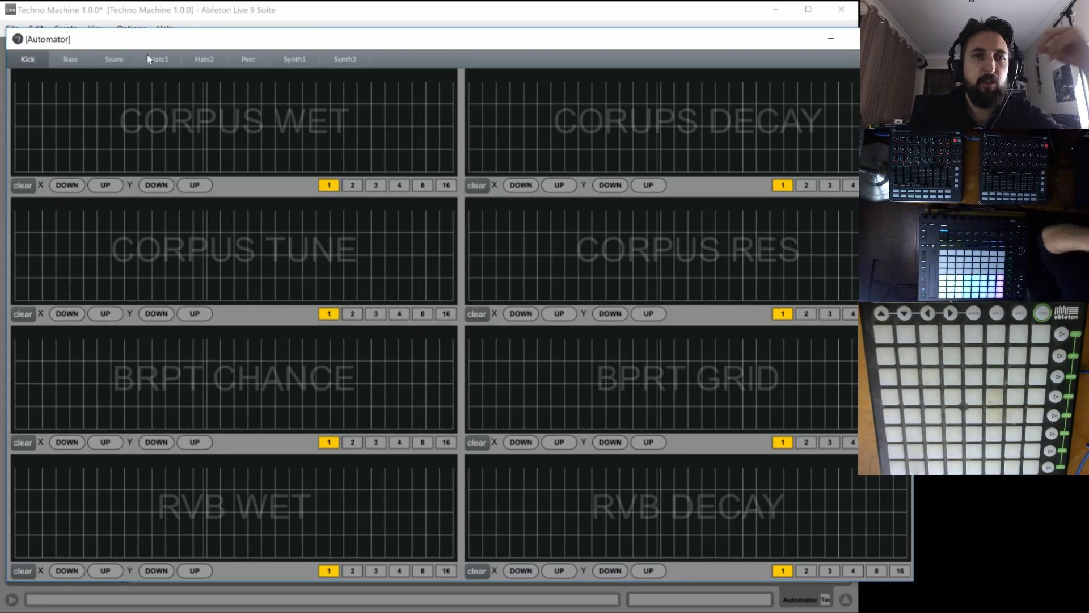
click(248, 58)
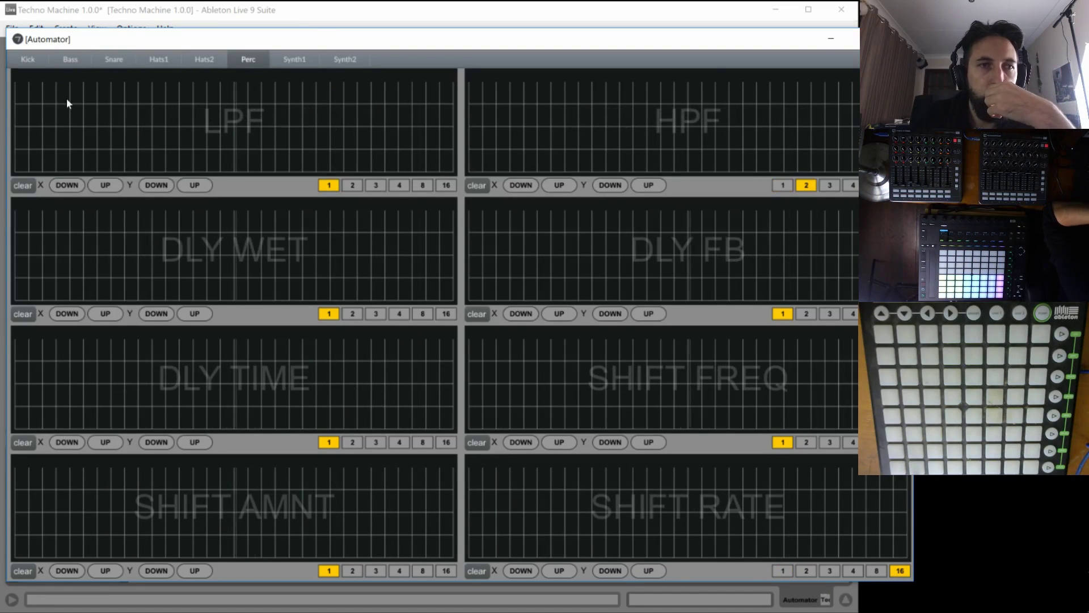
Try a V-shaped LPF line on the Perc page, dipping to mid-height at its centre, and clear it.
click(14, 82)
click(234, 127)
click(454, 83)
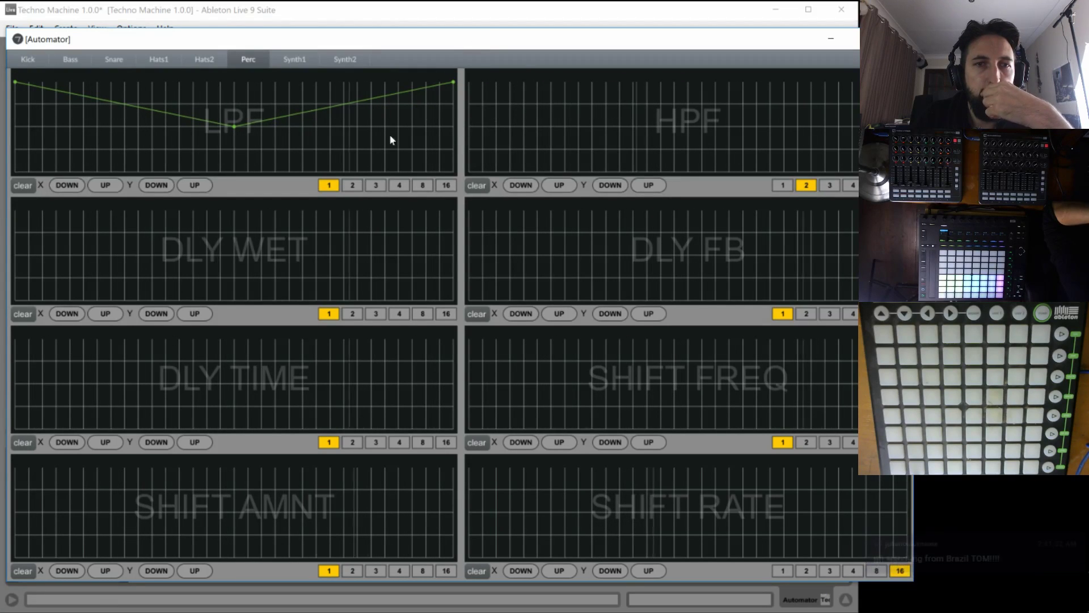
click(22, 185)
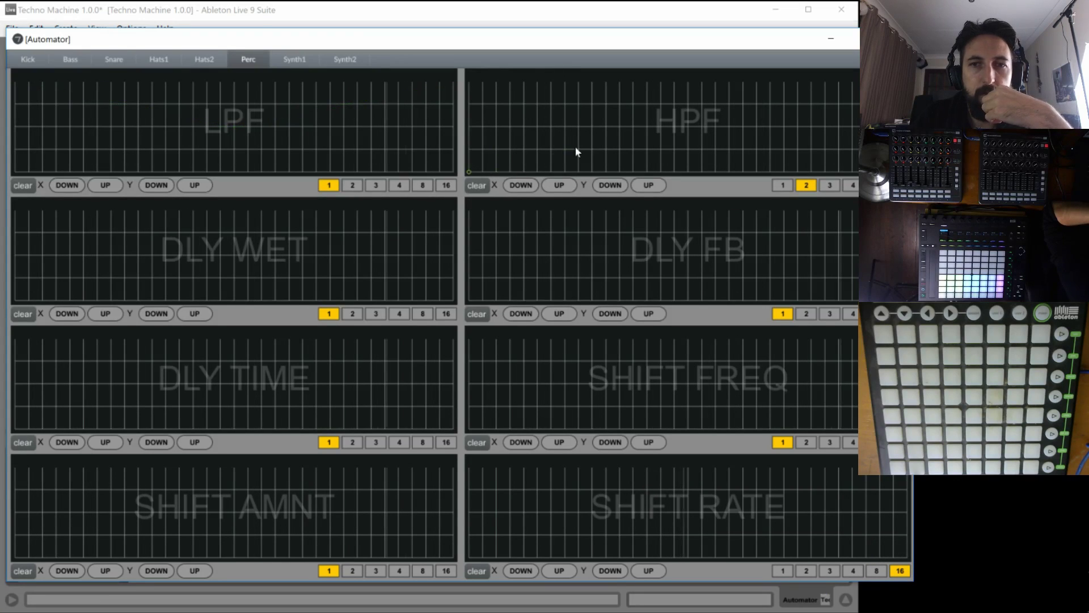
Draw a triangular HPF line on the Perc page, rising from zero to mid-height at the centre and falling back to zero.
click(688, 104)
click(896, 83)
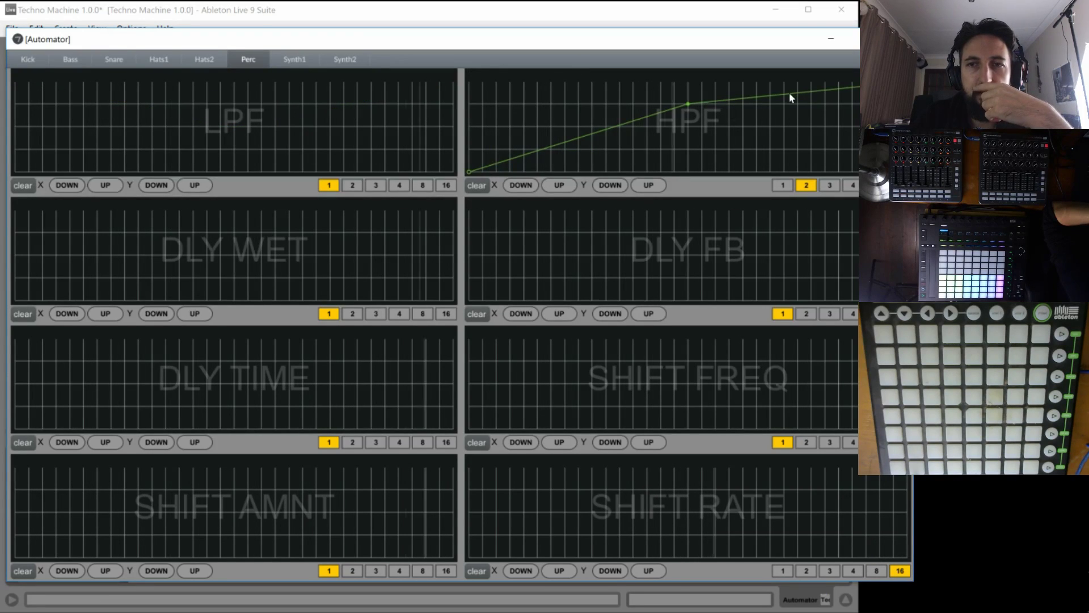
drag(792, 97, 868, 159)
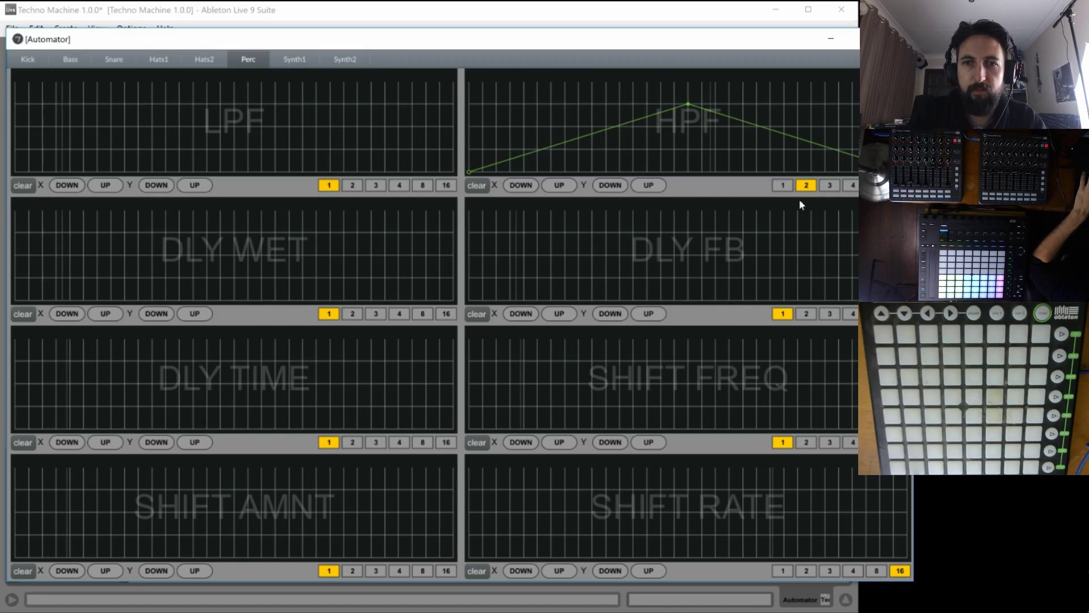
mouse_move(688, 104)
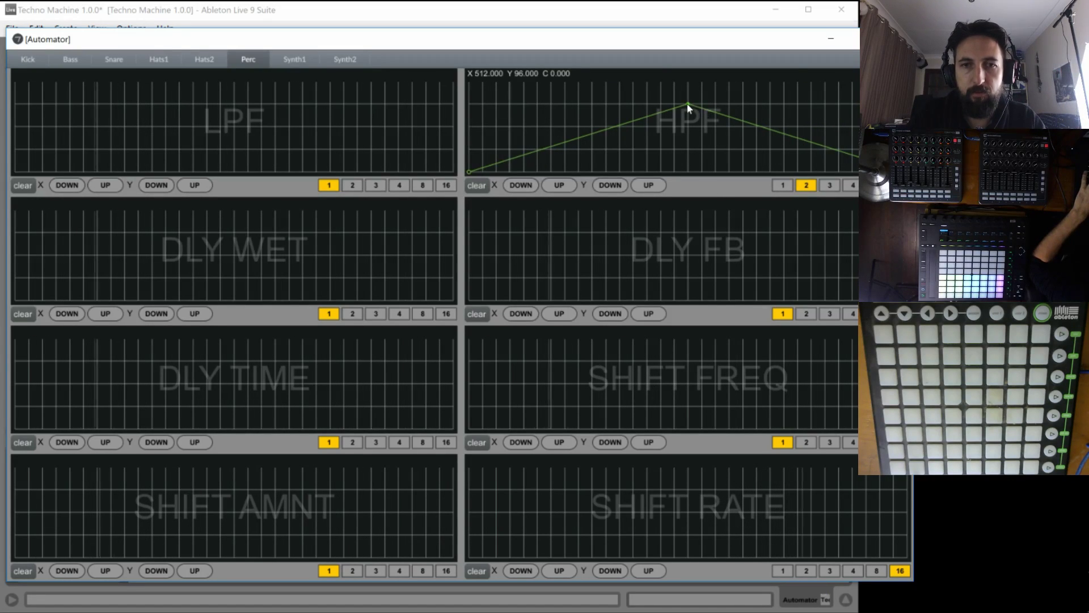
drag(687, 103, 687, 127)
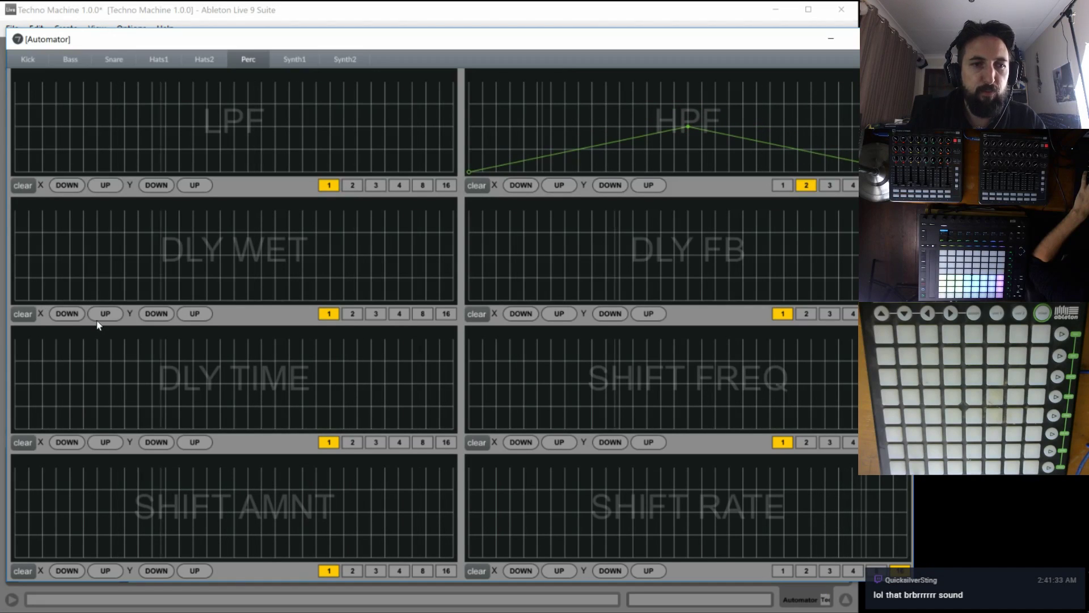
Coarsen the DLY WET time grid and draw a sawtooth over its first half, alternating quarter-height and mid-height peaks that drop to zero.
click(114, 313)
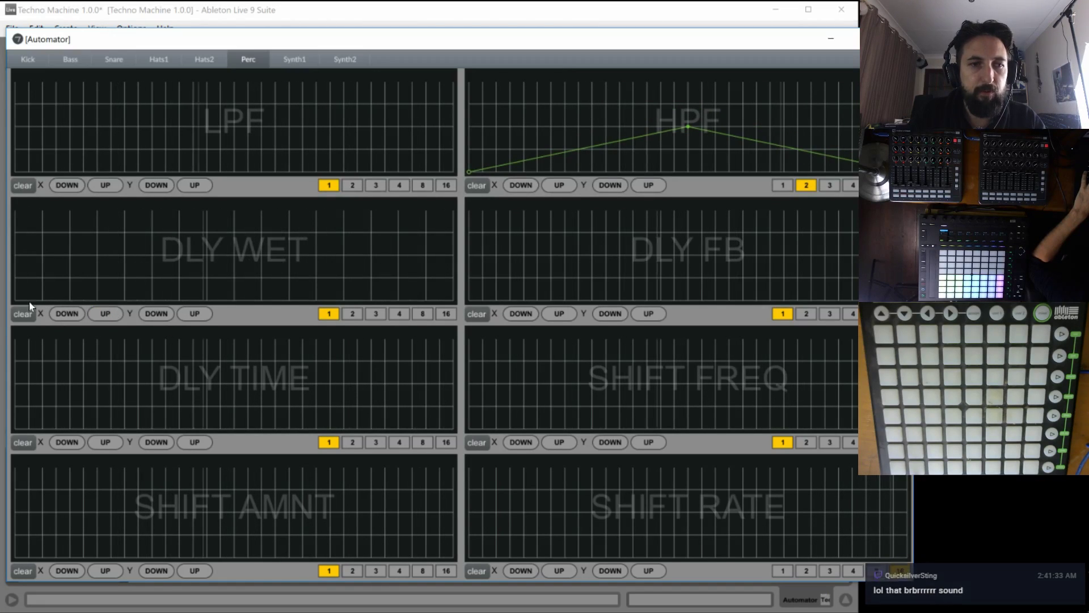
click(70, 278)
click(67, 303)
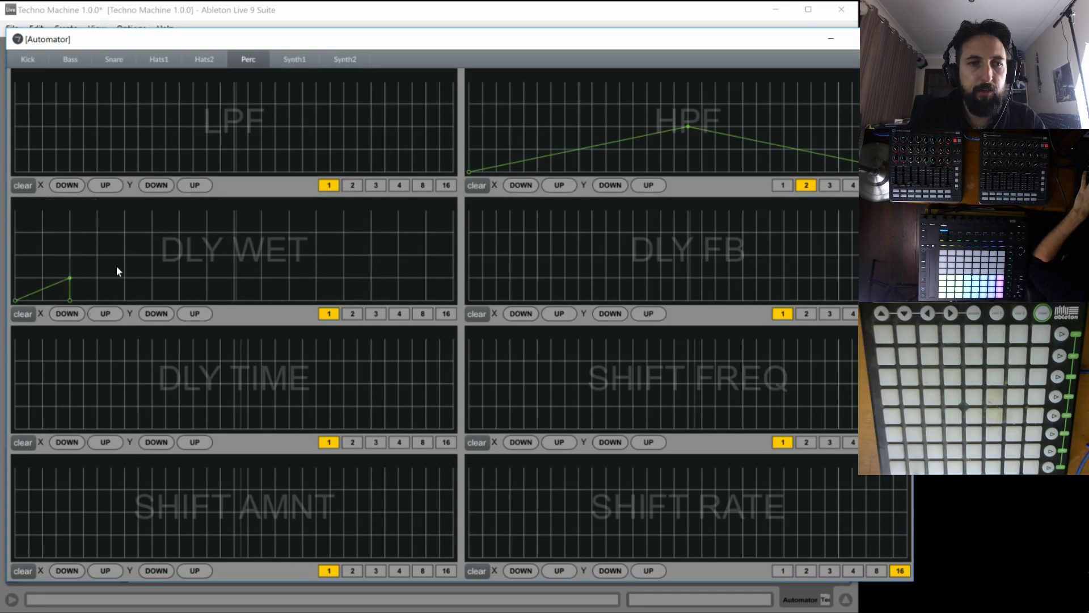
click(129, 255)
click(128, 296)
click(152, 278)
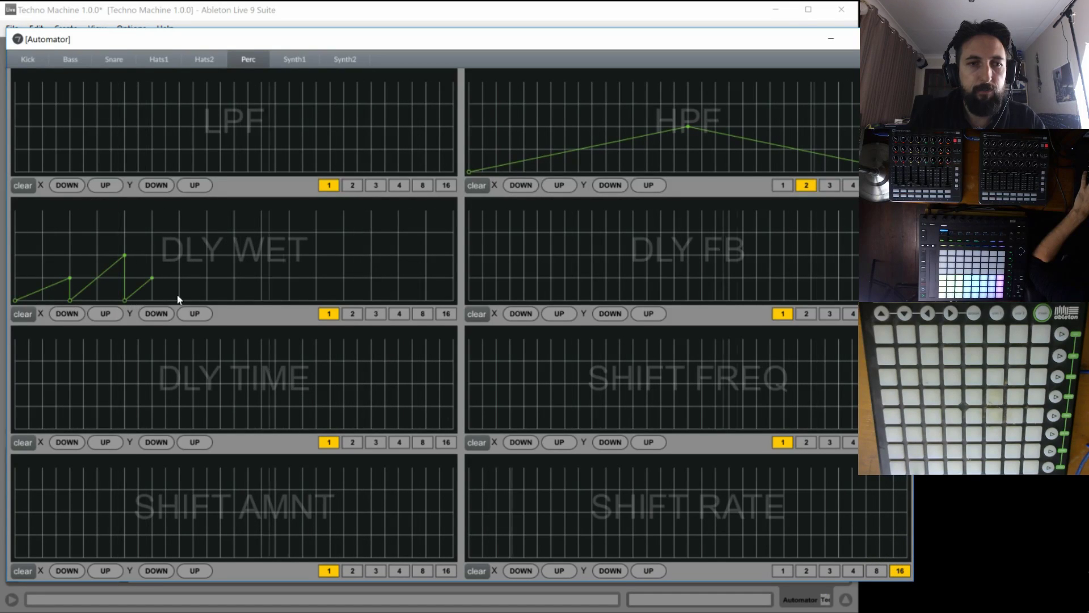
click(152, 300)
click(208, 255)
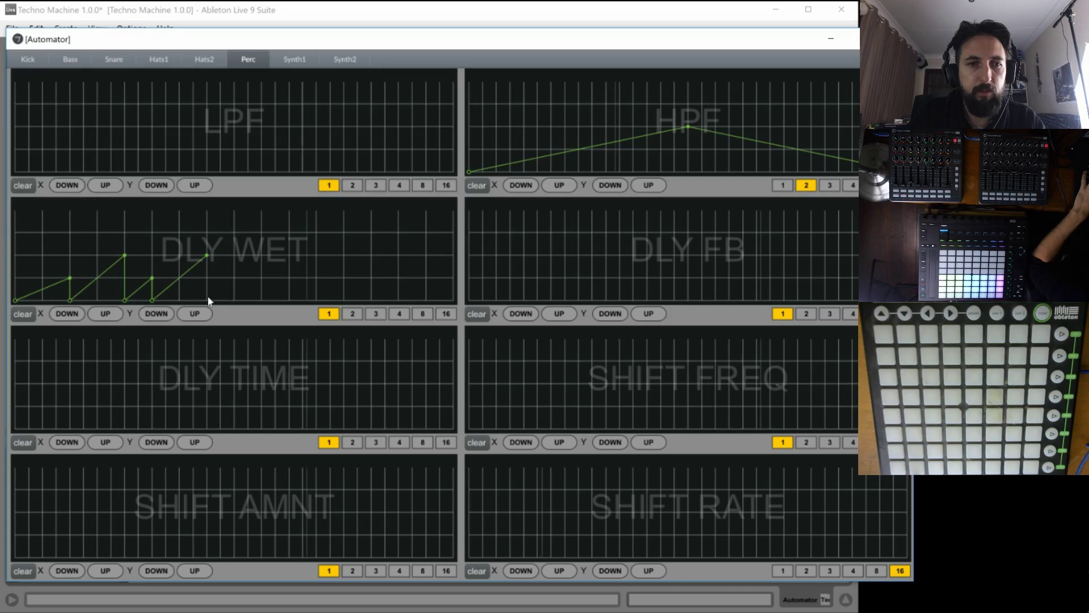
Continue the DLY WET sawtooth with two more low and high peaks, the last ramp reaching the end, and set its number selector to 2.
click(235, 278)
click(235, 301)
click(261, 256)
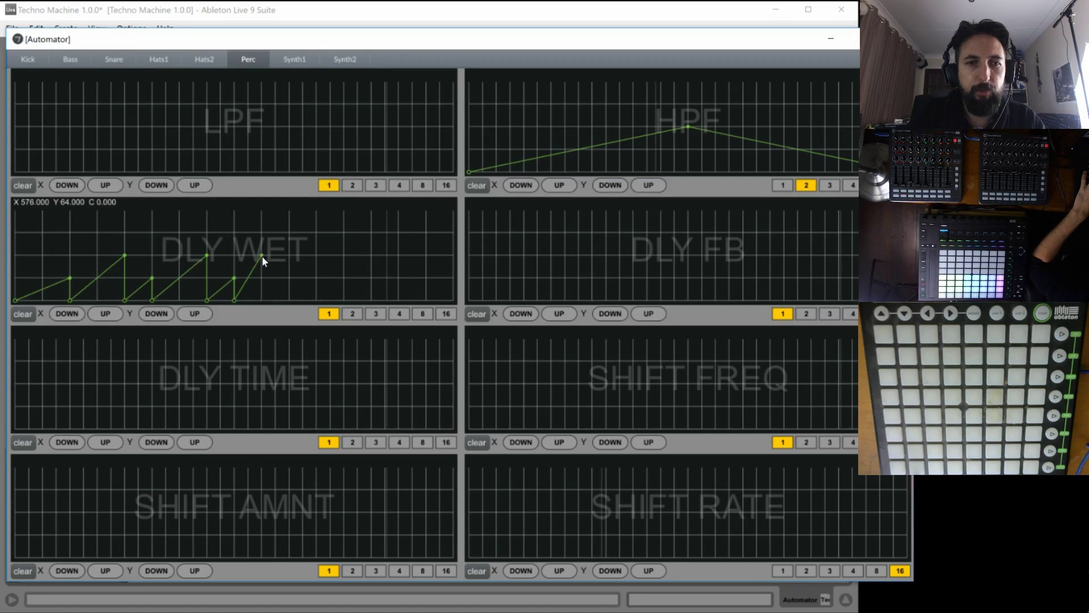
drag(262, 255, 289, 255)
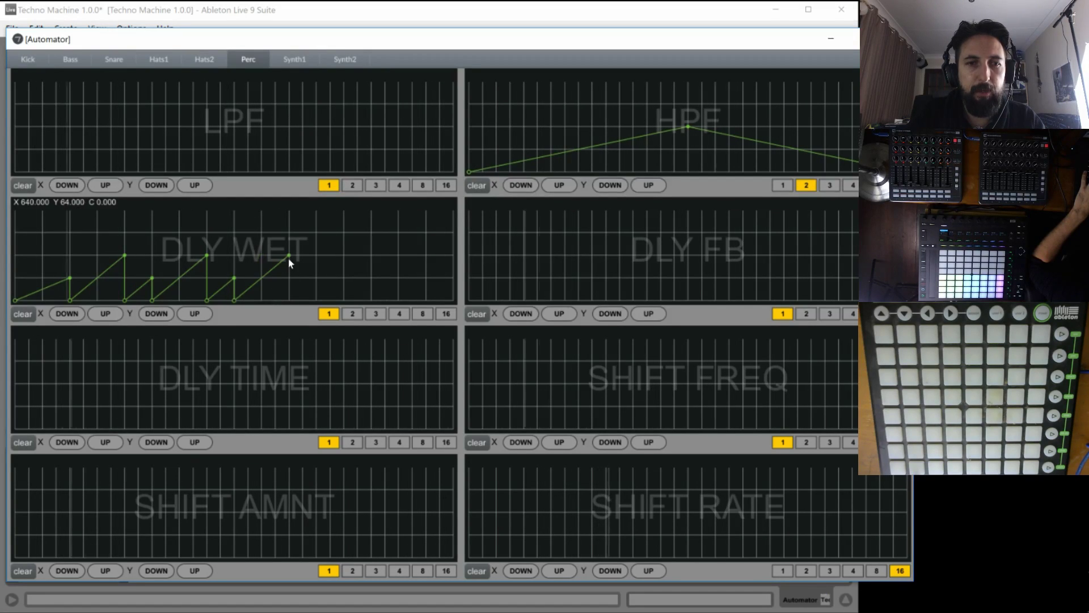
click(289, 300)
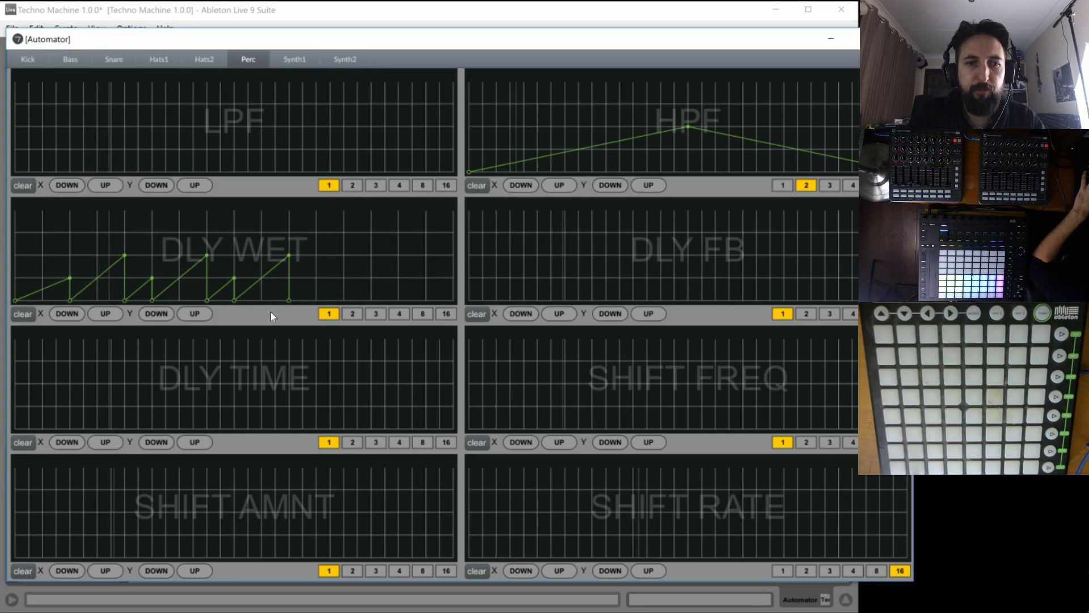
click(316, 278)
drag(438, 255, 461, 256)
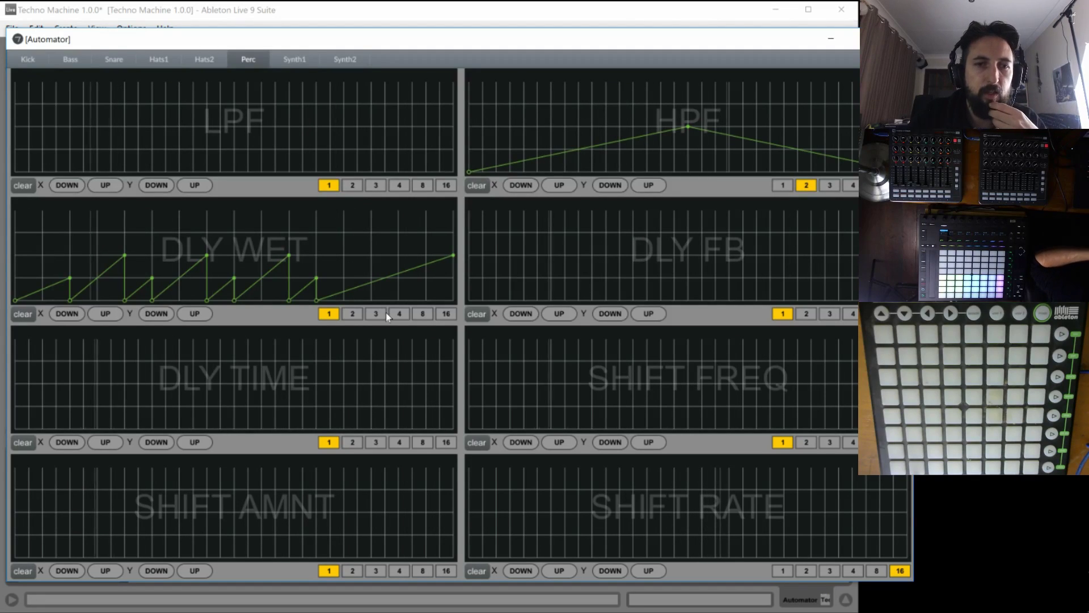
click(352, 313)
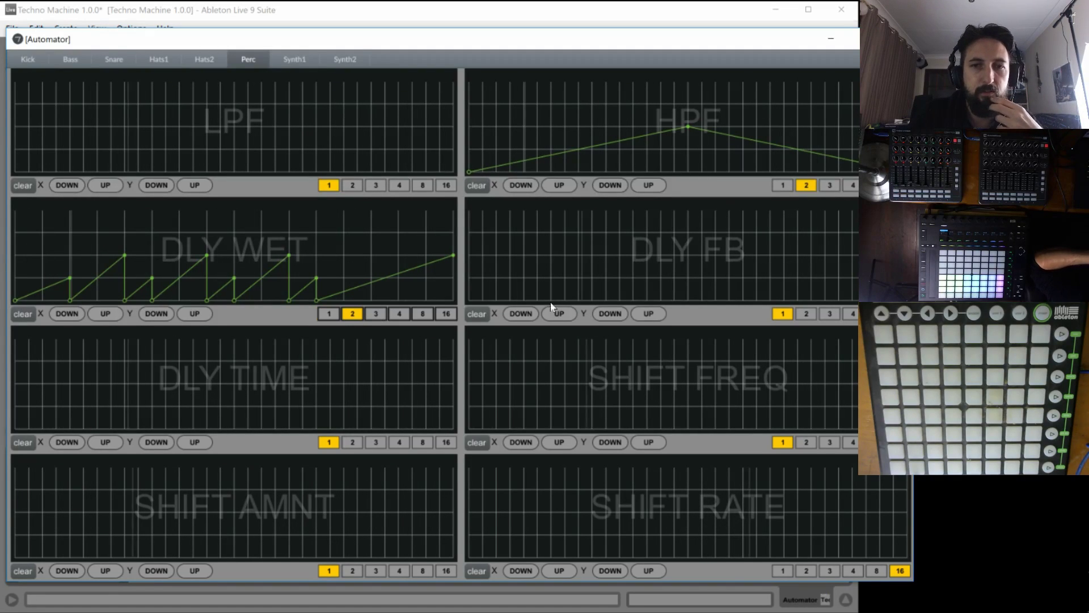
Try a mid-height DLY FB line, clear it, and redraw it as a flat line at Y 96.
click(906, 256)
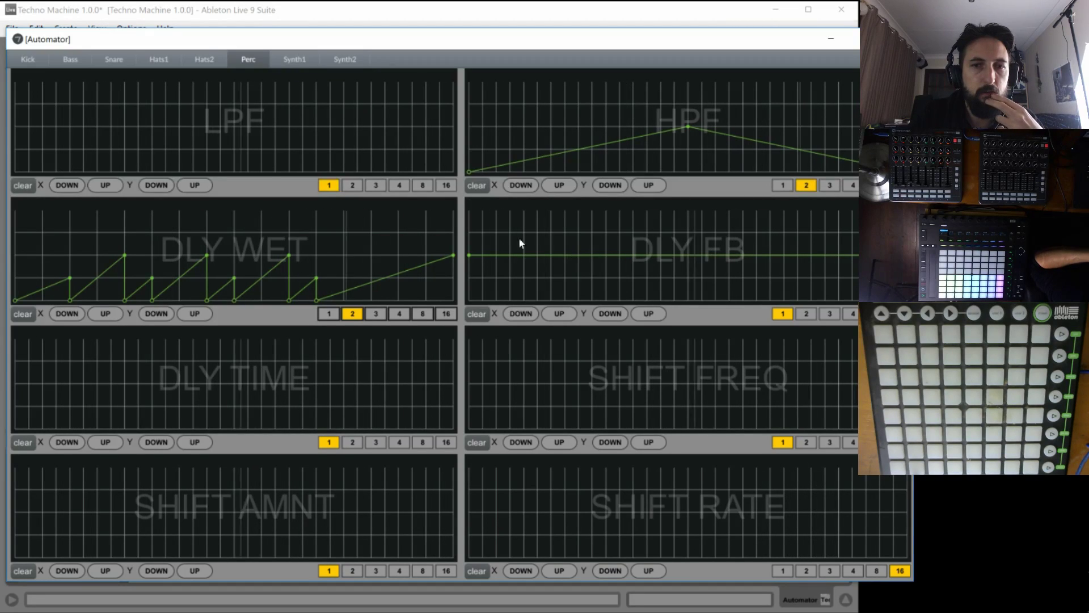
click(481, 232)
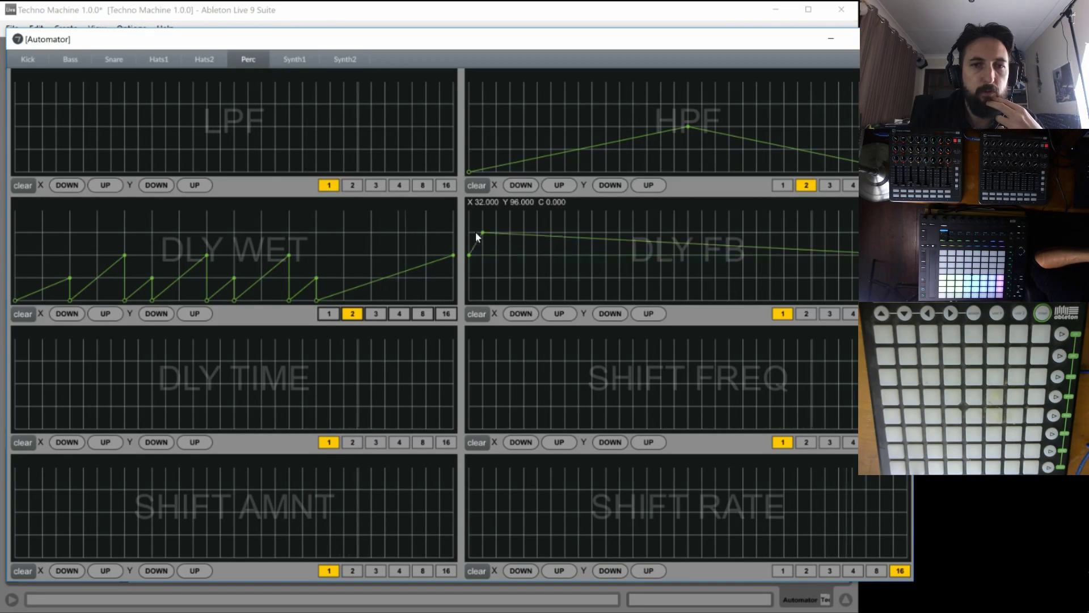
click(478, 314)
click(514, 234)
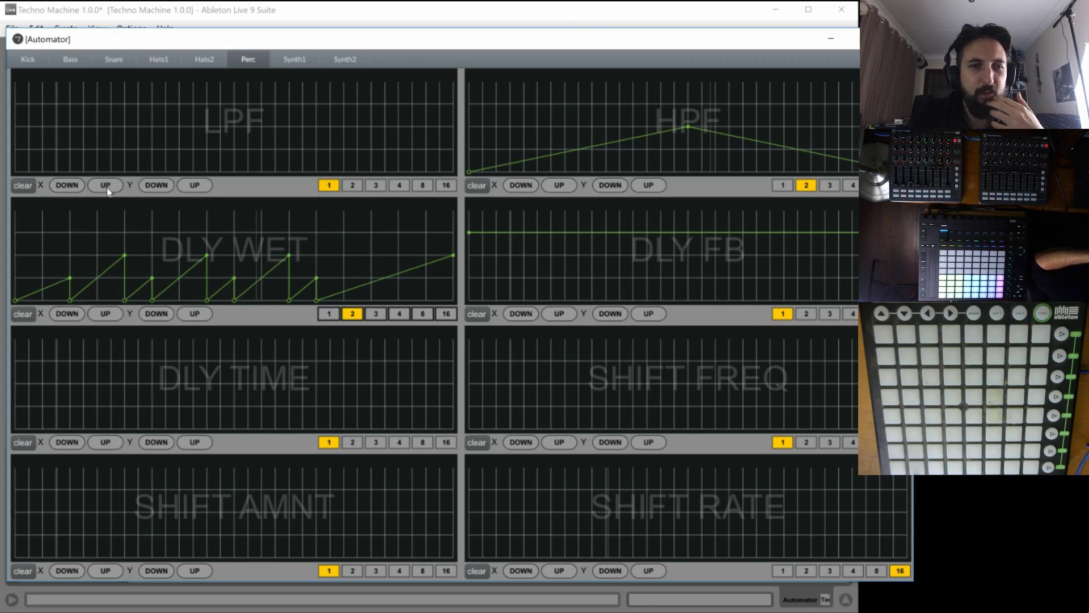
Raise the taller DLY WET peaks and the line's end to the maximum, and bend the final ramp into an accelerating upward curve.
drag(125, 259, 125, 210)
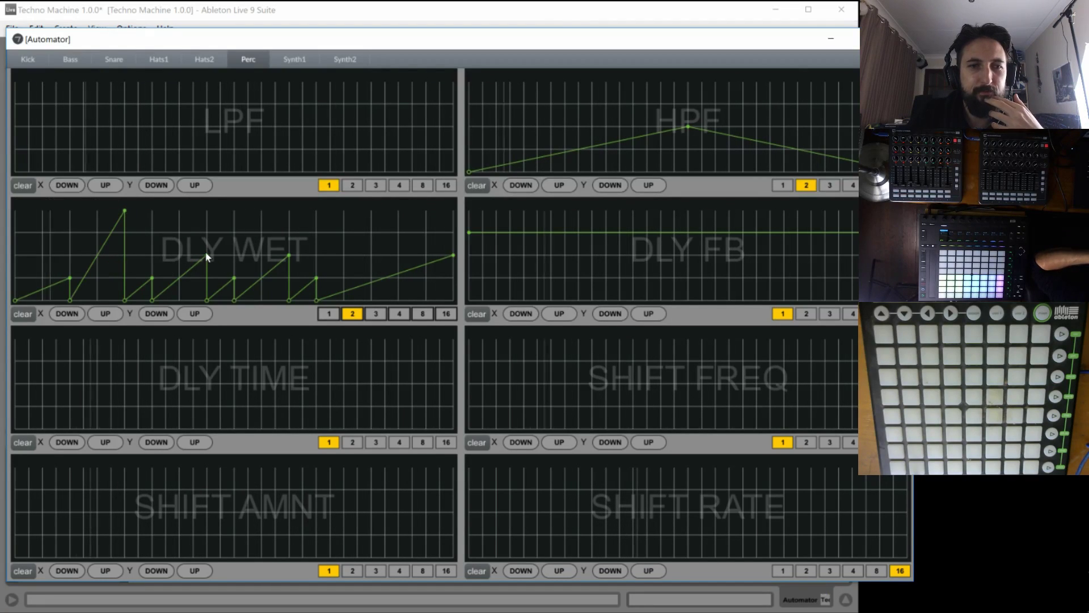
drag(205, 251, 207, 211)
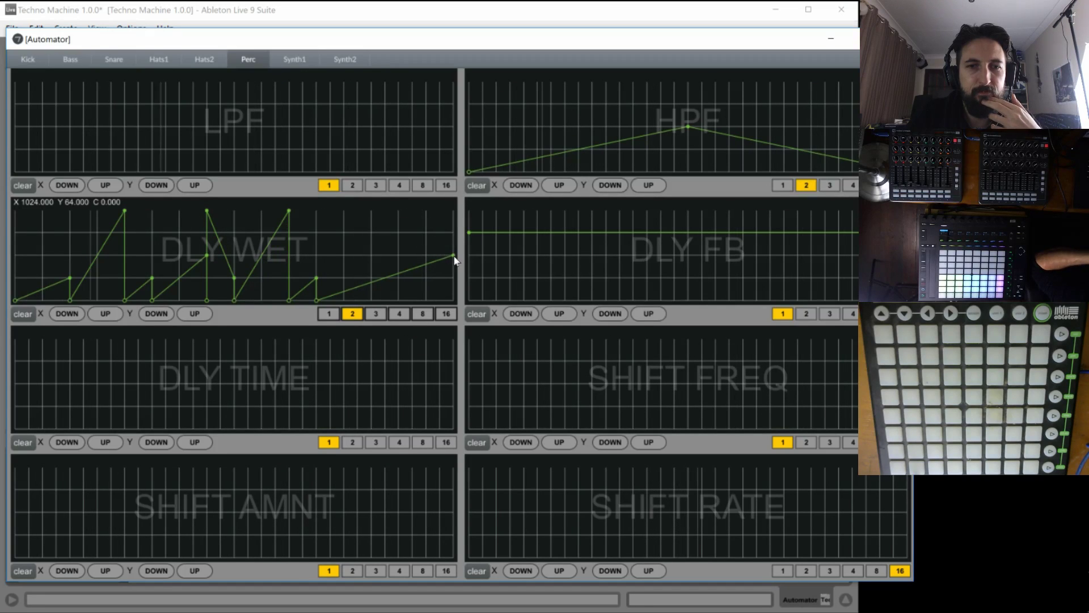
drag(454, 256, 453, 232)
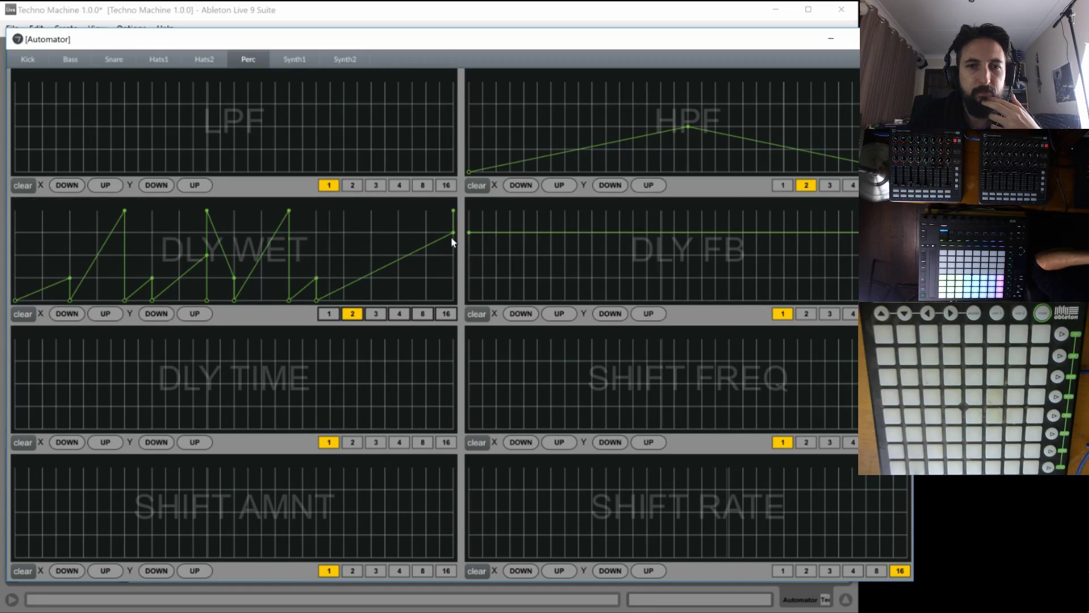
shift+click(452, 233)
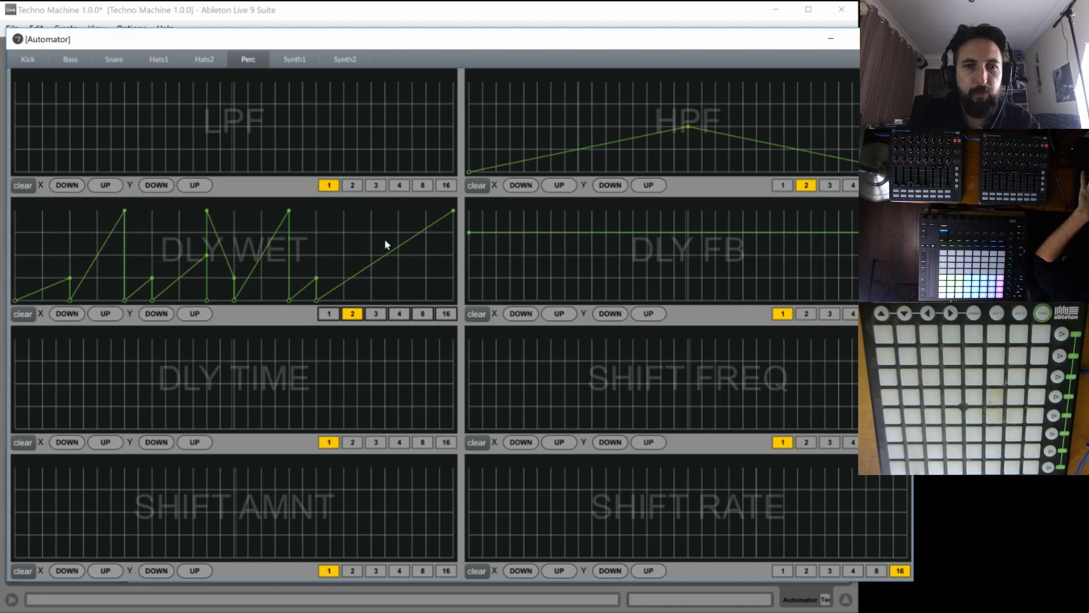
drag(384, 241, 384, 267)
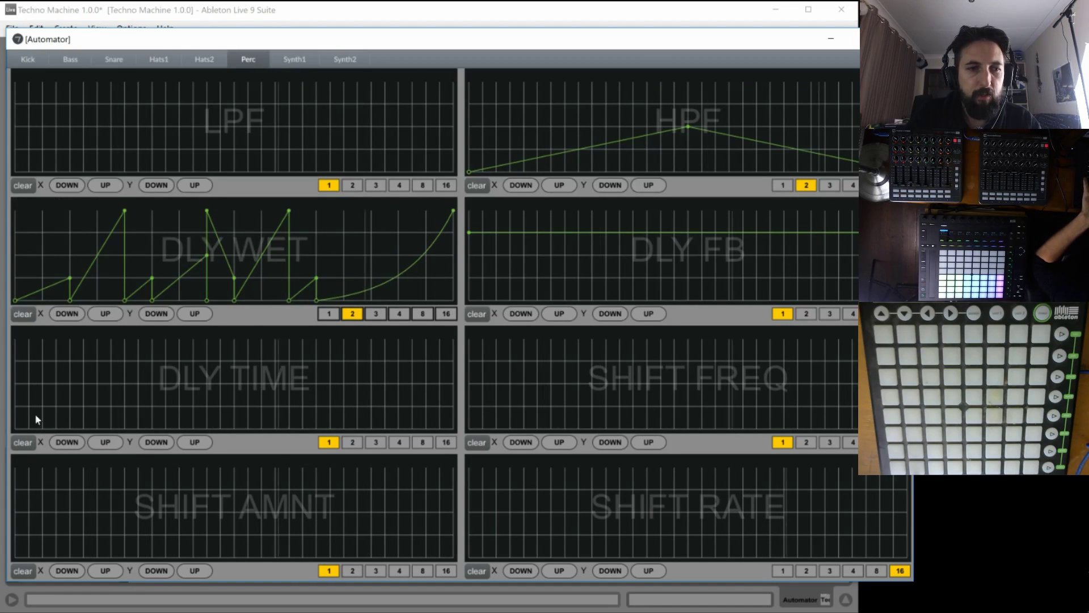
Set the DLY TIME number selector to 8 and draw a zigzag line from zero through a full-height peak to X 544, Y 96.
click(426, 443)
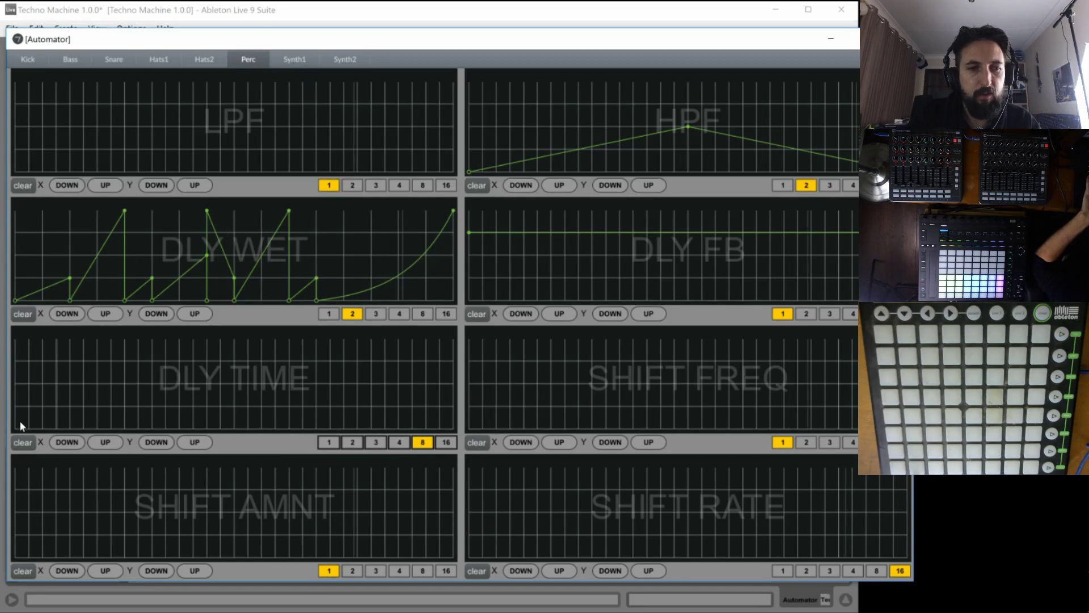
click(98, 407)
drag(98, 406, 98, 339)
click(125, 383)
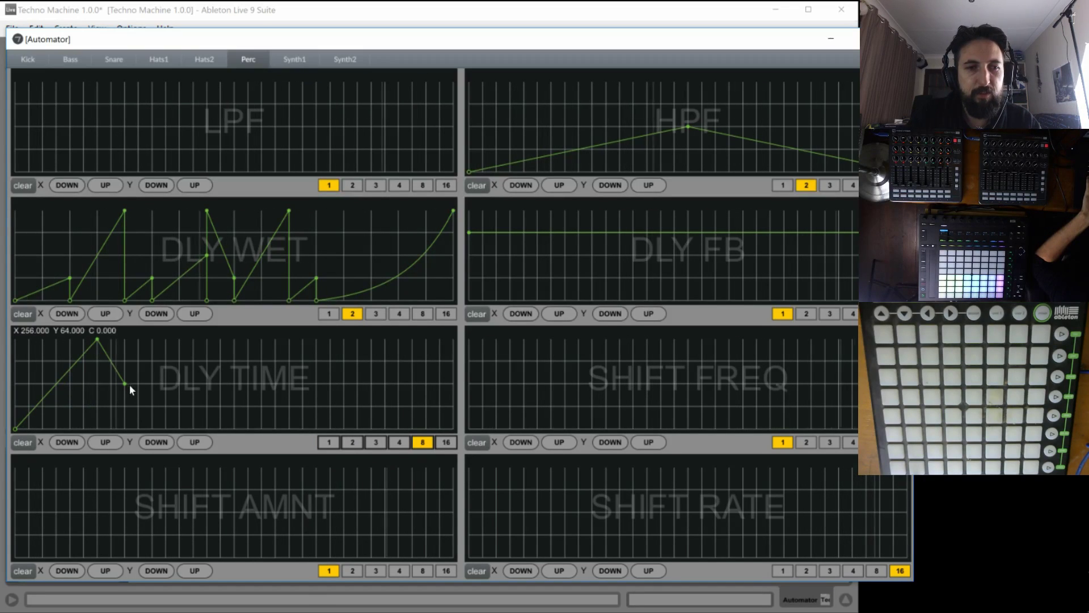
click(193, 406)
click(221, 406)
click(248, 361)
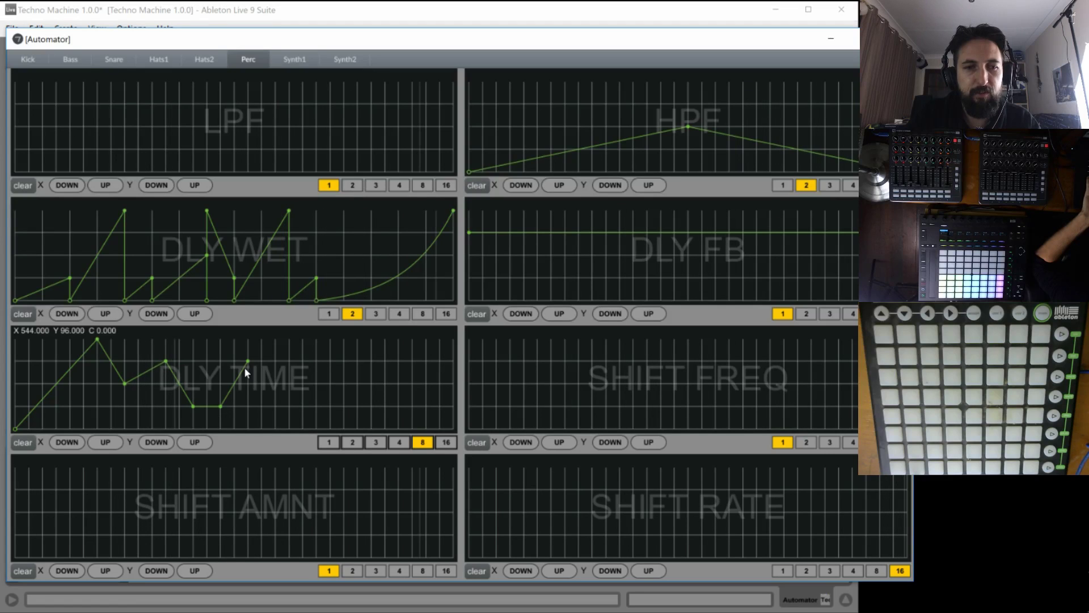
Extend the DLY TIME zigzag to the end of the lane, with a full-height peak, a drop to zero and smaller peaks.
click(261, 383)
click(275, 406)
click(302, 406)
click(330, 340)
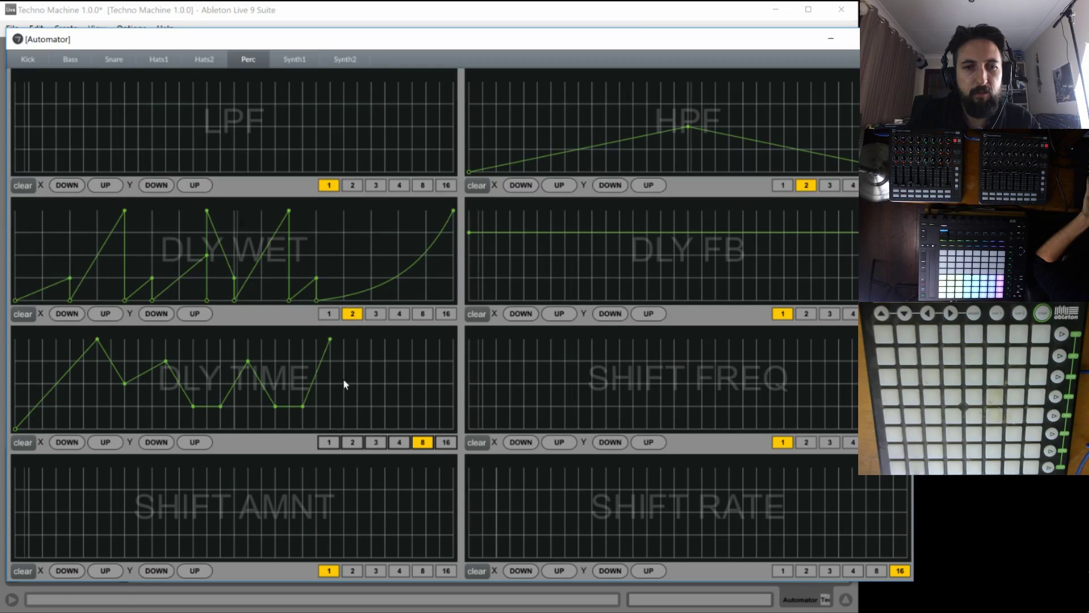
click(343, 429)
click(371, 360)
click(384, 406)
click(426, 384)
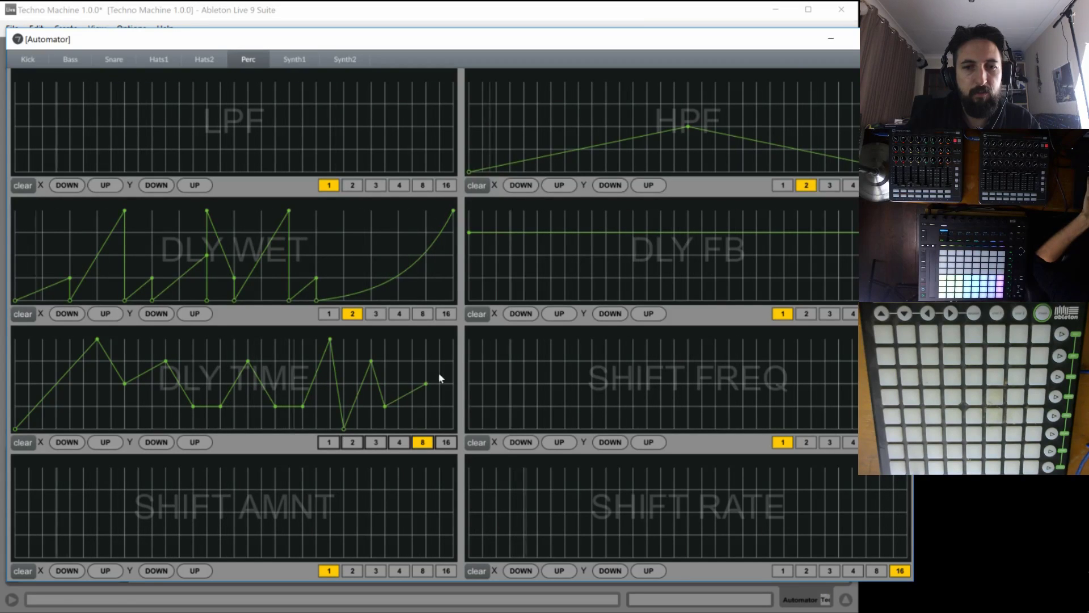
click(455, 406)
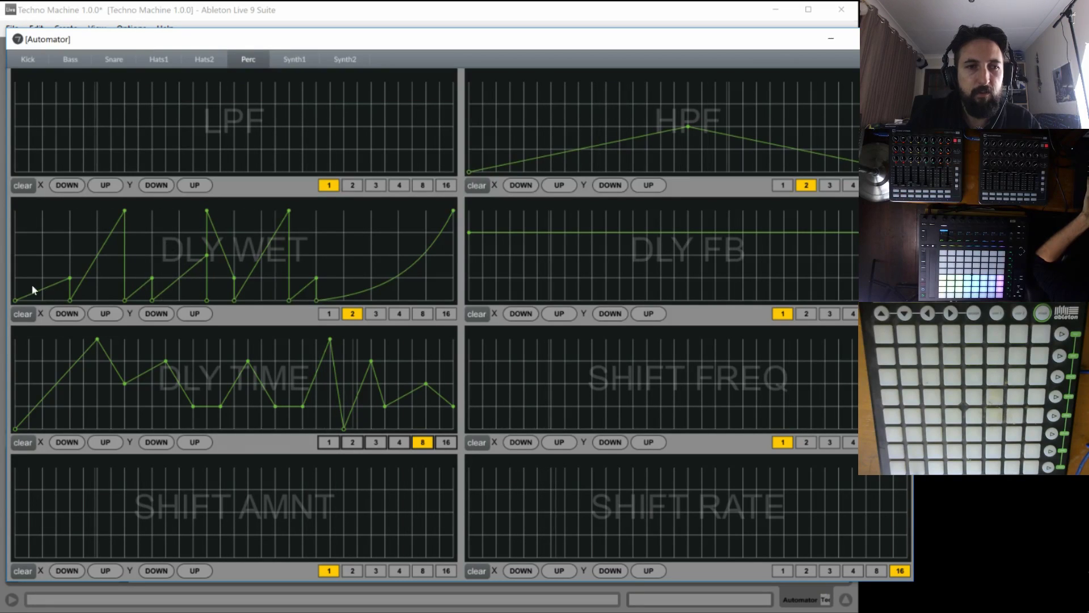
Clear the DLY WET lane and redraw it as a flat line at Y 32 across the full width.
click(20, 315)
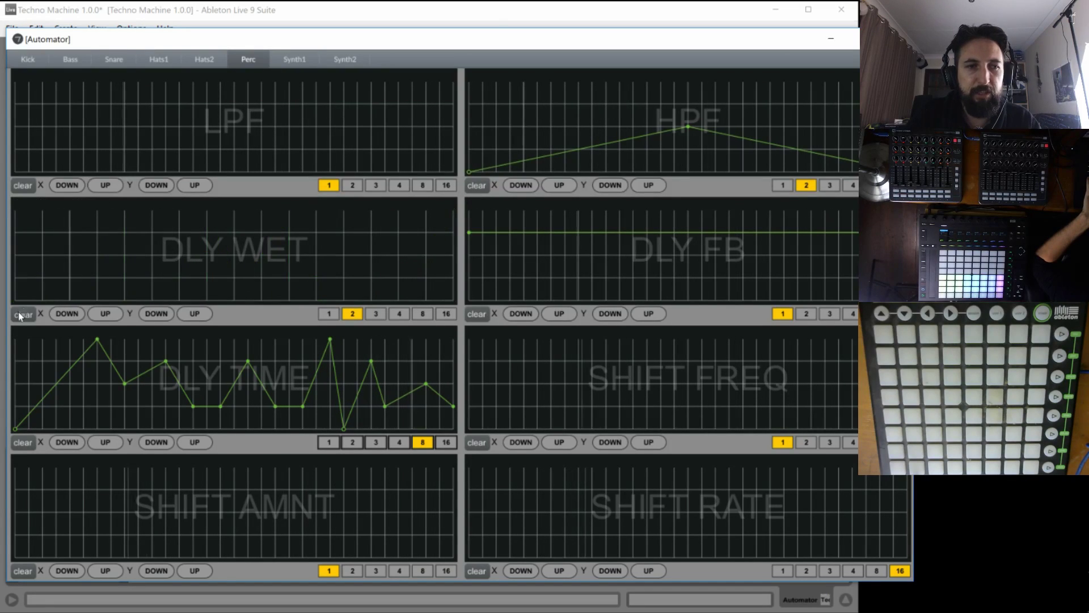
click(453, 277)
click(69, 277)
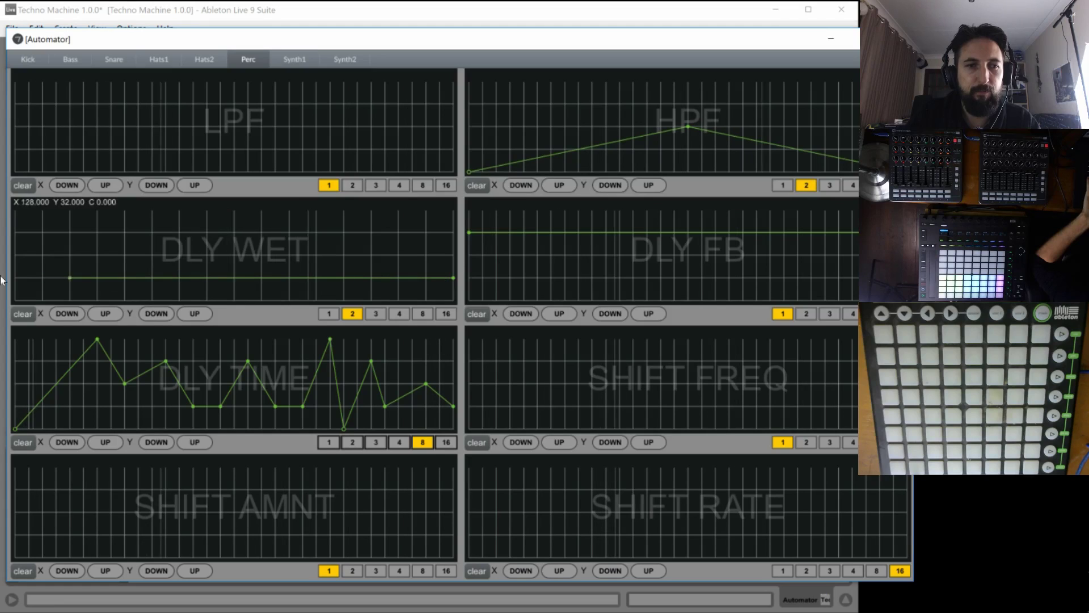
drag(2, 280, 5, 281)
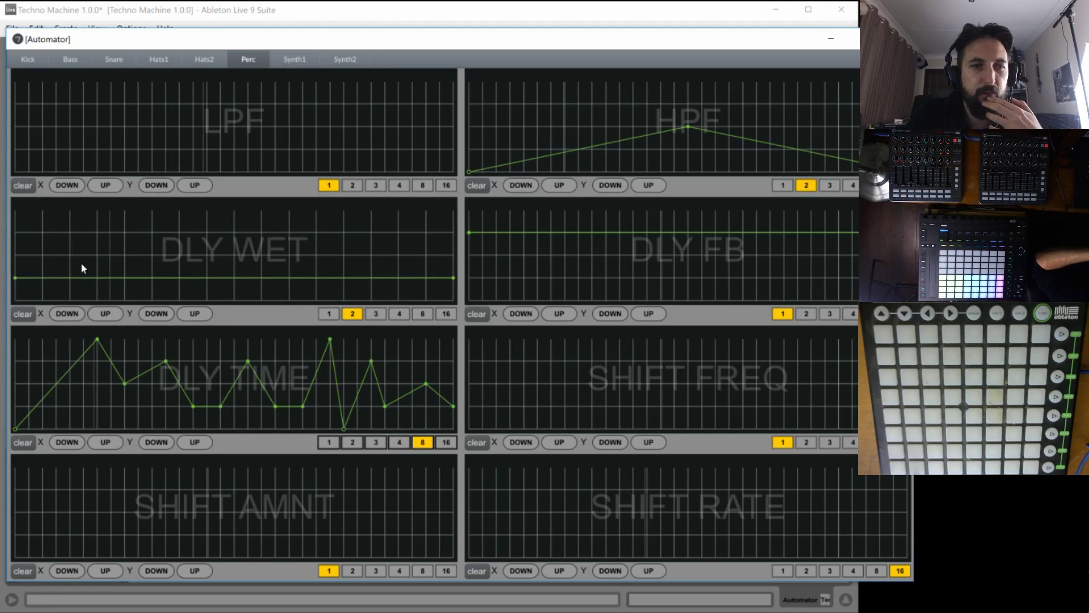
Shape the DLY WET line into a zigzag with a full-height first peak, three Y 96 peaks and dips to Y 32.
click(125, 211)
click(152, 278)
click(233, 232)
click(289, 255)
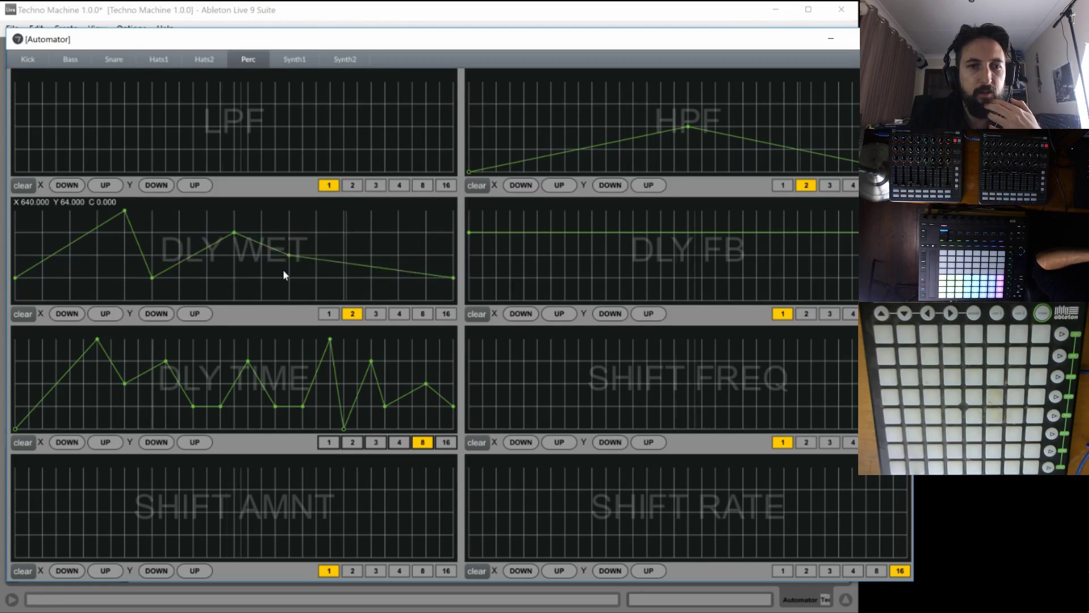
drag(285, 275, 289, 277)
click(344, 232)
click(371, 278)
click(426, 232)
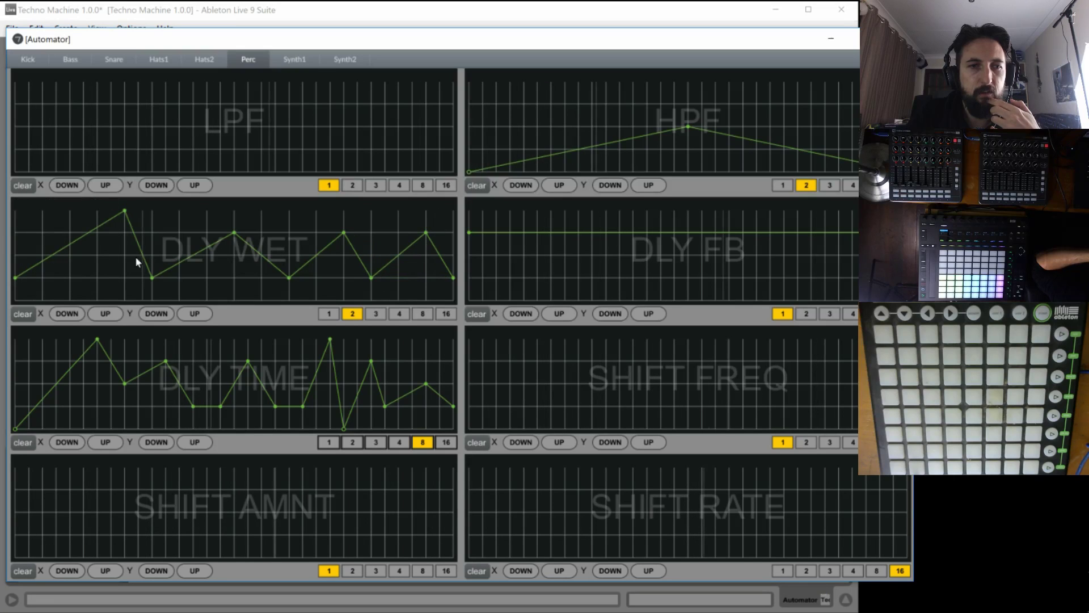
Add a vertical drop to Y 32 after the first DLY WET peak, a Y 96 plateau, and a full-height spike at the last peak.
click(120, 278)
click(193, 227)
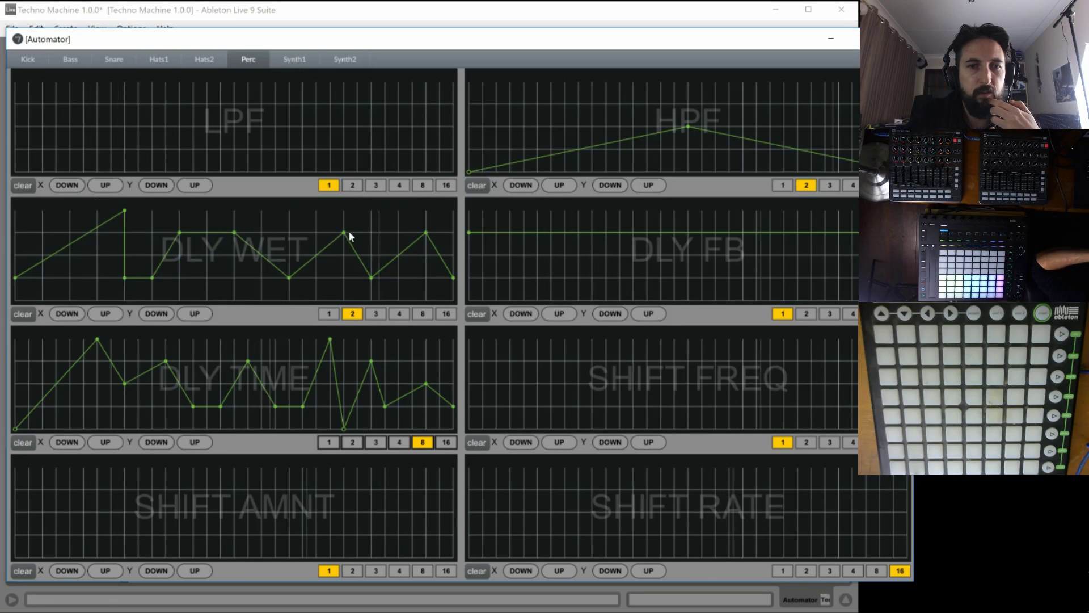
click(426, 211)
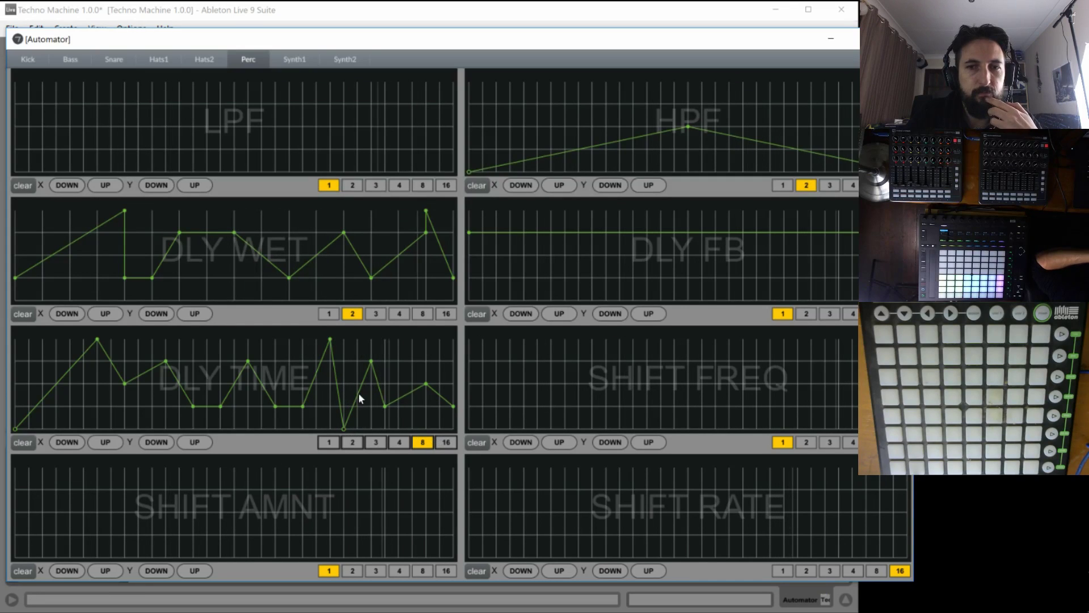
Raise the zero dip in the DLY TIME line to Y 32 and set that lane's number selector to 2.
drag(344, 428, 342, 410)
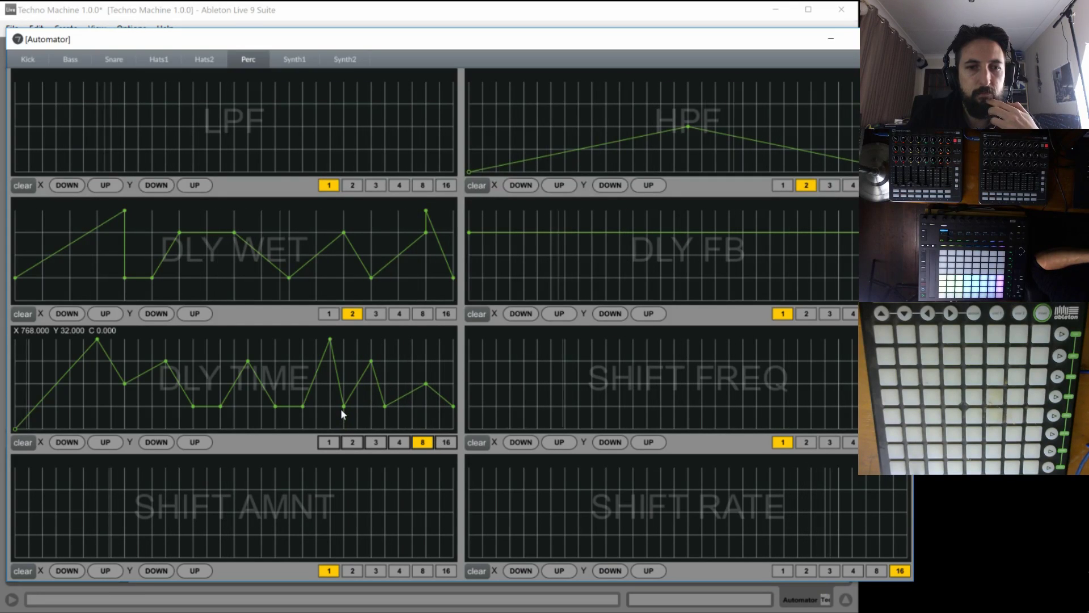
click(352, 443)
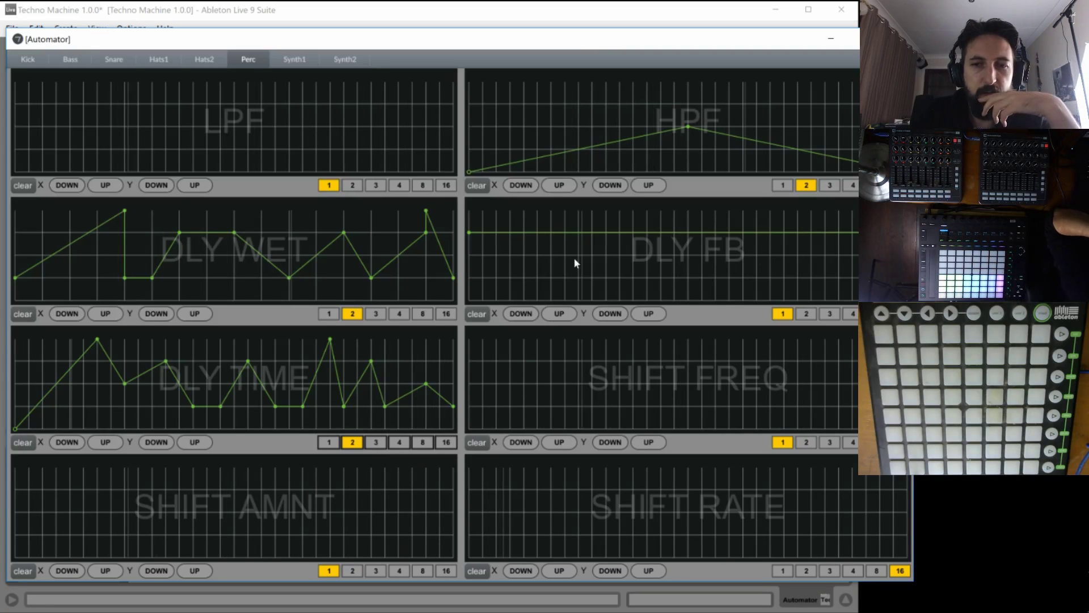
Draw a mostly flat SHIFT FREQ line at Y 64 dipping at the end, and zero-to-maximum ramps in SHIFT AMNT and SHIFT RATE, with SHIFT RATE's selector at 1.
click(469, 384)
drag(503, 388, 859, 400)
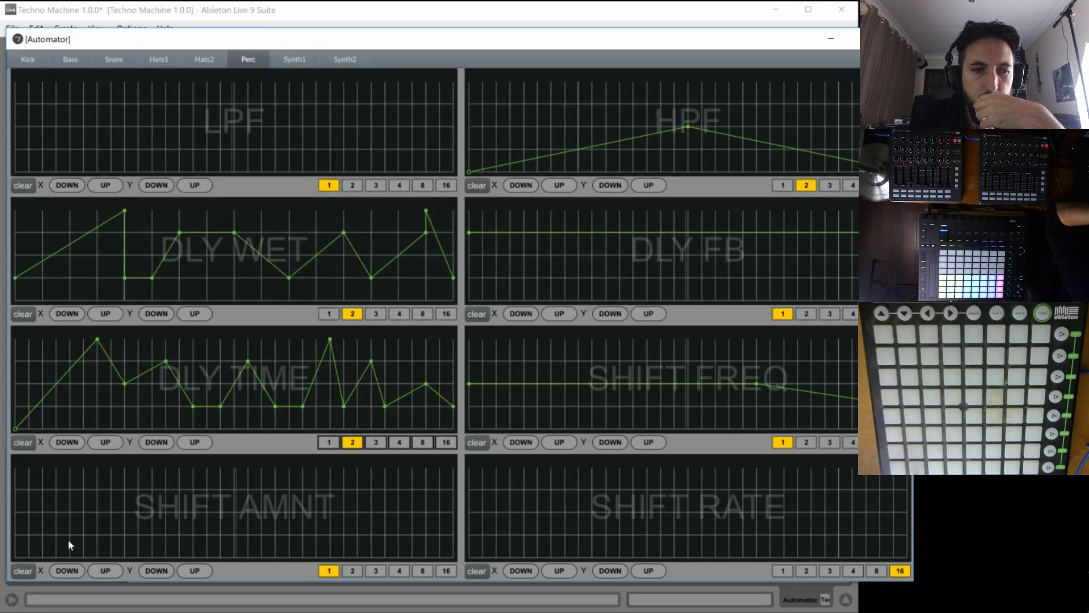
drag(69, 545, 453, 467)
drag(606, 539, 907, 469)
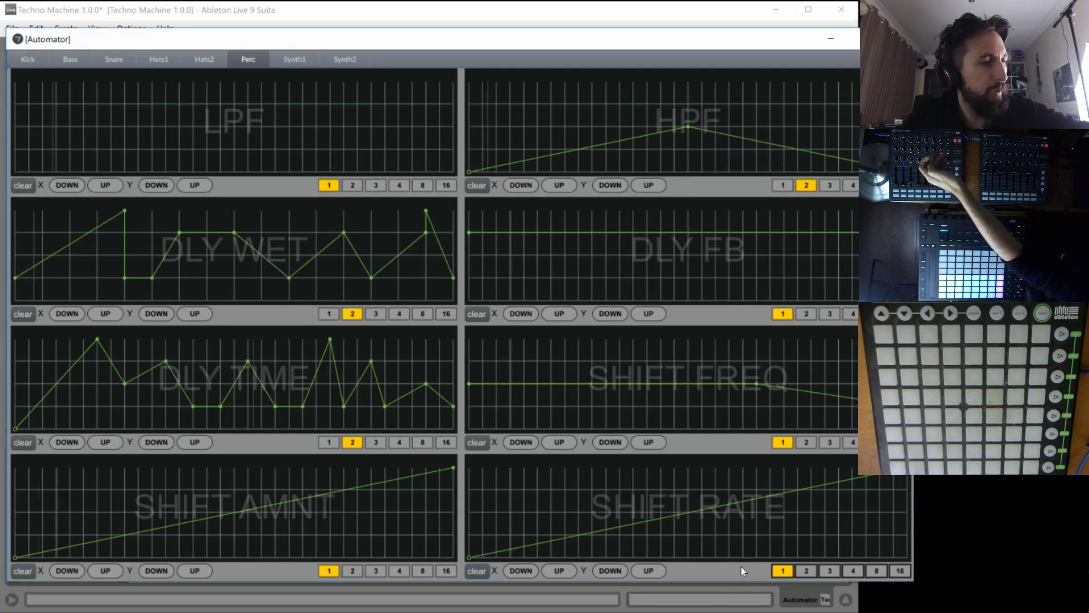
On the Synth1 page, set the FLNG TIME number selector to 3 and draw a ramp from zero to Y 64.
click(294, 59)
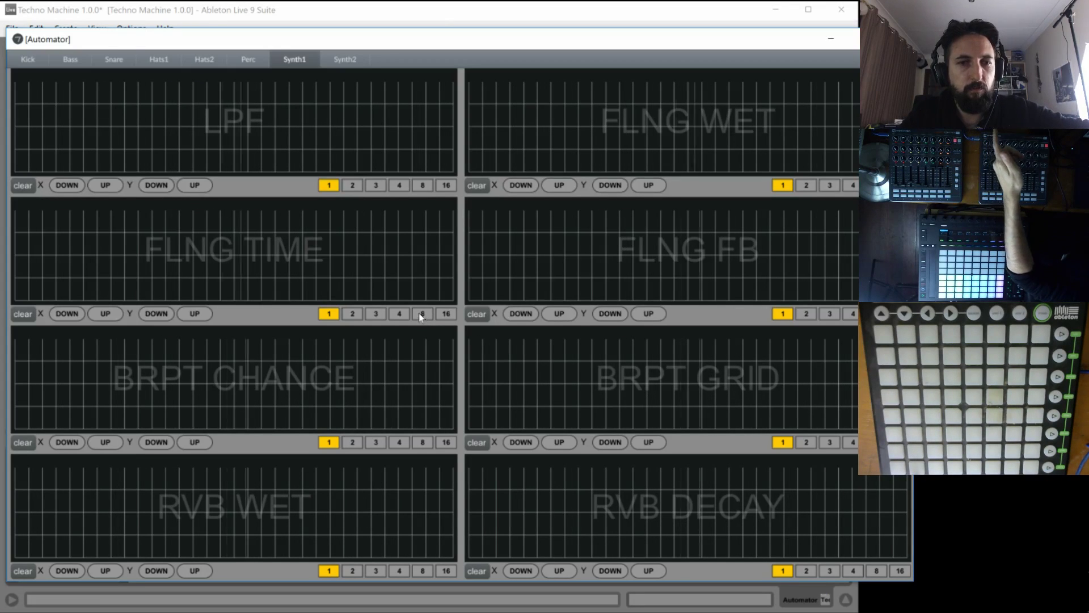
click(399, 314)
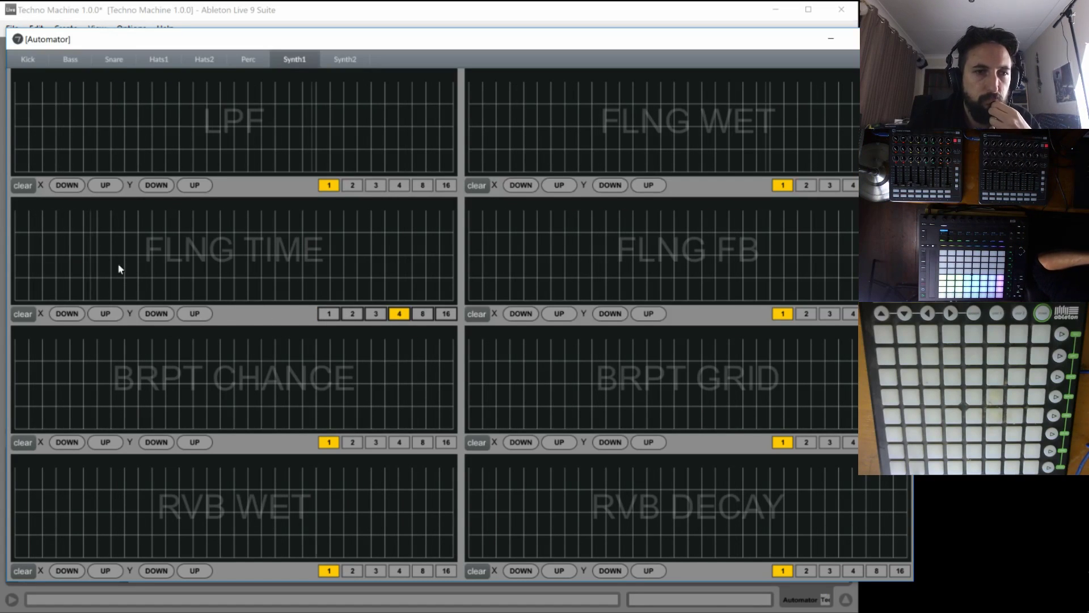
click(375, 314)
click(15, 300)
click(453, 255)
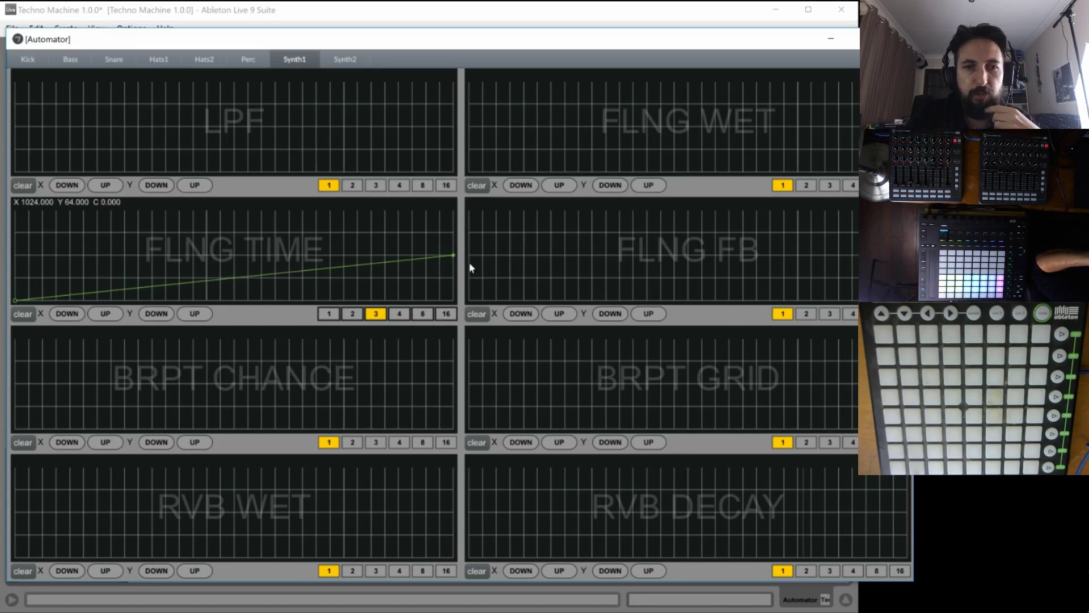
Draw a FLNG FB line rising from zero to Y 96, easing to Y 64 past the middle and rising again at the end.
click(578, 232)
click(715, 255)
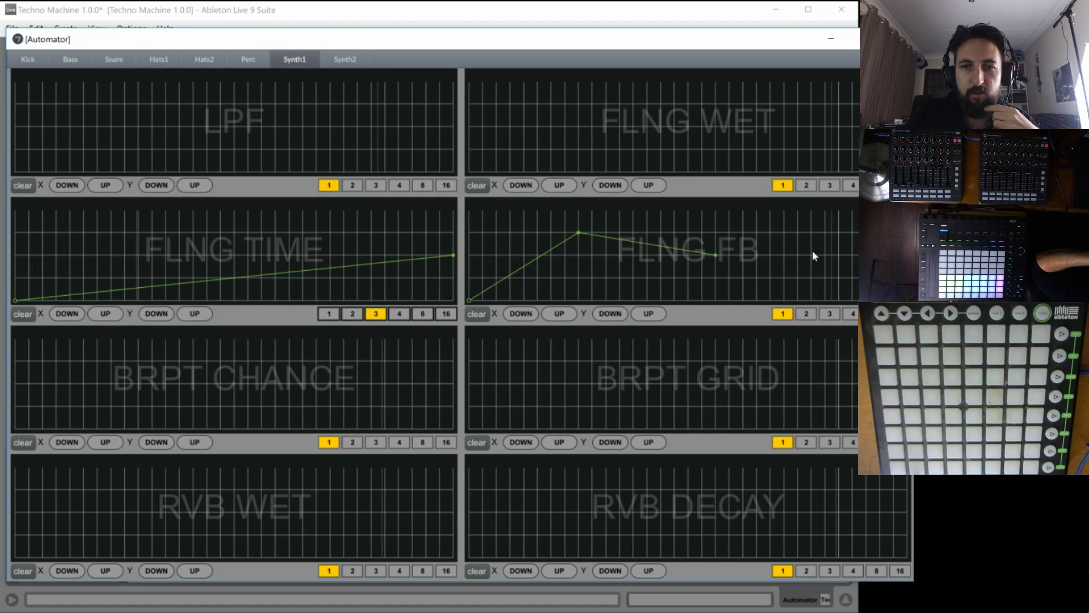
click(908, 228)
Draw a FLNG WET line with a full-height early peak, a fall through Y 64 to Y 32 and a final rise, and set its selector to 3.
click(579, 83)
click(716, 126)
click(756, 149)
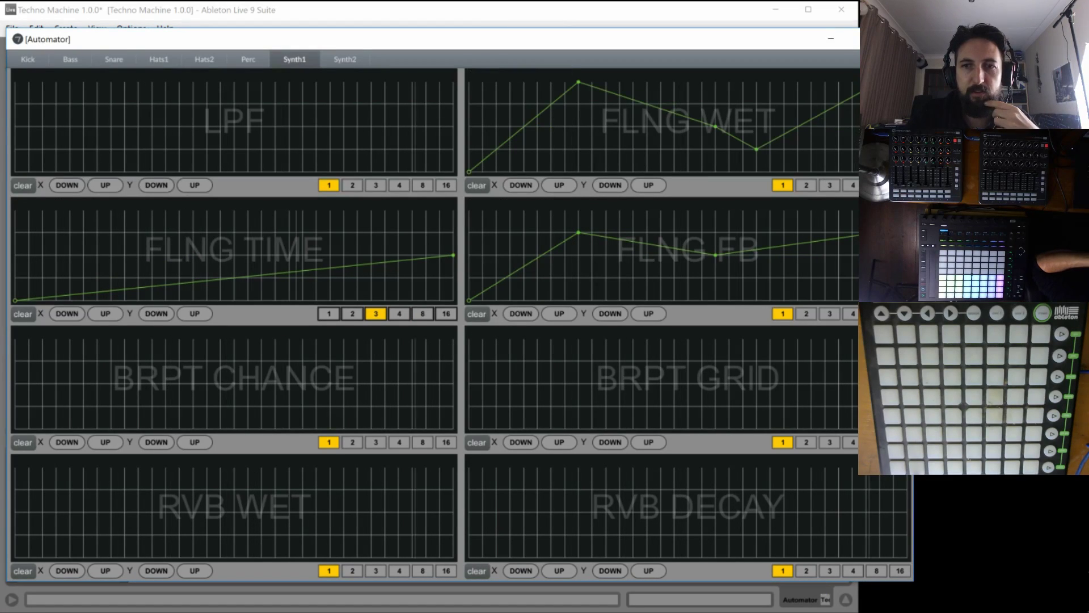
click(829, 185)
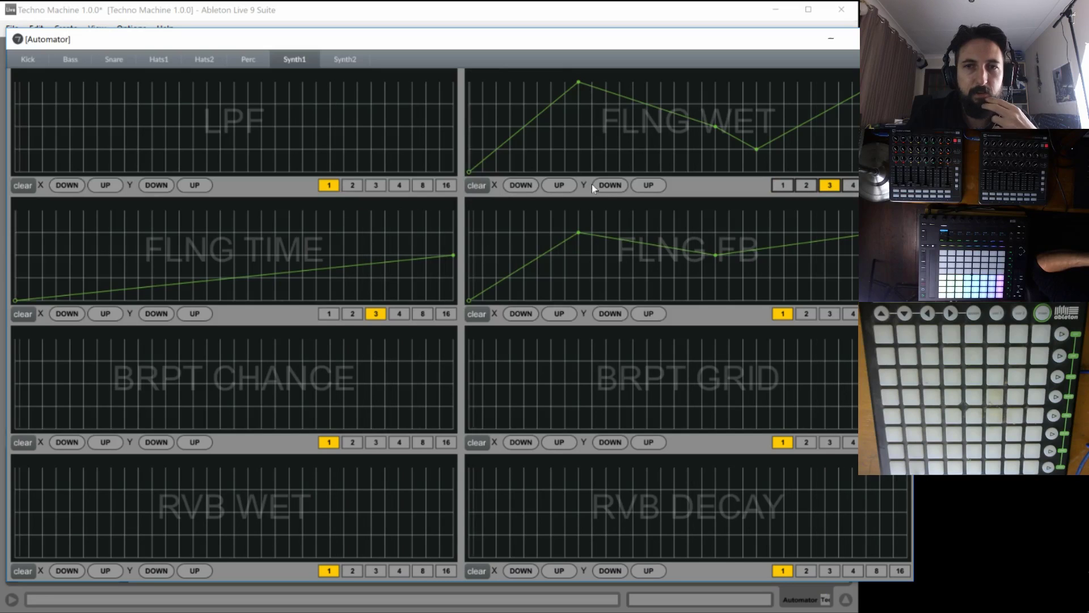
Turn the FLNG TIME ramp into a zigzag with a Y 96 peak, a full-height peak and dips to Y 32.
click(69, 233)
click(179, 278)
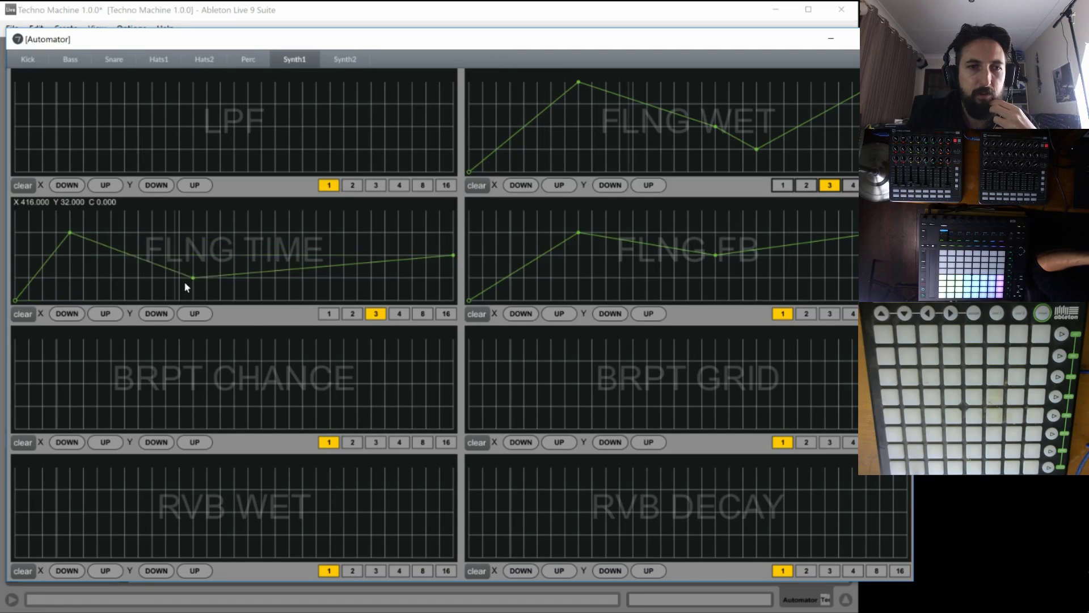
click(248, 211)
click(303, 278)
Start the FLNG FB line at the maximum, add a Y 32 dip at X 384 and a Y 96 point near the end.
drag(469, 300, 468, 211)
click(634, 278)
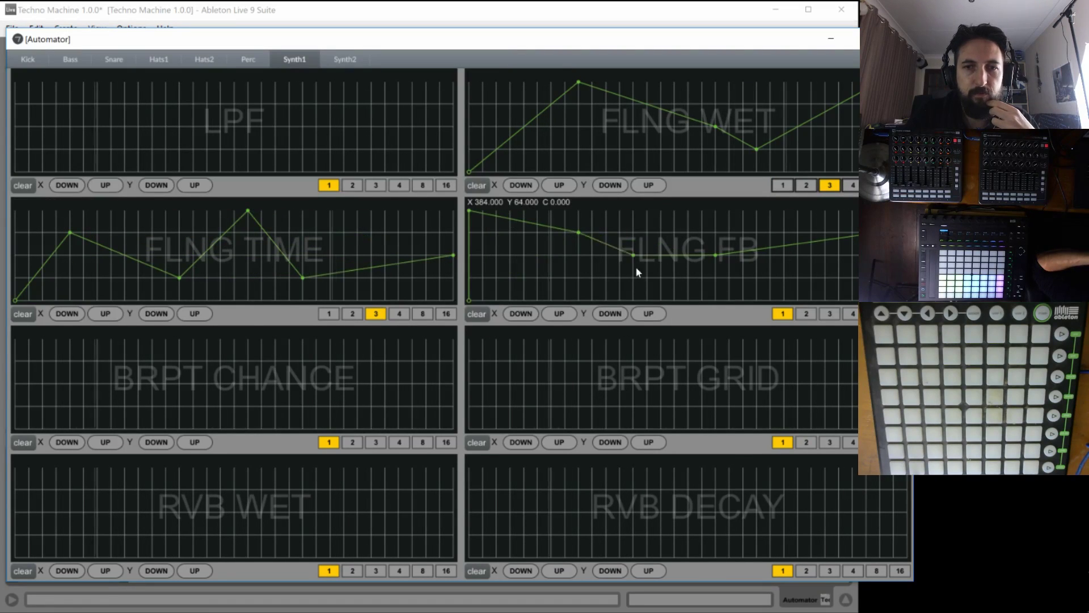
click(825, 233)
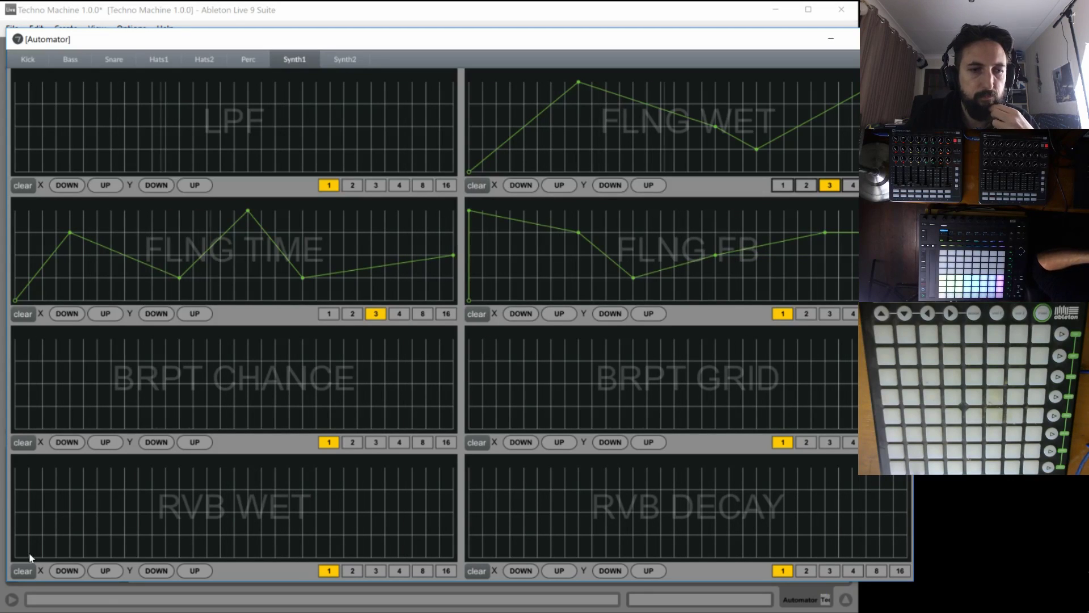
Draw a RVB WET line staying at zero until near the middle, rising to a Y 64 plateau and falling to zero at the end.
click(207, 557)
click(247, 513)
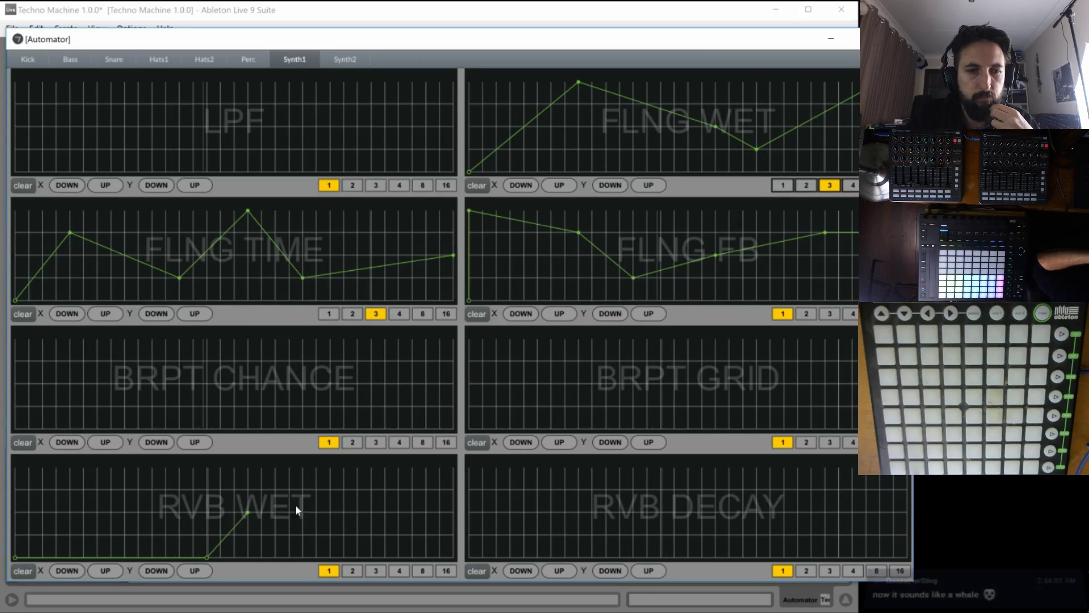
click(440, 513)
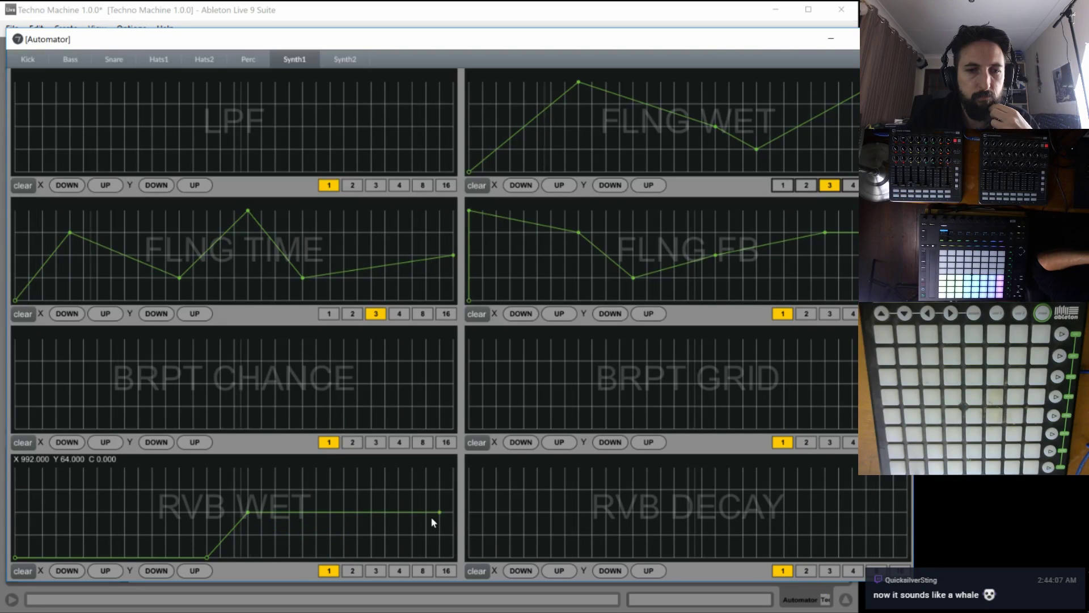
drag(440, 512, 426, 513)
click(454, 557)
Draw a flat RVB DECAY line at Y 64 across the full lane.
click(469, 512)
click(564, 512)
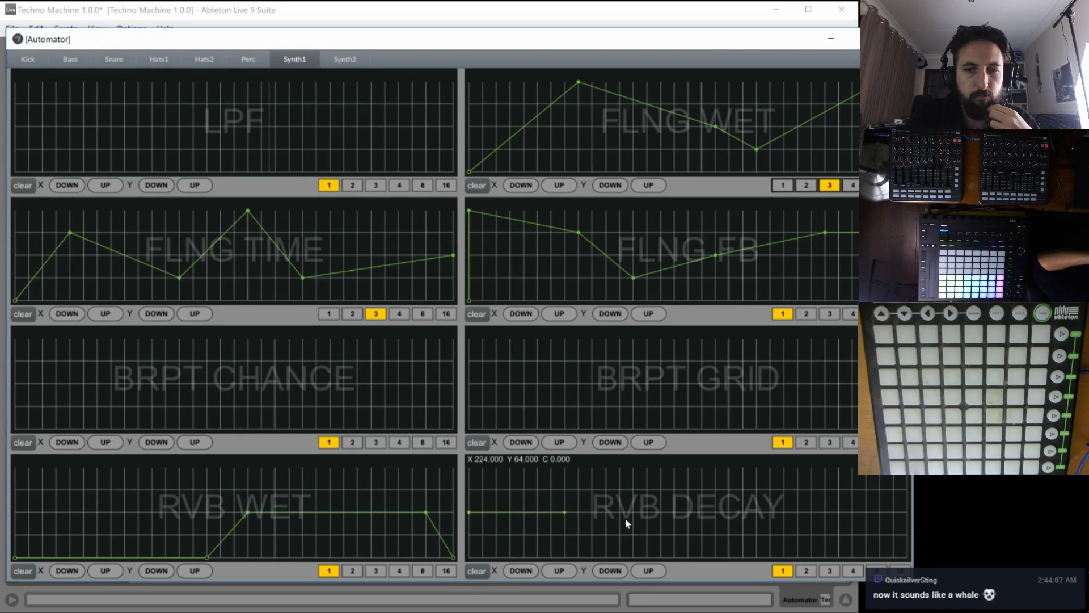
click(907, 512)
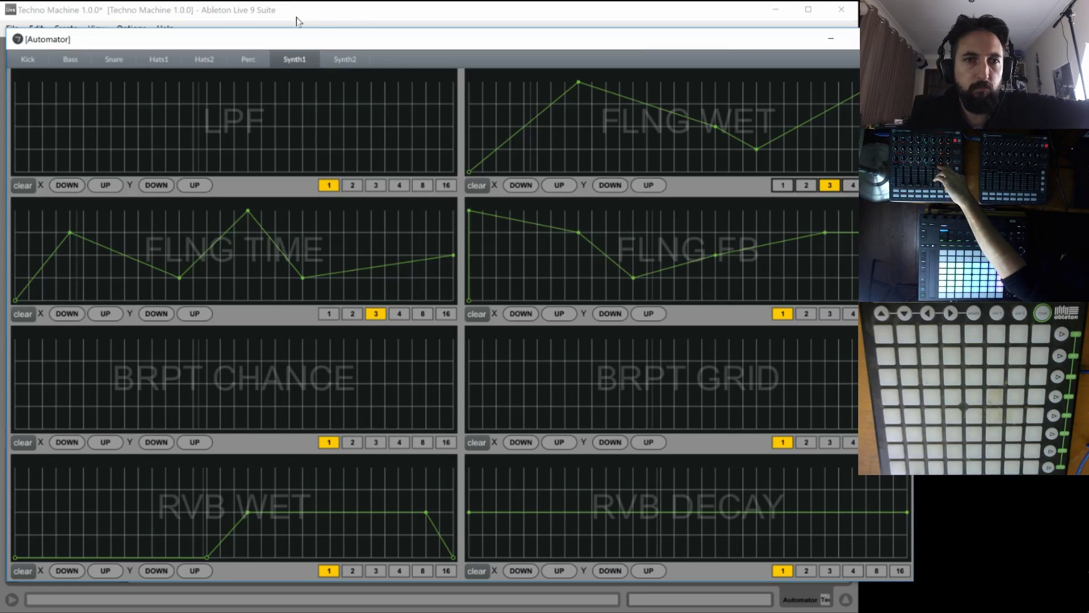
On the Synth2 page, set the LPF number selector to 1 and draw a V from the maximum down to Y 64 and back up.
click(337, 58)
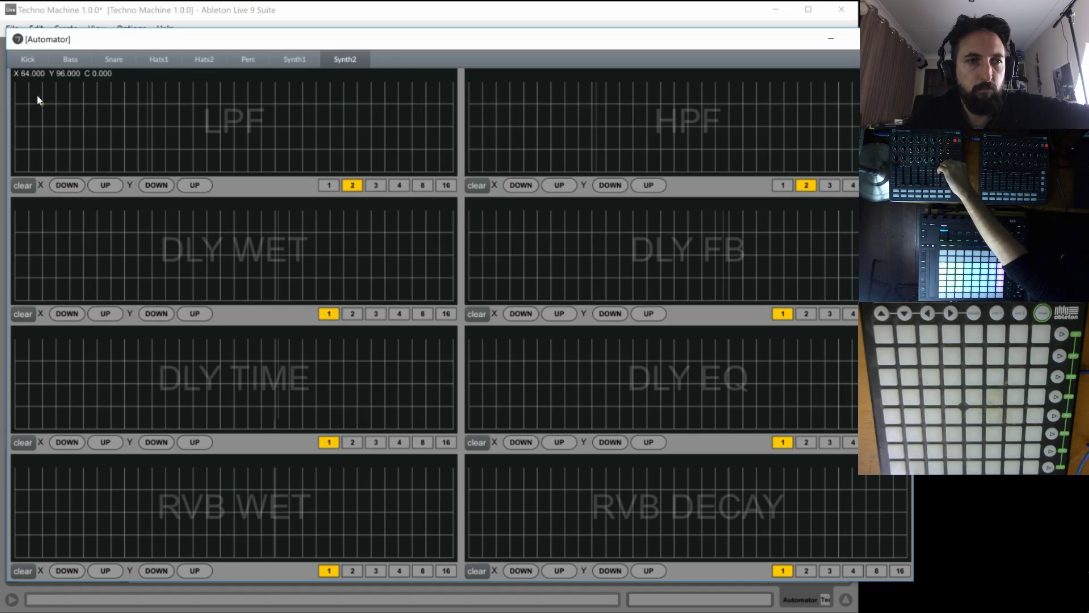
click(328, 185)
click(481, 123)
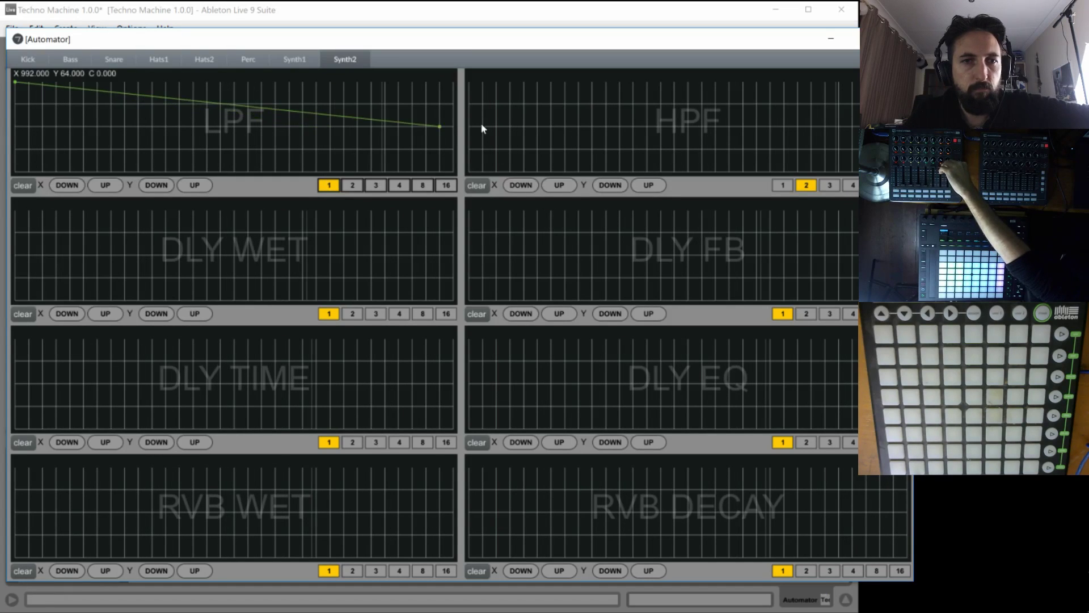
click(218, 126)
click(468, 85)
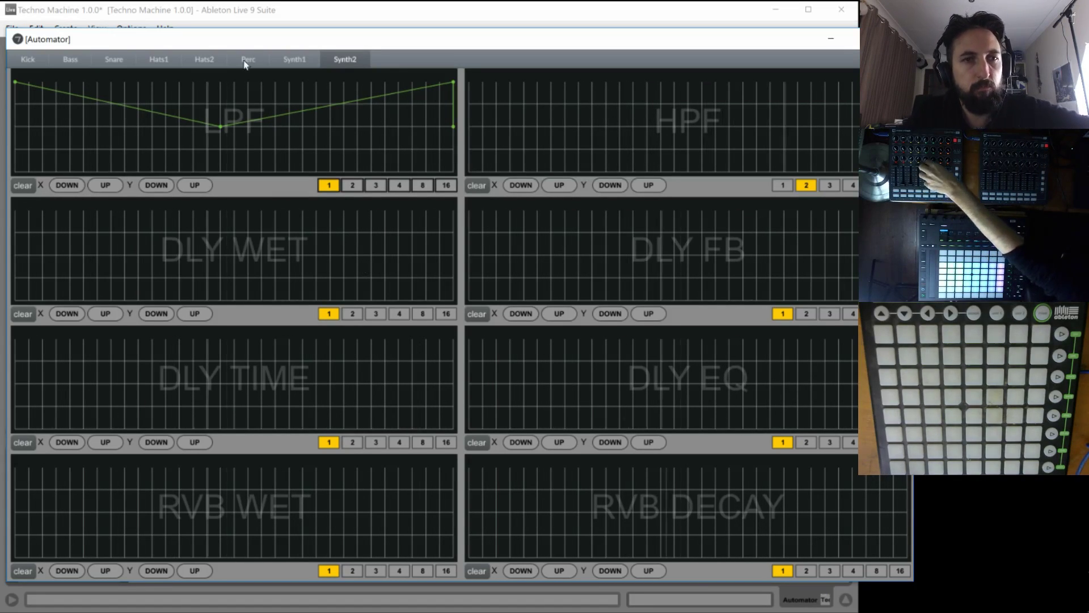
On the Hats2 page, draw PHASE WET rising from Y 32 through Y 96 to the maximum, and PHASE FREQ falling from the maximum.
click(205, 59)
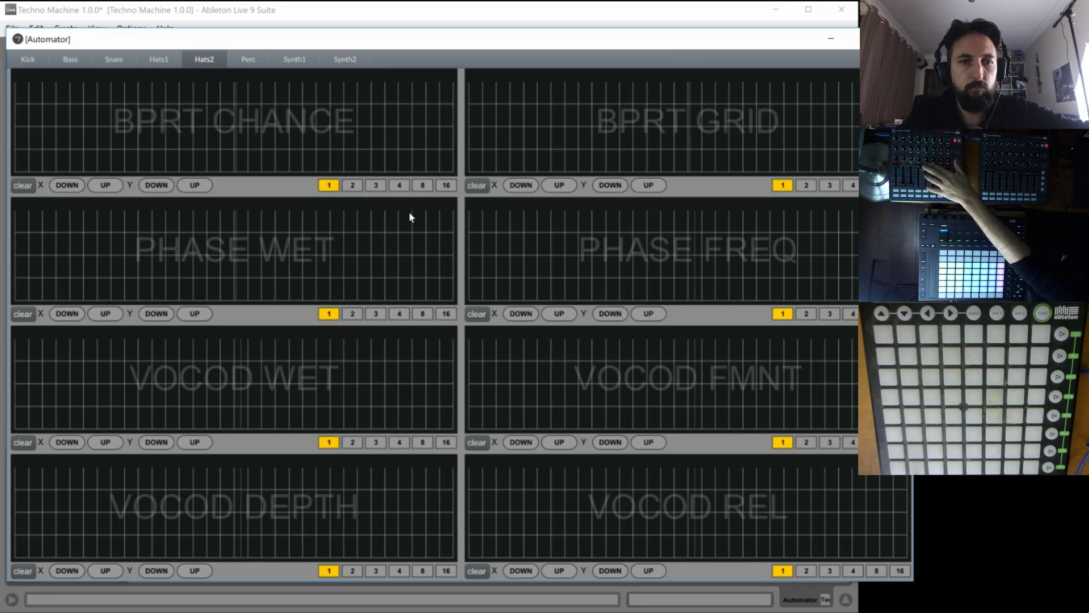
click(234, 232)
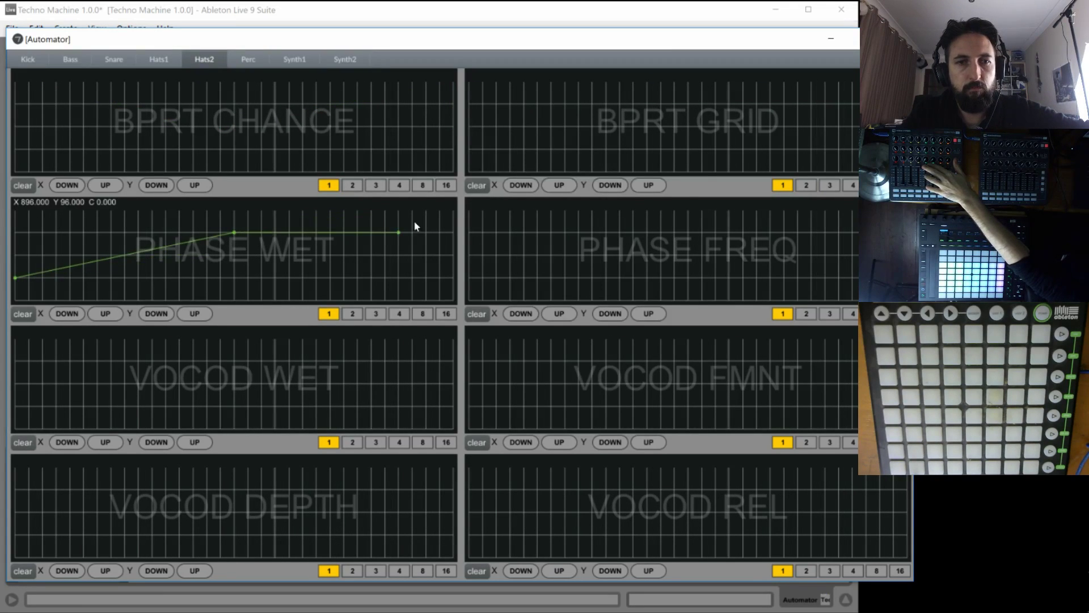
click(454, 210)
click(470, 211)
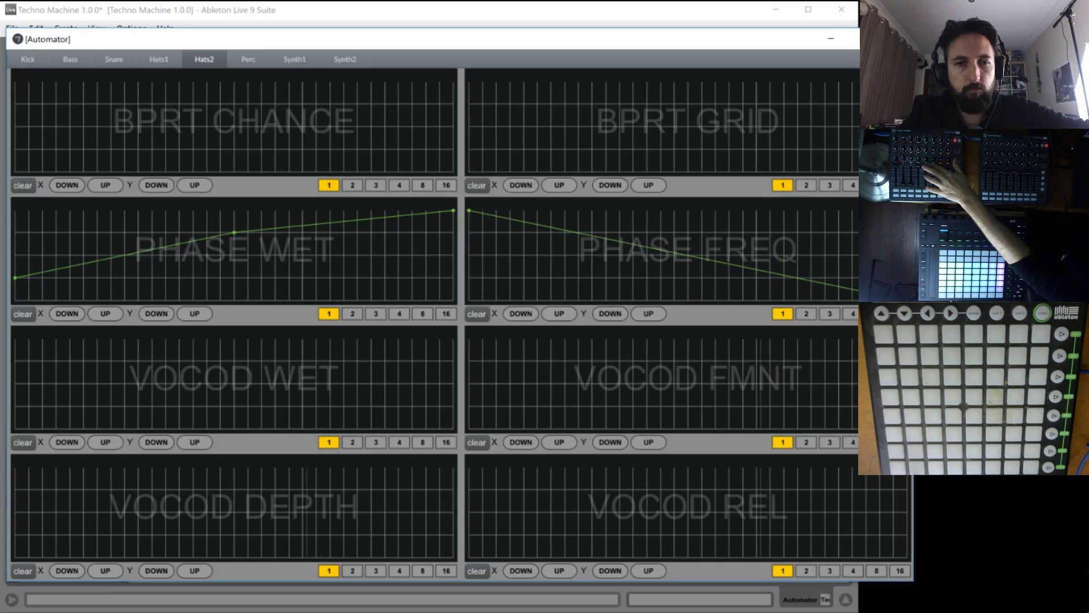
Draw VOCOD WET flat at zero to just past the middle then rising to the maximum, and VOCOD FMNT as a zero-to-maximum ramp.
click(14, 436)
click(248, 429)
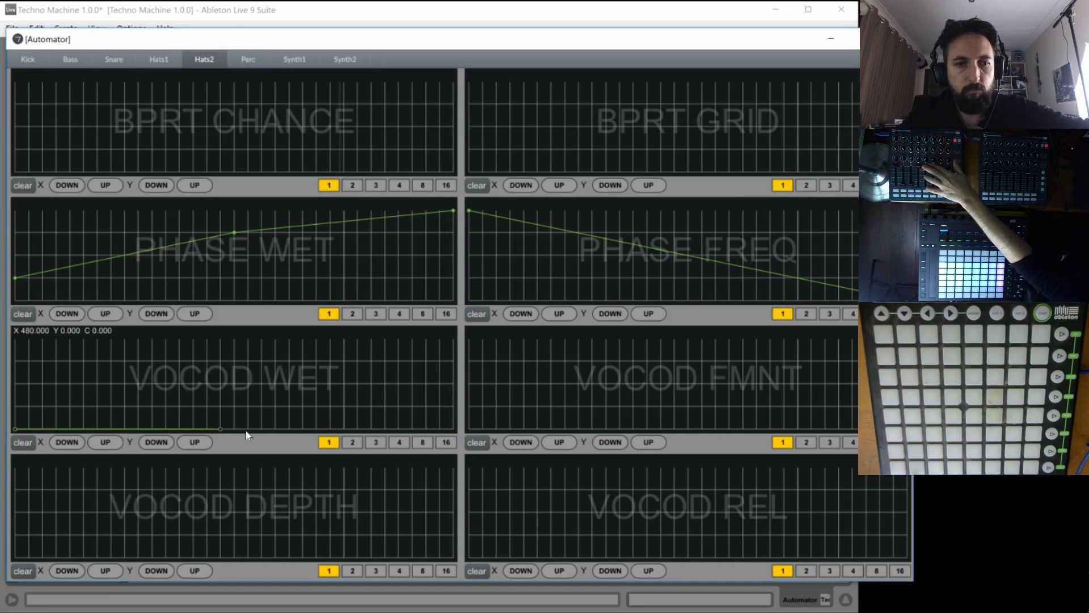
click(453, 339)
click(482, 429)
click(661, 407)
drag(745, 414, 907, 339)
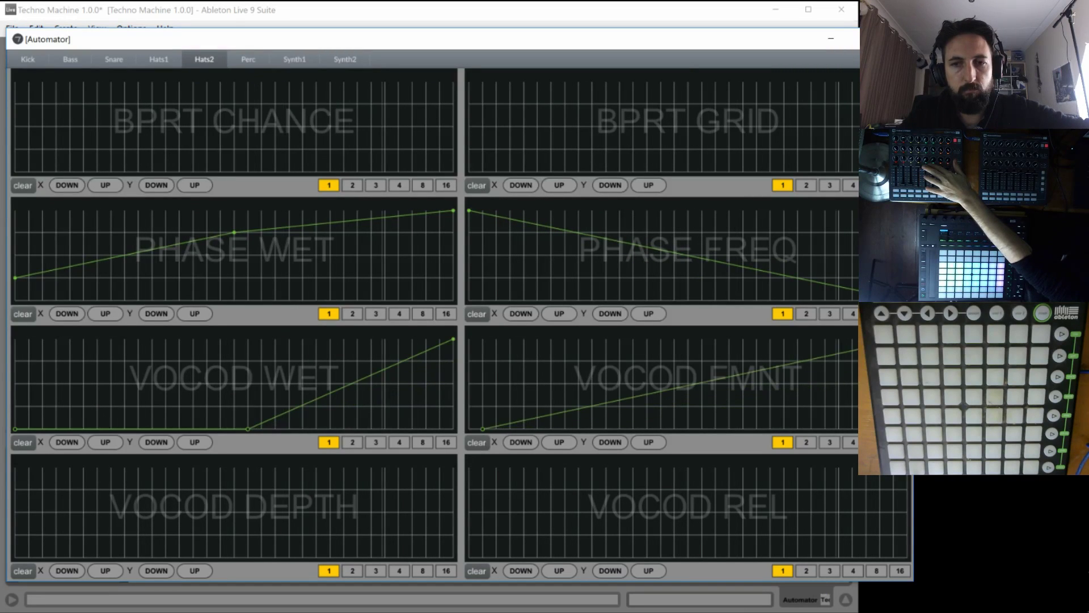
Draw a zero-to-maximum VOCOD DEPTH ramp, and a VOCOD REL ramp from zero to Y 64 with a vertical jump to the maximum at the end.
click(453, 467)
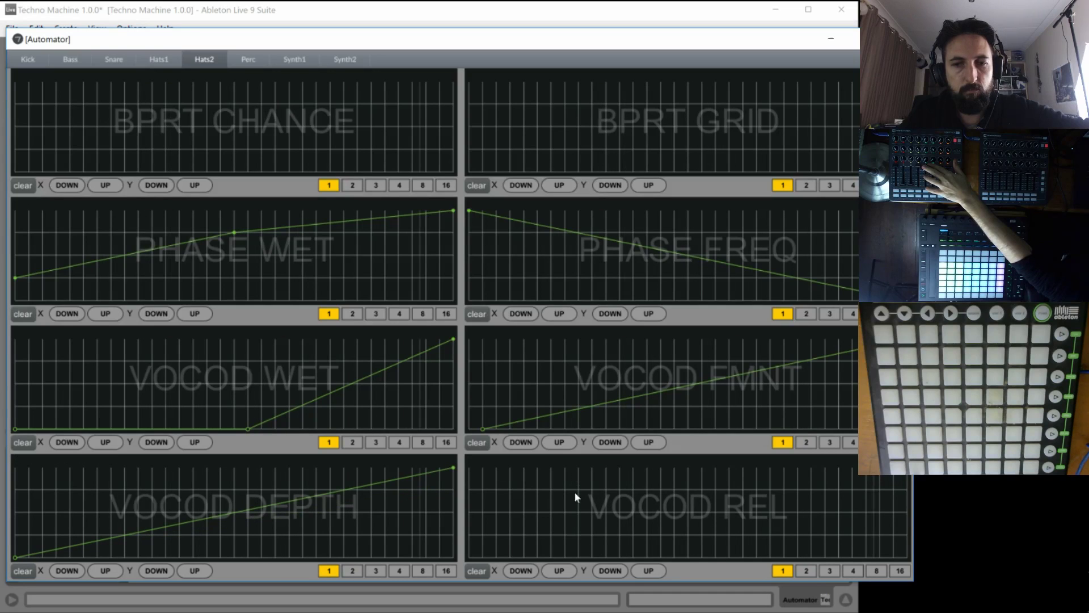
drag(568, 525, 908, 467)
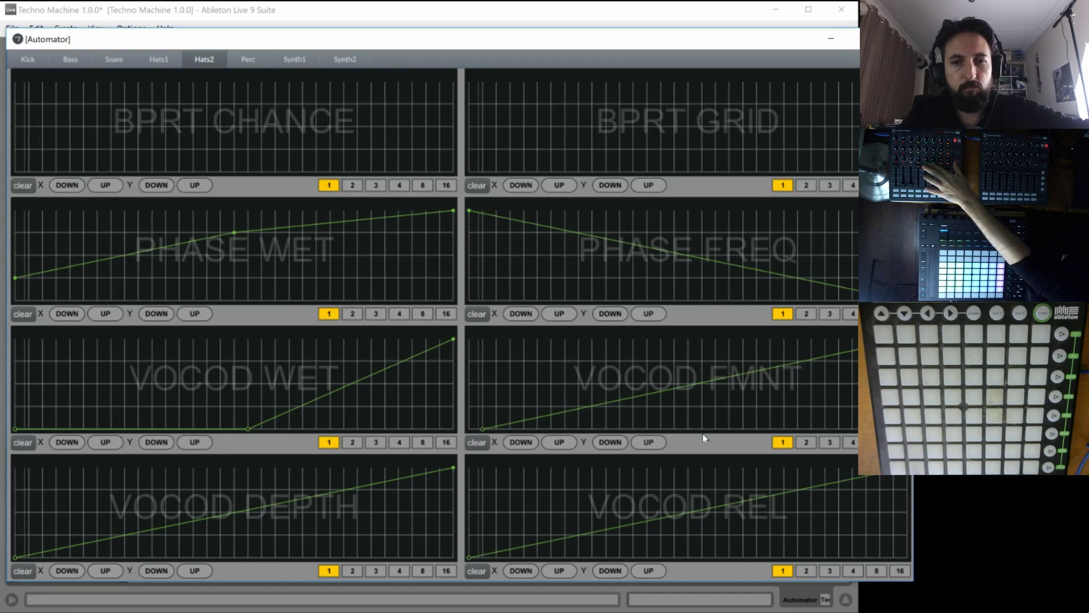
drag(814, 494, 925, 519)
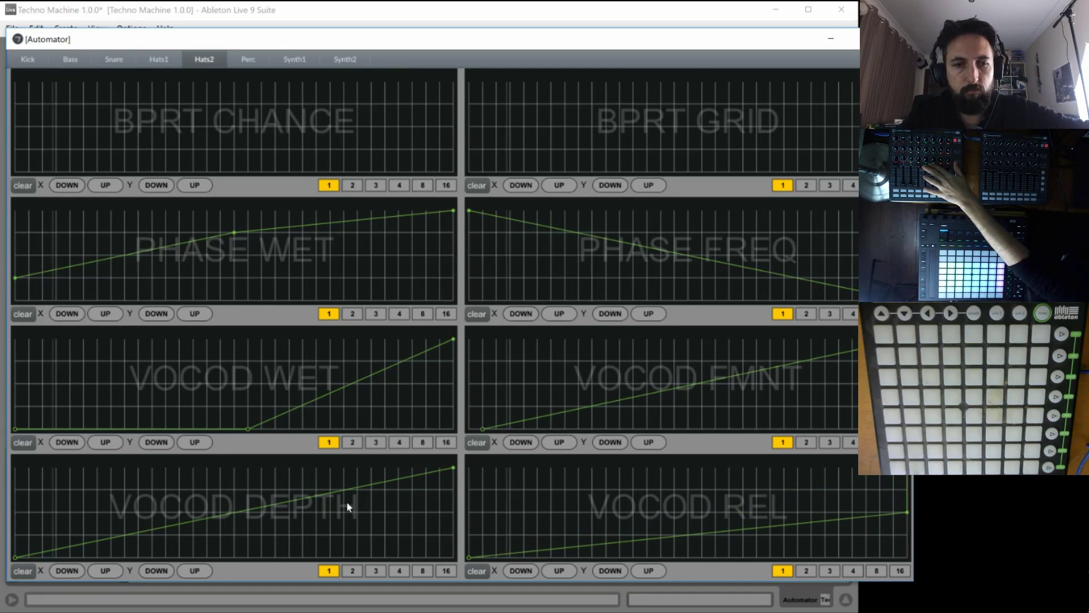
Add a Y 64 point at the end of VOCOD DEPTH, and two Y 64 peaks separated by a zero dip at X 256 in VOCOD WET.
drag(348, 506, 453, 512)
click(83, 384)
click(124, 406)
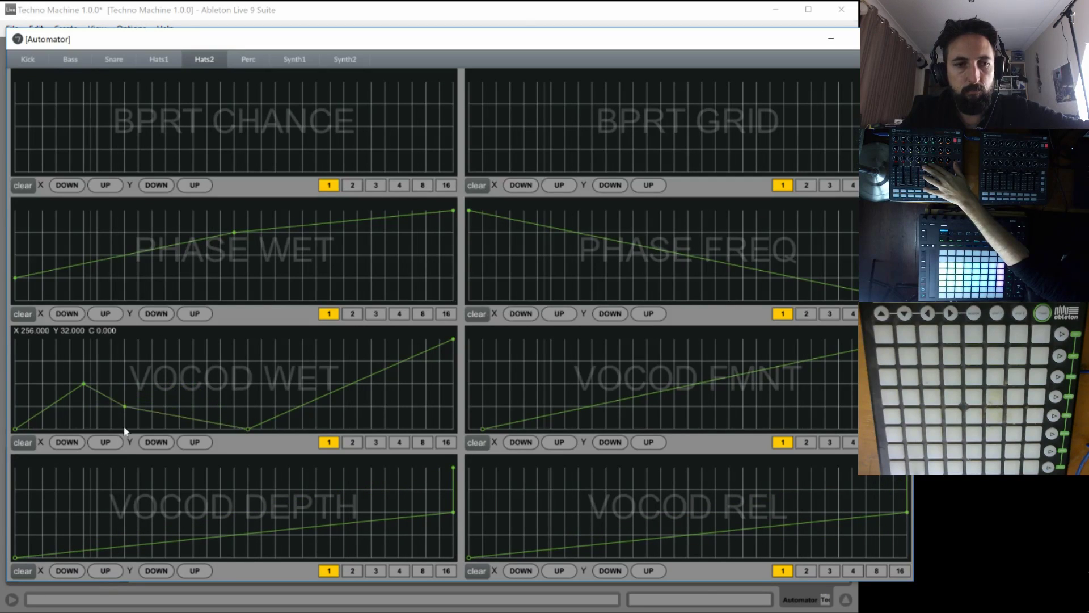
drag(126, 432, 124, 428)
click(221, 384)
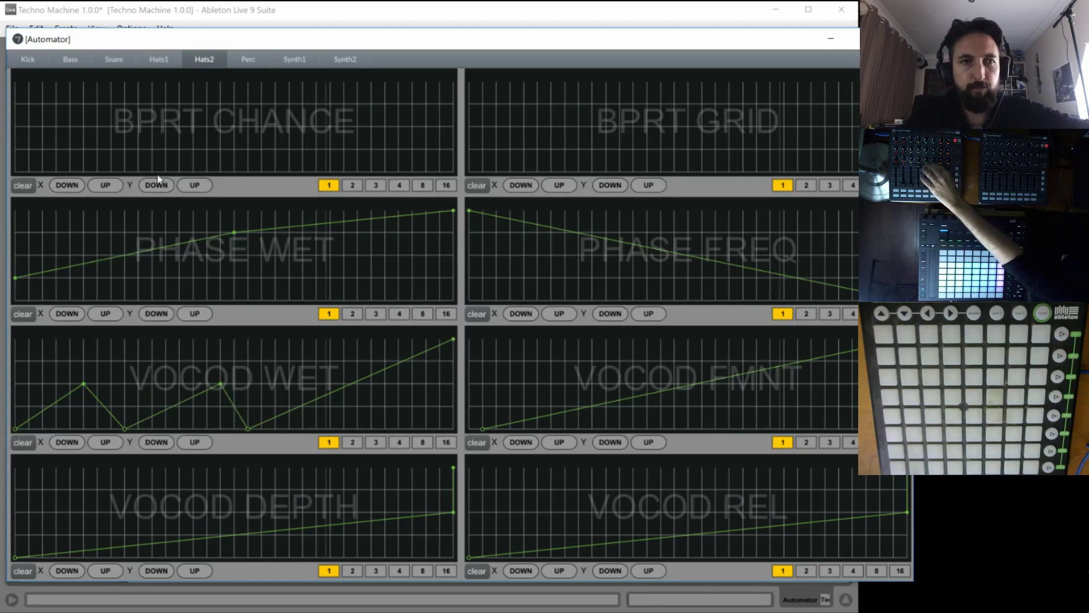
On the Kick page, set the CORPUS WET number selector to 4 and make its X grid coarser.
click(114, 61)
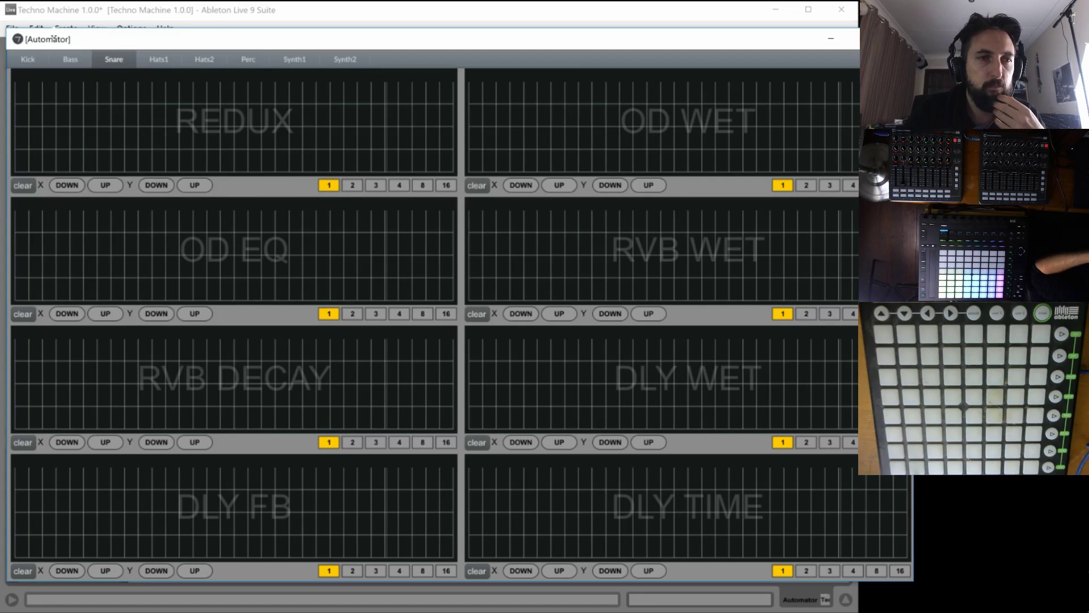
click(29, 60)
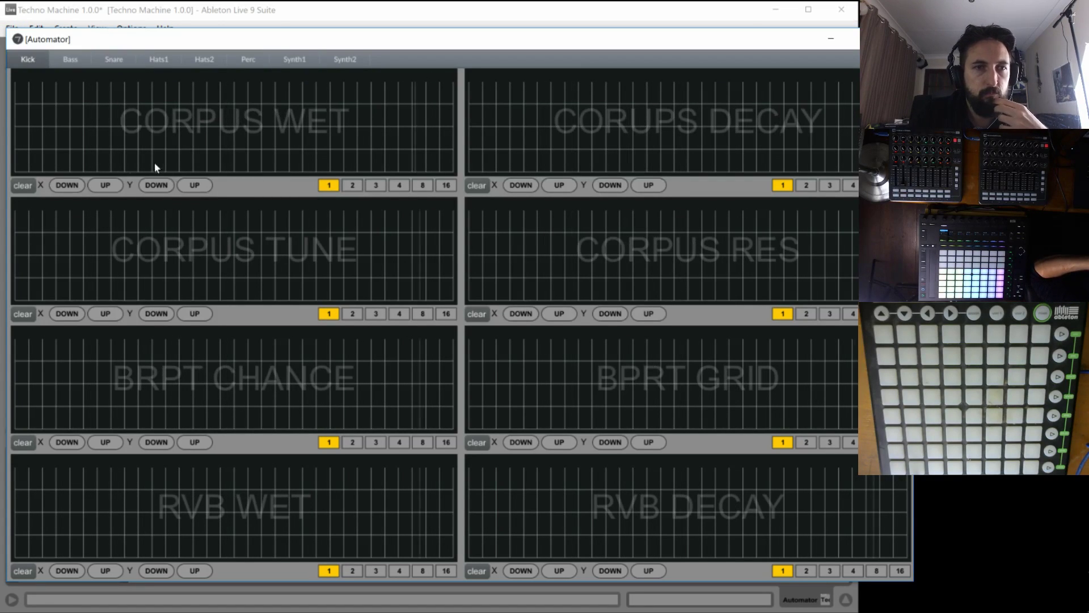
click(397, 188)
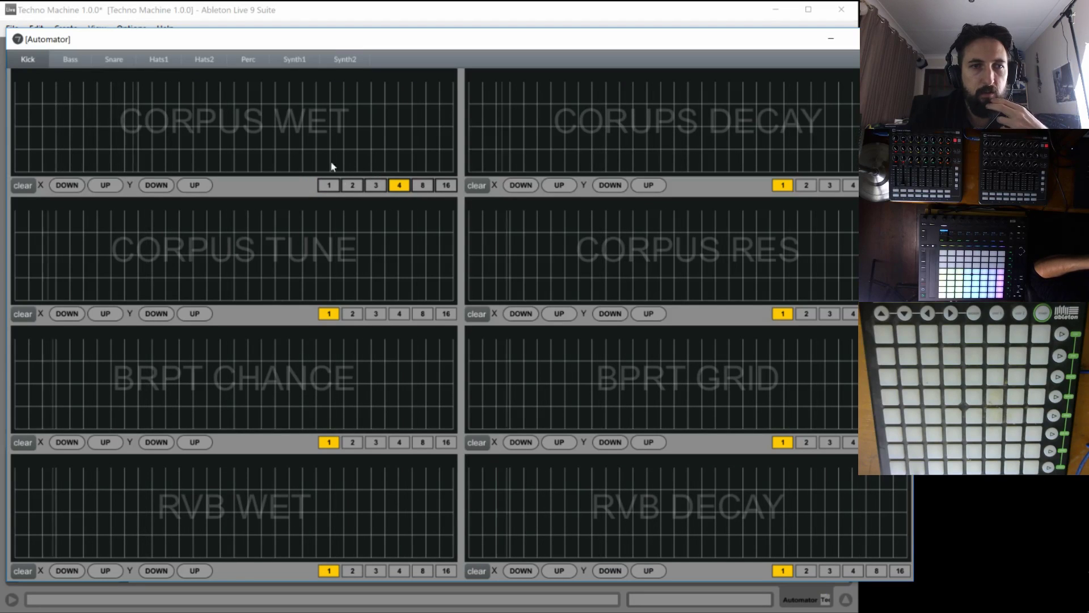
click(193, 185)
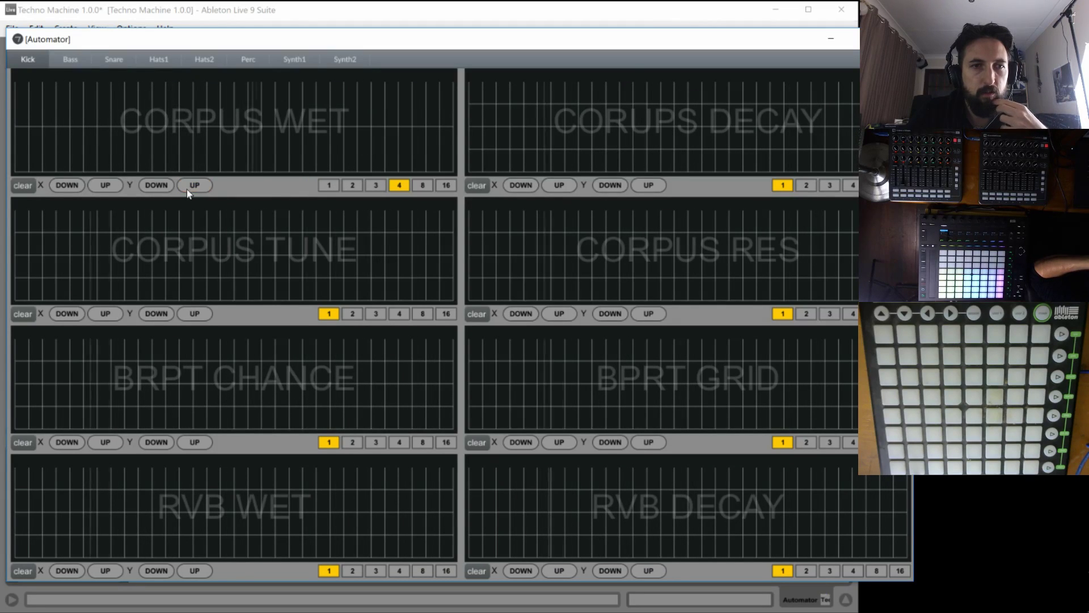
click(102, 187)
click(102, 188)
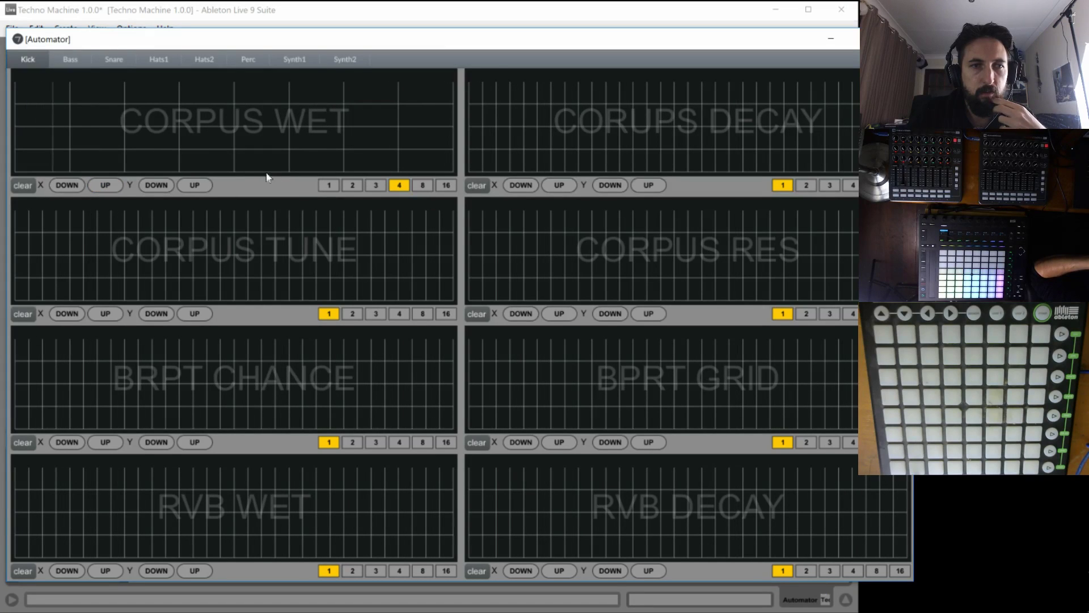
Draw a rectangular CORPUS WET block from about X 384 to X 640, with vertical sides from zero up to Y 64.
click(180, 149)
click(289, 171)
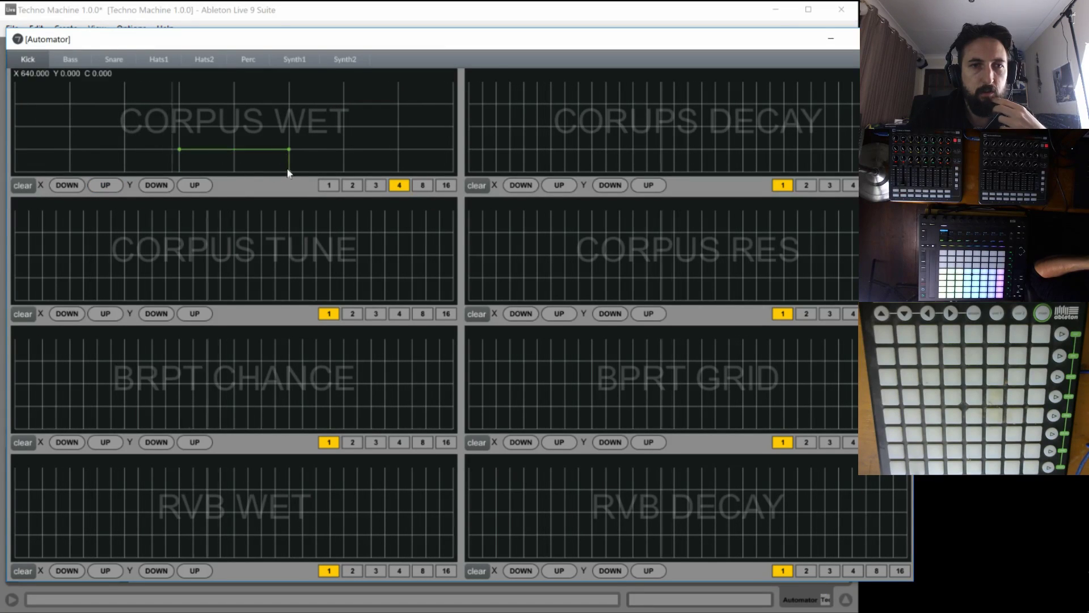
click(180, 125)
click(289, 126)
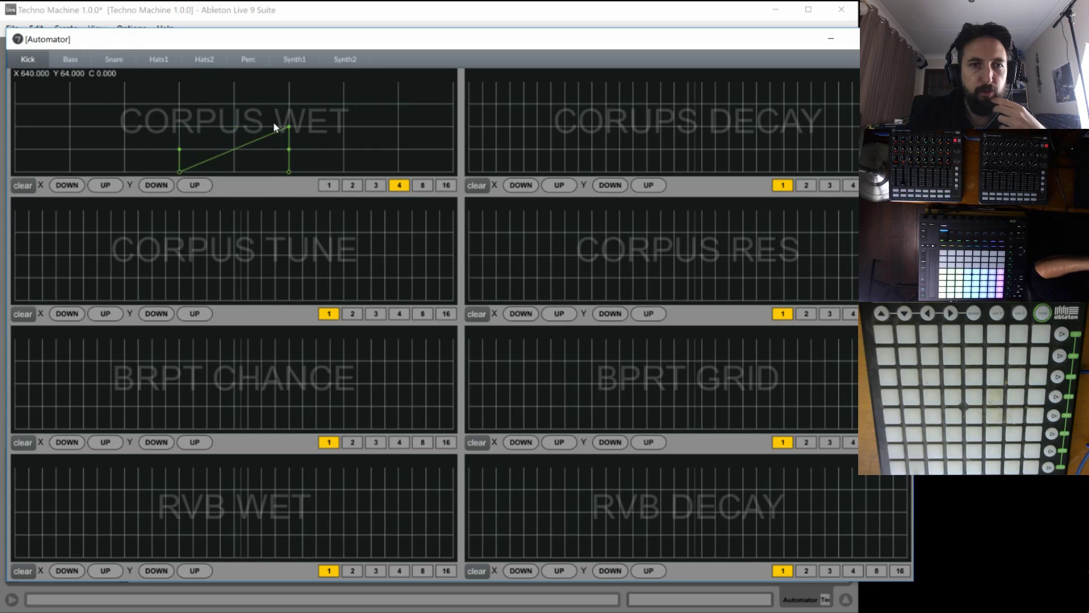
Draw a CORUPS DECAY line rising from Y 32 to Y 64 at the end, and add a zero point at X 256 in CORPUS WET.
click(469, 149)
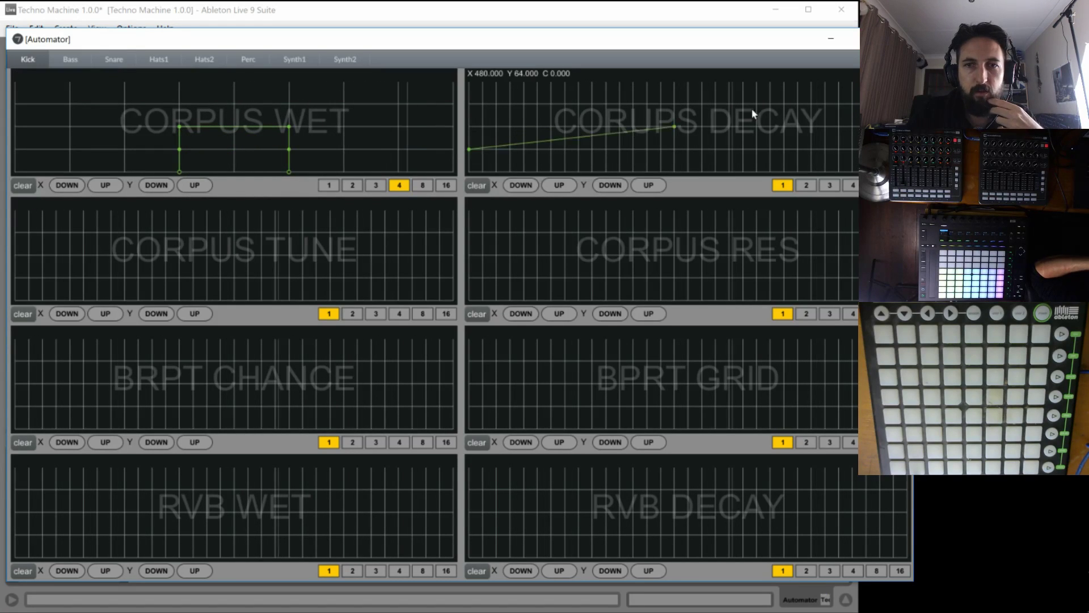
drag(751, 108, 885, 127)
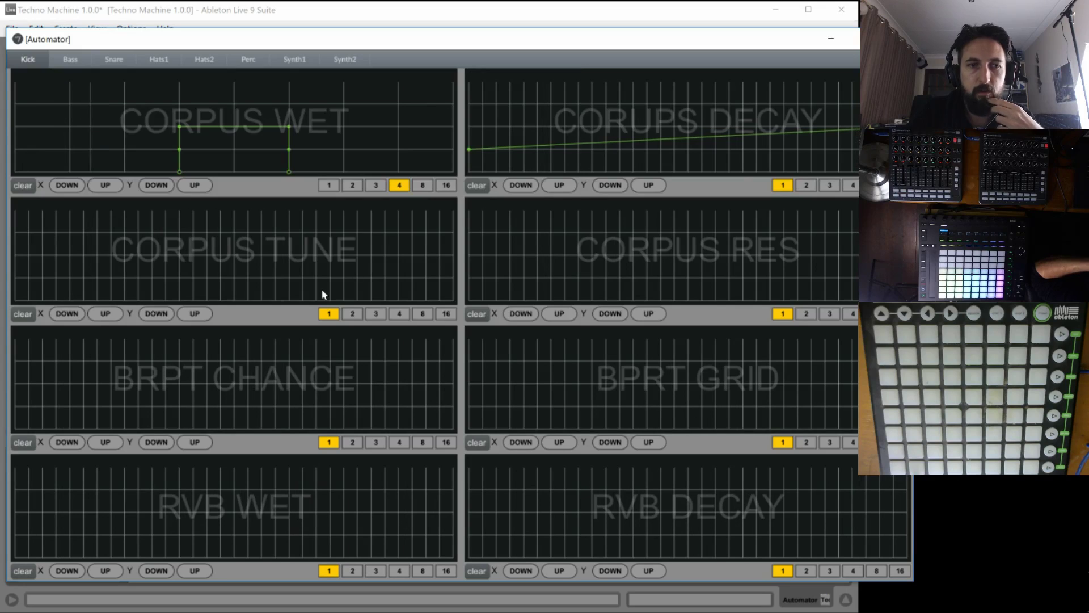
click(124, 172)
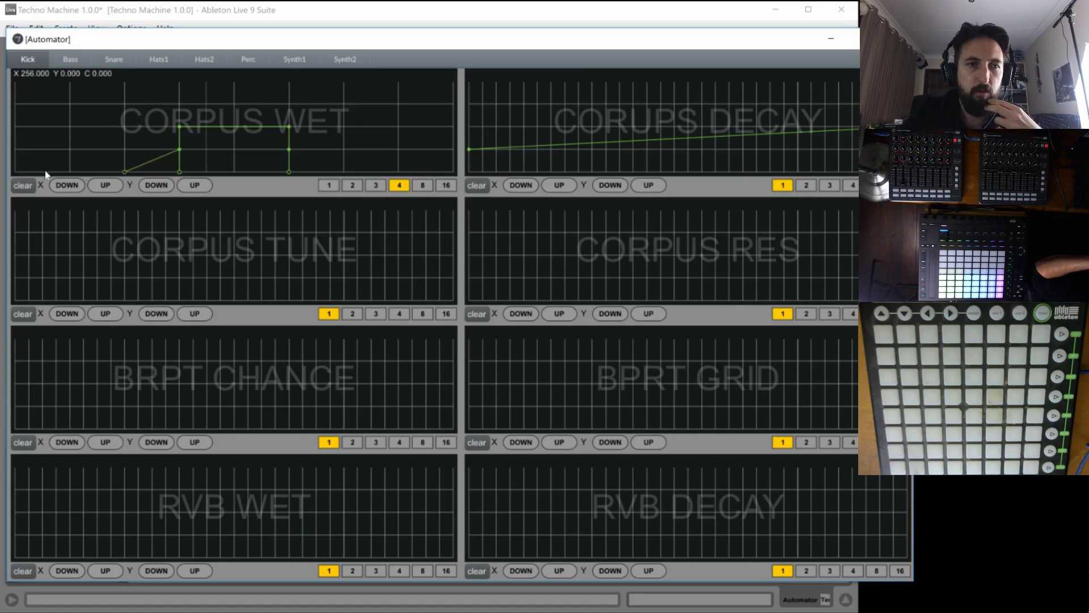
Reshape the Kick Corpus Wet envelope to stay at zero from the start to X 384 by deleting the quarter-height point there.
drag(46, 175, 9, 170)
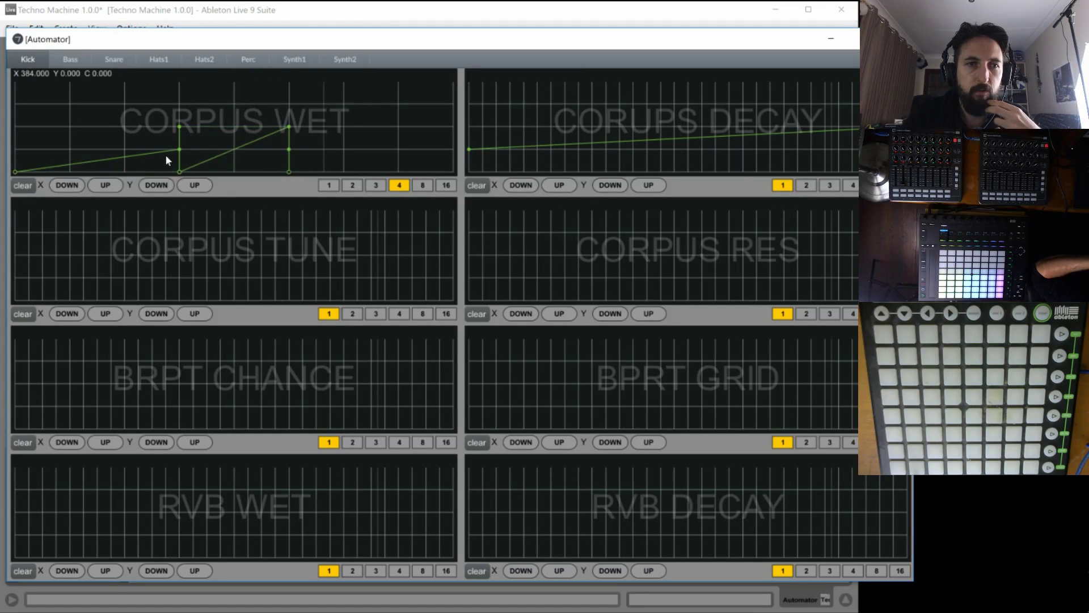
click(185, 171)
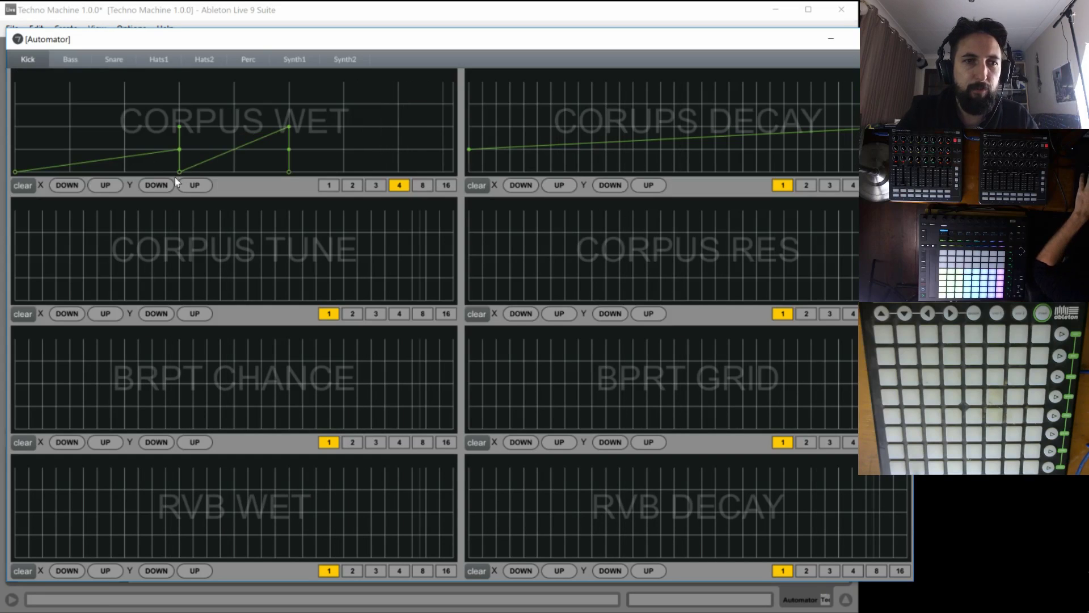
shift+click(180, 149)
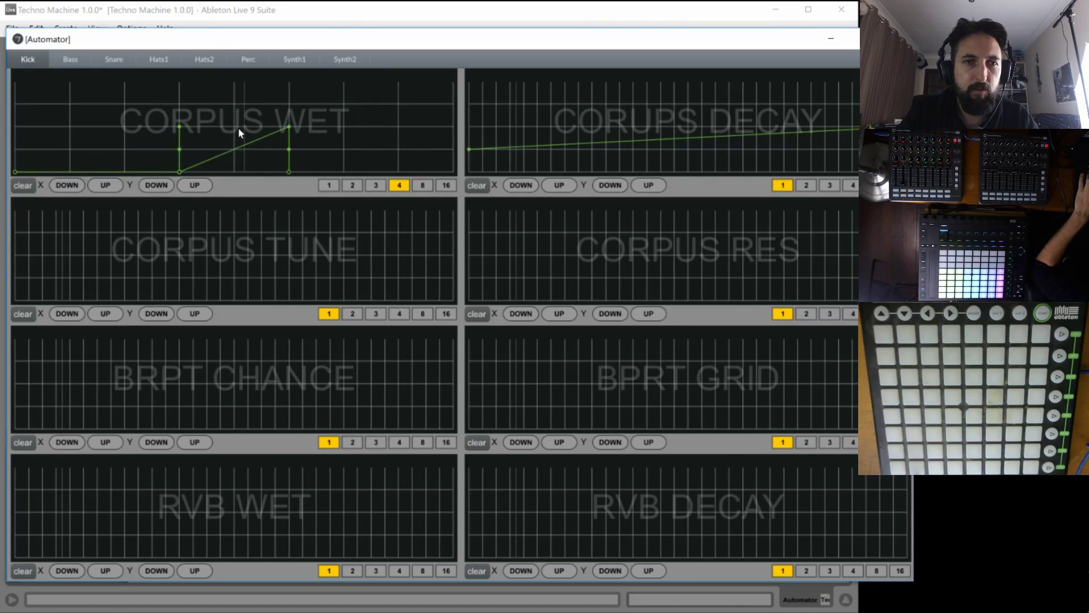
Draw a Corpus Tune line falling from half to quarter height, and end Corpus Wet at zero at X 1024 with length 2.
click(29, 255)
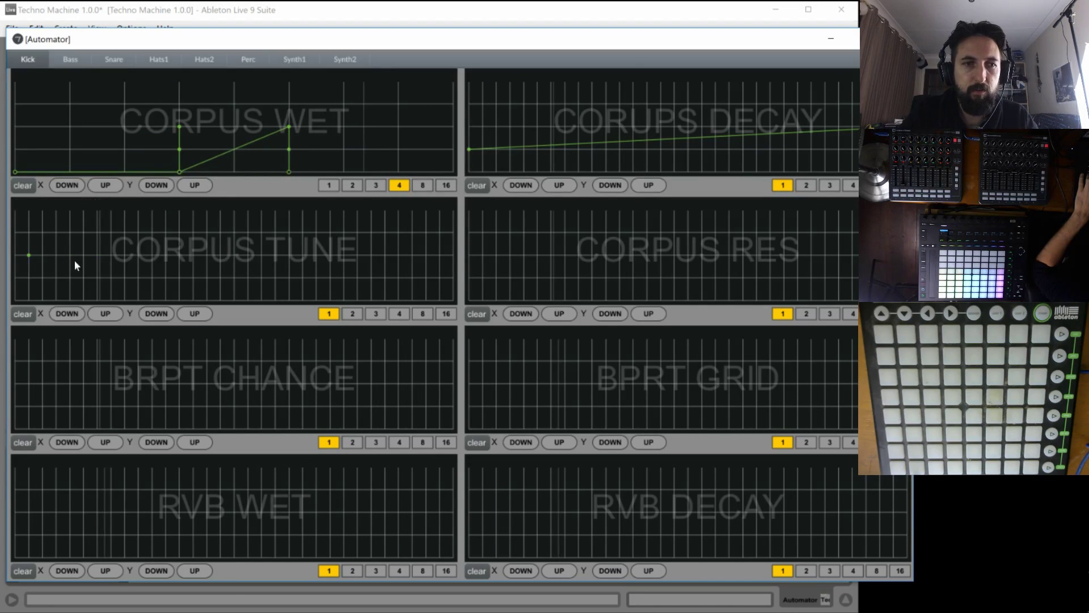
drag(74, 261, 454, 278)
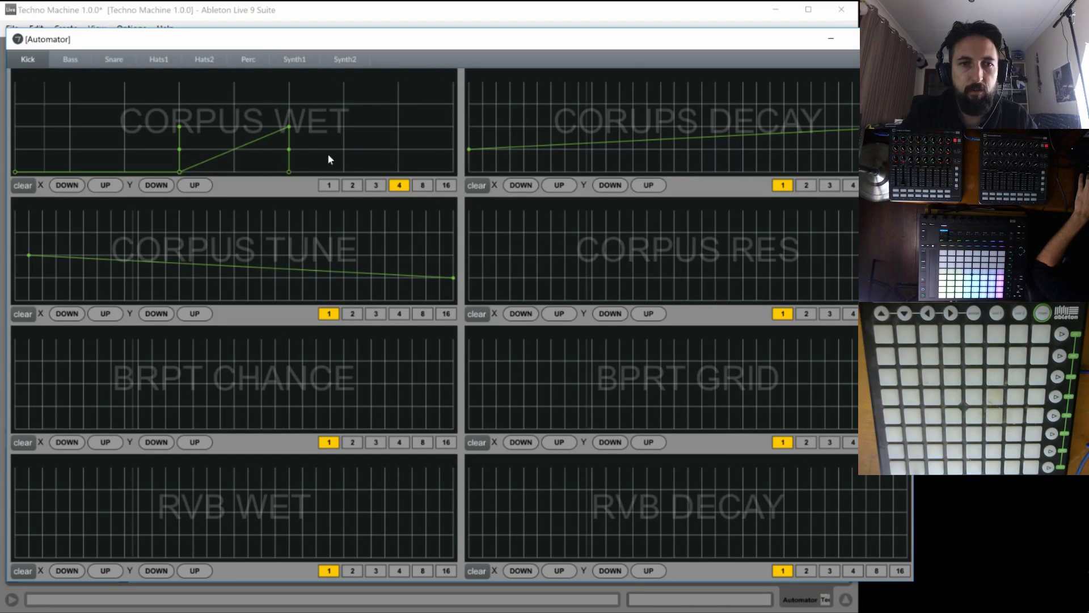
click(453, 171)
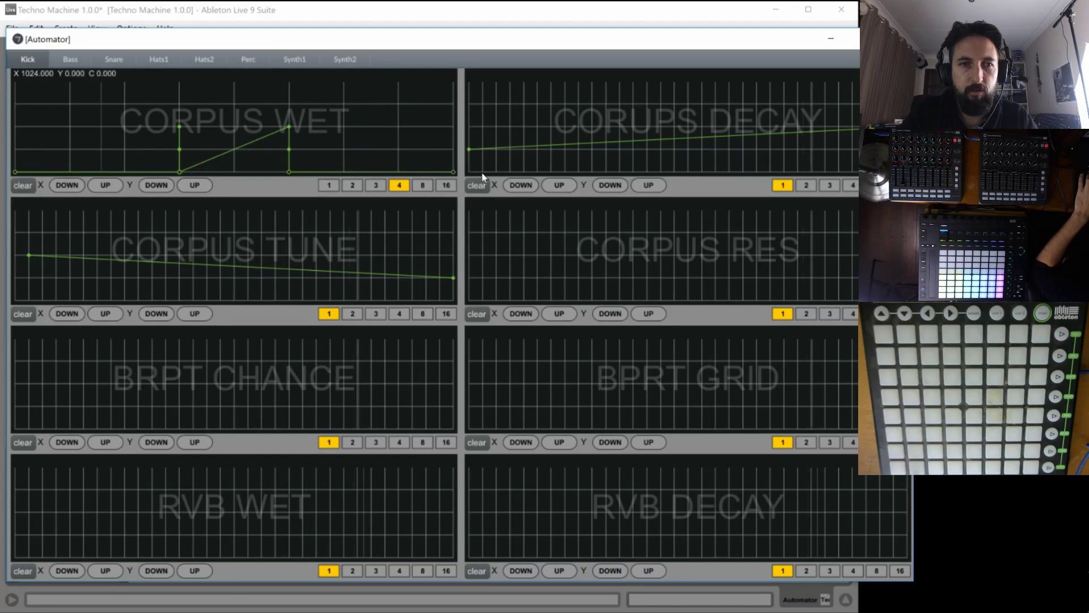
click(352, 185)
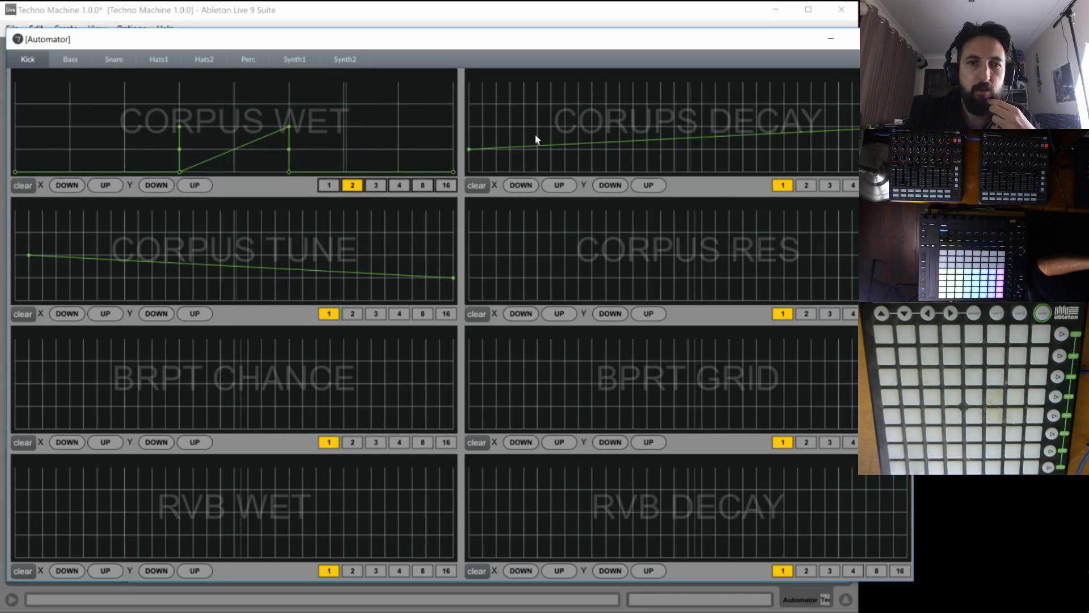
Raise the Corpus Decay envelope to a flat three-quarter height and draw a Corpus Res line at the same height.
click(468, 105)
click(688, 104)
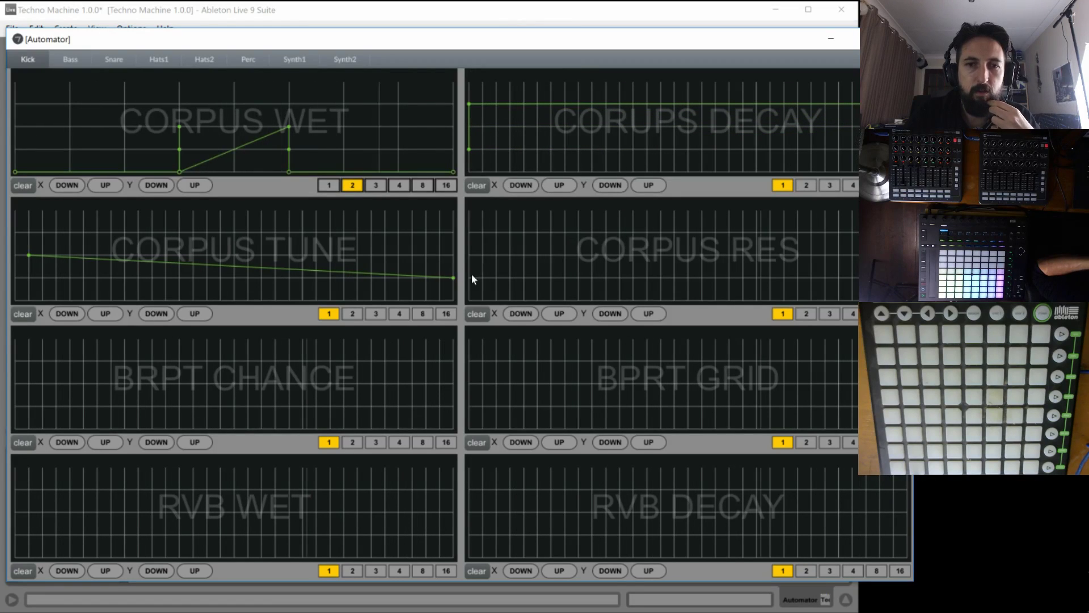
click(801, 231)
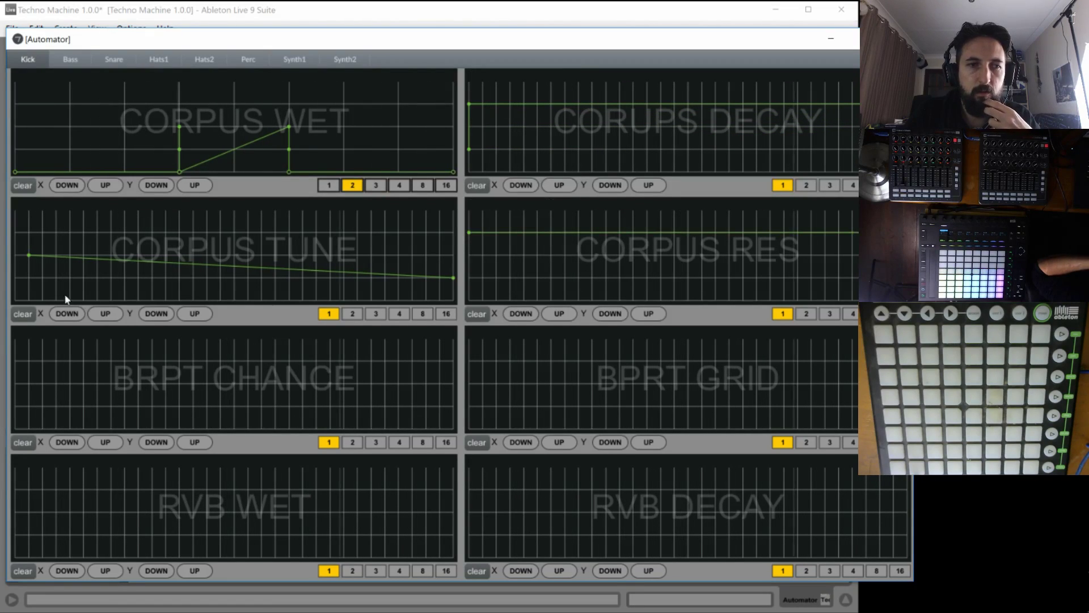
Dip Corpus Tune to zero near its start before a quarter-height plateau, and lower the second Corpus Wet peak to quarter height.
click(29, 299)
click(43, 278)
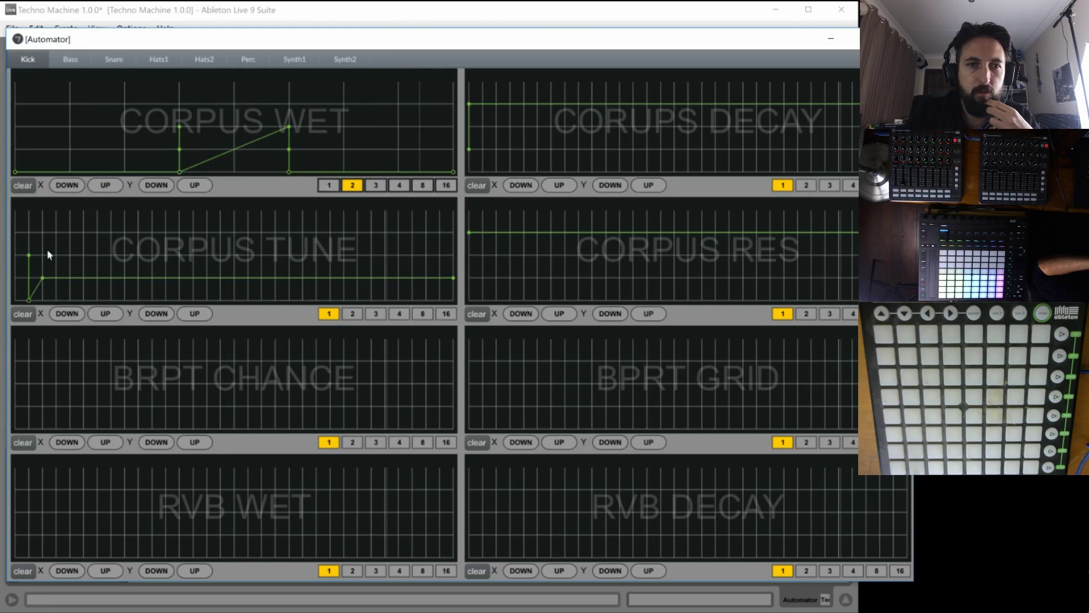
drag(287, 140, 285, 151)
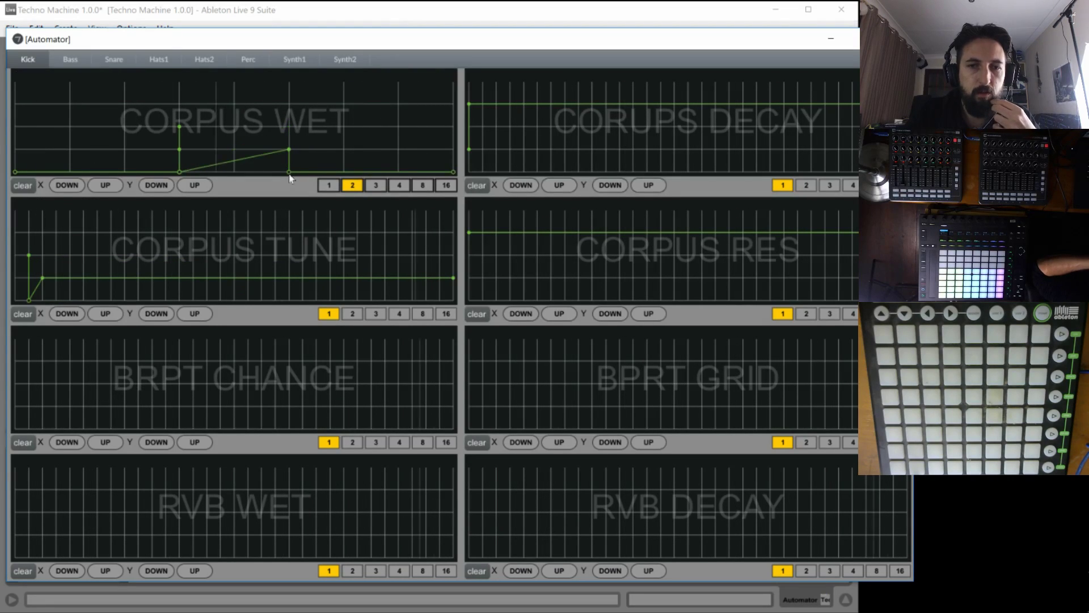
Make Corpus Res ramp up from Y 32 at X 0 to half height near the end.
drag(470, 255, 468, 278)
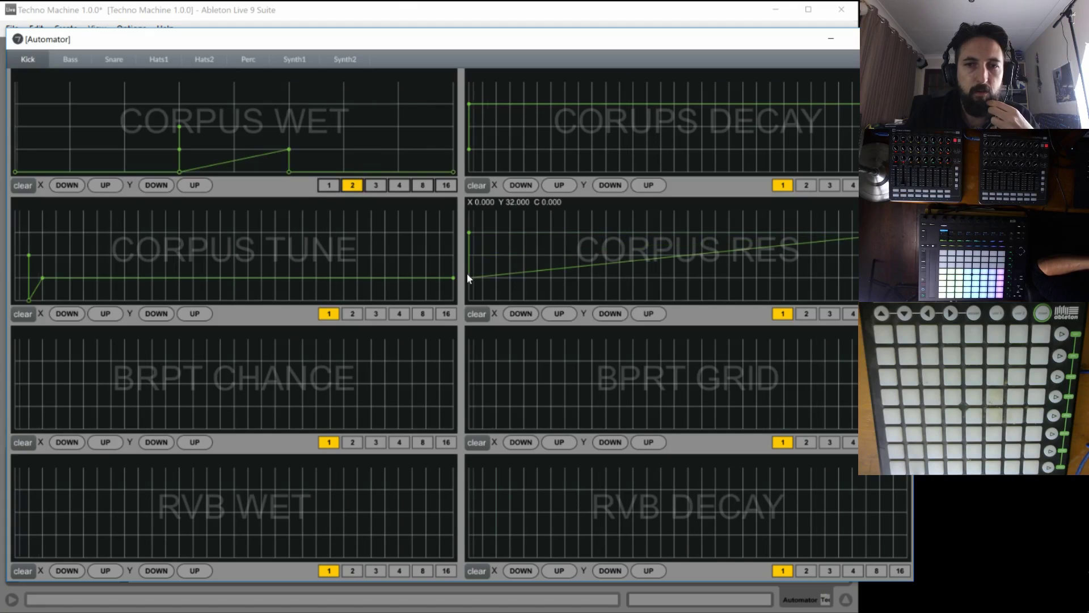
click(849, 258)
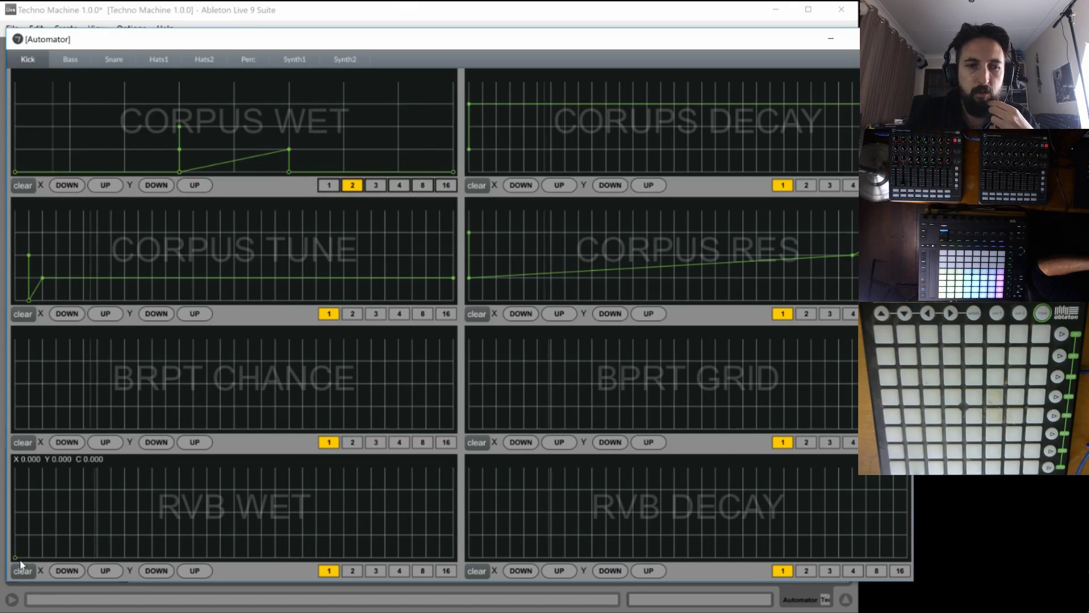
Start the RVB Wet envelope at length 2, holding zero to about X 384 and then rising to quarter height.
drag(151, 543, 412, 534)
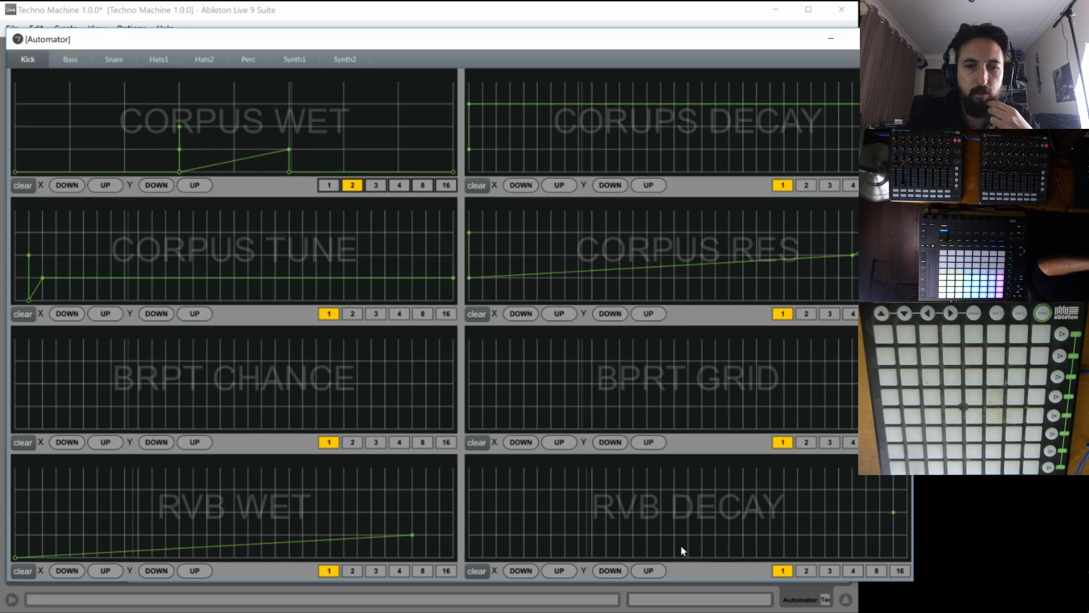
click(352, 571)
click(190, 535)
click(193, 557)
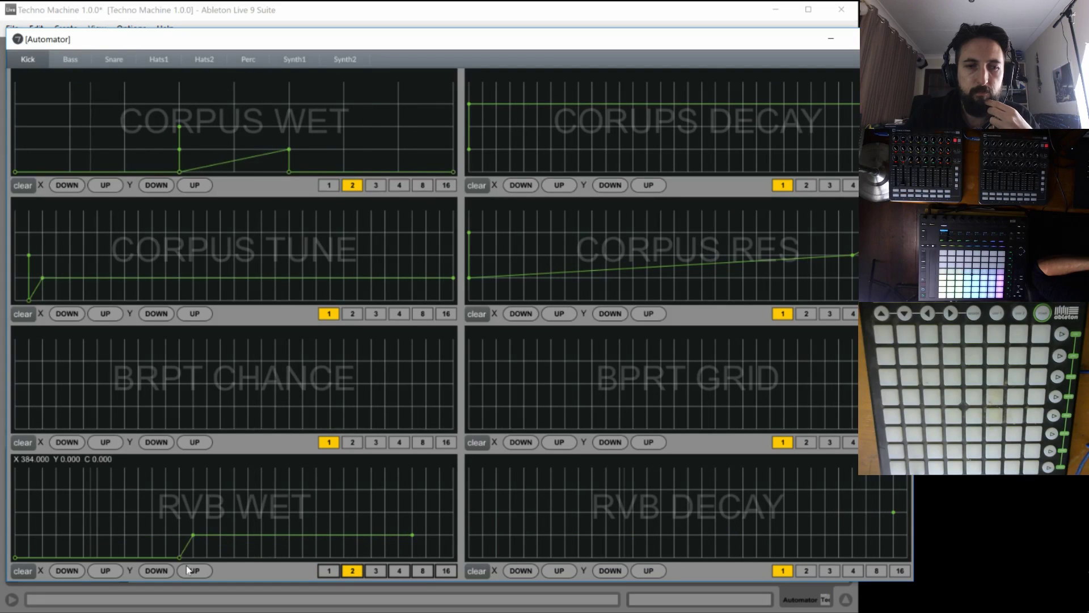
Extend RVB Wet's quarter-height plateau, drop it to zero after about two thirds of the graph, and end the envelope at zero.
click(343, 557)
click(441, 557)
drag(447, 553, 454, 557)
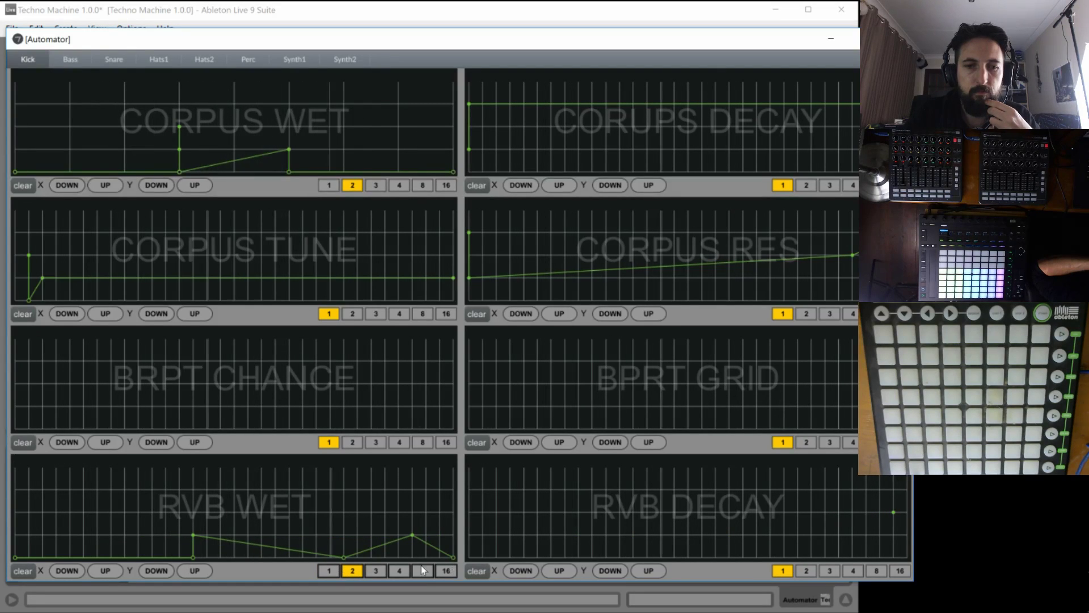
click(316, 534)
click(482, 557)
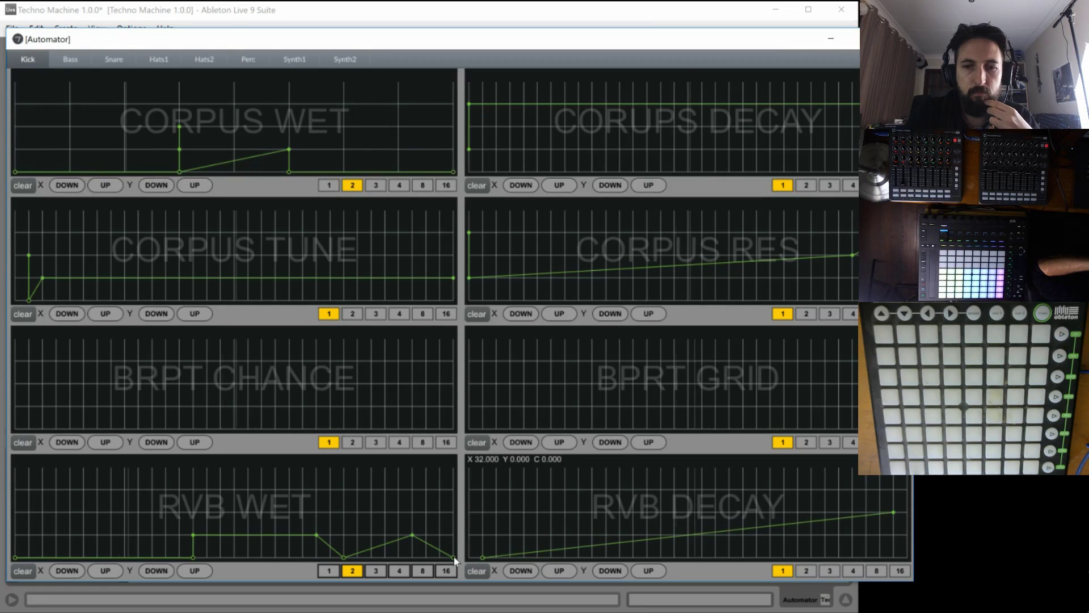
click(482, 512)
click(469, 511)
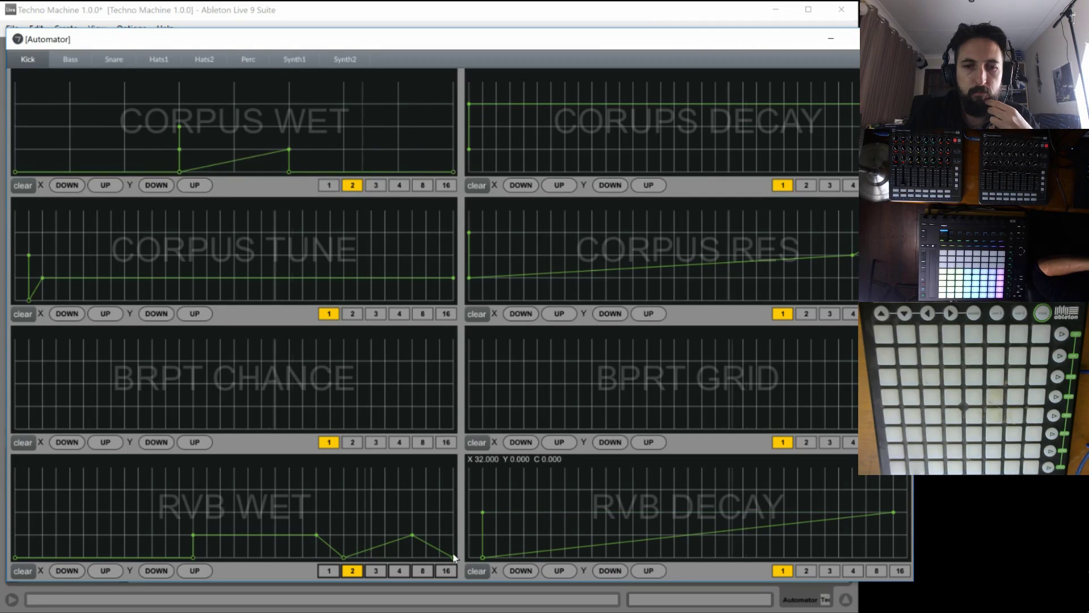
click(483, 489)
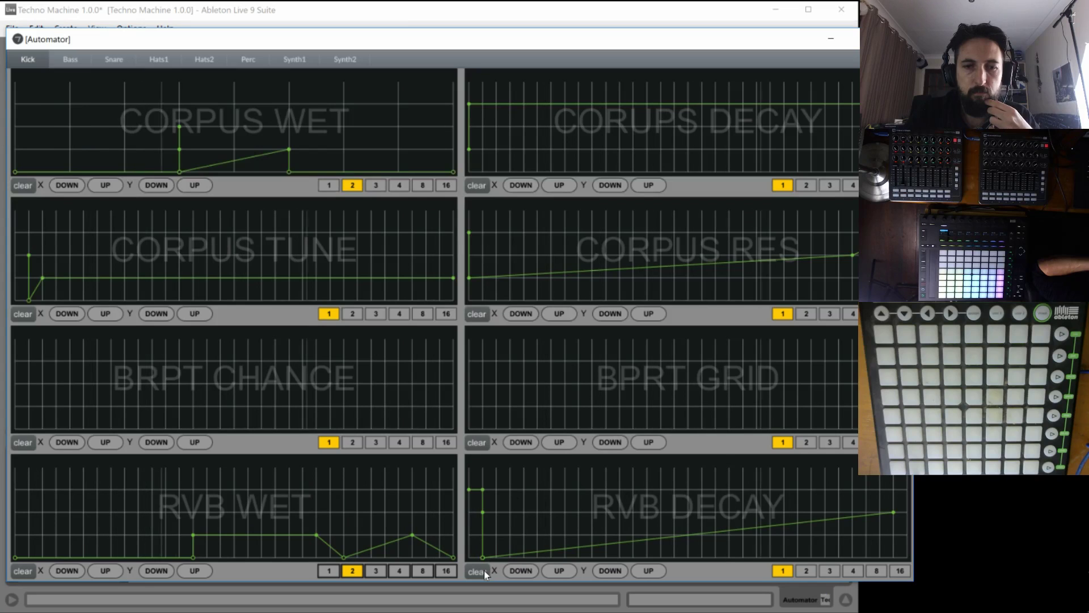
Clear the RVB Decay envelope and draw a flat line at three-quarter height across its full width.
click(478, 570)
click(482, 489)
click(538, 490)
drag(926, 497, 931, 496)
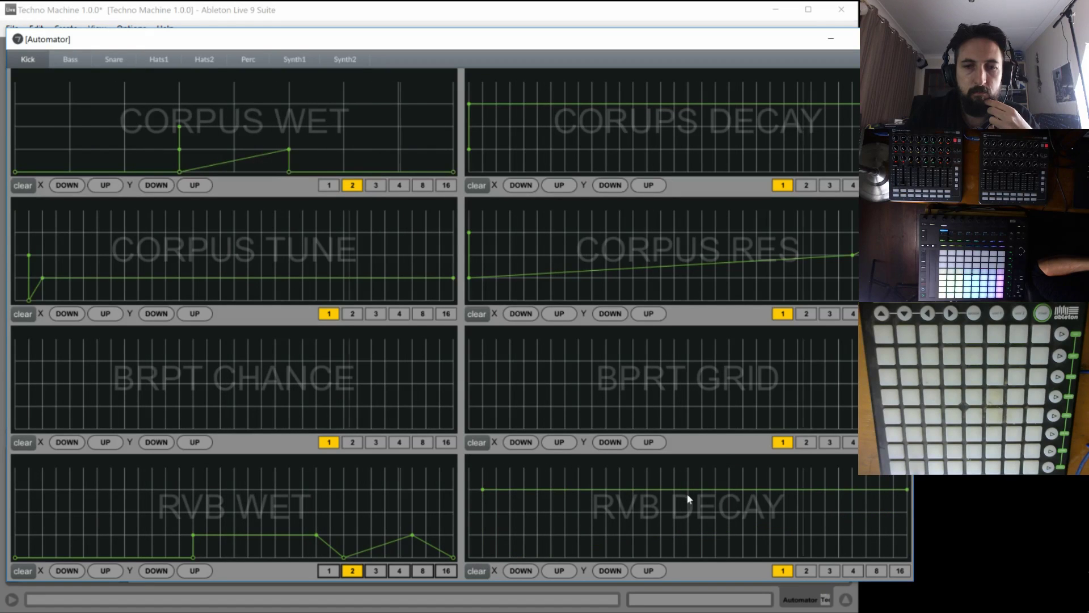
click(468, 489)
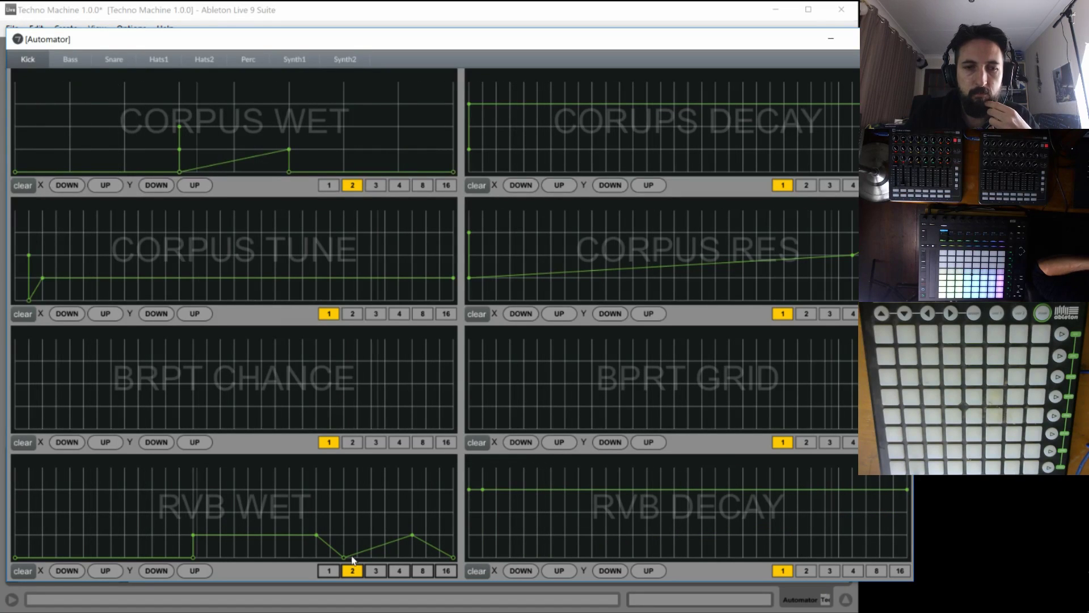
Add two narrow three-quarter-height pulses separated by drops to zero near the end of the RVB Wet envelope.
click(371, 557)
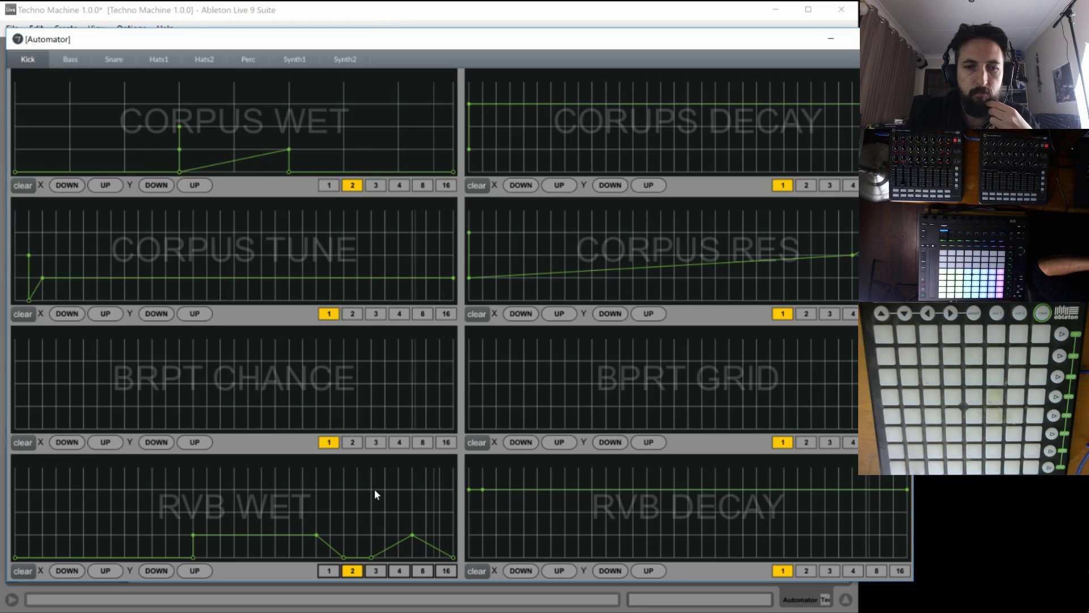
click(373, 490)
click(399, 557)
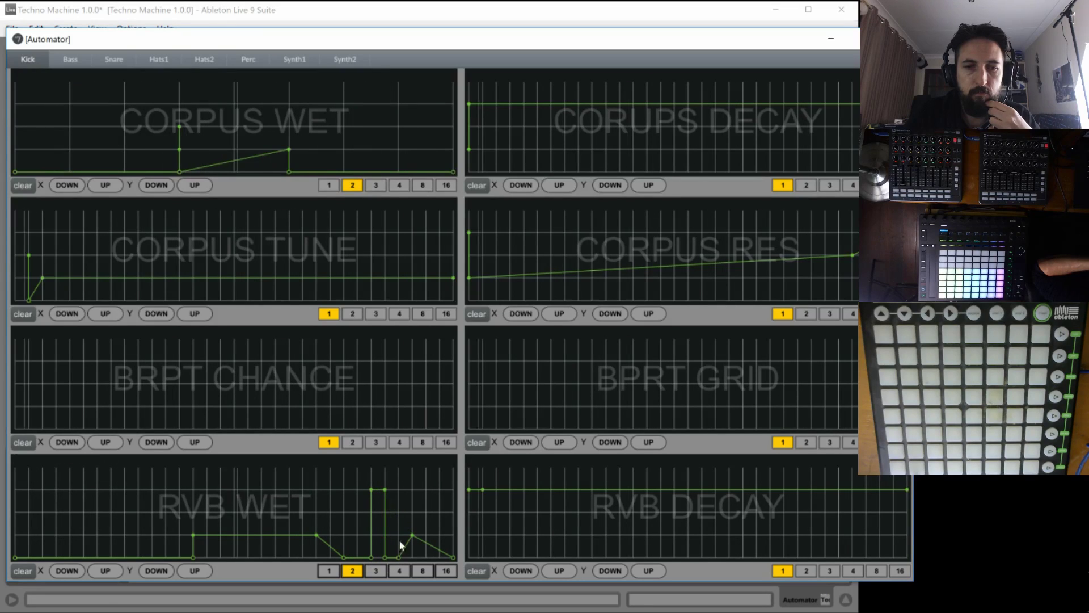
click(412, 489)
click(399, 488)
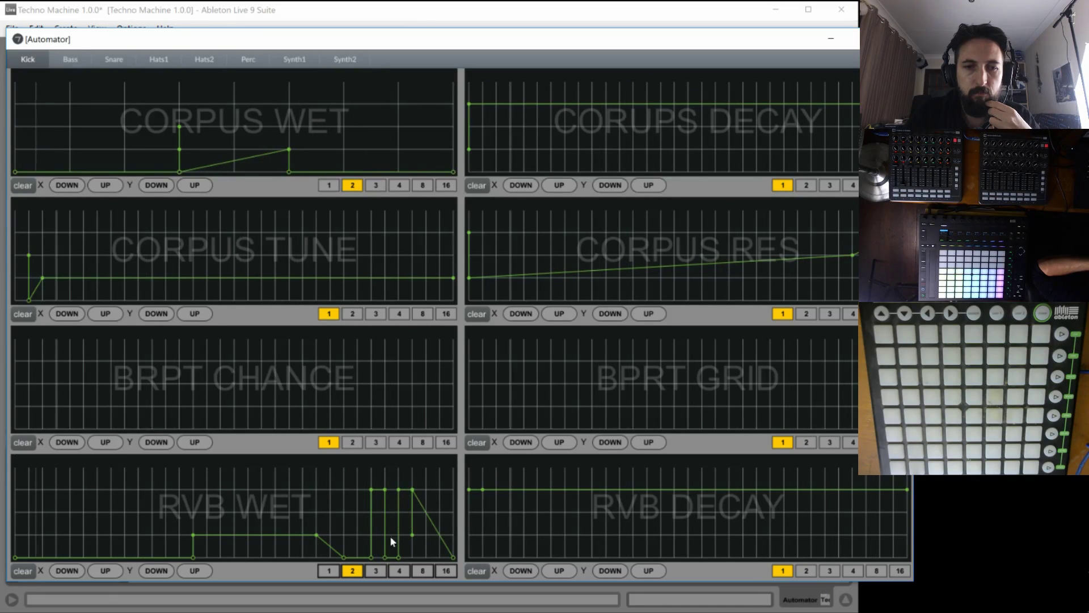
Raise the dips between the RVB Wet pulses to quarter height and delete the zero points beneath them.
click(389, 534)
click(400, 536)
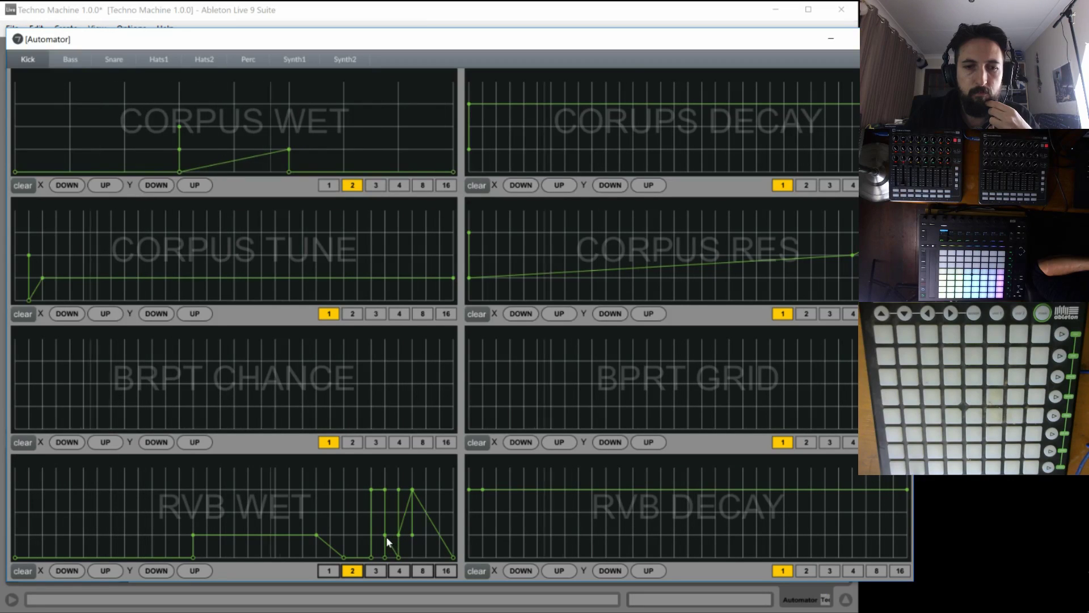
click(385, 557)
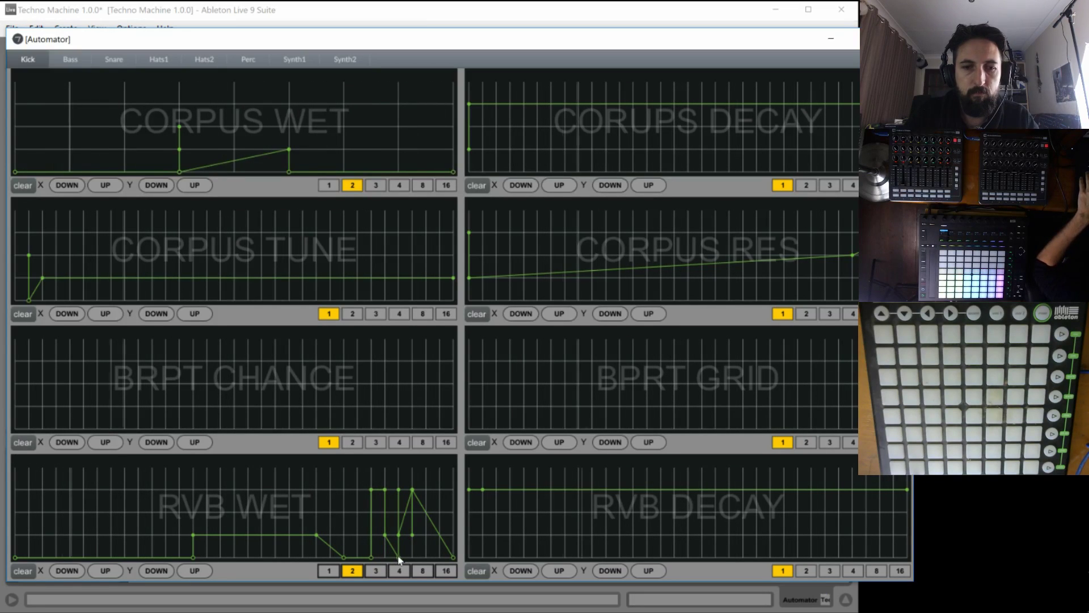
shift+click(385, 556)
shift+click(399, 557)
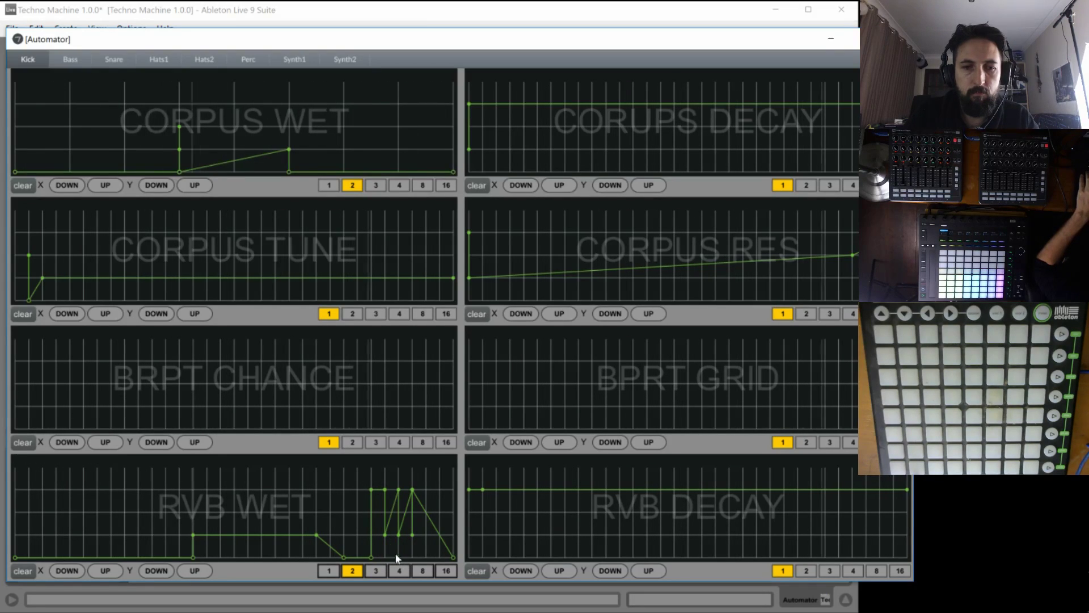
Delete the two zero points before the RVB Wet pulses so the plateau ramps straight up to the first pulse.
click(413, 489)
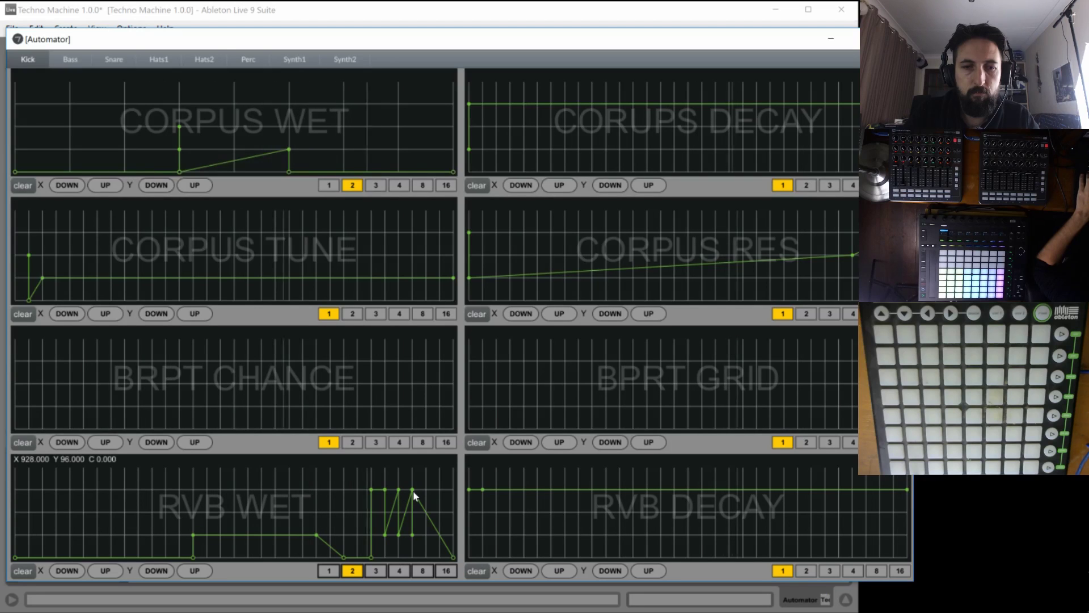
shift+click(344, 557)
shift+click(372, 557)
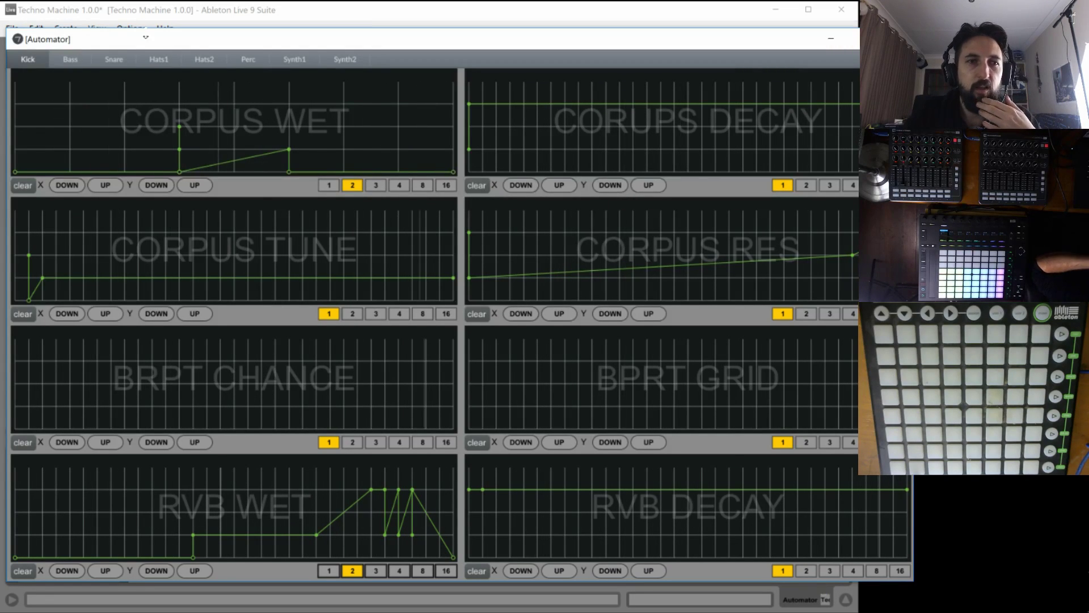
Look over the Snare and Synth2 automation, and clear the RVB Wet envelope of Synth1.
click(113, 59)
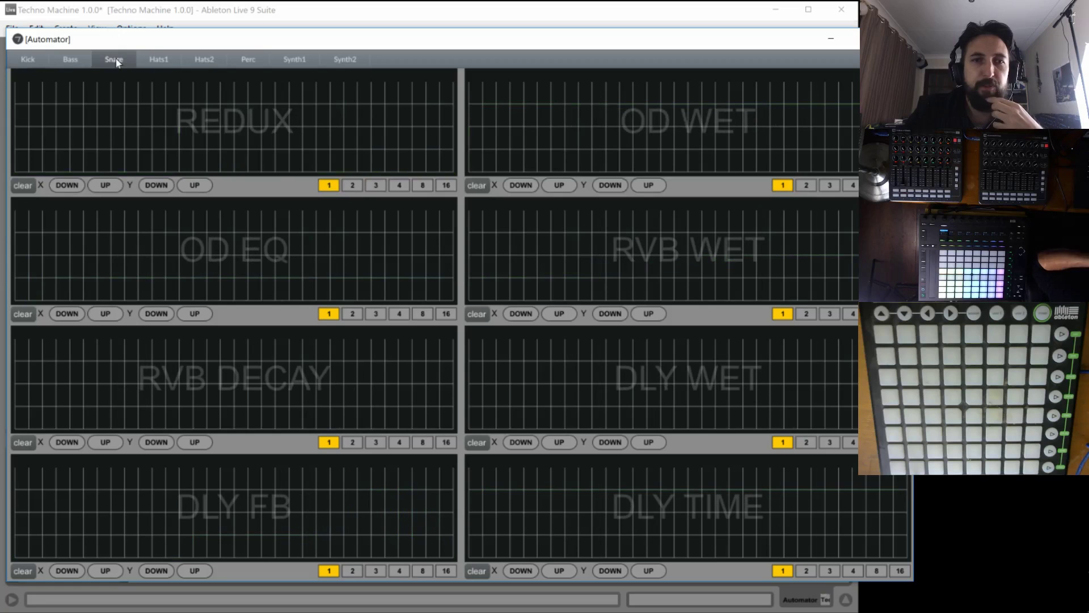
click(352, 60)
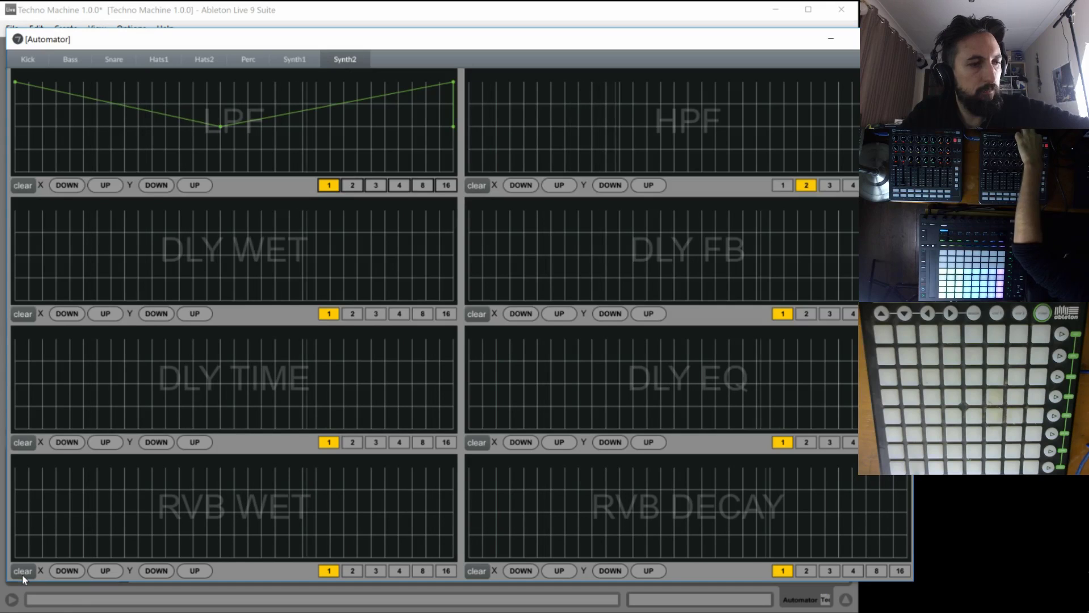
click(305, 58)
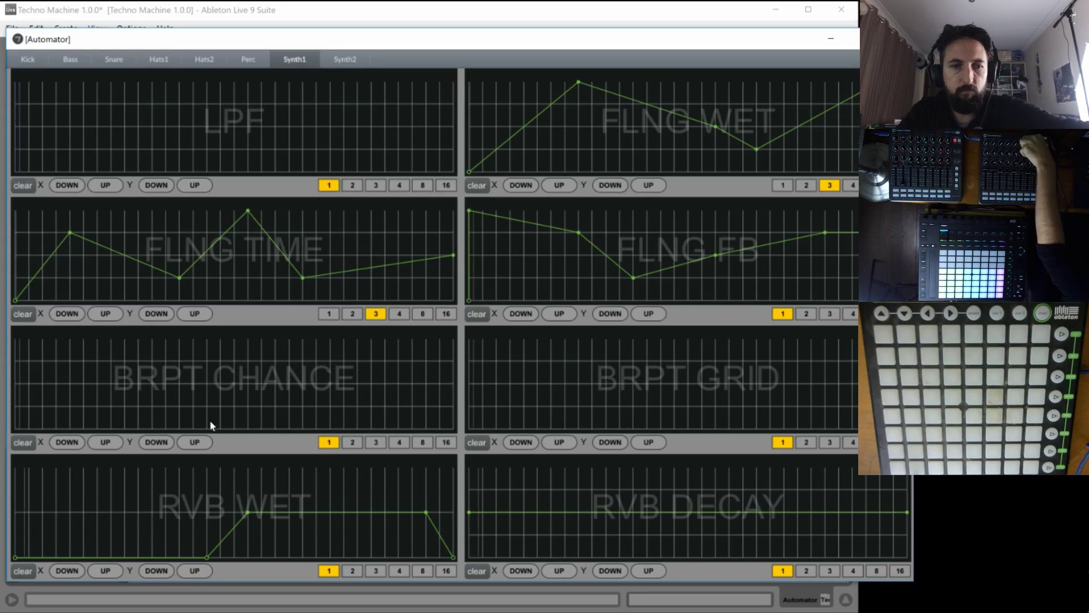
click(24, 571)
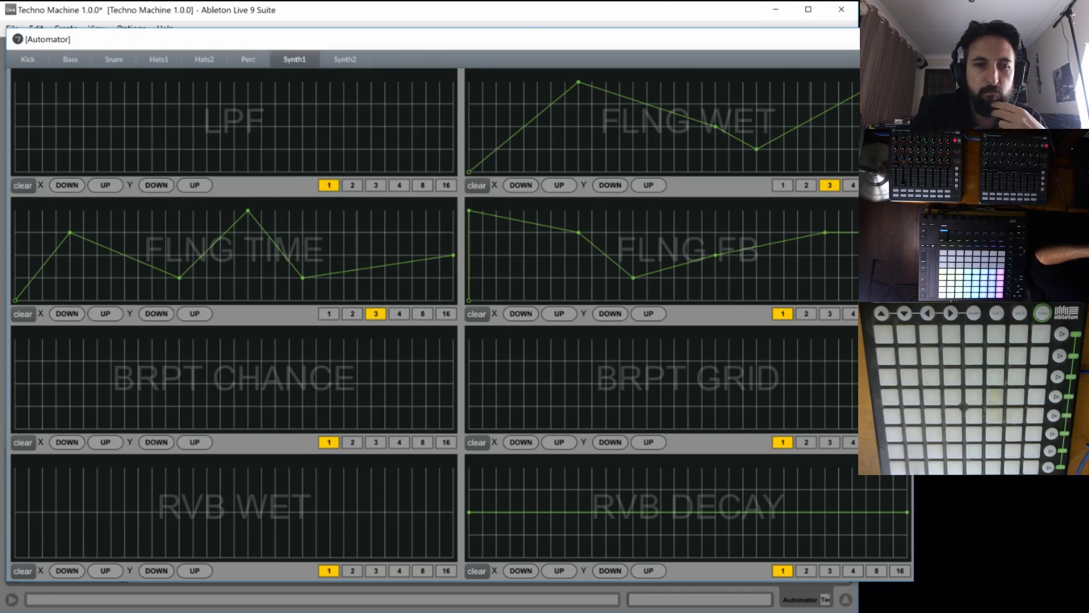
Close the Automator window and stop the set's playback.
key(ctrl+w)
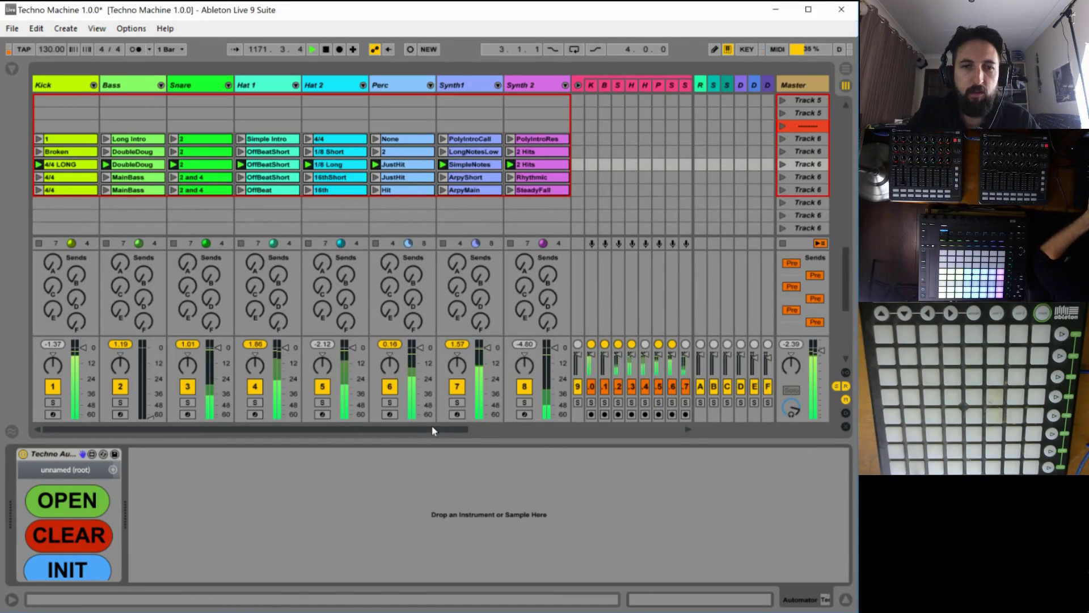
key(space)
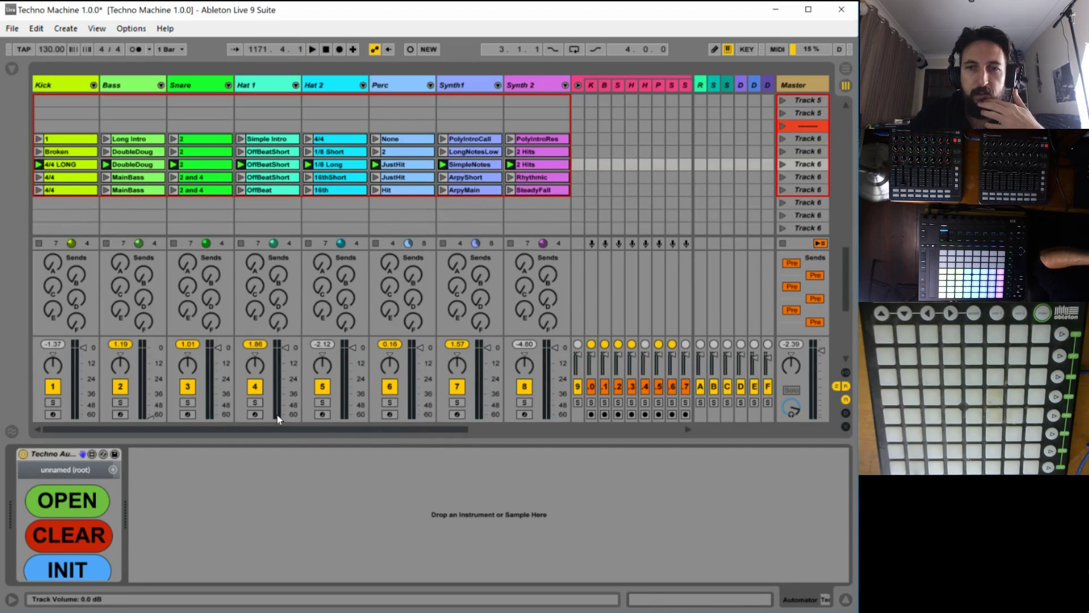
Check the fix list, open the Techno Automator device in the Max editor, and select its OPEN, CLEAR and INIT buttons.
key(alt+Tab)
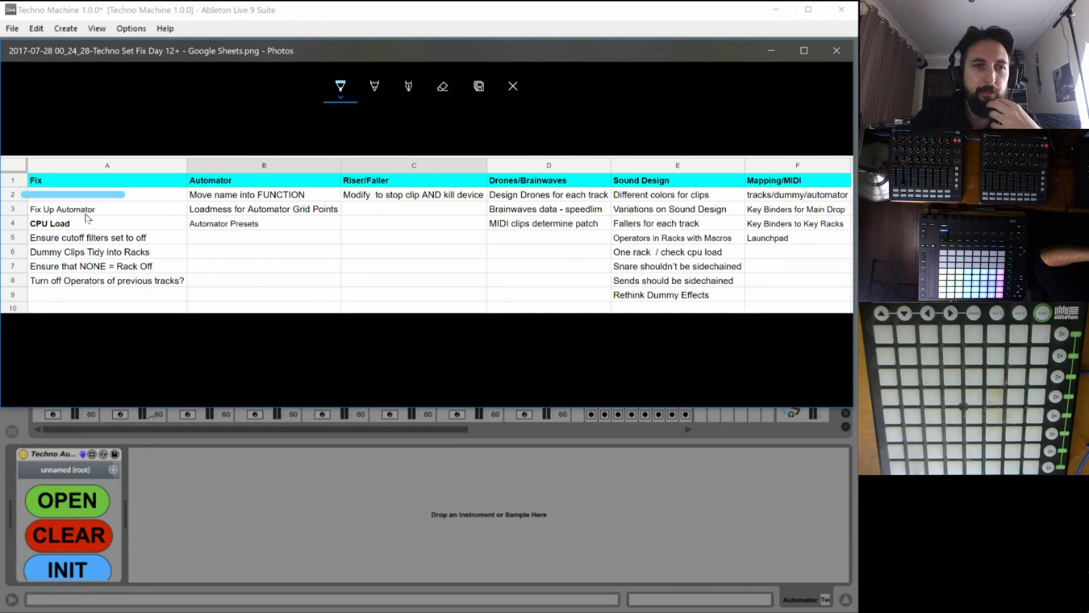
click(175, 482)
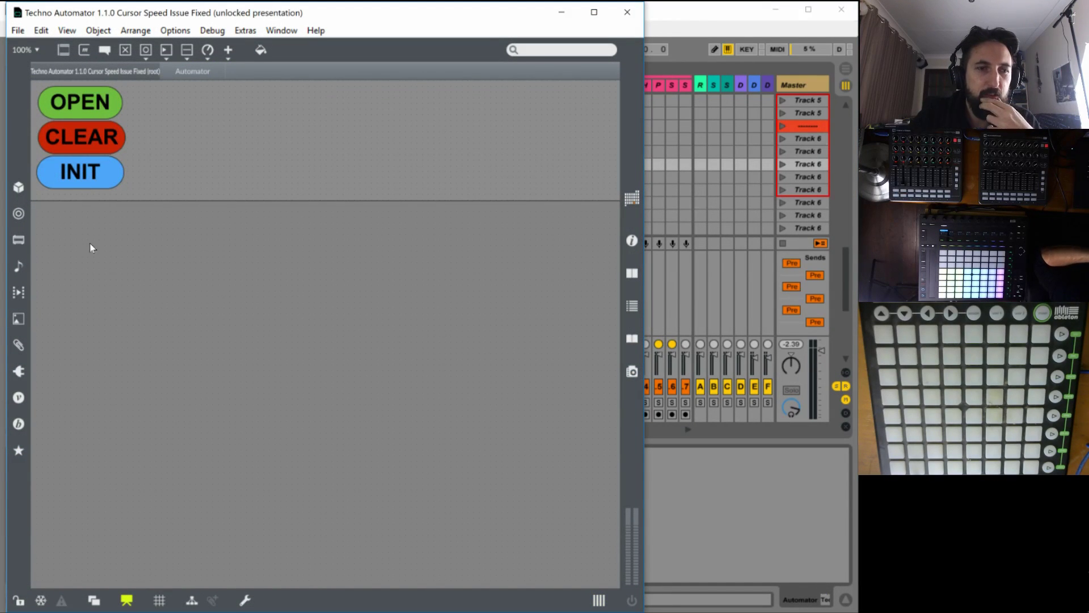
drag(67, 108, 66, 104)
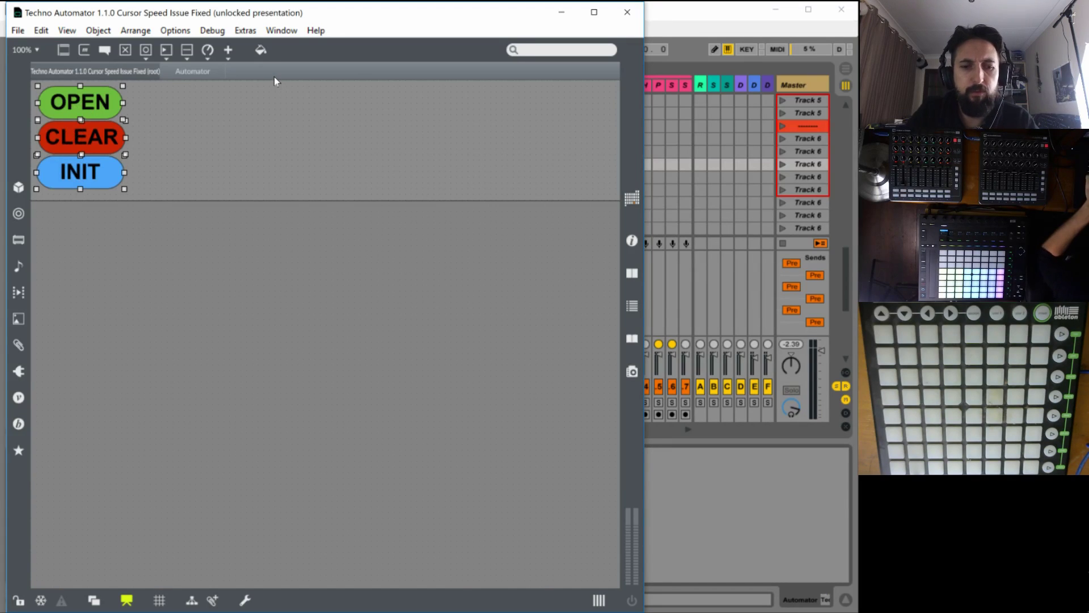
Inspect the Automator subpatch from the device's patching view, close it, and return to presentation view.
key(ctrl+alt+e)
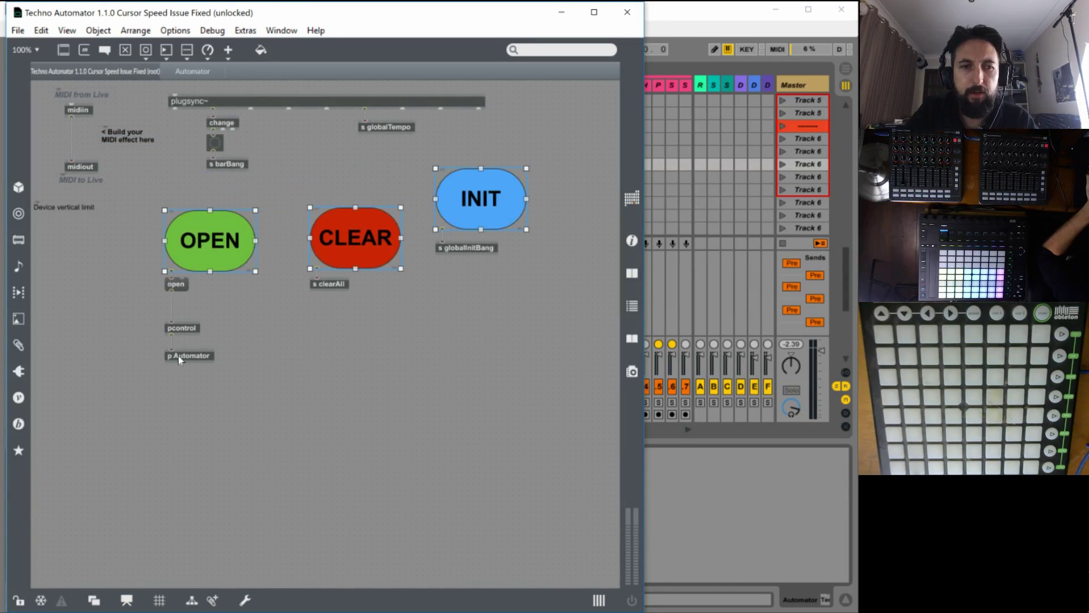
double_click(179, 356)
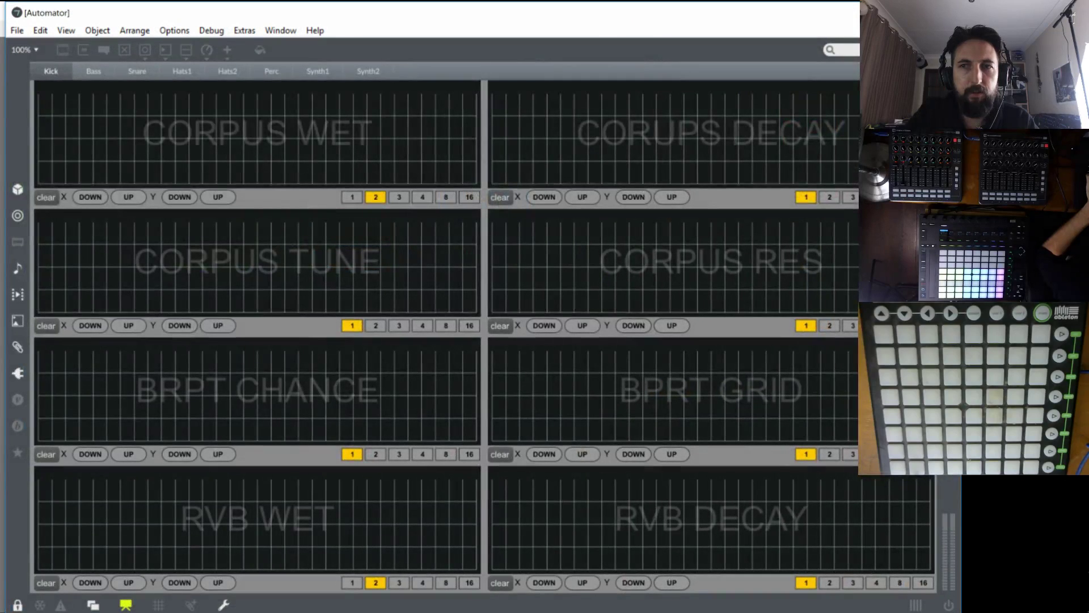
key(ctrl+w)
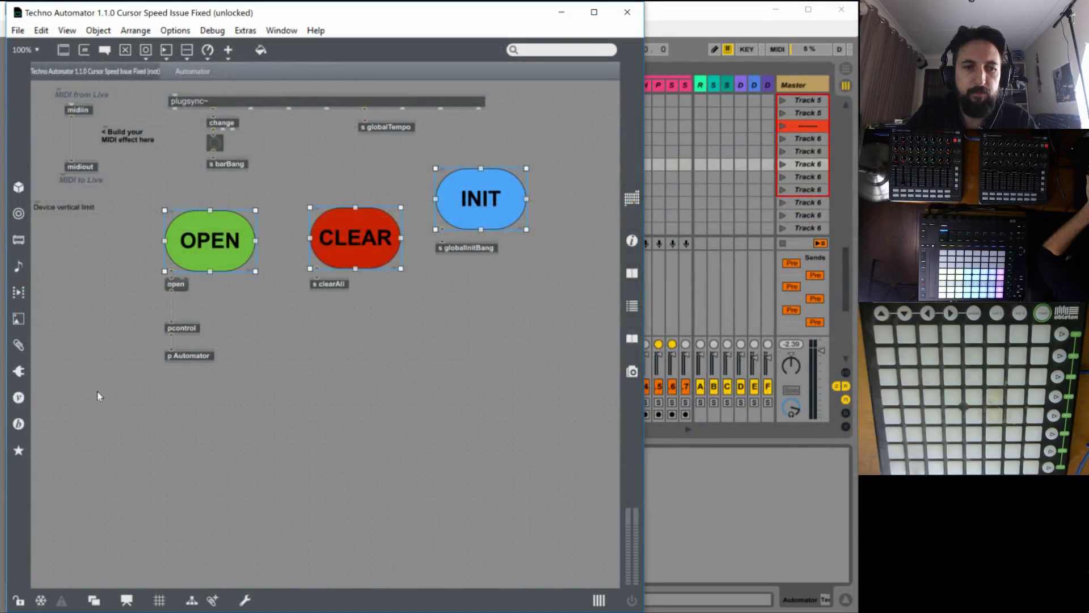
key(ctrl+alt+e)
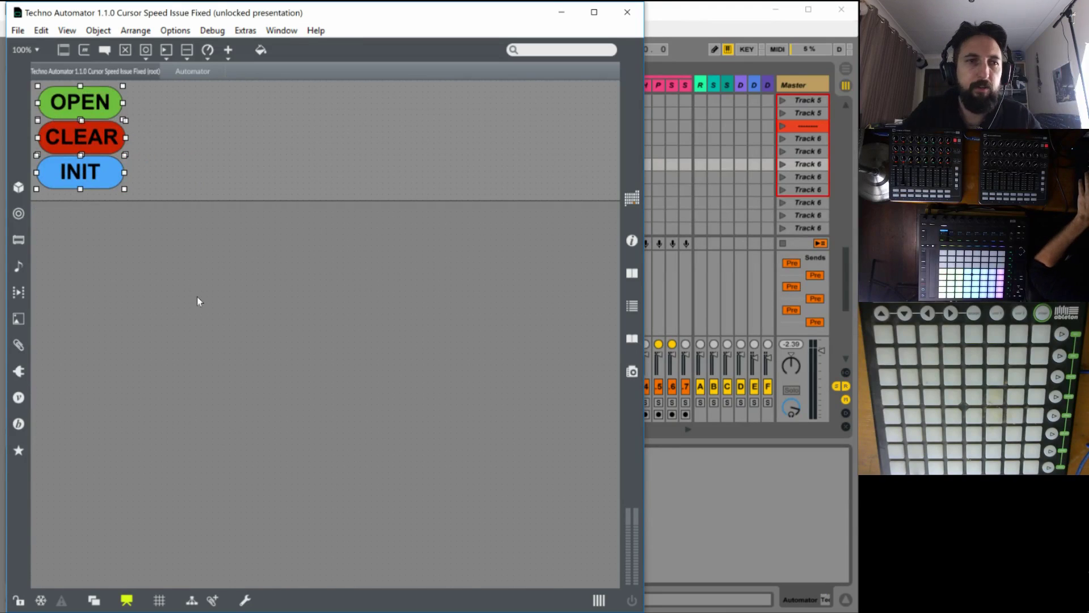
Nudge the OPEN, CLEAR and INIT buttons up in the device interface and shift CLEAR slightly left to line it up with the others.
key(shift+Up)
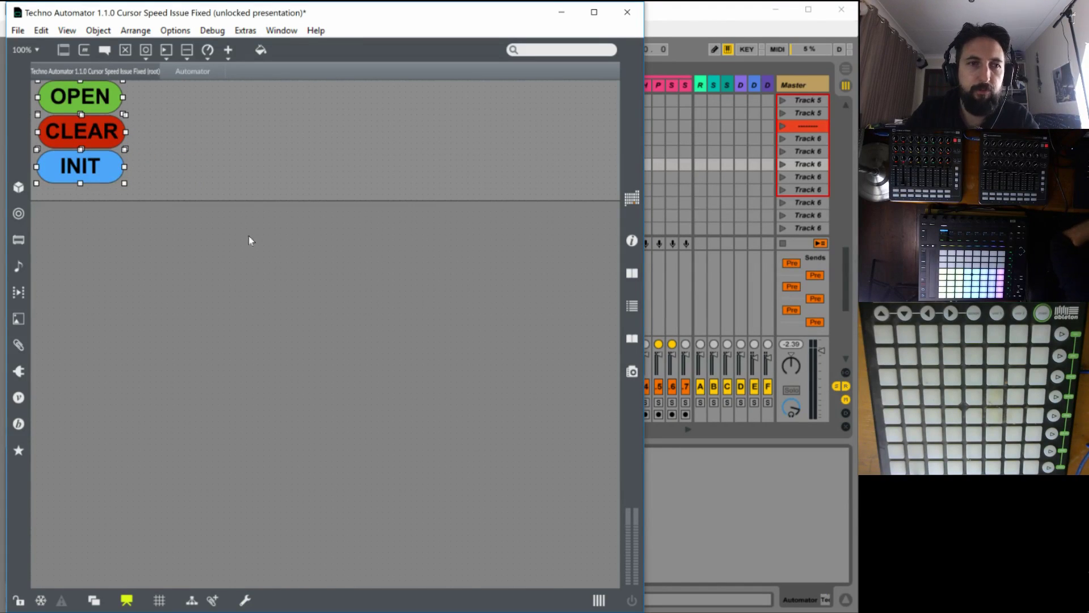
click(99, 149)
key(Left)
key(Left)
key(Left)
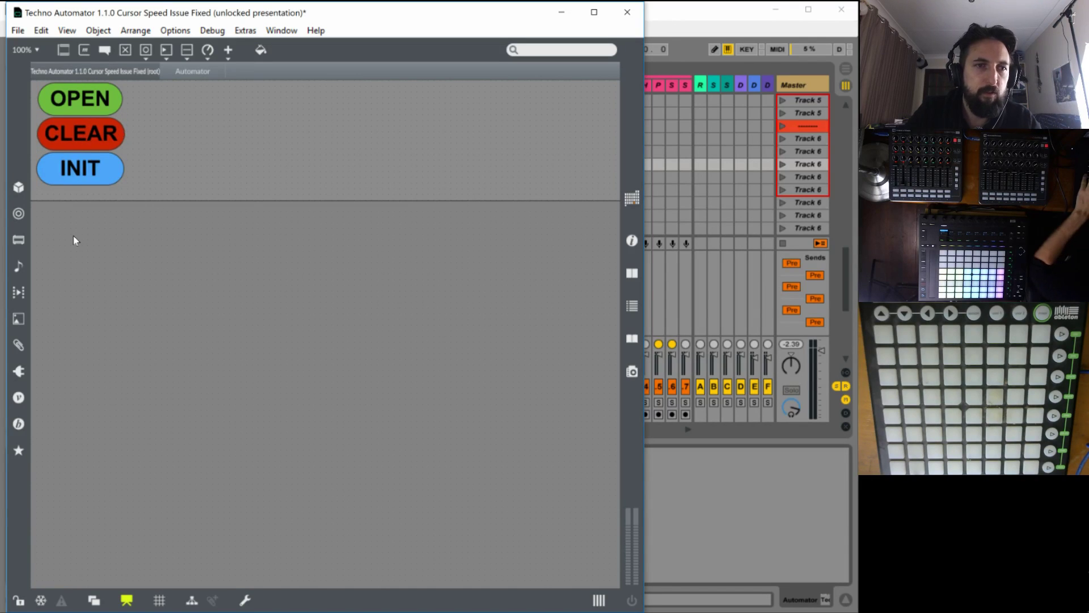
drag(74, 230, 91, 81)
drag(81, 183, 79, 180)
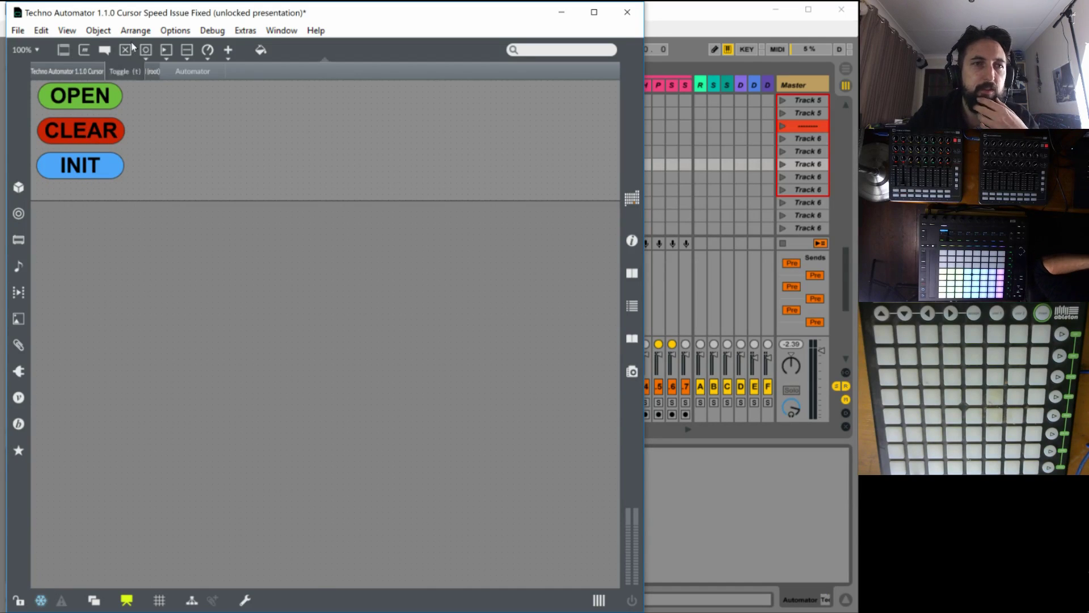
Save the device as Techno Automator 1.1.1 Gui Fix, lock the patch, and close the Max editor.
click(20, 30)
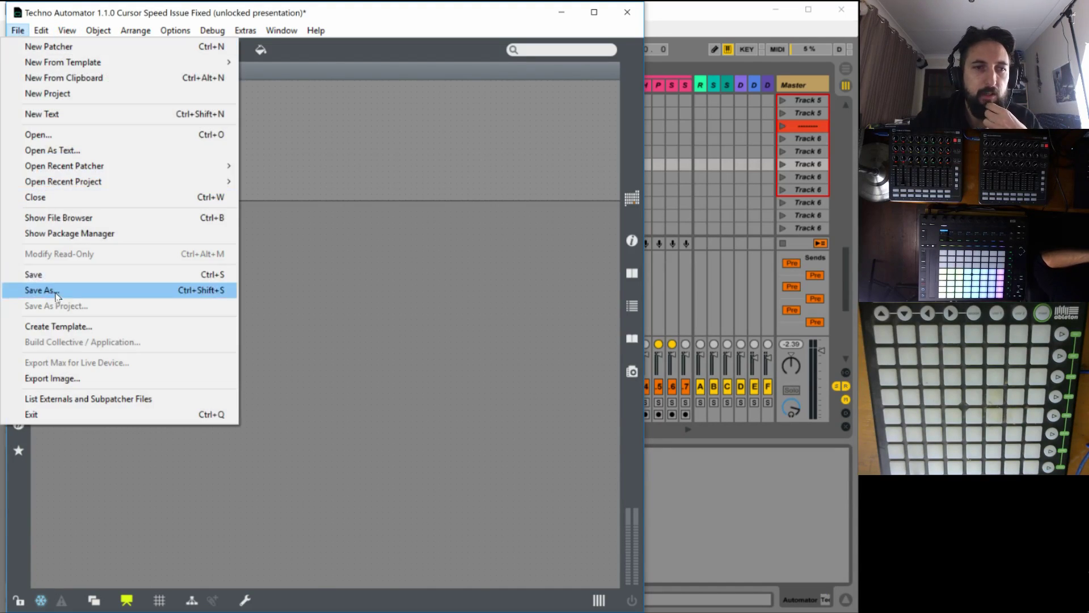
click(57, 291)
click(216, 301)
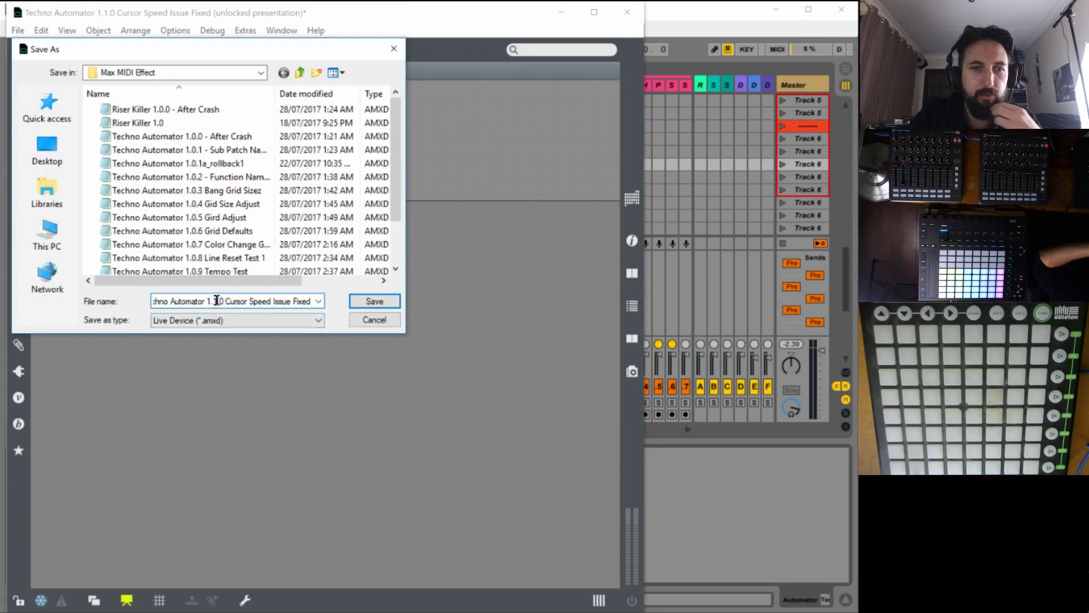
drag(221, 301, 401, 305)
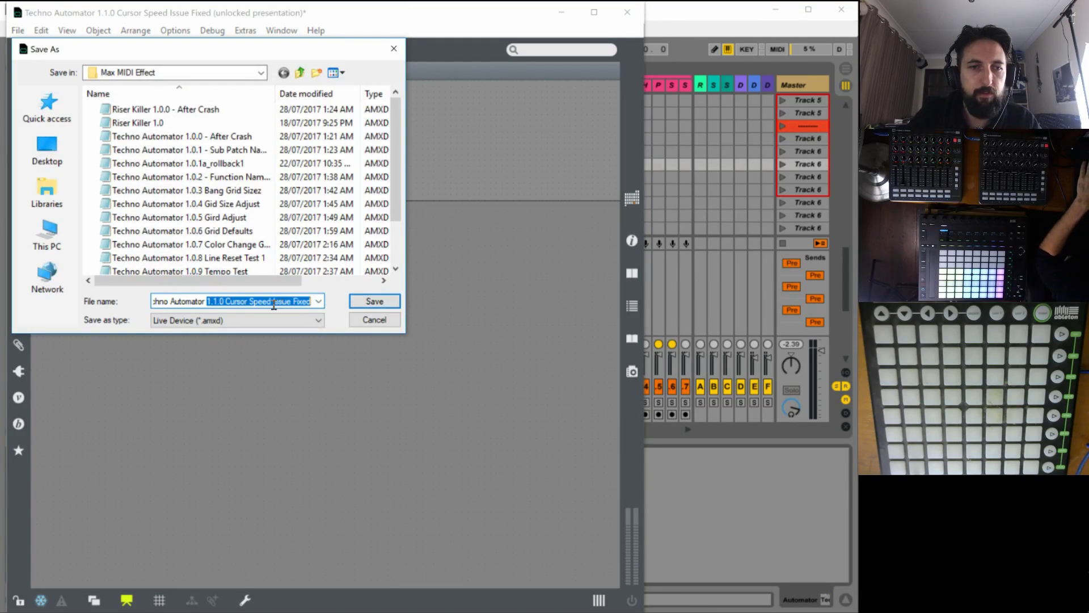
text(1)
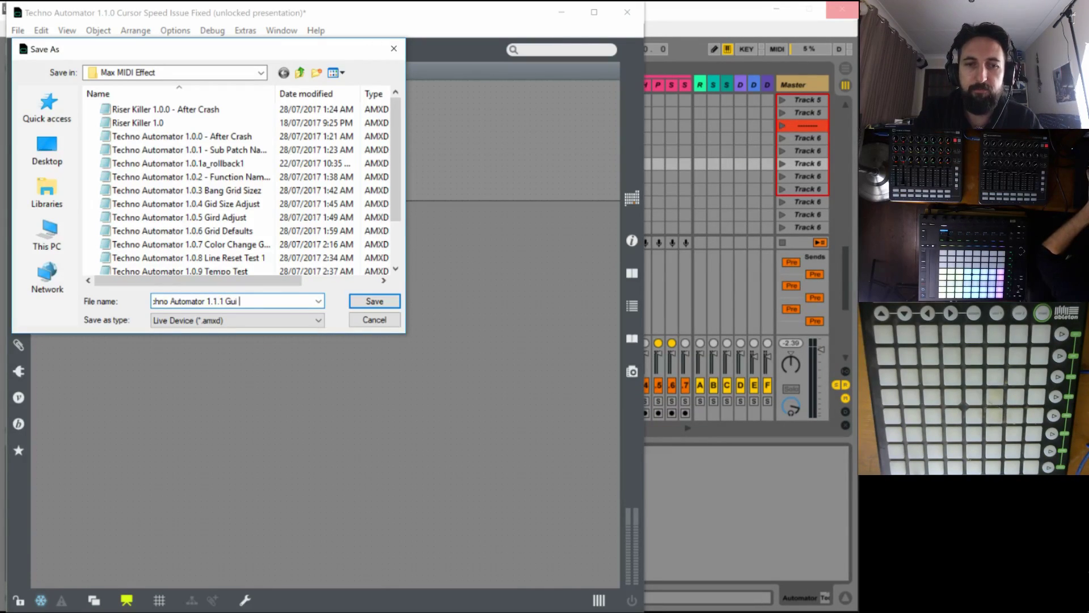
key(Return)
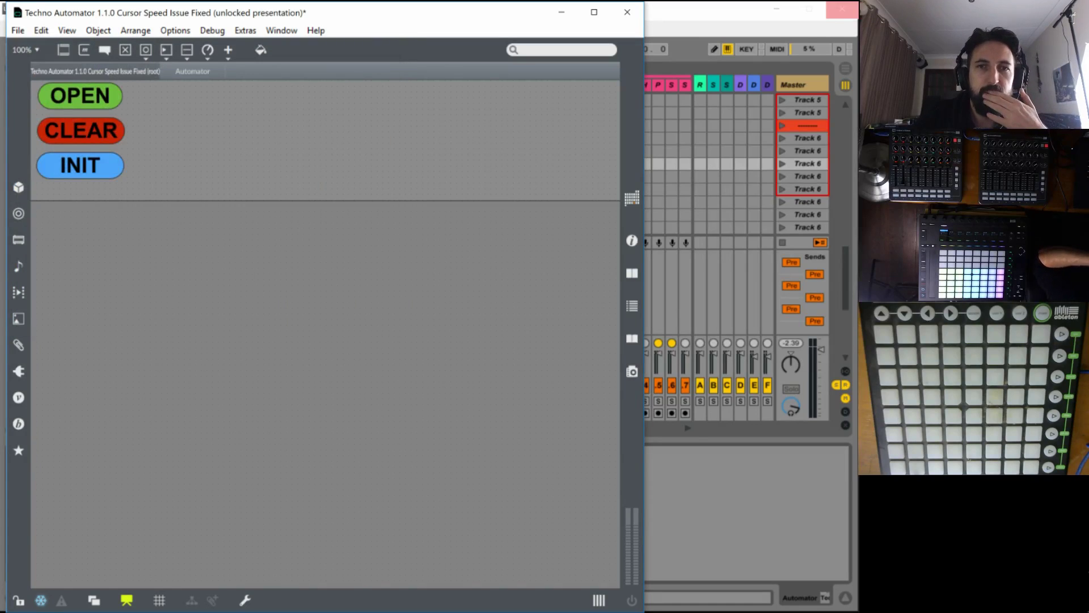
key(ctrl+e)
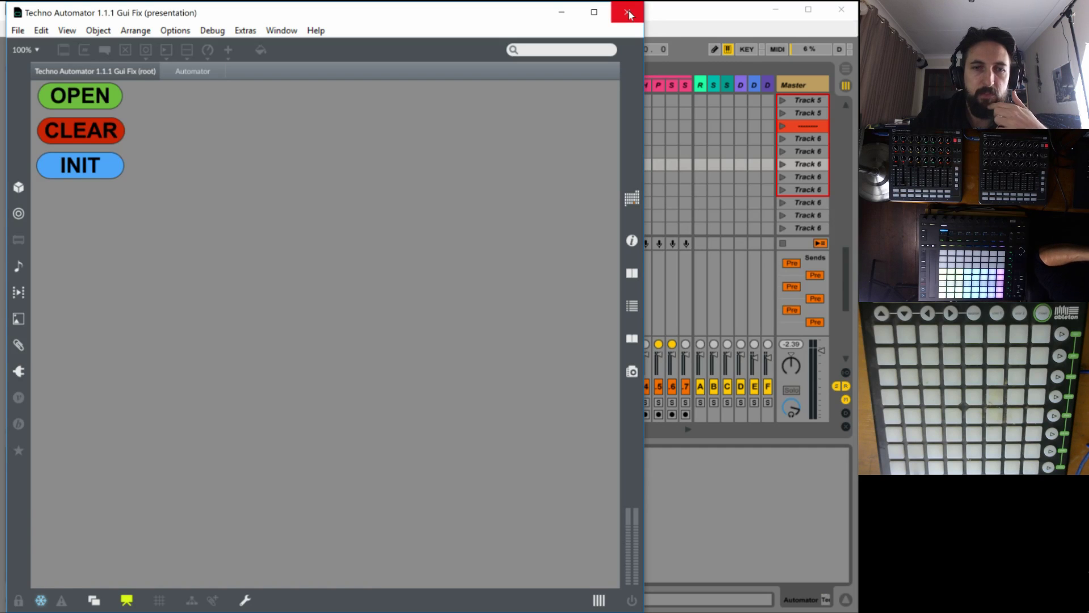
key(ctrl+w)
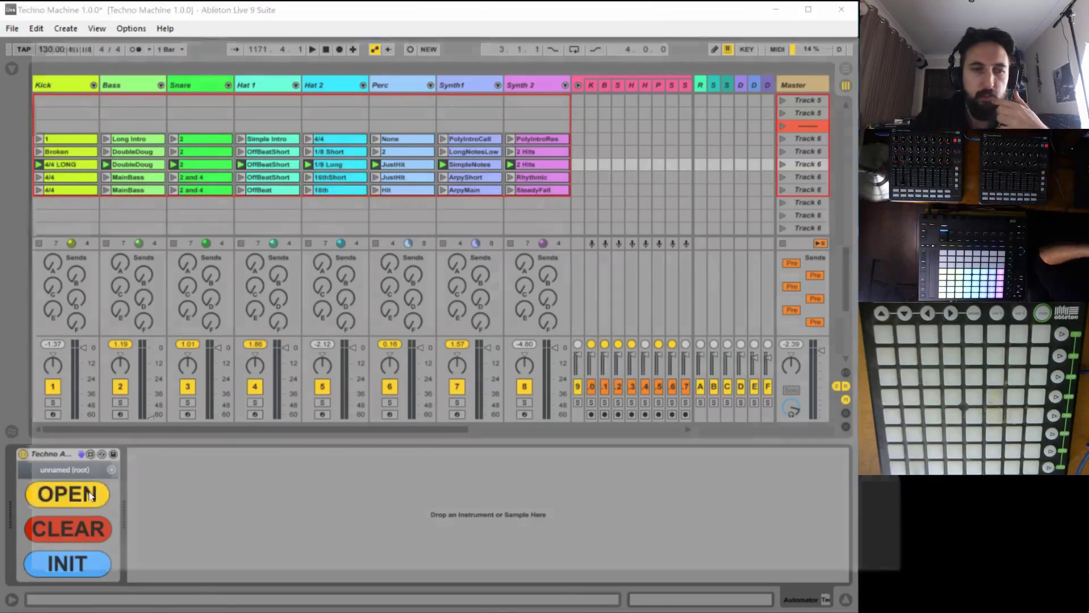
Open the Automator window, bring the live set back to the front, and launch the Track 6 scene containing the SteadyFall clip.
click(79, 508)
click(323, 21)
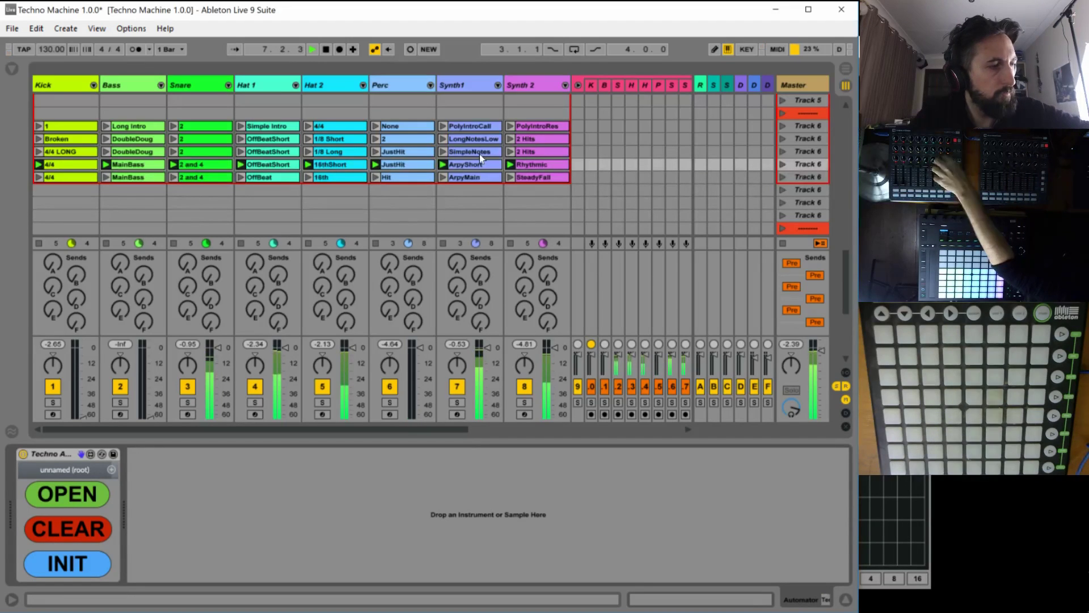
click(782, 177)
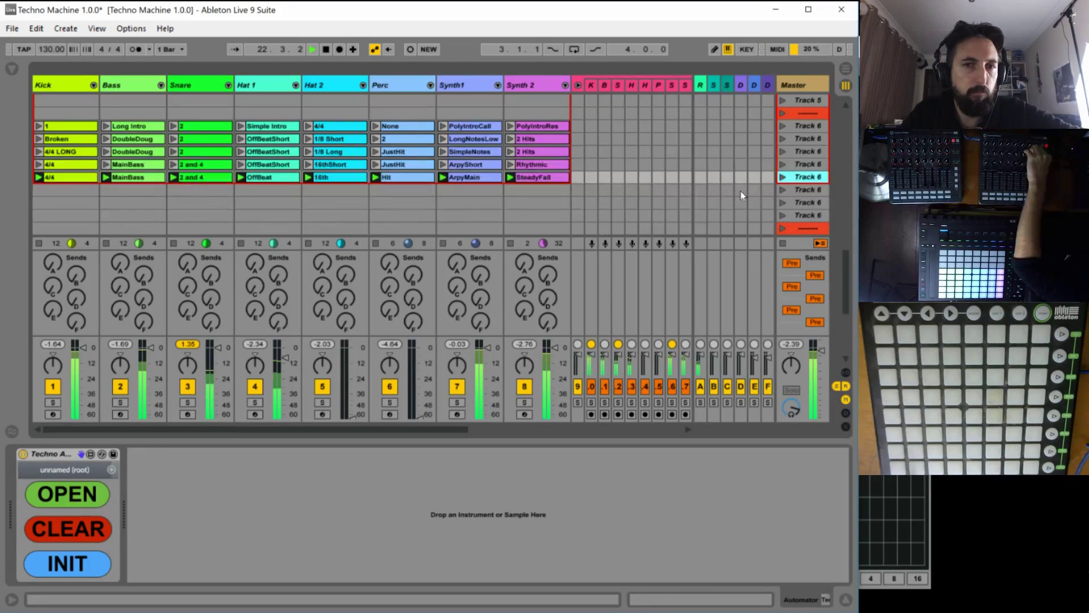
In the Automator's Synth2 page, set LPF to 8 and draw an accelerating rise from zero to full height over its first third.
click(67, 495)
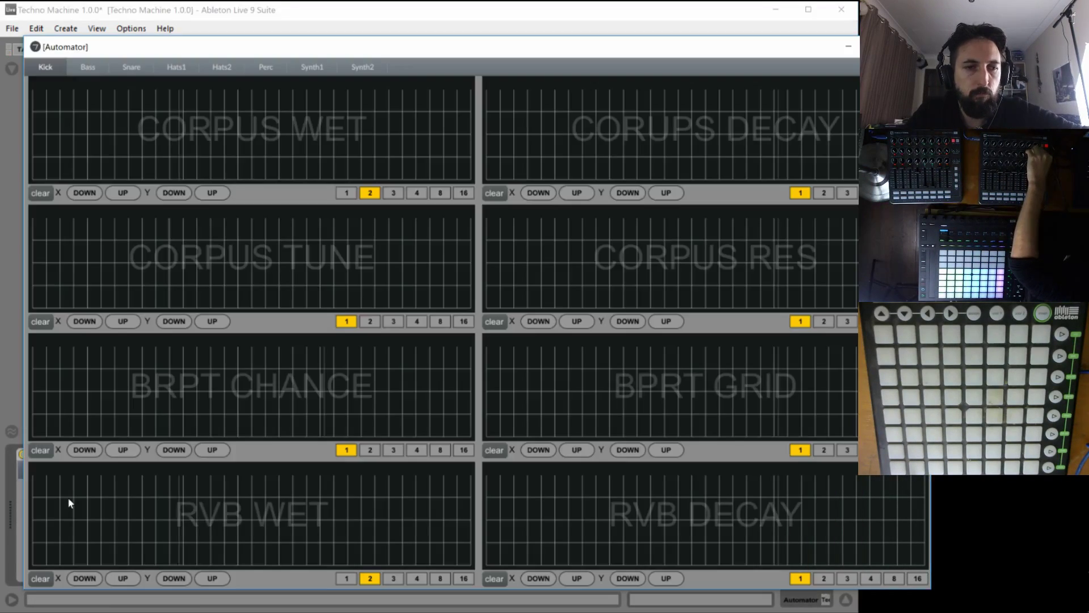
click(362, 68)
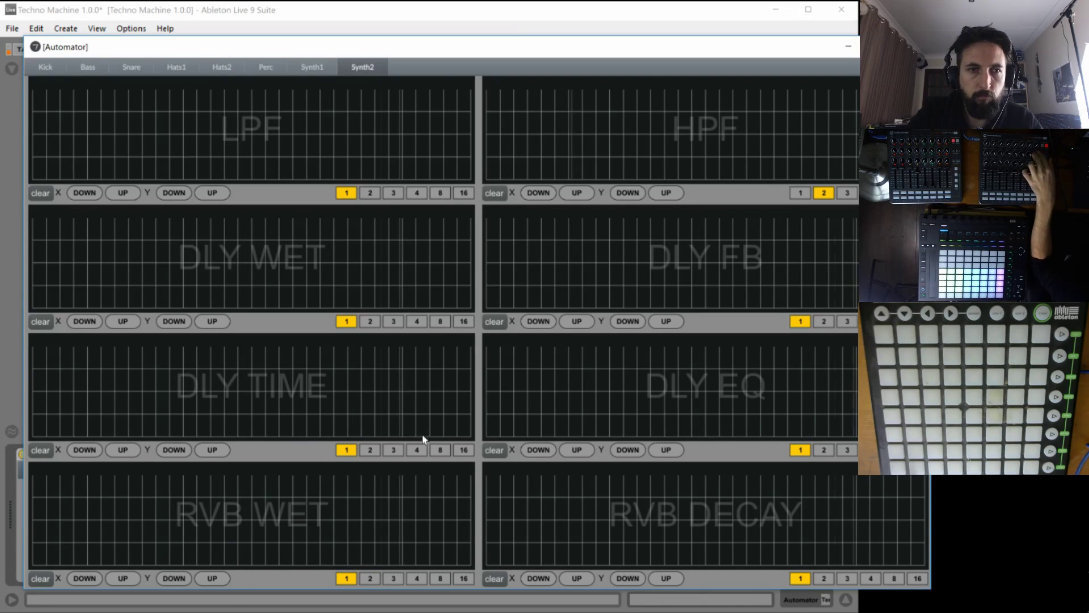
click(441, 192)
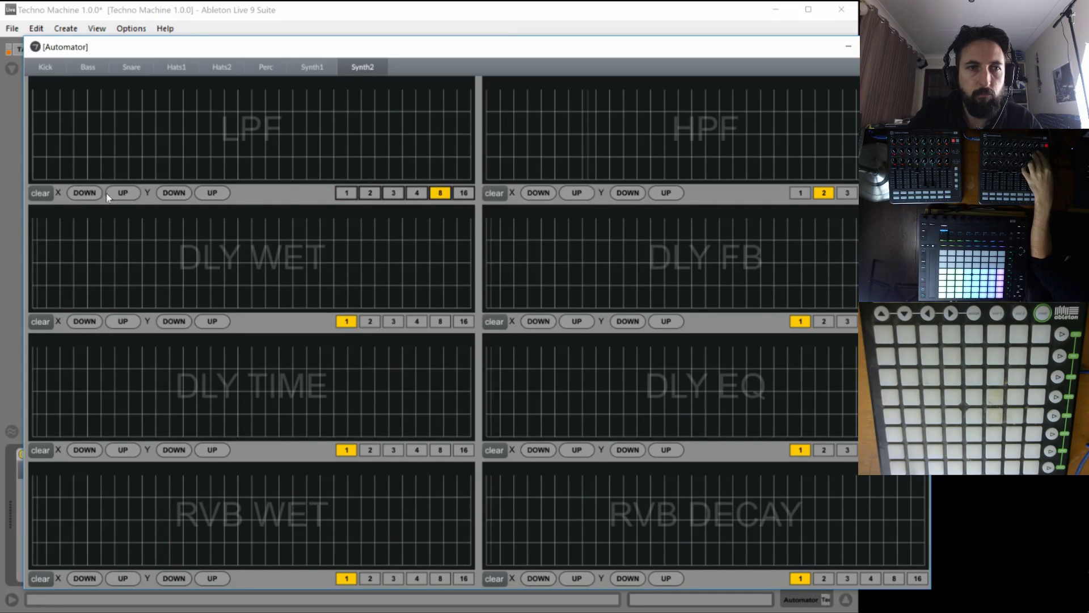
click(34, 179)
click(115, 158)
click(143, 134)
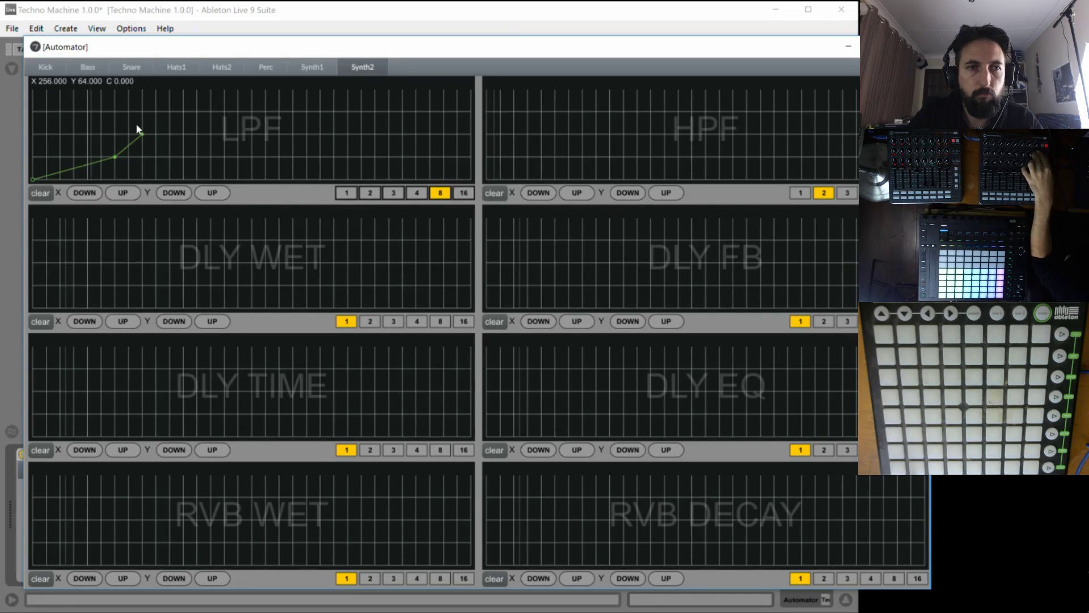
click(156, 112)
click(184, 89)
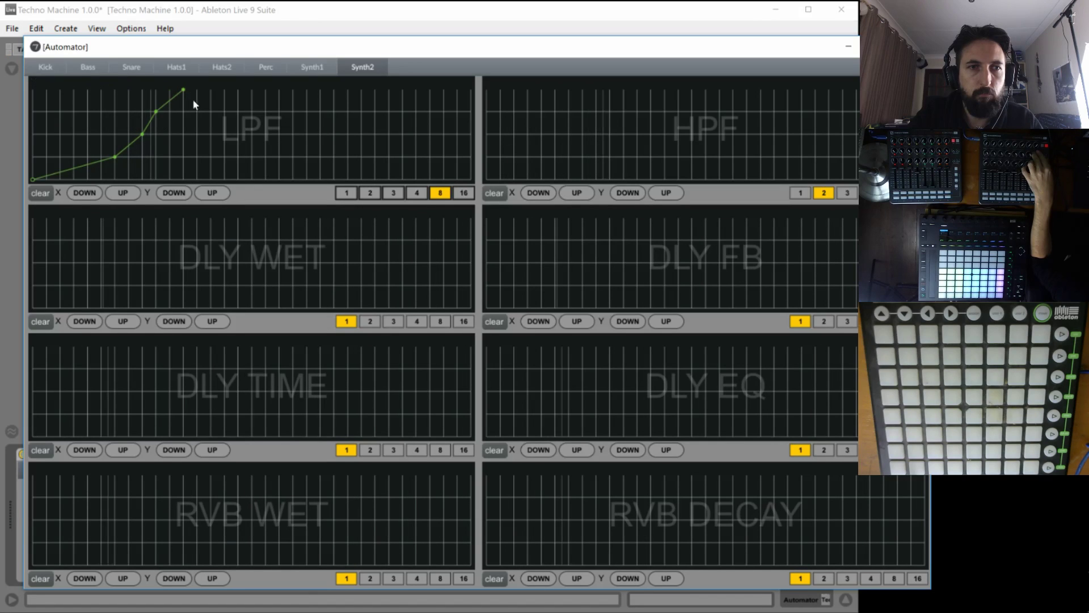
Drop the Synth2 LPF envelope vertically to zero, raise it to three-quarter height, and bring it down to quarter height just past the middle.
click(184, 135)
click(184, 180)
click(225, 156)
drag(223, 149, 224, 134)
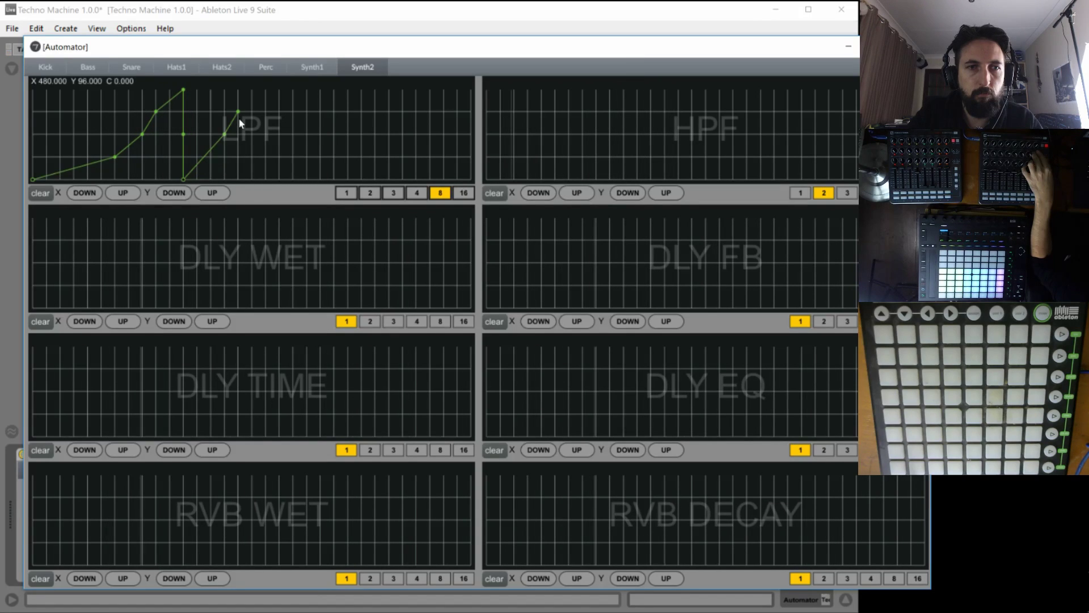
click(238, 112)
click(251, 134)
click(265, 157)
Finish the Synth2 LPF envelope with widening zigzags between three-quarter and quarter height, and set its length to 4.
click(279, 111)
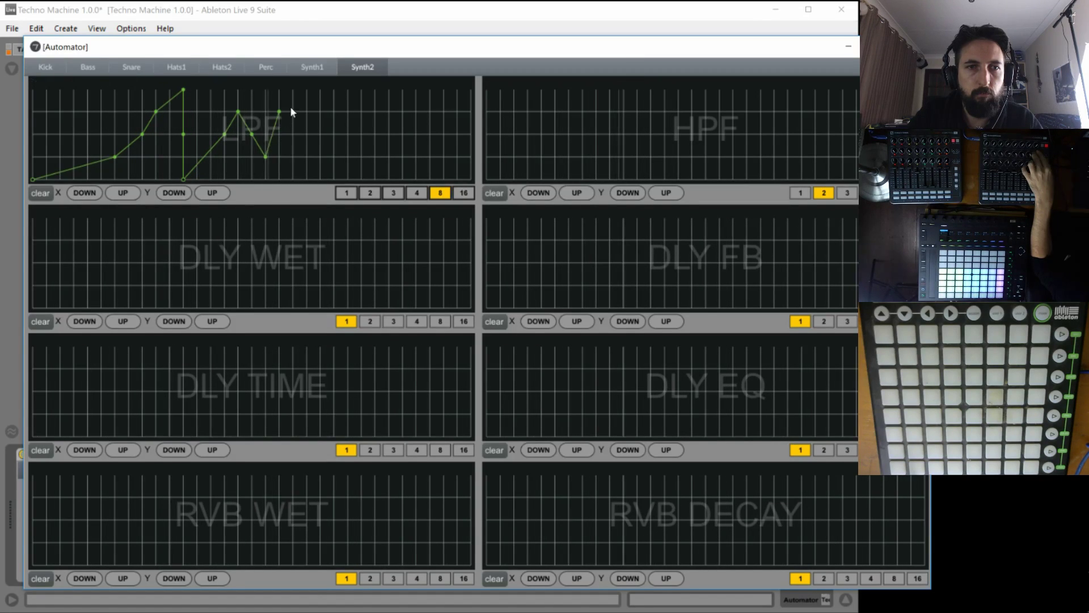
click(292, 111)
click(307, 157)
click(334, 112)
click(361, 157)
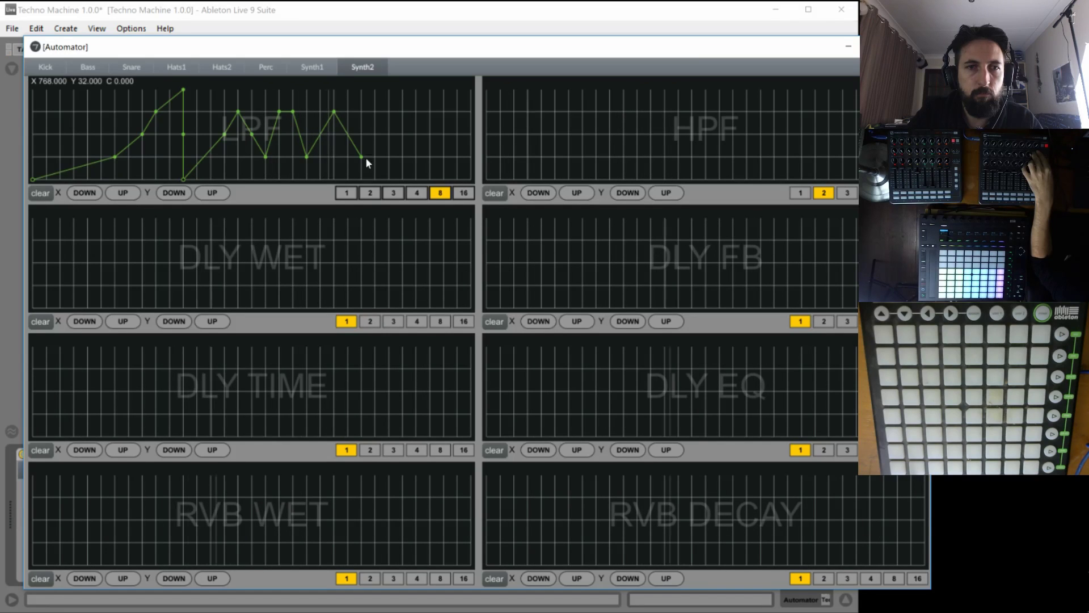
click(416, 112)
click(471, 156)
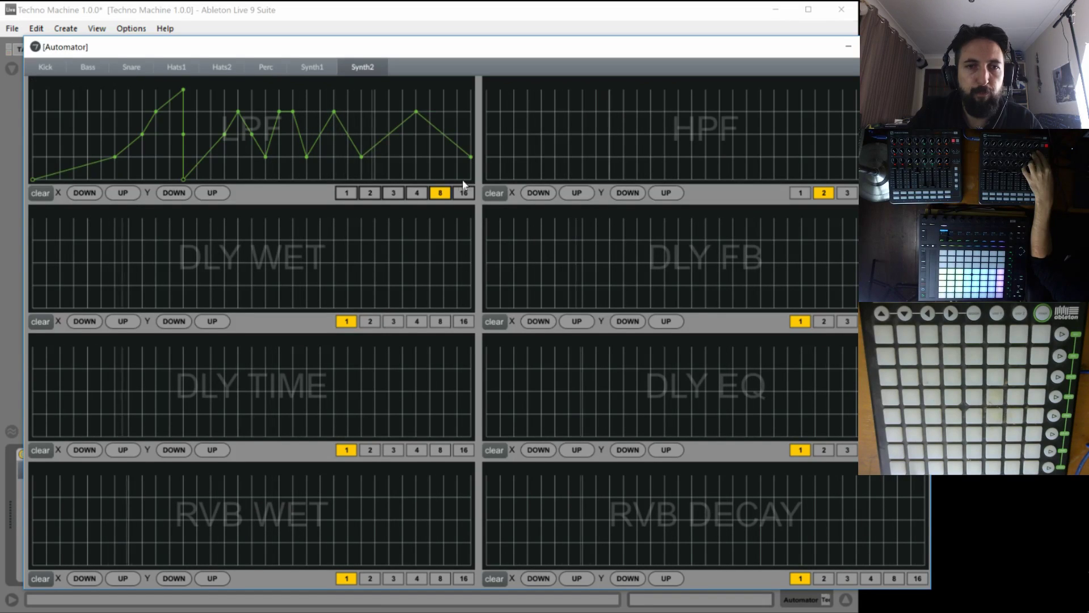
click(417, 193)
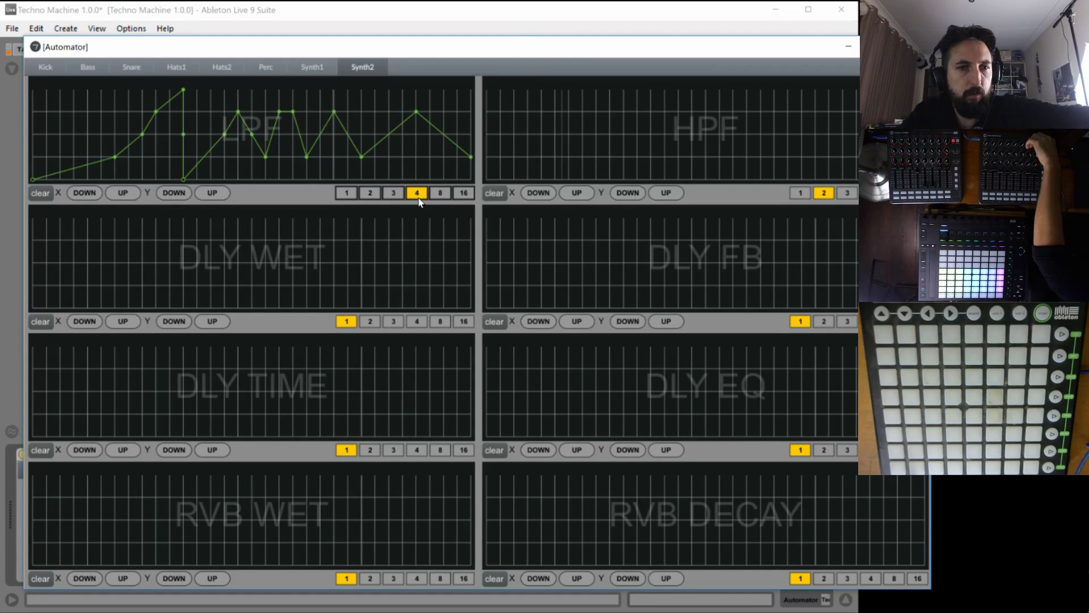
Draw a DLY WET ramp from zero to full height past the middle, dropping to zero until the end, and a flat three-quarter DLY FB line.
click(40, 304)
drag(40, 305, 265, 284)
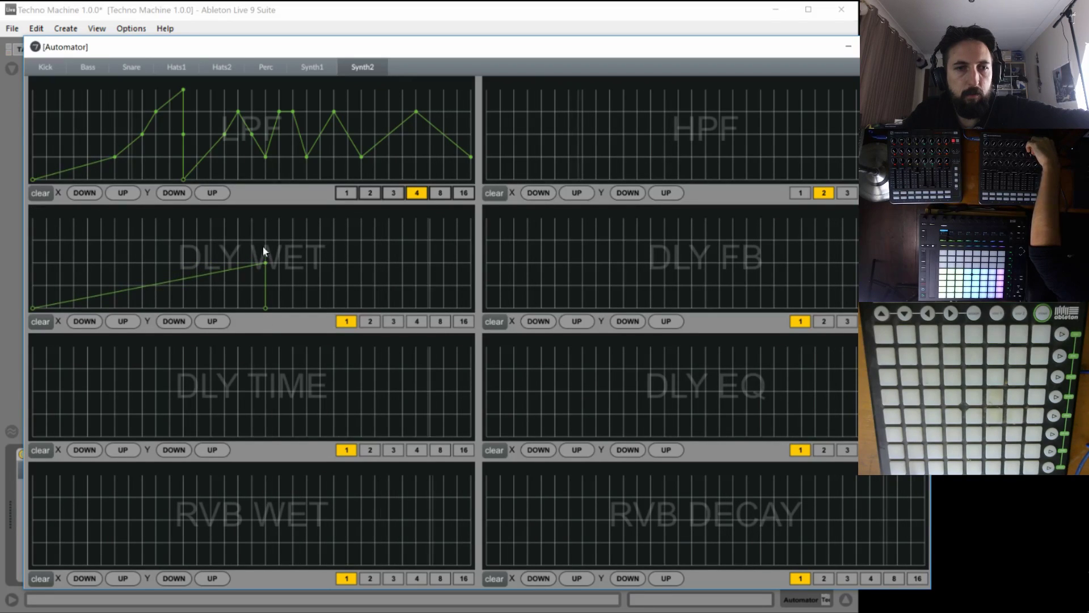
drag(263, 246, 265, 217)
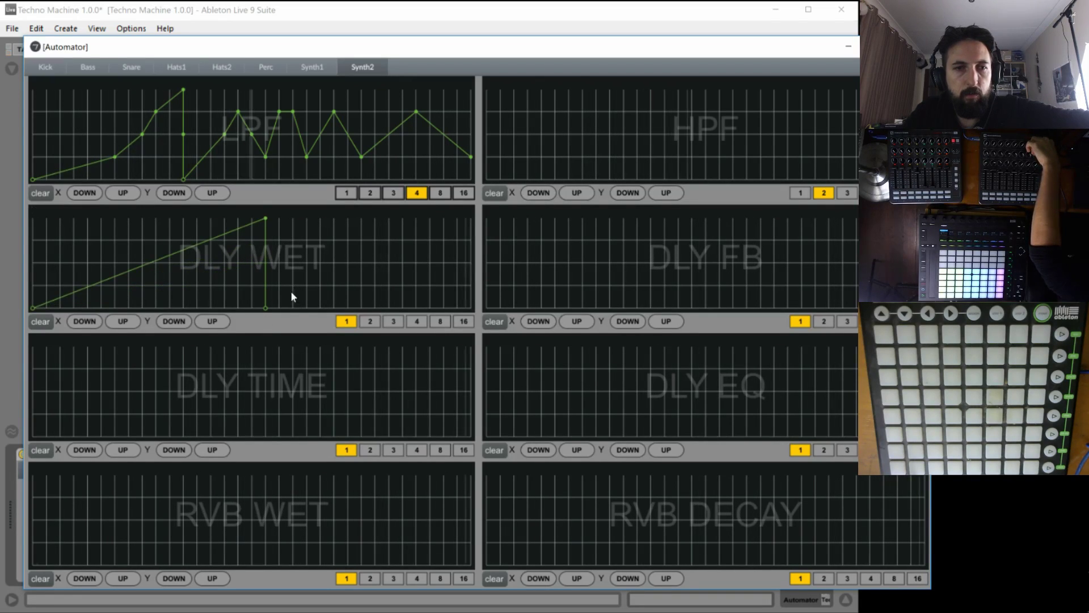
drag(341, 307, 577, 296)
drag(480, 240, 856, 240)
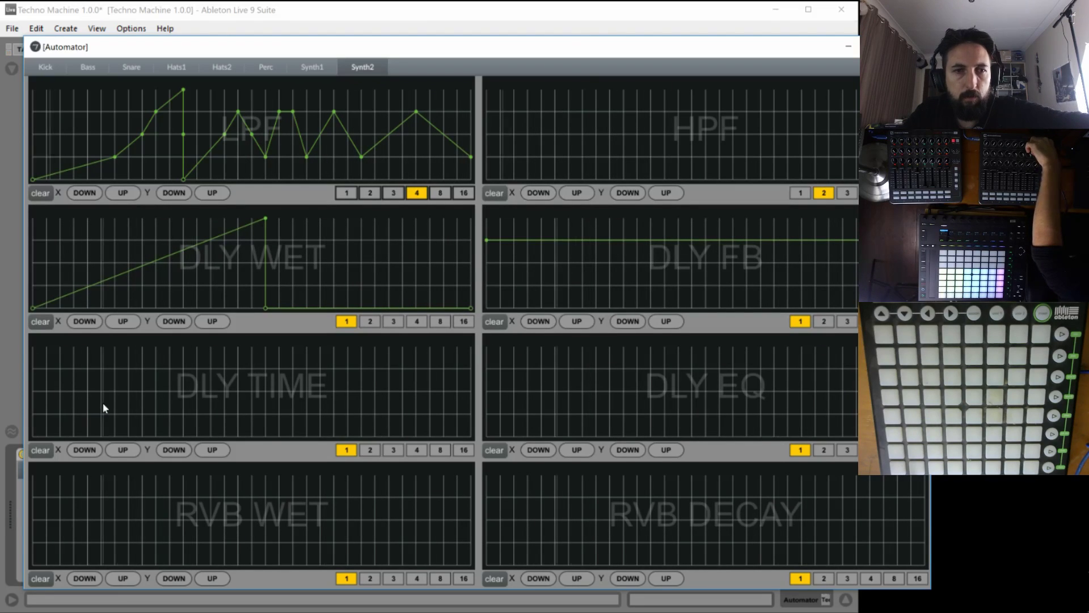
Draw the Synth2 DLY TIME envelope low across its width with a slight rise on a finer grid, and a flat half-height DLY EQ line.
drag(34, 369, 554, 372)
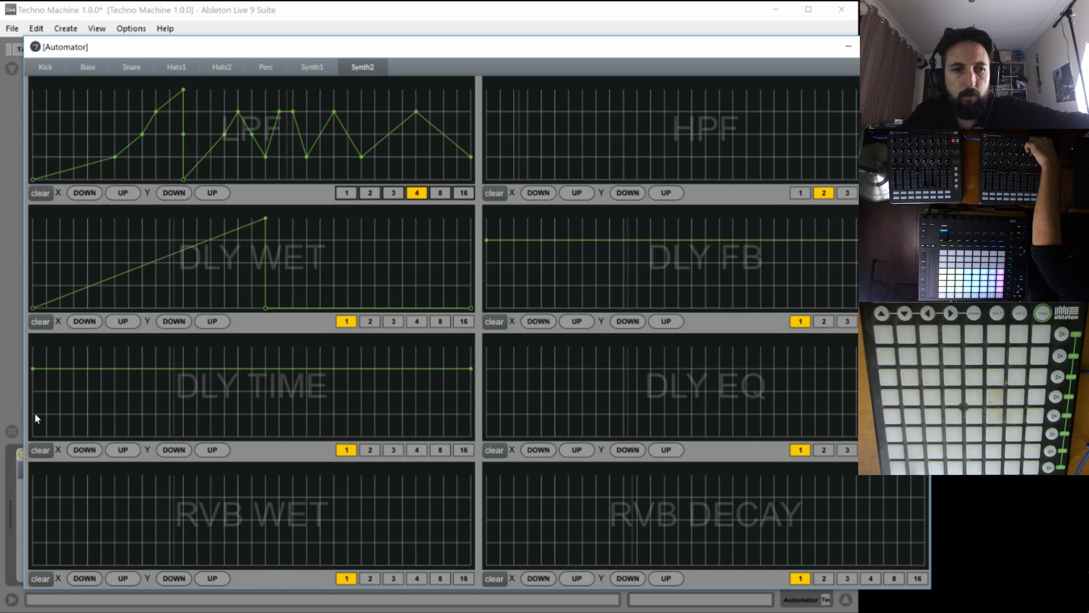
drag(34, 413, 491, 451)
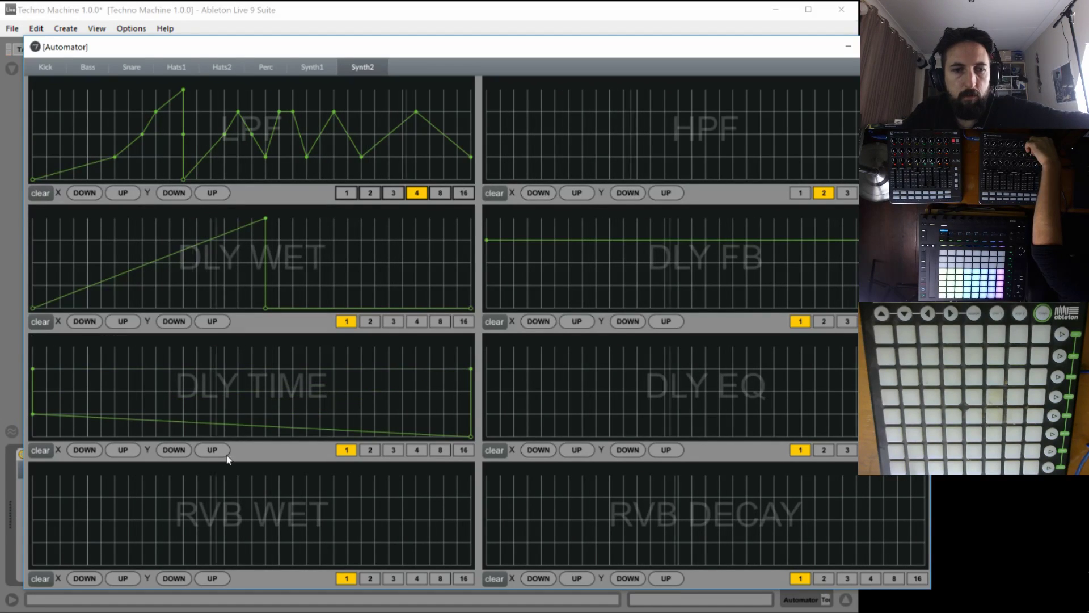
click(83, 451)
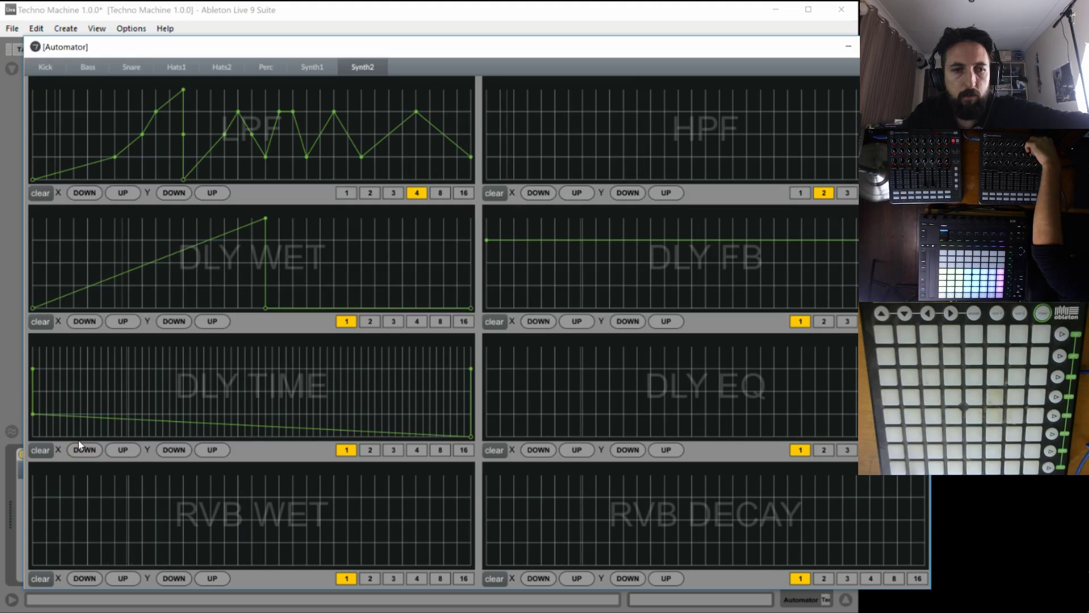
click(211, 450)
click(174, 450)
click(173, 450)
mouse_move(53, 430)
mouse_down()
mouse_move(112, 434)
mouse_move(475, 389)
mouse_move(486, 420)
mouse_move(627, 391)
mouse_move(845, 391)
mouse_up()
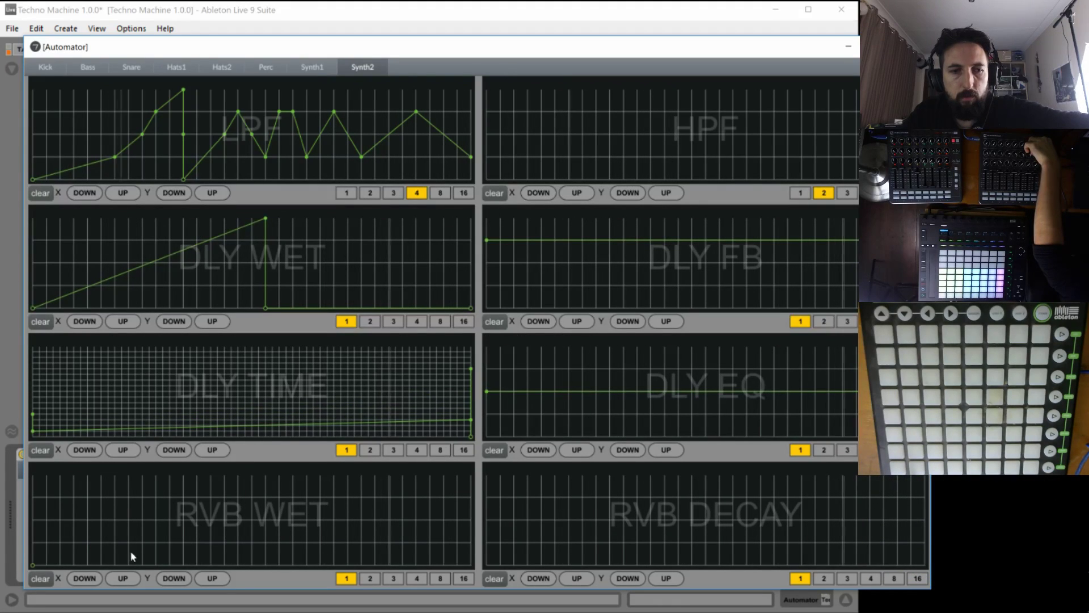
Draw a Synth2 RVB WET rise to full height just past the middle, dropping to zero until the end, and a flat full-height RVB DECAY line.
mouse_move(130, 550)
mouse_down()
mouse_move(267, 512)
mouse_move(268, 579)
mouse_move(235, 526)
mouse_move(244, 523)
mouse_move(224, 520)
mouse_up()
mouse_move(487, 477)
mouse_down()
mouse_move(509, 495)
mouse_move(912, 479)
mouse_up()
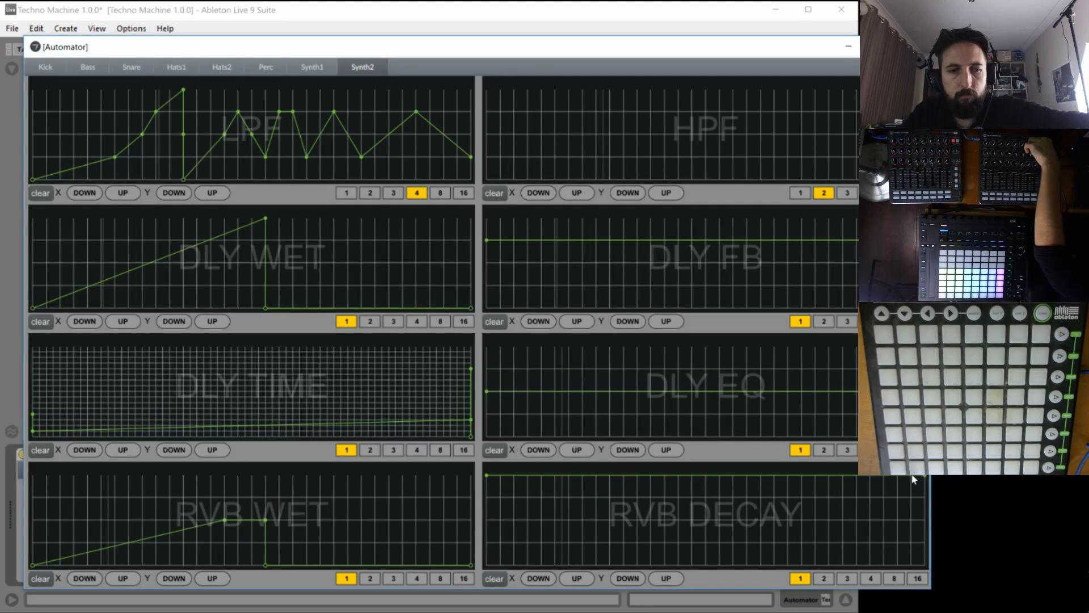
drag(226, 513, 272, 467)
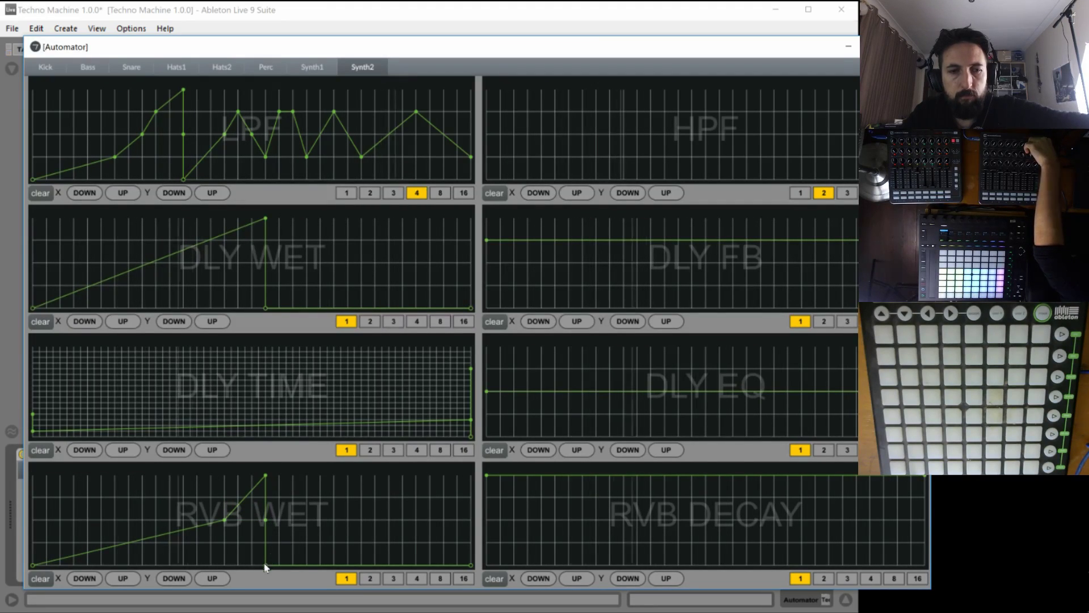
drag(265, 564, 326, 564)
On the Synth1 page, set FLNG WET to 1 and draw a rise from zero to half height, held until about 40% across.
click(312, 66)
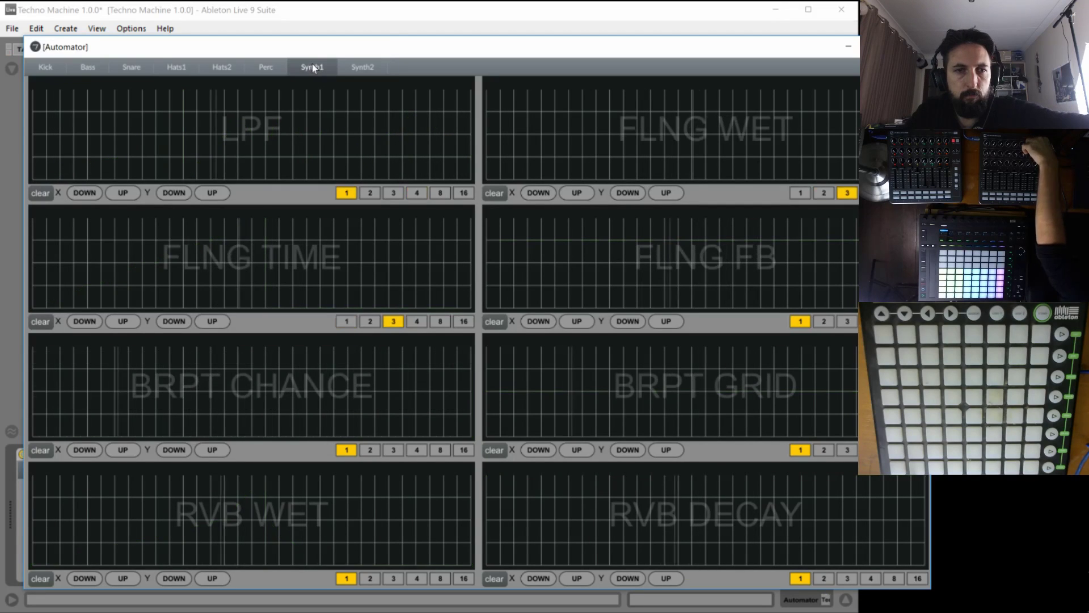
click(487, 178)
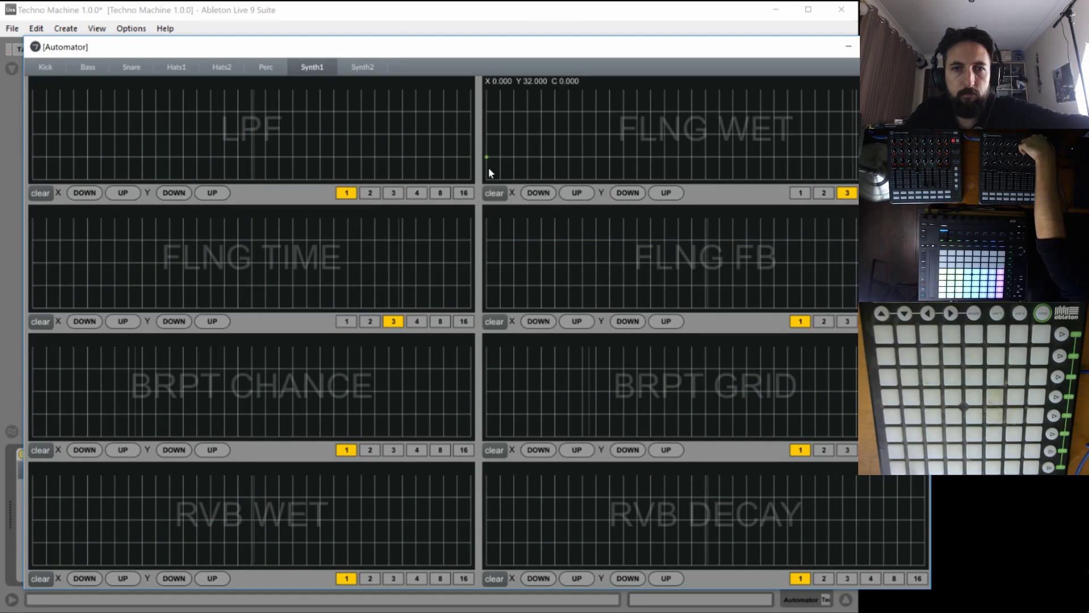
click(664, 134)
click(801, 192)
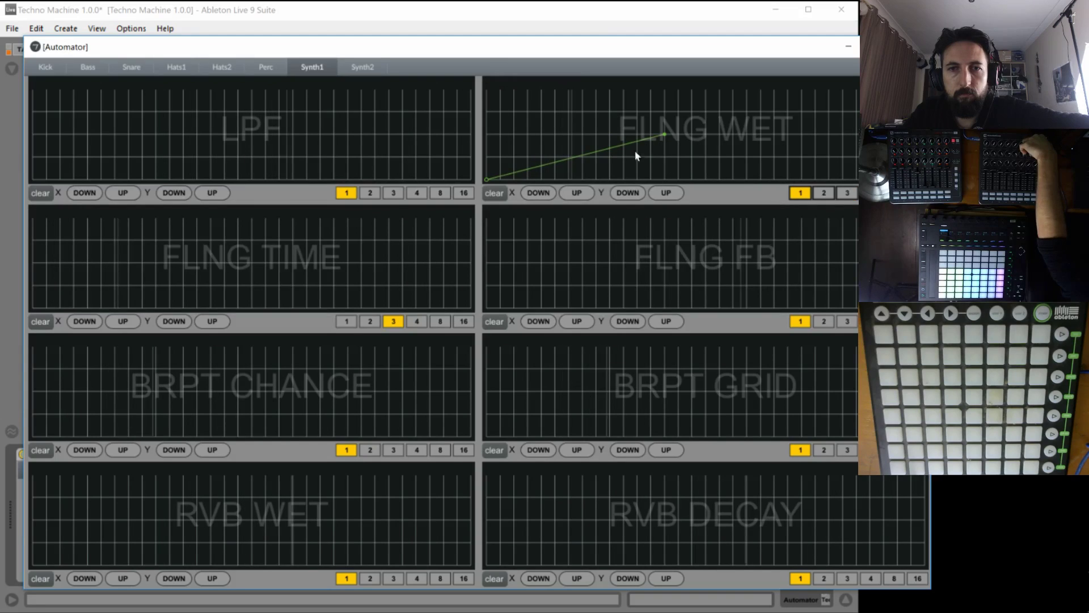
click(542, 134)
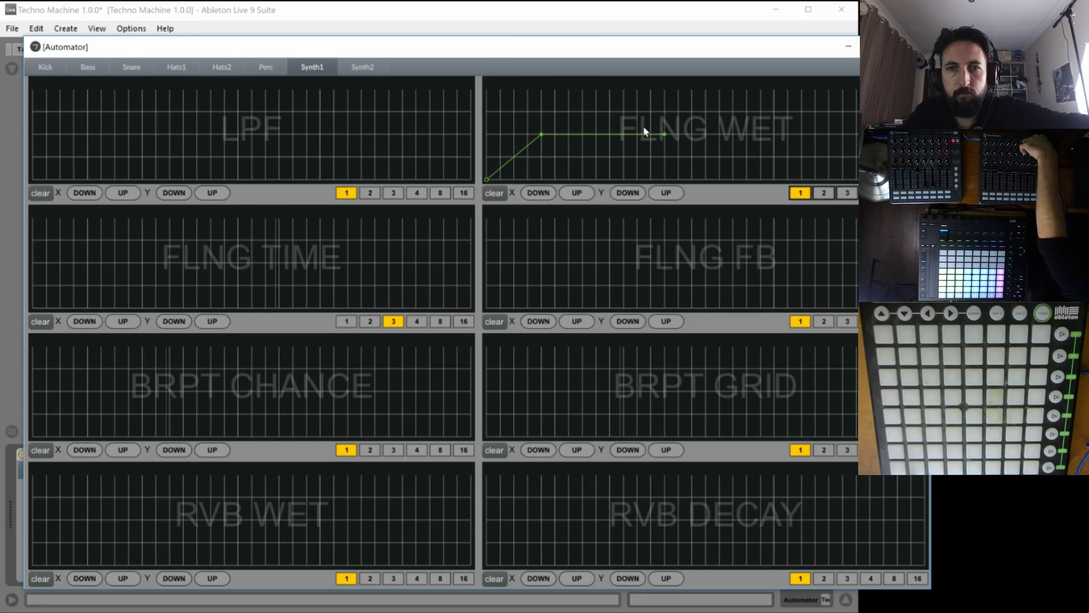
Drop the FLNG WET envelope vertically to zero, raise it to three-quarter height, dip to quarter height, and raise it back to three-quarter near the end.
click(664, 156)
click(664, 180)
click(815, 111)
click(829, 157)
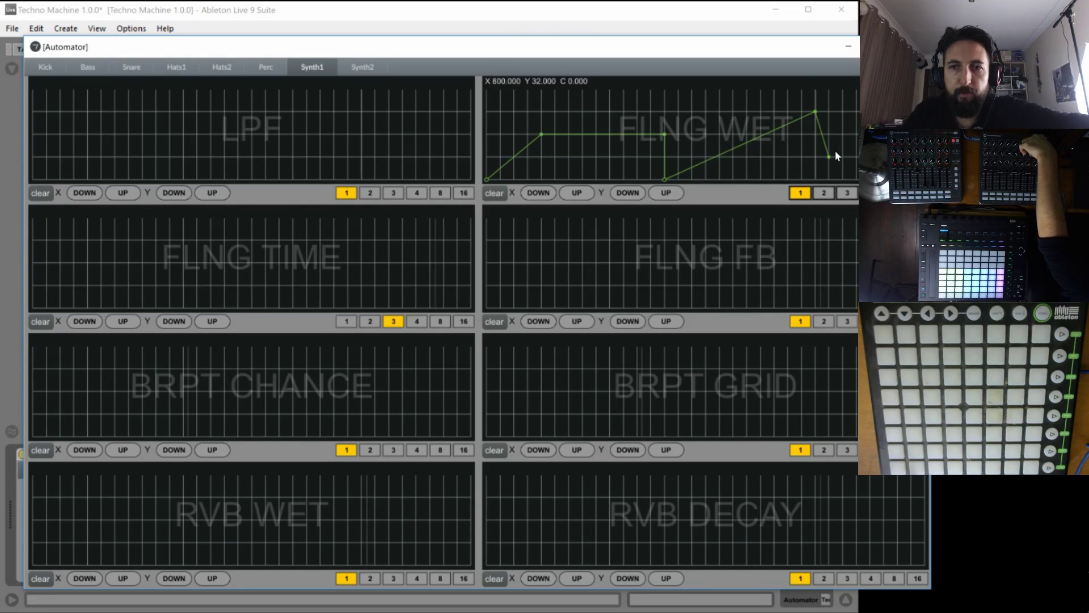
click(883, 113)
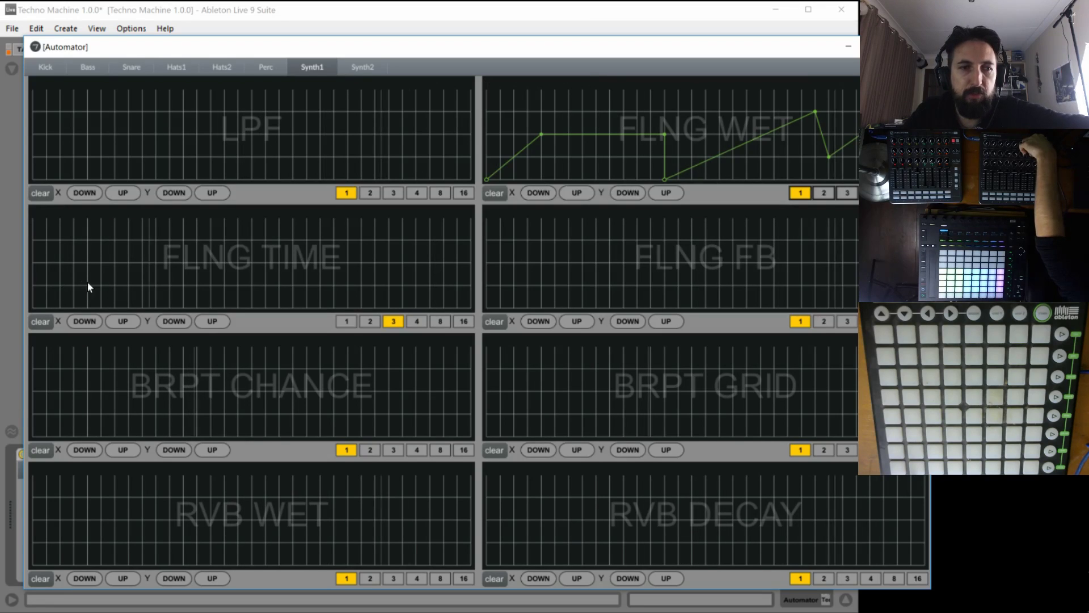
Draw FLNG TIME flat at quarter height over its first third, coarsen its X grid and refine its Y grid, and add a near-full-height spike.
click(33, 286)
click(183, 285)
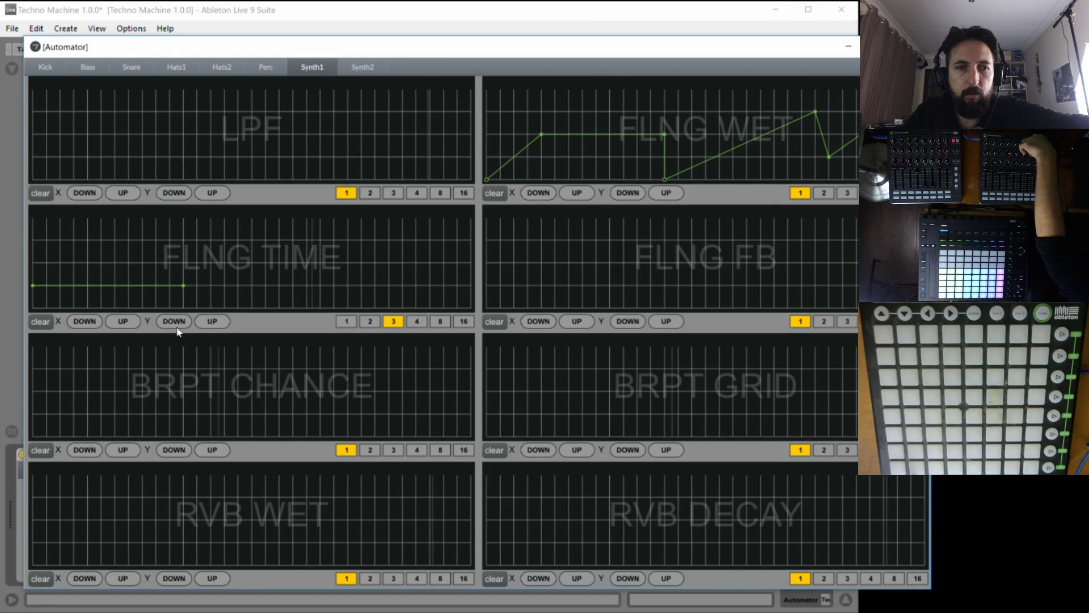
click(97, 319)
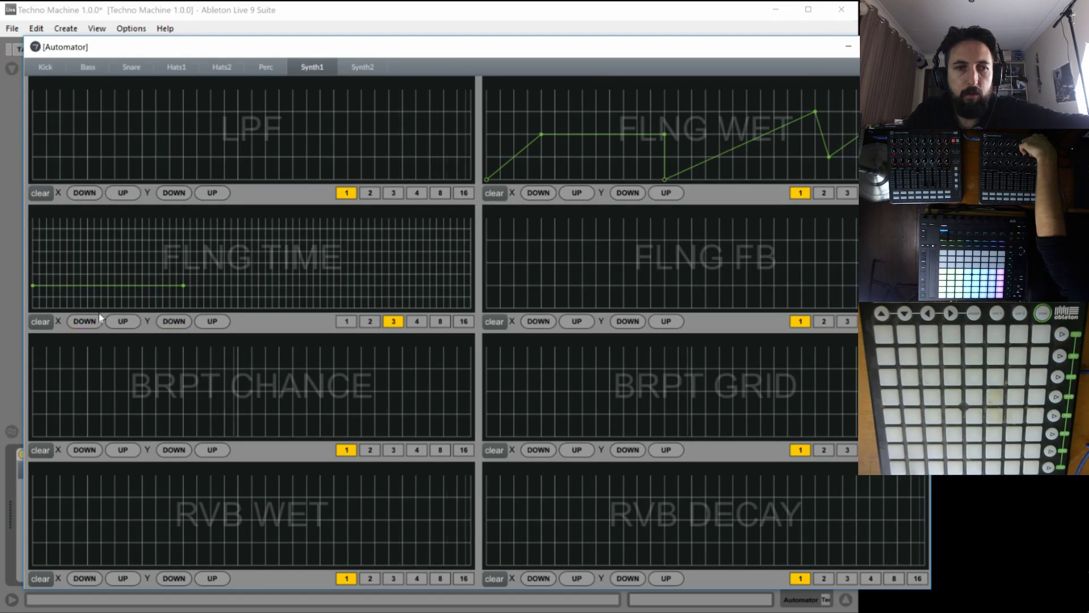
click(124, 322)
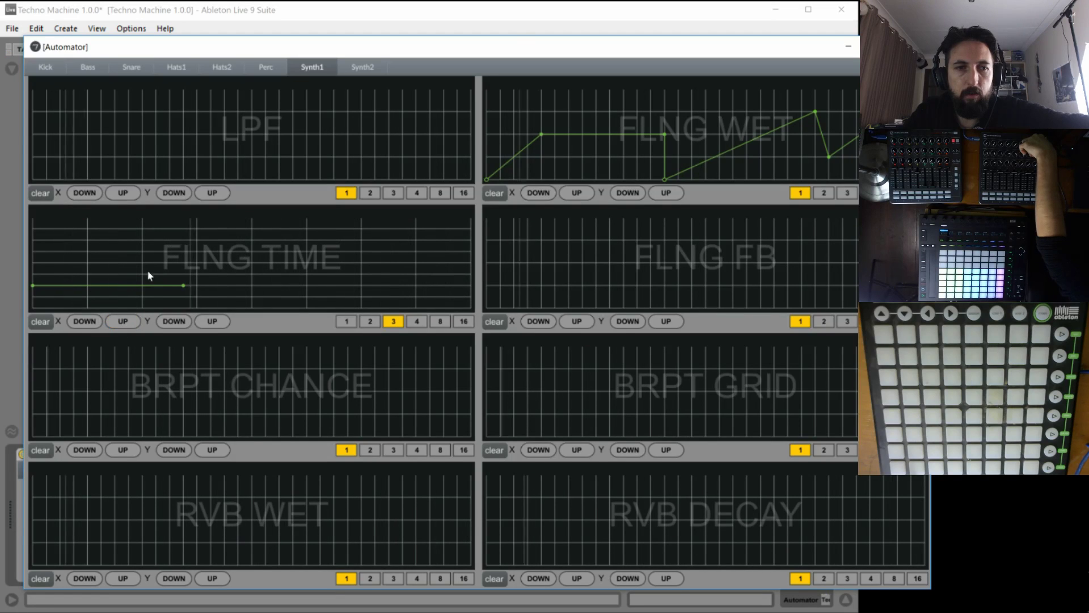
click(197, 229)
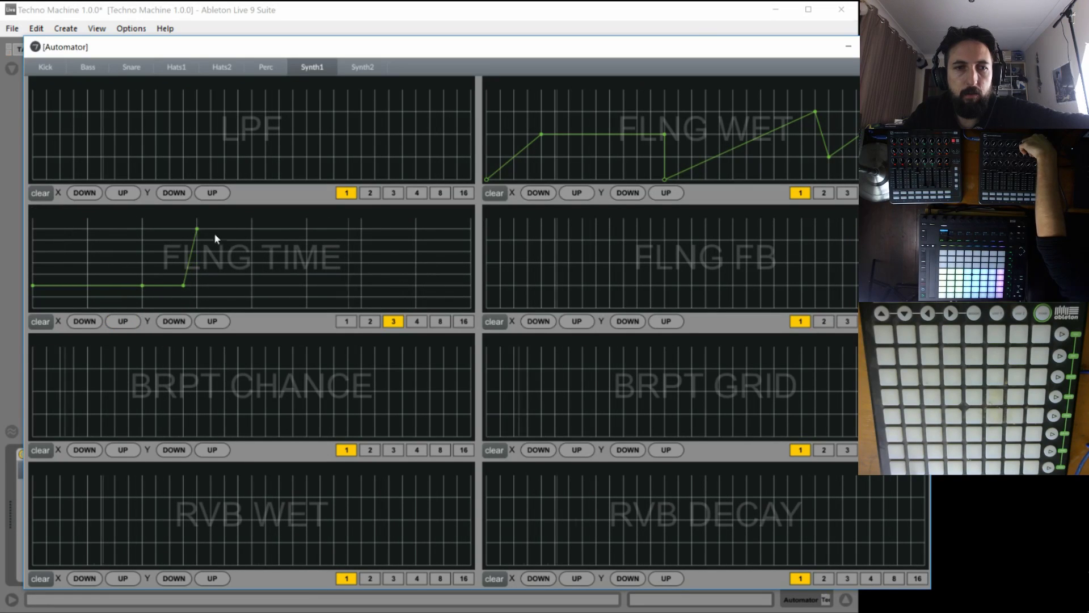
Finish FLNG TIME with a dip to quarter height at the middle, a plateau above half height, and a low flat ending at one-eighth height.
click(252, 285)
click(306, 250)
click(361, 250)
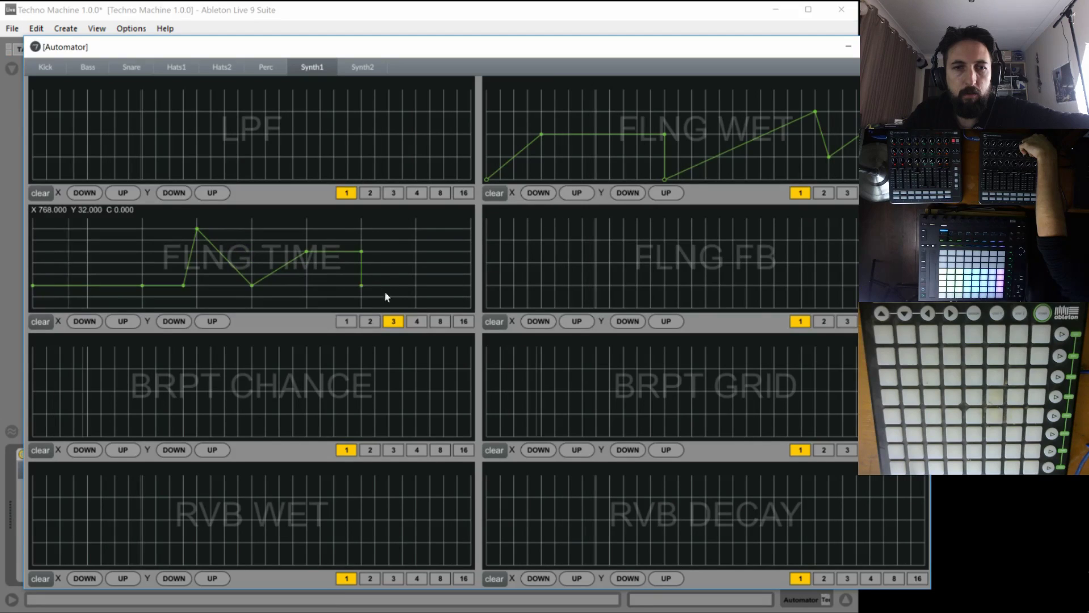
click(416, 296)
click(471, 297)
Draw FLNG FB flat at three-quarter height, falling from the midpoint, with length 2, and add a full-height peak to FLNG WET.
click(503, 240)
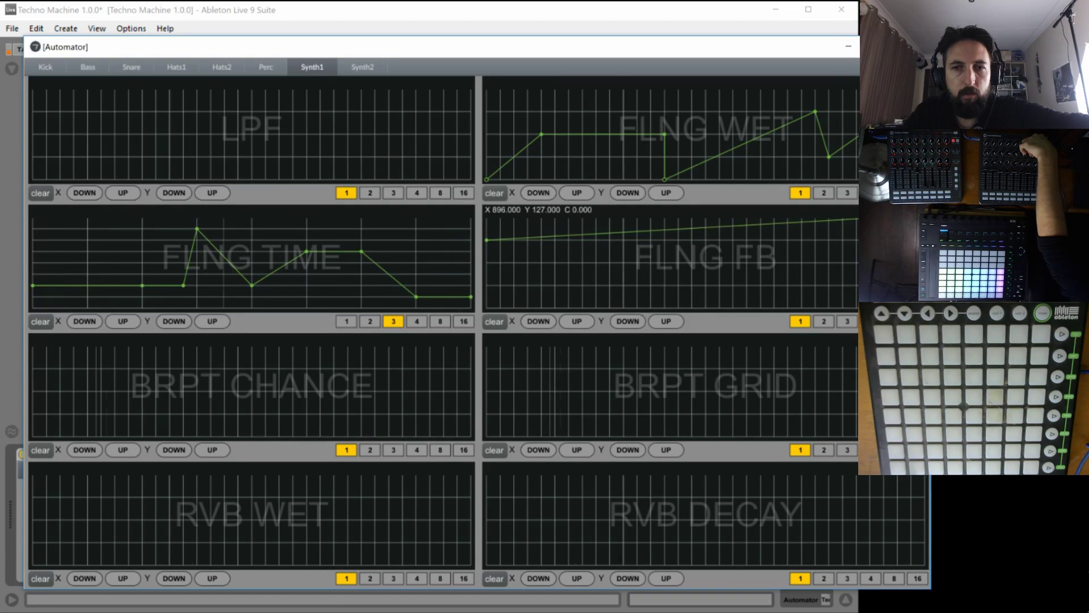
click(824, 321)
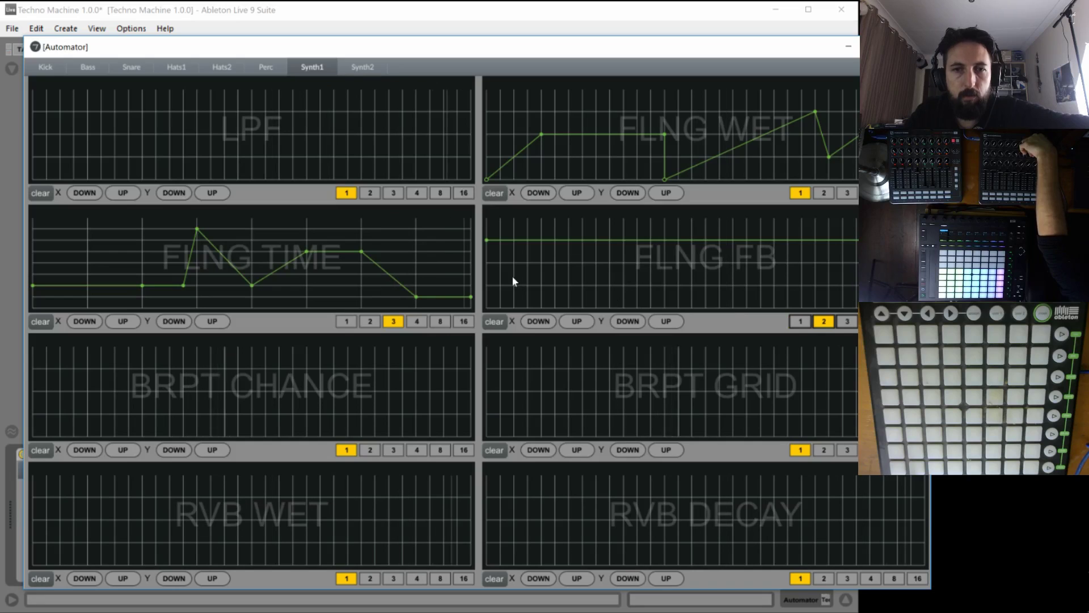
click(707, 242)
drag(842, 246, 896, 281)
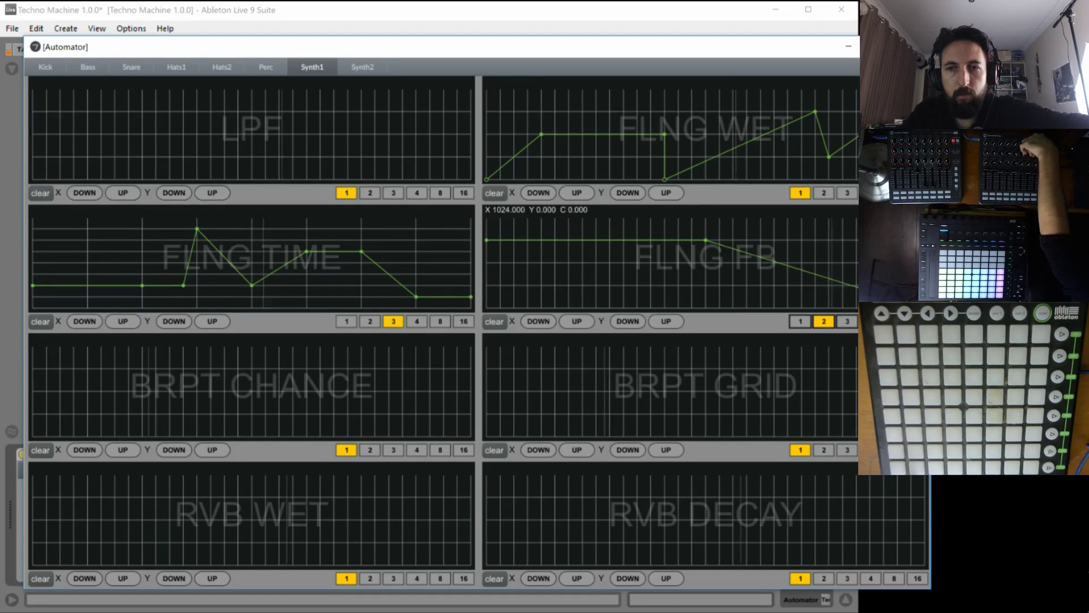
drag(697, 100, 760, 90)
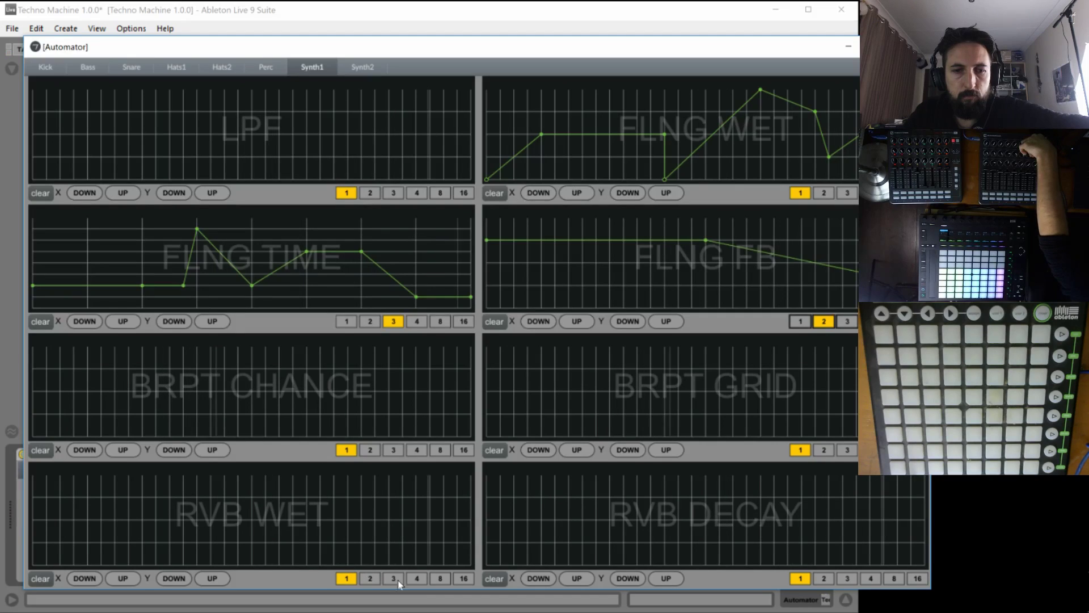
Set Synth1 RVB WET to 4, draw it at zero with a final rise to three-quarter height, and draw RVB DECAY flat at three-quarter height.
click(417, 578)
click(307, 565)
drag(352, 565, 504, 498)
click(482, 518)
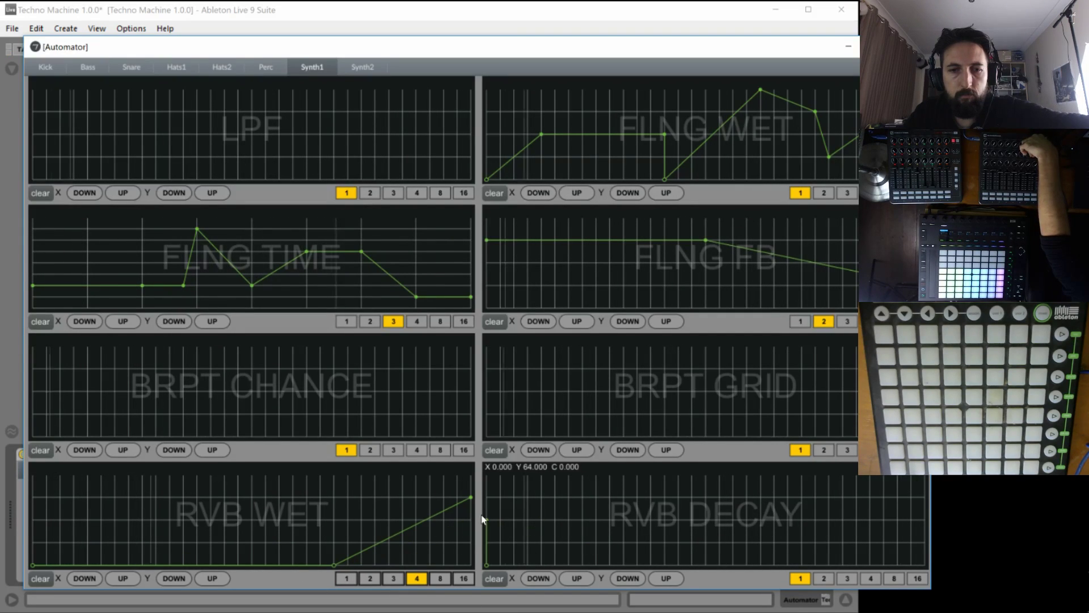
click(945, 490)
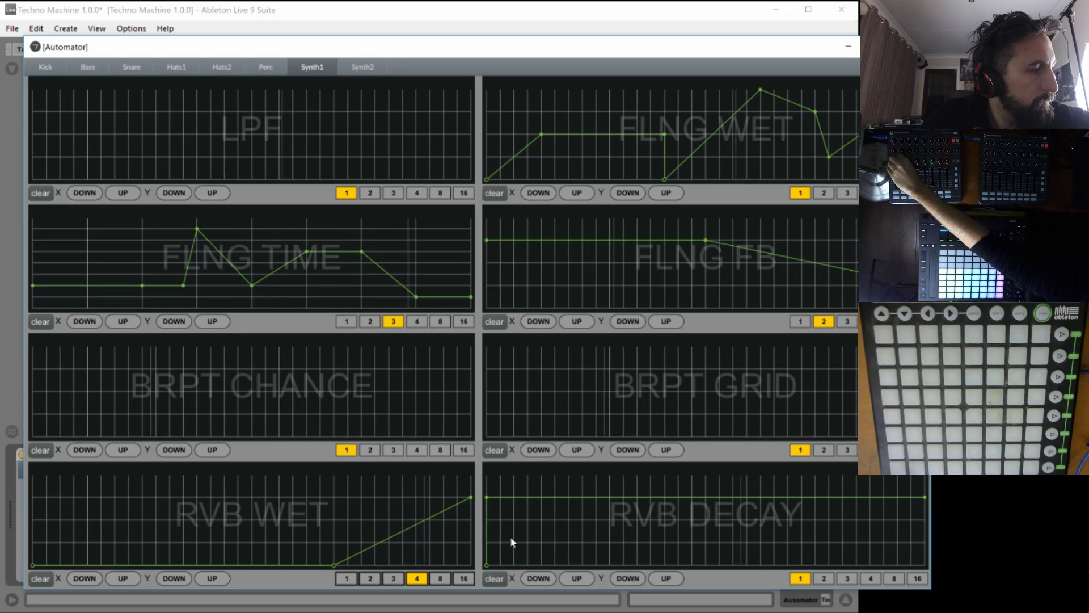
On the Hats2 page, draw VOCOD WET rising gently to quarter height and then steeply to full height, and VOCOD FMNT flat at half height.
click(42, 67)
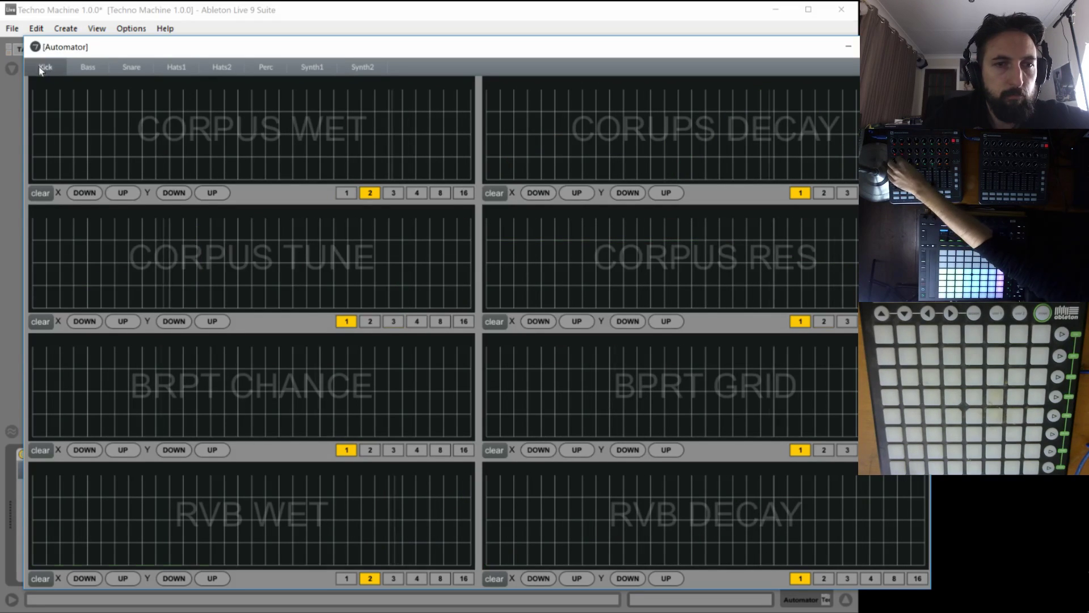
click(85, 71)
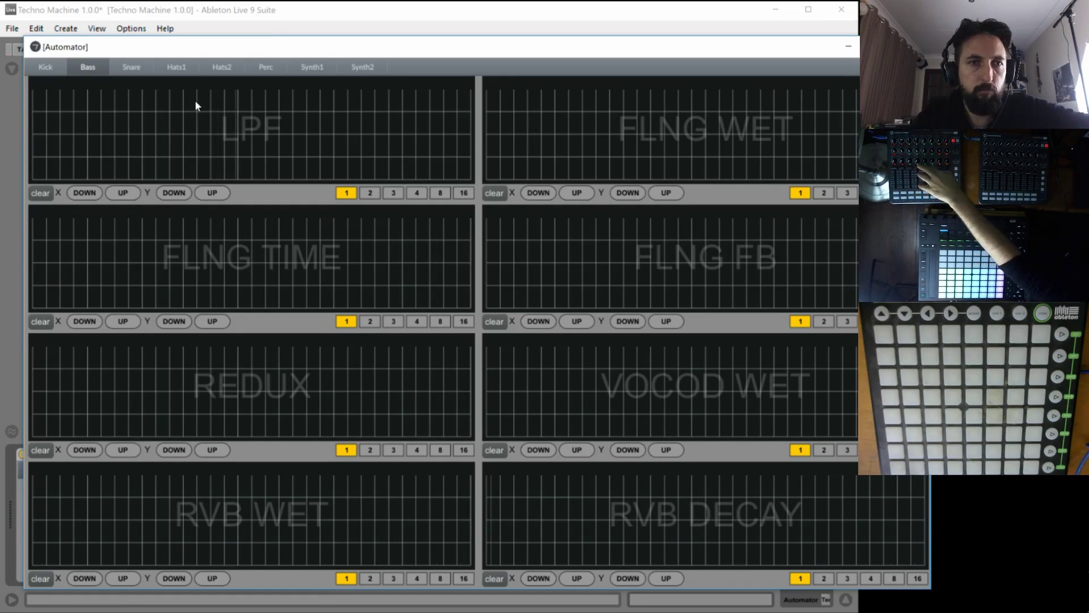
click(221, 68)
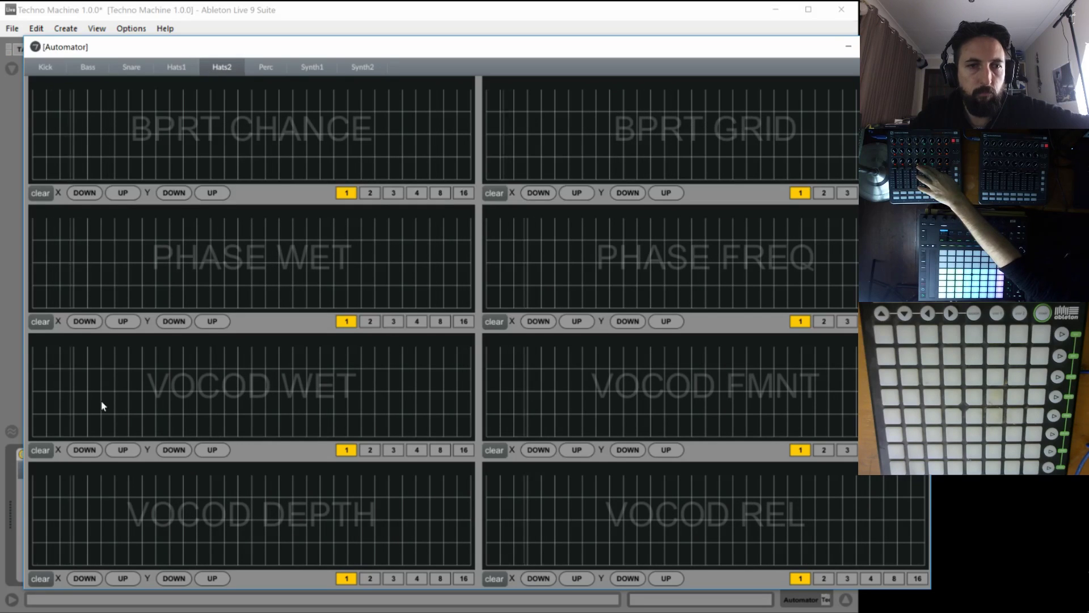
drag(47, 414, 464, 344)
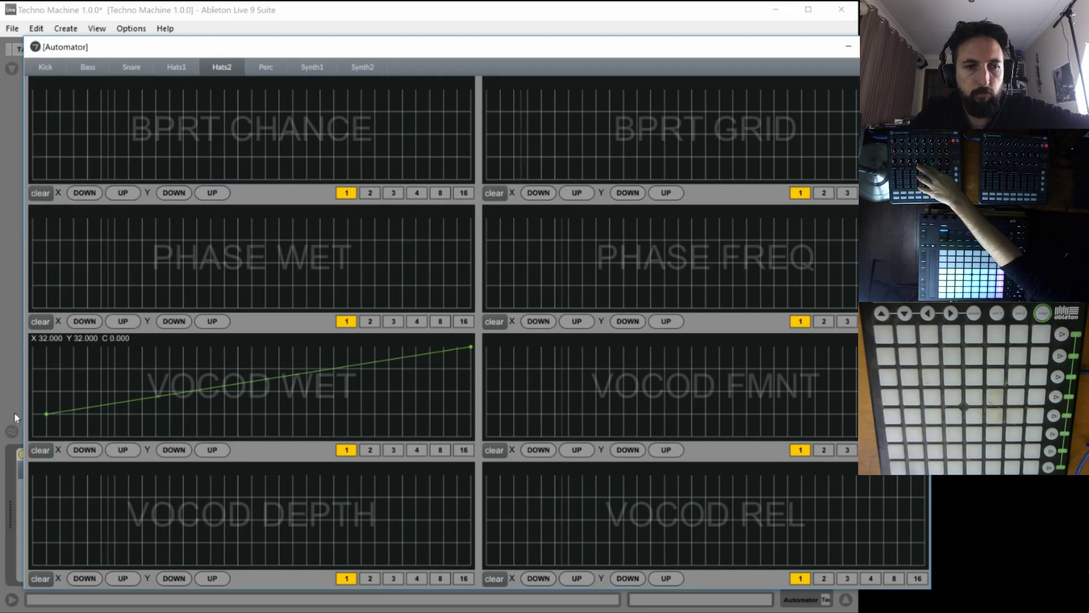
click(47, 436)
click(706, 391)
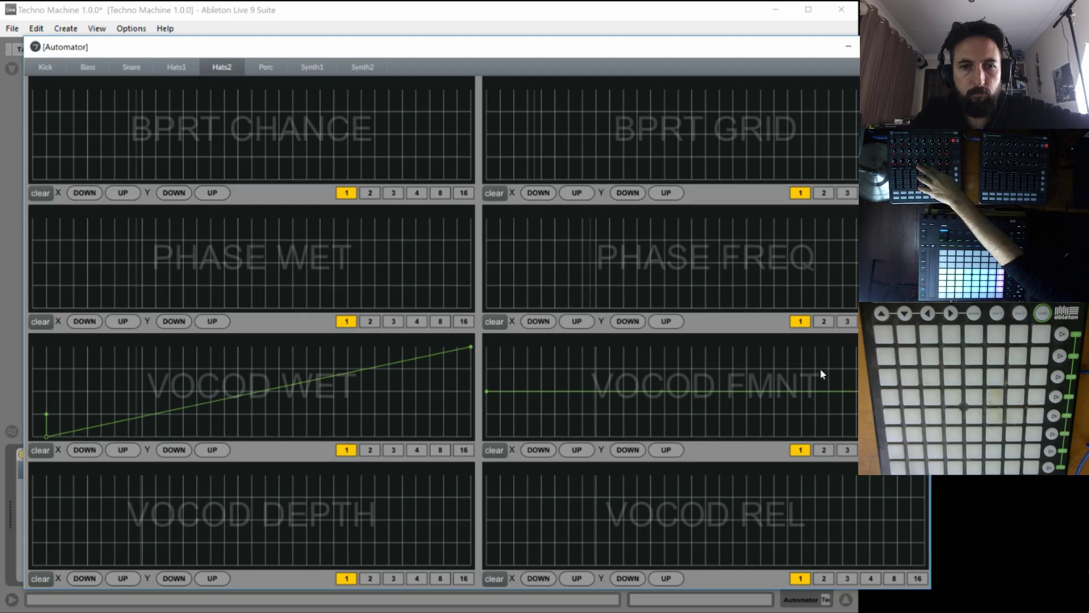
drag(316, 387, 382, 401)
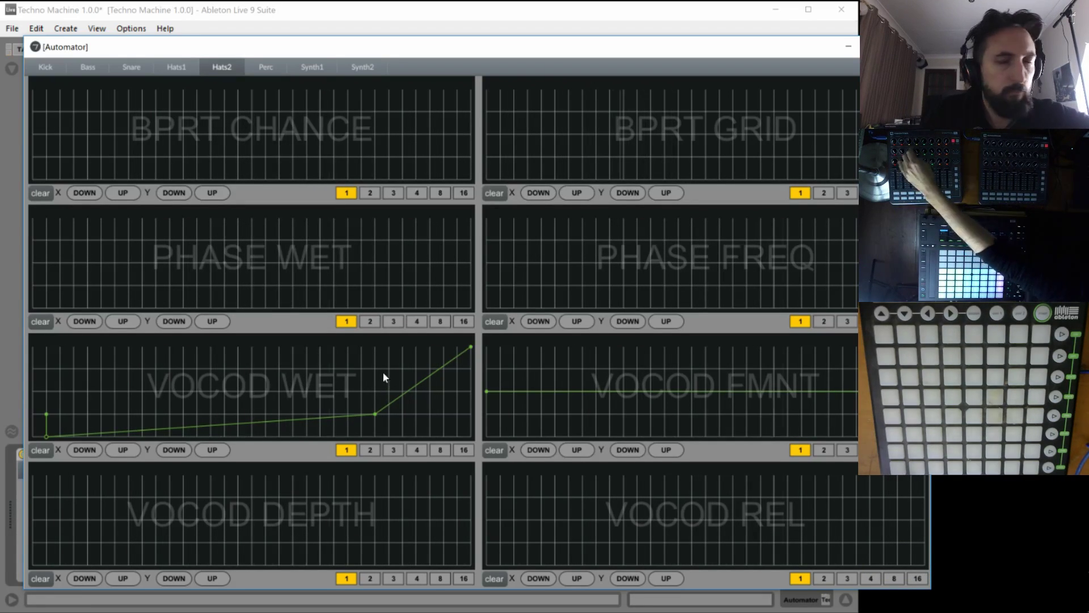
On the Snare page, draw a REDUX ramp from zero at the start to three-quarter height at the end.
click(127, 67)
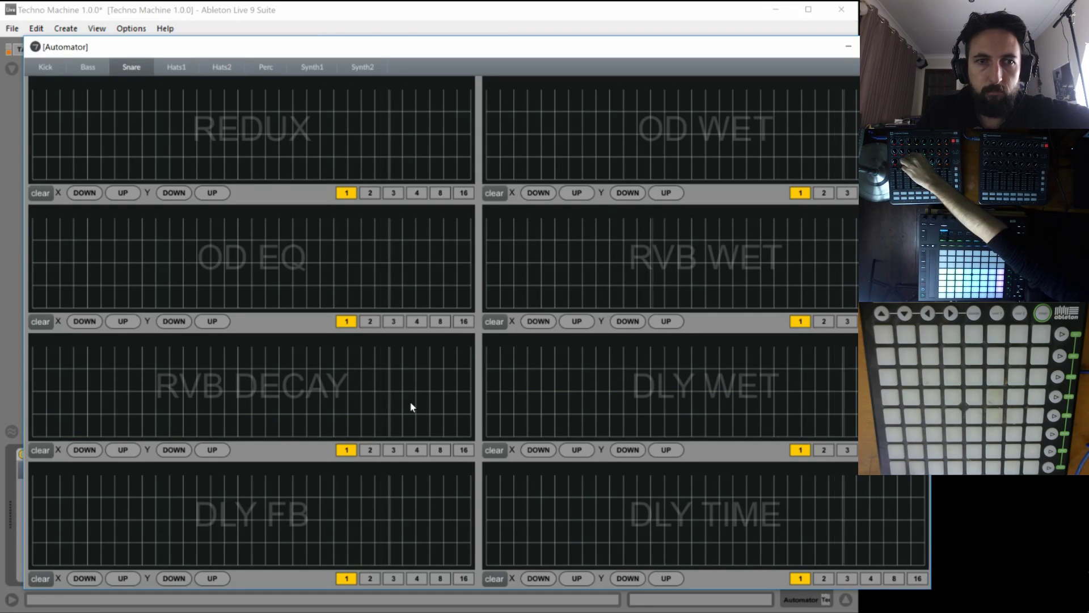
click(279, 135)
drag(322, 128, 580, 102)
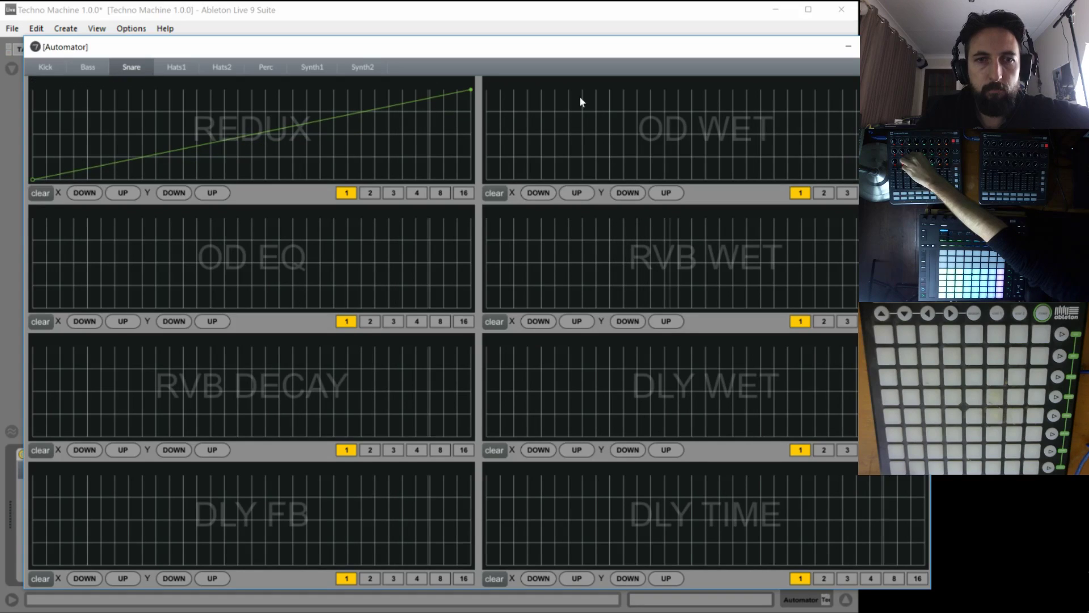
drag(474, 112, 475, 116)
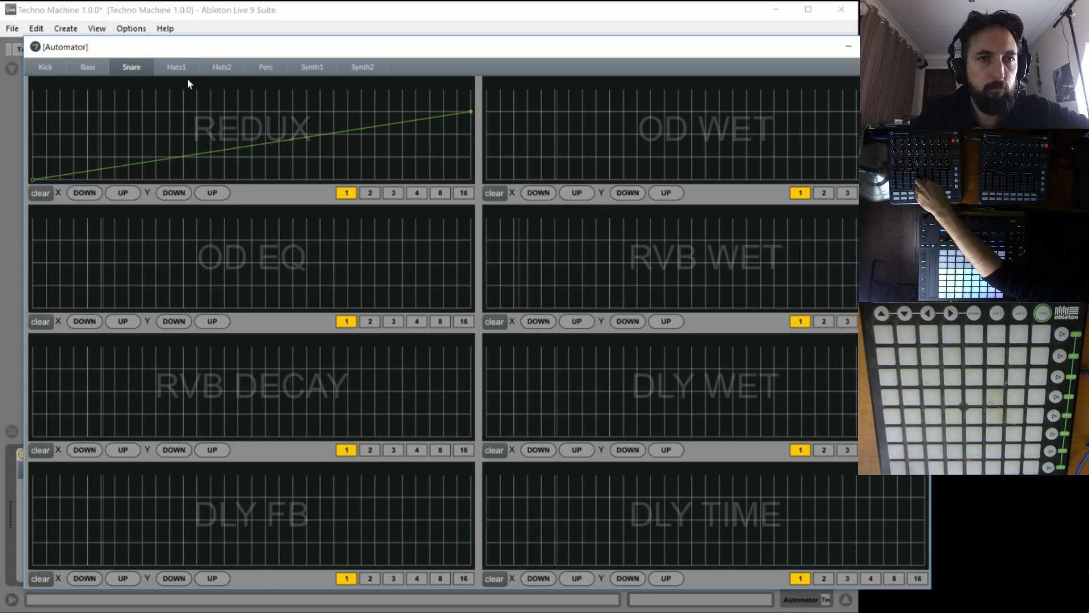
On the Hats1 page, draw a REDUX ramp from zero to three-quarter height, dropping to half height at the end, and set its length to 2.
click(177, 67)
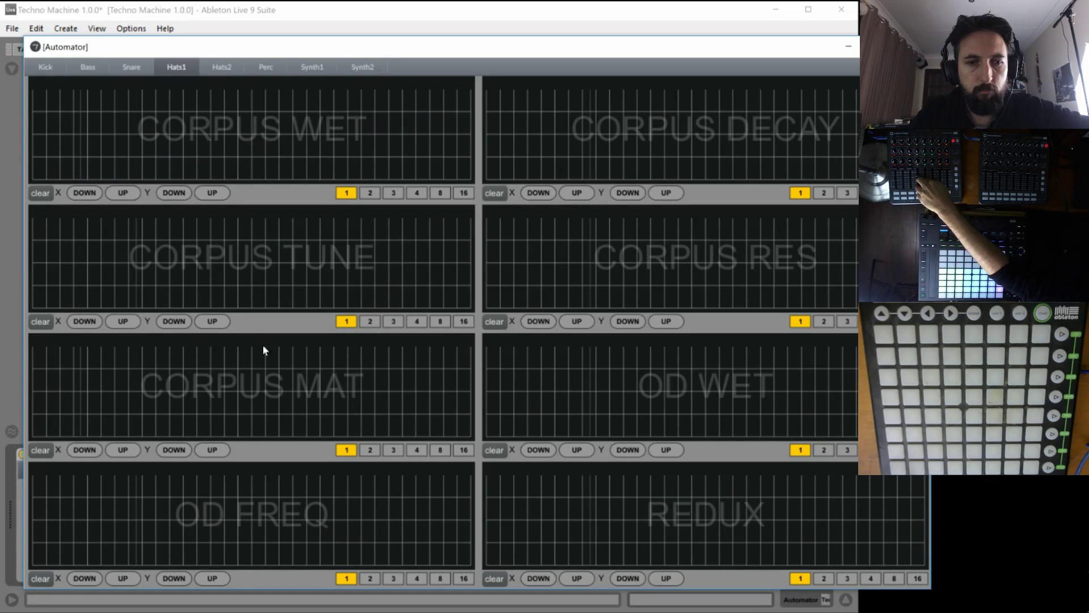
drag(457, 579, 925, 497)
click(871, 578)
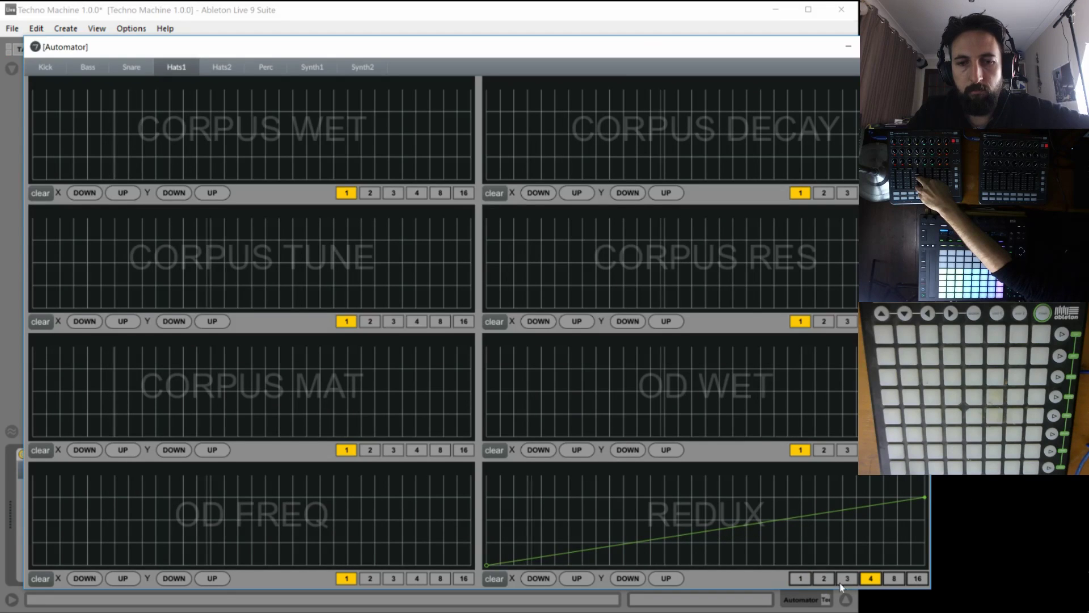
click(924, 520)
click(823, 578)
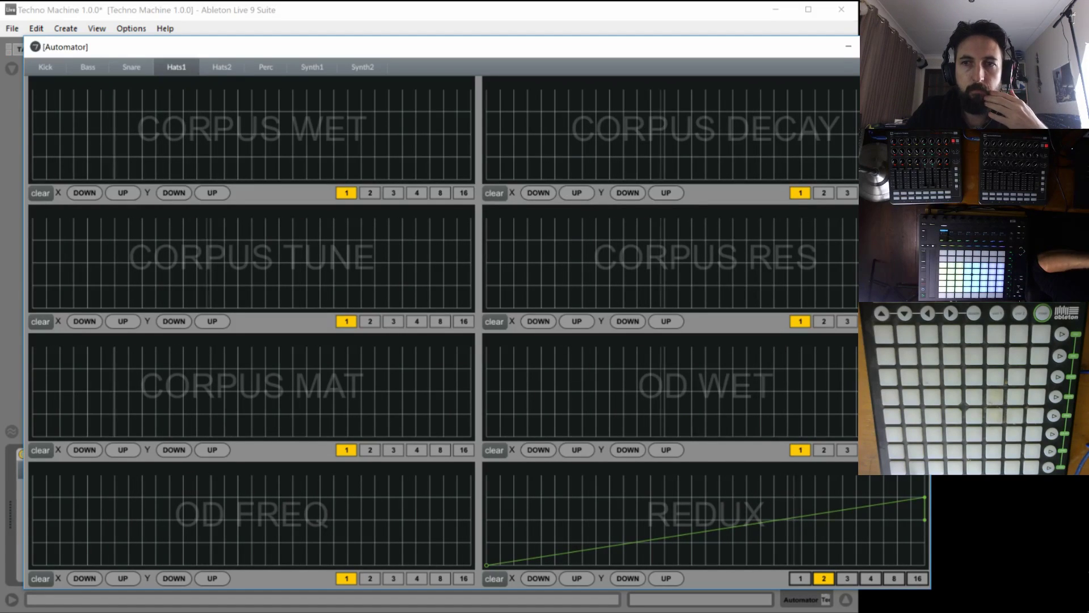
Minimise the Automator window and enable Lo Cut on the Reverb of the Kick-Filter track.
click(849, 46)
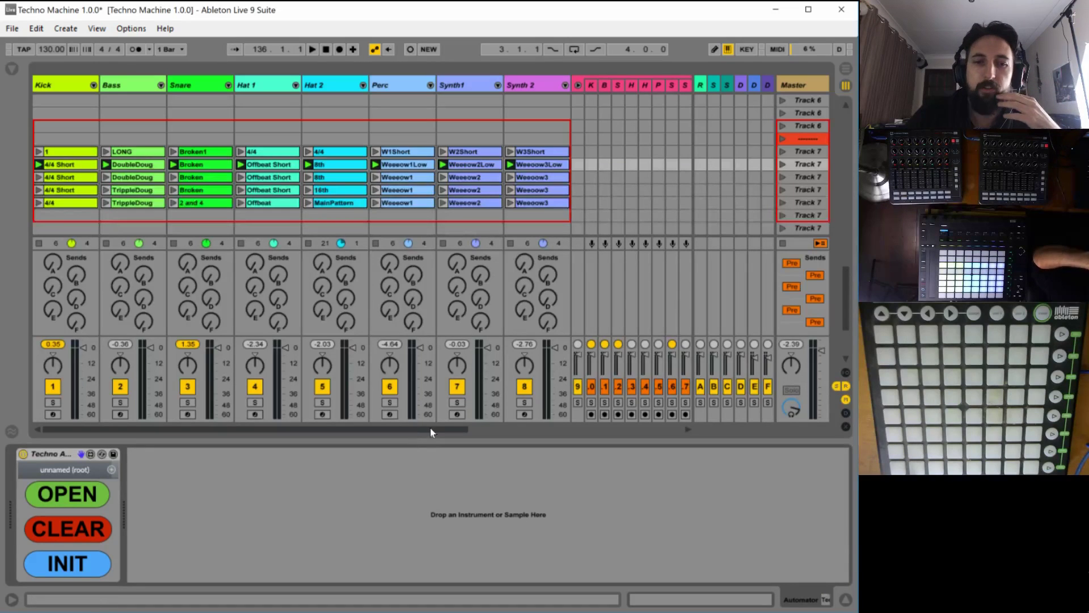
drag(431, 429, 485, 431)
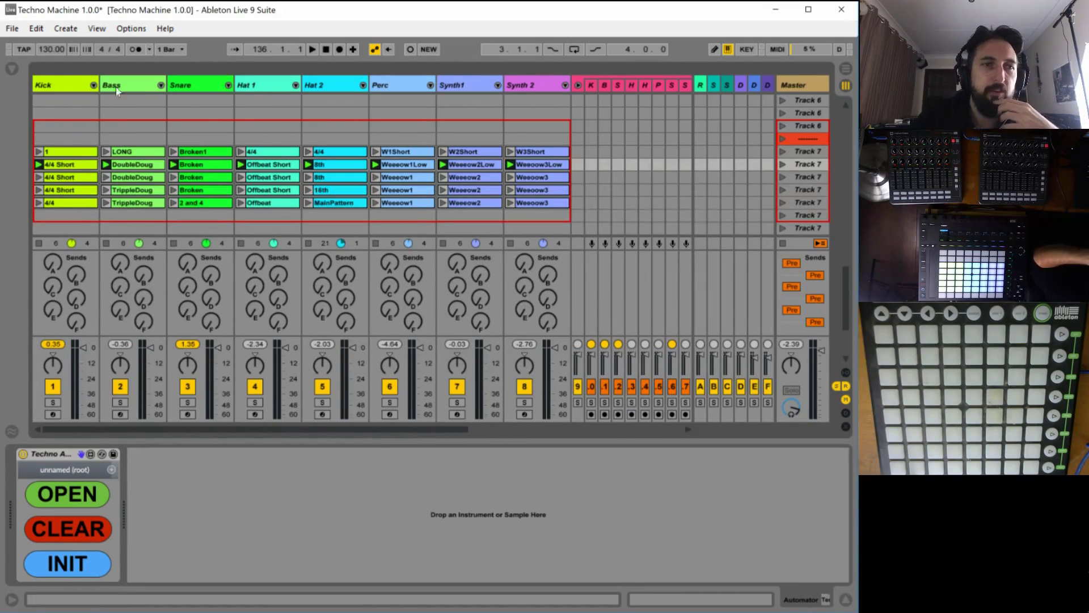
click(62, 100)
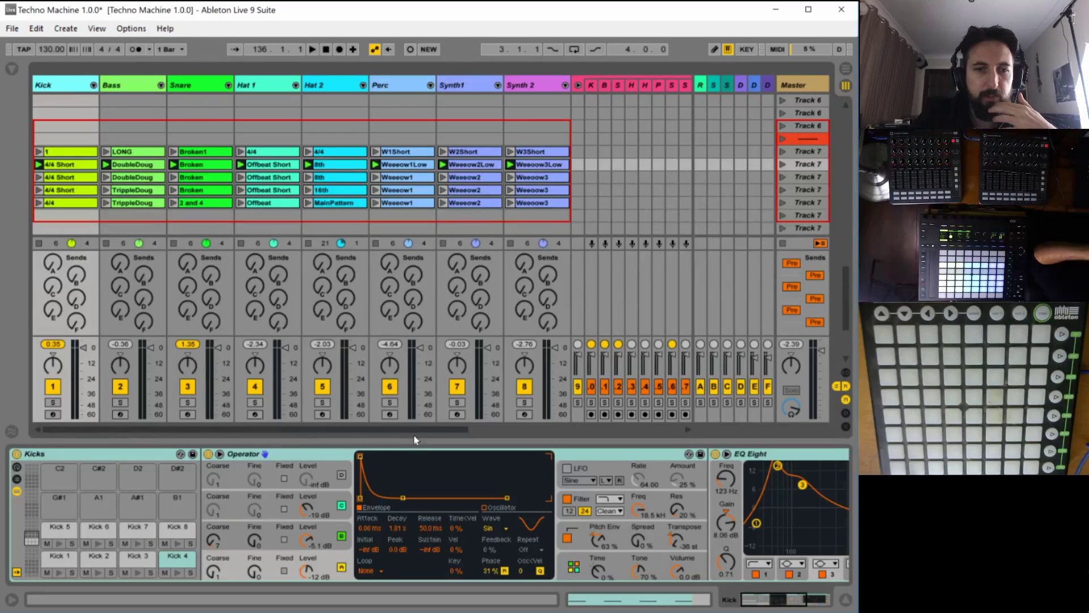
scroll(475, 428, right, 5)
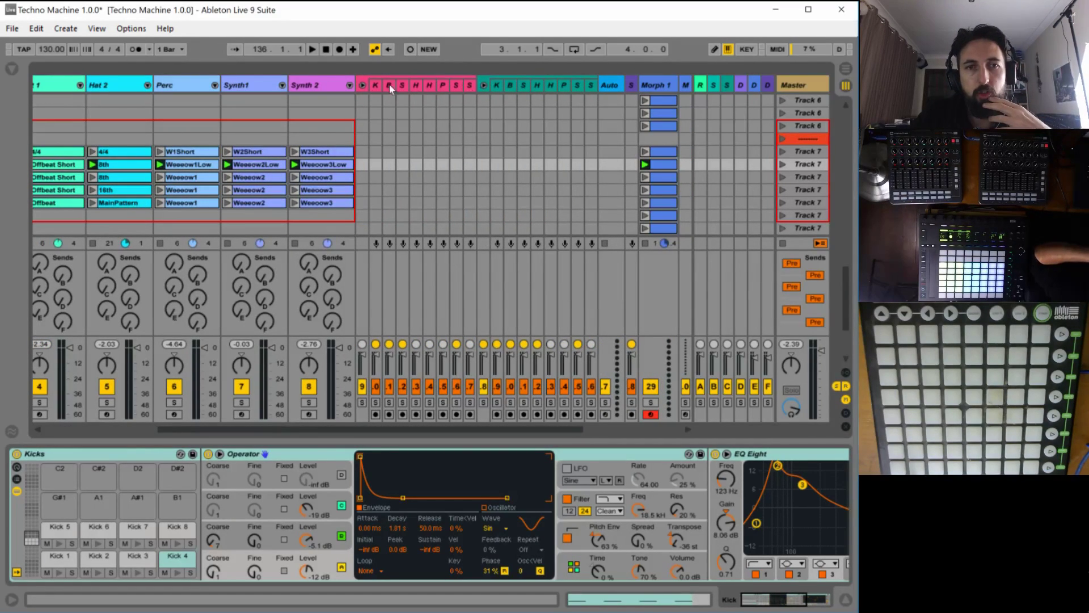
click(375, 85)
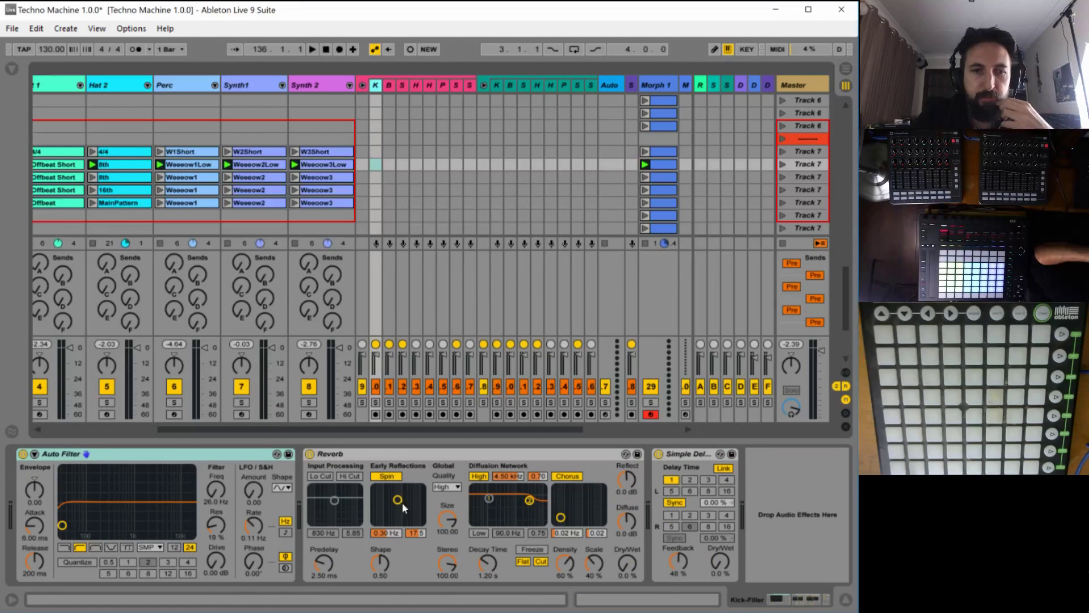
click(320, 476)
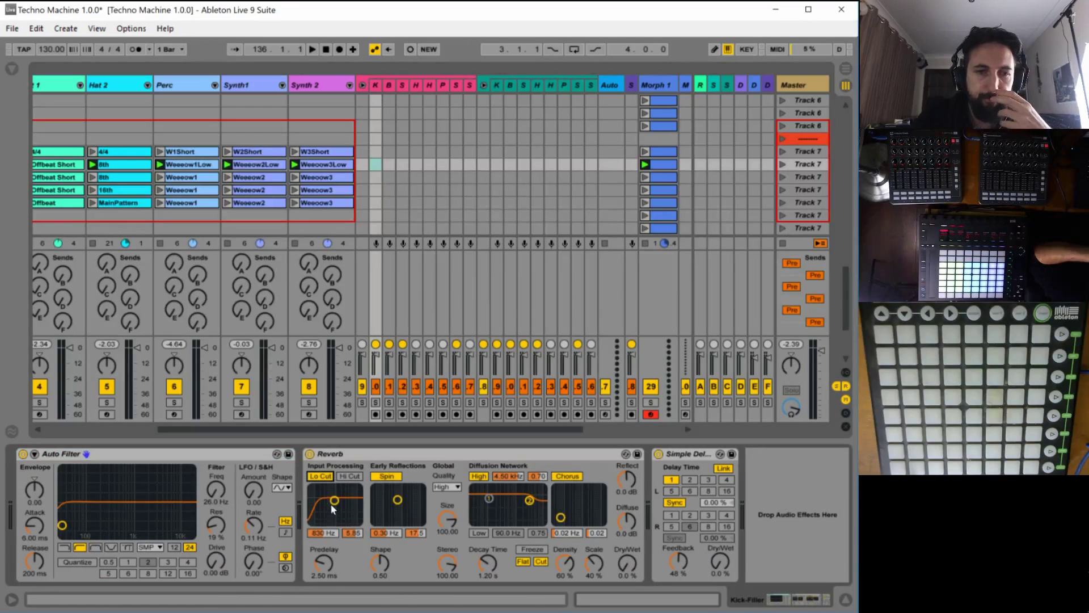
Check the Bass-Filter track's devices and enable Lo Cut on the Snare-Filter track's Reverb.
click(388, 85)
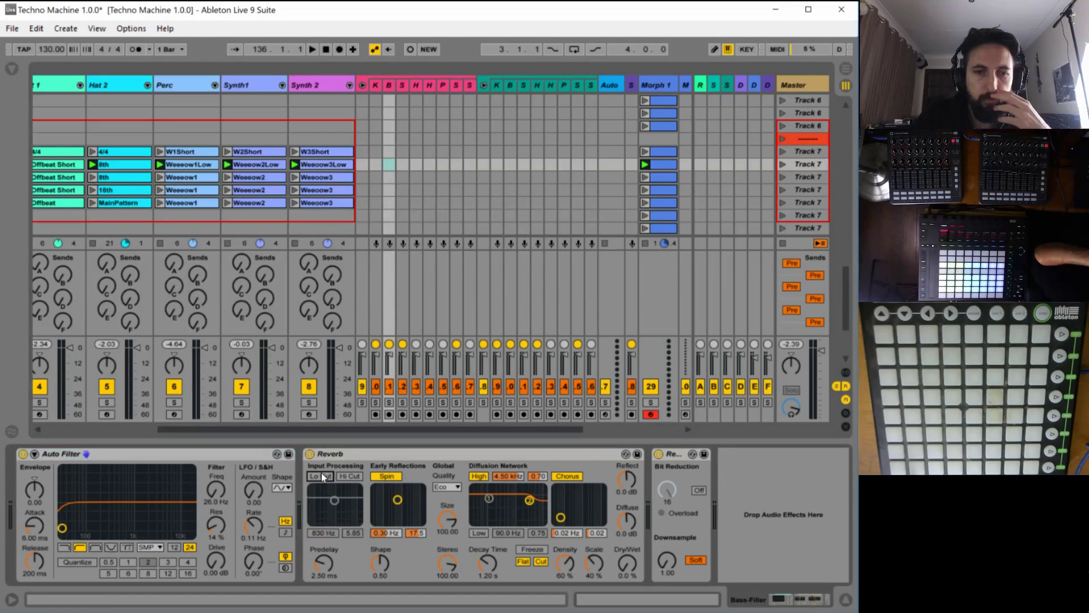
click(402, 85)
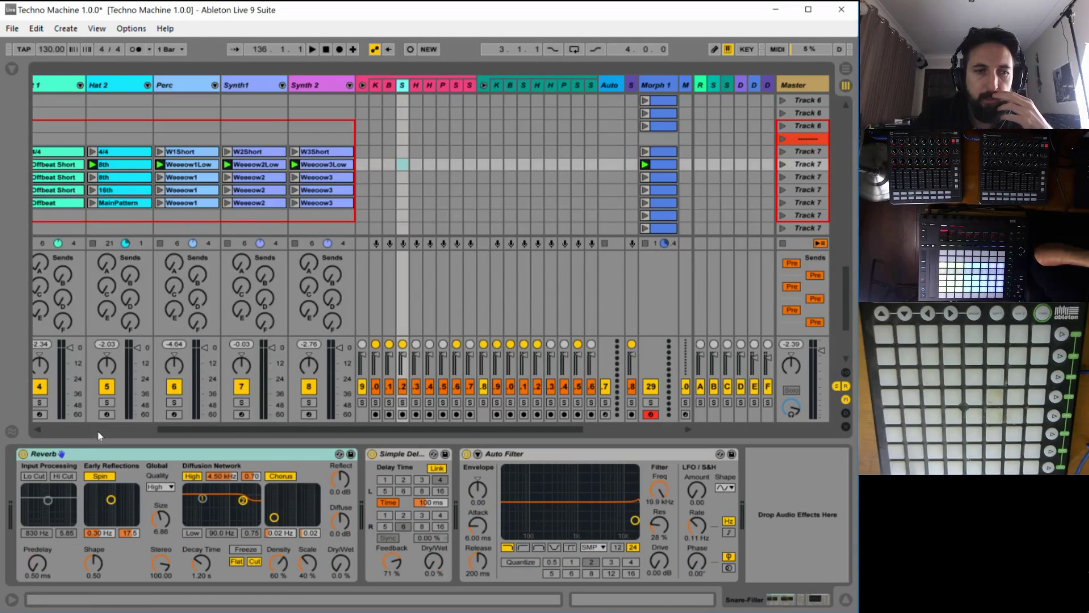
click(37, 476)
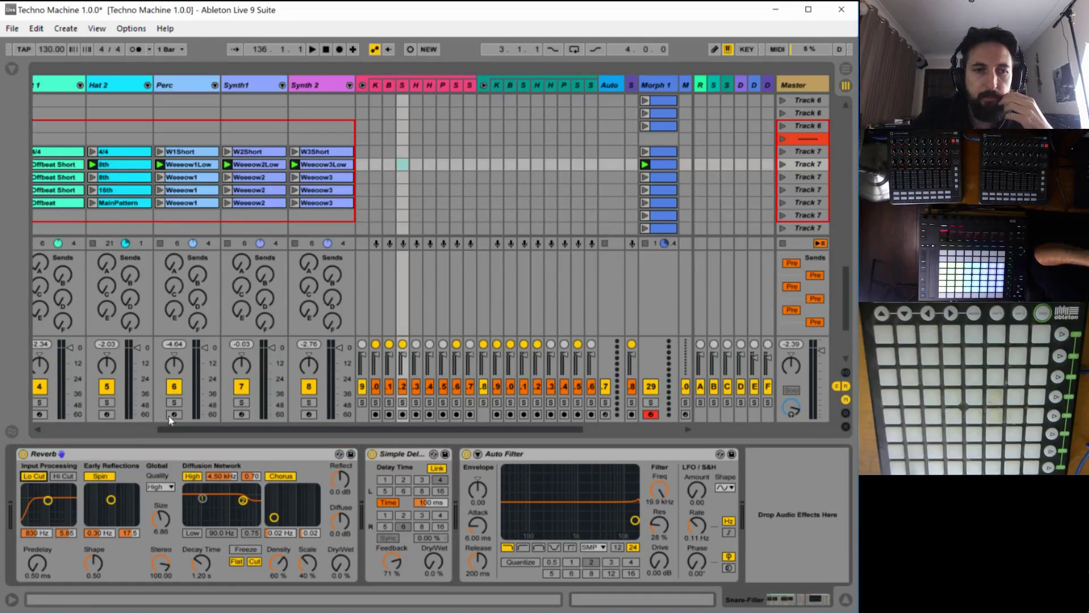
Recheck the Kick, Bass and Snare filter tracks and enable Lo Cut on the Hat 1-Filter track's Reverb.
click(416, 86)
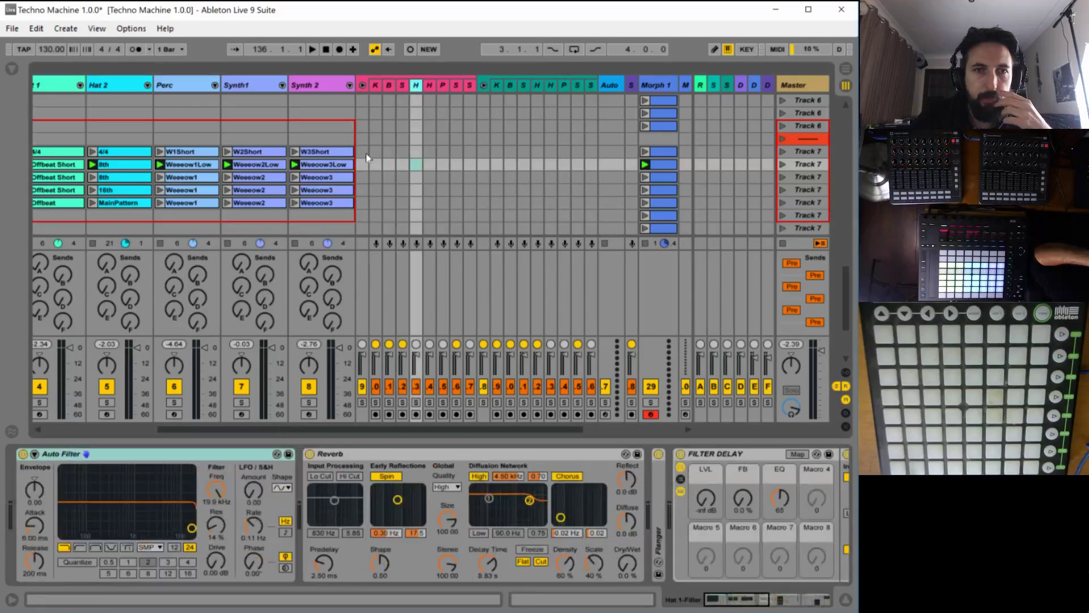
click(375, 85)
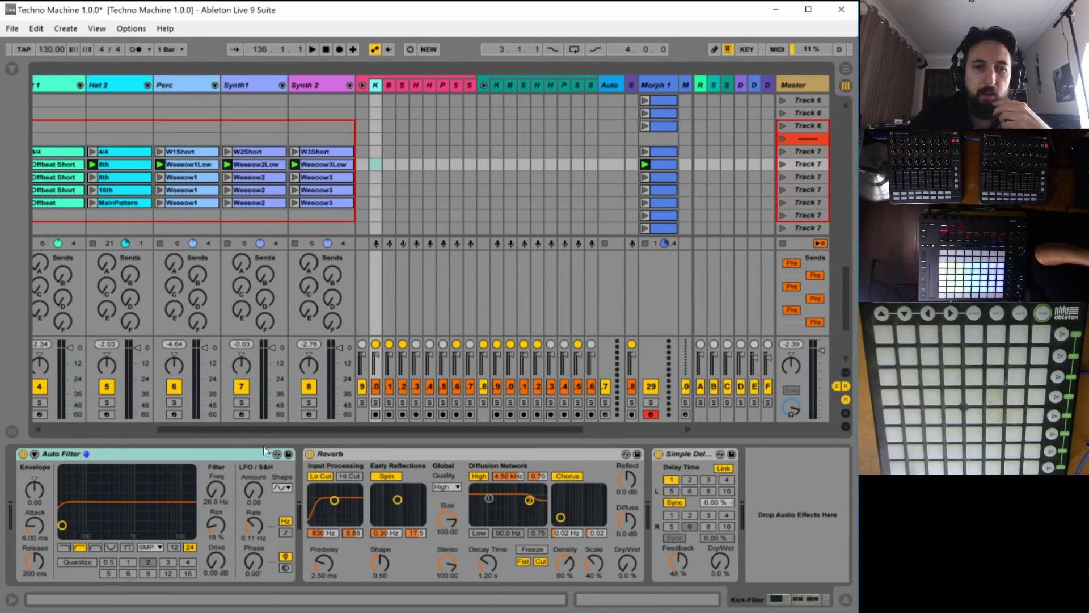
click(389, 86)
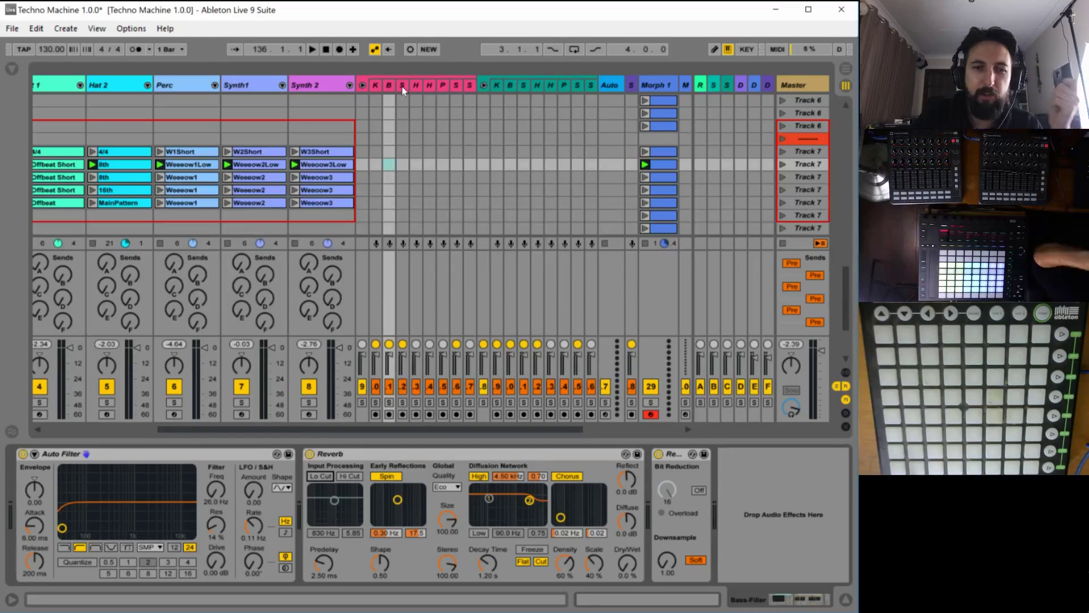
click(402, 86)
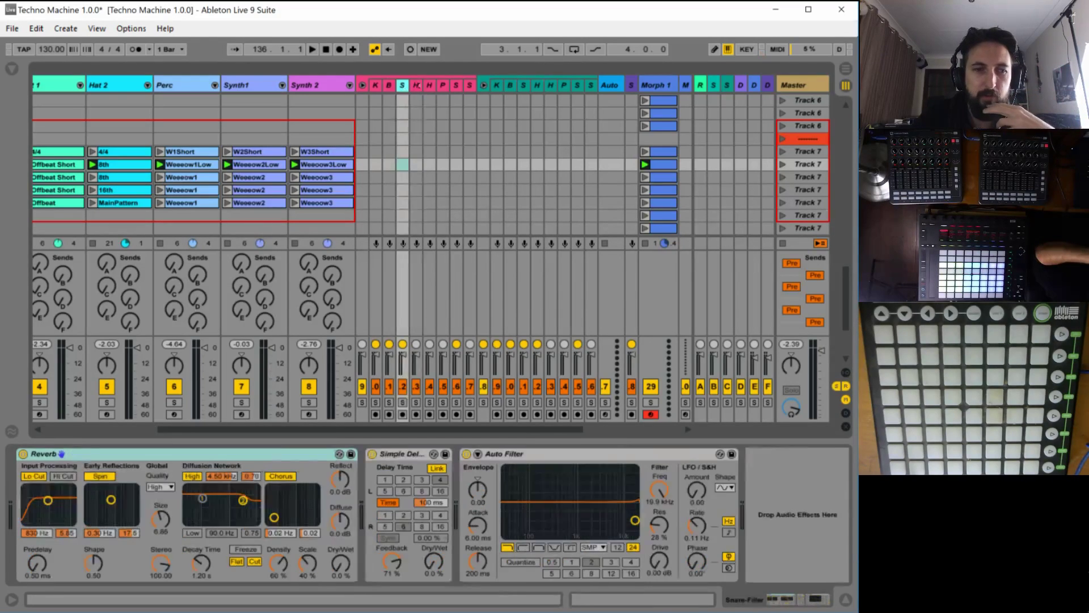
click(417, 85)
click(322, 476)
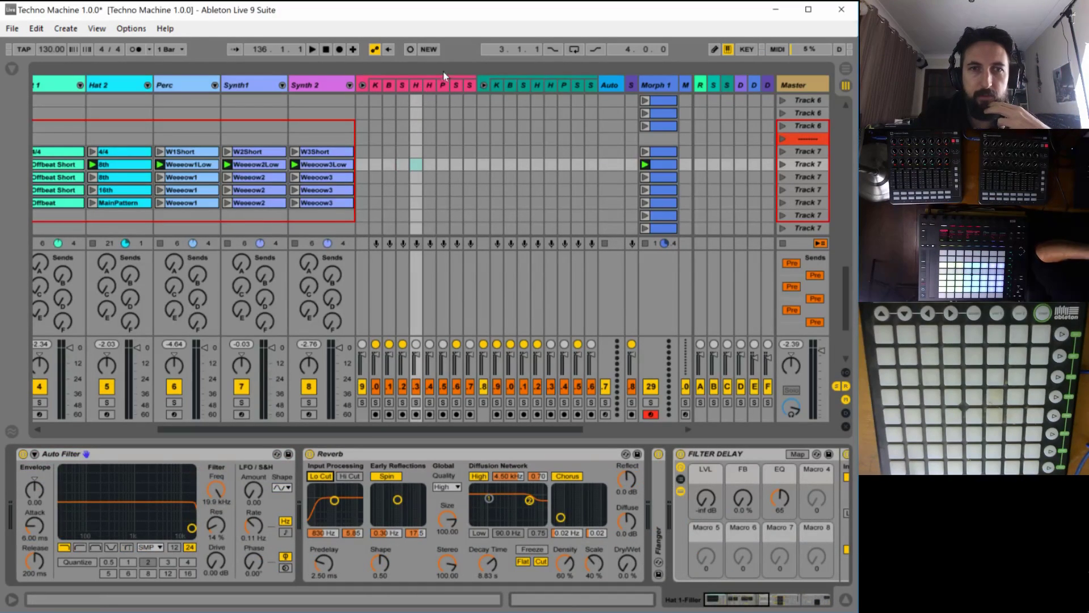
Check the Hat 2-Filter track's devices, then unfold the Reverb in the Perc-Filter track's rack and enable its Lo Cut.
click(430, 85)
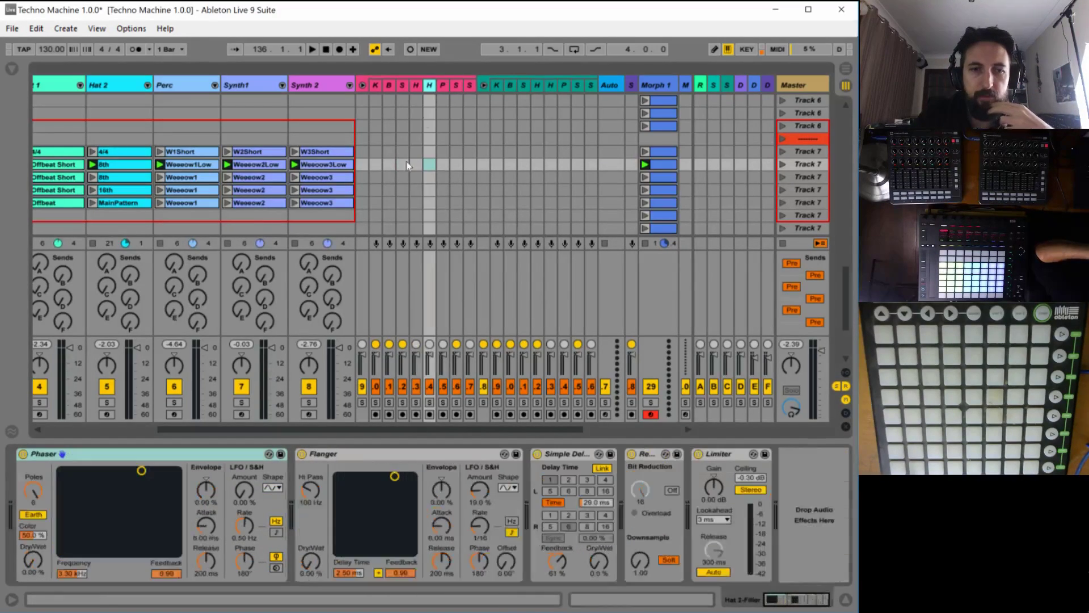
click(442, 85)
click(455, 85)
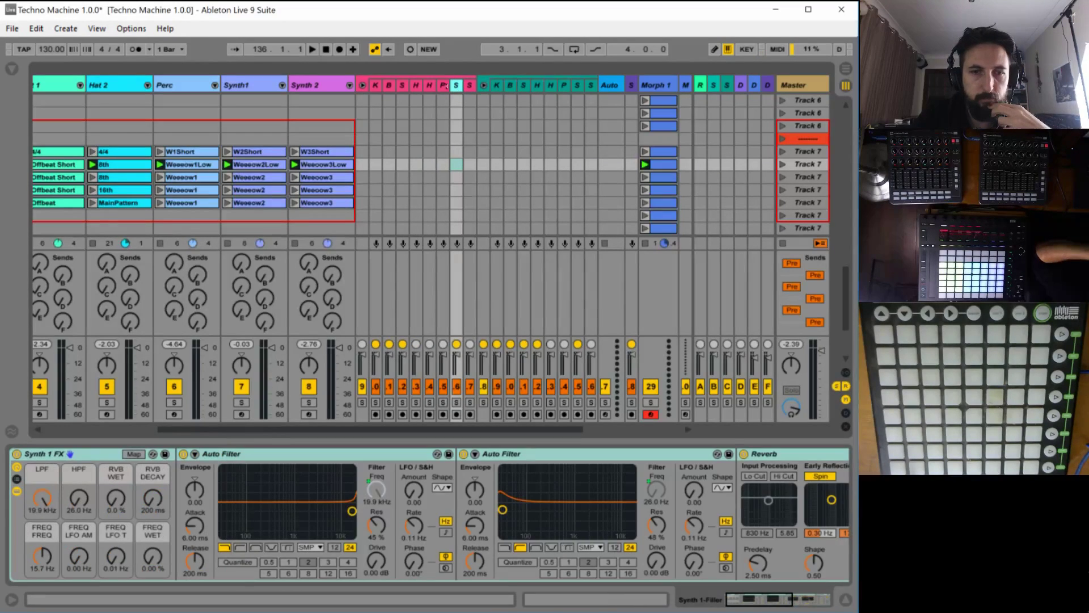
click(442, 85)
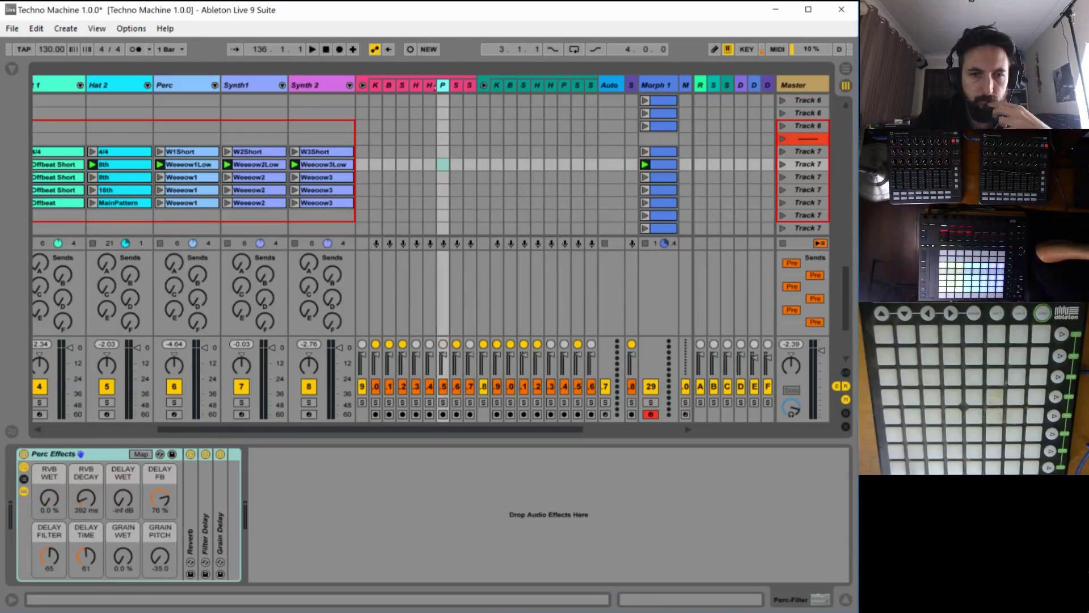
click(190, 550)
click(213, 476)
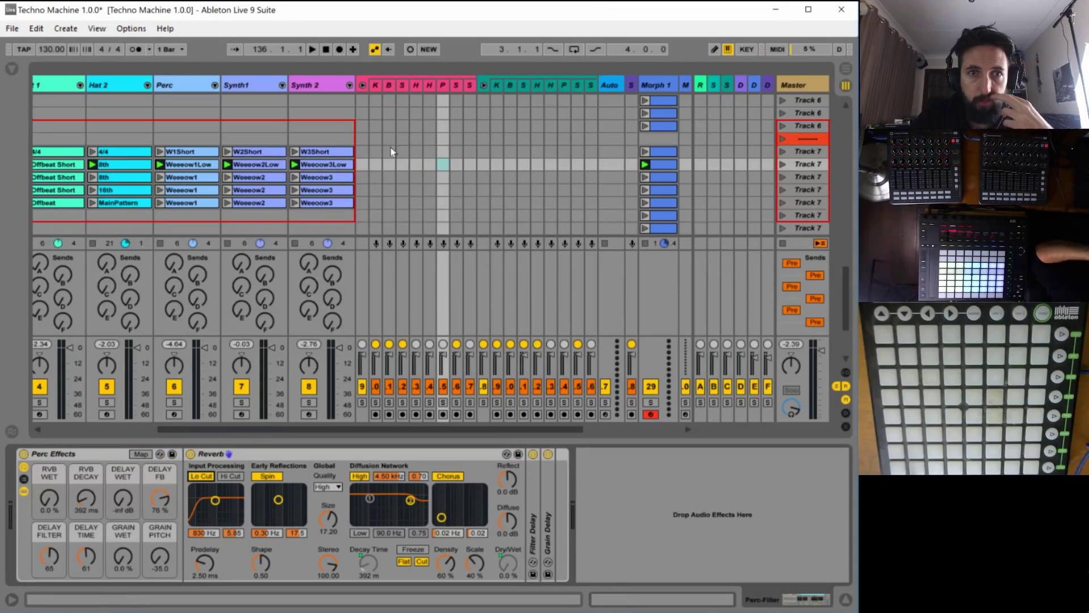
Enable Lo Cut on the Synth 1-Filter and Synth2-Filter Reverbs, and switch off Hi Cut on the Synth2-Filter one.
click(456, 85)
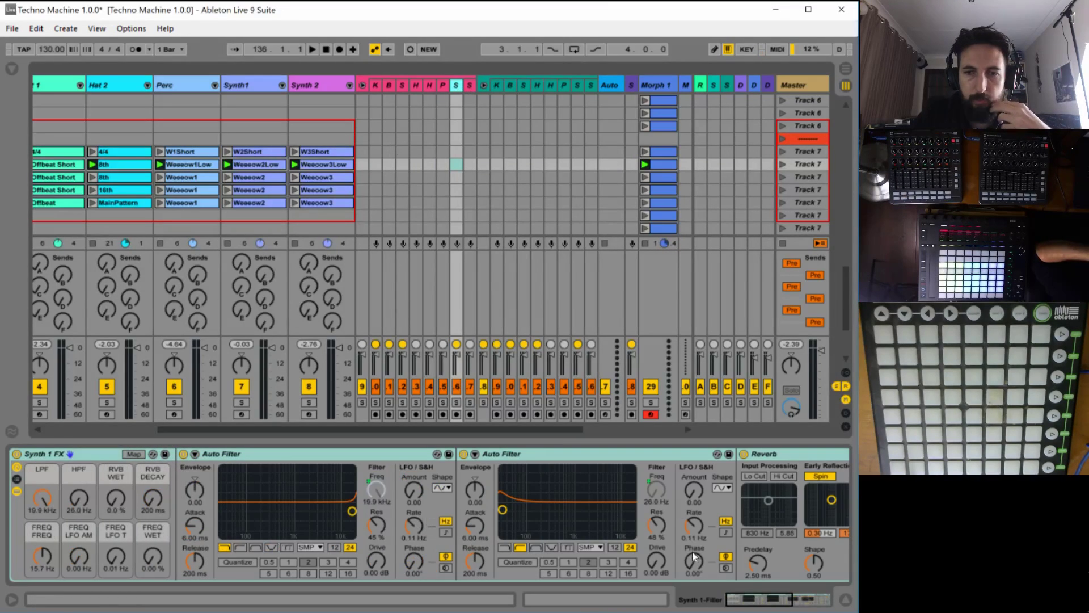
drag(764, 605, 825, 605)
click(294, 476)
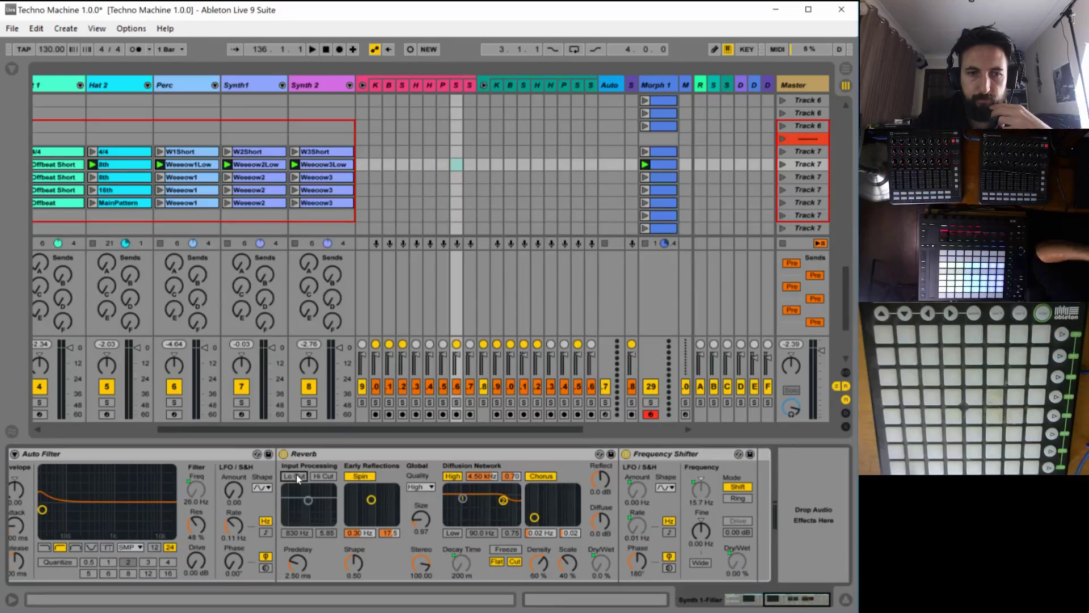
click(469, 85)
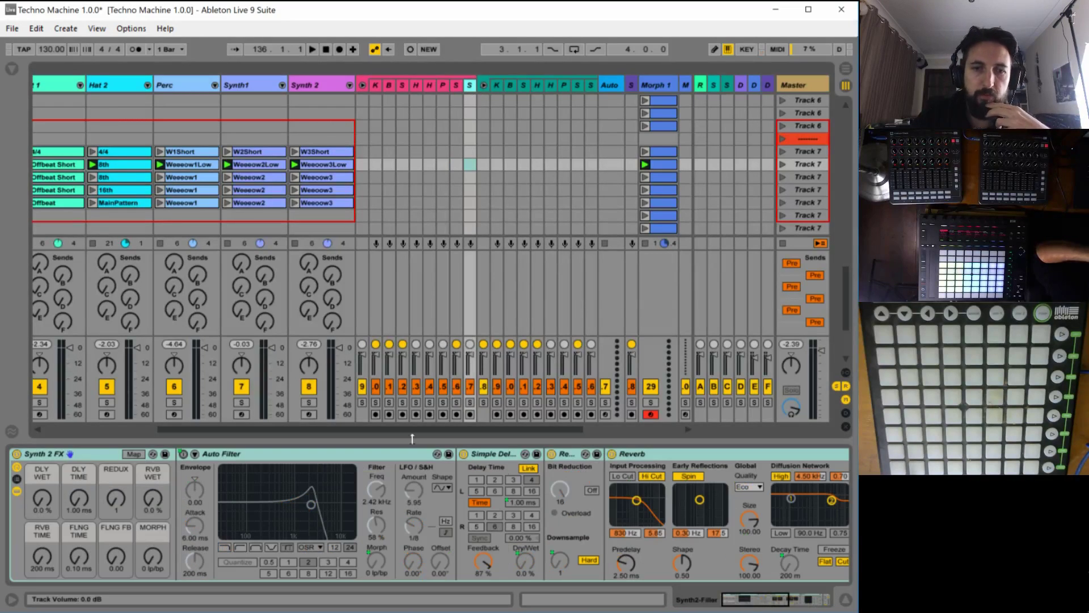
click(622, 476)
click(645, 477)
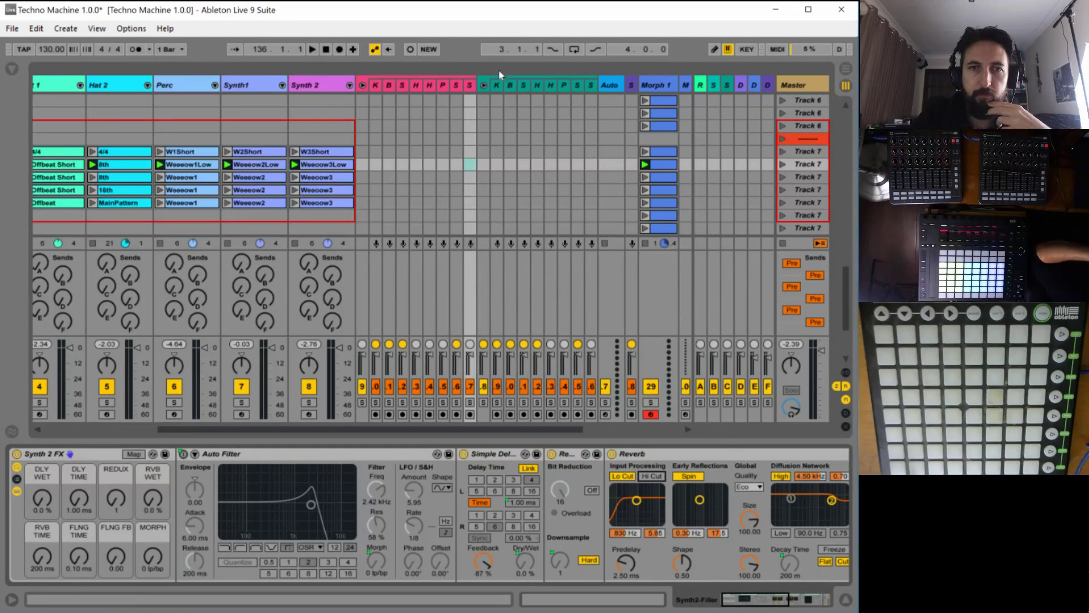
Enable Lo Cut on the Reverbs of the Kick-Auto and Snare-Auto tracks, unfolding the Snare-Auto Reverb in its rack.
click(497, 85)
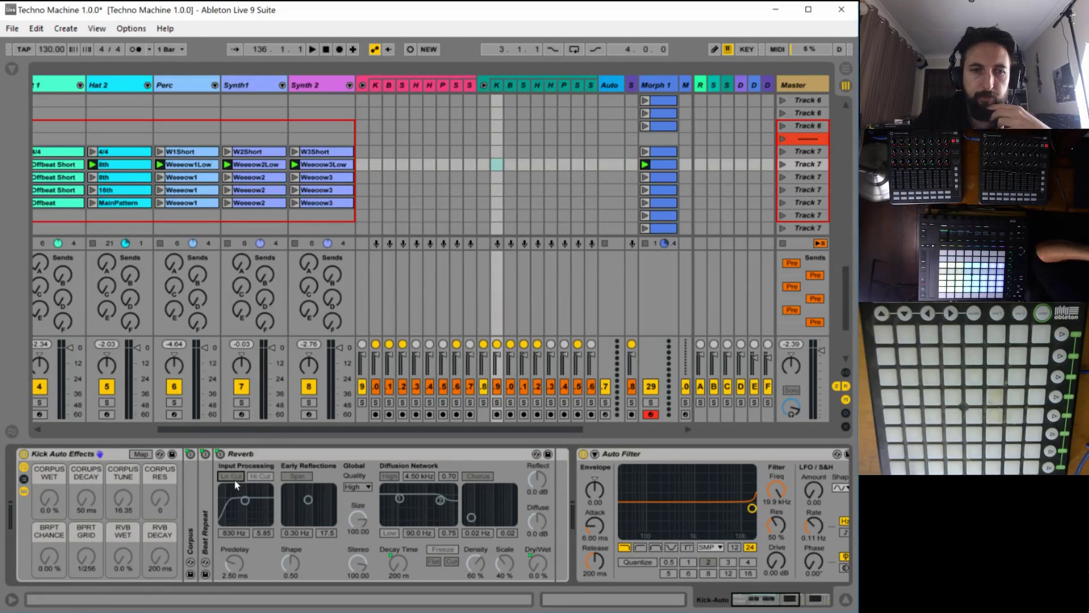
click(523, 85)
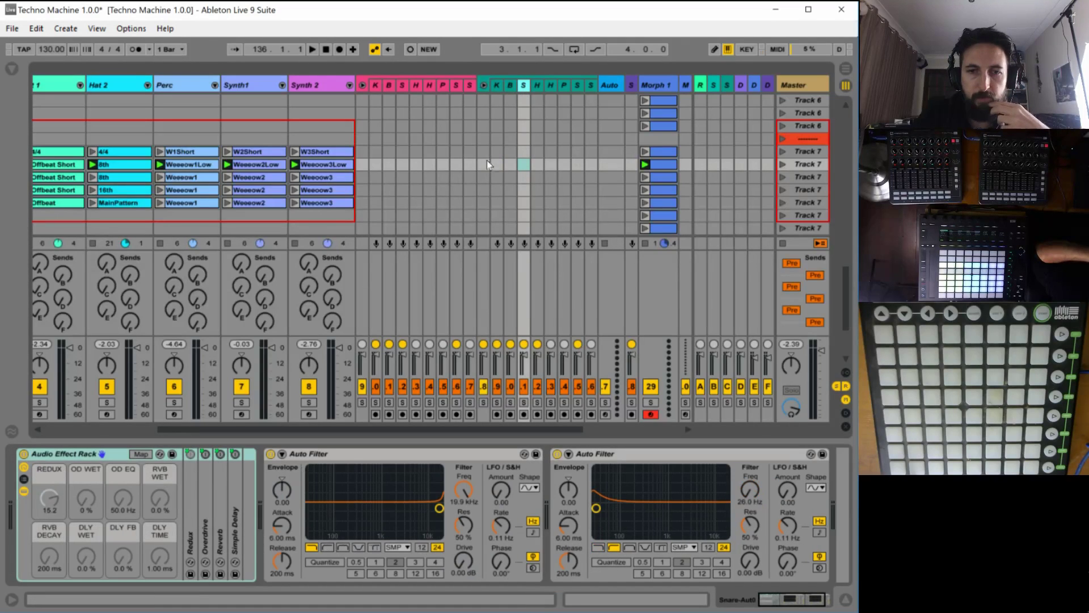
double_click(221, 544)
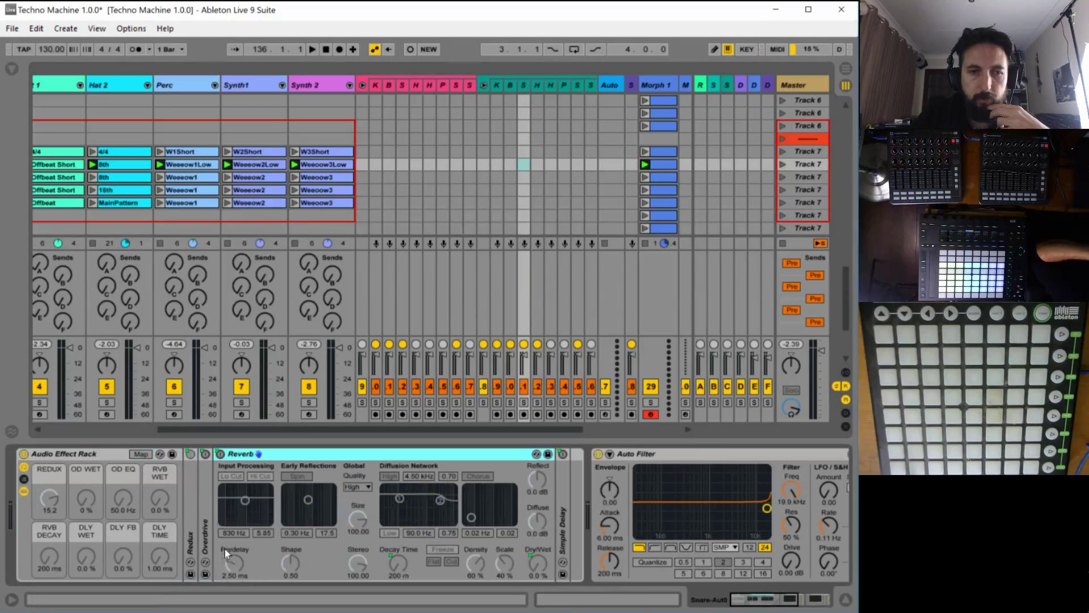
click(231, 476)
Check the hats and perc auto tracks for a Reverb, then unfold the Synth2-Auto rack's Reverb and enable its Lo Cut.
click(537, 85)
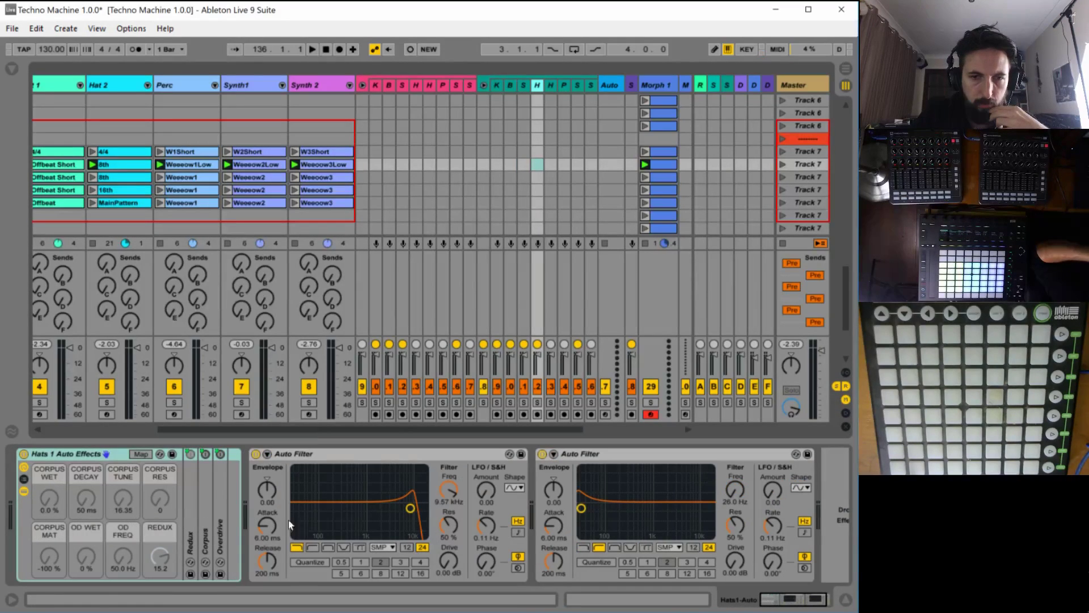
click(551, 85)
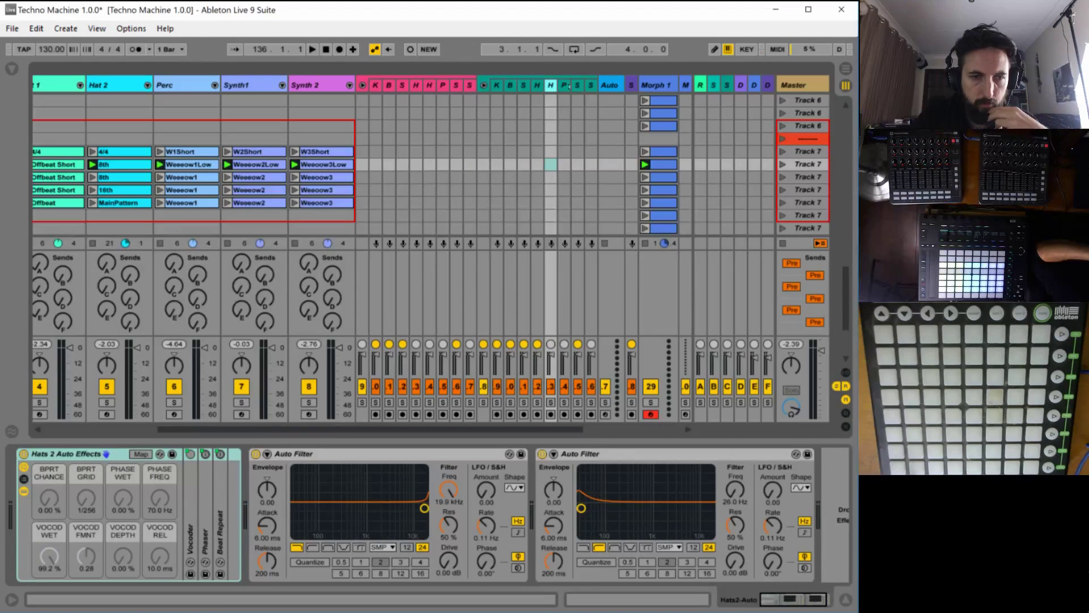
click(567, 86)
click(589, 87)
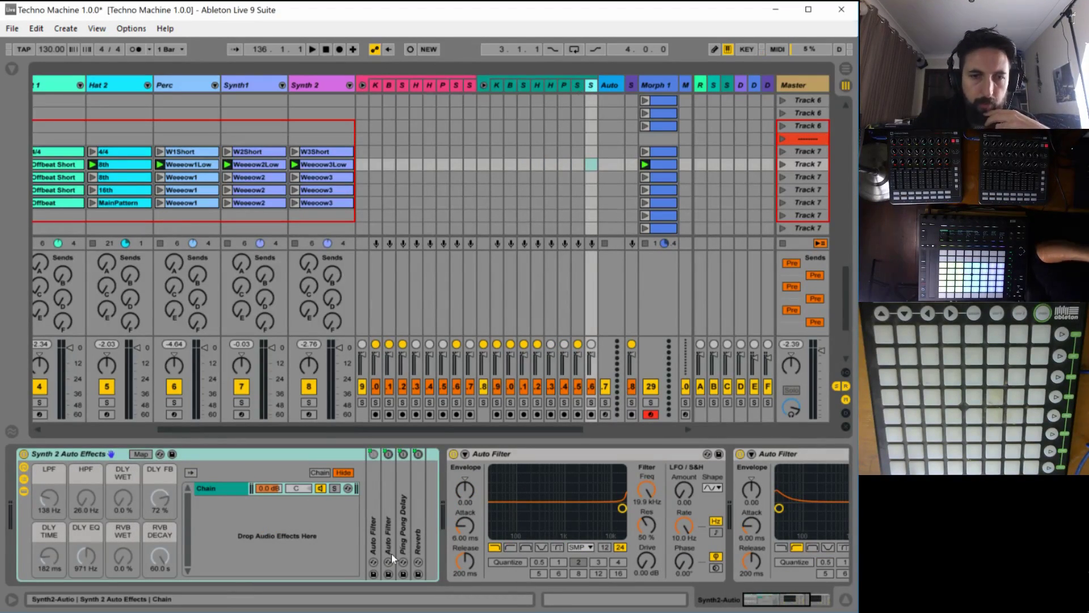
double_click(417, 536)
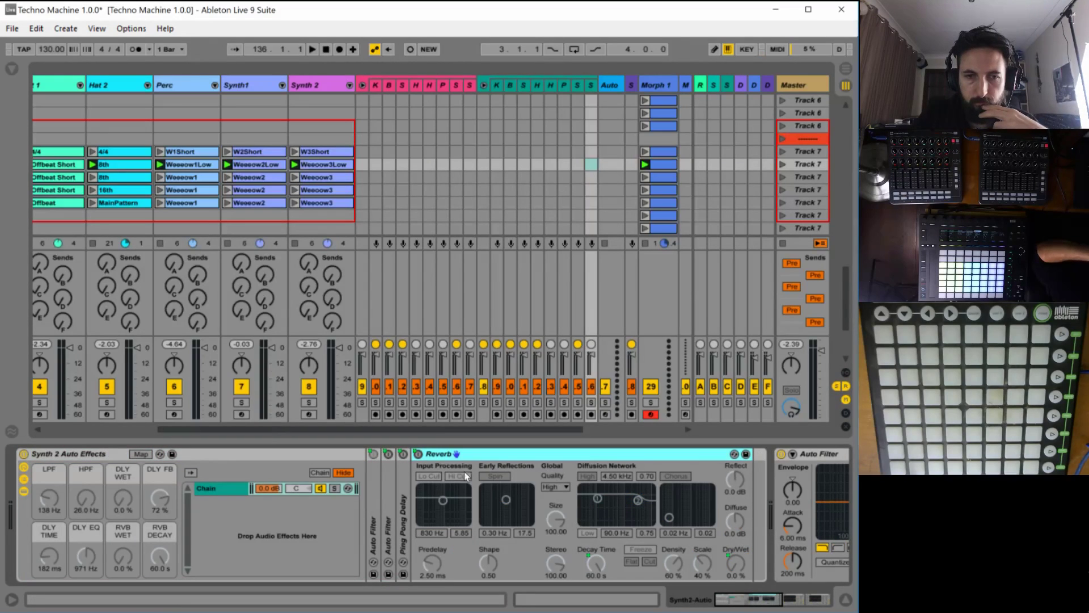
click(429, 476)
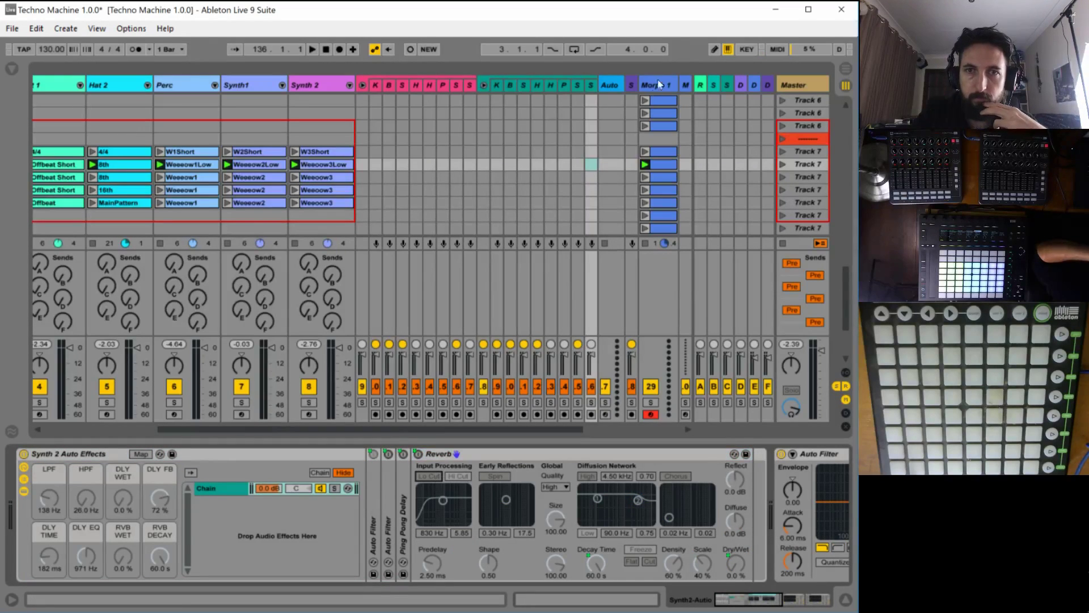
Unfold the Reverb in the Synth1-Auto track's effects rack and enable its Lo Cut.
click(577, 84)
double_click(220, 548)
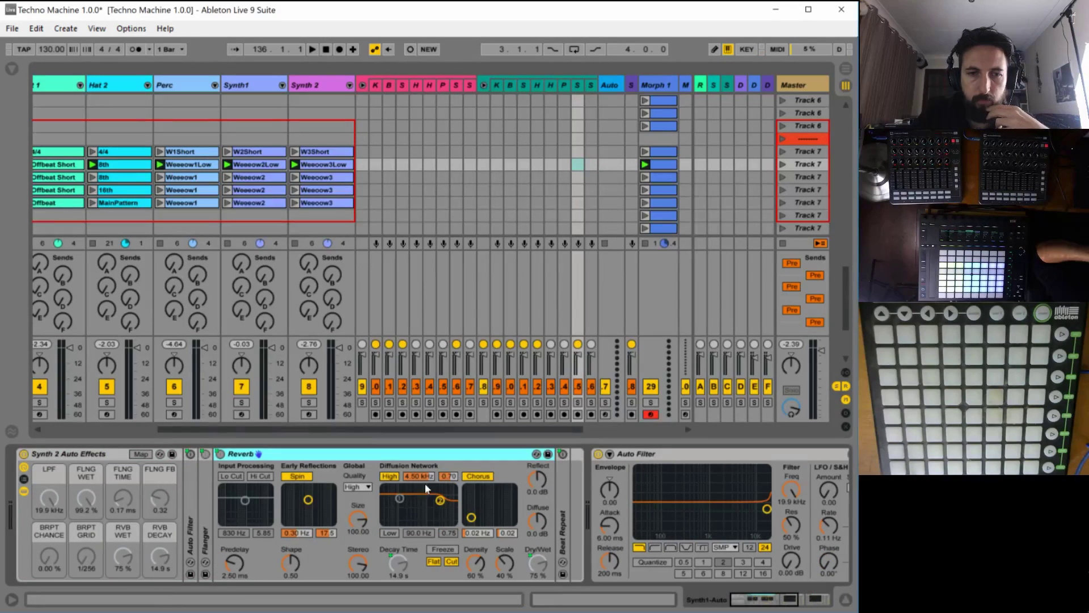
click(233, 476)
Enable Lo Cut on the A-Reverb return track's Reverb and show the B-Synced Delay return's devices.
mouse_move(329, 429)
mouse_down()
mouse_move(362, 425)
mouse_move(320, 426)
mouse_up()
click(1072, 256)
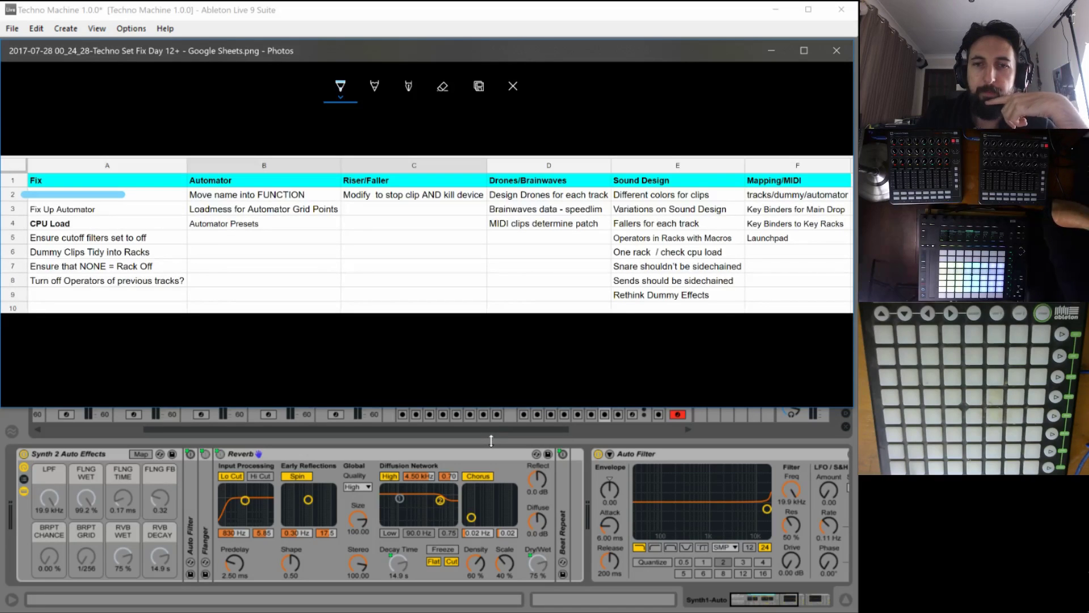
drag(511, 437, 549, 437)
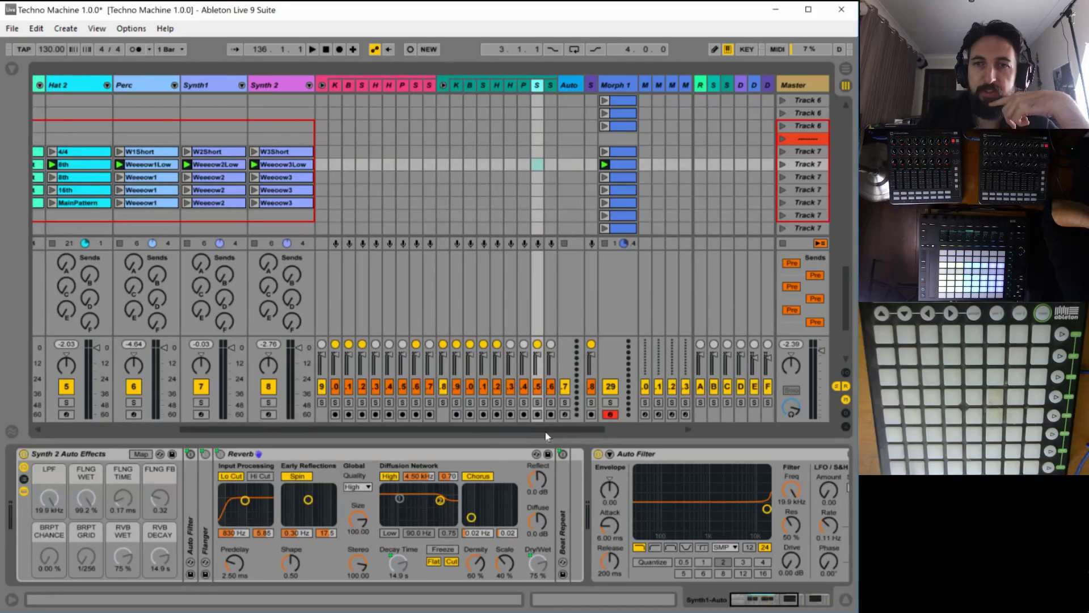
click(700, 84)
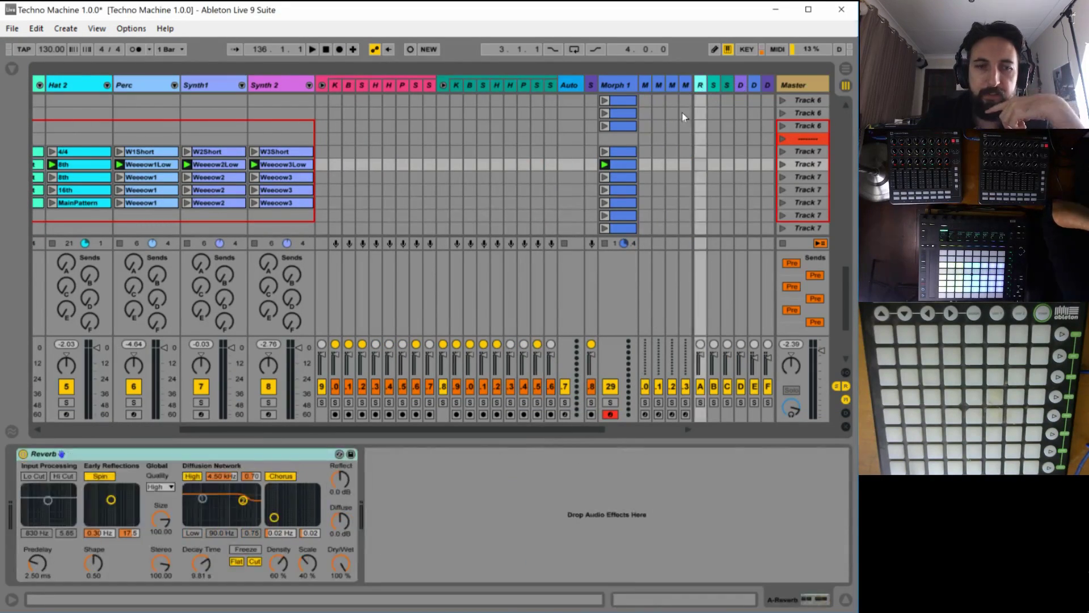
click(26, 476)
click(714, 85)
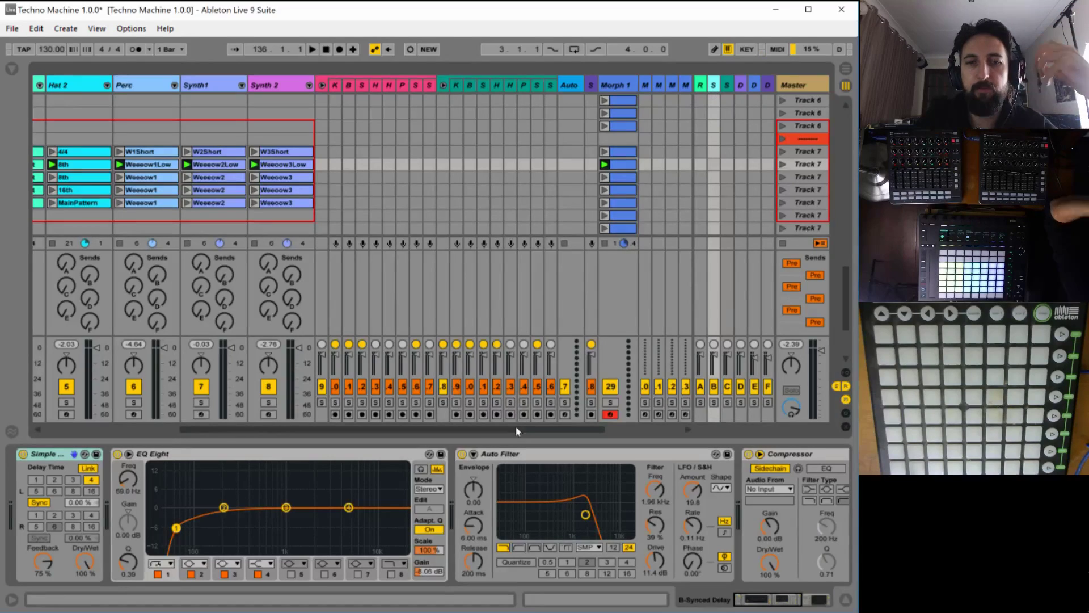
Save the live set under the new file name "Techno Machine 1.0.1 Reverb Low Cut".
drag(525, 432, 379, 431)
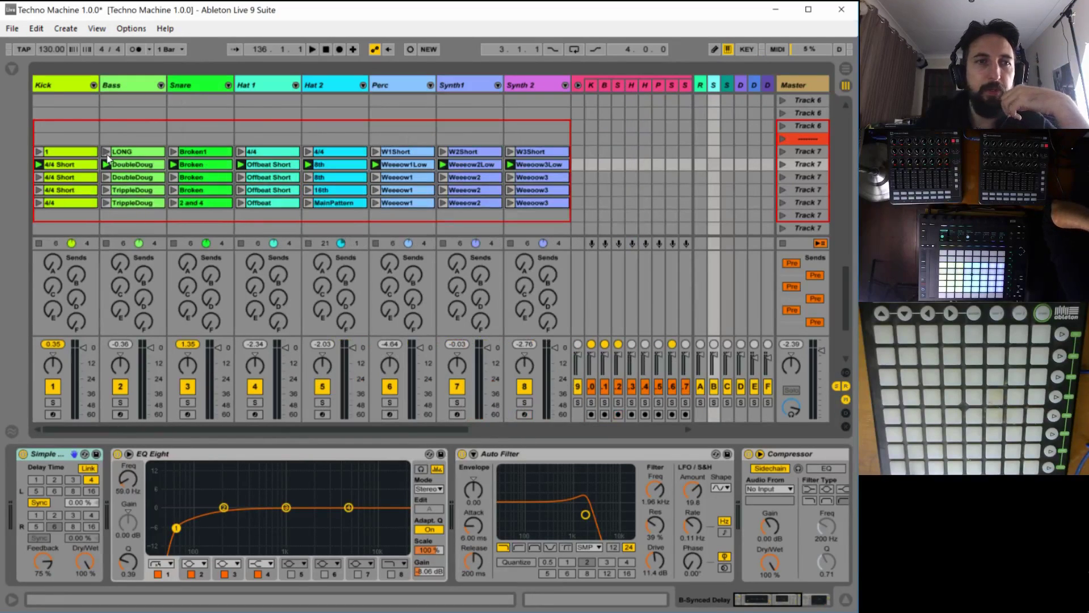
click(11, 31)
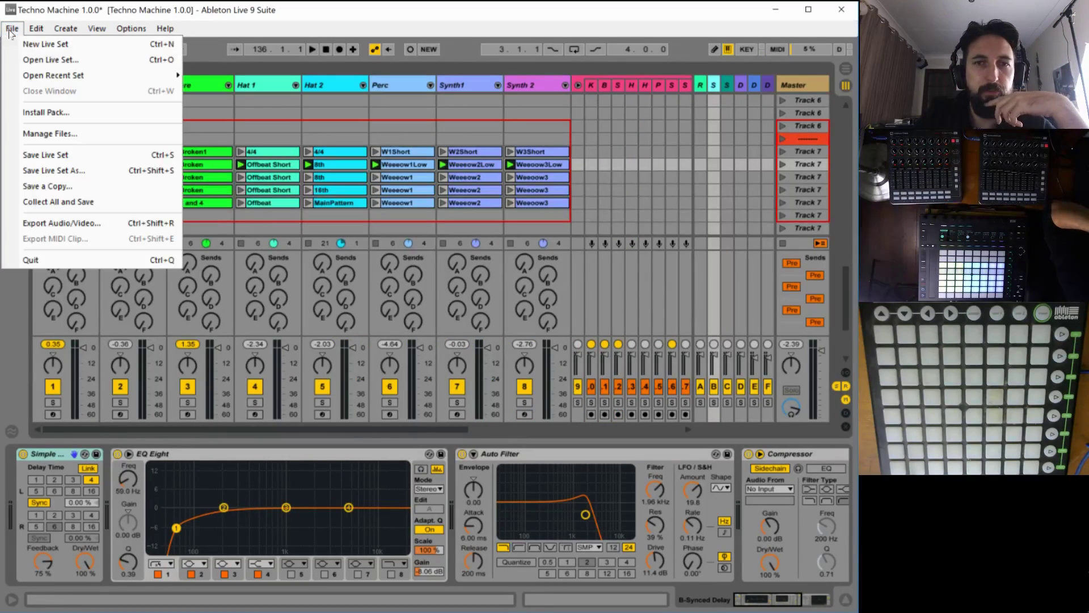
click(102, 173)
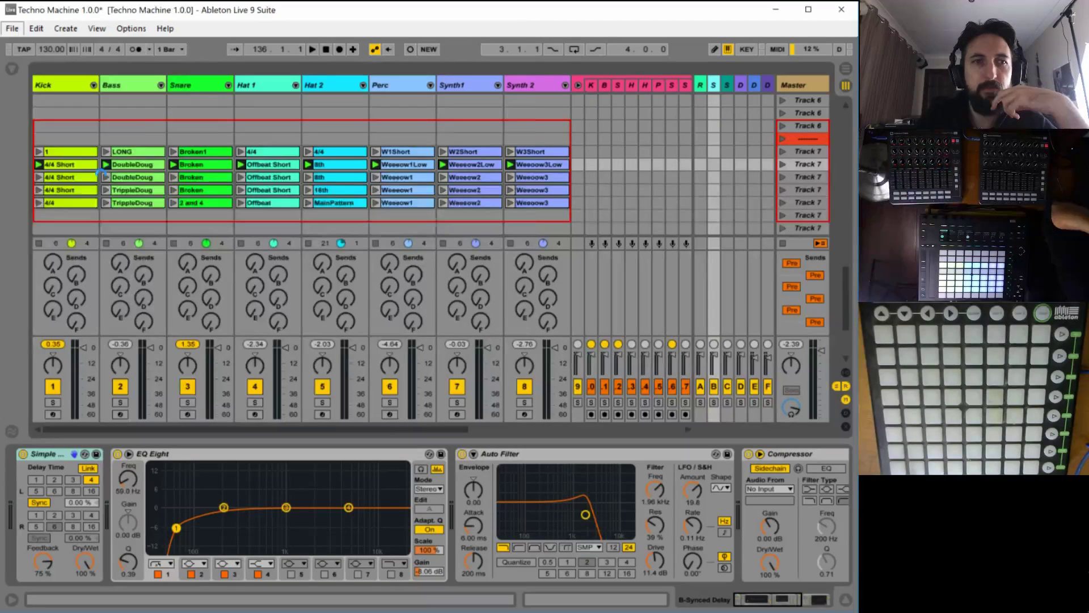
click(258, 285)
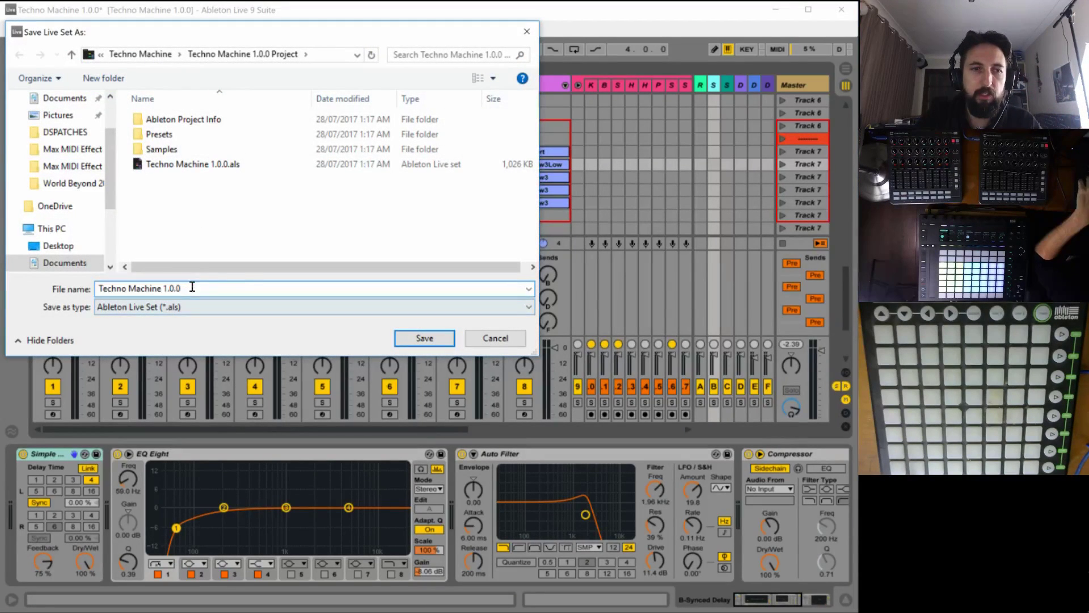
key(BackSpace)
text(1 )
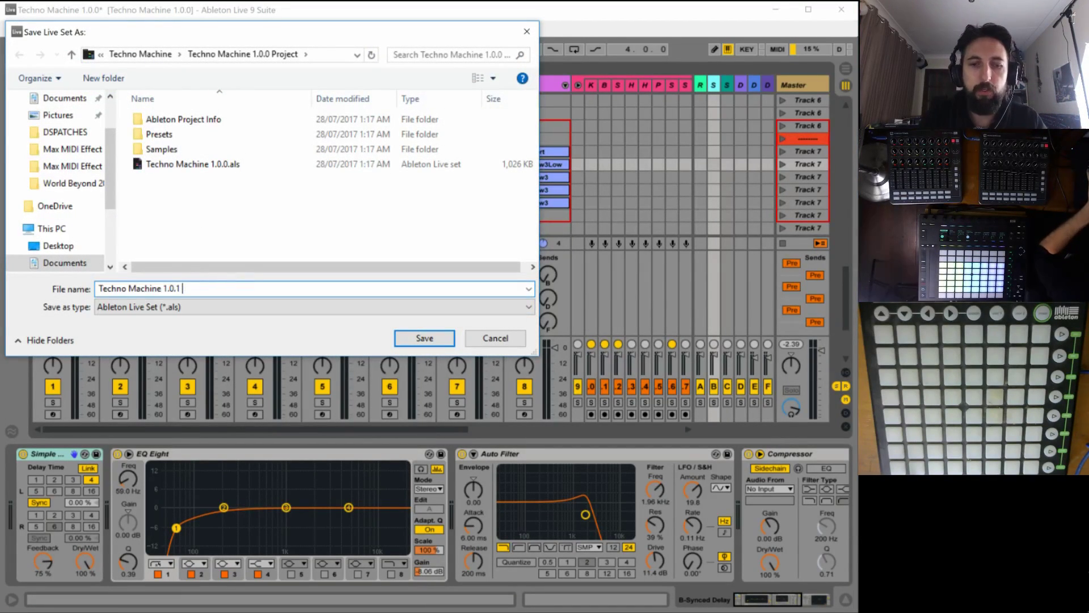
text(Reverb Low )
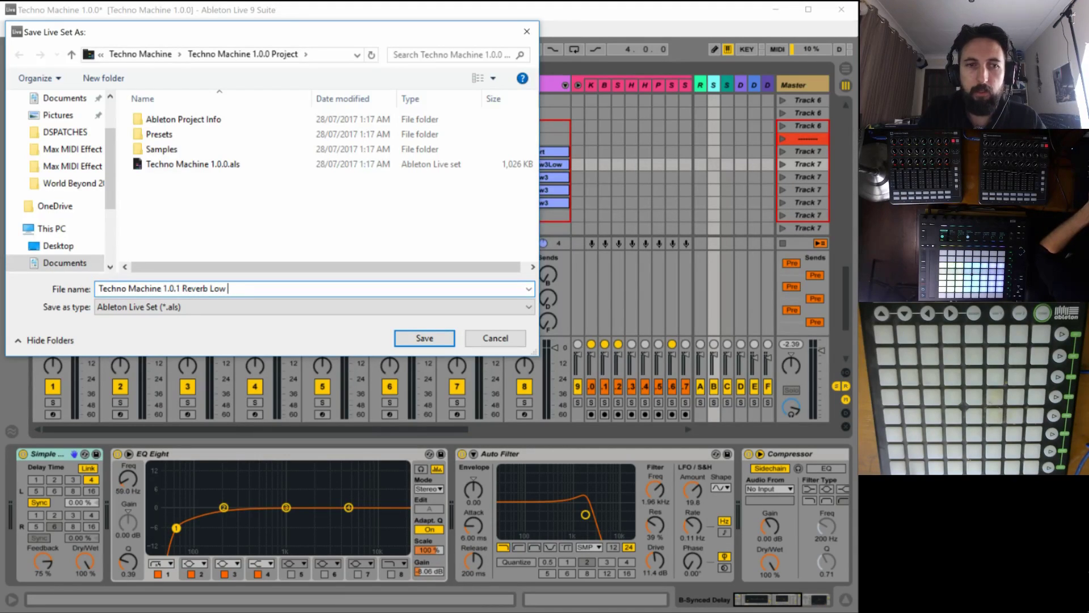
text(Cut)
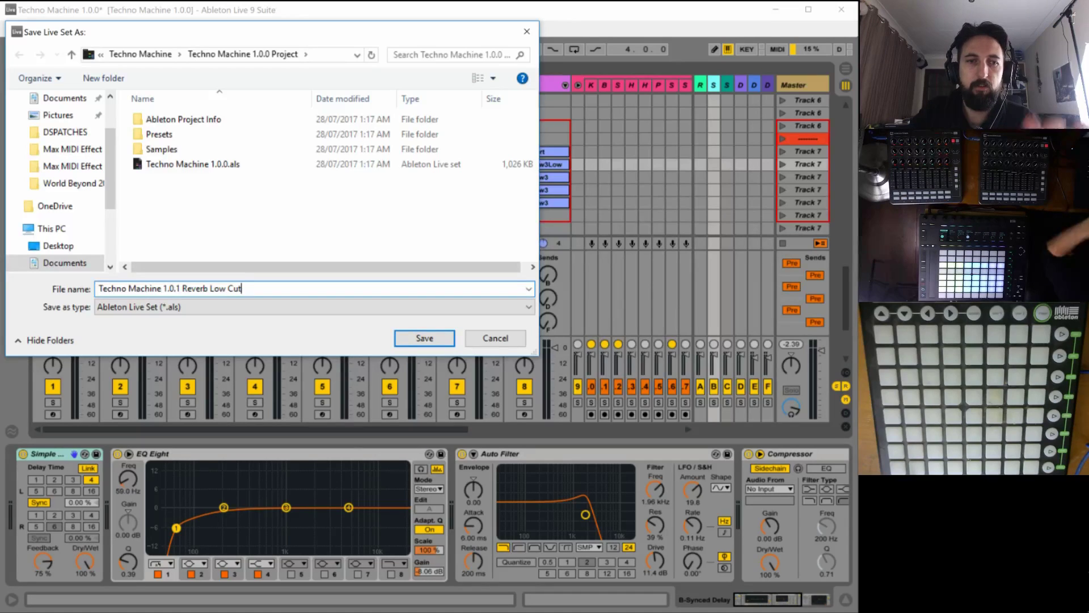
key(Return)
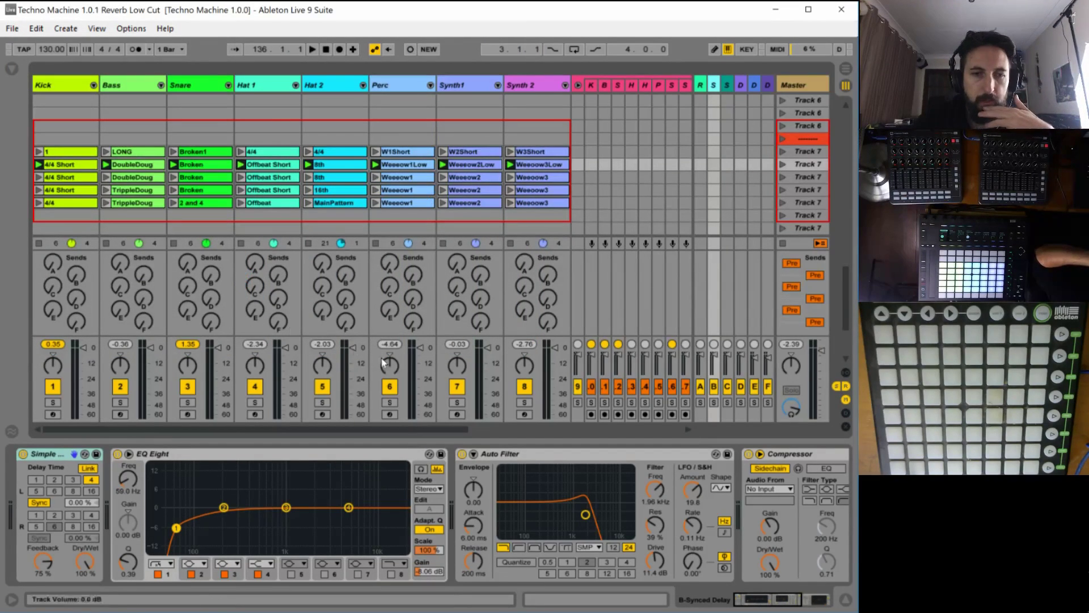
Open the Automator editor from the Auto track and coarsen the Kick's Corpus Wet grid on both axes.
drag(401, 432, 219, 438)
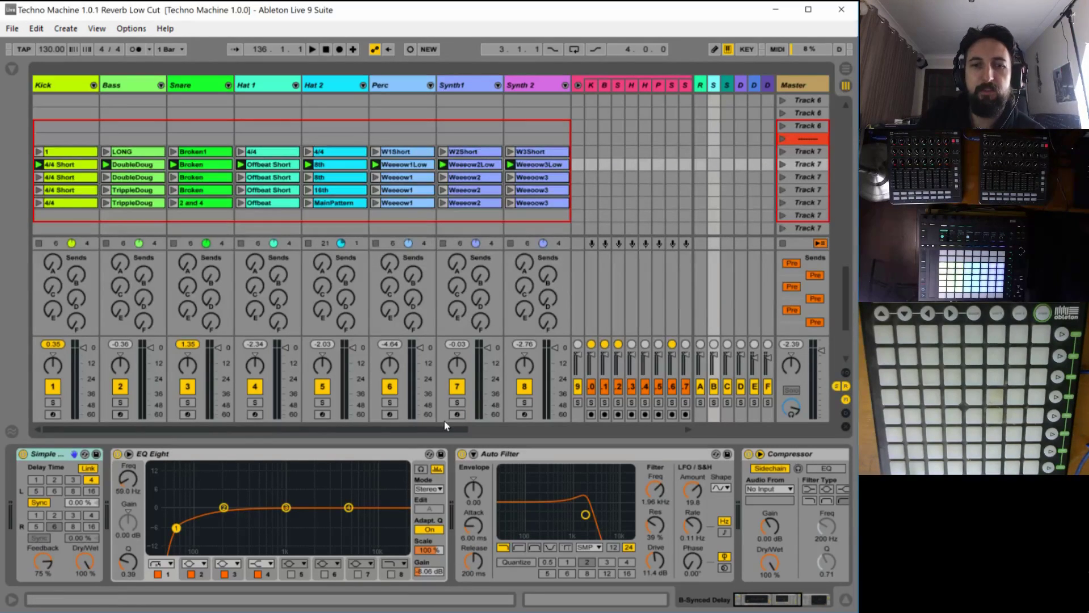
scroll(452, 433, right, 8)
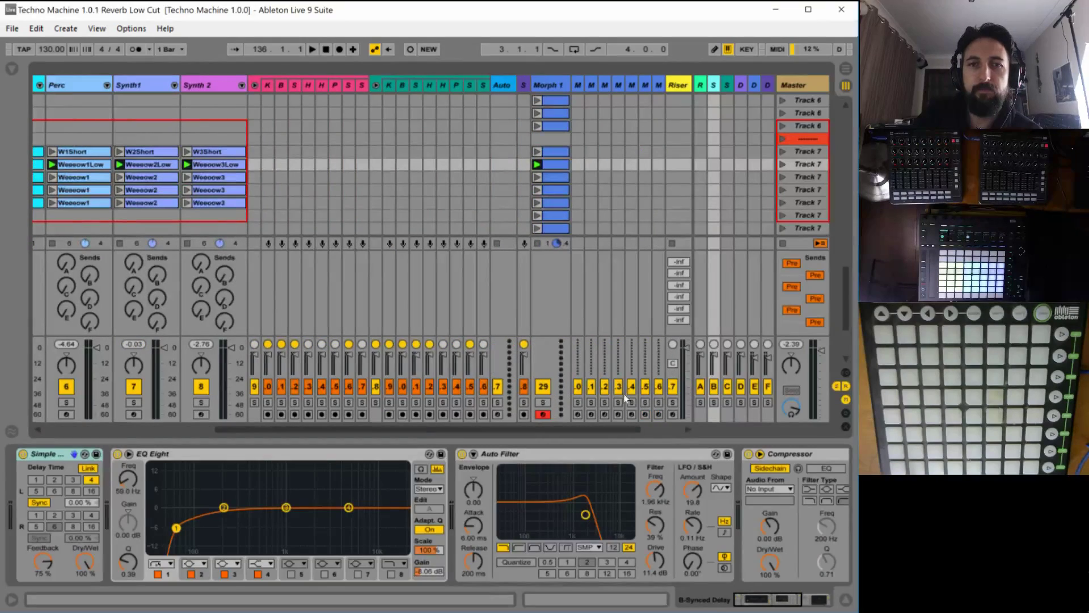
click(501, 85)
click(70, 490)
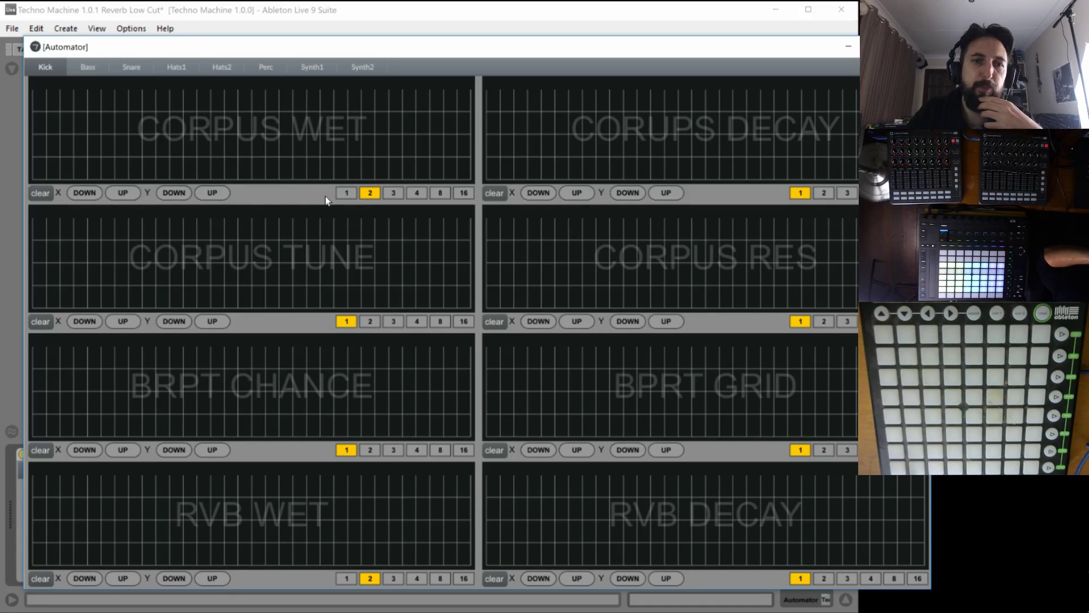
click(111, 192)
click(114, 192)
click(205, 195)
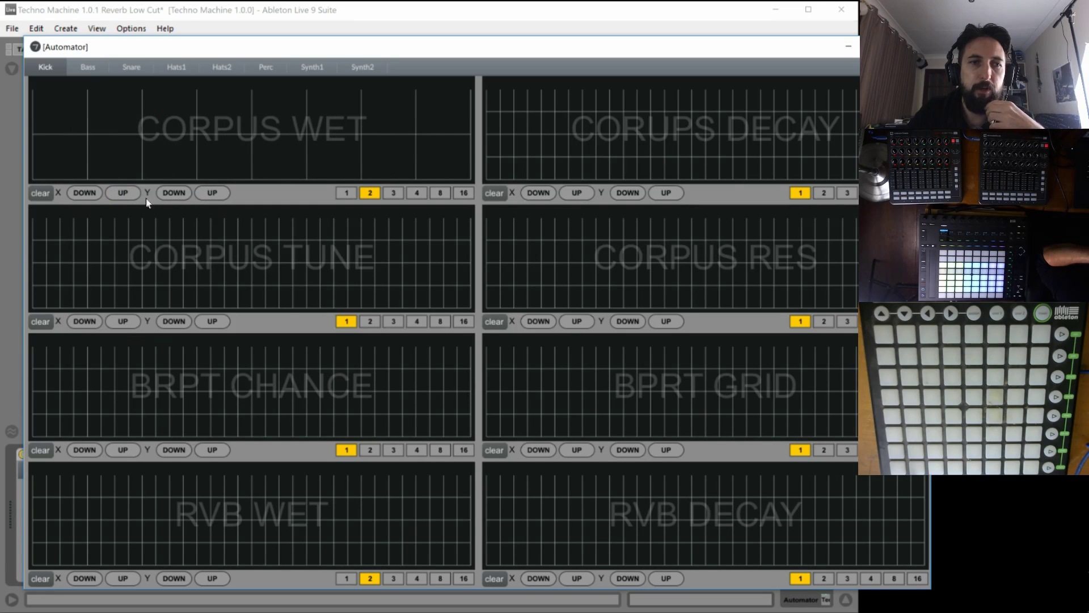
Make the Kick's Corpus Wet grid finer on both axes and draw a zigzag envelope snapped to it, rising to maximum at the end.
click(85, 193)
click(84, 192)
click(171, 195)
click(171, 195)
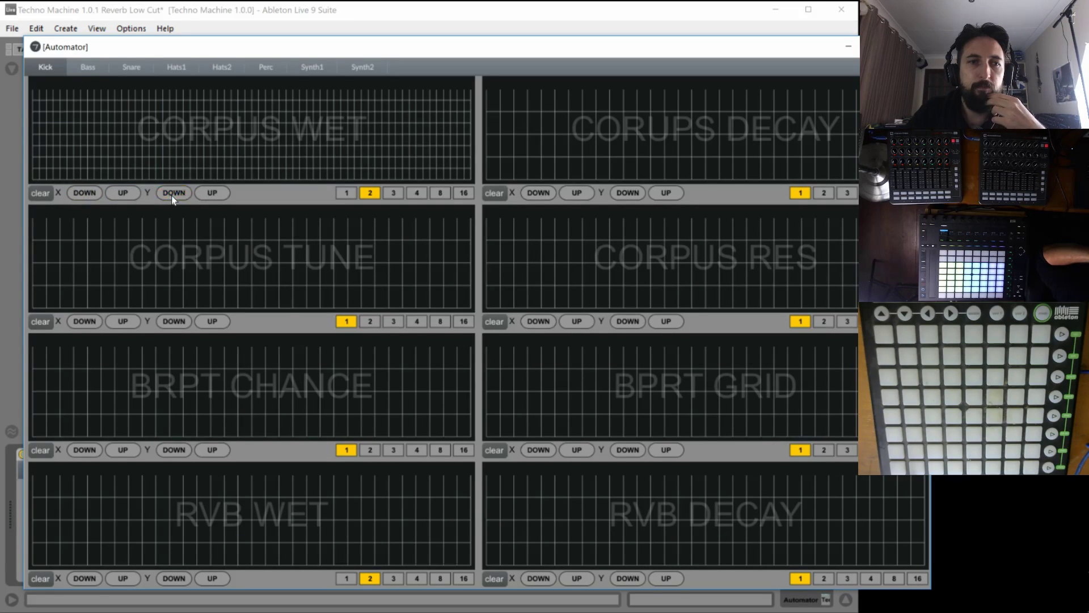
click(172, 196)
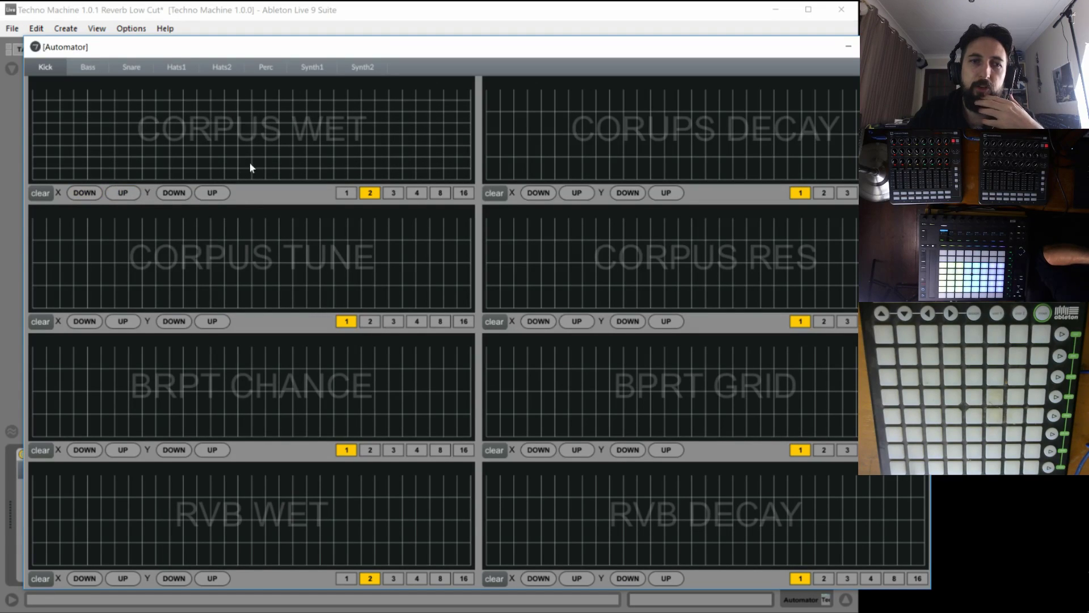
click(85, 194)
click(123, 192)
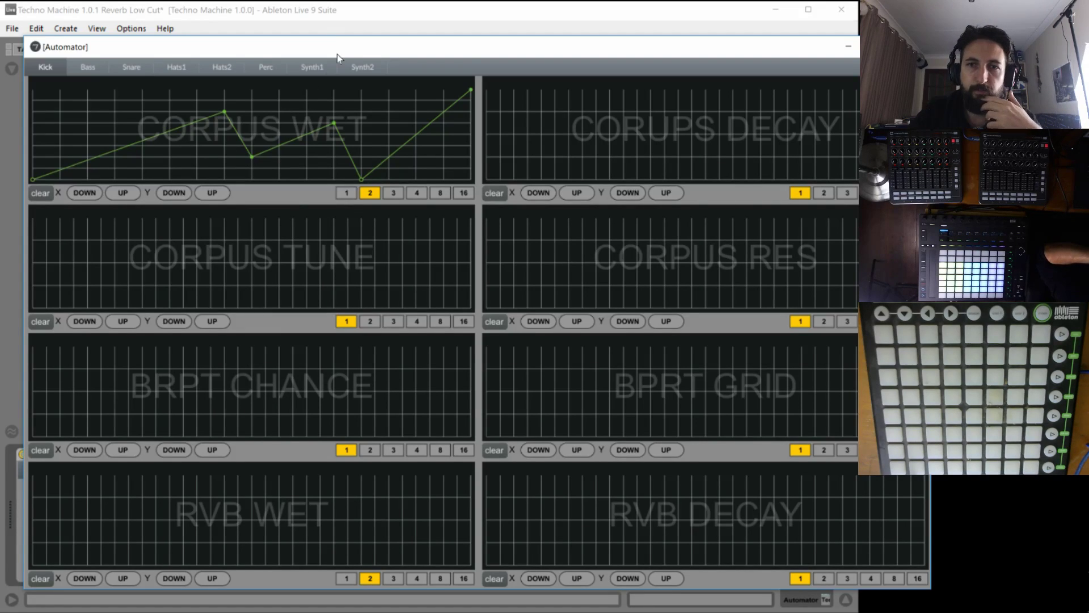
Hide the Automator window, switch to the to-do image in Photos and strike out "Fix Up Automator".
drag(337, 54, 327, 44)
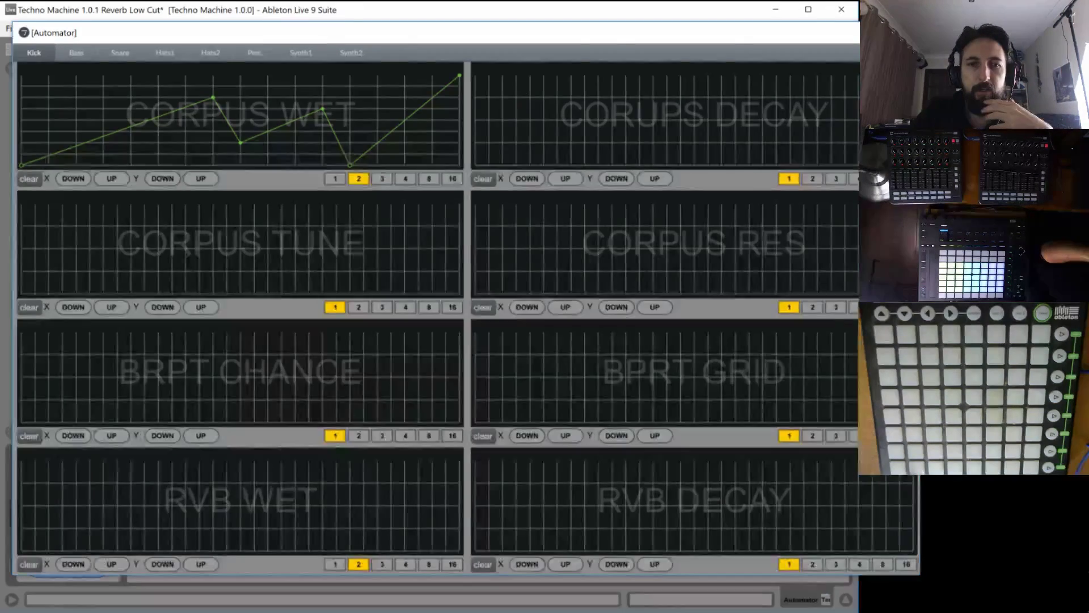
key(ctrl+alt+p)
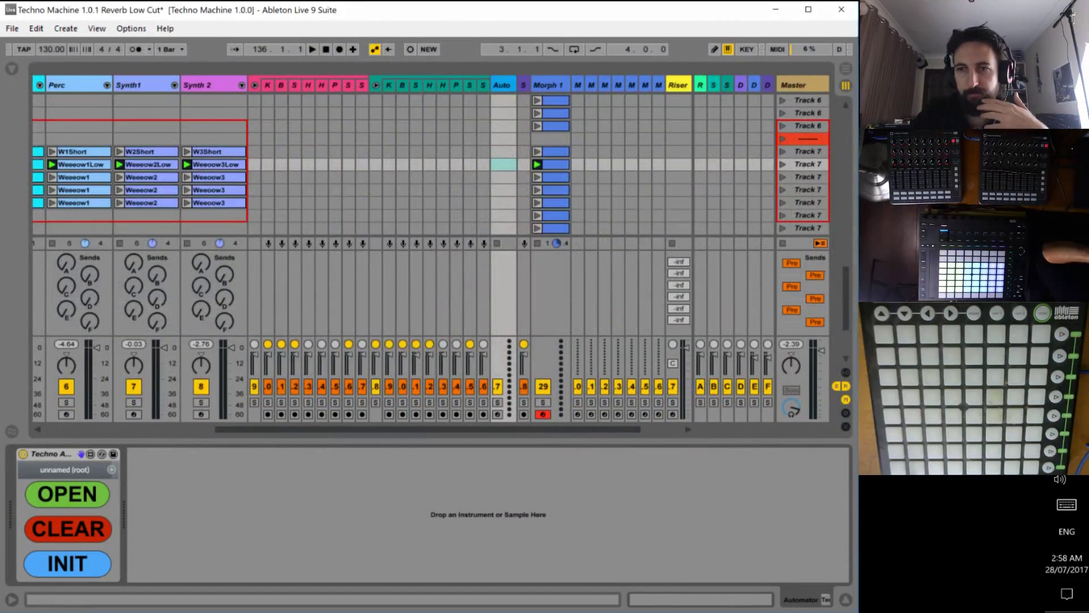
key(alt+Tab)
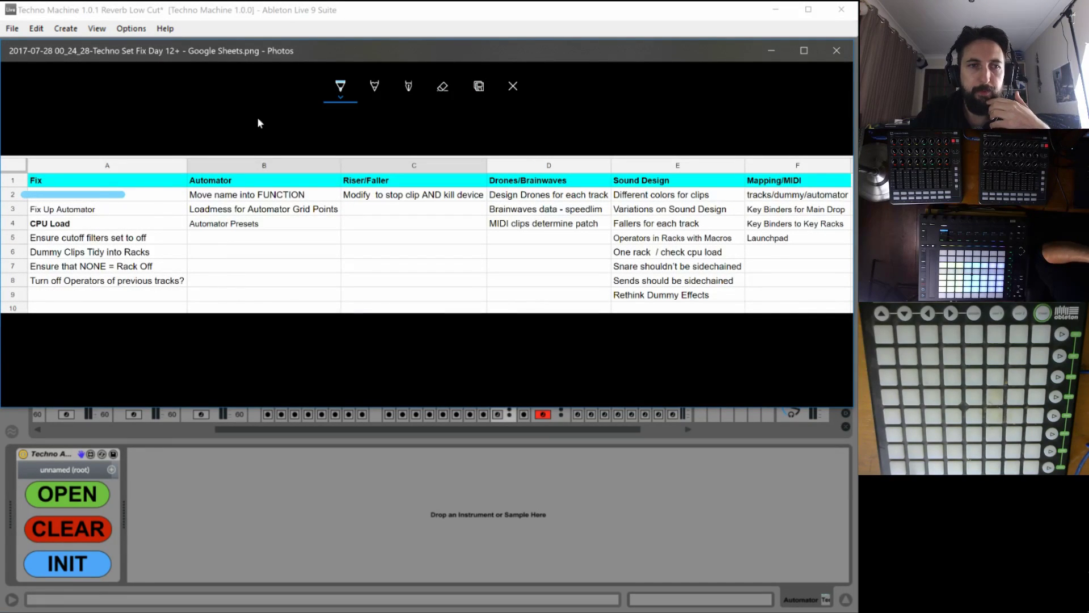
drag(107, 210, 64, 211)
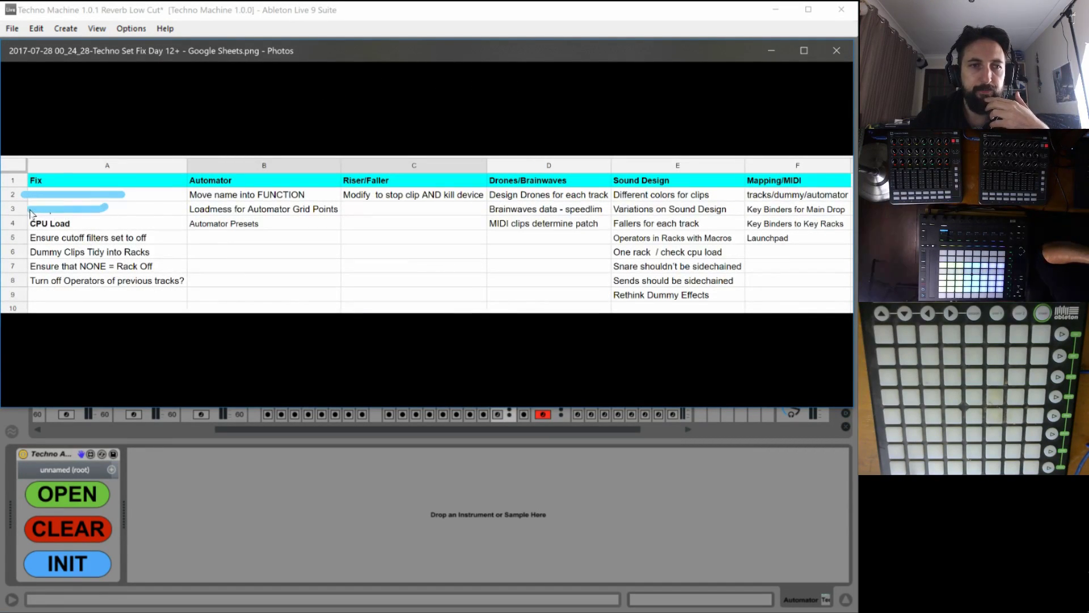
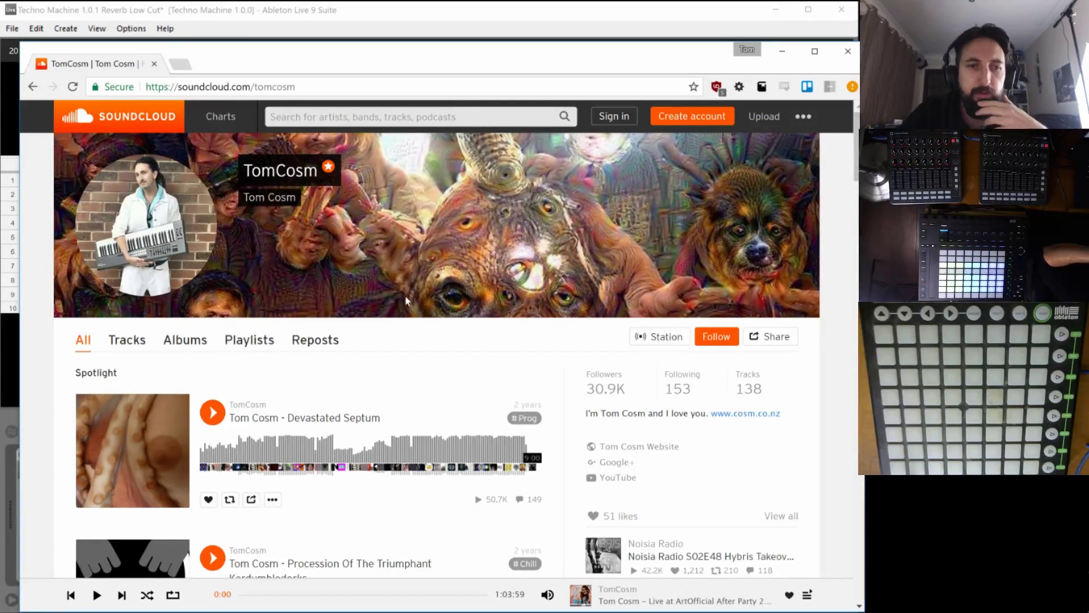
Browse the TomCosm SoundCloud page for the 2005 C.O.S.M. live set at Psyloch and play it.
scroll(370, 208, down, 3)
scroll(422, 341, down, 20)
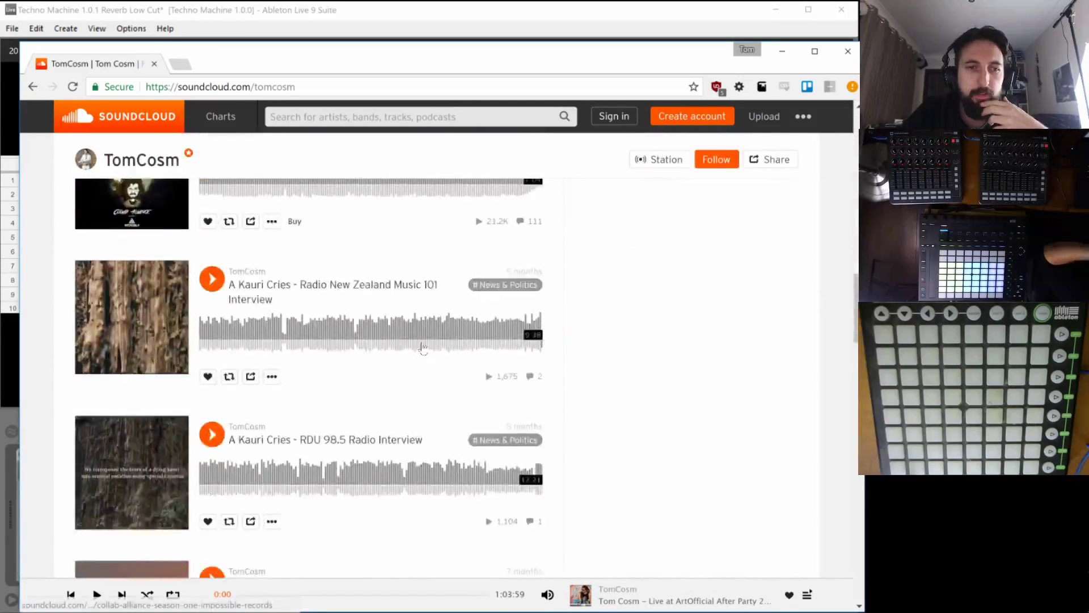
scroll(422, 340, down, 20)
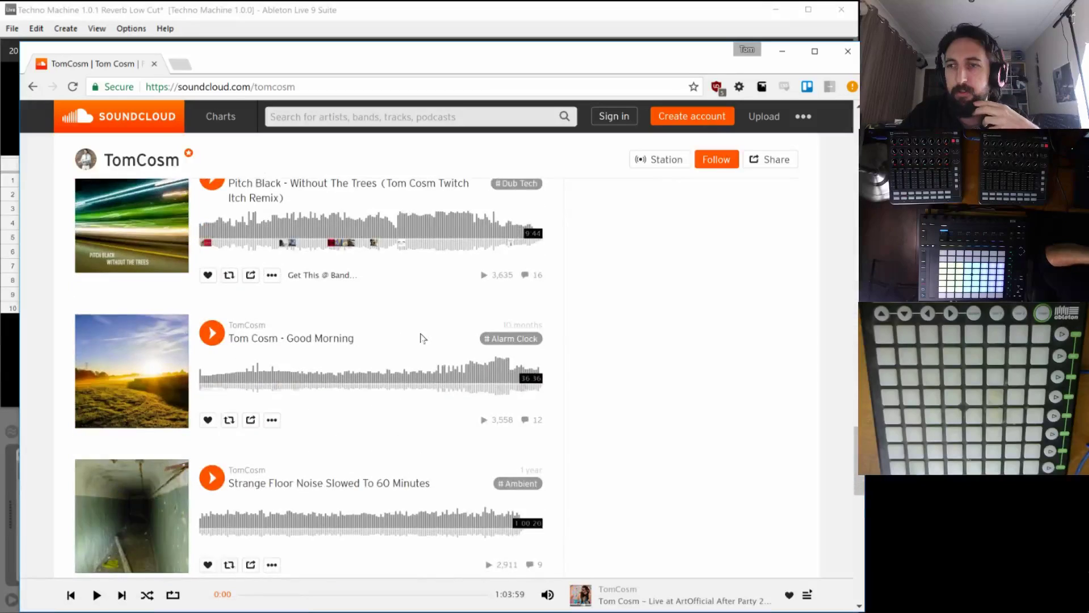
scroll(421, 339, down, 20)
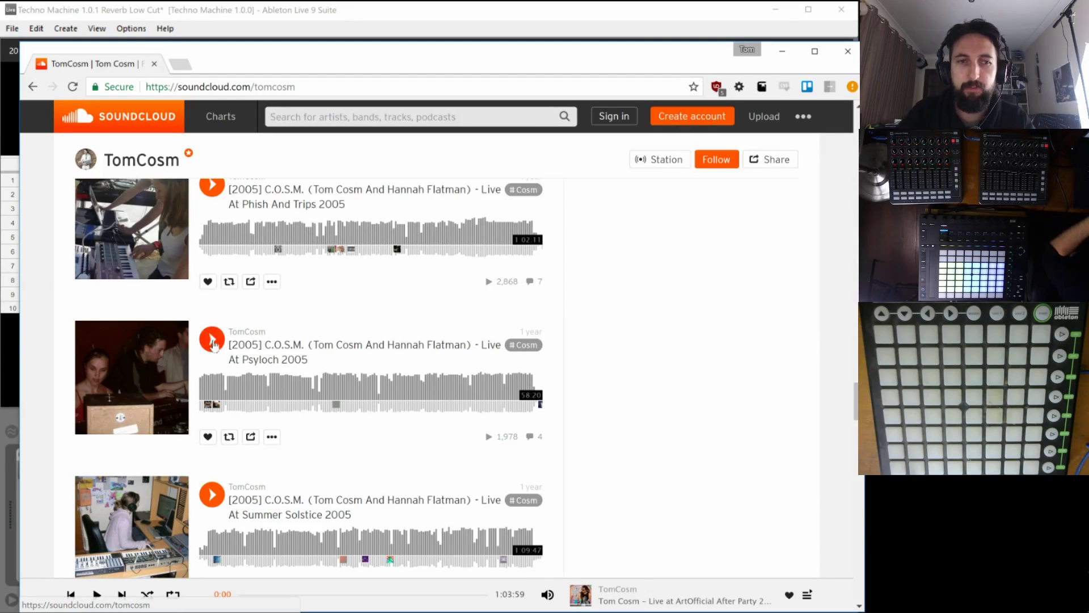
scroll(214, 342, down, 1)
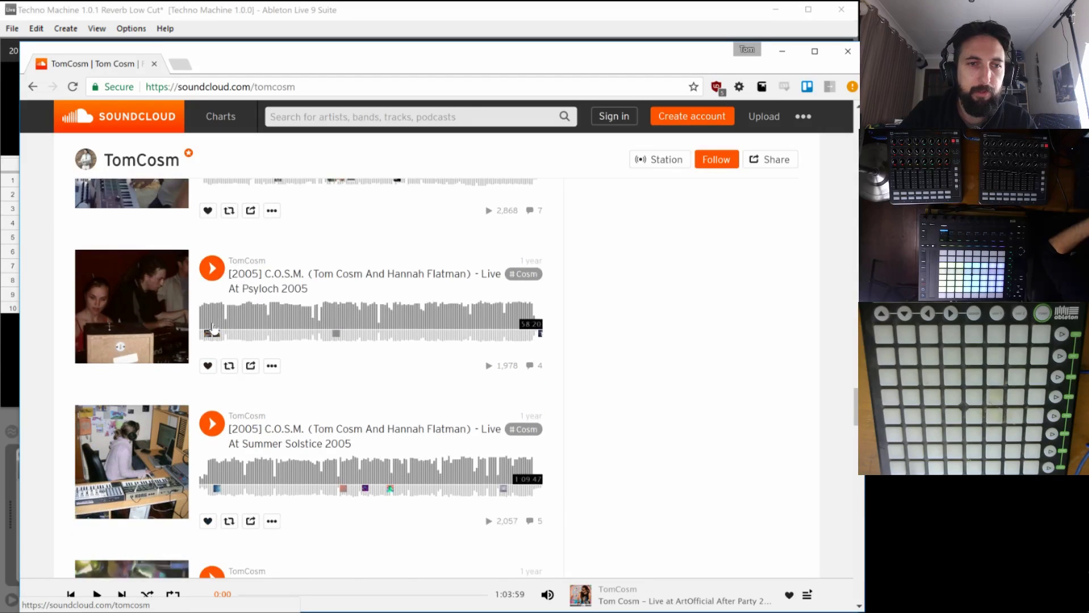
scroll(216, 341, up, 1)
click(219, 341)
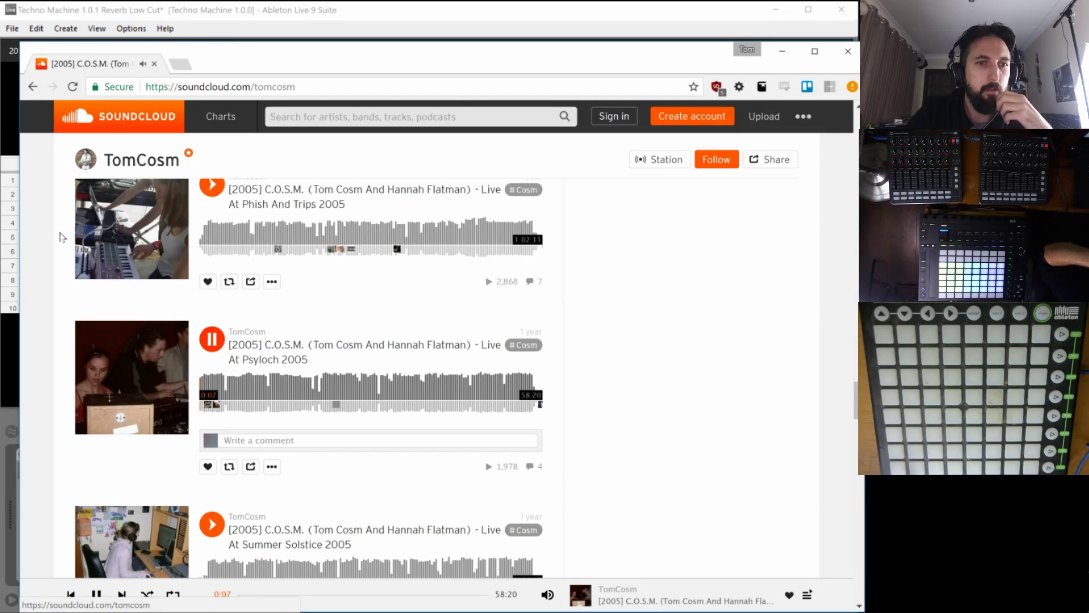
Pause and resume the Psyloch 2005 recording to listen to more of it.
click(213, 339)
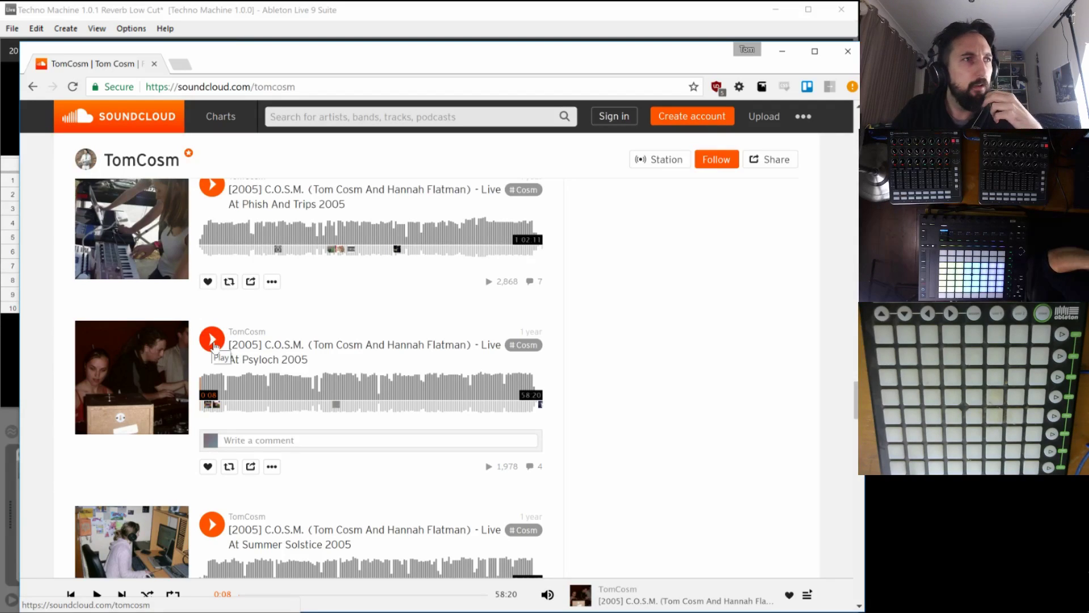
click(214, 342)
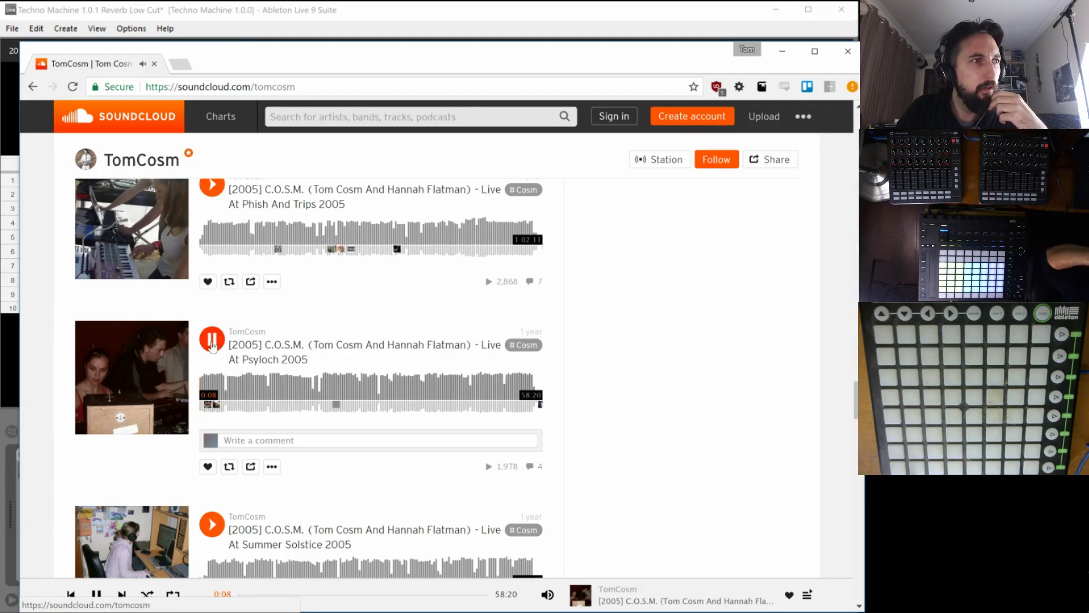
click(214, 347)
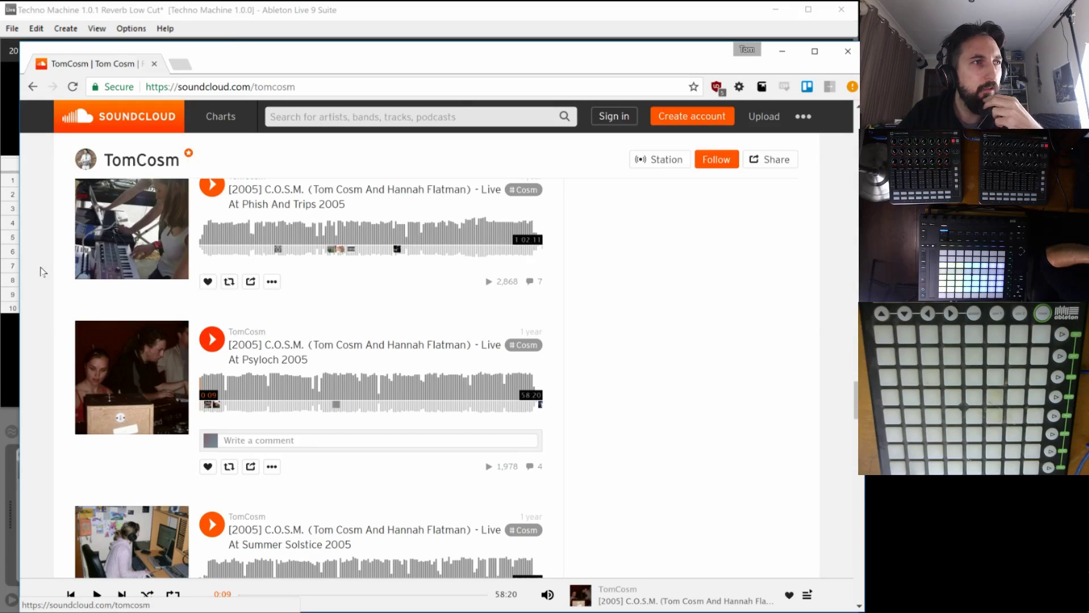
click(213, 340)
click(215, 339)
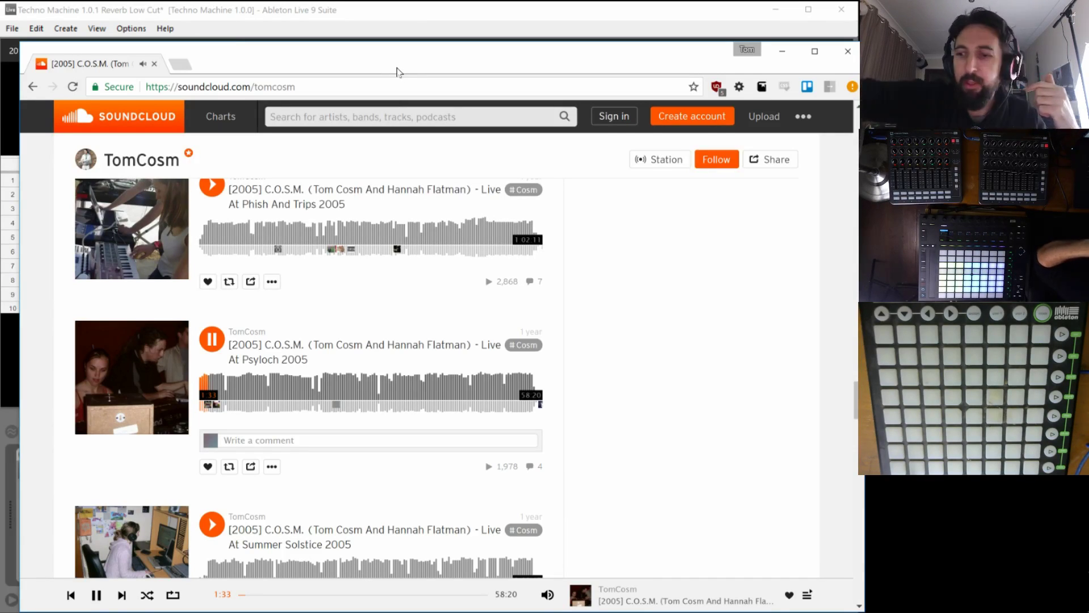
Switch back to Ableton Live and consult the remaining Fix items in the Photos to-do image, showing the set's first tracks.
click(388, 20)
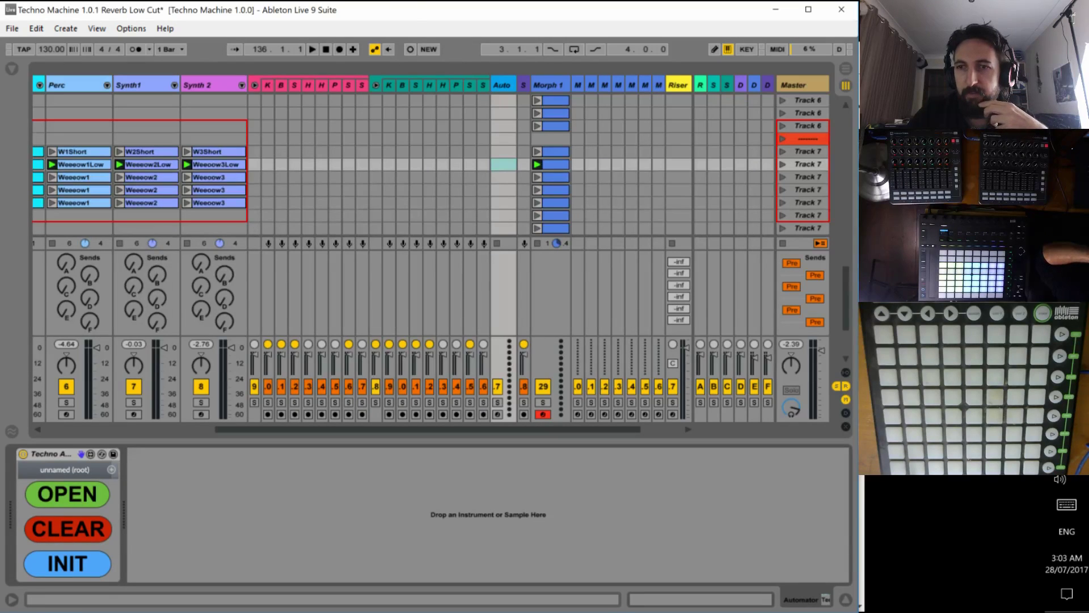
key(alt+Tab)
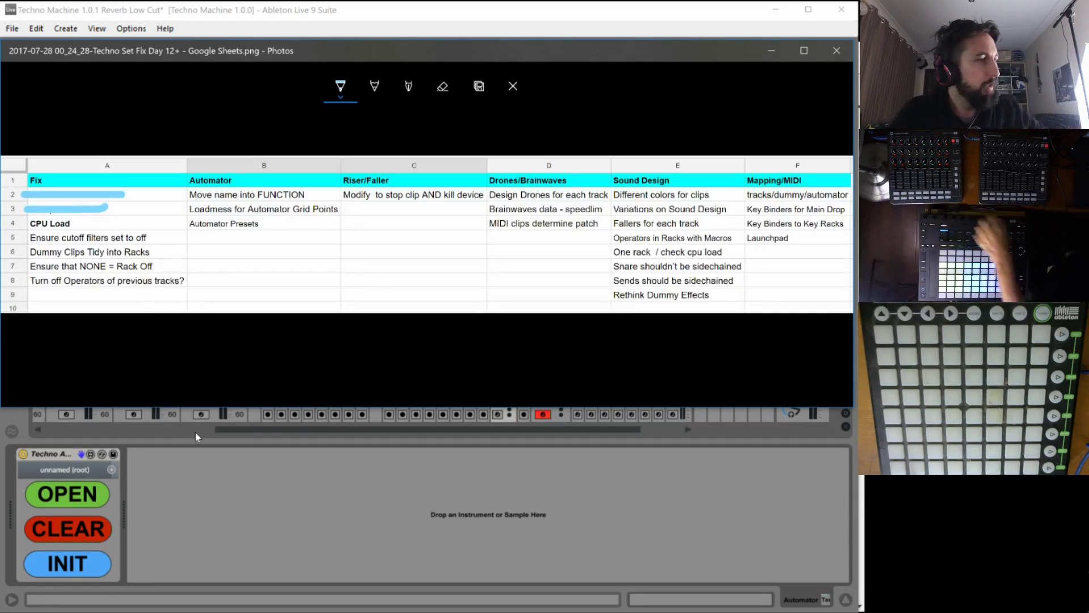
click(285, 478)
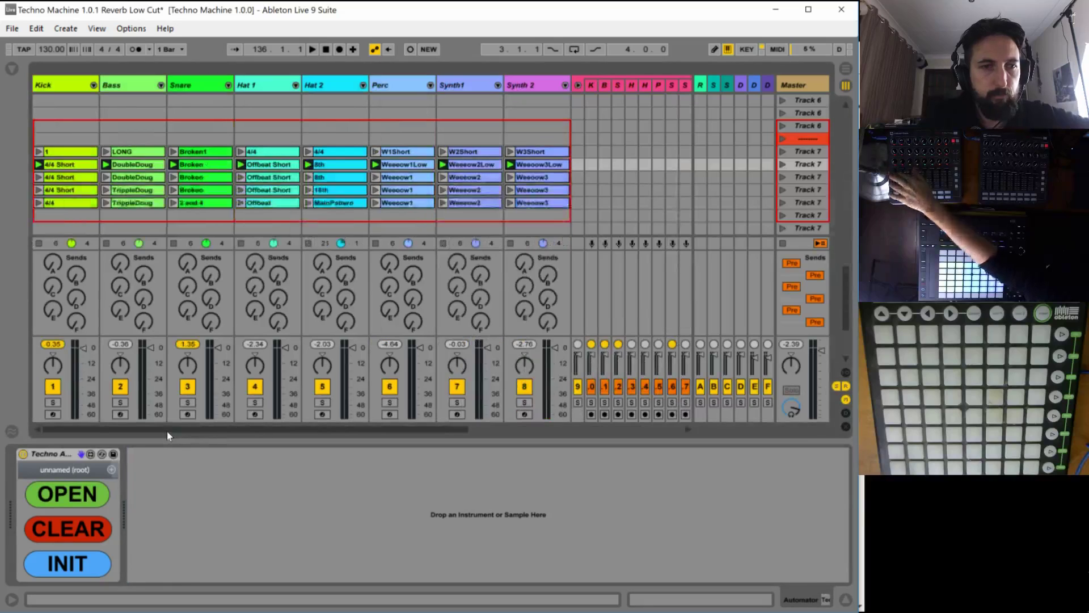
mouse_move(1085, 533)
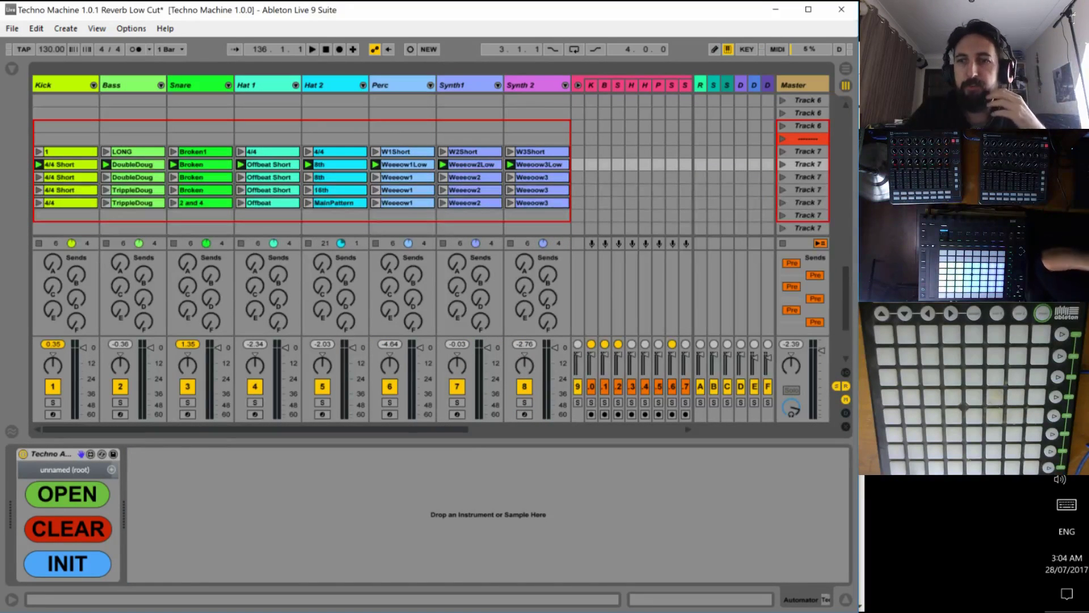
key(alt+Tab)
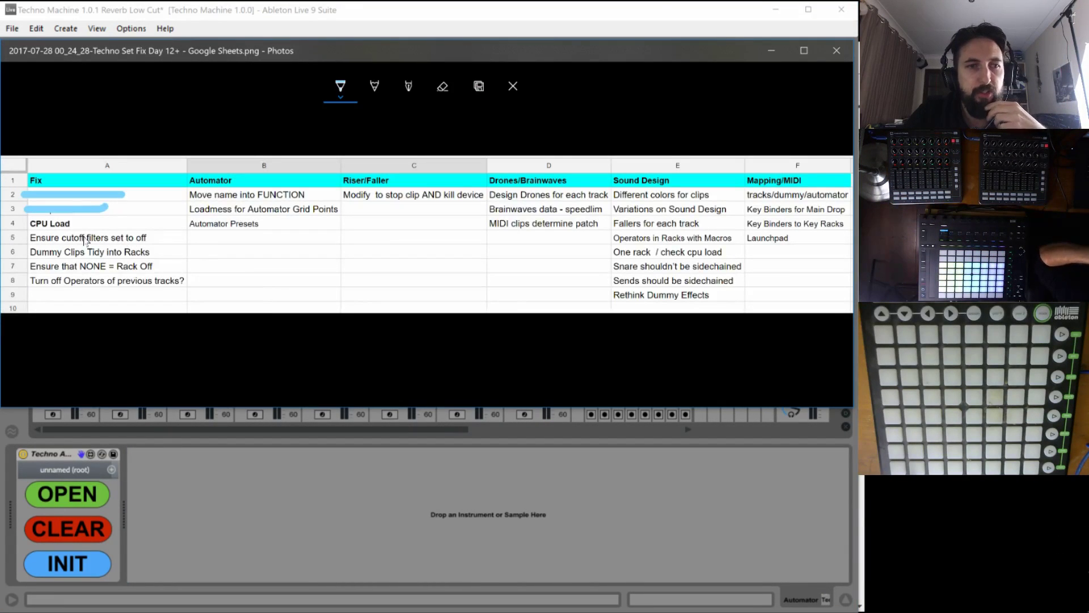
key(alt+Tab)
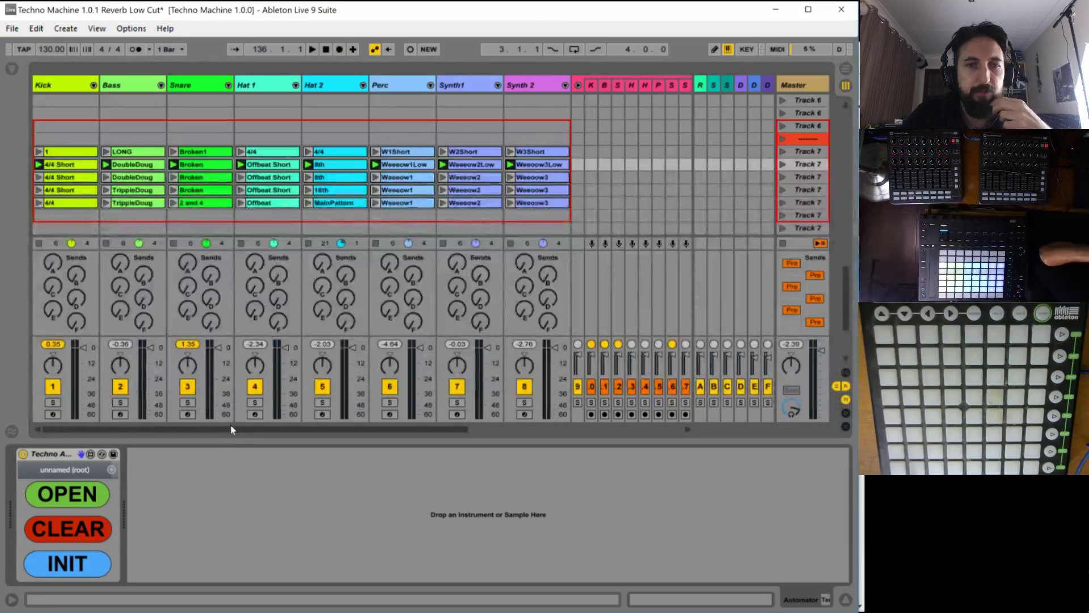
Show the two Auto Filters at the end of the Kick-Auto track's device chain, select the first one and open the browser.
drag(233, 430, 457, 427)
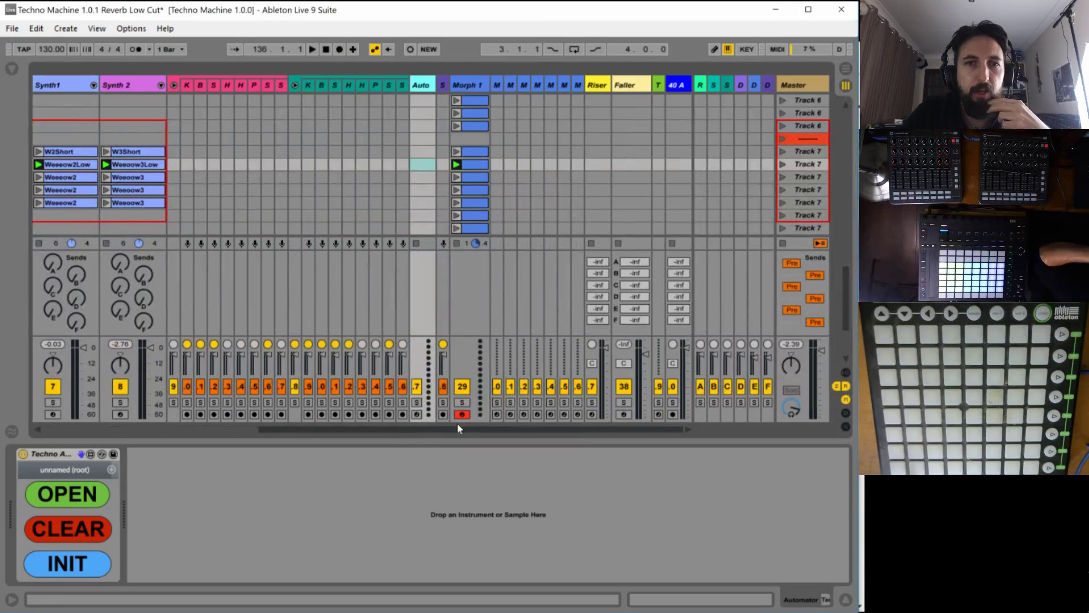
click(308, 85)
click(772, 601)
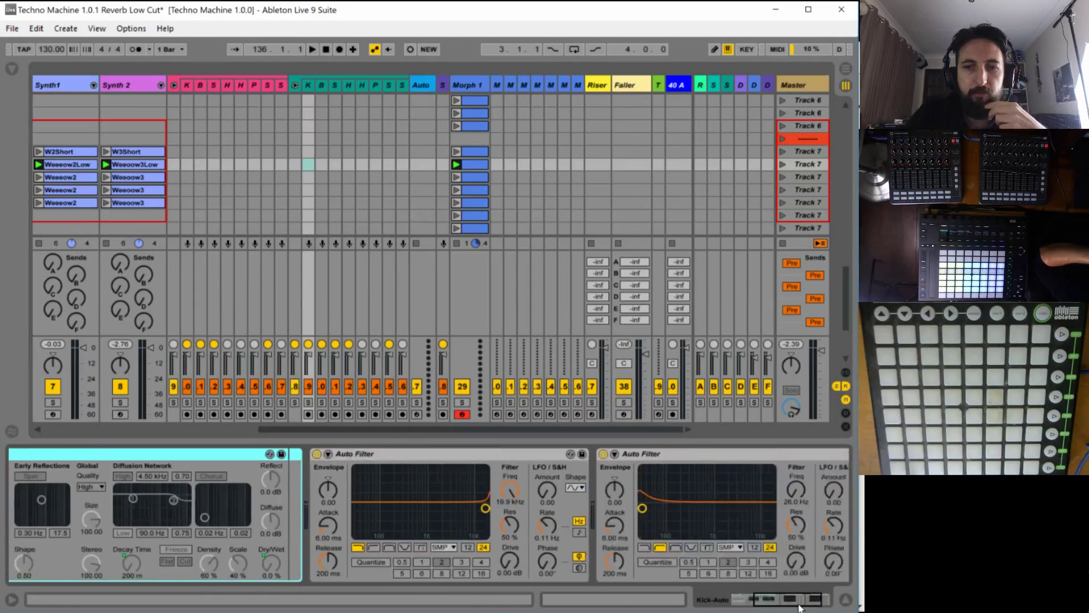
click(408, 452)
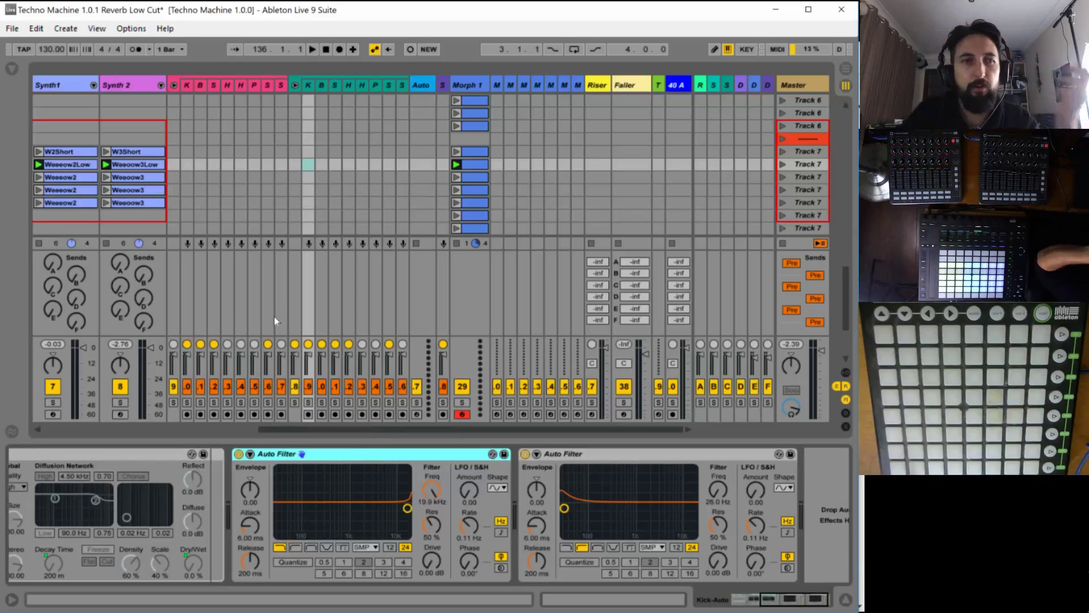
click(11, 70)
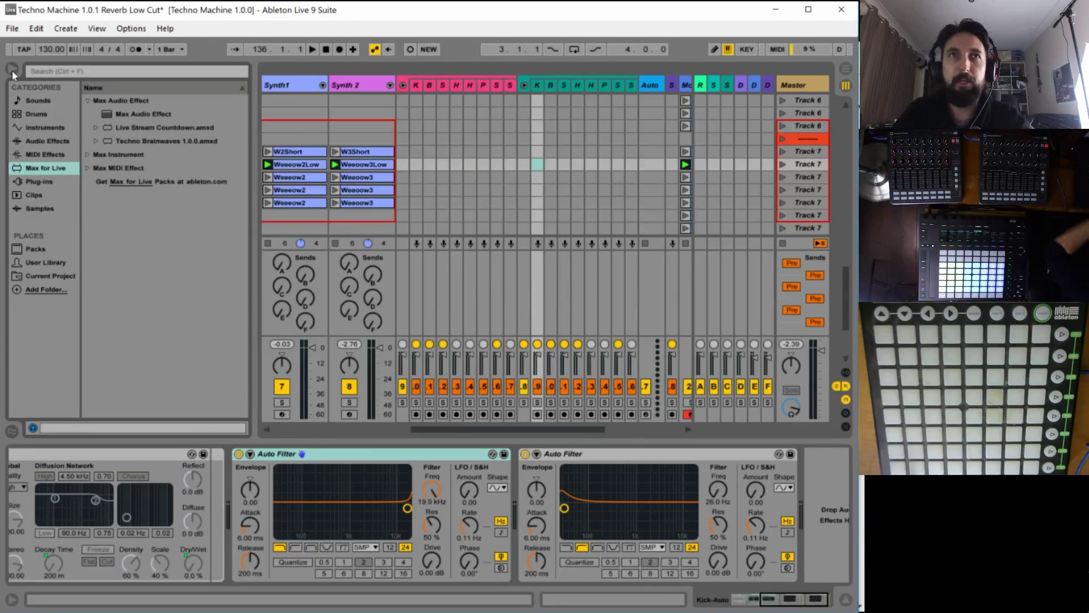
key(super+d)
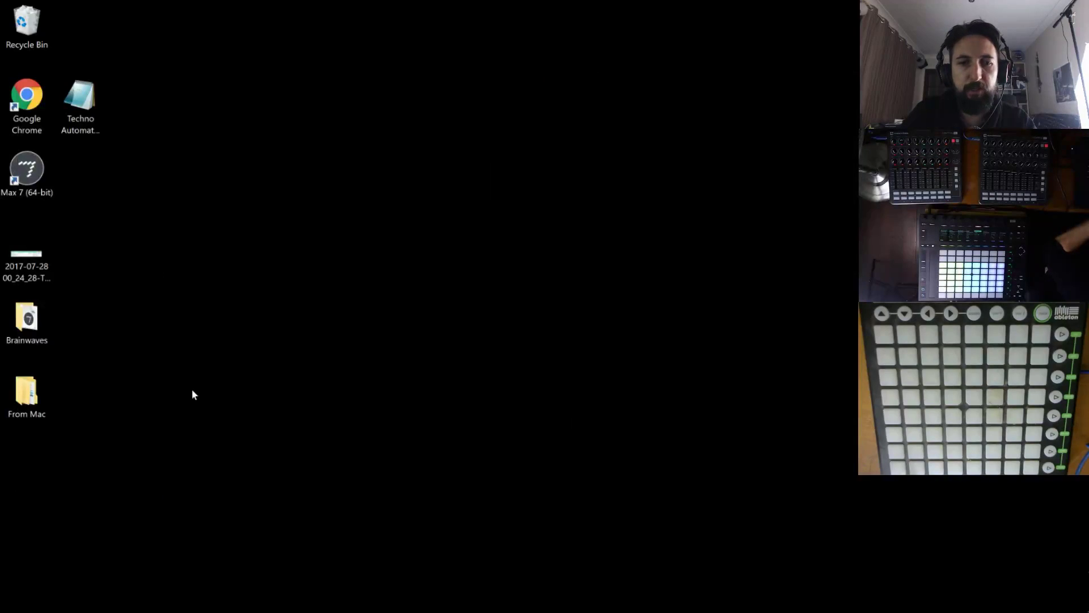
key(super)
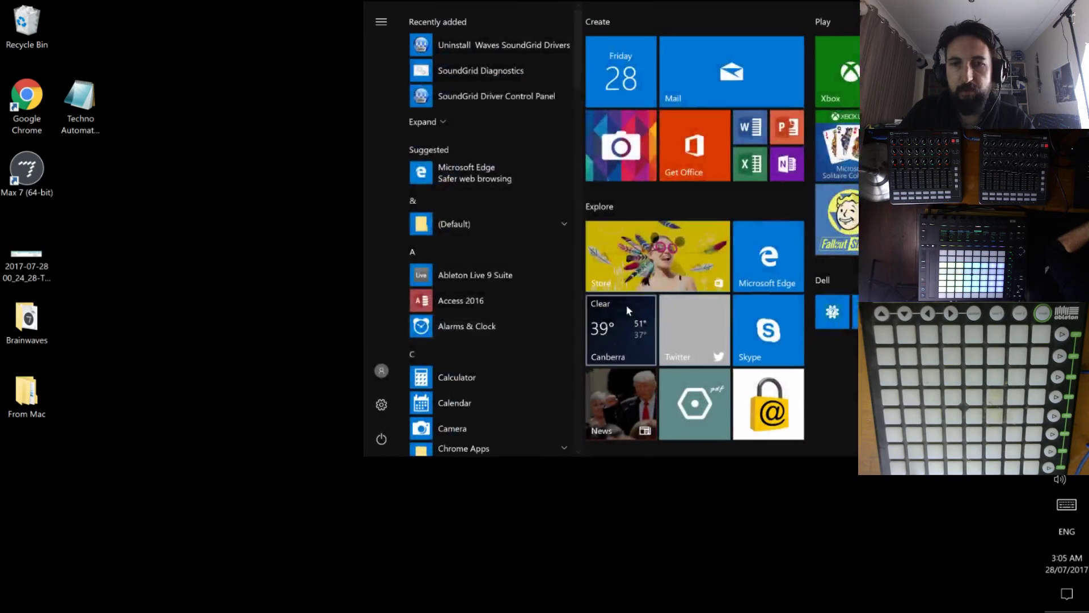
key(Escape)
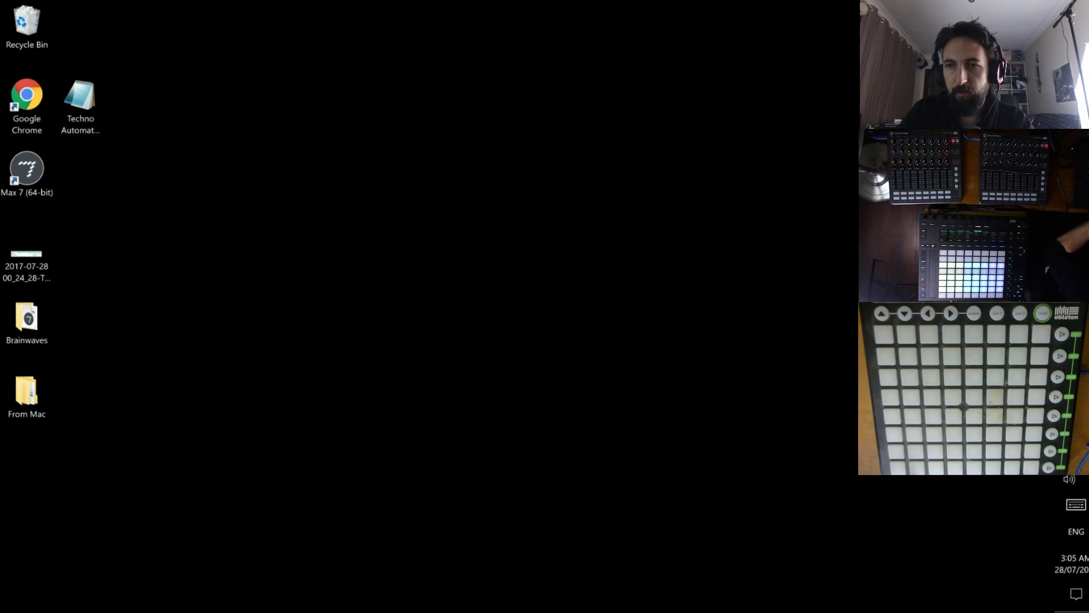
key(super+d)
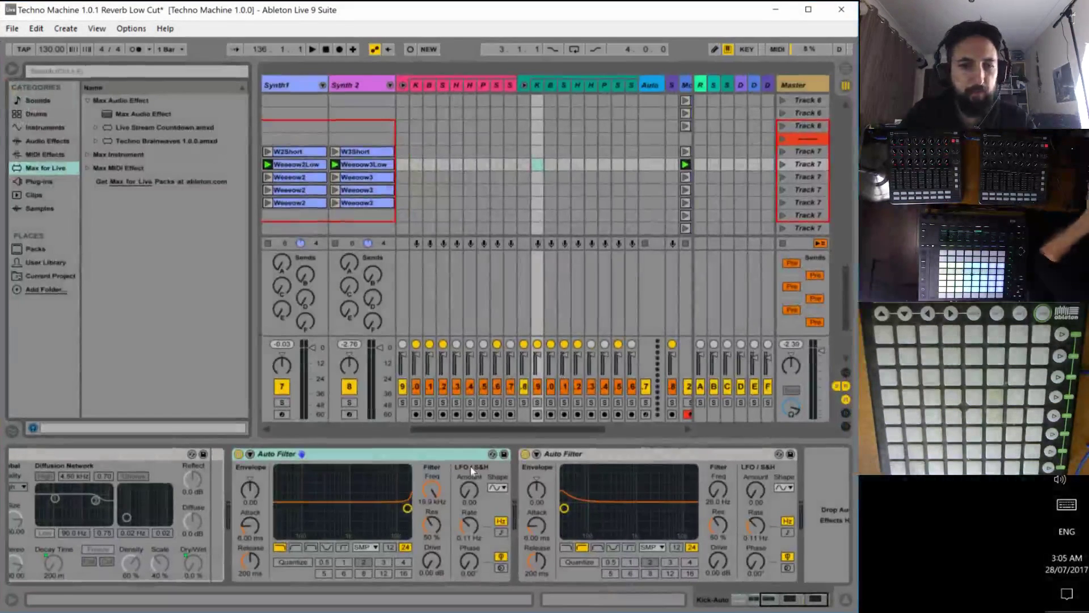
Try mapping the on/off switch of Kick-Auto's first Auto Filter to CC 29 with a minimum of 126.
key(ctrl+m)
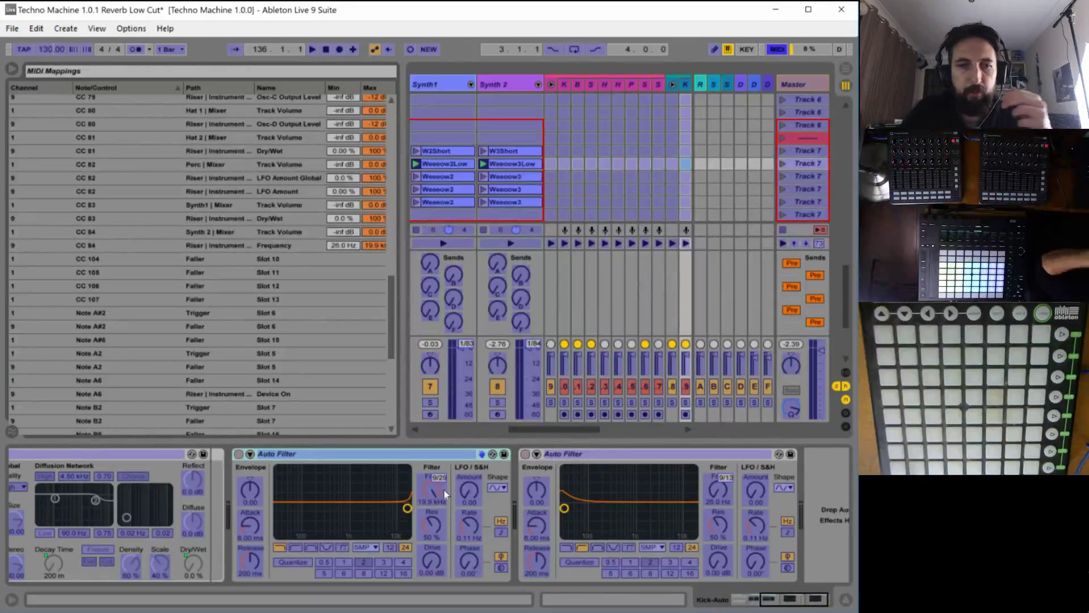
scroll(337, 280, up, 3)
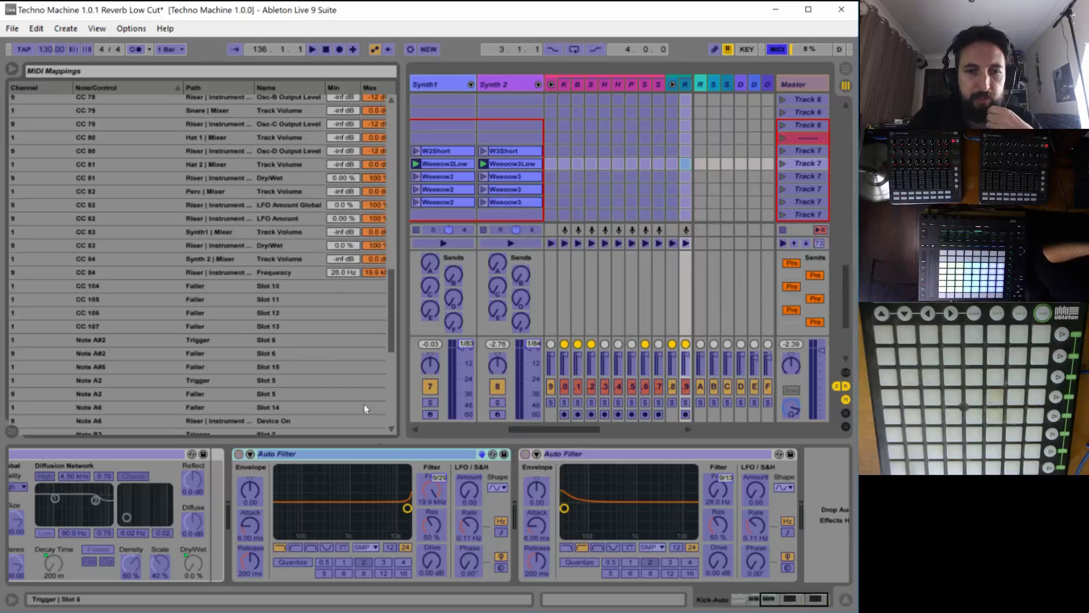
click(430, 481)
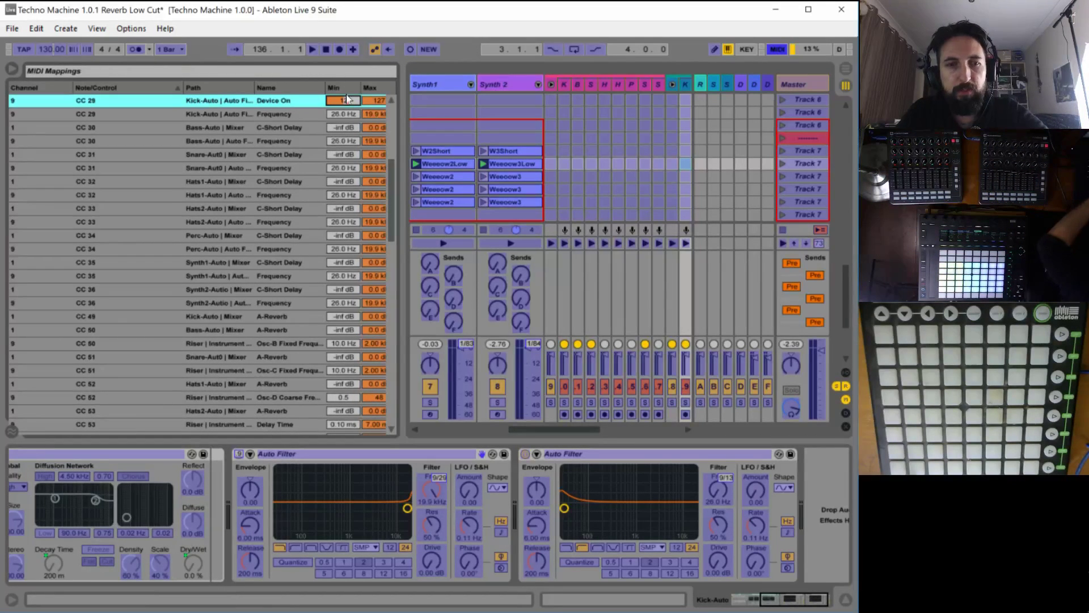
text(126)
key(Return)
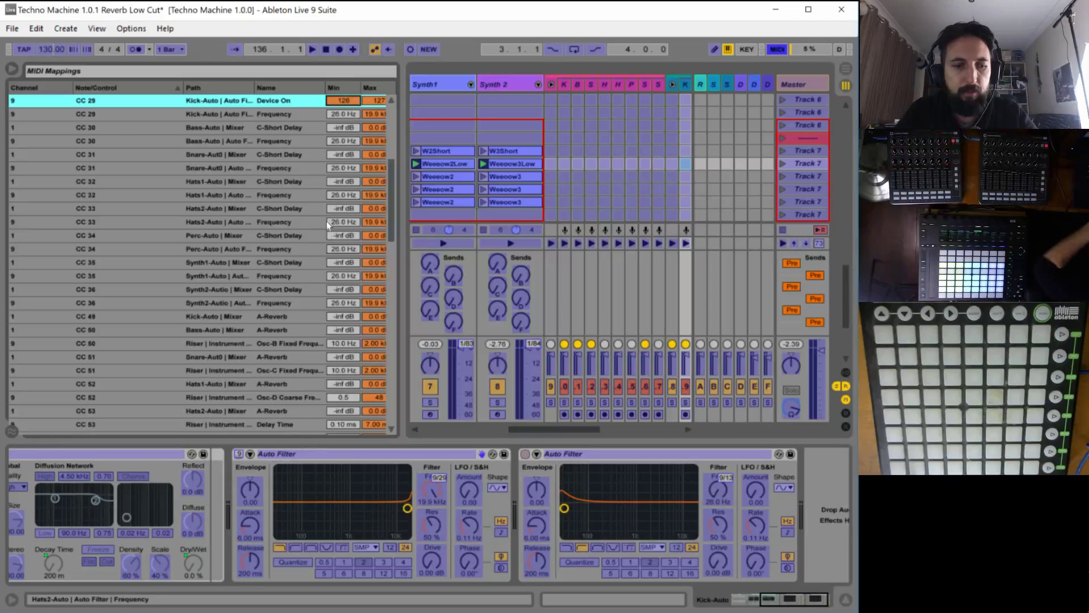
key(ctrl+m)
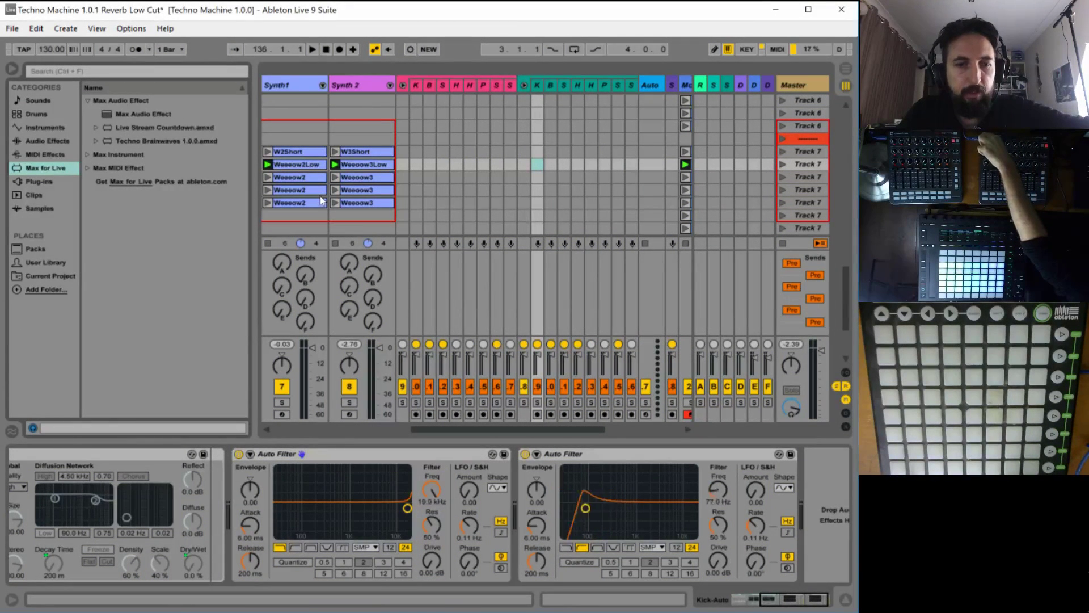
Remove the MIDI mapping from the on/off switch of Kick-Auto's first Auto Filter and leave MIDI mapping mode.
key(ctrl+m)
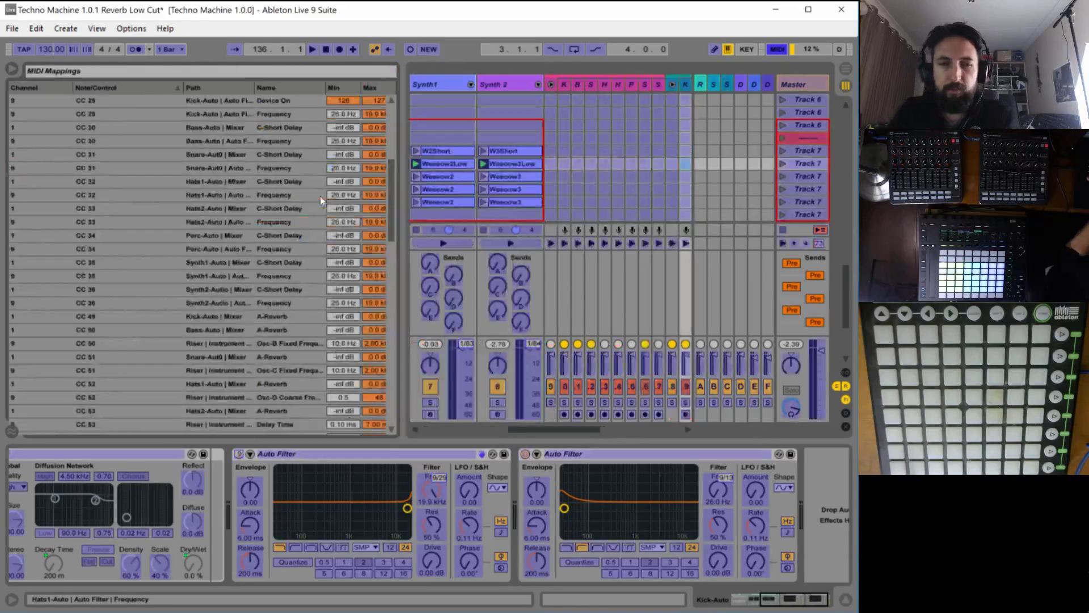
click(238, 454)
right_click(239, 455)
click(275, 473)
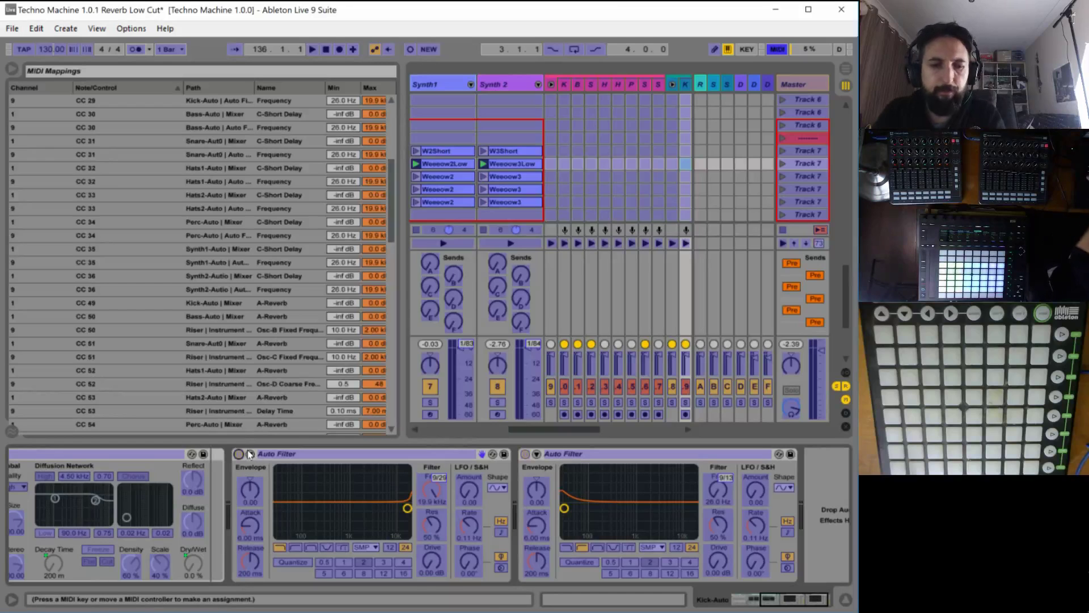
key(ctrl+m)
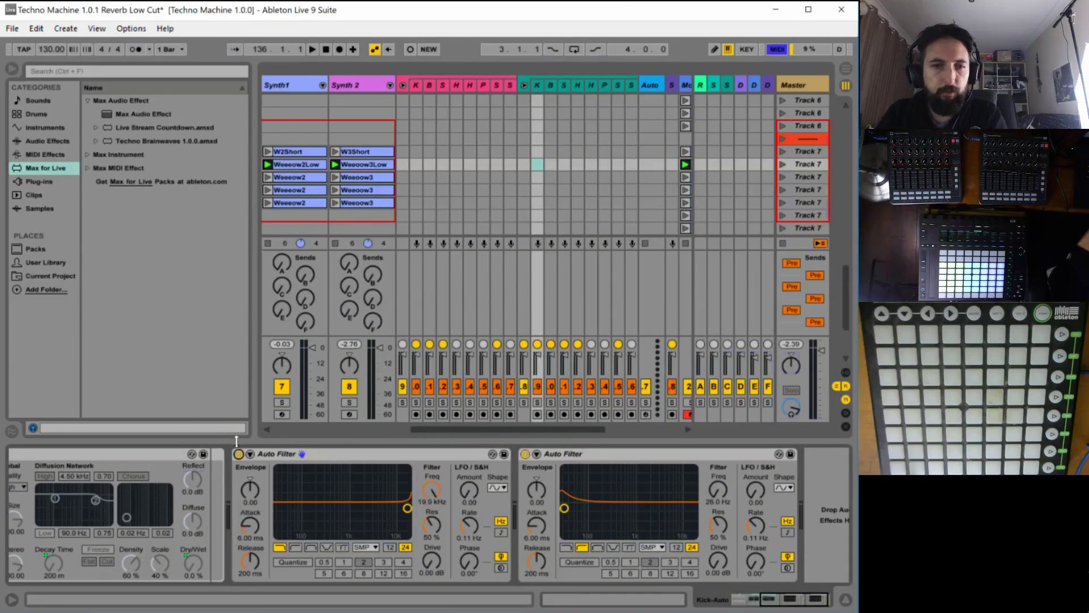
Map the on/off switch of Kick-Auto's second Auto Filter to CC 13 with minimum 1 and maximum 0, then leave MIDI mapping mode.
key(ctrl+m)
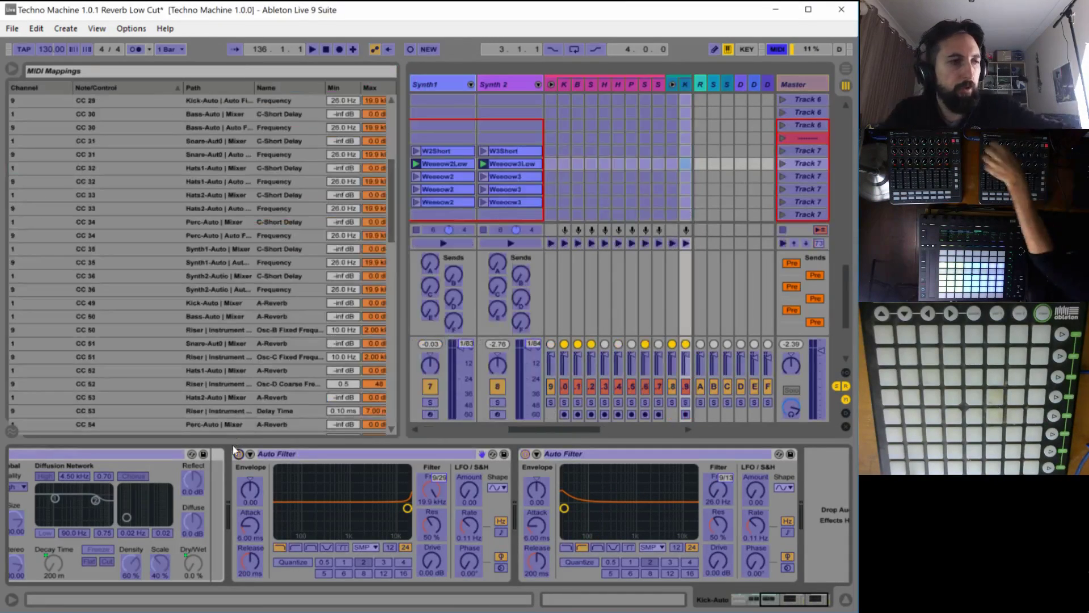
click(525, 455)
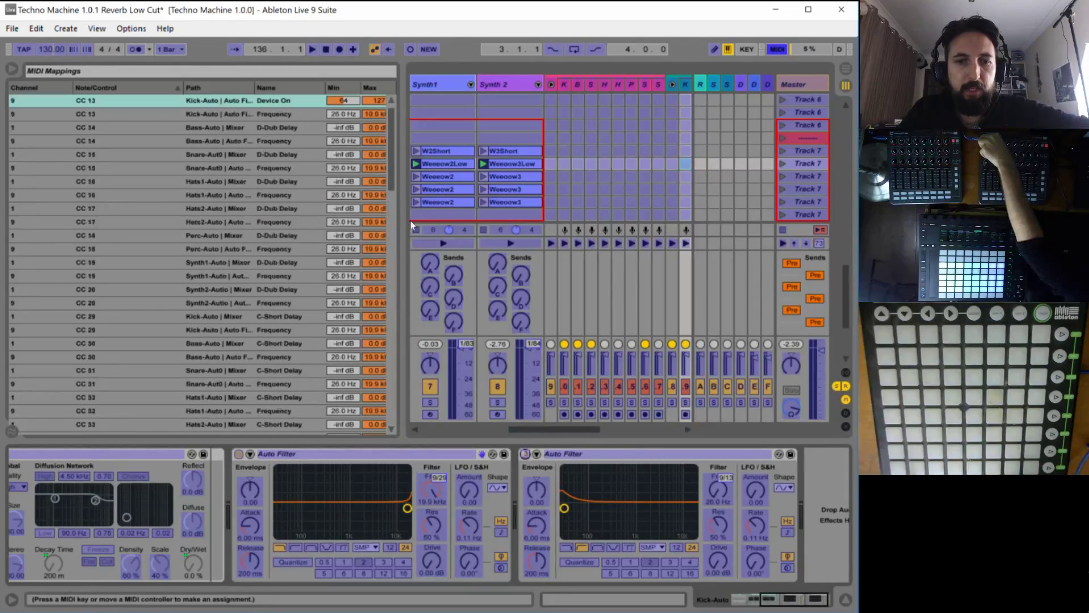
click(346, 100)
text(1)
click(370, 101)
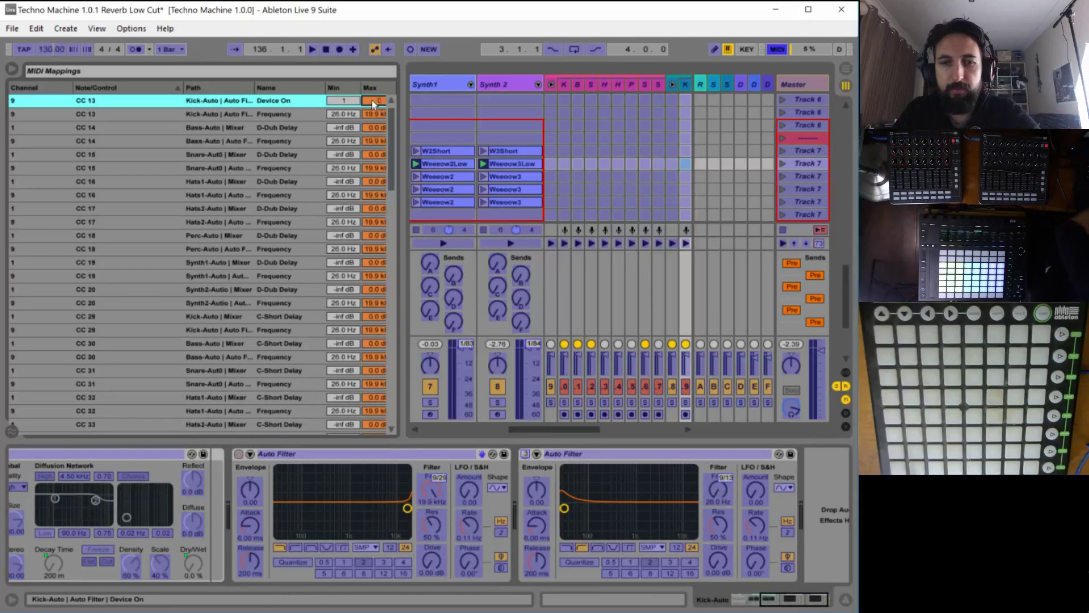
key(ctrl+m)
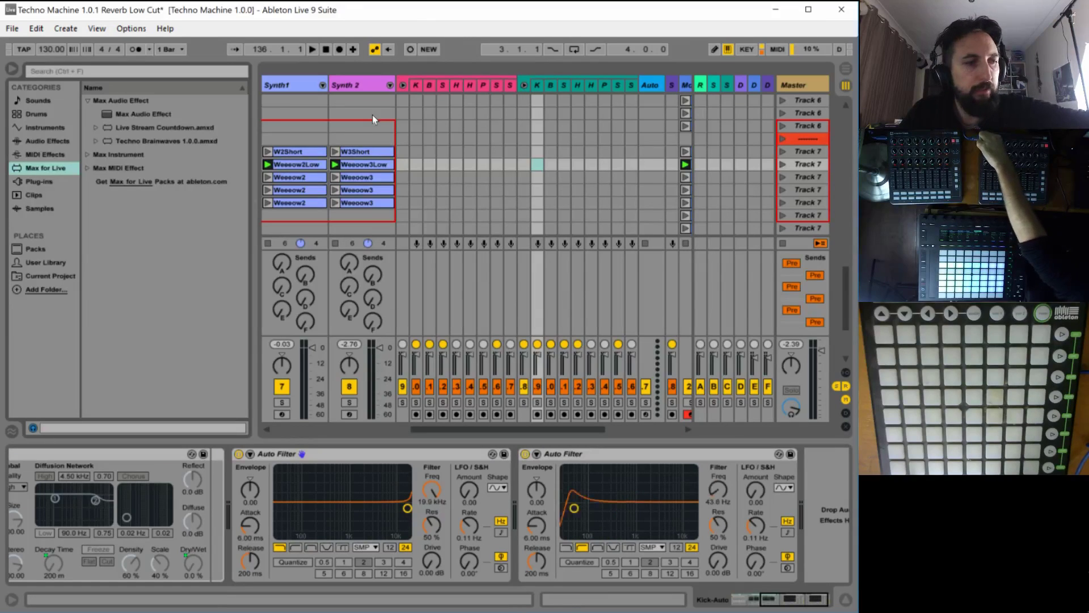
Collapse Bass-Auto's rack devices and map its second Auto Filter's on/off switch to CC 14 with minimum 1 and maximum 0.
click(551, 85)
double_click(355, 451)
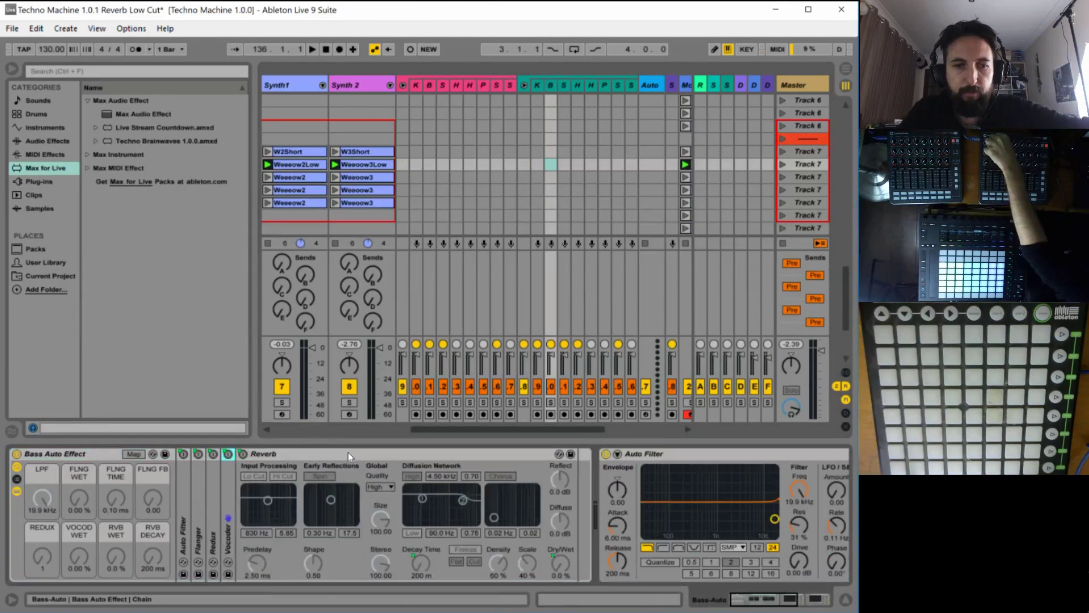
double_click(348, 451)
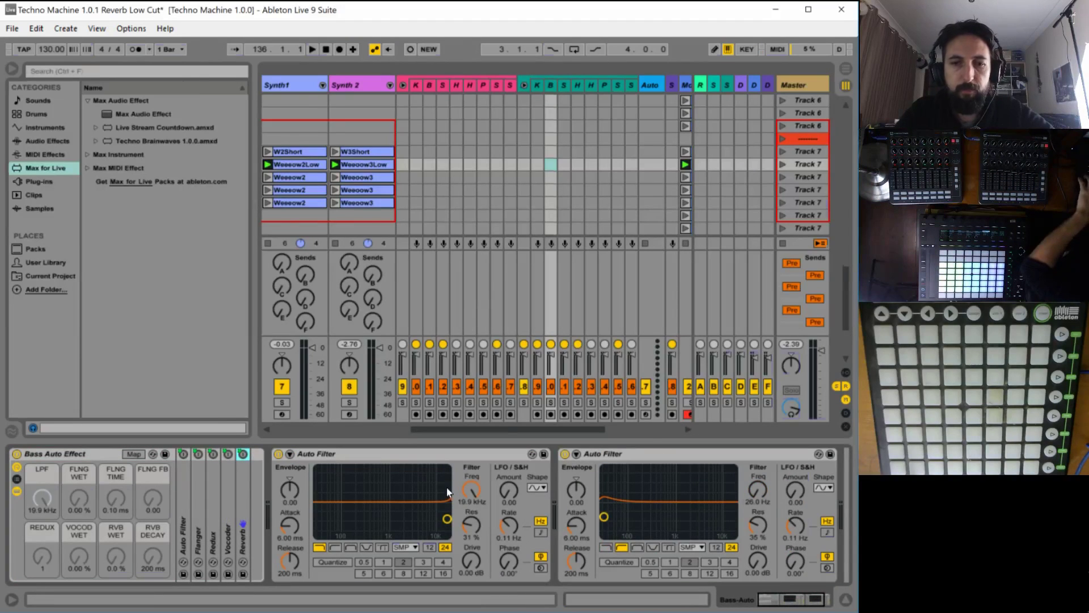
key(ctrl+m)
click(564, 454)
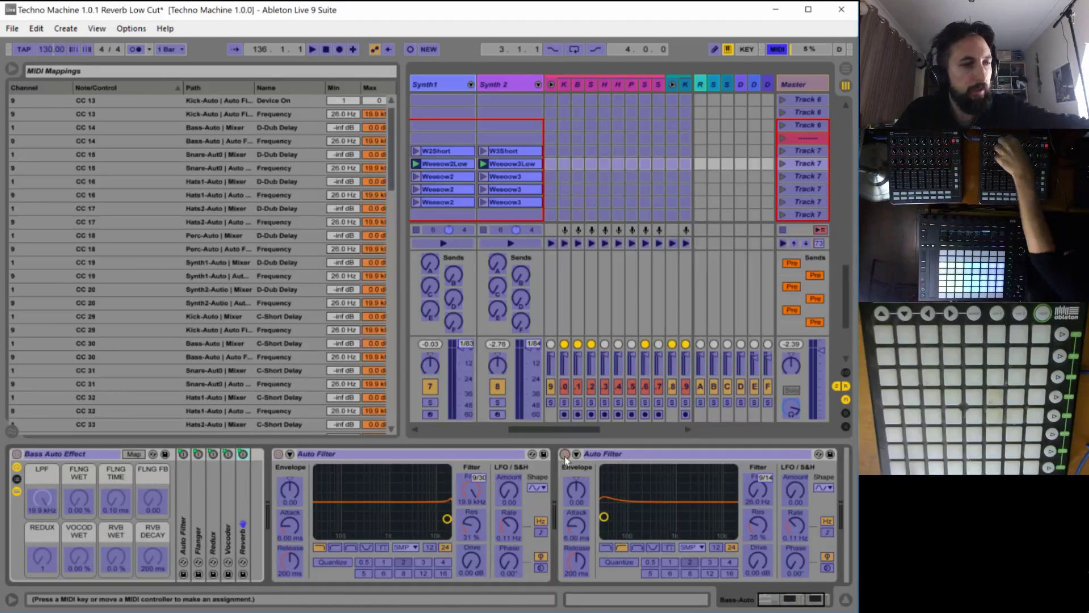
click(337, 141)
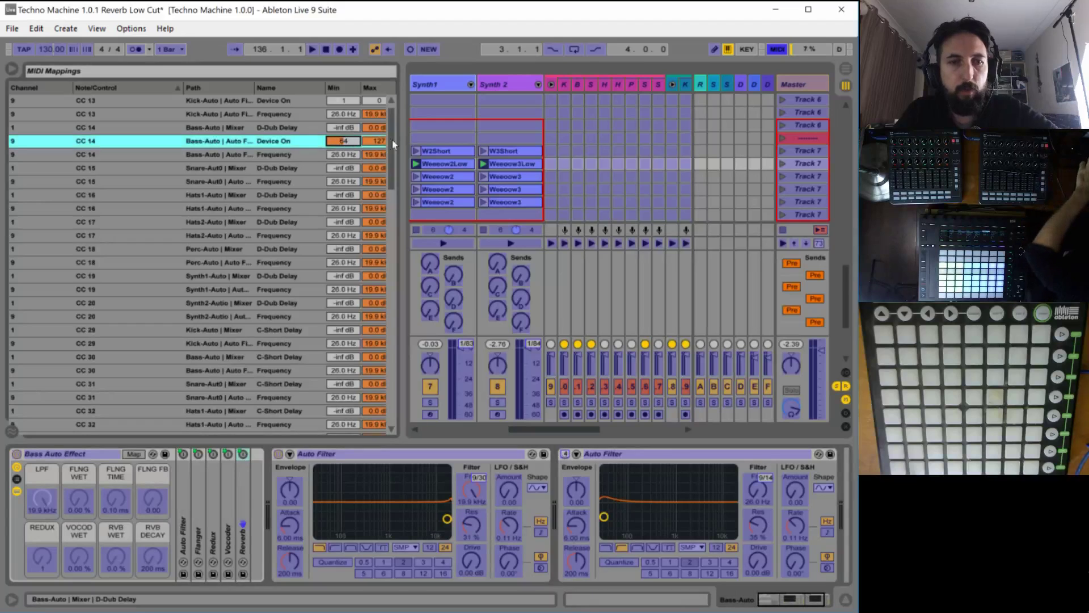
text(1)
click(379, 141)
text(0)
key(Return)
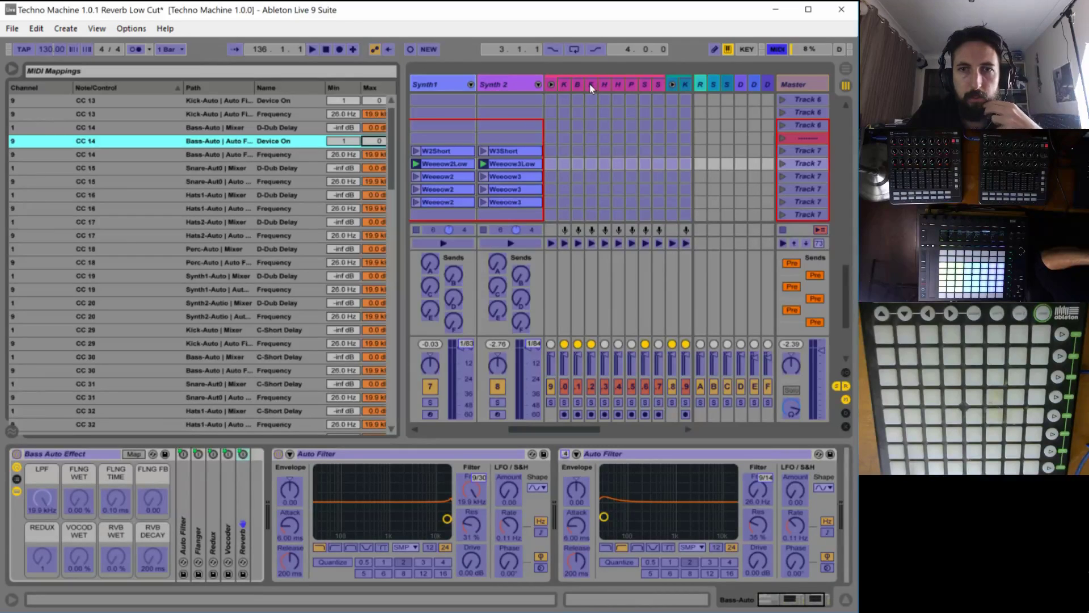
Map the on/off switch of the snare Auto track's second Auto Filter to CC 15 with minimum 1 and maximum 0.
drag(524, 432, 556, 430)
click(505, 101)
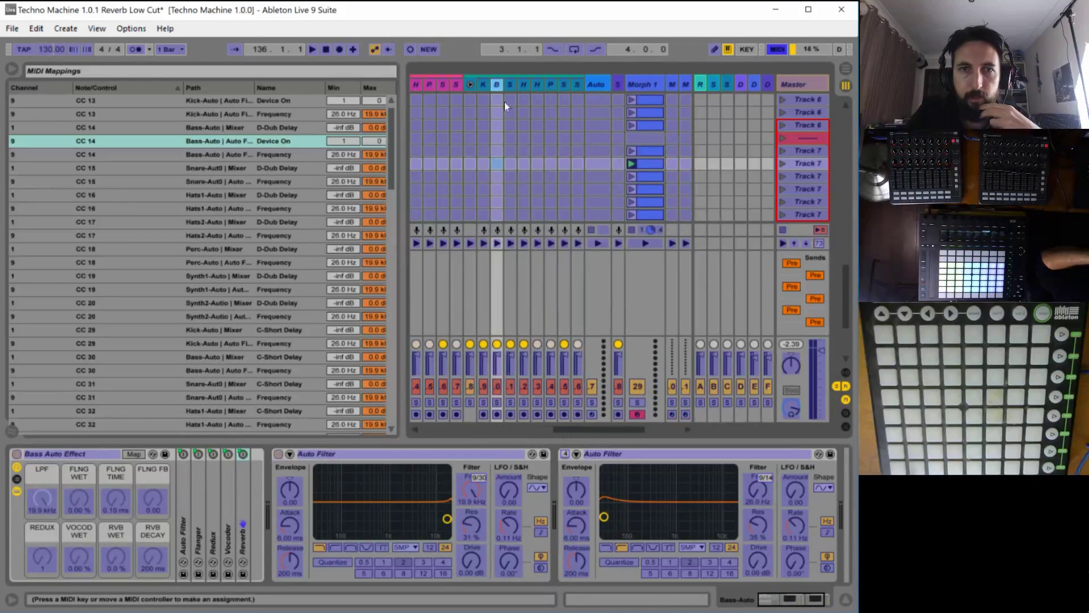
click(509, 84)
click(368, 453)
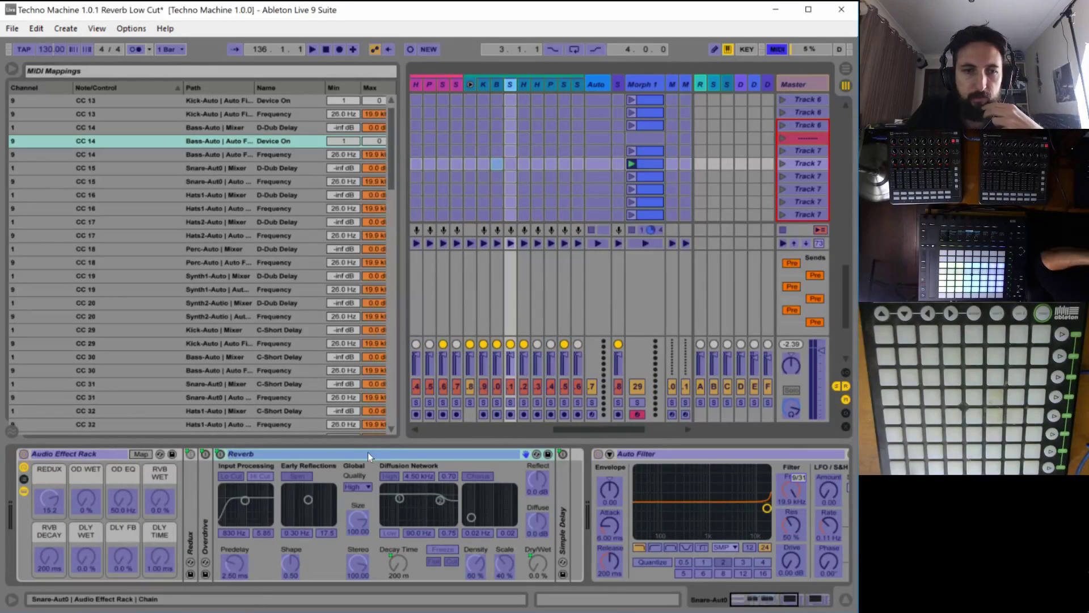
click(828, 603)
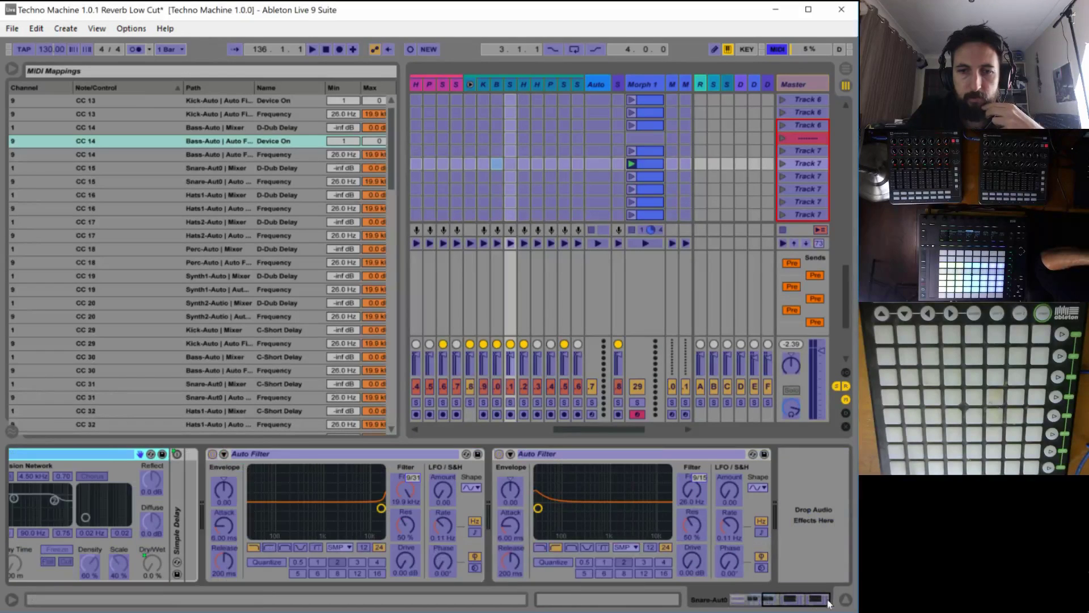
click(500, 454)
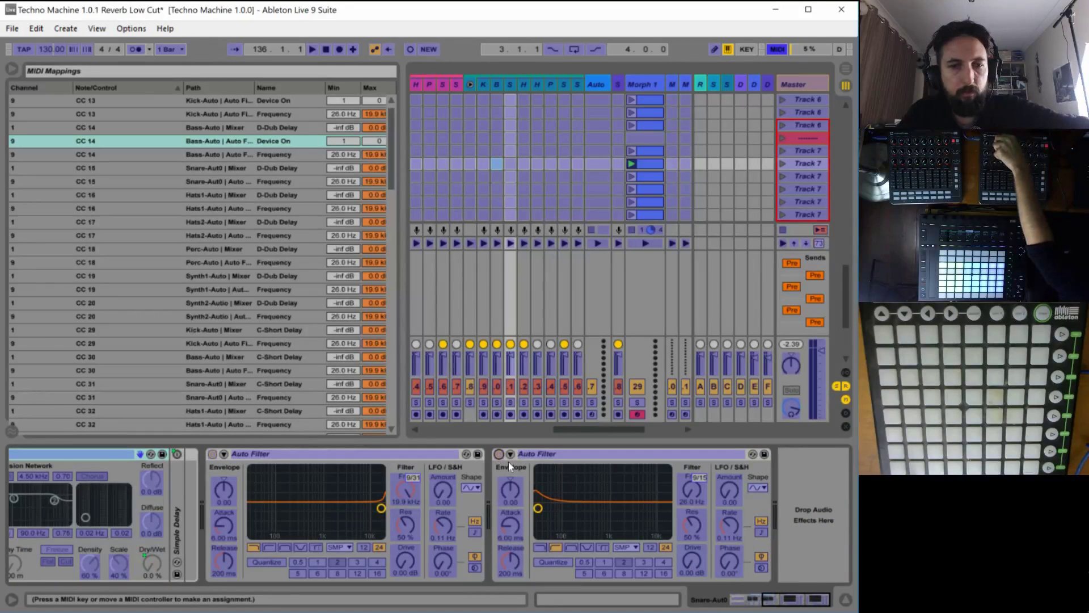
click(342, 180)
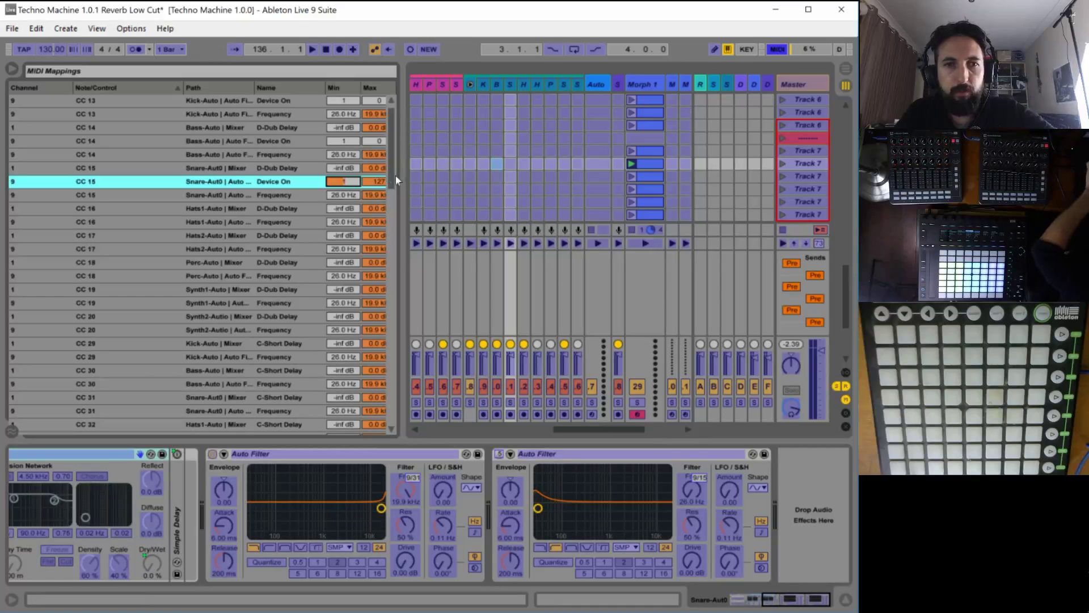
text(1)
key(Return)
text(0)
key(Return)
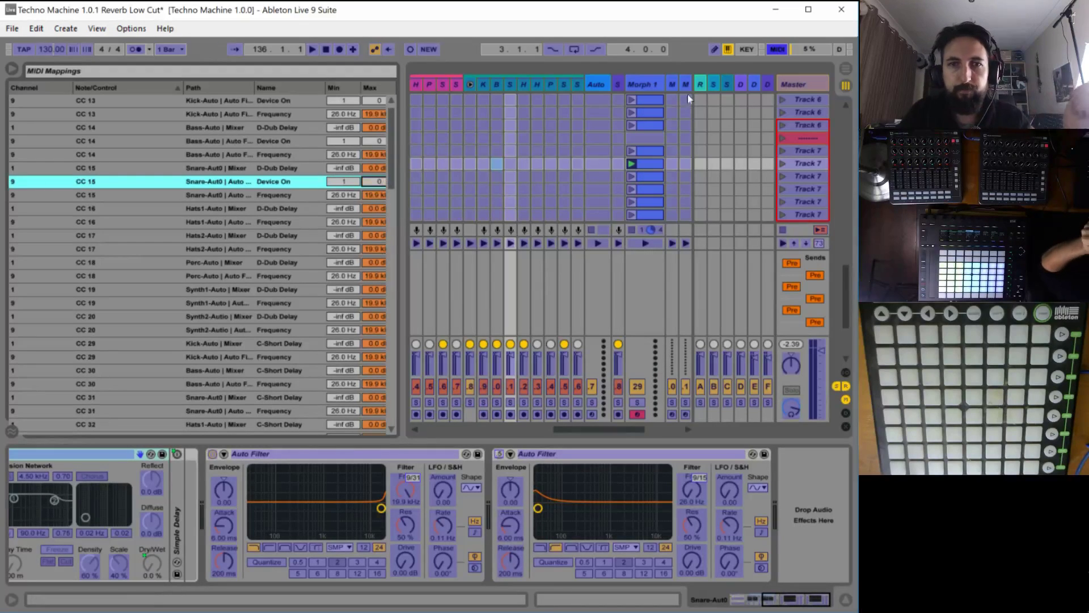
Map the on/off switch of Hats1-Auto's second Auto Filter to CC 16 with minimum 1 and maximum 0.
click(526, 85)
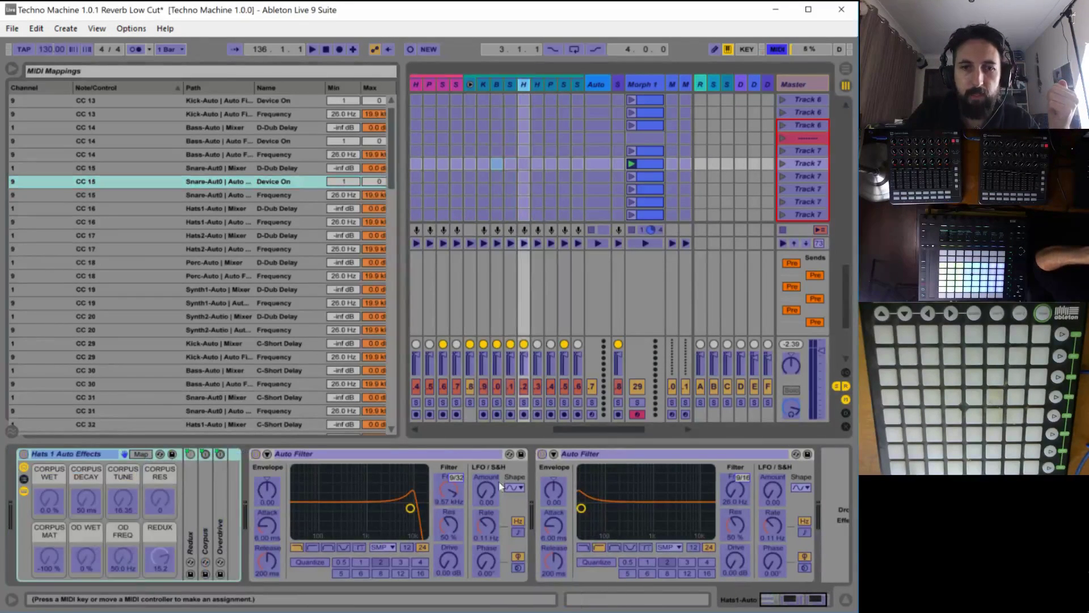
click(543, 454)
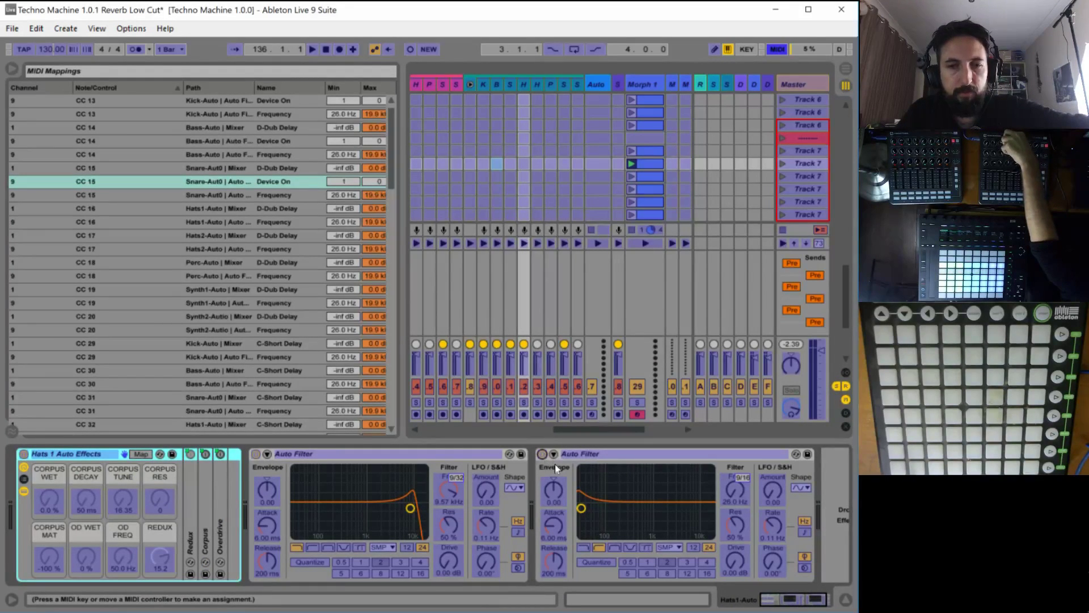
click(350, 212)
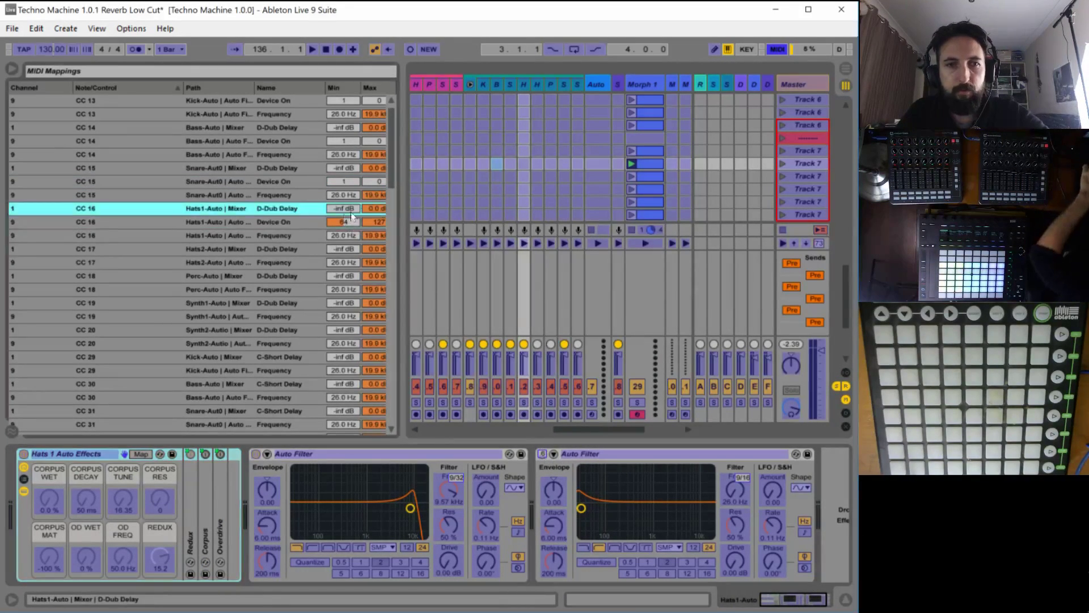
click(351, 225)
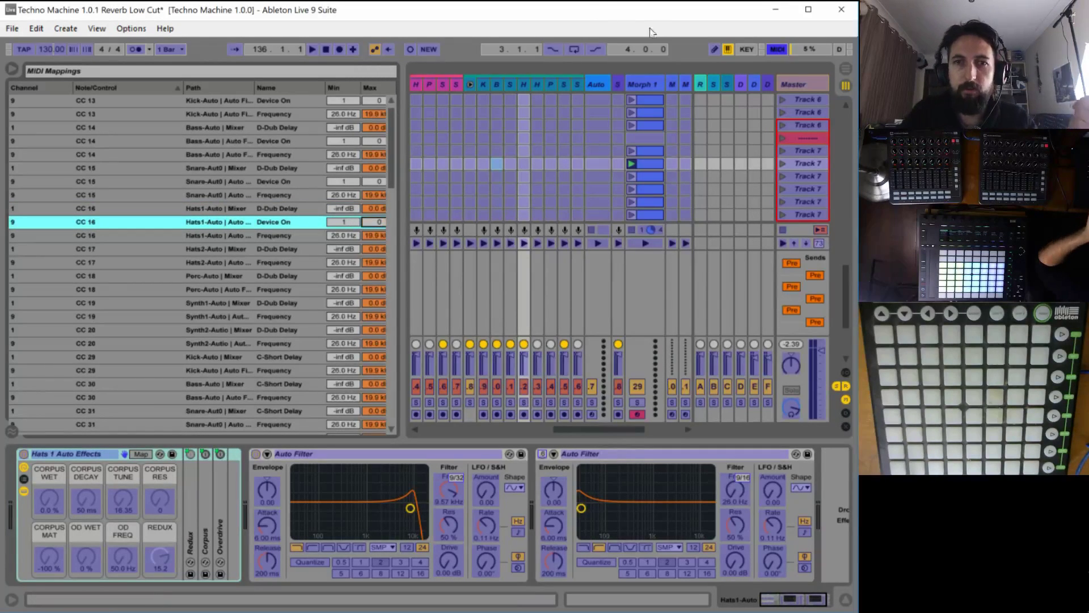
Map the on/off switches of the second Auto Filters on Hats2-Auto to CC 17 and Perc-Auto to CC 18, both with minimum 1 and maximum 0.
click(539, 84)
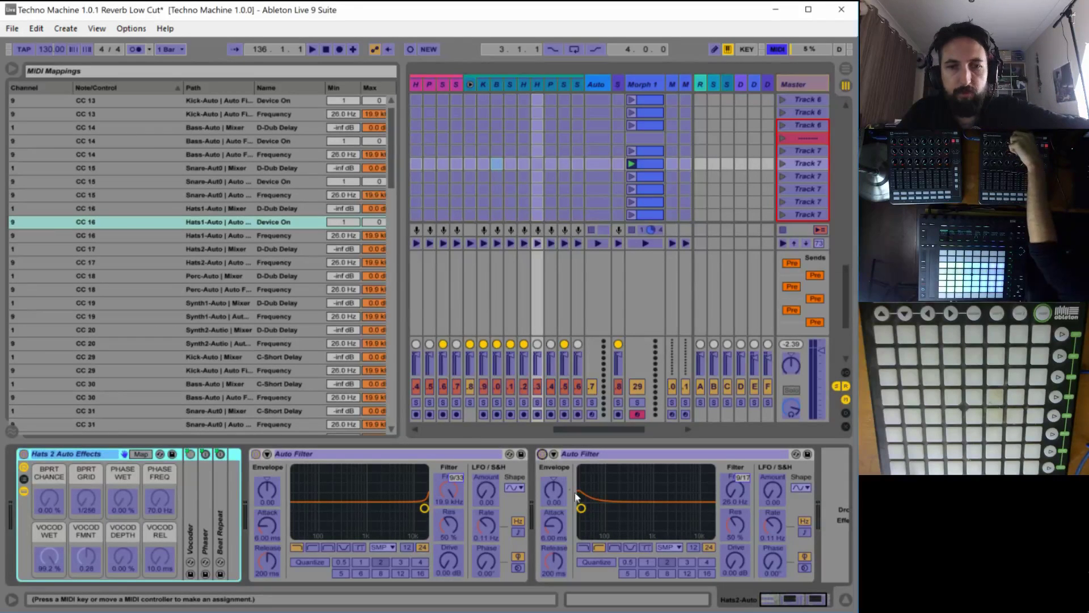
click(377, 263)
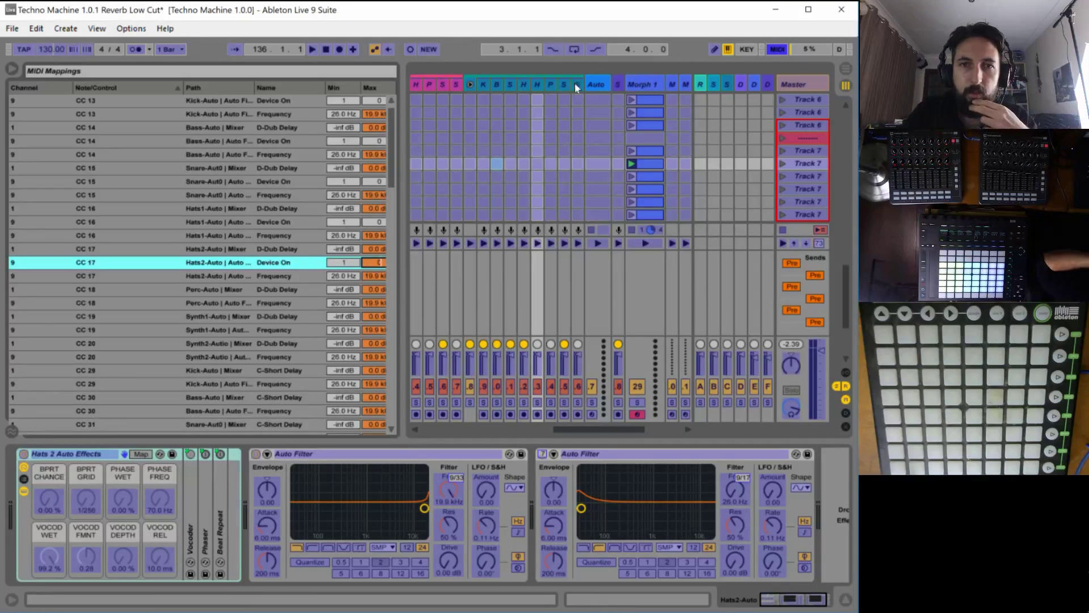
click(550, 85)
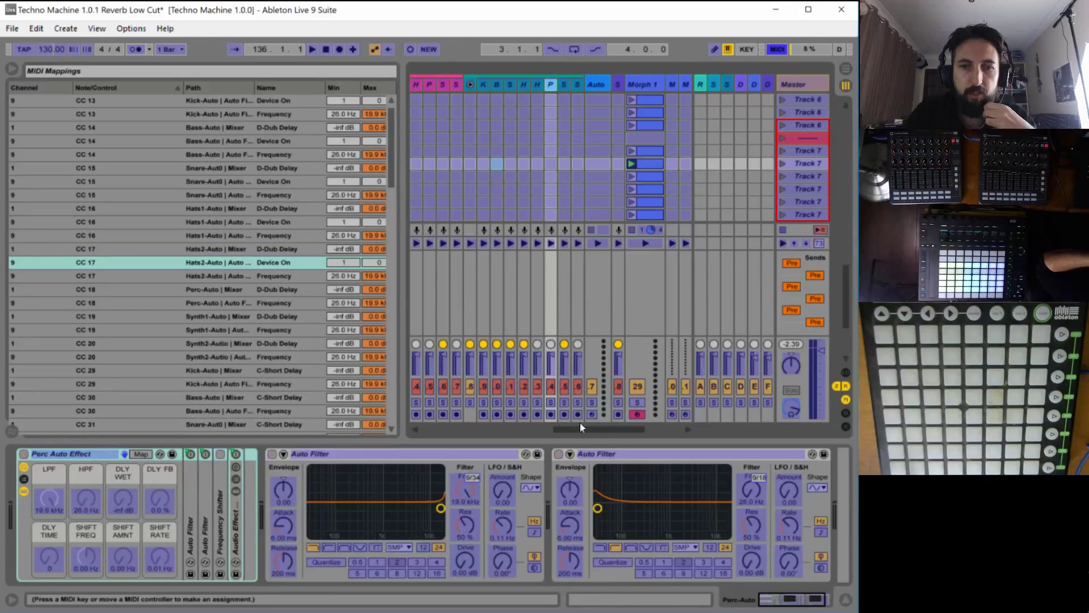
click(560, 455)
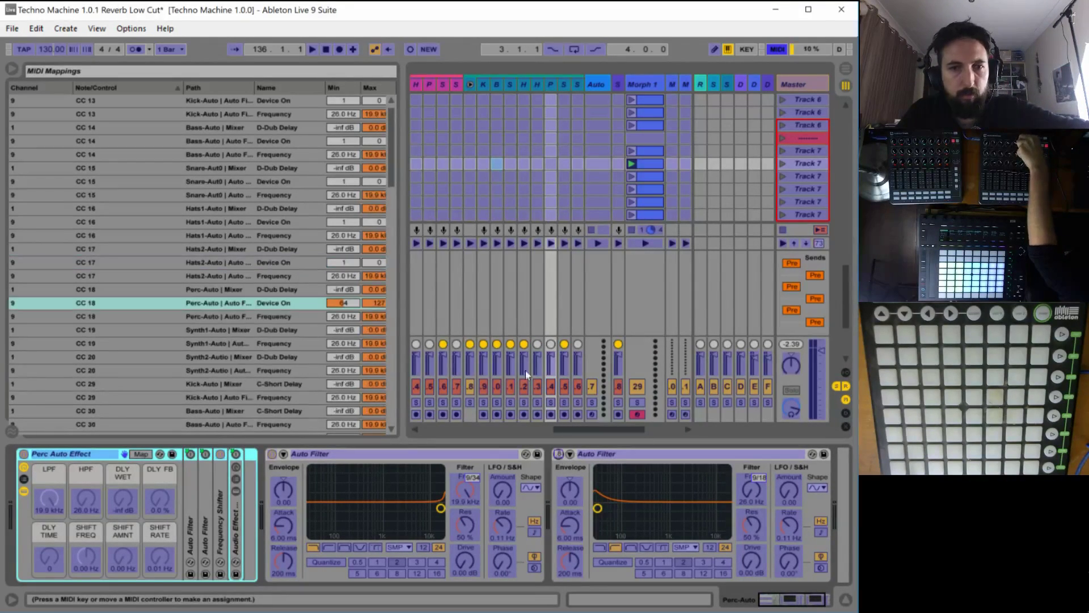
click(349, 303)
text(1)
key(Return)
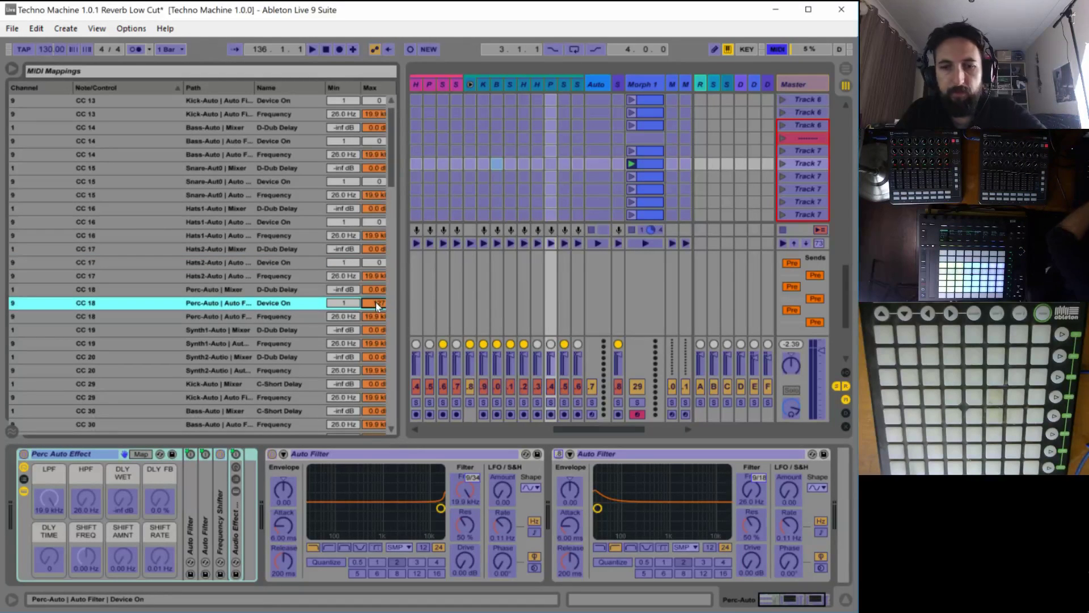
click(376, 302)
text(0)
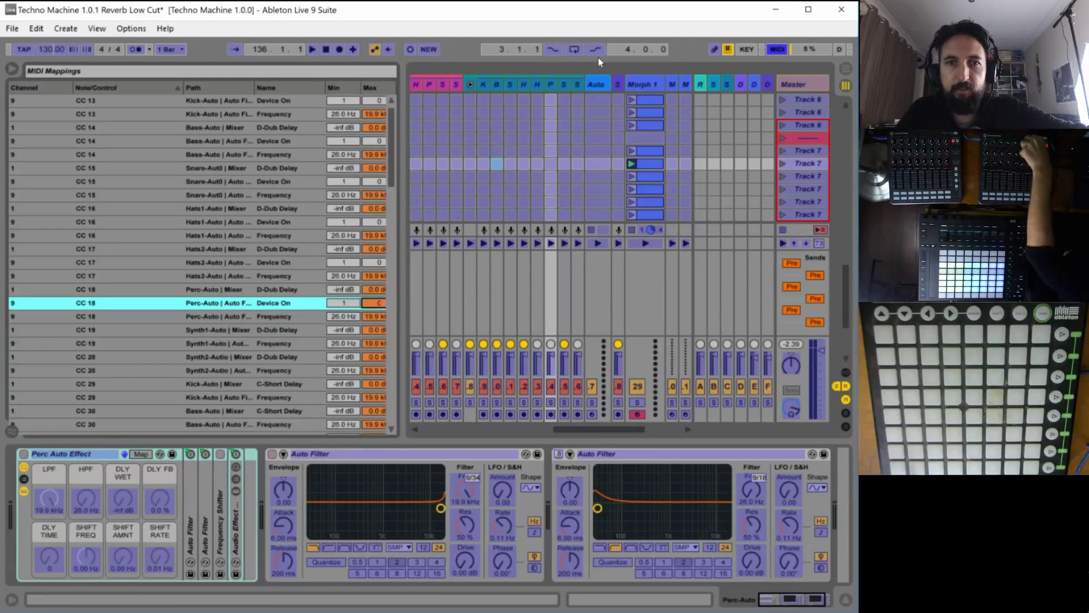
Map the on/off switch of Synth1-Auto's second Auto Filter to CC 19 with minimum 1 and maximum 0.
click(564, 85)
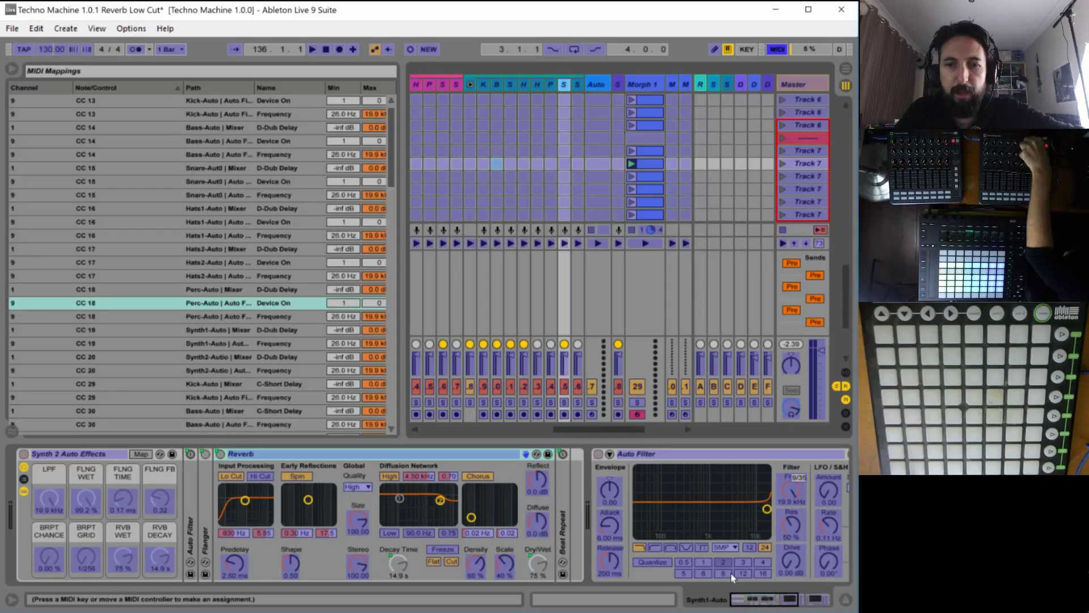
click(774, 602)
click(497, 453)
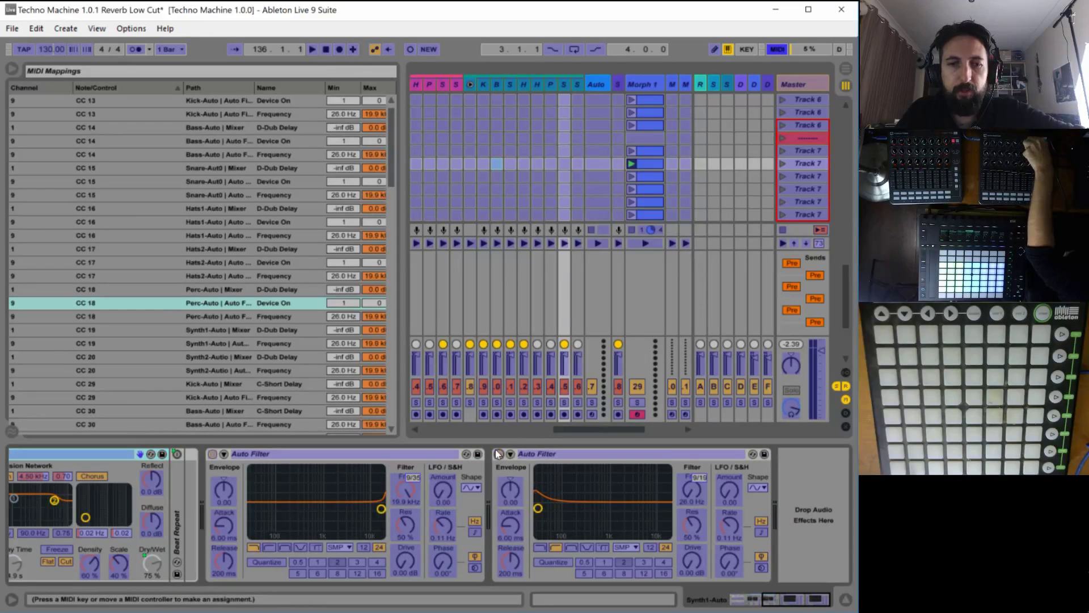
click(342, 344)
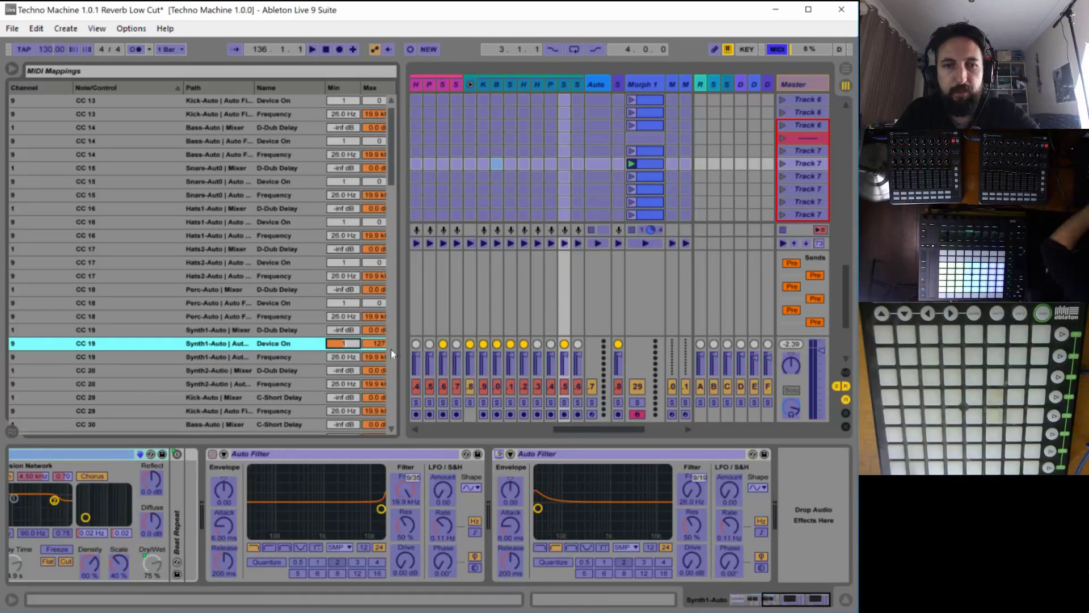
click(376, 343)
text(0)
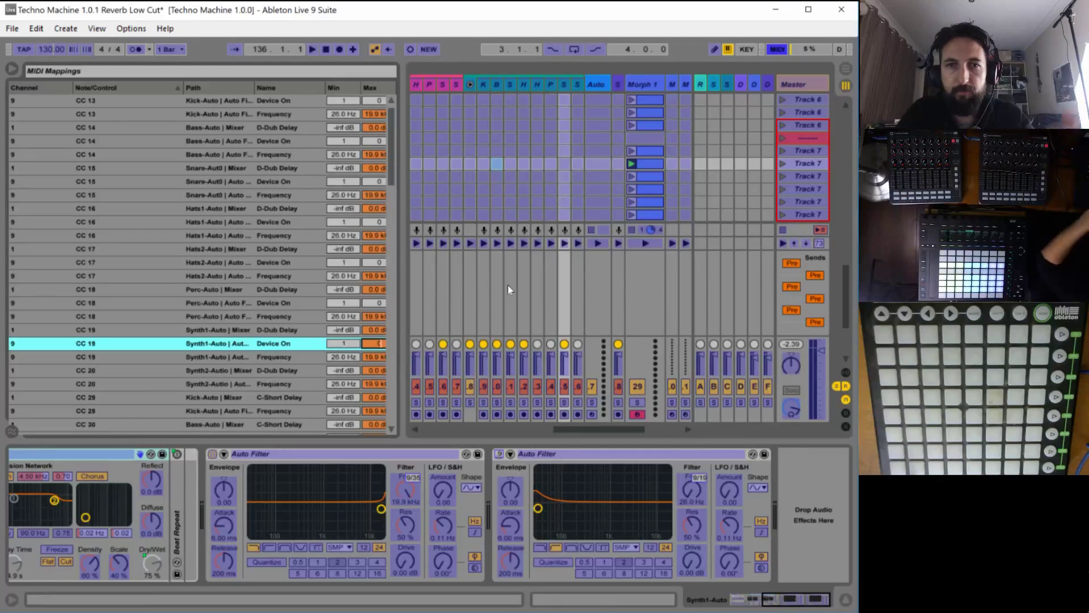
Map the on/off switch of Synth2-Auto's second Auto Filter to CC 20 with minimum 1 and maximum 0, and leave MIDI mapping mode.
click(574, 85)
click(797, 604)
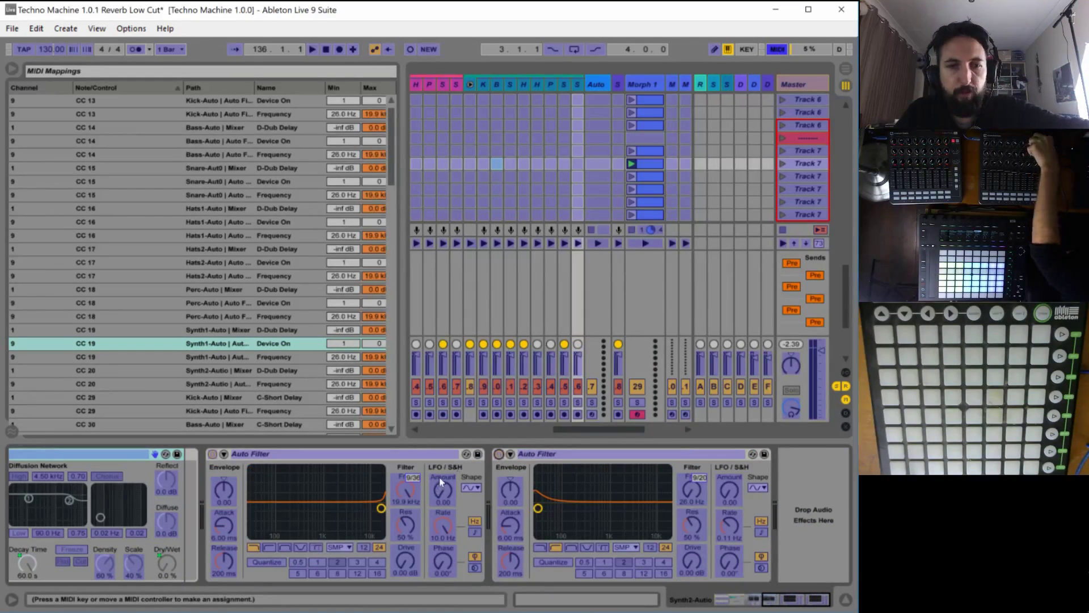
click(499, 454)
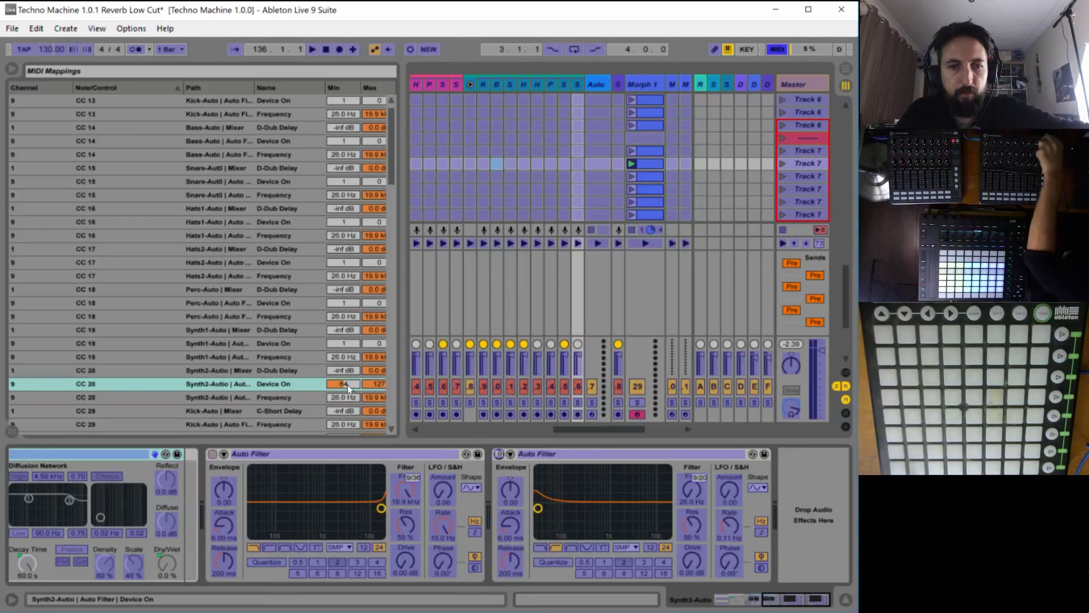
click(347, 386)
text(1)
click(376, 384)
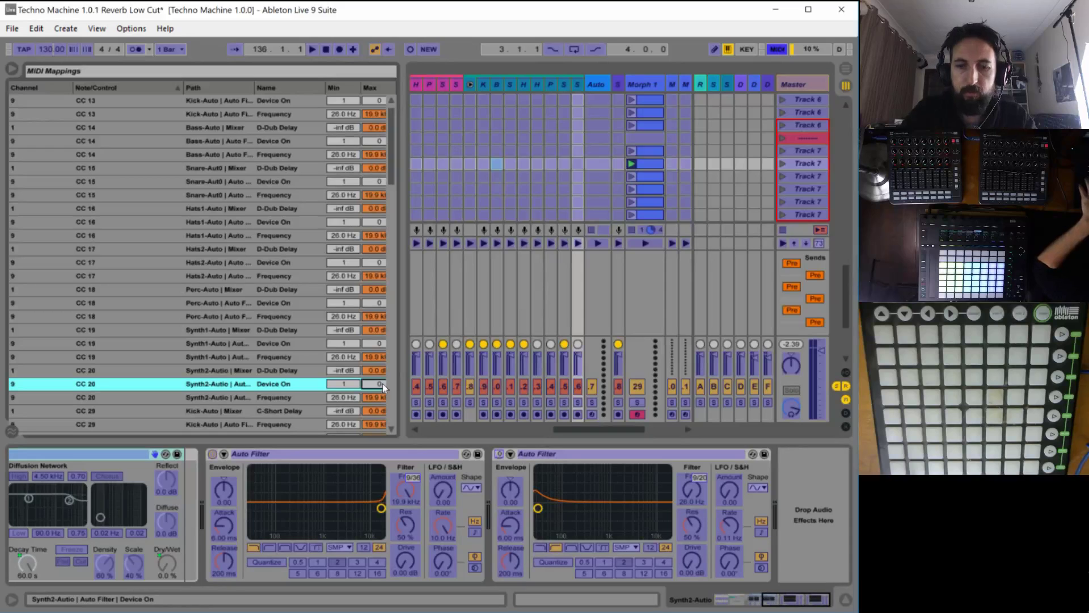
key(ctrl+m)
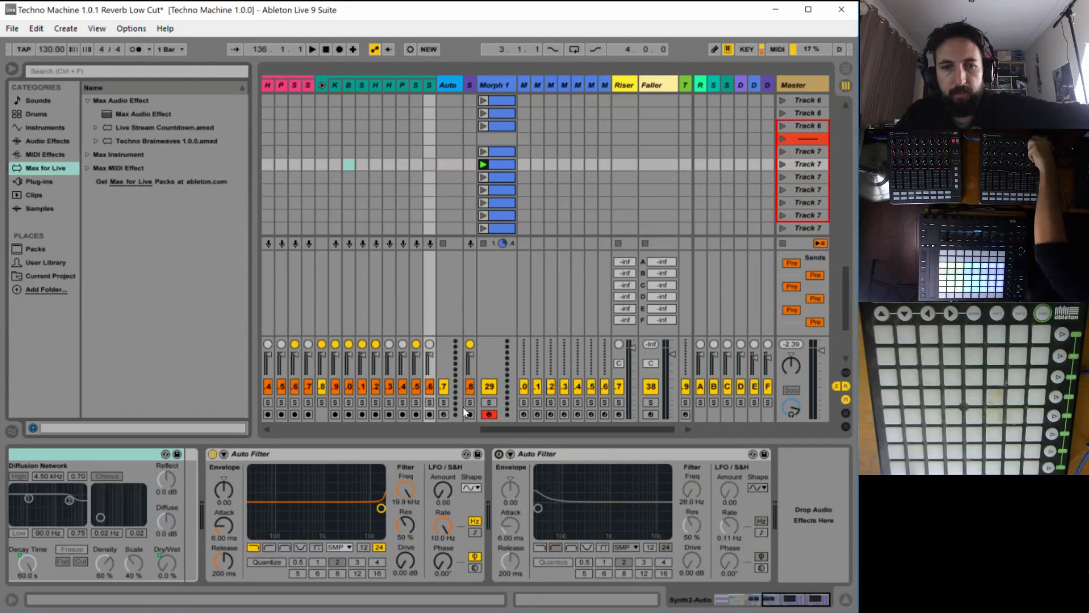
Check the second Auto Filter's on/off behaviour on the Auto tracks from Synth1-Auto back to Kick-Auto.
click(415, 85)
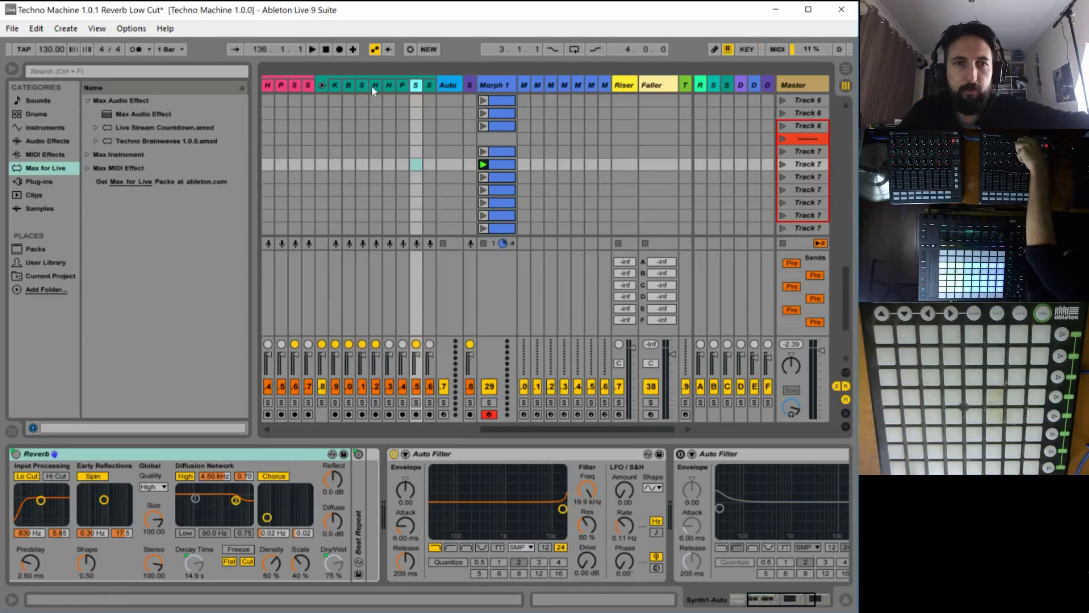
click(402, 85)
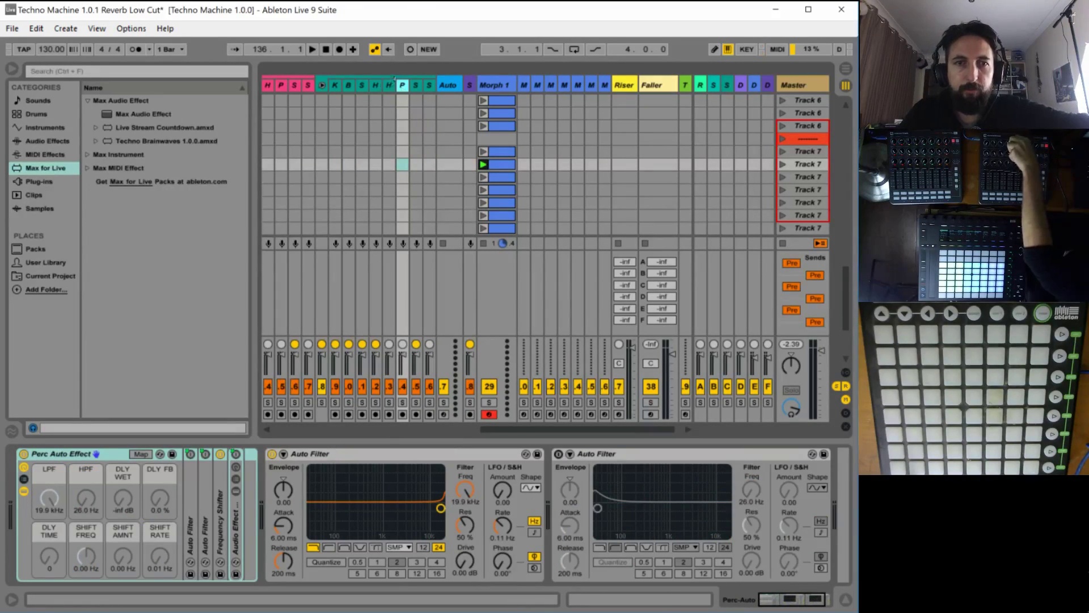
click(388, 85)
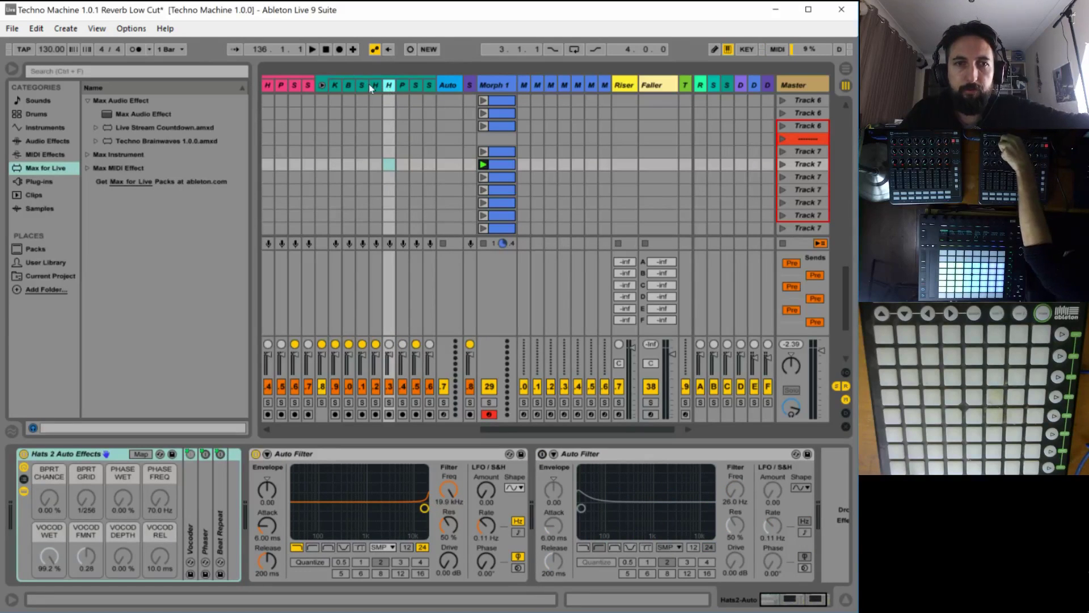
click(362, 85)
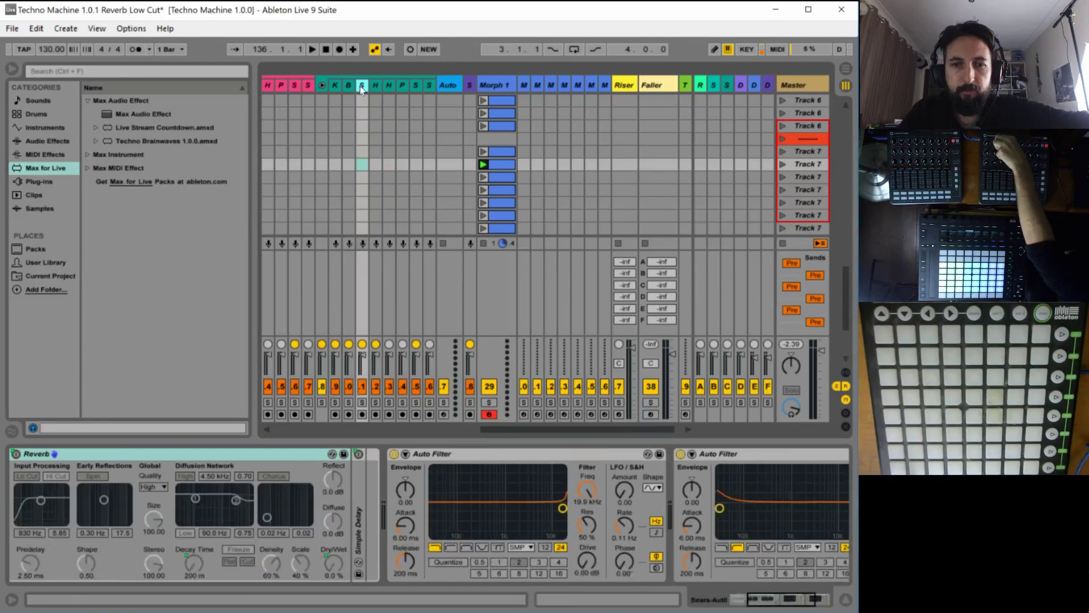
click(349, 85)
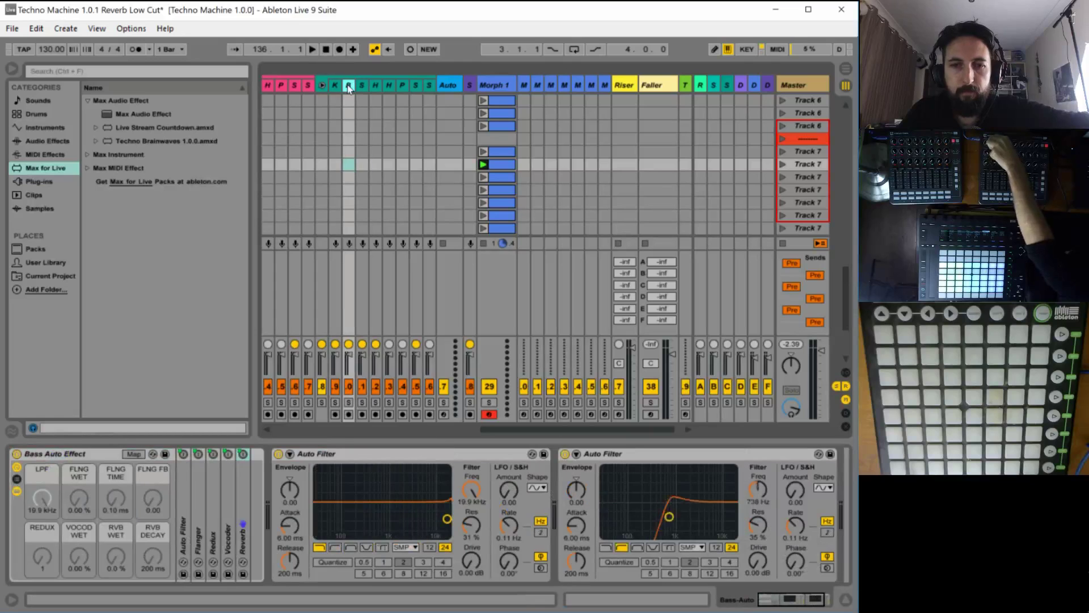
click(336, 86)
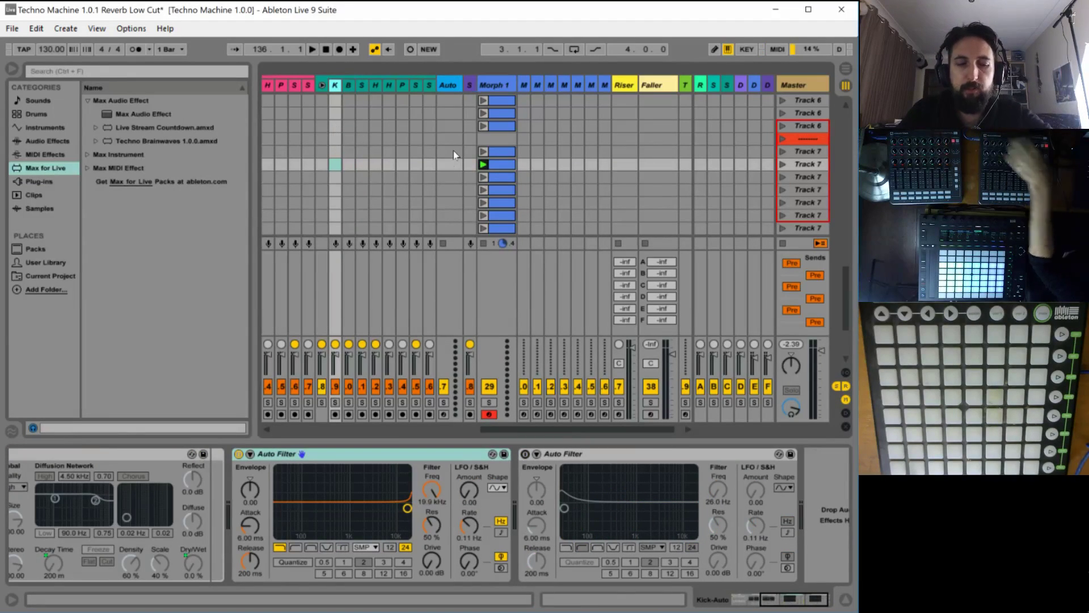
Try mapping the on/off switch of Kick-Auto's first Auto Filter to CC 29 with minimum 126 and maximum 127, then delete that mapping.
key(ctrl+m)
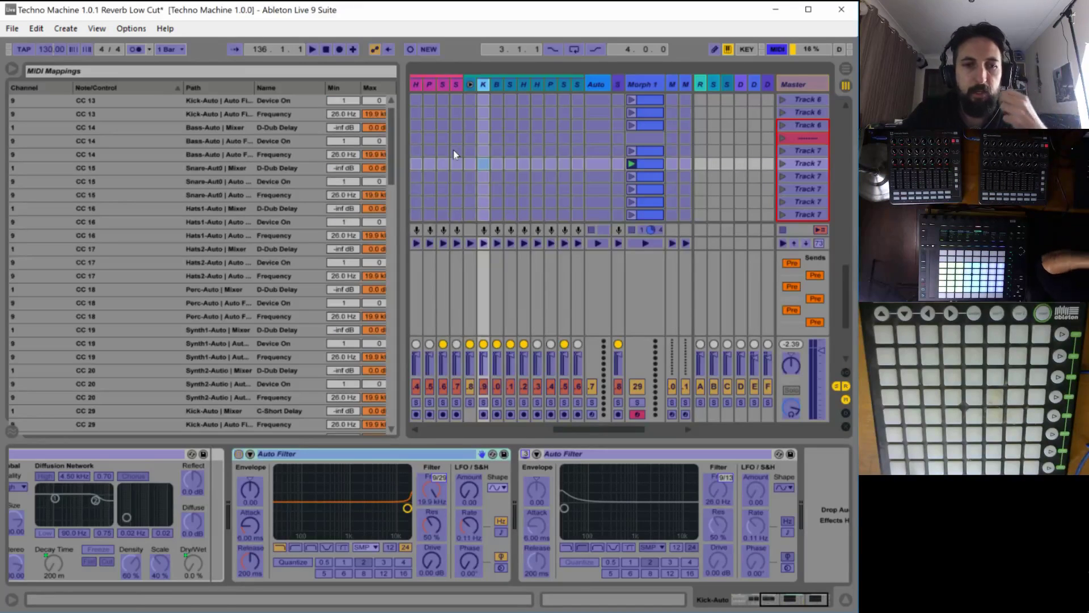
click(238, 456)
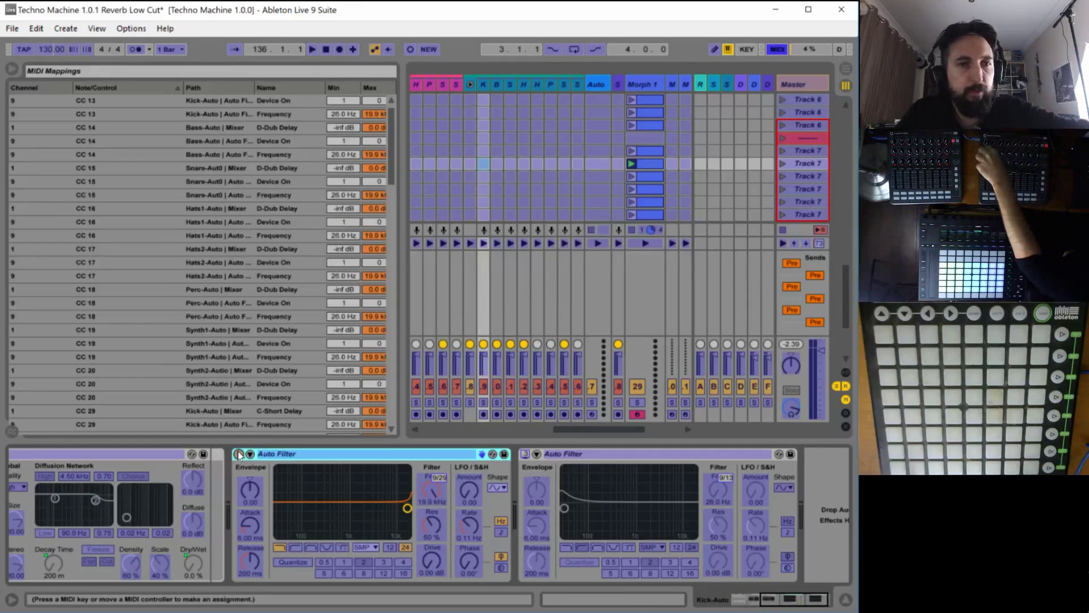
click(345, 425)
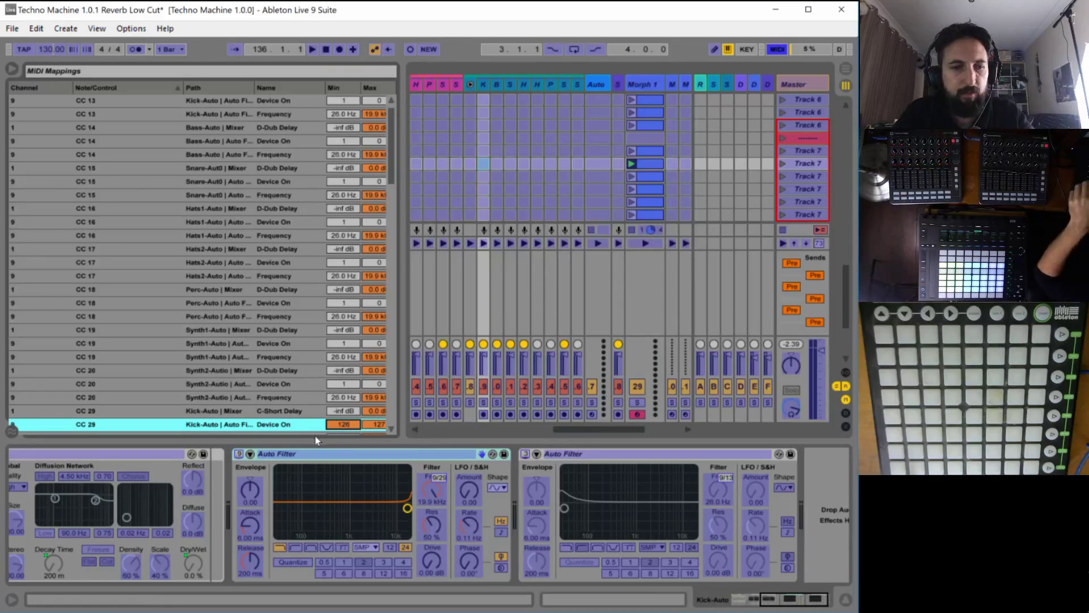
key(ctrl+m)
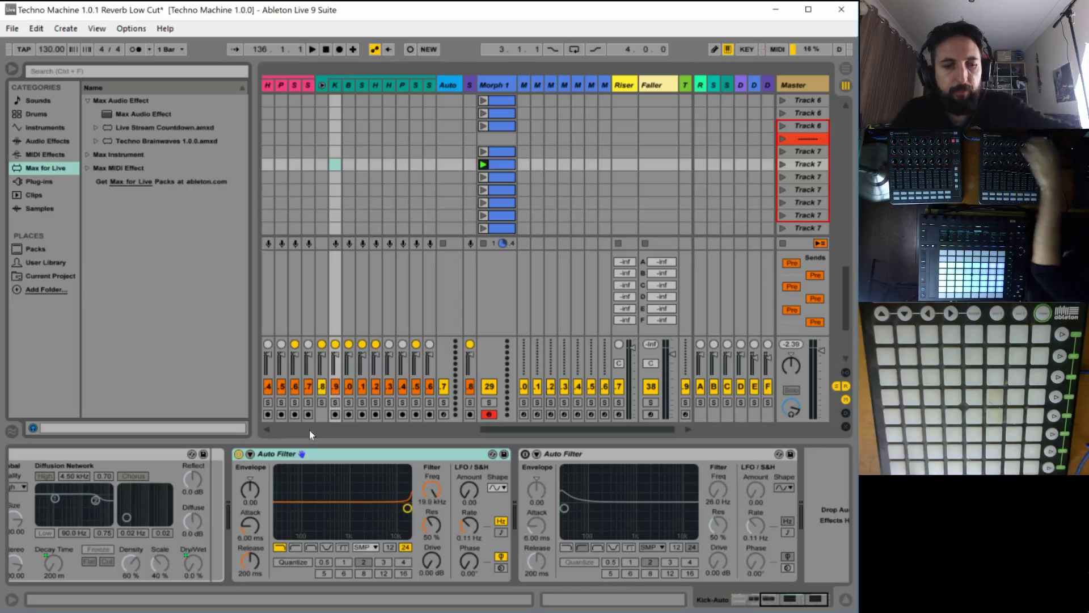
key(ctrl+m)
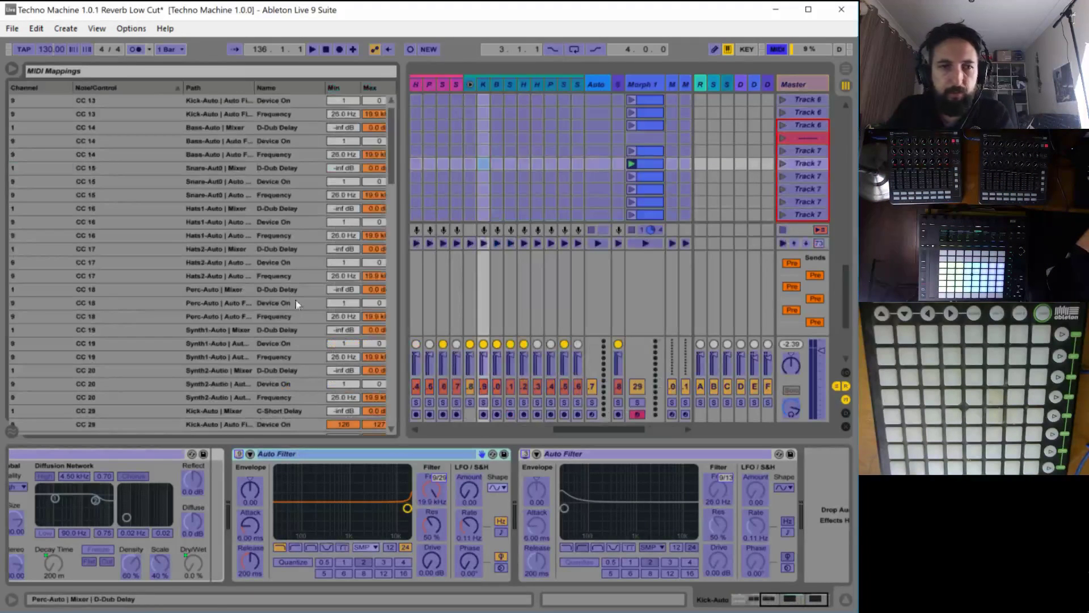
right_click(241, 457)
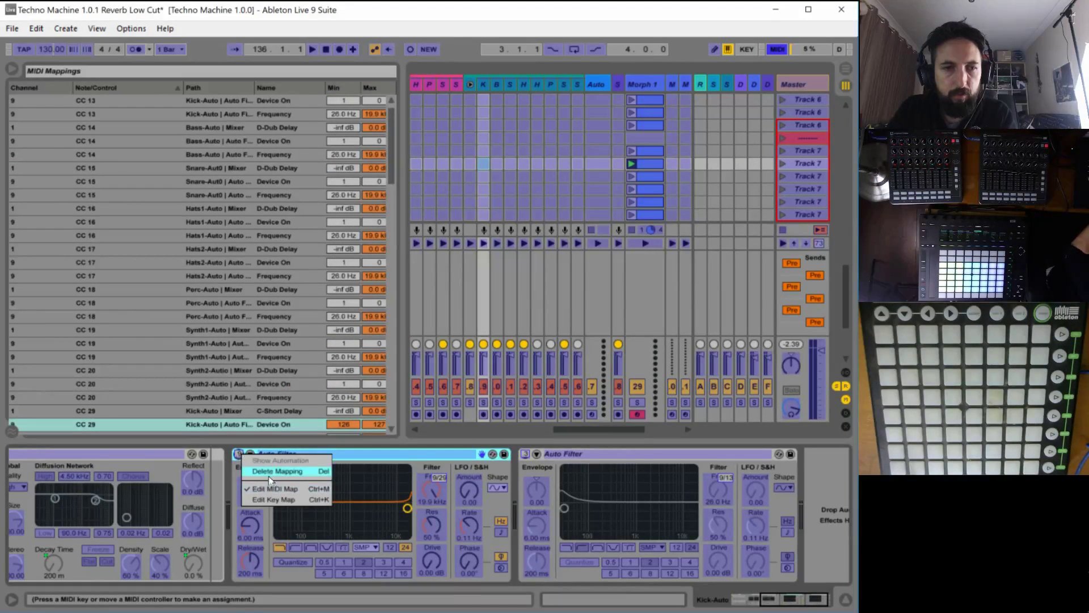
click(268, 472)
Map the on/off switch of Kick-Auto's first Auto Filter to CC 29 with minimum 127 and maximum 126, and leave MIDI mapping mode.
click(239, 454)
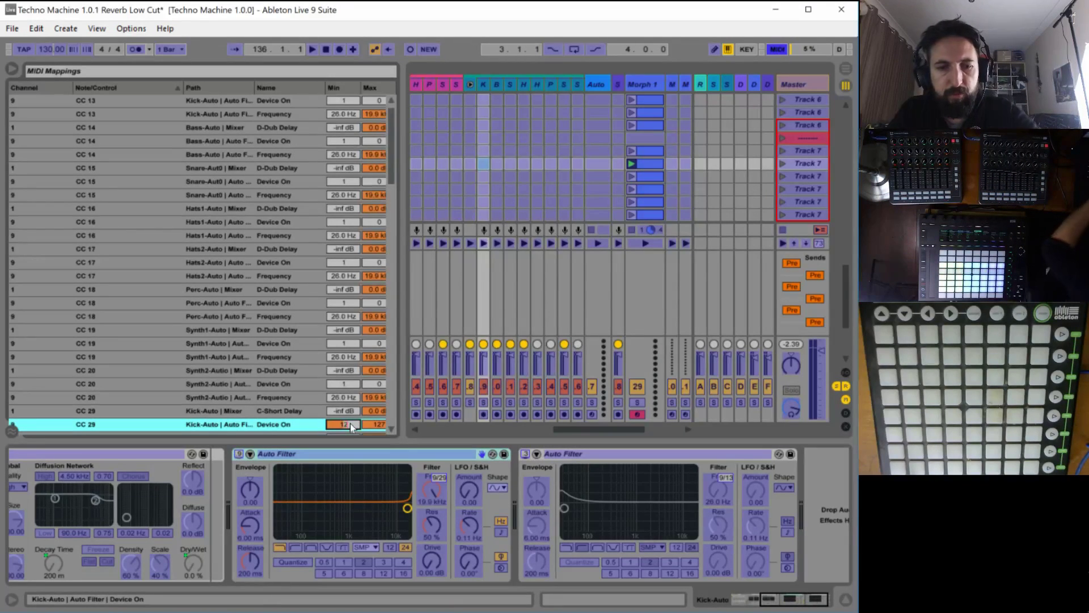
text(127)
key(Return)
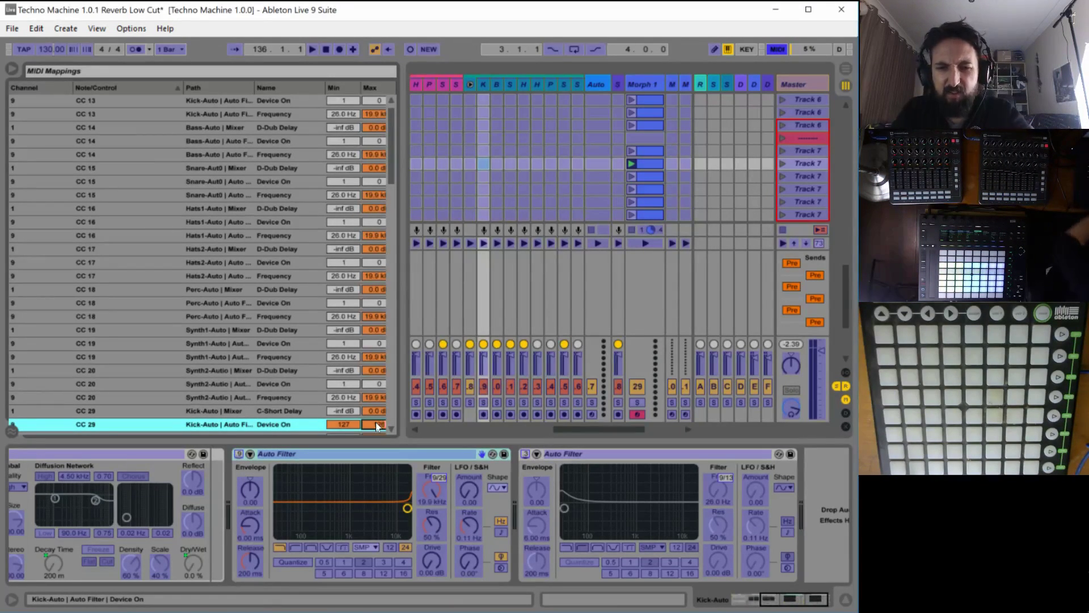
text(126)
key(Return)
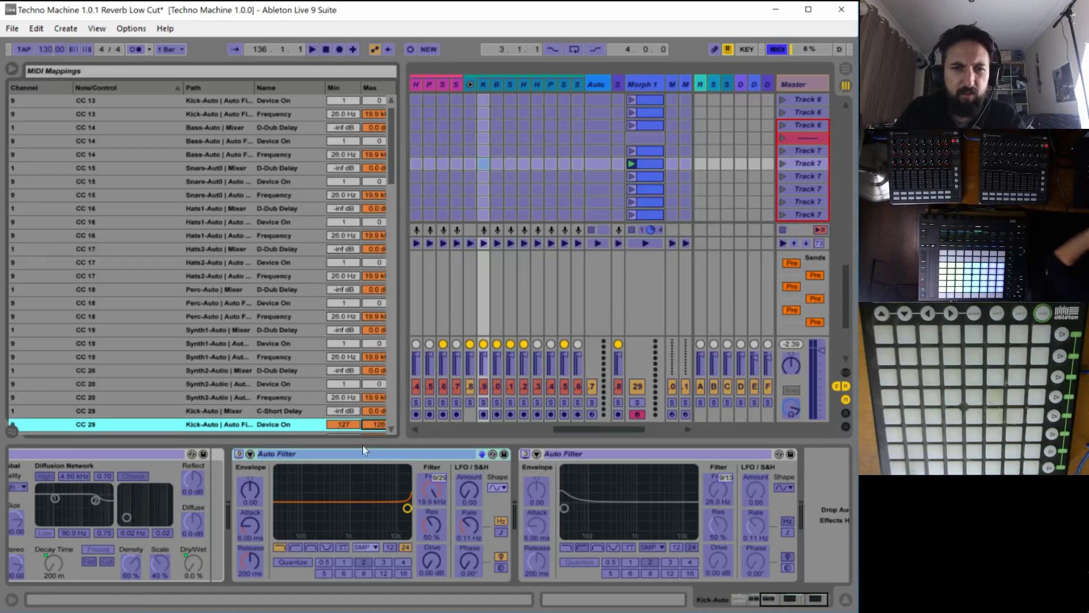
key(ctrl+m)
click(239, 454)
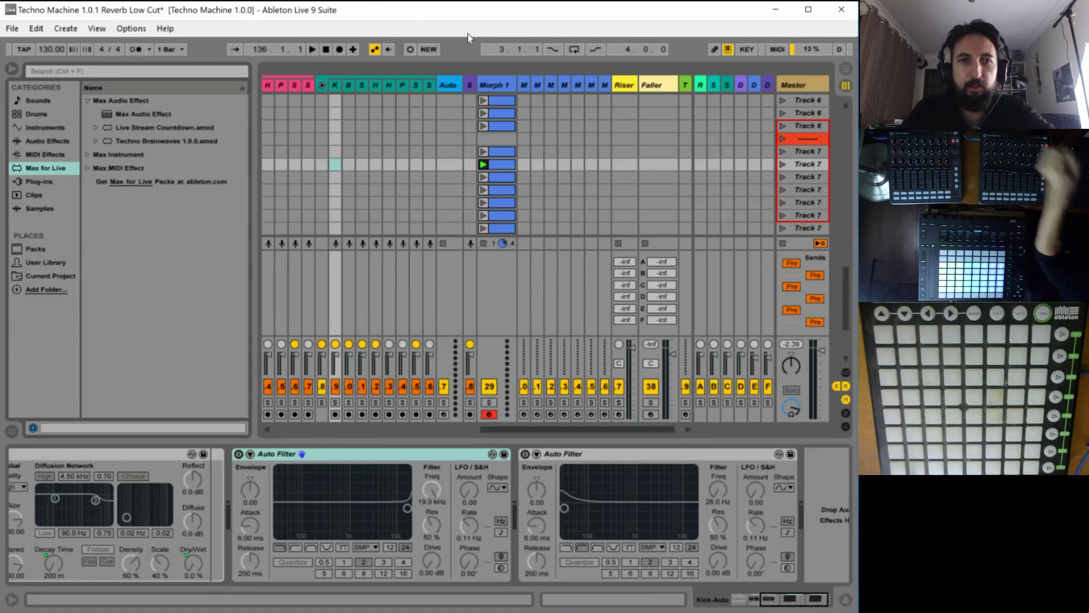
Map the on/off switch of Bass-Auto's first Auto Filter to CC 30 with minimum 127 and maximum 126.
click(347, 86)
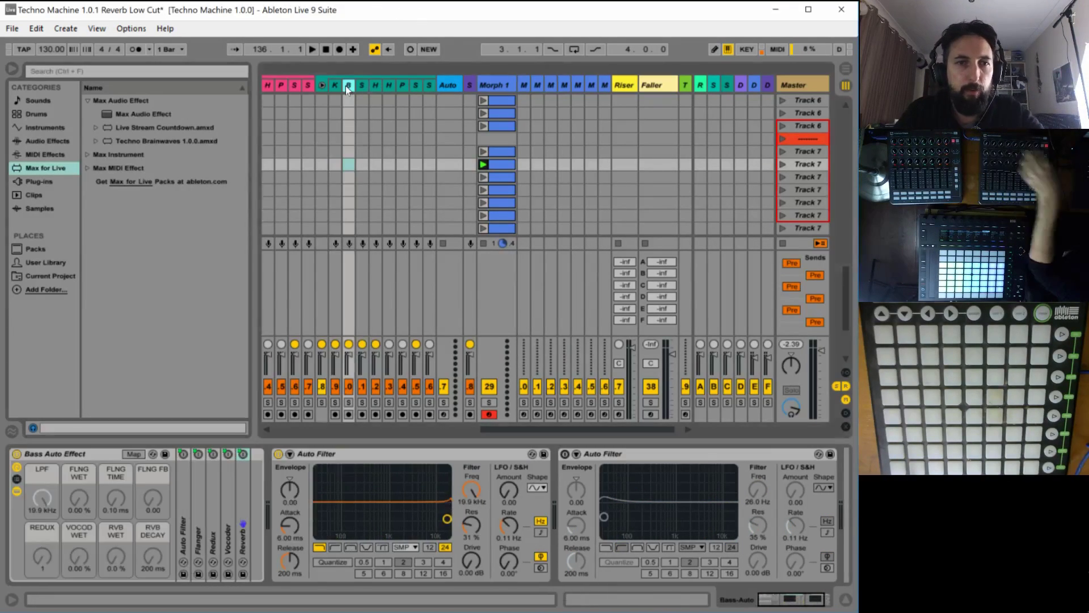
key(ctrl+m)
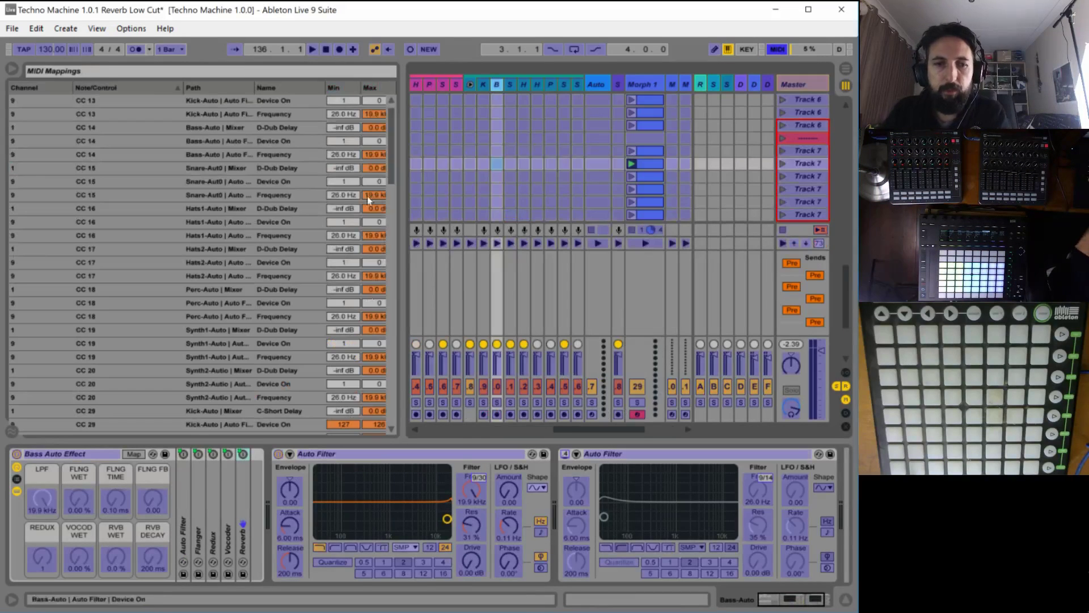
click(275, 454)
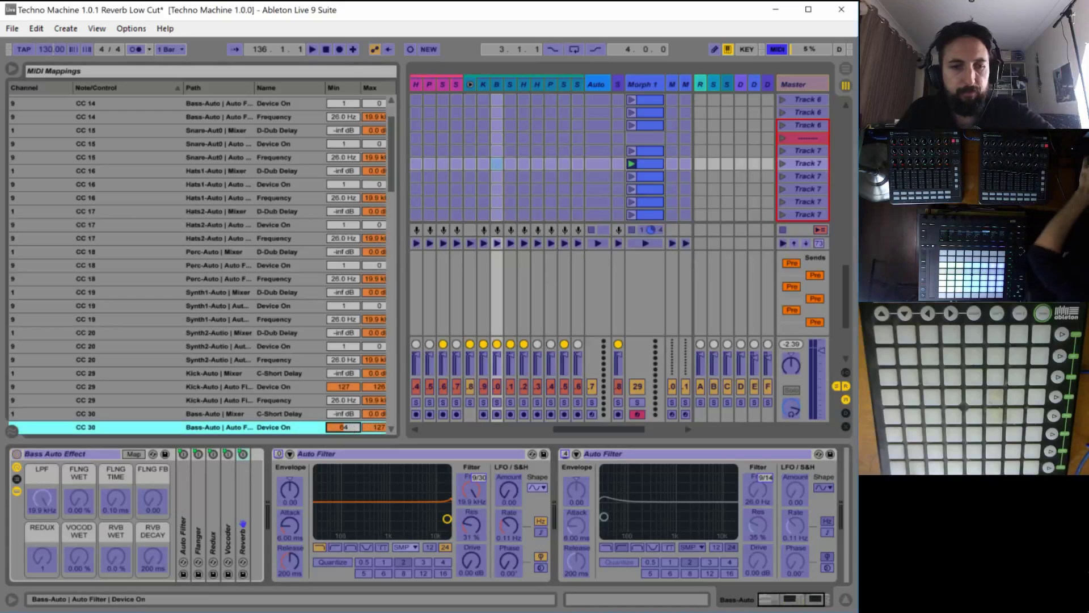
drag(351, 427, 353, 427)
click(375, 428)
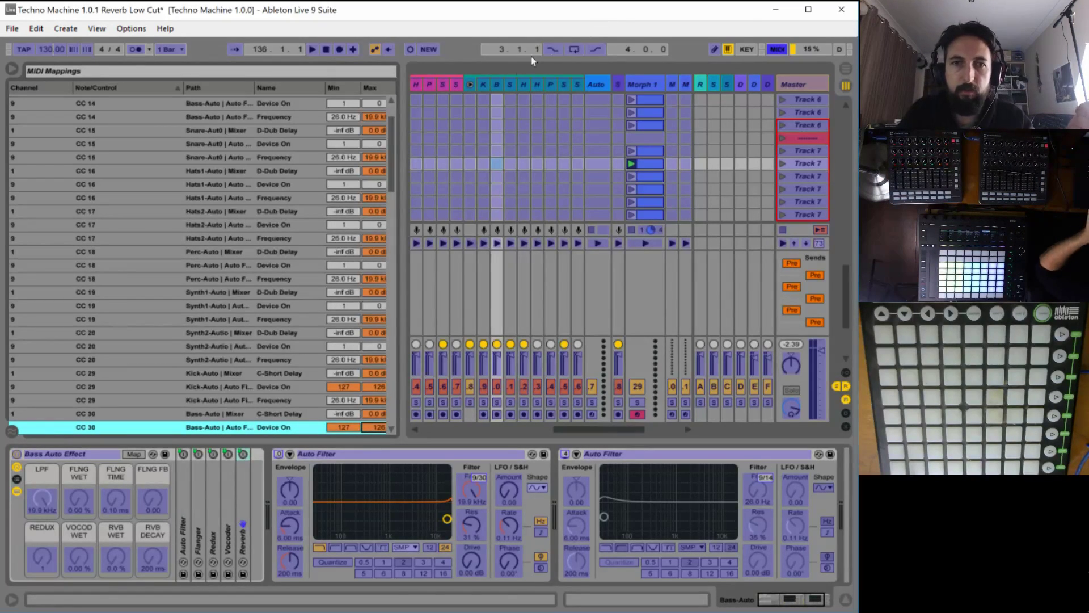
Map the on/off switch of Snare-Aut0's first Auto Filter to CC 31 with minimum 127 and maximum 126.
click(512, 85)
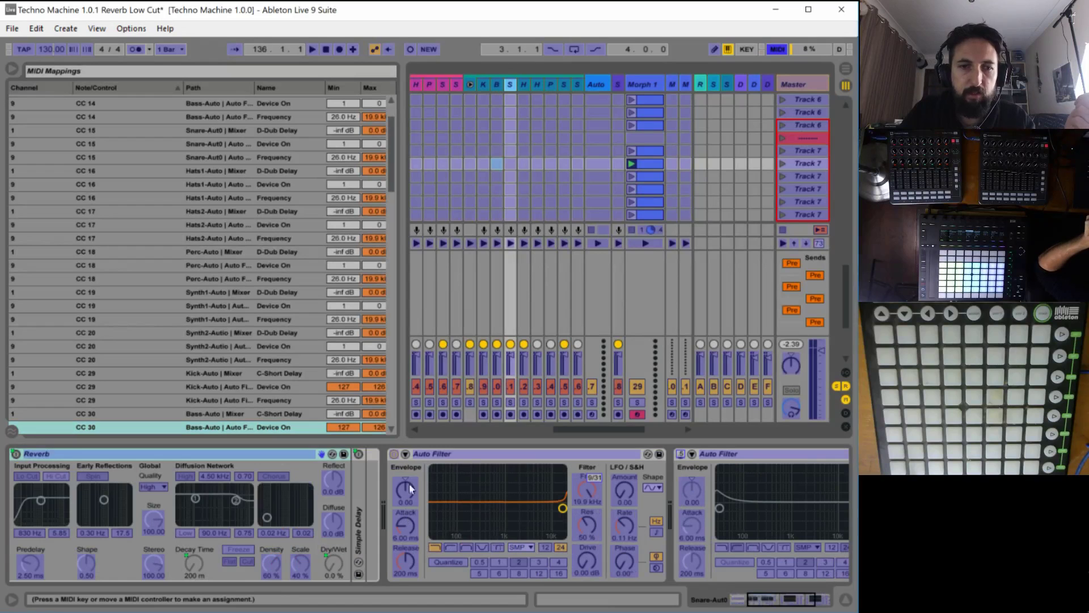
click(395, 454)
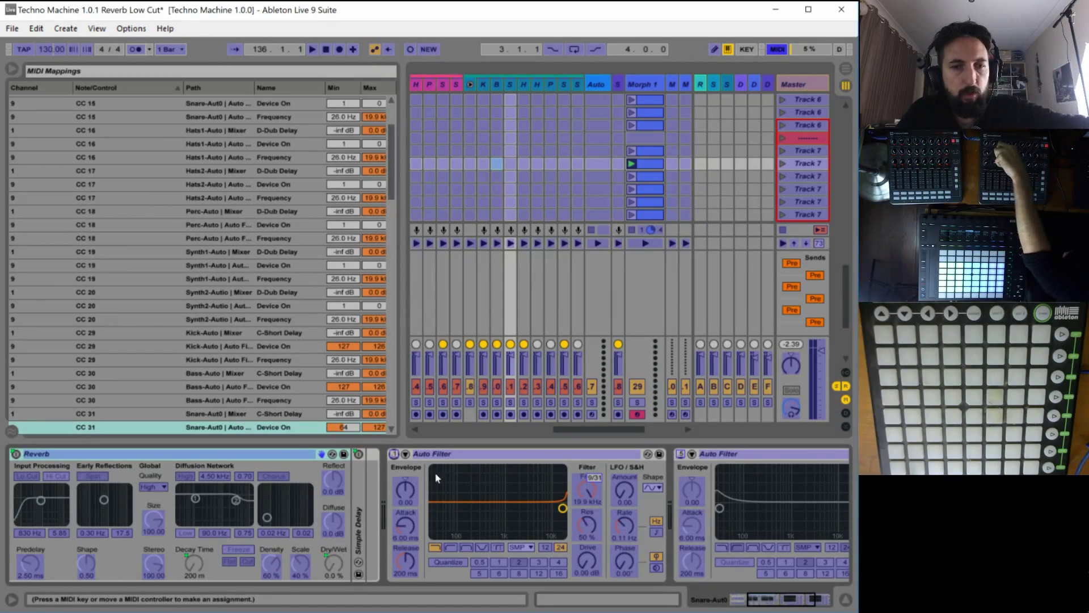
click(344, 427)
click(384, 427)
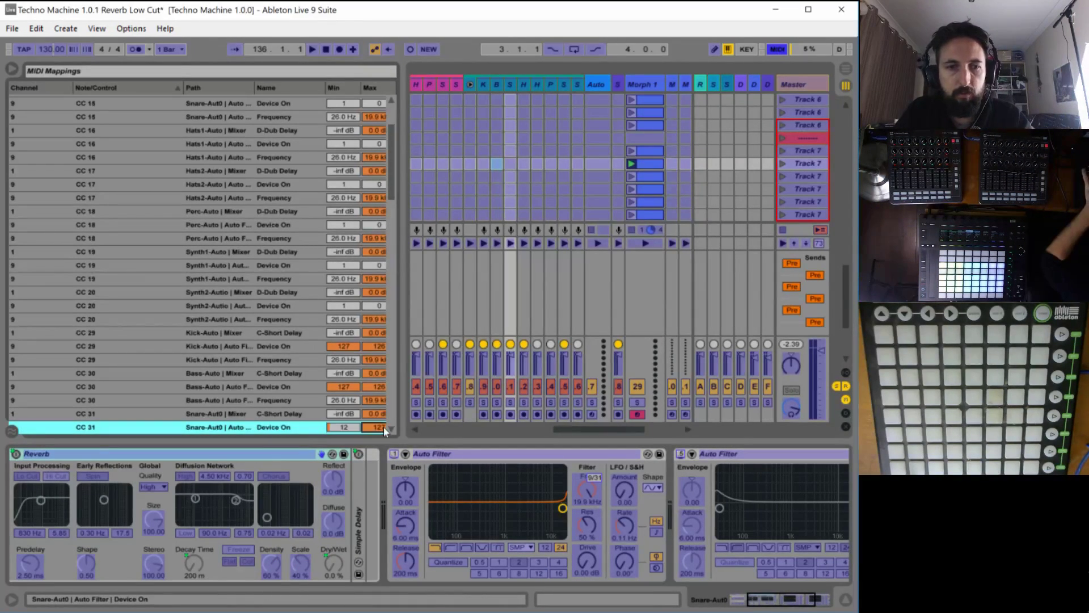
text(7)
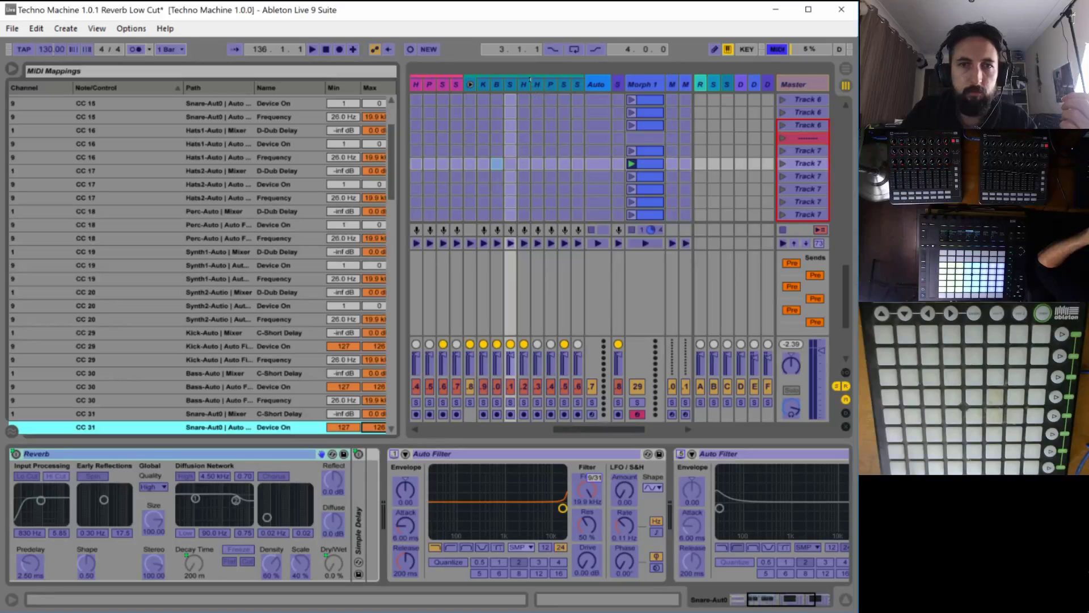
Try mapping the on/off switch of Hats1-Auto's first Auto Filter to CC 52 with minimum 127 and maximum 126.
click(525, 92)
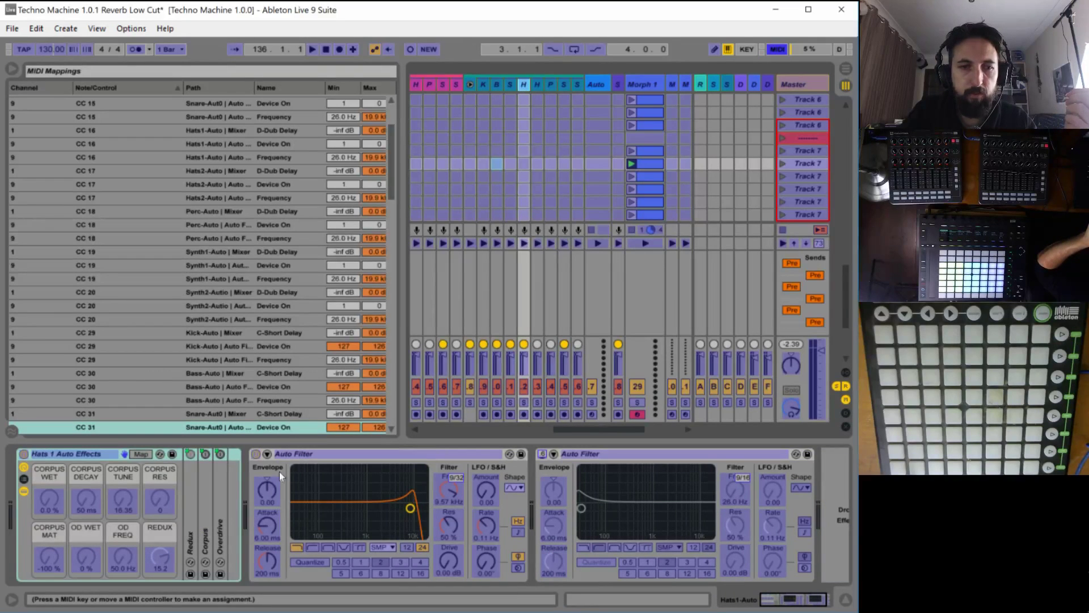
click(254, 456)
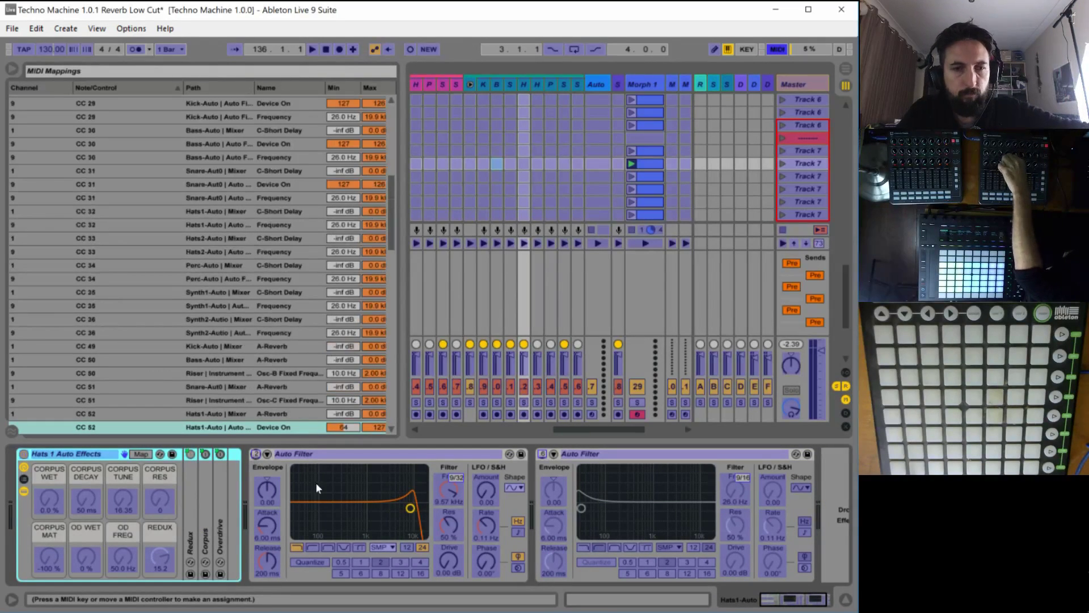
click(343, 427)
text(127)
click(372, 427)
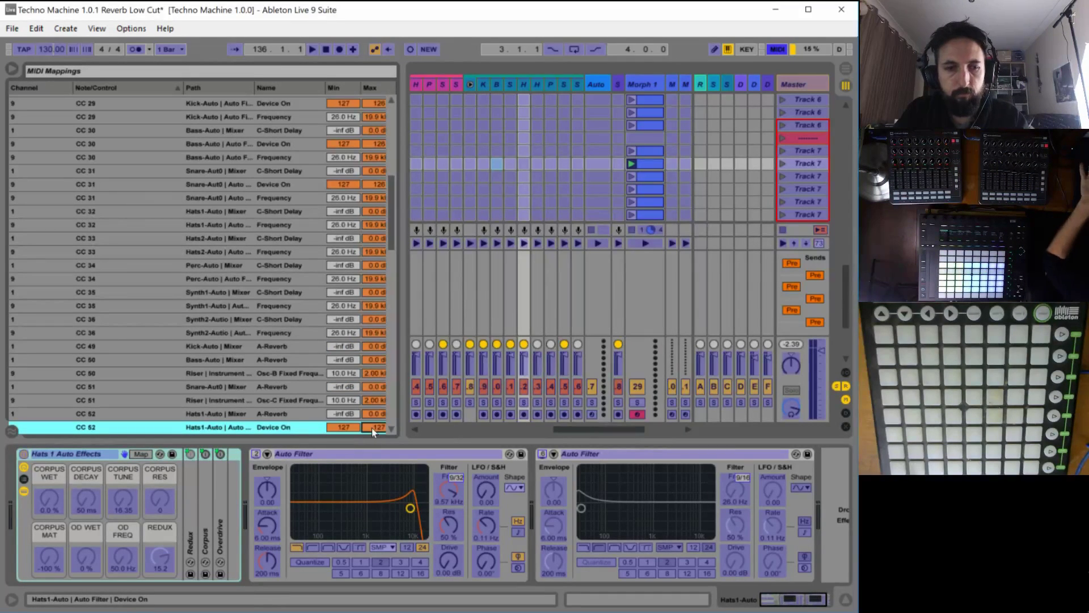
text(126)
key(Return)
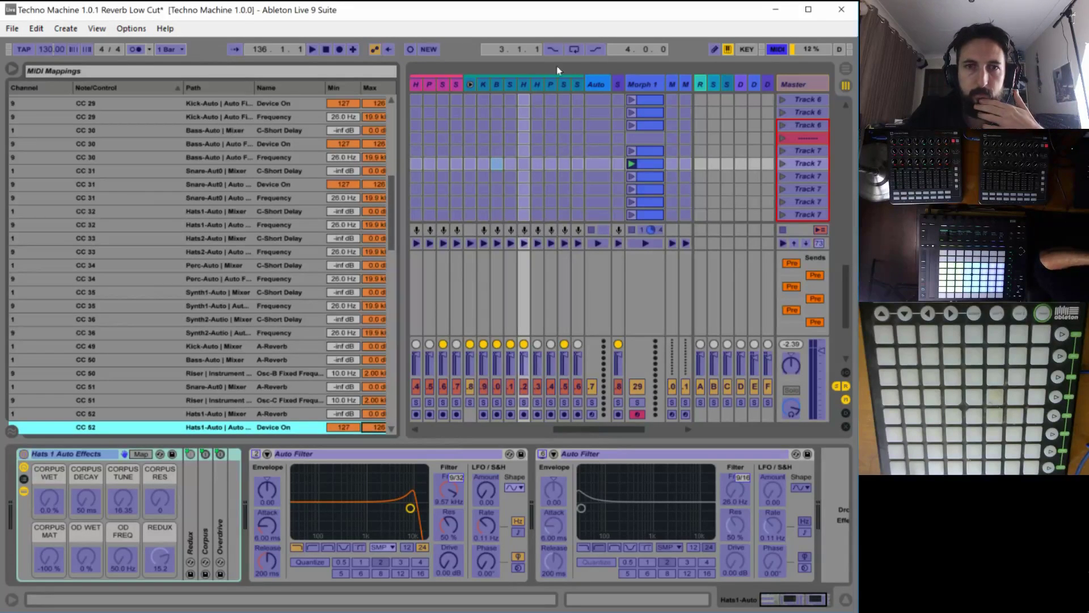
Map the on/off switch of Hats2-Auto's first Auto Filter to CC 33 with minimum 127 and maximum 126.
click(538, 86)
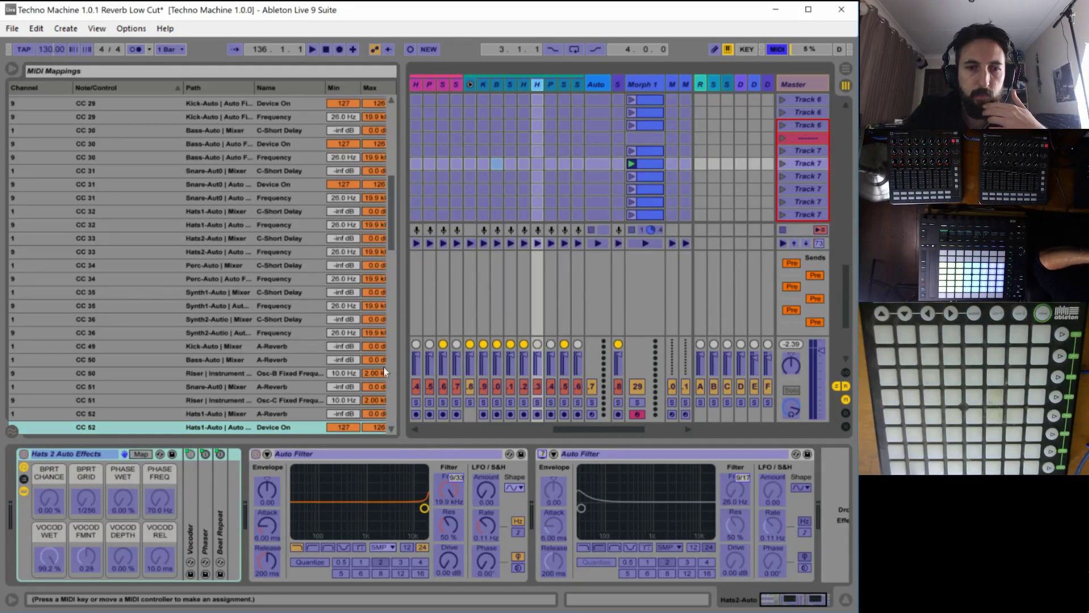
click(255, 454)
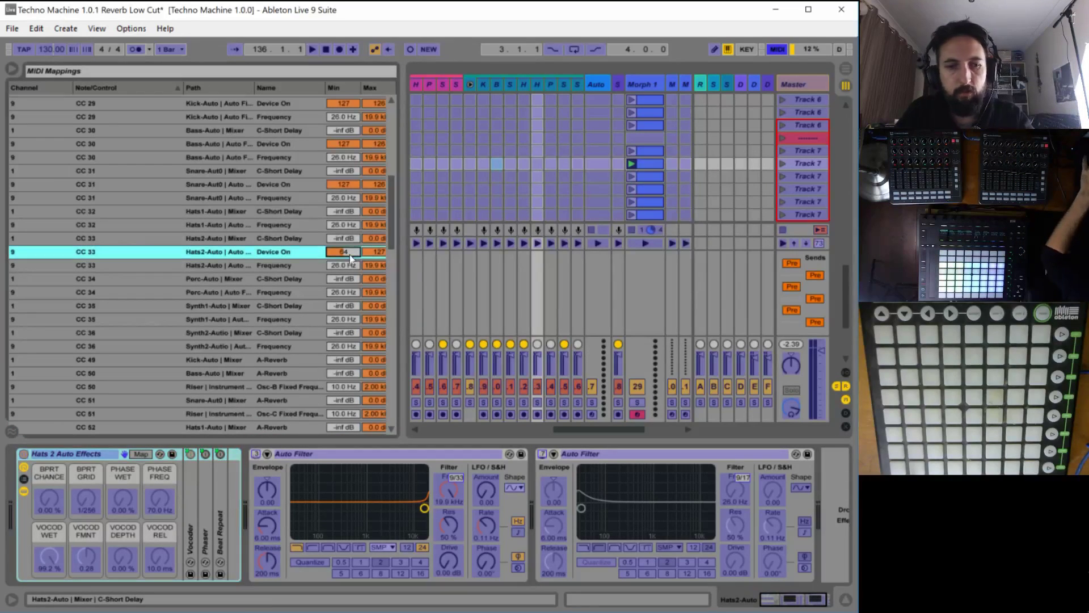
click(374, 252)
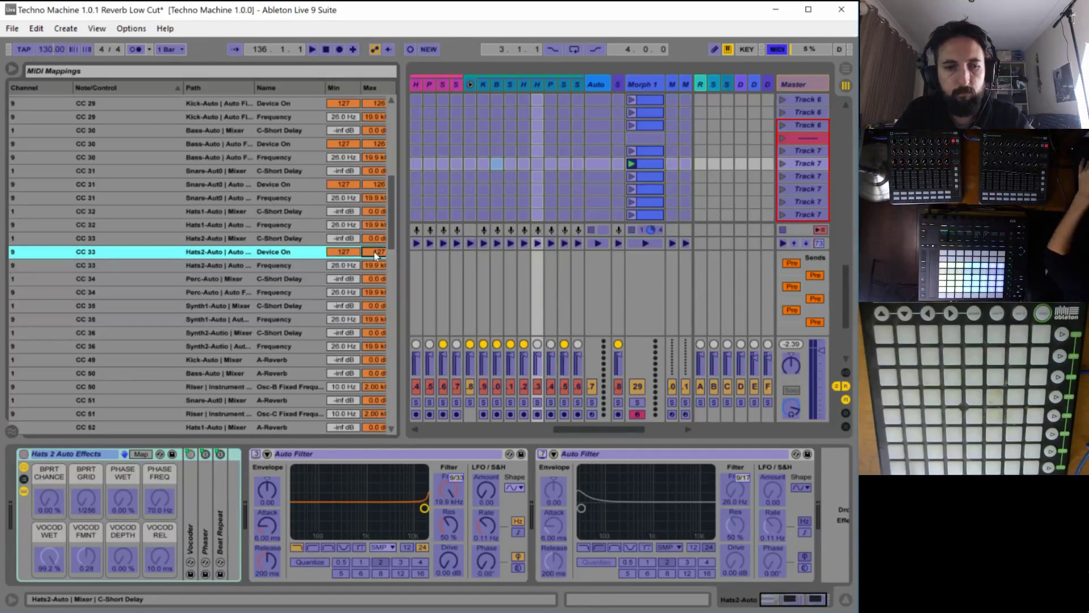
text(12)
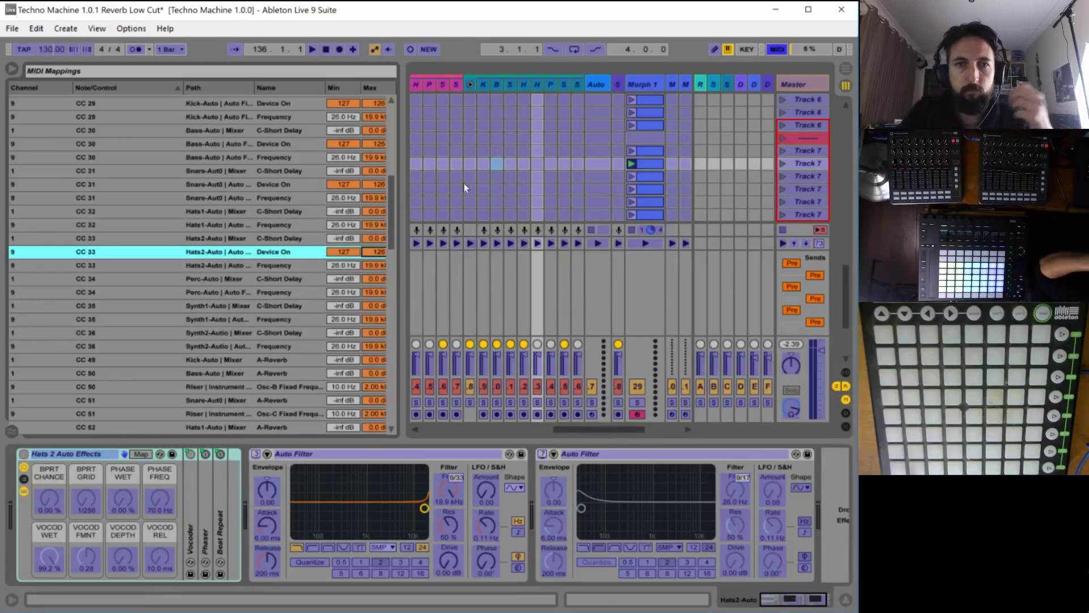
Map the on/off switch of Perc-Auto's first Auto Filter to CC 34 with minimum 127 and maximum 126.
click(550, 84)
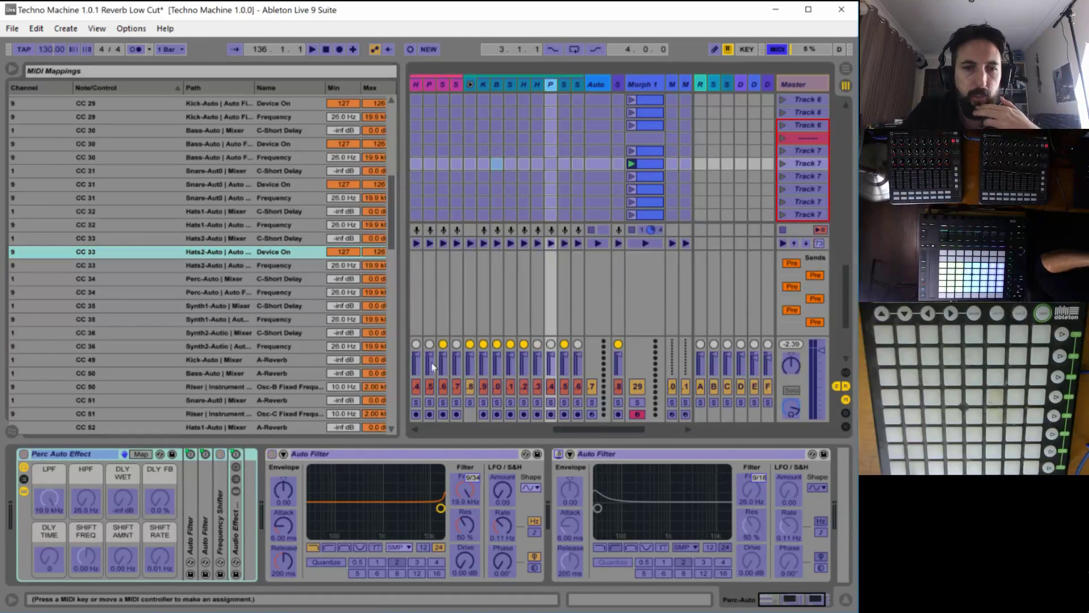
click(275, 454)
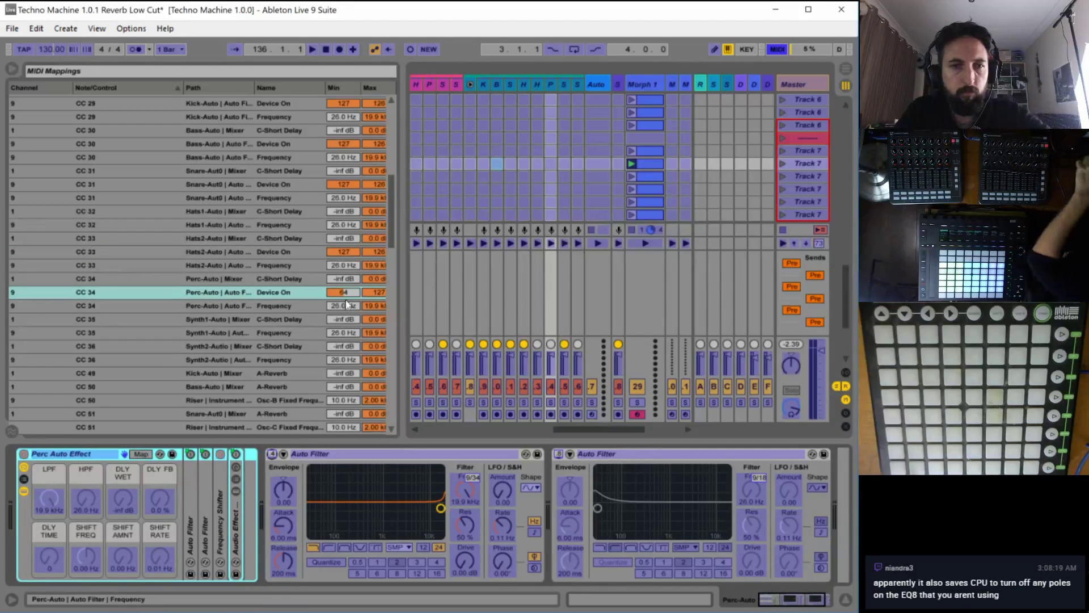
click(346, 289)
text(12)
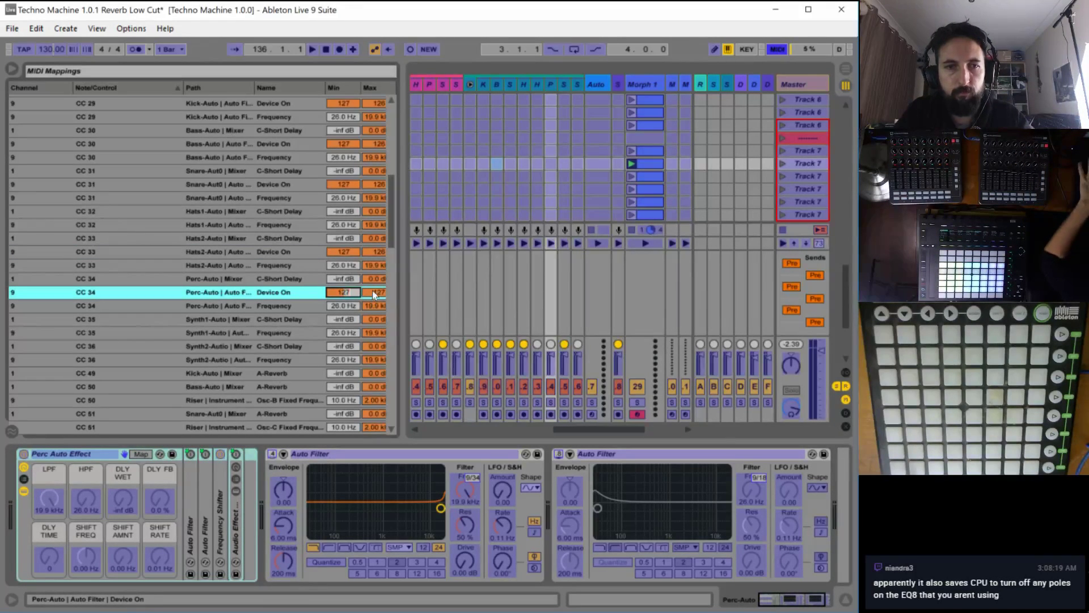
text(7)
click(374, 292)
text(126)
key(Return)
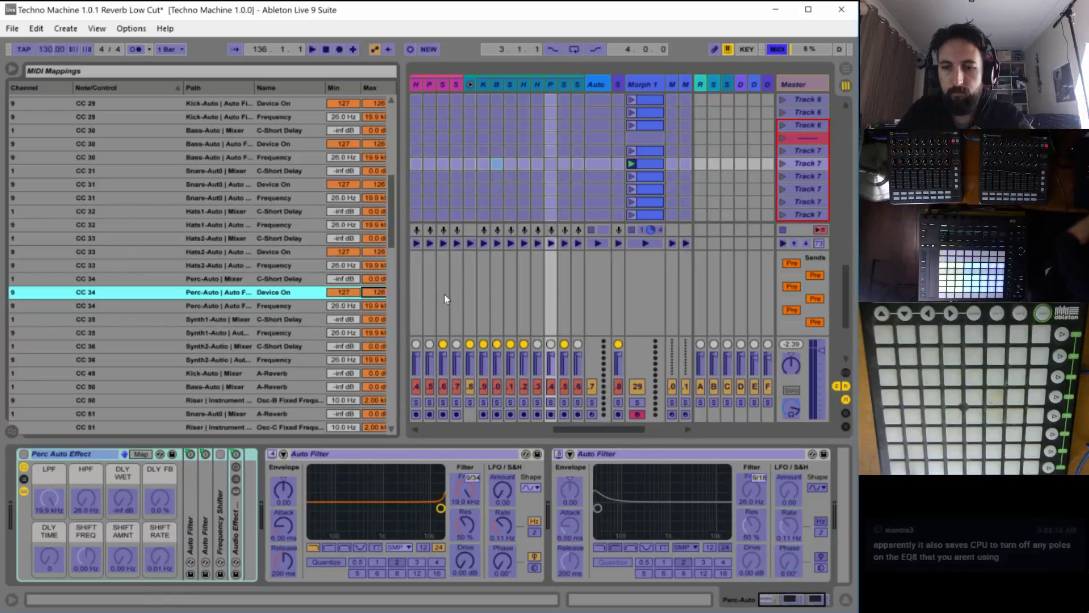
Map the on/off switch of Synth1-Auto's first Auto Filter to CC 35 with minimum 127 and maximum 126.
click(564, 84)
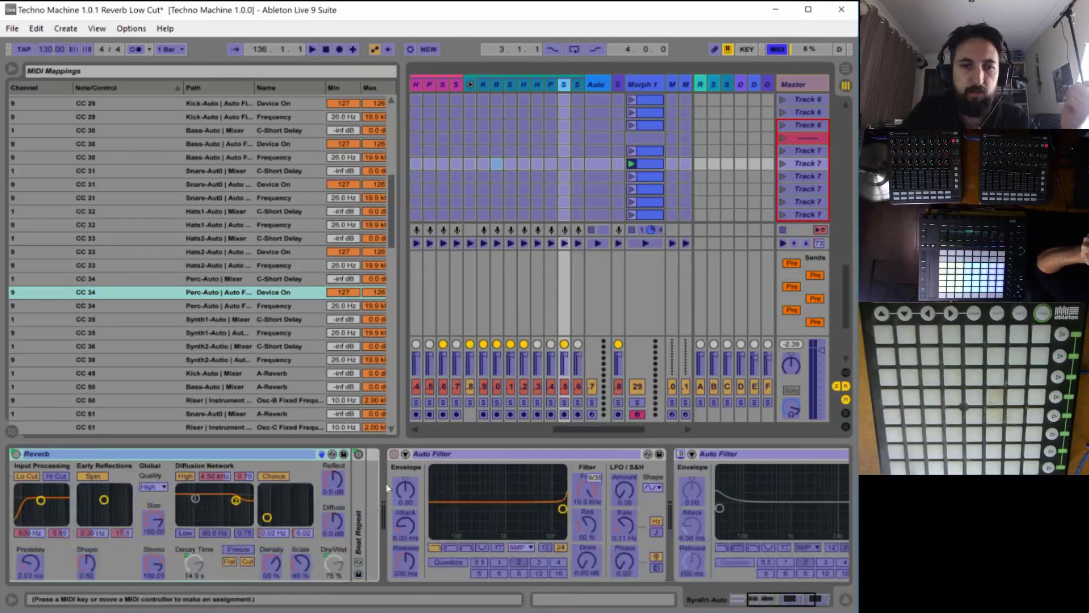
click(394, 453)
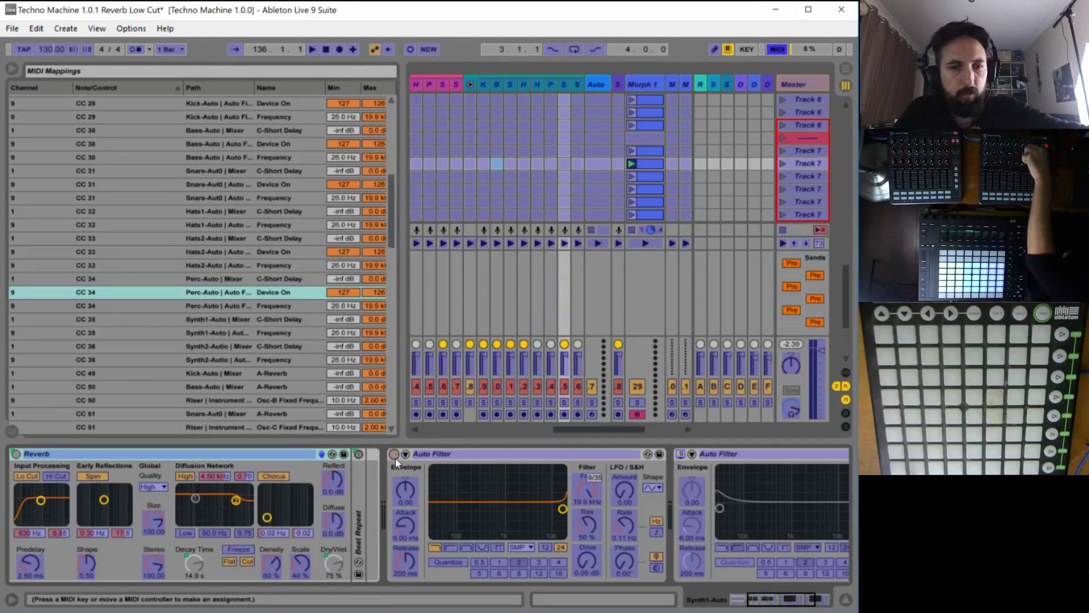
click(350, 334)
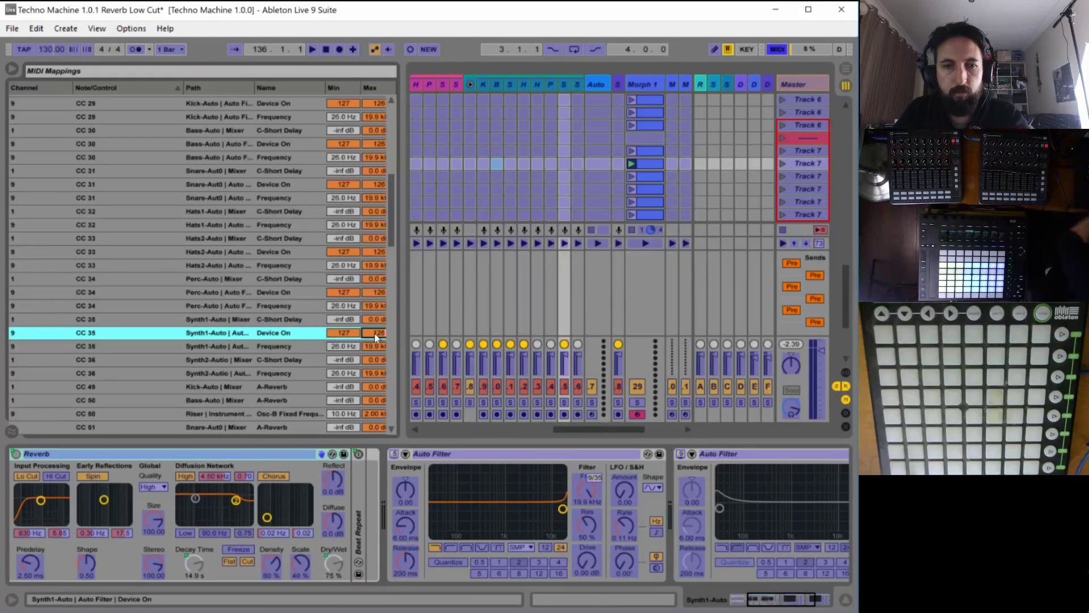
Map the on/off switch of Synth2-Autio's first Auto Filter to CC 36 with minimum 127 and maximum 126, and leave MIDI mapping mode.
click(578, 85)
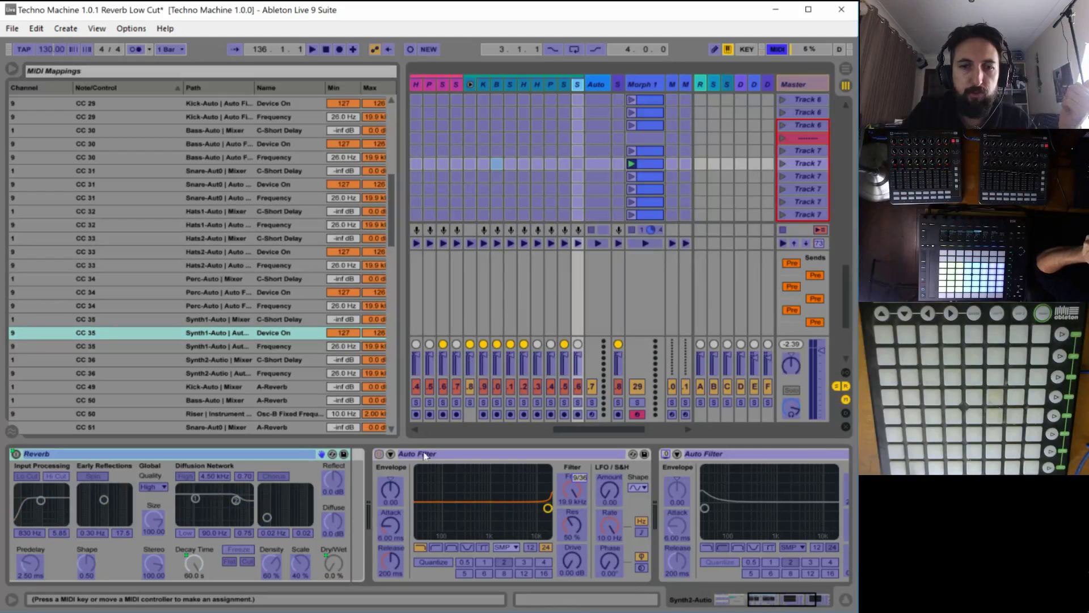
click(380, 454)
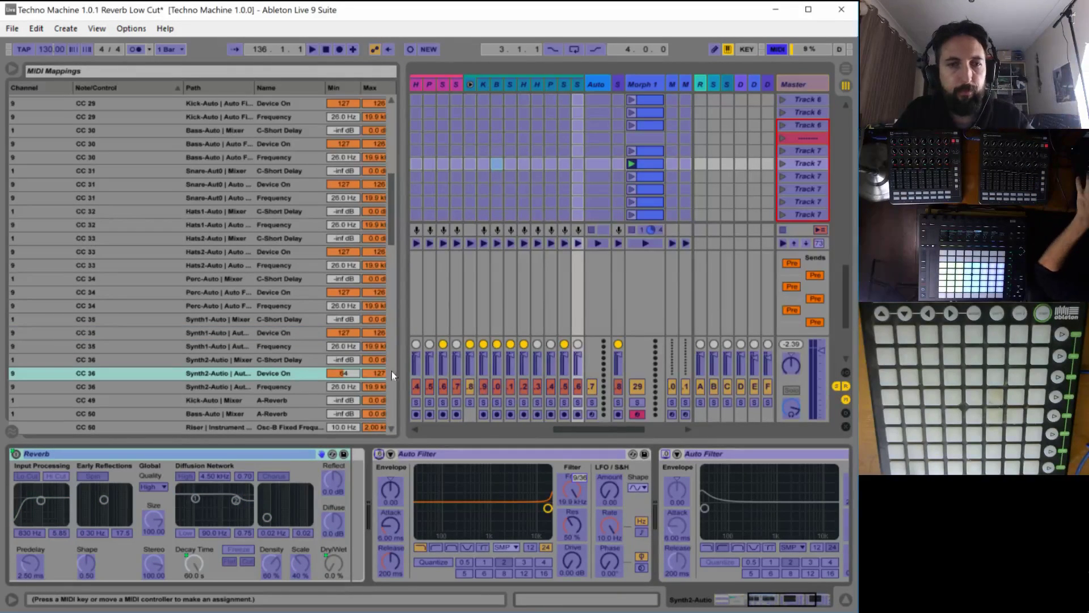
click(345, 373)
text(127)
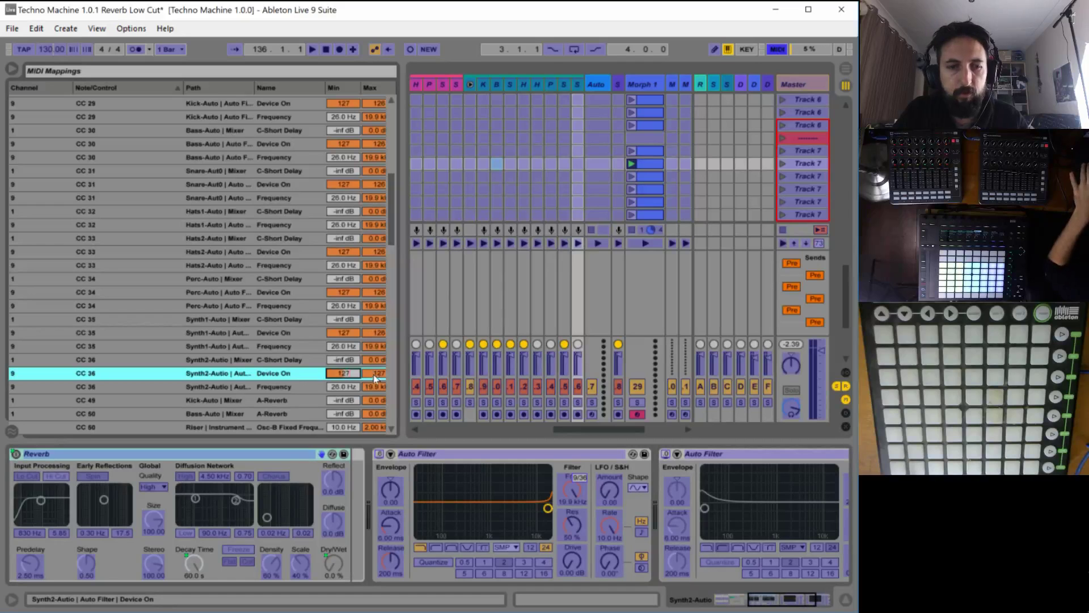
click(374, 373)
text(12)
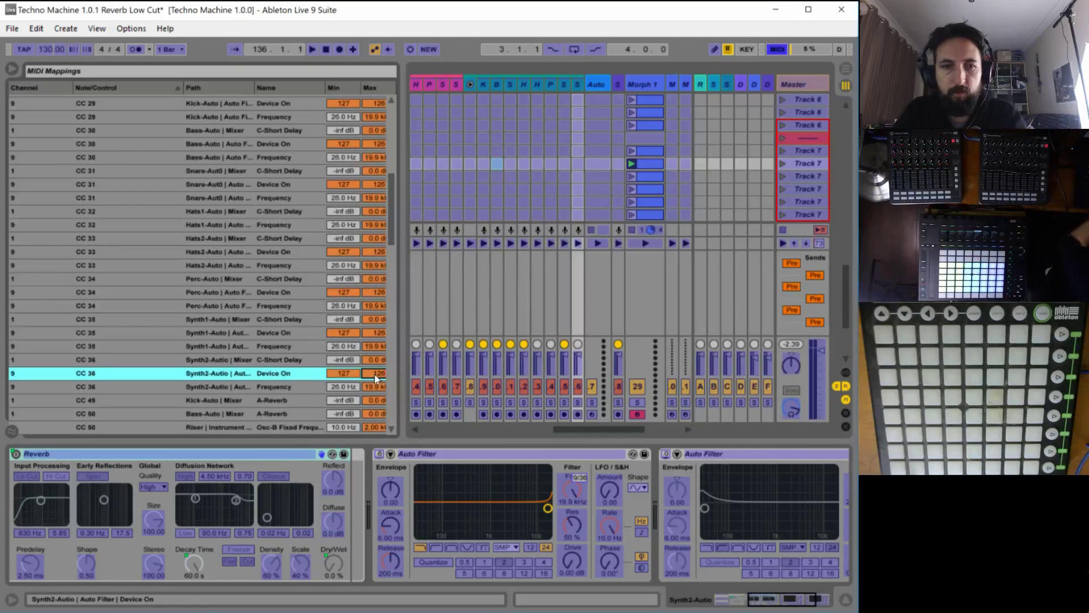
key(Return)
key(ctrl+m)
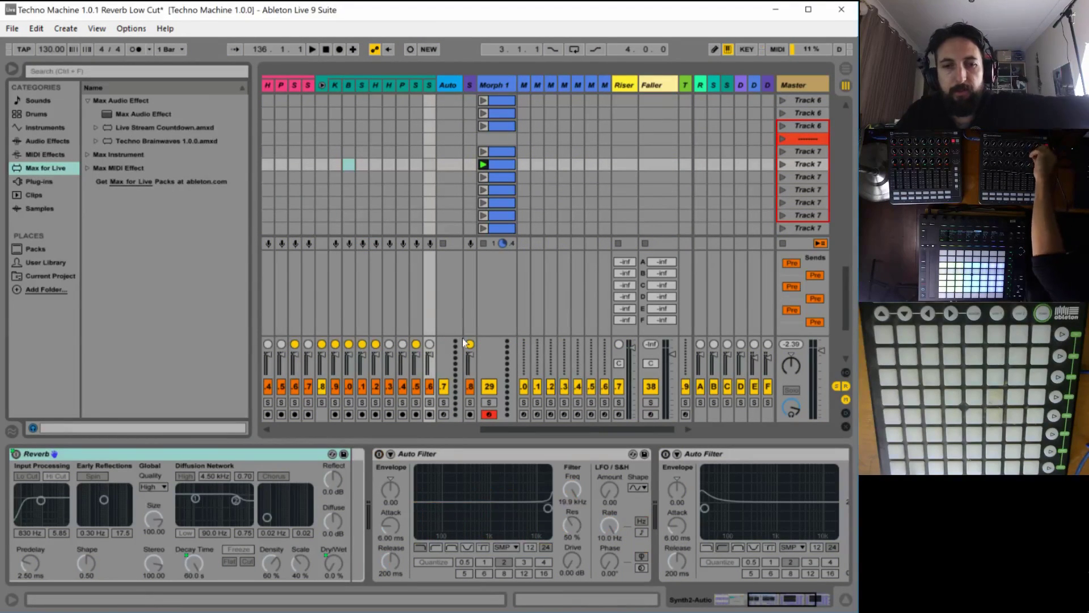
Check the first Auto Filter's on/off behaviour on the Auto tracks from Synth1-Auto back to Hats1-Auto.
click(416, 85)
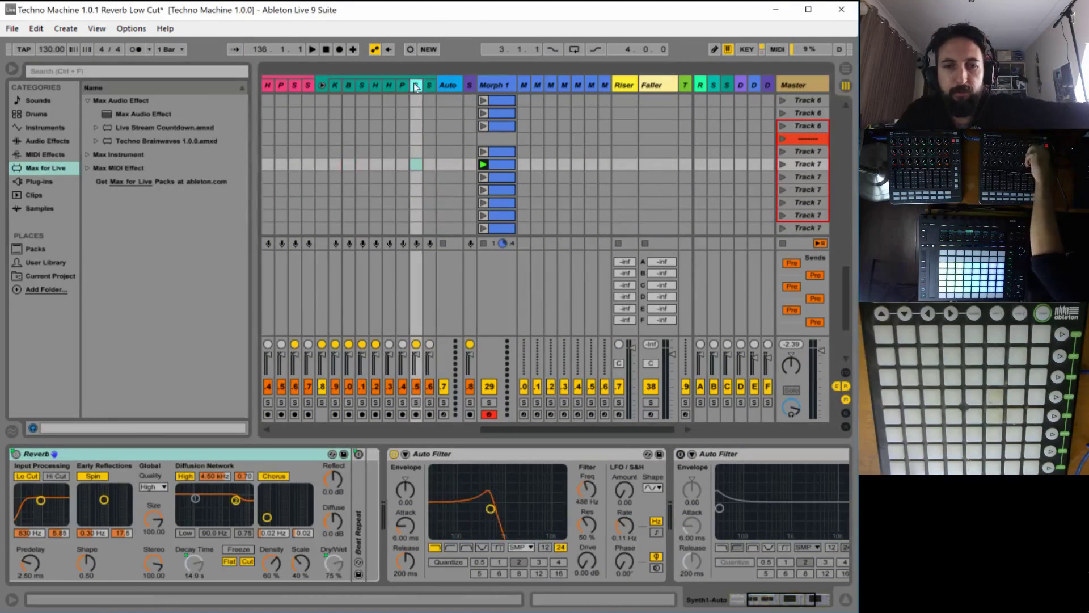
click(402, 85)
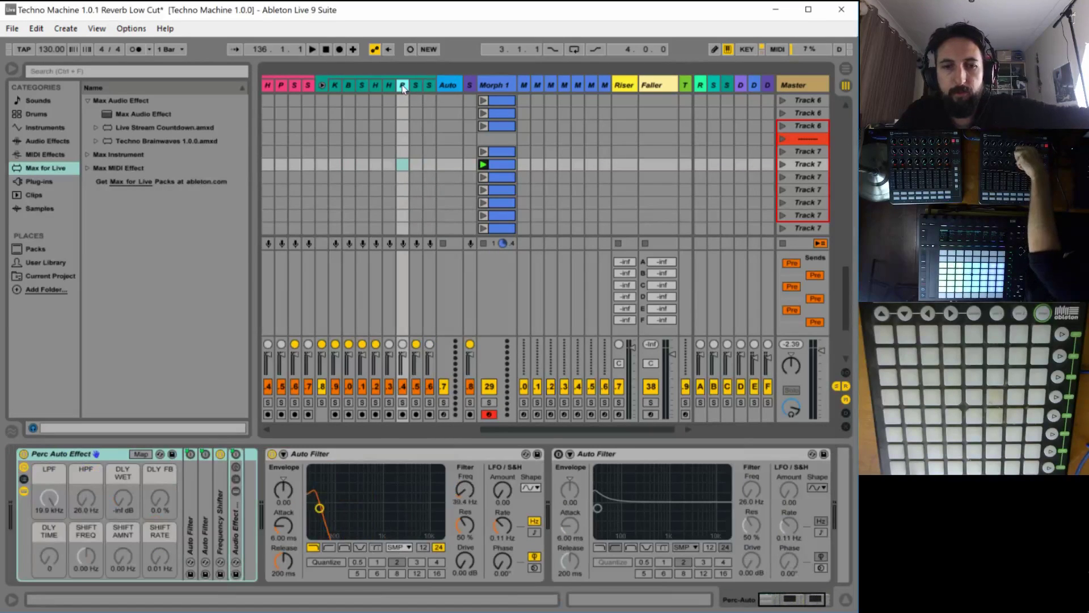
click(390, 85)
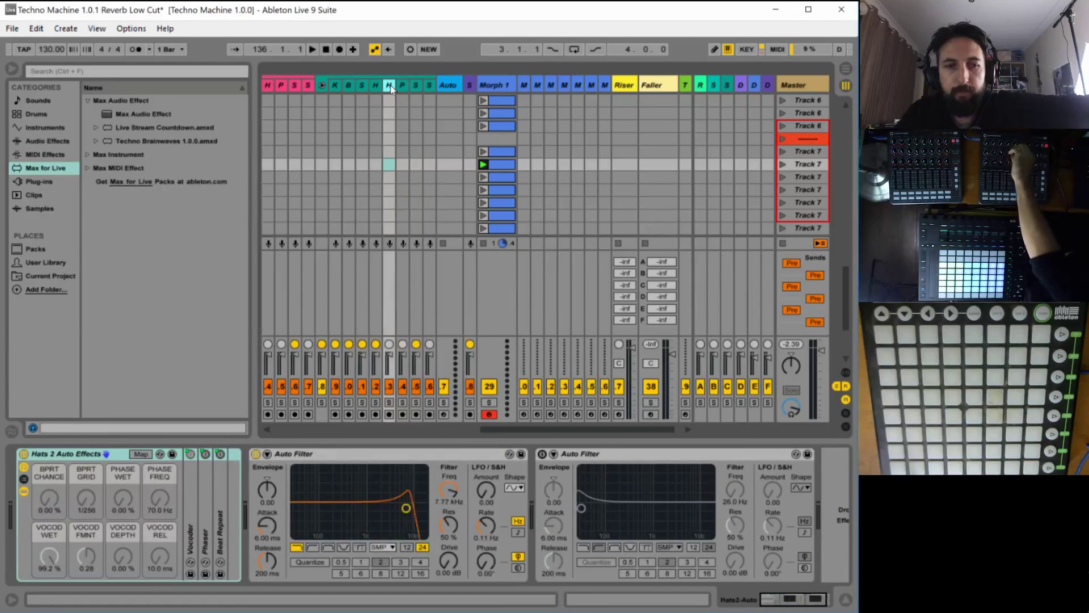
click(376, 85)
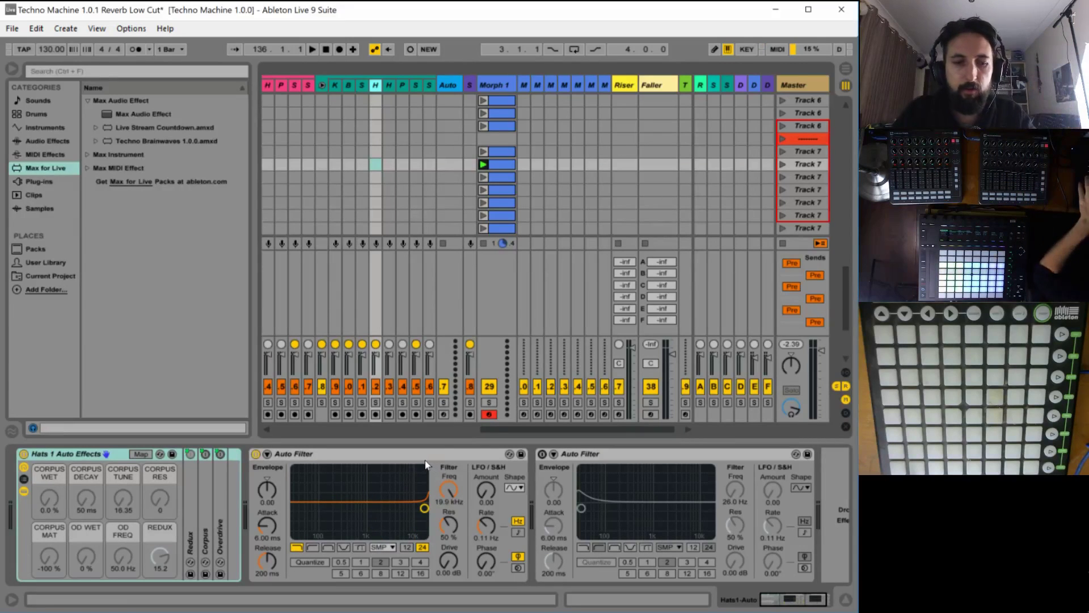
Inspect the MIDI mapping of the on/off switch on Hats1-Auto's first Auto Filter and test the filter outside mapping mode.
key(ctrl+m)
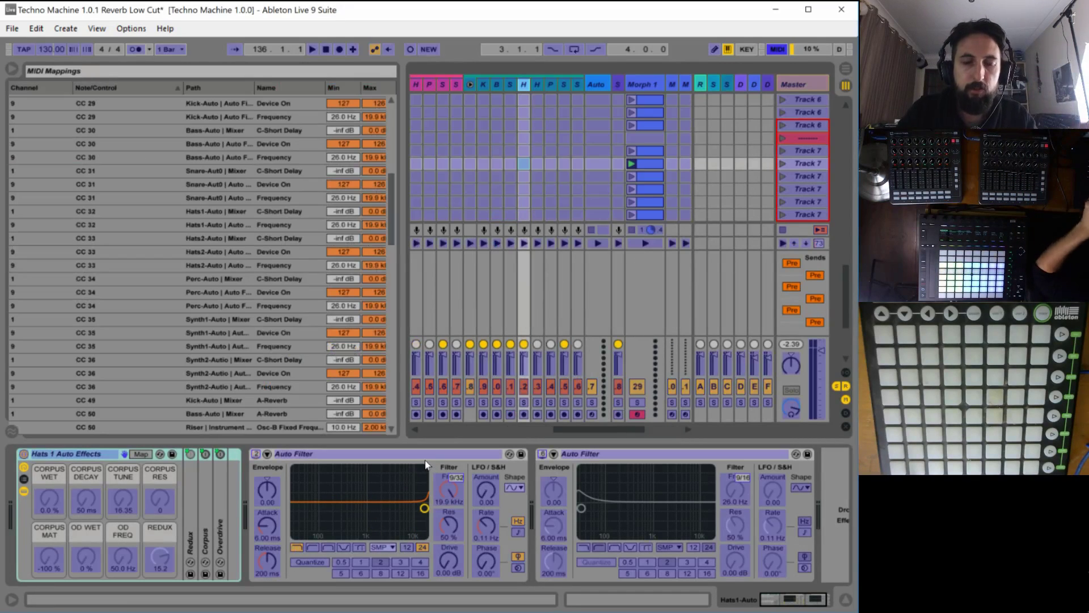
right_click(255, 455)
key(Escape)
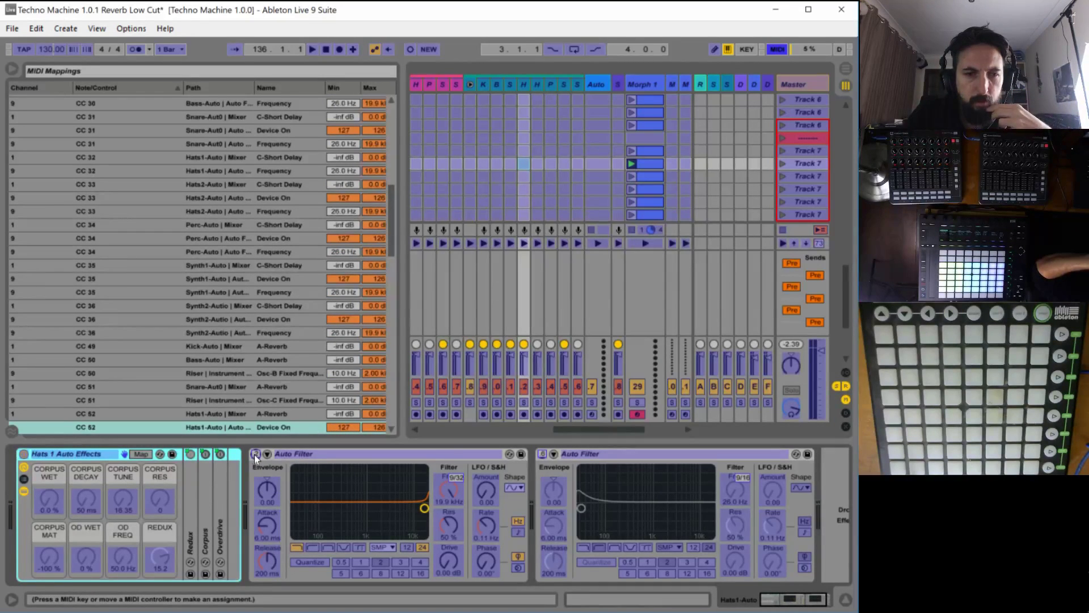
click(315, 430)
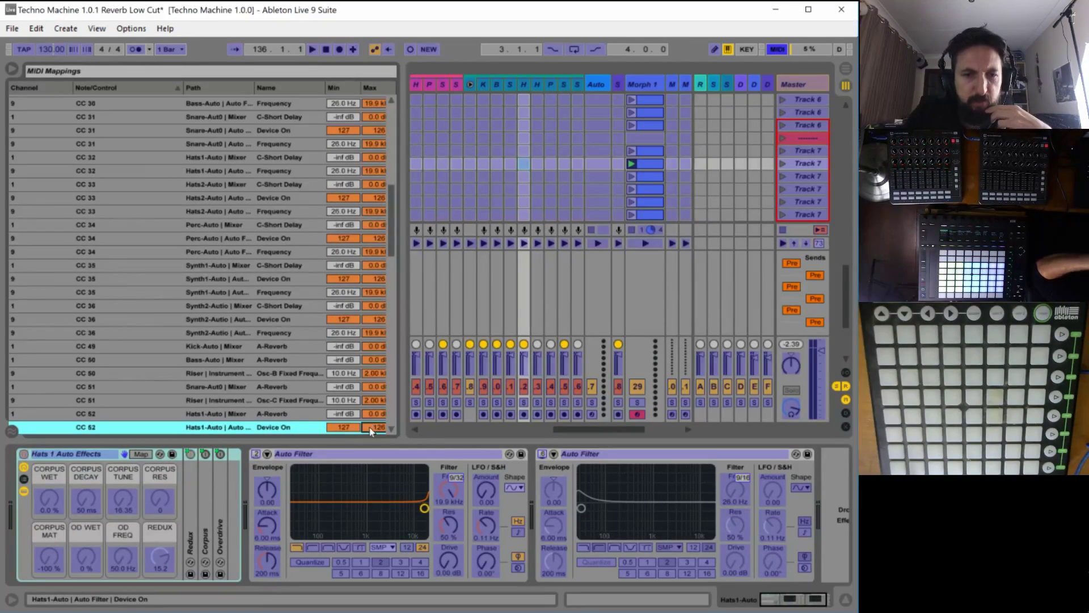
key(ctrl+m)
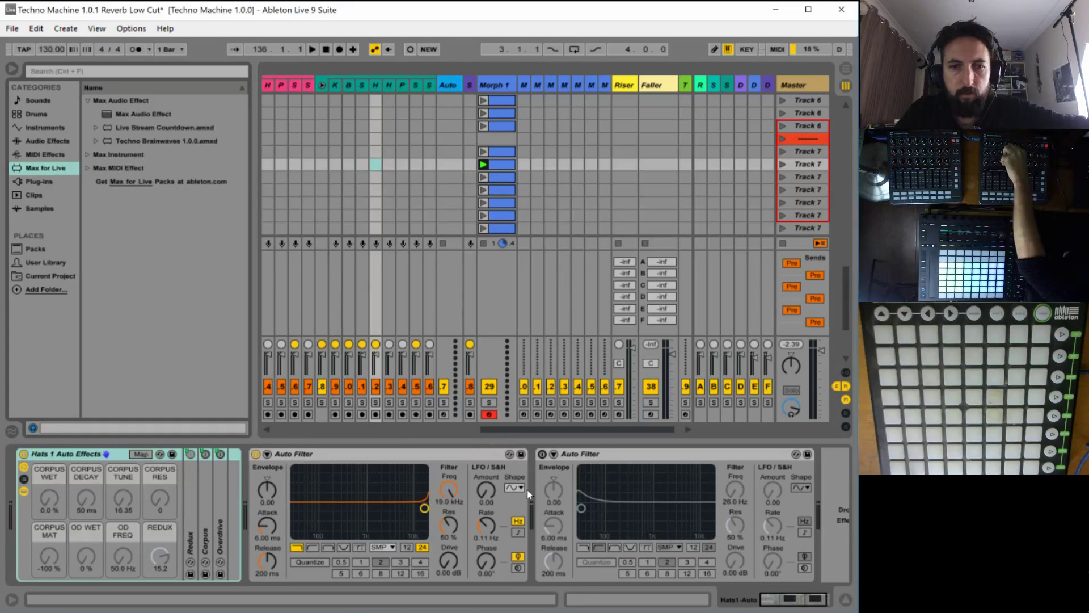
Remap the on/off switch of Hats1-Auto's first Auto Filter to CC 32 with minimum 127 and maximum 126, and leave MIDI mapping mode.
key(ctrl+m)
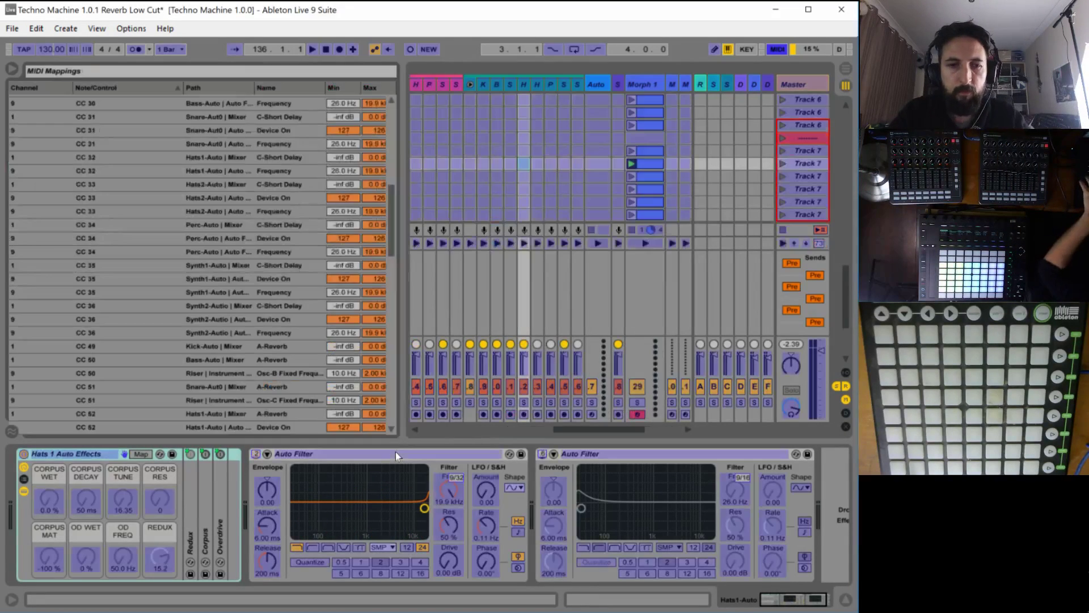
click(253, 457)
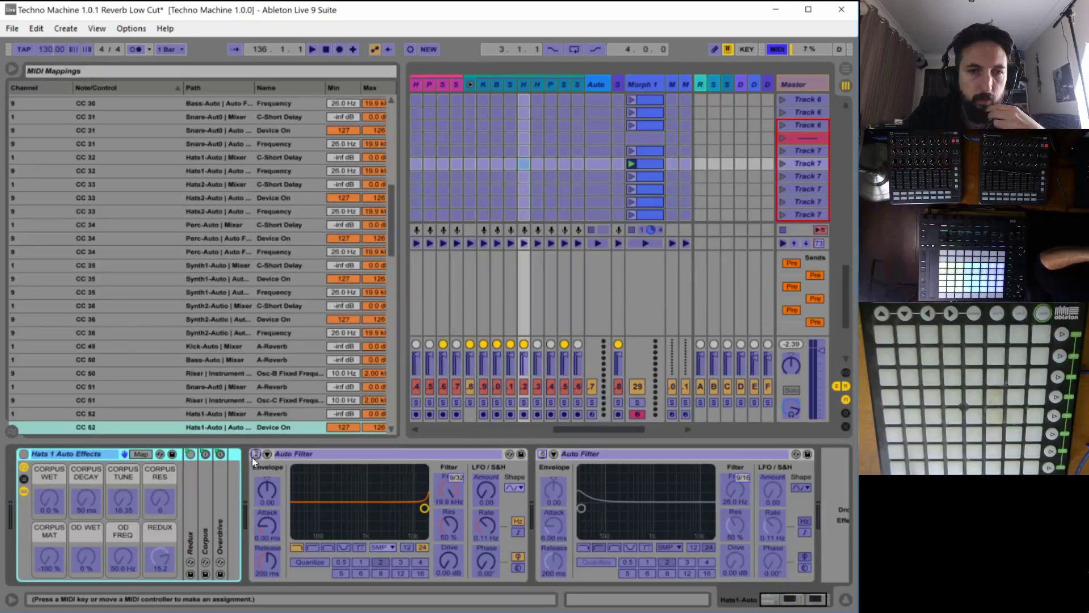
right_click(254, 461)
click(261, 476)
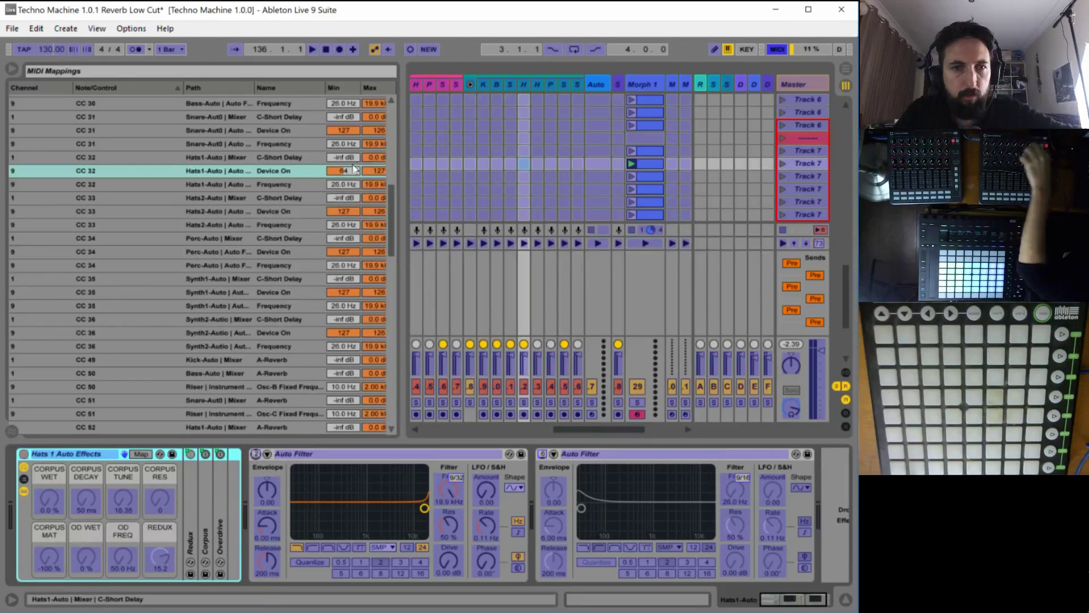
click(342, 171)
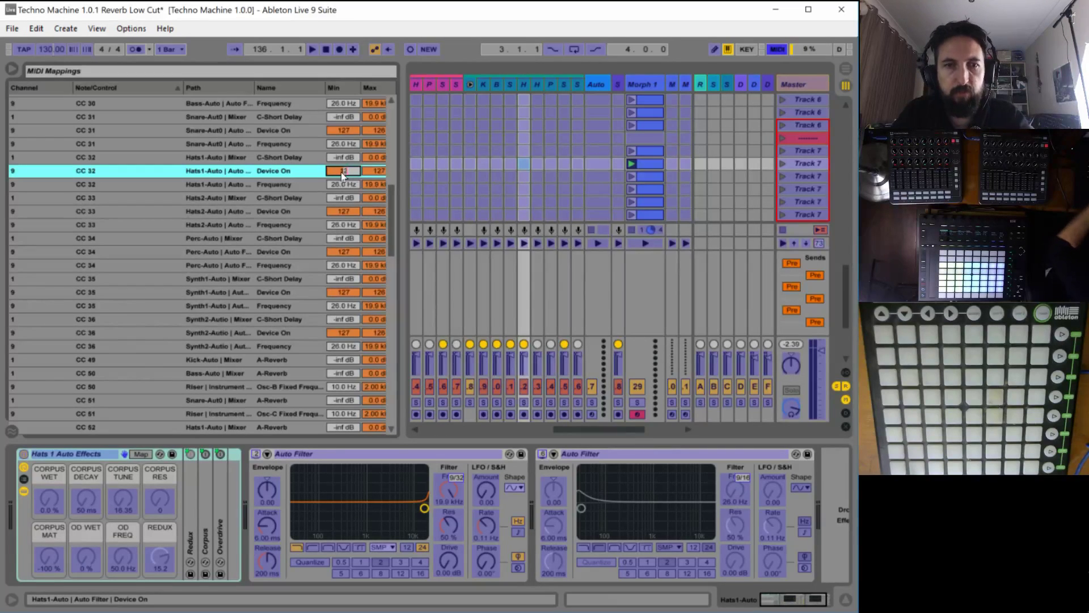
click(379, 170)
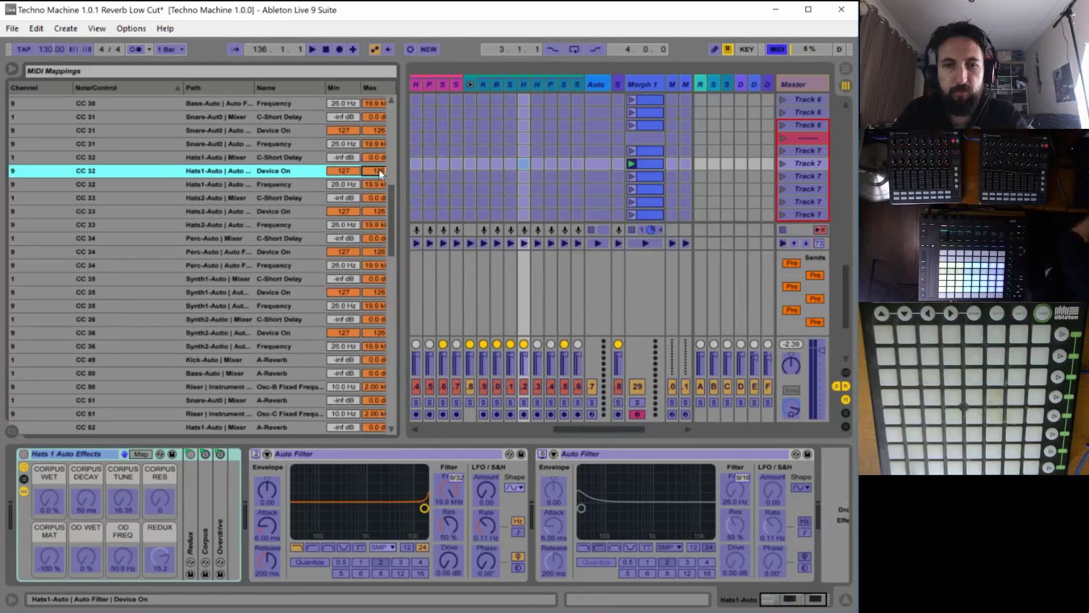
key(ctrl+m)
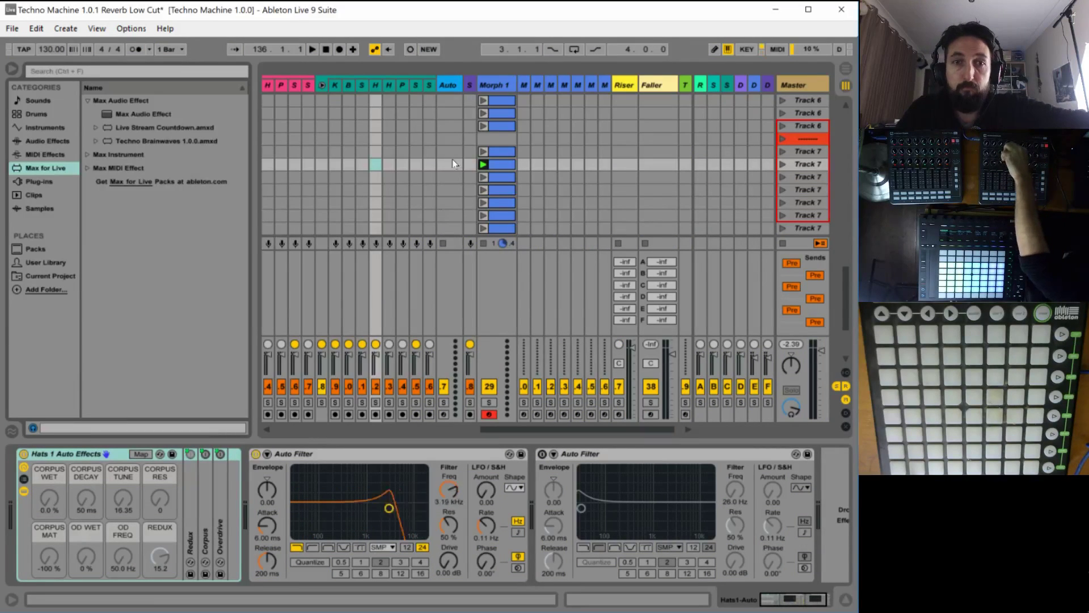
Check the first Auto Filter's on/off behaviour on Snare-Auto, Bass-Auto and Kick-Auto.
click(360, 88)
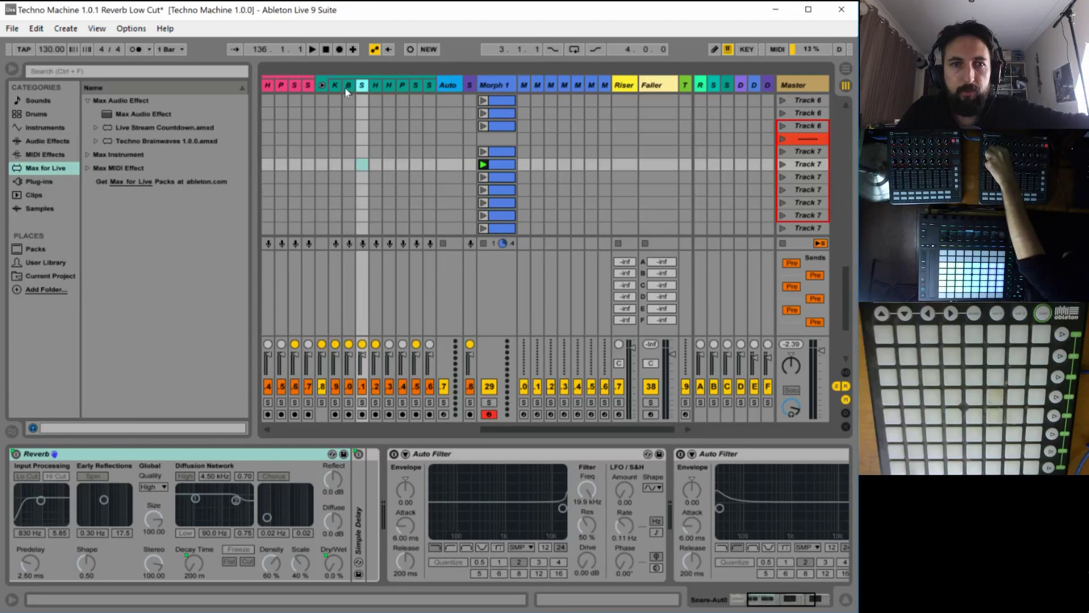
click(347, 88)
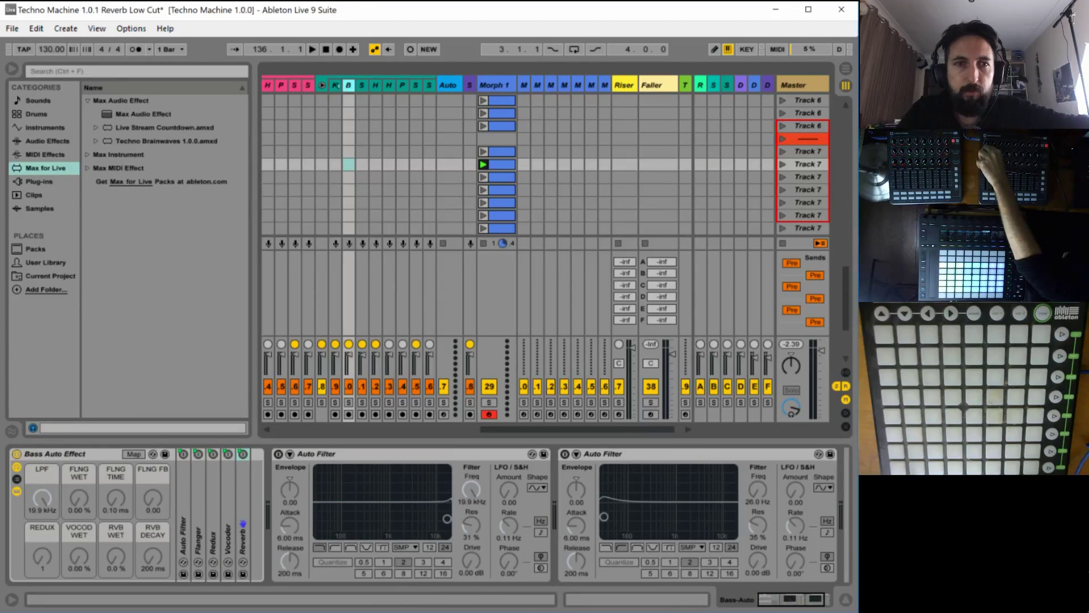
click(335, 85)
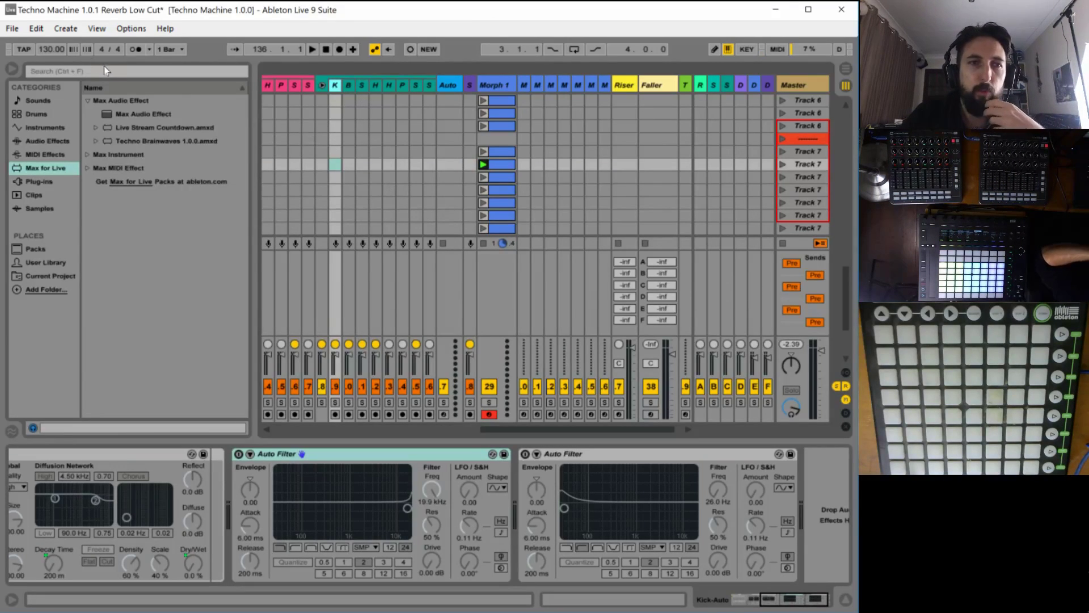
Save the live set under the new name "Techno Machine 1.0.2 Filter Off Midi".
click(12, 29)
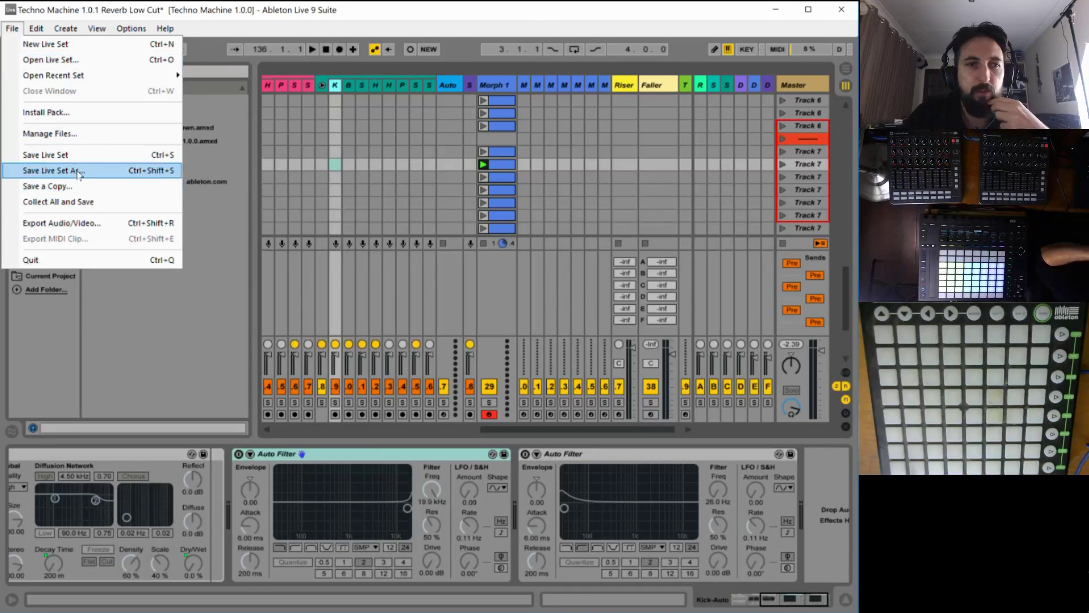
click(40, 168)
drag(177, 288, 584, 288)
text(2)
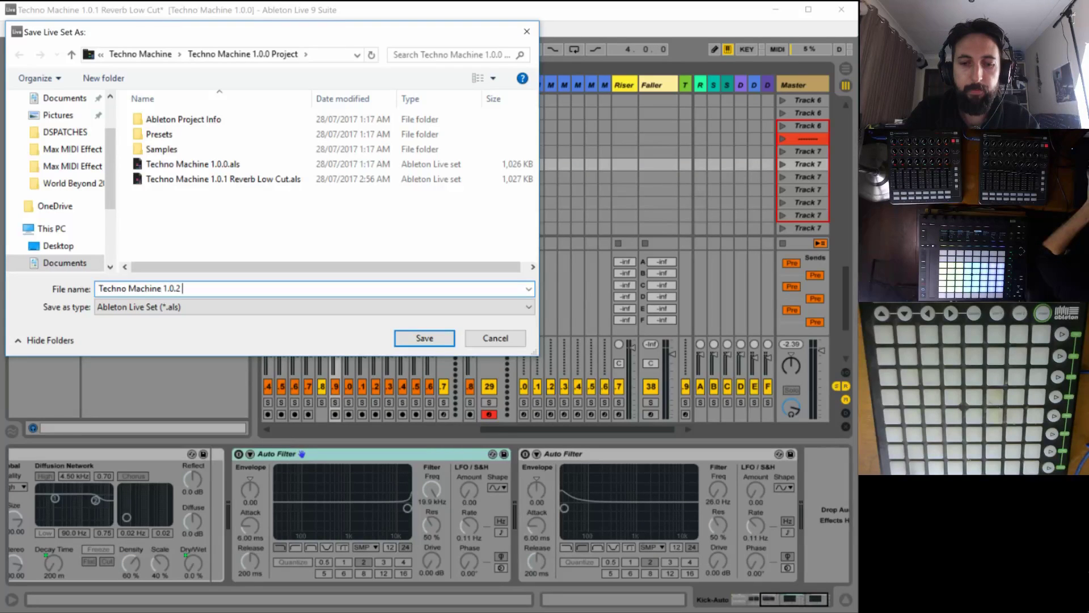
text( Filter O)
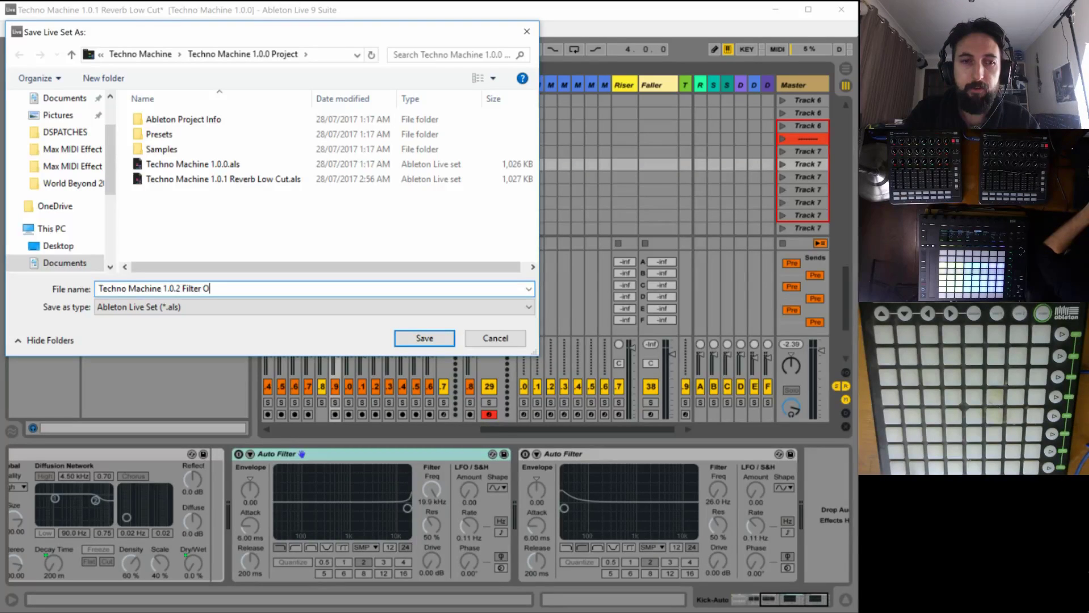
text(ff M)
text(idi)
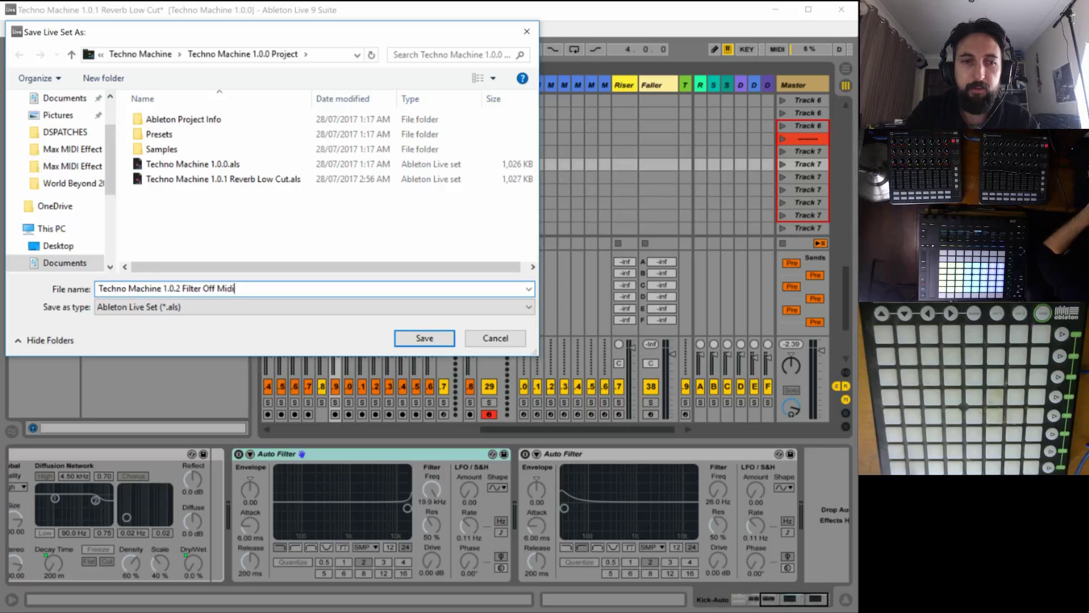
key(Return)
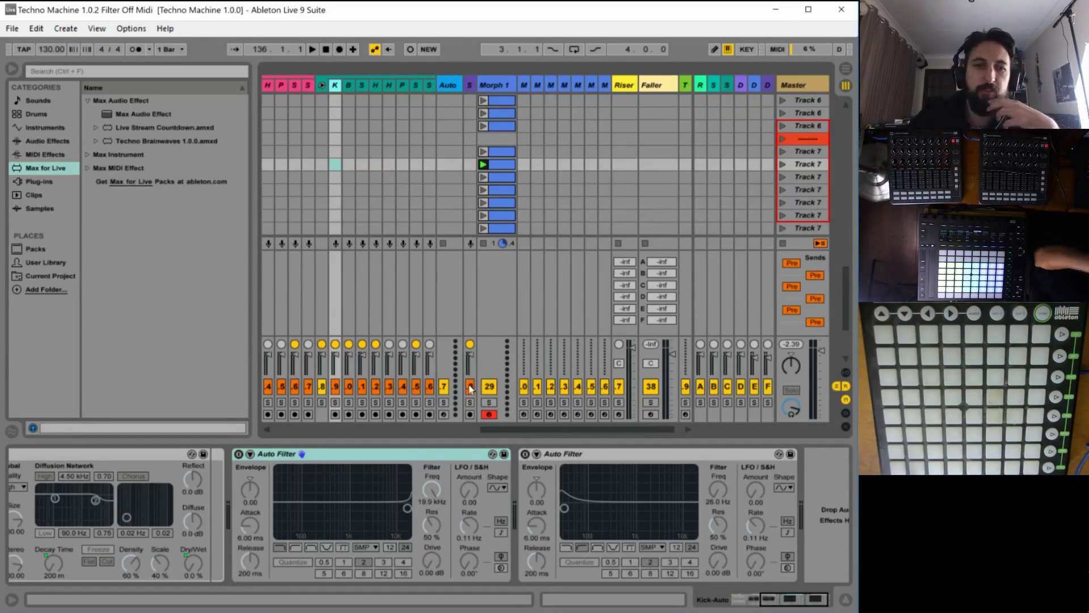
Hide the browser and examine the EQ Eight curves on the Kick, Bass and Snare tracks, folding each Operator.
drag(525, 426, 423, 426)
click(12, 68)
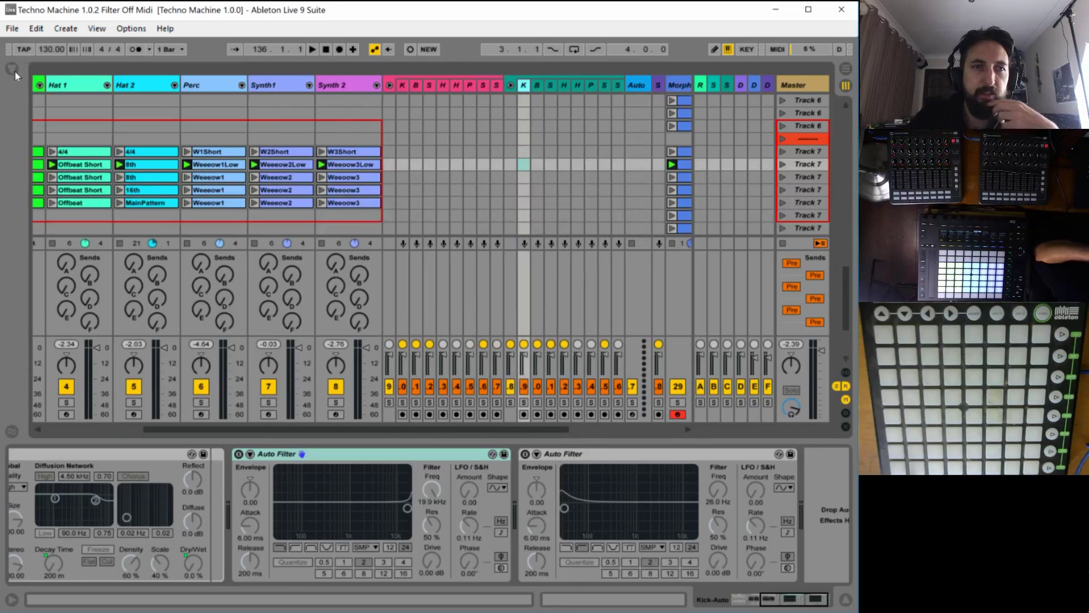
drag(292, 431, 108, 427)
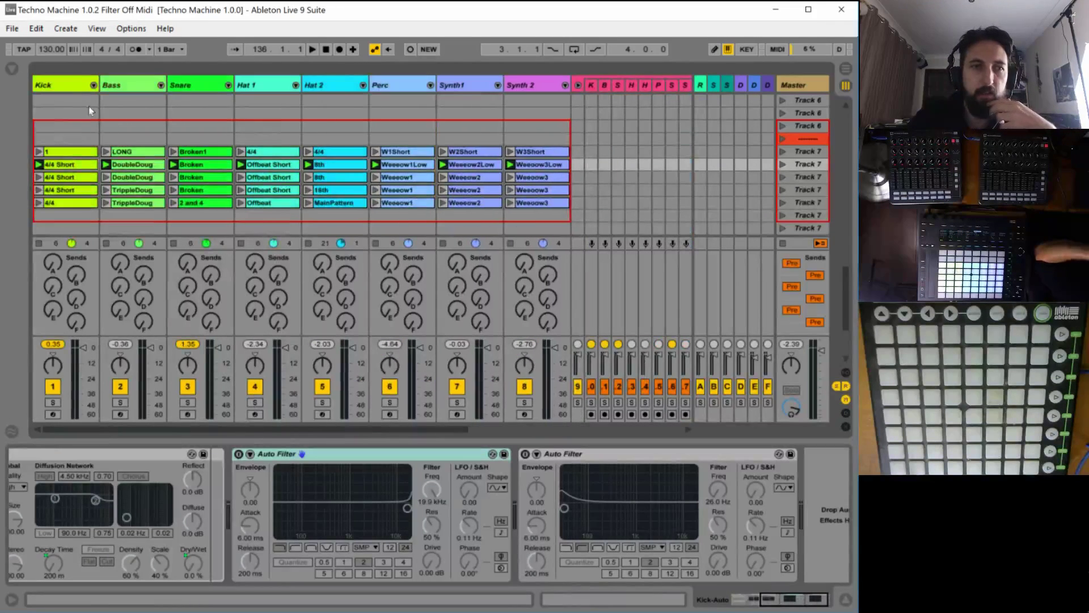
click(63, 84)
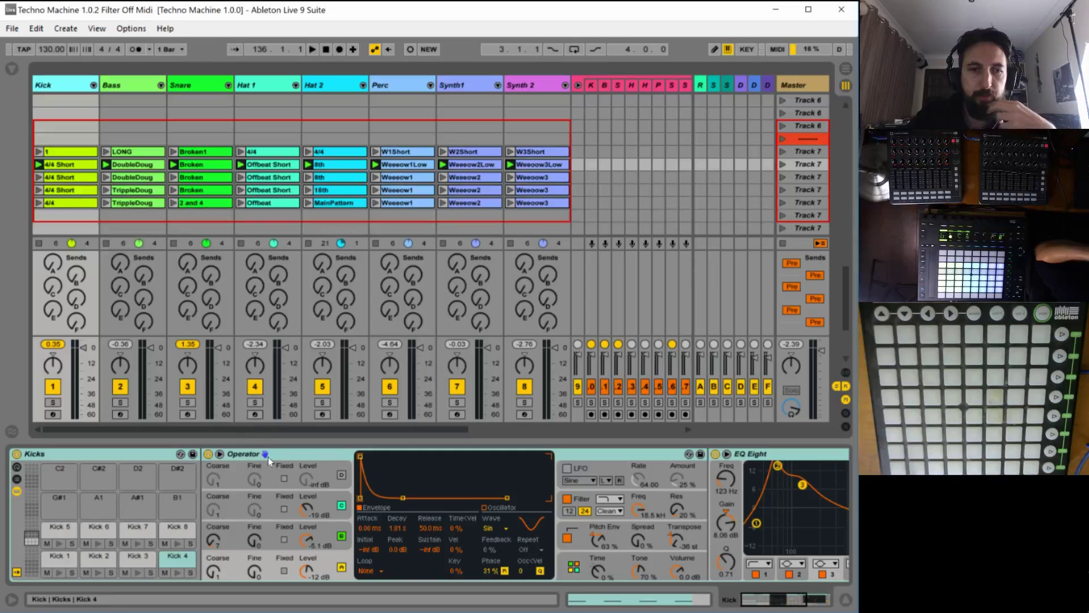
double_click(295, 454)
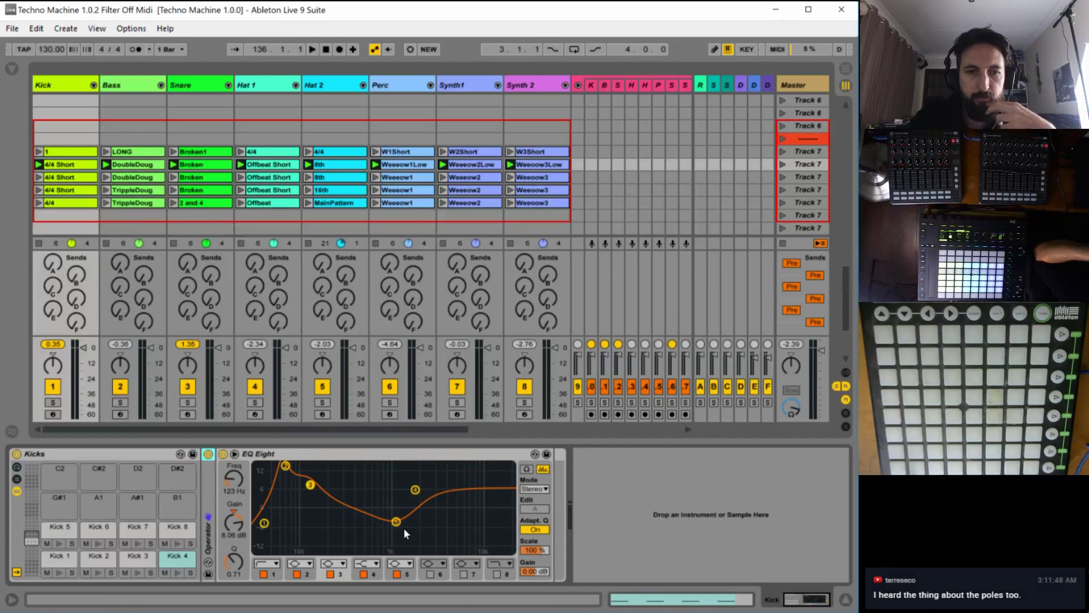
click(116, 84)
double_click(258, 454)
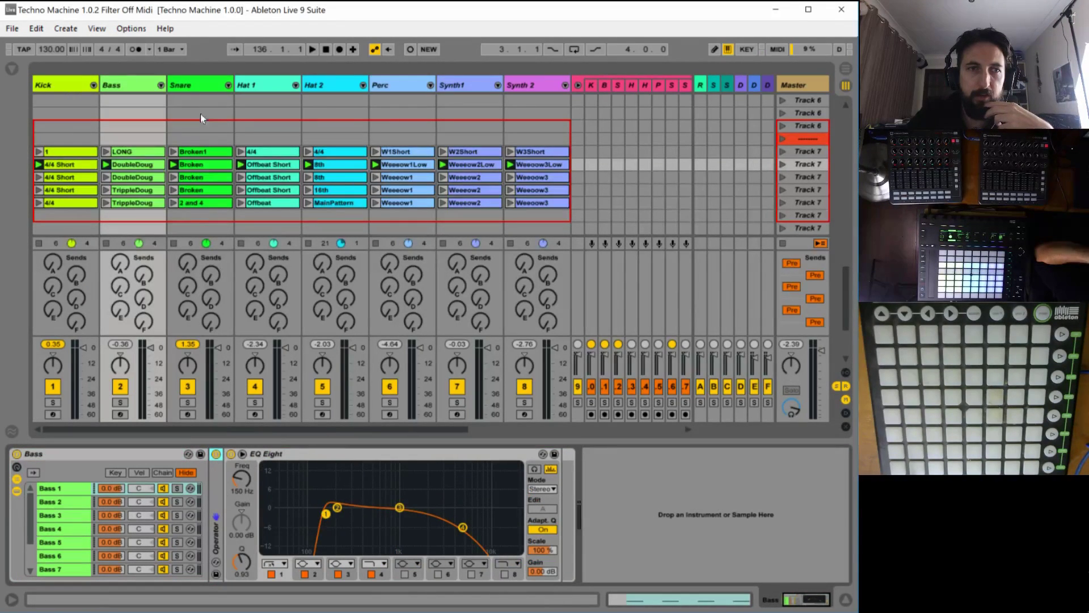
click(199, 114)
double_click(324, 454)
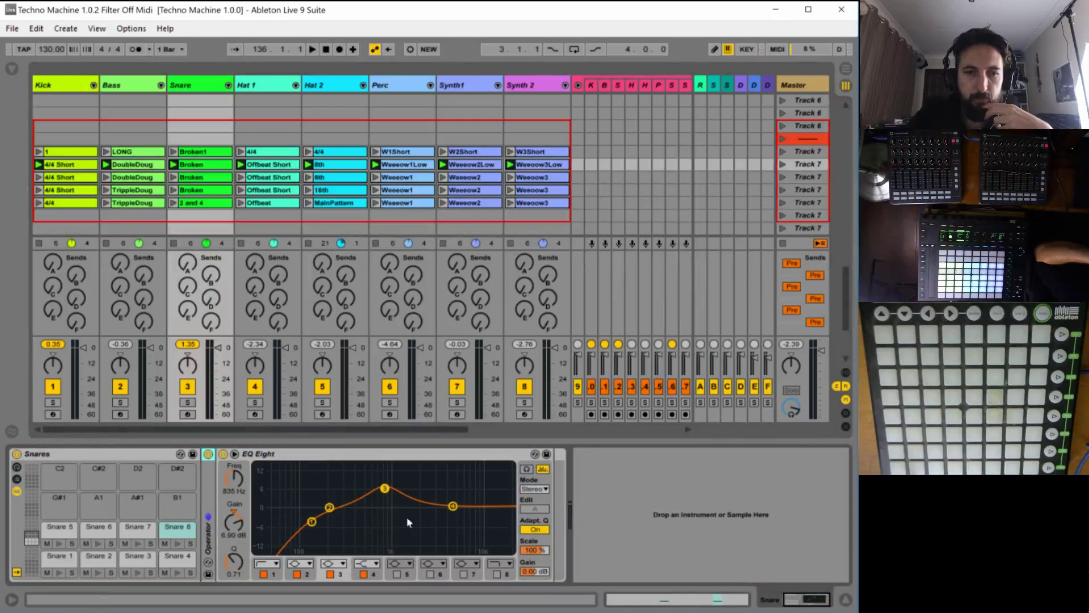
Examine the EQ Eight curves on the Hat 1, Hat 2, Perc and Synth1 tracks, folding each Operator.
click(253, 90)
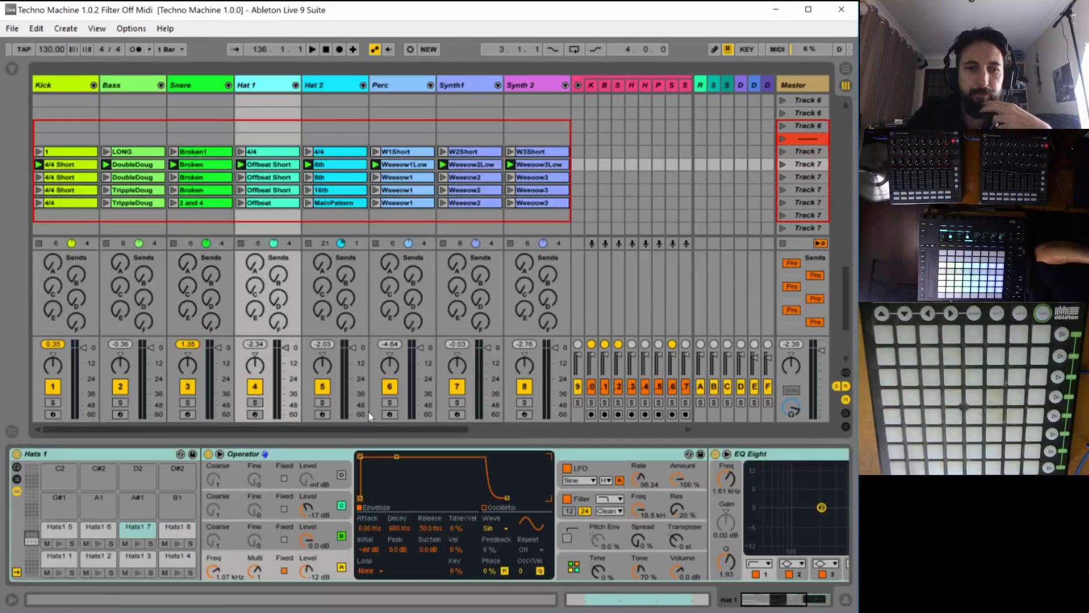
double_click(321, 454)
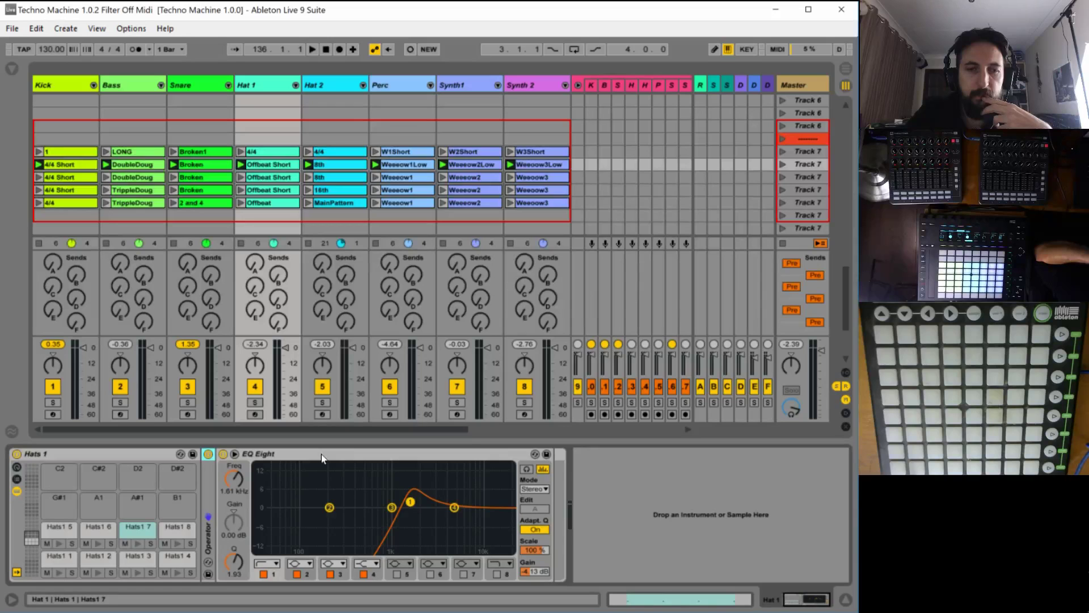
click(309, 319)
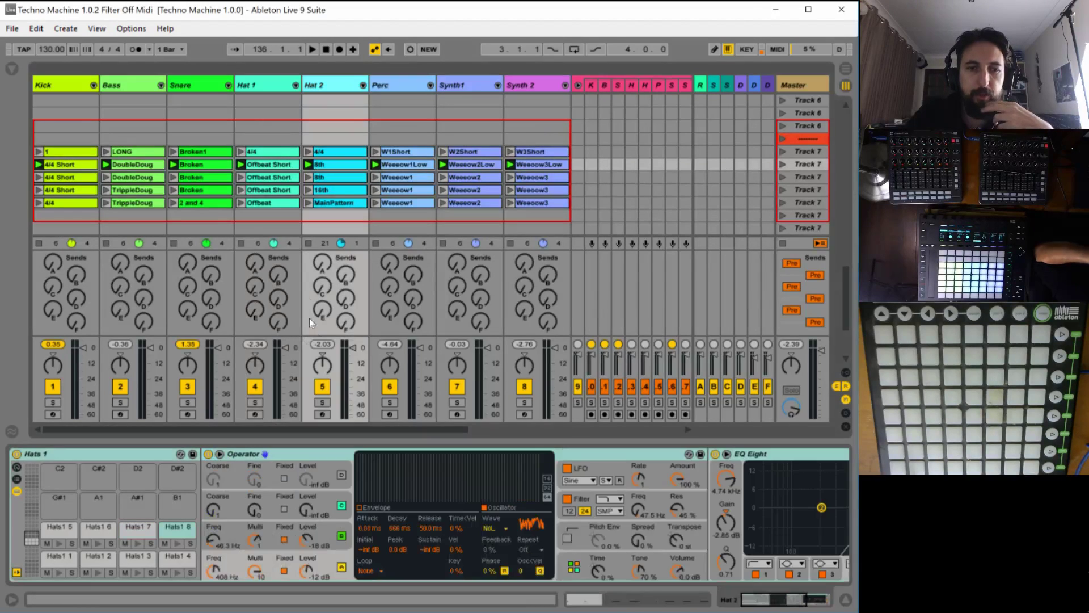
double_click(321, 455)
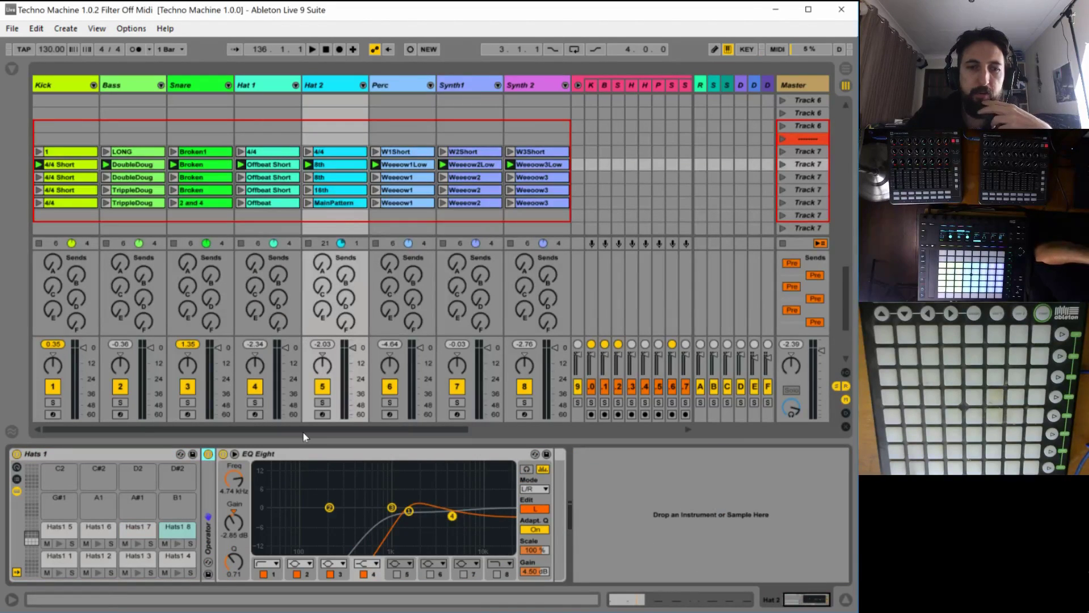
click(379, 84)
double_click(278, 455)
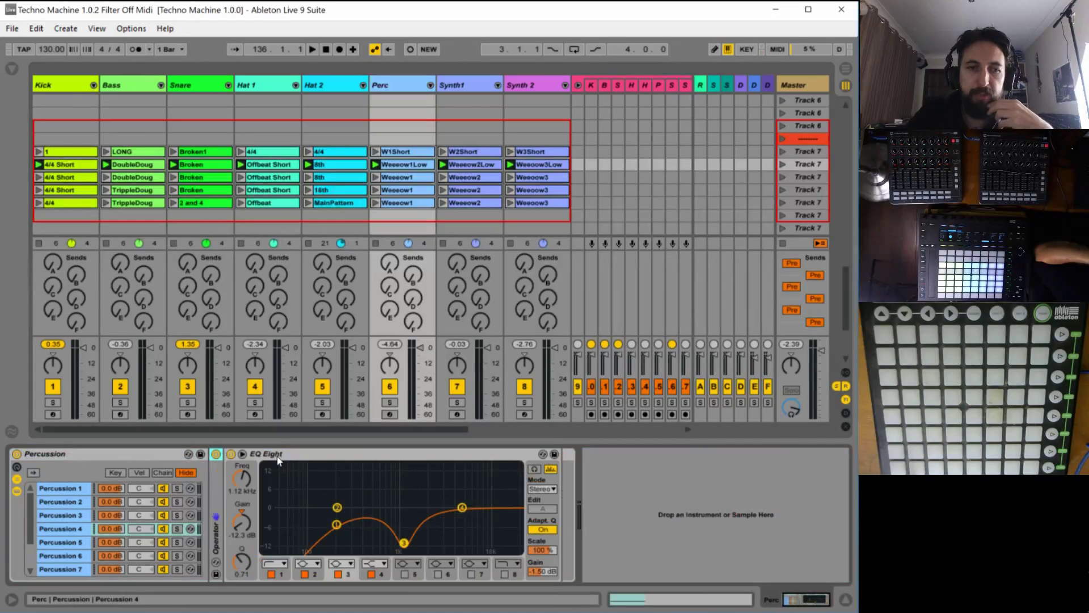
click(465, 84)
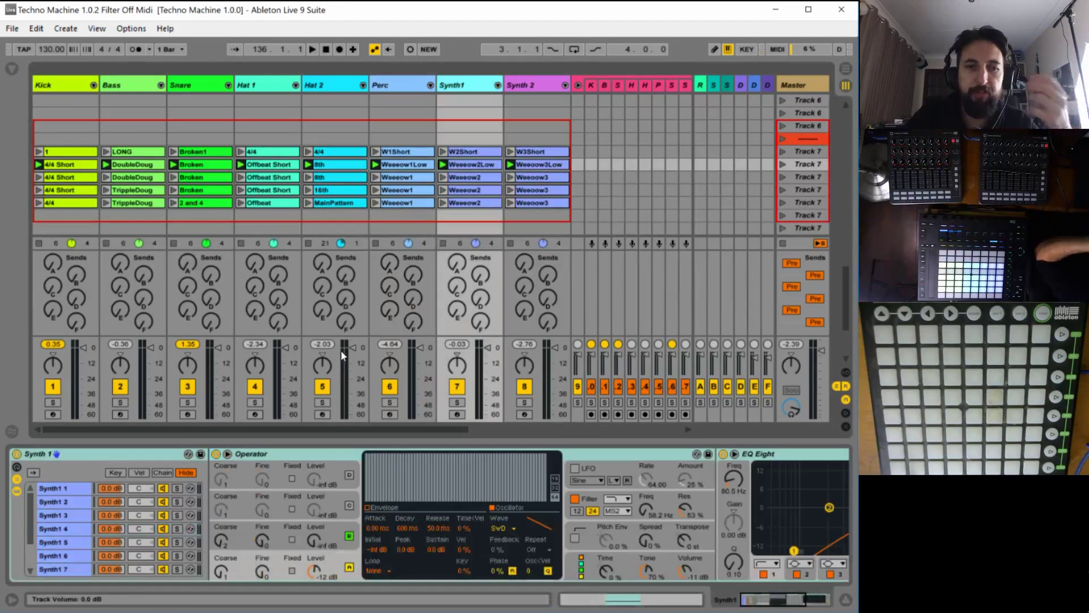
double_click(319, 452)
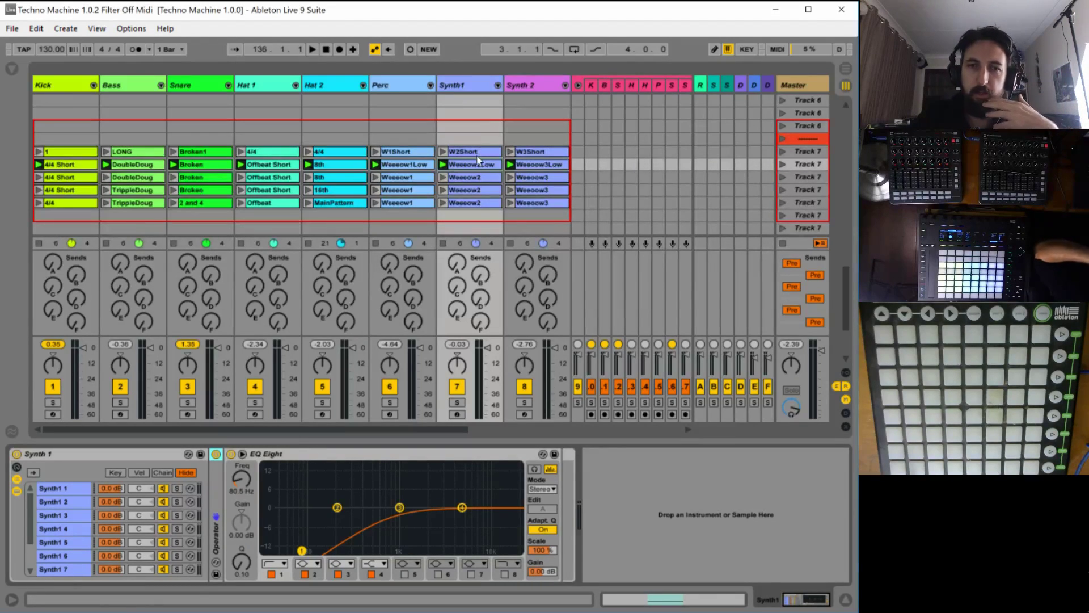
Look through the clips in the Track 4 to Track 7 scenes across the instrument tracks.
scroll(476, 155, up, 3)
scroll(477, 156, down, 3)
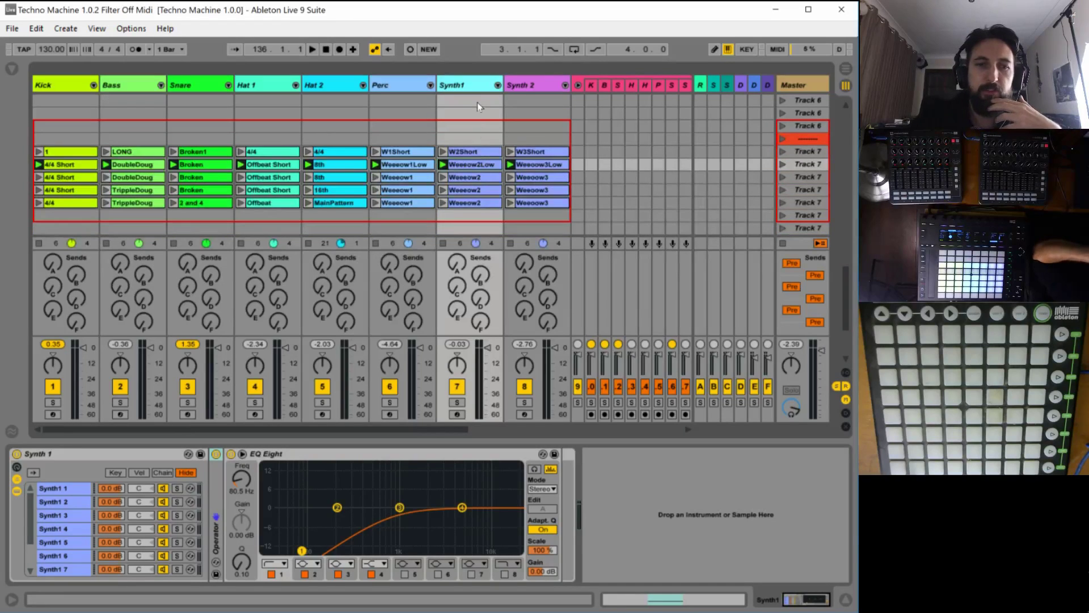
scroll(477, 103, up, 2)
scroll(478, 109, up, 1)
scroll(724, 167, up, 4)
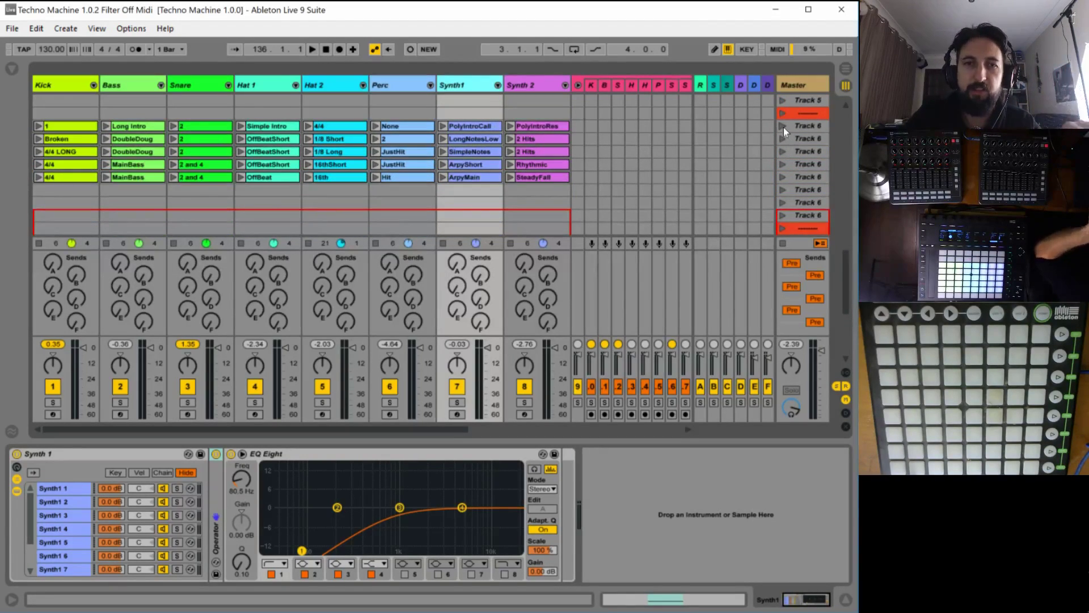
scroll(783, 130, up, 6)
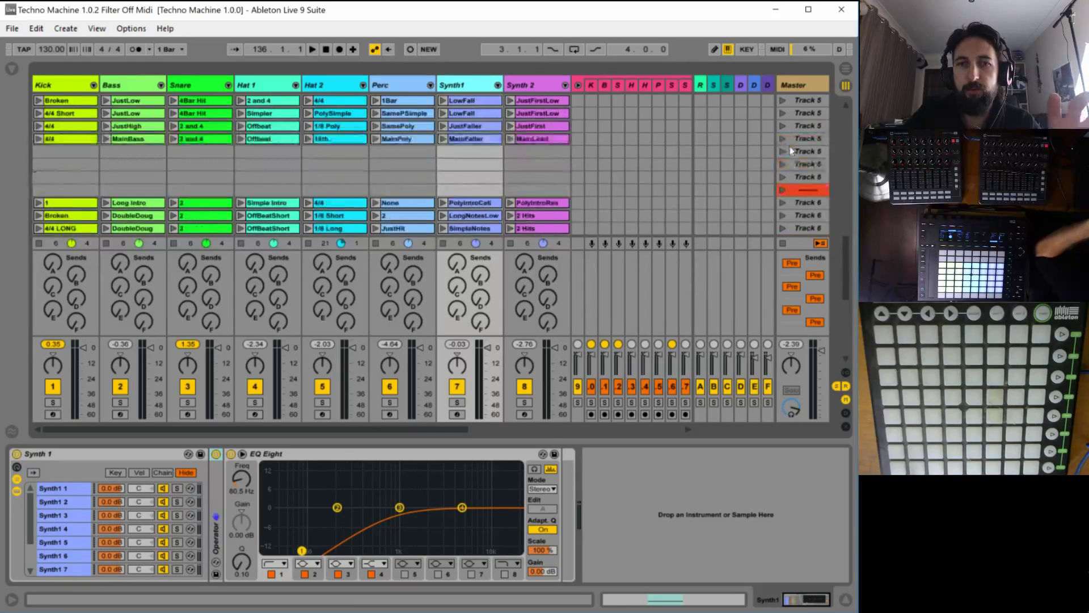
scroll(803, 139, up, 3)
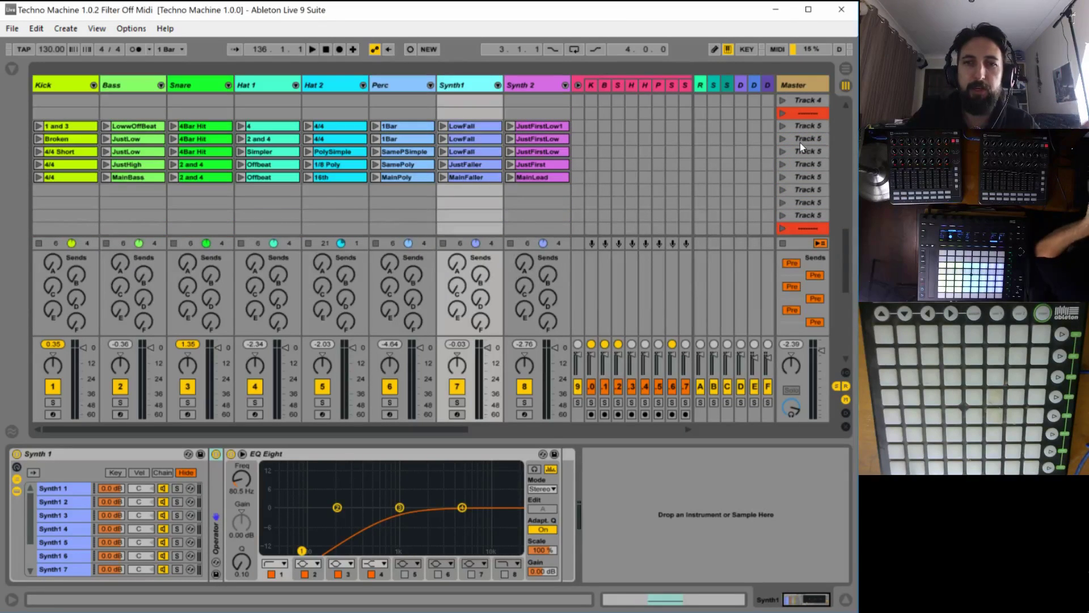
scroll(800, 150, up, 5)
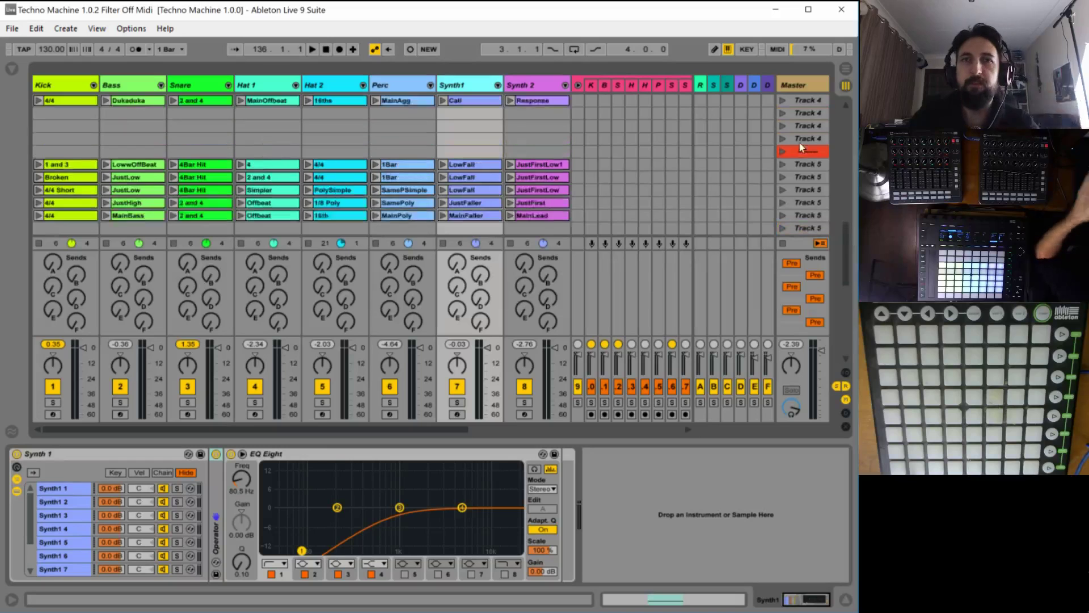
scroll(796, 157, down, 7)
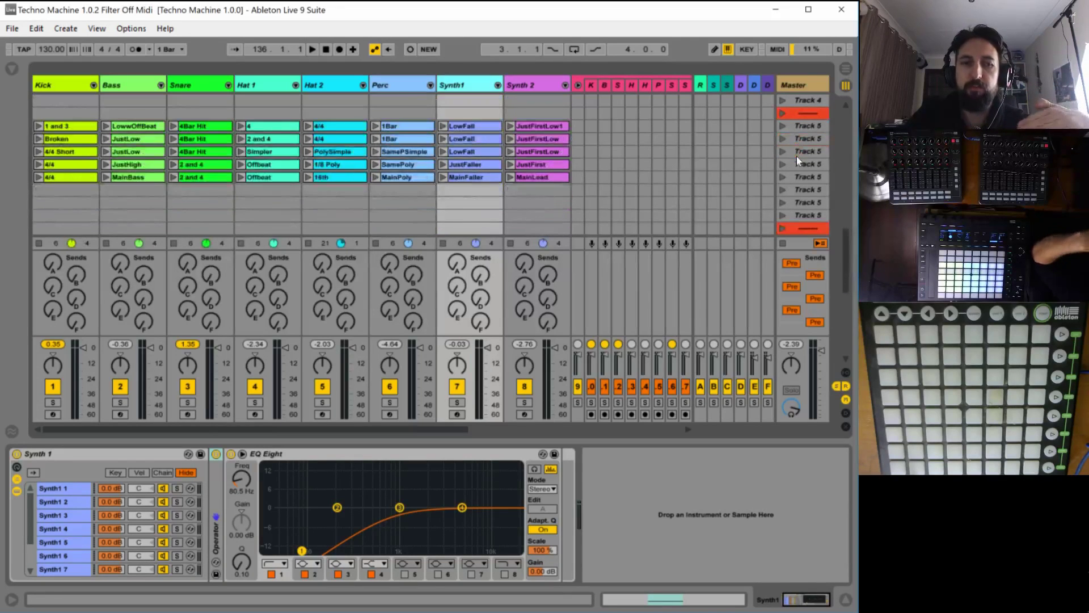
scroll(797, 155, down, 4)
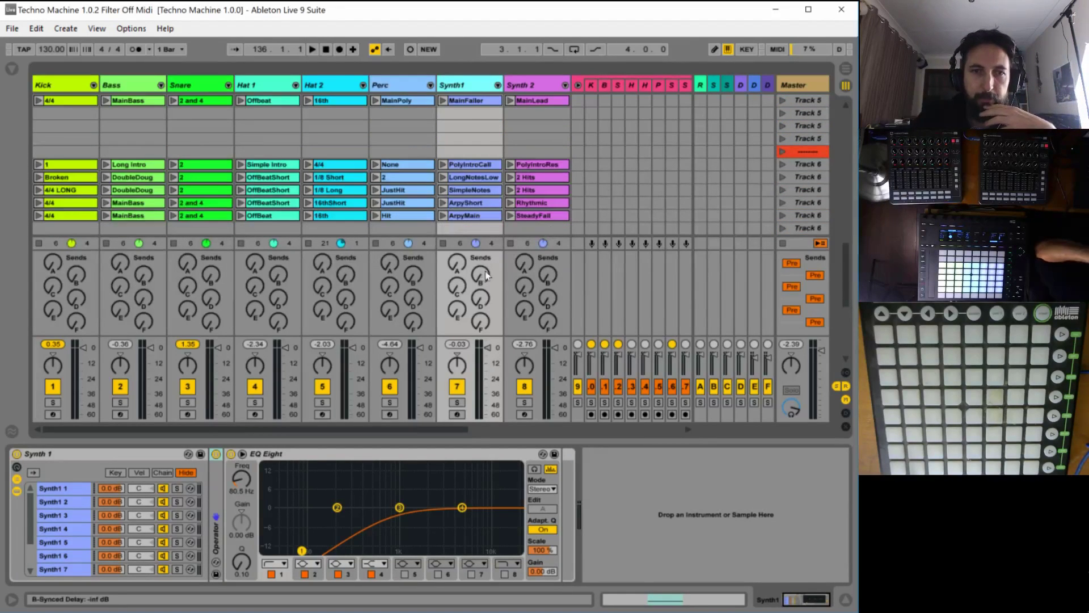
Examine the Operator and EQ Eight devices in the Synth 2 track's rack, including the Synth2 3 chain.
click(525, 80)
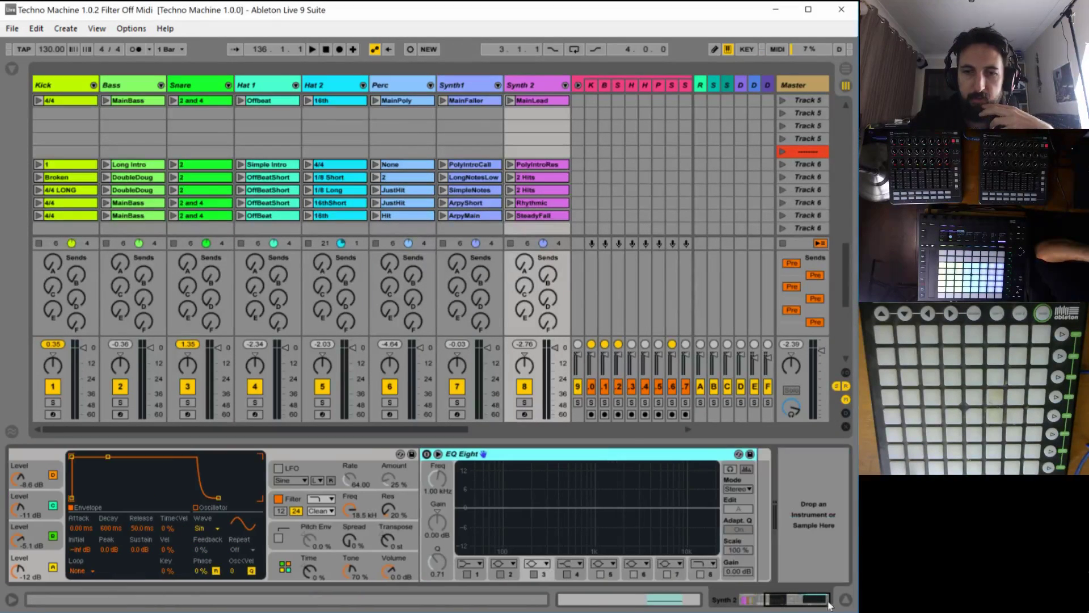
click(806, 604)
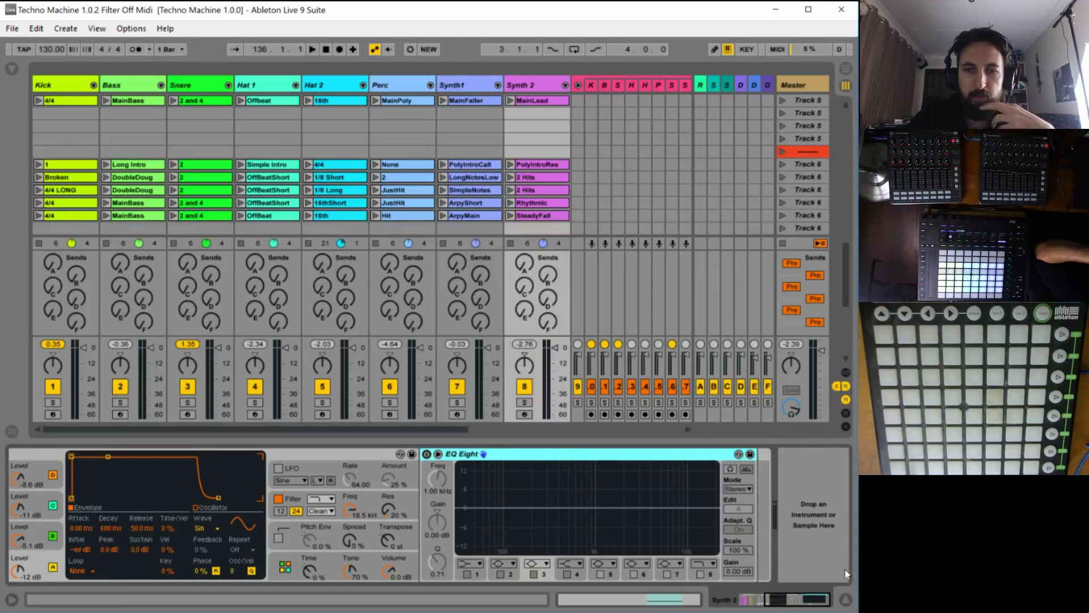
drag(810, 598, 755, 598)
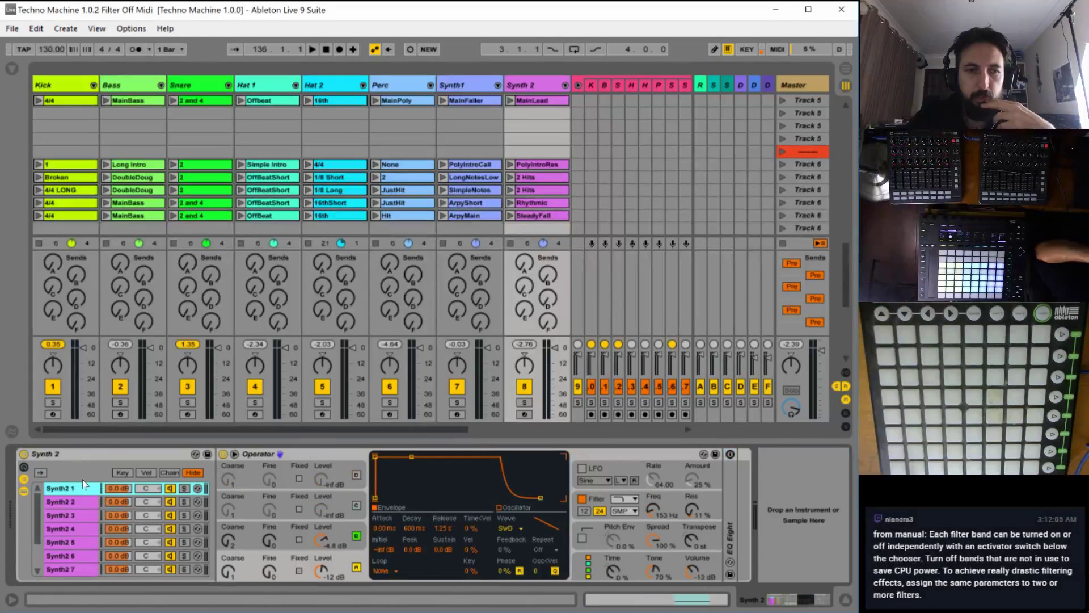
click(85, 514)
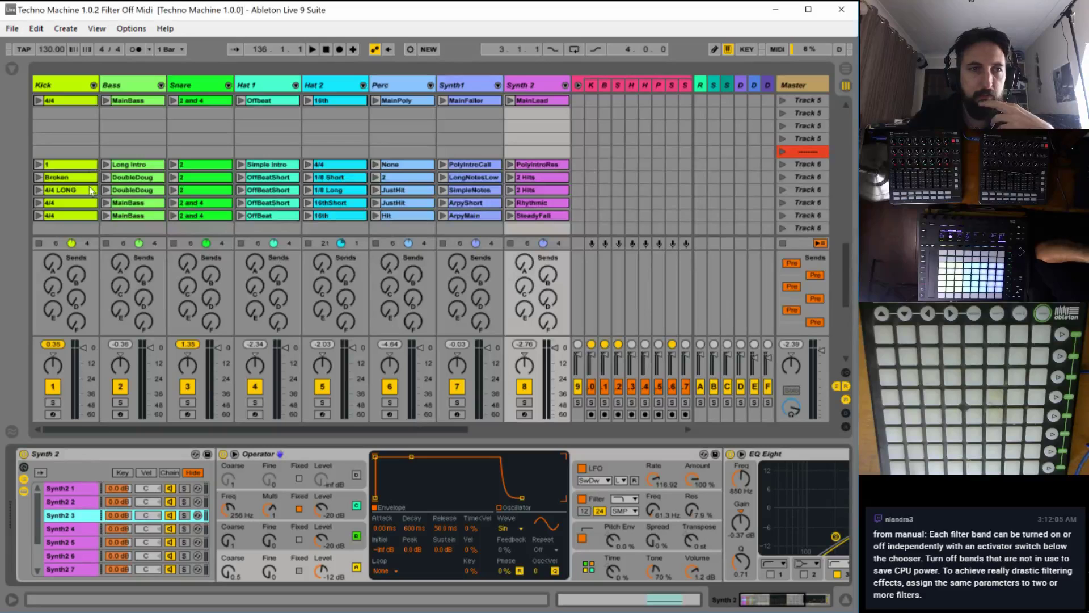
Examine the Kick 1 and Kick 2 chains in the Kick track's rack, unfolding Kick 2's EQ Eight.
click(46, 84)
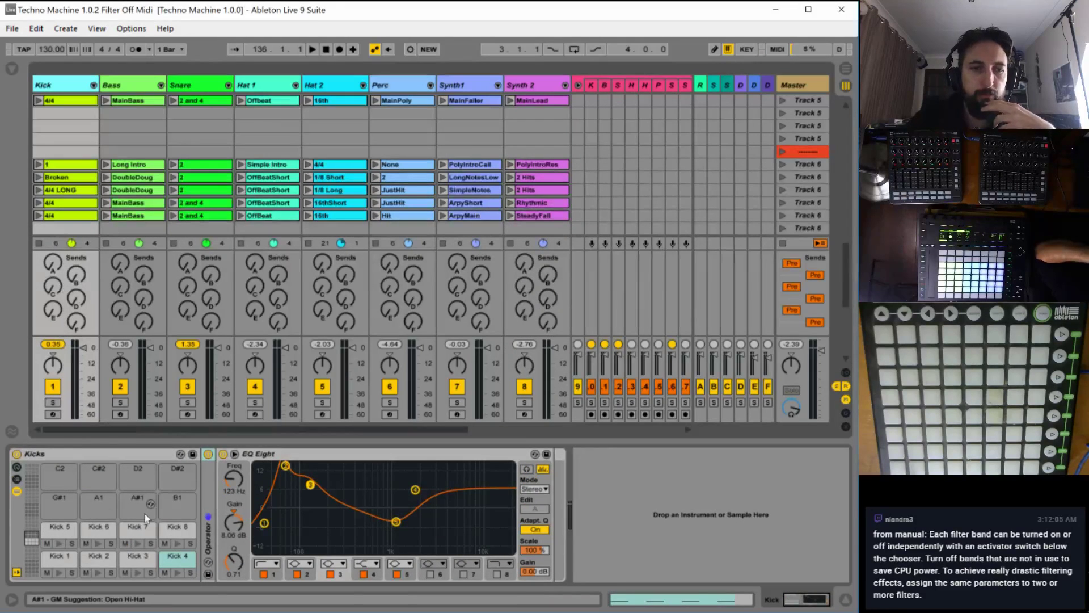
click(59, 557)
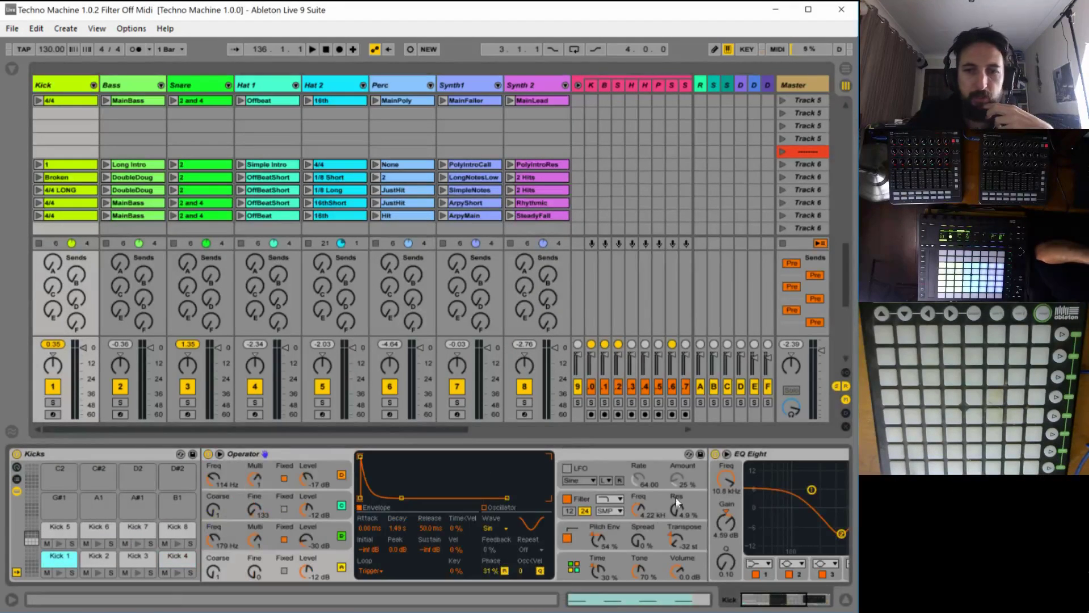
click(827, 602)
drag(828, 602, 749, 601)
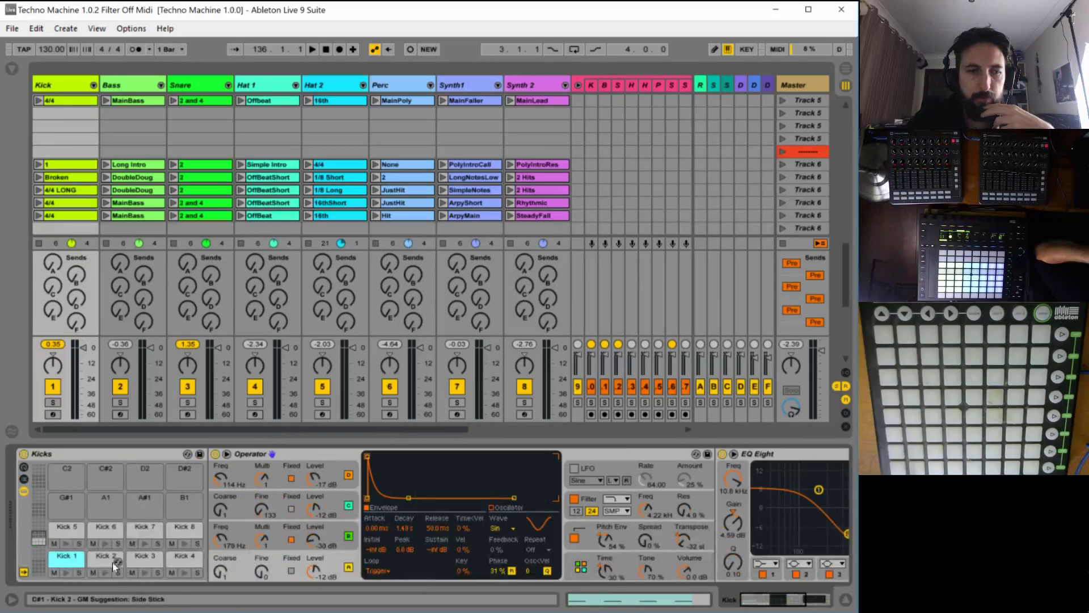
click(99, 560)
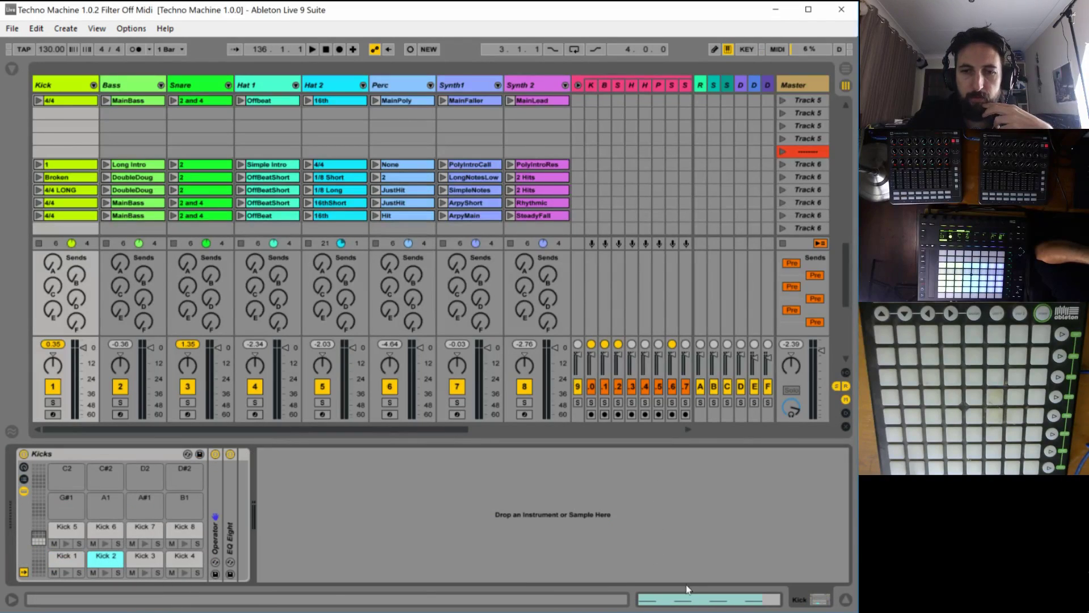
double_click(230, 532)
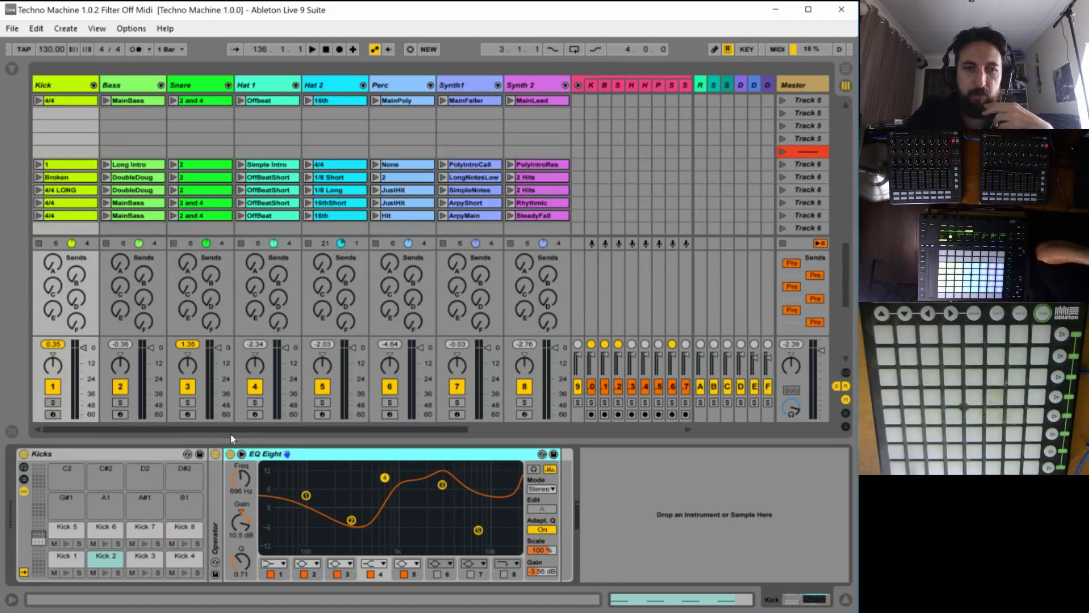
Look through the device chains on the Riser and Faller tracks for EQ devices.
drag(230, 430, 376, 420)
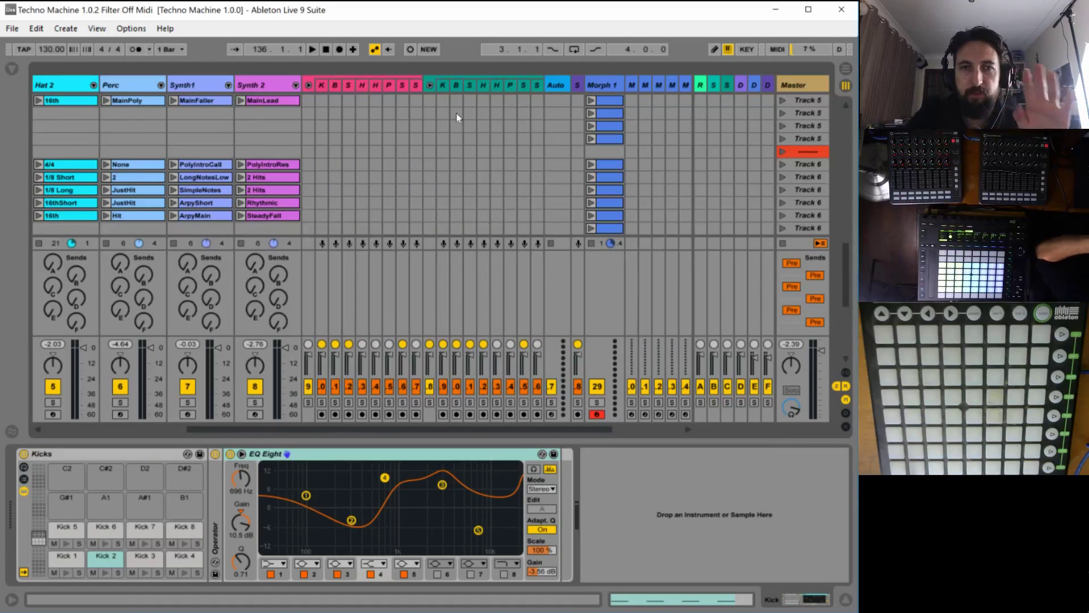
drag(434, 426, 564, 440)
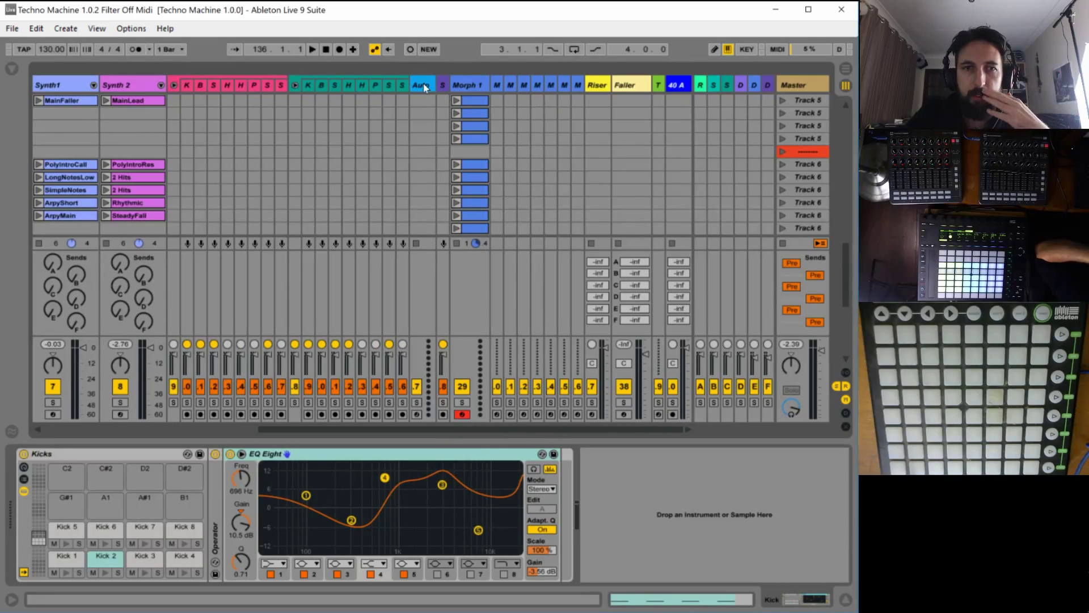
click(597, 85)
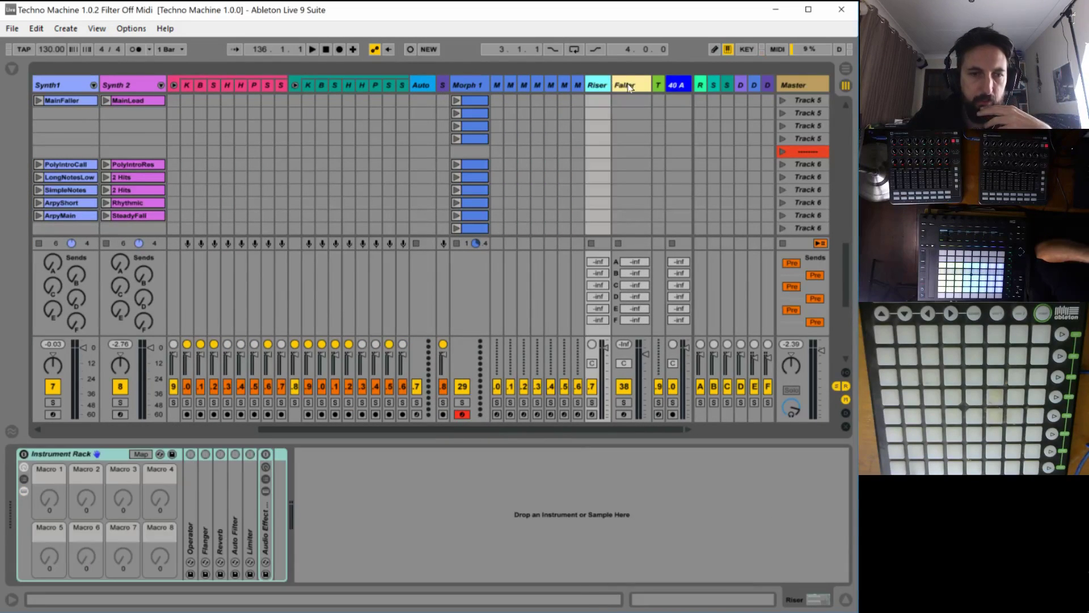
click(628, 85)
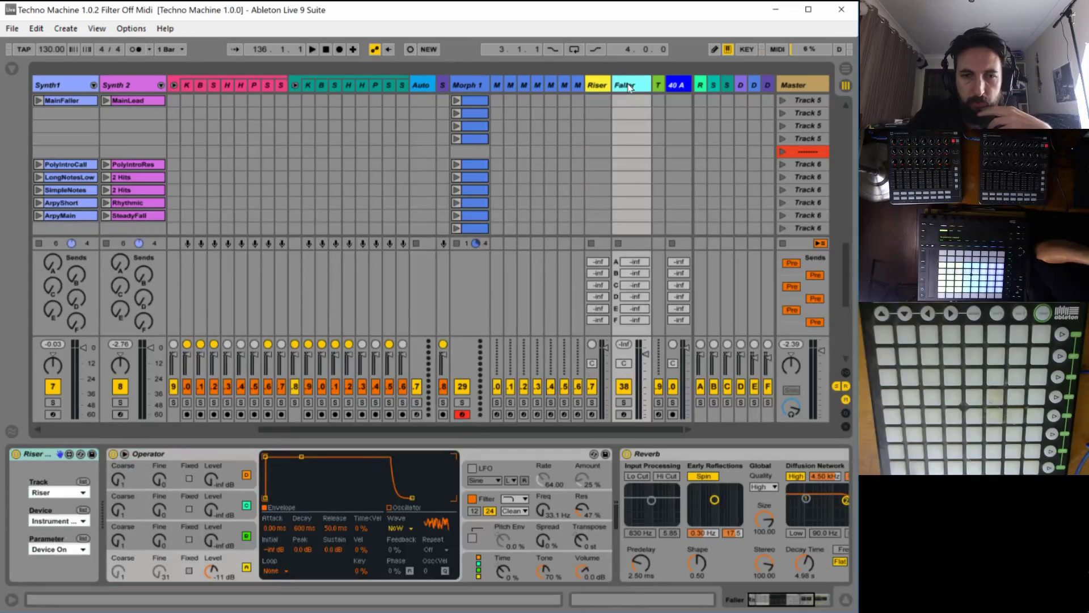
drag(794, 600, 840, 602)
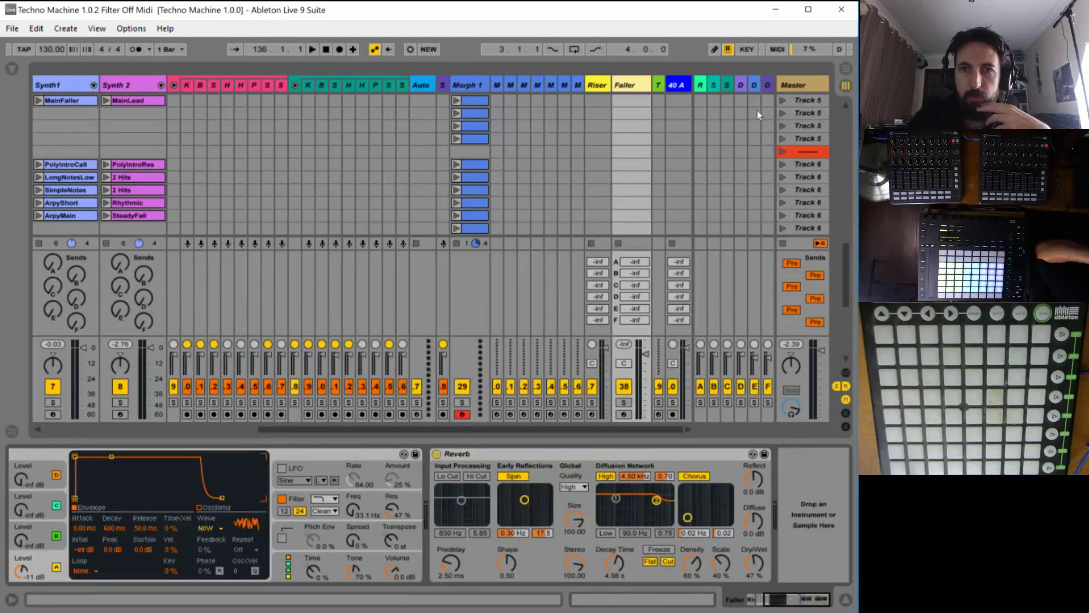
Turn off the flat bands 2, 3 and 4 in the EQ Eight on the B-Synced Delay return.
click(704, 85)
click(714, 85)
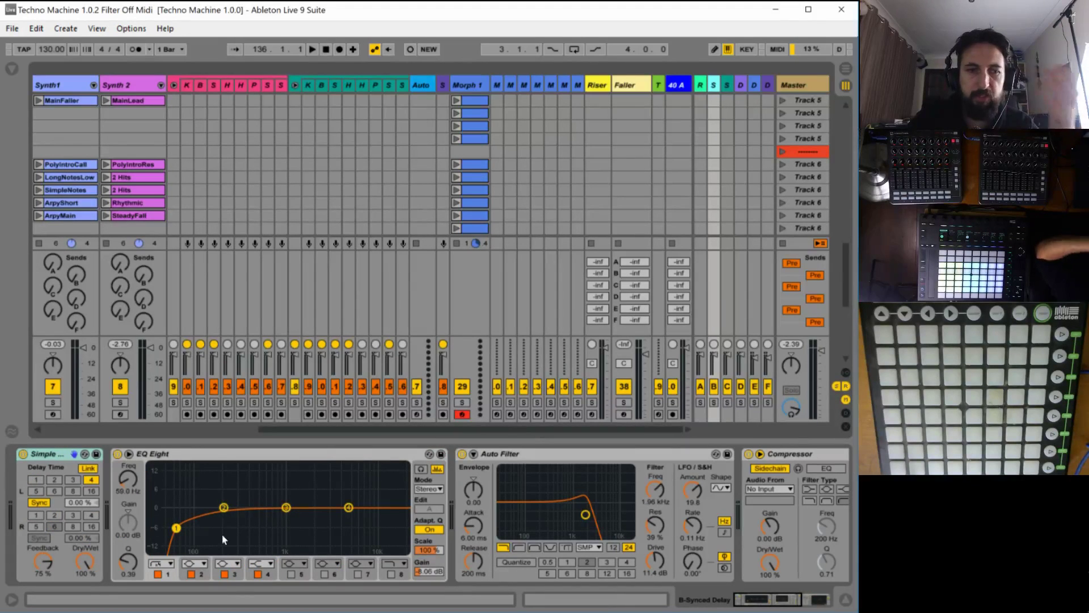
click(192, 575)
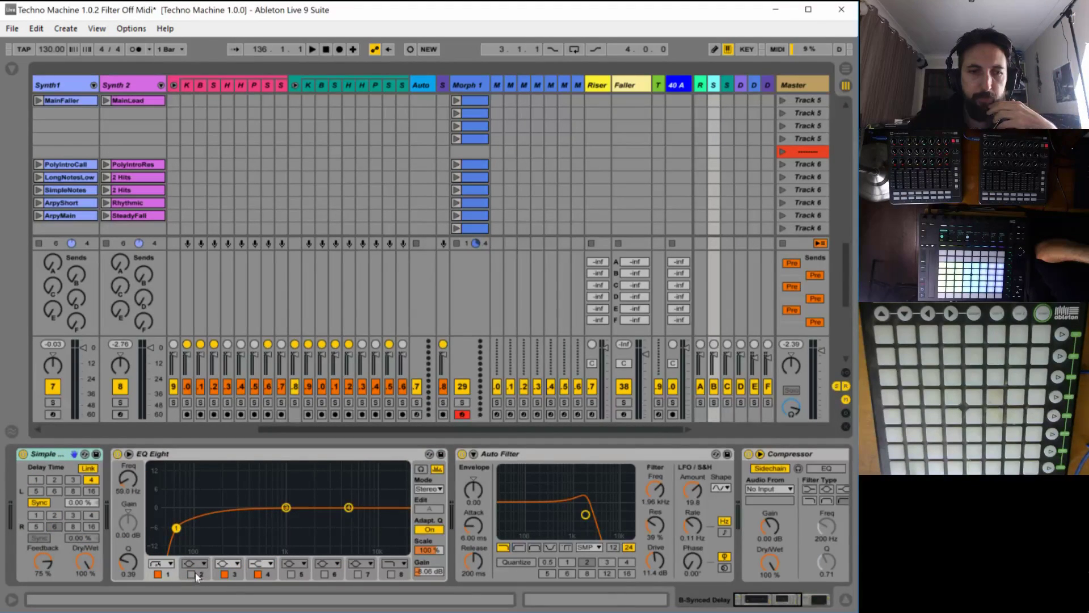
click(224, 574)
click(259, 574)
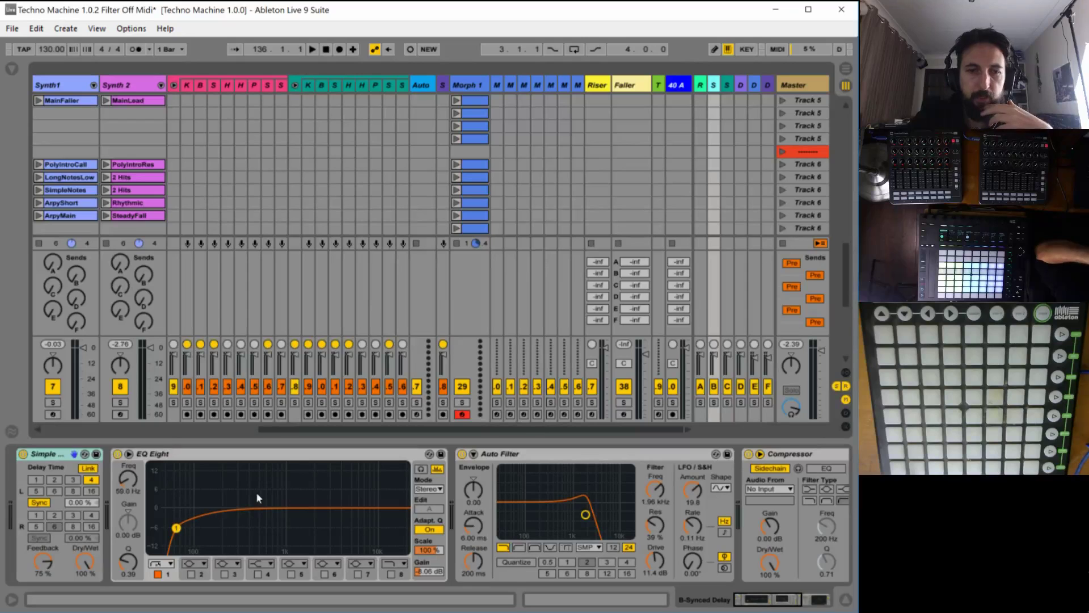
mouse_move(781, 602)
mouse_down()
mouse_move(797, 602)
mouse_move(782, 602)
mouse_up()
Check the C-Short Delay return's devices and set the D-Dub Delay rack's Low macro to 123 Hz.
click(729, 85)
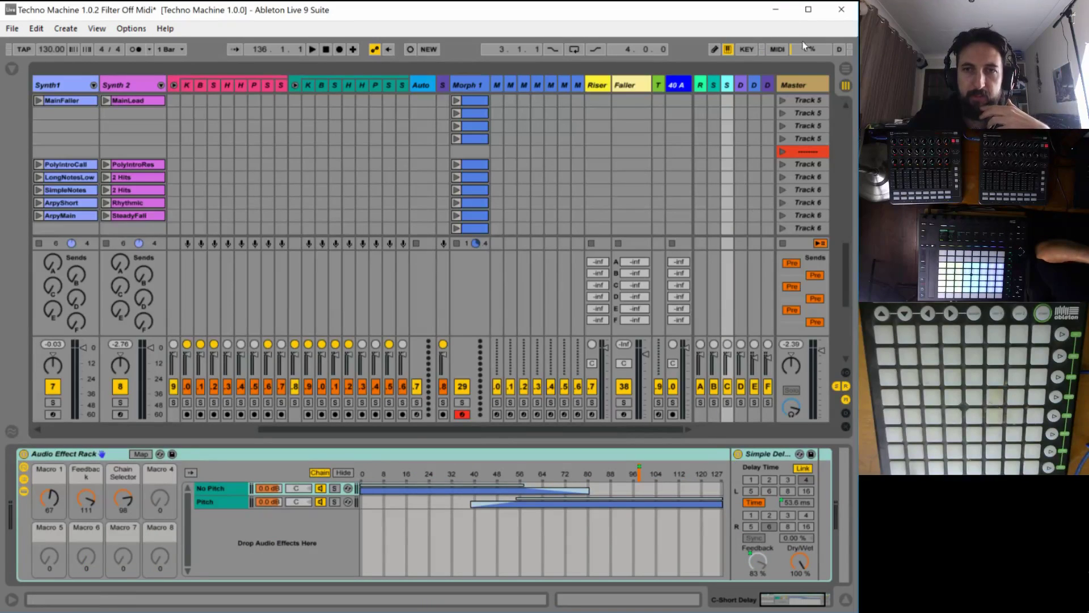
click(742, 86)
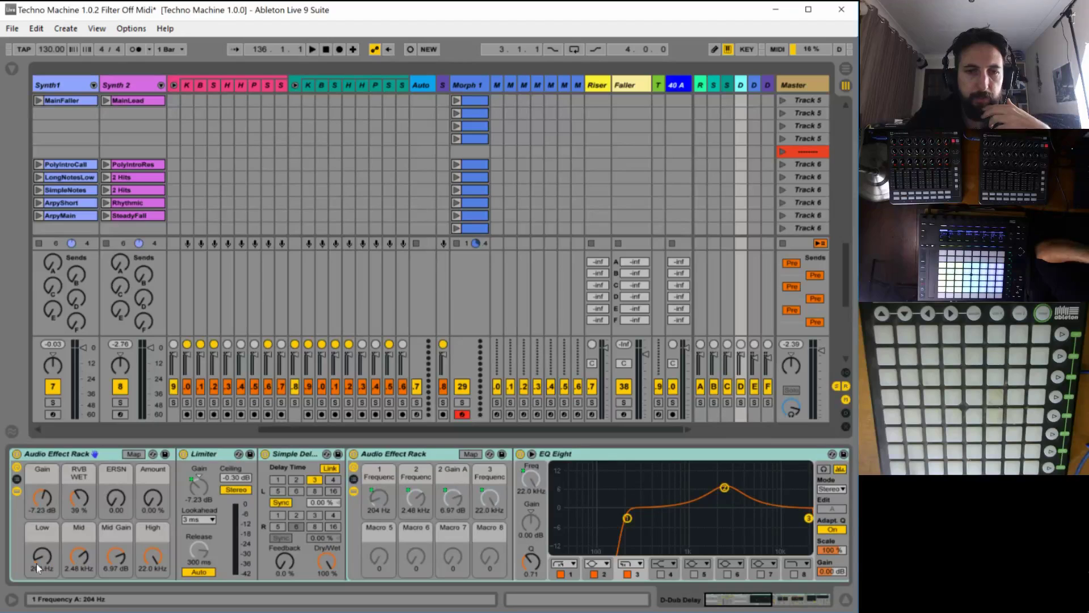
drag(37, 563, 36, 569)
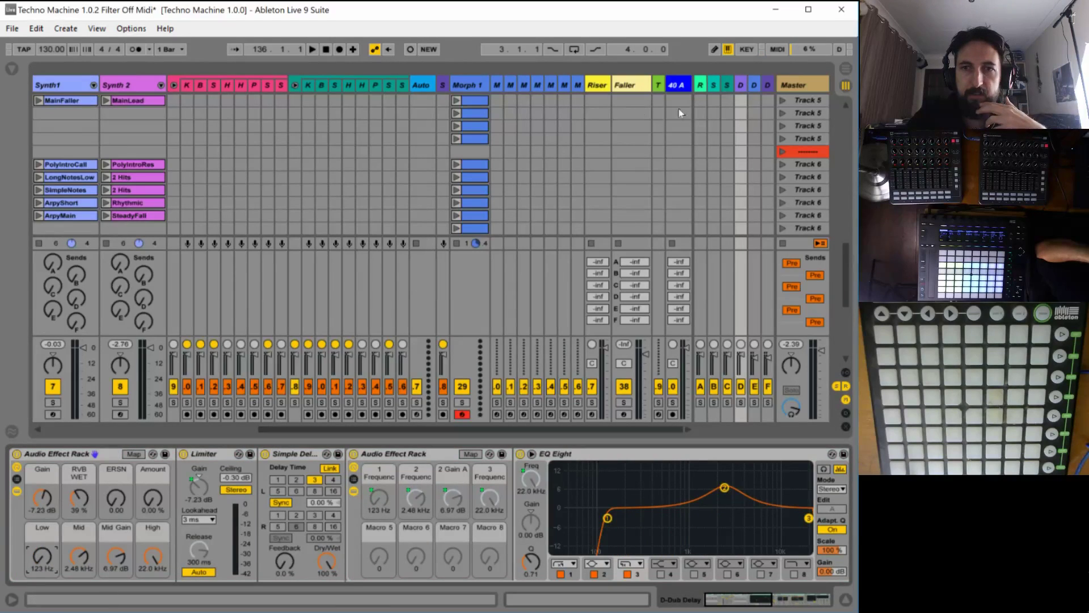
Inspect the devices on the E-Dub Delay Out and F-Drive returns, returning to the D-Dub Delay chain.
click(754, 86)
click(768, 87)
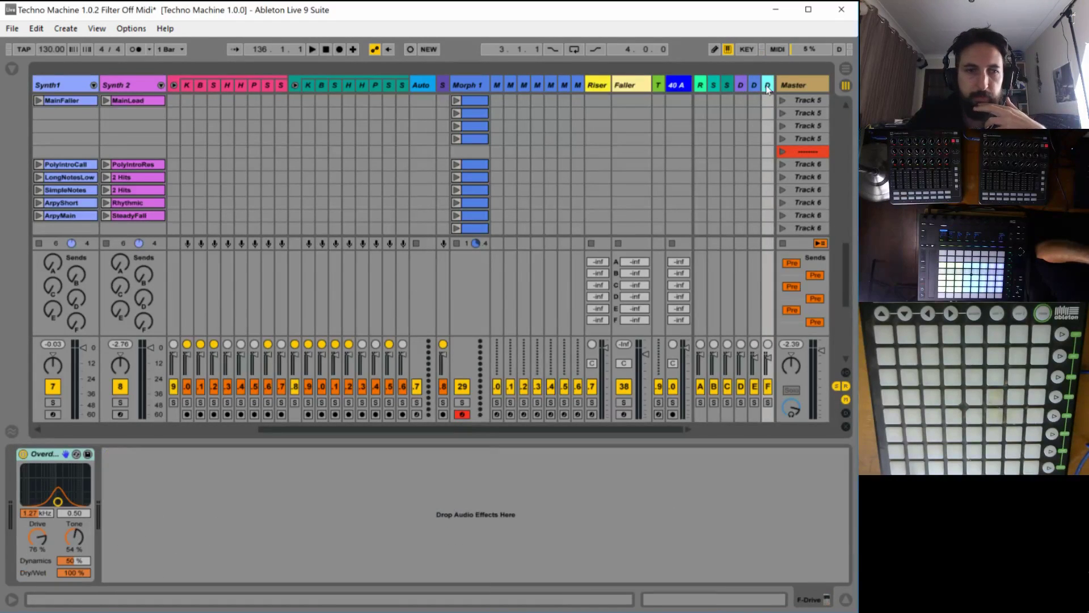
click(755, 85)
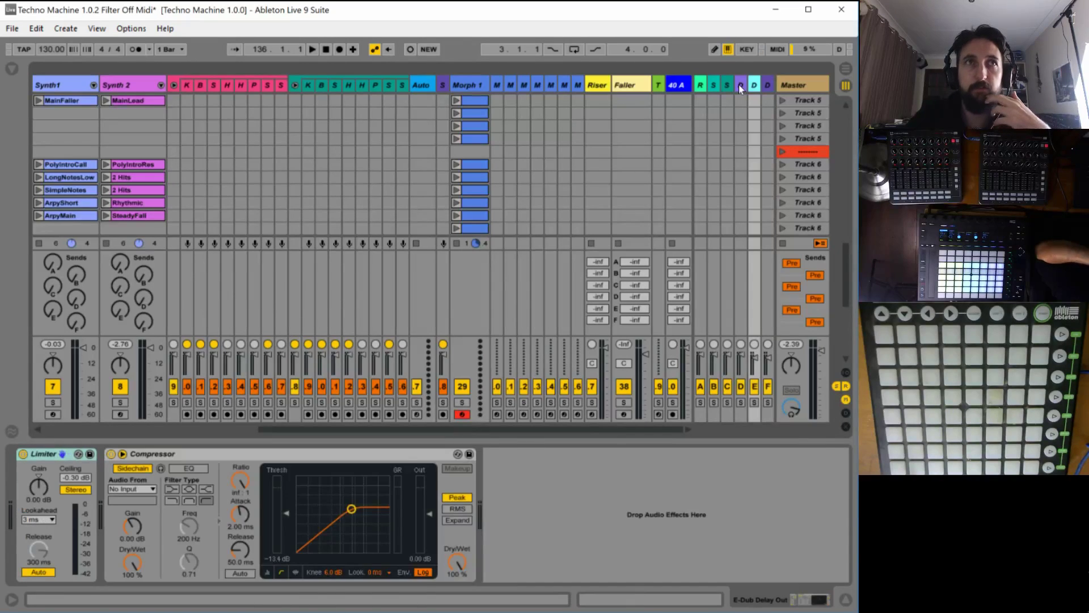
click(739, 84)
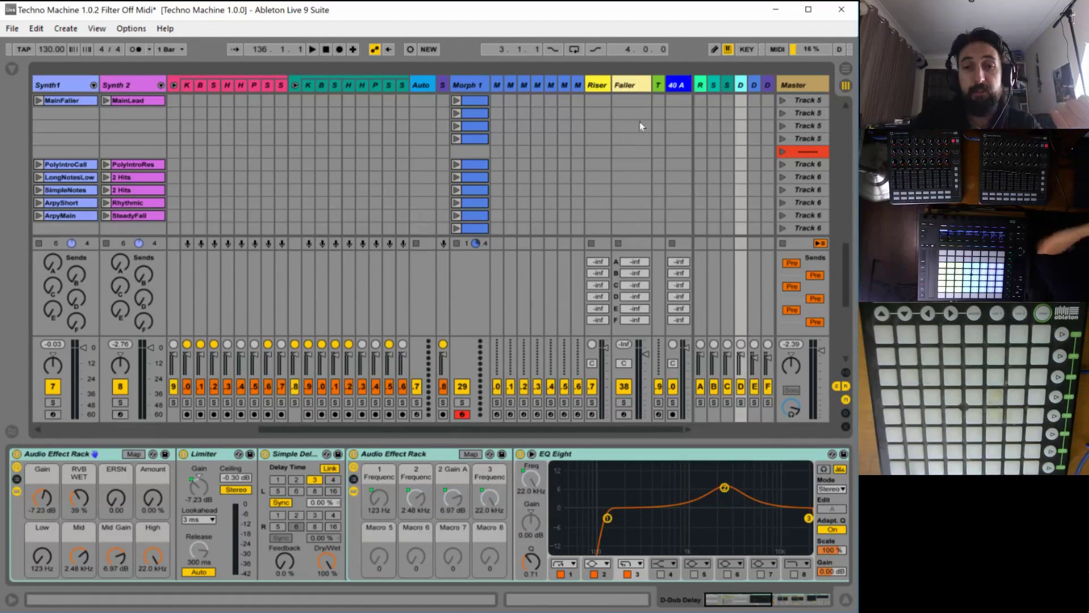
drag(413, 431, 15, 406)
scroll(303, 152, down, 4)
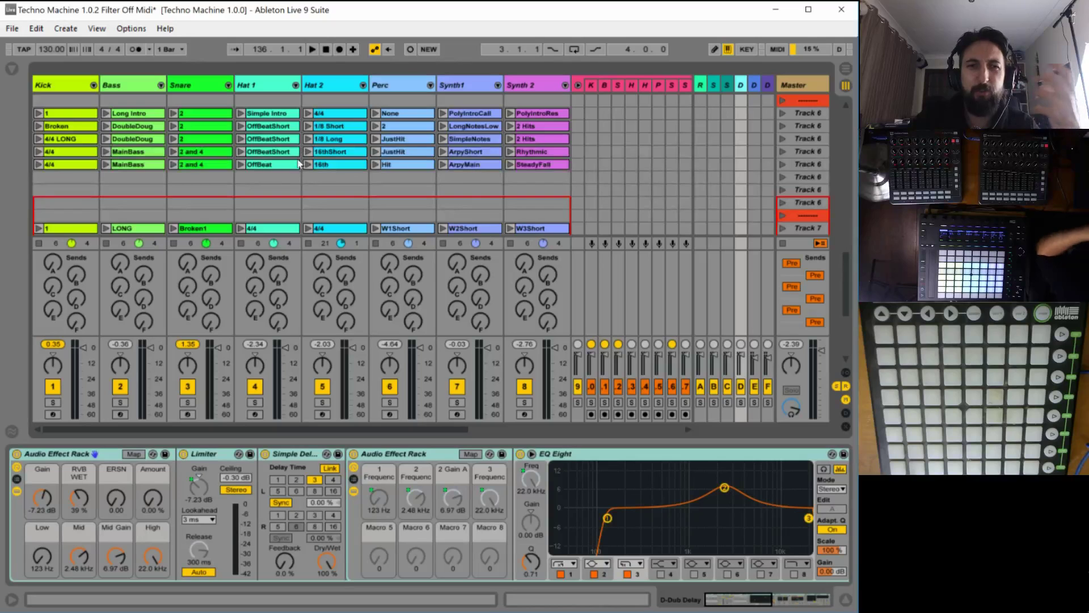
scroll(297, 179, down, 4)
scroll(296, 180, down, 3)
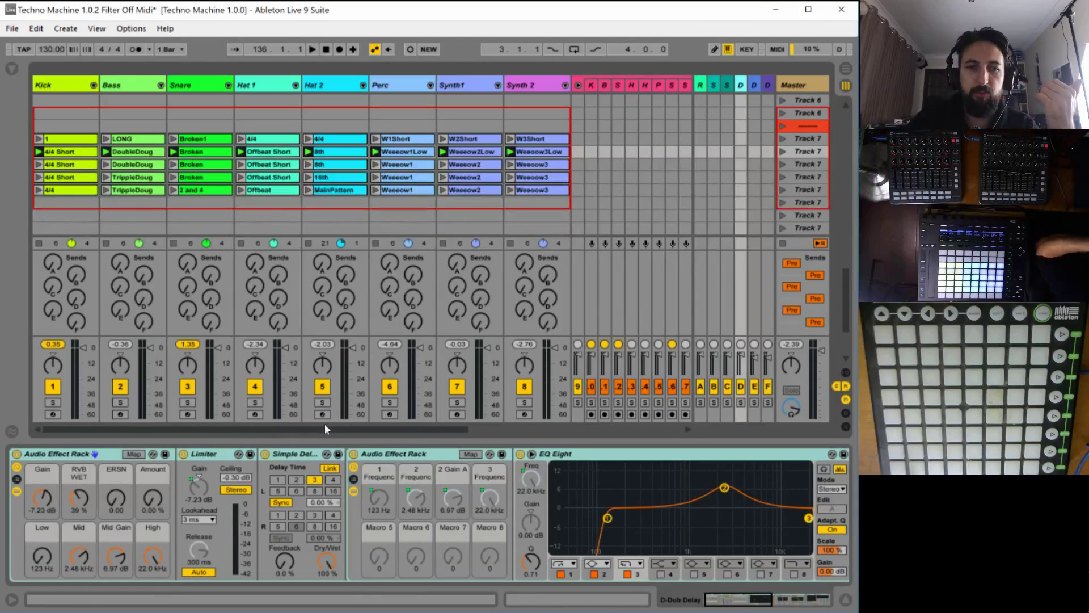
drag(323, 428, 272, 427)
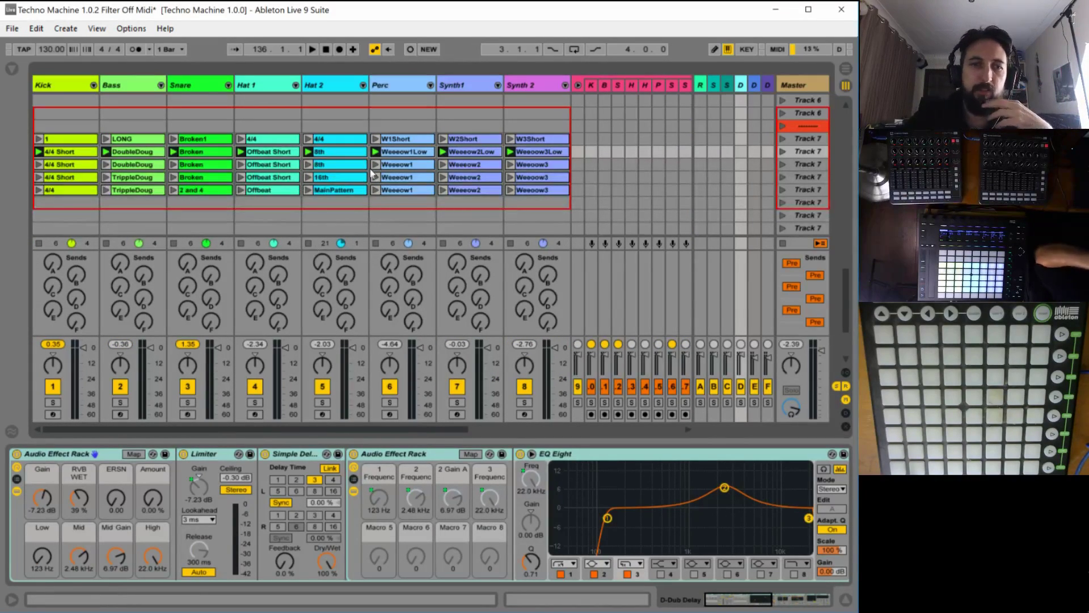
drag(421, 429, 326, 417)
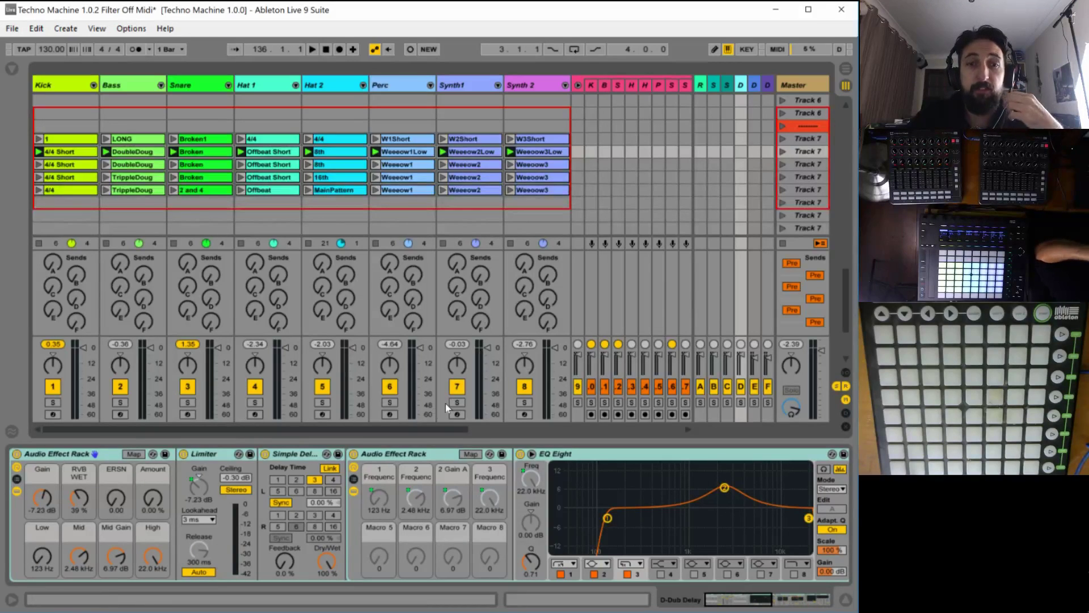
mouse_move(433, 430)
mouse_down()
mouse_move(477, 431)
mouse_move(434, 430)
mouse_up()
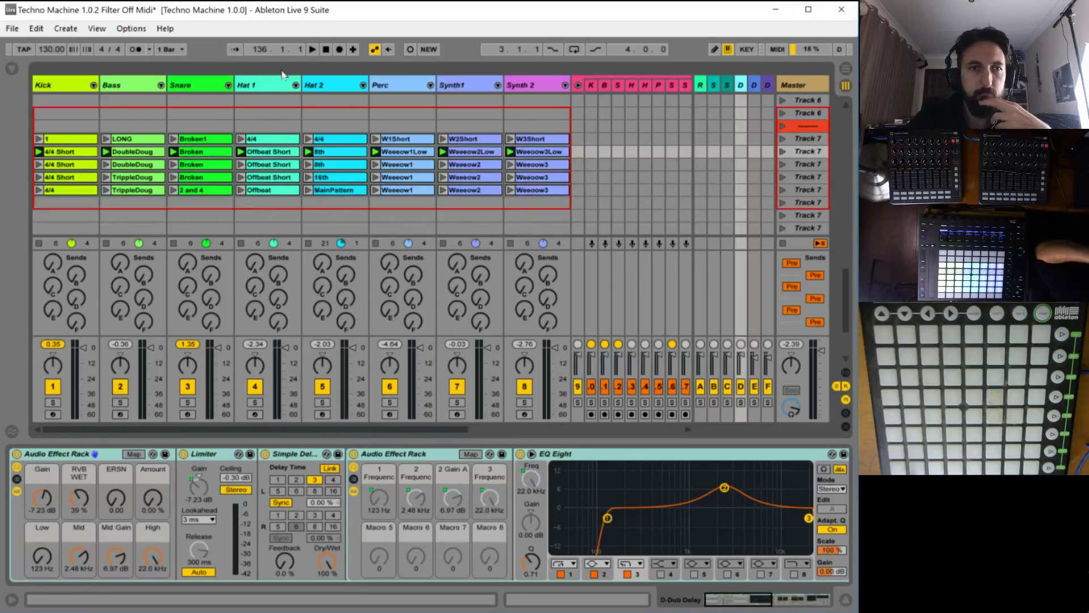
Expand Kick 2's EQ Eight display, try shifting band 2, undo the shift and collapse the display.
click(56, 84)
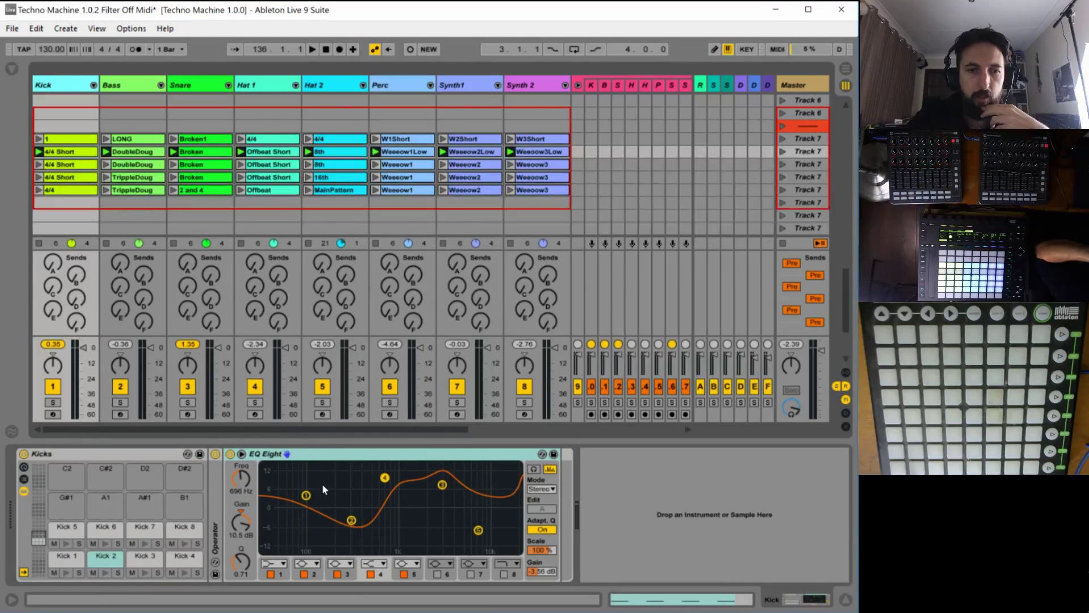
drag(293, 474, 500, 540)
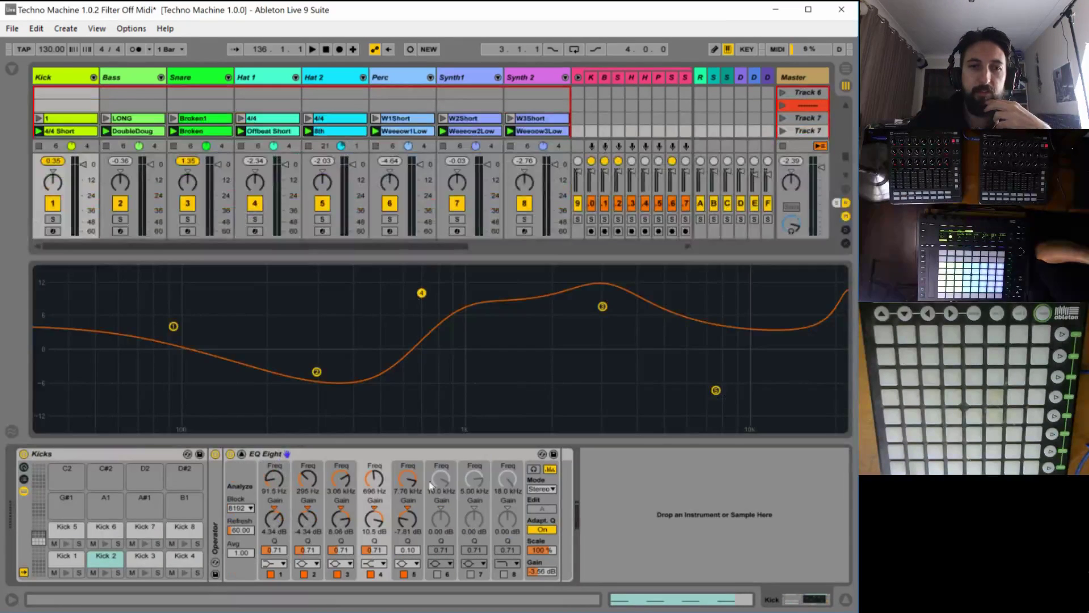
drag(751, 405, 280, 264)
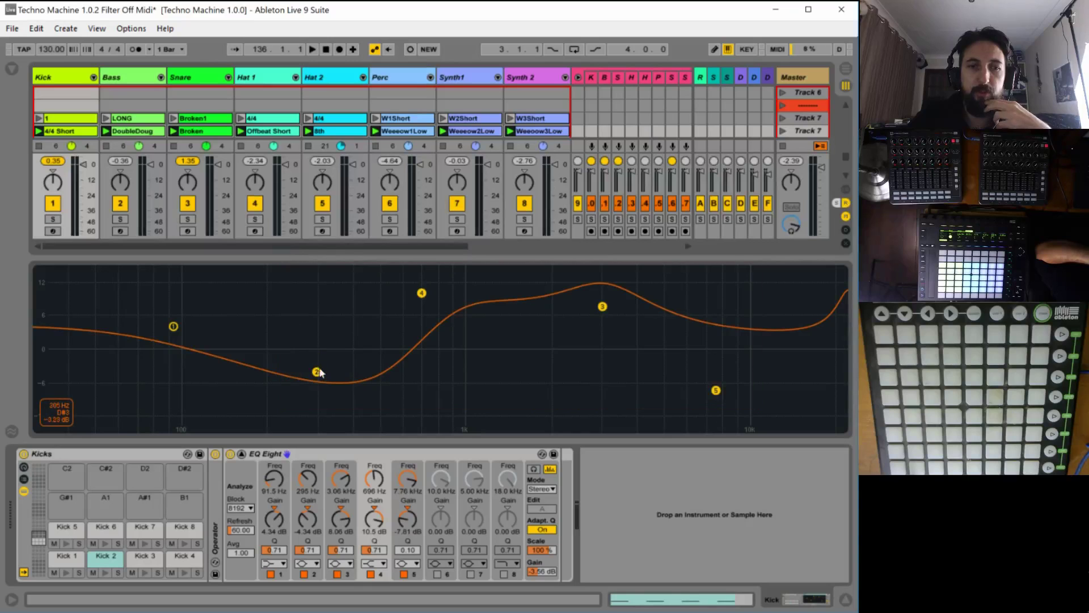
mouse_move(316, 374)
mouse_down()
mouse_move(218, 382)
mouse_move(301, 378)
mouse_up()
key(ctrl+z)
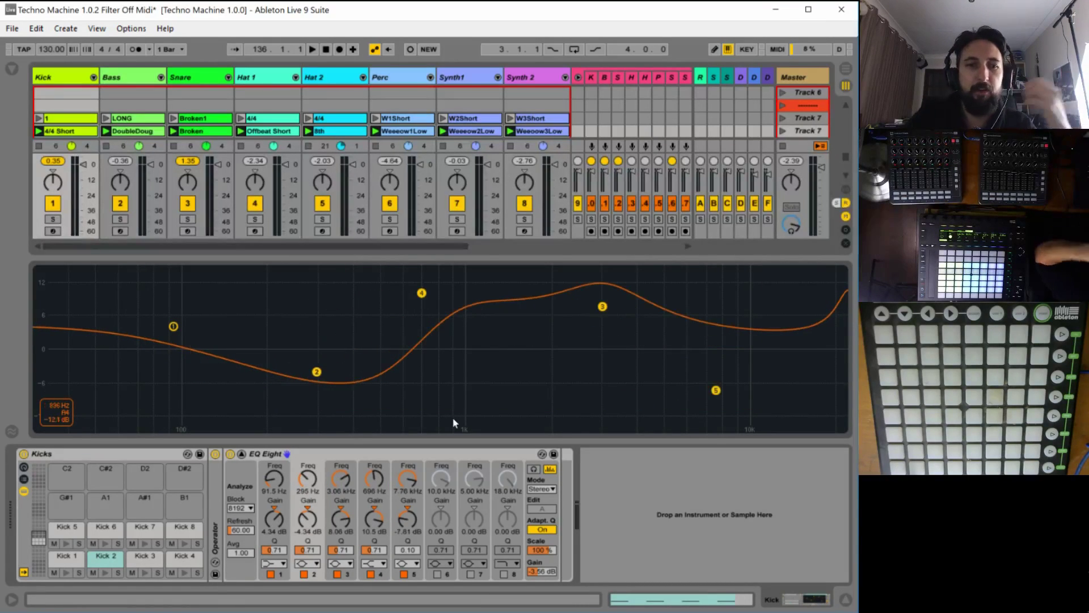
click(241, 454)
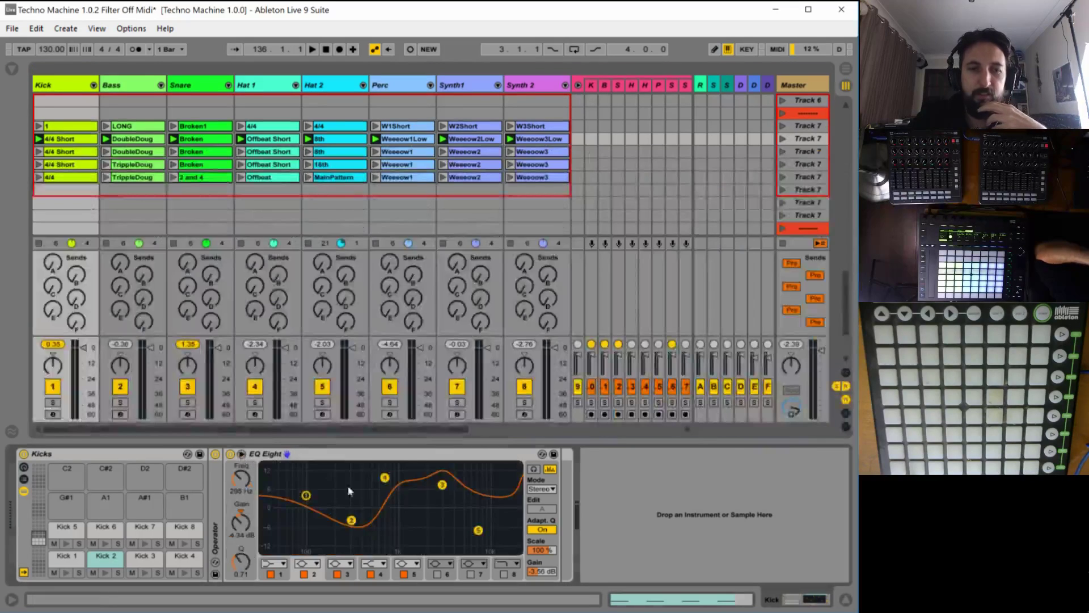
drag(440, 426, 380, 412)
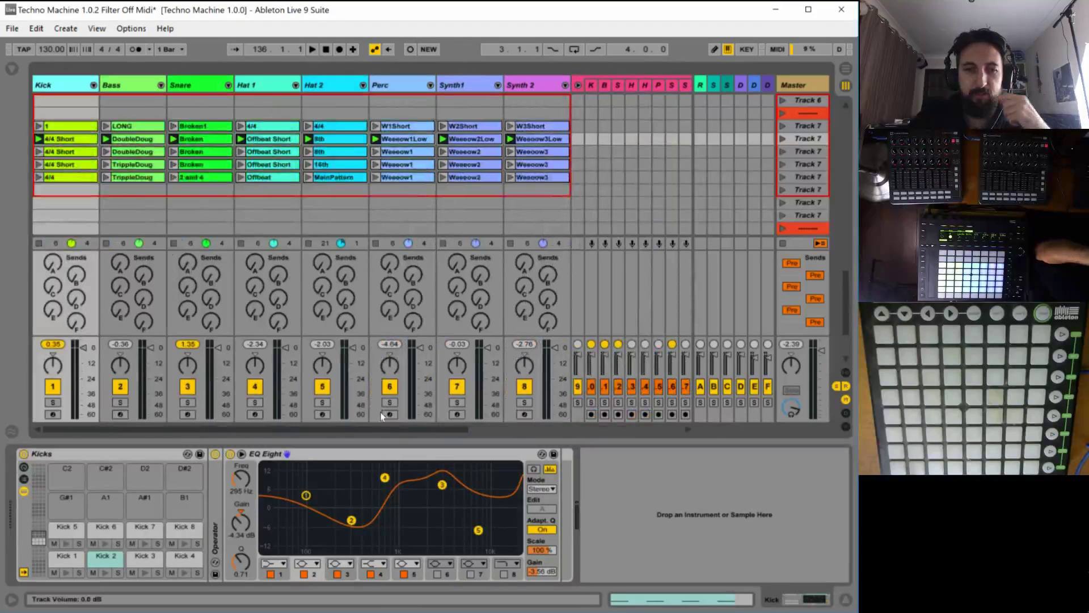
drag(319, 431, 590, 430)
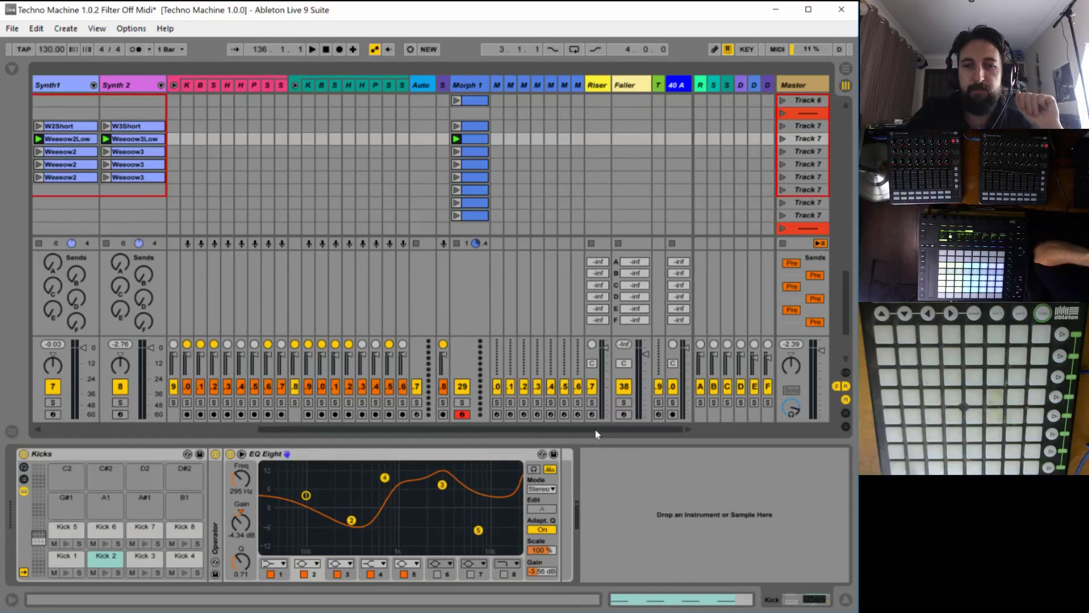
Save the live set under the new name Techno Machine 1.0.3 Eq Pole Adjustment.
drag(596, 430, 272, 431)
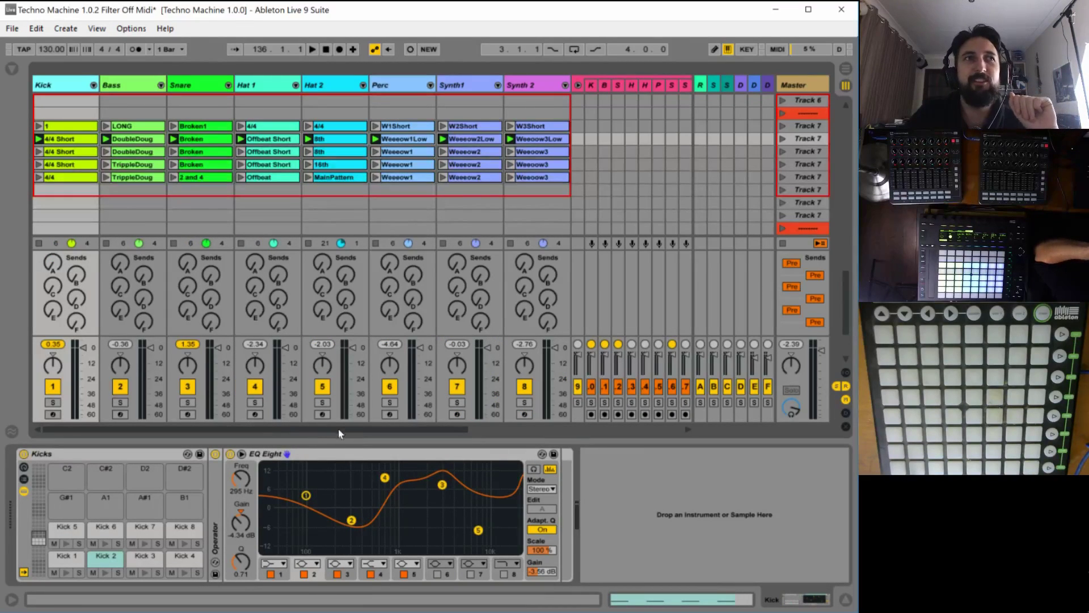
drag(338, 430, 404, 434)
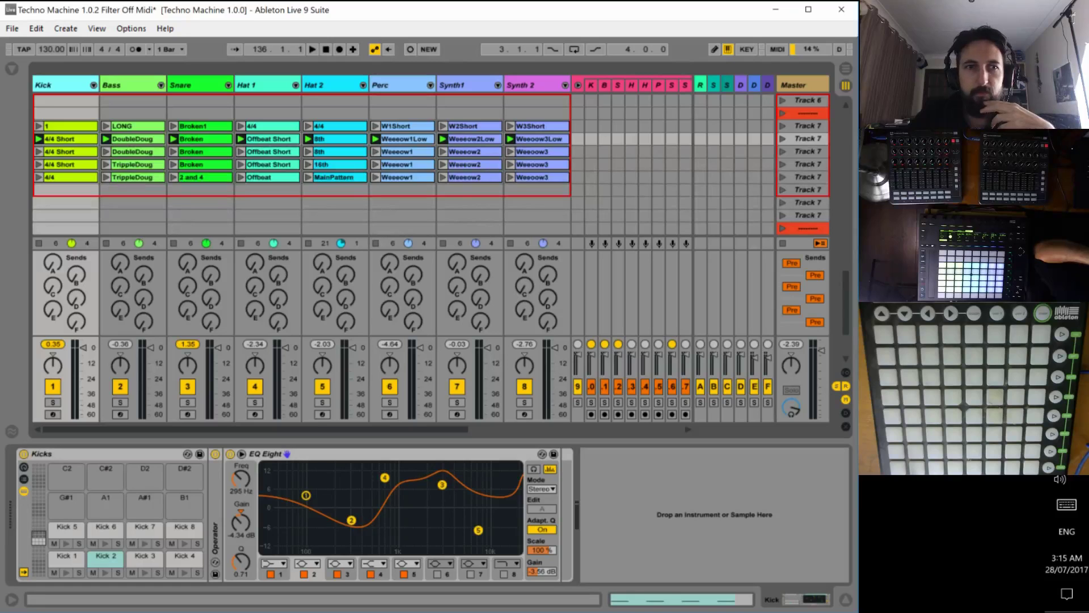
click(12, 28)
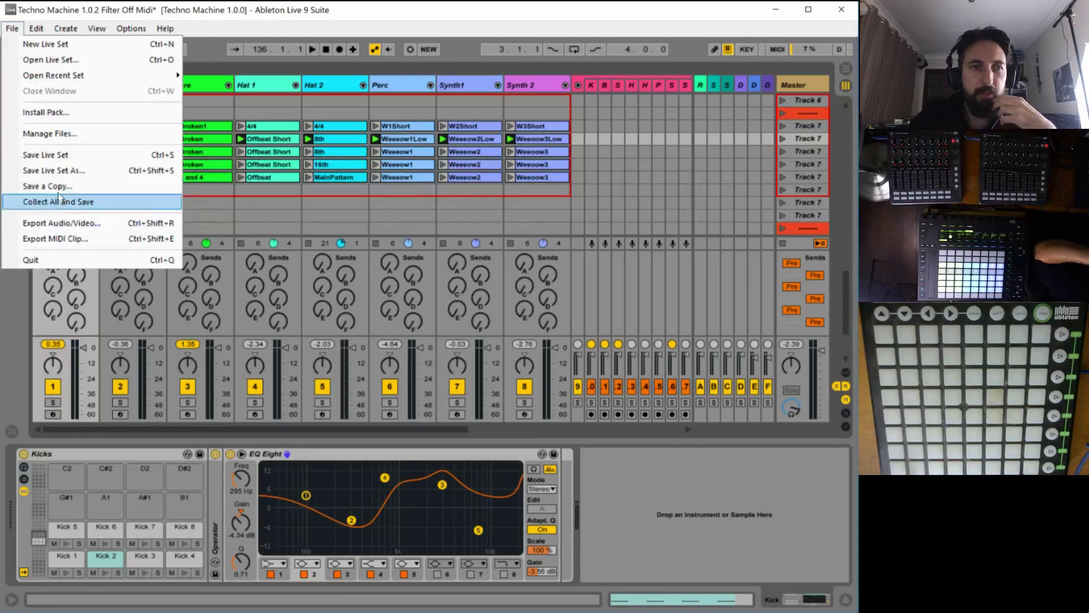
click(69, 173)
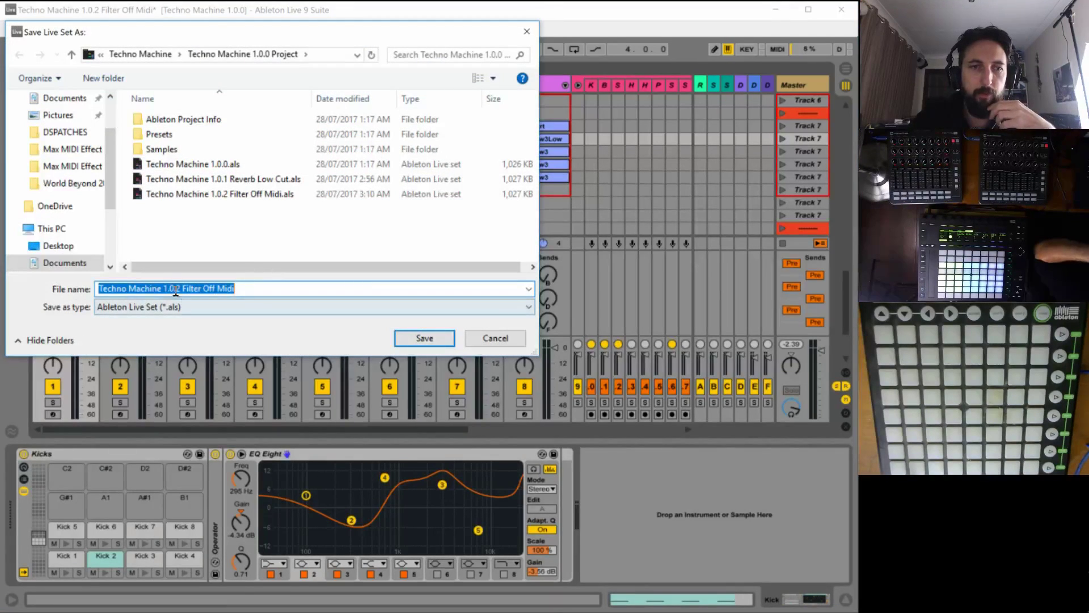
click(176, 288)
drag(176, 288, 482, 311)
text(3)
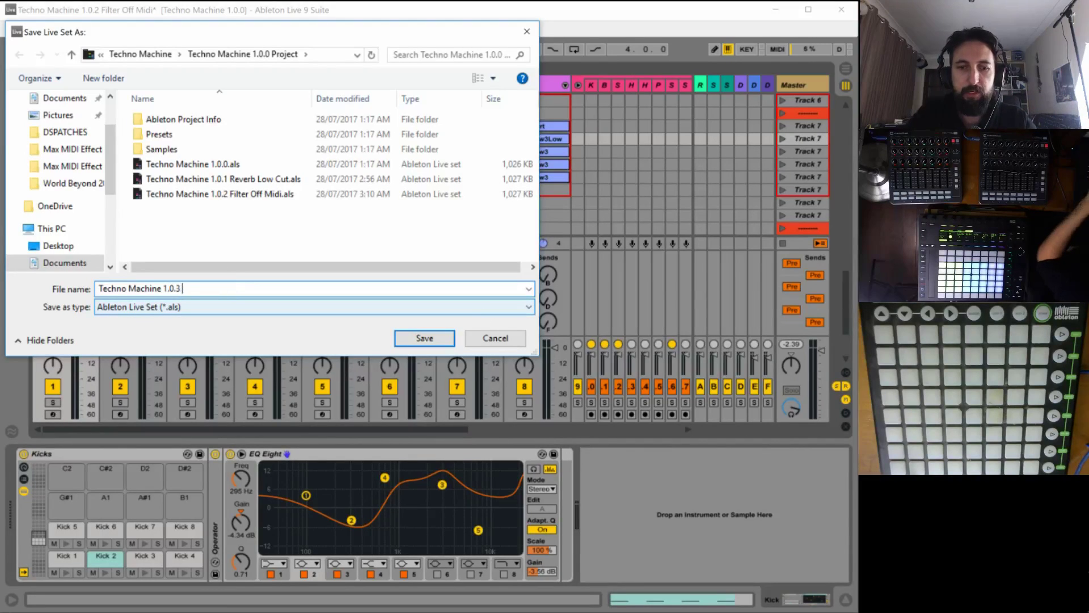
text( Eq)
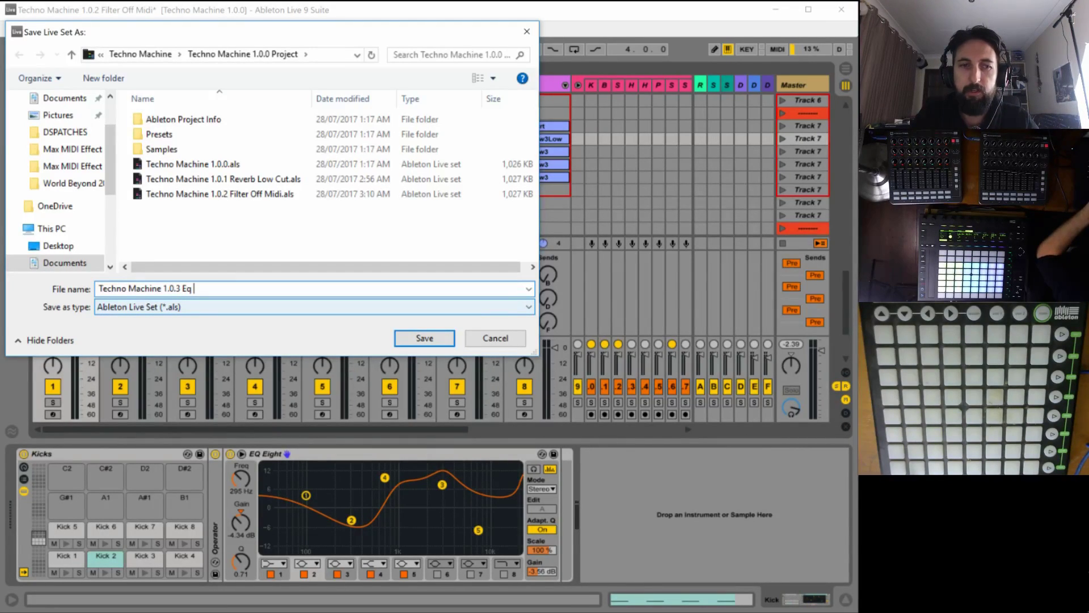
text( Pole)
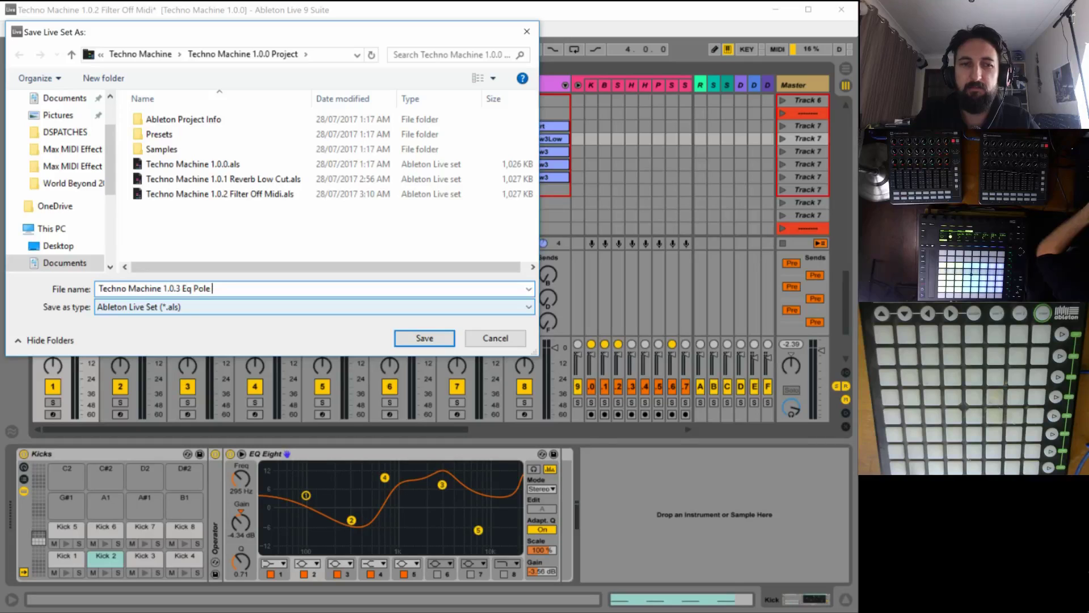
text(Adjusted)
key(Return)
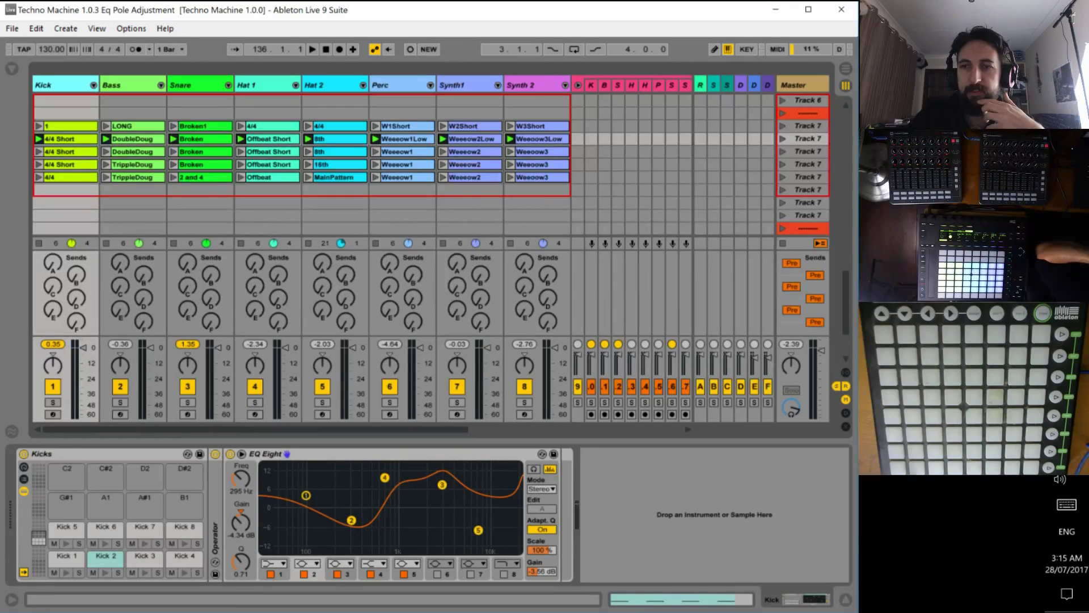
Switch to the fix list image in Photos, strike out "Ensure cutoff filters set to off" and return to Ableton Live.
key(alt+Tab)
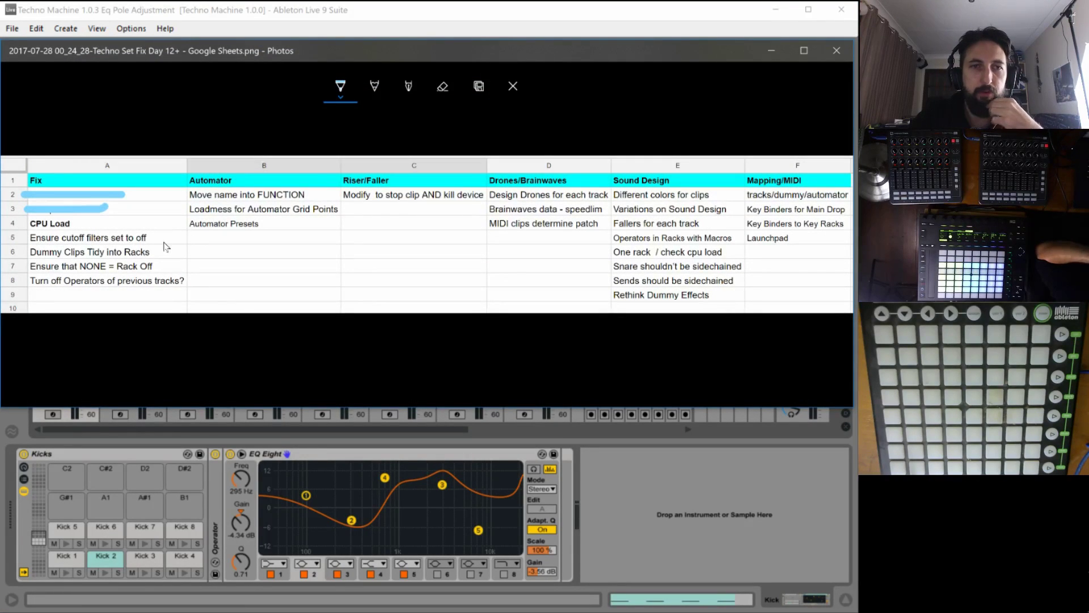
drag(154, 238, 24, 235)
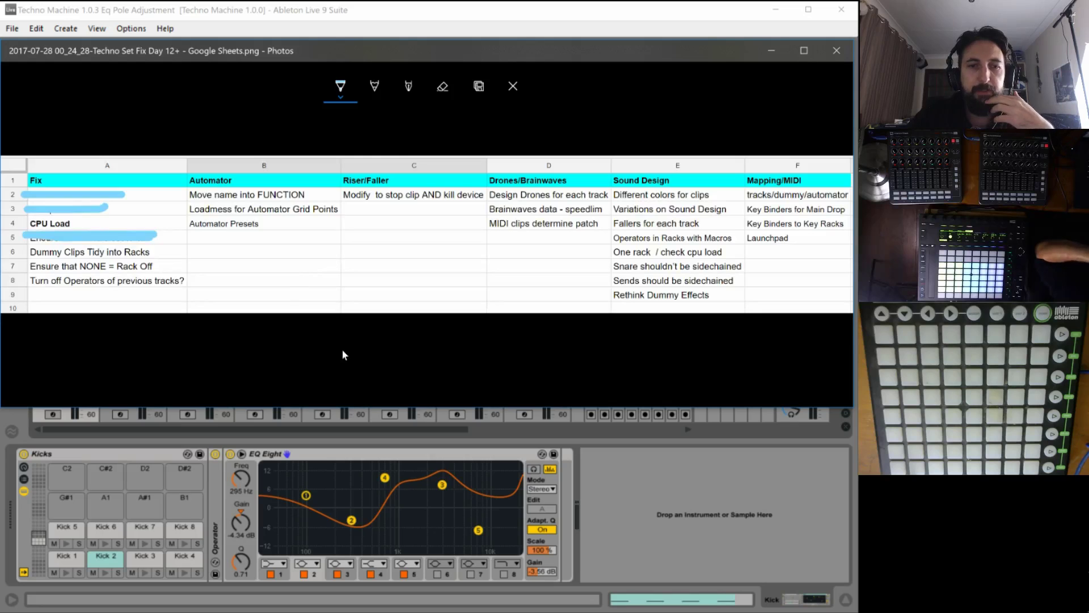
click(612, 472)
Widen the filler tracks and compare the Hat 2-Filler's loose devices with the Perc-Filler's Perc Effects rack.
drag(421, 427, 600, 428)
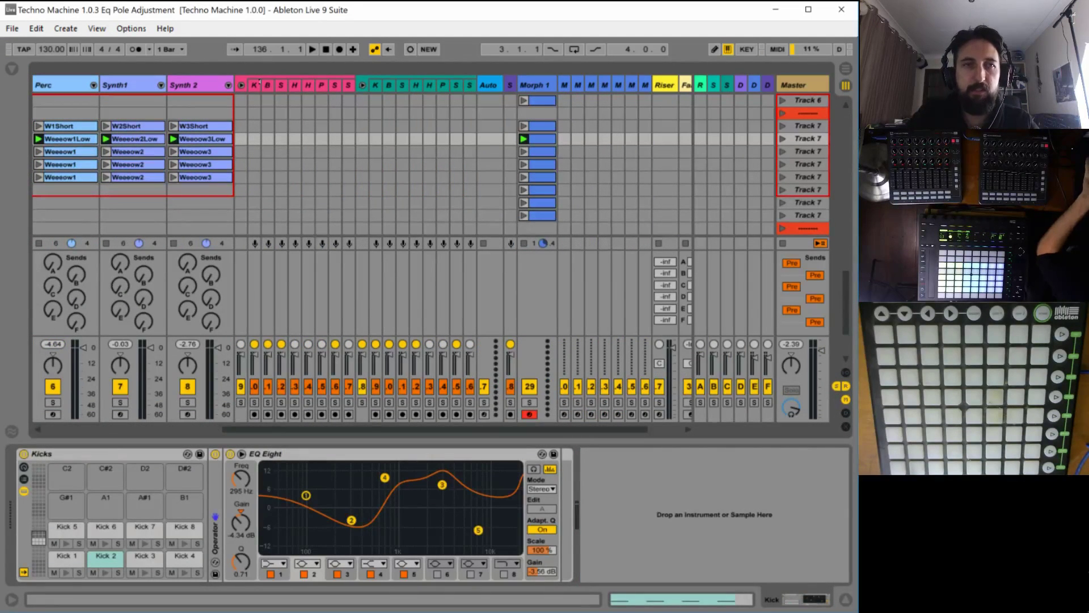
drag(259, 83, 295, 90)
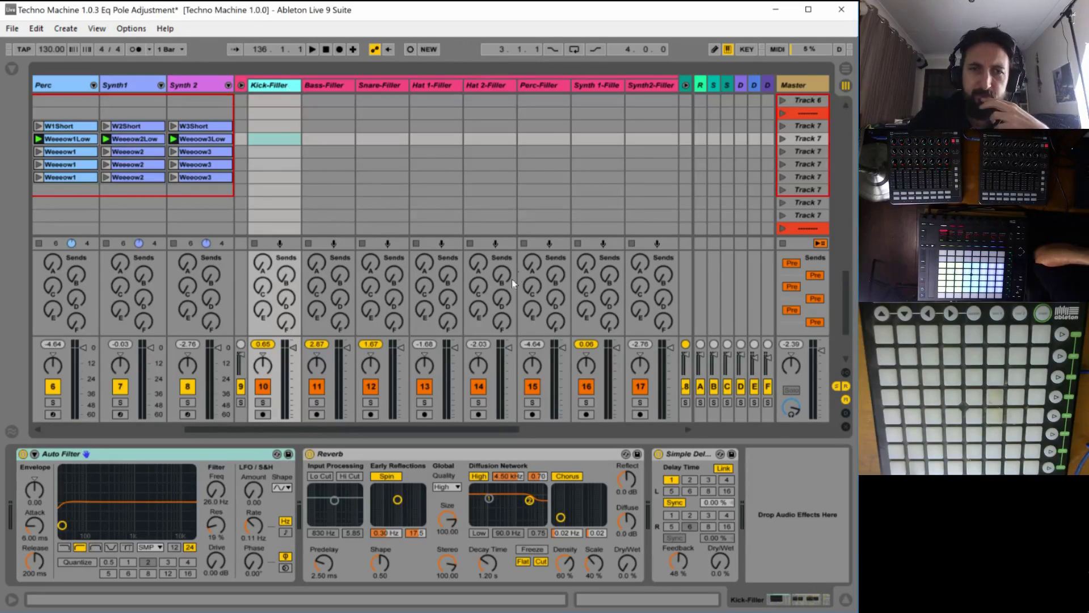
click(483, 85)
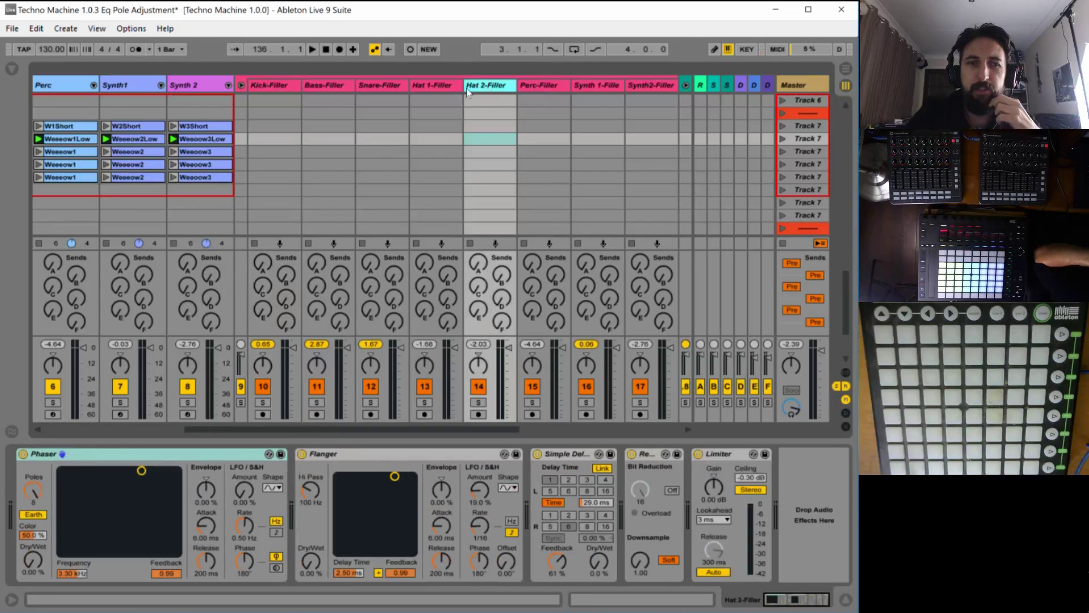
click(532, 86)
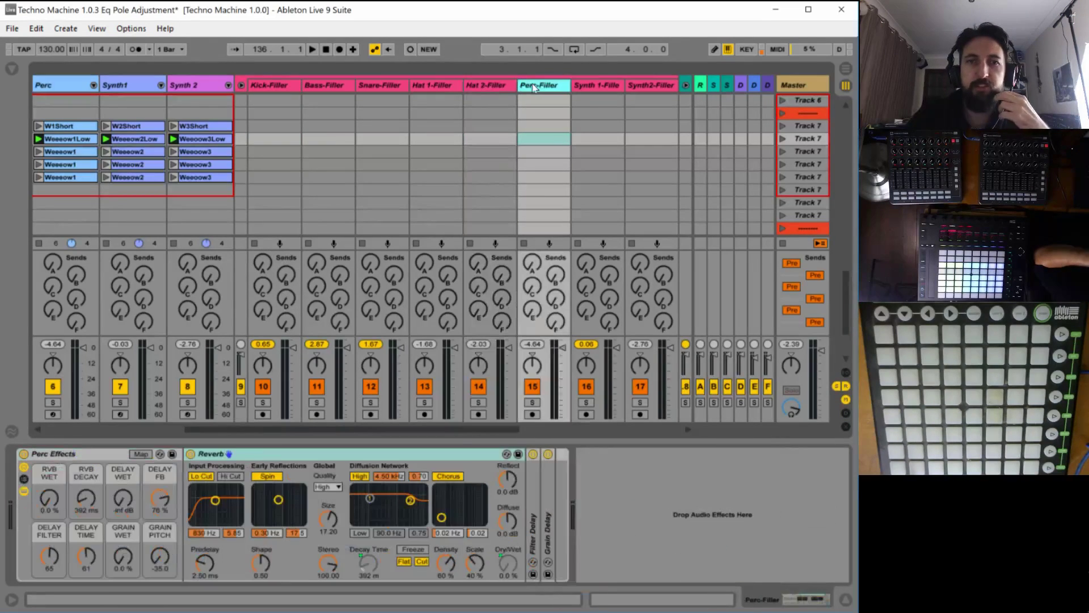
click(91, 451)
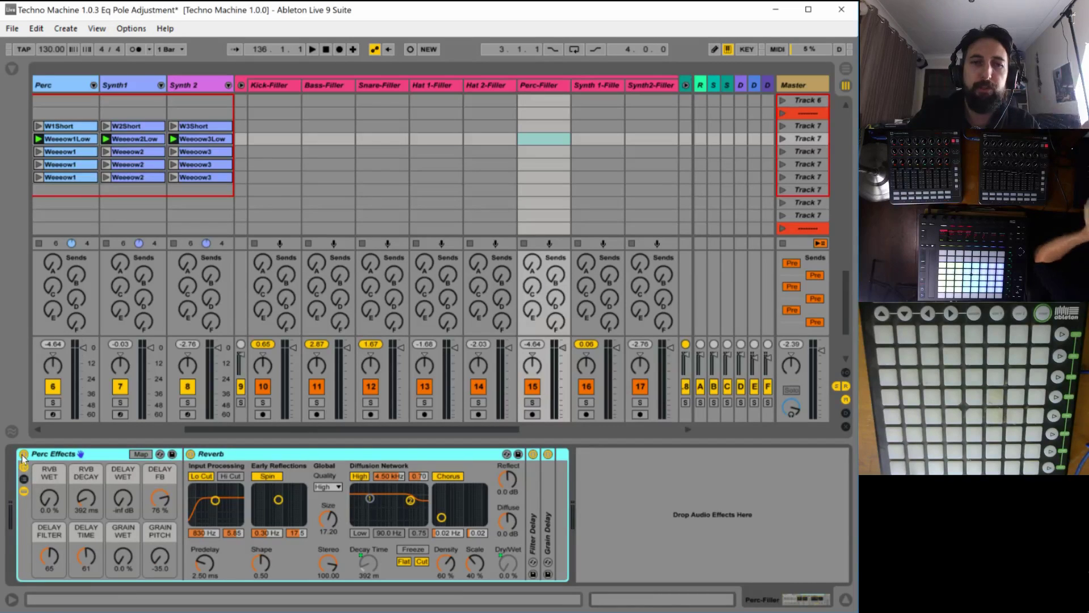
Go to the first scenes of the set and look through the None clips on the Kick-Filler to Hat 2-Filler tracks.
scroll(624, 165, up, 5)
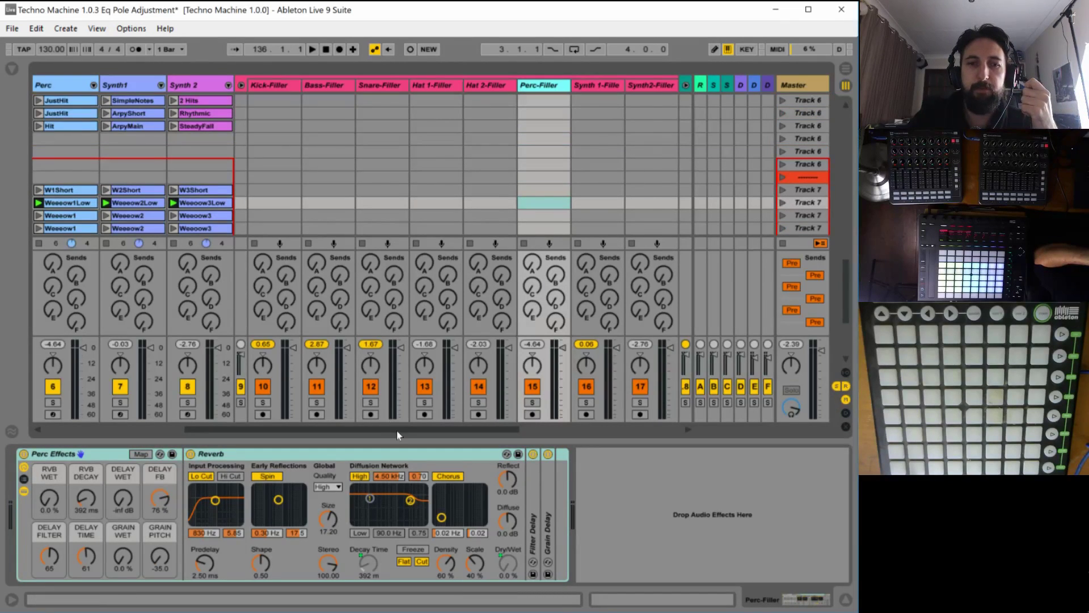
drag(397, 430, 438, 424)
scroll(438, 162, up, 8)
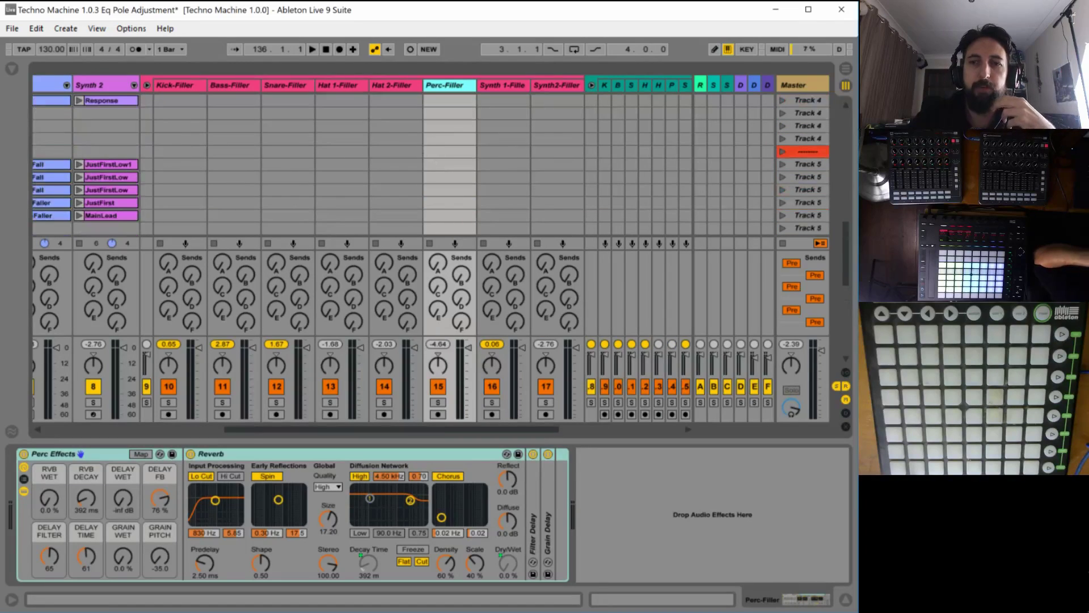
drag(851, 238, 849, 85)
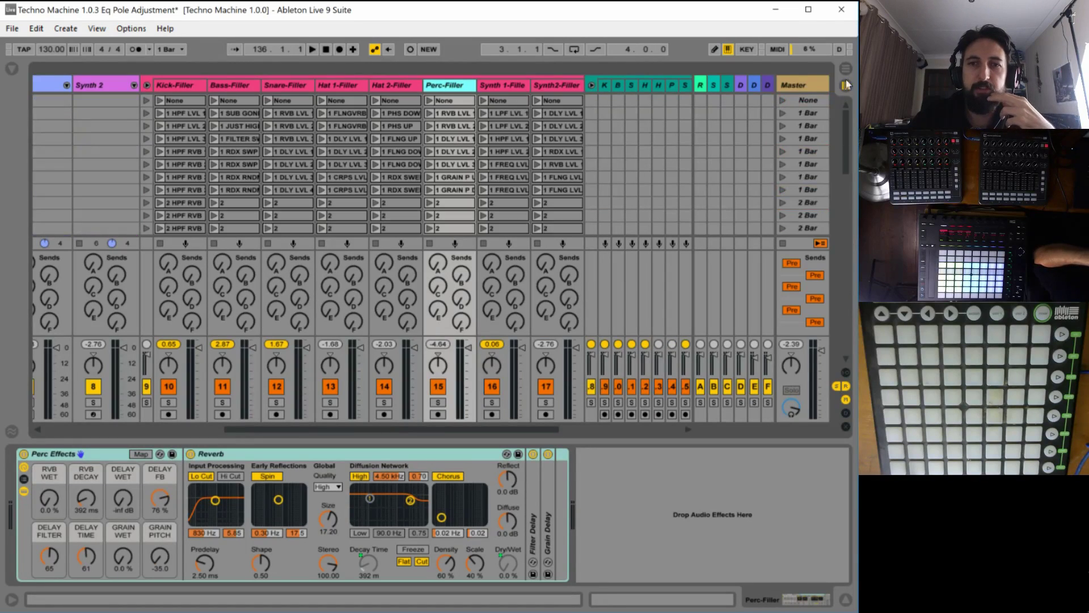
click(176, 101)
click(242, 105)
click(186, 104)
click(229, 103)
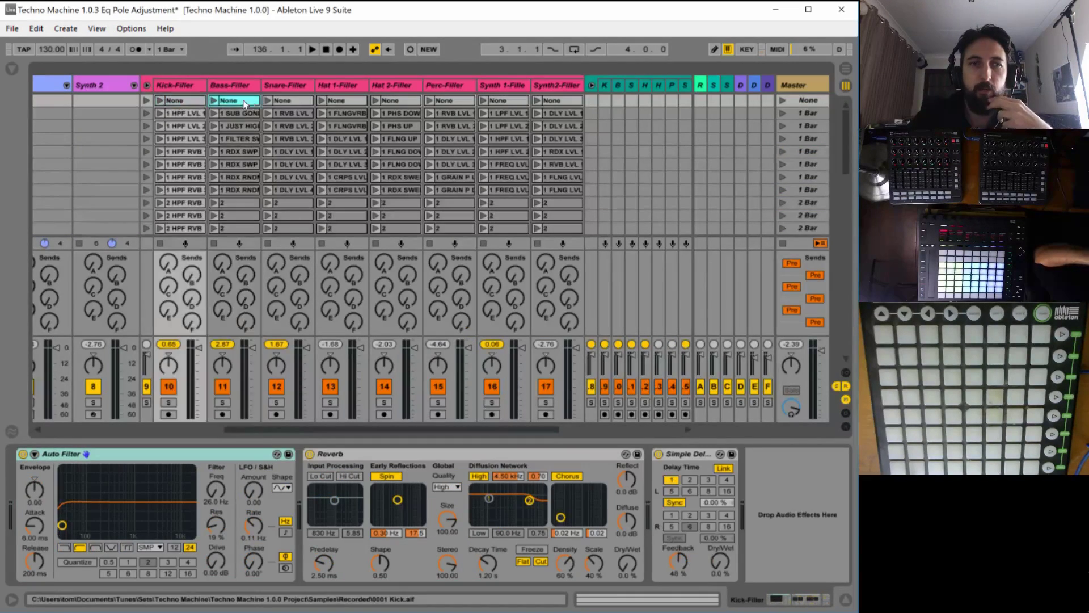
click(312, 102)
click(341, 101)
click(395, 101)
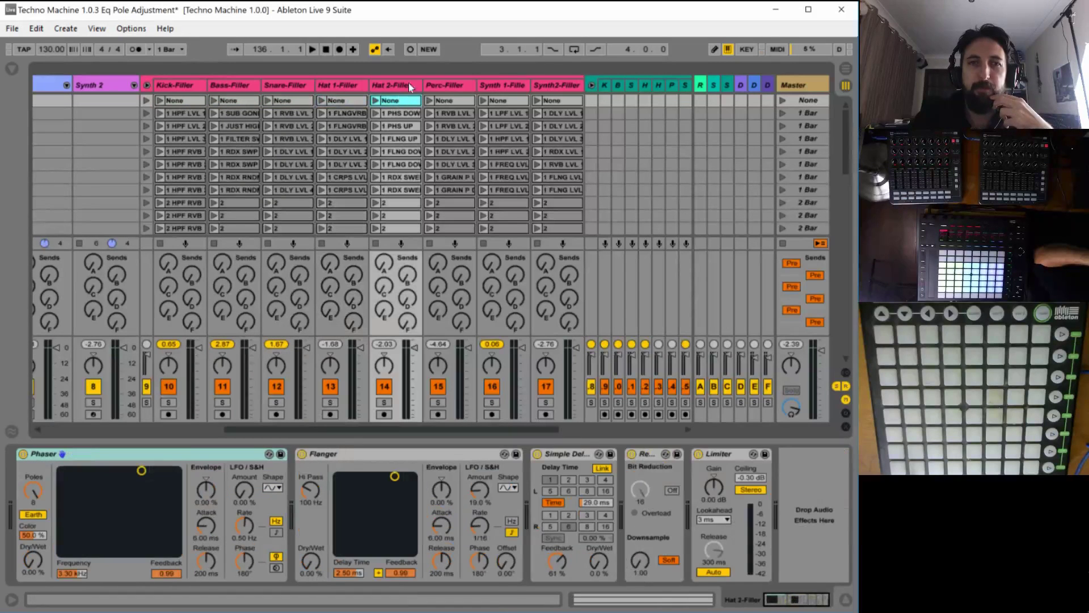
Widen the filler tracks further to read the clip names and compare the Hat 2-Filler and Perc-Filler device chains.
click(454, 85)
click(391, 85)
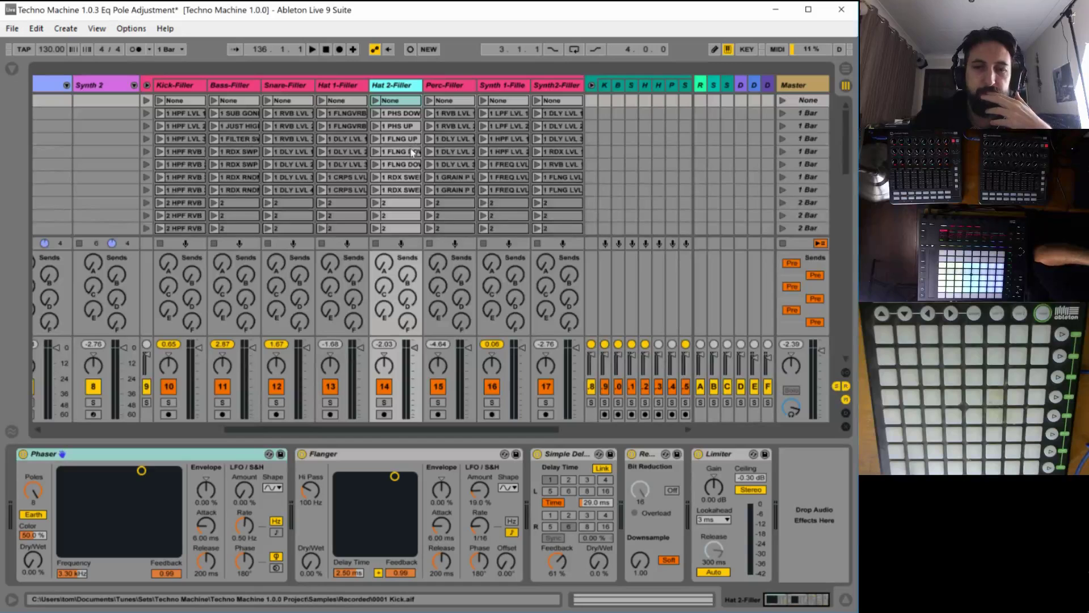
scroll(407, 158, down, 1)
scroll(407, 157, up, 1)
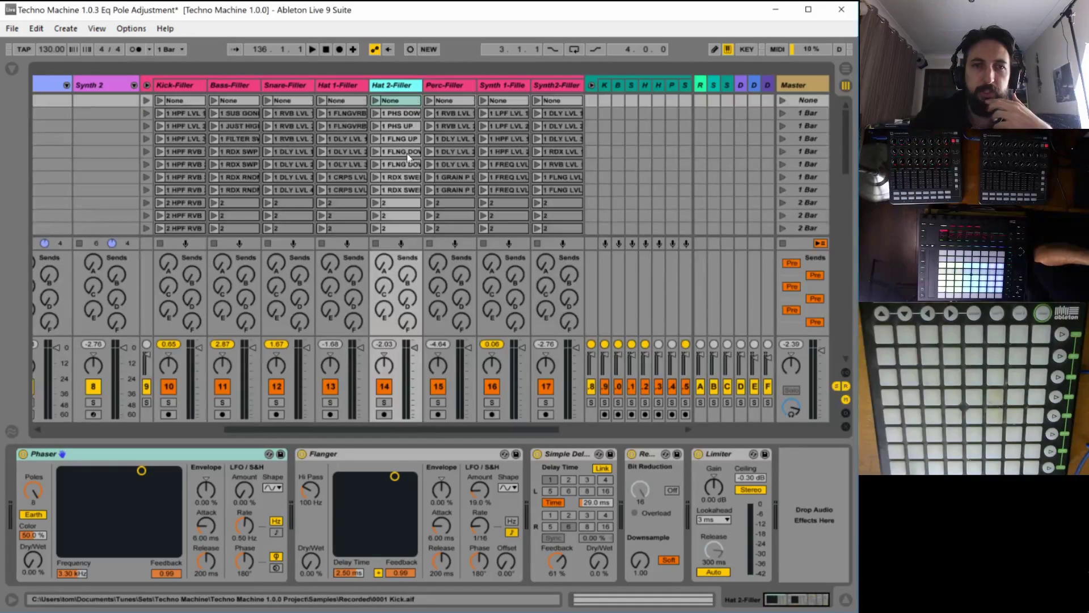
key(alt)
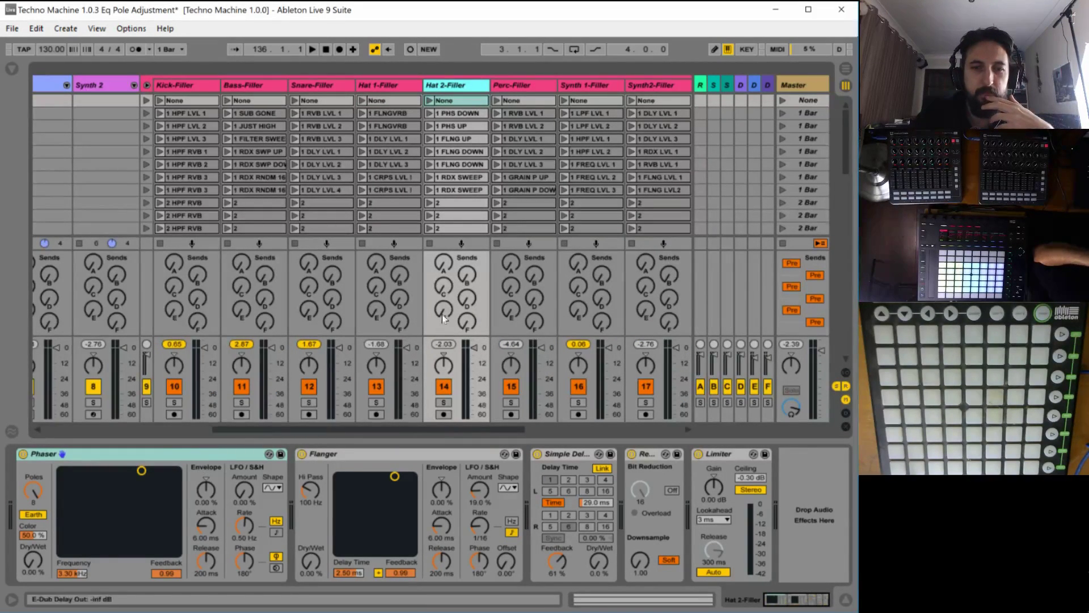
click(529, 84)
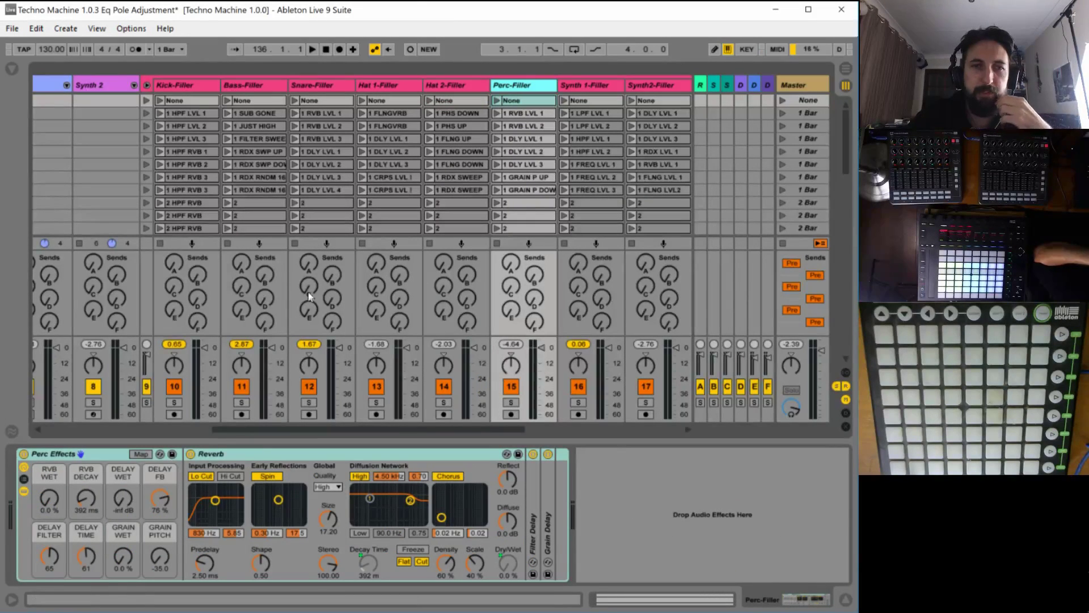
click(455, 85)
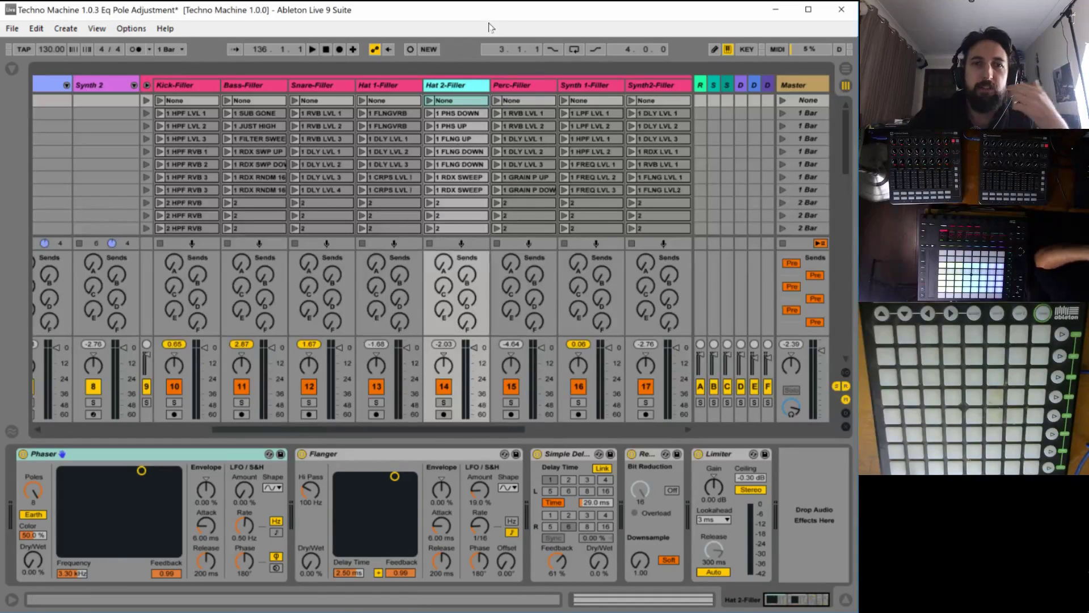
Group all Hat 2-Filler devices from Phaser through Limiter into an Audio Effect Rack and show its macro controls.
click(459, 116)
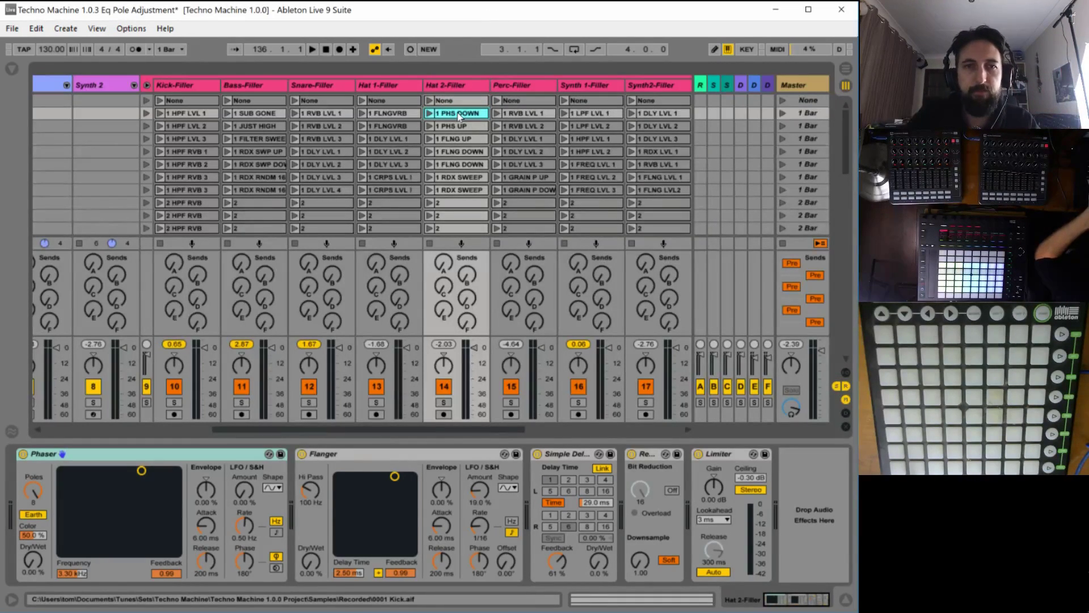
click(458, 115)
click(450, 85)
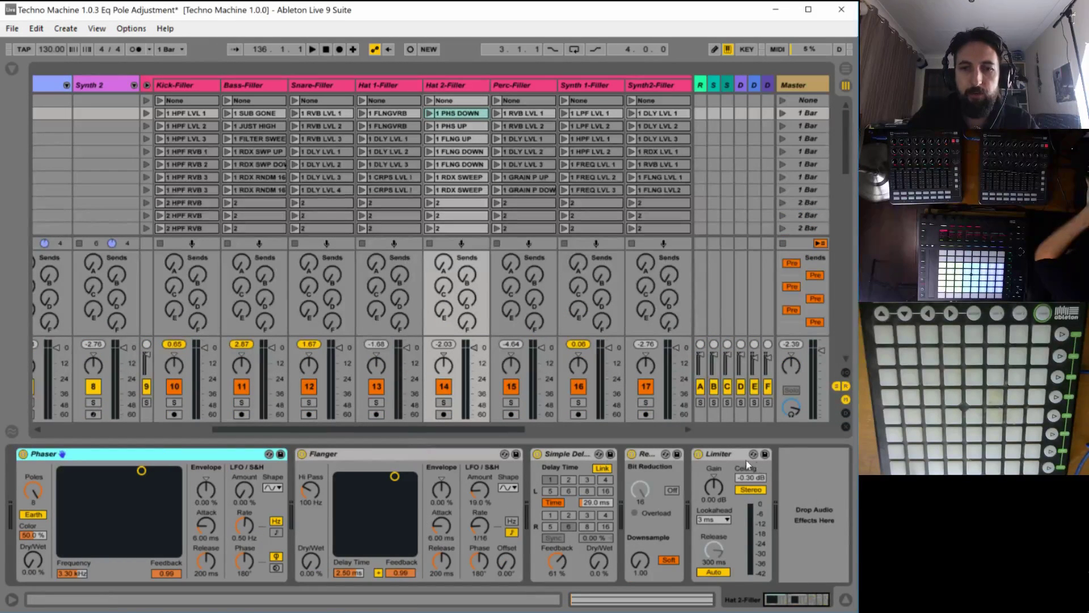
shift+click(733, 454)
right_click(732, 455)
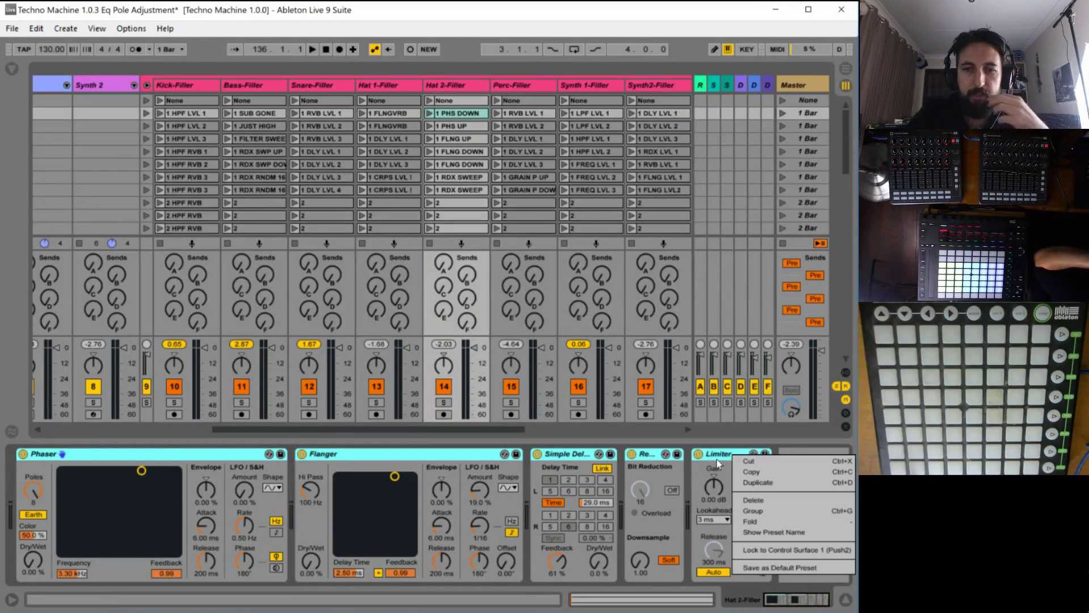
click(754, 511)
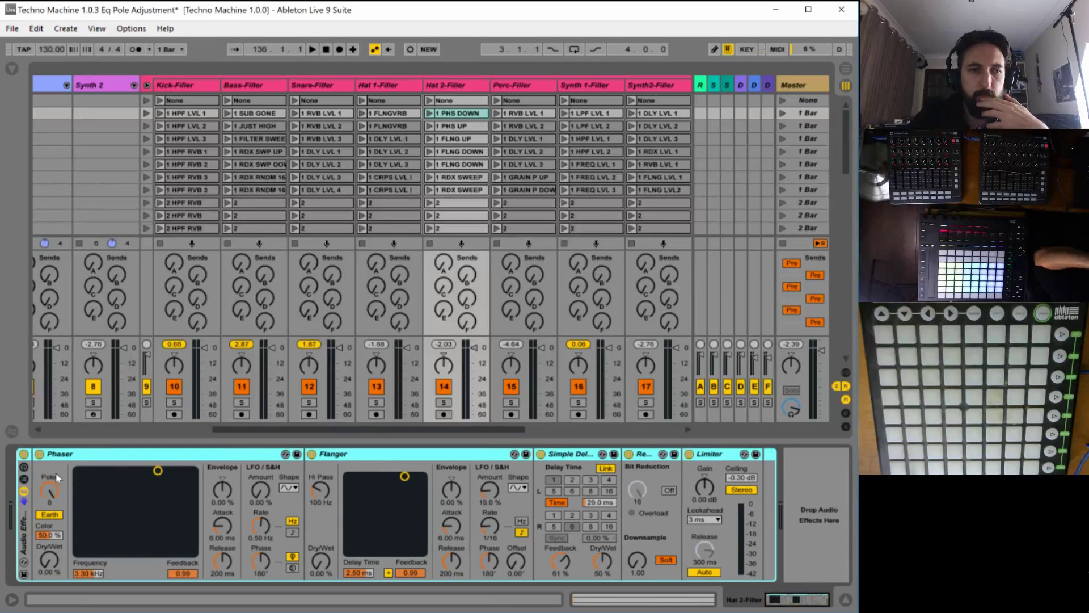
click(24, 475)
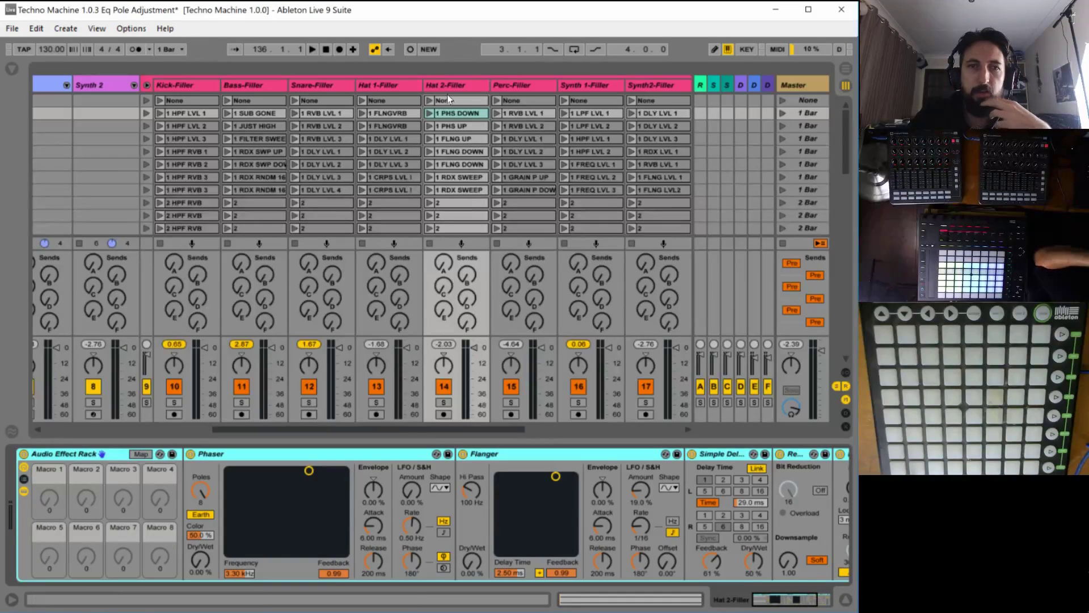
Examine the Phaser Dry/Wet envelopes and available automation parameters in the Hat 2-Filler clips 1 PHS DOWN and 1 PHS UP.
click(463, 116)
click(316, 468)
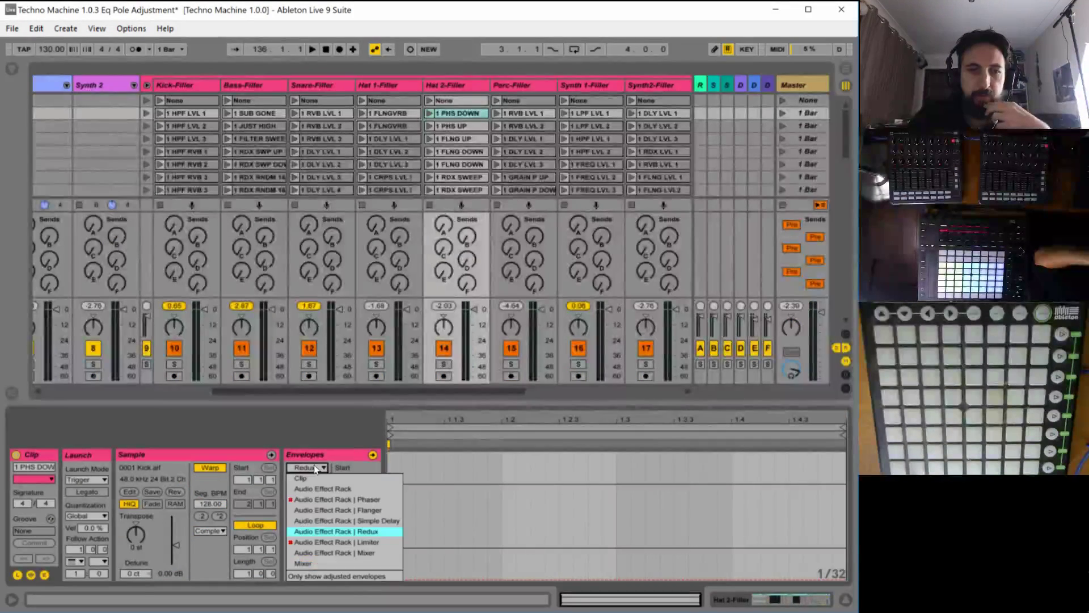
click(320, 499)
click(316, 481)
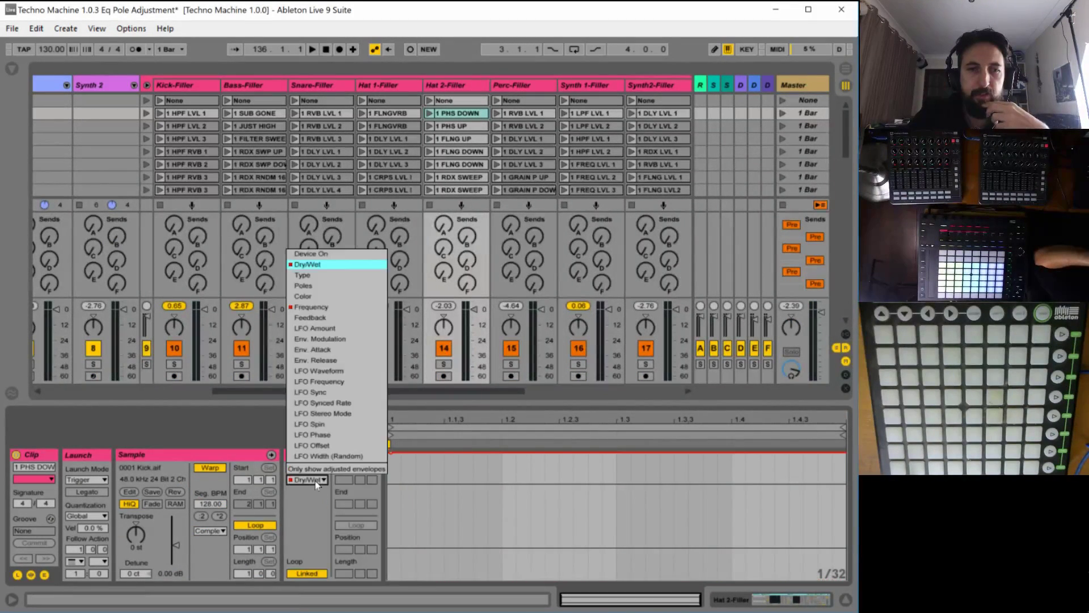
click(315, 482)
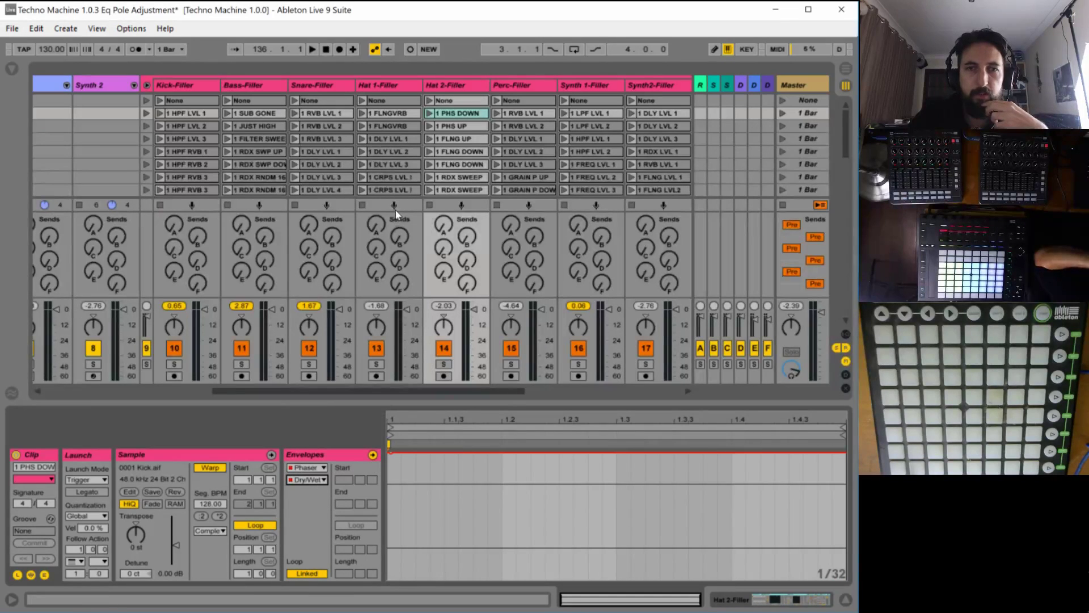
click(460, 126)
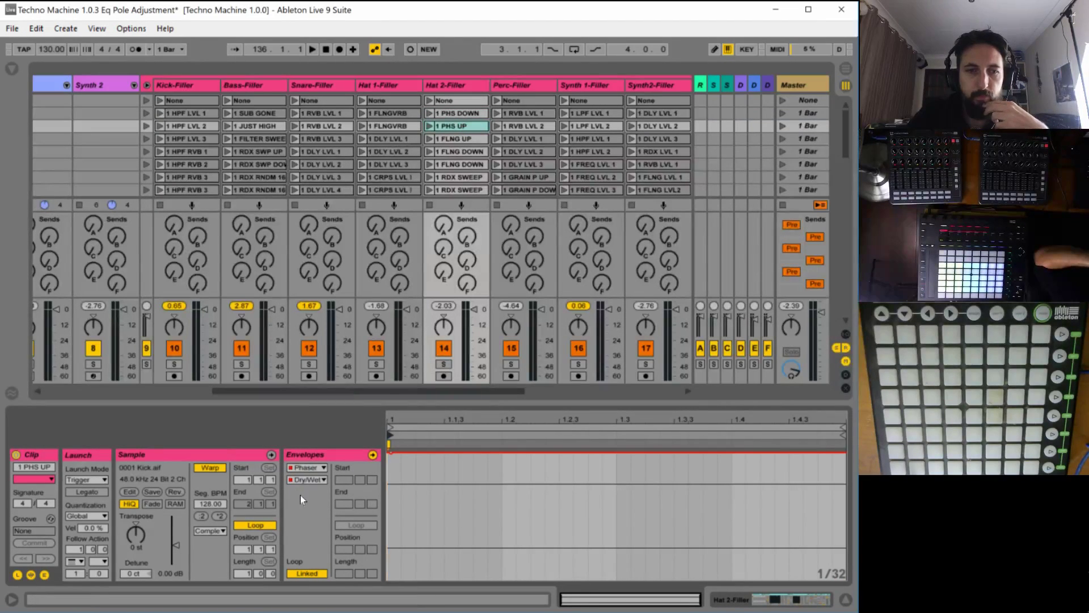
click(308, 480)
click(308, 482)
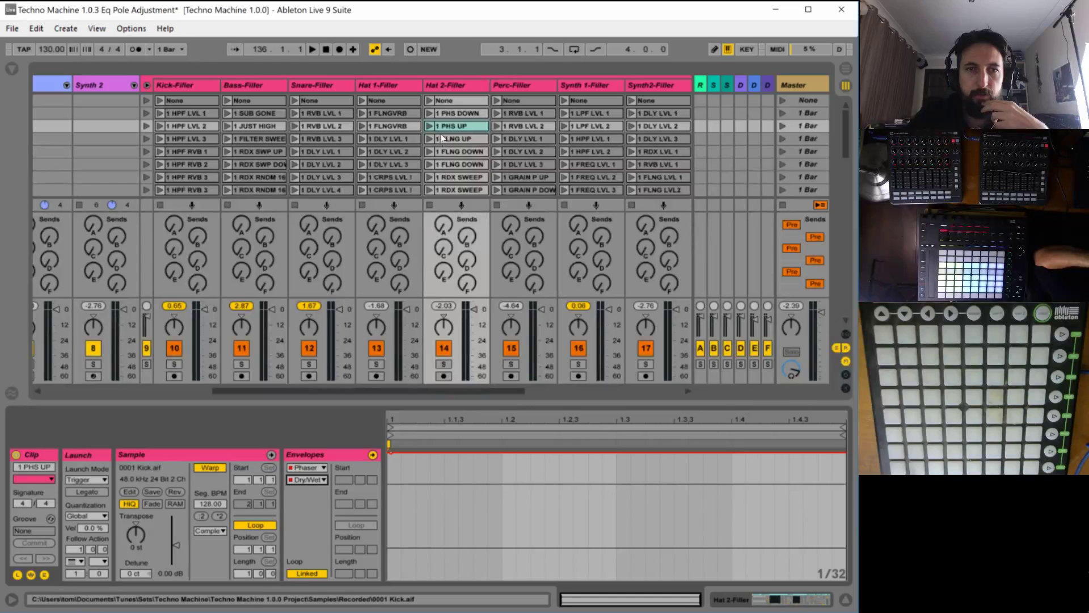
Display the Flanger Dry/Wet envelope of the Hat 2-Filler clip 1 FLNG UP and check which Flanger parameters are automated.
click(443, 137)
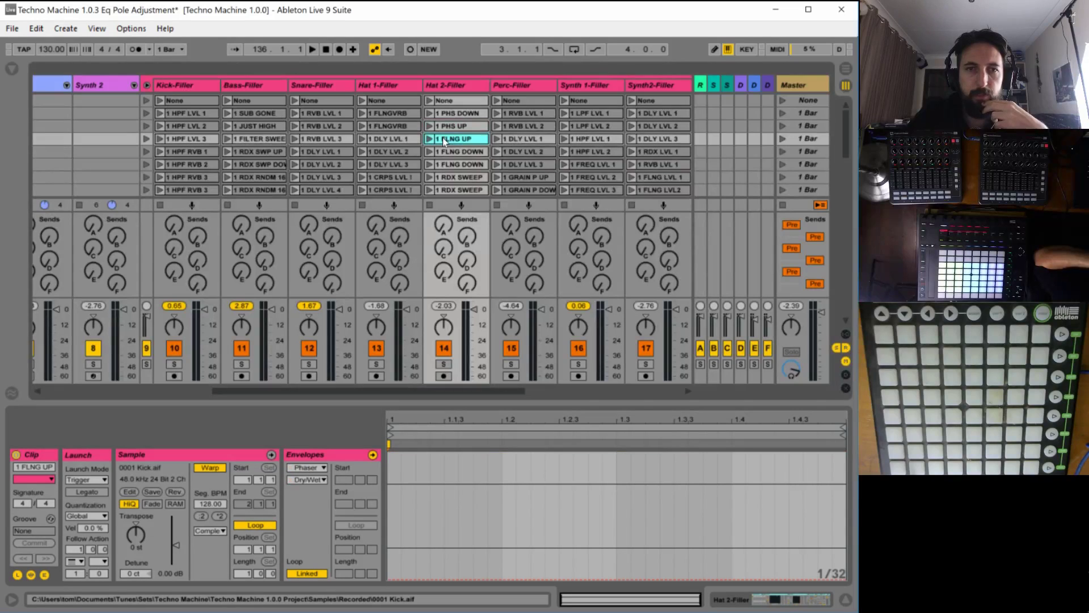
click(315, 468)
click(322, 515)
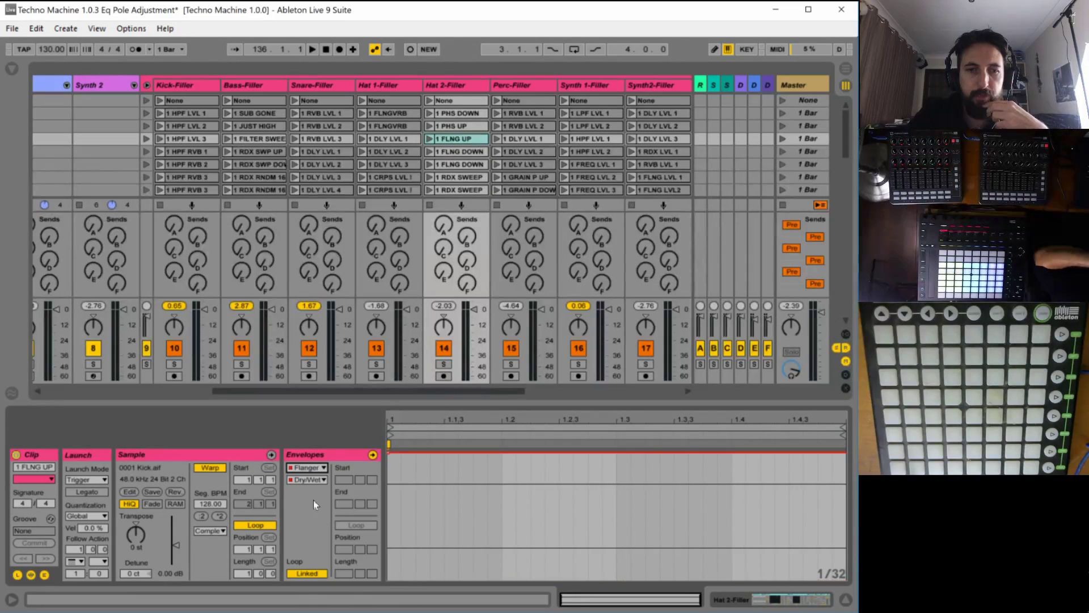
click(307, 480)
click(305, 480)
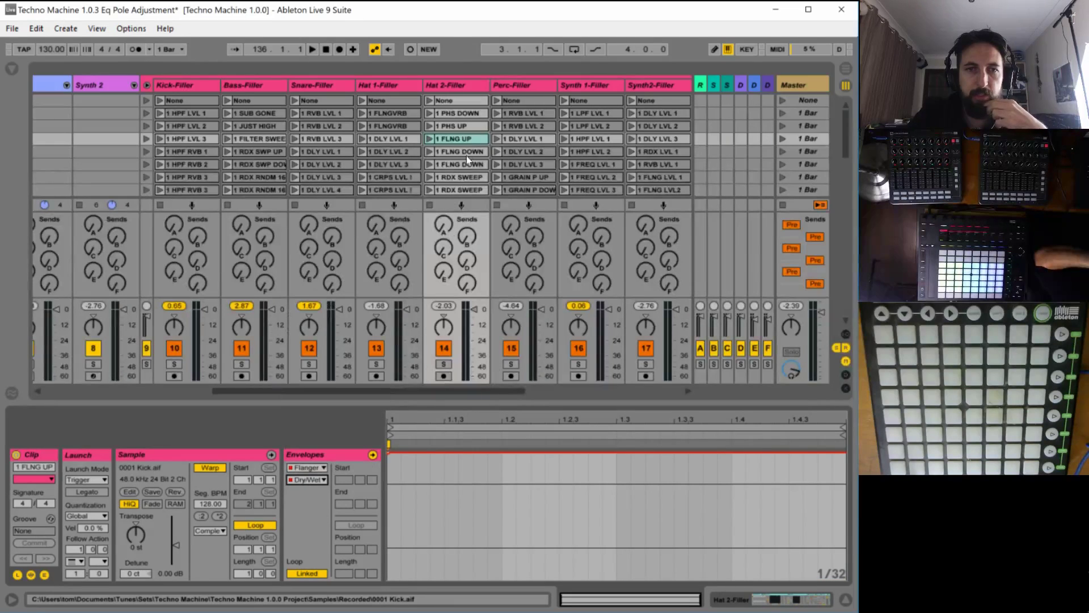
Compare the automated Flanger parameters of the first 1 FLNG DOWN clip with those of 1 FLNG UP.
click(466, 153)
click(323, 482)
click(322, 483)
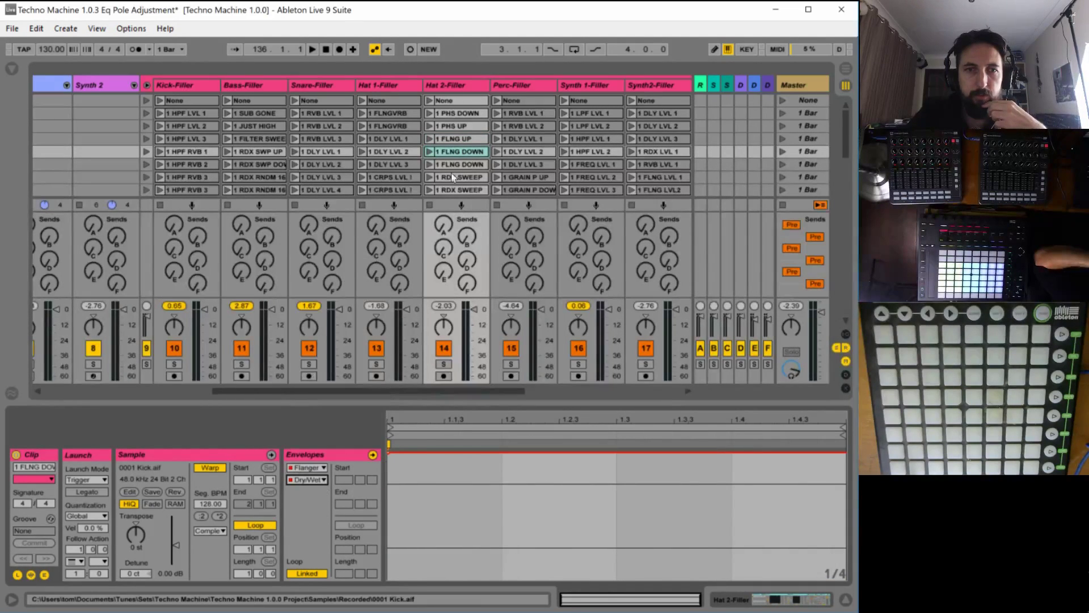
key(Up)
click(307, 481)
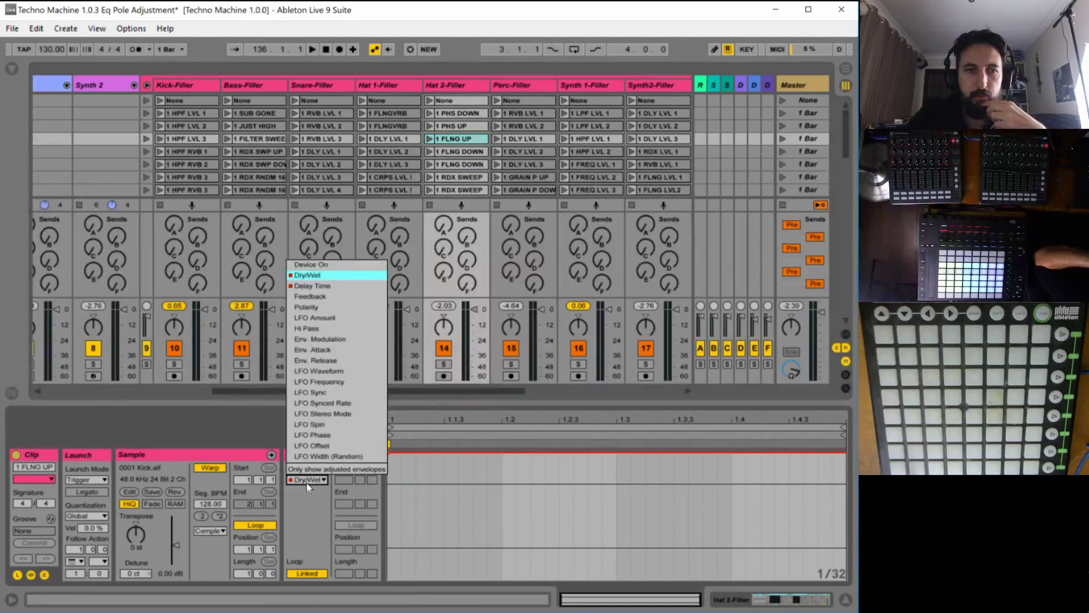
click(307, 480)
Check the automated Flanger parameters in both 1 FLNG DOWN clips on the Hat 2-Filler track.
click(462, 155)
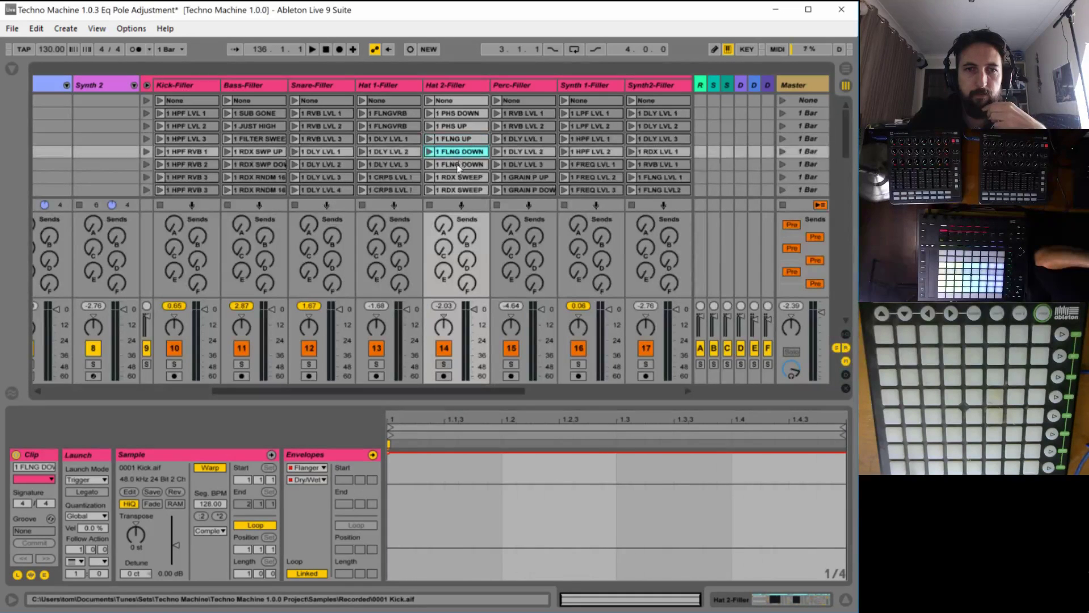
click(315, 482)
click(315, 482)
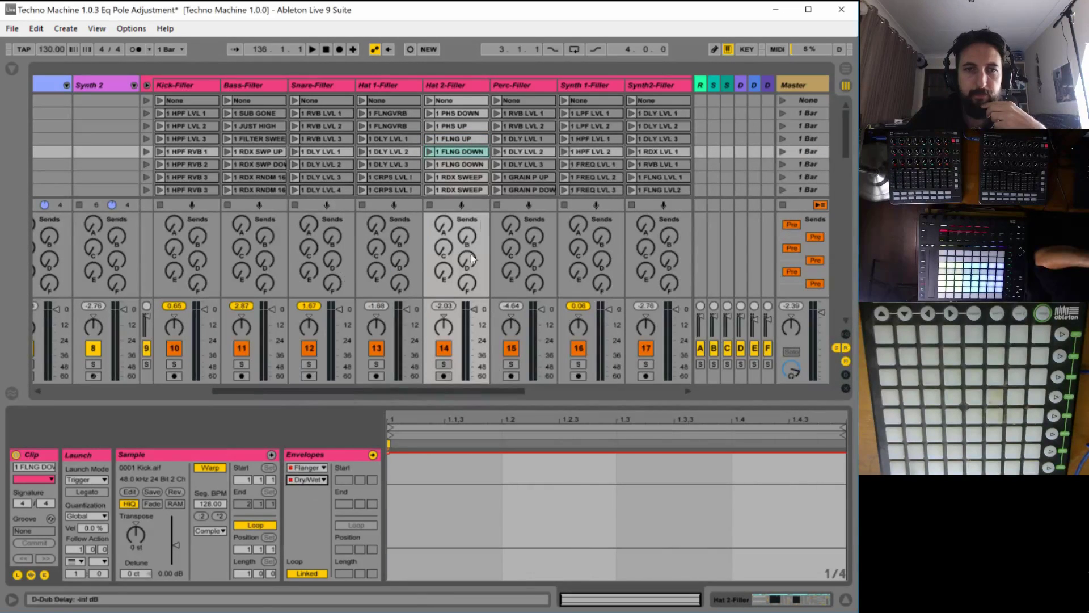
key(Down)
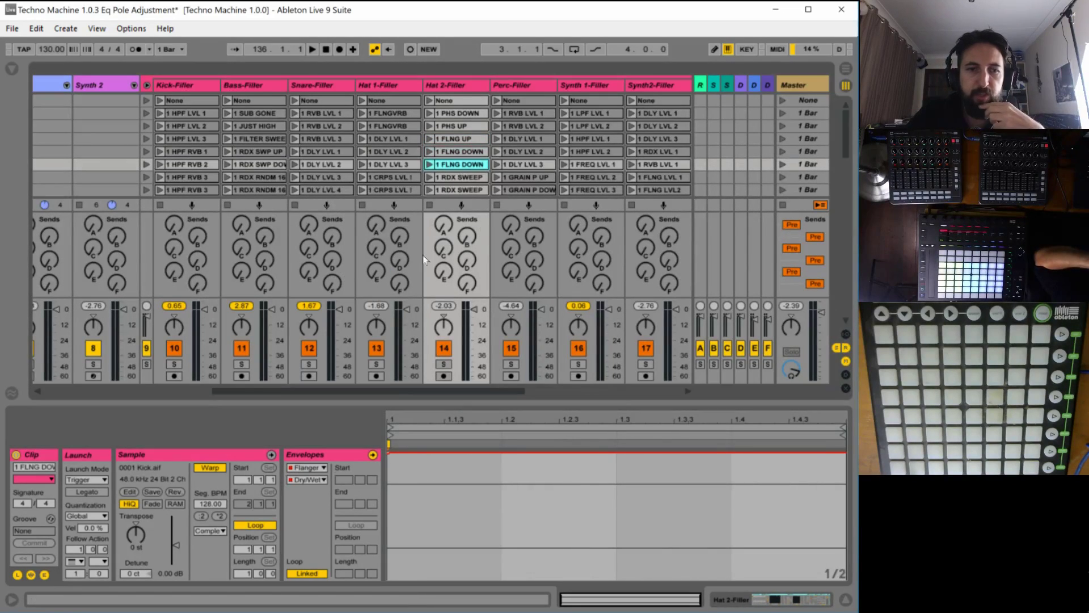
click(307, 480)
click(307, 480)
Show the Redux Sample Soft envelope of the first 1 RDX SWEEP clip on Hat 2-Filler and check its automated parameters.
scroll(459, 157, down, 1)
click(459, 164)
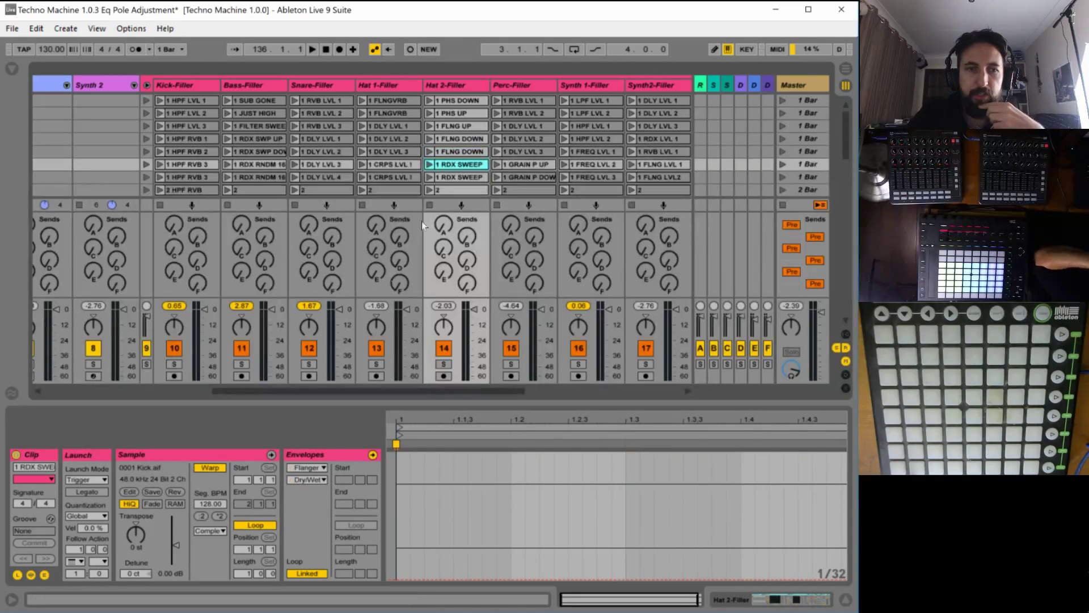
click(310, 479)
click(309, 479)
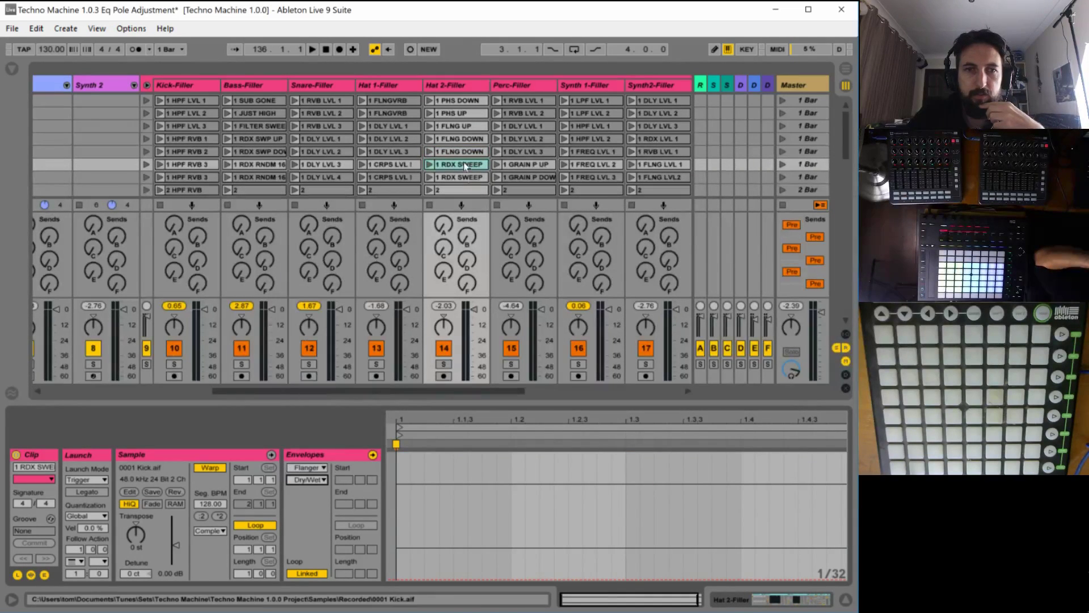
scroll(464, 162, down, 1)
click(317, 468)
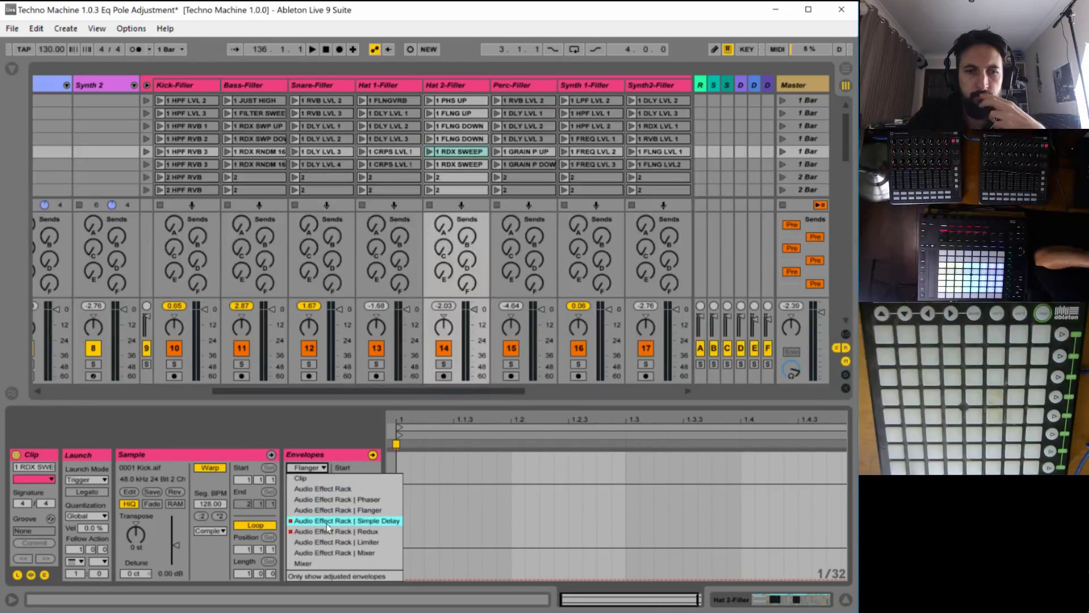
click(326, 521)
click(318, 481)
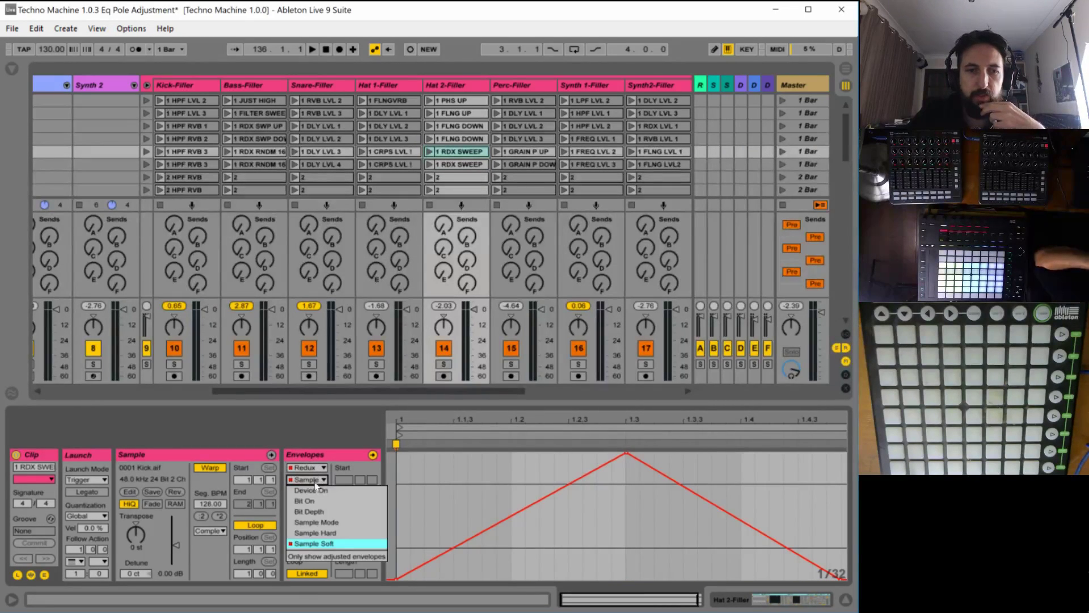
click(318, 479)
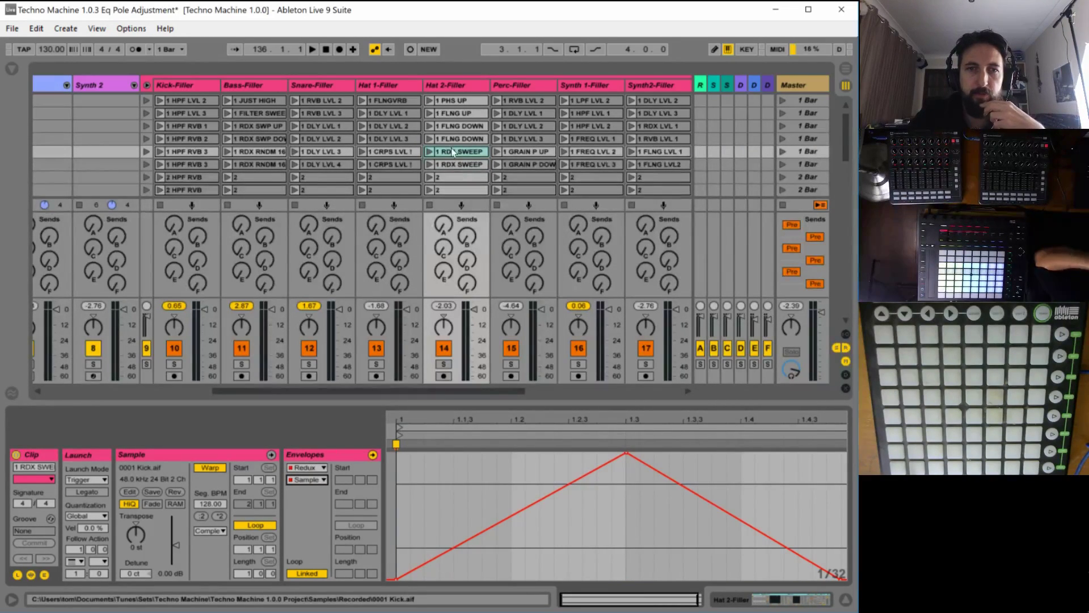
Examine the Hat 2-Filler effect rack and which Phaser parameters are automated in its PHS DOWN and PHS UP clips.
scroll(453, 151, up, 2)
click(460, 114)
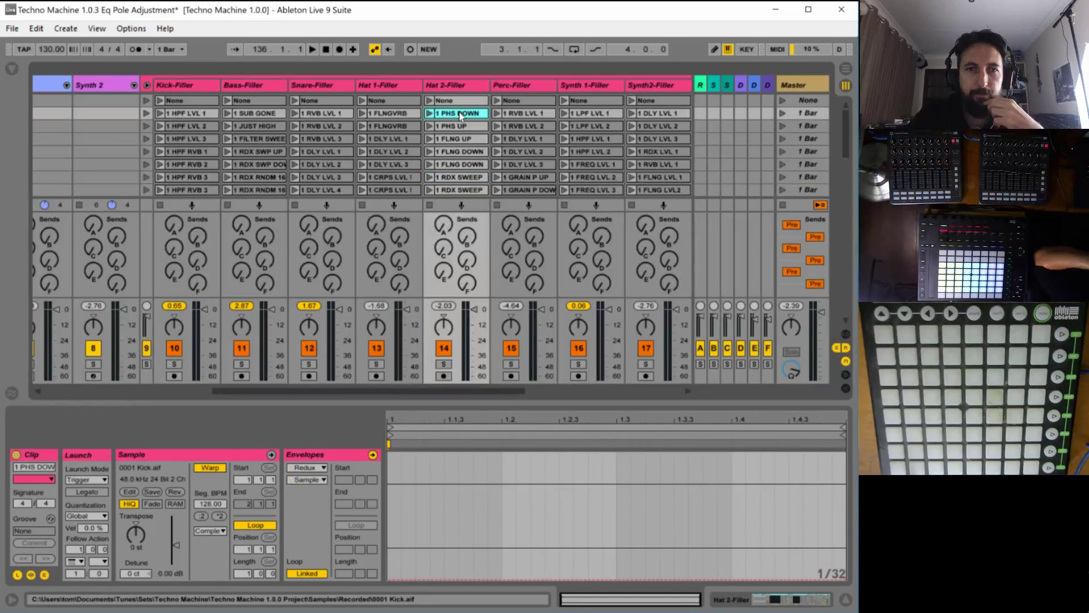
click(451, 85)
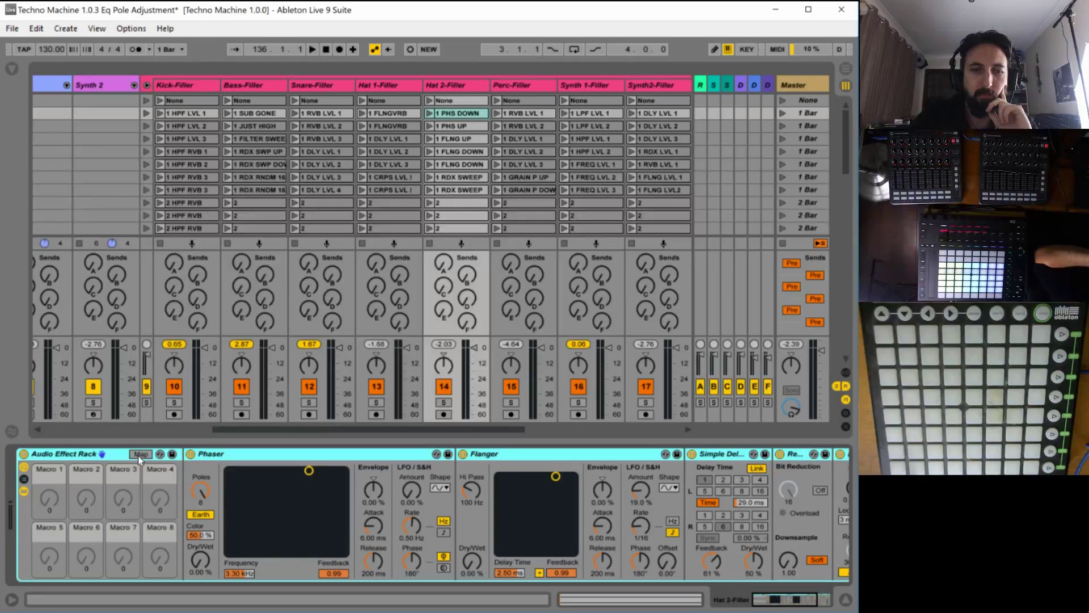
click(453, 115)
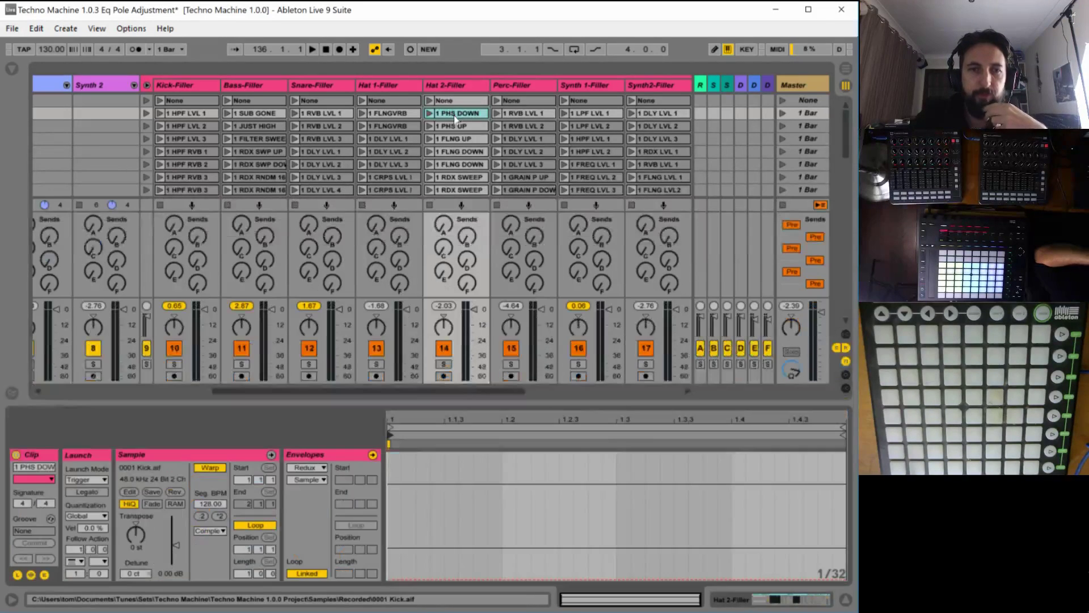
click(306, 468)
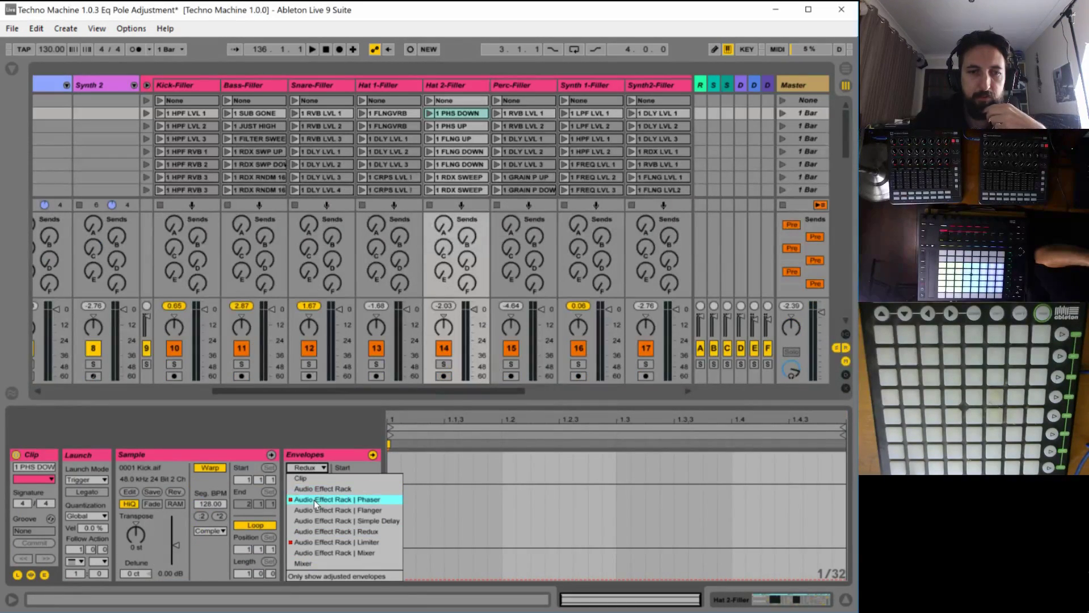
click(314, 499)
click(312, 480)
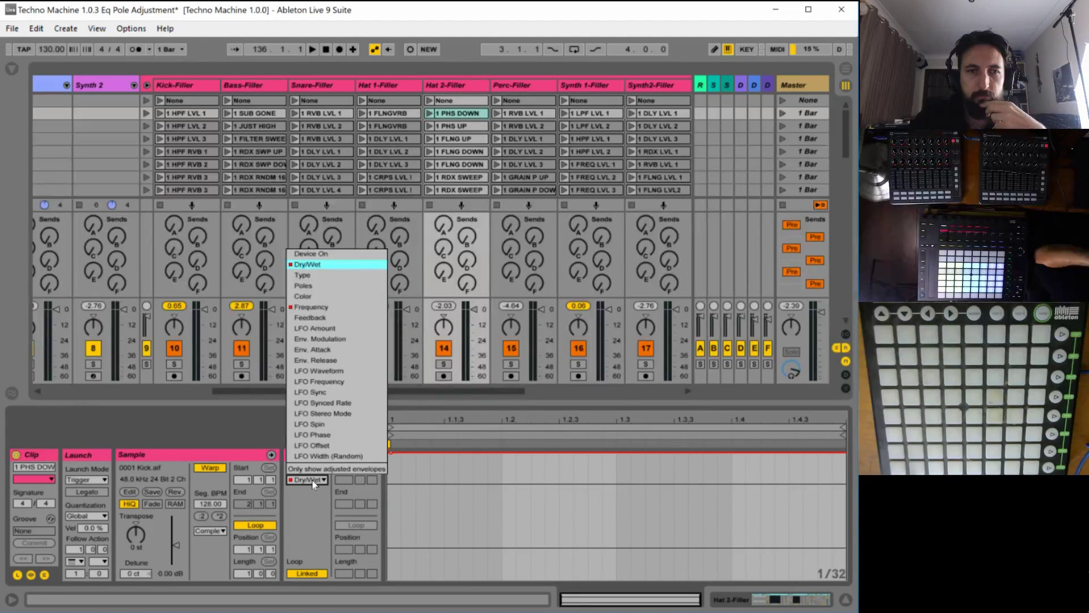
click(312, 480)
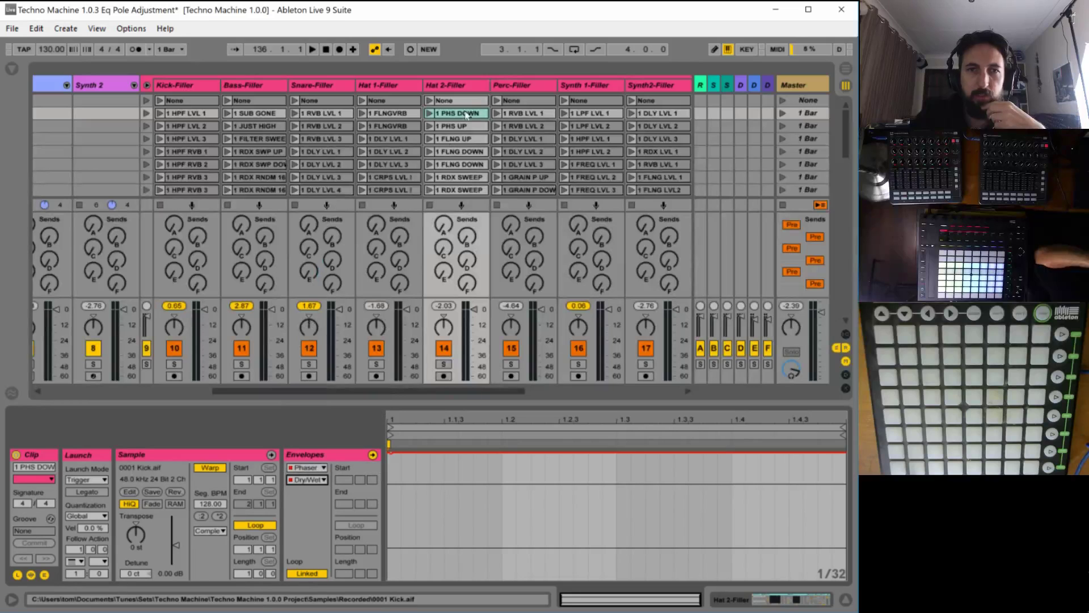
click(461, 126)
click(306, 480)
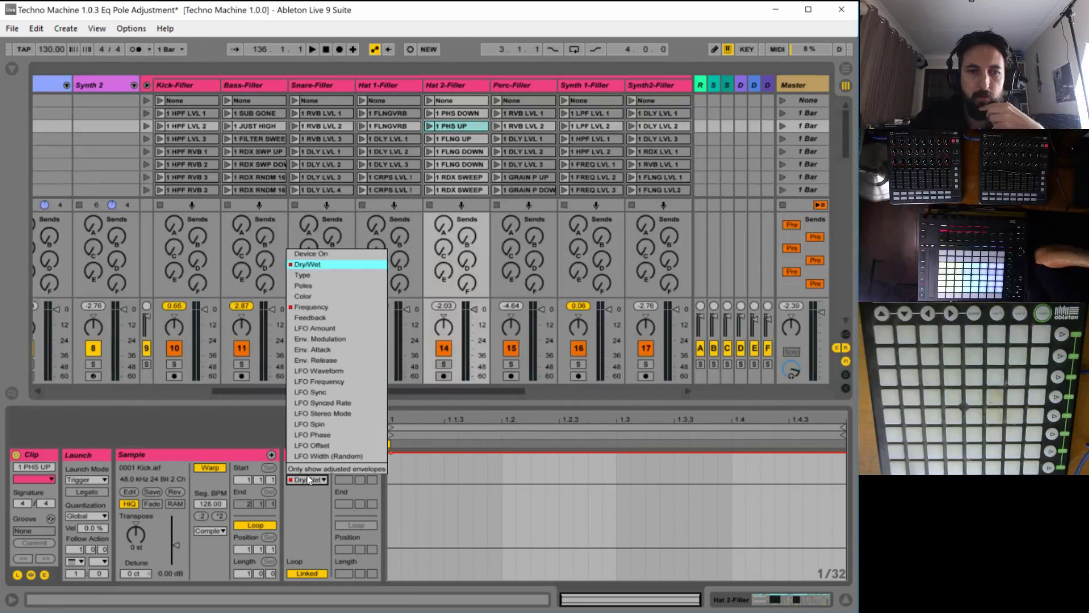
click(434, 165)
Check which Phaser parameters carry envelopes in the first four two-bar clips of Hat 2-Filler.
scroll(434, 162, down, 4)
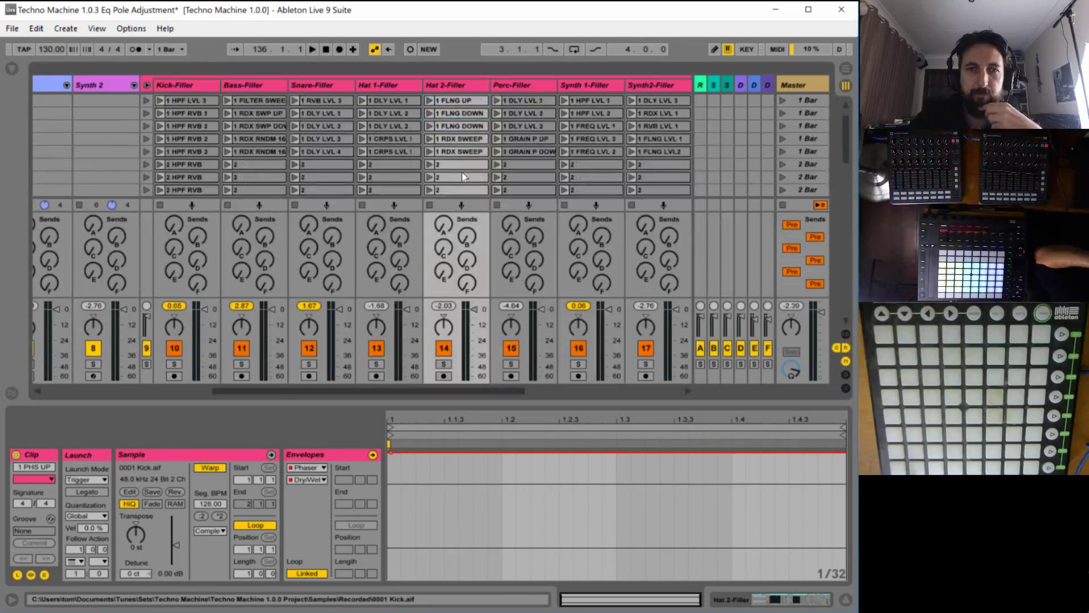
click(460, 151)
click(307, 480)
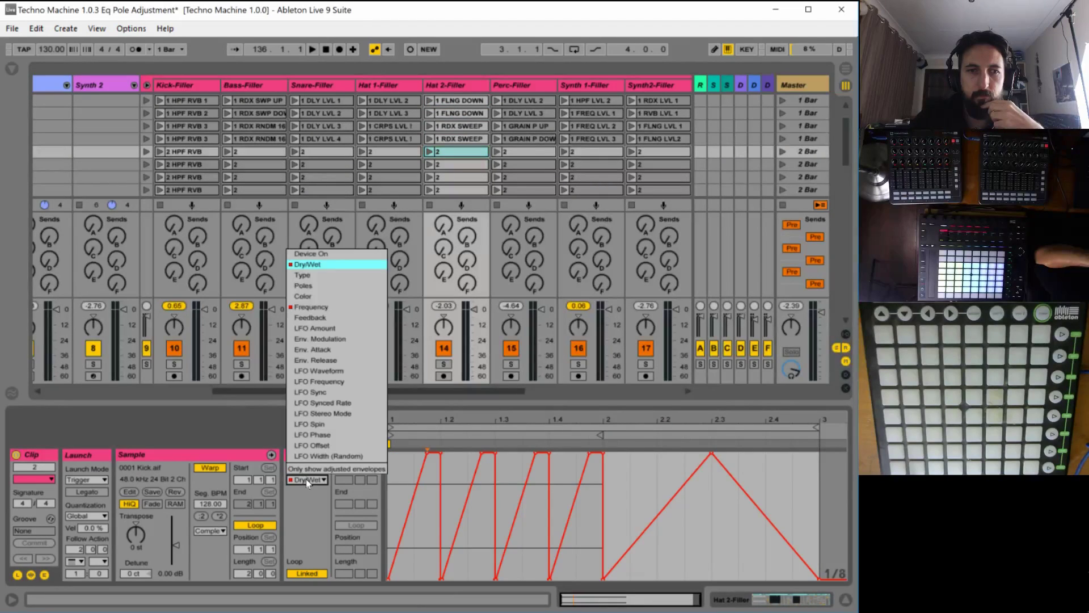
click(305, 481)
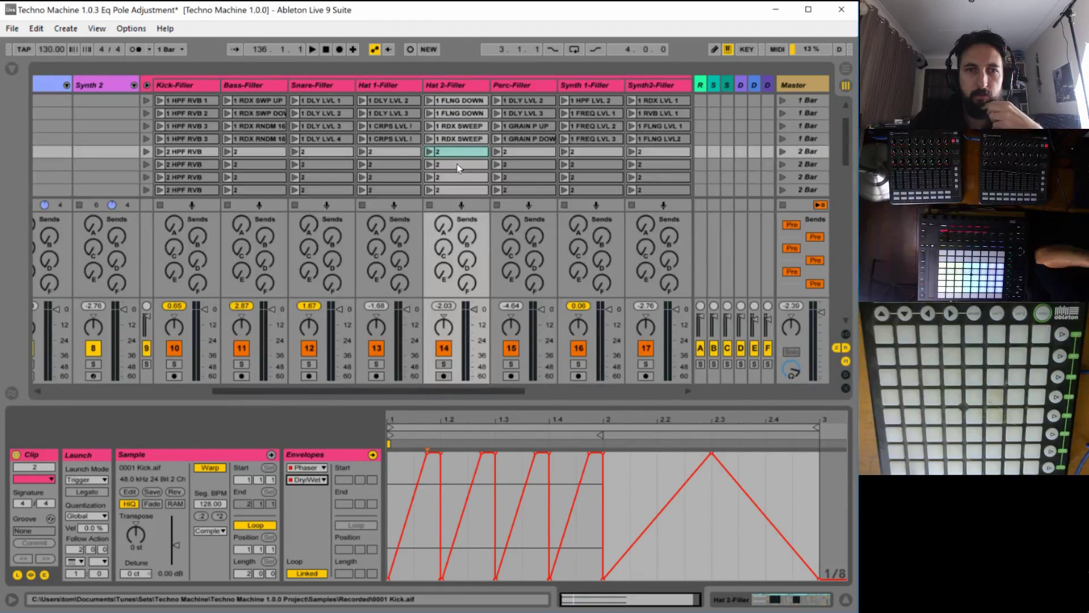
click(458, 166)
click(306, 479)
click(306, 480)
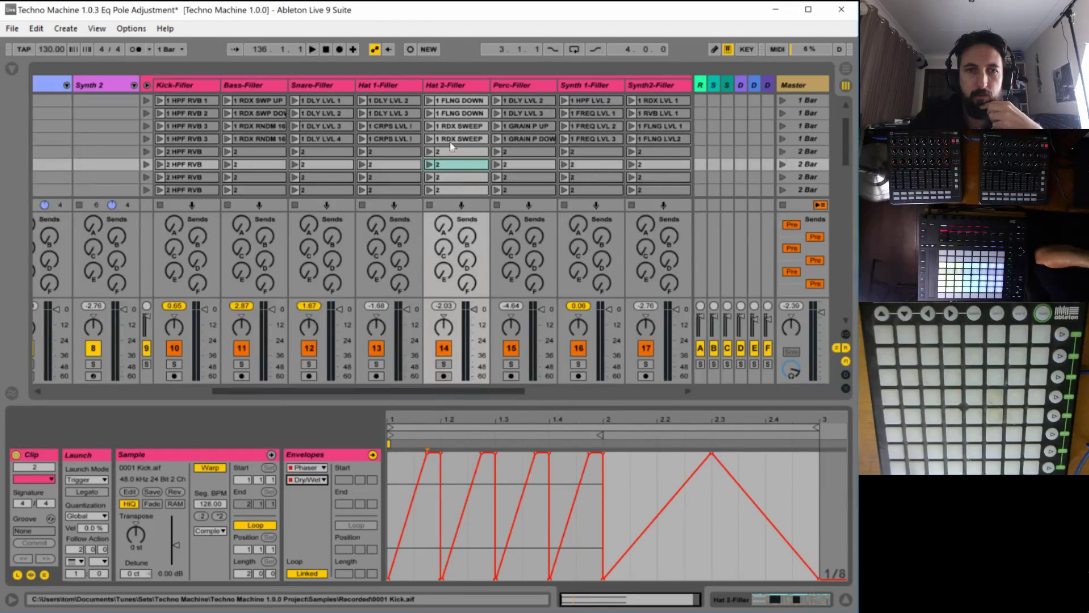
click(316, 481)
click(315, 481)
key(Down)
click(302, 481)
click(303, 481)
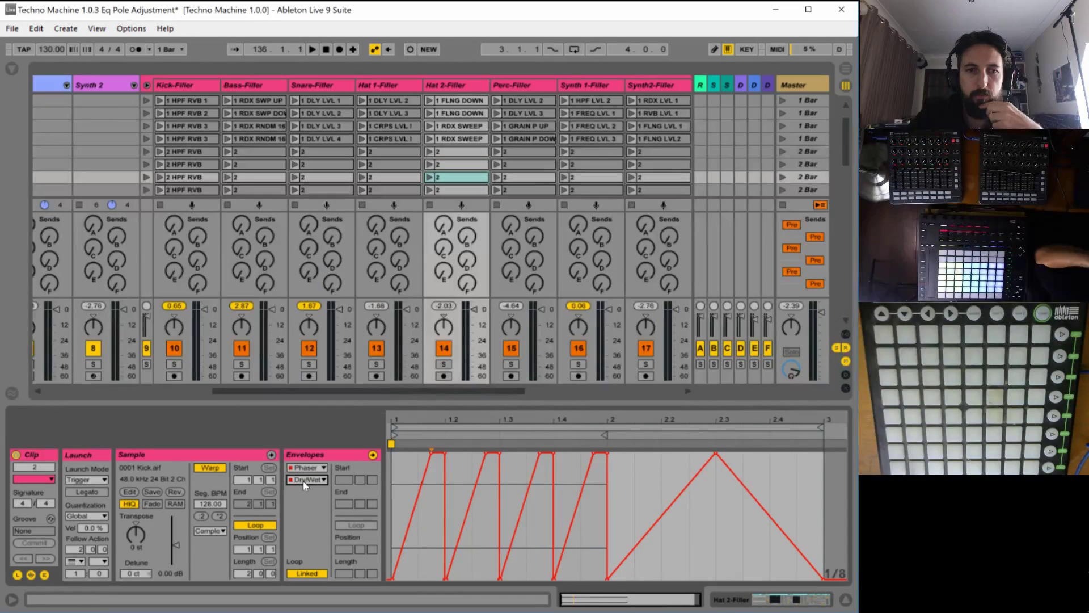
key(Down)
click(315, 481)
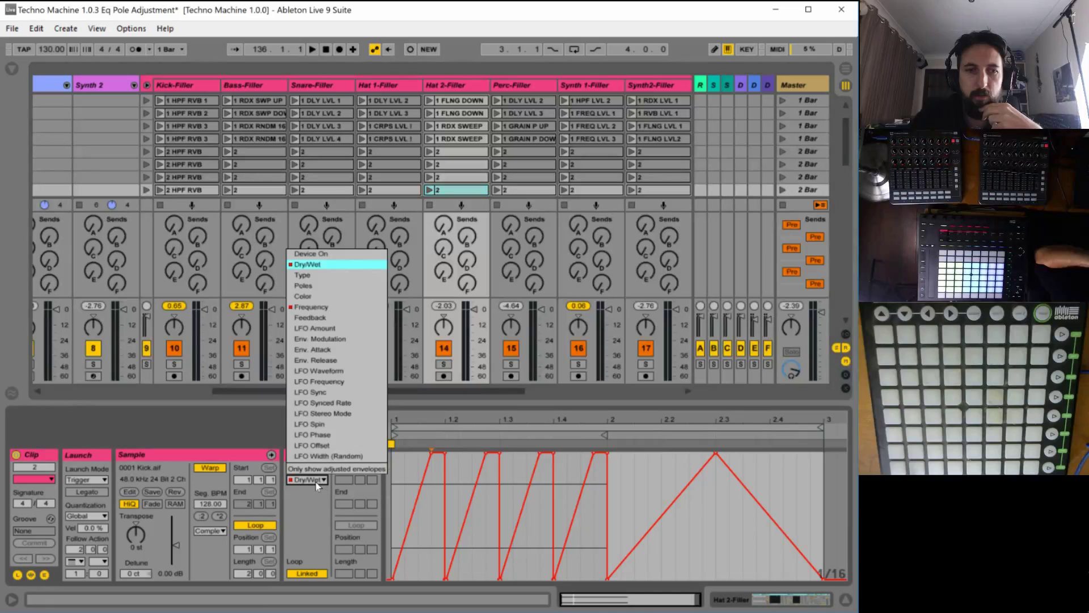
click(315, 482)
Check the Phaser envelope parameters in the last four two-bar clips of Hat 2-Filler.
scroll(459, 186, down, 1)
scroll(458, 186, down, 2)
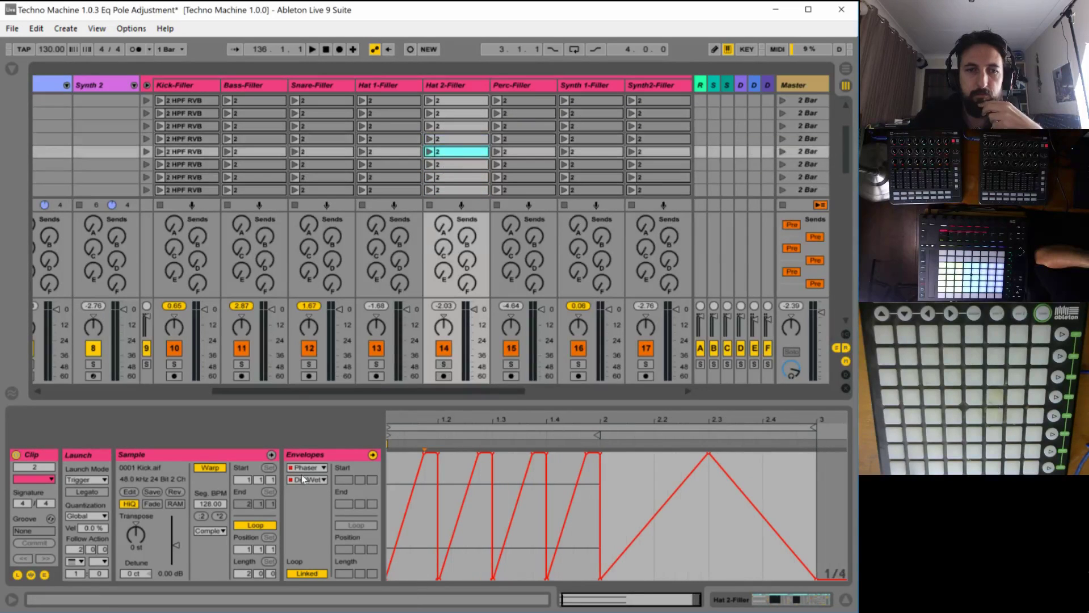
click(307, 481)
click(307, 481)
key(Down)
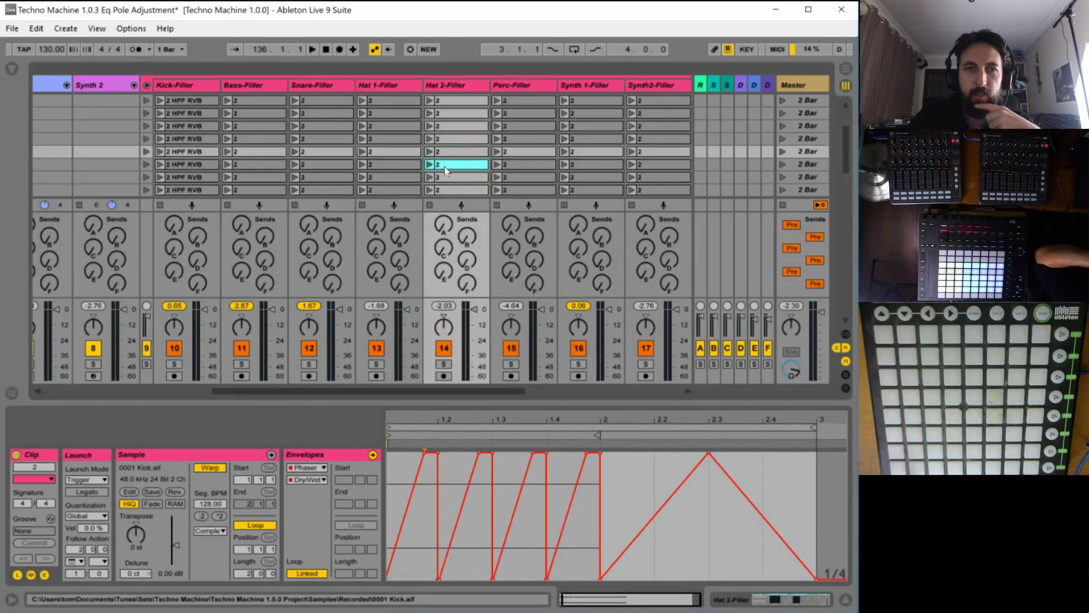
click(315, 482)
click(316, 482)
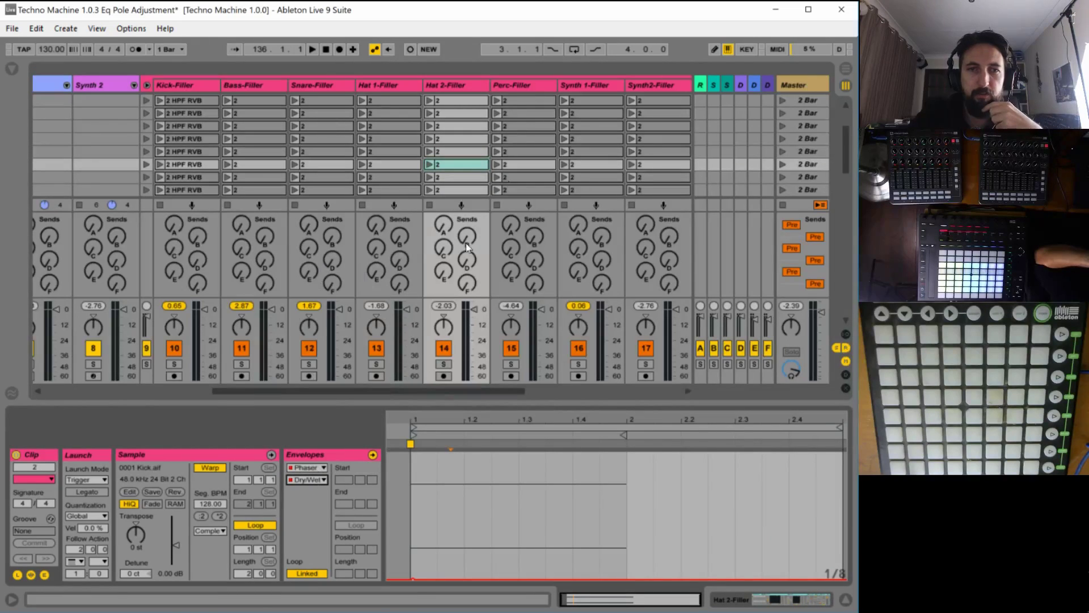
key(Down)
click(316, 481)
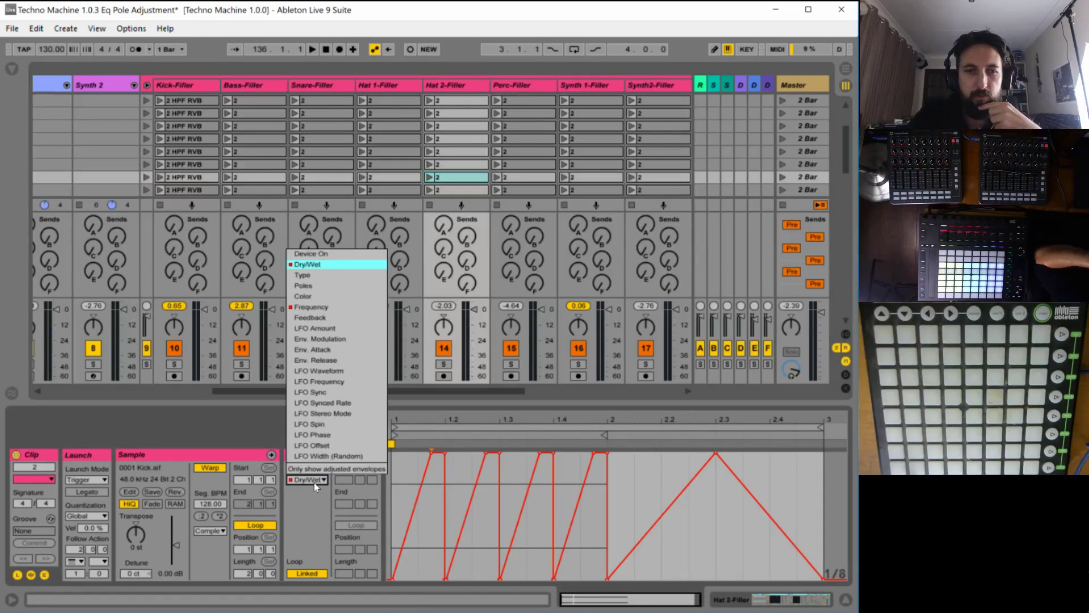
click(315, 481)
key(Down)
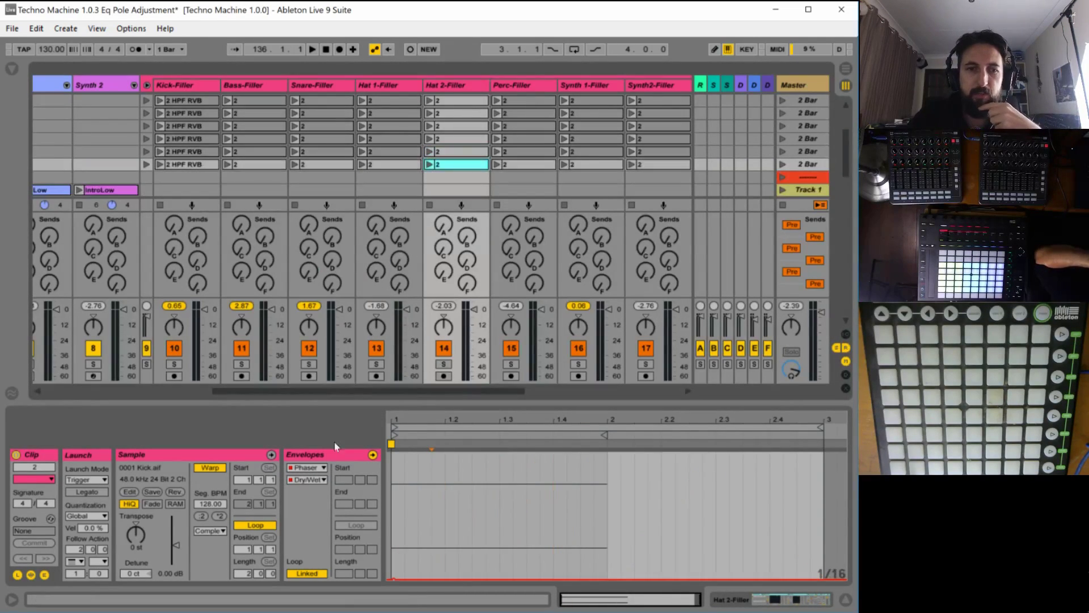
click(314, 480)
click(311, 481)
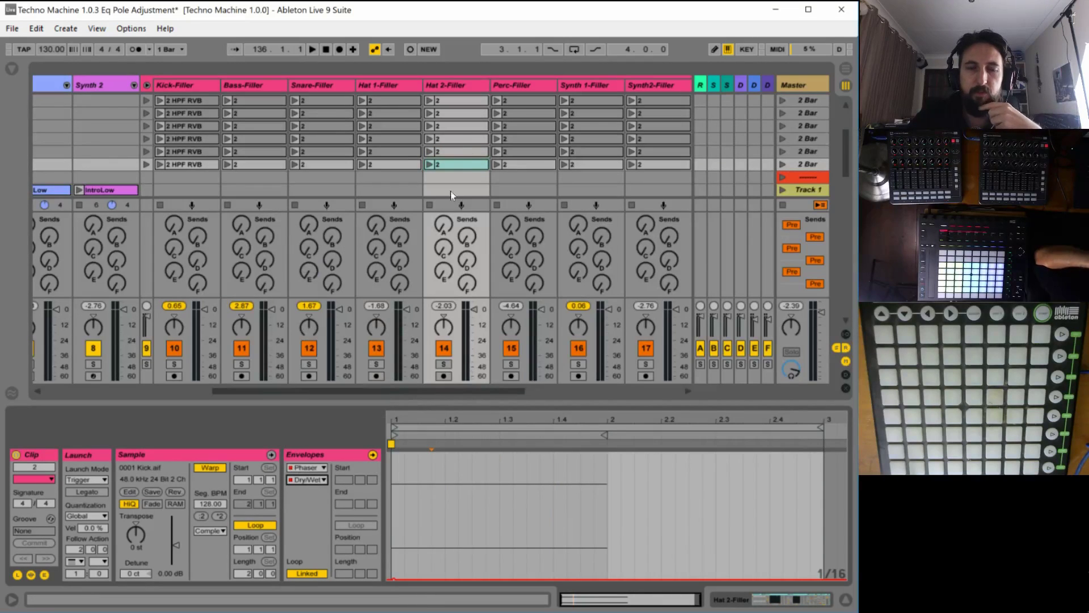
Map the Phaser's Dry/Wet to Macro 1 and its Frequency to Macro 2 in the Hat 2-Filler effect rack.
scroll(451, 119, up, 5)
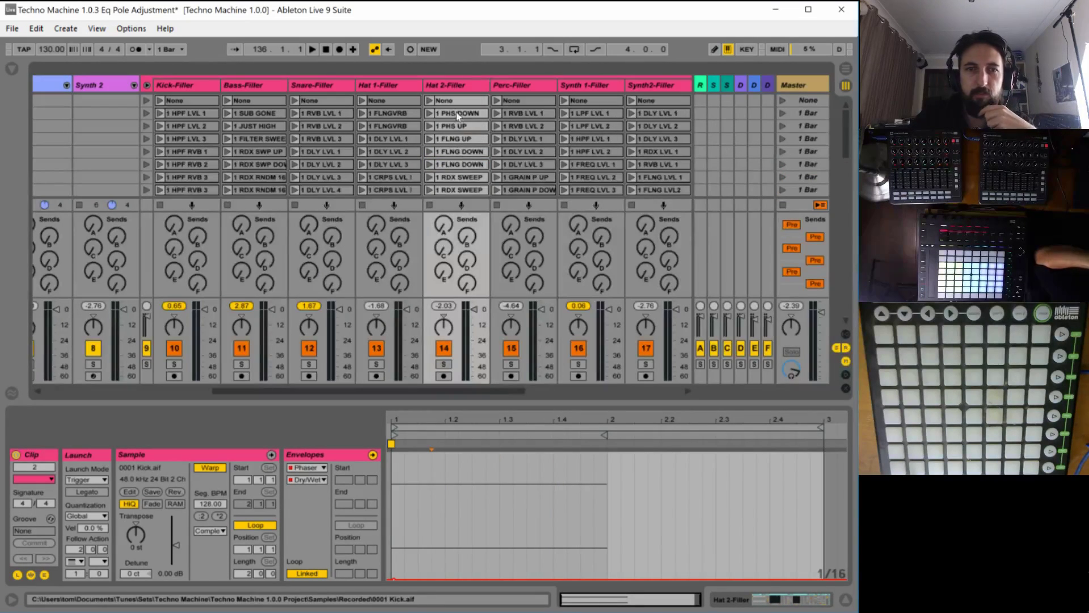
click(458, 113)
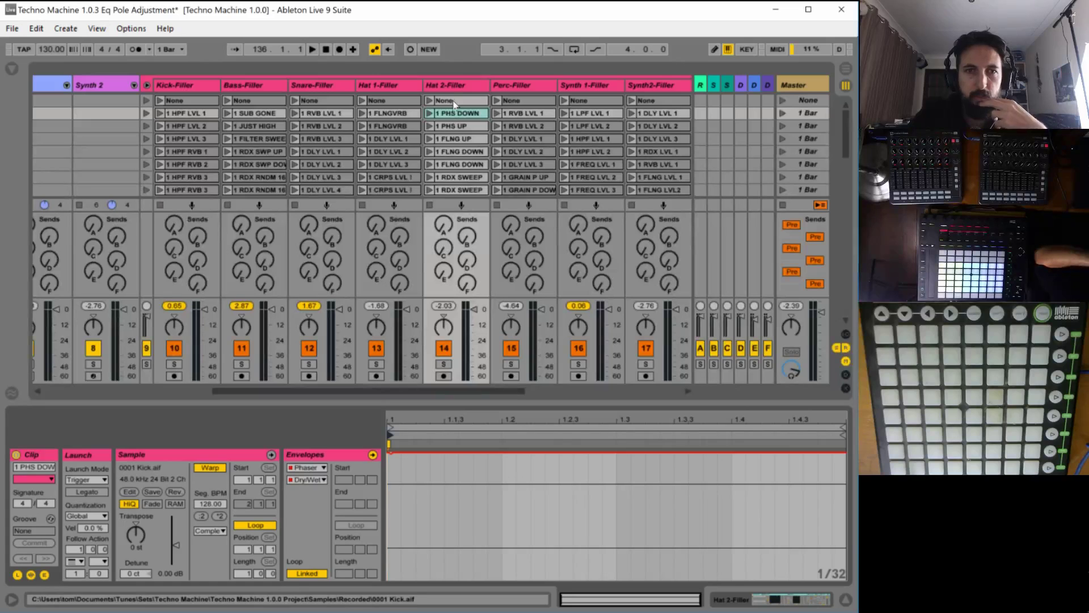
click(454, 100)
click(445, 86)
click(140, 454)
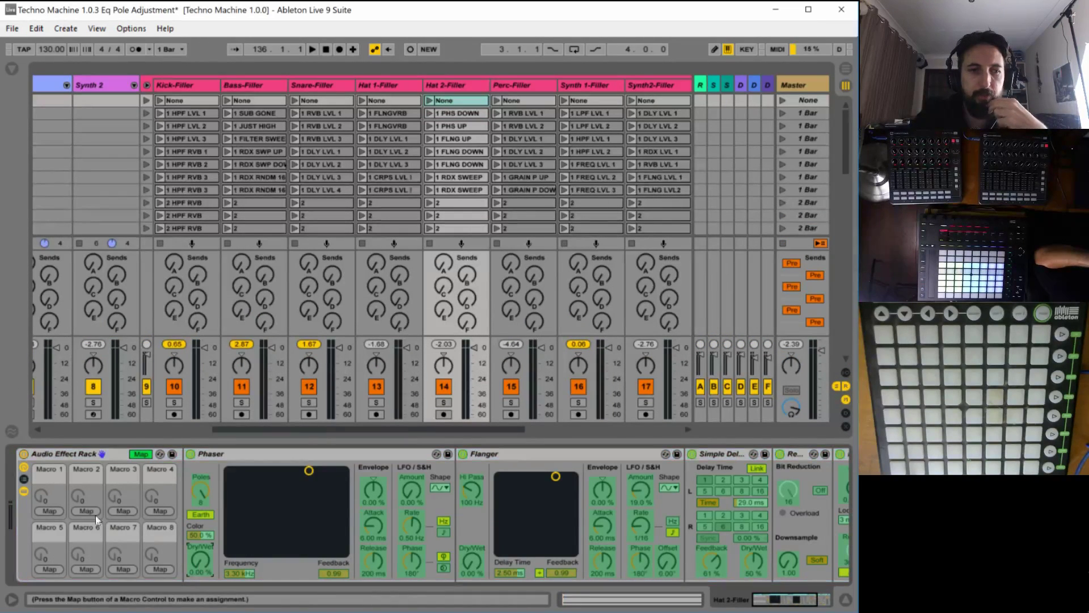
click(200, 557)
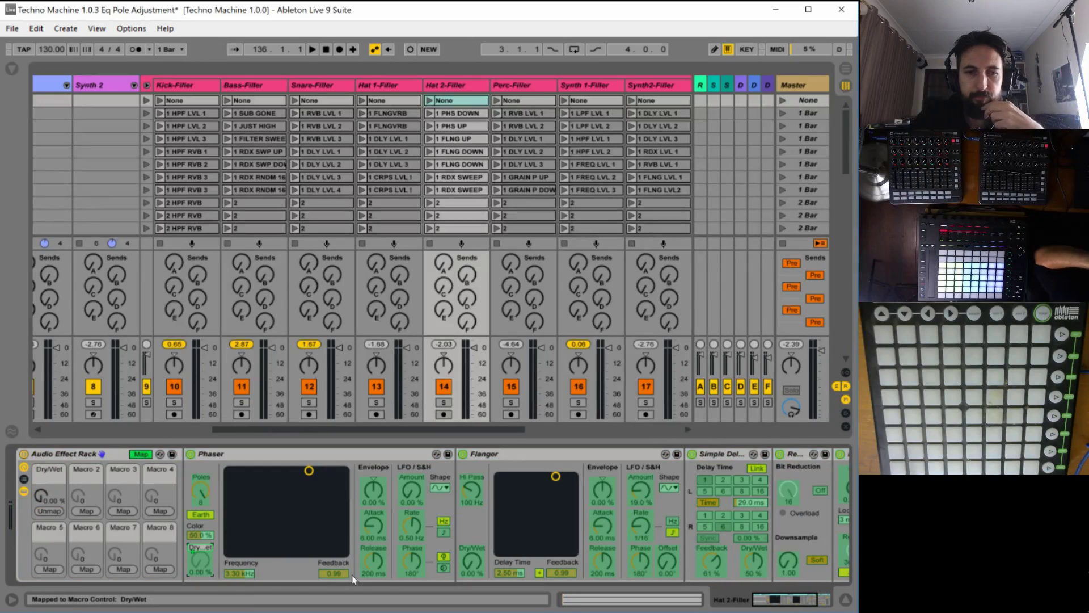
click(237, 574)
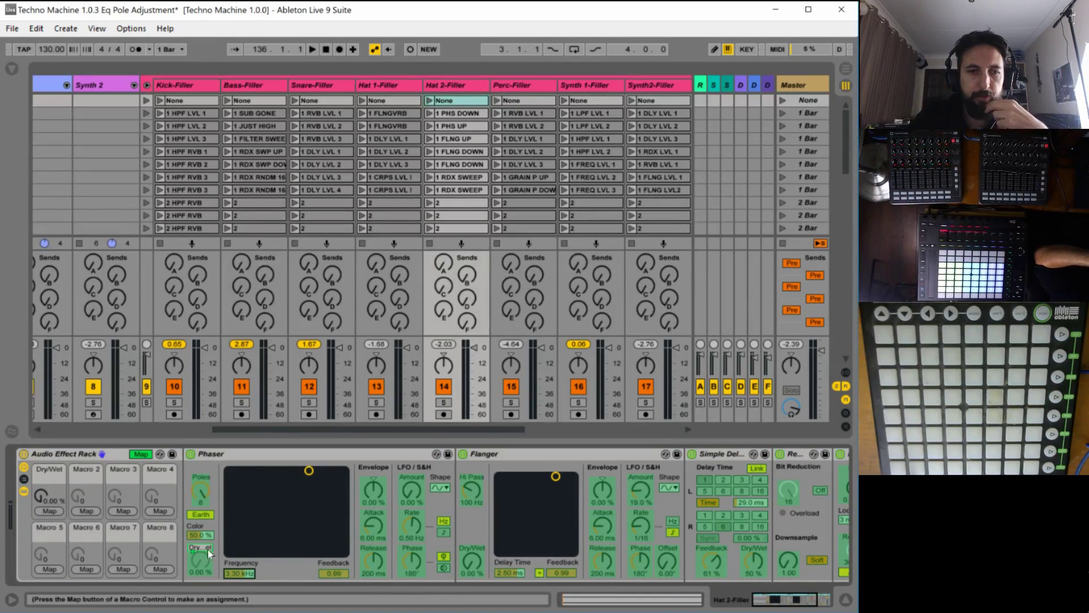
click(86, 511)
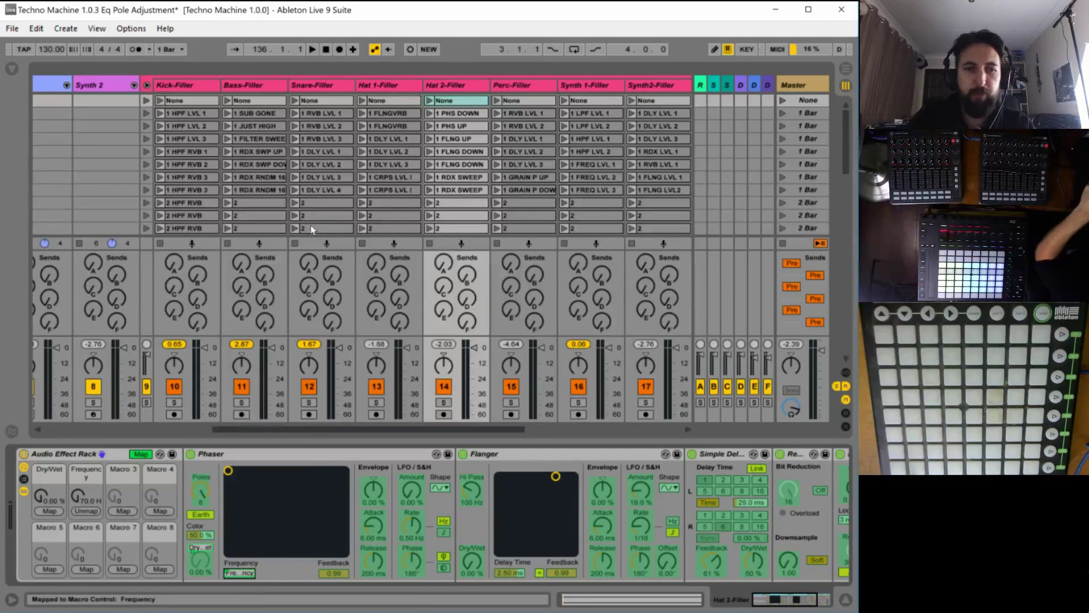
click(142, 454)
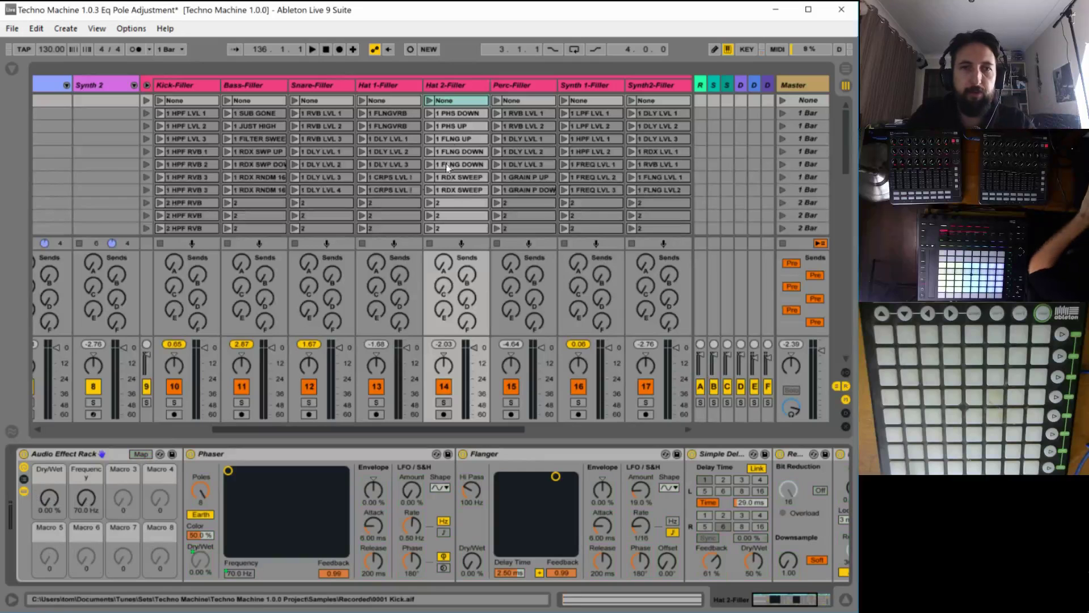
Test the PHS DOWN and PHS UP clips with the new macro mappings, and undo the mappings.
click(434, 116)
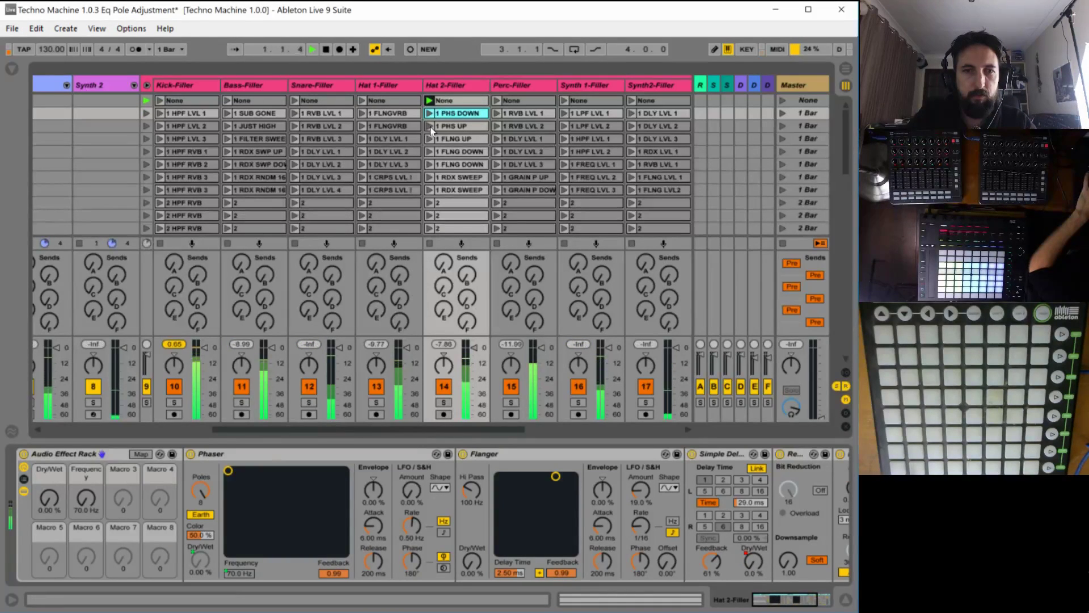
click(430, 127)
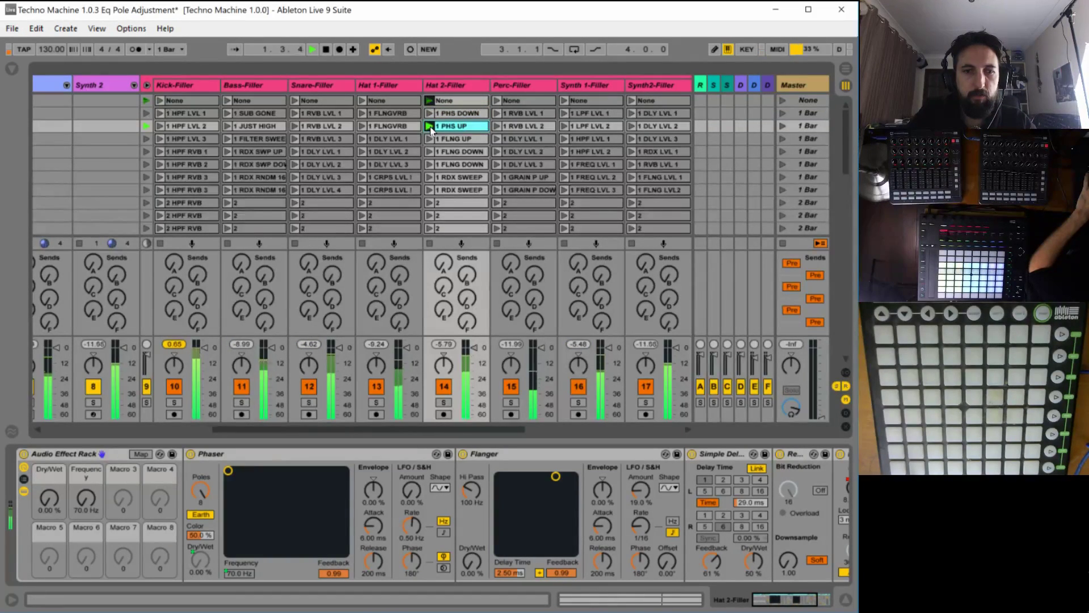
key(space)
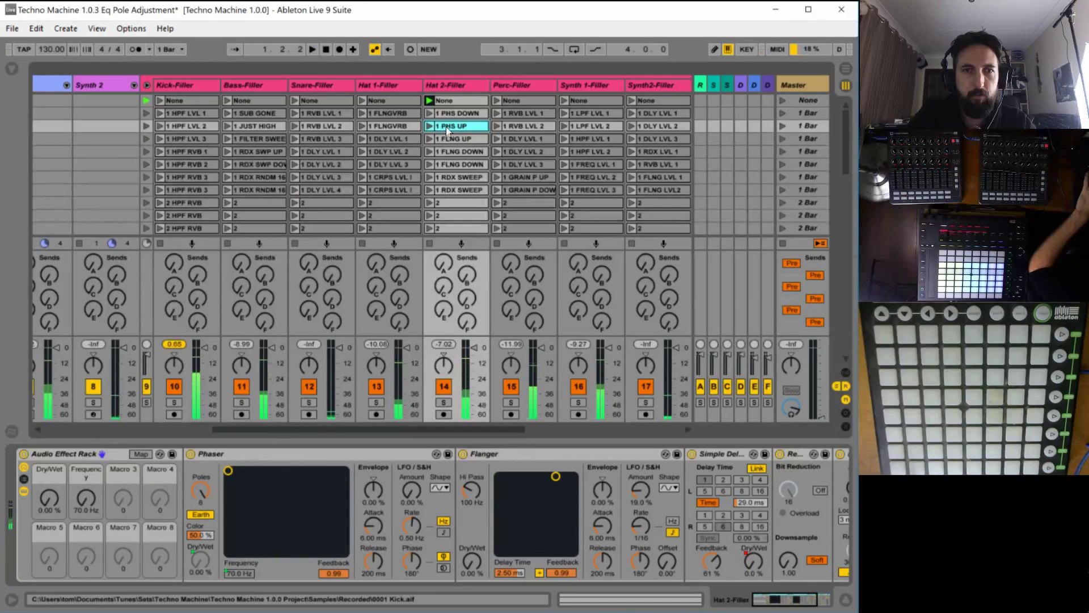
click(448, 130)
click(430, 126)
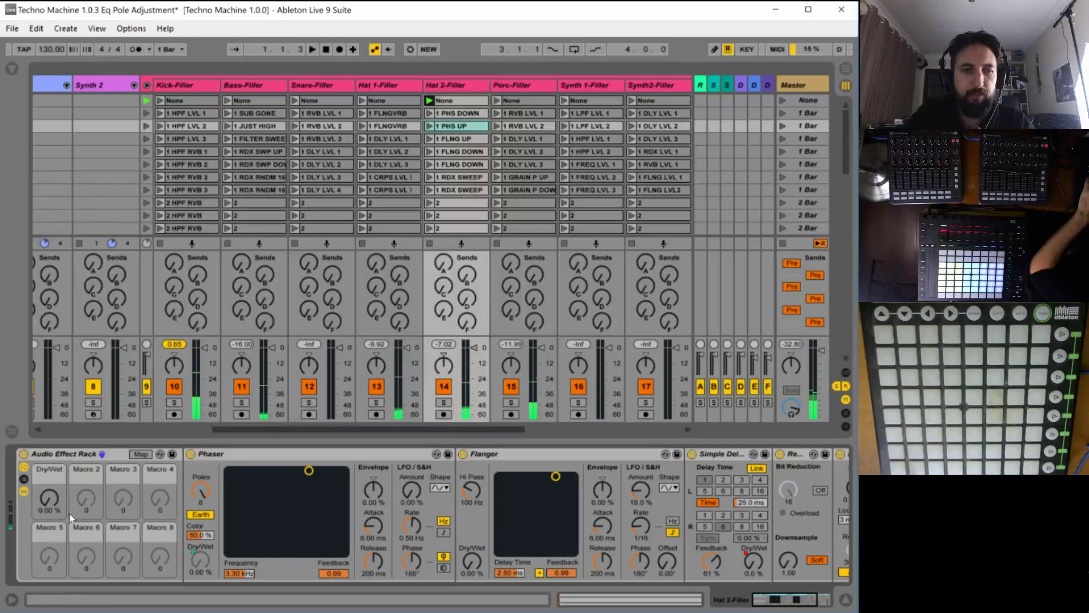
Audition the PHS DOWN, PHS UP and FLNG UP clips, the first two-bar clip and the second RDX SWEEP clip of Hat 2-Filler.
click(430, 114)
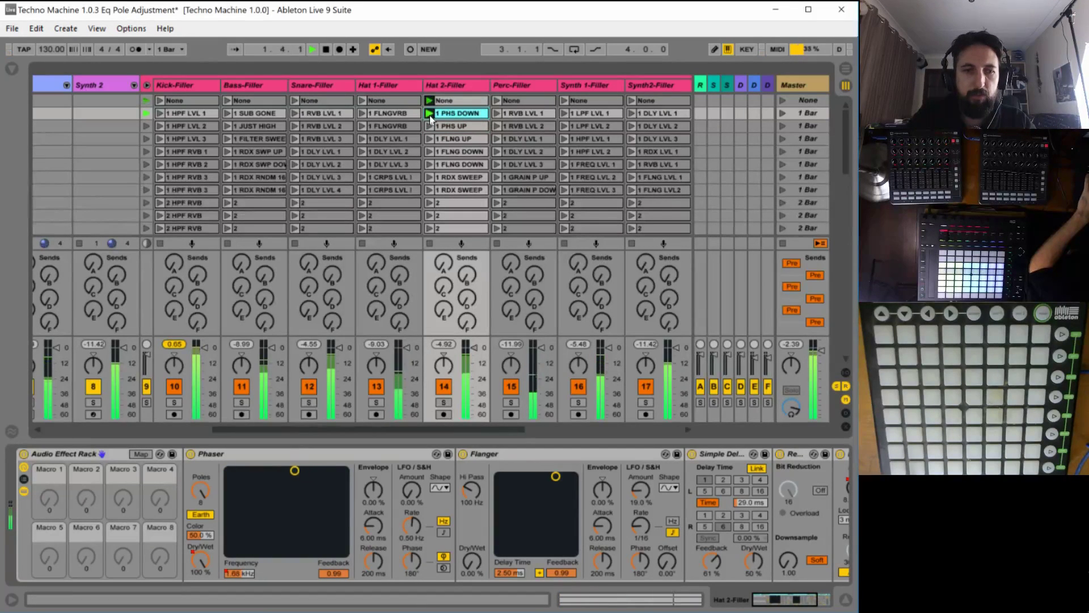
click(430, 126)
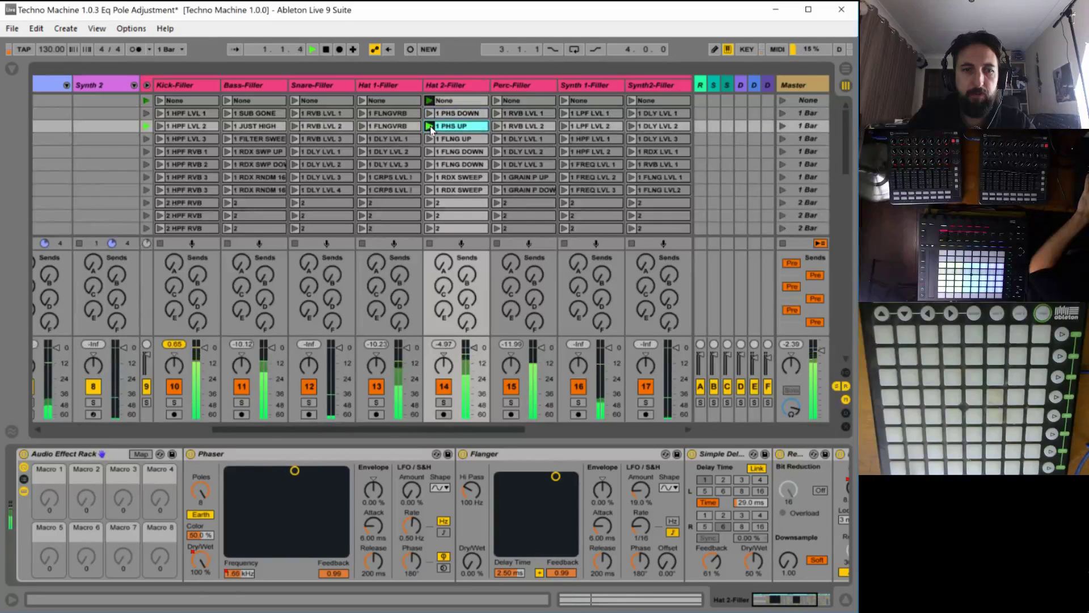
click(430, 138)
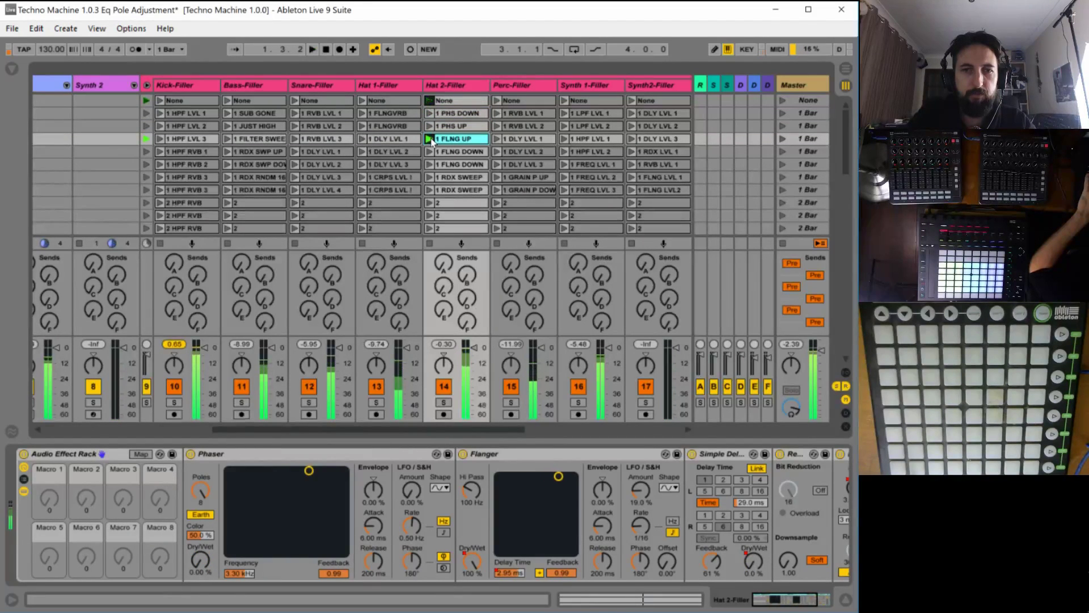
click(430, 203)
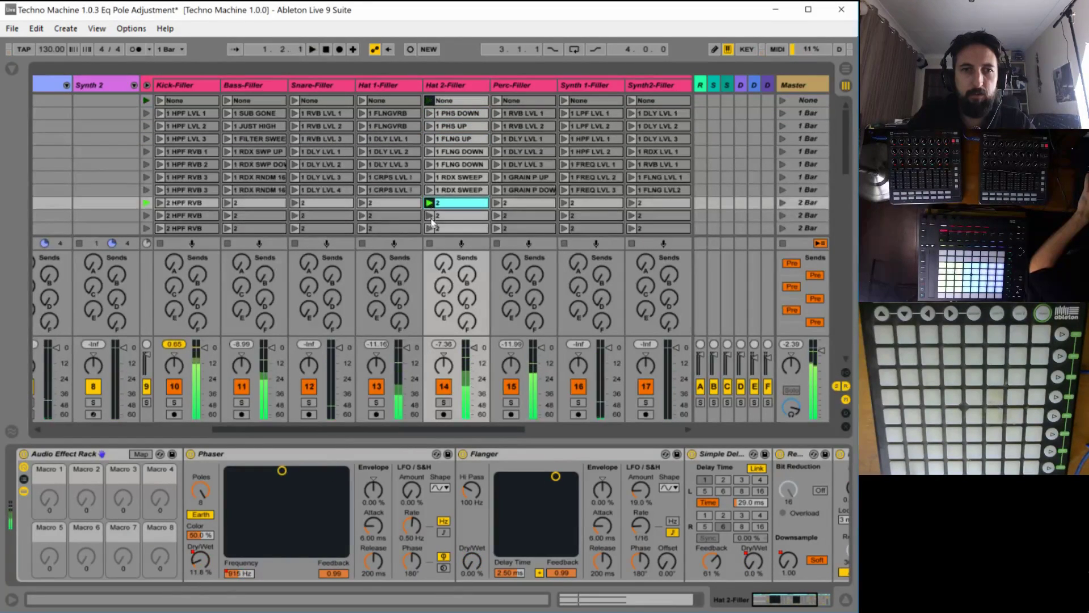
click(430, 190)
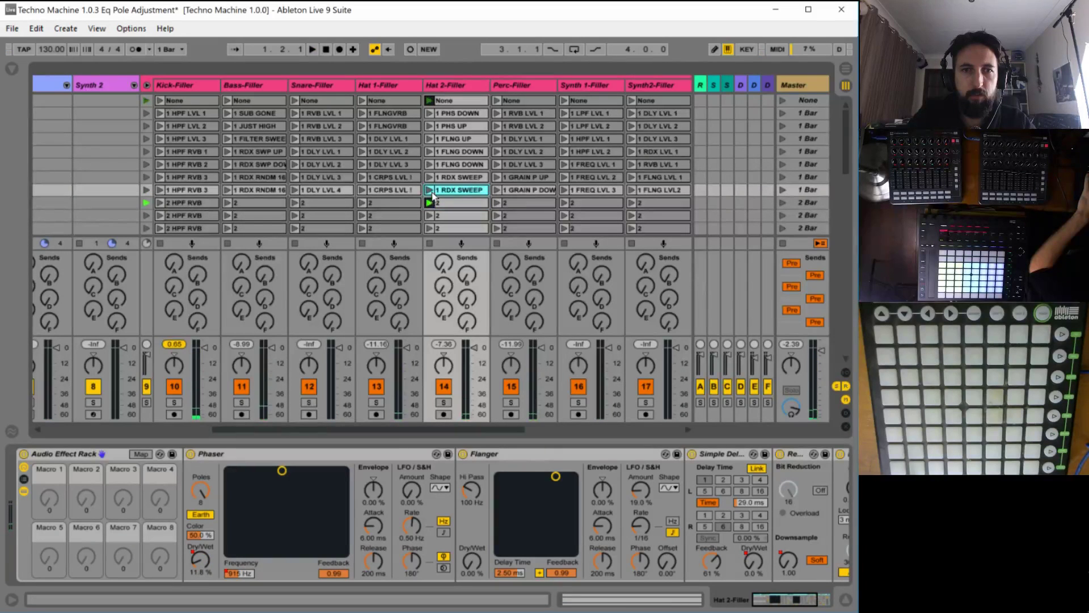
Audition the two-bar clips of Hat 2-Filler one after another, and finish on the None clip.
click(431, 203)
click(429, 215)
scroll(429, 222, down, 2)
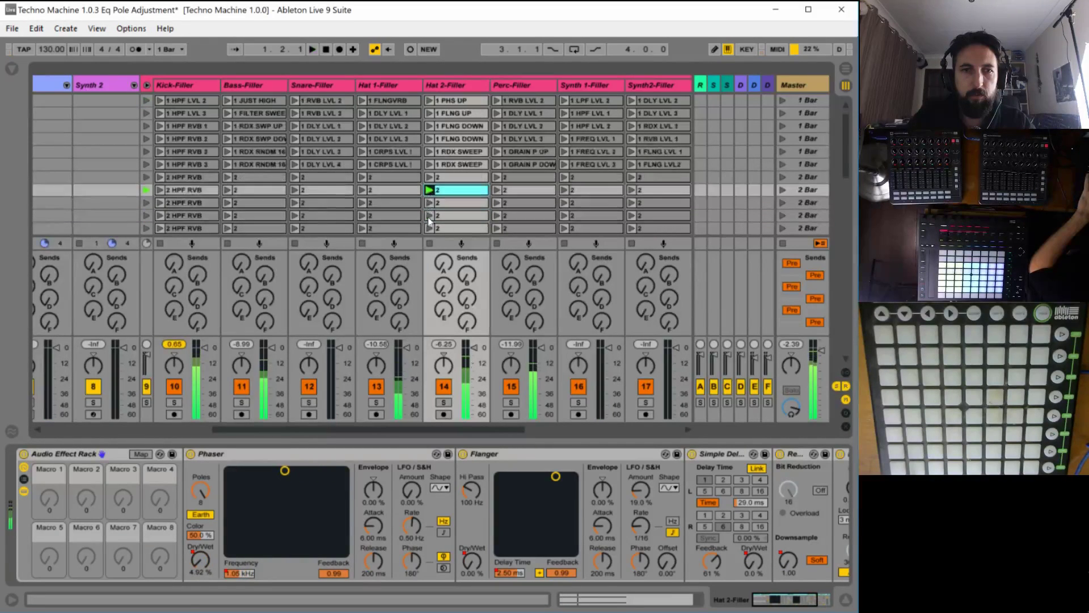
click(430, 204)
scroll(430, 201, down, 2)
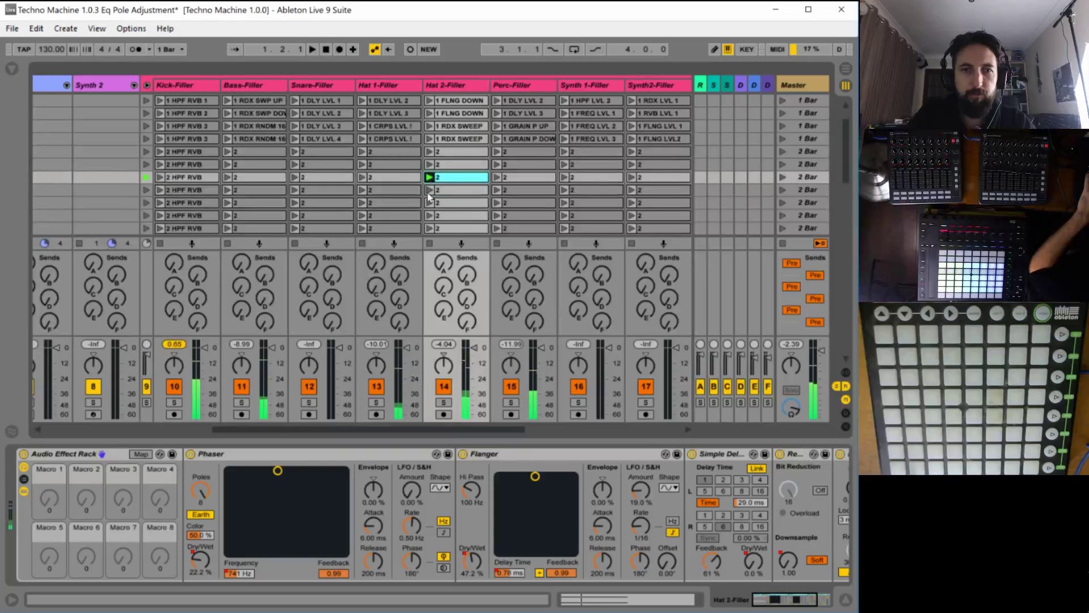
click(430, 188)
scroll(430, 190, down, 1)
click(430, 193)
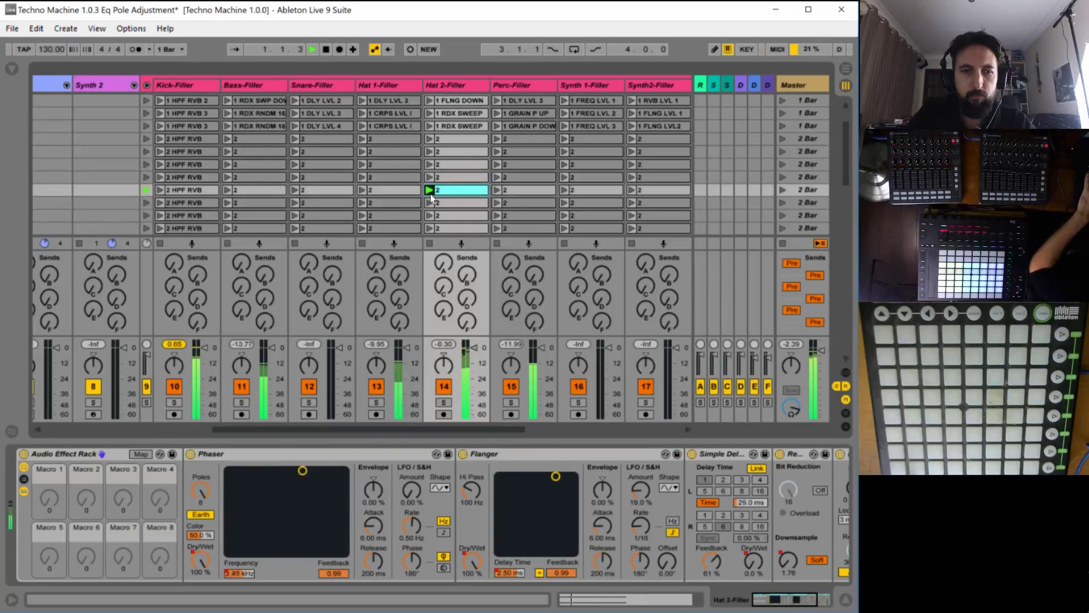
scroll(430, 193, down, 2)
click(430, 180)
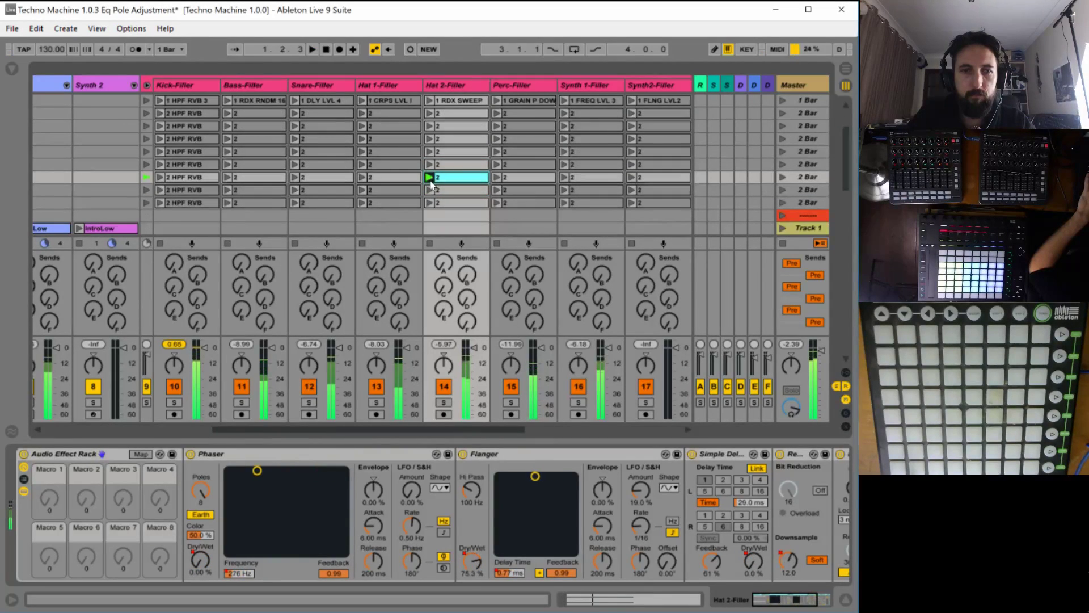
scroll(430, 187, down, 1)
click(431, 202)
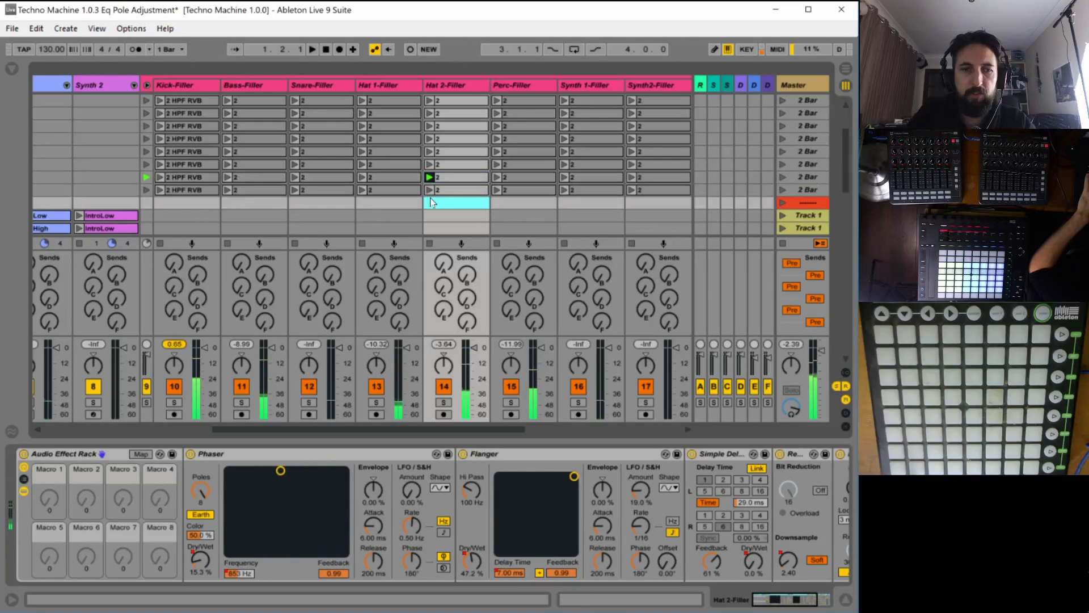
scroll(431, 203, up, 8)
click(454, 102)
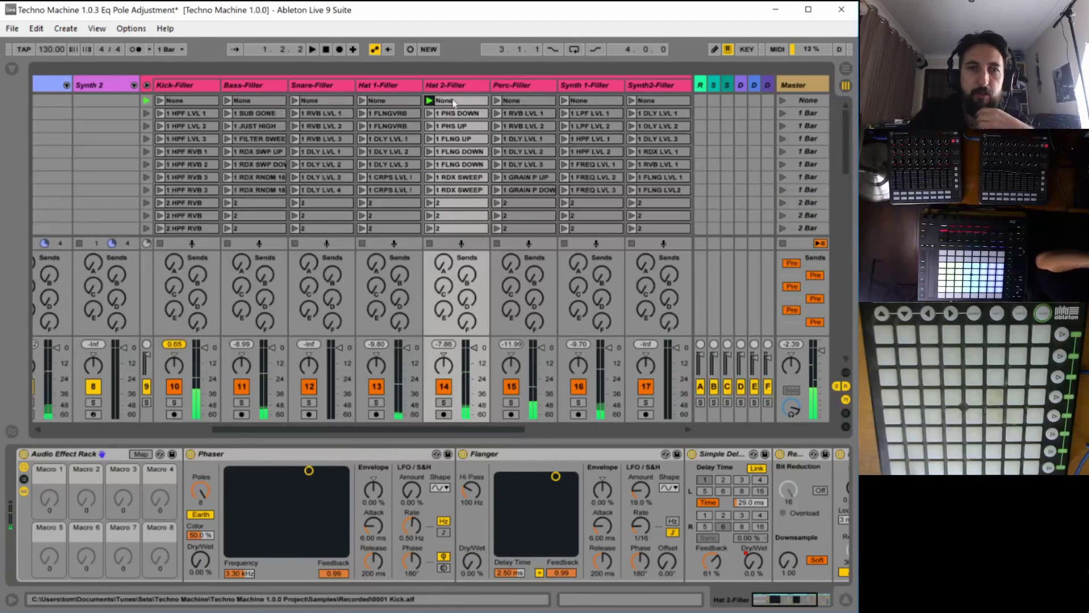
Map the Phaser's Dry/Wet to Macro 1 and its Frequency to Macro 2 in Hat 2-Filler's Audio Effect Rack.
click(449, 86)
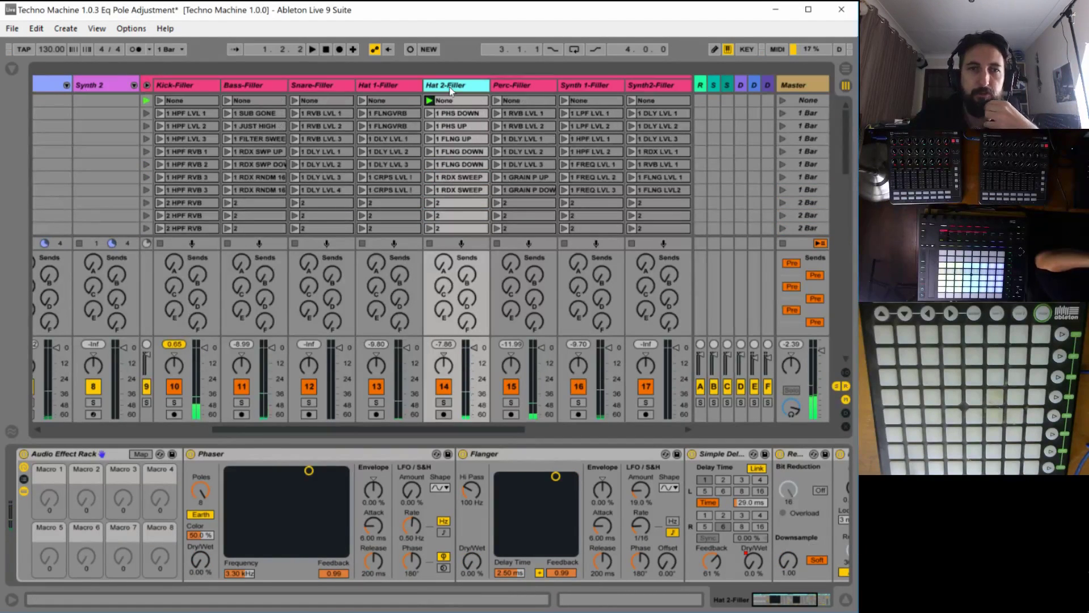
click(140, 454)
click(202, 560)
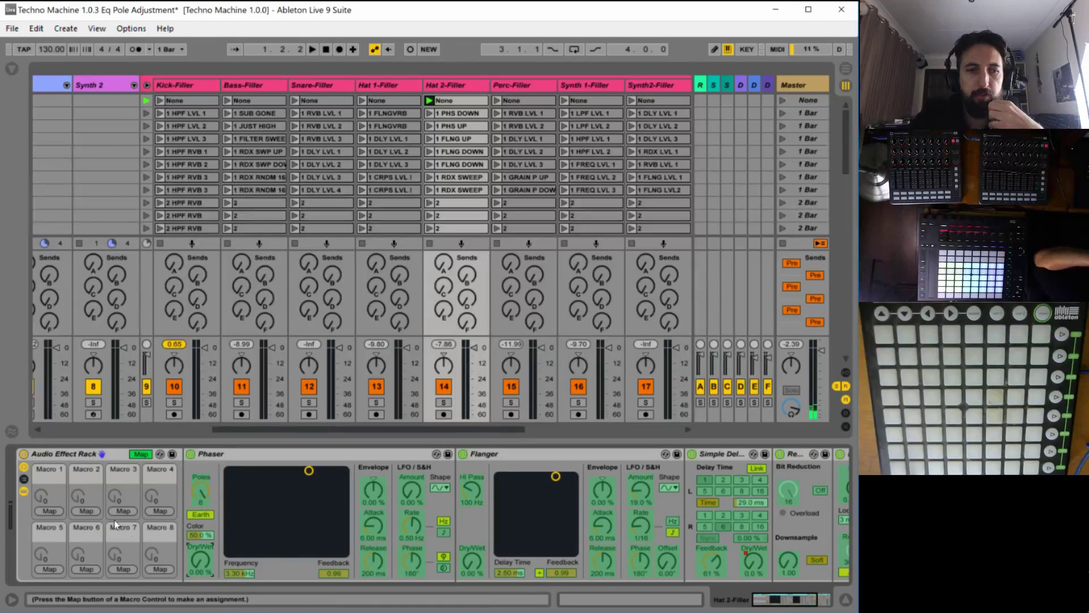
click(60, 513)
click(241, 574)
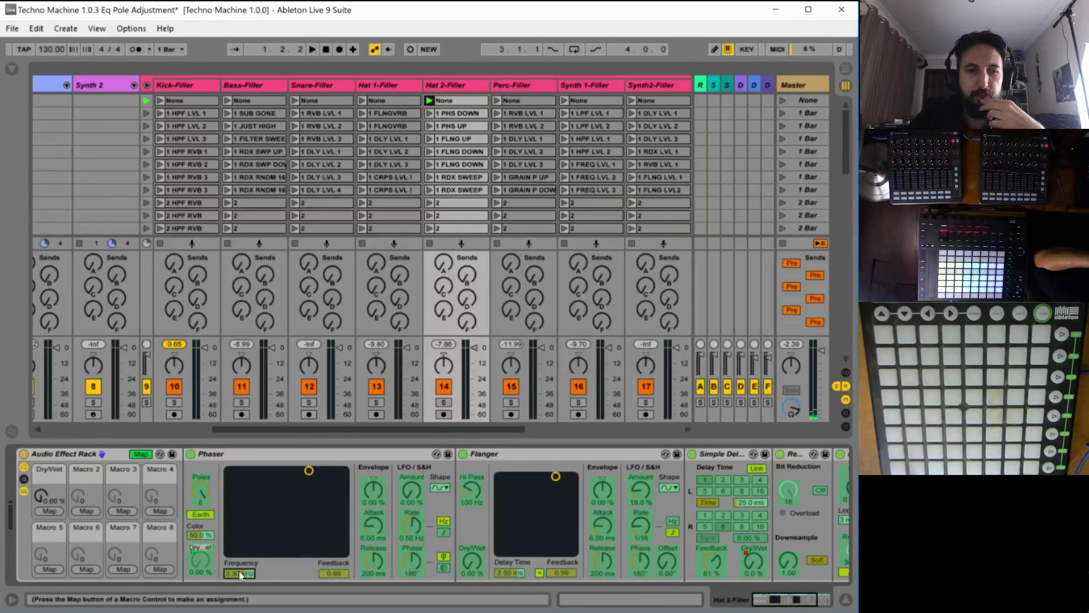
click(99, 511)
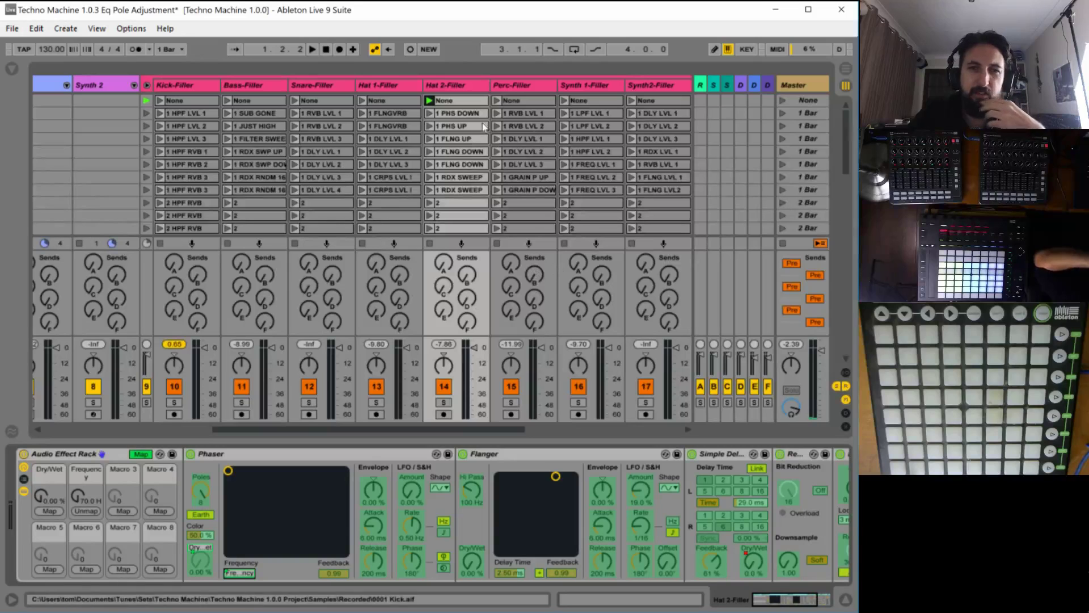
Check the envelope of Hat 2-Filler's PHS DOWN clip, and return to the track's effect rack.
click(467, 115)
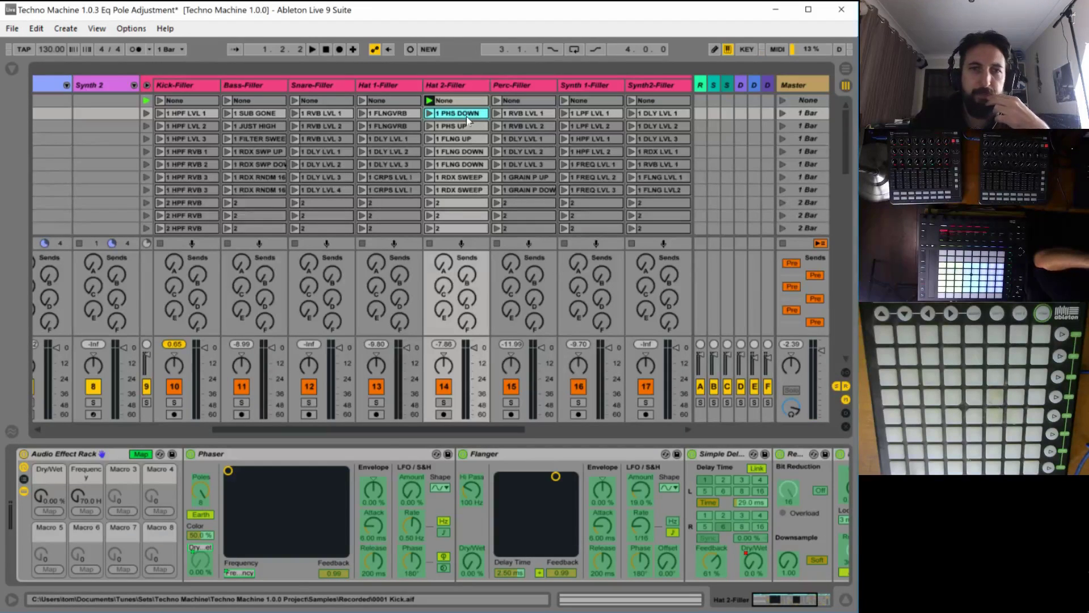
double_click(466, 115)
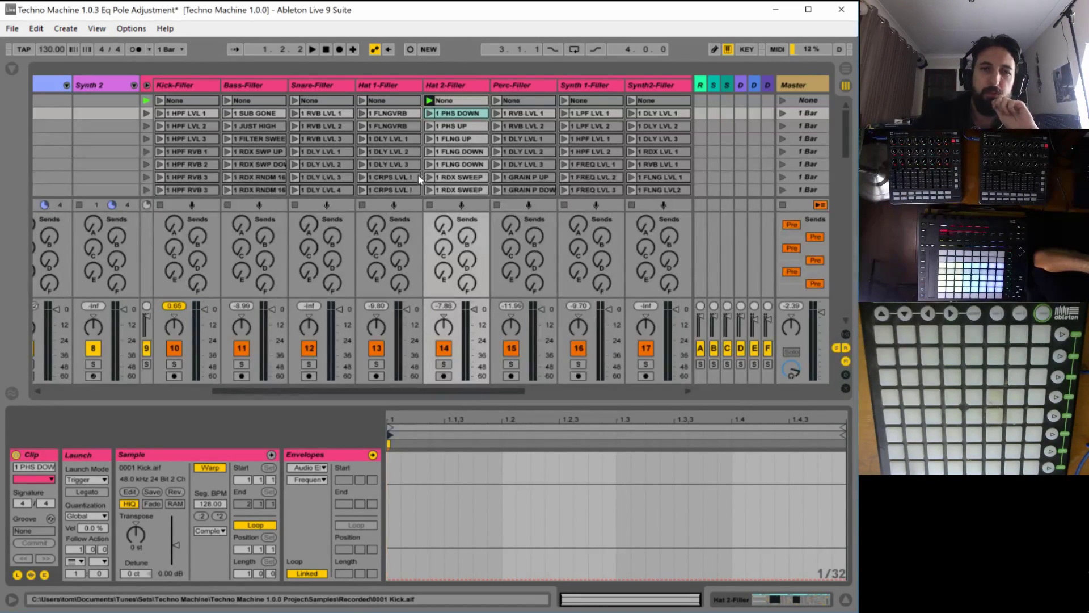
click(458, 89)
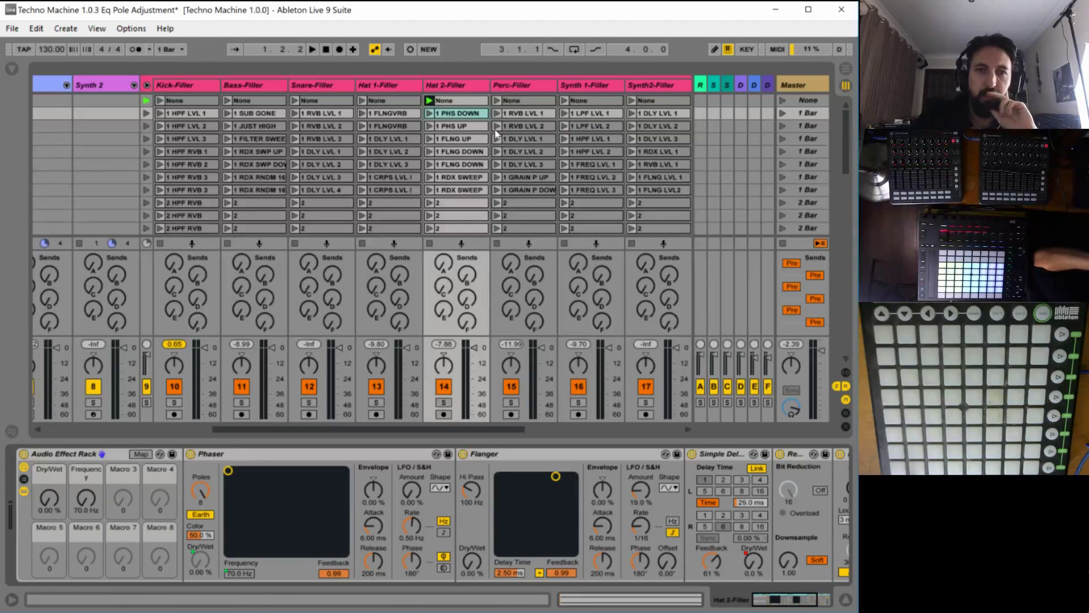
Audition Hat 2-Filler's FLNG UP clip, both FLNG DOWN clips and the first two two-bar clips, then stop playback.
click(430, 139)
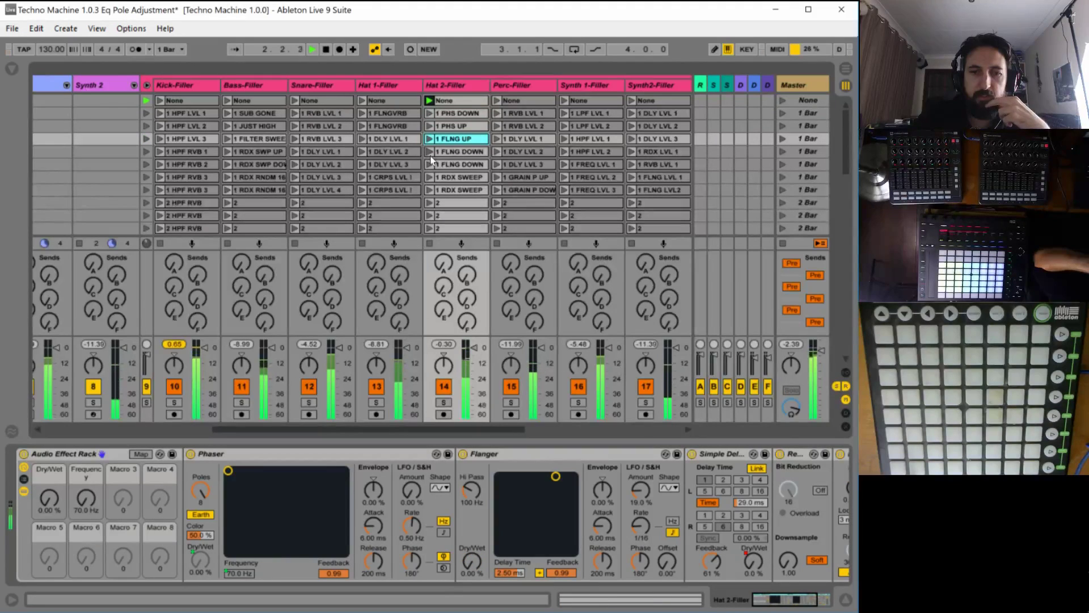
click(430, 154)
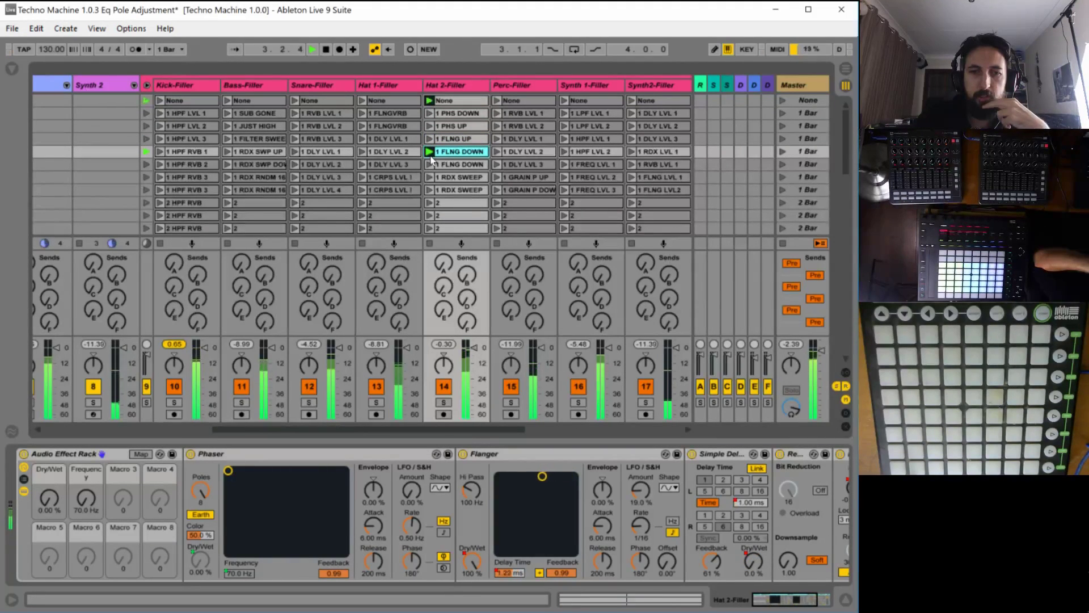
click(429, 166)
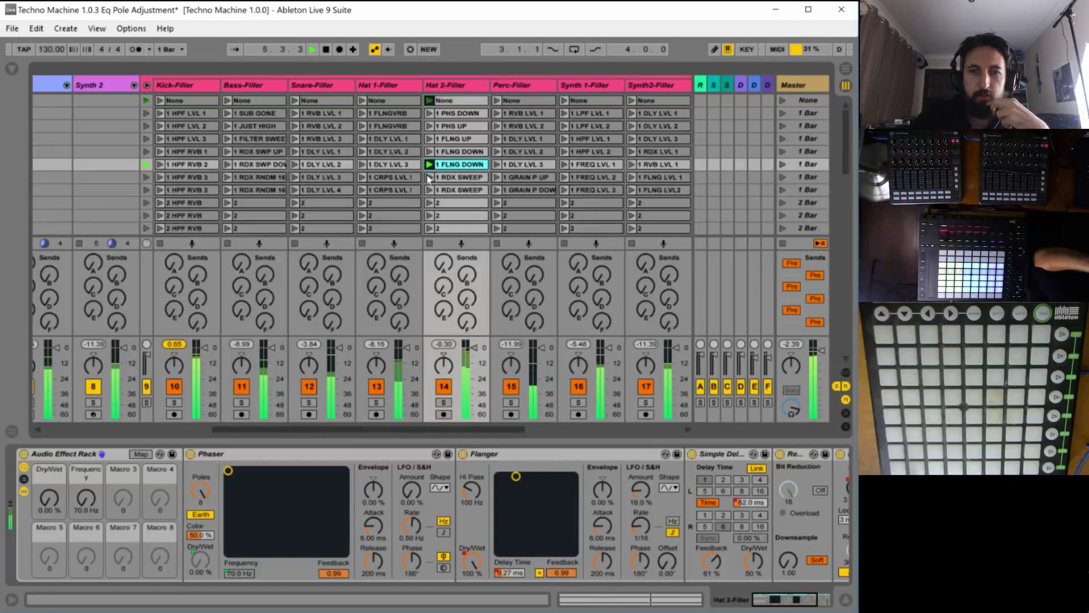
scroll(424, 171, down, 1)
click(429, 192)
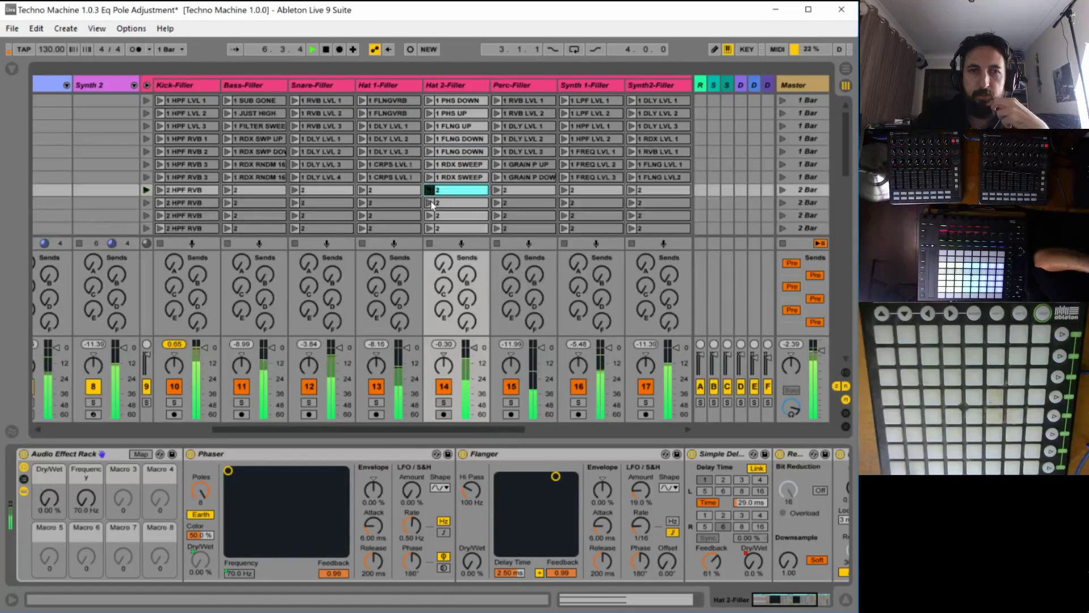
click(429, 203)
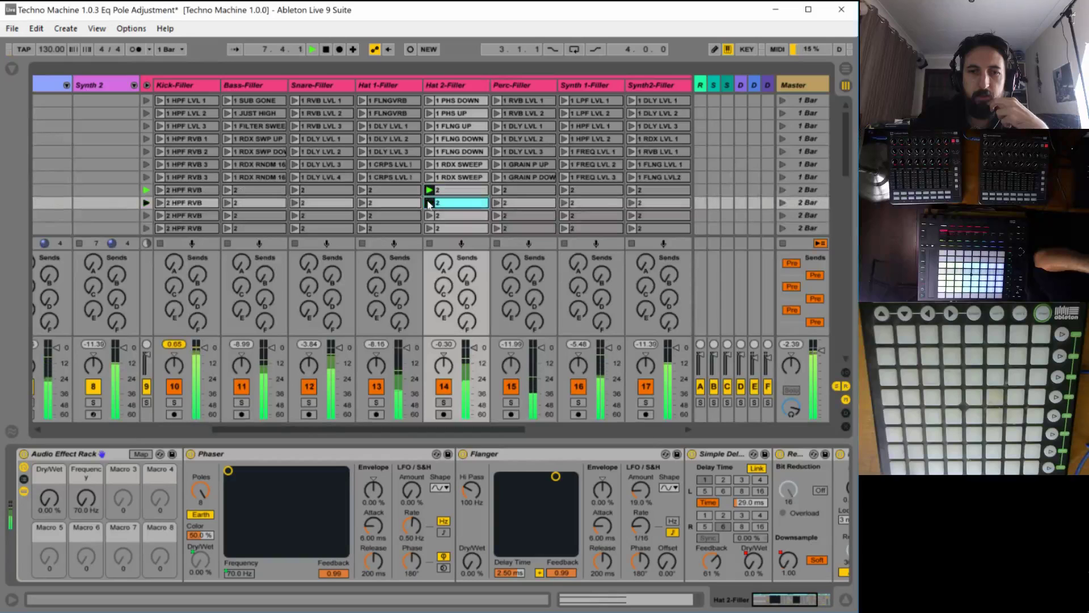
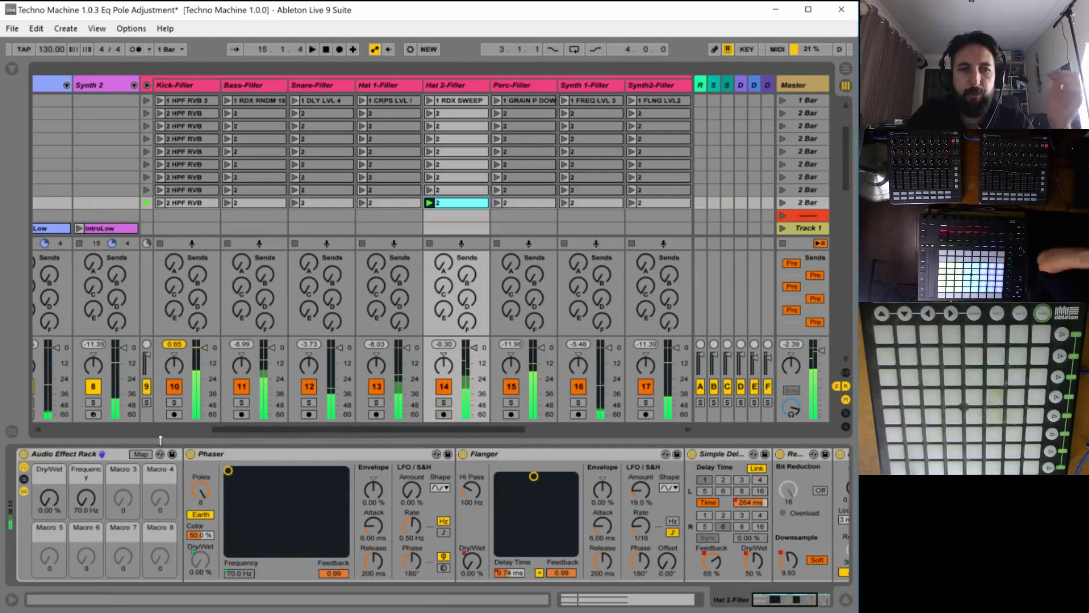
key(space)
Map the Flanger's Dry/Wet to Macro 3 and its Delay Time to Macro 4.
click(141, 454)
click(471, 559)
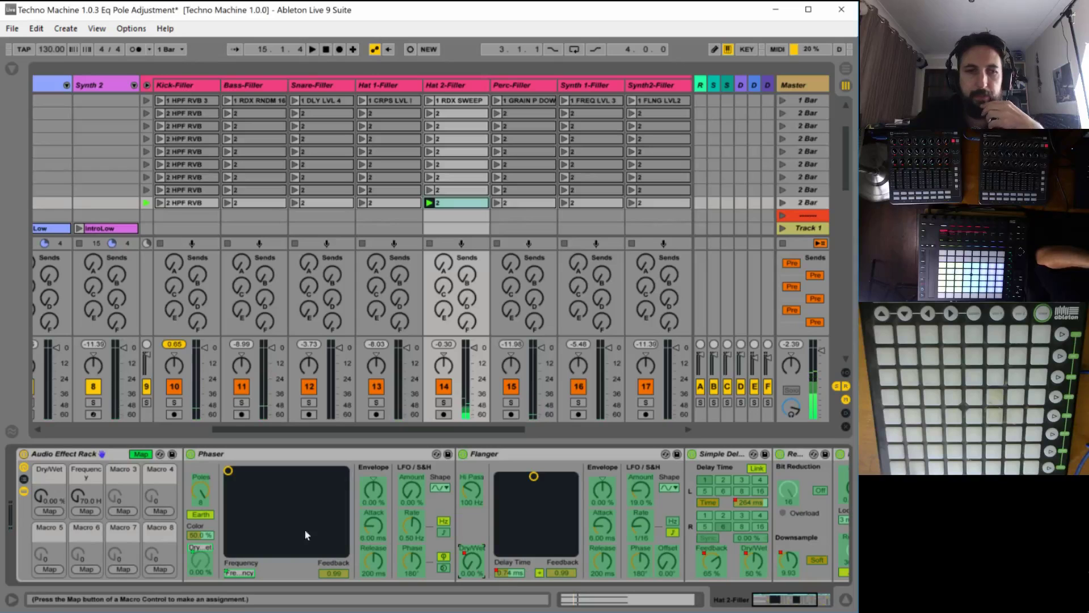
click(123, 511)
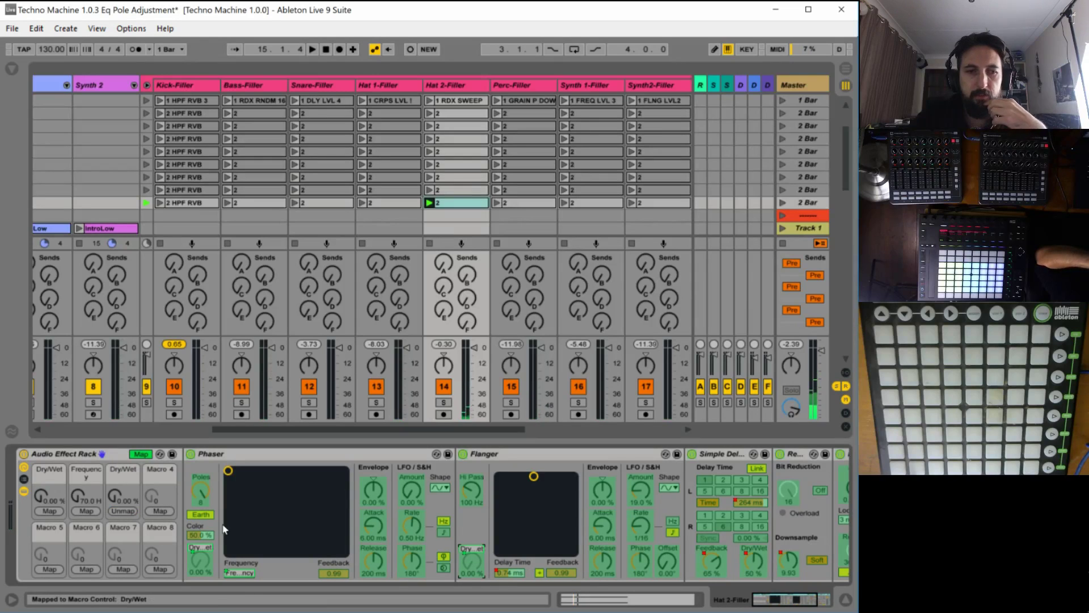
click(521, 573)
click(159, 511)
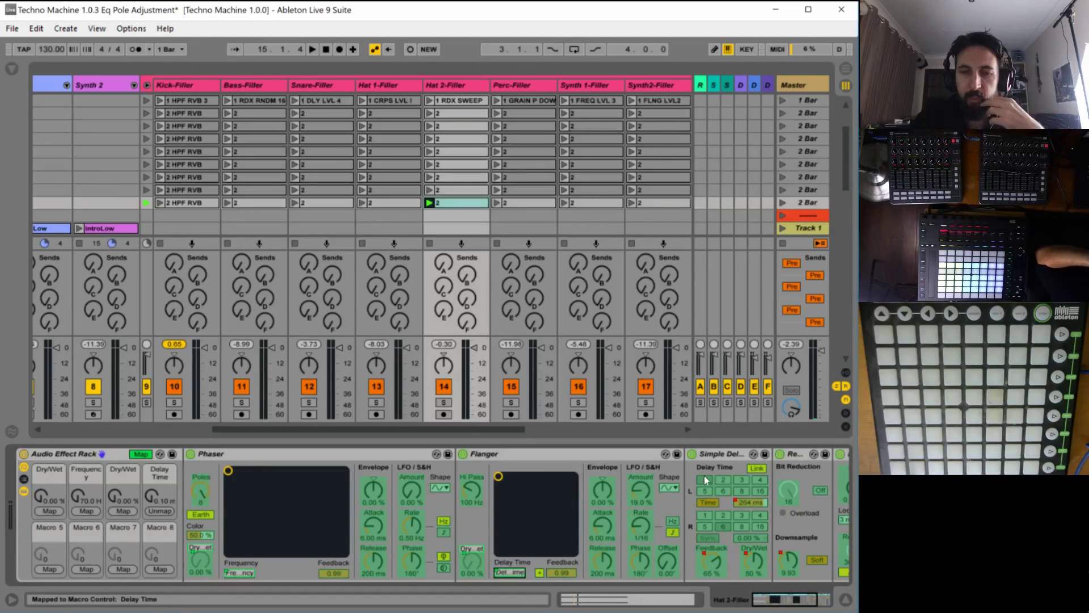
click(140, 454)
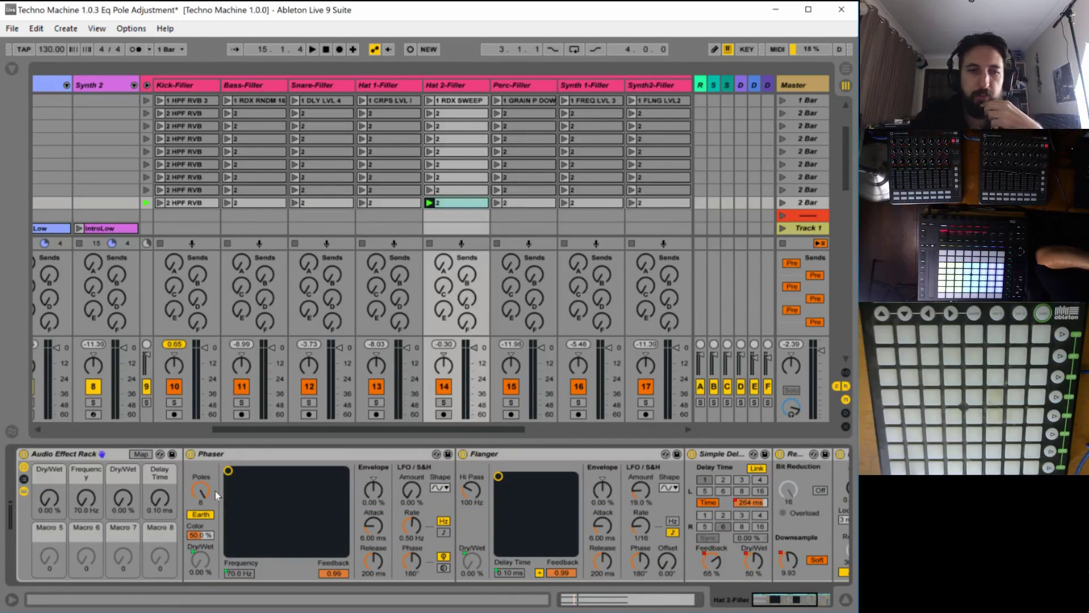
click(141, 455)
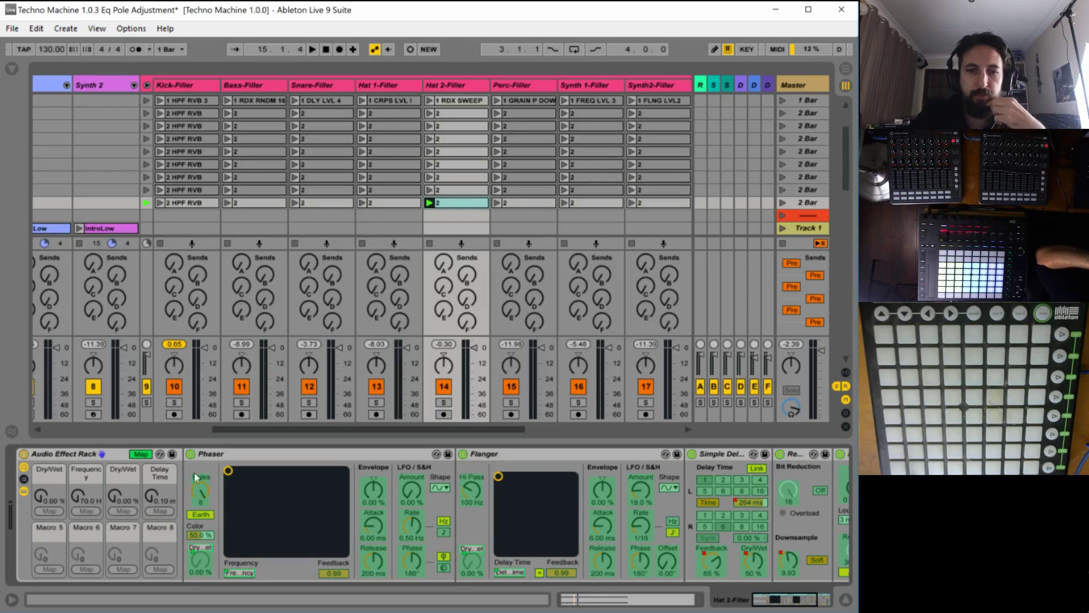
click(712, 561)
click(48, 569)
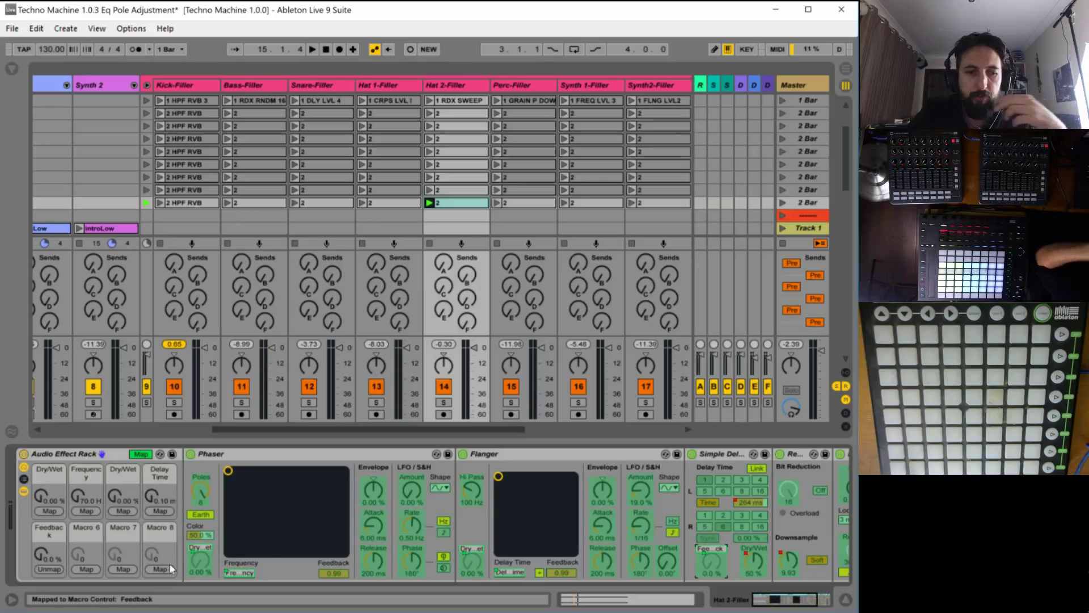
key(ctrl+z)
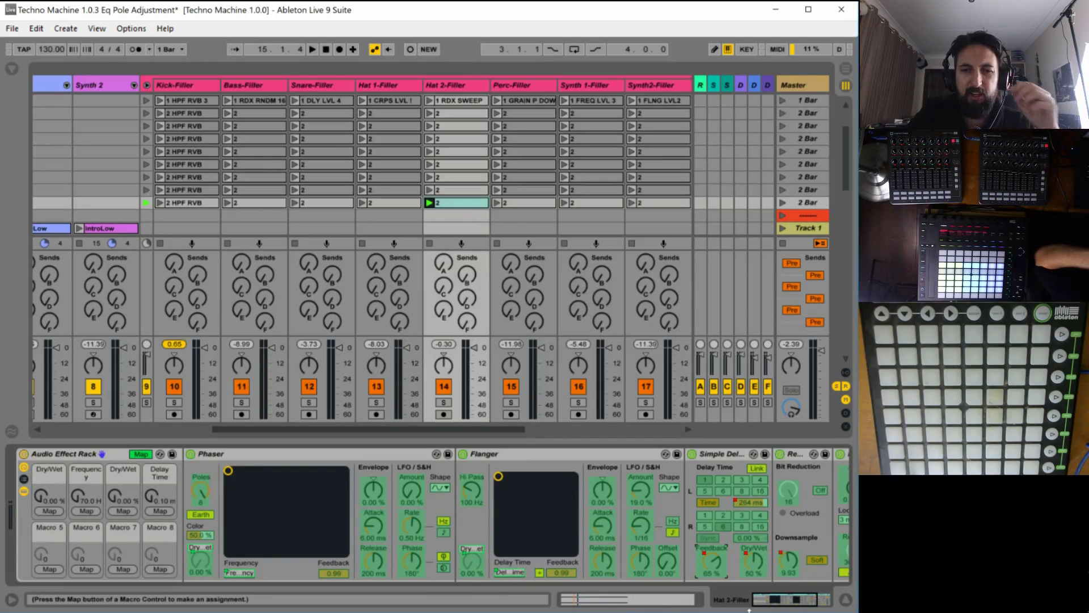
Map the Simple Delay's Dry/Wet to Macro 5, its Feedback to Macro 6 and its left delay time to Macro 7.
click(760, 573)
click(50, 569)
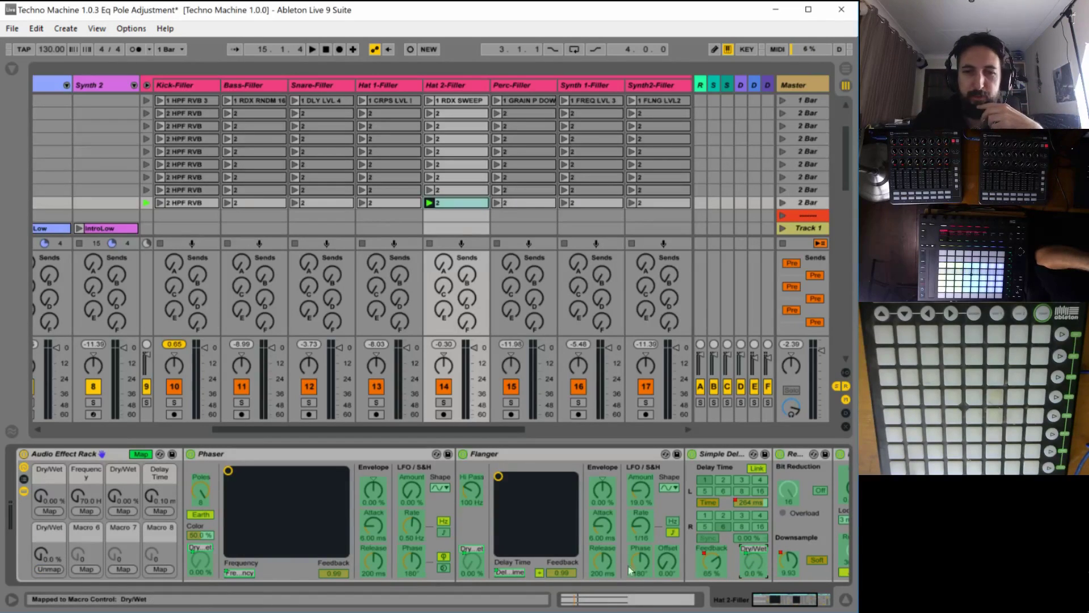
click(713, 572)
click(86, 569)
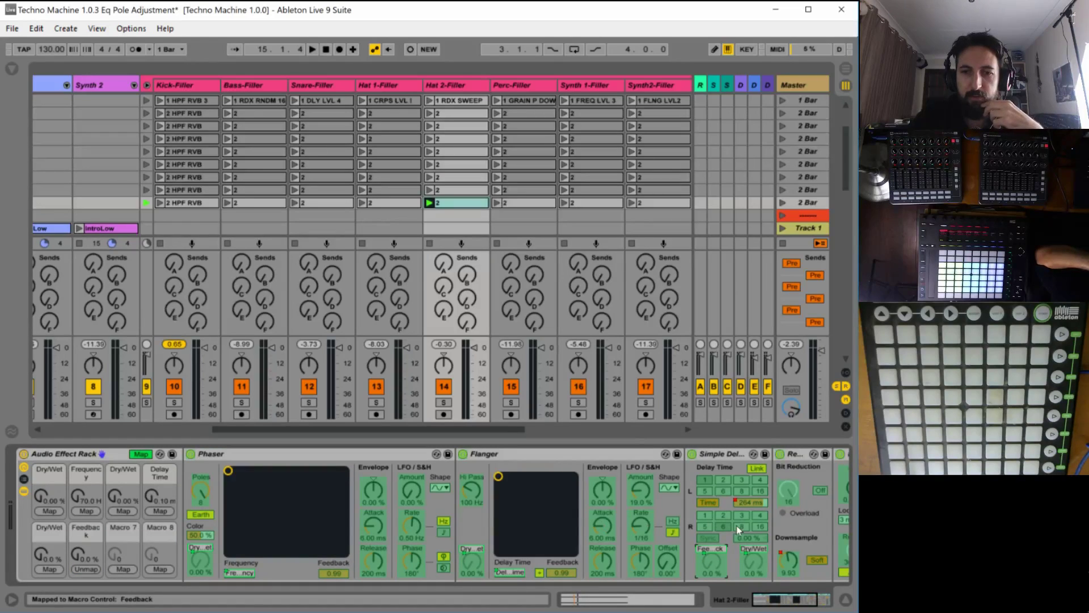
click(736, 505)
click(123, 569)
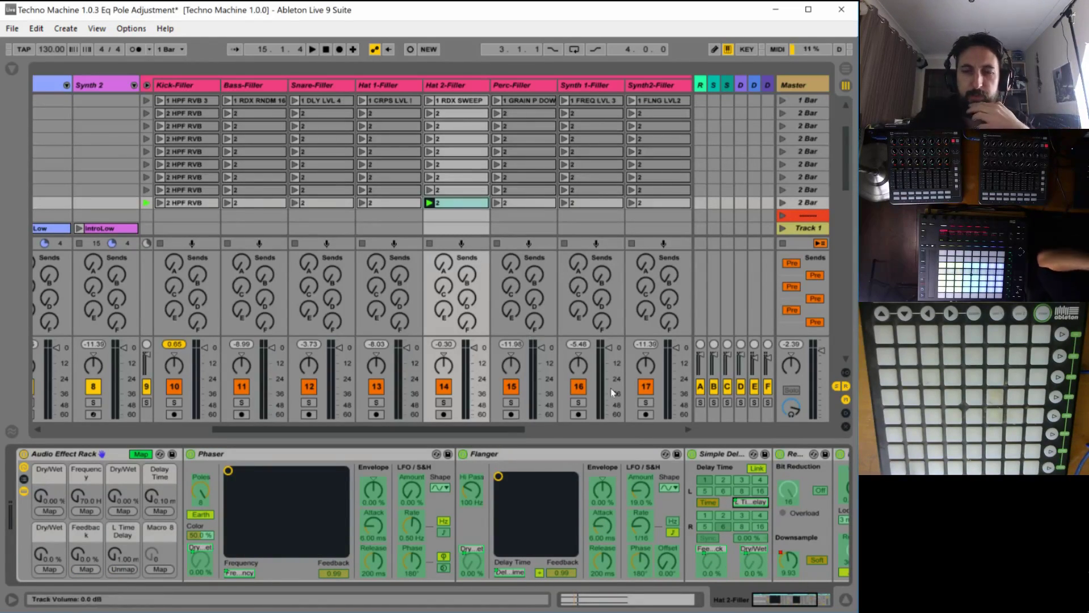
Look over the rest of the device chain, and map the Redux Downsample amount to Macro 8.
click(815, 603)
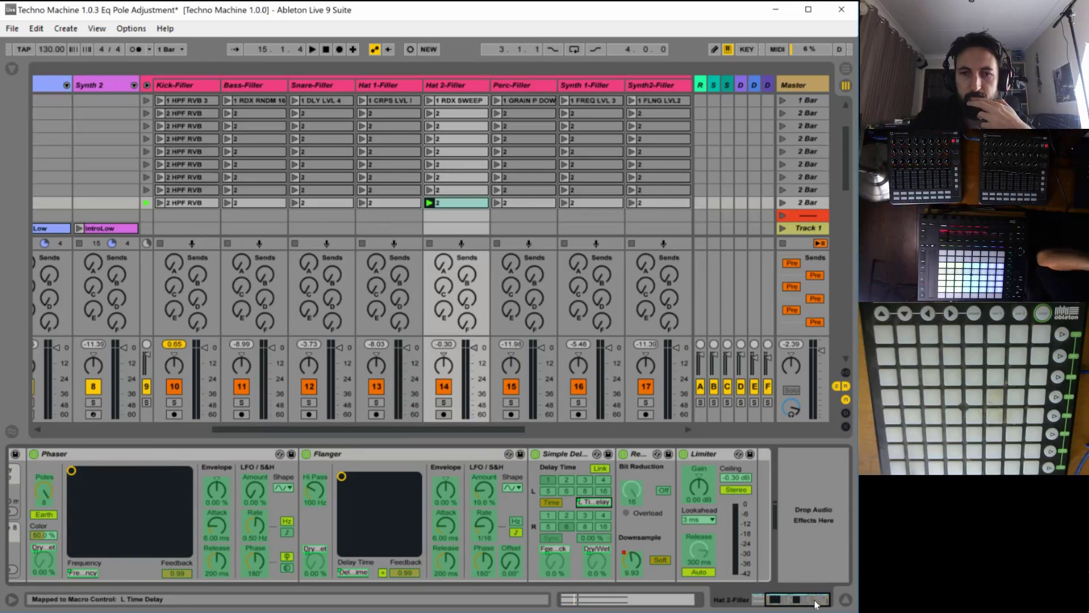
drag(817, 603, 815, 604)
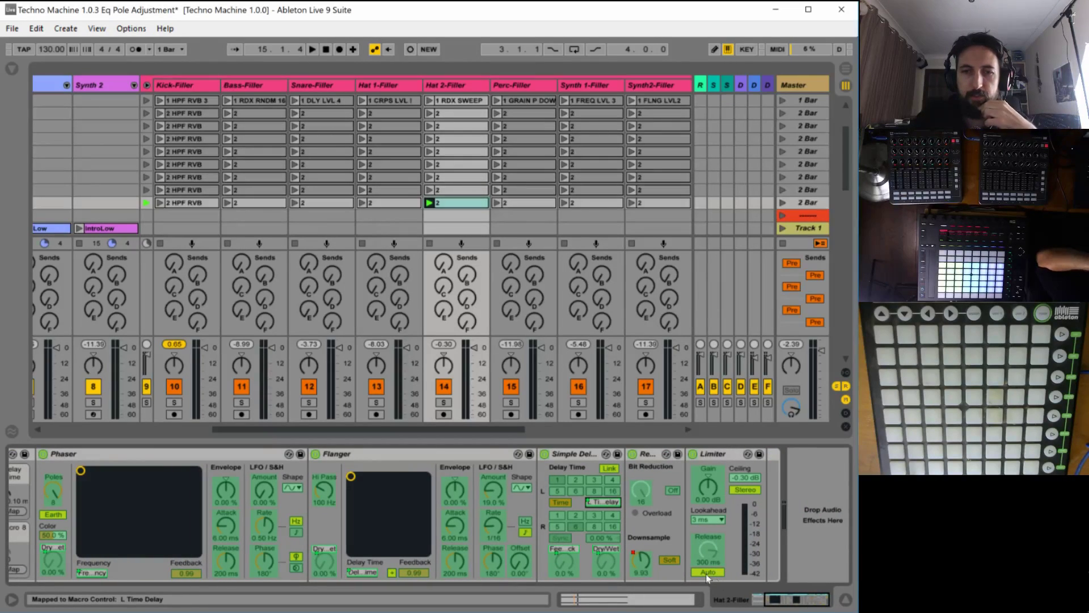
scroll(220, 532, up, 3)
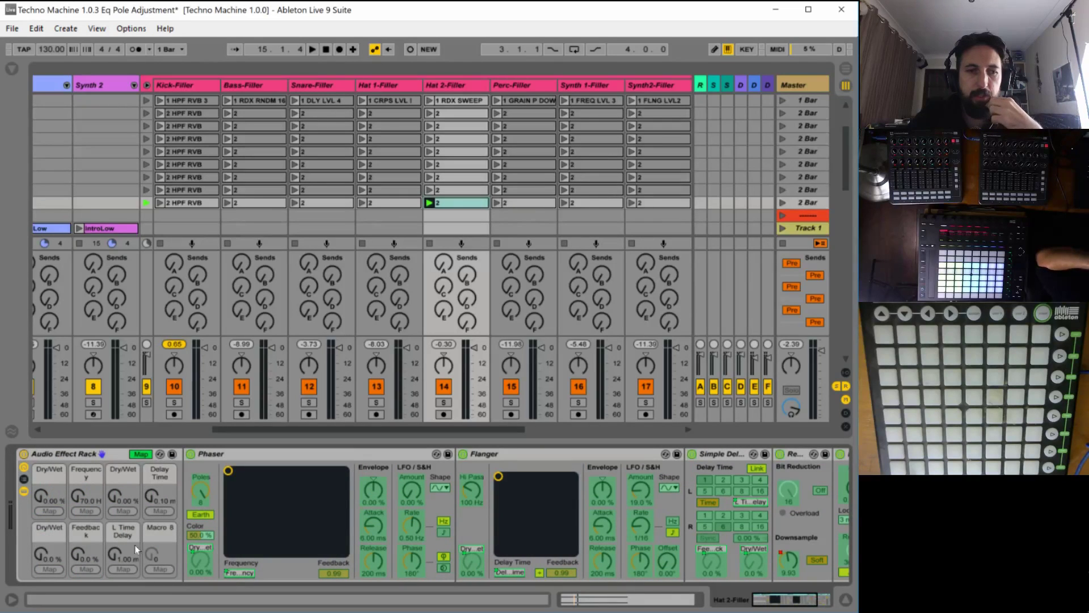
click(827, 606)
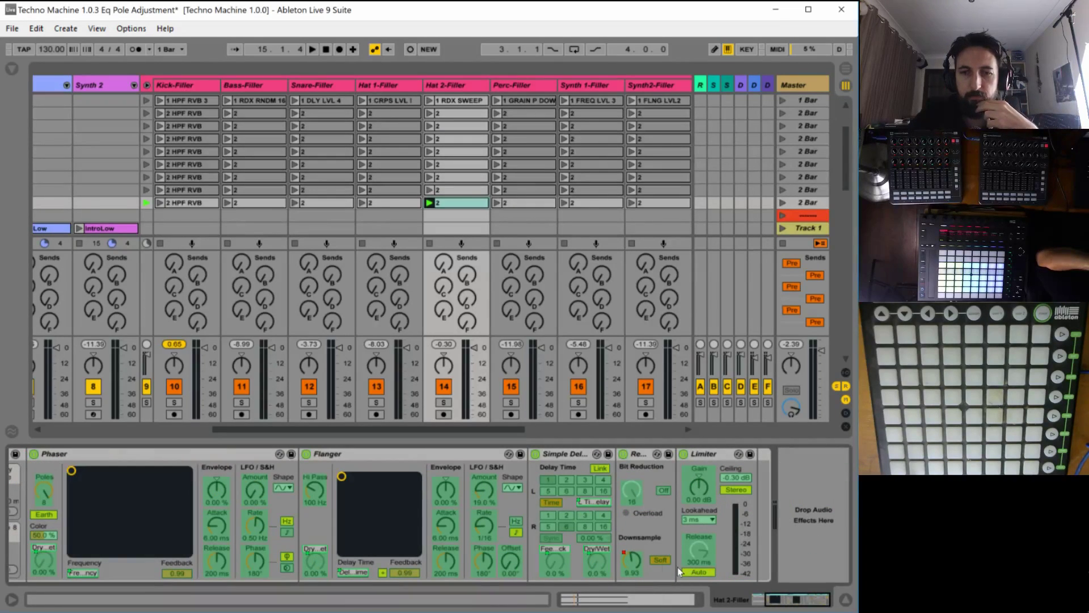
click(780, 605)
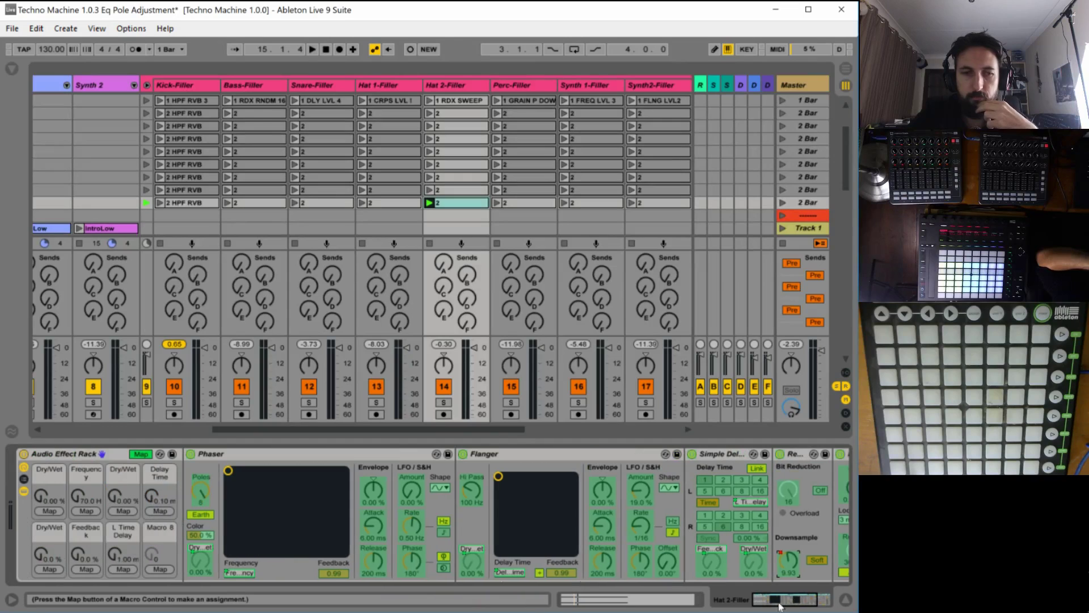
click(161, 569)
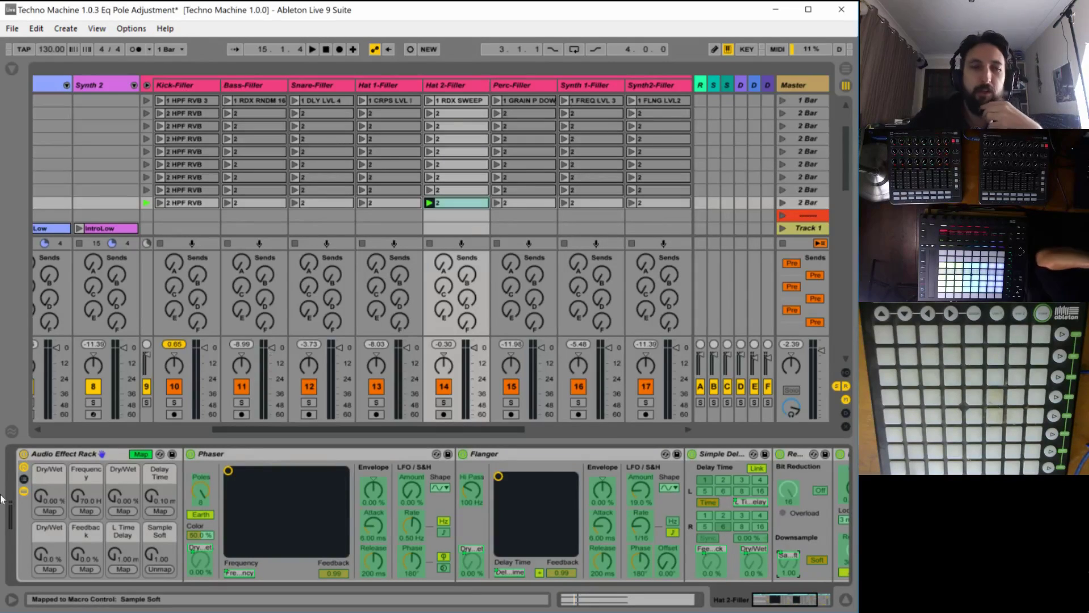
Rename the first two macros of Hat 2-Filler's rack as PHS WET and PHS FREQ.
click(48, 474)
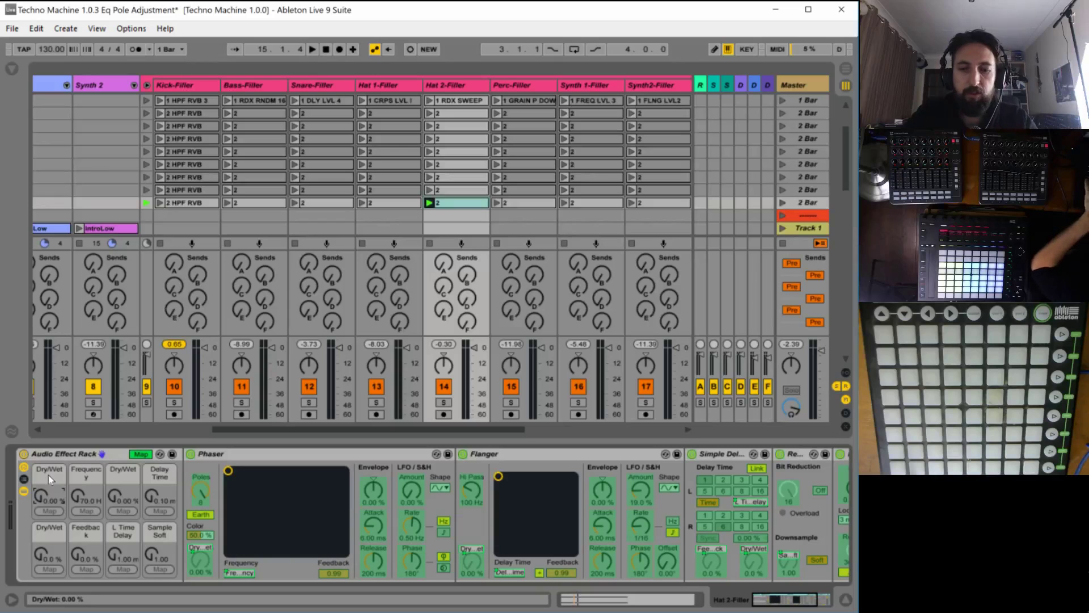
key(ctrl+r)
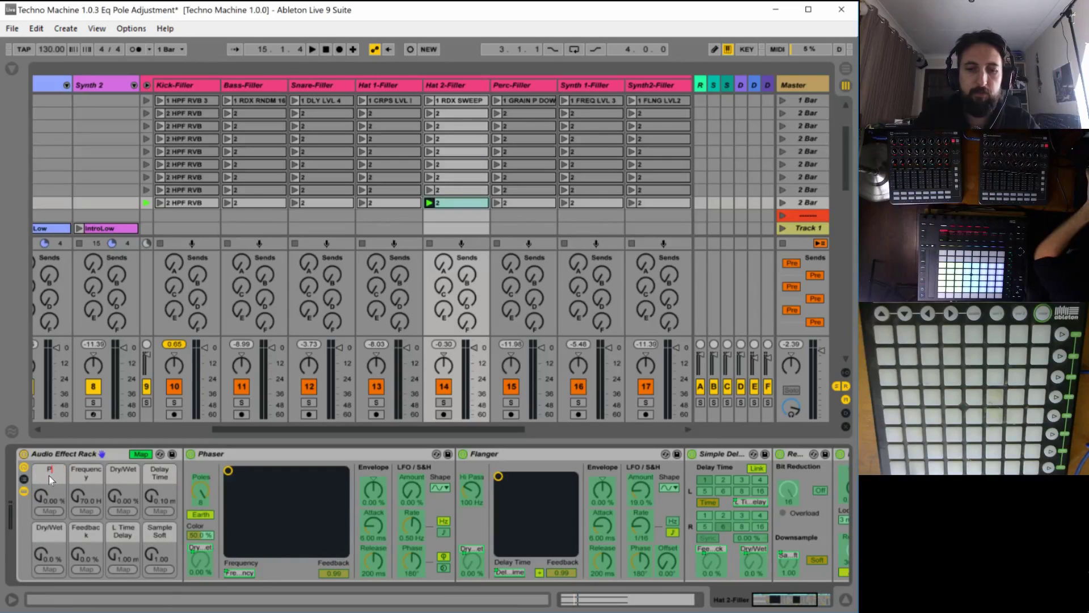
text(PHS WET)
key(Tab)
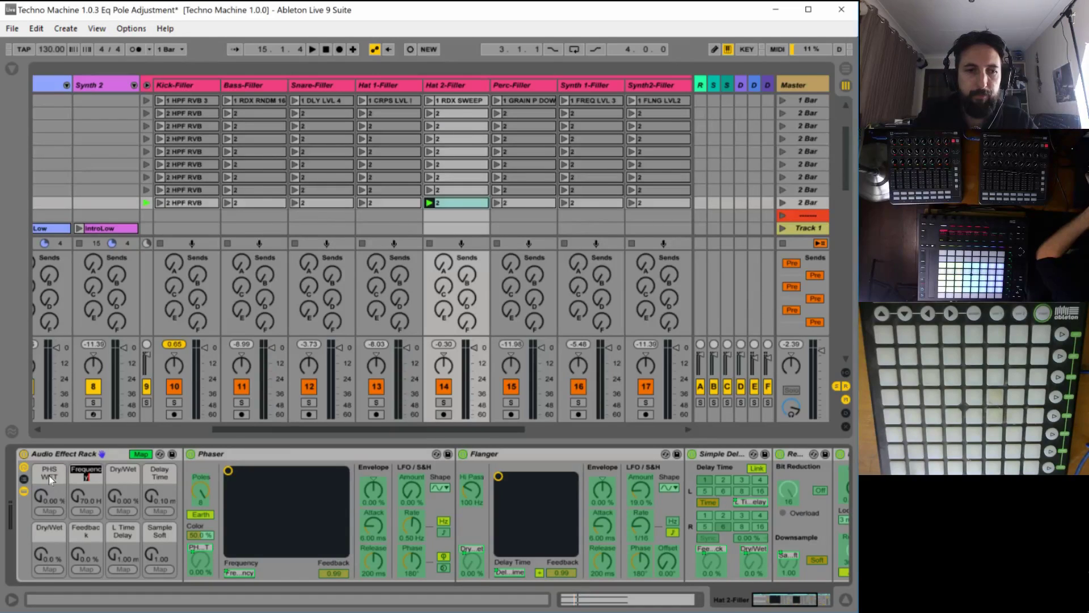
text(PHS FREQ)
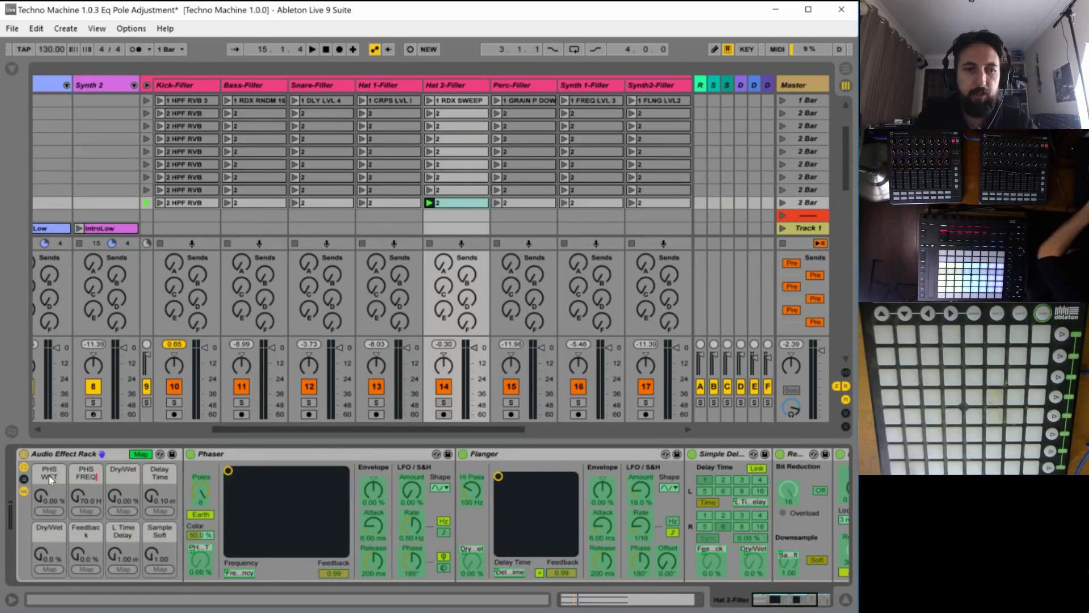
key(Tab)
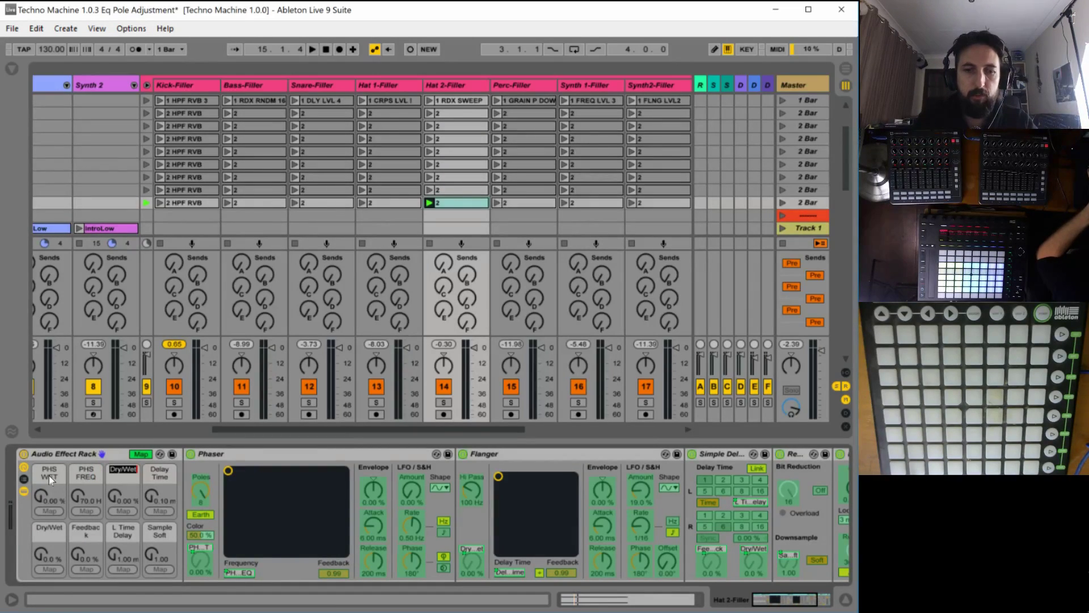
Rename Macros 3 and 4 as FLANG WET and FLANG TIME.
text(FLANG WET)
key(Return)
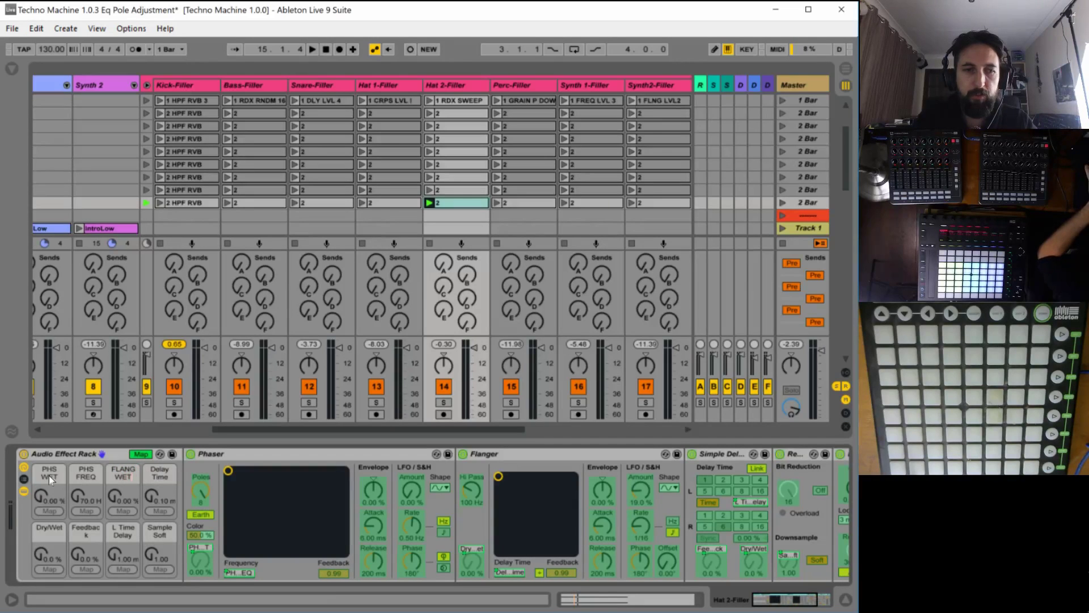
key(Tab)
text(FLANG TIM)
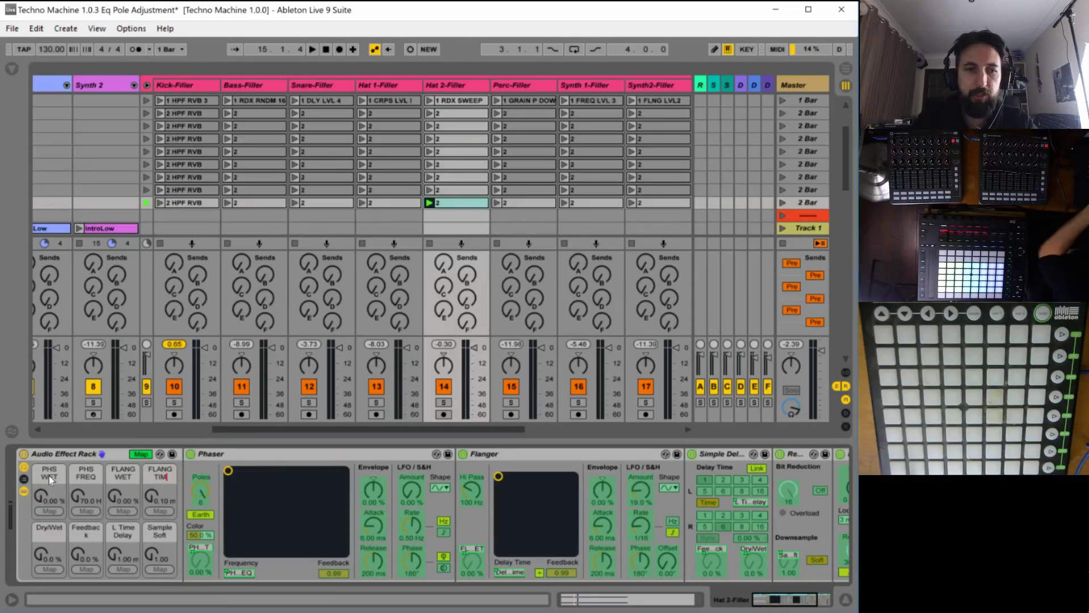
key(BackSpace)
key(BackSpace)
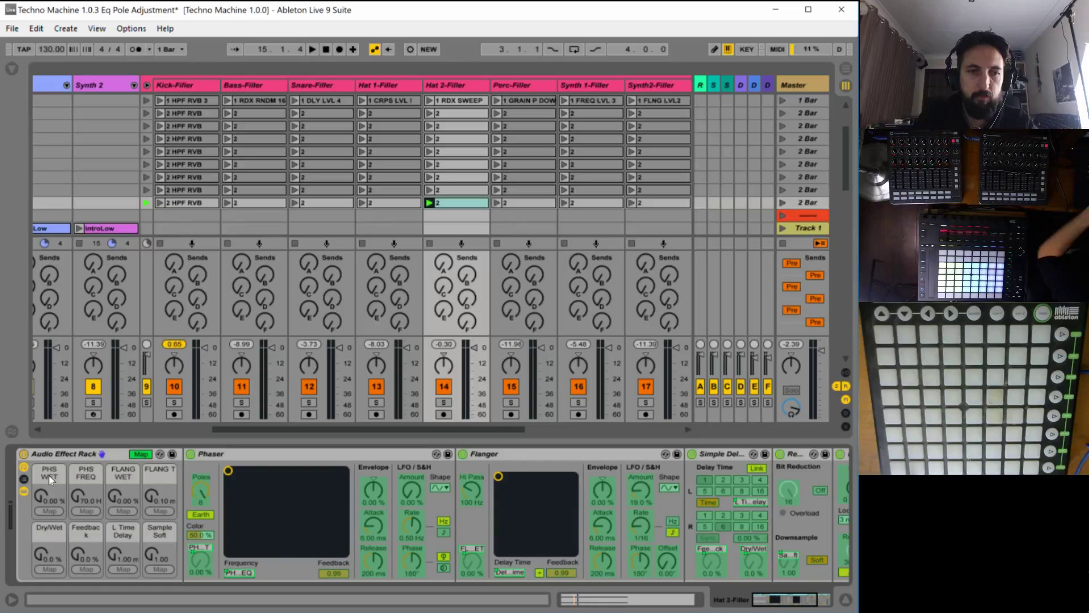
text(IME)
key(Tab)
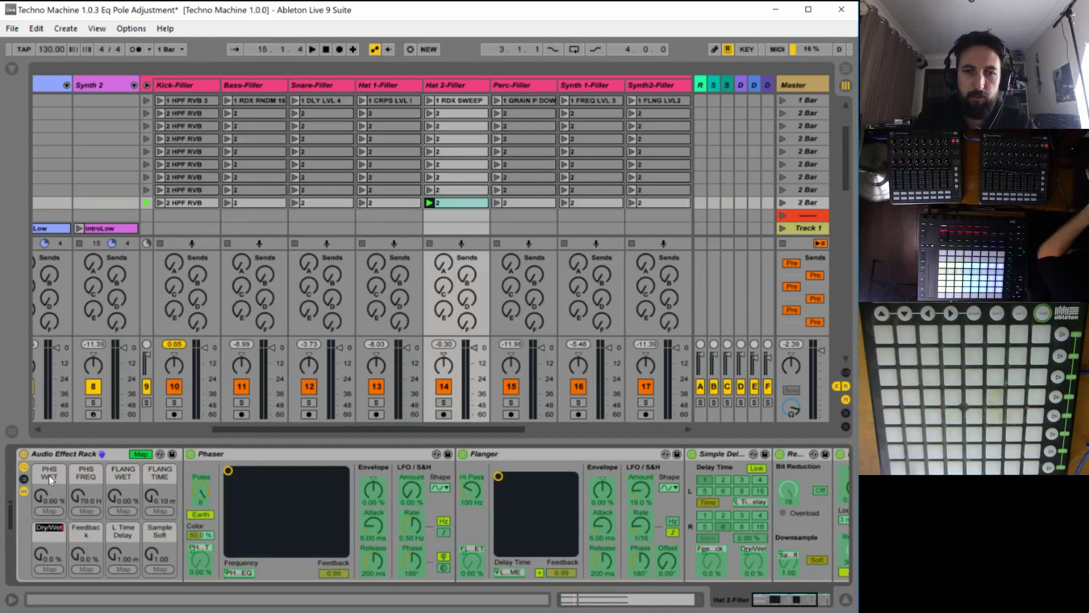
Rename Macros 5, 6 and 7 as DLY WET, DLY FB and DLY TIME.
text(DLY WET)
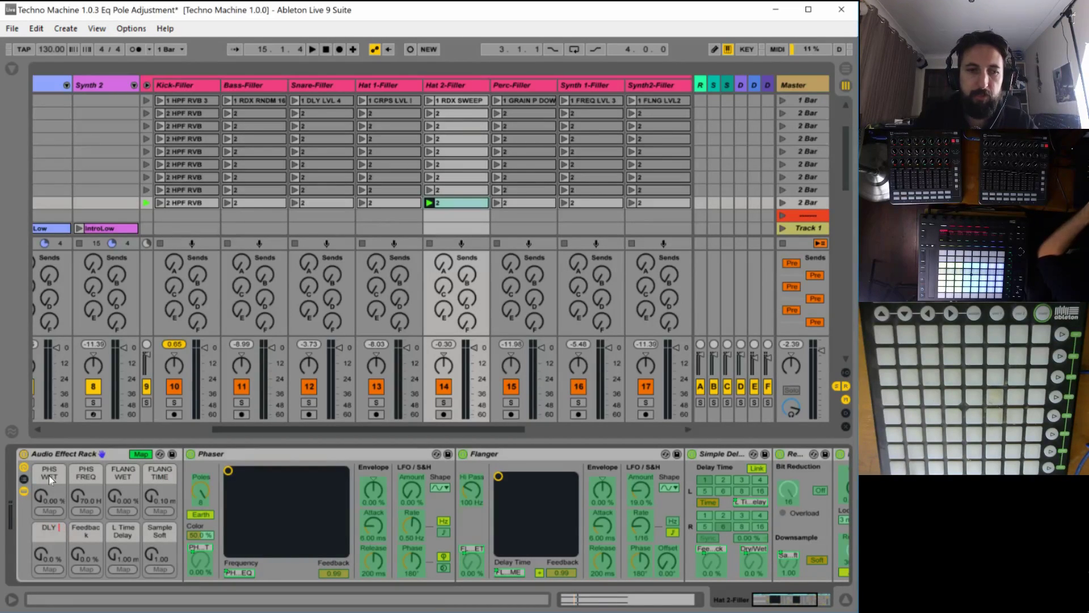
key(shift+Tab)
key(Tab)
key(Tab)
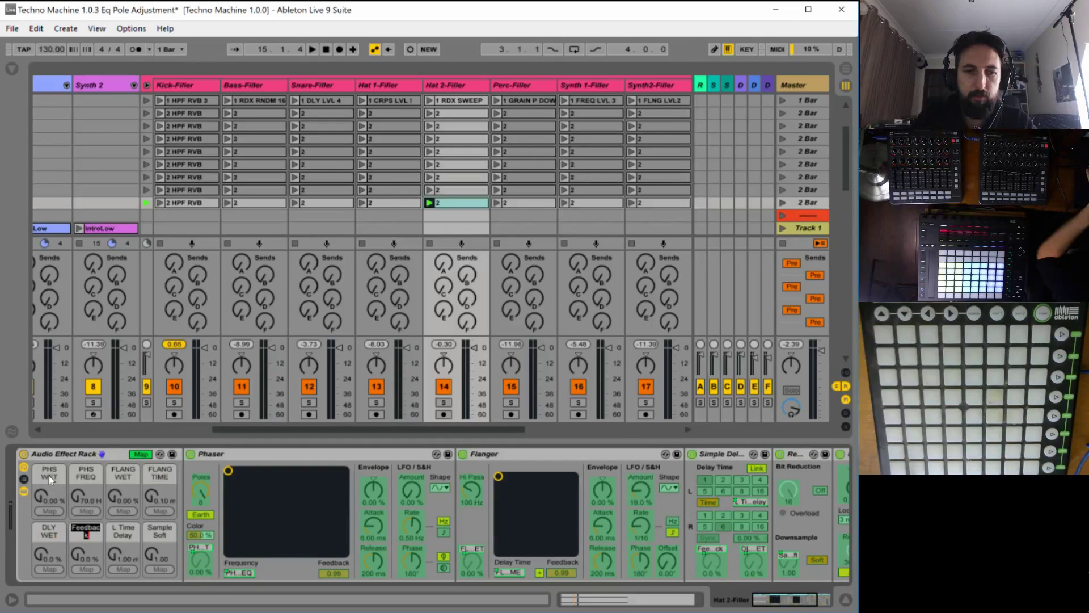
text(DLY)
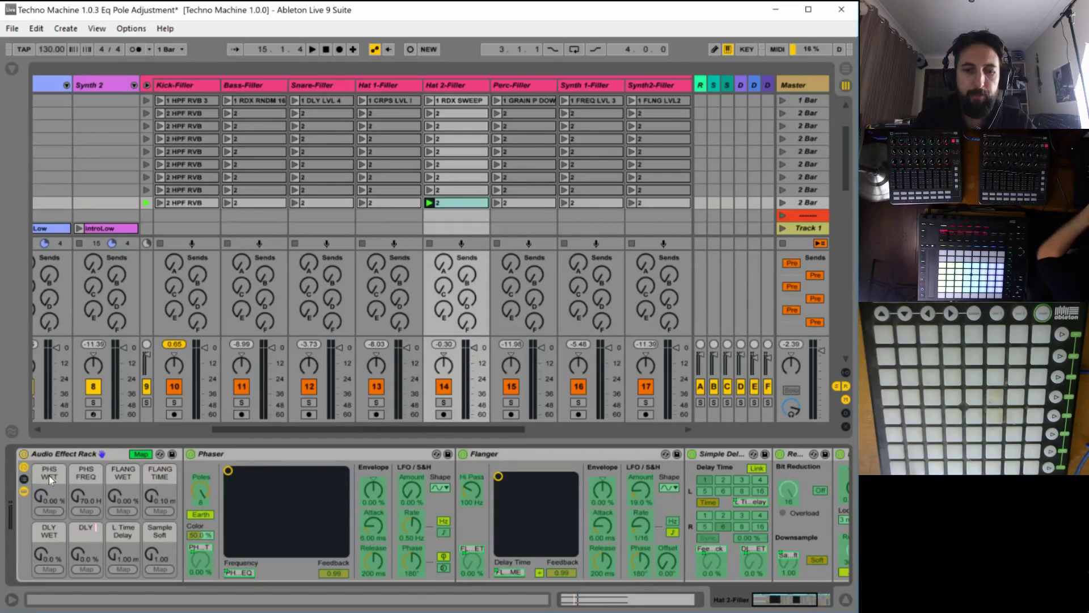
text( FB)
key(Tab)
text(D)
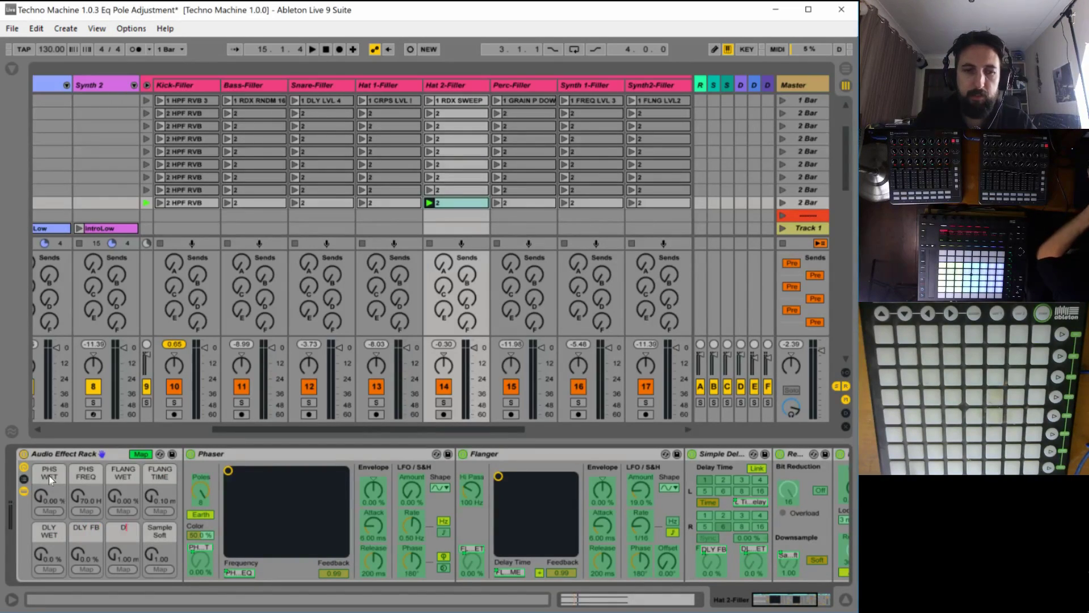
text(LY TIME)
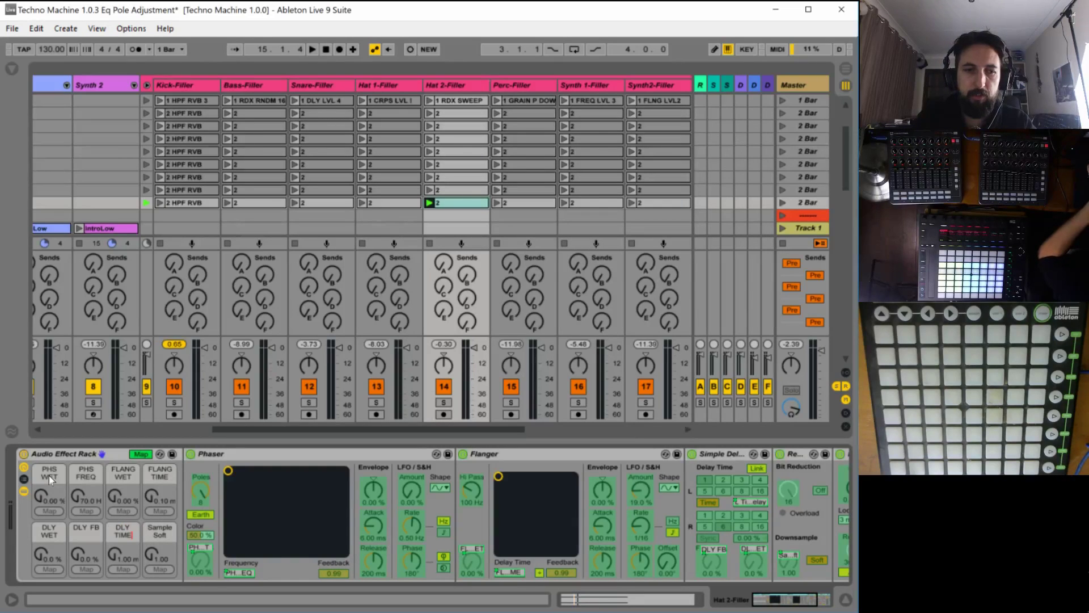
key(Tab)
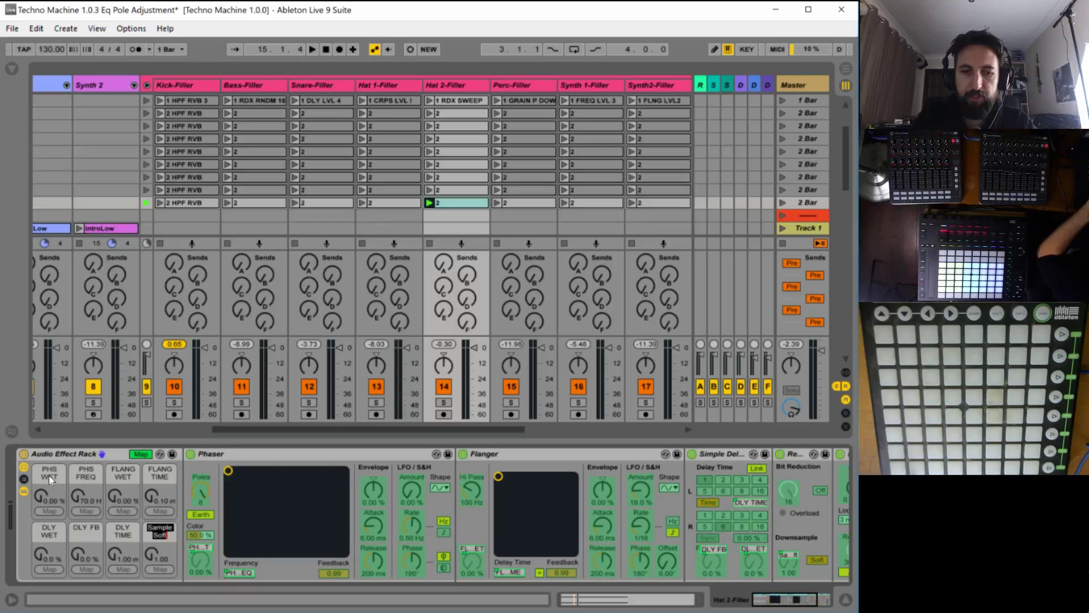
Rename Macro 8 as REDUX and leave the rack's mapping mode.
text(Red)
key(BackSpace)
key(BackSpace)
text(E)
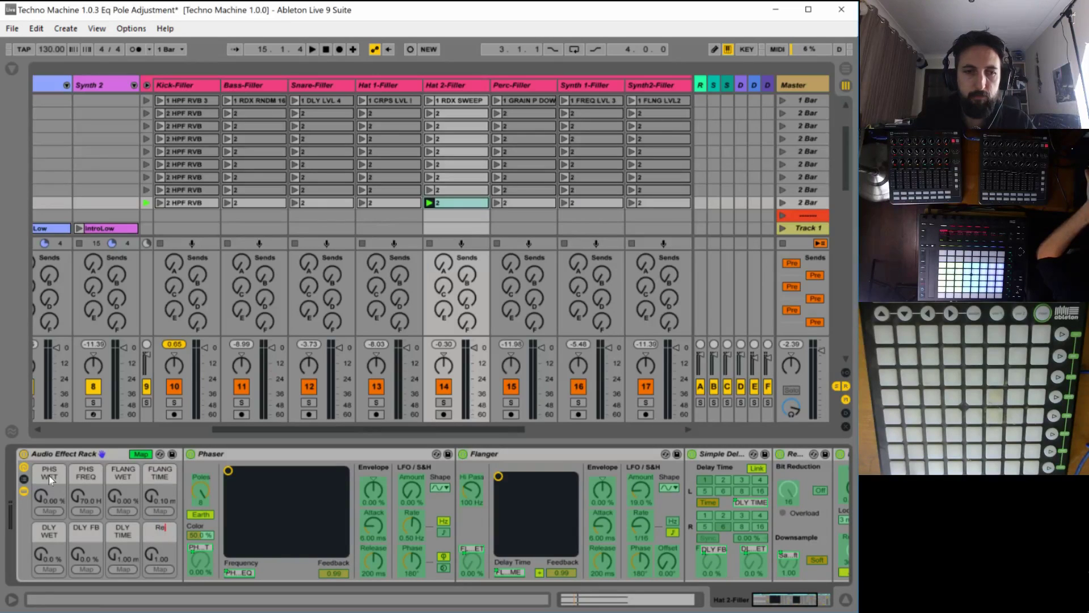
text(DUX)
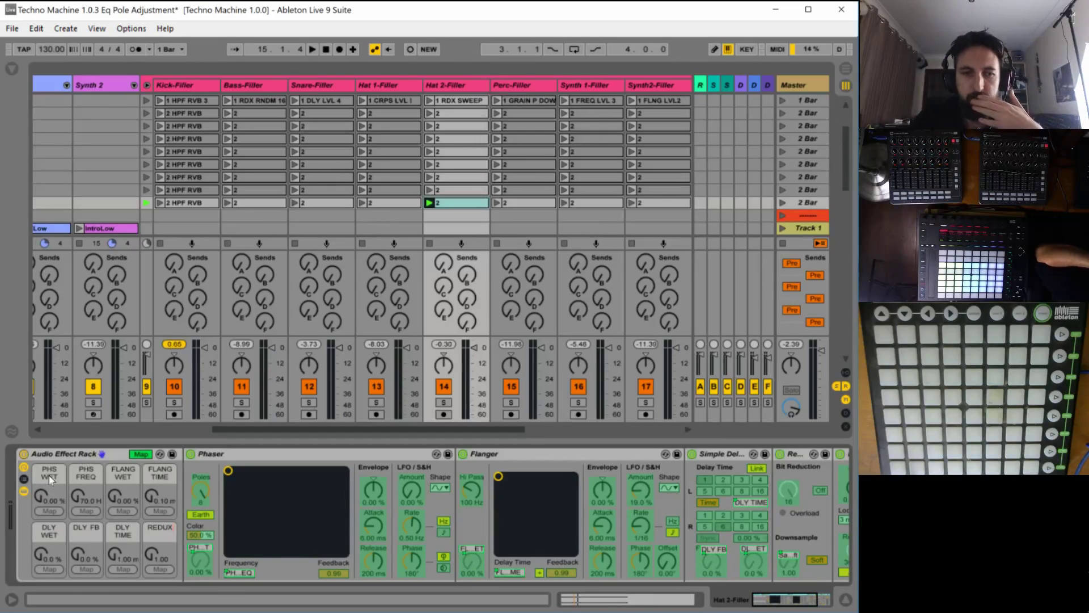
key(Return)
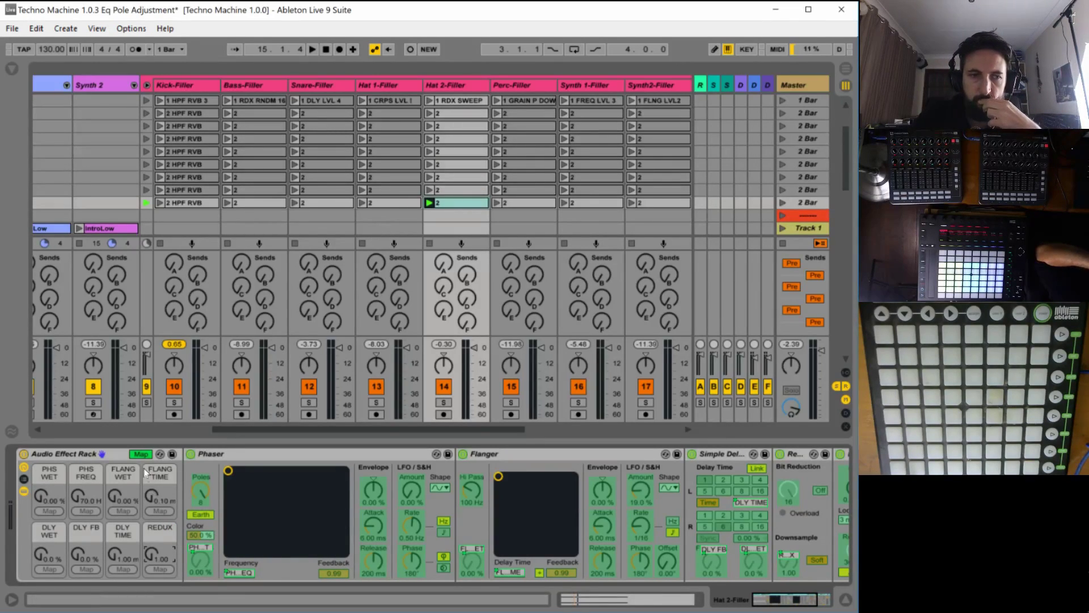
click(139, 452)
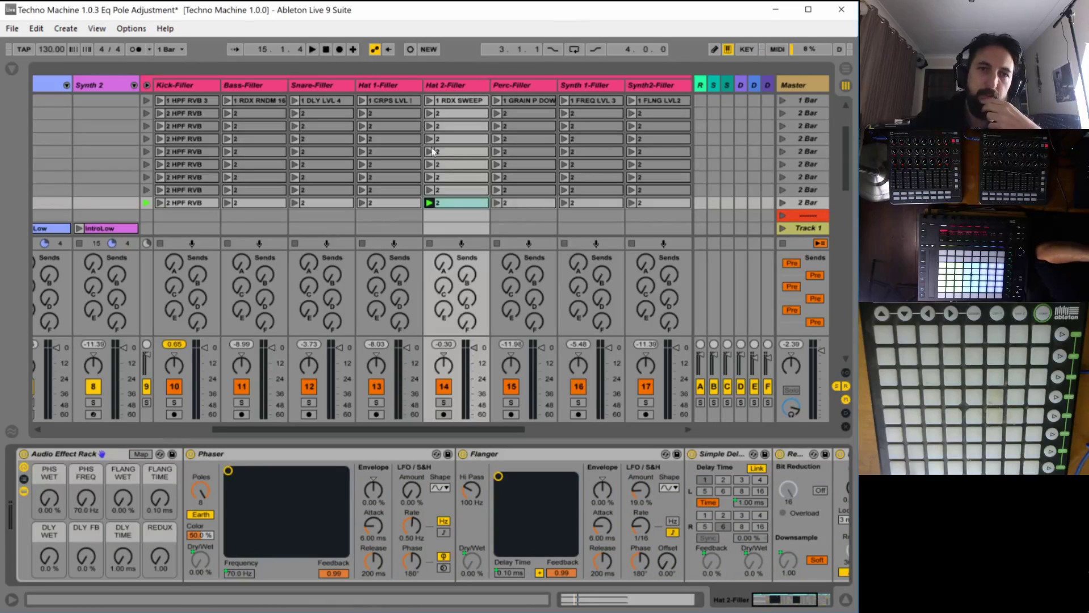
Examine the Phaser Frequency and Dry/Wet envelopes of Hat 2-Filler's PHS DOWN clip.
scroll(458, 157, up, 5)
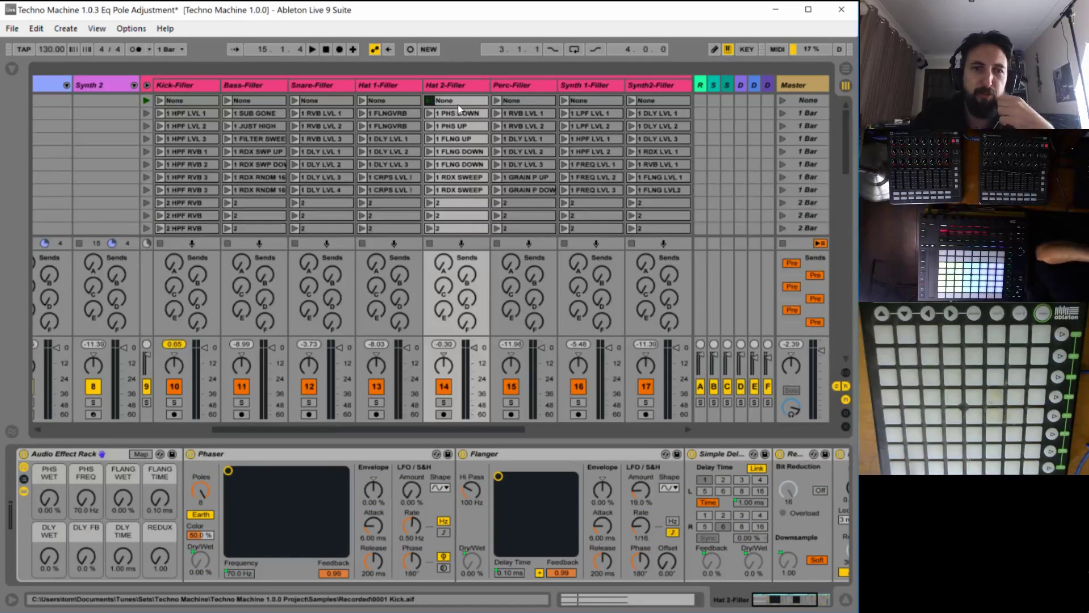
click(453, 114)
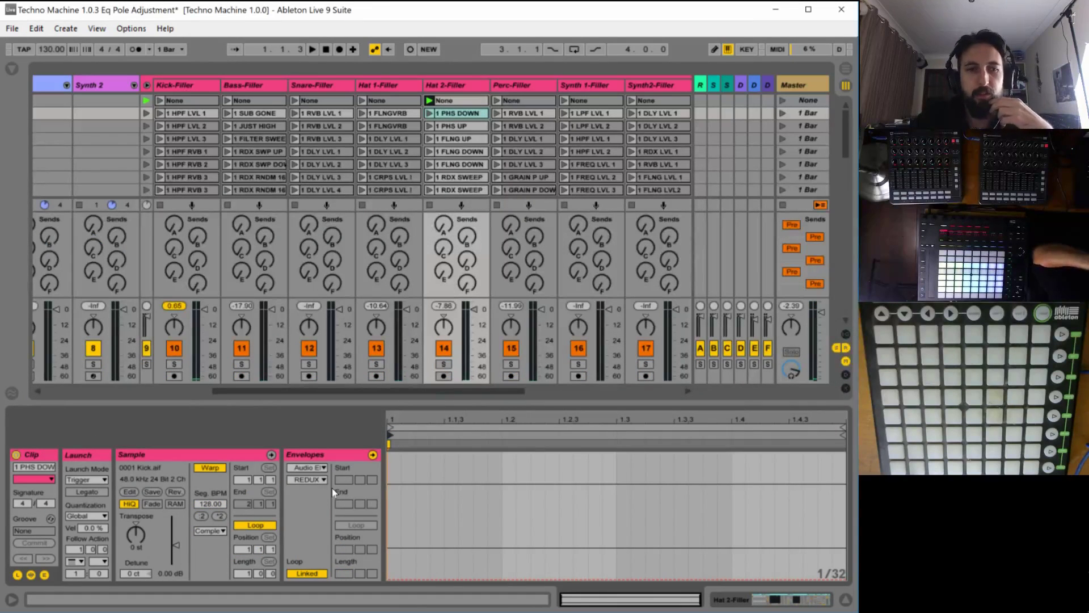
click(310, 468)
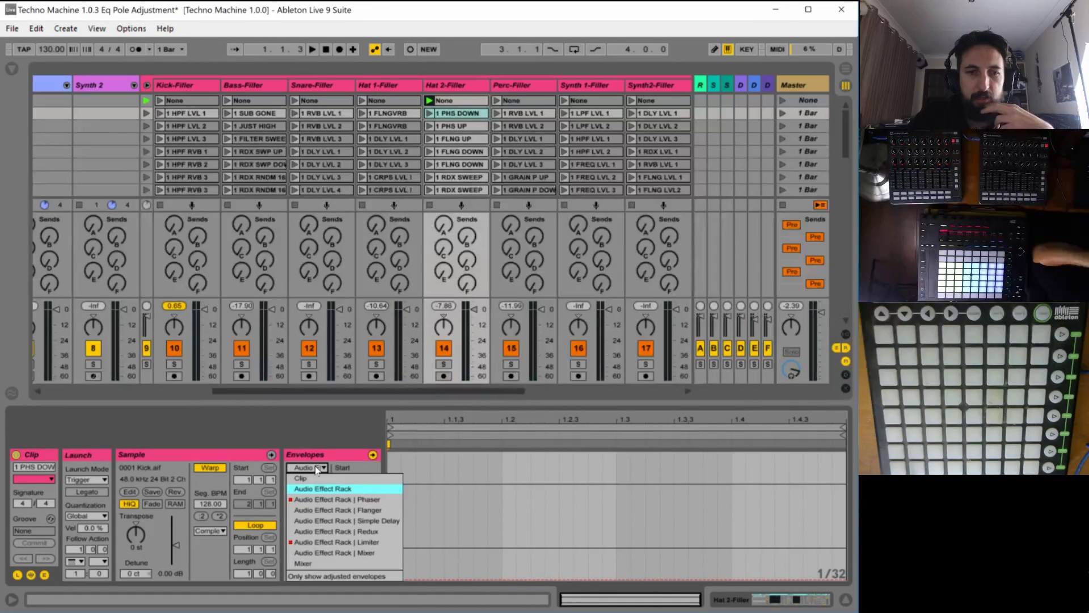
click(333, 499)
click(312, 480)
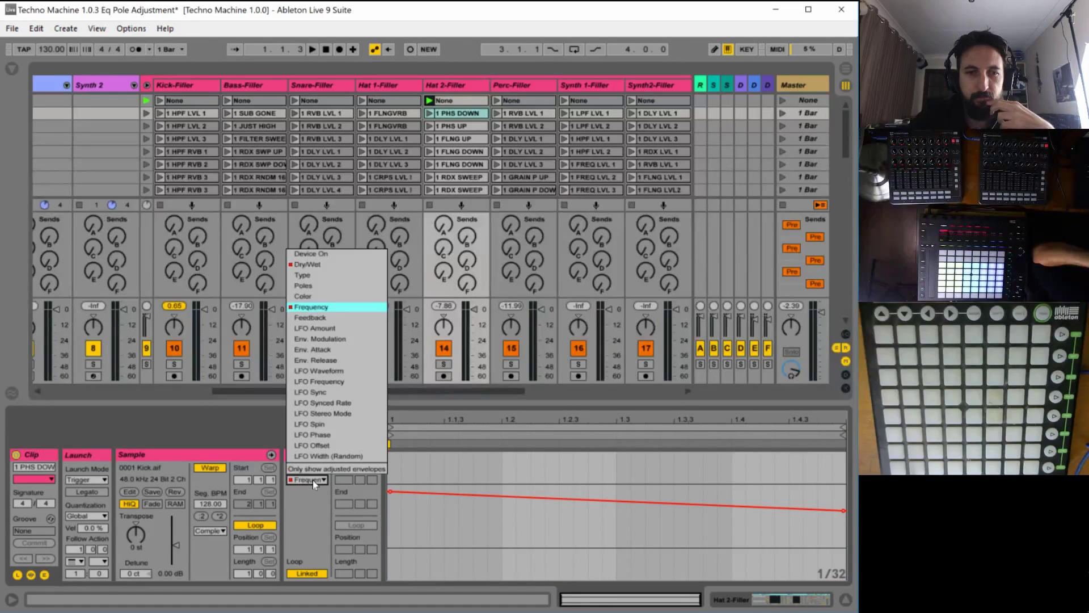
click(322, 257)
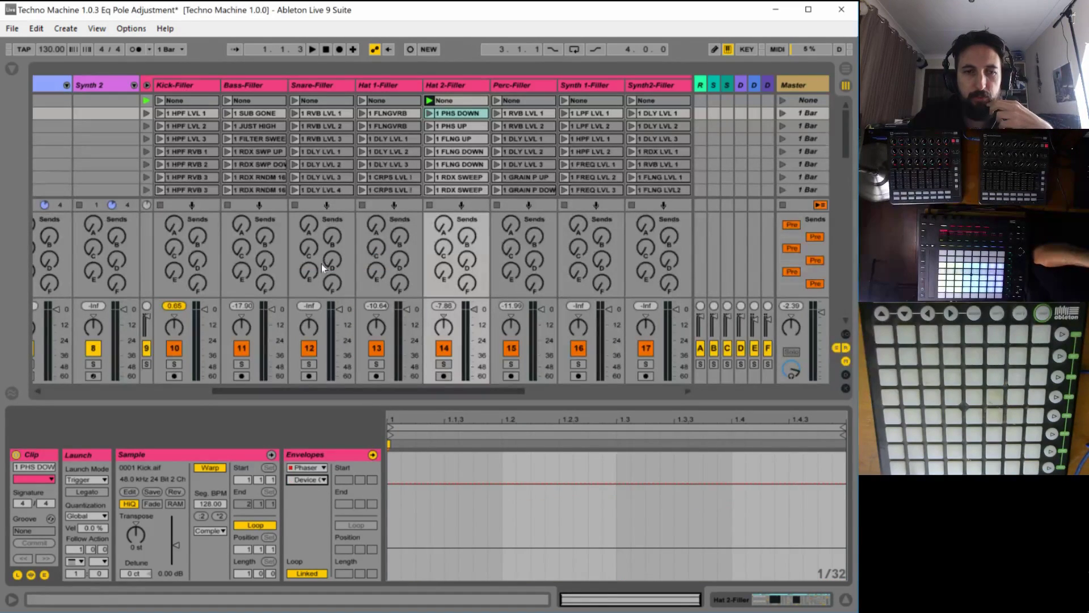
click(300, 480)
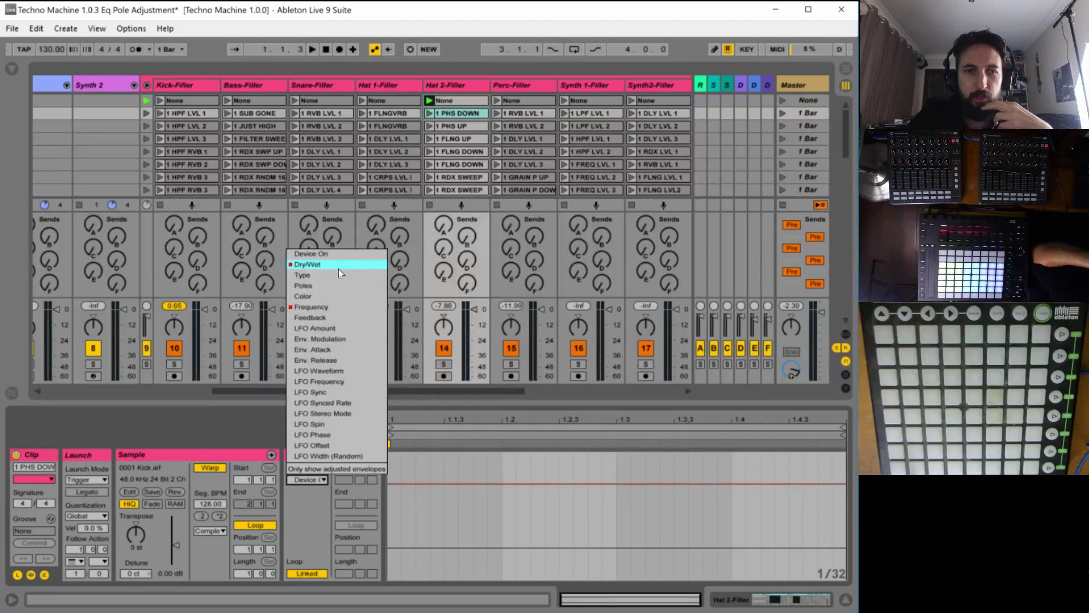
click(338, 269)
click(312, 467)
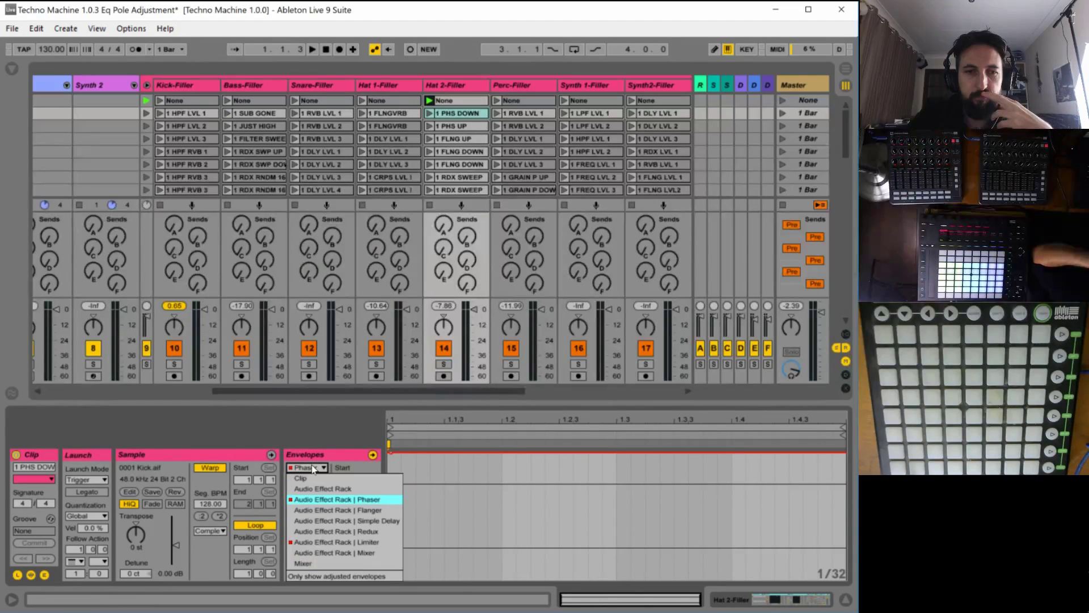
click(312, 469)
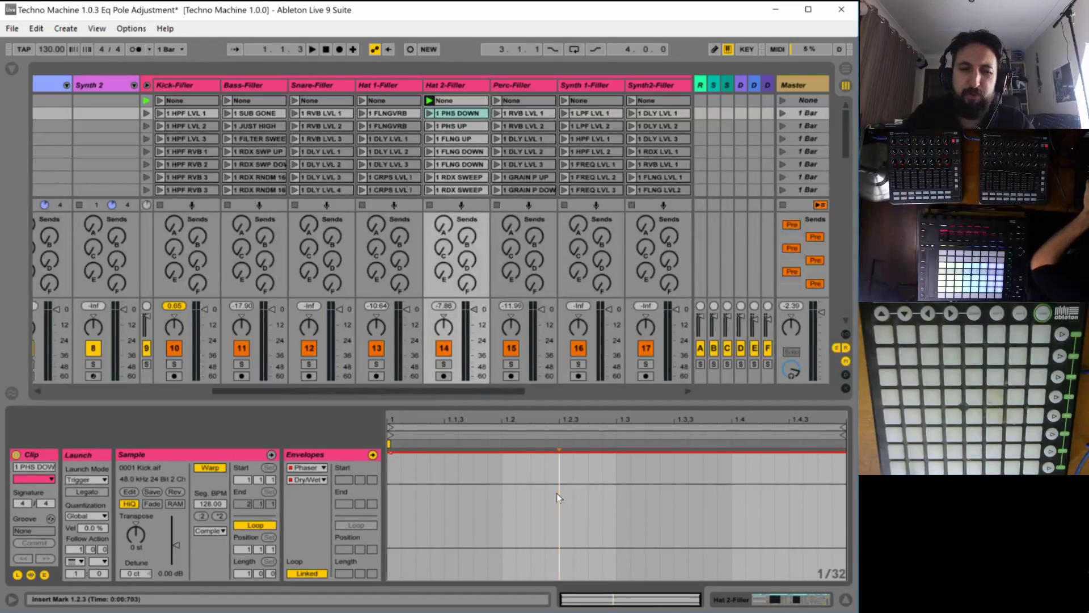
Try to carry the start of the PHS DOWN clip's Phaser Dry/Wet envelope over to the rack's PHS WET macro envelope.
key(Home)
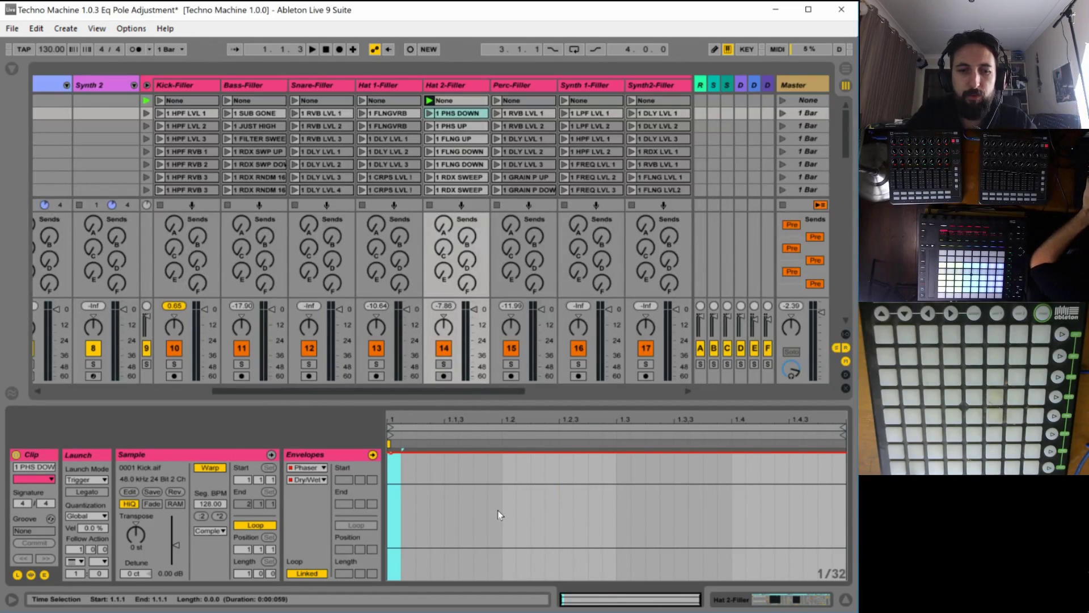
click(310, 467)
click(308, 488)
click(308, 480)
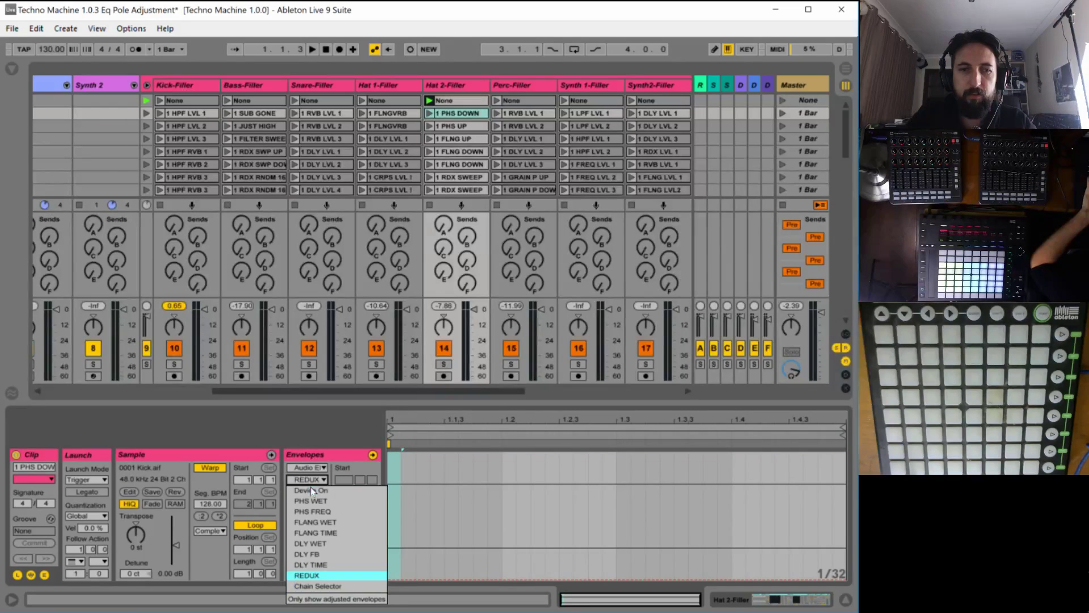
click(310, 499)
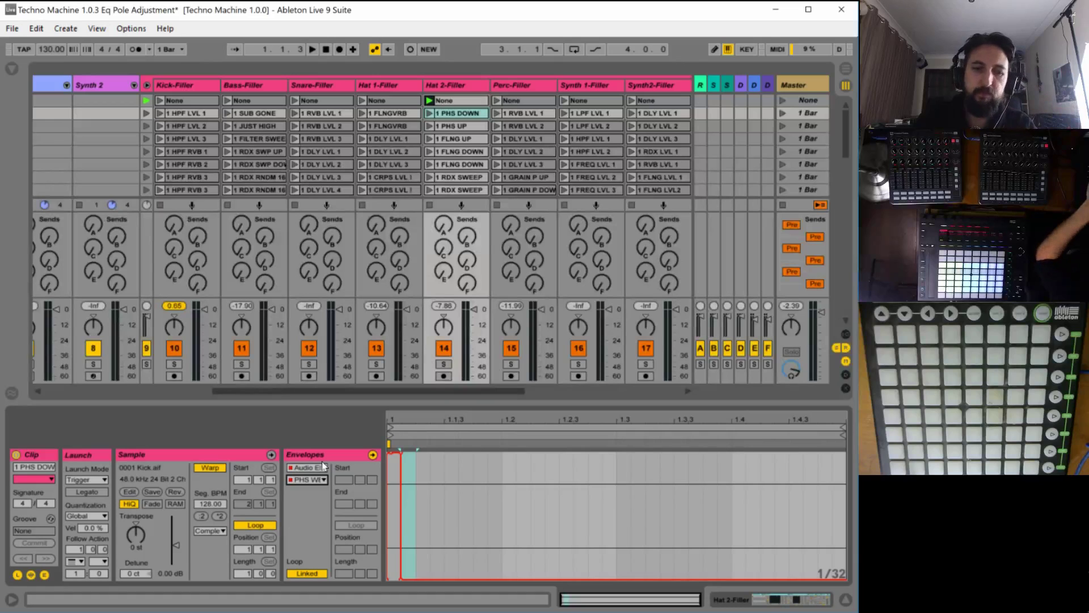
click(405, 457)
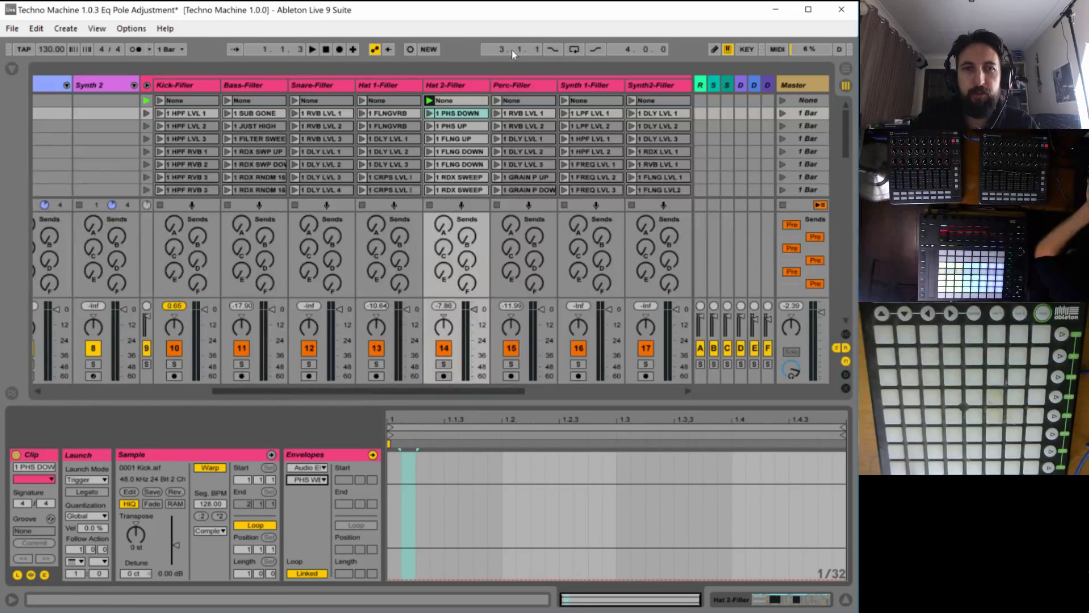
Return Hat 2-Filler's rack to its unmapped, default-named macros and audition the PHS DOWN clip.
key(shift+Tab)
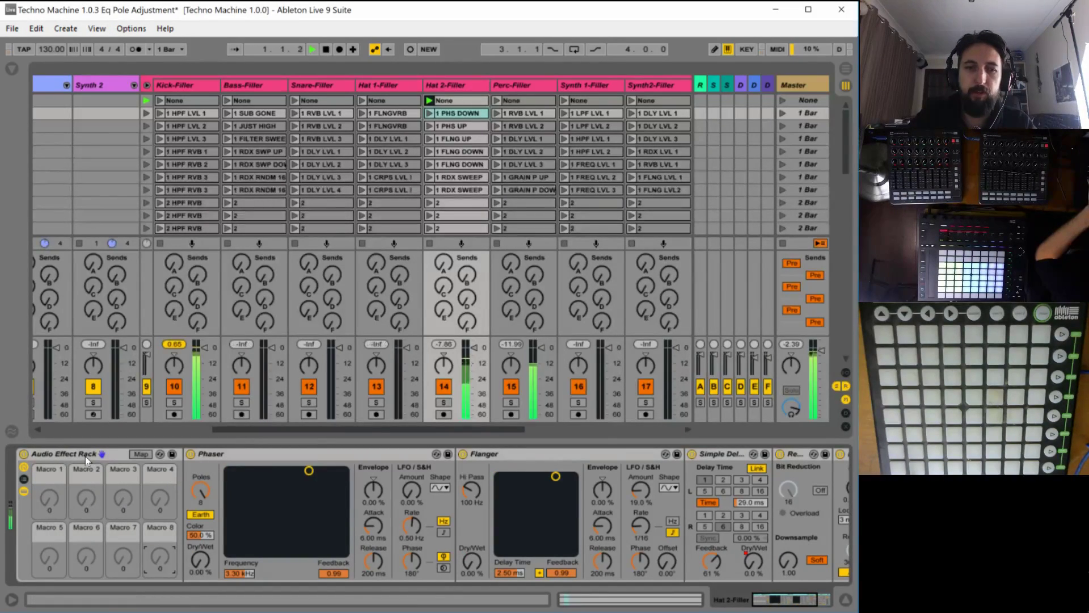
click(429, 113)
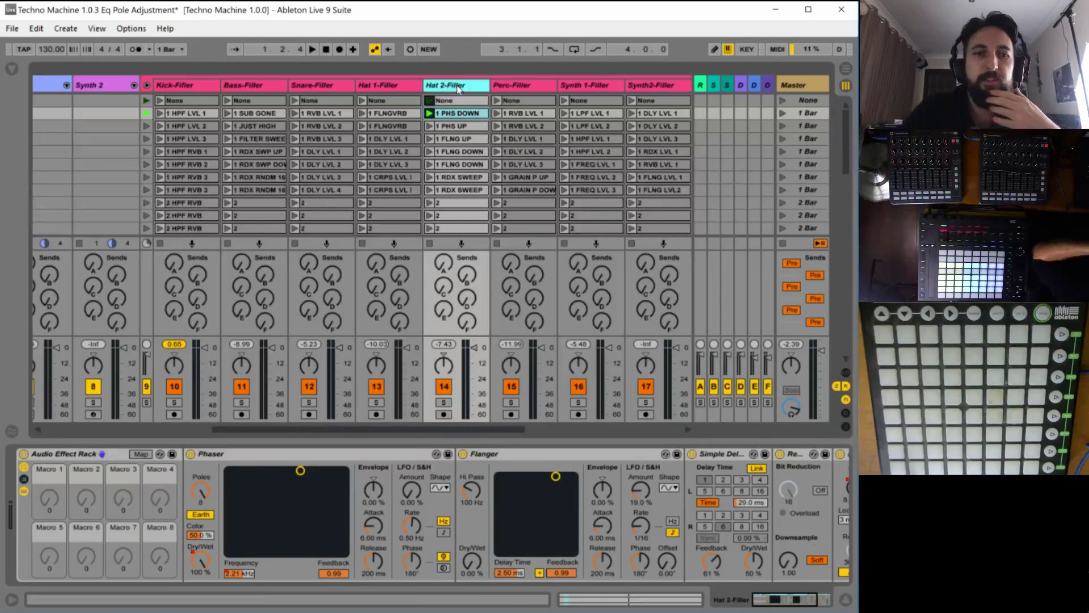
Select Hat 2-Filler's effect rack, and show Perc-Filler's Perc Effects rack for comparison.
click(85, 476)
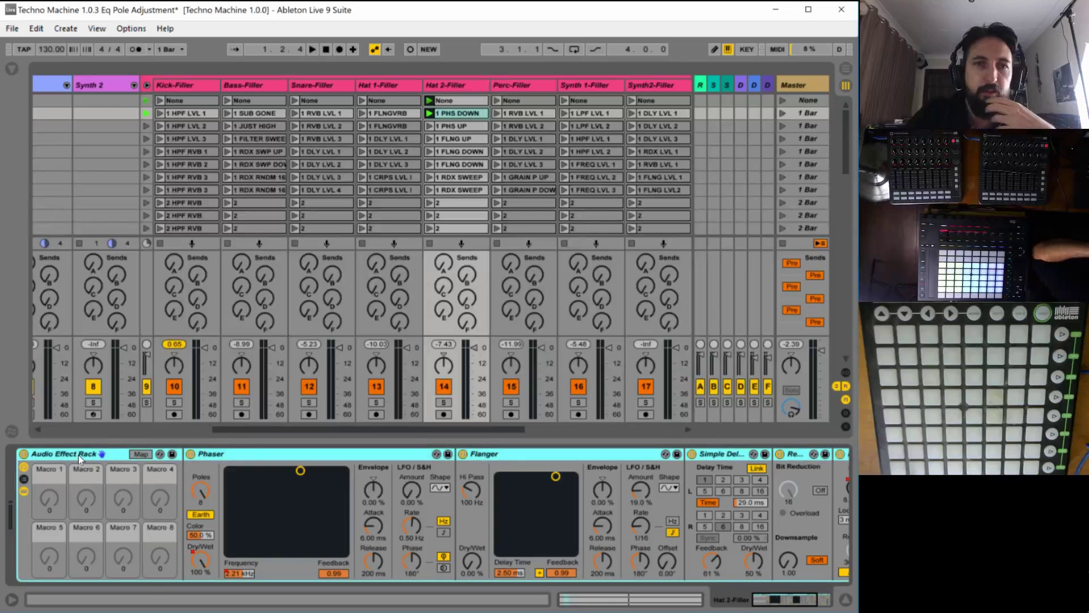
click(509, 84)
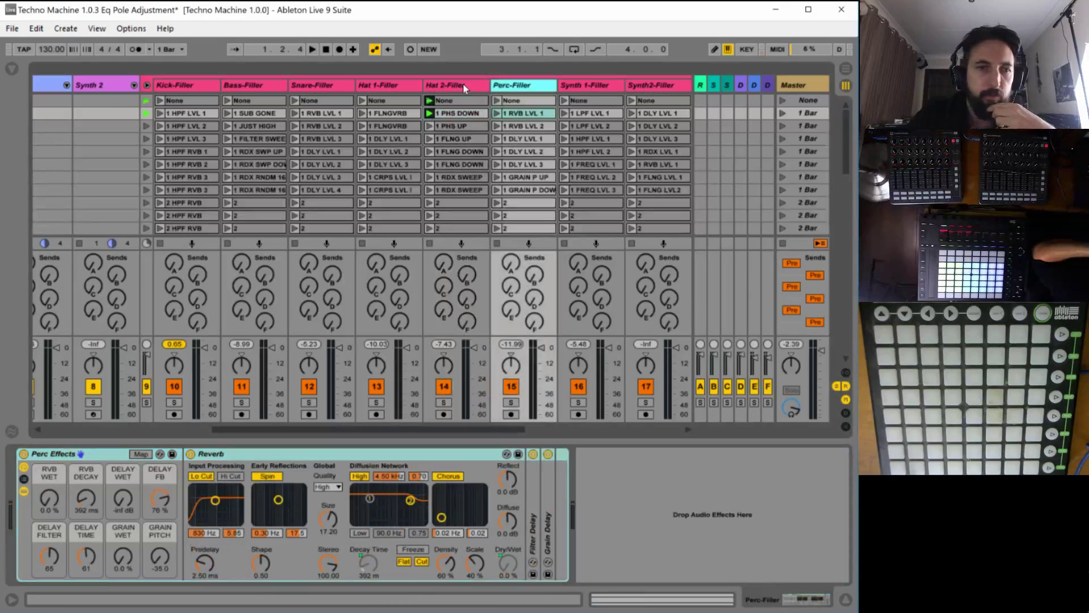
Rename Hat 2-Filler's audio effect rack as Hat 2 Effectcs, checking Perc-Filler's rack name for comparison.
click(458, 84)
click(46, 464)
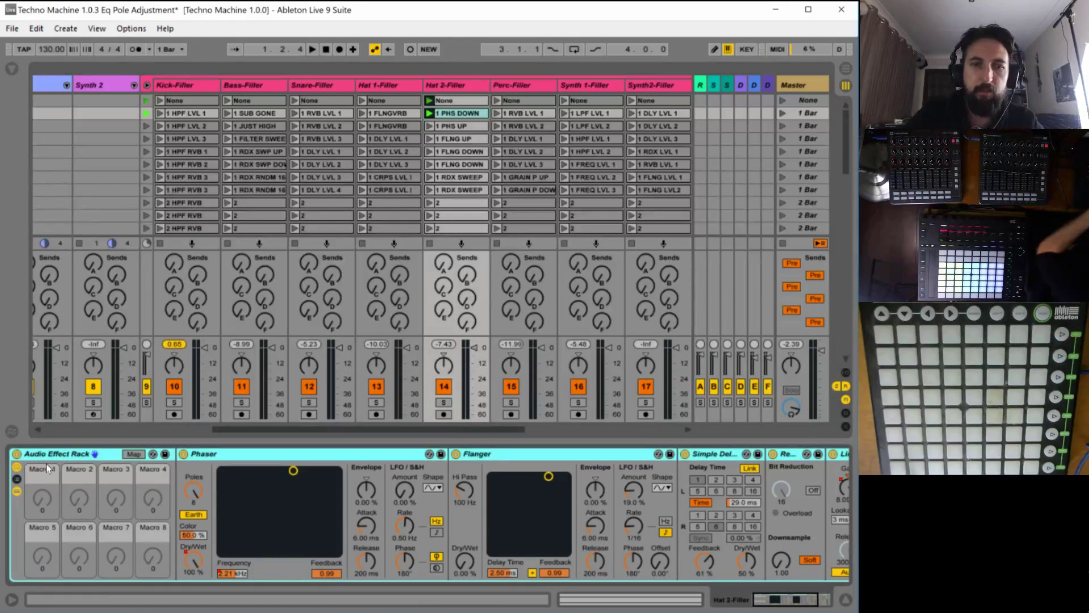
key(ctrl+r)
text(Hat)
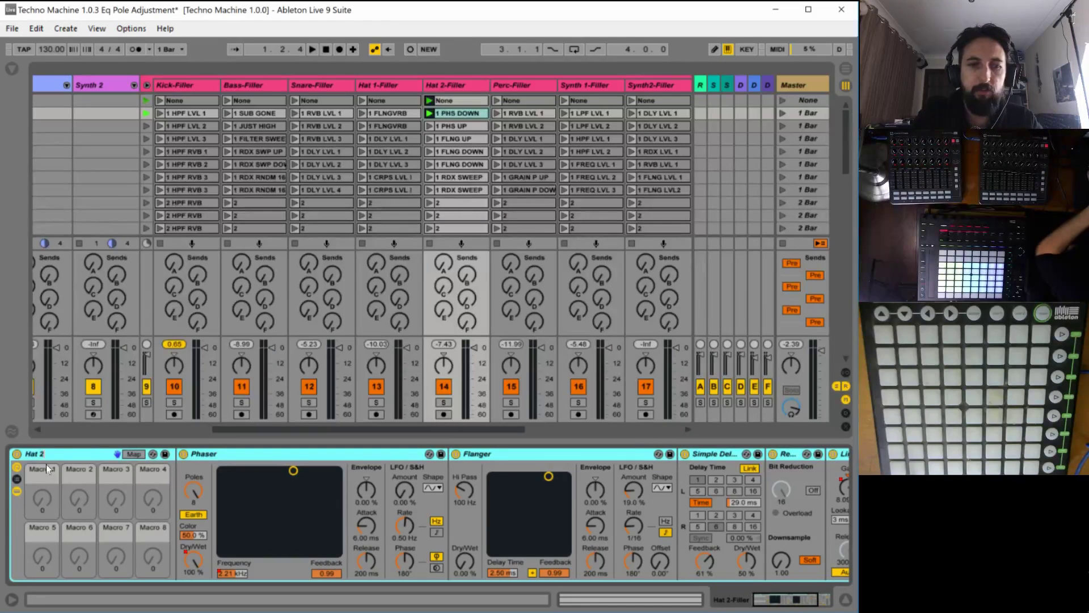
text( 2 Effect)
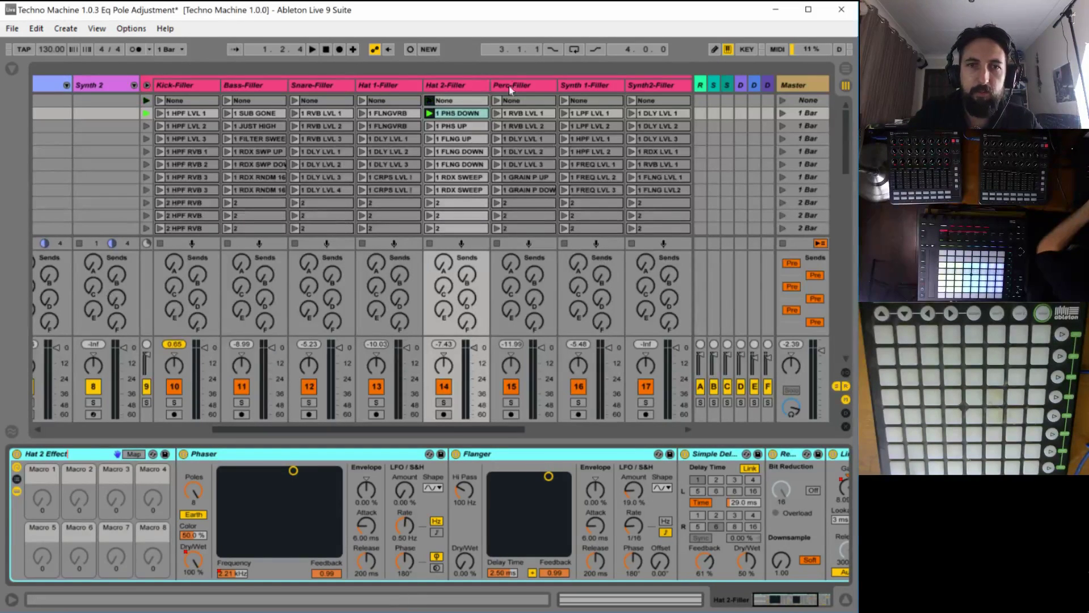
click(462, 86)
click(526, 90)
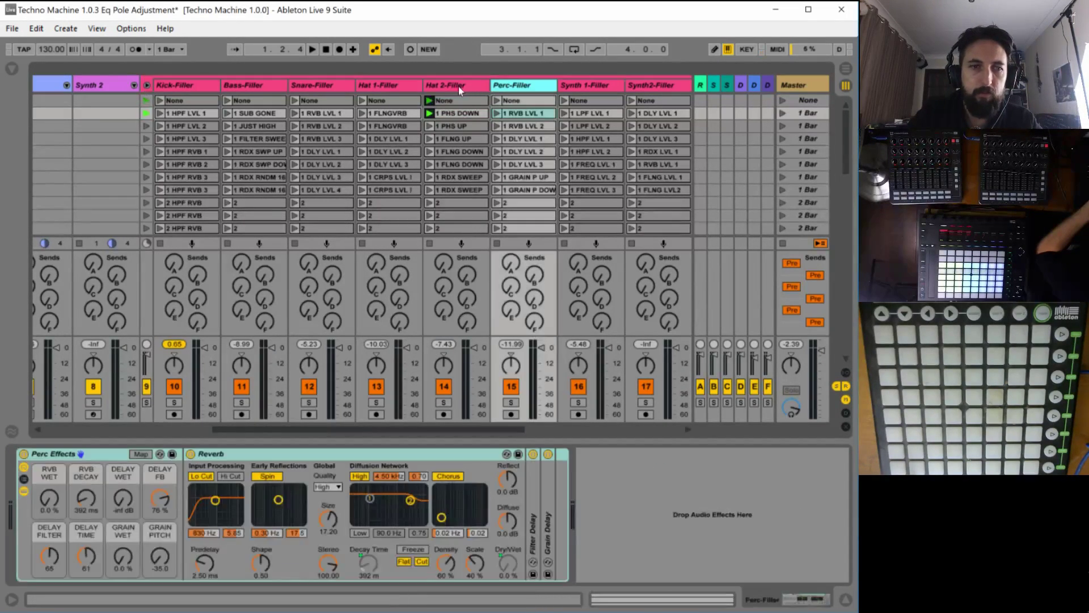
click(454, 86)
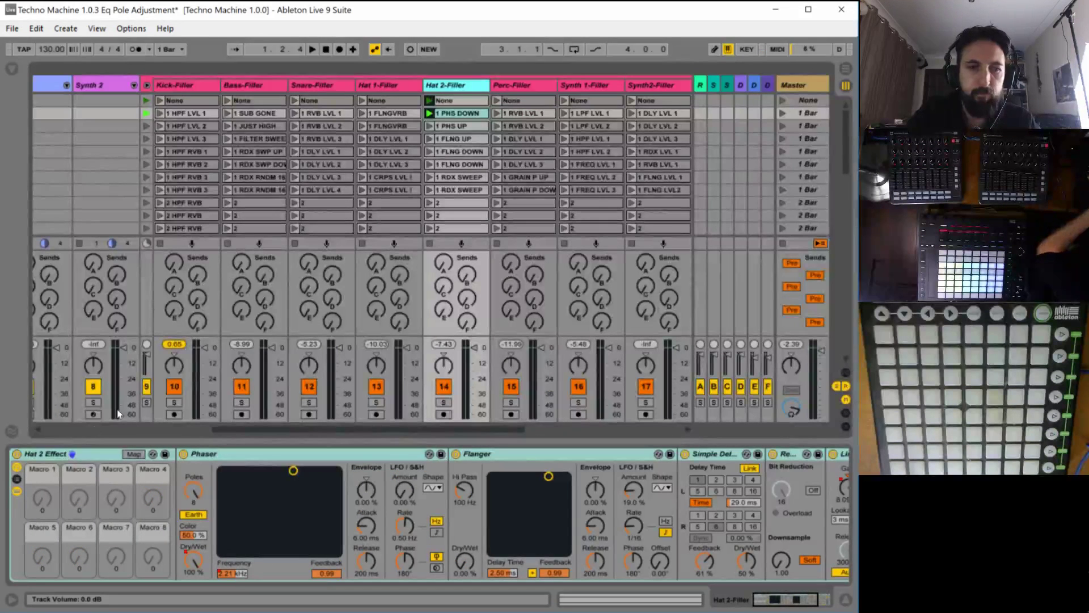
click(71, 452)
key(ctrl+r)
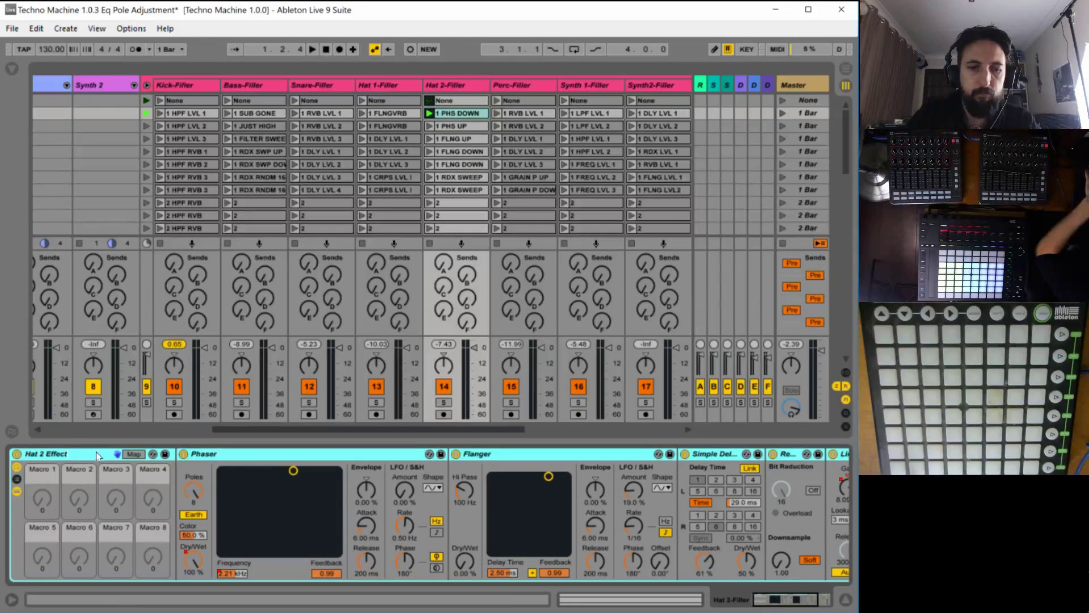
text(s)
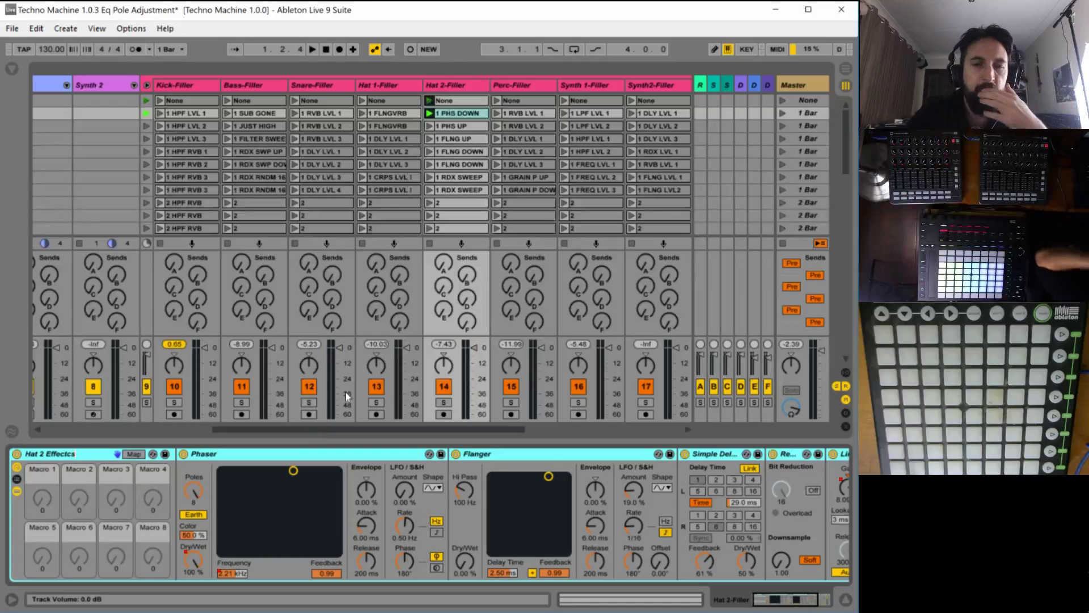
In Hat 2-Filler's None clip, set the effect rack's Device On envelope to off for the whole bar.
click(451, 102)
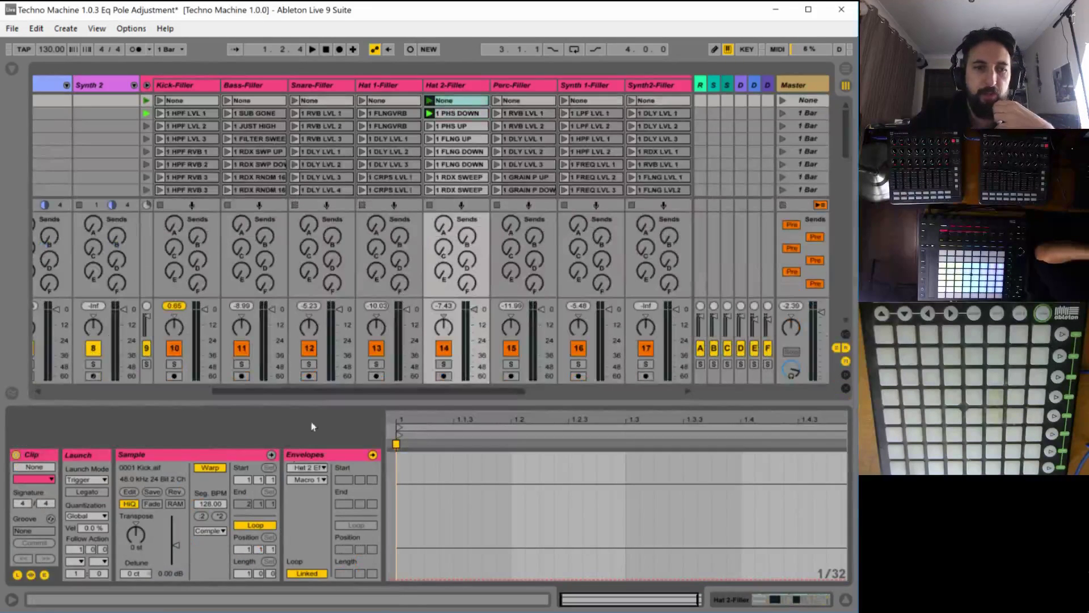
click(322, 468)
click(319, 489)
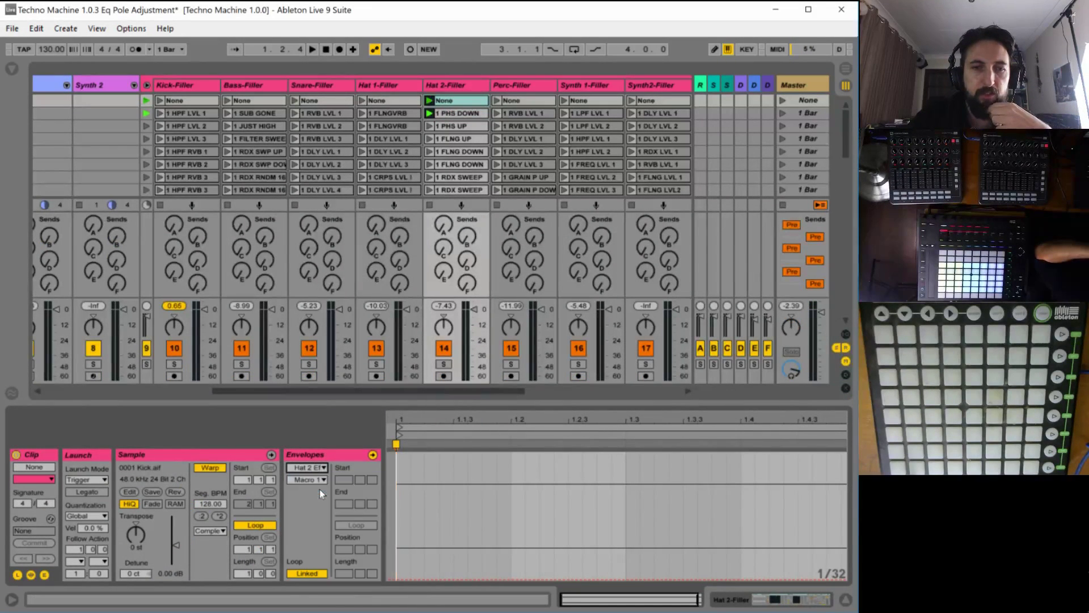
click(317, 481)
click(315, 489)
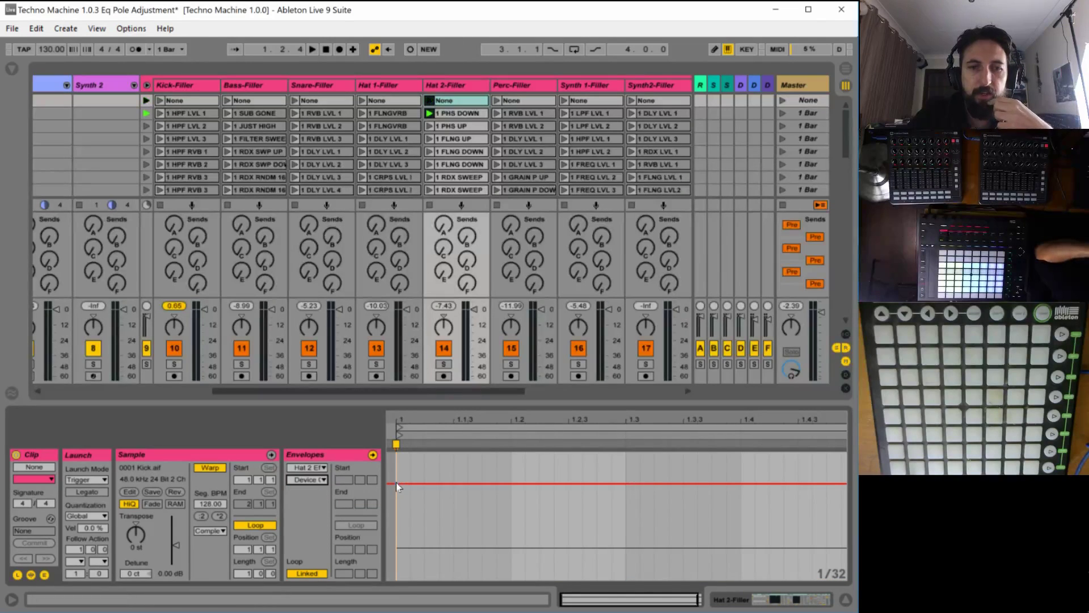
drag(397, 483, 399, 547)
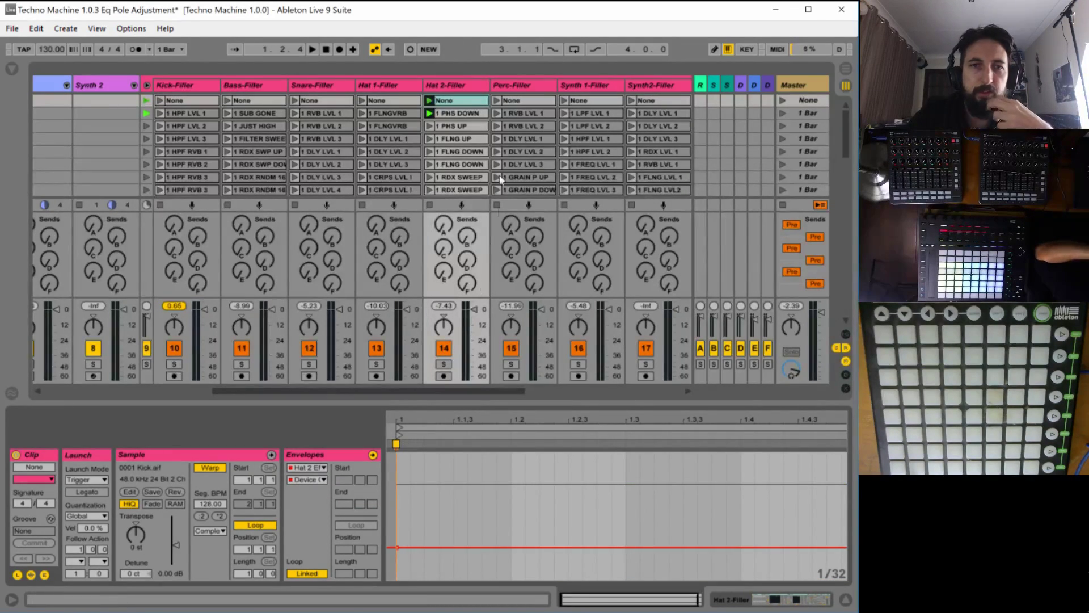
Audition Hat 2-Filler's phaser and flanger clips against the None clip while watching the rack's on/off state.
click(455, 87)
key(space)
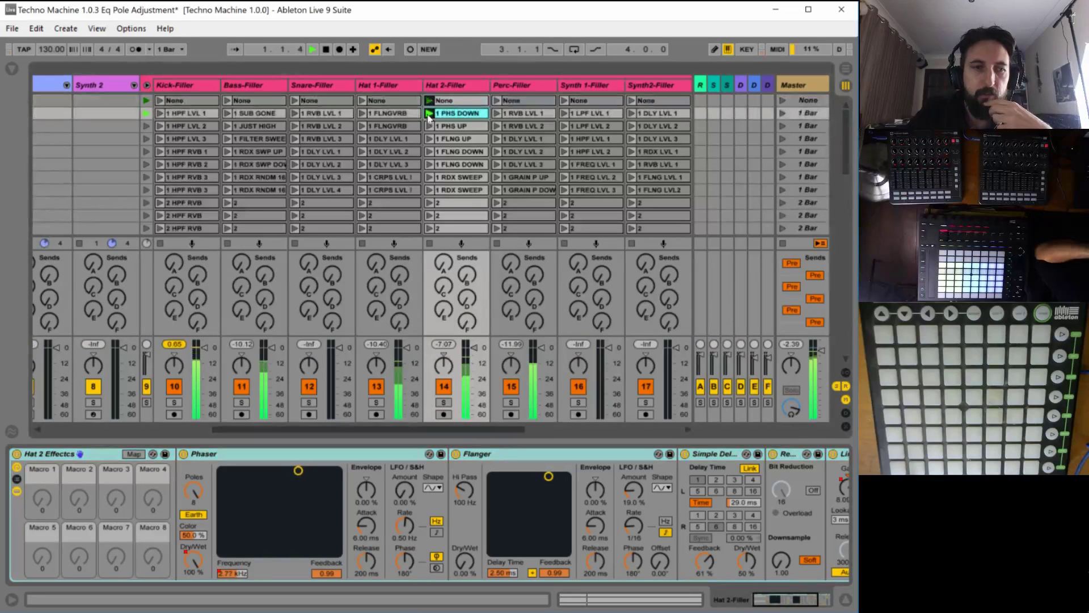
click(429, 126)
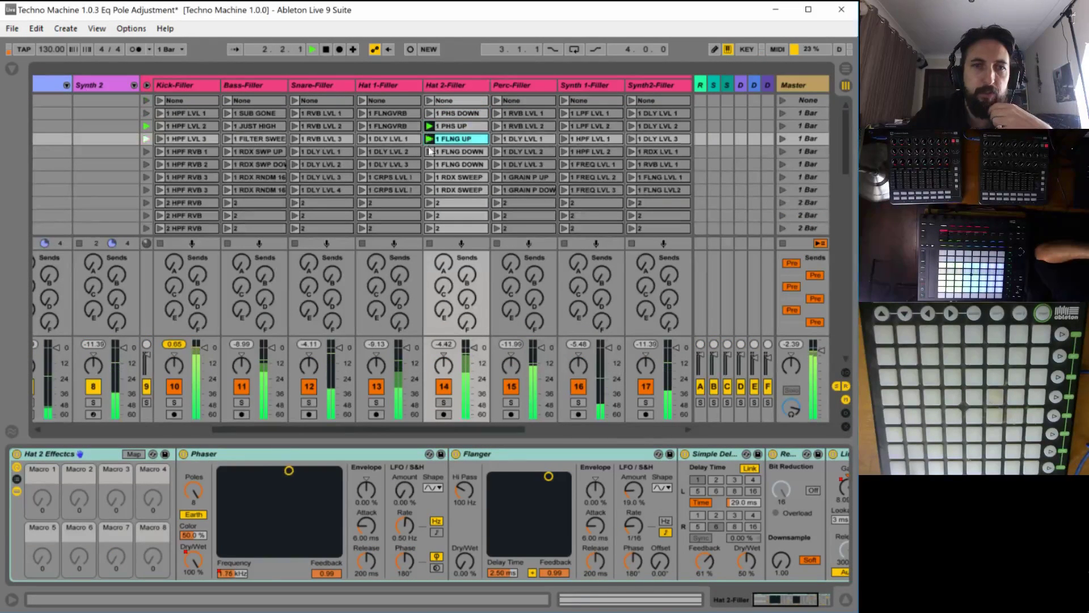
key(Down)
key(Down)
key(Return)
click(430, 101)
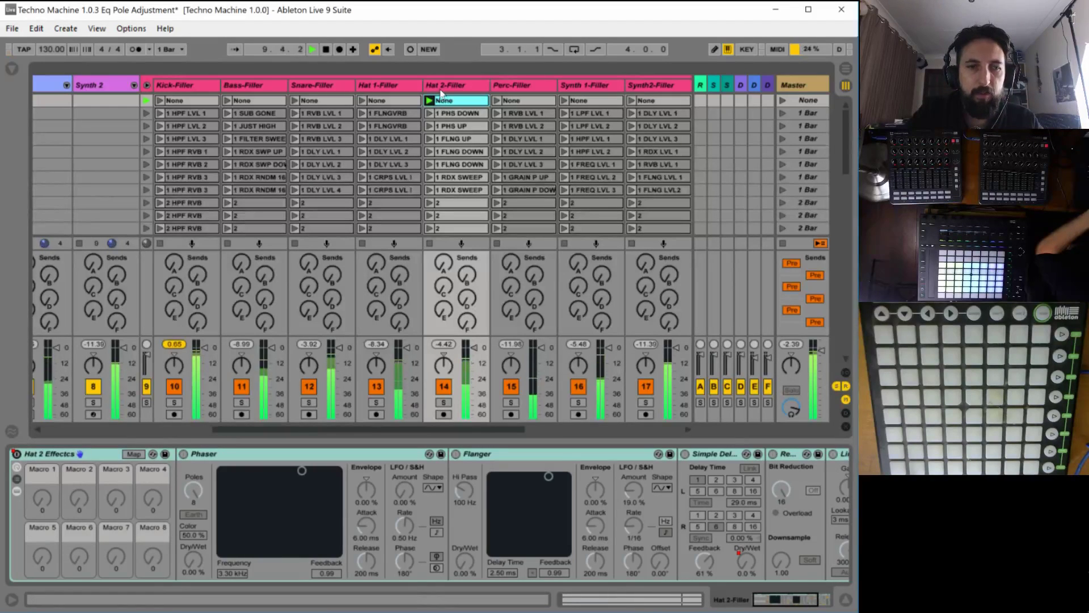
click(430, 215)
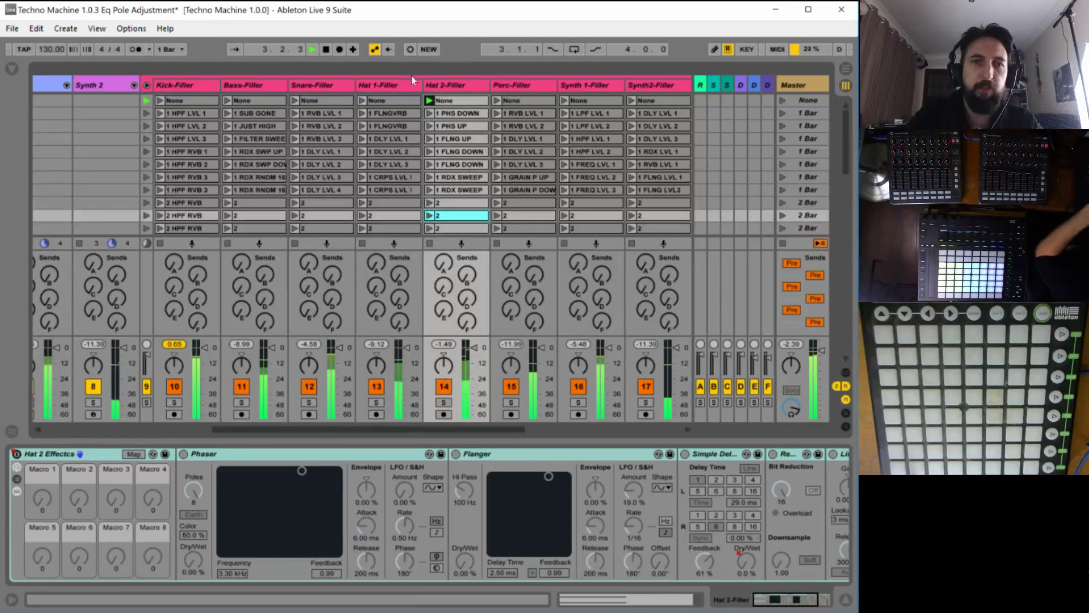
Group all of Hat 1-Filler's devices, from Auto Filter through Corpus, into one audio effect rack.
click(390, 90)
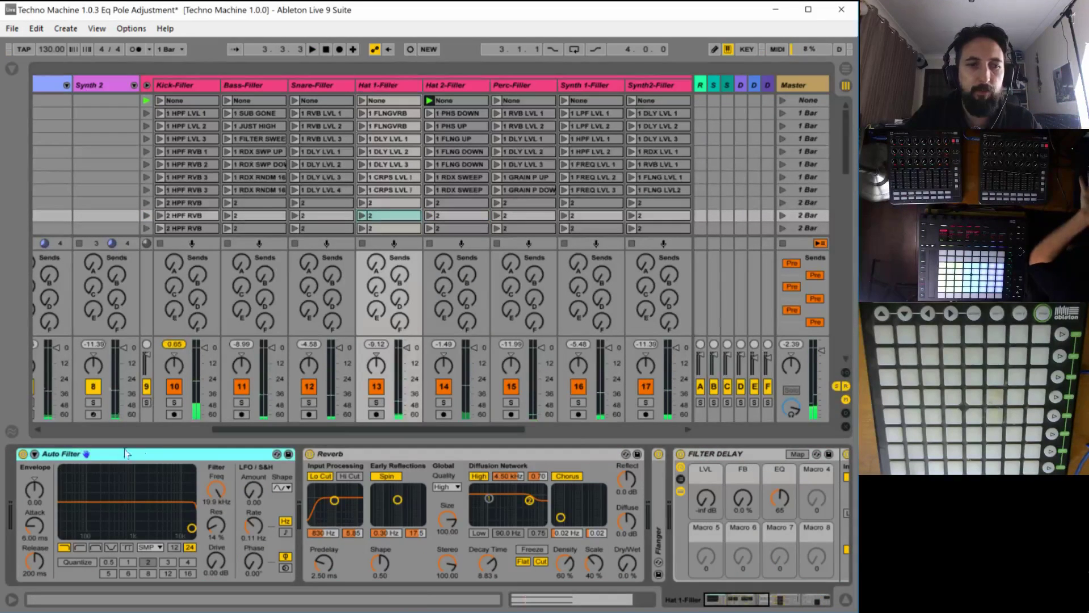
click(795, 601)
click(522, 454)
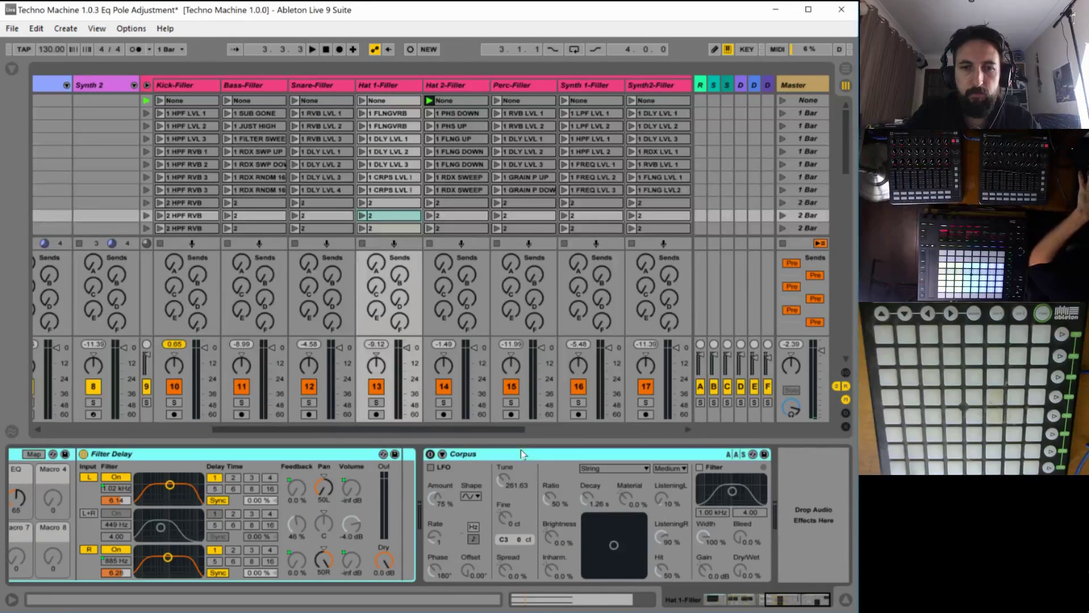
scroll(173, 484, up, 5)
right_click(112, 454)
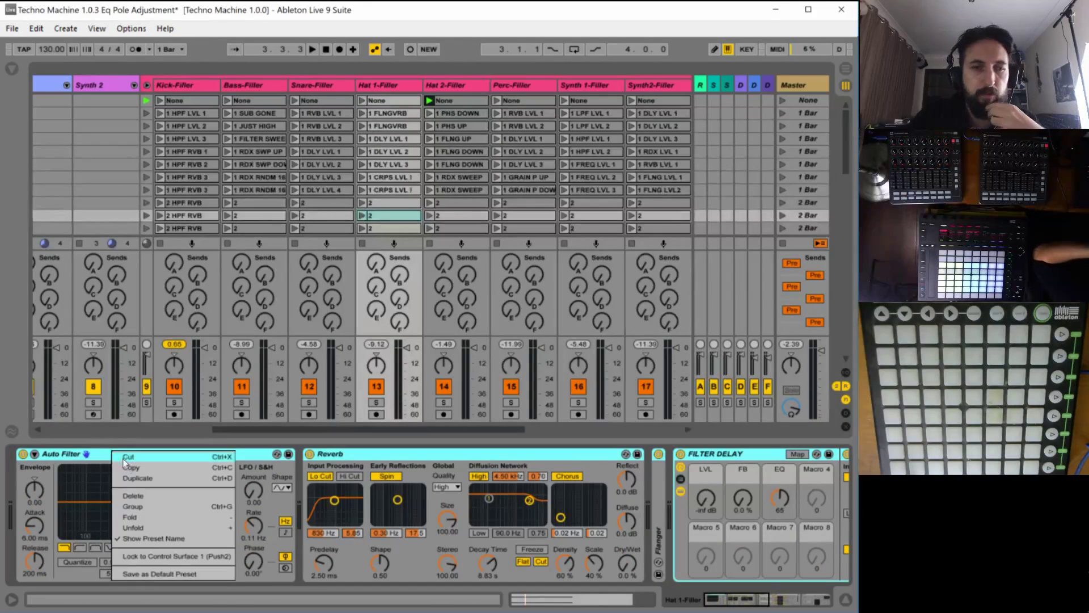
click(127, 506)
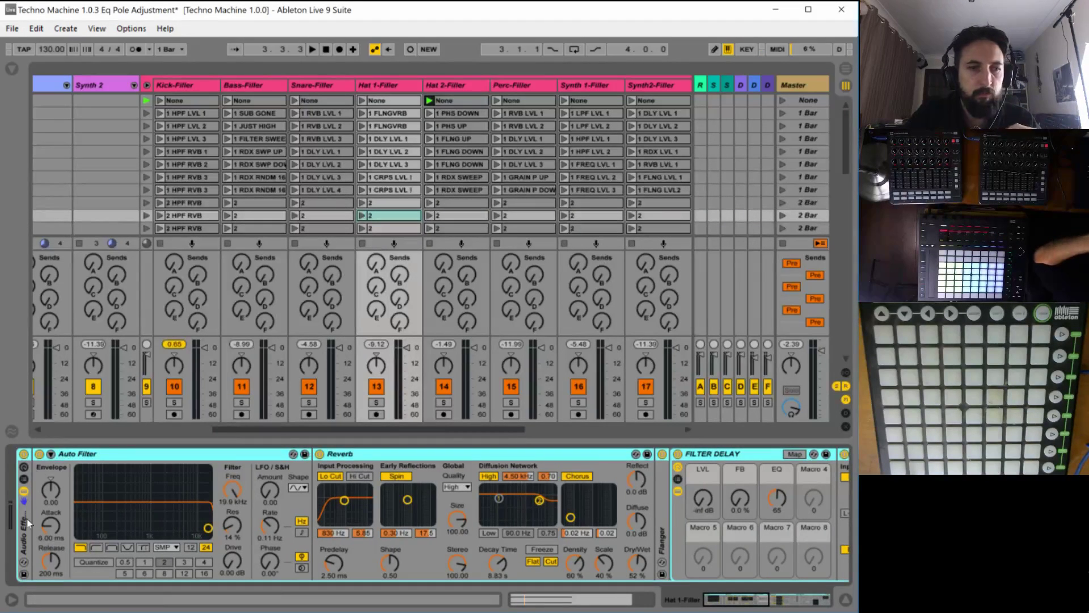
Unfold Hat 1-Filler's new rack, show its macros and rename it Hat 1 Effects.
double_click(21, 532)
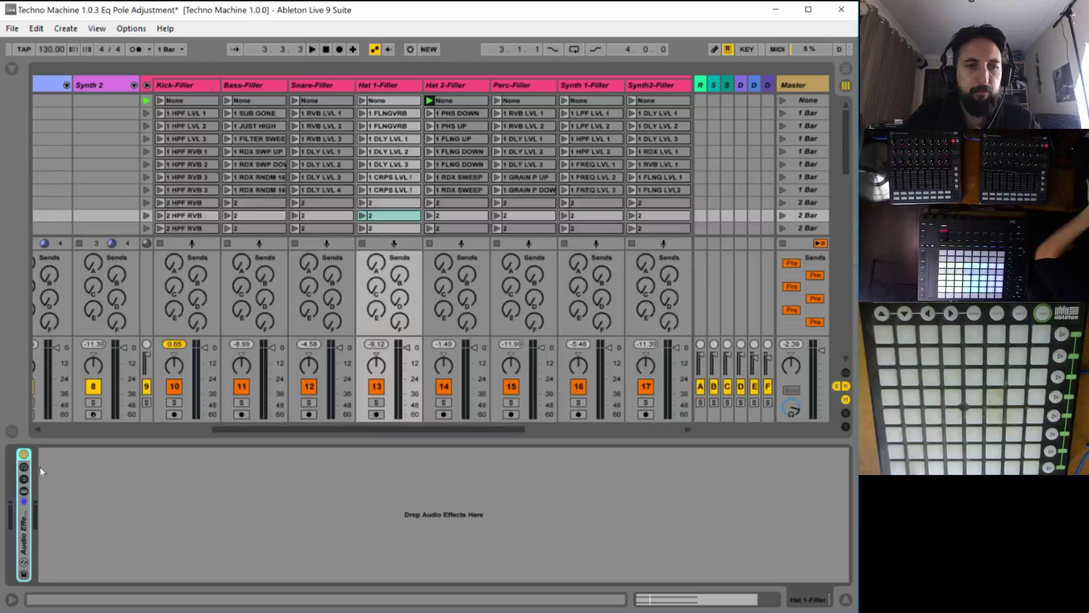
double_click(26, 532)
click(24, 475)
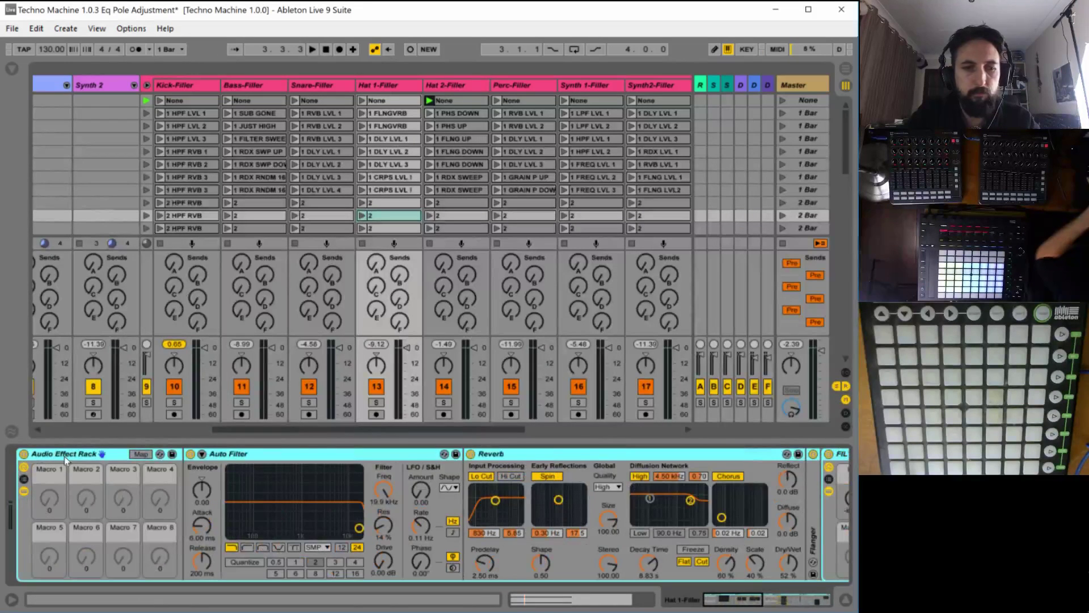
key(ctrl+r)
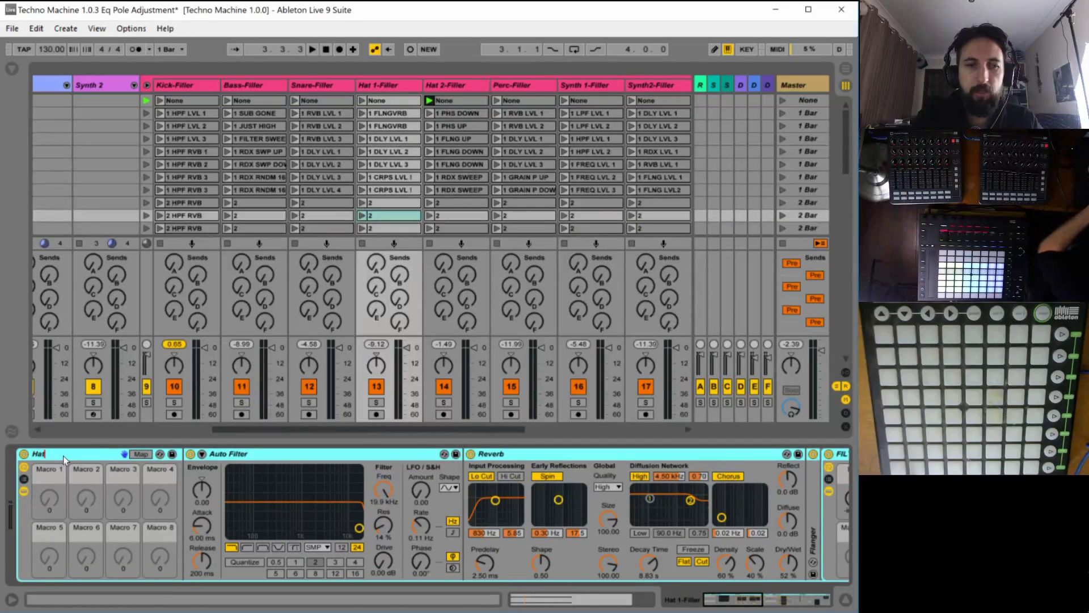
text(Hat 1 Effects)
key(Return)
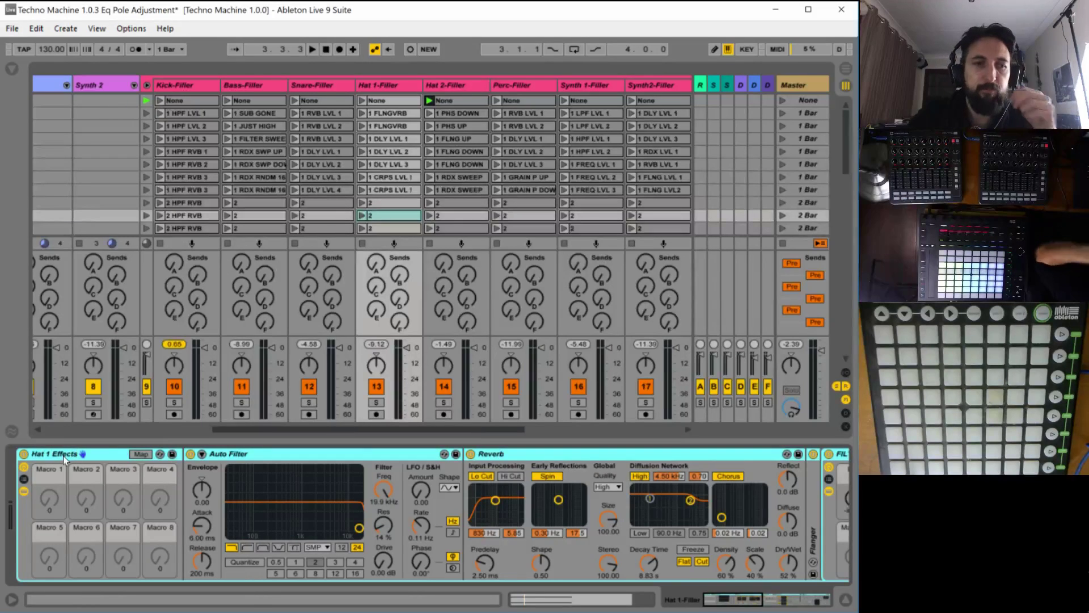
In Hat 1-Filler's None clip, draw the Hat 1 Effects Device On envelope as on, with only the bar's last 1/32 off.
click(392, 100)
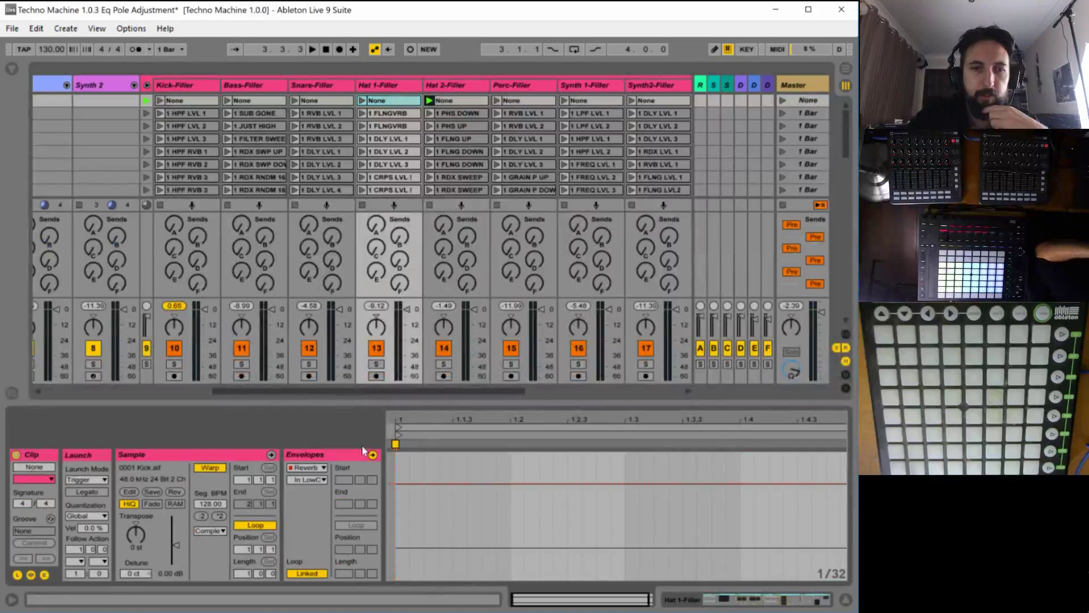
click(318, 468)
click(324, 489)
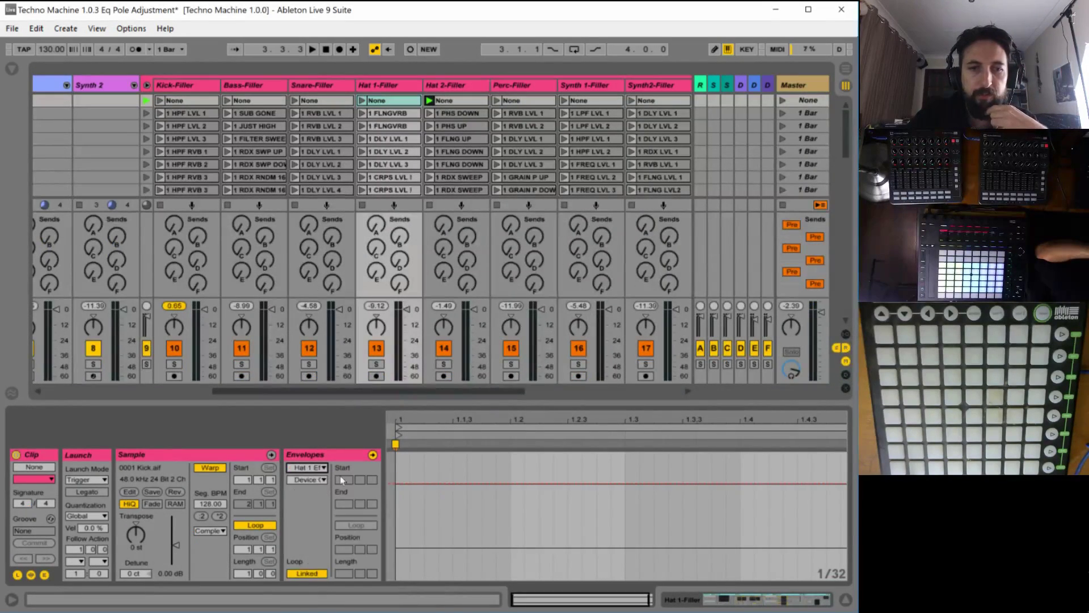
drag(404, 484, 403, 548)
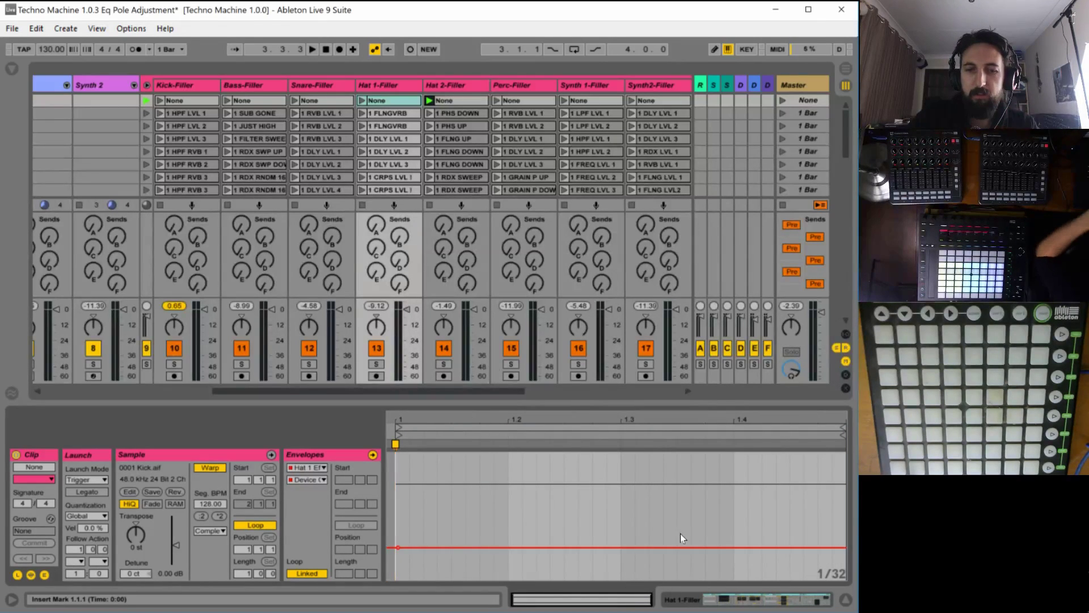
key(ctrl+b)
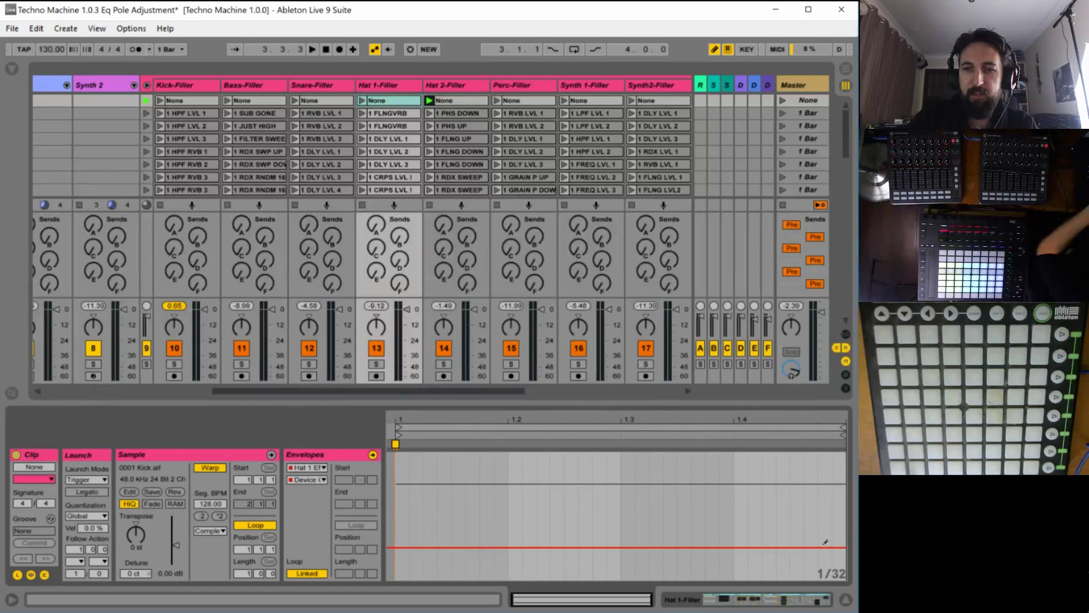
mouse_move(824, 467)
mouse_down()
mouse_move(774, 483)
mouse_move(406, 493)
mouse_up()
key(ctrl+b)
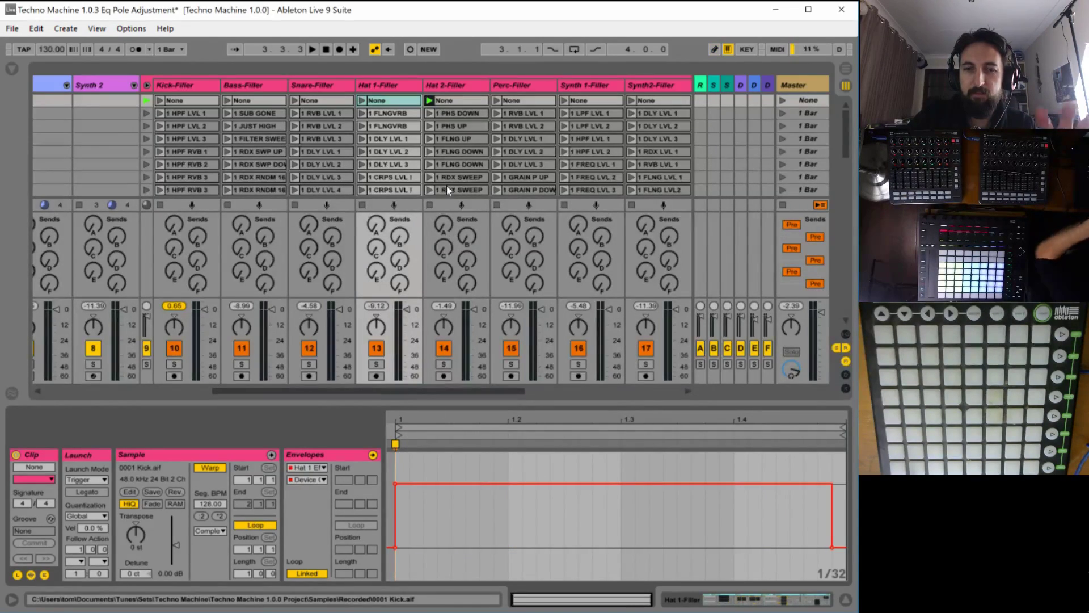
In Hat 2-Filler's None clip, draw the rack's Device On envelope as on except for the last 1/32, and audition it with PHS DOWN.
click(436, 91)
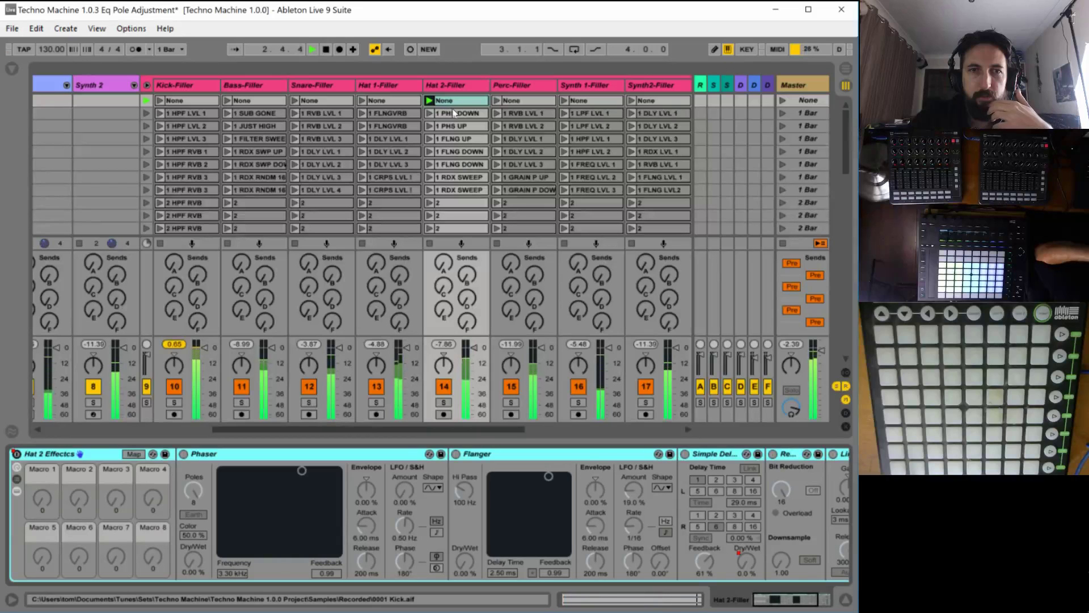
click(448, 101)
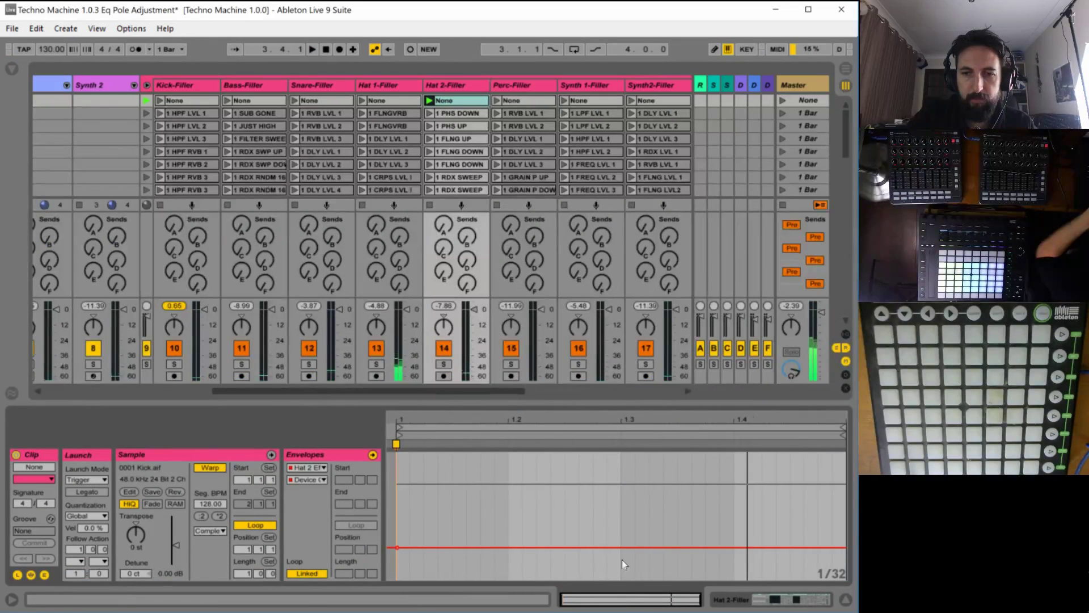
click(313, 469)
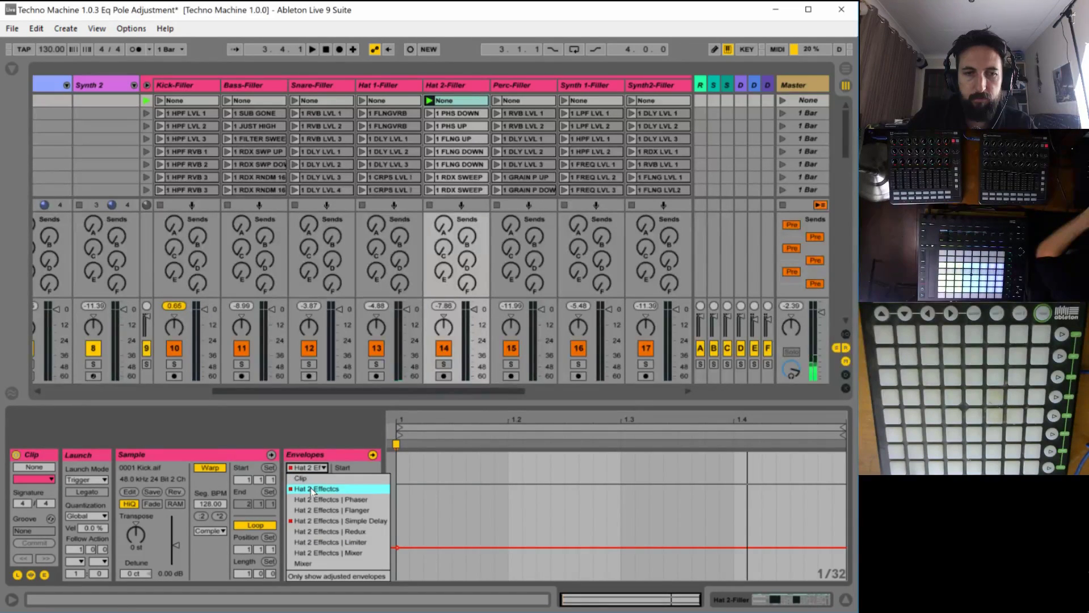
click(313, 490)
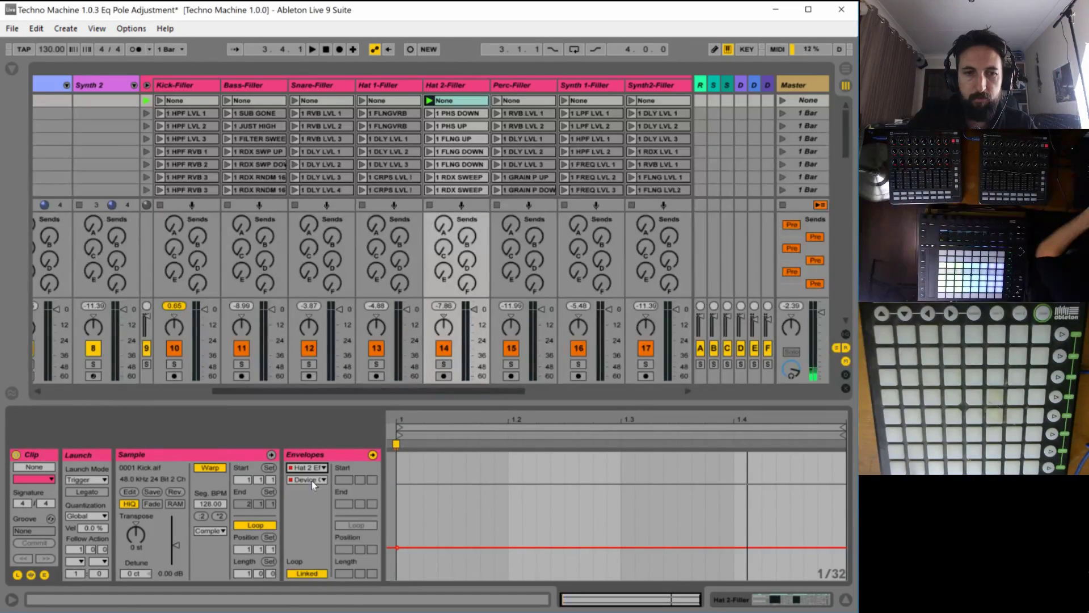
key(ctrl+b)
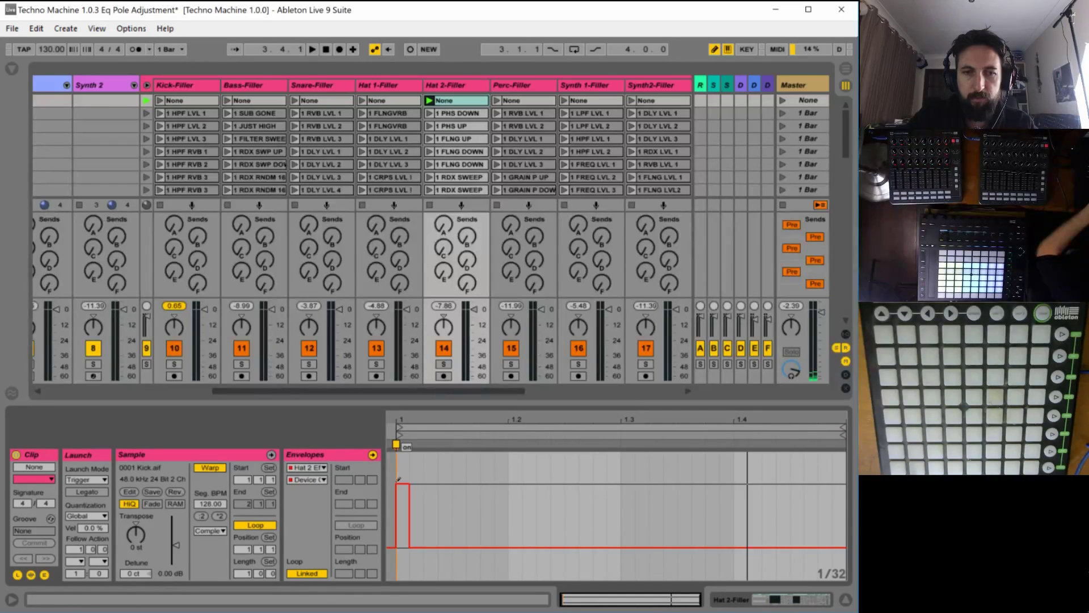
drag(398, 479, 815, 478)
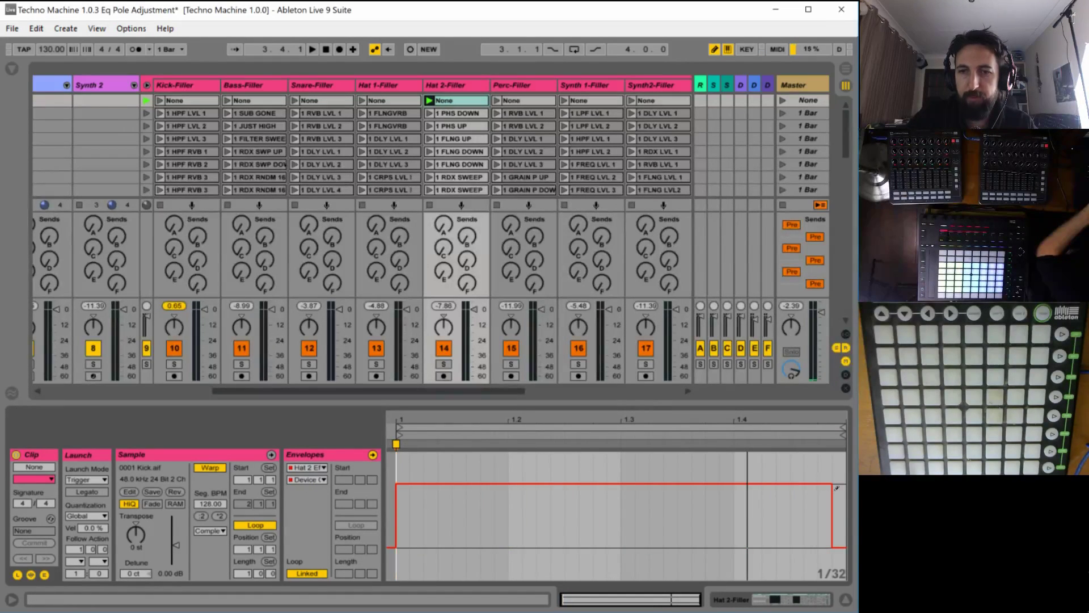
click(429, 113)
click(438, 84)
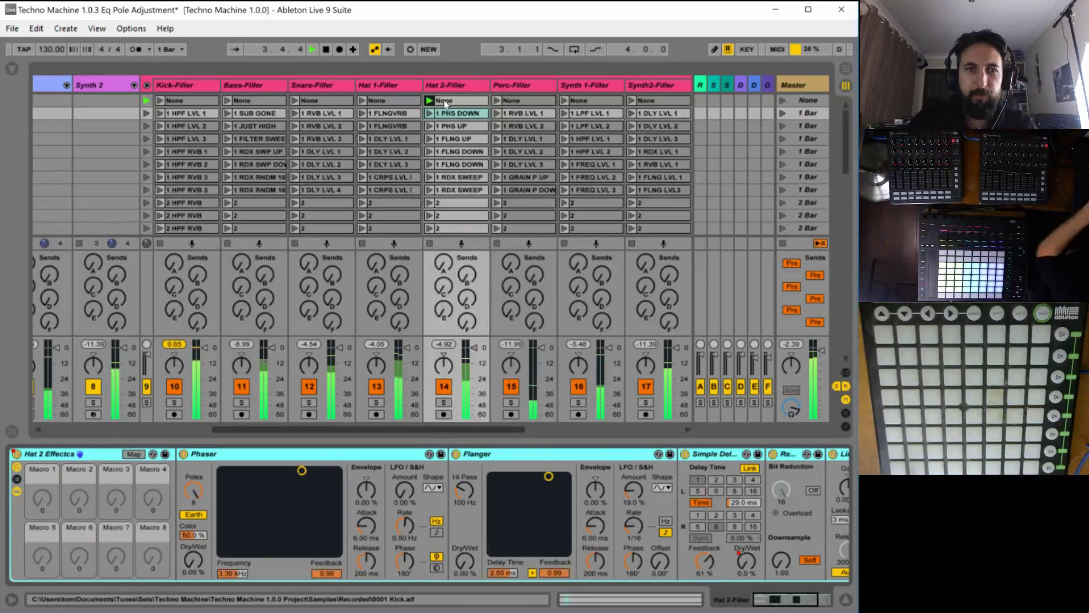
Turn off looping for the None clips of all eight filler tracks, from Kick-Filler through Synth2-Filler.
click(445, 101)
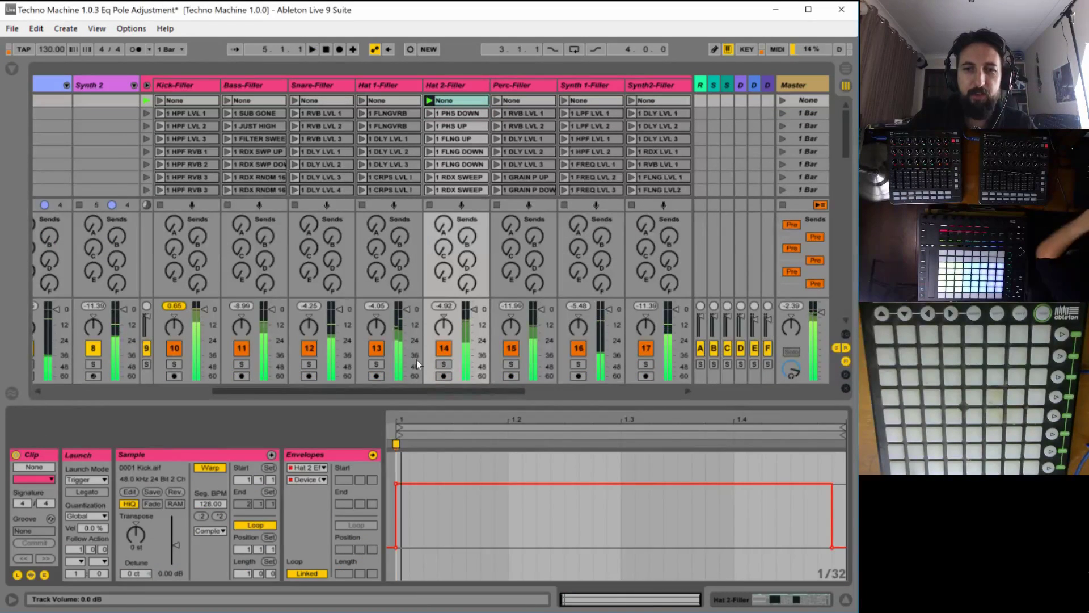
click(647, 101)
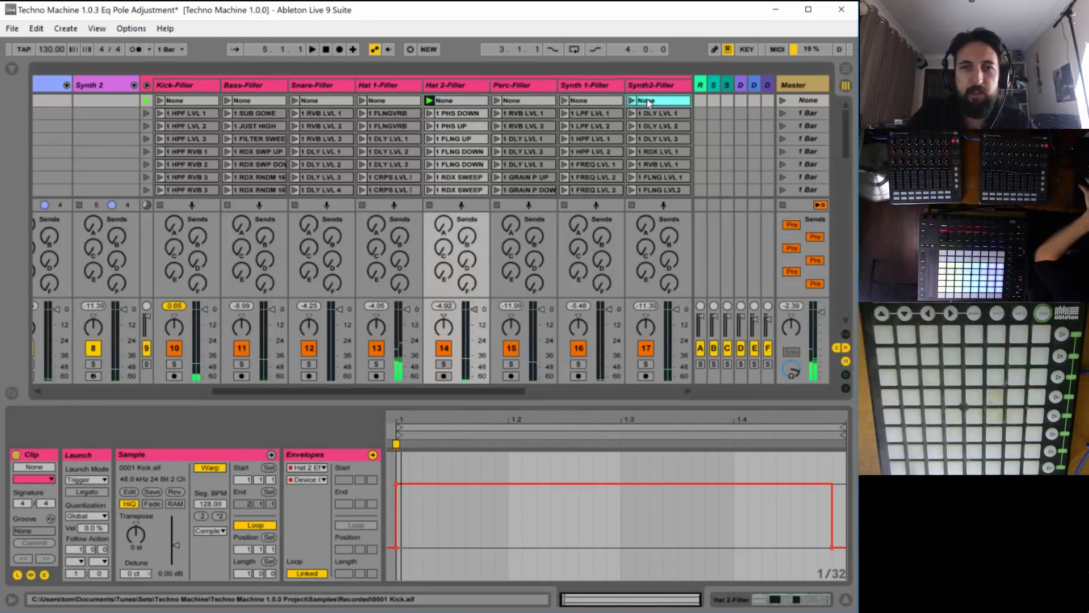
shift+click(208, 100)
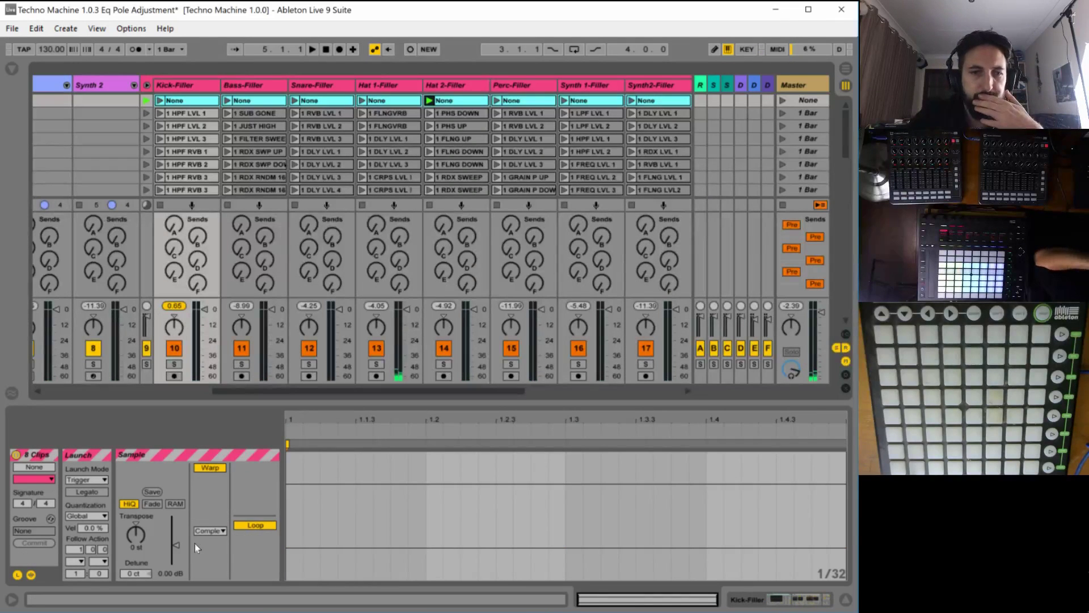
click(256, 525)
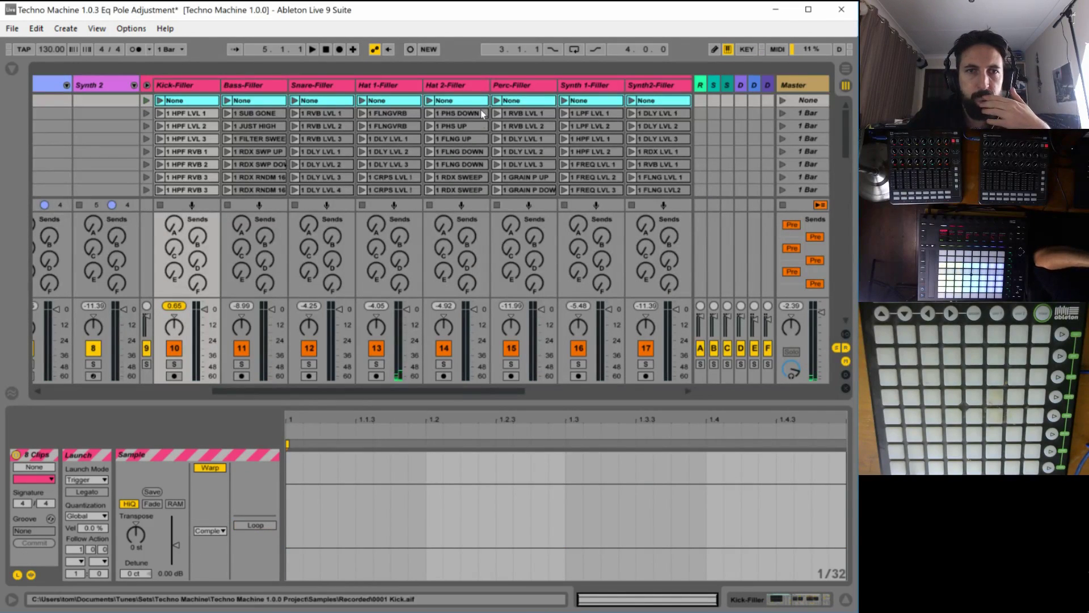
Audition Hat 2-Filler's PHS DOWN and PHS UP clips while watching its effects rack, and reopen its None clip.
click(449, 101)
click(429, 113)
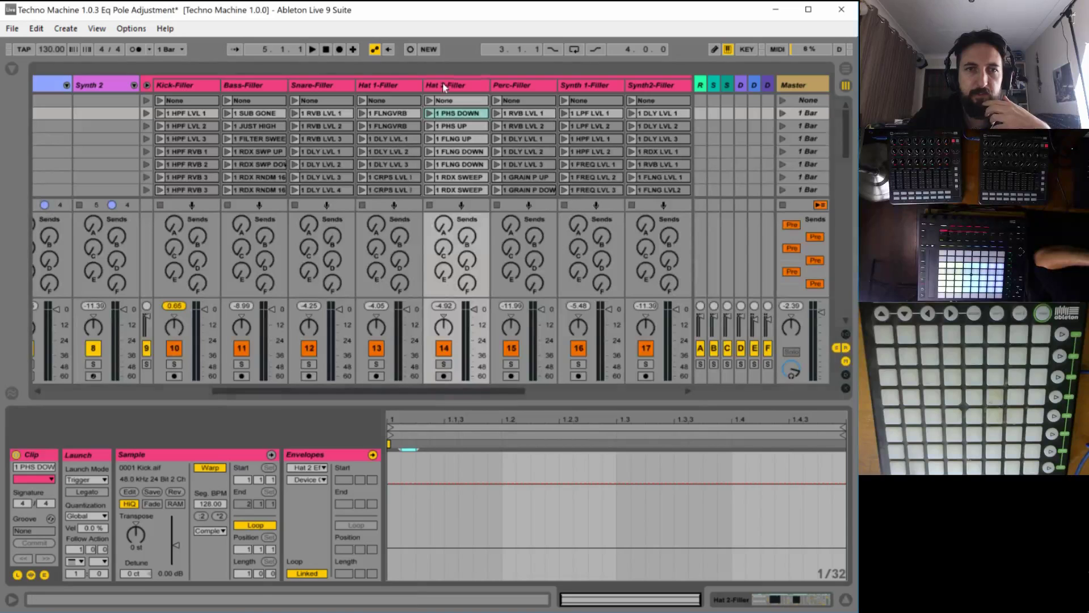
click(442, 83)
click(429, 126)
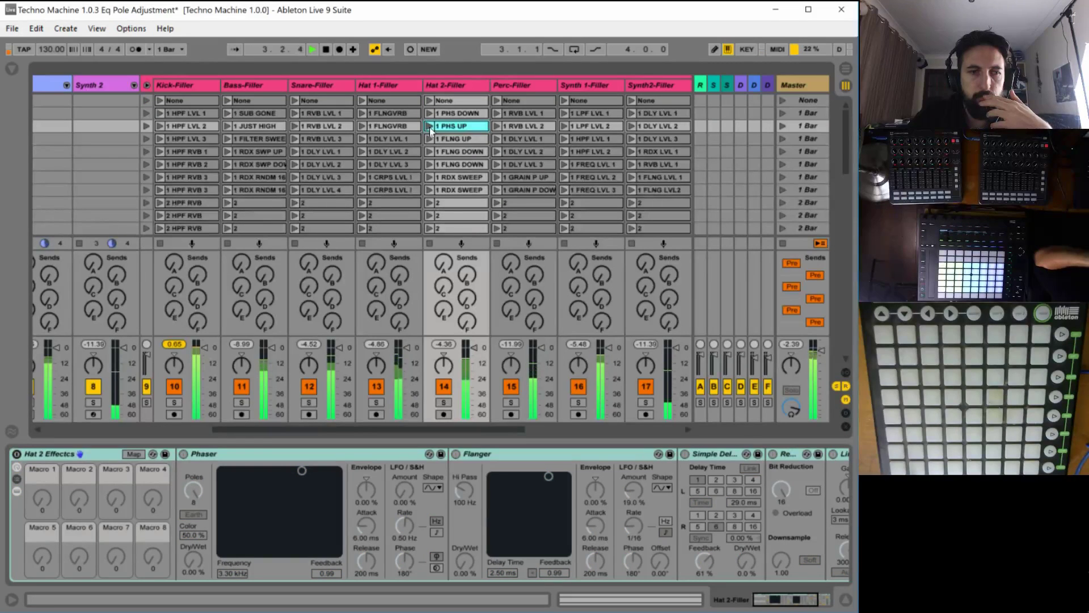
click(430, 126)
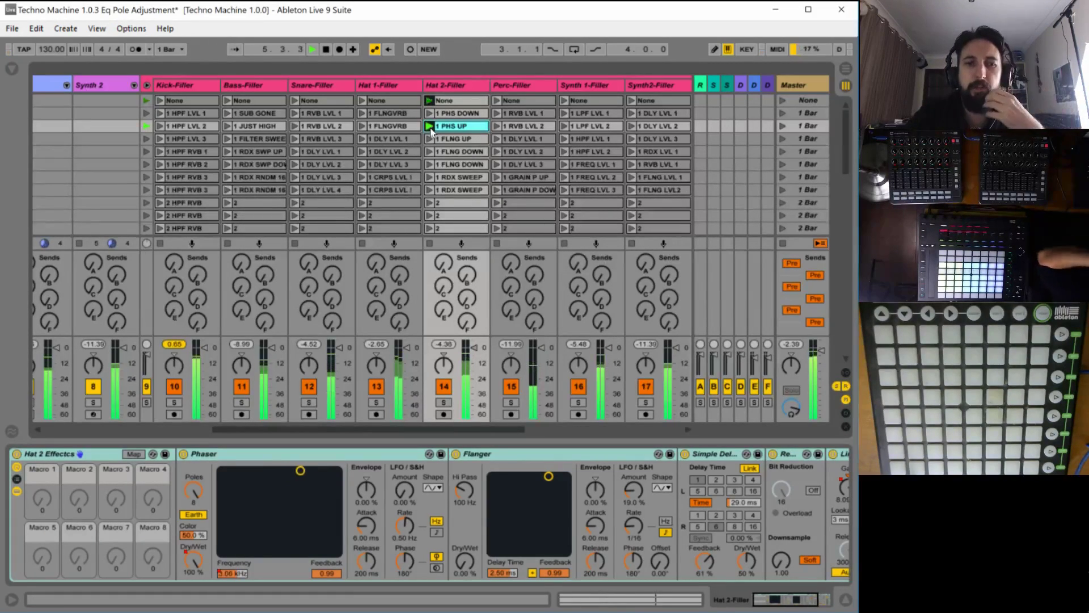
double_click(453, 100)
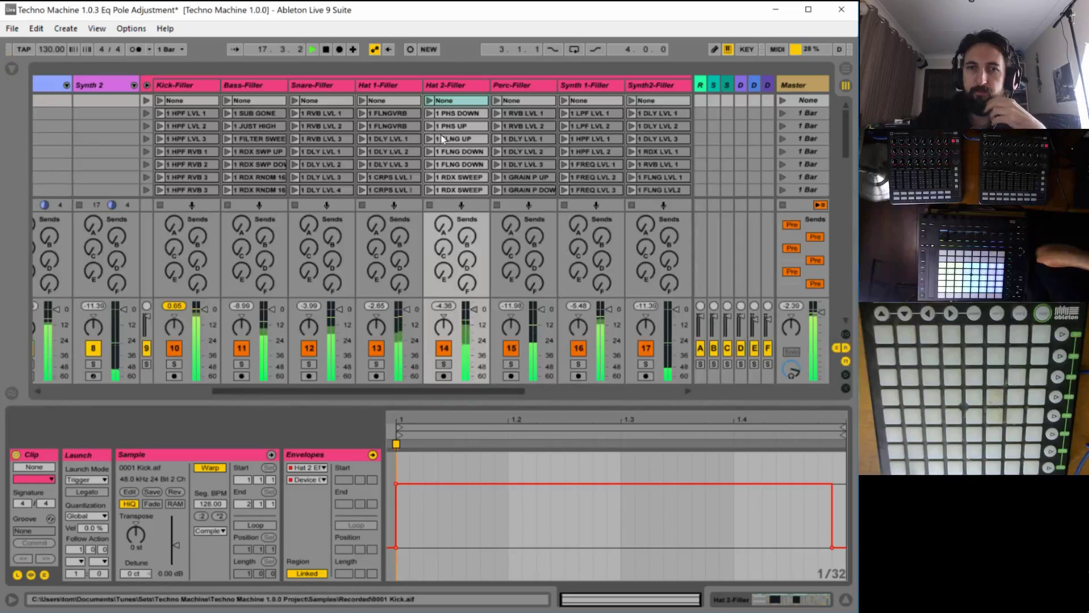
Switch to the browser, pause the Live At Psyloch 2005 track on SoundCloud, and return to Ableton Live.
key(alt+Tab)
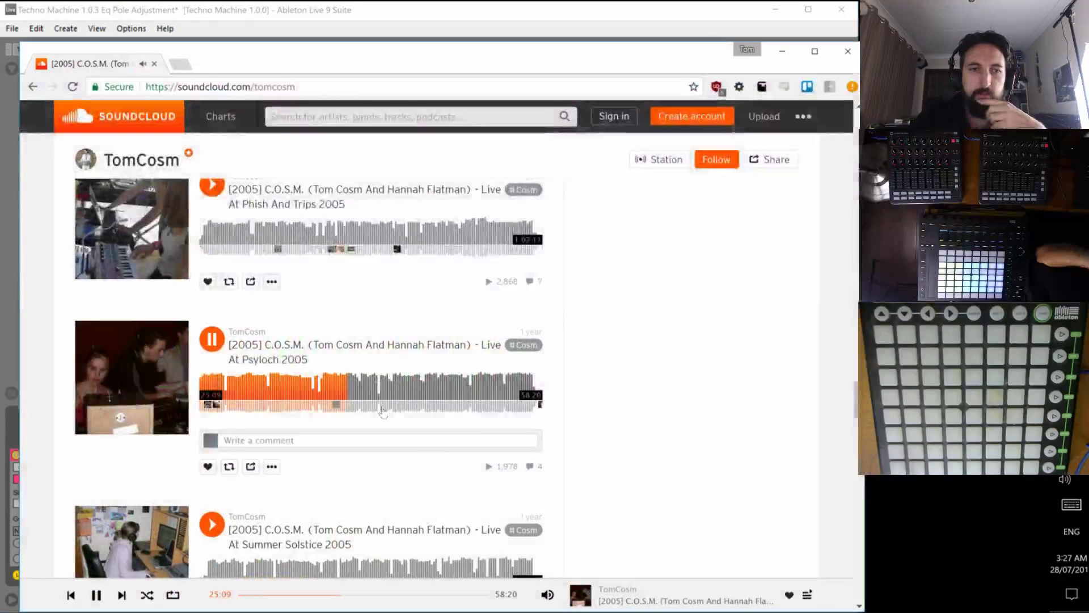
click(216, 339)
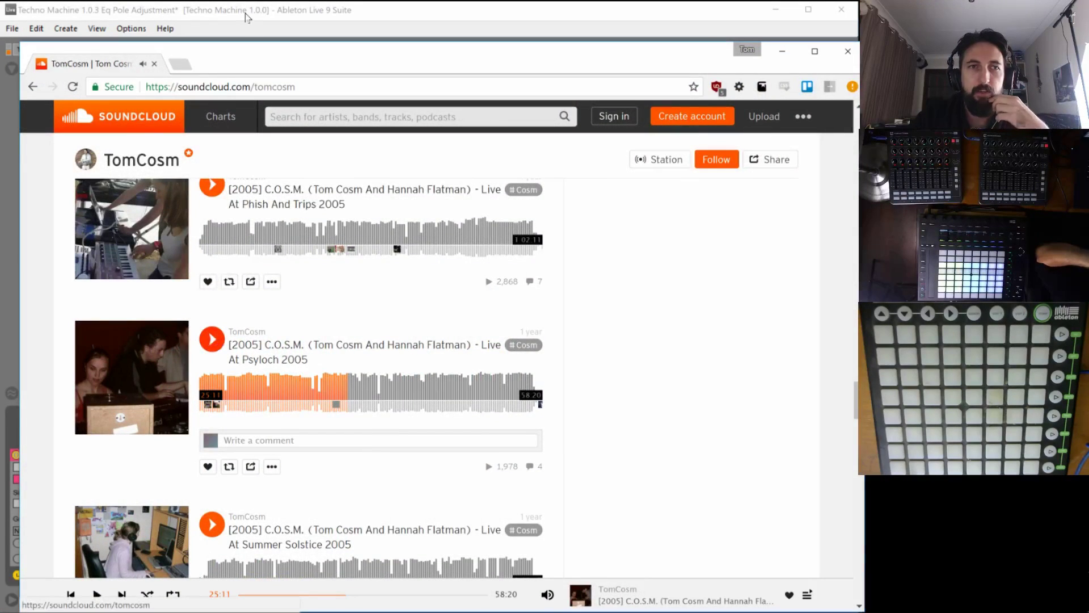
key(alt+Tab)
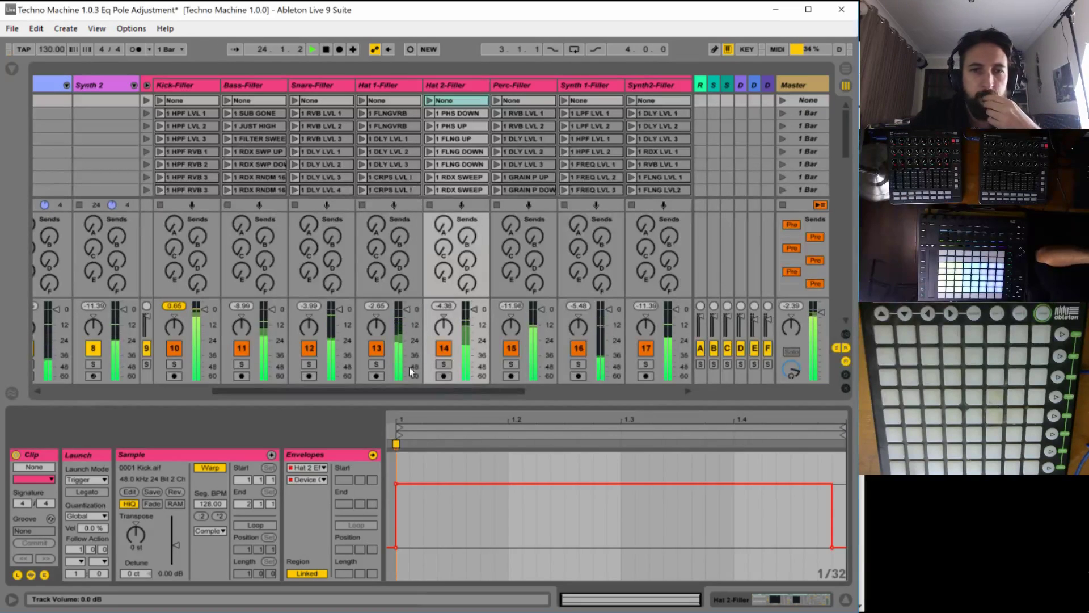
Solo Hat 2-Filler and examine the devices in its Hat 2 Effects rack while the track plays.
scroll(458, 148, down, 2)
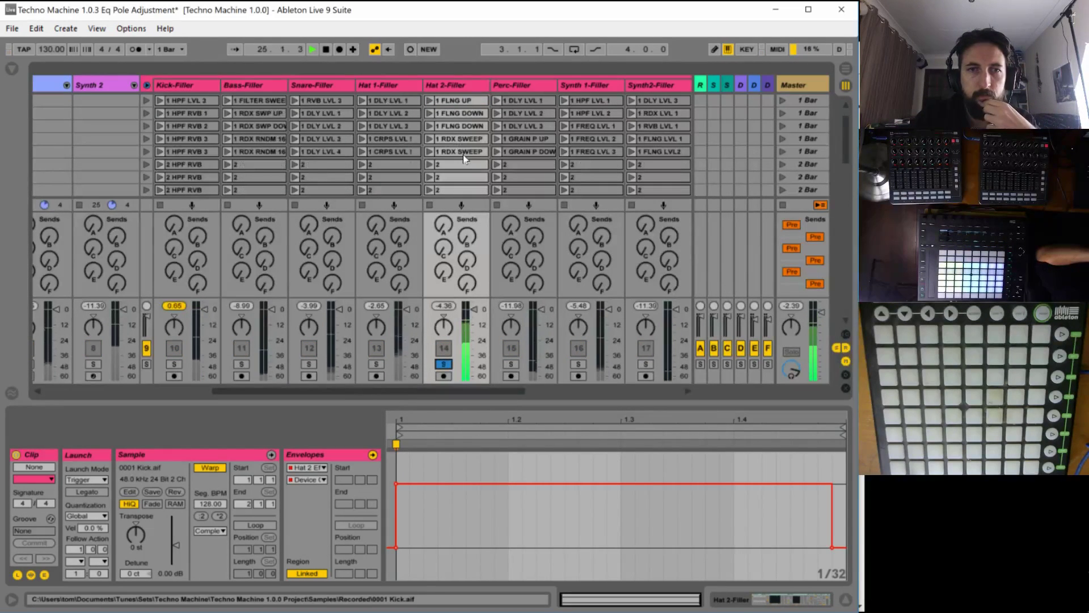
double_click(462, 85)
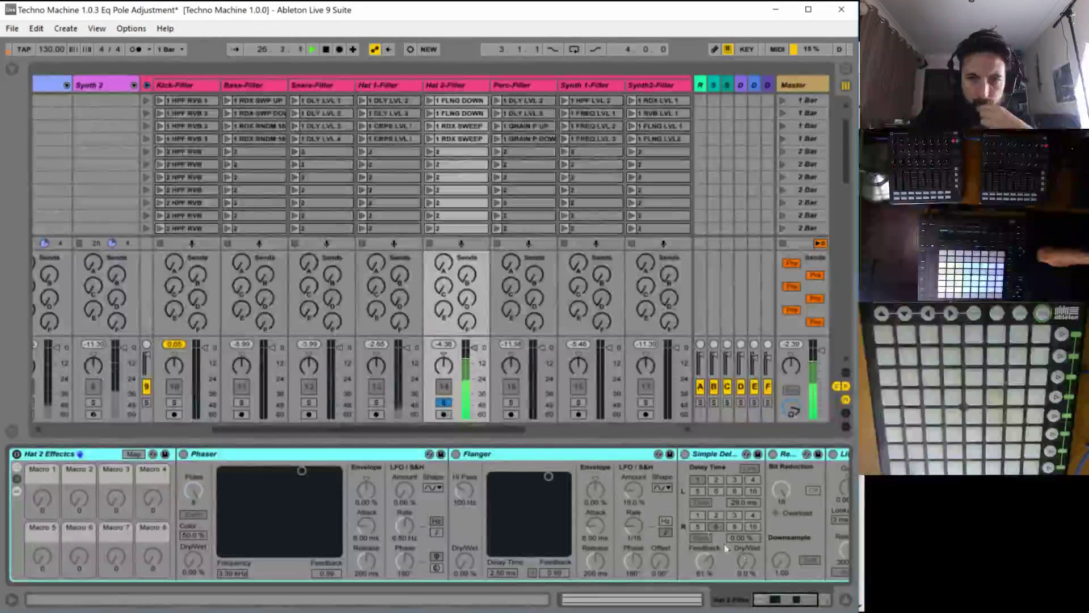
scroll(603, 457, down, 3)
scroll(603, 457, up, 3)
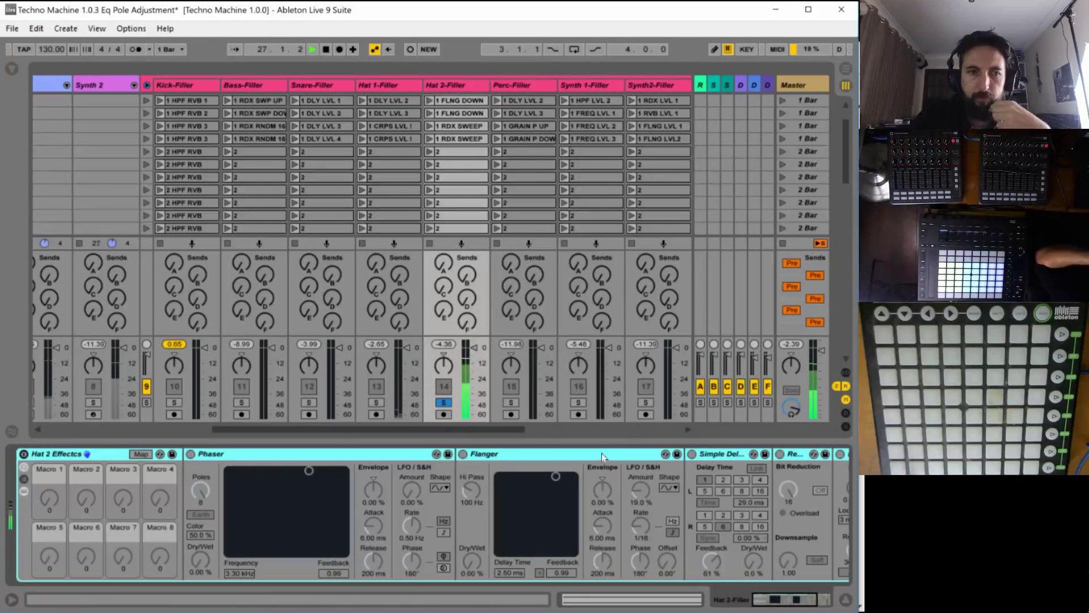
Show Perc-Filler's Perc Effects rack and audition its RVB LVL 2 clip.
click(509, 86)
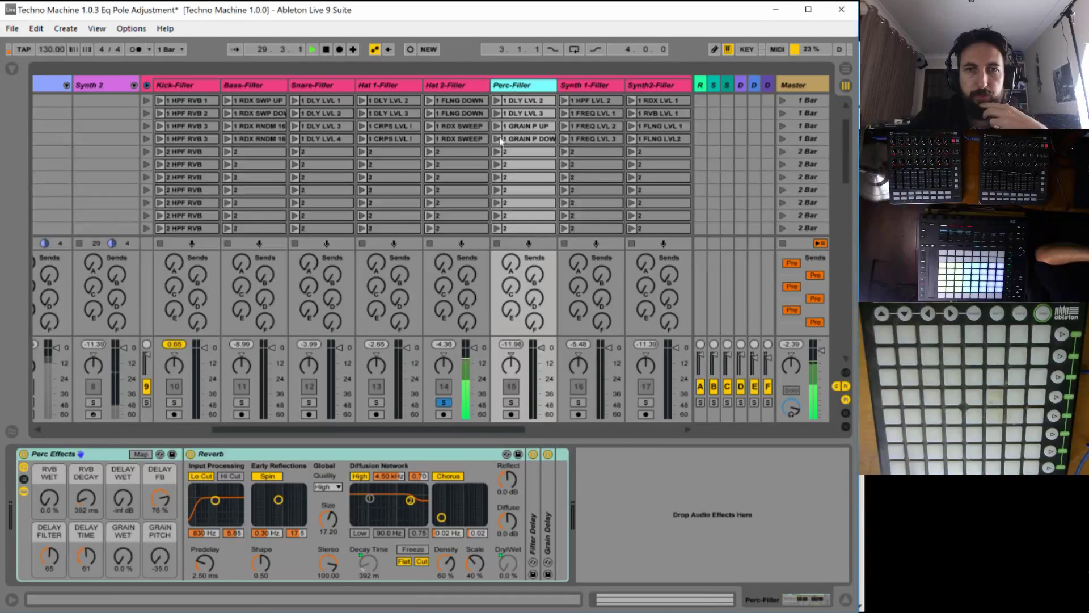
scroll(525, 161, up, 3)
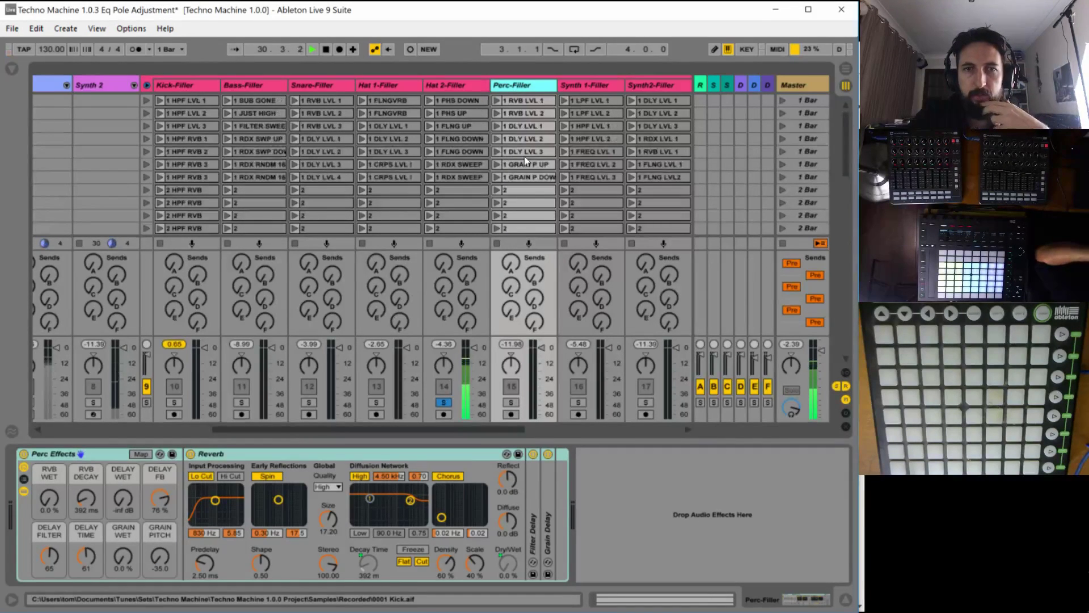
scroll(524, 161, up, 1)
click(498, 127)
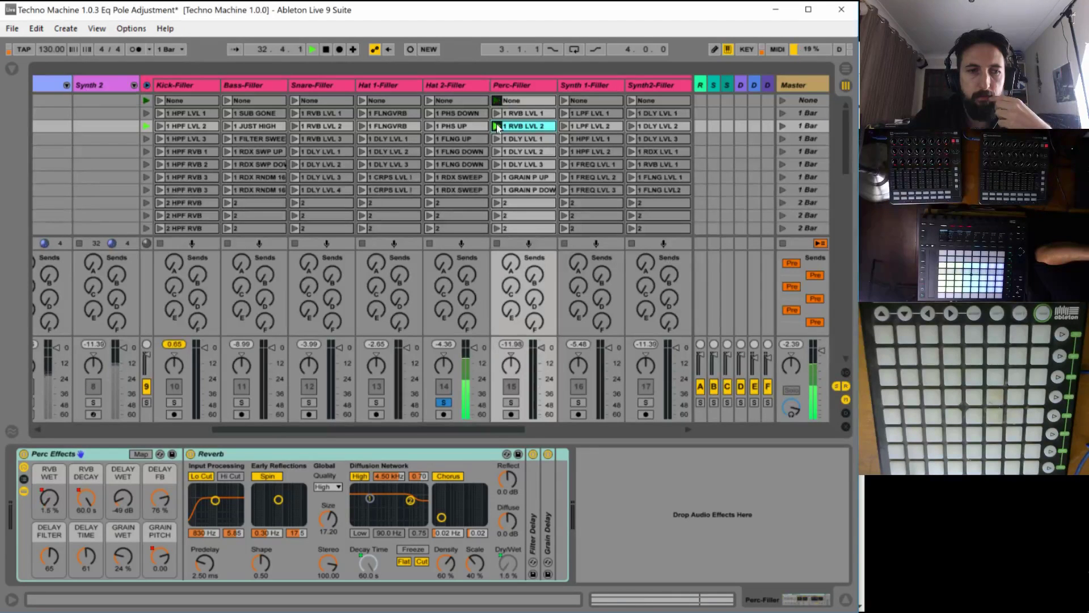
click(497, 127)
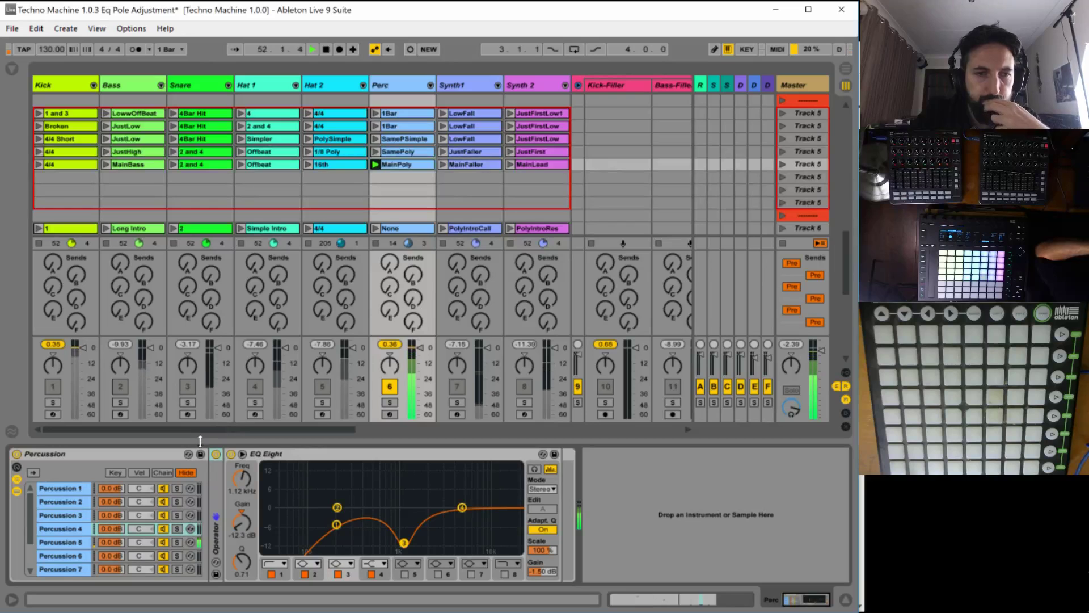
Audition Perc-Filler's RVB LVL 2 clip again with the track soloed on the MainPoly percussion, and take it out of solo.
click(483, 430)
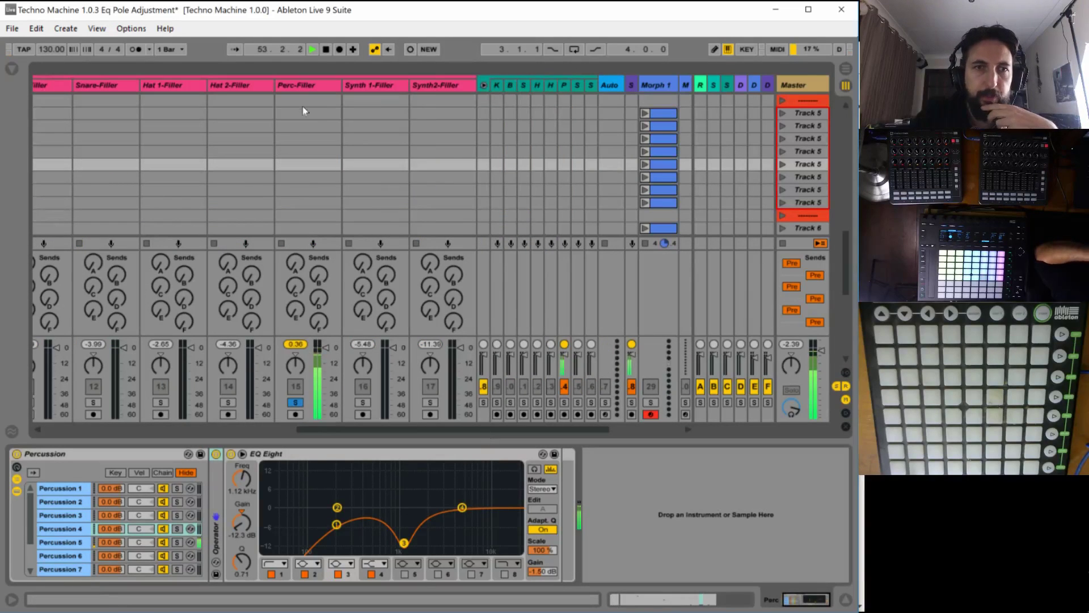
click(305, 86)
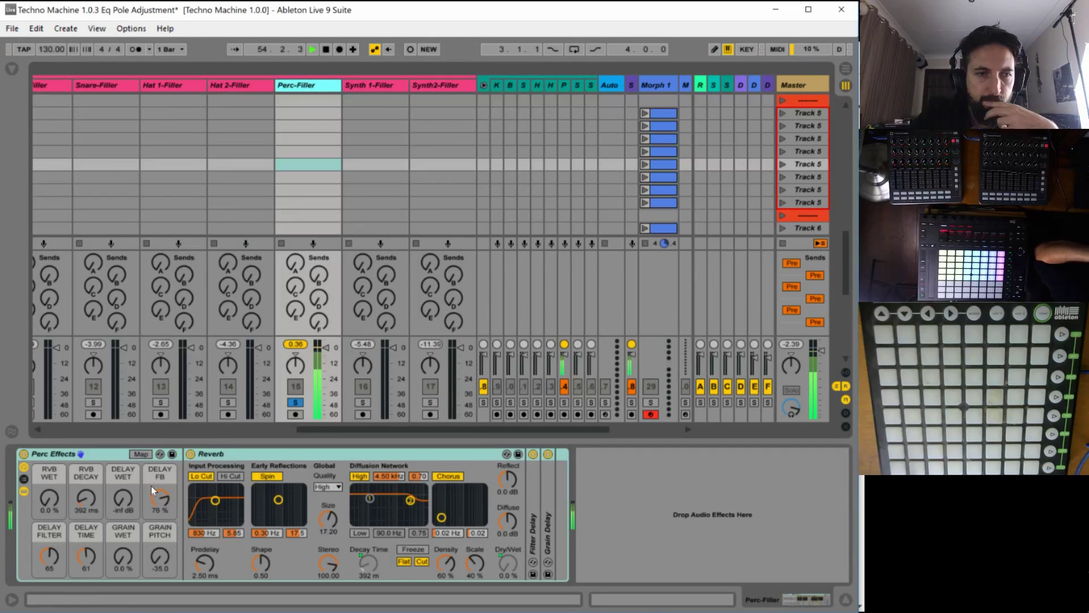
scroll(324, 128, up, 3)
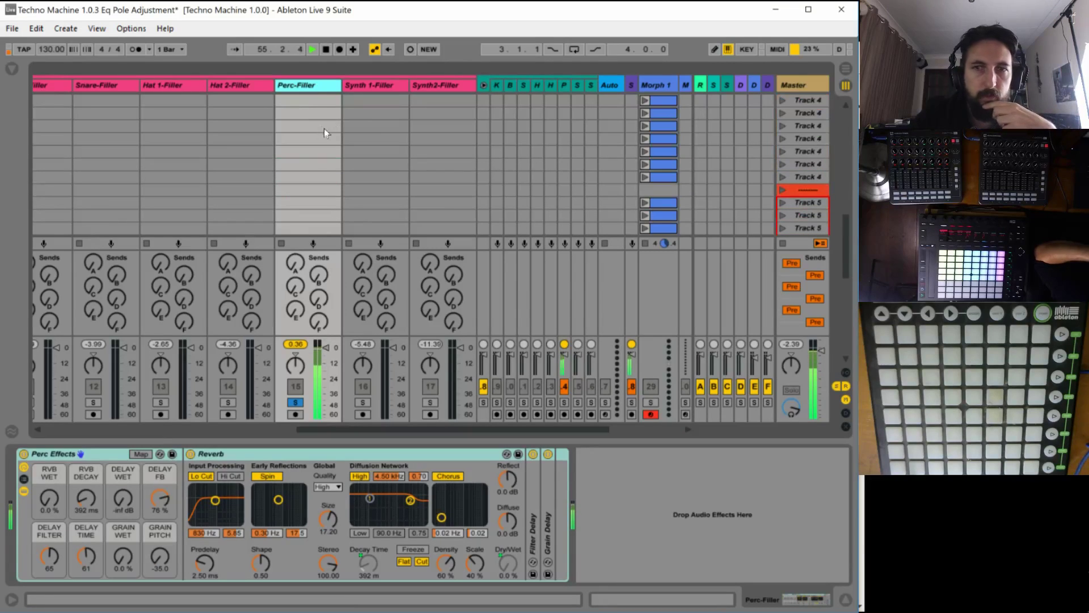
scroll(324, 128, up, 3)
scroll(847, 224, up, 5)
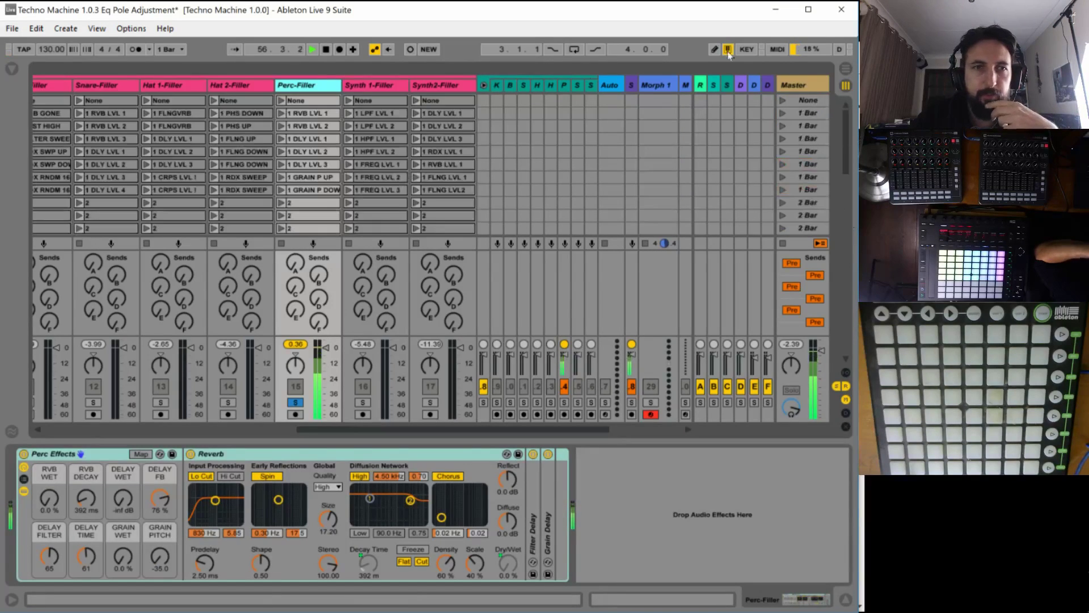
click(281, 126)
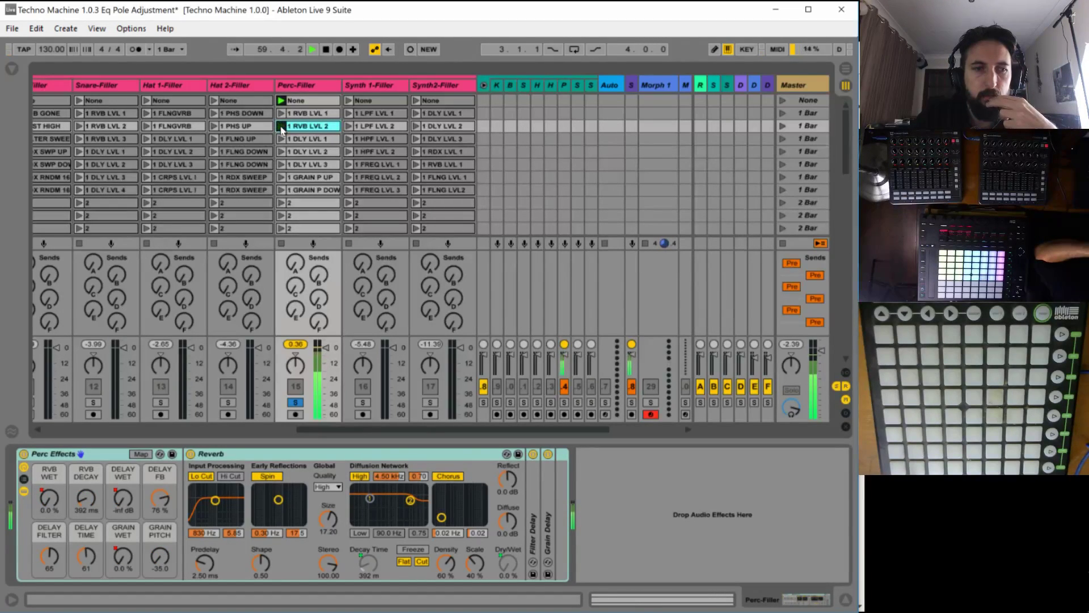
click(281, 126)
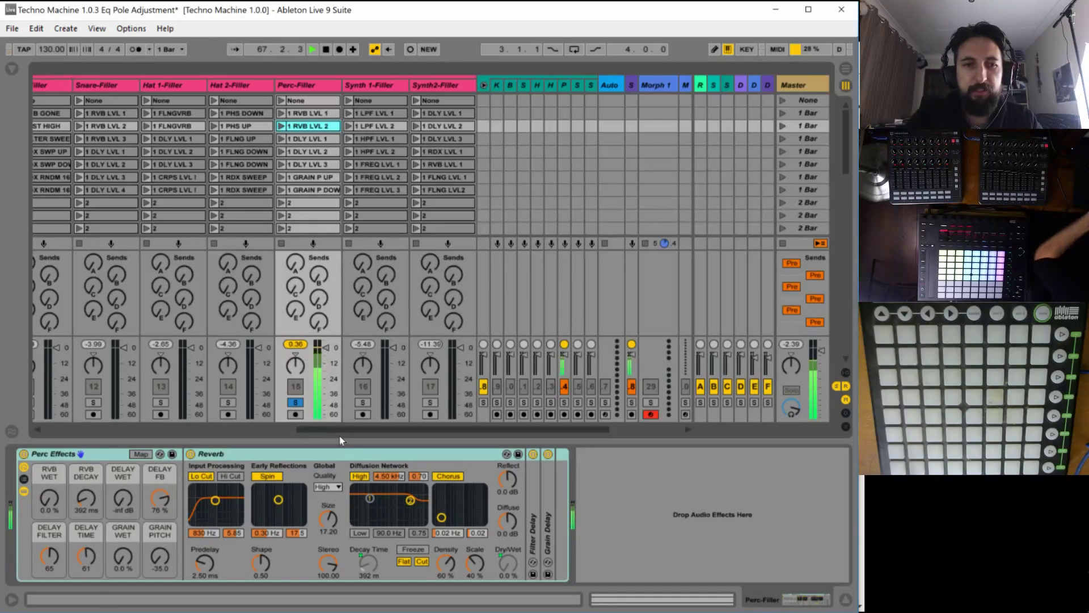
drag(307, 434, 265, 430)
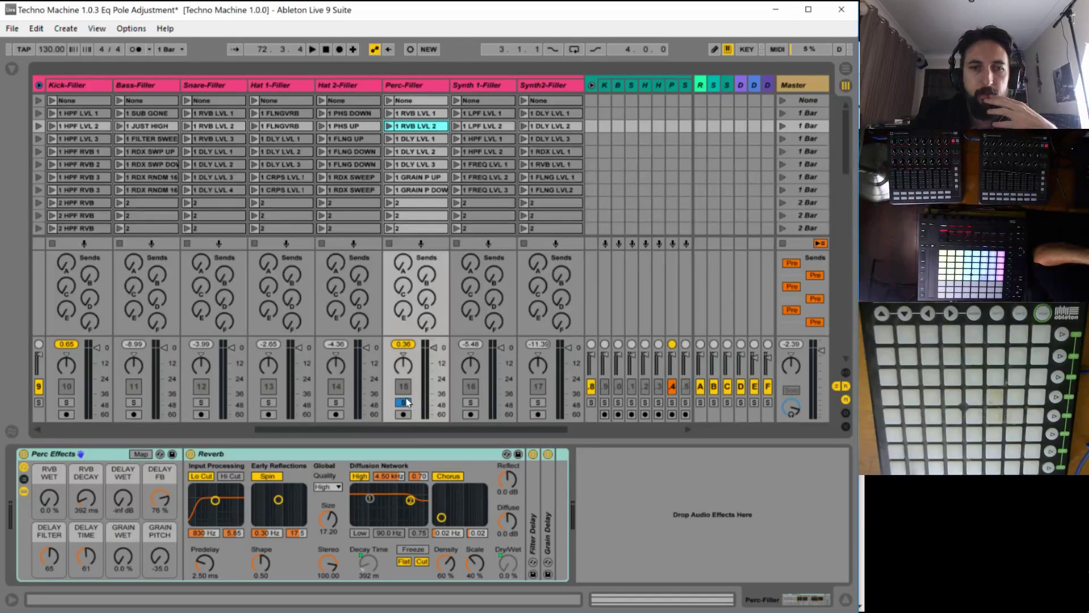
click(405, 403)
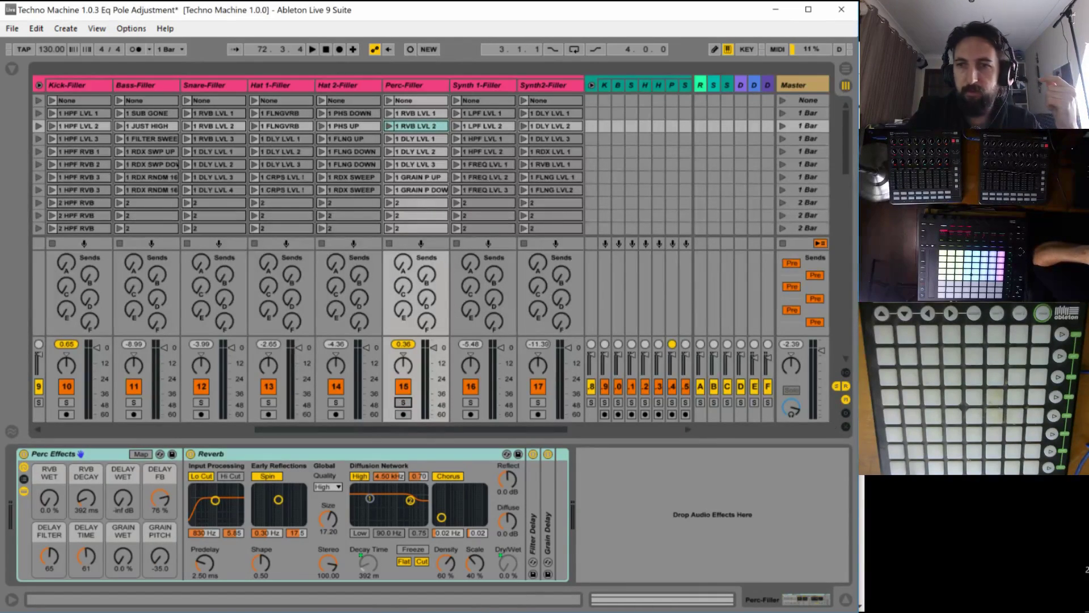
Switch to the browser, resume the Live At Psyloch 2005 track on SoundCloud, and return to Ableton Live.
key(alt+Tab)
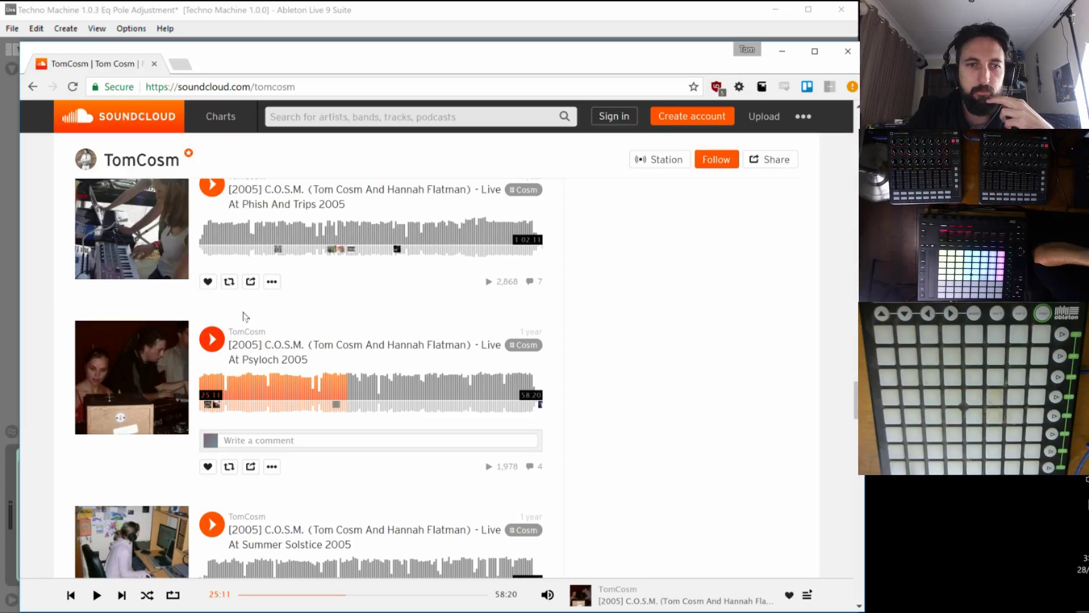
click(211, 340)
click(305, 15)
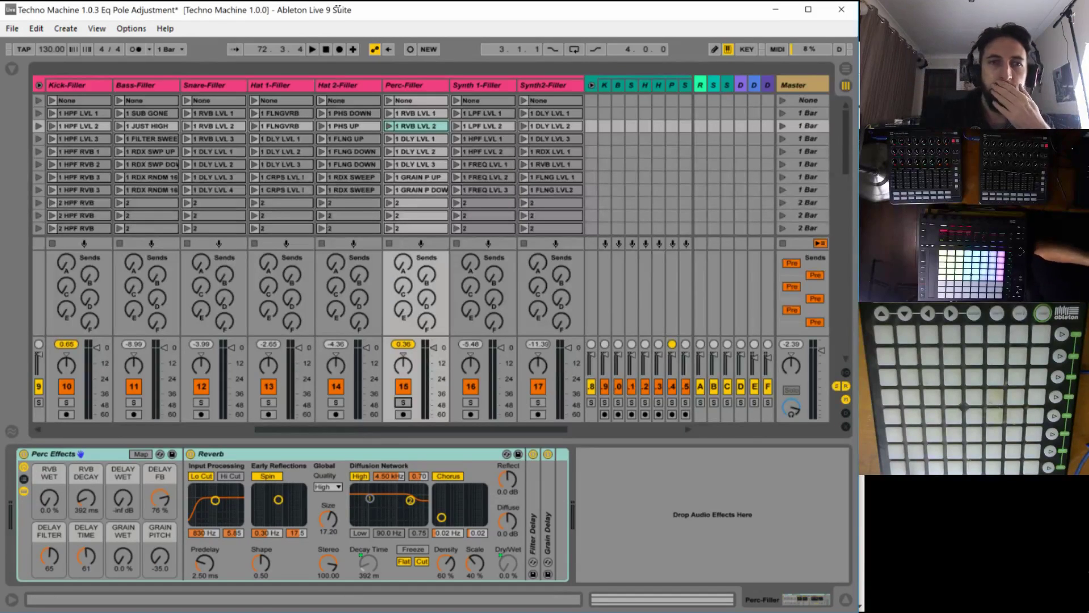
In Perc-Filler's None clip, draw the Perc Effects Device On envelope as on, with only the bar's last 1/32 off.
click(338, 88)
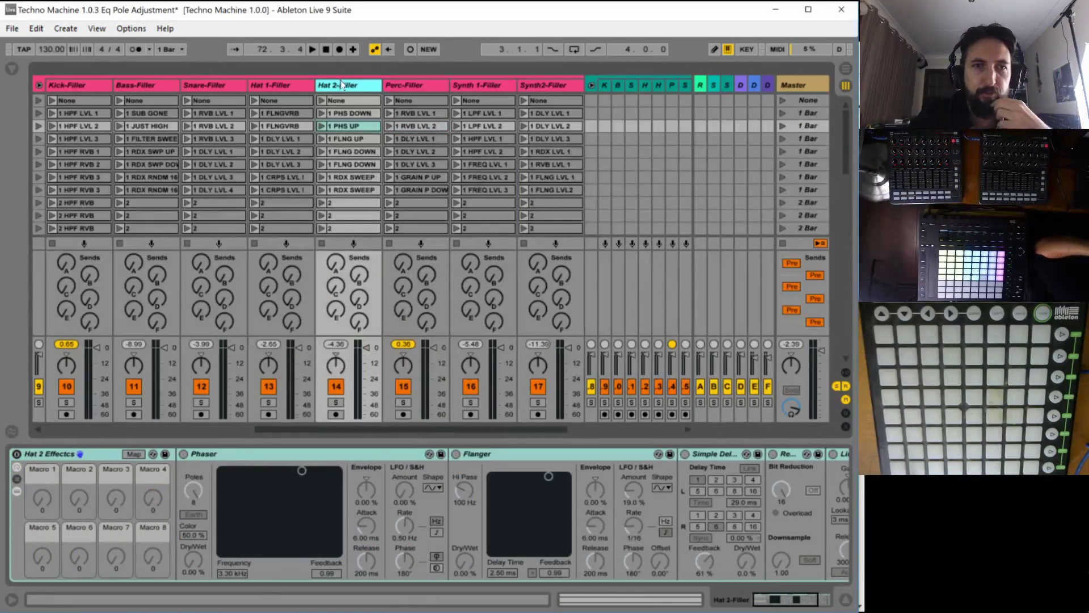
click(341, 99)
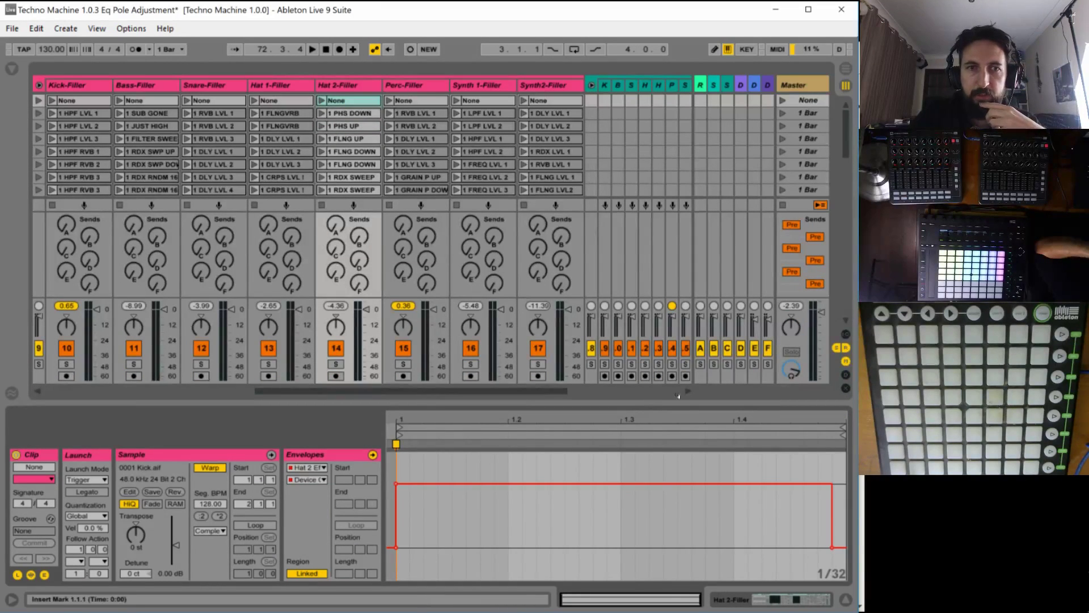
click(412, 101)
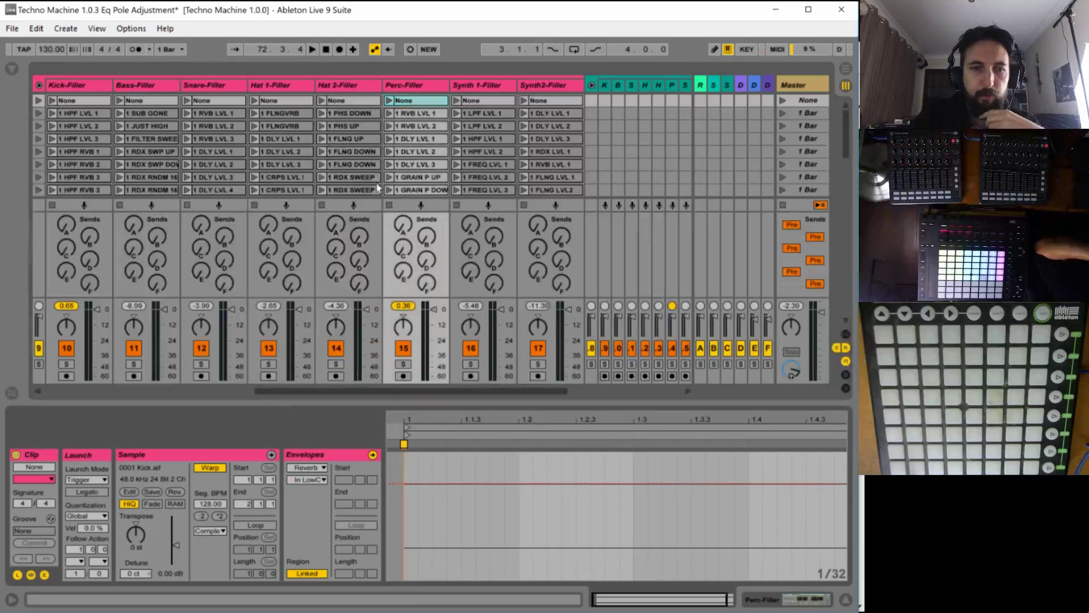
click(319, 467)
click(310, 489)
click(310, 480)
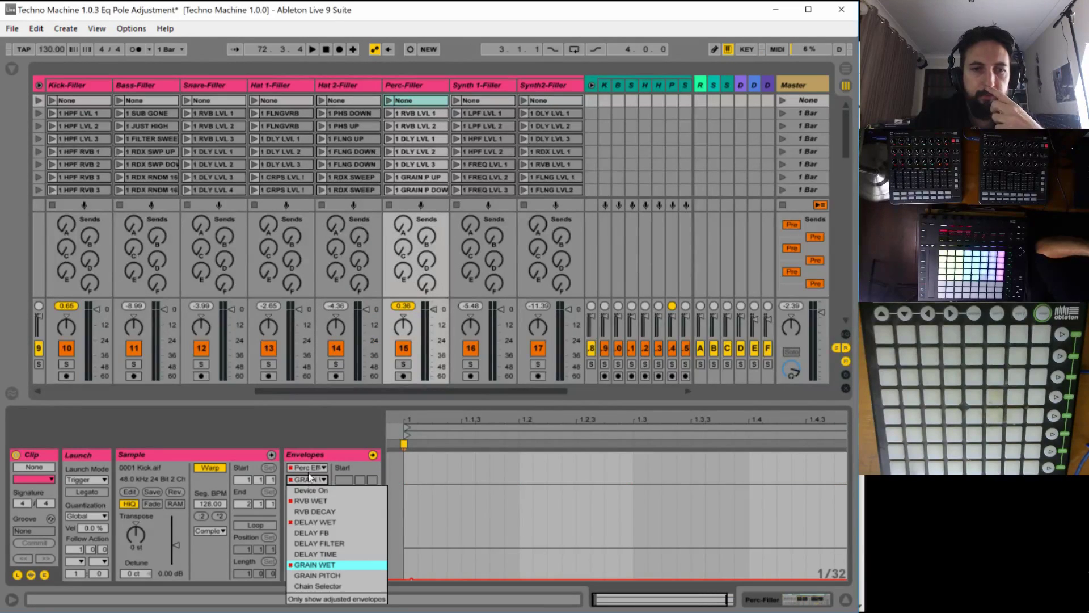
click(319, 490)
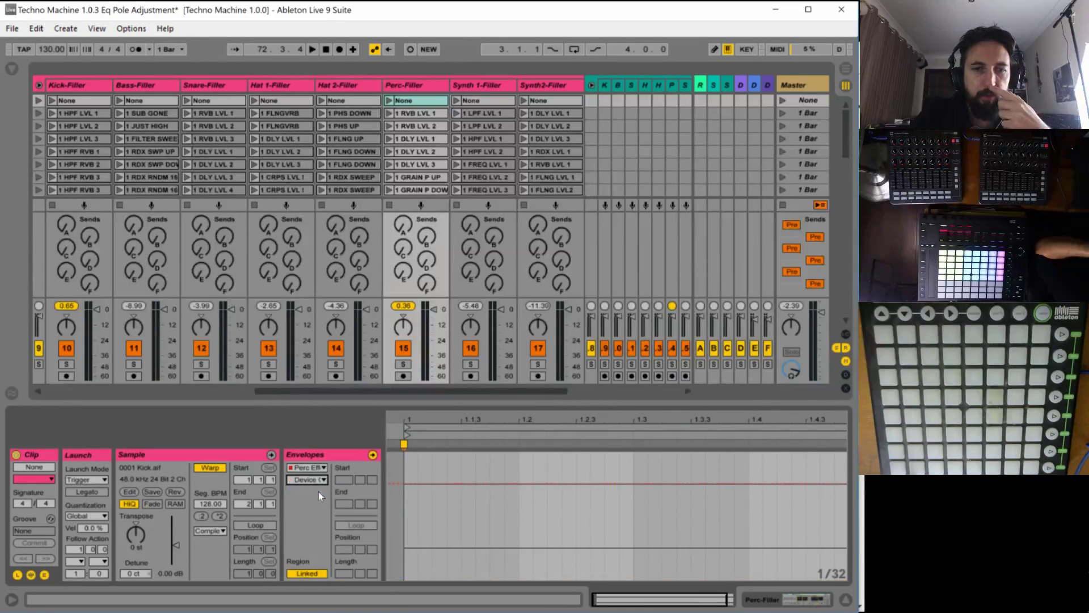
click(403, 483)
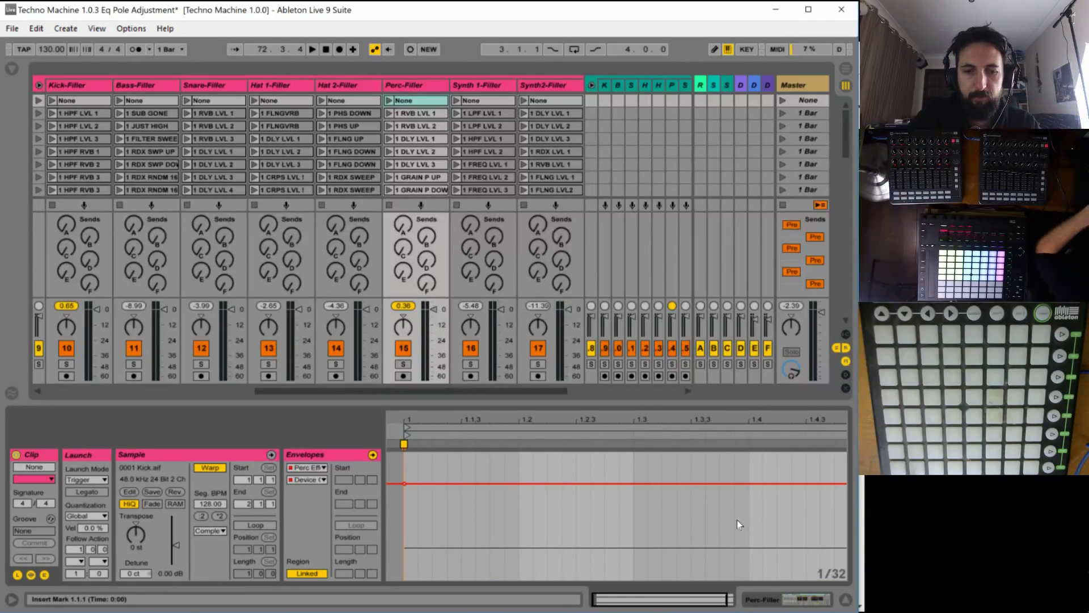
key(ctrl+b)
click(844, 547)
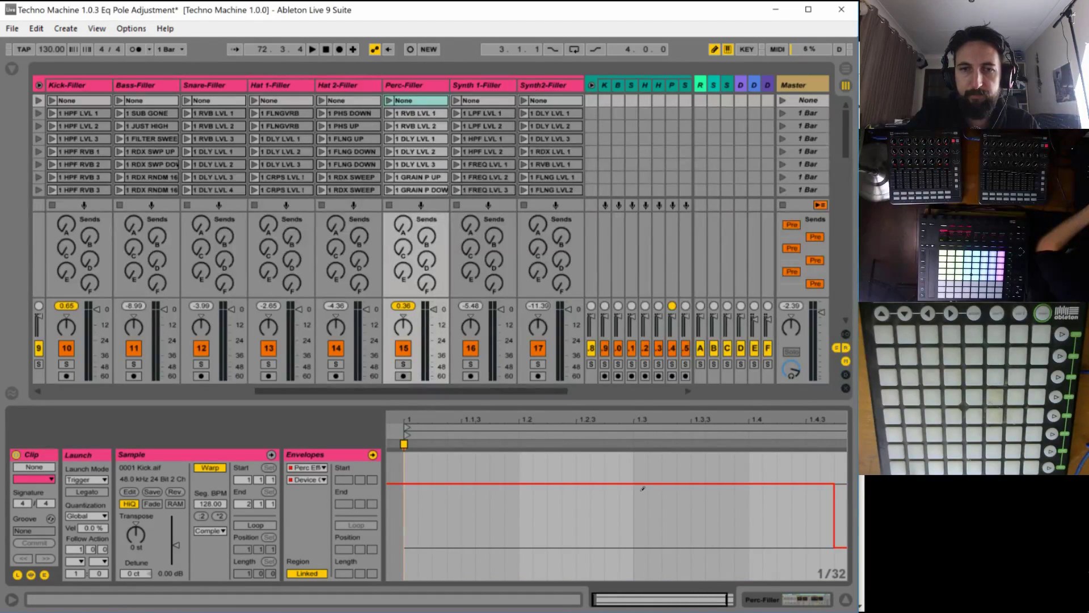
Audition Perc-Filler's RVB LVL 1 and None clips with the Perc Effects rack shown, and recheck the None clip's Device On envelope.
key(ctrl+b)
click(389, 114)
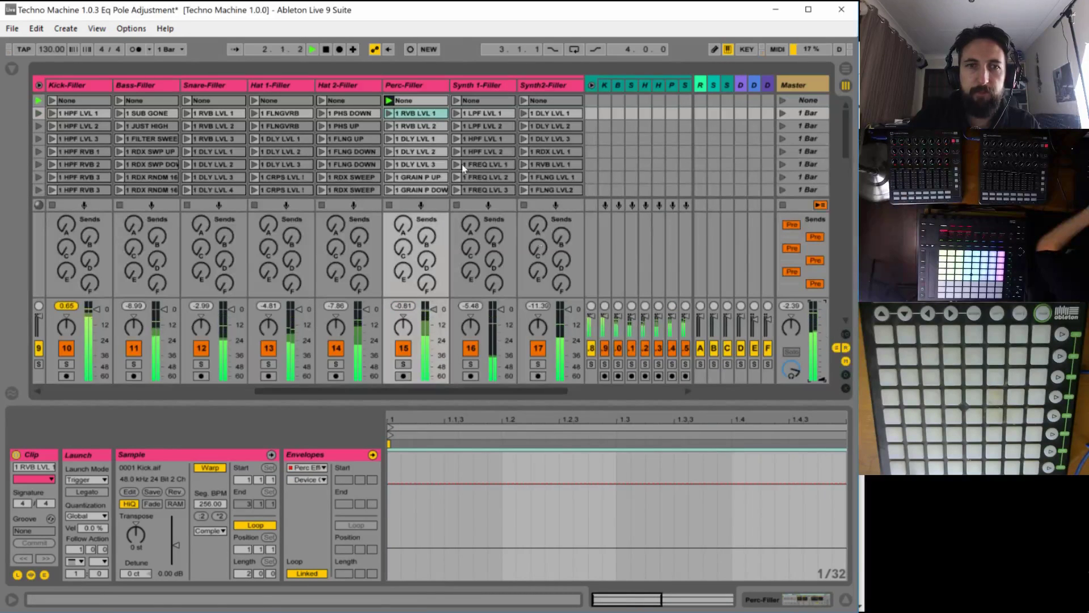
click(405, 88)
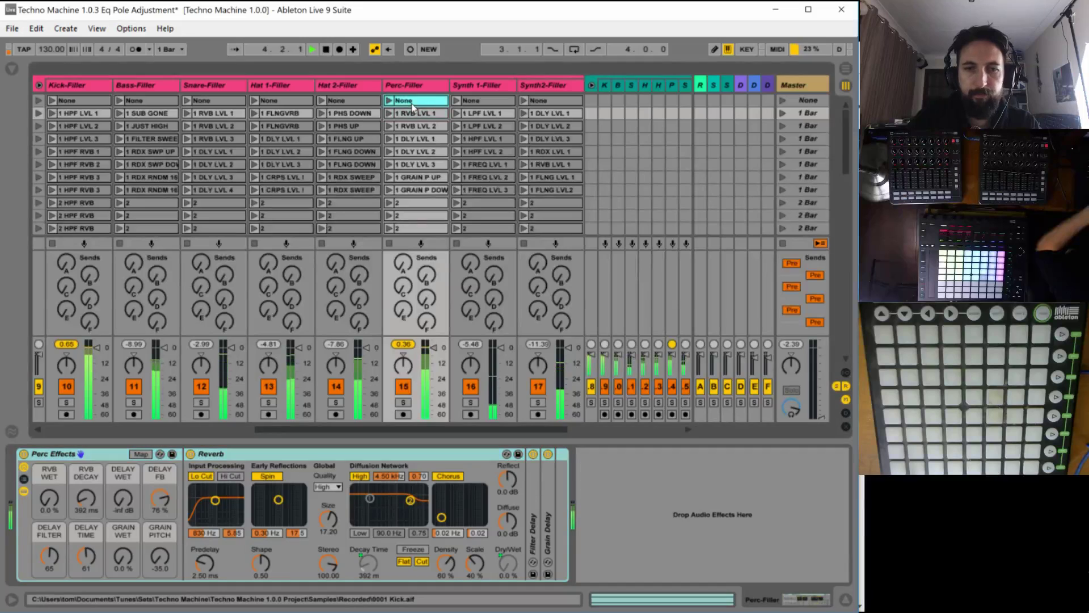
click(412, 101)
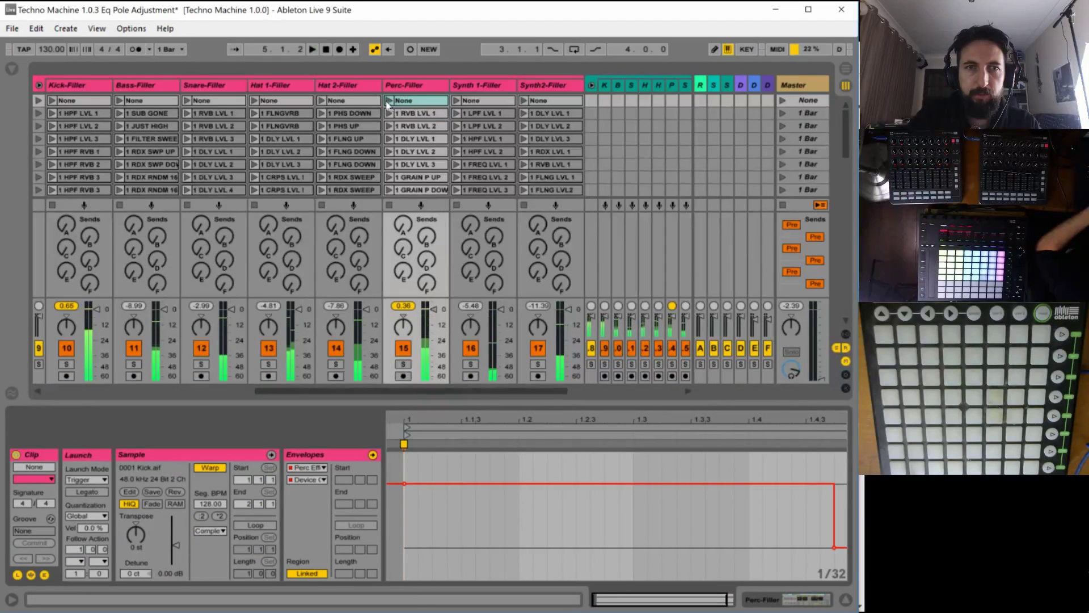
key(space)
key(Return)
click(411, 90)
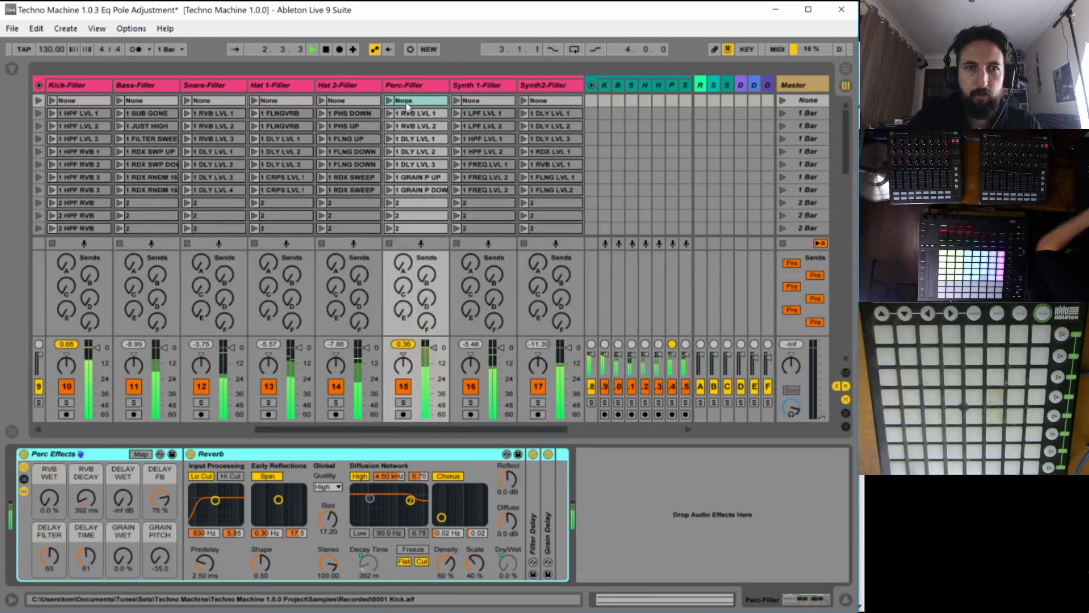
click(396, 103)
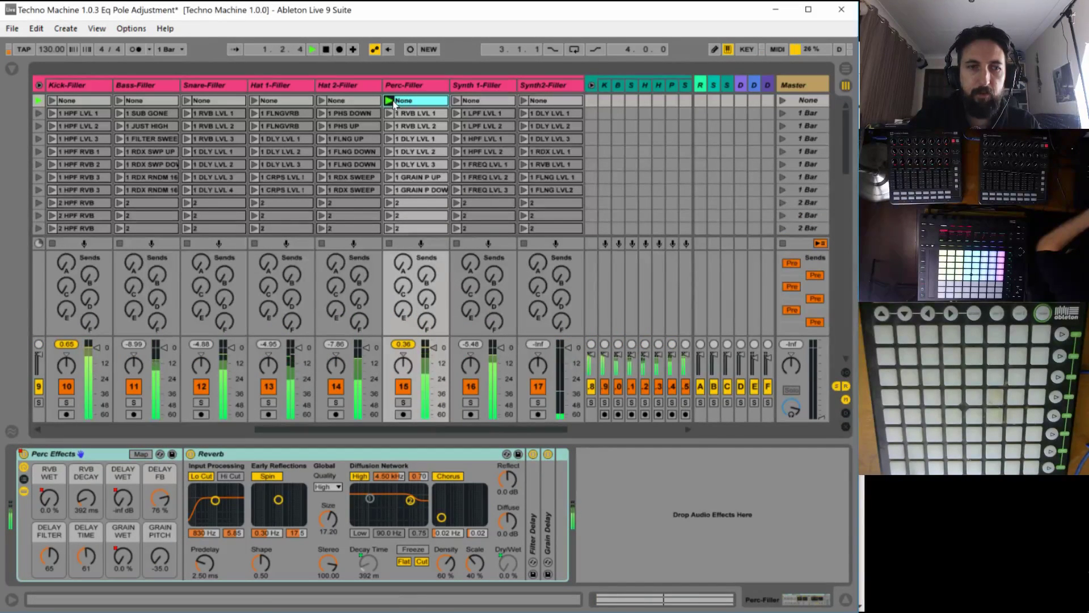
click(402, 106)
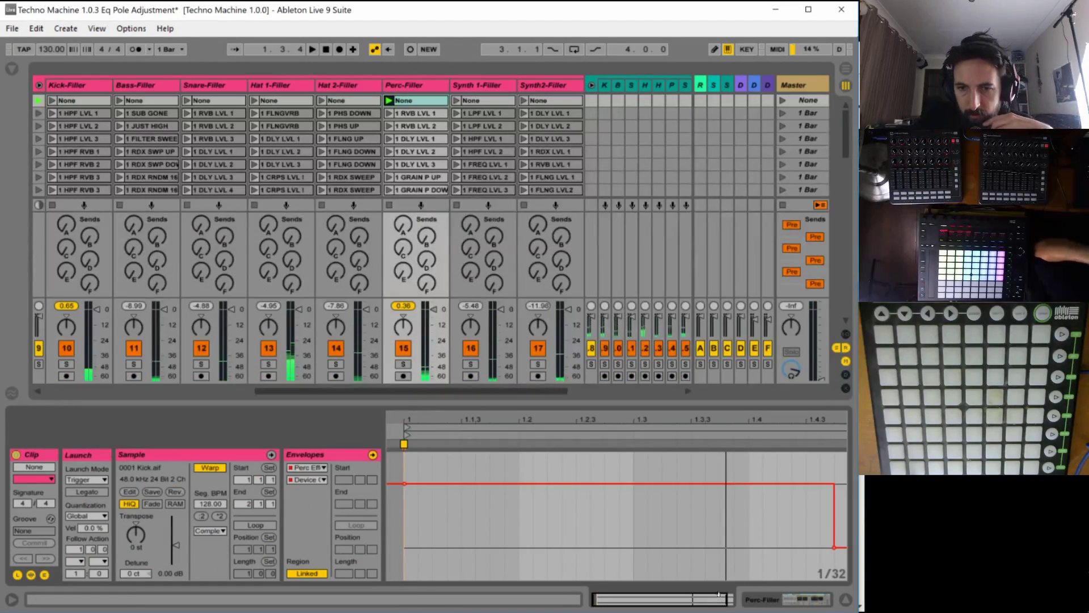
In Perc-Filler's None clip, clear the Device On envelope from 1.4 onward and redraw only the last visible 1/32 as off.
drag(711, 597, 716, 561)
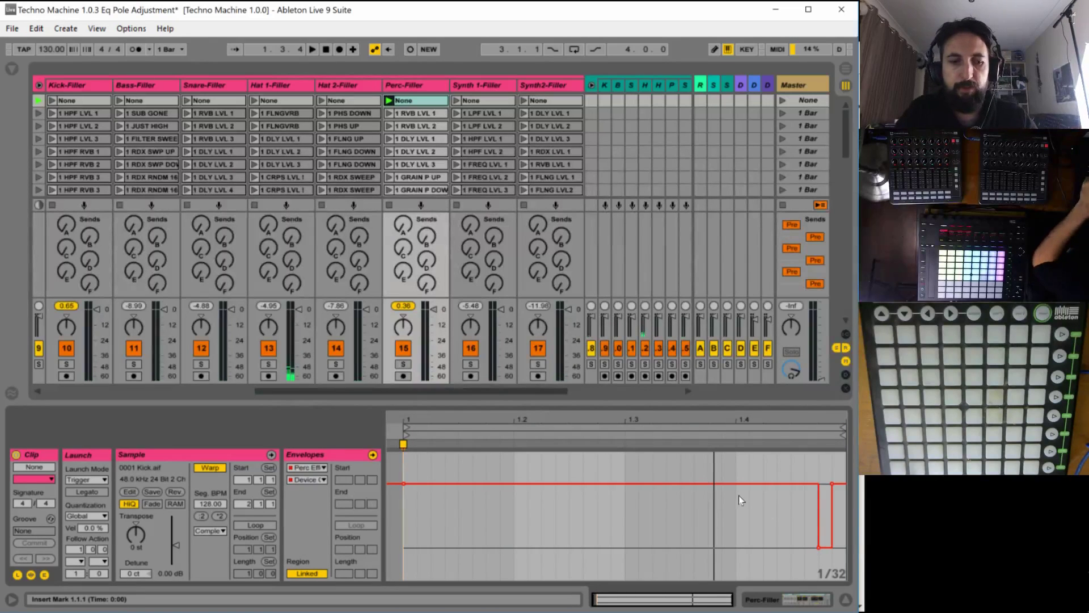
drag(736, 494, 848, 499)
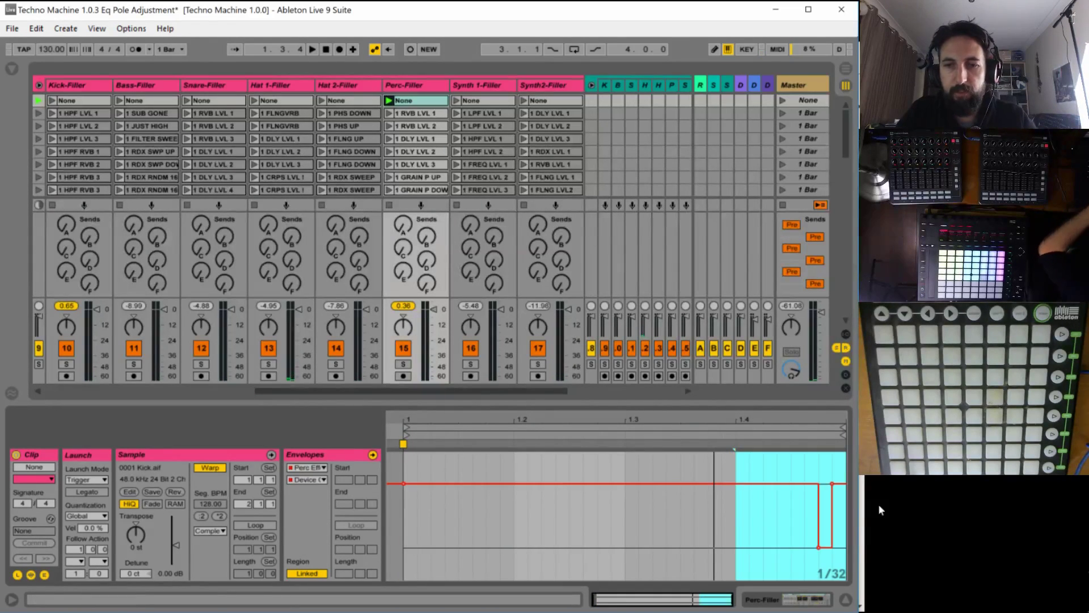
key(Delete)
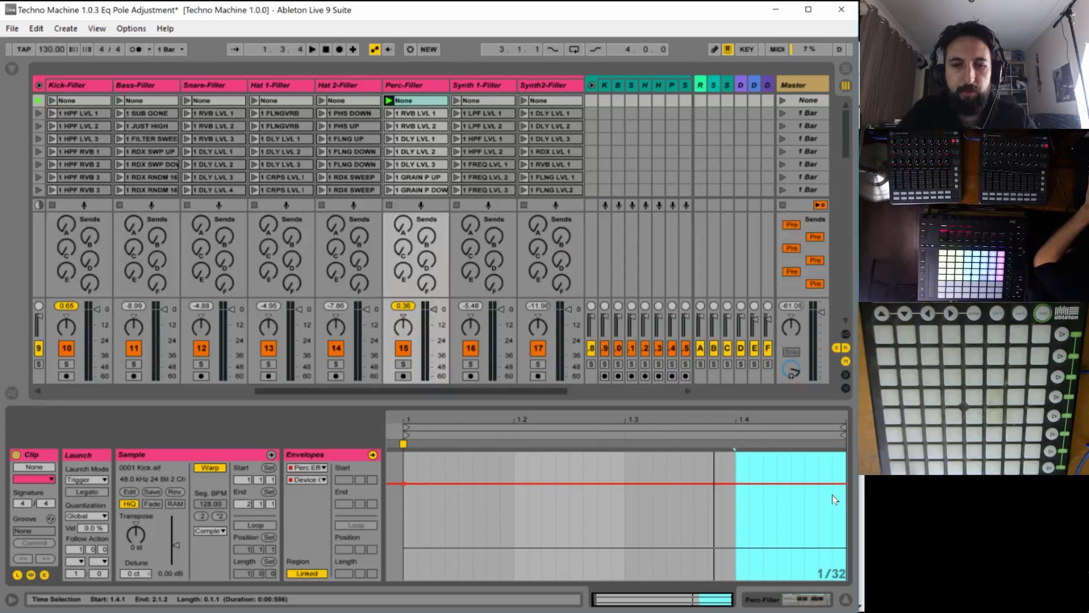
key(ctrl+b)
click(841, 542)
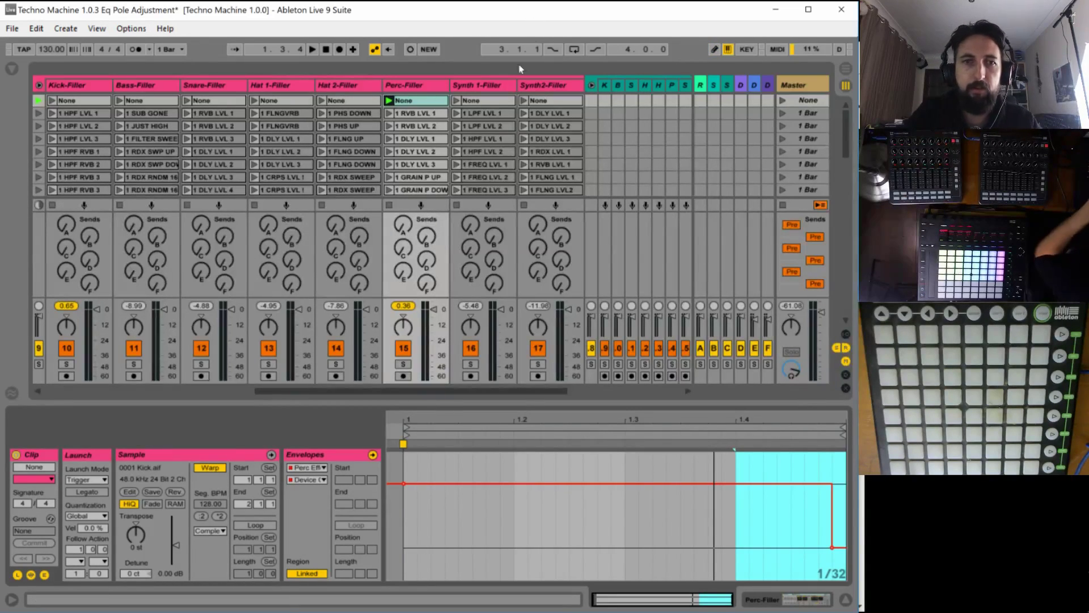
Show the Perc Effects rack and audition Perc-Filler's None clip followed by RVB LVL 1.
click(412, 86)
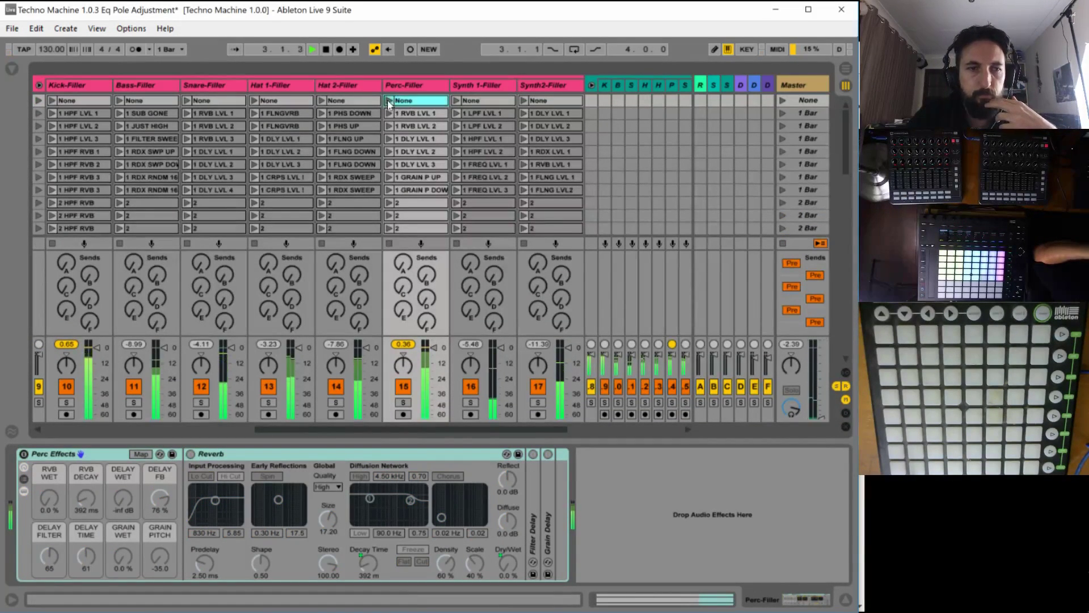
click(389, 101)
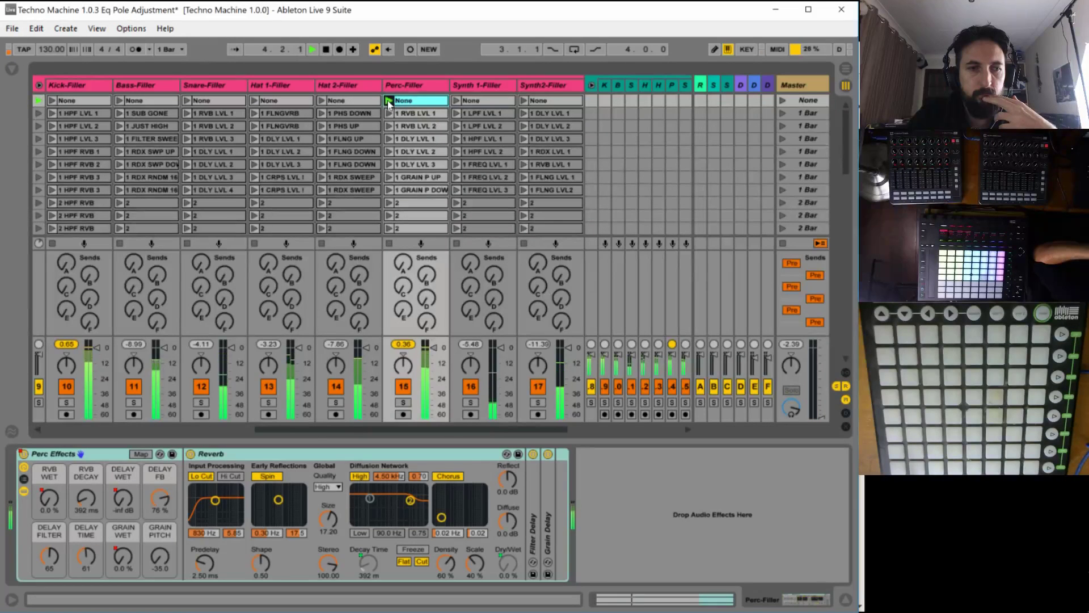
click(389, 113)
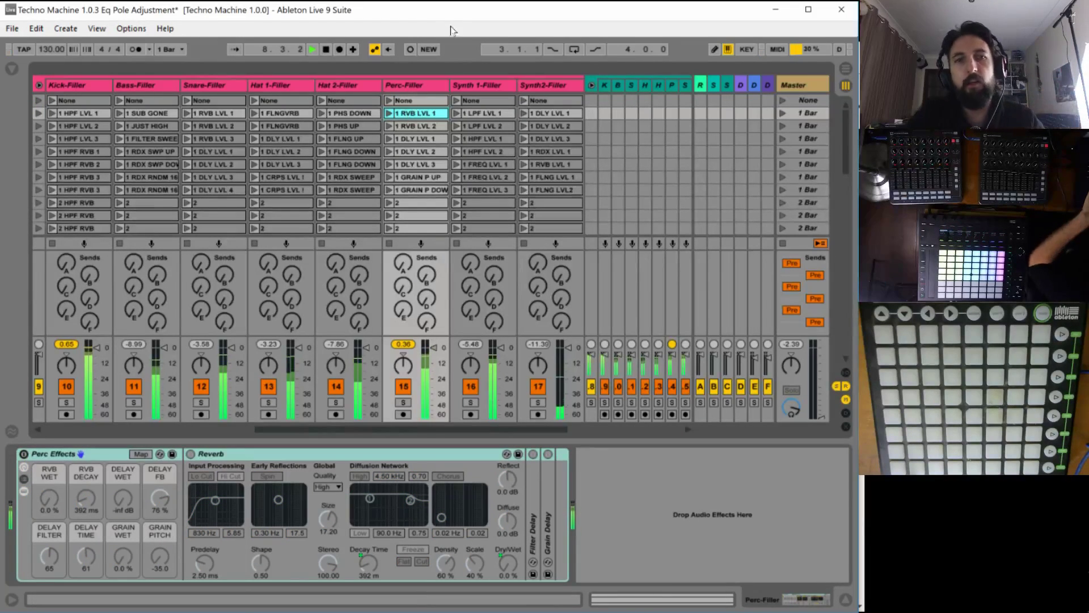
In Synth 1-Filler's None clip, draw the Synth 1 FX Device On envelope off for the last 1/32, and audition it and LPF LVL 1.
click(472, 86)
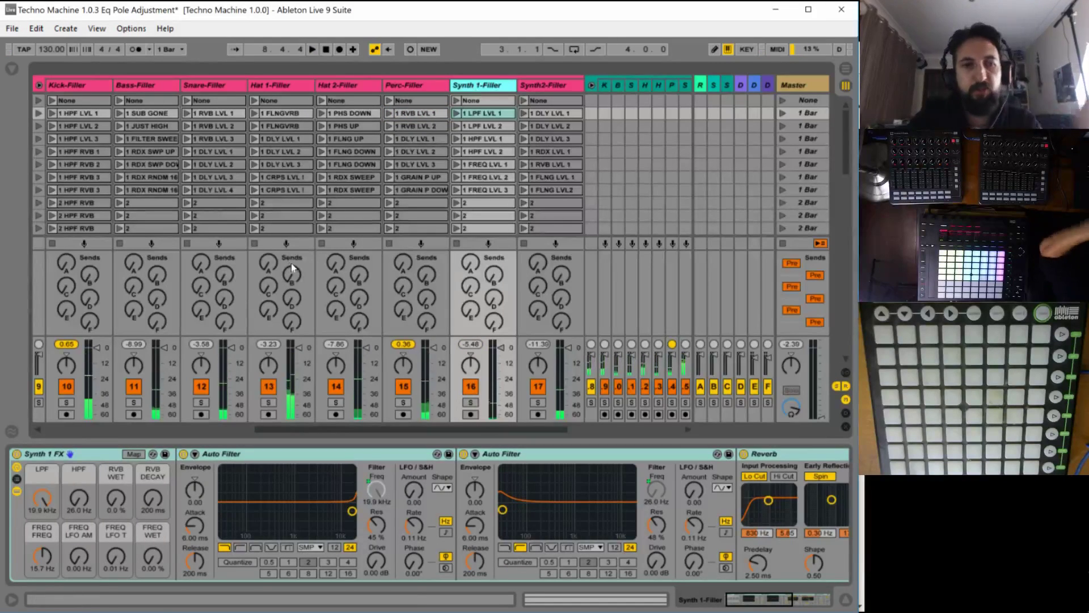
click(478, 101)
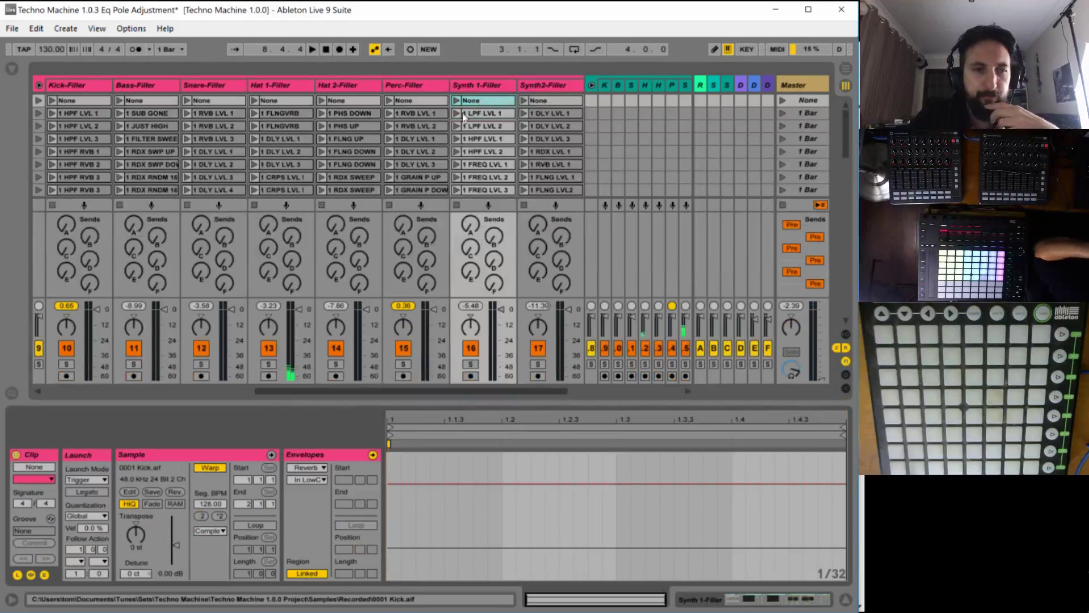
click(325, 468)
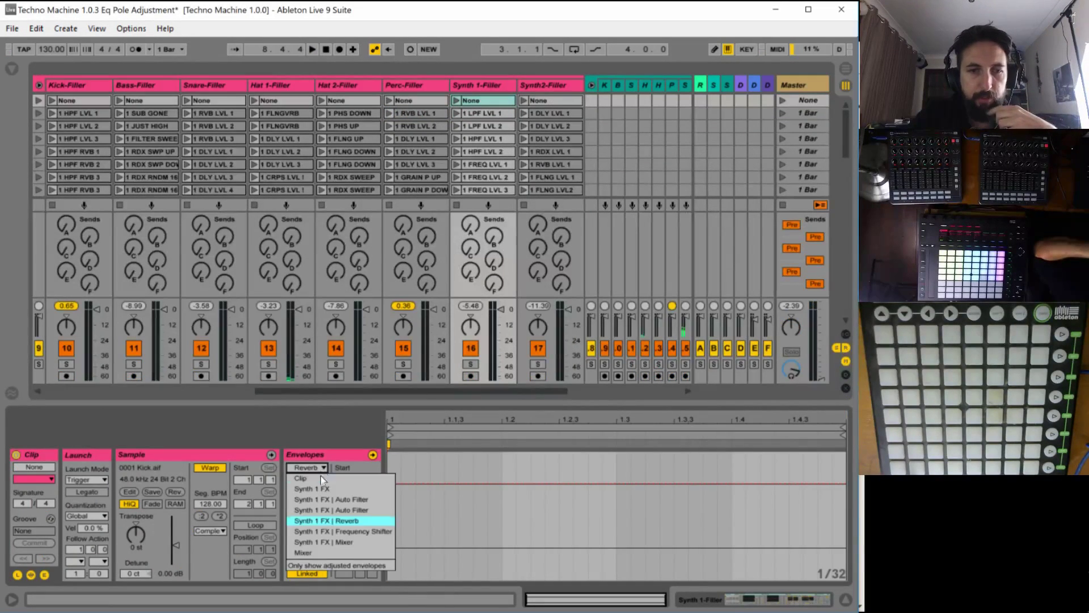
click(321, 492)
click(309, 480)
click(311, 496)
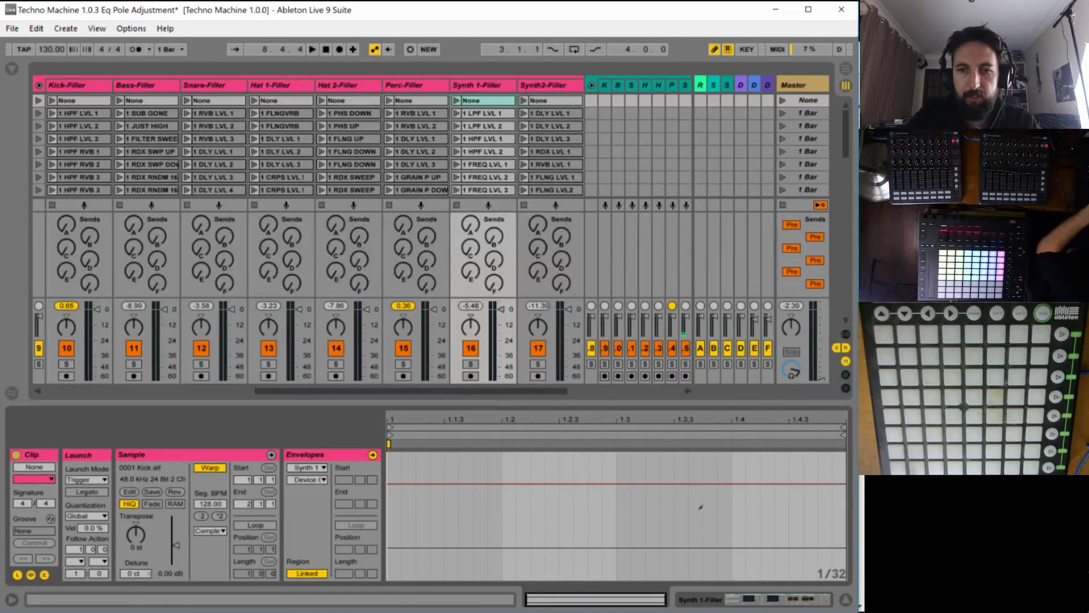
key(ctrl+b)
click(842, 518)
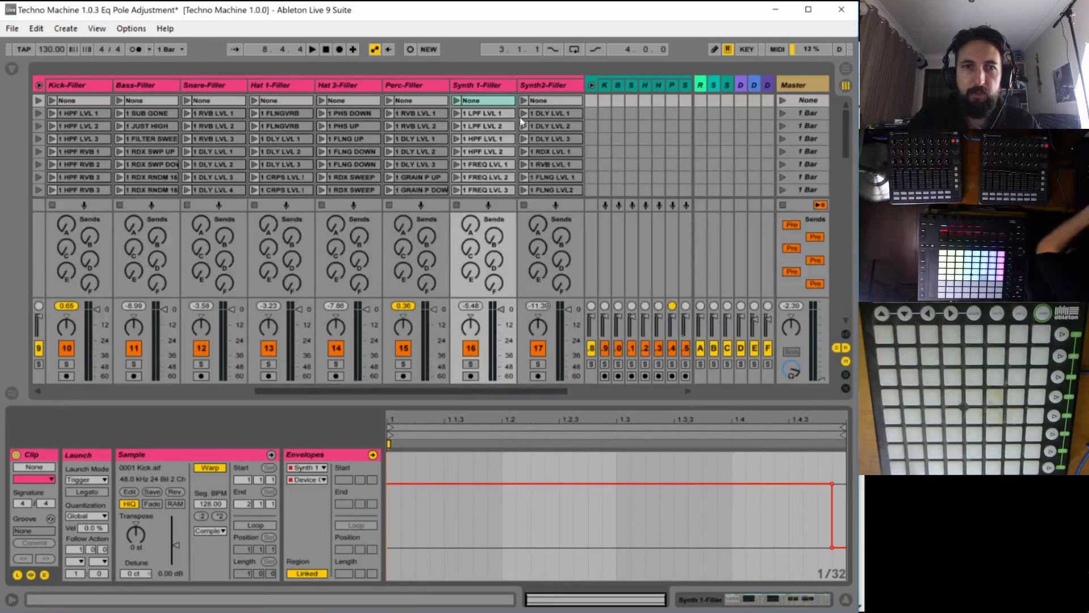
click(455, 101)
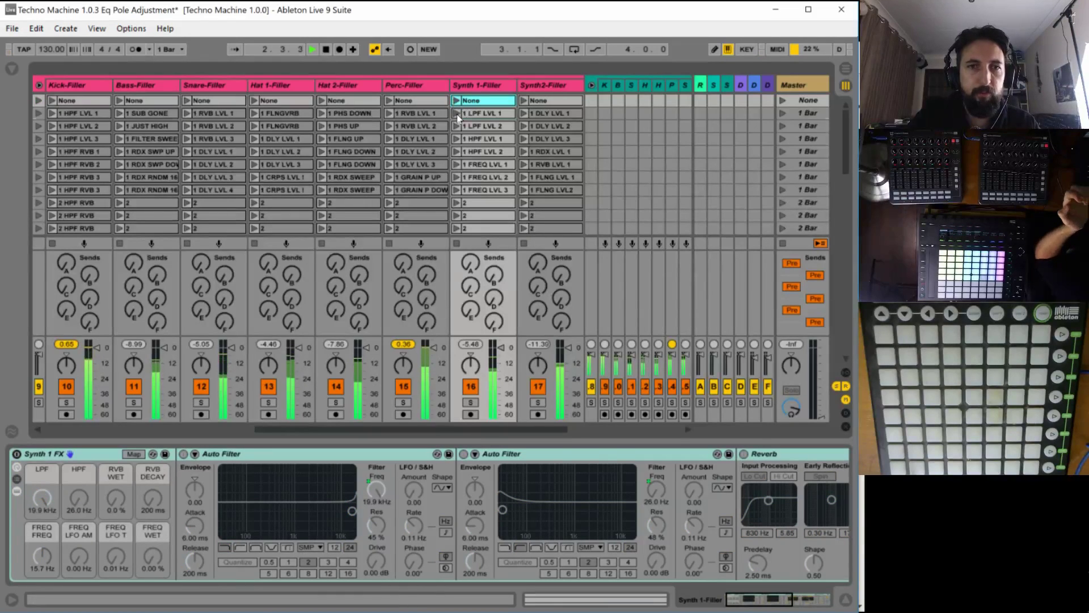
click(457, 113)
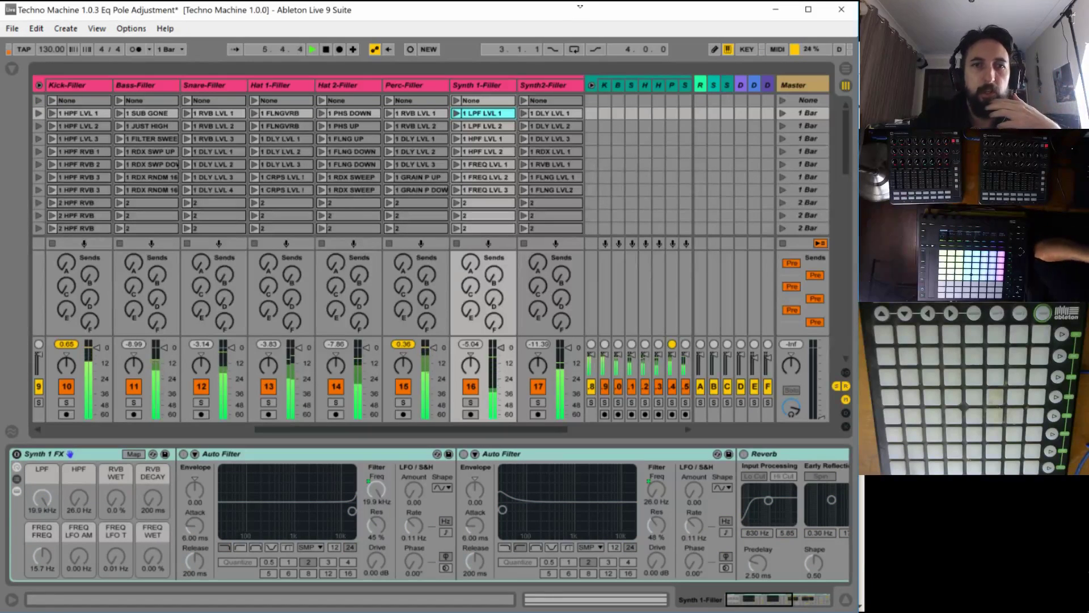
In Synth2-Filler's None clip, choose the Synth 2 FX Device On envelope and draw the bar's last 1/32 as off.
click(543, 86)
key(Up)
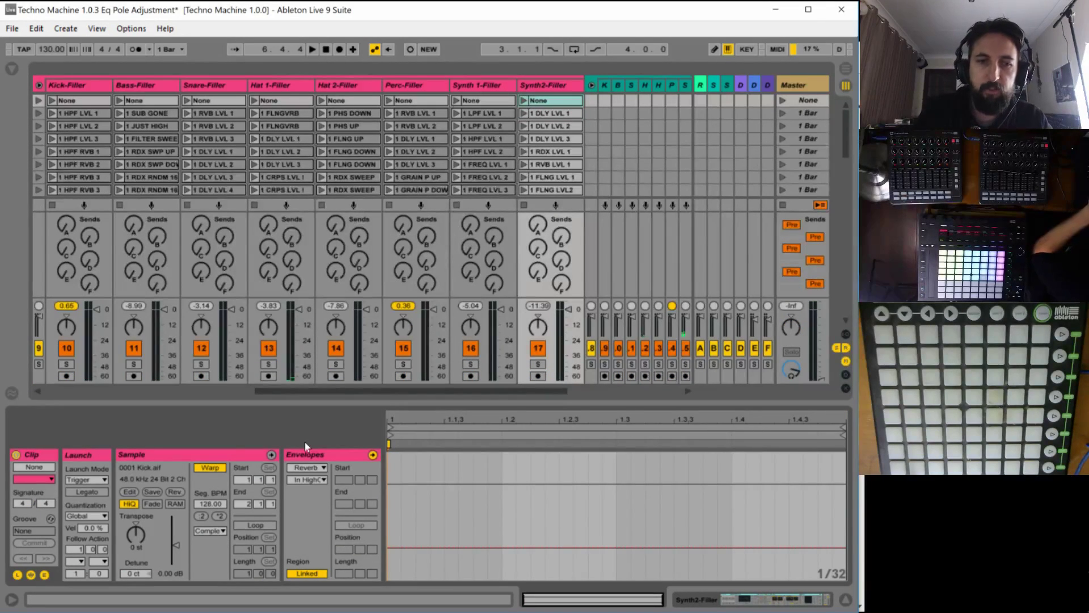
click(310, 471)
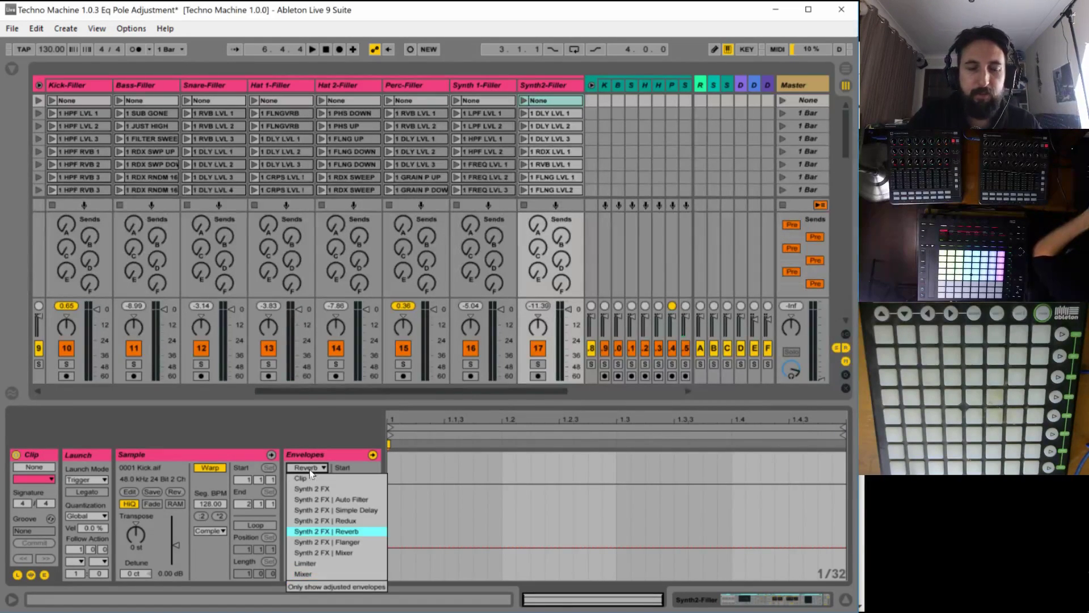
click(310, 469)
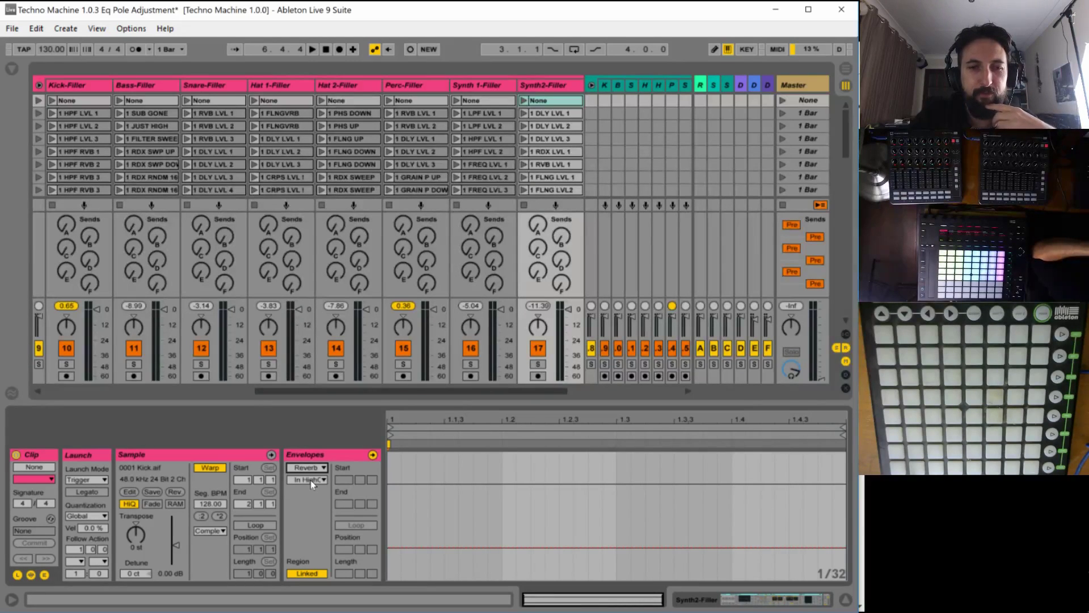
click(311, 480)
click(325, 488)
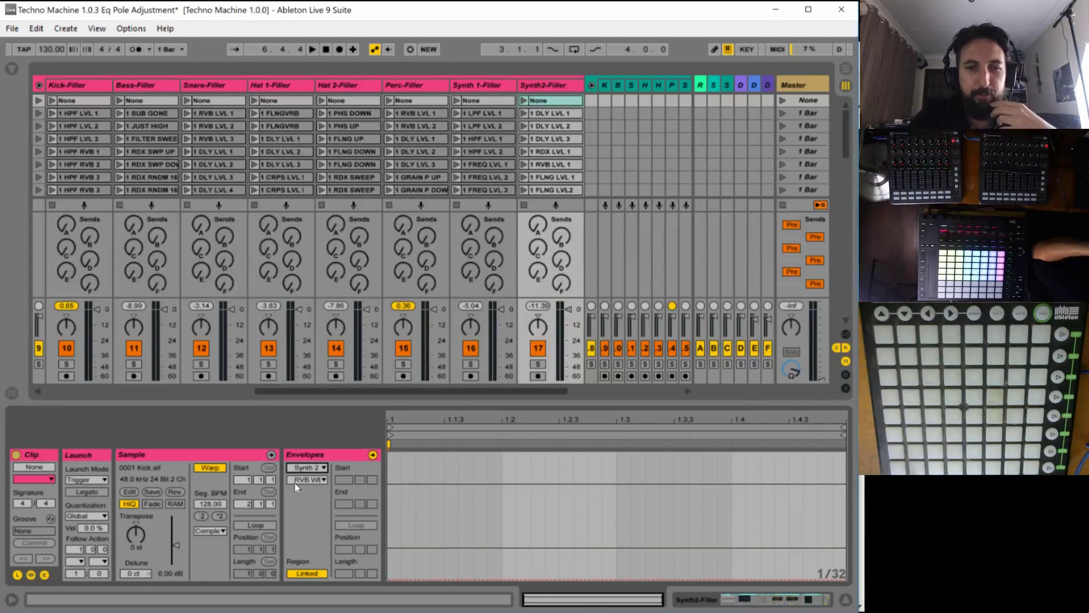
click(307, 480)
click(351, 499)
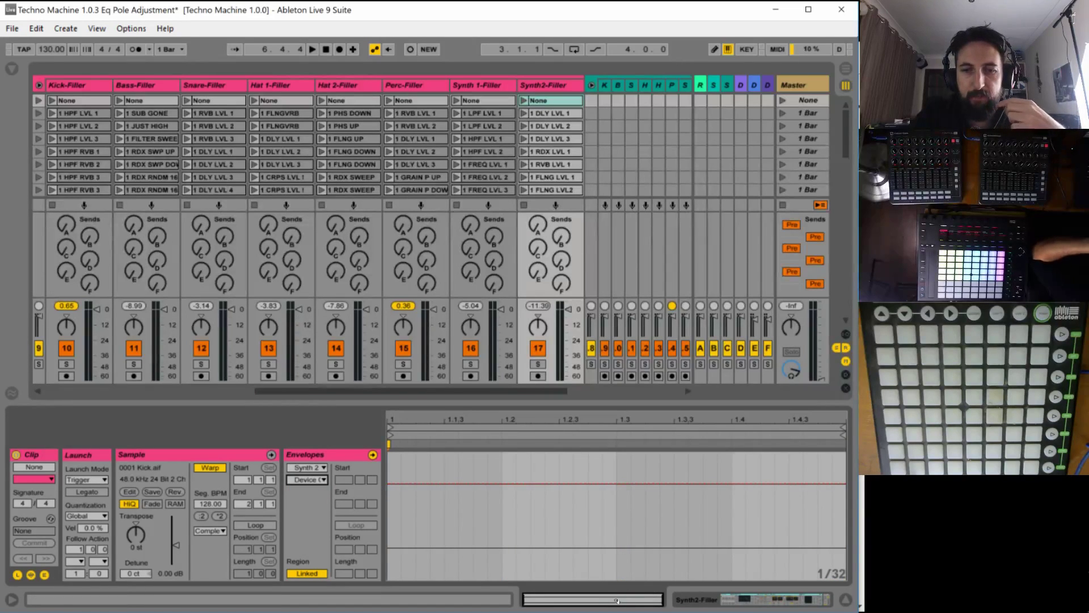
key(b)
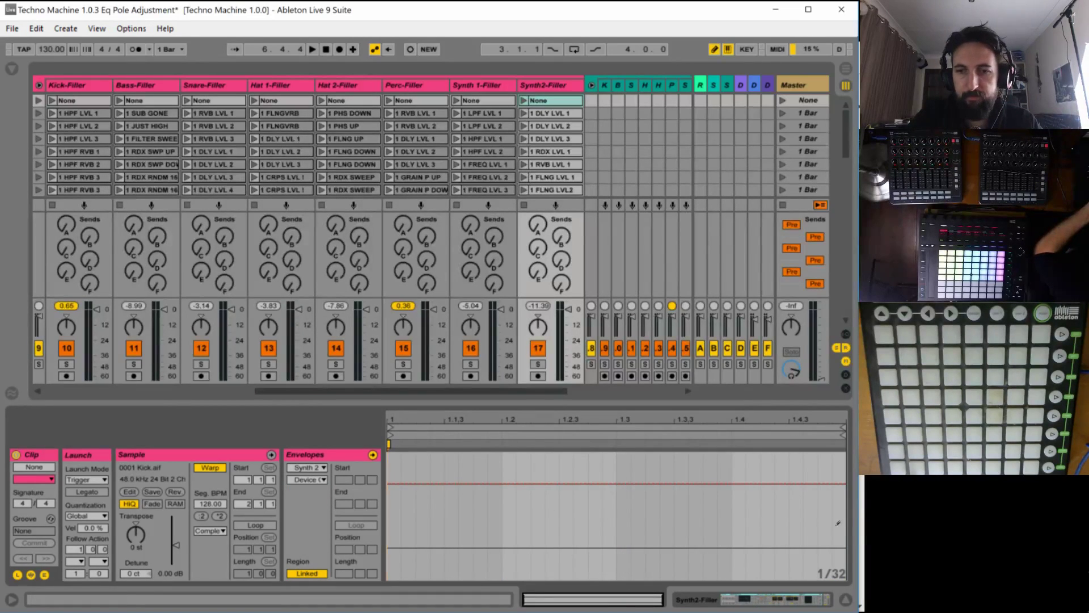
click(842, 530)
key(b)
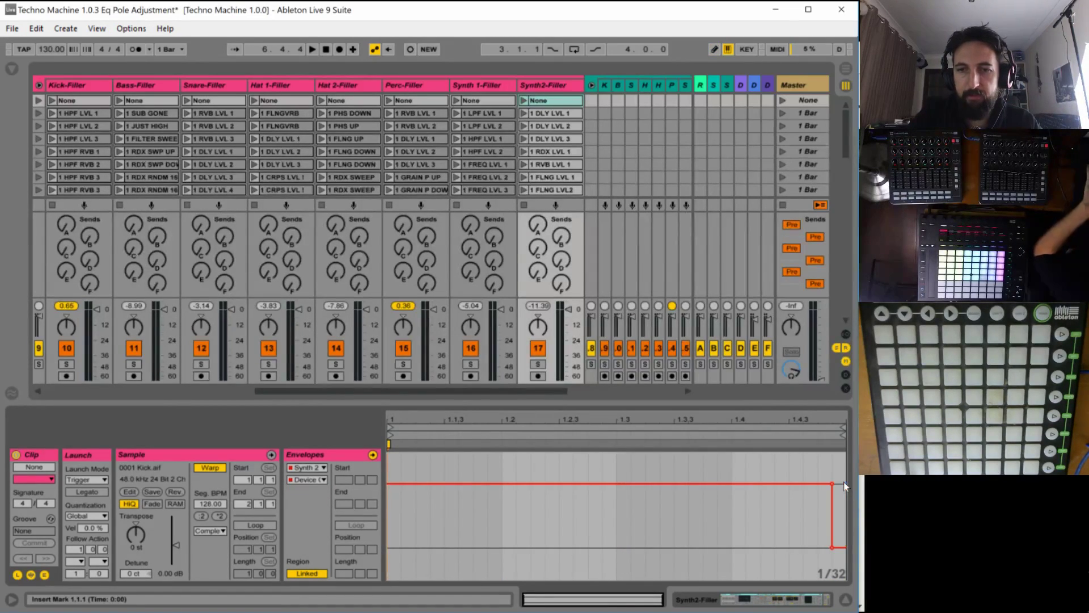
Audition the None clips of Synth2-Filler, Perc-Filler and Hat 2-Filler while checking each track's effects rack.
click(523, 100)
click(524, 90)
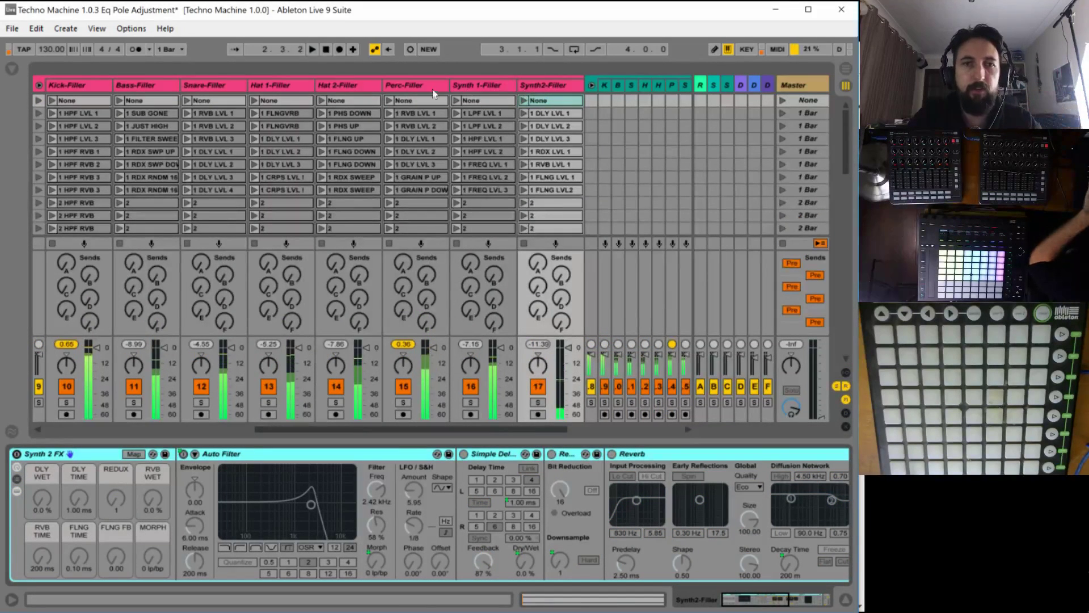
click(404, 85)
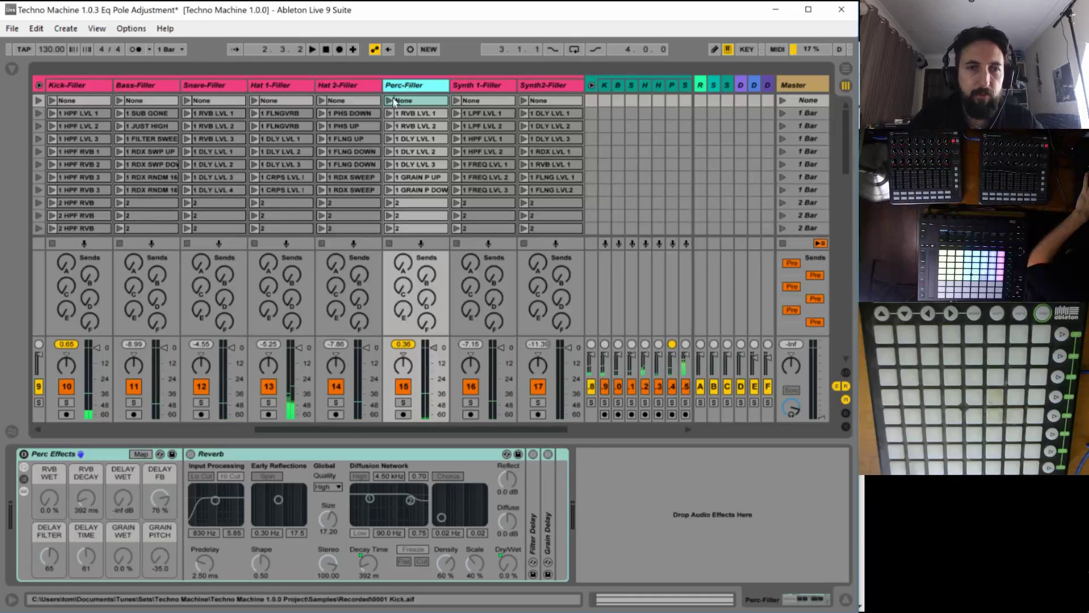
click(390, 101)
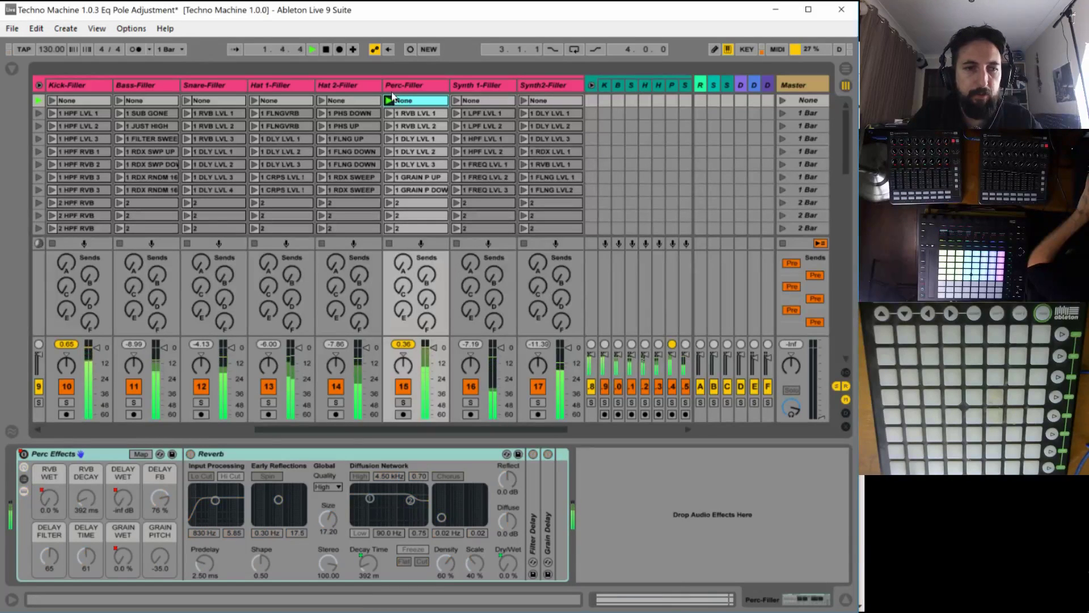
click(333, 84)
click(322, 102)
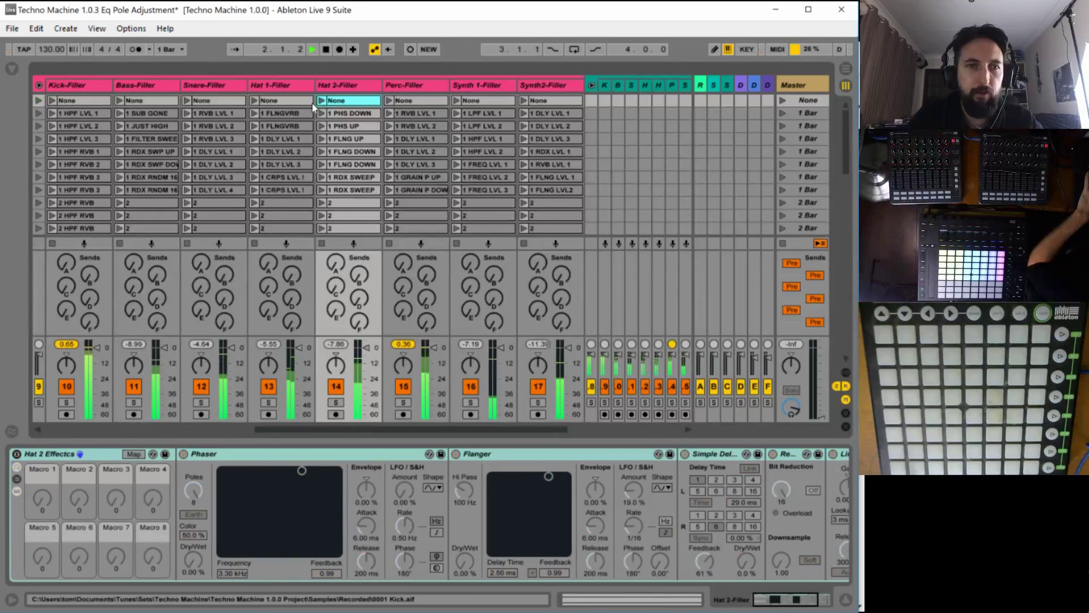
Clear the Hat 1 Effects Device On envelope in Hat 1-Filler's None clip.
click(276, 85)
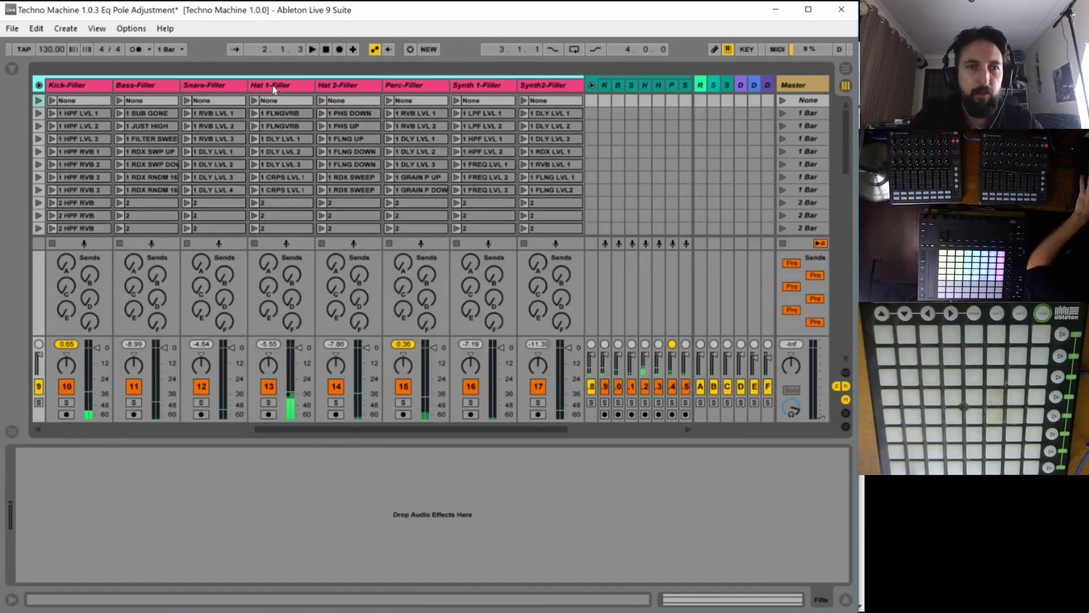
click(273, 100)
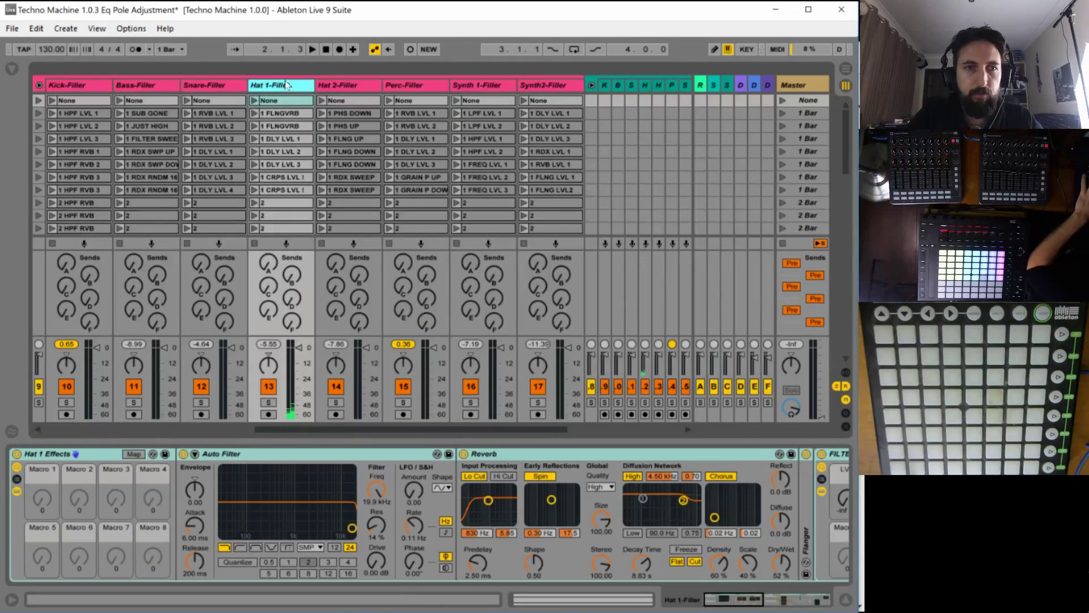
key(shift+Tab)
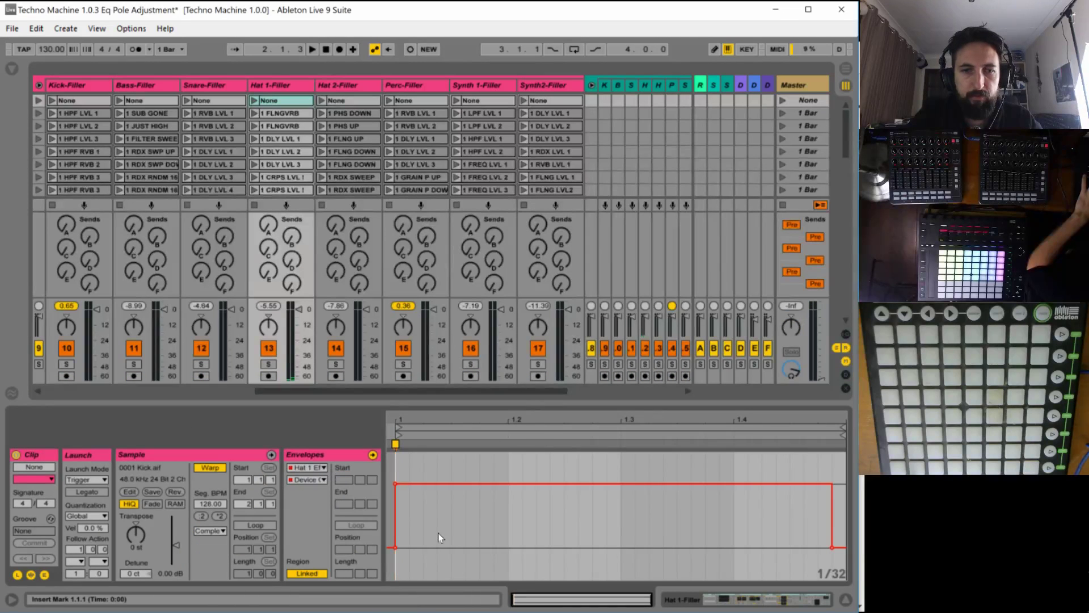
click(322, 479)
click(327, 487)
click(481, 532)
key(ctrl+a)
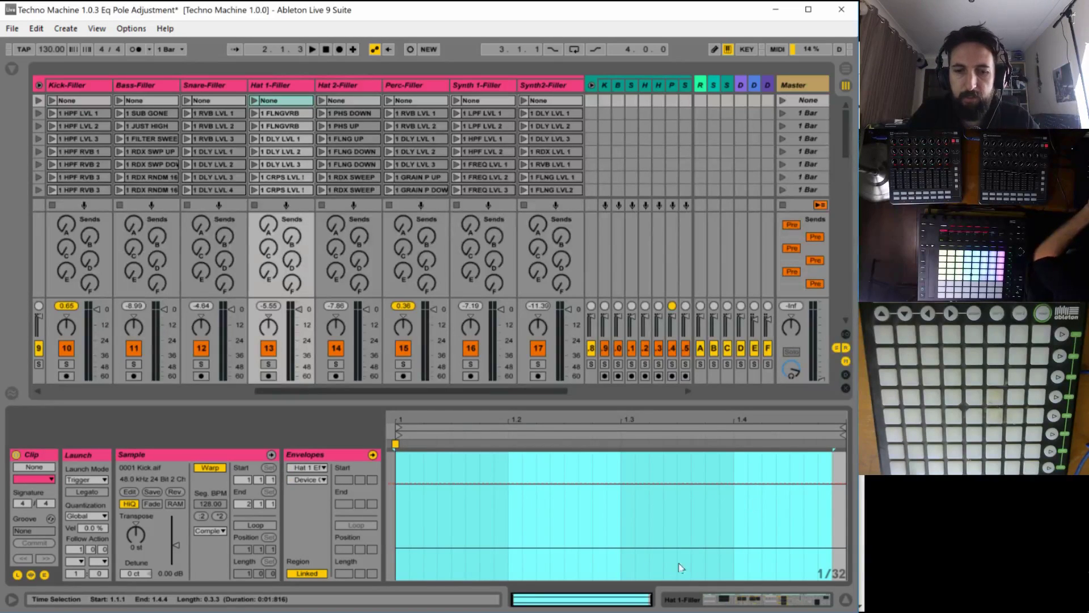
In Hat 1-Filler's None clip, draw the Hat 1 Effects Device On envelope off for the last 1/32, and audition the clip.
key(b)
click(842, 546)
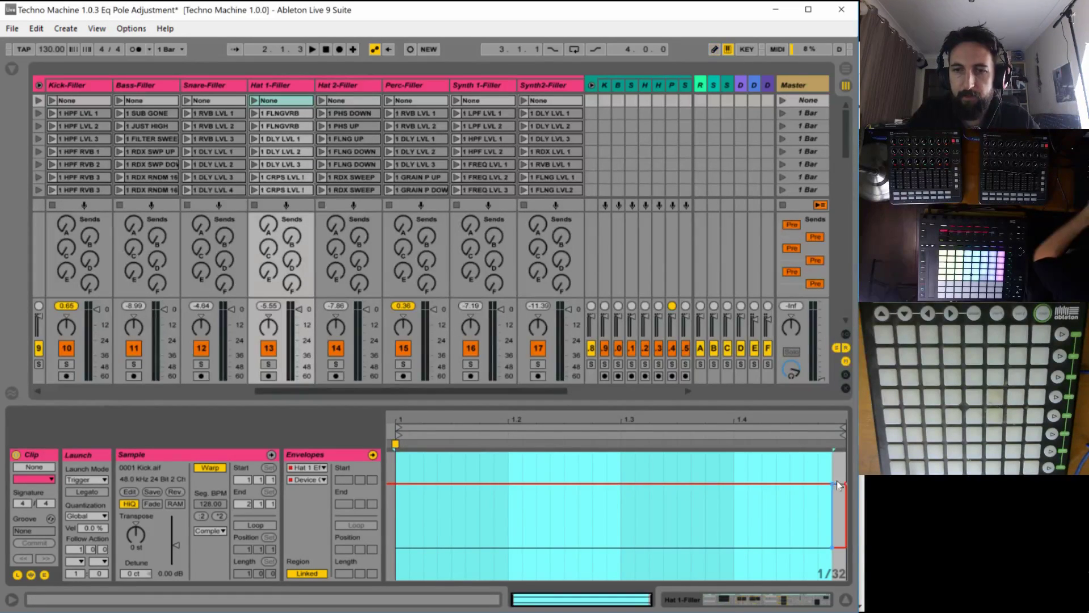
key(shift+Tab)
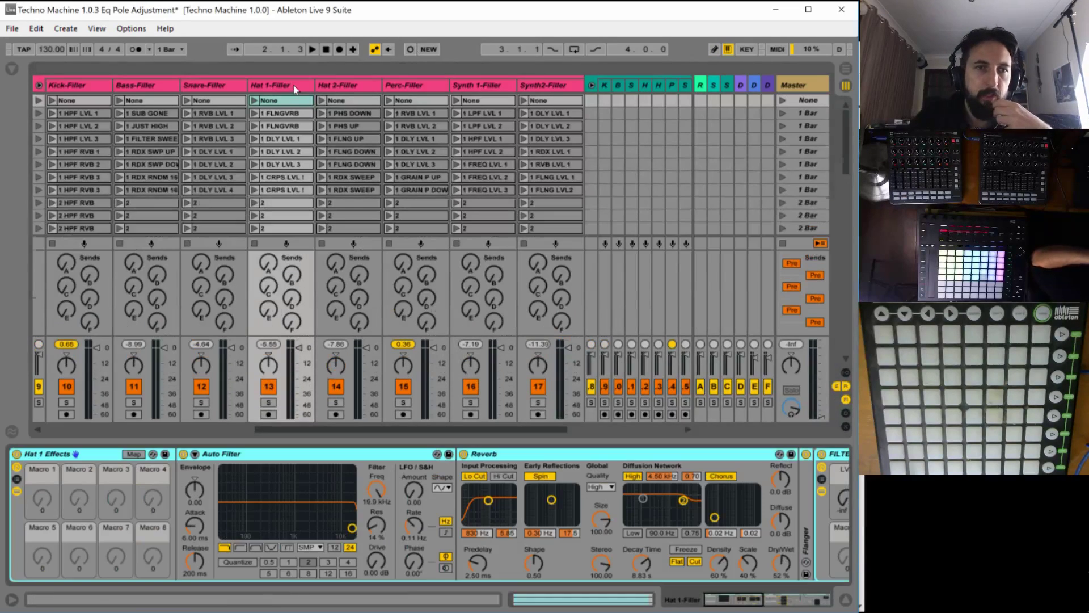
click(254, 100)
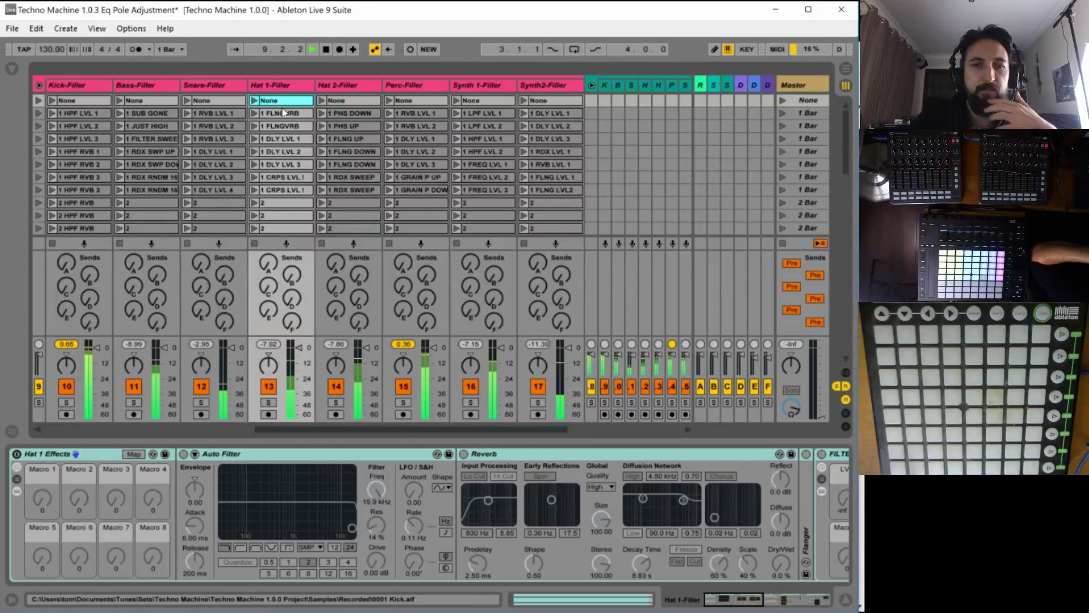
key(space)
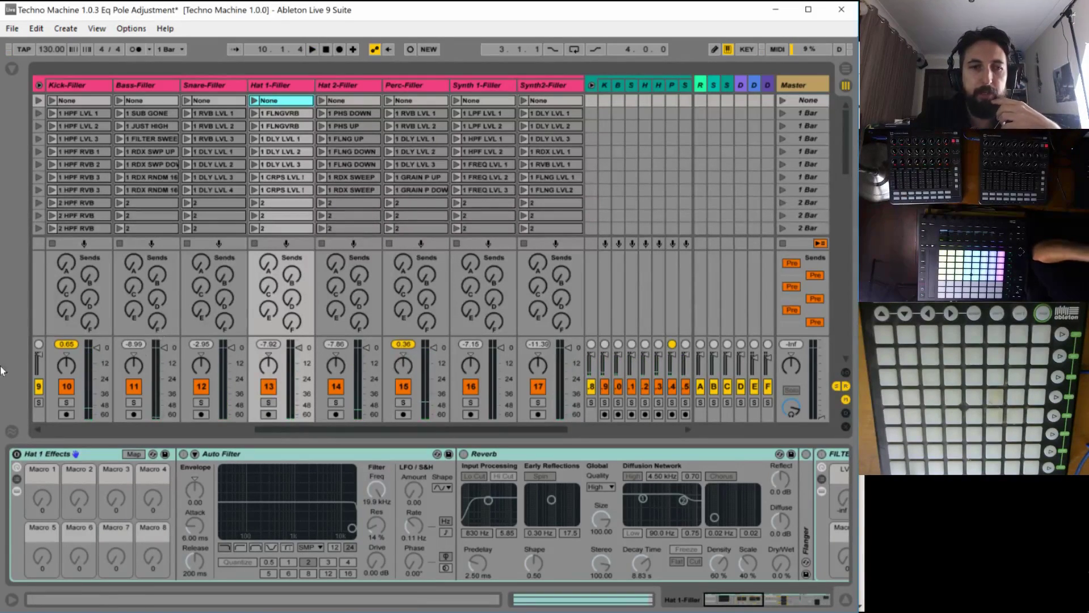
Examine the device chains of the Master and D Dub Delay return tracks, widening the D Dub Delay track, and look over the session's tracks.
drag(267, 434, 23, 433)
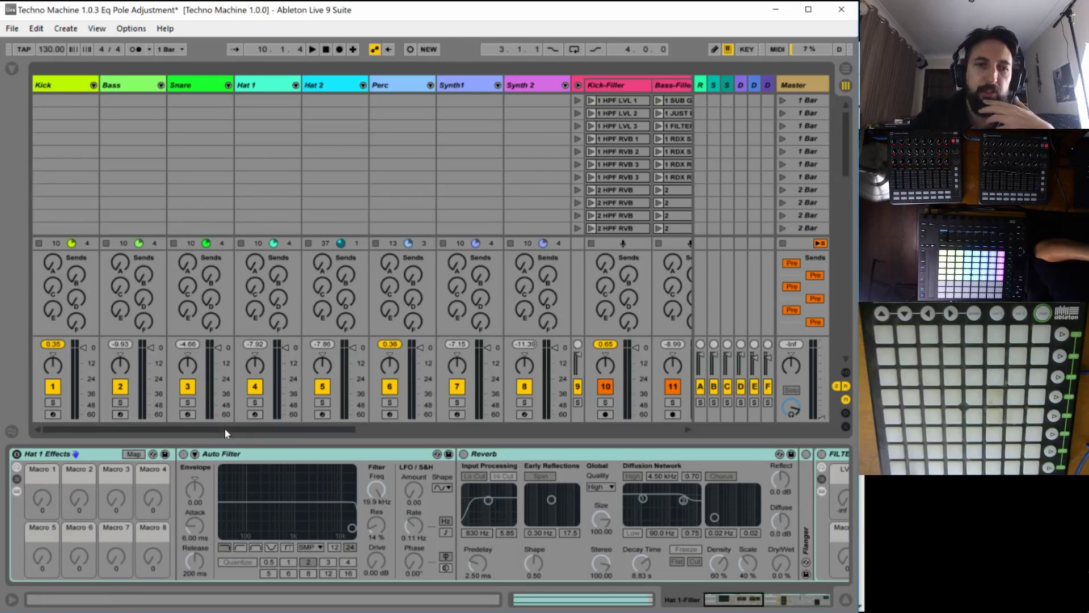
drag(224, 429, 275, 434)
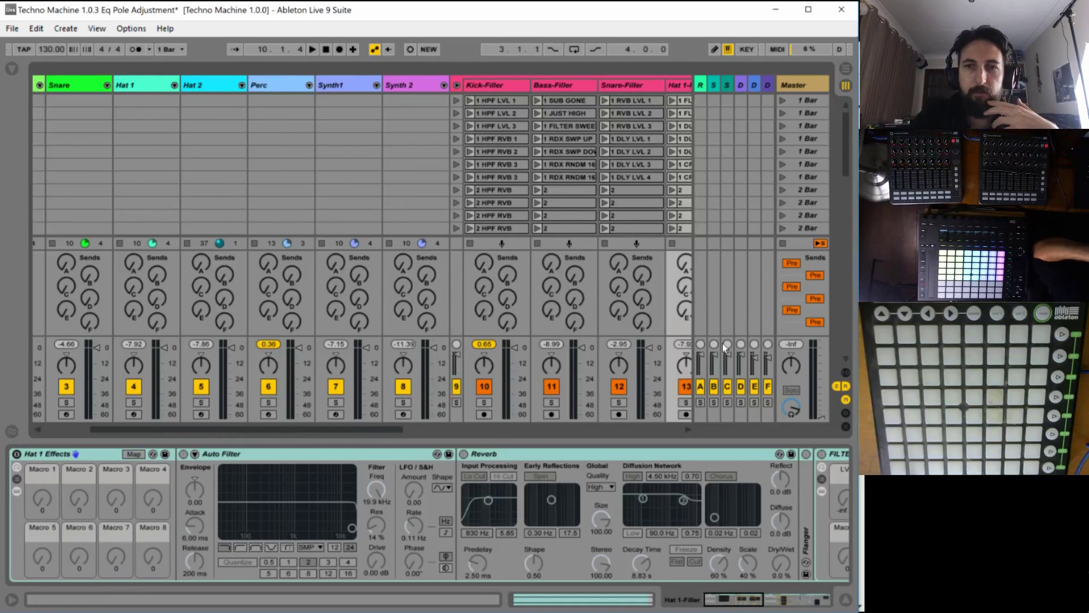
click(798, 86)
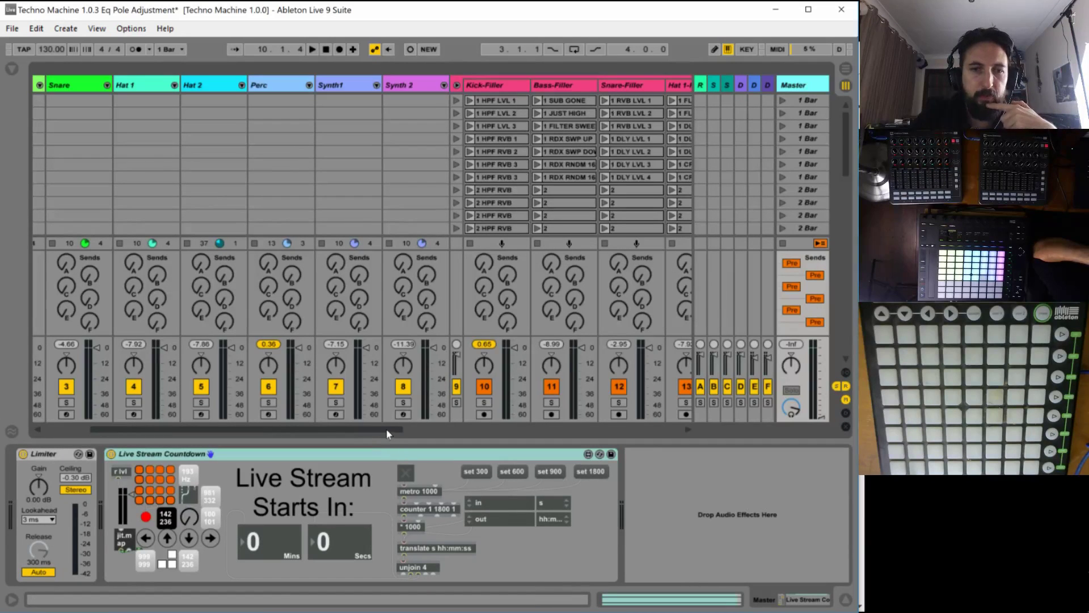
drag(384, 430, 681, 432)
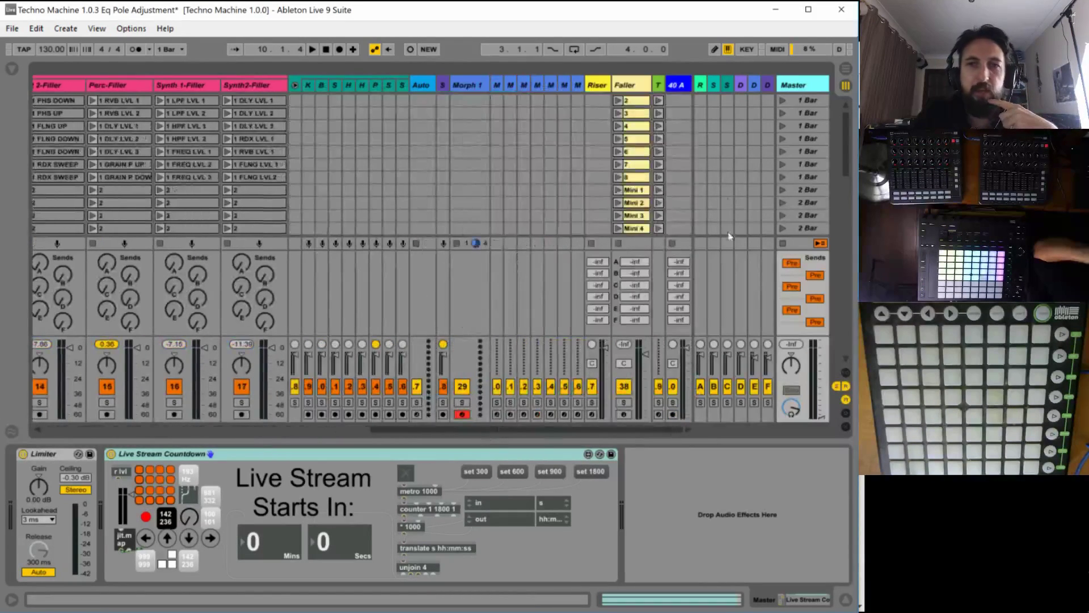
click(740, 86)
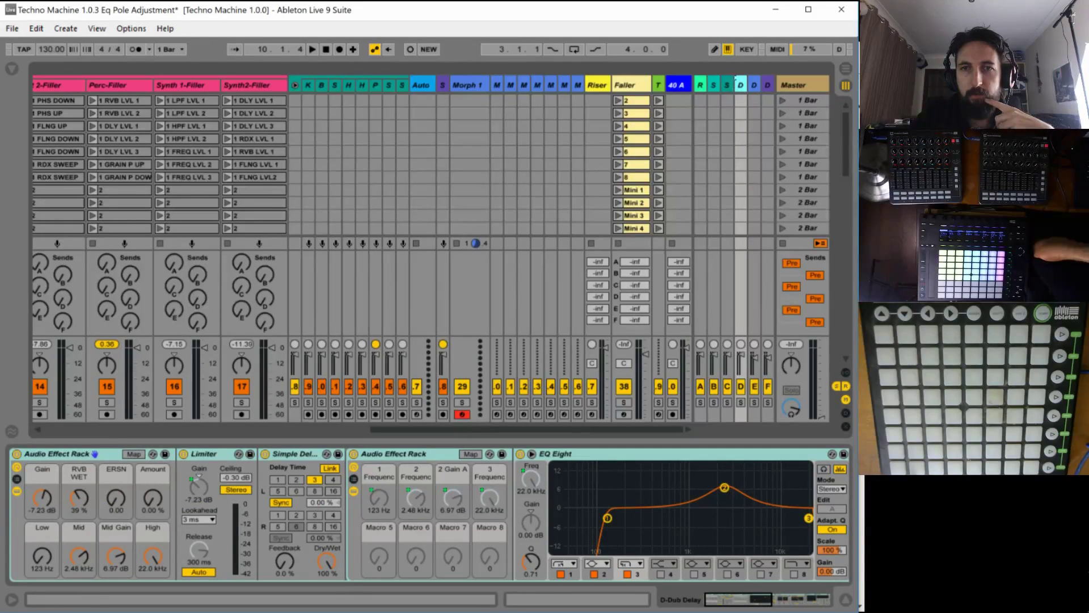
drag(735, 85, 706, 150)
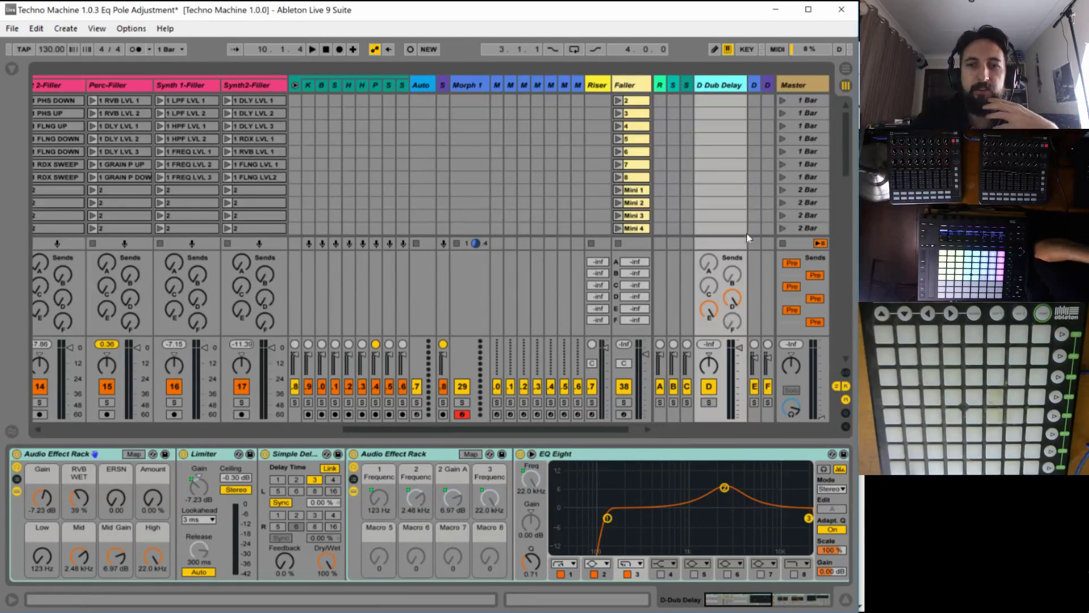
click(792, 90)
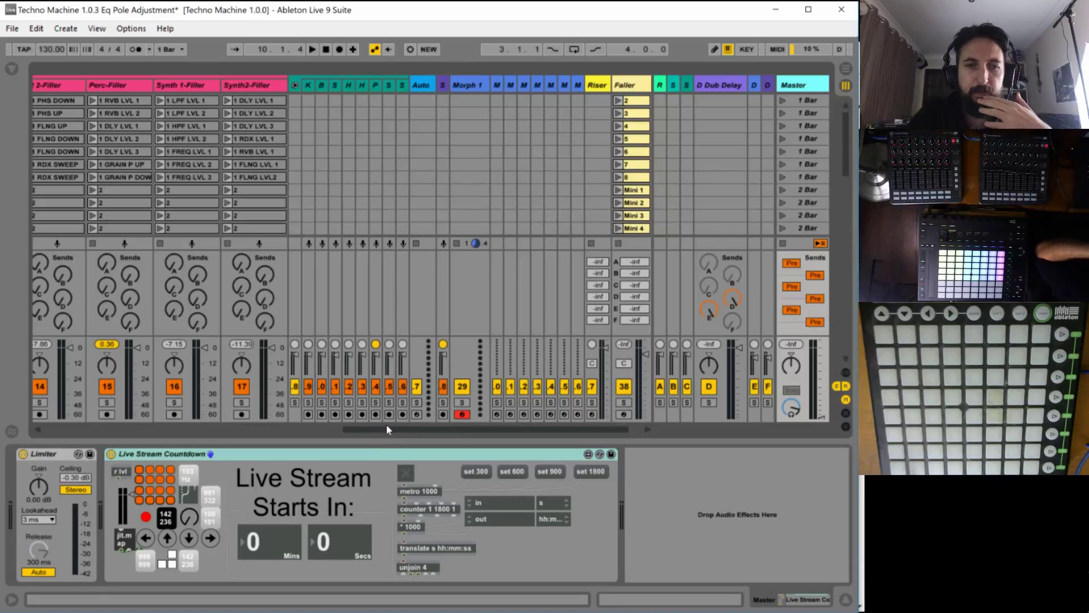
drag(398, 430, 56, 441)
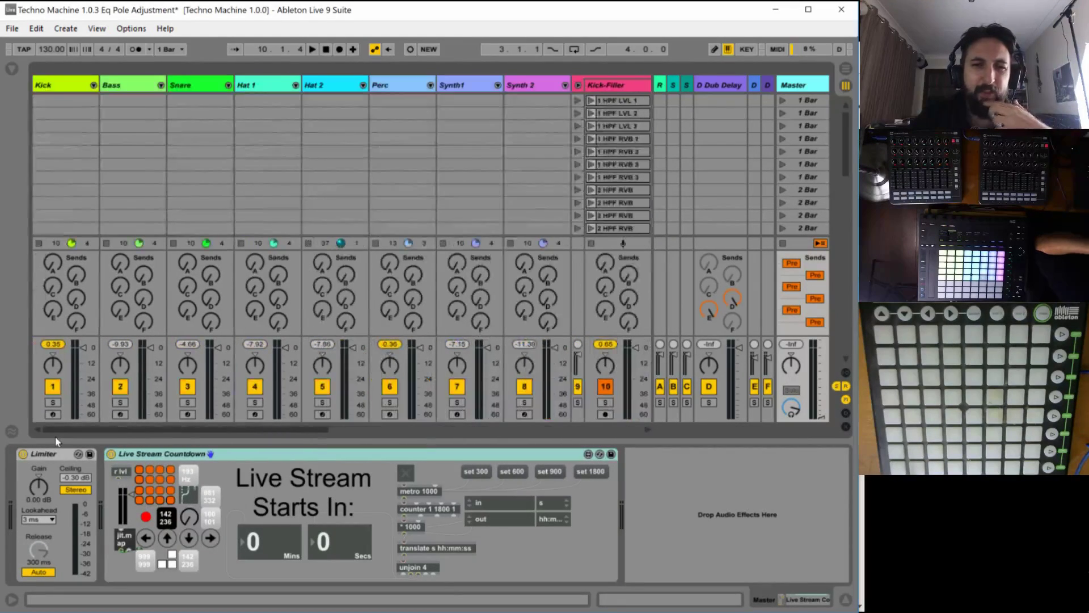
drag(145, 434, 590, 440)
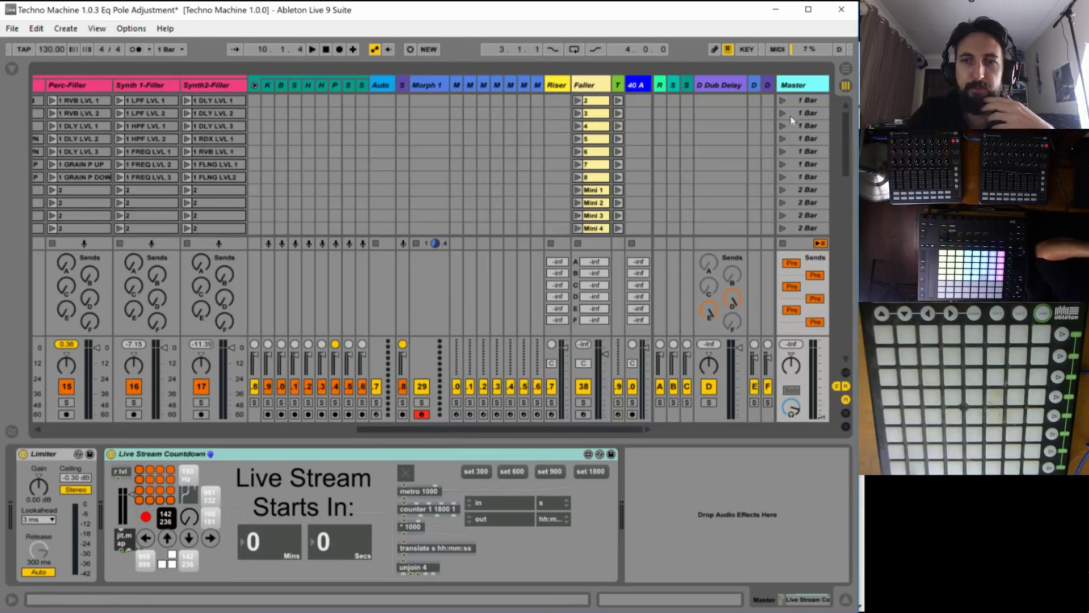
drag(475, 430, 329, 334)
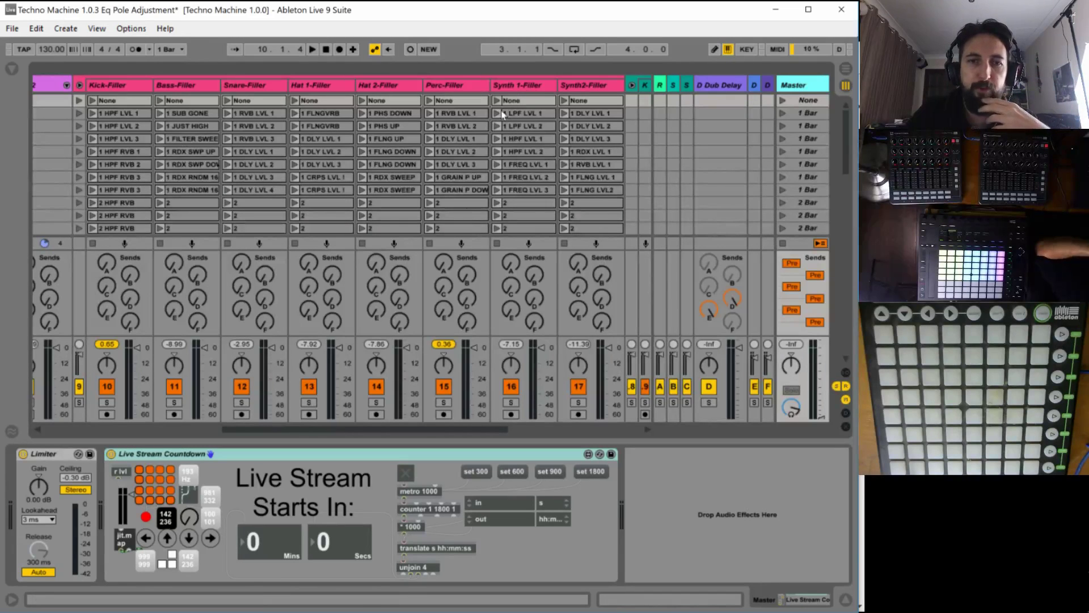
Check the effects racks of Hat 2-Filler and Hat 1-Filler, and audition Hat 1-Filler's None clip.
click(385, 84)
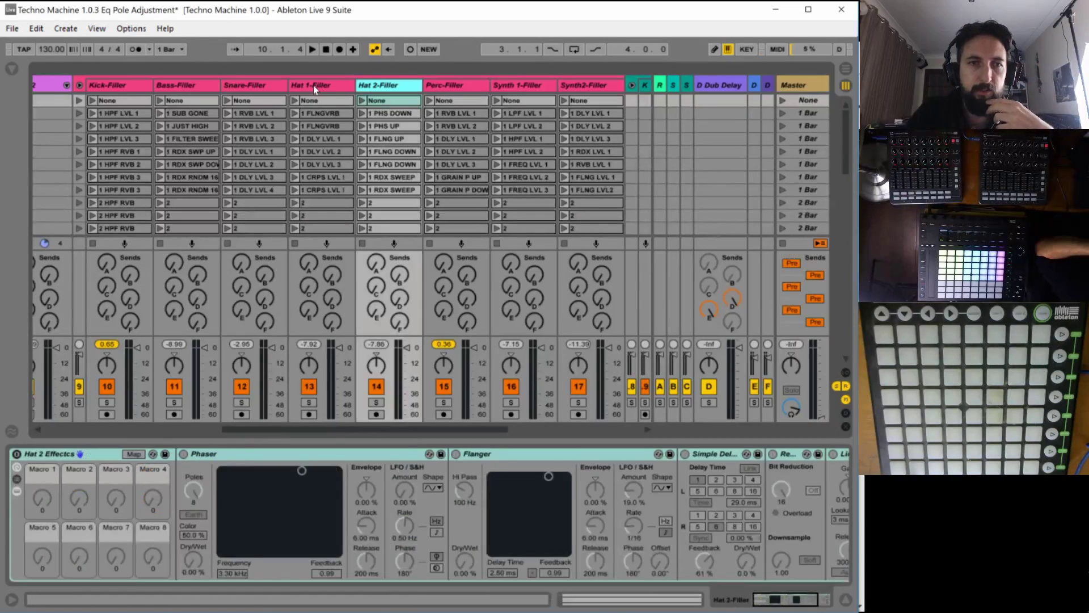
click(313, 85)
click(296, 100)
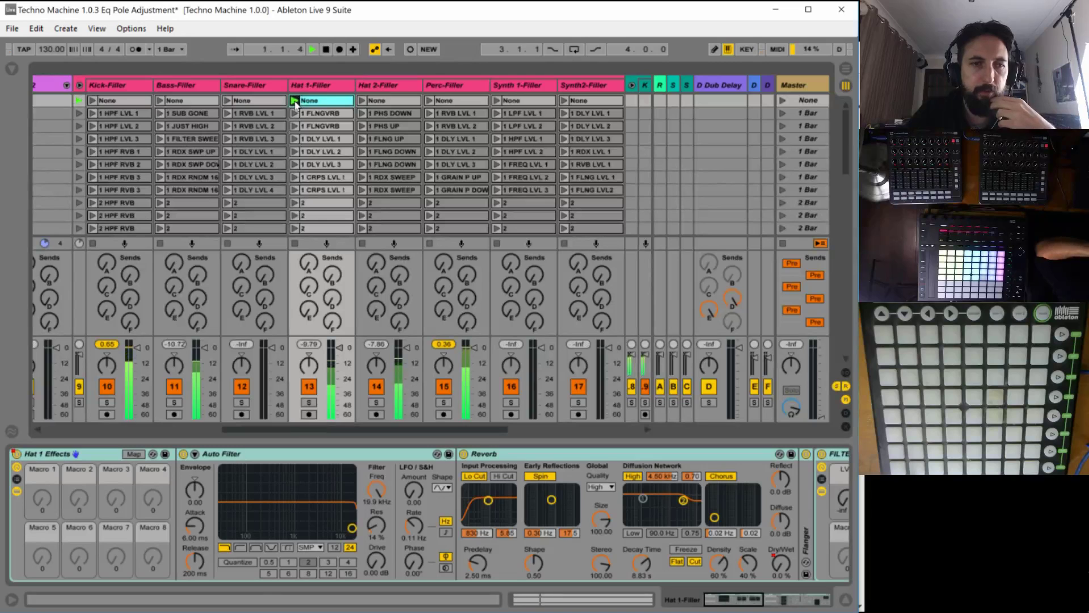
Group Snare-Filler's Reverb, Simple Delay and Auto Filter into an audio effect rack named Snare Effects.
click(241, 86)
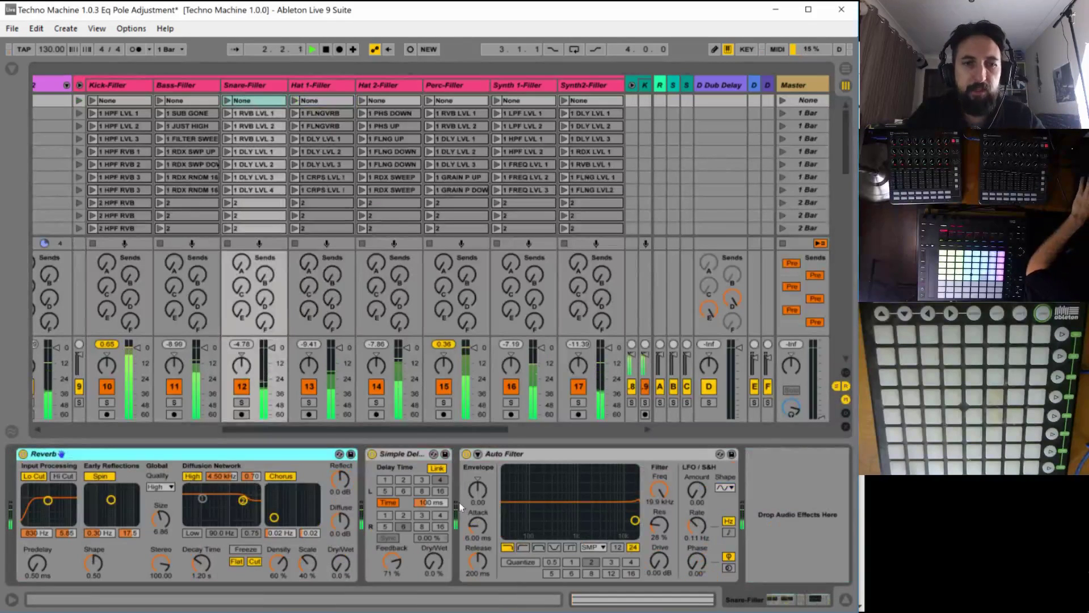
click(512, 454)
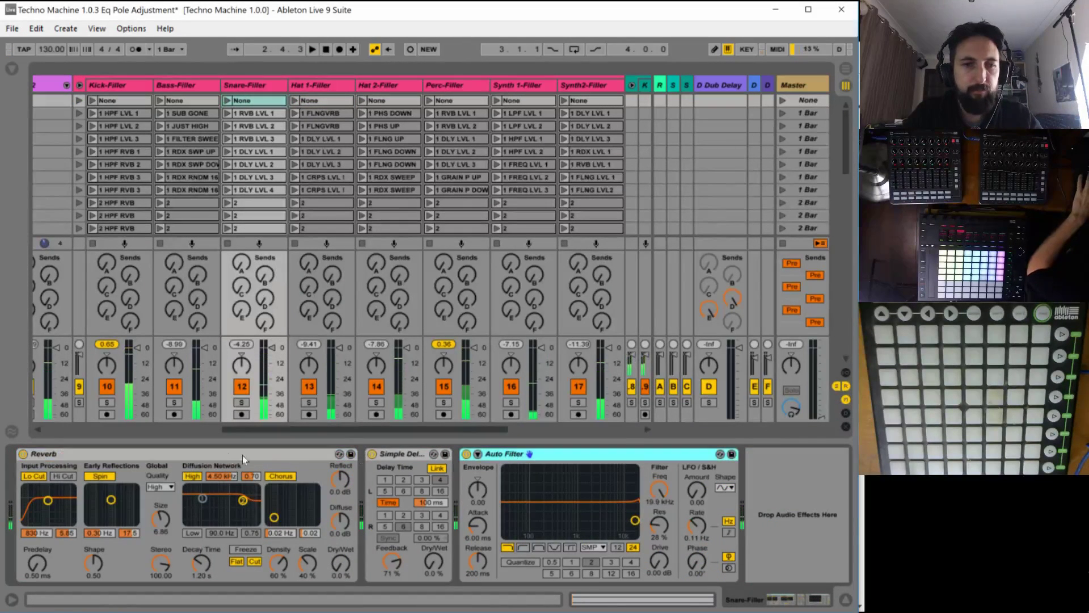
shift+click(216, 452)
right_click(216, 452)
click(229, 507)
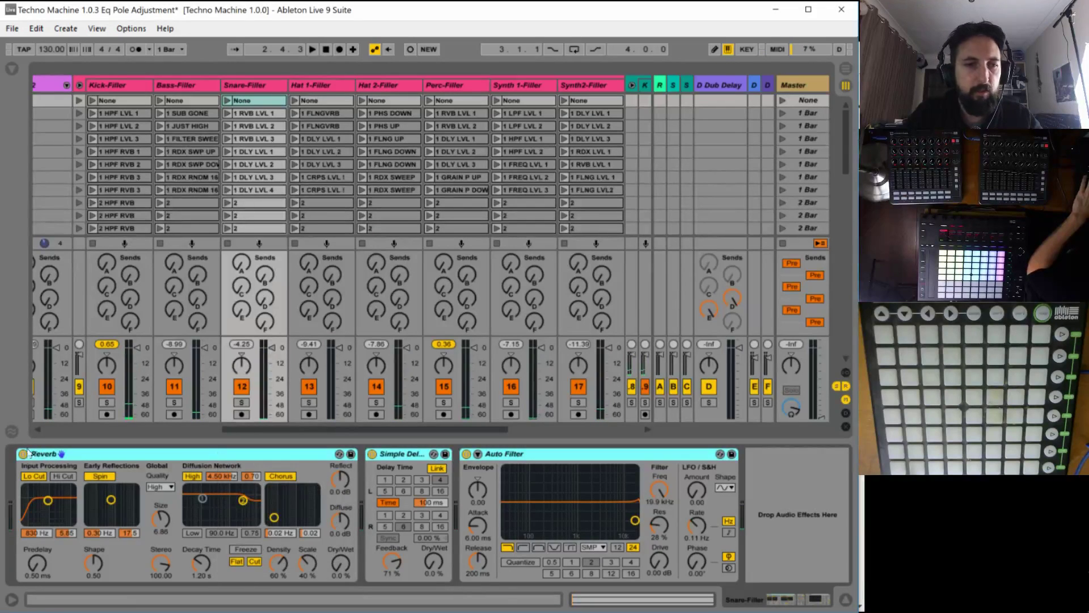
key(ctrl+g)
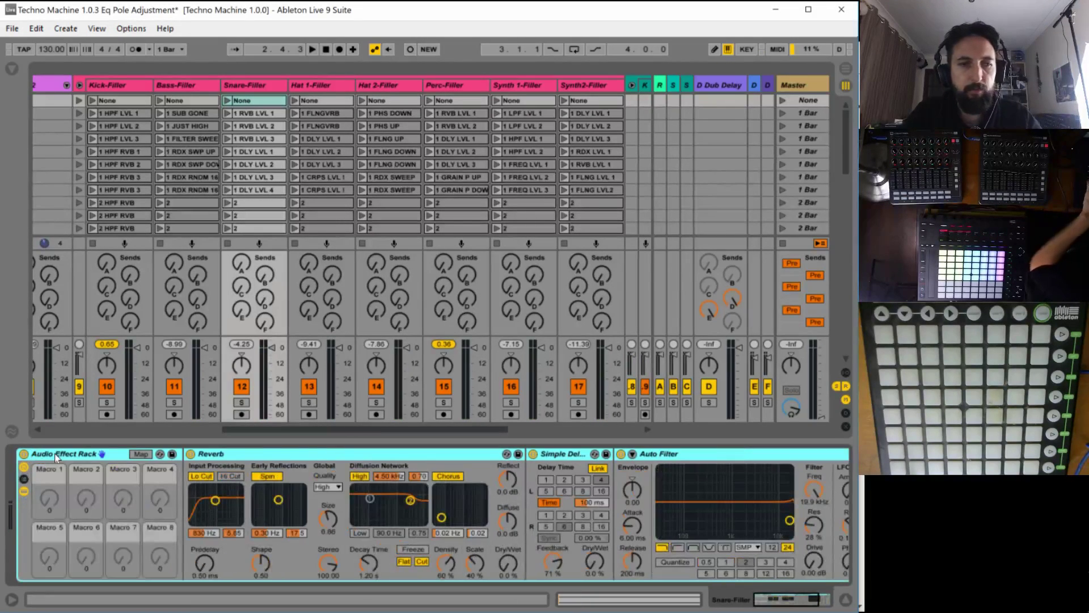
key(ctrl+r)
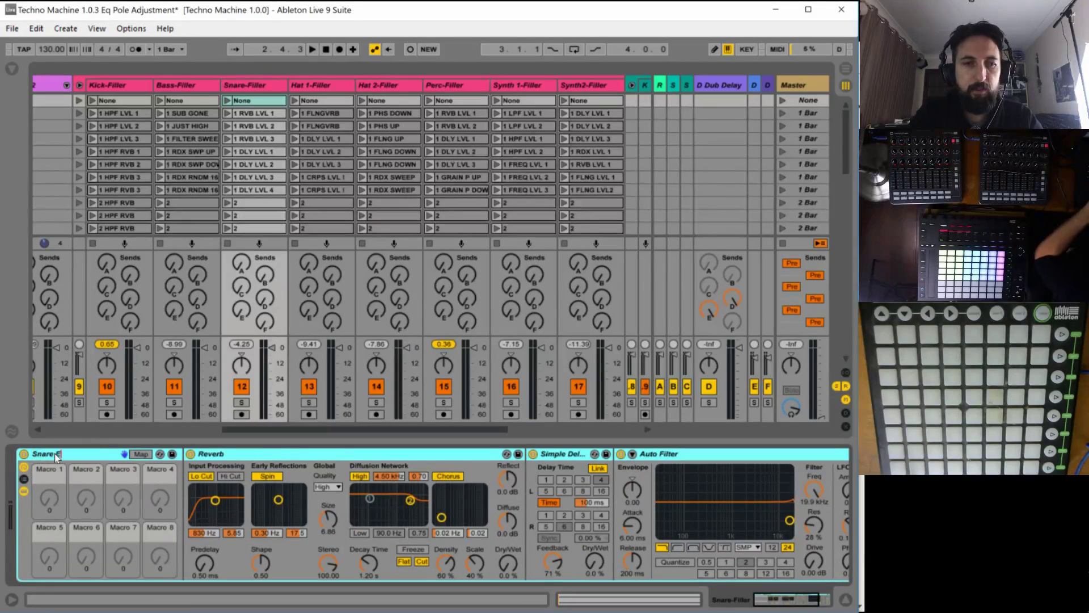
text(Snare Effects)
key(Return)
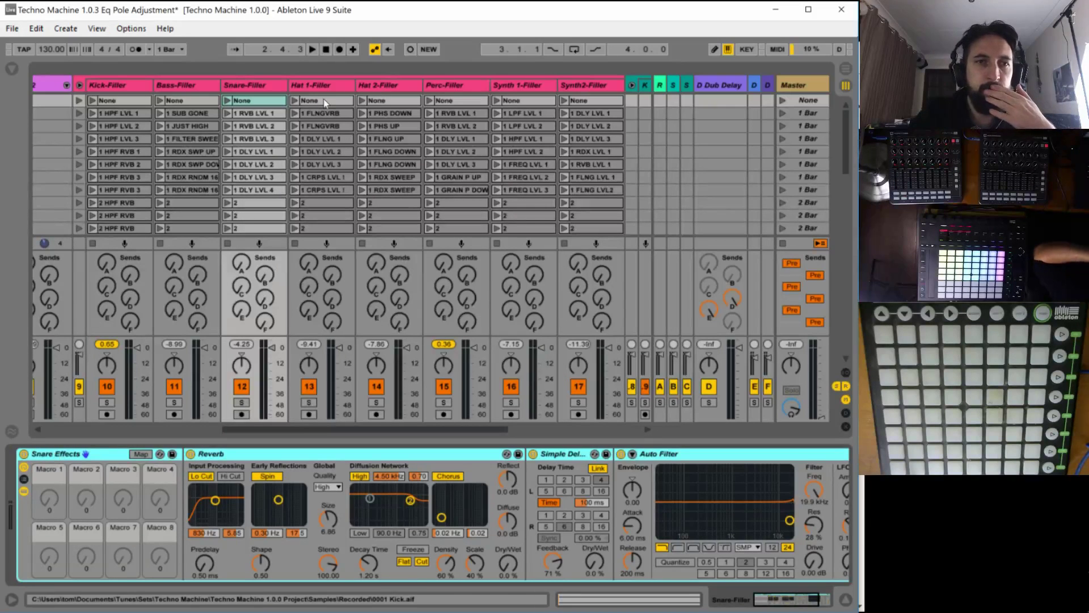
In Snare-Filler's None clip, draw the Snare Effects Device On envelope off for the last 1/32, and audition the clip against the rack.
click(258, 99)
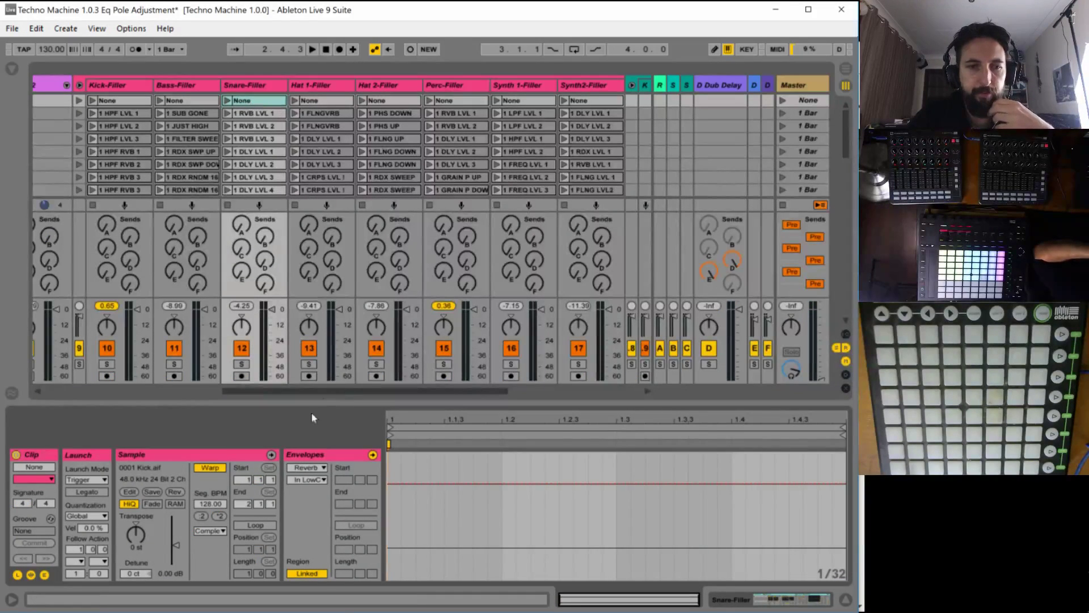
click(317, 473)
click(309, 490)
click(310, 480)
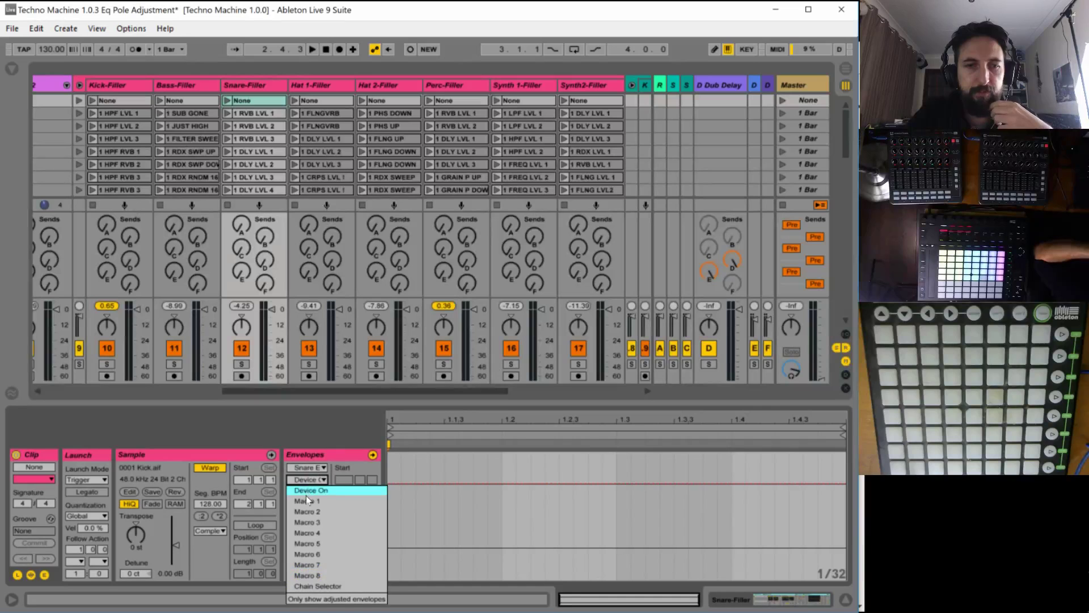
click(309, 491)
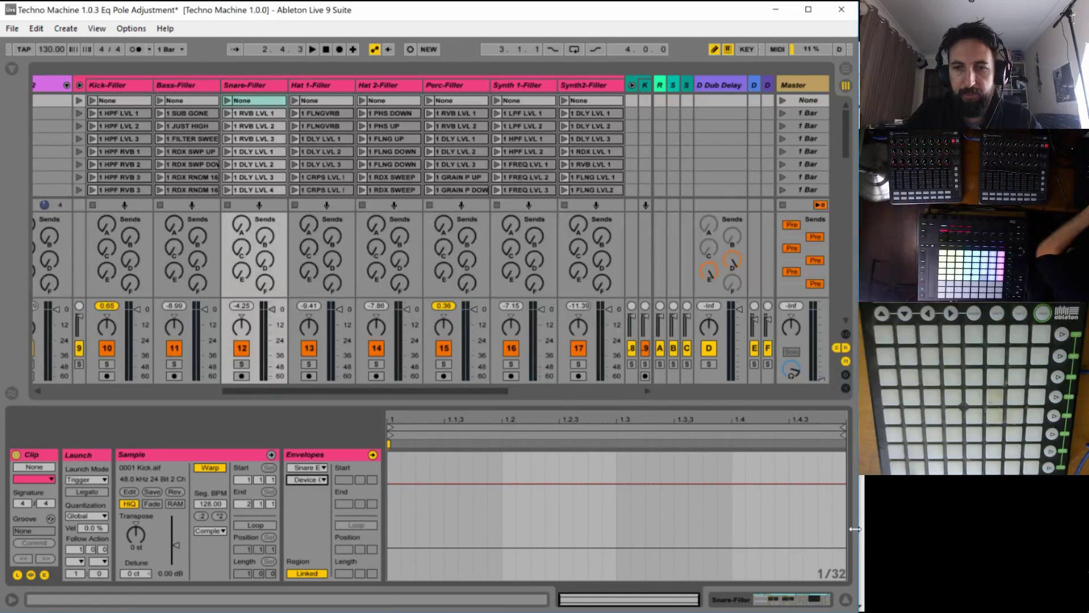
click(842, 542)
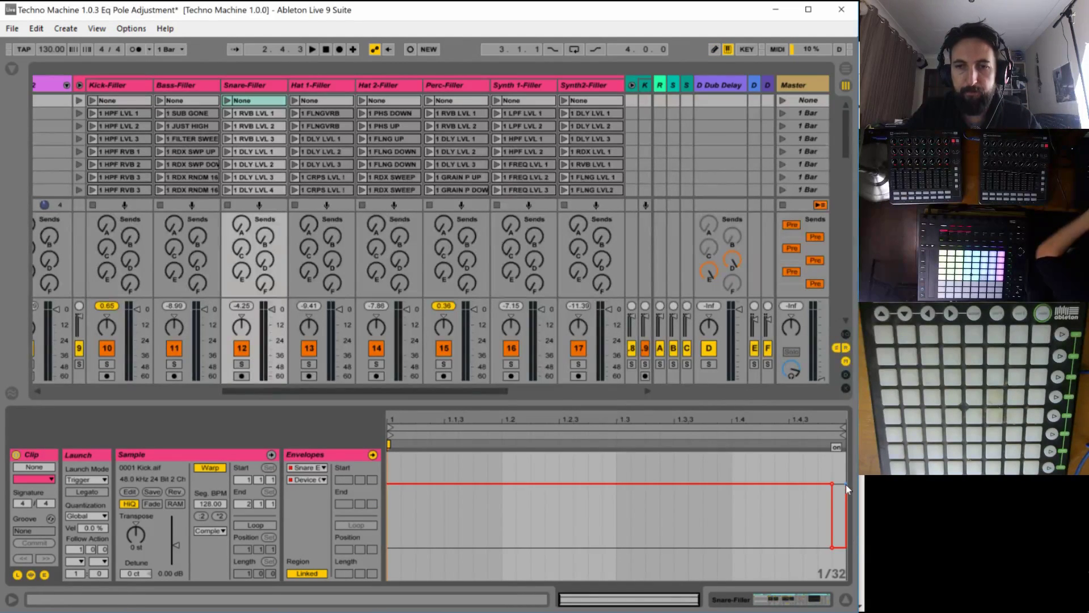
click(252, 89)
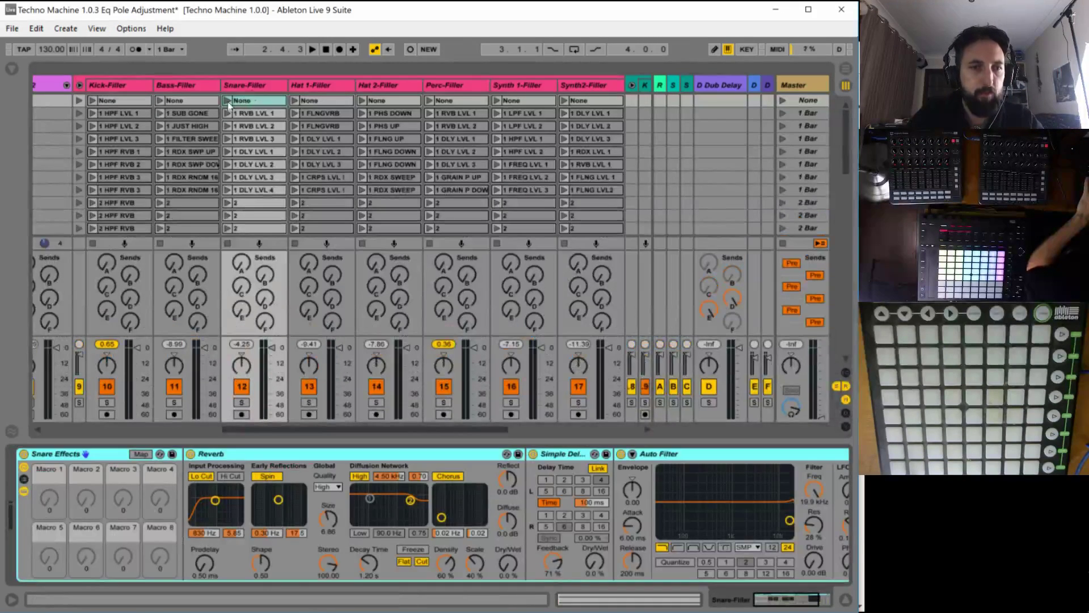
click(226, 101)
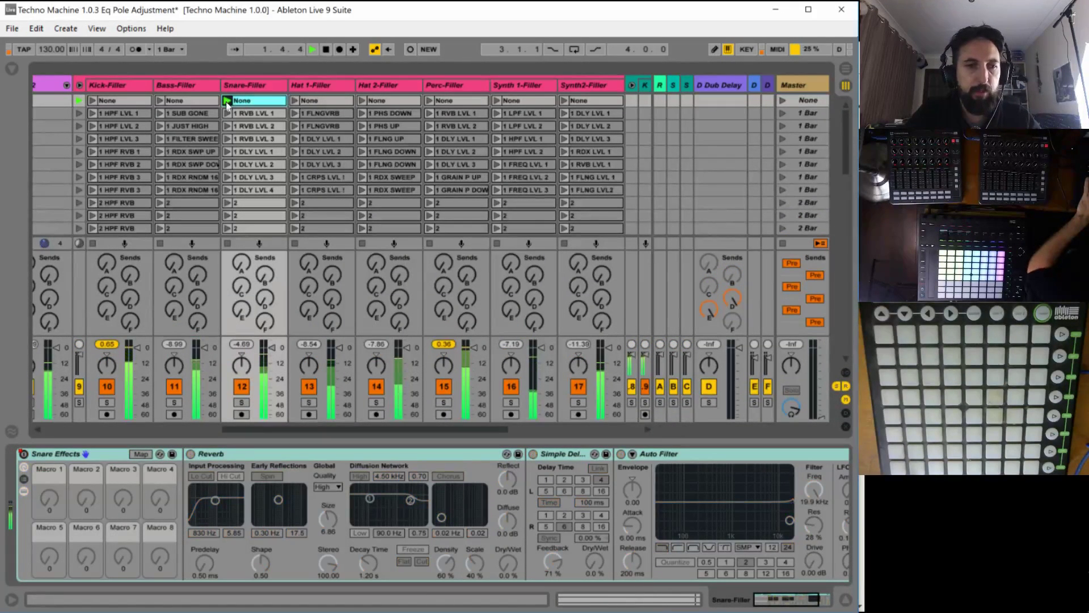
Group Bass-Filler's Auto Filter, Reverb and Redux into an audio effect rack named Bass Effects.
click(179, 87)
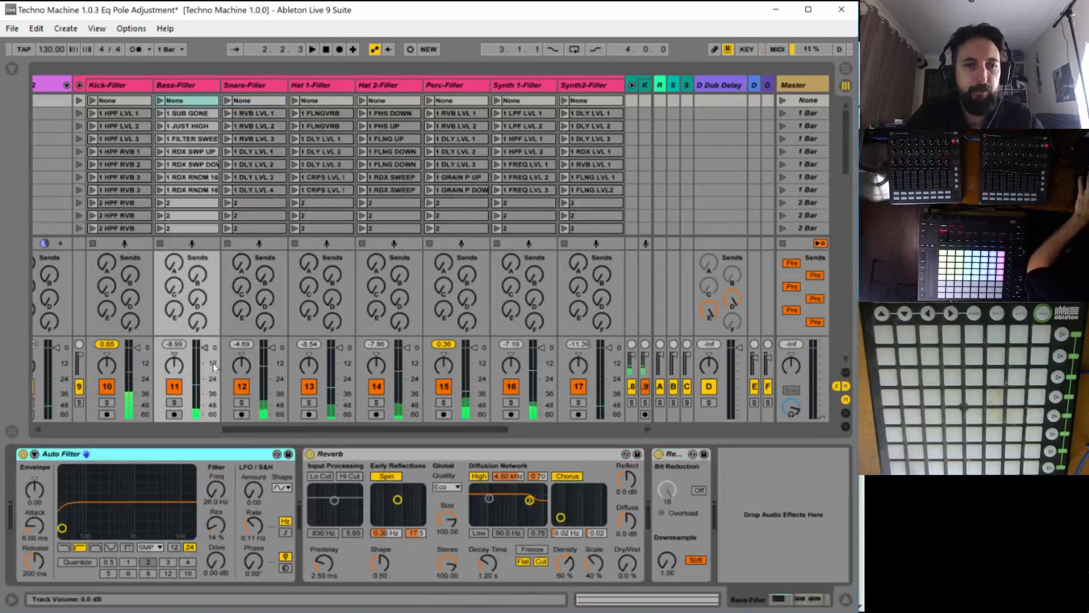
shift+click(681, 454)
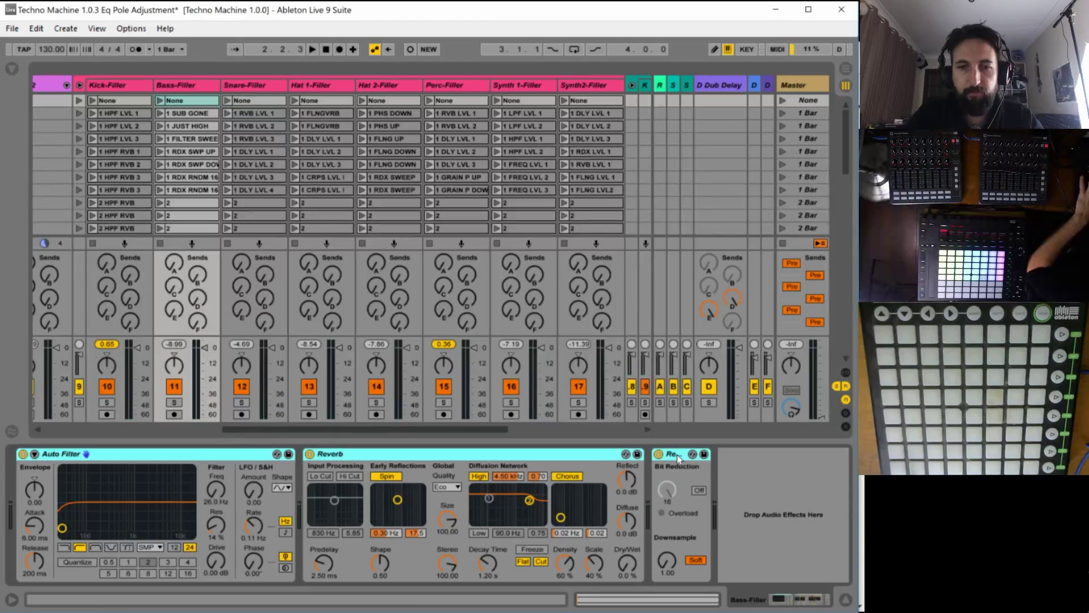
right_click(700, 471)
key(Escape)
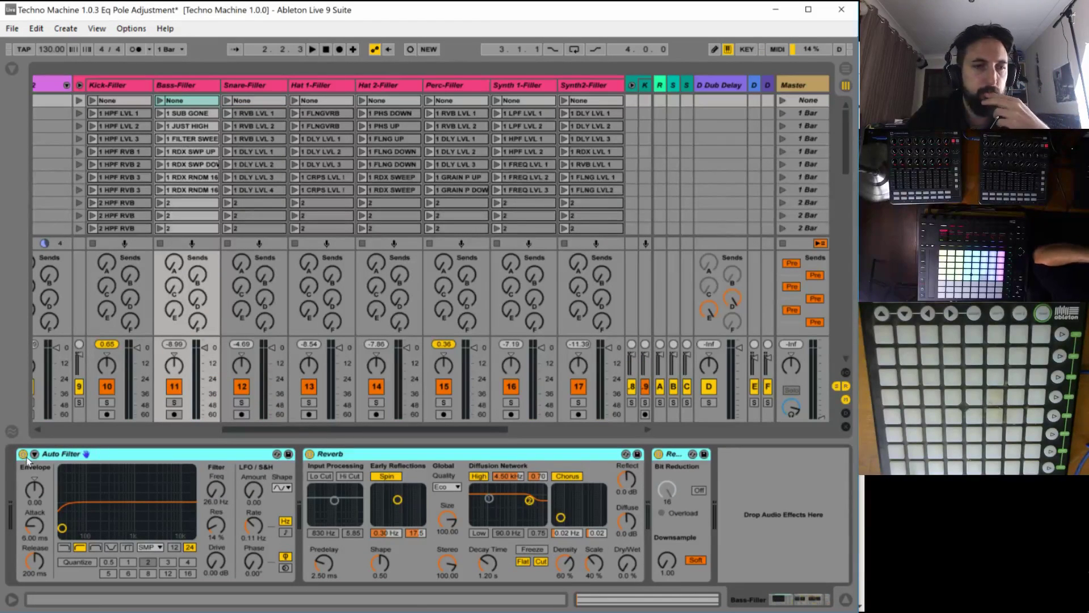
key(ctrl+g)
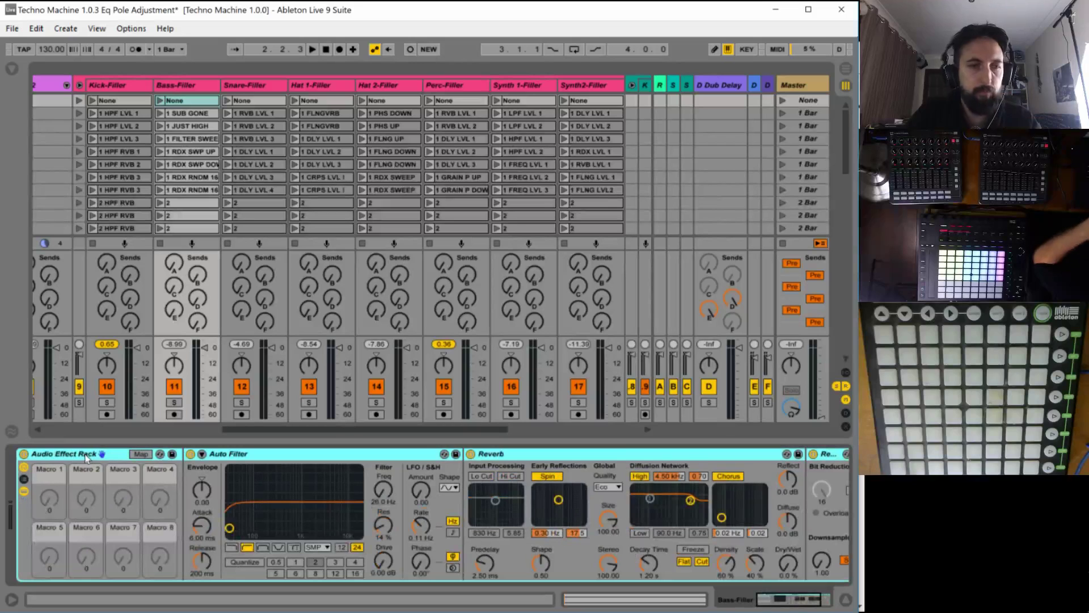
key(ctrl+r)
text(Ba)
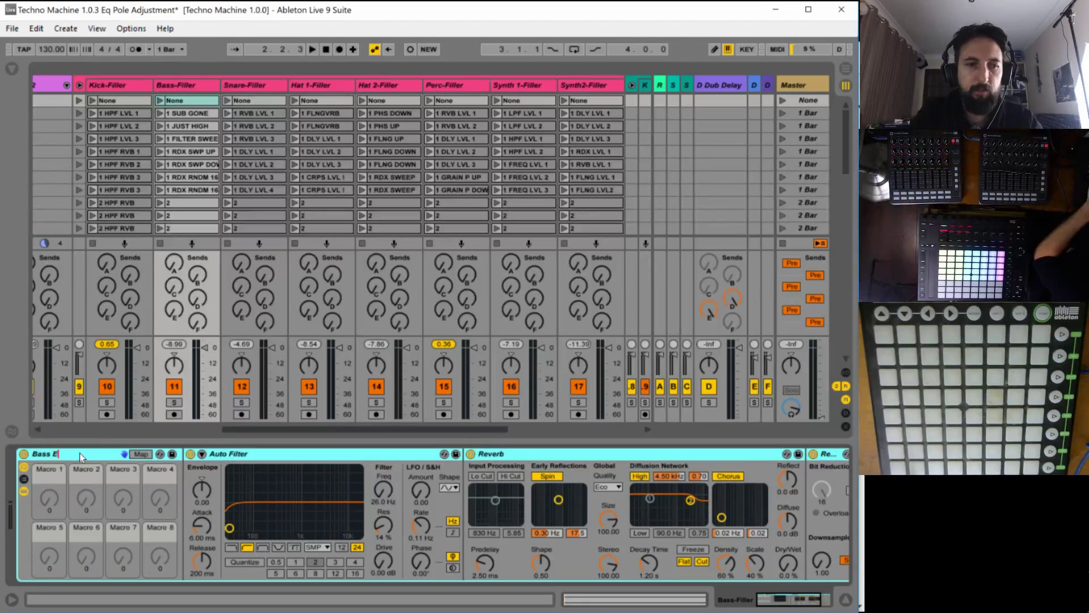
key(Return)
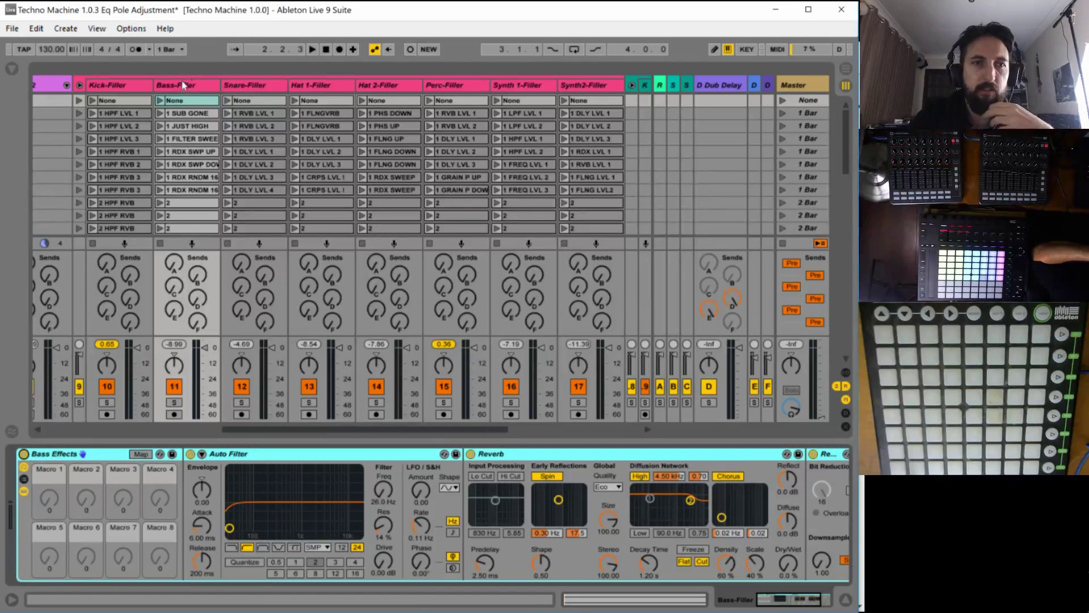
In Bass-Filler's None clip, draw the Bass Effects Device On envelope off for the last 1/32, and audition the clip against the rack.
key(shift+Tab)
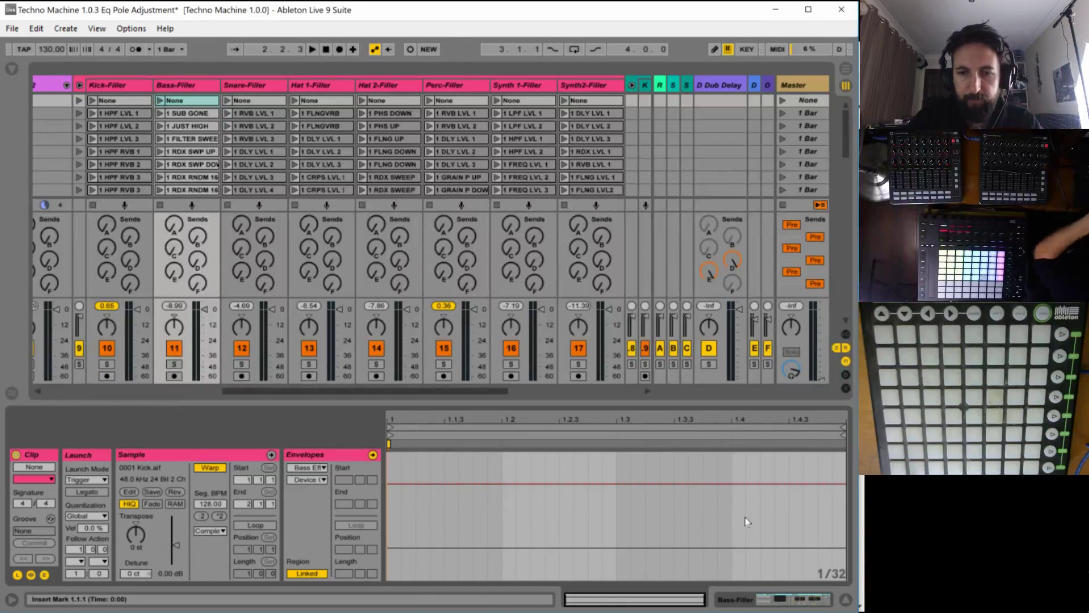
key(ctrl+b)
click(841, 526)
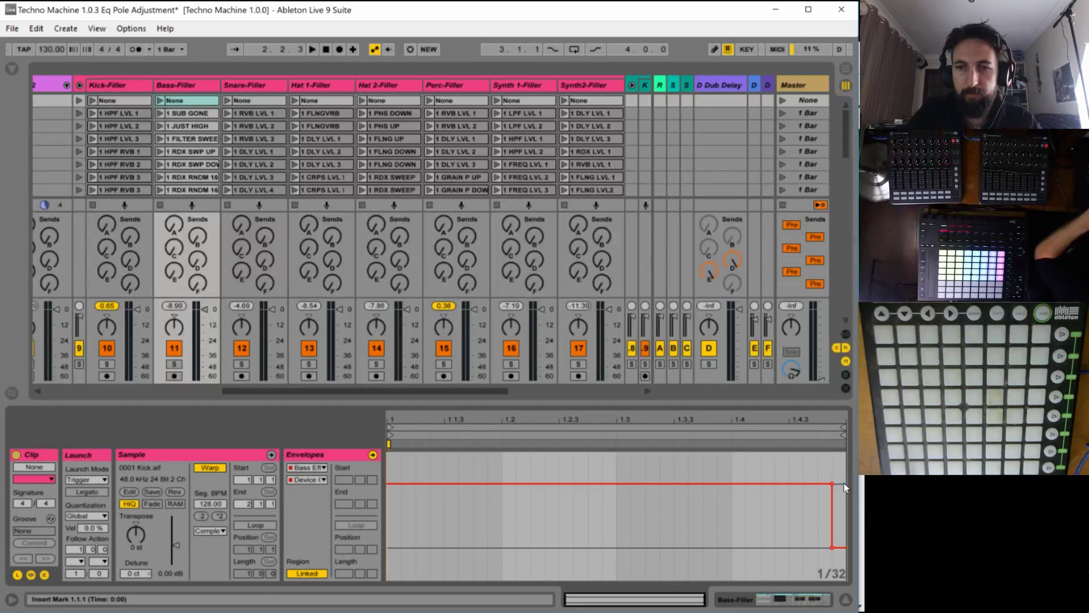
key(shift+Tab)
click(160, 101)
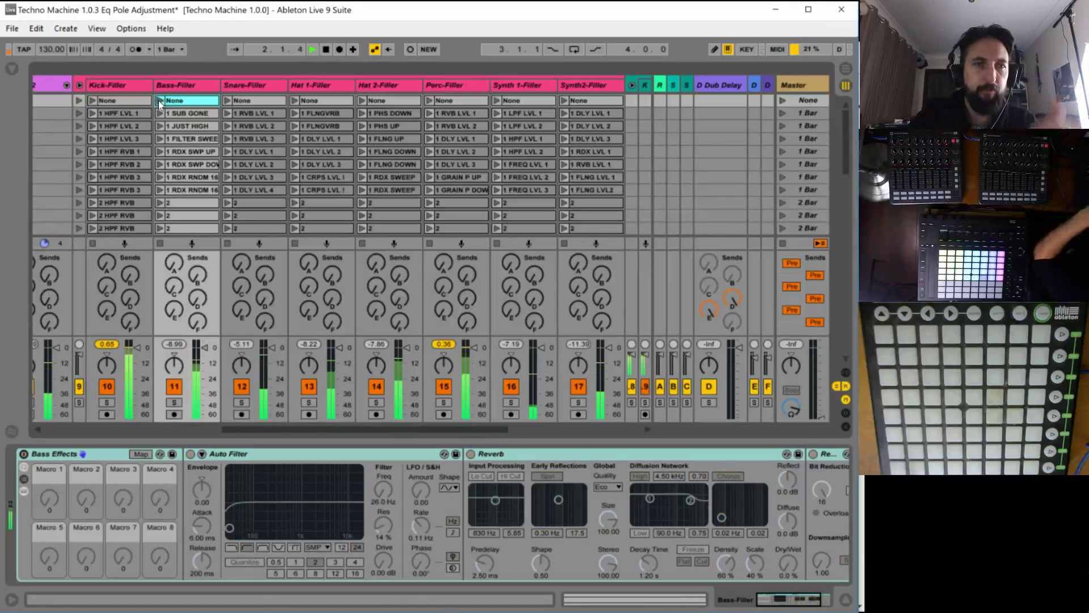
click(88, 408)
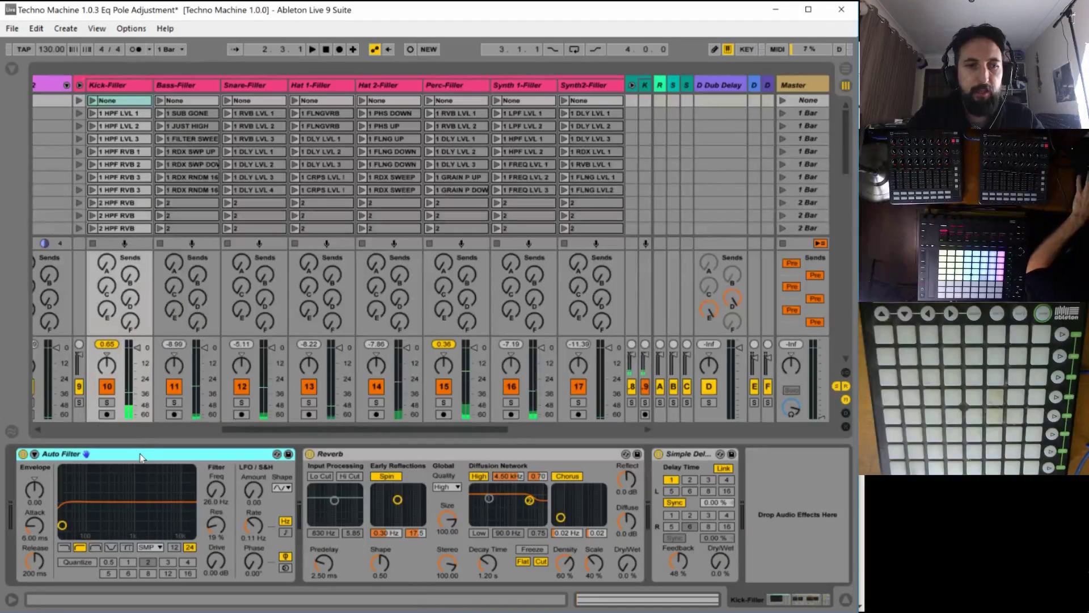
shift+click(694, 454)
right_click(691, 457)
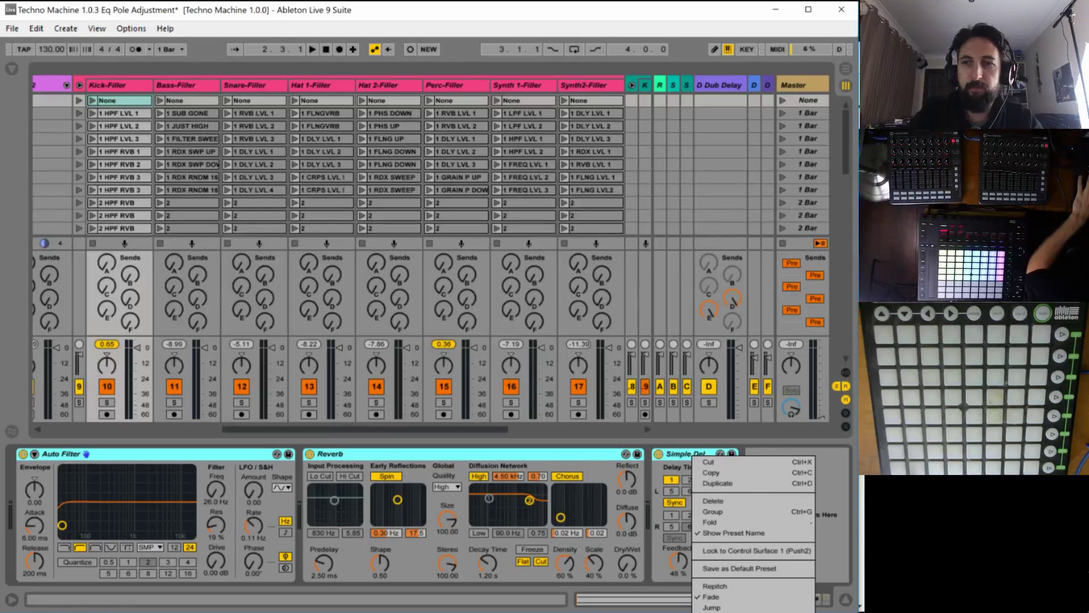
key(Escape)
Switch to SoundCloud in the browser and pause the Live At Psyloch 2005 set.
key(alt+Tab)
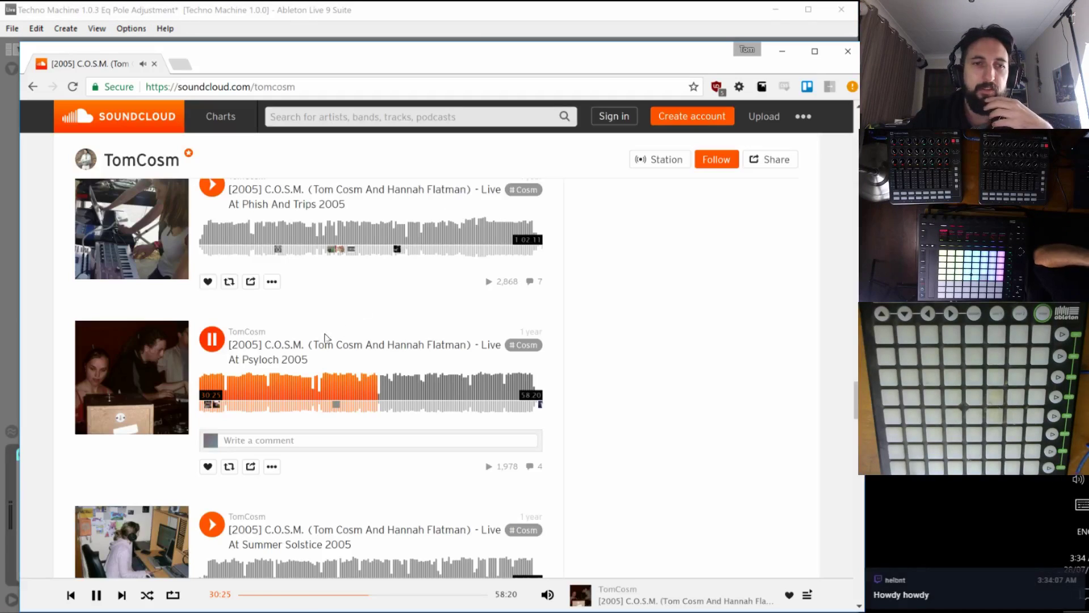
click(214, 334)
Browse the TomCosm uploads on SoundCloud for a live set to play.
scroll(397, 363, down, 4)
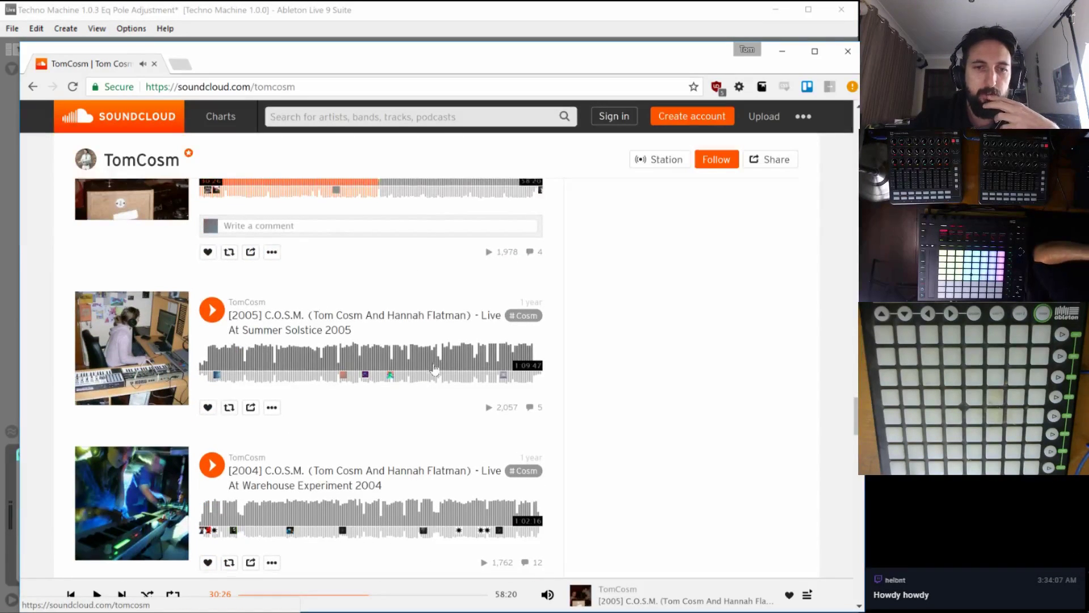
scroll(435, 370, down, 3)
scroll(417, 376, down, 4)
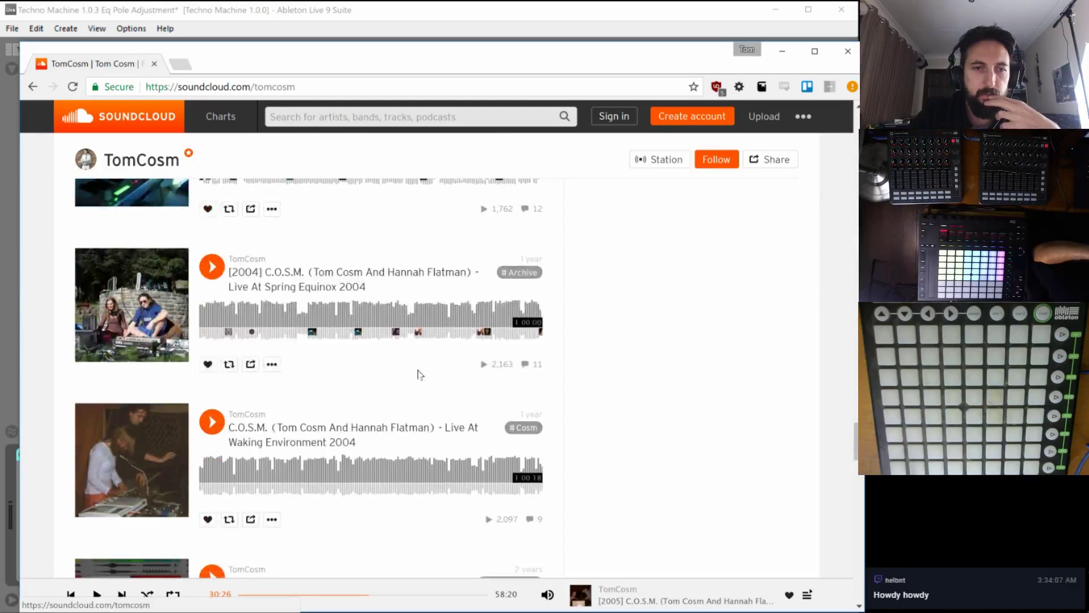
scroll(419, 377, down, 6)
scroll(414, 380, up, 6)
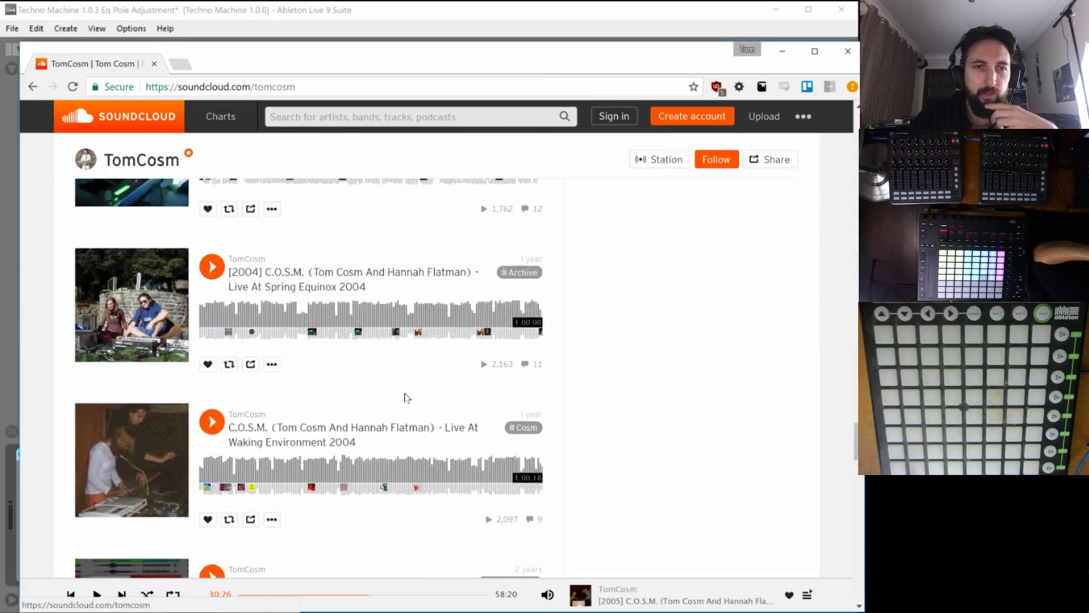
scroll(404, 374, up, 8)
scroll(311, 388, up, 4)
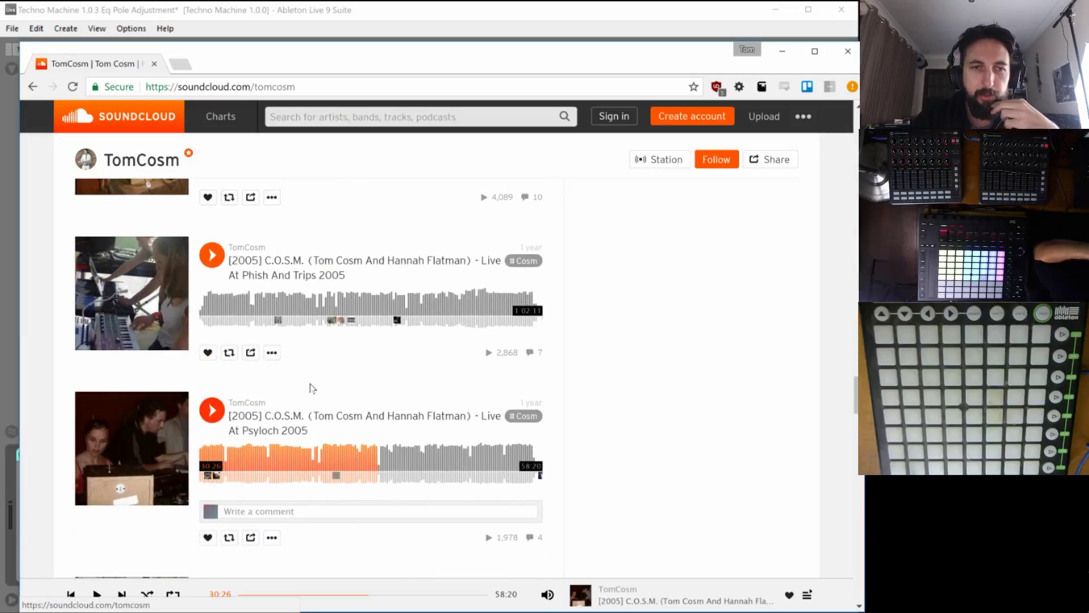
scroll(329, 391, up, 11)
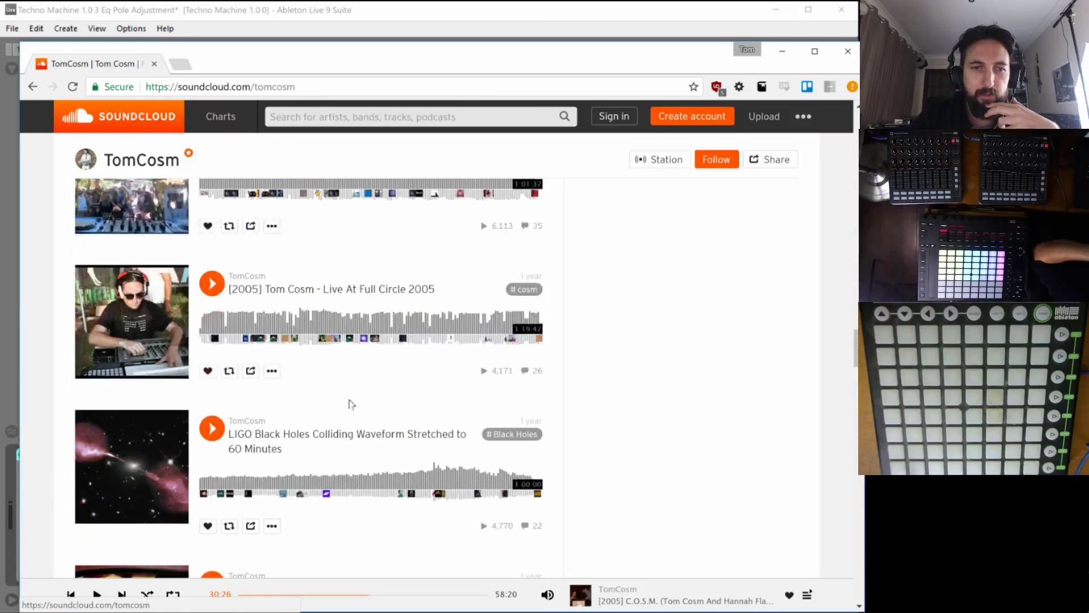
scroll(392, 408, up, 2)
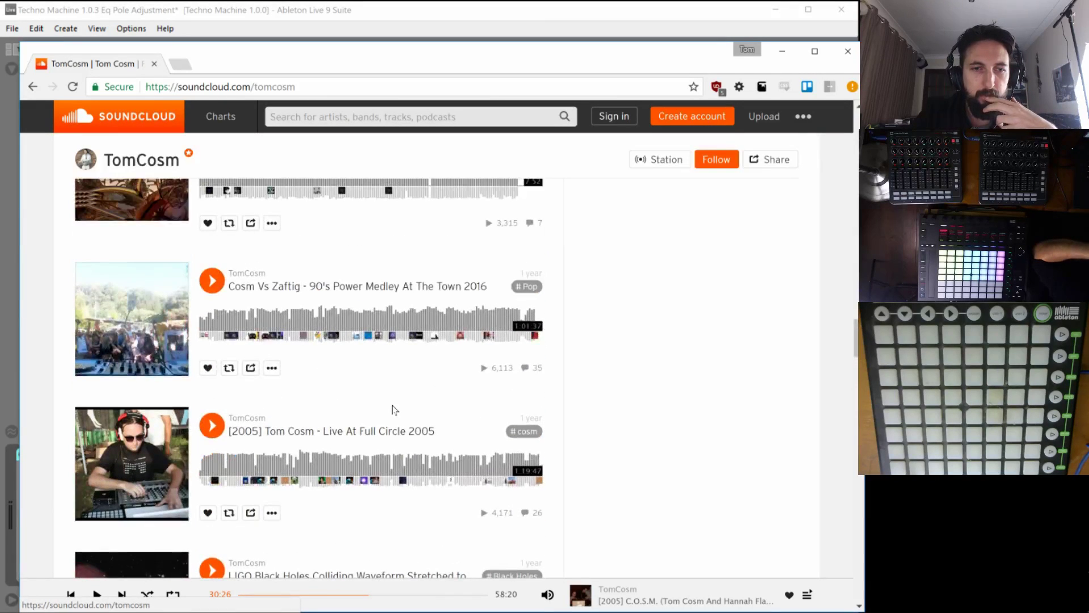
scroll(390, 411, down, 1)
scroll(390, 411, up, 1)
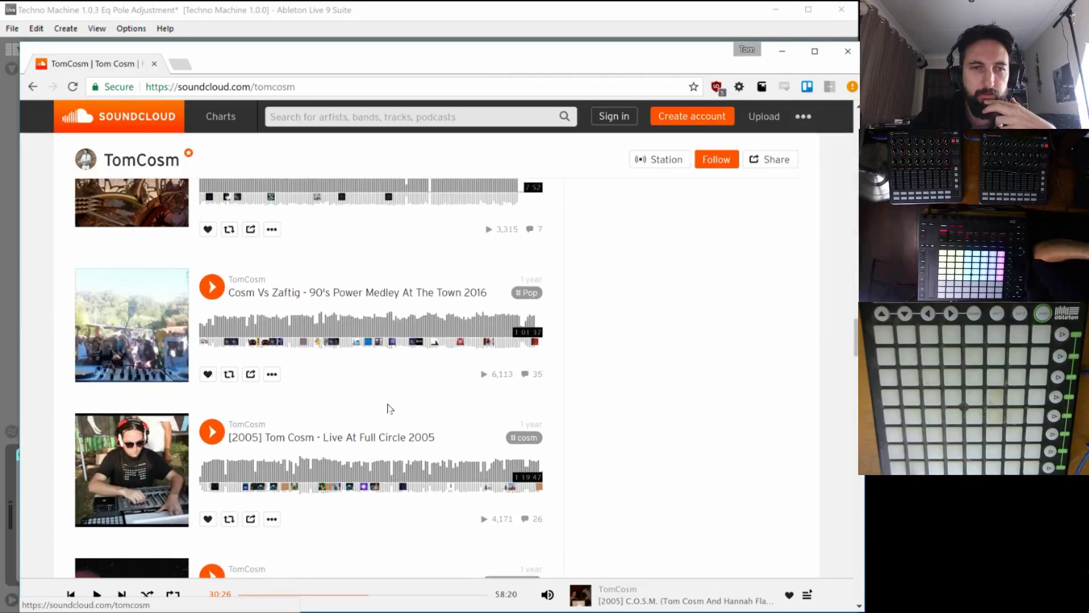
scroll(340, 409, up, 4)
scroll(309, 417, up, 7)
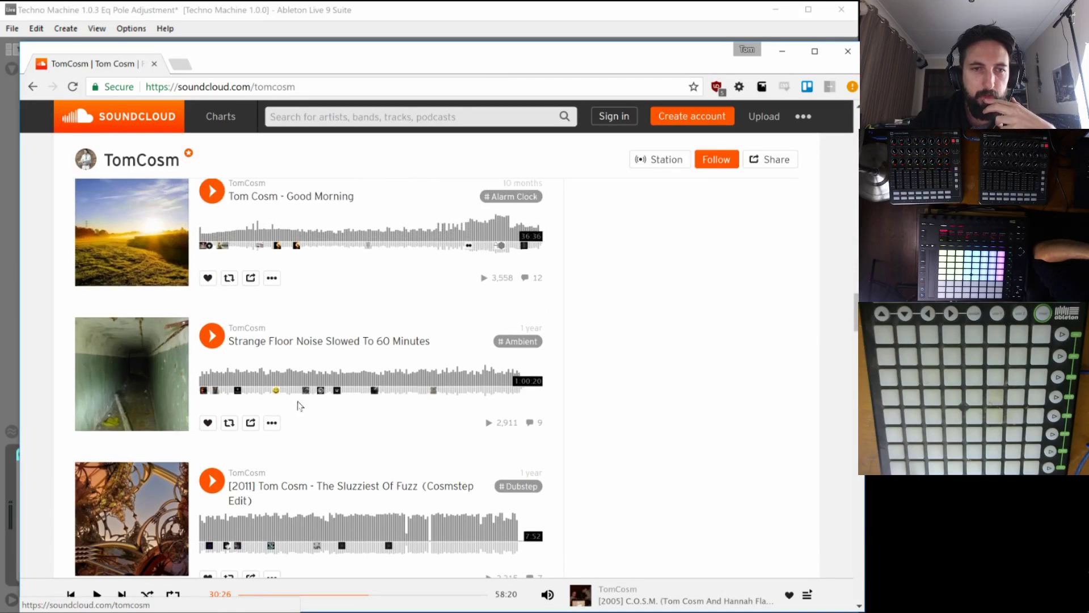
scroll(309, 416, up, 7)
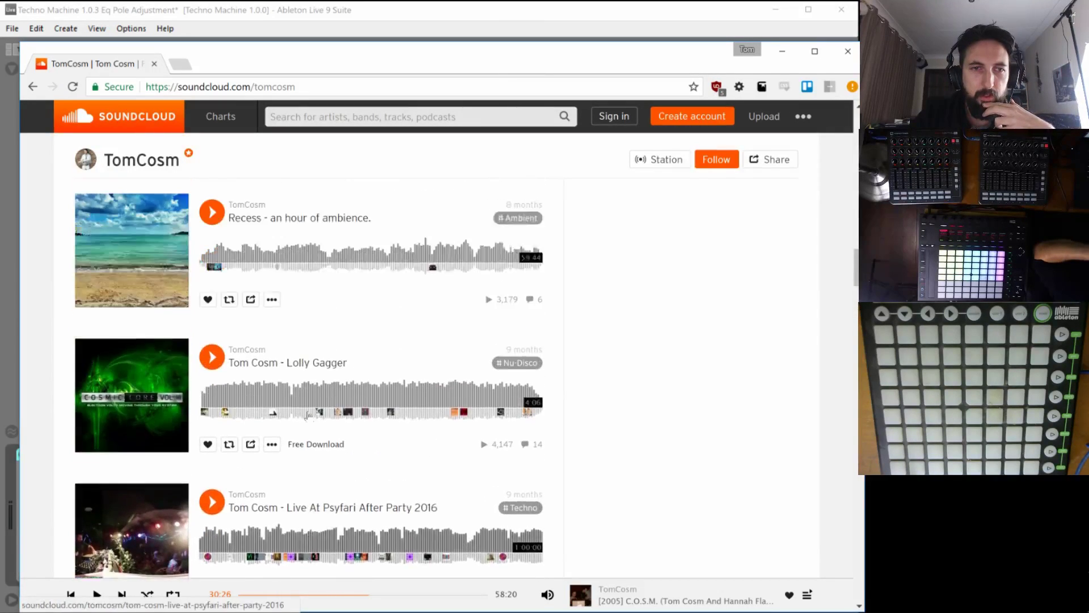
scroll(309, 416, up, 7)
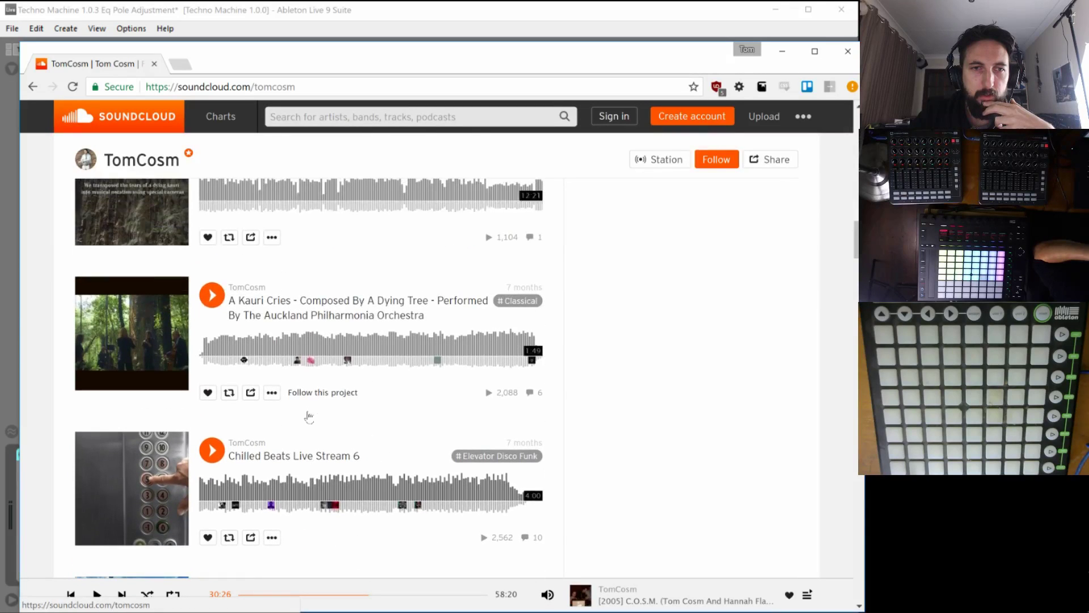
scroll(309, 417, up, 8)
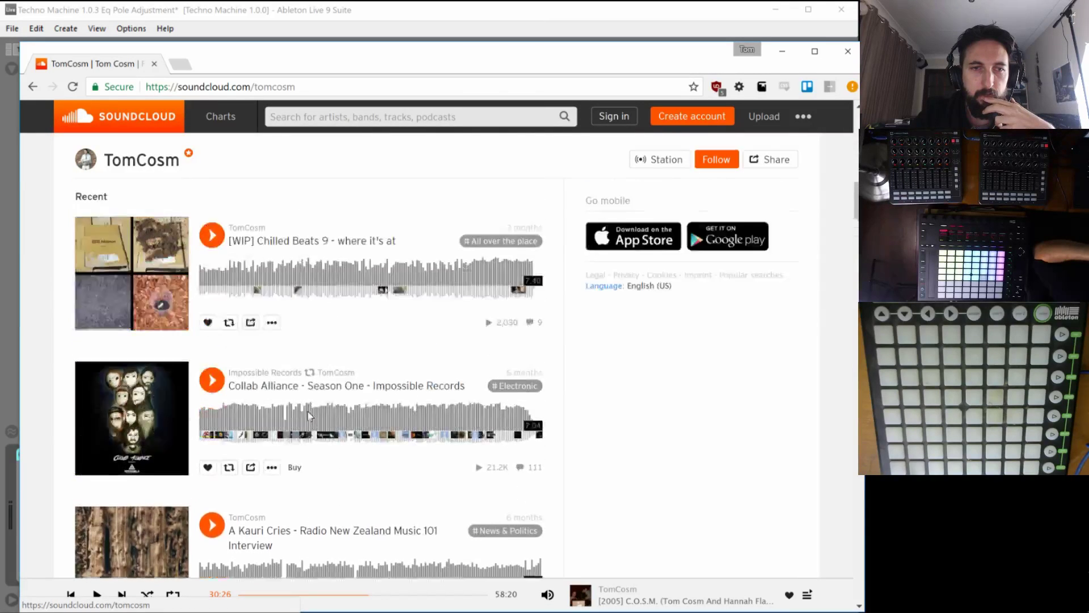
scroll(311, 417, up, 4)
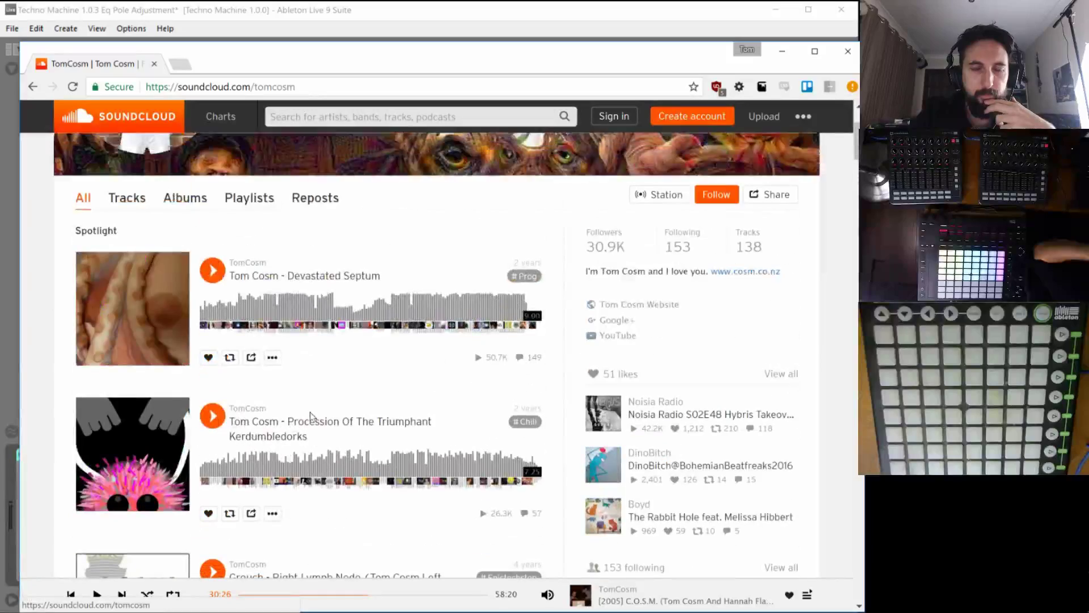
scroll(318, 416, down, 18)
scroll(321, 414, down, 20)
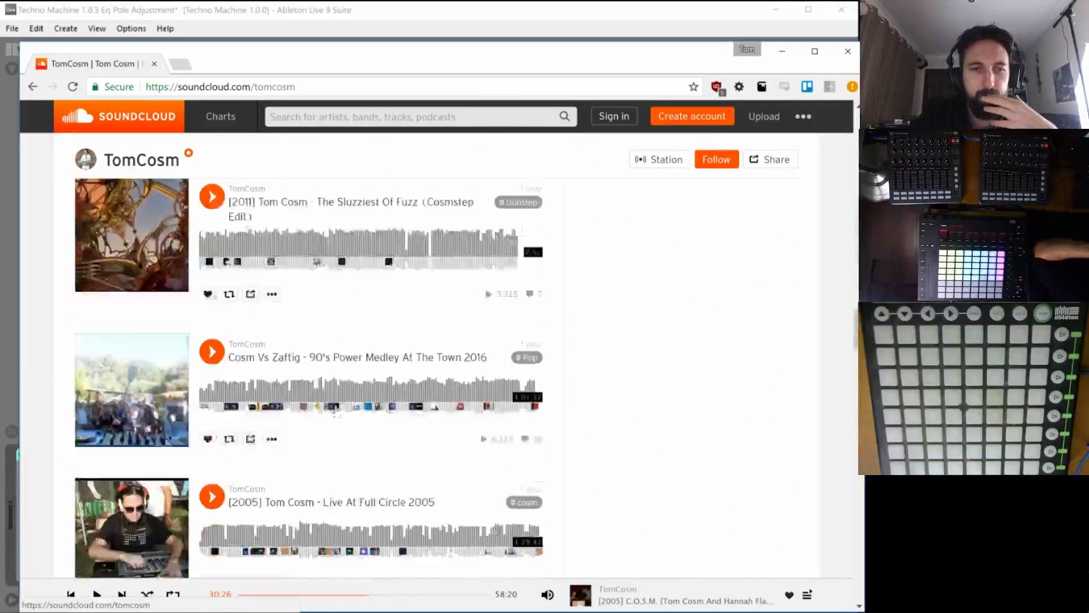
scroll(343, 411, down, 5)
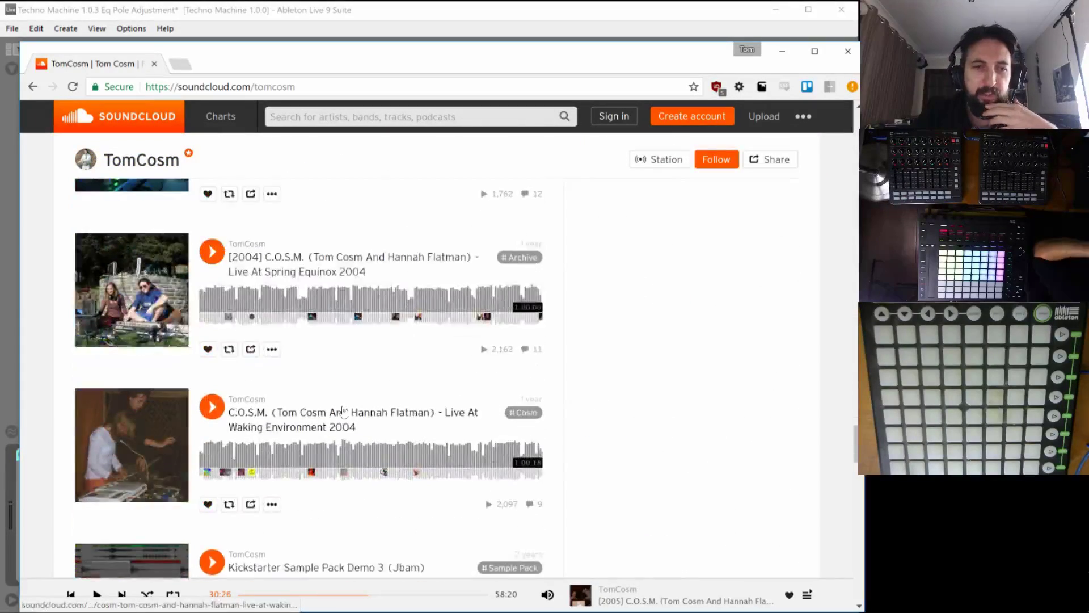
scroll(395, 440, down, 6)
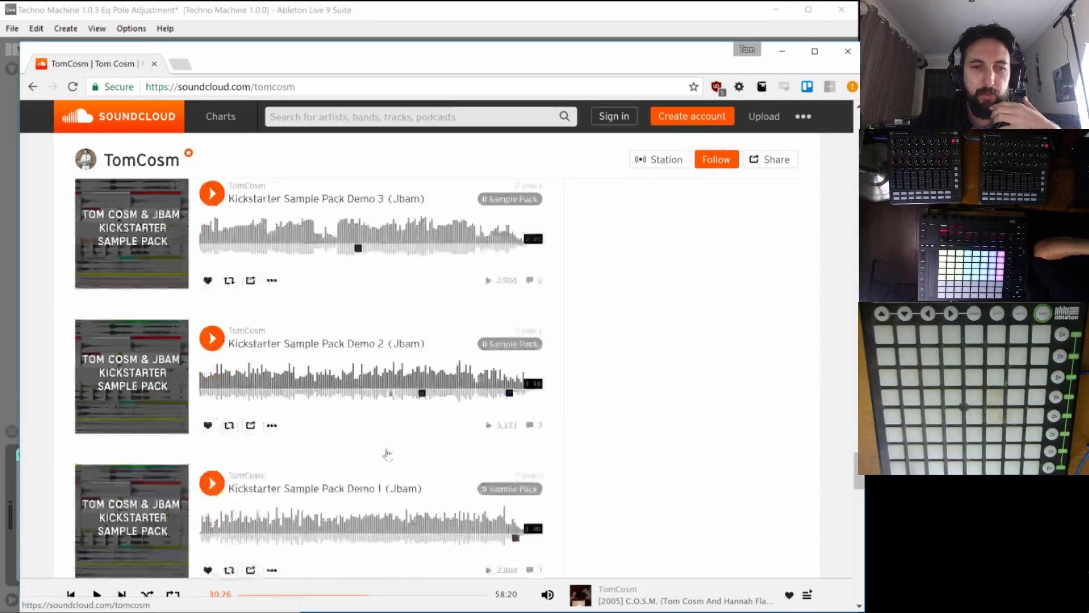
scroll(388, 453, down, 1)
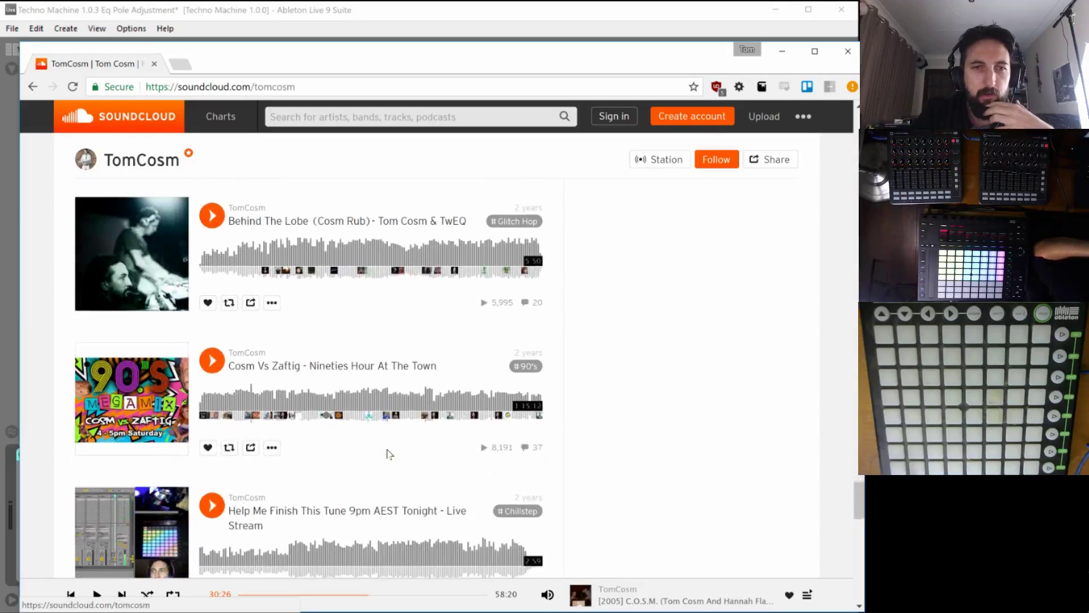
scroll(389, 454, down, 5)
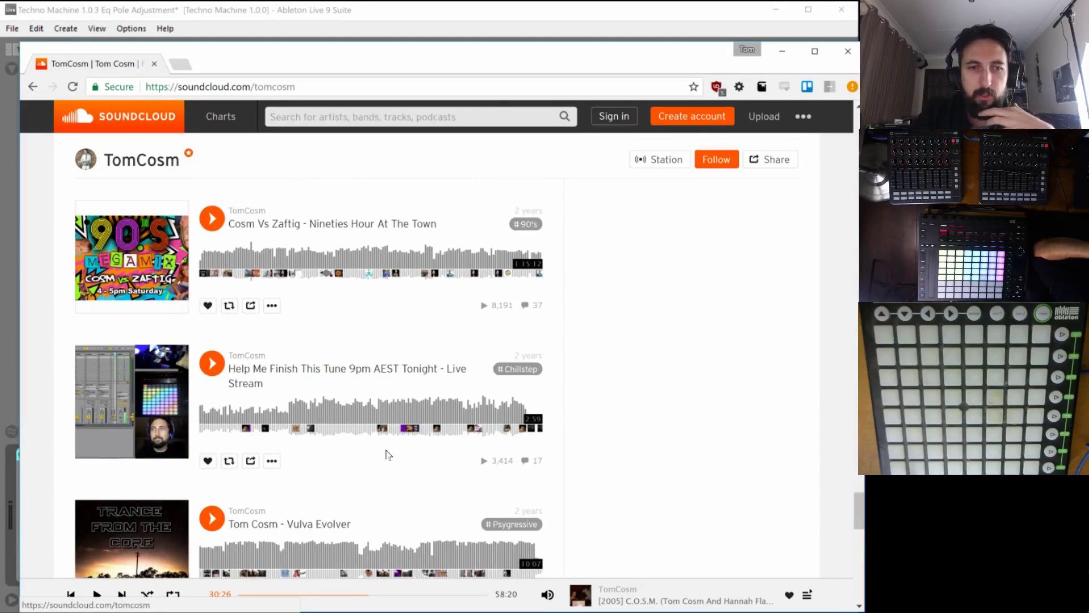
scroll(386, 455, down, 3)
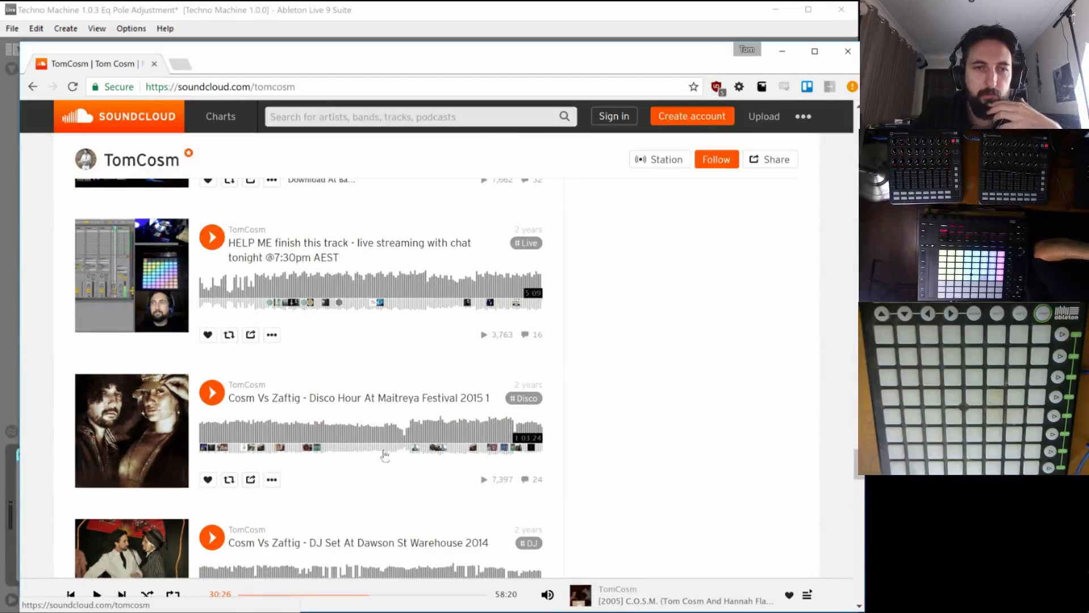
scroll(383, 455, down, 3)
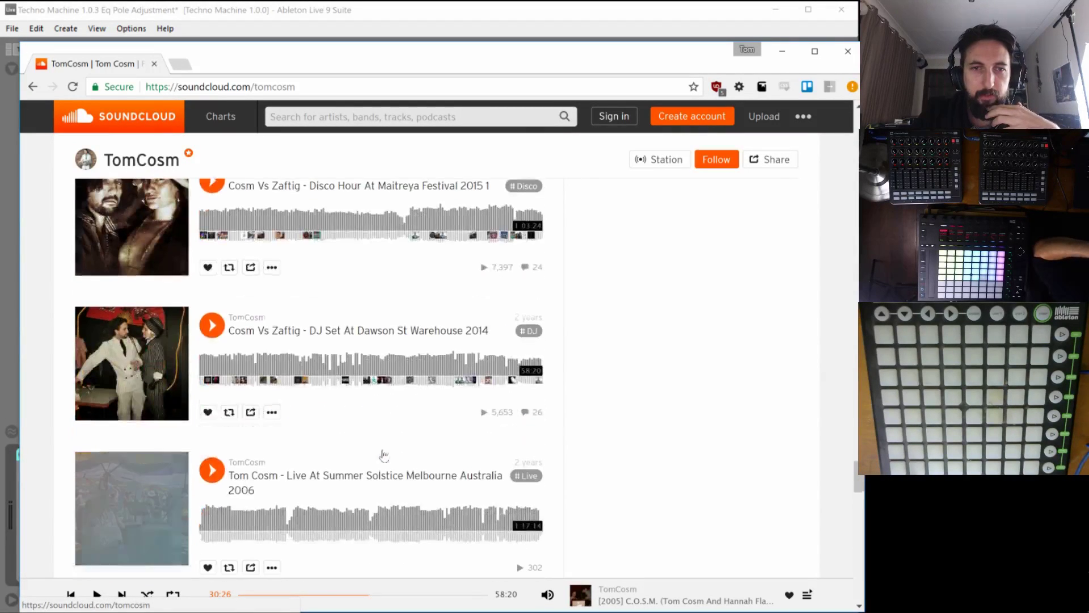
scroll(375, 454, down, 3)
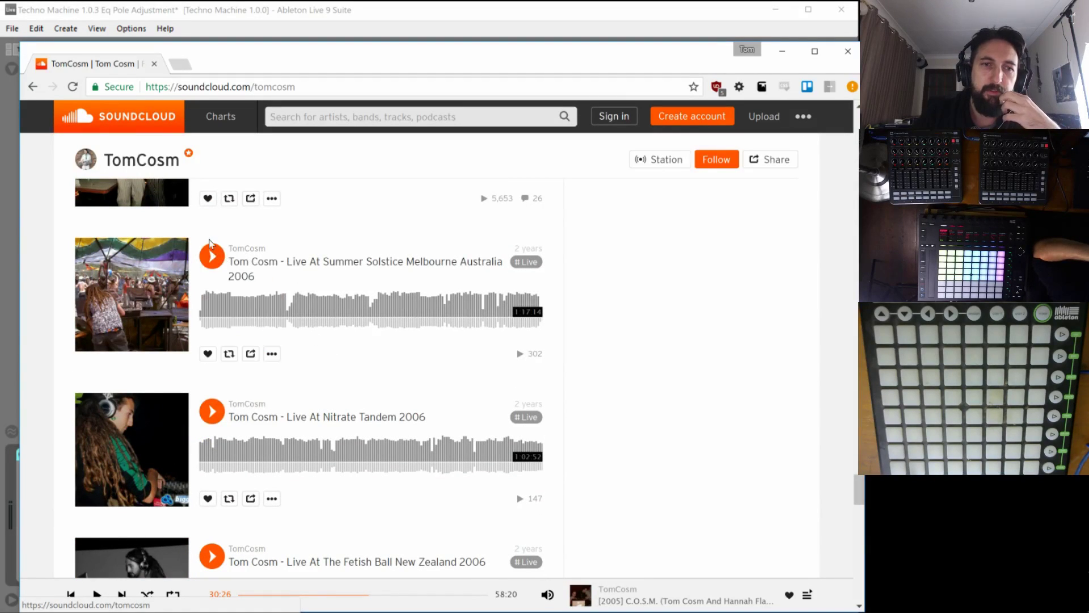
Play Live At Summer Solstice Melbourne Australia 2006, and change playback to Live At Equal Dose Purple Emerald Lounge Bar 2014.
click(211, 255)
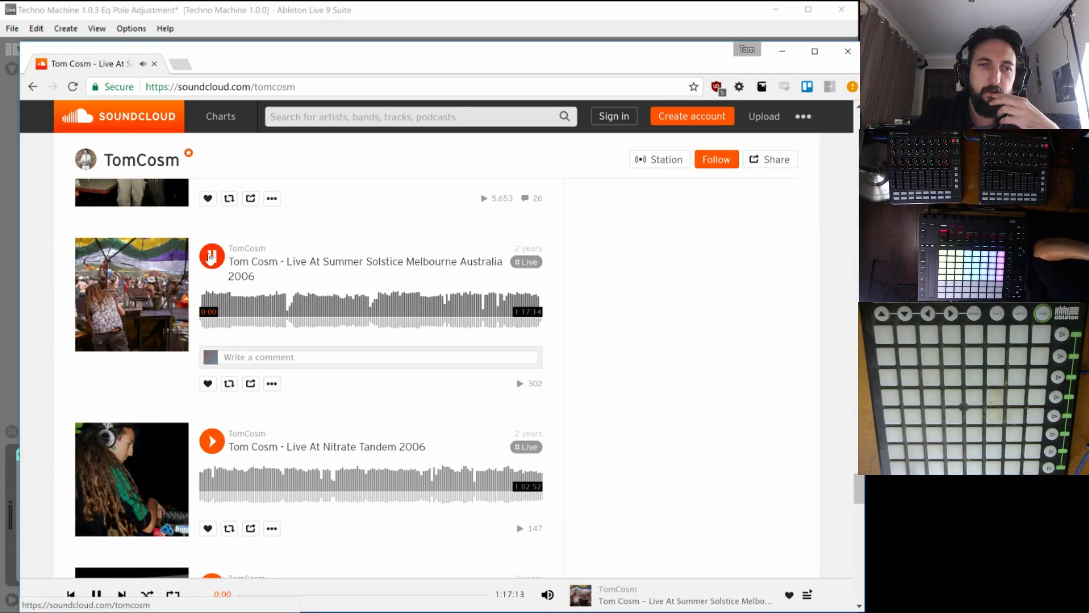
scroll(255, 384, down, 9)
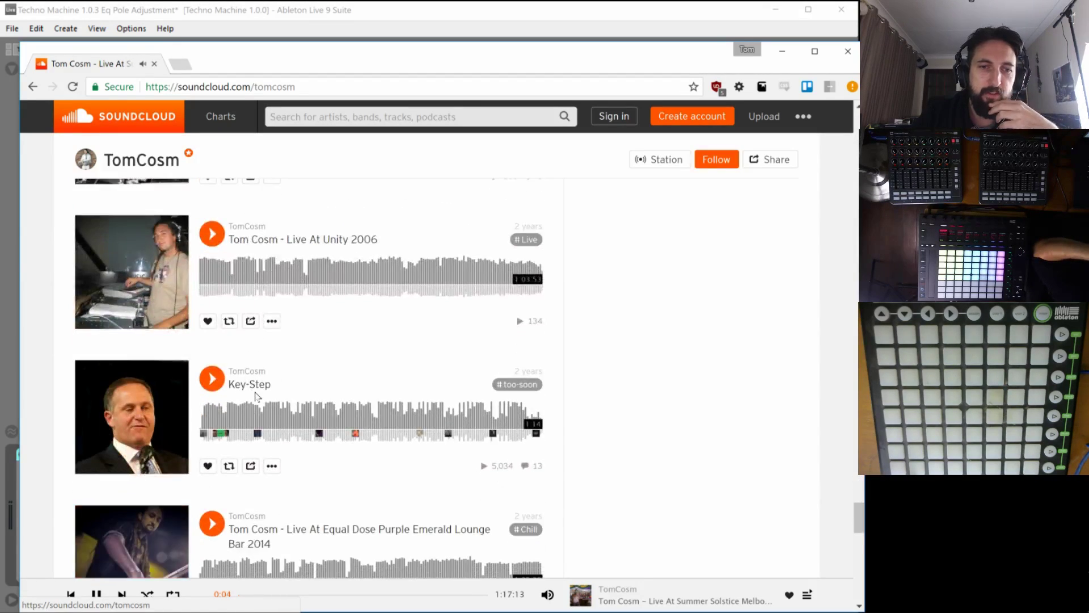
scroll(272, 380, down, 3)
scroll(302, 357, down, 1)
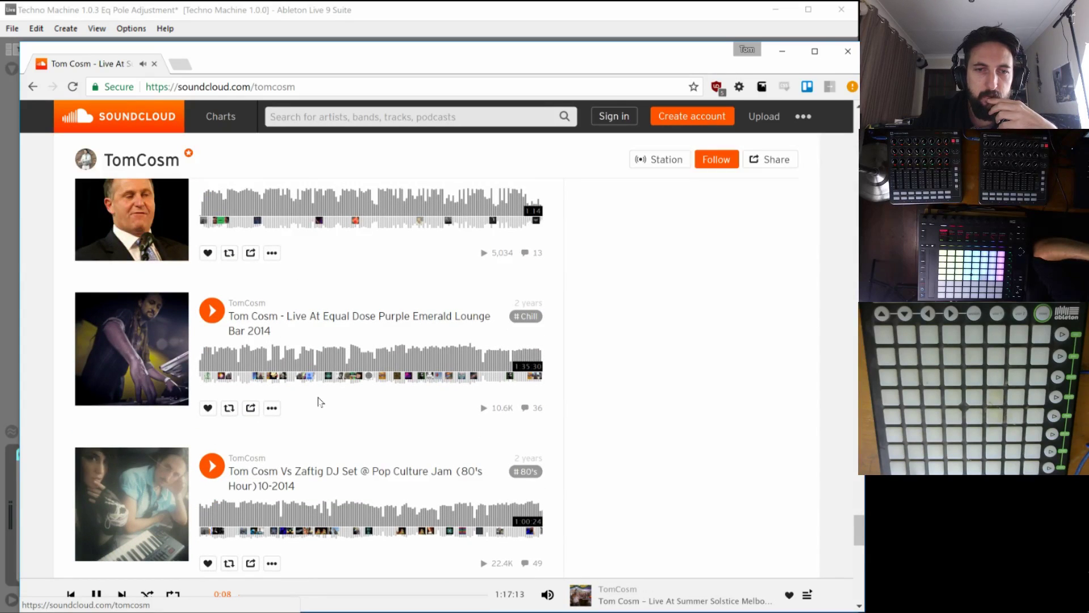
click(212, 311)
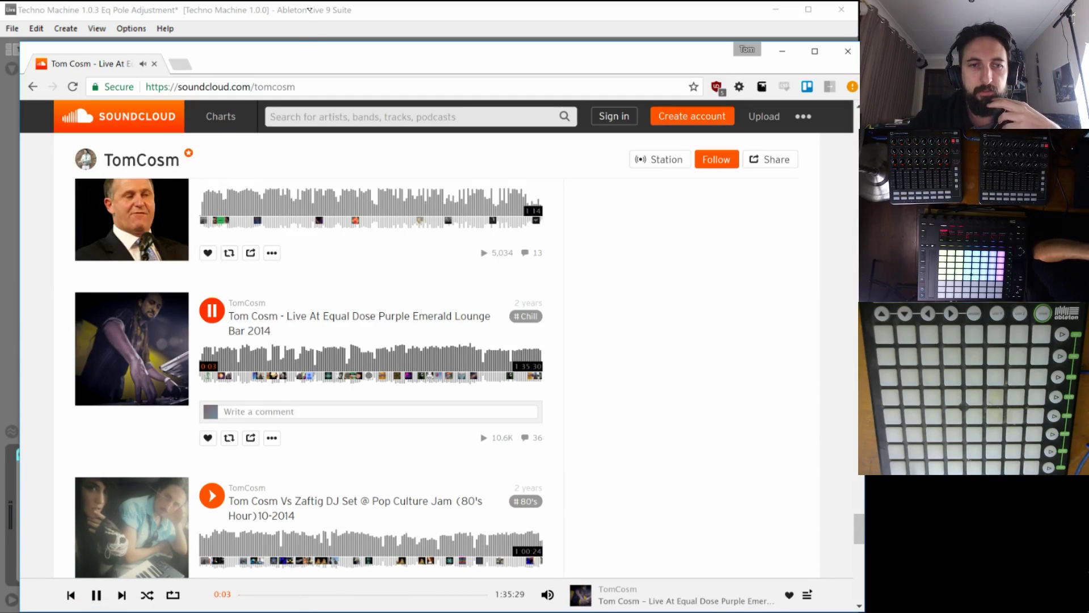
Switch to Ableton Live and group the Kick-Filler track's Auto Filter, Reverb and Simple Delay into an audio effect rack.
click(310, 9)
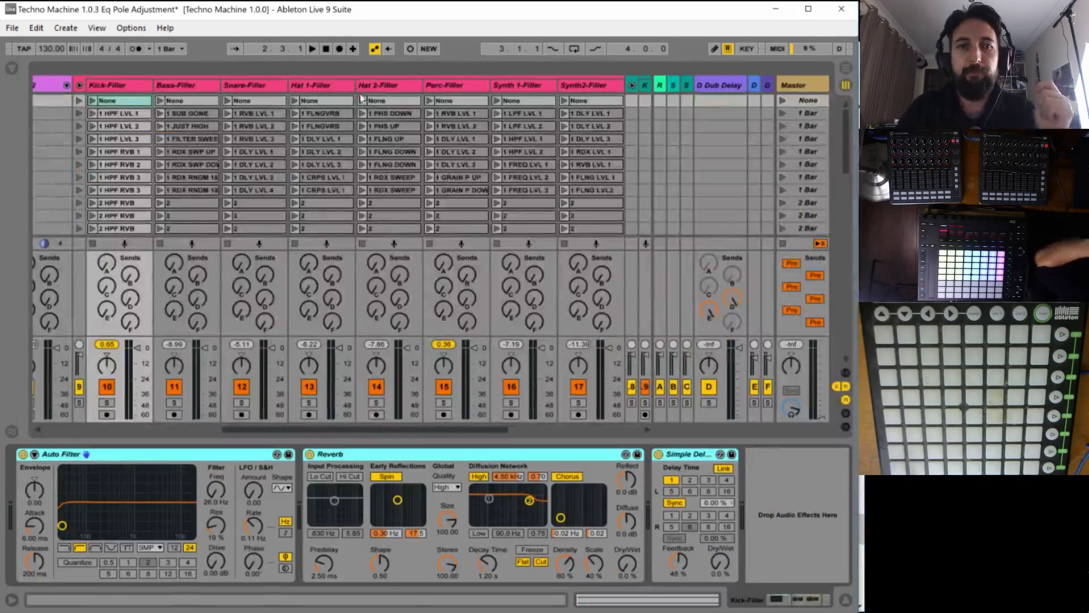
click(114, 88)
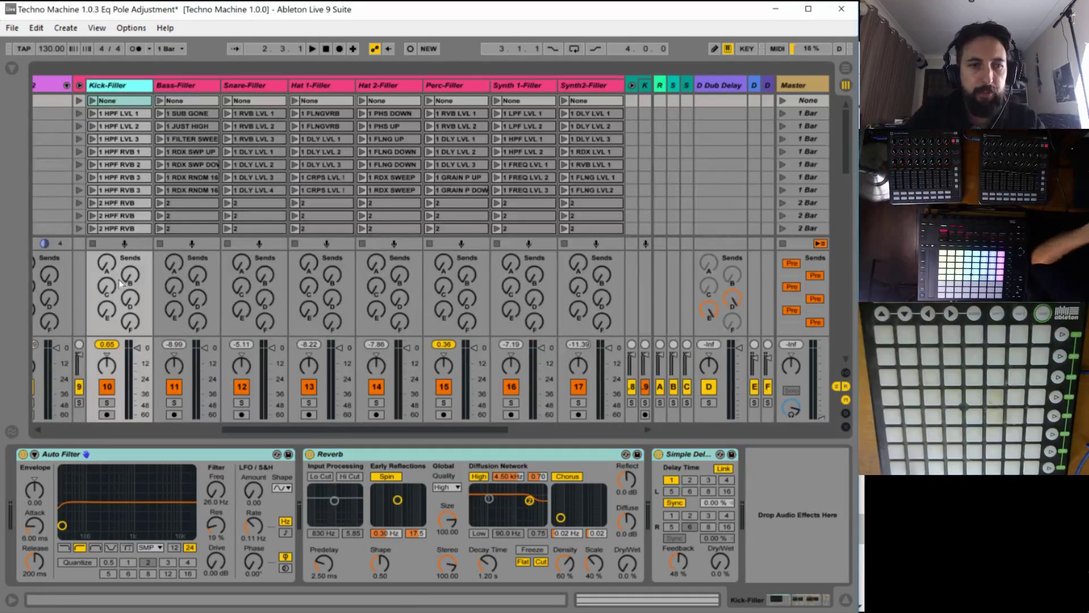
right_click(684, 454)
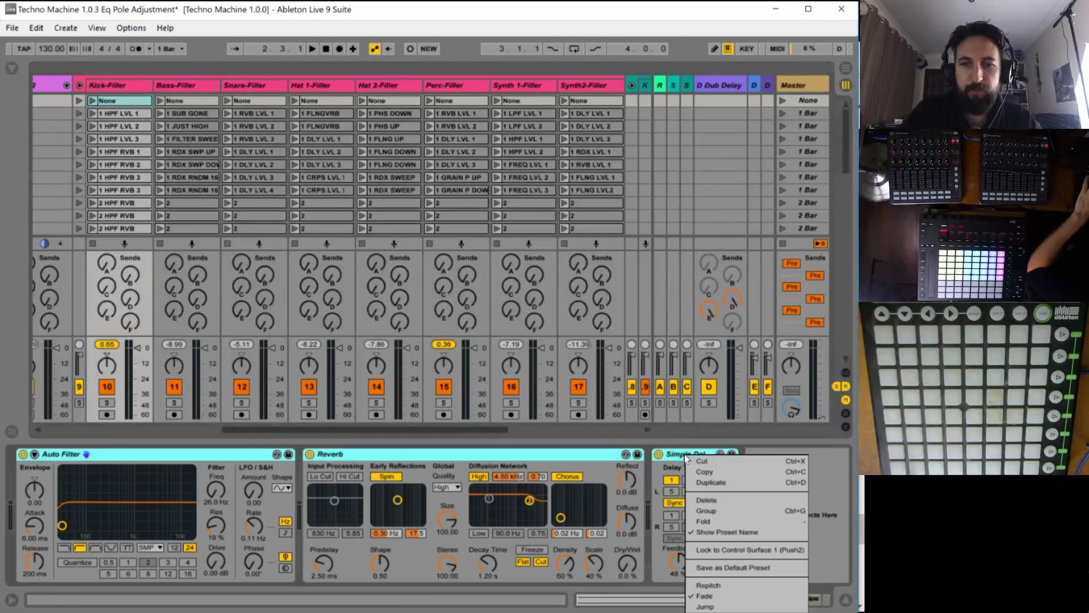
click(720, 502)
key(ctrl+g)
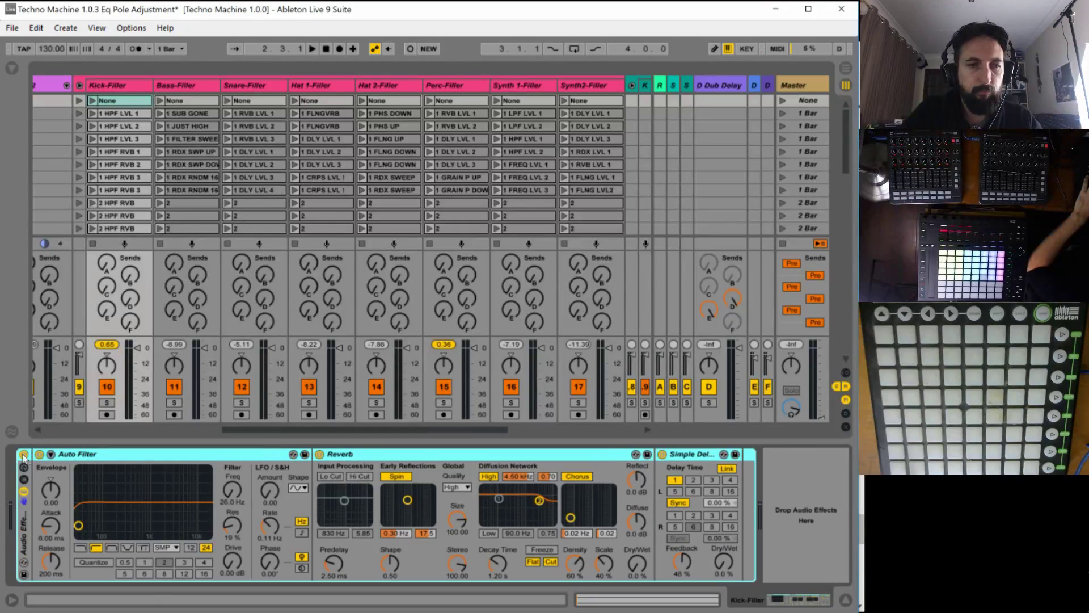
Show the macro controls of the Kick-Filler rack and rename it "Kick Effects".
click(24, 469)
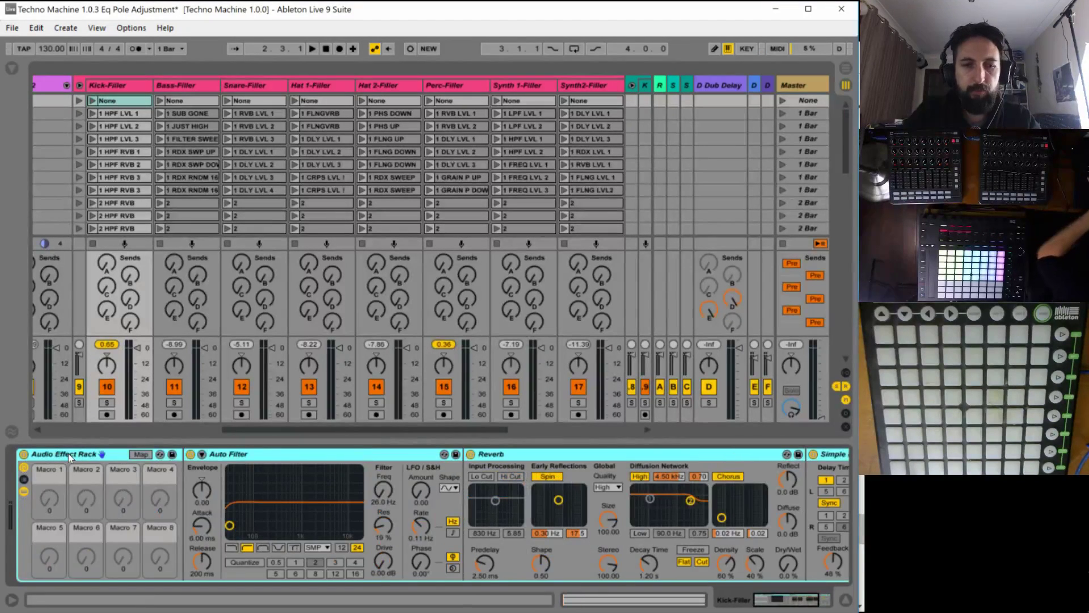
key(ctrl+r)
text(Kick Ef)
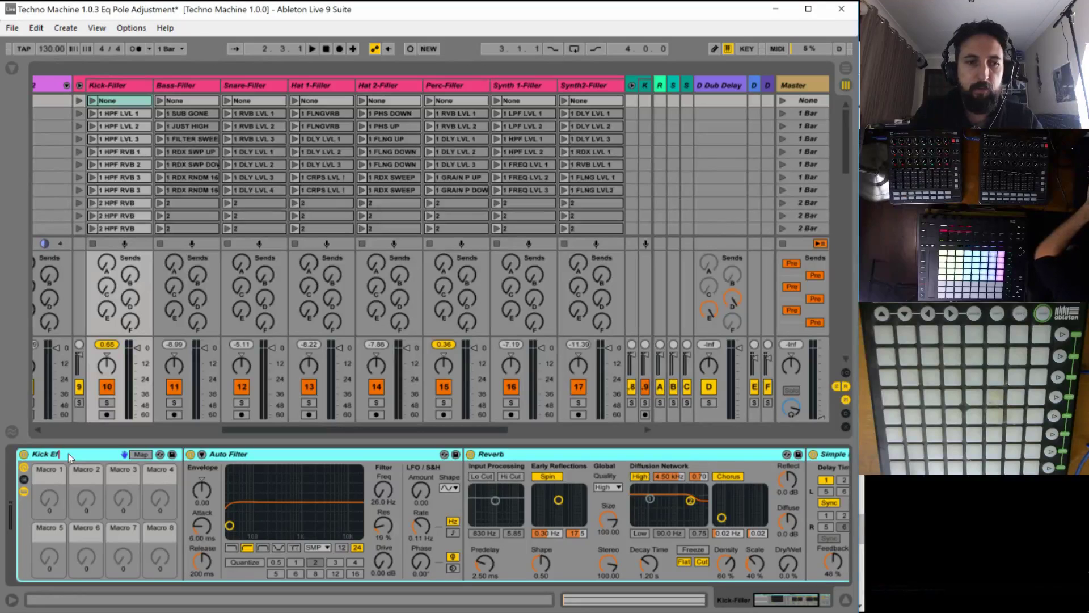
text(fects)
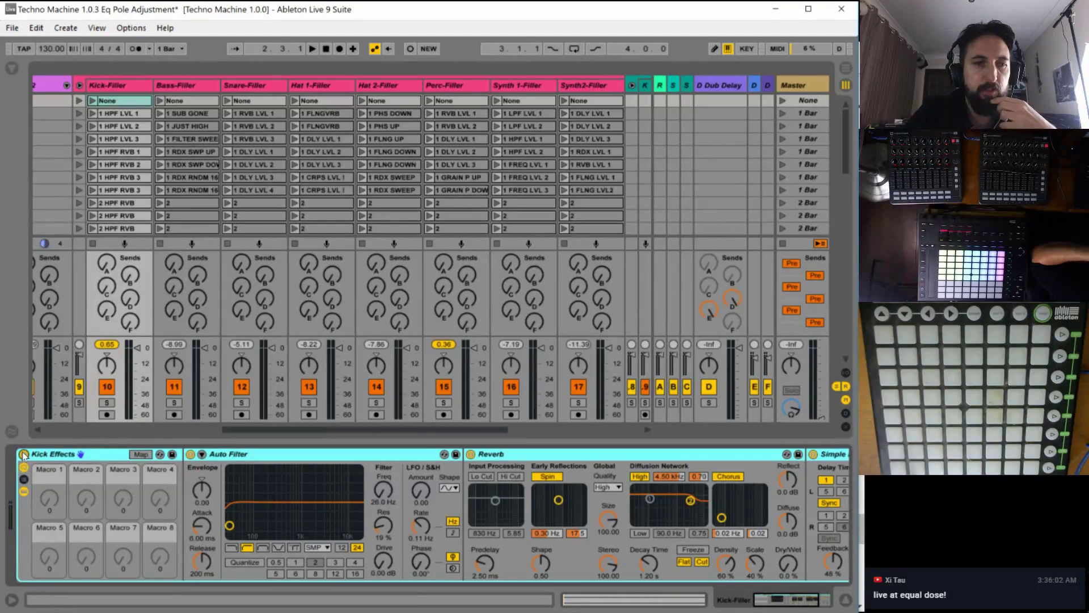
In Kick-Filler's None clip, draw the Kick Effects Device On envelope off for the last 1/32, and launch the clip to check the rack.
key(shift+Tab)
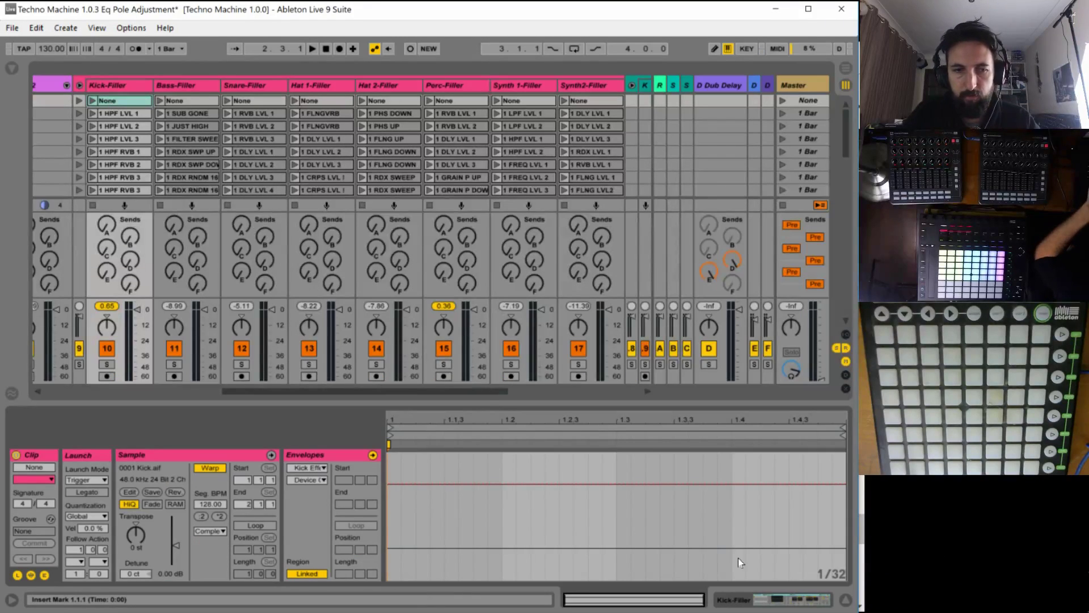
key(ctrl+b)
click(840, 548)
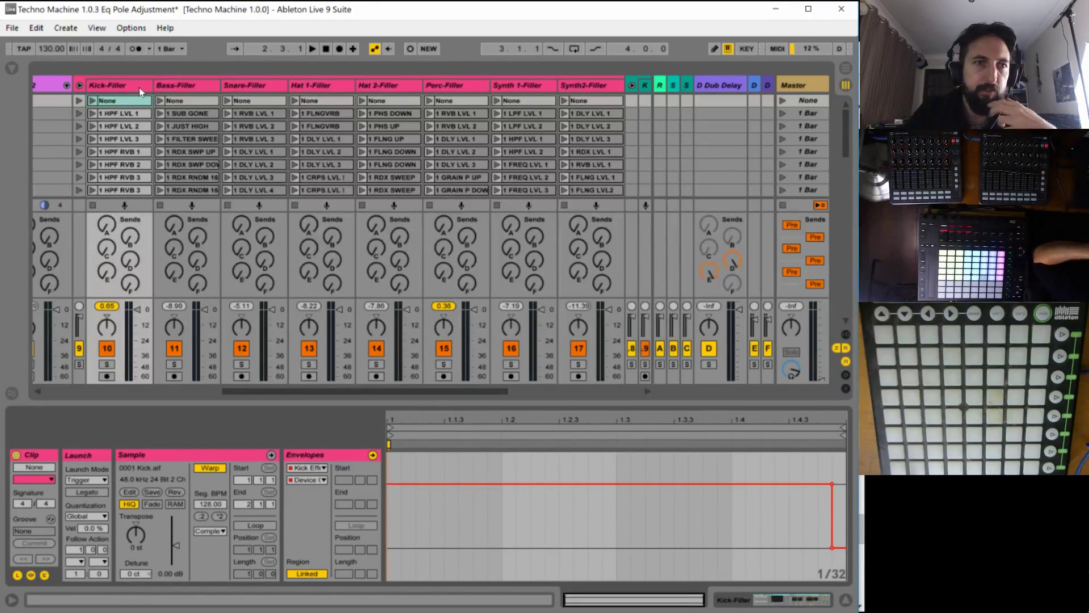
key(shift+Tab)
click(90, 101)
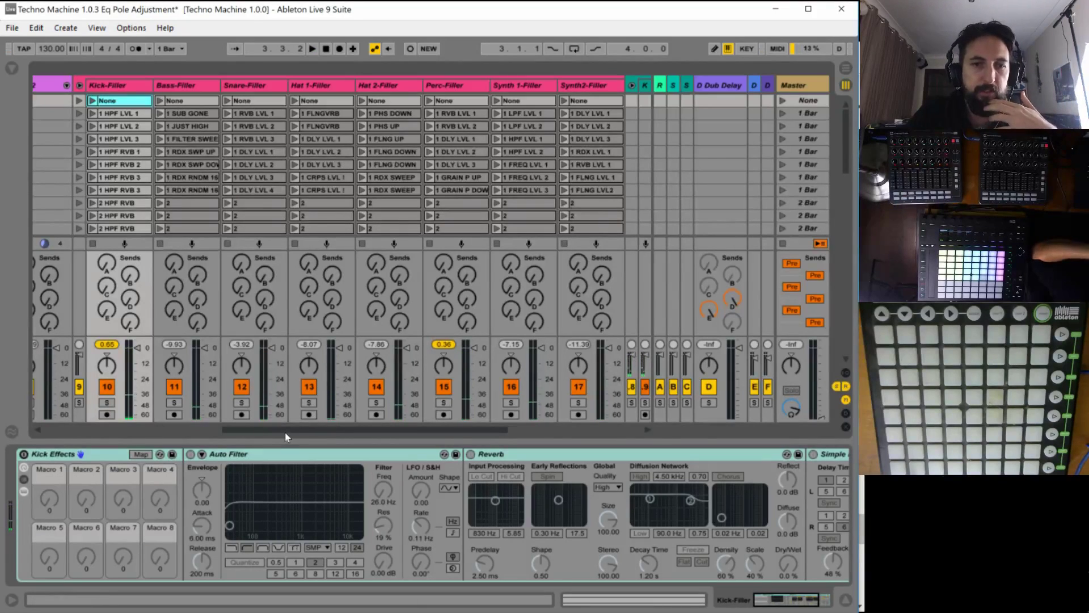
Save the Live set under the new name "Techno Machine 1.0.4 Dummy Clip Rack Automation".
mouse_move(286, 434)
mouse_down()
mouse_move(69, 434)
mouse_move(391, 435)
mouse_move(306, 431)
mouse_up()
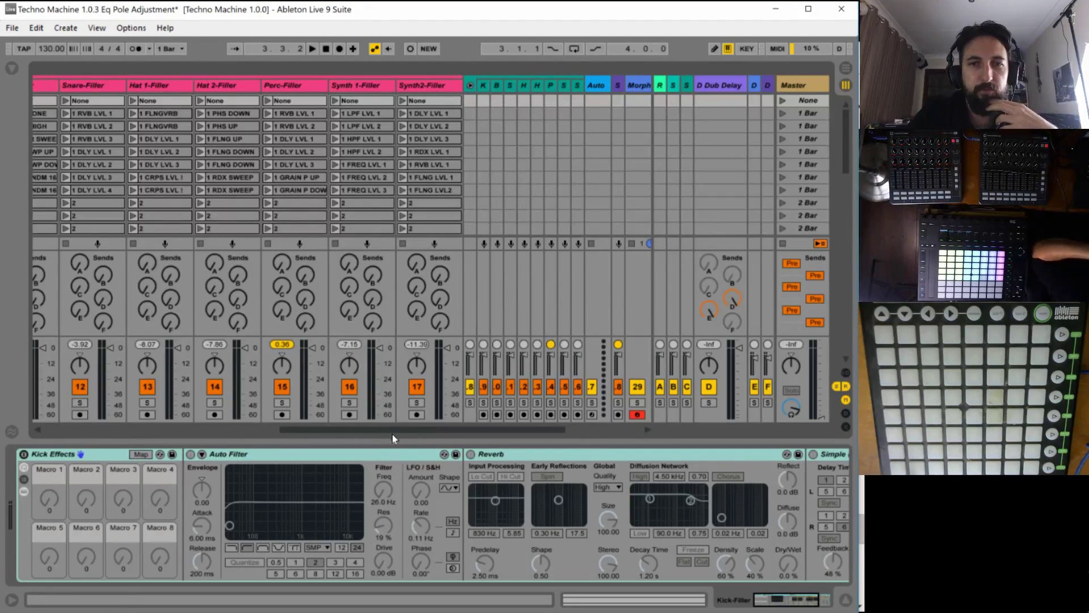
drag(392, 434, 493, 425)
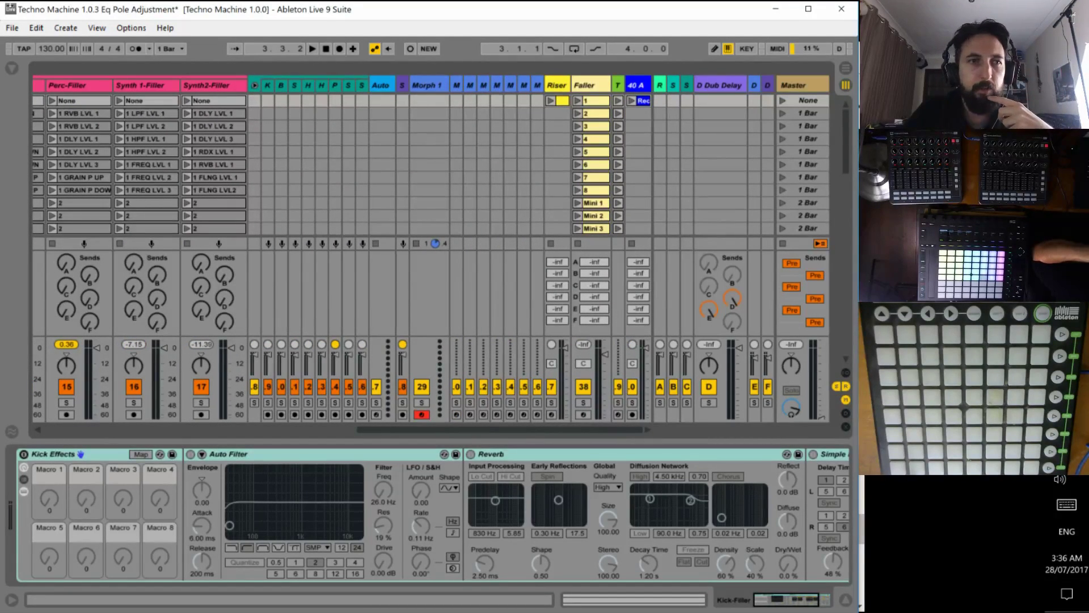
click(12, 28)
click(91, 166)
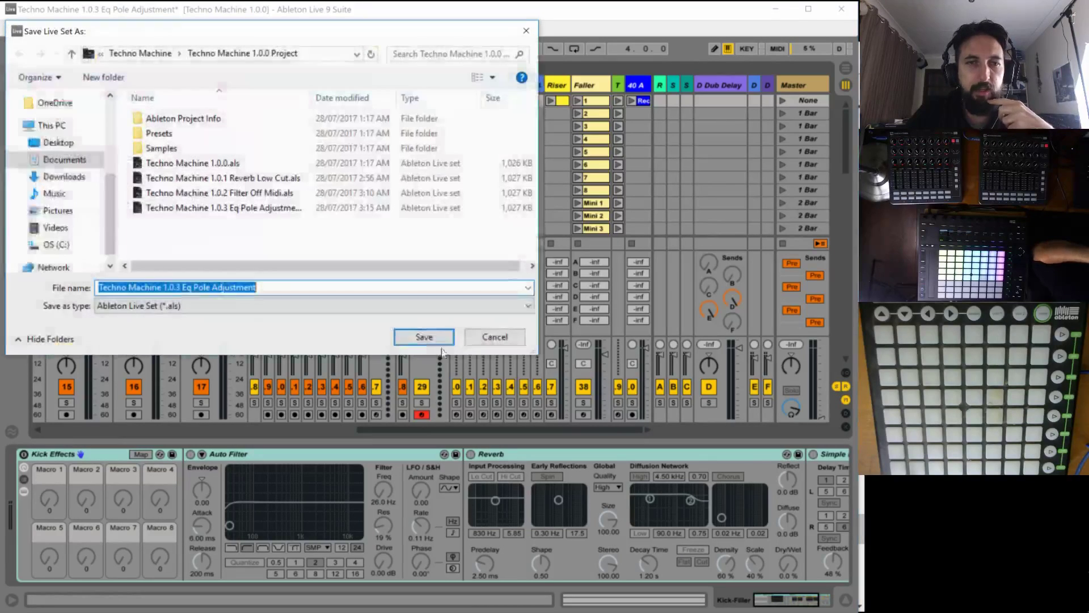
click(175, 288)
key(shift+End)
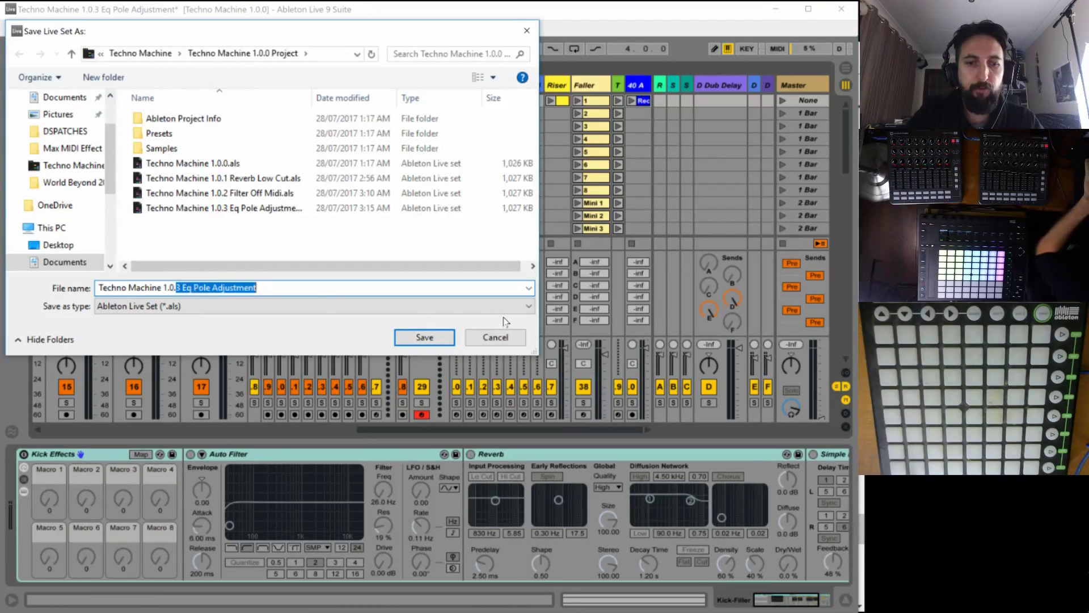
text(4)
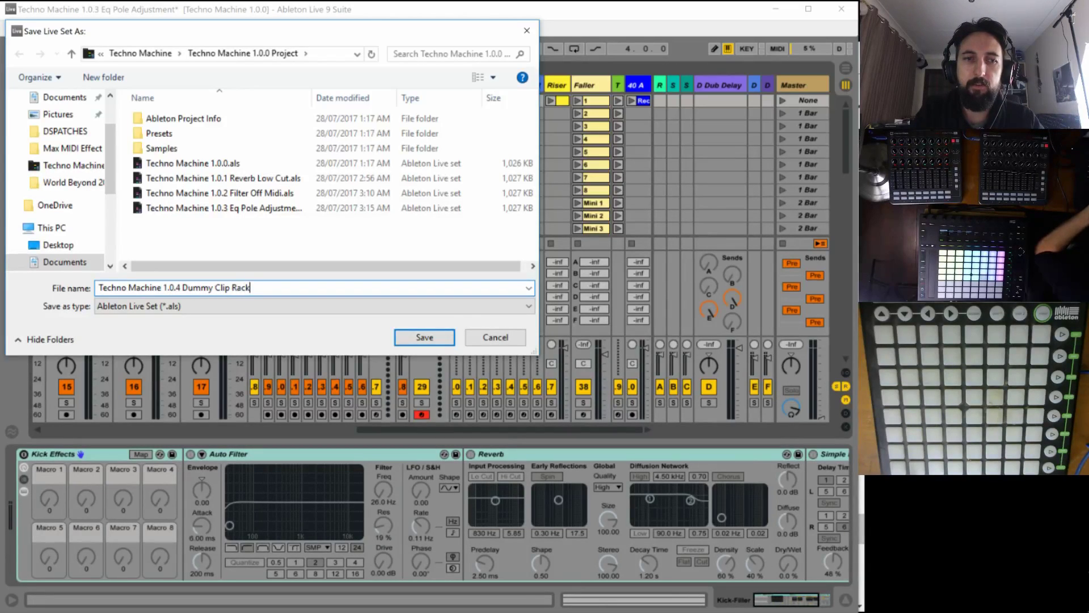
text(Dummy Clip Rack Automation)
key(Return)
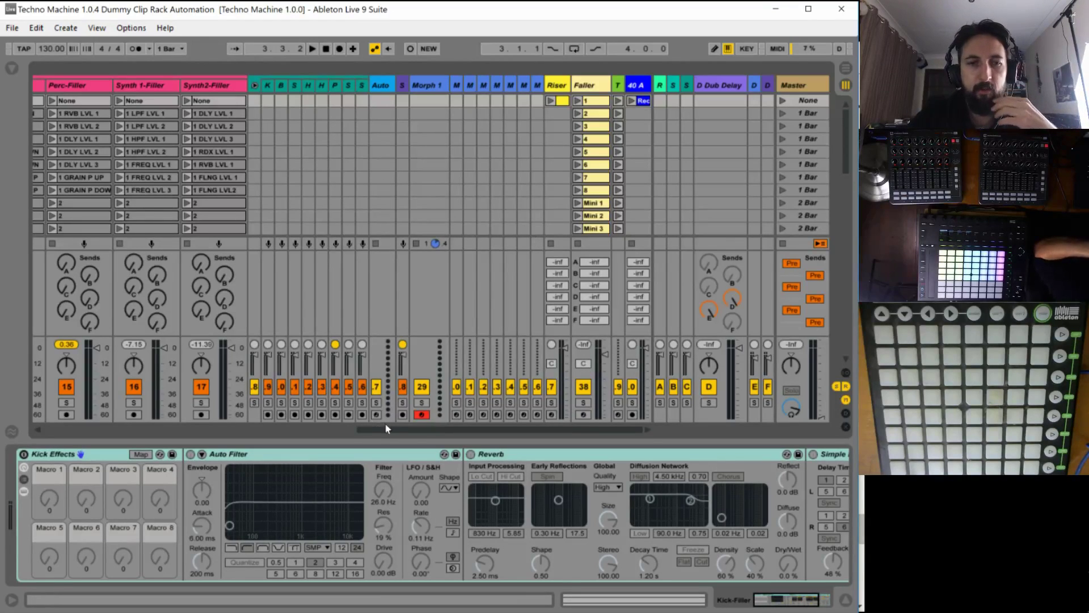
Switch to the fix list in Photos and strike out "Dummy Clips Tidy into Racks" and "Ensure that NONE = Rack Off".
drag(370, 430, 257, 420)
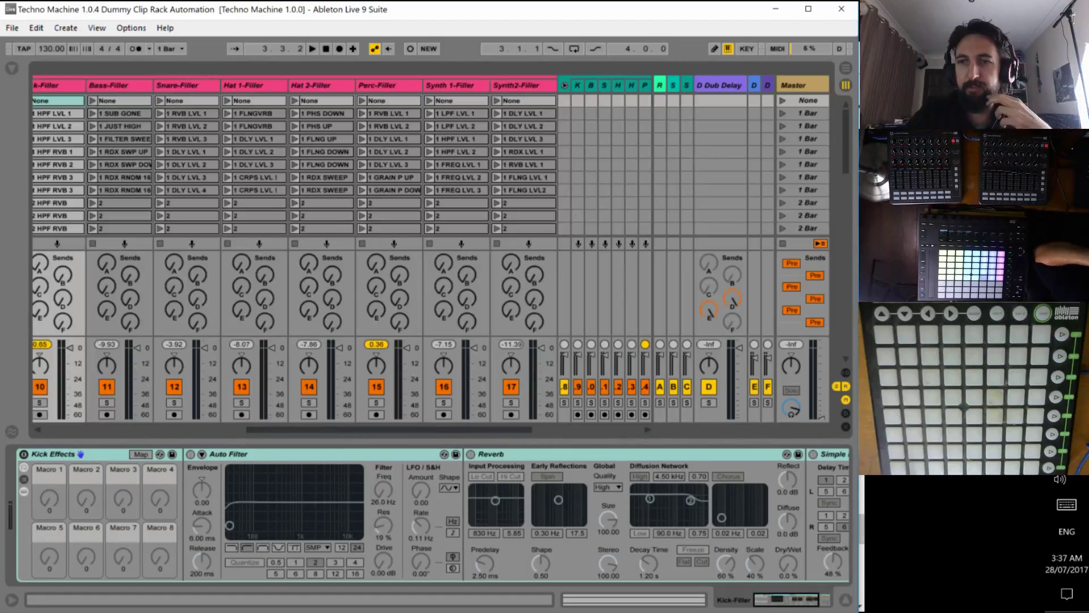
key(alt+Tab)
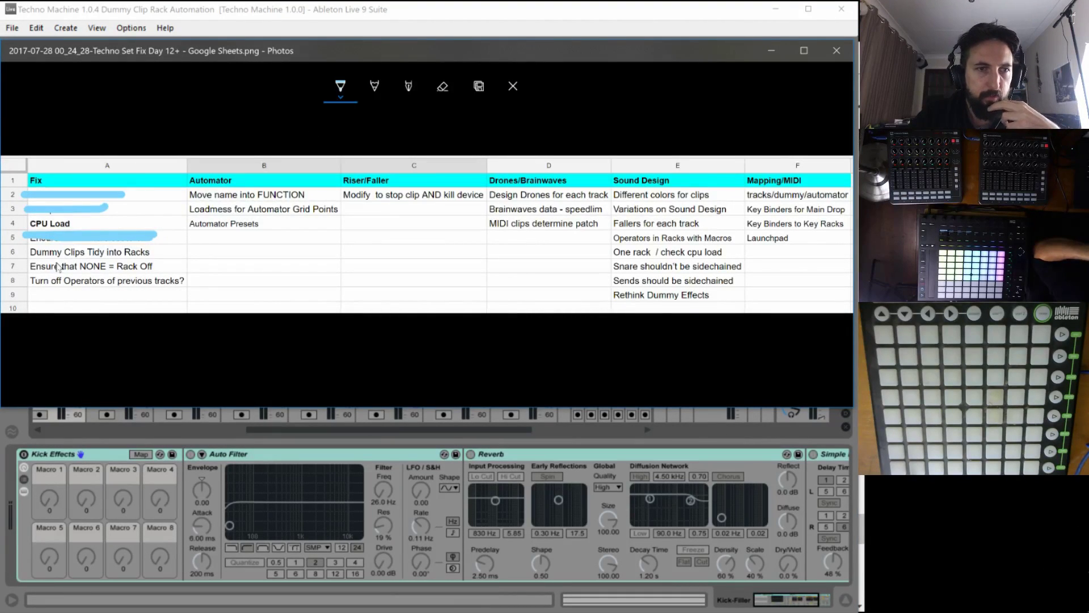
drag(25, 251, 116, 252)
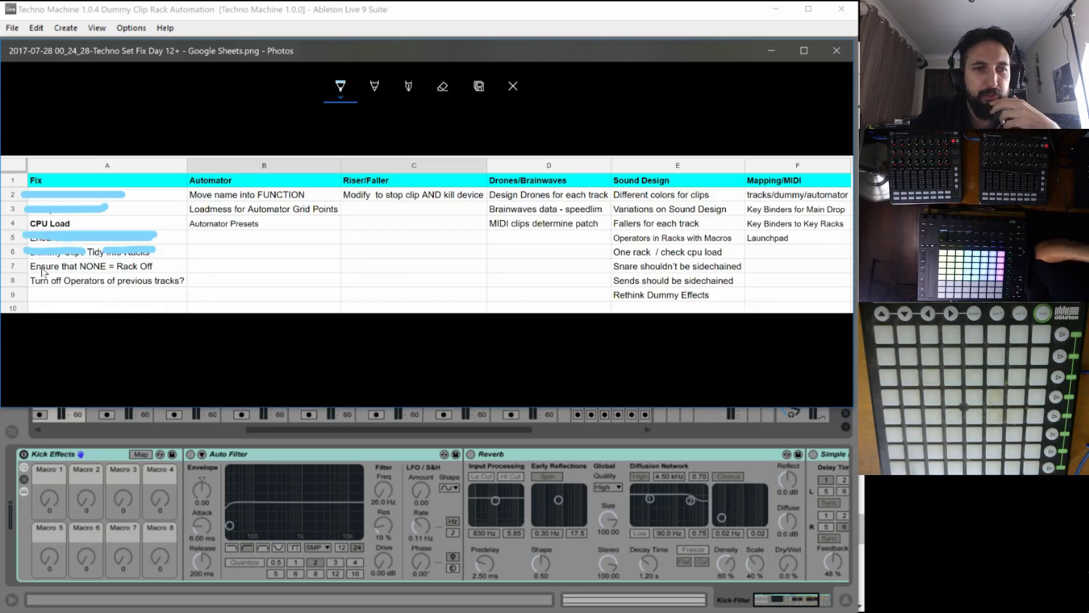
drag(33, 268, 158, 272)
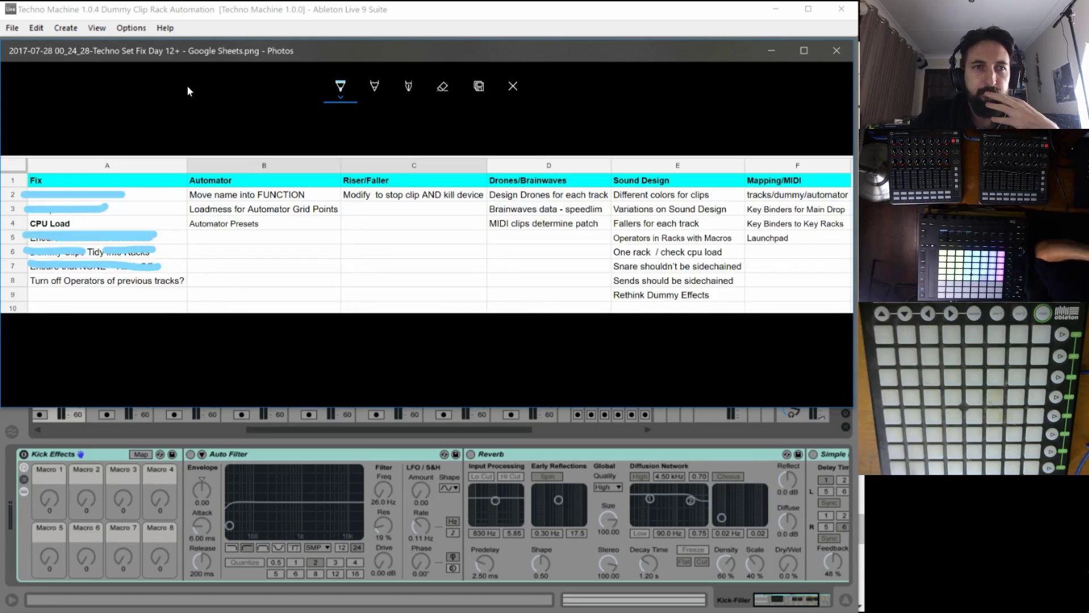
Switch back to Ableton Live and audition the MAIN scene of Track 1, followed by the MAIN scene of Track 2.
click(240, 10)
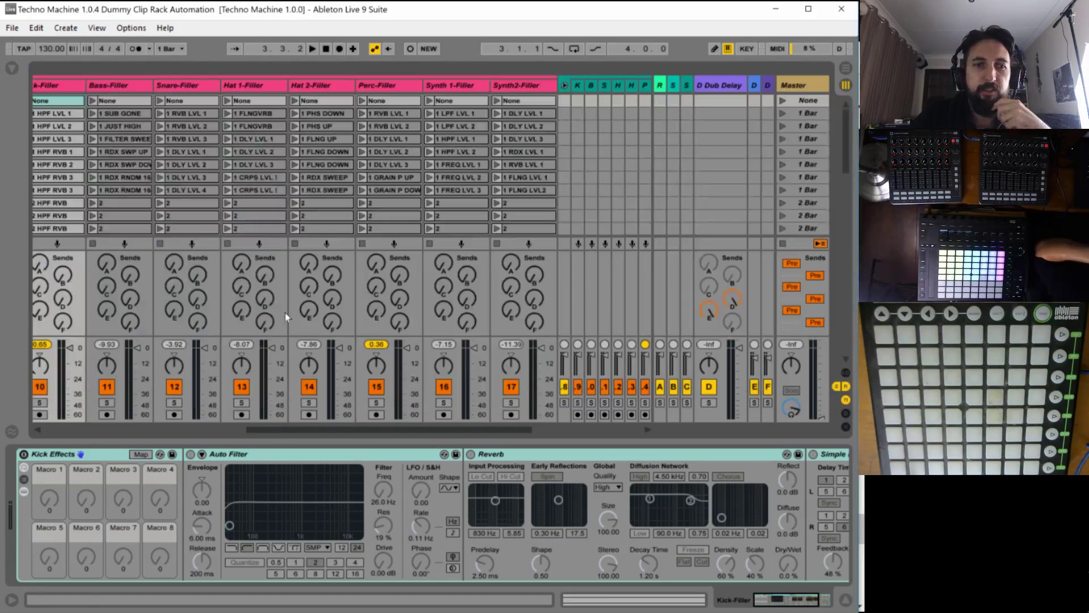
drag(268, 430, 55, 430)
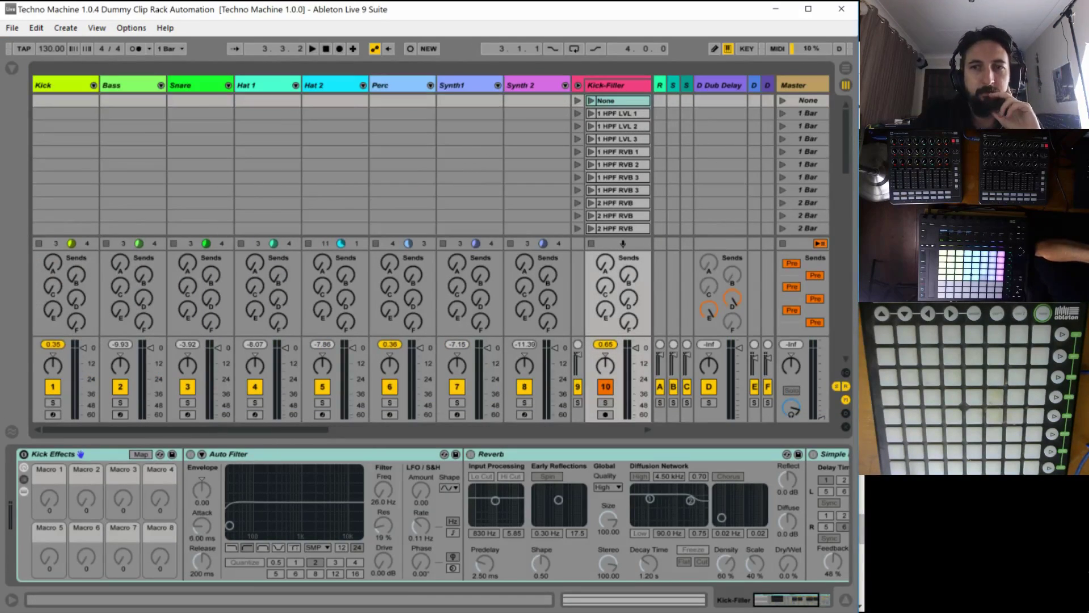
drag(845, 148, 846, 184)
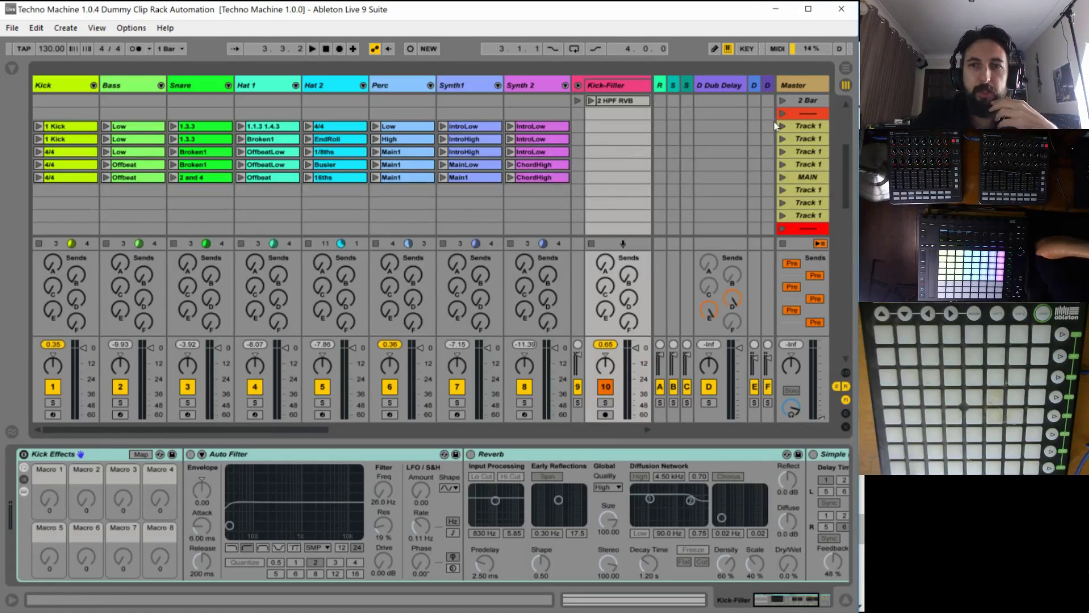
click(782, 176)
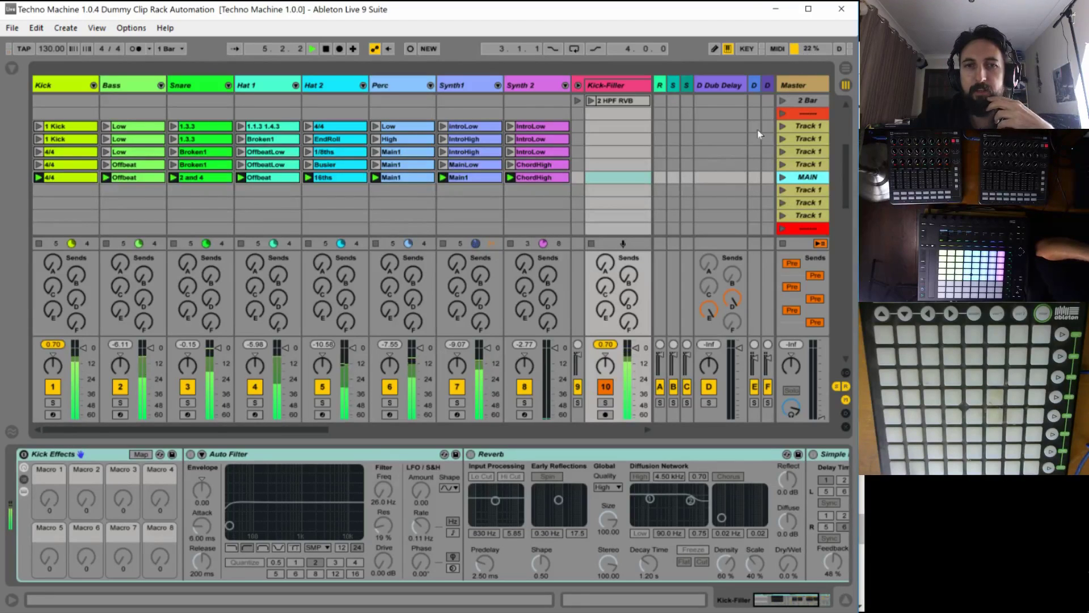
scroll(759, 134, down, 3)
scroll(751, 181, down, 4)
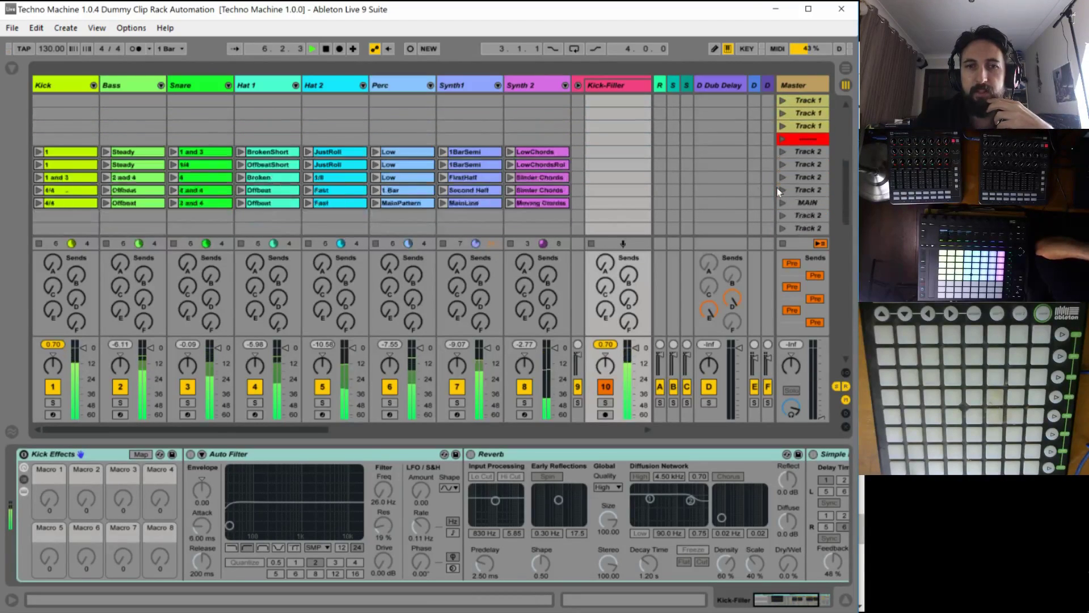
click(782, 202)
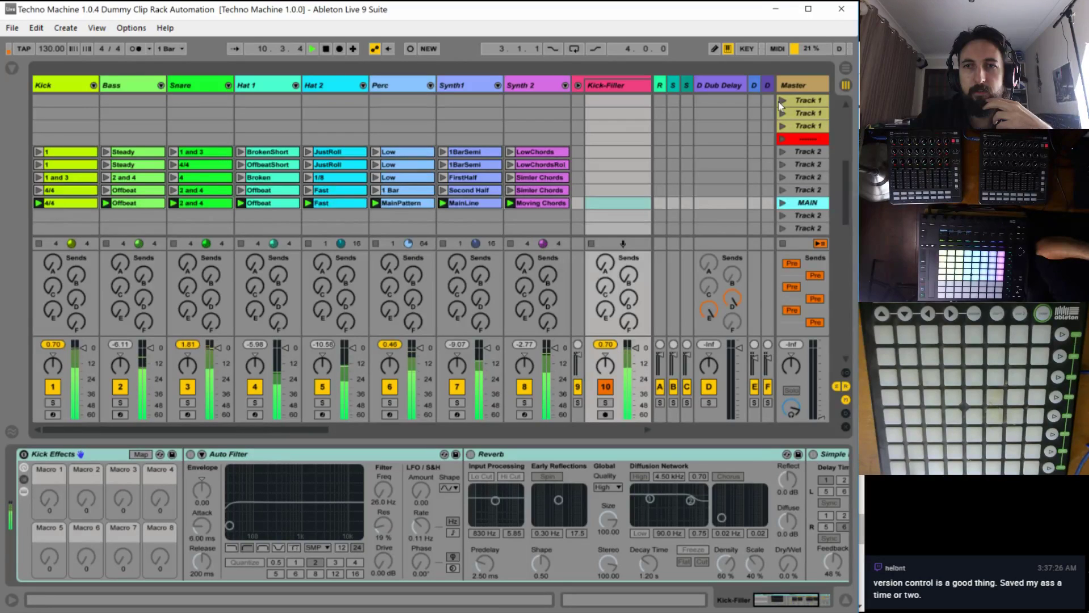
Audition the Track 3 scene that holds the MainOffbeat, MainPoly and MainHarmonics clips.
scroll(778, 101, up, 2)
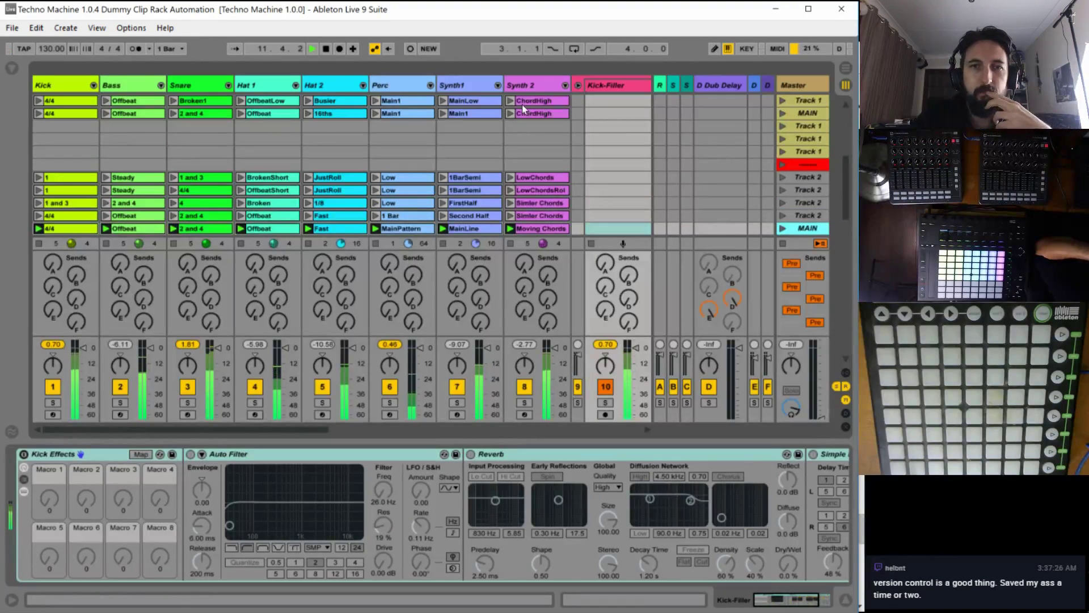
scroll(794, 187, down, 5)
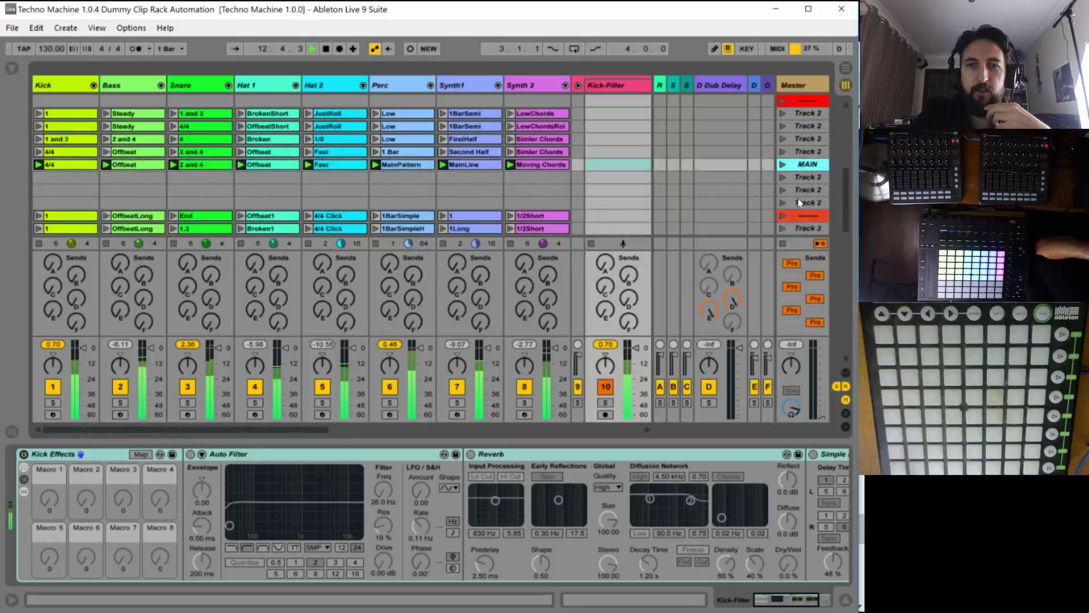
scroll(794, 202, down, 6)
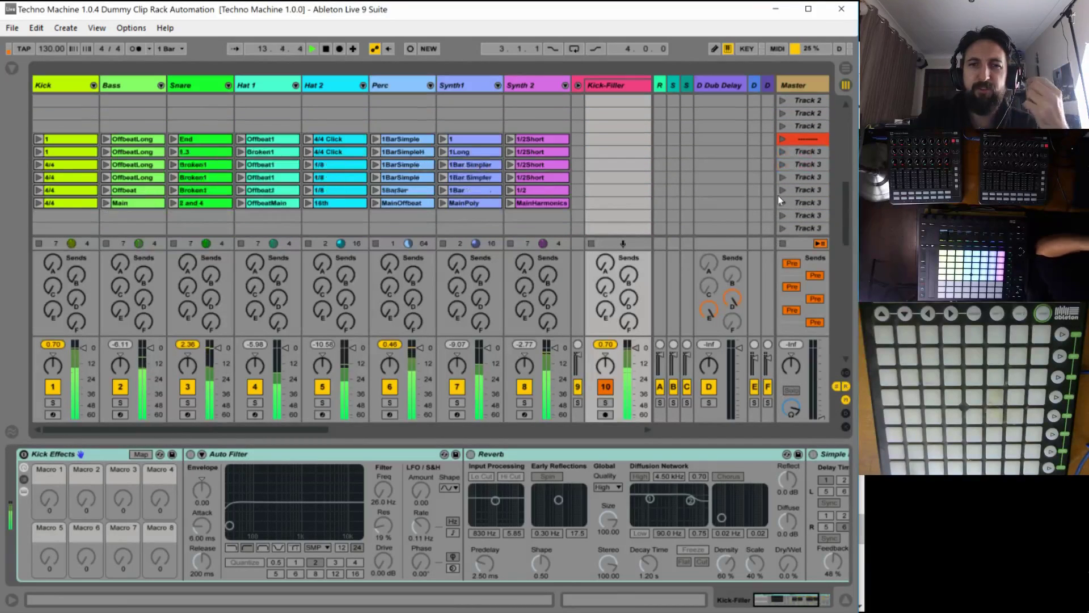
click(782, 203)
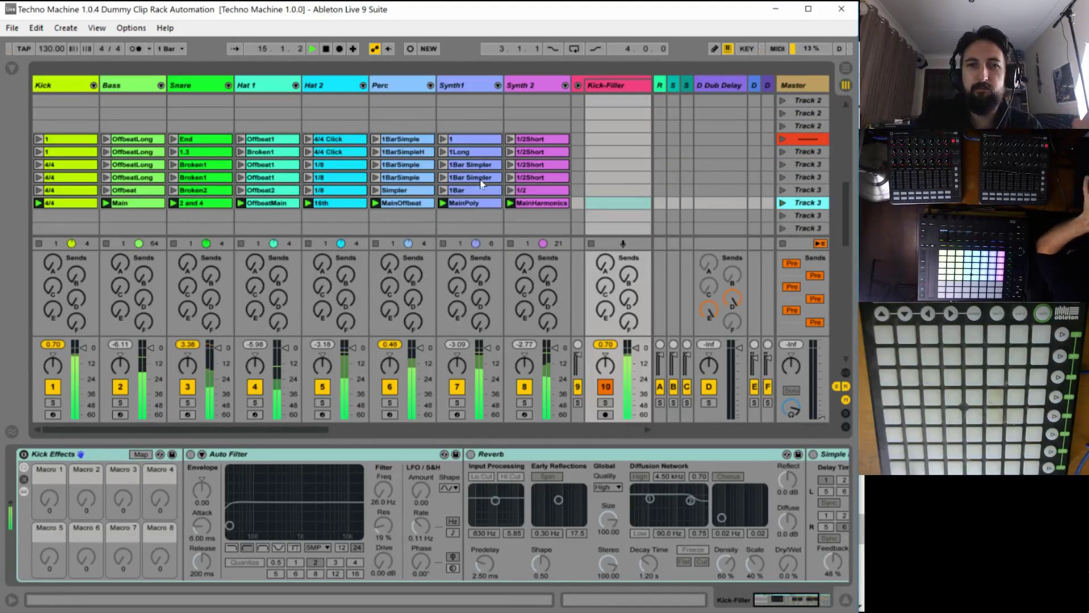
Look through the clip rows of Track 3 and Track 4 while the Track 3 scene keeps playing.
scroll(483, 181, up, 1)
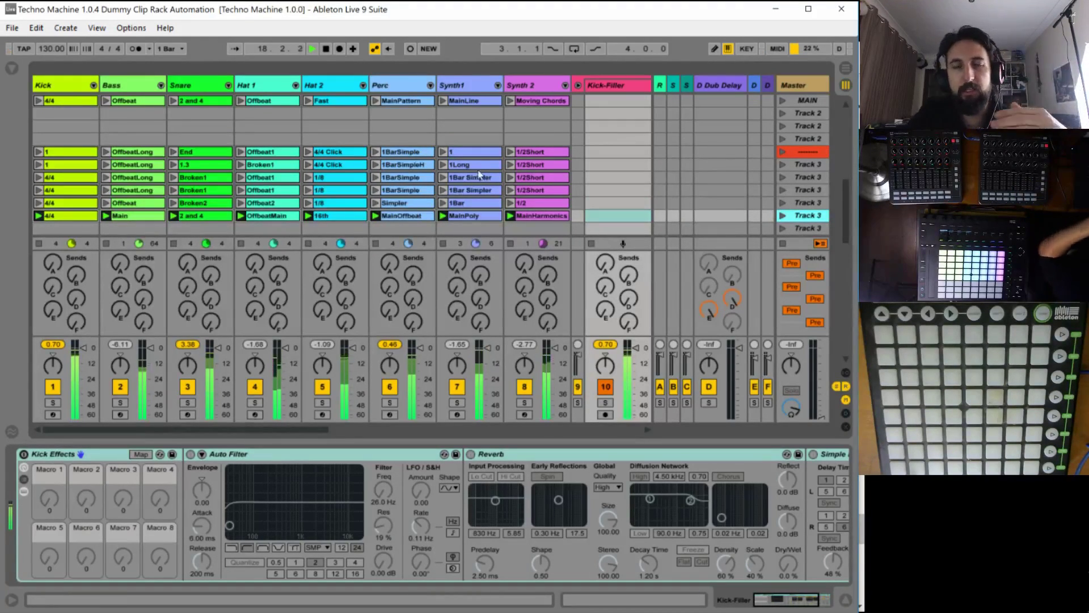
scroll(480, 184, up, 1)
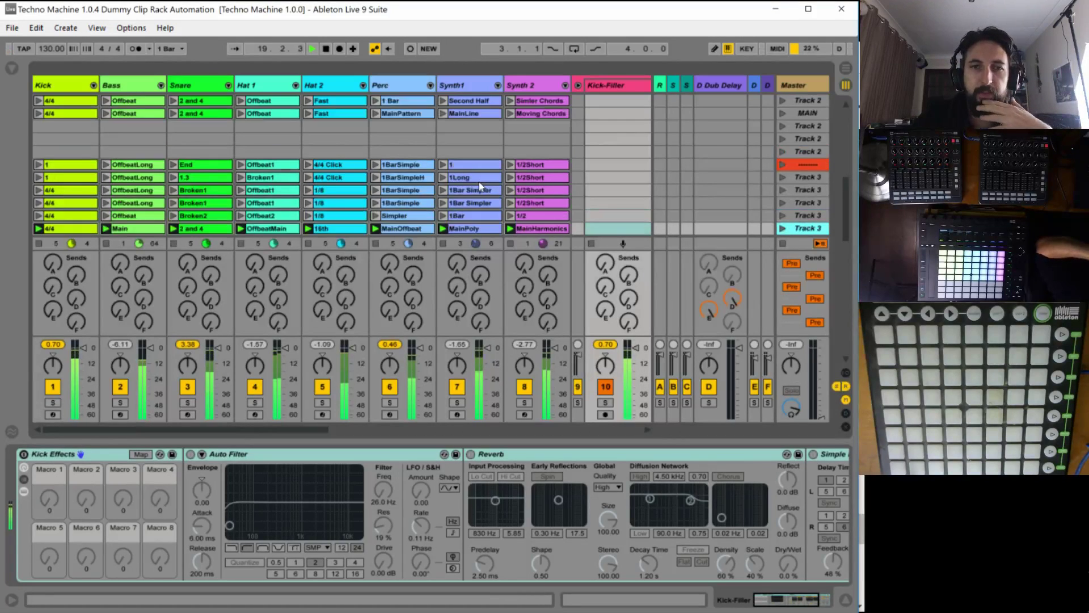
scroll(479, 181, down, 4)
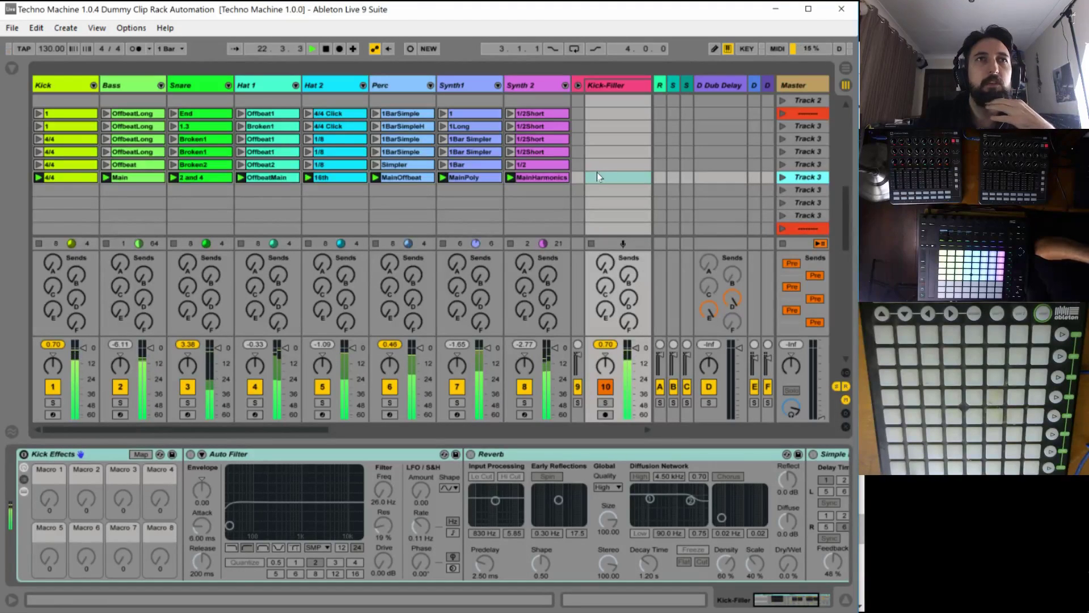
mouse_move(844, 226)
mouse_down()
mouse_move(843, 122)
mouse_move(850, 228)
mouse_up()
scroll(510, 172, down, 2)
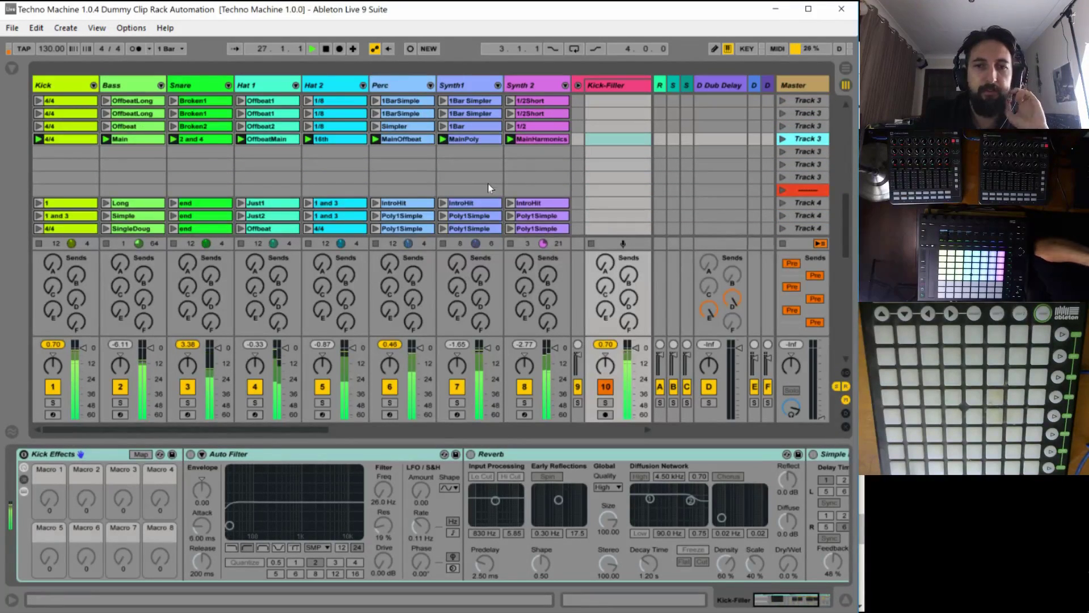
scroll(481, 178, down, 2)
scroll(479, 176, down, 1)
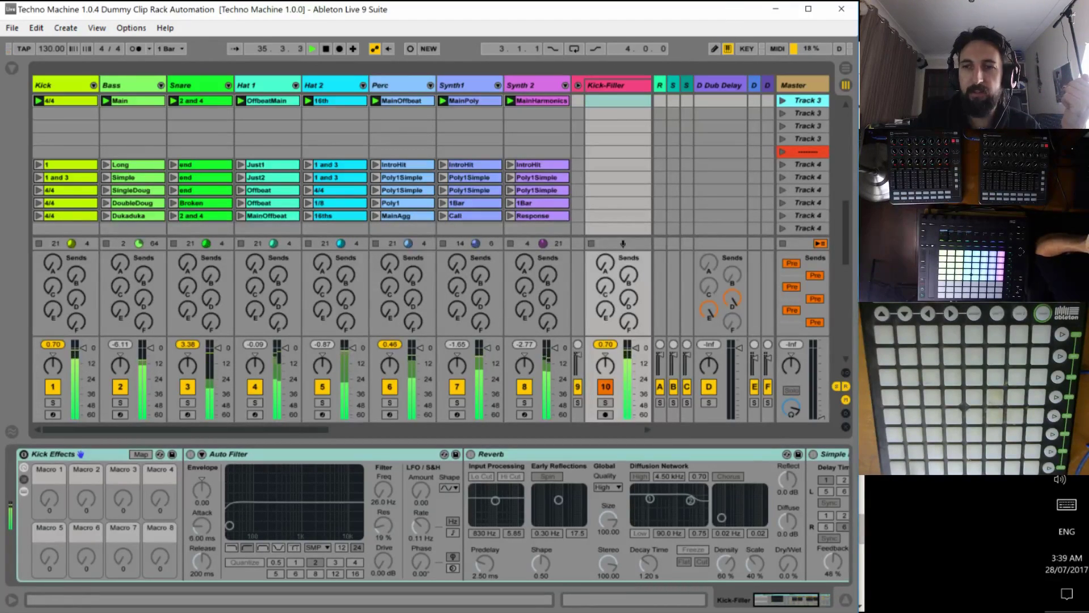
Switch to the fix list in Photos and strike out "Turn off Operators of previous tracks?", "Move name into FUNCTION" and "Loadness for Automator Grid Points".
key(alt+Tab)
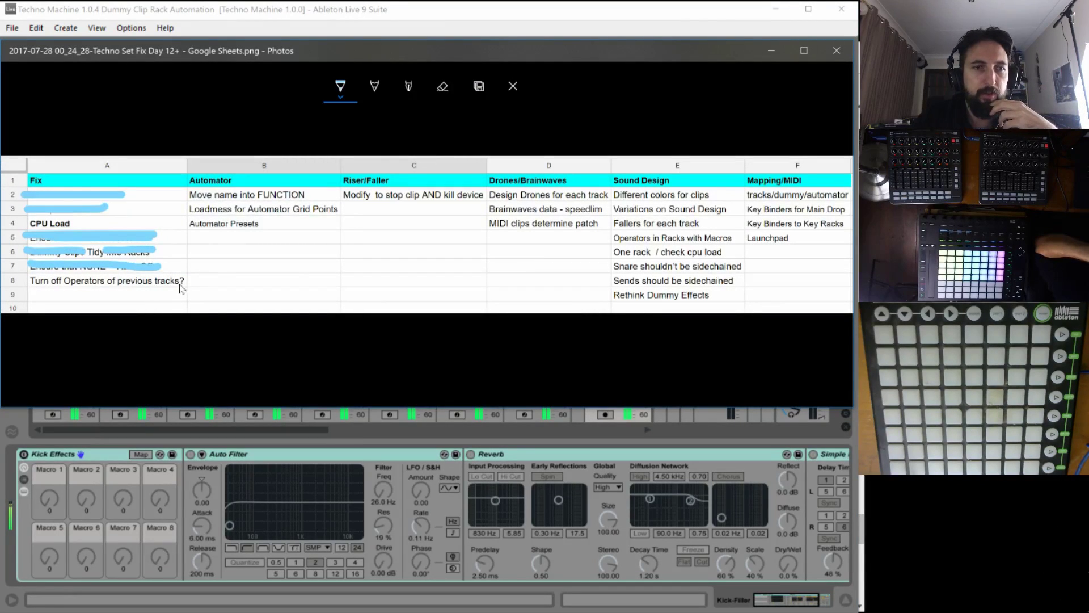
mouse_move(180, 287)
mouse_down()
mouse_move(30, 280)
mouse_move(184, 283)
mouse_up()
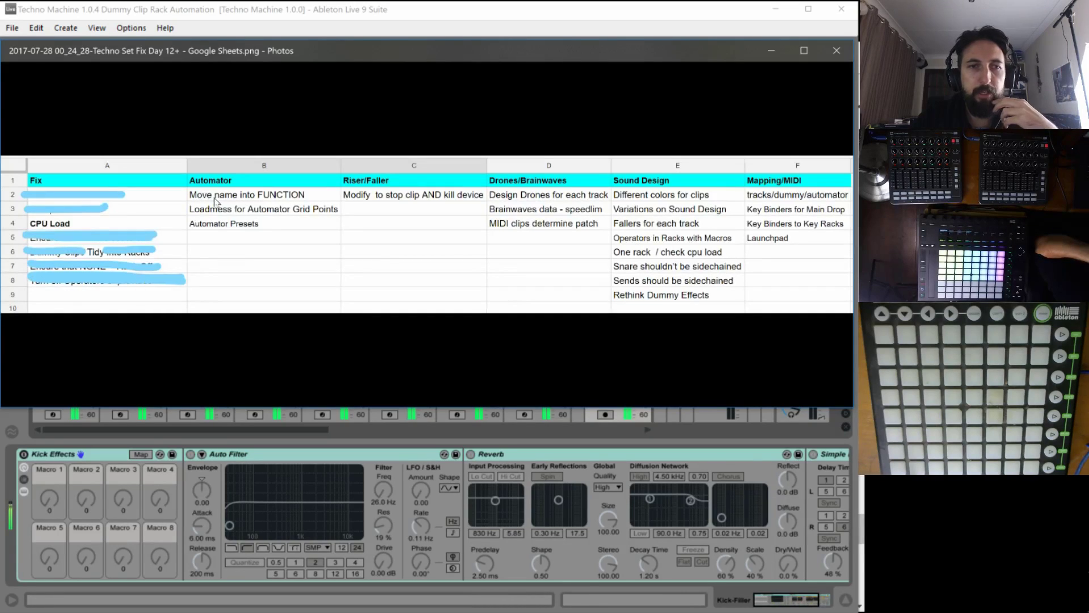
drag(183, 195, 303, 195)
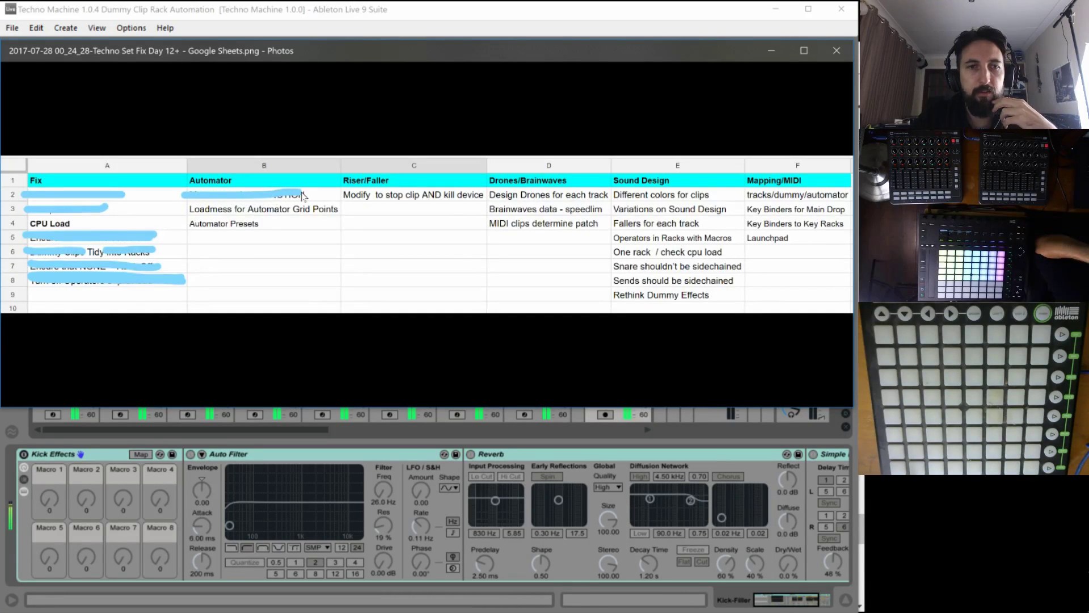
drag(195, 209, 339, 209)
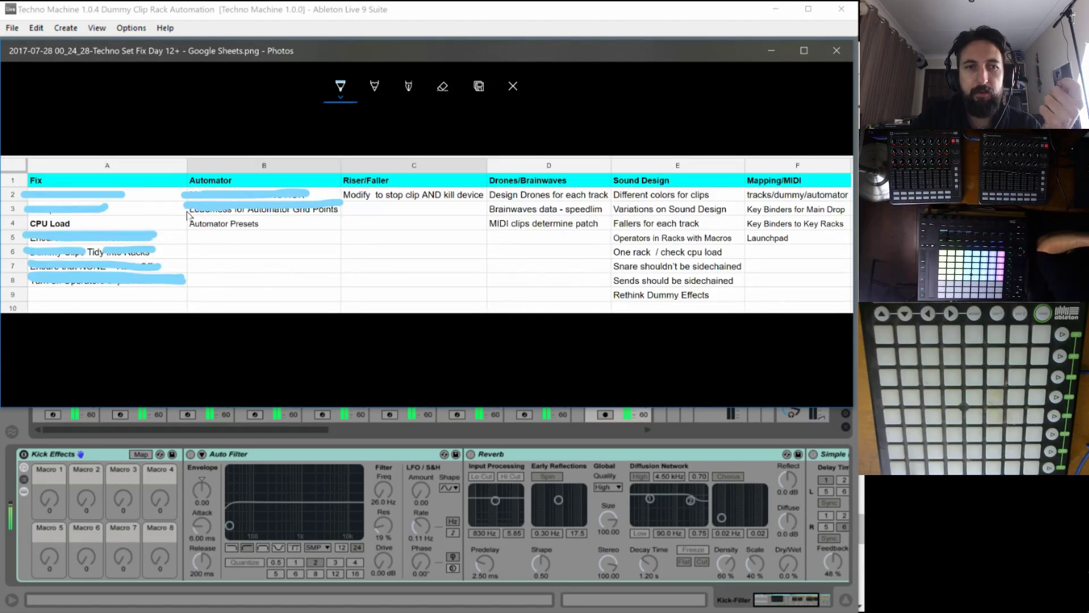
mouse_move(189, 215)
mouse_down()
mouse_move(304, 209)
mouse_move(263, 211)
mouse_up()
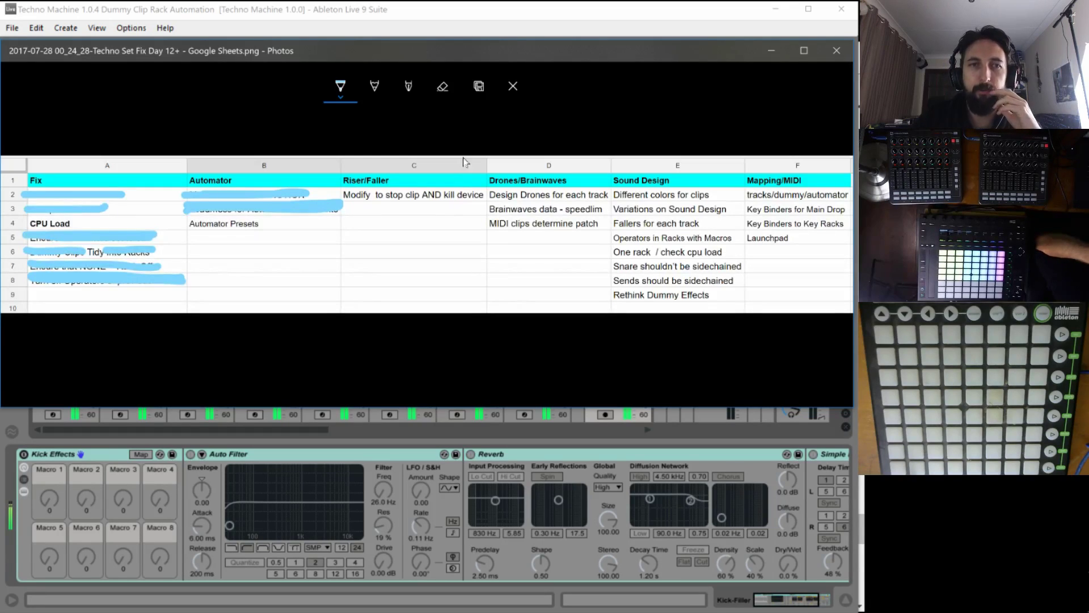
Switch back to Ableton Live and audition the Riser track's clip, followed by clip 1 of the Faller track.
click(371, 427)
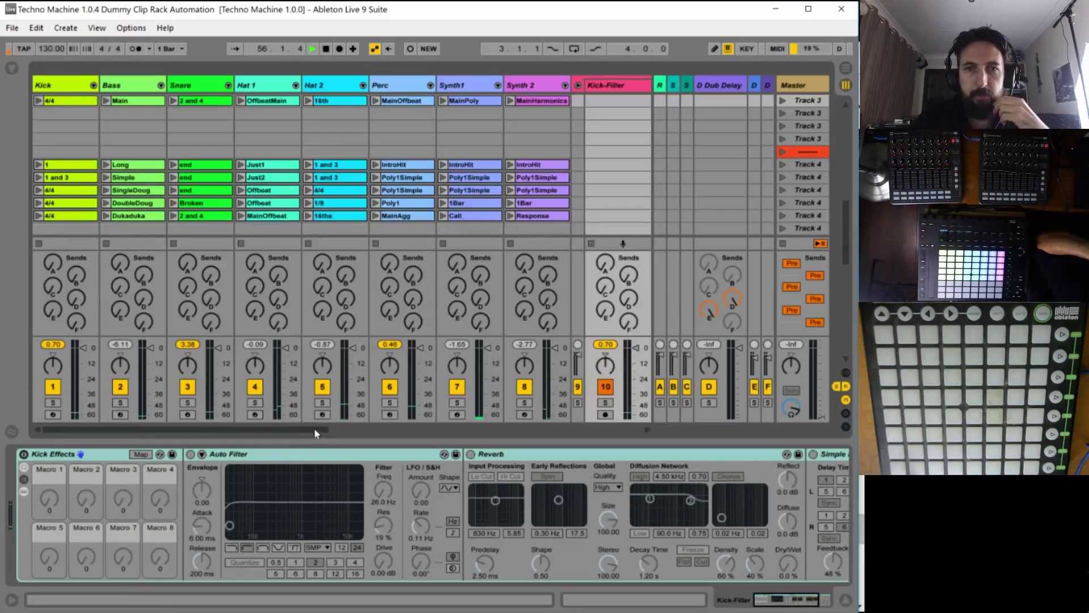
drag(316, 431, 592, 417)
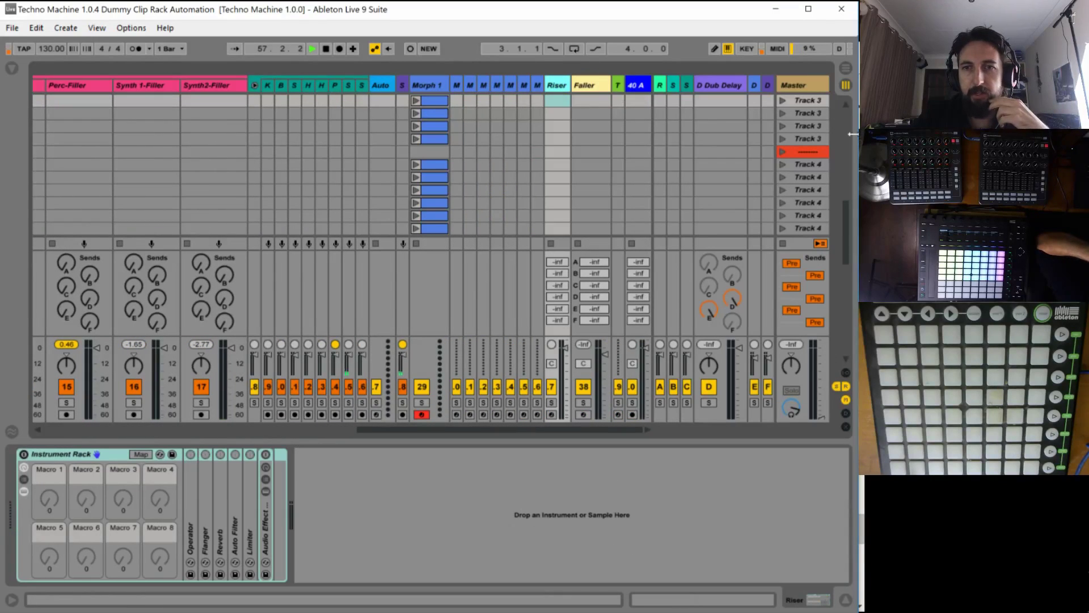
scroll(840, 216, up, 10)
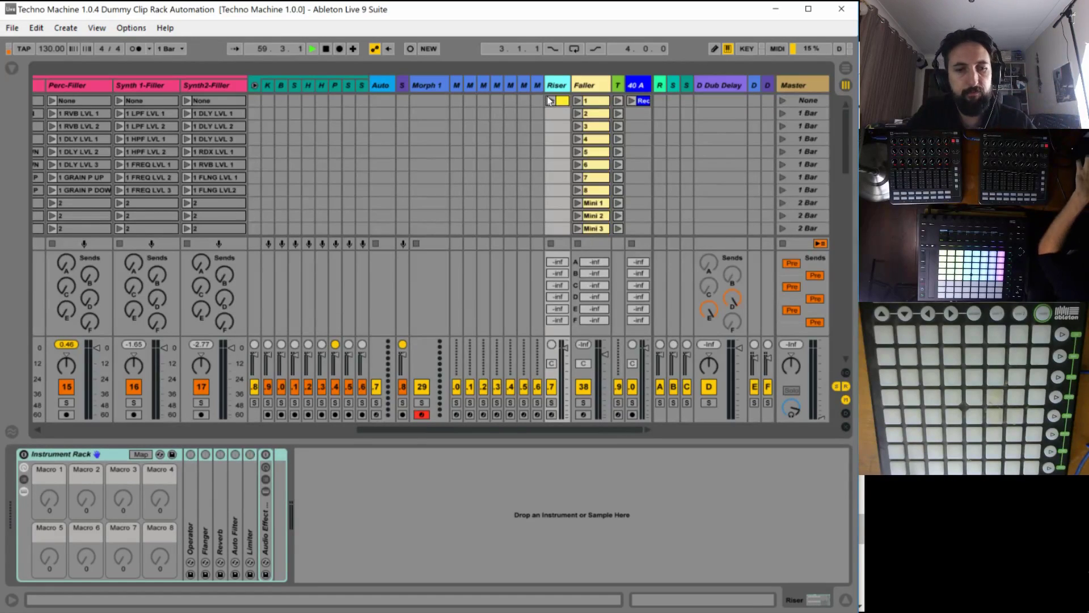
click(549, 101)
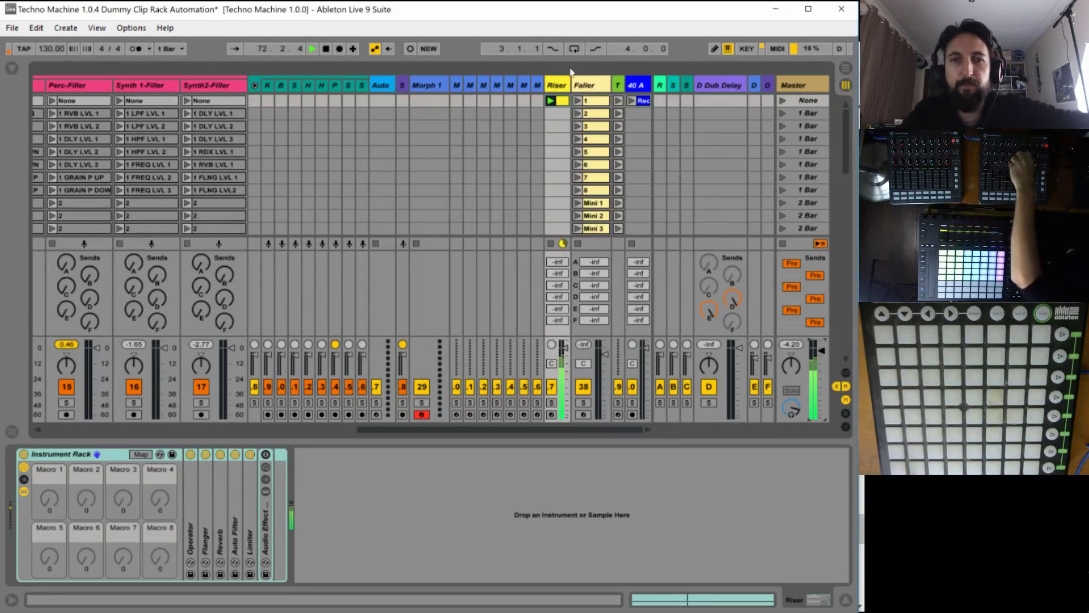
click(578, 101)
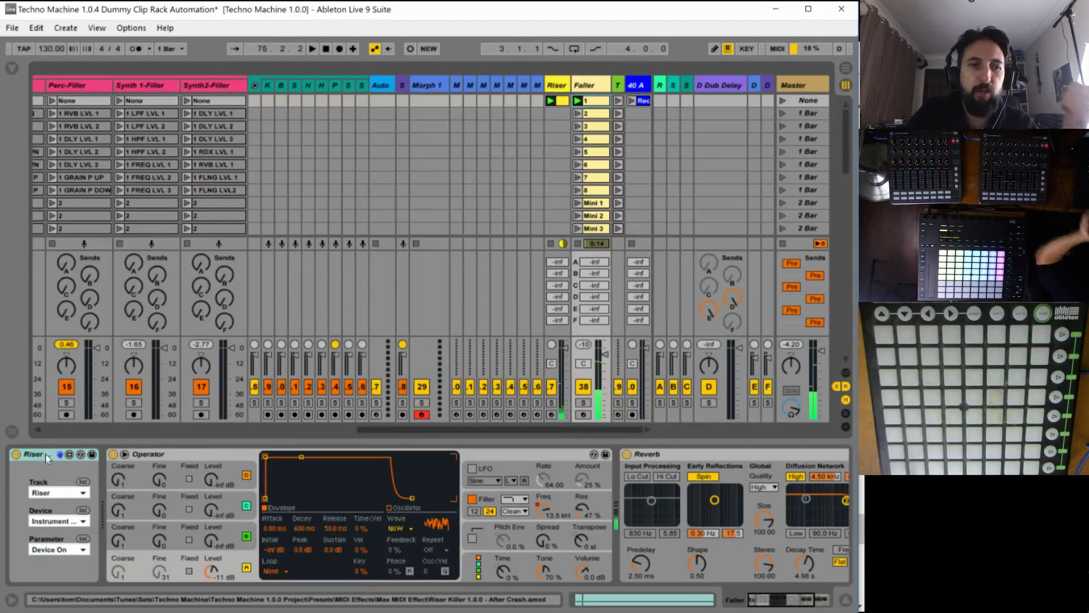
Compare the device chains of the Riser and Faller tracks, expanding the Reverb inside the Riser's Instrument Rack.
click(556, 81)
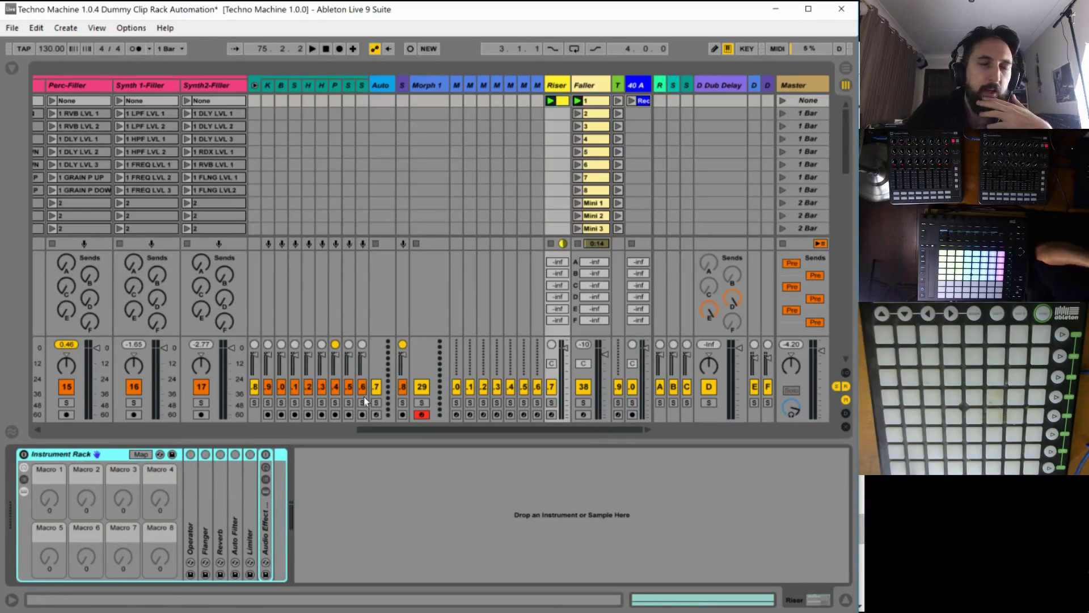
click(586, 84)
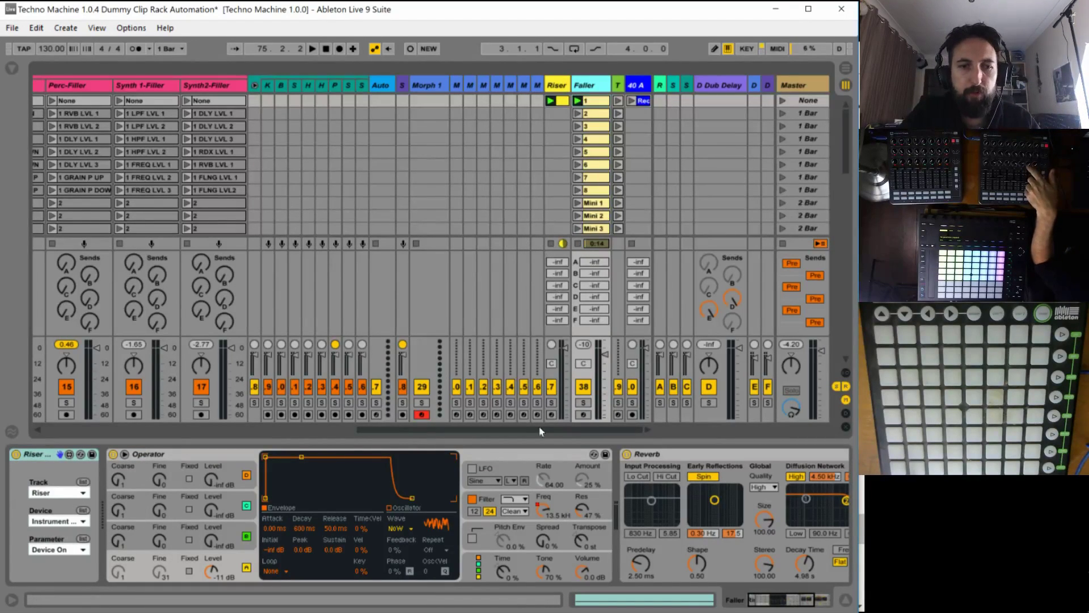
drag(793, 603, 806, 603)
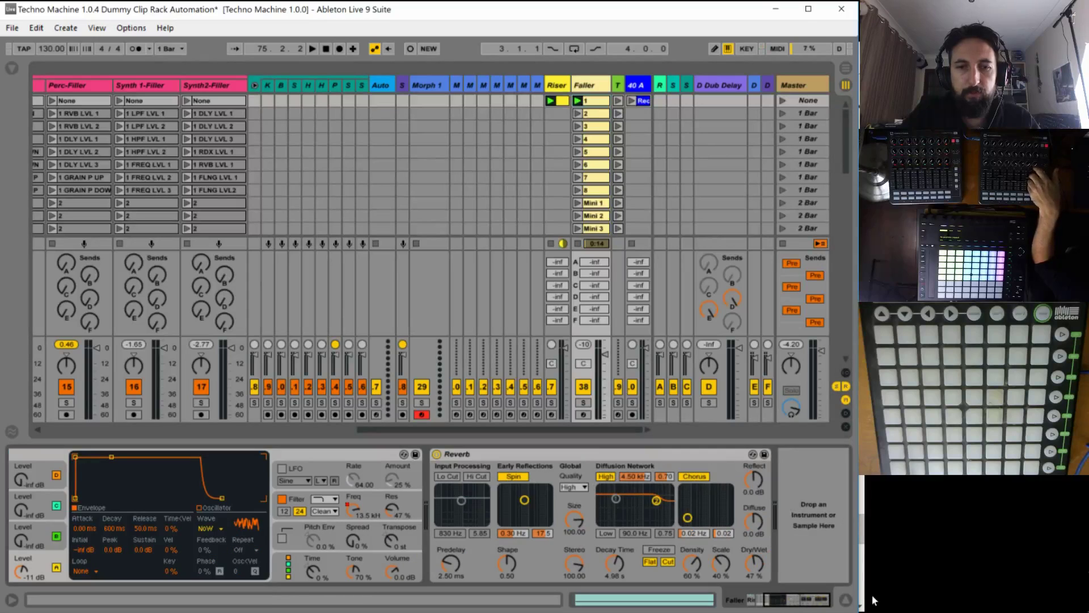
click(554, 86)
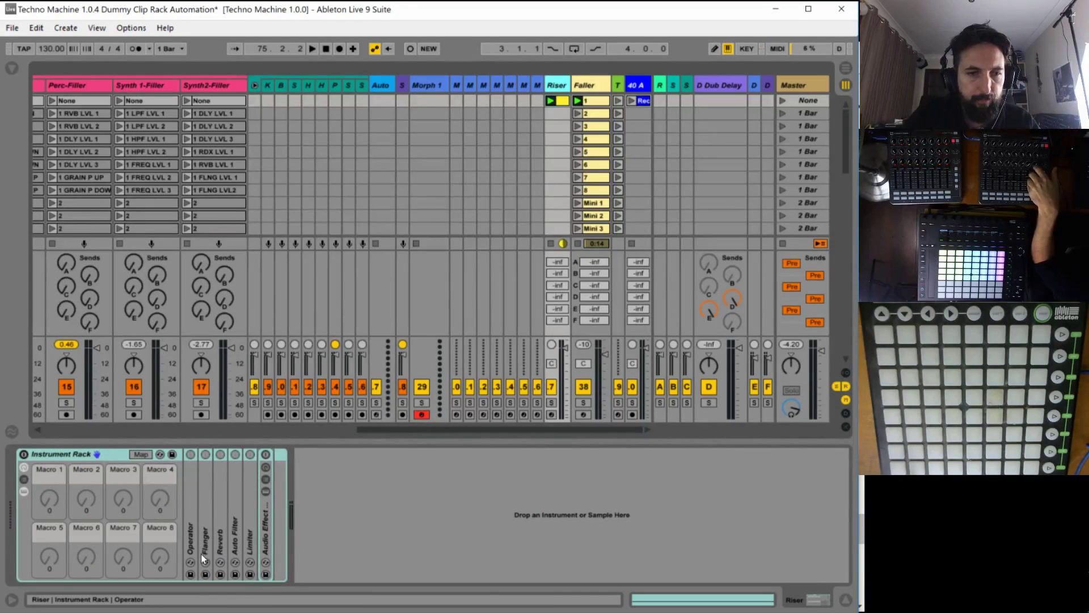
double_click(219, 547)
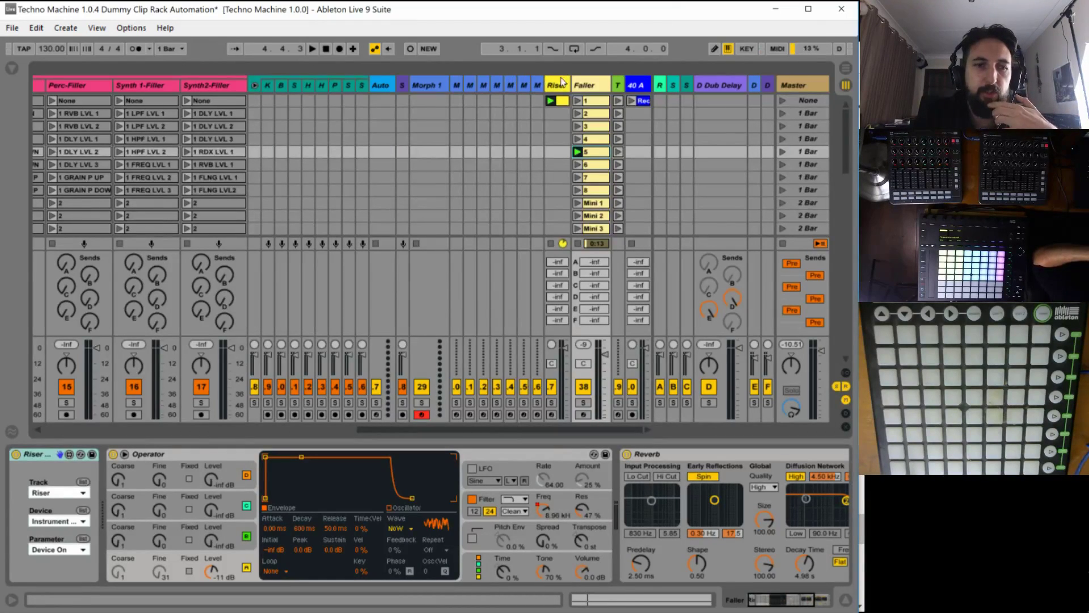
click(557, 152)
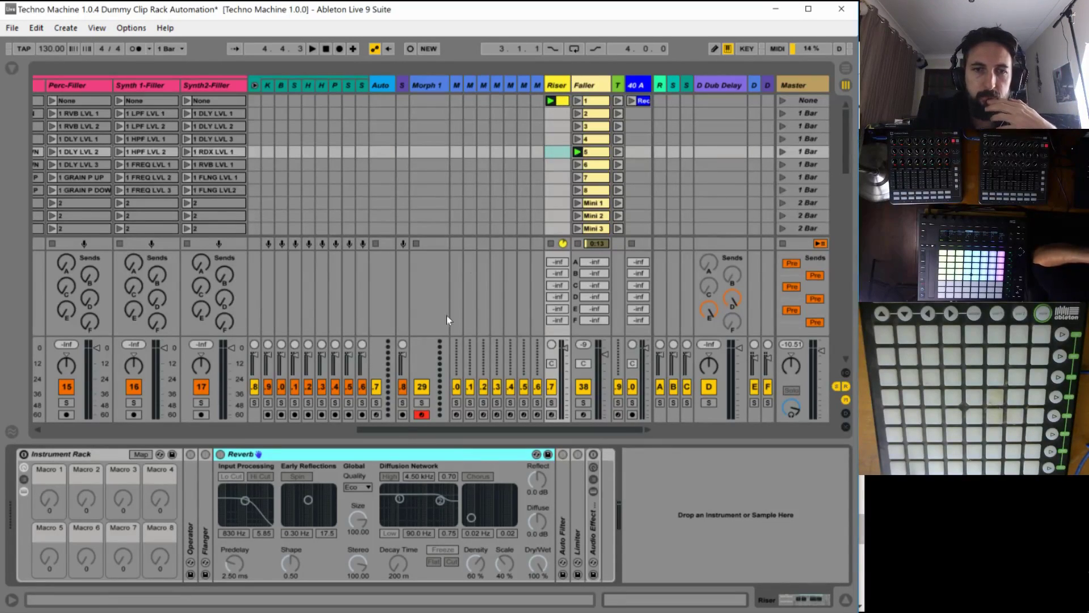
click(402, 431)
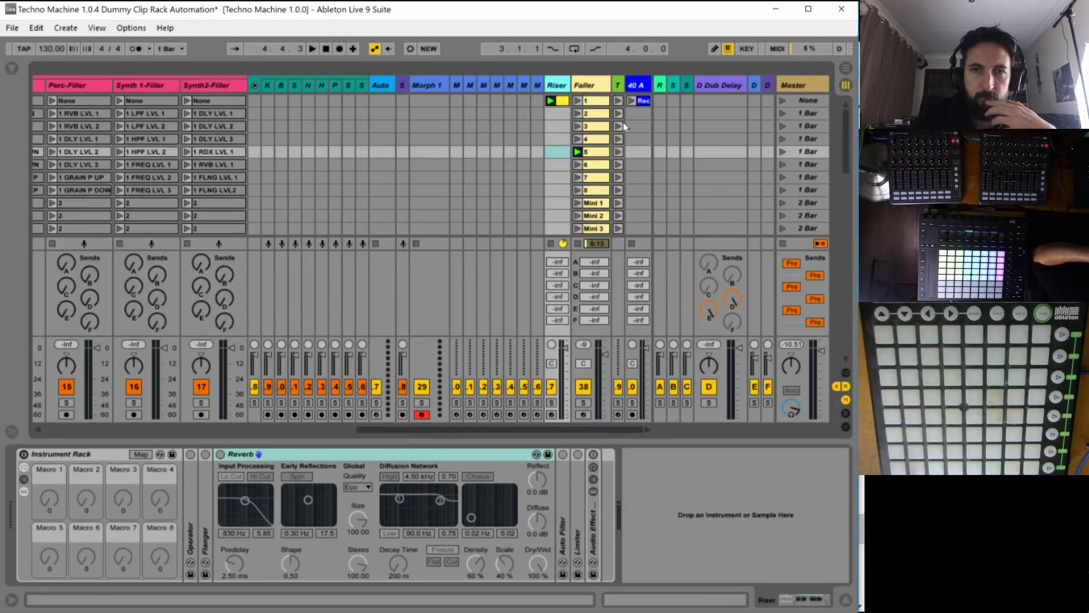
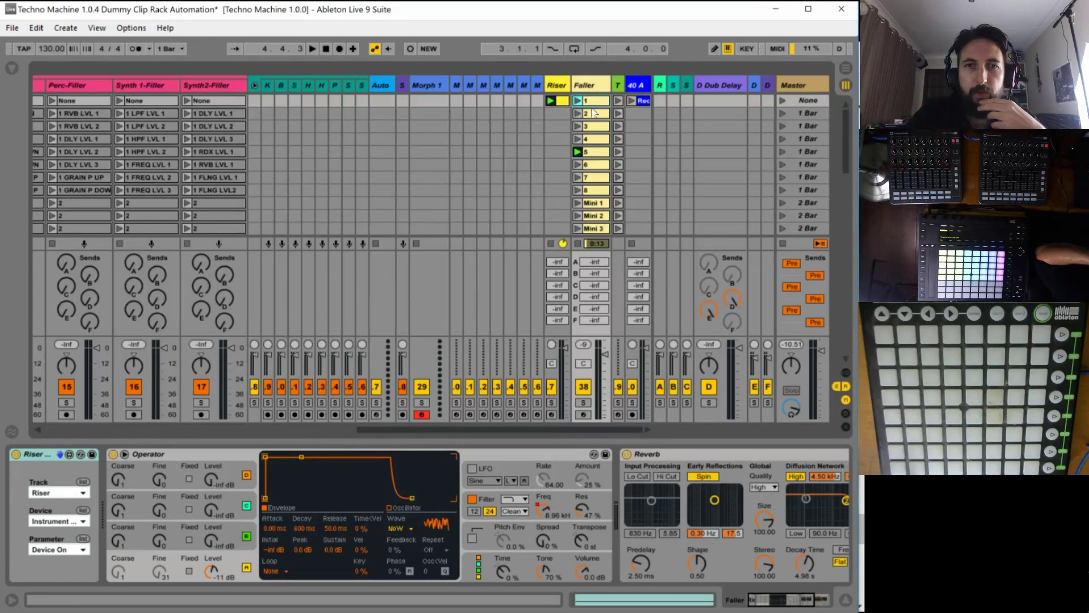
Look through the Faller track's clips 6 to 8 and 1 to 3 with its device chain in view.
click(594, 164)
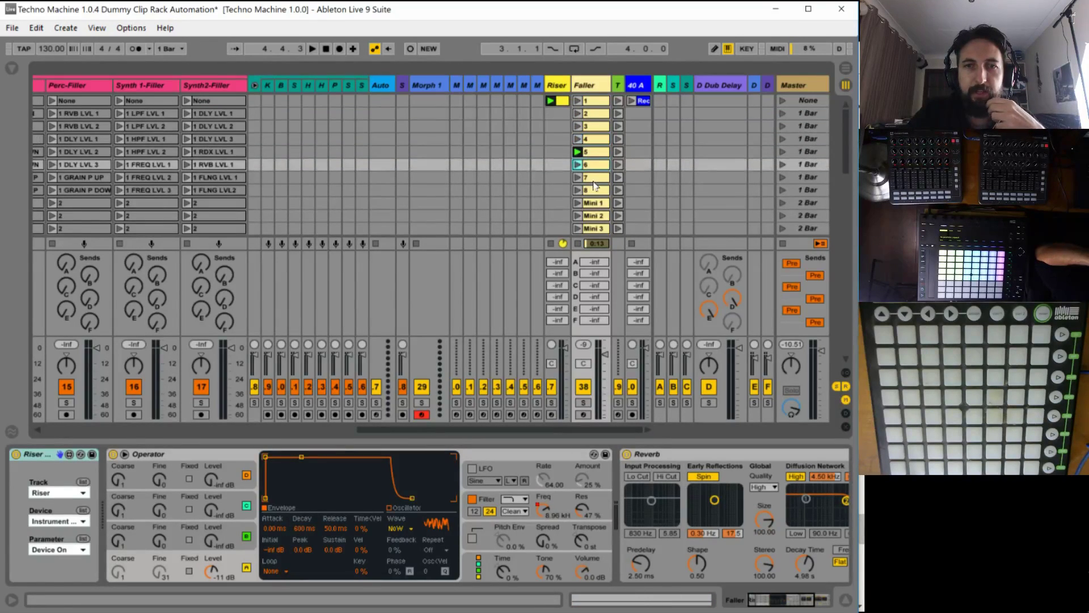
click(593, 177)
click(591, 191)
click(595, 102)
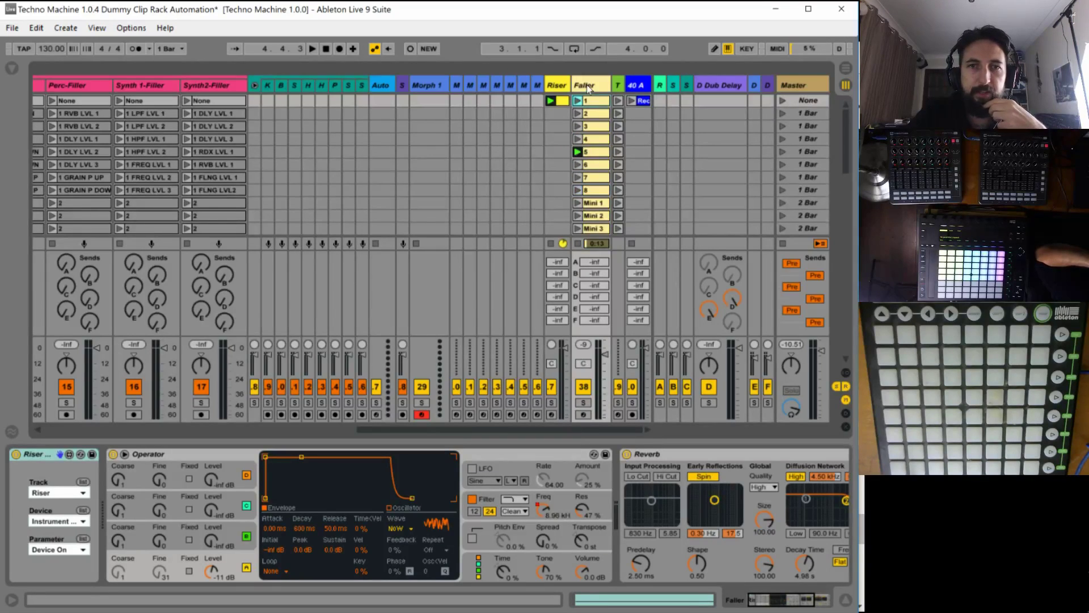
click(588, 114)
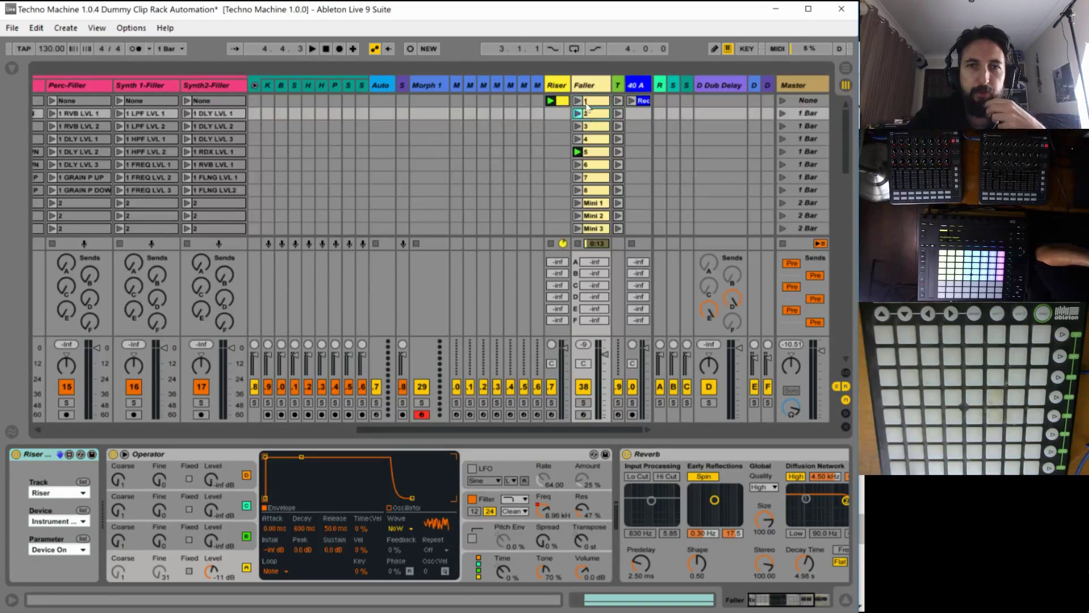
click(591, 126)
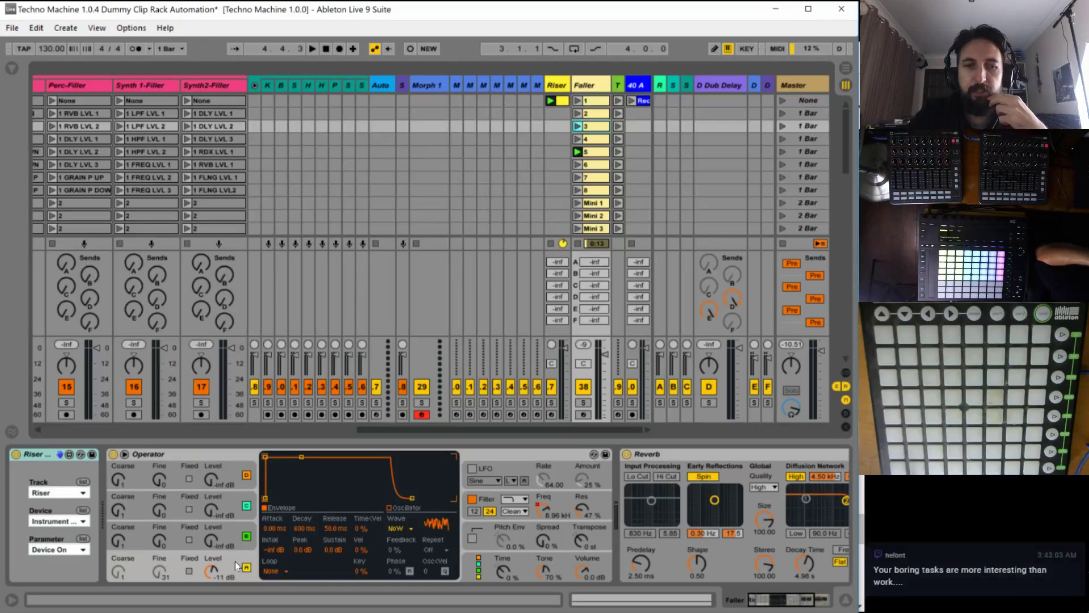
Open the notes of Faller clip 1 and turn off Fold to view its C1 note on the full keyboard range.
click(593, 102)
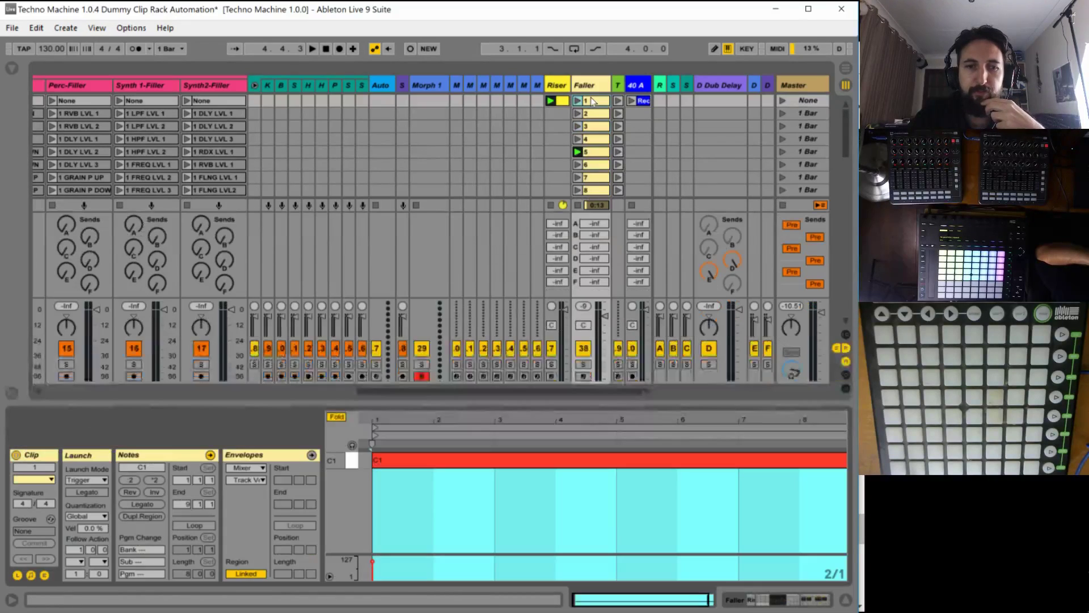
click(352, 422)
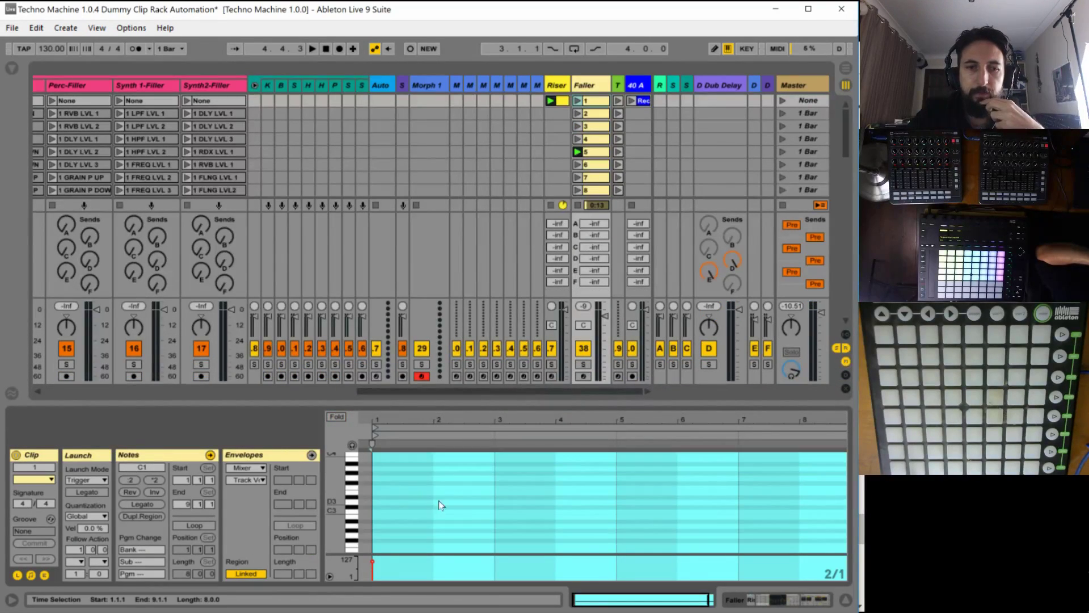
scroll(442, 494, down, 5)
scroll(441, 487, down, 3)
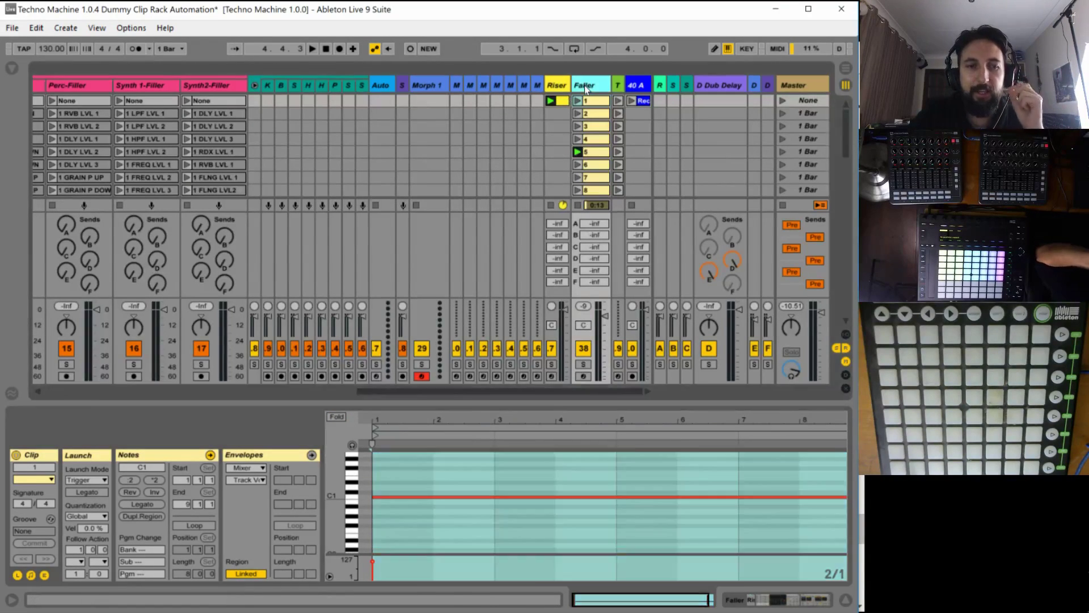
click(584, 85)
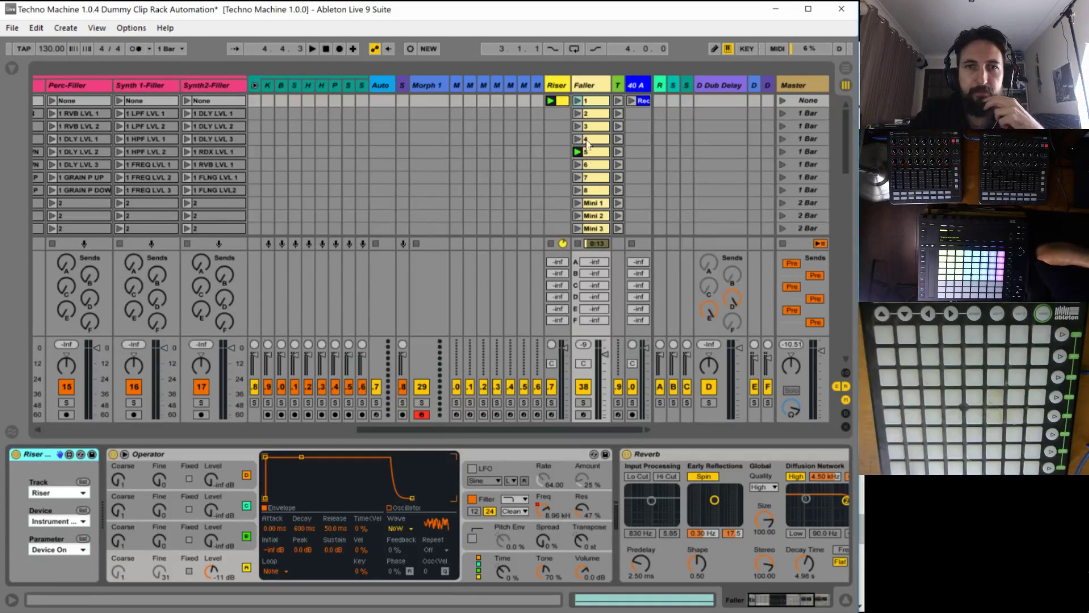
click(578, 102)
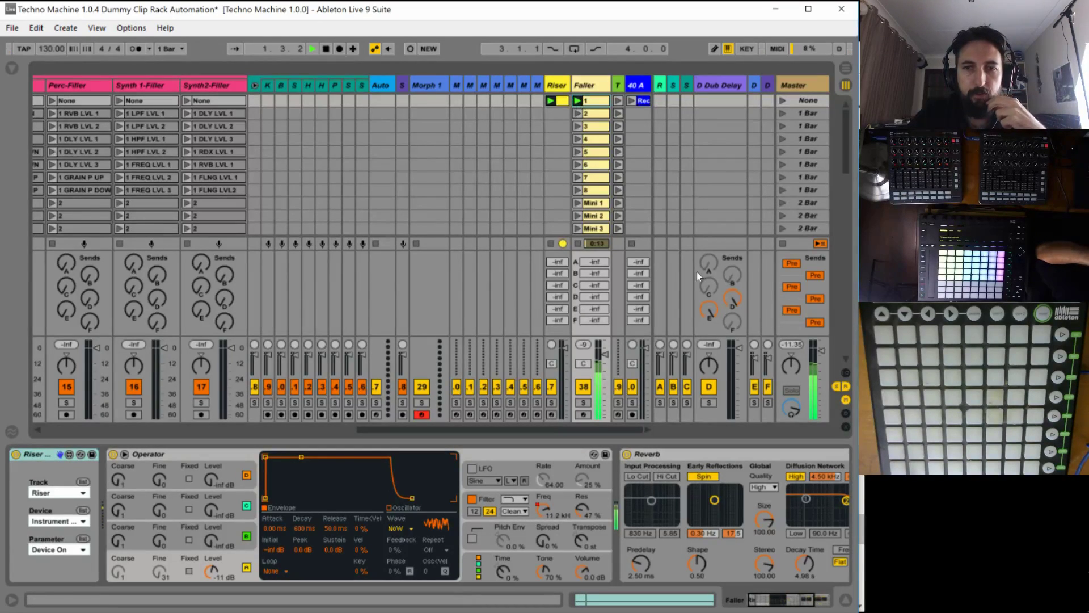
click(577, 243)
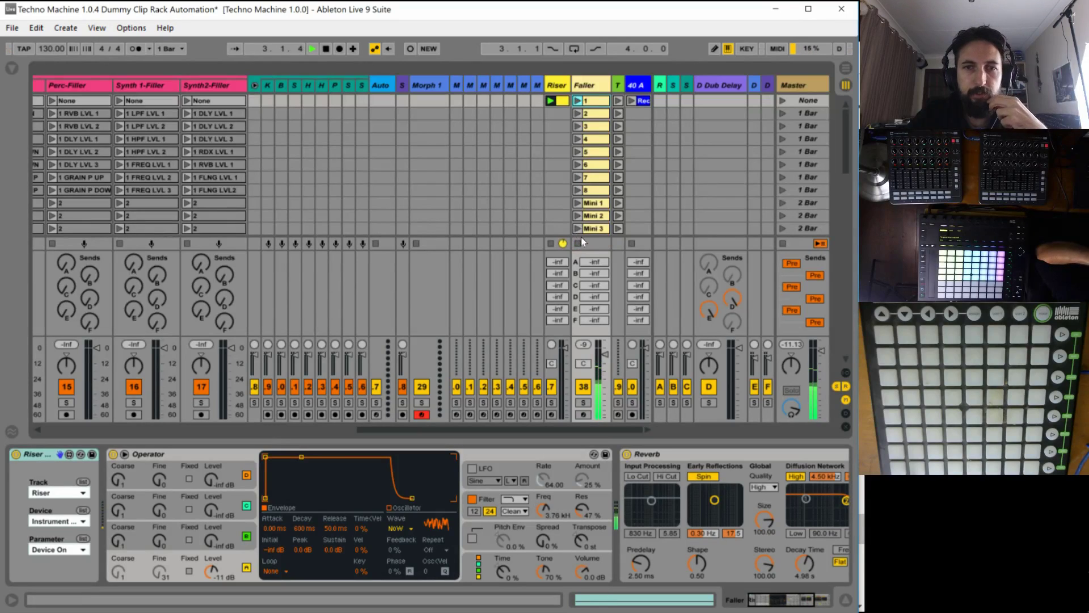
click(578, 102)
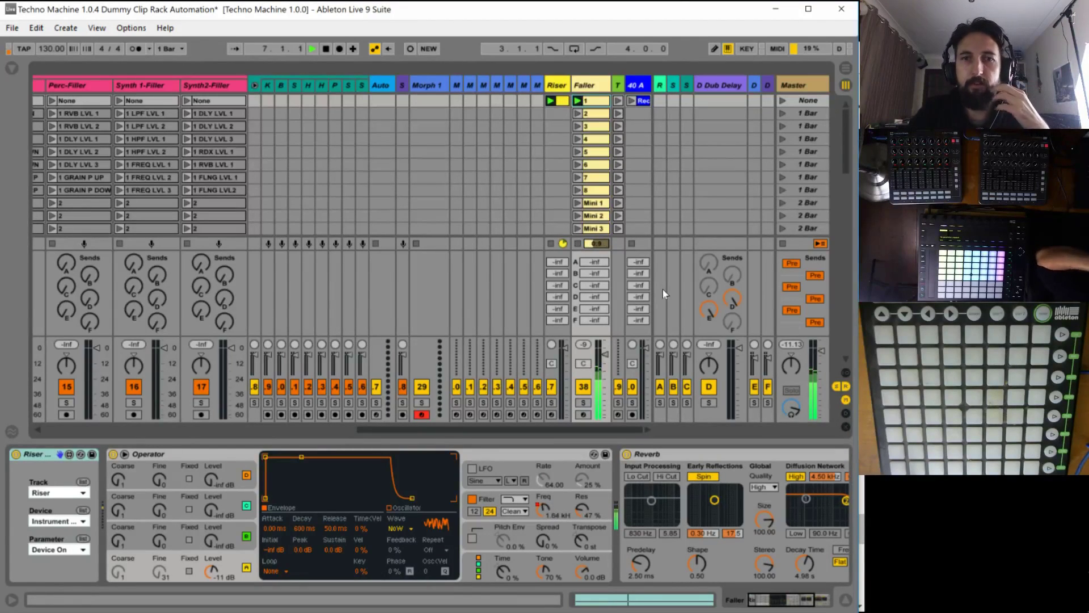
click(578, 114)
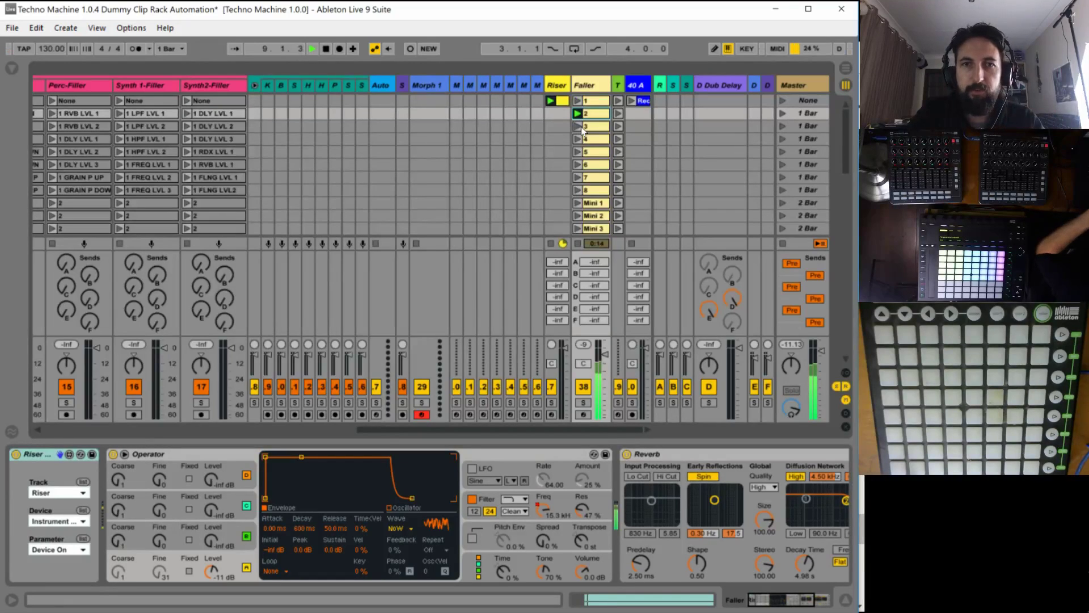
Step through the Faller clips from 3 down to 8 and back up to 1, and reopen the notes of clip 1.
click(580, 126)
key(Down)
key(Down)
key(Down)
key(Down)
key(Down)
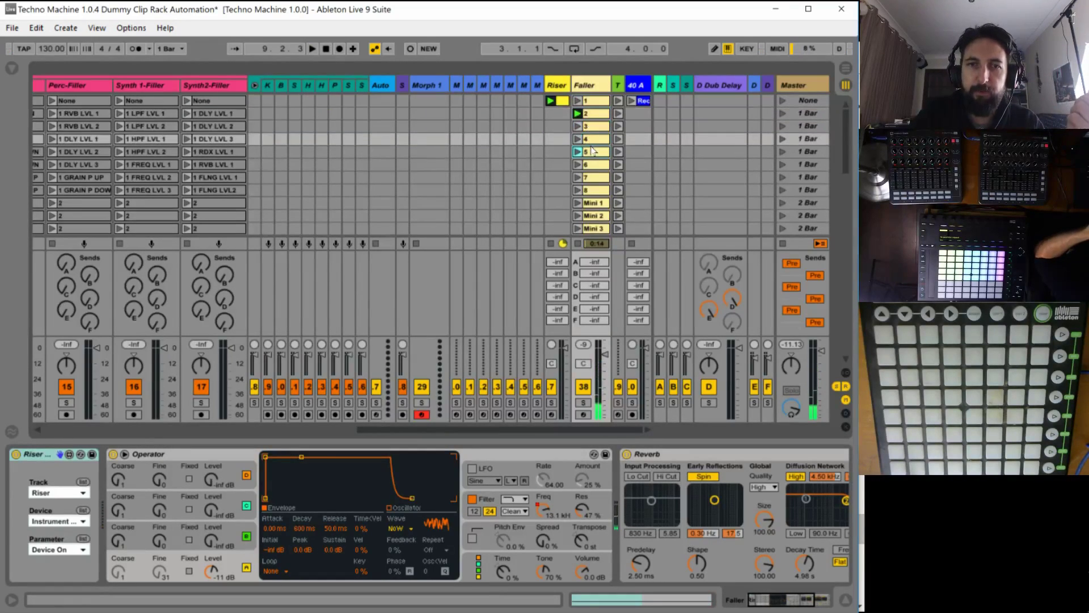
key(Up)
key(Up)
key(Up)
key(Up)
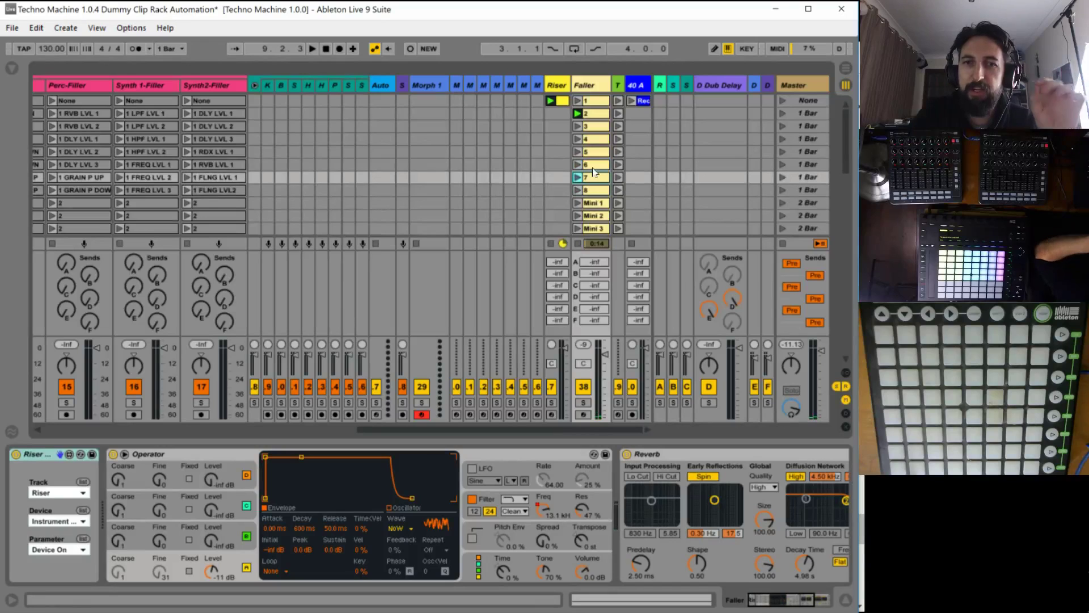
key(Up)
key(Up)
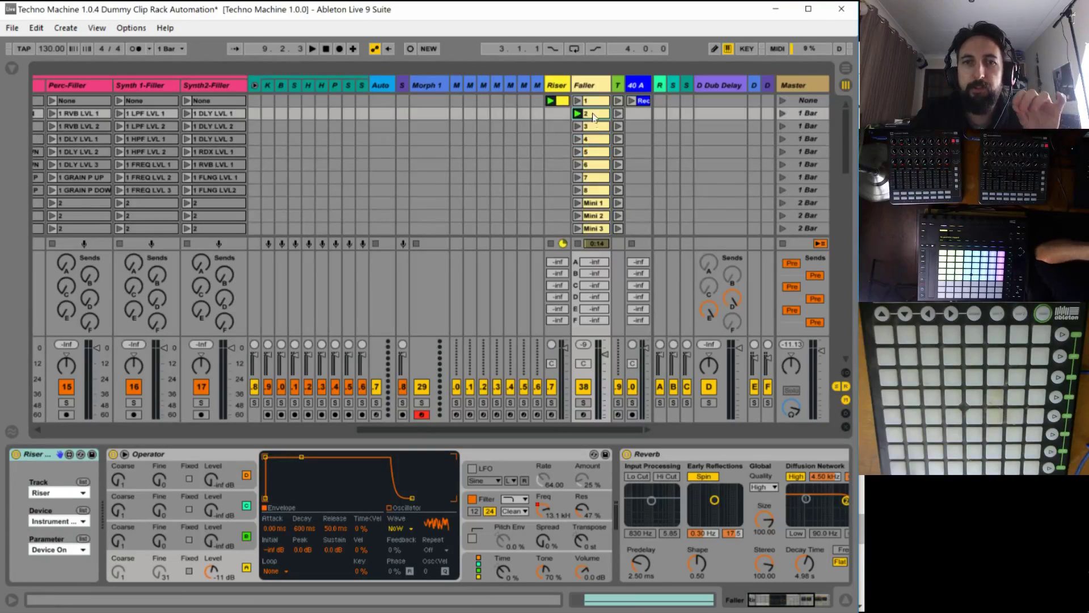
key(Up)
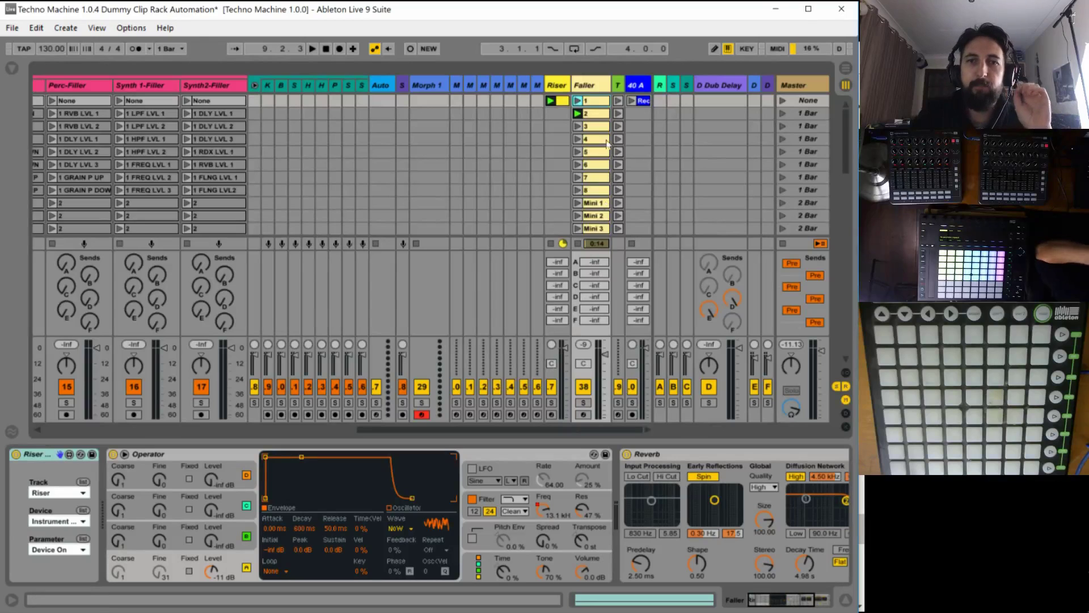
click(587, 101)
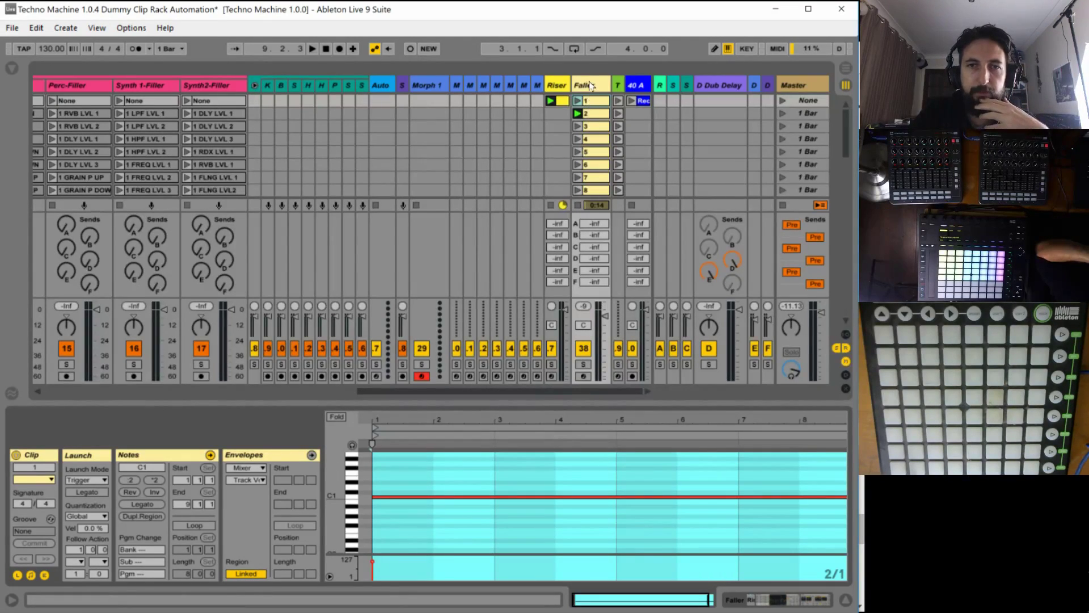
Duplicate Faller clips 1 to 8 as a block into the slots directly below clip 8.
scroll(592, 131, down, 4)
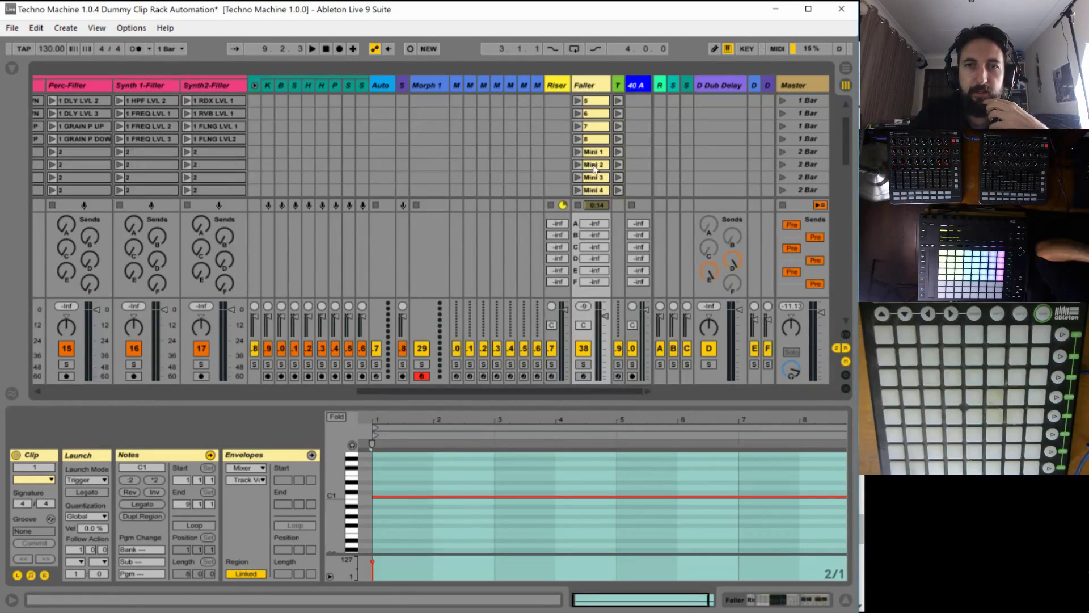
click(592, 153)
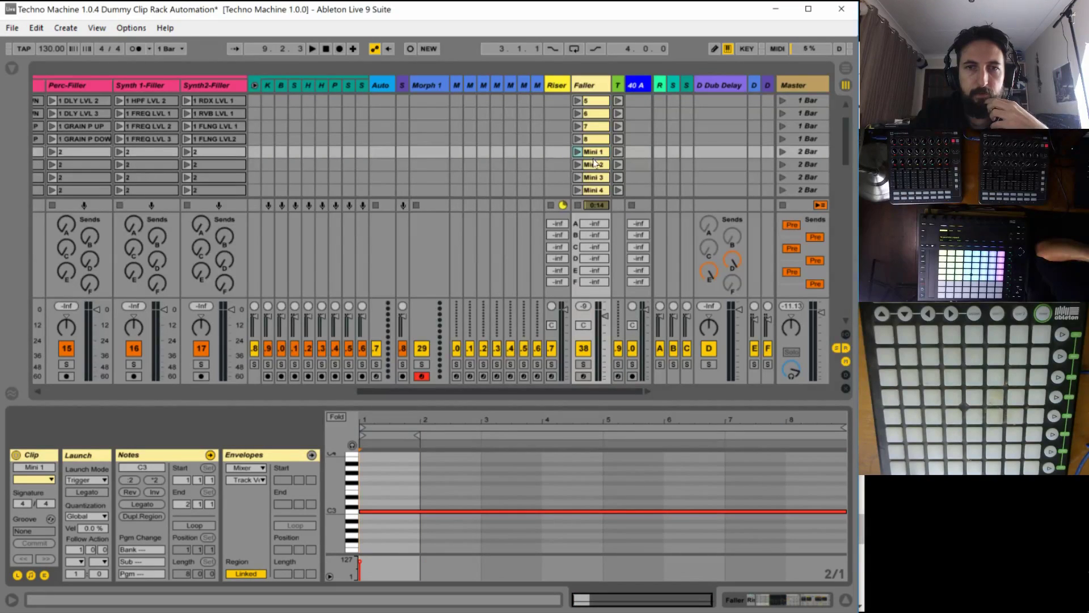
scroll(593, 148, up, 2)
click(594, 125)
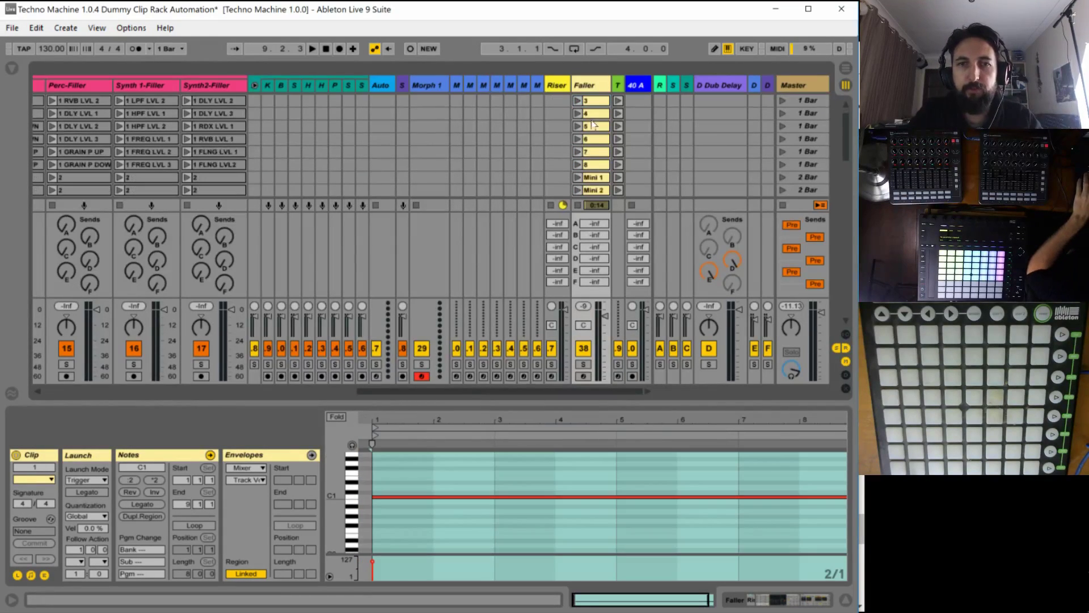
shift+click(593, 166)
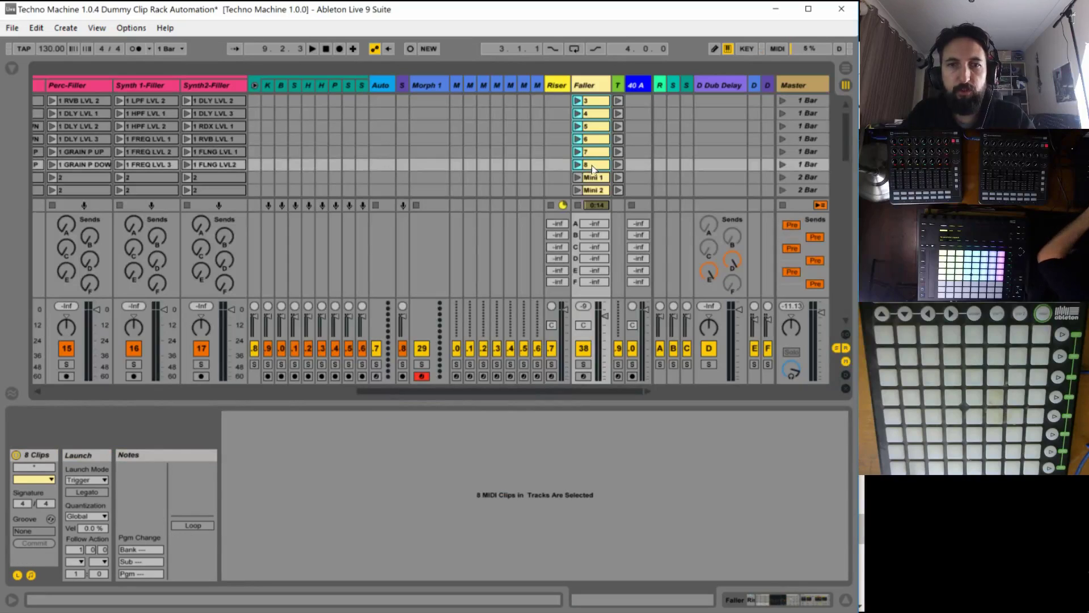
key(ctrl+d)
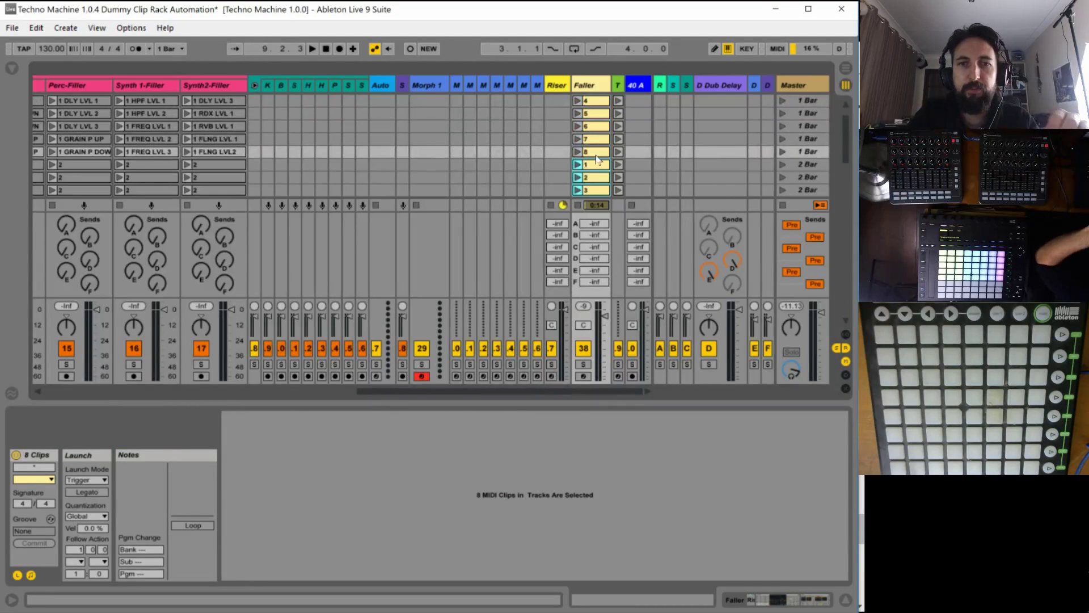
Rename the first three duplicated Faller clips as 1a, 2a and 3c.
click(597, 164)
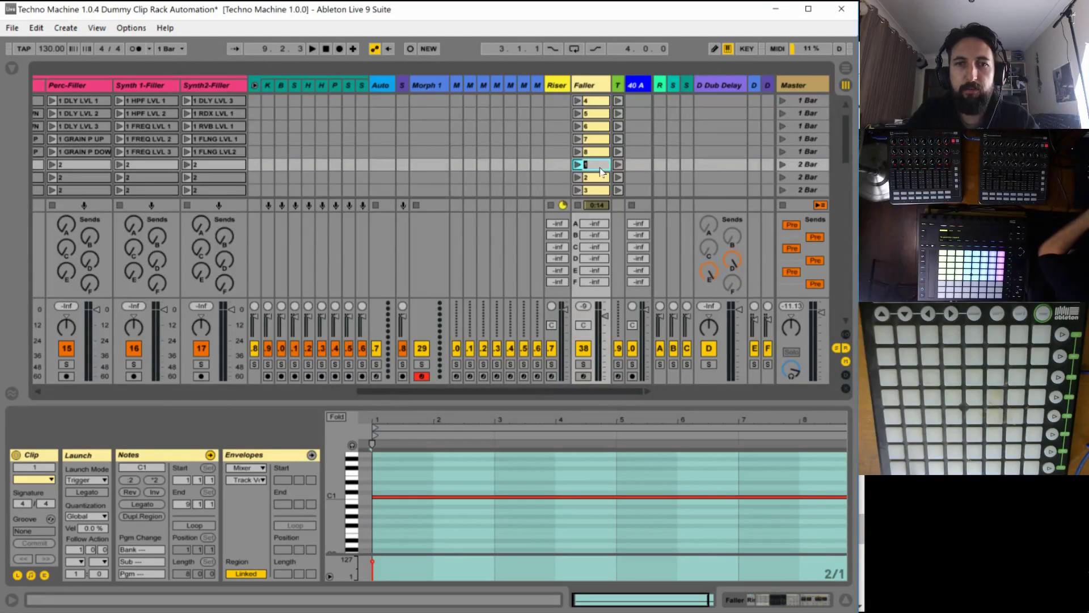
key(Tab)
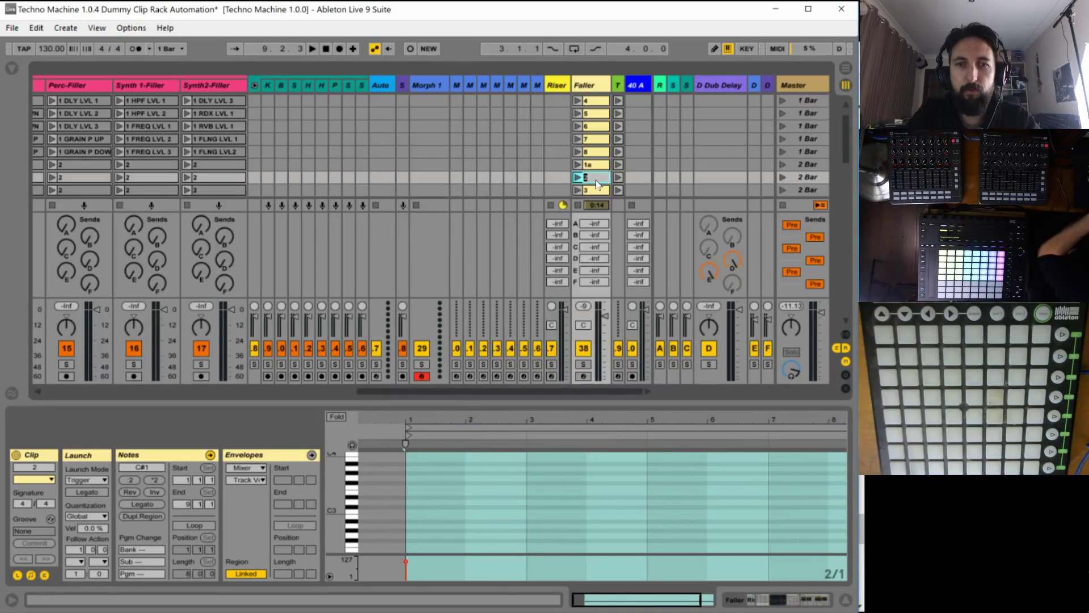
key(BackSpace)
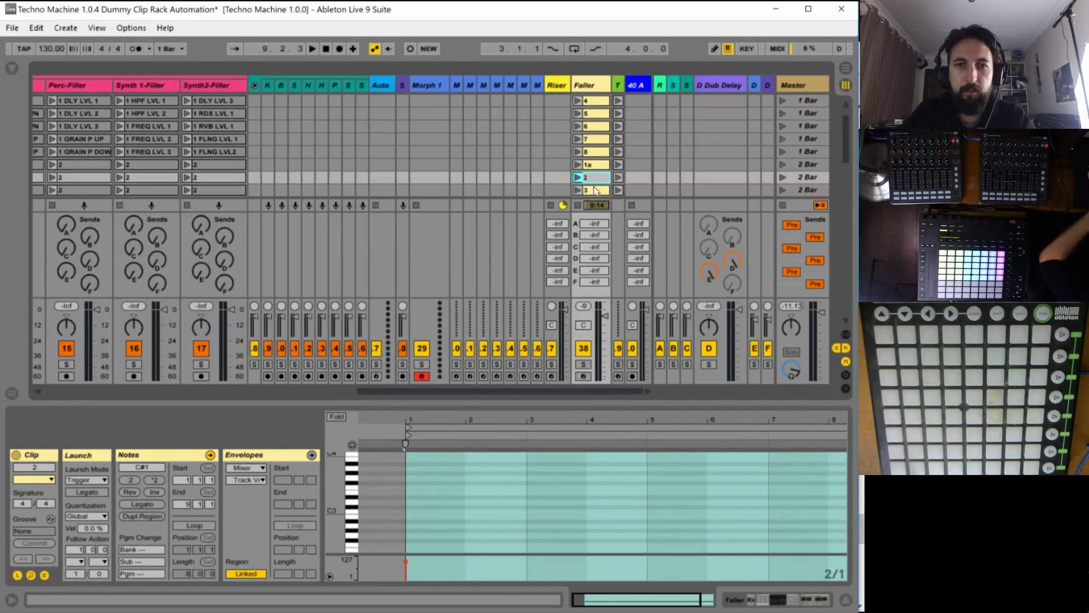
key(Tab)
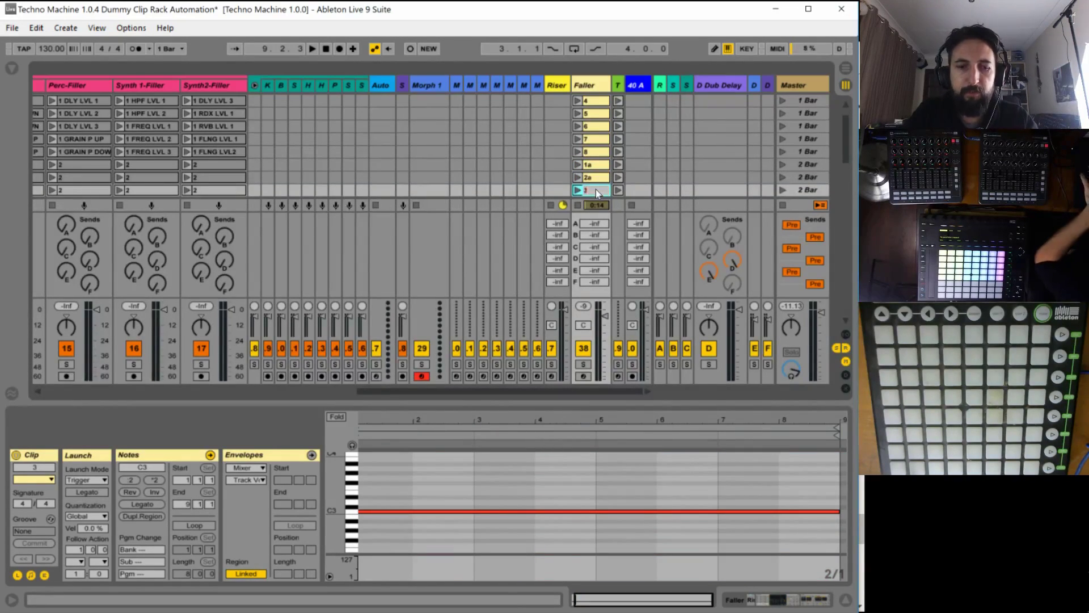
text(c)
click(596, 177)
Rename the fourth and fifth duplicated Faller clips as 4d and 5e.
scroll(596, 181, down, 1)
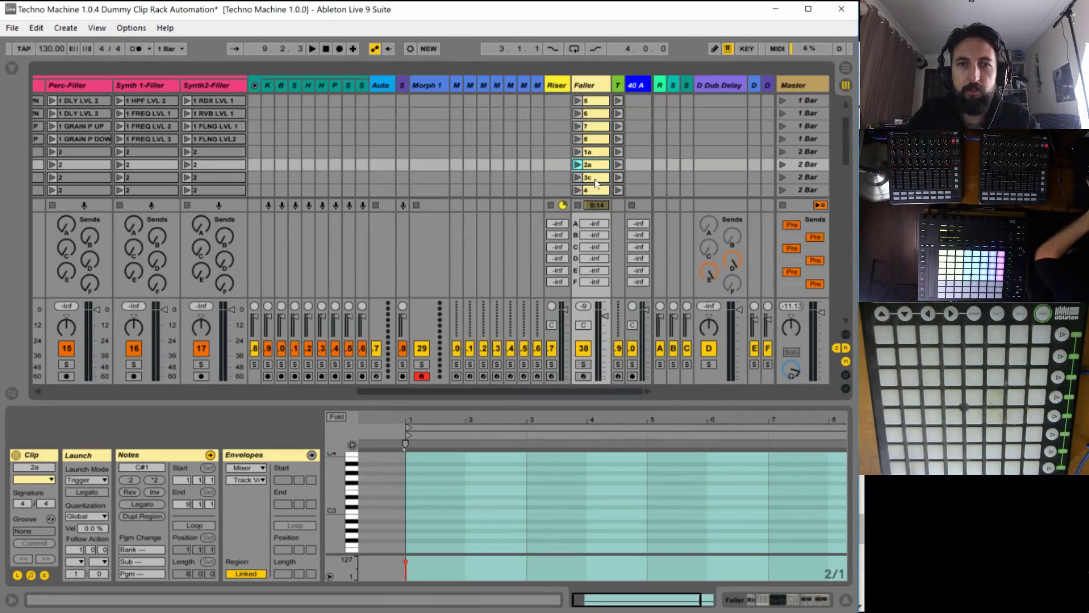
scroll(596, 183, down, 1)
click(596, 182)
key(ctrl+r)
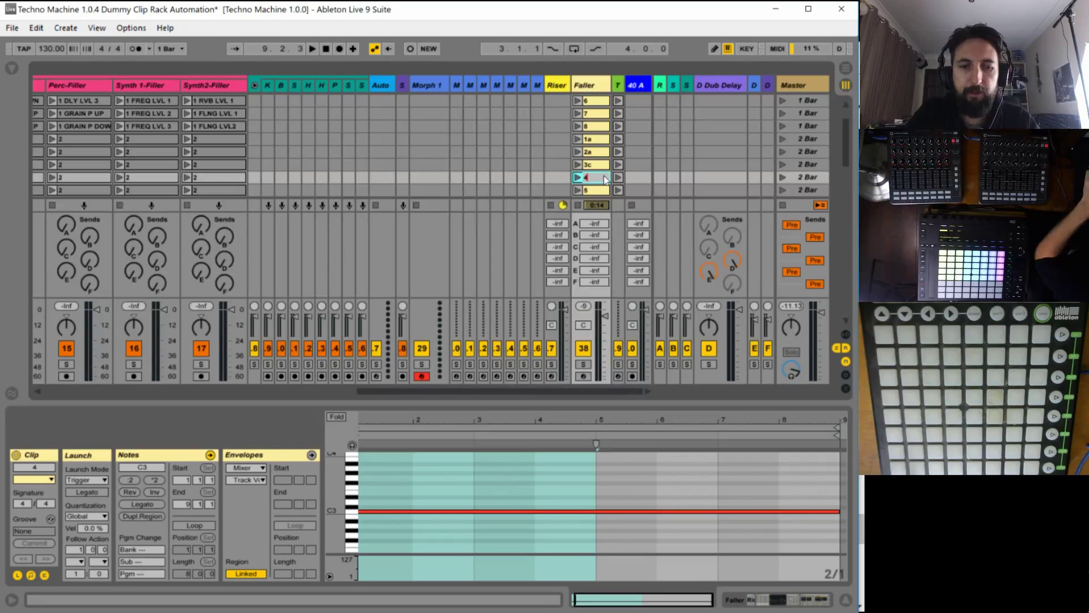
text(d)
key(Return)
scroll(602, 185, down, 1)
click(600, 181)
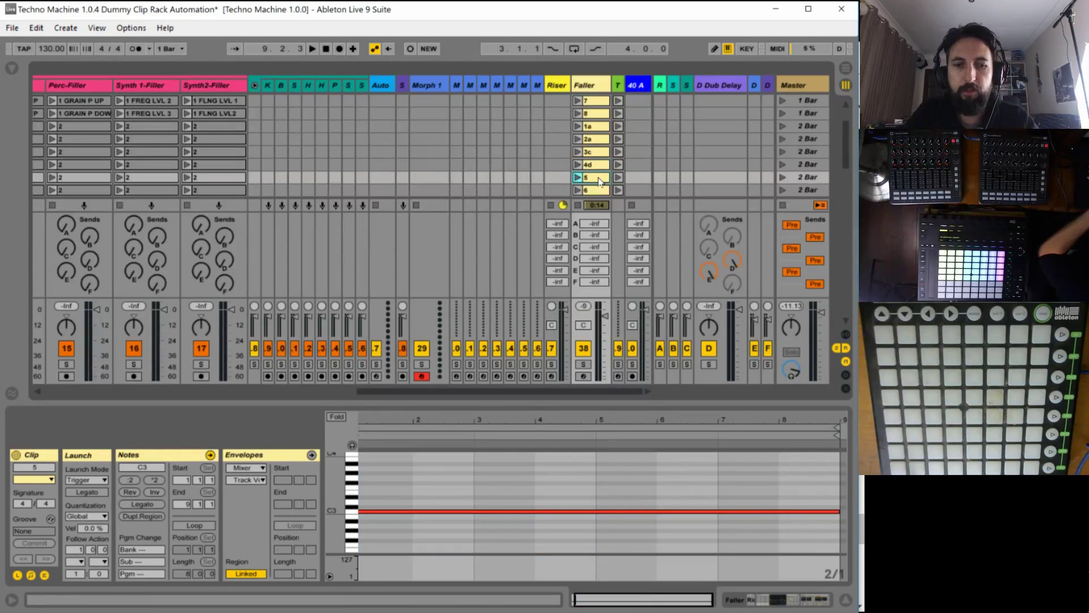
key(ctrl+r)
text(5e)
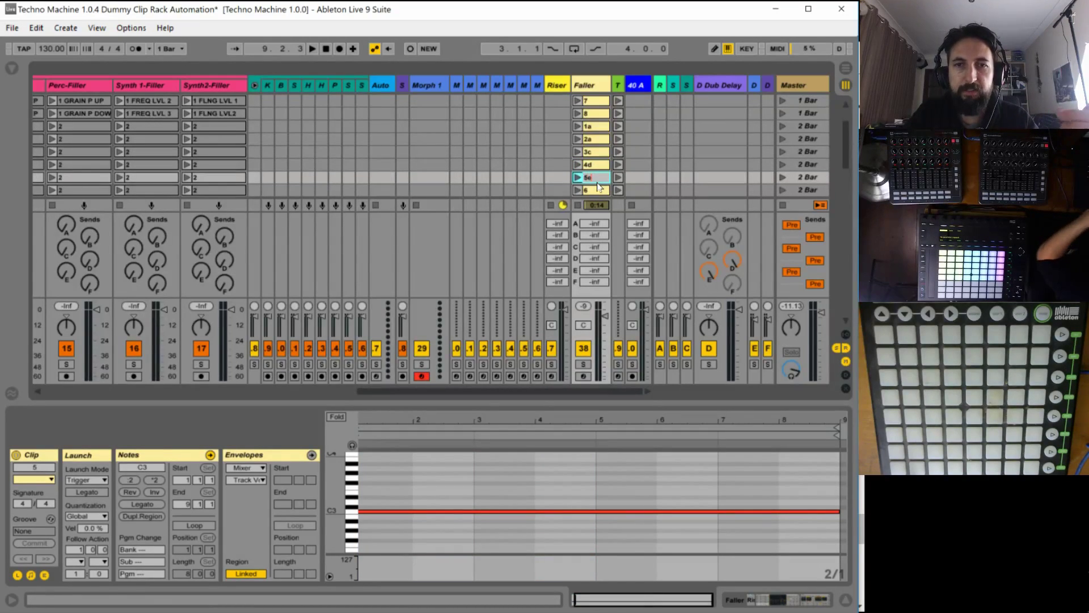
key(Return)
Rename the last three duplicated Faller clips as 6f, 7g and 8h.
click(595, 191)
key(ctrl+r)
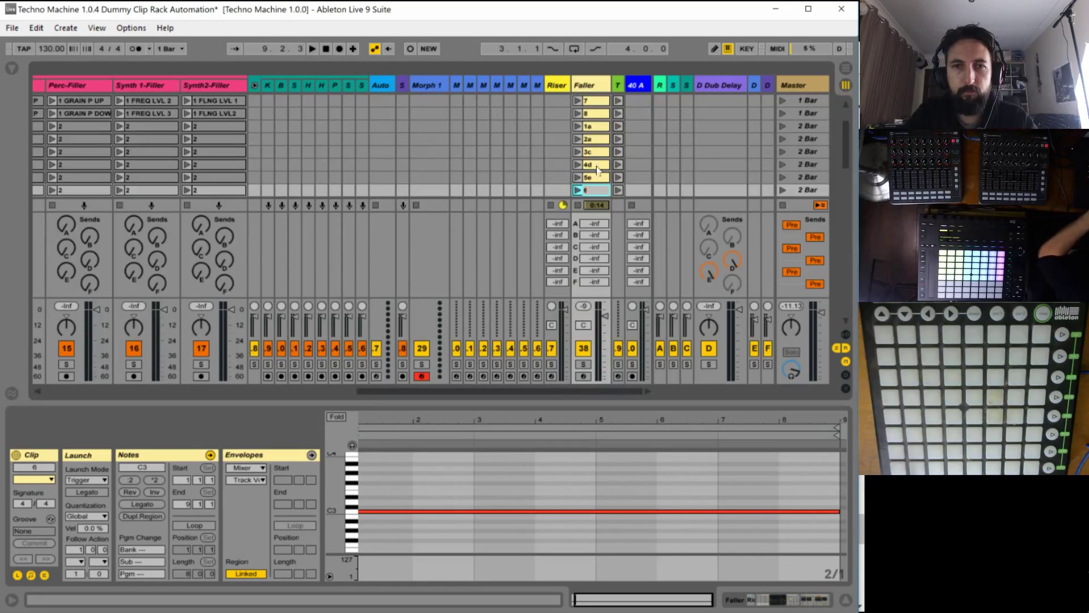
text(6f)
key(Return)
scroll(598, 171, down, 3)
click(595, 167)
key(ctrl+r)
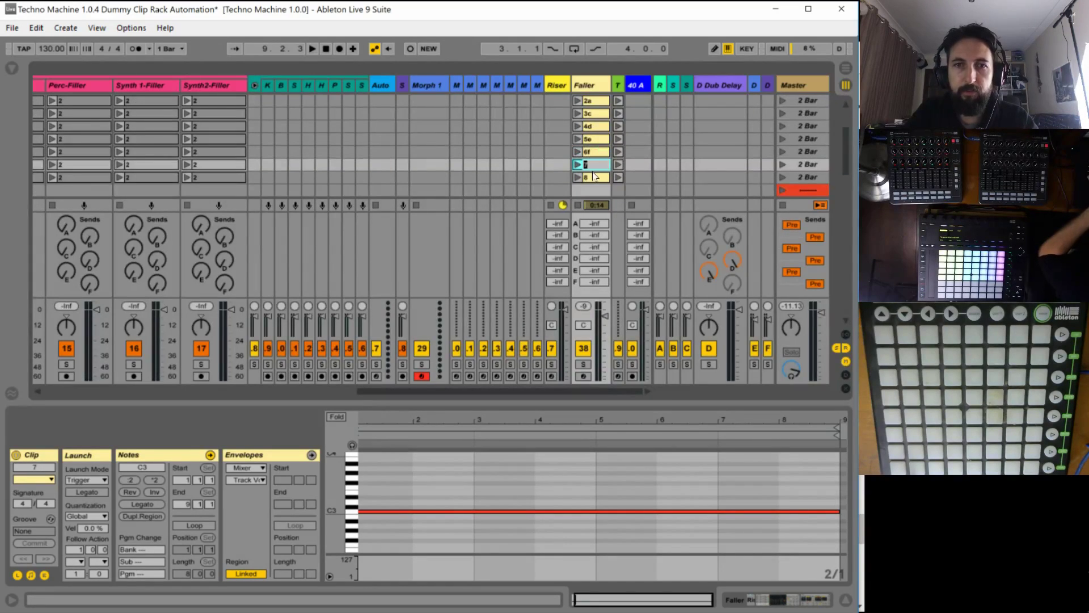
key(Return)
key(ctrl+r)
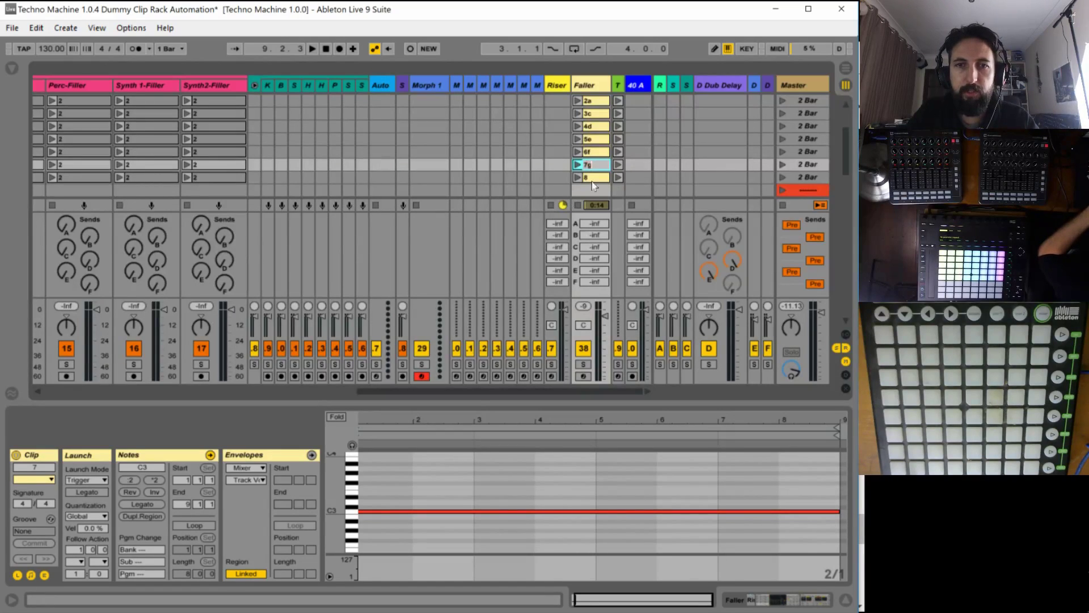
click(592, 179)
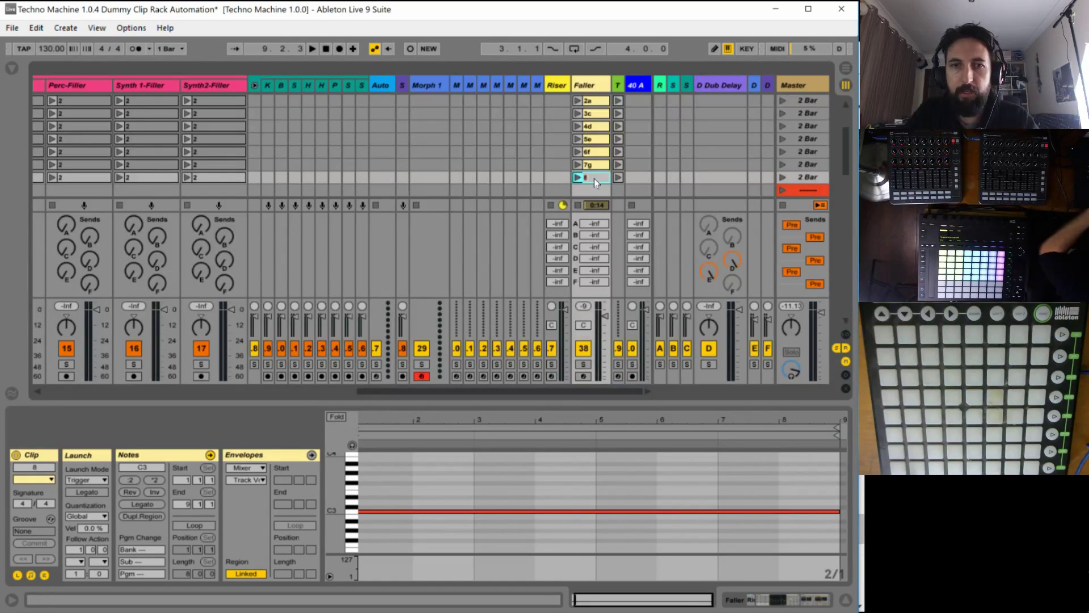
text(h)
key(Return)
Look at the notes of Faller clips 6 and 1a, selecting all notes in 1a.
scroll(595, 147, up, 6)
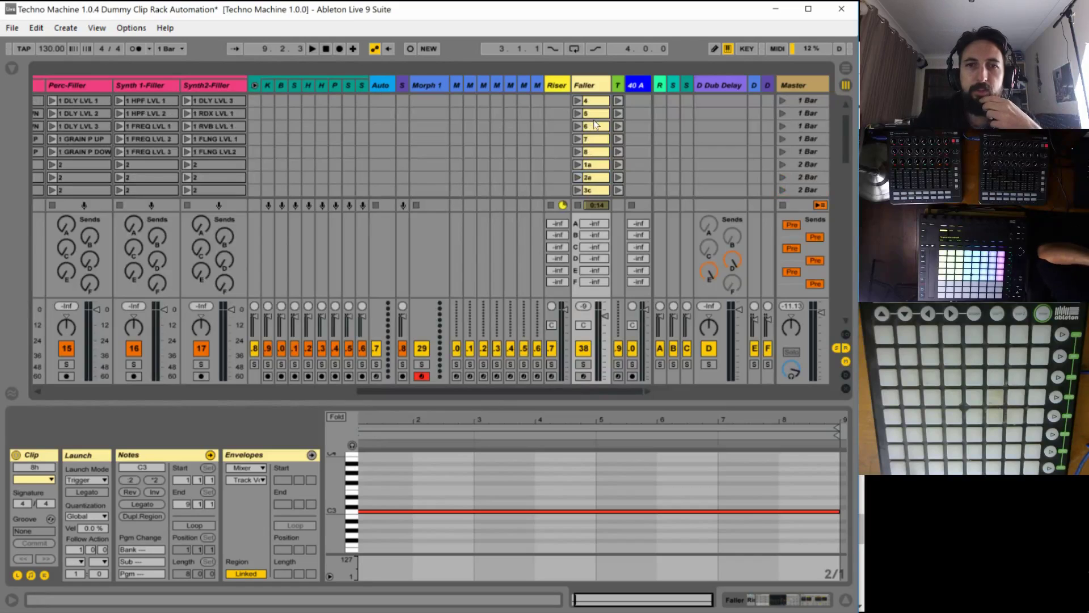
click(596, 125)
scroll(595, 139, down, 2)
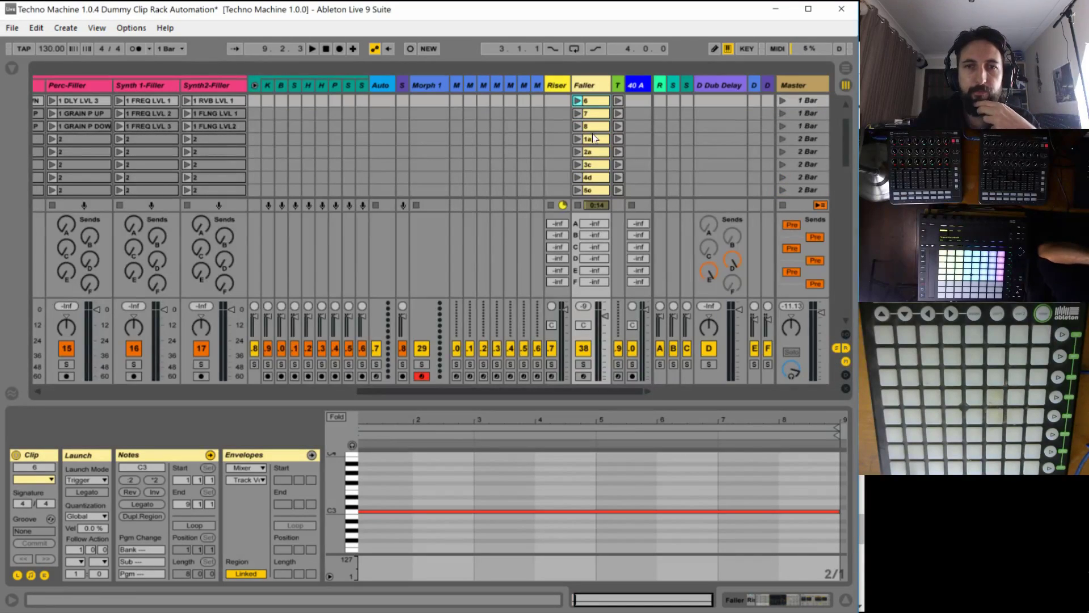
click(592, 136)
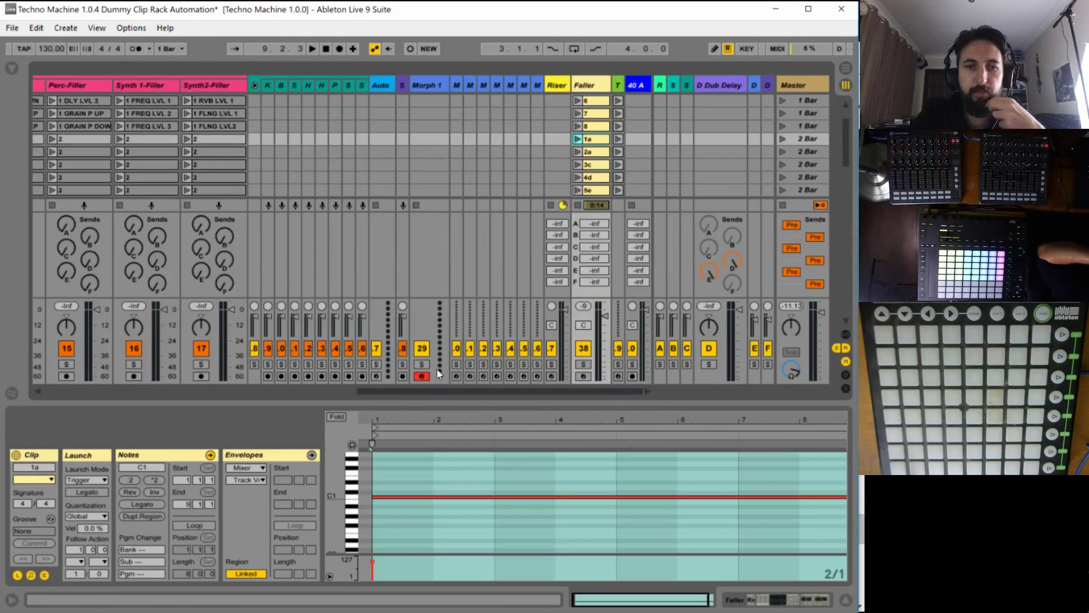
key(ctrl+a)
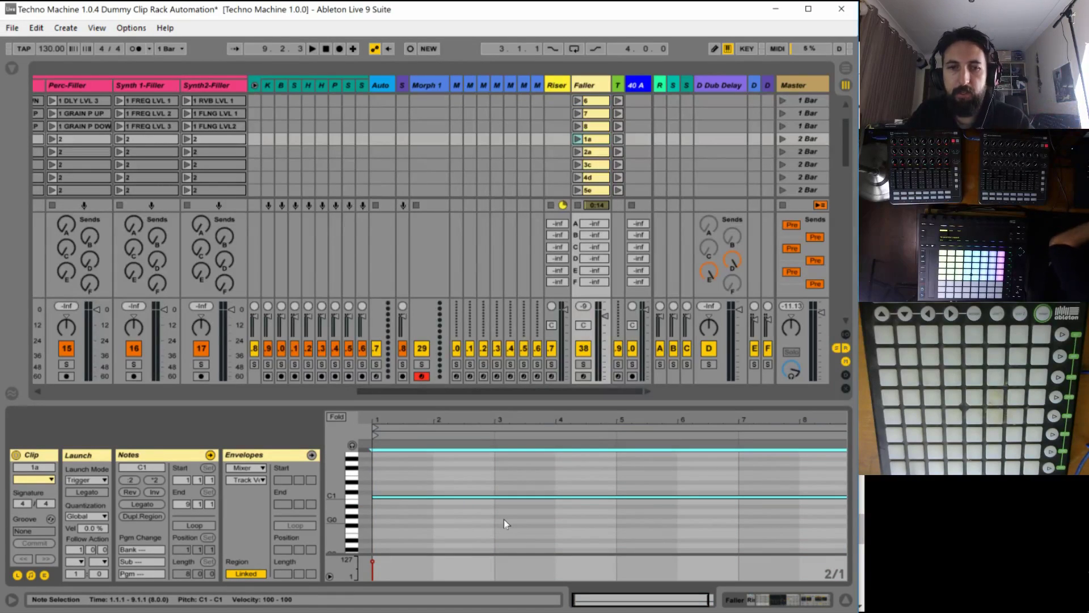
click(590, 125)
scroll(590, 125, up, 5)
Select all notes in Faller clip 1 and transpose them down to C-2.
click(590, 100)
key(ctrl+a)
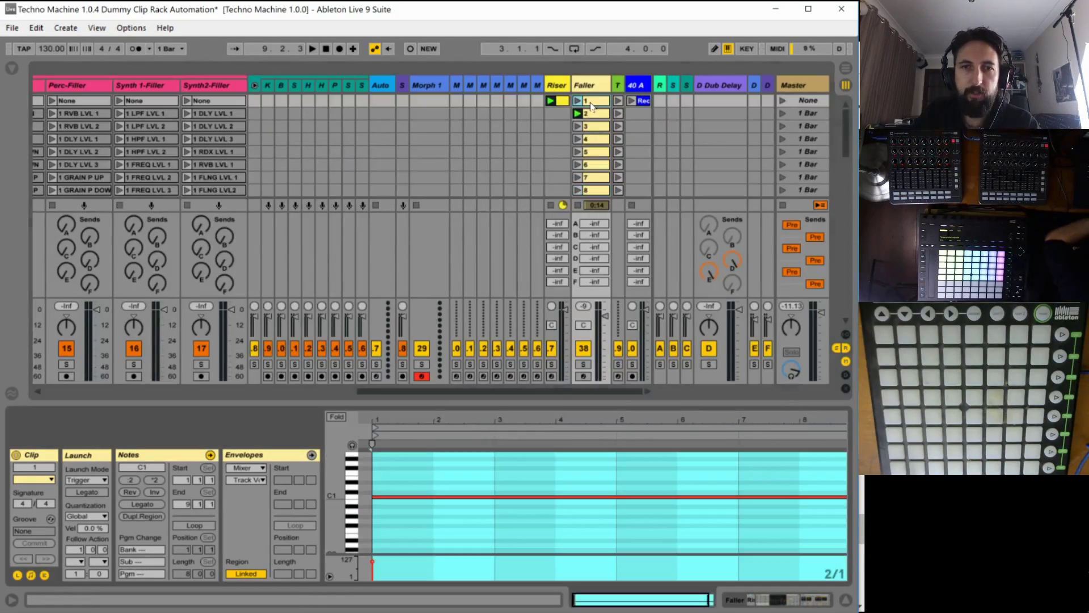
drag(439, 517, 438, 482)
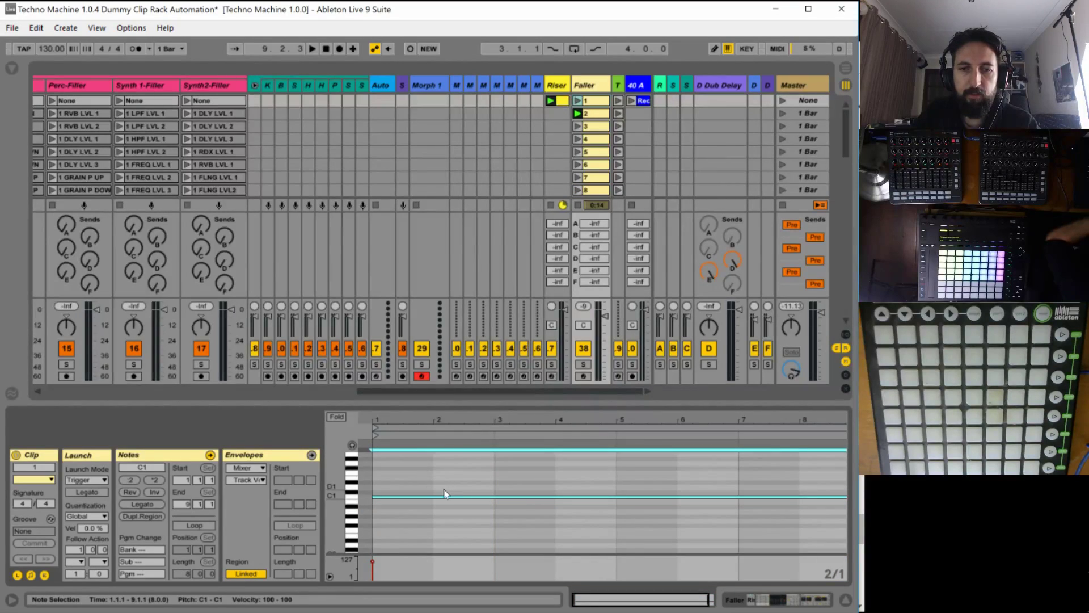
scroll(444, 494, down, 3)
key(shift+Down)
key(shift+Down)
key(shift+Down)
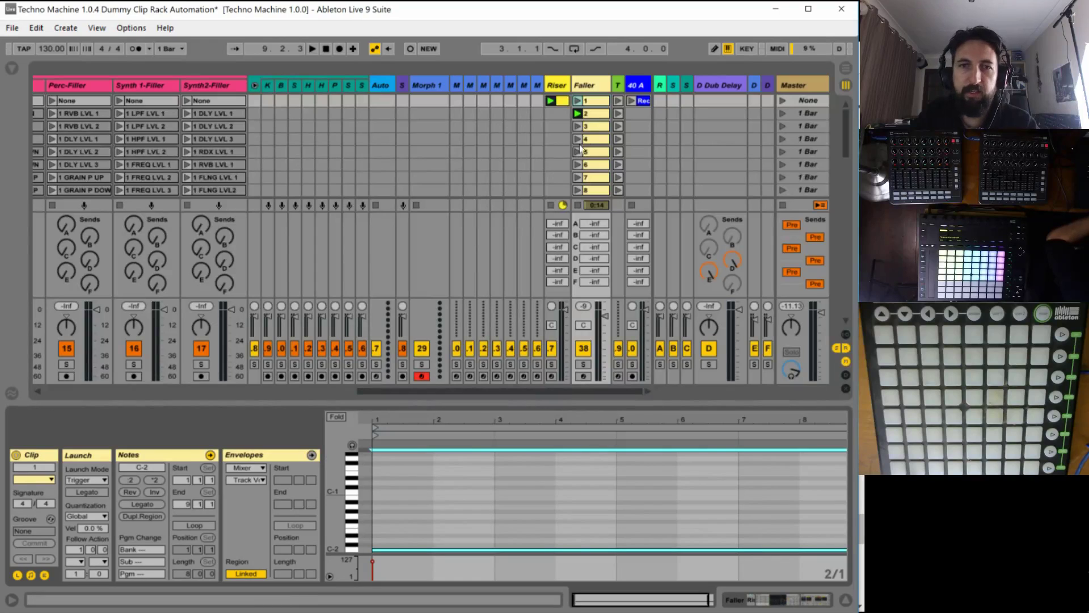
Select all notes in Faller clip 2 and transpose them down to C-2.
click(599, 117)
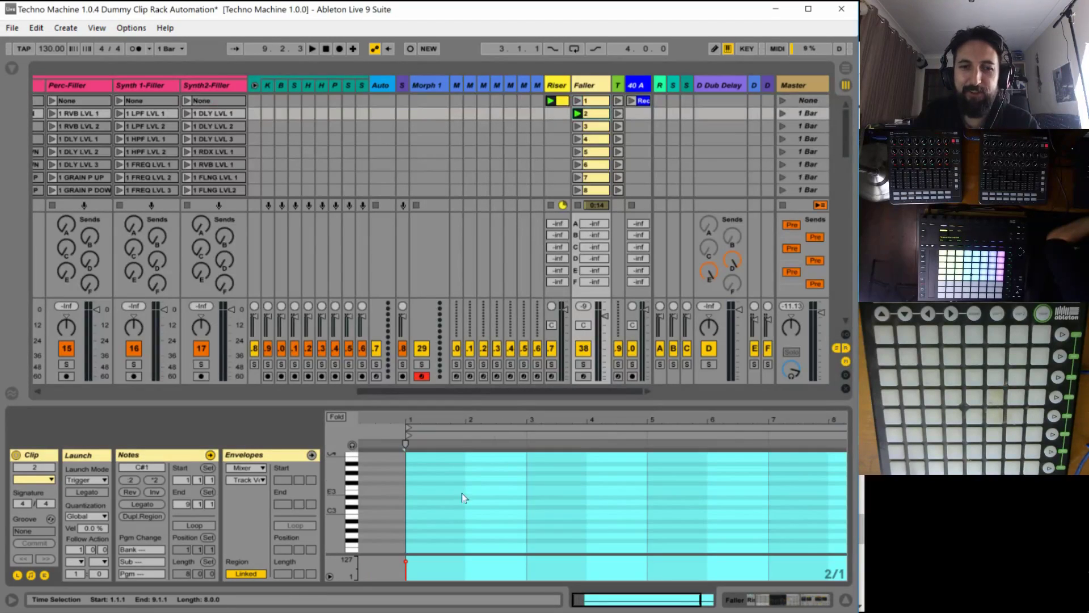
click(454, 512)
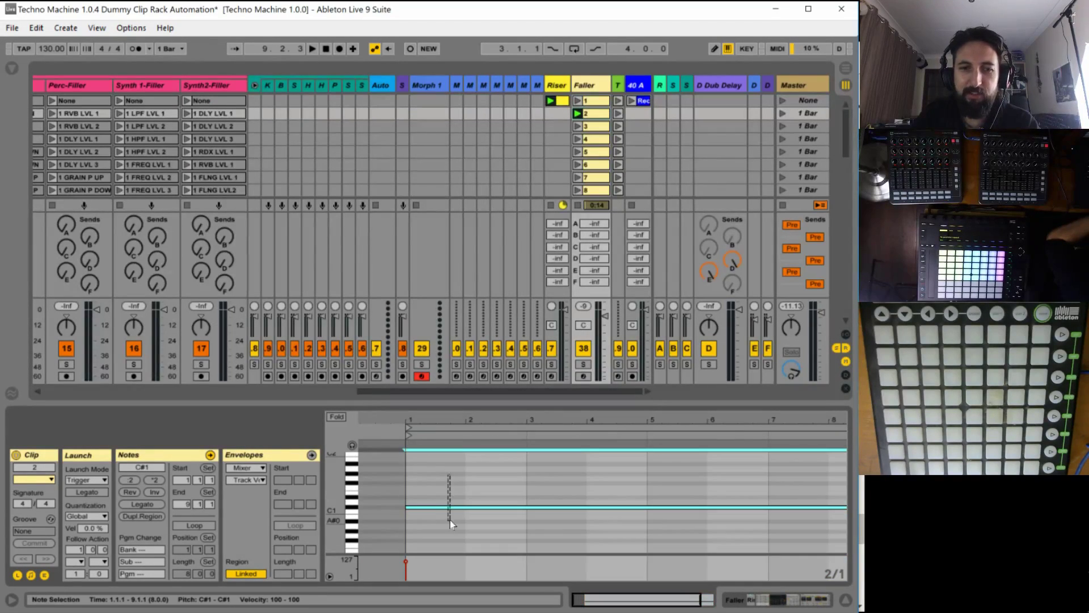
key(Down)
key(shift+Down)
key(shift+Down)
key(shift+Down)
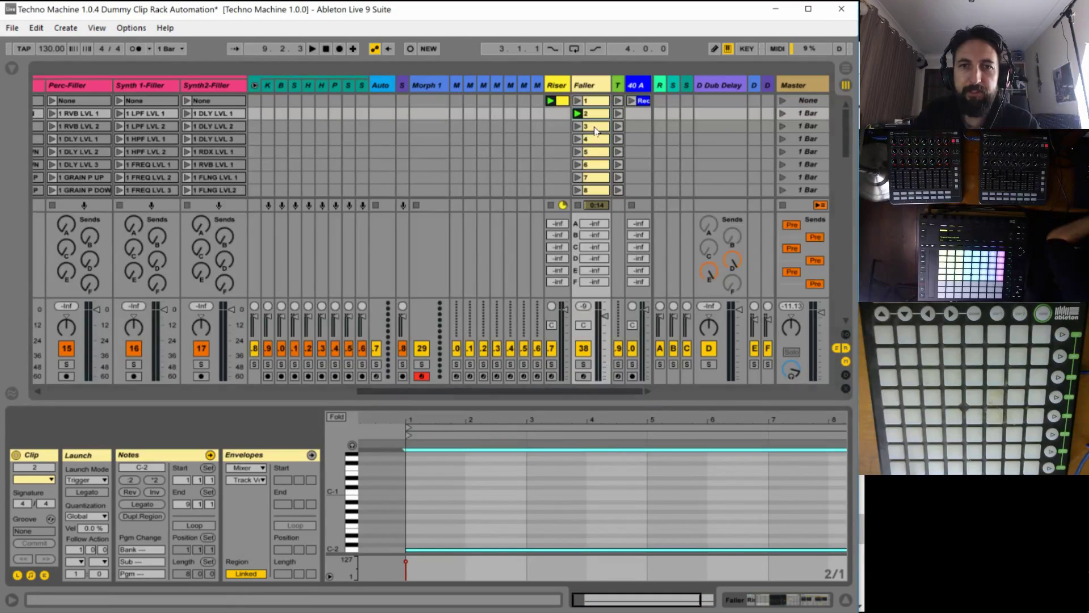
Transpose the notes of Faller clips 3 and 4 down to C-2.
click(596, 127)
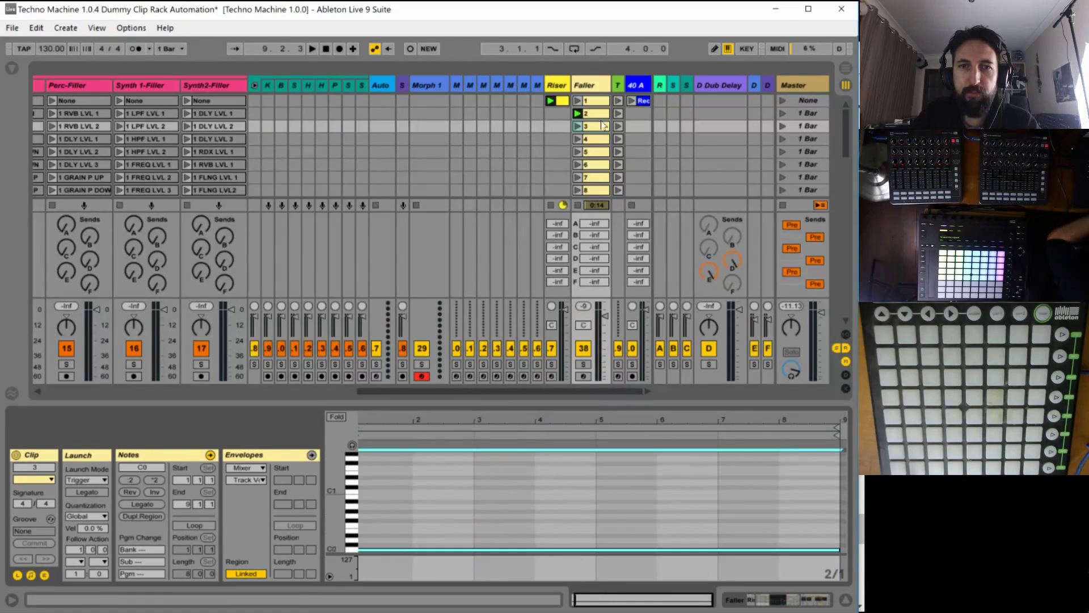
key(shift+Down)
key(shift+Down)
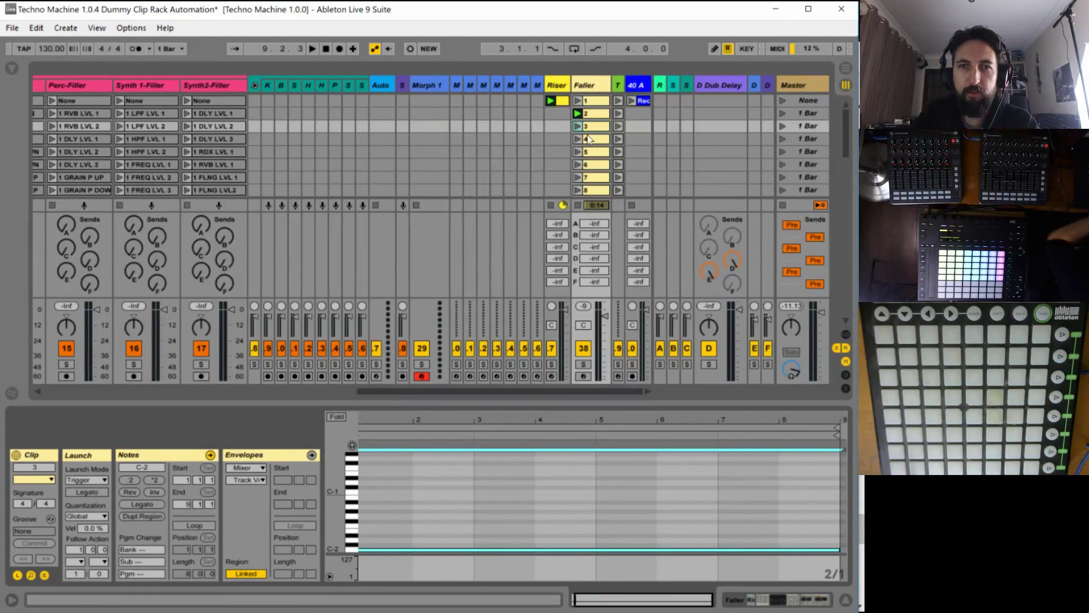
click(590, 139)
key(shift+Down)
key(shift+Down)
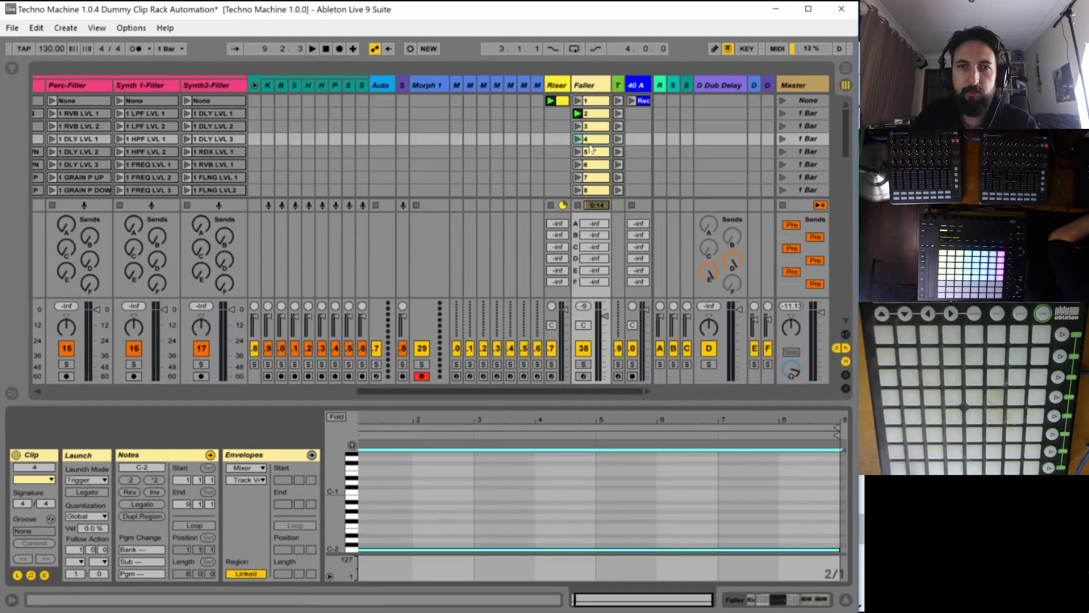
Transpose the notes of Faller clips 5 to 8 downwards, taking clip 8's note to C-2.
click(590, 152)
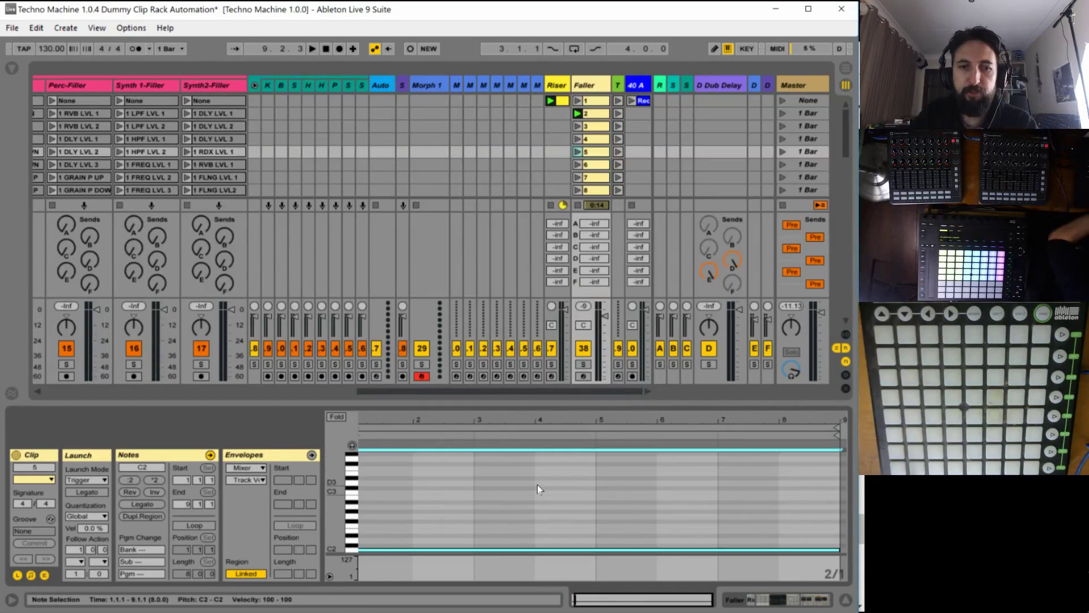
key(Down)
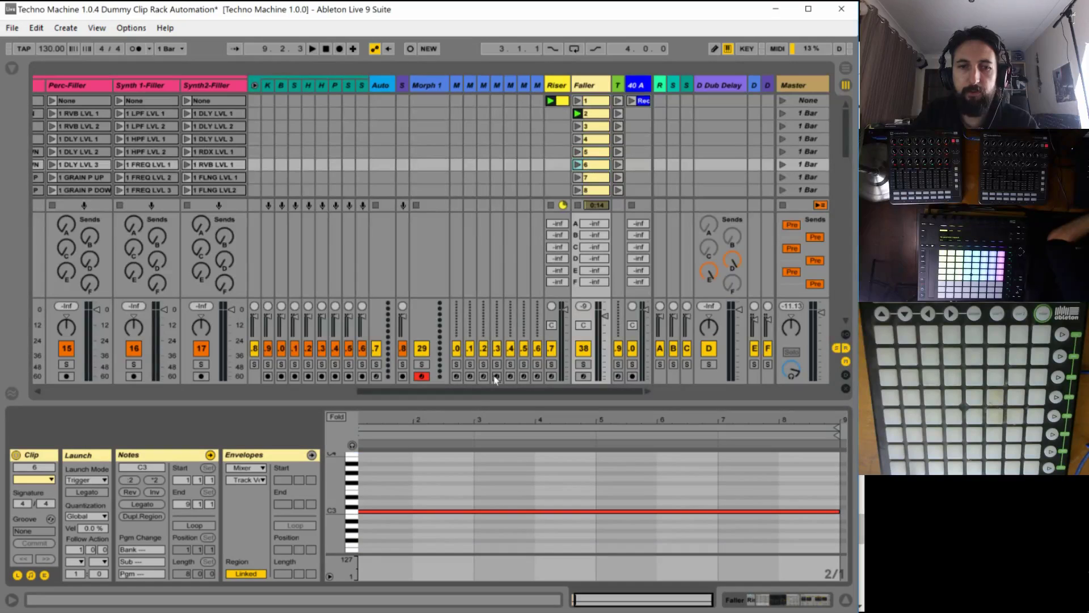
click(588, 178)
click(482, 511)
drag(485, 511, 494, 567)
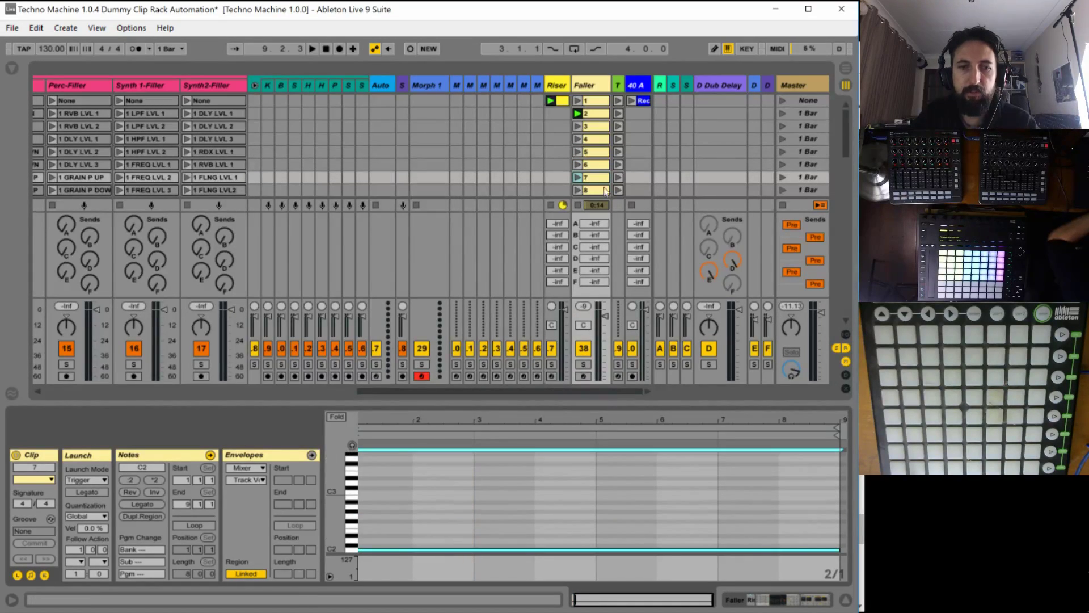
click(587, 190)
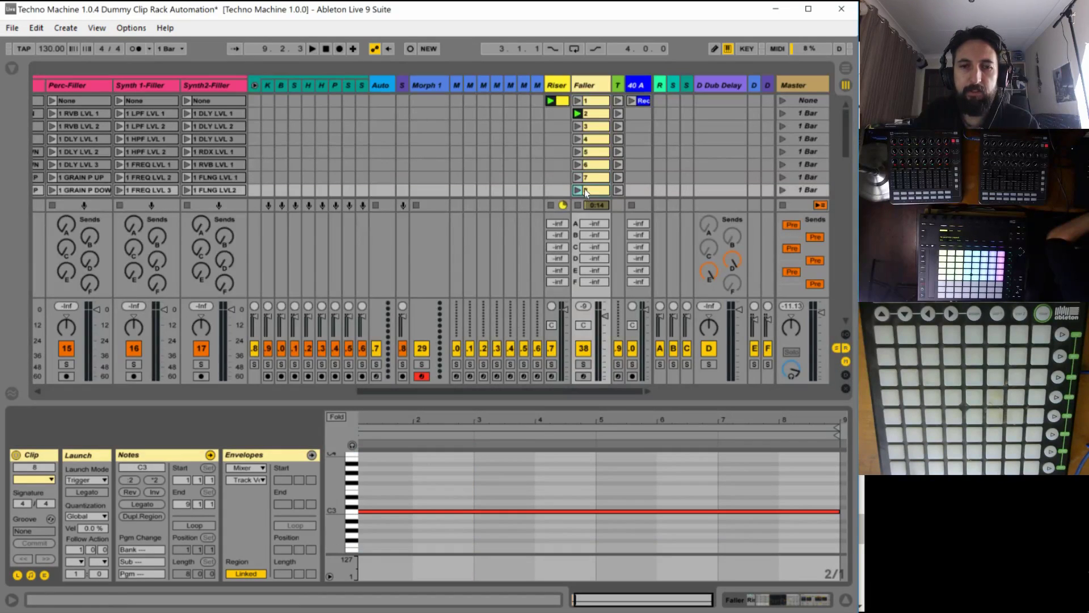
drag(417, 511, 422, 567)
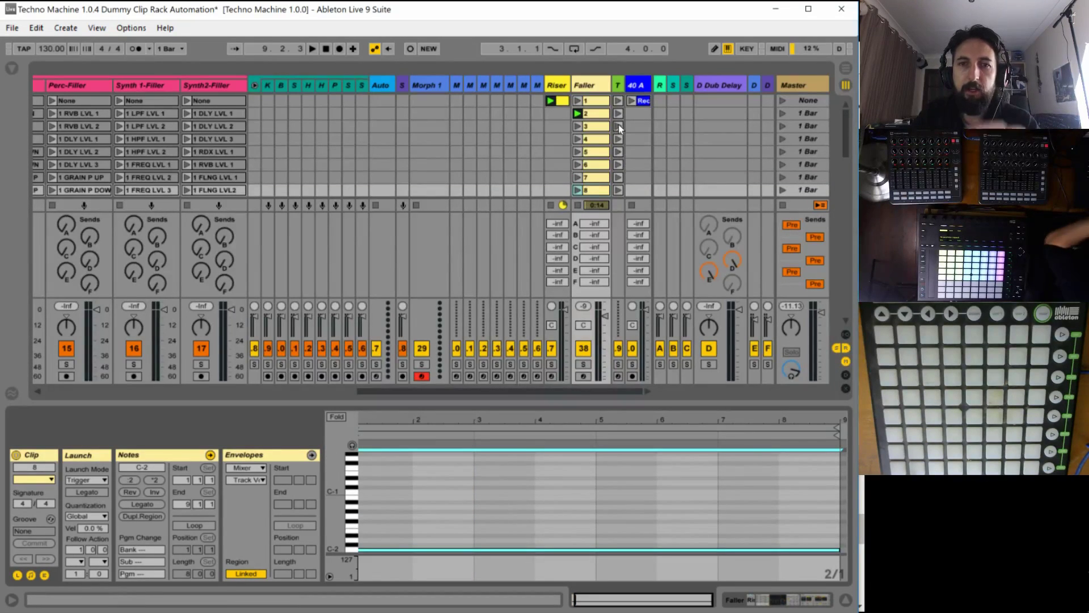
Transpose all notes in Faller clip 1a down three octaves.
scroll(616, 128, down, 3)
click(598, 168)
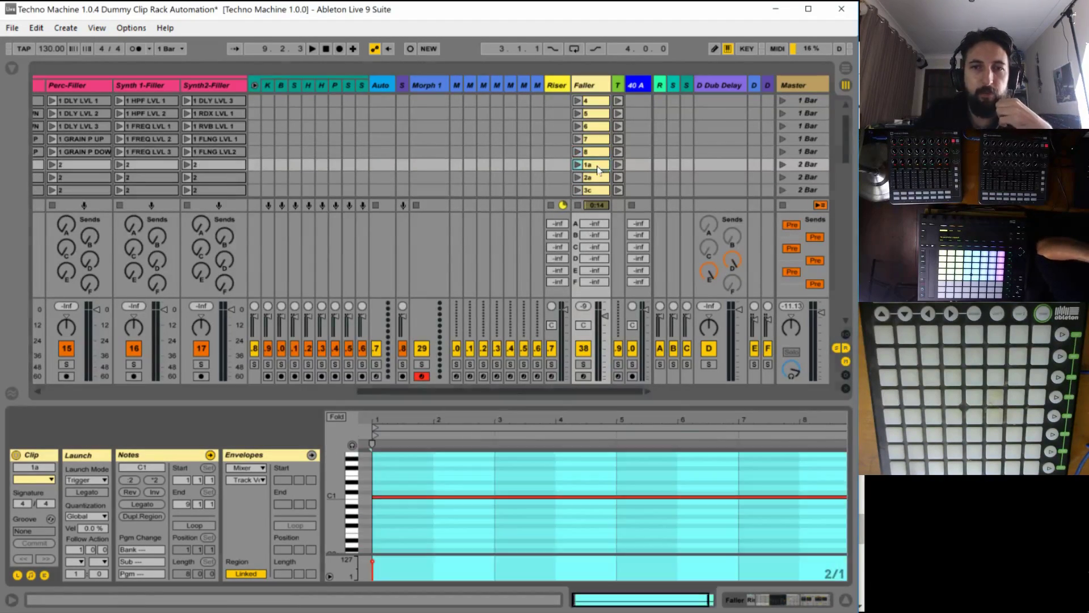
click(437, 518)
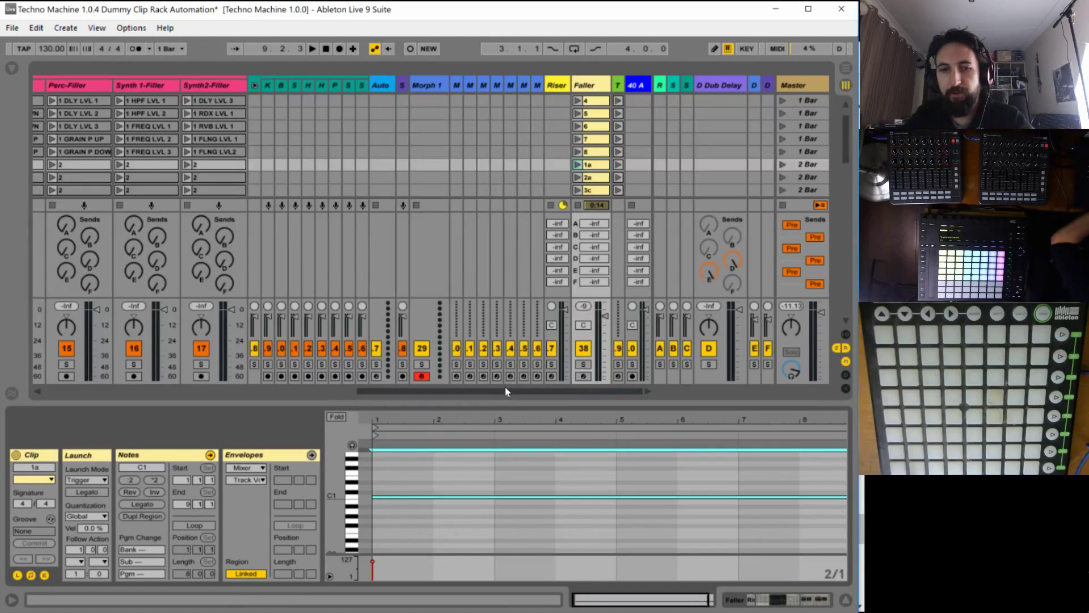
key(shift+Down)
key(shift+Down)
key(shift+Down)
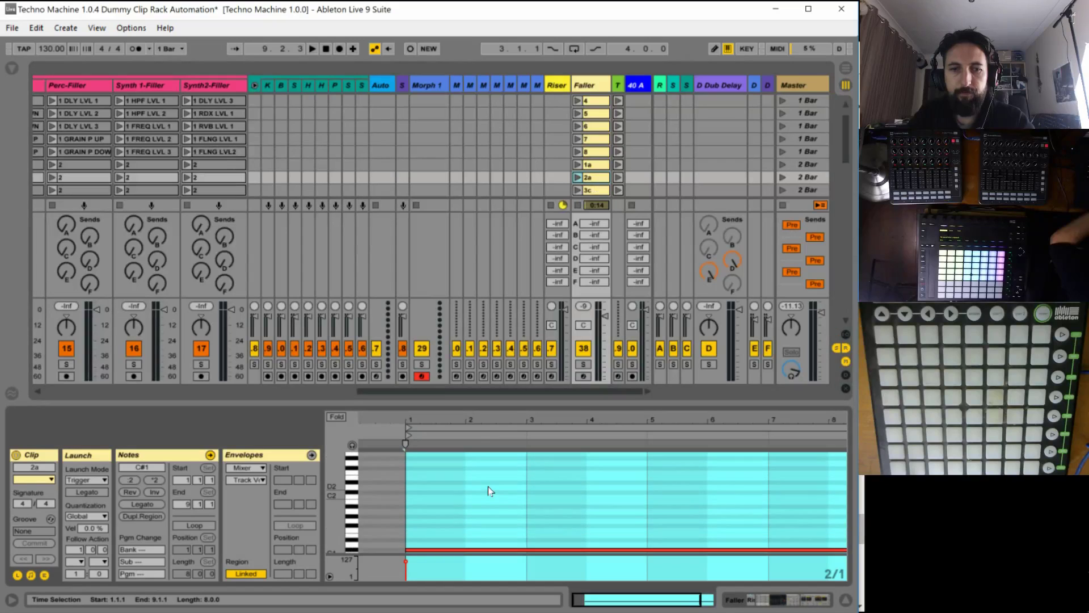
Transpose all notes in Faller clip 2a down three octaves to C#-2.
click(477, 522)
key(shift+Down)
key(shift+Down)
key(shift+Down)
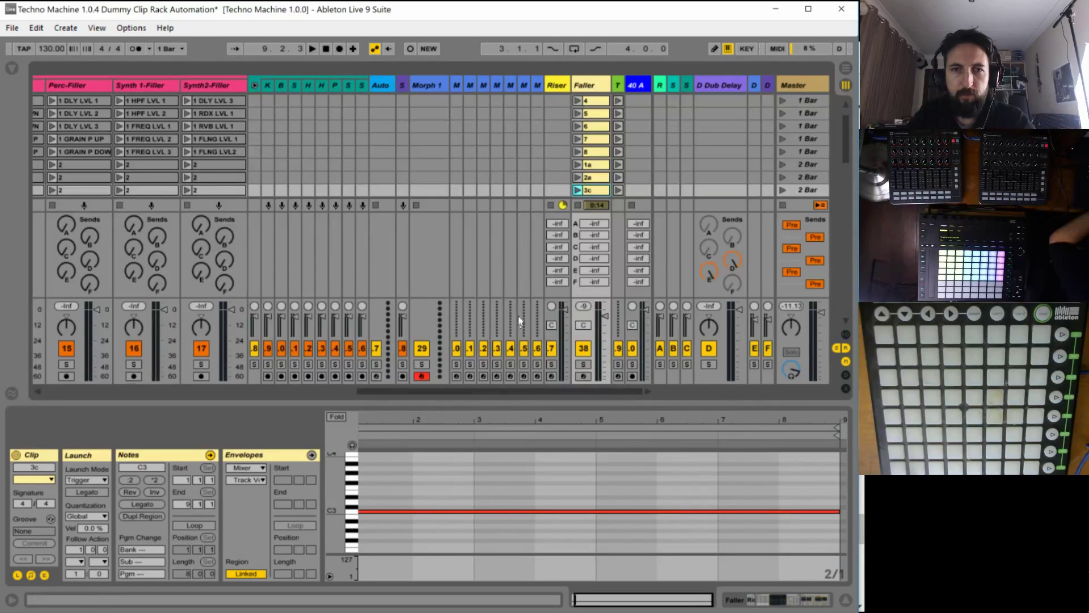
click(598, 180)
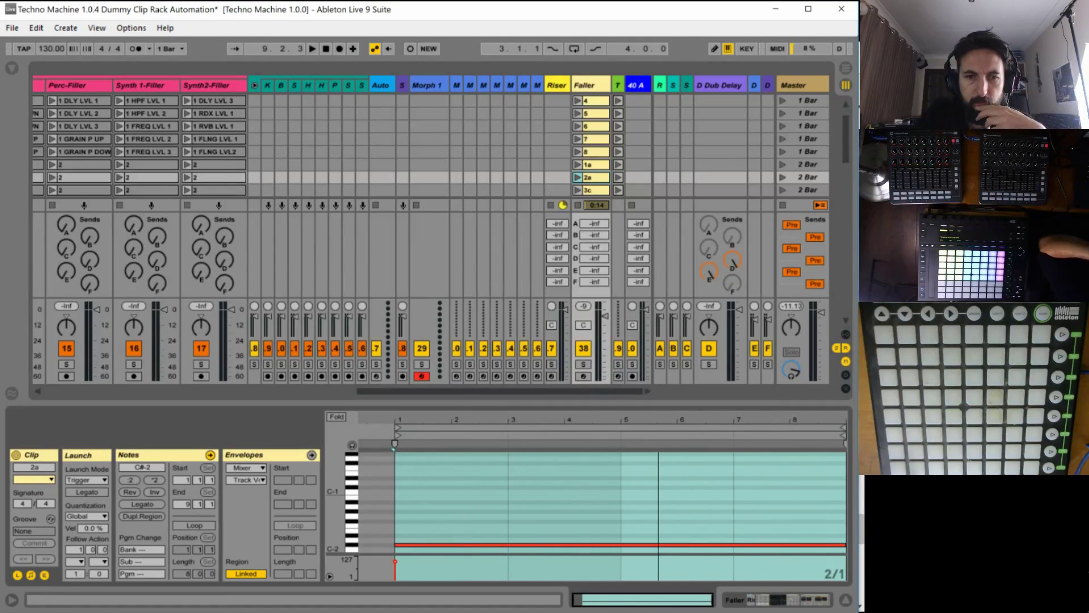
Transpose all notes in Faller clip 3c down to C#-2.
click(597, 190)
click(462, 510)
key(ctrl+z)
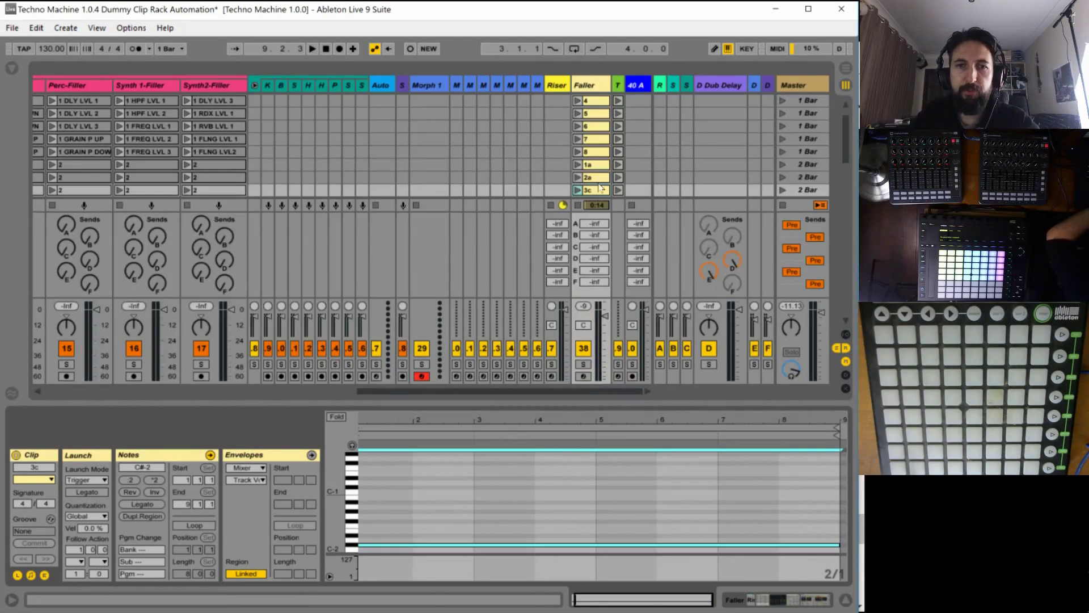
Transpose all notes in Faller clip 4d down five octaves to C-2.
key(Down)
click(473, 498)
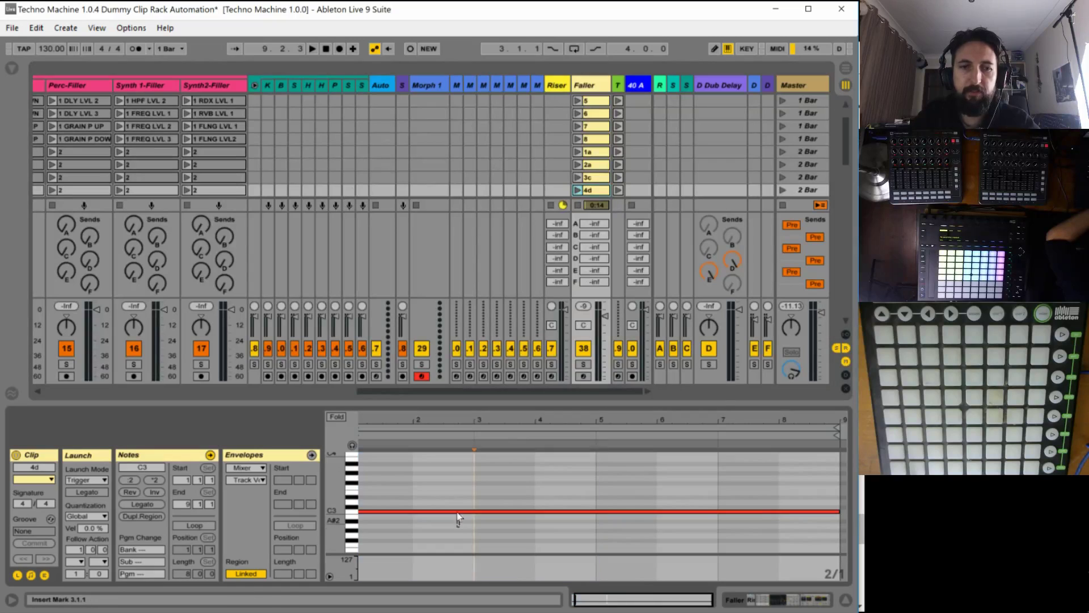
key(shift+Down)
key(shift+Down)
key(shift+Down)
key(shift+Down)
key(shift+Down)
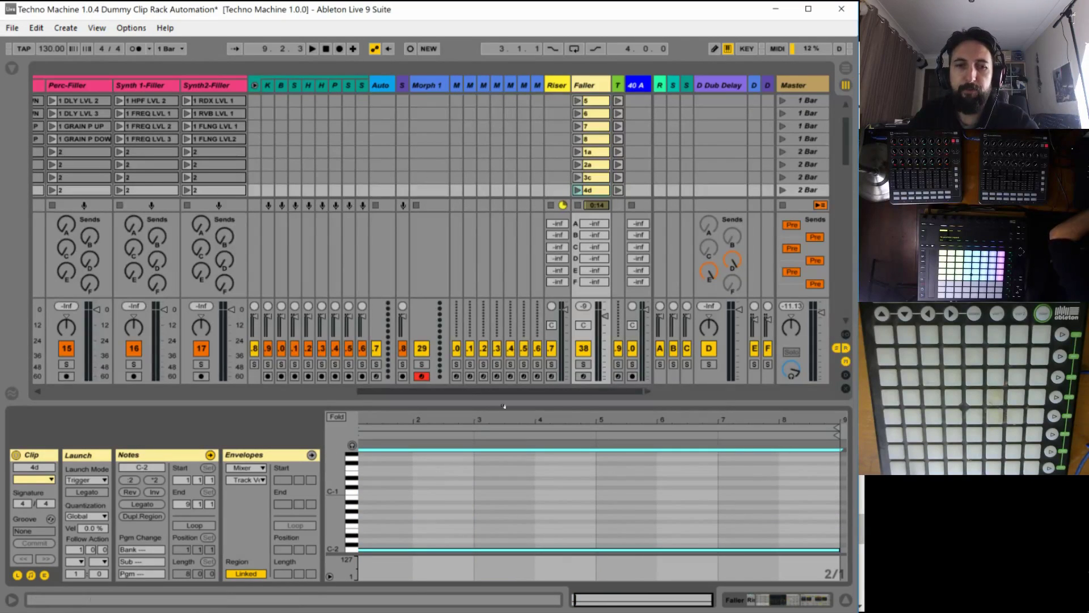
Select all notes in Faller clip 5e and transpose them down five octaves to C-2.
key(Up)
key(Down)
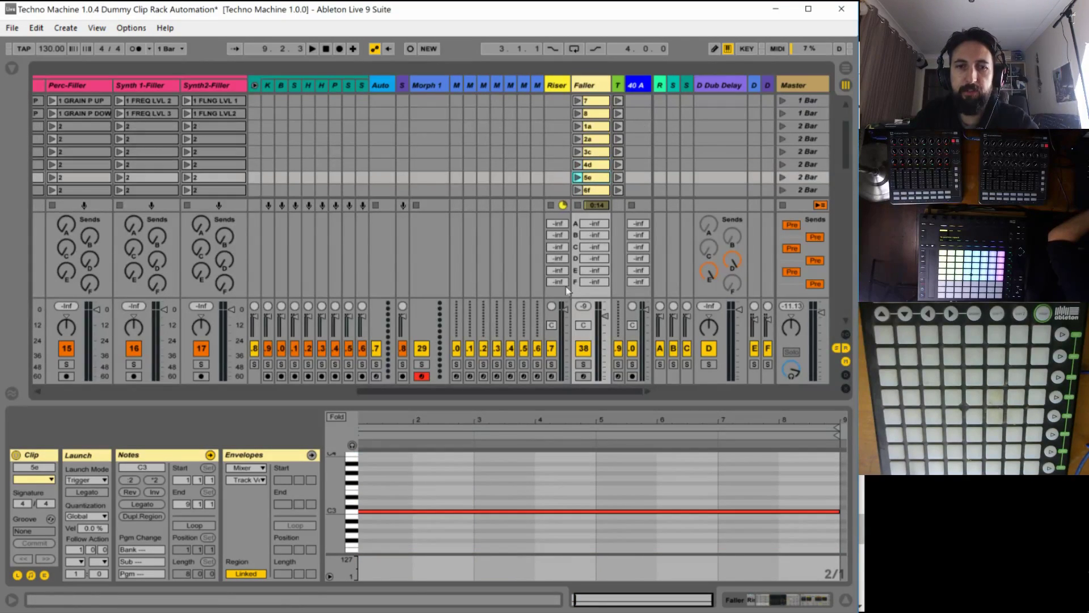
click(426, 492)
key(ctrl+a)
key(shift+Down)
key(shift+Down)
key(shift+Down)
key(shift+Down)
key(shift+Down)
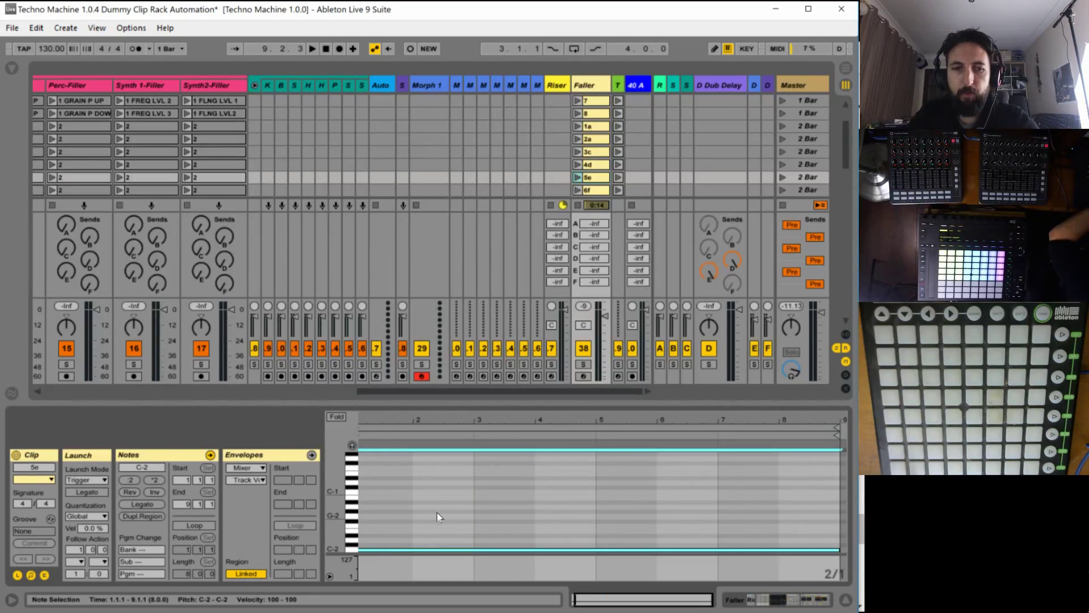
Open the notes of Faller clip 6f for editing.
key(Up)
key(Down)
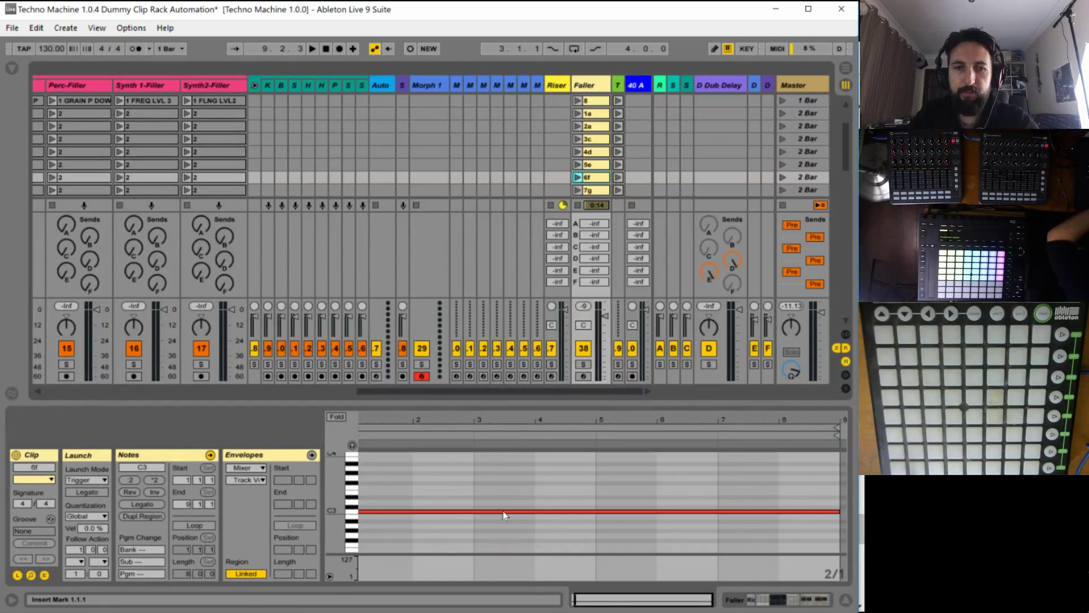
Transpose the note in Faller clip 6f down to C#-2.
click(503, 510)
key(ctrl+a)
key(shift+Down)
key(shift+Down)
key(shift+Down)
key(shift+Down)
key(shift+Down)
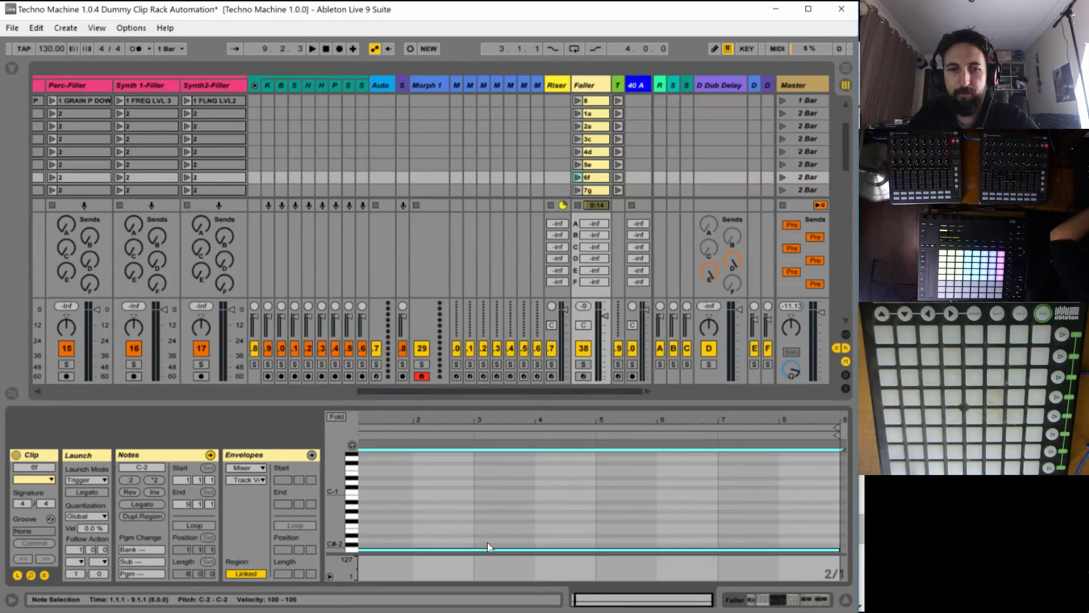
key(Up)
Raise the note in Faller clip 7g by one semitone to C#-2.
scroll(594, 193, down, 1)
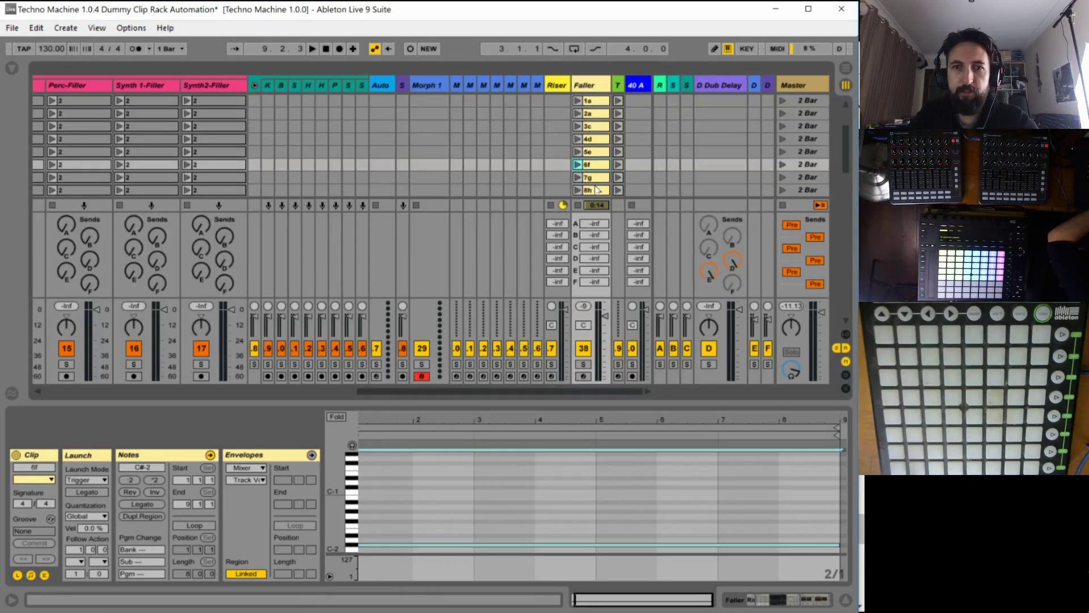
click(593, 178)
click(428, 522)
key(ctrl+a)
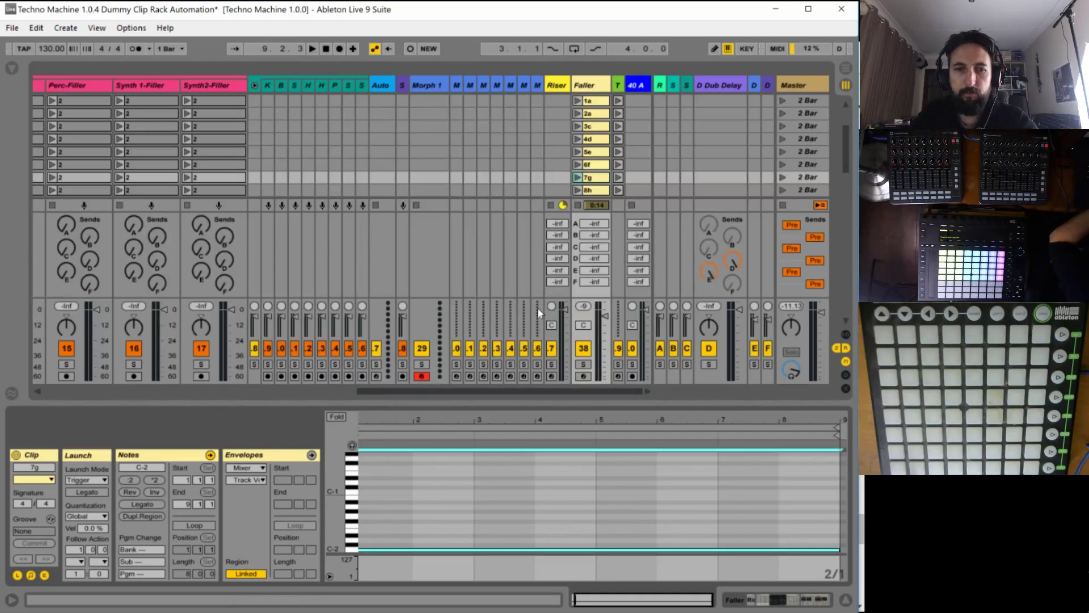
key(Up)
Transpose the note in Faller clip 8h down to C#-2.
scroll(597, 190, down, 1)
click(596, 177)
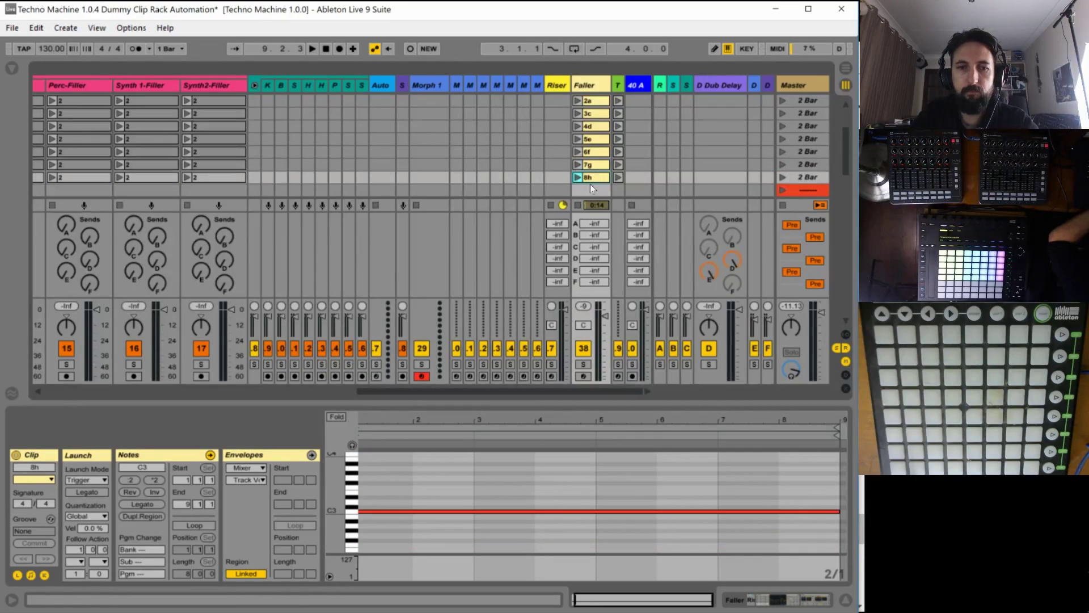
click(448, 520)
key(ctrl+a)
key(shift+Down)
key(shift+Down)
key(shift+Down)
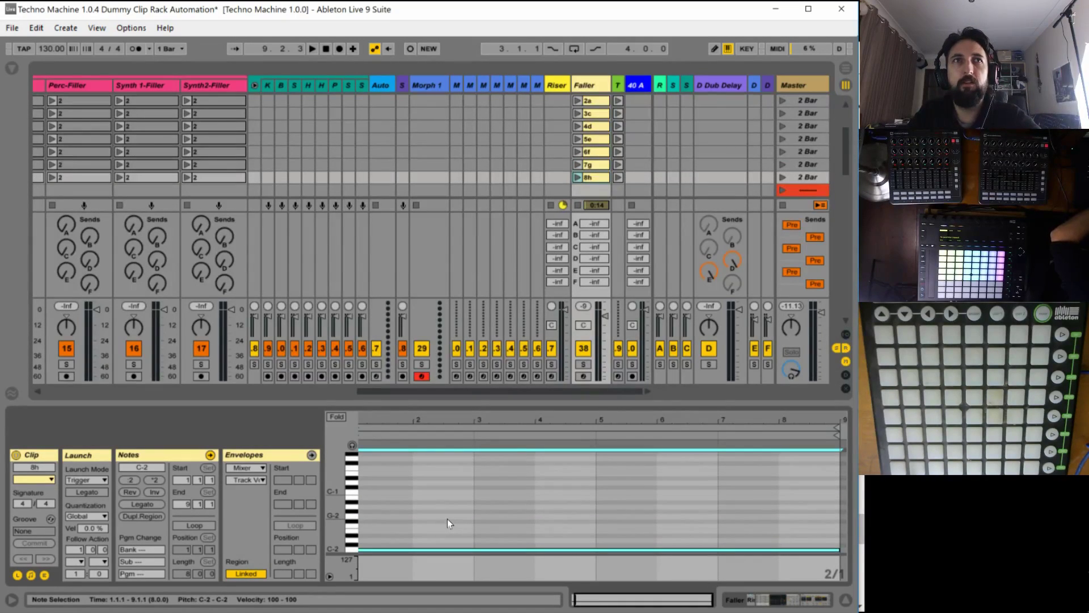
key(Up)
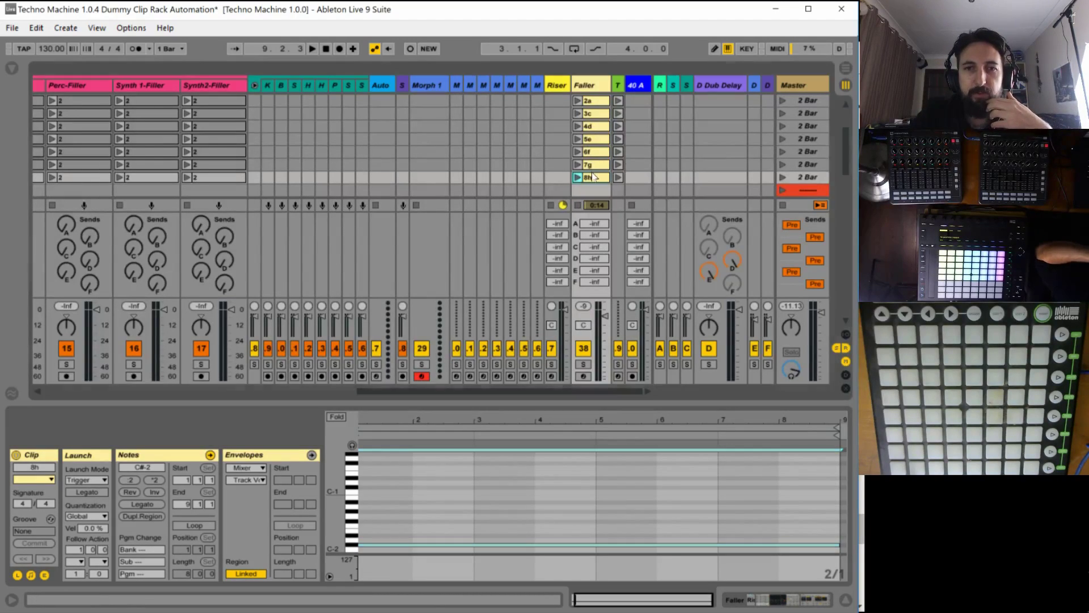
Check the note pitches in Faller clips 6f and 1.
click(606, 153)
scroll(611, 129, up, 4)
scroll(607, 125, up, 5)
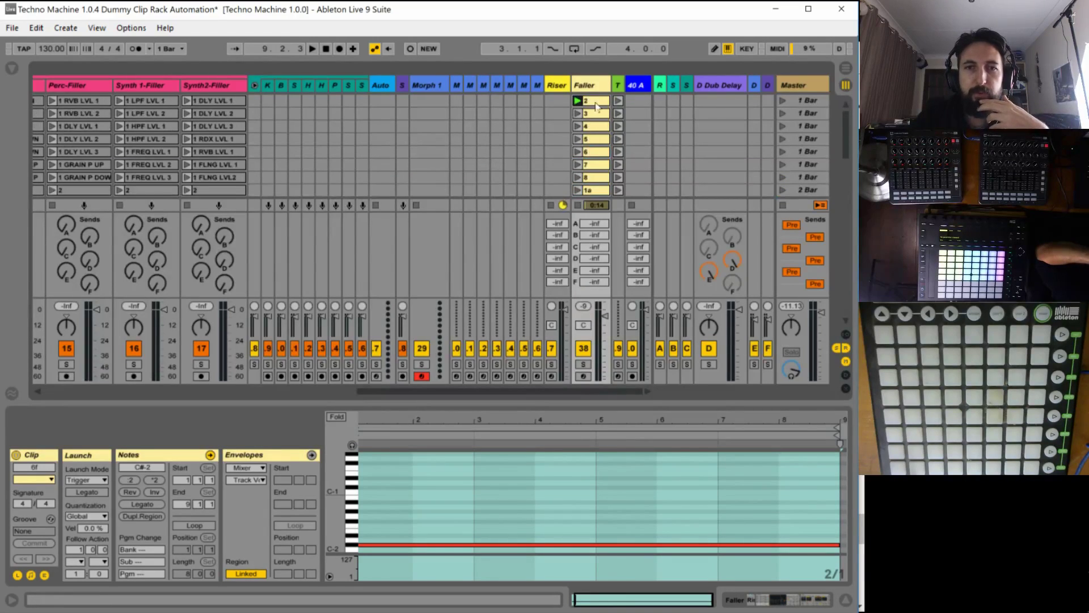
click(591, 100)
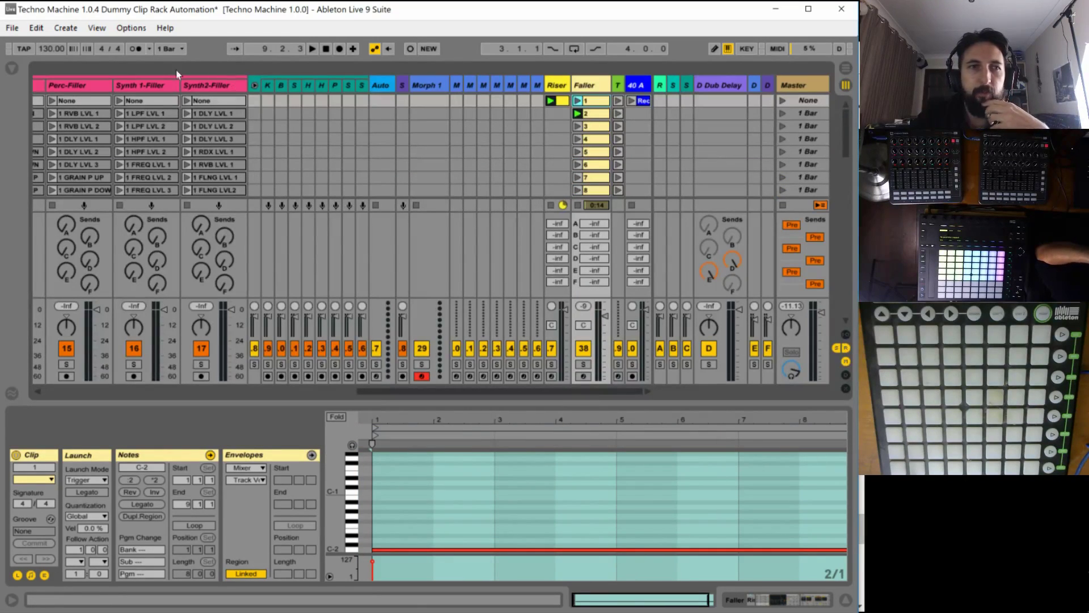
Save the Live Set under the new name "Techno Machine 1.0.5 Second Fallers C Sharp".
click(12, 28)
click(136, 185)
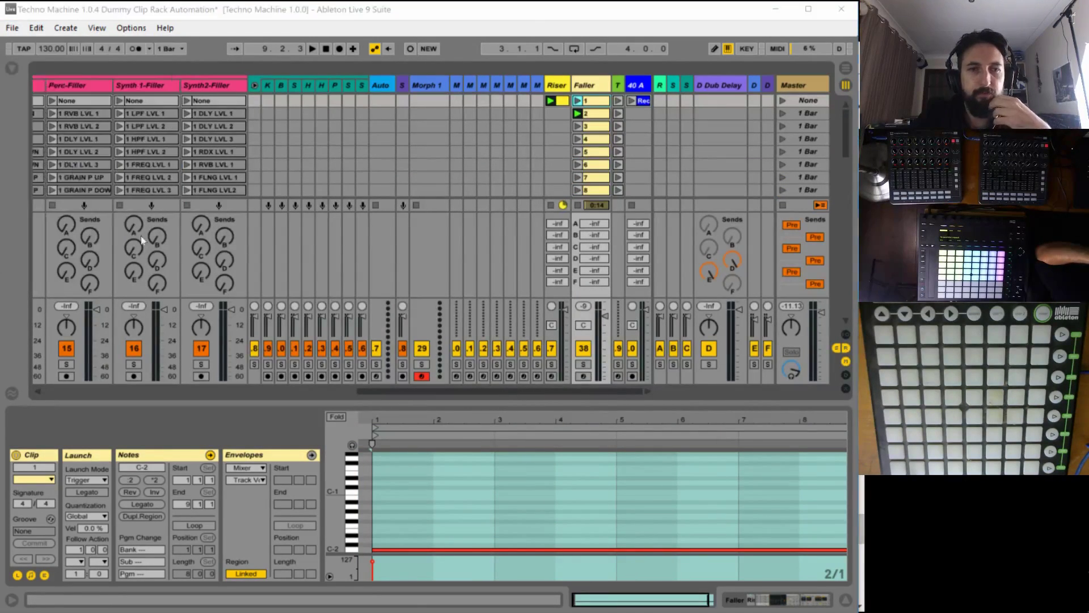
drag(174, 288, 584, 309)
text(5 Second )
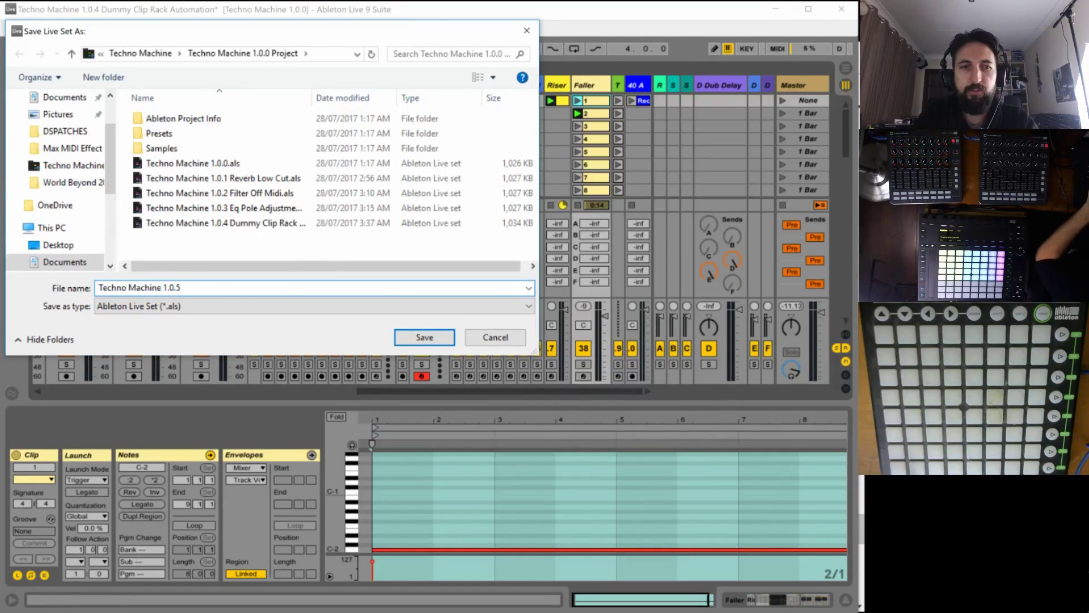
text(Fallers )
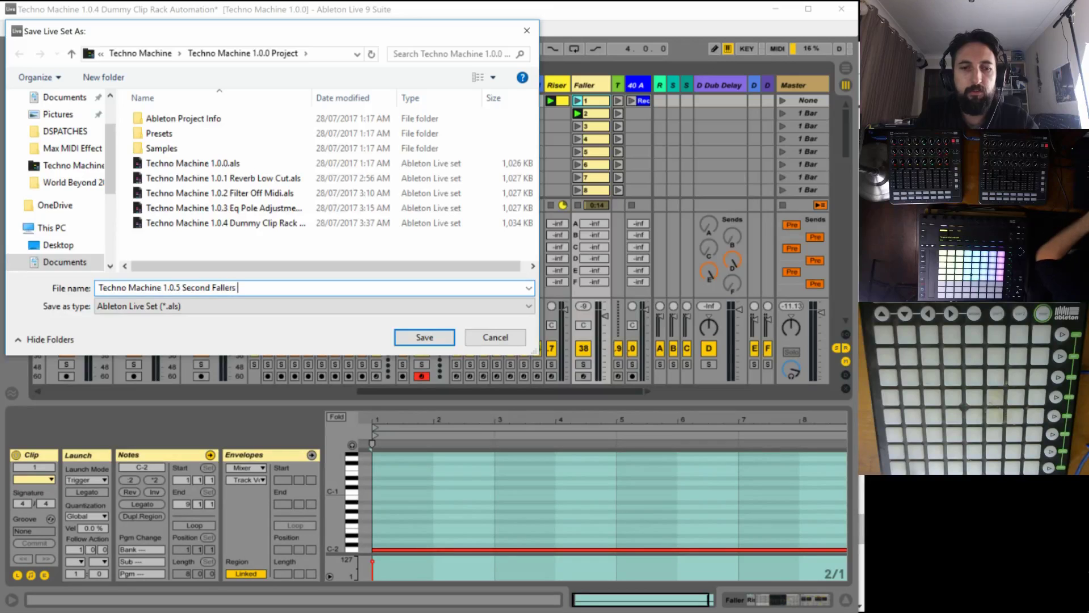
text(C Sharp)
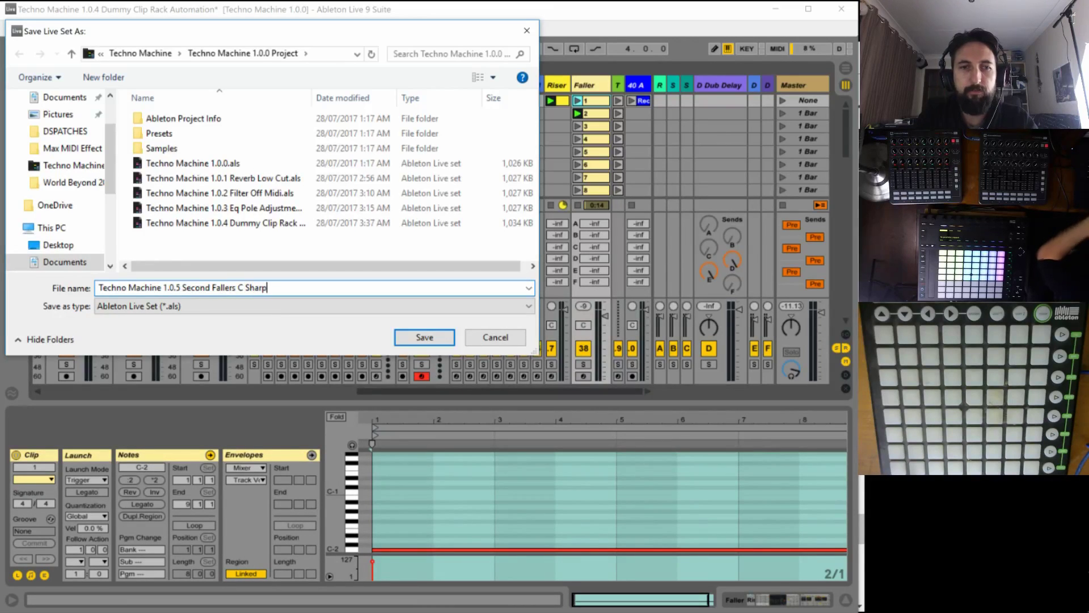
key(Return)
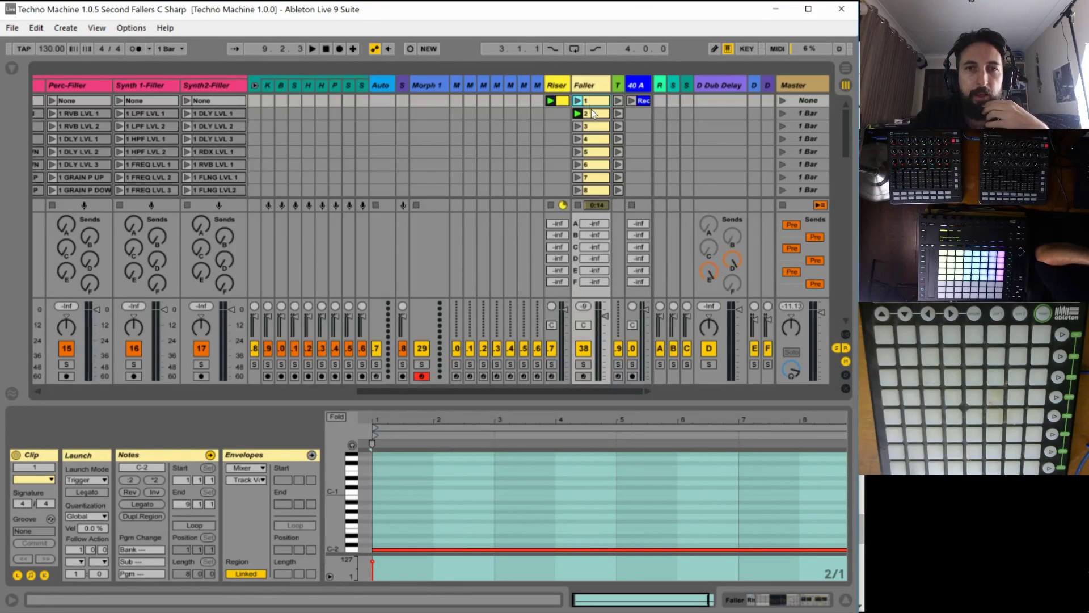
Open the Faller track's Riser Killer device in the Max editor and show its patching view.
click(592, 113)
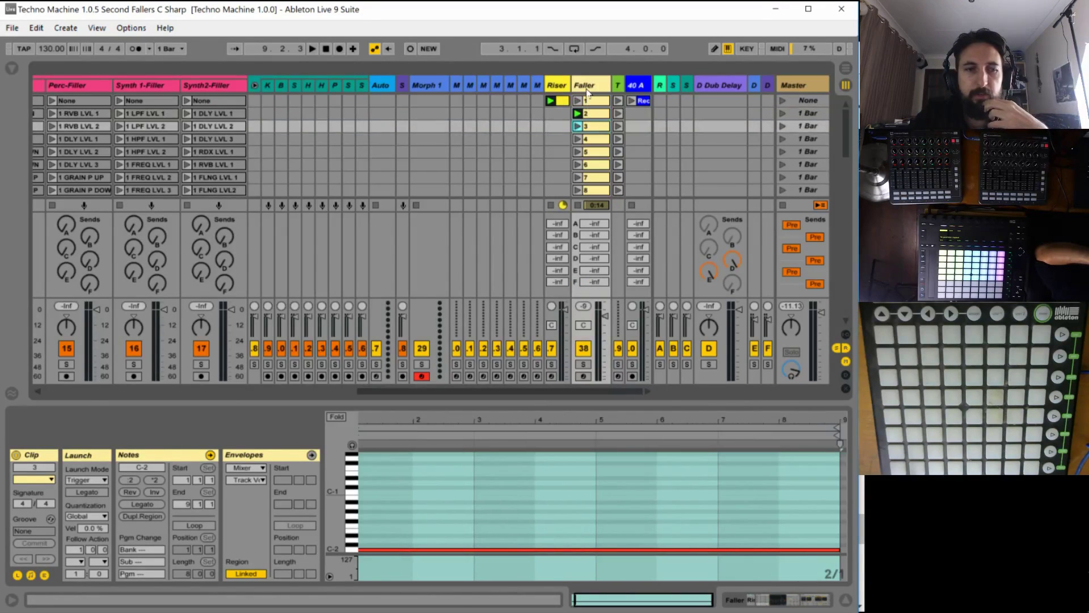
click(587, 88)
click(80, 454)
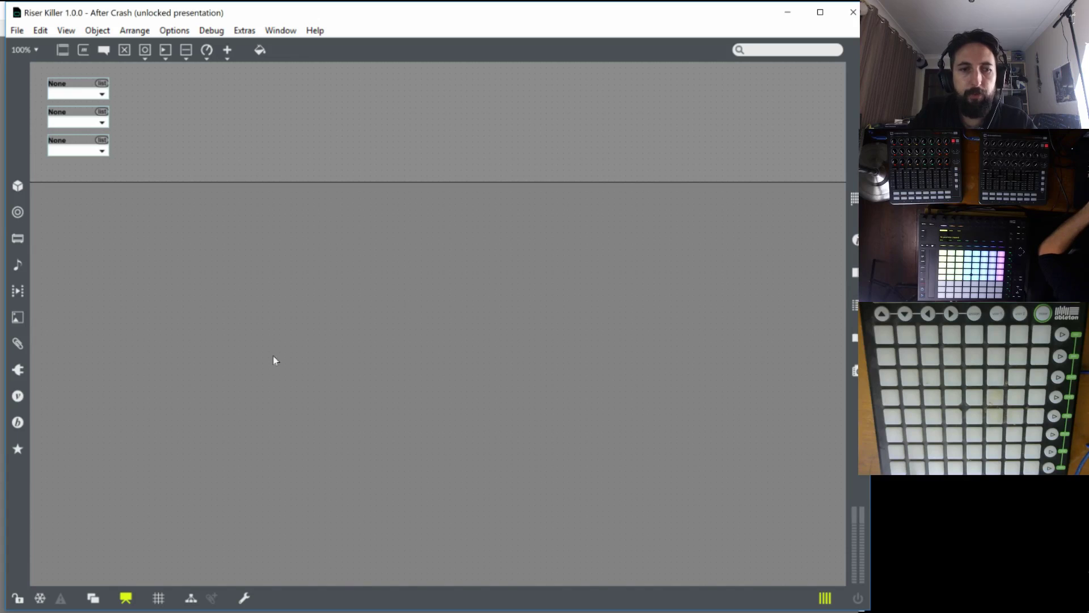
click(125, 597)
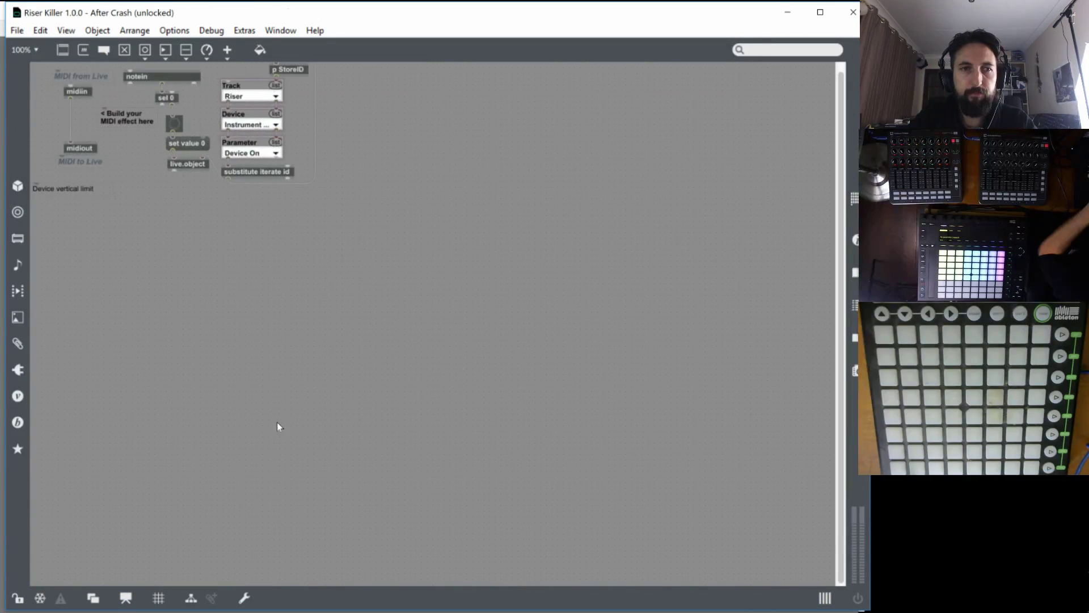
Move the note-handling and parameter objects into open patch space, and raise notein farther above sel 0.
drag(408, 264, 307, 225)
click(504, 164)
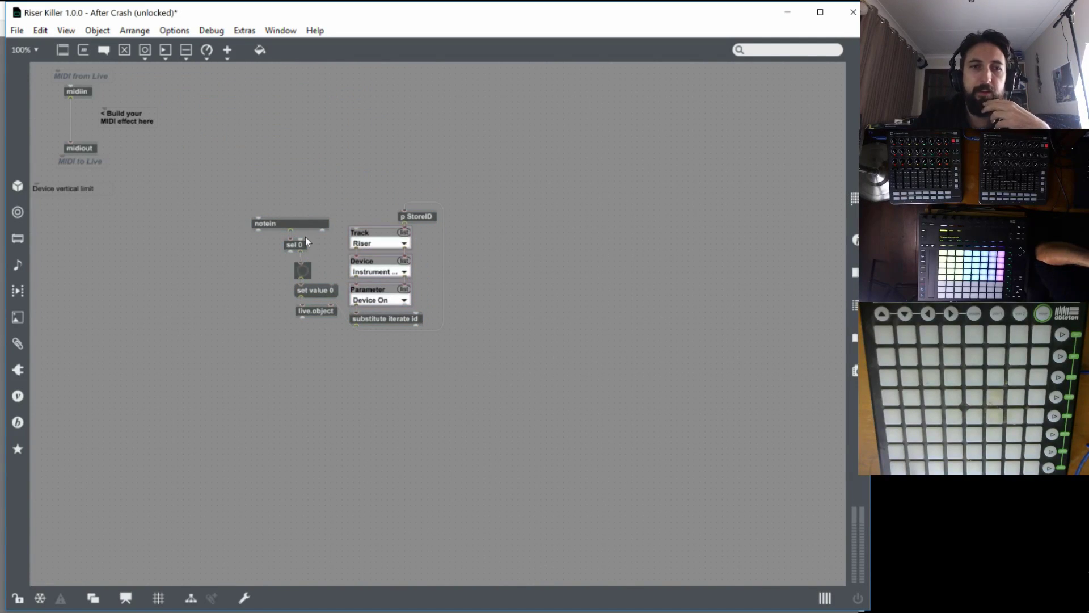
drag(292, 224, 292, 201)
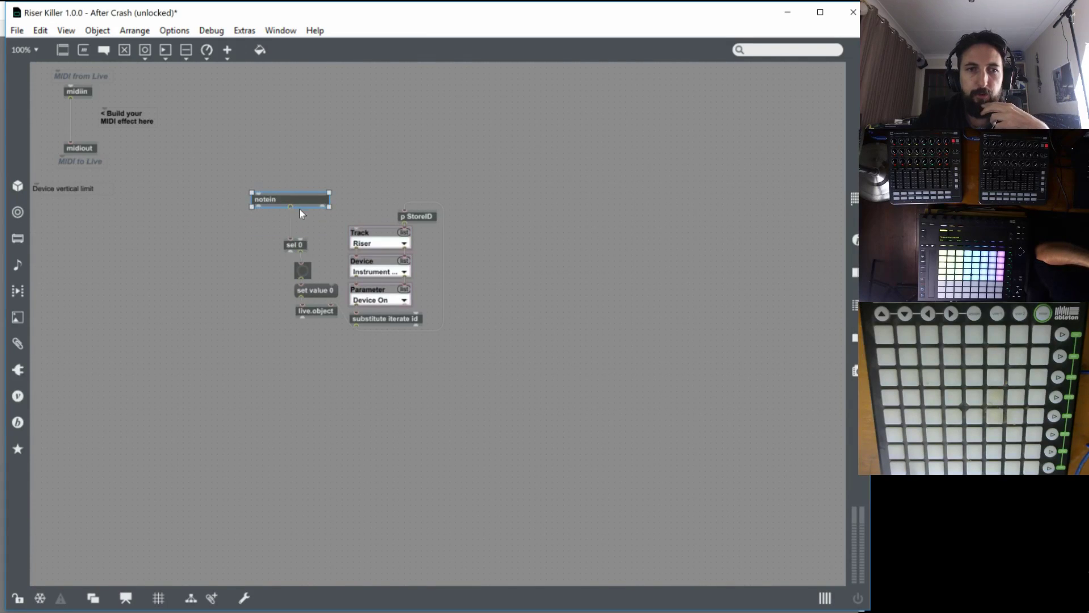
drag(291, 242, 291, 243)
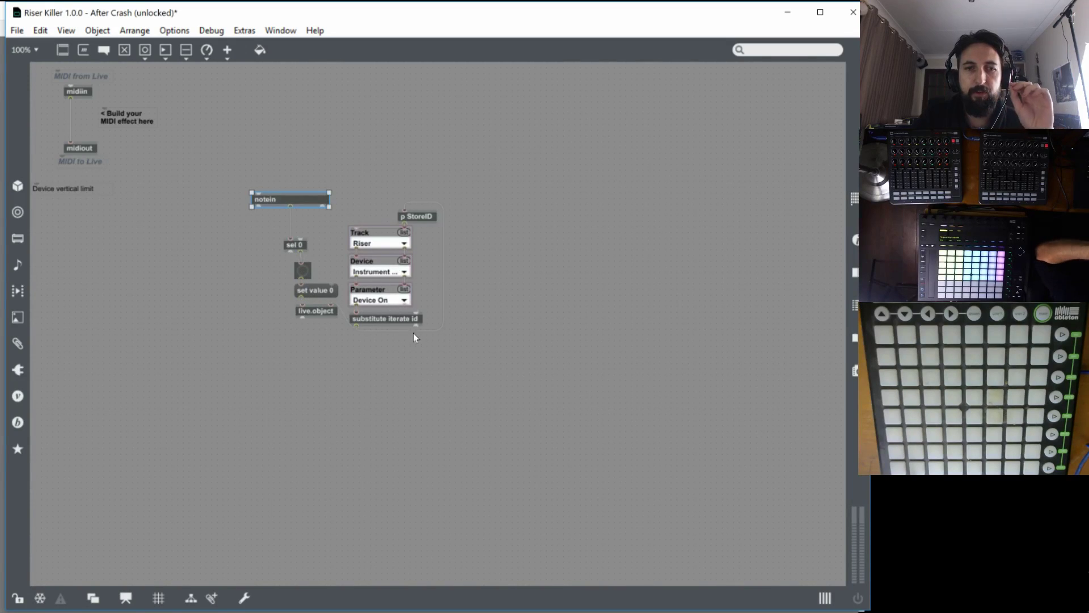
drag(355, 326, 331, 307)
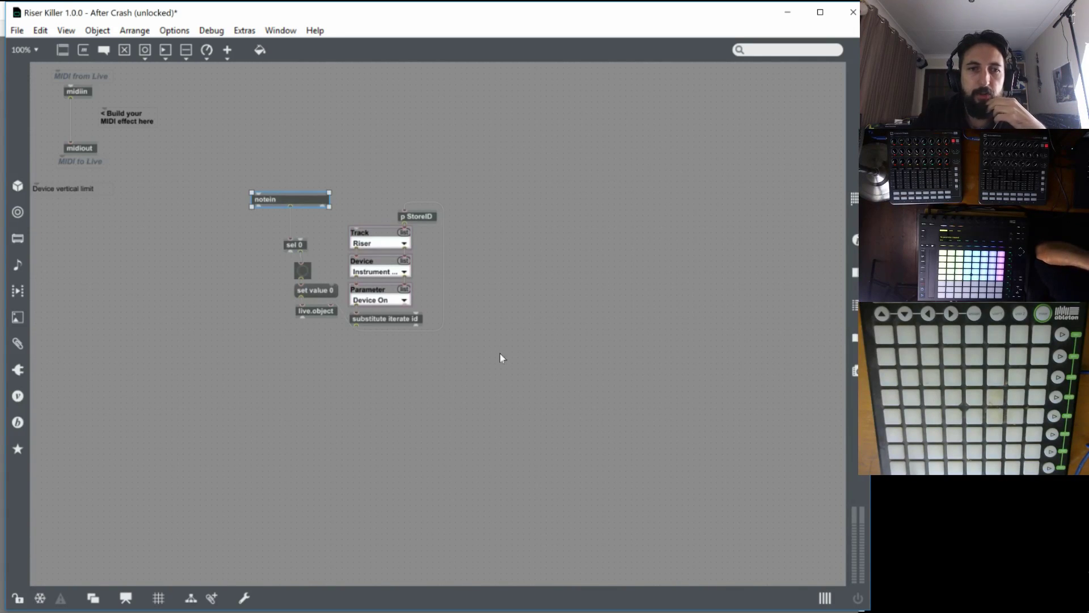
Delete the sel 0 object and move the bang, set value 0, live.object and parameter selector group away from notein.
click(292, 243)
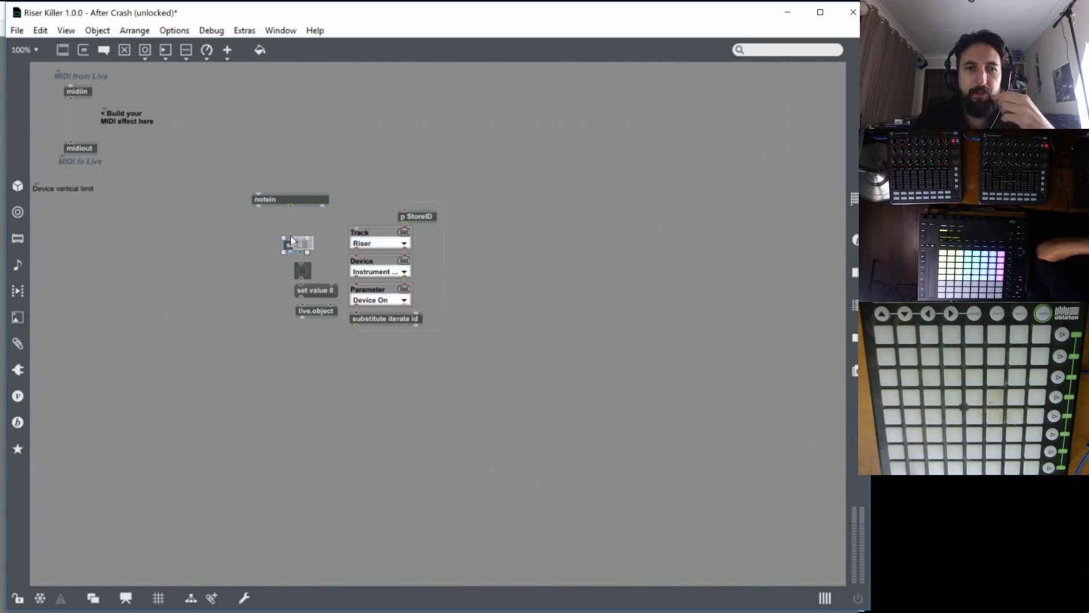
key(Delete)
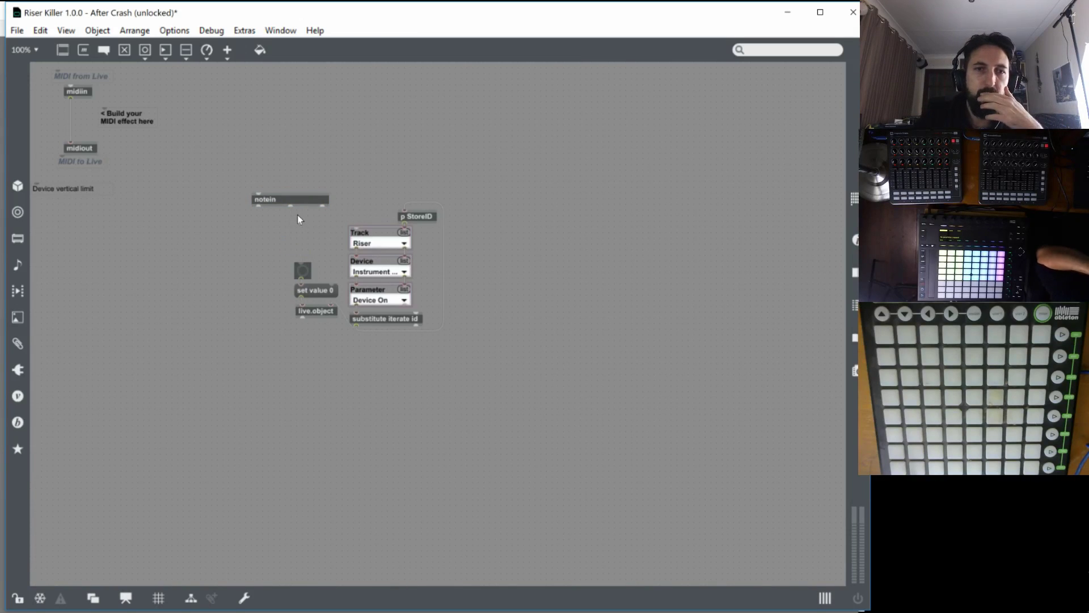
drag(299, 219, 447, 337)
drag(413, 216, 535, 287)
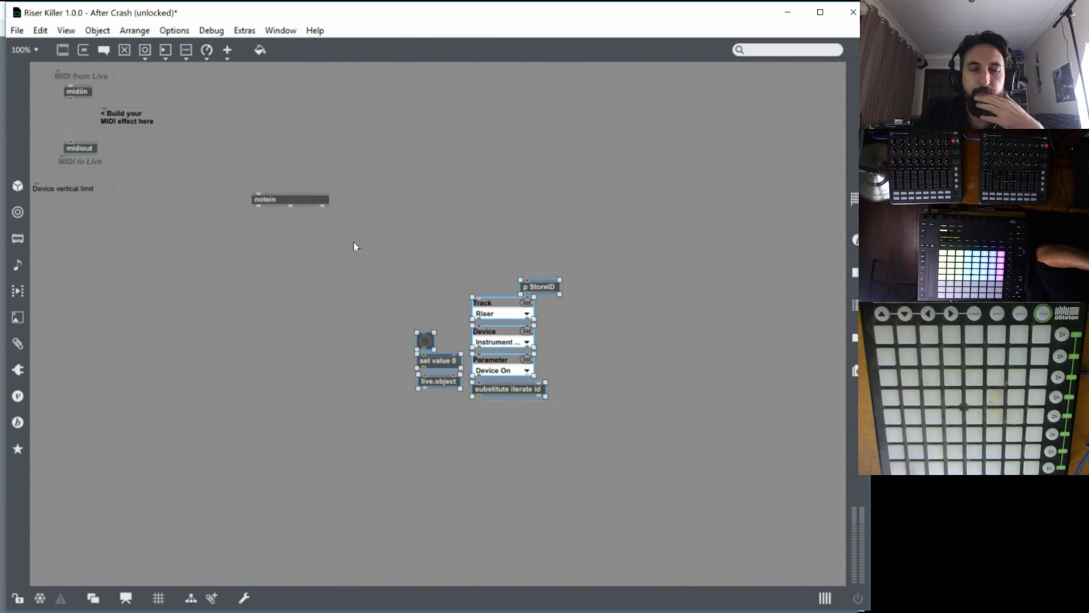
Add a new sel 0 object below notein and connect it to notein's middle outlet.
click(250, 238)
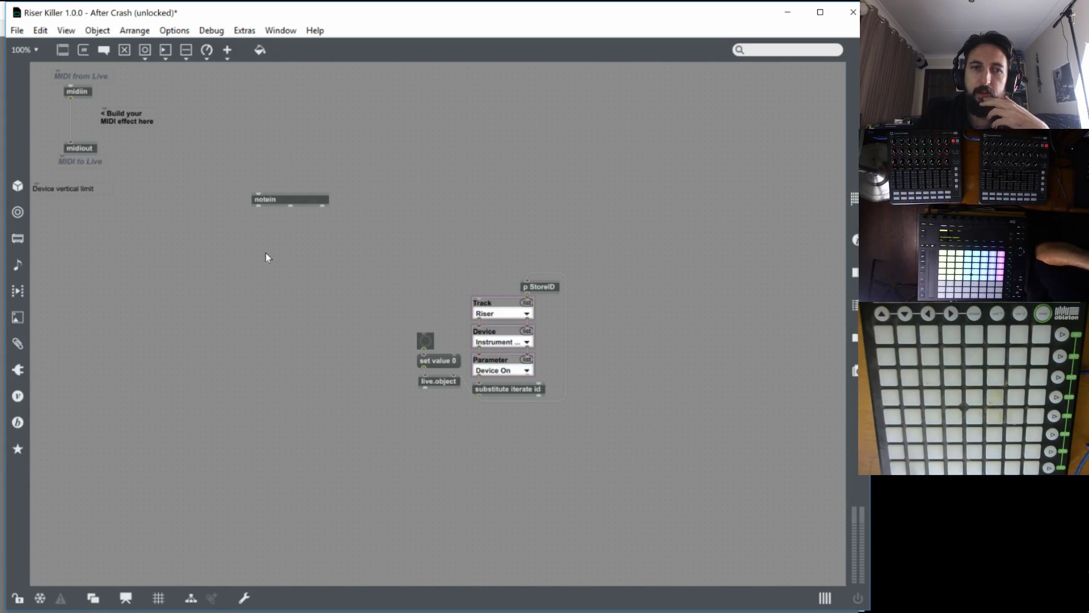
text(nsel 0)
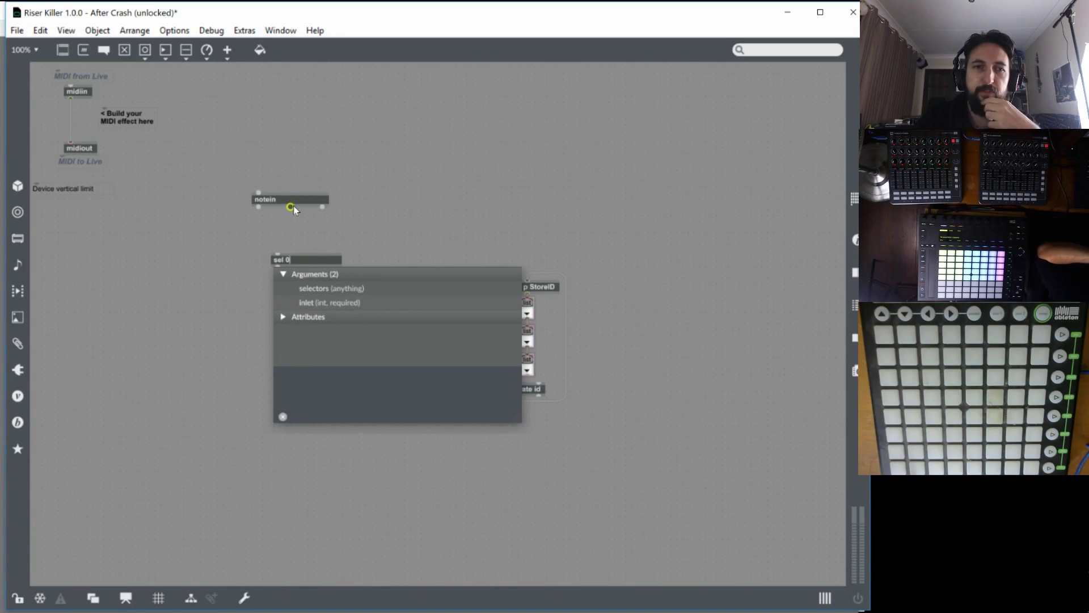
drag(290, 207, 302, 227)
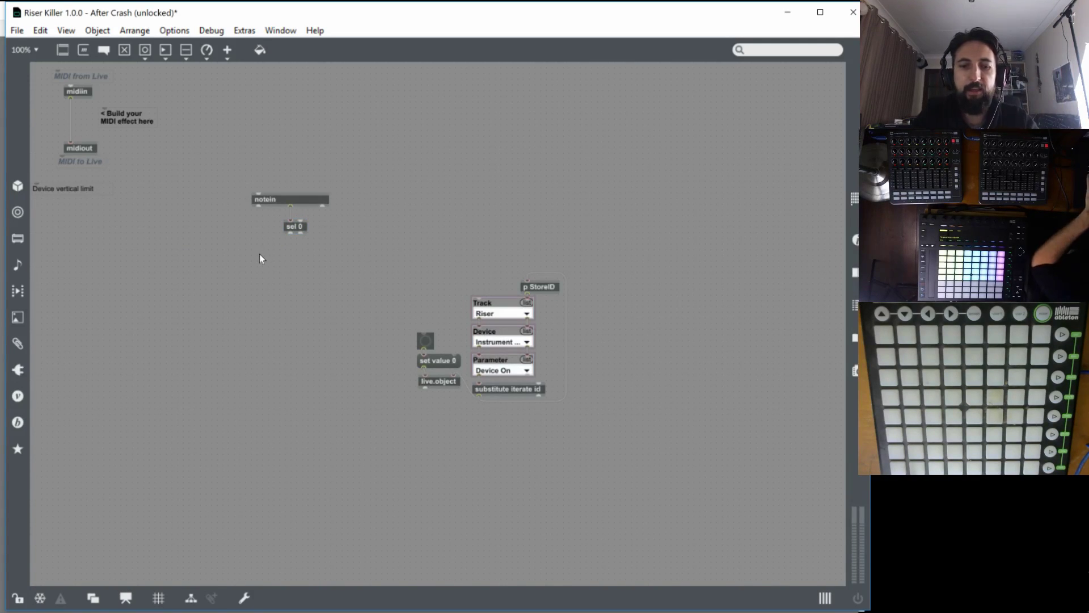
Add a onebang object below sel 0, wiring notein's first outlet to its left inlet and sel 0 to its right inlet.
text(n)
text(onebang)
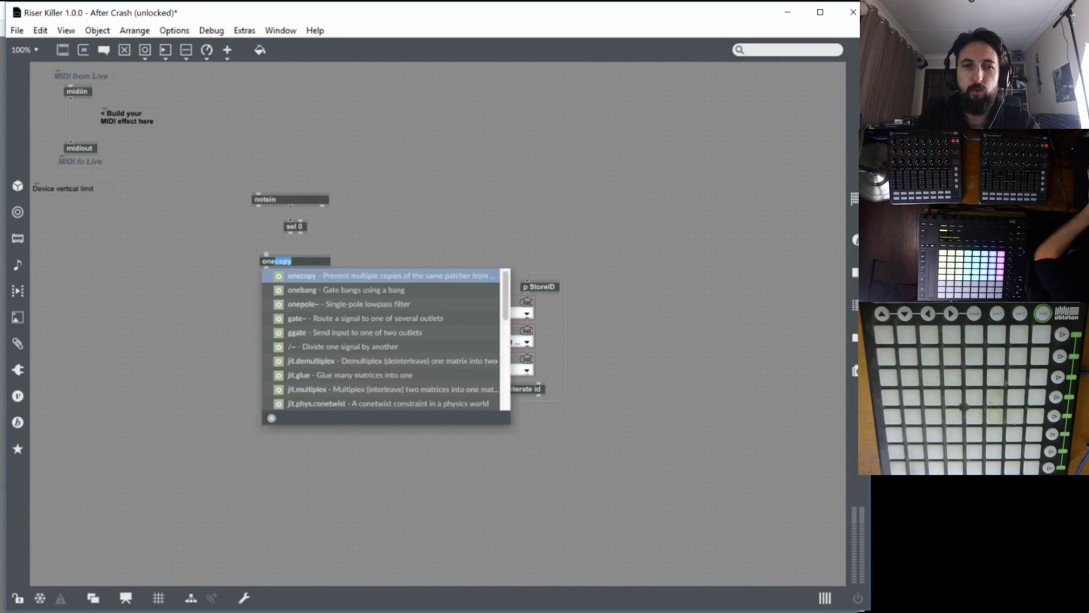
key(Return)
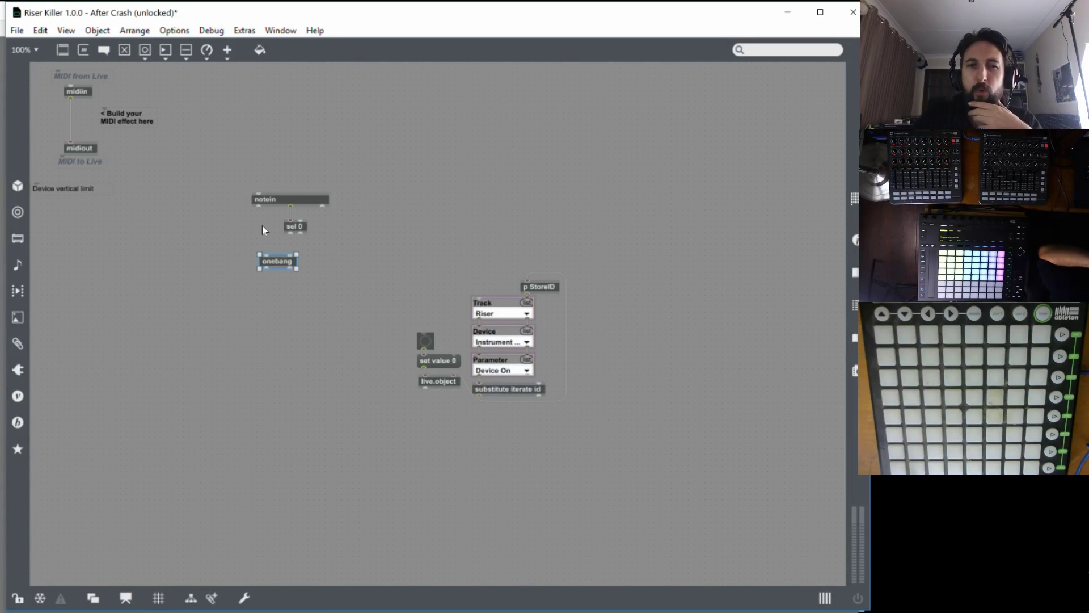
drag(259, 211, 270, 253)
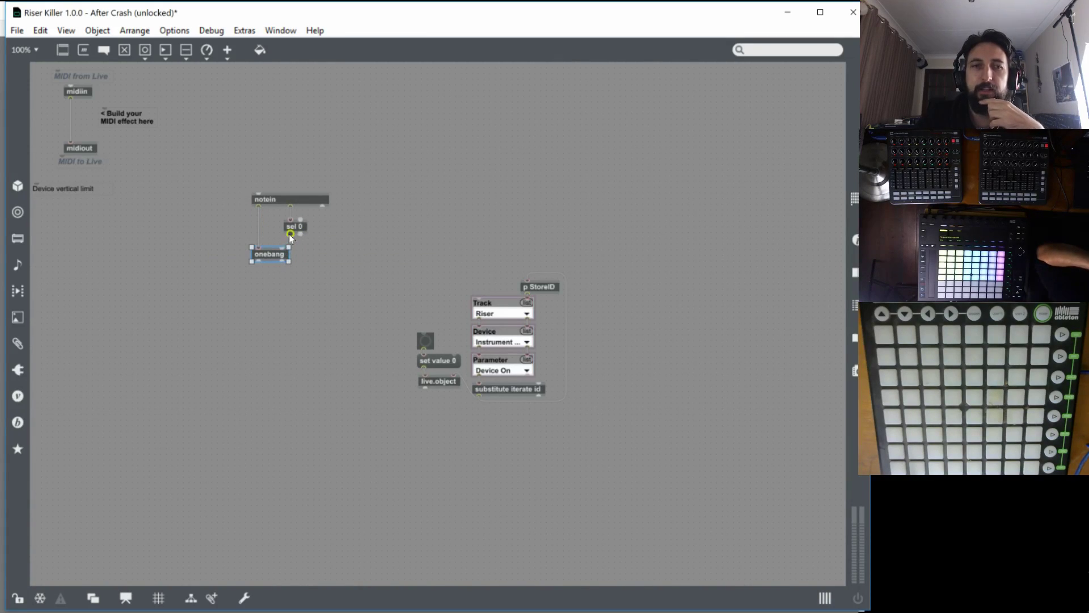
drag(288, 245, 283, 246)
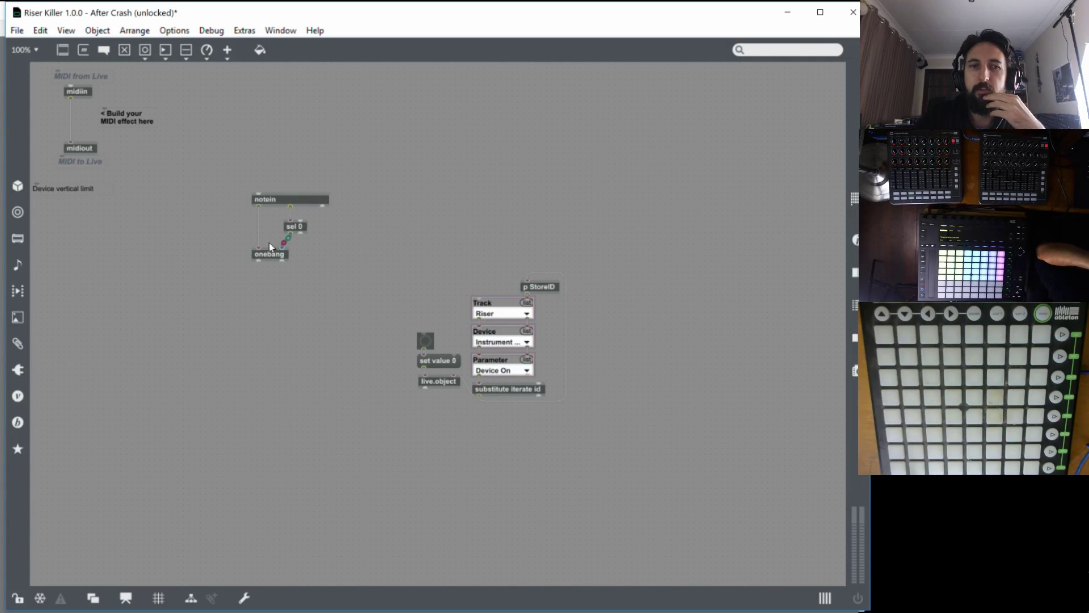
drag(271, 253, 271, 265)
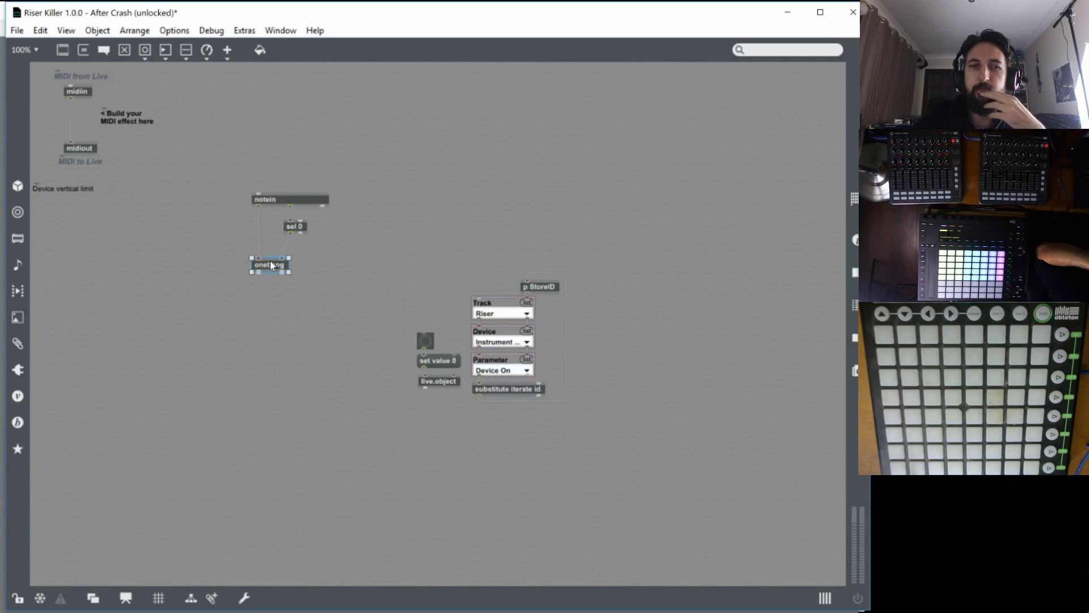
Move notein higher in the patch and delete the cord running from it to onebang.
click(263, 224)
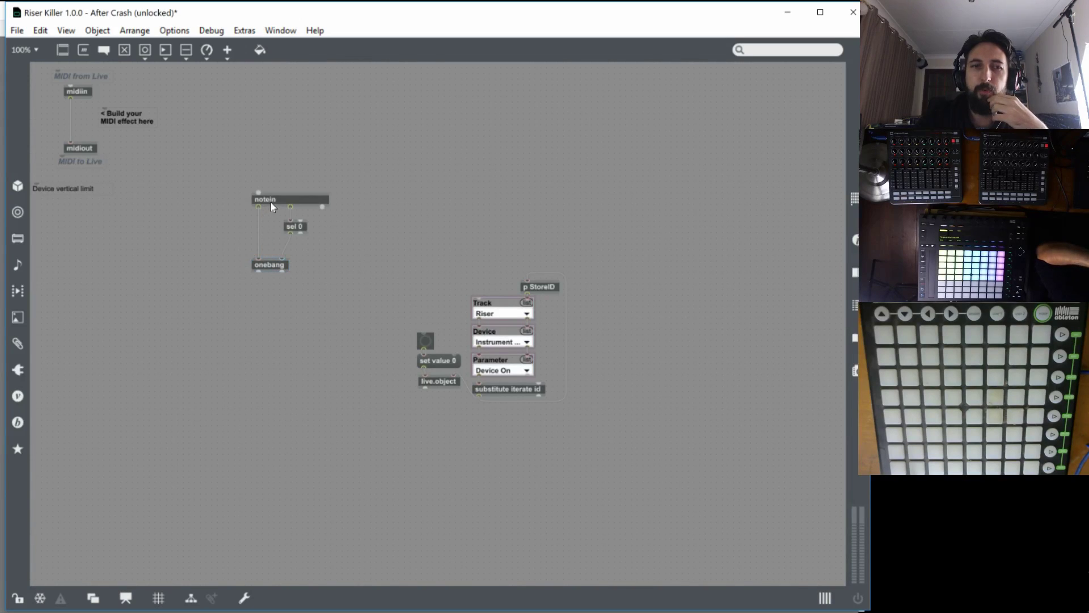
drag(270, 202, 270, 158)
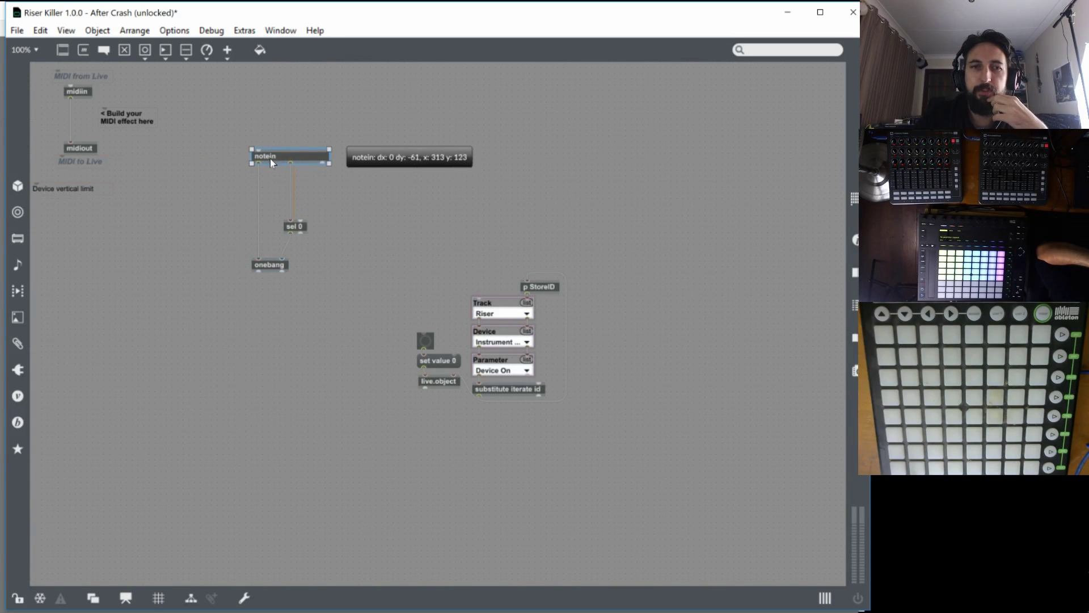
click(258, 185)
key(BackSpace)
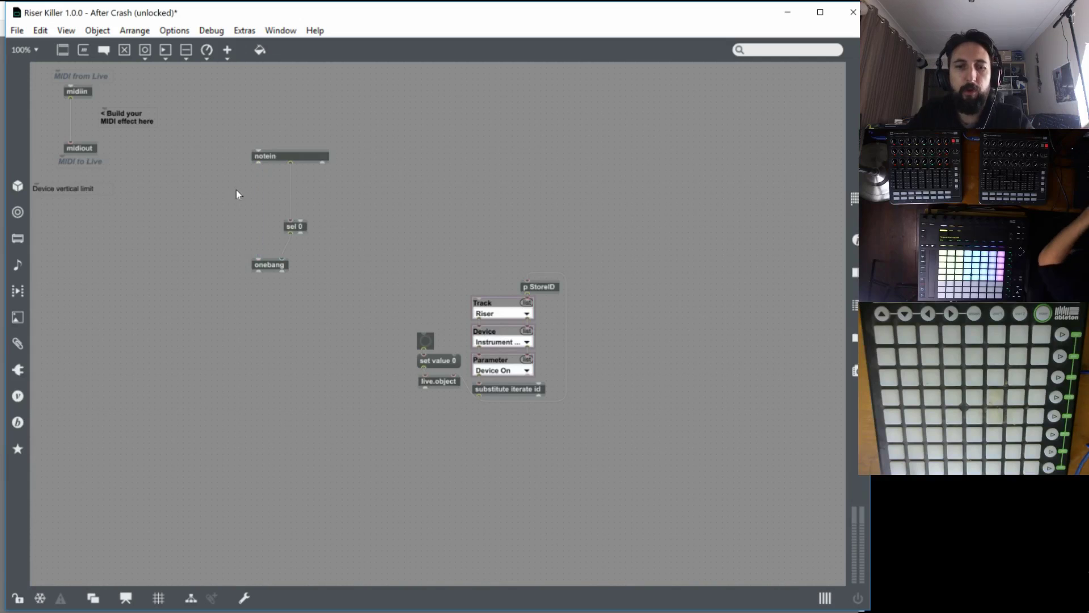
Add a sel 0 1 object directly below notein, wire its first outlet to the bang above set value 0, and shift onebang slightly.
text(nsel 0)
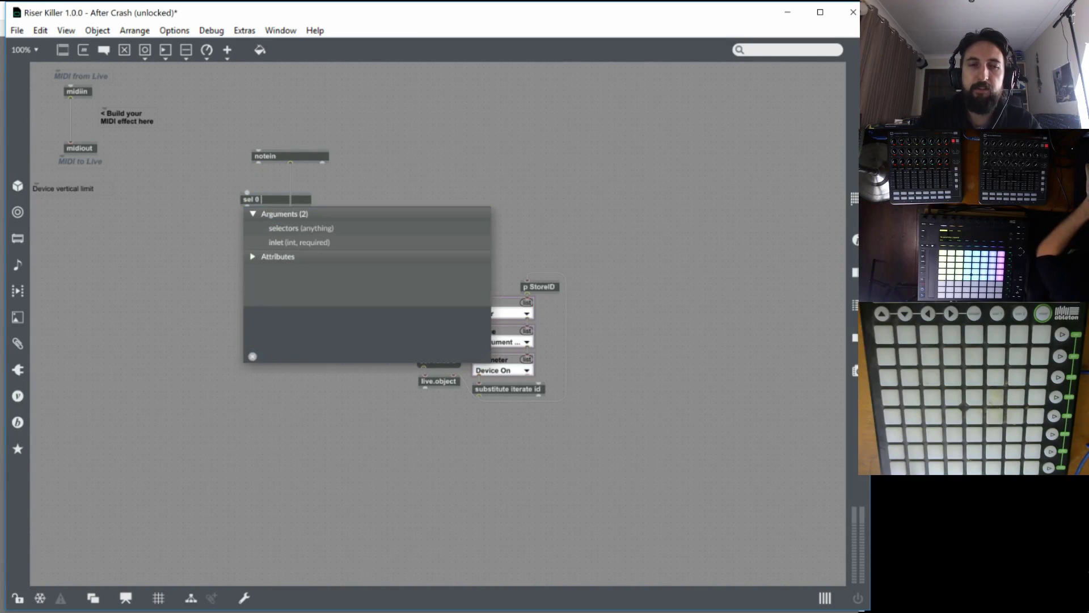
text( 1)
click(238, 163)
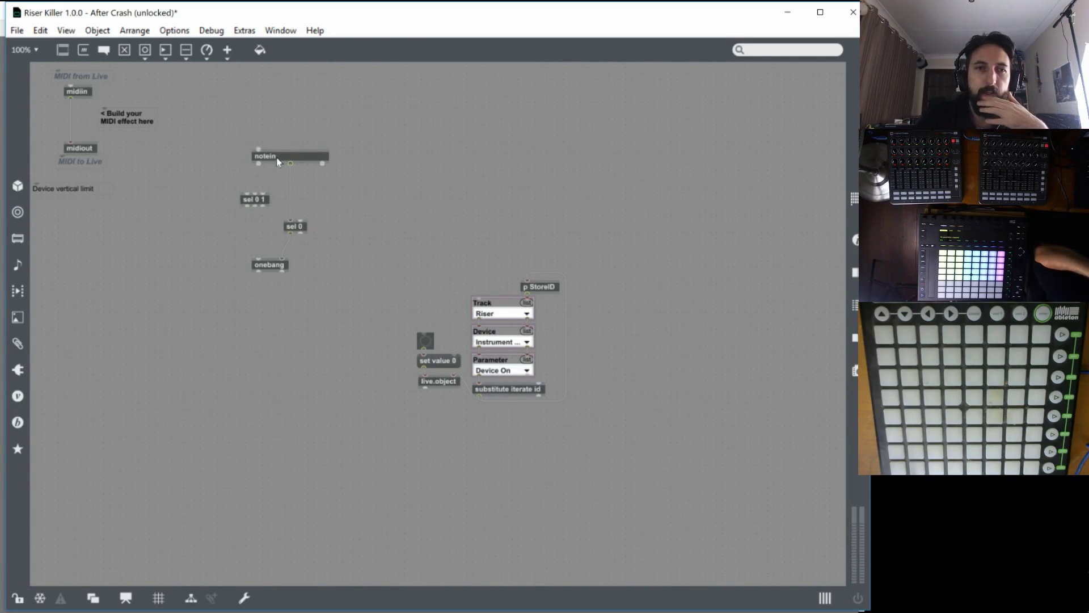
drag(250, 179, 291, 221)
drag(304, 232, 424, 333)
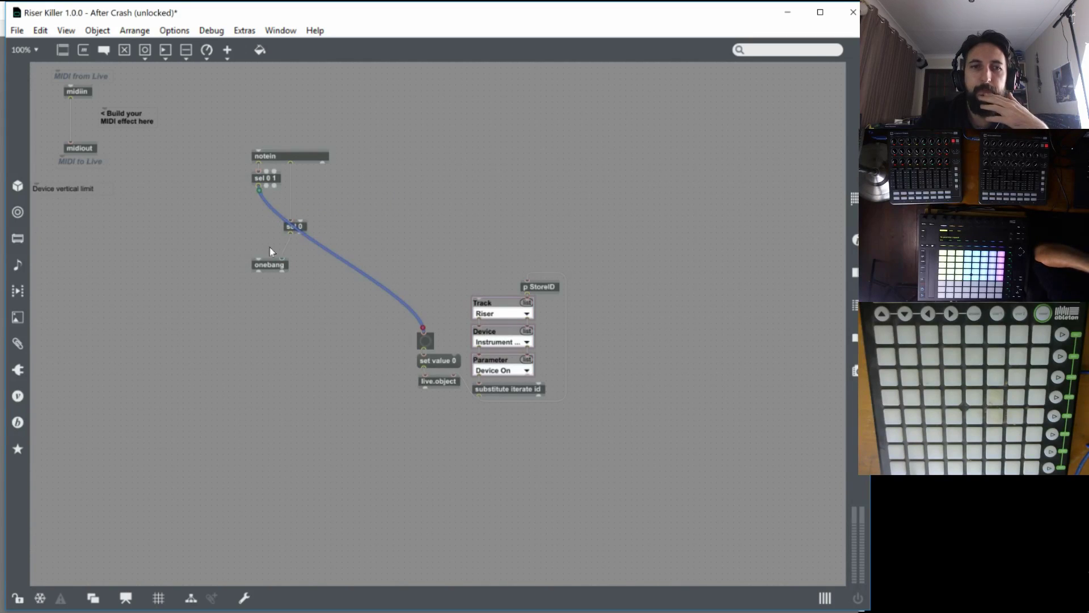
drag(274, 266, 283, 265)
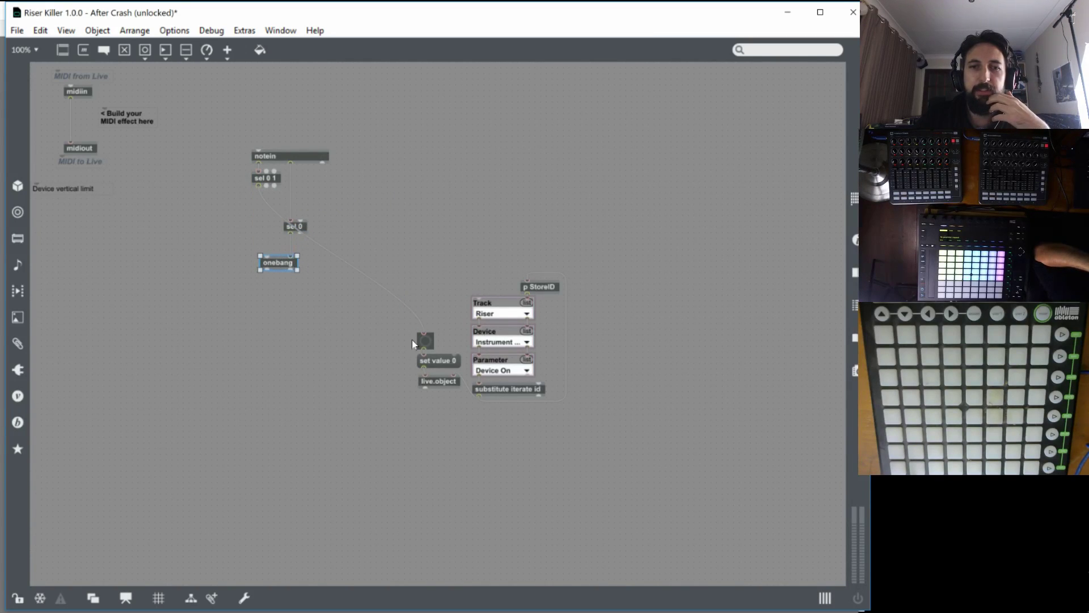
Paste the Browse.ScenesClipsMIDI chooser beside the parameter selector and delete its id 0 message.
right_click(665, 342)
mouse_move(738, 470)
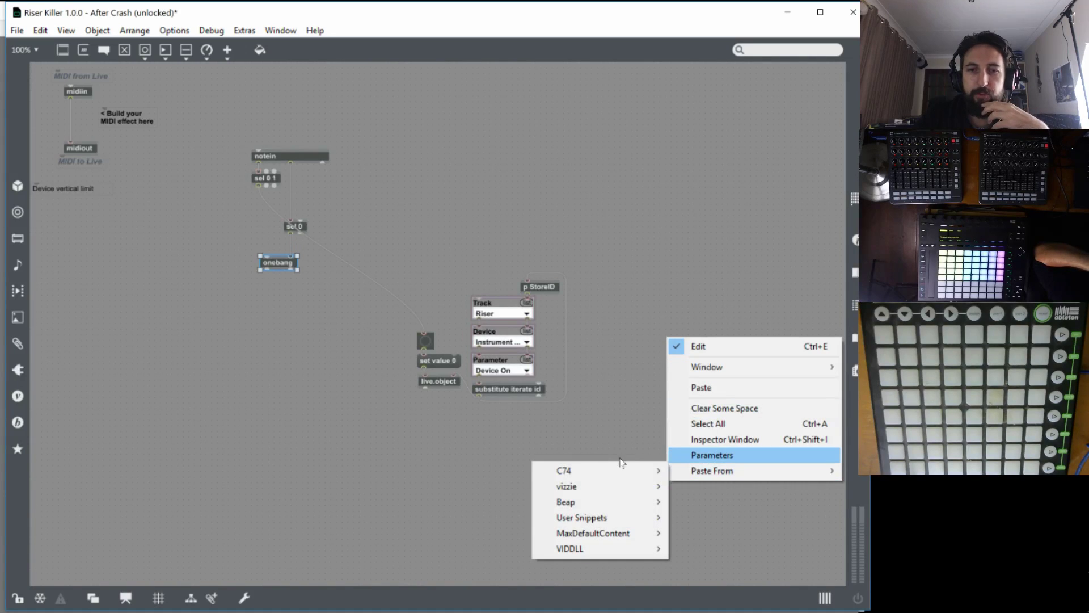
mouse_move(606, 473)
mouse_move(498, 491)
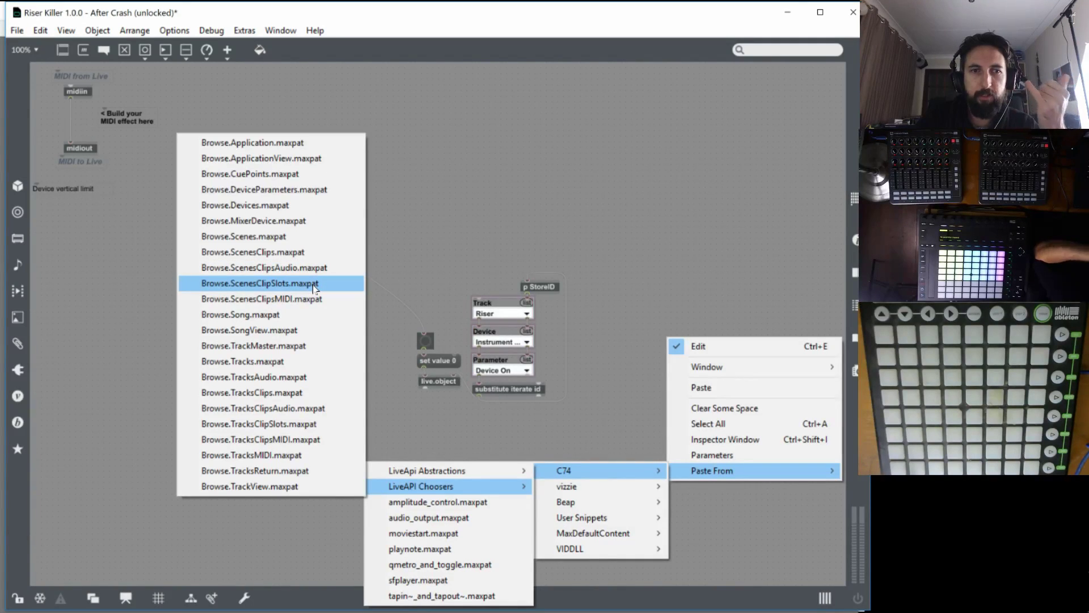
click(314, 299)
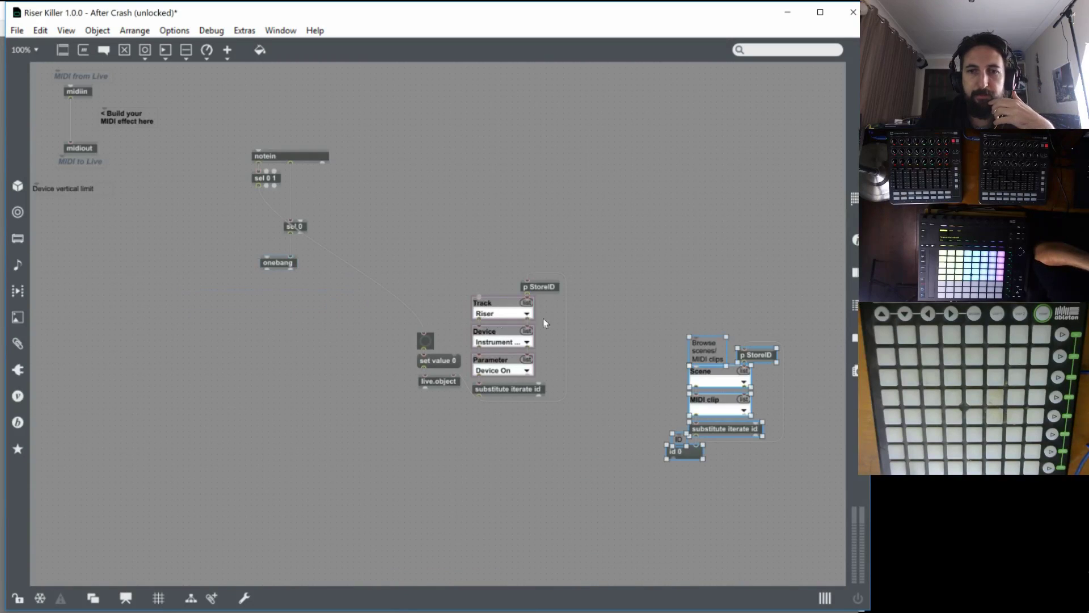
drag(716, 375, 695, 321)
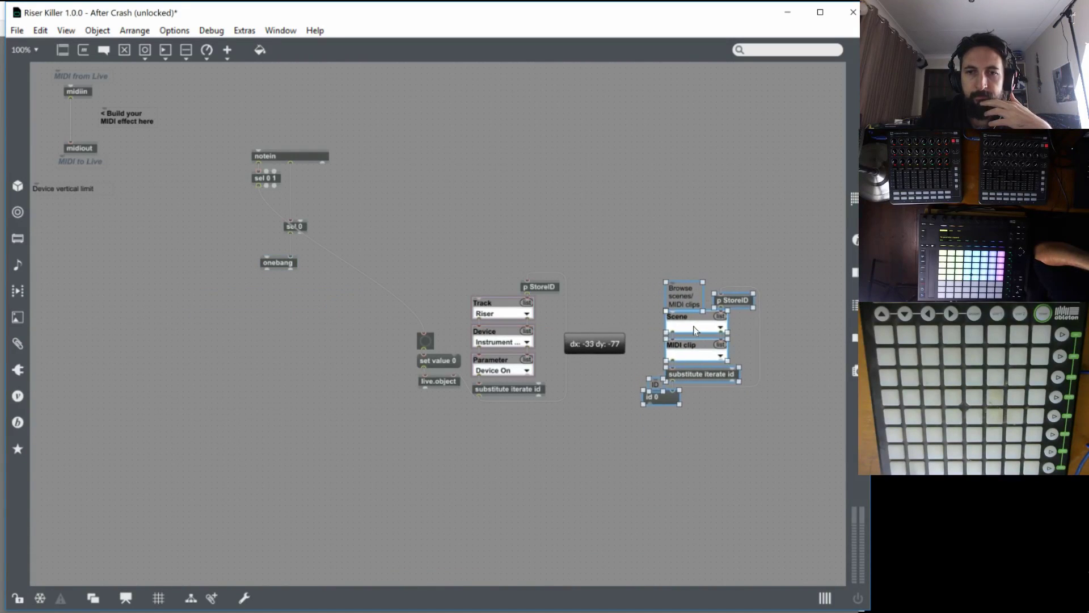
click(737, 440)
drag(703, 430, 638, 386)
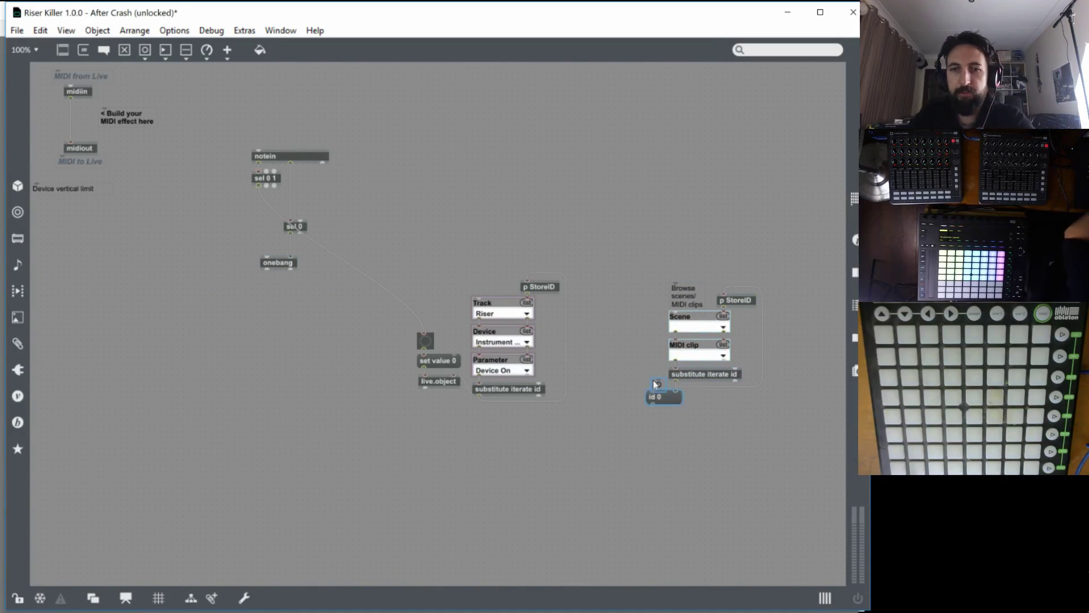
key(Delete)
Switch to Ableton Live, add a stop button to the Riser track's second clip slot, and return to the Riser Killer patch.
key(alt+Tab)
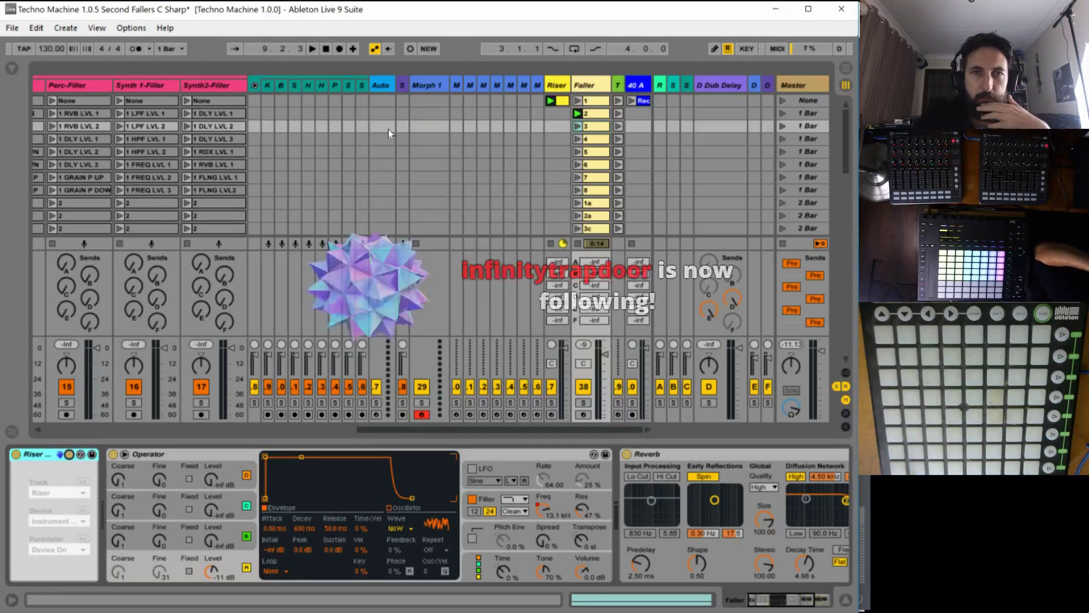
click(551, 113)
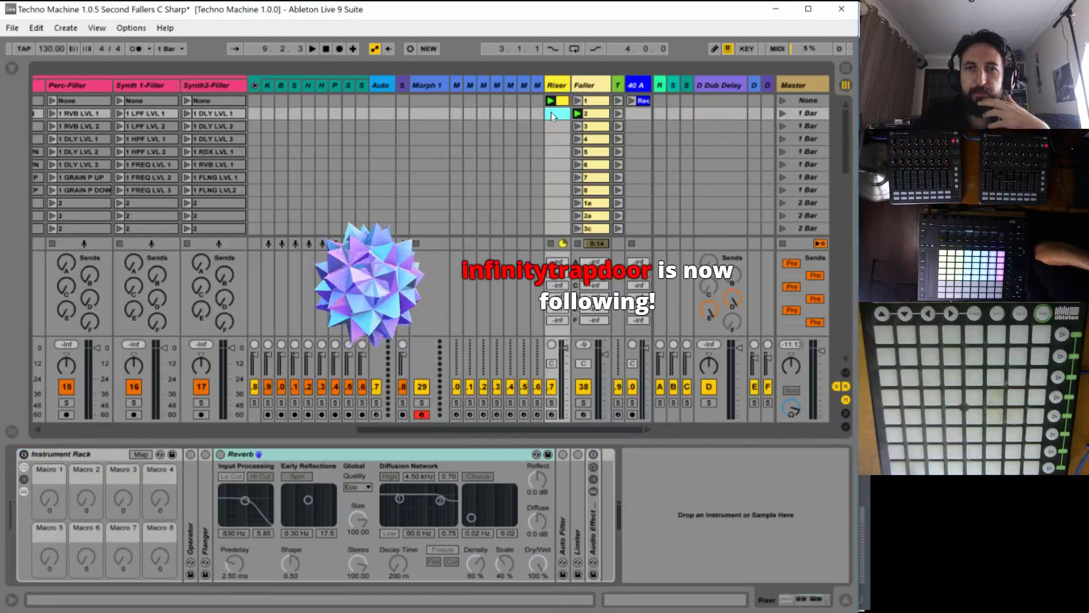
double_click(551, 112)
key(Delete)
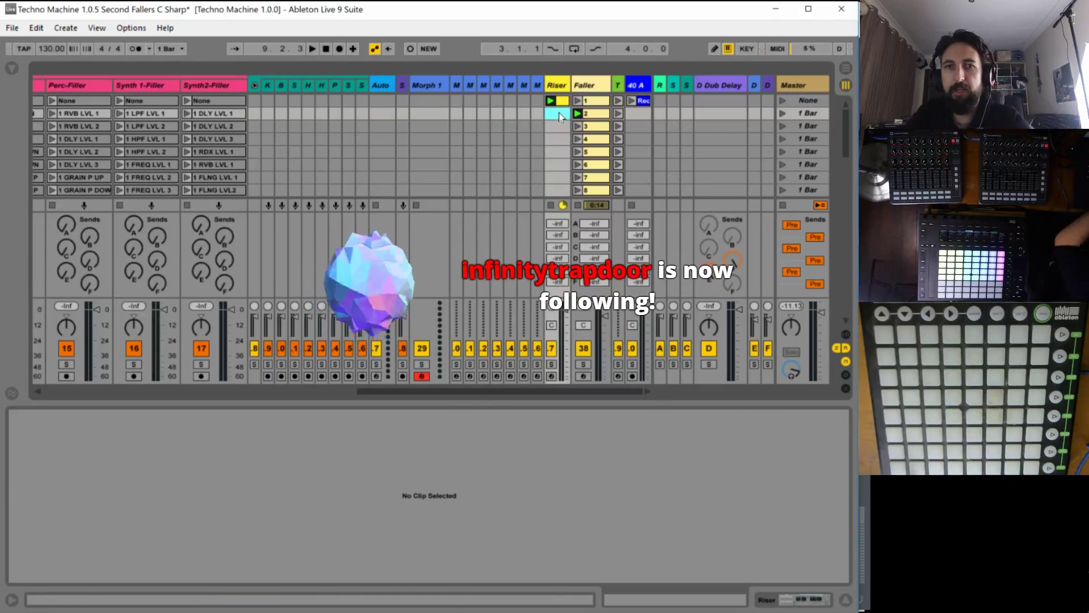
right_click(566, 118)
key(Escape)
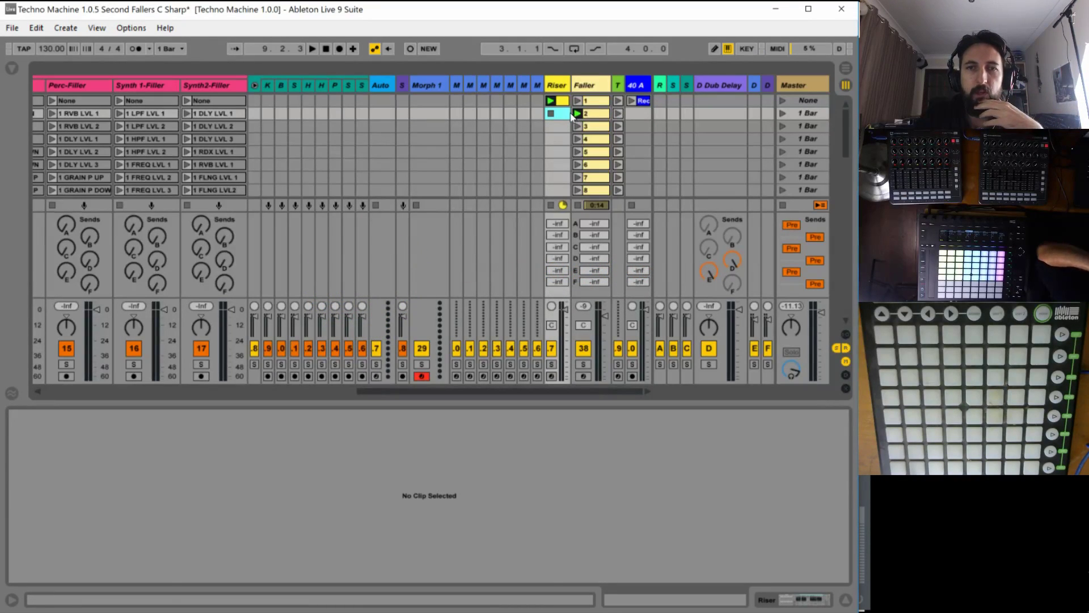
mouse_move(1088, 511)
key(alt+Tab)
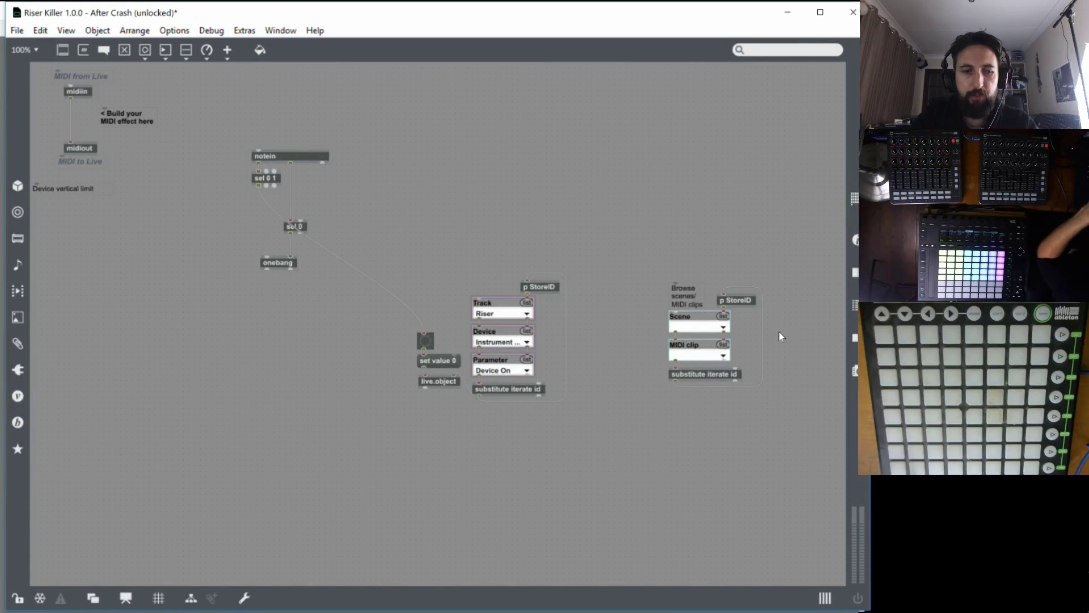
Add a live.object object below the scene and MIDI clip chooser.
text(n)
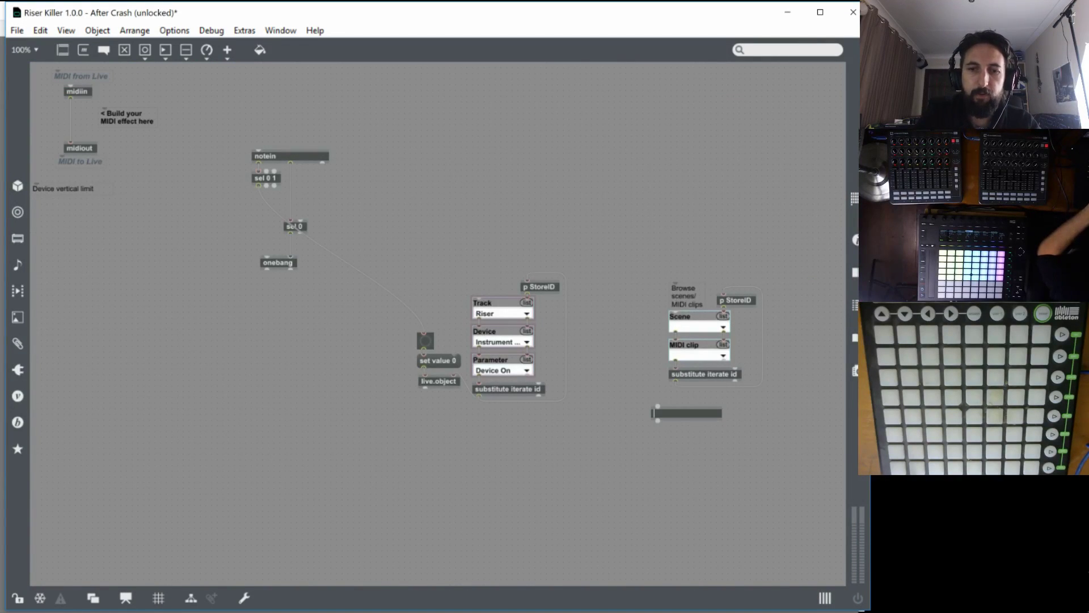
text(live.object)
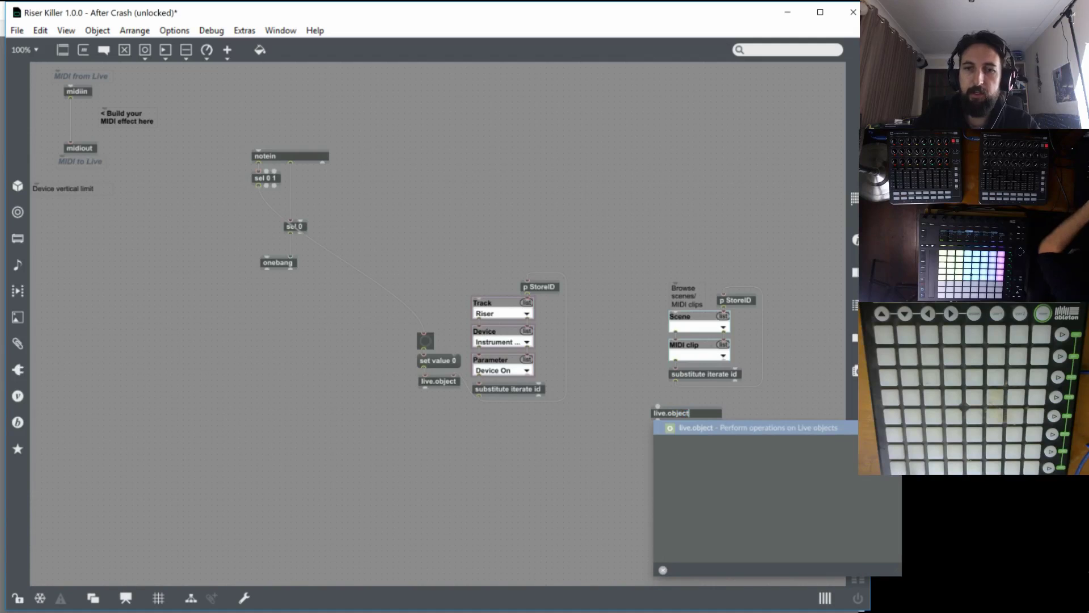
click(627, 368)
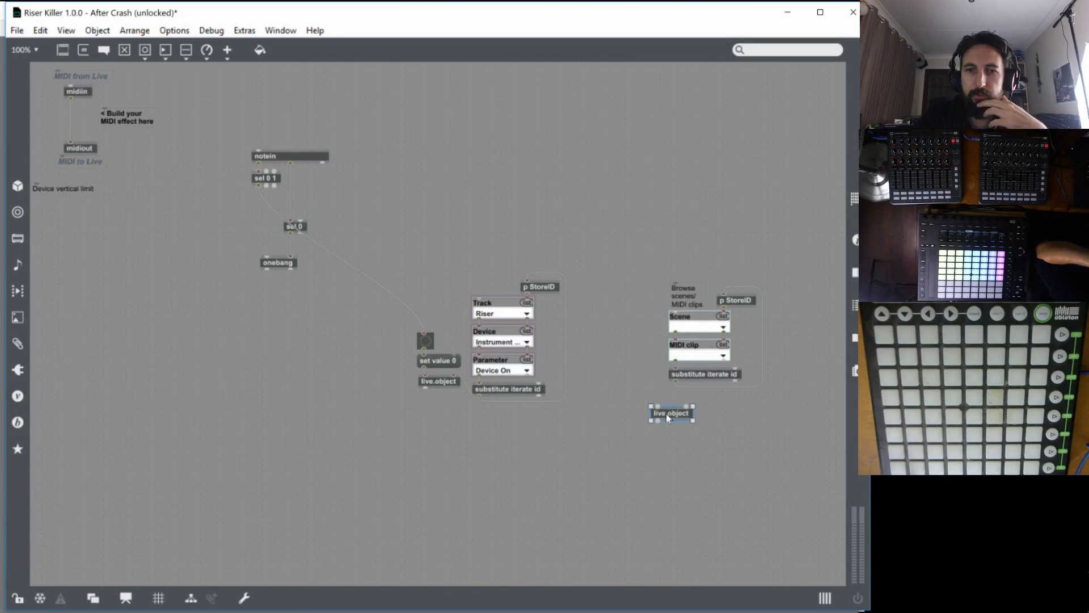
drag(667, 417, 653, 412)
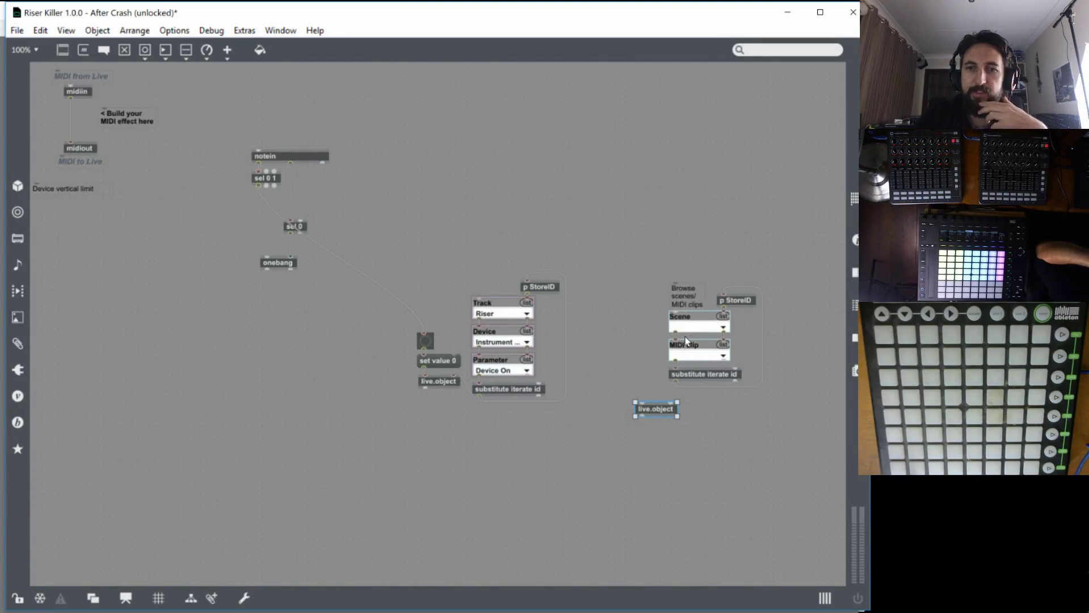
Replace the scene and MIDI clip chooser with the Browse.TracksClipsMIDI chooser, placed above the new live.object.
drag(790, 399, 693, 266)
right_click(680, 244)
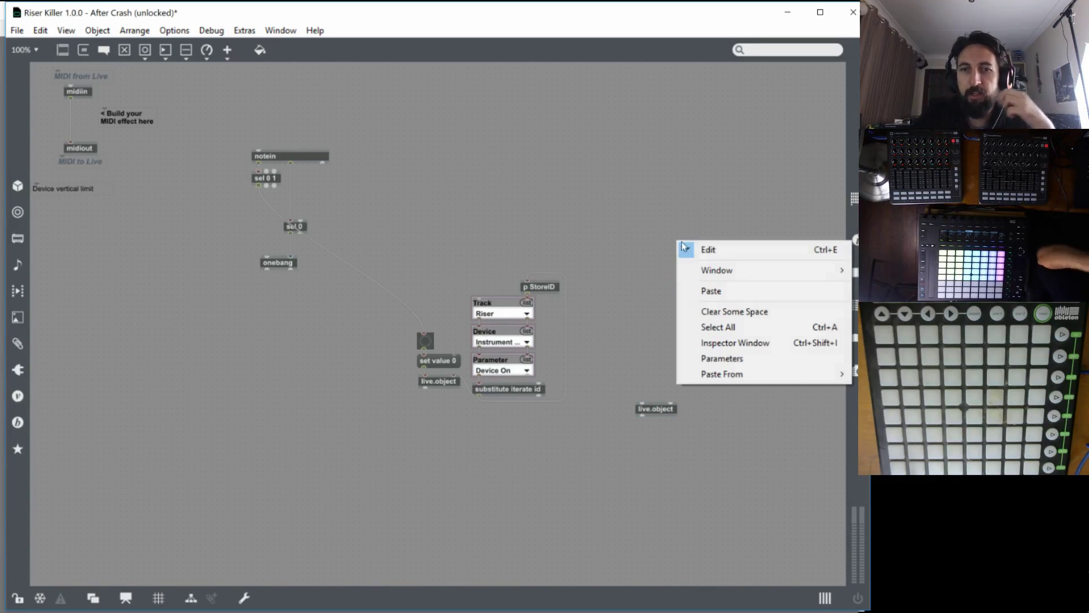
mouse_move(744, 375)
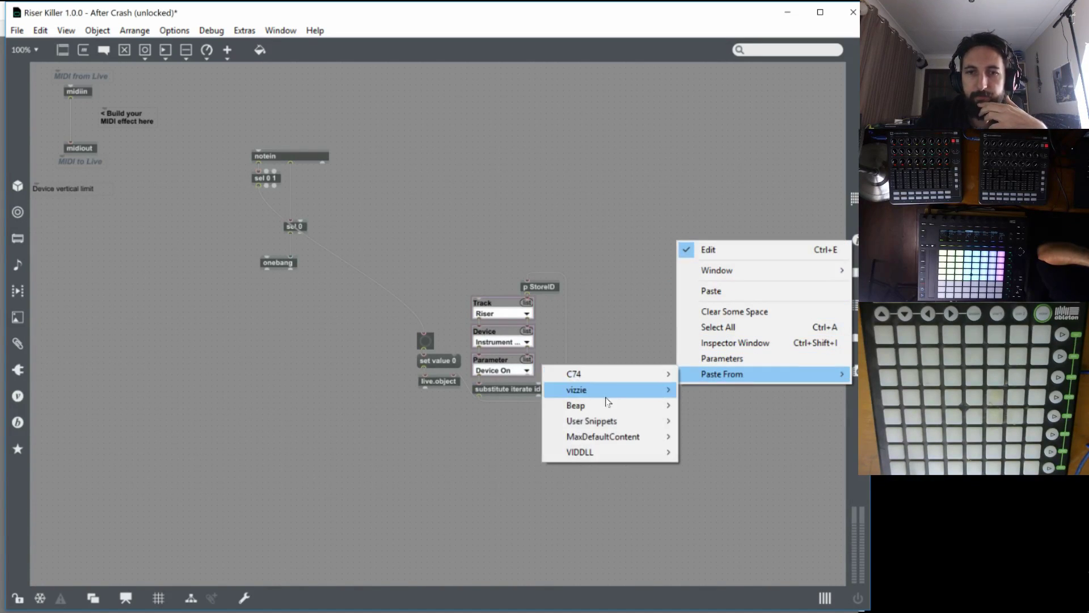
mouse_move(602, 376)
mouse_move(480, 388)
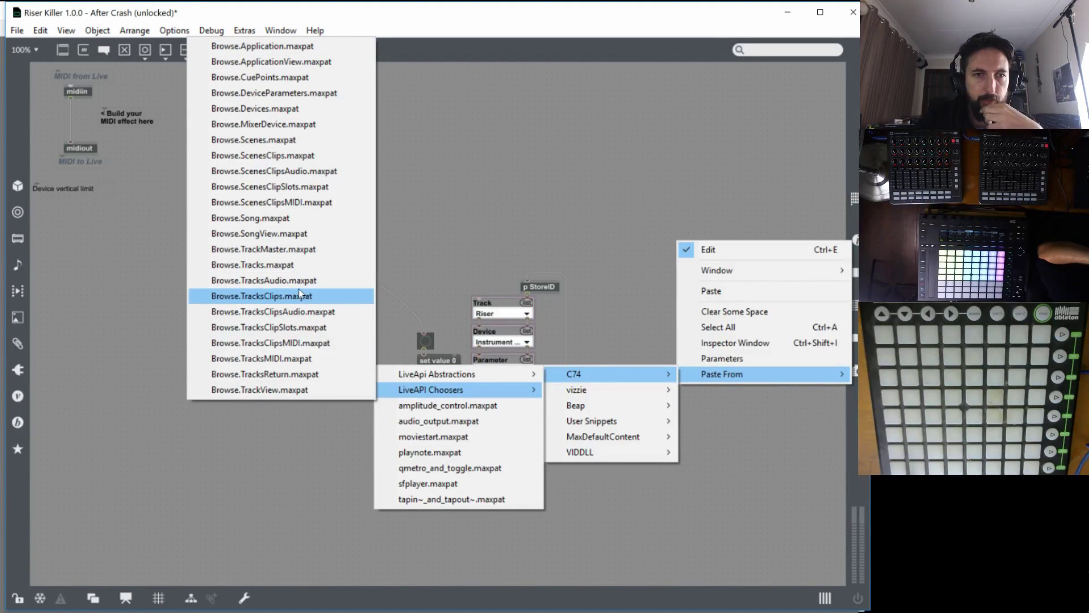
click(308, 343)
drag(735, 318, 740, 333)
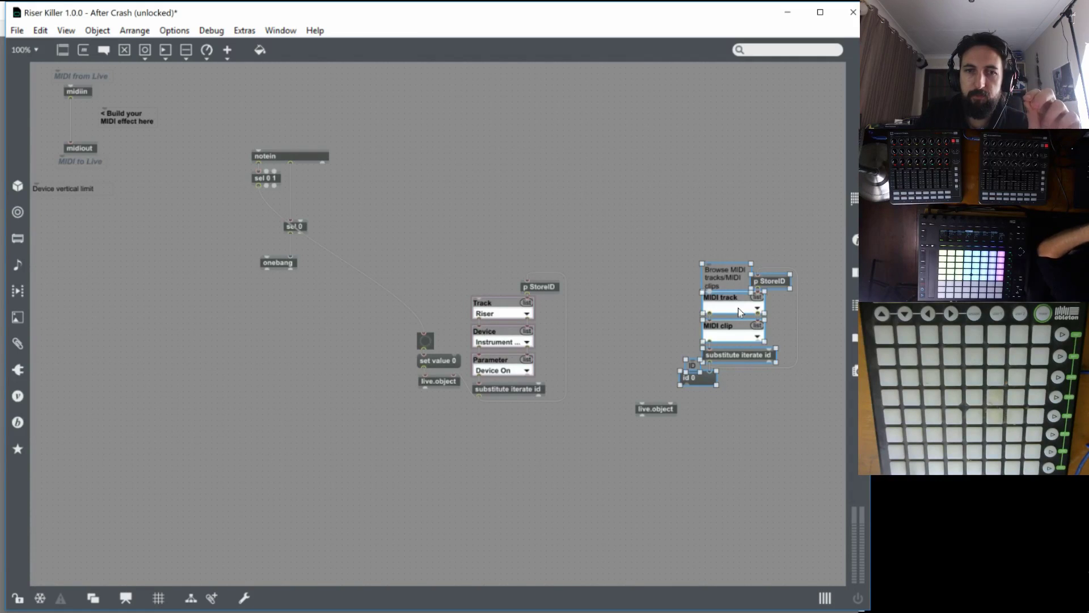
Delete the new chooser's id 0 message and wire its substitute iterate id to live.object's right inlet.
click(805, 326)
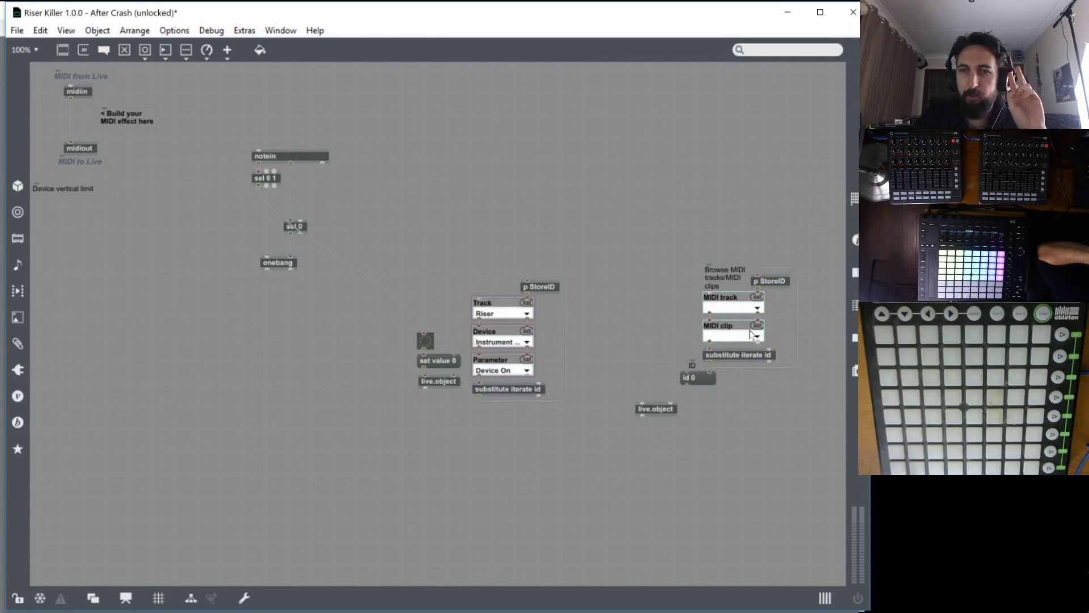
click(700, 380)
key(Delete)
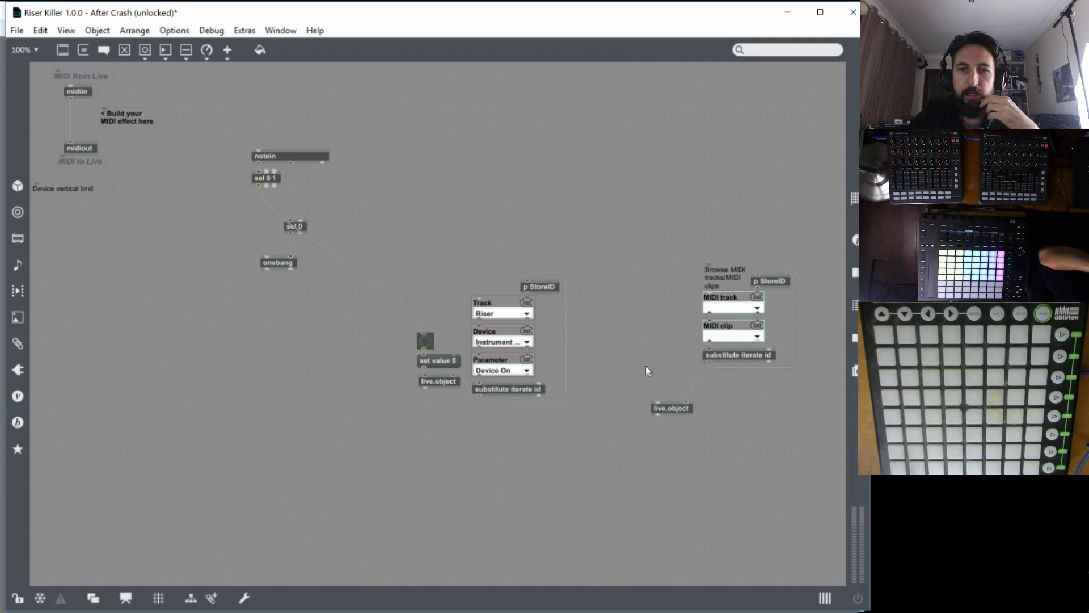
Add a call fire message above the new live.object and wire it to live.object's left inlet.
text(n)
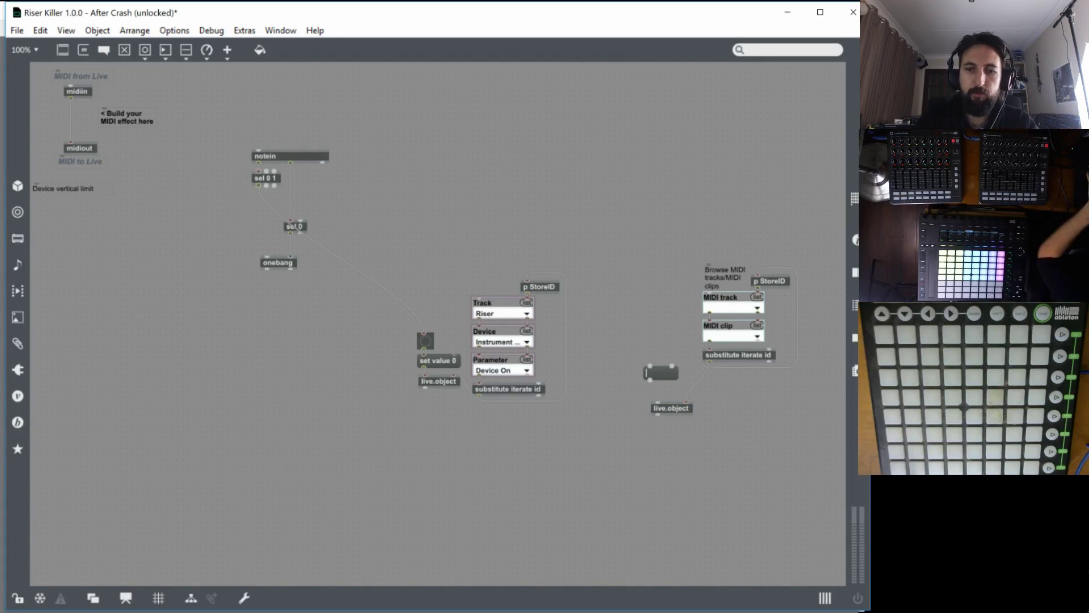
text(call fire)
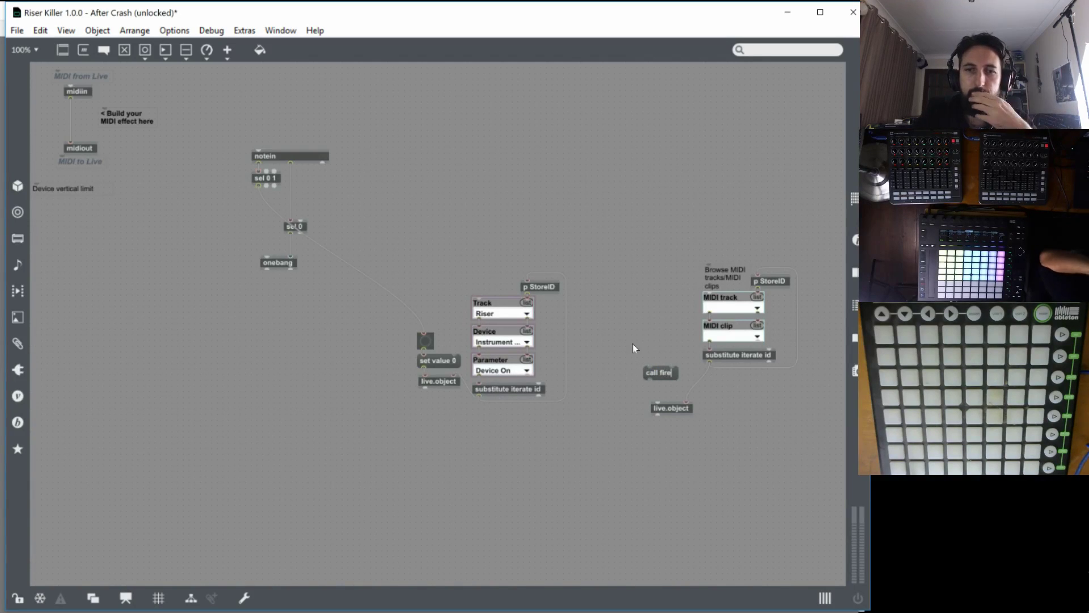
click(643, 377)
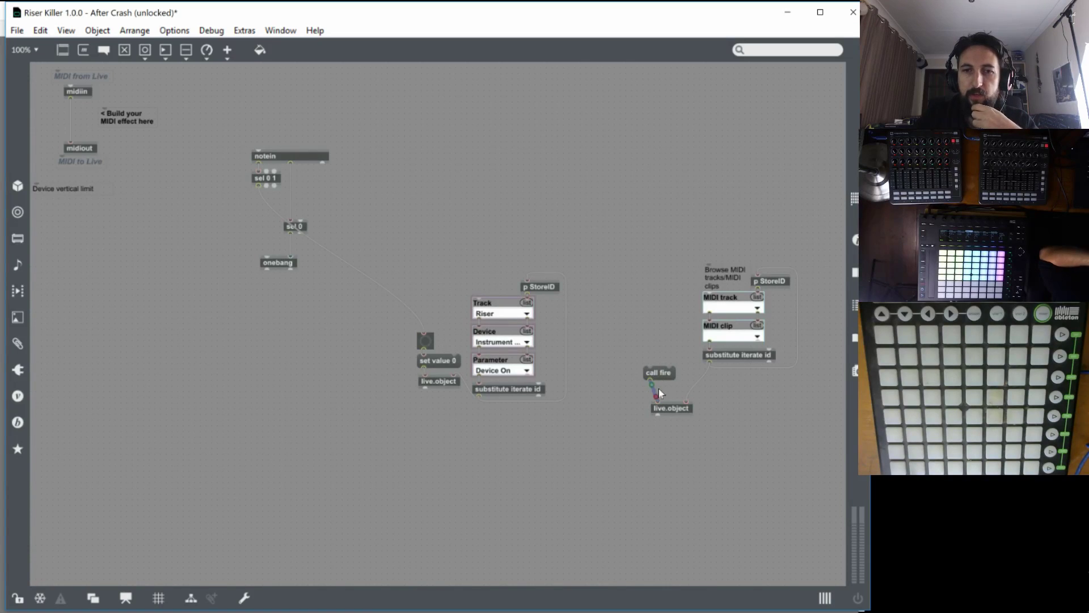
drag(658, 378, 655, 380)
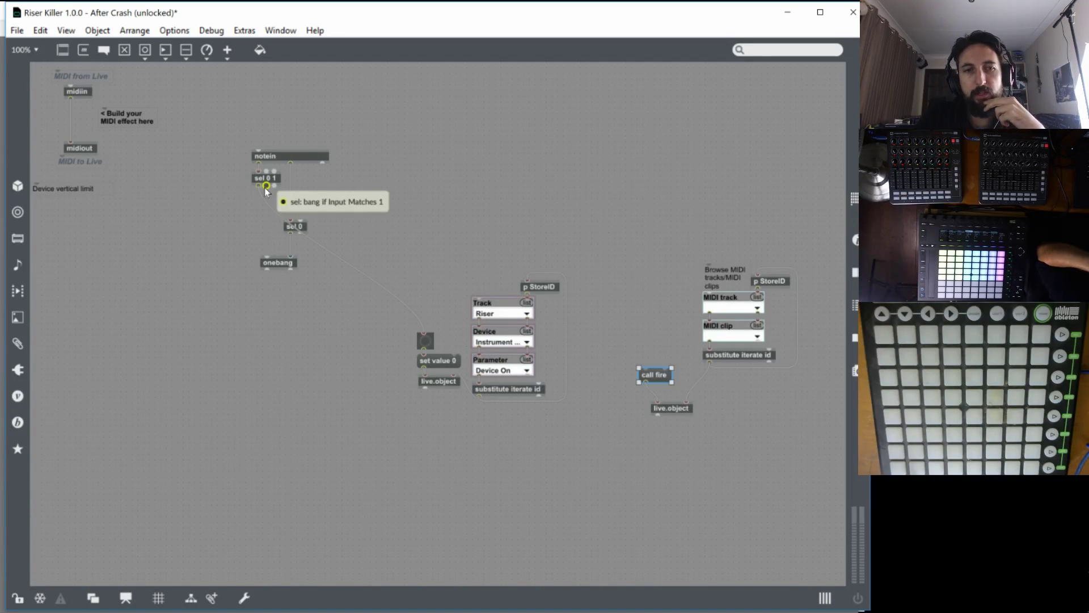
Try routing sel 0 1's second outlet to onebang and to sel 0, and delete the cord to sel 0.
drag(265, 186, 265, 263)
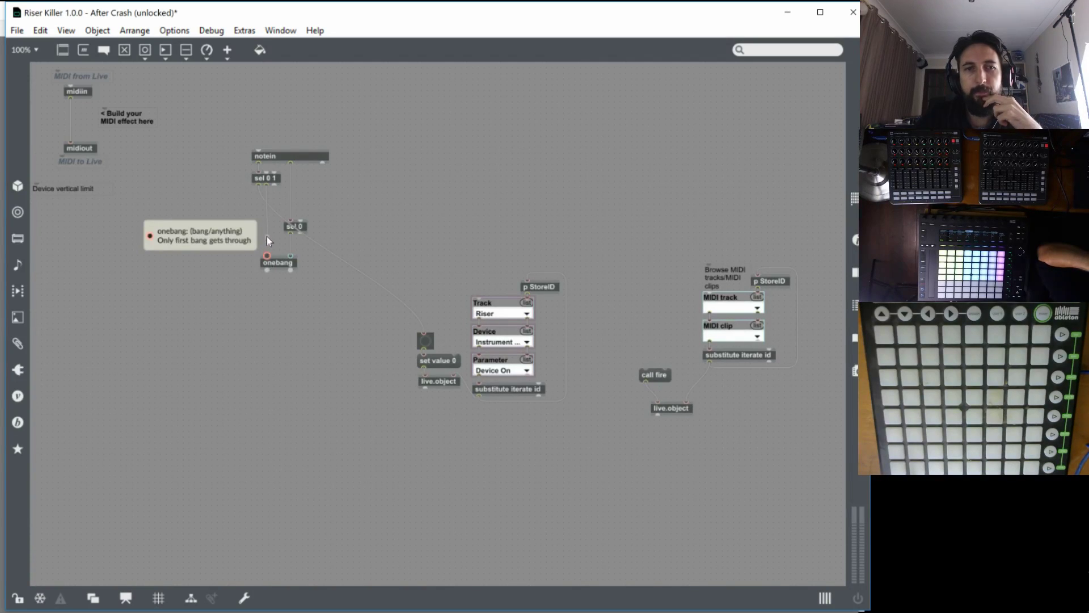
drag(267, 236, 290, 222)
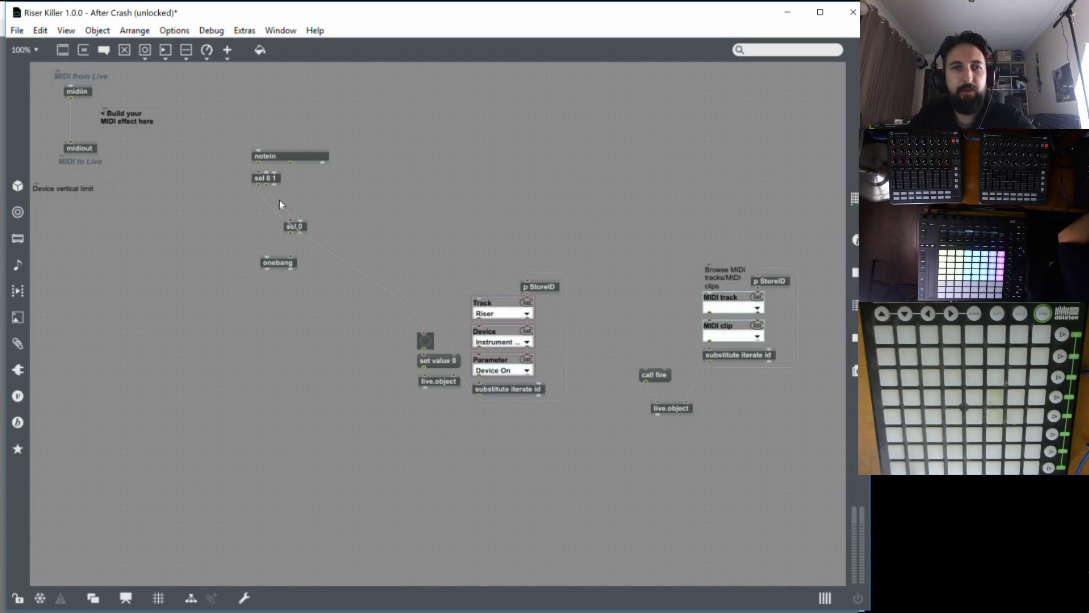
click(275, 198)
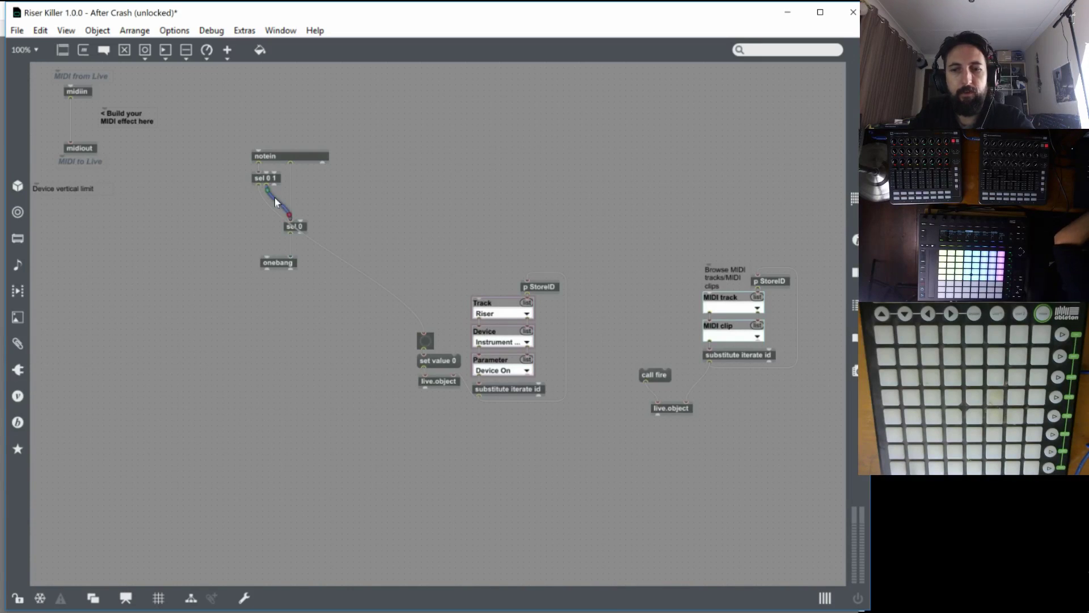
key(Delete)
Move sel 0 and onebang together lower in the patch and wire sel 0 1's second outlet to onebang's left inlet.
drag(311, 218, 274, 239)
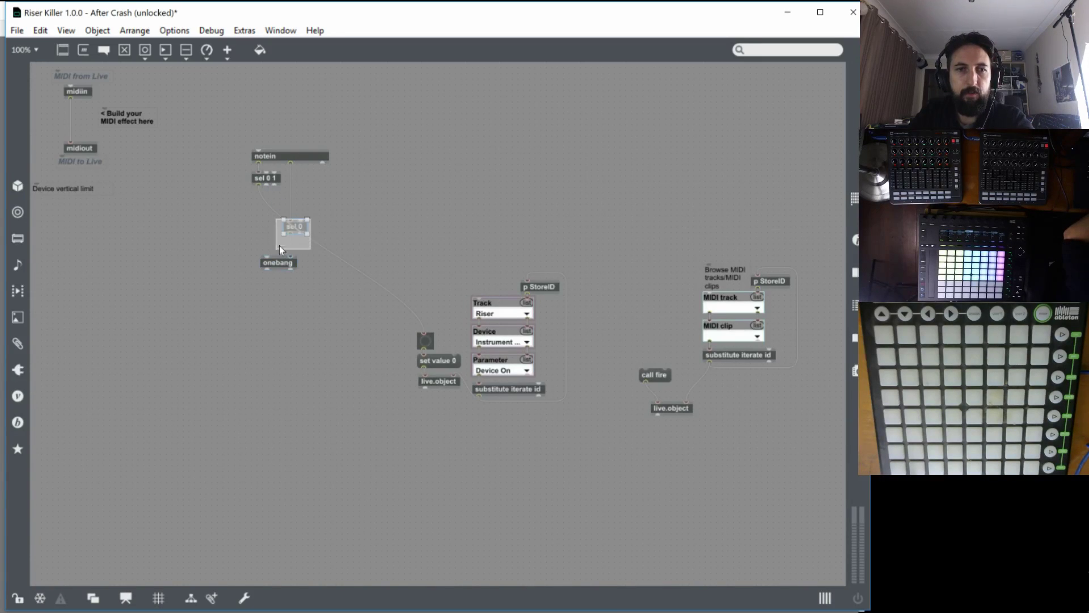
key(Delete)
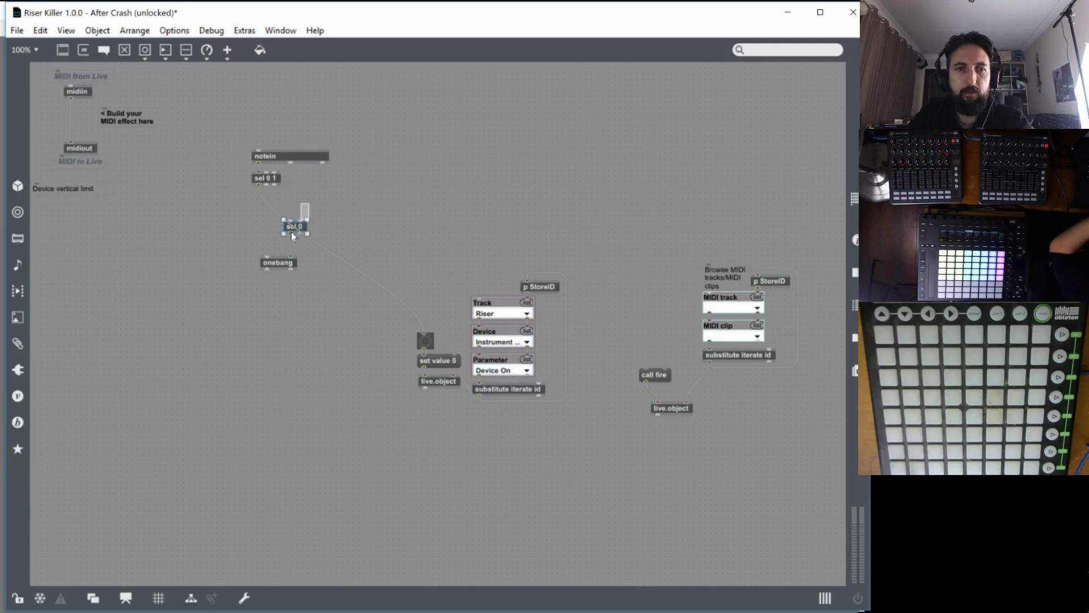
drag(306, 211, 216, 298)
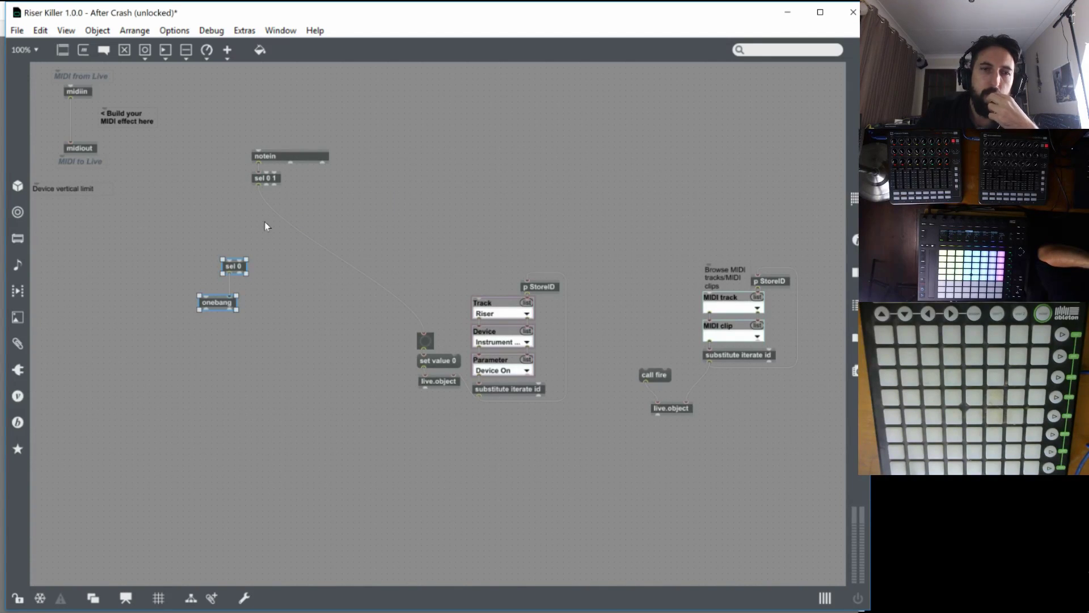
drag(265, 185, 291, 263)
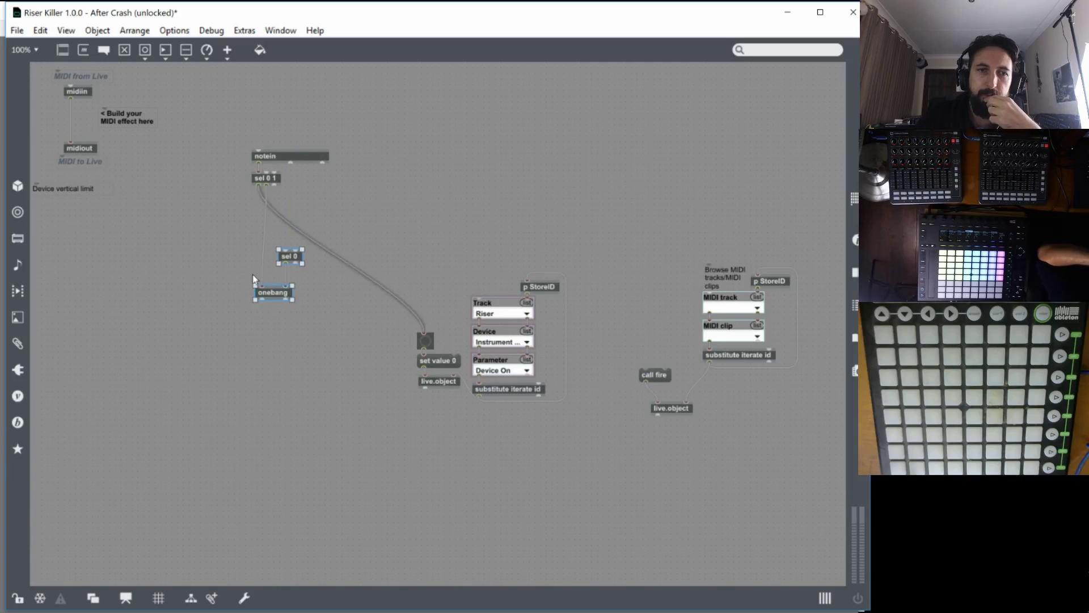
Wire onebang's left outlet to the call fire message and try moving the MIDI clip chooser group beneath onebang.
drag(263, 301, 644, 369)
drag(645, 219, 754, 396)
drag(723, 334, 335, 410)
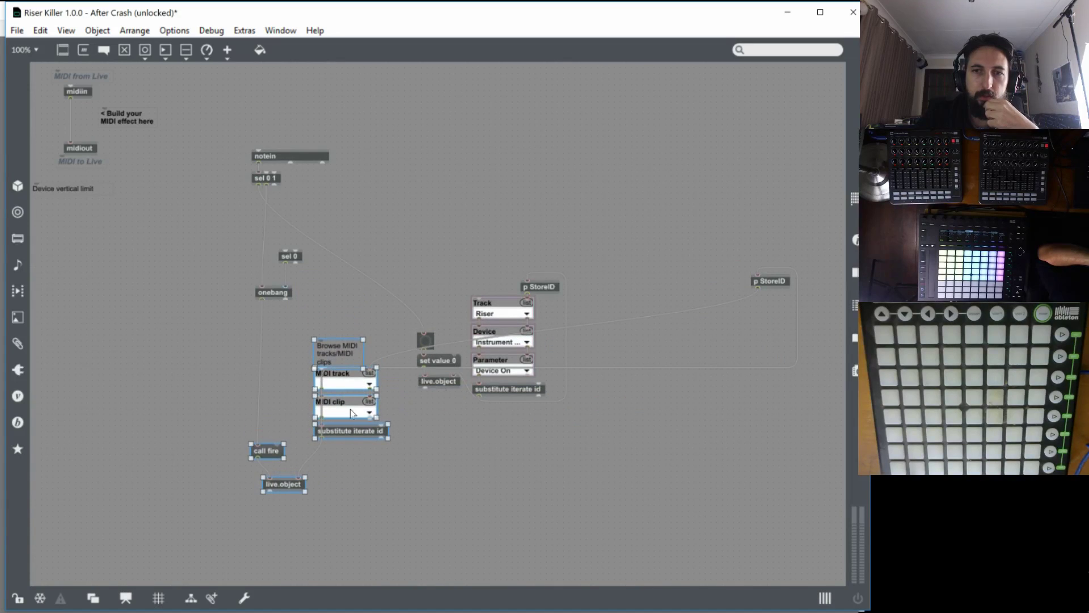
drag(778, 287, 376, 324)
key(ctrl+z)
key(ctrl+z)
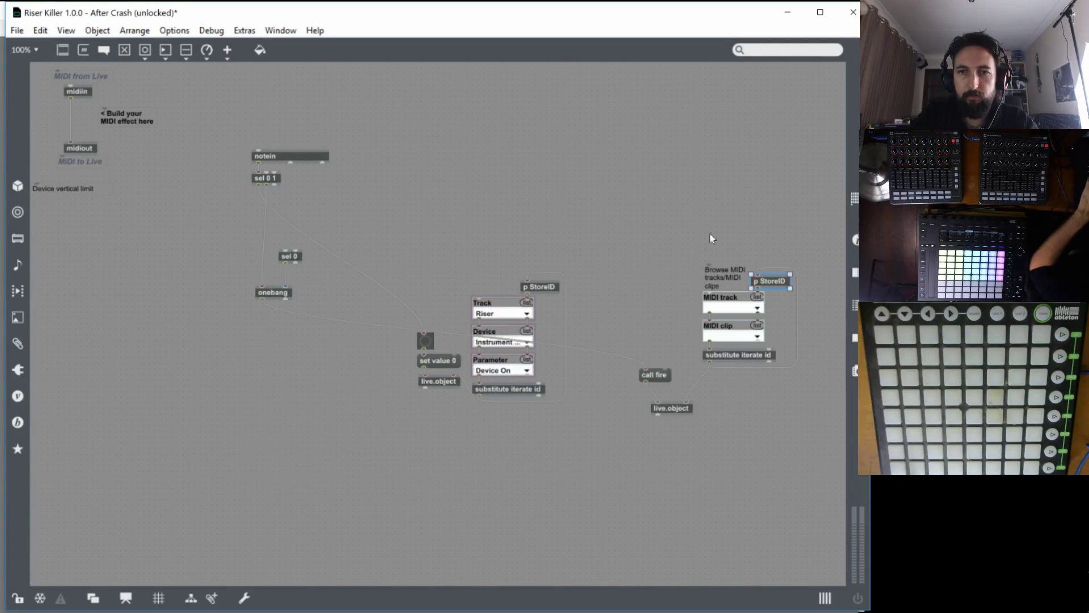
Move the MIDI clip chooser group, including p StoreID, call fire and its live.object, together beneath onebang.
drag(658, 219, 775, 449)
drag(752, 363, 338, 448)
click(280, 329)
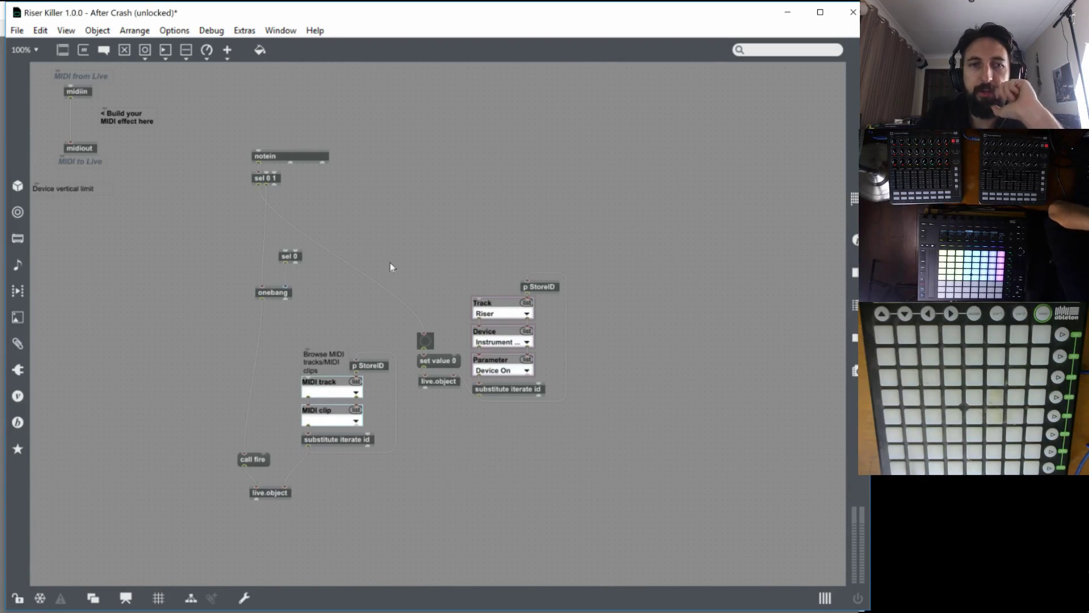
Extend the sel 0 1 object below notein to sel 0 1 2.
double_click(265, 178)
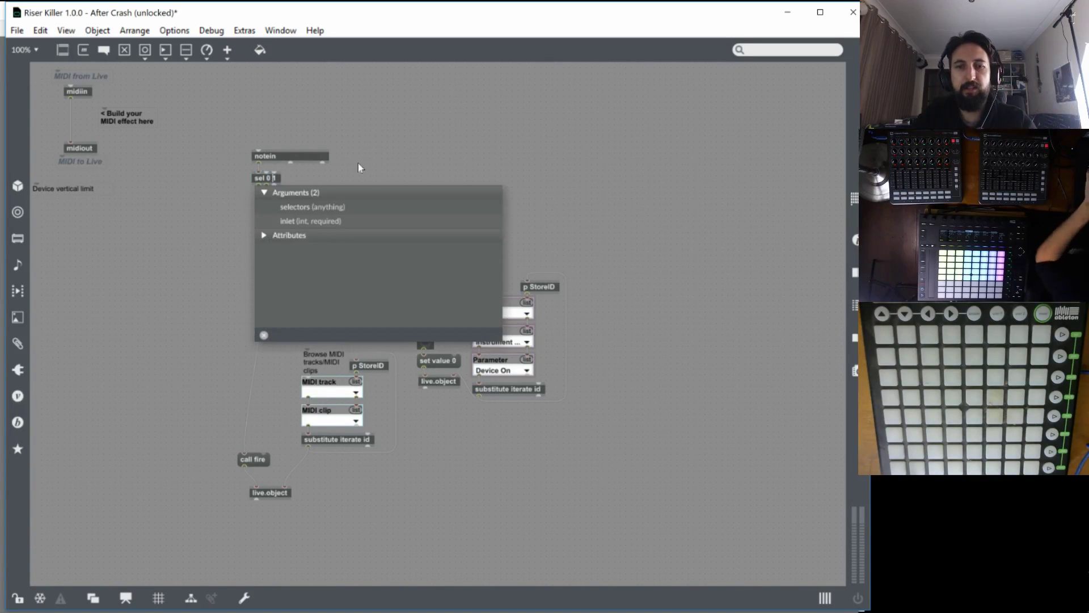
text(2)
click(456, 180)
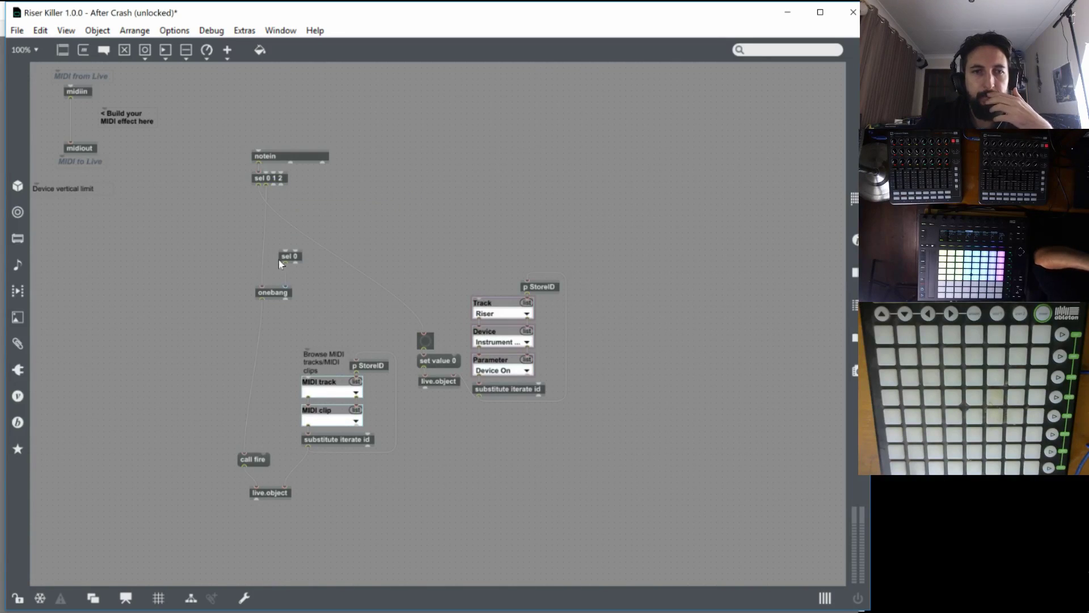
Delete sel 0 and onebang, and wire sel 0 1 2's second outlet directly to call fire's left inlet.
drag(277, 309, 288, 248)
key(Delete)
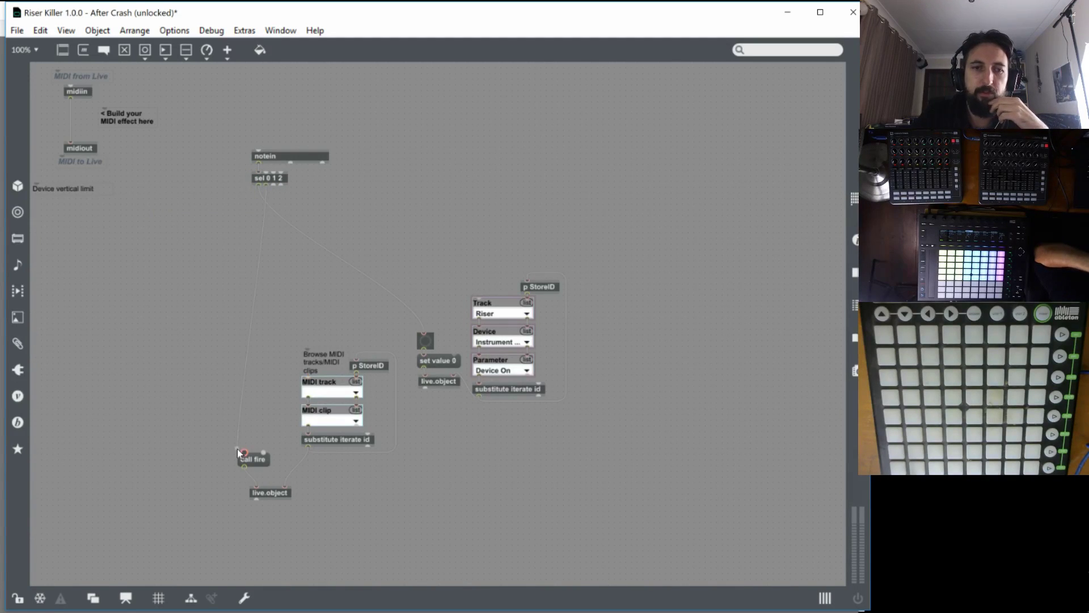
drag(237, 448, 244, 450)
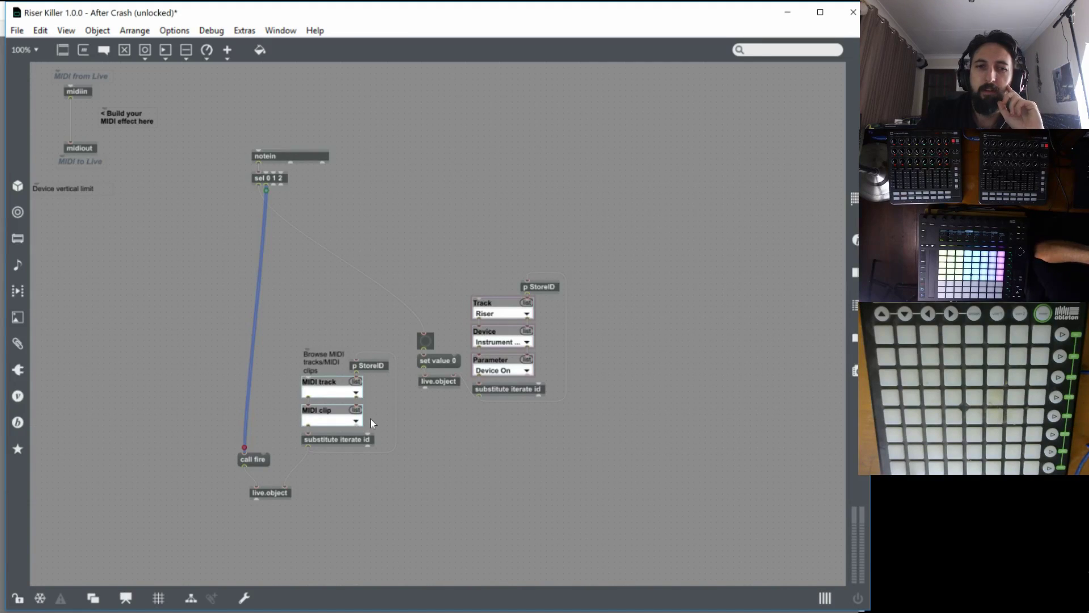
Add the MIDI track and MIDI clip menus to the presentation and switch the patch to presentation mode.
drag(373, 420, 324, 382)
right_click(324, 381)
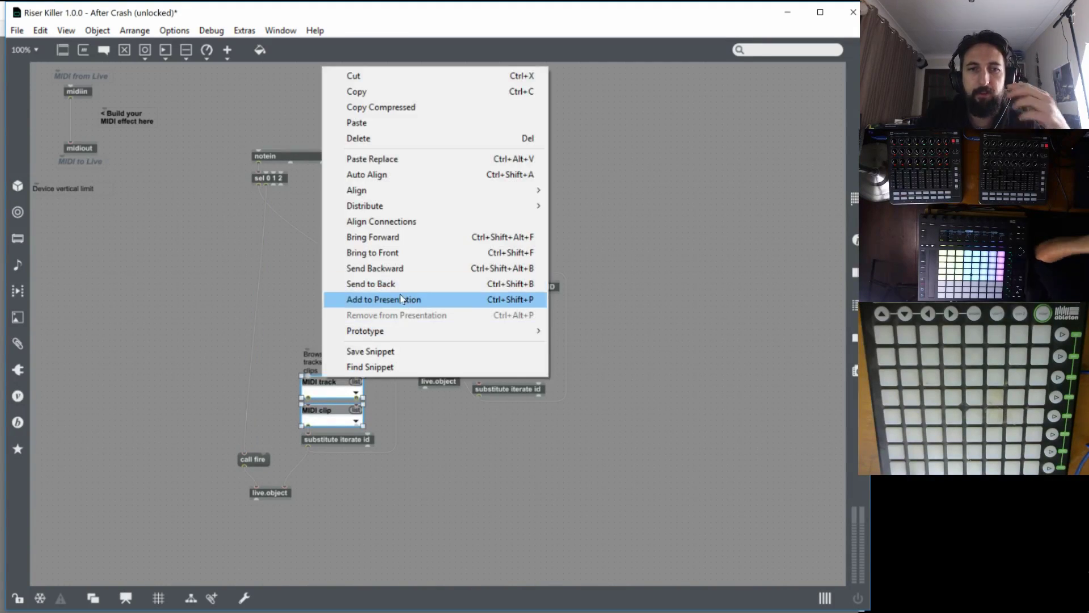
click(400, 299)
key(ctrl+alt+e)
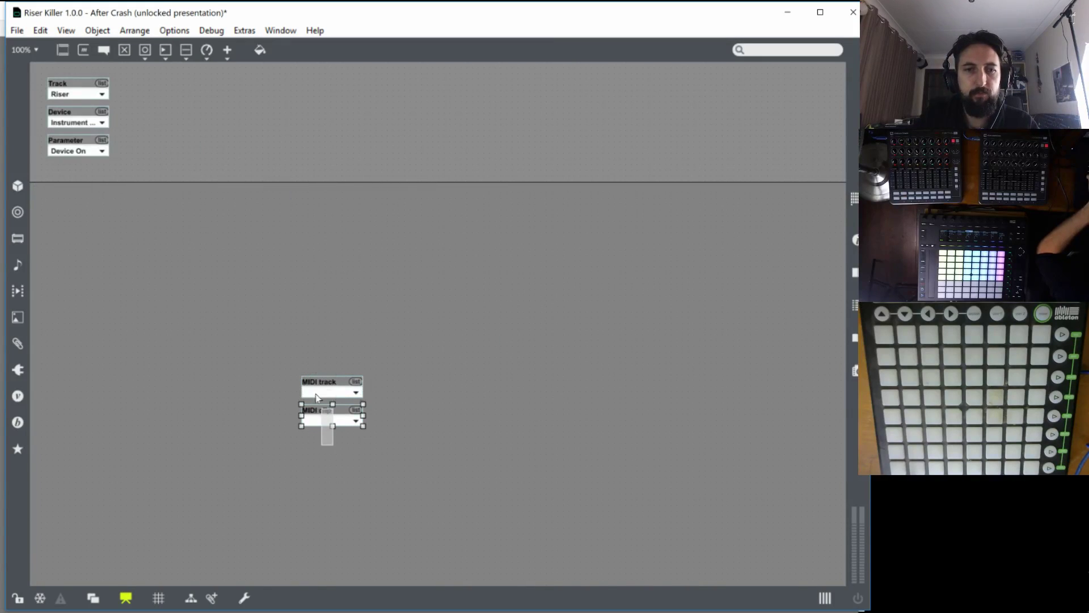
Lower the Track, Device and Parameter menus slightly and align the MIDI track and MIDI clip menus beside Track and Device.
drag(316, 389, 135, 119)
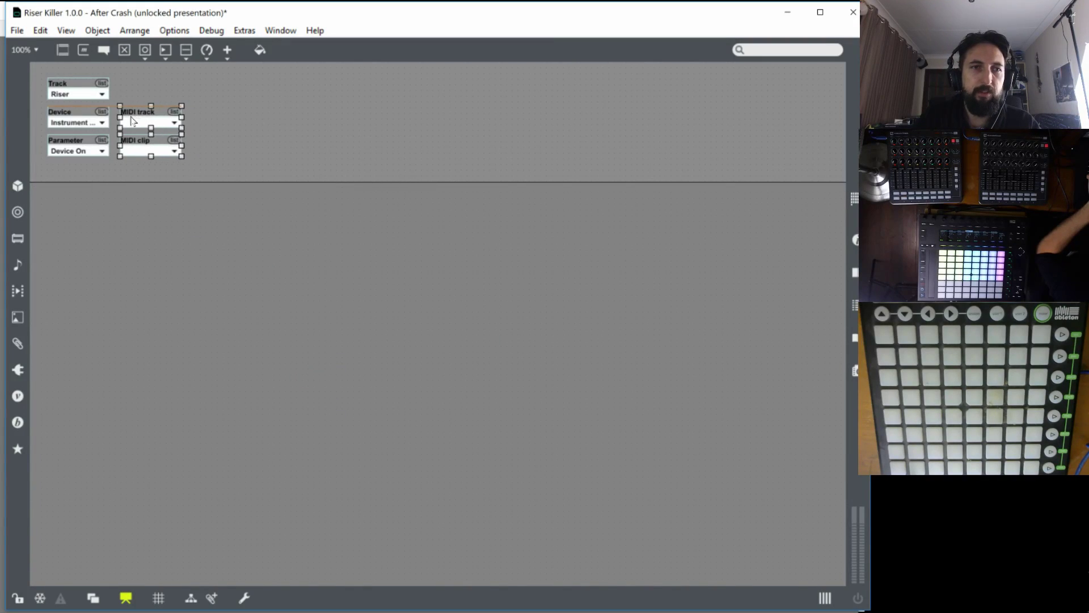
drag(80, 161, 121, 139)
click(213, 164)
drag(209, 177, 116, 121)
drag(131, 129, 128, 100)
Add a comment reading "Device Off" above the Track menu and align it with that column.
click(80, 79)
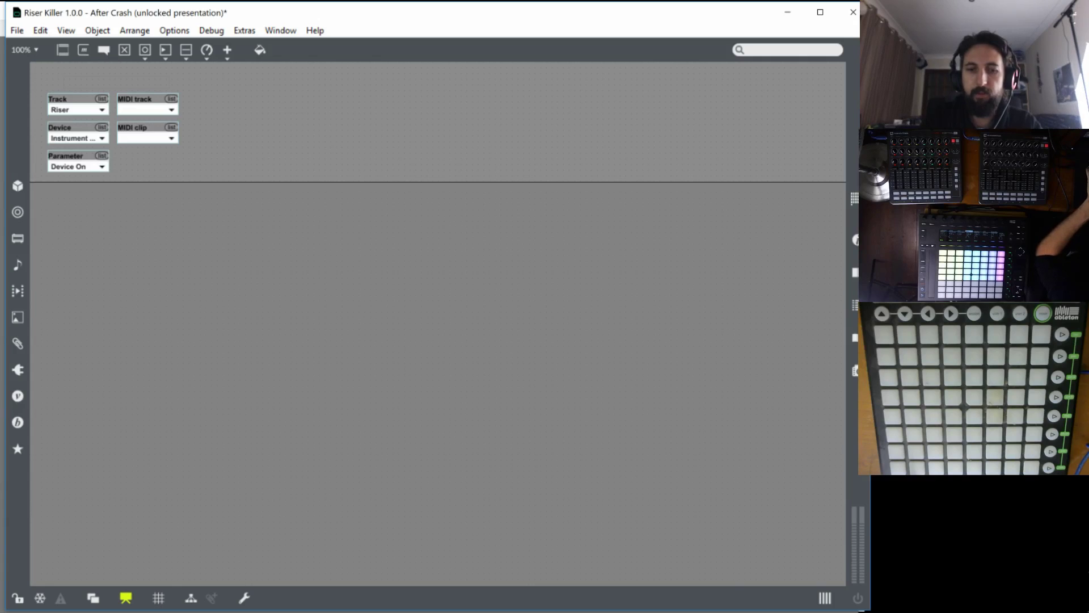
text(Device Off)
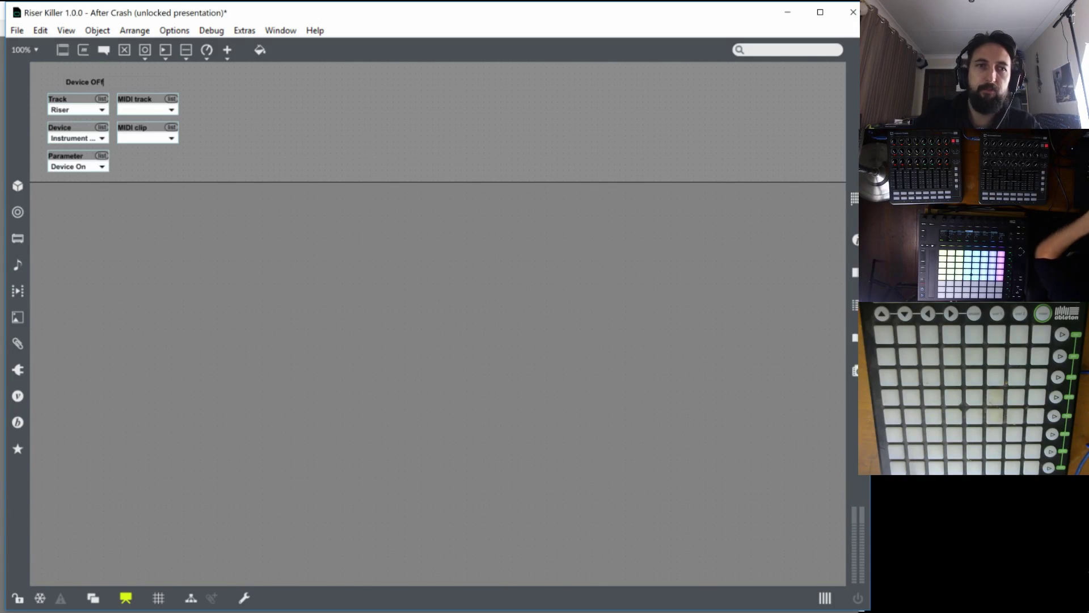
text(f)
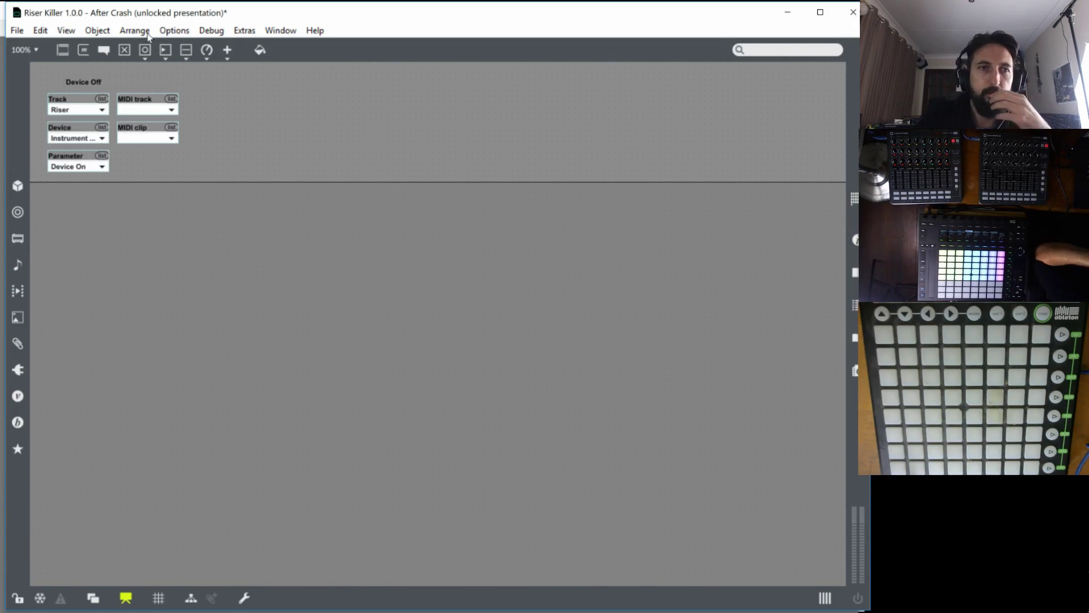
drag(100, 70, 74, 79)
Duplicate the Device Off comment above the MIDI track menu and change the copy's text to "Stop Track".
mouse_move(151, 82)
mouse_down()
mouse_move(160, 81)
mouse_move(63, 77)
mouse_move(69, 91)
mouse_move(133, 80)
mouse_up()
double_click(133, 79)
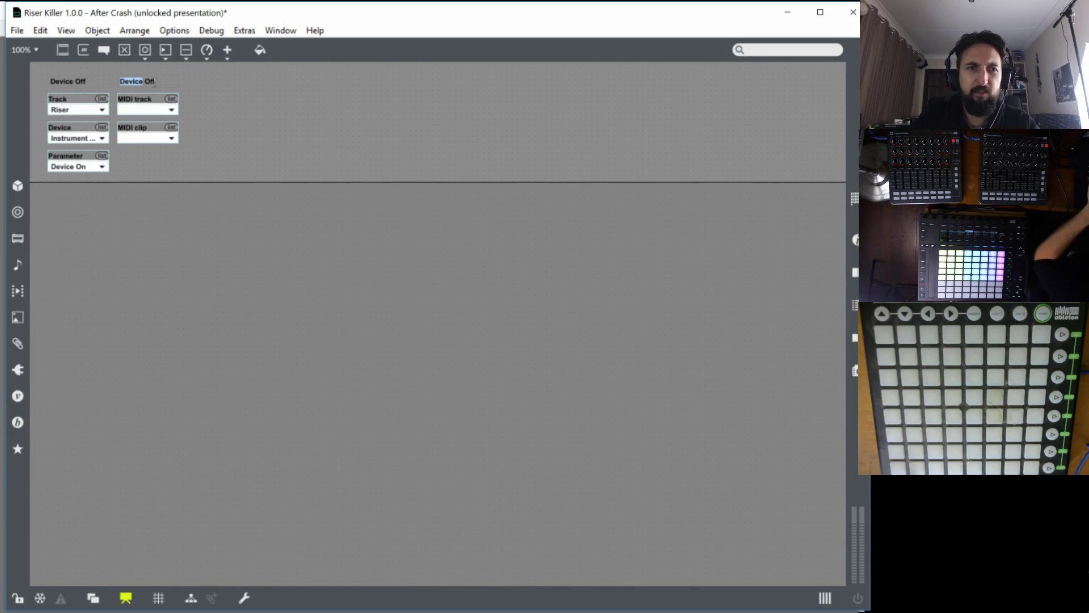
click(175, 82)
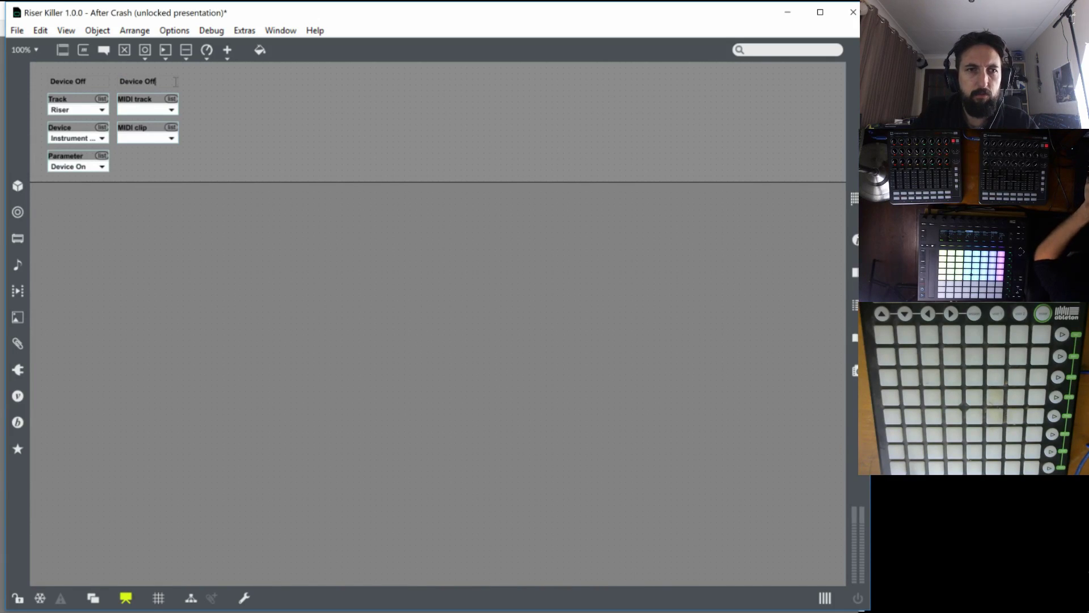
triple_click(140, 80)
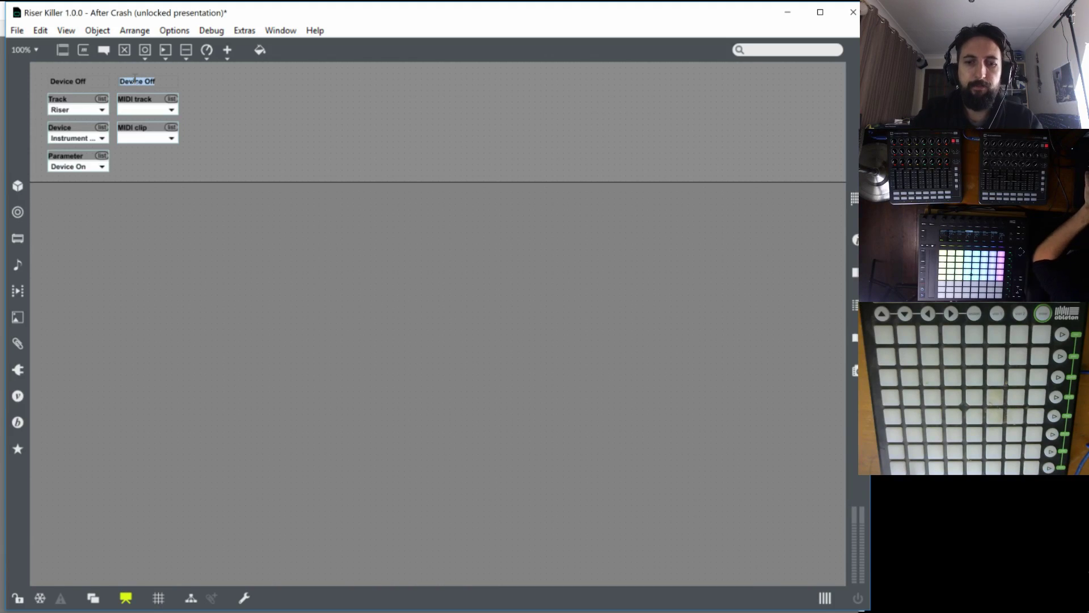
text(sTOP)
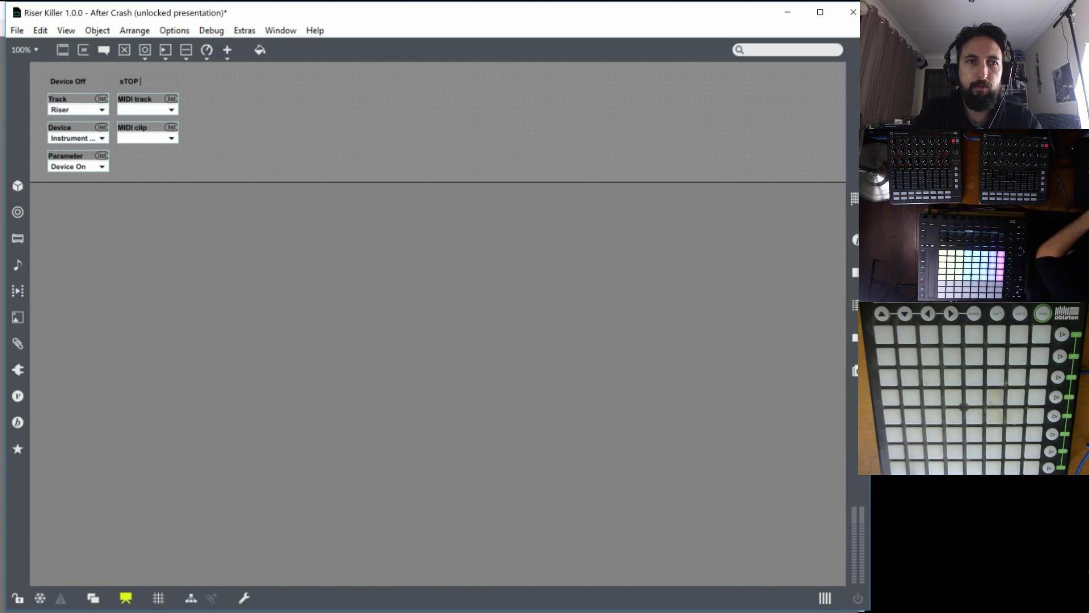
key(BackSpace)
key(BackSpace)
key(BackSpace)
key(BackSpace)
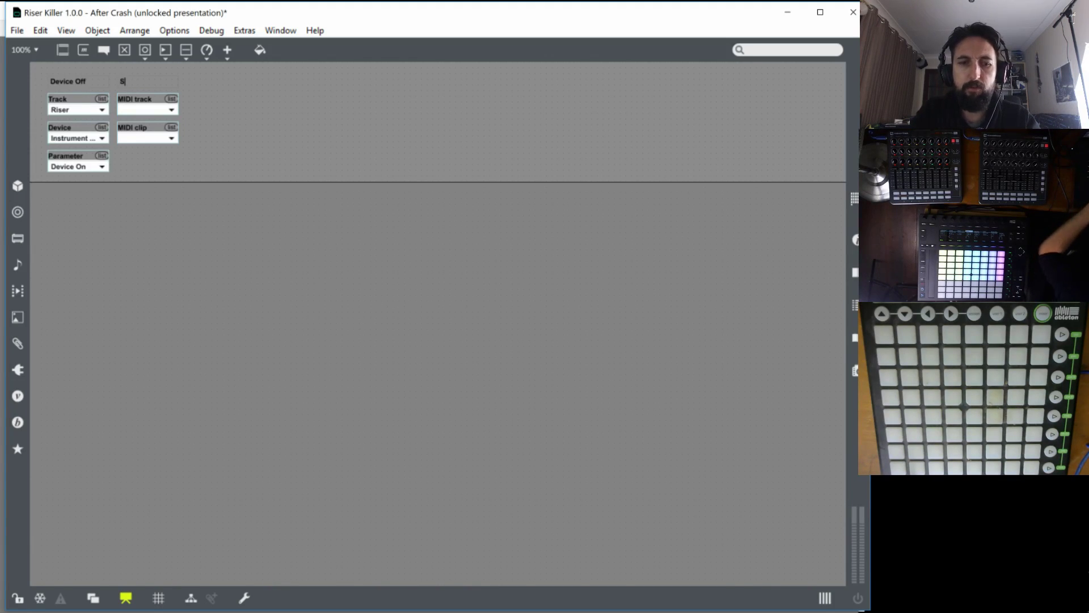
text(Stop Track)
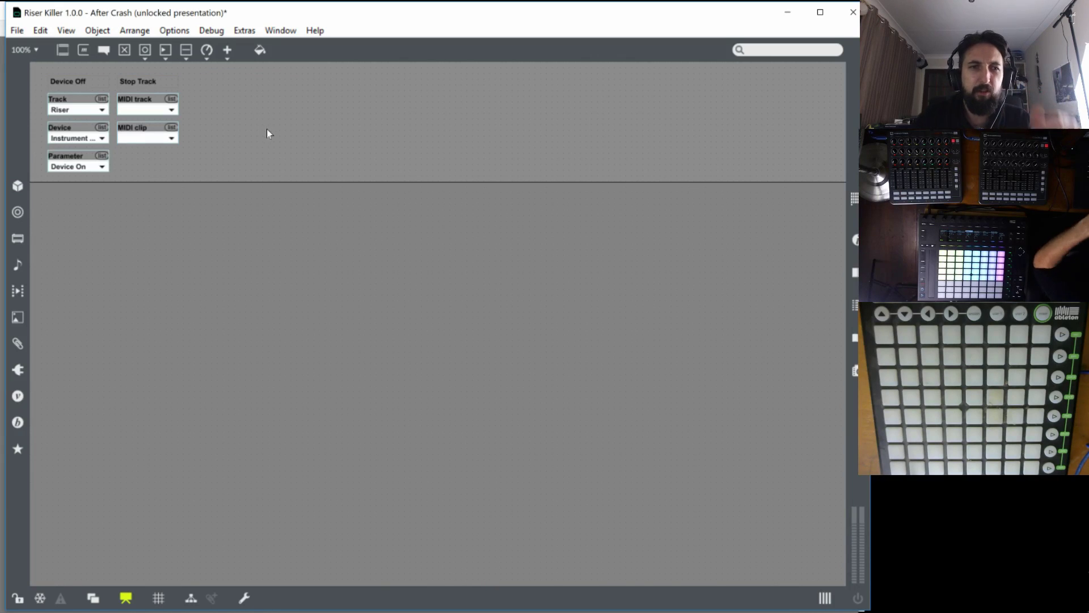
Shift all presentation menus and comments together slightly up and left within the device area.
drag(113, 163, 42, 73)
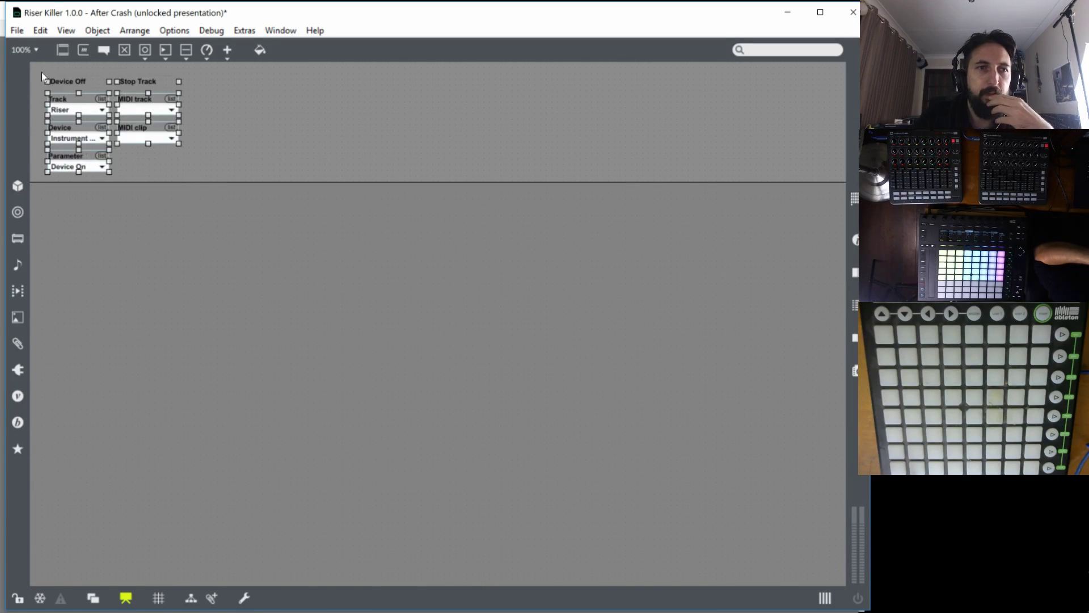
drag(83, 103, 76, 96)
click(237, 167)
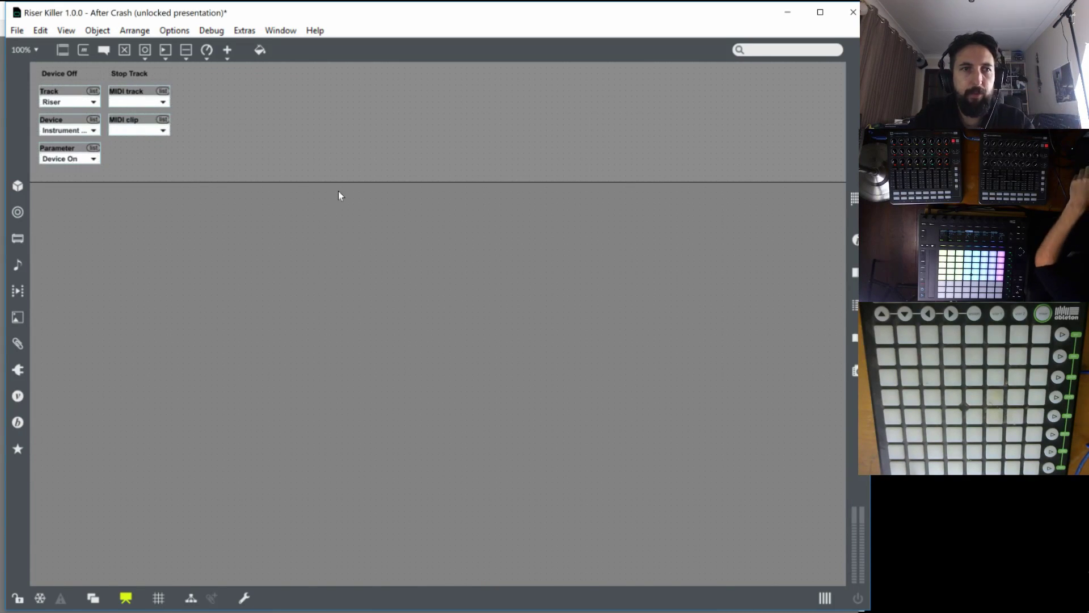
Save the device as a new version named "Riser Killer 1.0.1 - Clip Stopper".
click(17, 30)
click(41, 290)
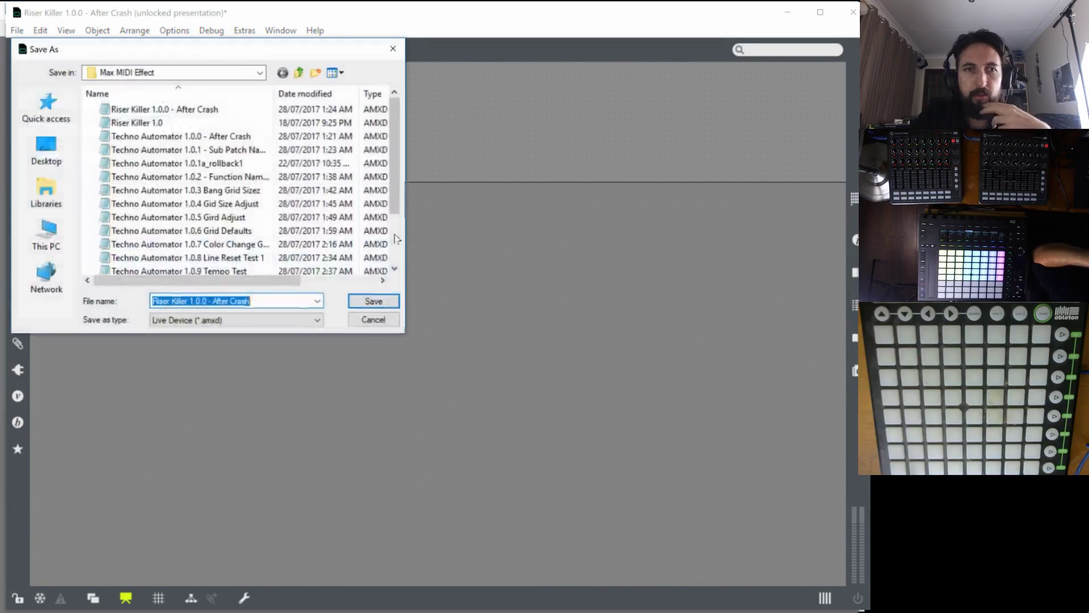
click(203, 301)
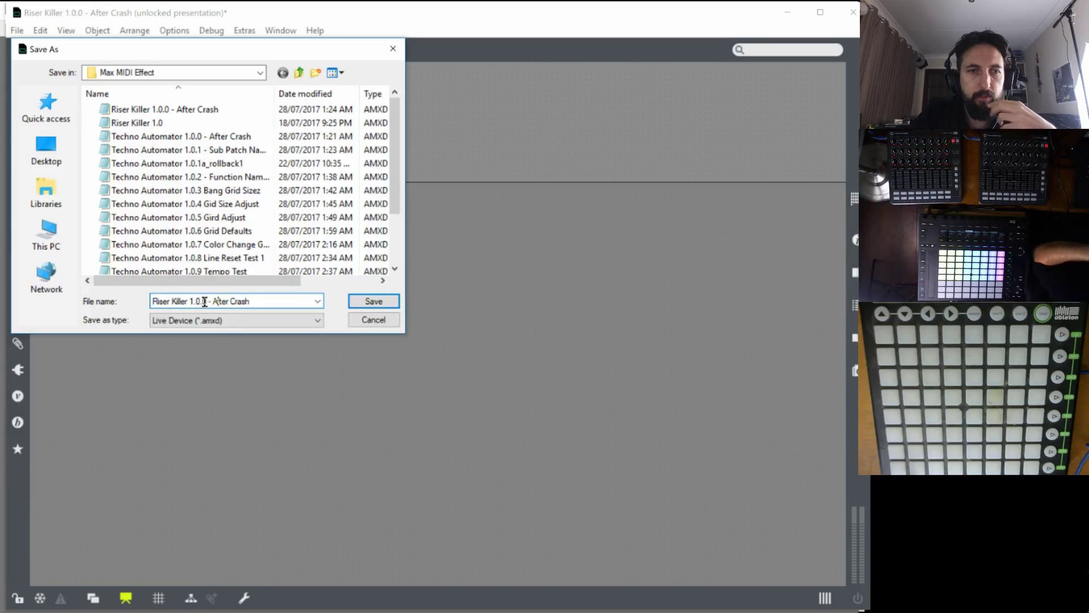
drag(202, 301, 546, 313)
text(1)
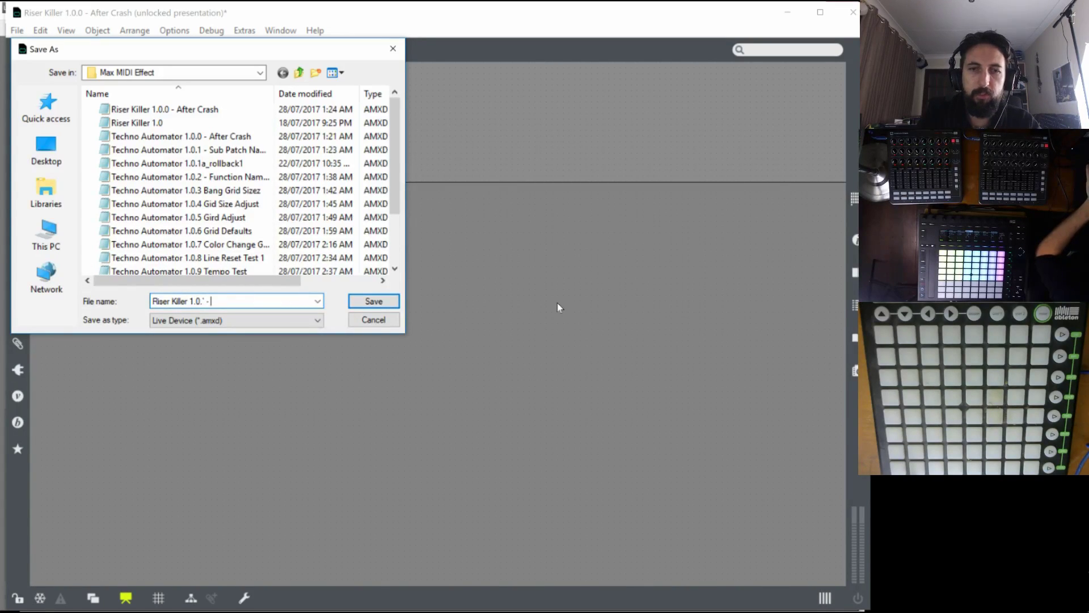
key(BackSpace)
key(BackSpace)
text(- )
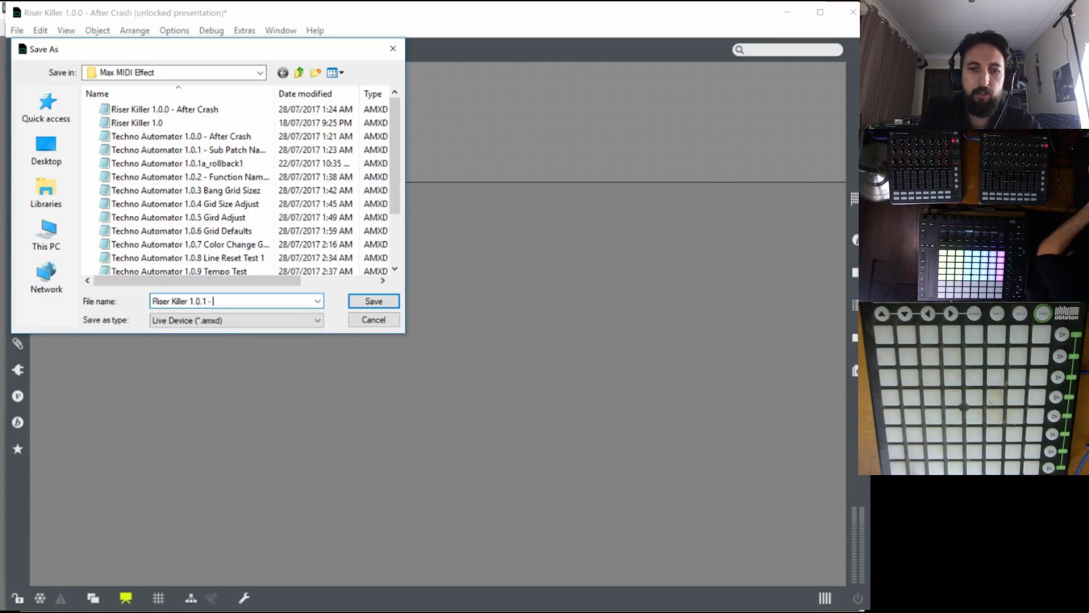
text(Track Stopper)
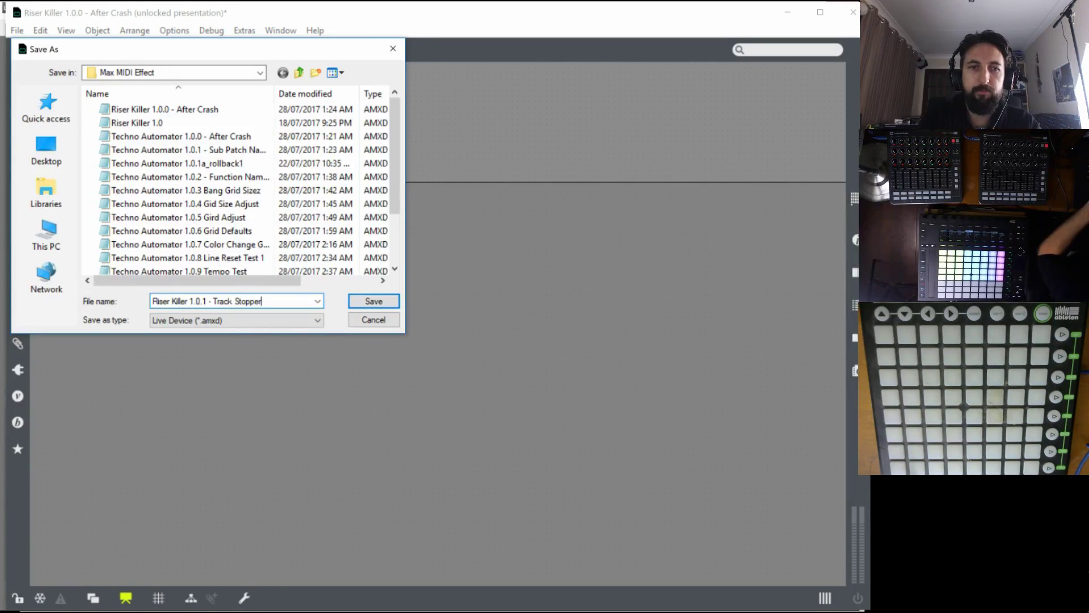
key(BackSpace)
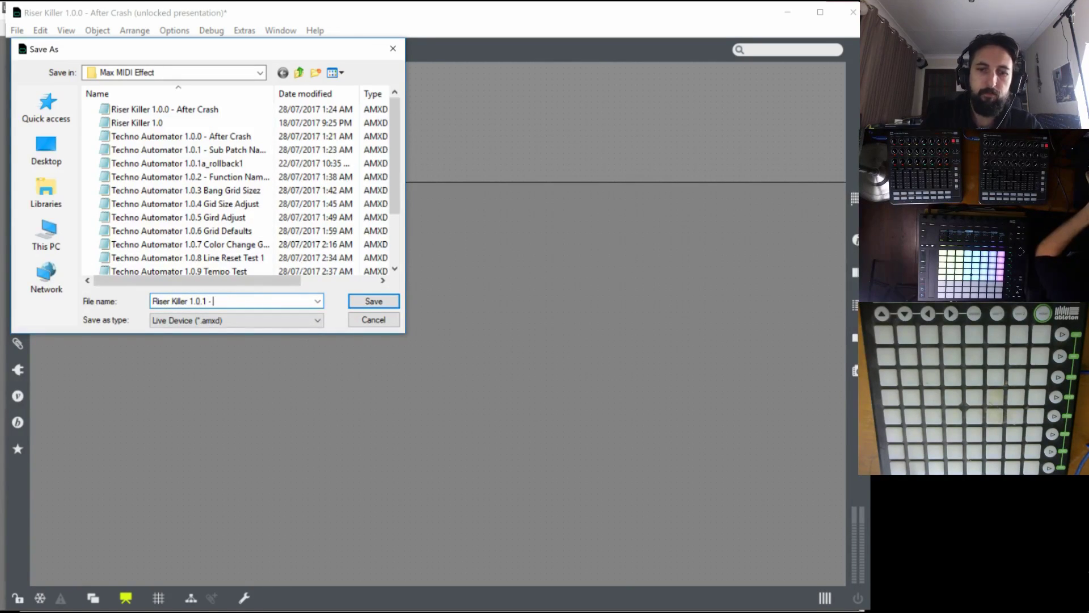
text(Clip)
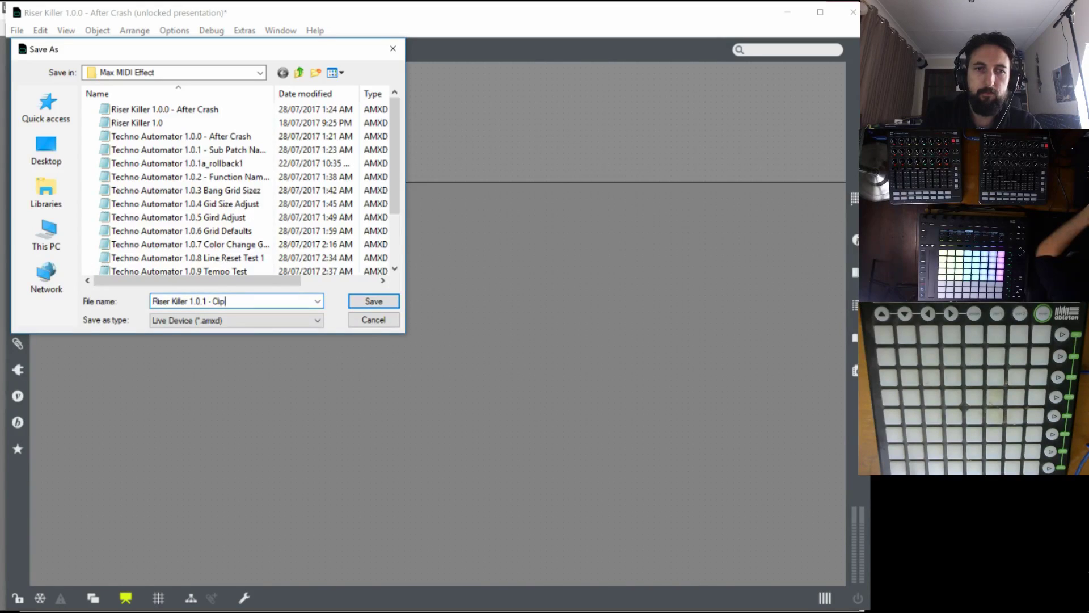
text( Stopper)
key(Return)
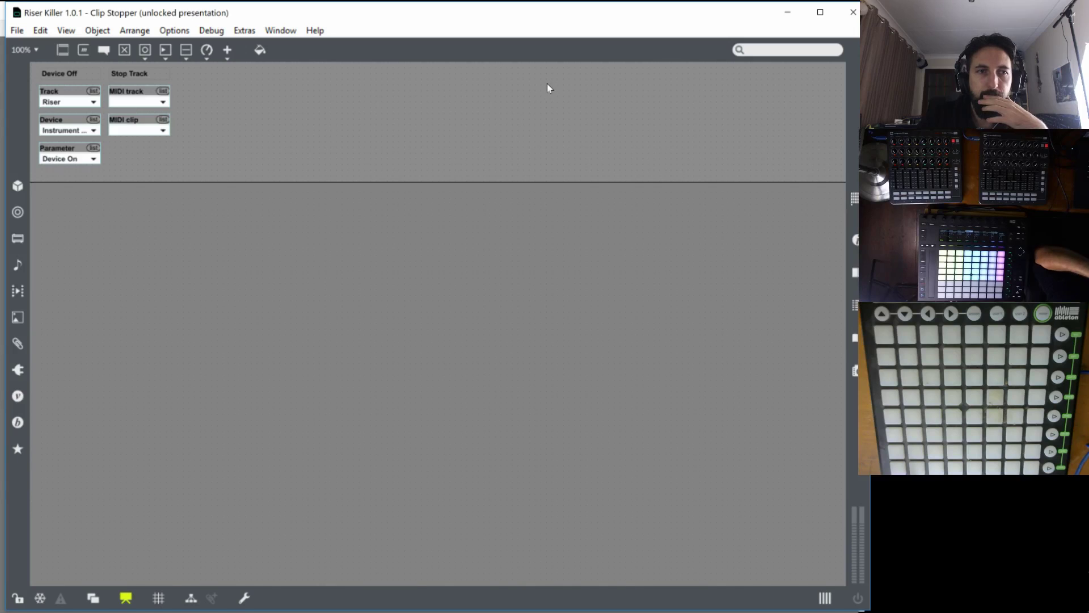
Close the patch editor to return to Ableton Live and open the Faller track's 1a clip.
click(853, 12)
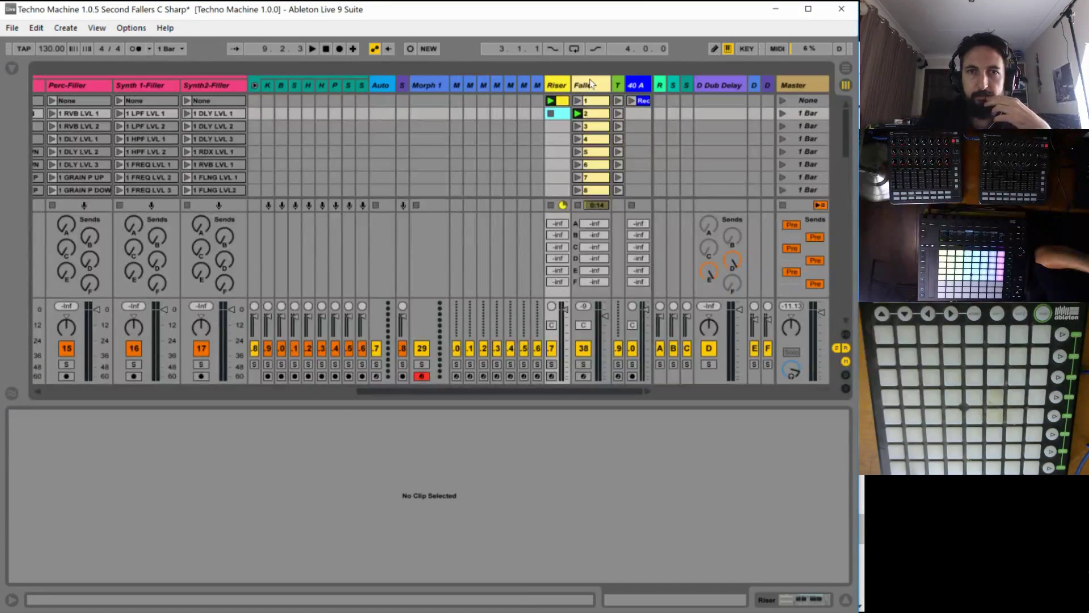
click(590, 83)
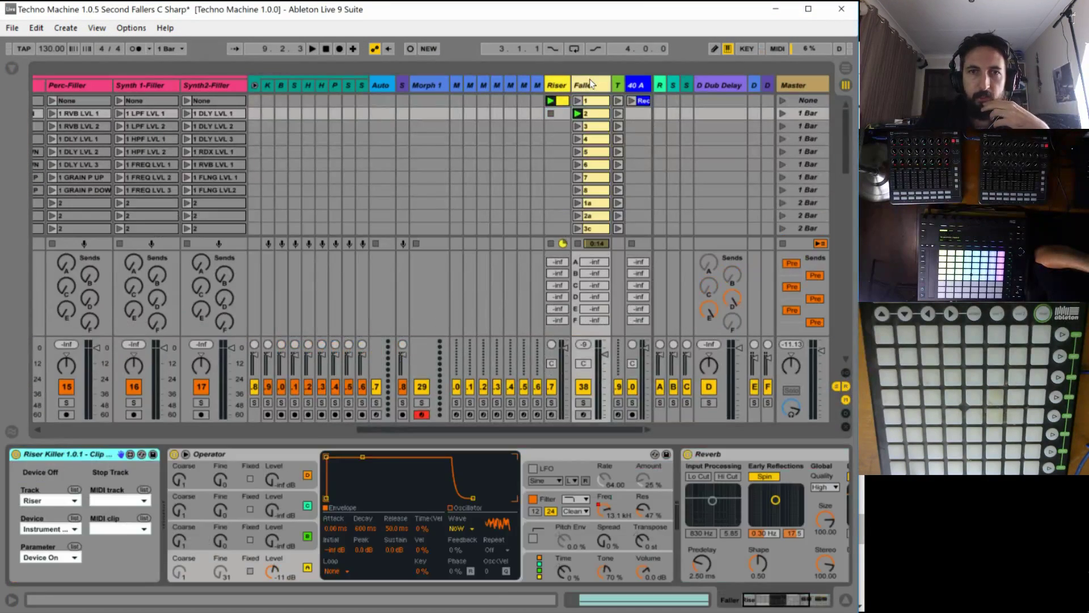
click(590, 205)
double_click(590, 204)
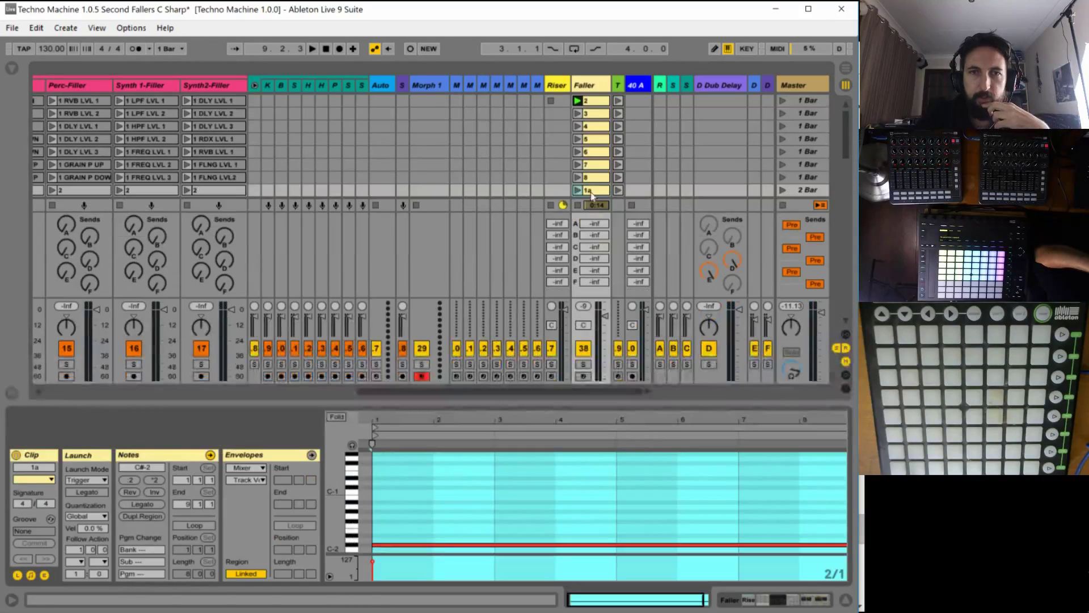
Show the Faller track's devices and set Riser Killer's MIDI track to Riser.
click(590, 85)
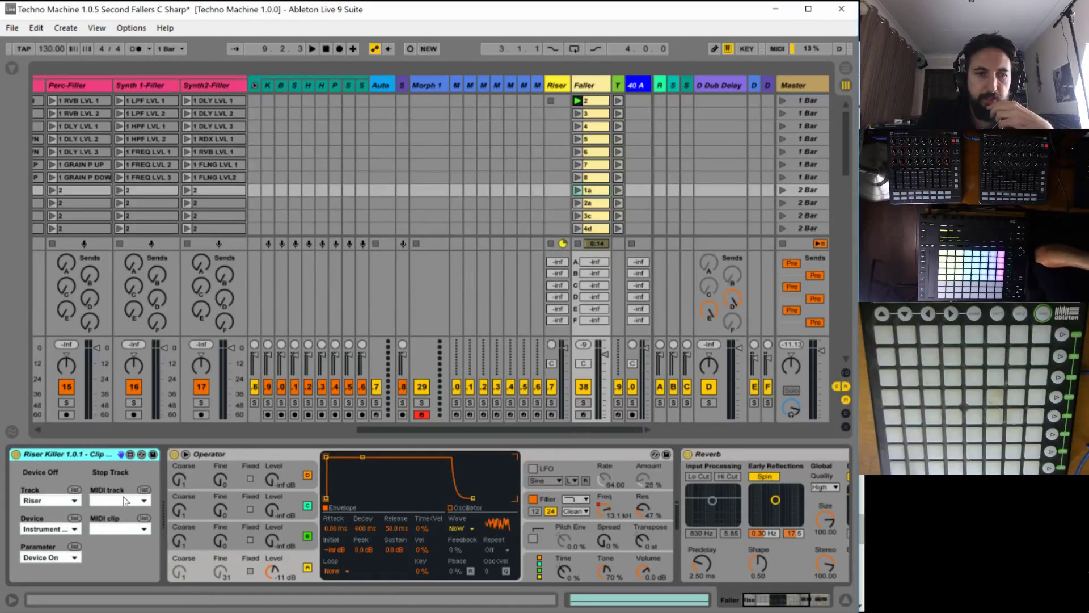
click(144, 499)
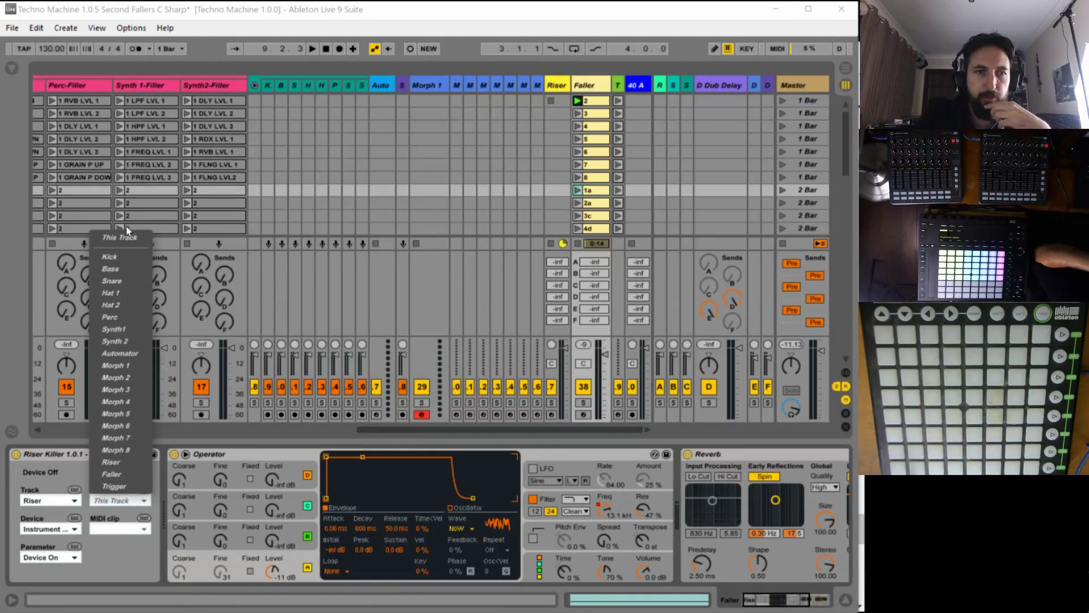
click(117, 463)
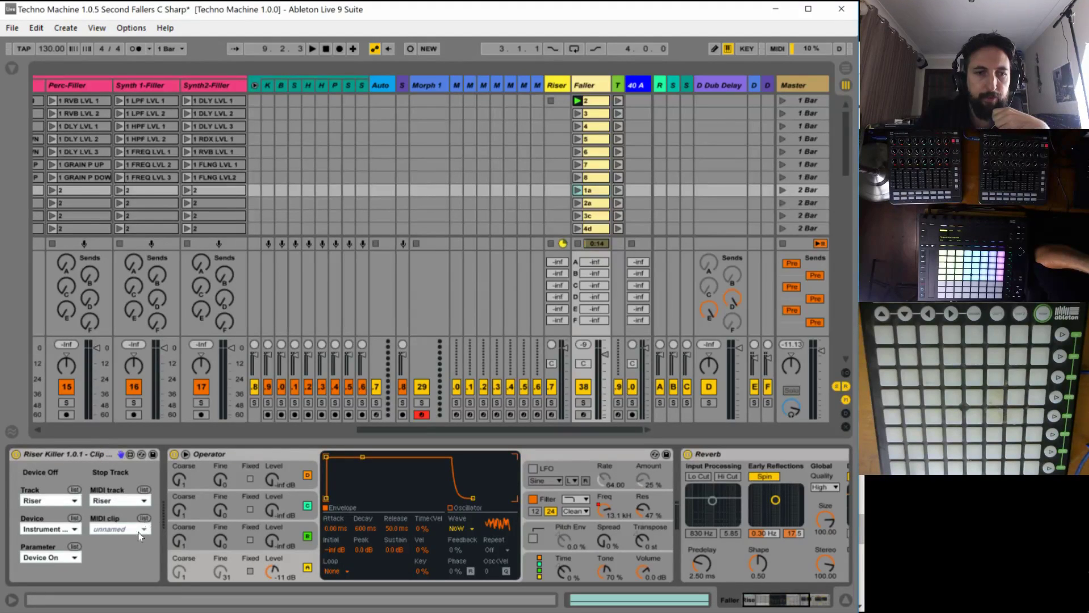
Choose the unnamed entry as Riser Killer's MIDI clip.
click(139, 528)
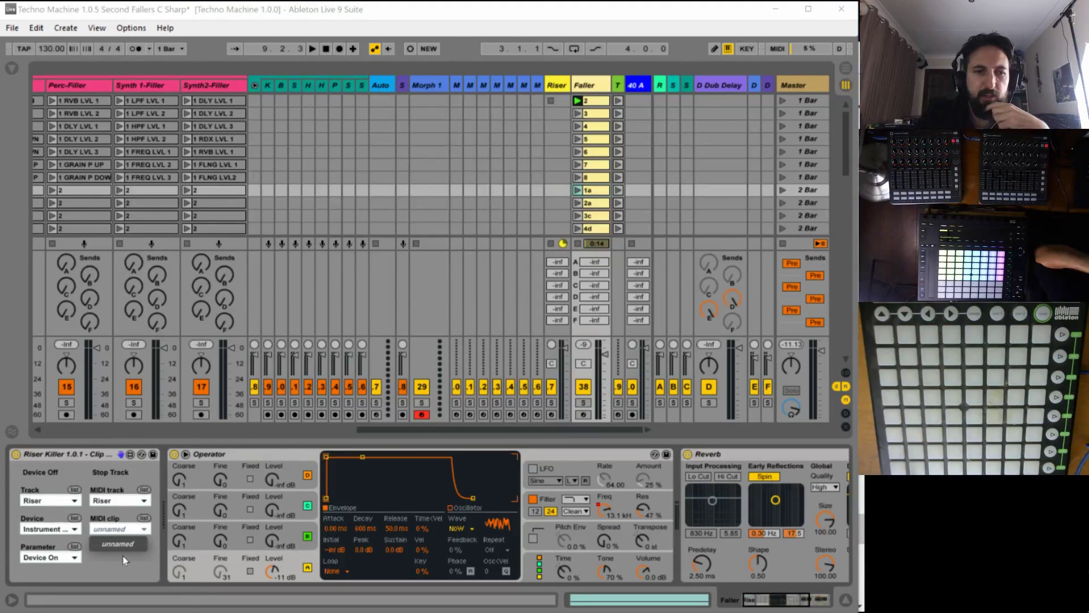
click(121, 545)
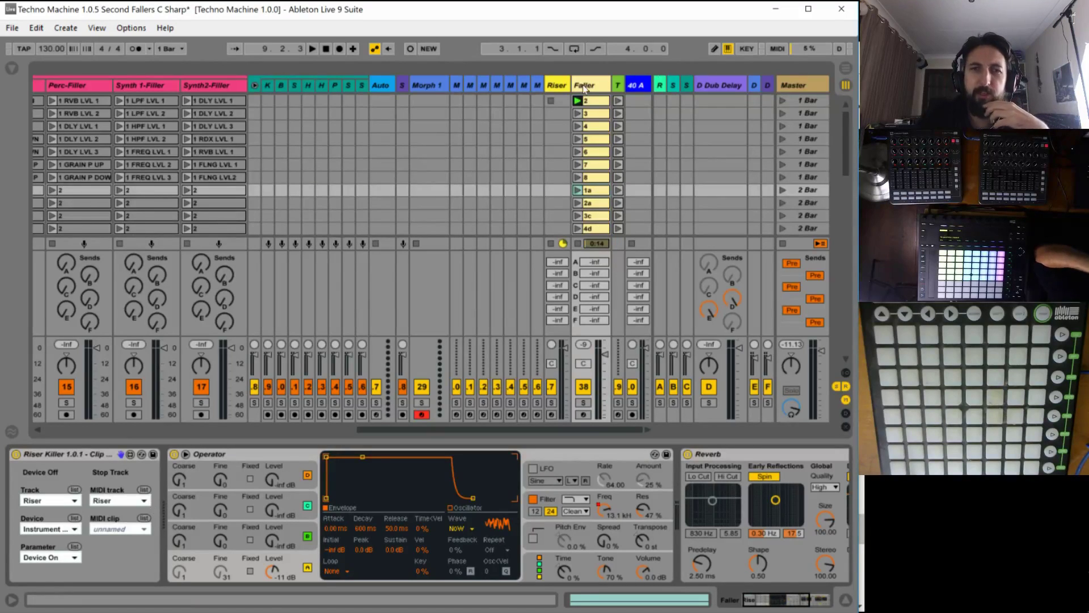
Open the Riser Killer patch in patching view and paste in the Browse.TracksClipSlots LiveAPI chooser in an empty area.
click(131, 455)
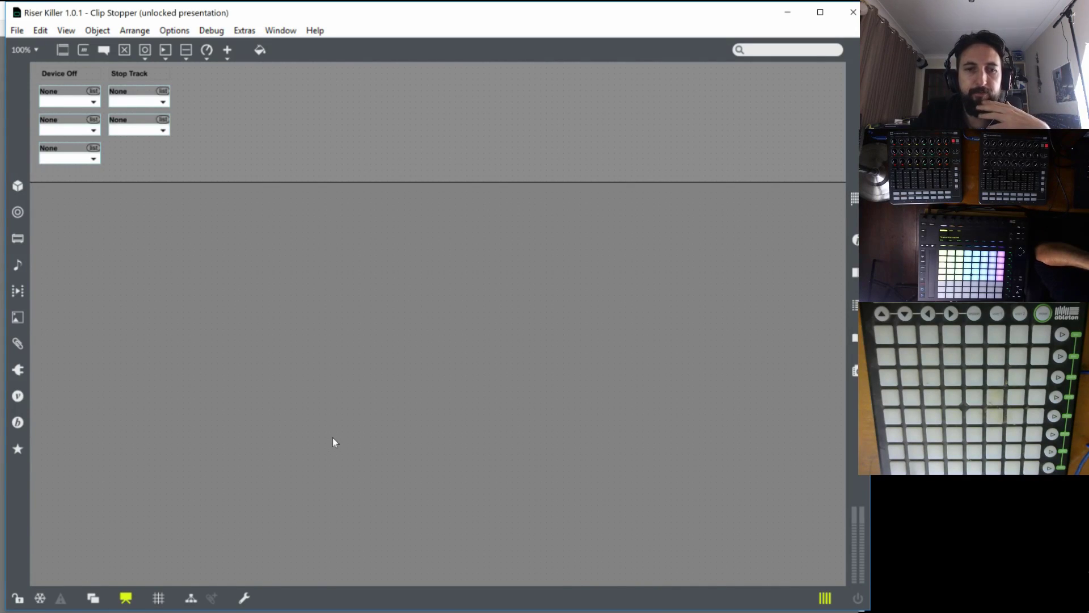
key(ctrl+alt+e)
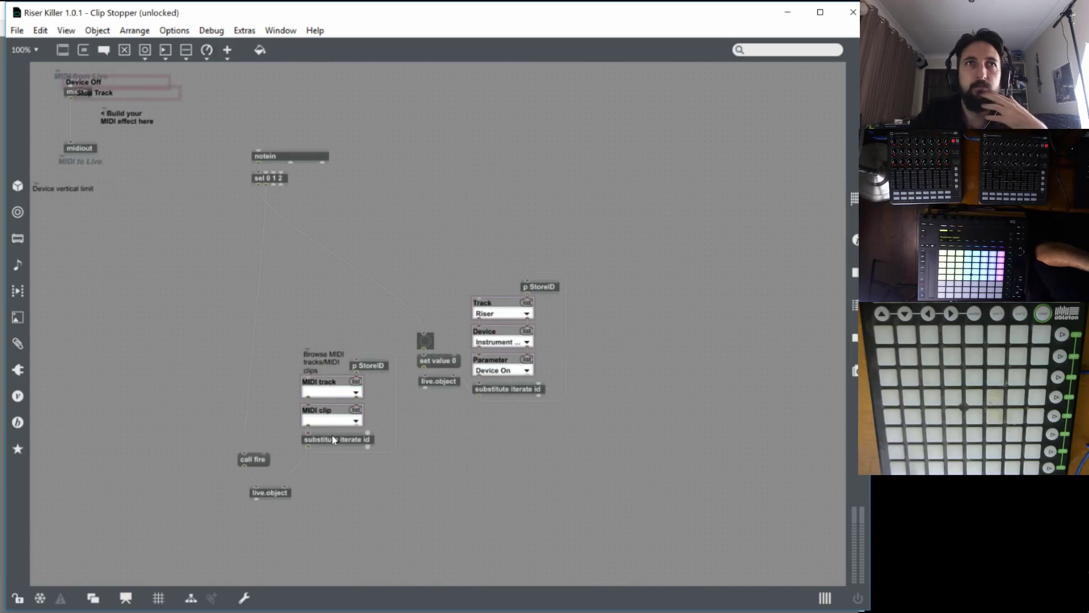
right_click(626, 450)
mouse_move(737, 583)
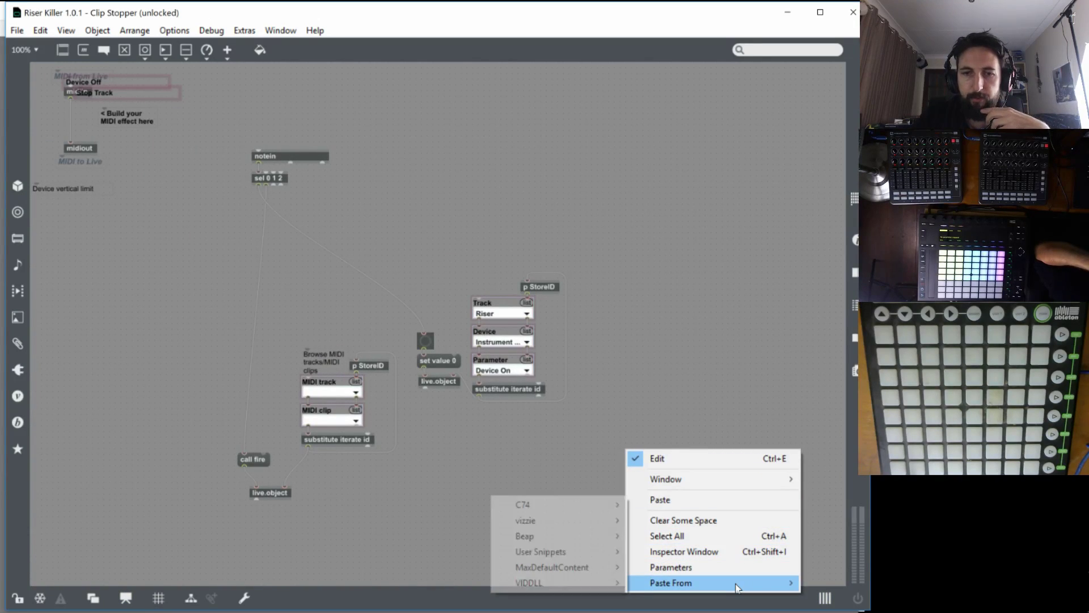
mouse_move(595, 505)
mouse_move(420, 395)
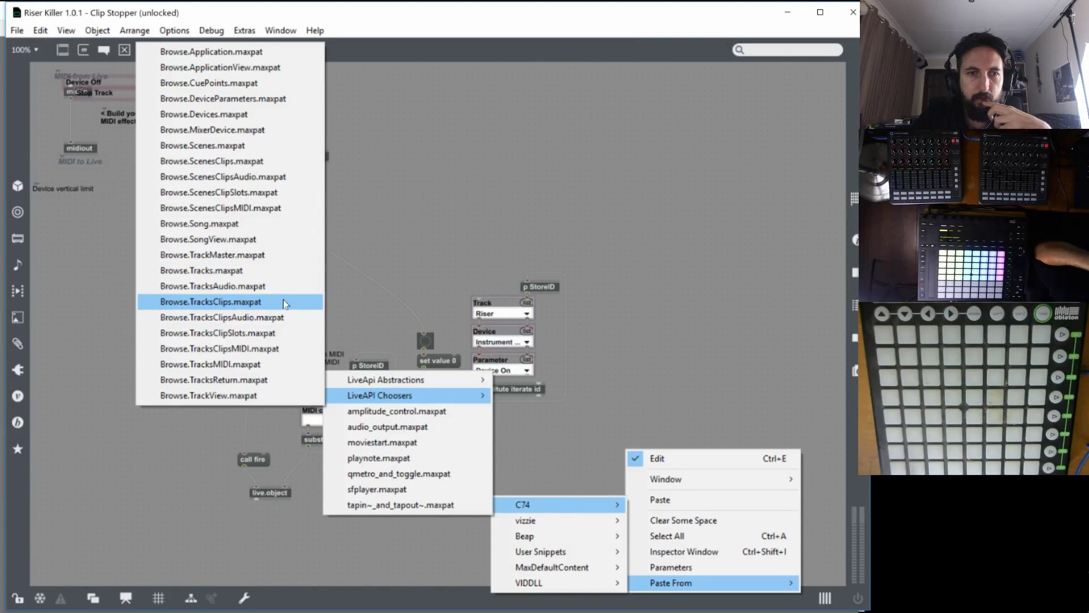
click(272, 333)
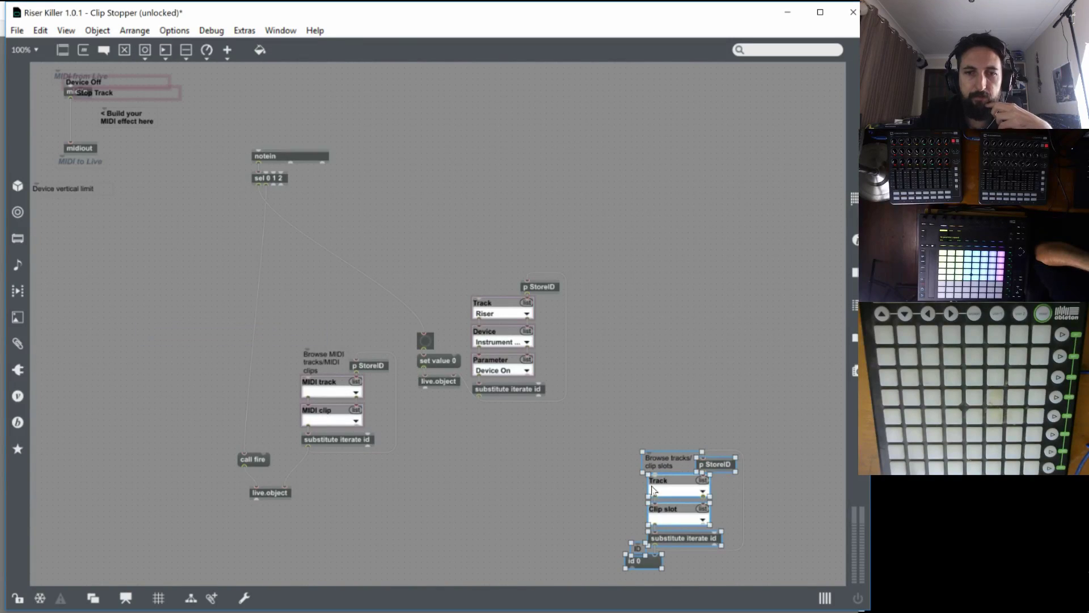
Replace the MIDI track and clip chooser with the Track and Clip slot chooser, wired to live.object without its bang and id 0 box.
drag(379, 476, 315, 336)
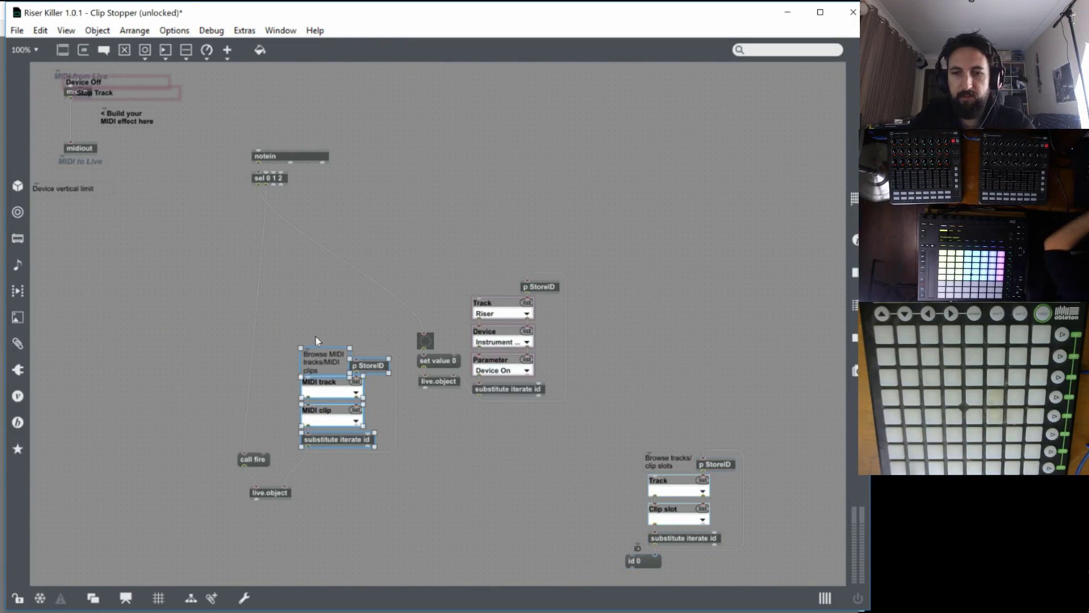
key(Delete)
drag(611, 423, 332, 425)
drag(358, 467, 299, 441)
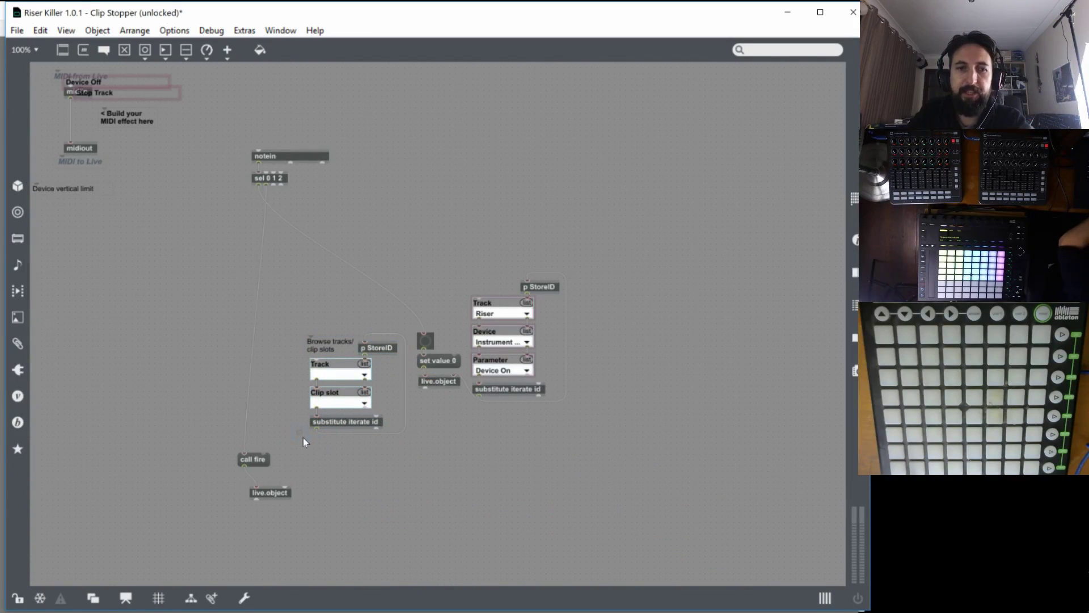
key(Delete)
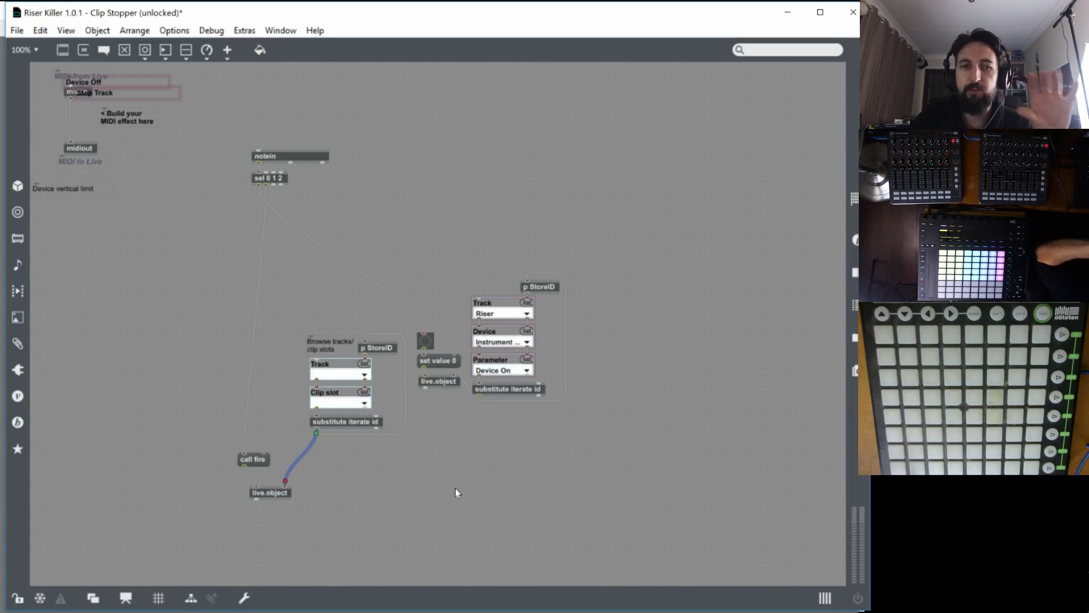
Add the new Track and Clip slot menus to the presentation and place them under the Stop Track label.
drag(388, 404, 338, 369)
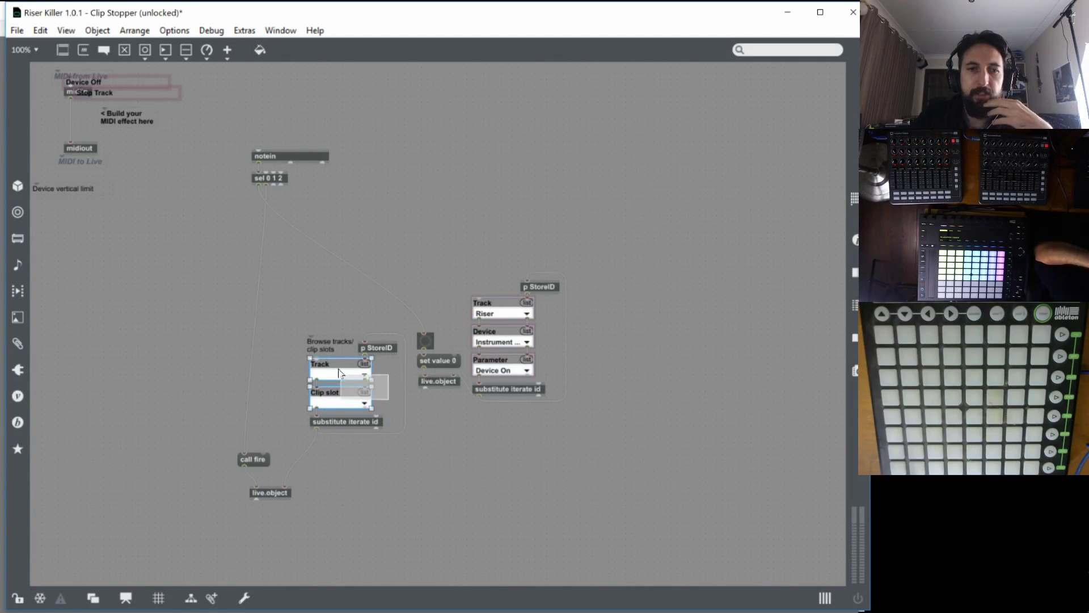
right_click(339, 371)
click(405, 288)
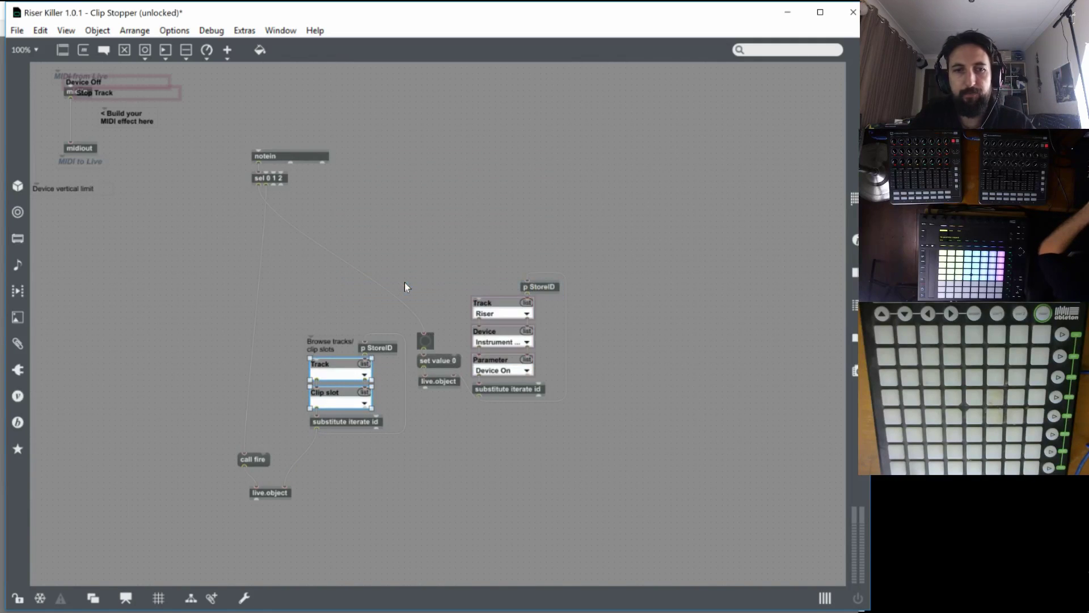
key(ctrl+alt+e)
drag(336, 370, 134, 96)
click(230, 68)
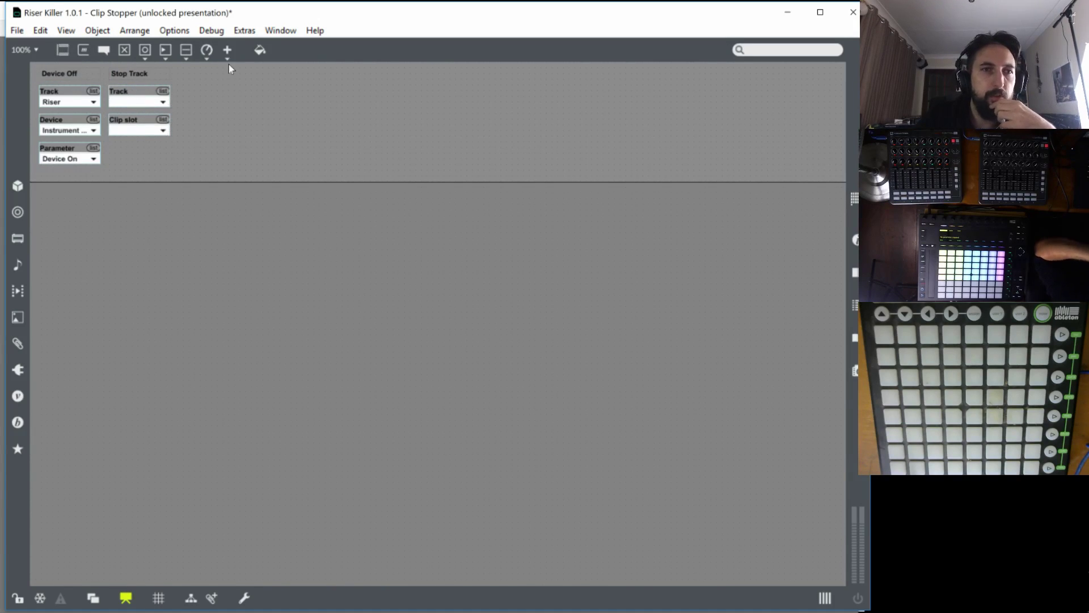
Save the device as a new version named "Riser Killer 1.0.2 - Trigger Slot not Midi".
click(17, 30)
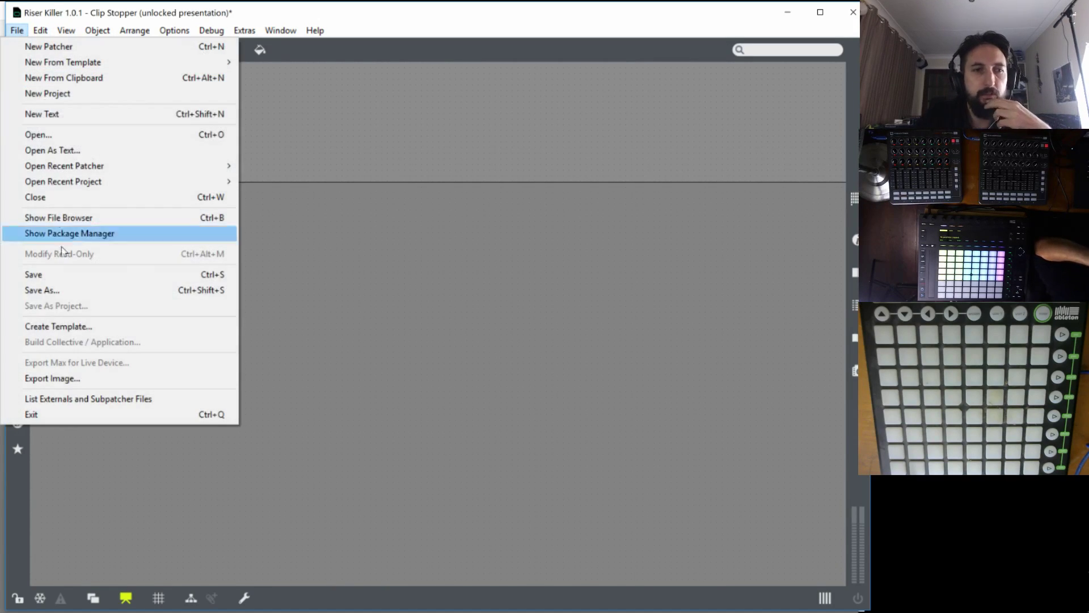
click(45, 290)
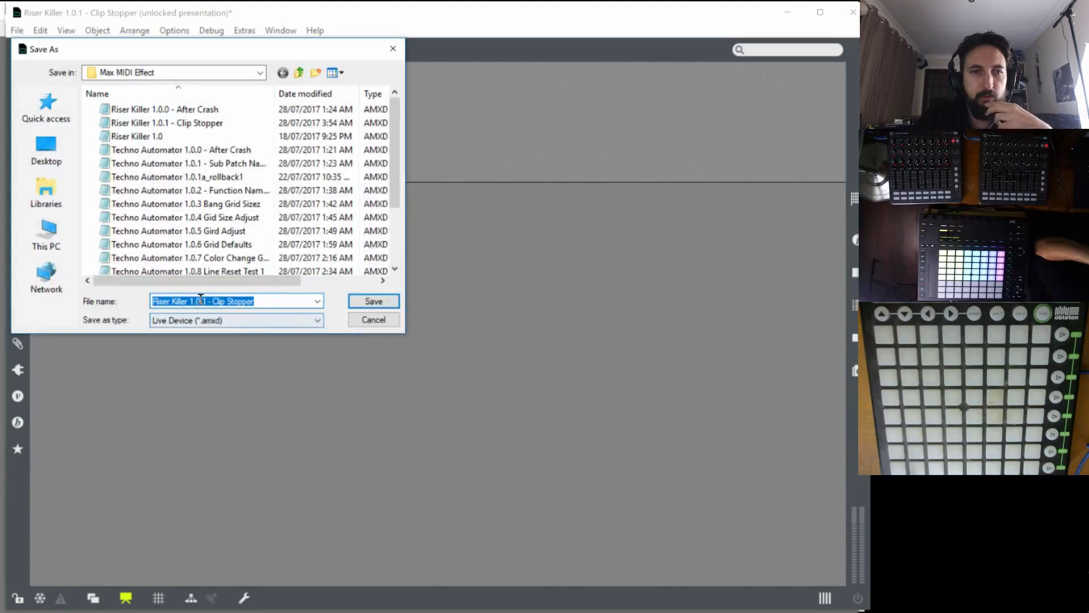
click(203, 302)
key(BackSpace)
text(2 - )
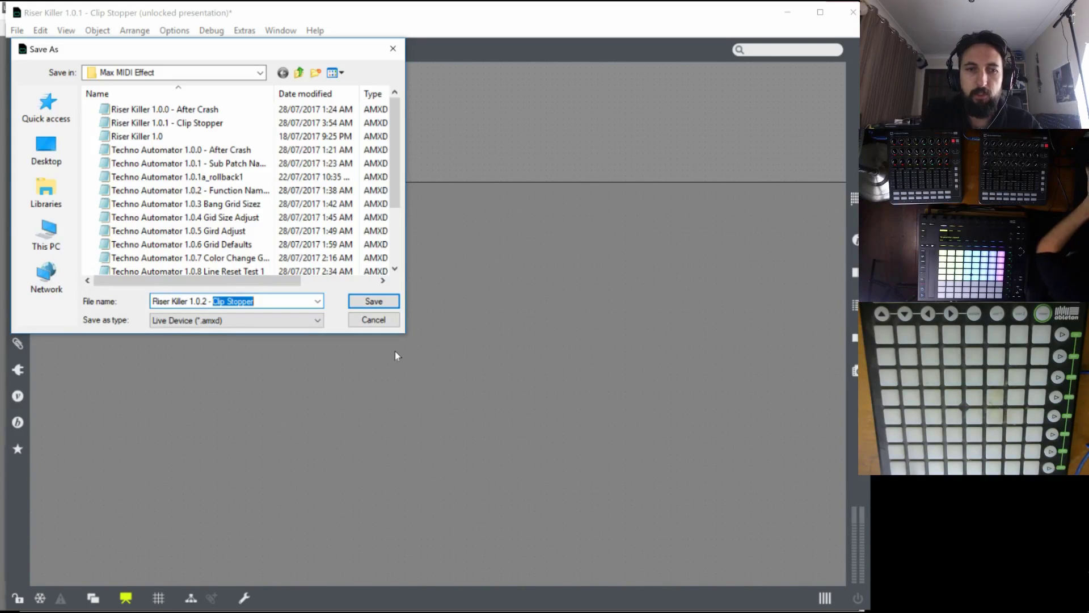
text(Trigger Slo)
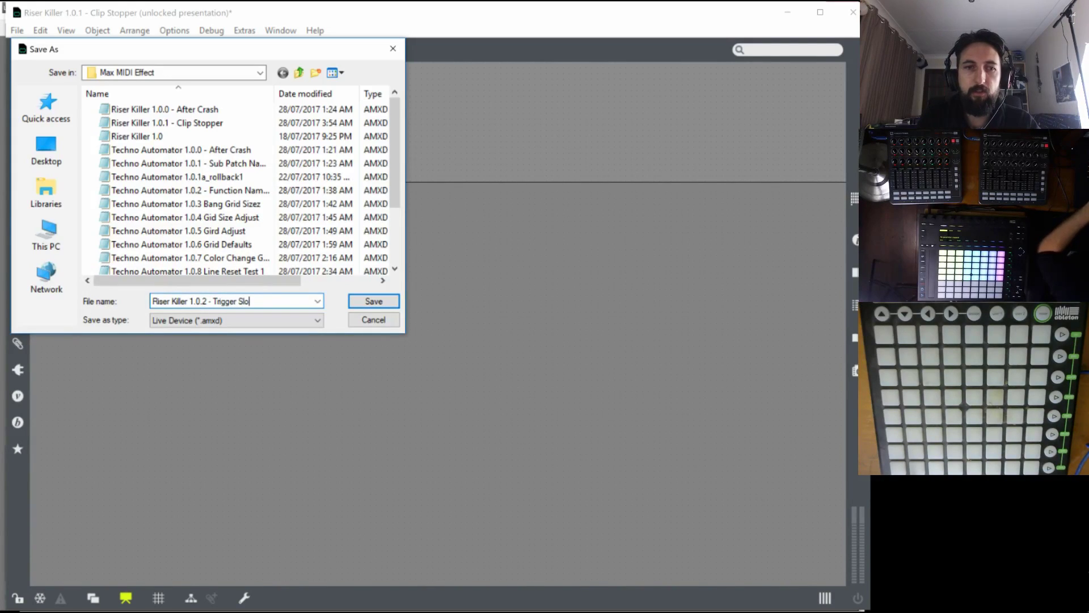
text(t not Midi)
key(Return)
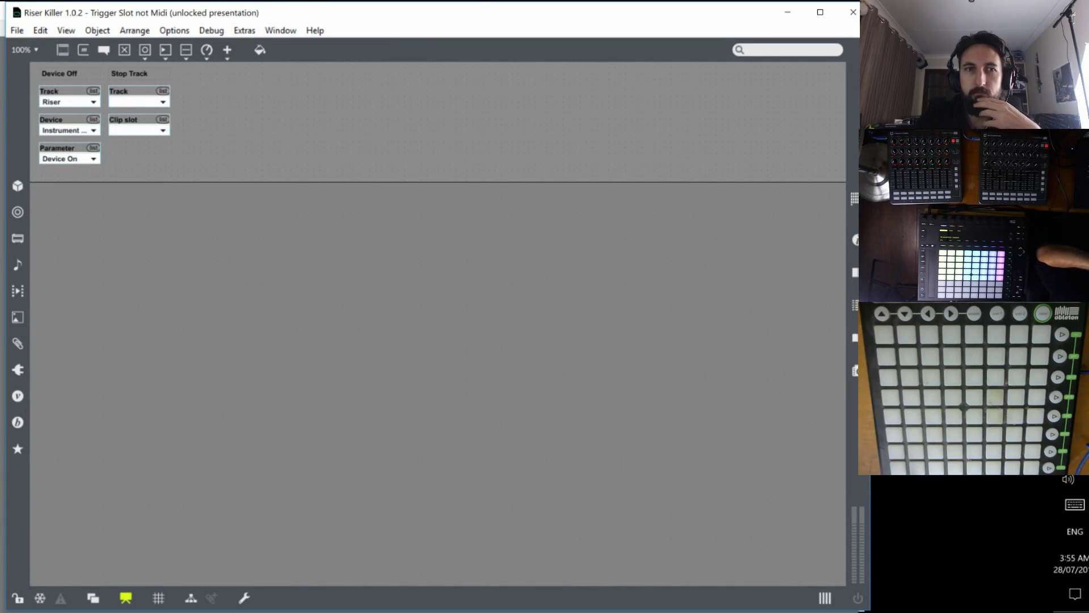
Close the patch editor and set Riser Killer's Stop Track menus to track Riser and clip slot 2.
click(853, 12)
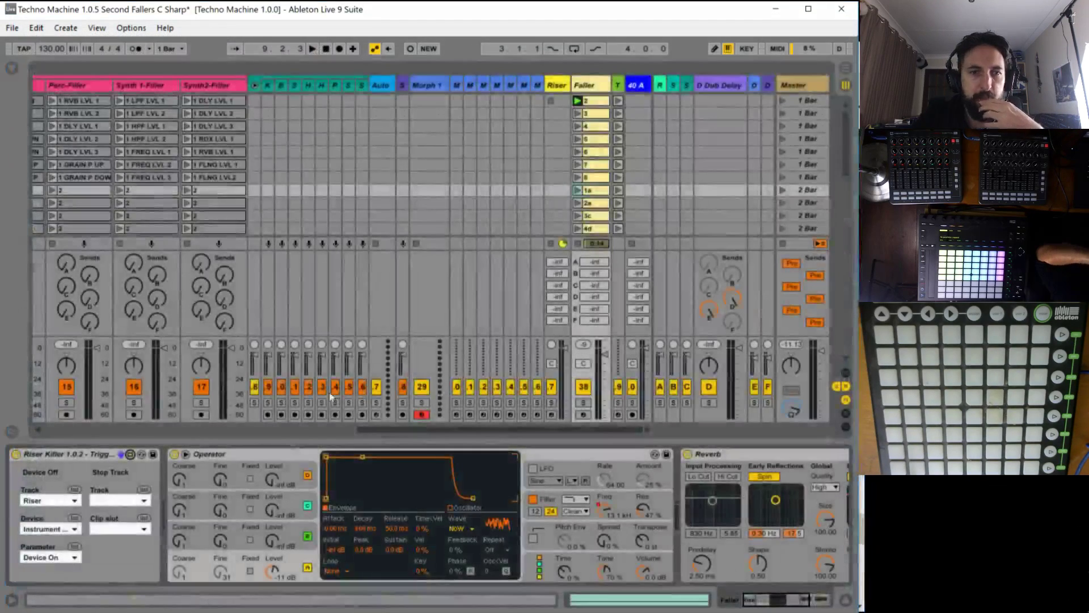
click(145, 499)
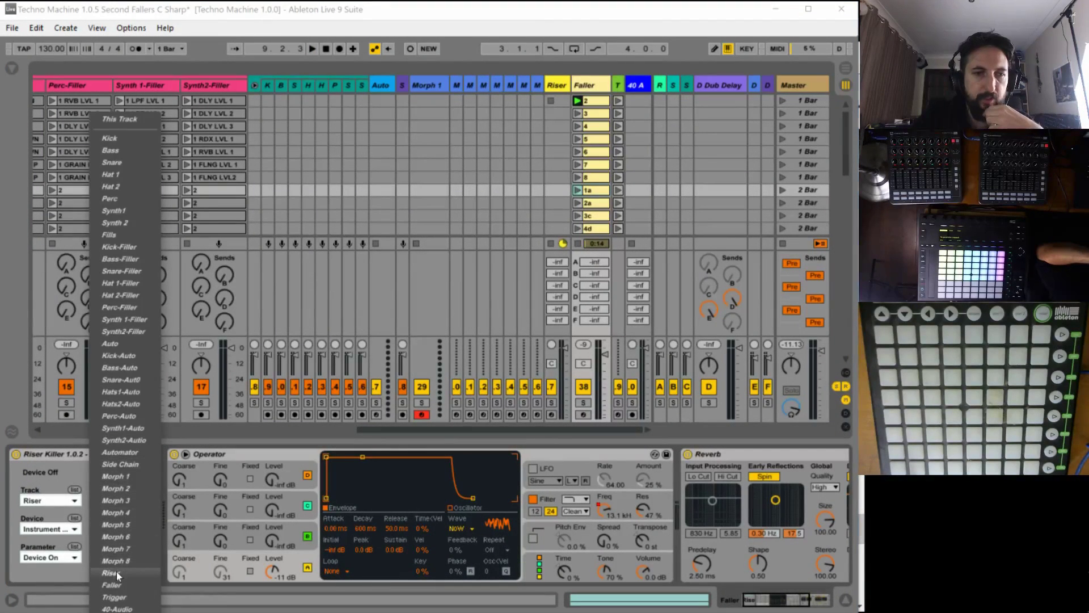
click(117, 572)
click(133, 529)
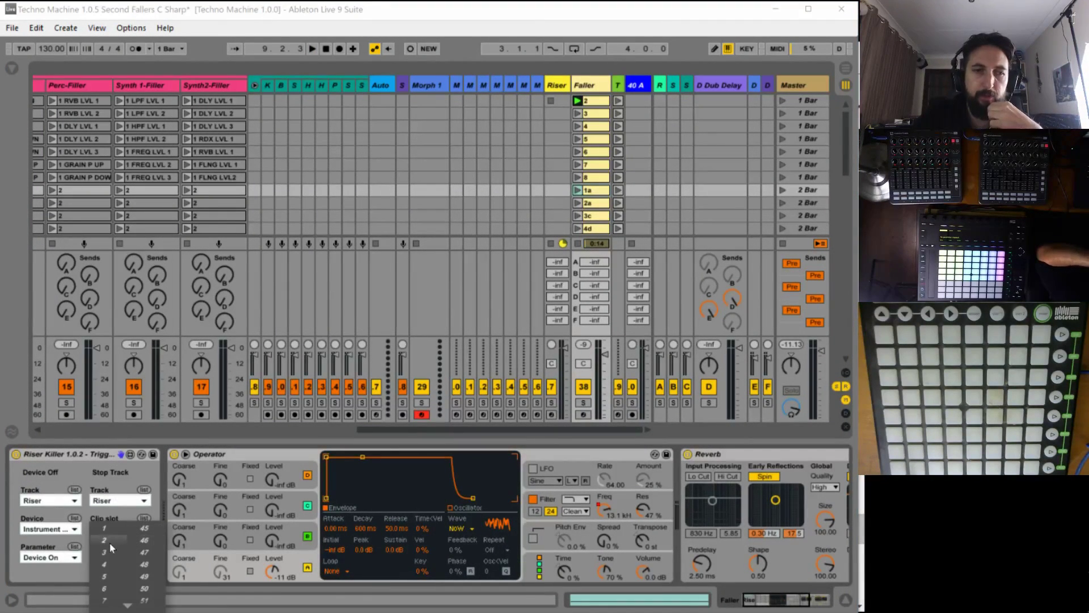
click(109, 542)
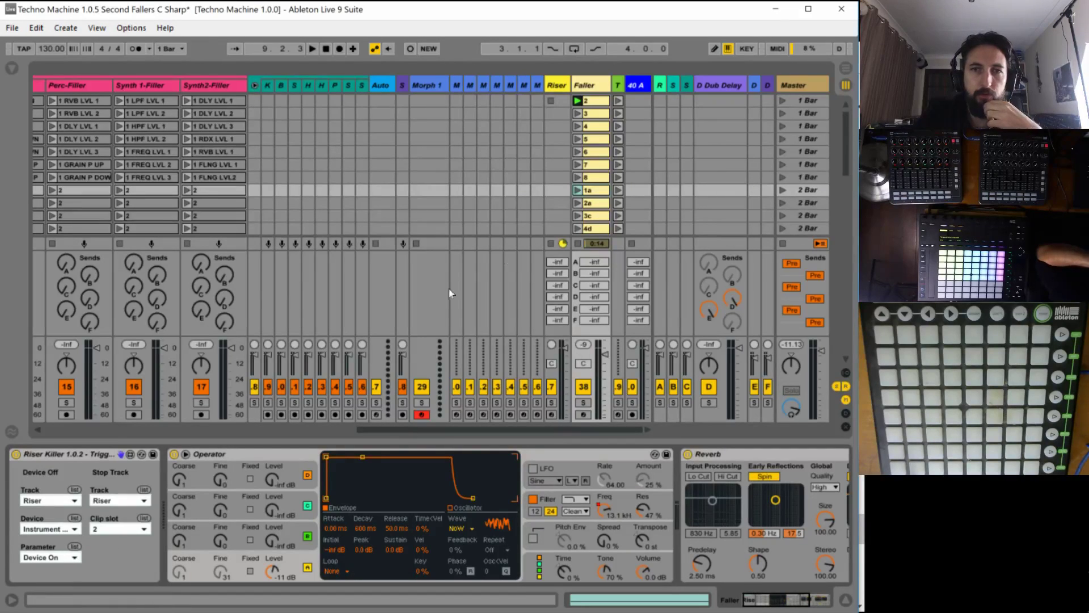
Show the Riser track's devices and test Riser Killer by playing the riser clip with Faller clip 1, ending with playback stopped.
scroll(571, 108, up, 1)
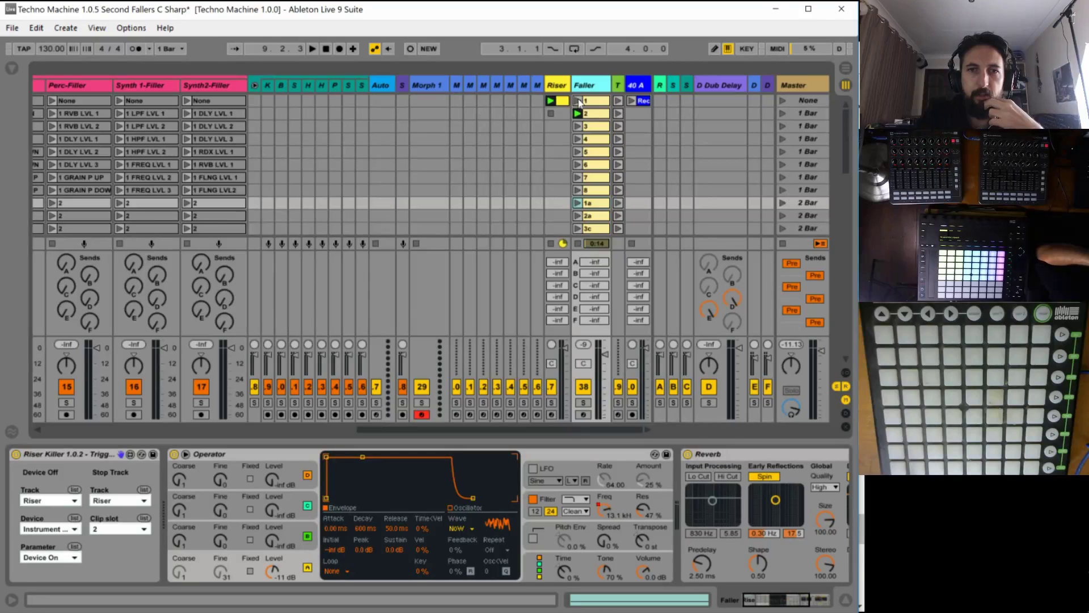
click(558, 86)
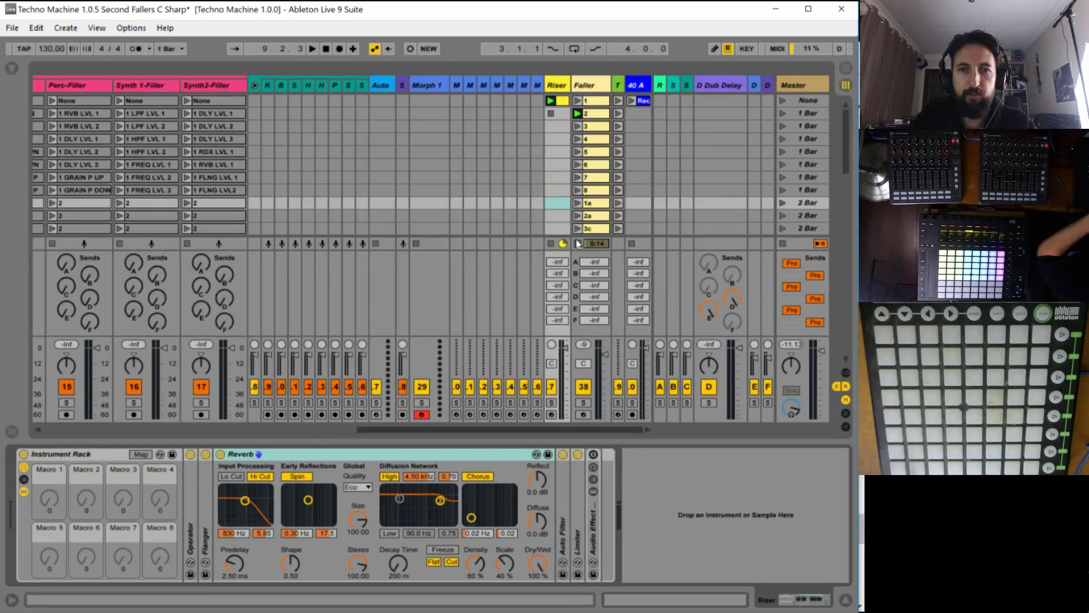
key(space)
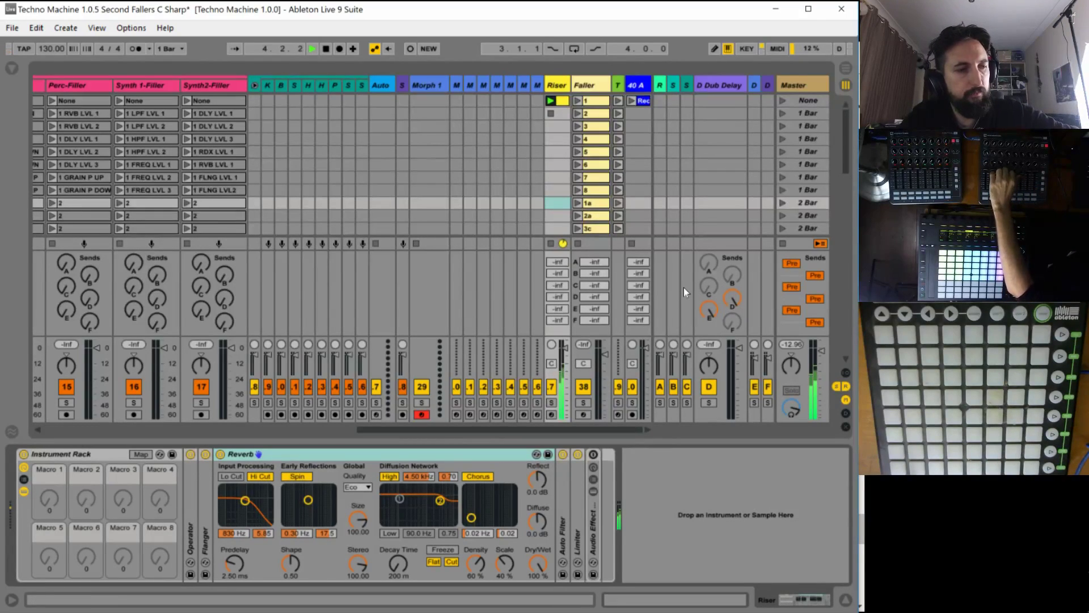
click(564, 100)
click(350, 397)
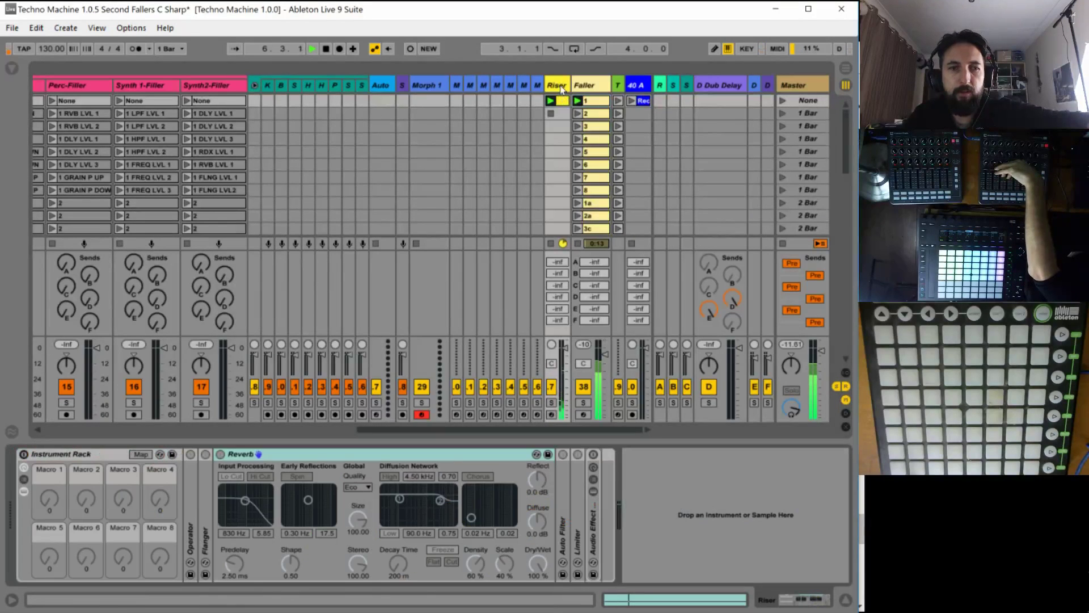
key(space)
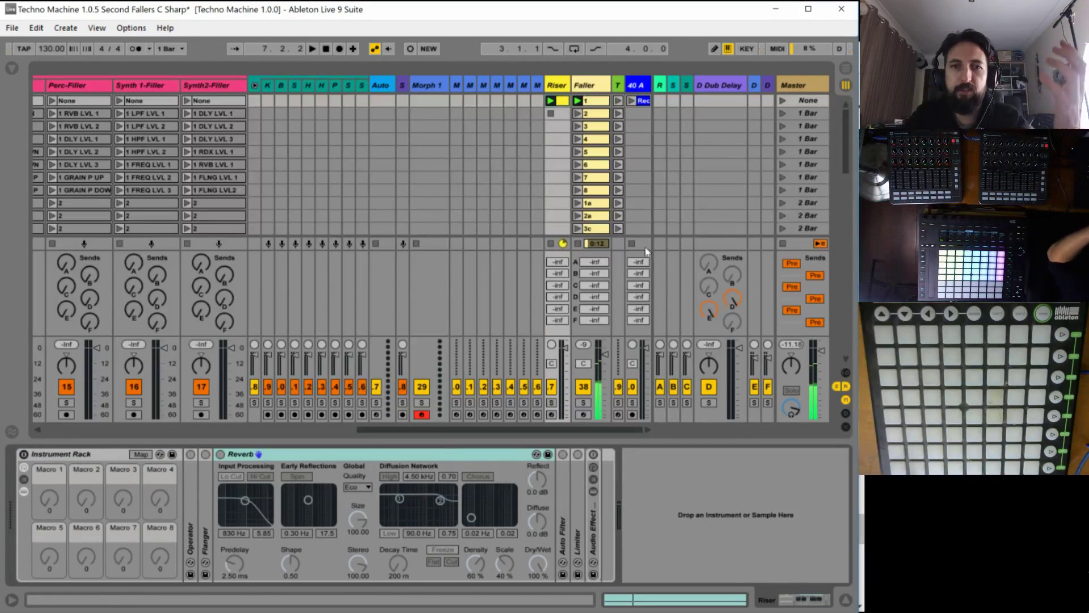
Stop the Faller track's clip, switch the Riser Instrument Rack back on, and test playback with Faller clip 1a.
click(579, 244)
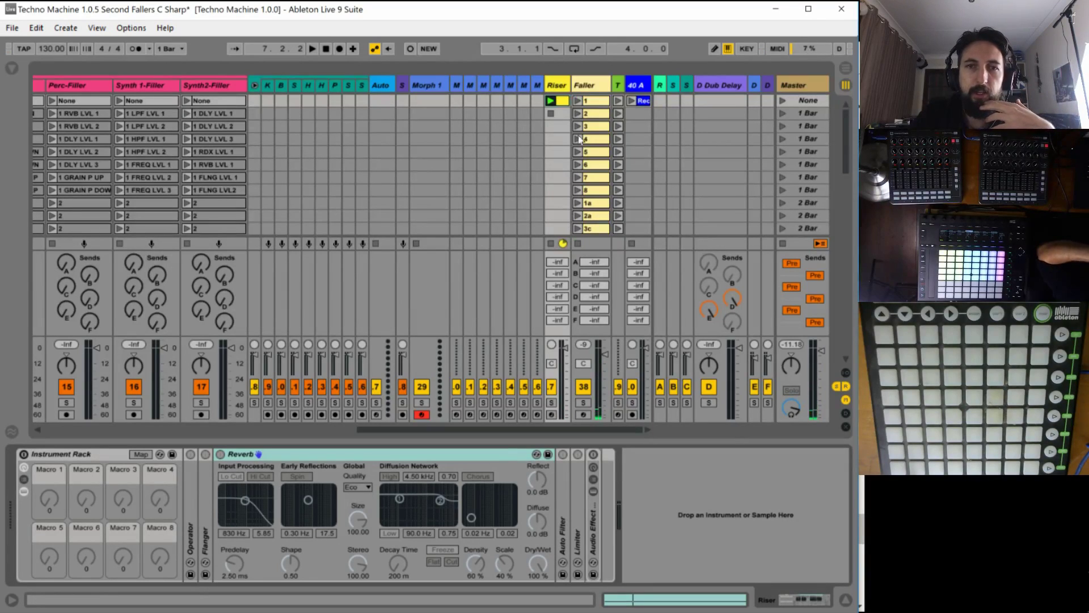
click(25, 454)
key(space)
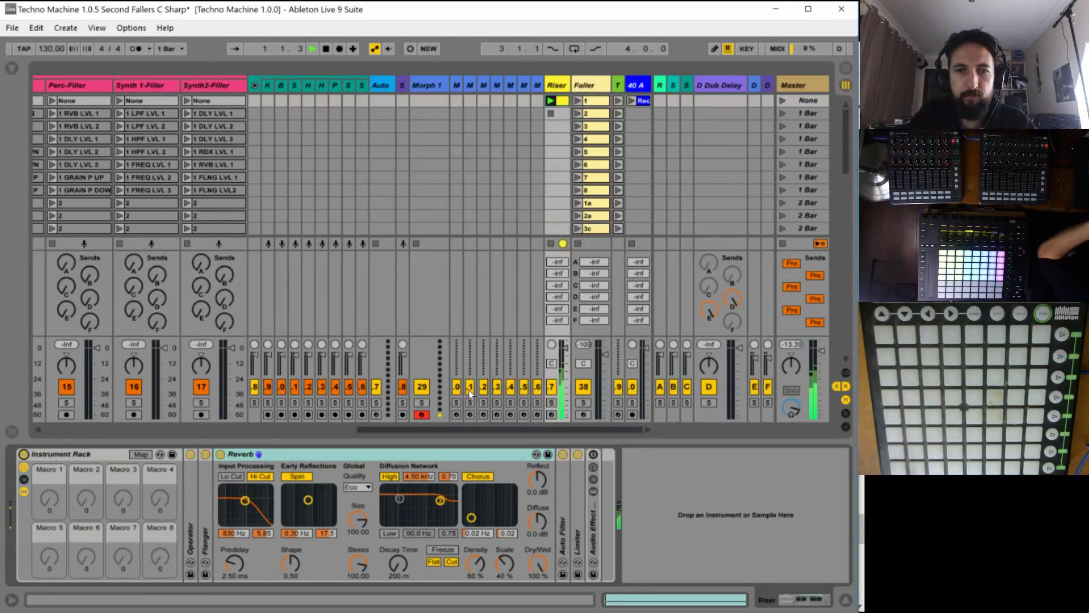
click(579, 204)
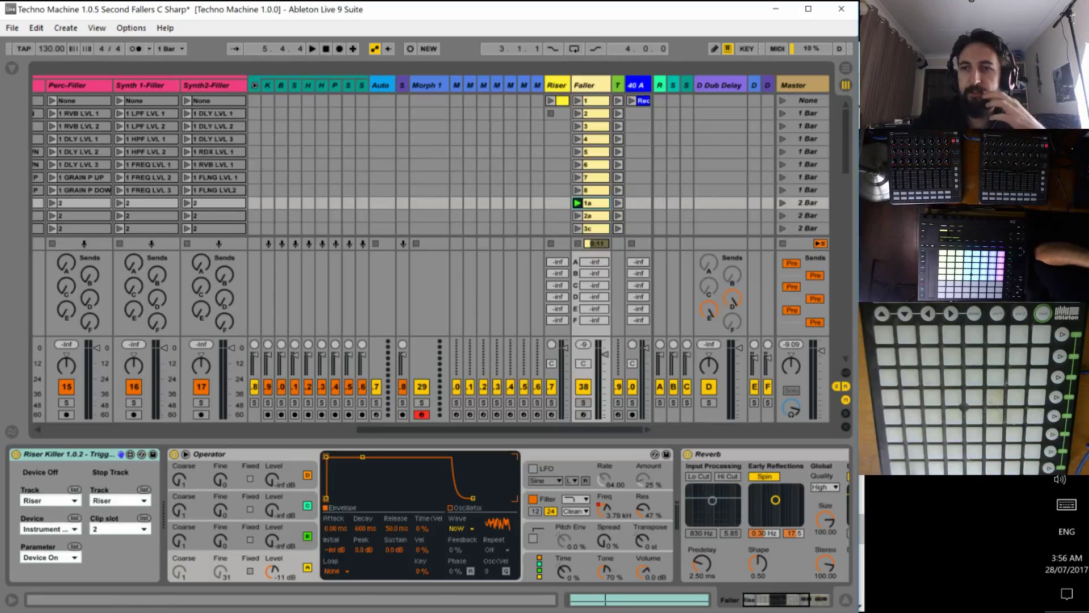
key(alt+Tab)
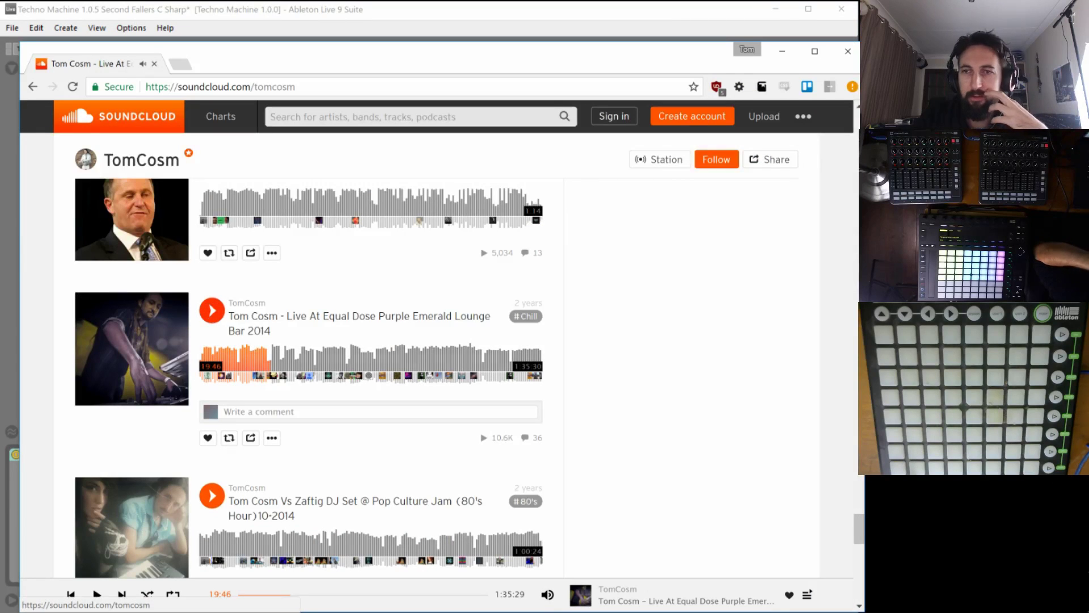
key(alt+Tab)
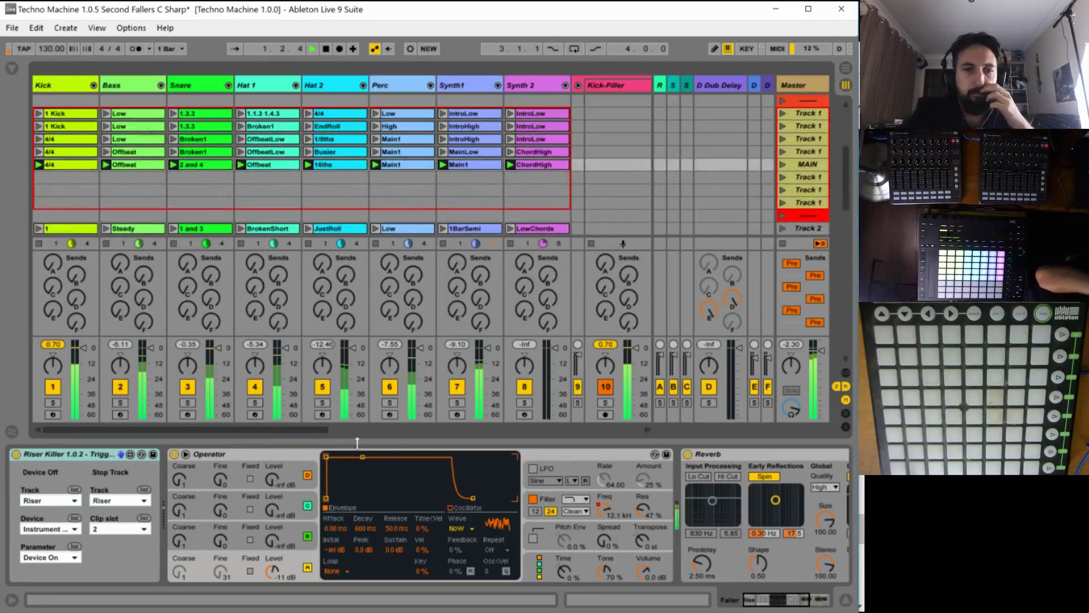
Show the Riser track's devices and launch the riser clip in its first slot.
scroll(307, 433, right, 2)
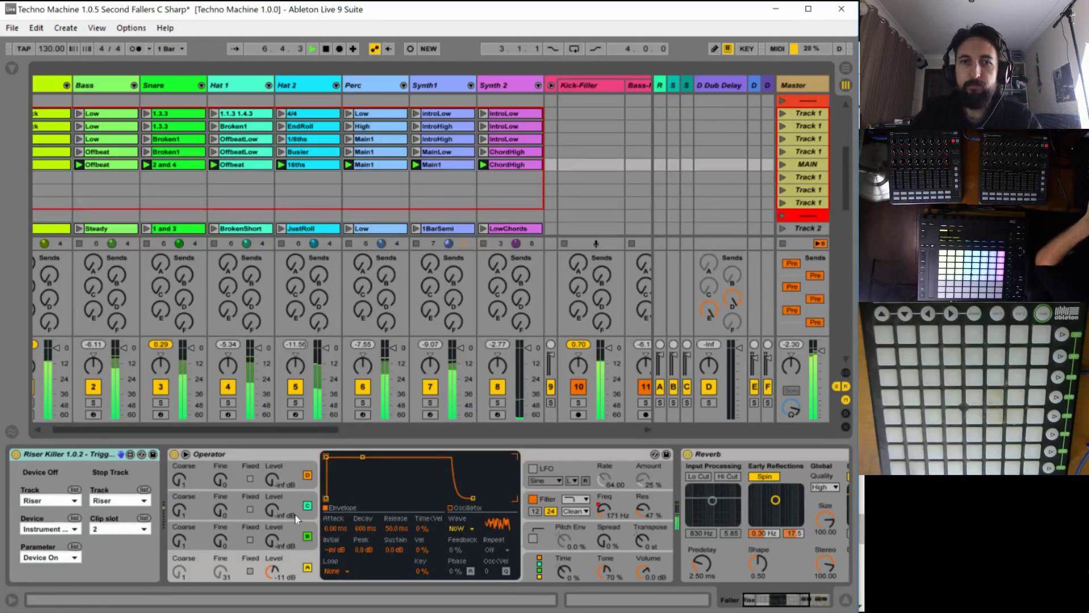
drag(304, 434, 608, 434)
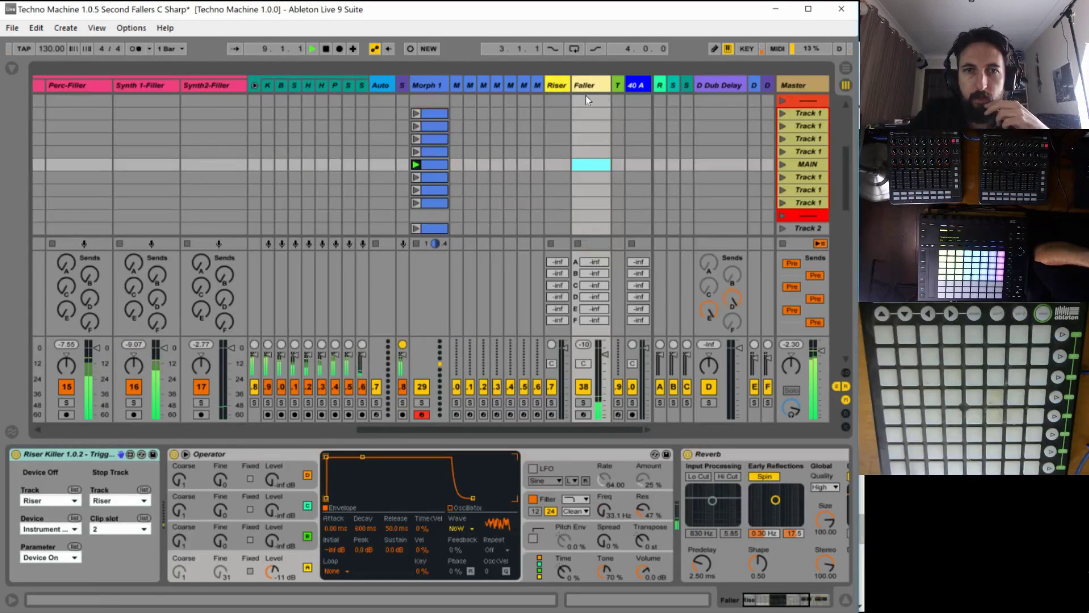
click(554, 86)
scroll(571, 148, up, 5)
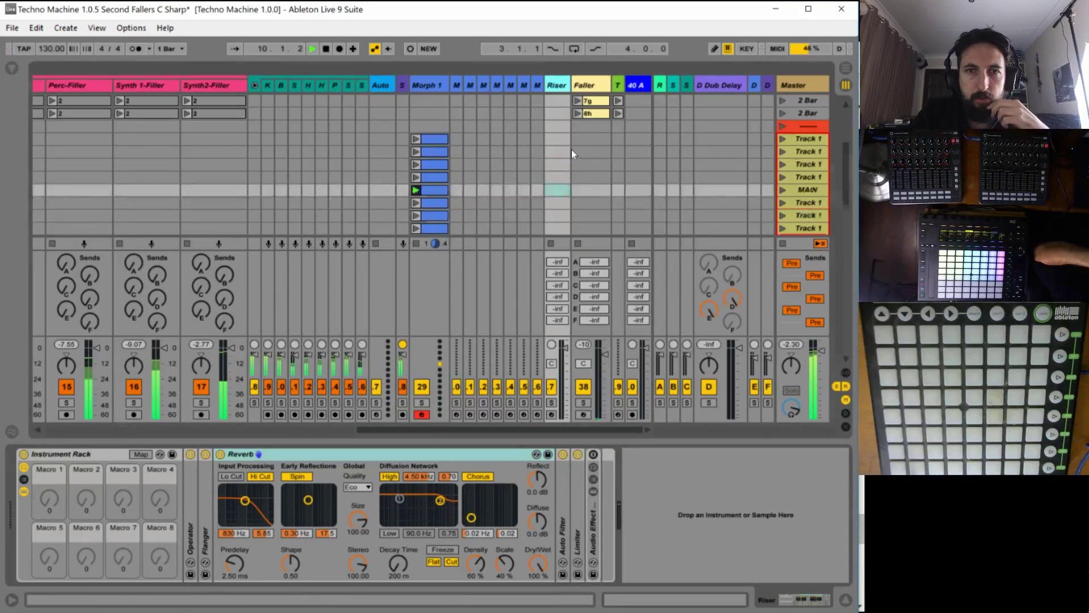
scroll(575, 141, up, 3)
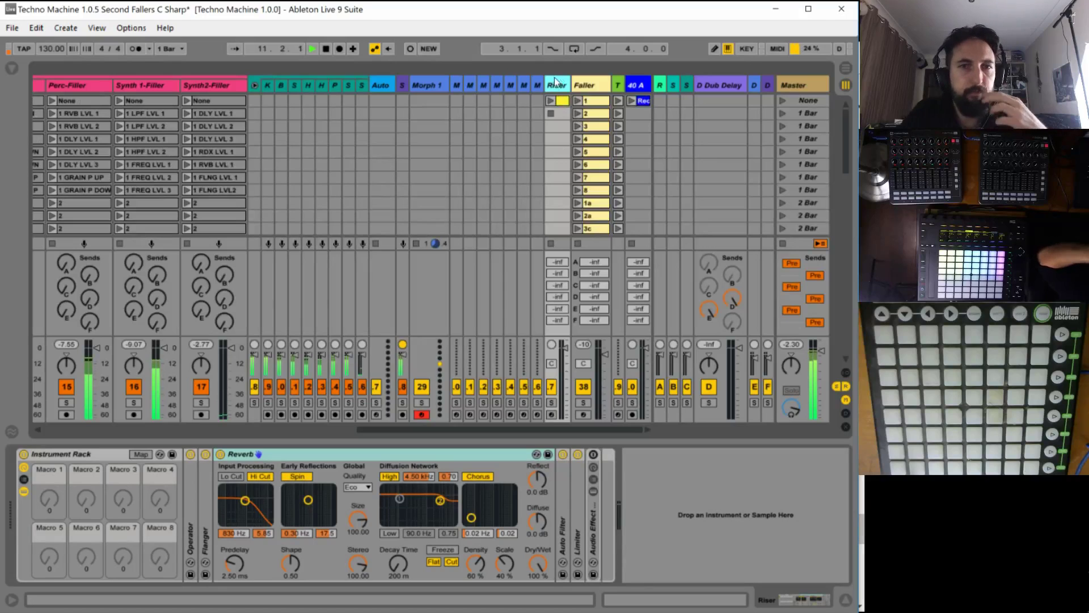
click(550, 101)
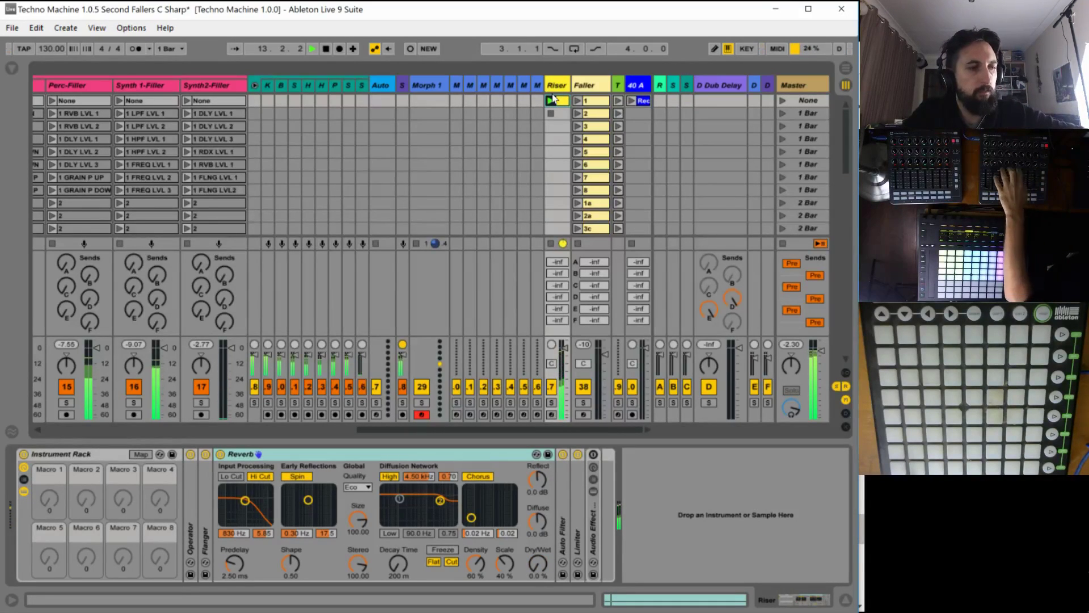
Try adding a Compressor with Sidechain enabled after the Riser track's Instrument Rack.
click(13, 66)
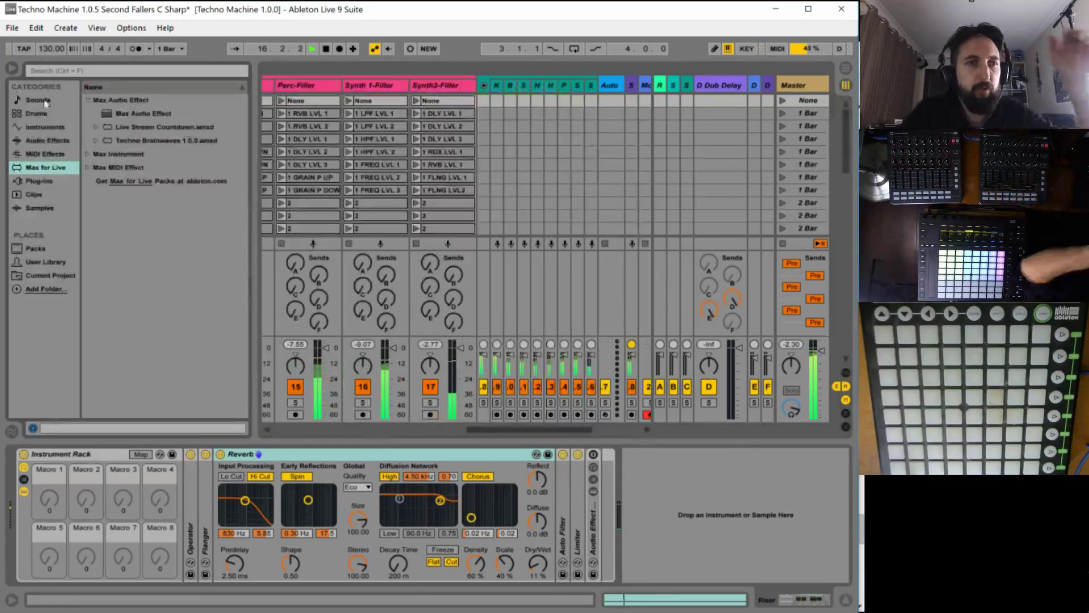
click(40, 140)
click(143, 195)
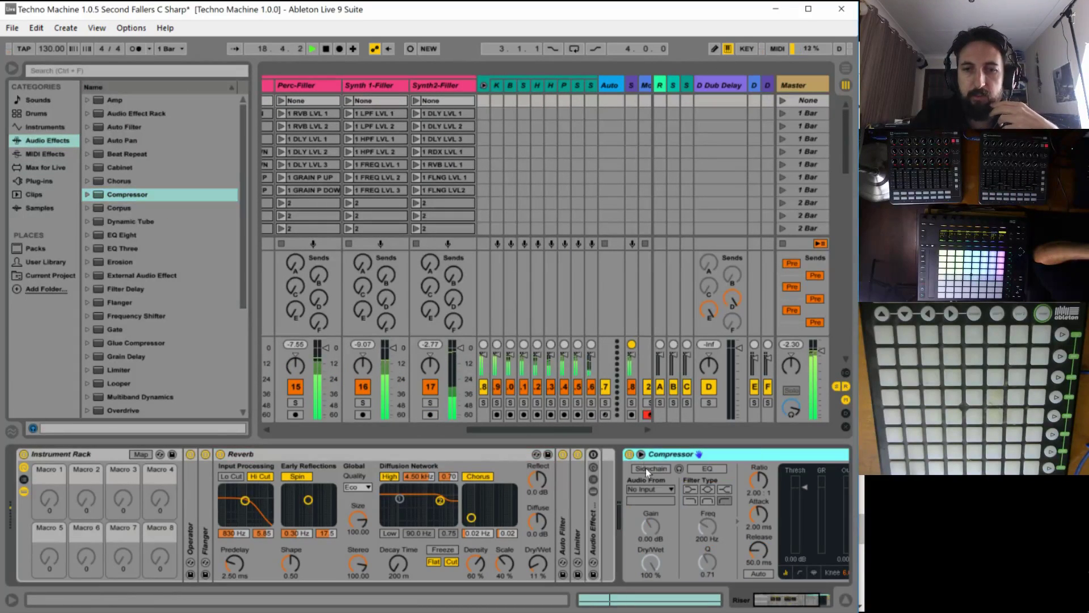
click(640, 454)
click(647, 467)
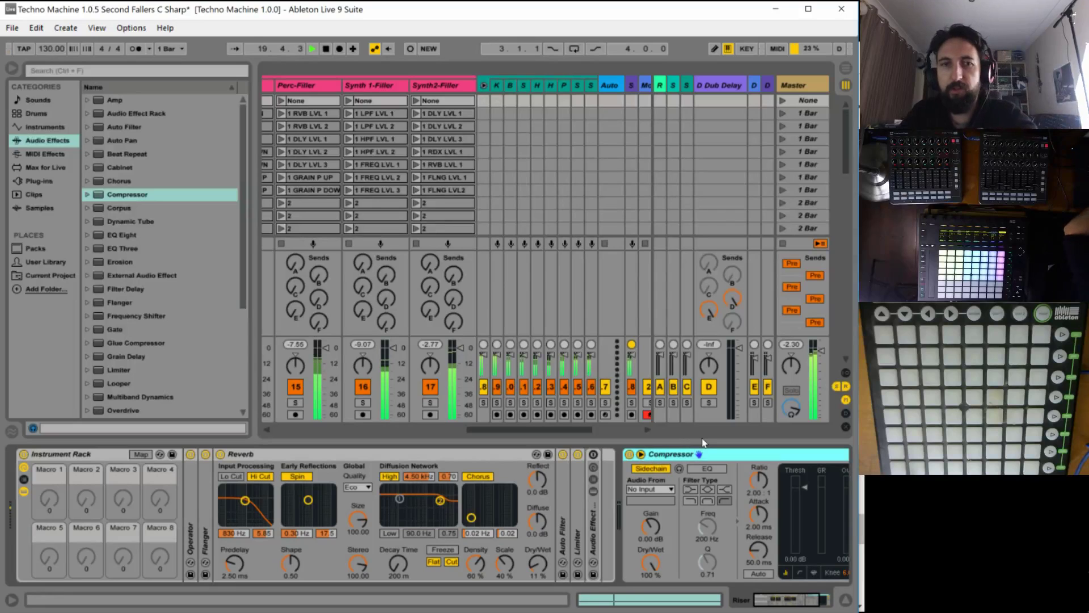
Show the track routing section and send the Riser track's audio output to the Side Chain track.
click(631, 85)
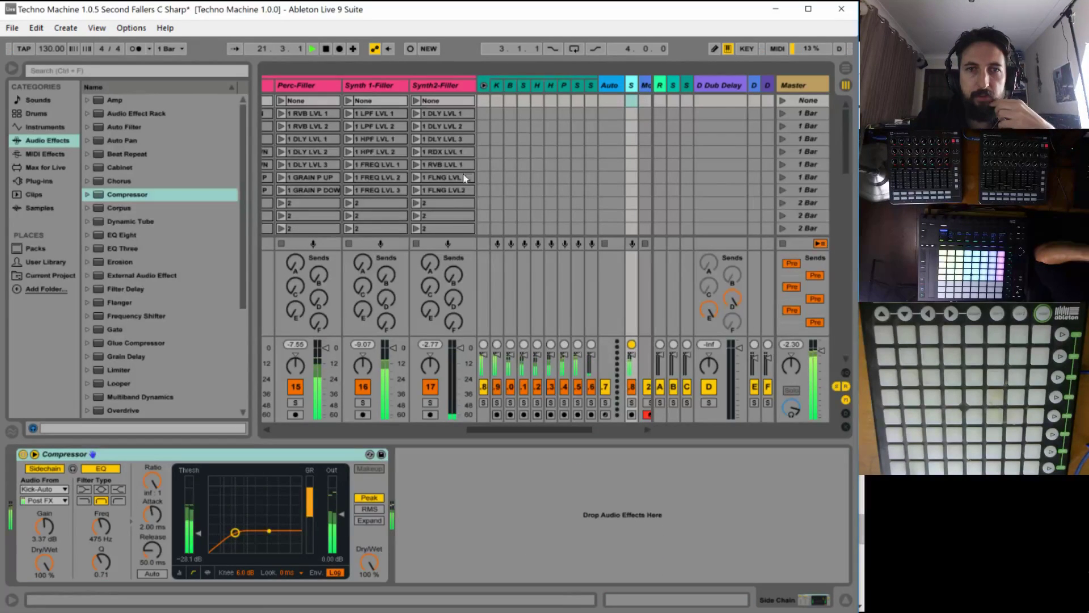
scroll(463, 174, right, 5)
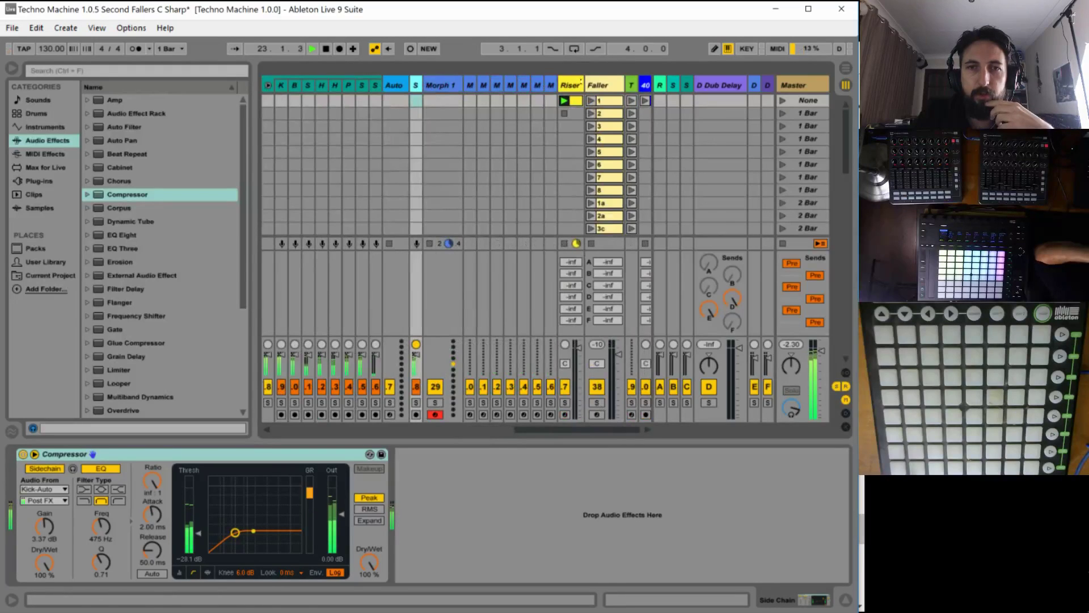
click(560, 147)
click(844, 373)
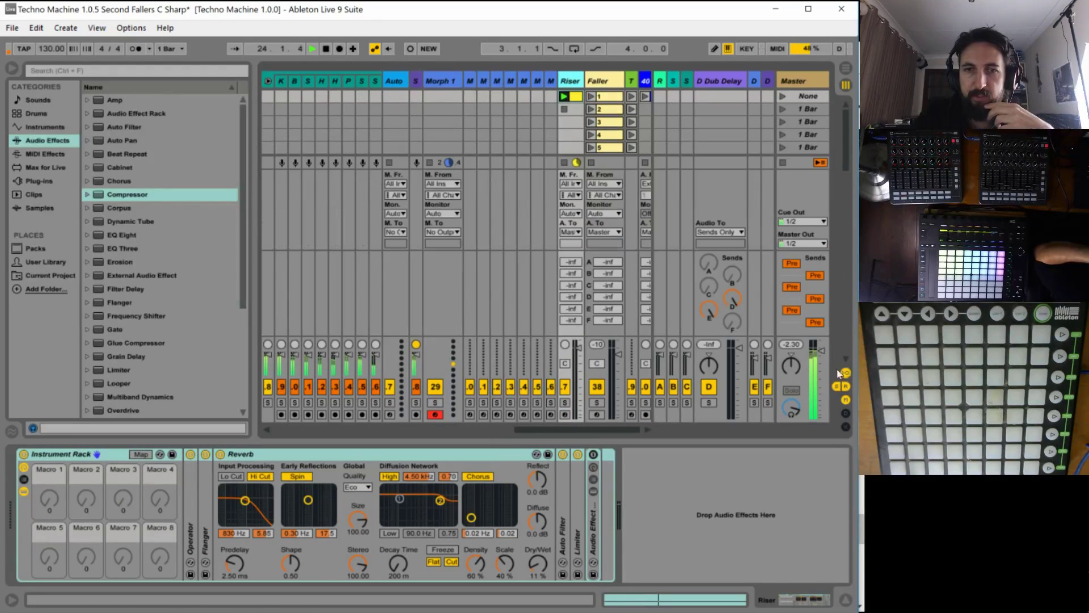
click(572, 232)
click(574, 453)
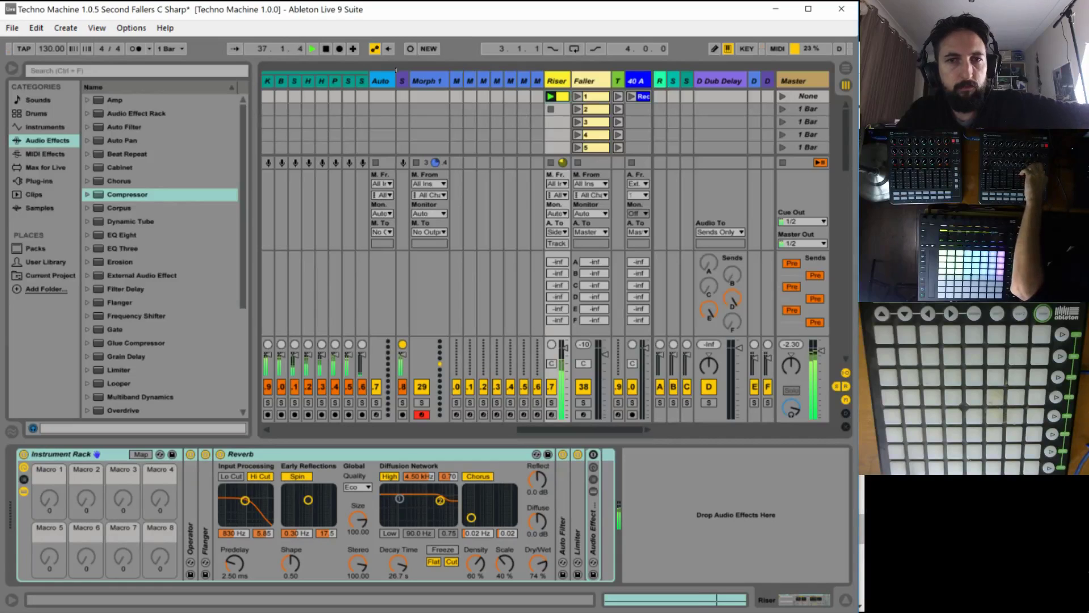
Test Riser Killer by launching Faller clip 1a over the riser, and relaunch the riser clip.
scroll(601, 133, down, 3)
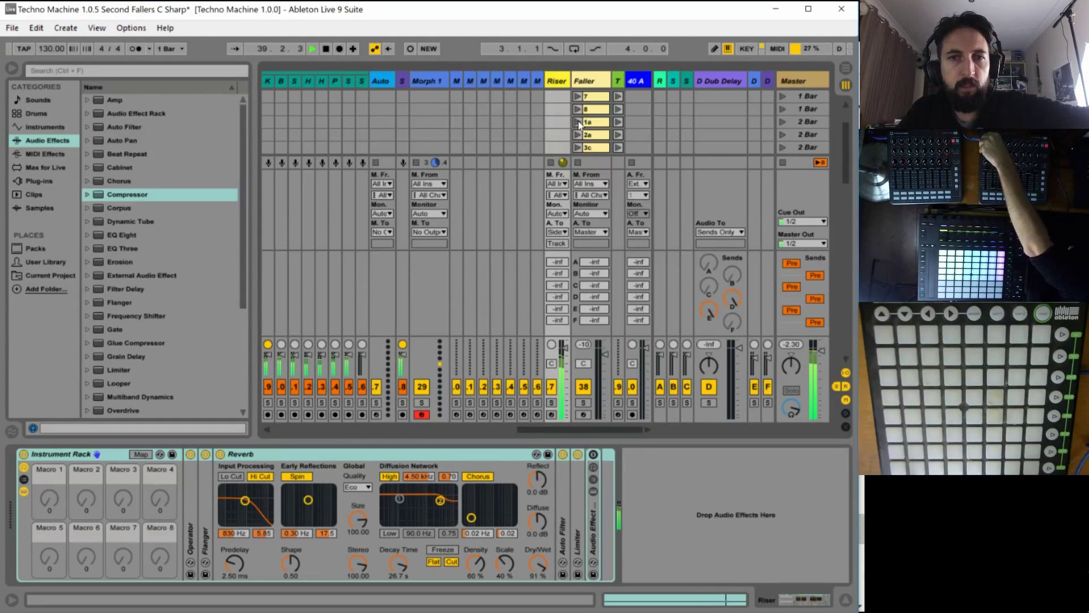
click(577, 123)
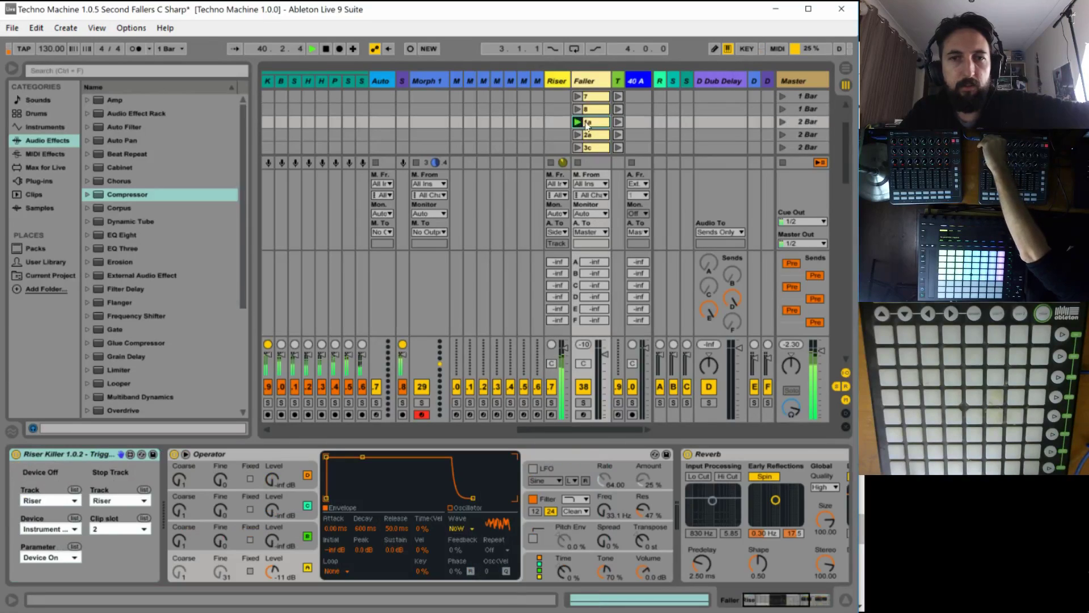
scroll(596, 122, up, 3)
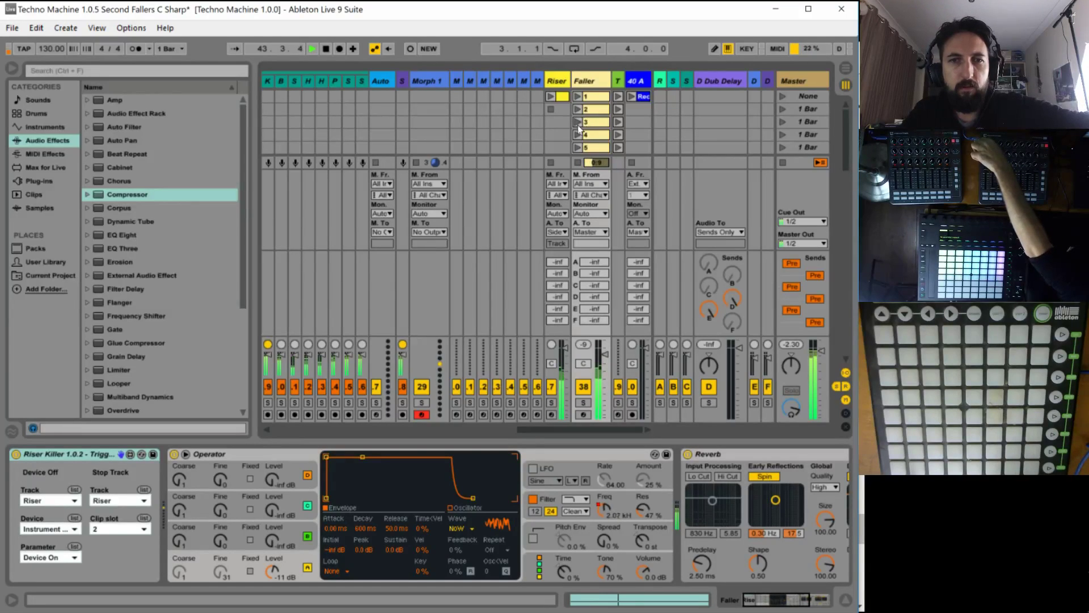
click(550, 96)
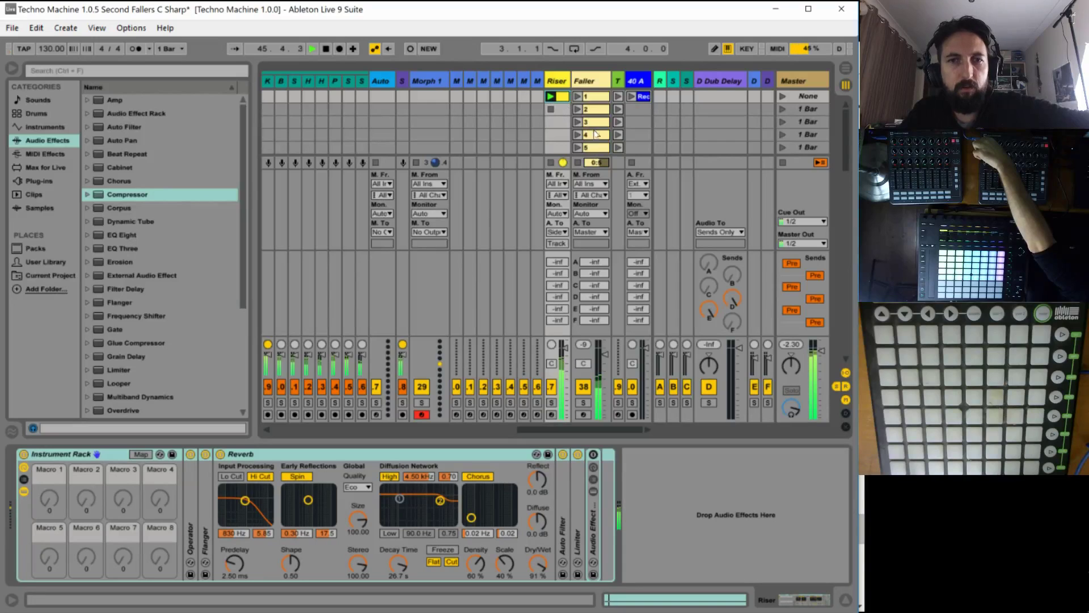
Repeat the test by launching Faller clip 1a while the riser plays, and stop playback.
scroll(587, 141, down, 2)
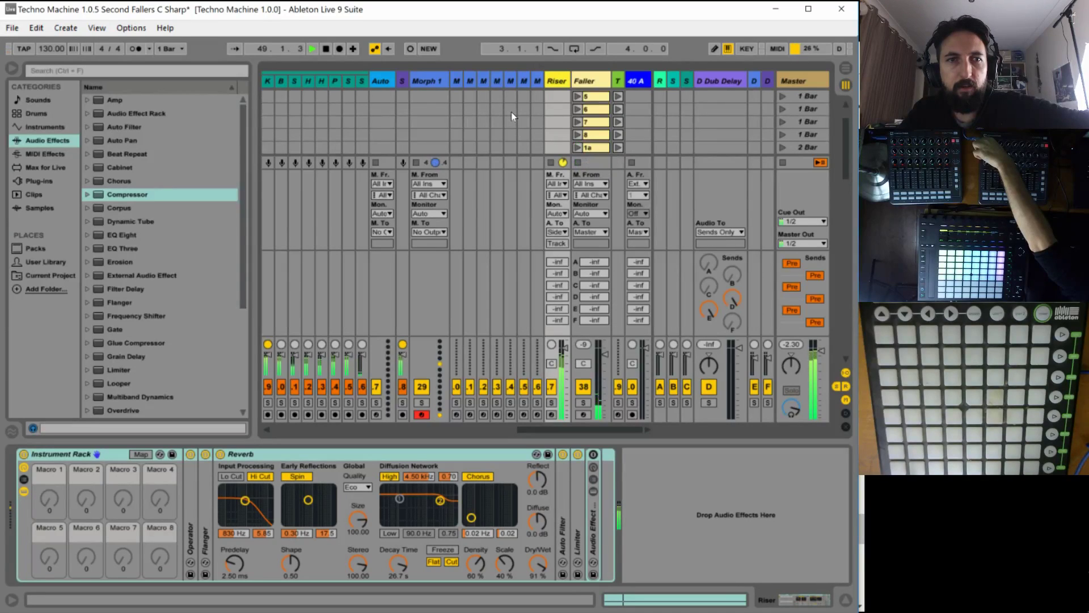
scroll(512, 111, up, 4)
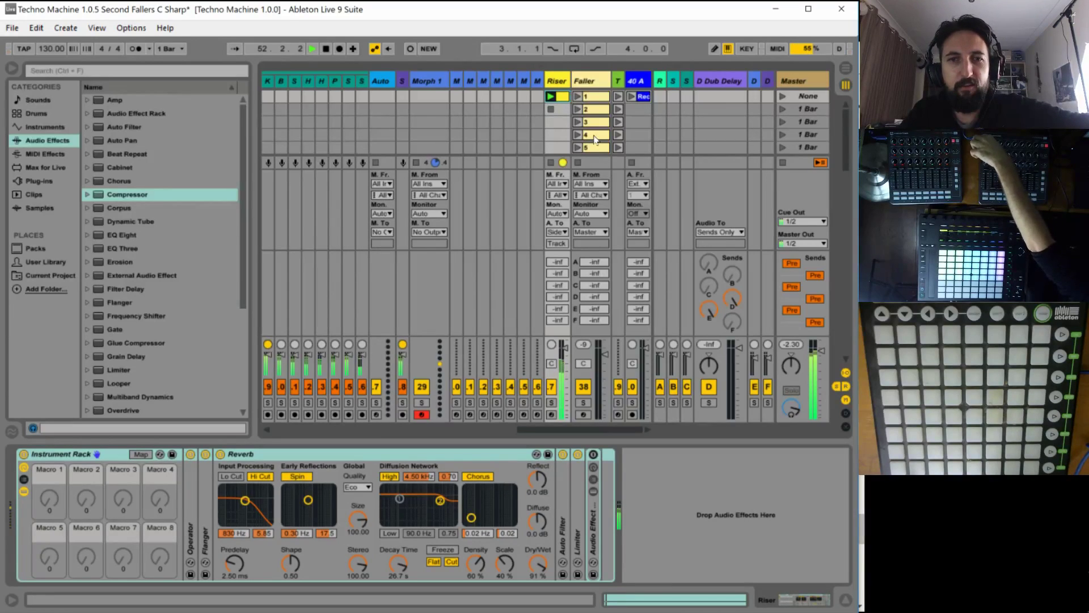
scroll(594, 140, down, 4)
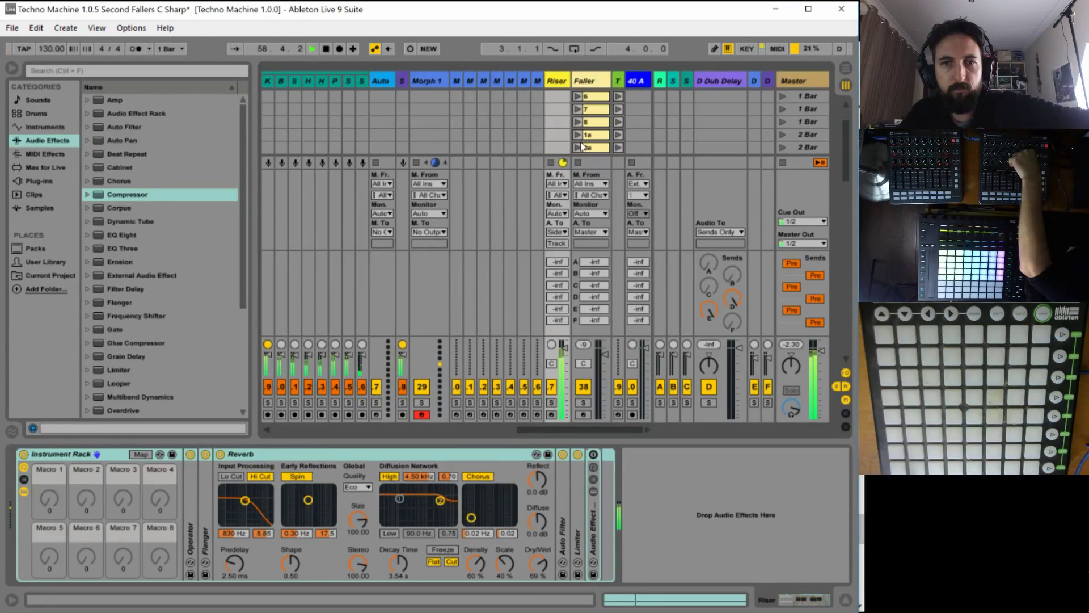
click(576, 135)
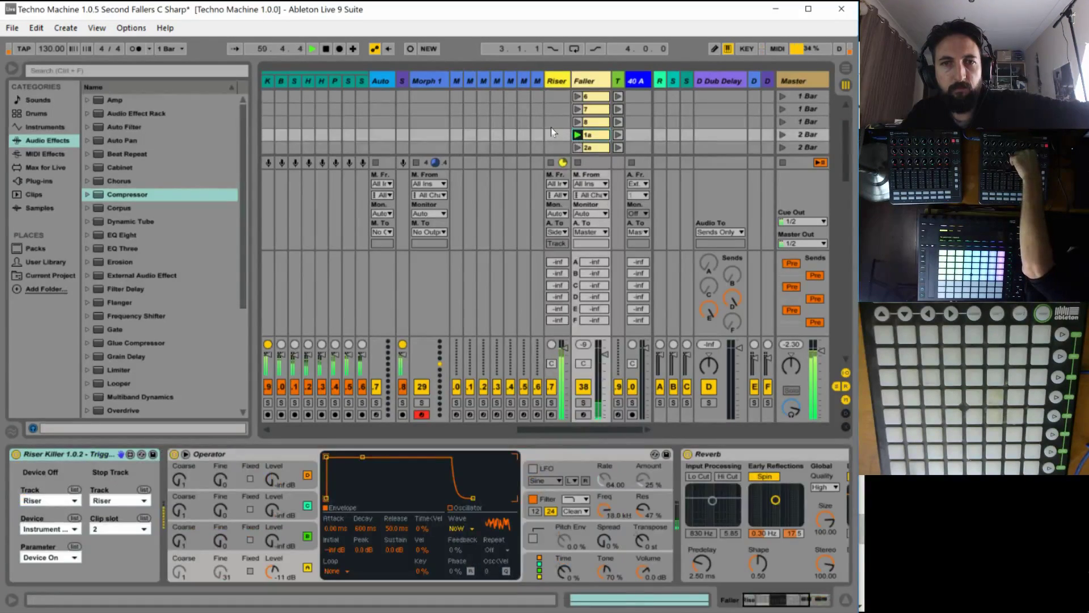
scroll(553, 128, up, 2)
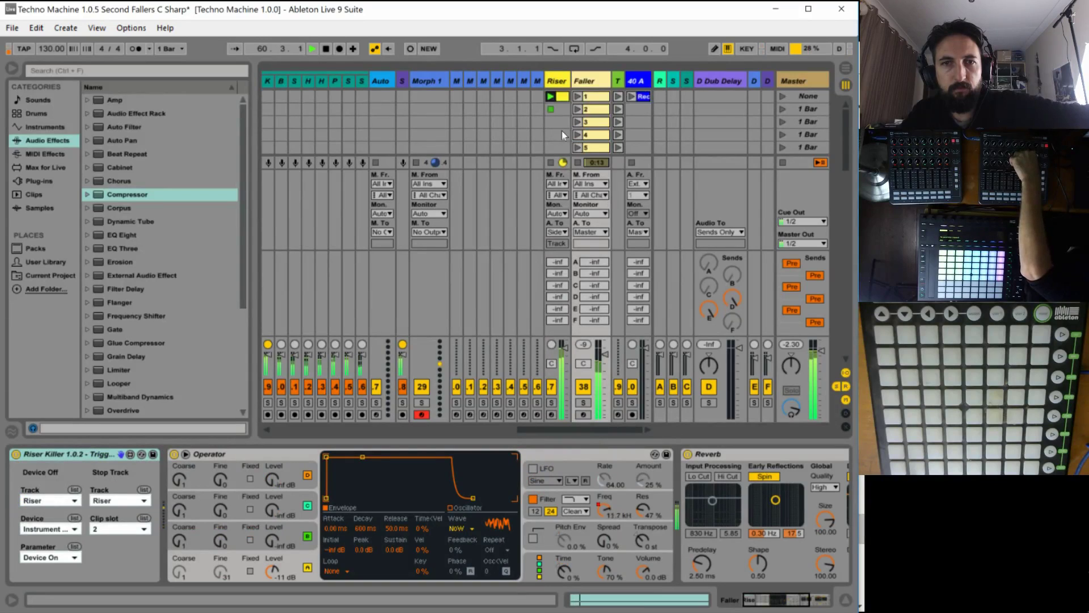
click(326, 50)
Insert an empty MIDI clip in the Riser track's second slot.
scroll(603, 115, down, 3)
click(603, 119)
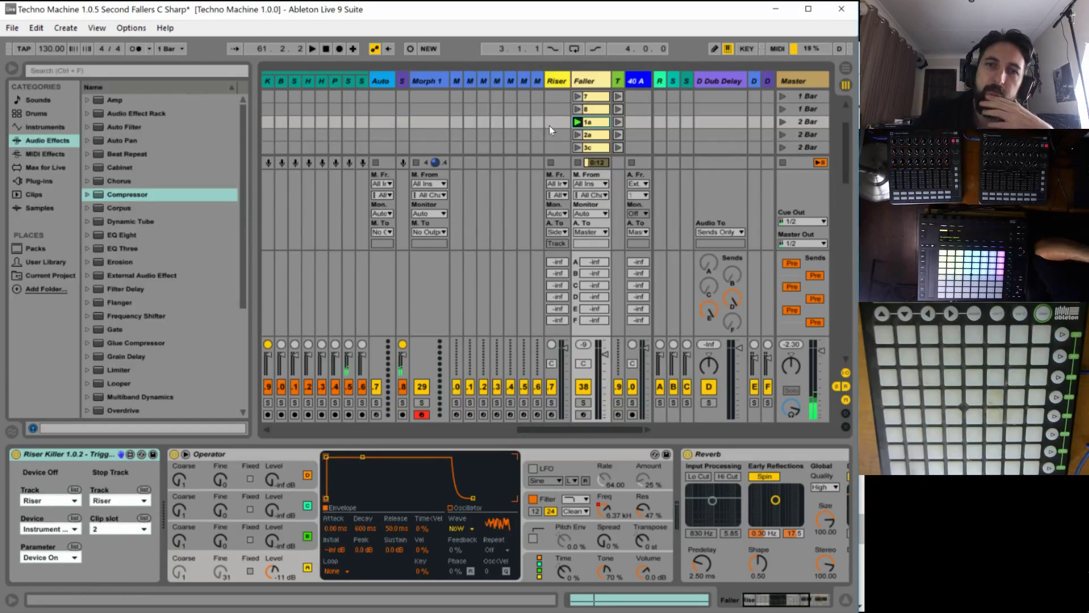
scroll(550, 128, up, 3)
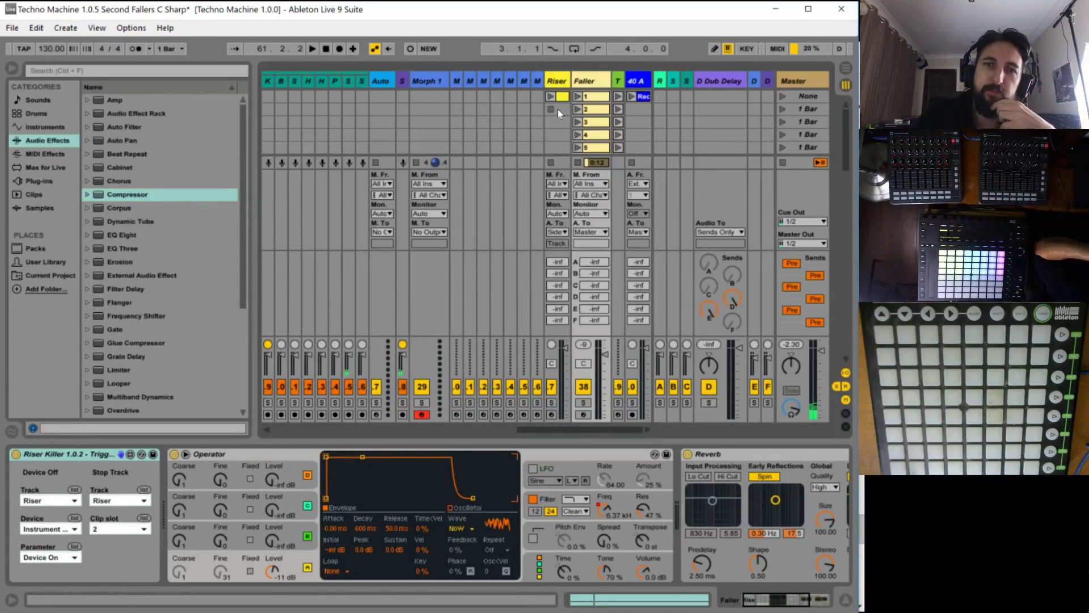
click(557, 109)
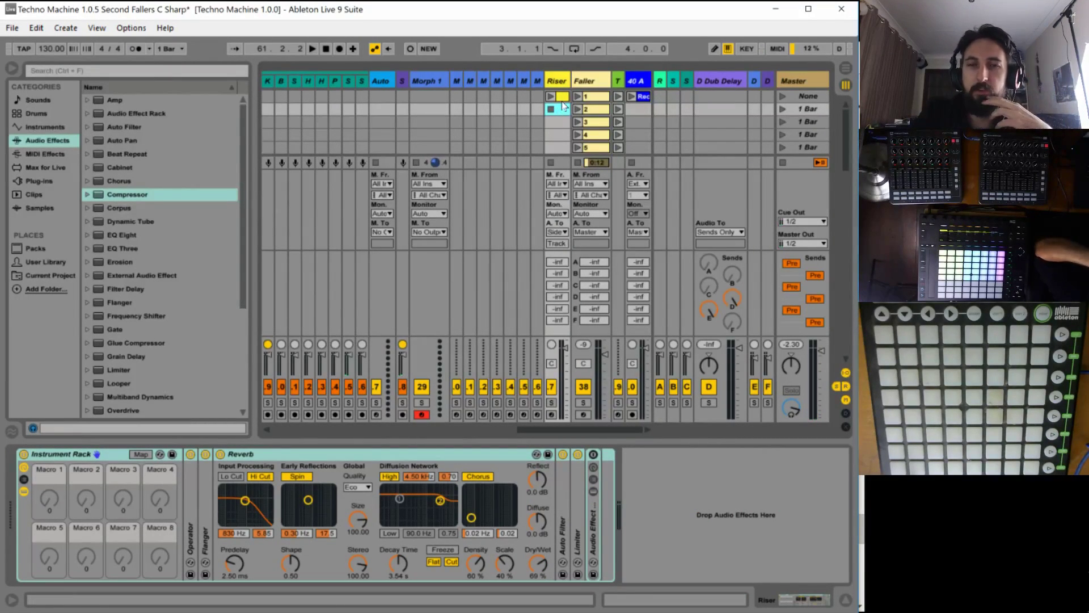
right_click(561, 110)
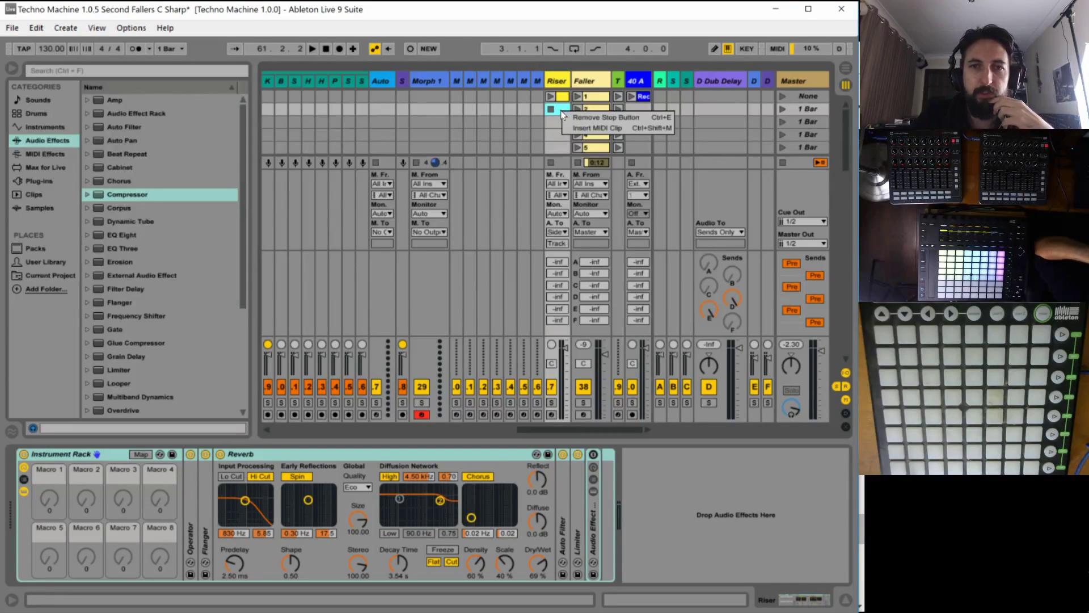
key(Escape)
click(557, 97)
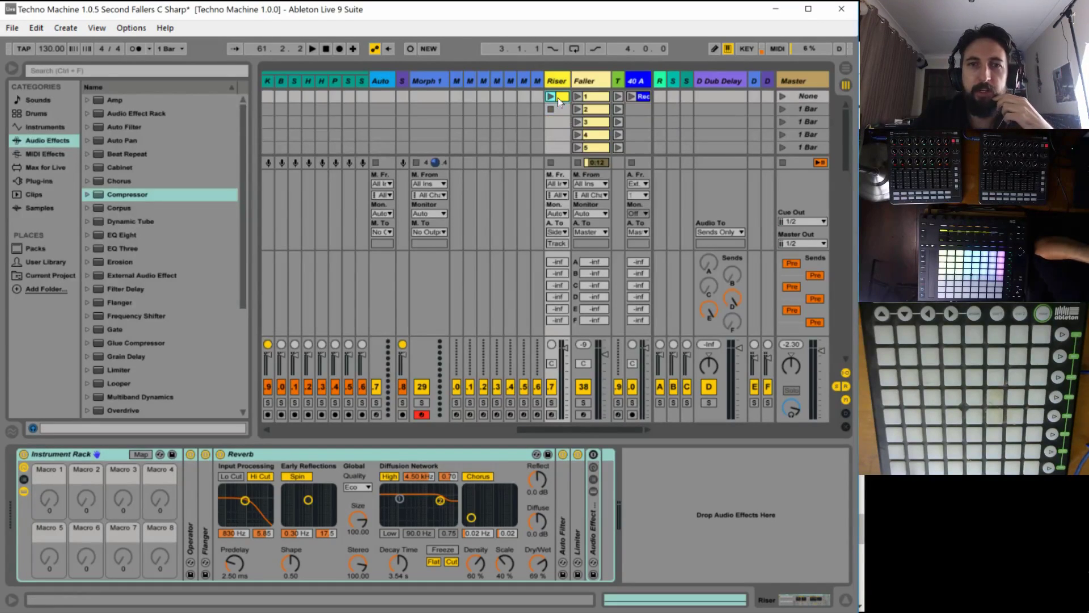
double_click(560, 110)
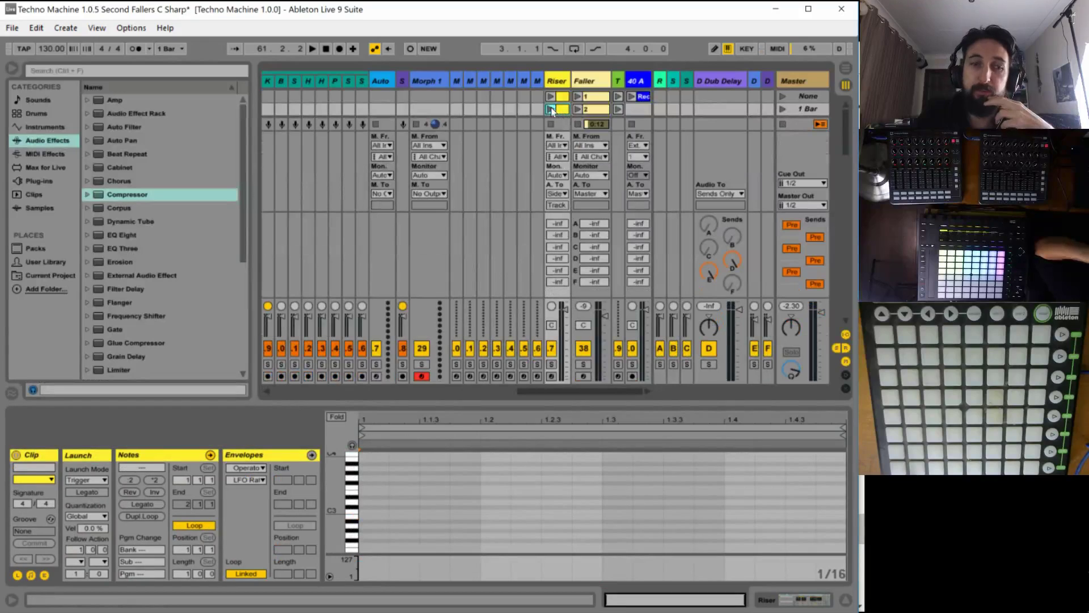
Set the launch quantization of the Riser track's second clip to None.
click(550, 109)
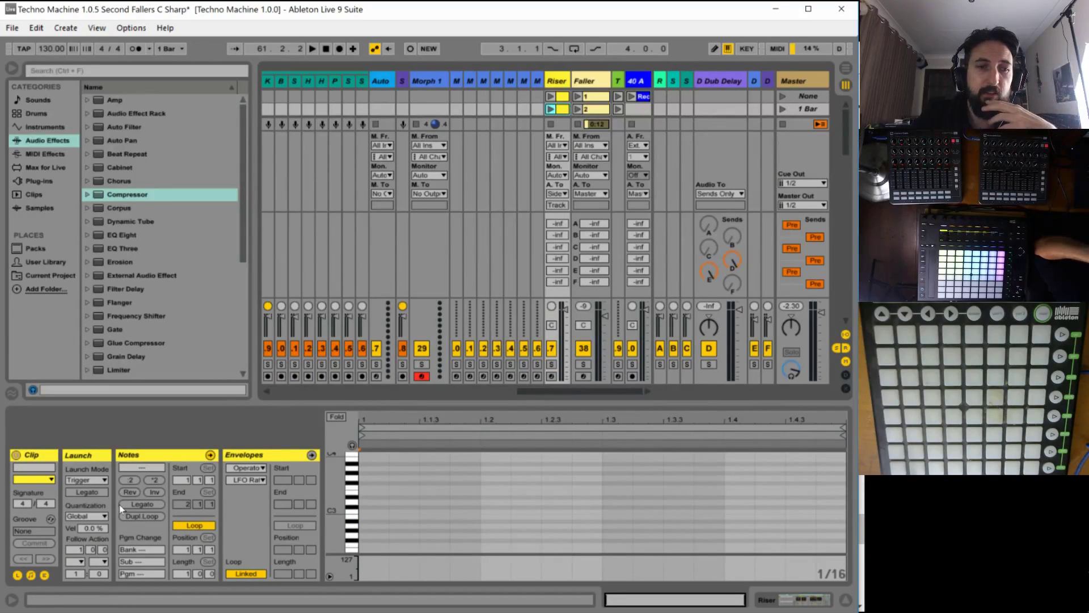
click(98, 515)
click(102, 370)
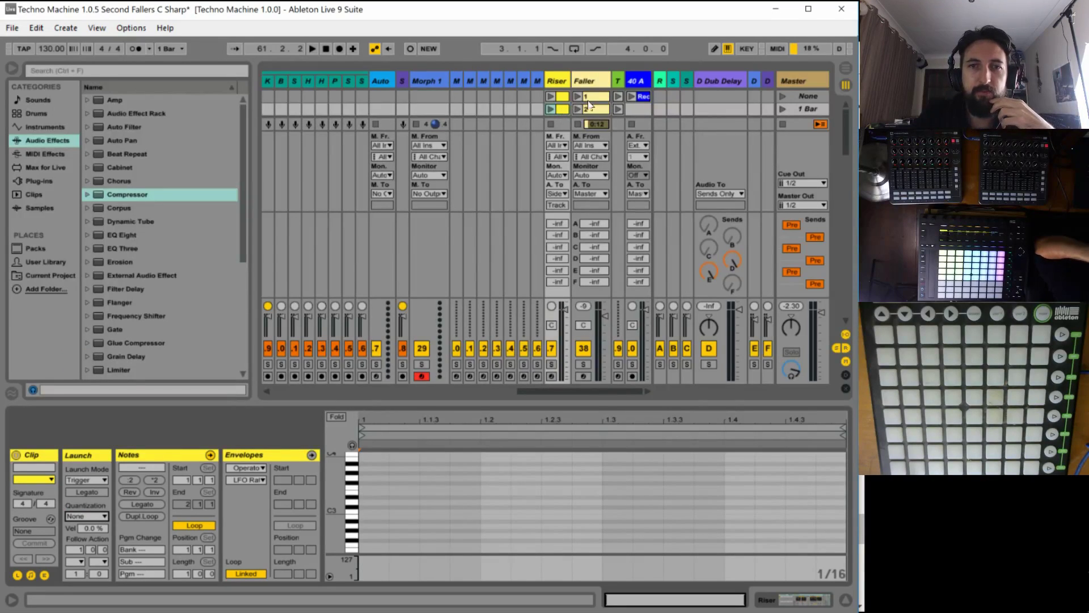
Start playback, launch the riser clip, hide the track routing section, and trigger Faller clip 1a to test the empty clip.
scroll(590, 105, down, 2)
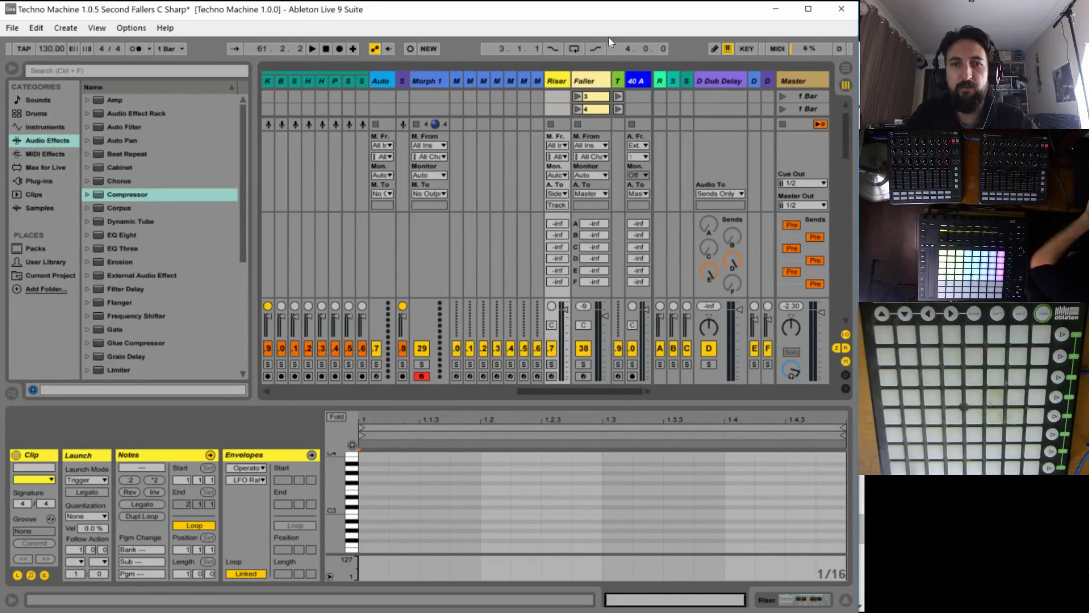
key(space)
scroll(601, 113, up, 2)
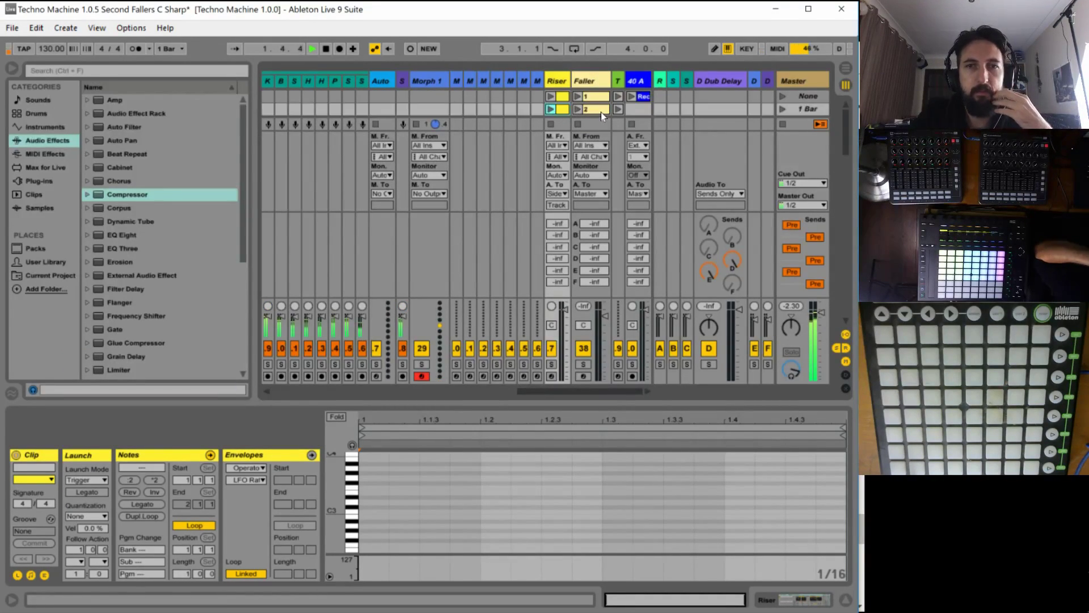
click(549, 97)
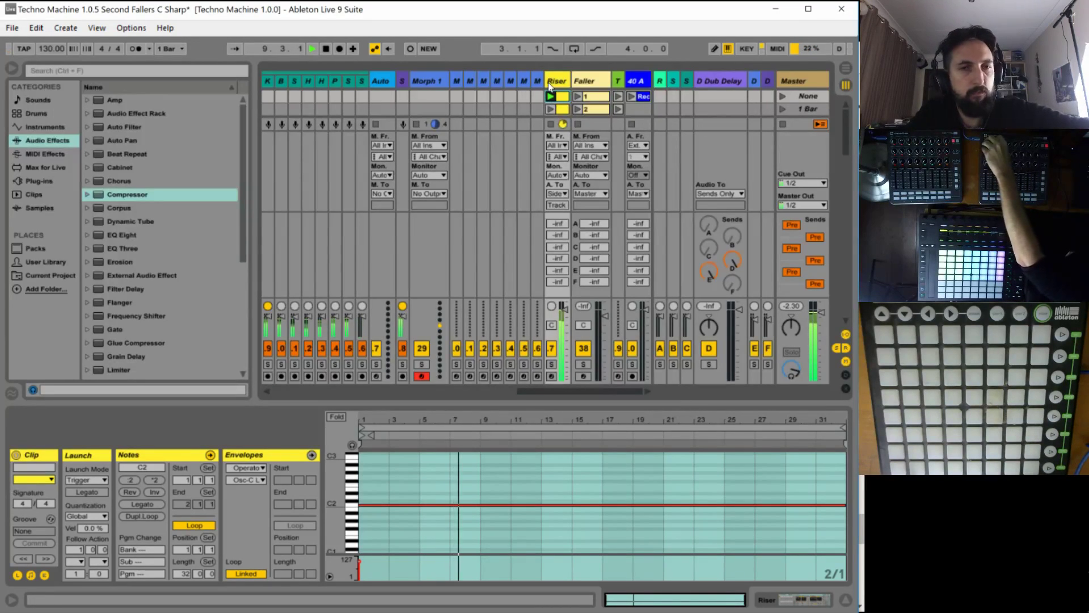
scroll(583, 110, down, 2)
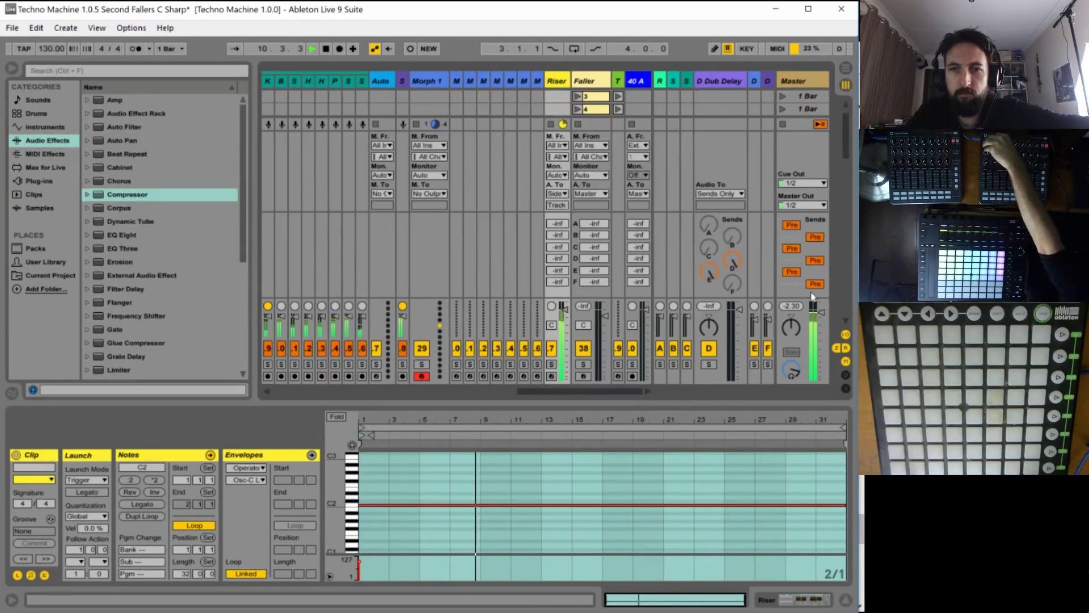
key(ctrl+alt+i)
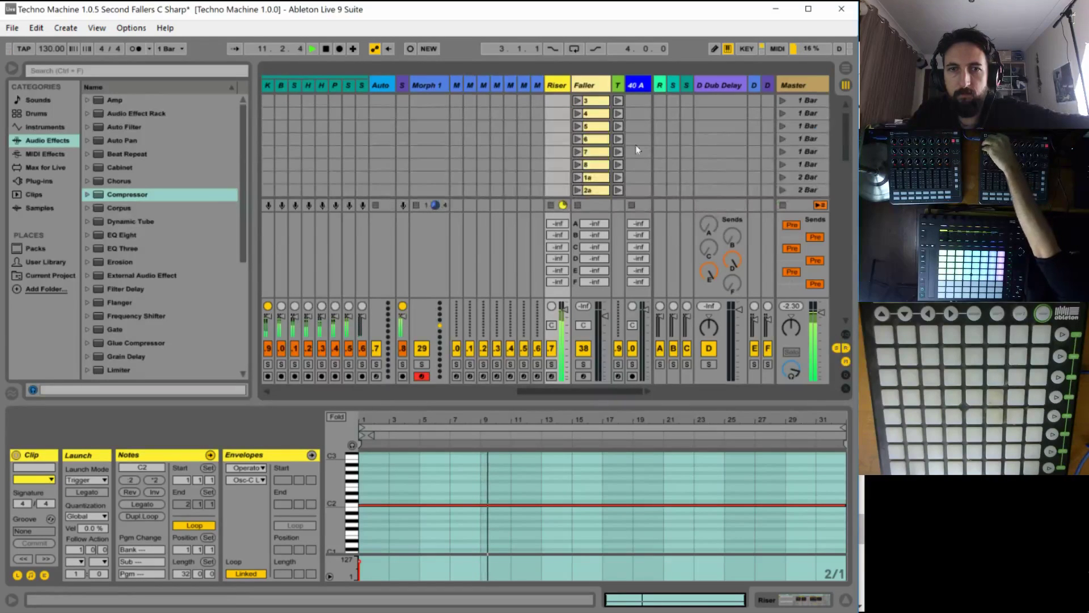
click(576, 179)
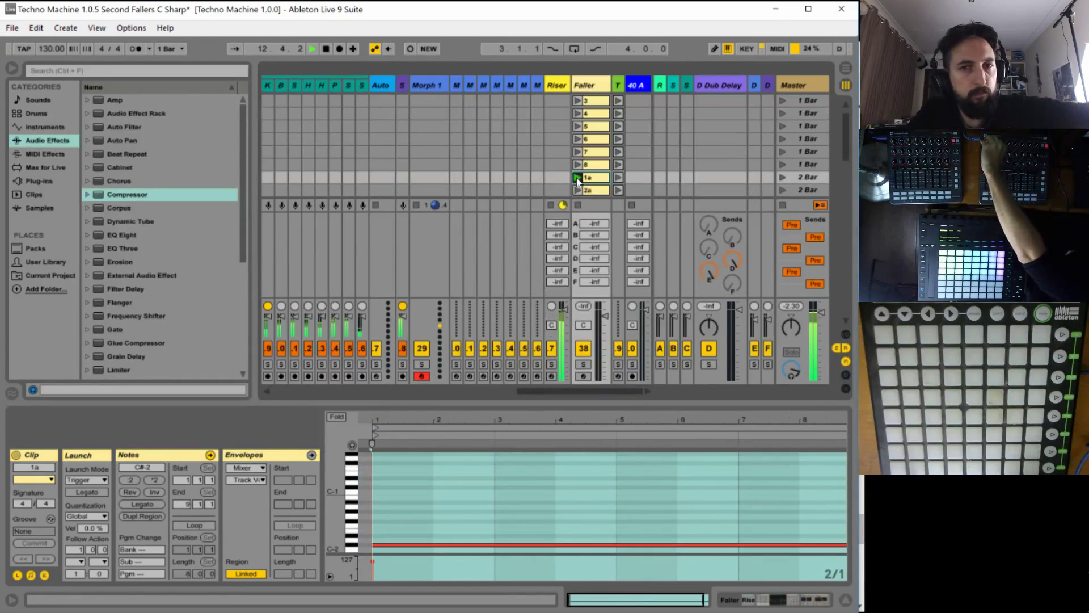
Hide the mixer's sends section, then turn off looping and set the end to 1.1.2 for the Riser track's second clip.
scroll(576, 159, up, 2)
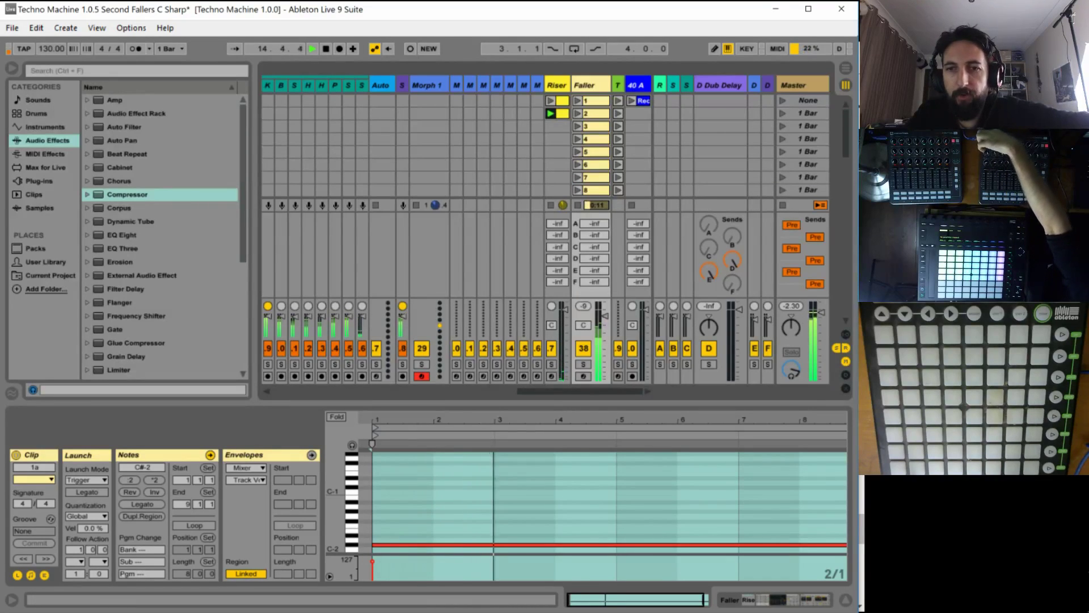
click(837, 347)
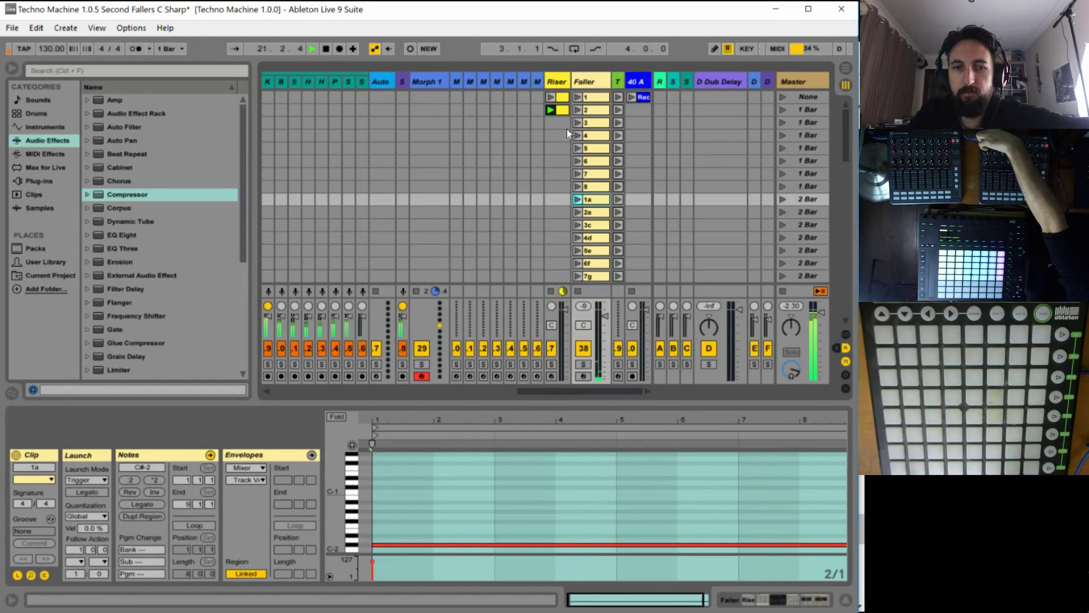
click(560, 110)
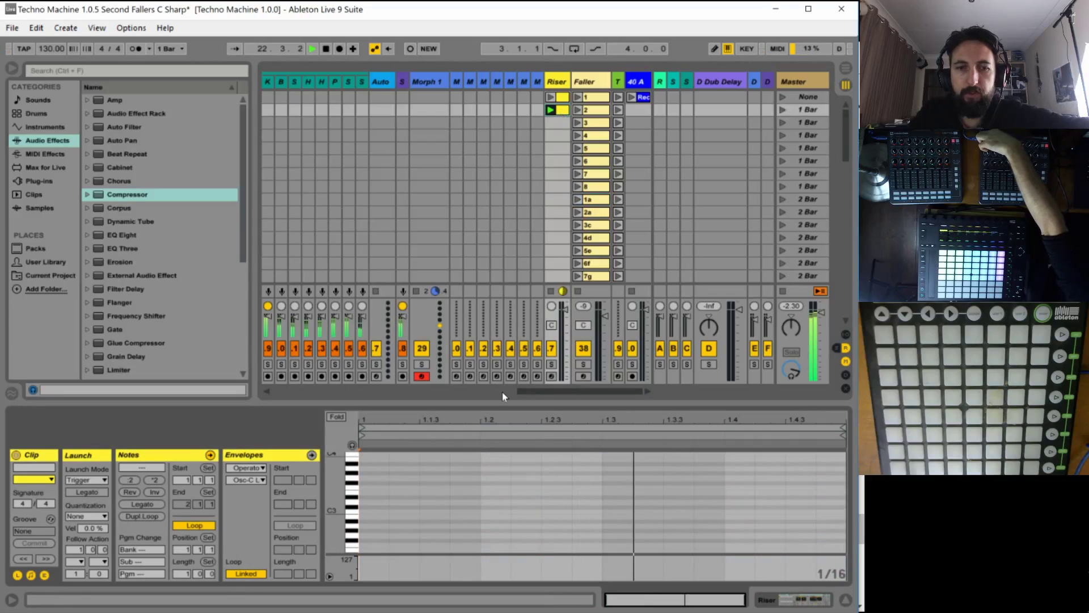
click(193, 525)
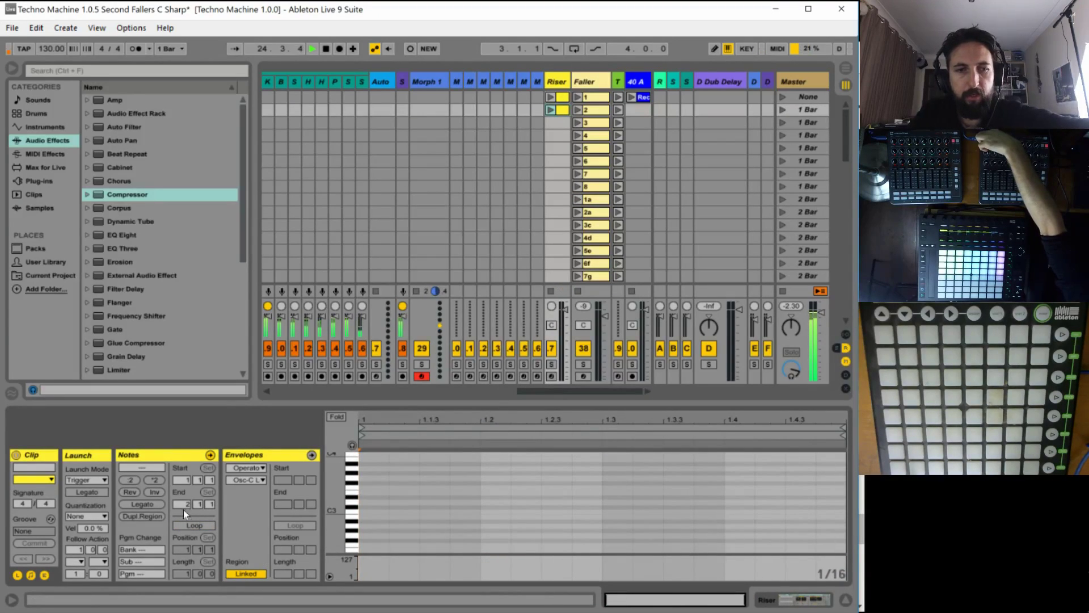
drag(185, 506, 185, 533)
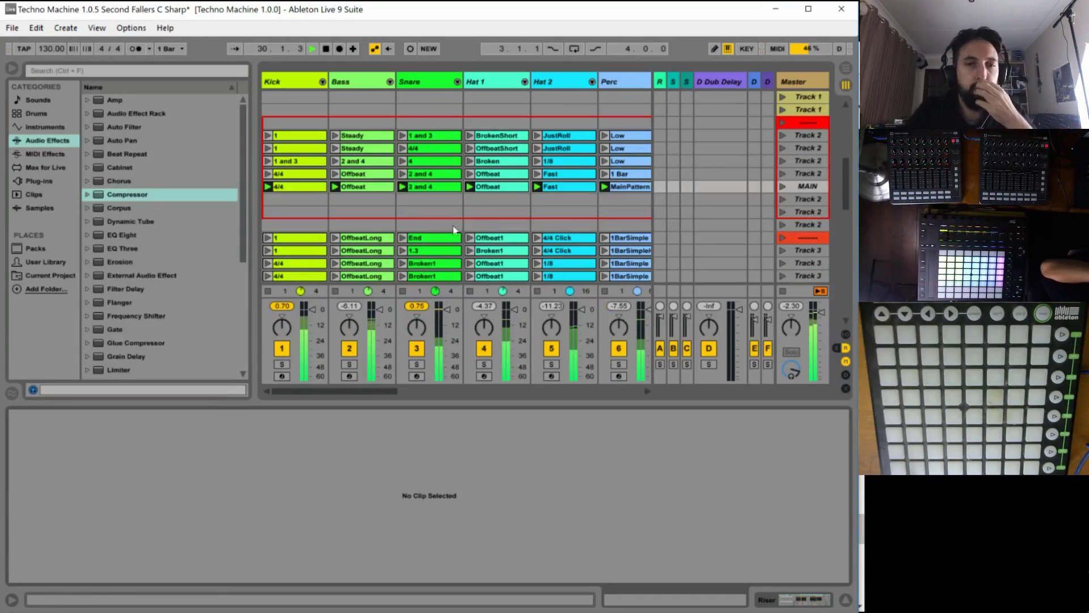
Launch the Riser track's first clip and trigger Faller clip 1a to test the shortened, unlooped second riser clip.
click(412, 391)
drag(412, 395, 572, 383)
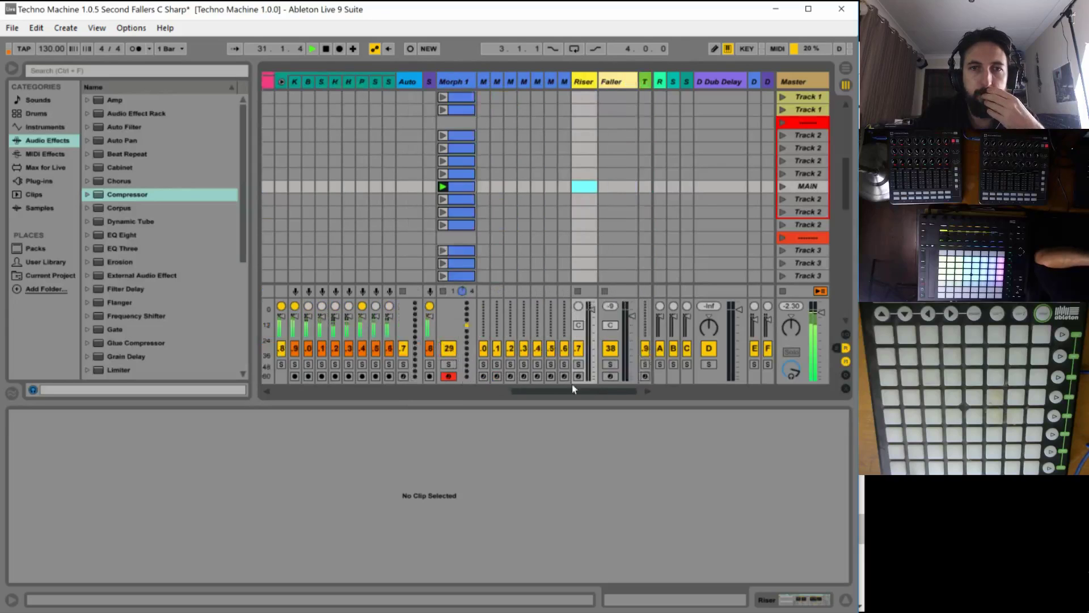
scroll(572, 146, up, 2)
scroll(572, 147, up, 2)
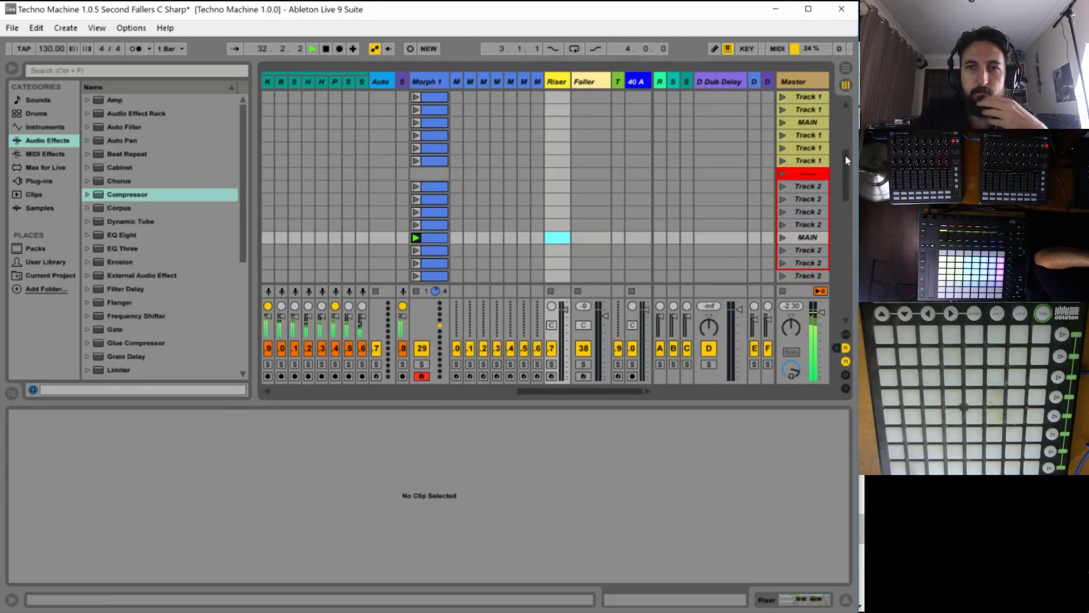
drag(845, 154, 846, 111)
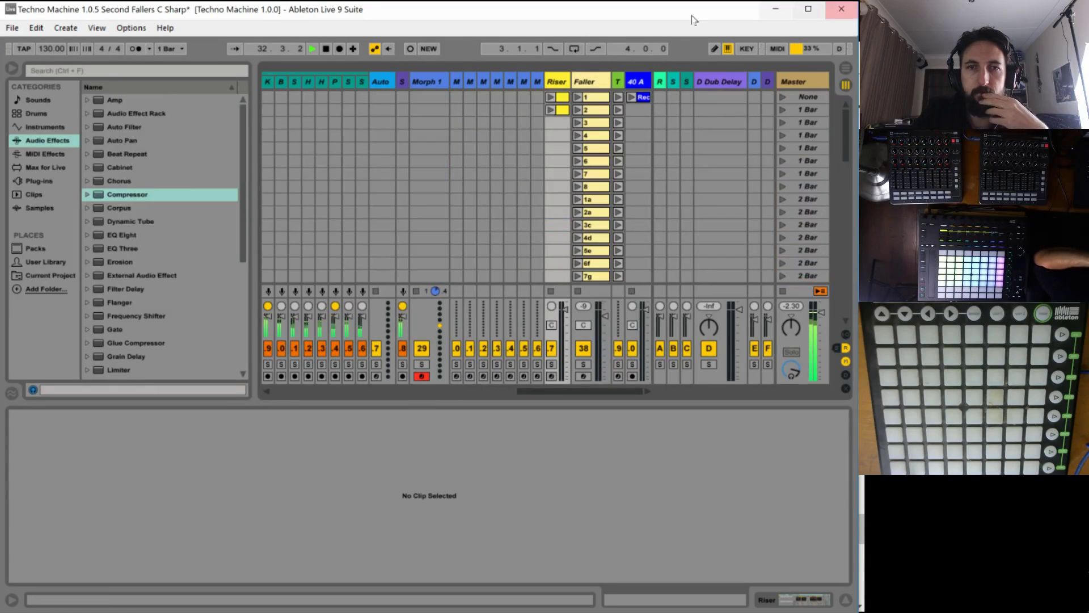
click(550, 97)
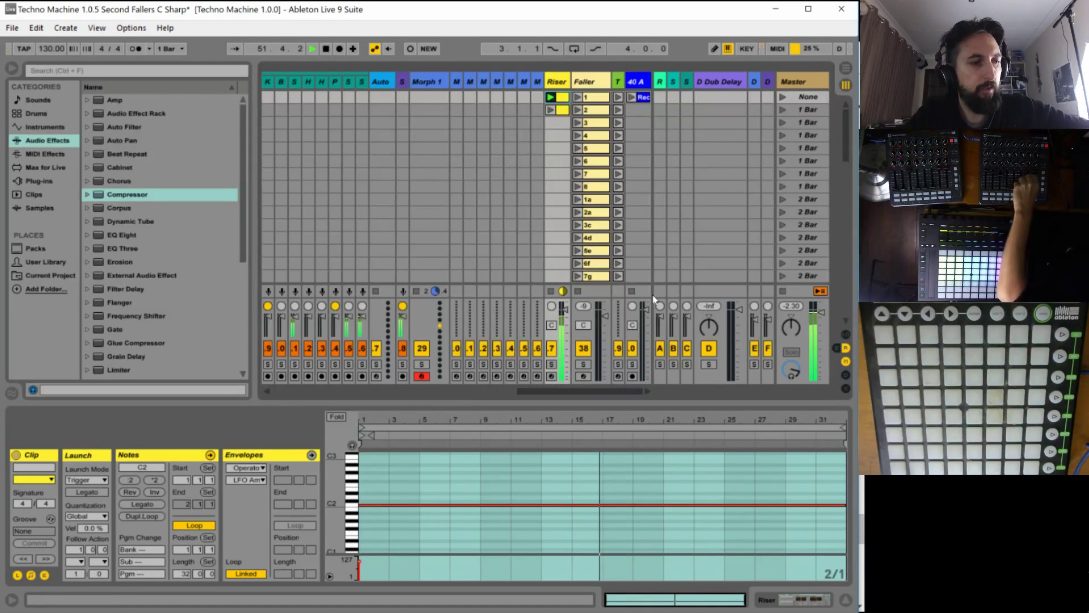
click(578, 200)
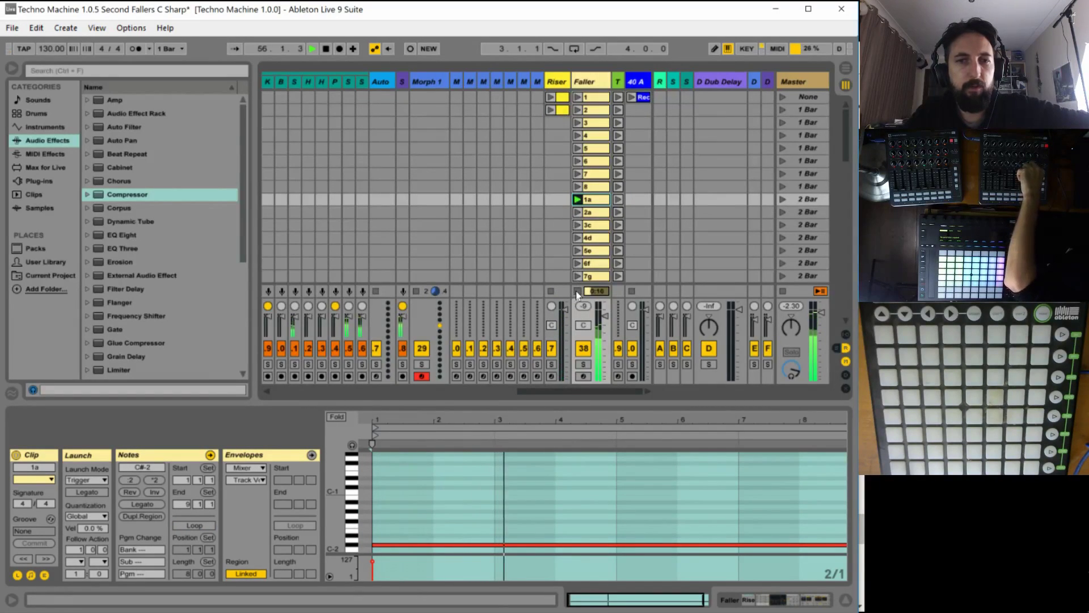
Repeat the test with the riser clip and Faller clip 3c, stop the Faller track, and check the Riser's second clip.
click(551, 98)
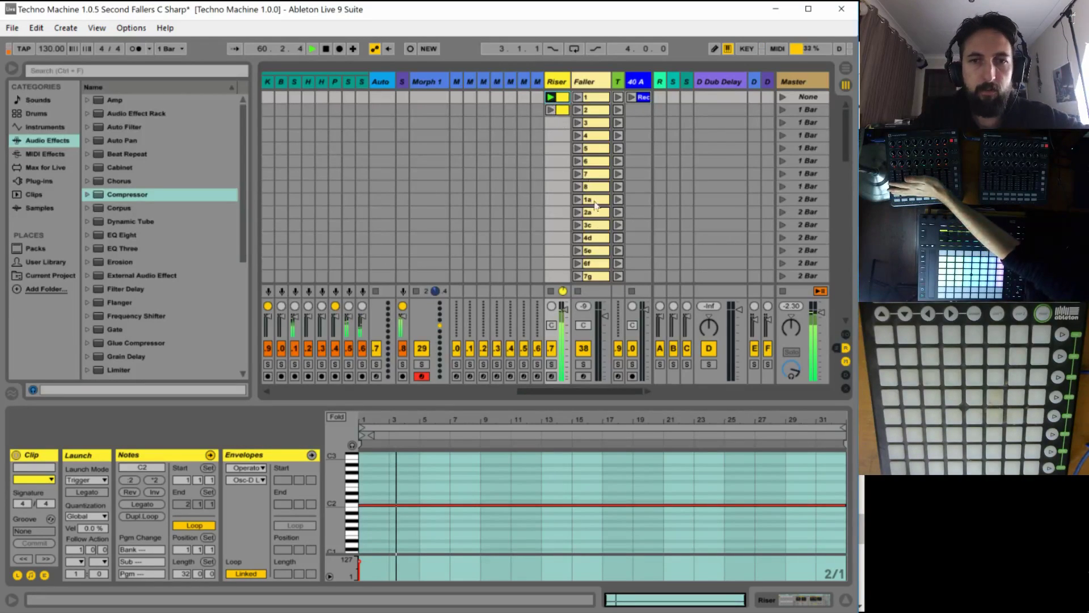
click(578, 225)
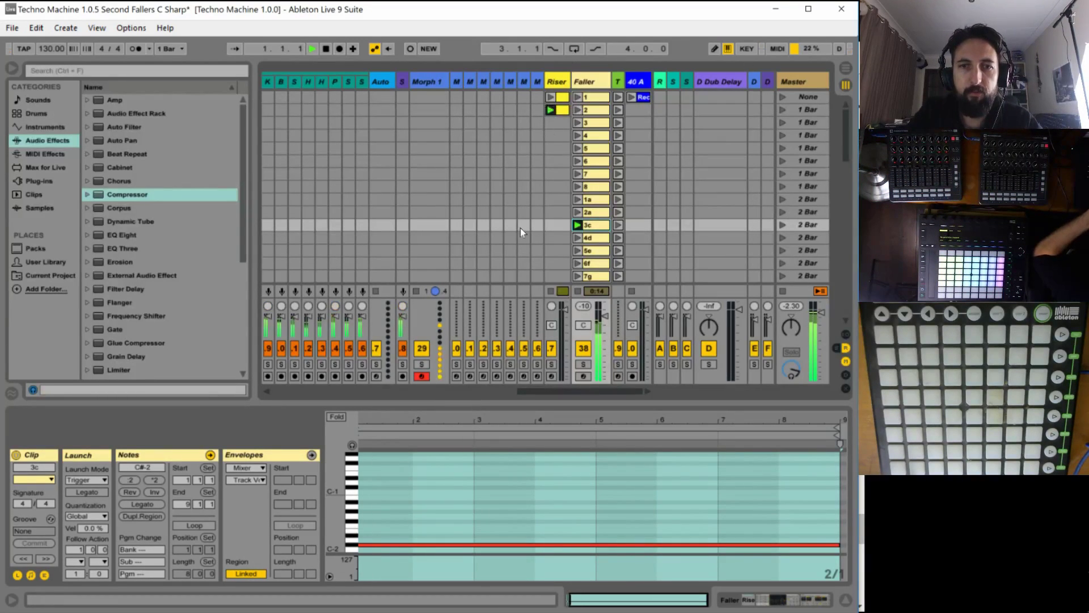
click(577, 291)
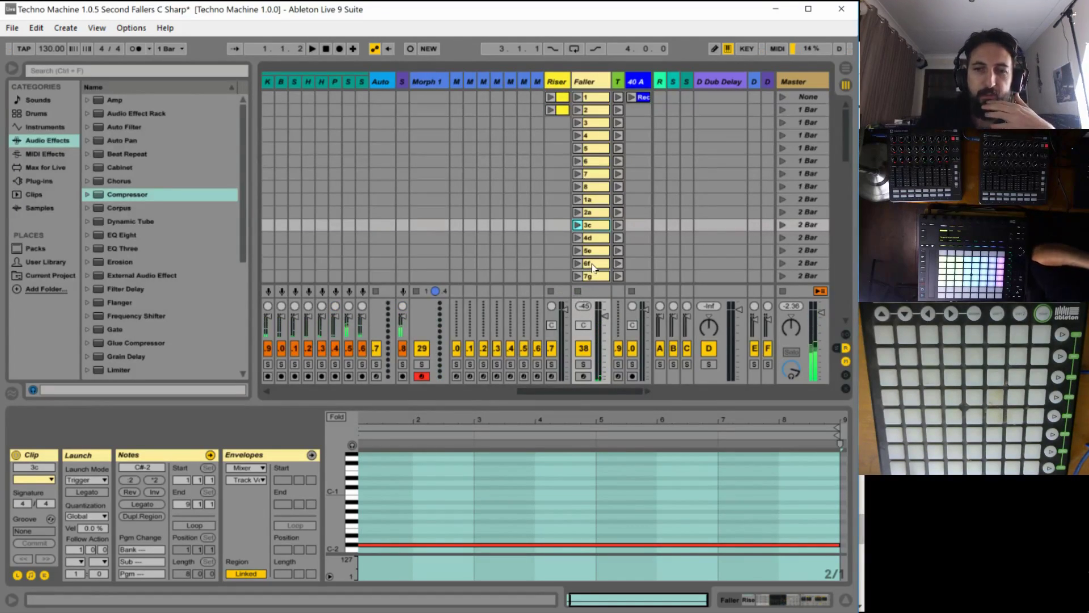
click(550, 110)
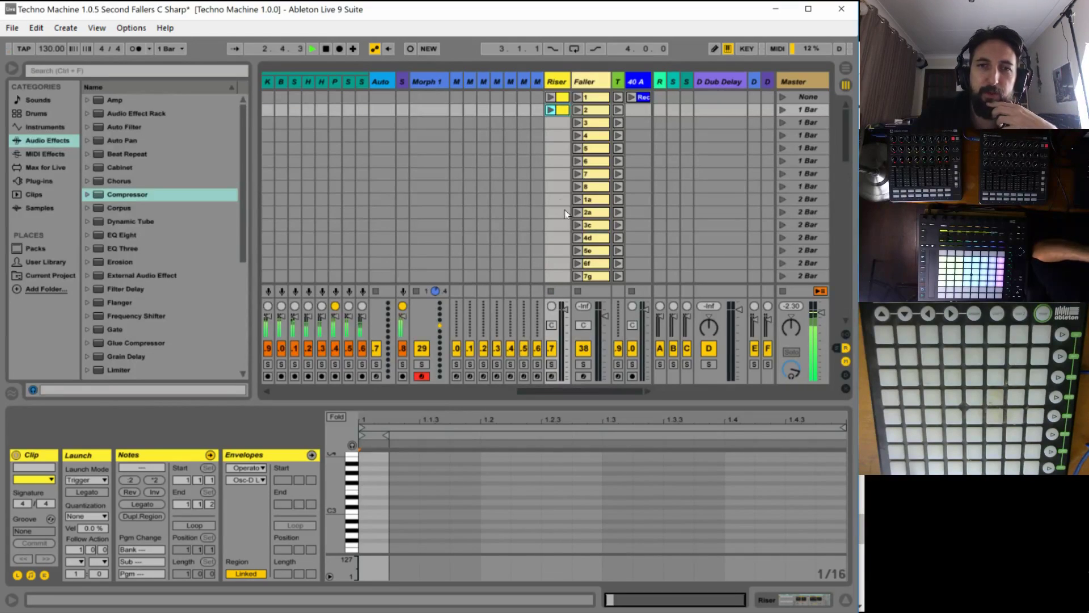
click(556, 112)
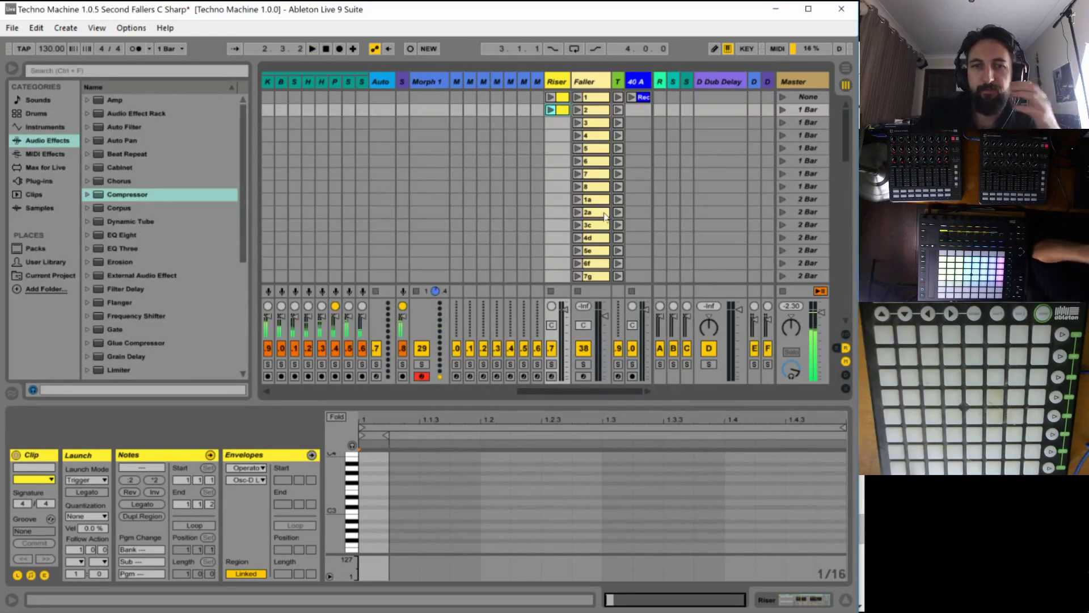
Examine the MIDI mappings on the Riser track's devices, unfolding the Auto Filter and the Audio Effect Rack with its Auto Pan.
scroll(592, 252, down, 3)
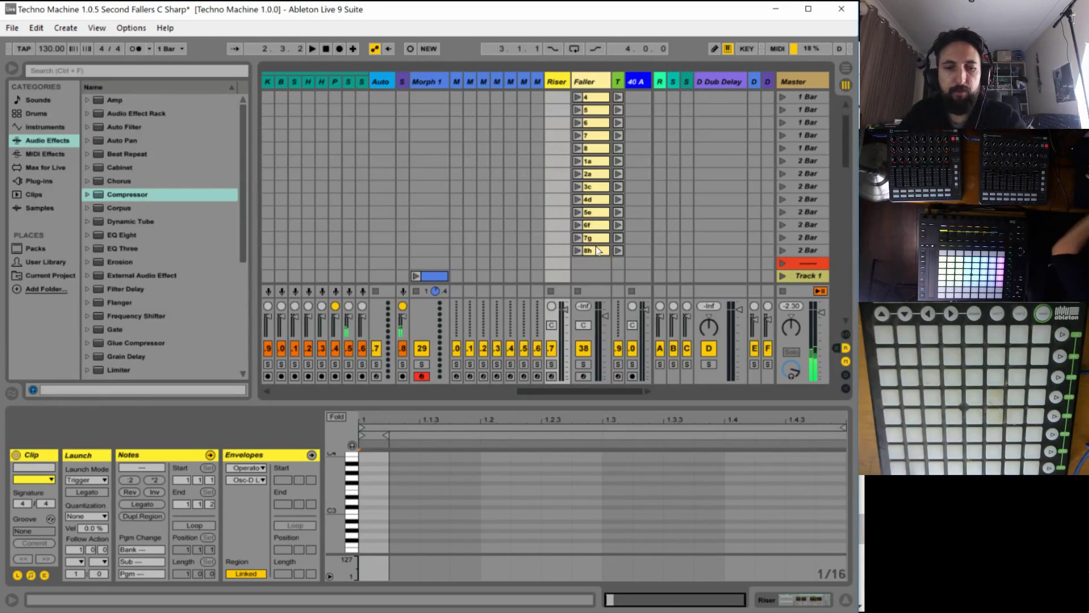
key(ctrl+m)
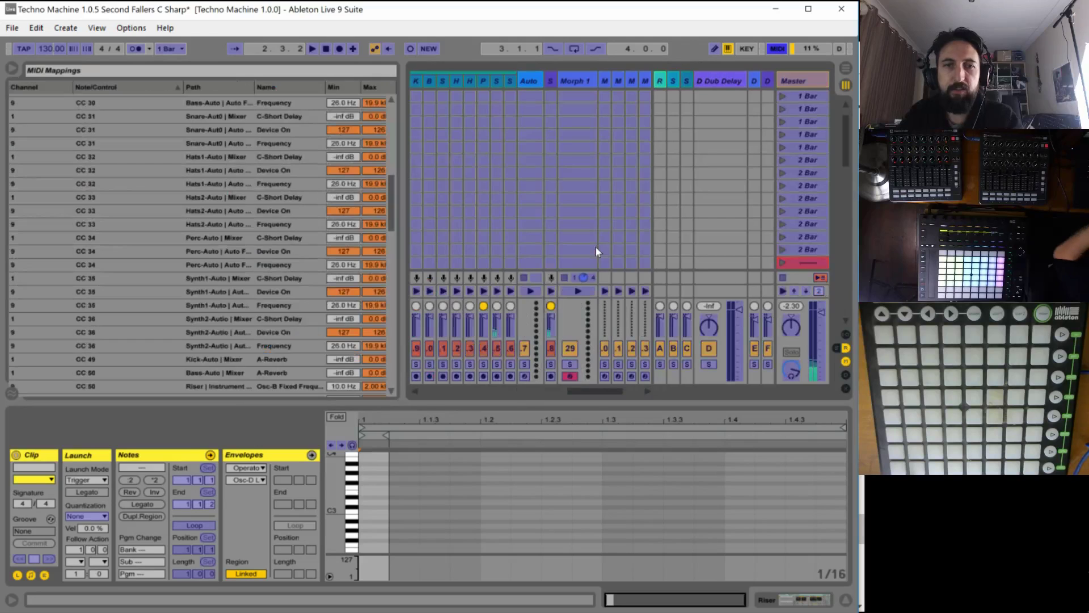
drag(591, 391, 628, 388)
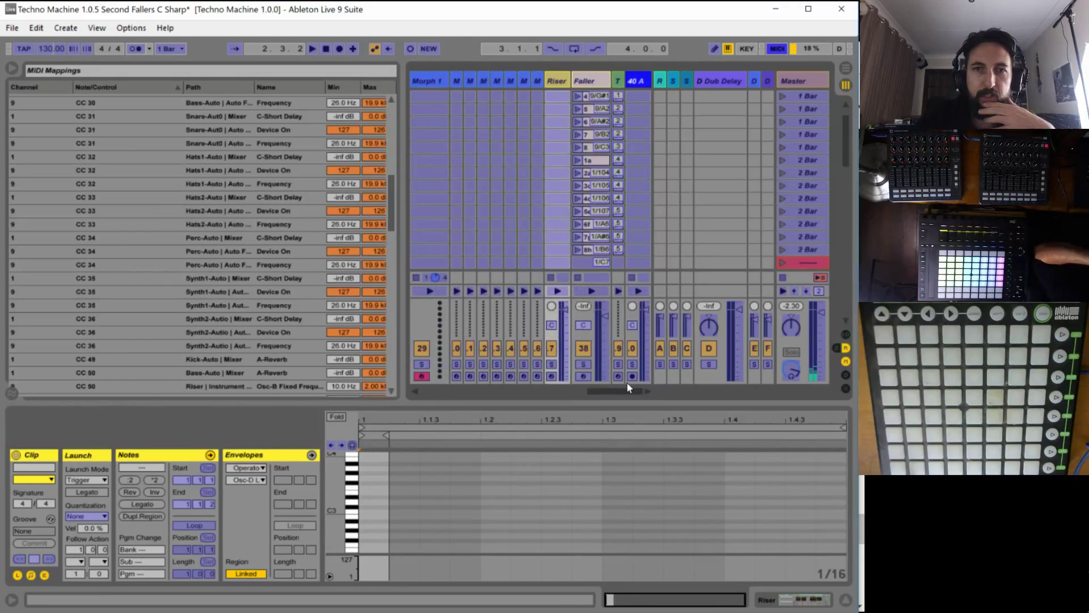
click(557, 81)
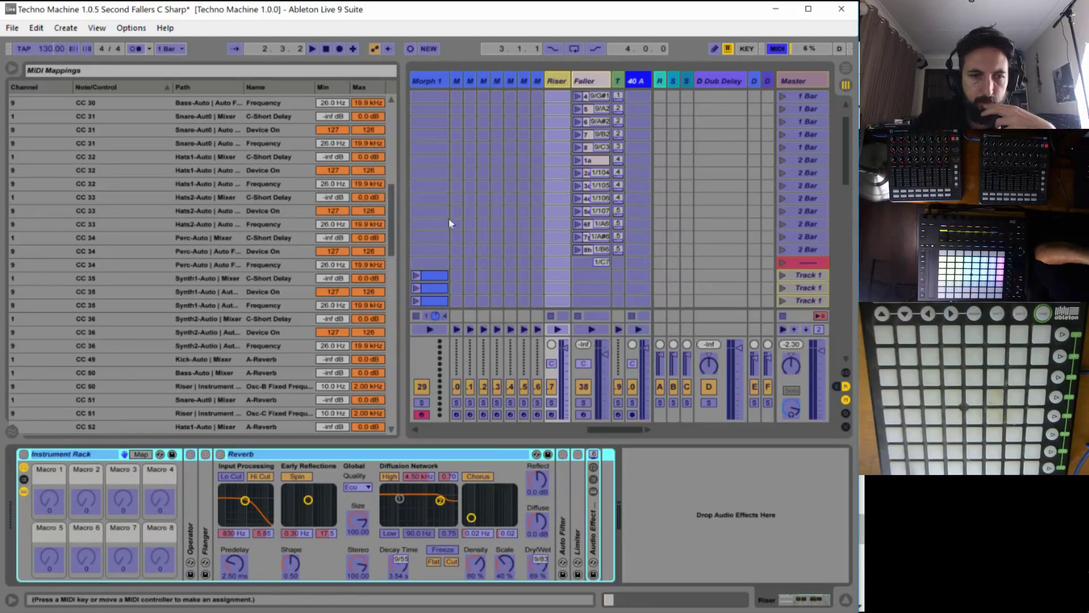
click(189, 536)
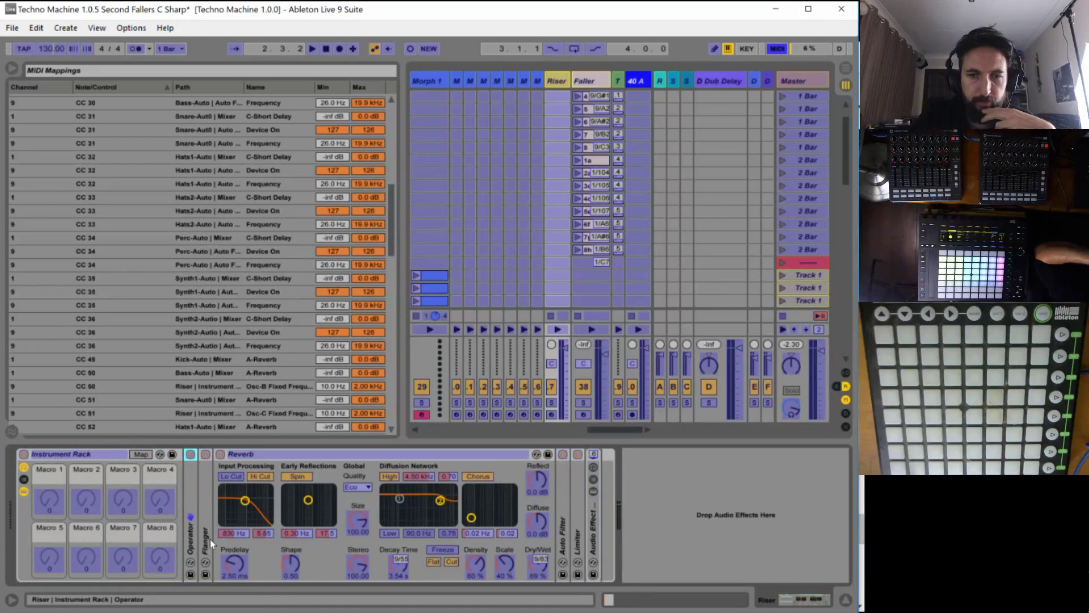
double_click(566, 543)
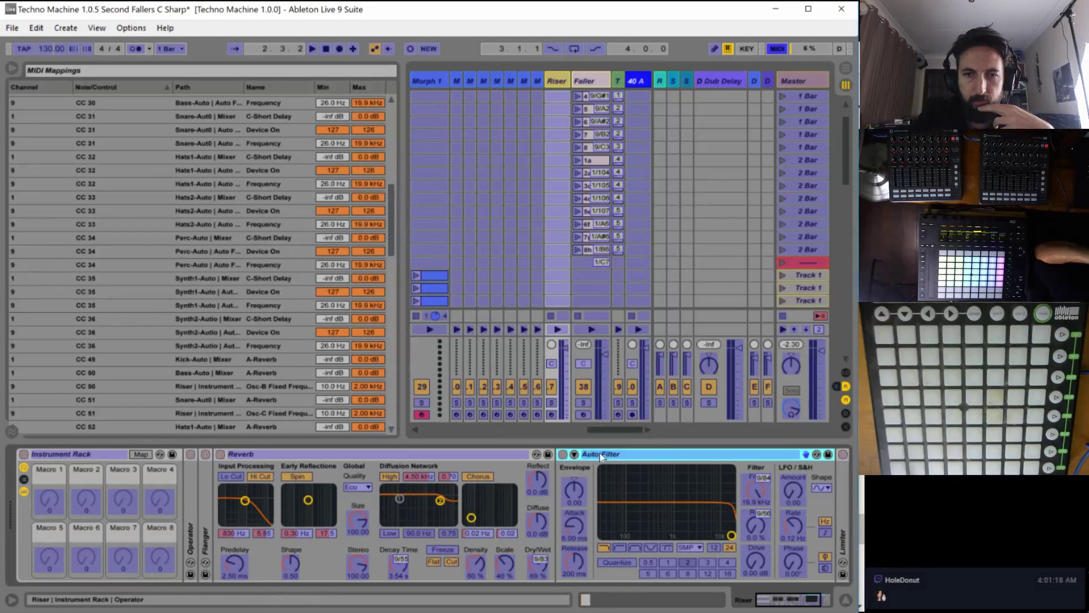
scroll(767, 539, right, 3)
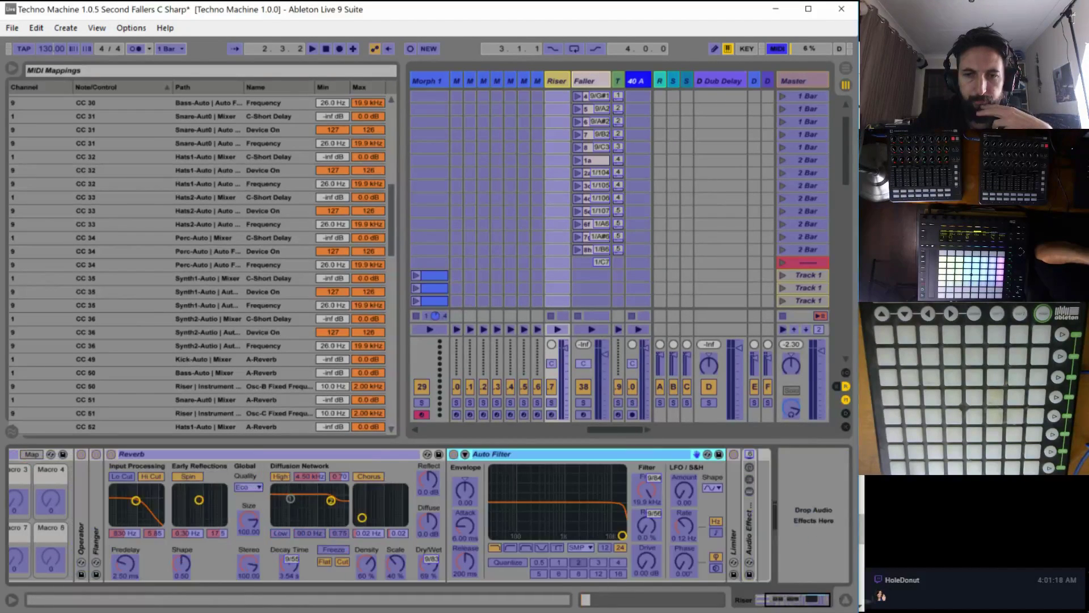
double_click(747, 539)
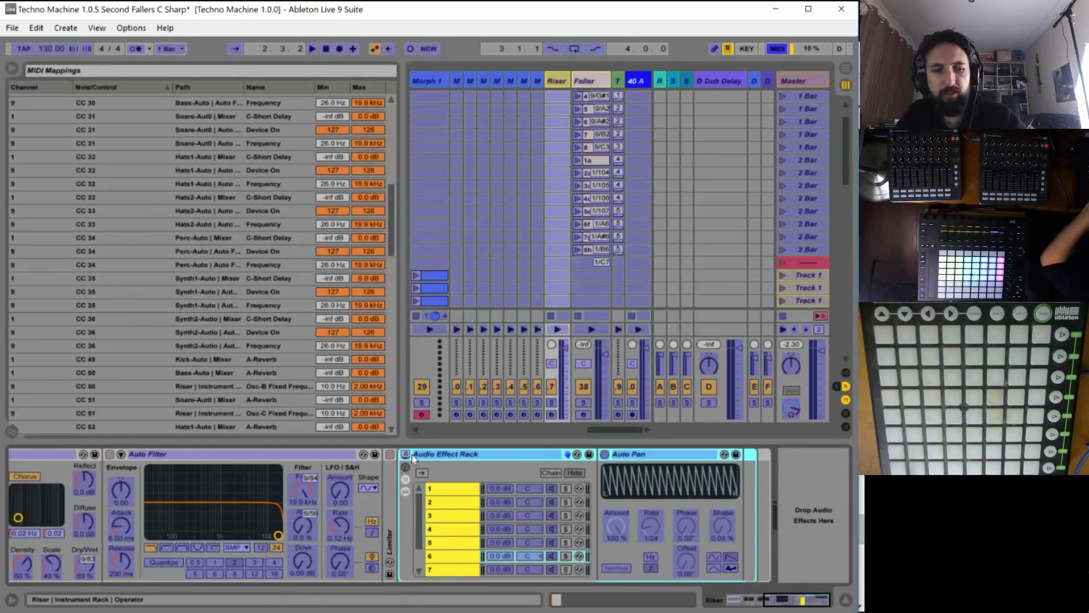
key(ctrl+m)
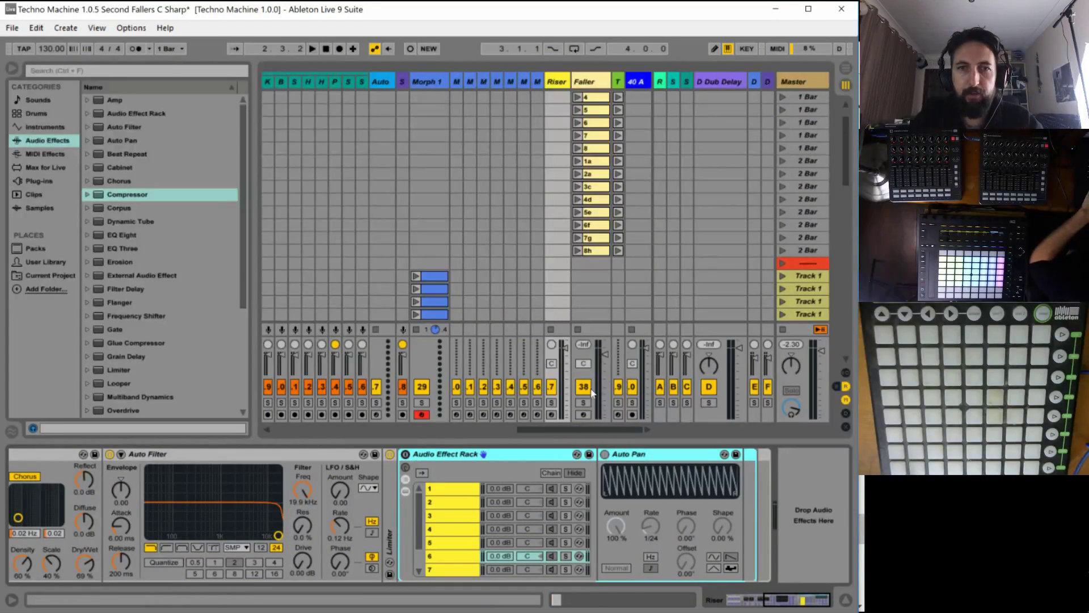
Launch the Riser track's first clip and solo the Riser track.
click(550, 97)
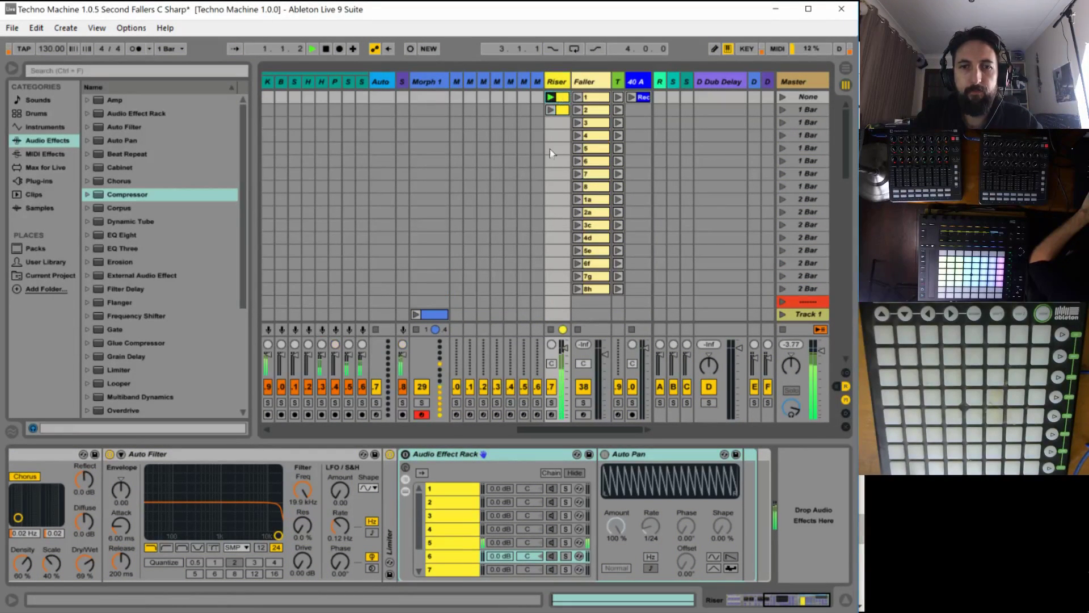
click(550, 403)
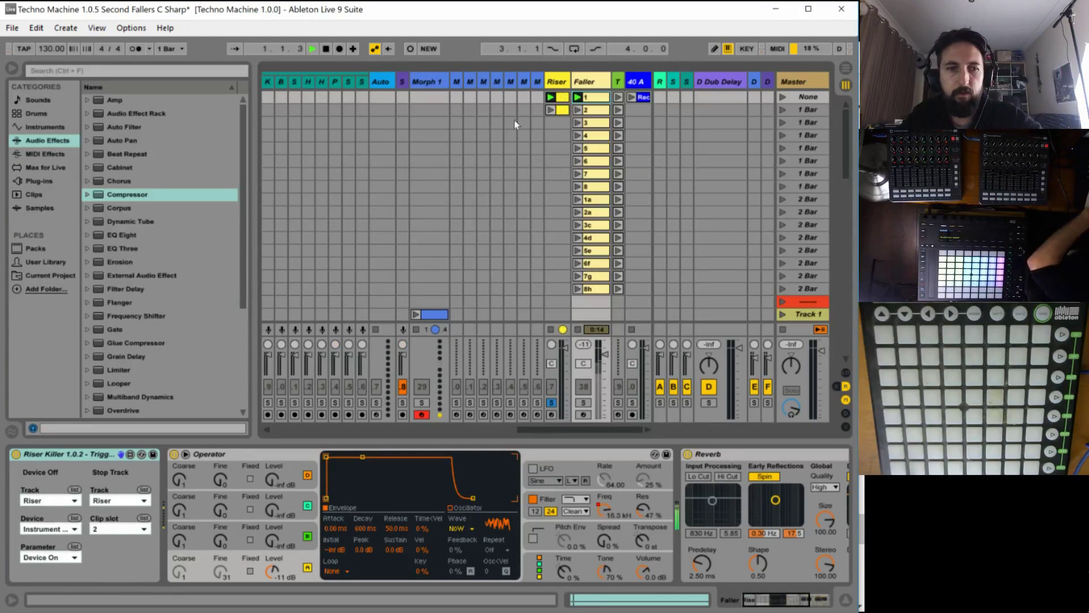
Test switching the Riser track's Instrument Rack back on during and after Faller clip 1, stopping the Faller track in between.
click(560, 85)
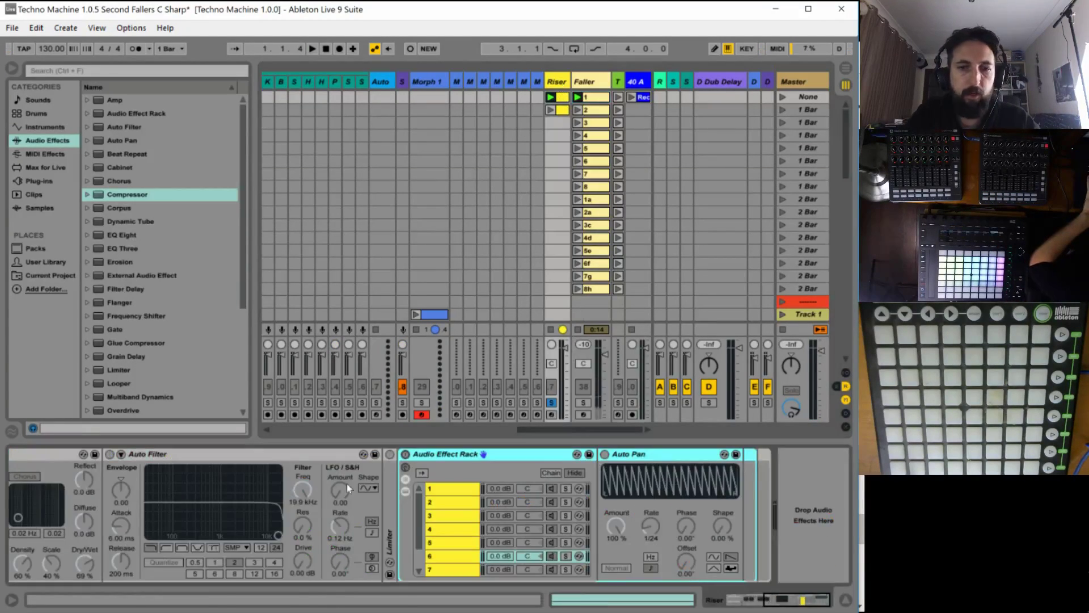
drag(799, 602, 551, 587)
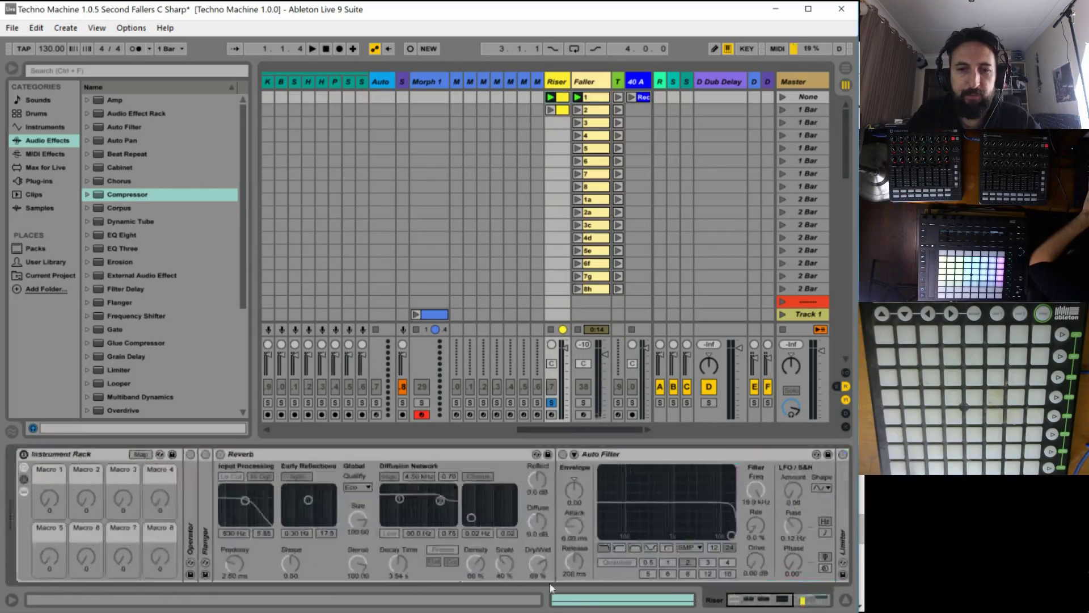
click(24, 454)
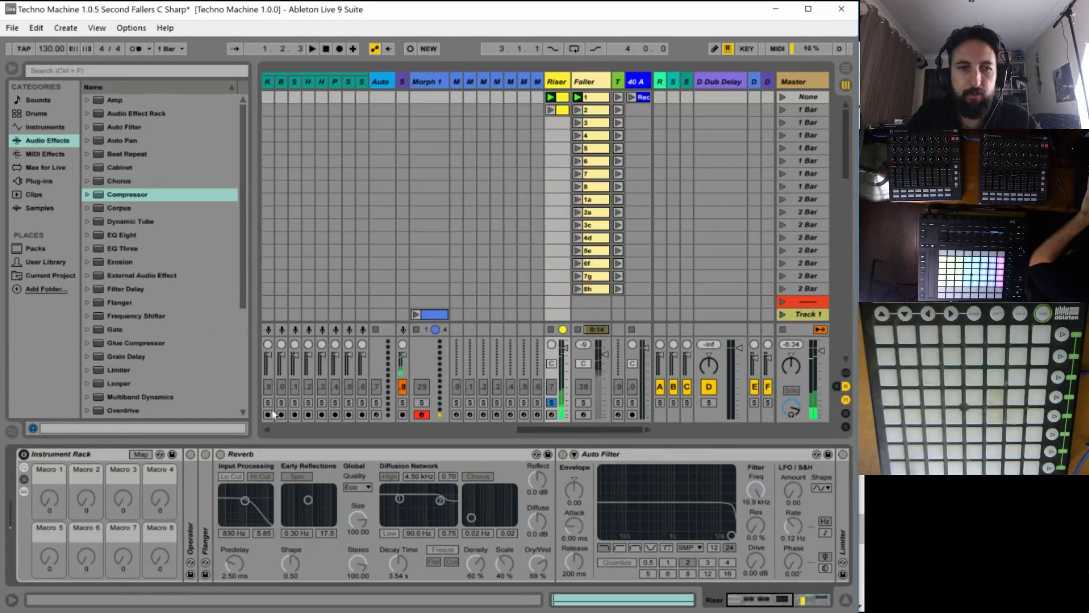
click(24, 455)
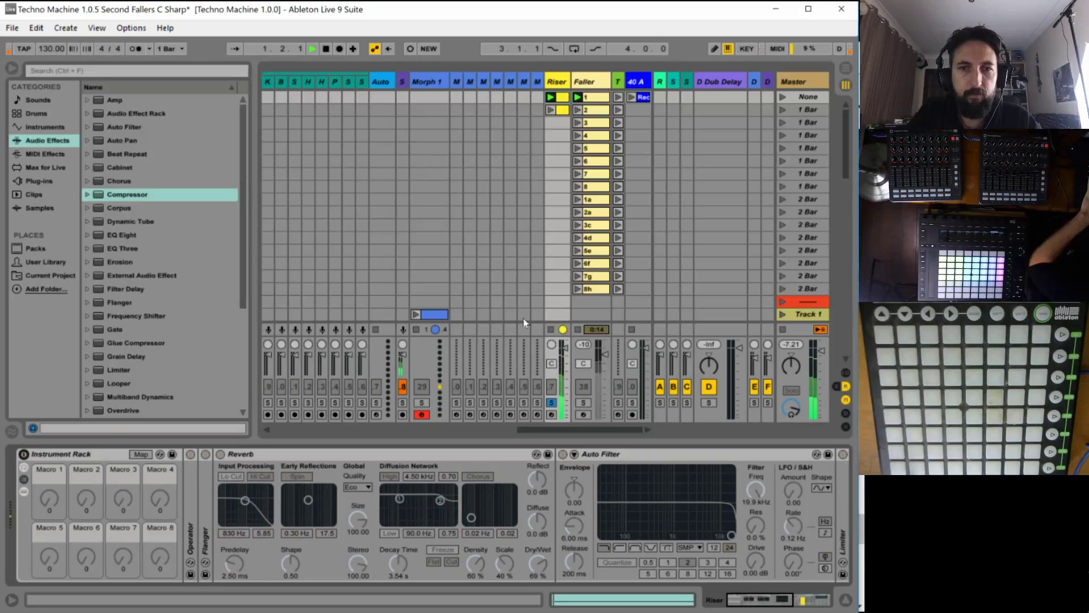
click(578, 330)
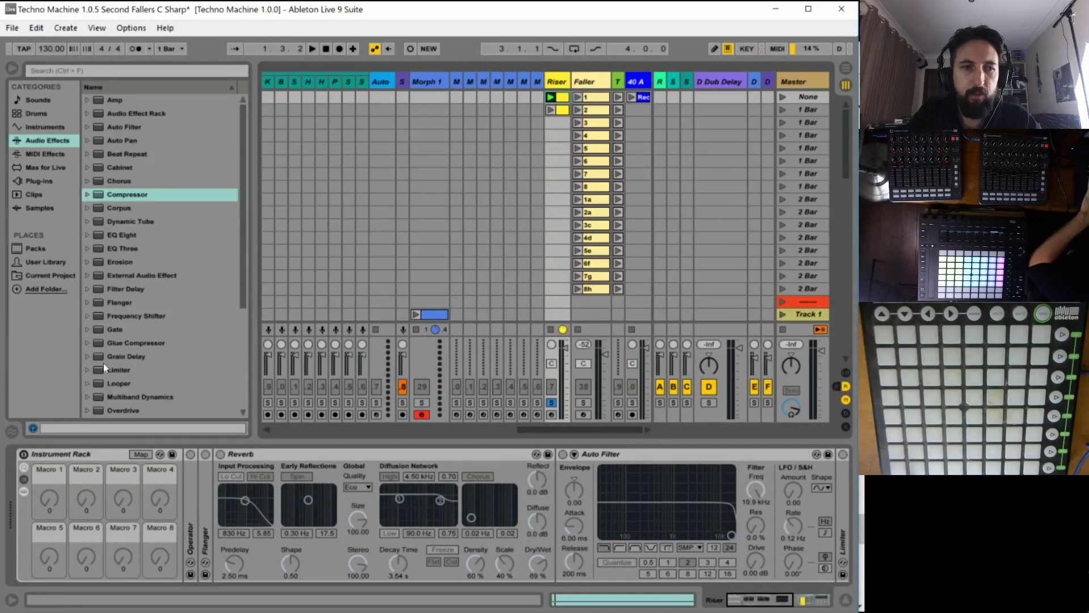
click(24, 455)
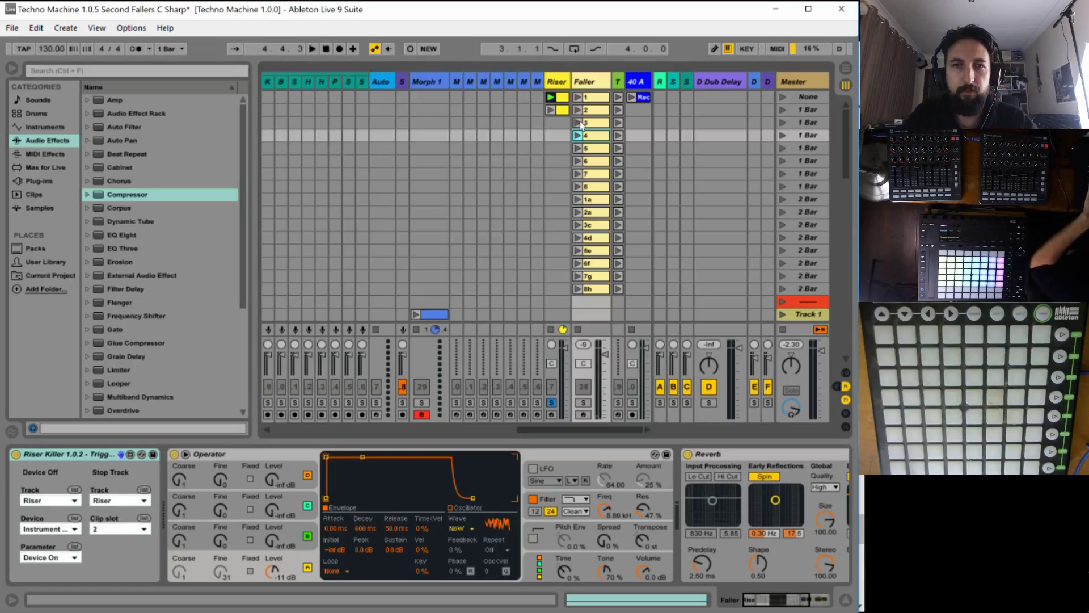
Switch the Riser track's Instrument Rack on again after the Faller clip 4 test and show the Auto Pan in its chain.
click(556, 81)
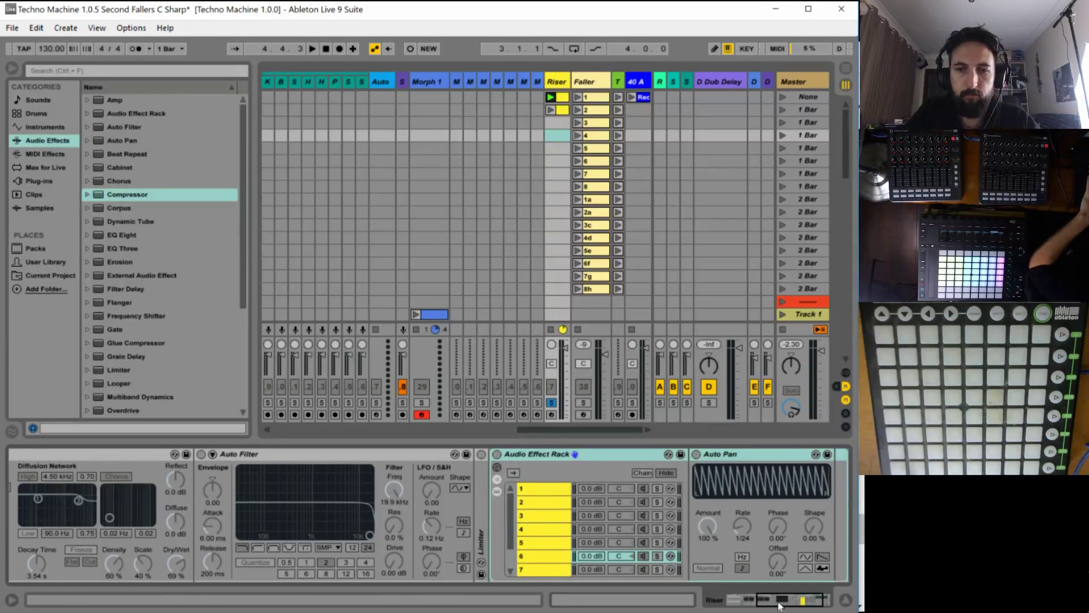
drag(780, 606, 134, 431)
click(25, 454)
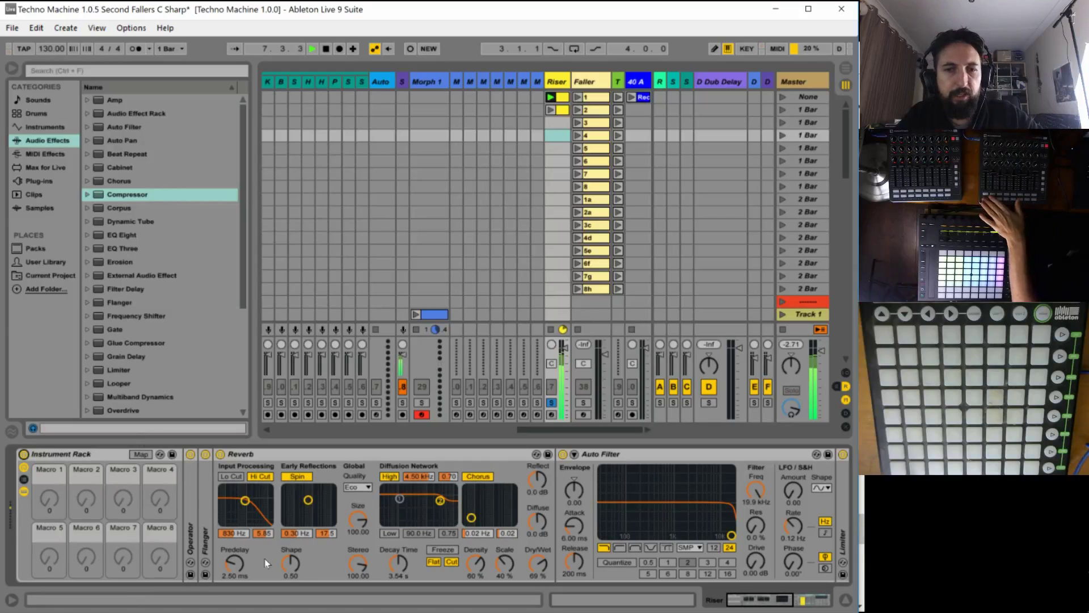
drag(783, 600, 877, 606)
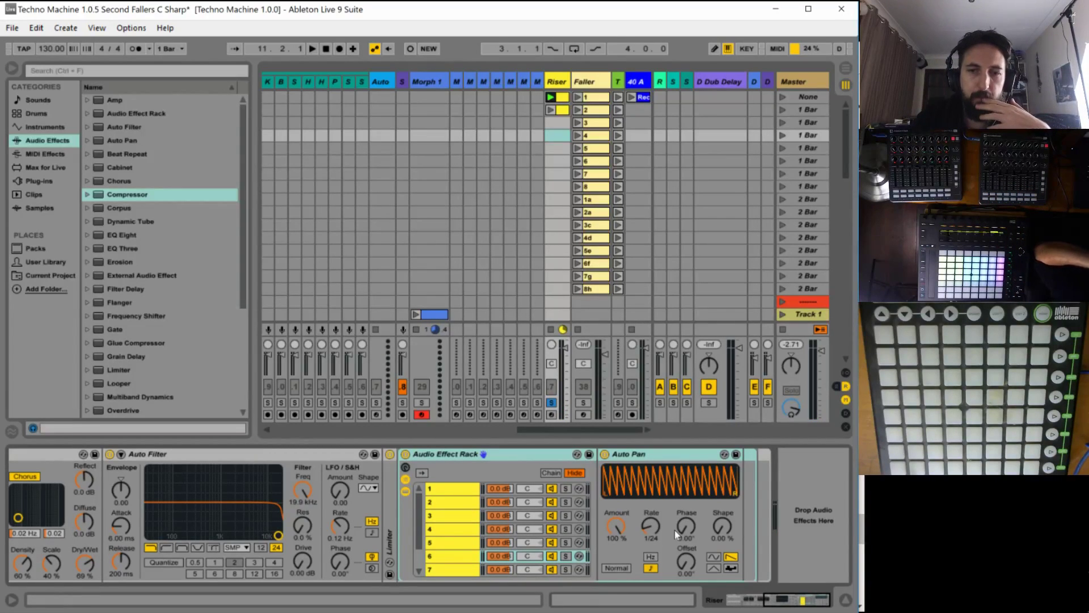
Delete the Audio Effect Rack with its Auto Pan from the Riser track and unsolo the track.
click(434, 455)
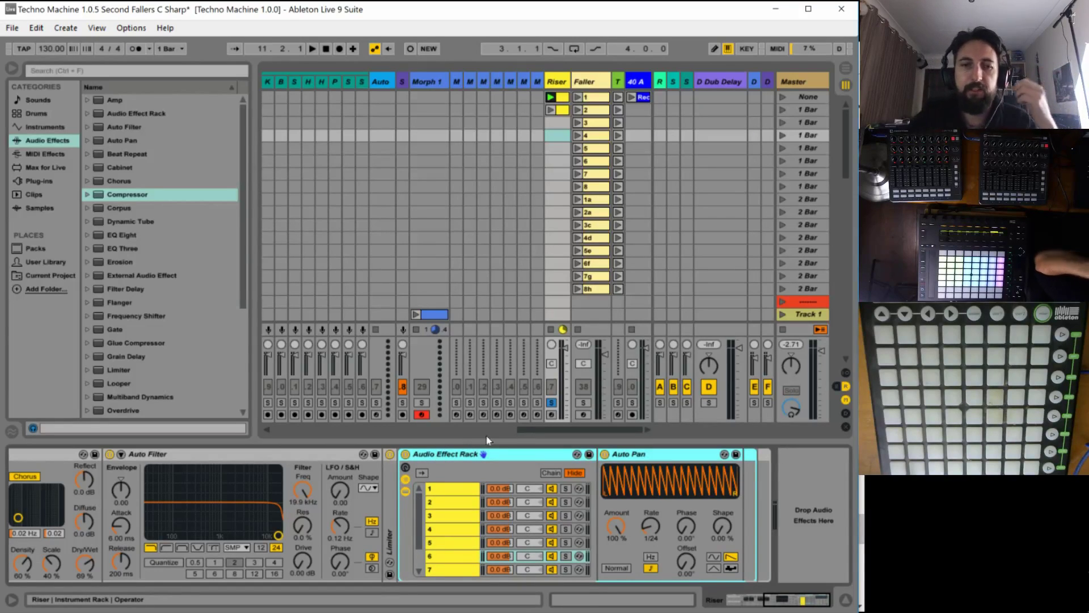
key(Delete)
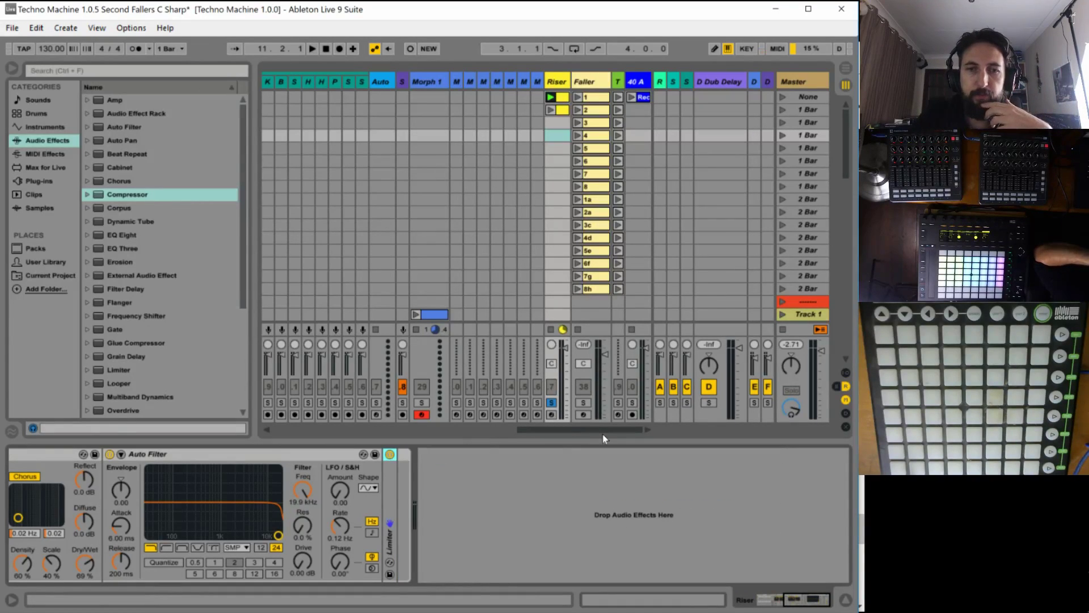
click(551, 403)
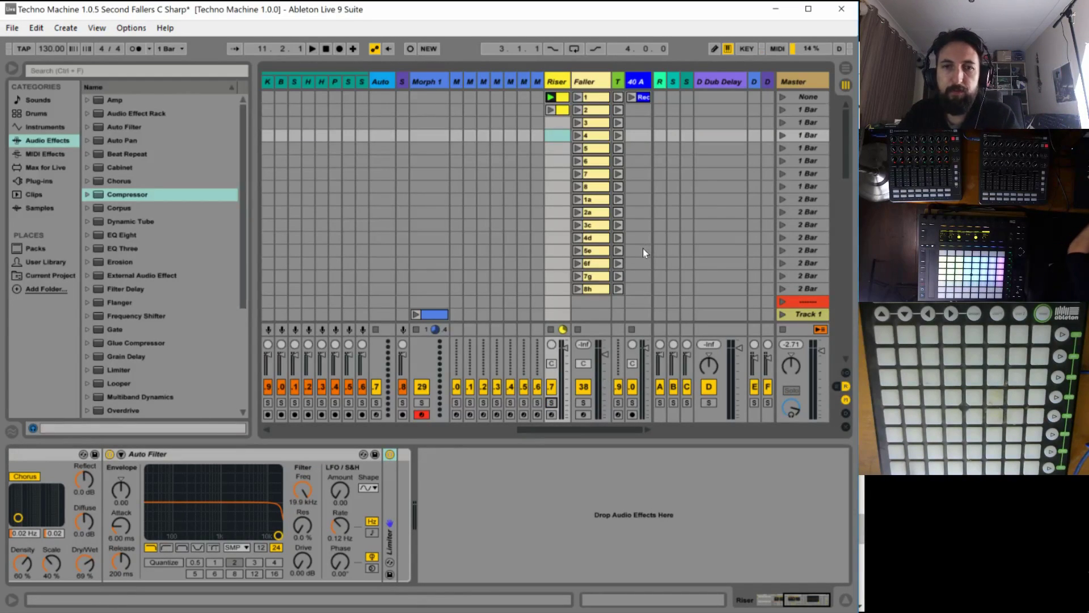
Remove the existing channel 1 MIDI mappings from Faller clip slots 2a through 8h and the empty slot below them.
key(ctrl+m)
drag(606, 433, 673, 366)
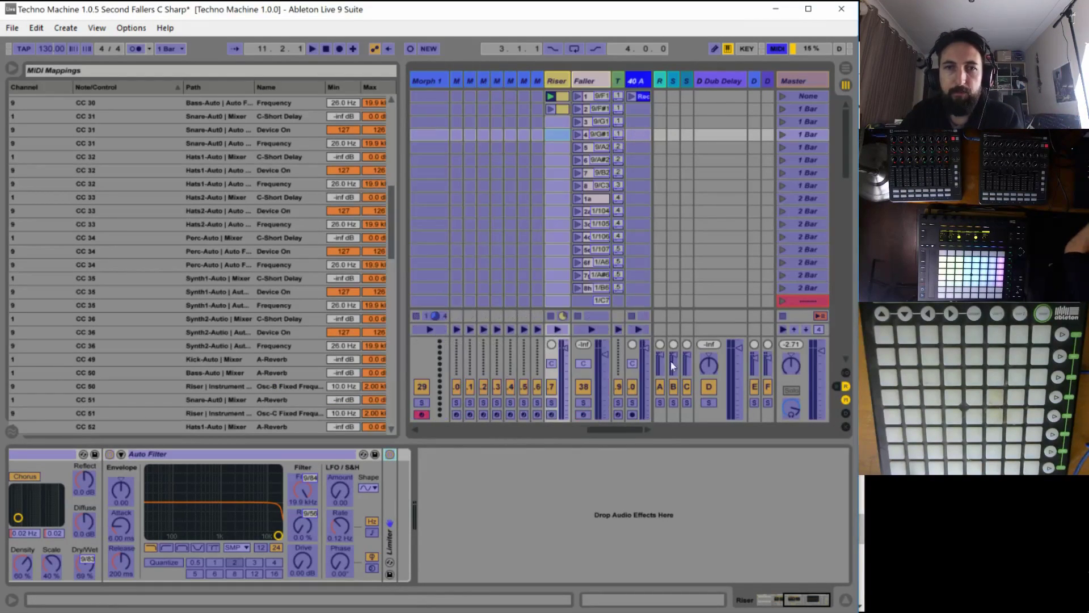
scroll(604, 234, down, 1)
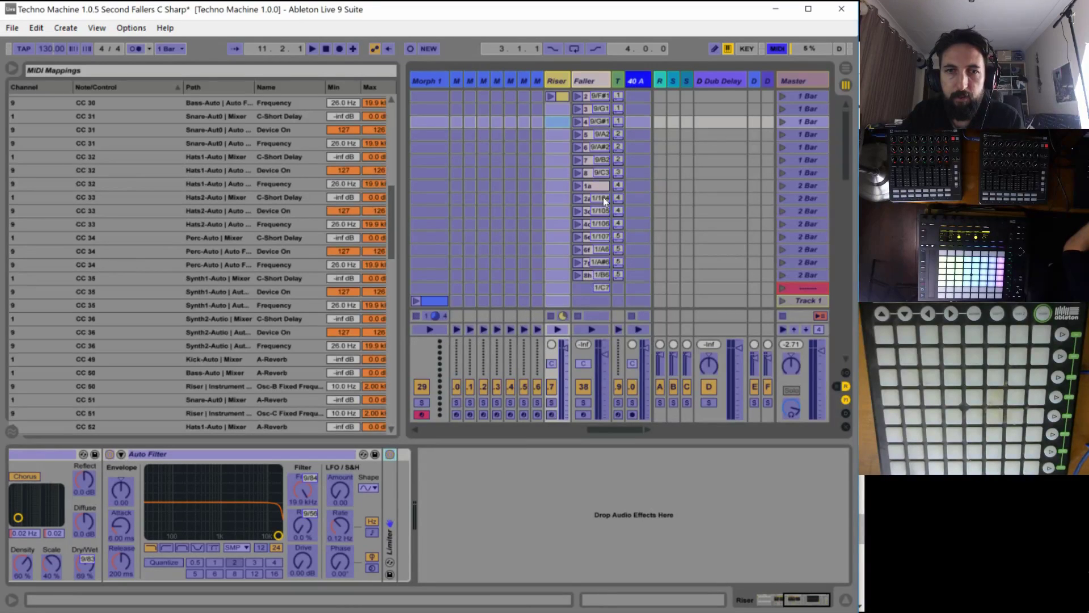
click(597, 199)
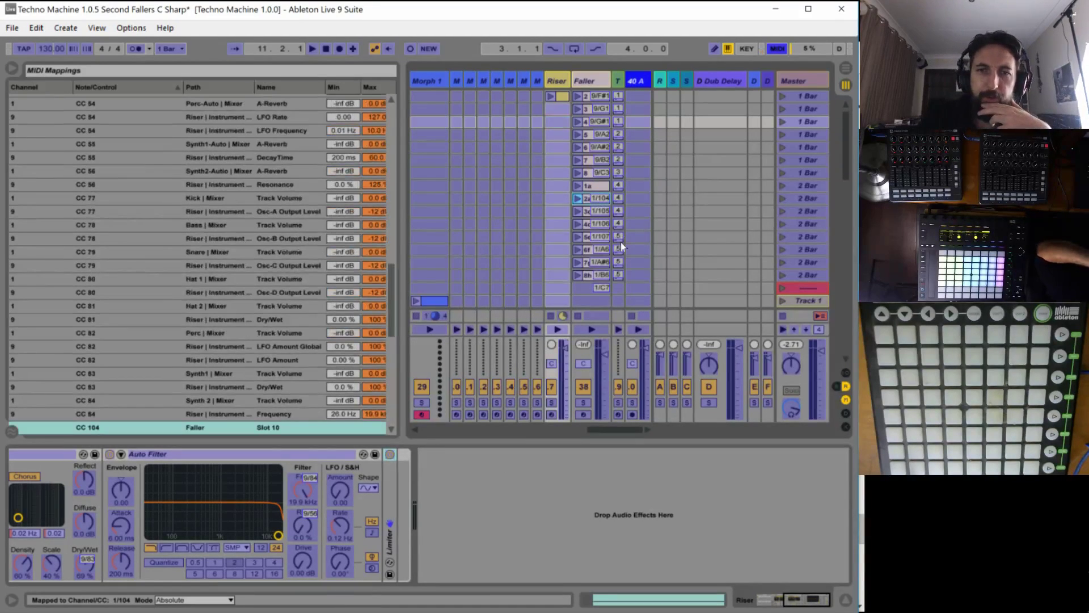
scroll(591, 211, down, 1)
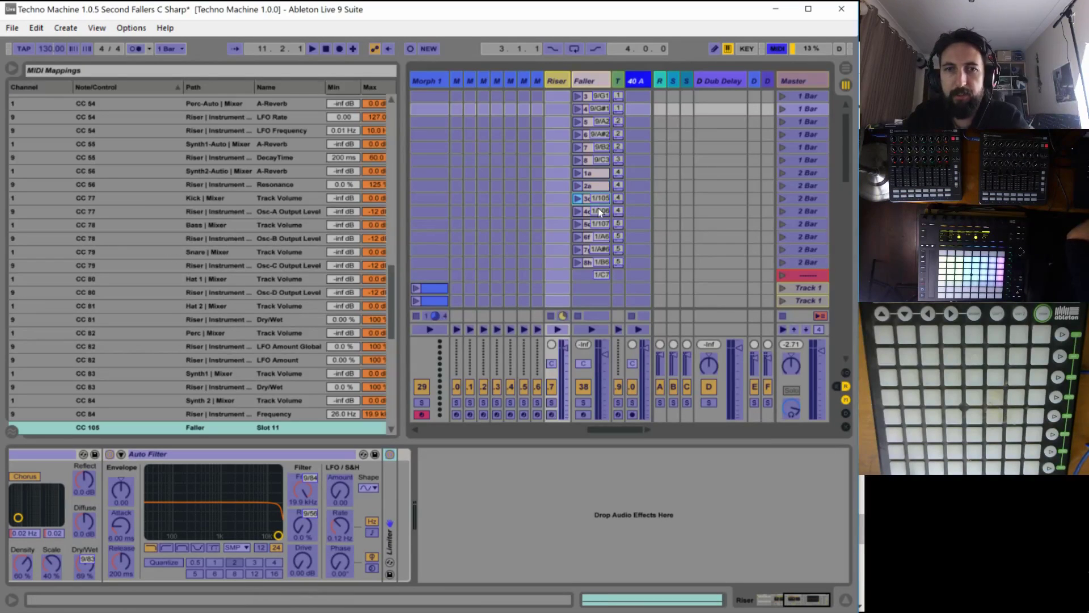
shift+click(597, 236)
key(Delete)
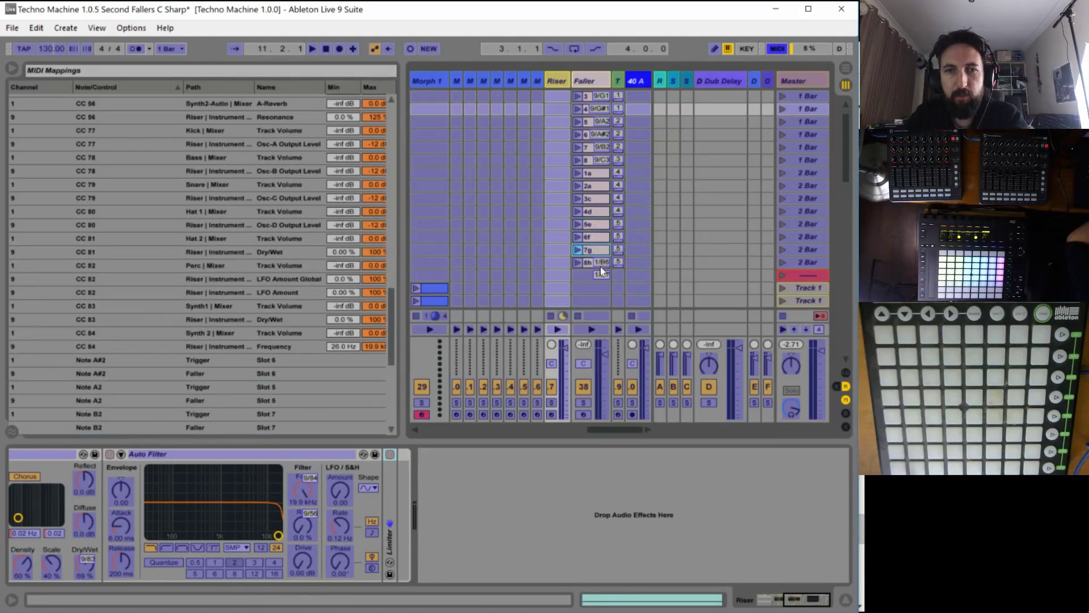
shift+click(597, 276)
key(Delete)
MIDI-map Faller slots 1a to 4d to channel 9 notes C#4 to E4 and 5e to 8h to F5 to G#5.
click(588, 174)
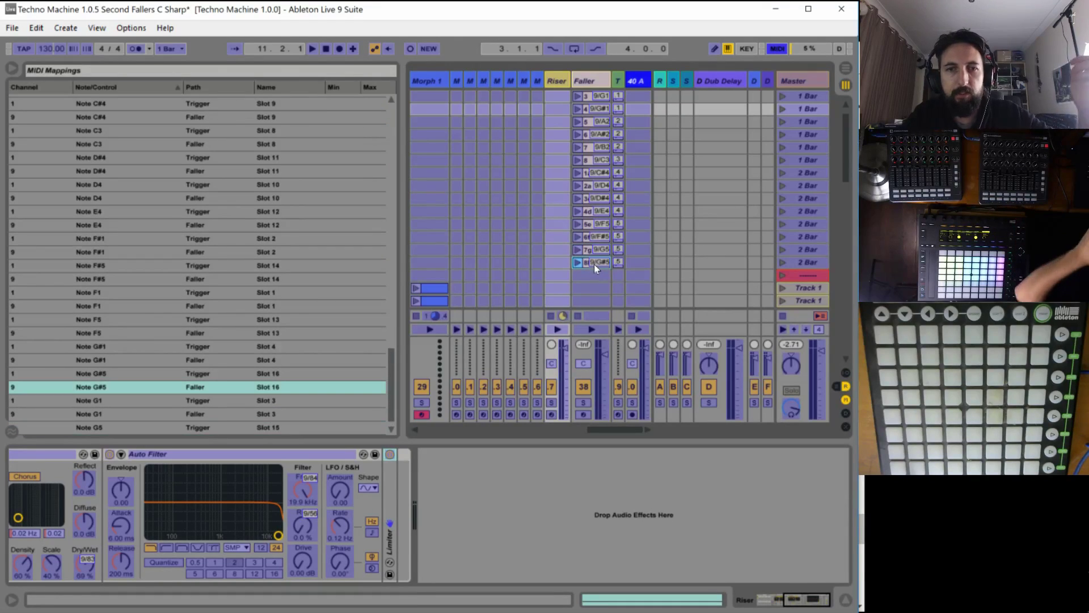
key(ctrl+m)
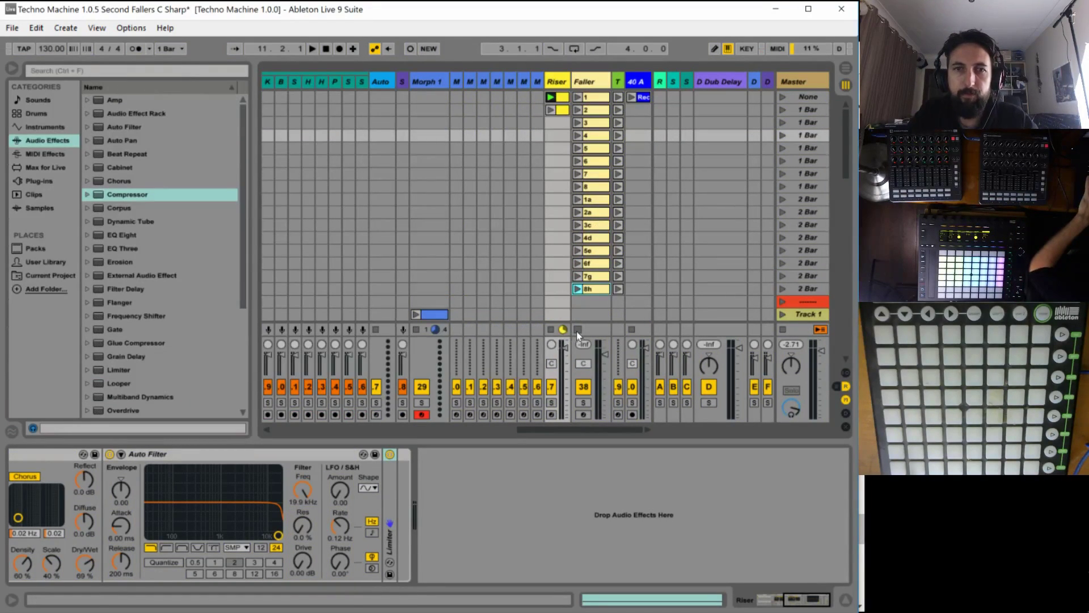
Start playback and move the Auto Filter ahead of the Reverb in the Riser track's device chain.
key(space)
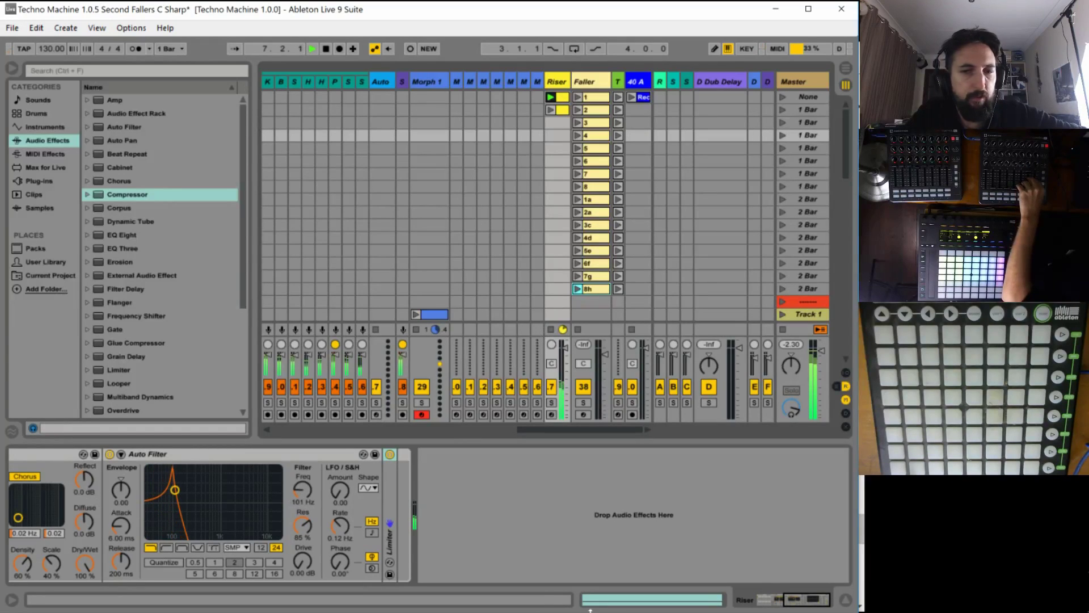
click(636, 604)
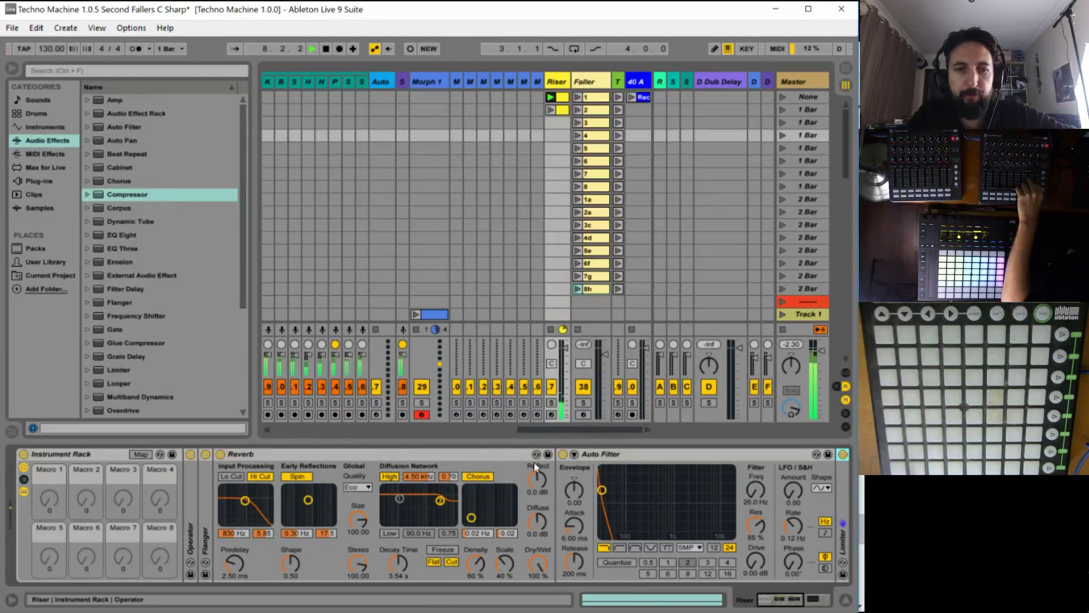
drag(602, 453, 282, 481)
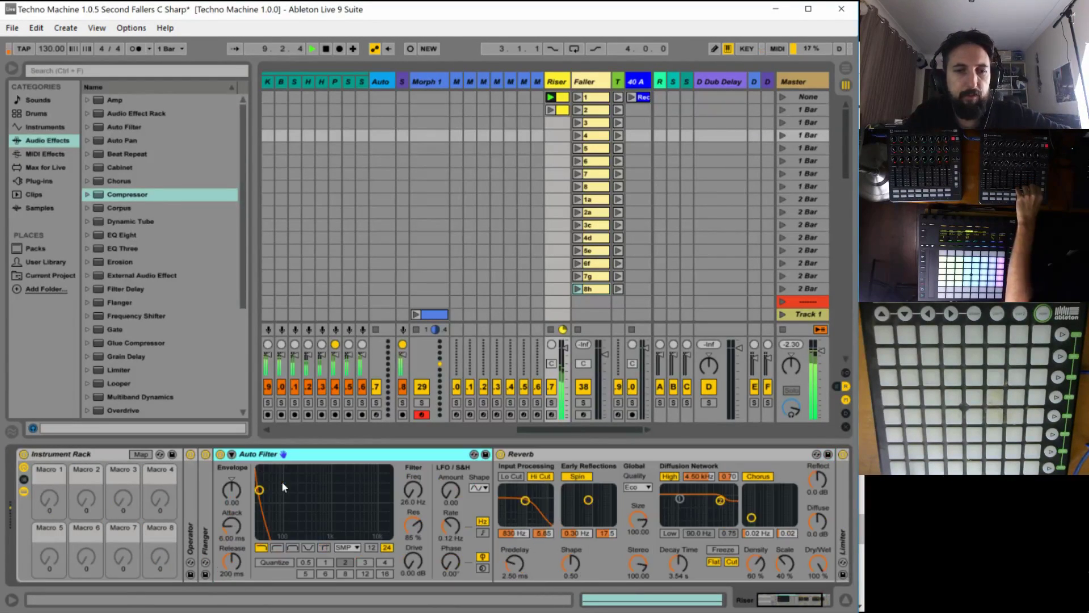
Set the Riser track's Reverb to High quality, with its input Hi Cut off and Lo Cut on.
click(547, 478)
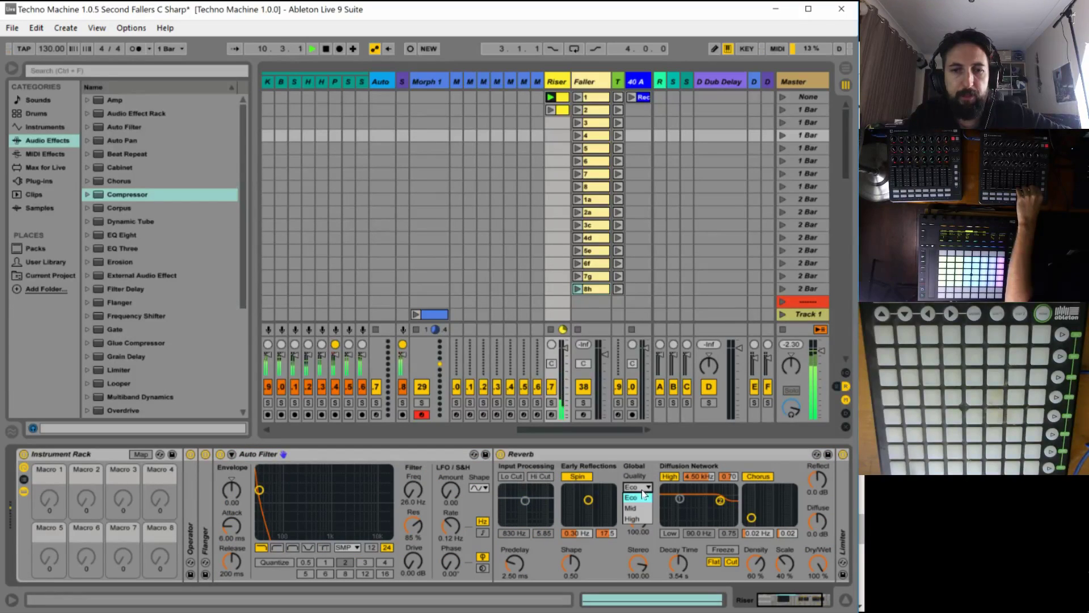
click(632, 518)
drag(781, 599, 790, 605)
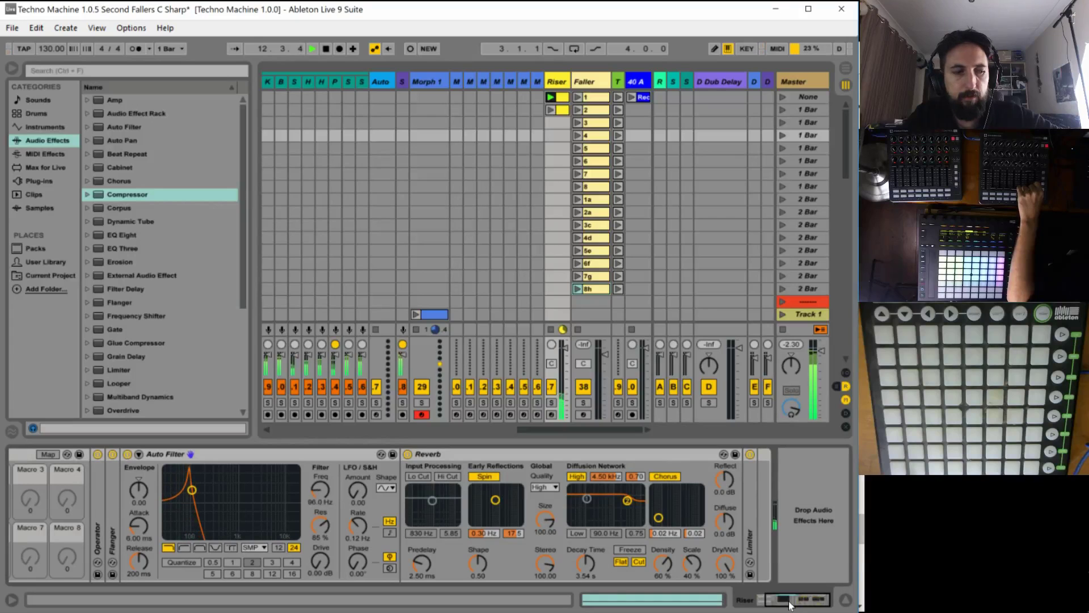
click(418, 476)
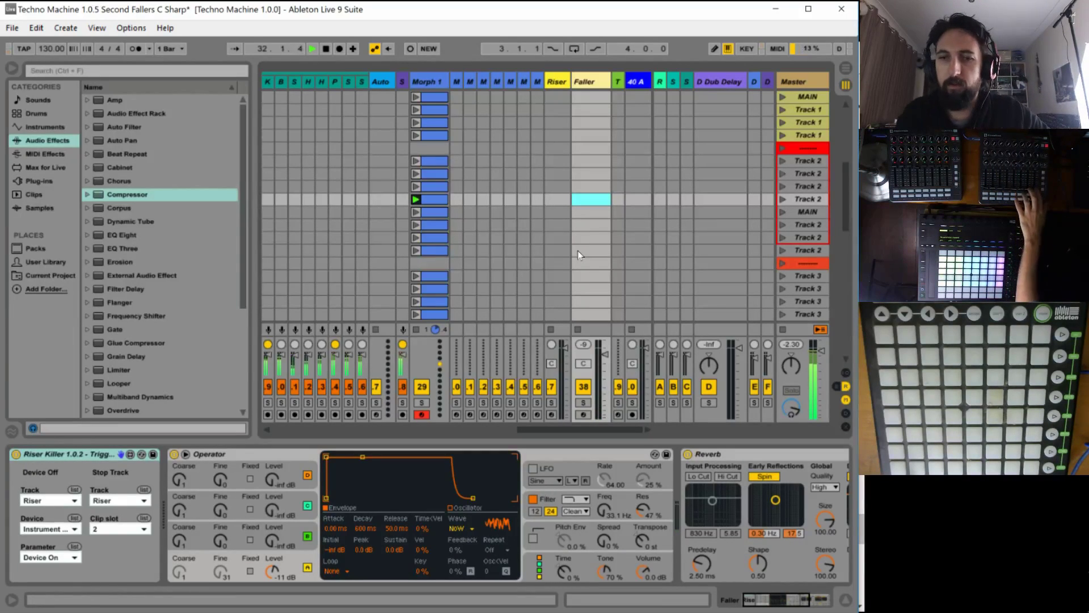
Select the Riser track and launch its first clip repeatedly to test the revised effects with the Faller clips.
scroll(599, 173, up, 4)
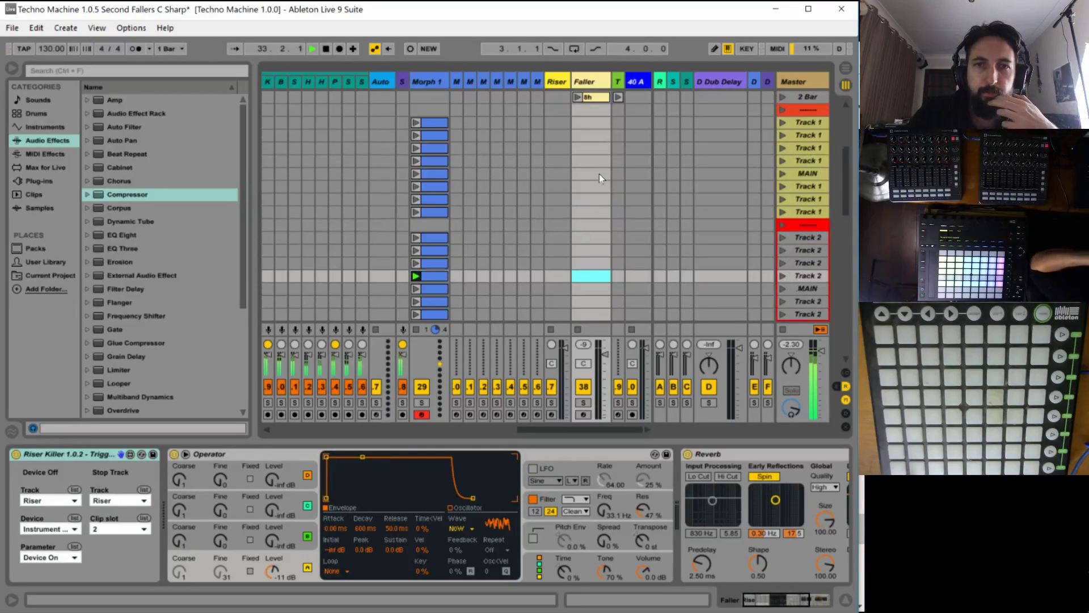
scroll(599, 174, up, 4)
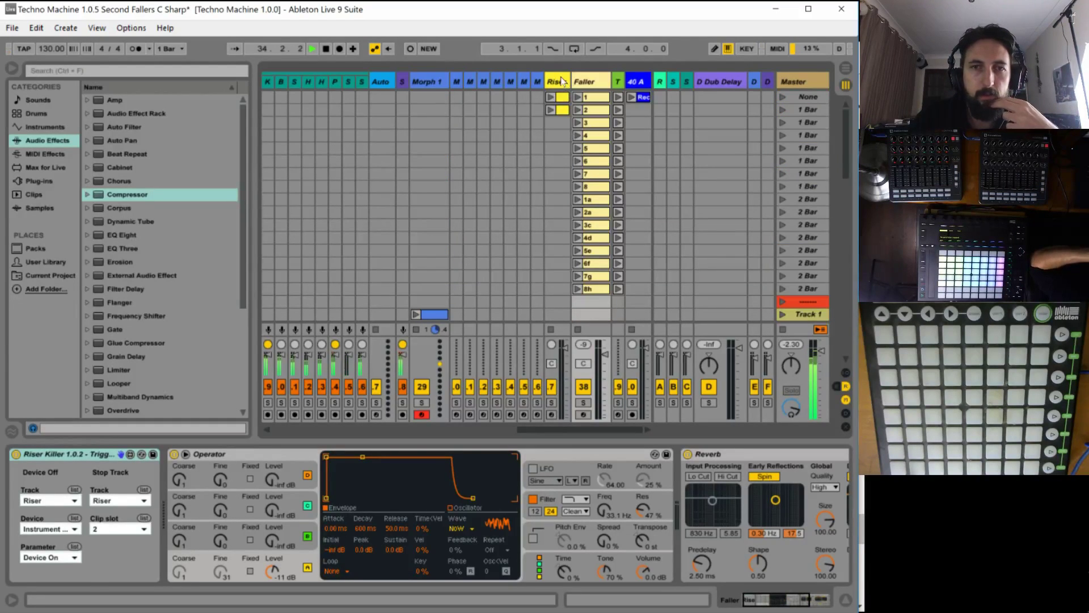
click(562, 81)
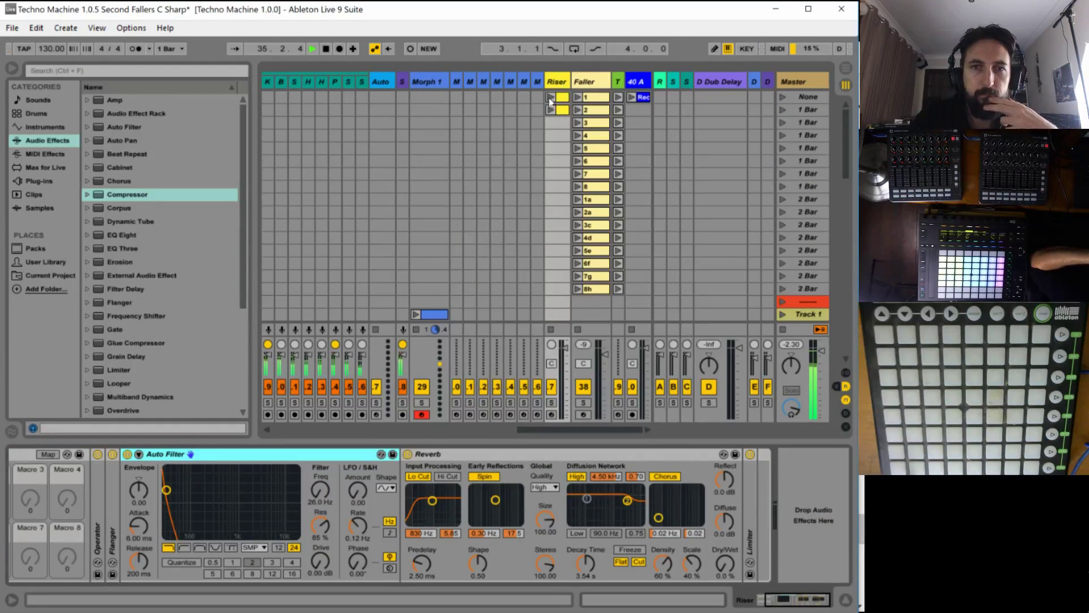
click(549, 99)
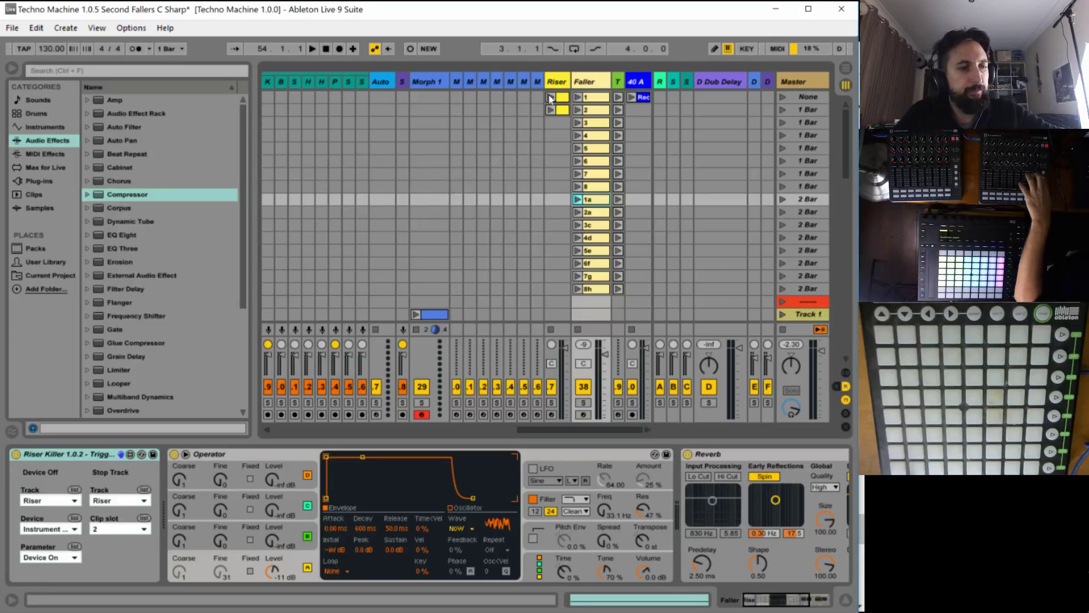
click(551, 97)
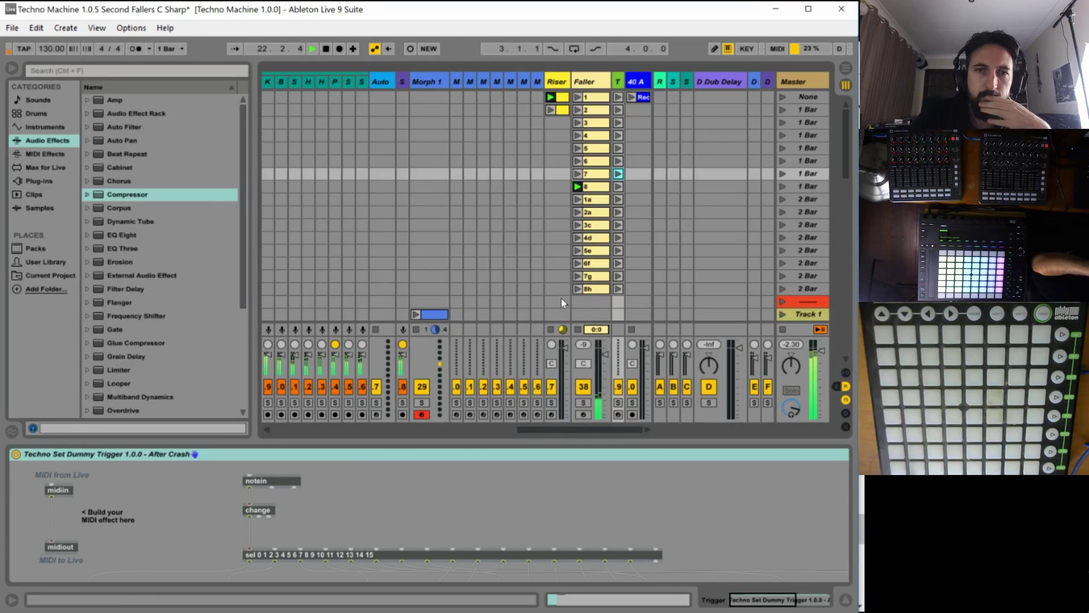
Color the Riser track's second clip red and its first clip green.
click(566, 112)
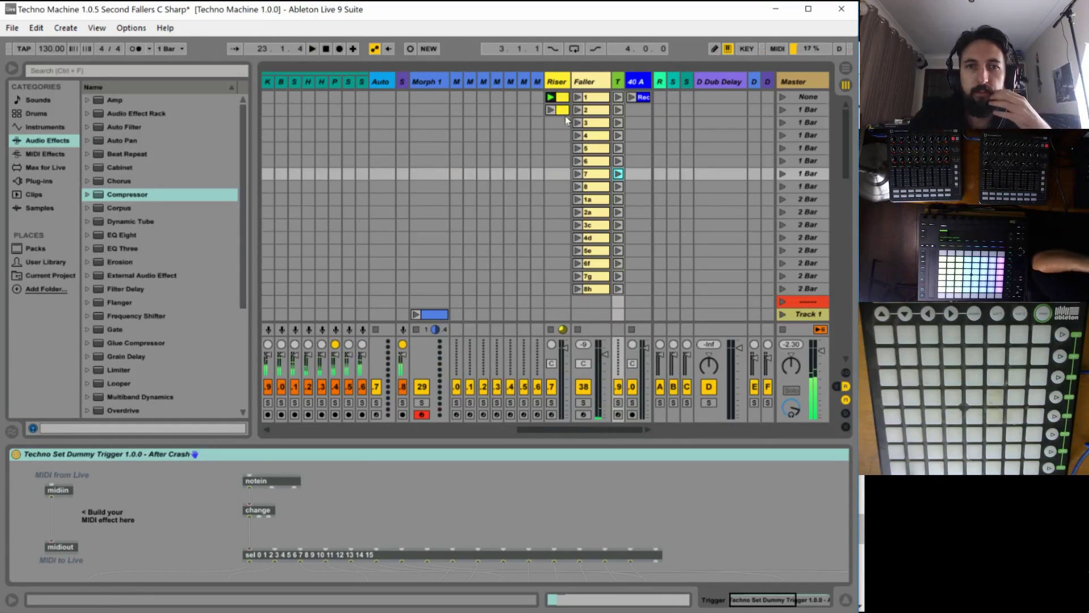
right_click(567, 111)
click(577, 311)
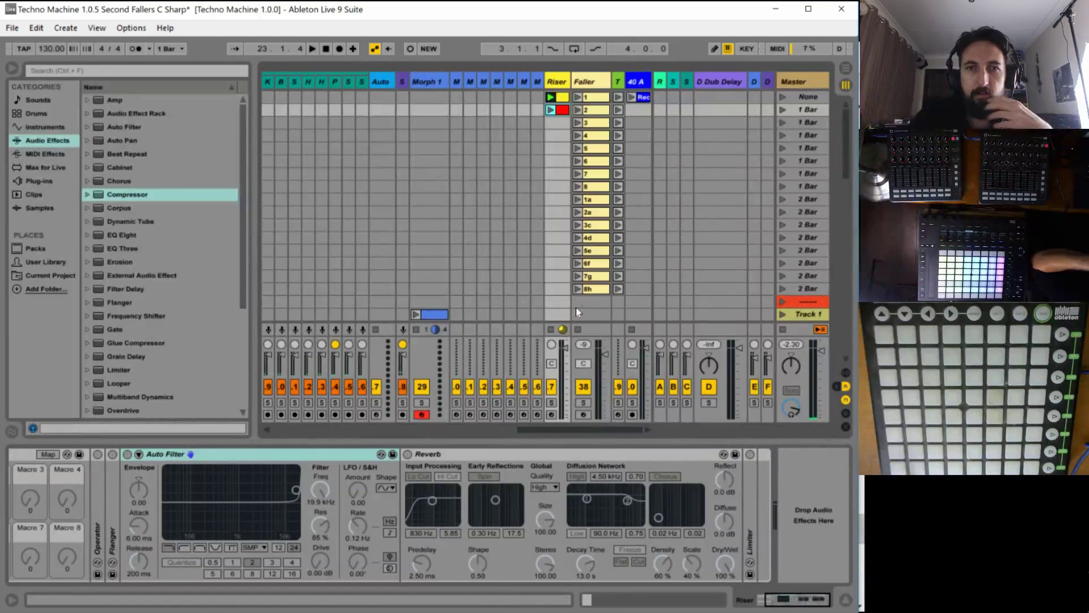
click(566, 99)
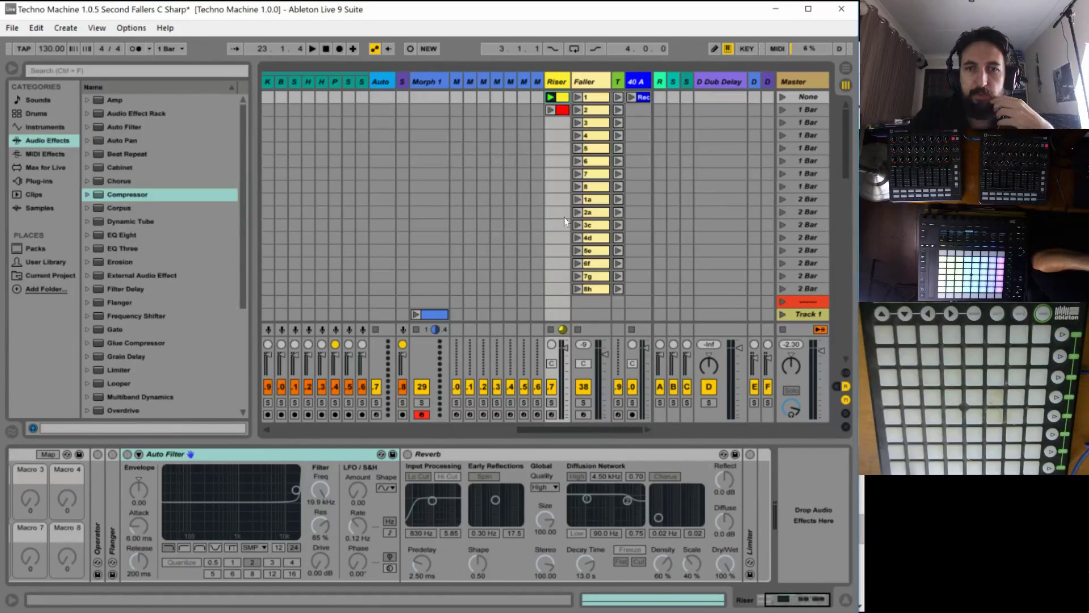
right_click(564, 99)
click(588, 309)
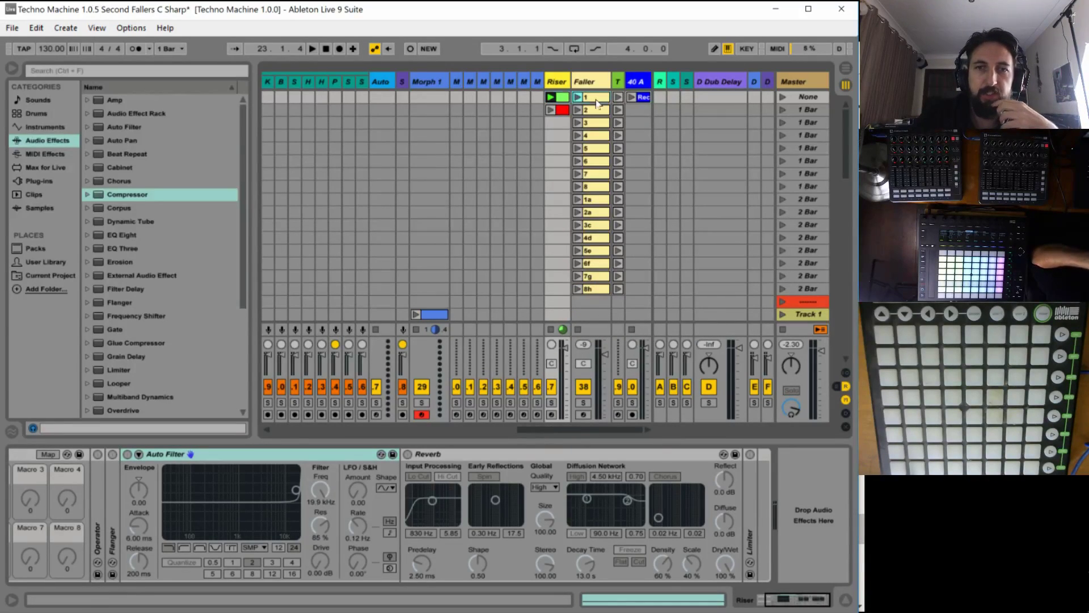
click(588, 290)
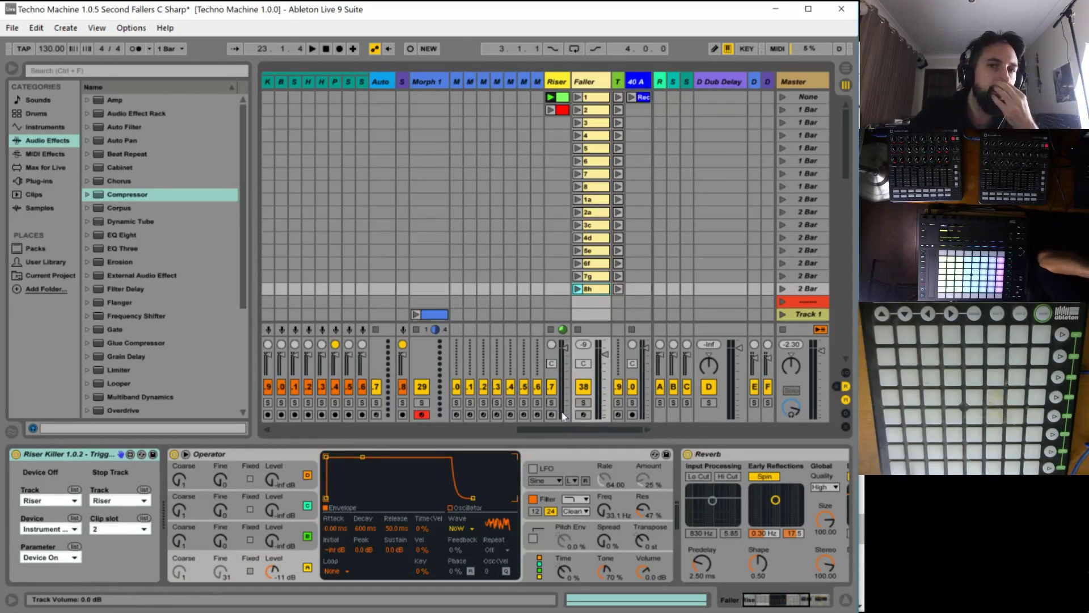
click(600, 200)
click(600, 212)
click(600, 225)
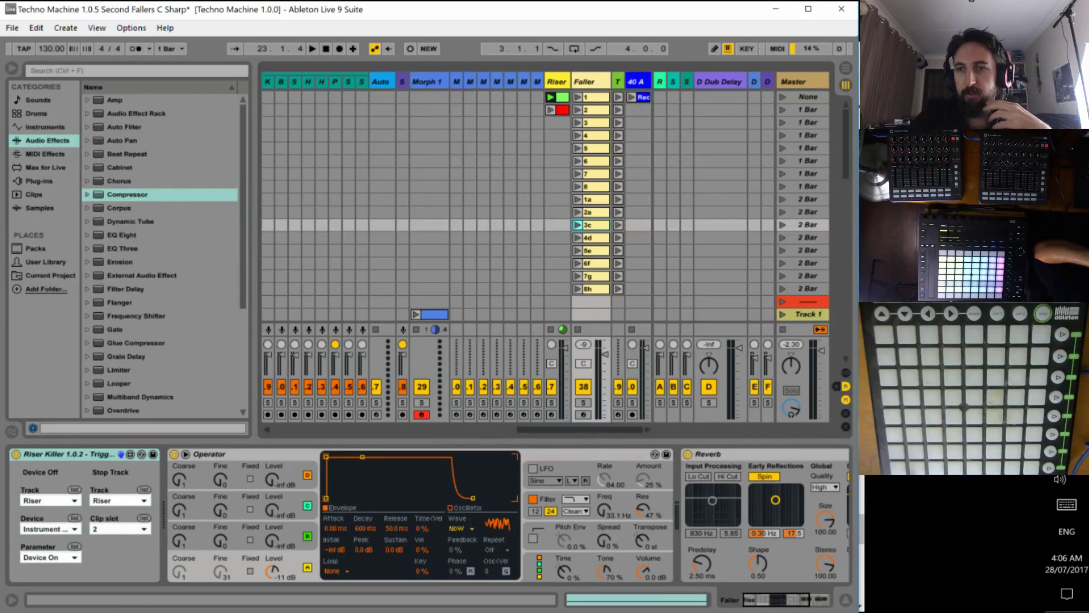
Switch to the task list in Photos and strike out "Modify to stop clip AND kill device" under Riser/Faller with the highlighter.
key(alt+Tab)
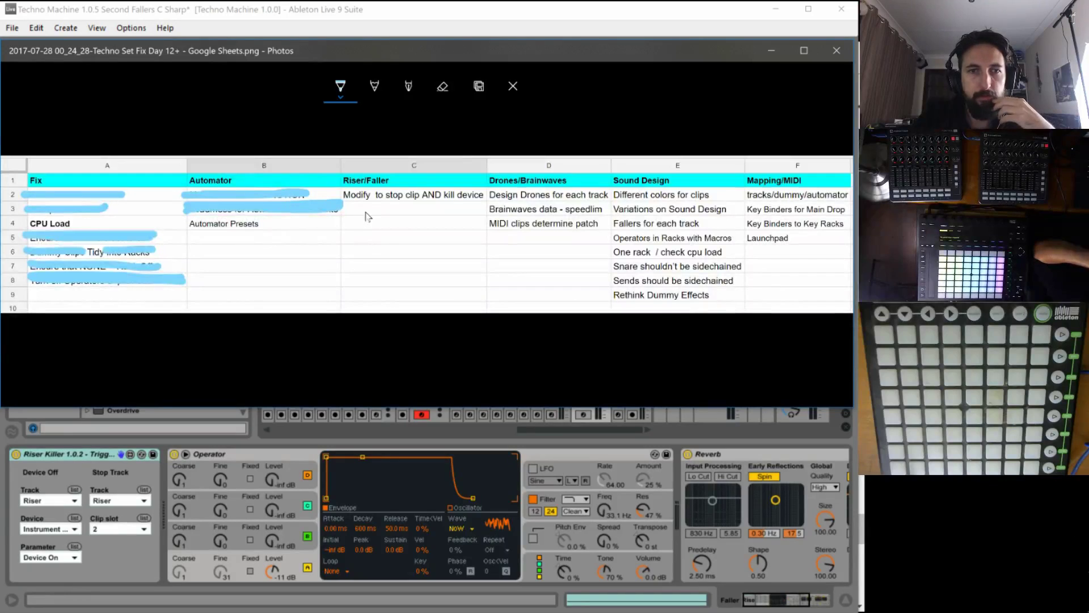
mouse_move(344, 195)
mouse_down()
mouse_move(472, 197)
mouse_move(351, 196)
mouse_up()
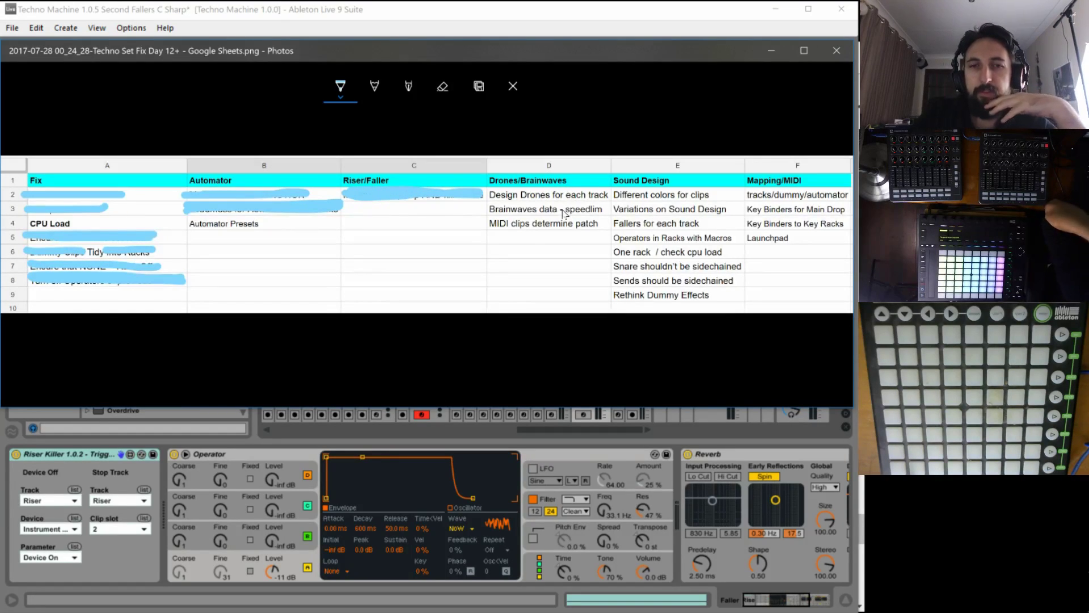
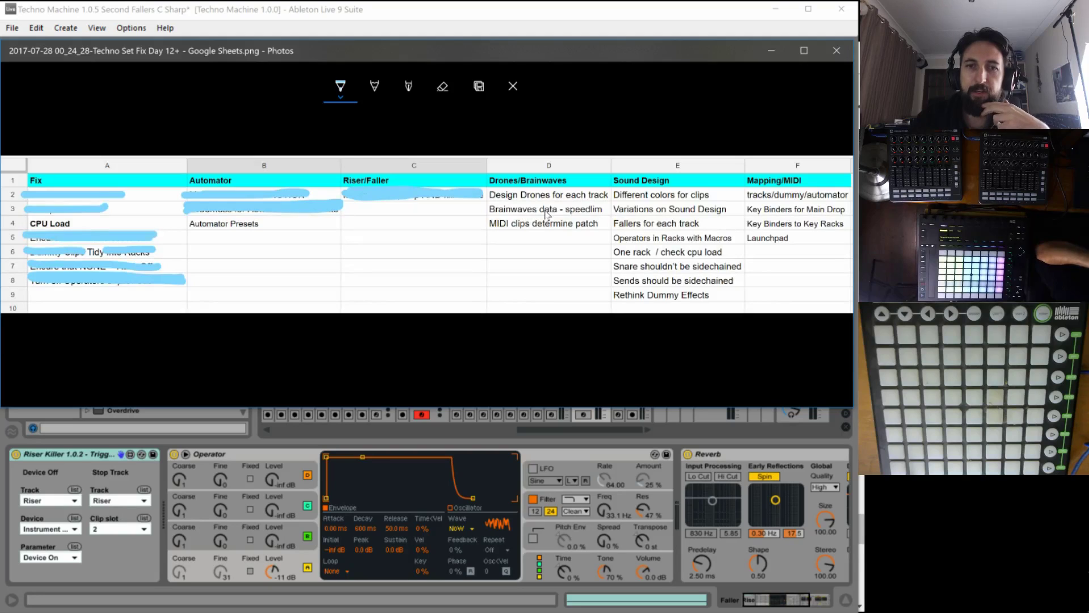
click(575, 209)
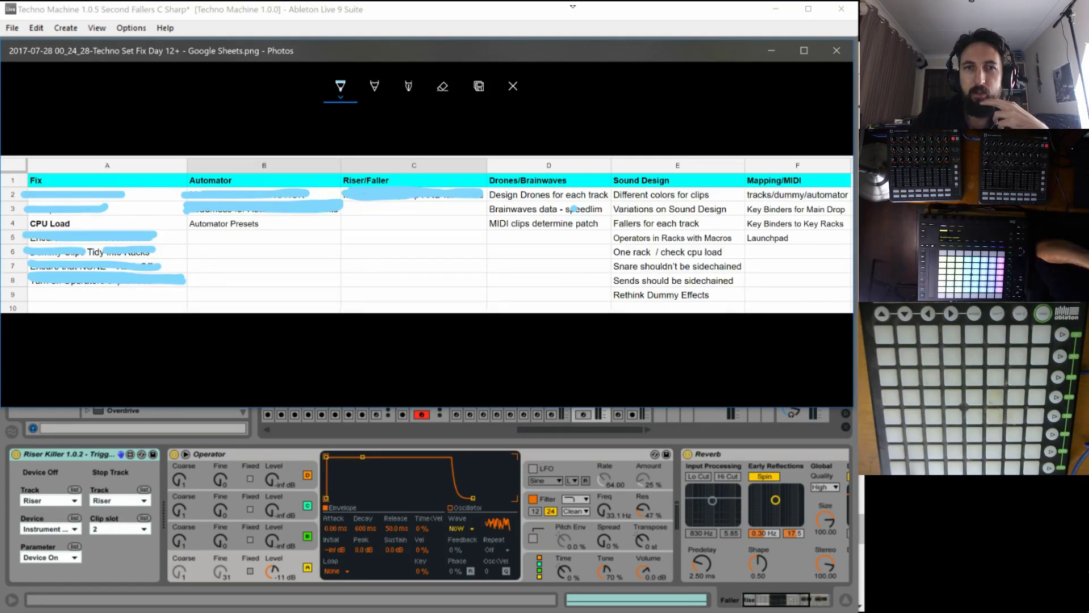
Return to Ableton Live and open the first Track 1 clip on the Morph 1 track in the clip view.
click(529, 24)
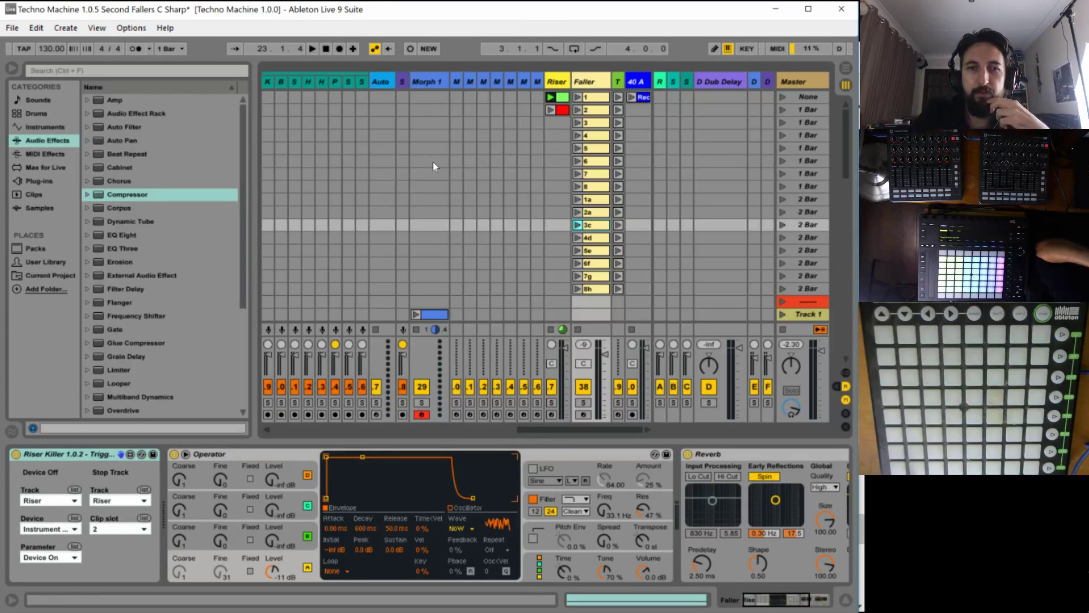
scroll(447, 178, down, 5)
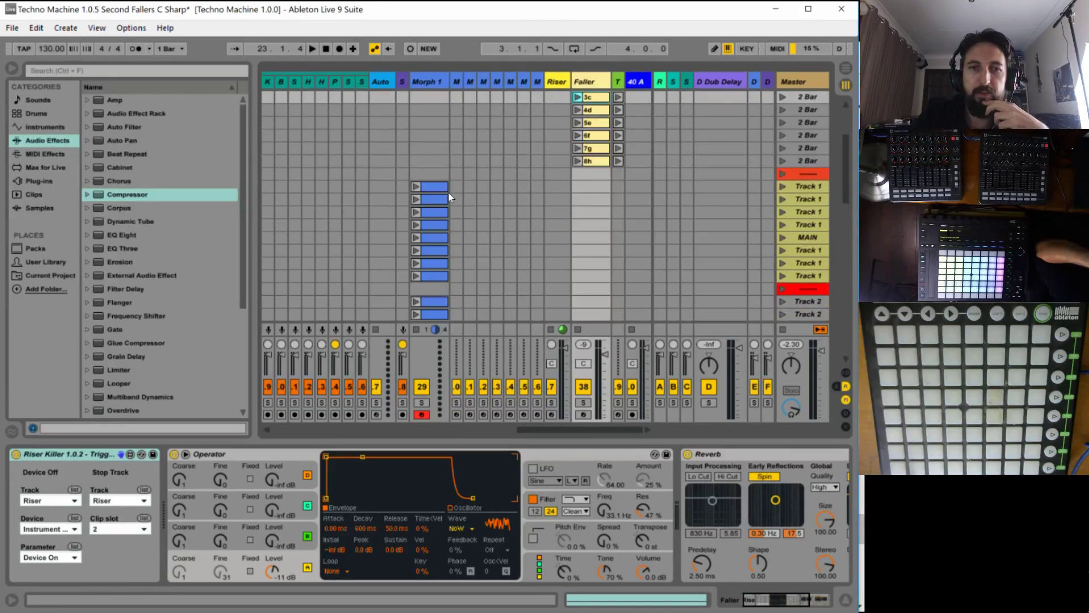
scroll(446, 191, down, 1)
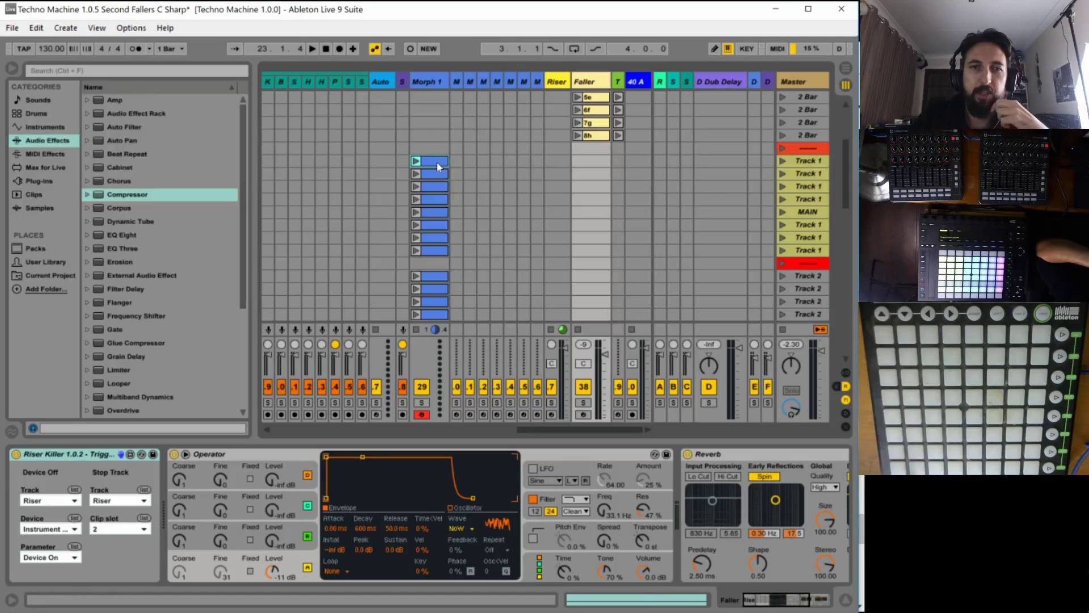
click(437, 162)
click(437, 164)
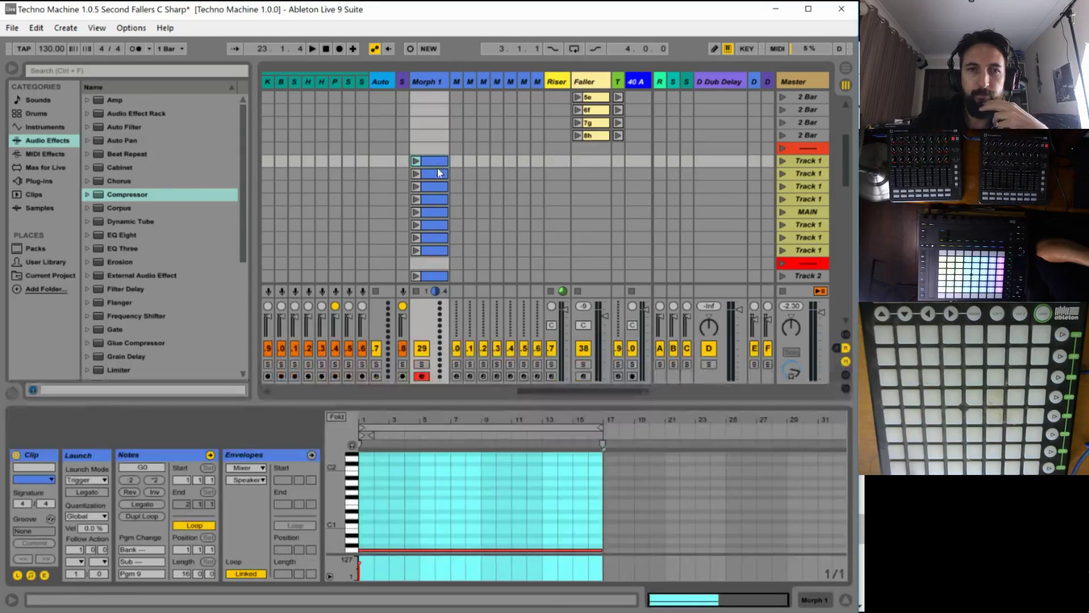
Inspect the Track 1 and MAIN clips below the first one on the Morph 1 track in the clip view.
click(437, 175)
click(430, 186)
click(429, 203)
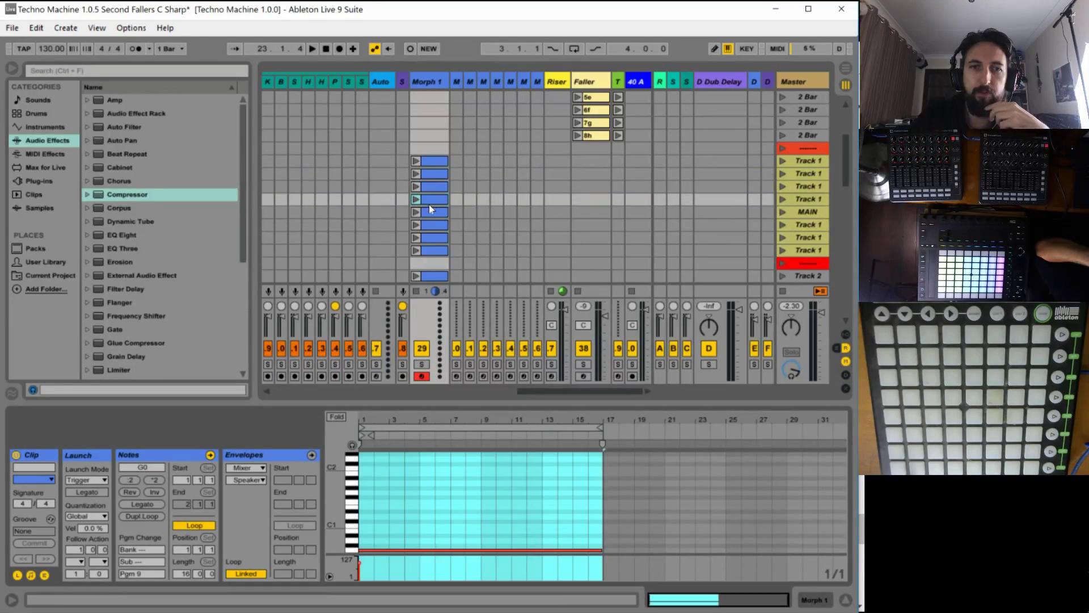
click(430, 212)
click(428, 224)
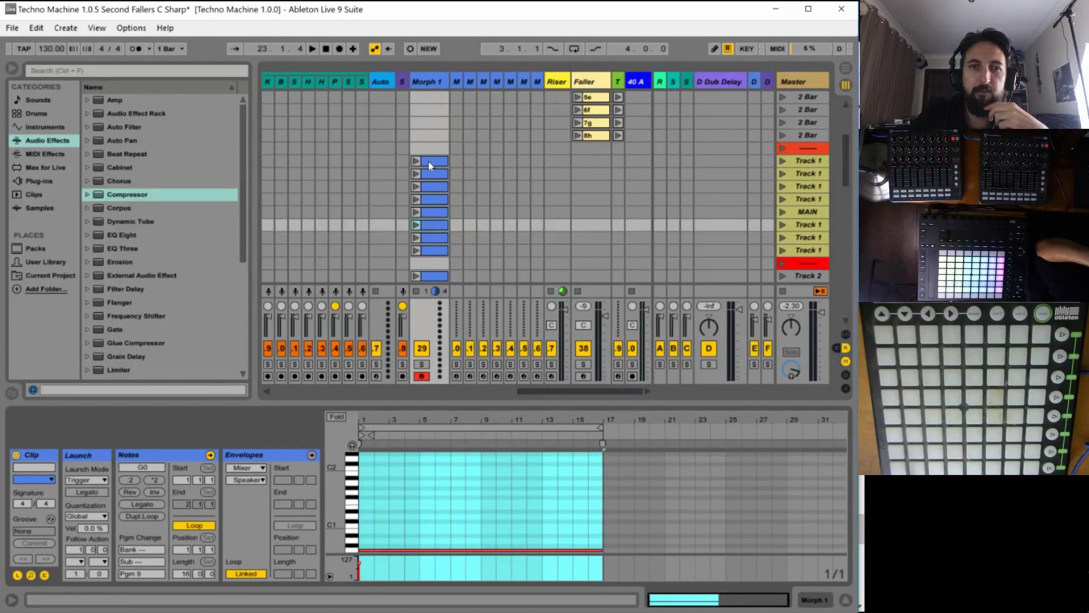
Set the program change of Morph 1's first Track 1 clip to 1.
click(427, 161)
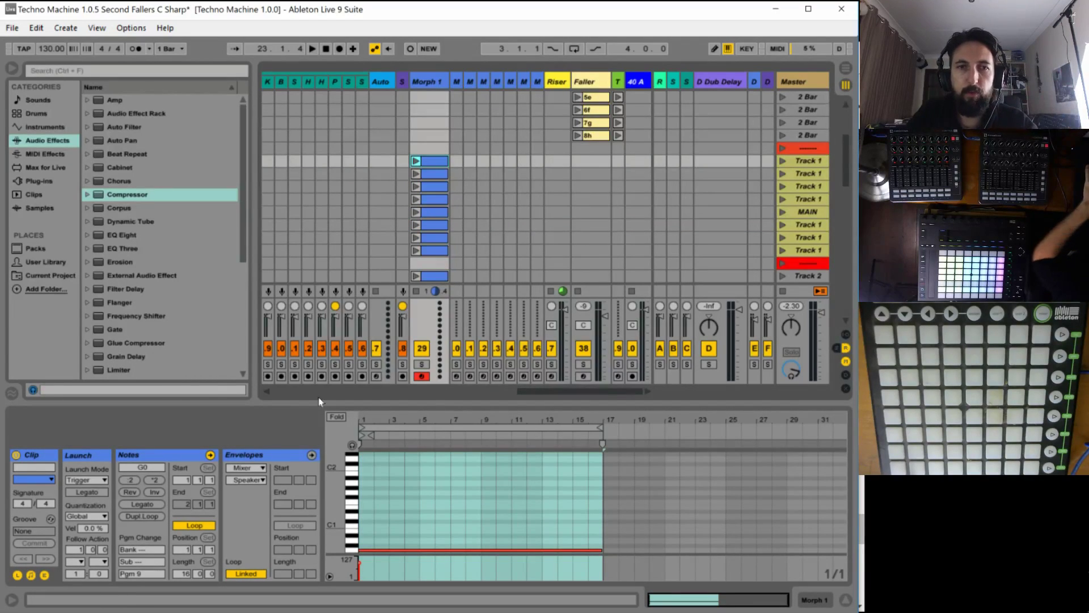
click(142, 574)
text(1)
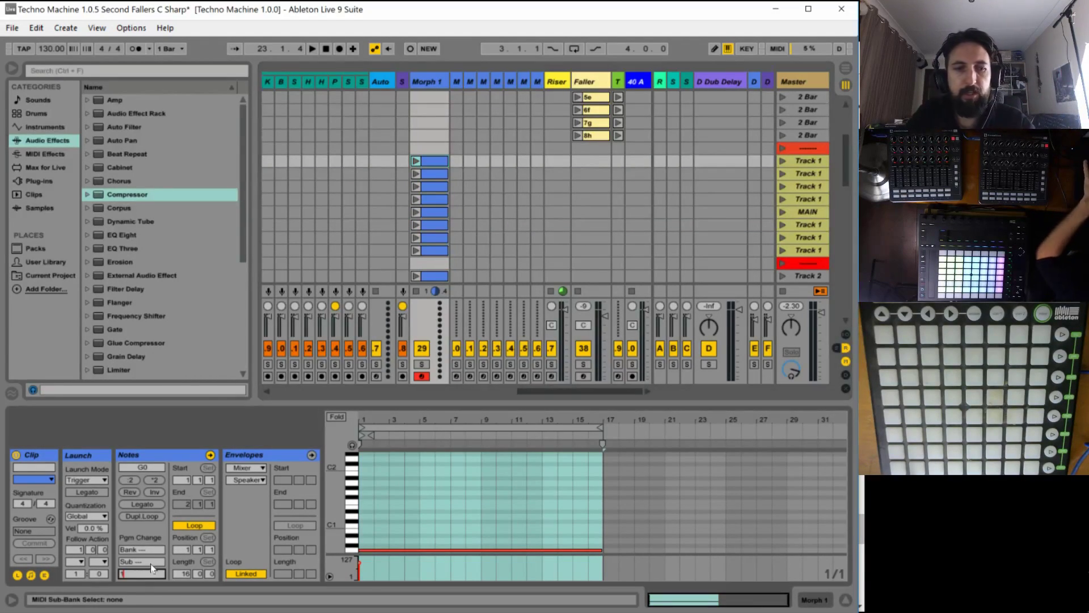
key(Return)
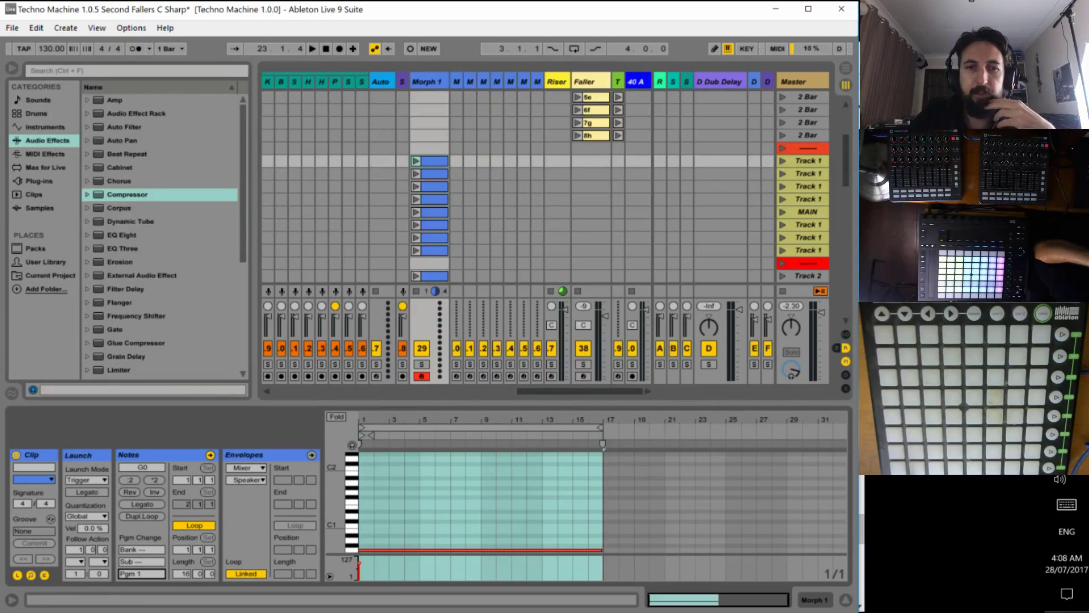
Switch to the task list in Photos to review the remaining items, and return to Ableton Live.
key(alt+Tab)
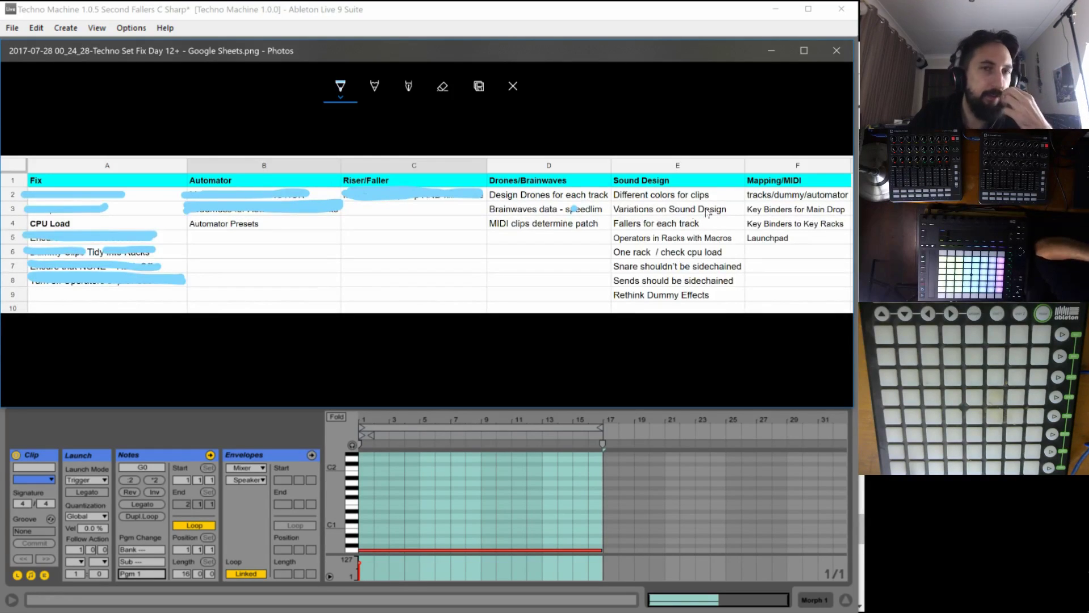
key(alt+Tab)
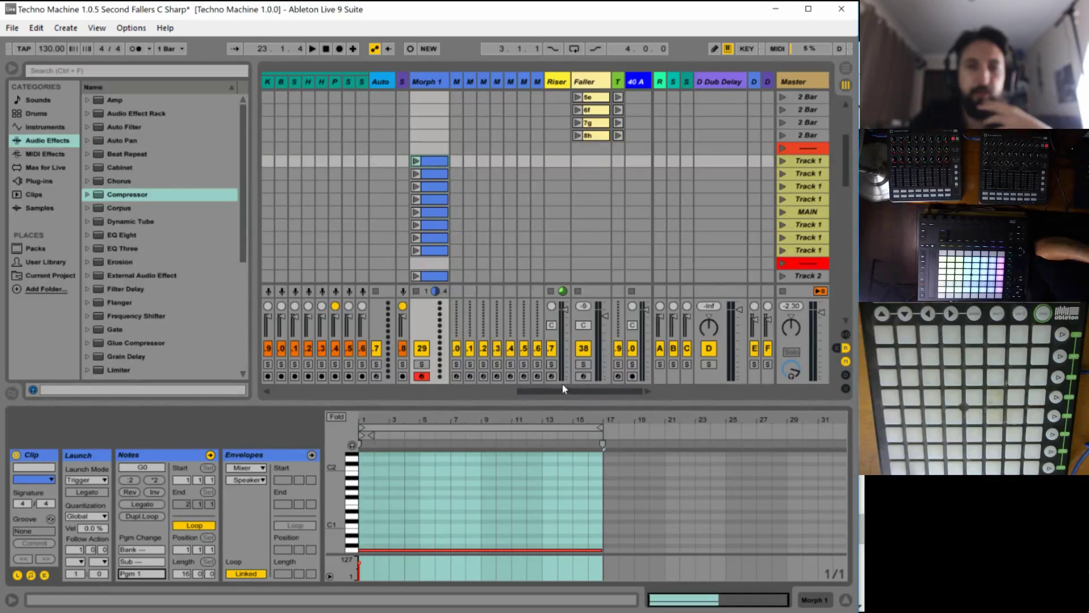
Hide the browser to show more of the instrument tracks and launch the first Track 2 scene.
drag(563, 385, 183, 360)
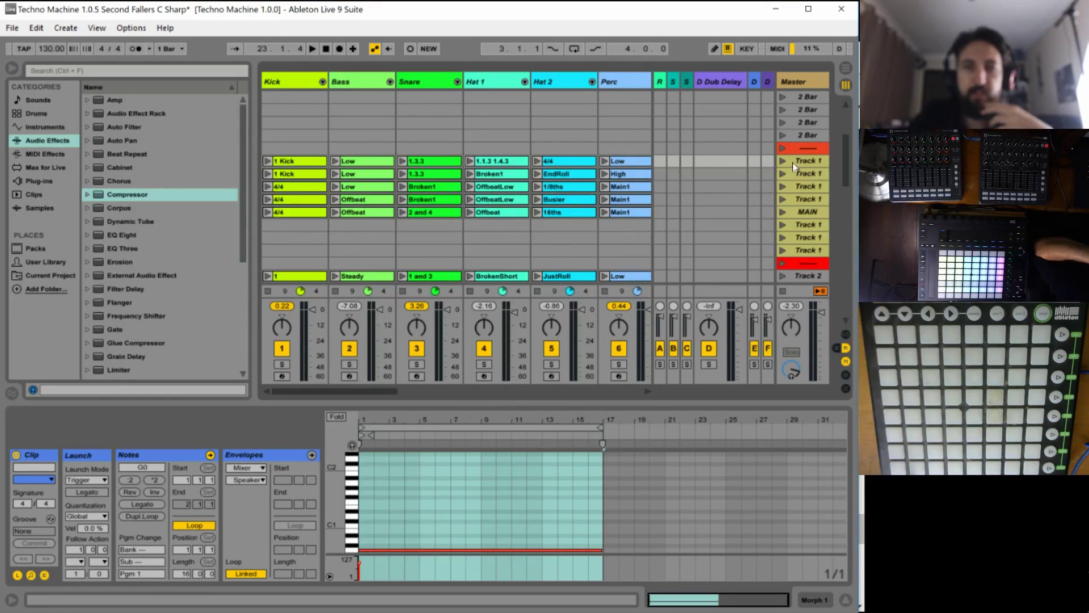
scroll(785, 211, down, 5)
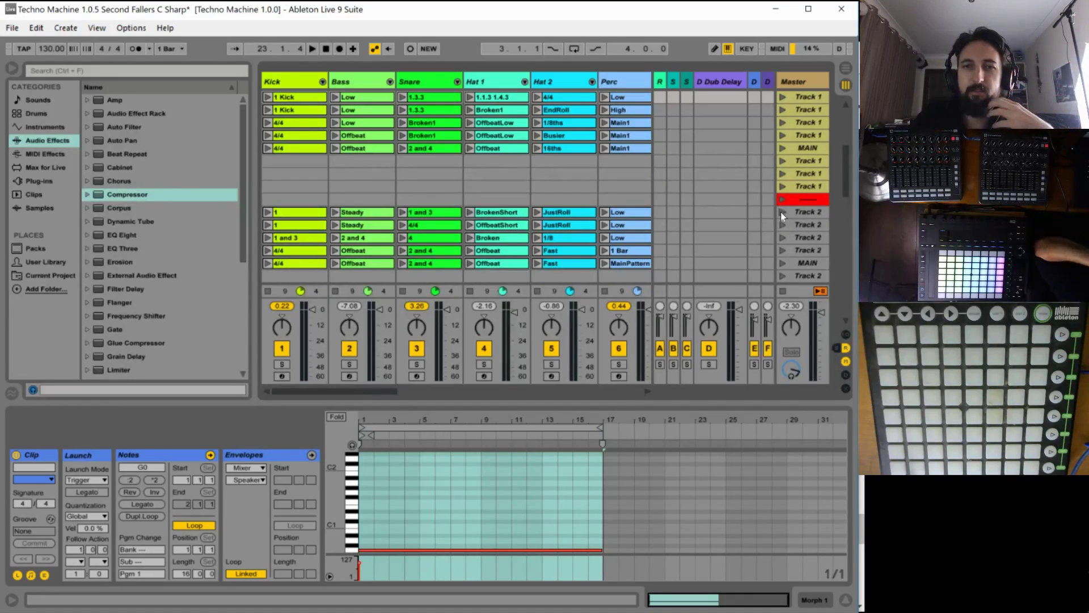
click(11, 67)
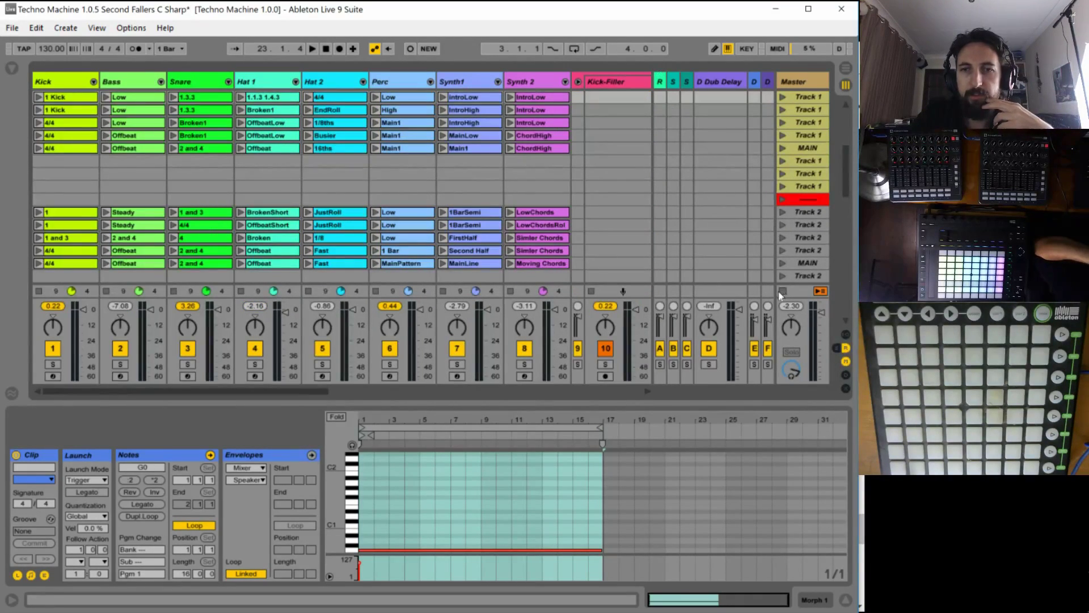
click(781, 212)
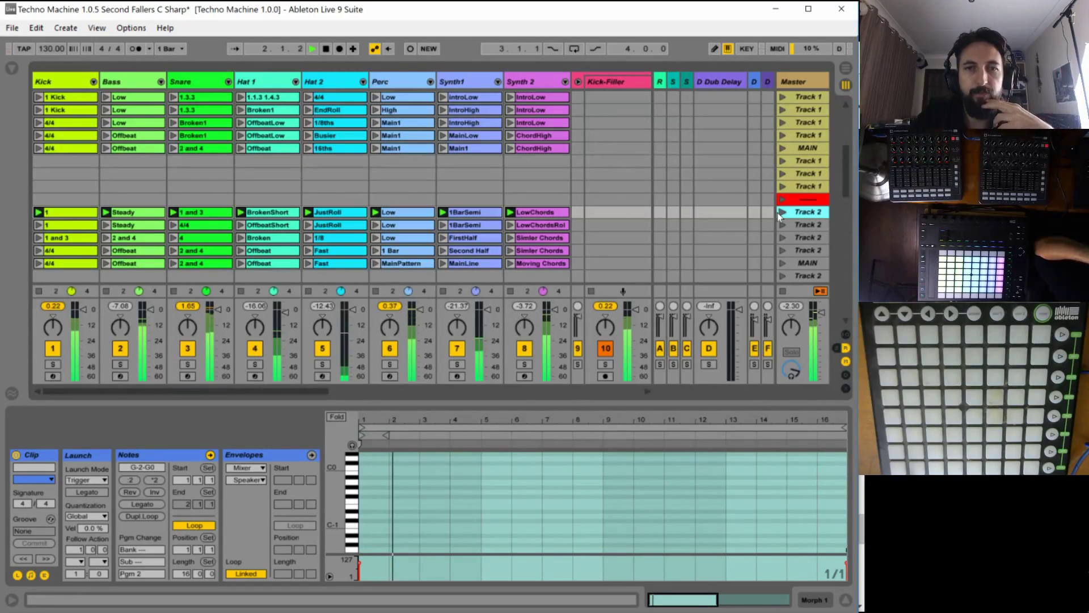
Launch the next three Track 2 scenes in sequence, followed by Track 2's MAIN scene.
scroll(777, 219, down, 1)
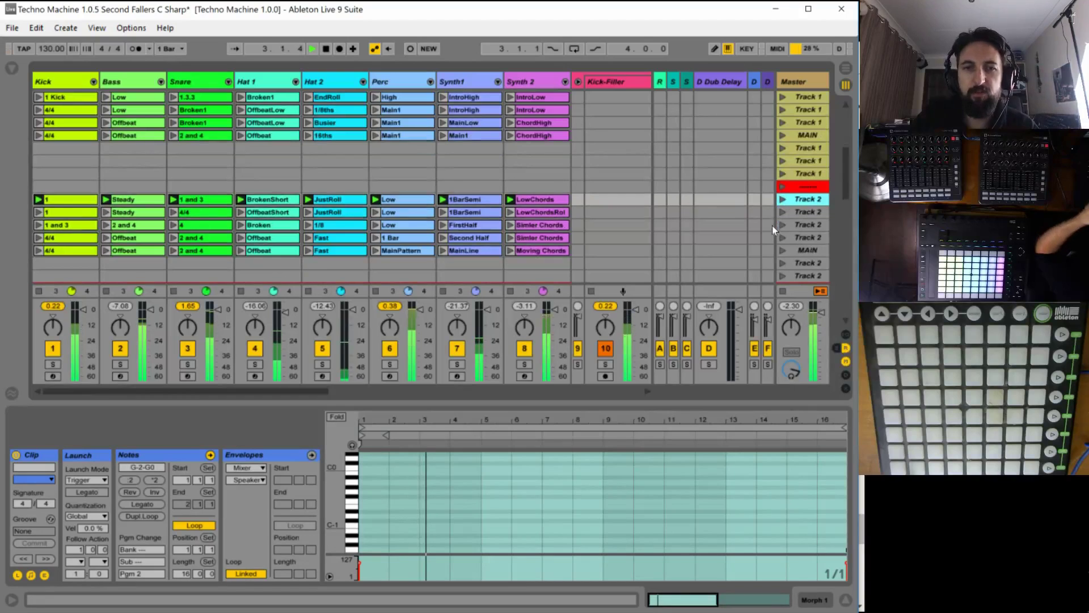
click(782, 212)
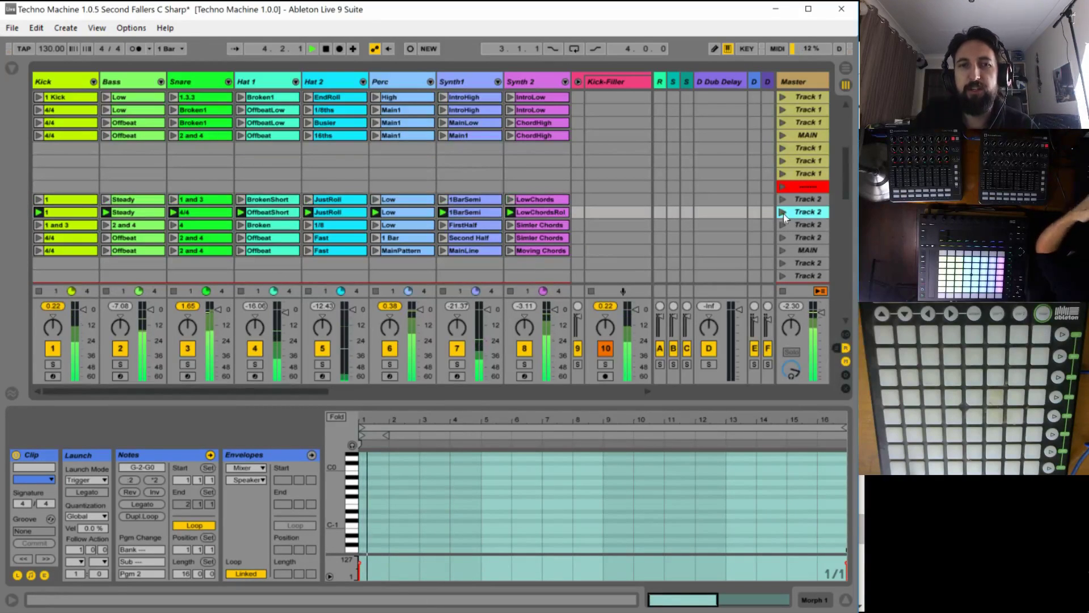
click(783, 225)
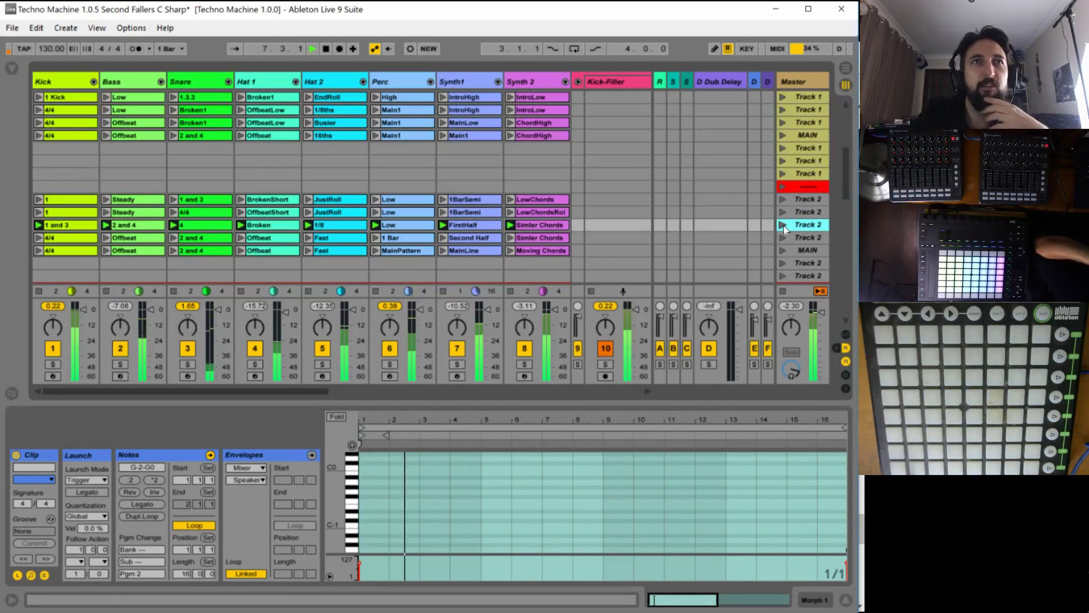
click(781, 239)
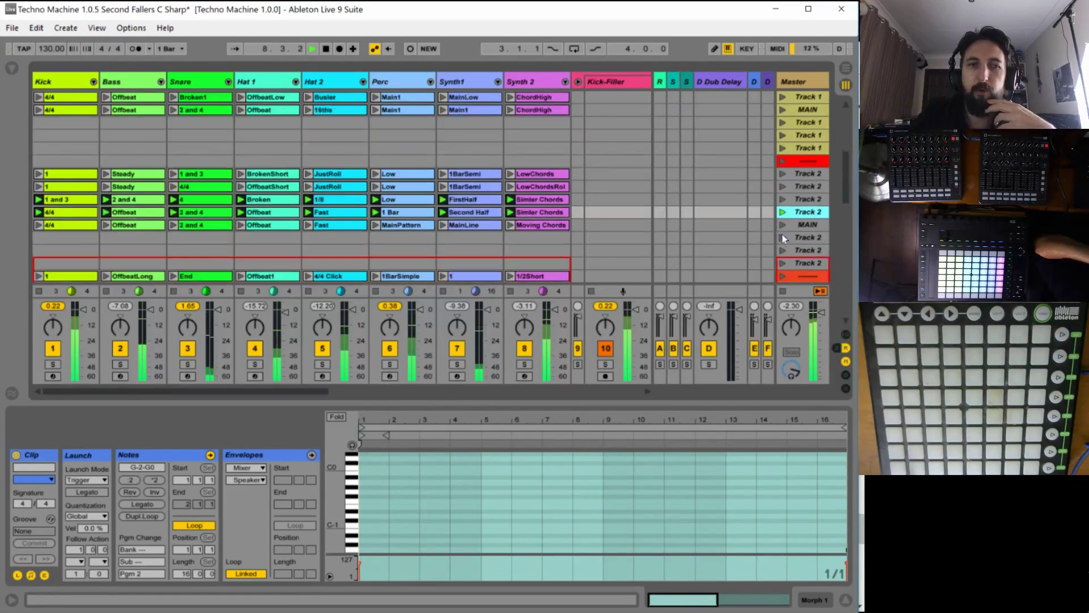
scroll(806, 210, down, 4)
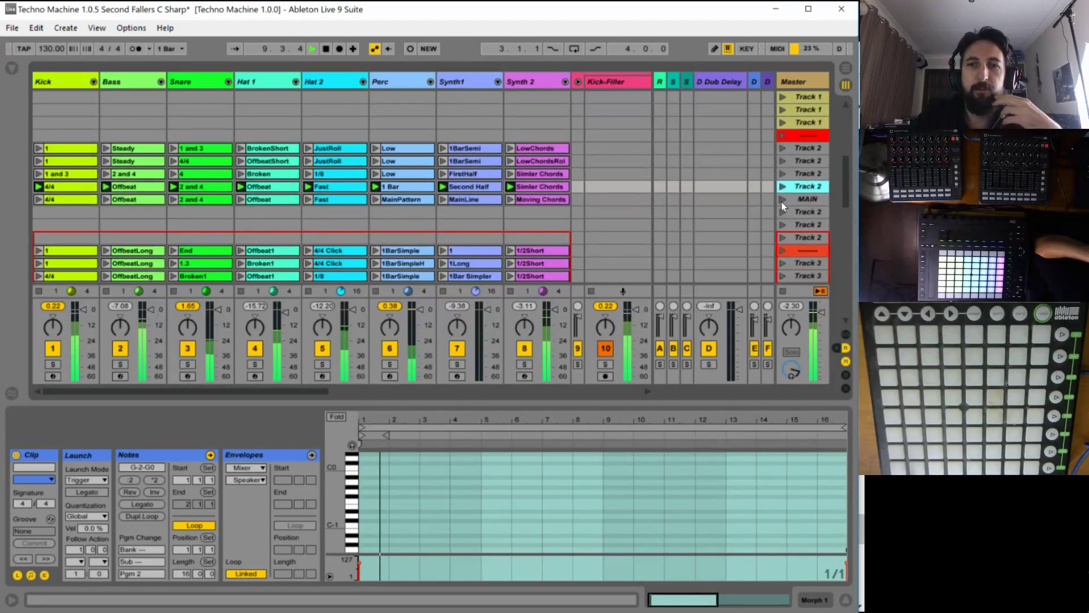
click(783, 202)
Bring in the red-outlined block's first-row clips on Kick, Snare, Hat 1, Bass and Synth1 while the Track 2 clips play.
scroll(784, 204, down, 1)
scroll(783, 201, down, 2)
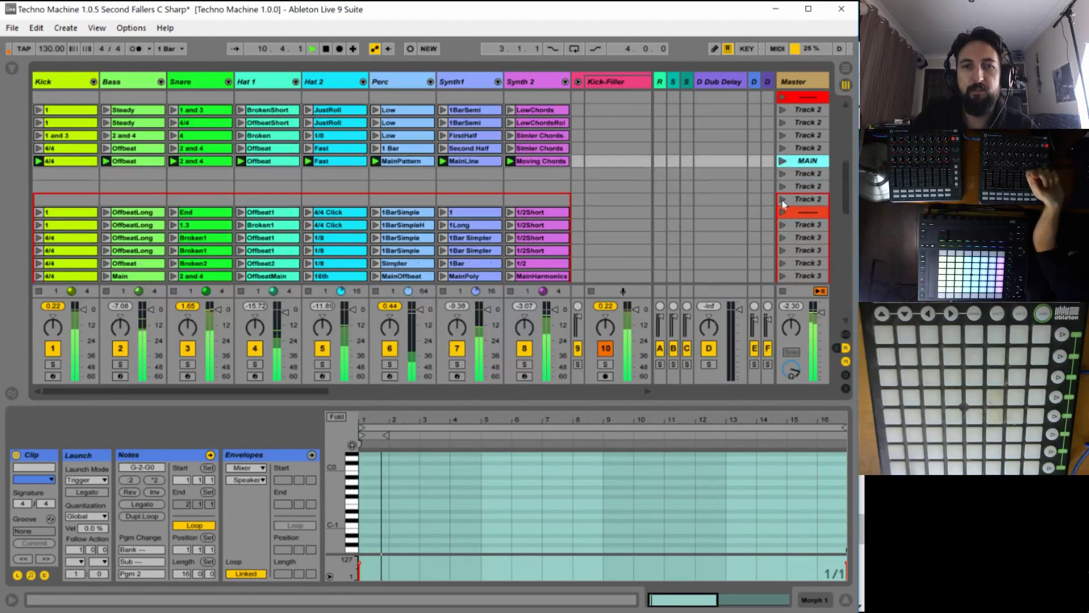
scroll(783, 201, down, 1)
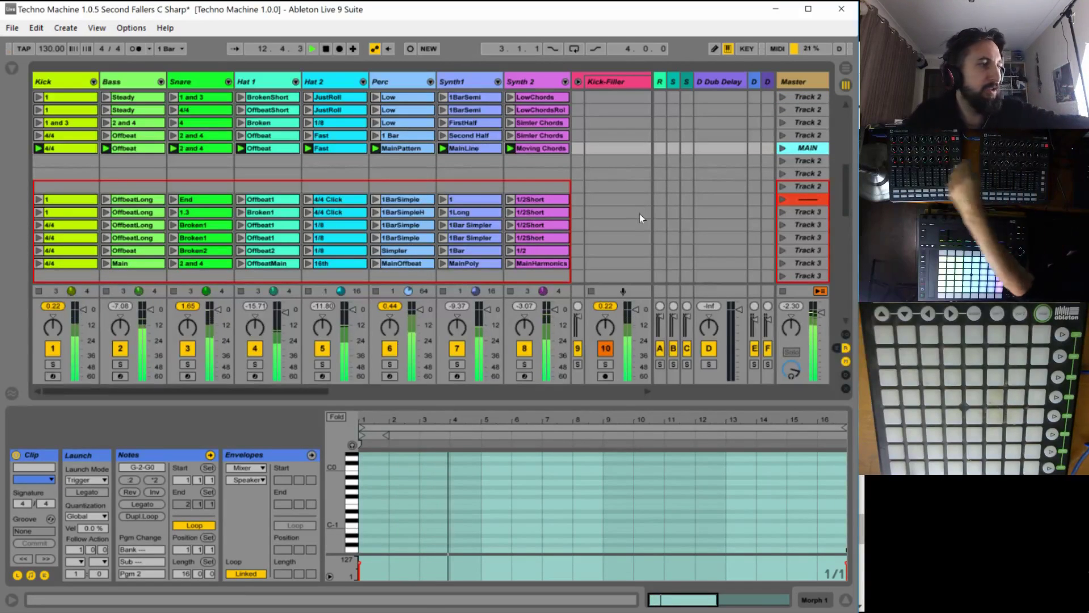
click(40, 200)
click(173, 200)
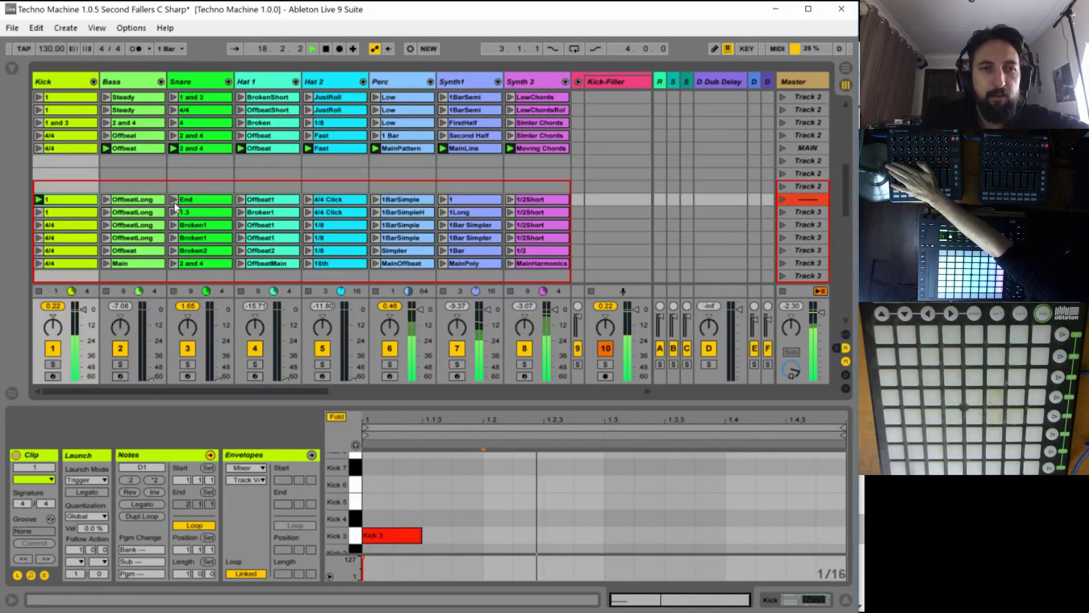
click(243, 201)
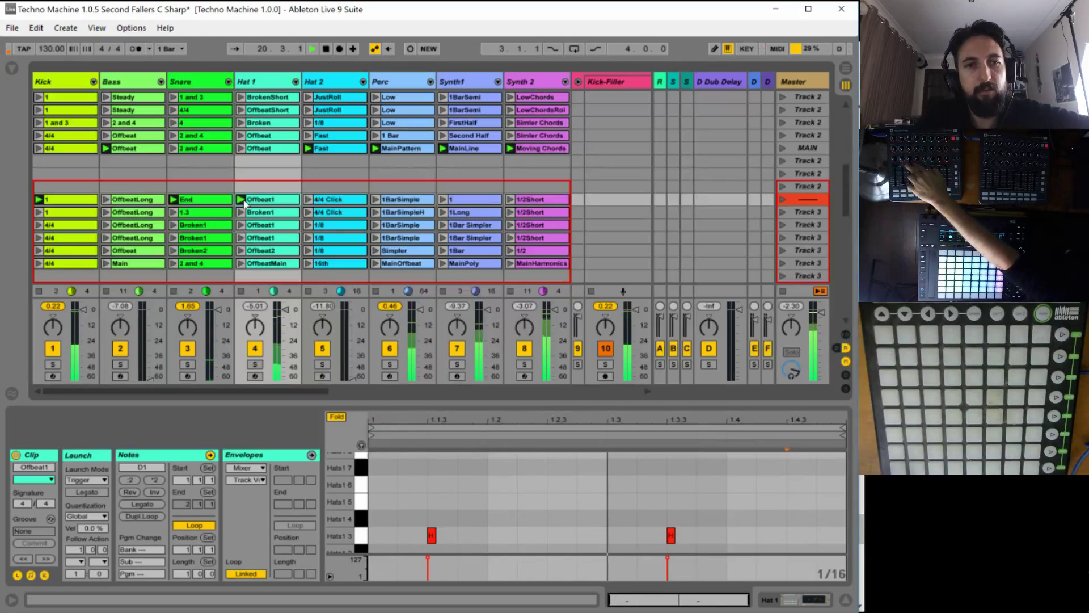
click(107, 201)
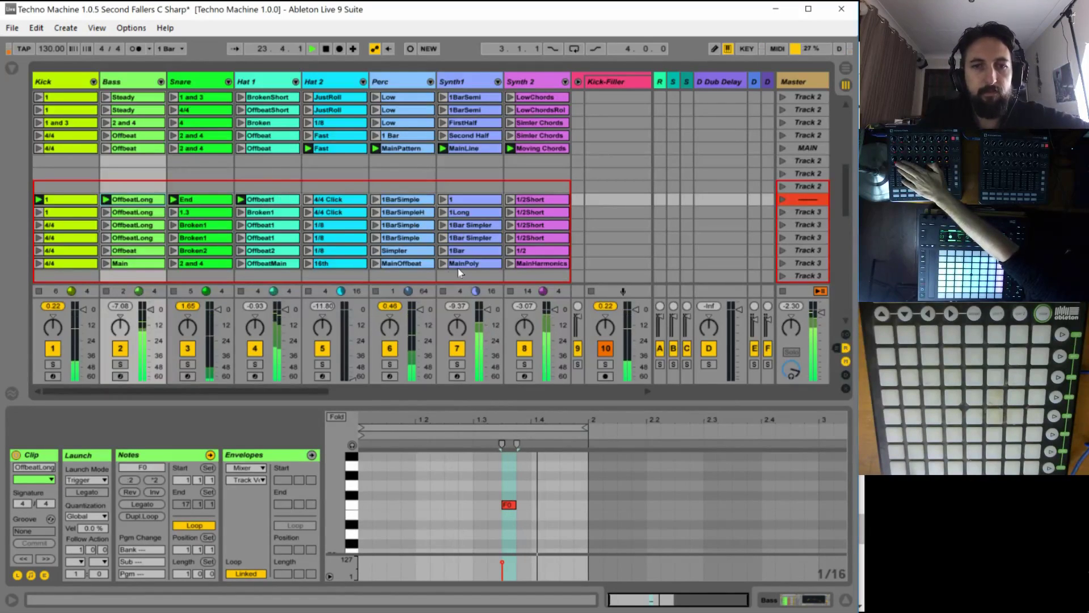
click(443, 291)
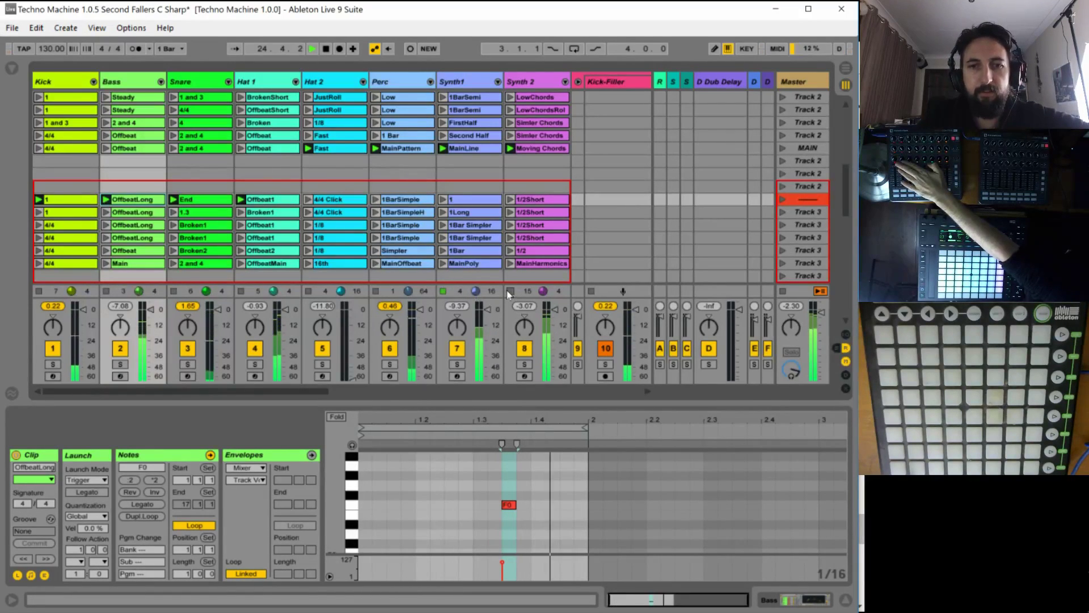
click(443, 200)
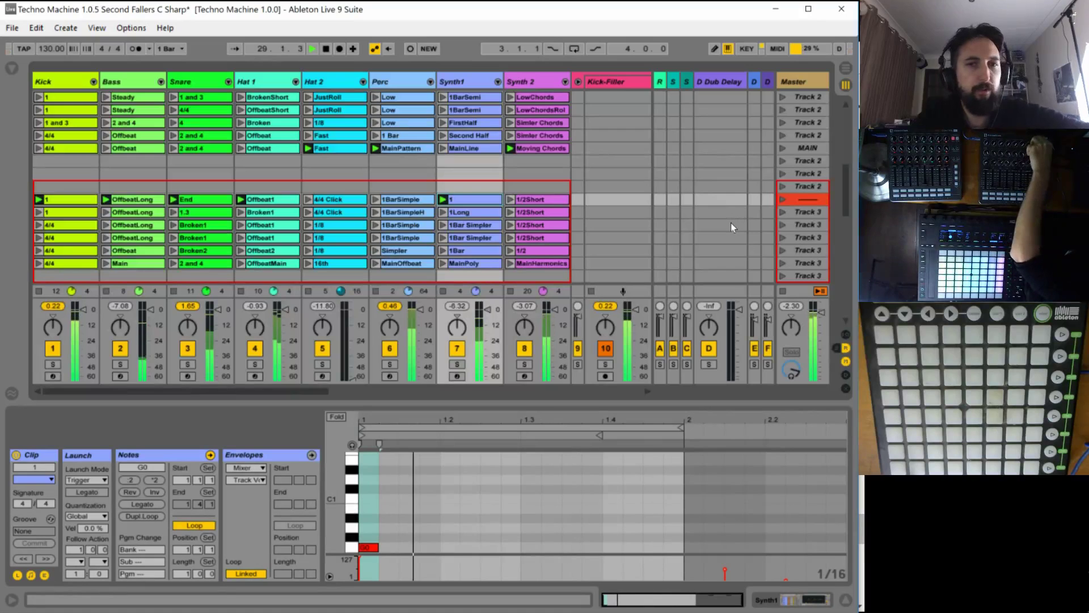
Open the Automator from the Auto track, clear the RVB WET curve for Synth2, and close the Automator window.
click(353, 391)
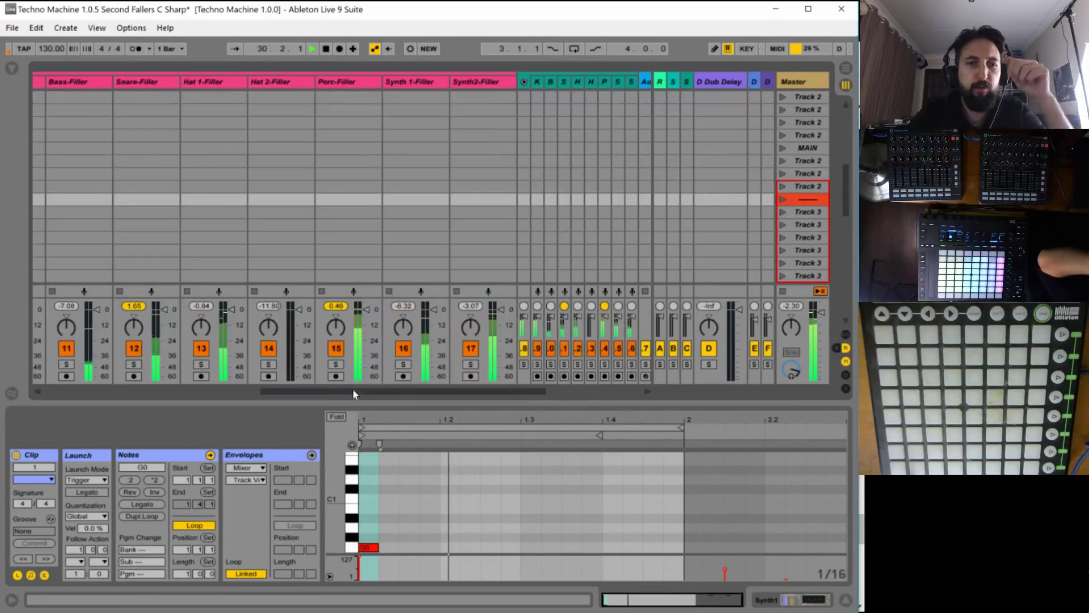
drag(352, 392, 449, 392)
click(383, 80)
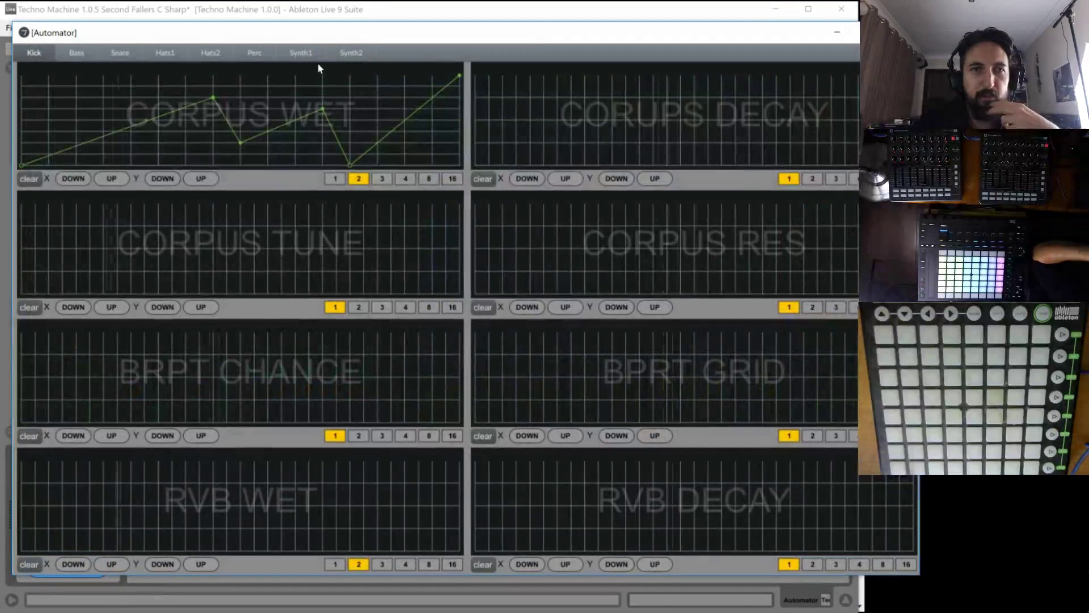
click(358, 57)
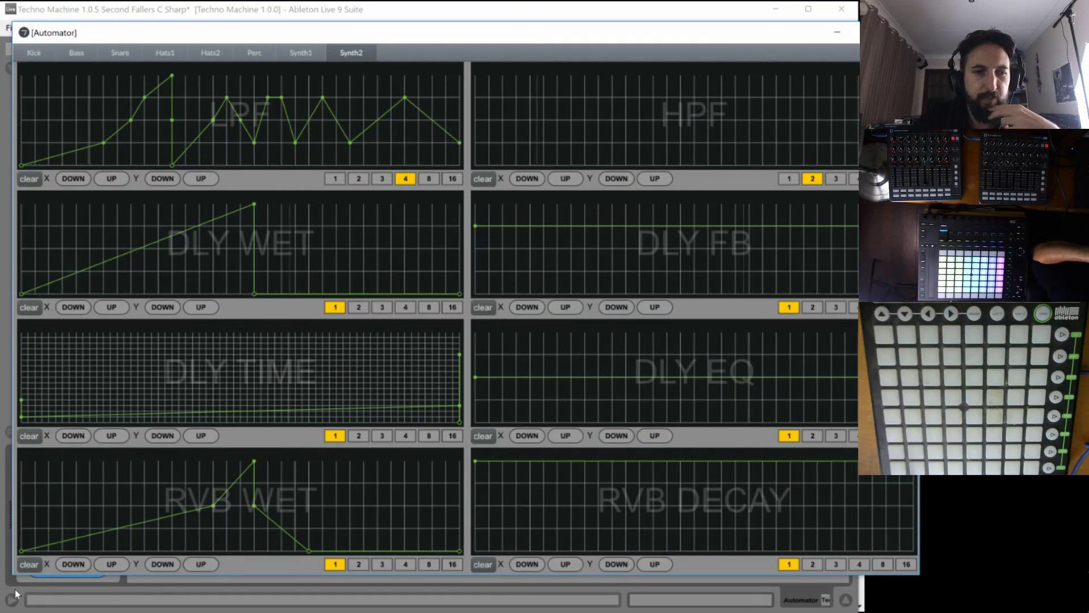
click(29, 564)
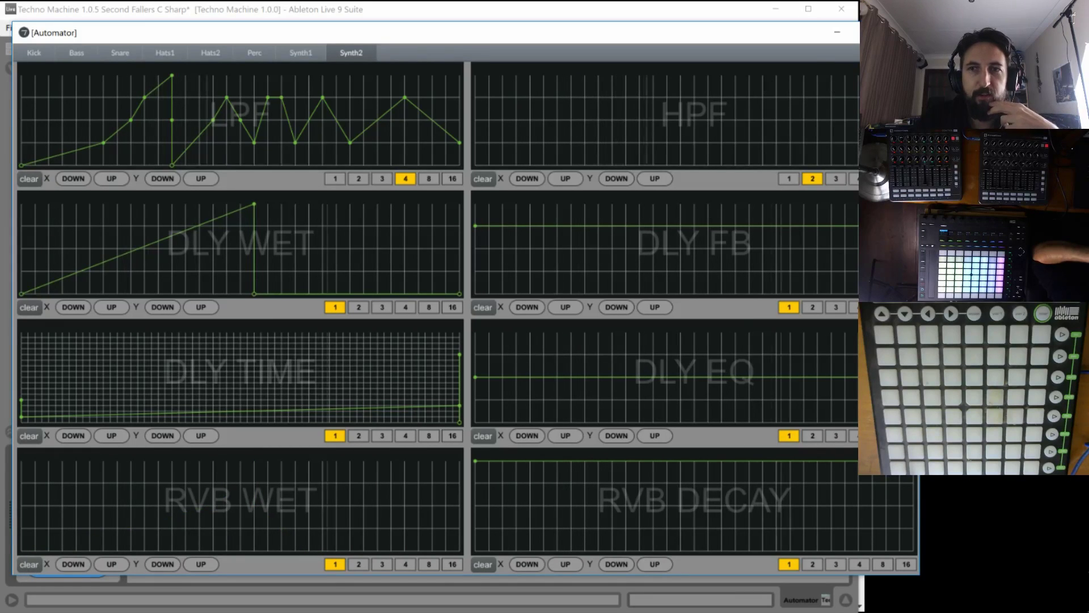
key(ctrl+w)
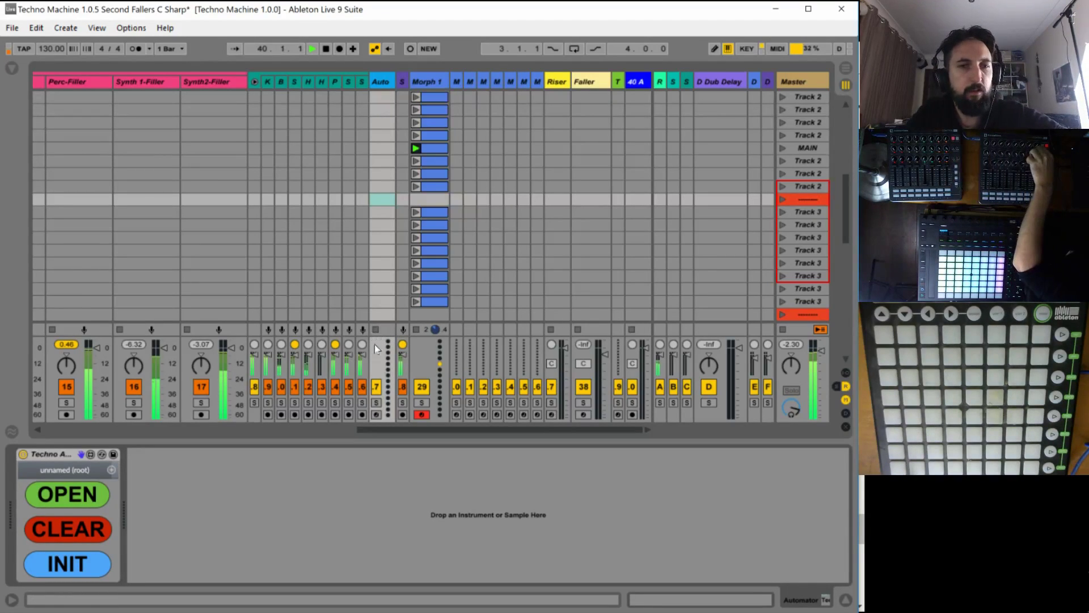
Launch the 1BarSimple clip on Perc and the first 4/4 Click clip on Hat 2.
drag(396, 430, 82, 429)
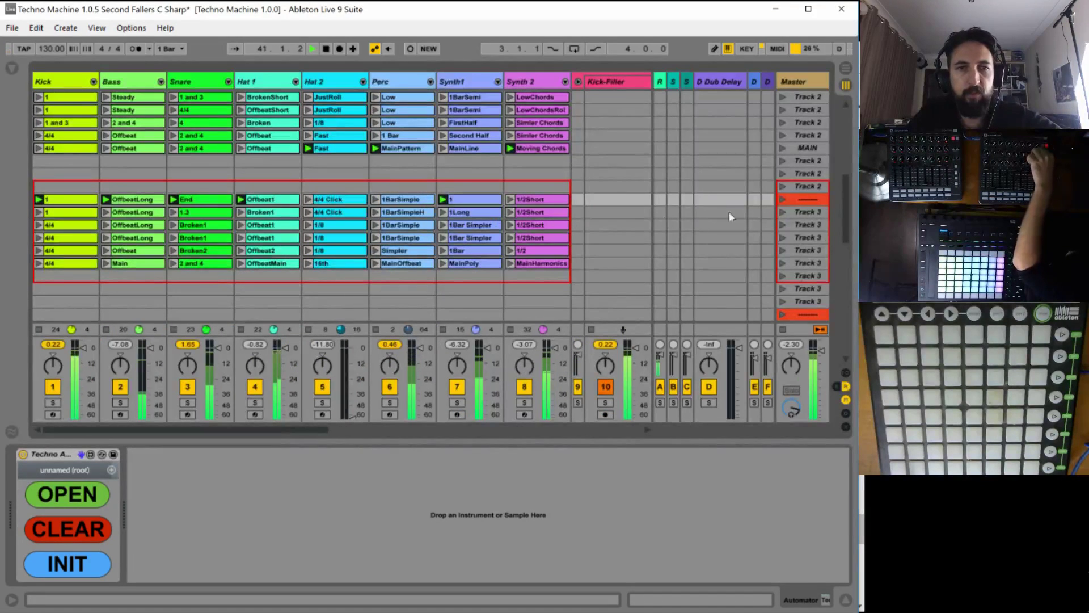
click(376, 199)
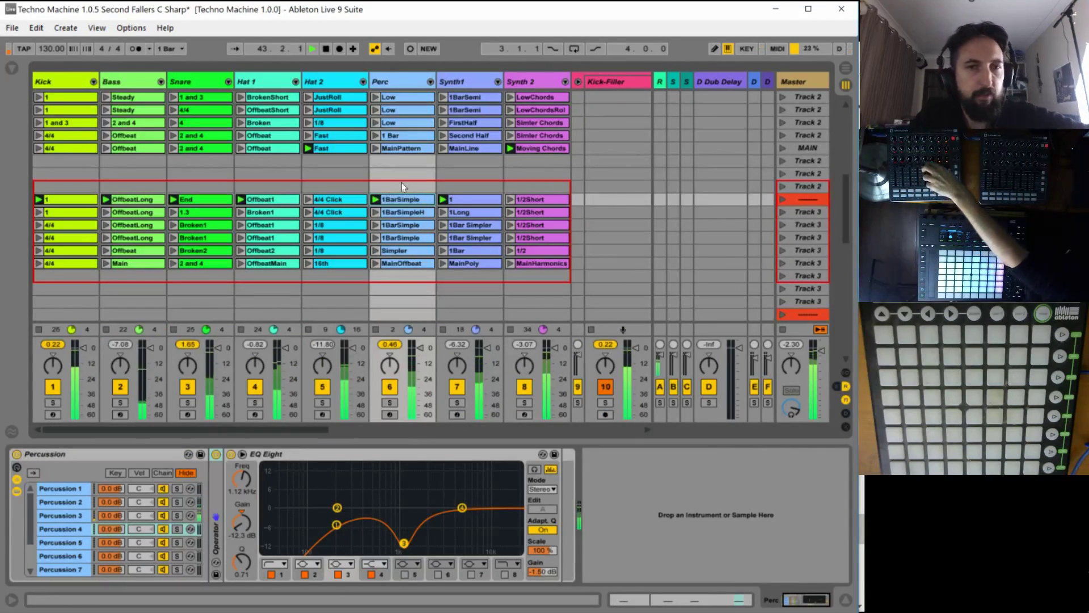
click(308, 212)
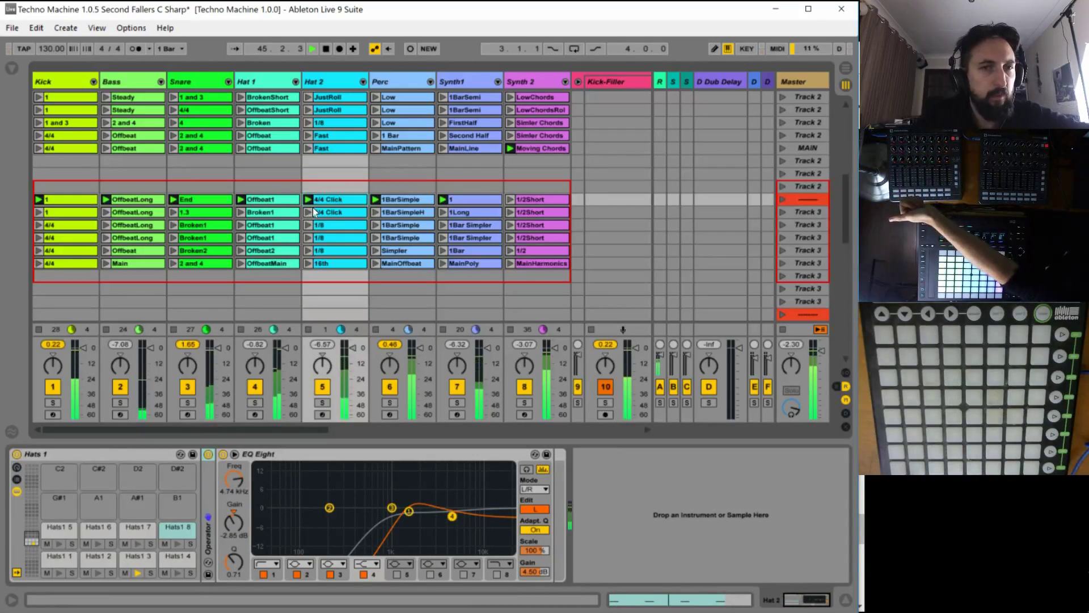
Launch the first three scenes labeled Track 3 one after another.
click(782, 212)
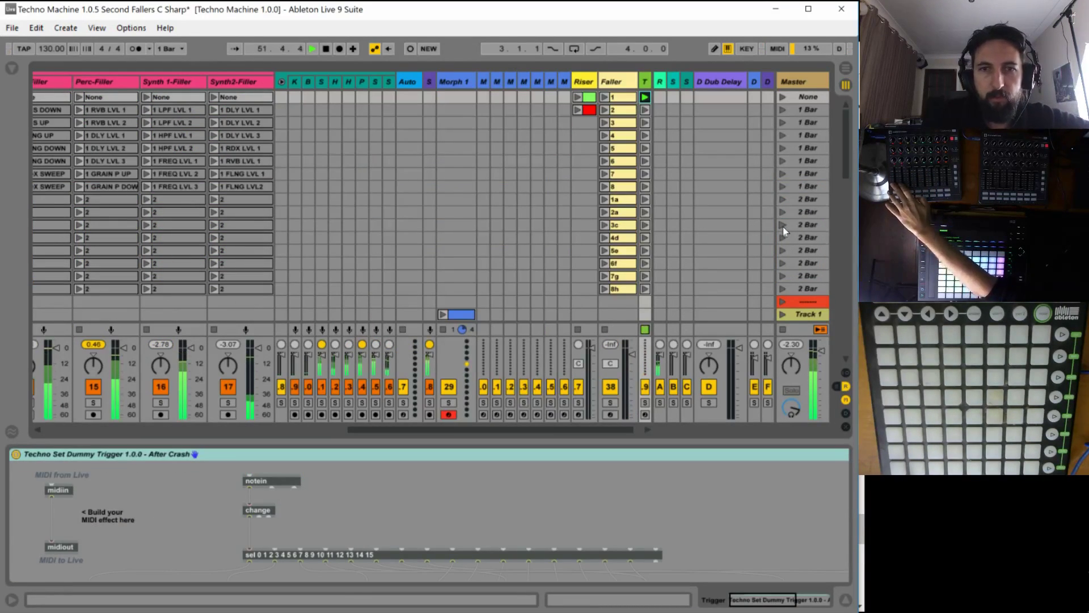
drag(374, 431, 2, 375)
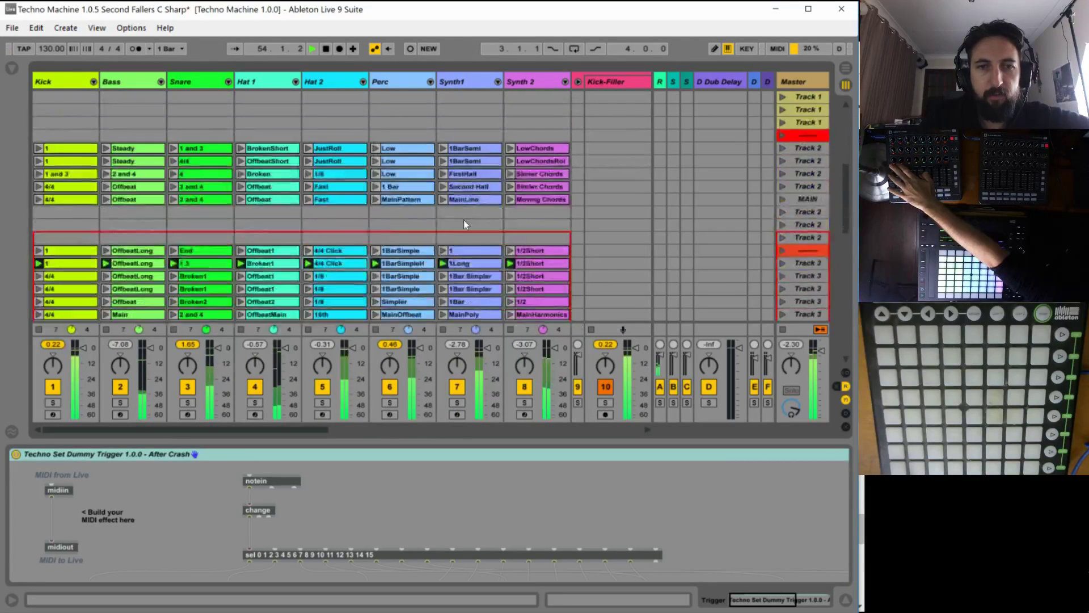
click(783, 225)
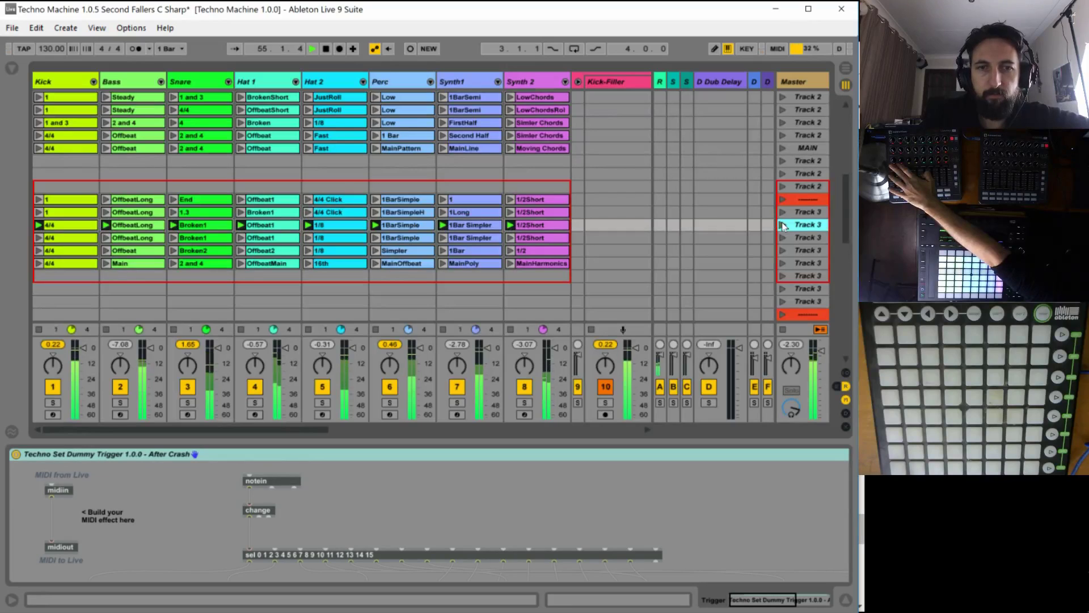
click(782, 237)
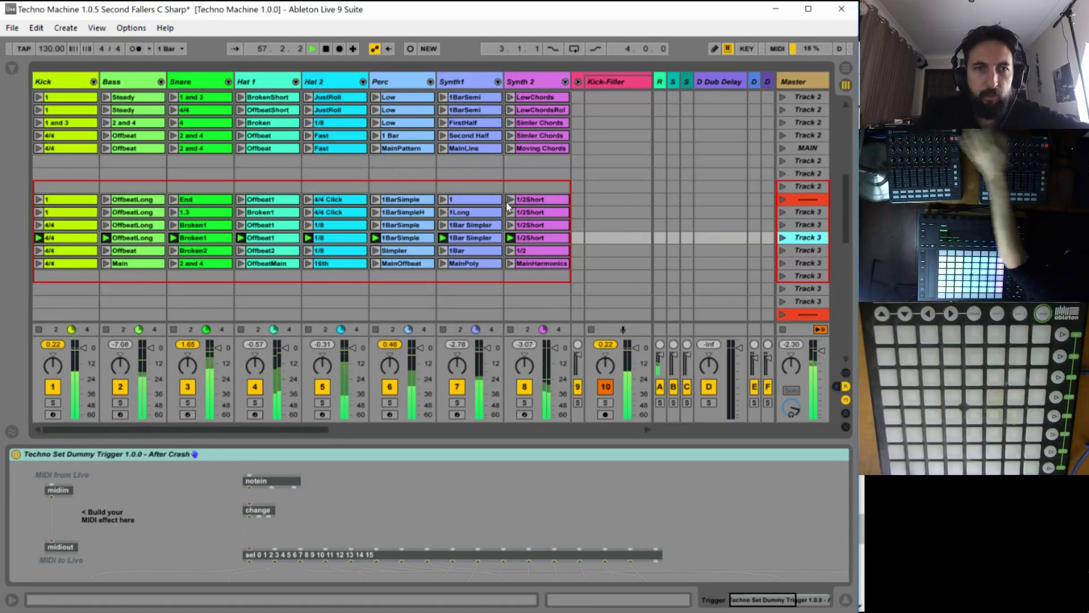
Launch the Track 3 scene that holds the MainPoly clip, and select Track 1's MAIN scene.
click(784, 263)
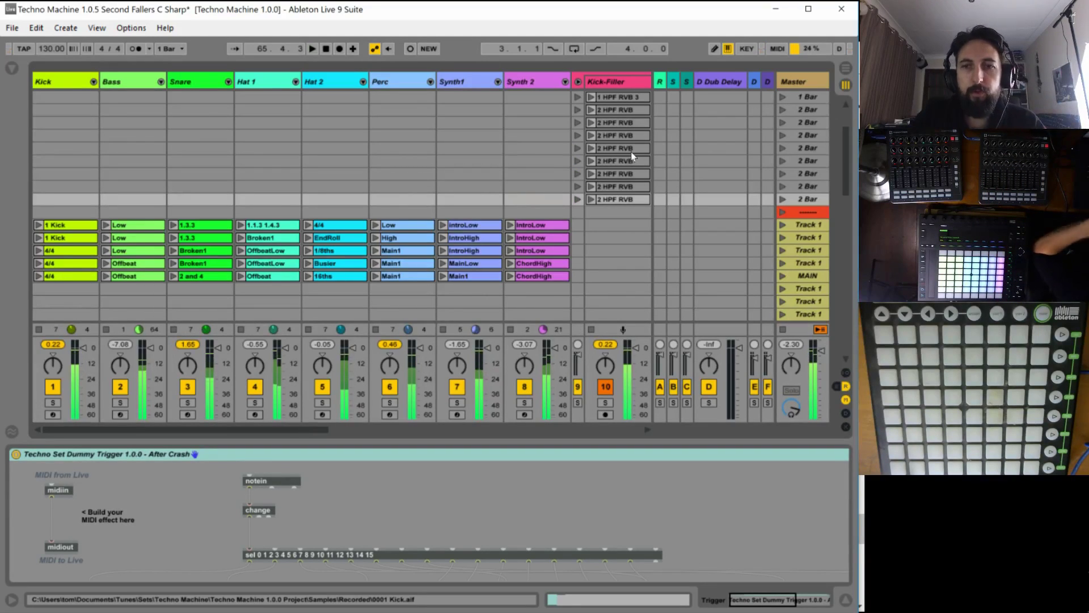
scroll(521, 202, down, 3)
scroll(522, 210, down, 3)
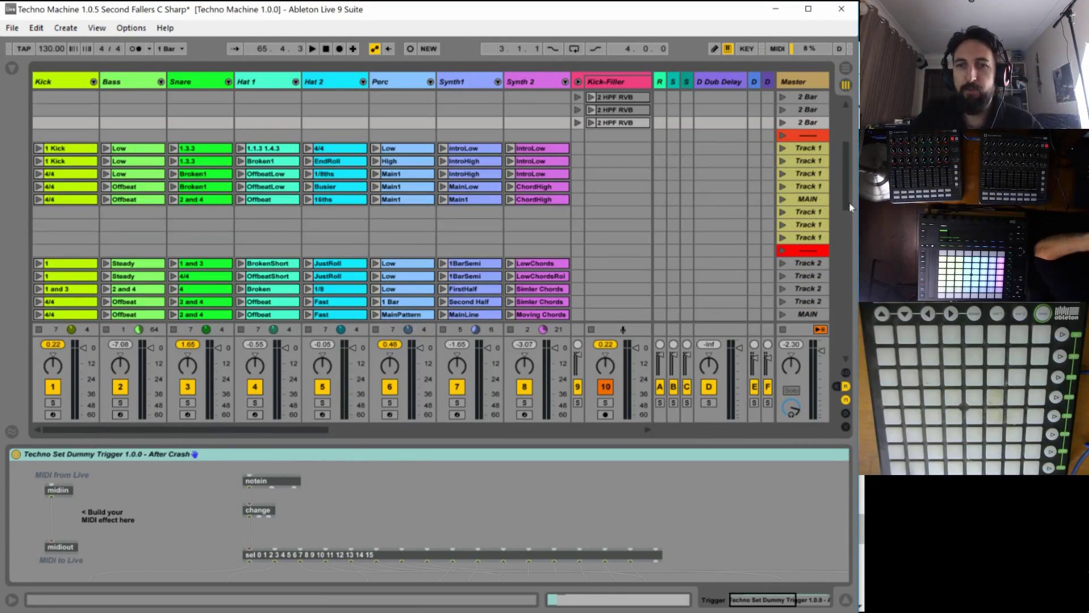
click(809, 199)
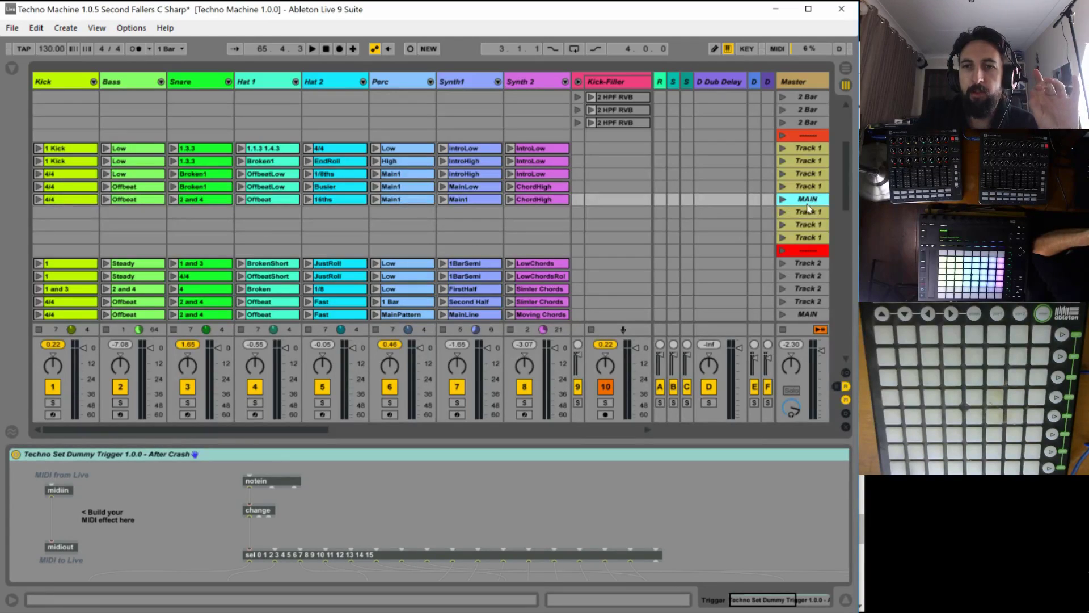
click(809, 212)
click(809, 225)
click(809, 199)
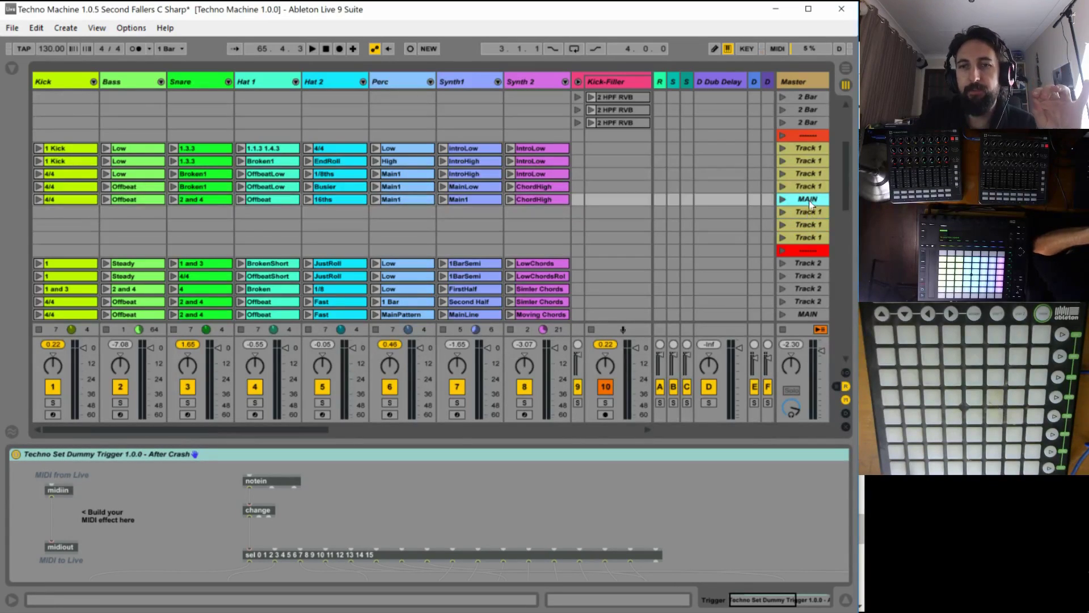
Launch the Track 8 scene that holds the PolyMain clip, and select the empty Kick to Synth 2 slots directly below it.
scroll(780, 291, down, 10)
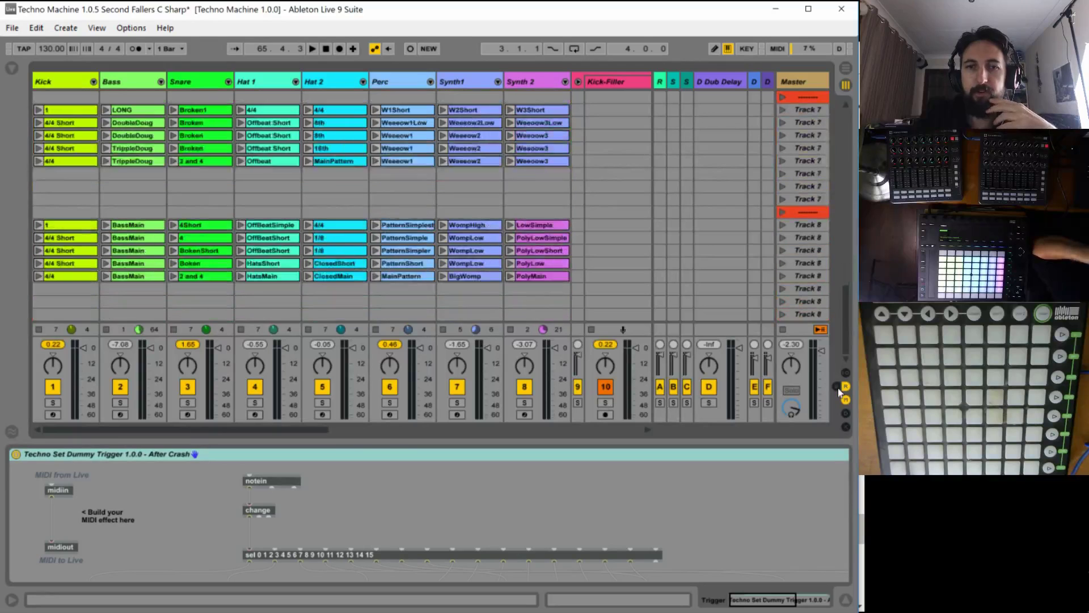
click(783, 277)
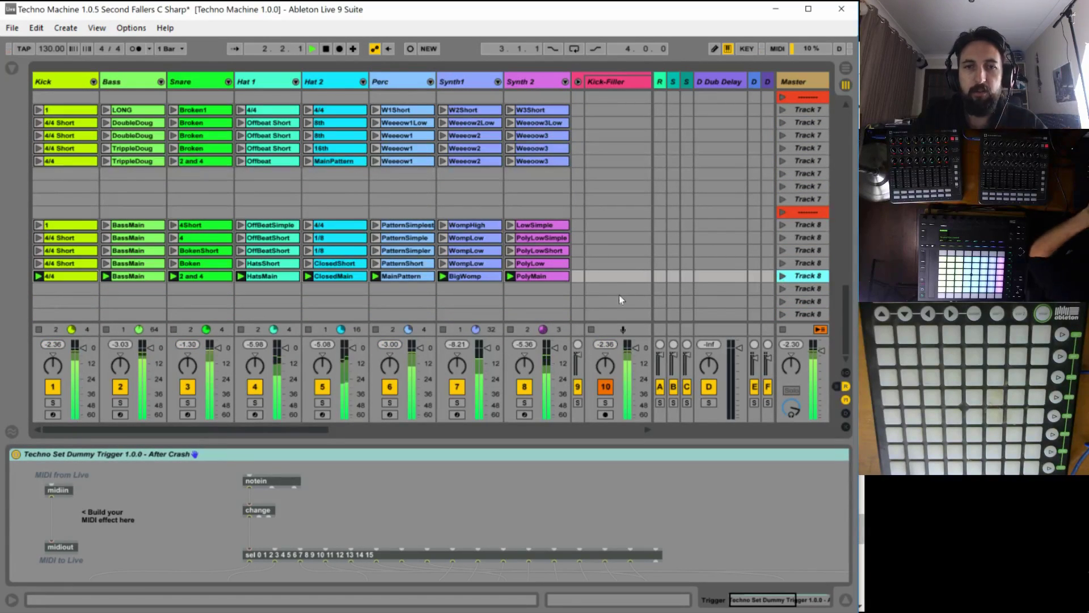
click(540, 288)
drag(540, 288, 65, 289)
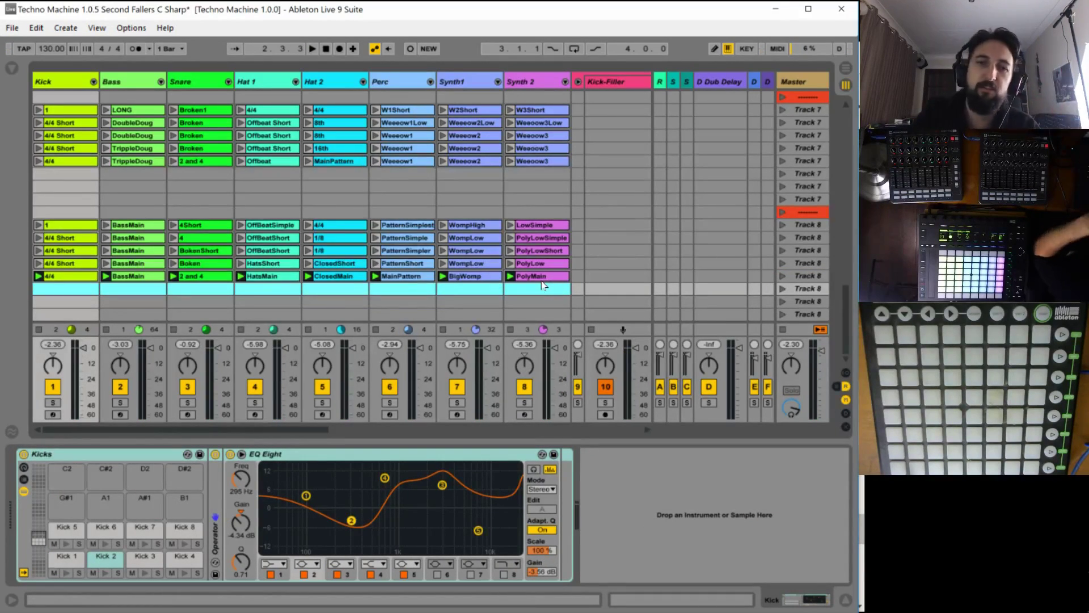
Solo the Synth 2 track, launch its PolyMain clip, and open that clip for note editing.
click(533, 337)
click(525, 402)
click(510, 276)
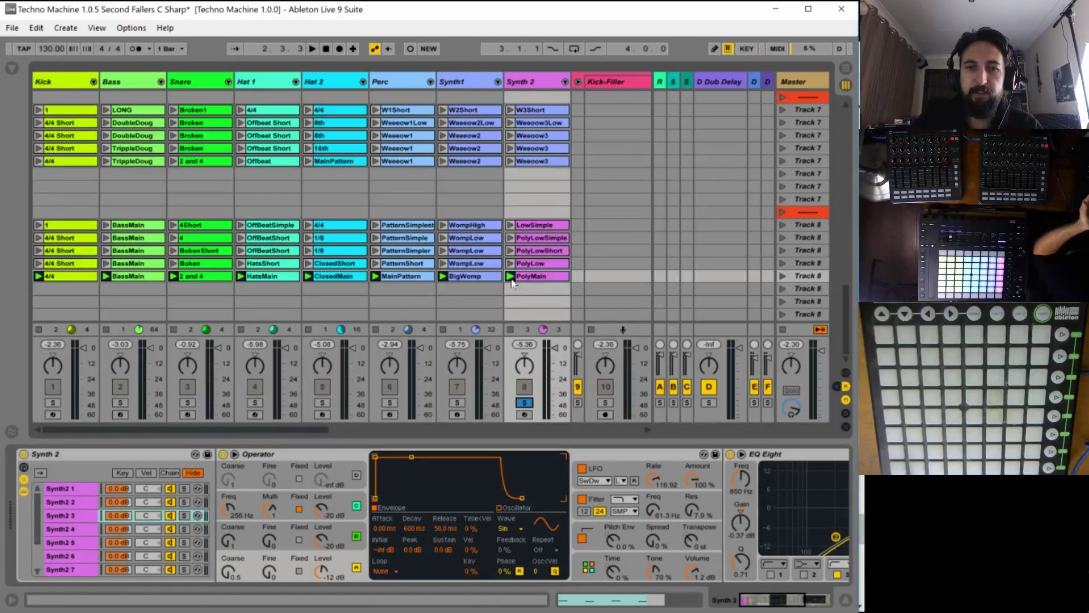
double_click(530, 276)
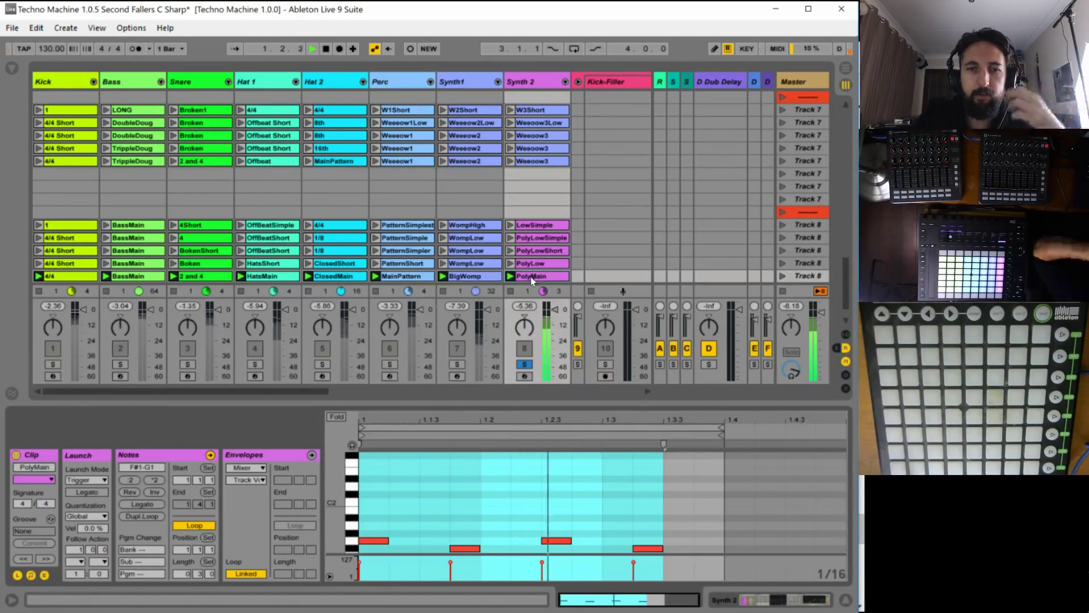
Add sixteenth notes to the PolyMain clip: A1 at 1.1.3 and 1.3, G#1 at 1.3.4, and F#1 and G1 at 1.3.3.
double_click(434, 525)
click(512, 523)
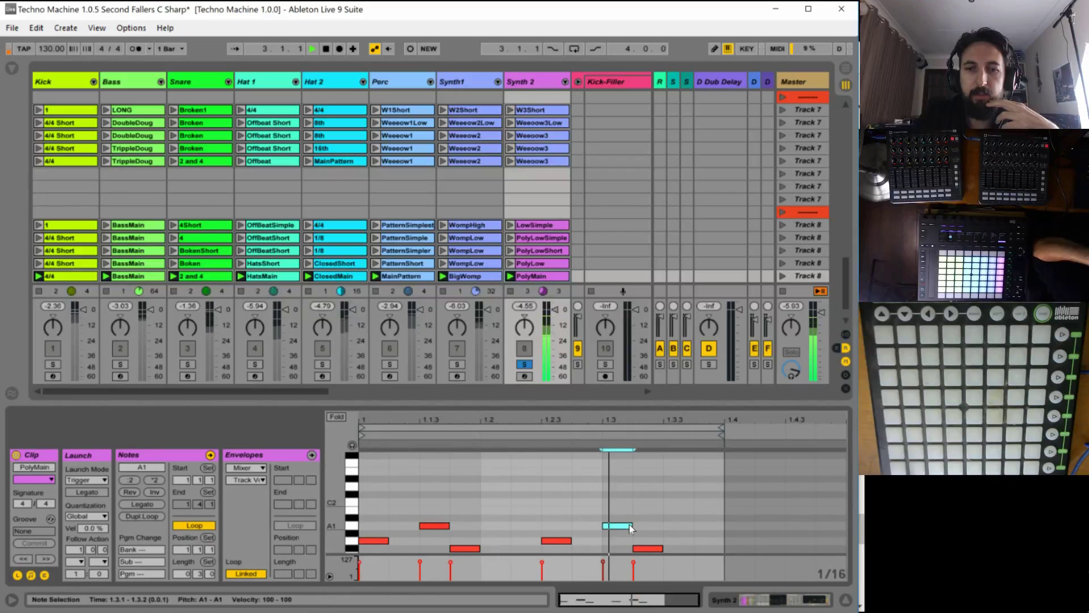
double_click(610, 525)
click(700, 533)
double_click(699, 533)
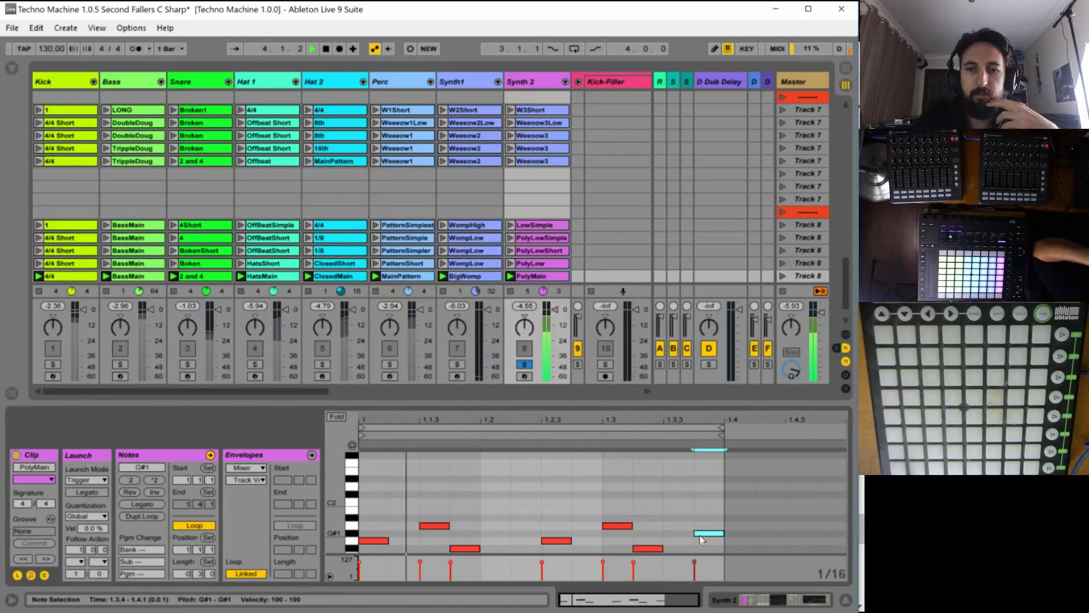
double_click(687, 548)
double_click(682, 541)
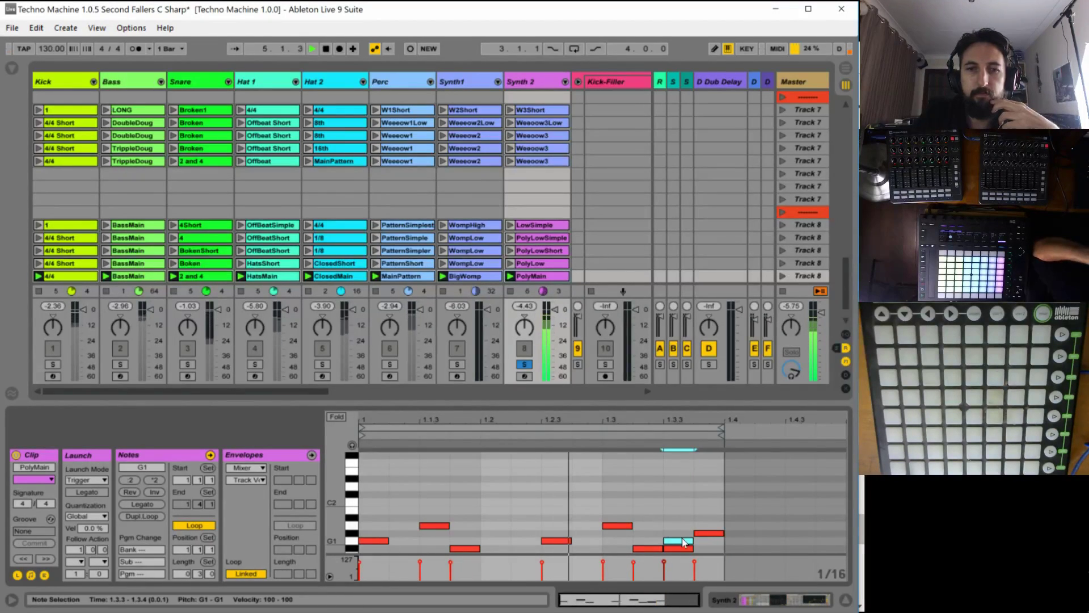
Unsolo Synth 2 and select the empty Kick to Synth 2 slots two rows below the PolyMain clip.
scroll(486, 272, down, 2)
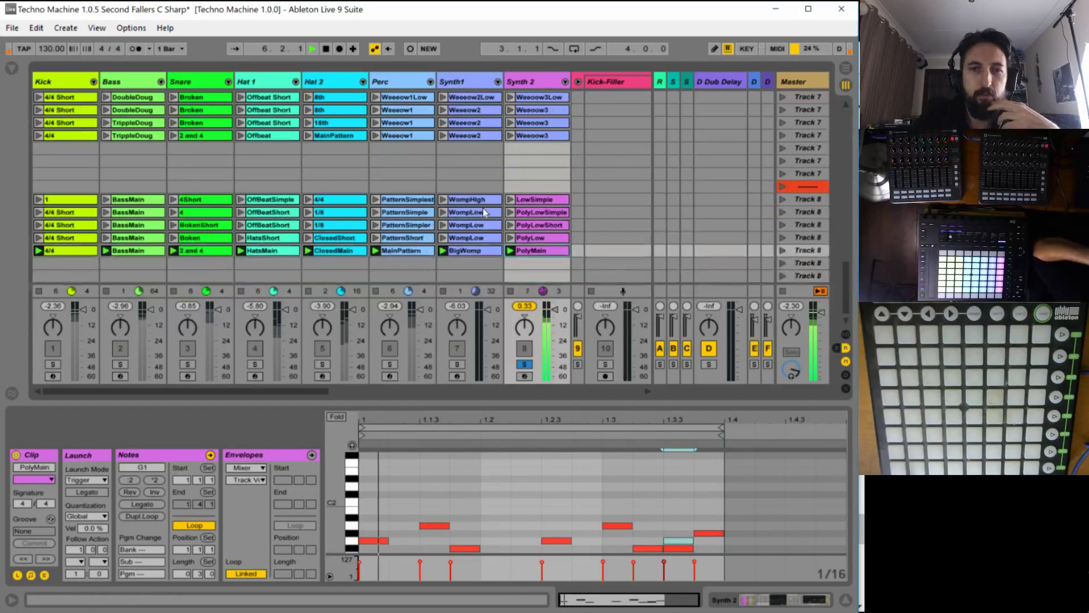
click(524, 365)
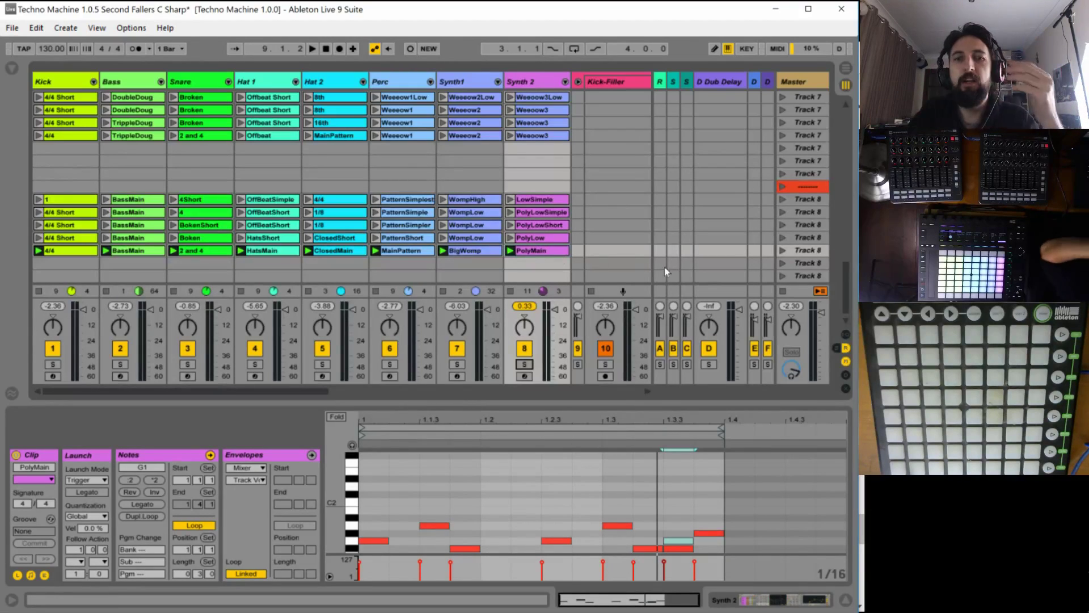
drag(542, 278, 71, 277)
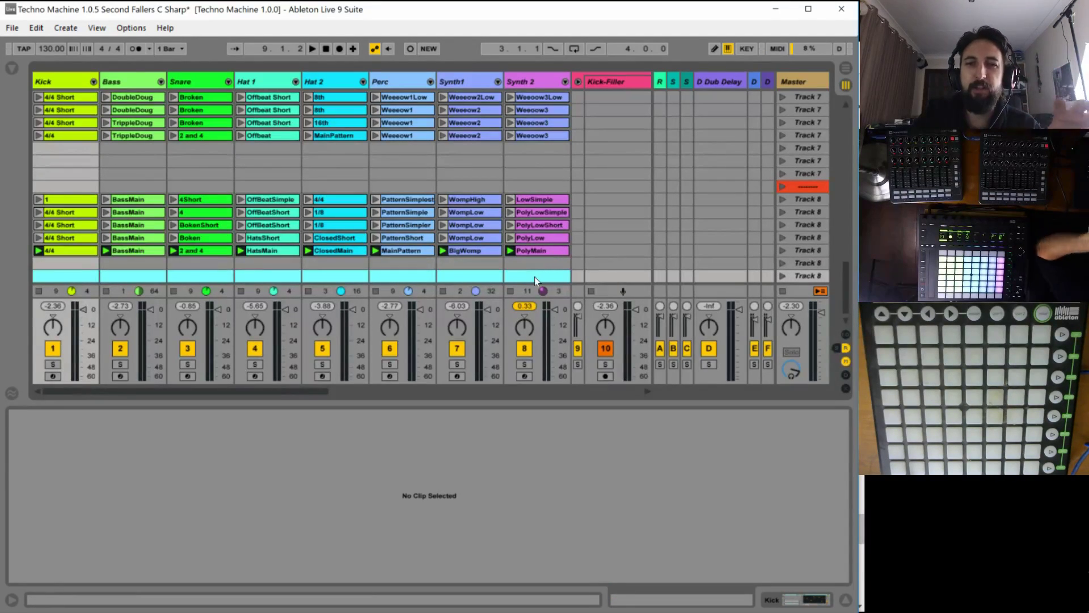
scroll(403, 193, up, 2)
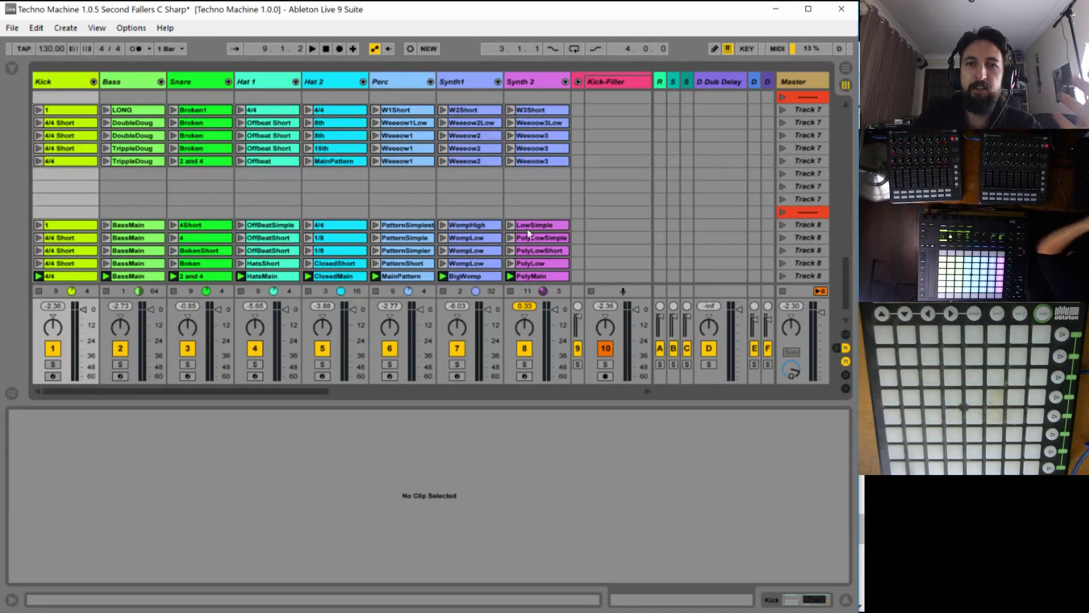
Switch to the task-list image in Photos, check the remaining Sound Design items, and close the image.
key(alt+Tab)
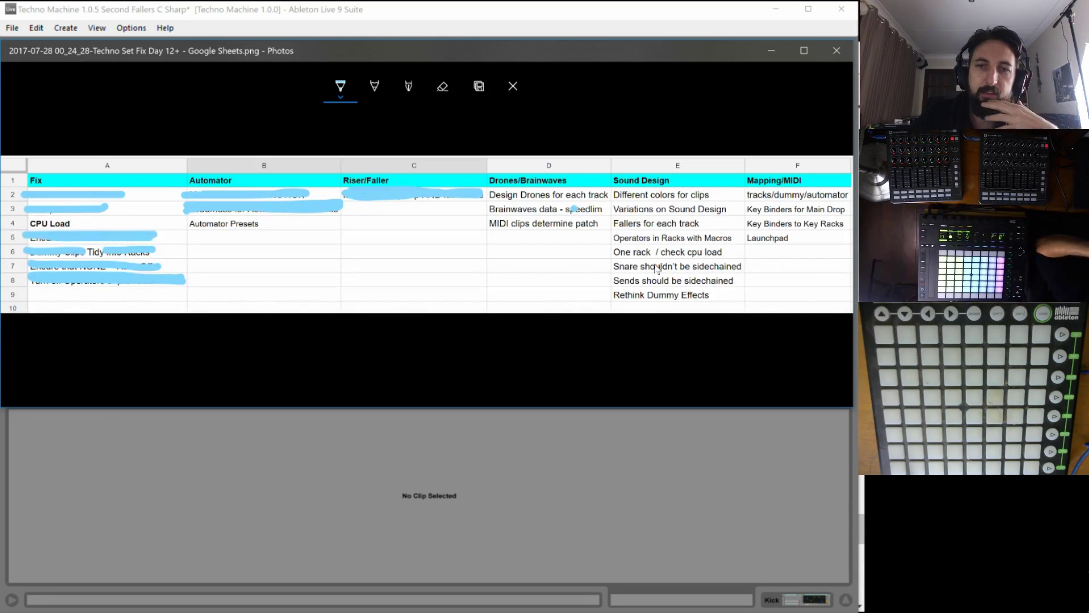
mouse_move(1085, 539)
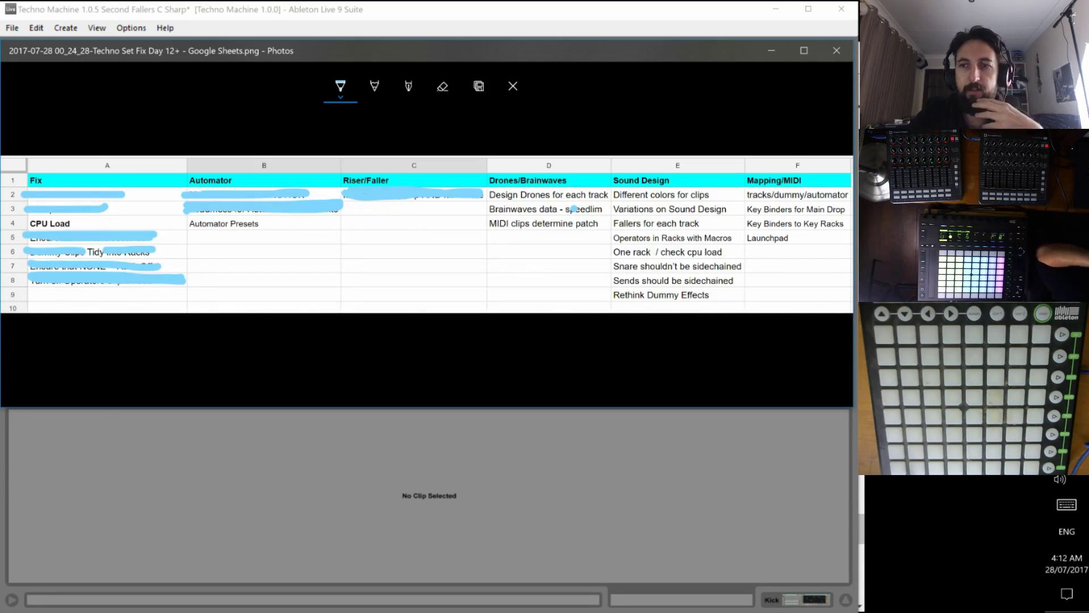
click(836, 50)
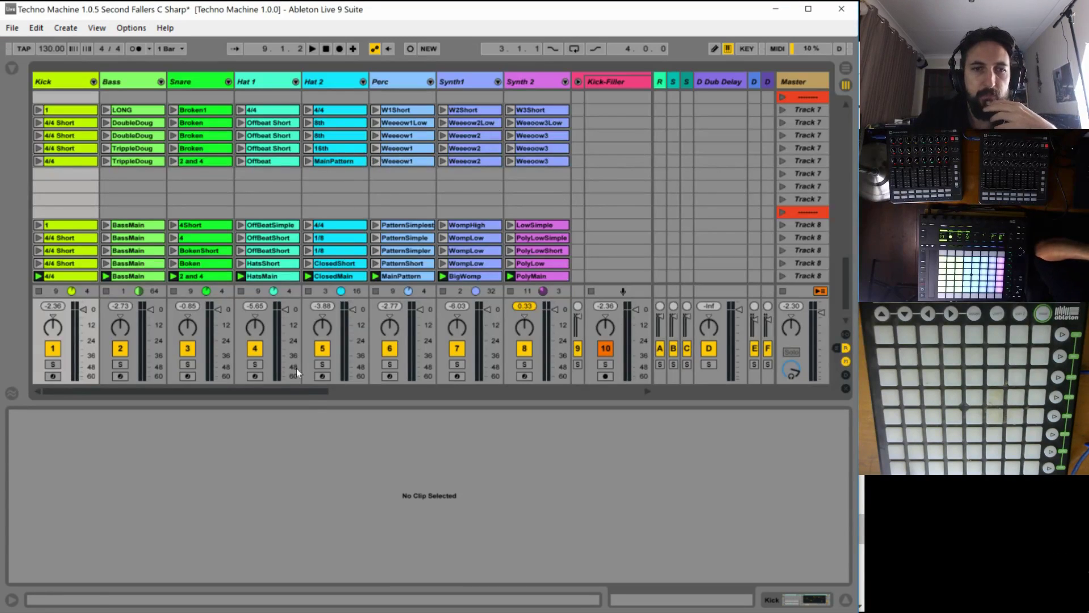
Widen the Snare-Aut0 track, show the input/output routing, and send that track's audio to Master.
drag(295, 391, 645, 388)
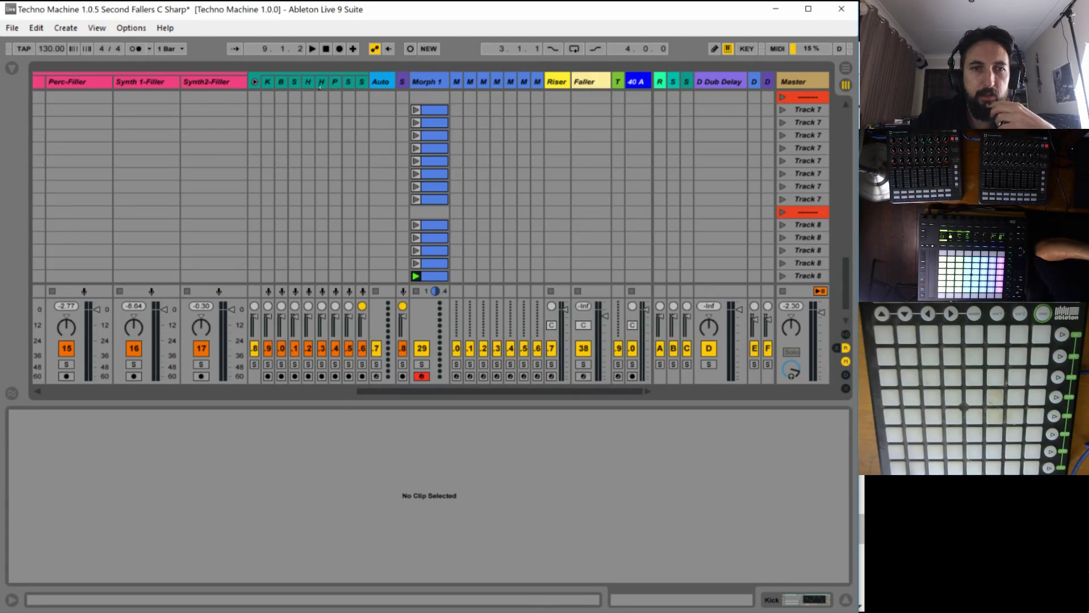
drag(302, 83, 364, 89)
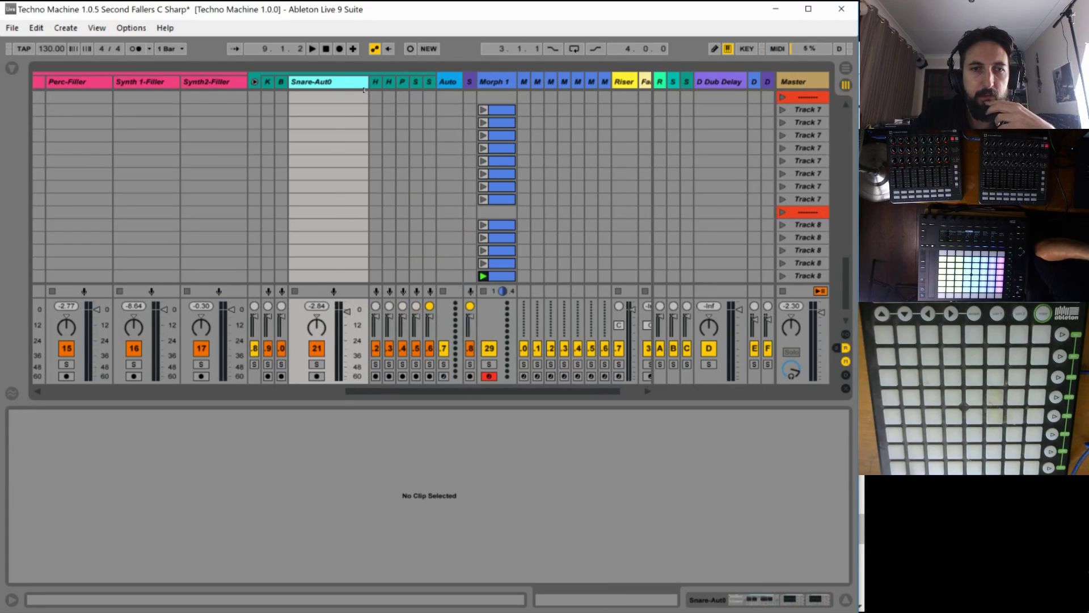
click(845, 336)
click(328, 281)
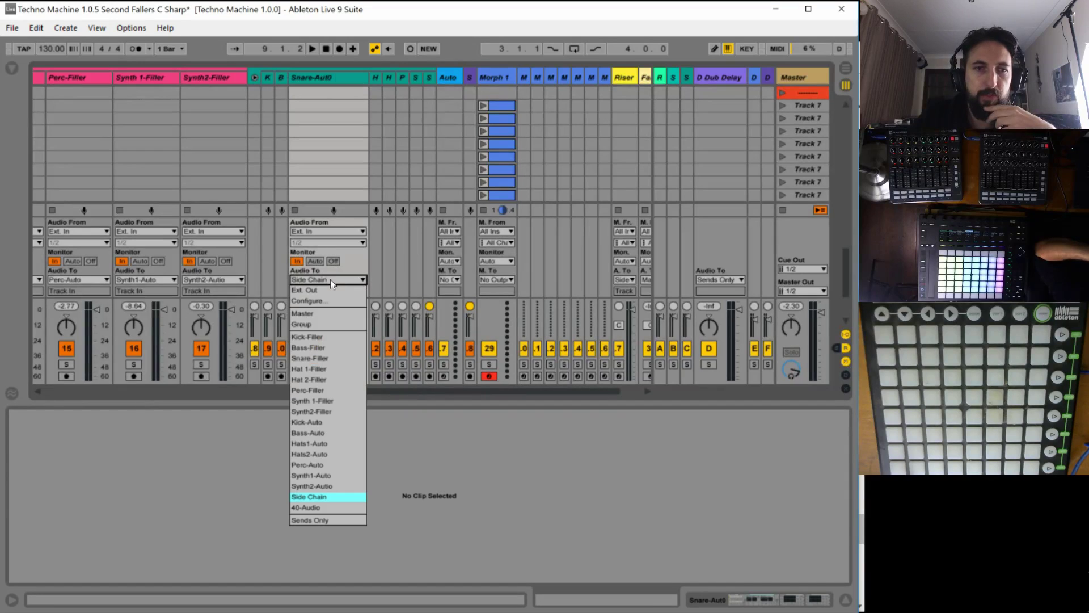
click(313, 313)
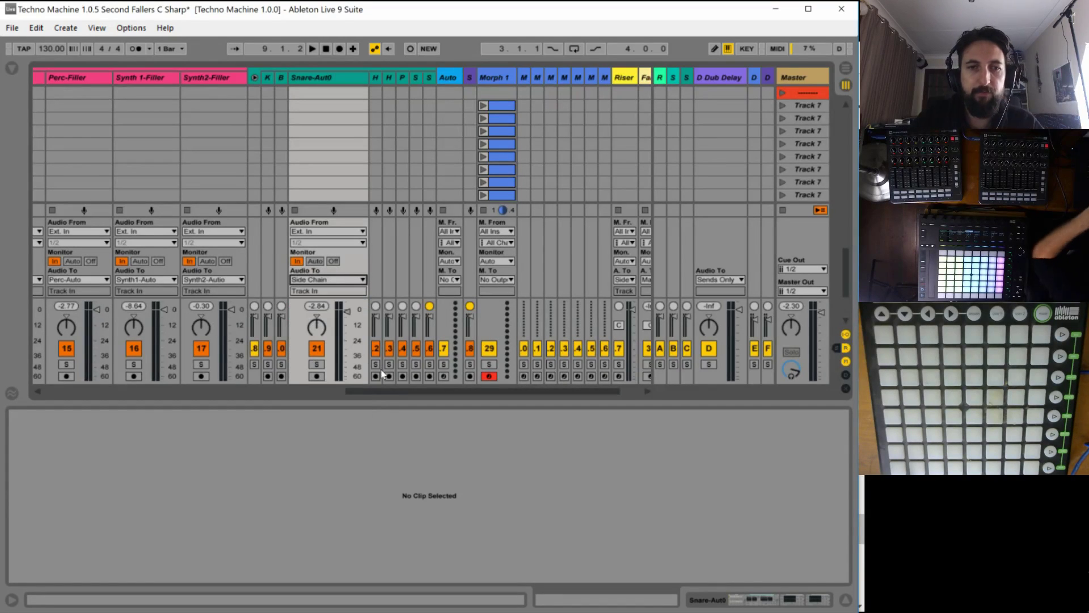
Launch the Track 7 scene that holds the 2 and 4 snare clip.
drag(365, 391, 2, 393)
scroll(690, 166, down, 3)
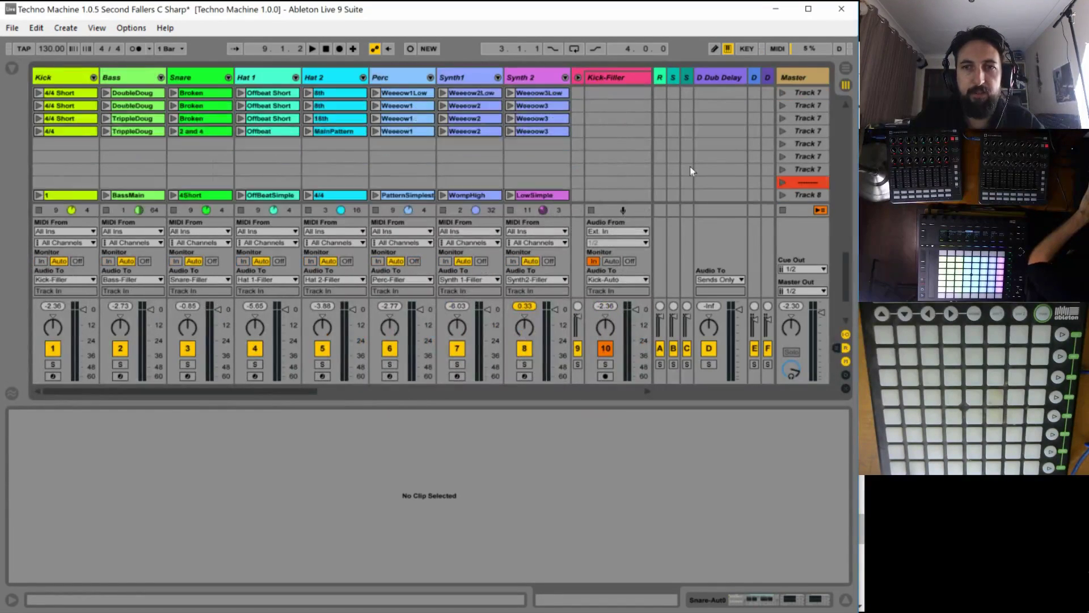
click(783, 118)
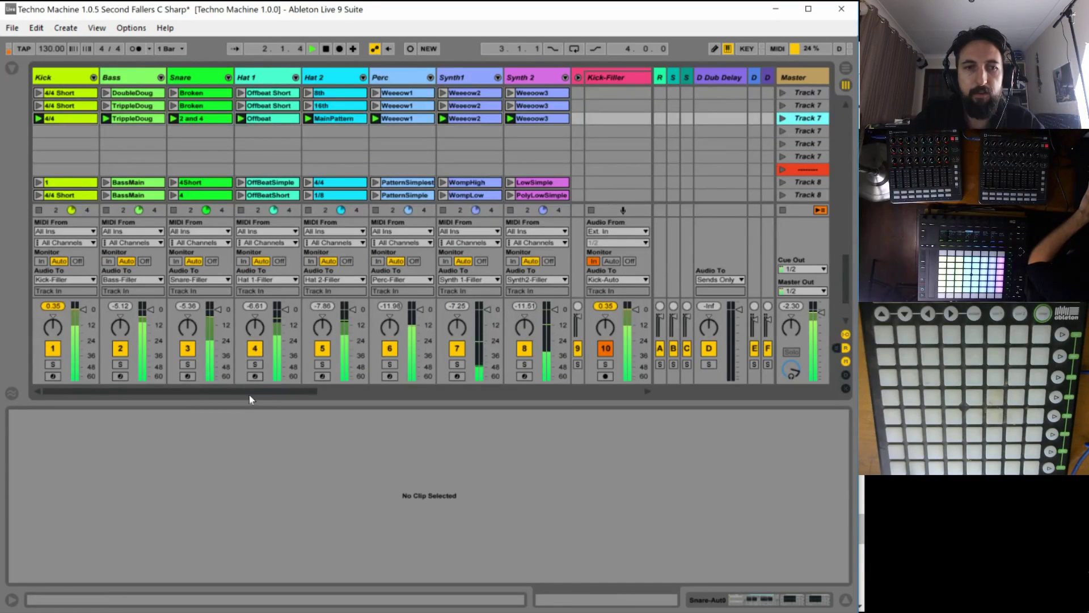
Compare the snare's sound by routing Snare-Aut0 to Side Chain and back to Master during playback, and stop playback.
drag(258, 389, 637, 390)
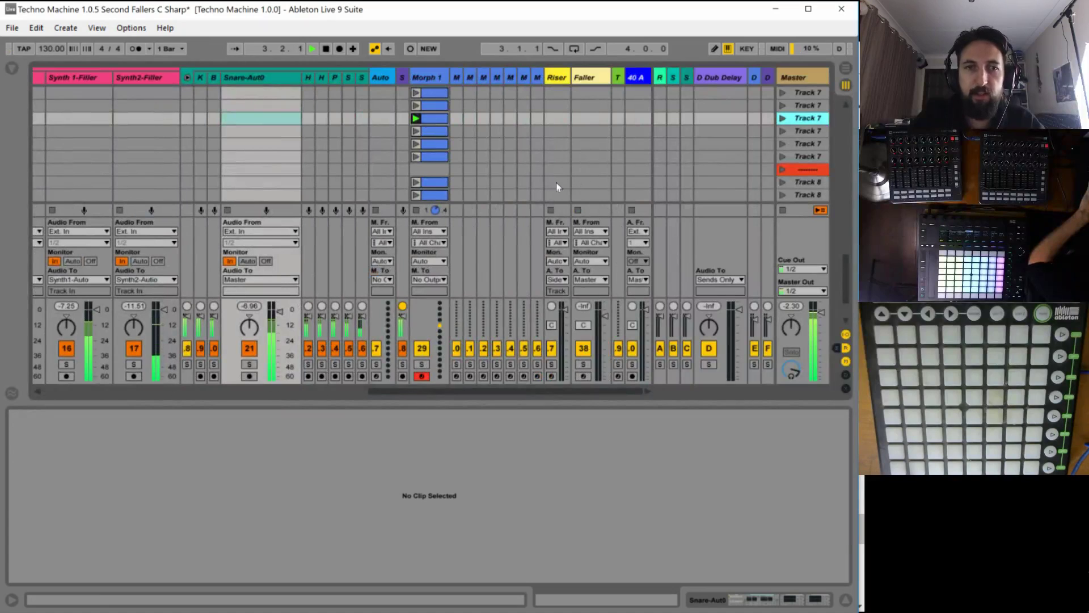
click(251, 280)
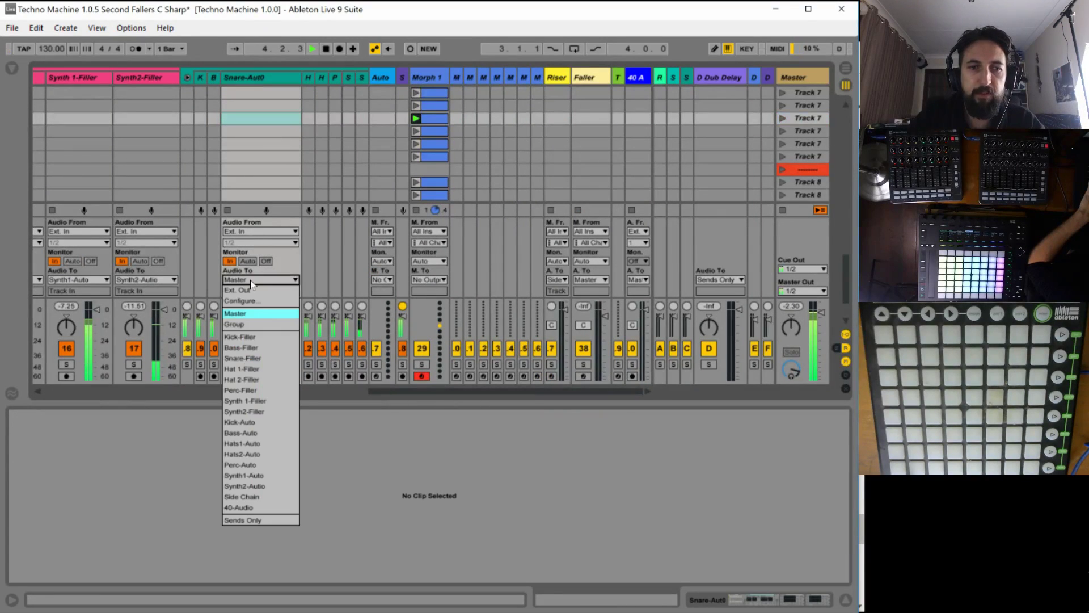
key(Escape)
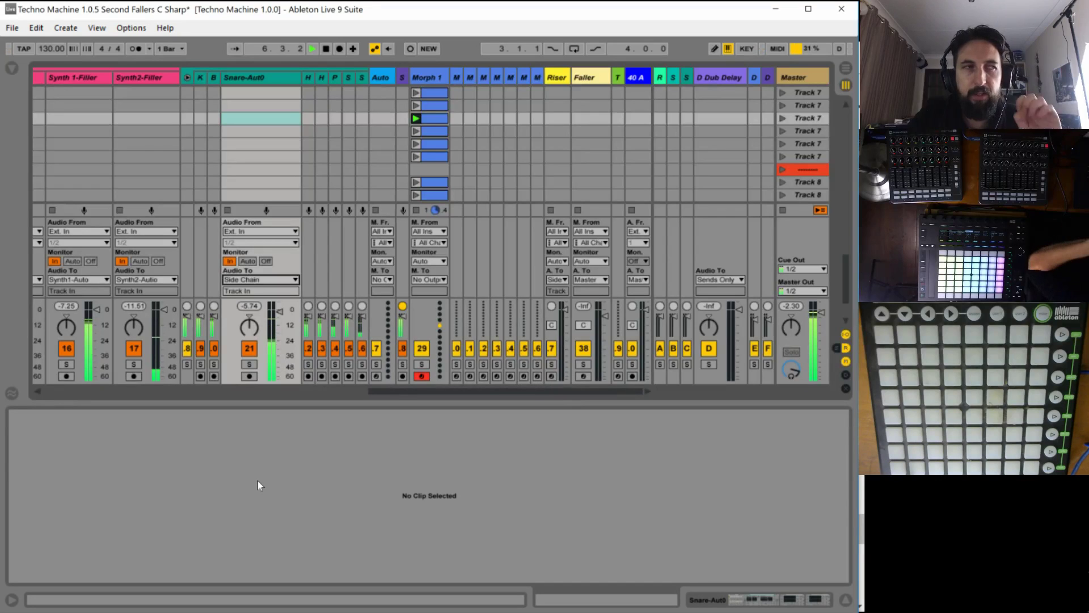
click(258, 280)
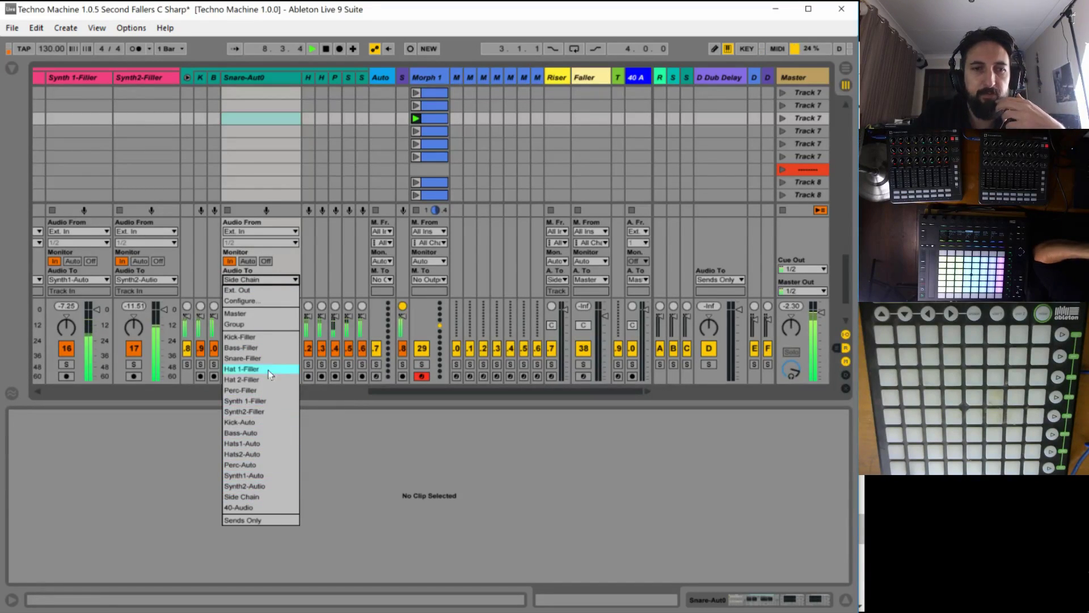
click(258, 280)
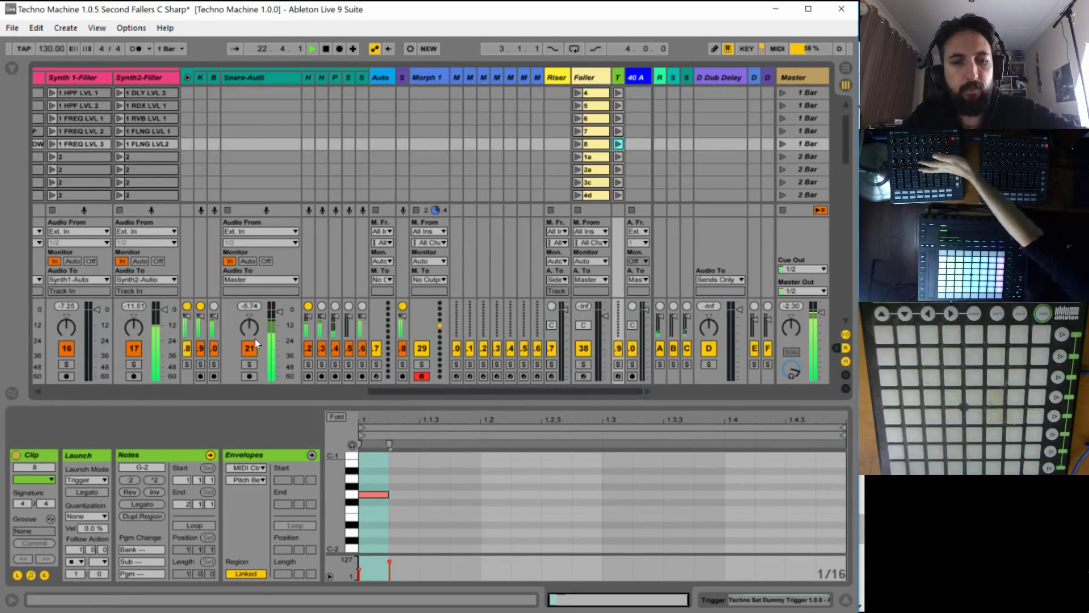
key(space)
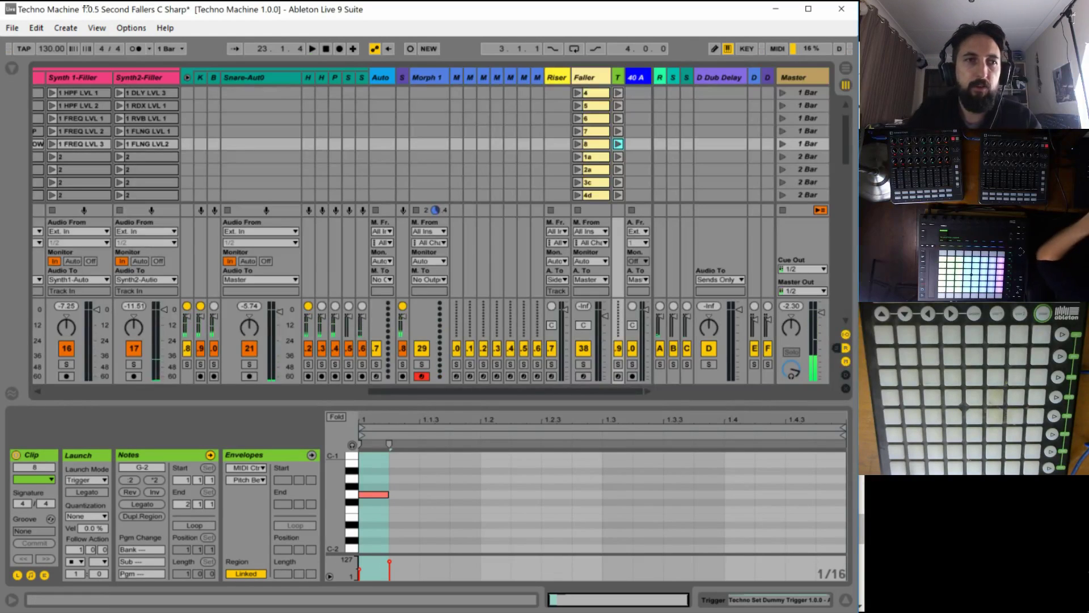
Save the set as a new file named "Techno Machine 1.0.6 Snare Desidechained".
click(12, 28)
click(46, 166)
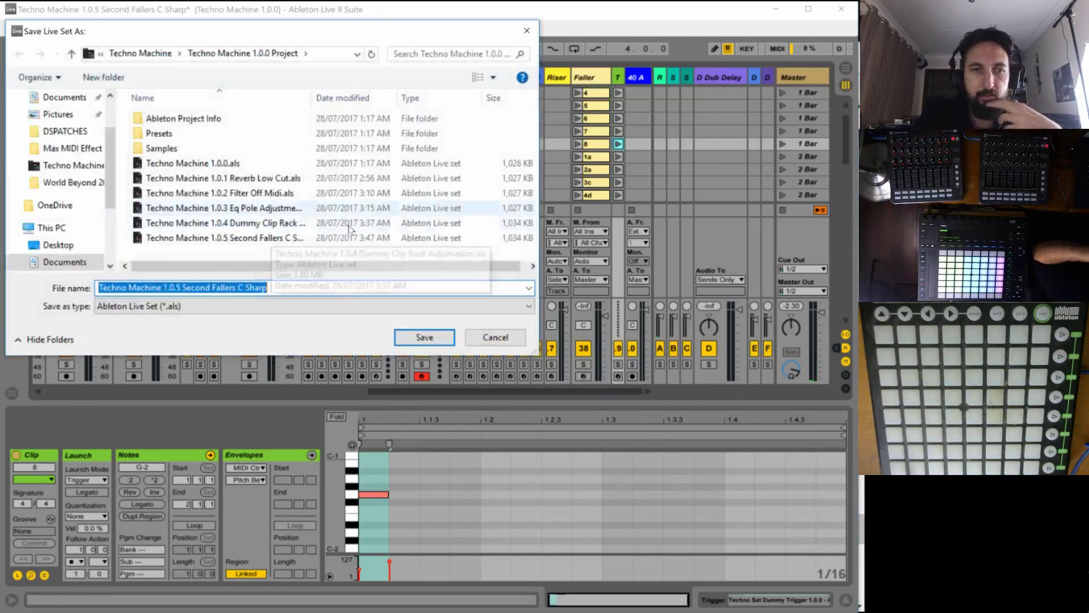
click(175, 288)
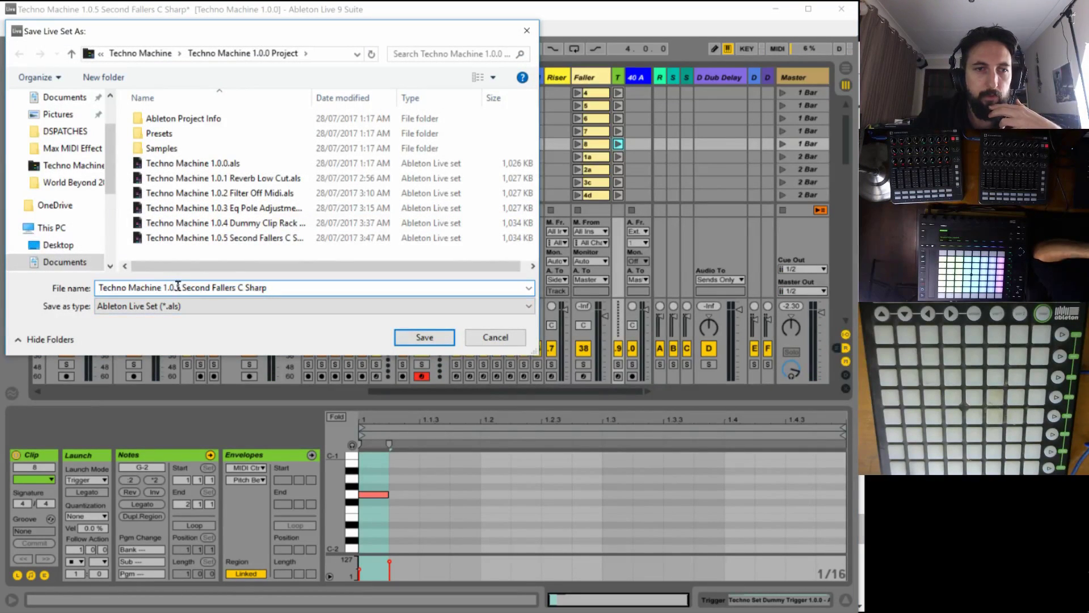
drag(178, 288, 411, 285)
text(6)
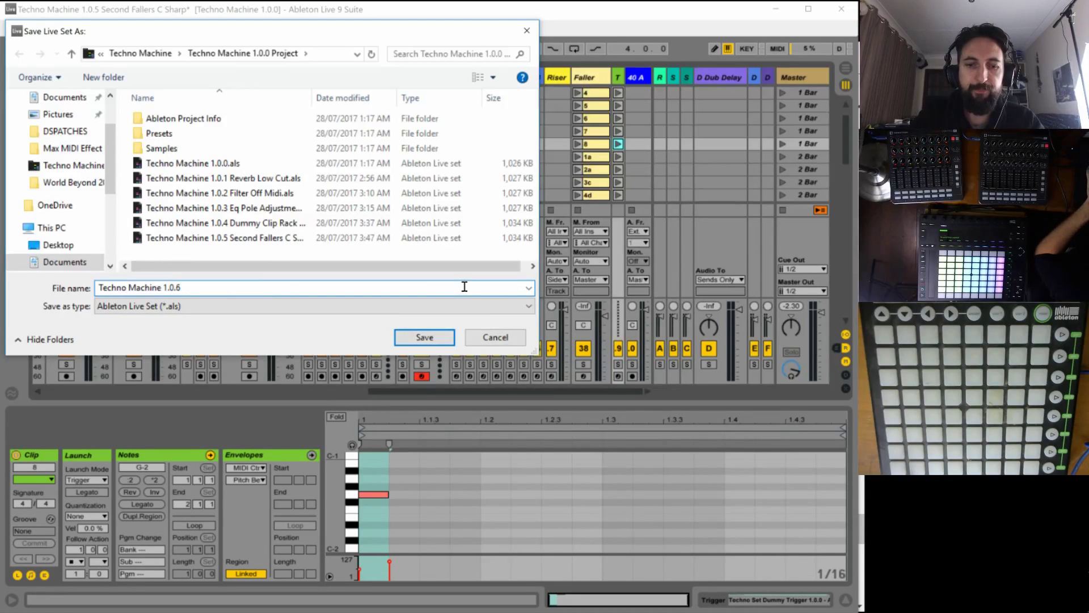
text( Snare De)
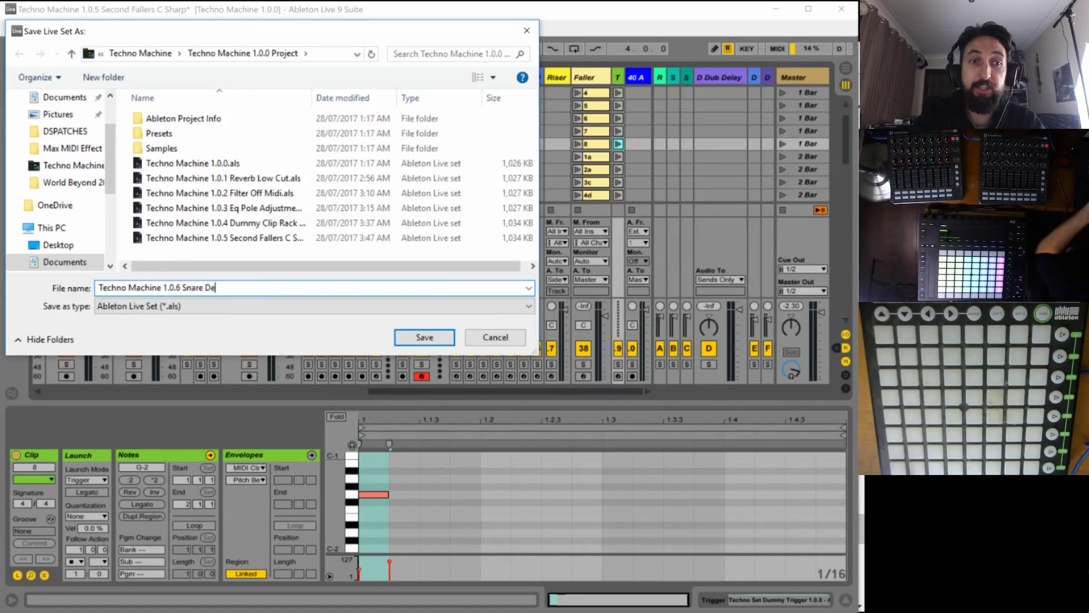
text(sidech)
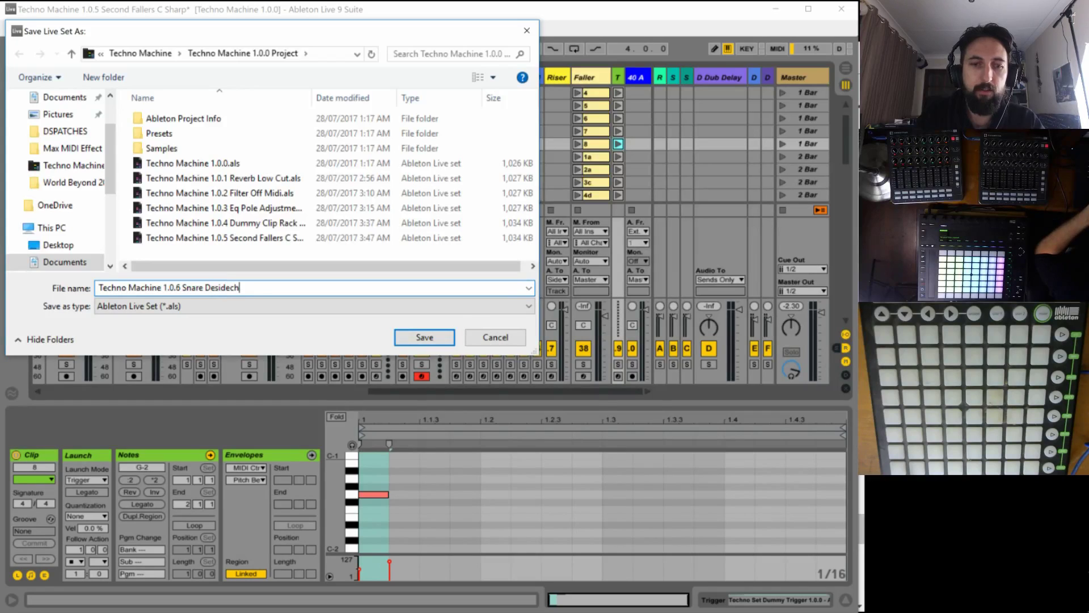
text(ained)
key(Return)
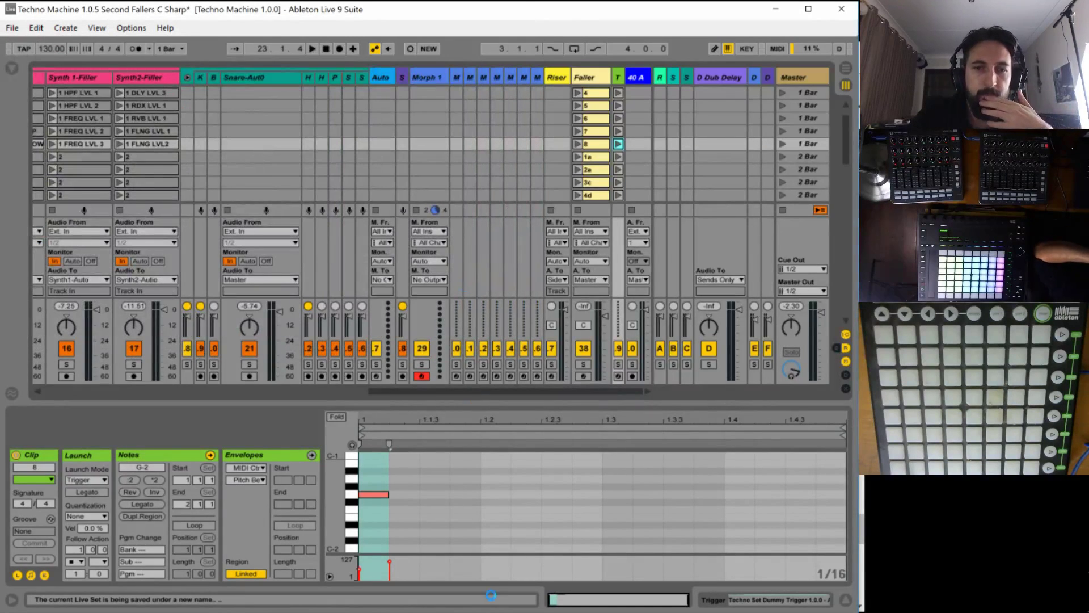
Switch to the task-list image in Photos, strike out "Snare shouldn't be sidechained" with the highlighter pen, and return to the set.
key(alt+Tab)
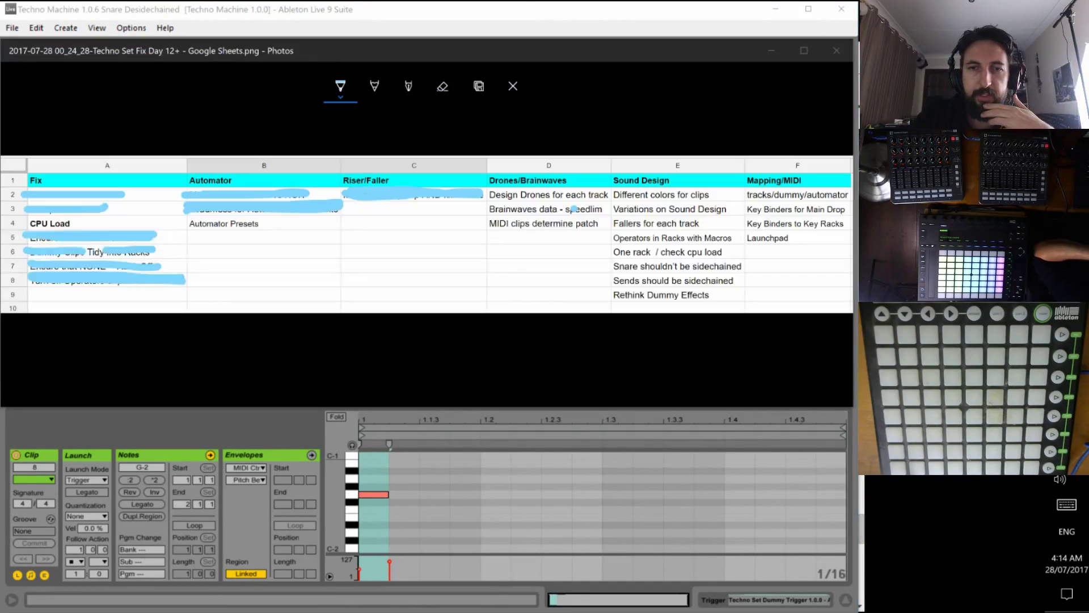
drag(611, 266, 674, 267)
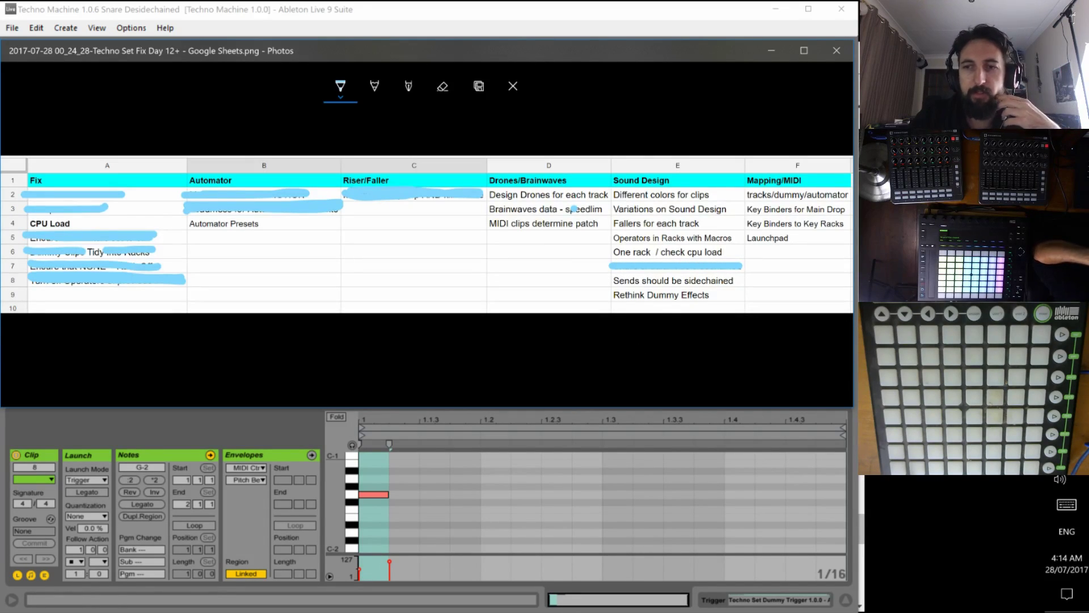
key(alt+Tab)
Inspect the effect devices on the return tracks, including Synced Delay, Short Delay, D Dub Delay and Drive.
click(677, 84)
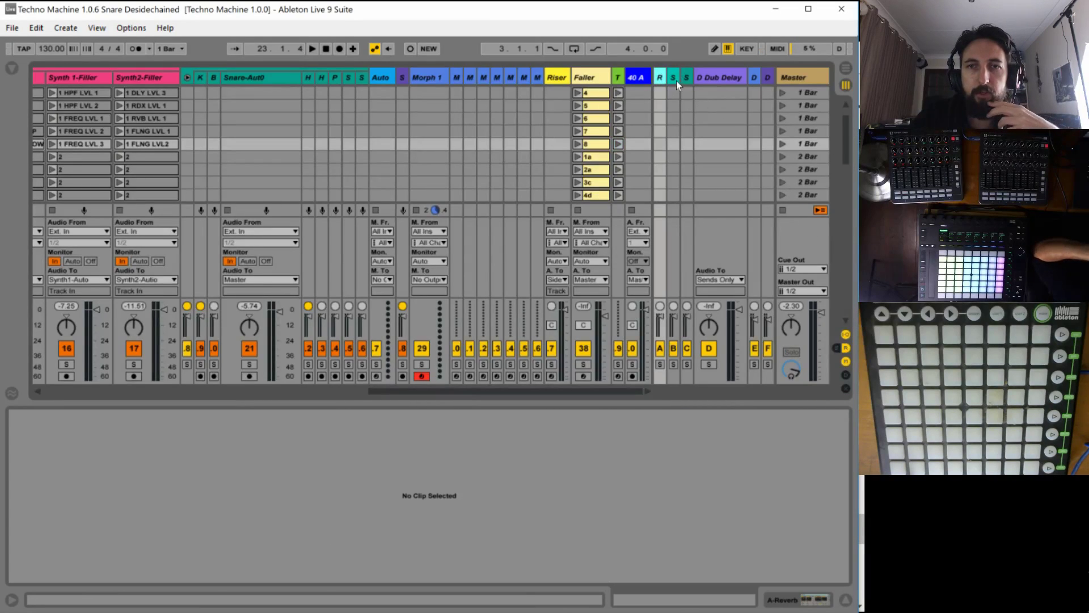
click(675, 78)
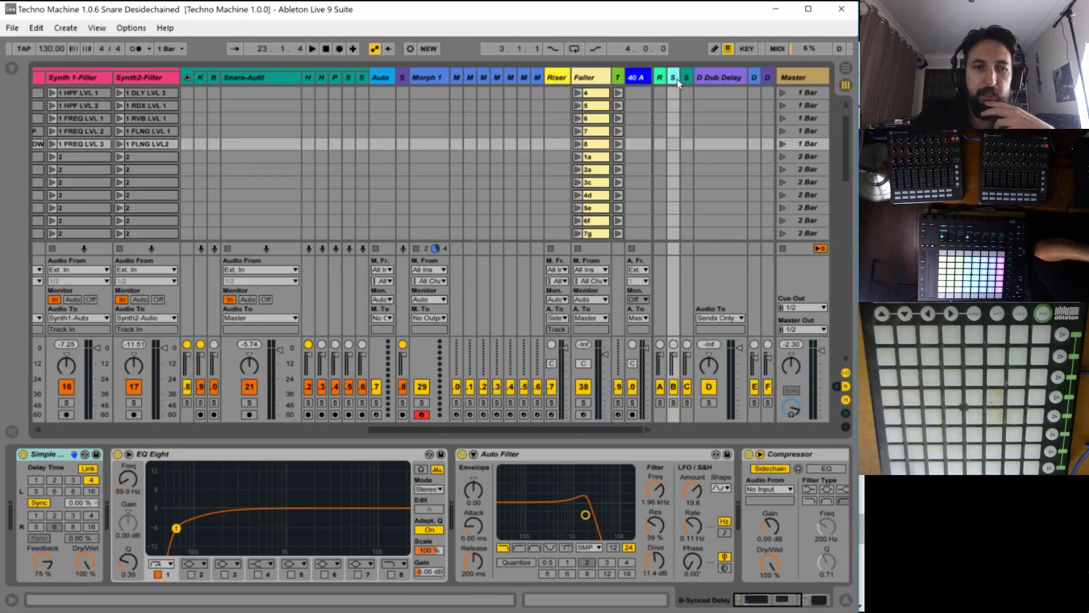
click(687, 79)
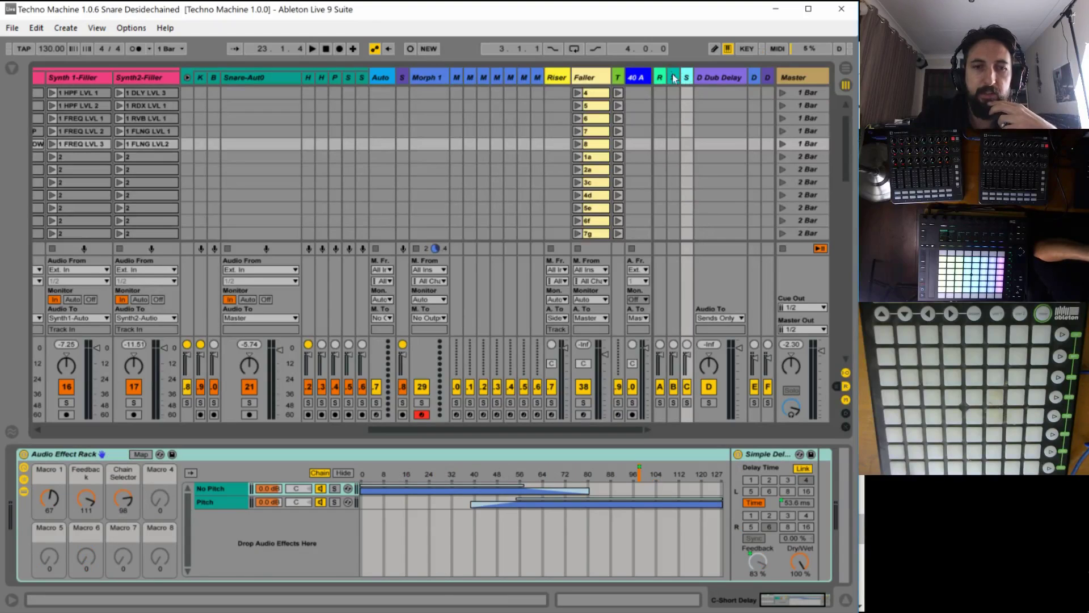
click(667, 74)
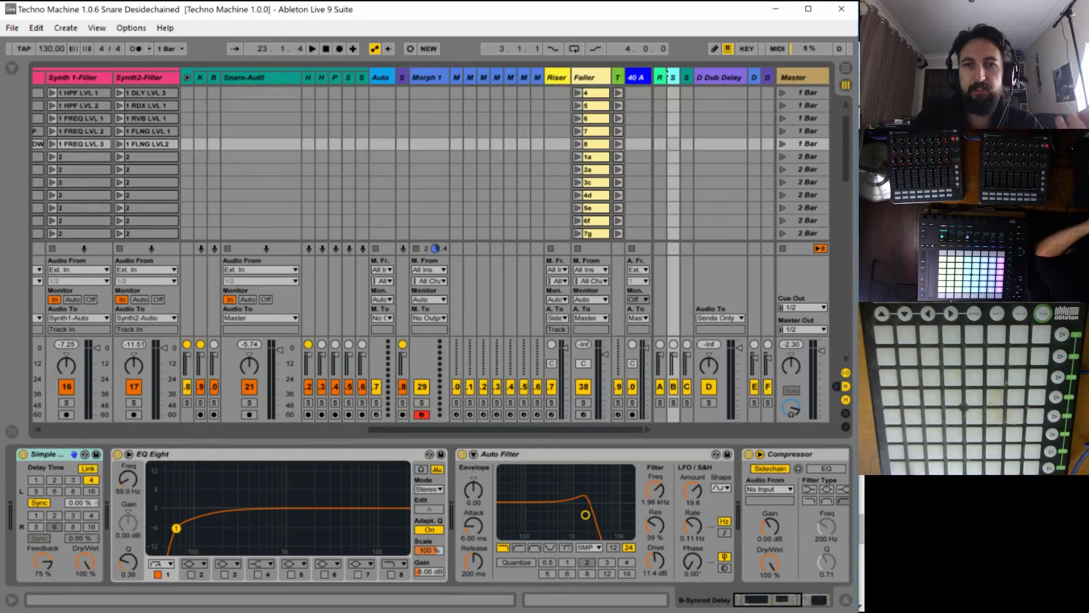
click(687, 78)
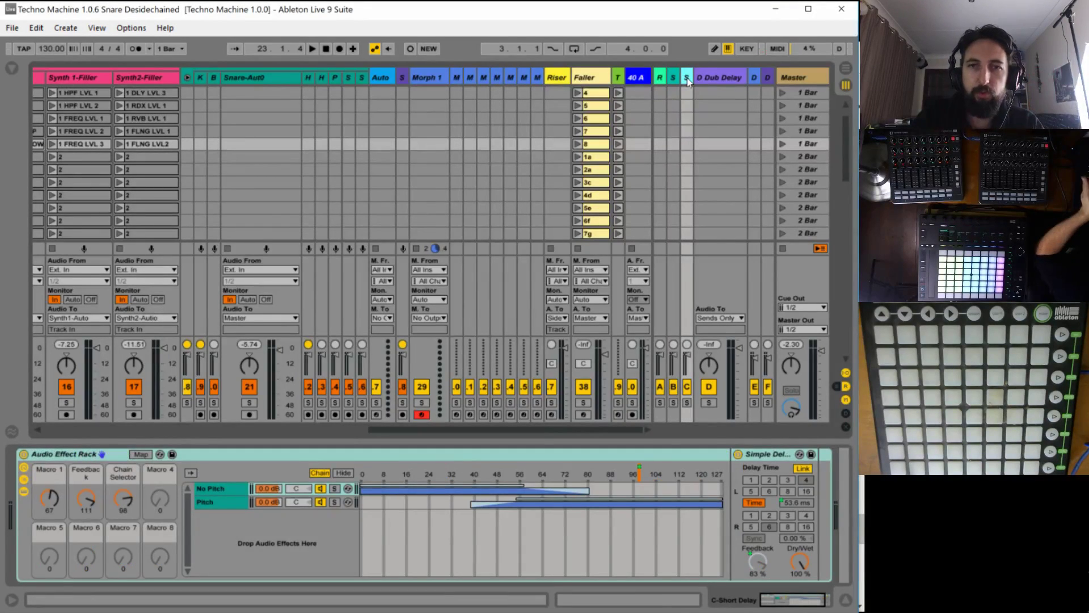
click(719, 77)
click(769, 78)
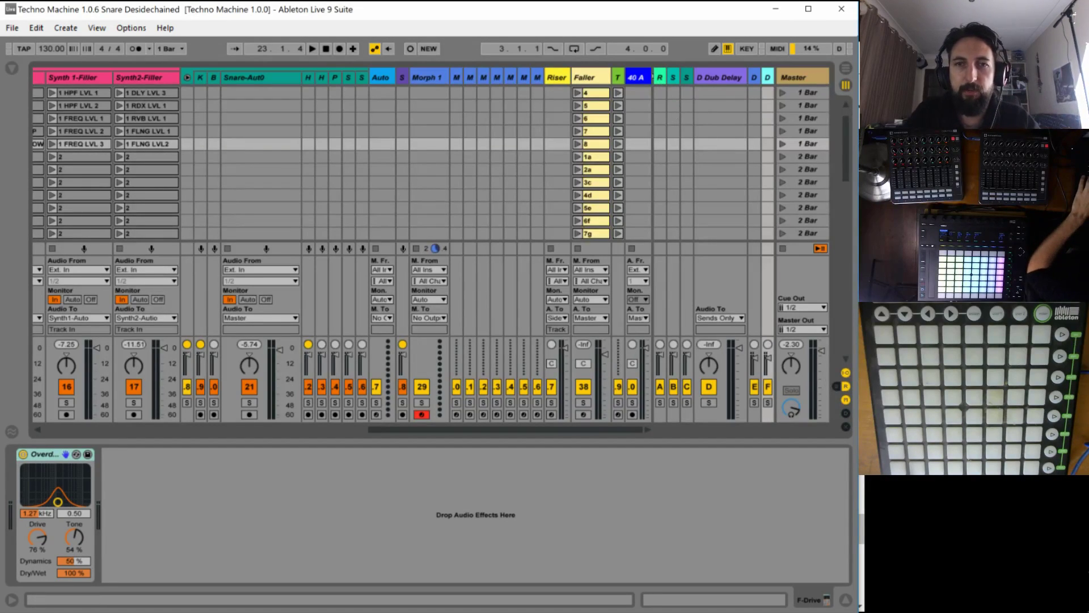
Widen the return tracks and send the audio of A Reverb, B Synced Delay and C Short Delay to Side Chain.
click(658, 77)
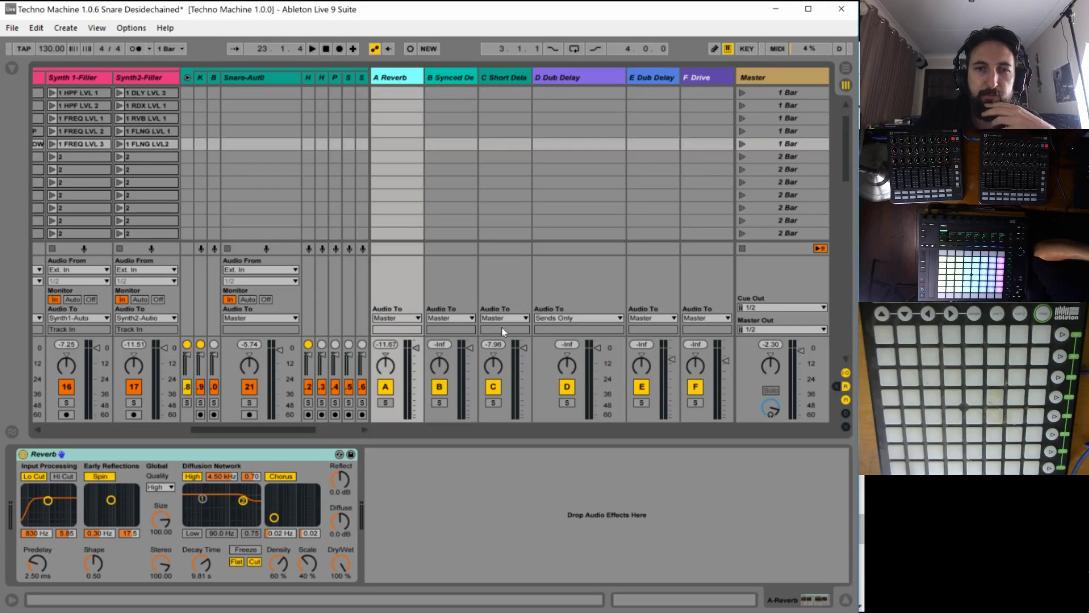
click(404, 318)
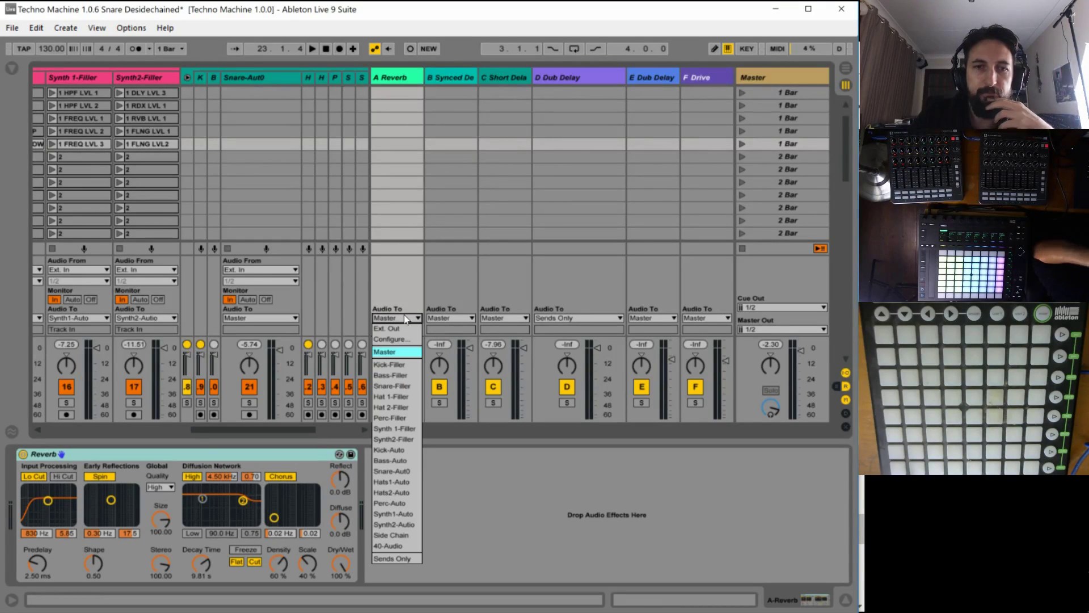
click(401, 535)
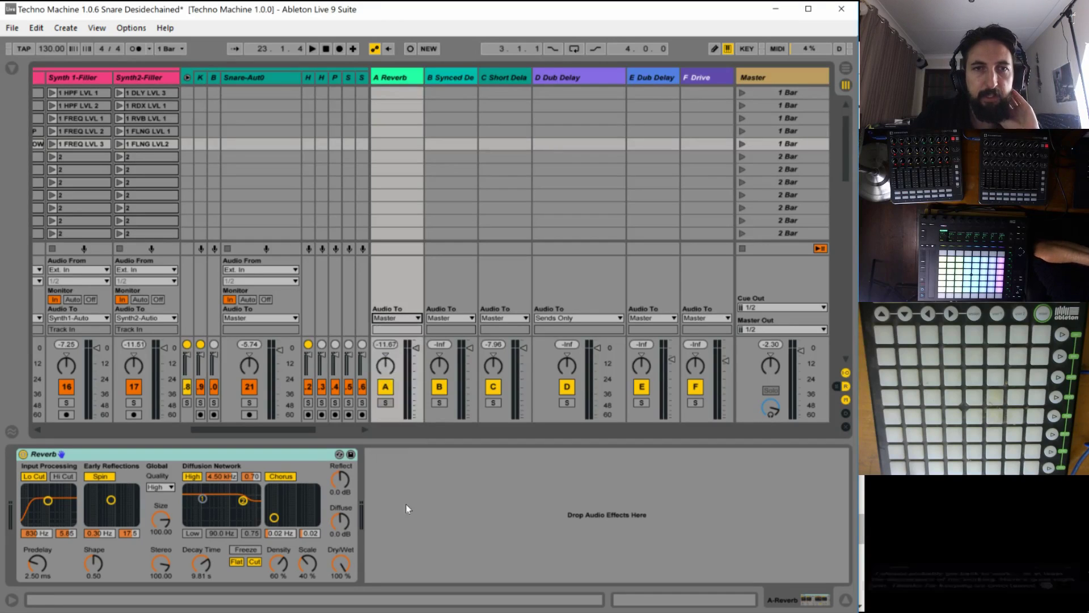
click(461, 318)
click(460, 535)
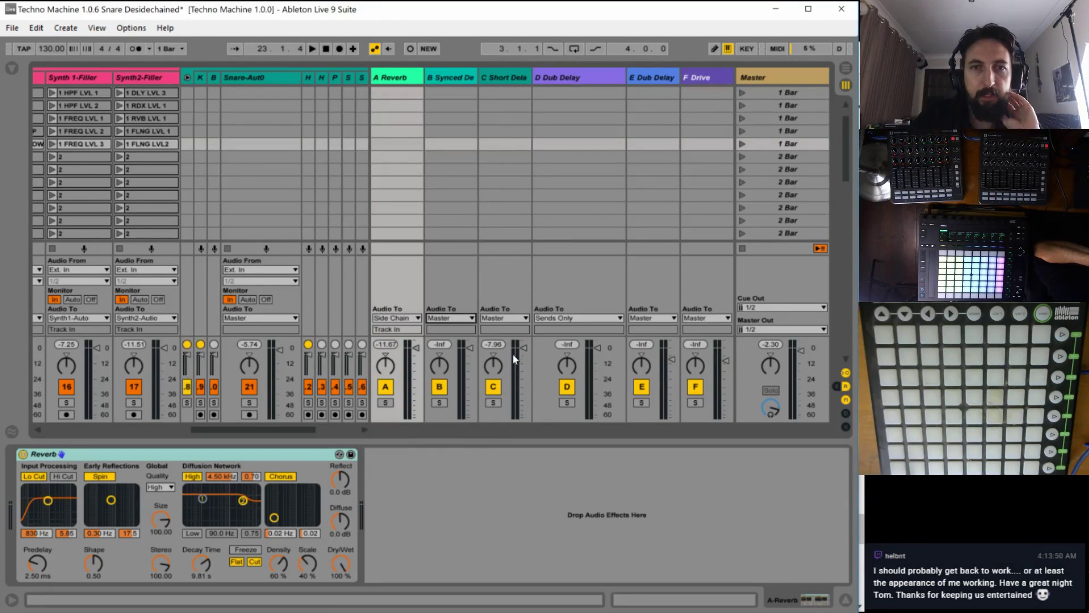
click(508, 319)
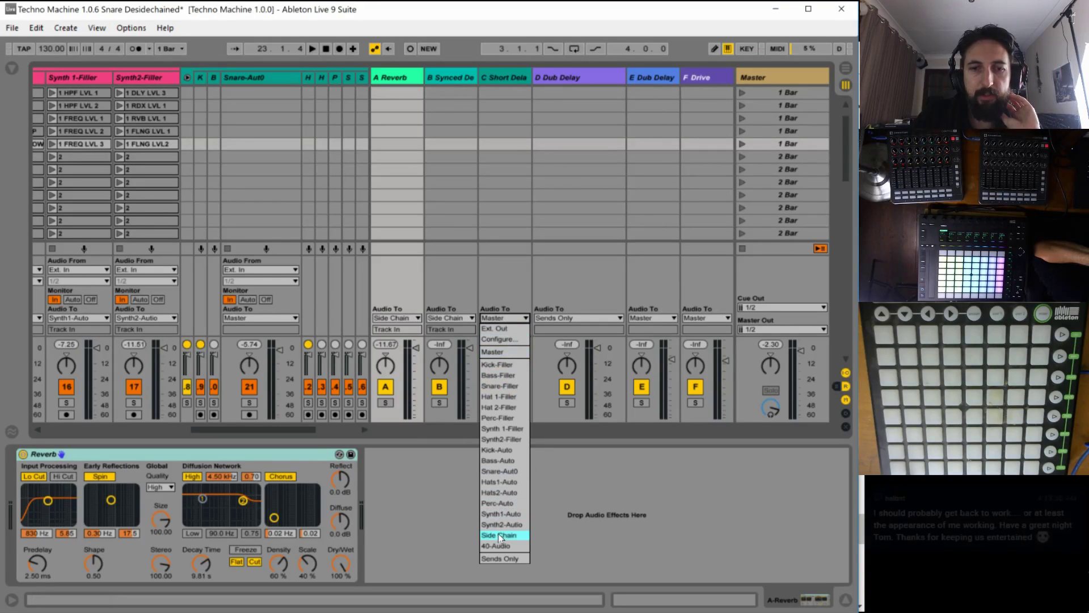
click(516, 503)
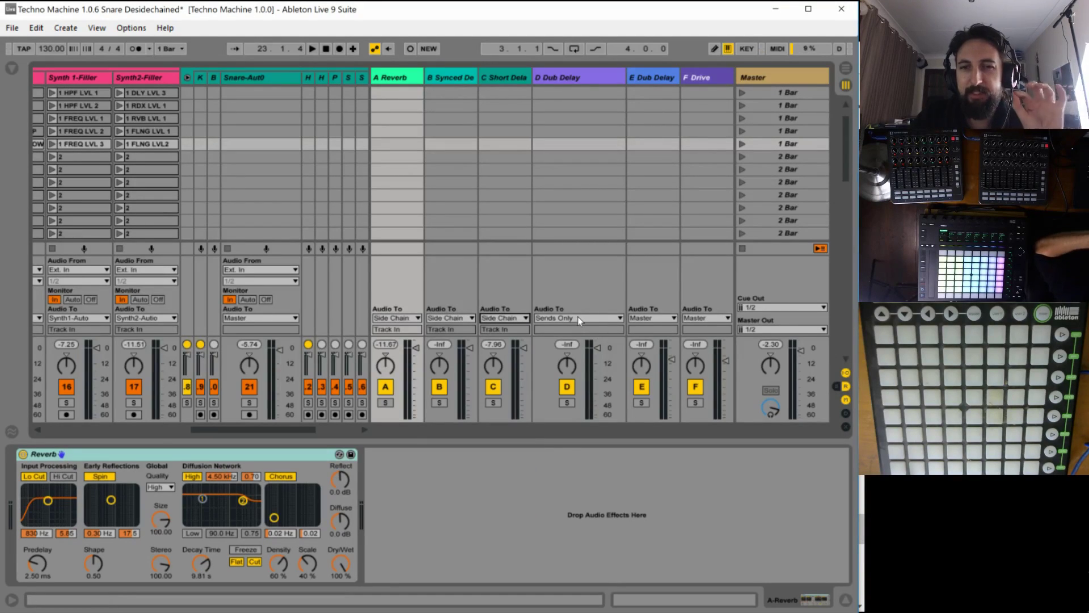
Check the return tracks' sends, hide them again, and send the audio of E Dub Delay and F Drive to Side Chain.
click(836, 386)
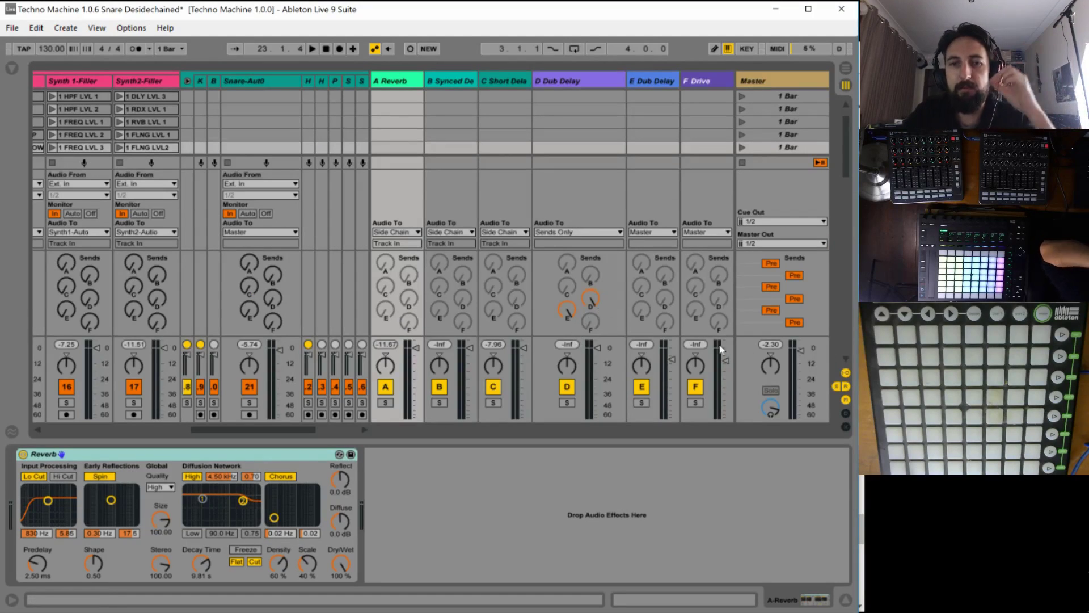
click(835, 387)
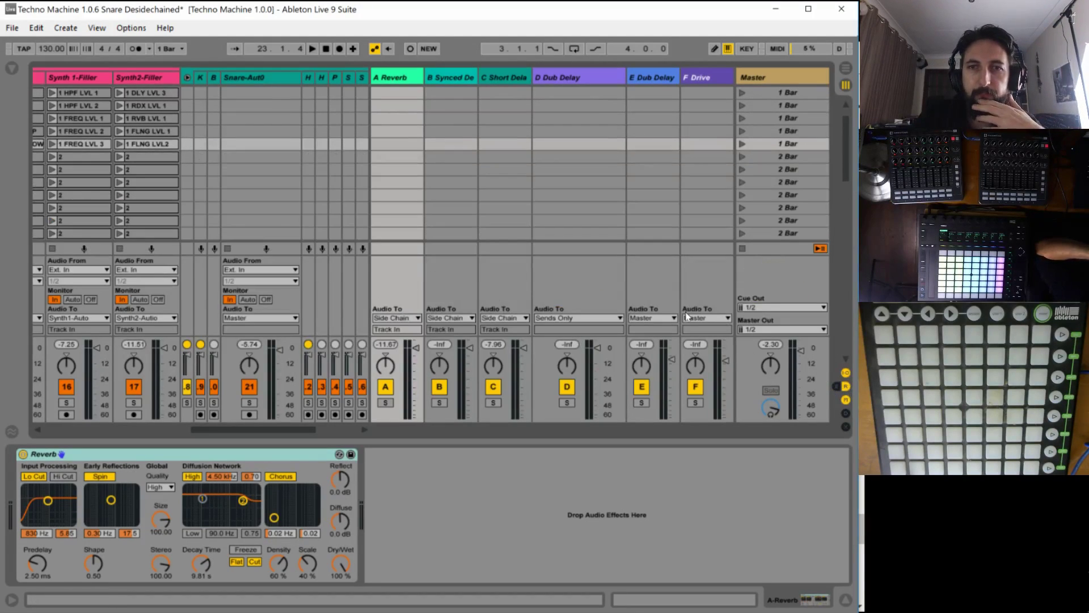
click(659, 319)
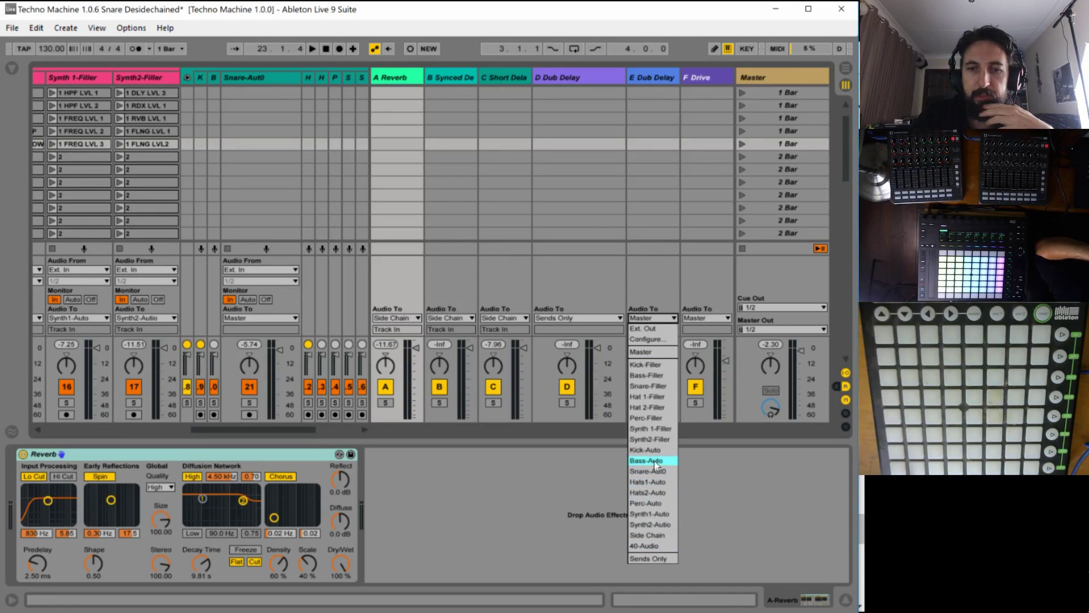
click(651, 533)
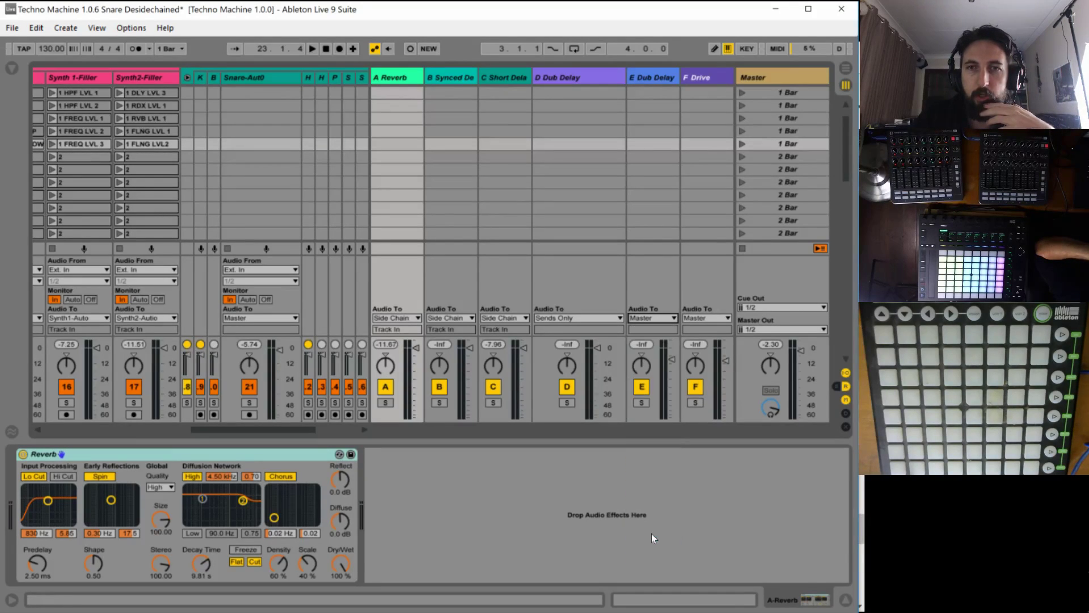
click(707, 318)
click(707, 531)
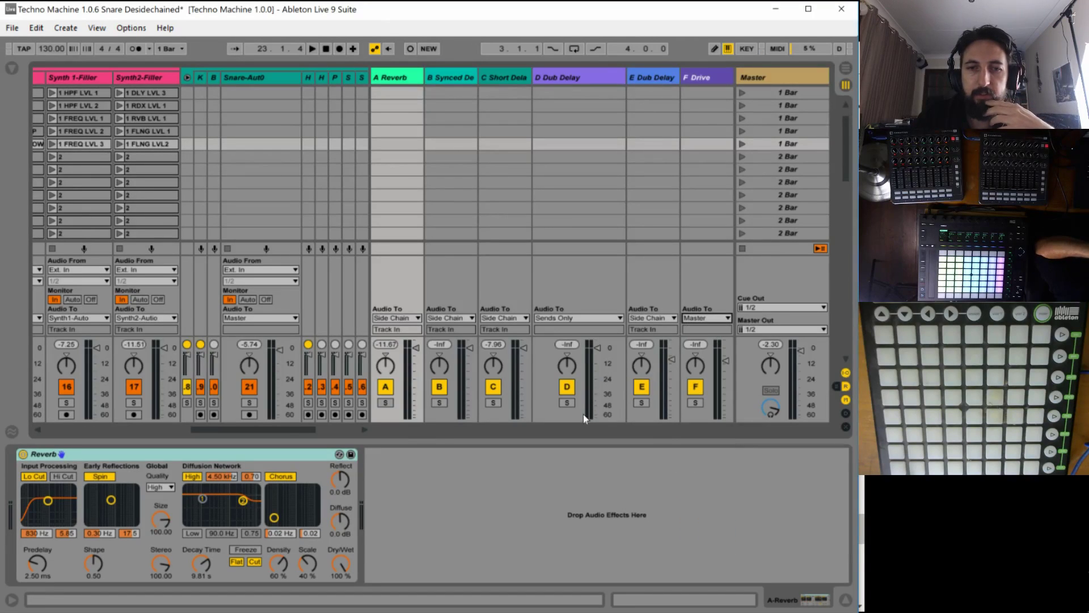
Return to the drum tracks and launch the Track 3 scene just above the one with the Broken2 snare clip.
drag(312, 431, 117, 416)
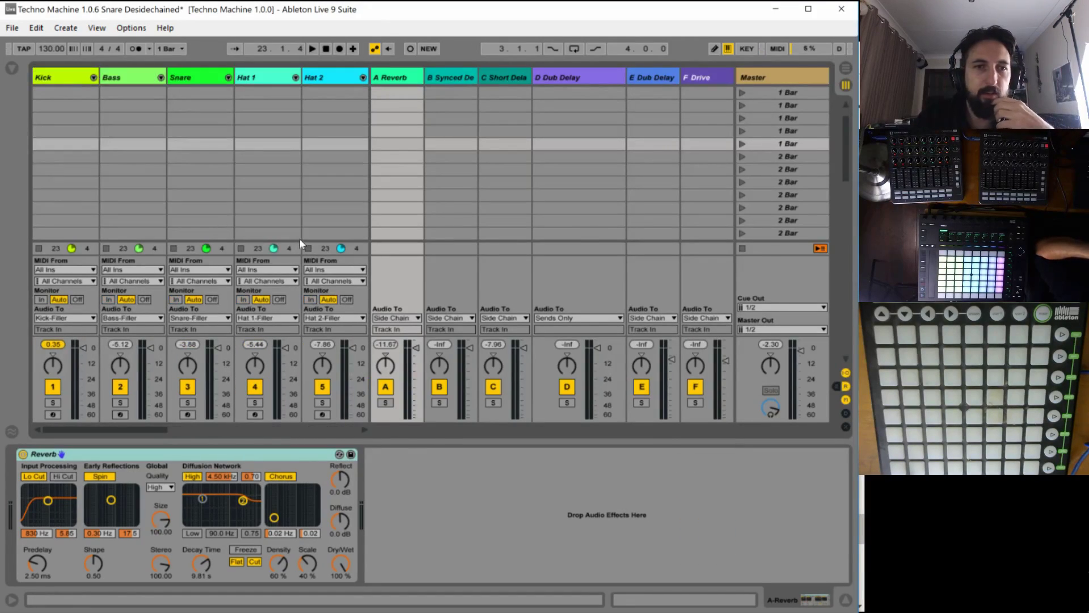
scroll(292, 170, down, 6)
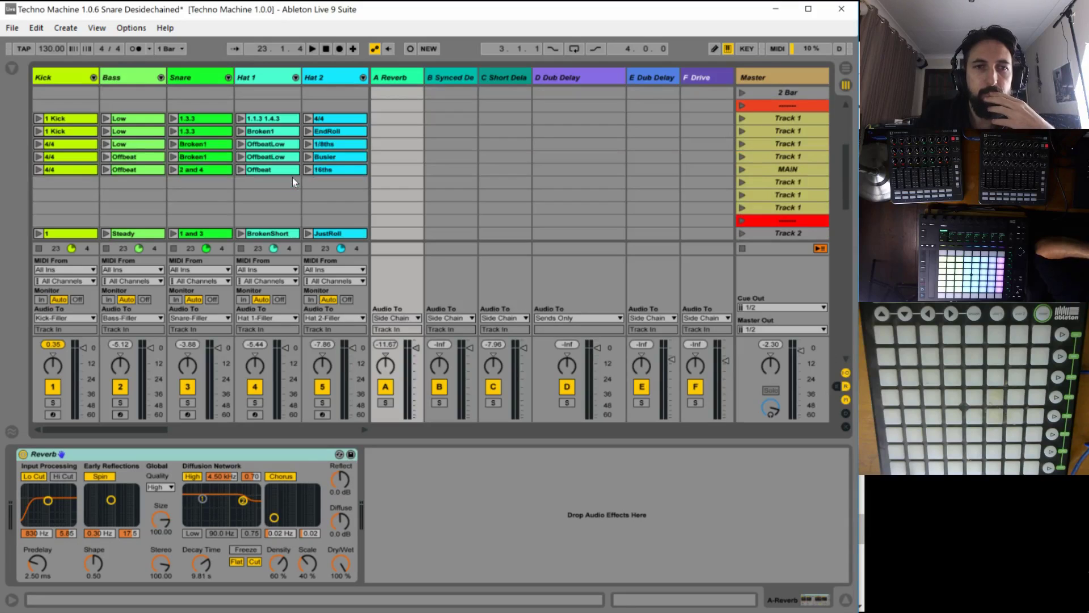
scroll(293, 181, down, 6)
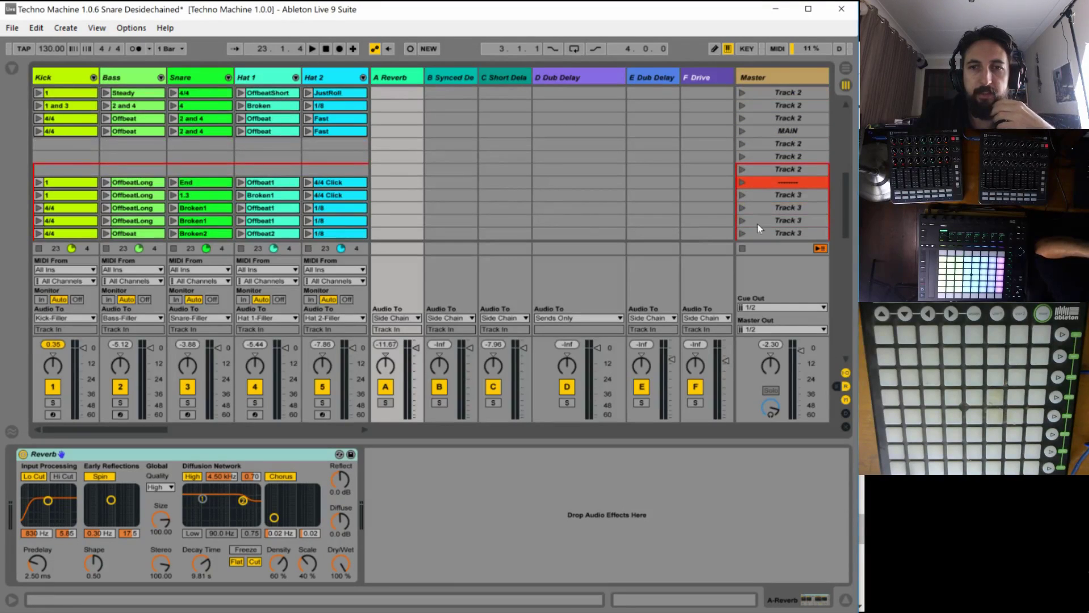
click(740, 220)
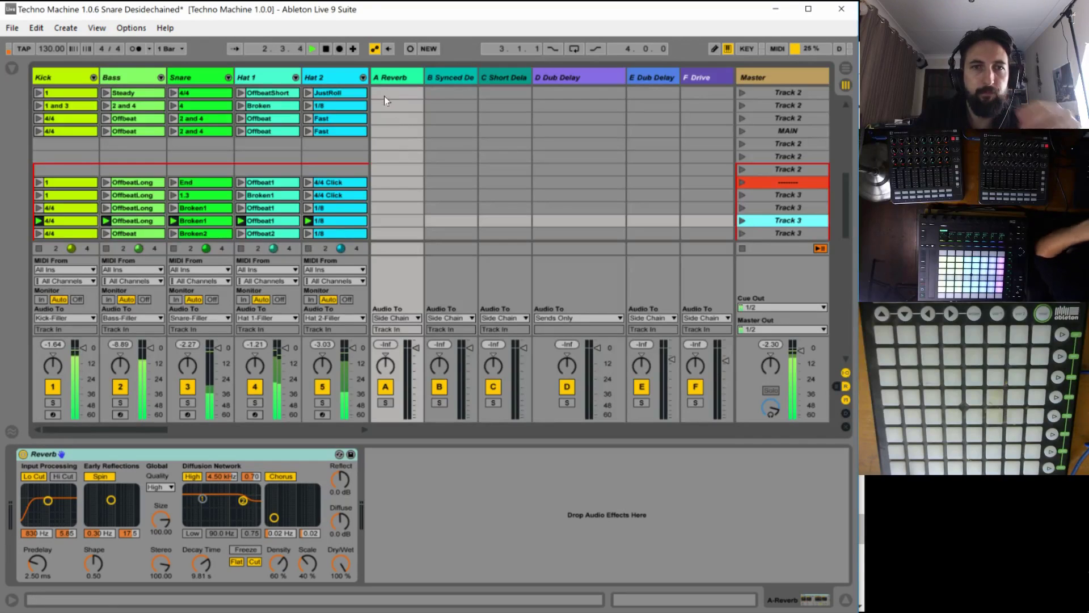
Narrow the return tracks to reveal the synth tracks and launch the Track 3 scene with the MainPoly and MainHarmonics clips.
drag(372, 72, 557, 93)
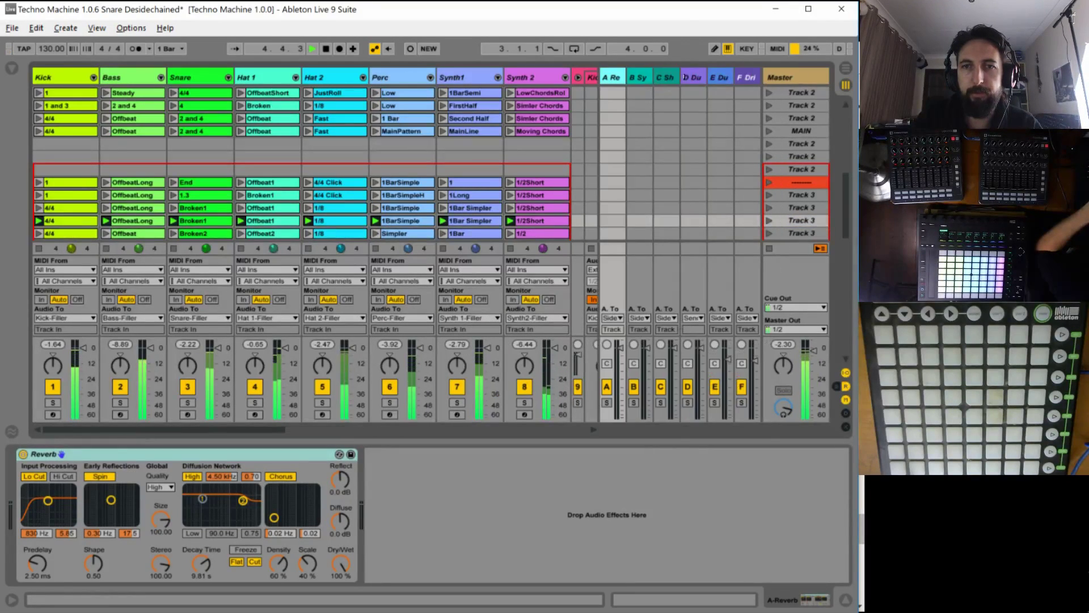
scroll(798, 179, down, 2)
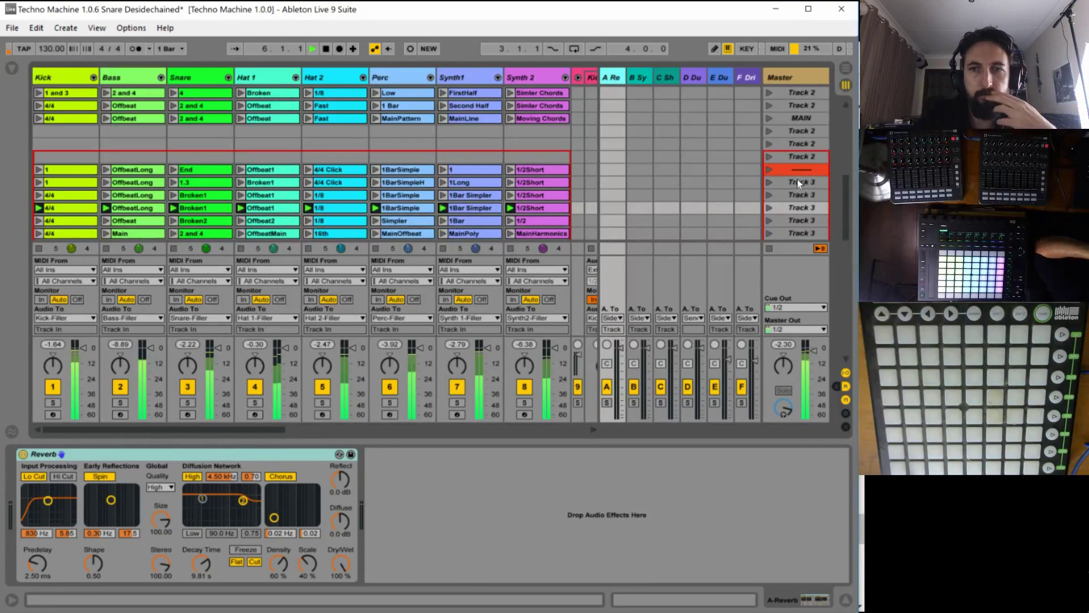
click(769, 220)
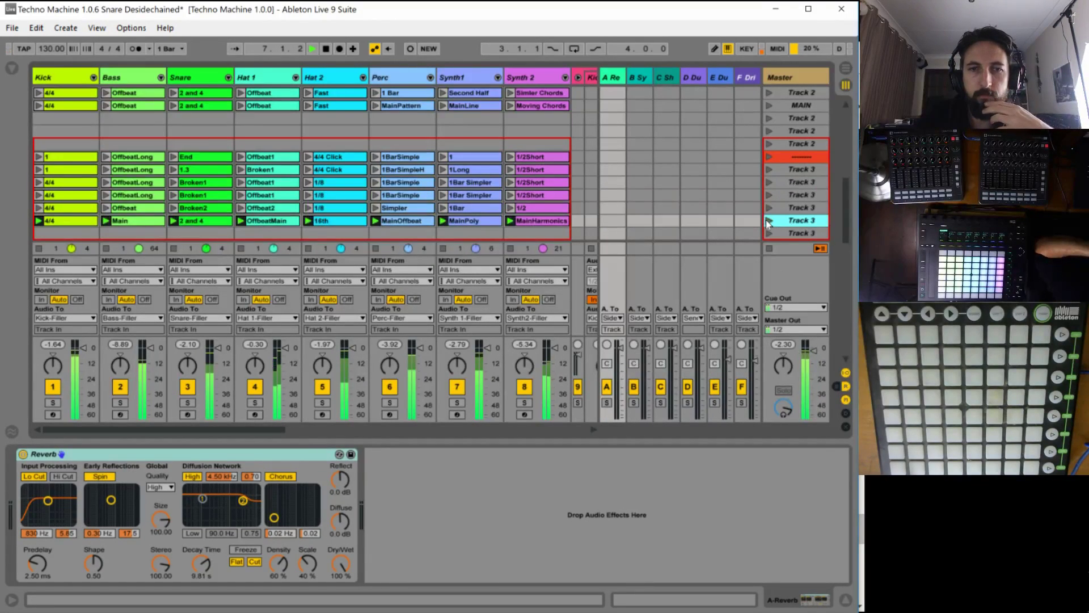
Solo the Synth 2 track, show the sends section, and hide the input/output routing.
scroll(769, 221, down, 3)
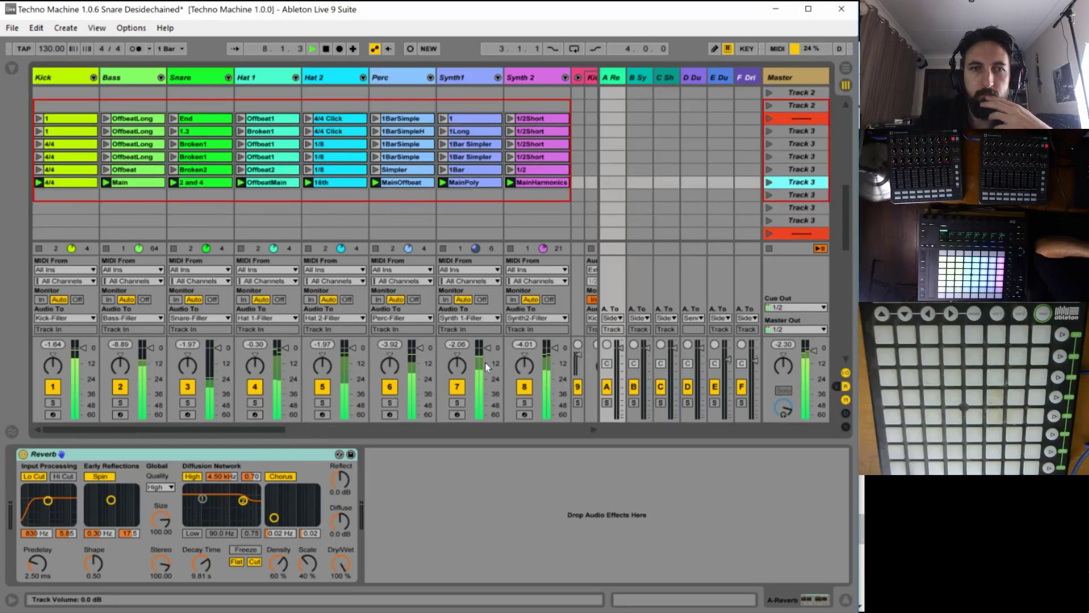
click(524, 402)
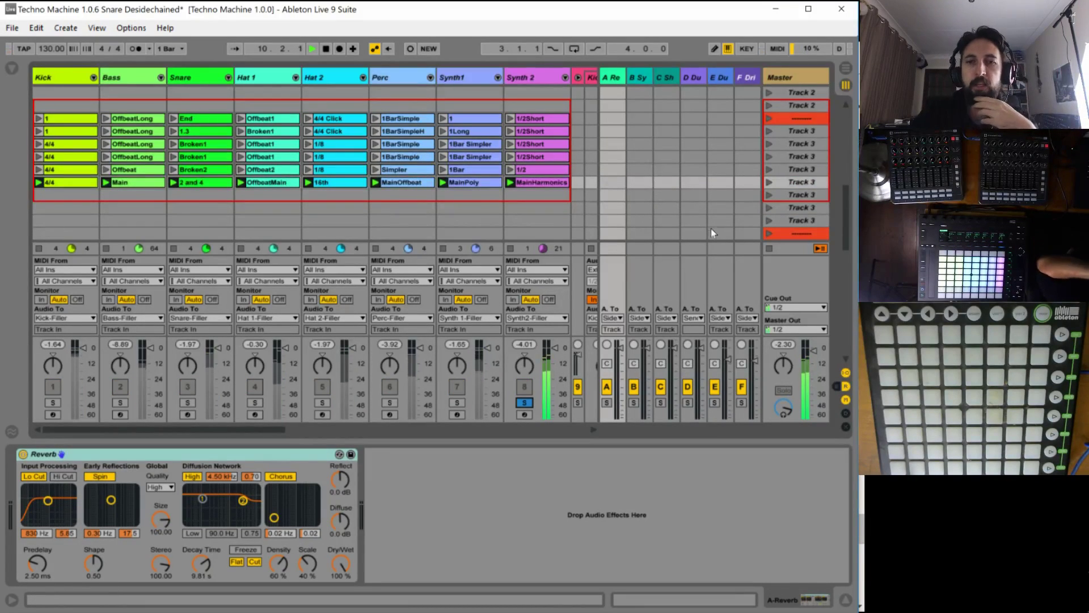
click(836, 386)
click(846, 372)
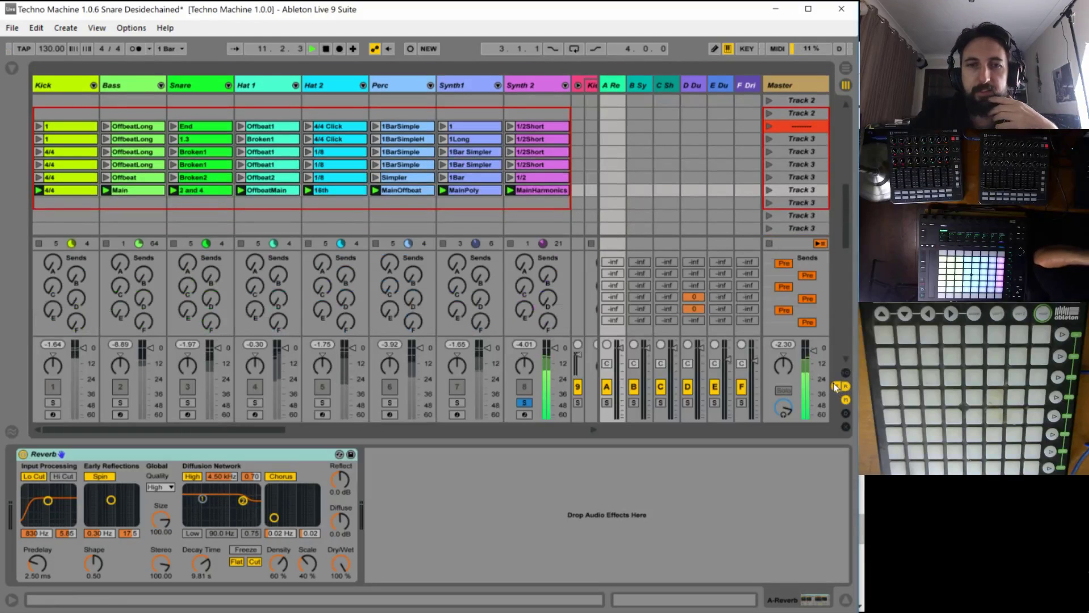
Turn Synth 2's D-Dub Delay send up to 0 dB and open that return track's effect chain.
drag(548, 298, 548, 280)
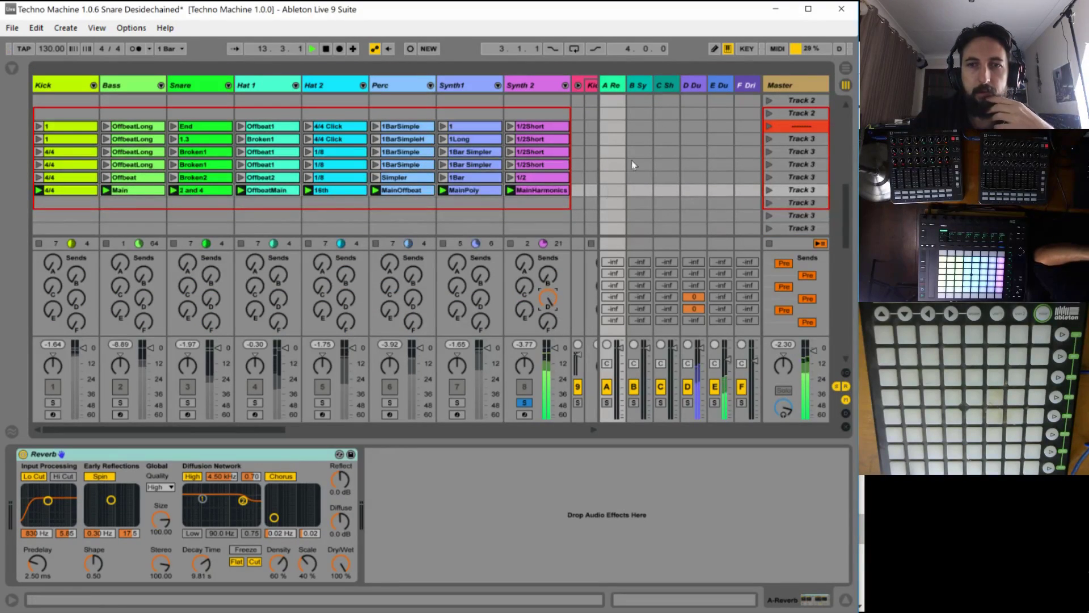
click(695, 85)
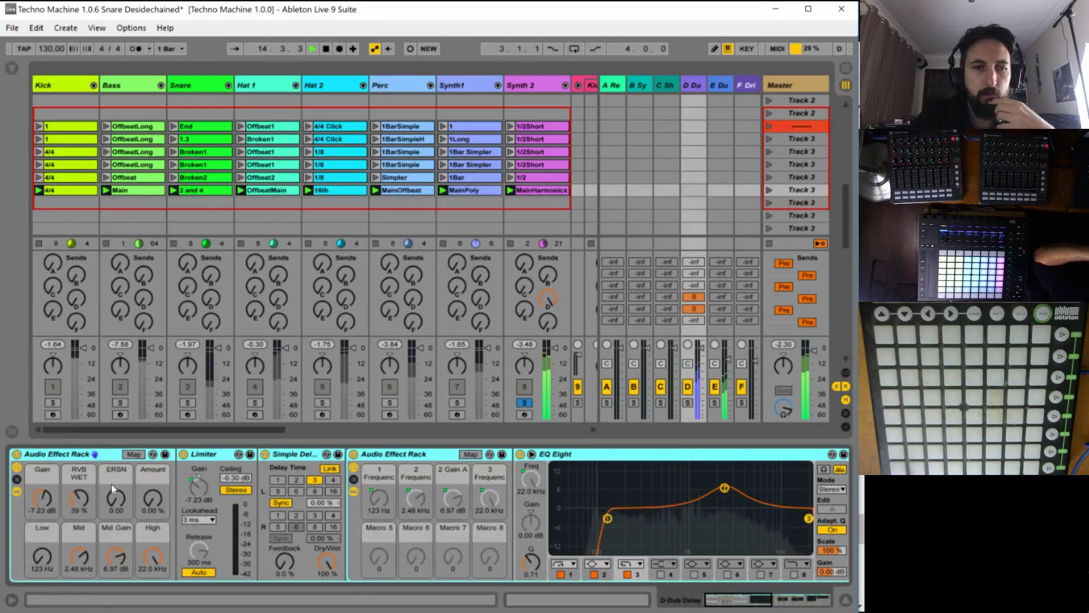
Stop all clips, relaunch only Synth 2's MainHarmonics, unsolo Synth 2, and bring in the kick's 4/4 clip in the same row.
click(35, 241)
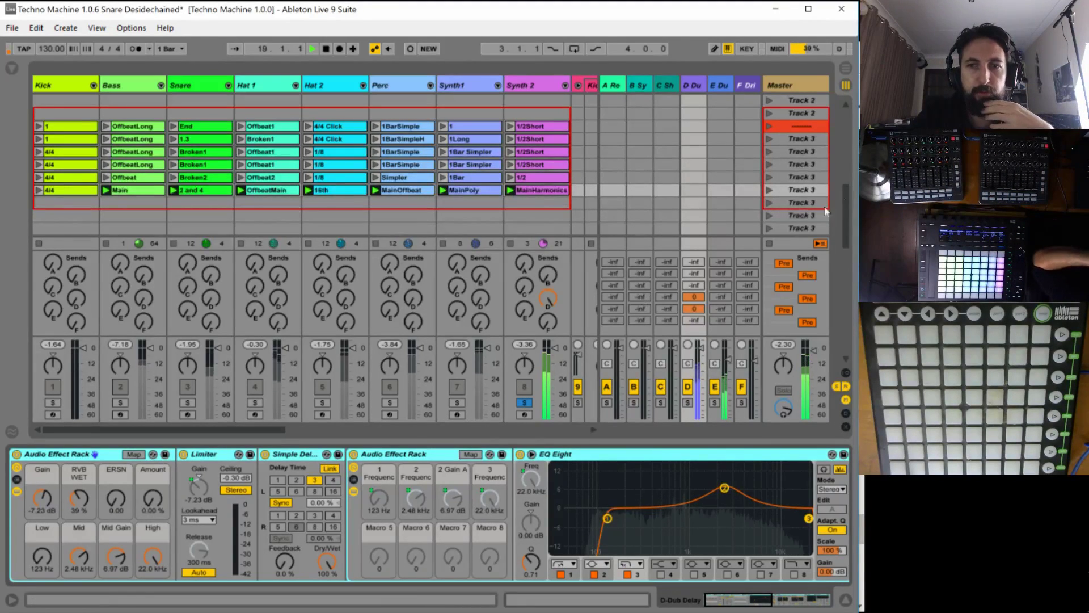
click(767, 227)
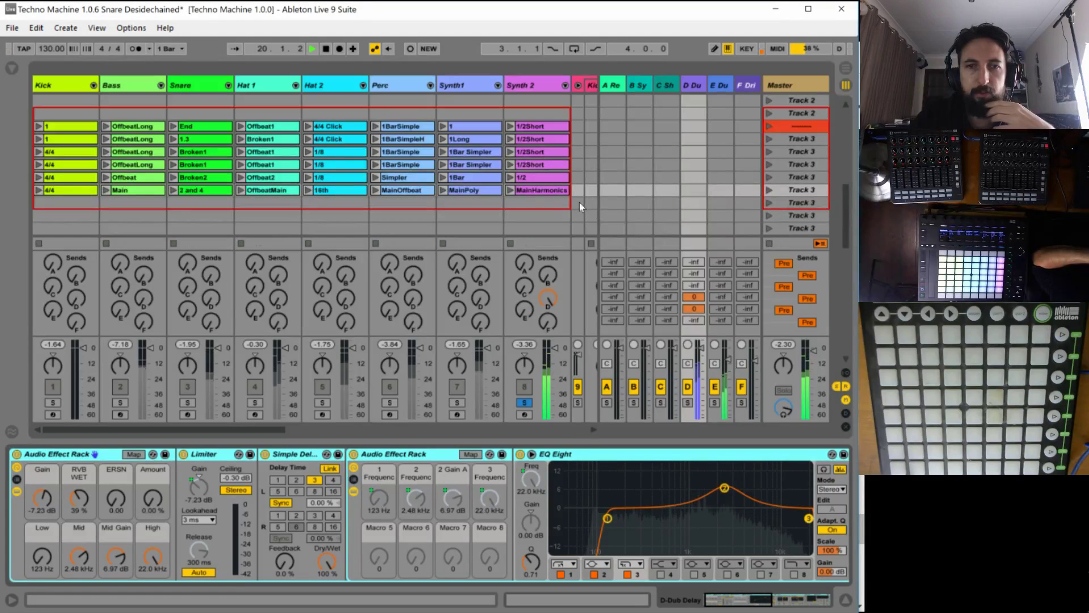
click(510, 190)
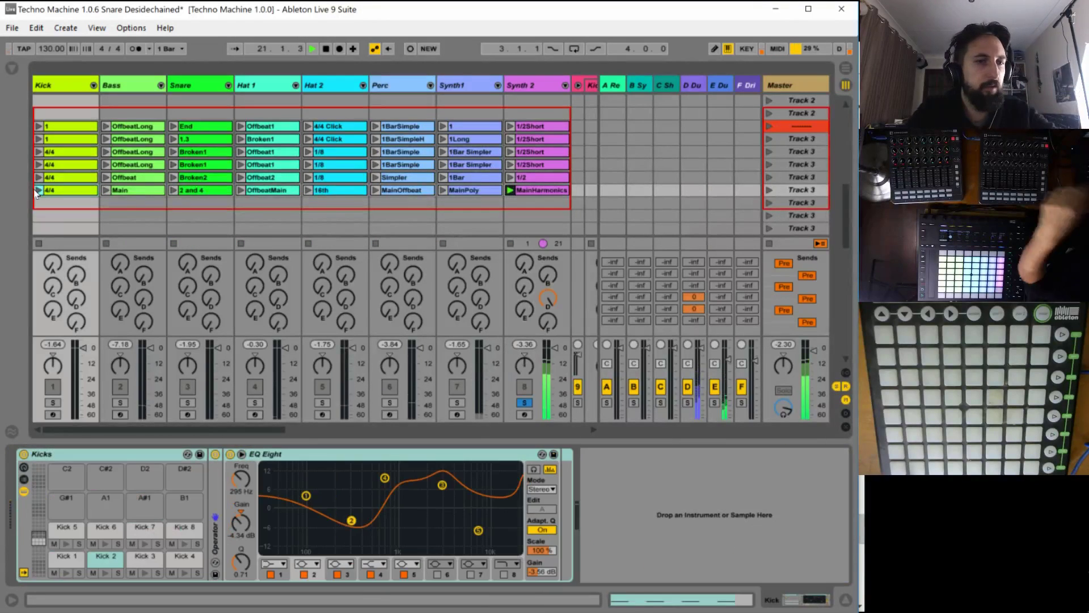
click(525, 402)
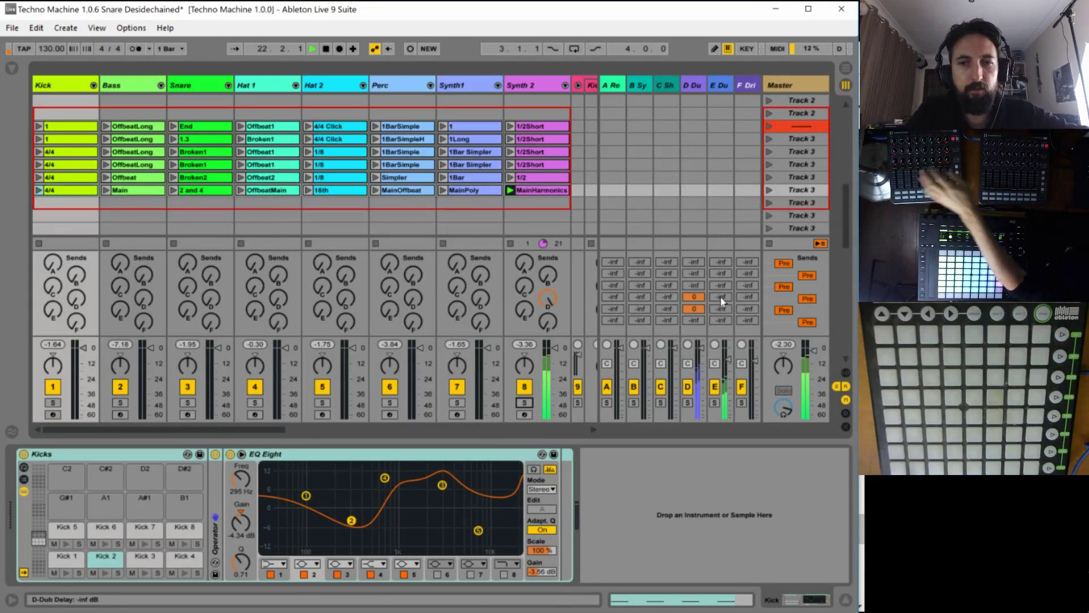
click(38, 190)
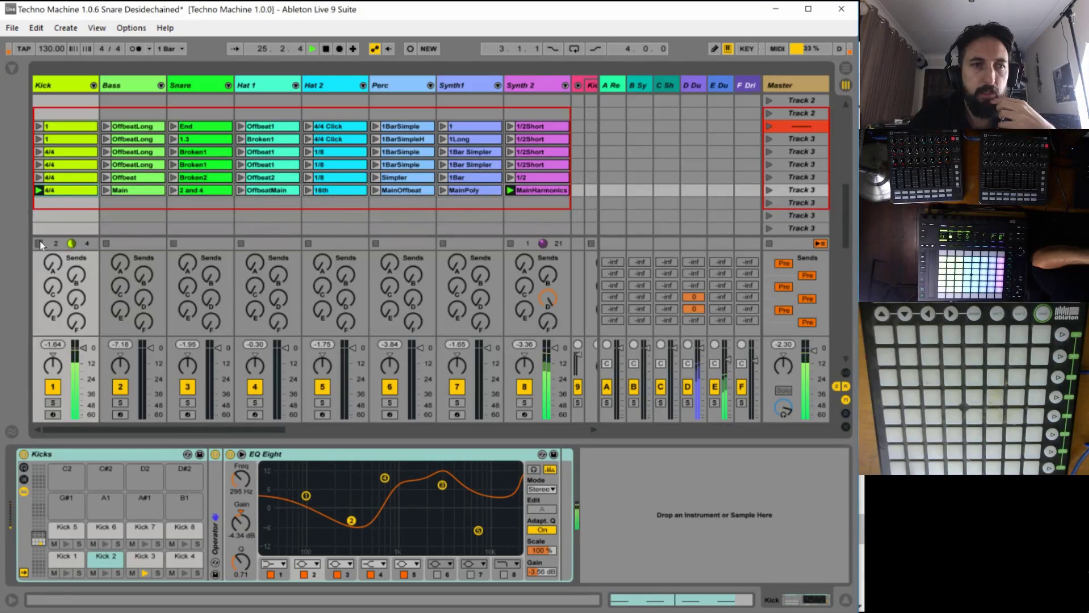
On D-Dub Delay, set Gain to 1.98 dB, Mid to 311 Hz and Mid Gain to 0.83 dB; raise E-Dub Delay Out's volume to -3.7 dB.
click(697, 85)
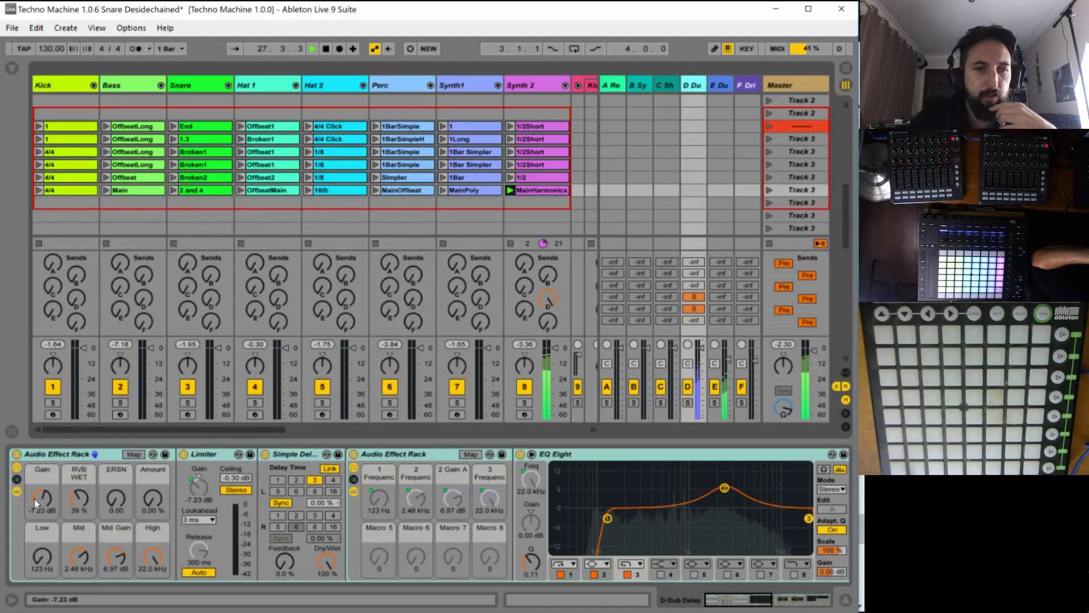
drag(35, 503, 35, 486)
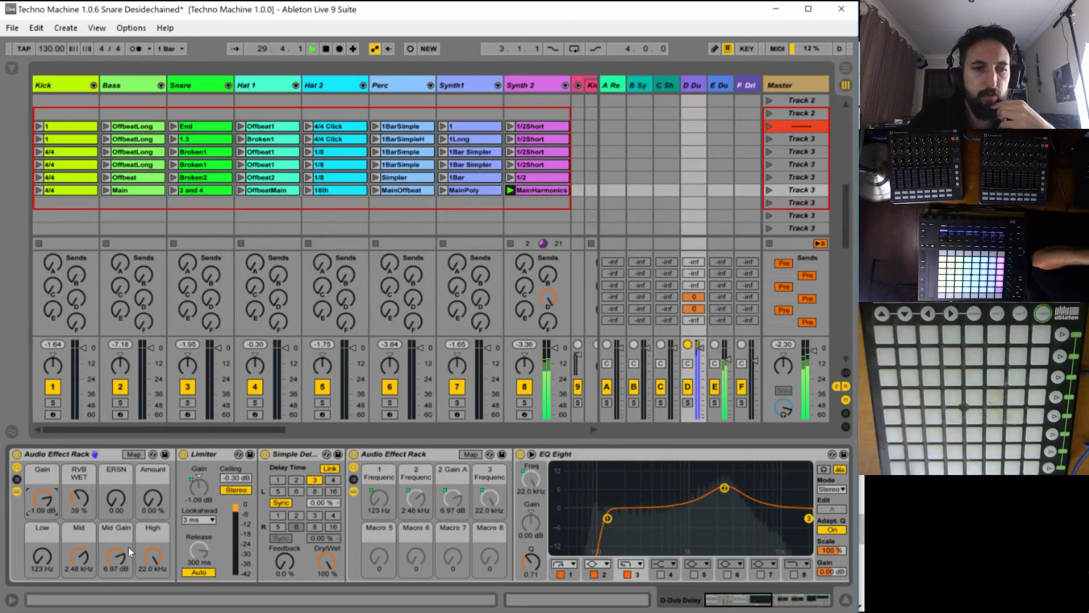
drag(79, 560, 116, 568)
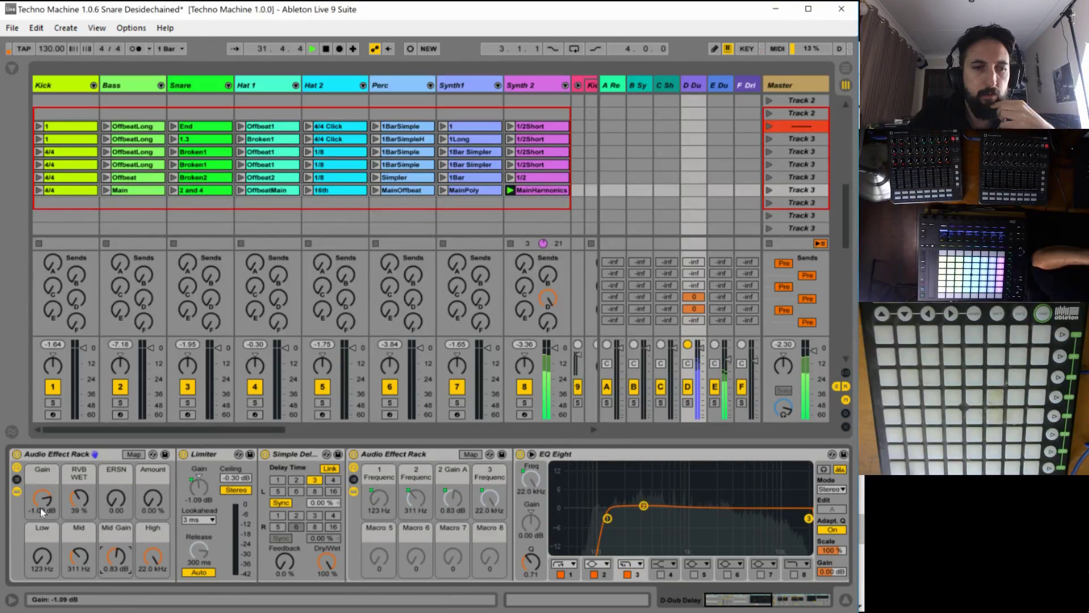
drag(43, 499, 42, 487)
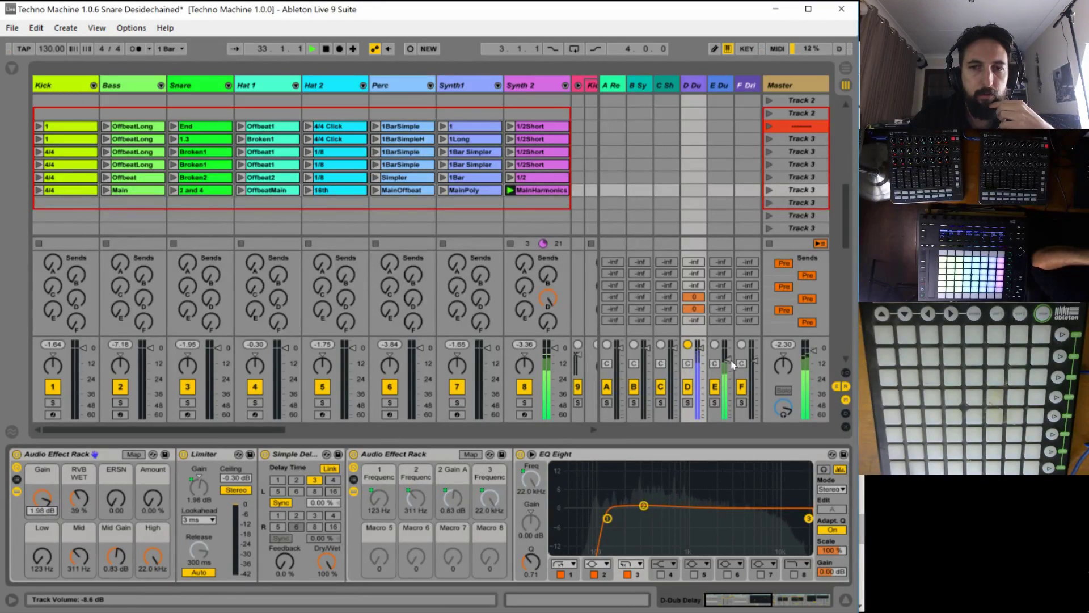
drag(727, 359, 727, 364)
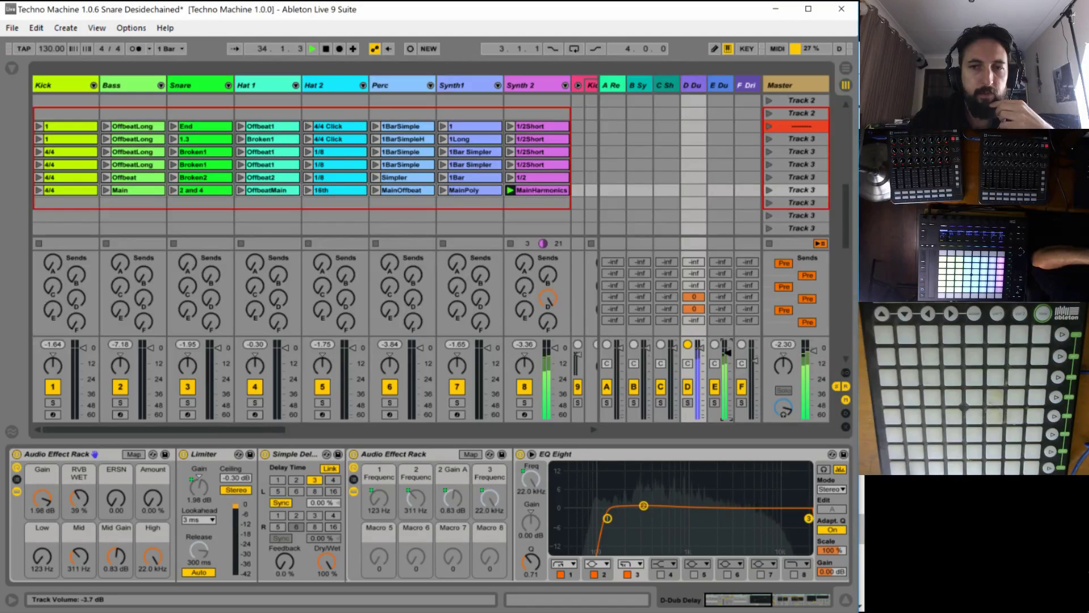
With the 4/4 kick playing, set D-Dub Delay's Low to 309 Hz, Mid to 62.1 Hz, Mid Gain to -12.2 dB and High to 1.91 kHz.
click(38, 191)
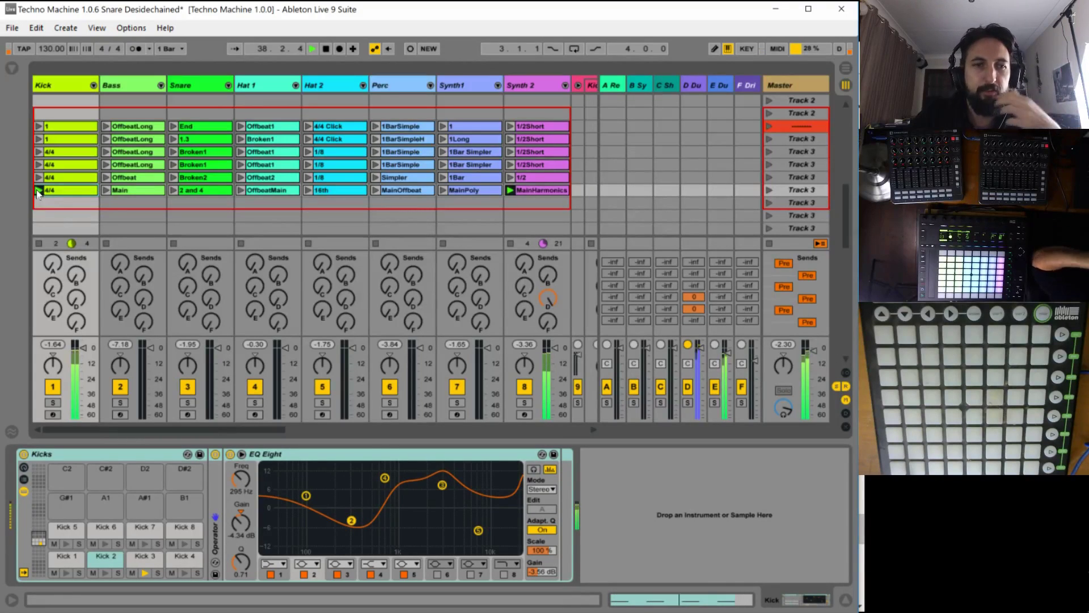
click(718, 85)
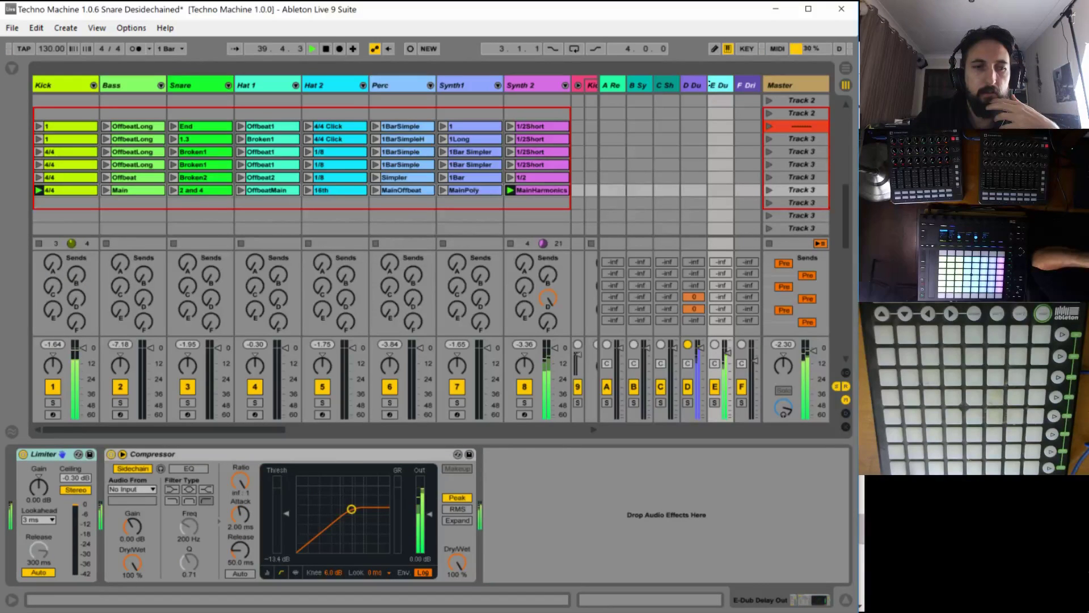
click(693, 85)
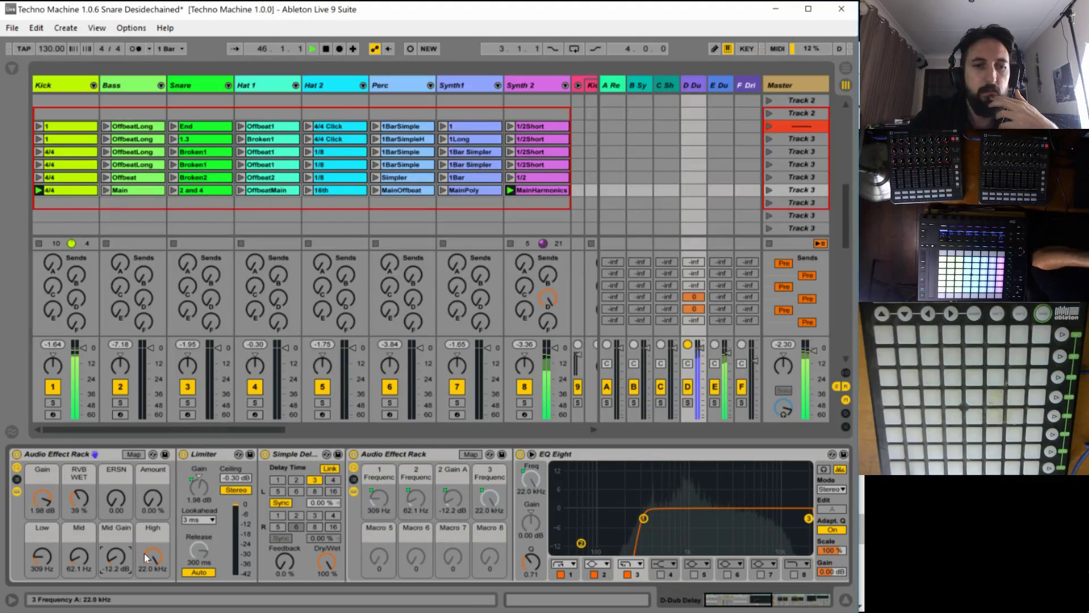
drag(152, 556, 152, 592)
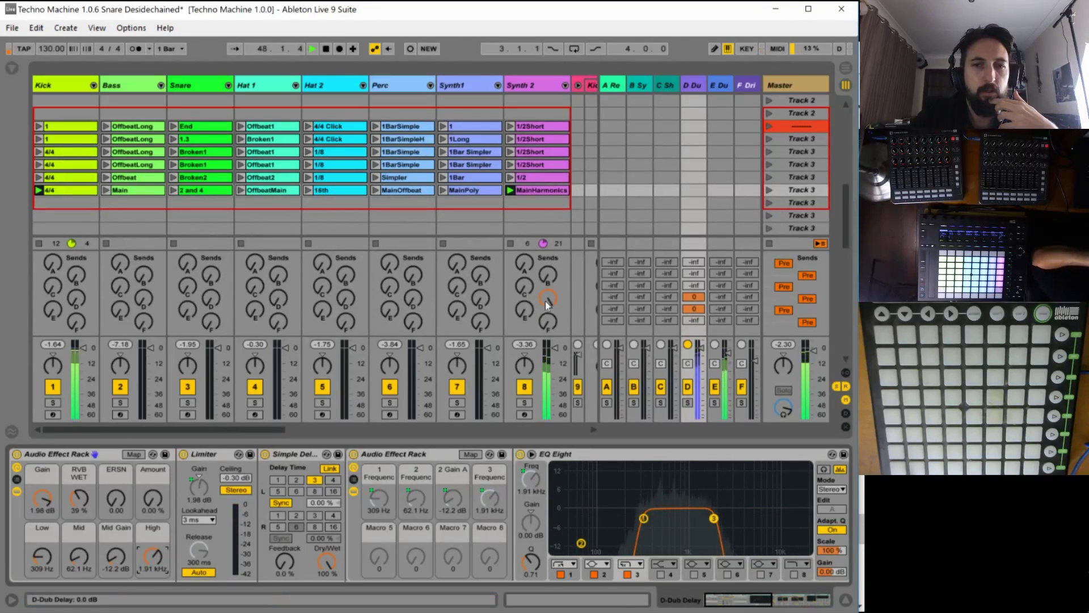
Launch the OffbeatMain and 16th hat clips and set D-Dub Delay's Gain to -9.35 dB.
click(196, 187)
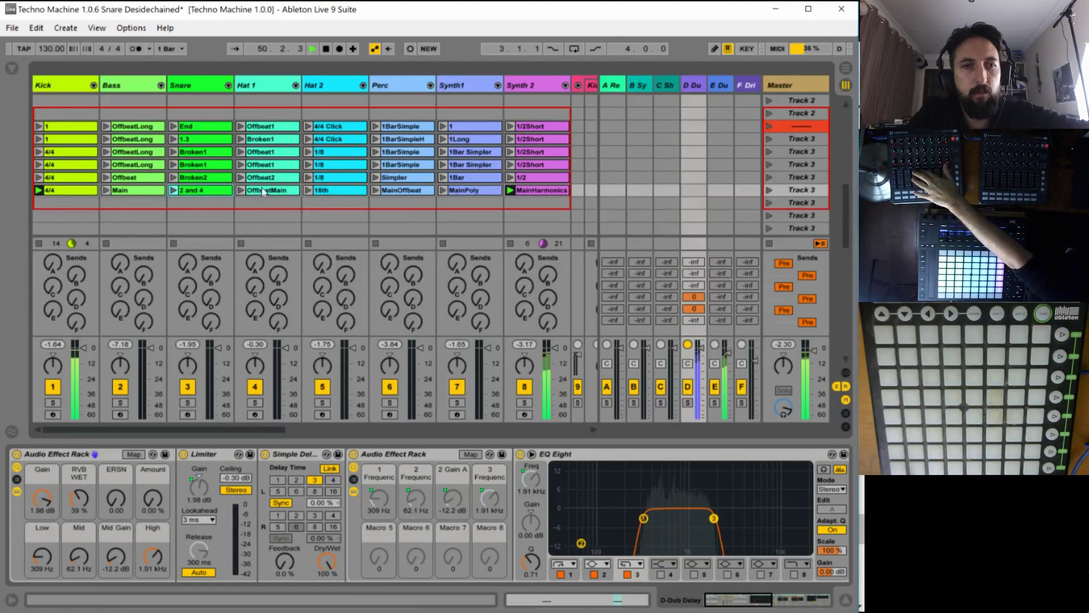
click(241, 192)
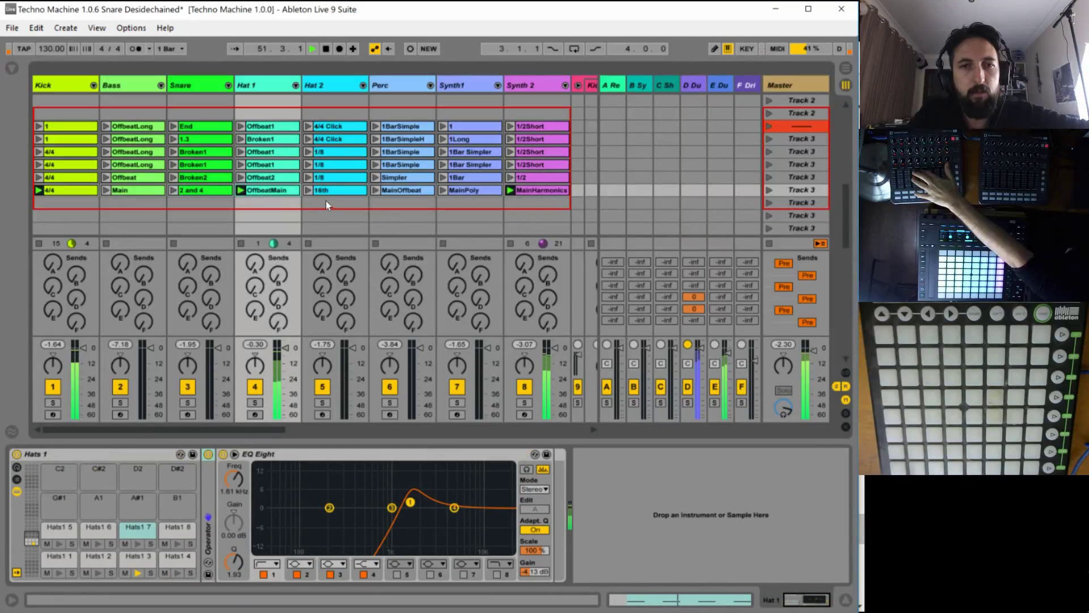
click(308, 190)
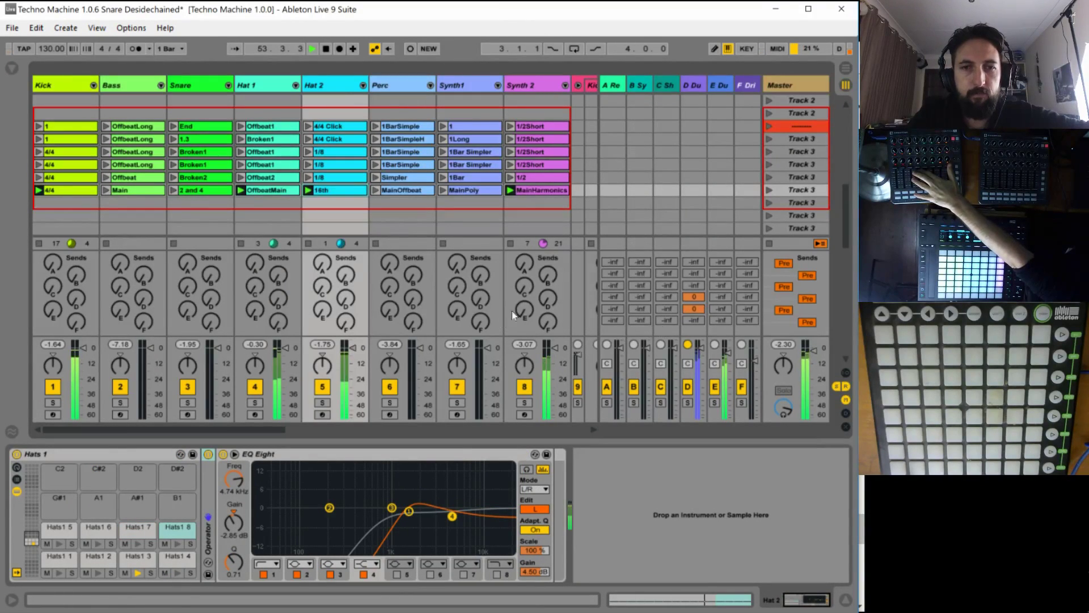
click(695, 87)
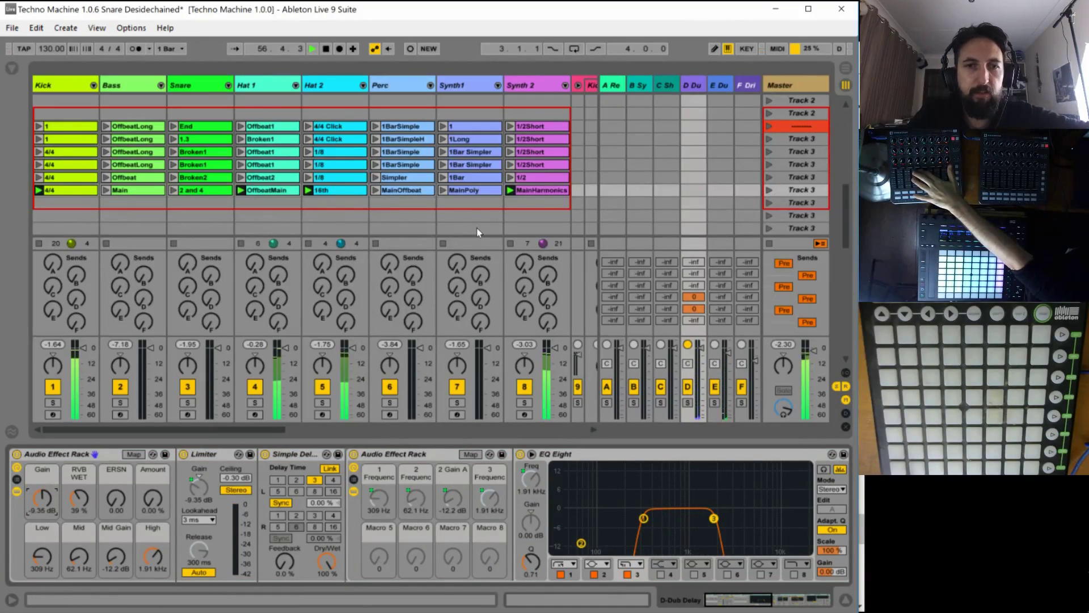
Launch Synth1's MainPoly clip, turn up its A-Reverb send, and open the reverb return's effect chain.
click(443, 190)
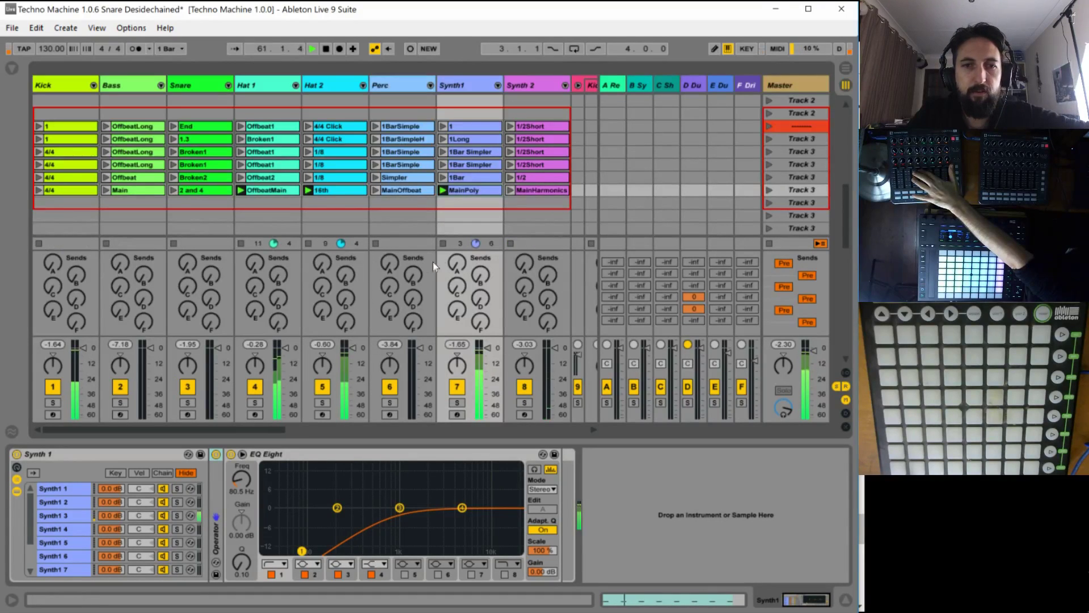
click(458, 262)
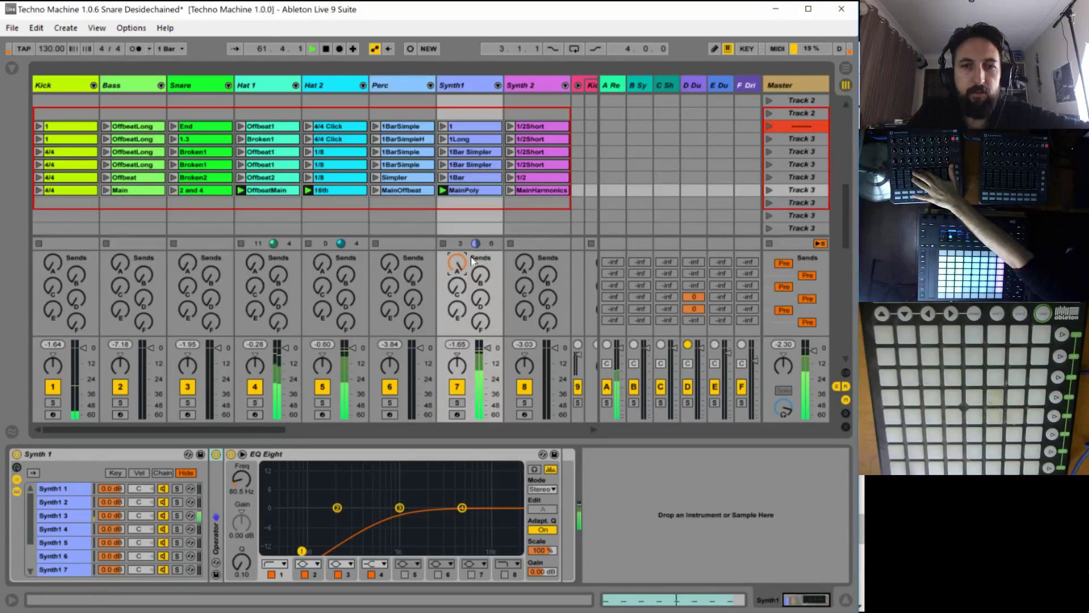
click(608, 85)
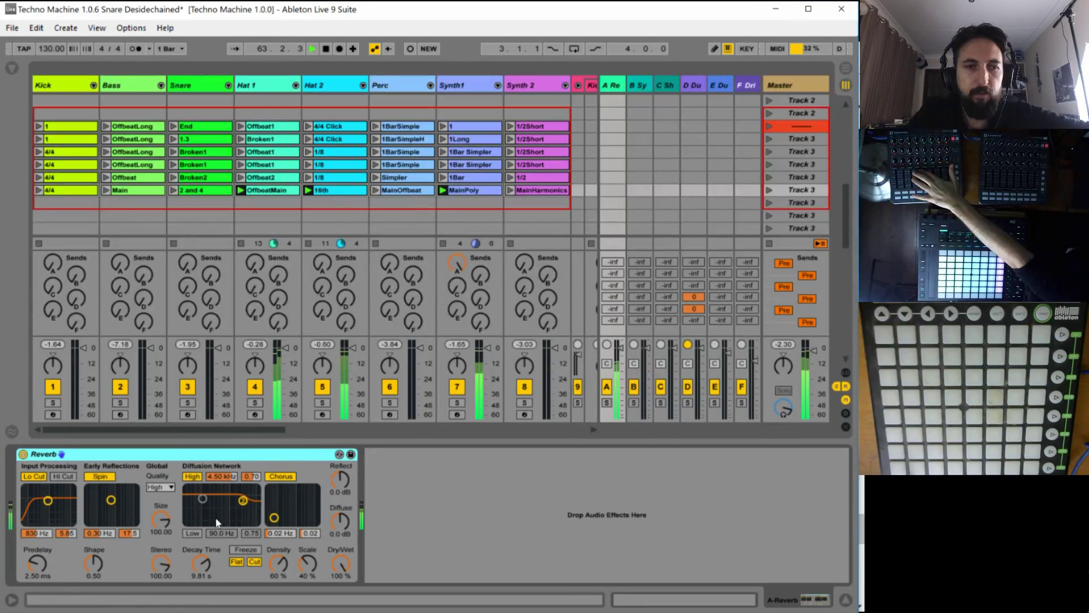
Test Synth1's B-Synced Delay send at -7.0 dB with the 4/4 kick, and adjust C-Short Delay's Macro 1 to 118.
click(39, 190)
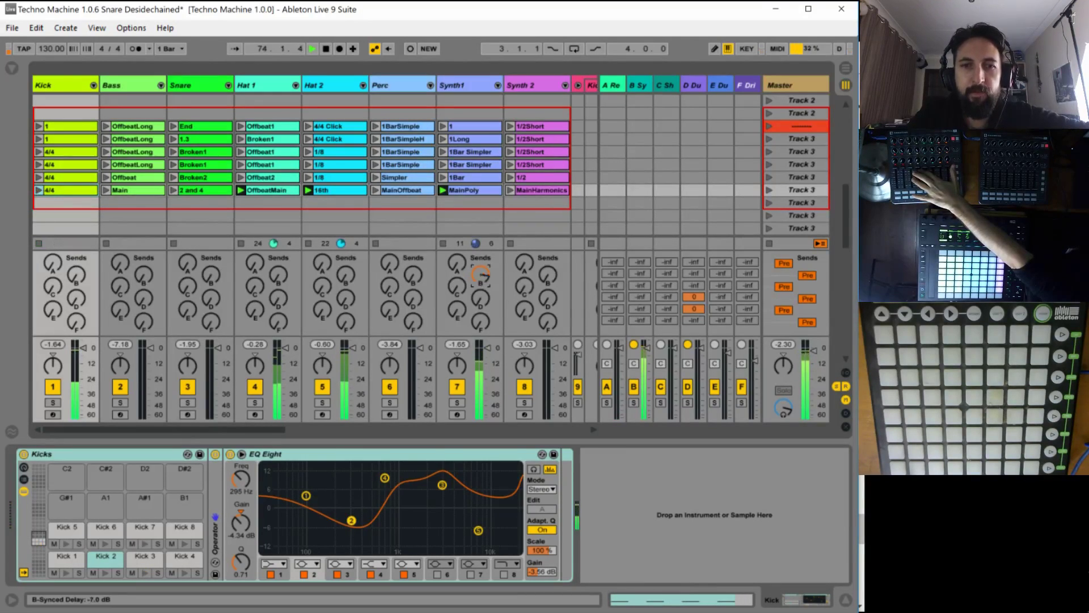
click(672, 85)
drag(52, 499, 51, 506)
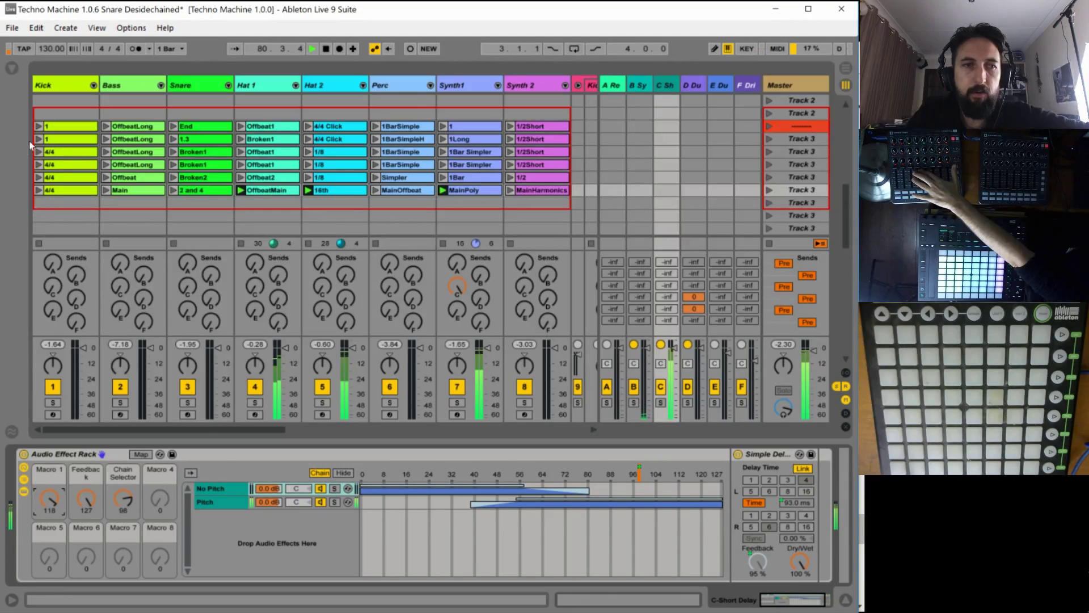
Relaunch the 4/4 kick, open the F-Drive return's effect chain, and turn Synth1's F-Drive send fully up.
click(38, 191)
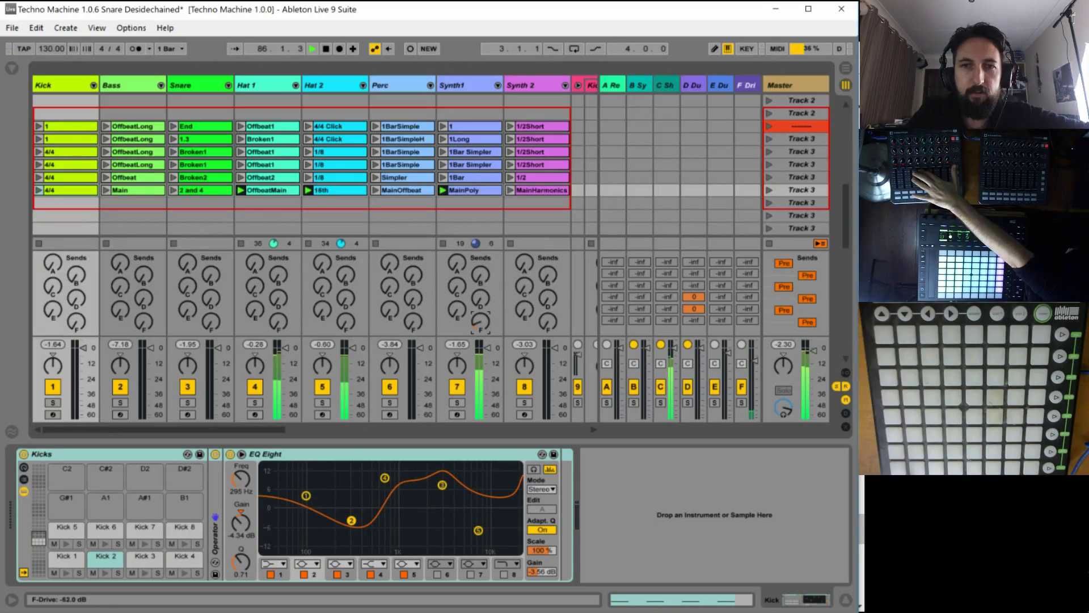
click(662, 86)
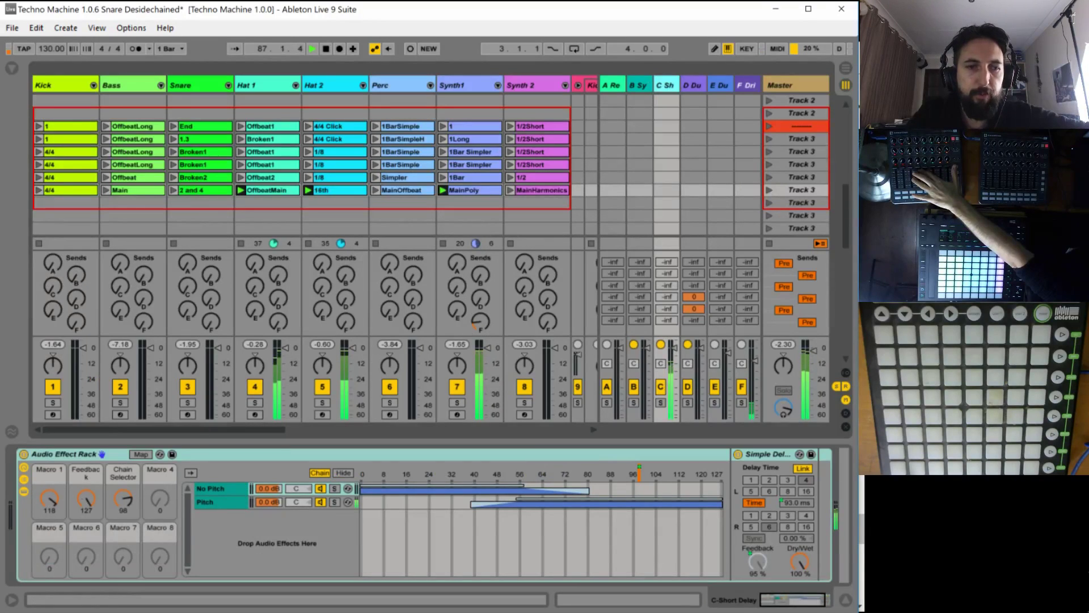
click(748, 85)
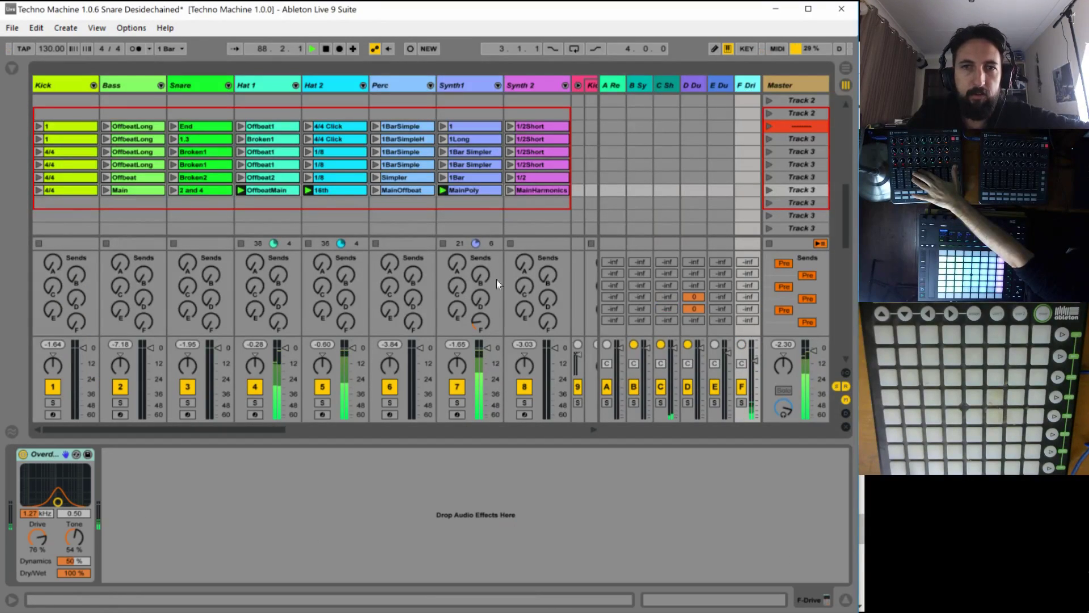
drag(481, 322, 481, 318)
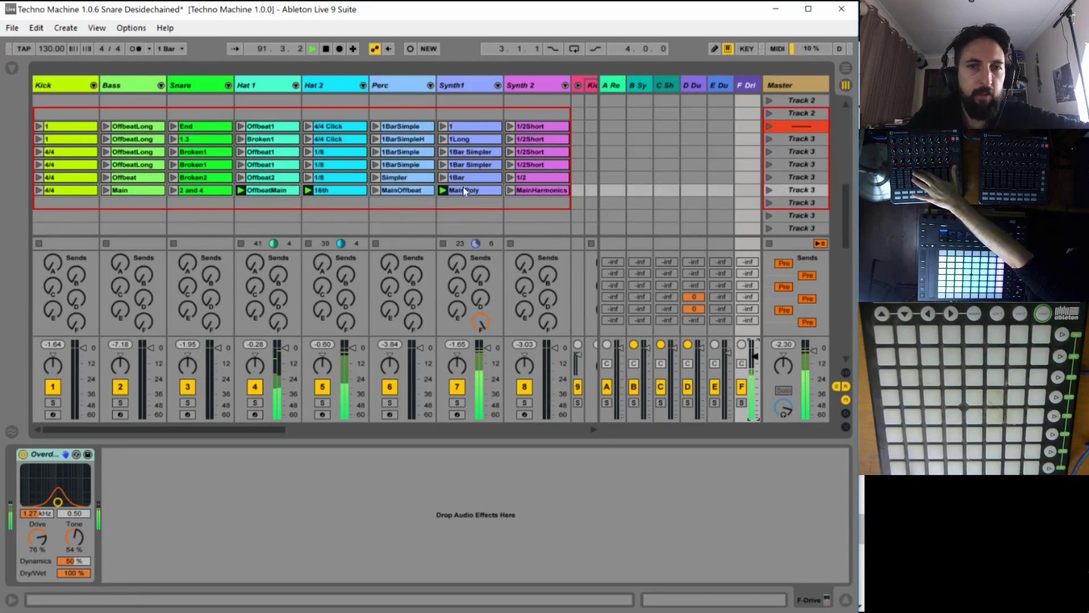
In the Track 4 section, launch Synth1's Call clip, the kick's 4/4 clip and the bass's Dukaduka clip.
scroll(464, 186, down, 5)
click(443, 191)
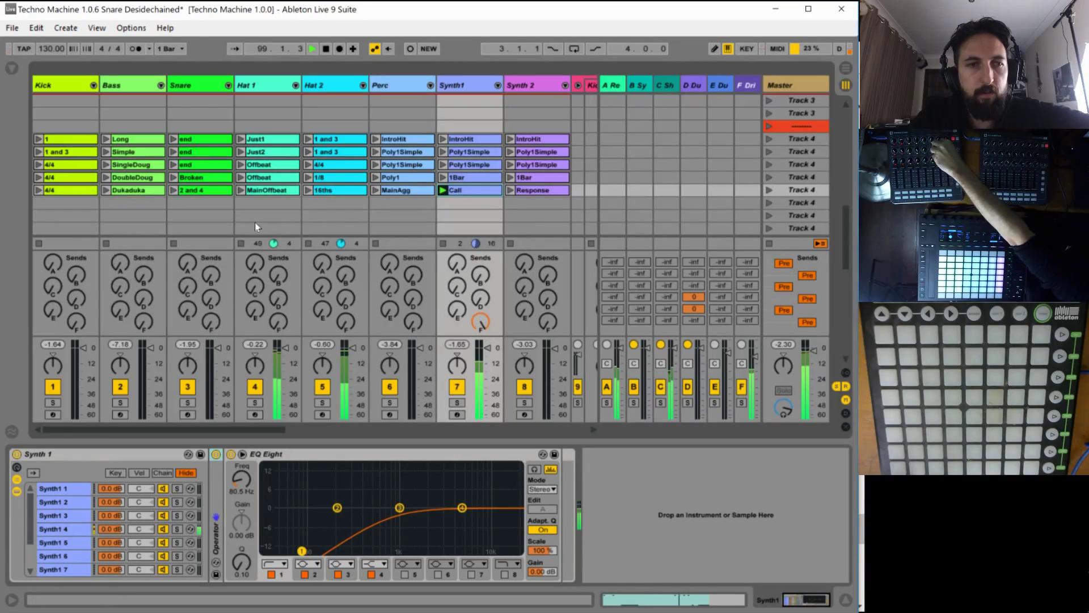
click(39, 190)
click(105, 190)
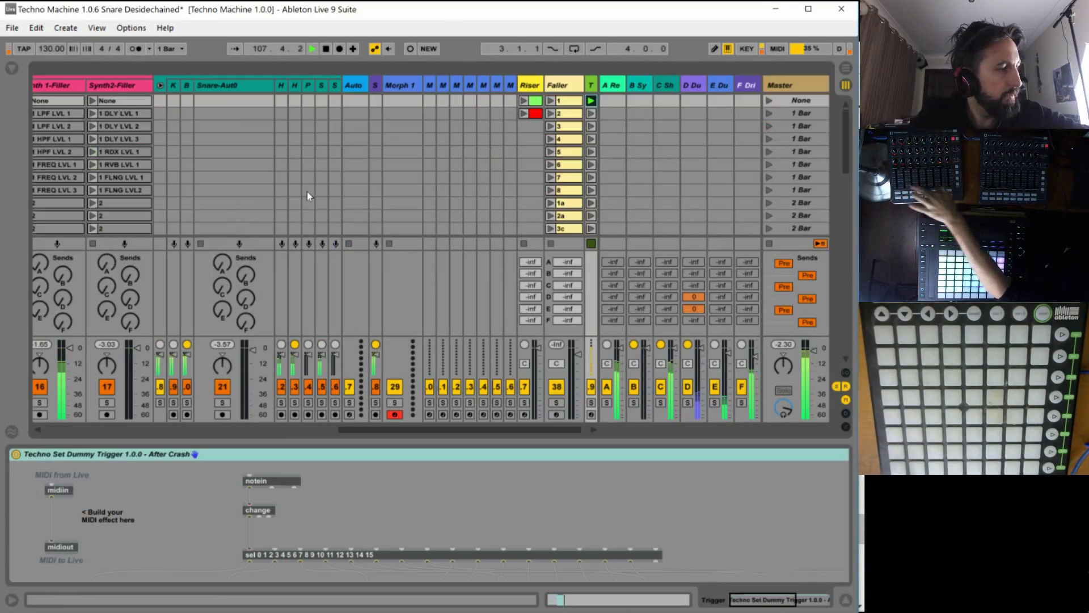
click(312, 430)
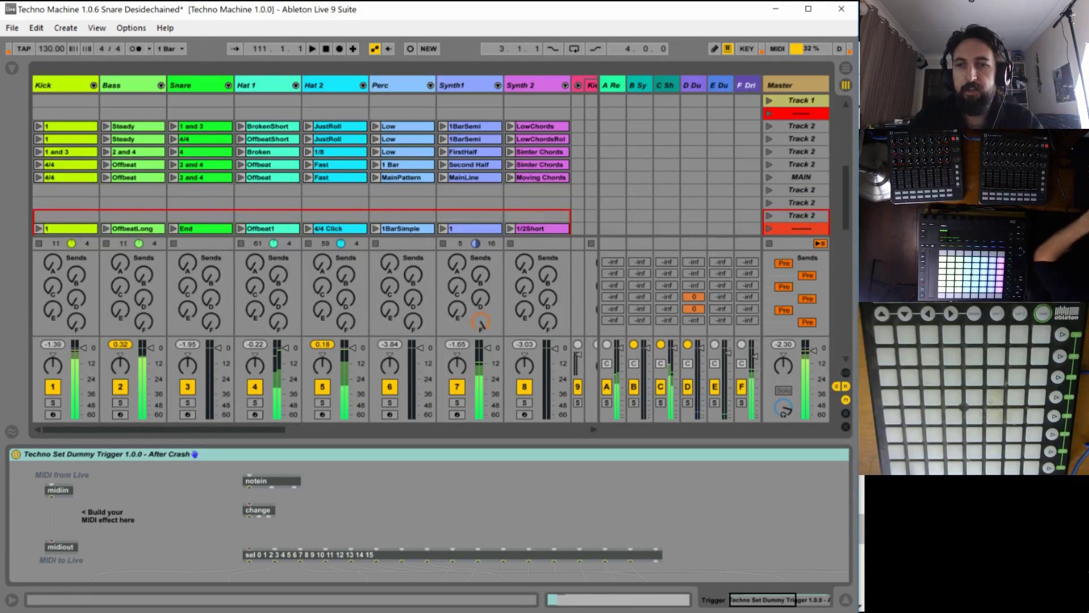
Switch to the task-list image in Photos, cross out "Sends should be sidechained", and return to Ableton Live.
key(alt+Tab)
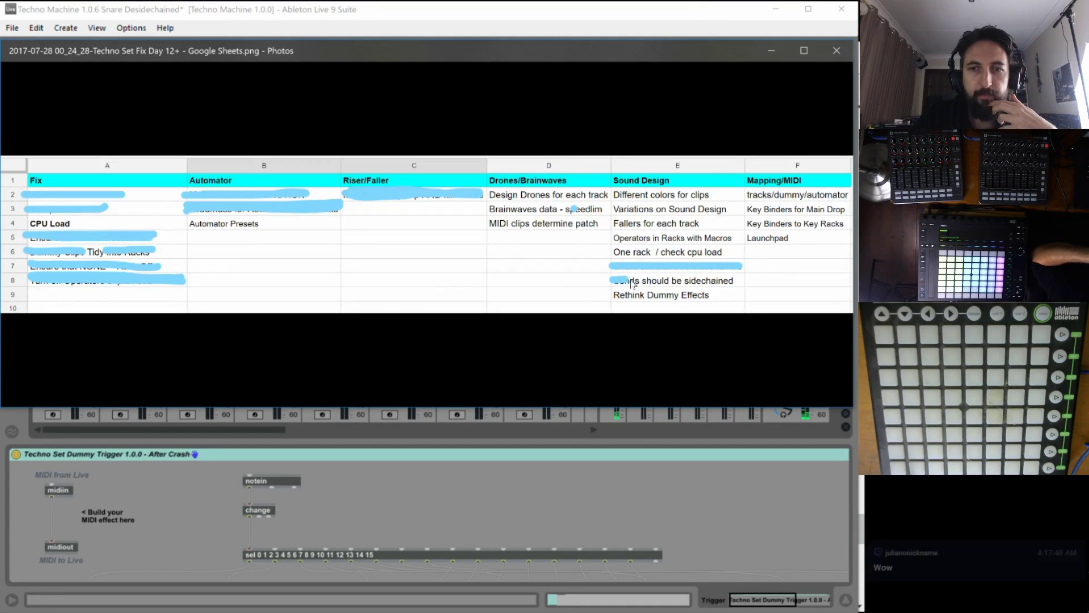
drag(613, 280, 691, 284)
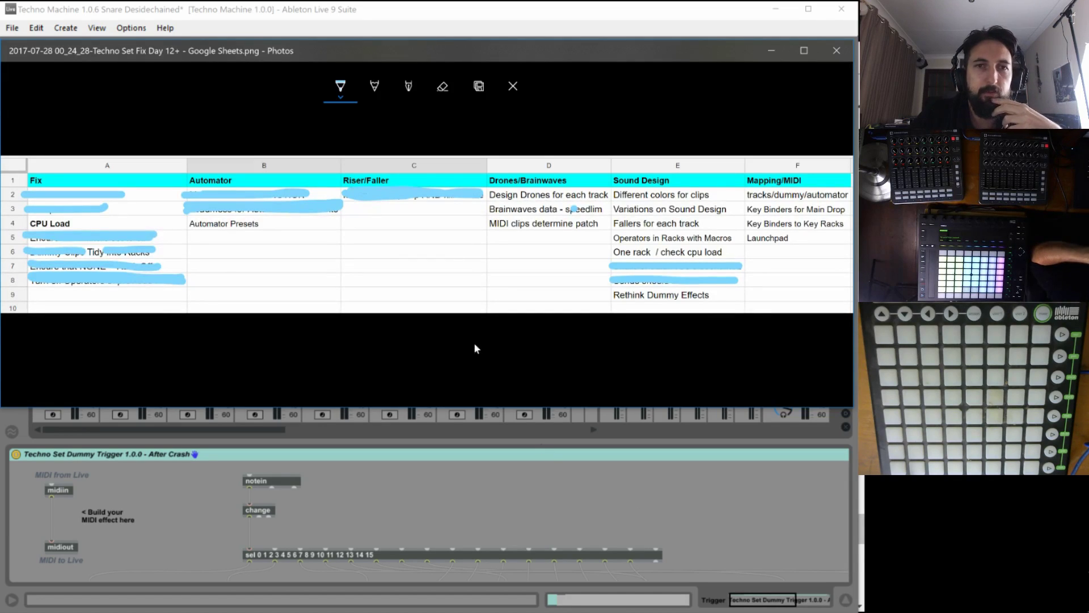
click(413, 452)
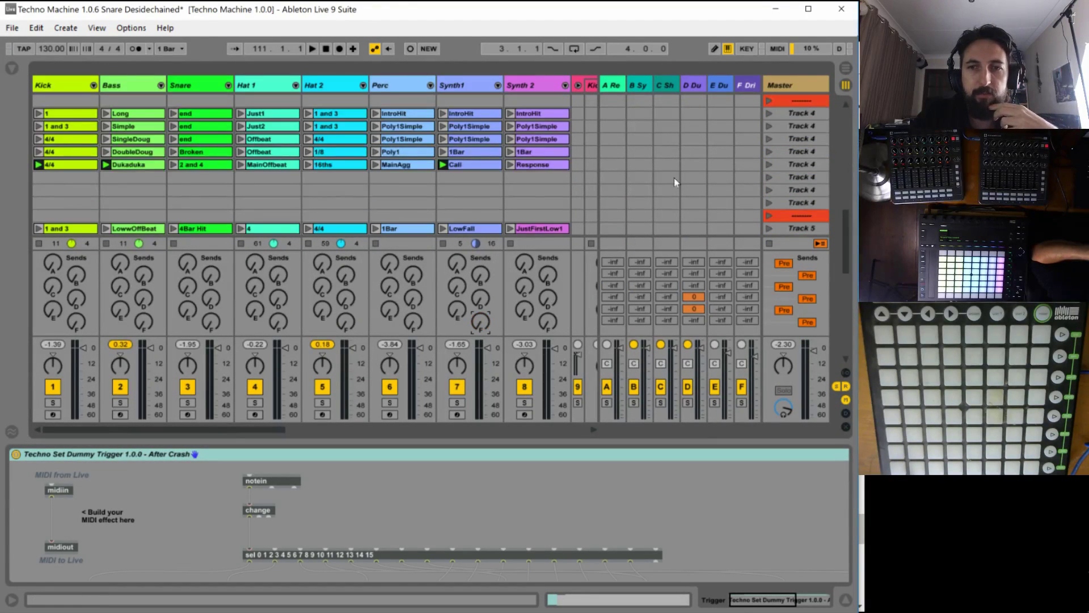
Launch the Track 5 scene containing the MainBass, MainPoly, MainFaller and MainLead clips.
click(767, 216)
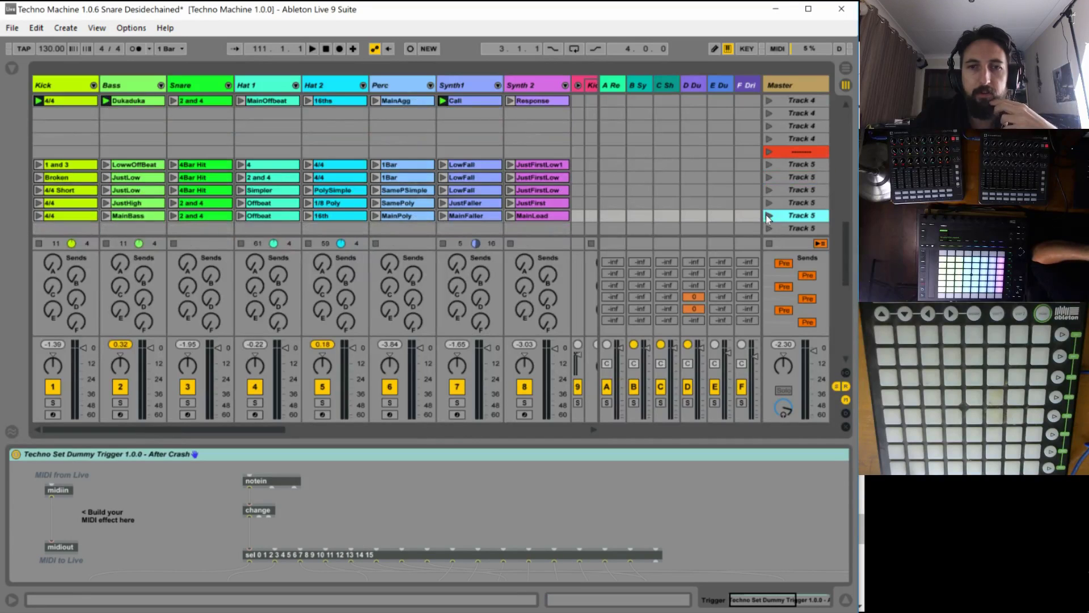
click(768, 216)
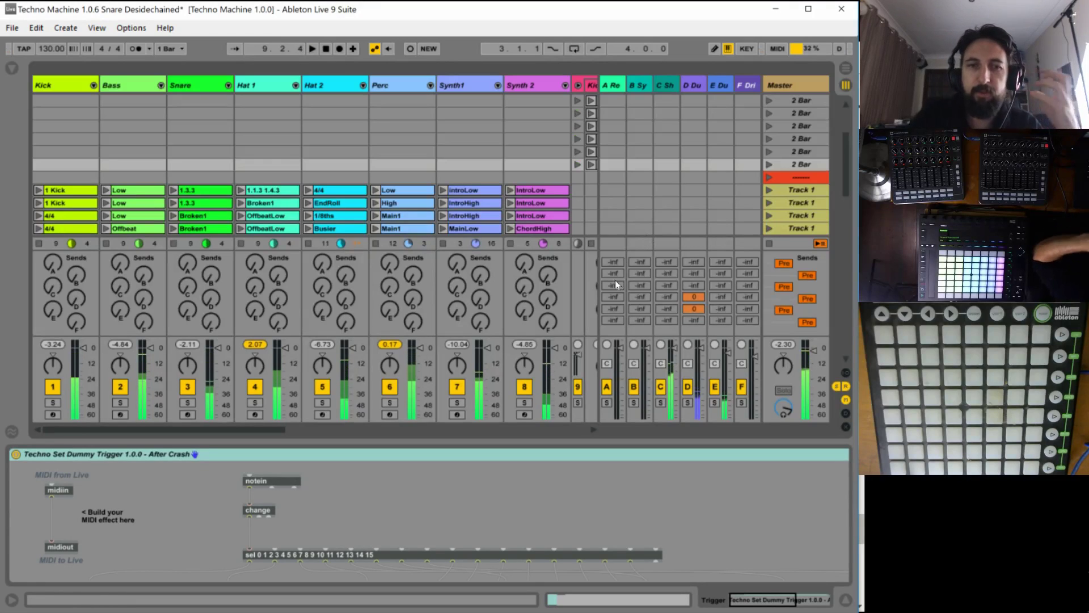
Look over the Filler tracks, check the remaining items in the task-list image in Photos, and return to the main tracks in Ableton Live.
drag(250, 427, 400, 442)
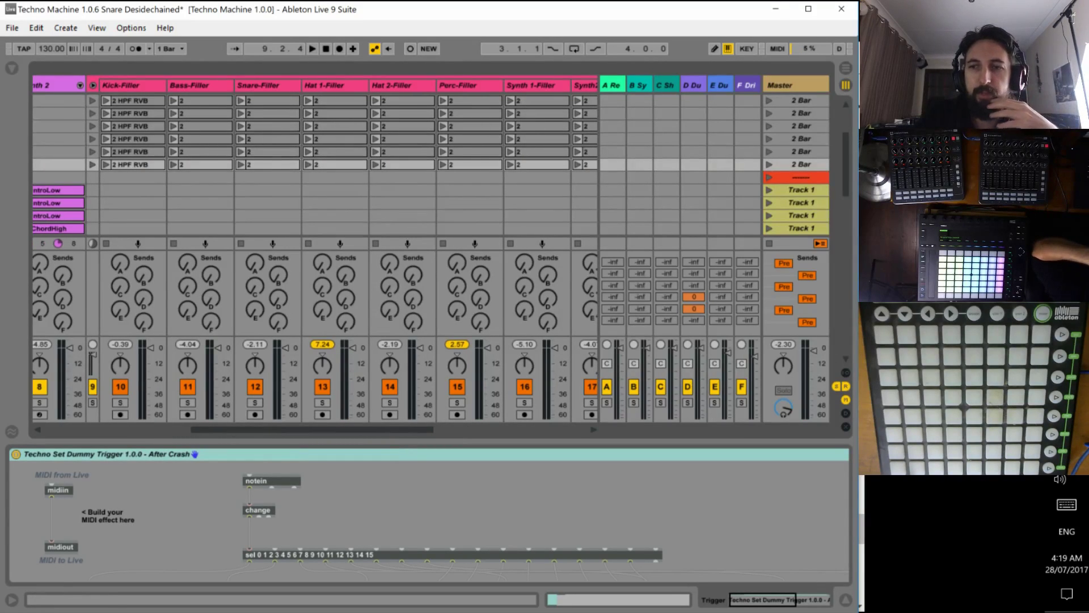
key(alt+Tab)
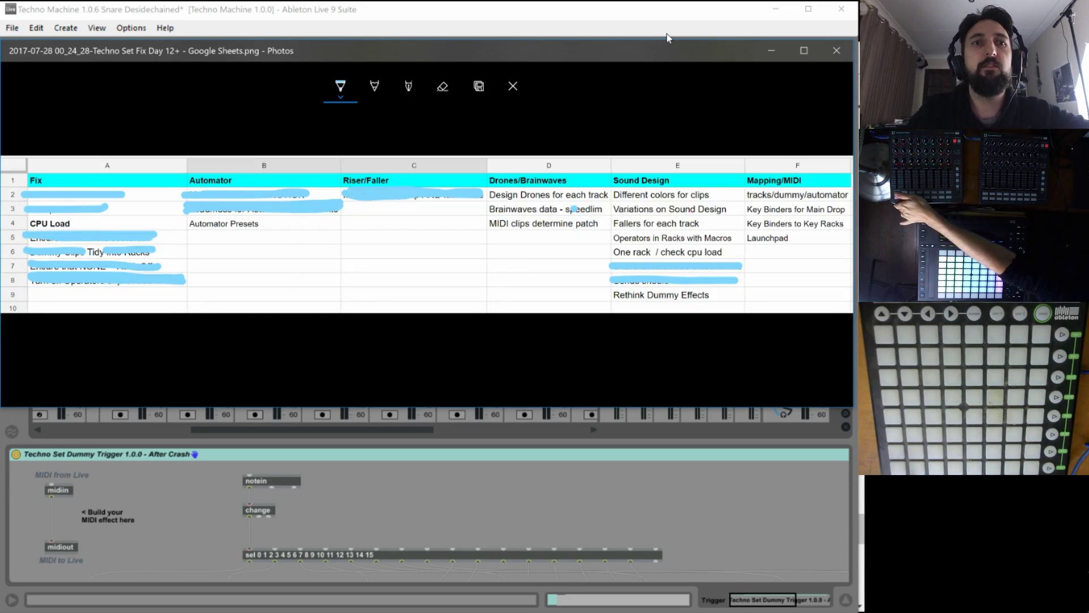
click(672, 12)
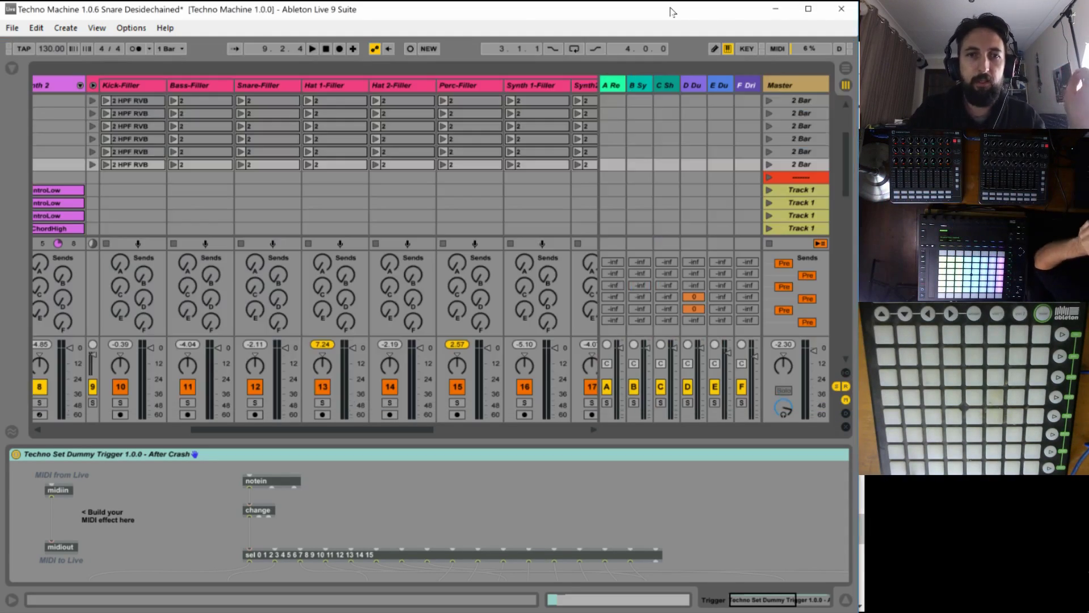
drag(365, 429, 216, 429)
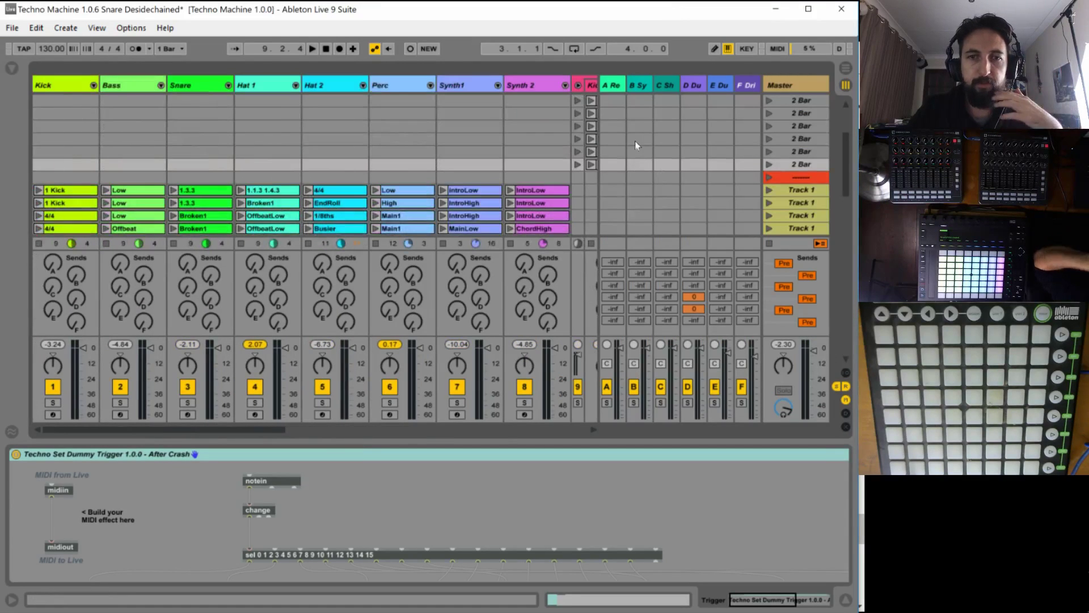
Save the set under the new name "Techno Machine 1.0.7 Sidechain Returns", and return to Ableton Live after checking the task-list image in Photos.
scroll(508, 187, down, 3)
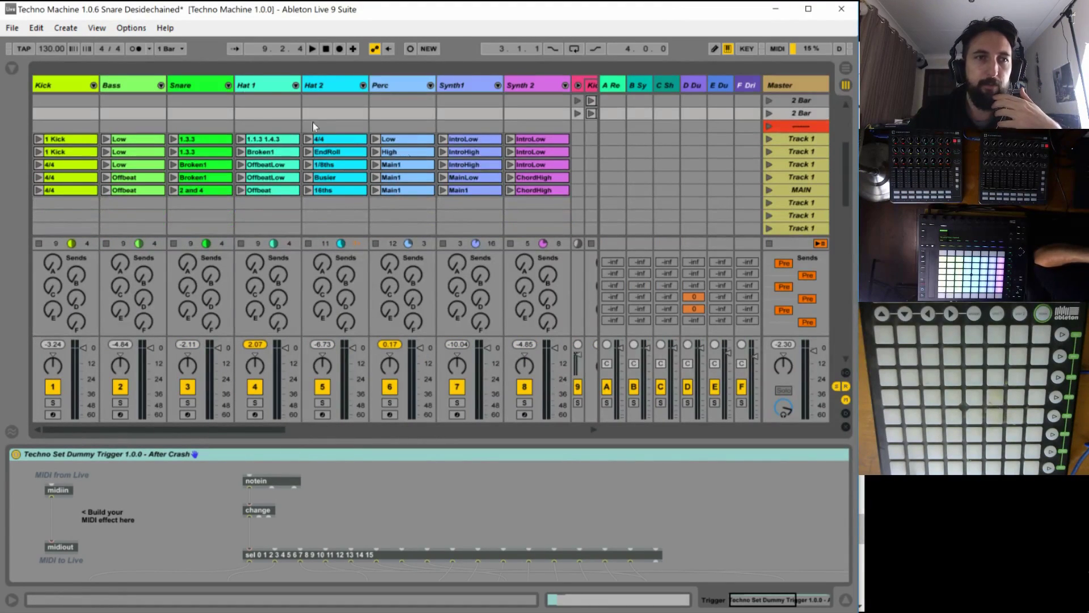
click(12, 29)
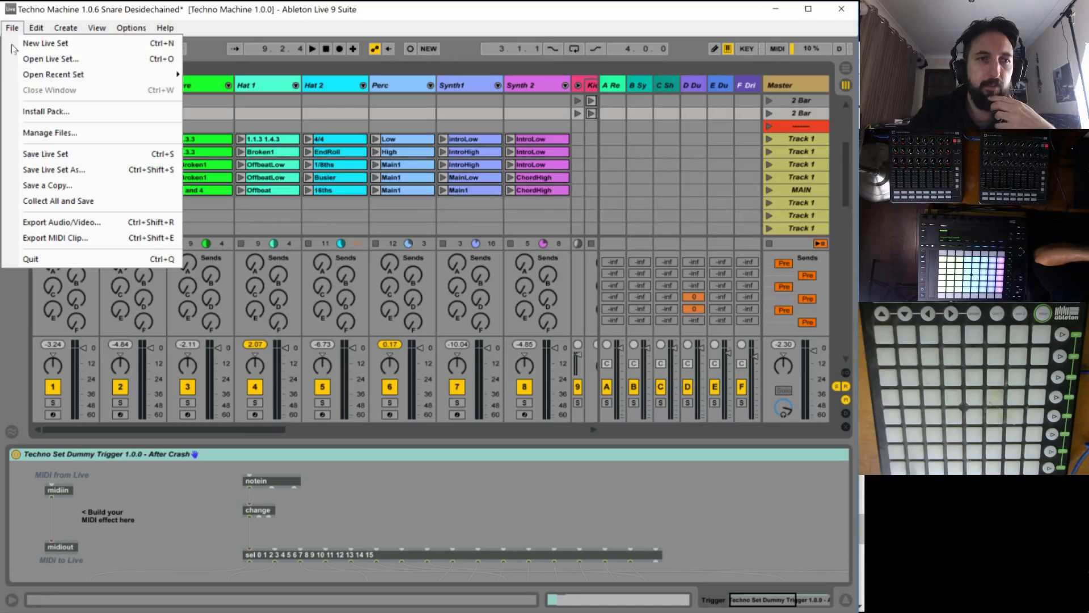
click(64, 169)
click(213, 289)
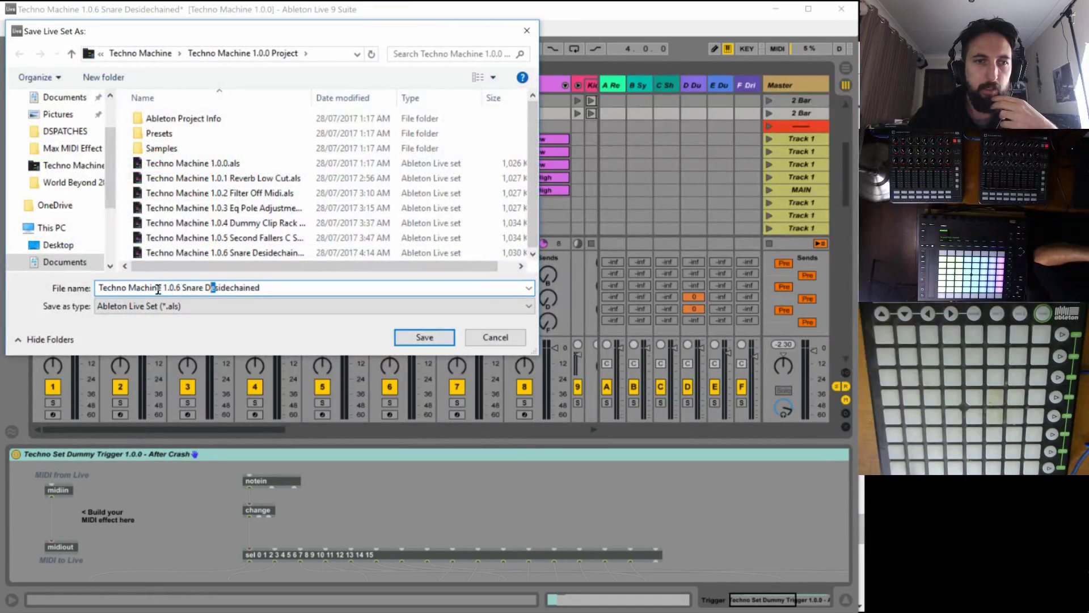
drag(177, 283, 508, 288)
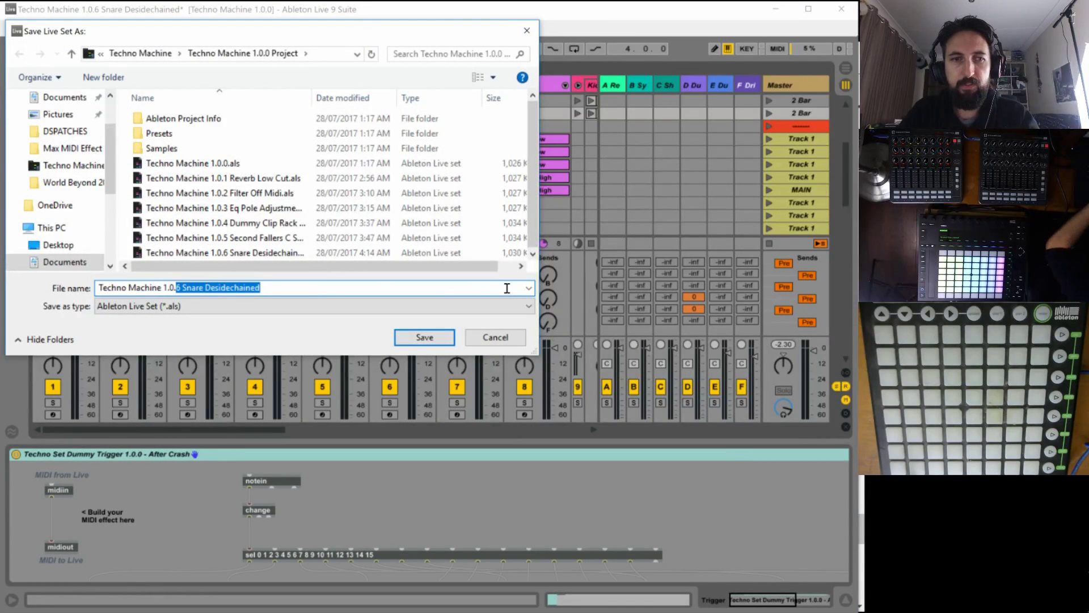
text(7)
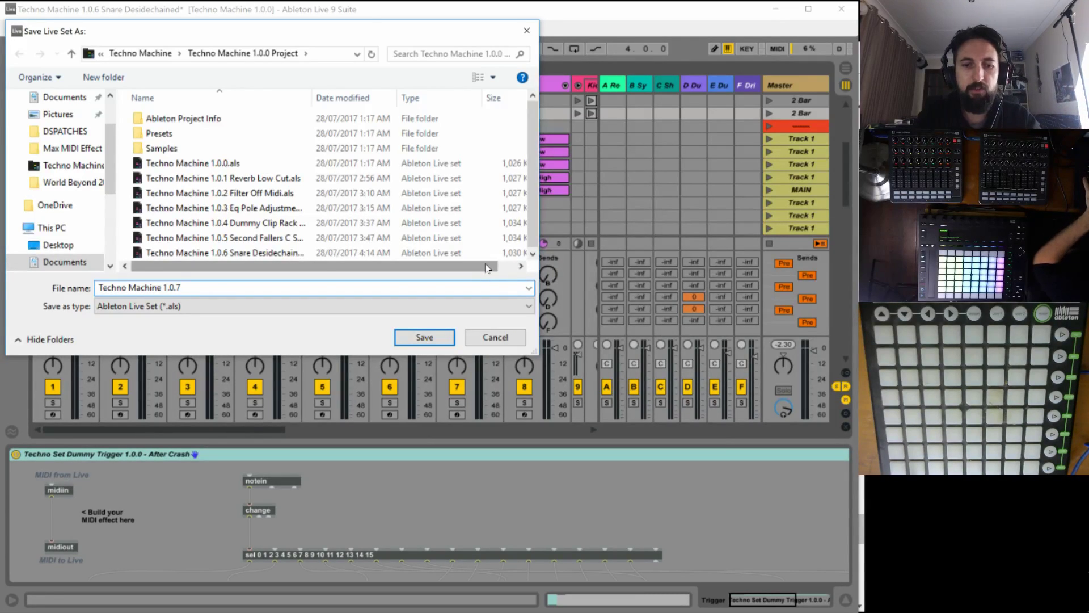
text(Sidecha)
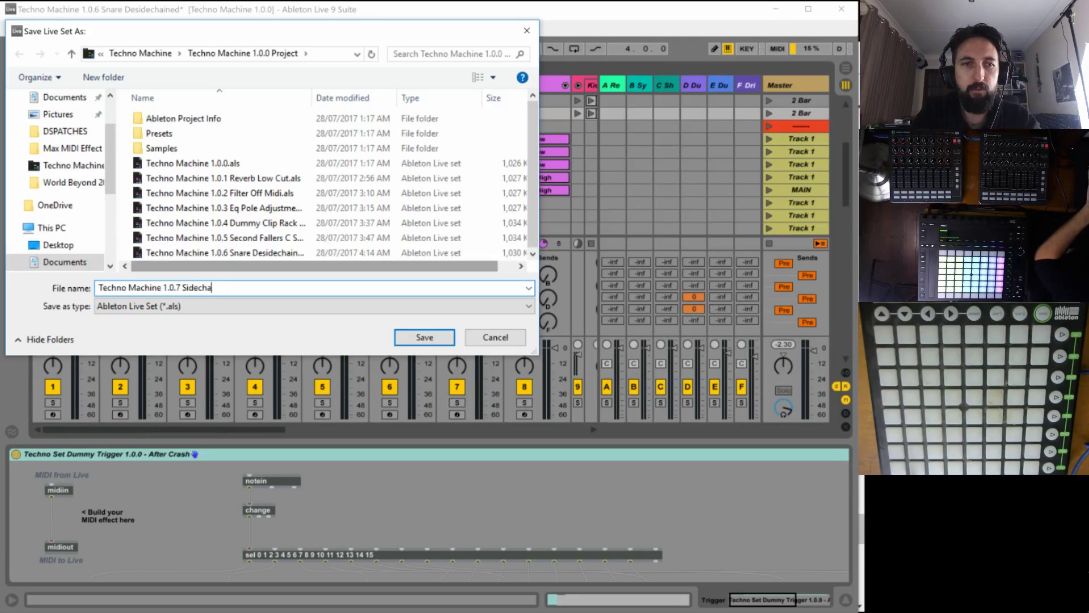
text(in Returns)
key(Return)
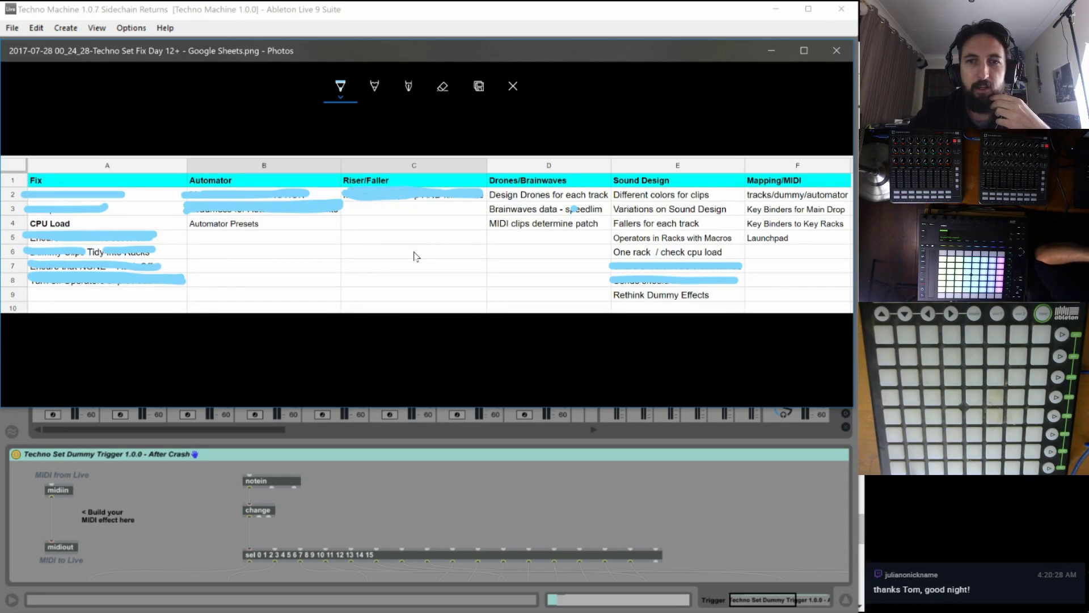
click(308, 10)
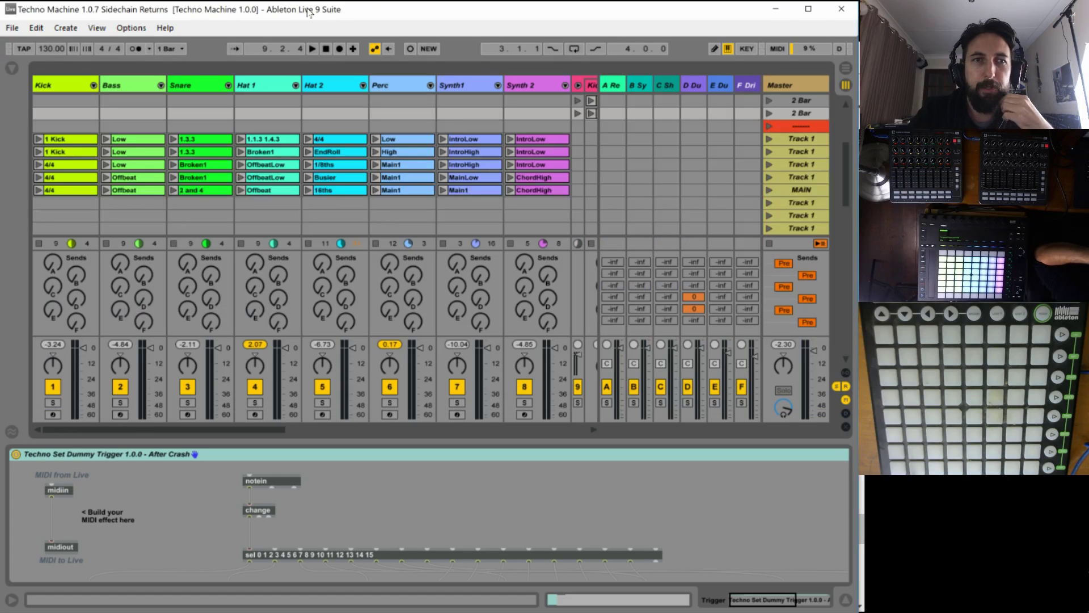